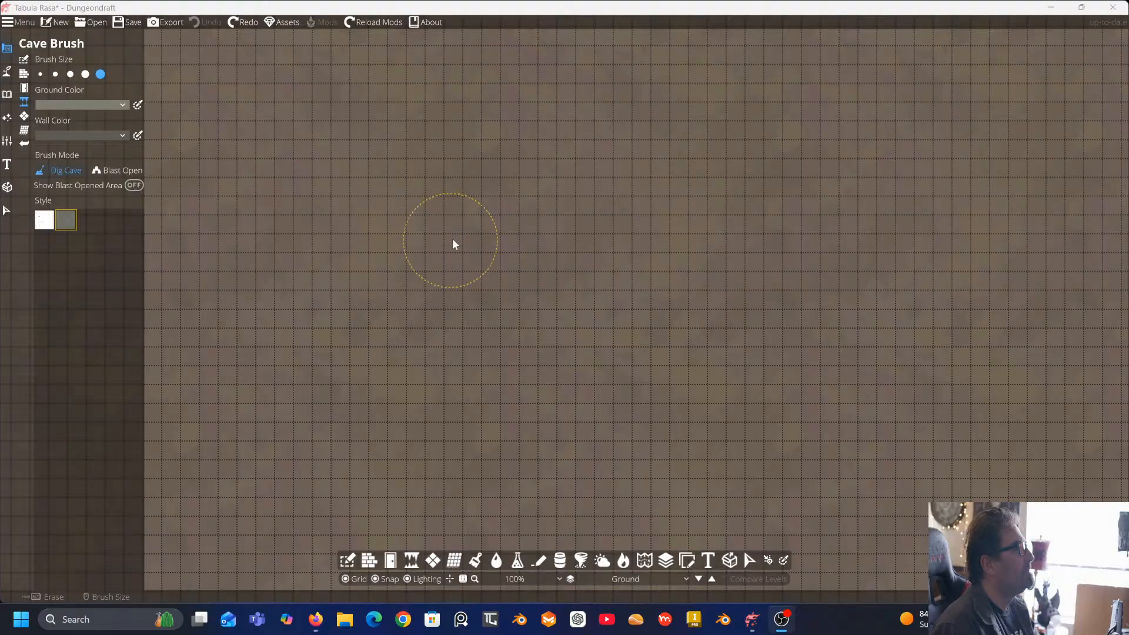
Dig a wide trial cave on the empty map with the largest cave brush size, and undo it
scroll(460, 252, down, 10)
scroll(460, 253, up, 5)
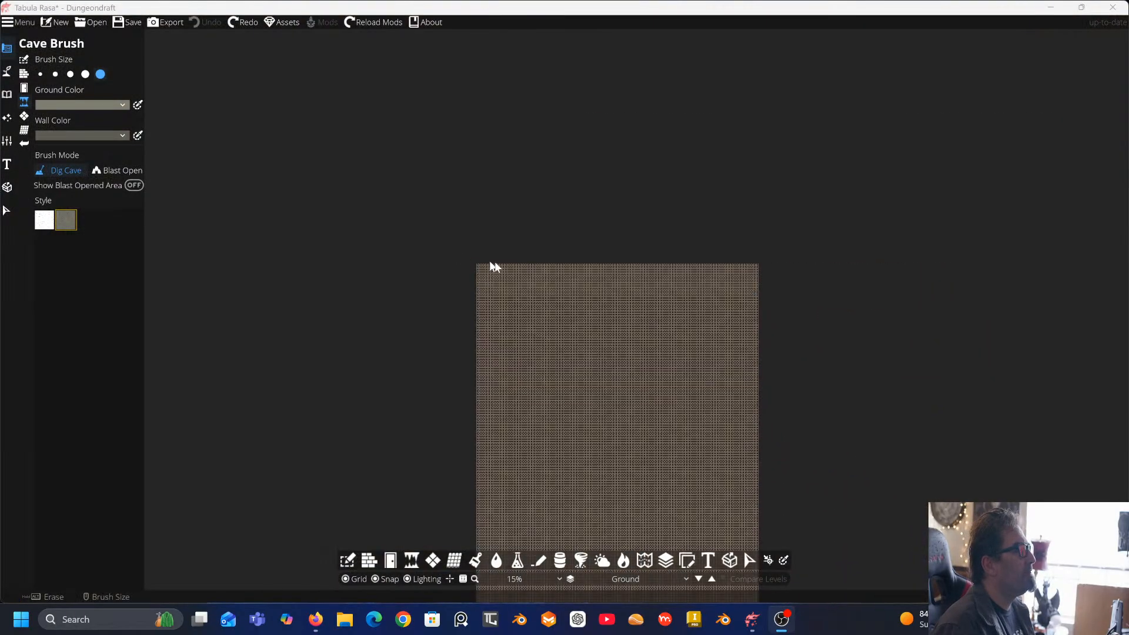
scroll(422, 257, up, 5)
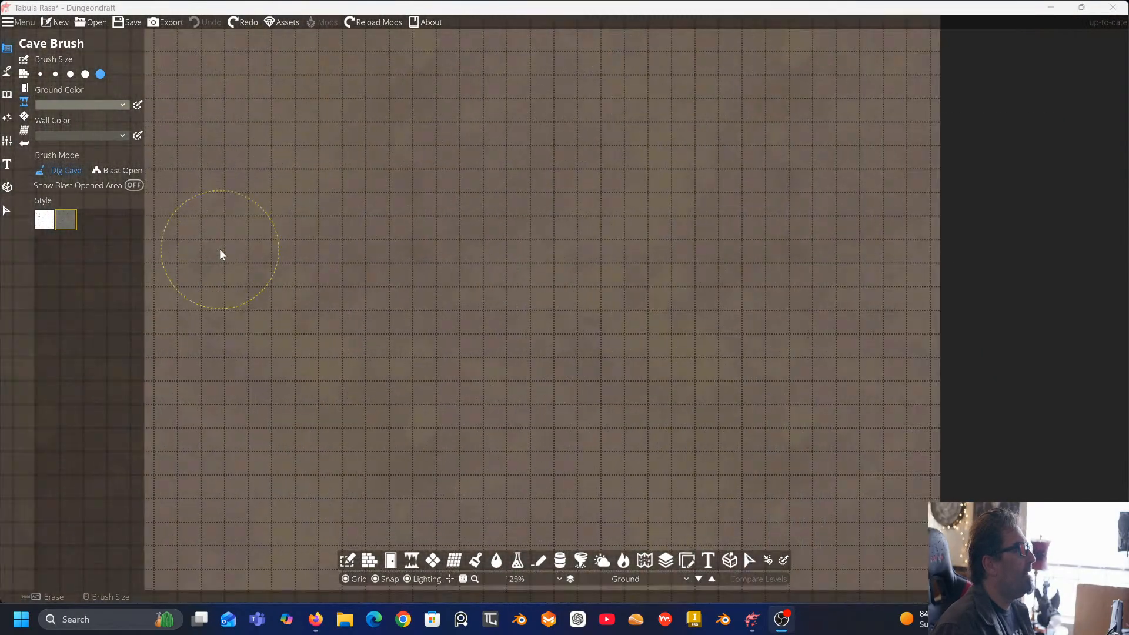
mouse_move(224, 247)
mouse_down()
mouse_move(295, 279)
mouse_move(443, 278)
mouse_up()
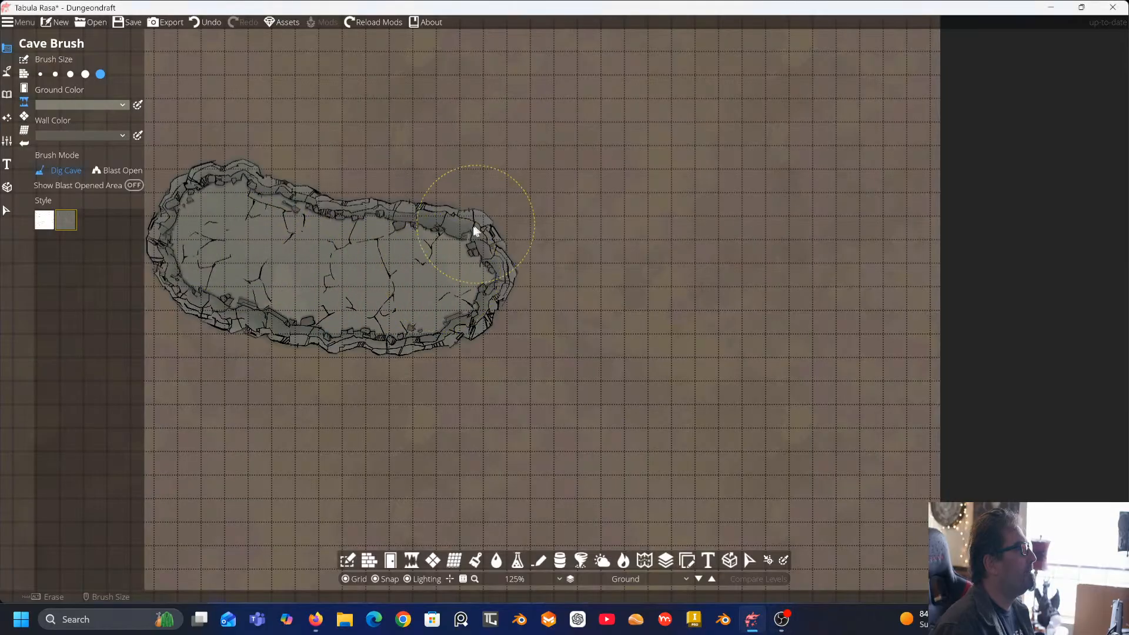
scroll(471, 227, down, 1)
key(ctrl+z)
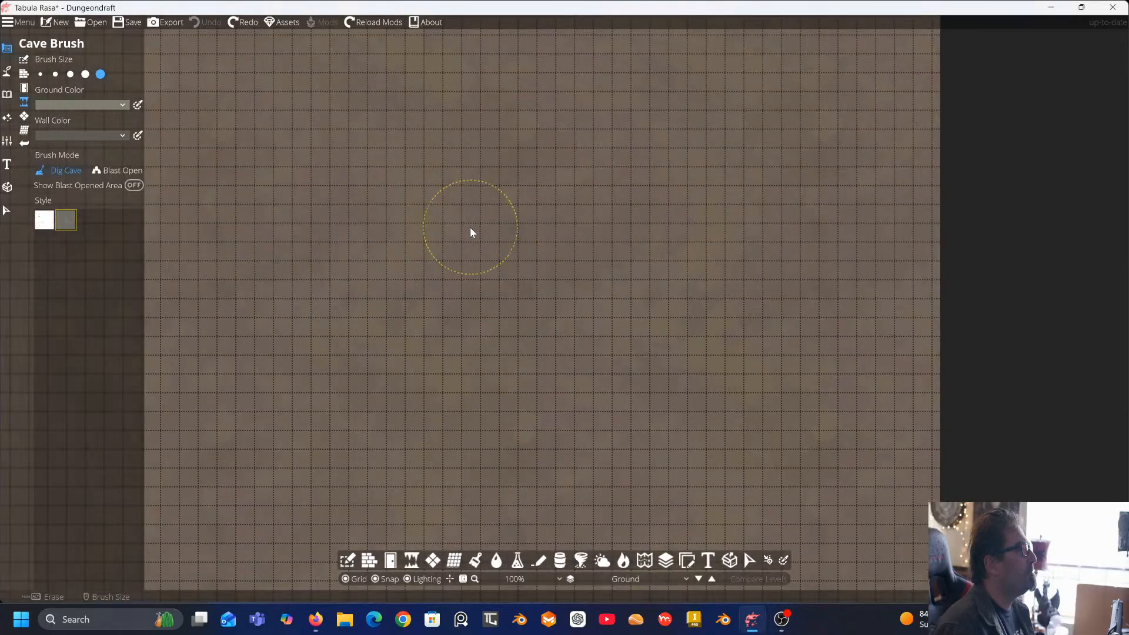
Set the cave brush to the second-largest size, dig a short winding diagonal tunnel, and undo it
ctrl+scroll(453, 216, down, 3)
ctrl+scroll(453, 216, up, 1)
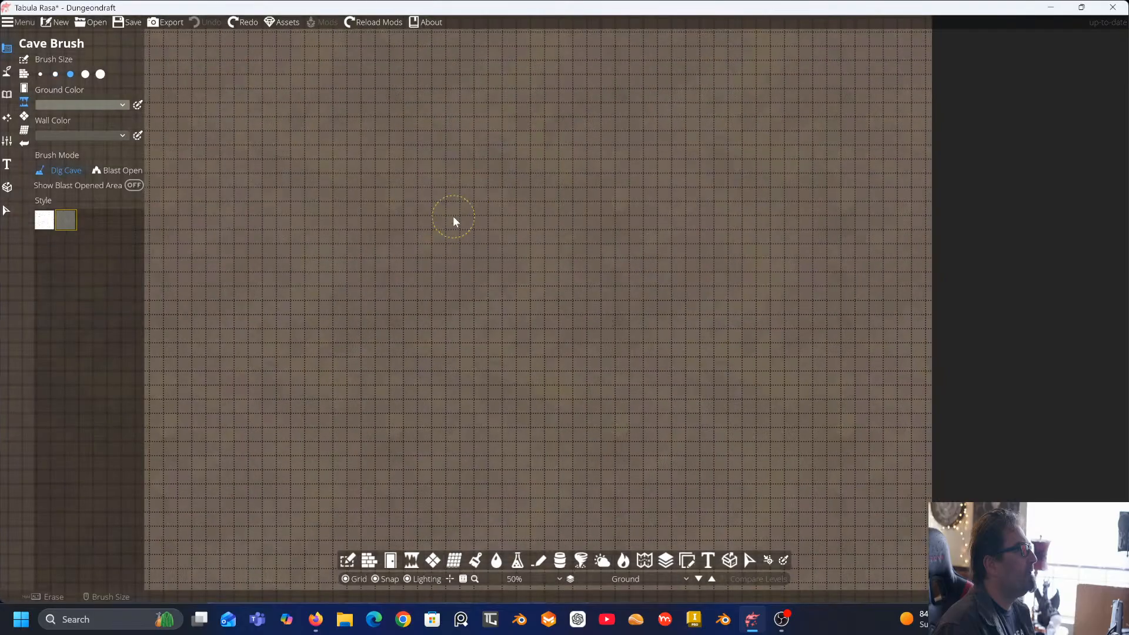
scroll(453, 216, down, 4)
scroll(453, 216, up, 1)
scroll(454, 216, up, 1)
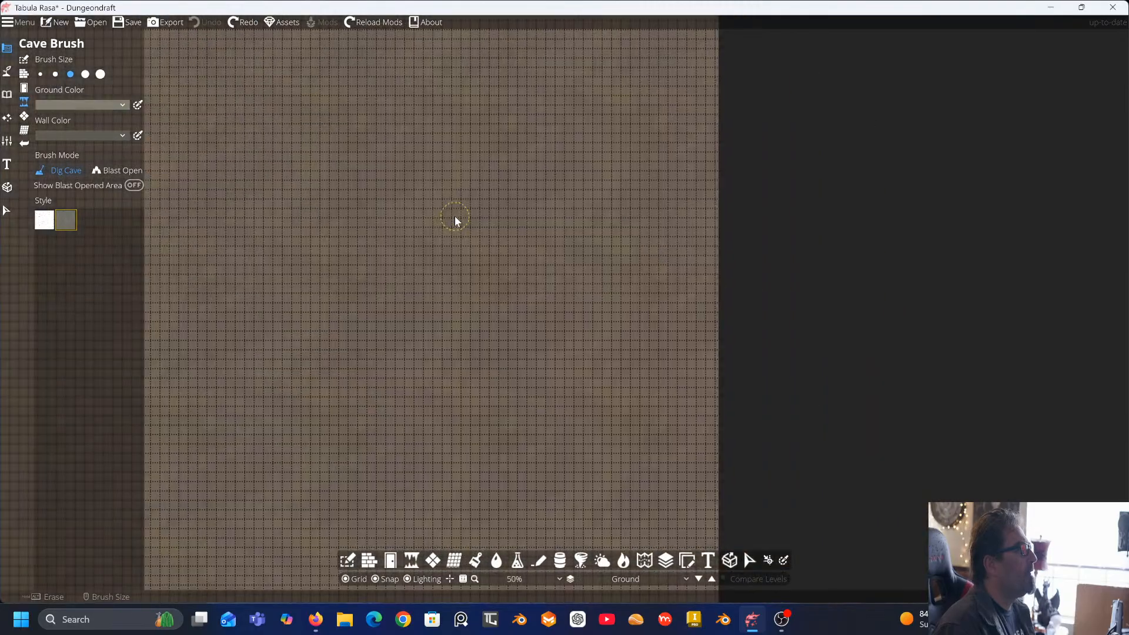
scroll(489, 208, up, 1)
key(Left)
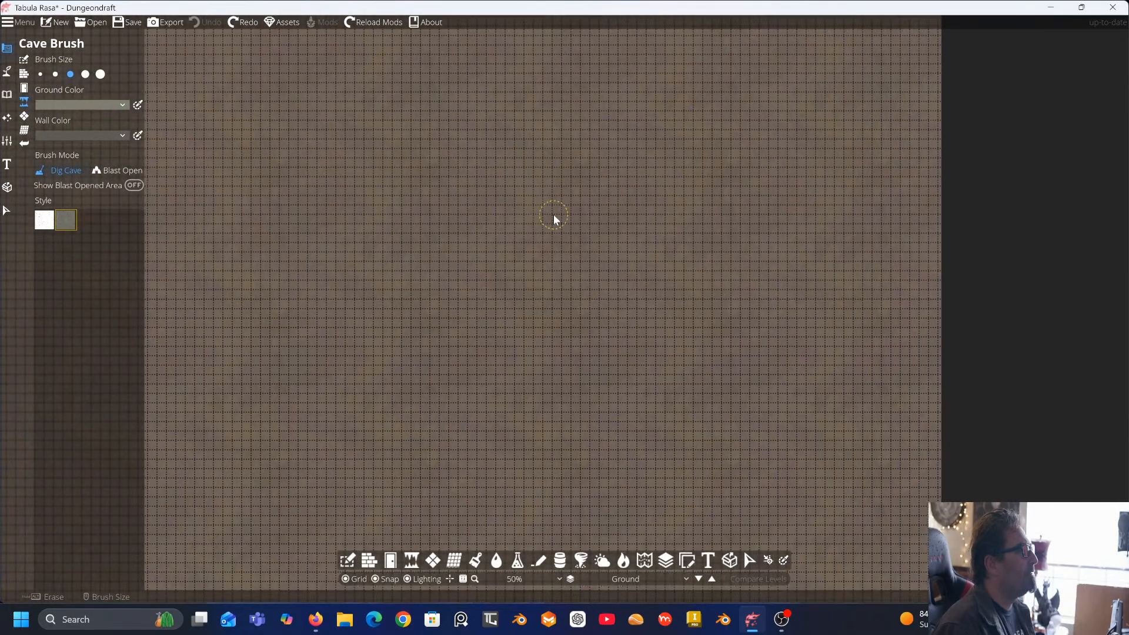
ctrl+scroll(626, 229, up, 1)
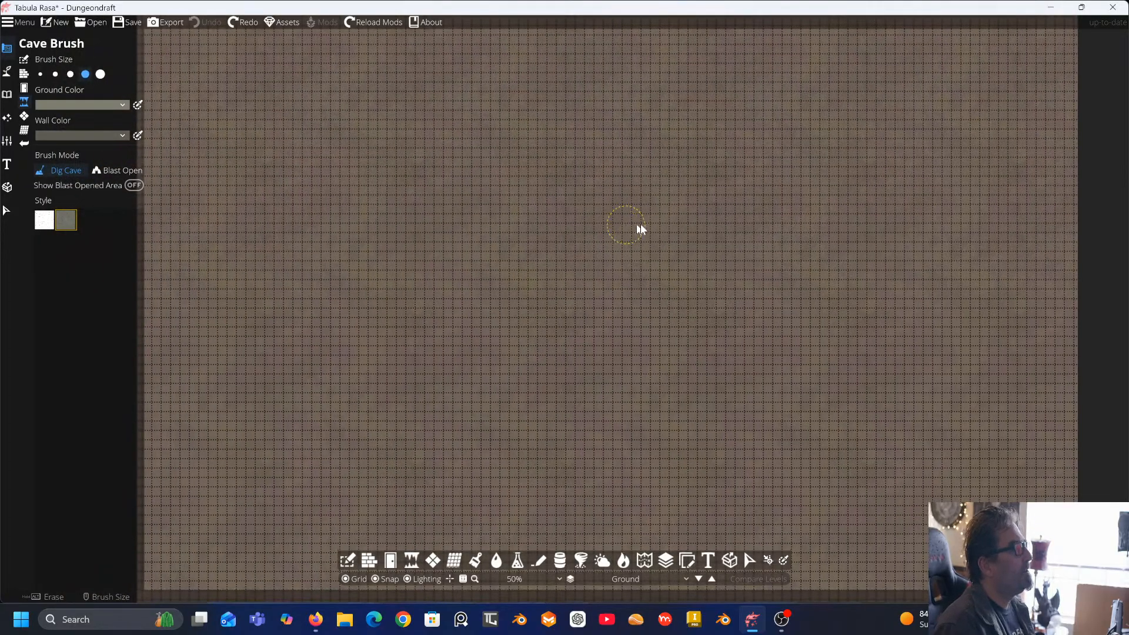
key(Left)
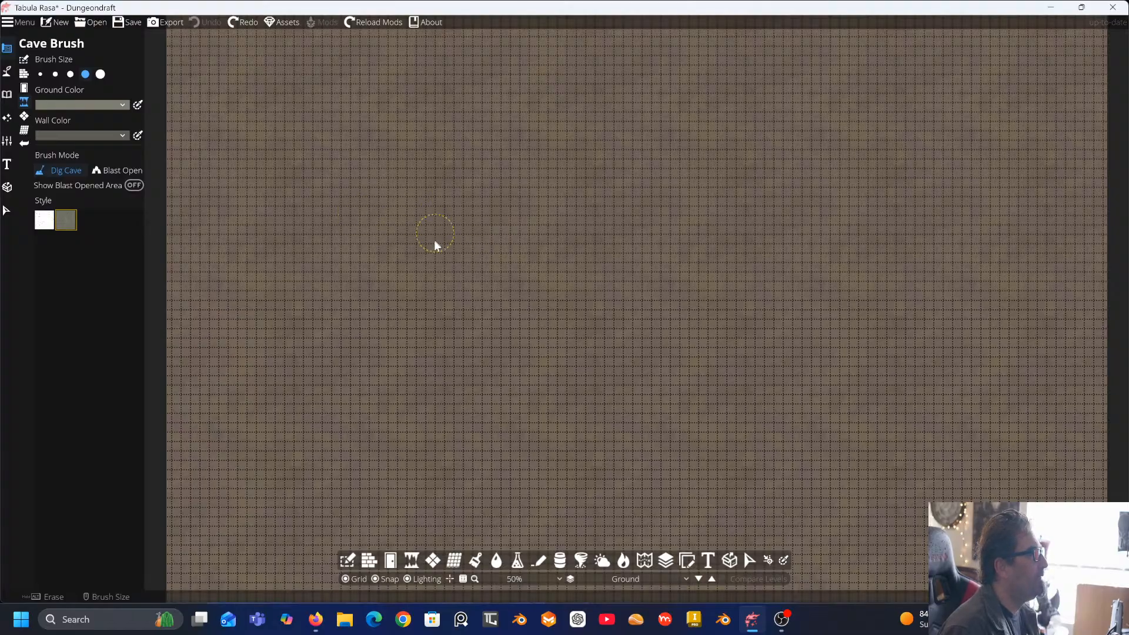
mouse_move(410, 239)
mouse_down()
mouse_move(436, 297)
mouse_move(507, 361)
mouse_up()
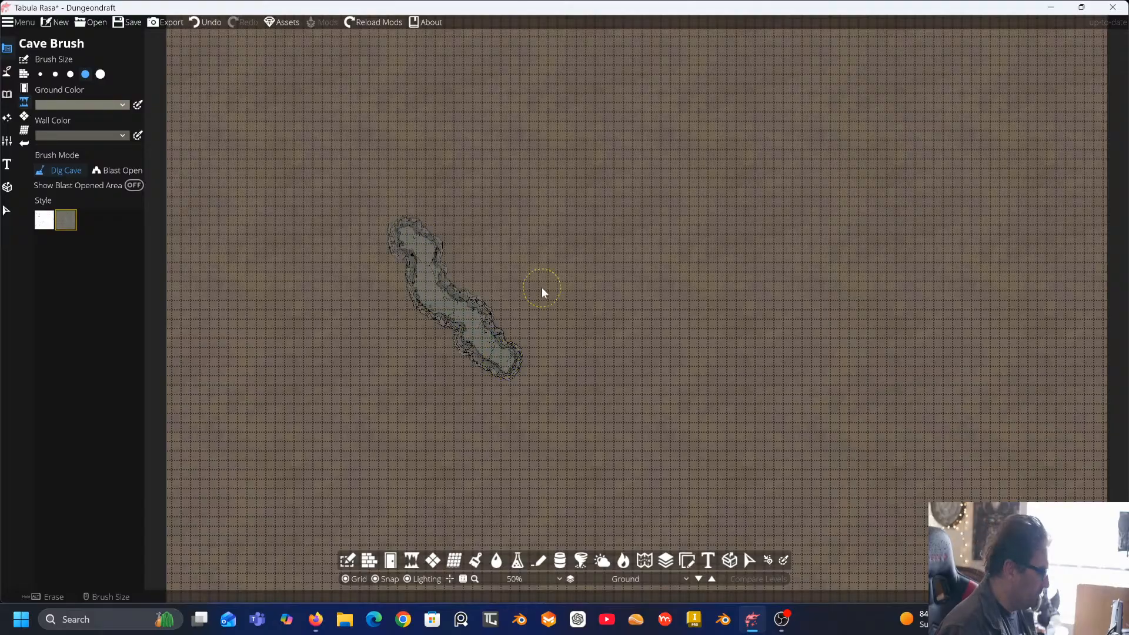
key(ctrl+z)
Set the cave brush to the second-smallest size and dig a short diagonal cave in the map's upper-left area
scroll(446, 235, up, 1)
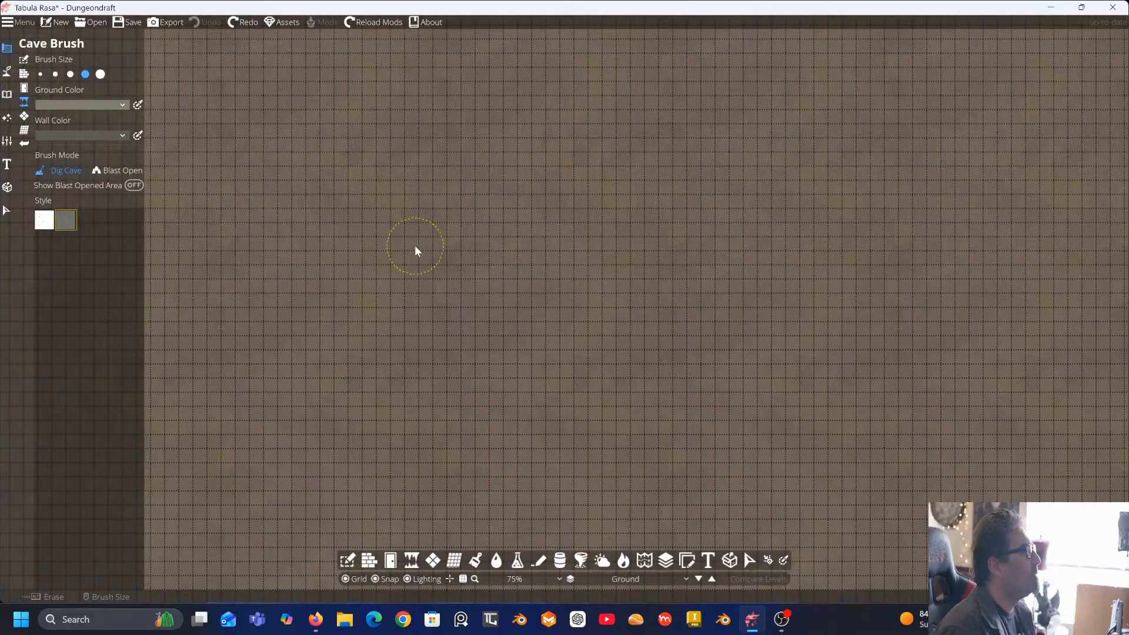
scroll(413, 249, up, 1)
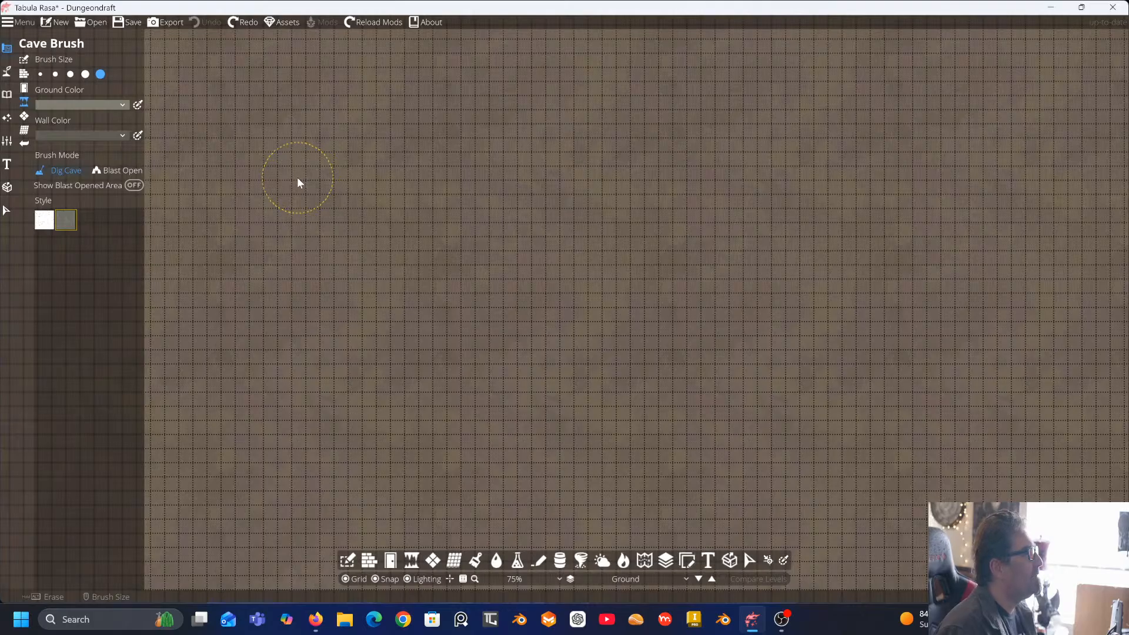
scroll(259, 177, down, 3)
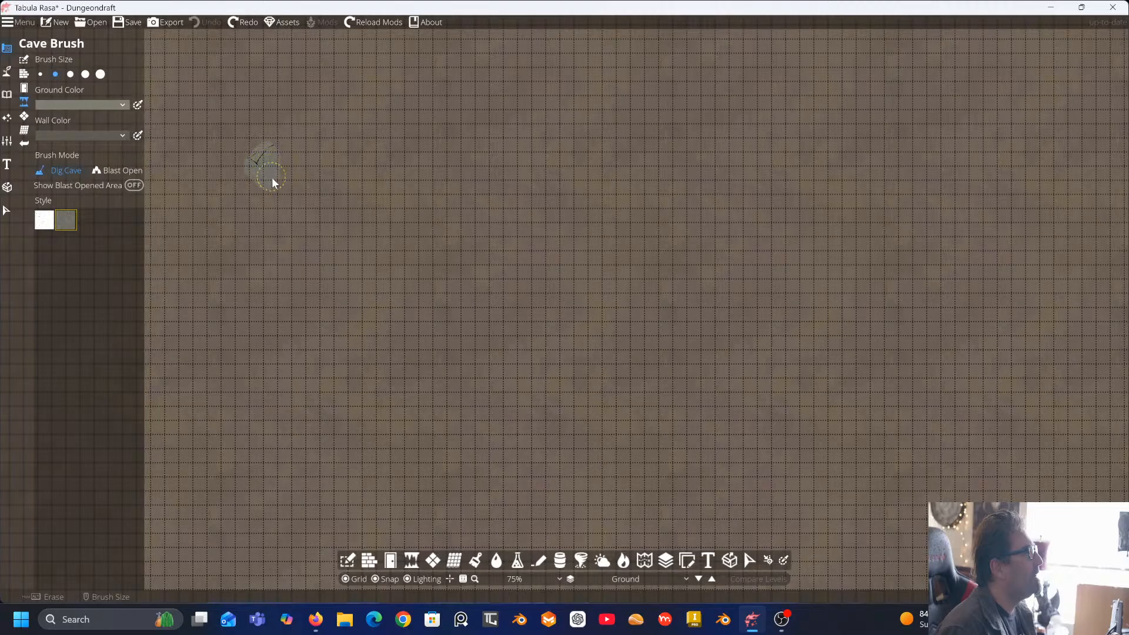
drag(278, 189, 316, 236)
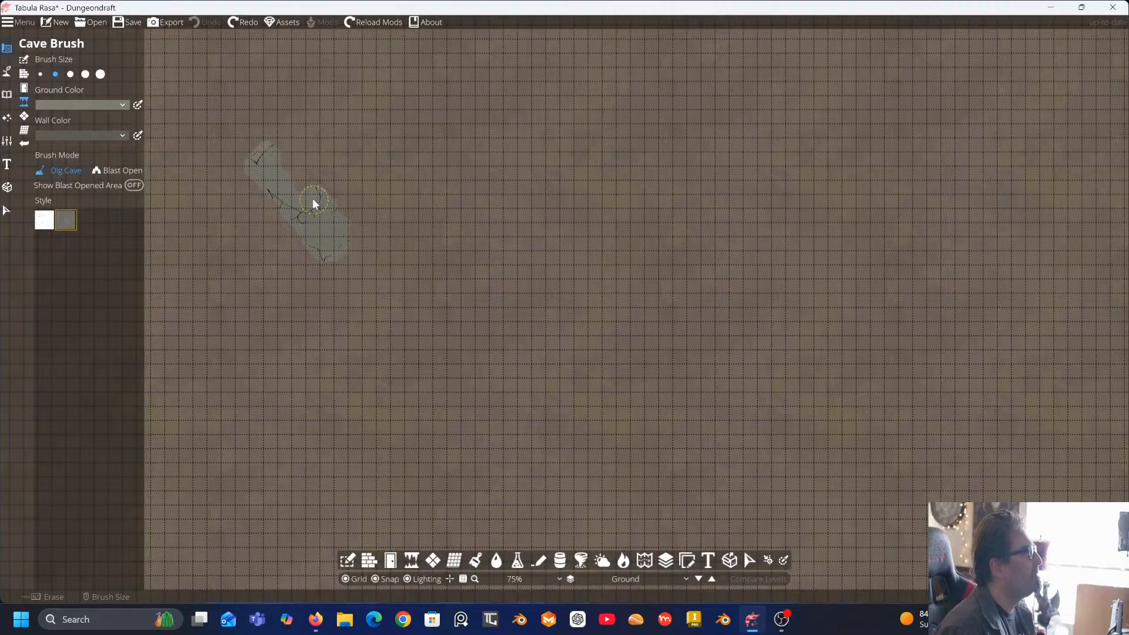
drag(269, 155, 271, 156)
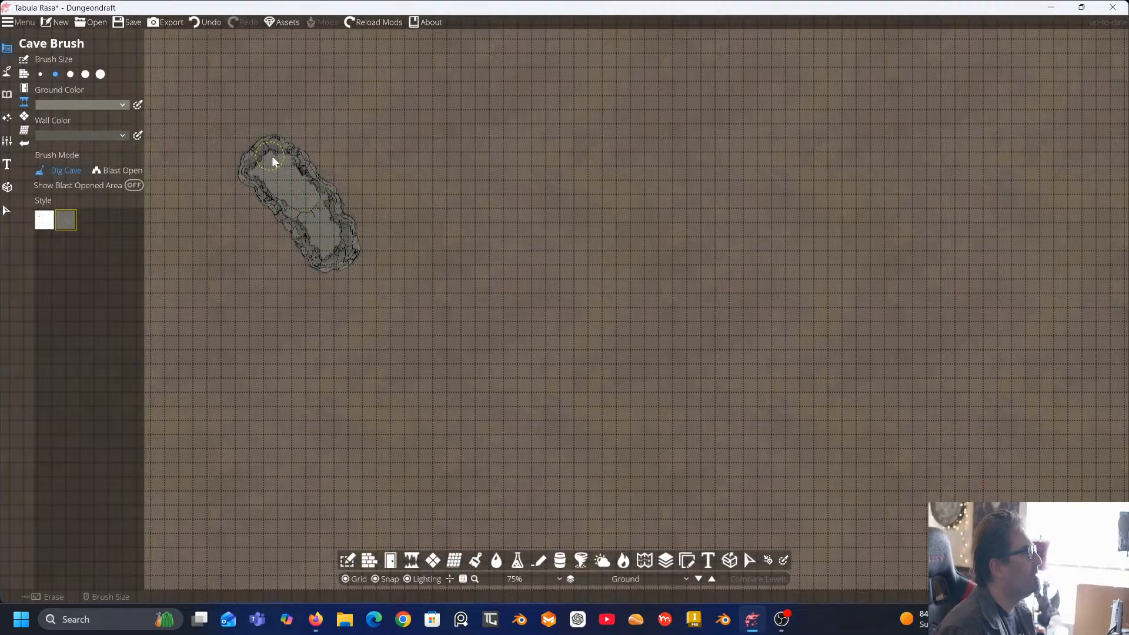
Switch the brush mode to Blast Open and remove the wall at the cave's upper-left end
scroll(298, 192, up, 3)
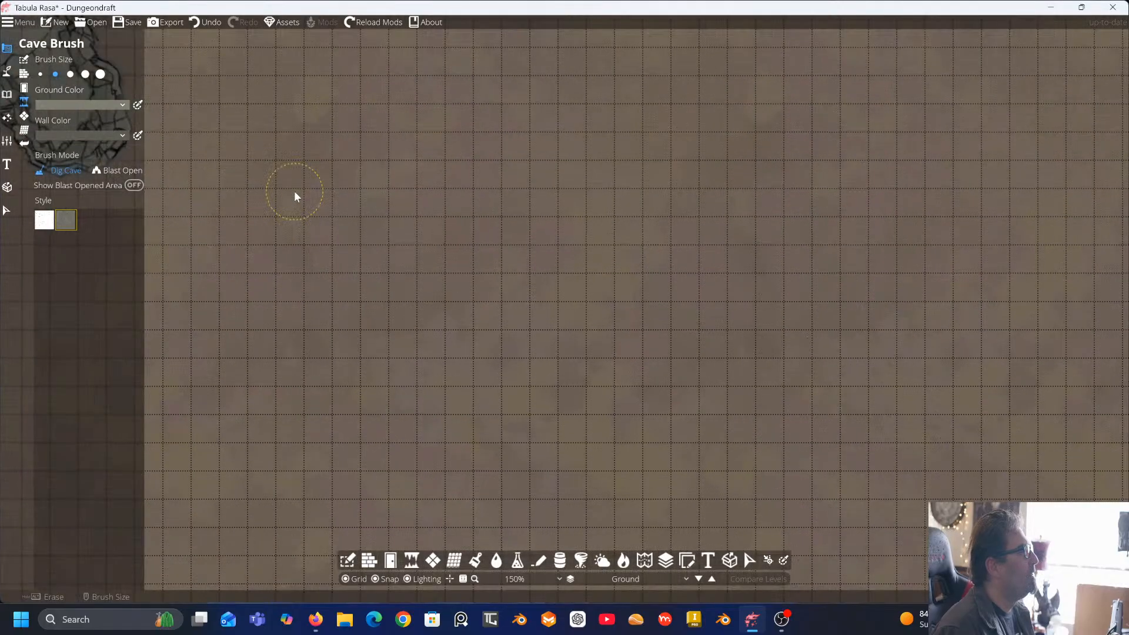
drag(301, 146, 633, 356)
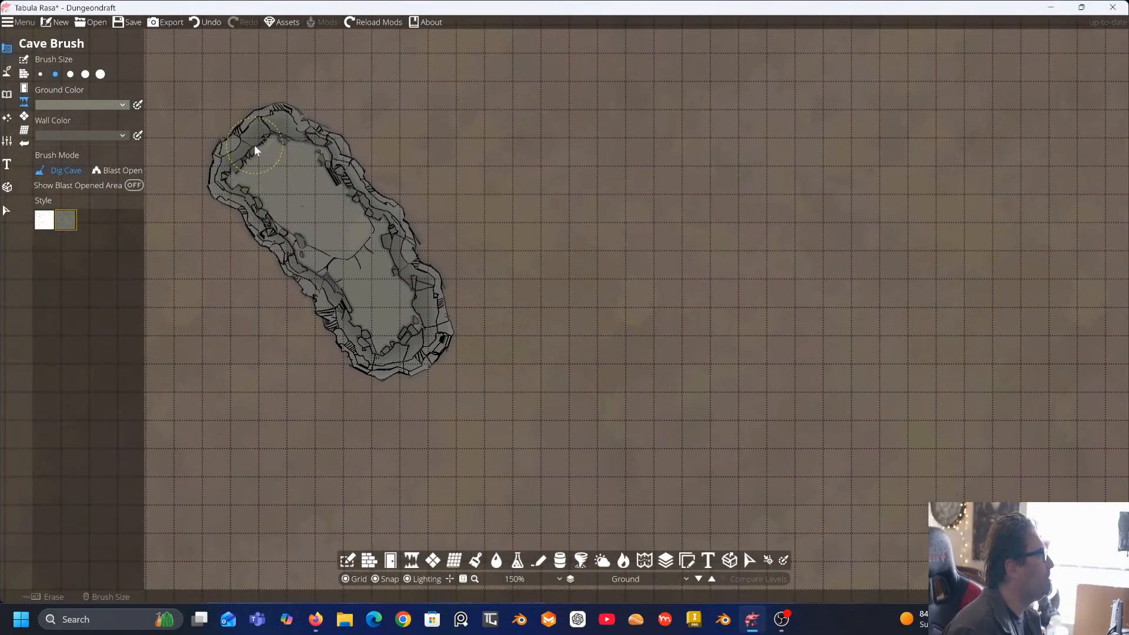
click(104, 169)
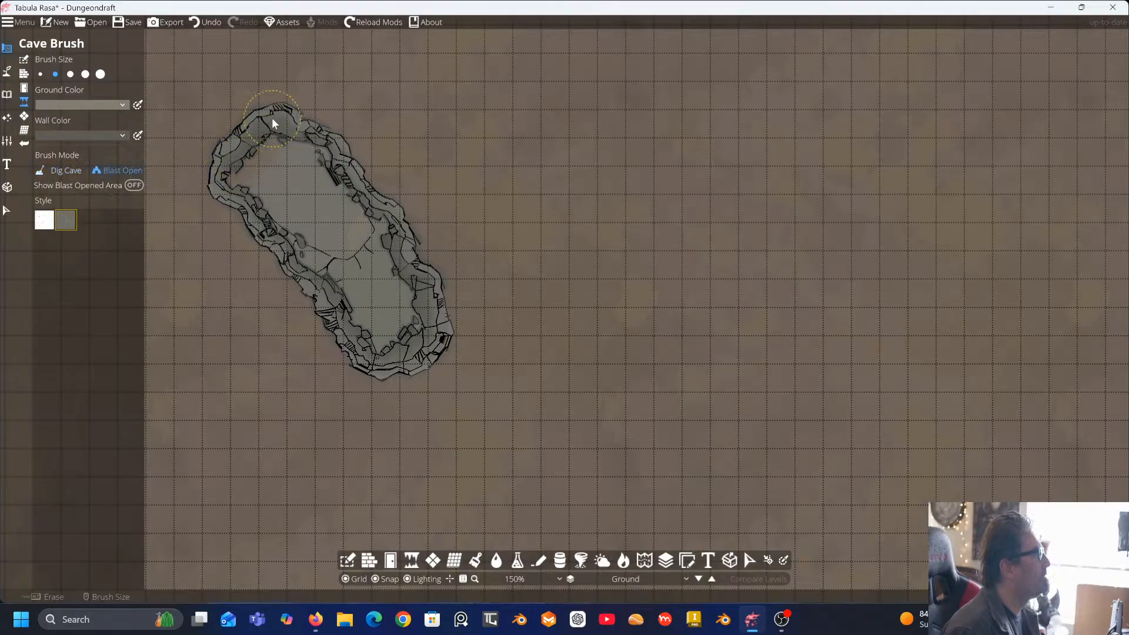
drag(271, 118, 254, 129)
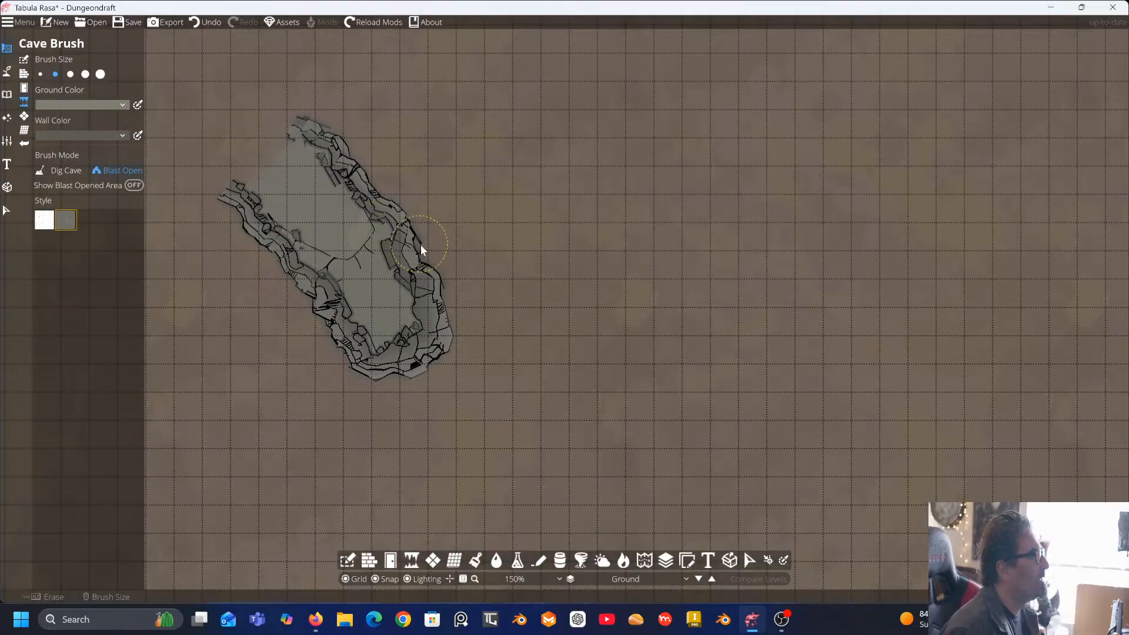
Enlarge the brush to the middle size and blast open the wall at the cave's lower-right end
scroll(527, 262, down, 2)
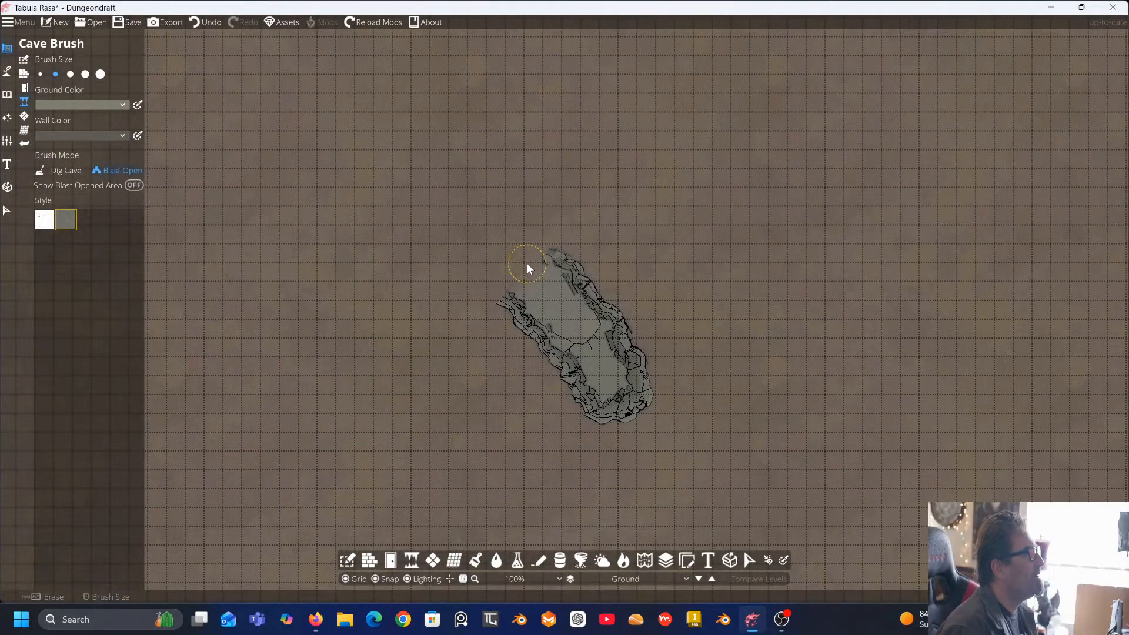
mouse_move(560, 236)
mouse_down()
mouse_move(440, 189)
mouse_move(274, 148)
mouse_up()
scroll(440, 189, up, 1)
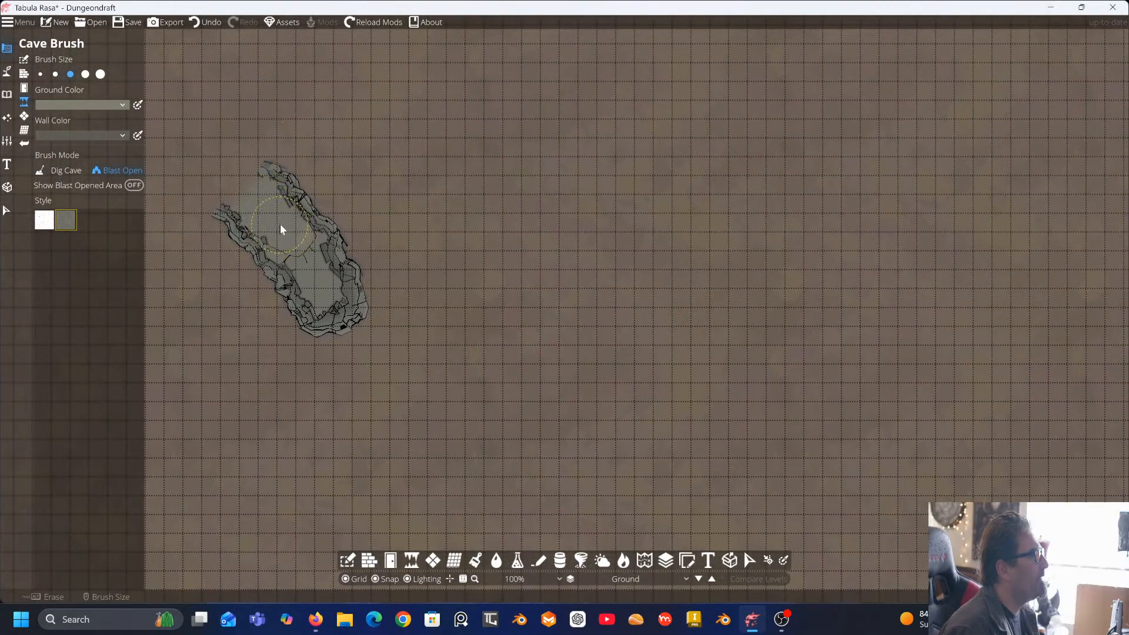
mouse_move(263, 240)
mouse_down()
mouse_move(315, 223)
mouse_move(287, 238)
mouse_up()
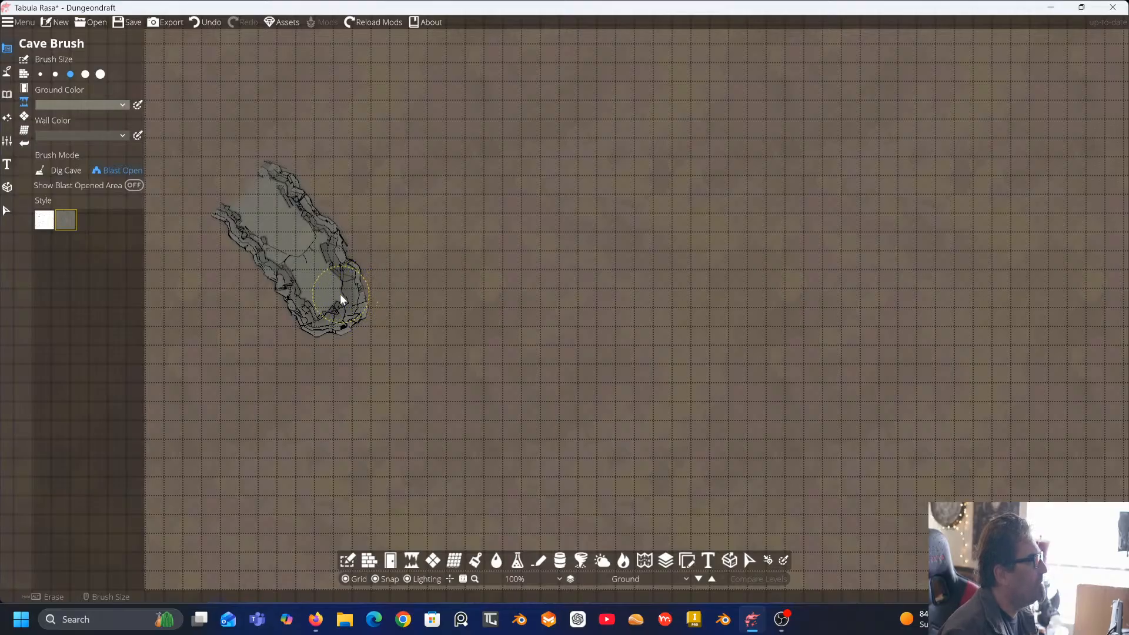
drag(339, 295, 357, 301)
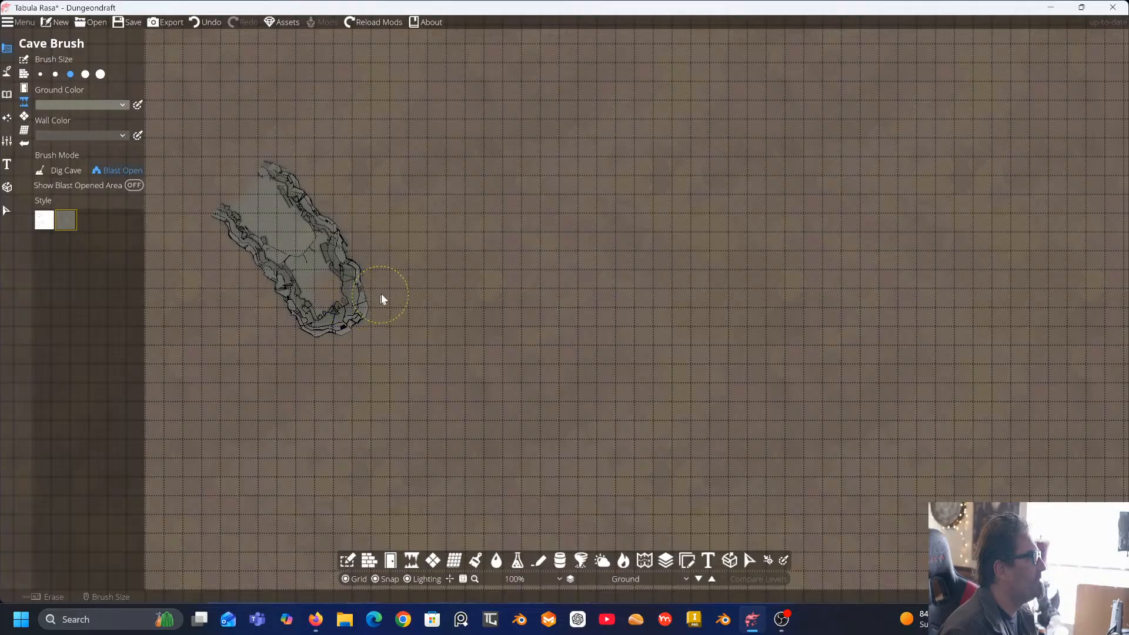
Undo the blasted openings and the trial cave, and set the brush mode back to Dig Cave
key(ctrl+z)
key(ctrl+z)
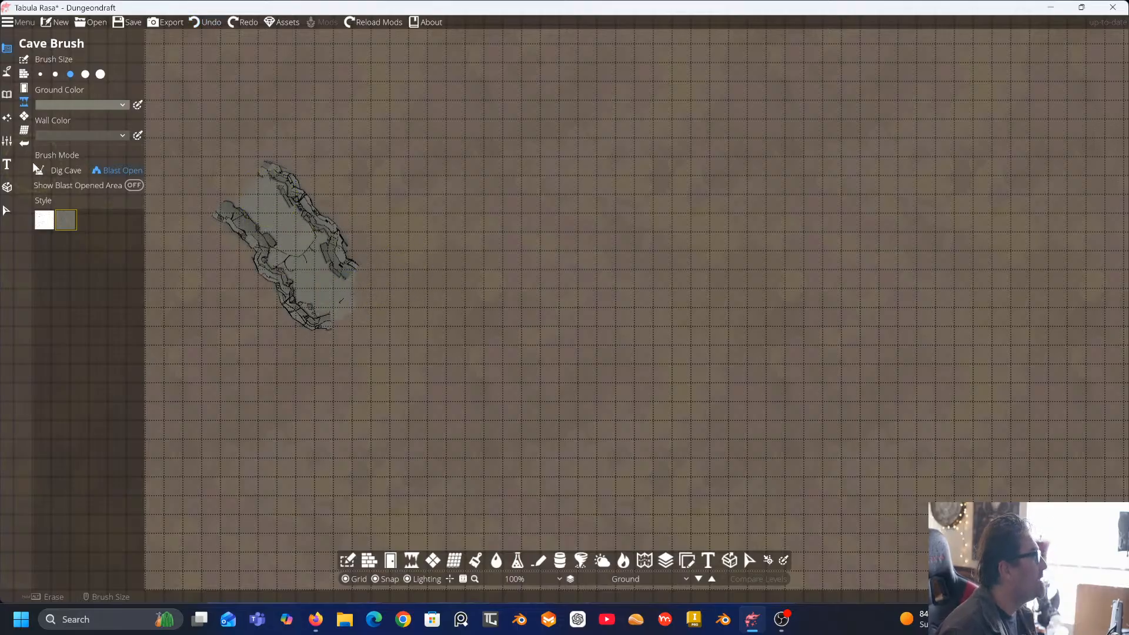
click(53, 170)
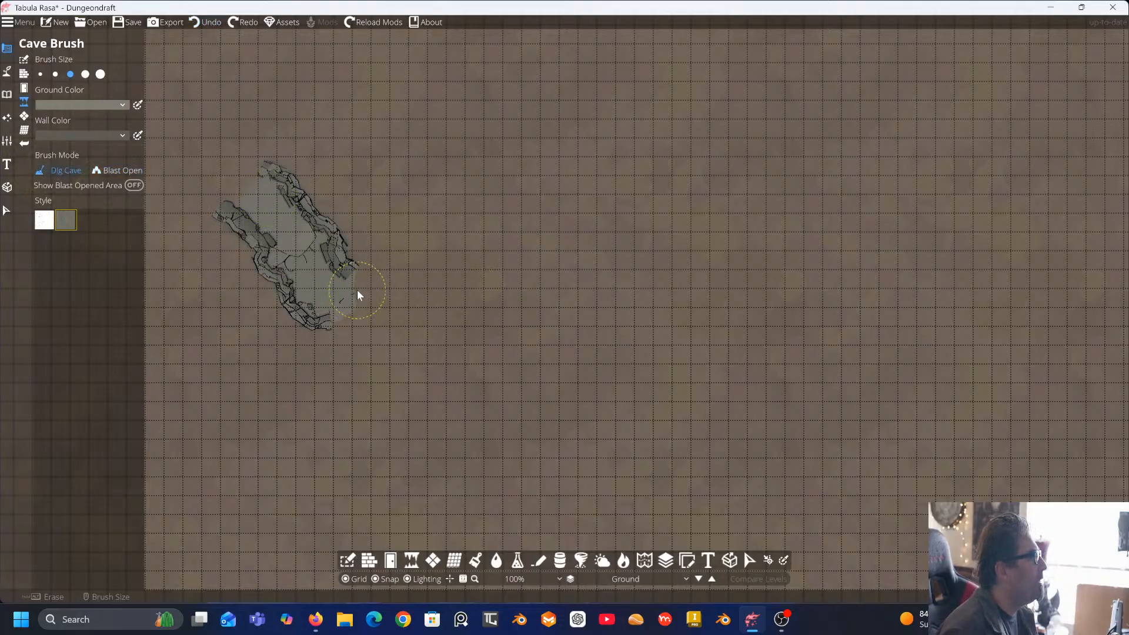
key(ctrl+z)
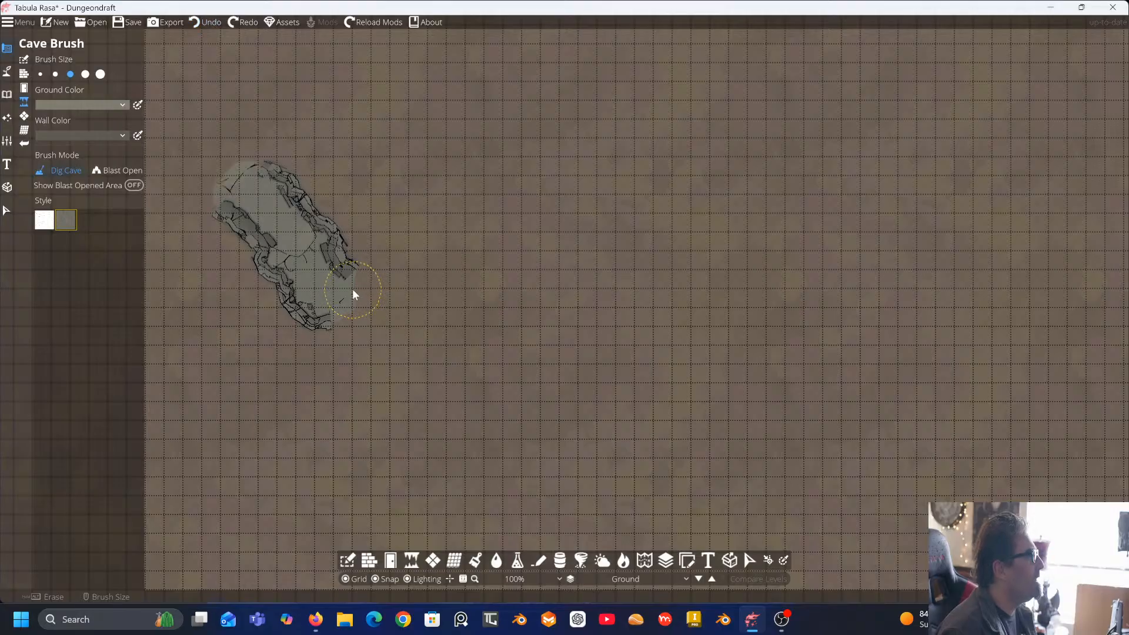
key(ctrl+z)
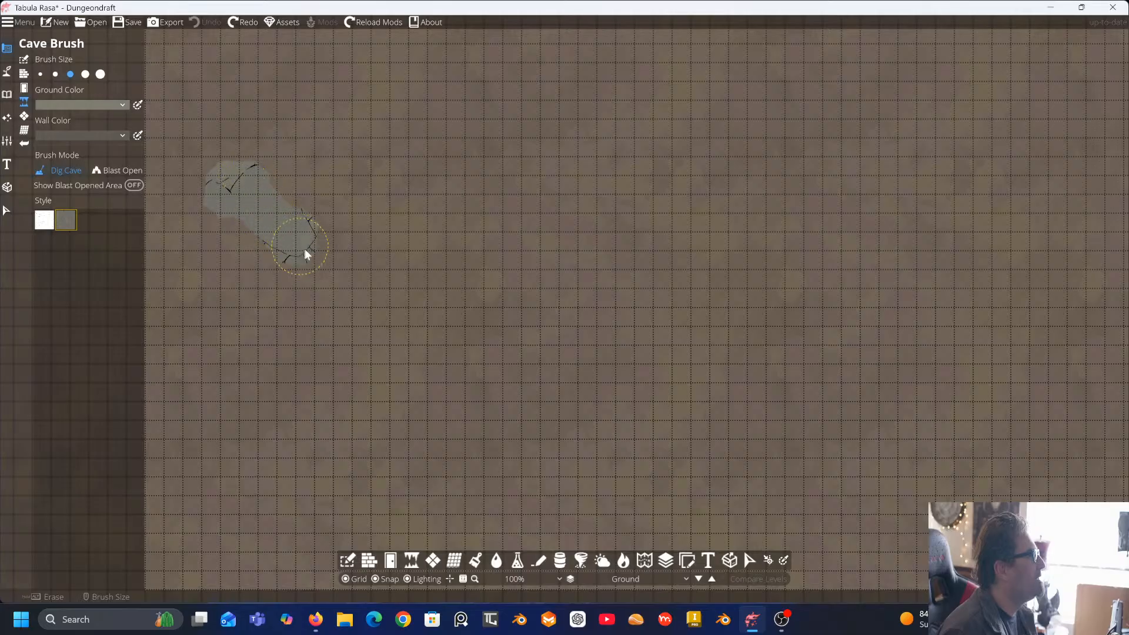
Dig a cave in the map's upper-left area and extend it into a long looping tunnel ending in a large chamber
mouse_move(342, 282)
mouse_down()
mouse_move(308, 272)
mouse_move(233, 213)
mouse_up()
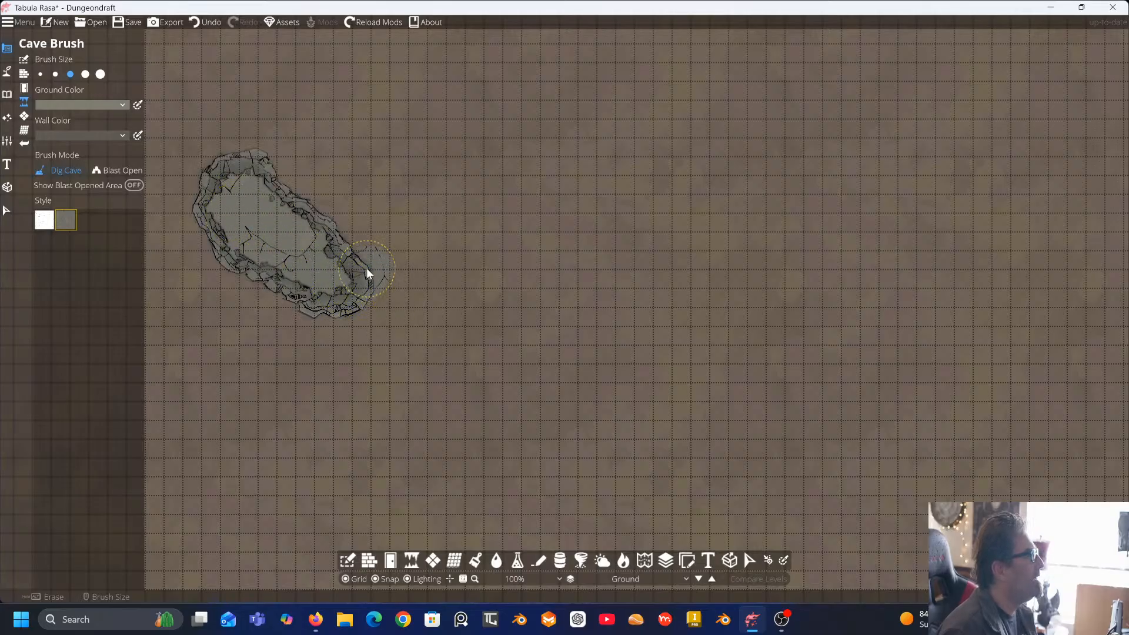
mouse_move(365, 267)
mouse_down()
mouse_move(431, 198)
mouse_move(548, 195)
mouse_move(677, 99)
mouse_move(749, 98)
mouse_move(904, 157)
mouse_move(955, 240)
mouse_move(958, 328)
mouse_move(897, 346)
mouse_move(732, 279)
mouse_move(712, 184)
mouse_move(668, 224)
mouse_move(647, 278)
mouse_move(521, 301)
mouse_move(470, 338)
mouse_move(507, 413)
mouse_move(582, 392)
mouse_move(602, 324)
mouse_move(542, 306)
mouse_move(485, 371)
mouse_move(549, 377)
mouse_move(548, 322)
mouse_move(528, 354)
mouse_move(559, 344)
mouse_up()
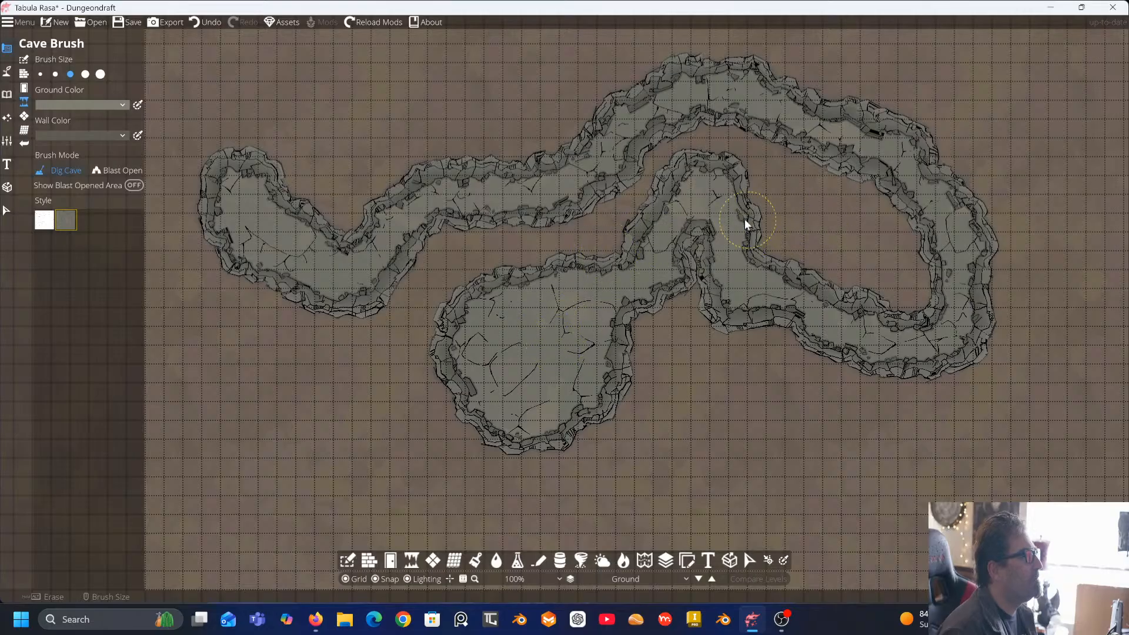
Dig a side passage down from the tunnel's lower stretch, ending in a small chamber beside the large one
drag(771, 214, 685, 193)
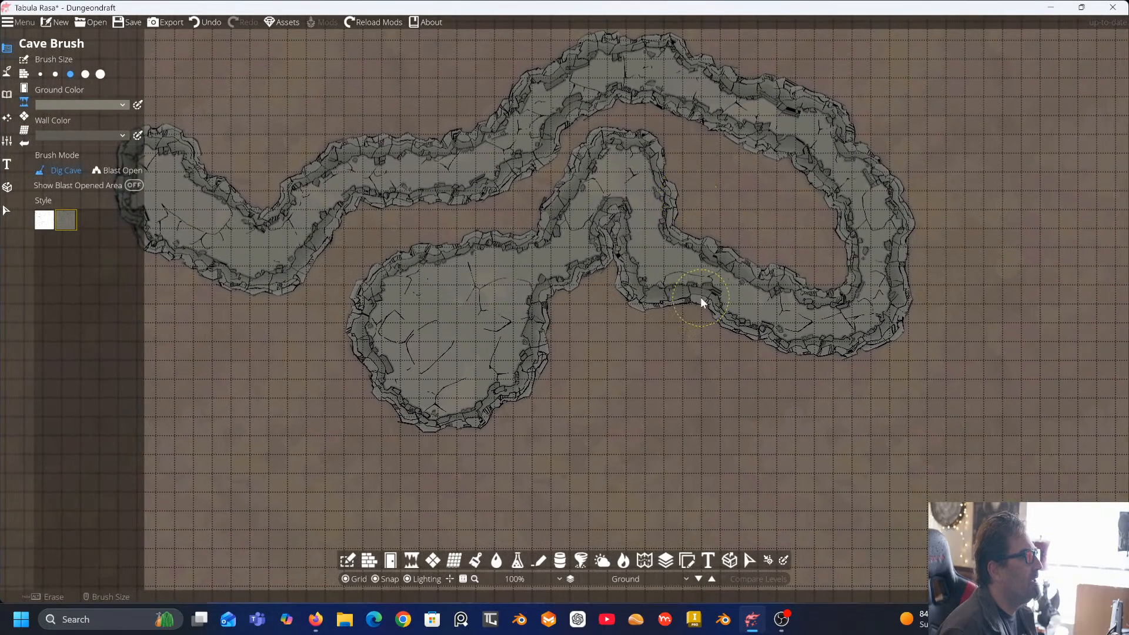
drag(695, 331, 641, 383)
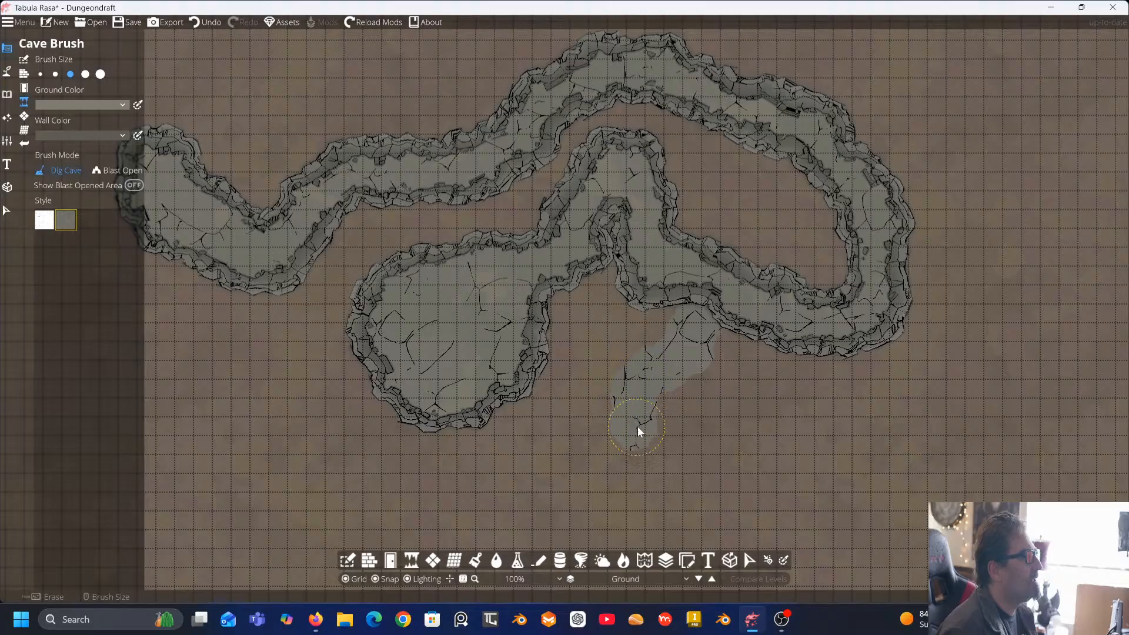
mouse_move(637, 431)
mouse_down()
mouse_move(664, 390)
mouse_move(709, 349)
mouse_move(656, 301)
mouse_move(676, 348)
mouse_up()
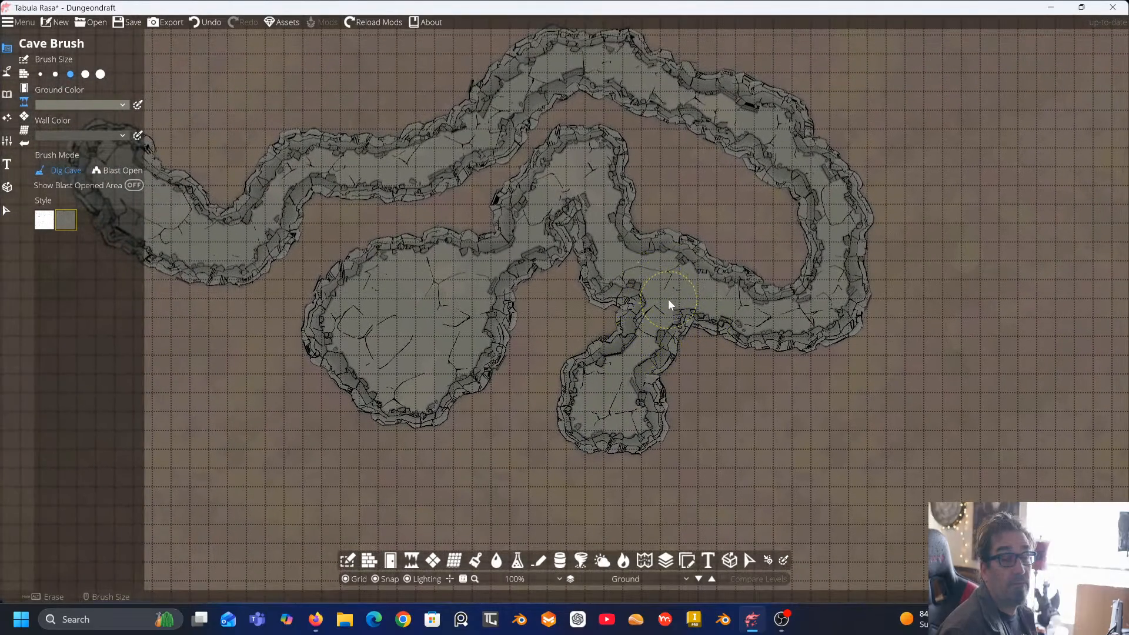
Reduce the cave brush to the second-smallest size and dig a narrow passage from the first cave's lower bend toward the map's lower left
drag(649, 281, 762, 274)
scroll(608, 271, down, 1)
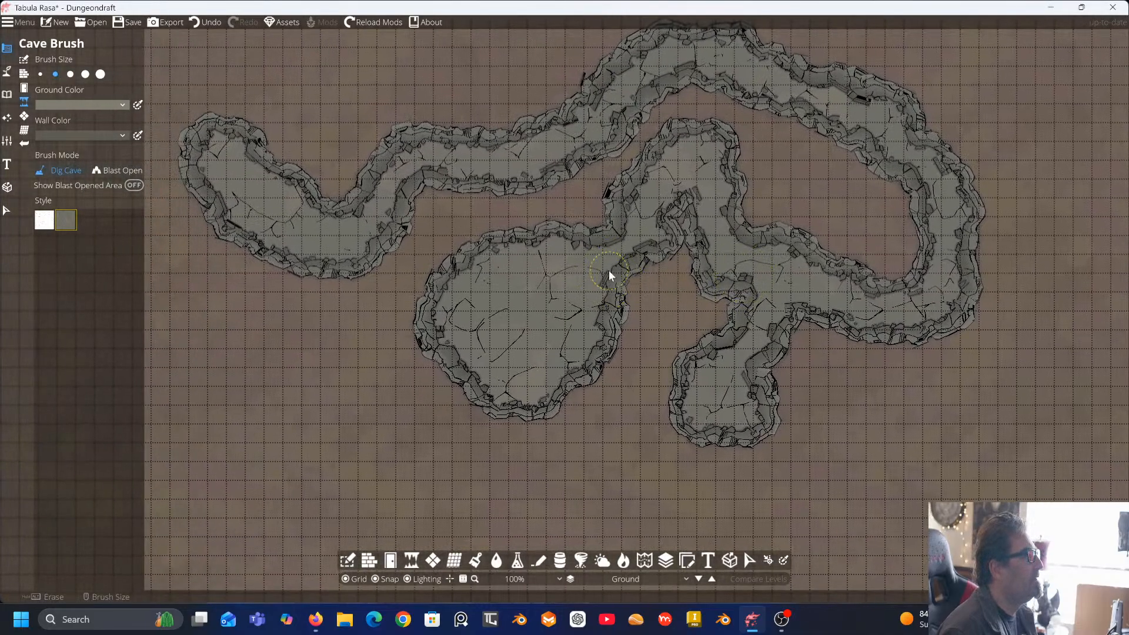
mouse_move(350, 261)
mouse_down()
mouse_move(252, 344)
mouse_move(261, 357)
mouse_move(211, 440)
mouse_move(212, 478)
mouse_up()
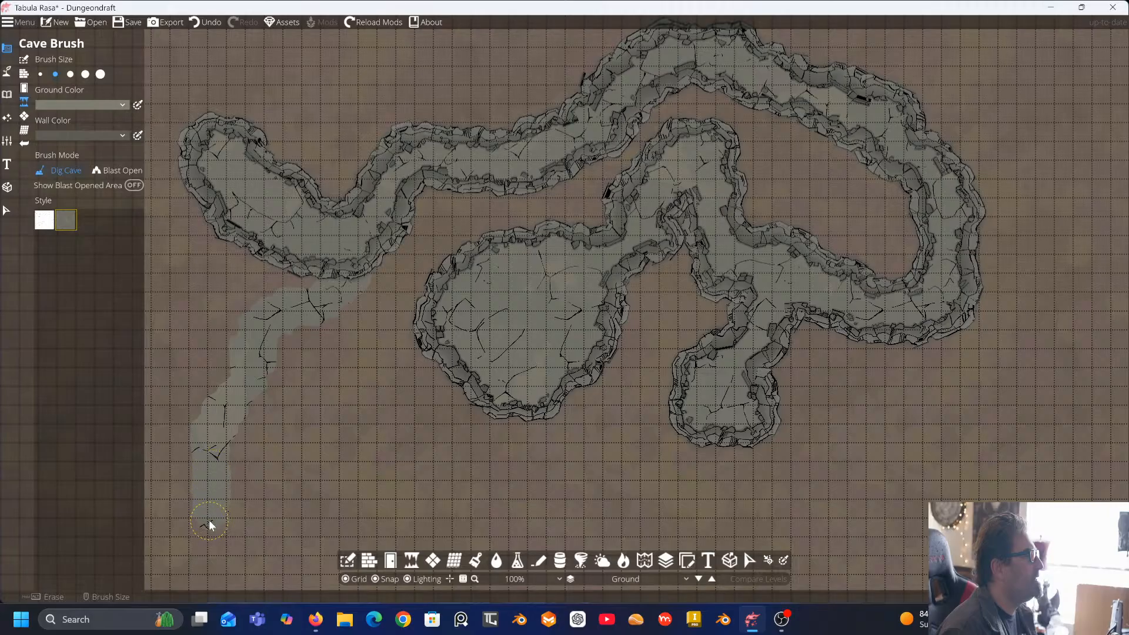
drag(209, 520, 210, 522)
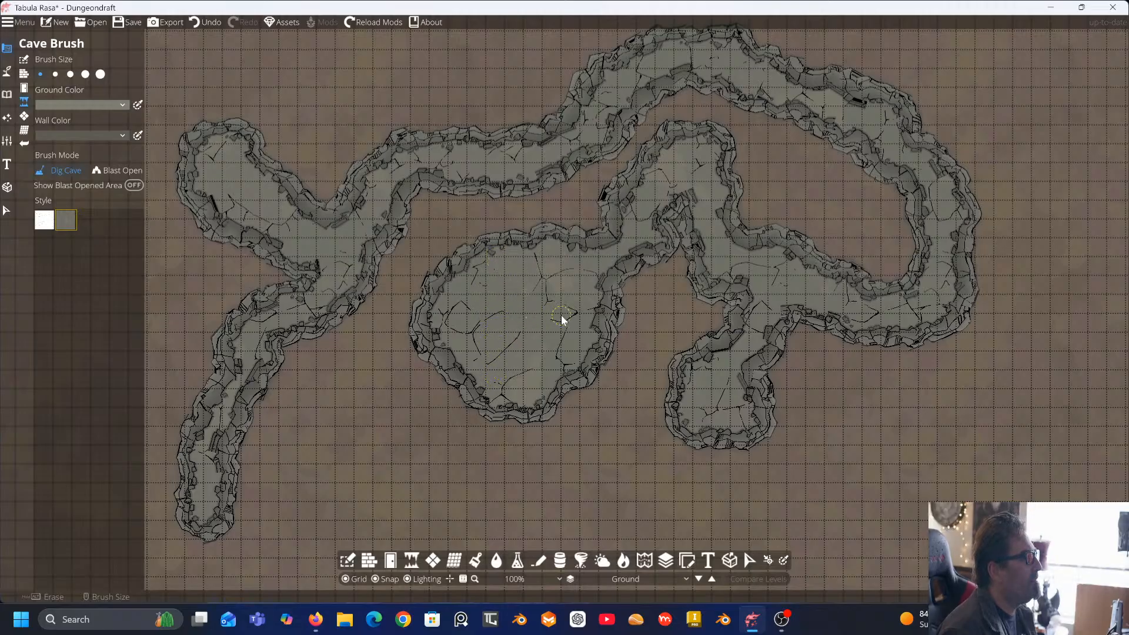
Try to dig a narrow passage with the smallest brush from the small side chamber's neck, running beneath the loop, and undo it
scroll(538, 332, down, 1)
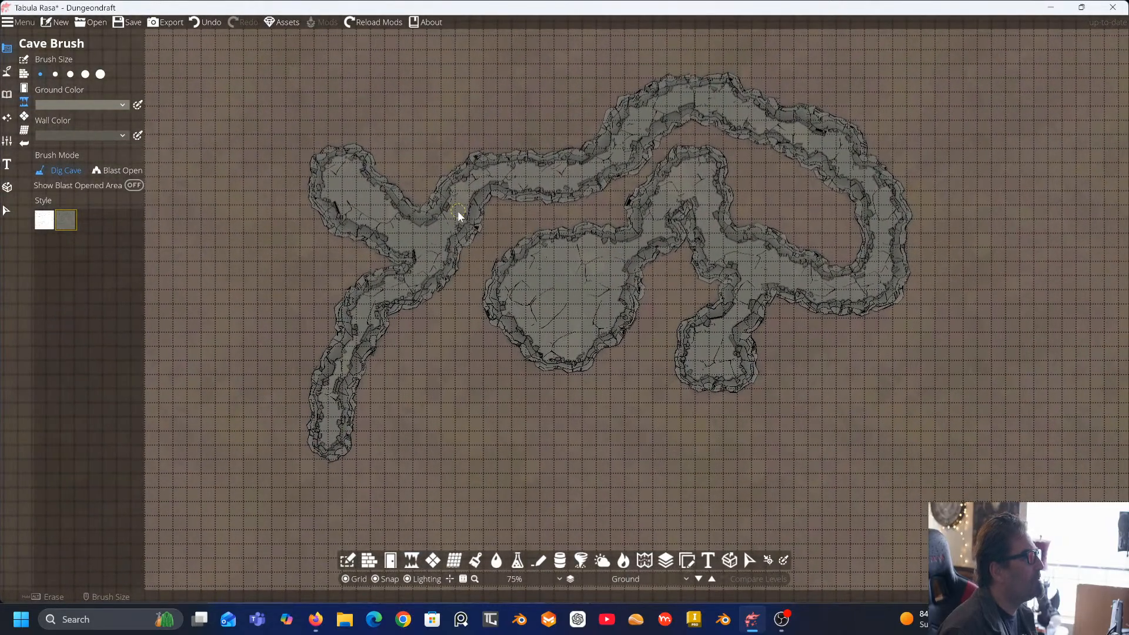
drag(458, 210, 378, 193)
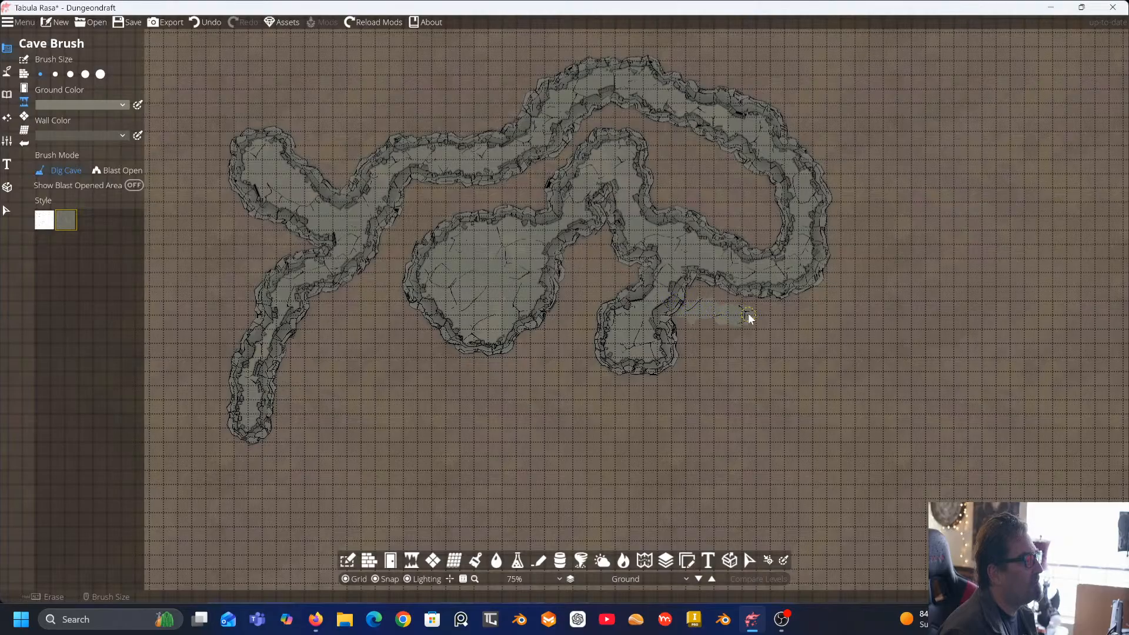
drag(749, 315, 842, 297)
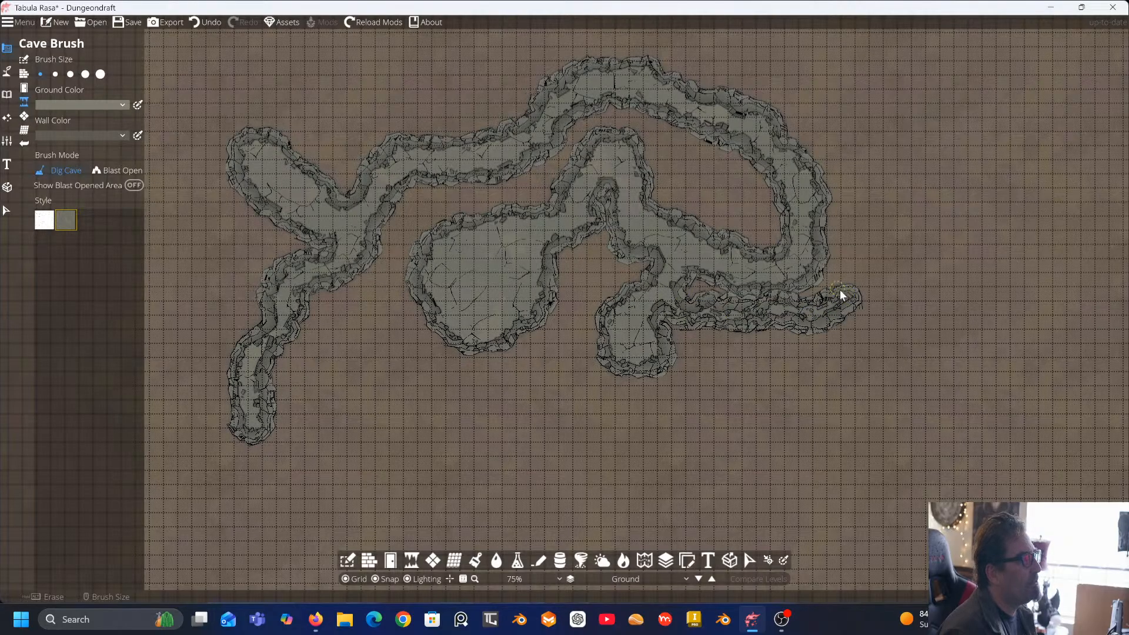
key(ctrl+z)
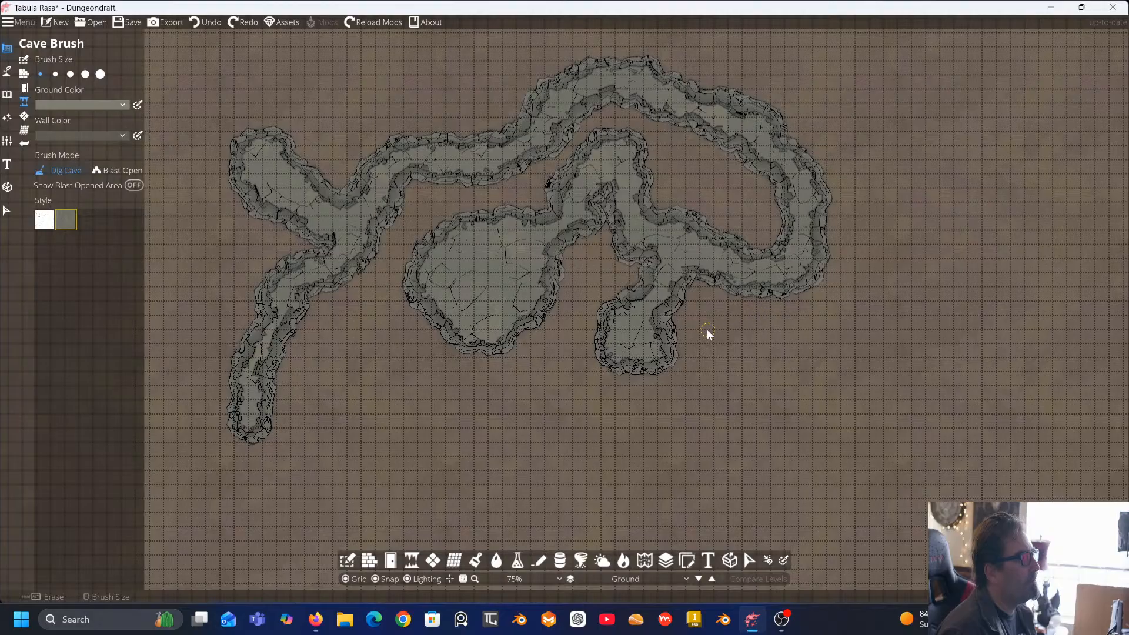
scroll(707, 327, up, 2)
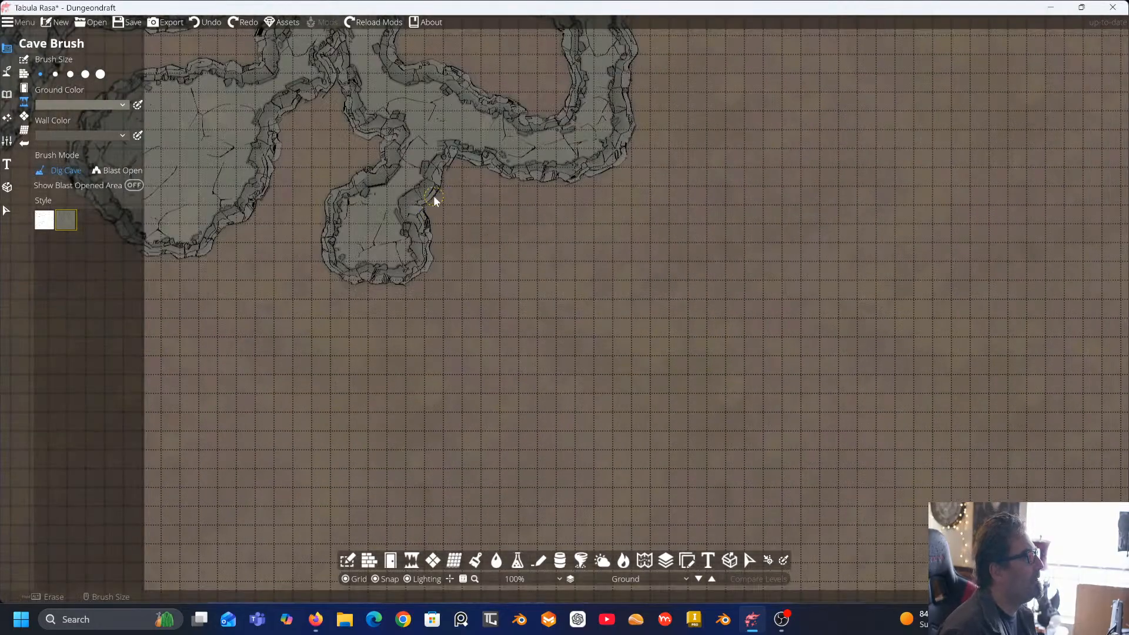
drag(433, 197, 518, 199)
drag(593, 202, 634, 195)
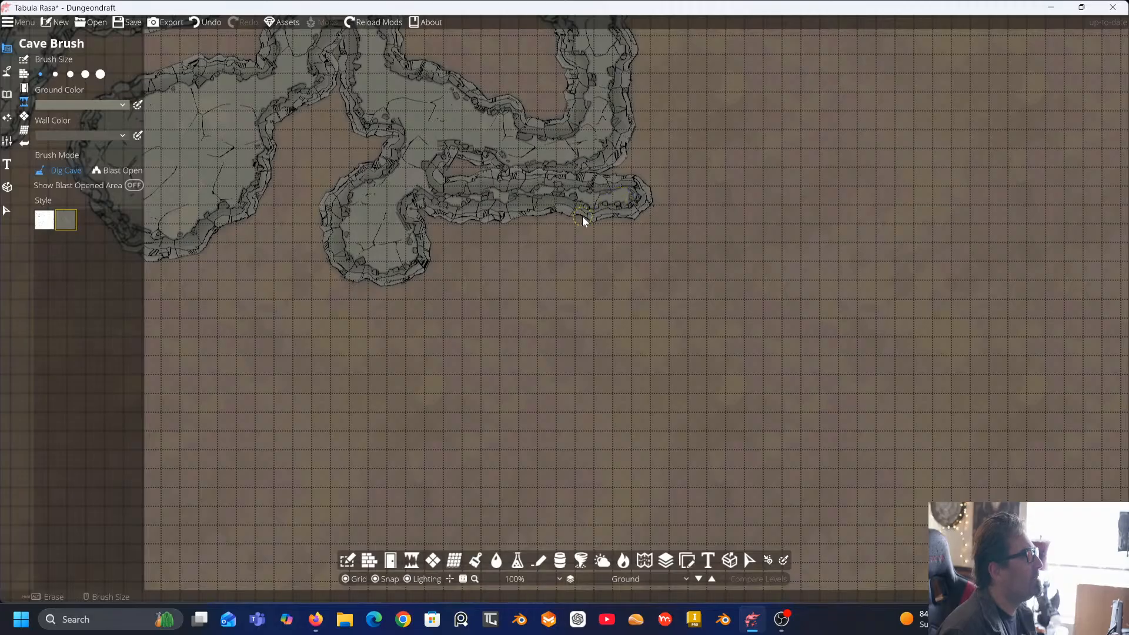
key(ctrl+z)
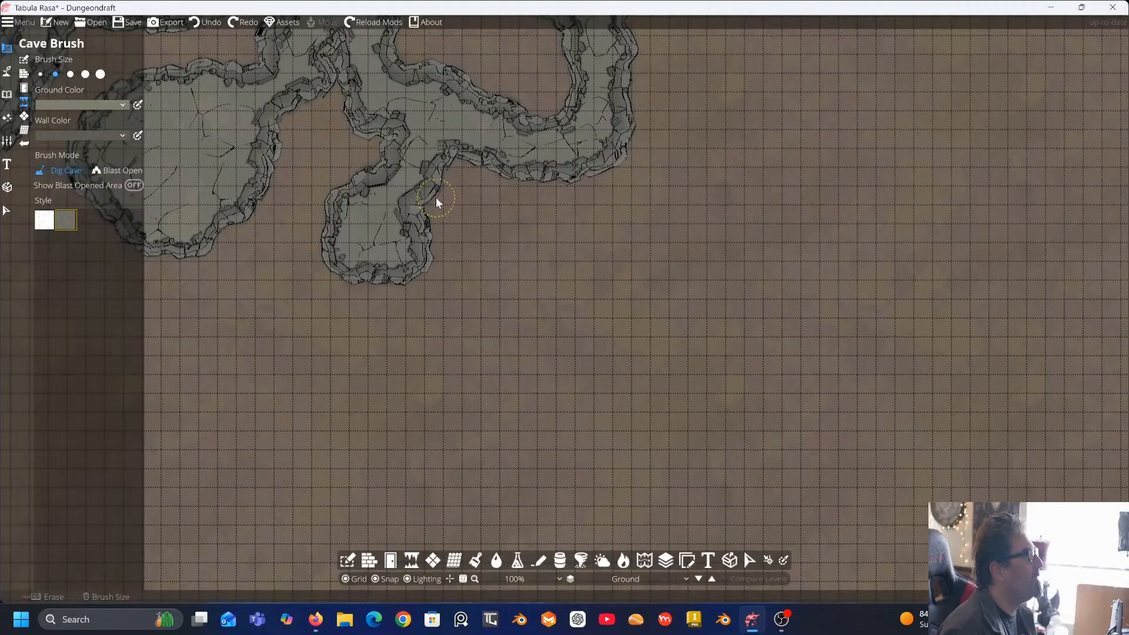
With the second-smallest brush, dig a passage from the small side chamber's neck under and around the loop, ending in an irregular upper-right chamber
drag(520, 220, 675, 190)
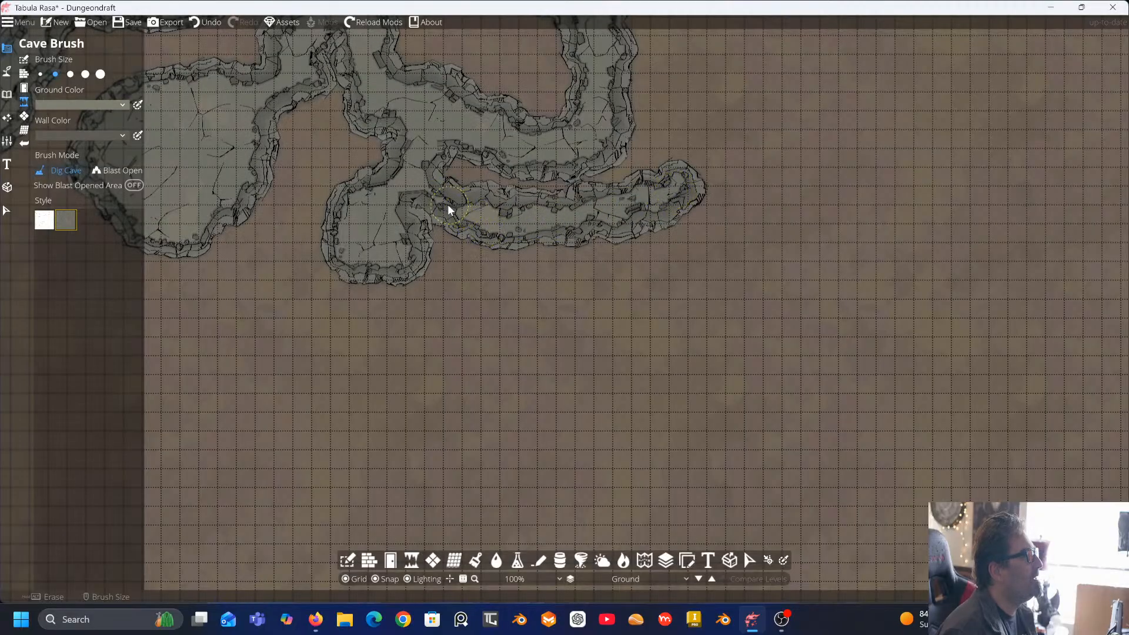
mouse_move(420, 191)
mouse_down()
mouse_move(461, 214)
mouse_move(594, 229)
mouse_up()
scroll(617, 224, down, 1)
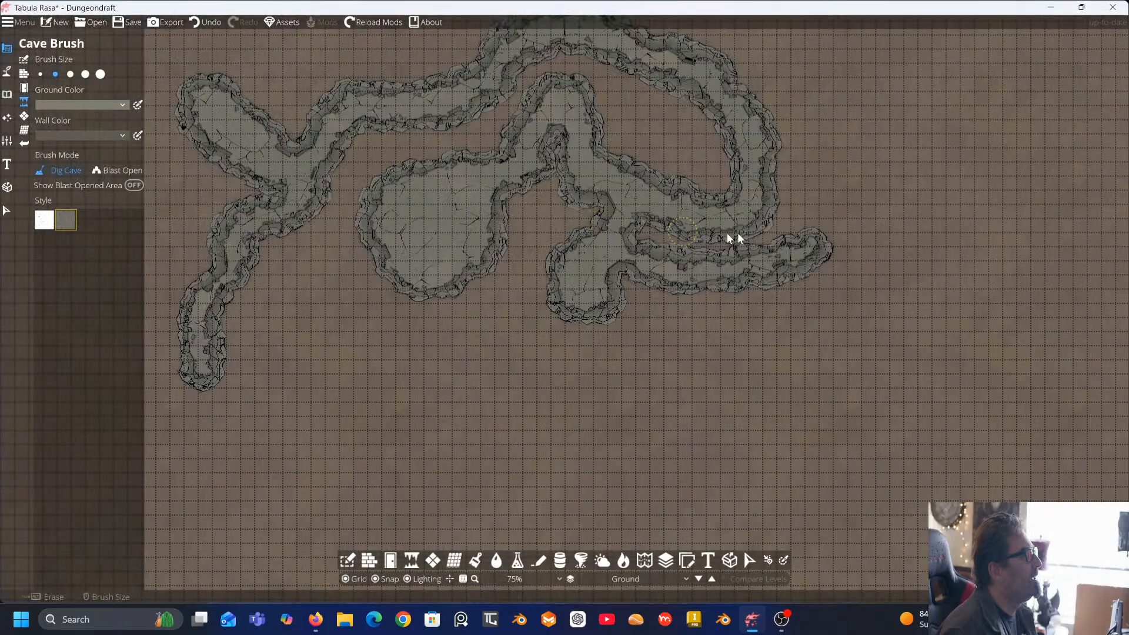
drag(822, 220, 749, 234)
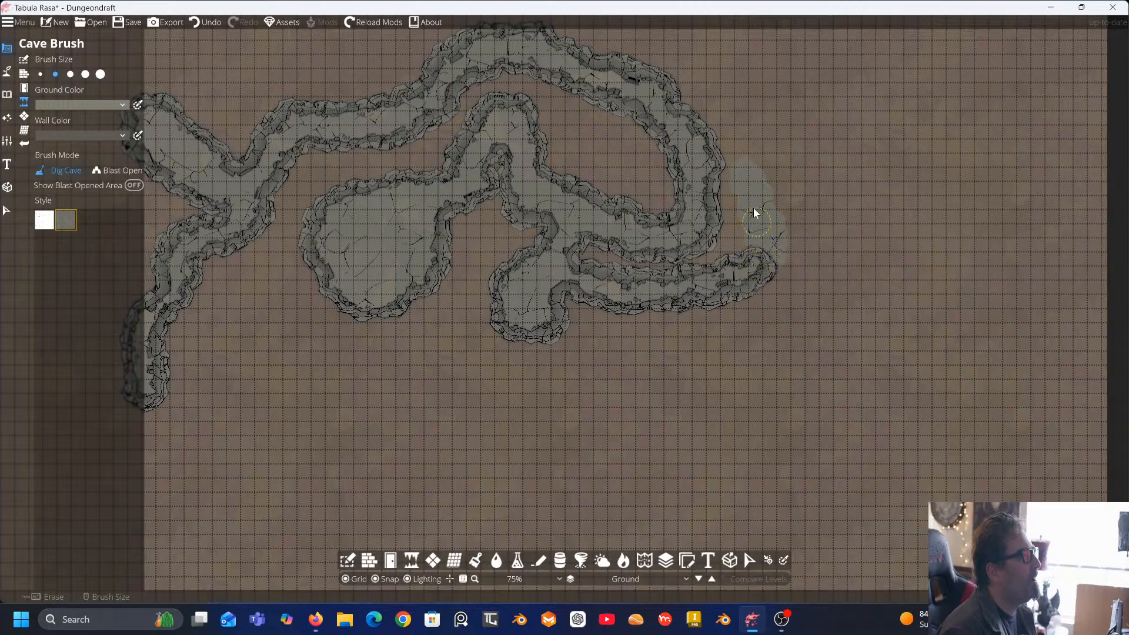
mouse_move(755, 135)
mouse_down()
mouse_move(796, 110)
mouse_move(846, 103)
mouse_move(777, 134)
mouse_up()
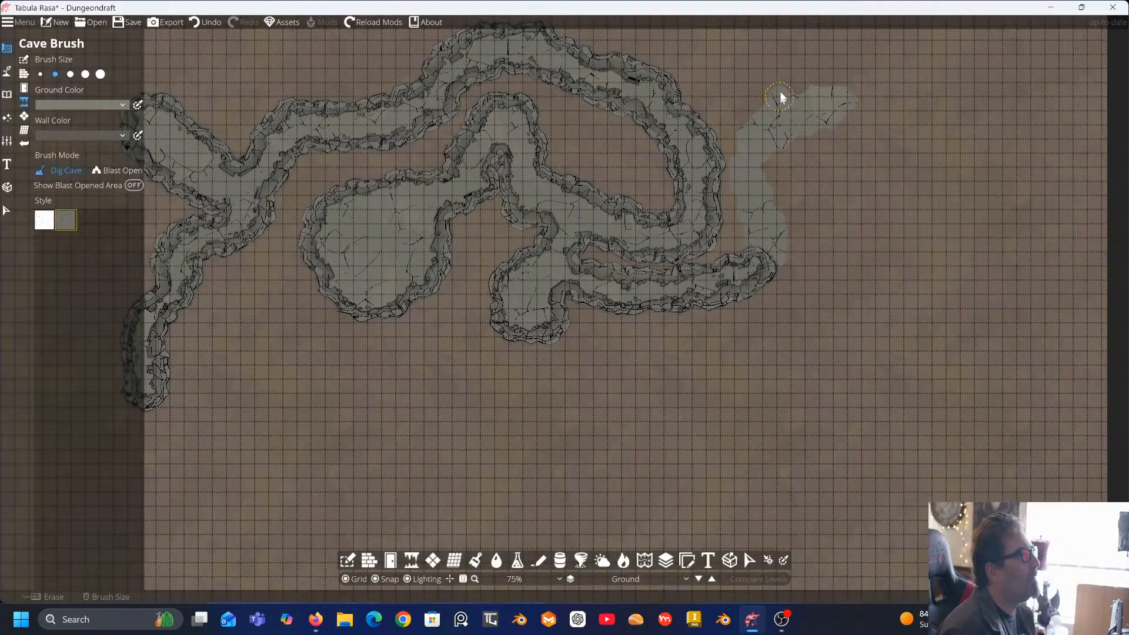
mouse_move(808, 83)
mouse_down()
mouse_move(789, 68)
mouse_move(735, 95)
mouse_up()
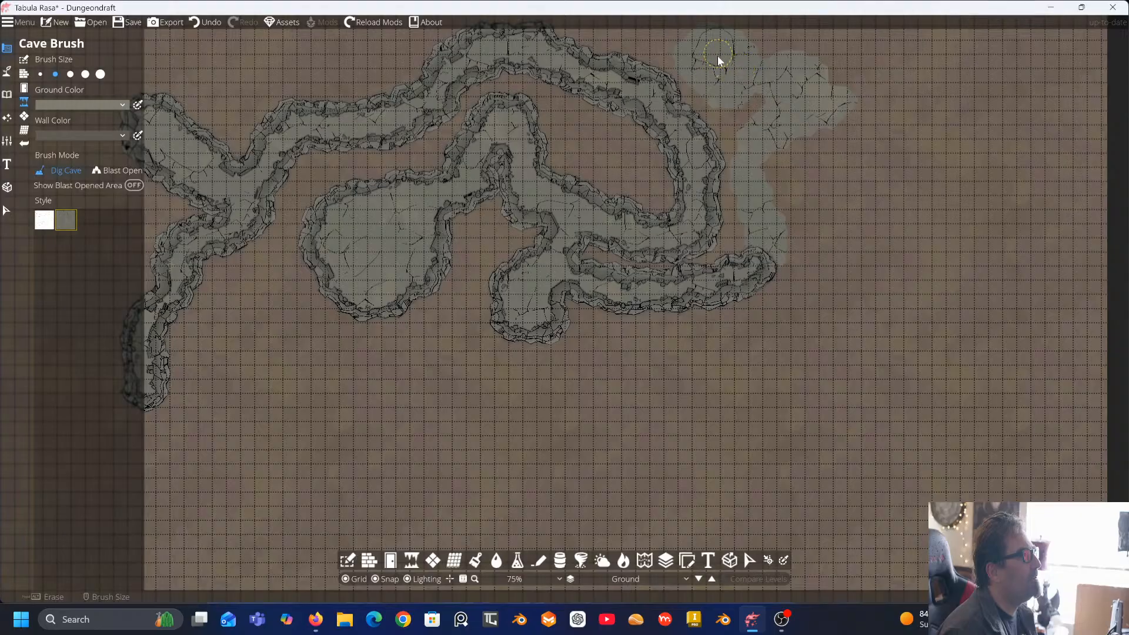
mouse_move(717, 55)
mouse_down()
mouse_move(769, 85)
mouse_move(830, 96)
mouse_move(802, 112)
mouse_move(816, 121)
mouse_move(930, 110)
mouse_up()
With the smallest brush, dig a narrow winding passage from the upper-right chamber's far end down to a new round chamber
scroll(804, 114, down, 1)
mouse_move(853, 110)
mouse_down()
mouse_move(882, 108)
mouse_move(843, 99)
mouse_move(877, 110)
mouse_move(868, 117)
mouse_move(947, 125)
mouse_move(939, 170)
mouse_move(894, 204)
mouse_move(871, 205)
mouse_move(874, 272)
mouse_up()
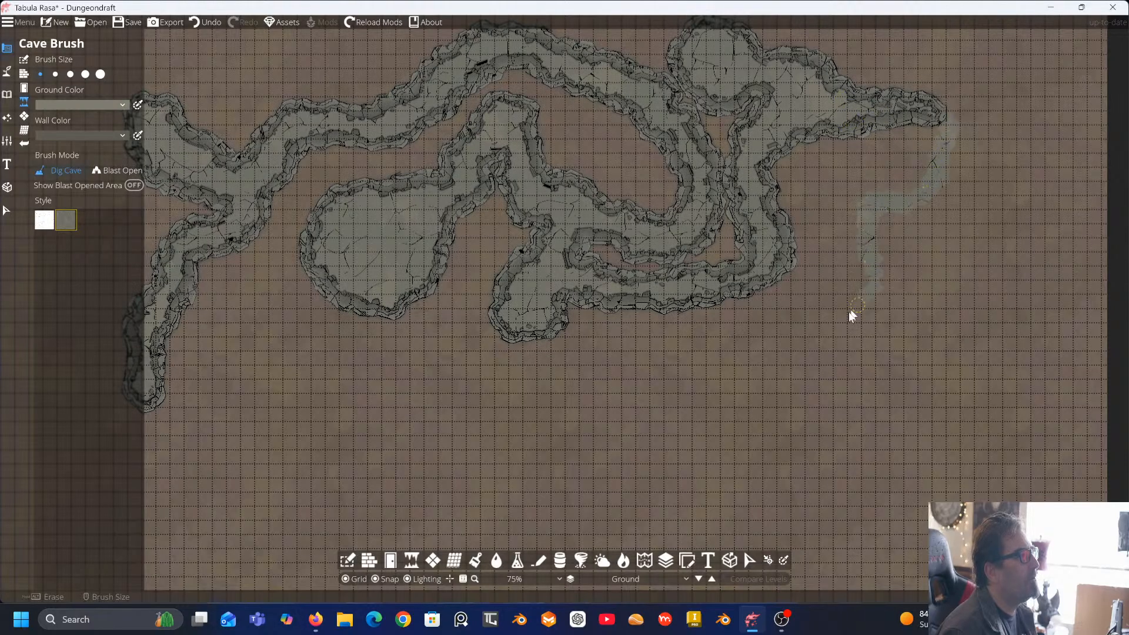
mouse_move(852, 316)
mouse_down()
mouse_move(822, 362)
mouse_move(692, 393)
mouse_up()
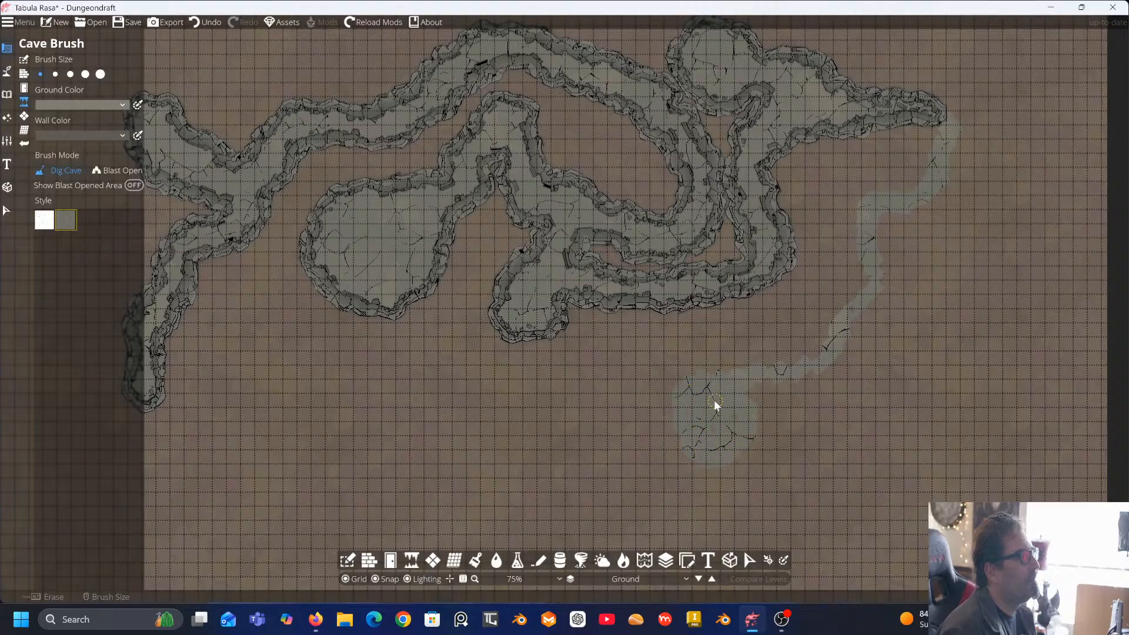
drag(710, 435, 744, 397)
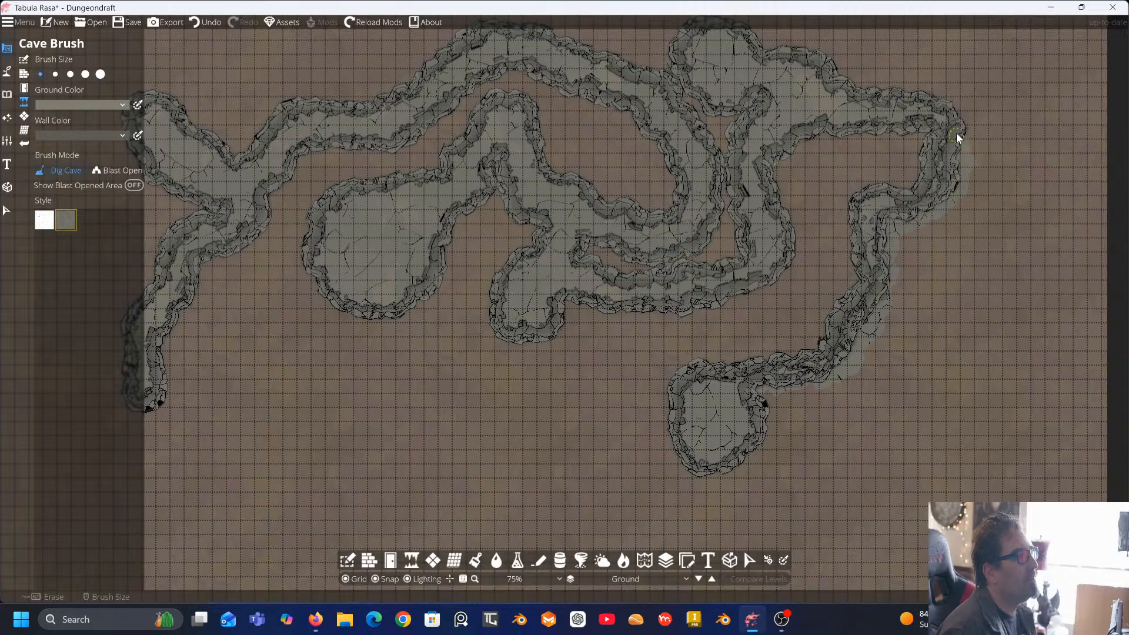
Widen the narrow winding passage along its outer bend and clear the walls pinching it above the round chamber
mouse_move(916, 125)
mouse_down()
mouse_move(933, 145)
mouse_move(921, 140)
mouse_move(933, 176)
mouse_up()
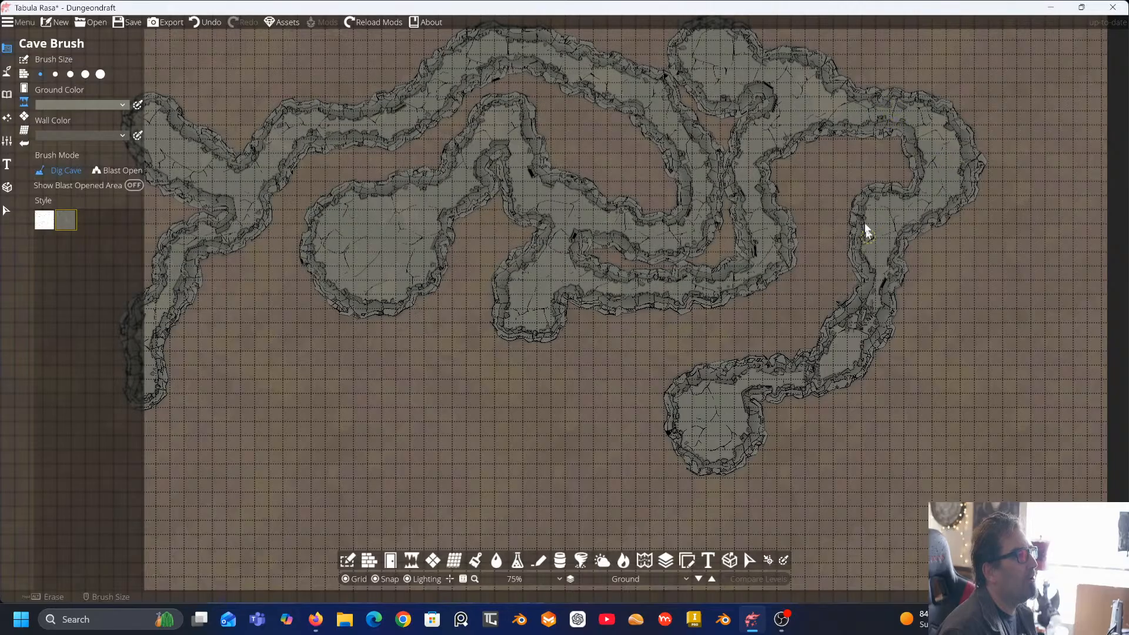
drag(793, 382, 823, 367)
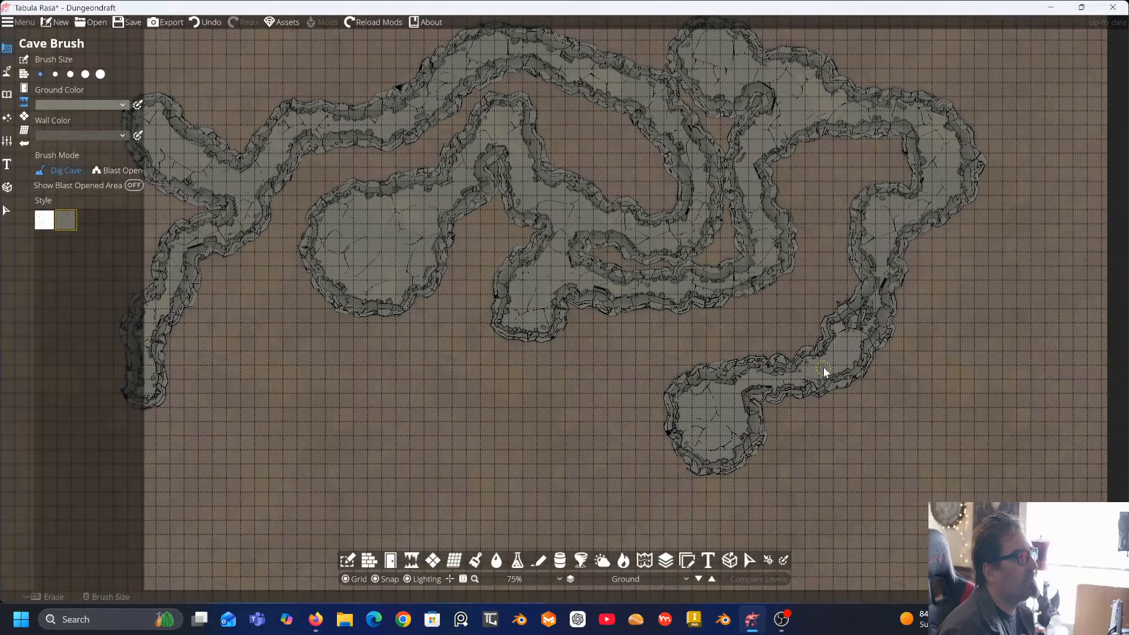
mouse_move(867, 296)
mouse_down()
mouse_move(877, 269)
mouse_move(867, 320)
mouse_up()
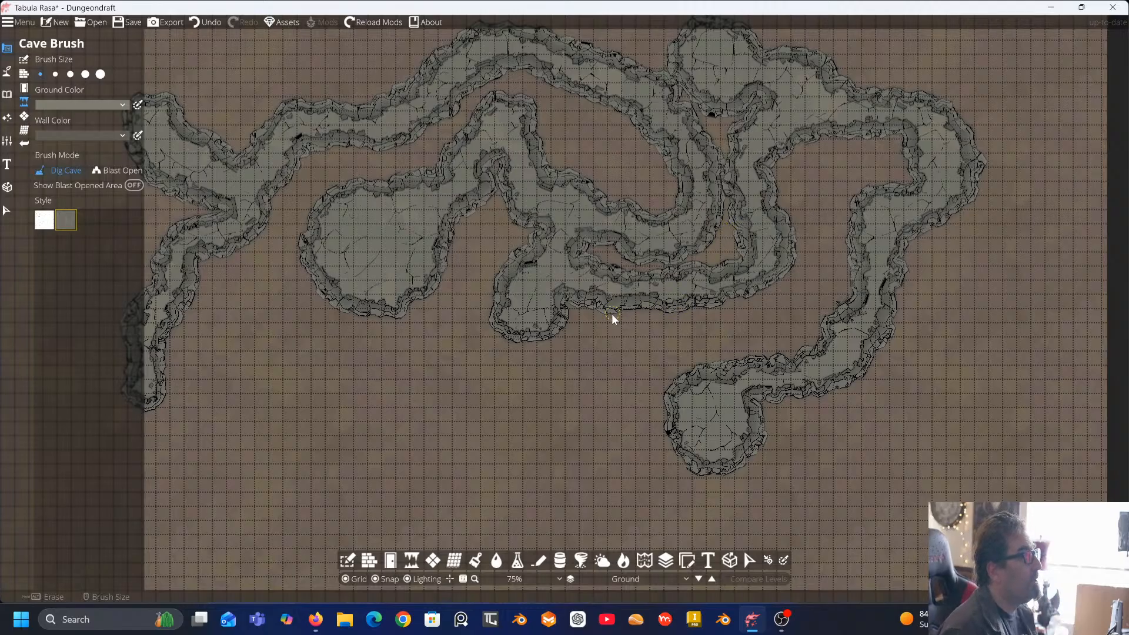
Dig a short link from the passage beneath the loop to the round chamber, plus a dead-end branch curling inside the winding passage's bend
drag(612, 318, 725, 315)
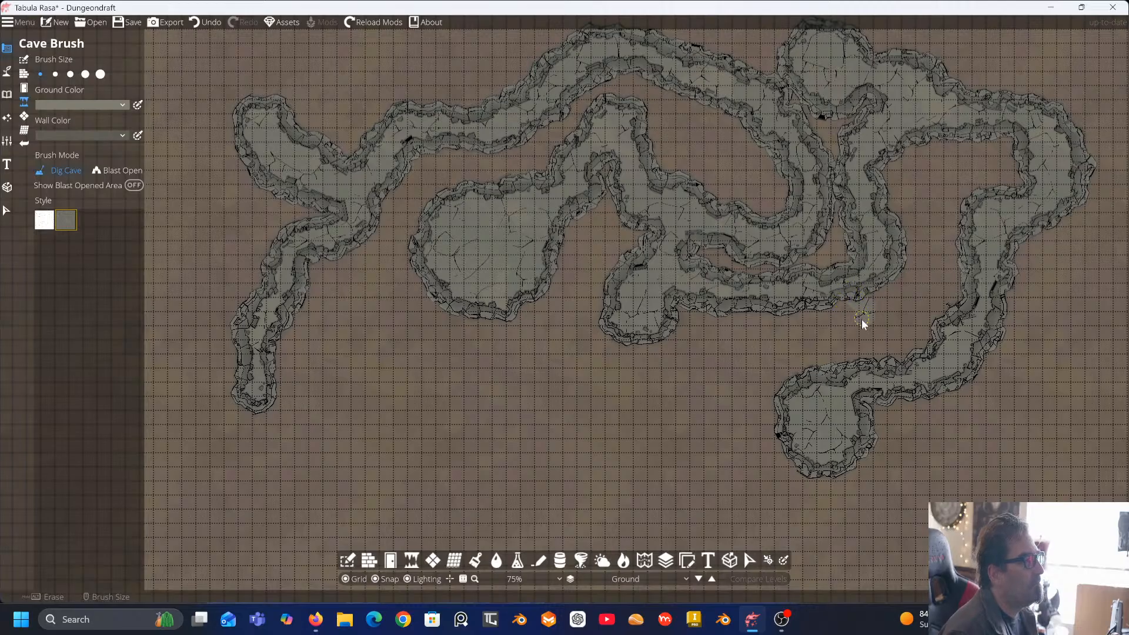
drag(881, 366, 852, 297)
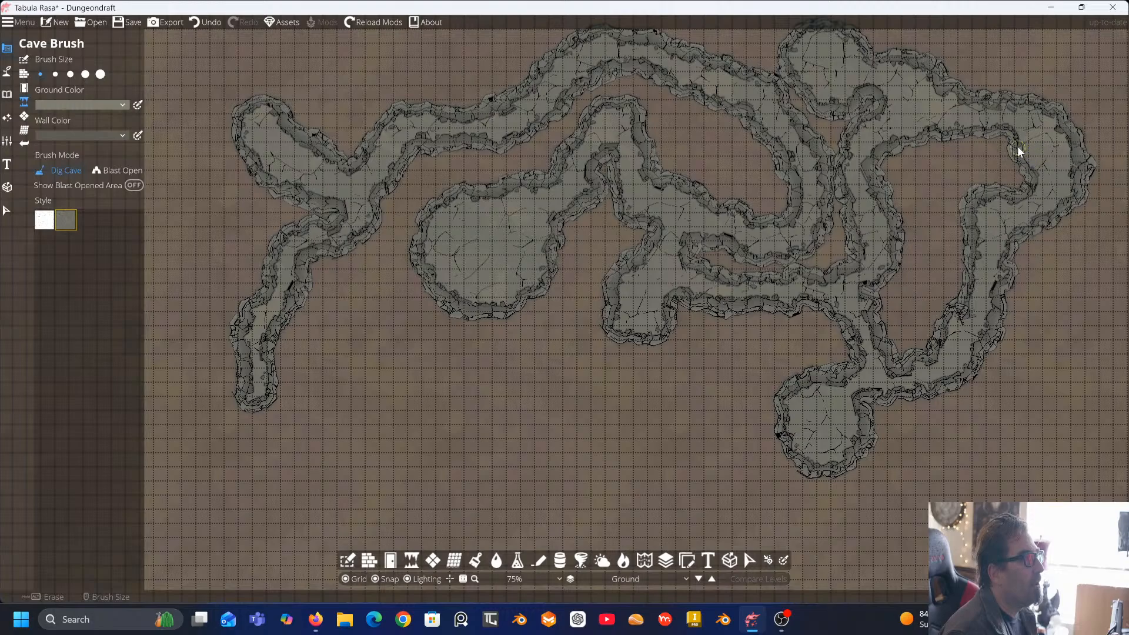
drag(1019, 152, 962, 166)
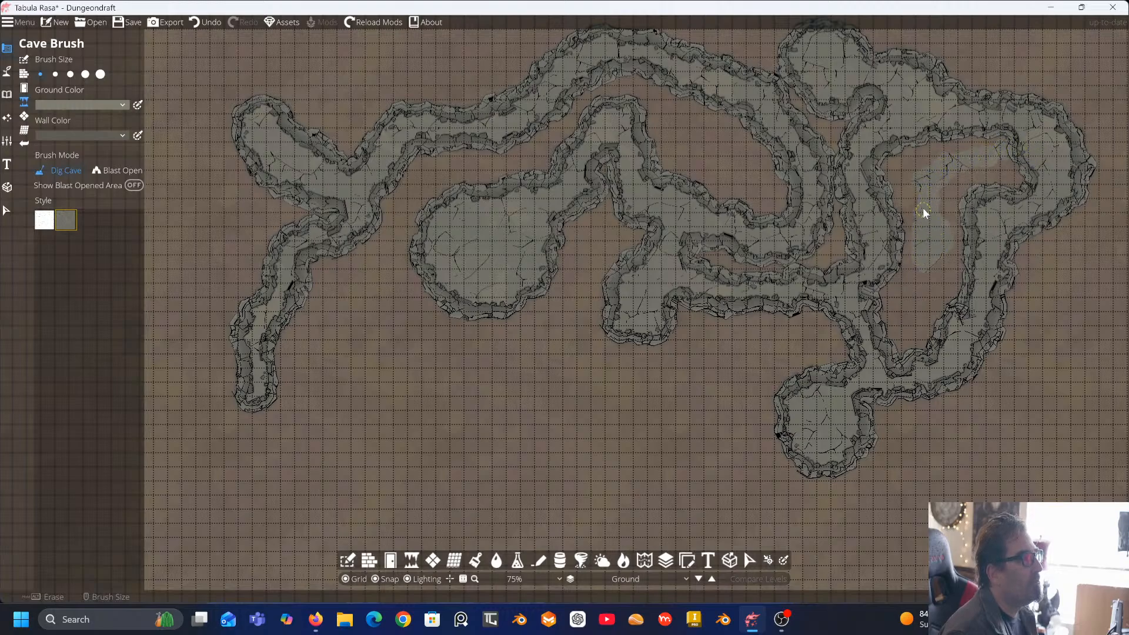
drag(915, 281, 940, 277)
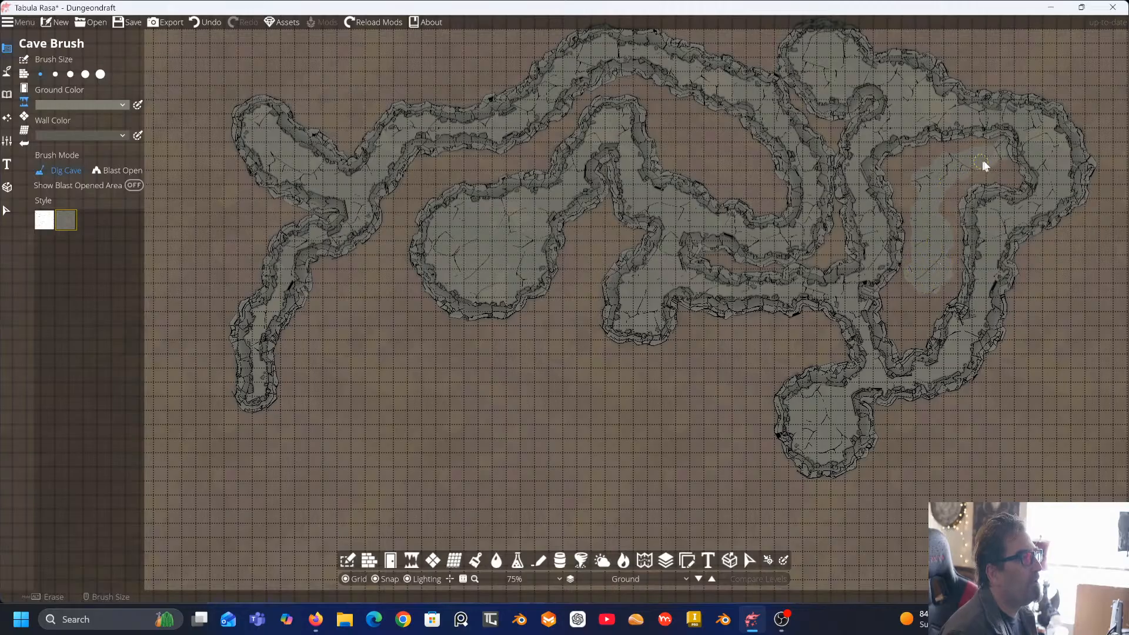
drag(1013, 153, 1016, 150)
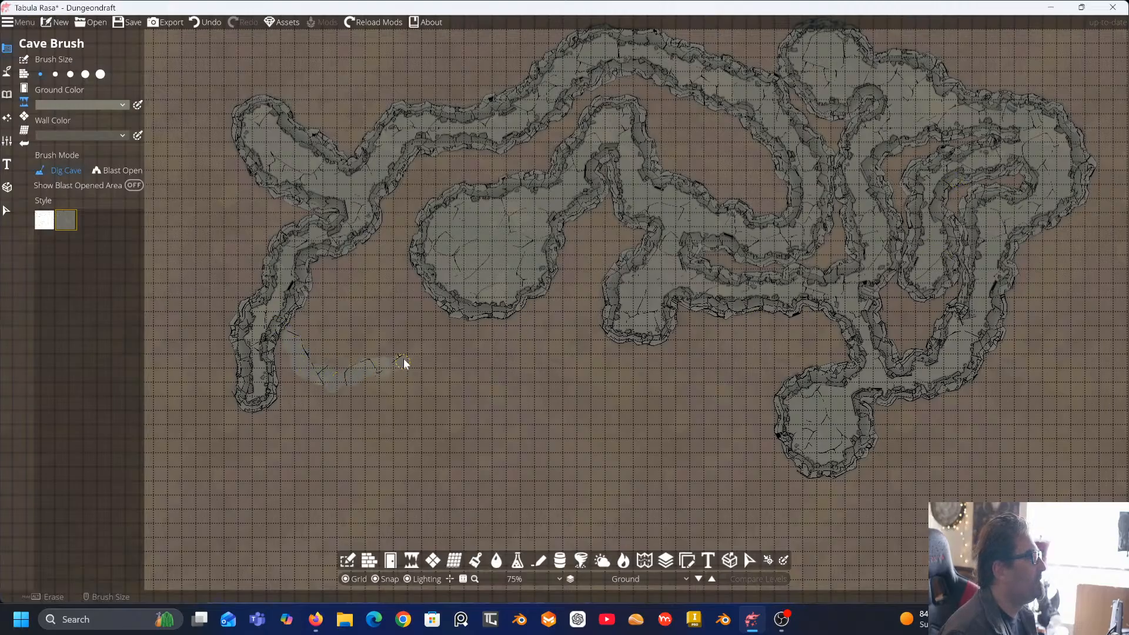
Dig an irregular chamber beside the lower-left passage and connect it with a short tunnel
mouse_move(422, 401)
mouse_down()
mouse_move(401, 443)
mouse_move(336, 458)
mouse_move(346, 395)
mouse_up()
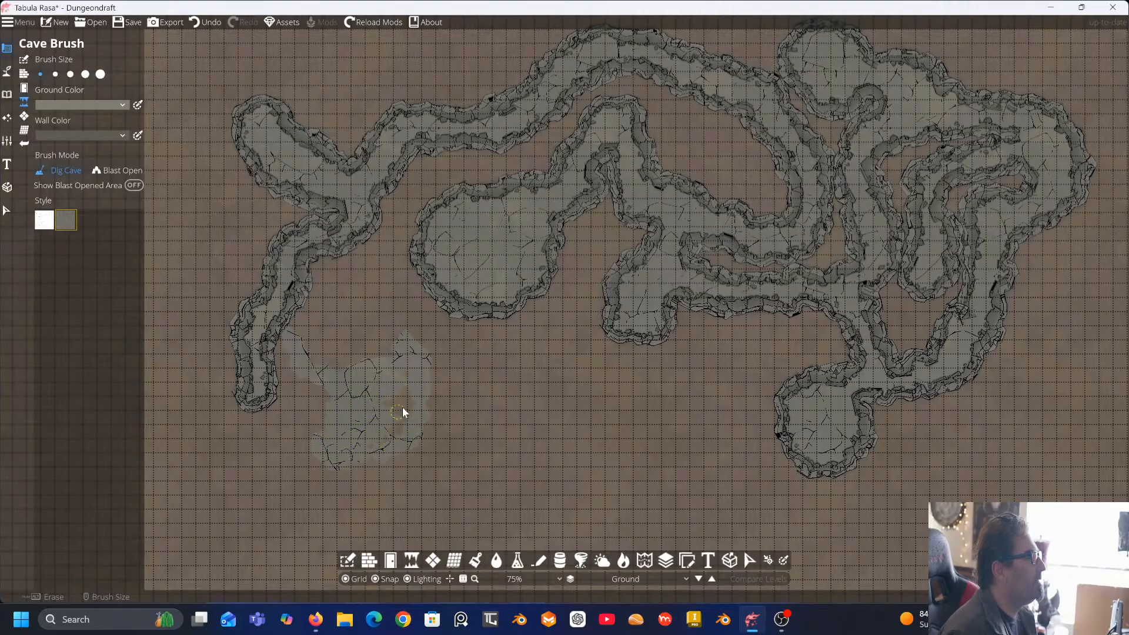
mouse_move(389, 394)
mouse_down()
mouse_move(373, 448)
mouse_move(364, 420)
mouse_move(325, 388)
mouse_up()
mouse_move(278, 353)
mouse_down()
mouse_move(272, 331)
mouse_move(335, 386)
mouse_up()
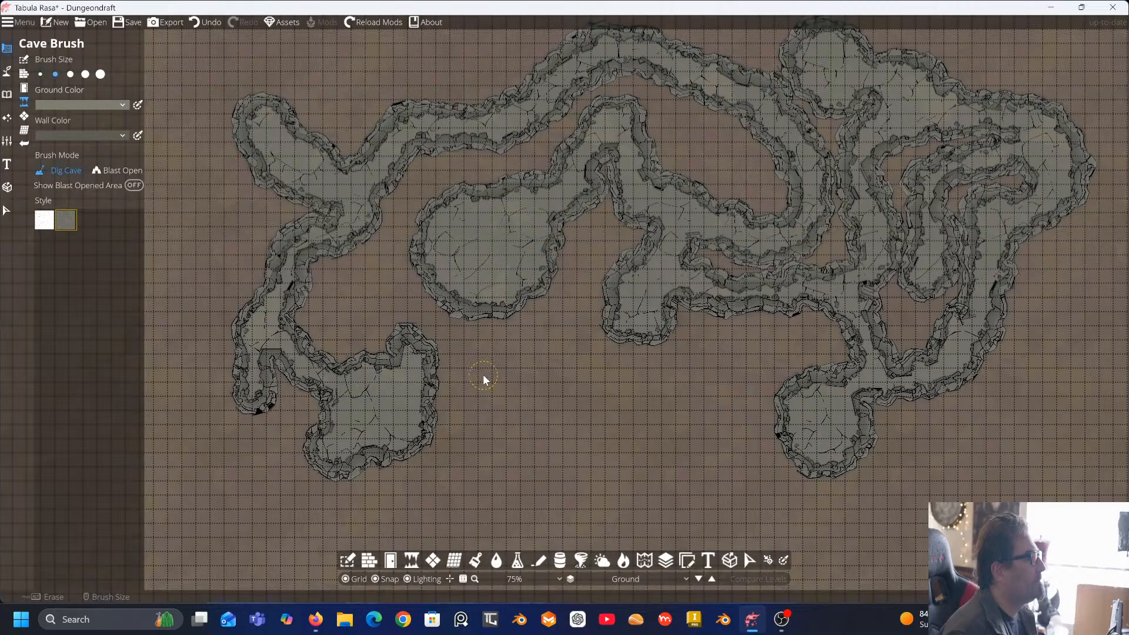
Increase the brush to the middle size, dig a round chamber below the large one, and connect it to the small side chamber
scroll(482, 374, up, 1)
mouse_move(506, 385)
mouse_down()
mouse_move(531, 365)
mouse_move(500, 379)
mouse_move(531, 455)
mouse_move(552, 378)
mouse_move(524, 403)
mouse_move(562, 356)
mouse_up()
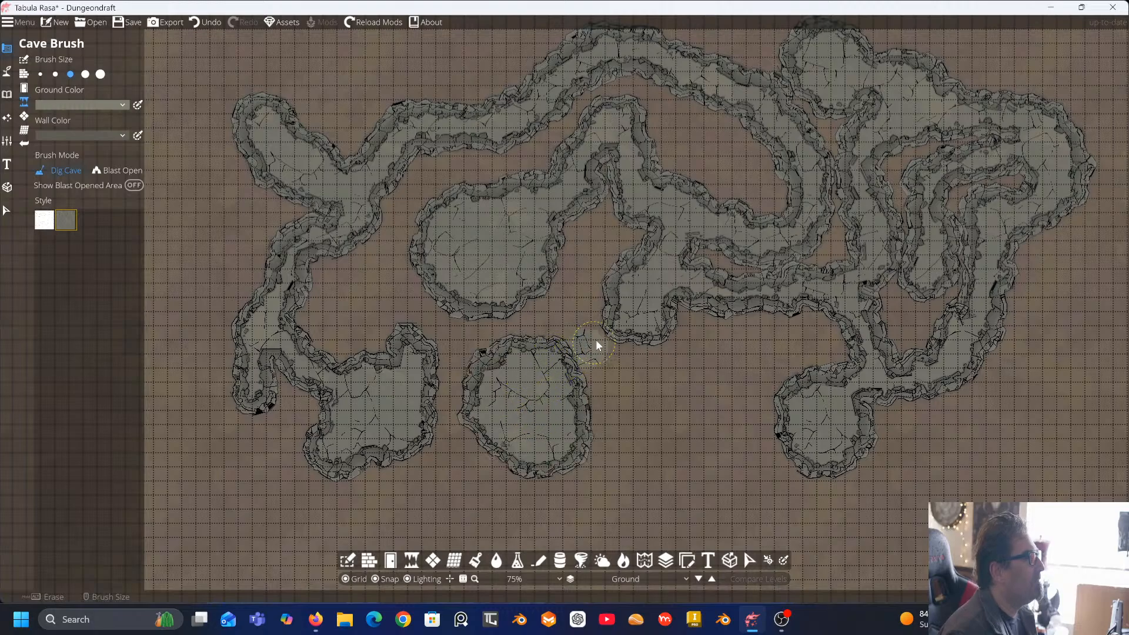
drag(617, 330, 655, 322)
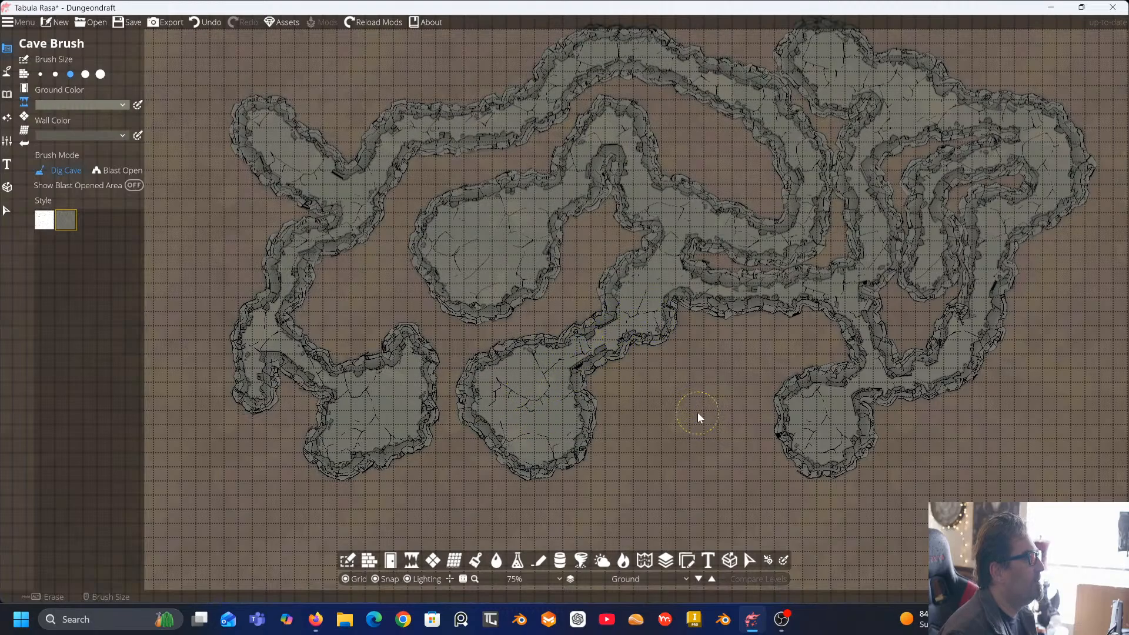
Extend the new lower chamber with a wide passage that bends down into another chamber before the round one
drag(648, 417, 518, 391)
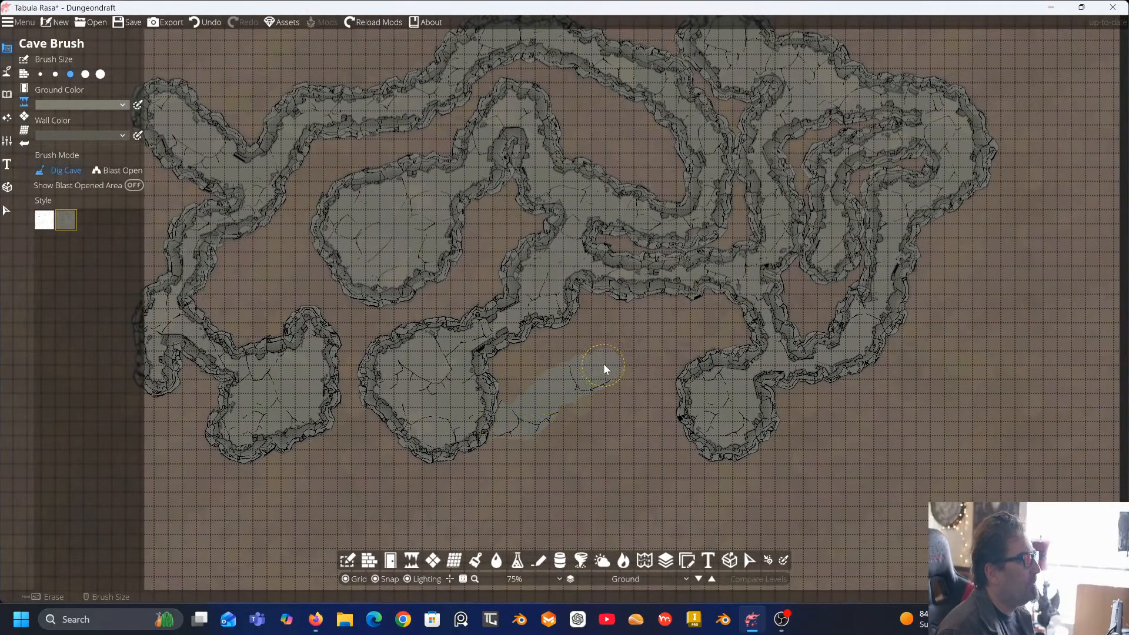
mouse_move(608, 367)
mouse_down()
mouse_move(625, 370)
mouse_move(628, 432)
mouse_up()
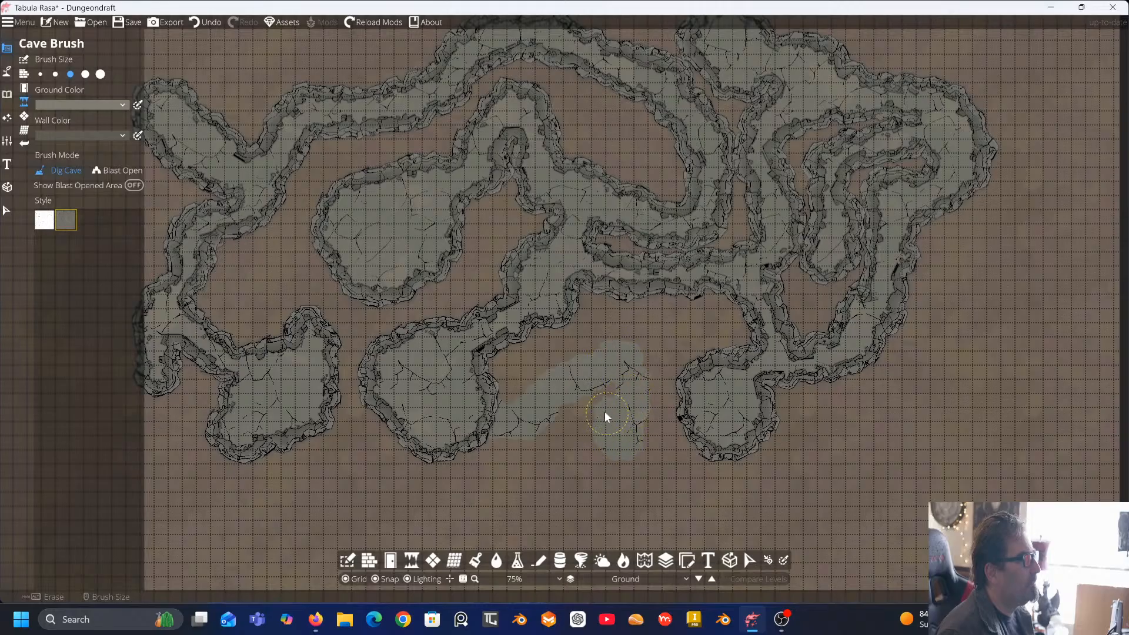
mouse_move(597, 390)
mouse_down()
mouse_move(500, 427)
mouse_move(474, 423)
mouse_up()
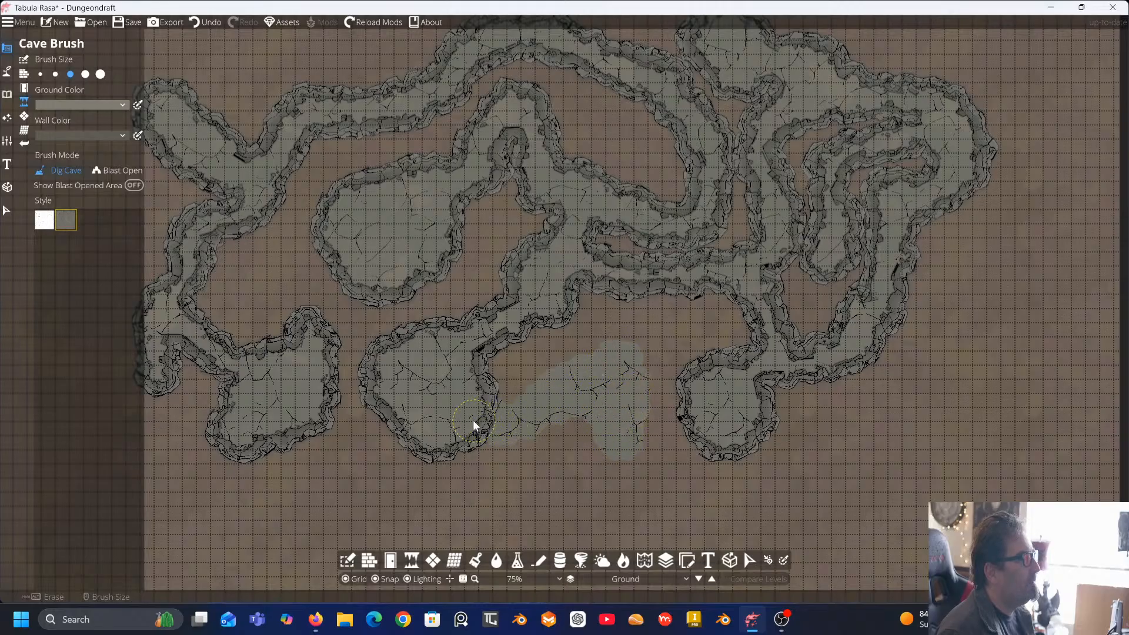
scroll(623, 400, down, 2)
drag(619, 377, 690, 431)
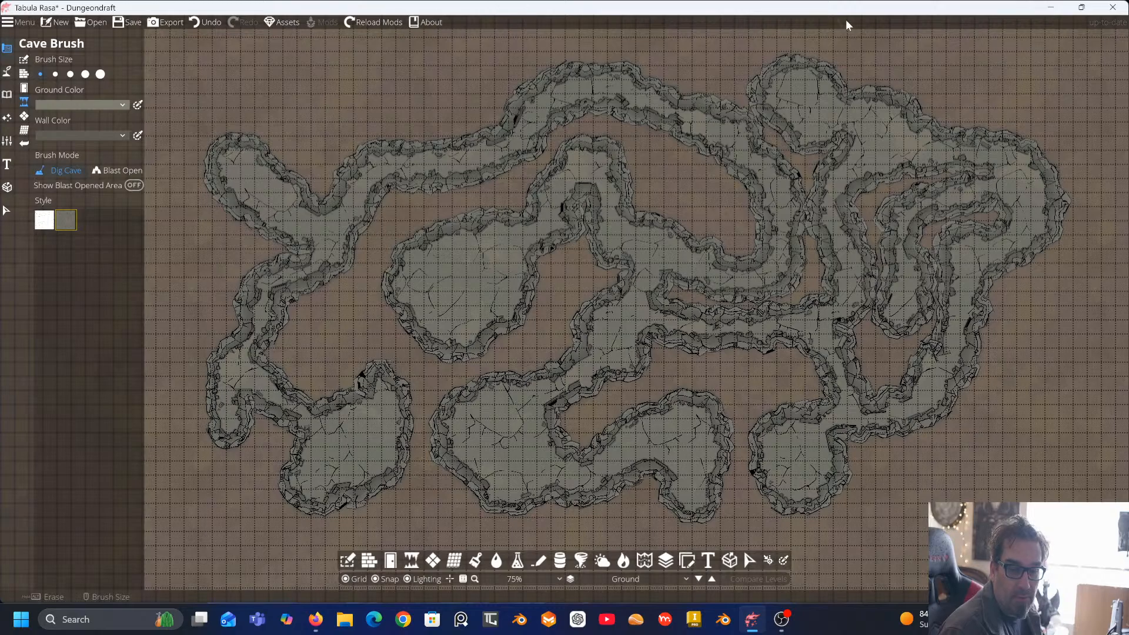
Activate the Object Tool and widen its asset library to show more columns
key(alt+Tab)
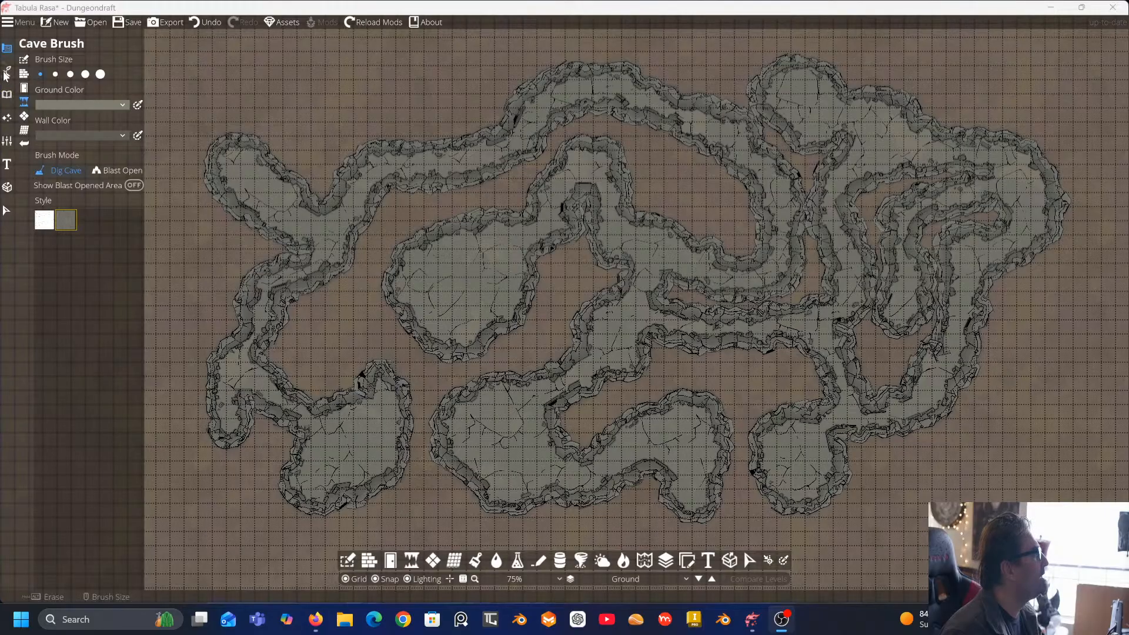
click(7, 94)
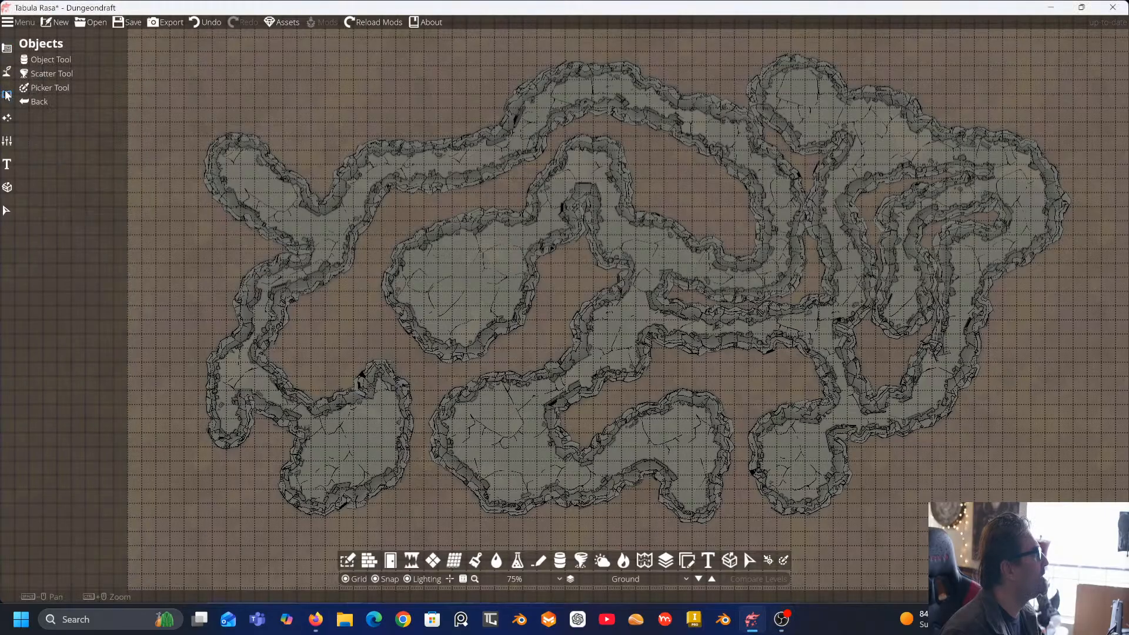
click(51, 61)
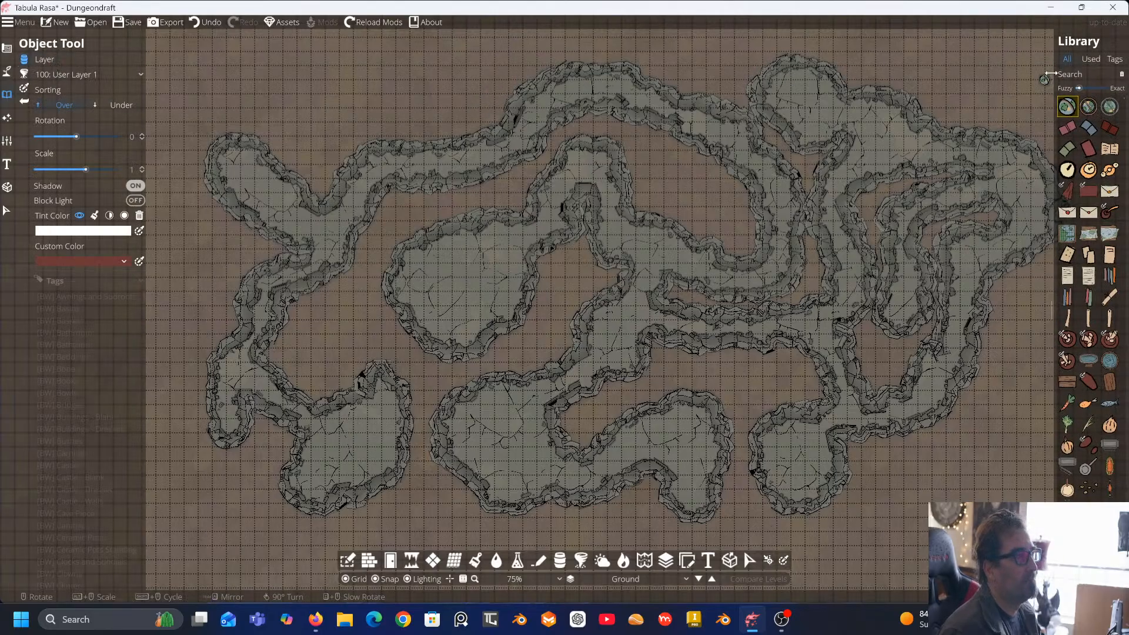
drag(1045, 77, 984, 75)
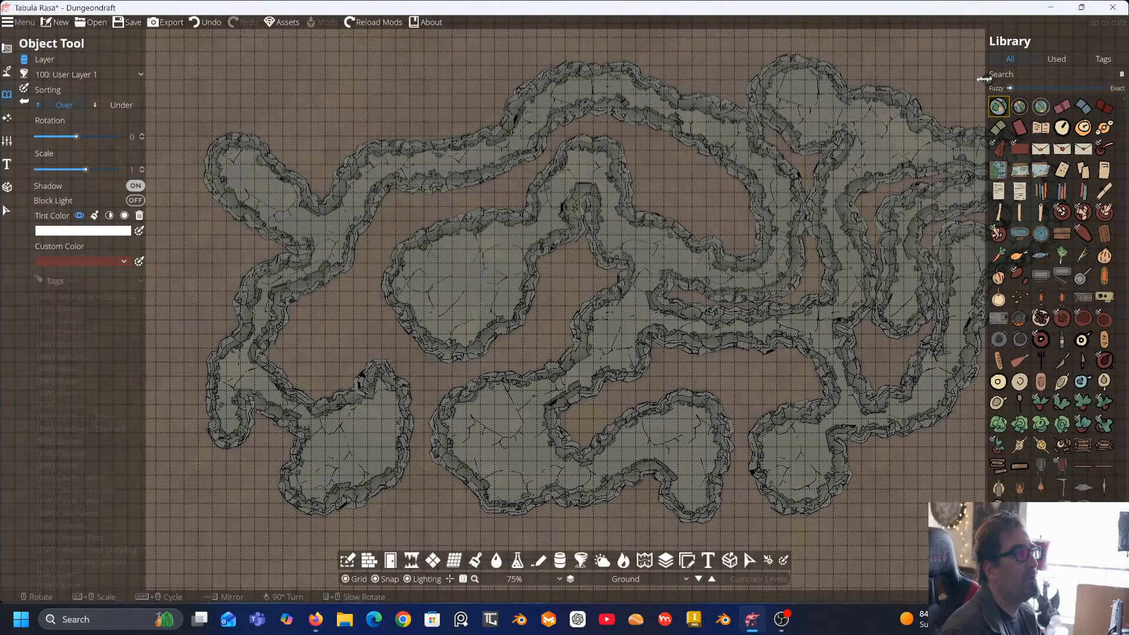
Search the object library for "stairs" and select a straight stairs asset
click(1049, 75)
text(stal)
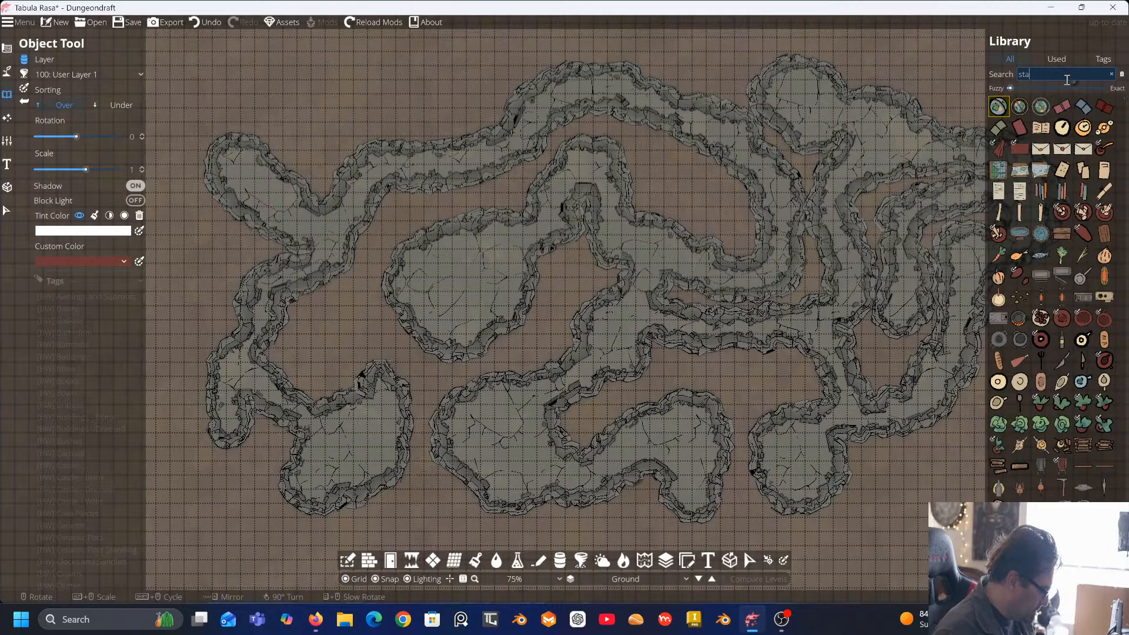
text(irs)
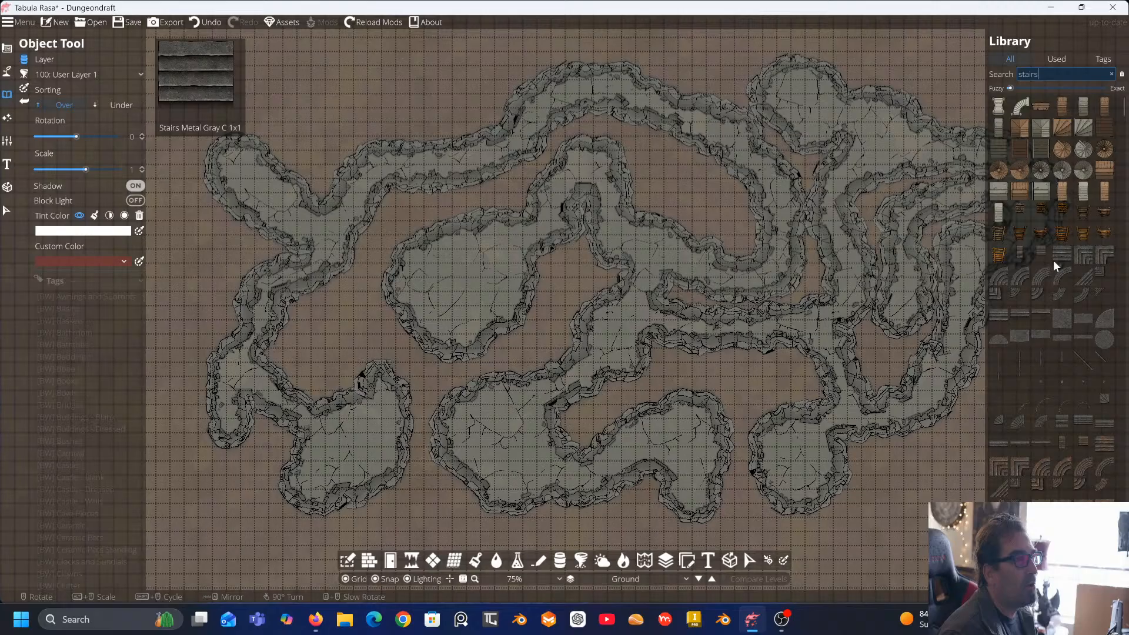
click(999, 190)
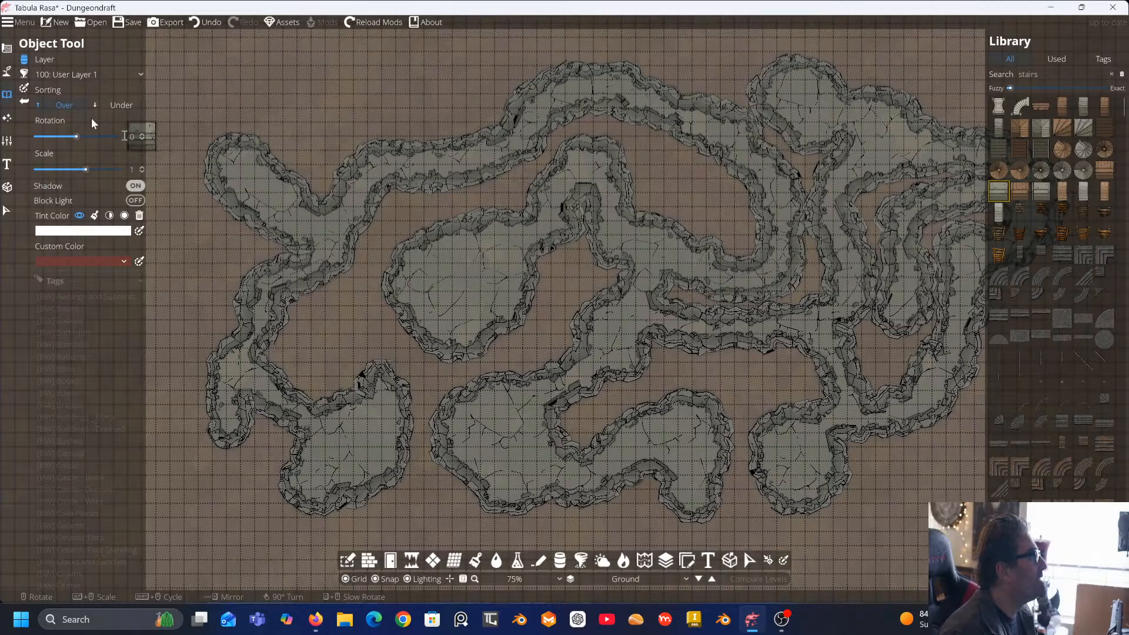
Blast open the upper-left end of the cave with the Cave Brush in Blast Open mode to make an entrance
click(8, 70)
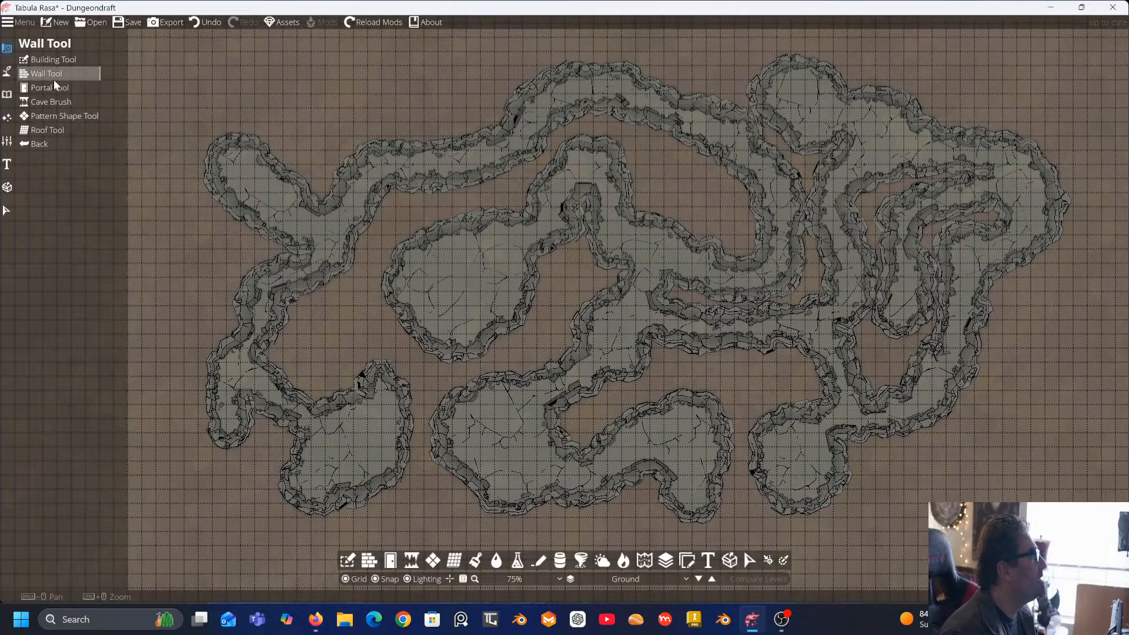
click(49, 101)
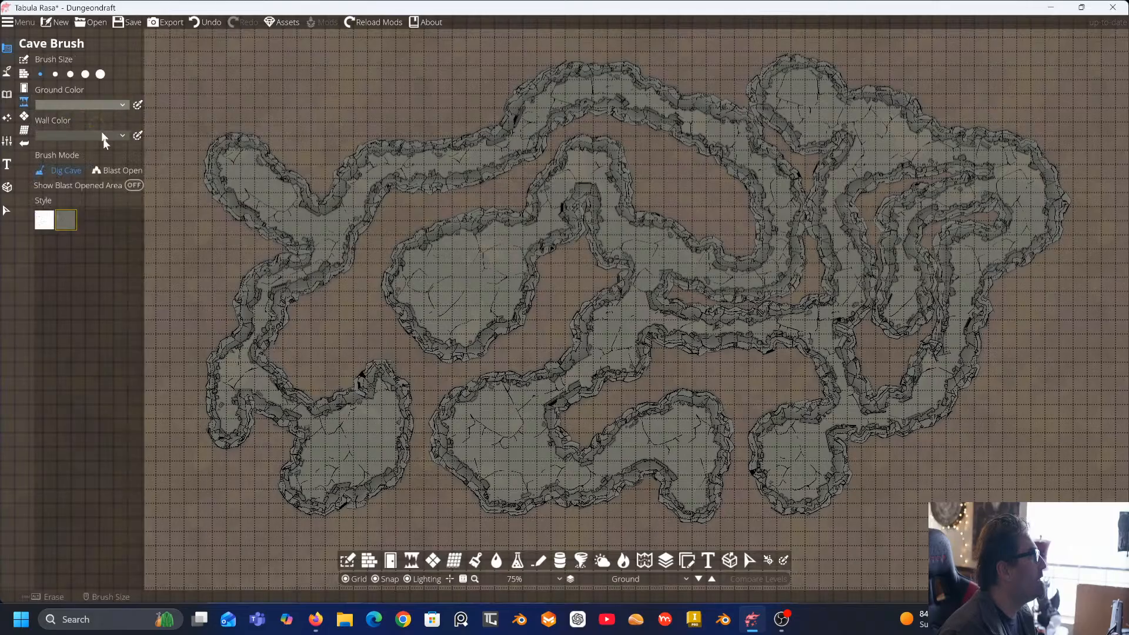
click(117, 170)
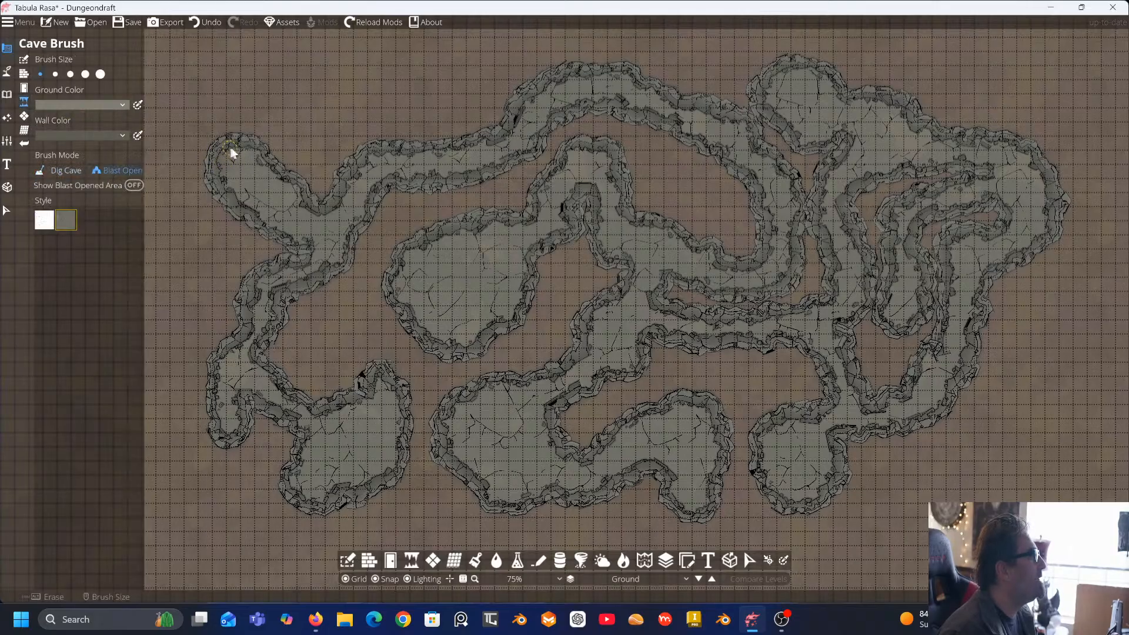
drag(214, 172, 222, 156)
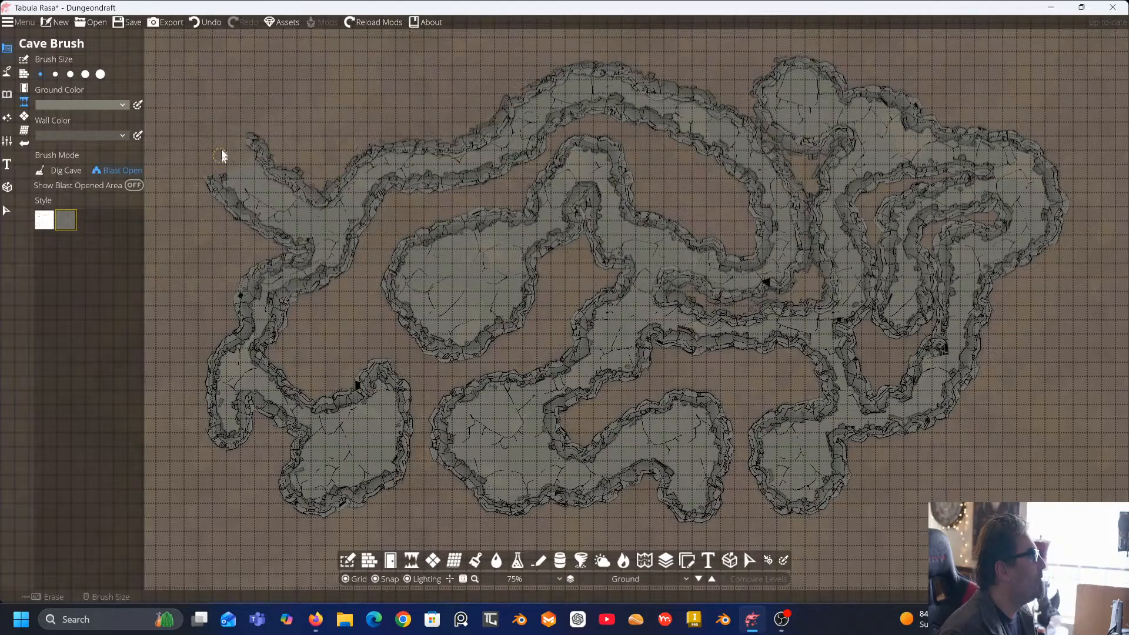
Reactivate the Object Tool, filter the library by "stairs" again, and choose the straight grey stone stairs
click(8, 94)
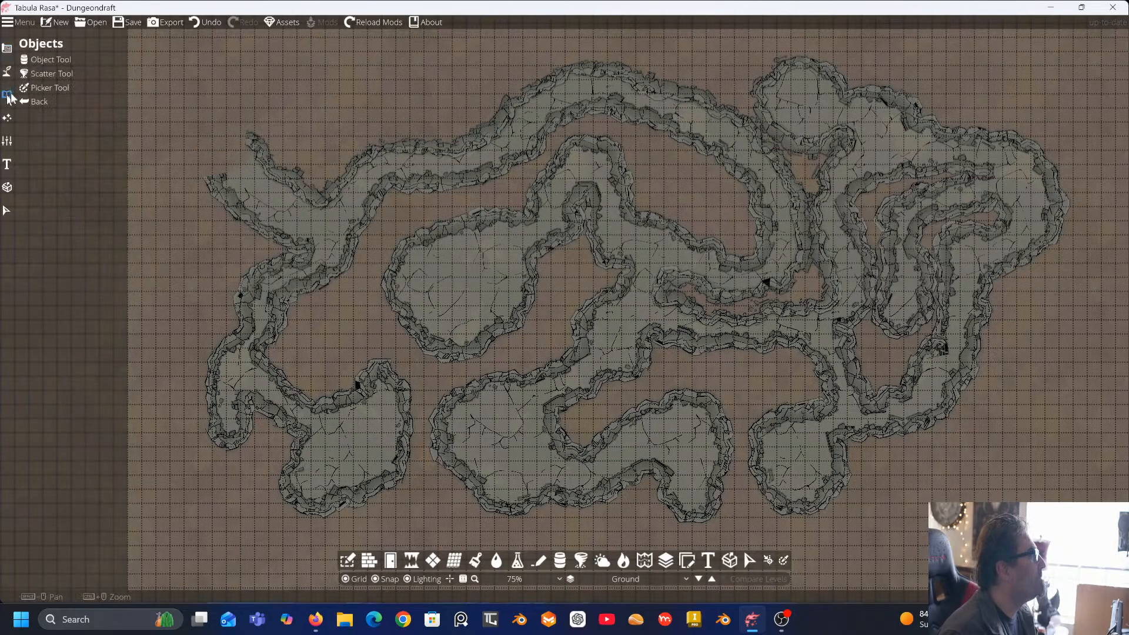
click(47, 59)
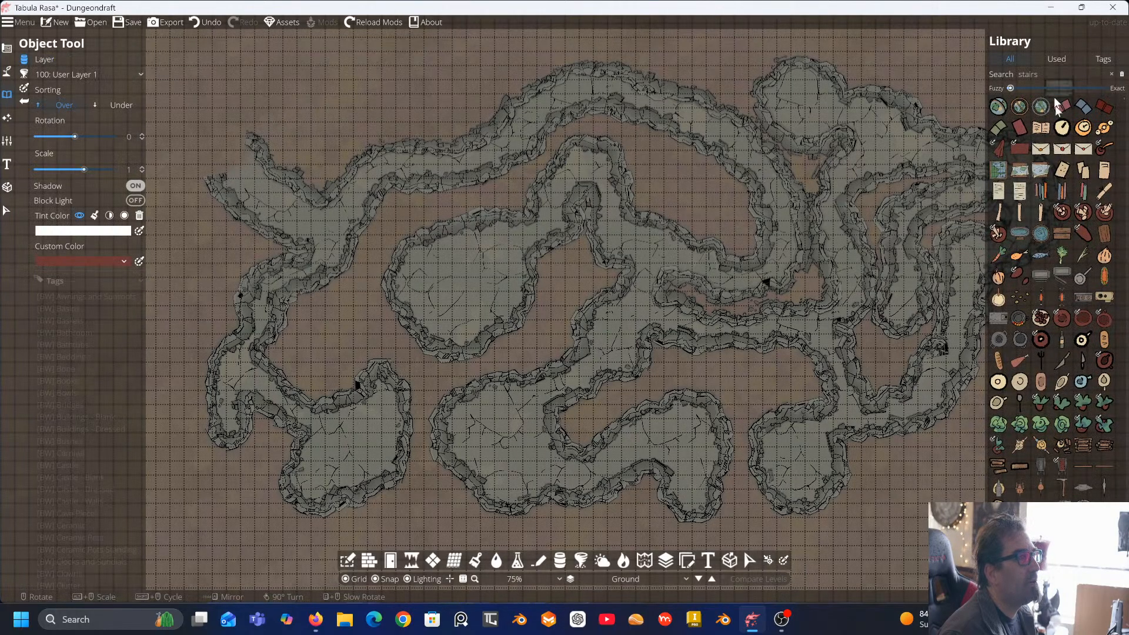
click(1048, 75)
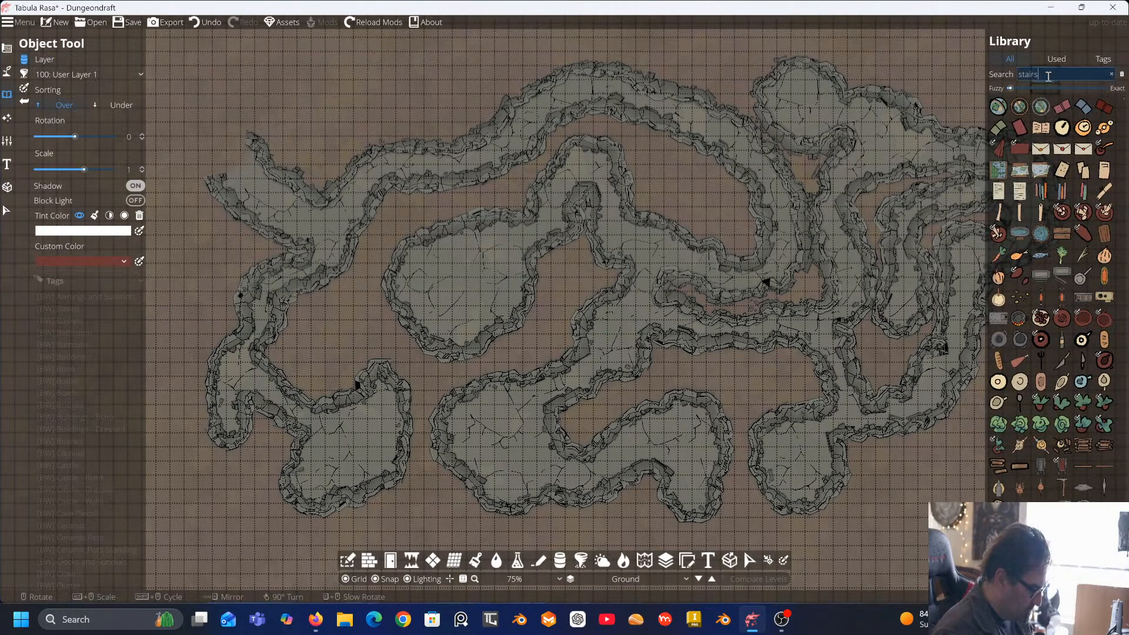
key(Return)
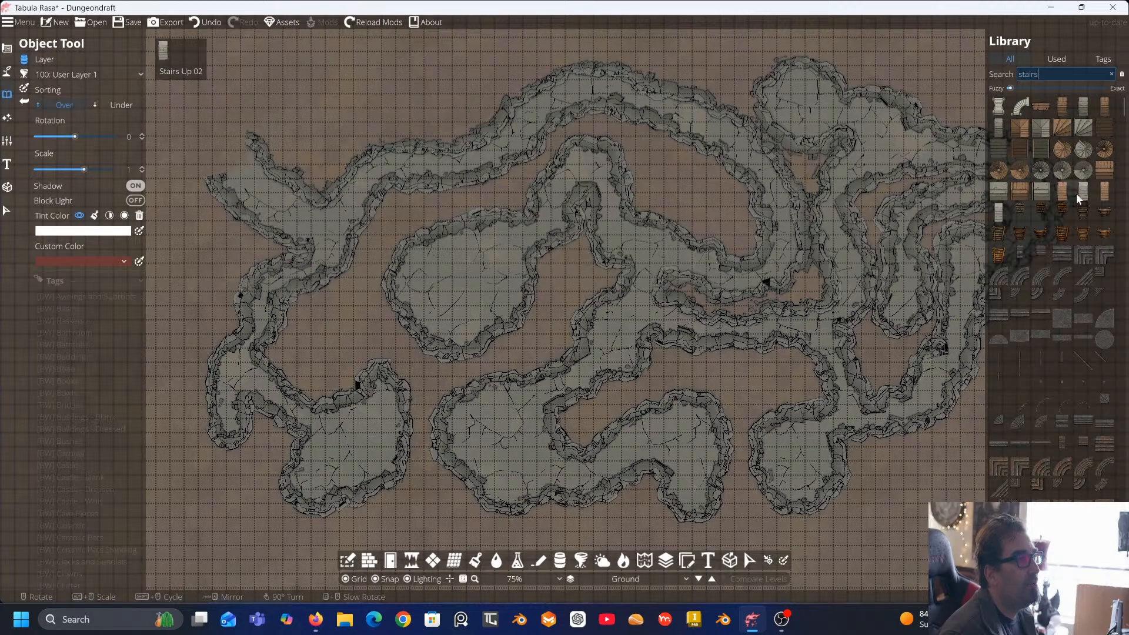
scroll(1076, 193, down, 5)
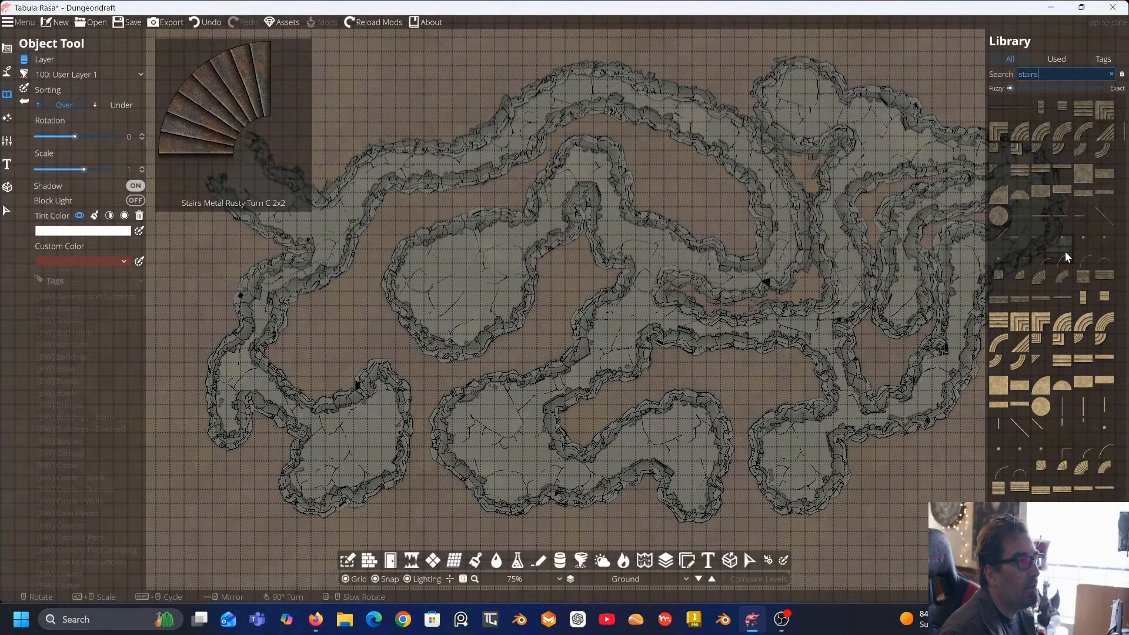
scroll(1068, 318, down, 3)
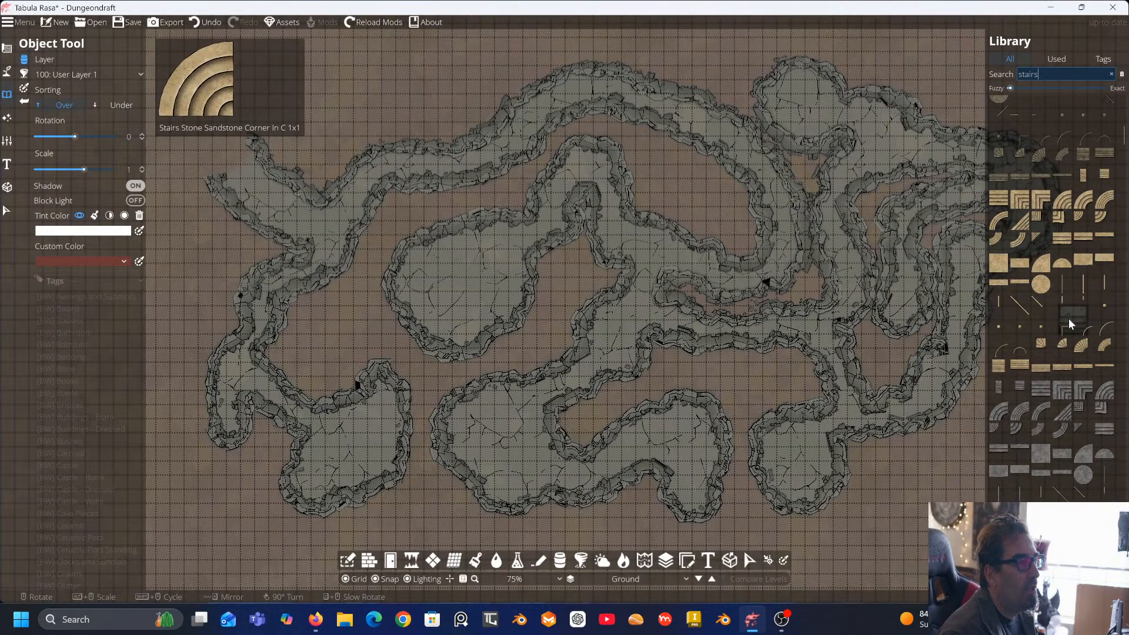
scroll(1068, 319, down, 3)
click(1040, 269)
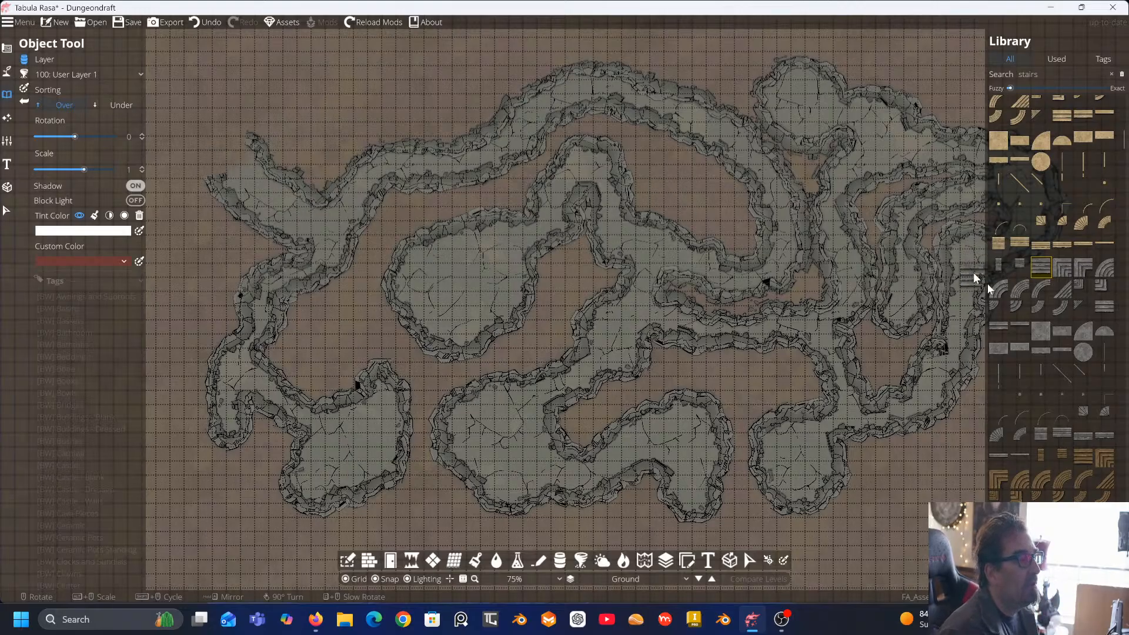
scroll(1043, 315, down, 3)
scroll(1042, 315, down, 6)
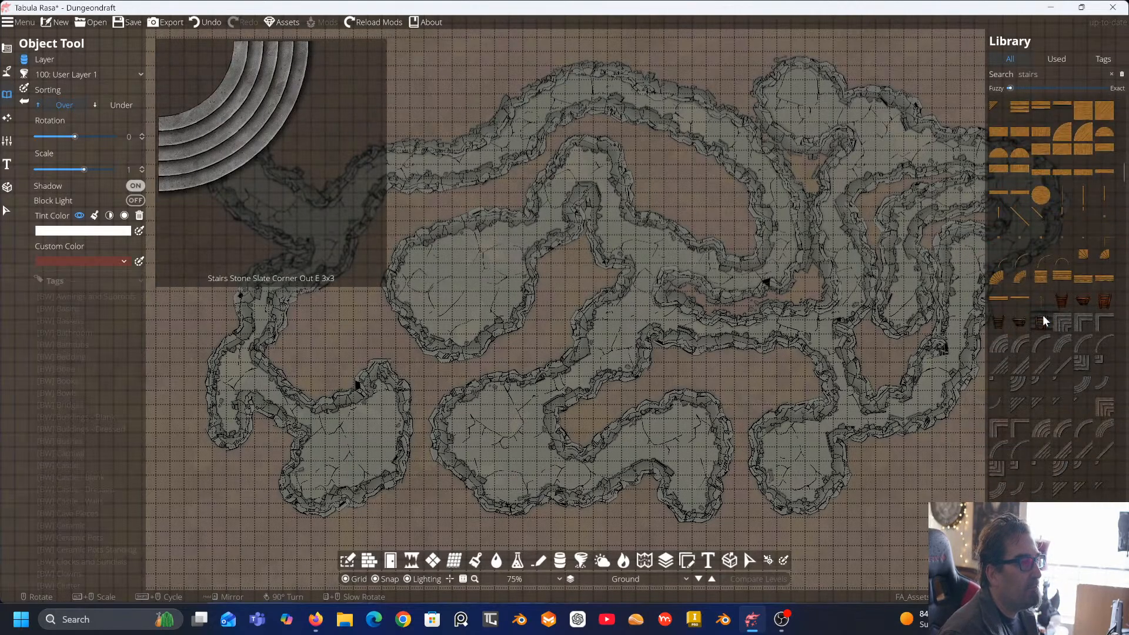
scroll(1043, 315, down, 3)
scroll(1042, 315, down, 4)
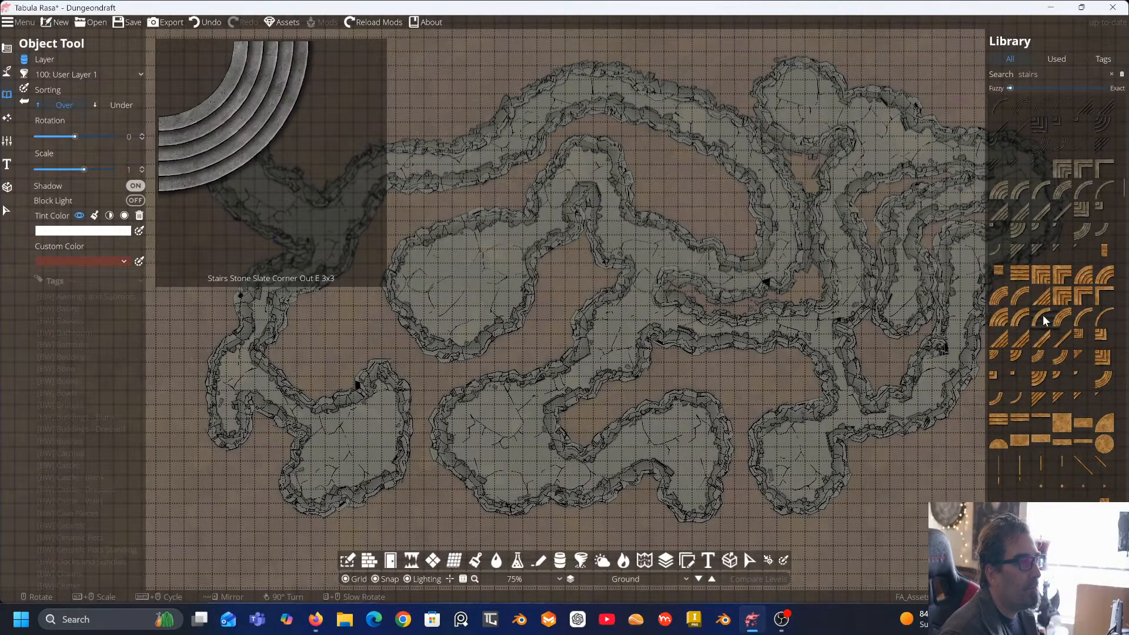
scroll(1042, 315, down, 2)
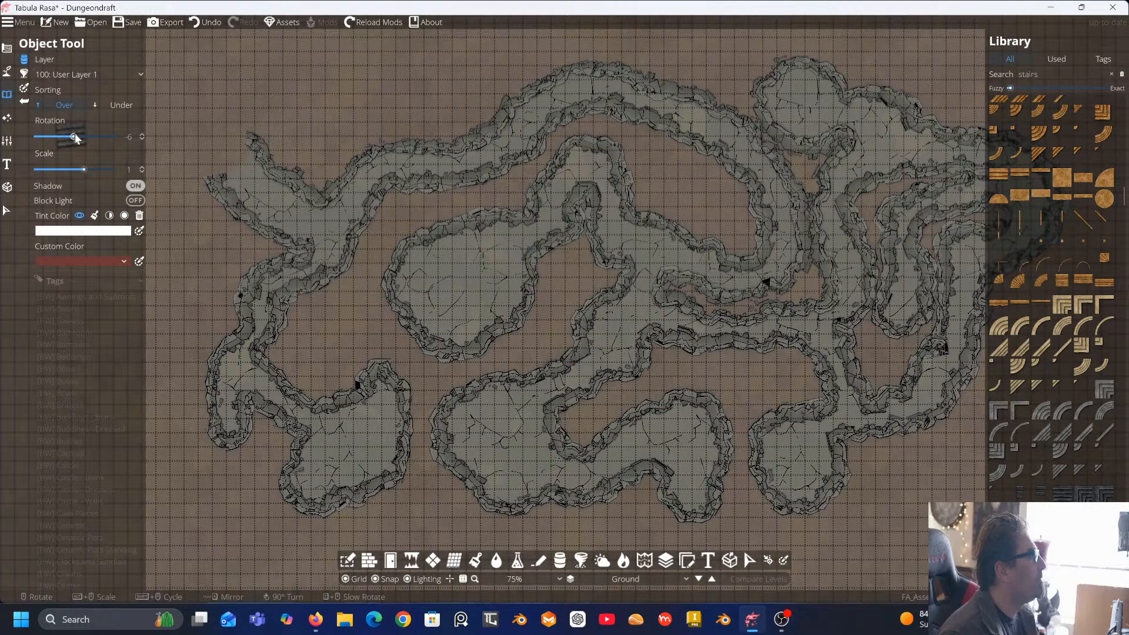
Rotate the stairs to -47, turn off snapping, scale them to 1.35, and place them at the blasted-open cave entrance
mouse_move(75, 138)
mouse_down()
mouse_move(54, 138)
mouse_move(66, 138)
mouse_up()
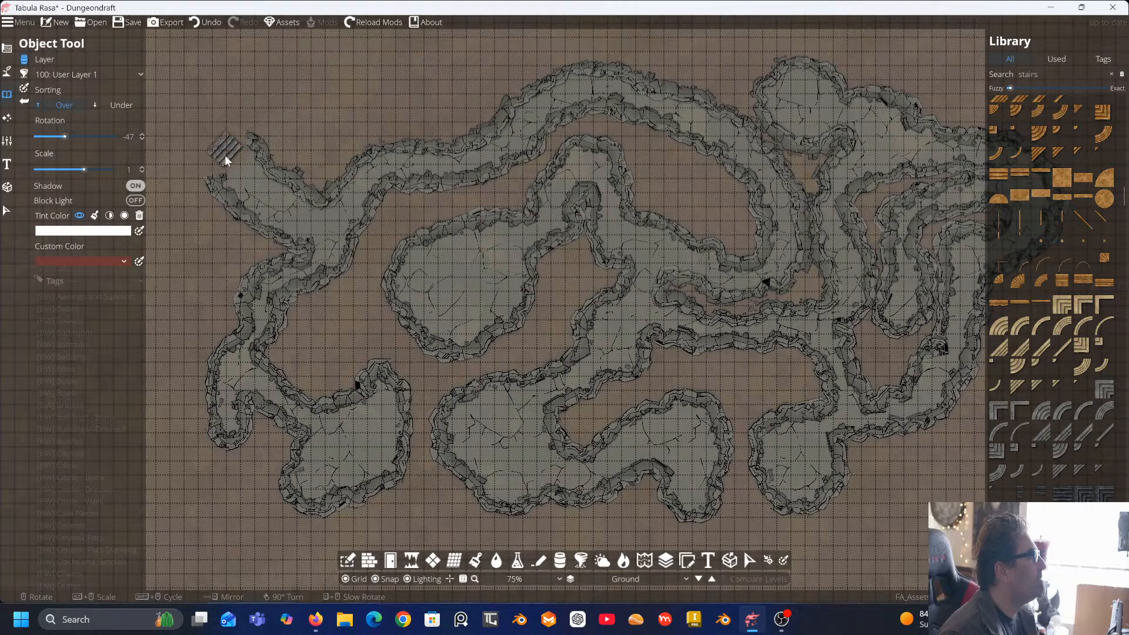
click(377, 578)
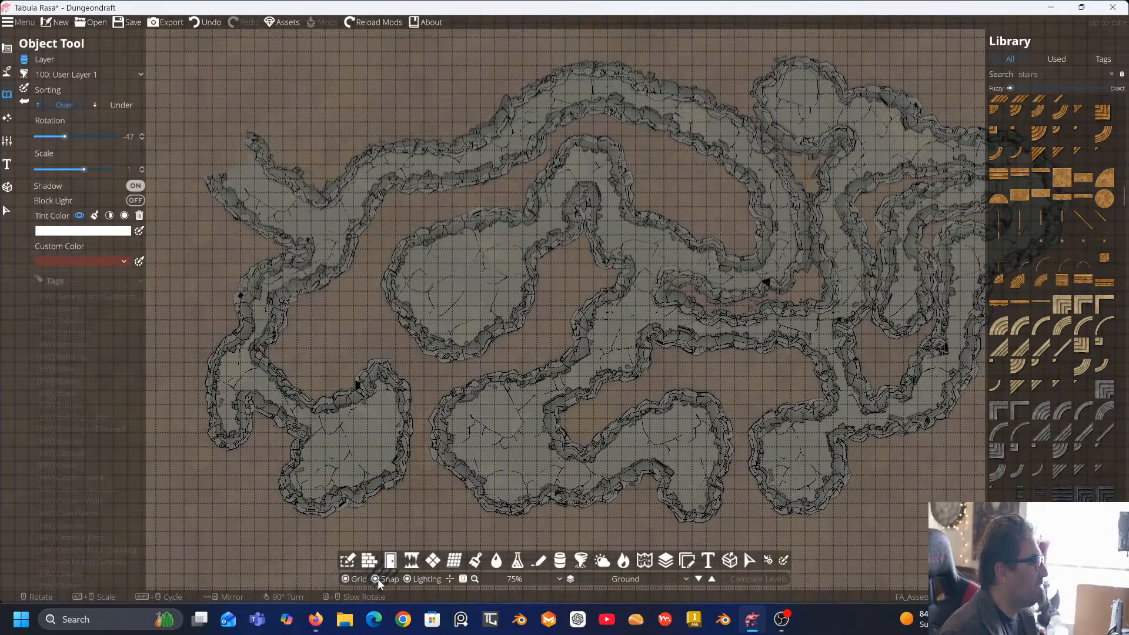
drag(84, 170, 92, 171)
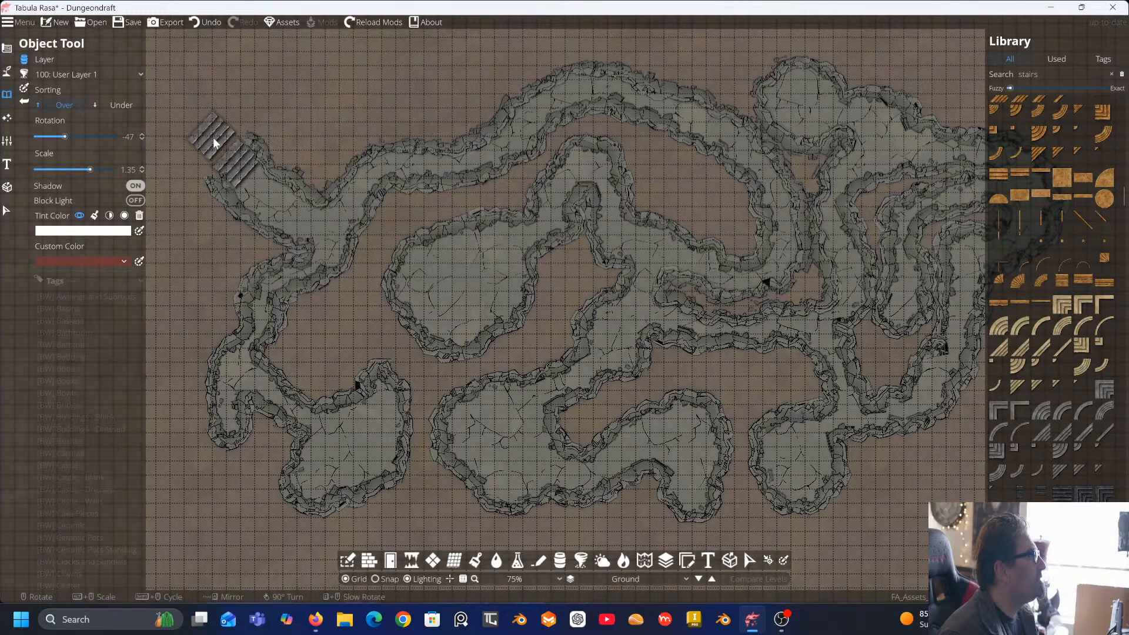
click(212, 125)
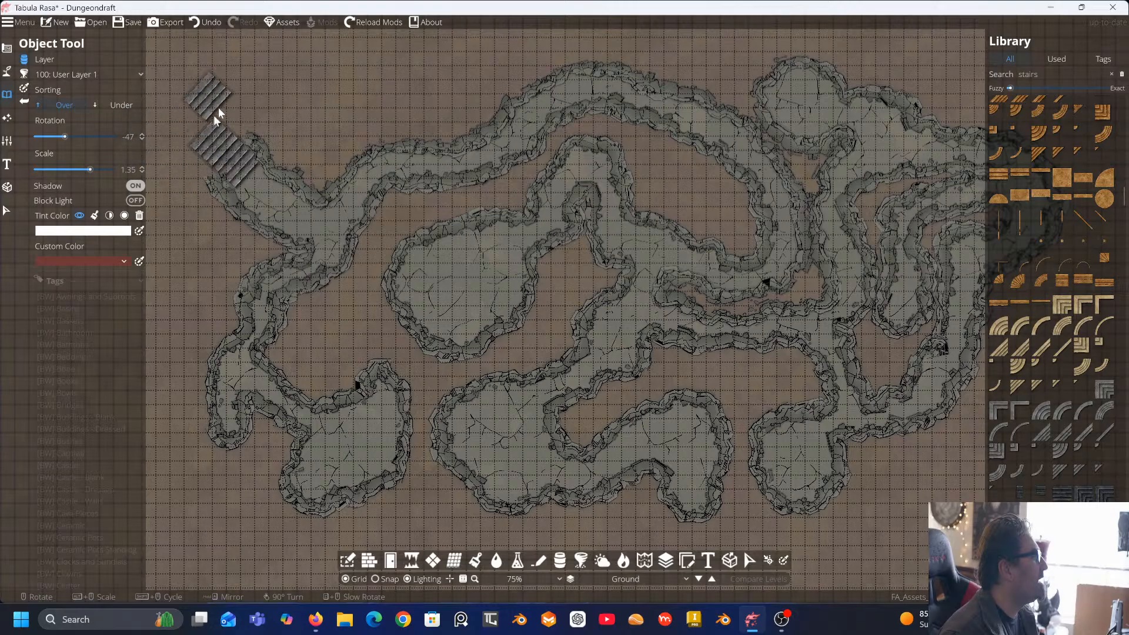
drag(450, 84, 662, 144)
scroll(647, 143, down, 1)
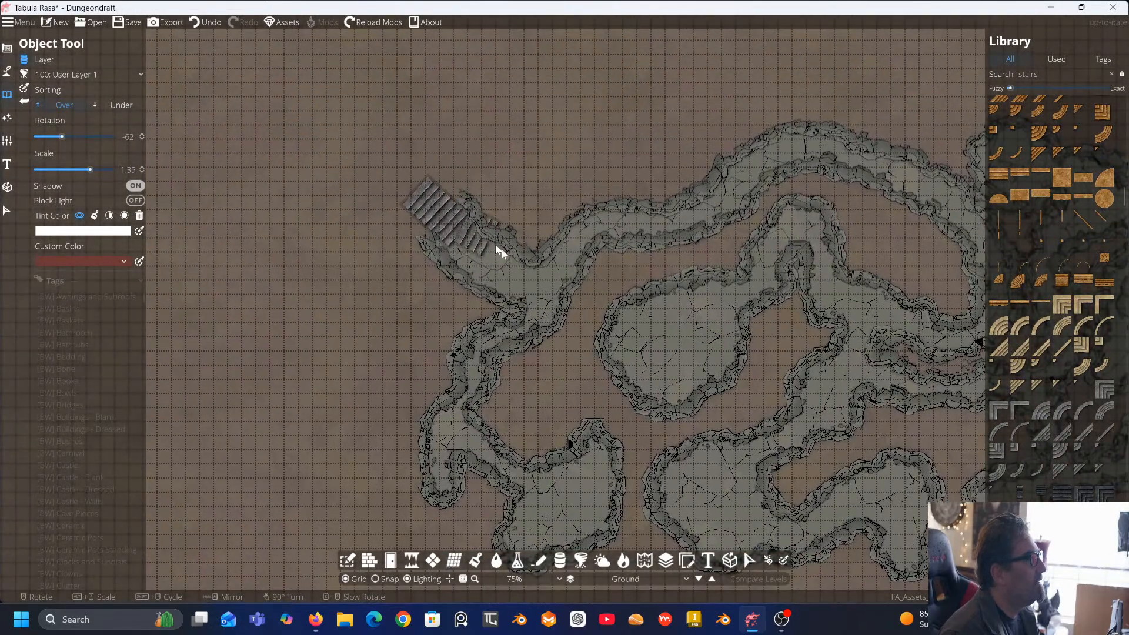
mouse_move(513, 202)
mouse_down()
mouse_move(424, 151)
mouse_move(346, 138)
mouse_up()
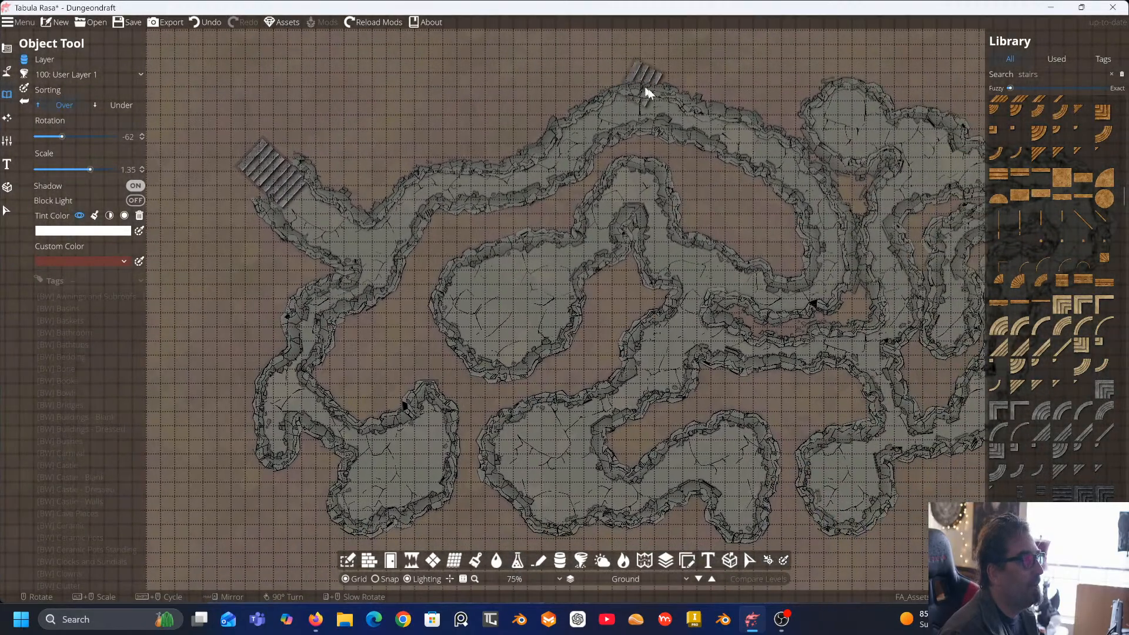
mouse_move(647, 94)
mouse_down()
mouse_move(602, 100)
mouse_move(577, 72)
mouse_up()
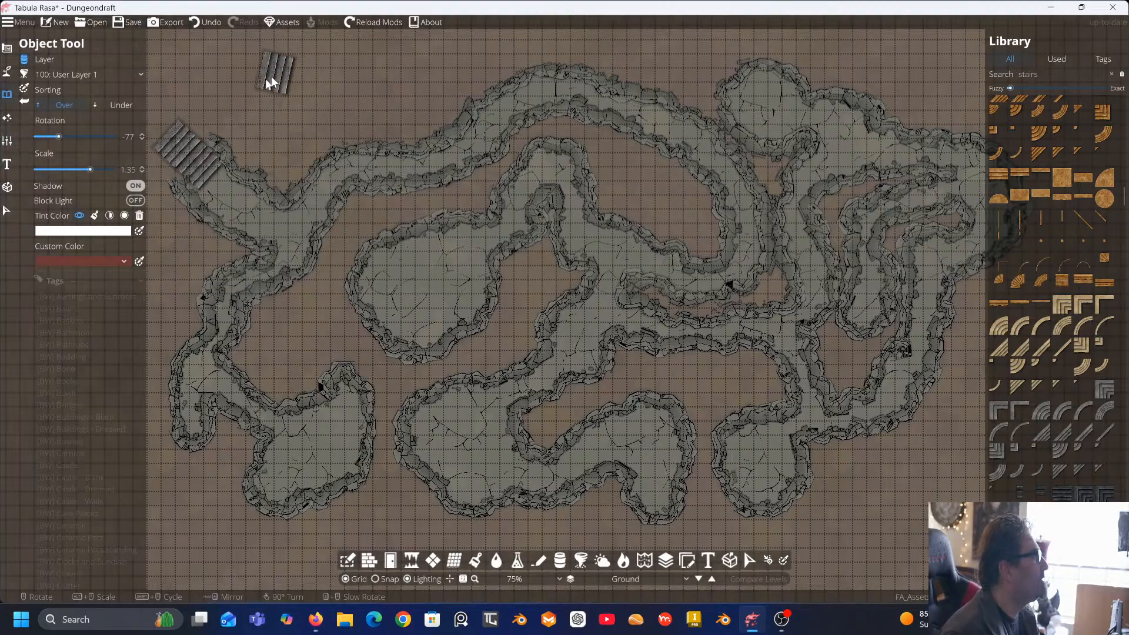
Darken the map's ambient light to the grey 909090
click(7, 120)
click(47, 61)
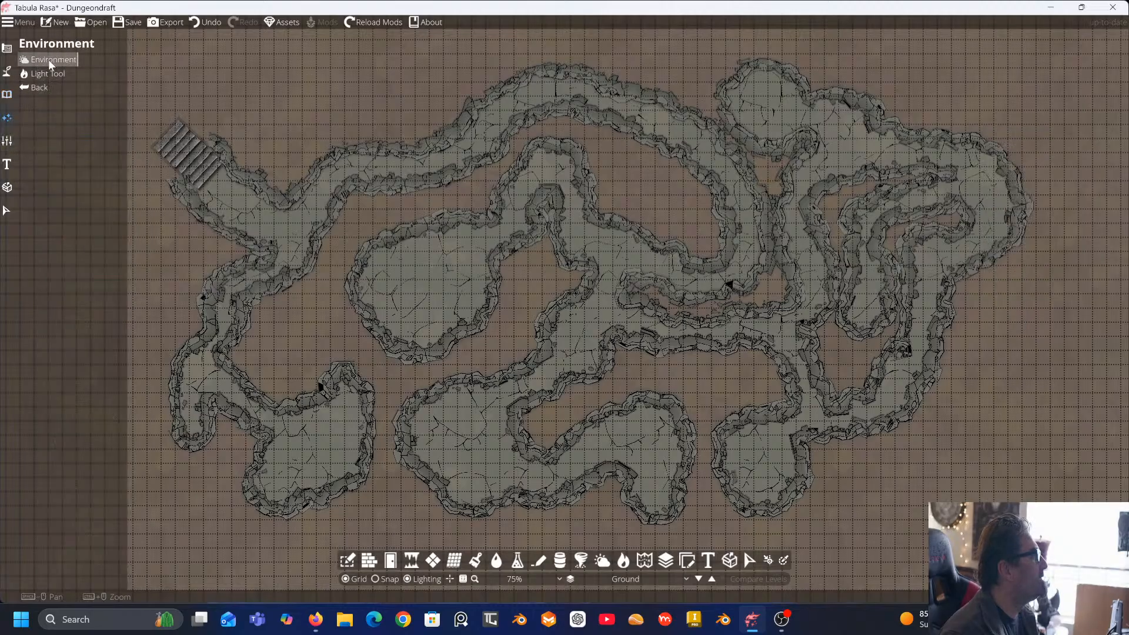
click(50, 62)
click(69, 76)
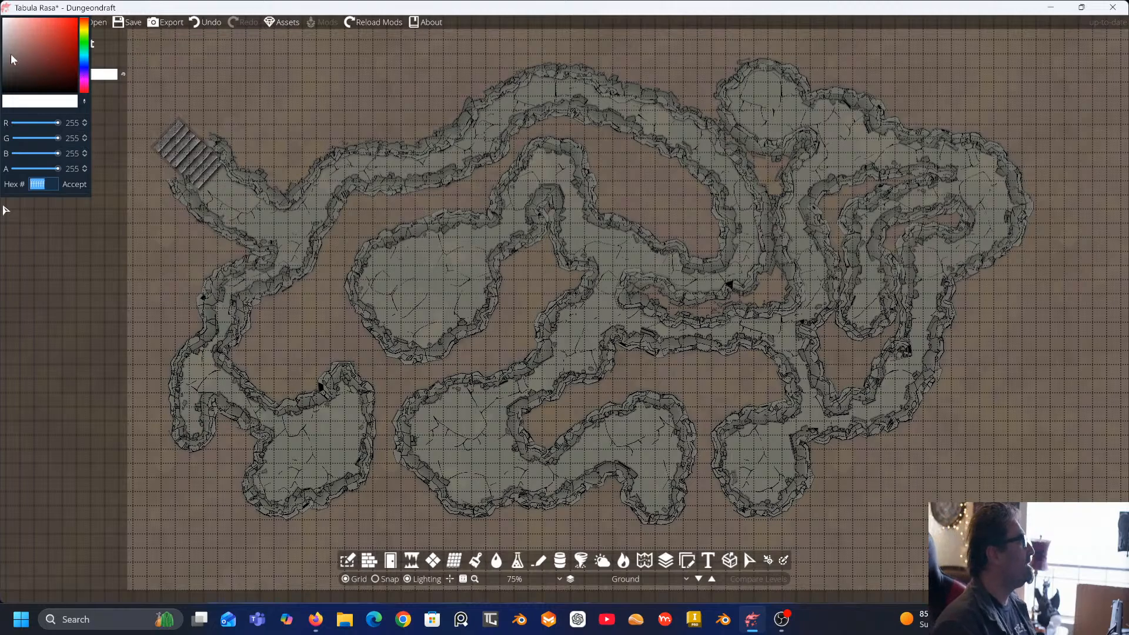
mouse_move(10, 54)
mouse_down()
mouse_move(4, 83)
mouse_move(12, 55)
mouse_move(1, 66)
mouse_move(1, 54)
mouse_up()
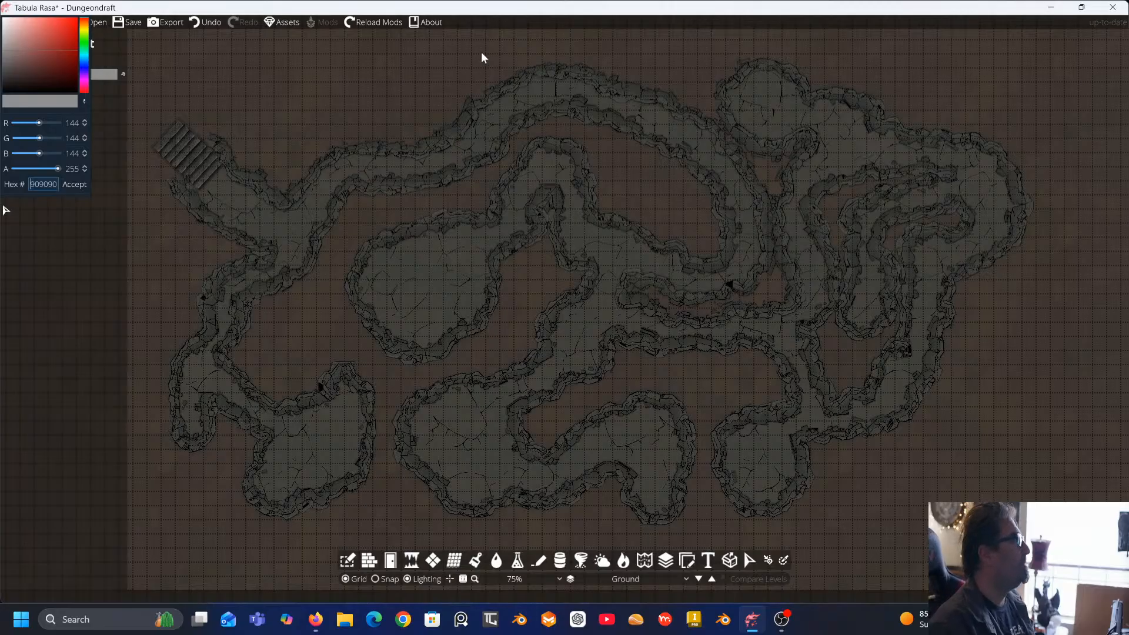
click(256, 84)
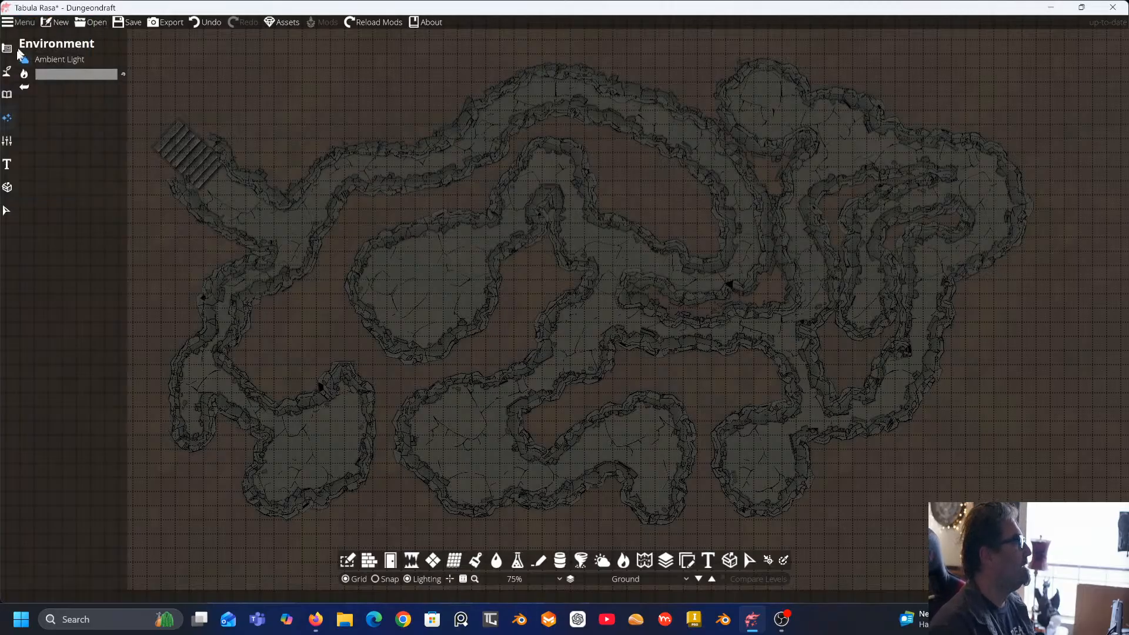
Restore the map's ambient light to white (ffffff)
click(24, 74)
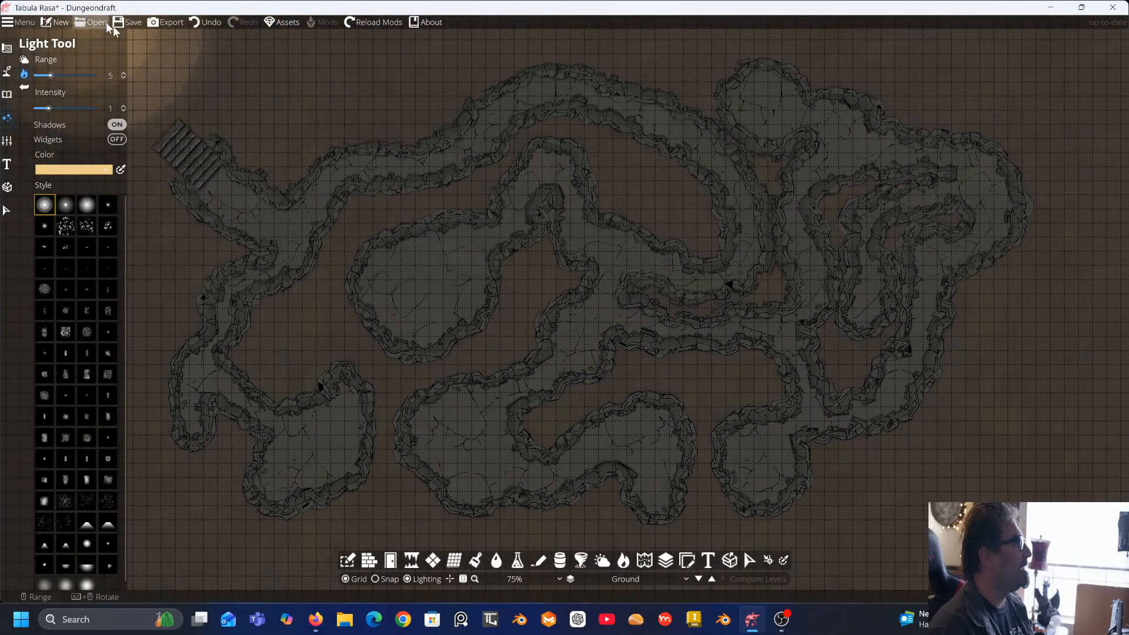
click(25, 60)
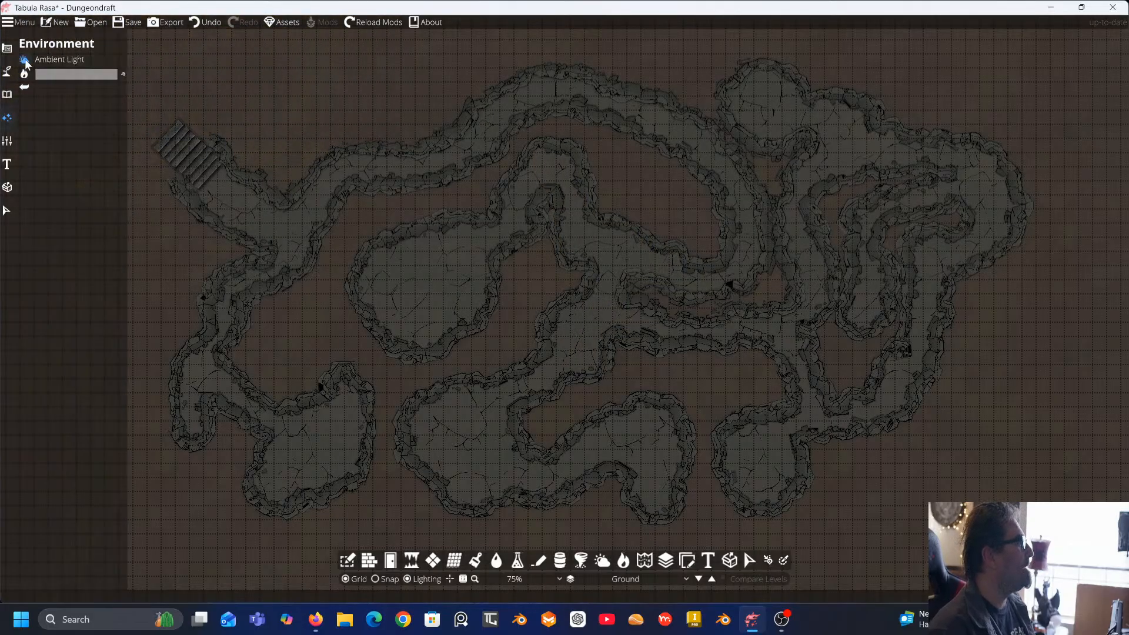
click(42, 75)
click(4, 19)
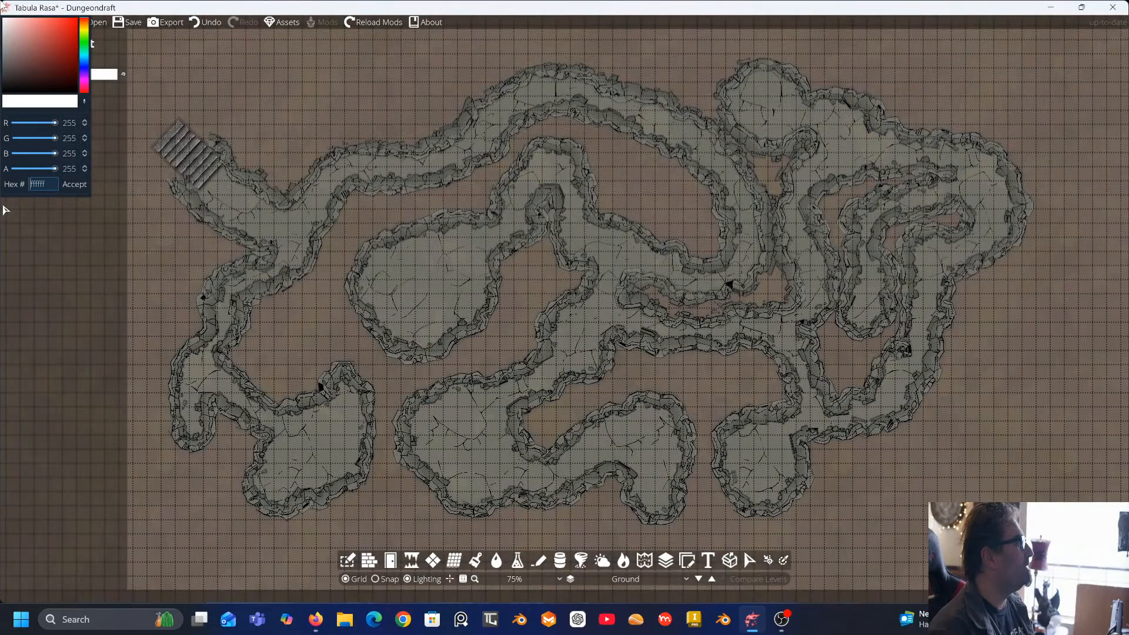
click(234, 62)
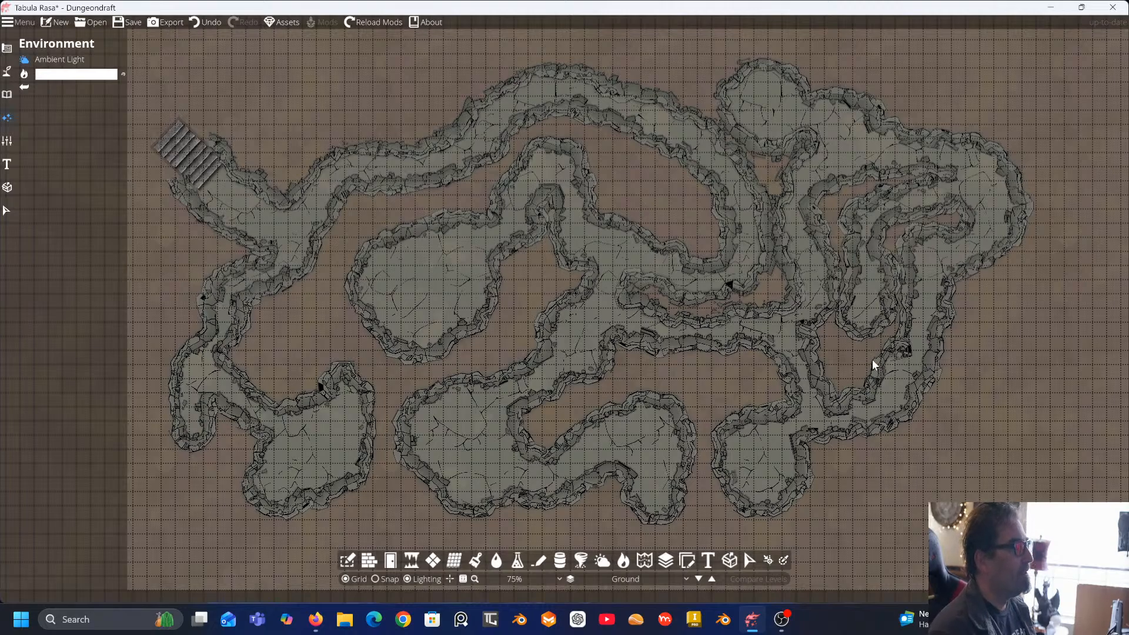
click(9, 71)
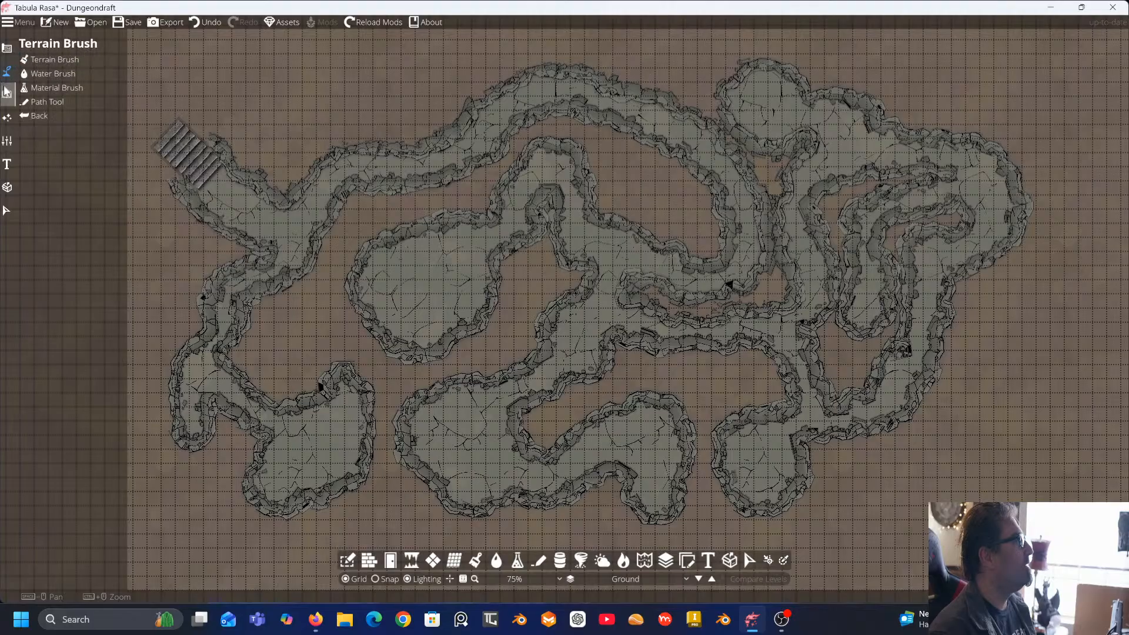
click(7, 92)
click(45, 74)
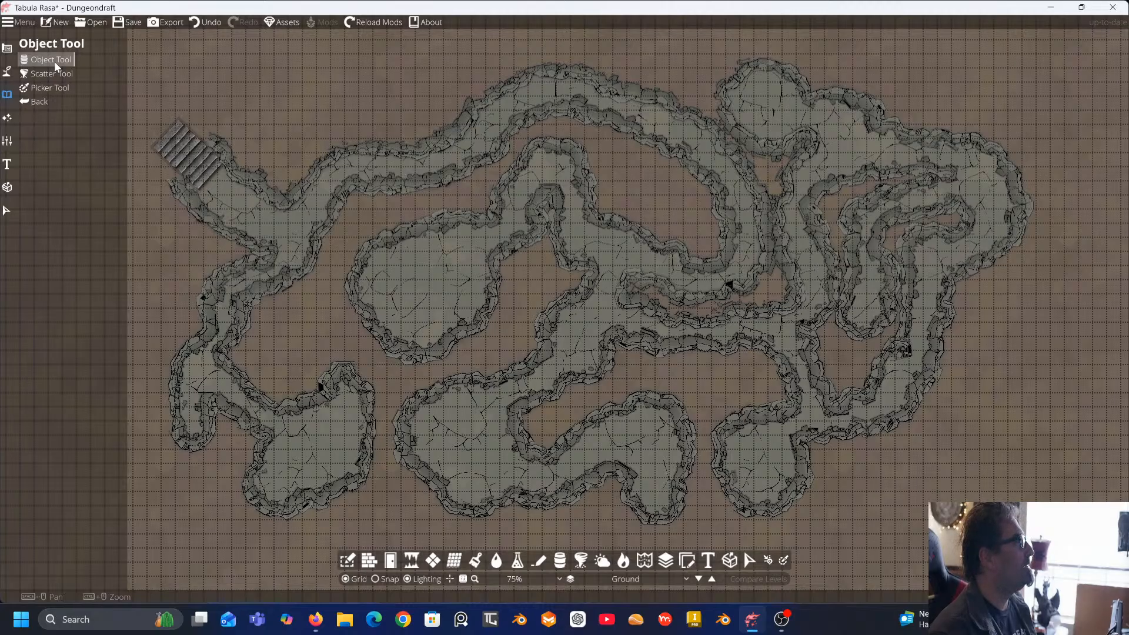
click(7, 72)
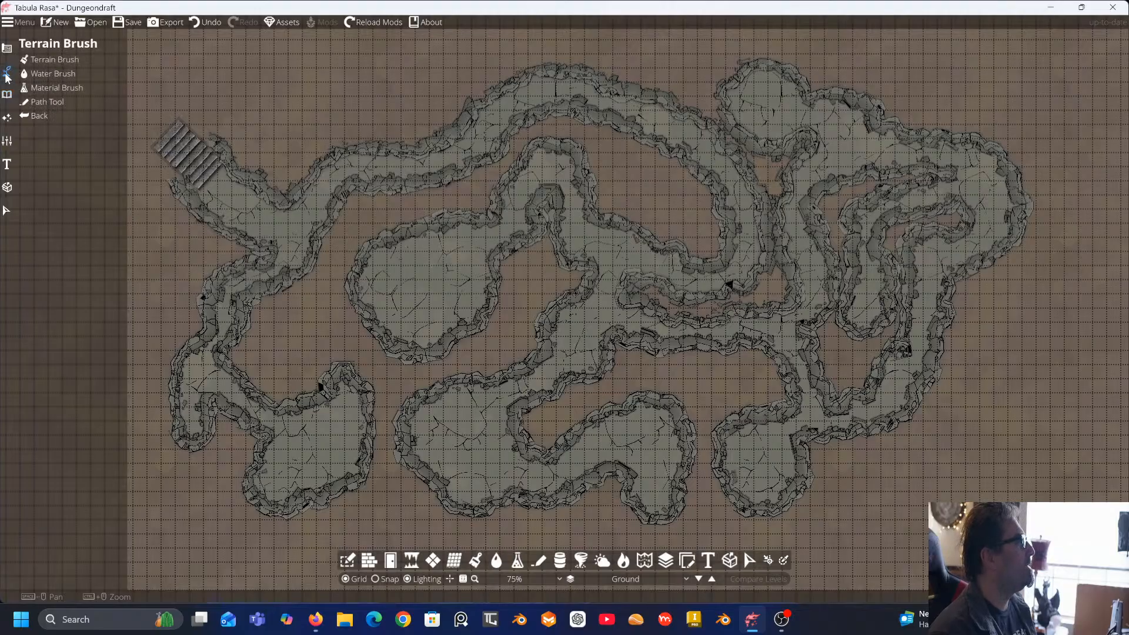
Activate the Path Tool and filter its library by "shadow"
click(34, 103)
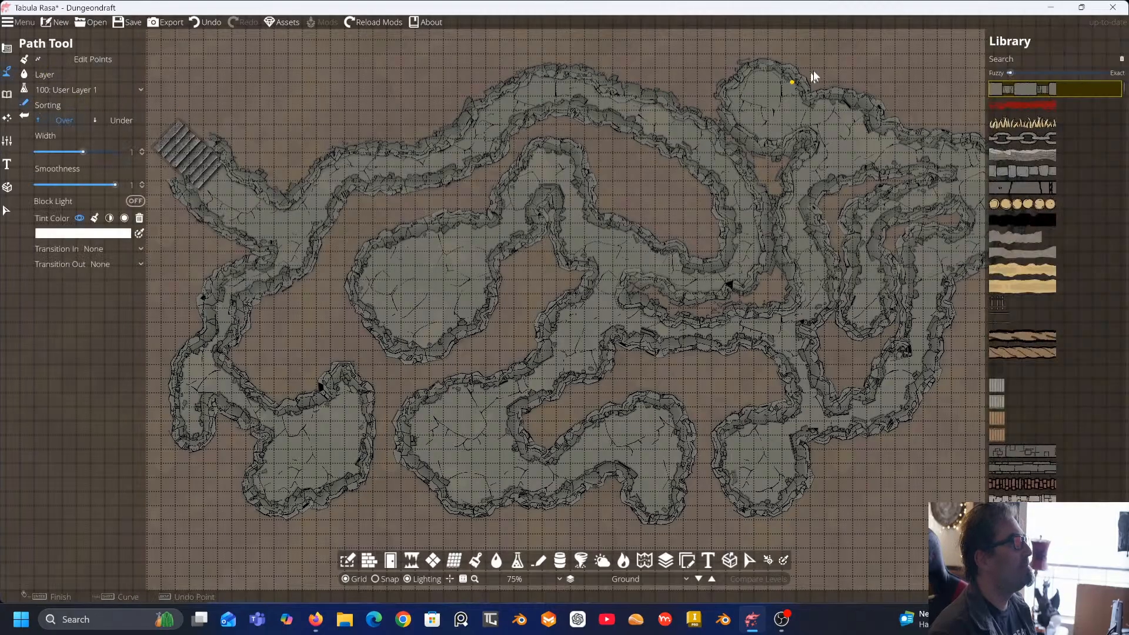
scroll(1039, 217, down, 5)
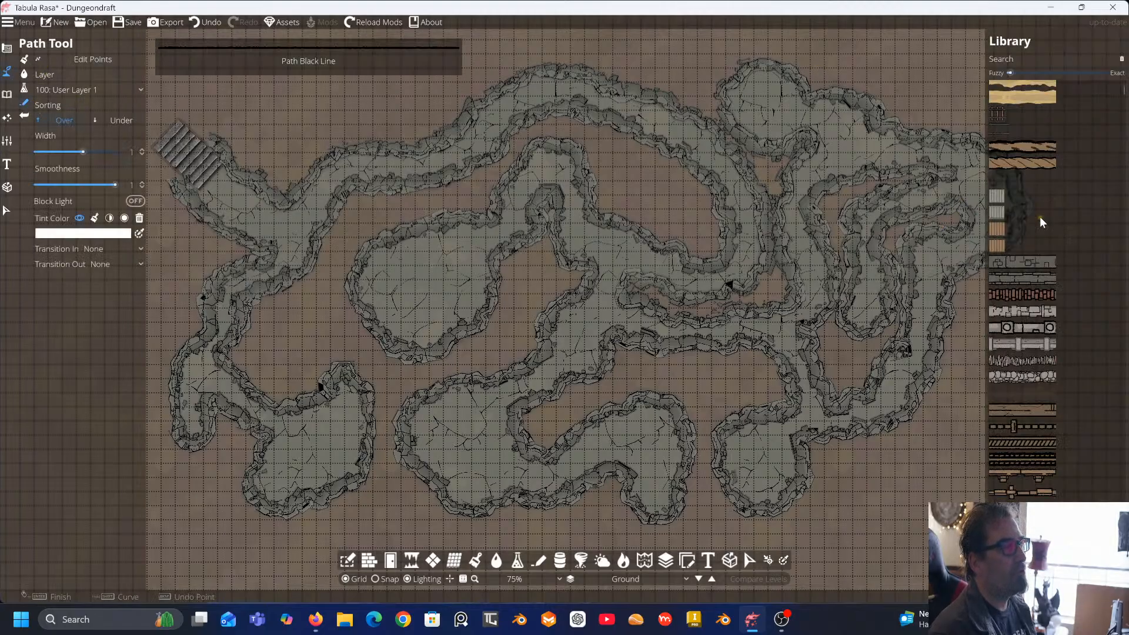
scroll(1040, 217, down, 4)
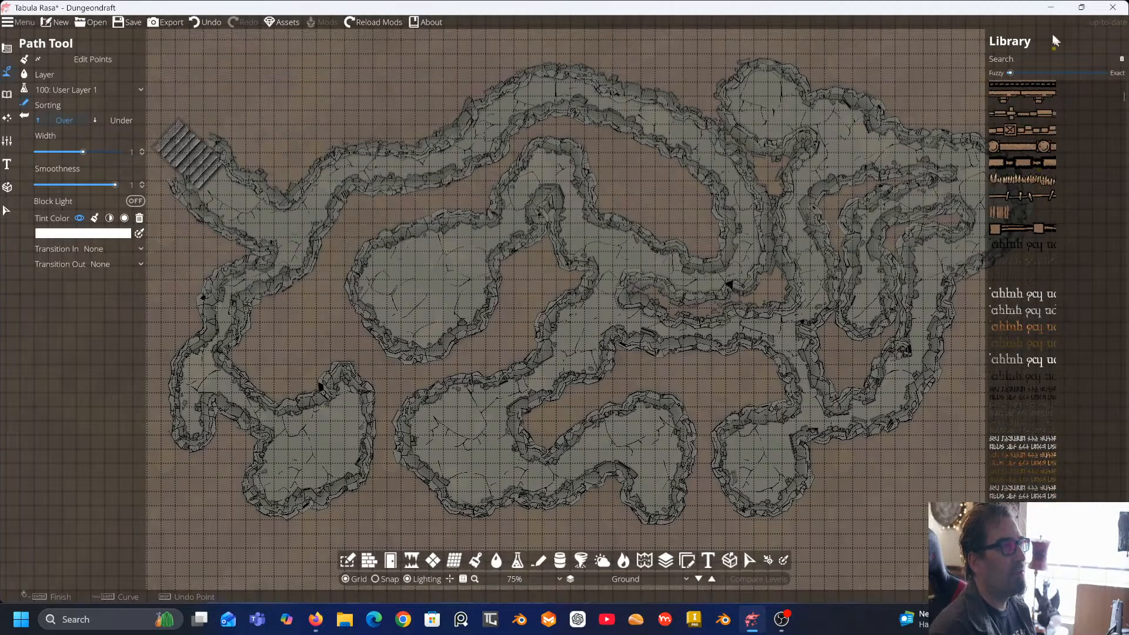
click(1038, 59)
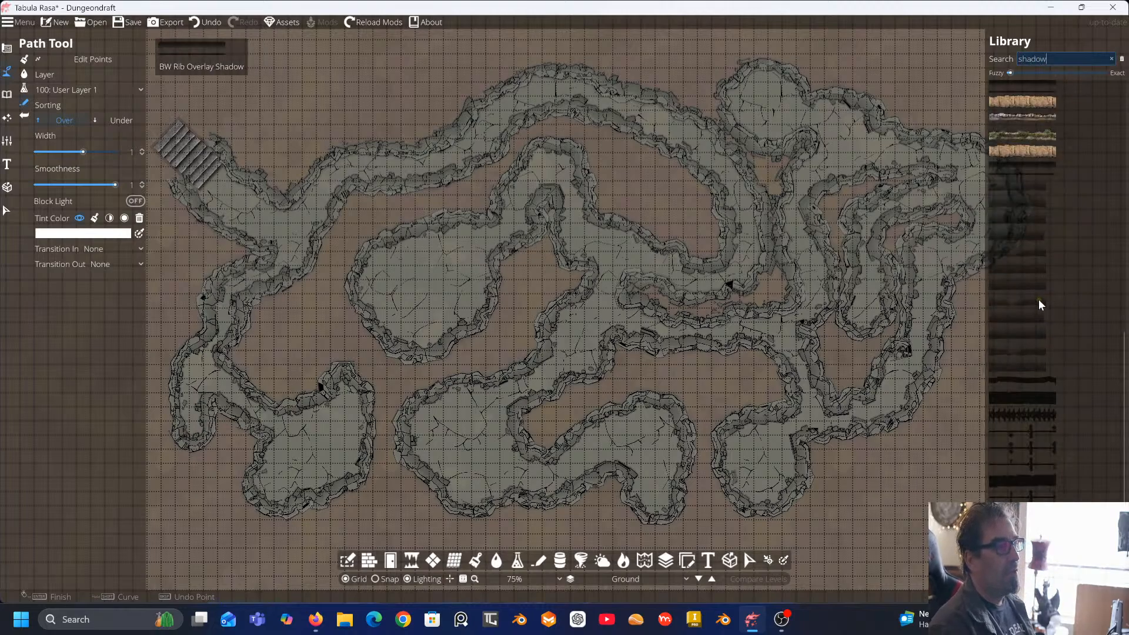
Try a straight path with the ShadowPath Half B 60% texture running into the large left-centre chamber
scroll(1053, 374, up, 2)
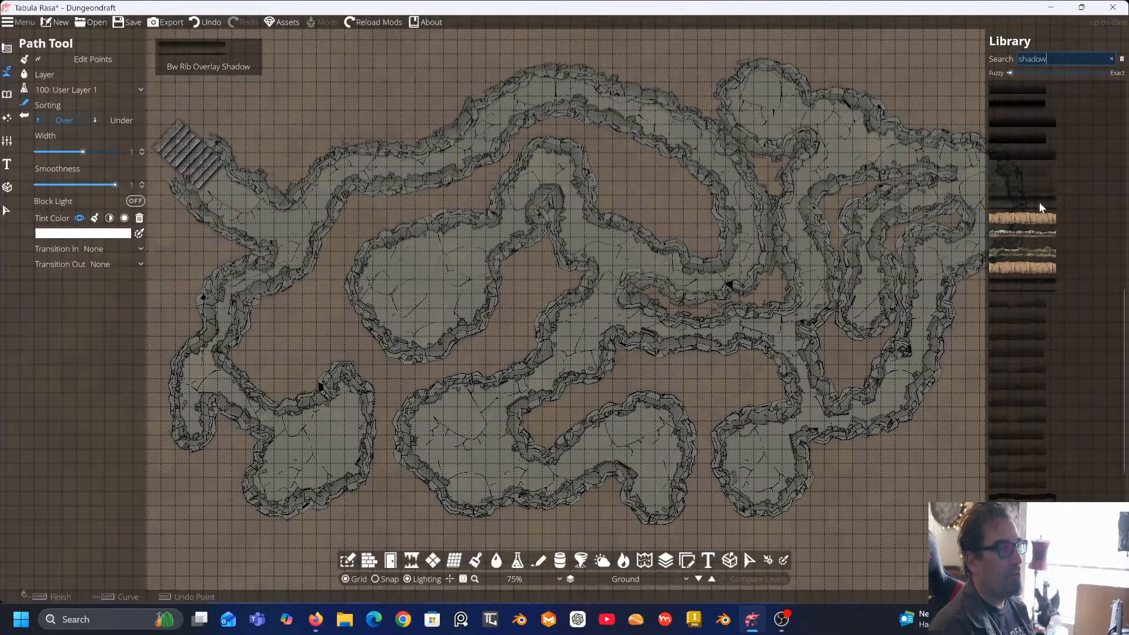
scroll(1023, 205, up, 5)
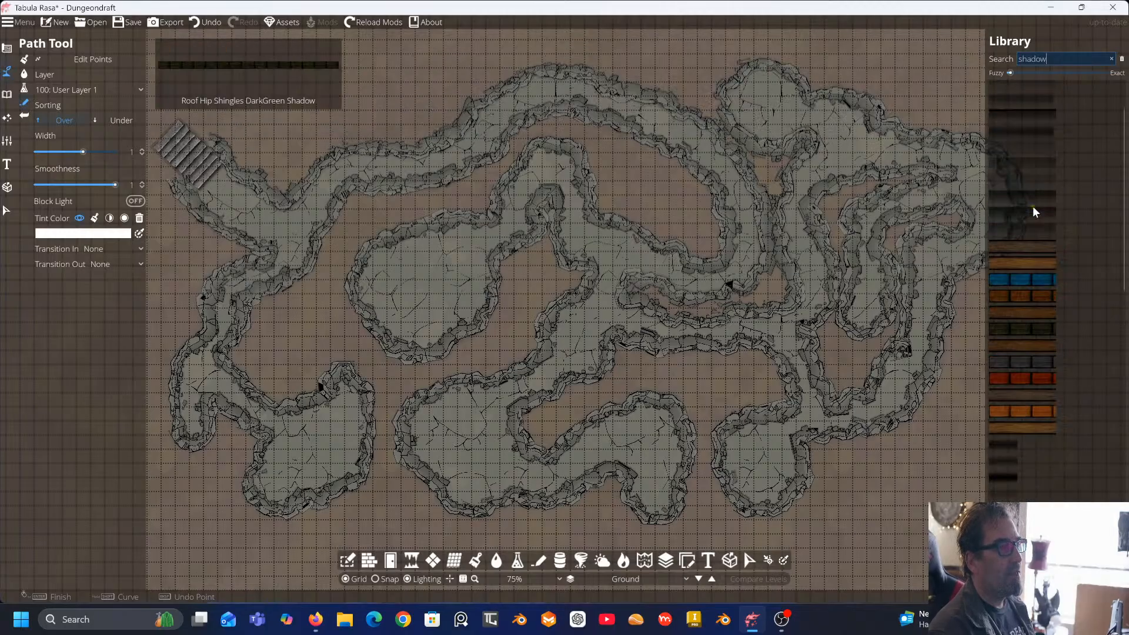
scroll(1033, 209, up, 1)
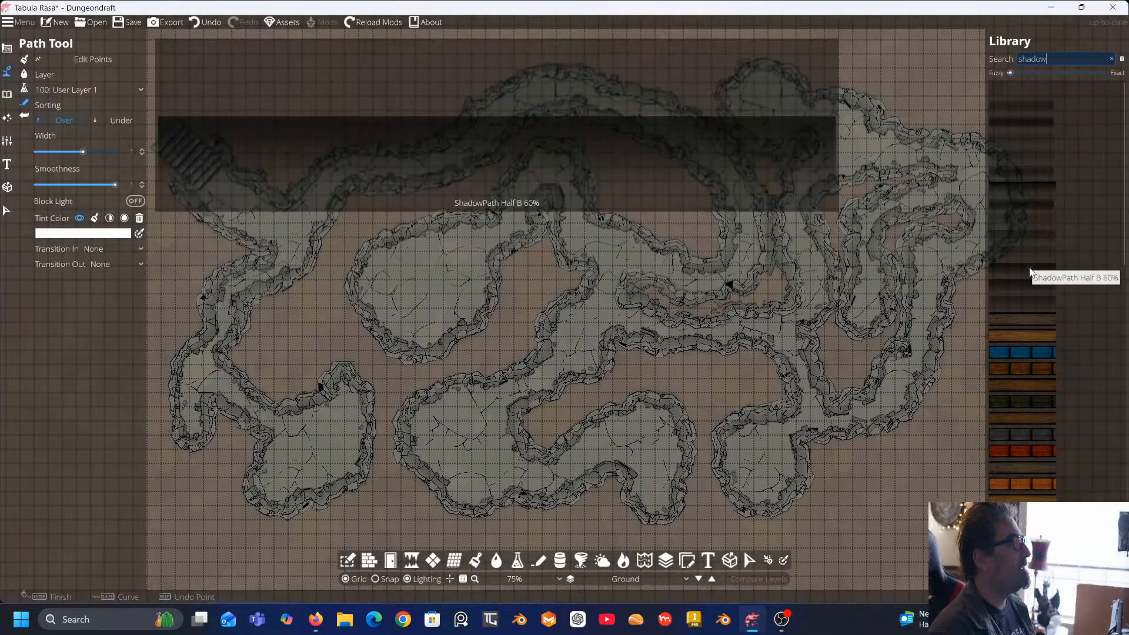
click(1031, 271)
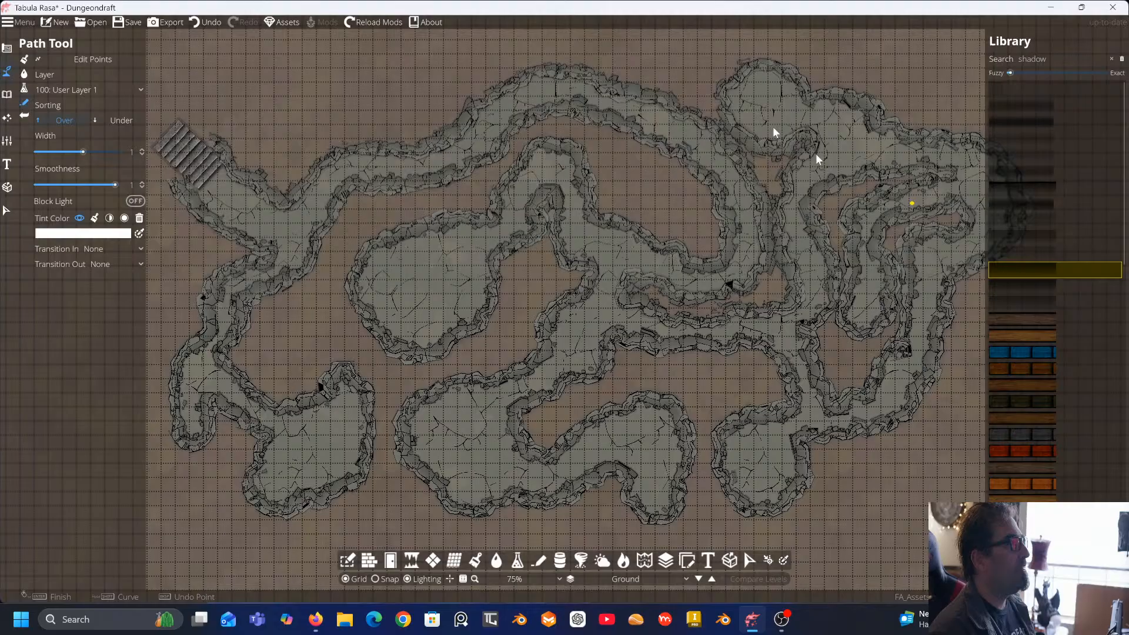
click(314, 326)
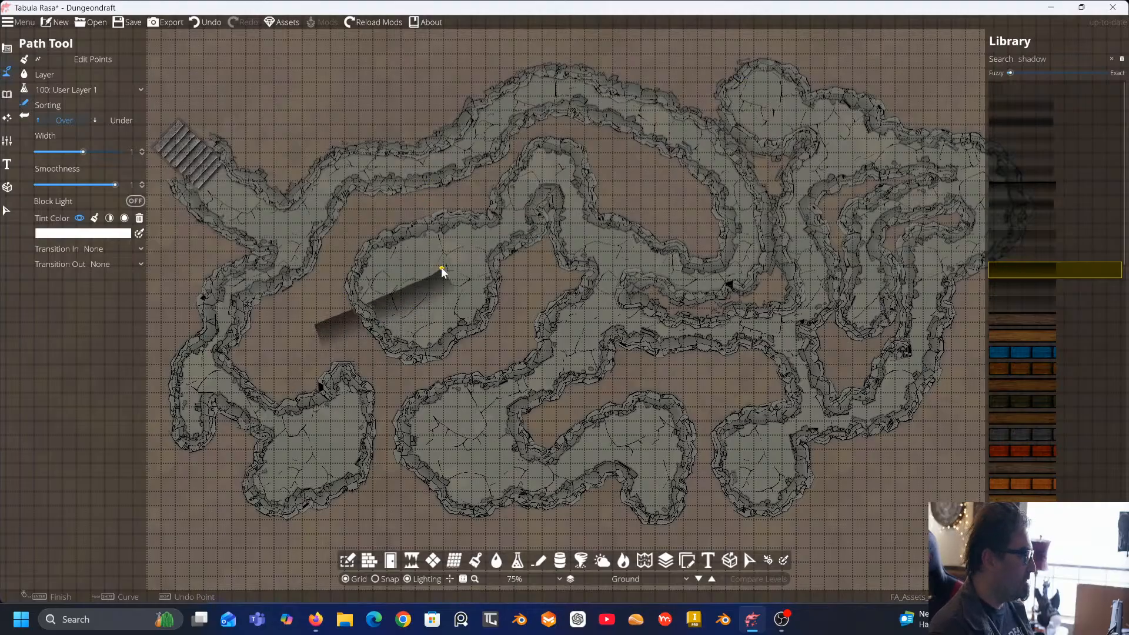
key(Escape)
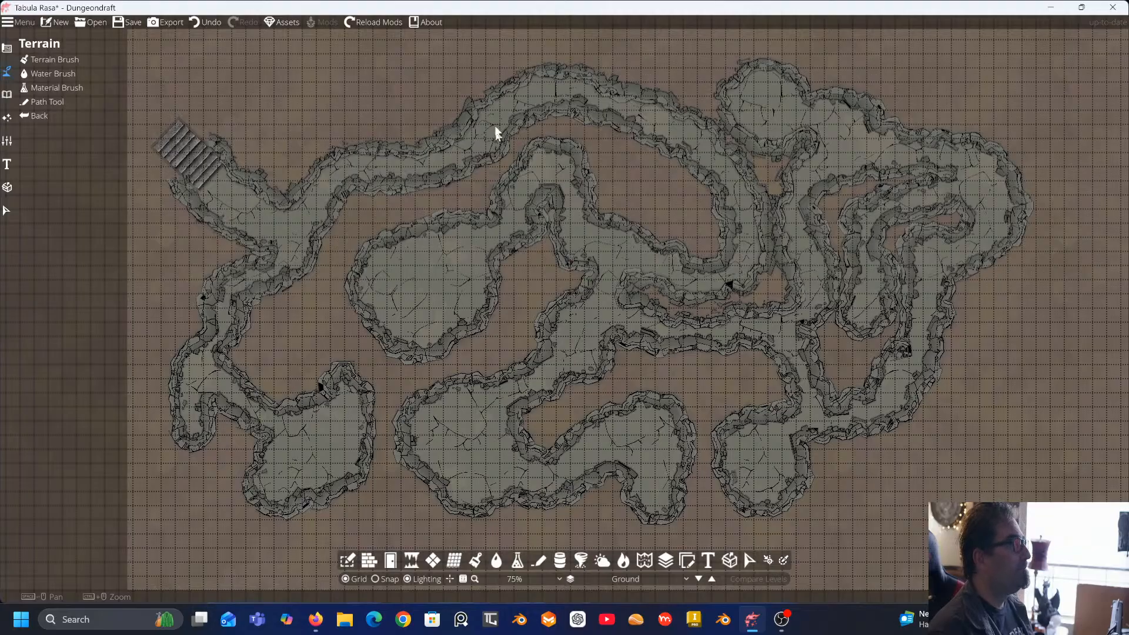
Try a Bw Rib Overlay Shadow path in the rock below the upper tunnel, and undo the last change to the stairs
click(44, 101)
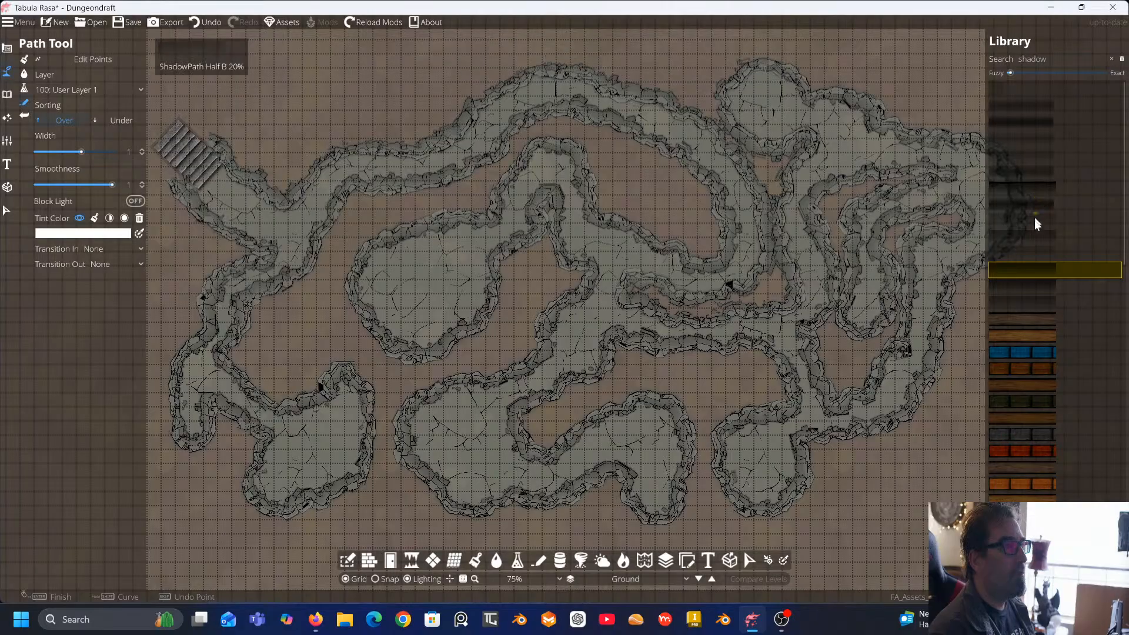
scroll(1044, 247, down, 3)
scroll(1043, 246, down, 8)
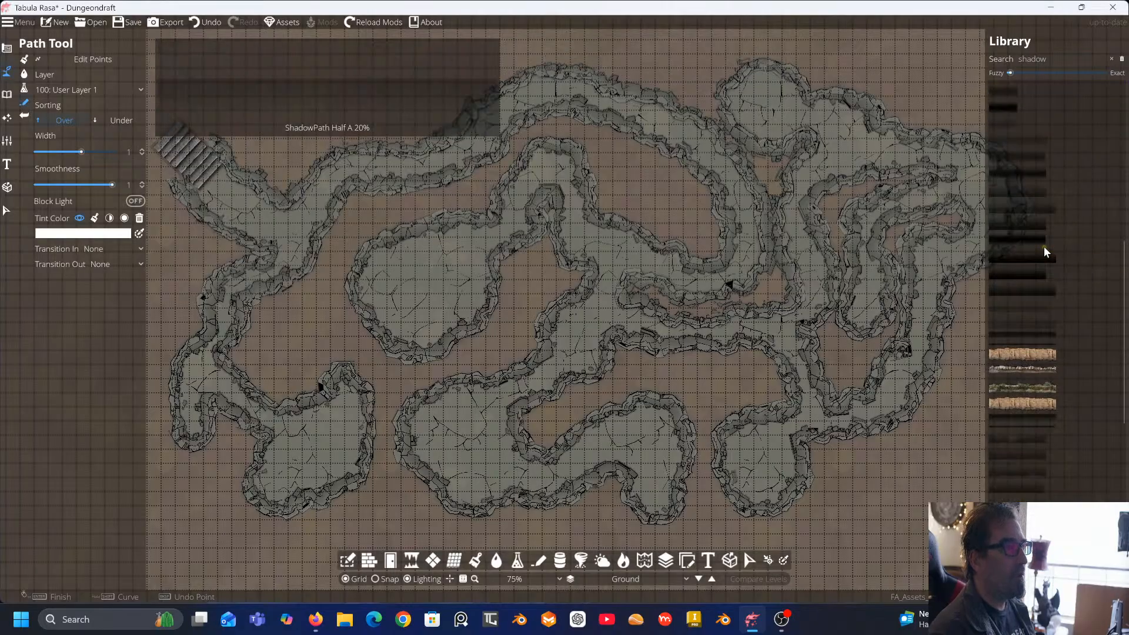
click(1018, 332)
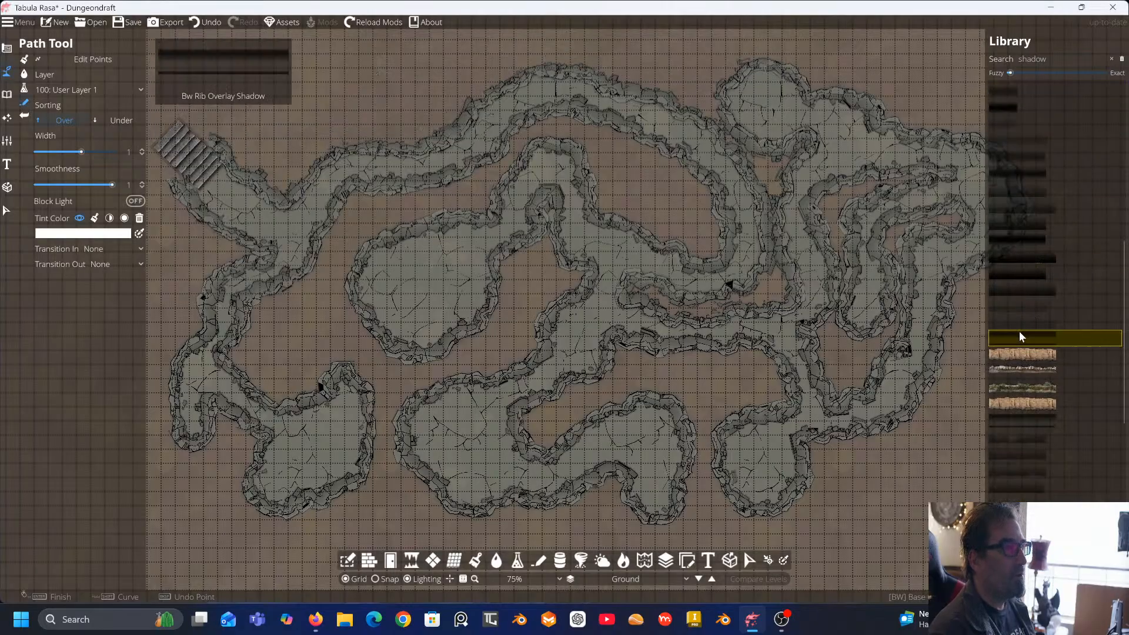
click(685, 206)
key(ctrl+z)
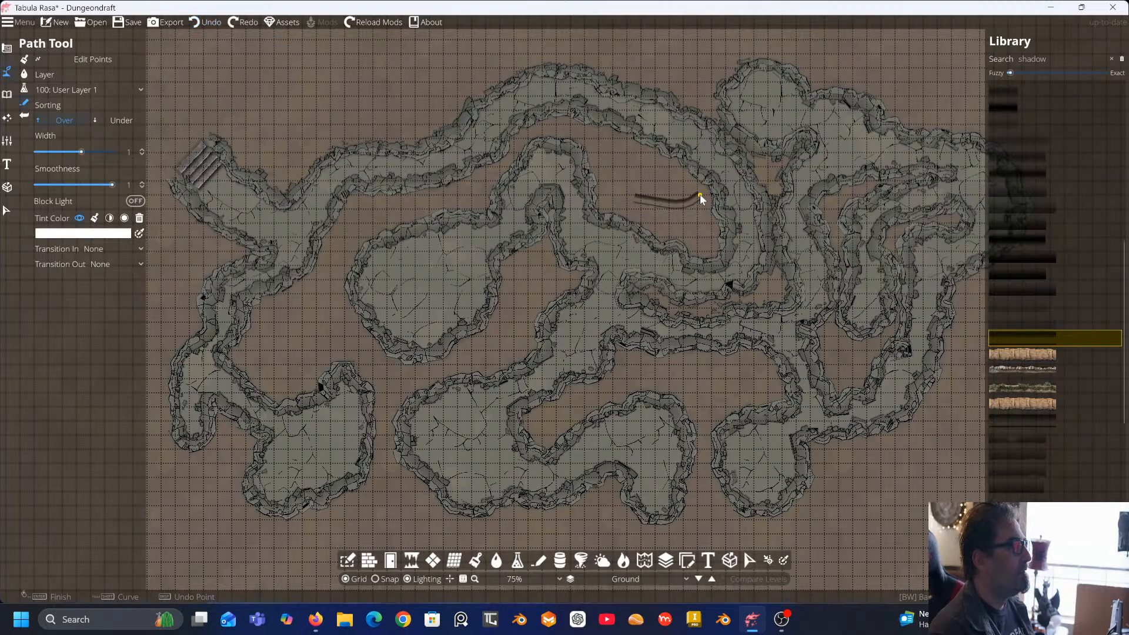
key(Escape)
click(26, 76)
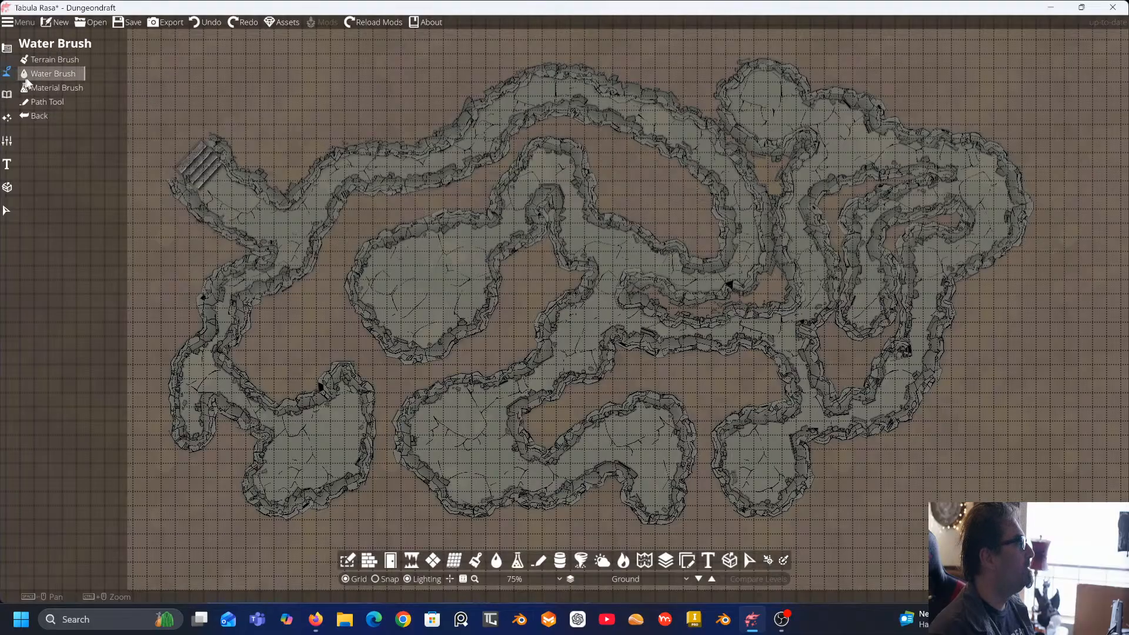
click(35, 101)
click(31, 73)
click(37, 88)
click(42, 100)
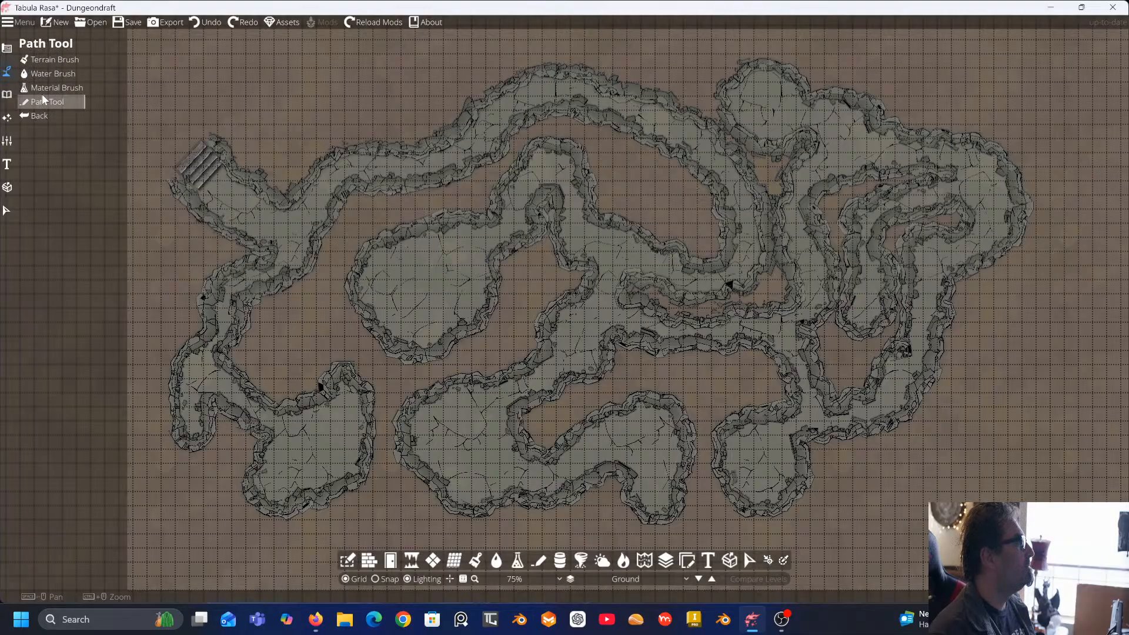
Reactivate the Path Tool and try a curved path with a wide dark Baileywiki shadow texture in the rock below the upper tunnel
click(42, 102)
scroll(1066, 249, down, 3)
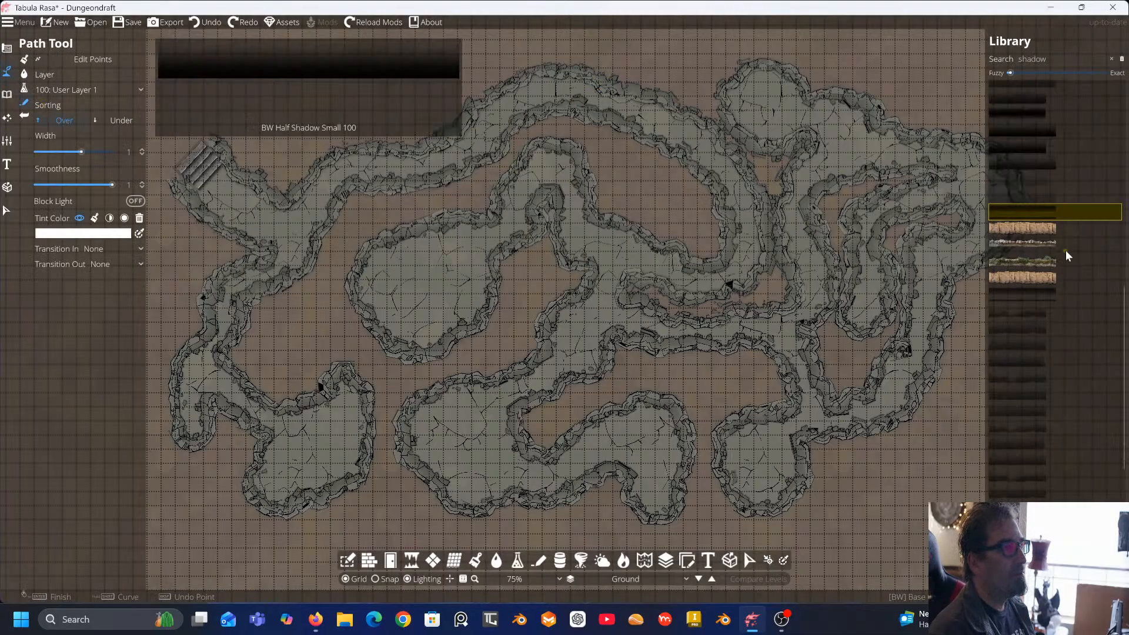
scroll(1065, 250, down, 3)
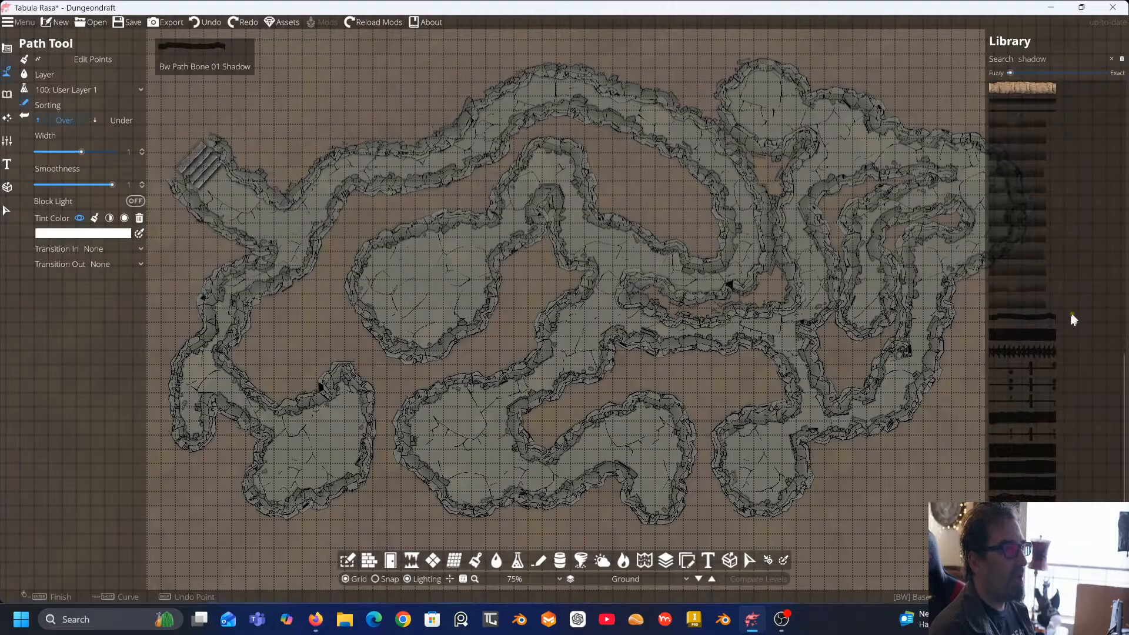
scroll(1076, 331, up, 2)
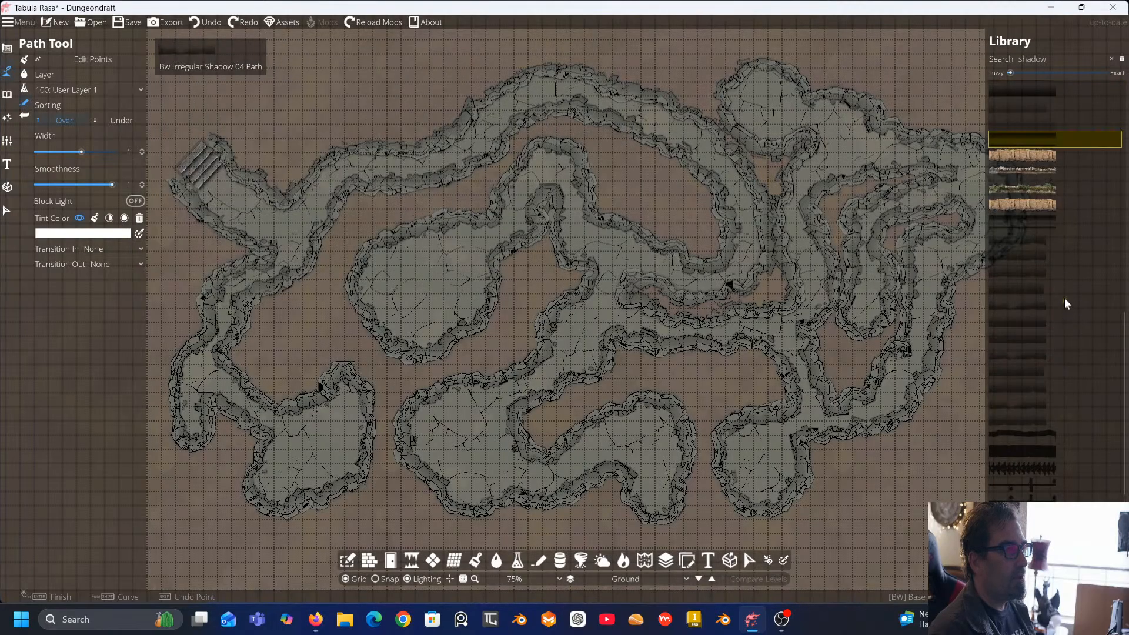
scroll(1063, 296, up, 3)
scroll(1059, 285, up, 3)
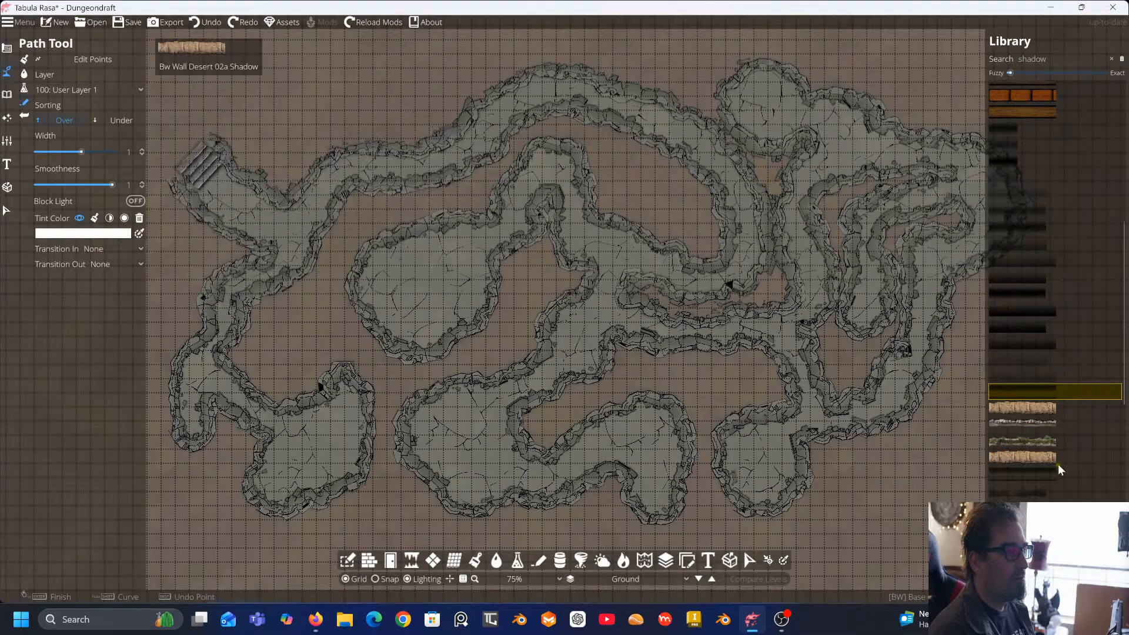
click(1038, 472)
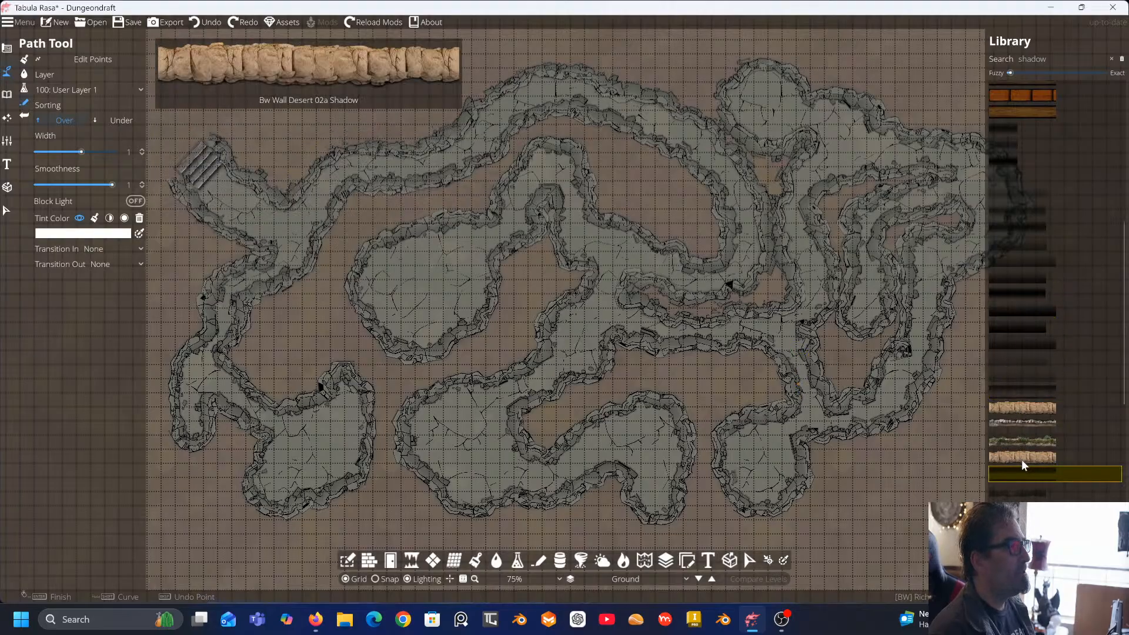
click(1028, 277)
mouse_move(608, 184)
mouse_down()
mouse_move(671, 184)
mouse_move(703, 165)
mouse_move(697, 200)
mouse_up()
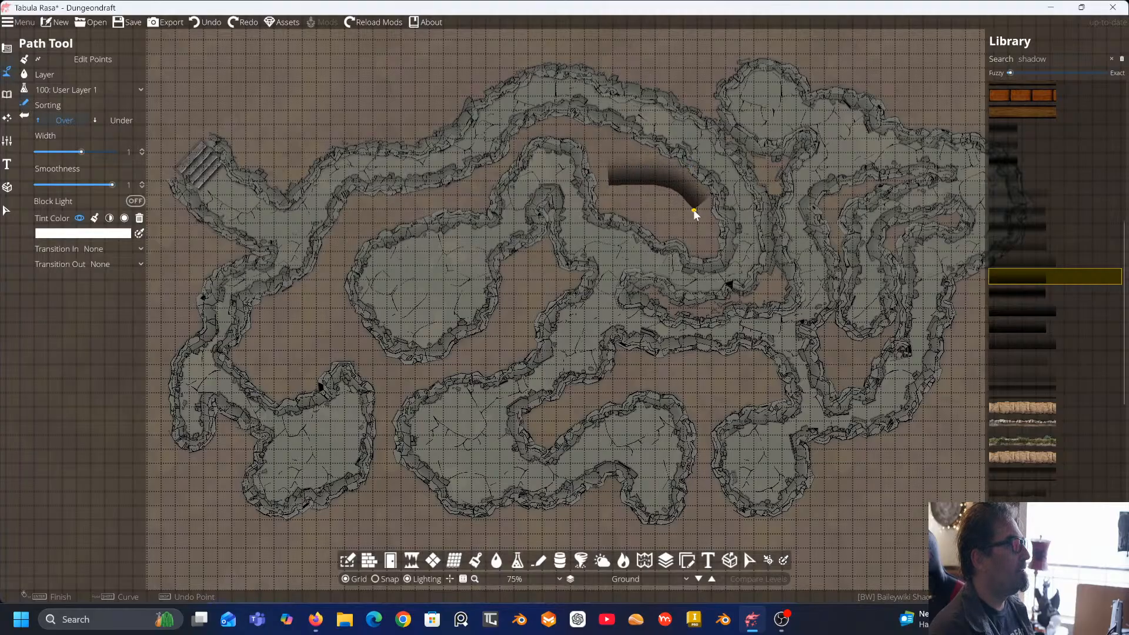
key(Escape)
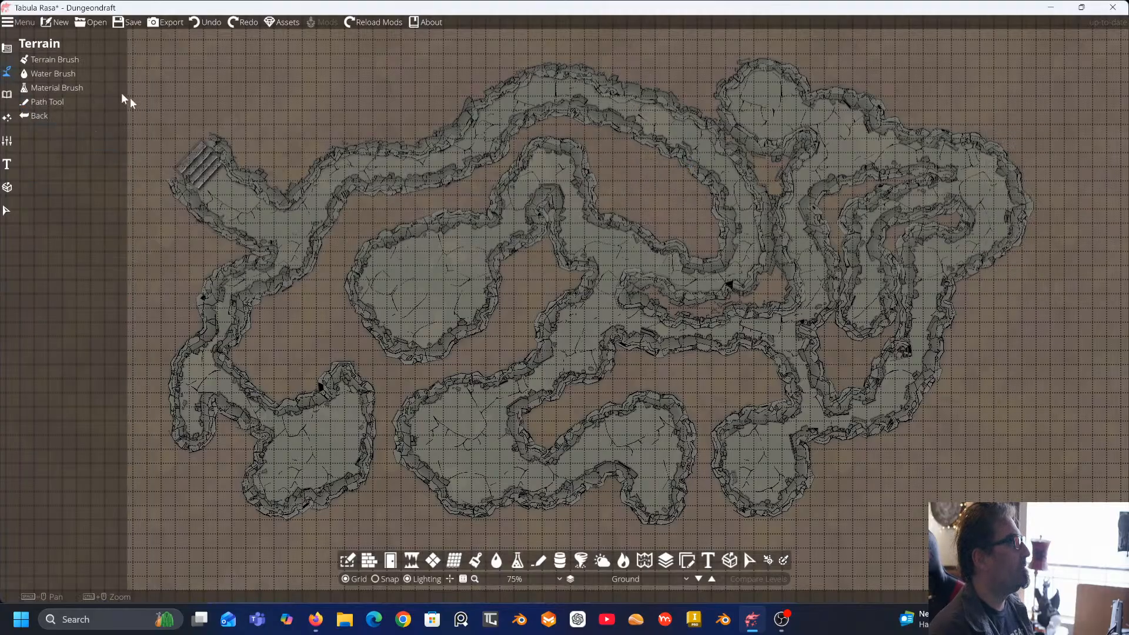
Choose the ShadowPath Half A 40% texture and try a curved path with it in the rock below the upper tunnel
click(37, 101)
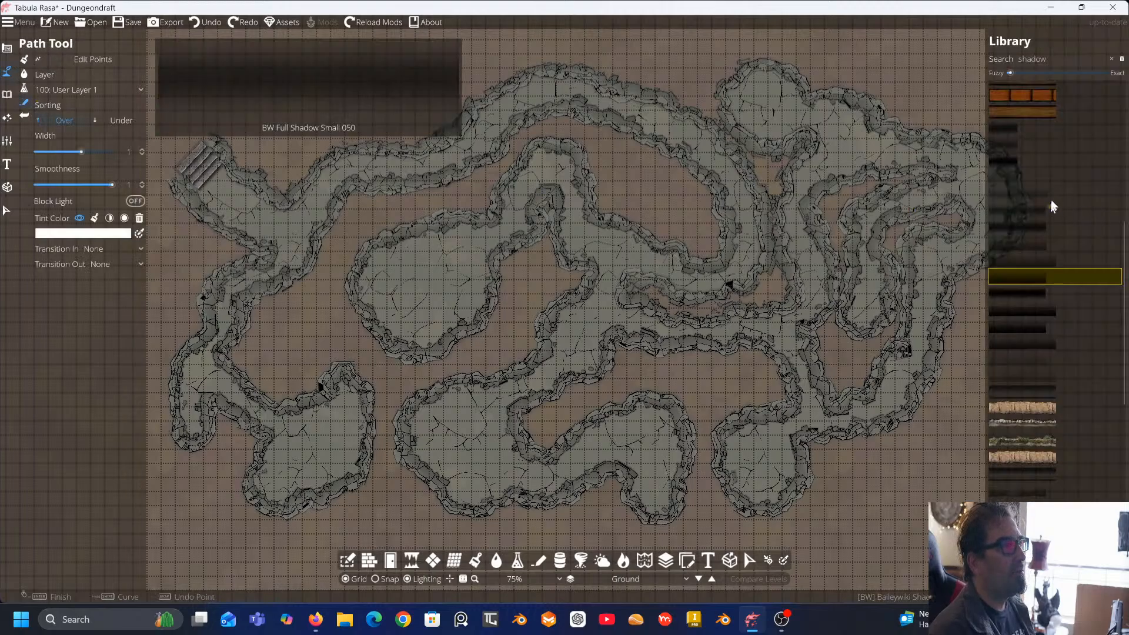
scroll(1067, 196, up, 2)
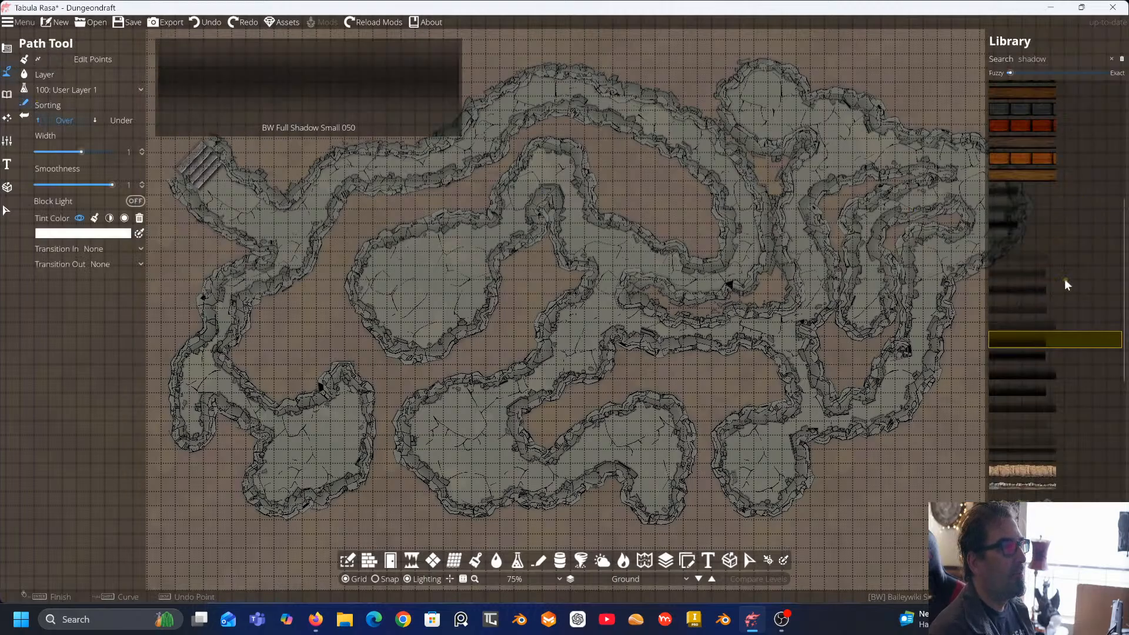
scroll(1059, 279, up, 5)
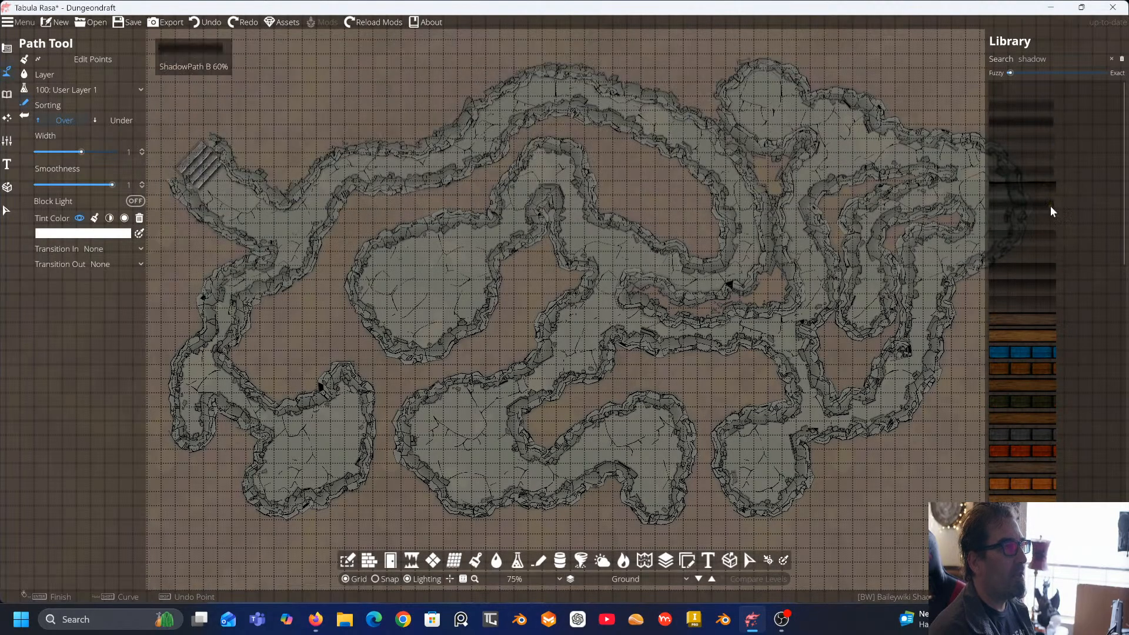
click(1051, 237)
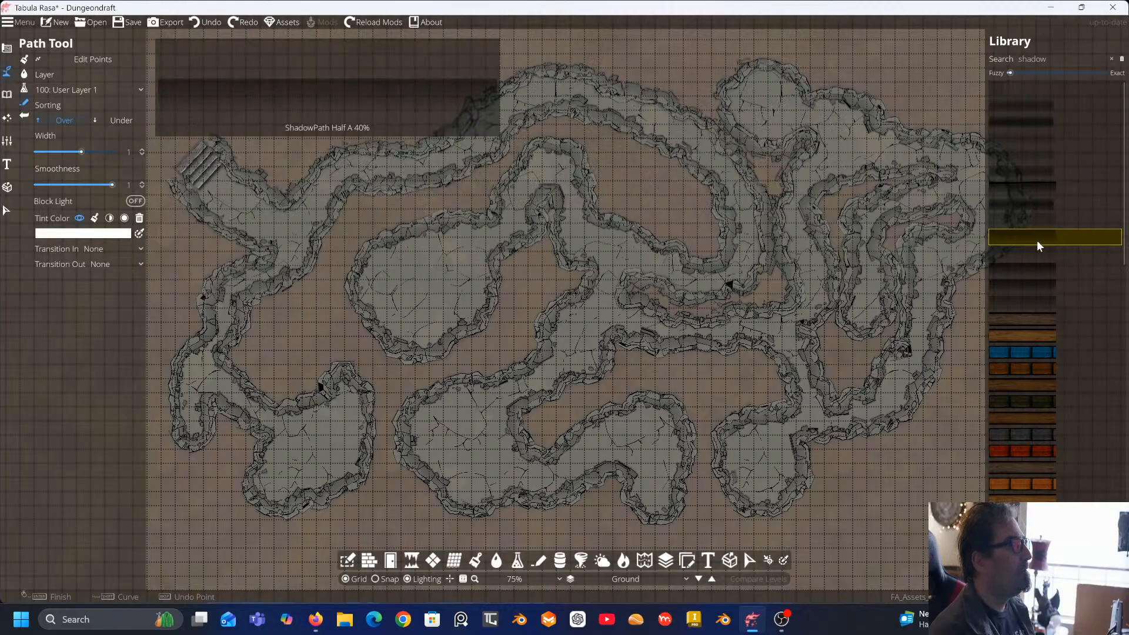
click(623, 172)
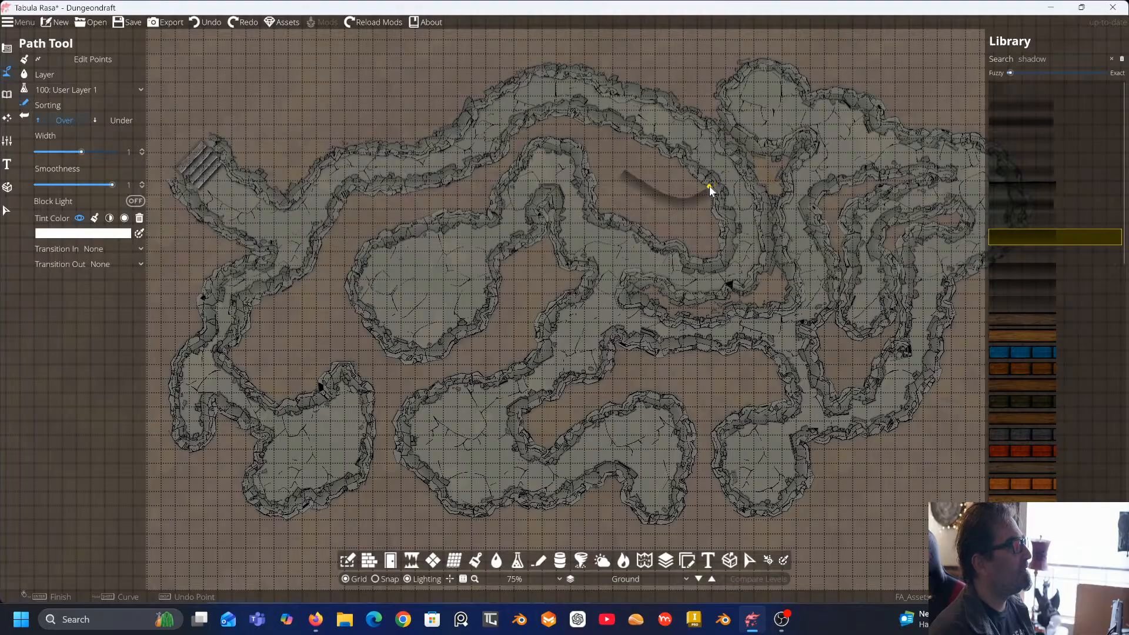
key(Escape)
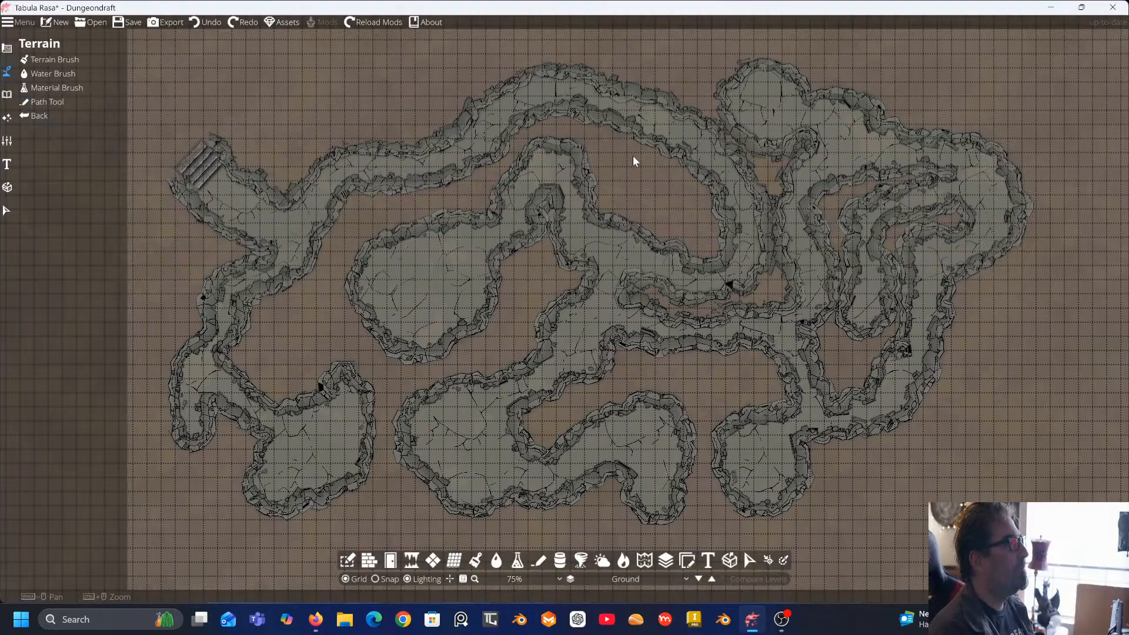
Try a ShadowPath Half A 40% path beside the lower edge of the entrance stairs
click(53, 102)
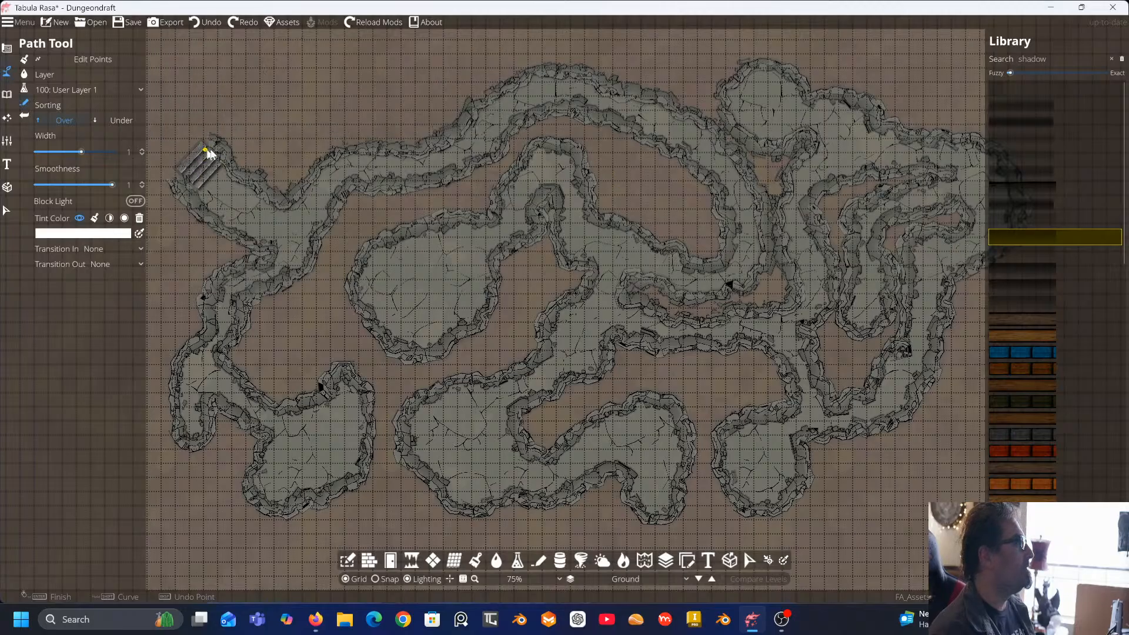
drag(206, 151, 409, 191)
scroll(398, 209, up, 3)
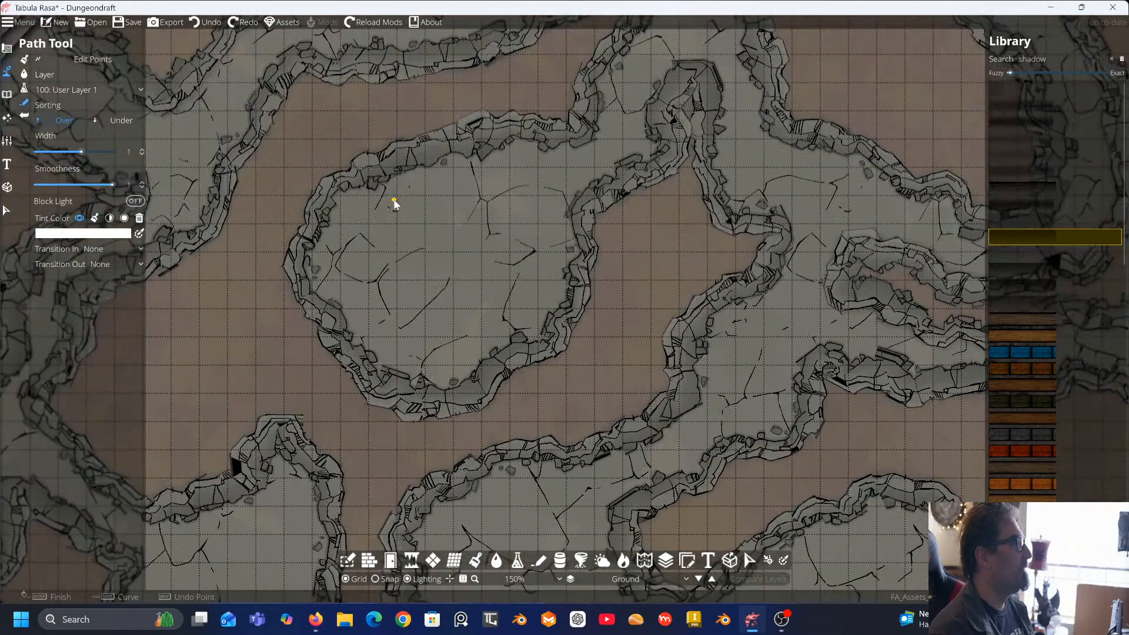
drag(317, 128, 549, 232)
drag(361, 176, 346, 223)
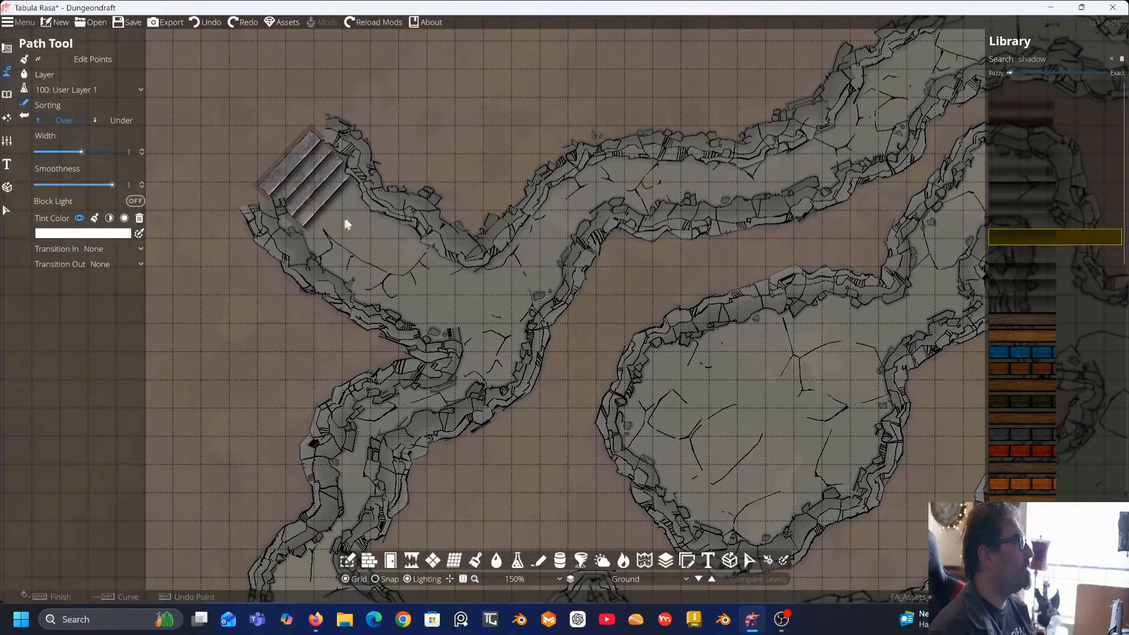
click(336, 155)
click(335, 206)
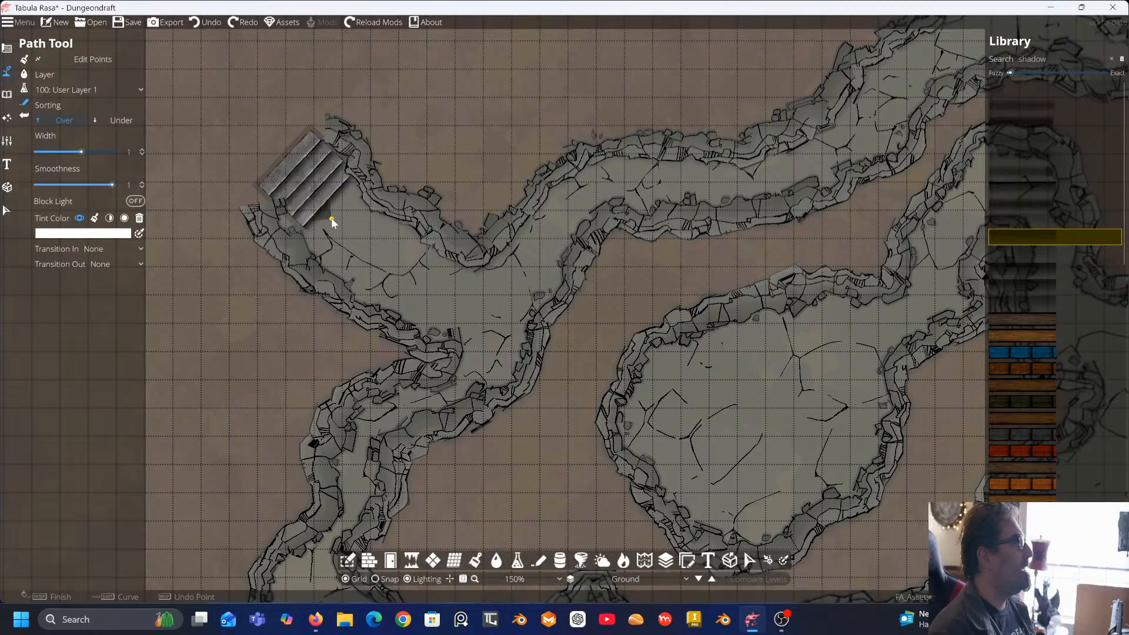
key(Escape)
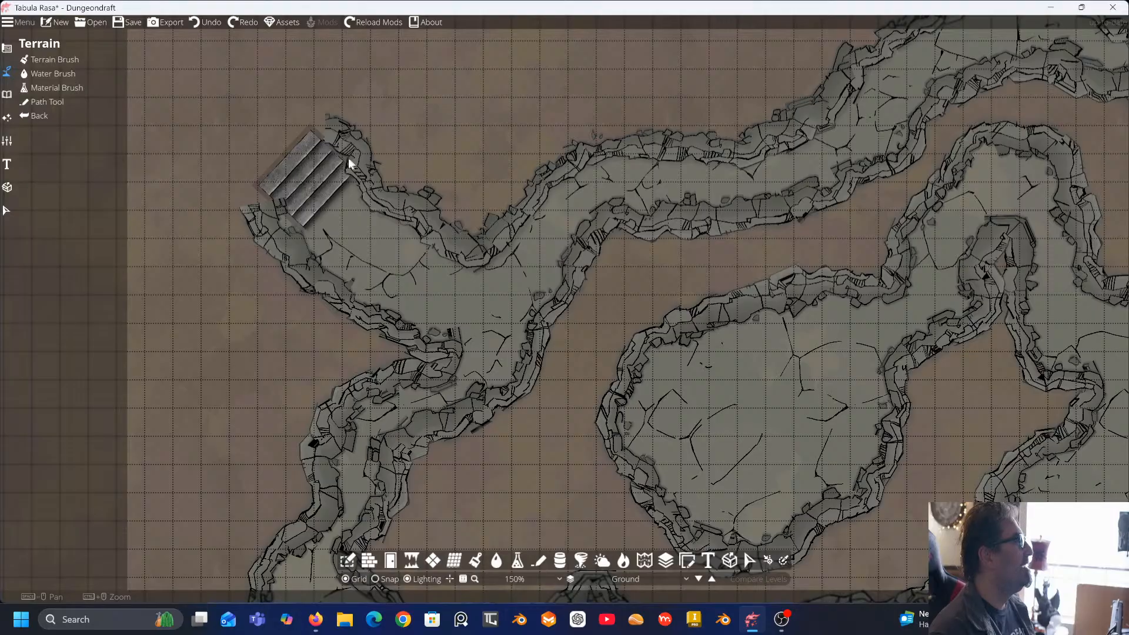
Try a shadow path with width 2.75 from the entrance stairs along the upper tunnel wall
click(46, 102)
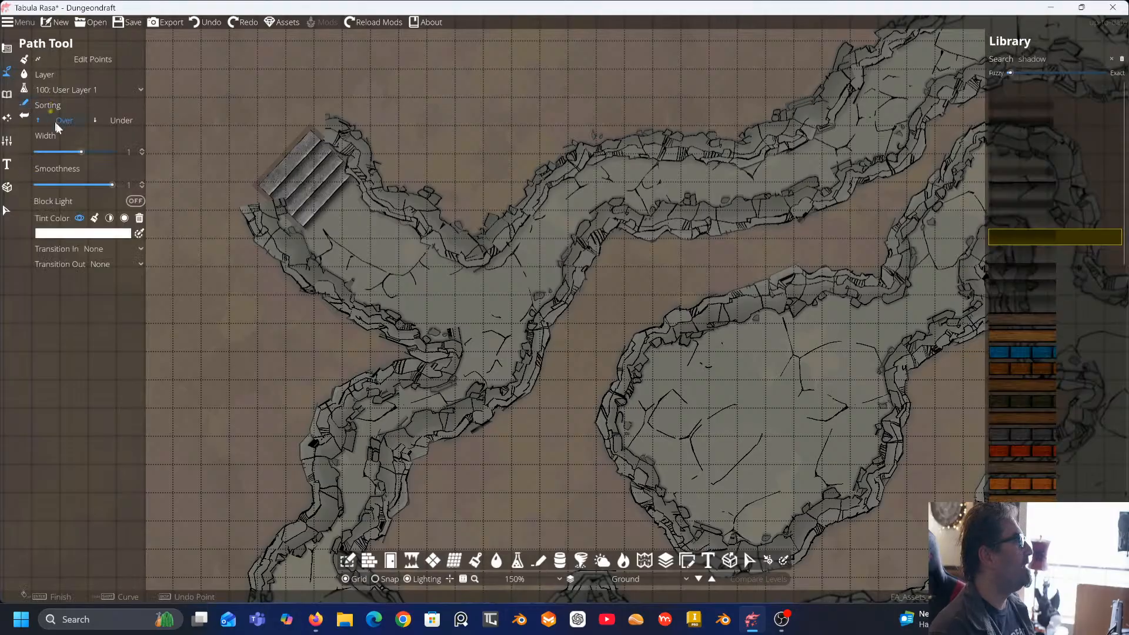
drag(81, 152, 95, 152)
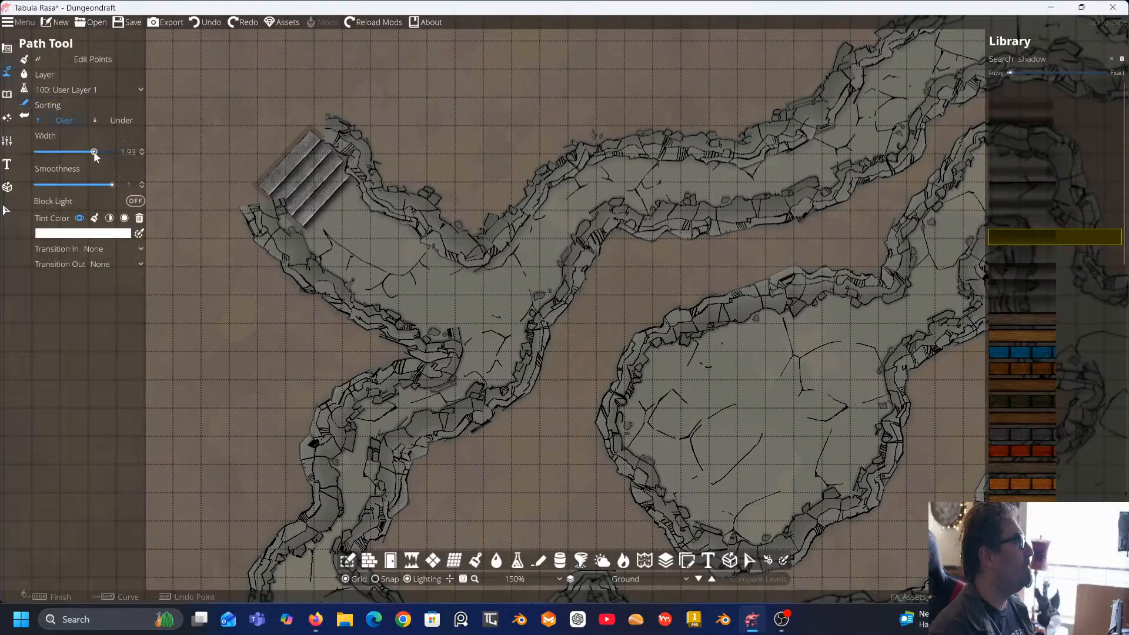
click(360, 197)
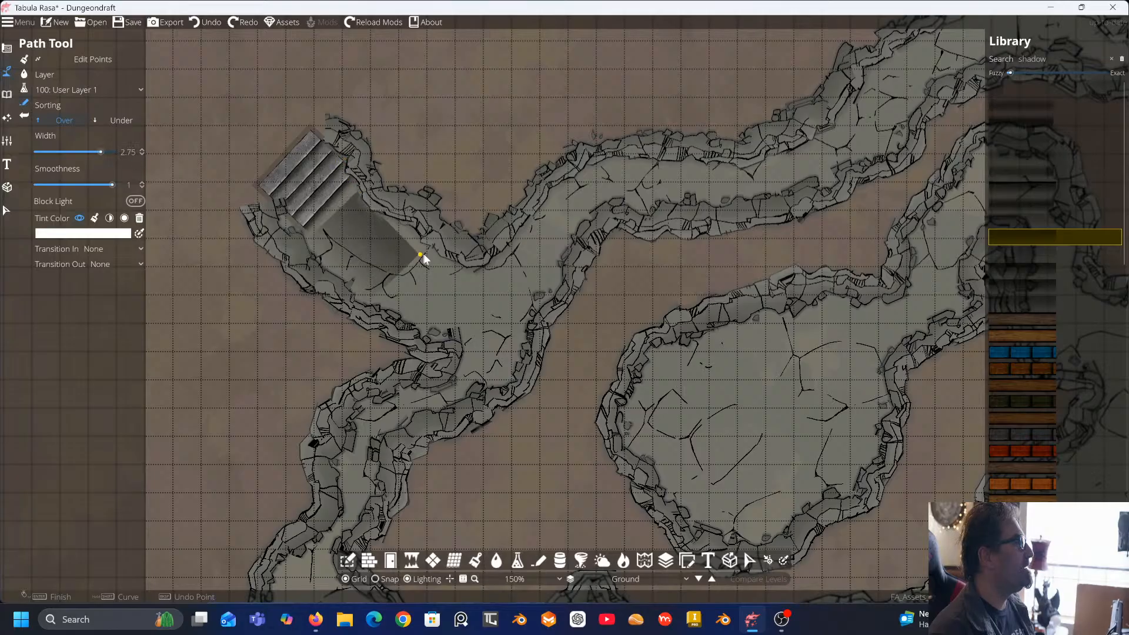
click(440, 234)
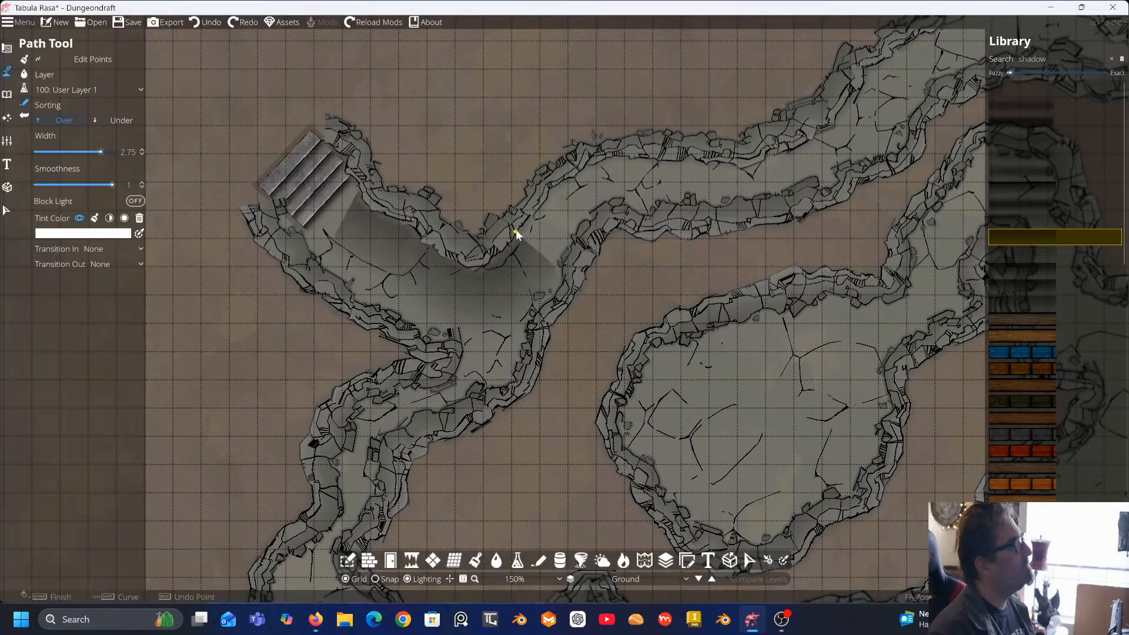
click(523, 214)
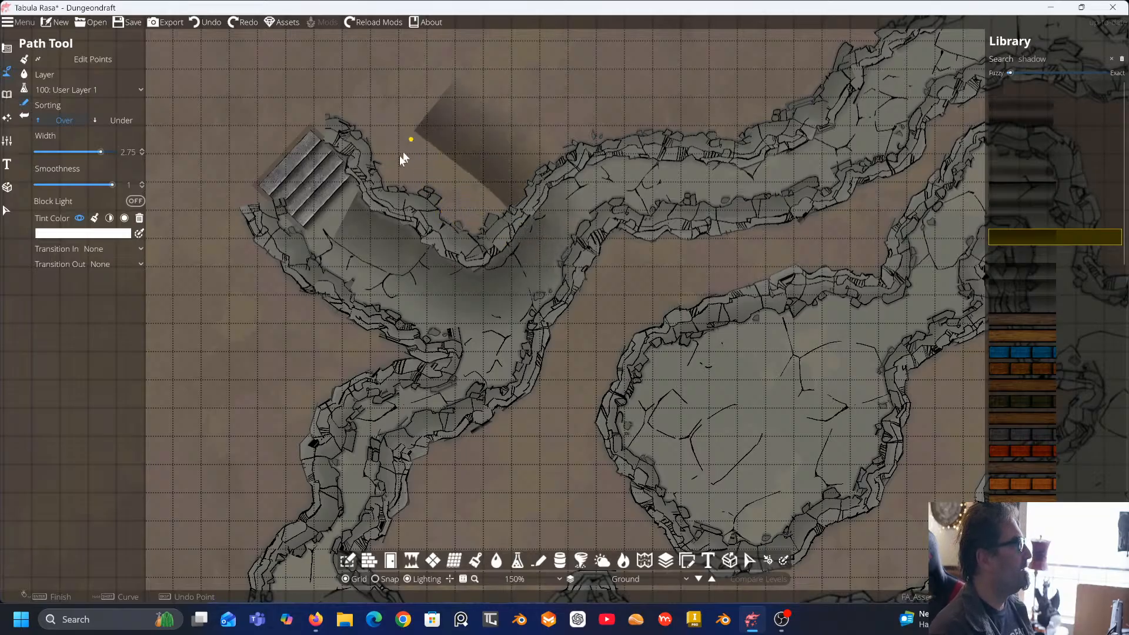
key(Escape)
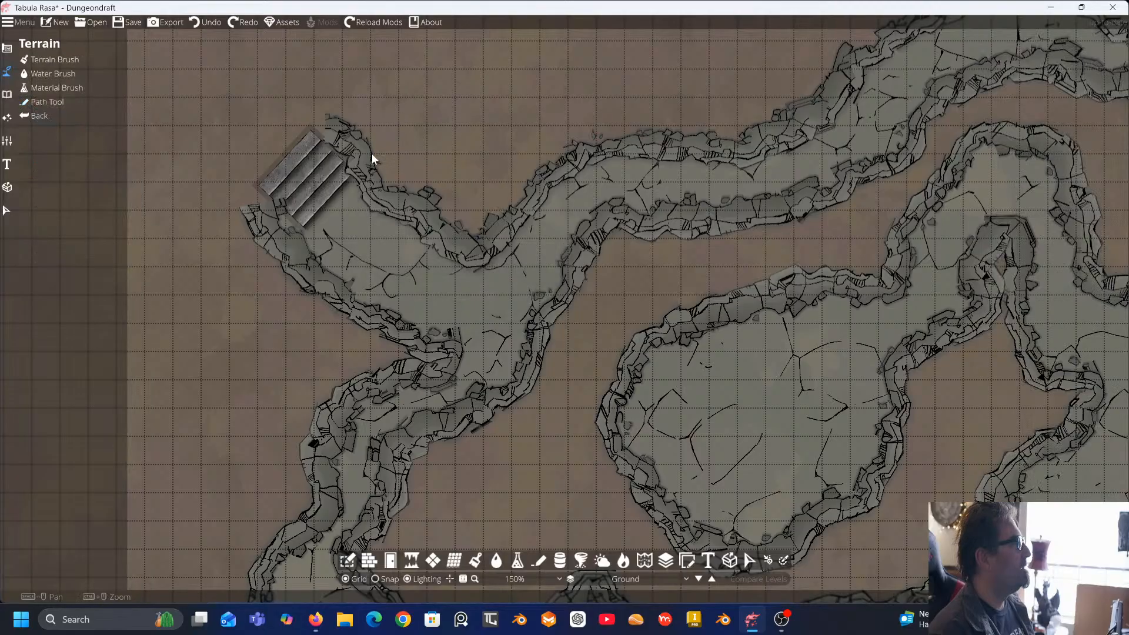
Try a narrower shadow path with width 0.8 from the stairs along the upper tunnel wall
click(46, 101)
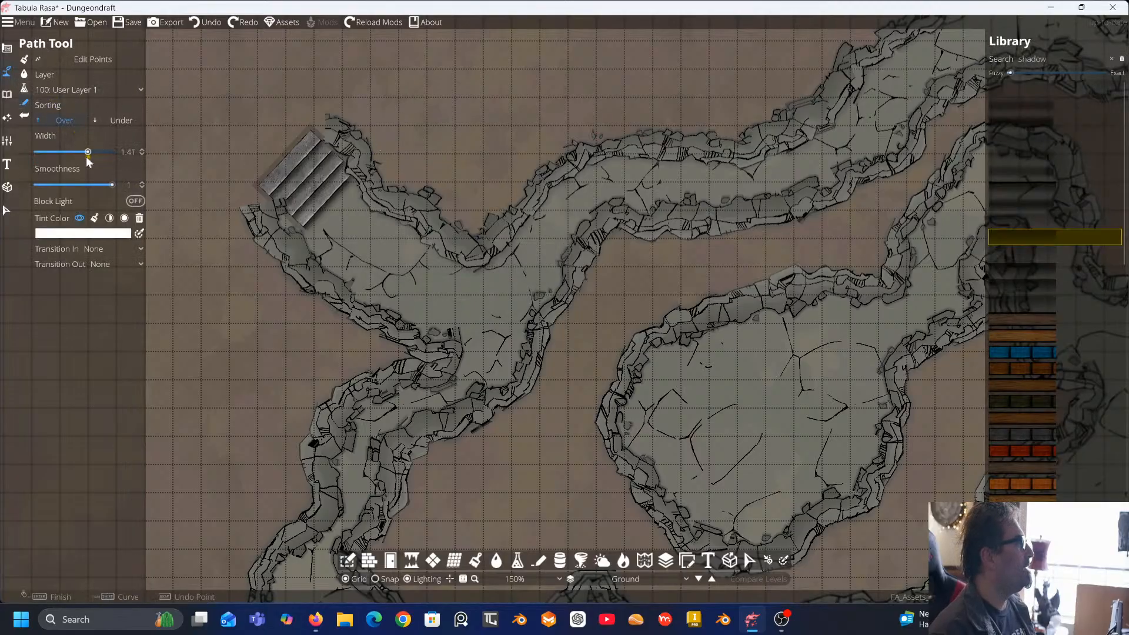
drag(85, 156, 76, 157)
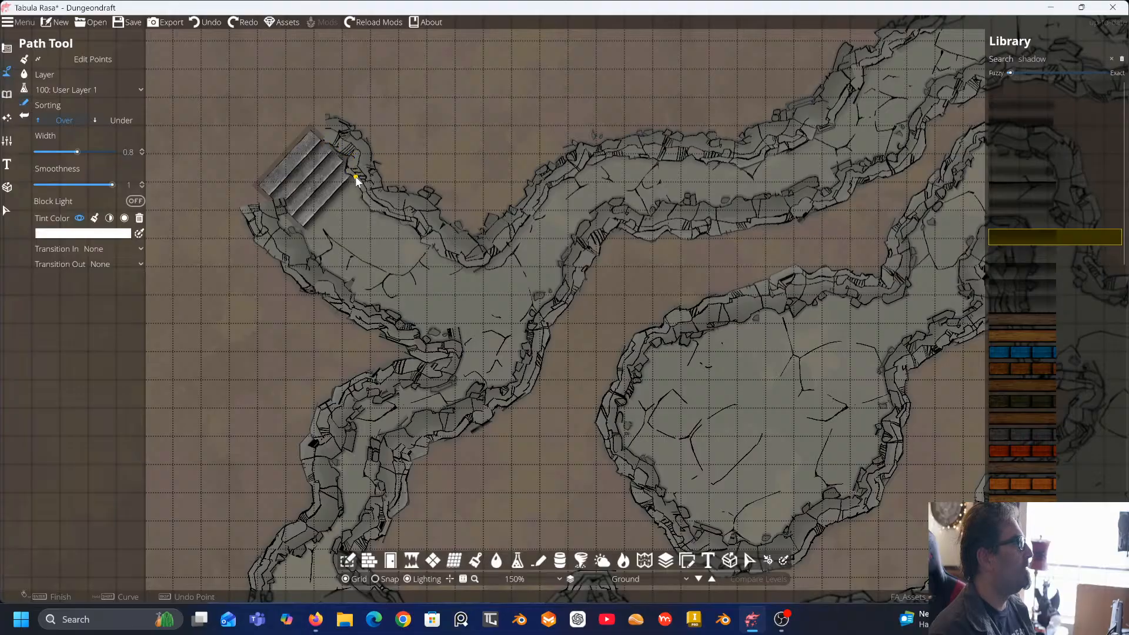
mouse_move(356, 177)
mouse_down()
mouse_move(377, 210)
mouse_move(493, 268)
mouse_up()
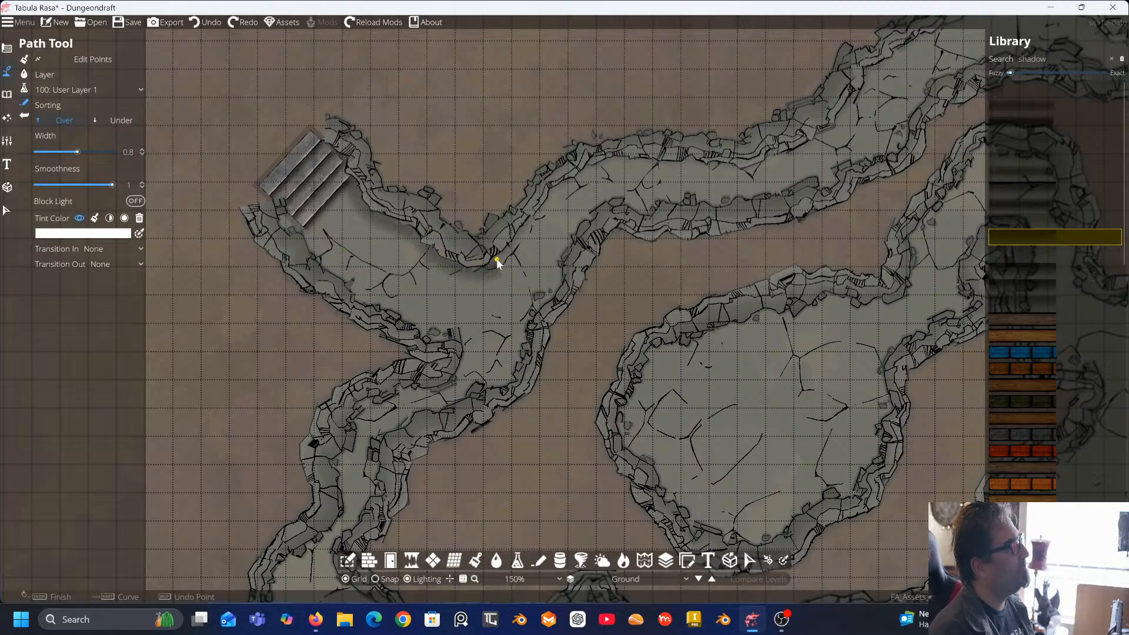
key(Escape)
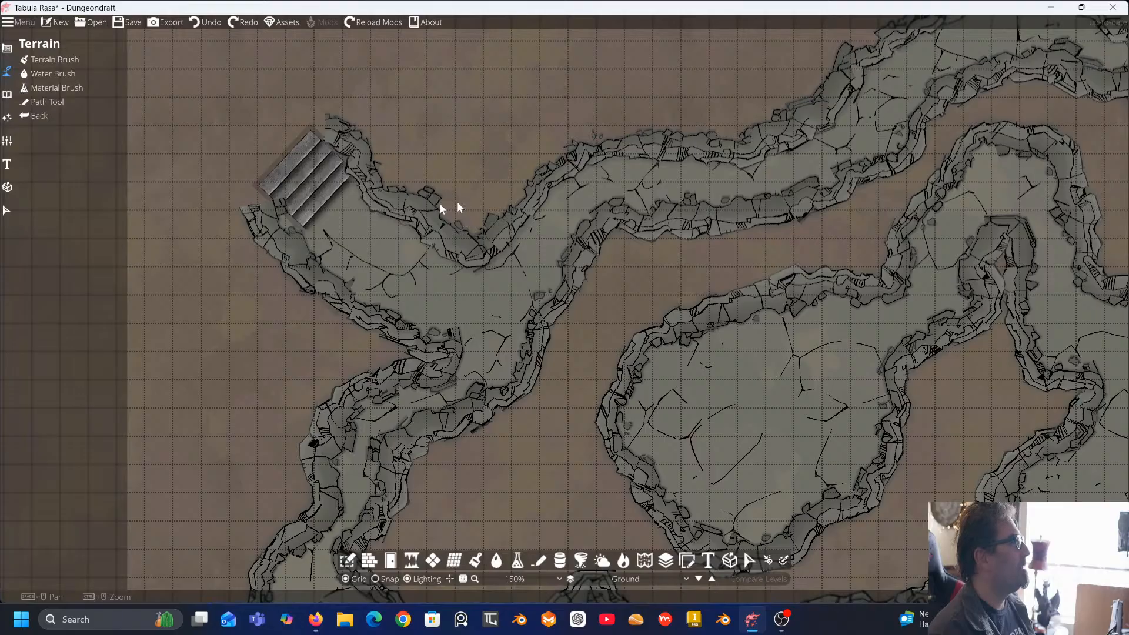
Reactivate the Path Tool and set the shadow path's width to 1.29
click(53, 103)
drag(79, 154, 83, 153)
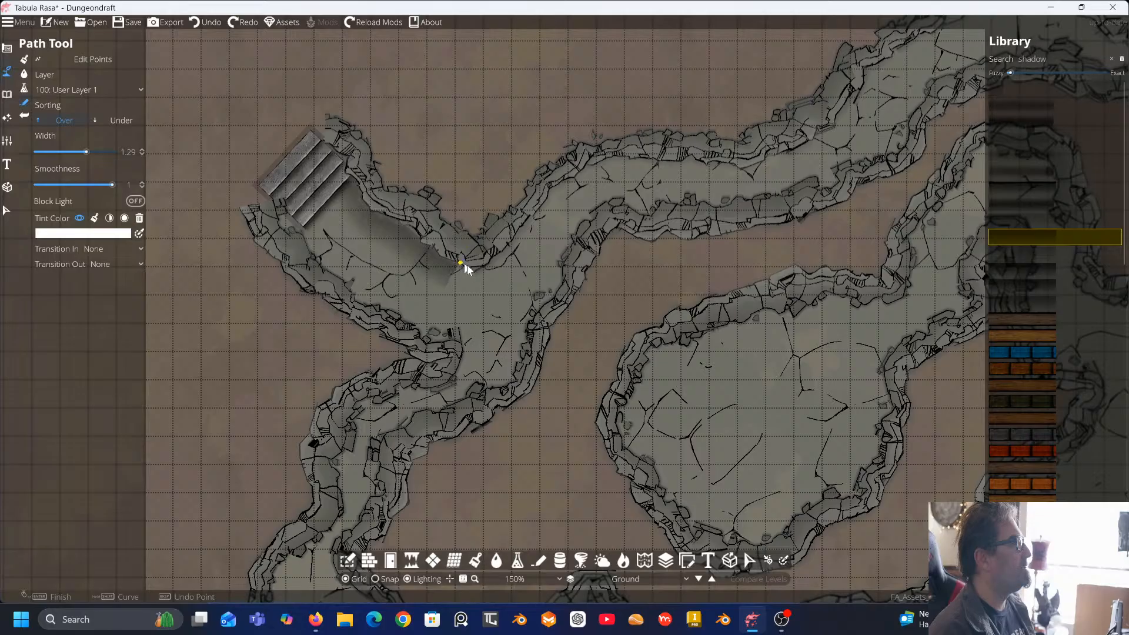
Try tracing the shadow path along the upper tunnel wall, from the bend below the stairs toward where the tunnel widens
click(491, 258)
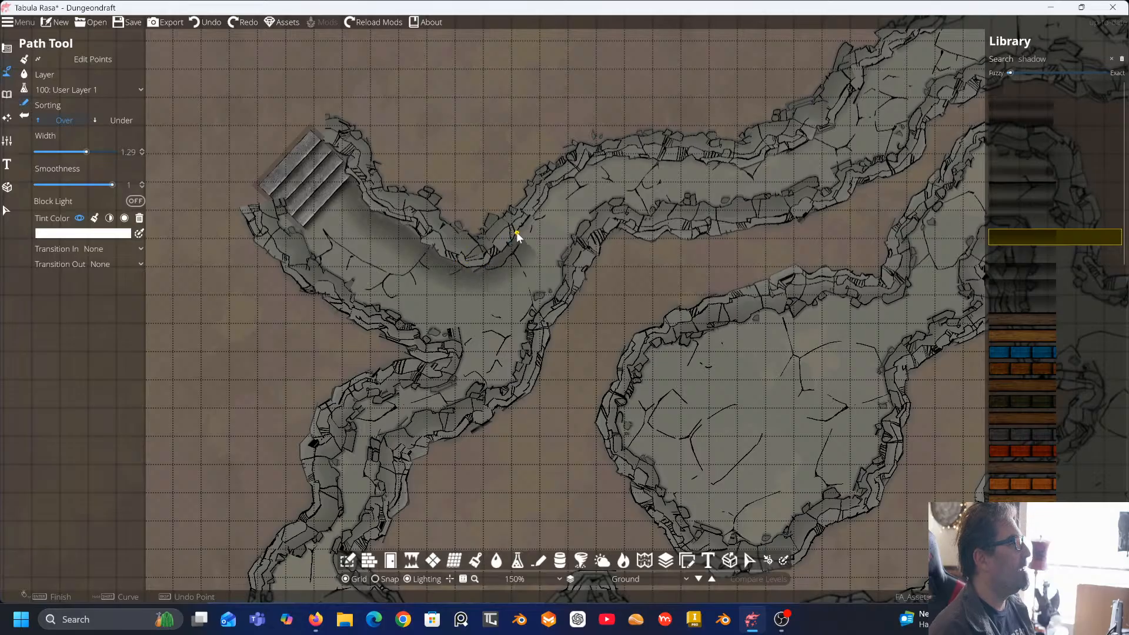
click(581, 164)
click(624, 153)
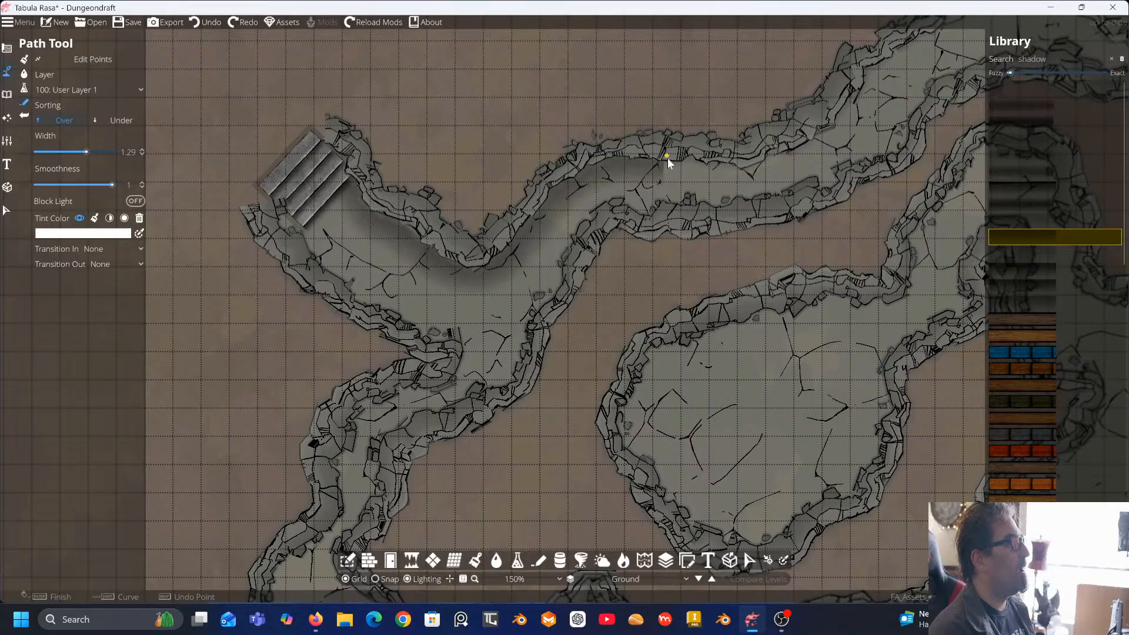
click(678, 157)
click(716, 156)
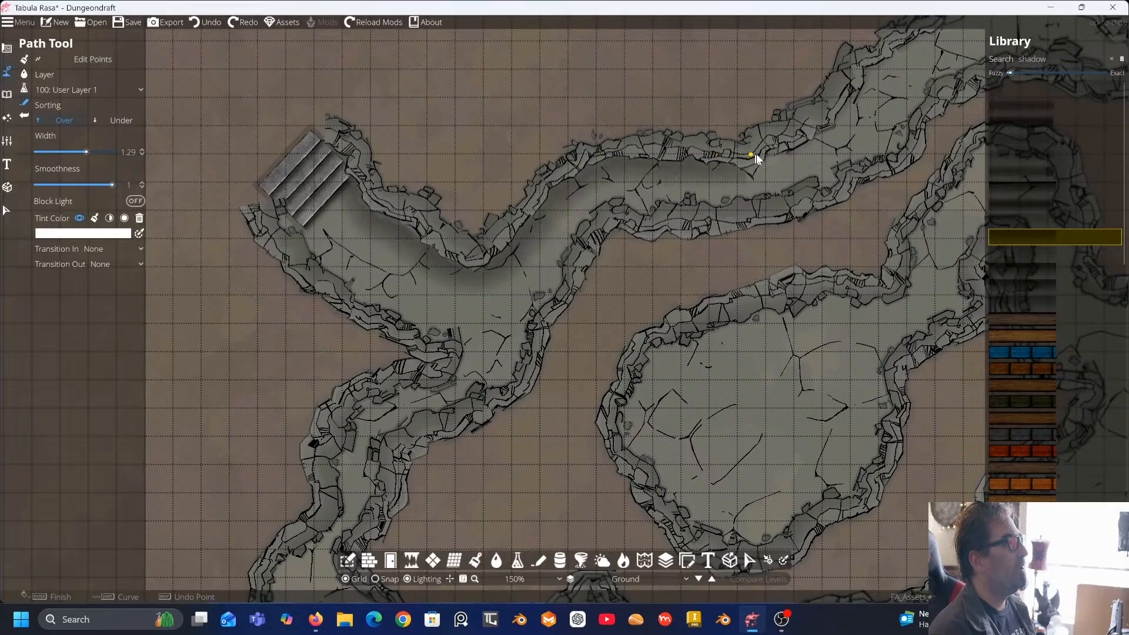
click(766, 148)
click(819, 125)
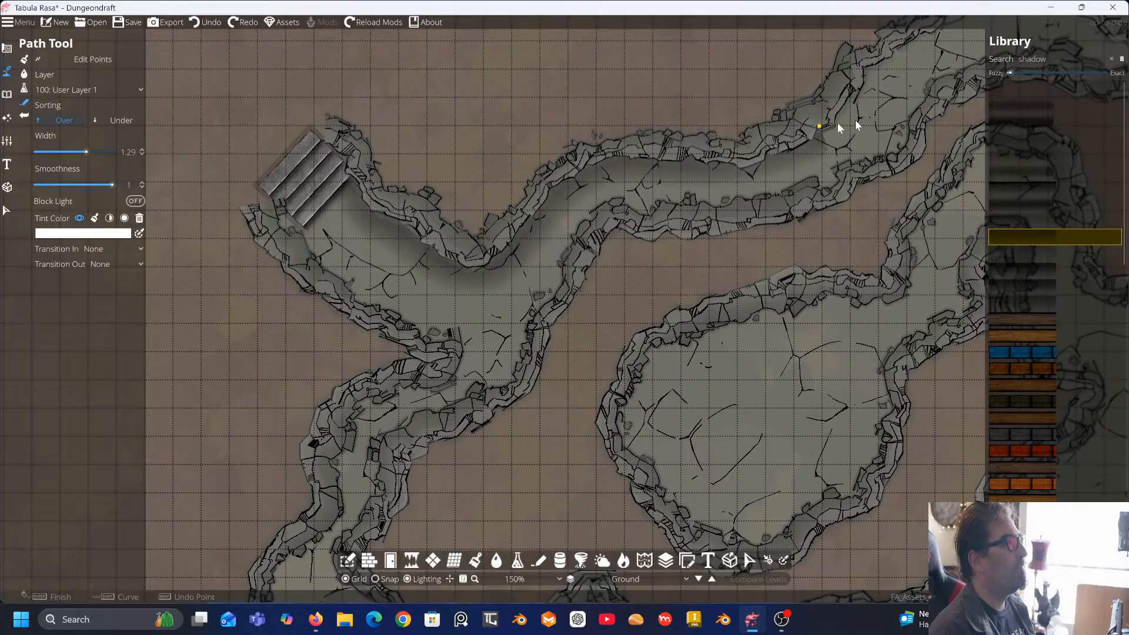
End the trial shadow path where the upper tunnel widens and undo it
drag(857, 106, 610, 206)
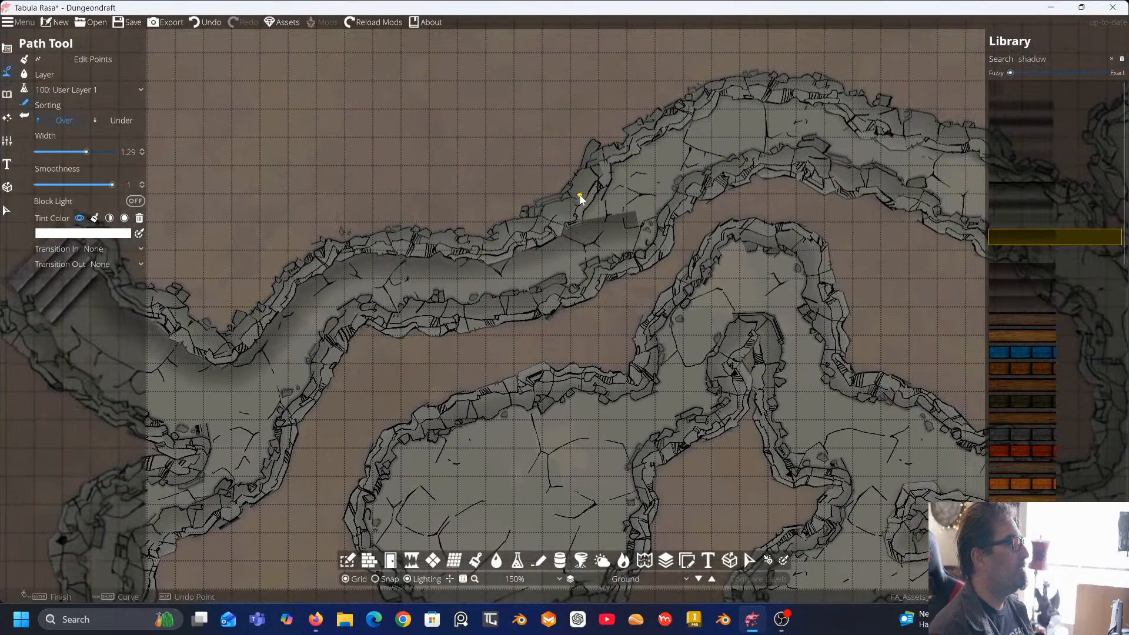
key(Escape)
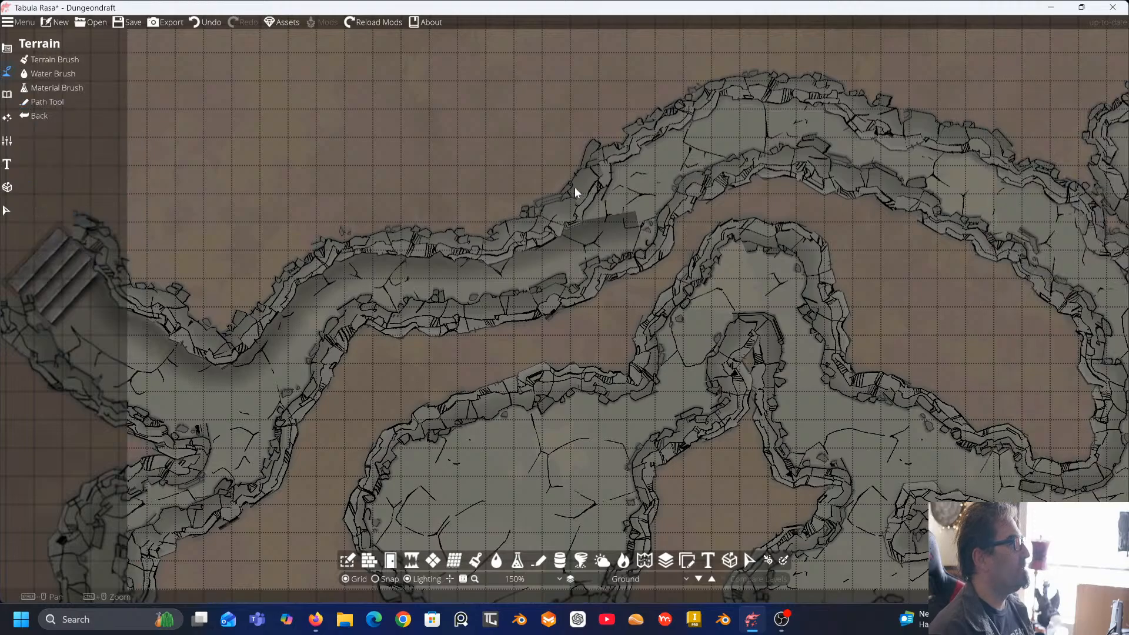
drag(575, 191, 677, 152)
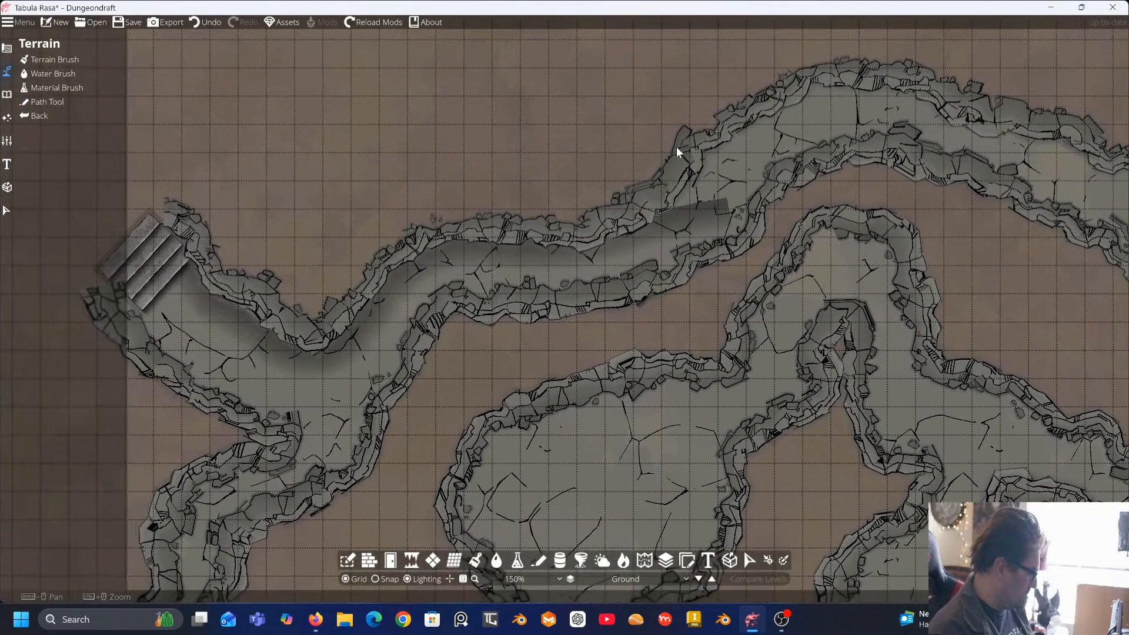
key(ctrl+z)
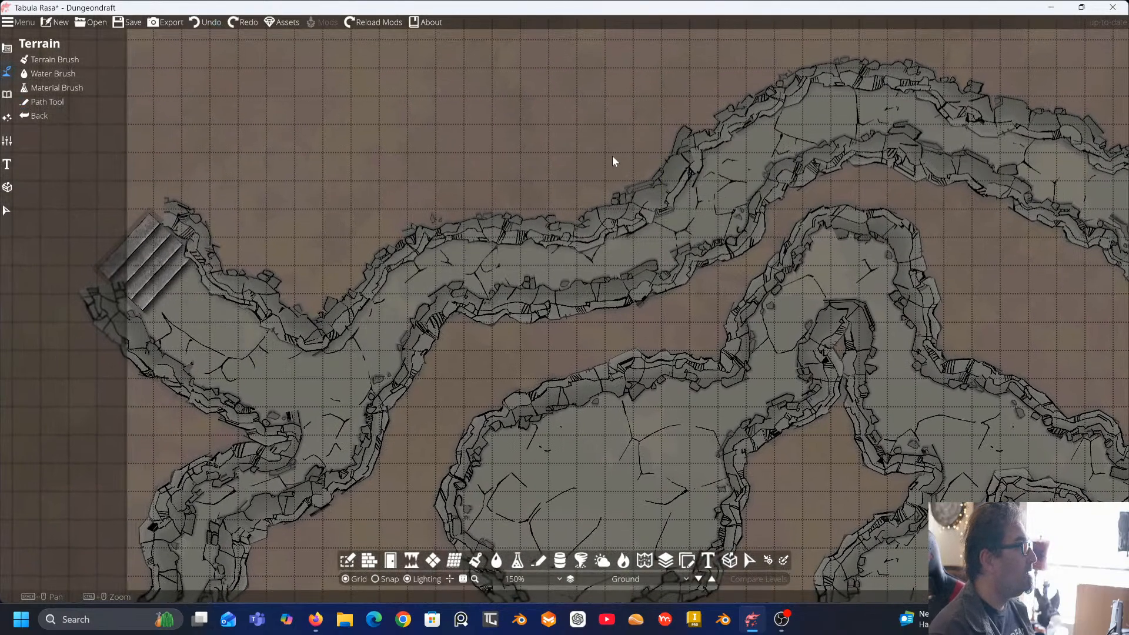
Start a new shadow path at the entrance stairs and trace it along the upper tunnel wall to the widening bend
click(47, 101)
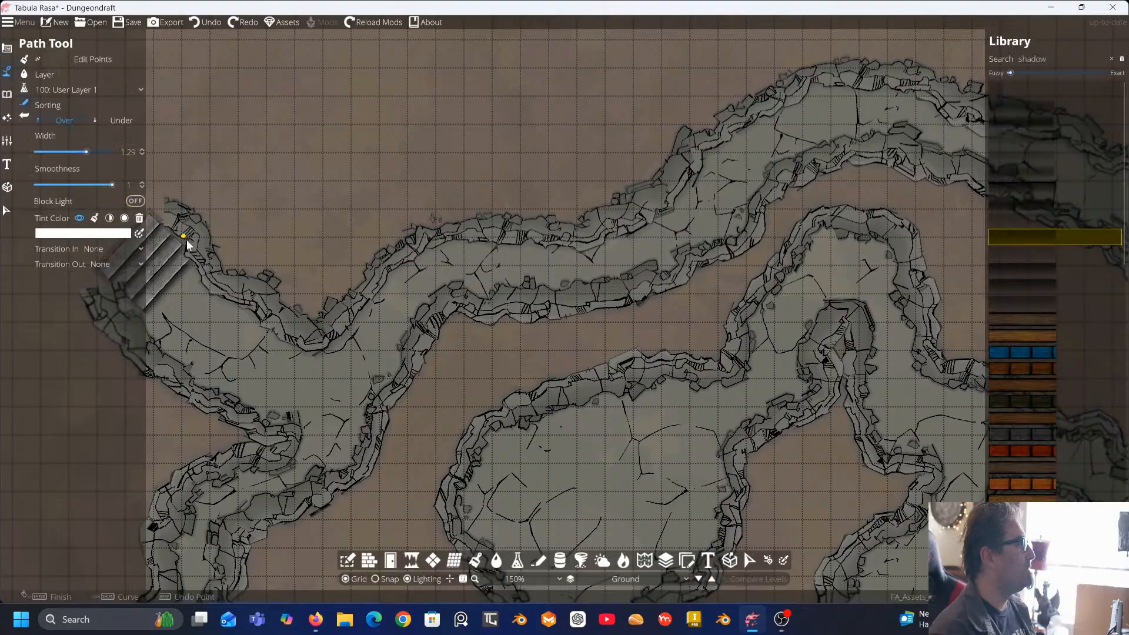
click(239, 303)
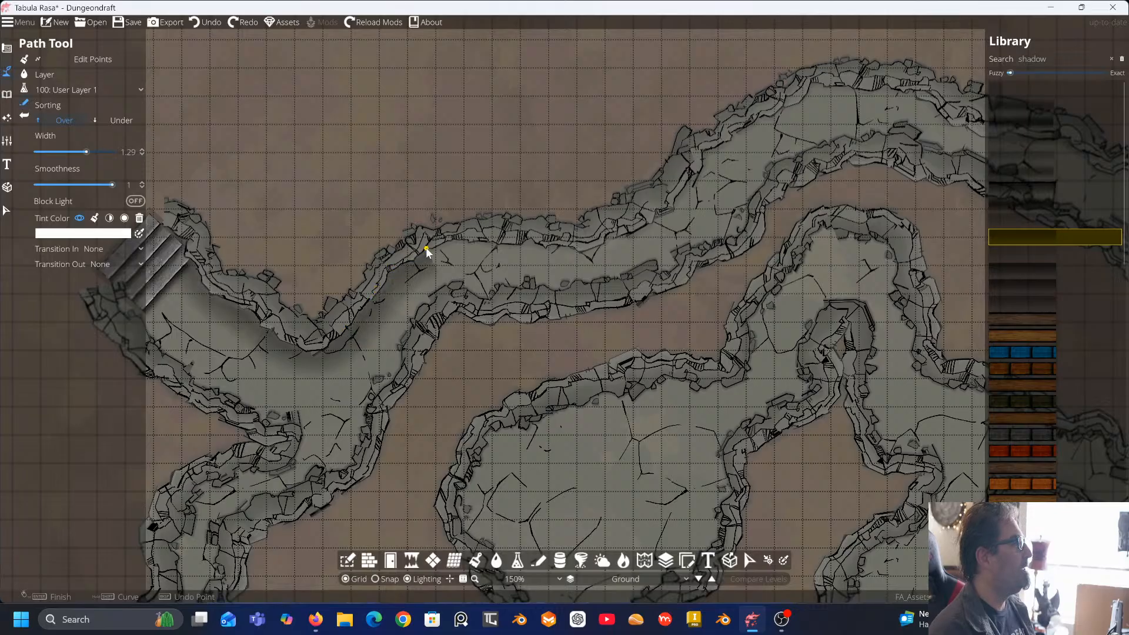
click(477, 238)
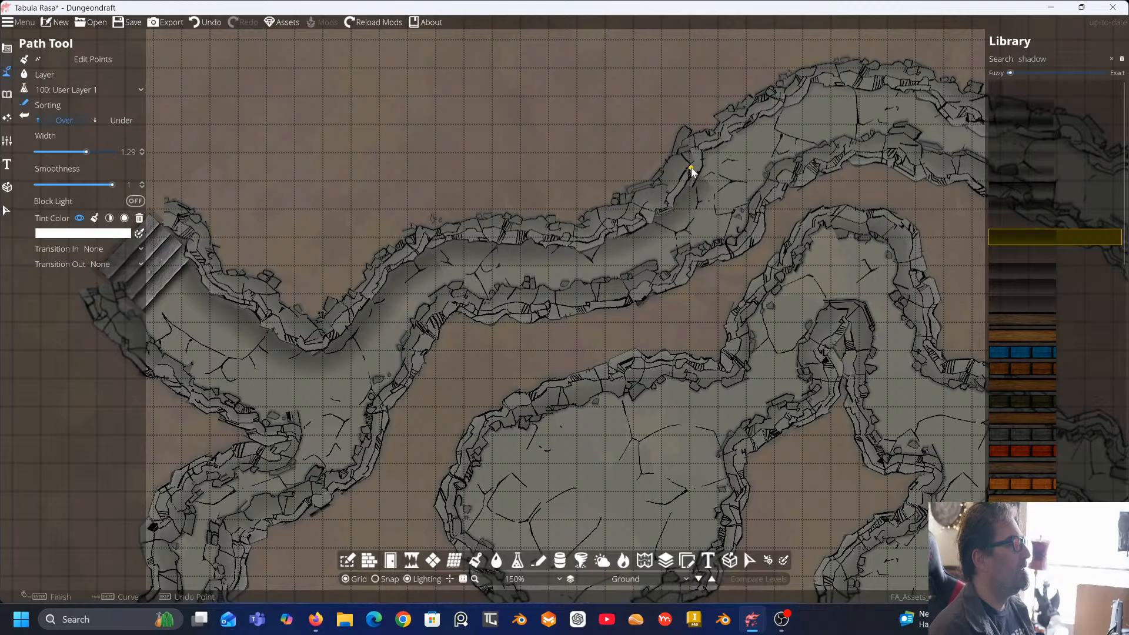
Continue the shadow path along the arched tunnel's outer wall, around the thin rock island below, and up toward the round chamber
drag(726, 156, 374, 260)
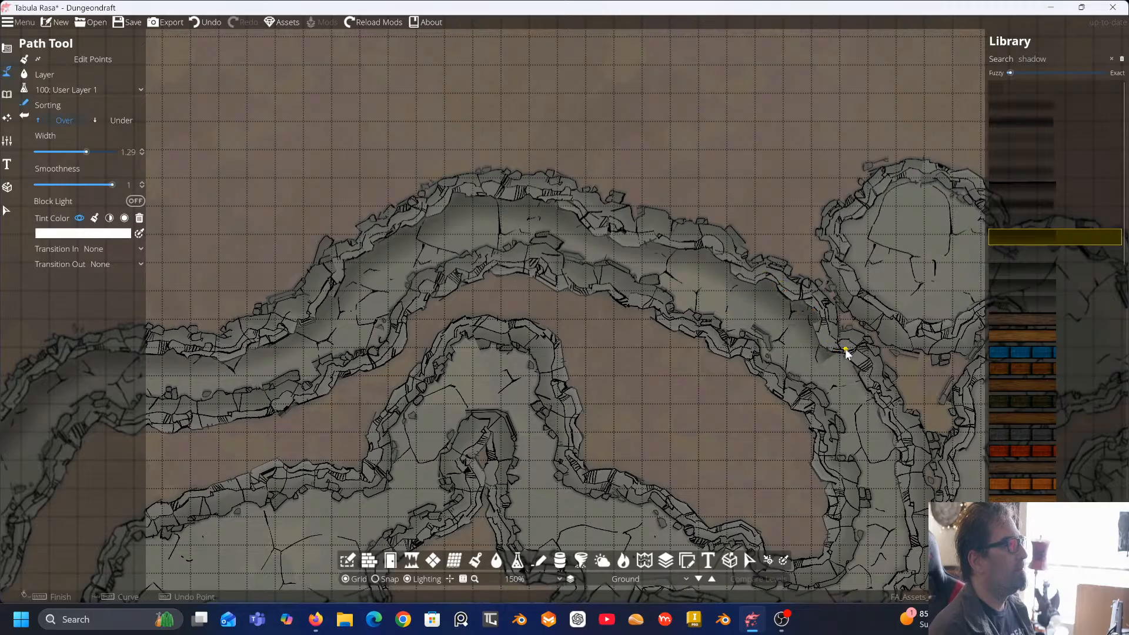
key(s)
key(d)
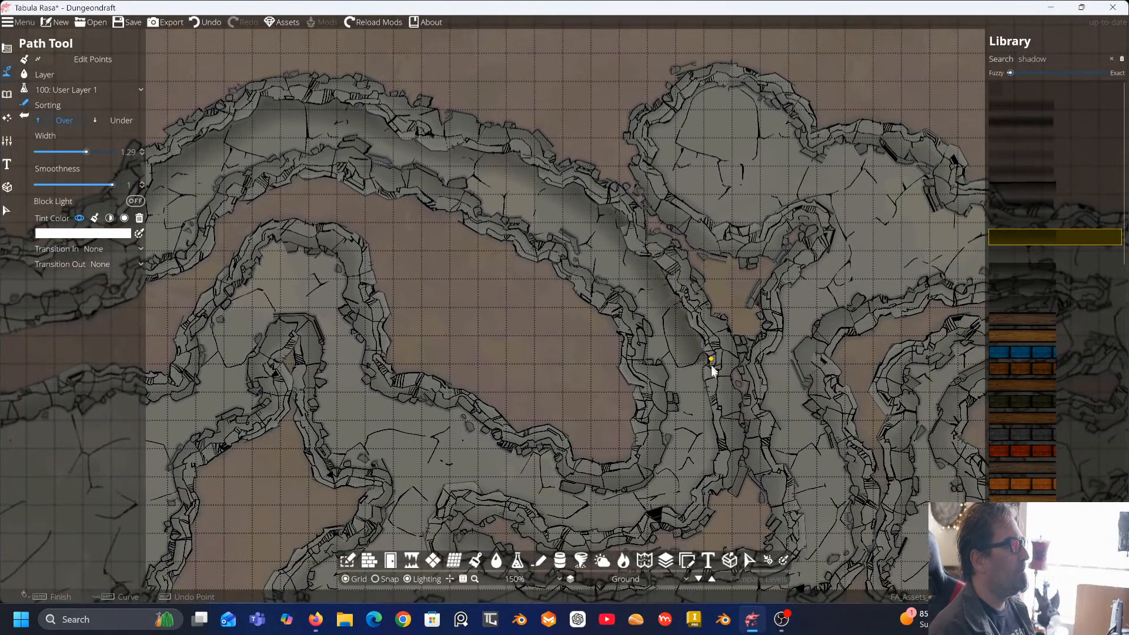
scroll(722, 438, down, 3)
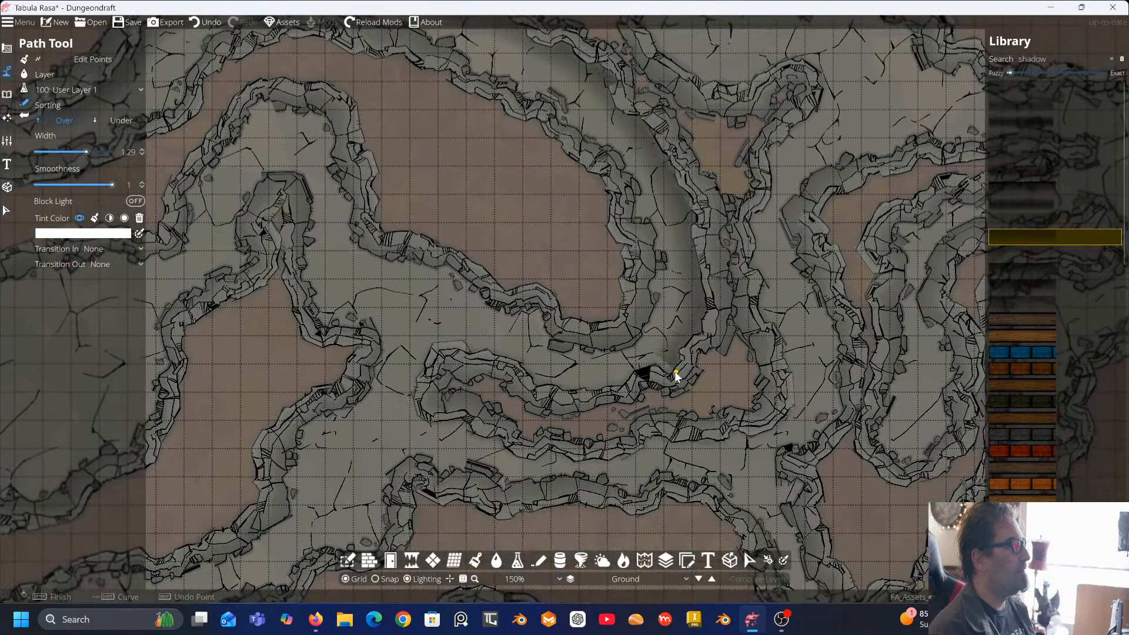
click(661, 379)
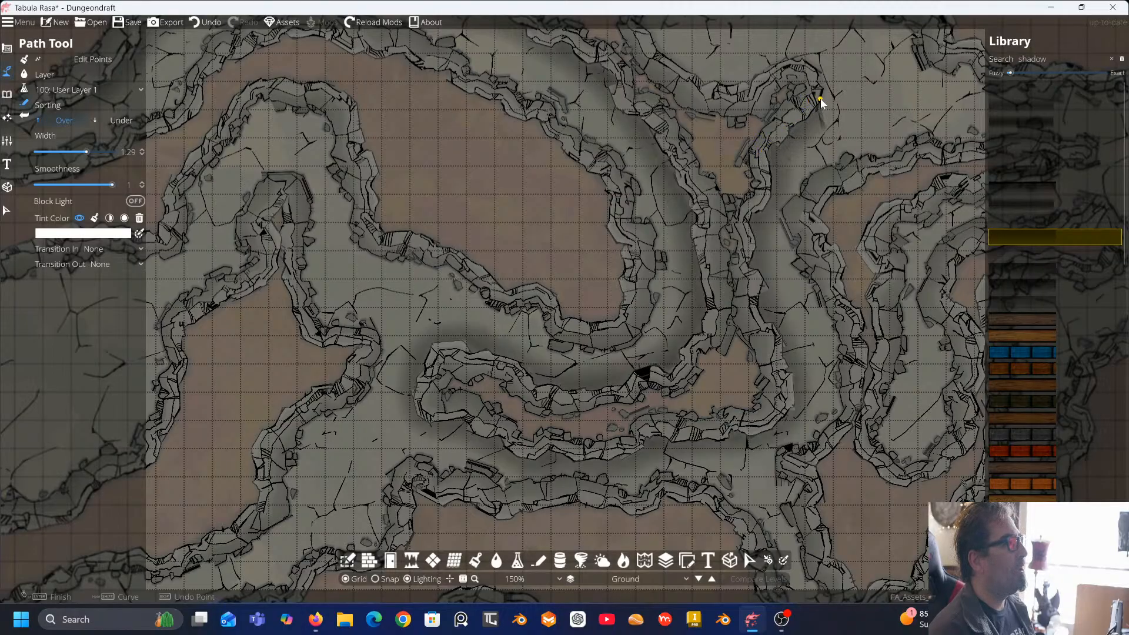
Extend the shadow path around the inside of the round chamber's wall to its opening into the large cave
drag(820, 98, 698, 252)
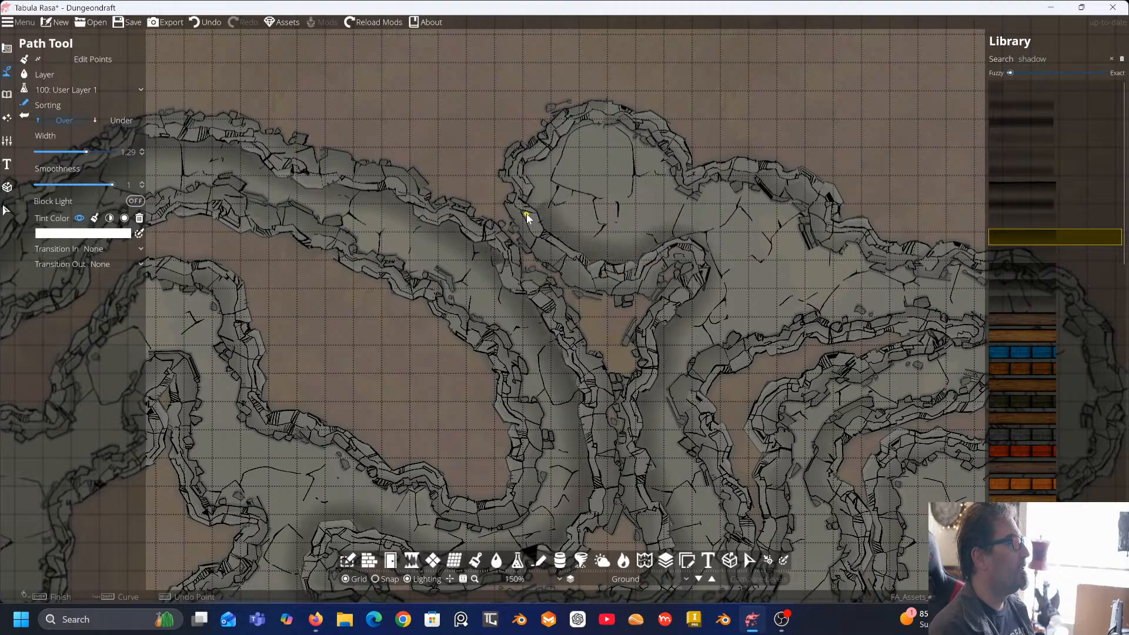
click(518, 172)
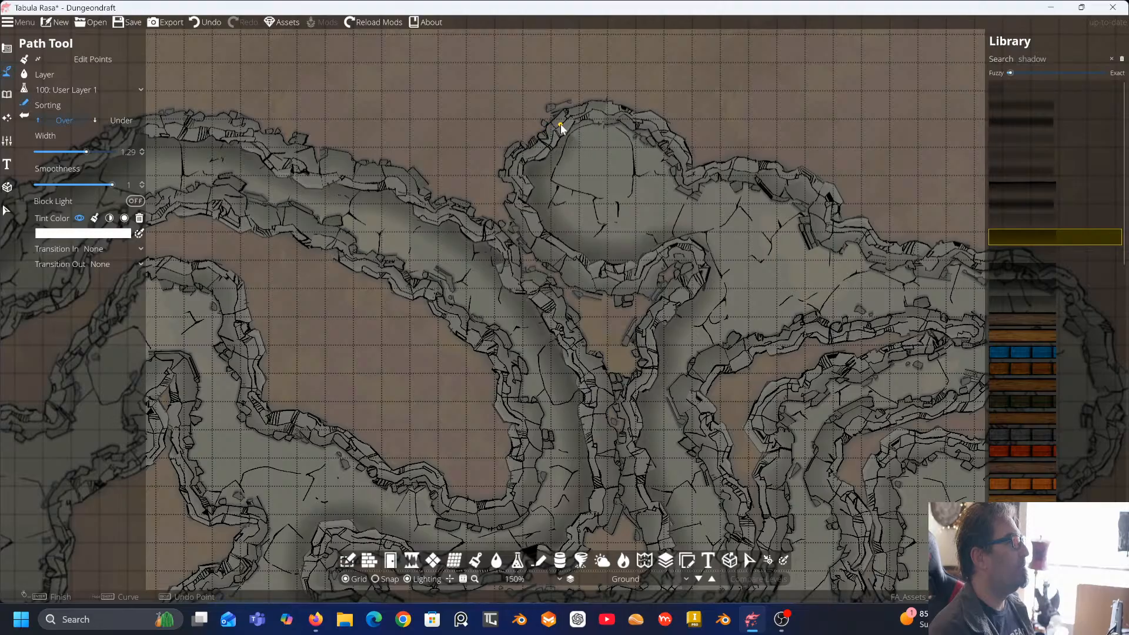
click(594, 113)
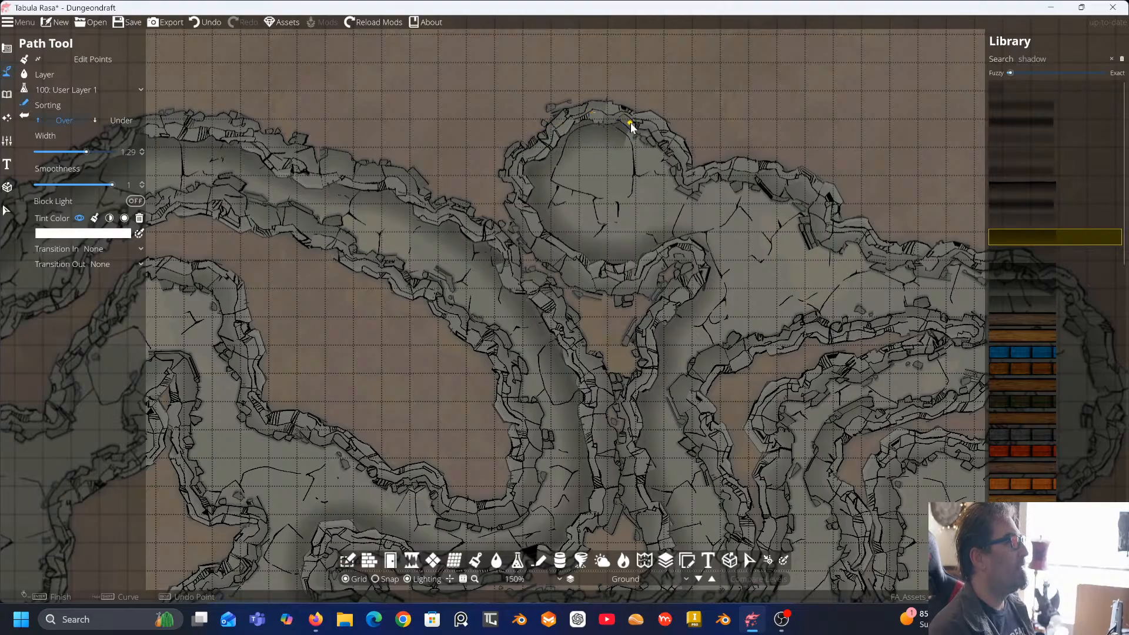
click(691, 186)
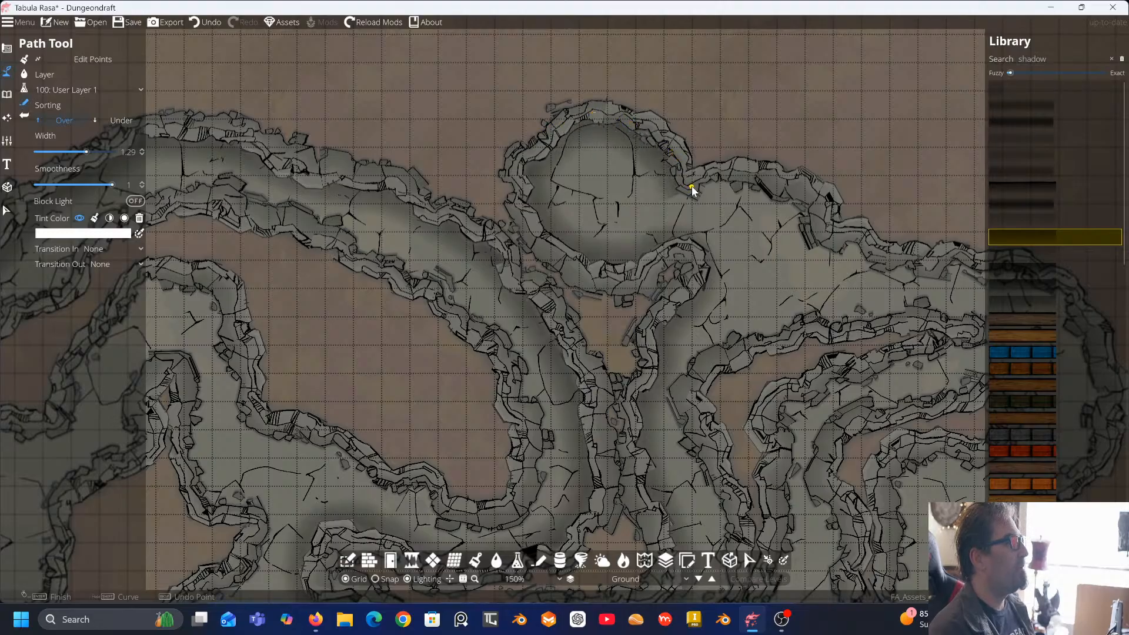
Continue the shadow path from the round chamber's opening along the large cave's upper wall and around its eastern bend
click(722, 179)
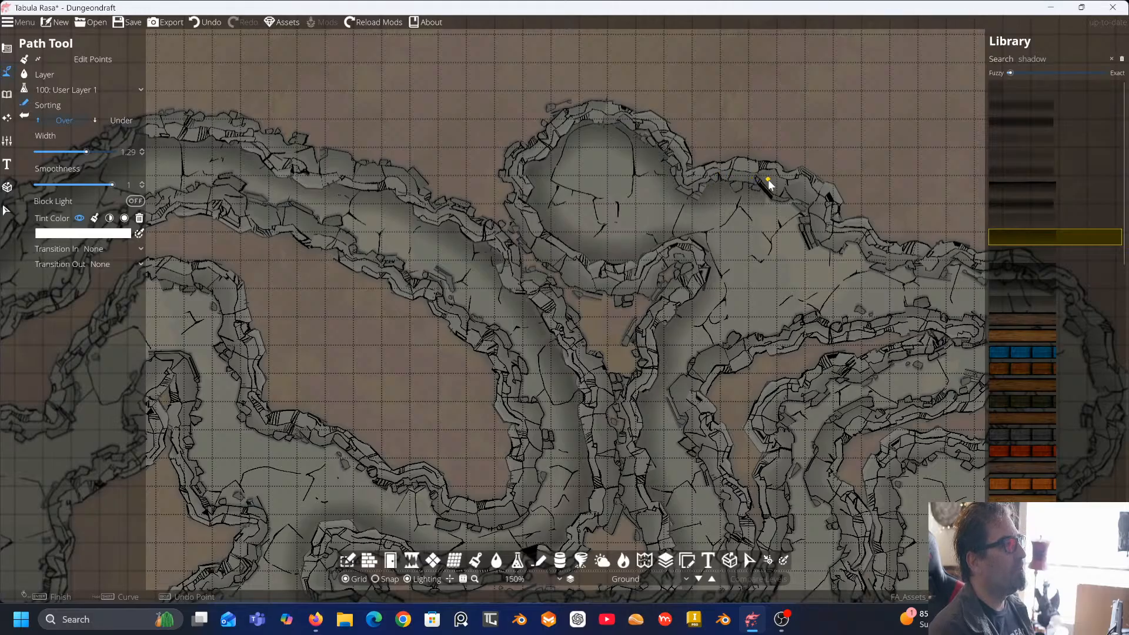
click(812, 209)
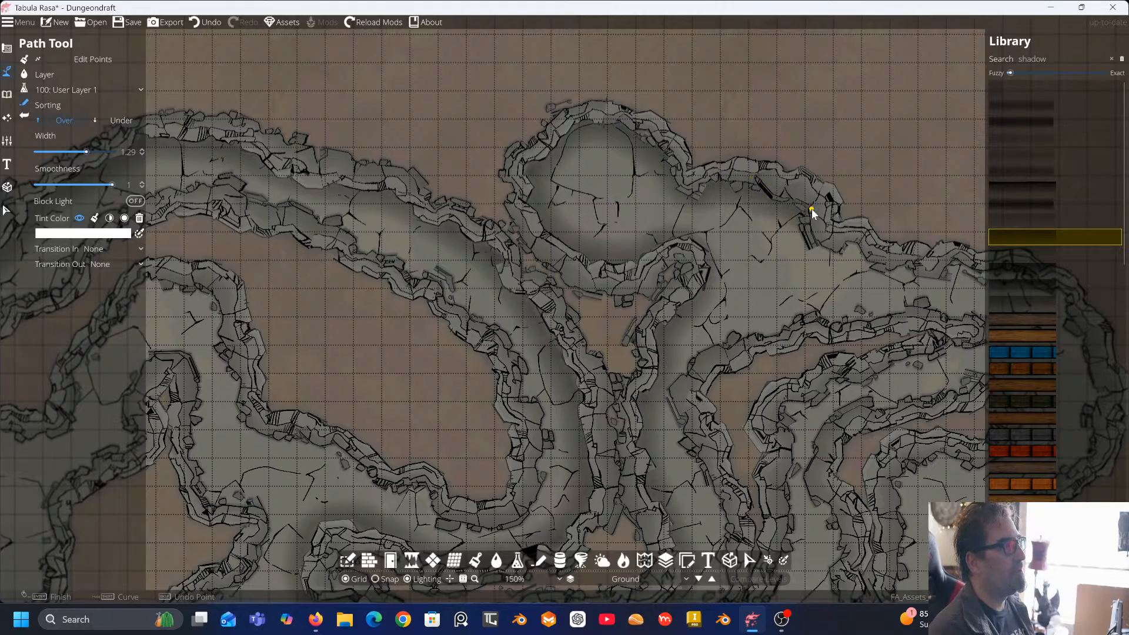
click(830, 248)
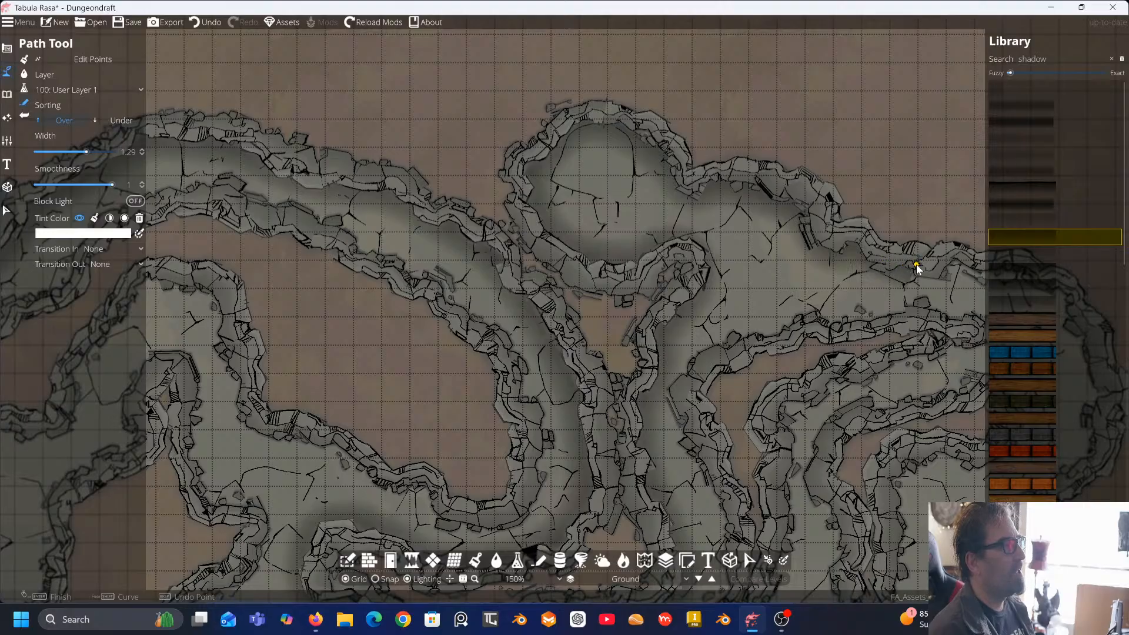
drag(919, 270, 730, 257)
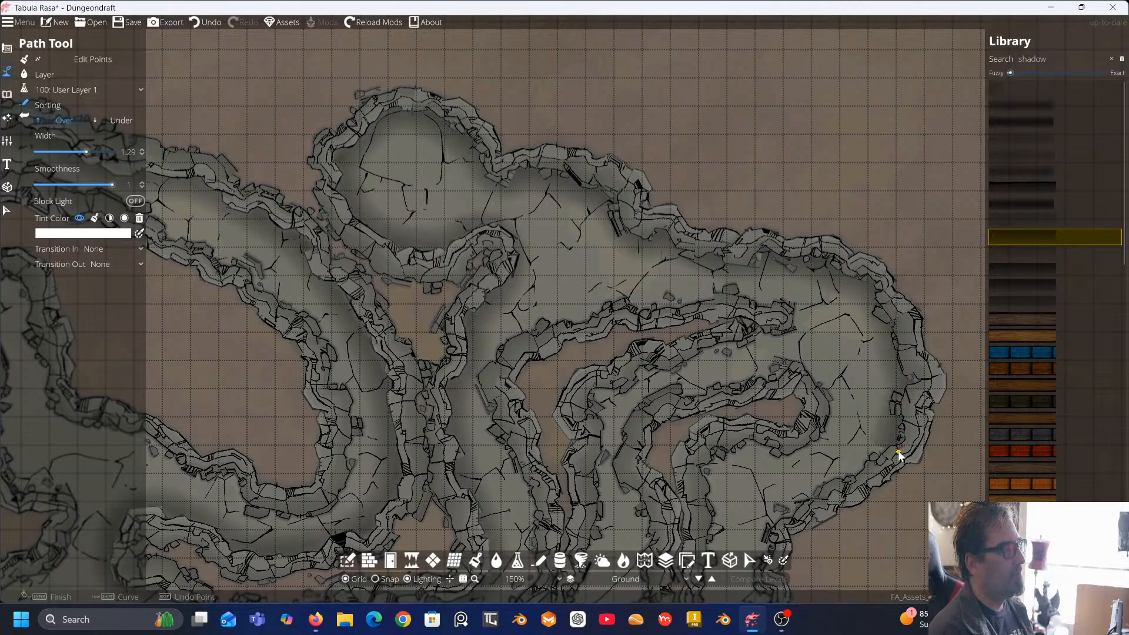
Extend the shadow path along the eastern cave's lower wall and down the outer wall of the tunnel leading south
drag(862, 470, 926, 400)
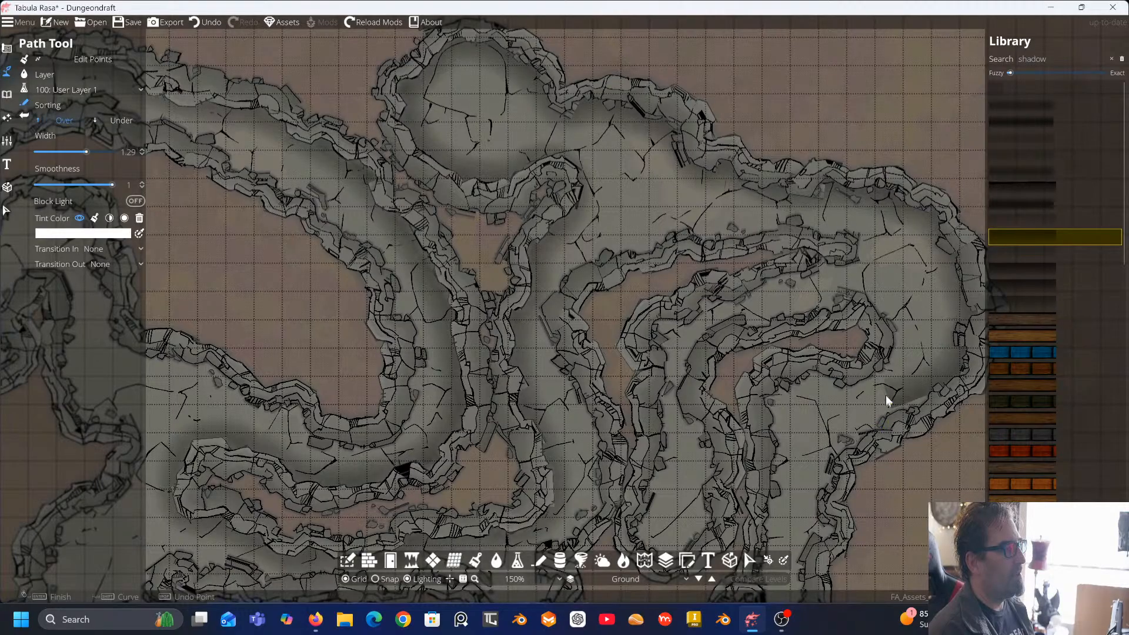
click(912, 415)
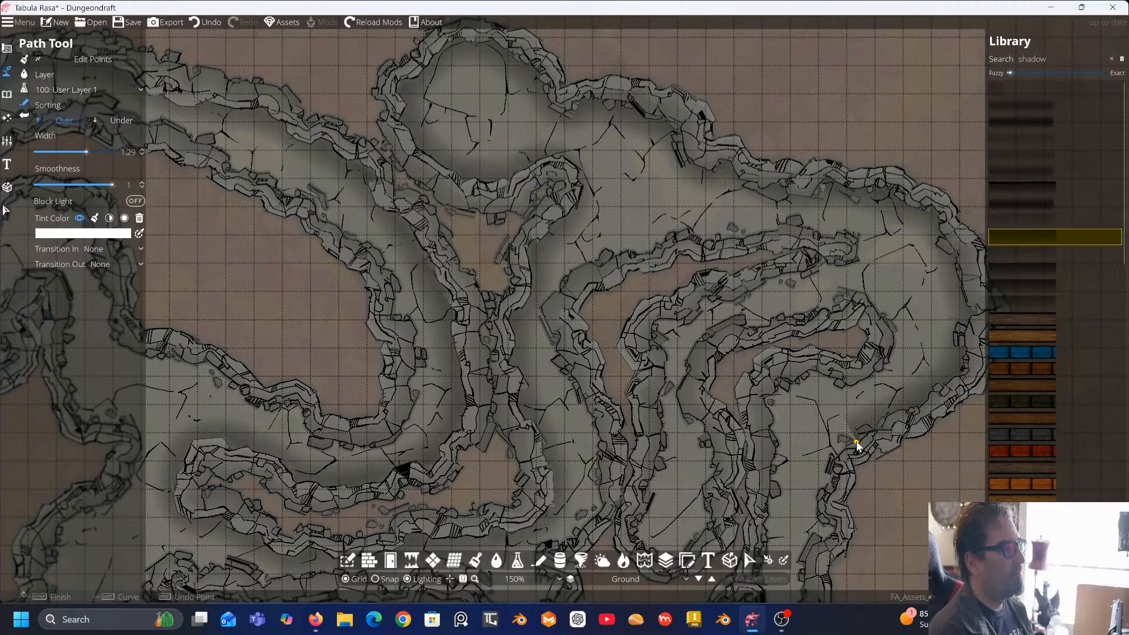
click(840, 466)
drag(839, 466, 852, 286)
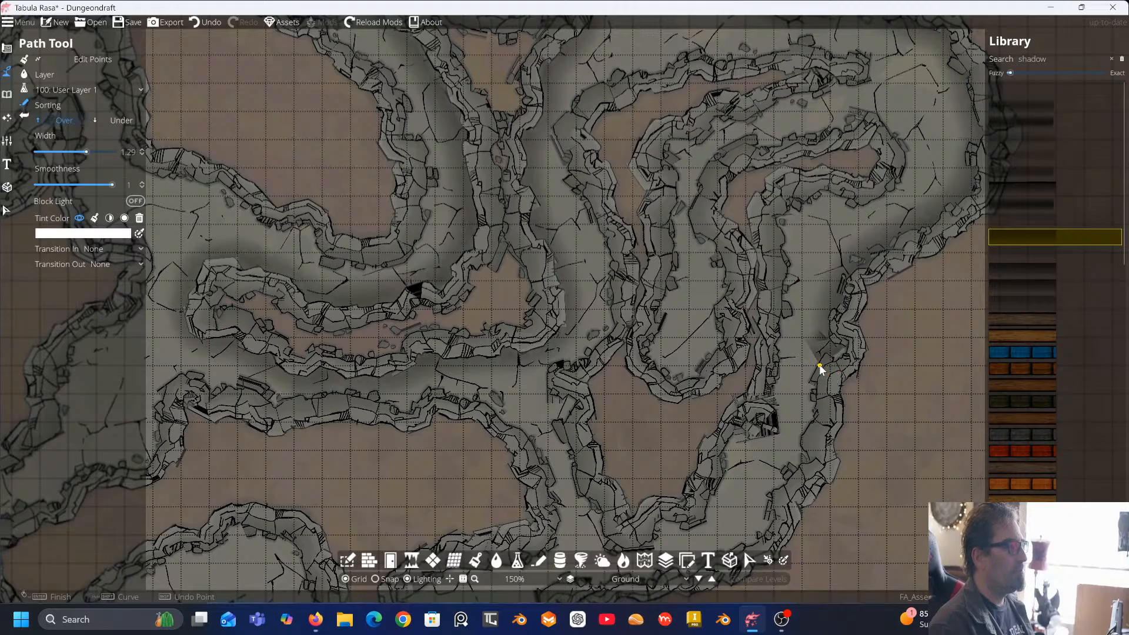
click(840, 376)
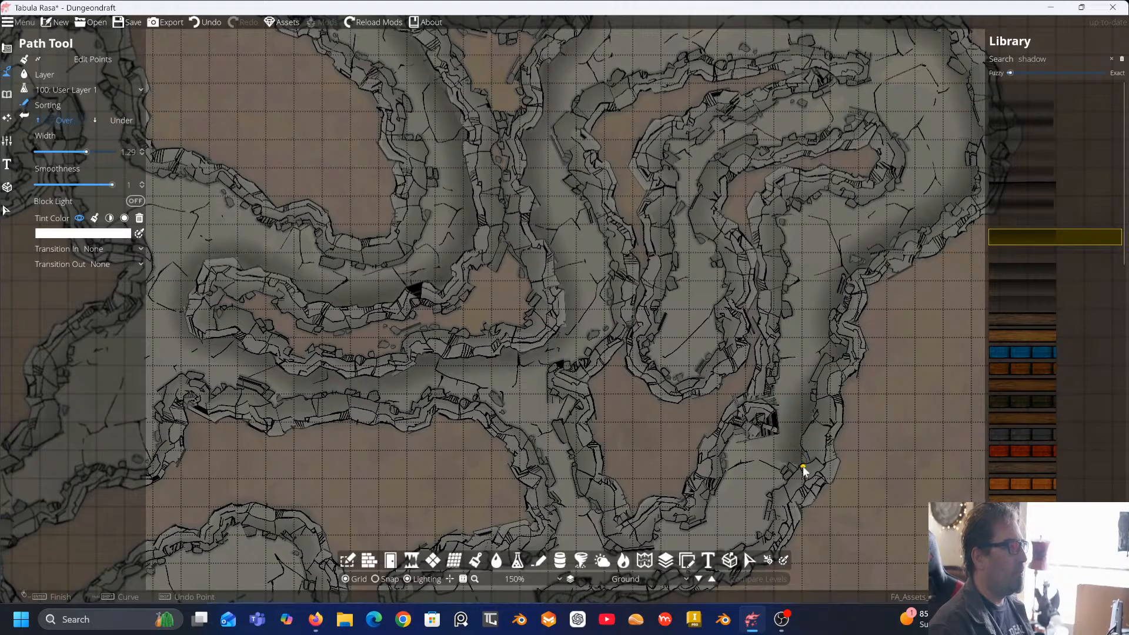
Trace the shadow path along the lower tunnel's outer wall and around the inside of the small southern chamber
scroll(810, 468, down, 2)
scroll(806, 400, down, 4)
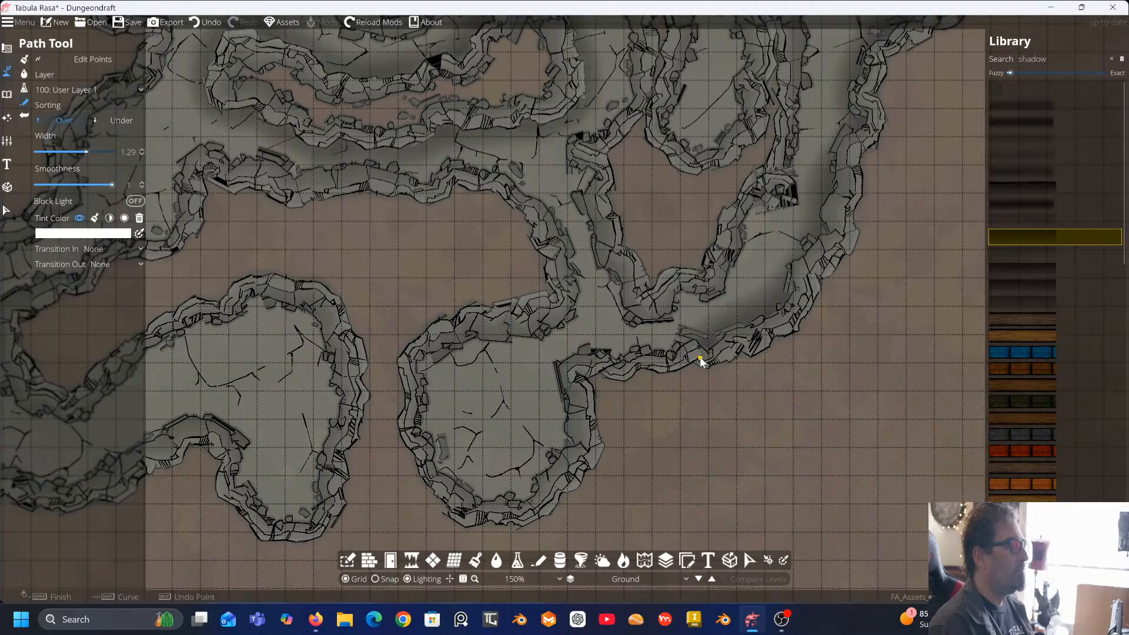
click(563, 365)
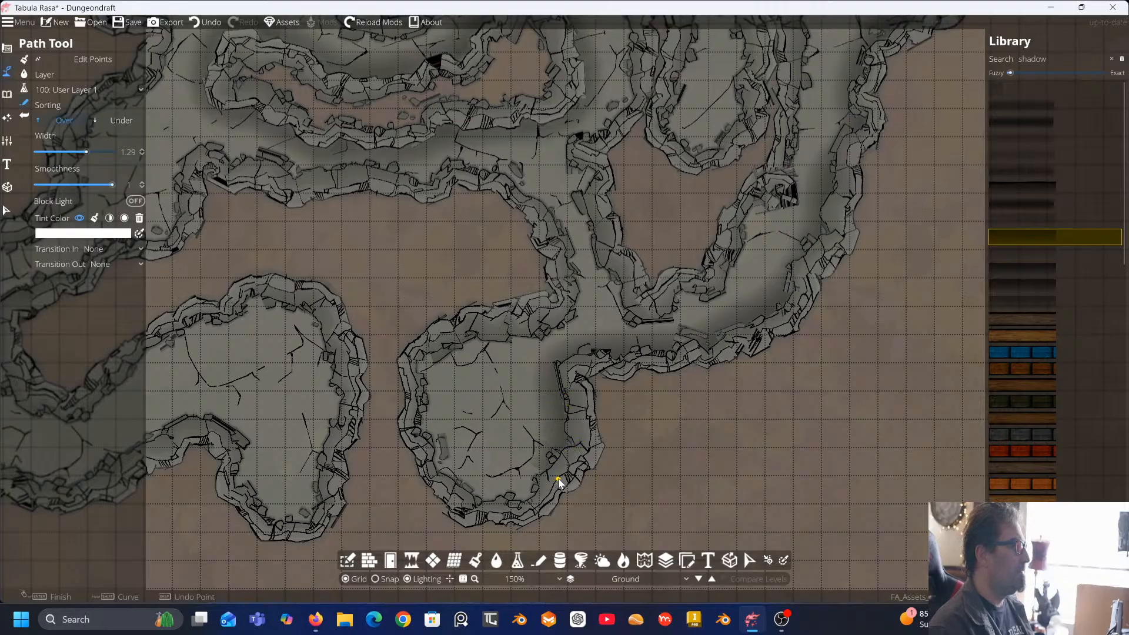
click(578, 460)
click(468, 506)
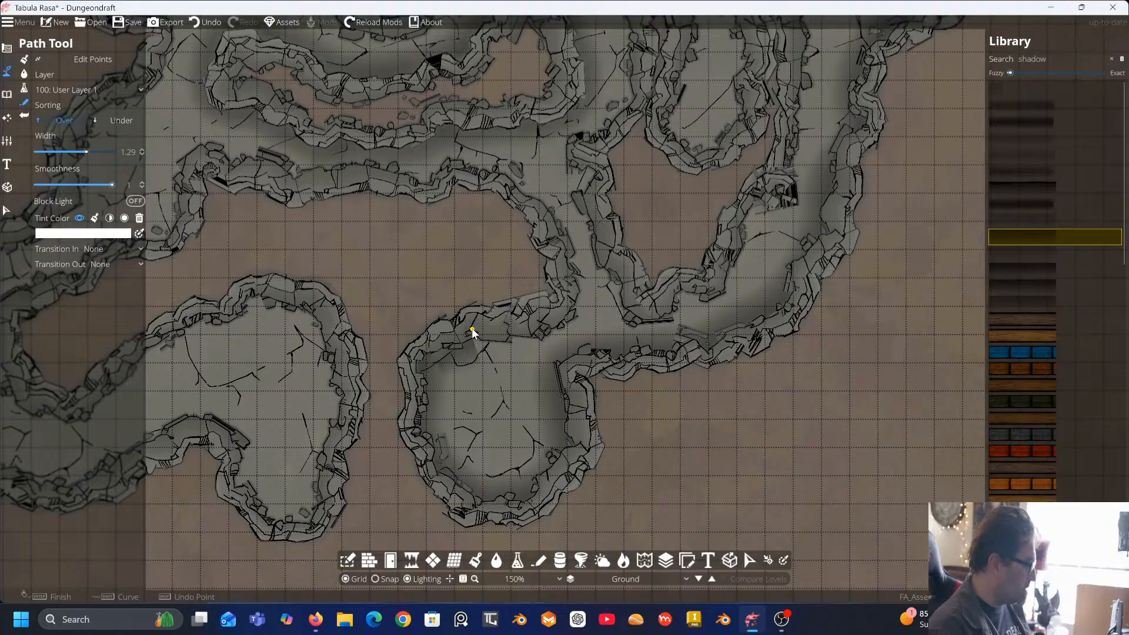
Undo the shadow path traced along the cave walls
key(ctrl+z)
key(ctrl+z)
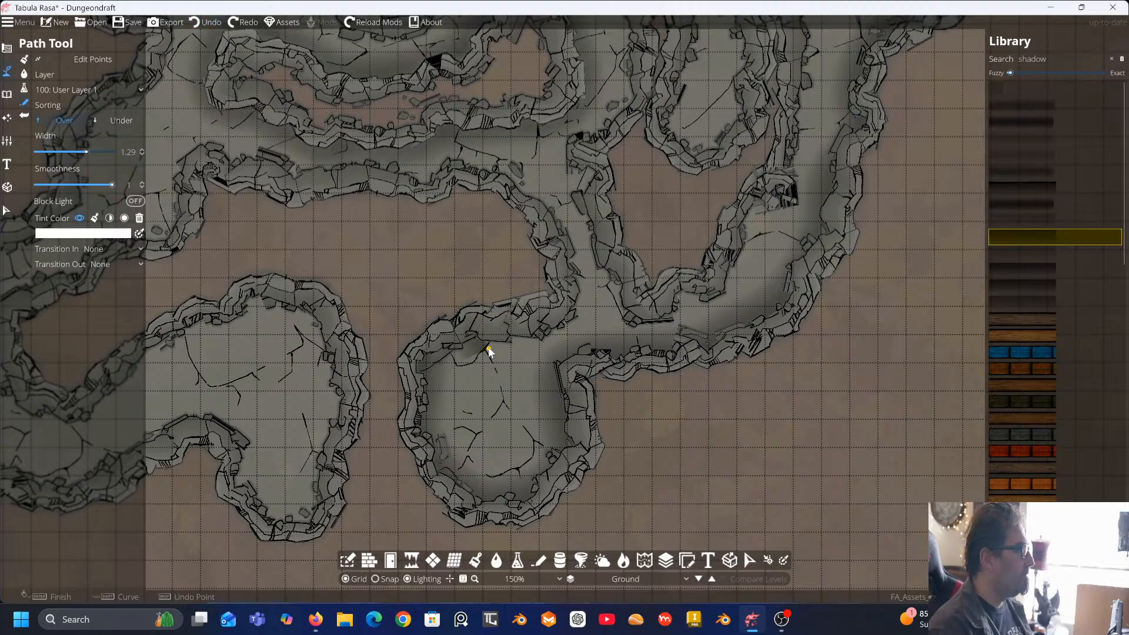
key(ctrl+z)
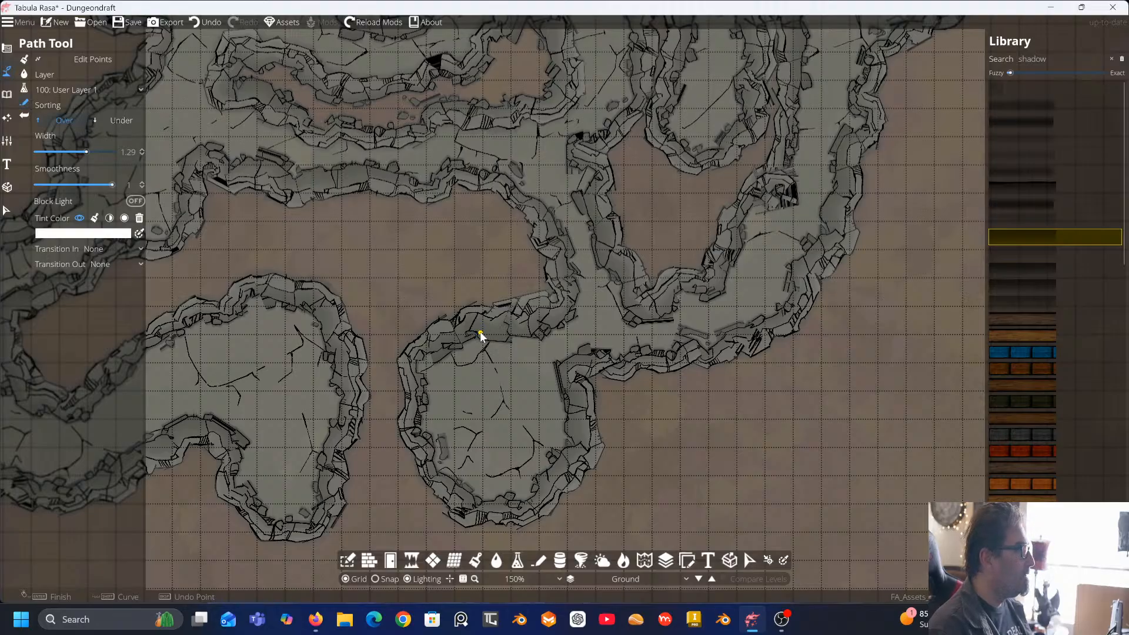
Undo several earlier edits, and redo enough of them to bring back the lower chamber beside the small southern one
click(200, 22)
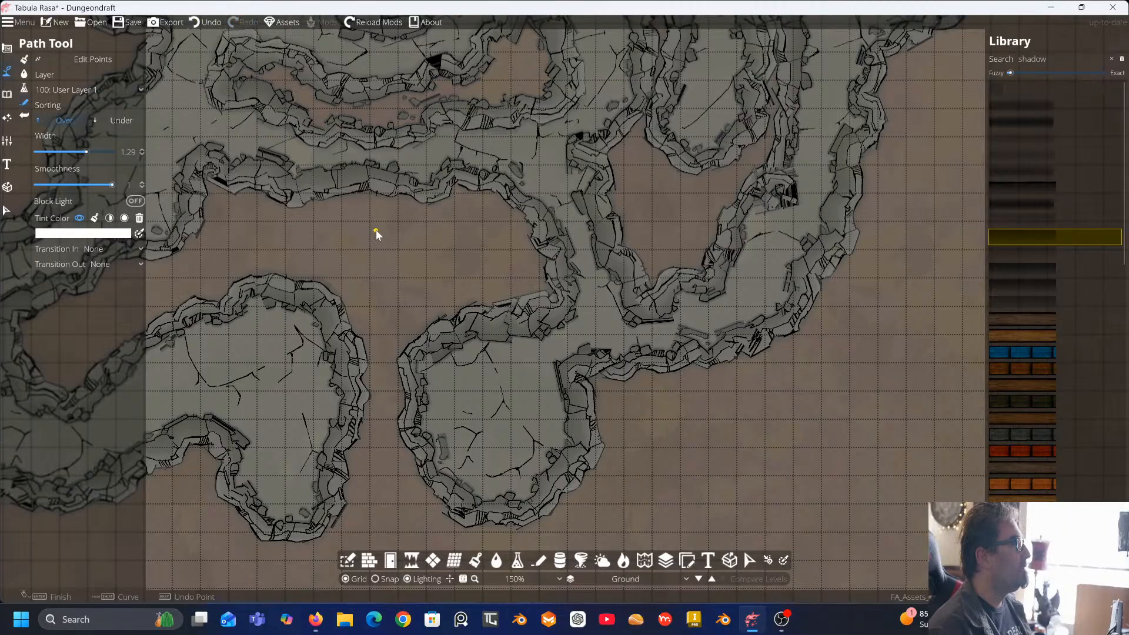
click(196, 22)
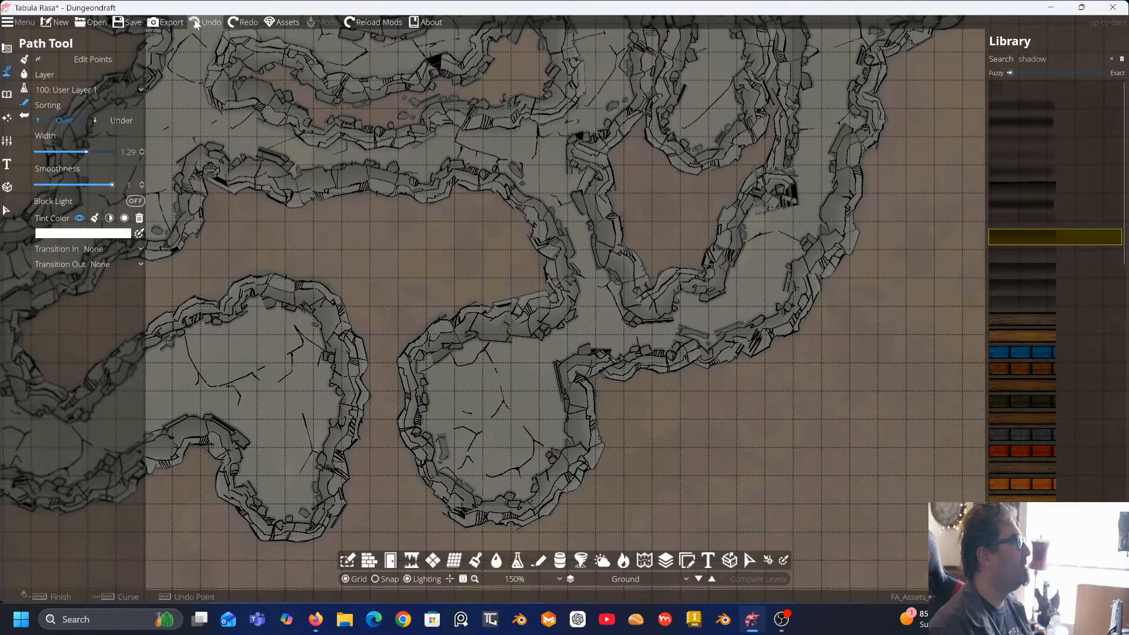
click(196, 23)
click(196, 22)
click(230, 21)
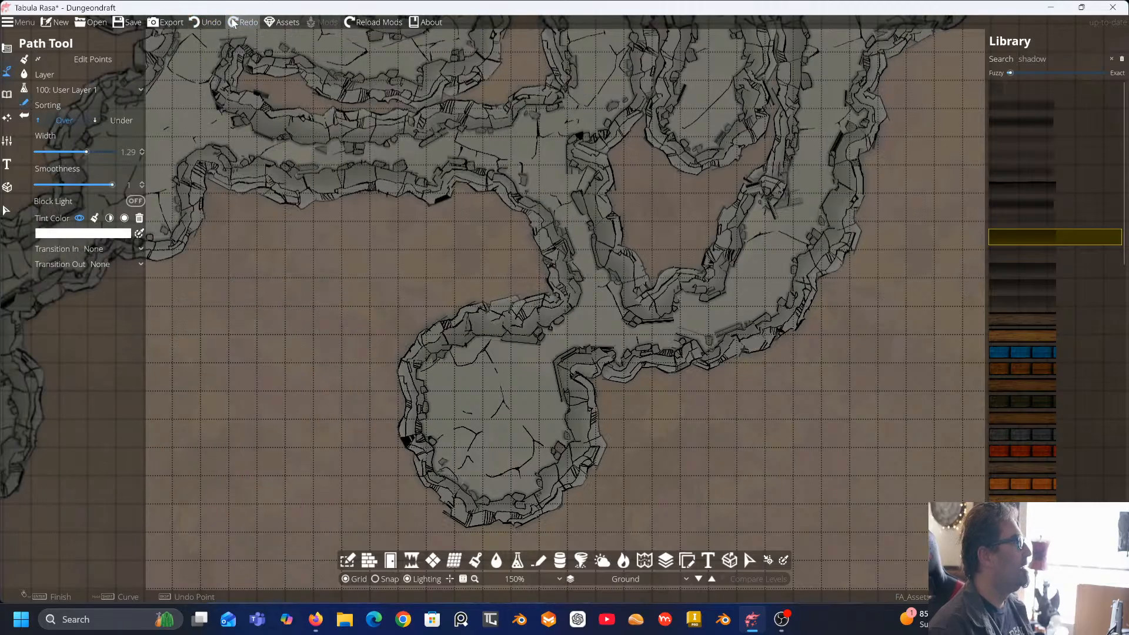
click(230, 21)
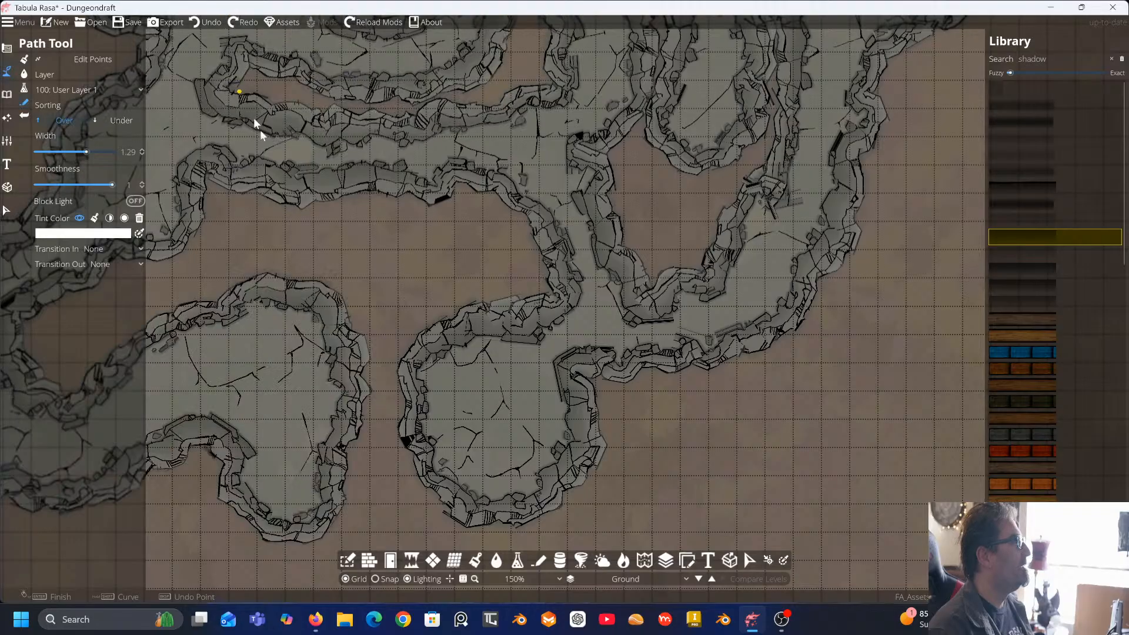
Trace a shadow path from the southwestern chamber's opening along the passage's lower wall and down into the dead-end alcove
scroll(412, 300, down, 5)
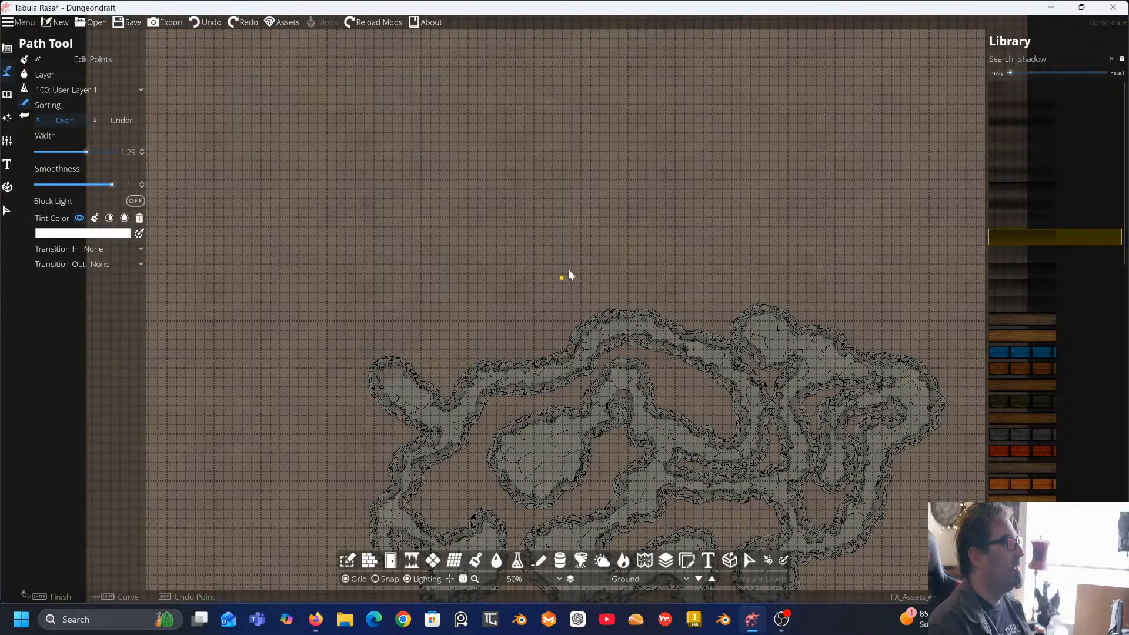
drag(568, 275, 474, 115)
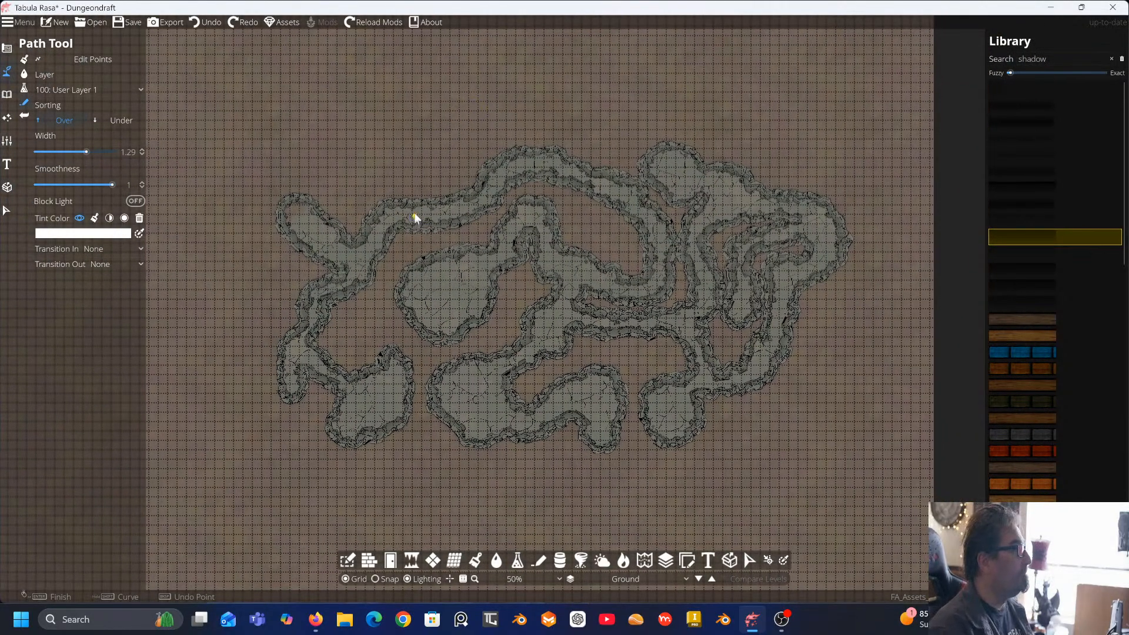
scroll(412, 215, up, 5)
drag(327, 239, 406, 206)
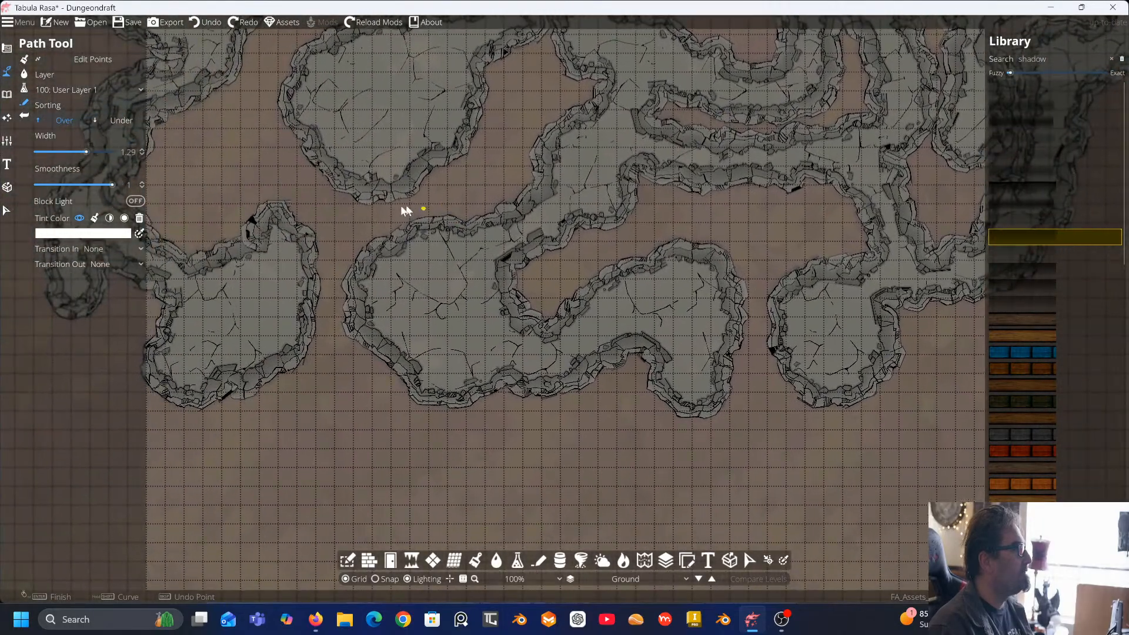
drag(330, 217, 483, 226)
drag(278, 241, 474, 227)
scroll(327, 196, up, 2)
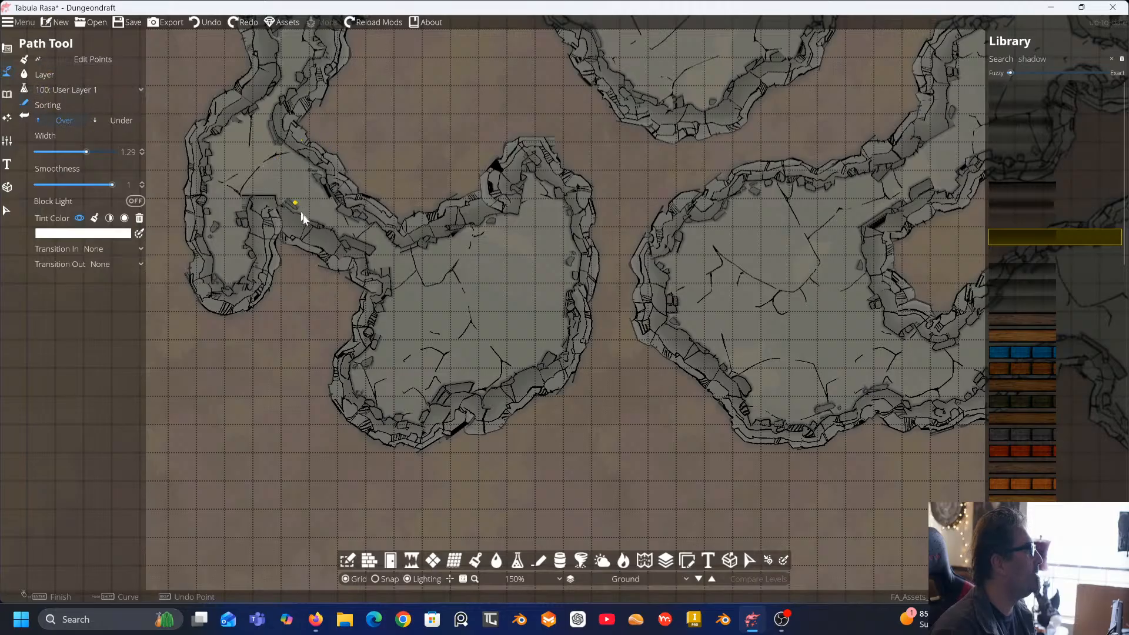
click(384, 321)
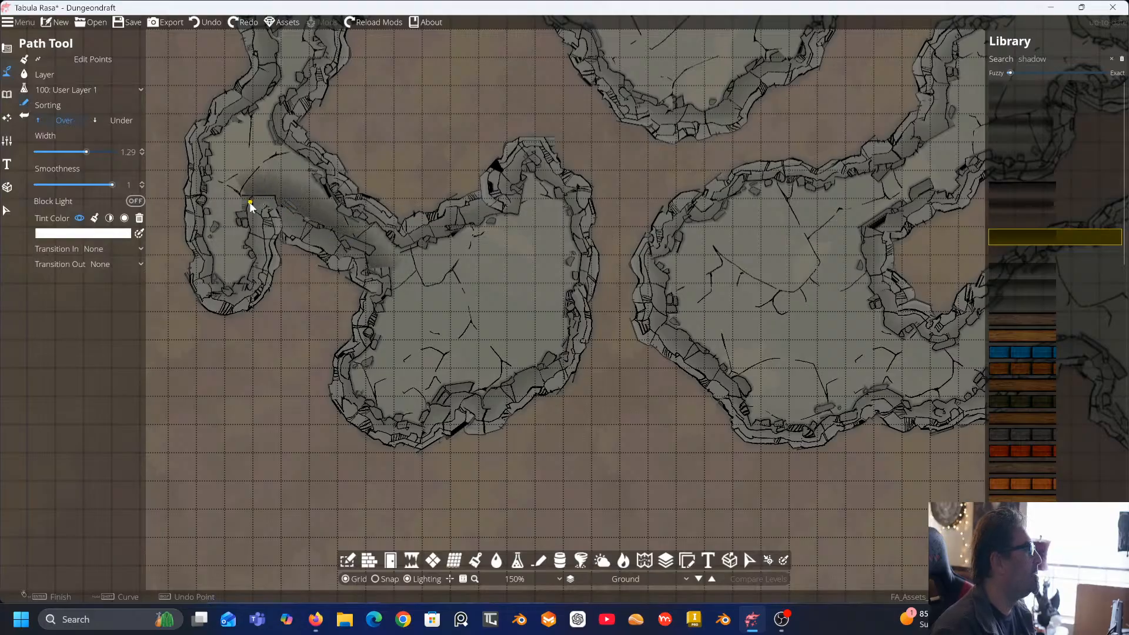
click(247, 289)
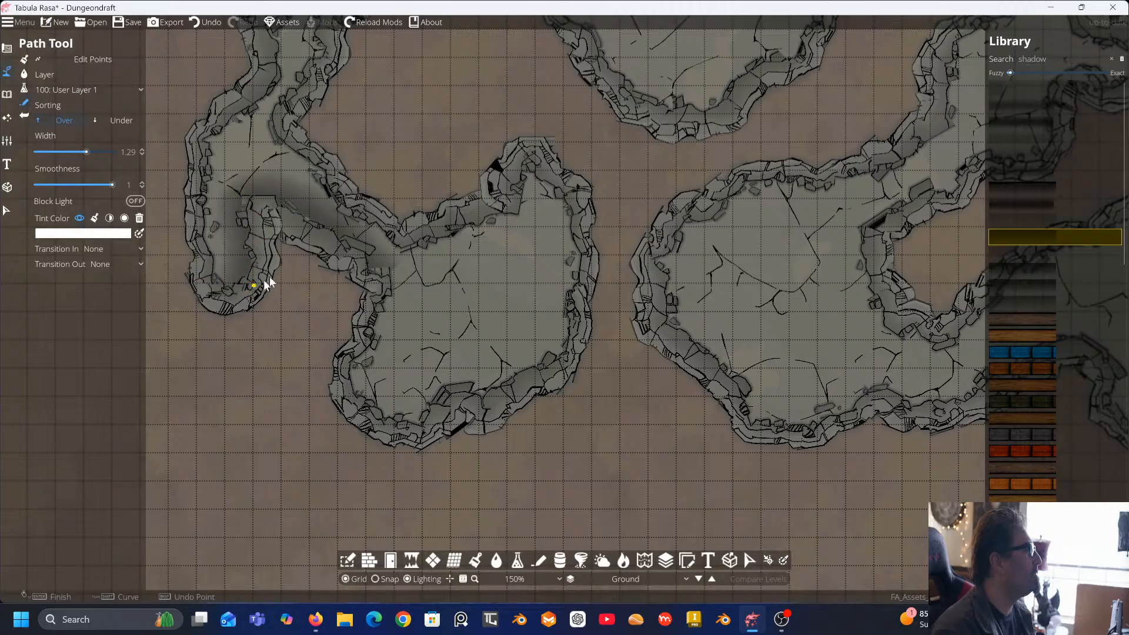
Add shadows along the passage's upper wall into the narrow northern tunnel and around the inside of the southwestern chamber
click(406, 240)
click(290, 100)
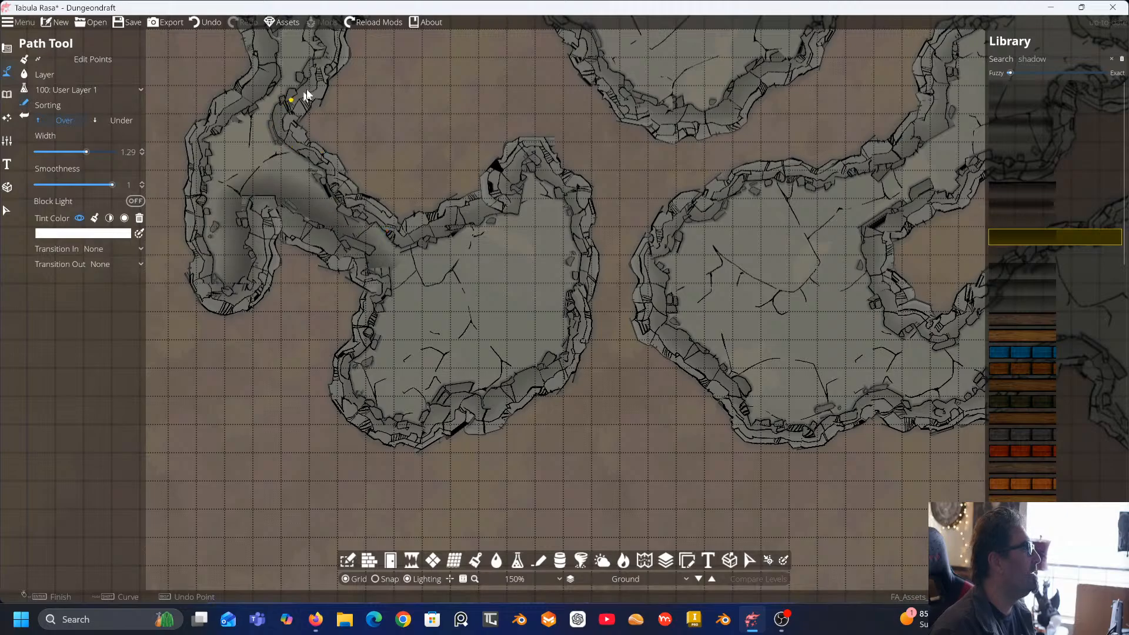
click(323, 51)
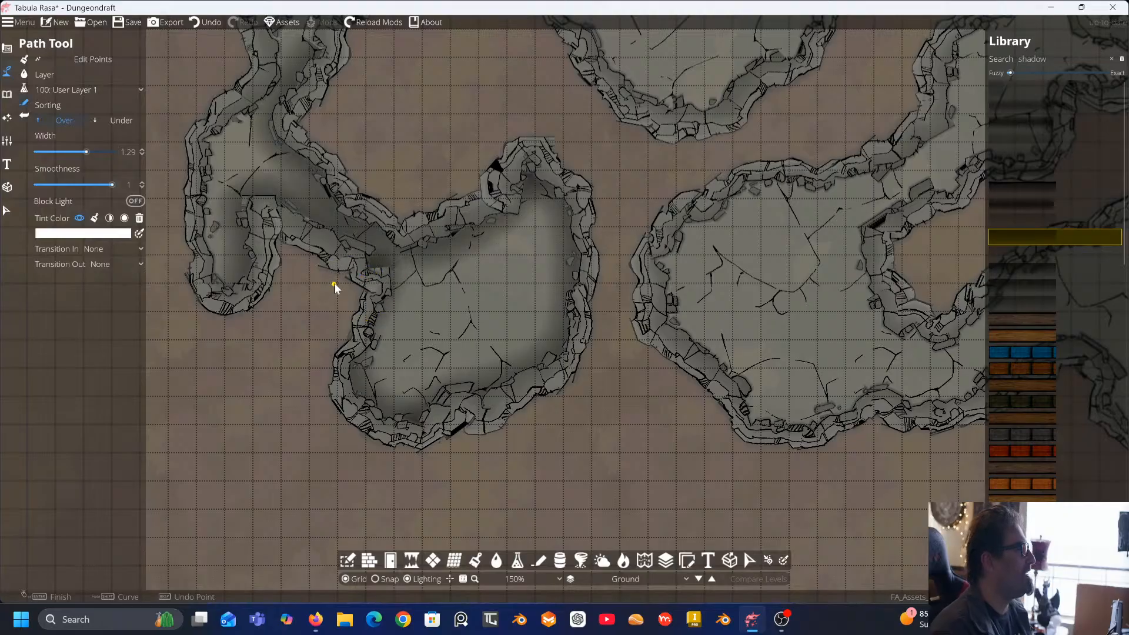
Trace a shadow path from the alcove's end up its outer wall and through the narrow tunnel toward the northwestern dead-end cave
drag(351, 224, 443, 327)
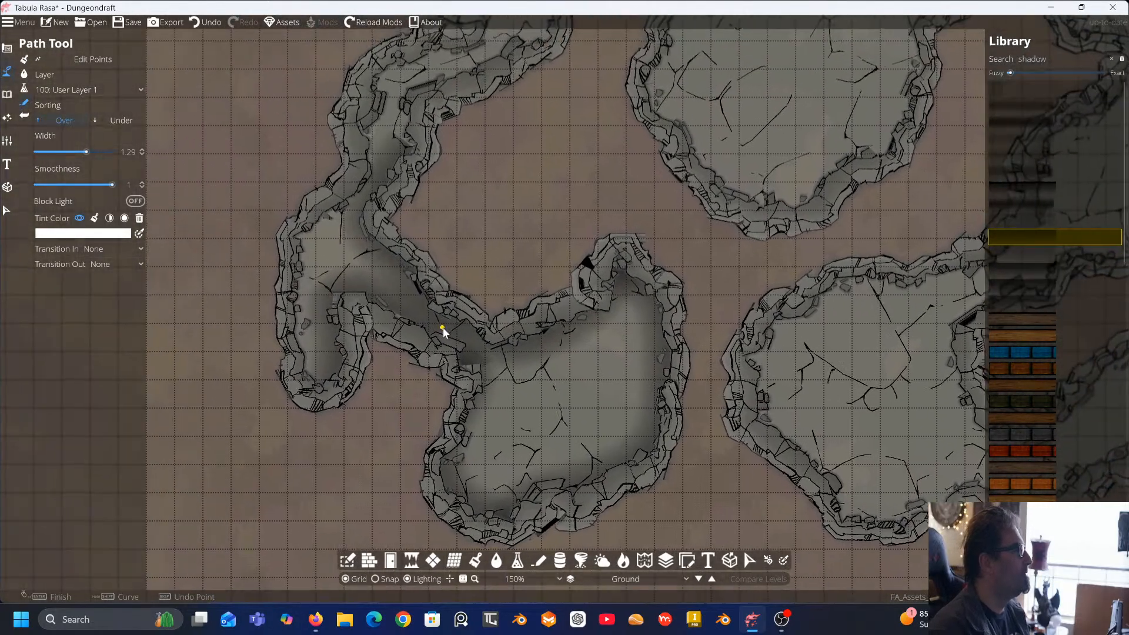
click(319, 400)
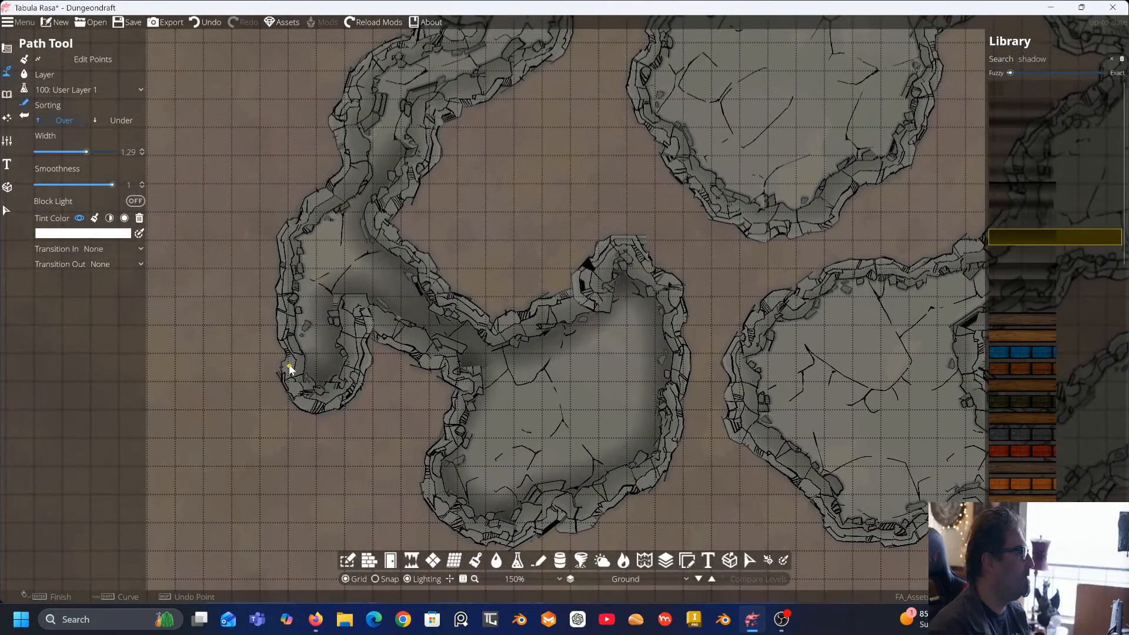
click(292, 351)
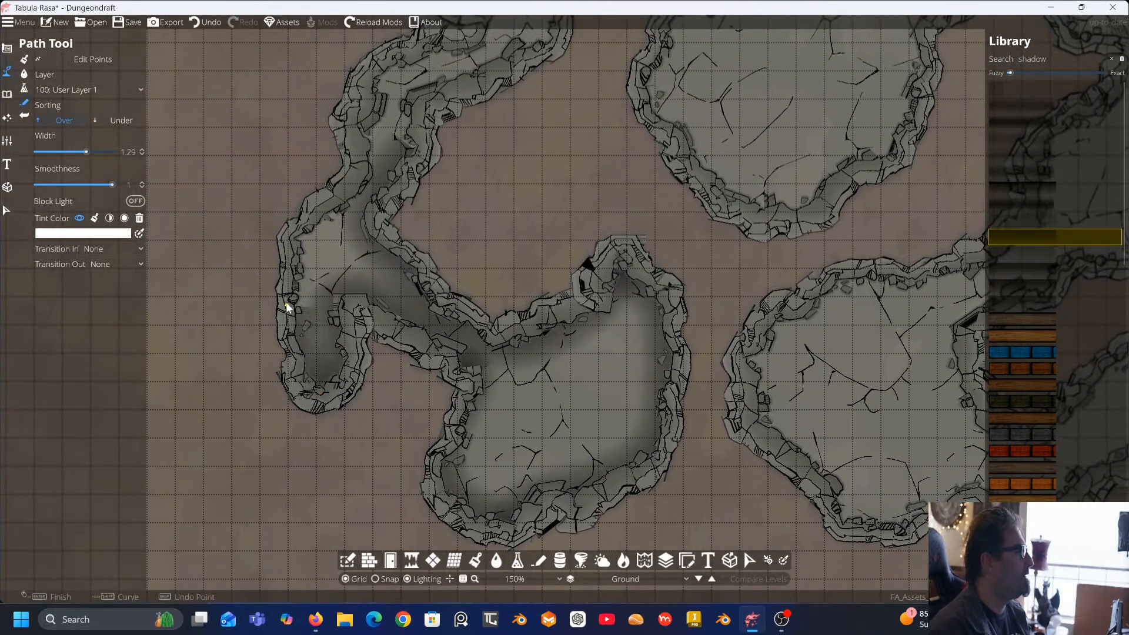
click(312, 210)
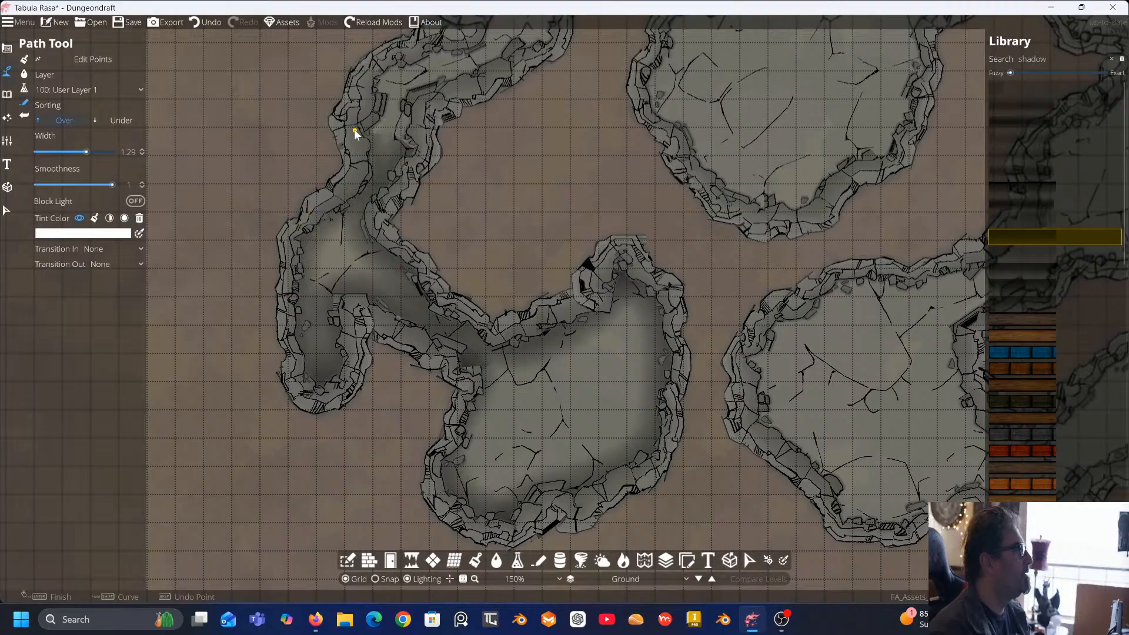
key(w)
key(d)
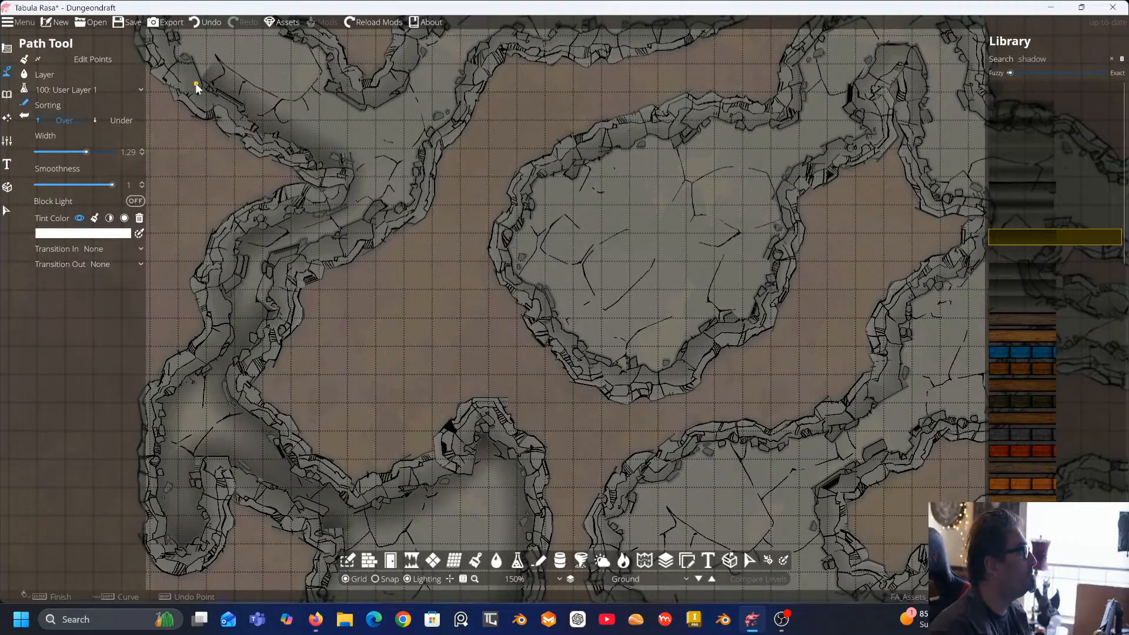
Carry the shadow path around the northwestern dead-end cave and along the long upper tunnel's outer wall to its arched bend
drag(206, 94, 239, 198)
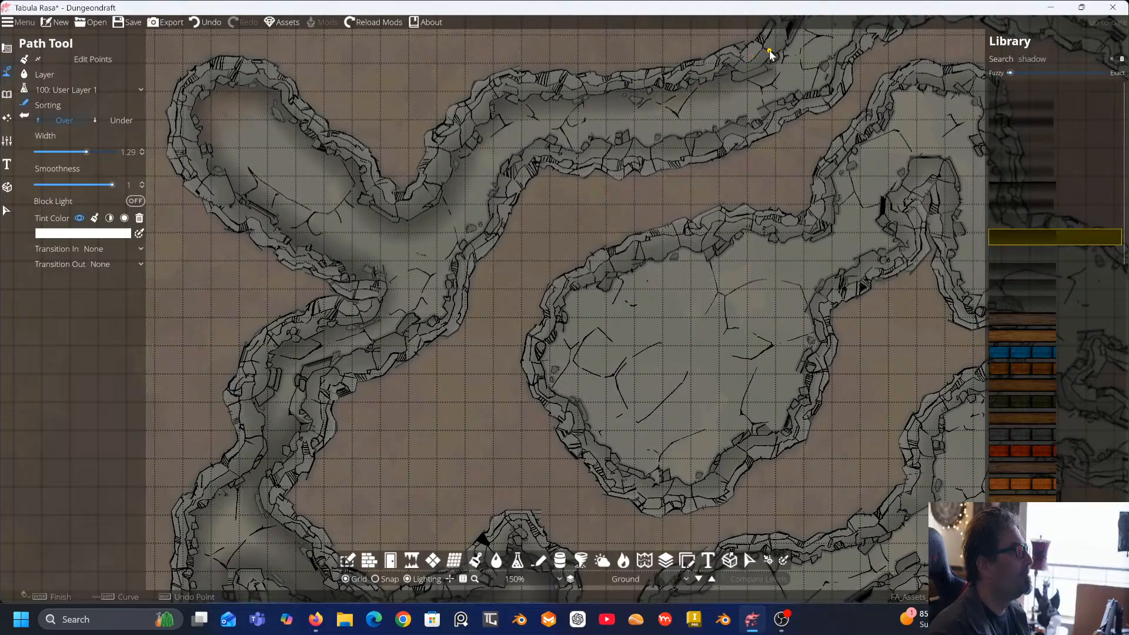
mouse_move(769, 51)
mouse_down()
mouse_move(545, 126)
mouse_move(537, 118)
mouse_move(560, 81)
mouse_move(597, 58)
mouse_up()
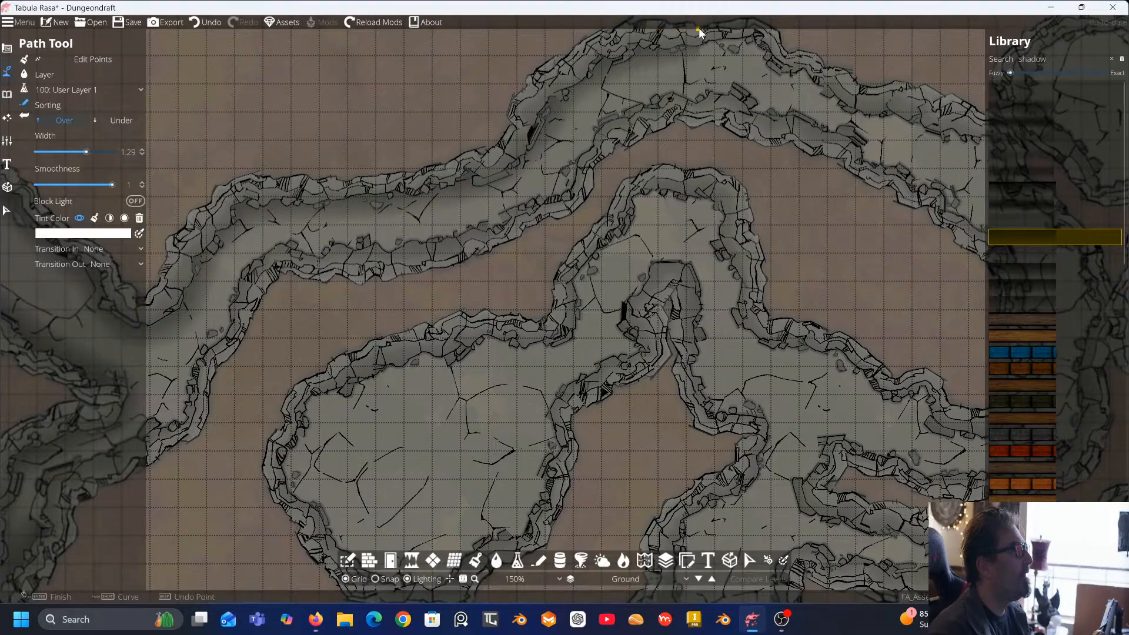
drag(708, 24, 599, 150)
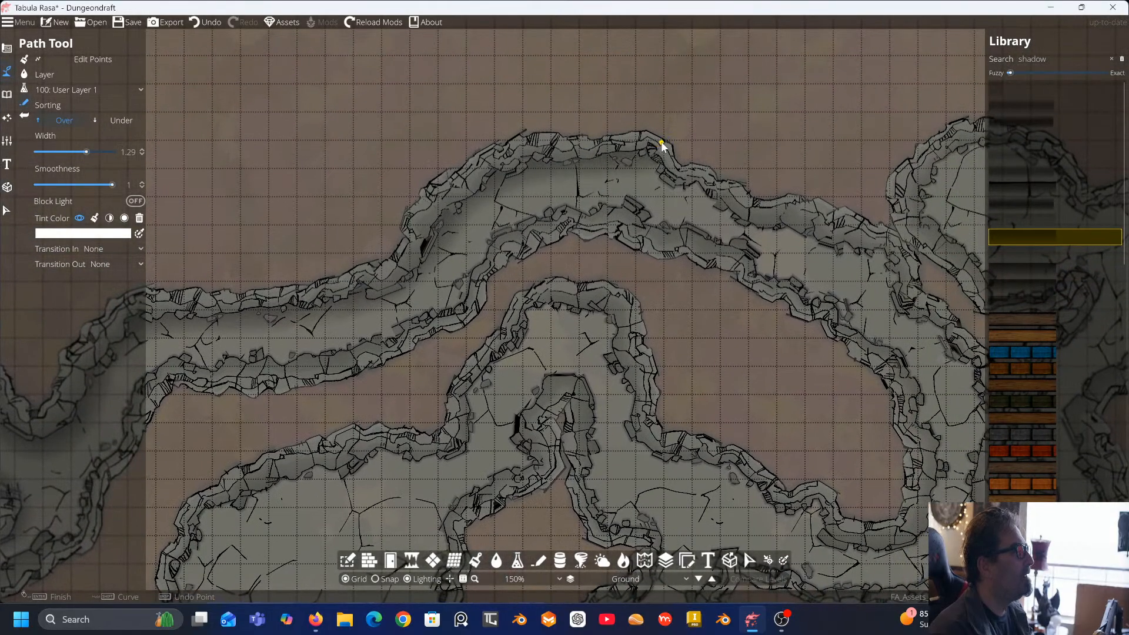
Carry the shadow path along the long tunnel's outer wall past the arched bend and around the elongated rock island
drag(614, 238, 819, 161)
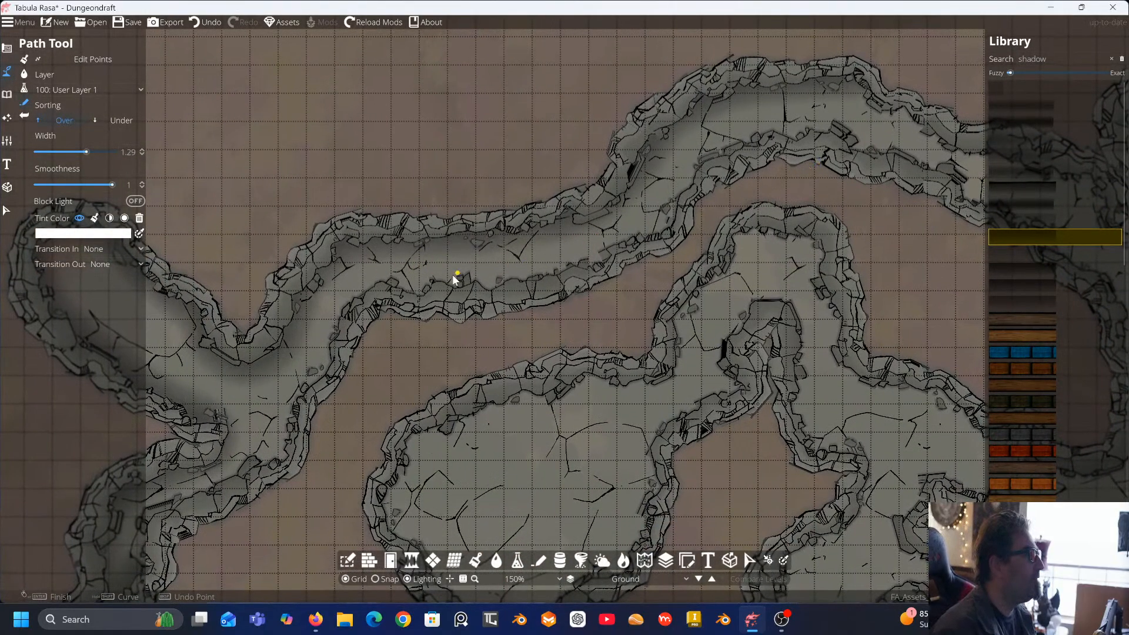
drag(301, 334, 433, 235)
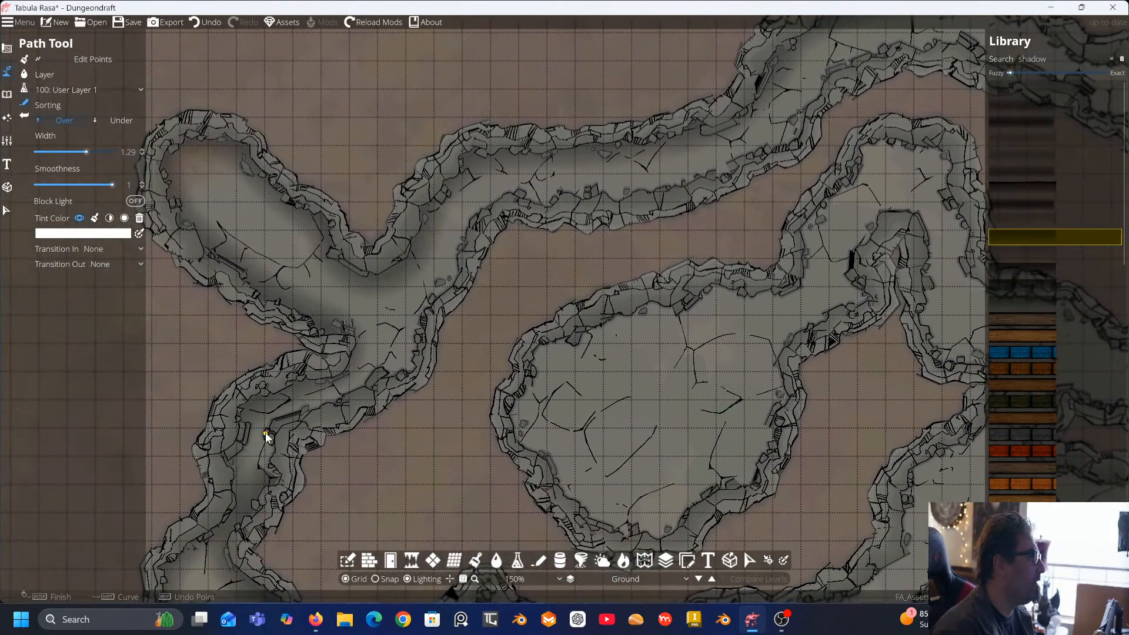
drag(511, 292, 239, 403)
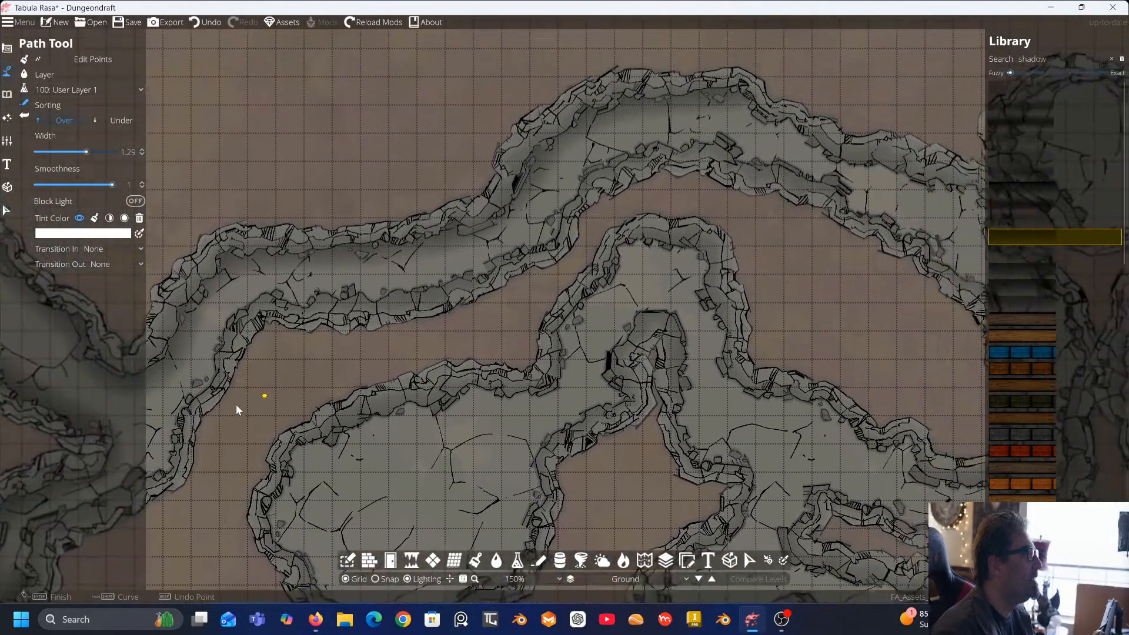
drag(512, 282, 330, 288)
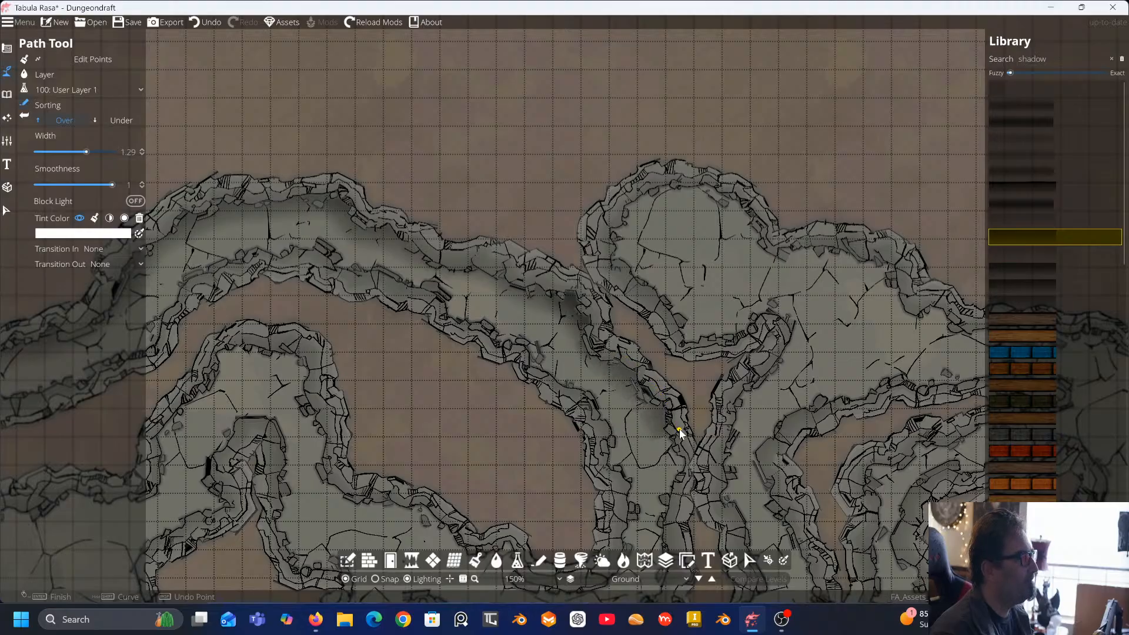
drag(676, 447, 683, 300)
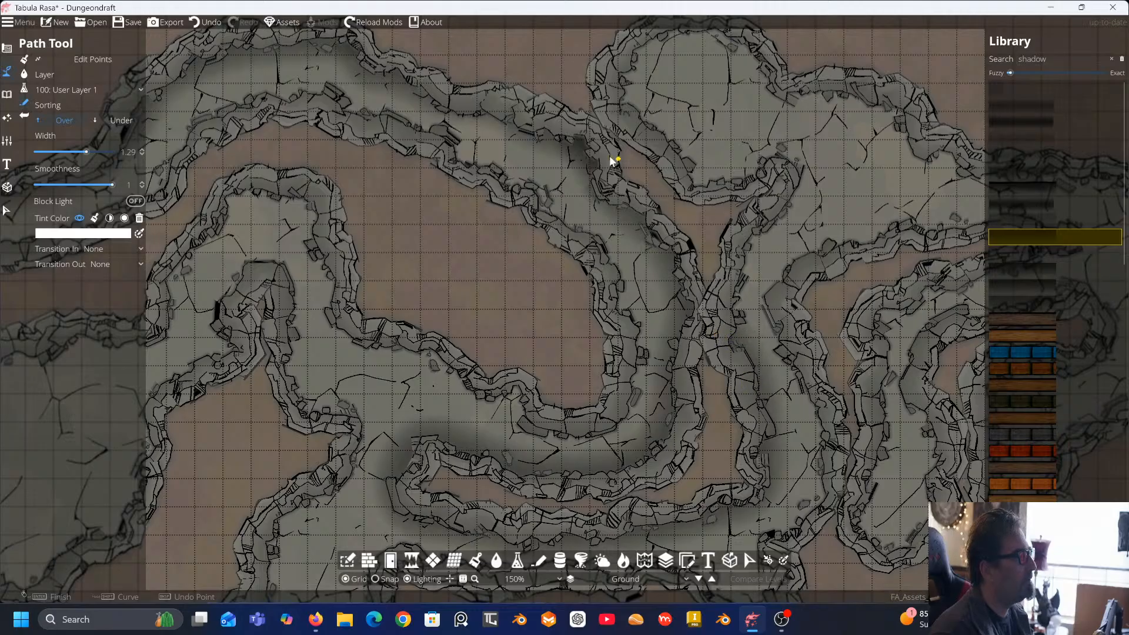
Trace a shadow path from the smaller arch's inner wall around the large rock mass and back along the upper tunnel's inner wall
drag(596, 235, 729, 179)
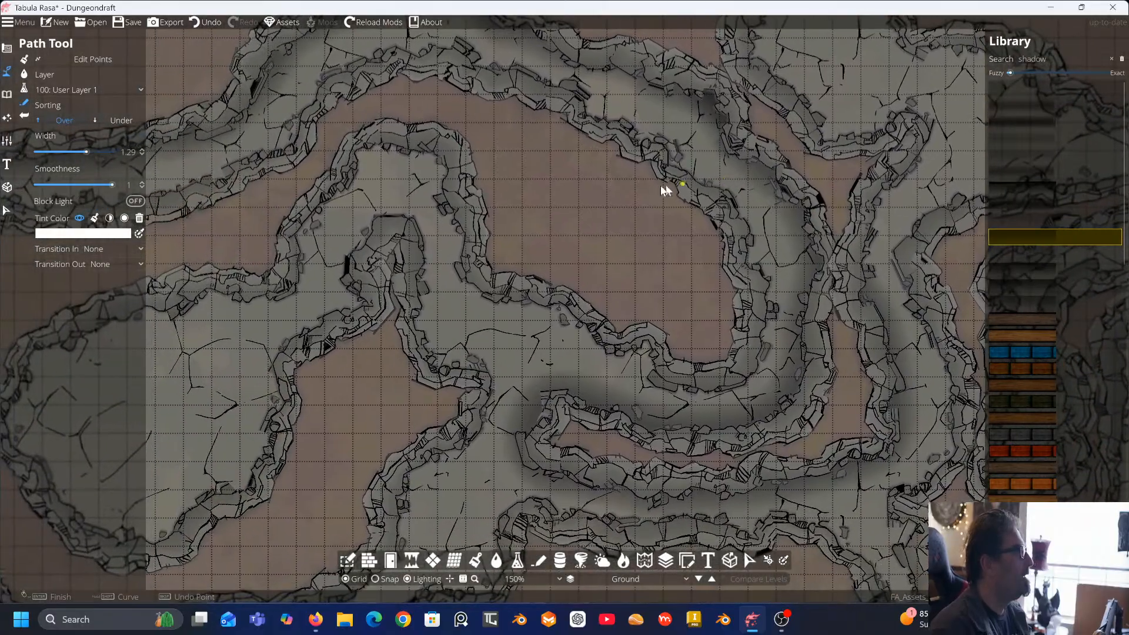
drag(555, 195, 426, 186)
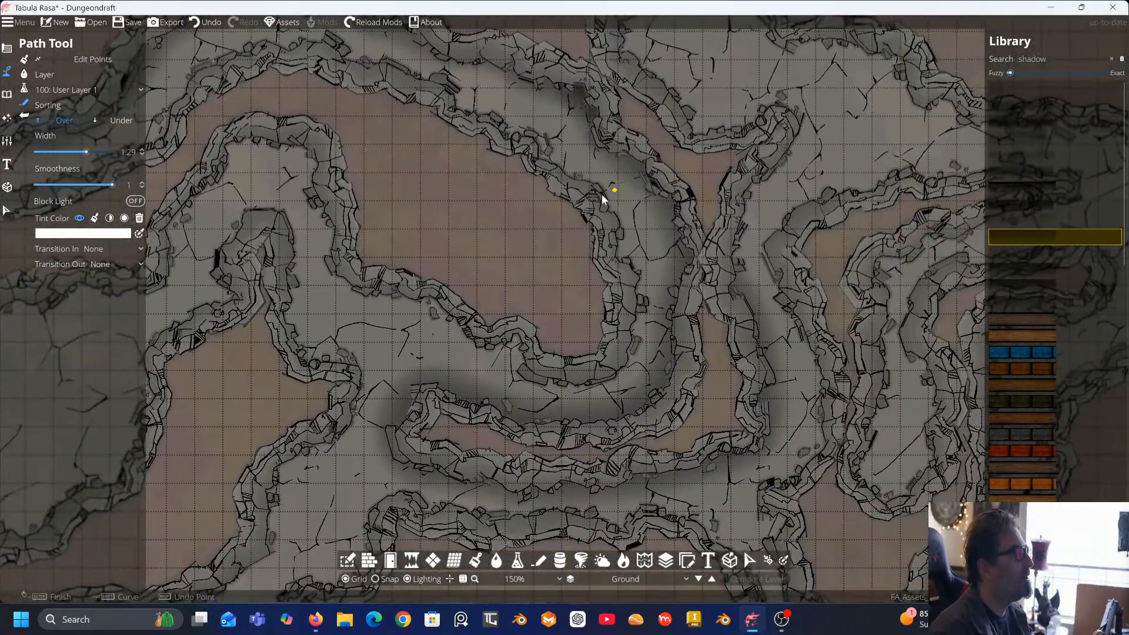
drag(603, 196, 731, 252)
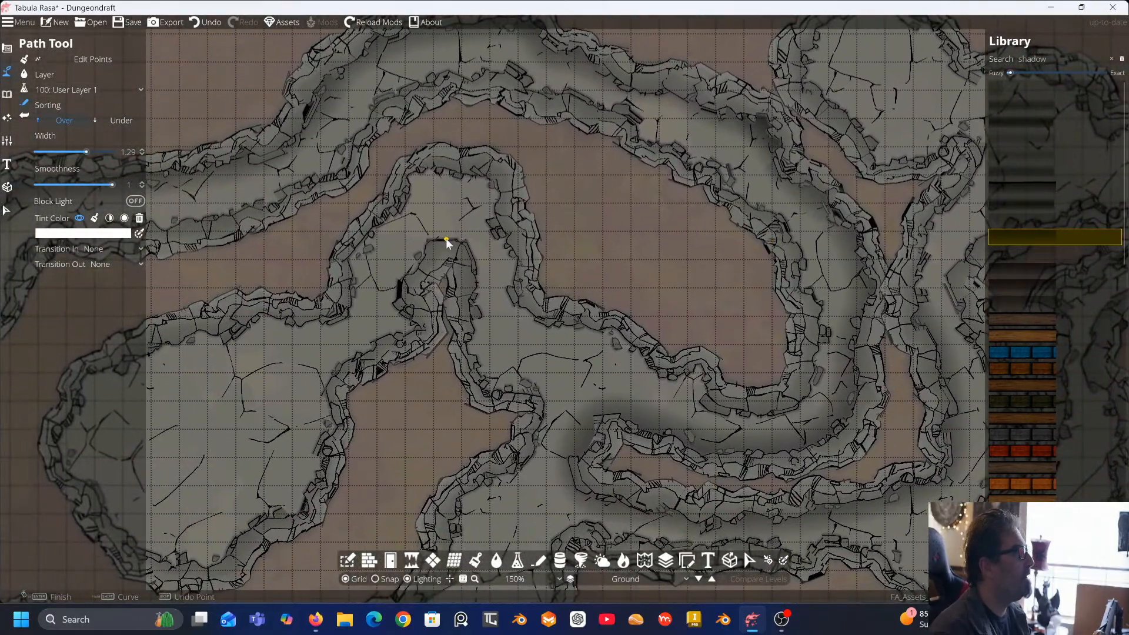
drag(445, 241, 547, 207)
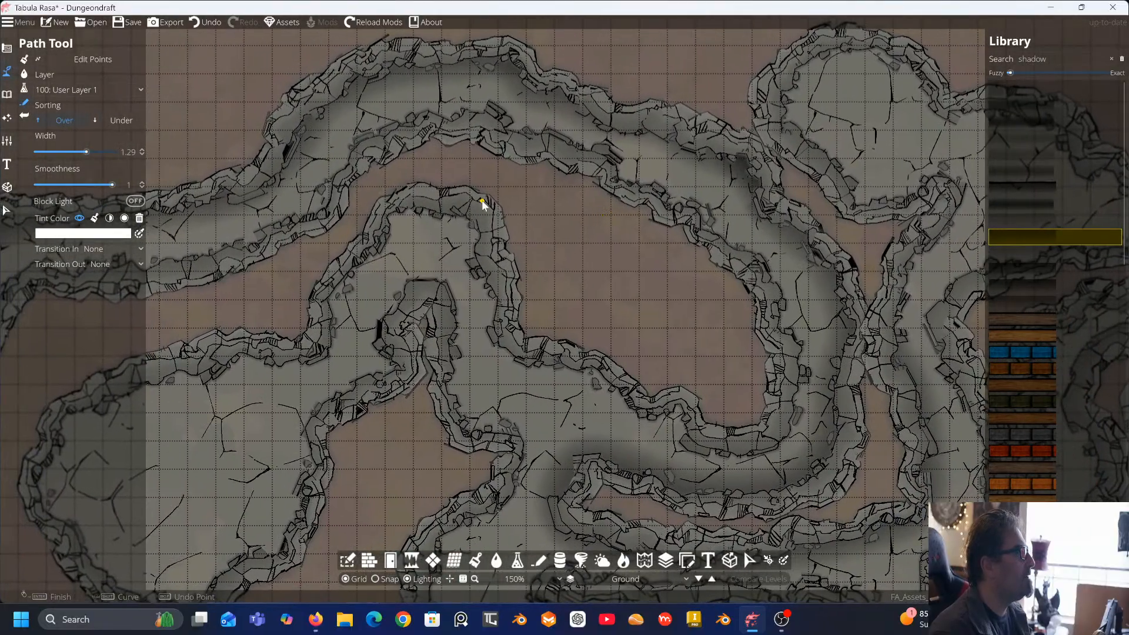
click(382, 207)
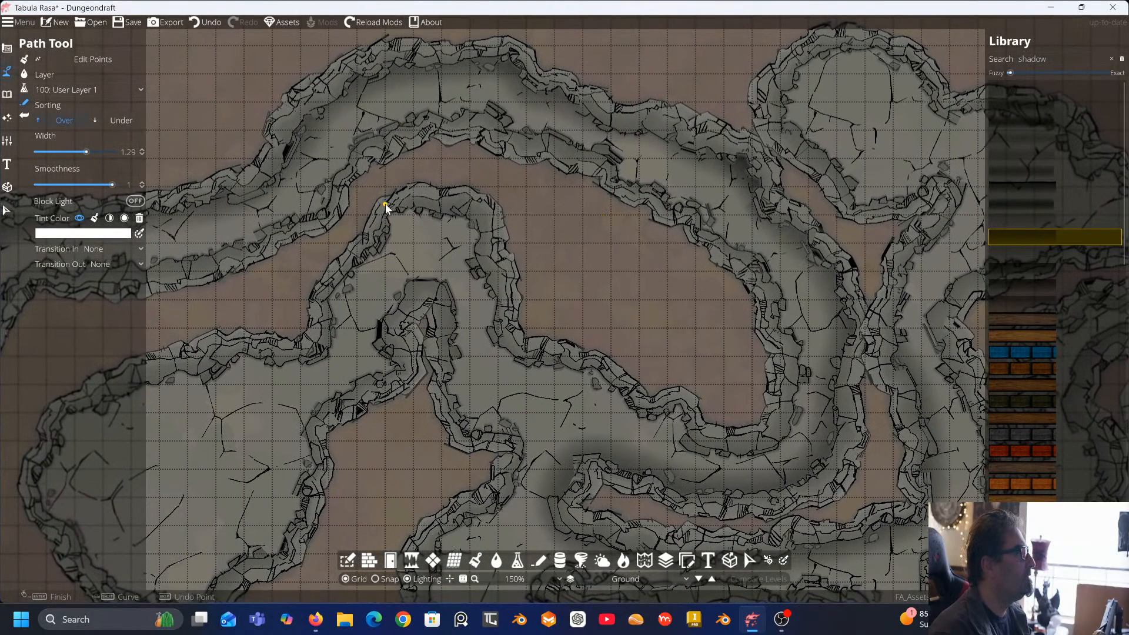
click(440, 206)
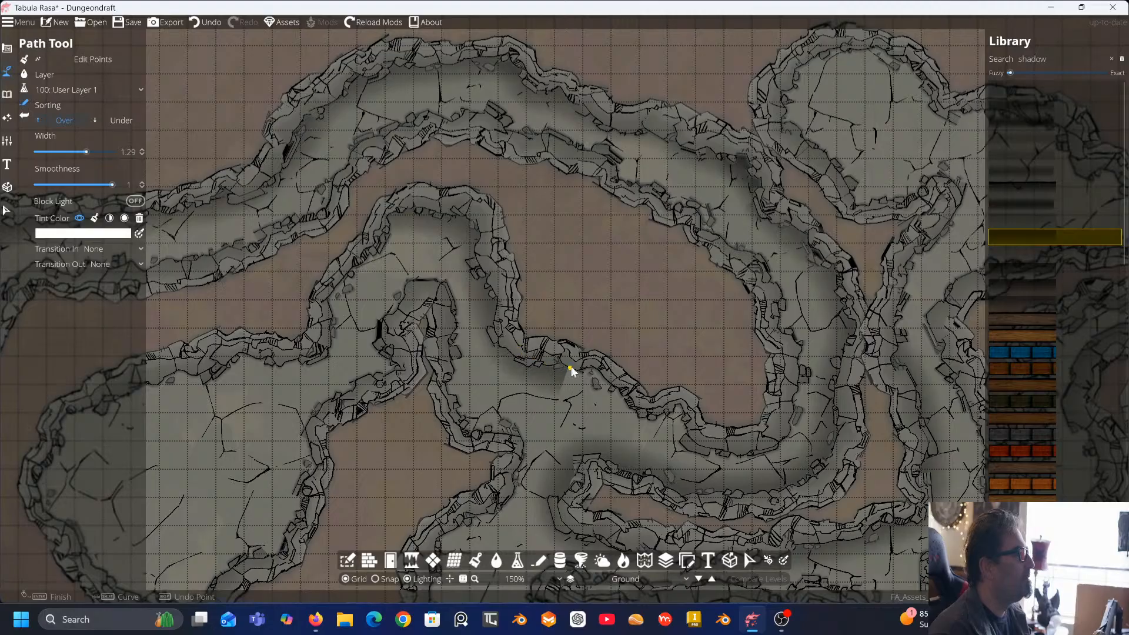
mouse_move(616, 376)
mouse_down()
mouse_move(607, 370)
mouse_move(645, 404)
mouse_move(684, 406)
mouse_move(712, 437)
mouse_move(769, 439)
mouse_move(794, 368)
mouse_move(749, 259)
mouse_move(615, 186)
mouse_move(588, 150)
mouse_move(530, 139)
mouse_move(489, 112)
mouse_move(482, 124)
mouse_move(431, 123)
mouse_up()
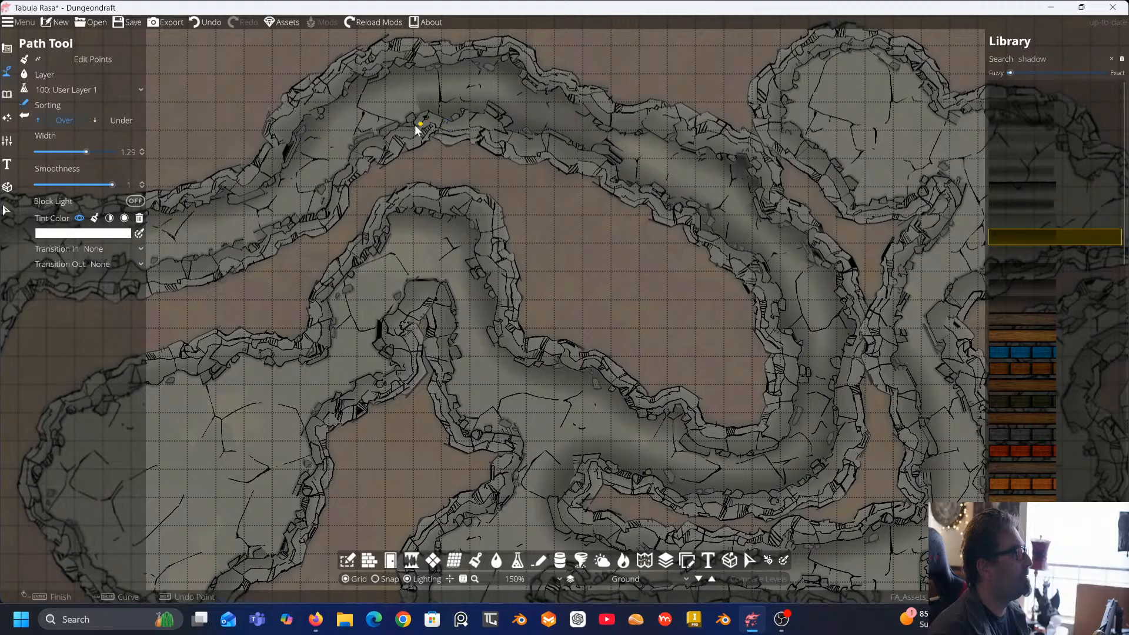
mouse_move(365, 148)
mouse_down()
mouse_move(340, 166)
mouse_move(318, 217)
mouse_move(340, 214)
mouse_move(324, 194)
mouse_move(551, 207)
mouse_up()
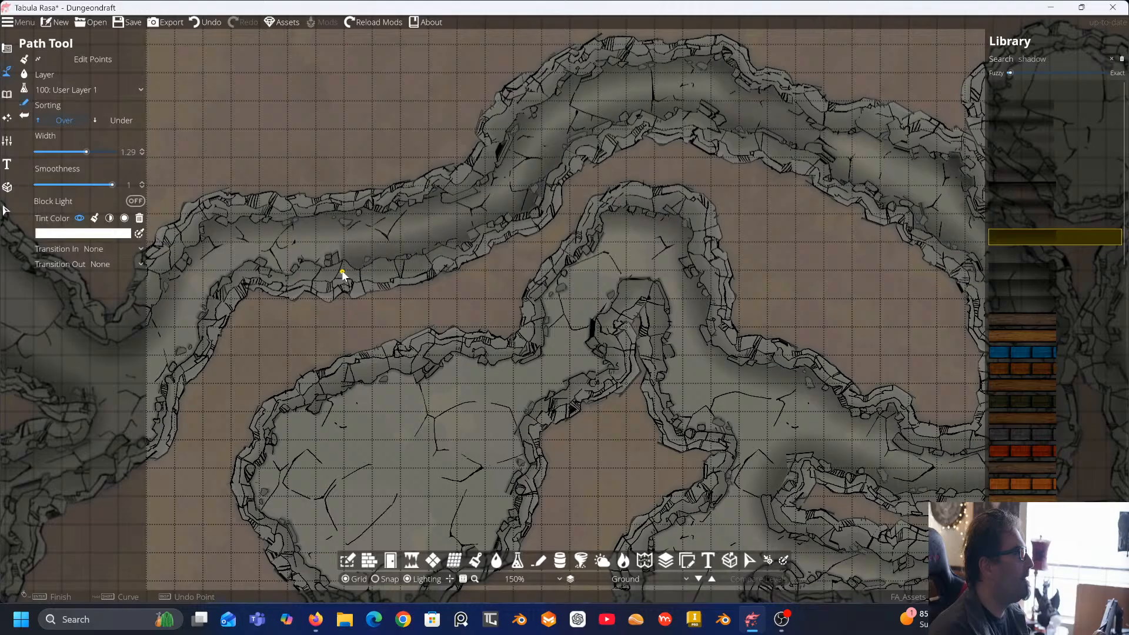
click(280, 273)
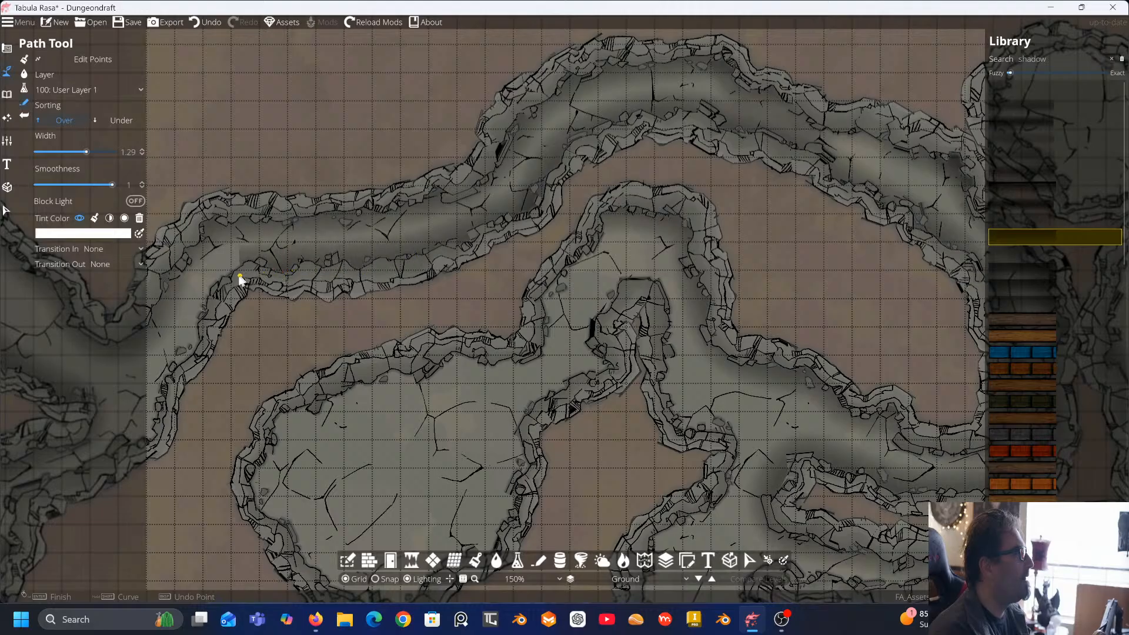
click(210, 314)
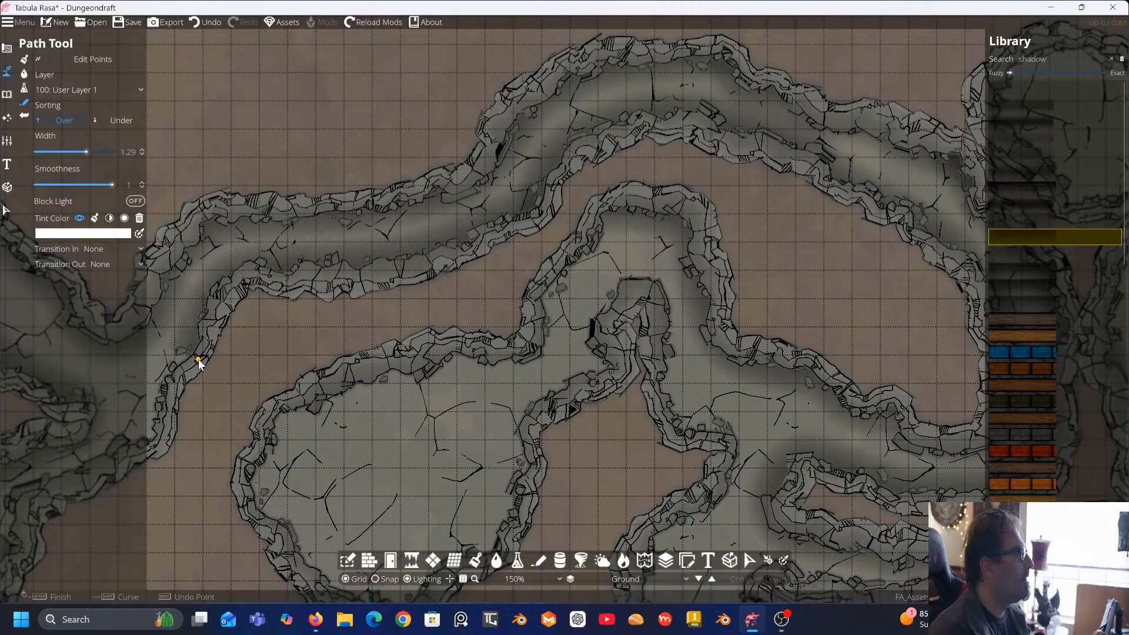
drag(171, 391, 478, 264)
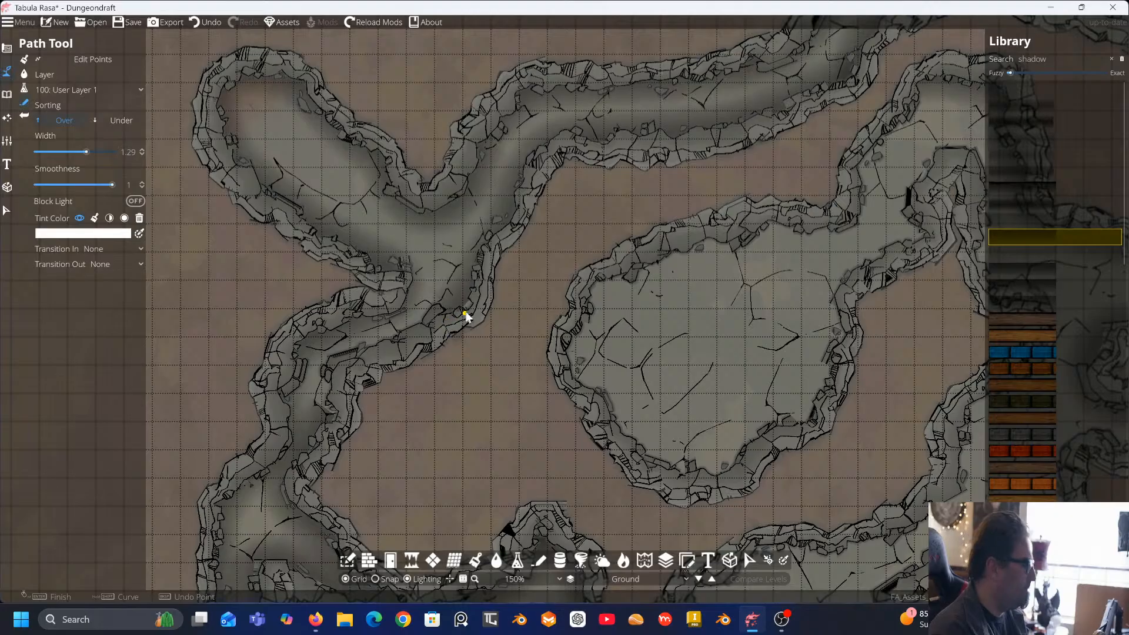
key(Return)
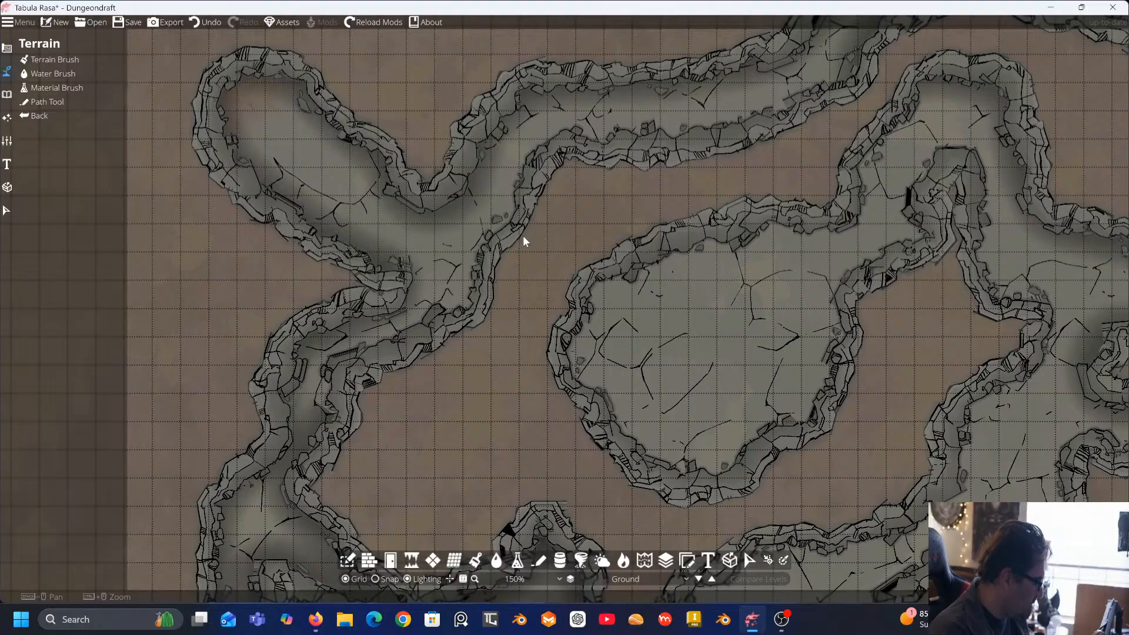
drag(524, 238, 507, 226)
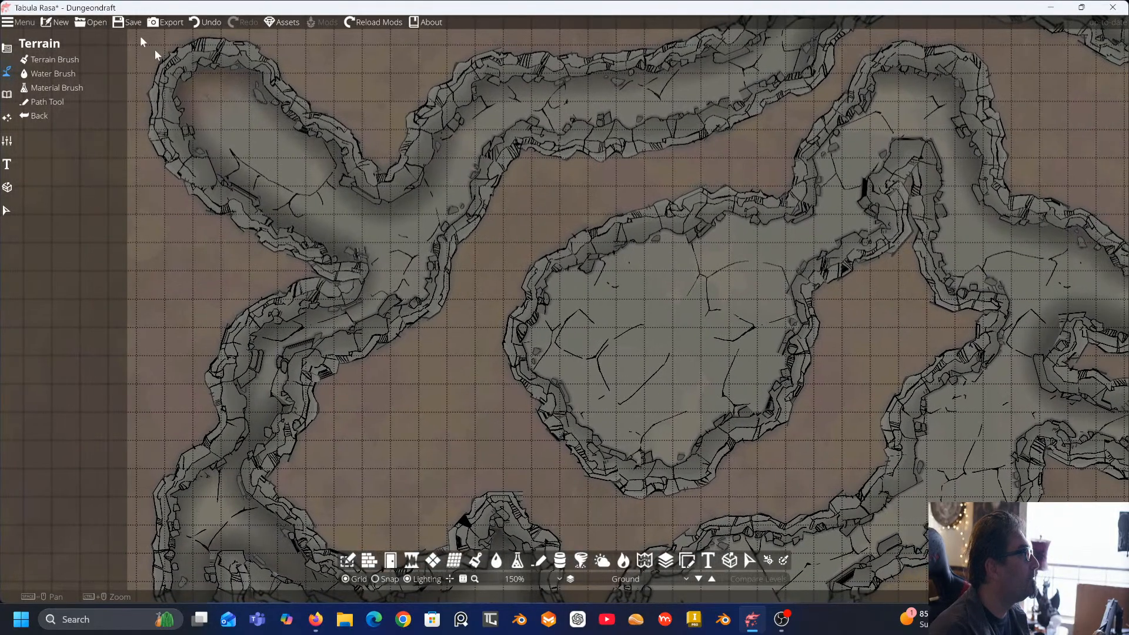
click(196, 21)
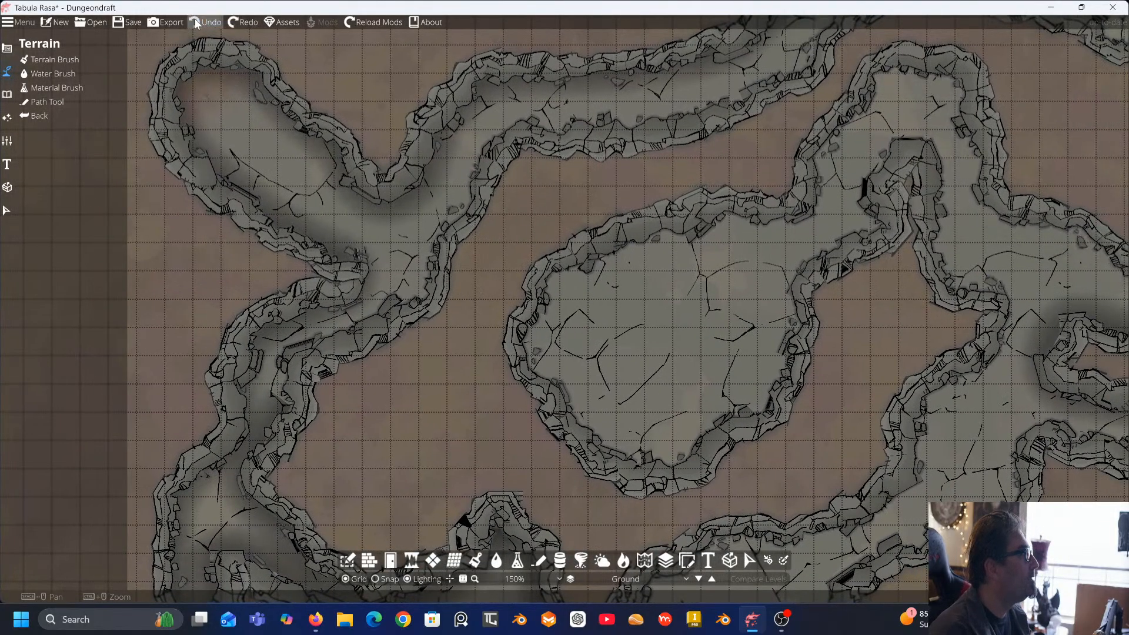
click(238, 22)
drag(474, 123, 486, 207)
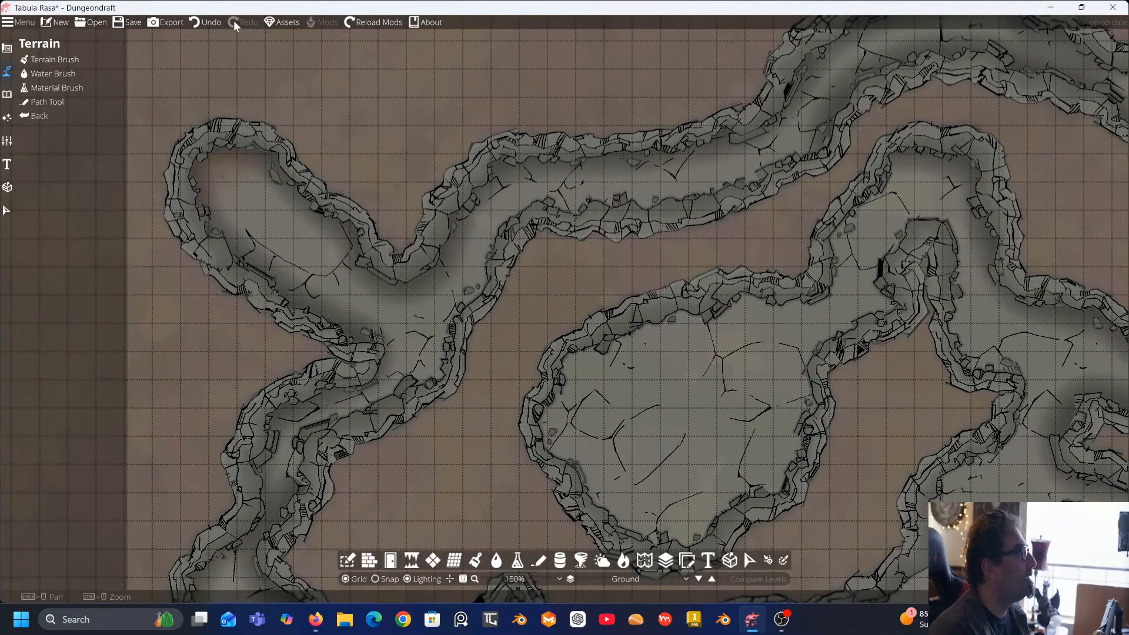
Trace a shadow path along the long upper tunnel's lower wall, around its western bend and down the narrow southwestern passage
click(50, 73)
click(47, 89)
click(41, 102)
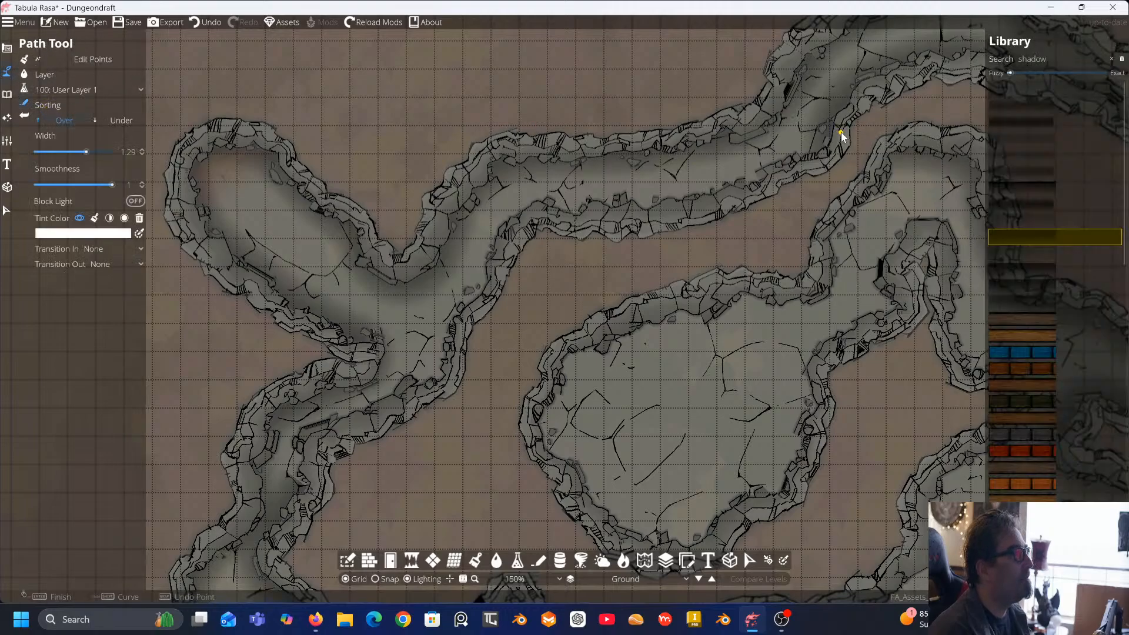
click(801, 164)
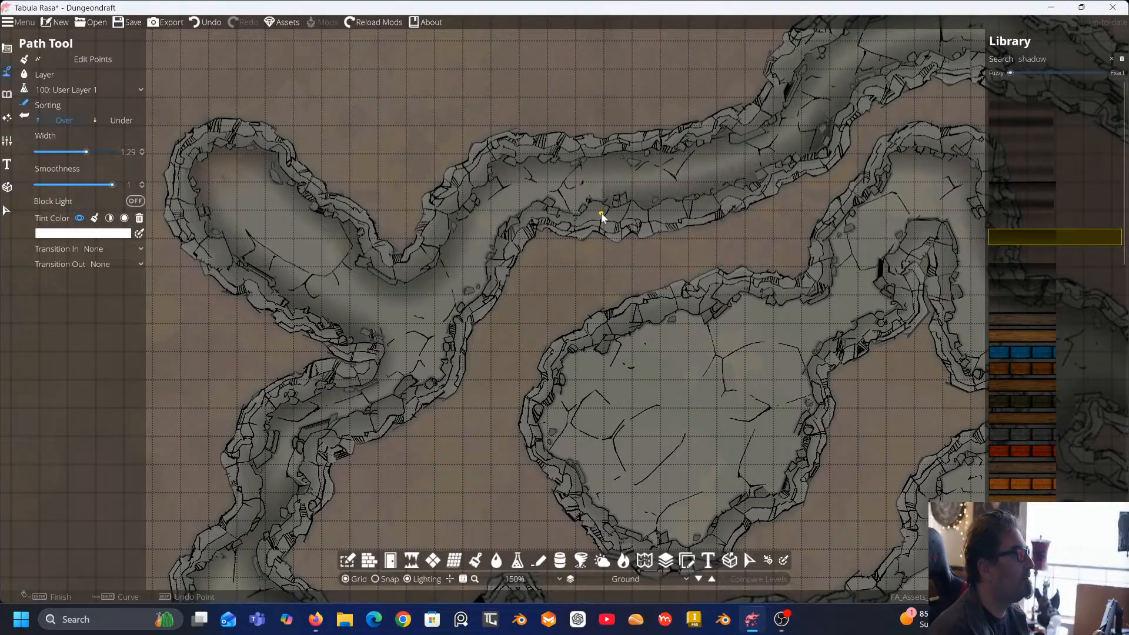
mouse_move(547, 215)
mouse_down()
mouse_move(506, 230)
mouse_move(444, 372)
mouse_move(414, 397)
mouse_move(327, 429)
mouse_move(296, 459)
mouse_move(293, 473)
mouse_move(311, 484)
mouse_up()
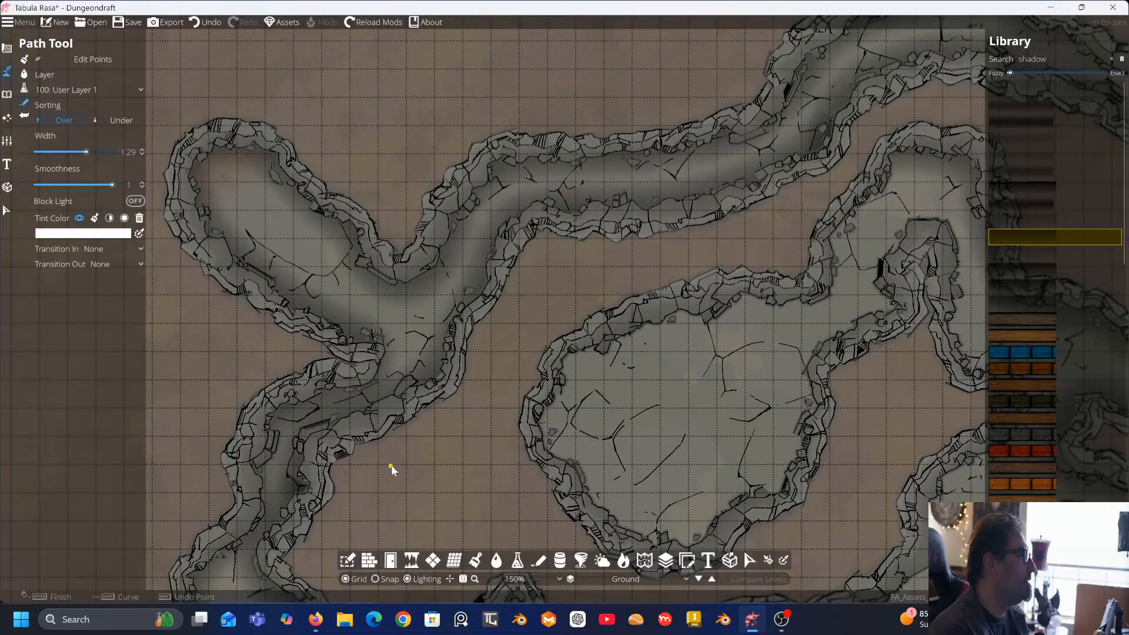
Add shadows from the arched passage's inner rock tip around the enclosed west-central chamber and back up the passage's outer wall
drag(511, 414, 485, 331)
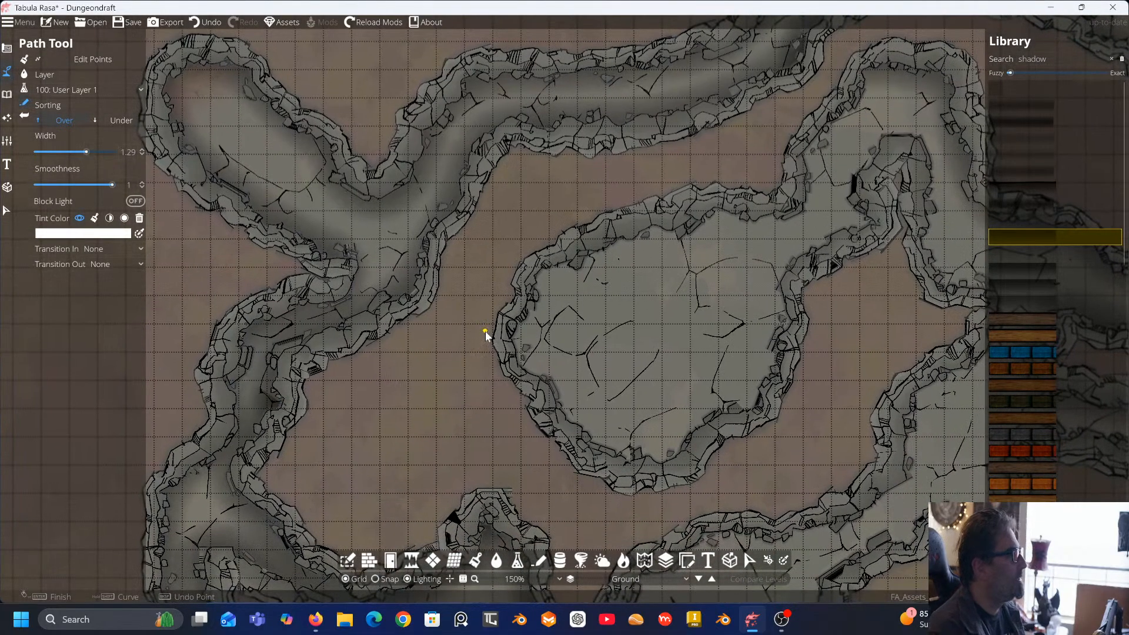
scroll(542, 305, down, 1)
scroll(331, 211, down, 1)
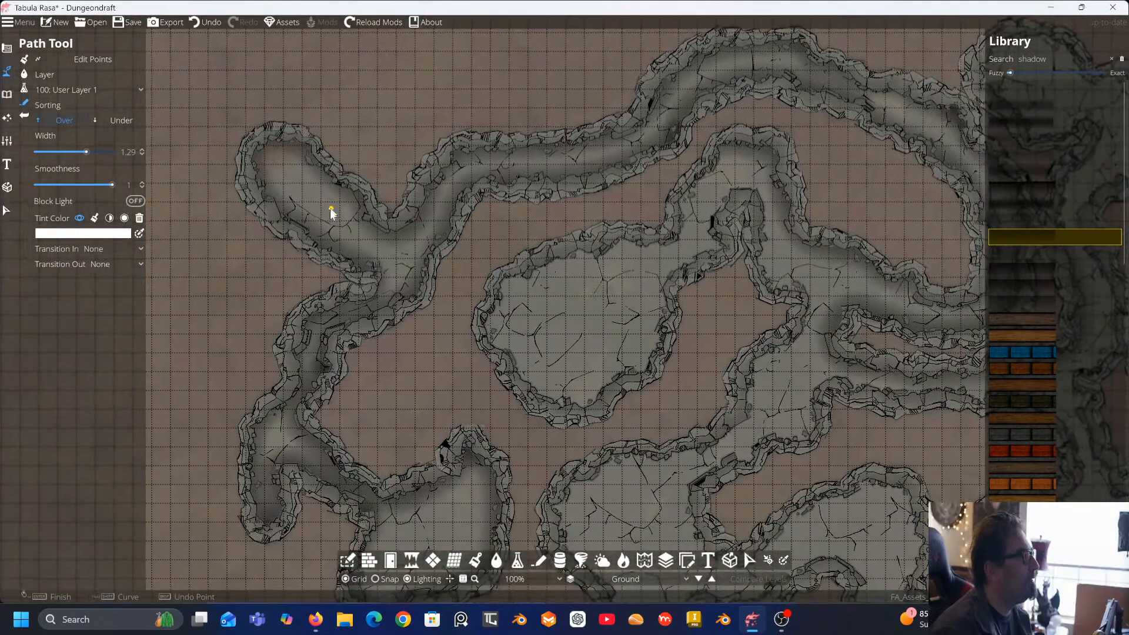
drag(441, 239, 330, 156)
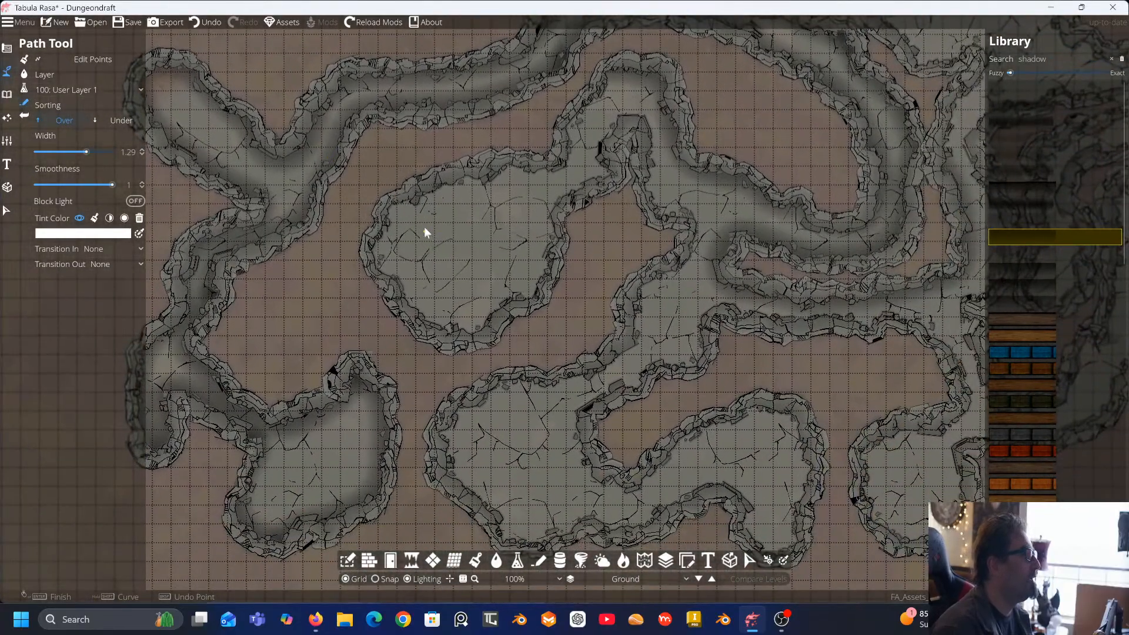
scroll(424, 228, down, 1)
scroll(313, 235, down, 1)
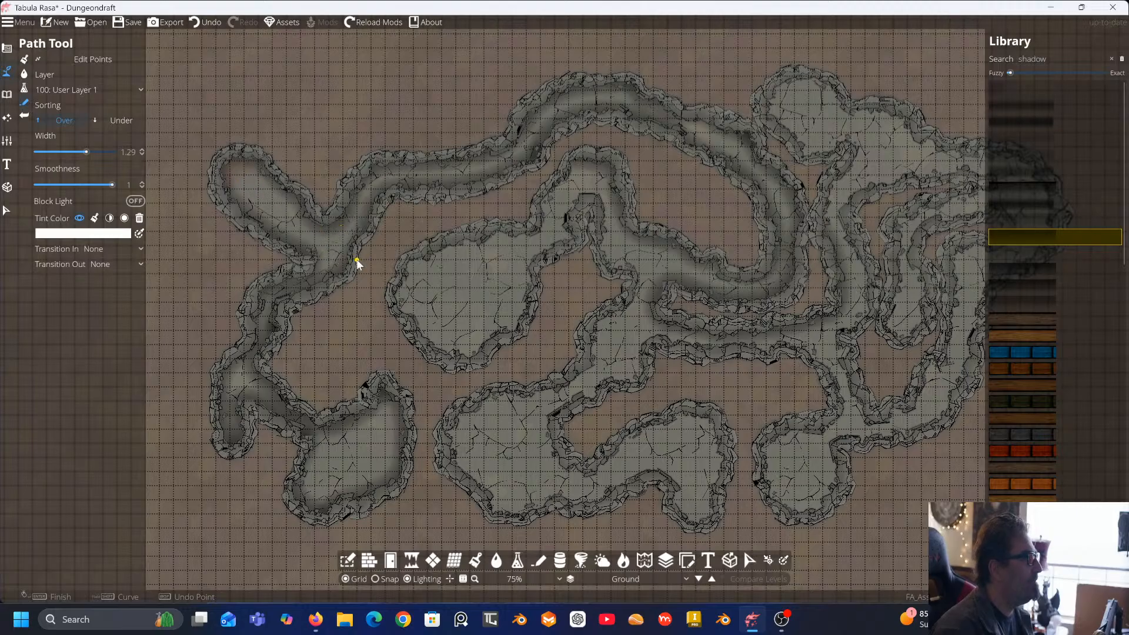
scroll(593, 227, up, 1)
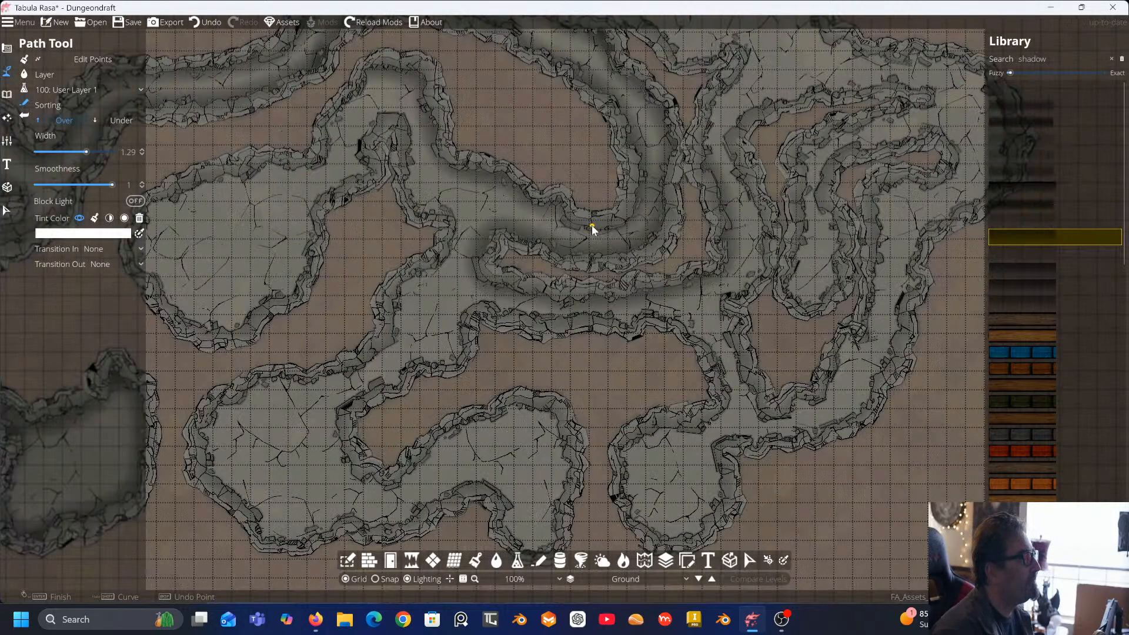
scroll(592, 230, up, 1)
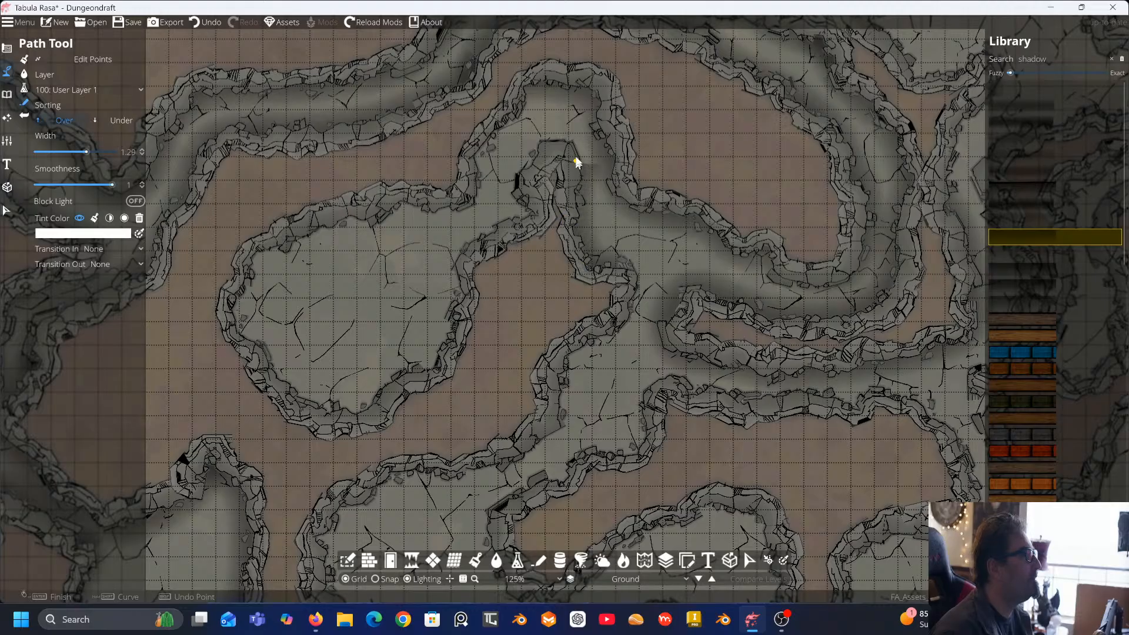
click(553, 143)
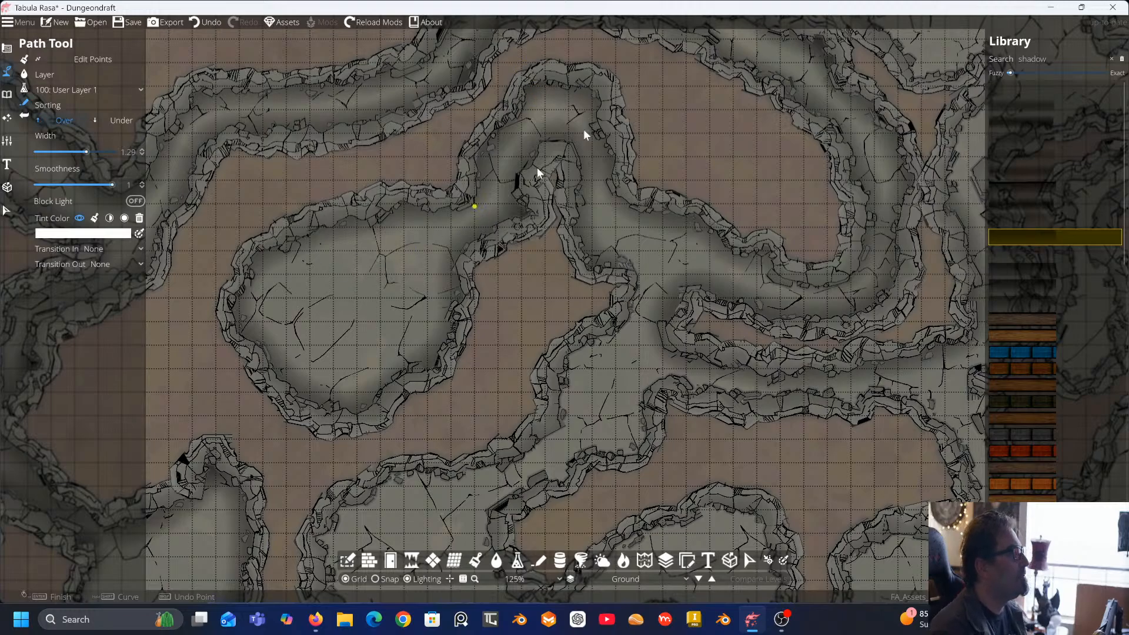
drag(650, 222, 499, 168)
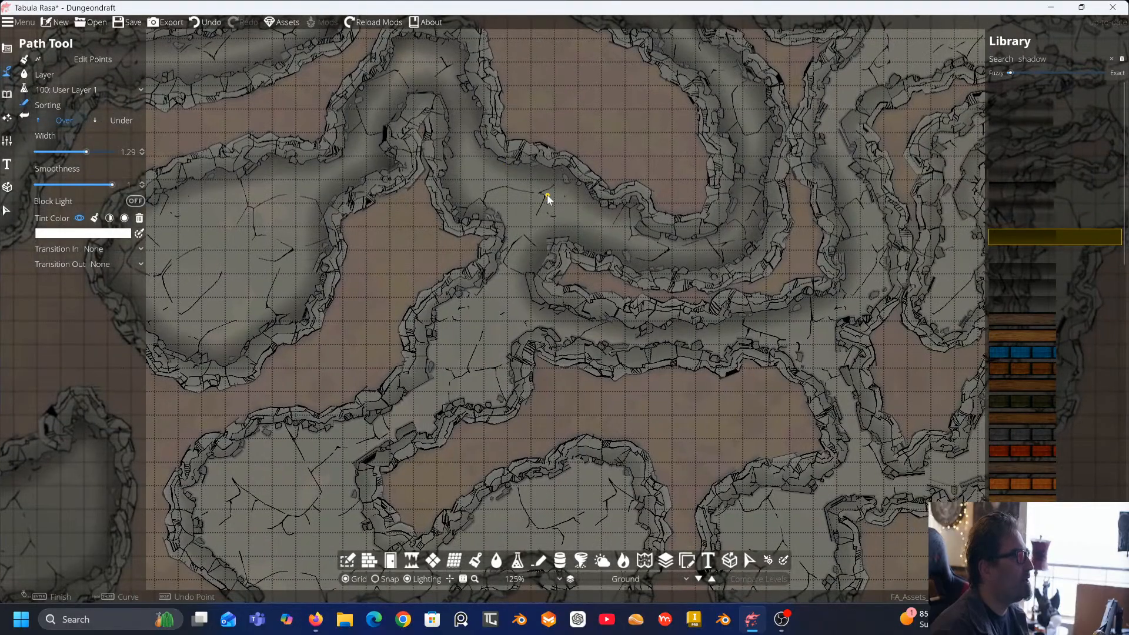
drag(534, 209, 517, 177)
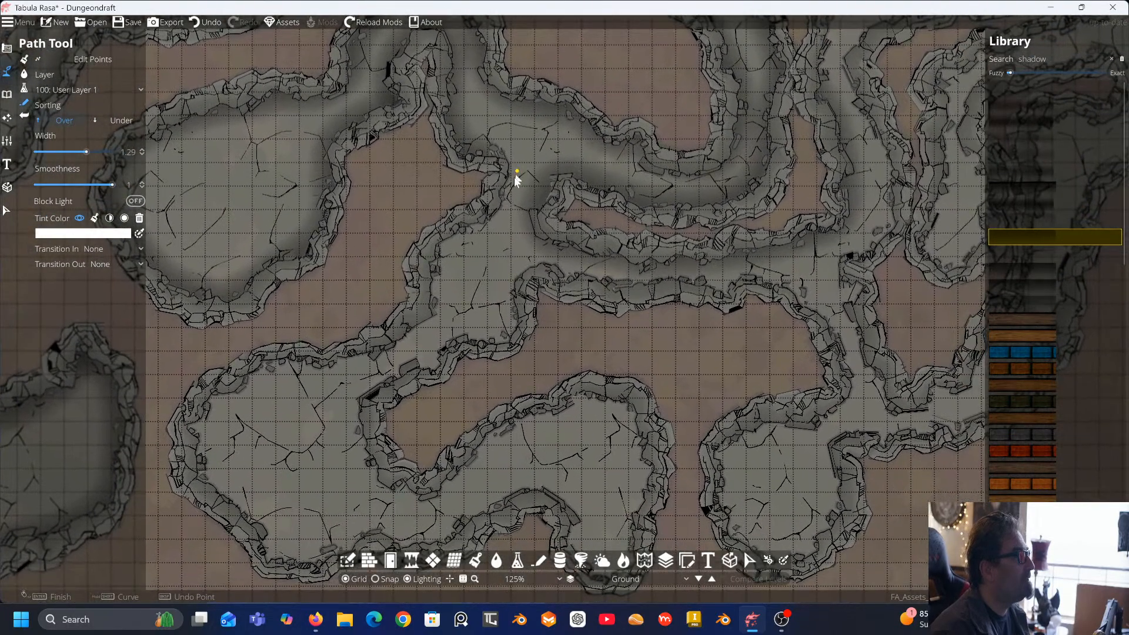
click(499, 259)
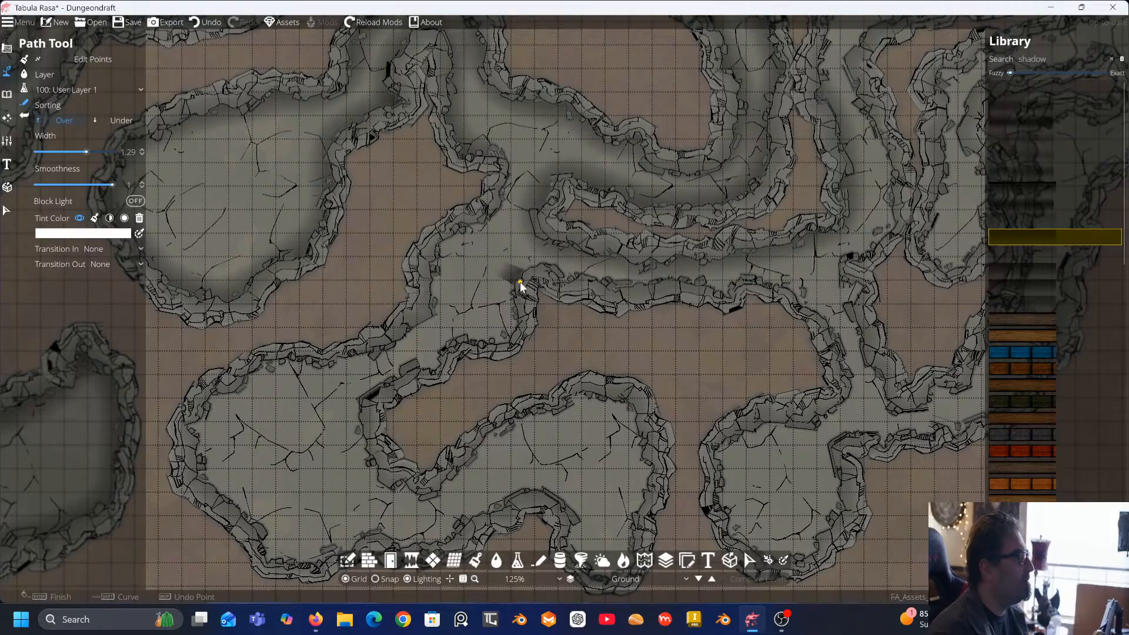
key(Escape)
drag(507, 260, 659, 240)
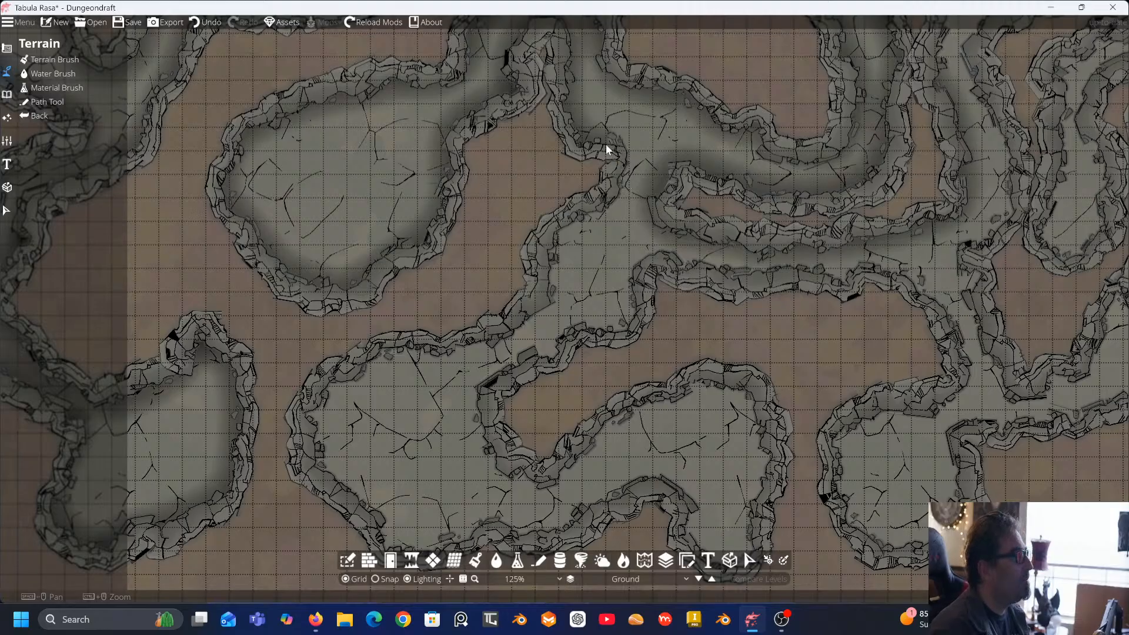
Trace a shadow path from the tunnel junction's rock corner down the passage's eastern wall and around the rock spur jutting into the two-lobed chamber
click(47, 101)
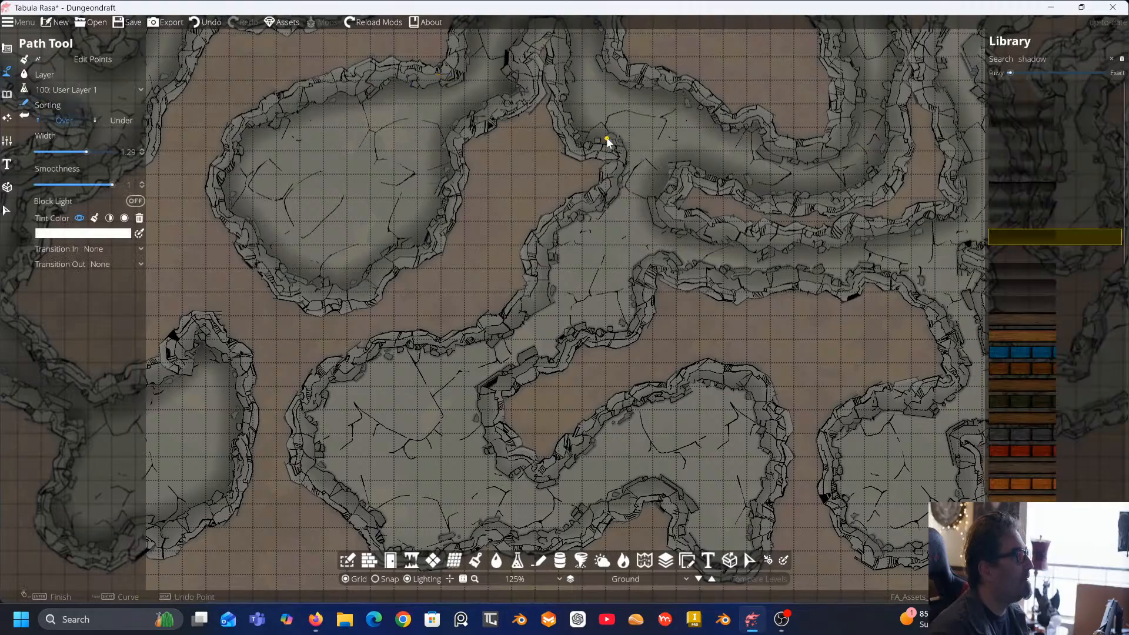
key(Escape)
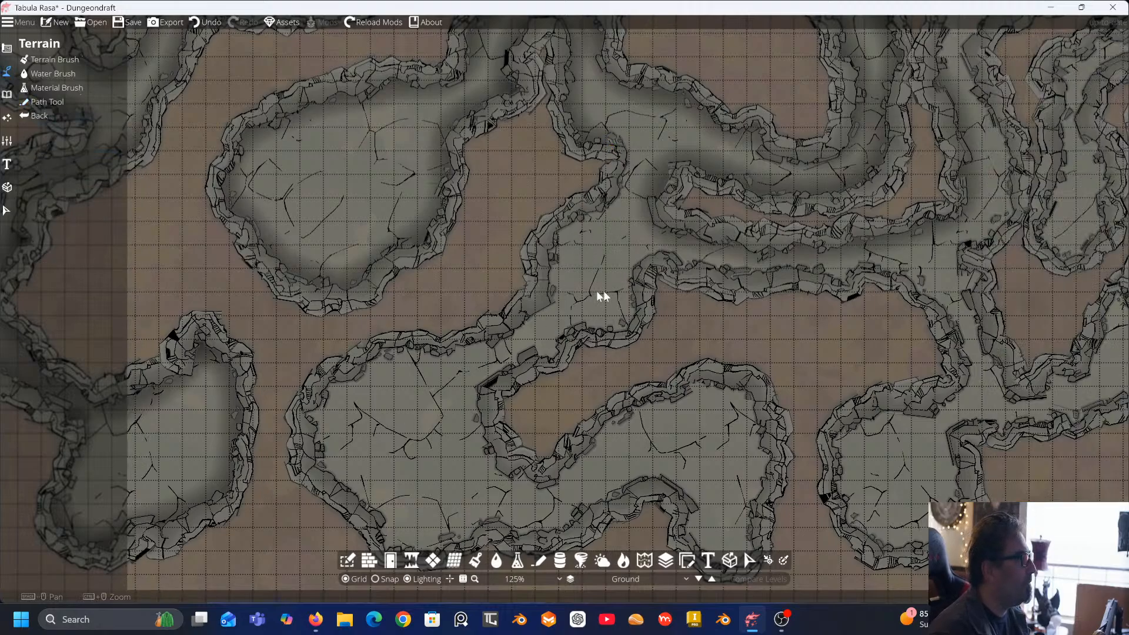
drag(534, 353, 548, 252)
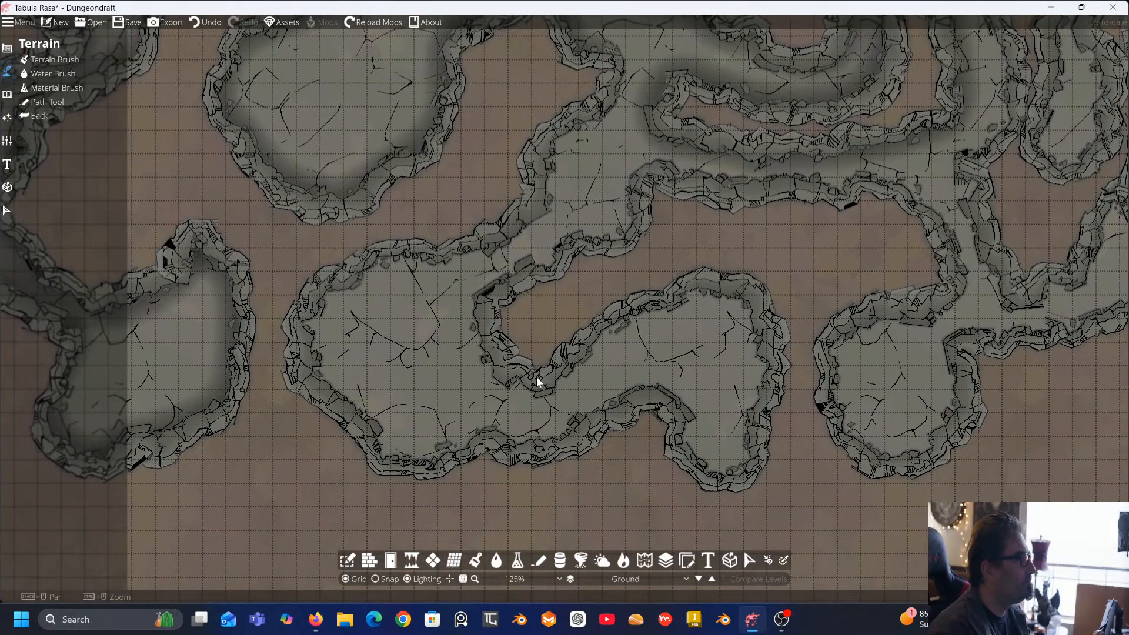
drag(655, 209, 559, 272)
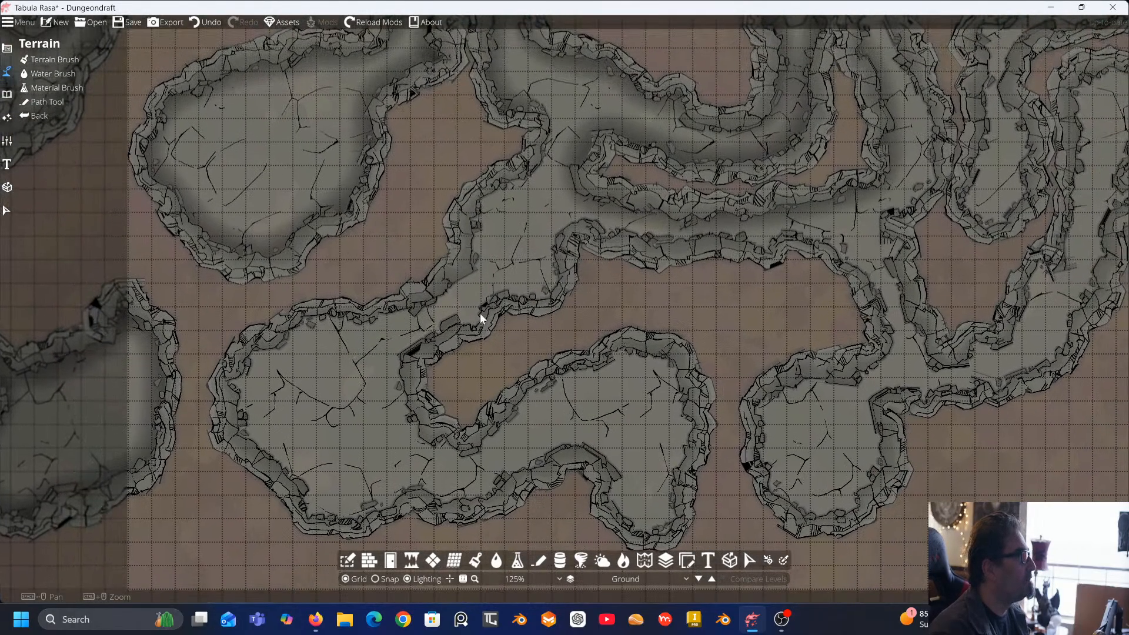
click(37, 104)
click(583, 229)
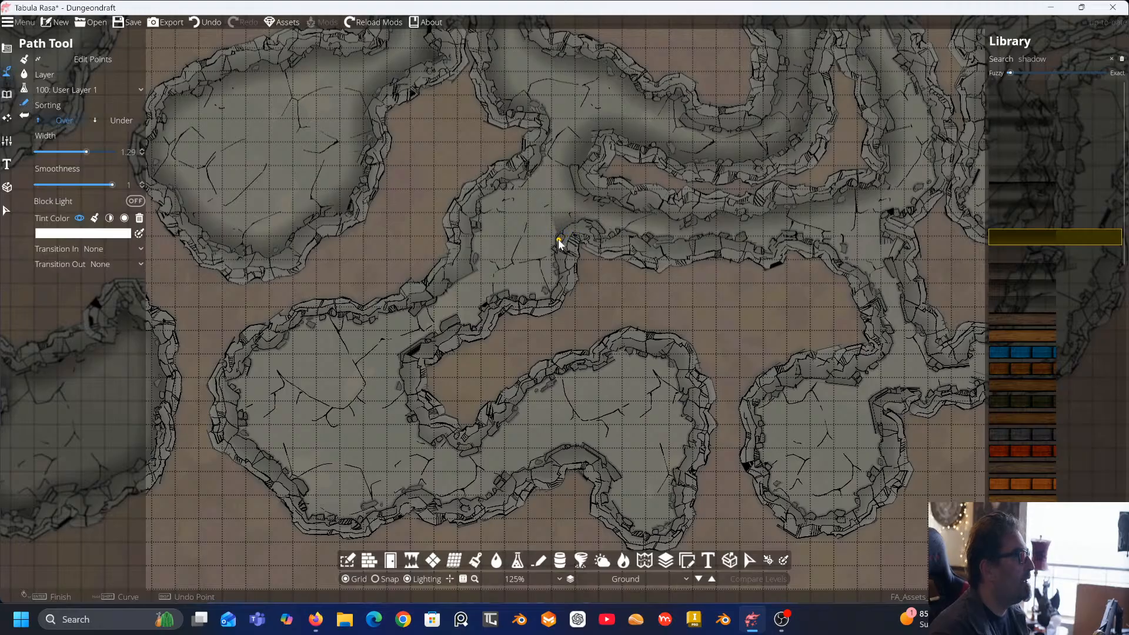
mouse_move(558, 243)
mouse_down()
mouse_move(550, 300)
mouse_move(504, 308)
mouse_move(542, 312)
mouse_up()
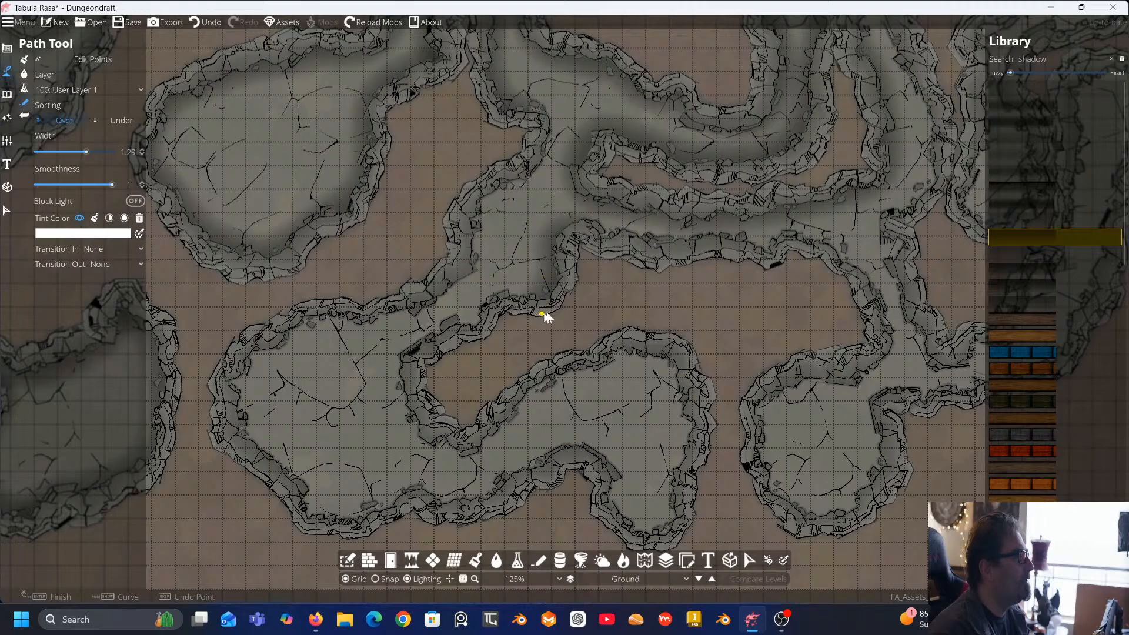
mouse_move(544, 313)
mouse_down()
mouse_move(491, 307)
mouse_move(478, 329)
mouse_move(399, 367)
mouse_move(395, 388)
mouse_move(409, 390)
mouse_move(434, 443)
mouse_move(464, 442)
mouse_move(442, 437)
mouse_move(452, 432)
mouse_move(462, 453)
mouse_move(482, 436)
mouse_up()
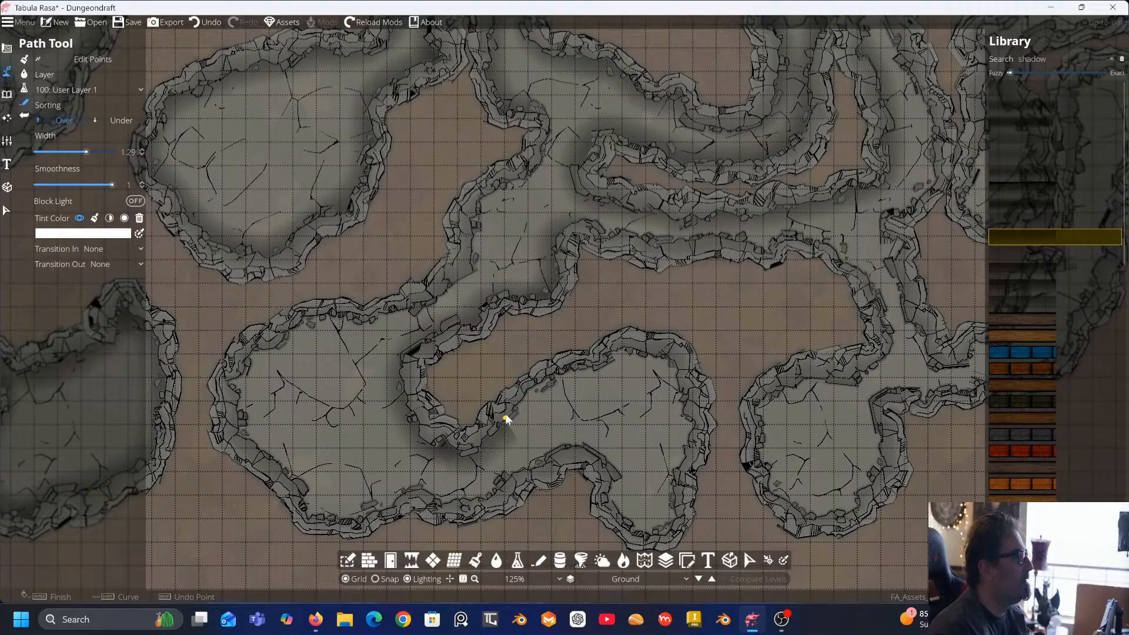
Continue the shadow path around the two-lobed chamber's eastern lobe and back along its outer wall to the connecting passage's upper end
mouse_move(532, 387)
mouse_down()
mouse_move(611, 355)
mouse_move(647, 324)
mouse_move(611, 348)
mouse_move(625, 327)
mouse_move(634, 346)
mouse_move(621, 338)
mouse_move(672, 358)
mouse_move(690, 391)
mouse_up()
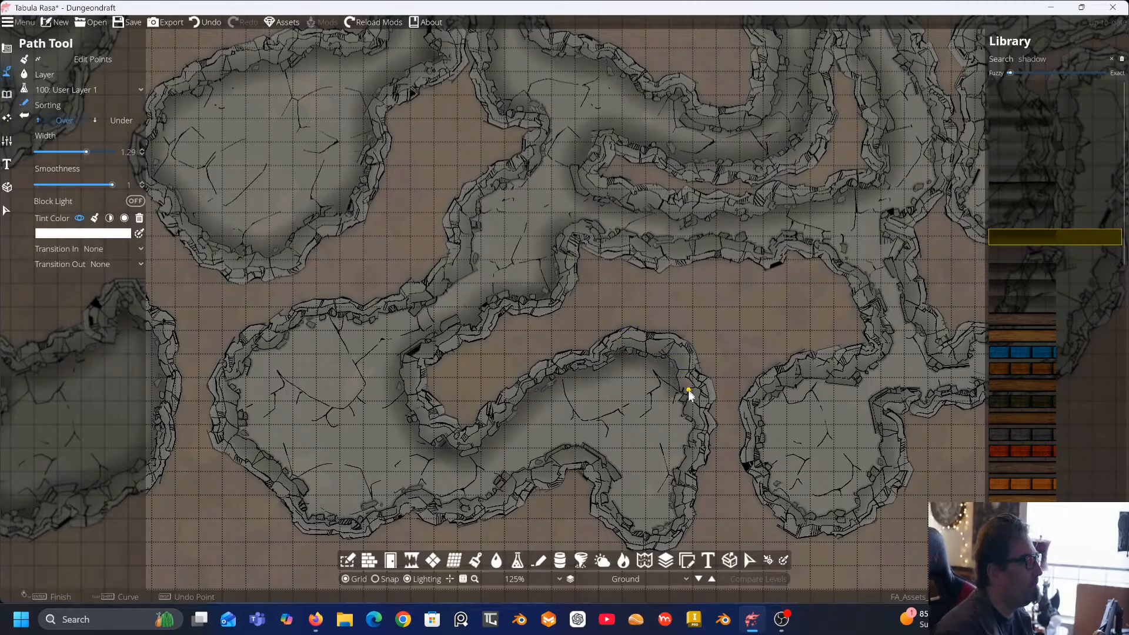
click(698, 441)
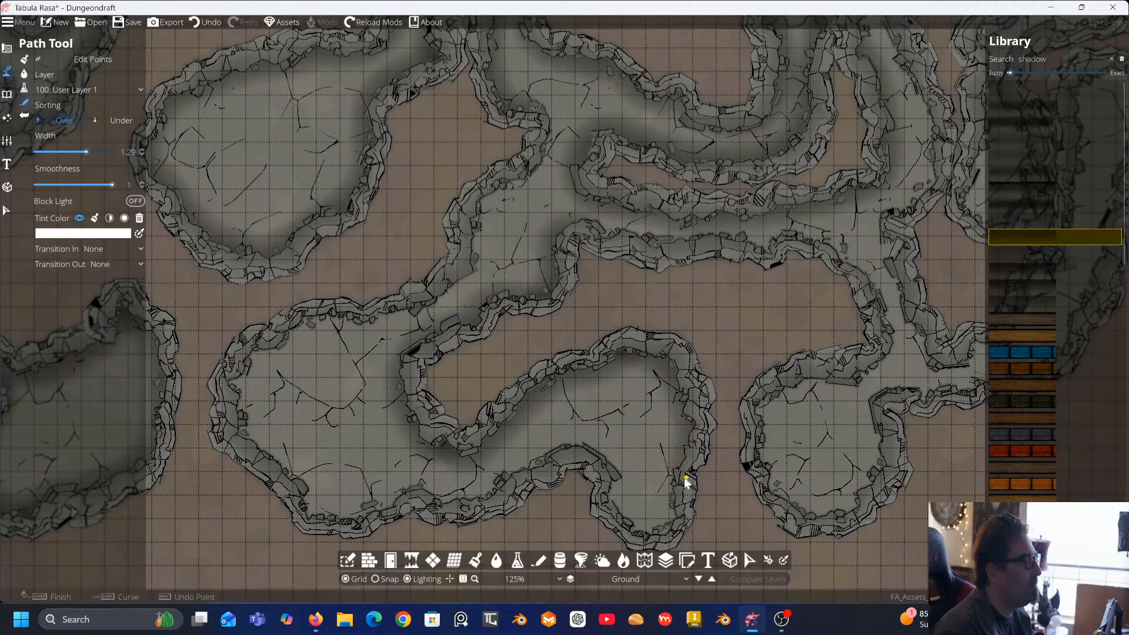
click(679, 514)
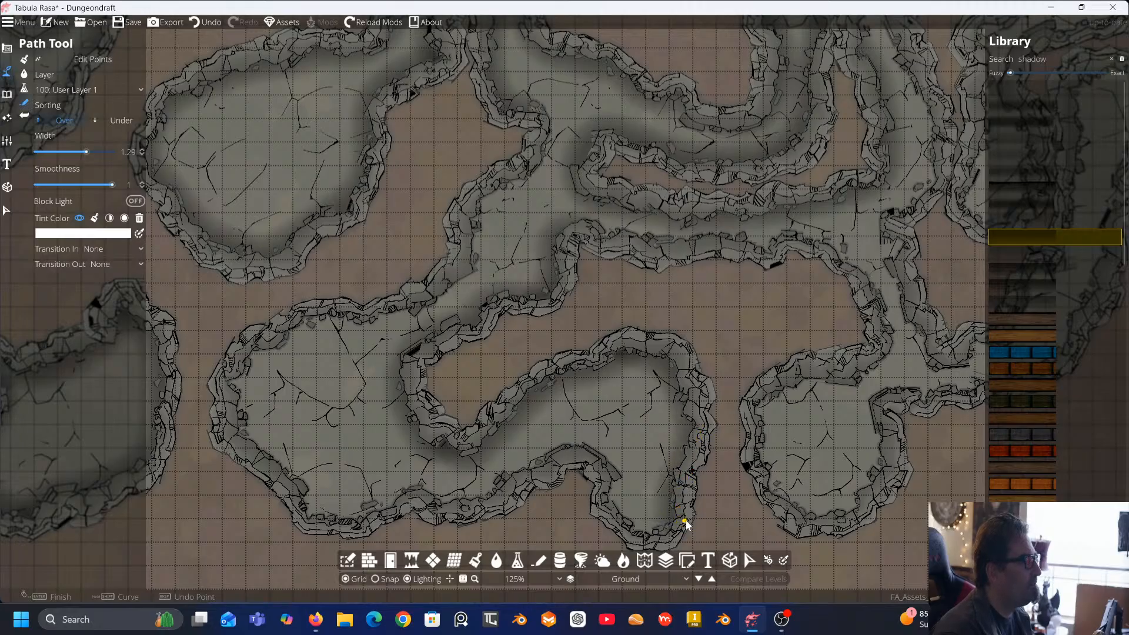
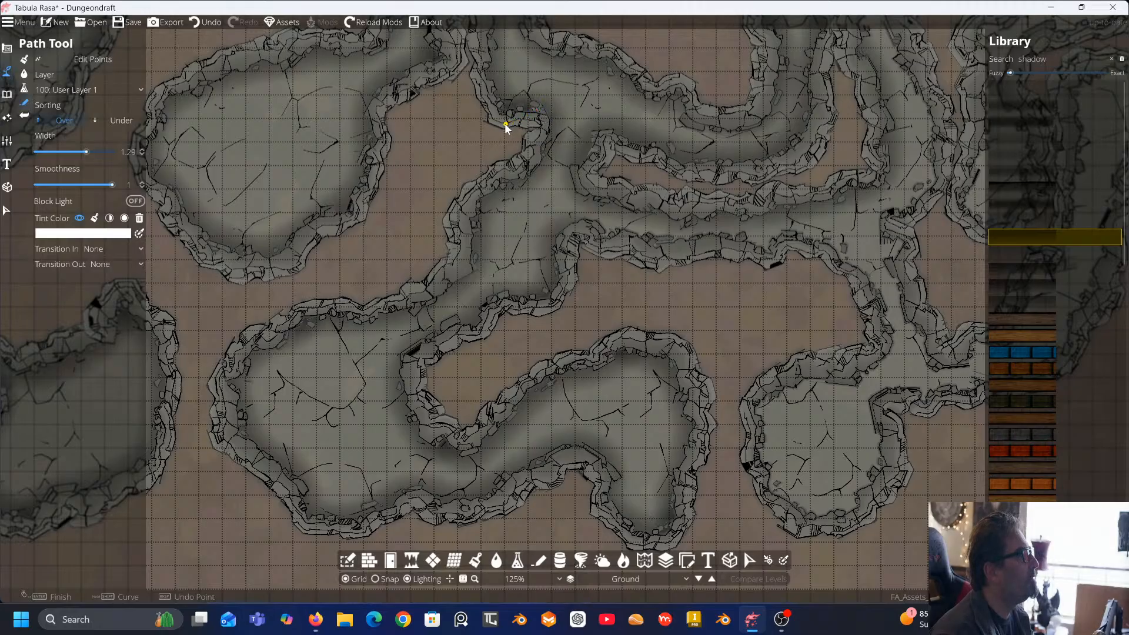
key(Right)
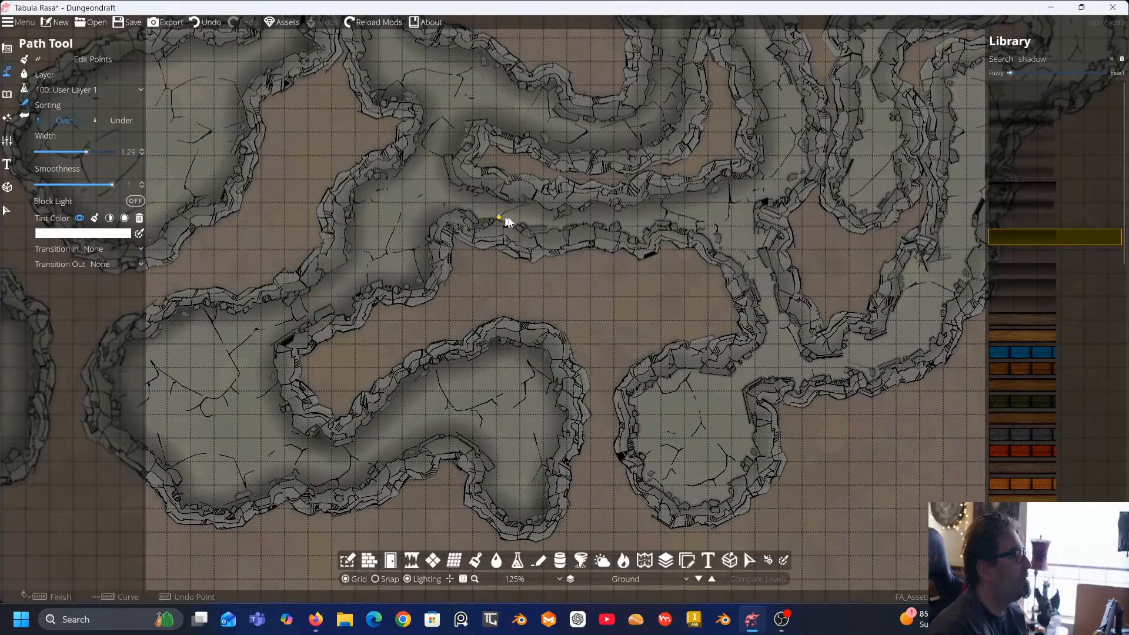
key(Escape)
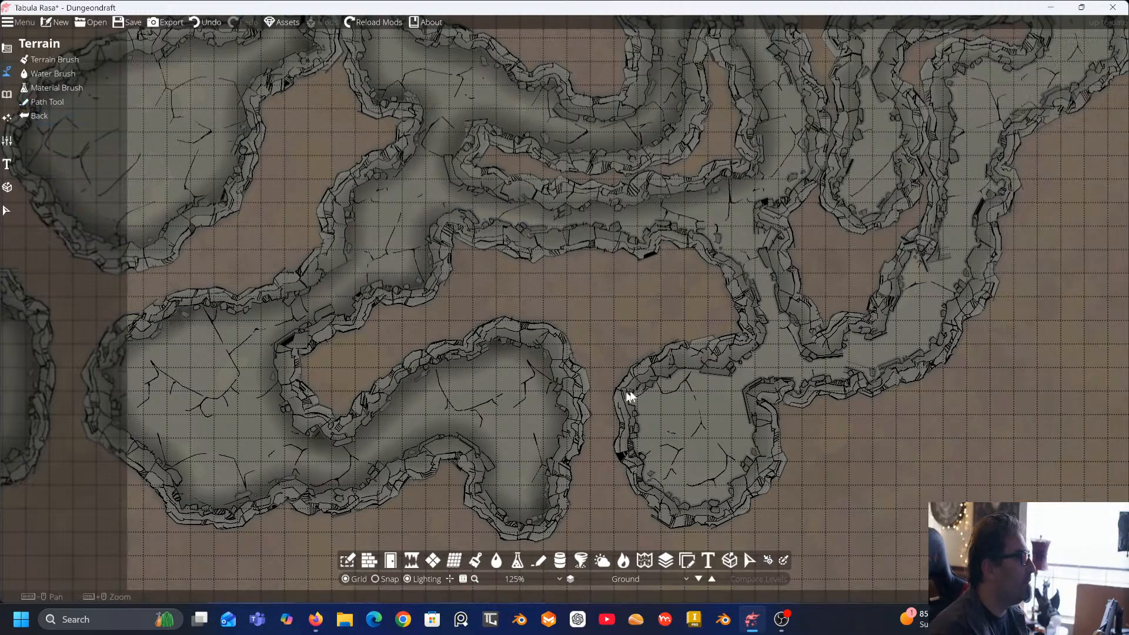
Add a shadow path along the lower wall of the long horizontal tunnel, ending at the rounded rock corner at its western end
drag(593, 343, 443, 403)
drag(532, 272, 439, 341)
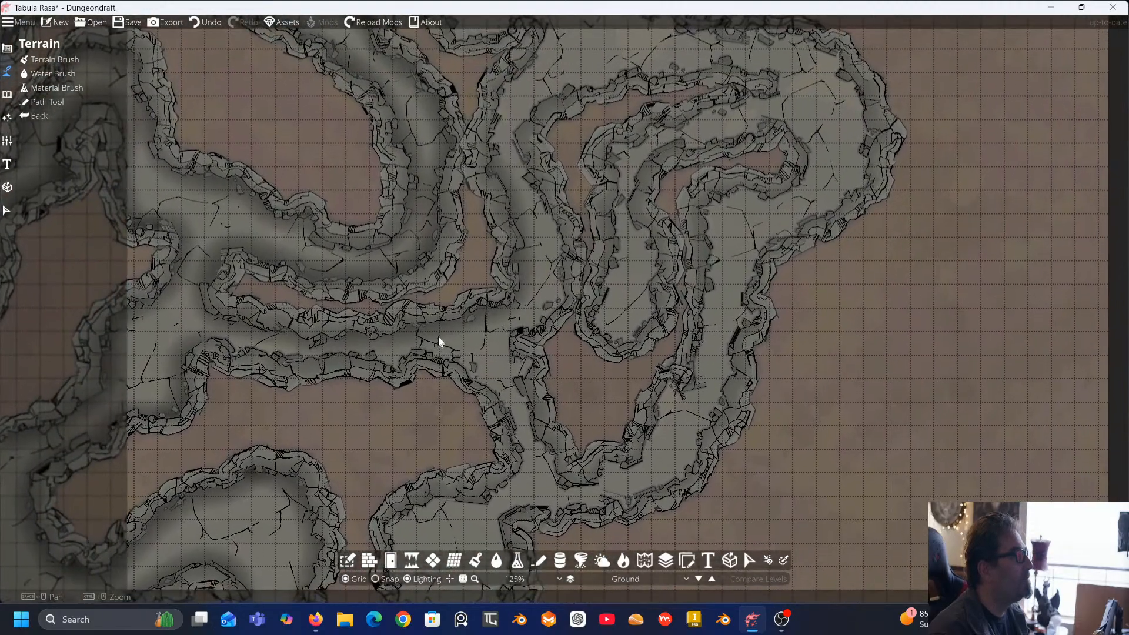
click(50, 102)
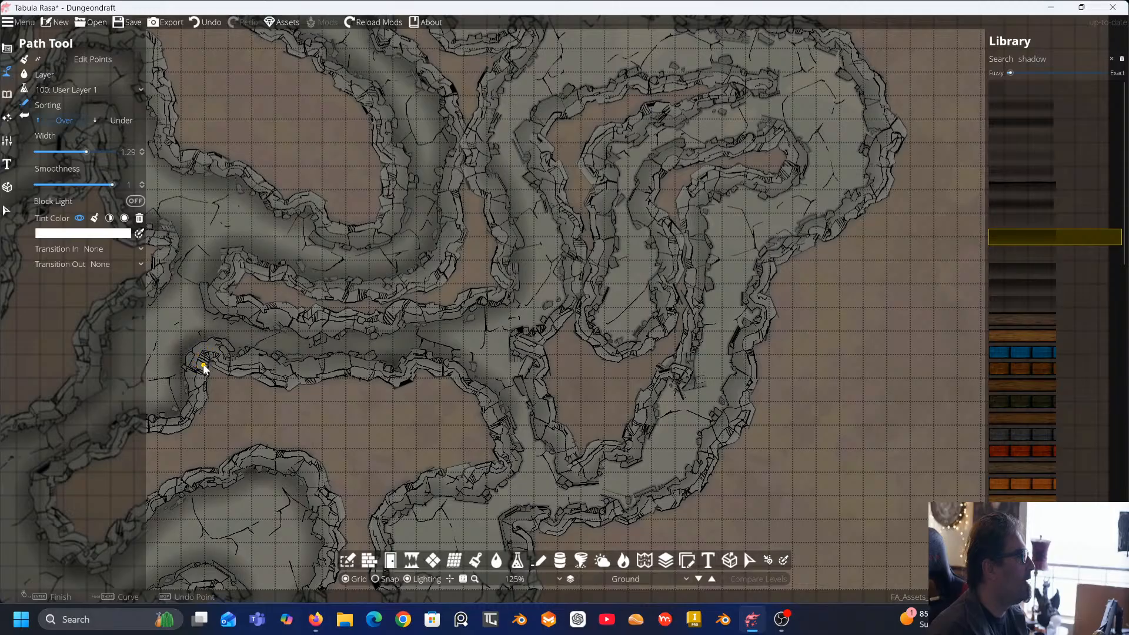
drag(341, 358, 302, 307)
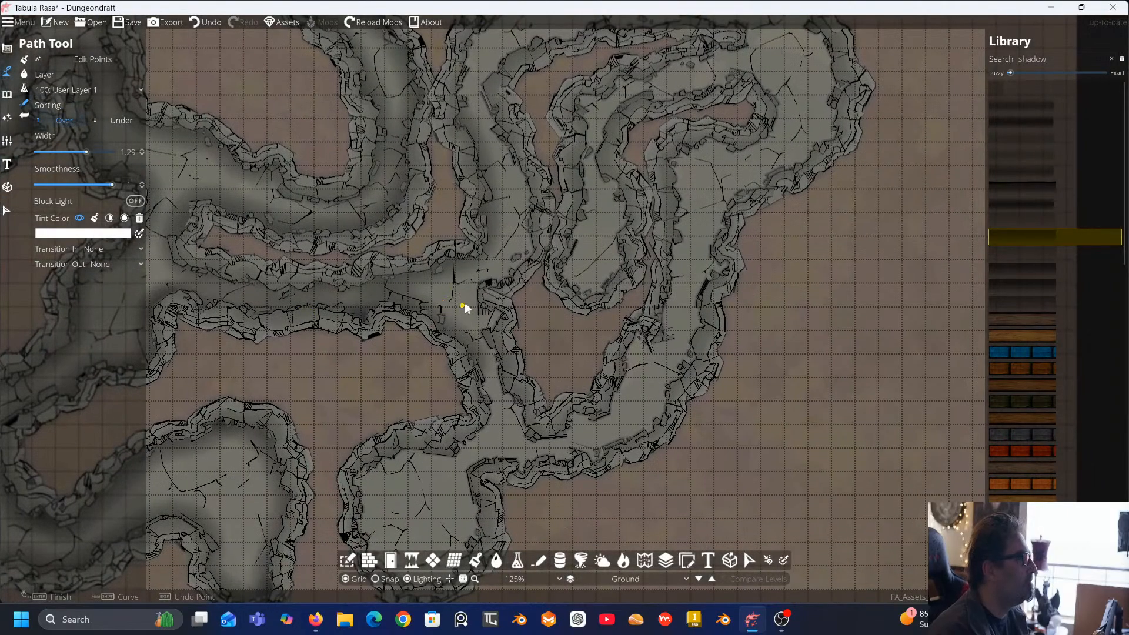
Add a shadow path along the southern wall of the rounded northern chamber, starting at the rock tip by its entrance
drag(466, 308, 412, 379)
drag(410, 329, 455, 466)
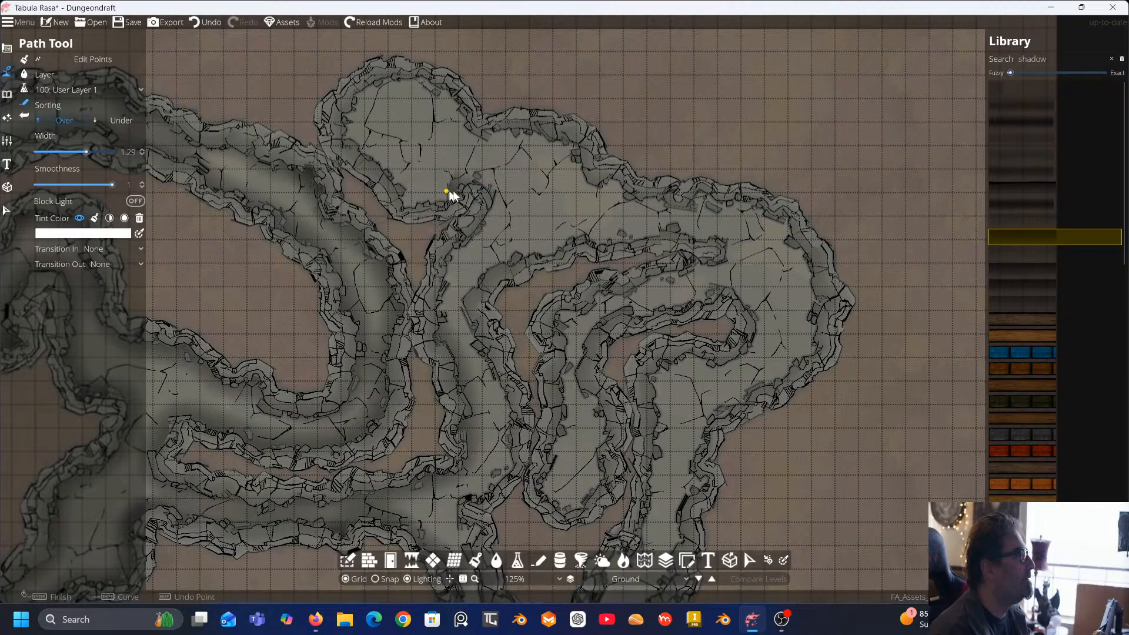
drag(470, 195, 404, 215)
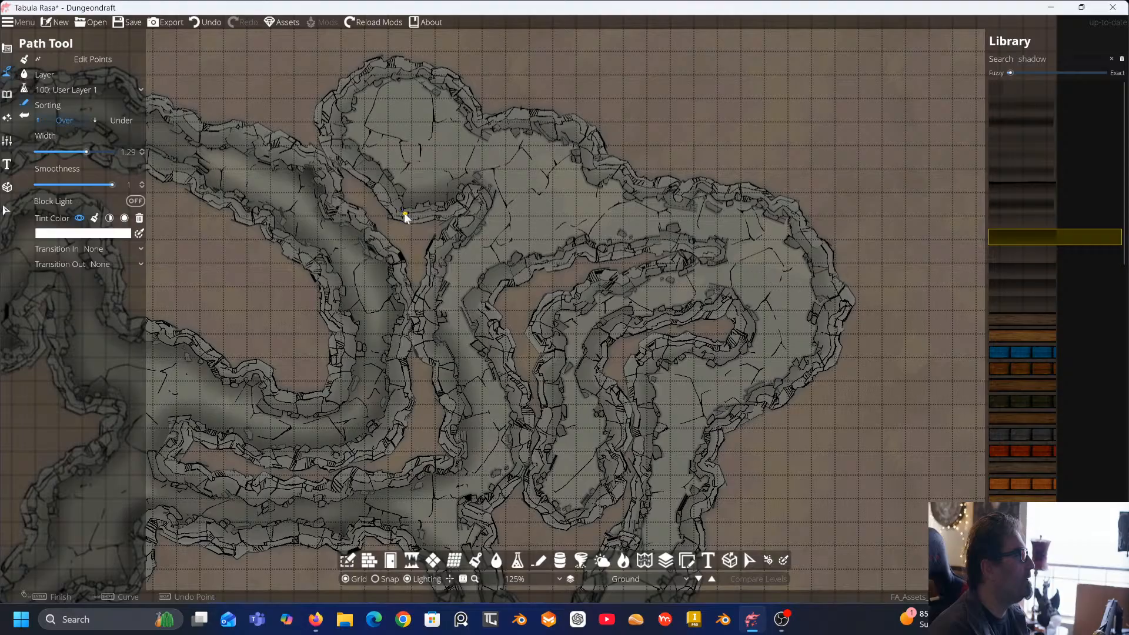
drag(405, 215, 388, 199)
key(Escape)
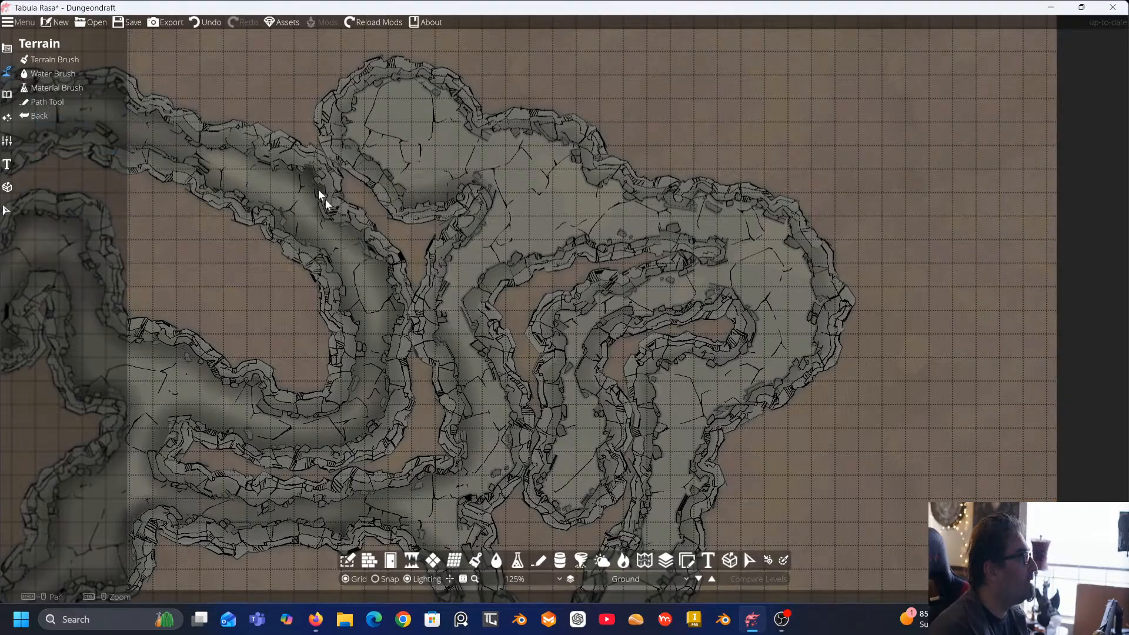
Trace a shadow path up the northern chamber's western wall, over its top and along the cave's outer eastern wall into the southeastern tunnel
click(47, 102)
click(272, 148)
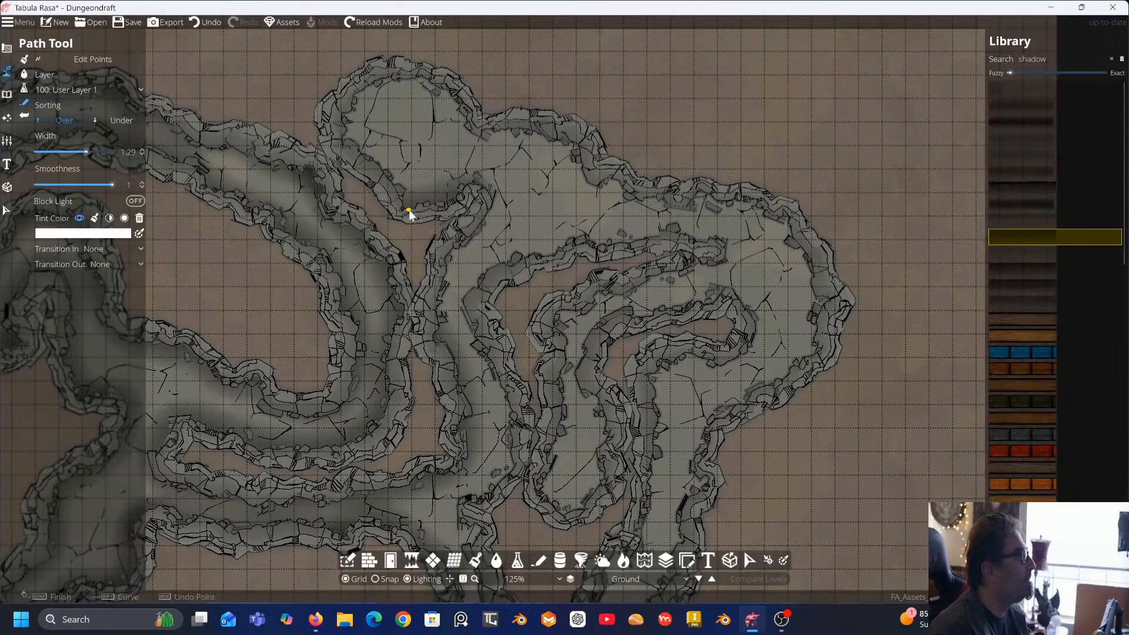
mouse_move(394, 204)
mouse_down()
mouse_move(333, 138)
mouse_move(335, 158)
mouse_move(333, 116)
mouse_up()
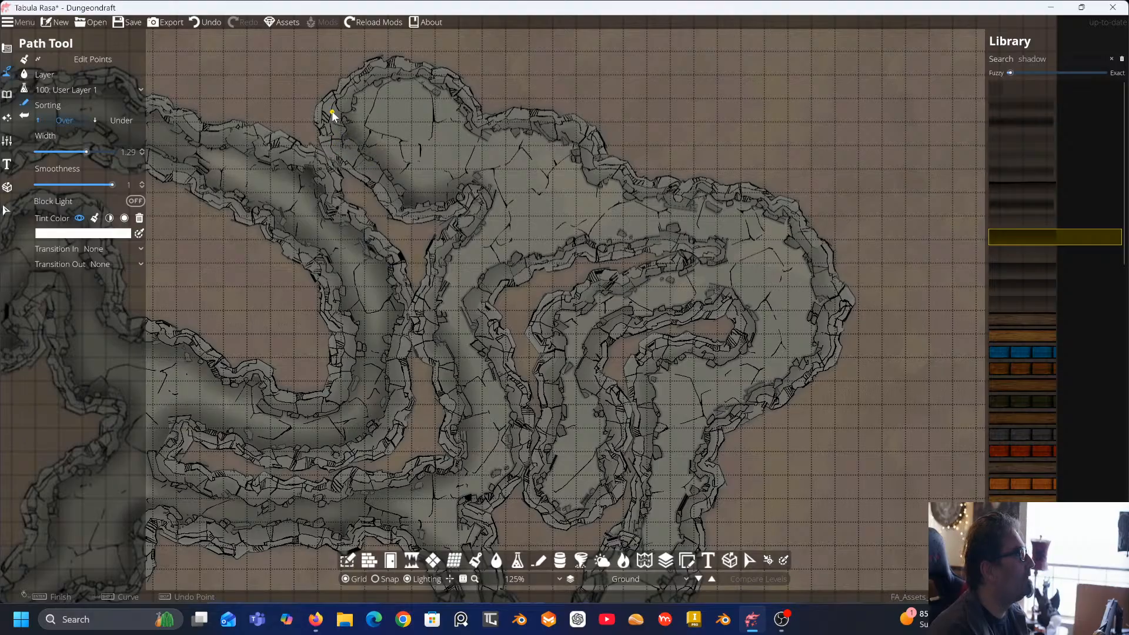
mouse_move(391, 73)
mouse_down()
mouse_move(431, 74)
mouse_move(464, 93)
mouse_move(489, 132)
mouse_move(562, 129)
mouse_move(597, 152)
mouse_move(595, 180)
mouse_move(692, 202)
mouse_move(693, 190)
mouse_move(726, 187)
mouse_move(692, 189)
mouse_move(788, 216)
mouse_move(814, 254)
mouse_move(829, 350)
mouse_up()
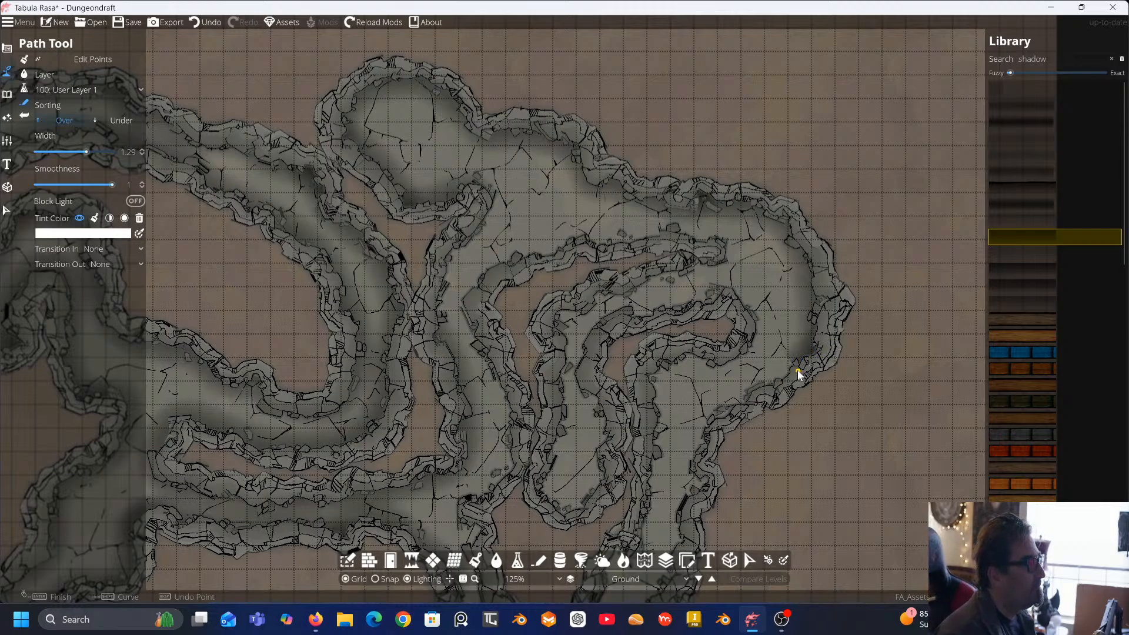
mouse_move(798, 370)
mouse_down()
mouse_move(726, 410)
mouse_move(703, 448)
mouse_move(712, 486)
mouse_up()
Trace a shadow path around the upper curved rock finger, from its inner wall past the tip and down its outer wall to the junction
drag(696, 413, 747, 275)
drag(716, 228, 689, 329)
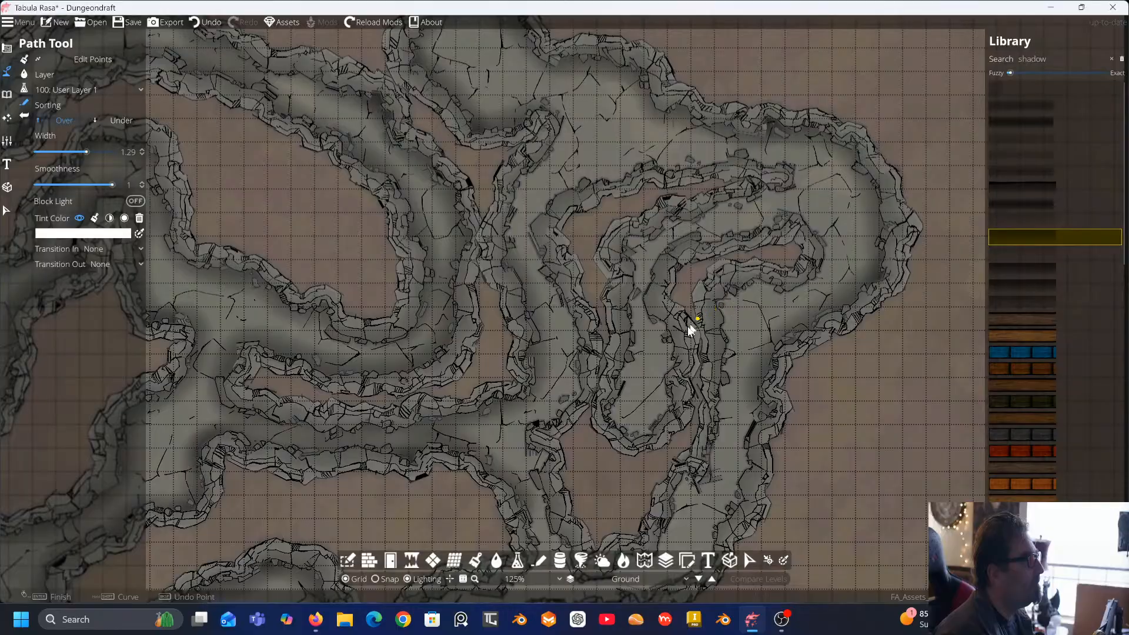
click(631, 249)
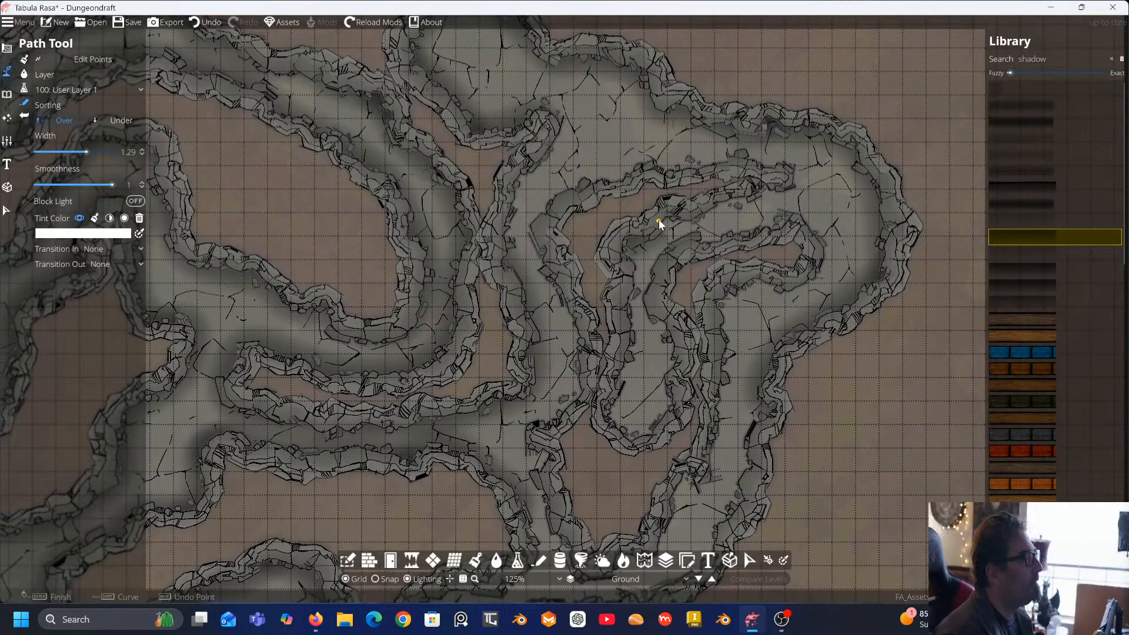
click(713, 202)
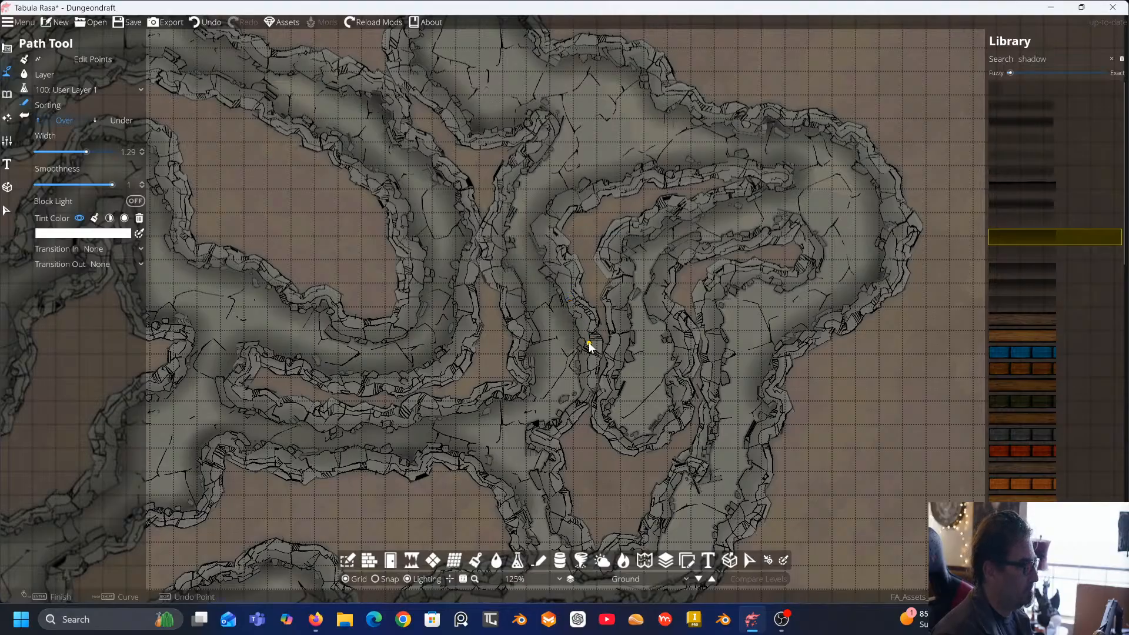
click(582, 398)
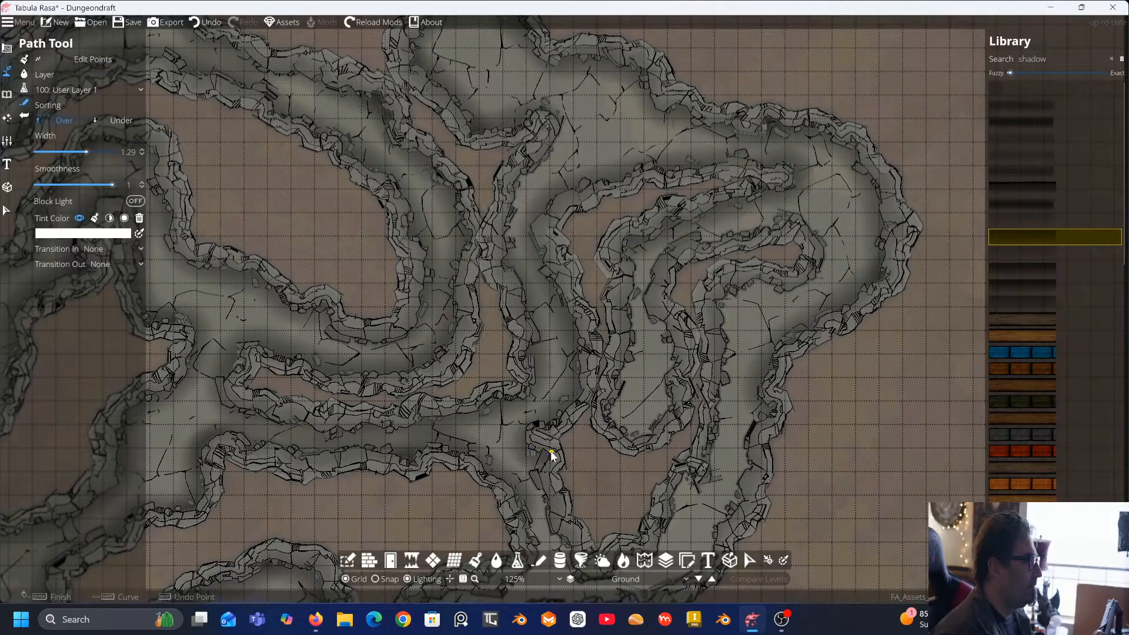
Add shadows from the junction's rock tip around the triangular rock mass, around the inner looped rock finger and along the enclosed dead-end pocket
drag(558, 448, 521, 306)
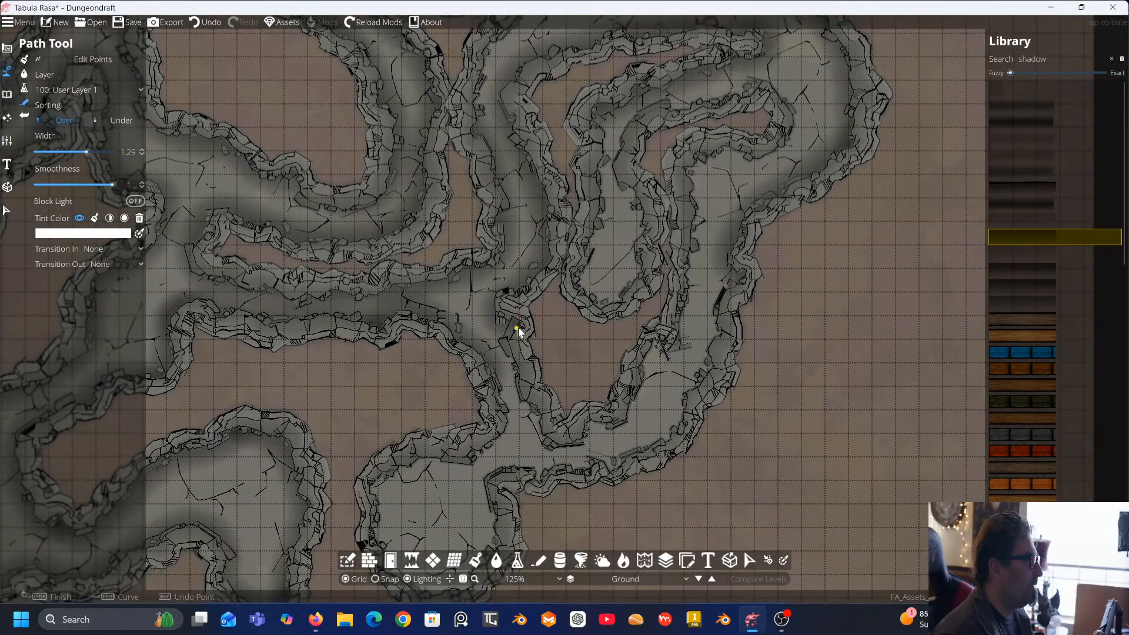
click(517, 328)
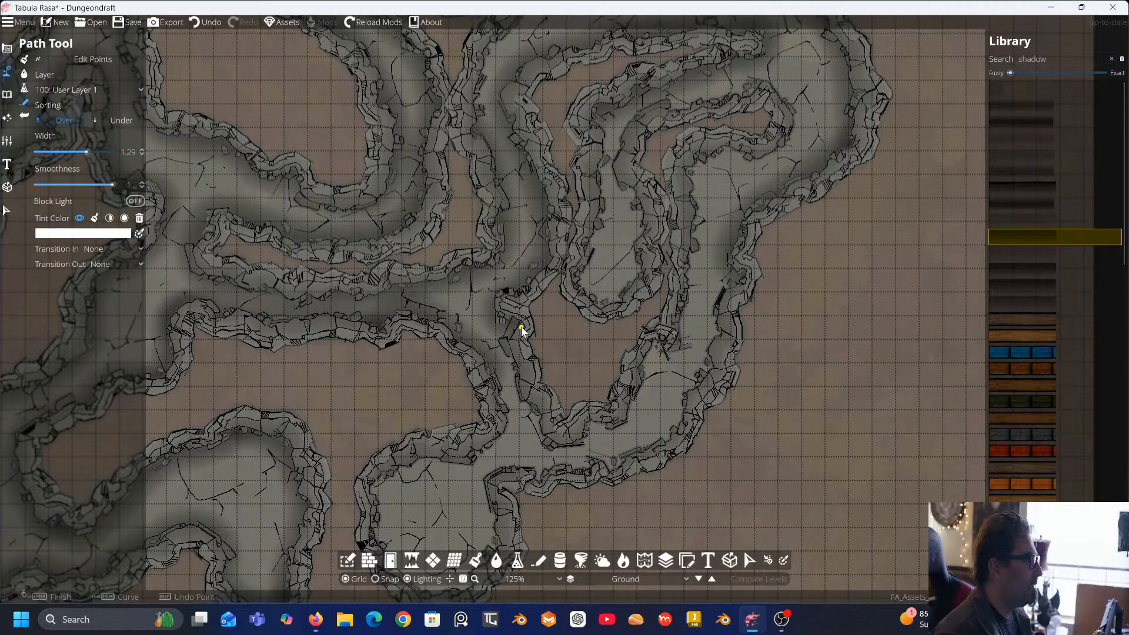
click(510, 361)
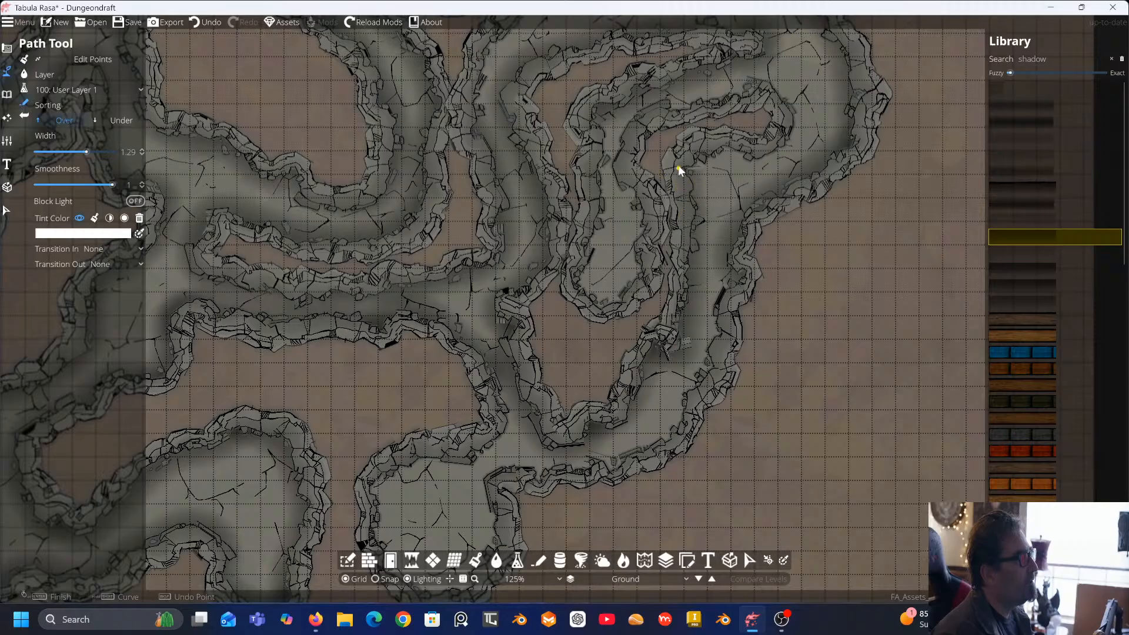
drag(723, 143, 643, 221)
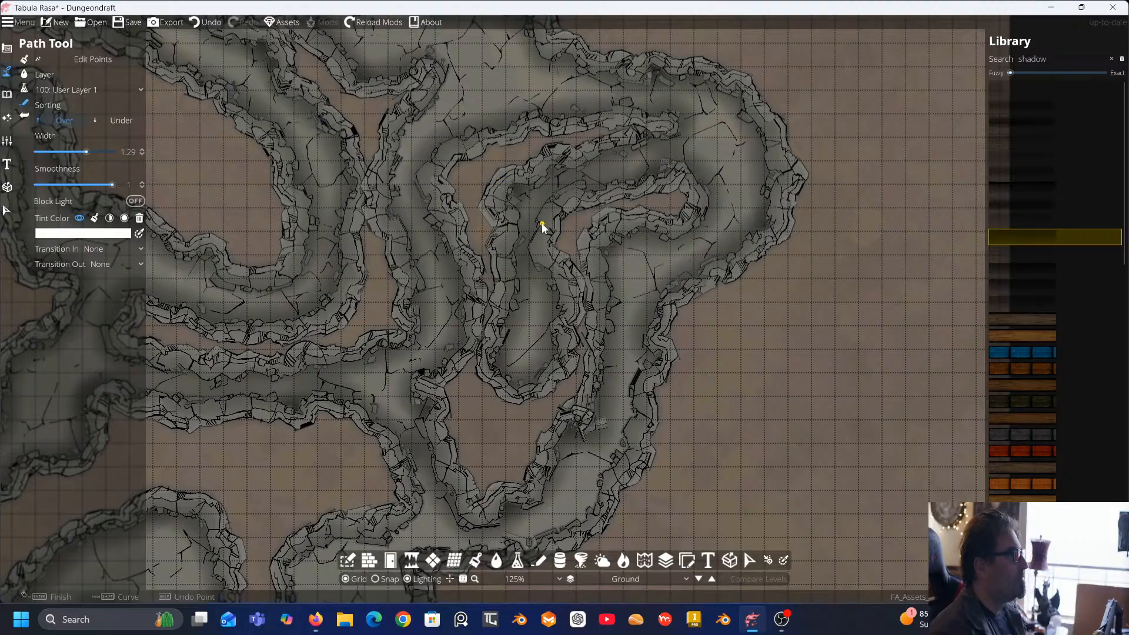
Trace a shadow path down the southeastern tunnel's outer wall, around the small southern chamber and up the narrow passage's western wall
drag(519, 289, 585, 182)
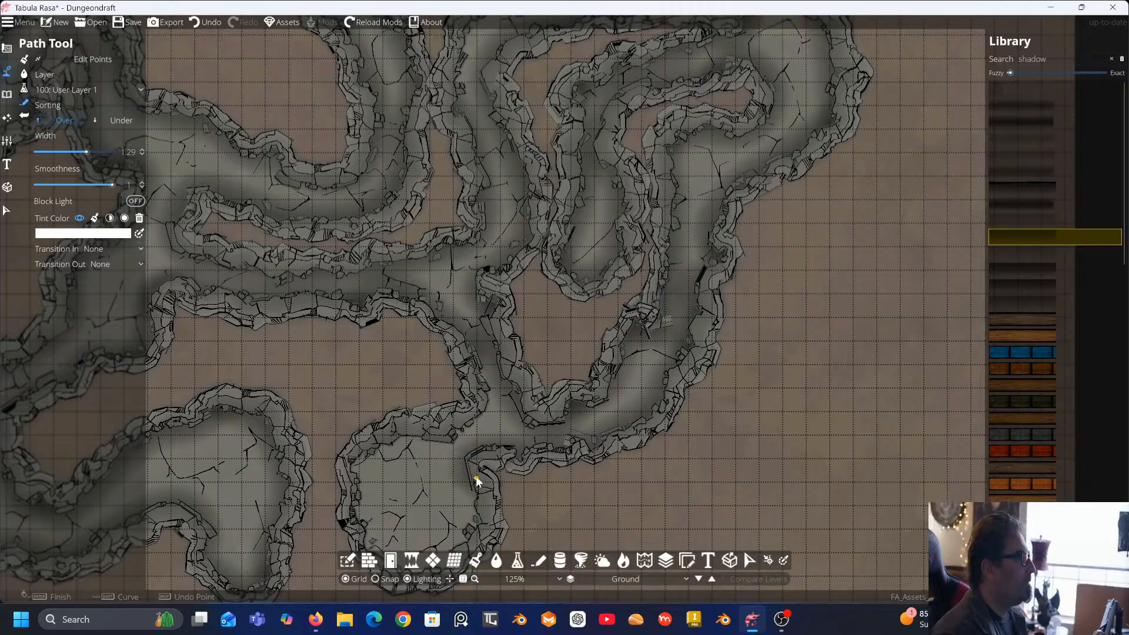
drag(476, 481, 569, 388)
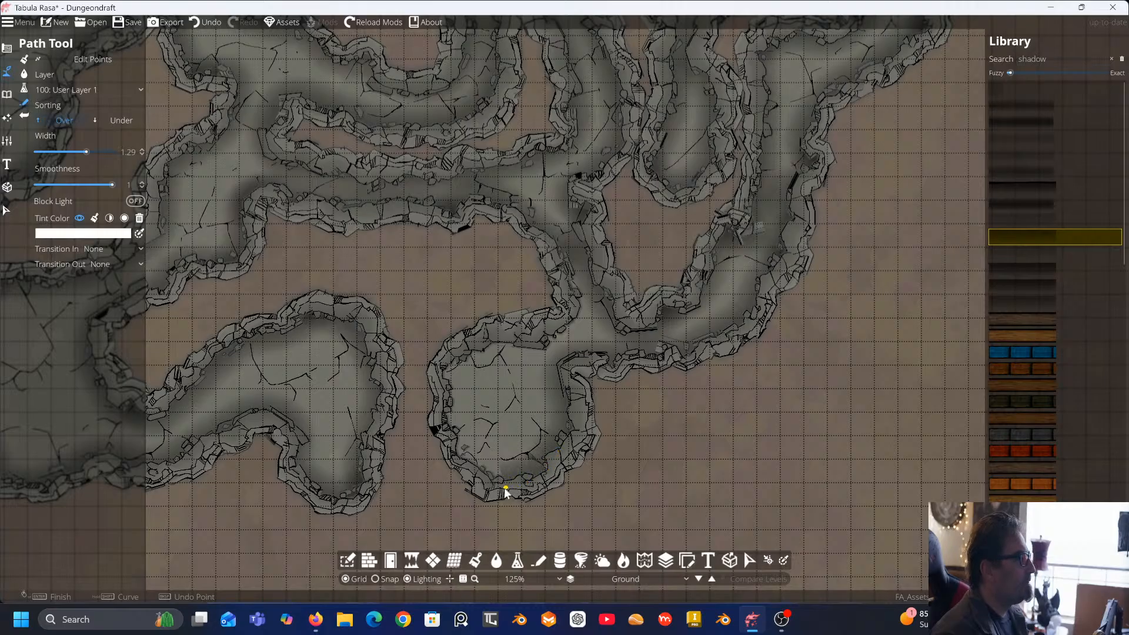
click(555, 475)
click(477, 473)
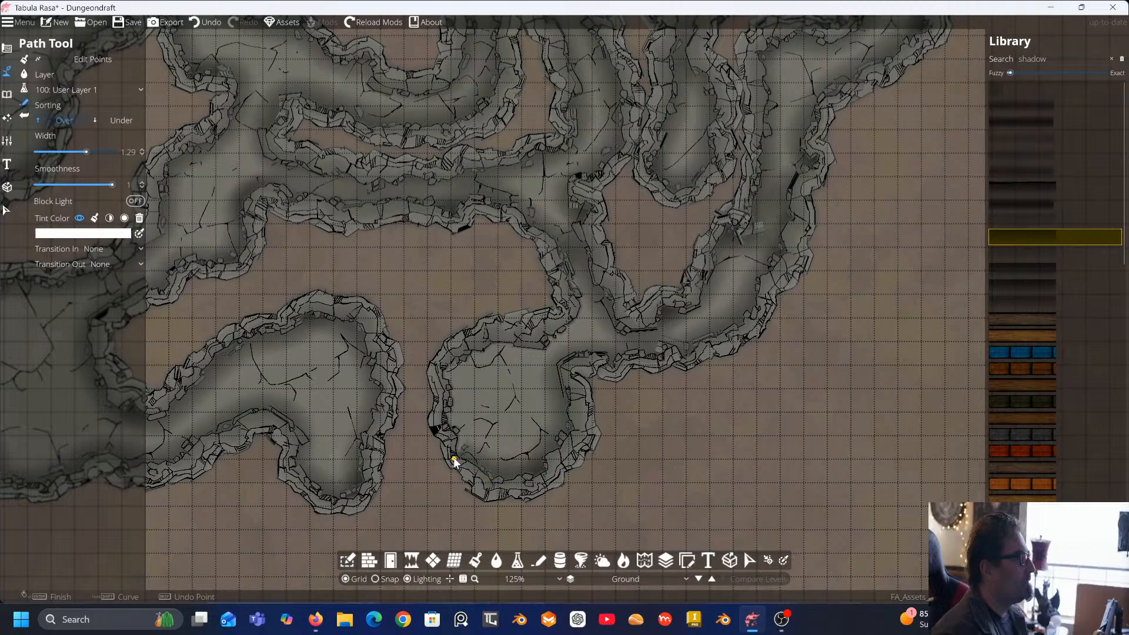
click(440, 392)
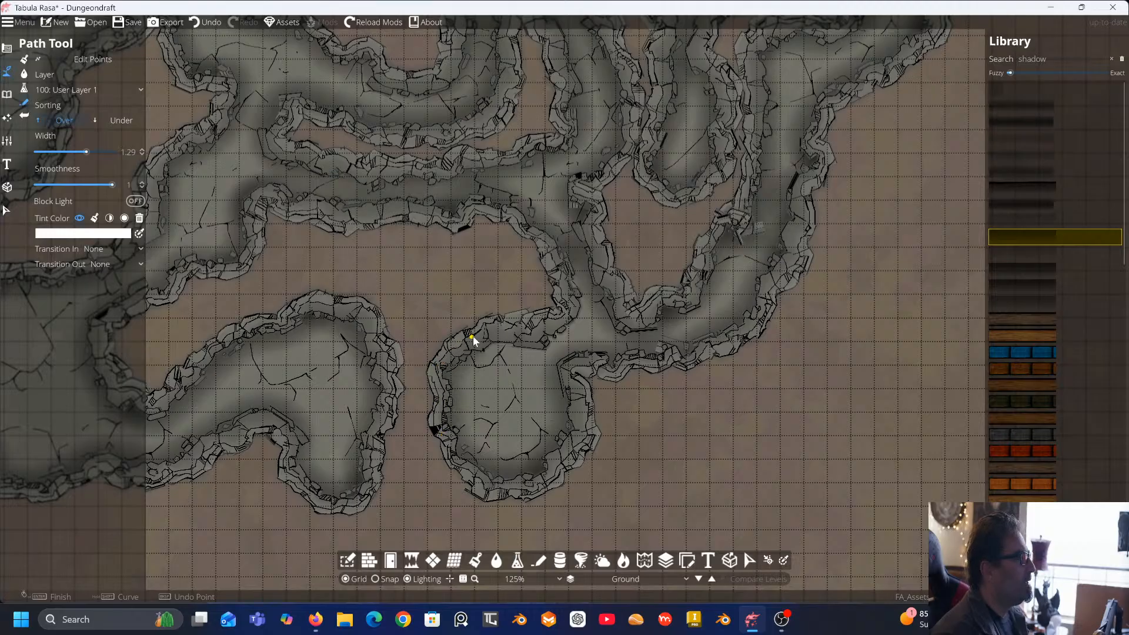
click(525, 336)
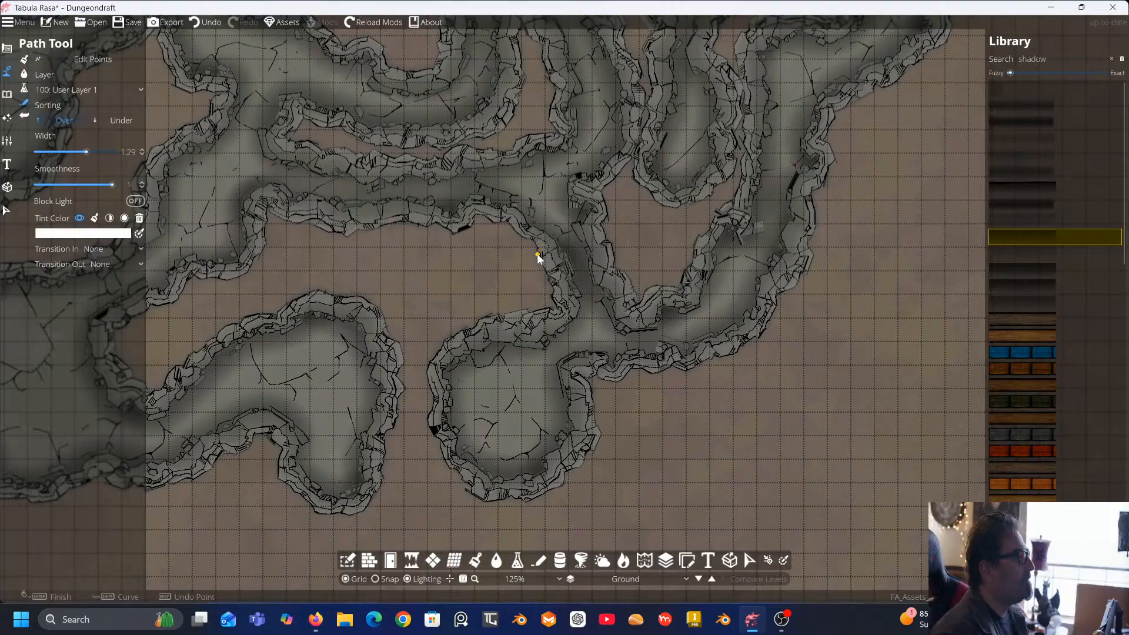
Inspect the wall shadows across the whole cave, from the southern chambers up to the northeastern passages
drag(537, 253, 769, 231)
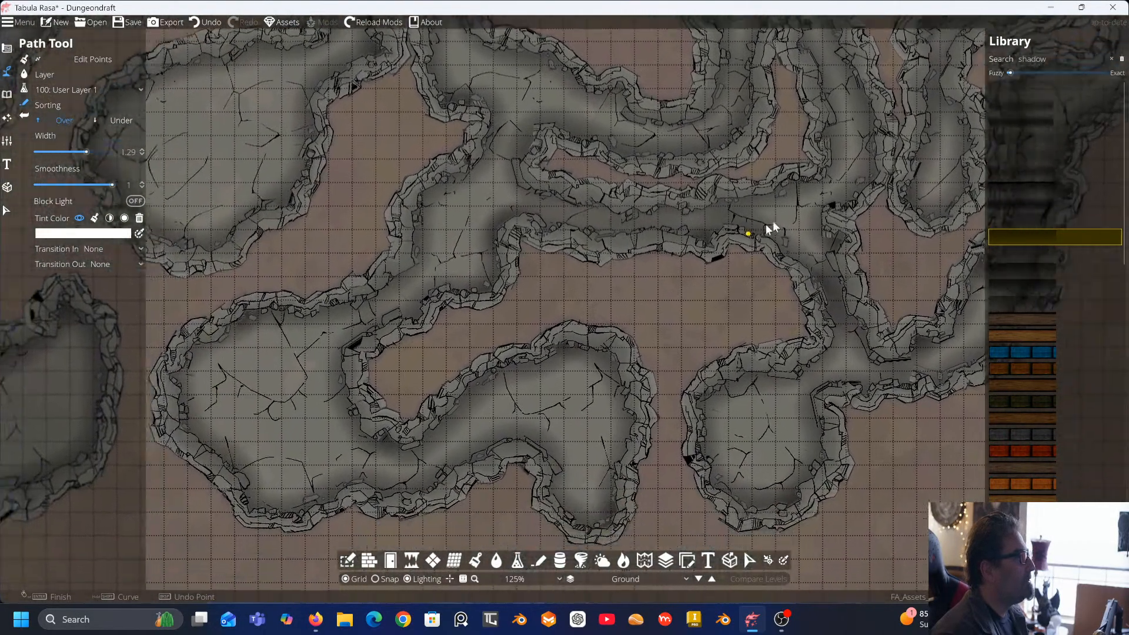
drag(562, 290, 408, 280)
scroll(639, 287, down, 2)
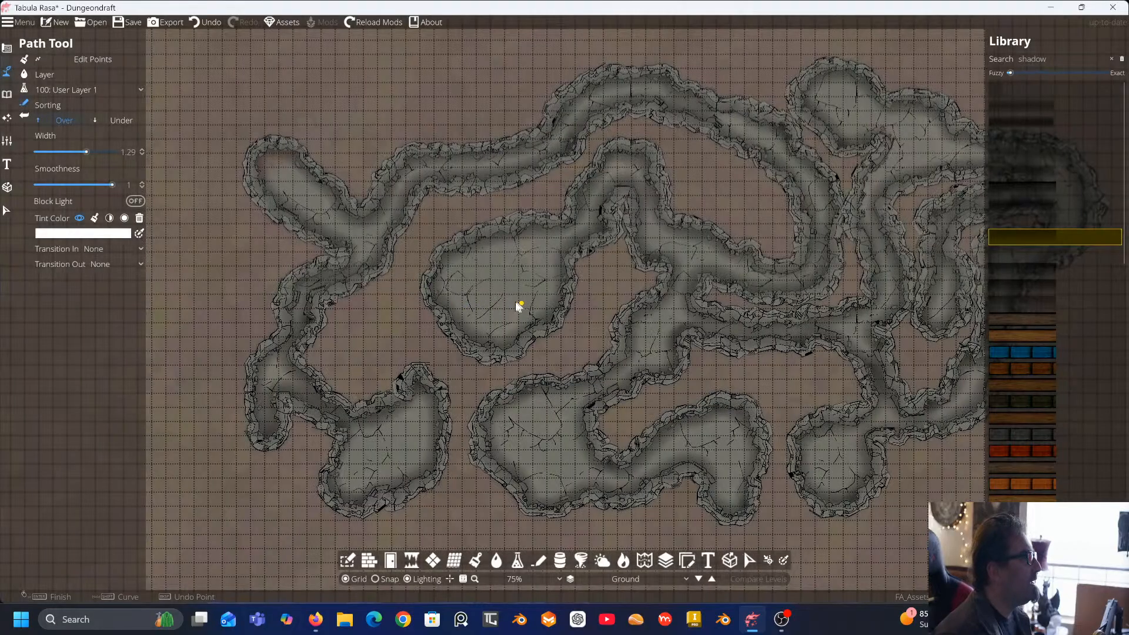
drag(517, 304, 400, 301)
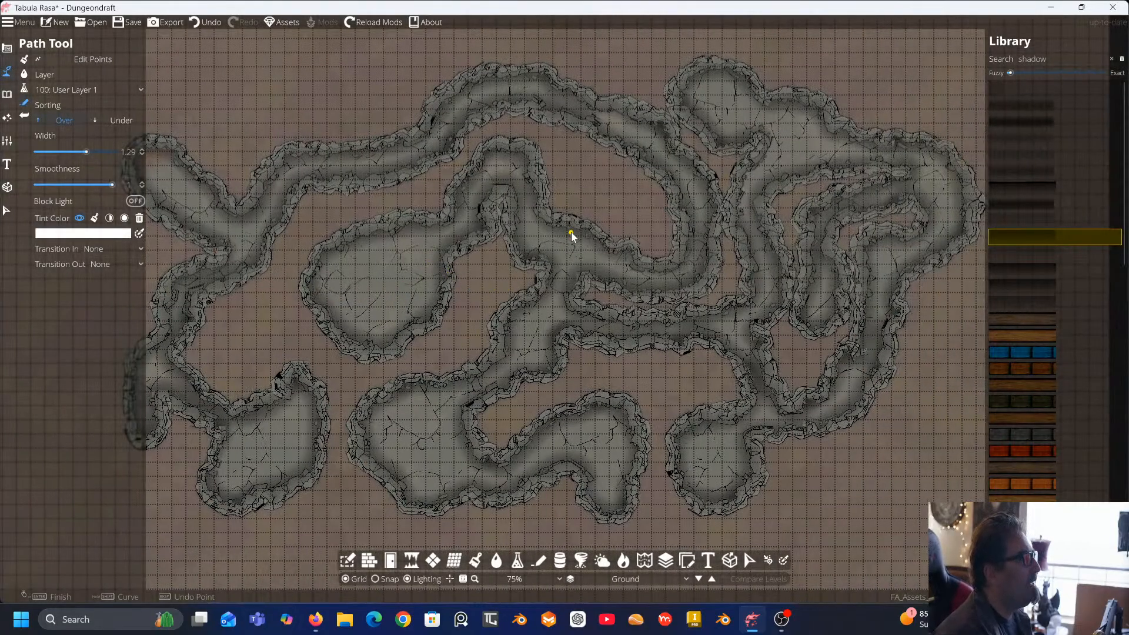
drag(651, 211, 554, 217)
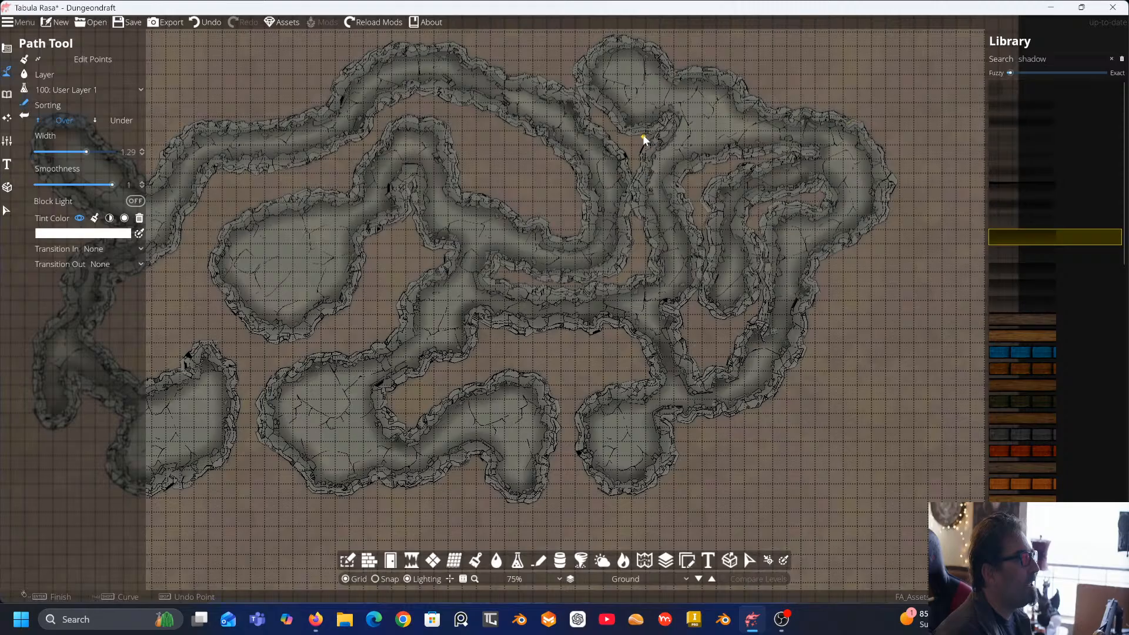
drag(644, 139, 941, 214)
scroll(673, 187, up, 3)
drag(628, 209, 732, 350)
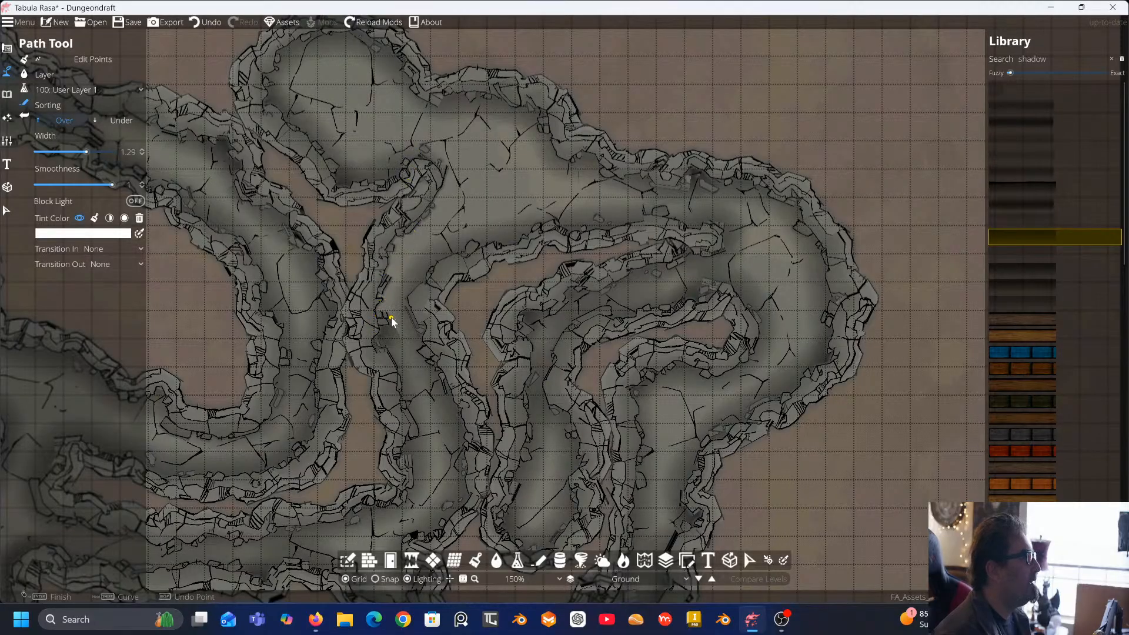
key(Escape)
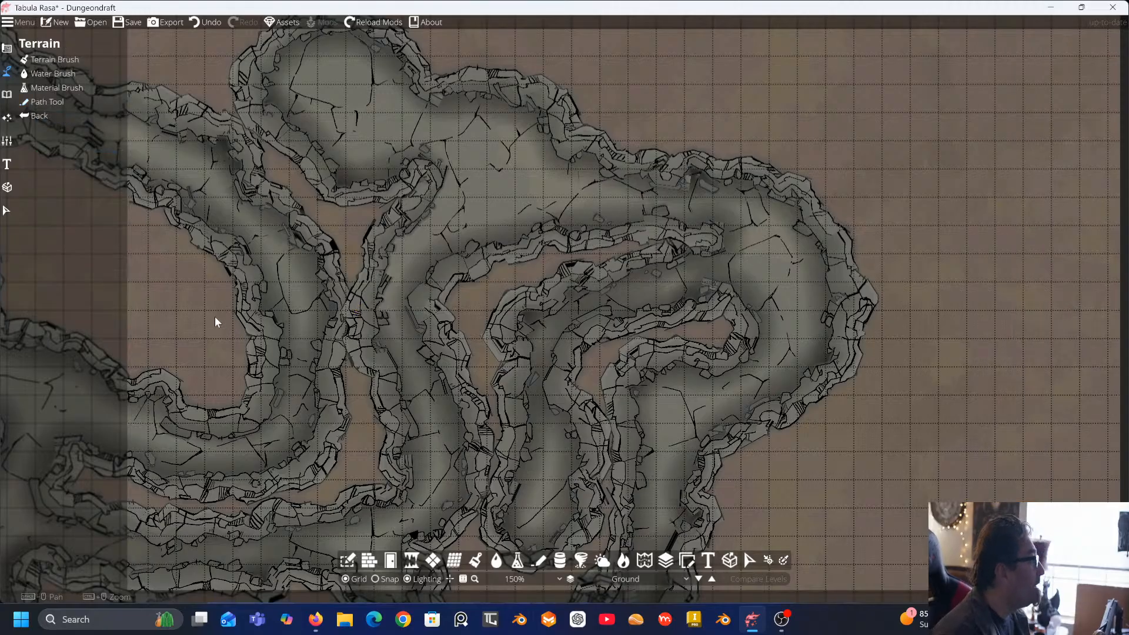
click(50, 102)
click(40, 99)
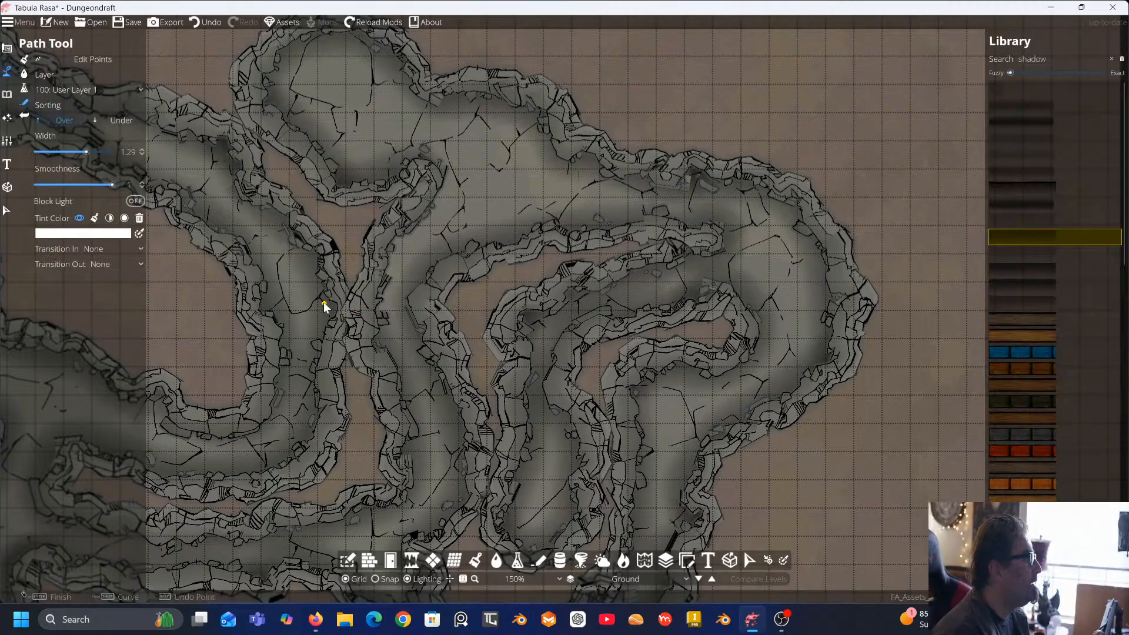
click(363, 322)
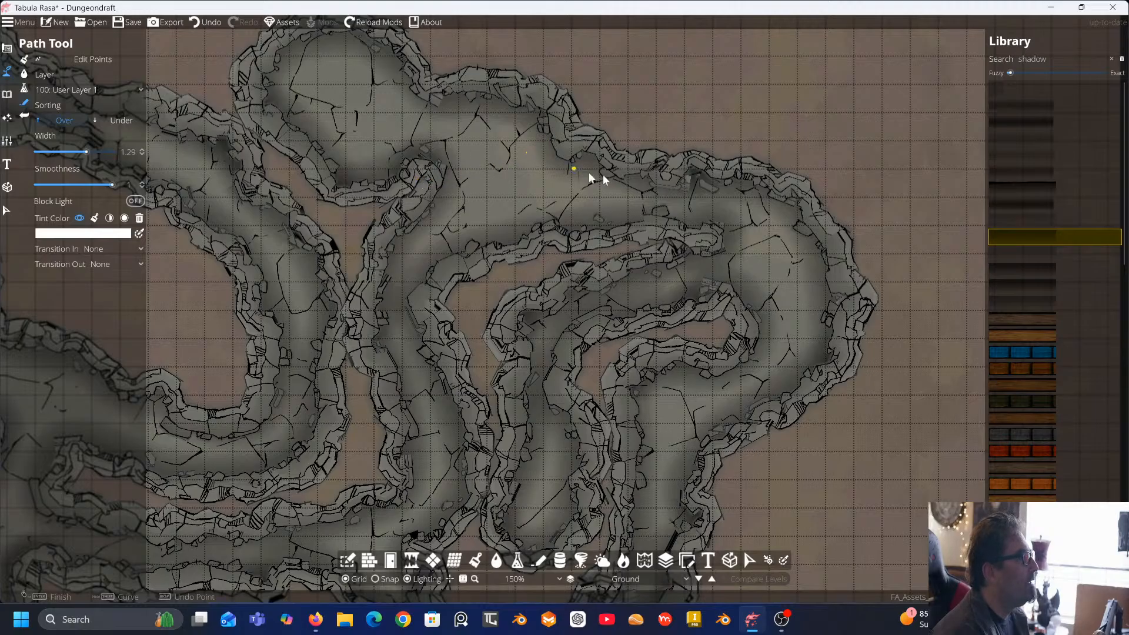
Examine the shadow coverage up close from the northeastern loops through the central tunnels to the western chambers
drag(689, 191, 733, 138)
drag(722, 186, 733, 152)
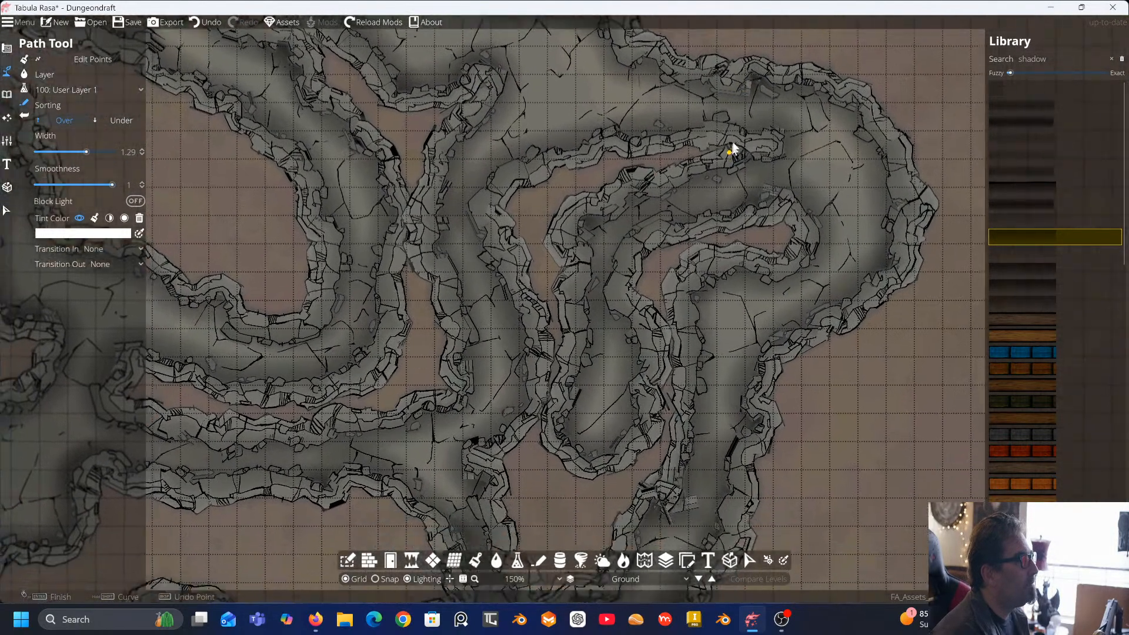
mouse_move(689, 209)
mouse_down()
mouse_move(700, 176)
mouse_move(668, 181)
mouse_move(673, 172)
mouse_up()
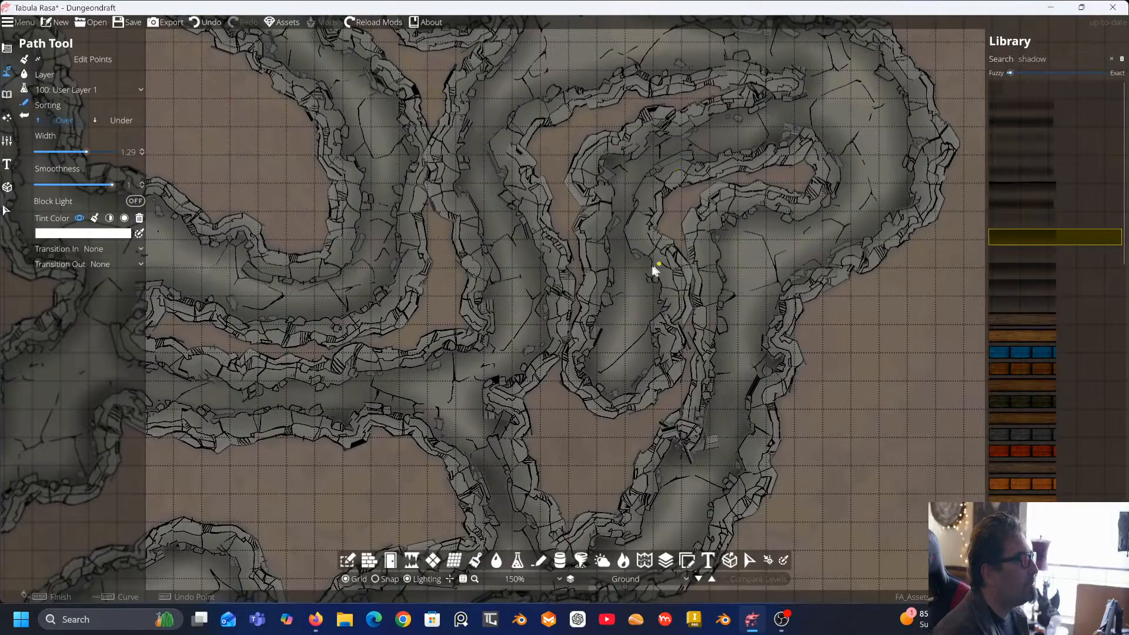
mouse_move(652, 270)
mouse_down()
mouse_move(680, 221)
mouse_move(672, 162)
mouse_move(683, 138)
mouse_up()
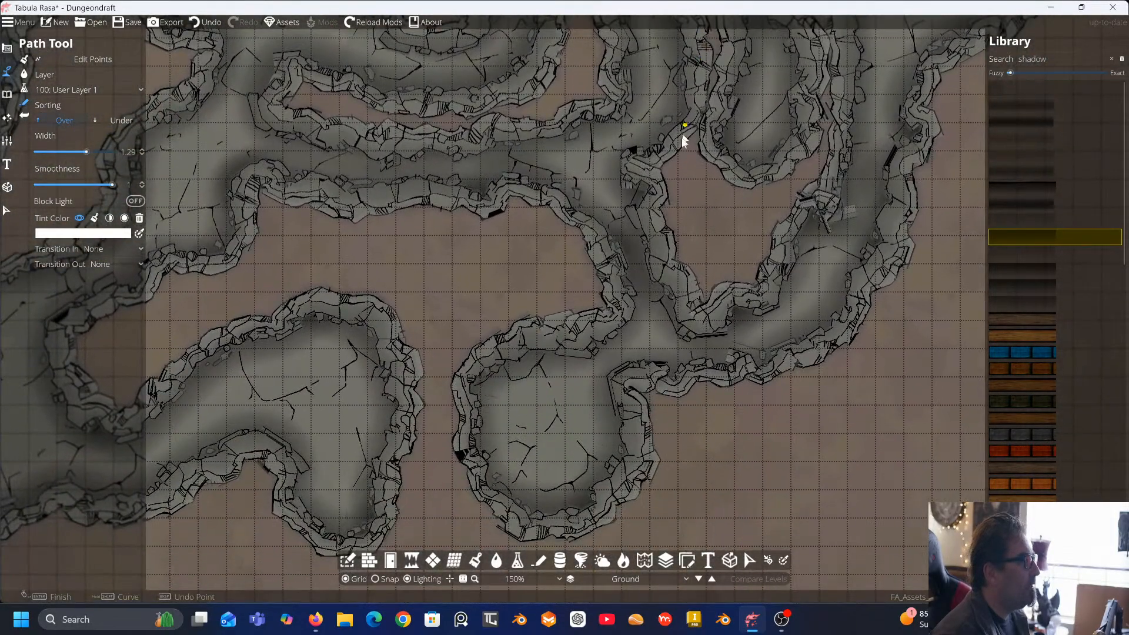
drag(539, 194, 650, 202)
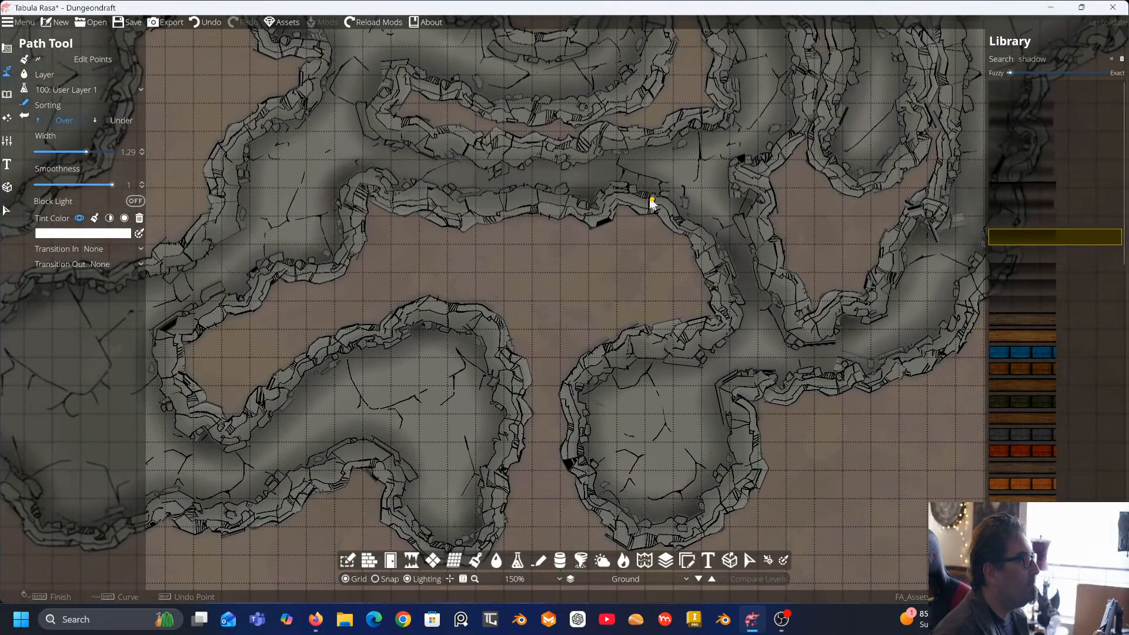
drag(565, 222, 599, 227)
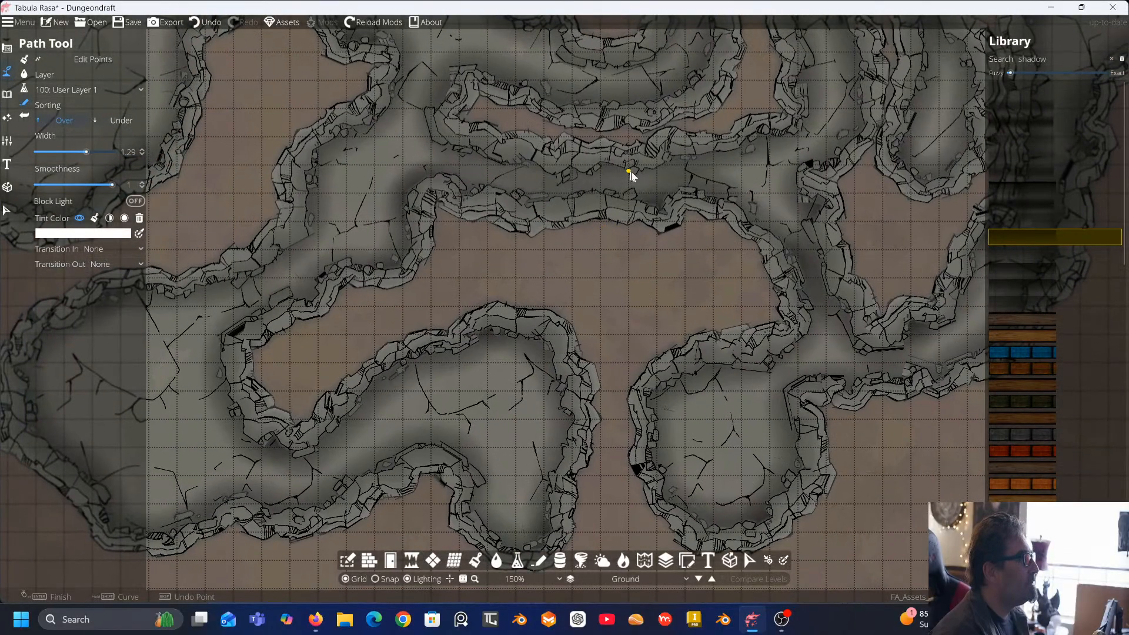
drag(456, 270, 602, 216)
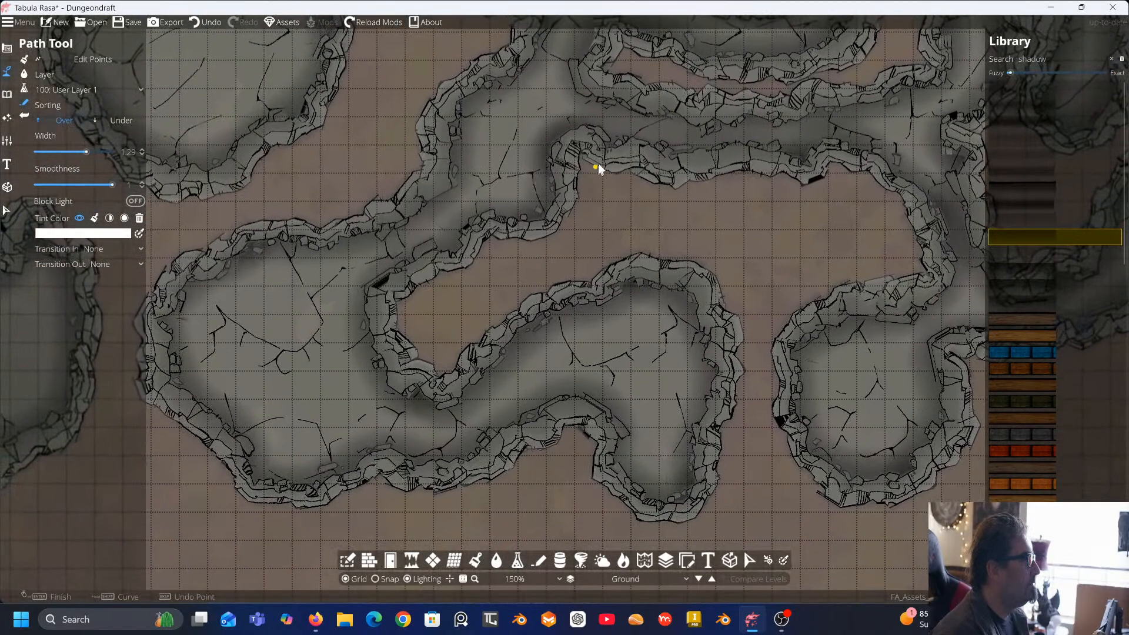
drag(599, 165, 471, 316)
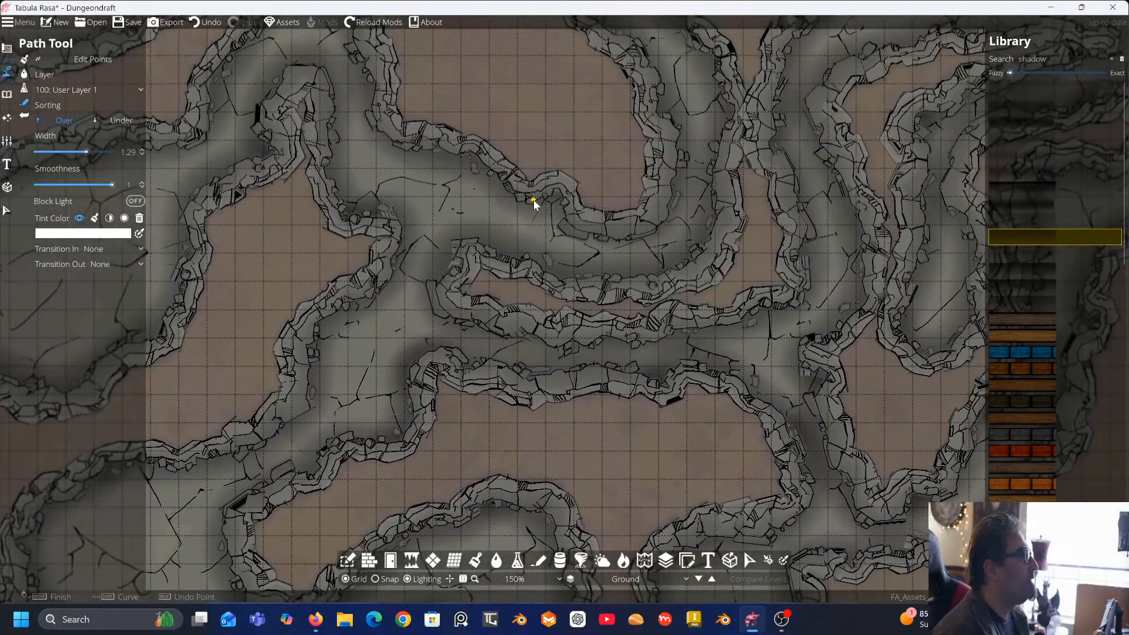
drag(533, 203, 450, 317)
drag(482, 222, 491, 277)
drag(403, 247, 431, 234)
key(Down)
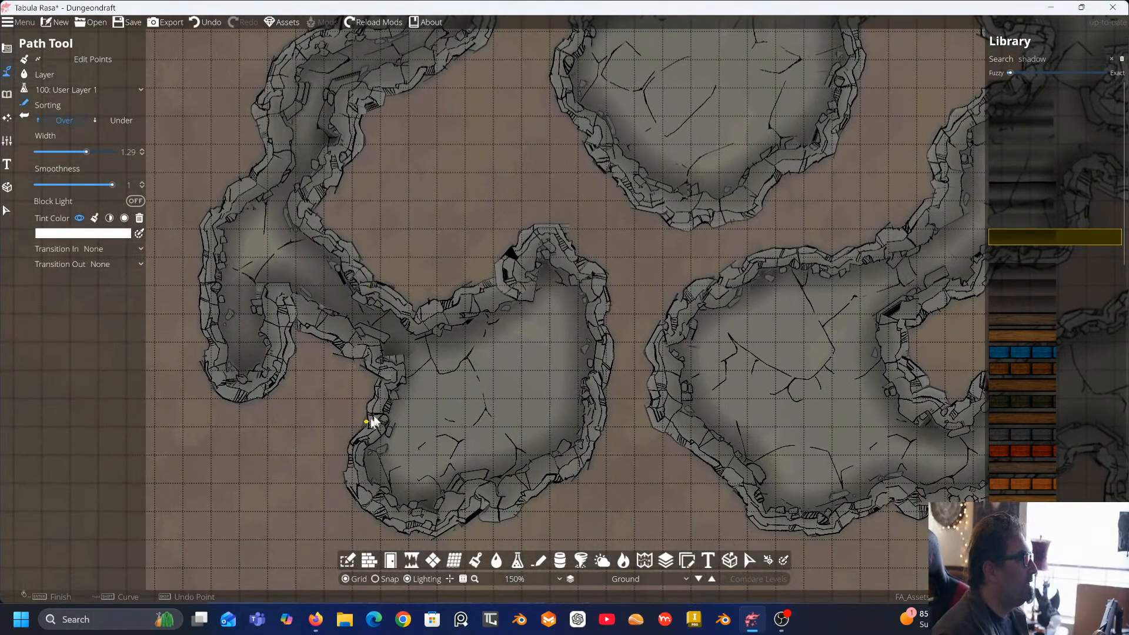
scroll(474, 285, down, 2)
key(Up)
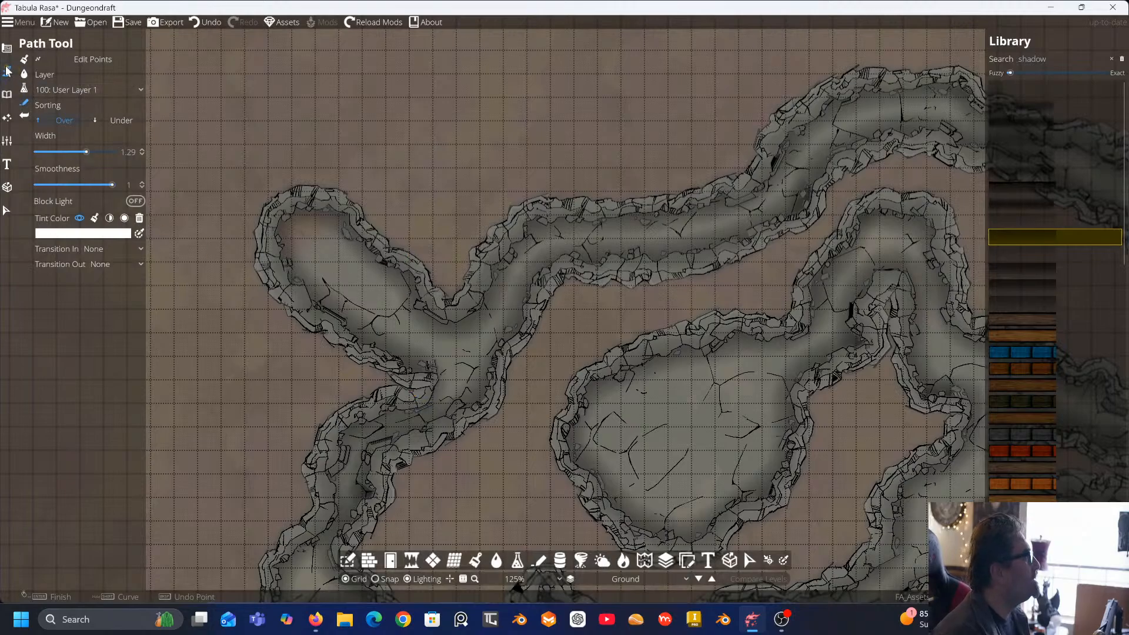
Blast open the cave wall around the rounded end of the northwestern tunnel with the Cave Brush
click(7, 48)
click(34, 101)
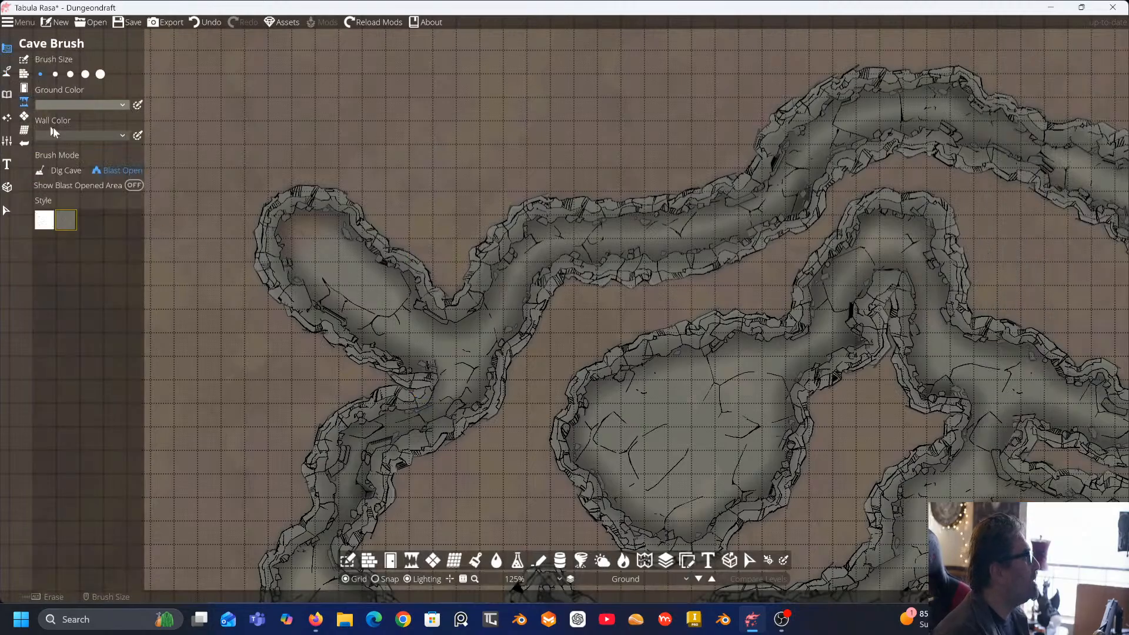
mouse_move(310, 200)
mouse_down()
mouse_move(283, 217)
mouse_move(266, 253)
mouse_move(311, 192)
mouse_up()
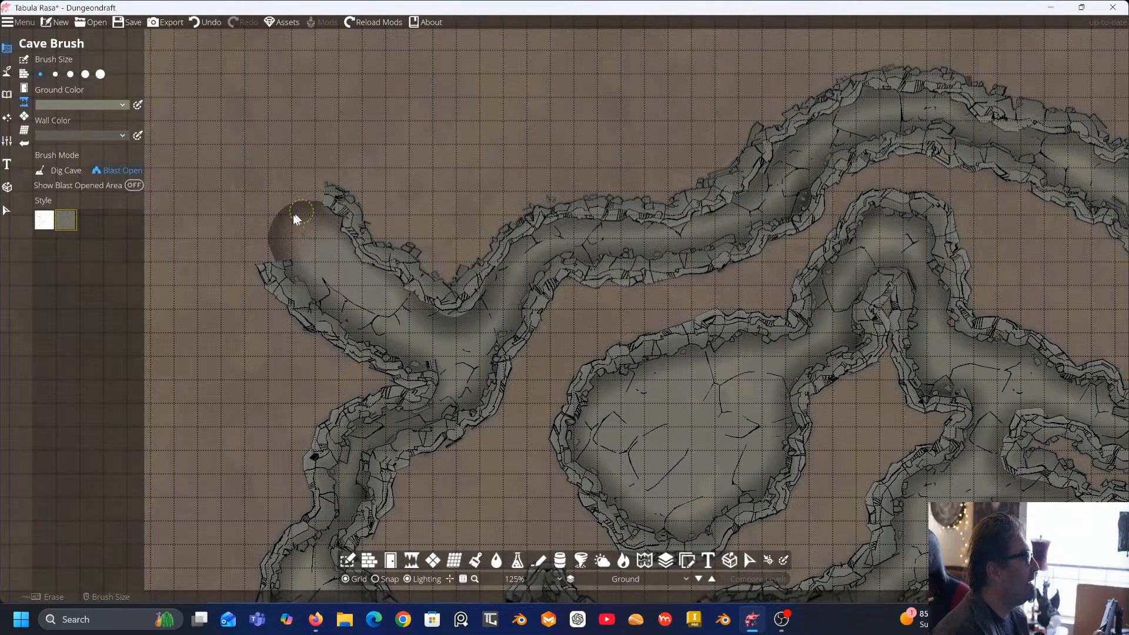
scroll(452, 180, down, 4)
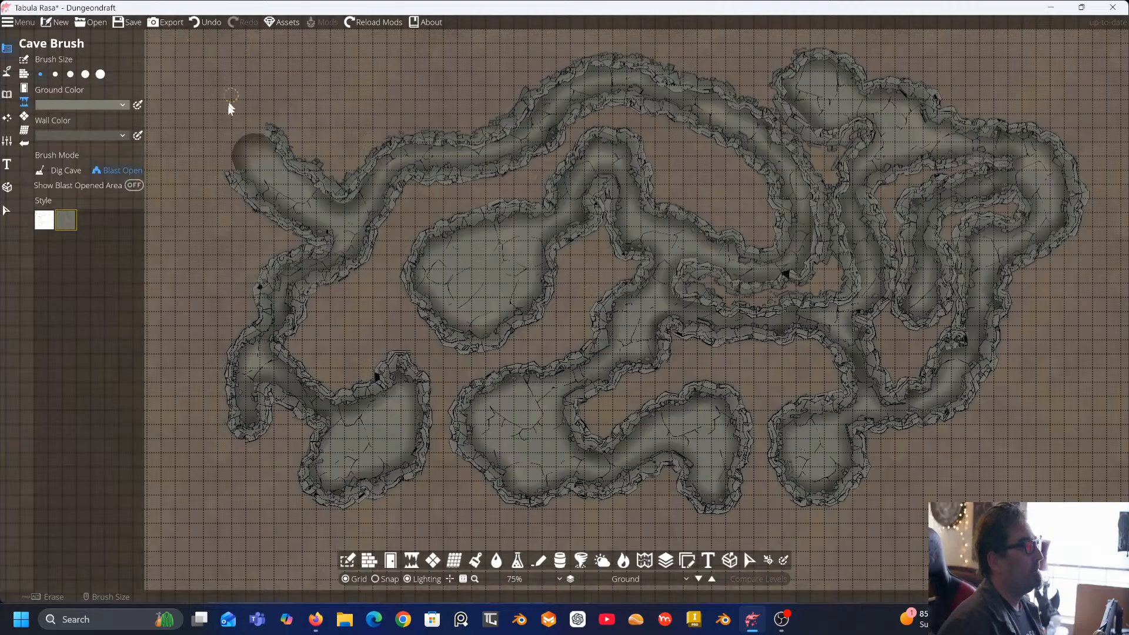
key(Right)
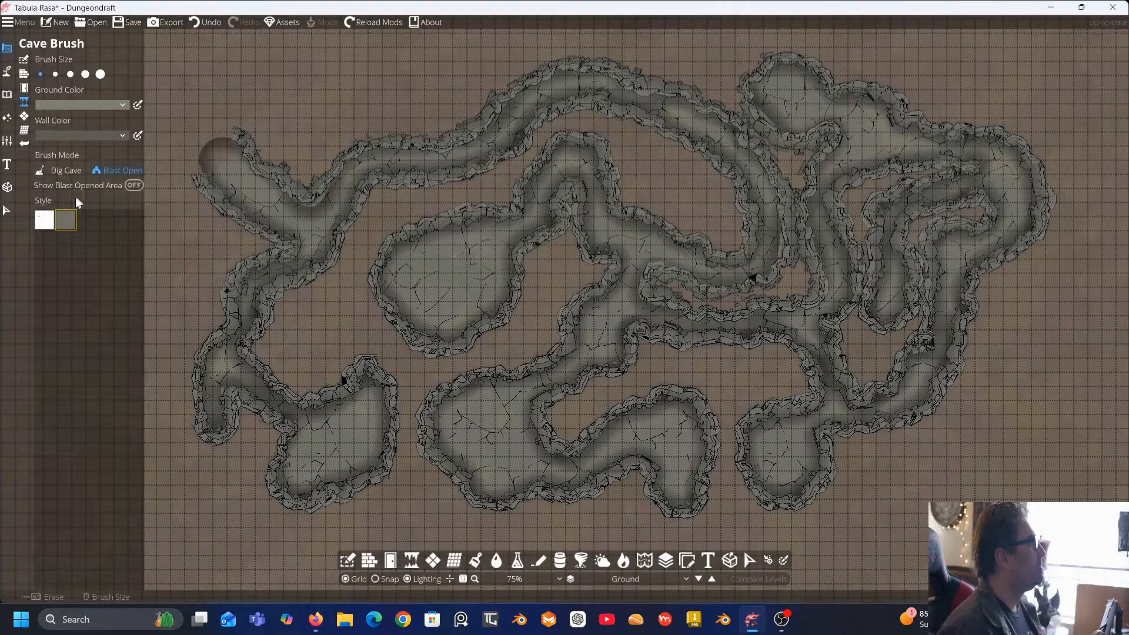
Activate the Terrain Brush and set its brush size to 2
click(8, 72)
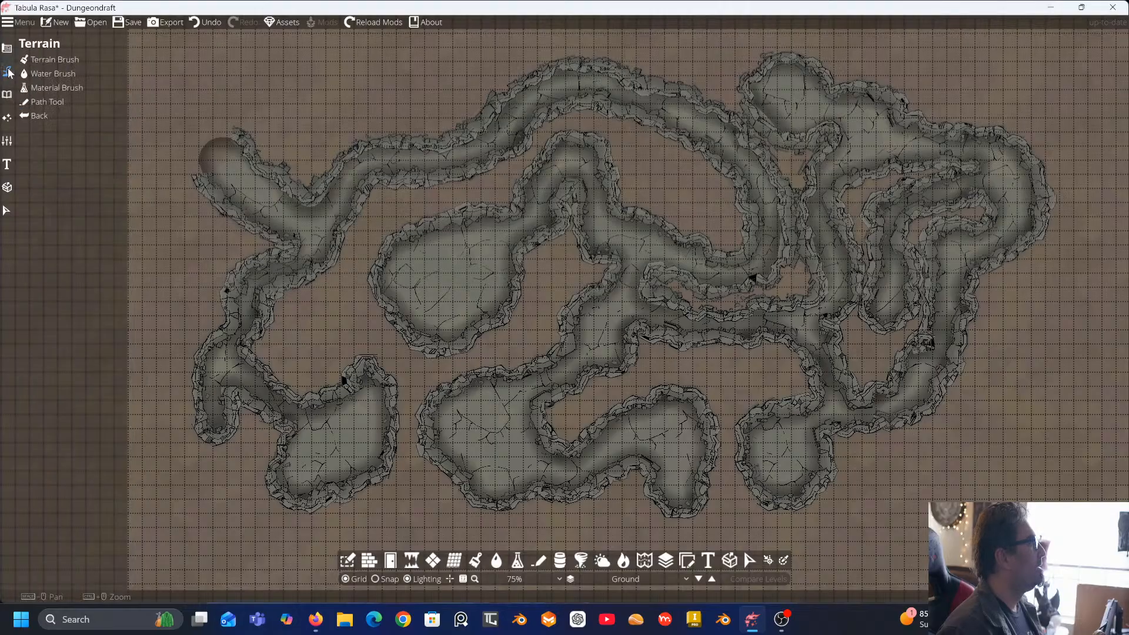
click(40, 58)
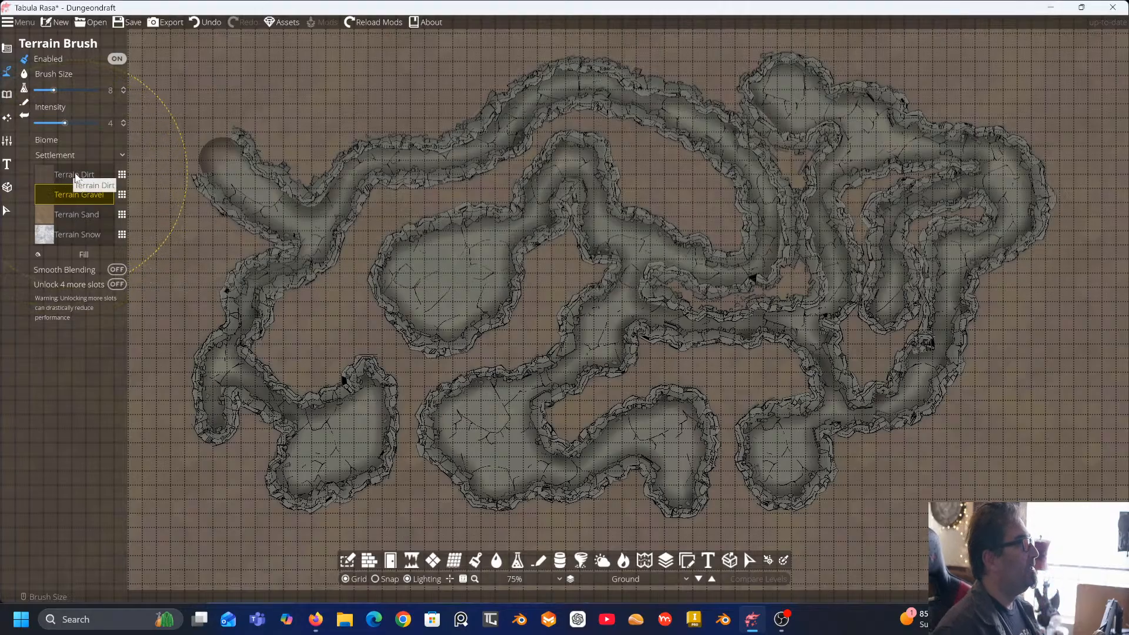
scroll(244, 190, up, 1)
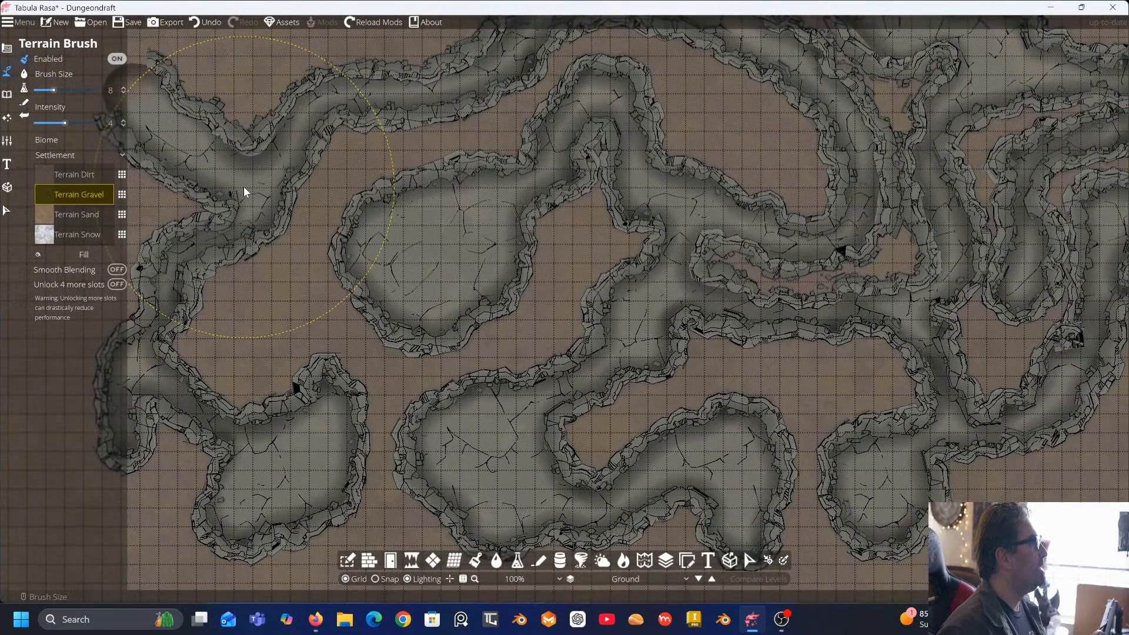
scroll(243, 186, down, 1)
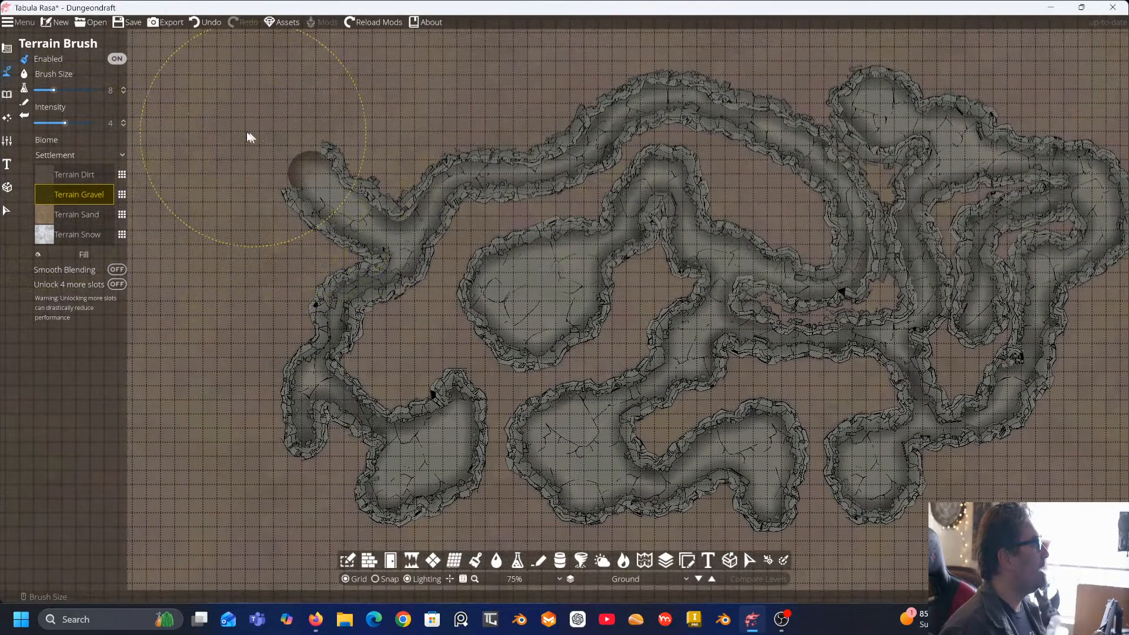
drag(48, 88, 38, 90)
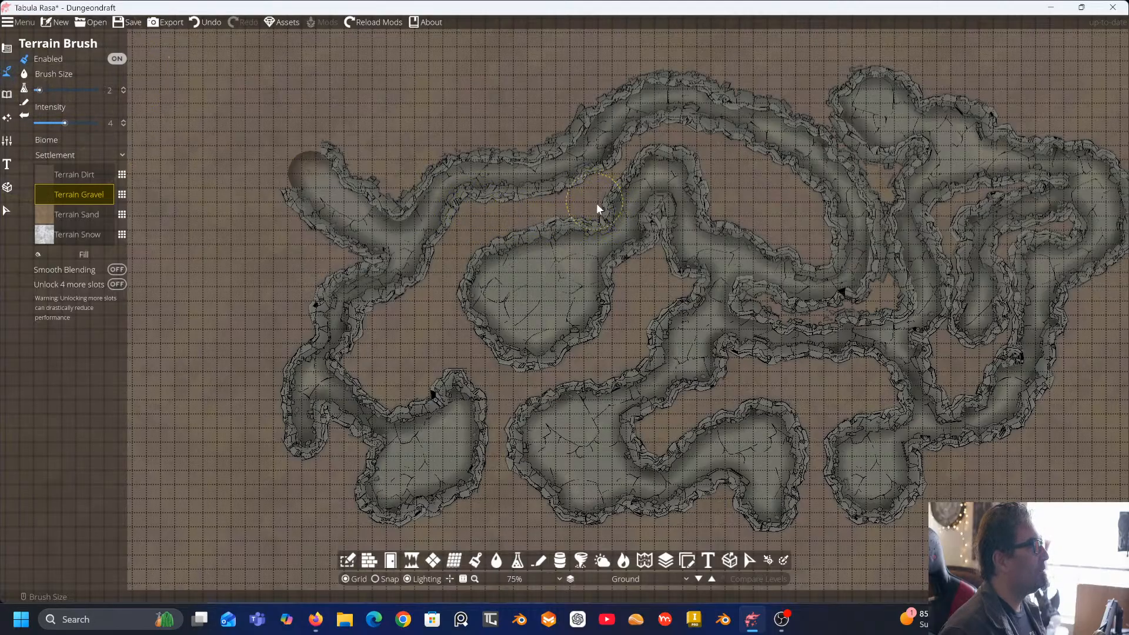
Paint Terrain Gravel over the solid rock below the long northern tunnel and across the western area between the chambers
click(489, 219)
drag(454, 255, 513, 220)
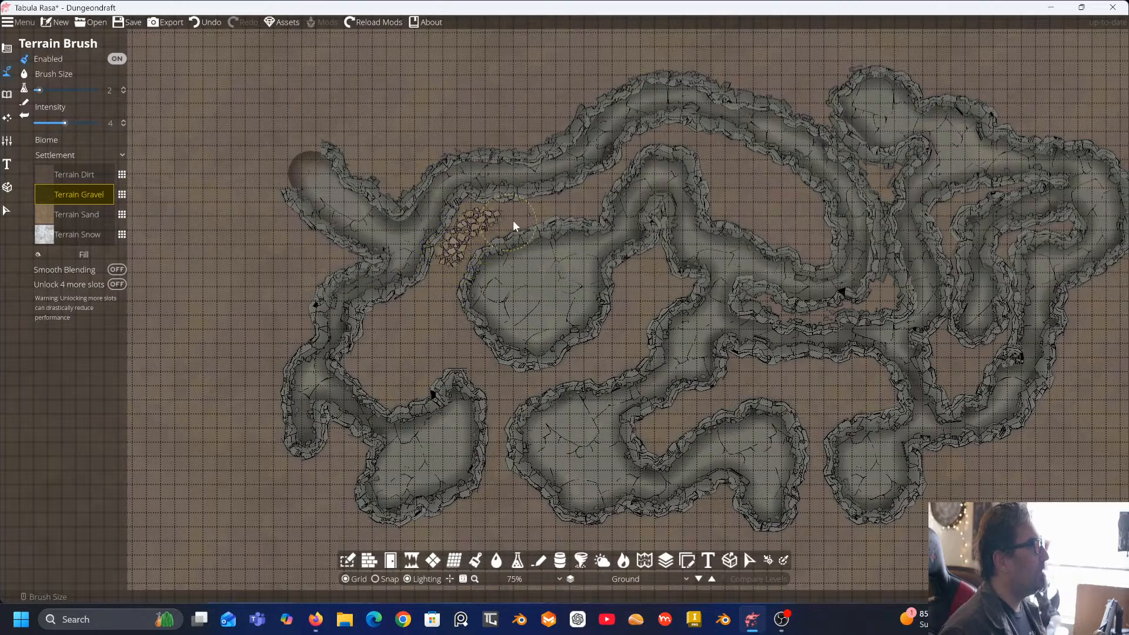
drag(592, 195, 623, 169)
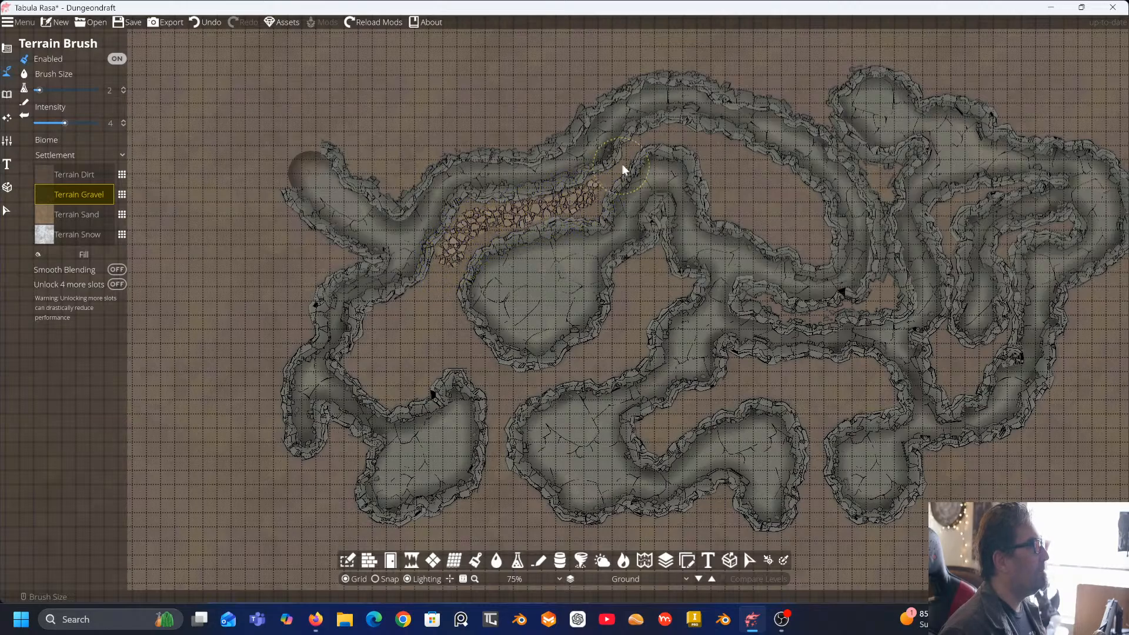
drag(674, 137, 710, 144)
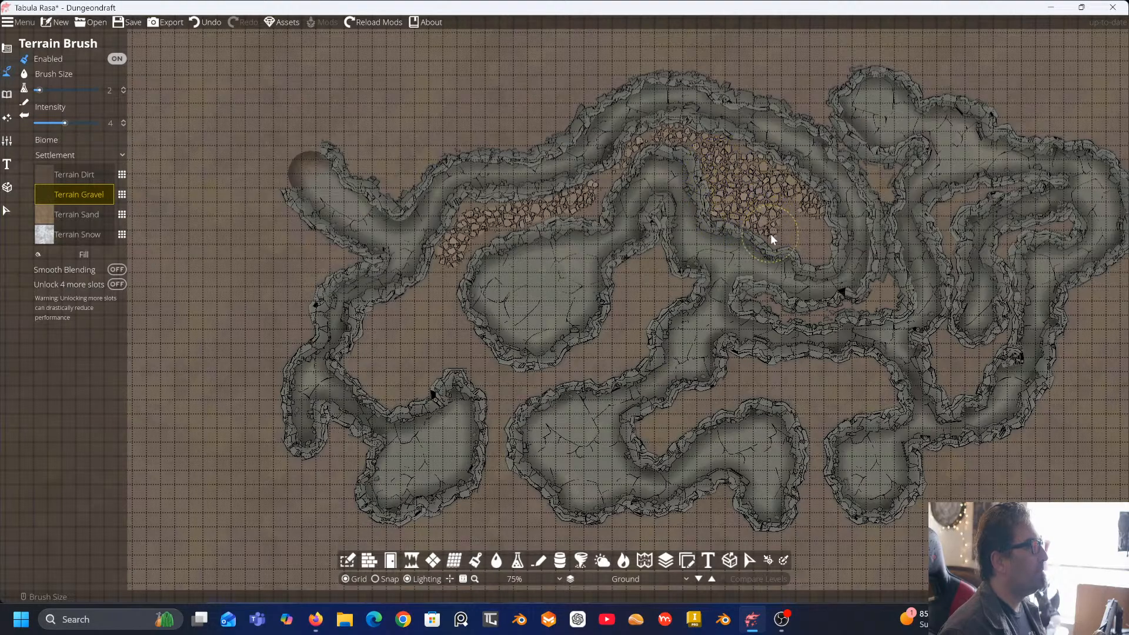
drag(802, 246, 821, 259)
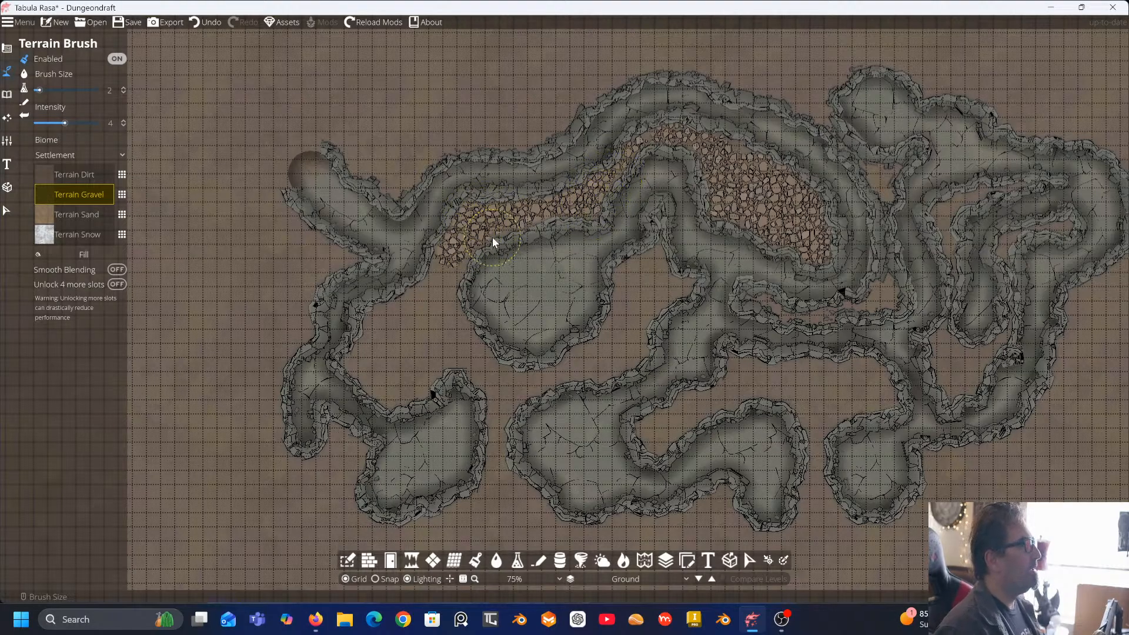
mouse_move(492, 237)
mouse_down()
mouse_move(436, 260)
mouse_move(424, 303)
mouse_move(441, 307)
mouse_move(422, 304)
mouse_move(355, 359)
mouse_up()
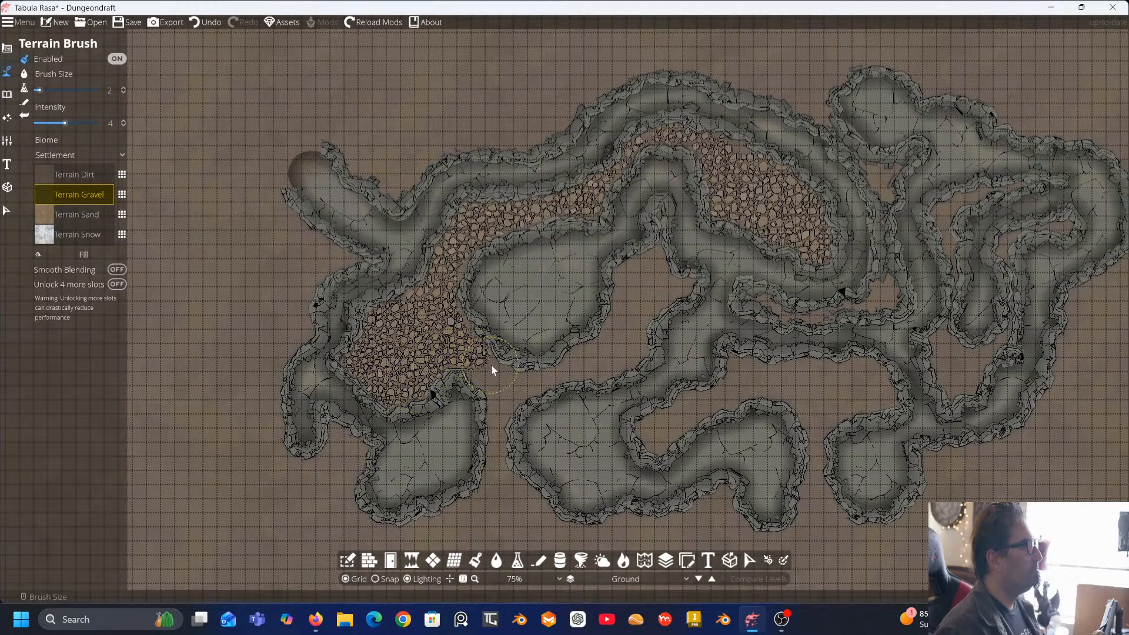
drag(491, 365, 504, 372)
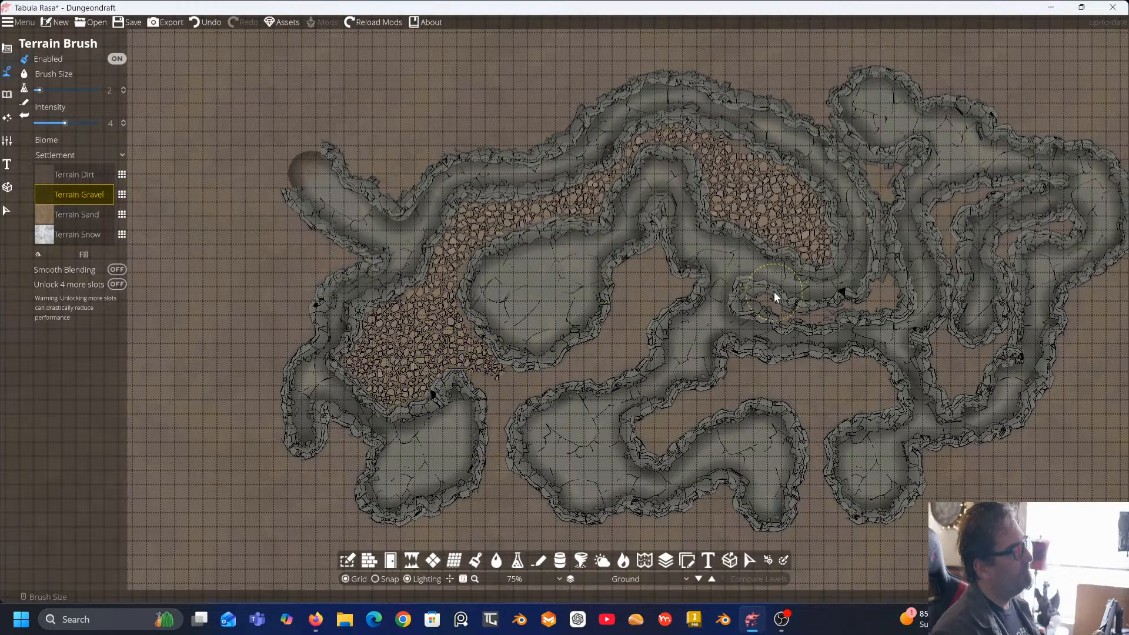
Undo all the gravel strokes painted between the tunnels
key(ctrl+z)
key(ctrl+z)
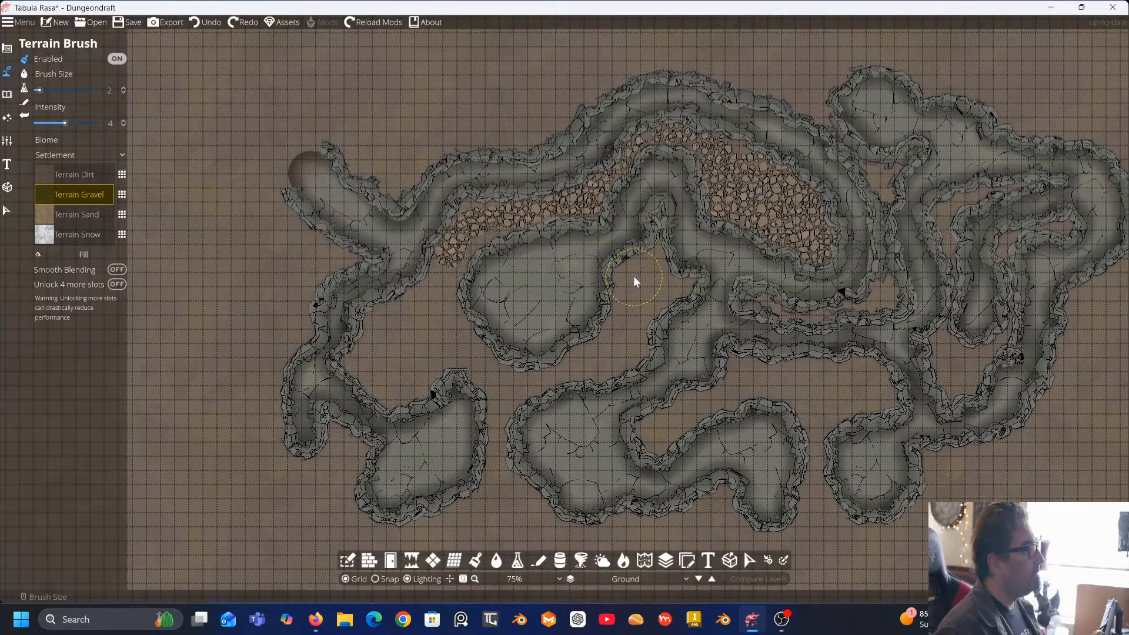
key(ctrl+z)
key(ctrl+z)
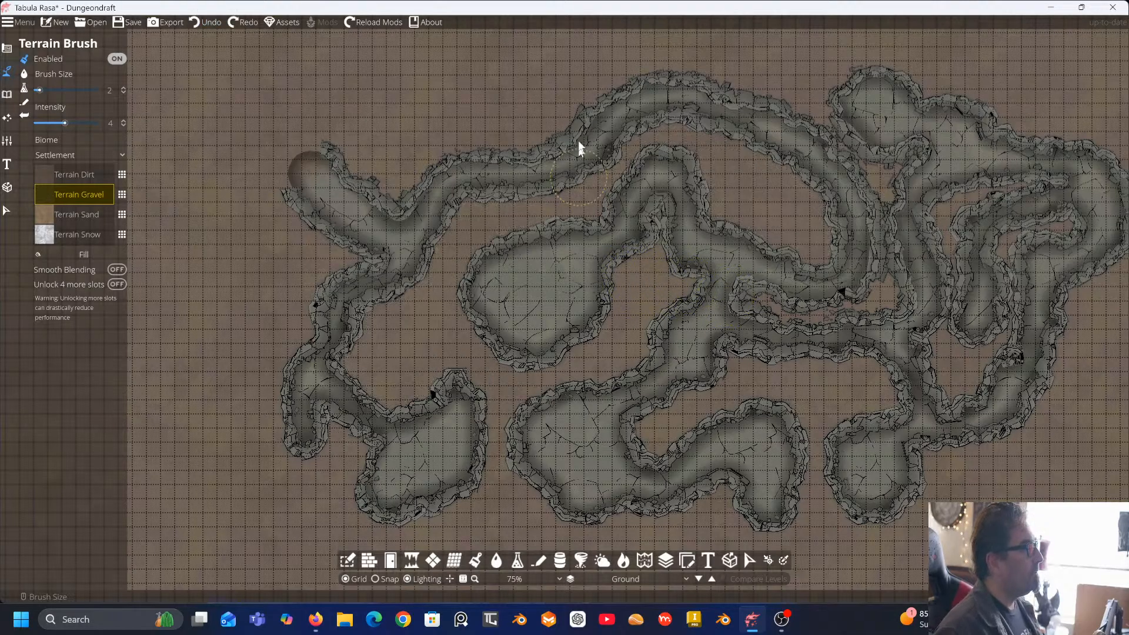
Reduce the Terrain Brush size to 1
mouse_move(514, 132)
mouse_down()
mouse_move(471, 132)
mouse_move(428, 101)
mouse_up()
scroll(429, 71, down, 1)
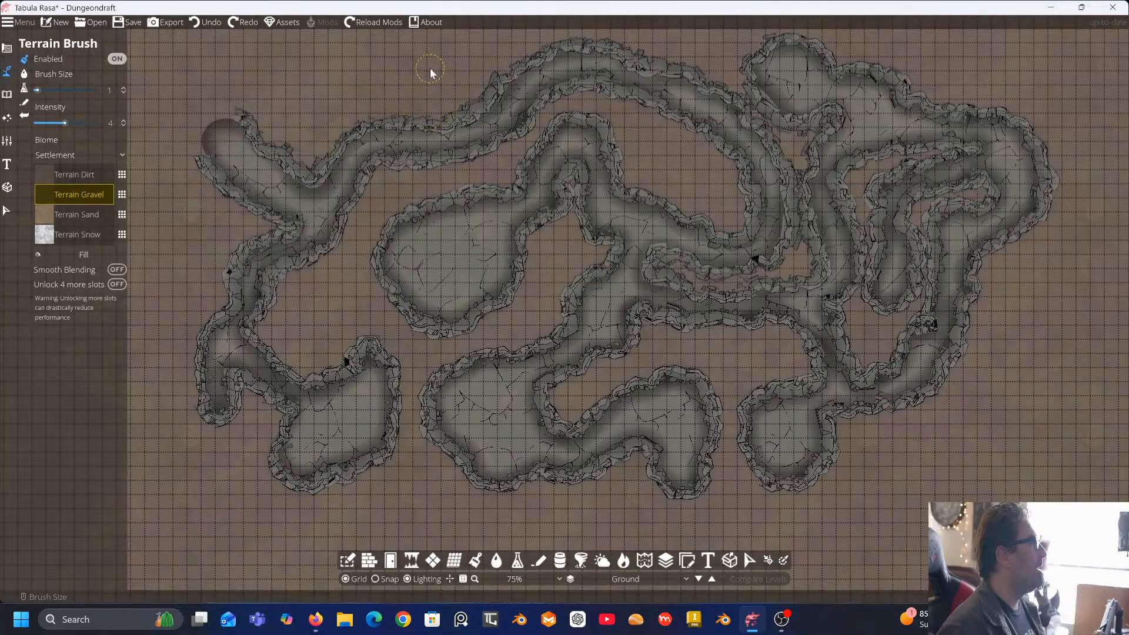
Select the Terrain Dirt slot, open its texture library and widen the list of texture packs
click(43, 171)
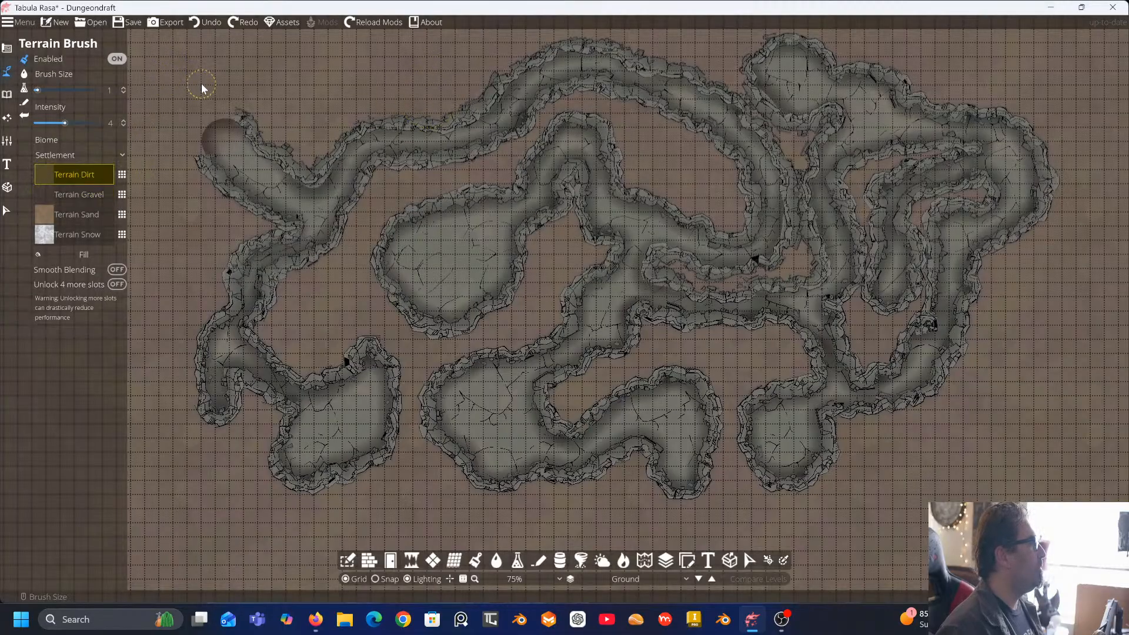
click(224, 87)
click(121, 175)
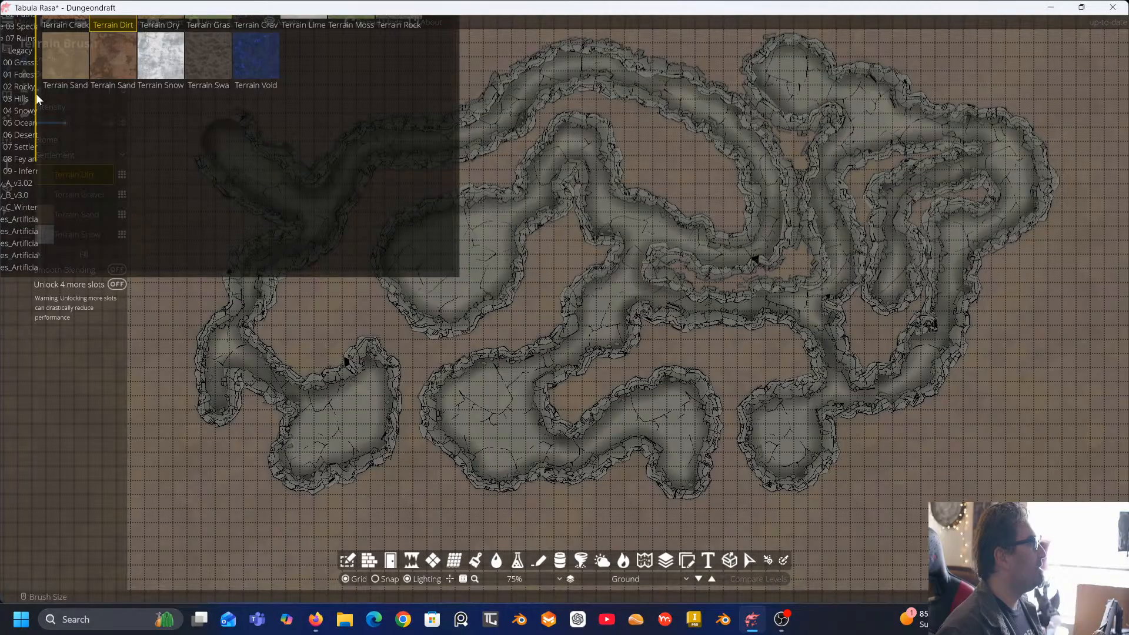
drag(36, 99, 151, 88)
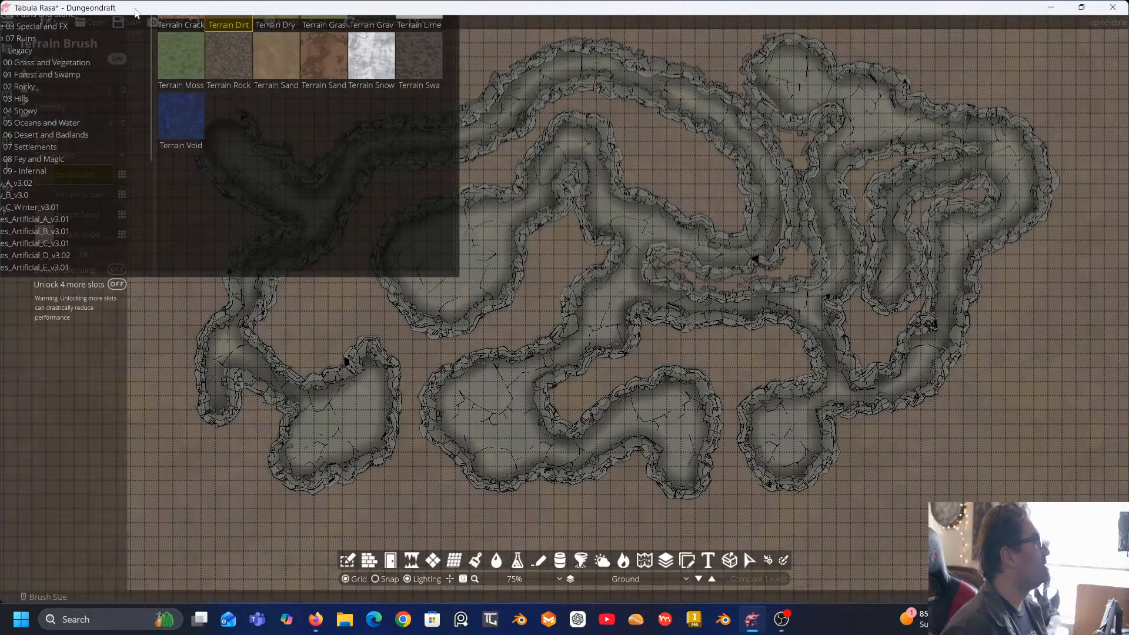
drag(135, 11, 267, 2)
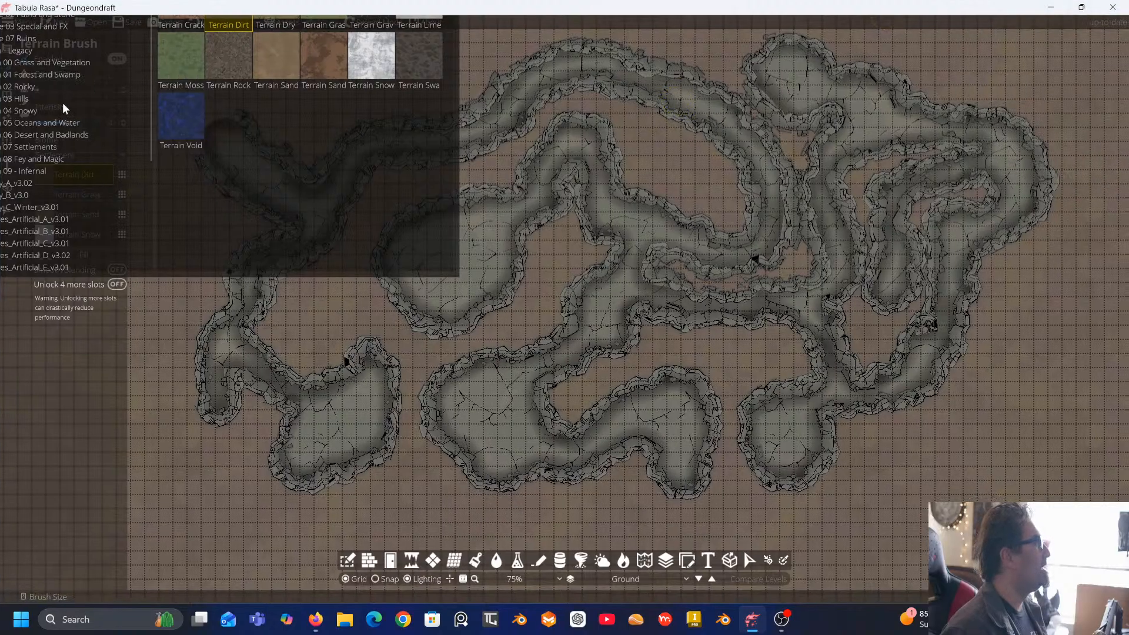
Try the Bw Badlands 21 and Bw Badlands 22 textures from the 06 Desert and Badlands pack in the first terrain slot
click(54, 136)
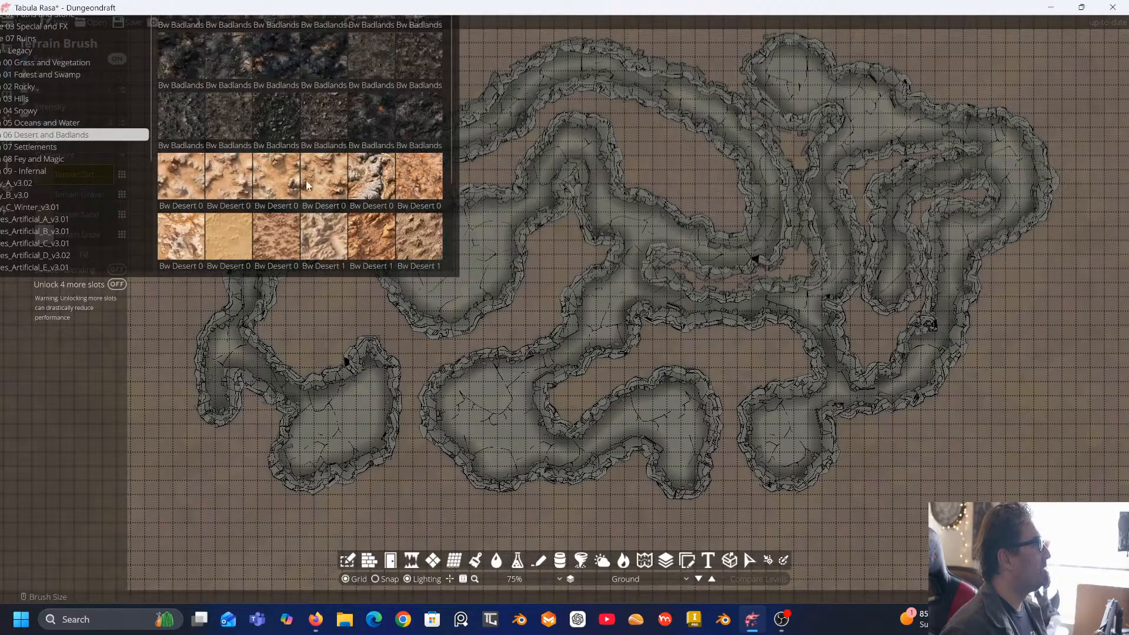
click(317, 117)
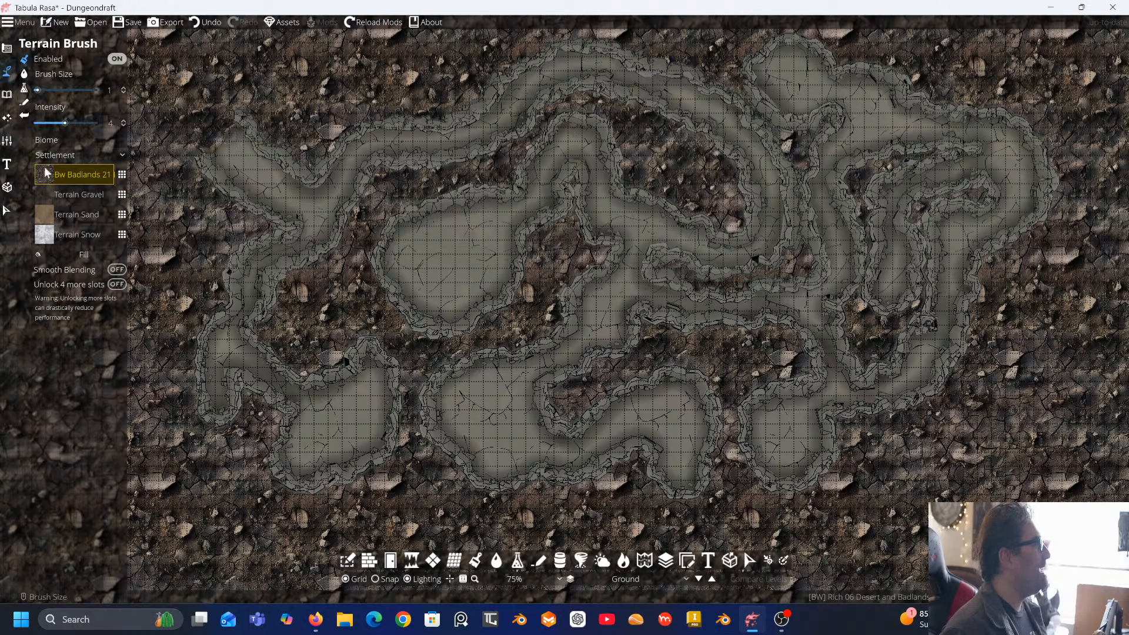
click(120, 174)
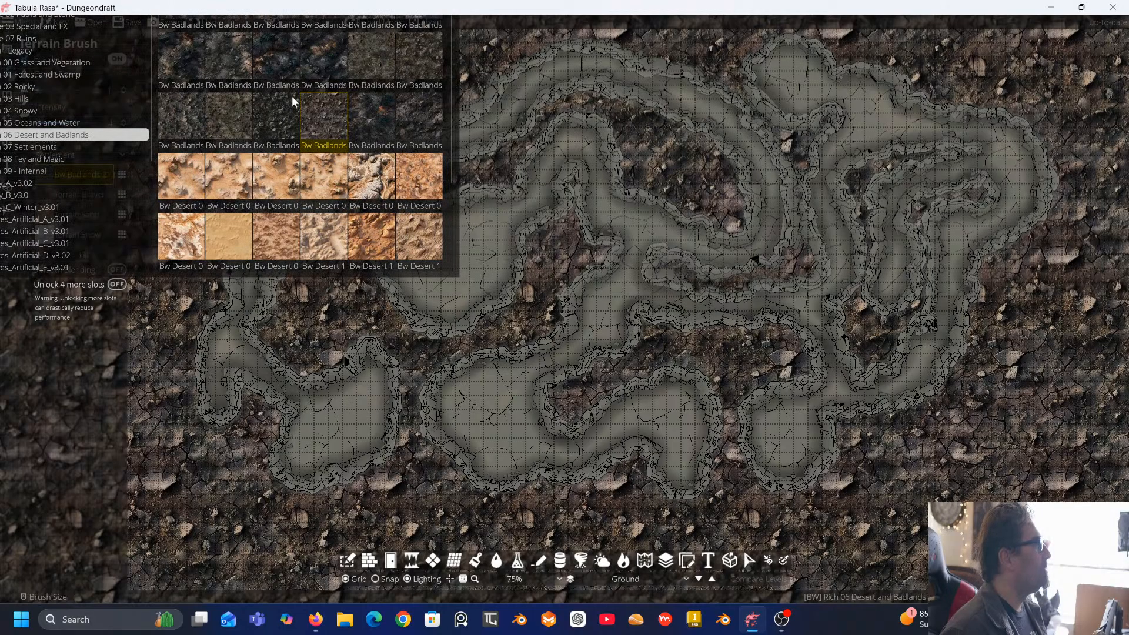
click(380, 101)
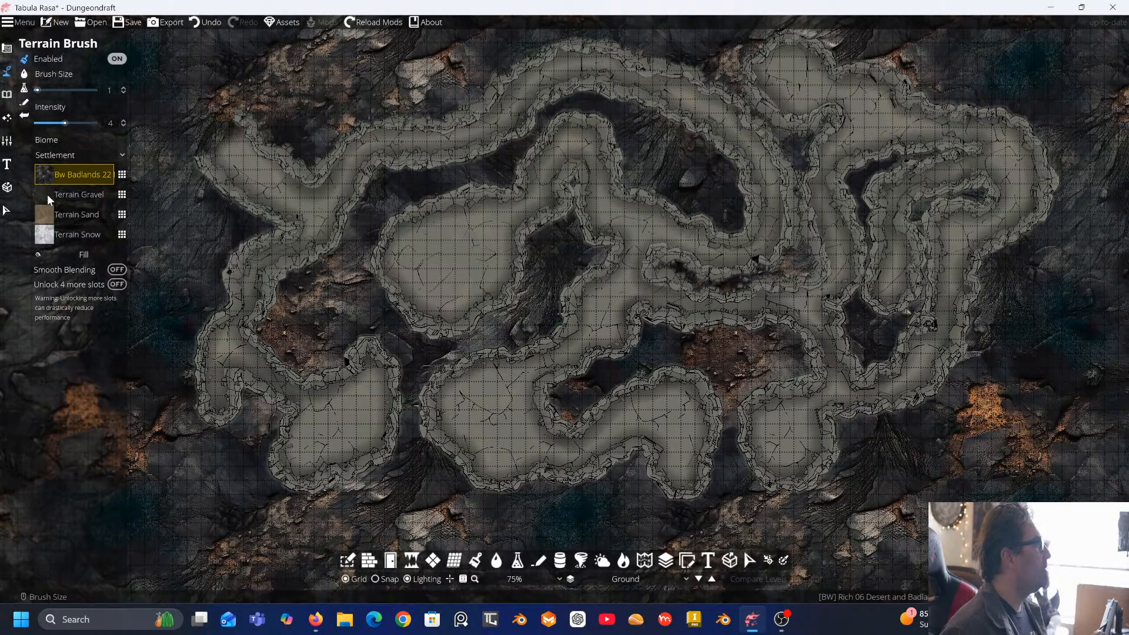
Try the Seasiderocks01 texture from the Legacy pack in the first terrain slot
click(121, 174)
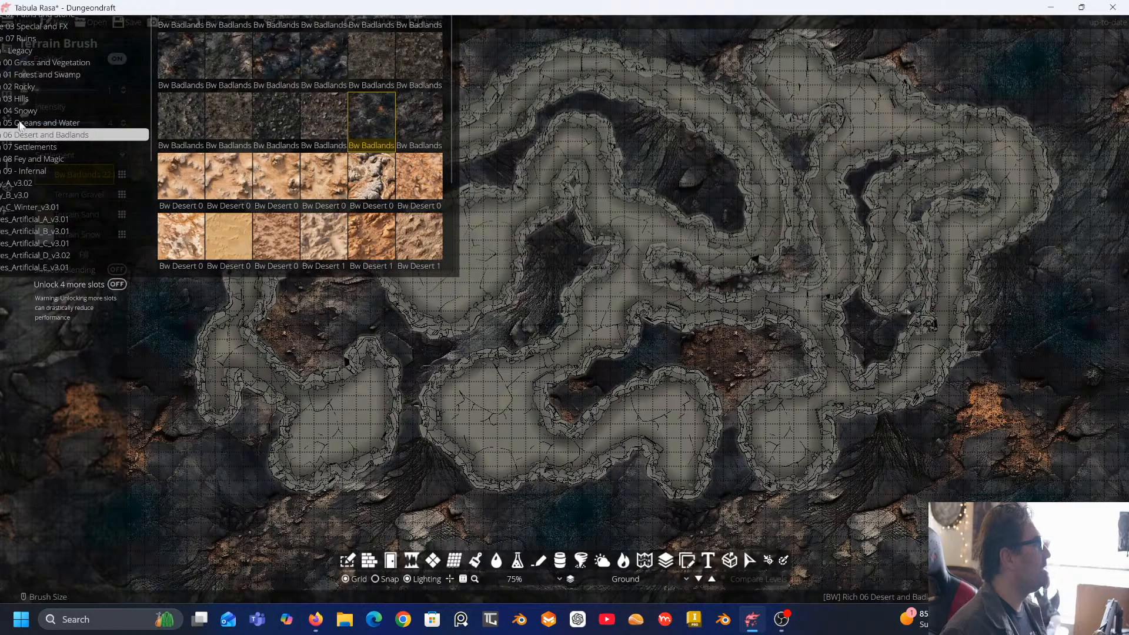
click(23, 47)
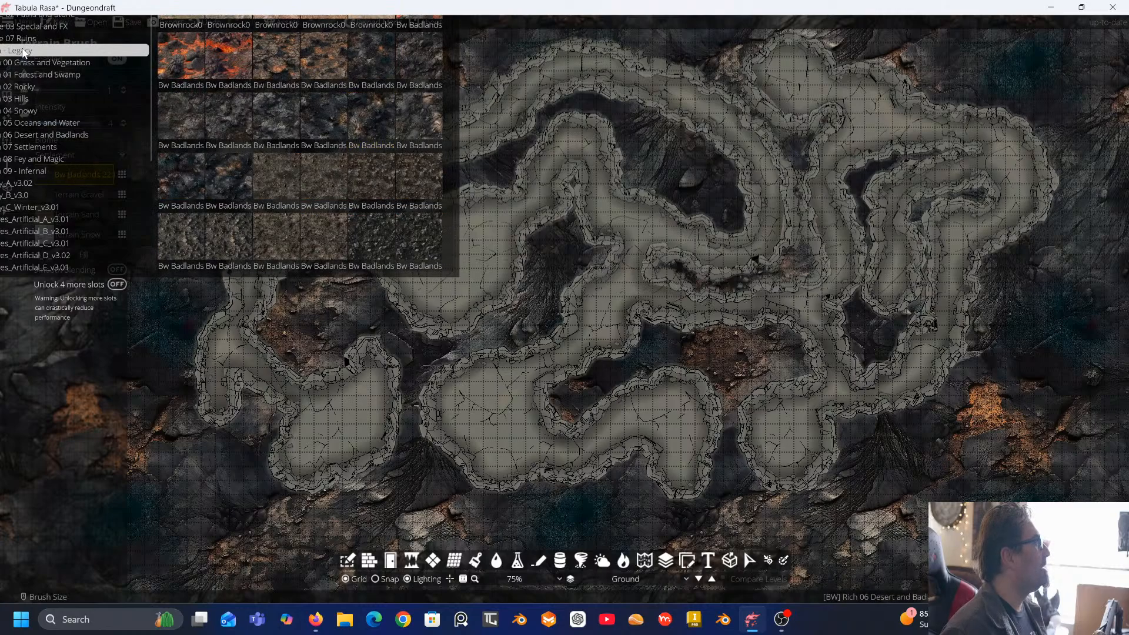
scroll(251, 61, up, 2)
scroll(251, 62, down, 1)
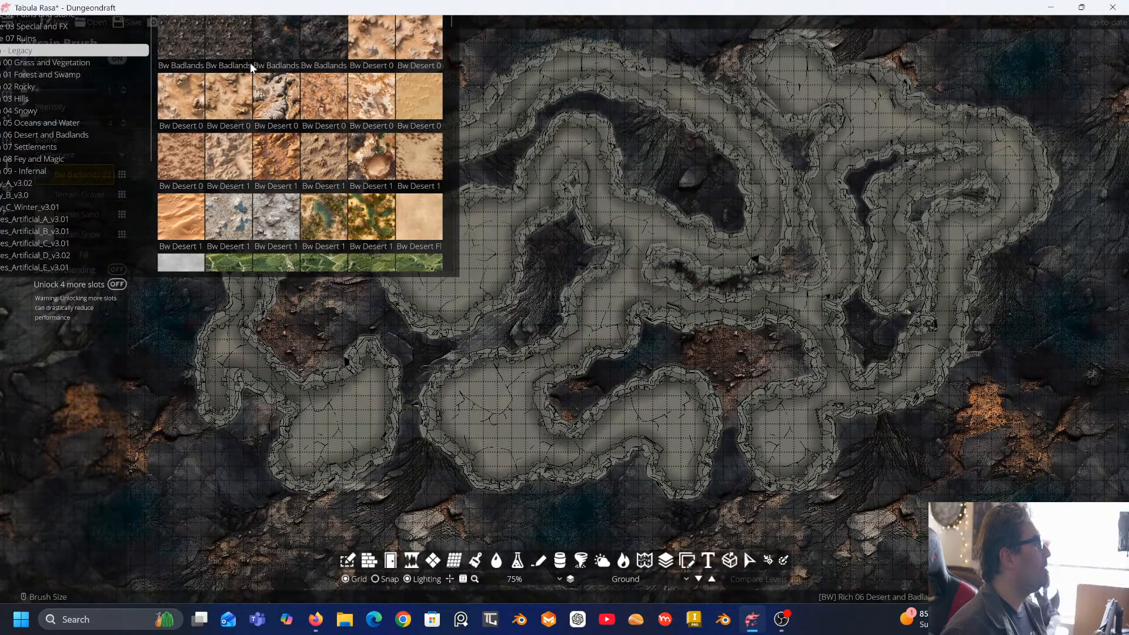
scroll(295, 97, down, 5)
scroll(296, 97, down, 2)
scroll(295, 97, down, 12)
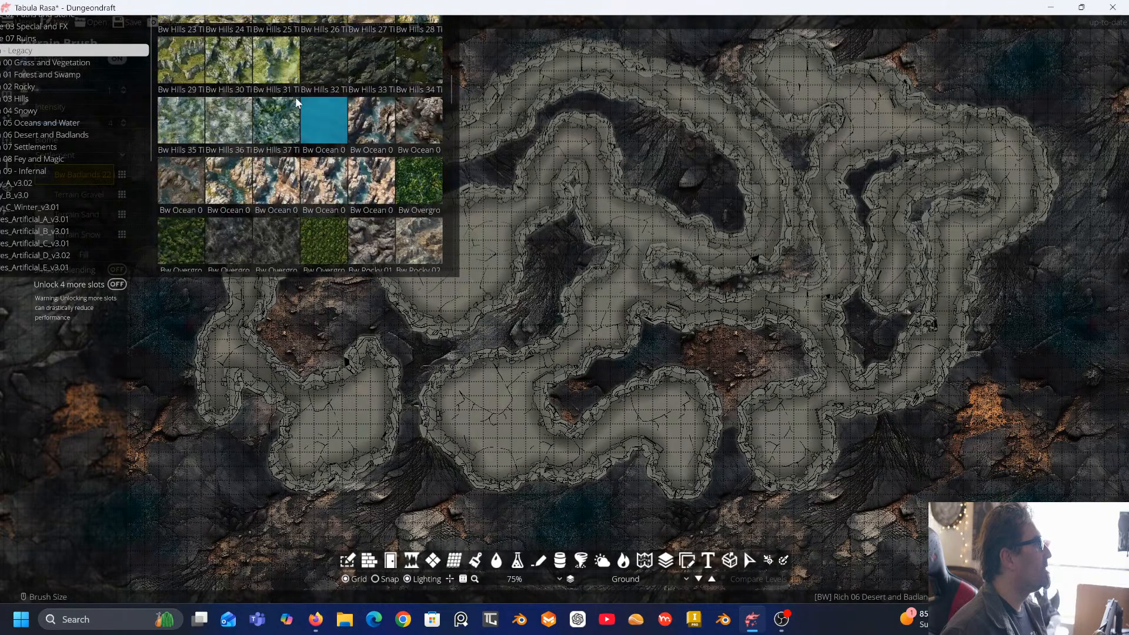
scroll(295, 97, down, 12)
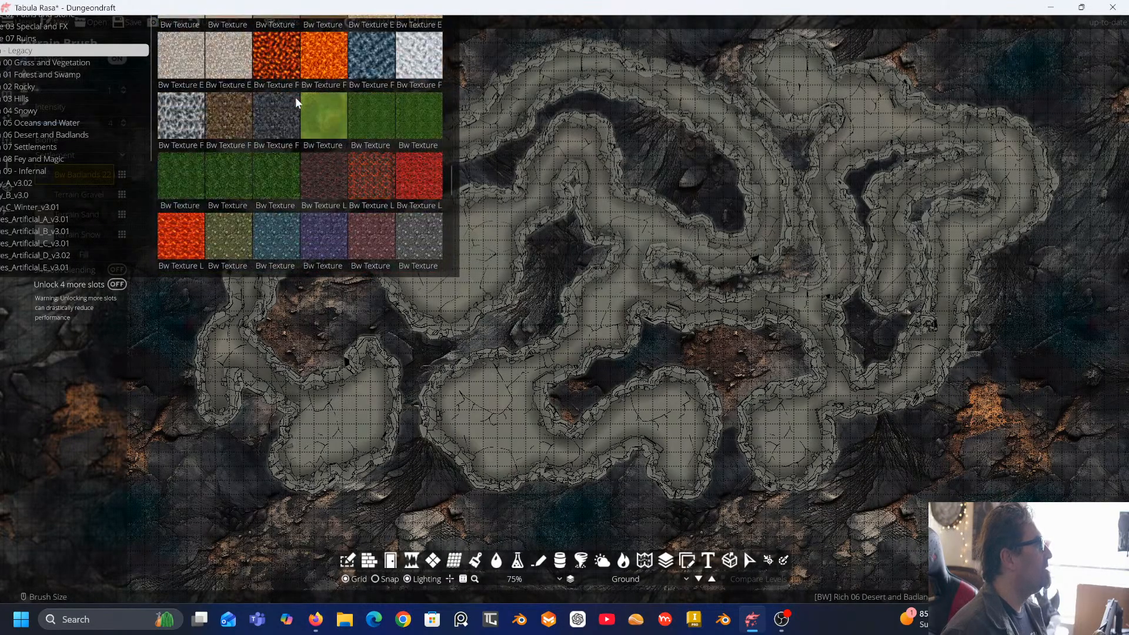
scroll(295, 97, down, 3)
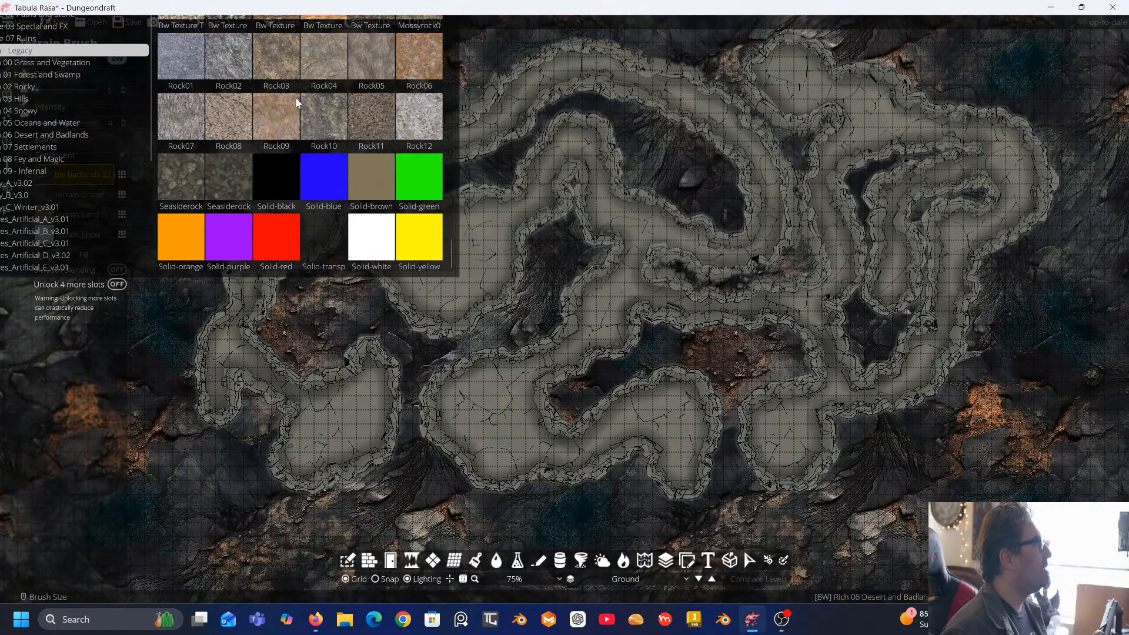
click(183, 167)
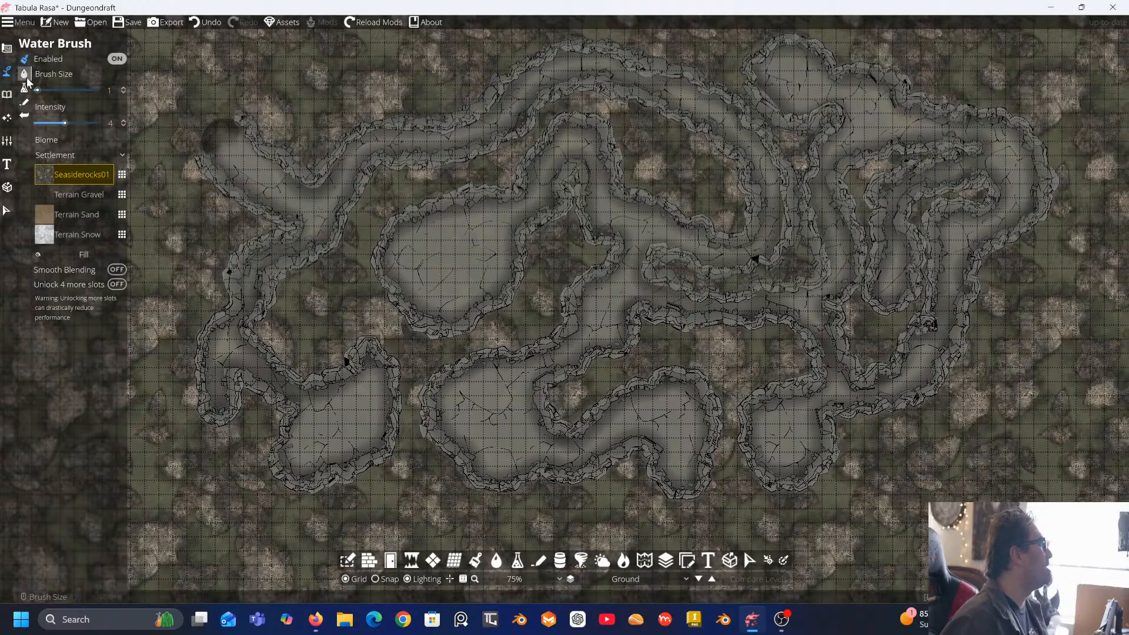
Examine the rock textures in the Base 02 Paths and Stone pack and the castle, stone and wood floor textures for the first terrain slot
click(122, 174)
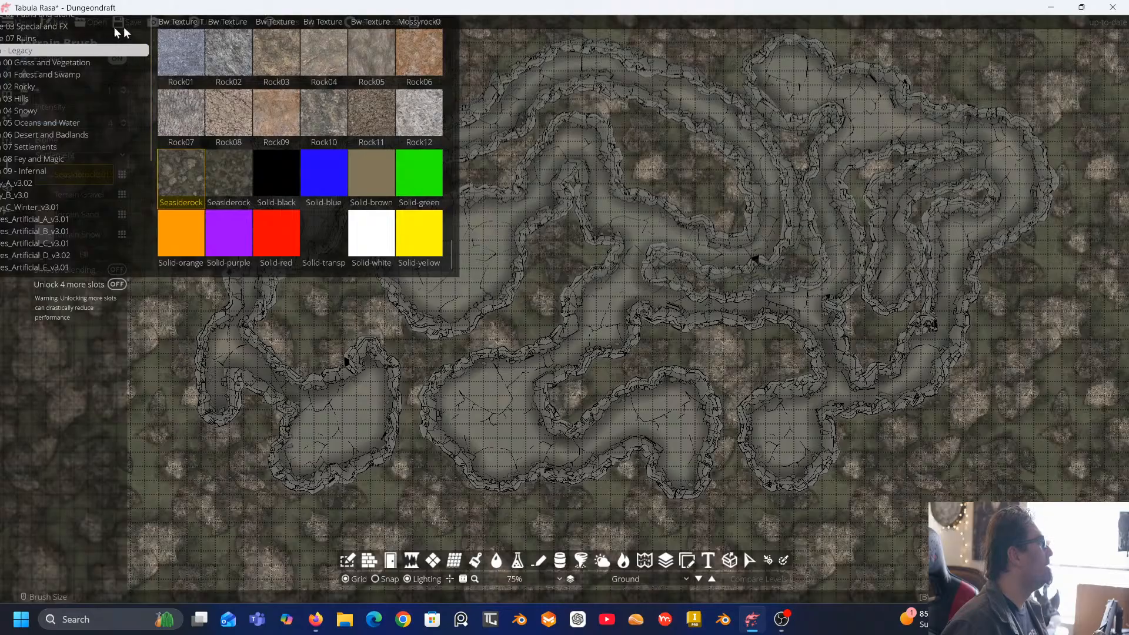
click(48, 16)
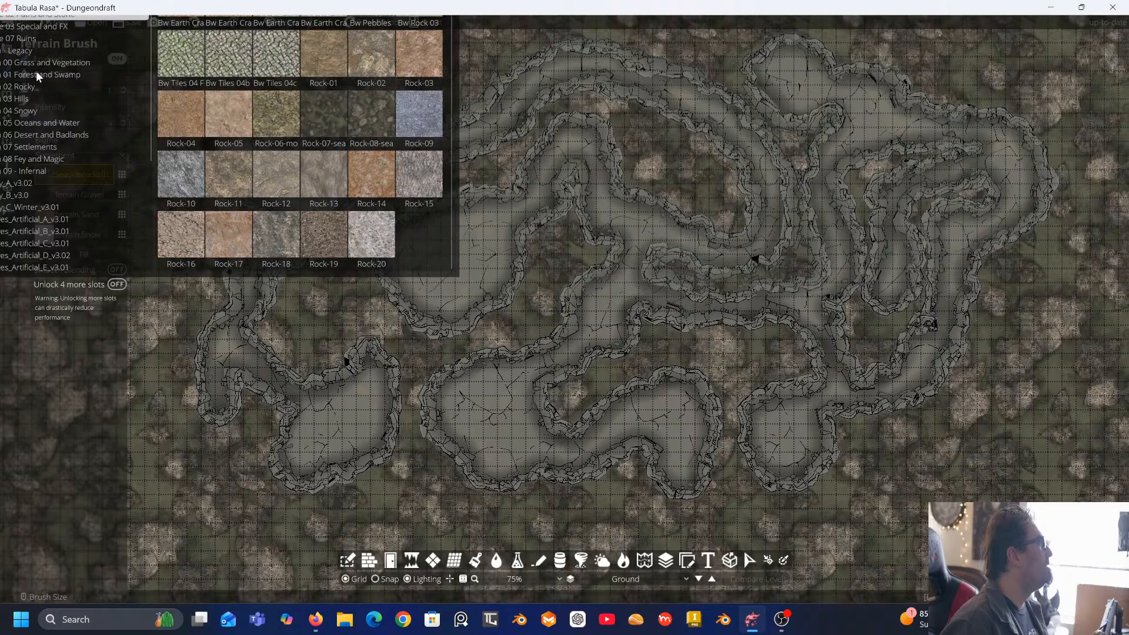
scroll(41, 119, down, 5)
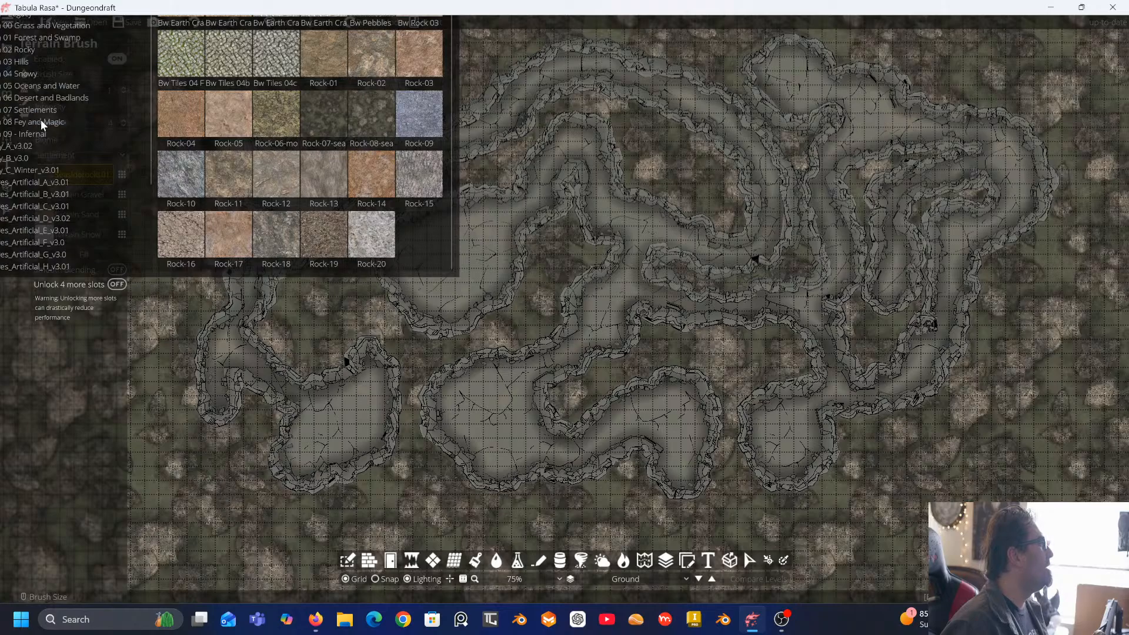
scroll(37, 194, up, 5)
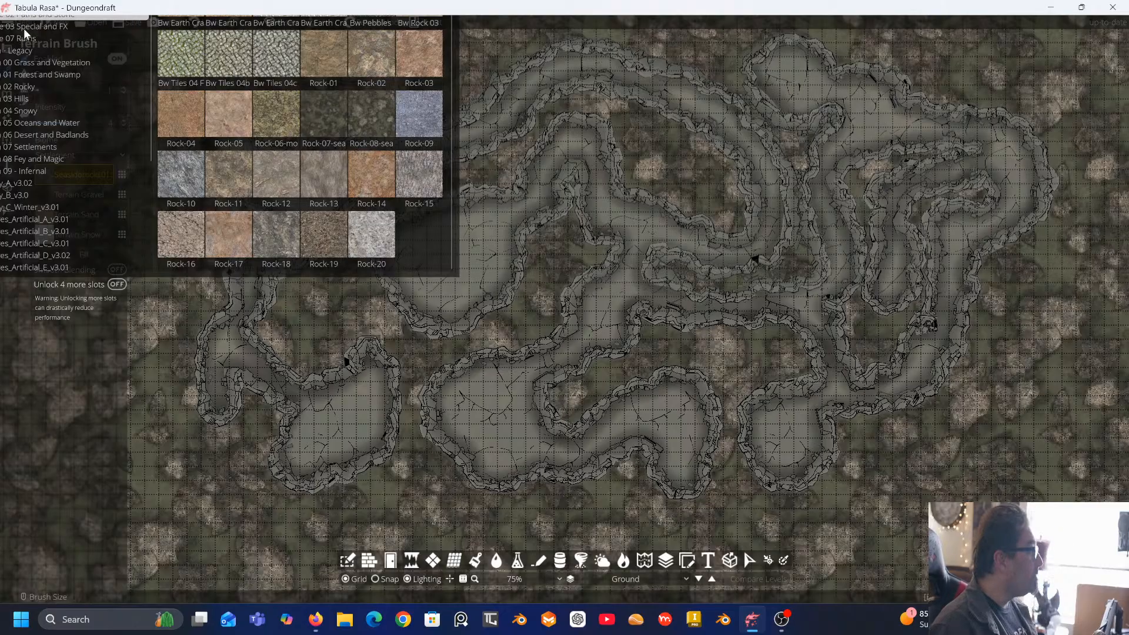
click(23, 27)
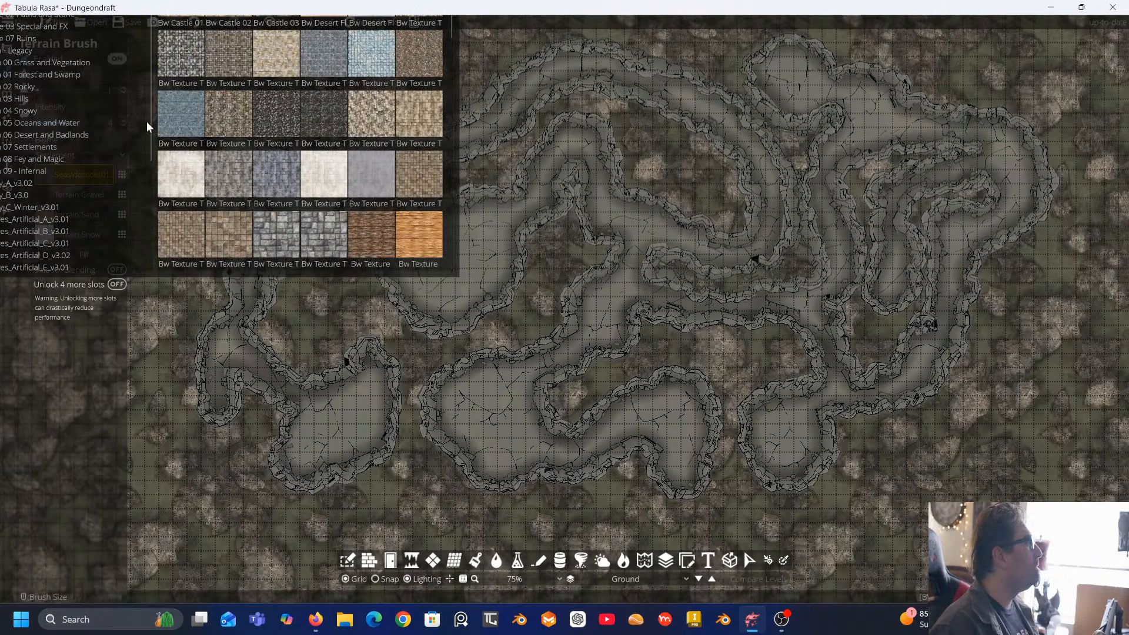
scroll(387, 104, down, 8)
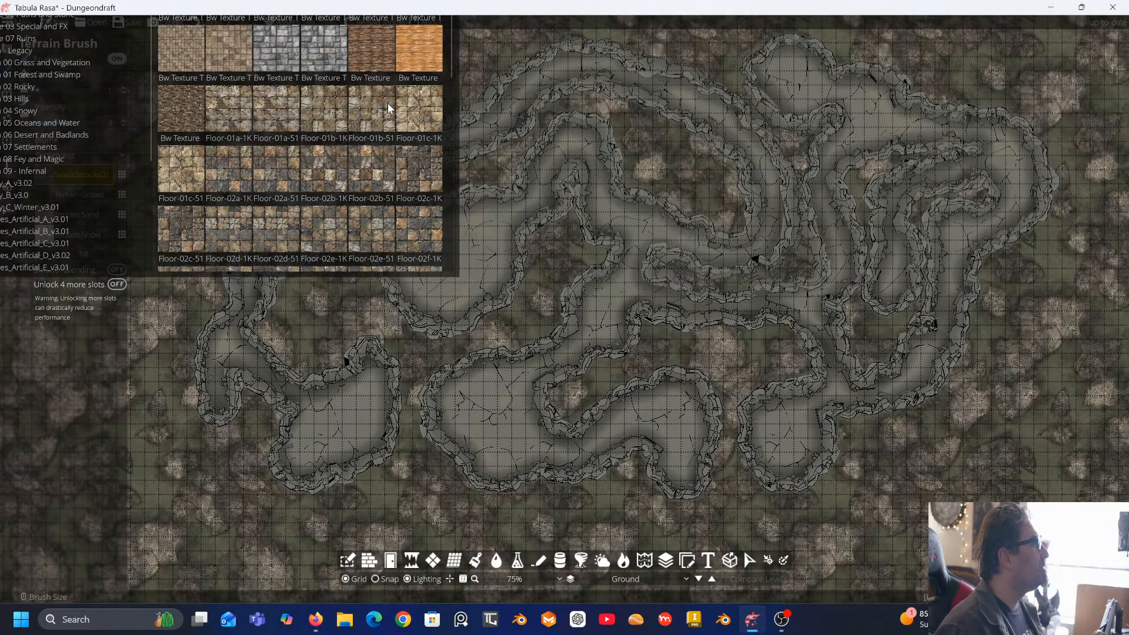
scroll(369, 109, down, 6)
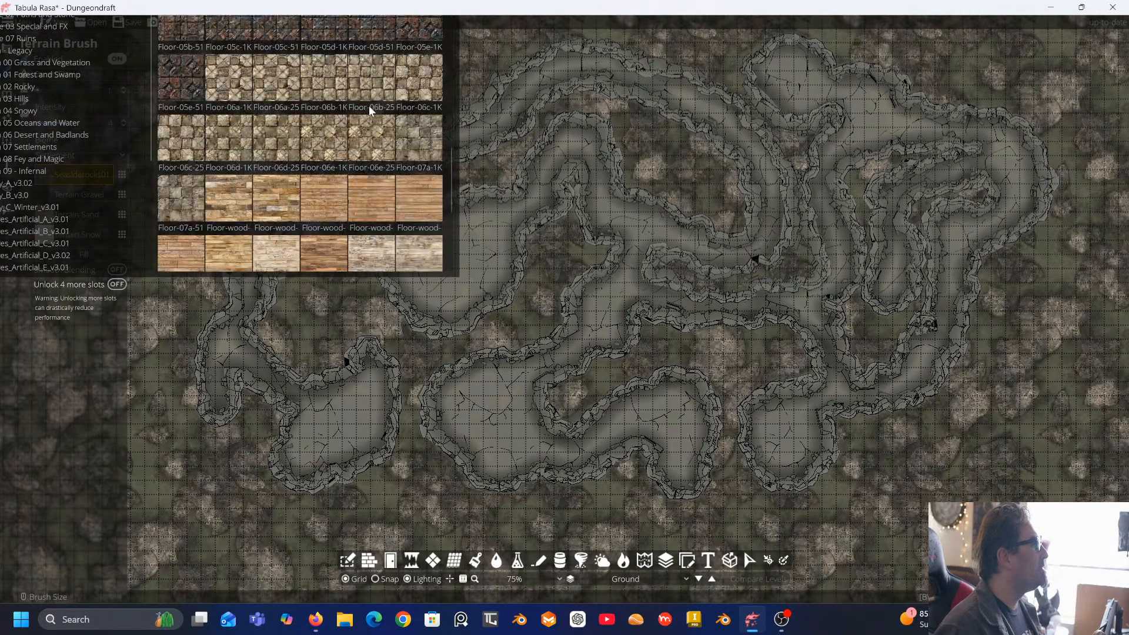
scroll(369, 108, down, 4)
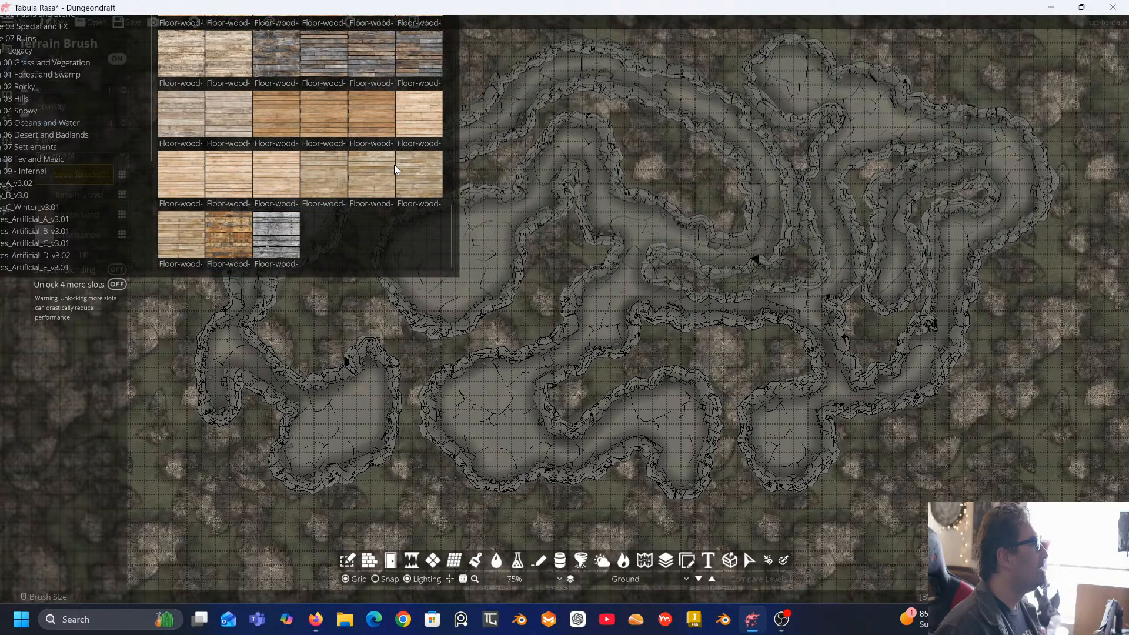
scroll(394, 164, up, 4)
scroll(372, 143, up, 12)
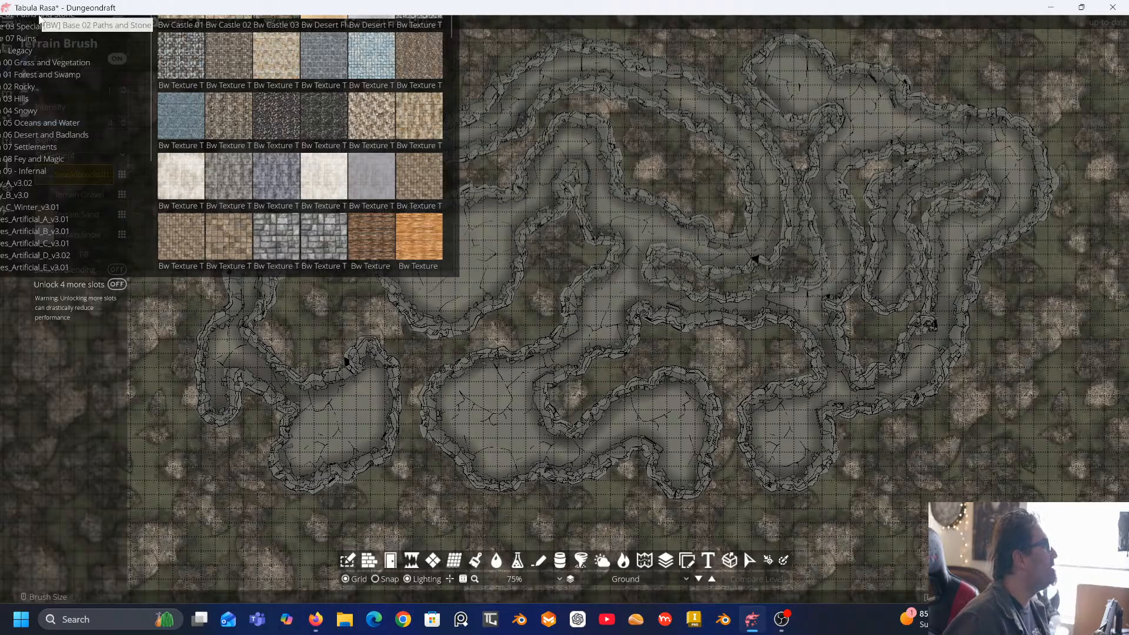
Compare the Ruins, Special and FX, and Paths and Stone packs, and set the first terrain slot to Square Tiles B from the A_v3.02 pack
click(31, 38)
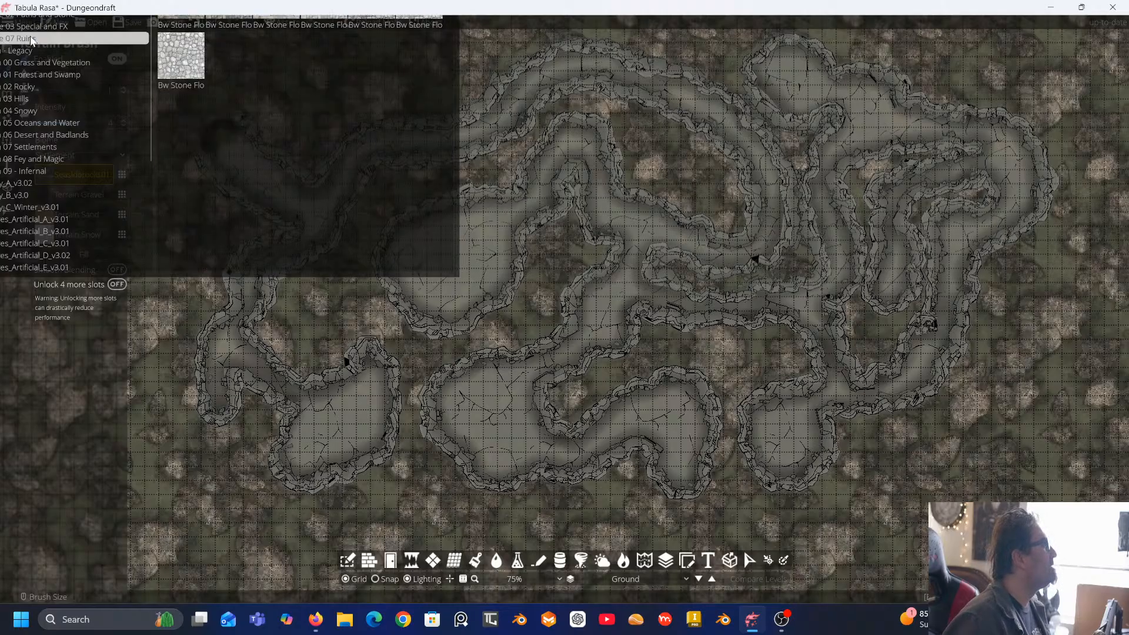
click(33, 27)
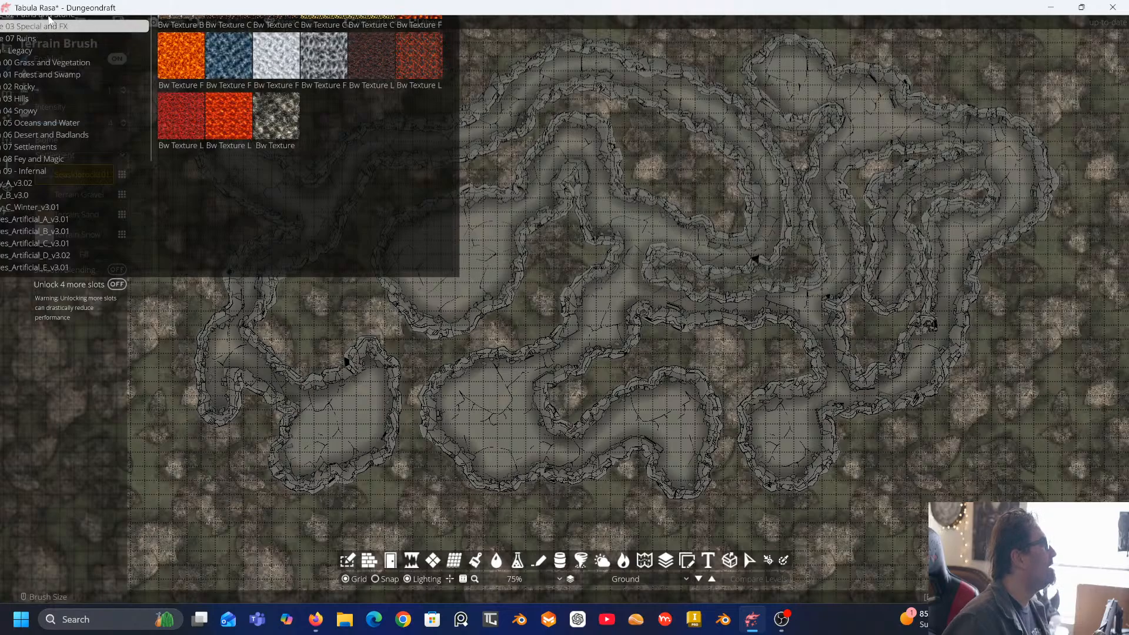
click(49, 17)
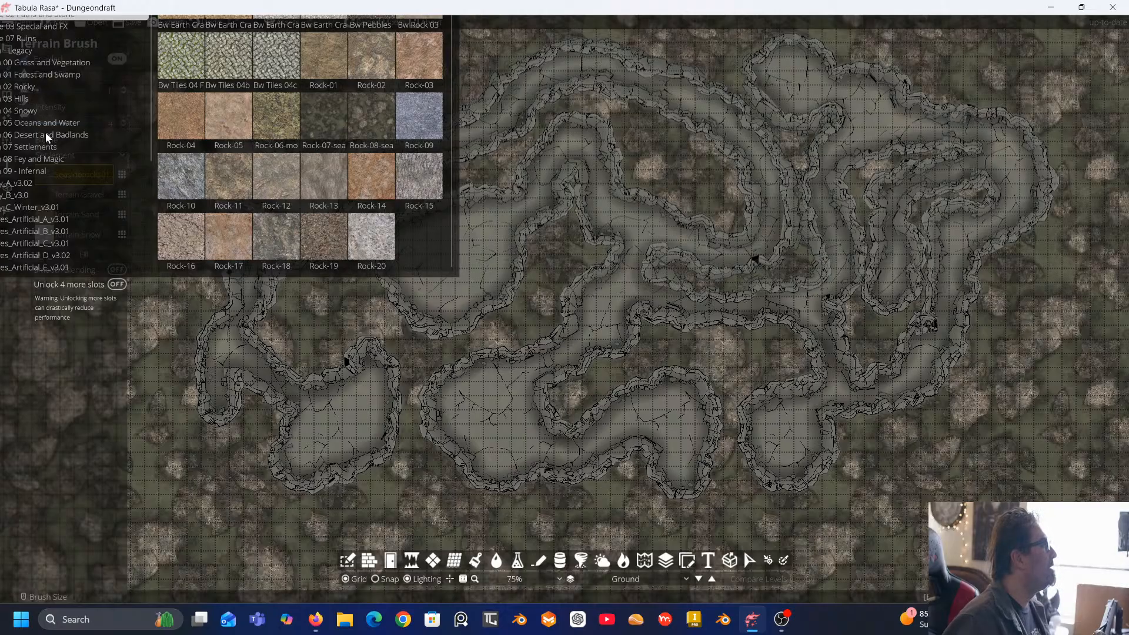
click(34, 185)
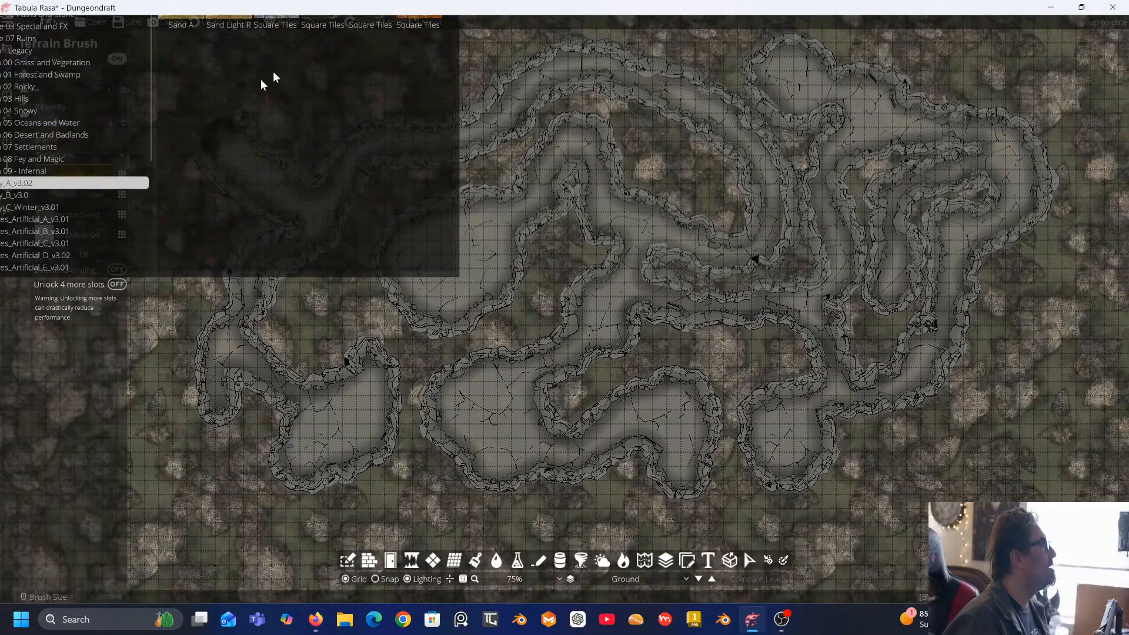
click(374, 19)
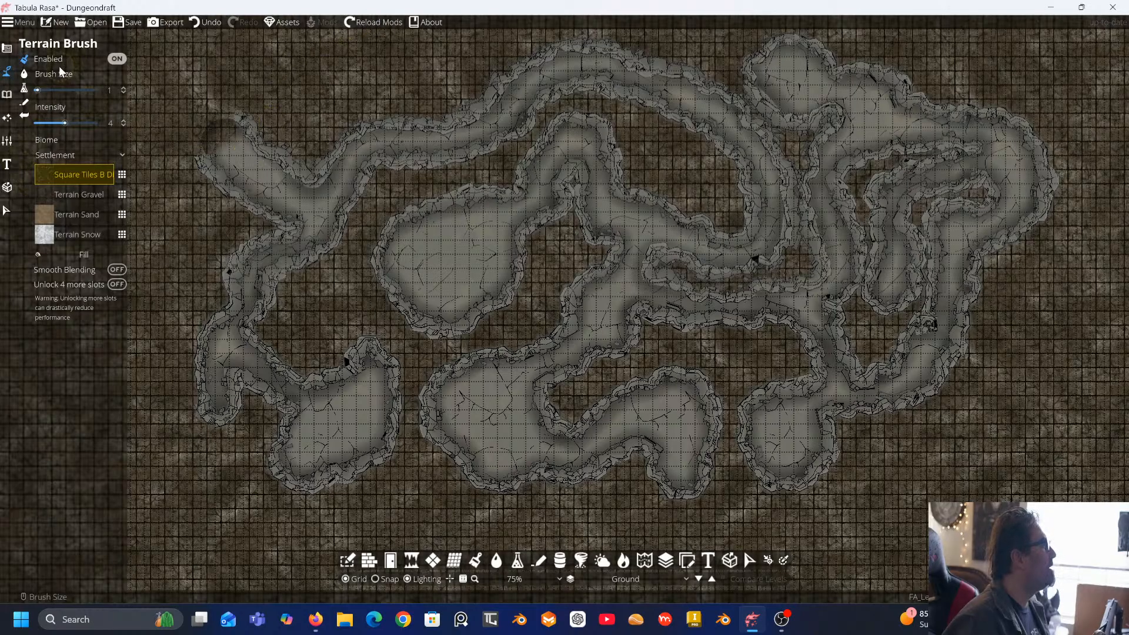
Set the interface's UI scale to 100% in the preferences, apply it and close the dialog
click(12, 24)
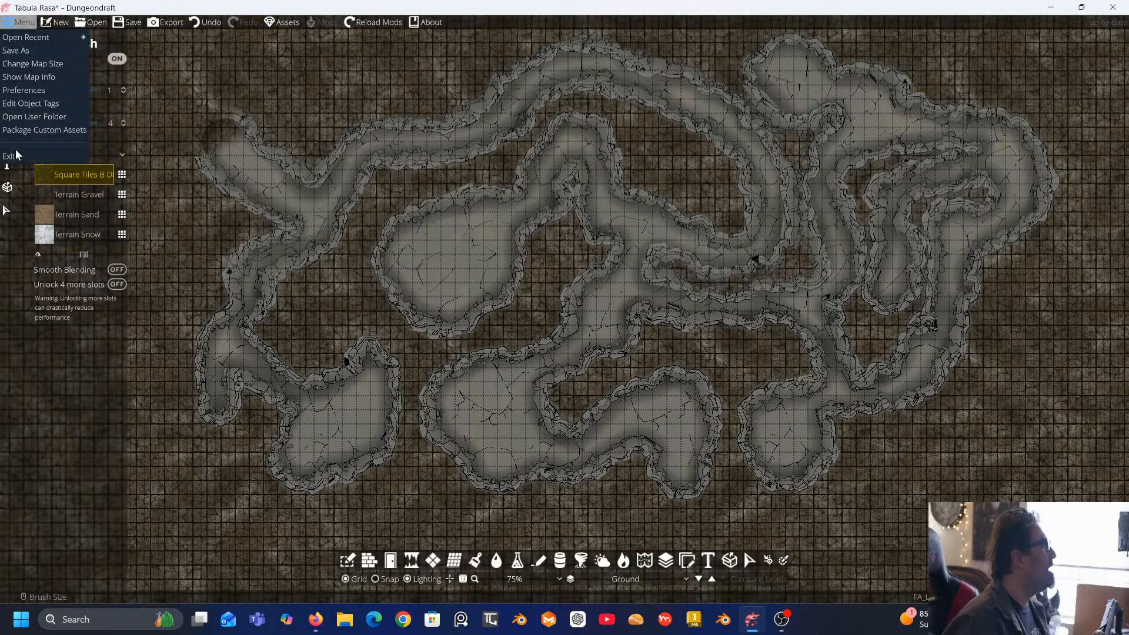
click(31, 91)
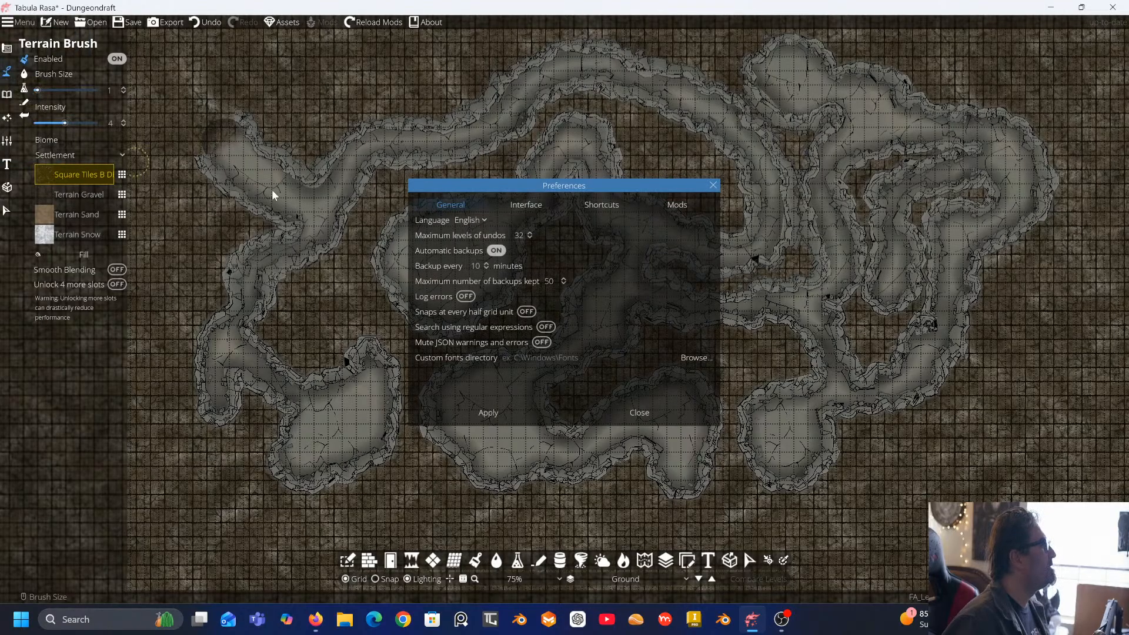
click(529, 209)
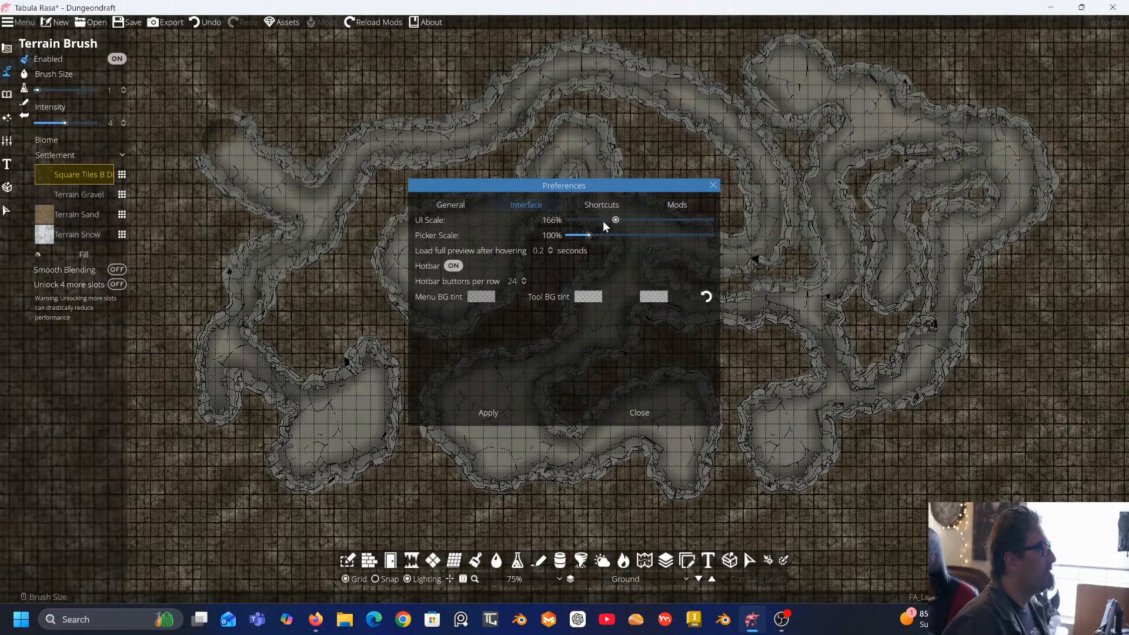
drag(615, 218, 590, 222)
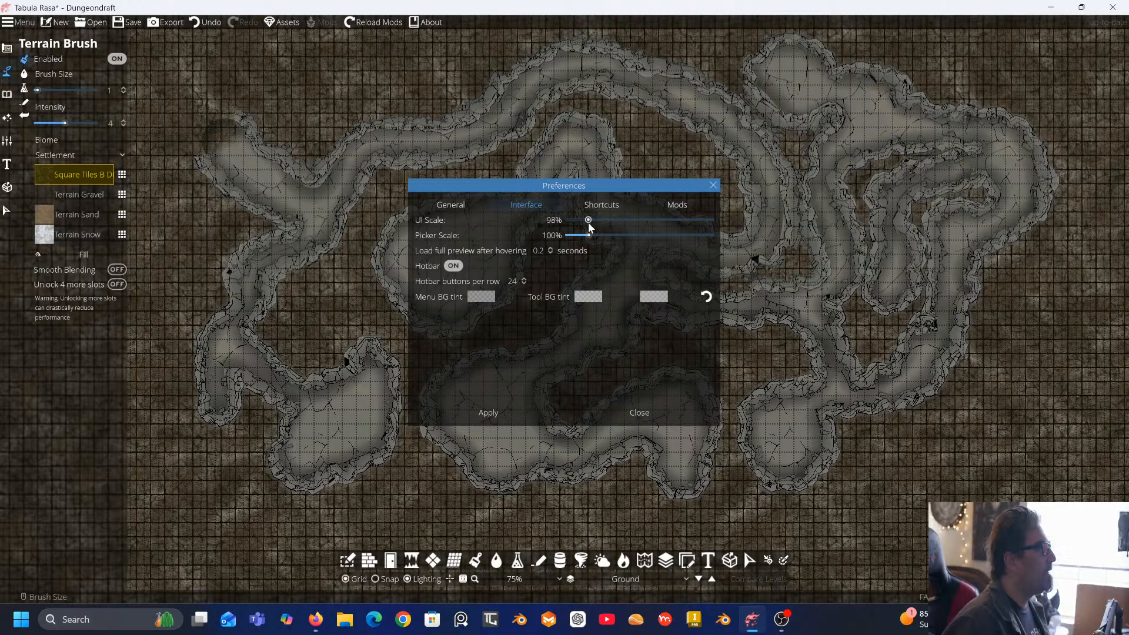
click(501, 410)
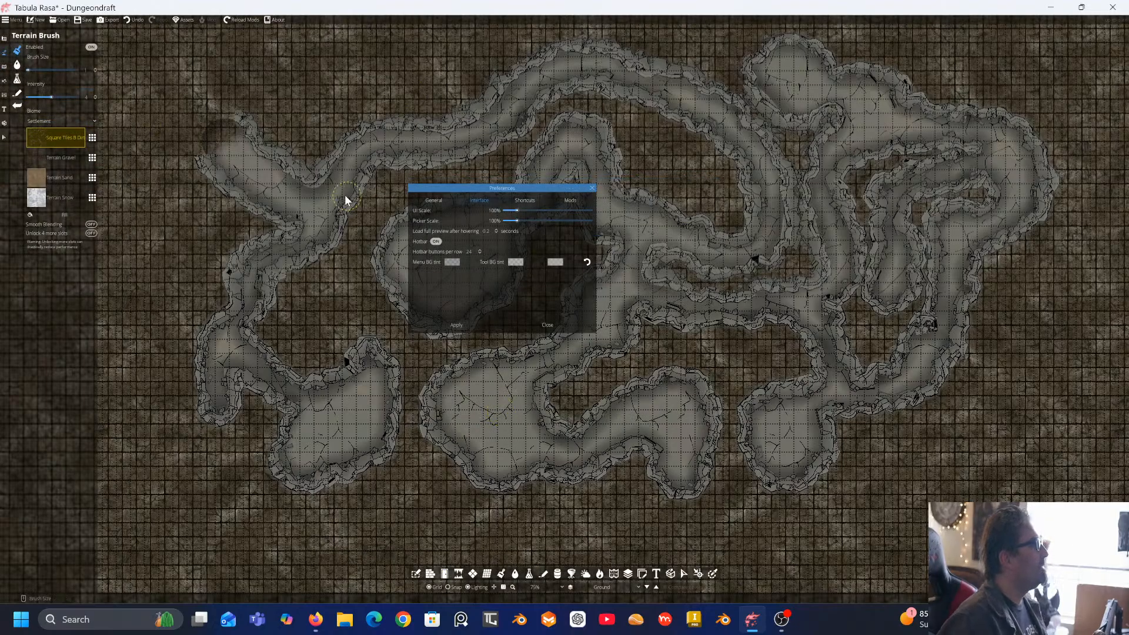
click(555, 323)
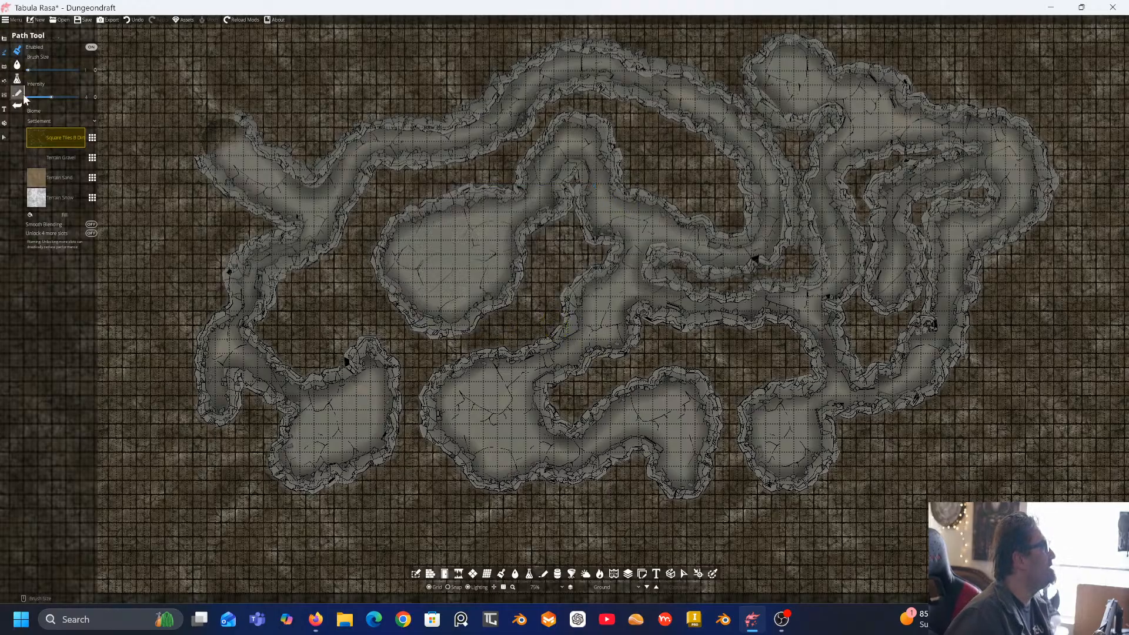
Replace the Terrain Sand texture in the terrain slots with Square Tiles C 02
click(91, 138)
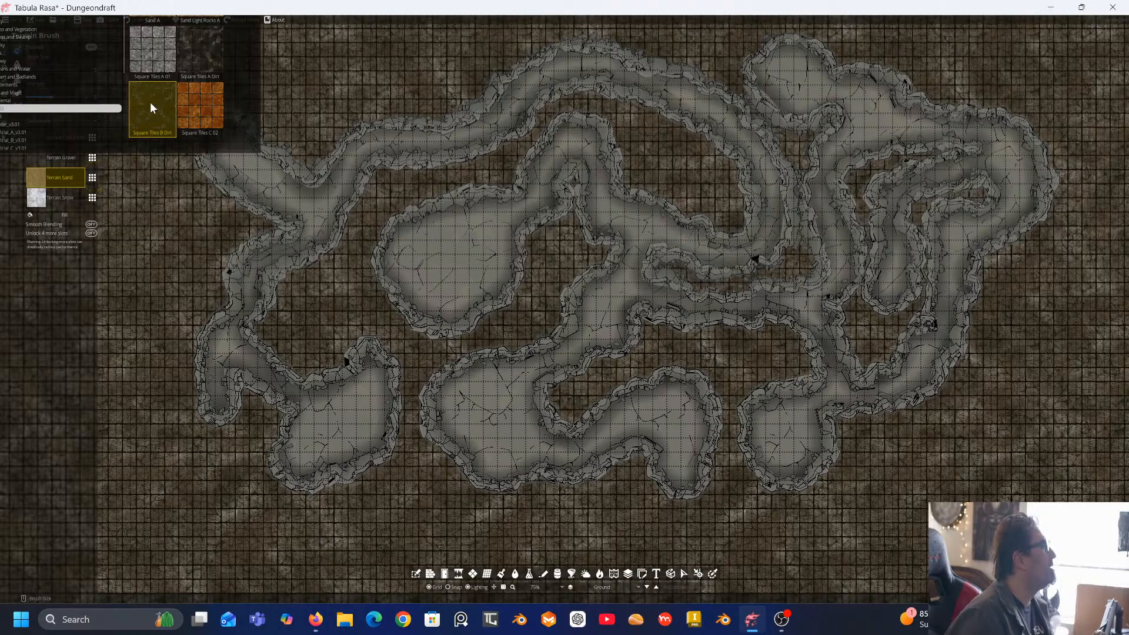
click(203, 106)
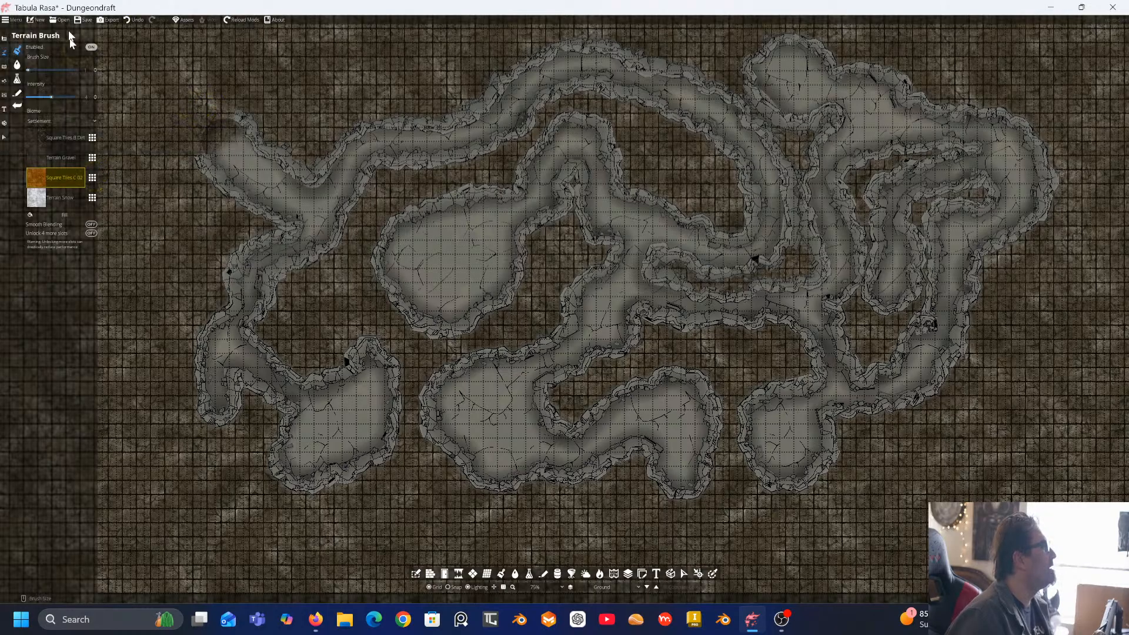
click(93, 138)
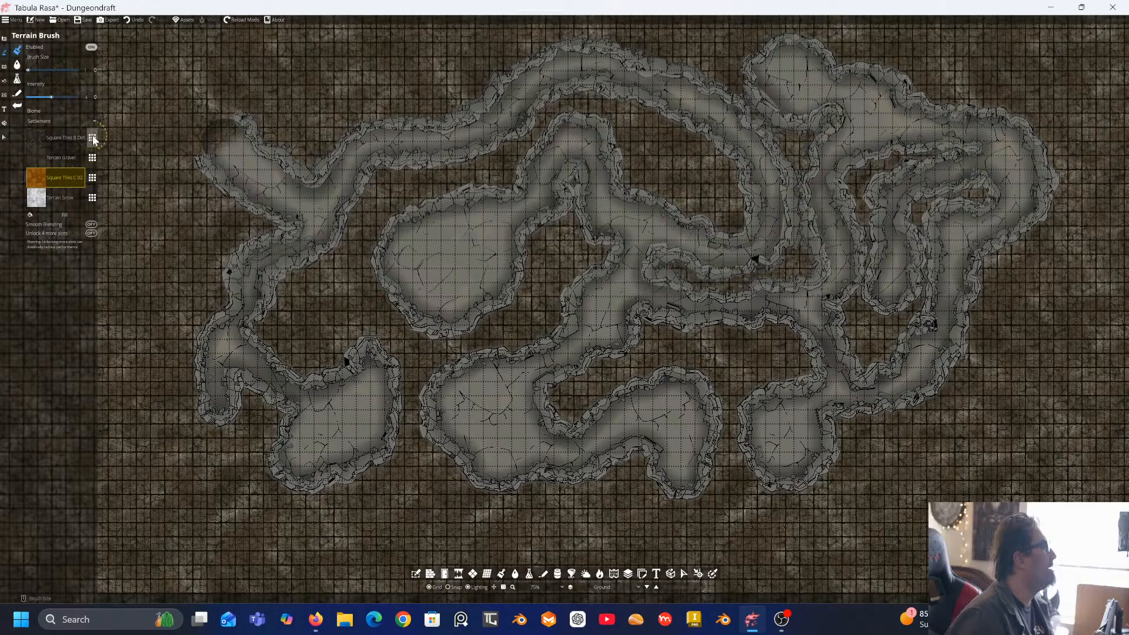
Enlarge the interface by setting the UI scale to 224% in the preferences, apply it and close the dialog
click(4, 22)
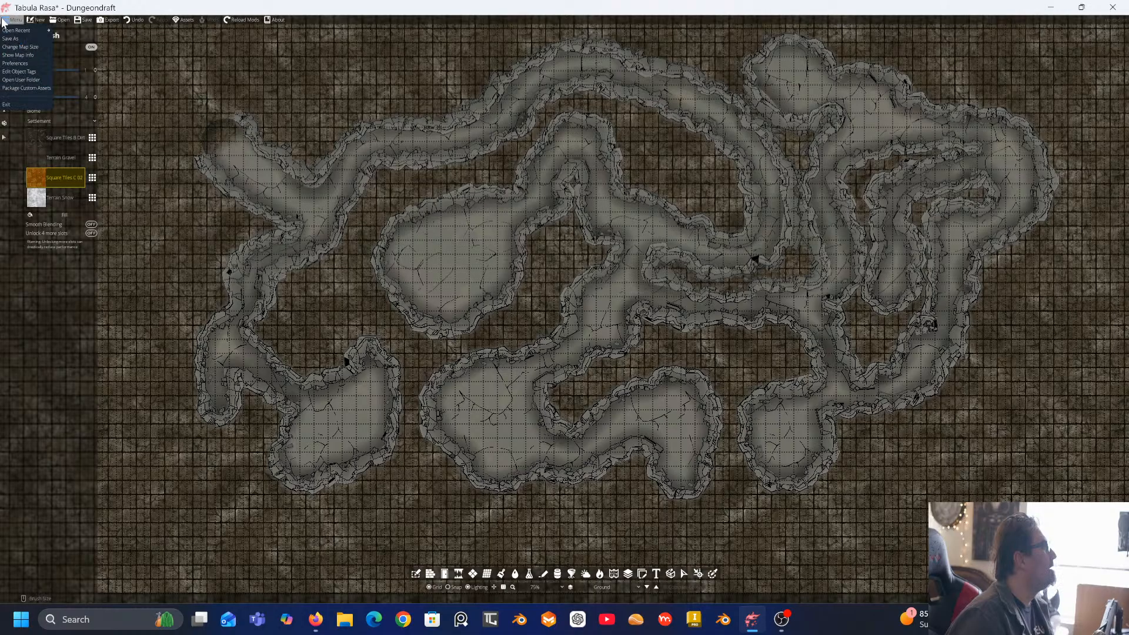
click(31, 64)
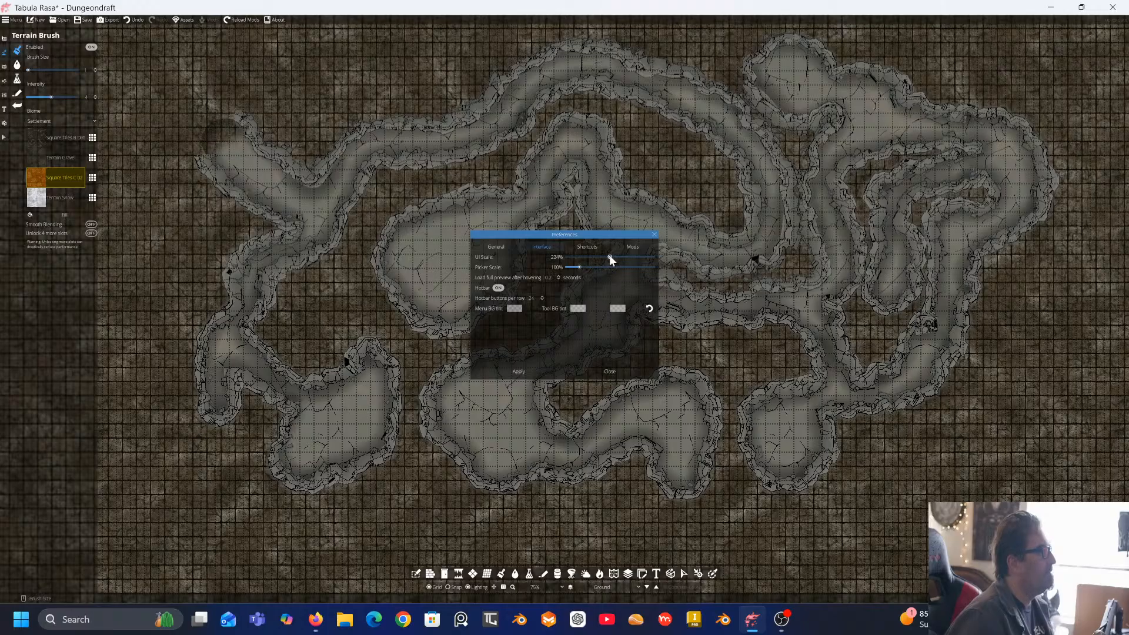
click(516, 372)
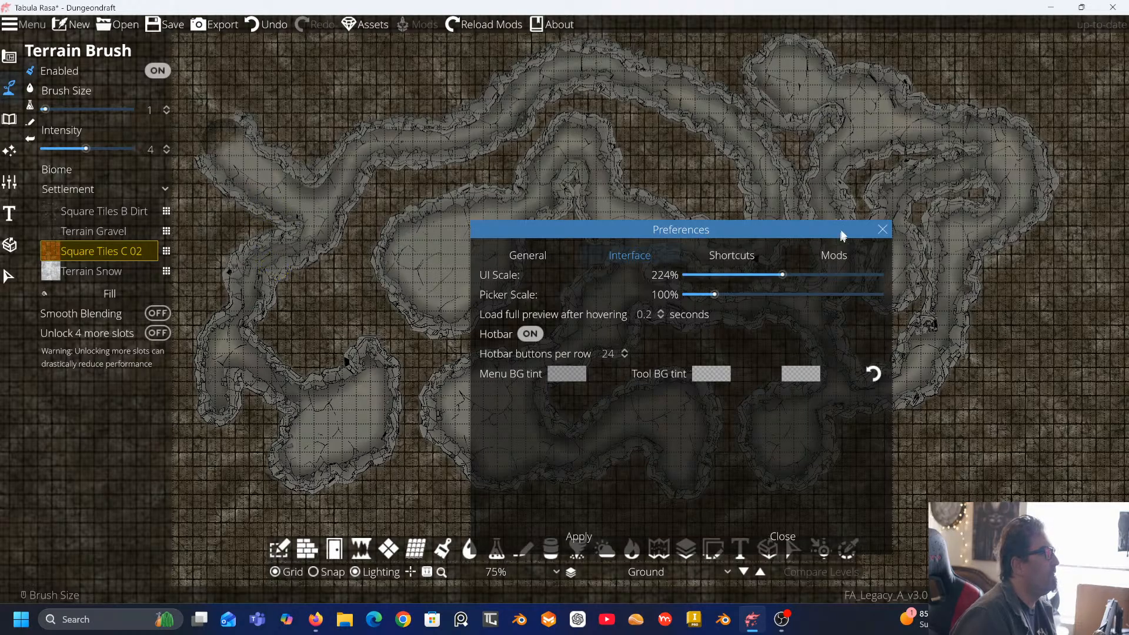
click(882, 231)
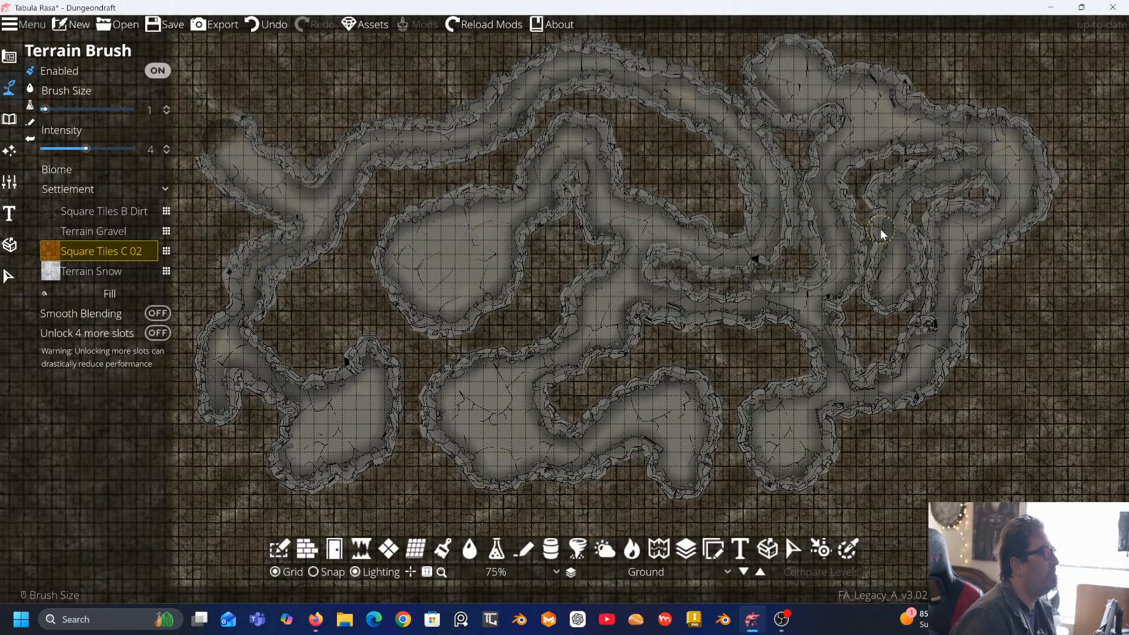
Replace the base terrain texture Square Tiles B Dirt with Bw Texture Rocky 01 from the Base 00 Basic pack
click(166, 211)
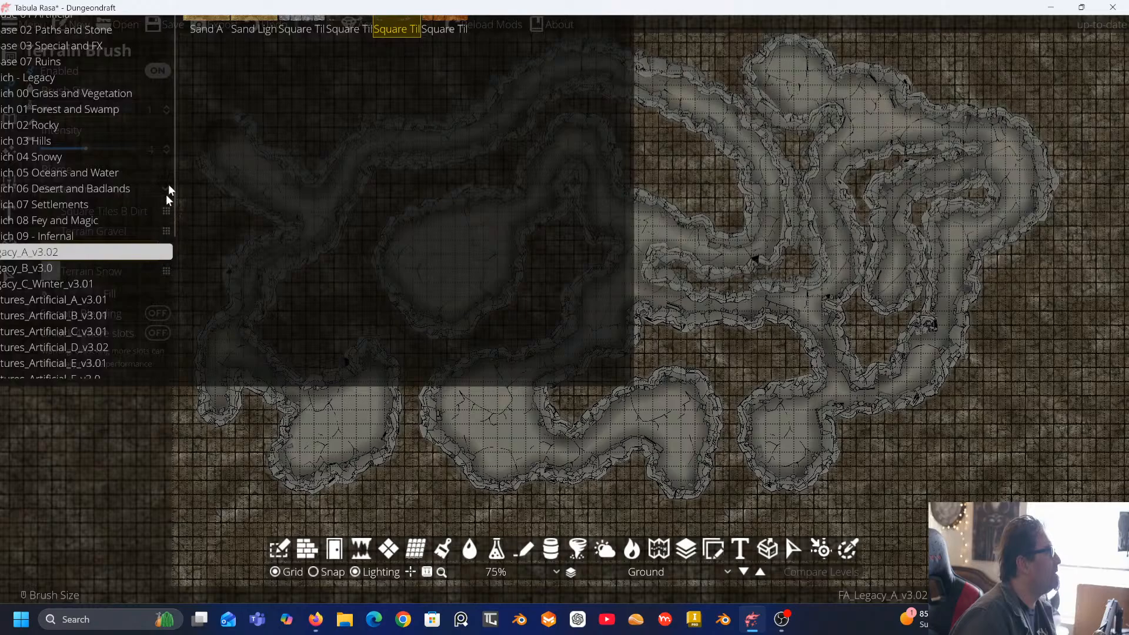
click(3, 18)
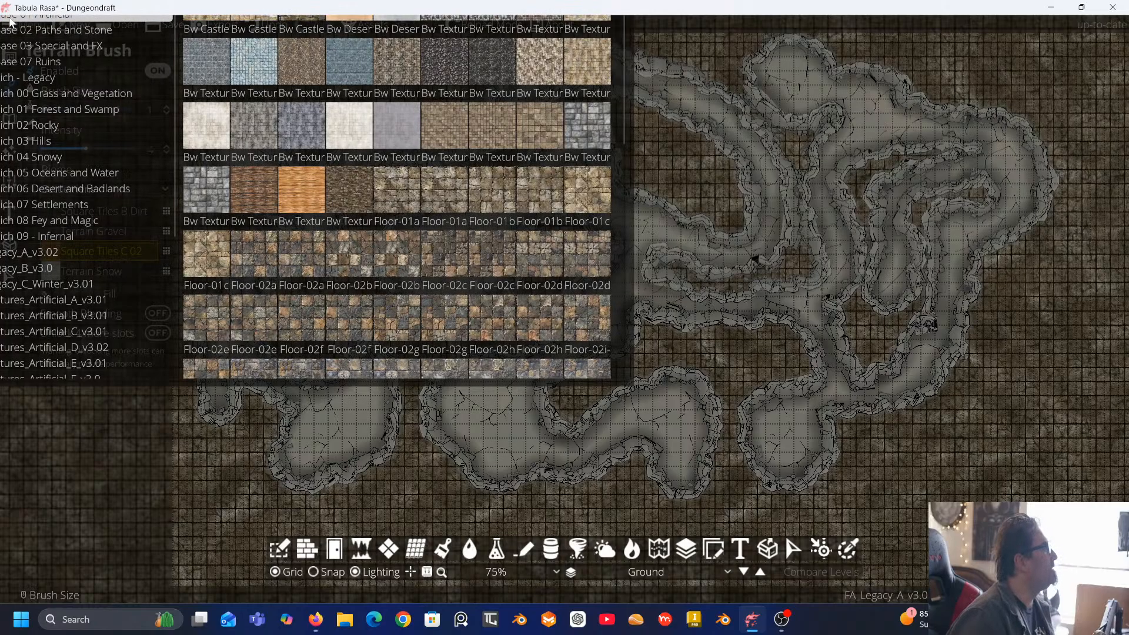
click(112, 88)
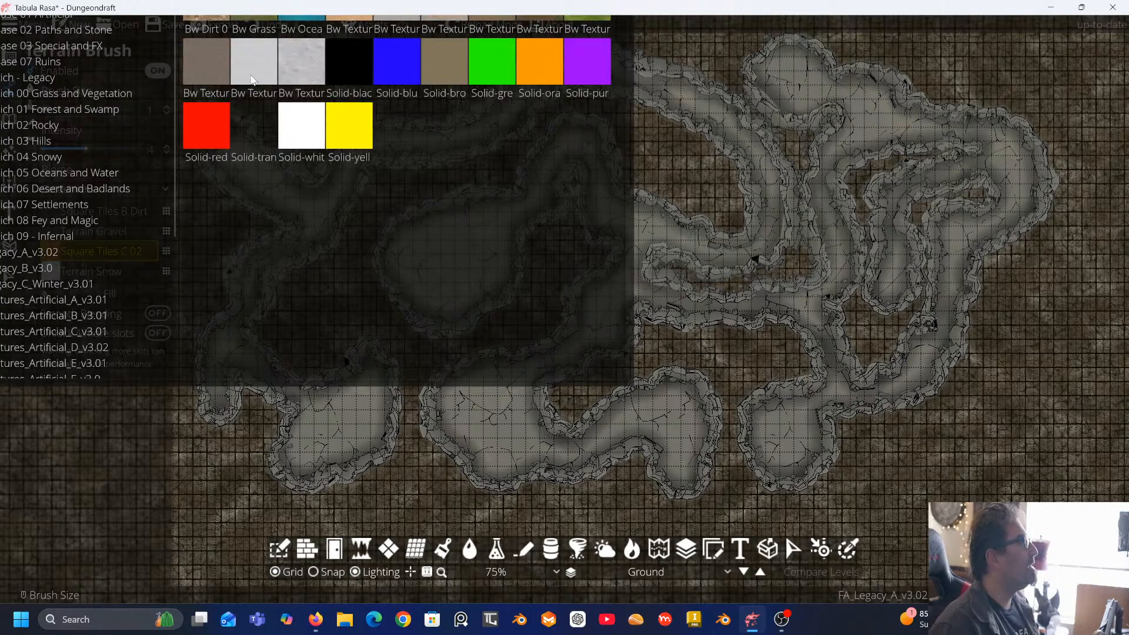
click(204, 69)
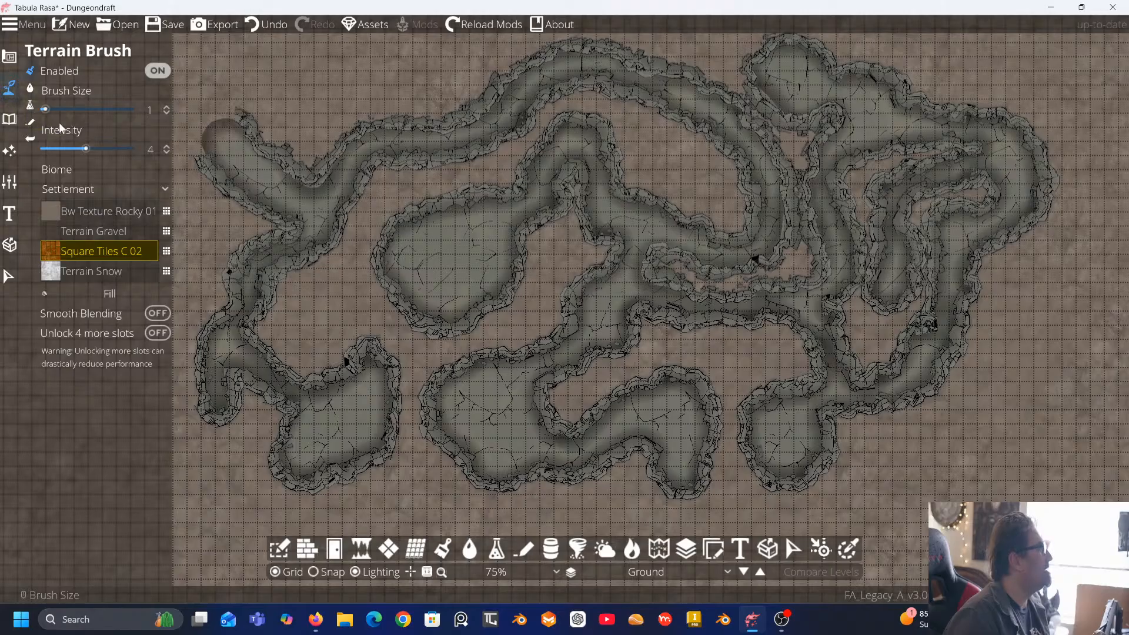
Try the Water Brush by drawing a small elliptical pool above the cave's upper-left entrance, and undo it
click(30, 90)
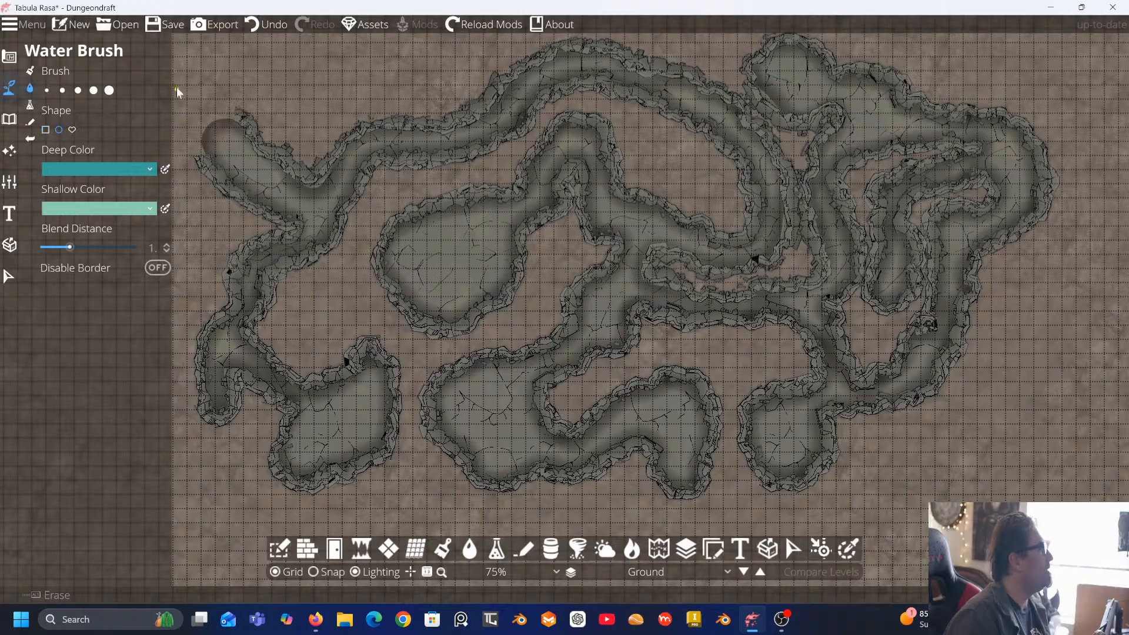
mouse_move(221, 67)
mouse_down()
mouse_move(291, 85)
mouse_move(284, 108)
mouse_up()
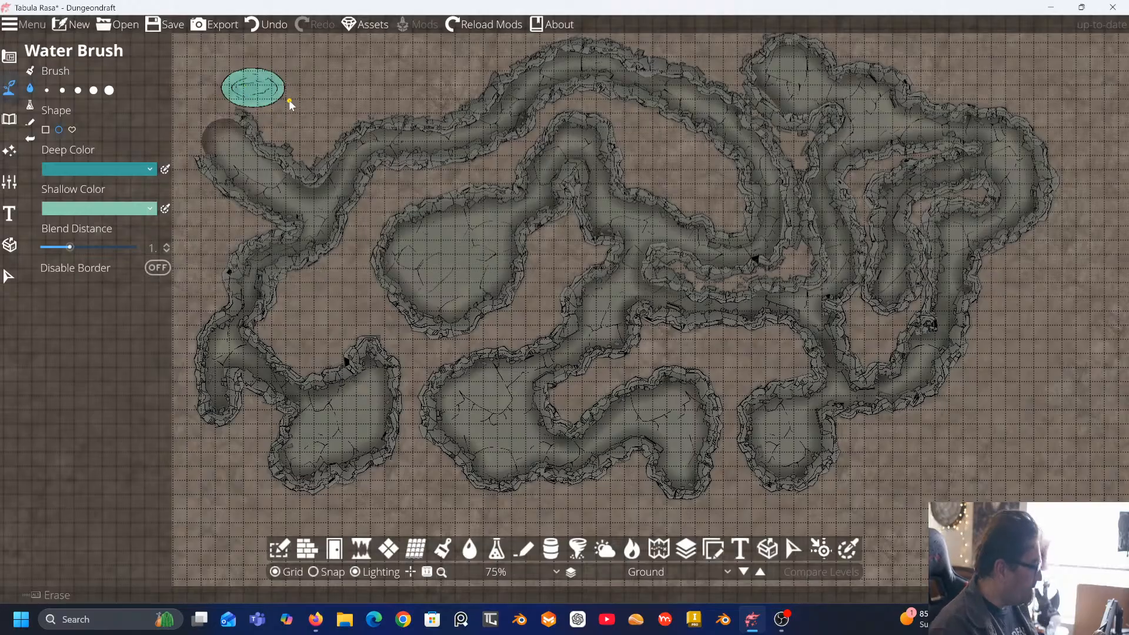
key(ctrl+z)
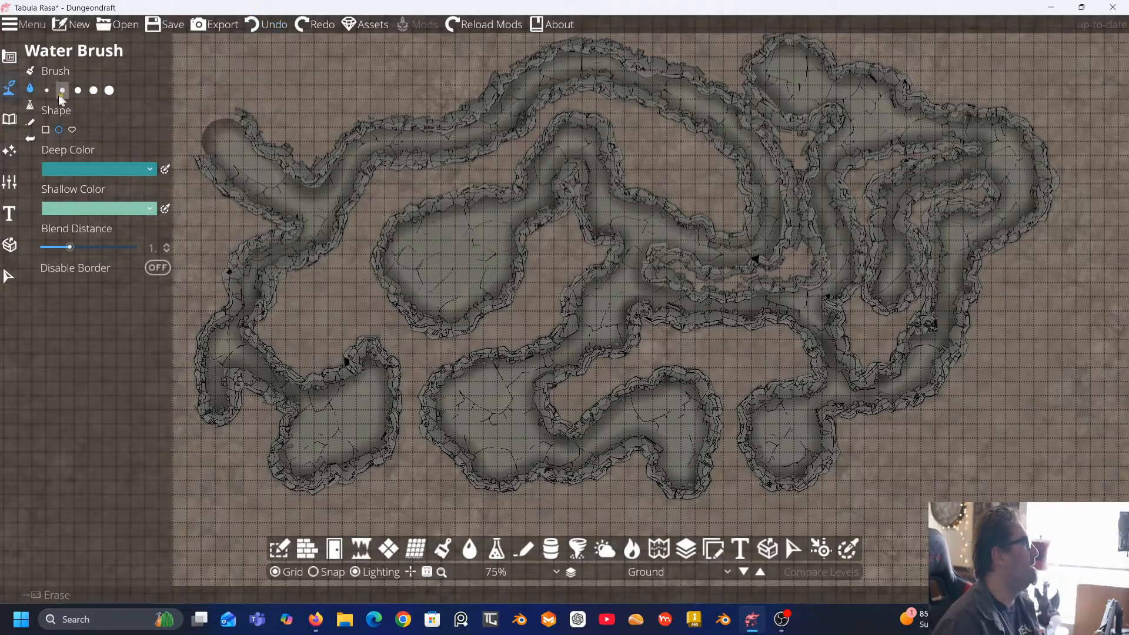
Choose the middle water brush size, paint a trial strip of water above the upper-left cave entrance, and undo it
click(72, 129)
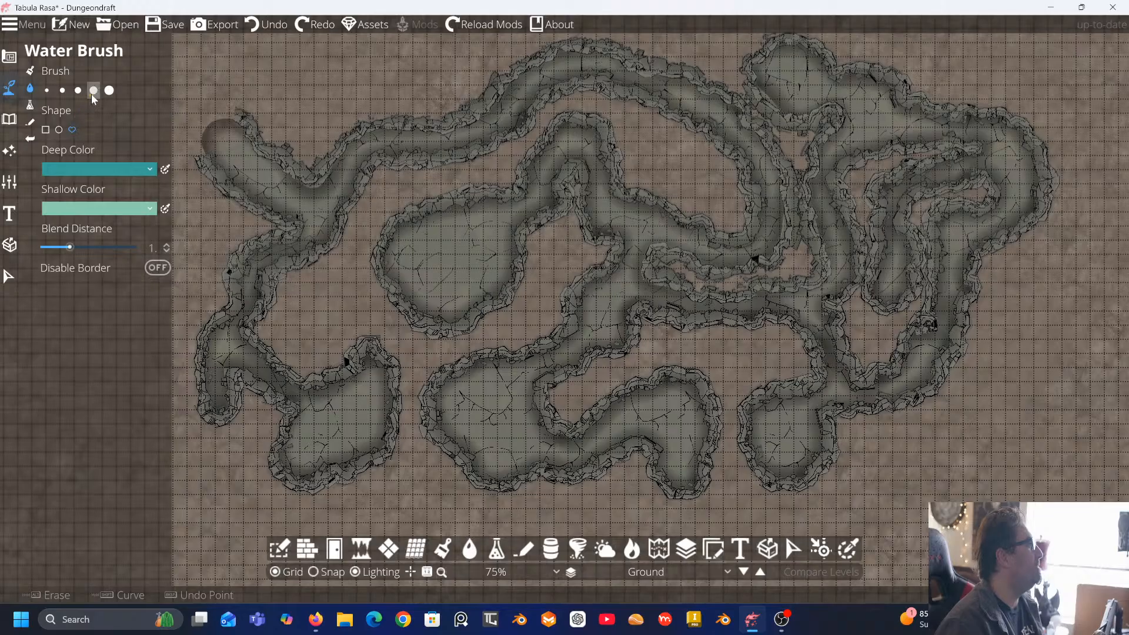
click(78, 92)
mouse_move(322, 74)
mouse_down()
mouse_move(212, 70)
mouse_move(260, 79)
mouse_move(337, 59)
mouse_move(376, 68)
mouse_up()
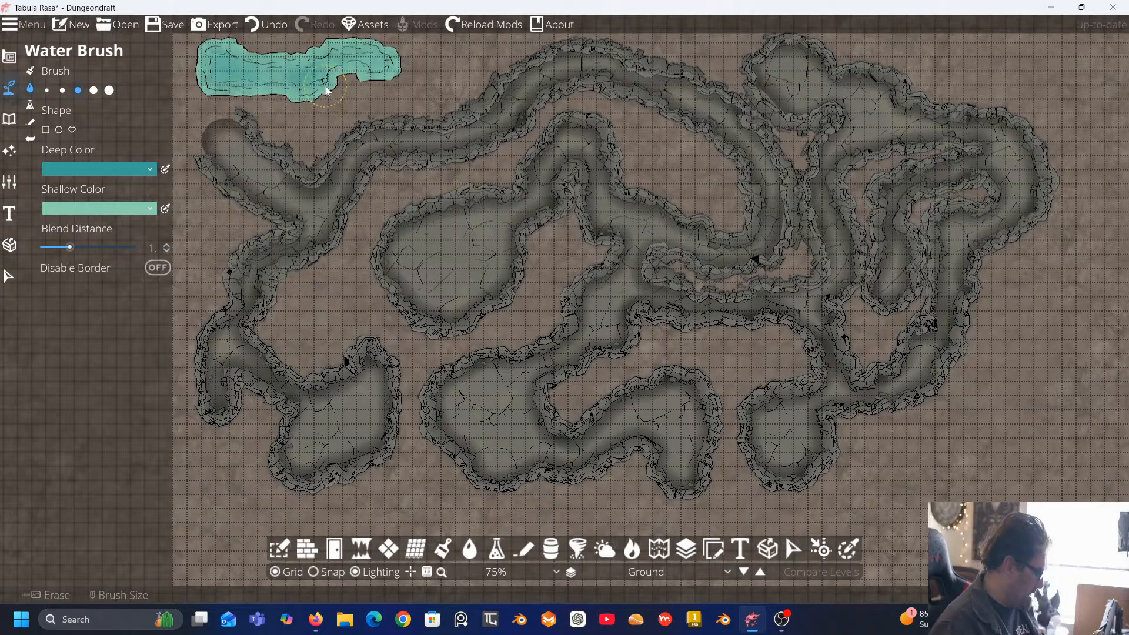
key(ctrl+z)
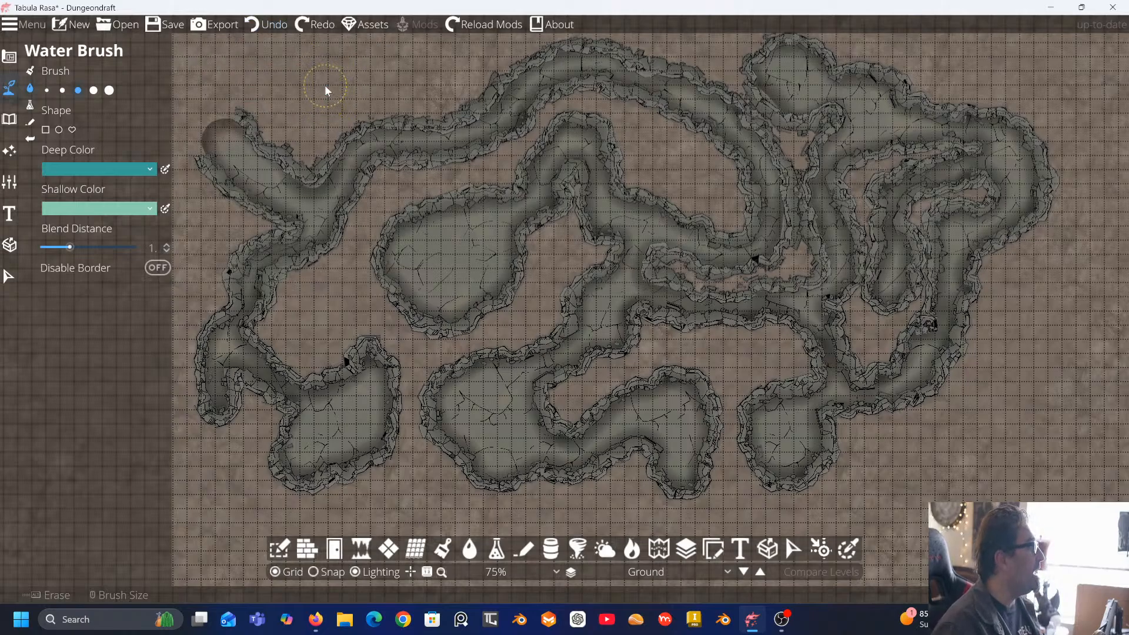
Set the deep water color to the blue preset, paint a trial pool above the upper-left entrance, and undo it
click(113, 164)
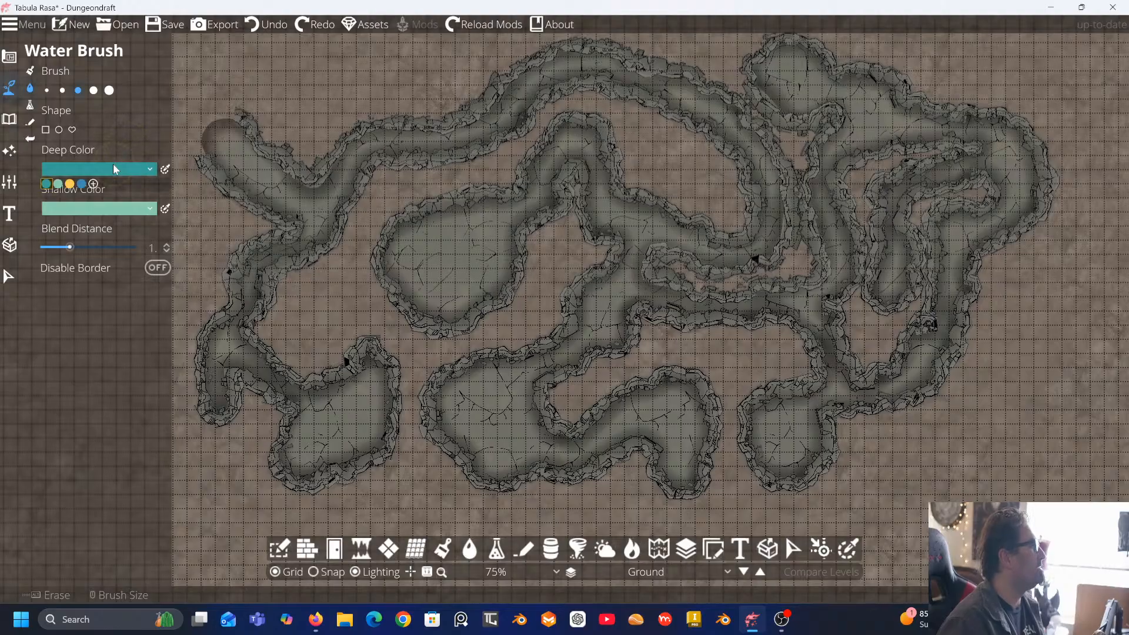
click(81, 184)
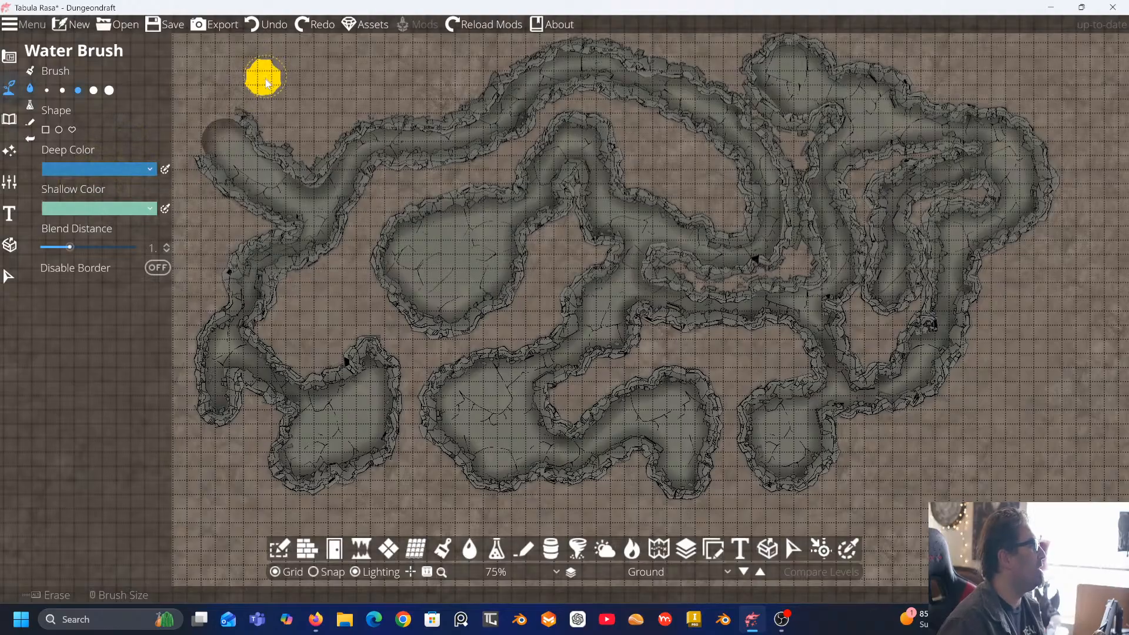
mouse_move(265, 80)
mouse_down()
mouse_move(277, 100)
mouse_move(308, 65)
mouse_move(318, 87)
mouse_up()
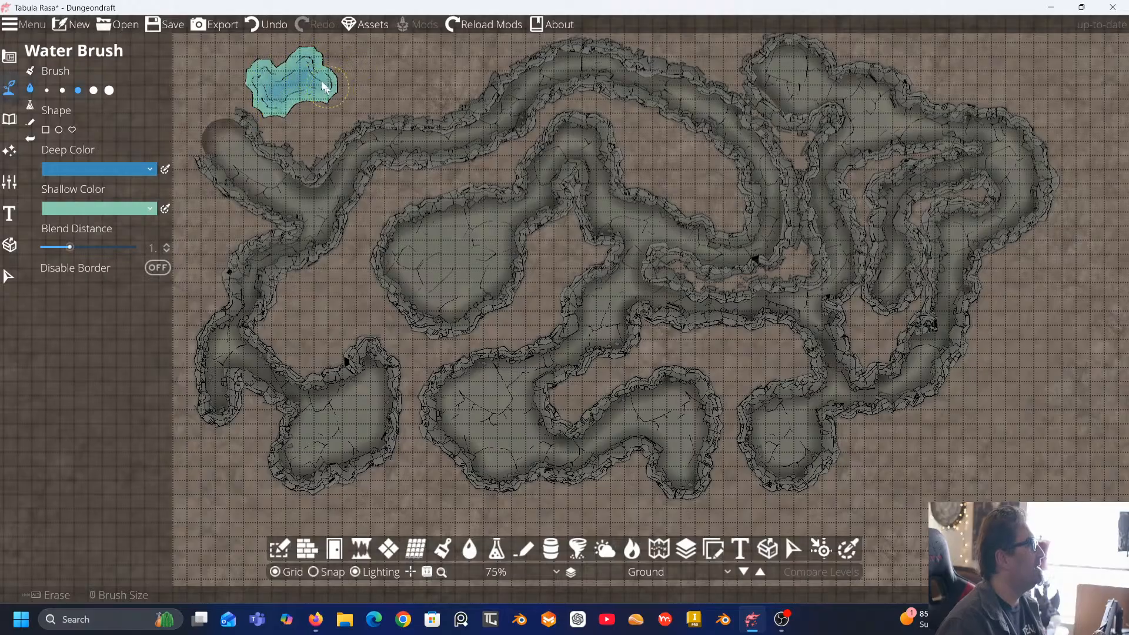
key(ctrl+z)
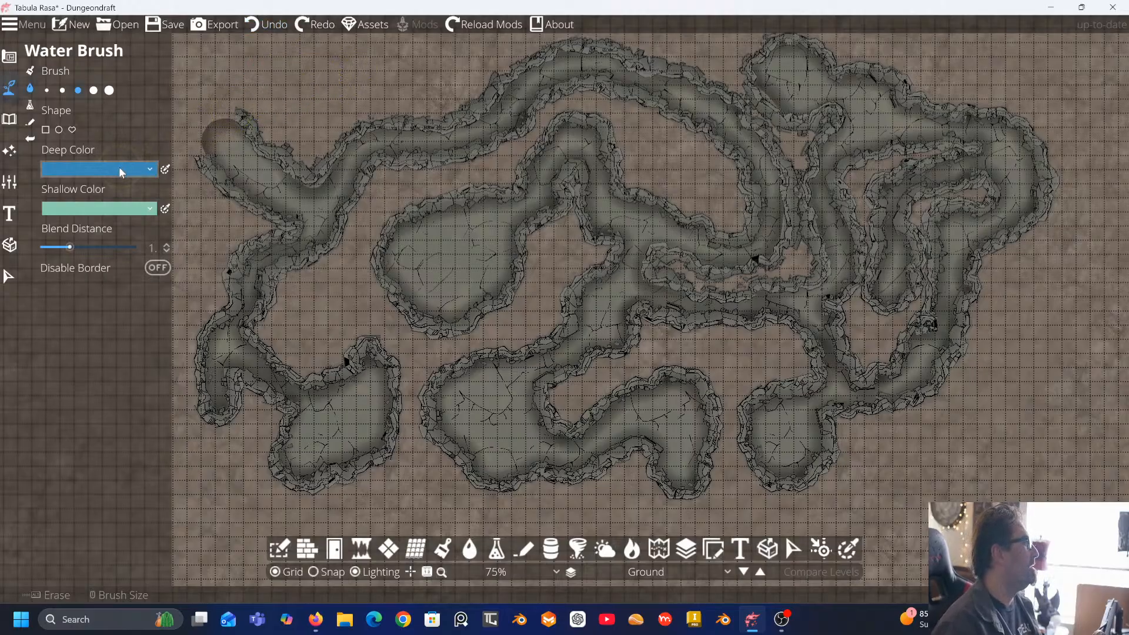
Add a custom dark blue as the deep water color, test it with a narrow strip and a large pool outside the cave, and undo both
mouse_move(118, 170)
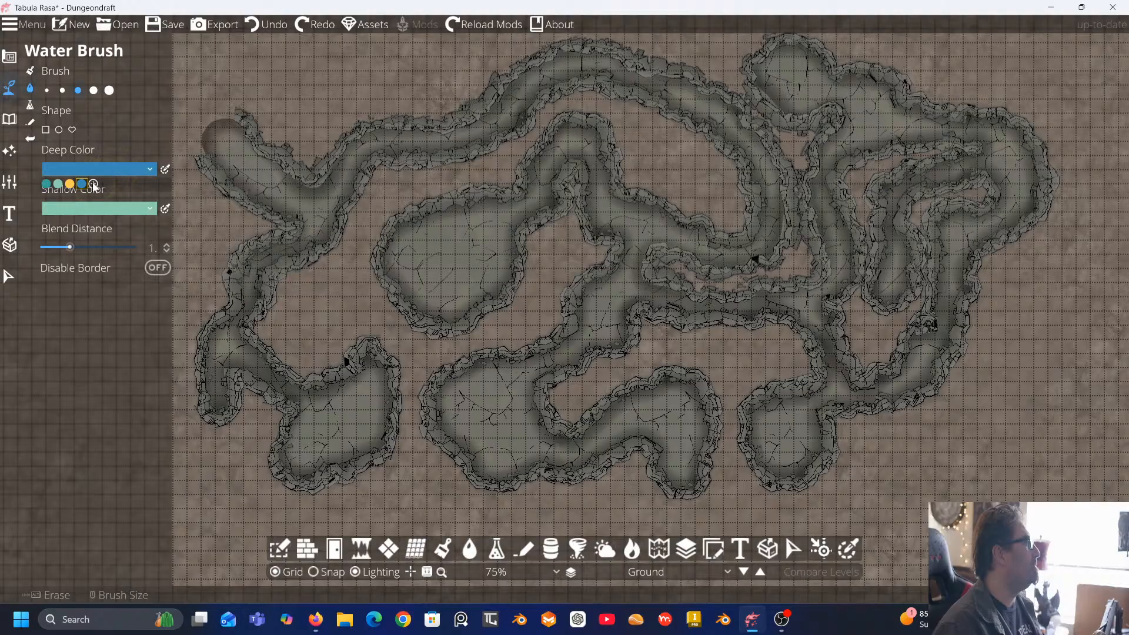
click(93, 183)
drag(101, 213, 100, 220)
click(126, 150)
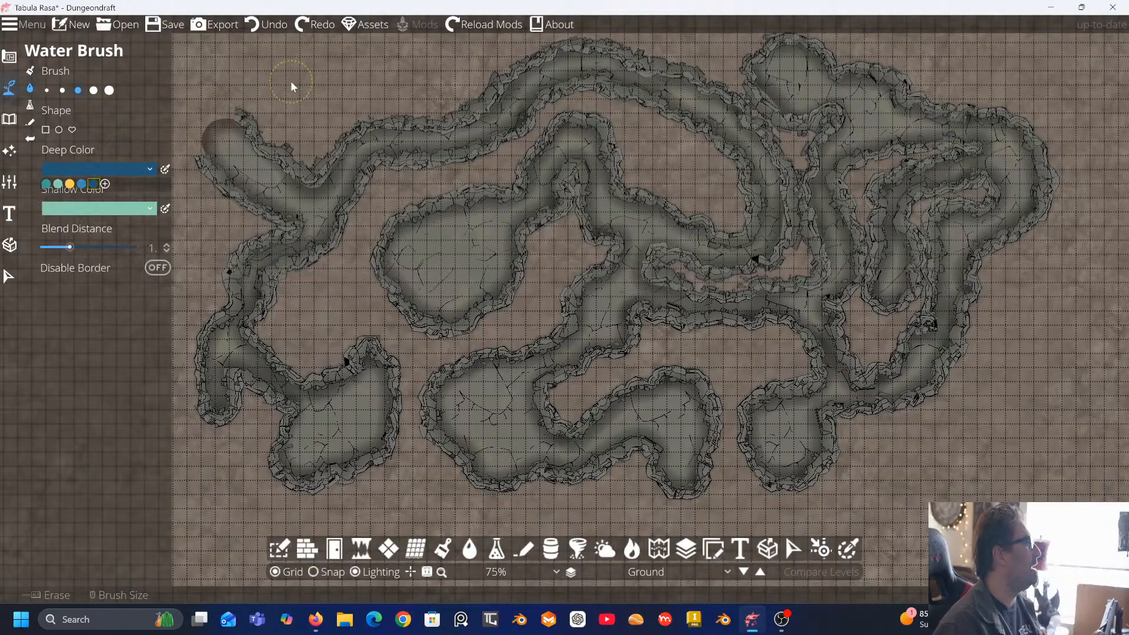
mouse_move(290, 80)
mouse_down()
mouse_move(337, 91)
mouse_move(369, 76)
mouse_up()
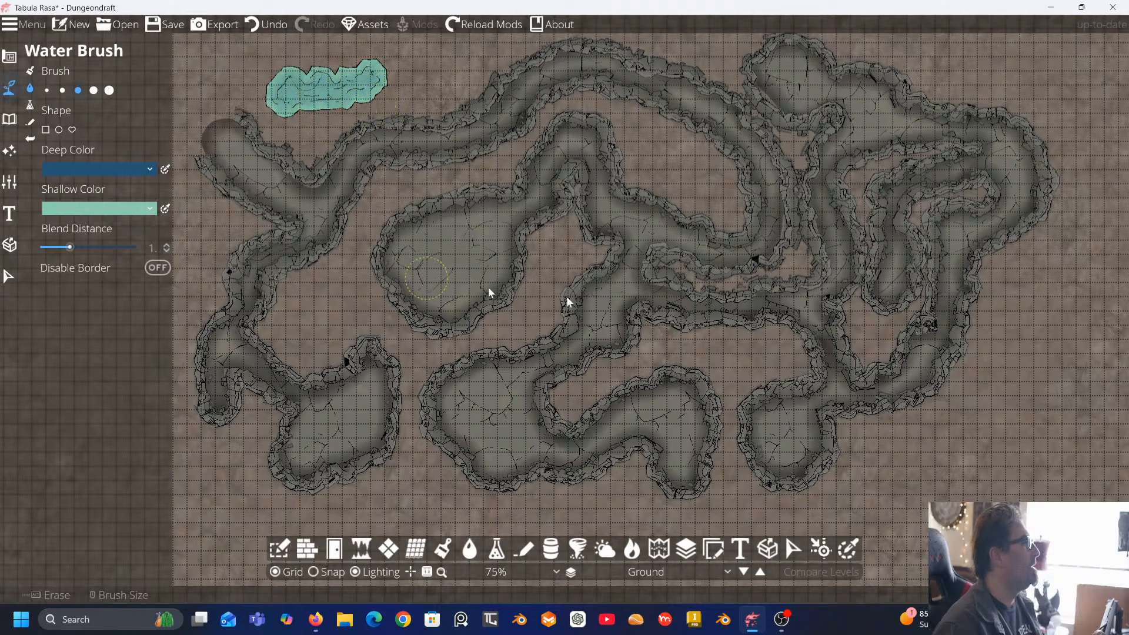
key(ctrl+z)
mouse_move(1017, 475)
mouse_down()
mouse_move(929, 487)
mouse_move(1061, 490)
mouse_move(1033, 372)
mouse_move(987, 428)
mouse_move(1036, 419)
mouse_move(1023, 446)
mouse_move(1059, 414)
mouse_move(1016, 486)
mouse_move(1030, 447)
mouse_up()
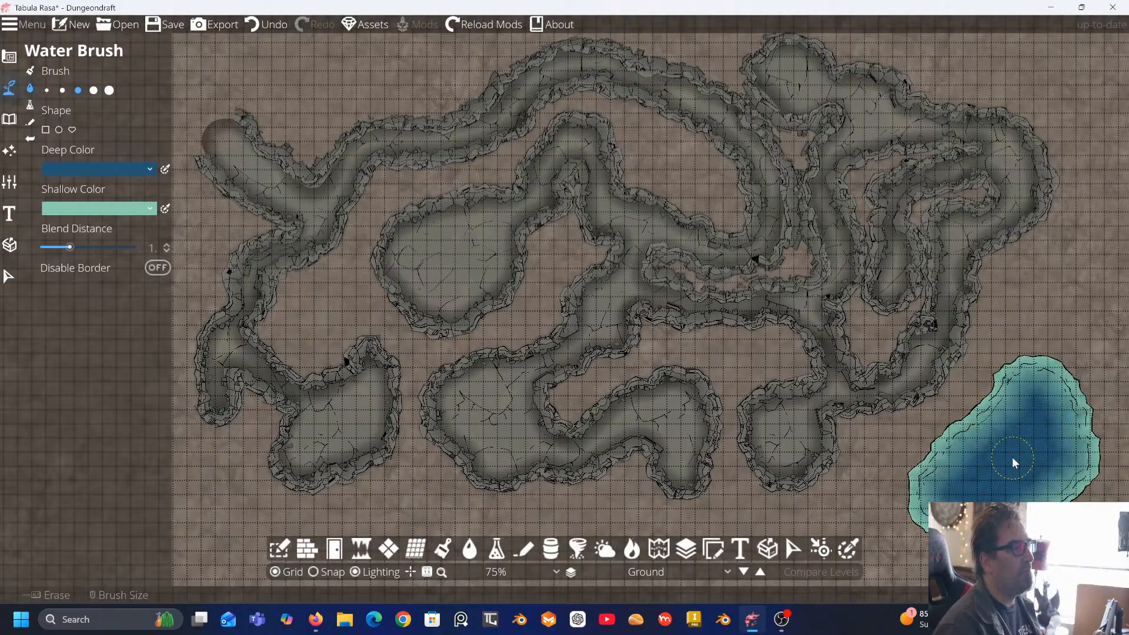
key(ctrl+z)
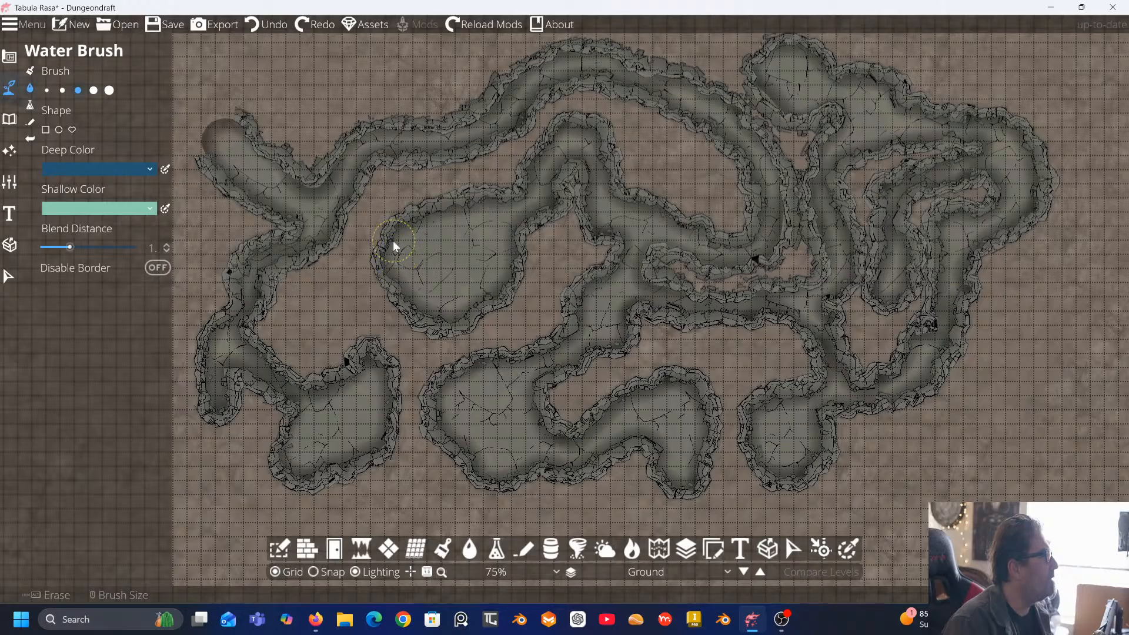
Paint a pool of water over the lower-left part of the upper-middle cave chamber
mouse_move(411, 254)
mouse_down()
mouse_move(441, 268)
mouse_move(454, 311)
mouse_move(393, 276)
mouse_move(404, 262)
mouse_move(459, 262)
mouse_move(488, 305)
mouse_move(462, 313)
mouse_up()
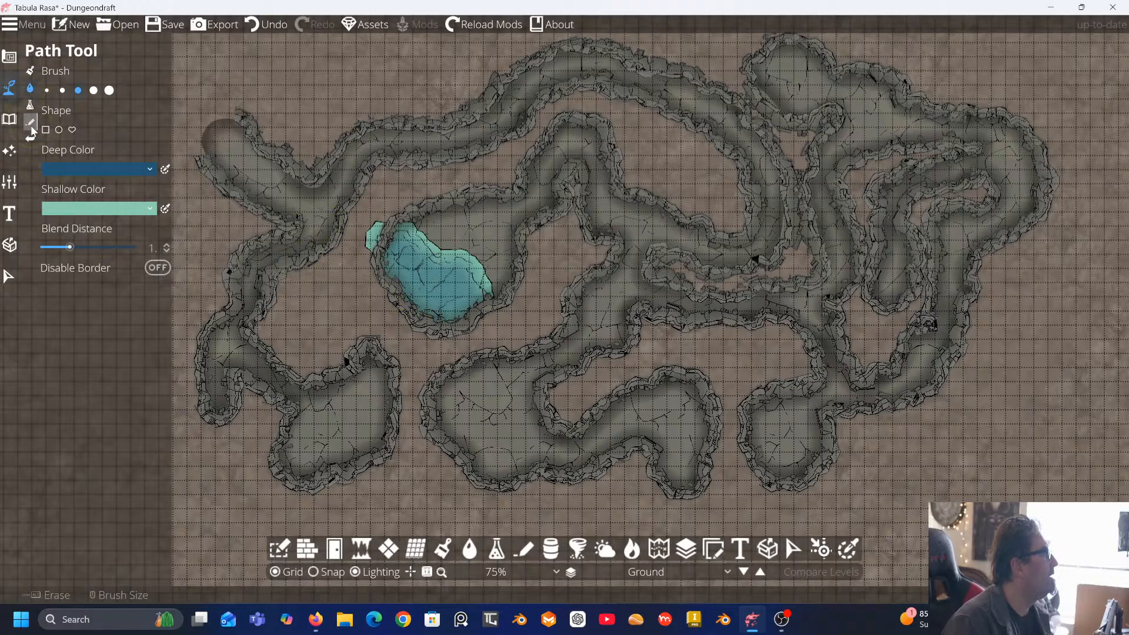
Select the Bw Texture Rocky 01 terrain and undo the water pool in the upper-middle cave chamber
click(30, 71)
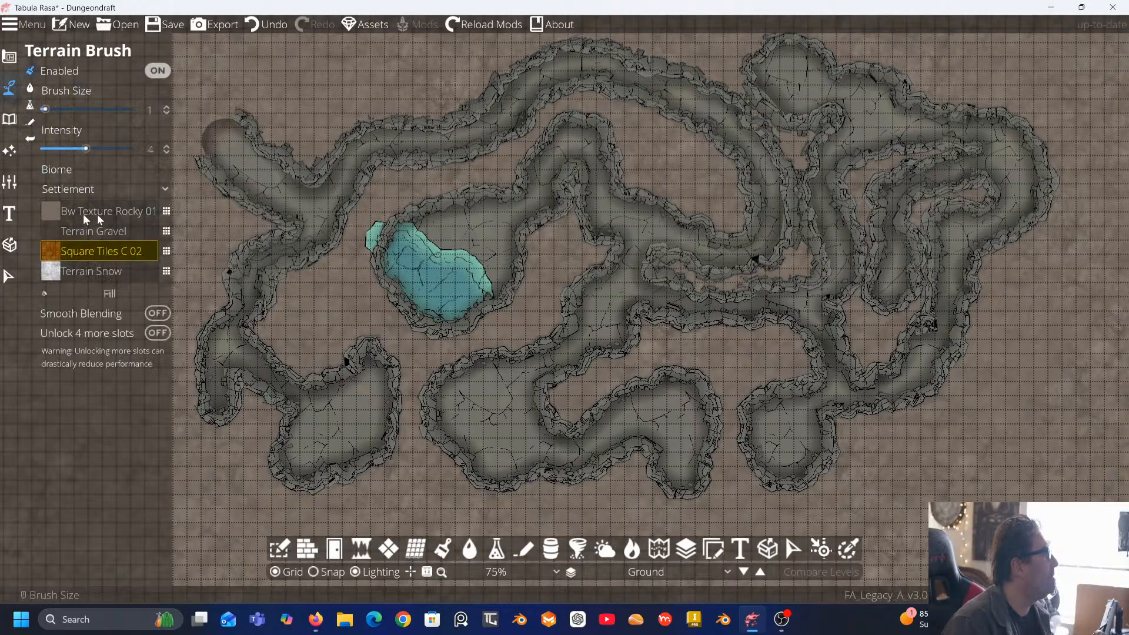
click(130, 211)
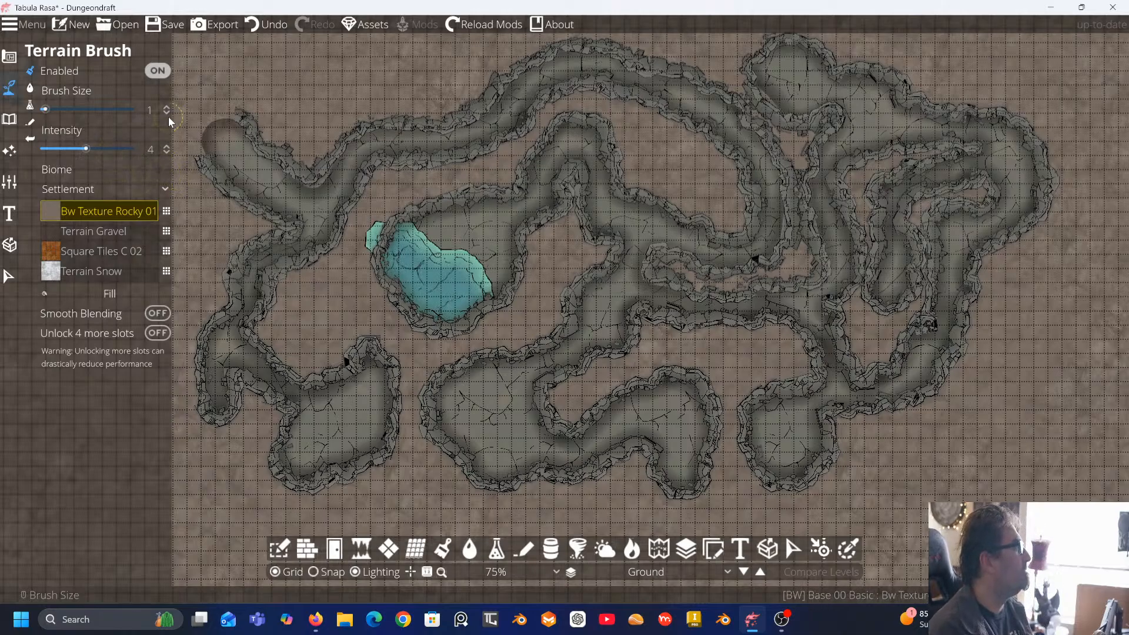
key(ctrl+z)
key(ctrl+z)
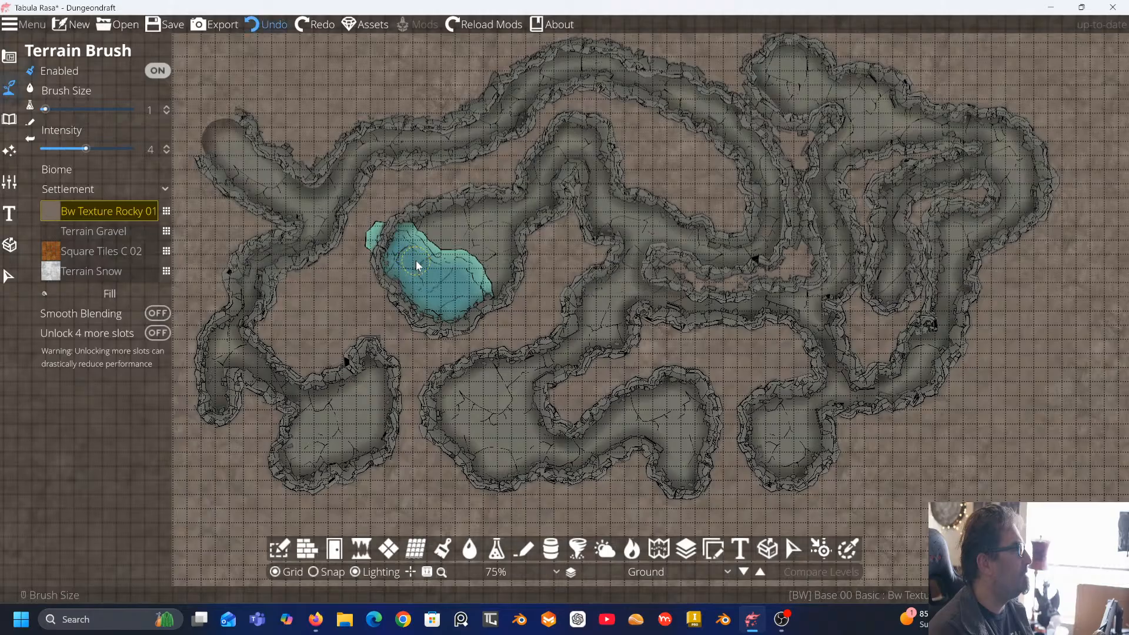
key(ctrl+z)
Paint a crescent-shaped water pool along the western side of the upper-middle chamber with the second-smallest brush, and set the blend distance to 2.2
click(29, 104)
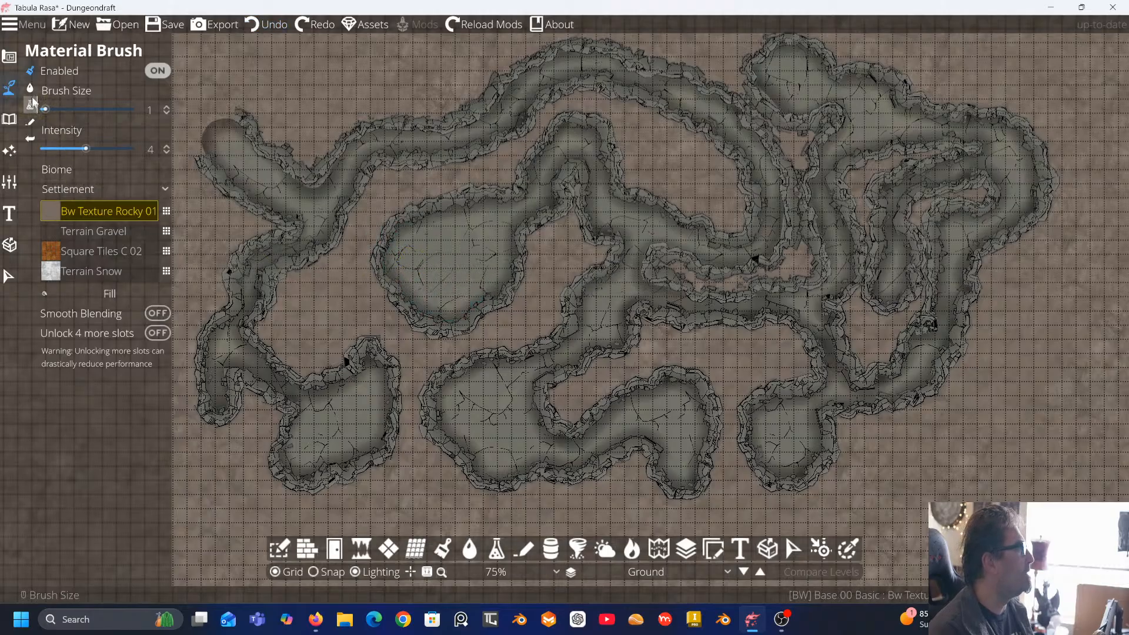
click(29, 88)
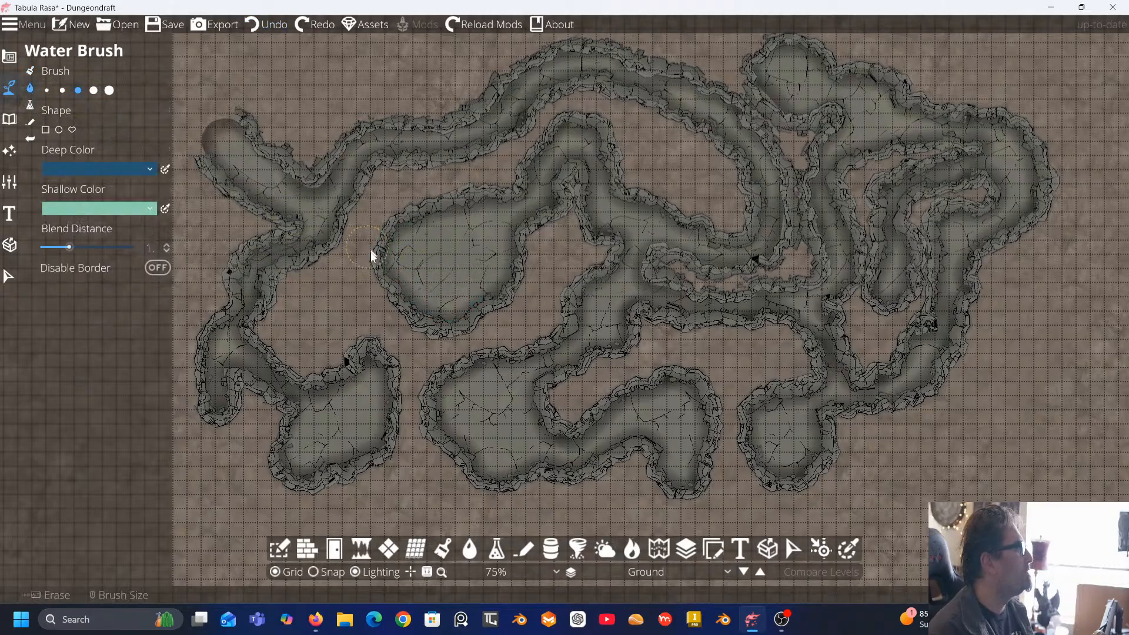
scroll(411, 264, up, 2)
scroll(392, 266, down, 1)
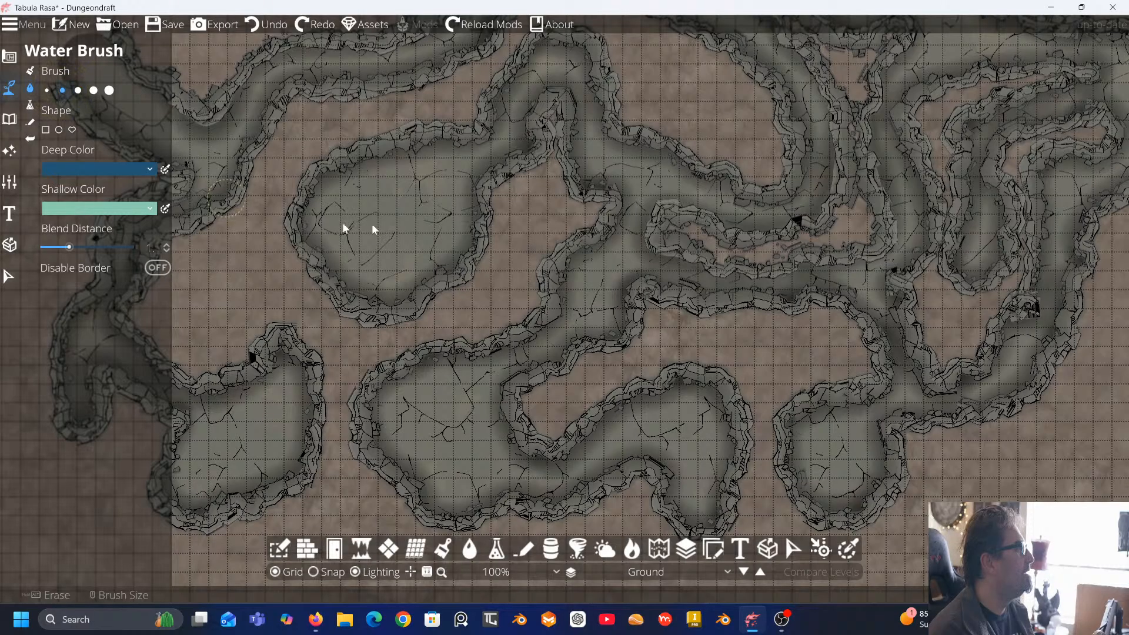
drag(361, 164, 320, 212)
drag(351, 282, 392, 301)
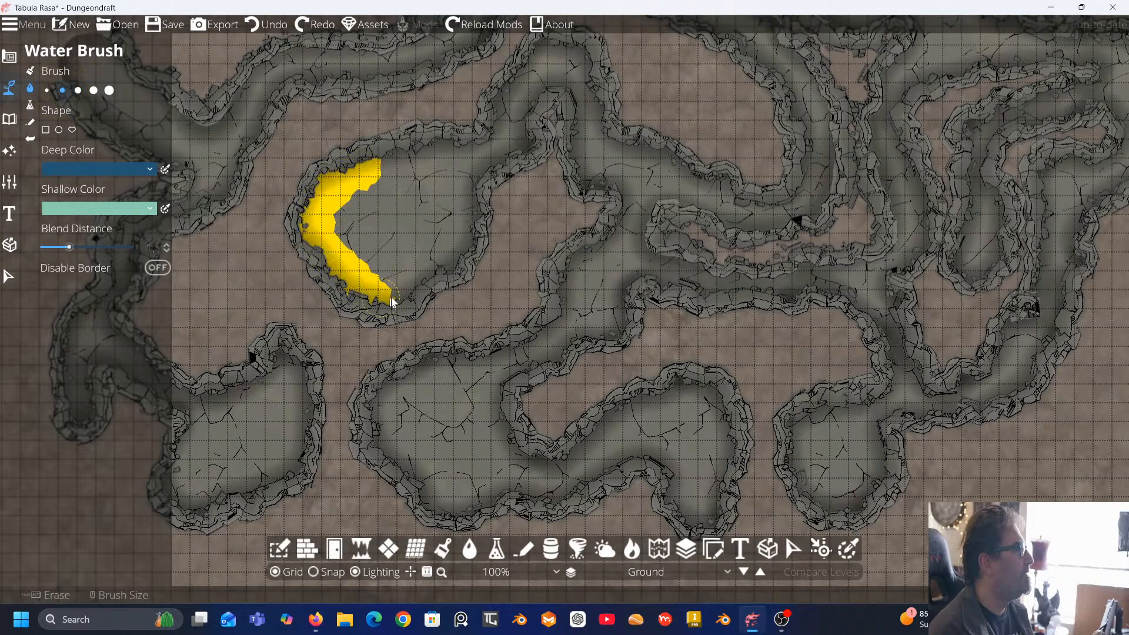
mouse_move(445, 274)
mouse_down()
mouse_move(407, 254)
mouse_move(379, 258)
mouse_move(361, 219)
mouse_up()
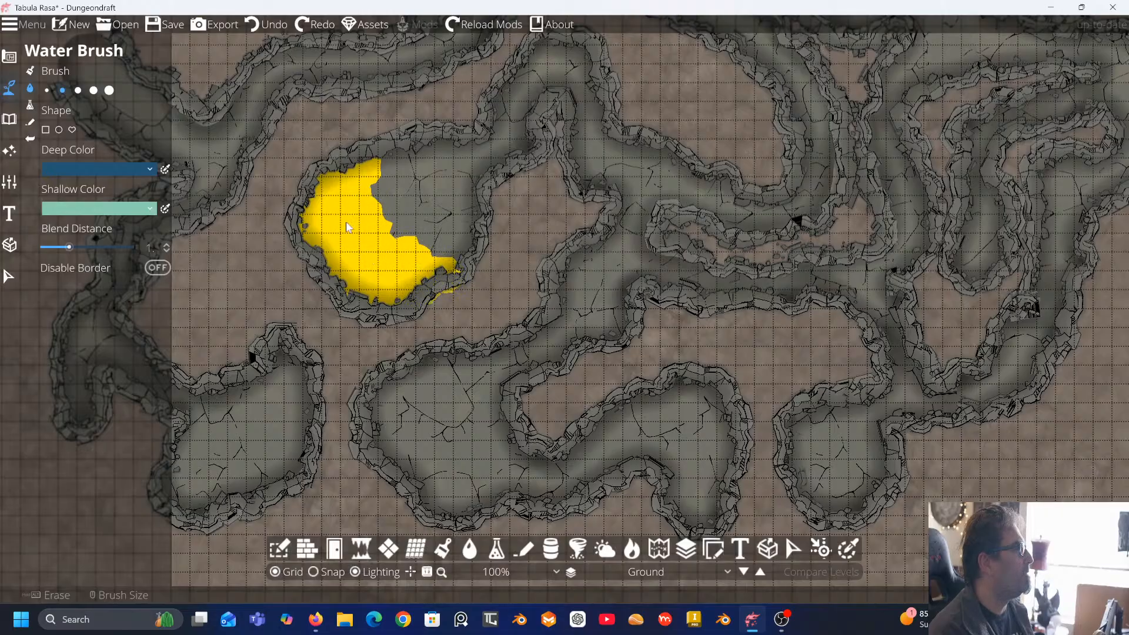
drag(376, 159, 384, 150)
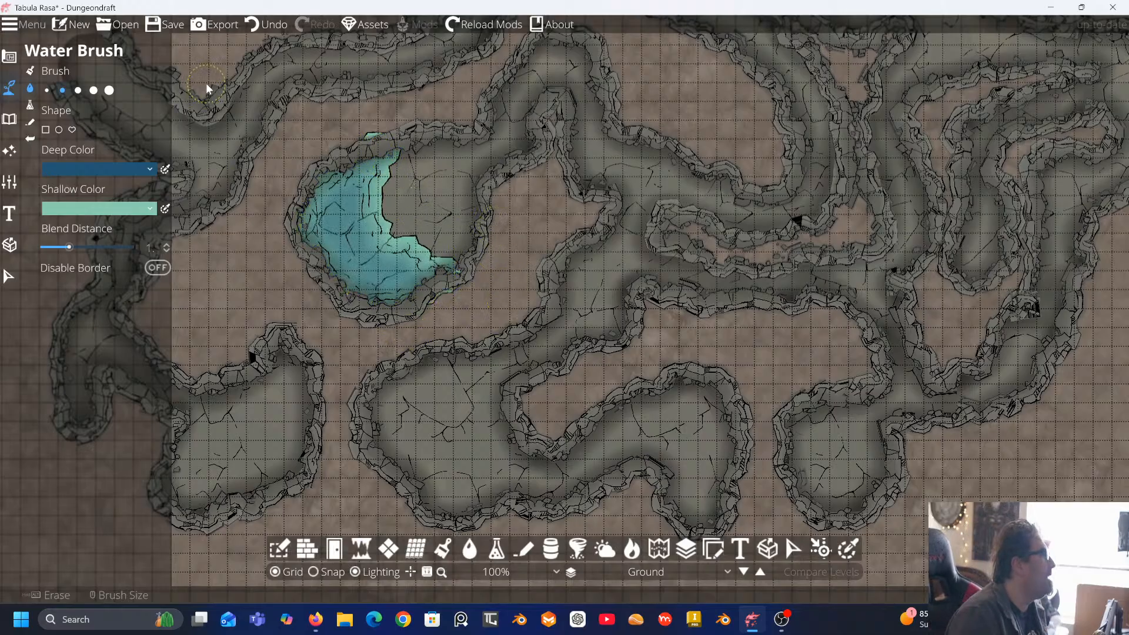
mouse_move(69, 248)
mouse_down()
mouse_move(139, 247)
mouse_move(50, 247)
mouse_move(85, 248)
mouse_up()
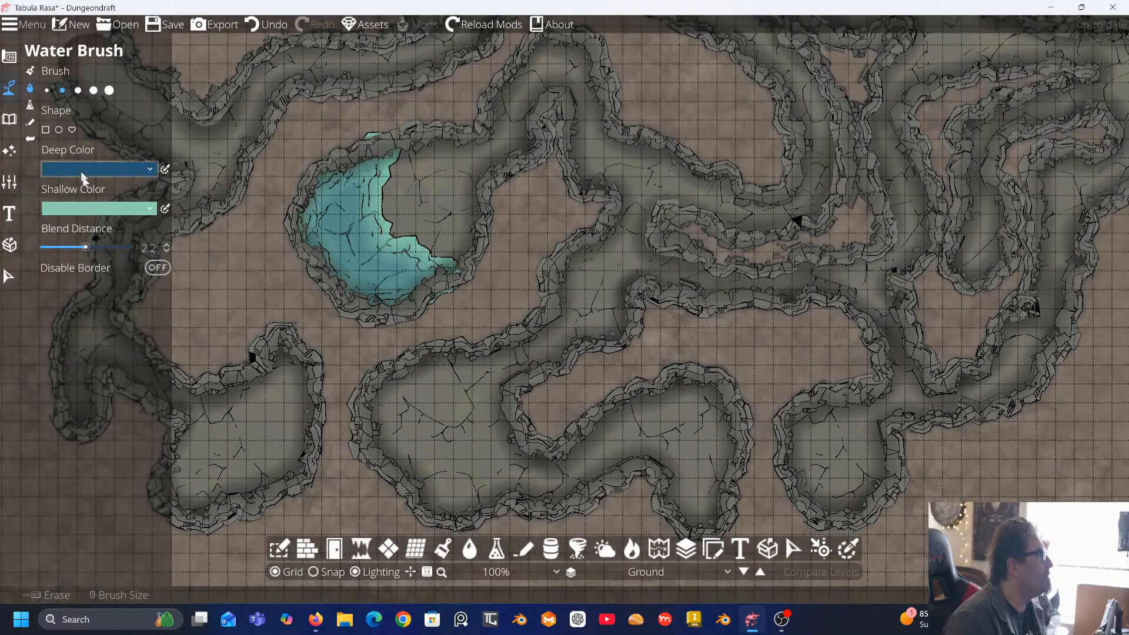
With the Material Brush, paint a trial patch of the gray stone material on the ground west of the water chamber, and undo it
click(33, 104)
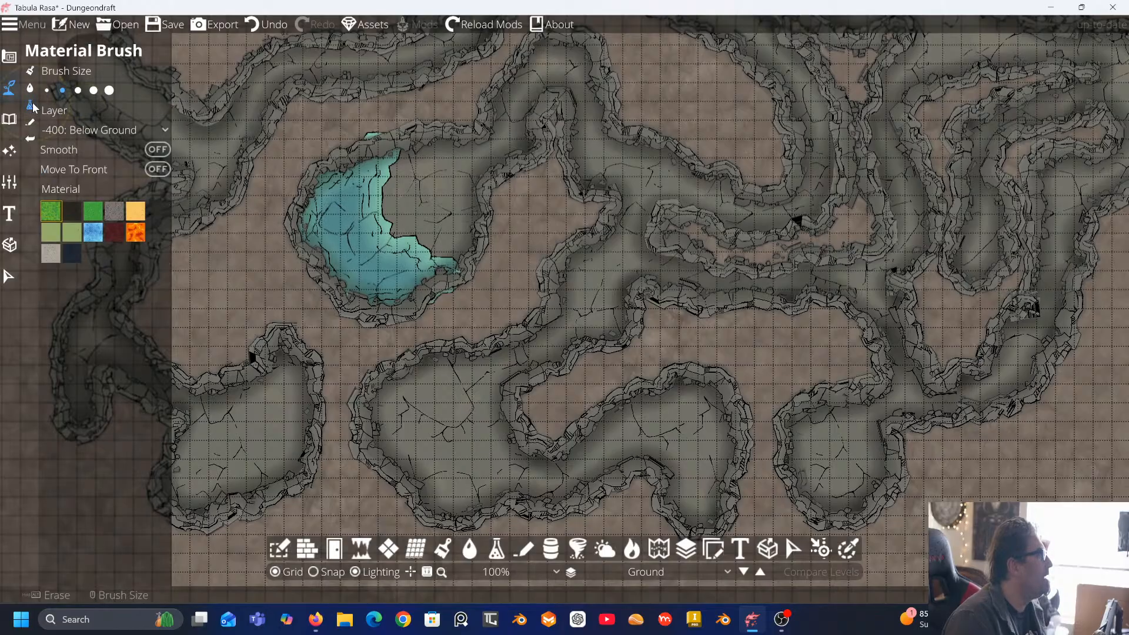
click(115, 220)
click(231, 270)
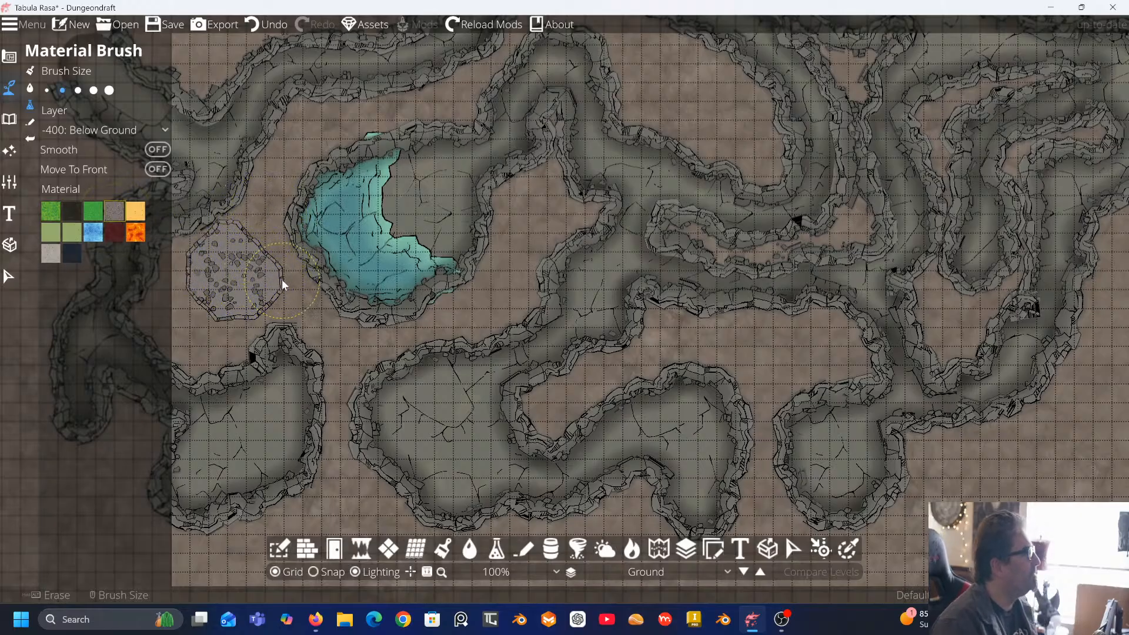
key(ctrl+z)
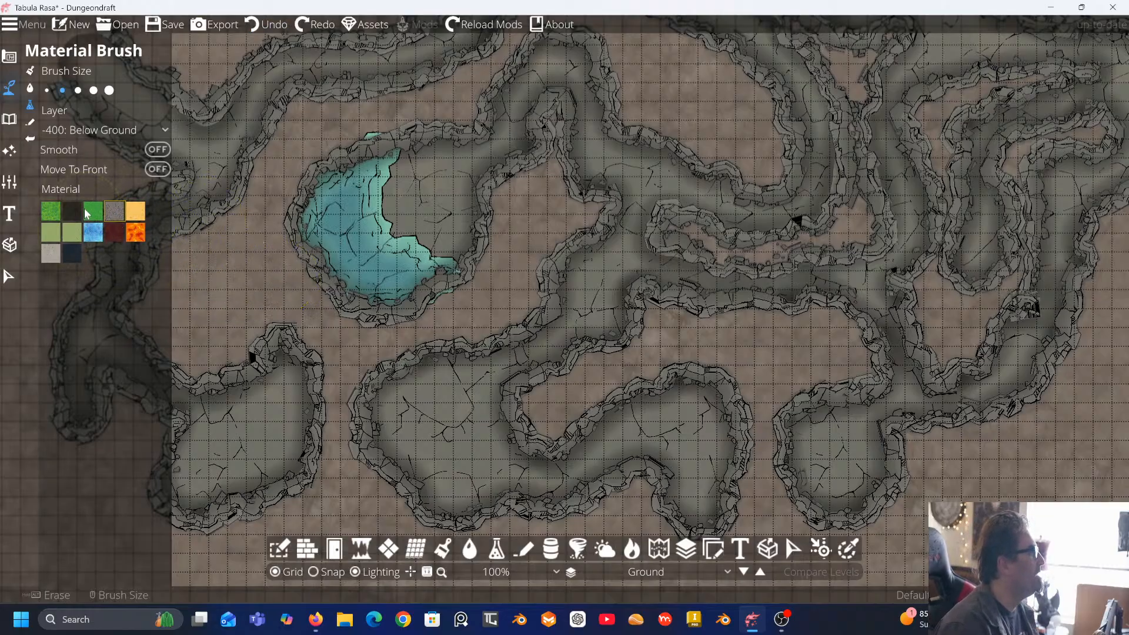
Paint a trial patch of the lava material on the ground west of the water chamber, and undo it
click(135, 233)
drag(219, 260, 226, 301)
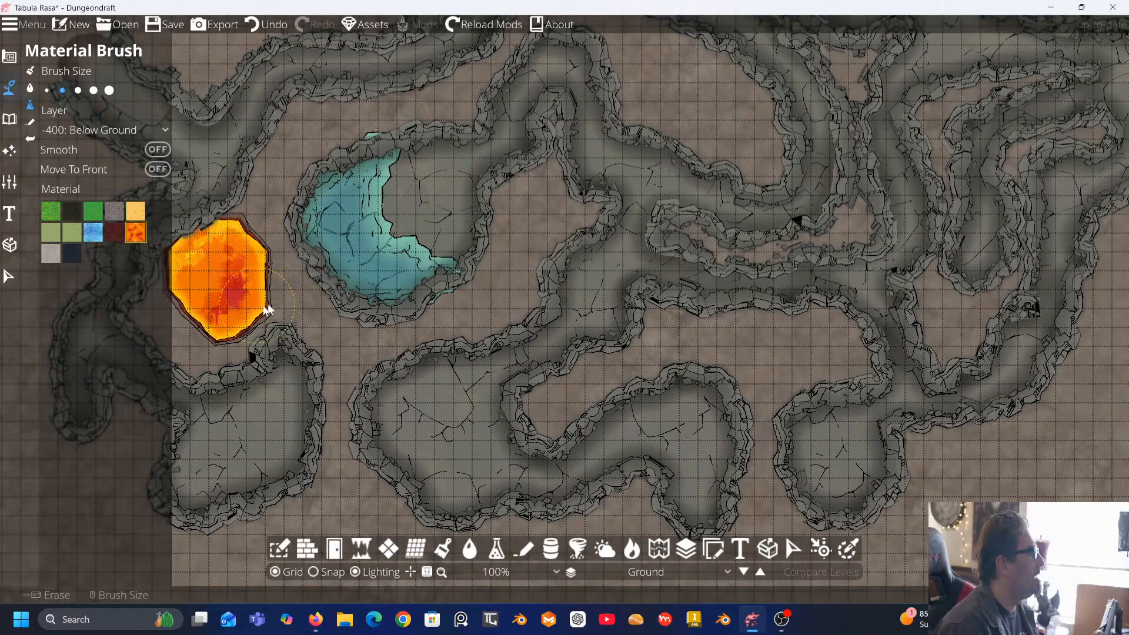
click(265, 24)
Paint two trial patches of the Gold Tile material on the ground west of the water chamber, undoing each one
scroll(349, 233, up, 2)
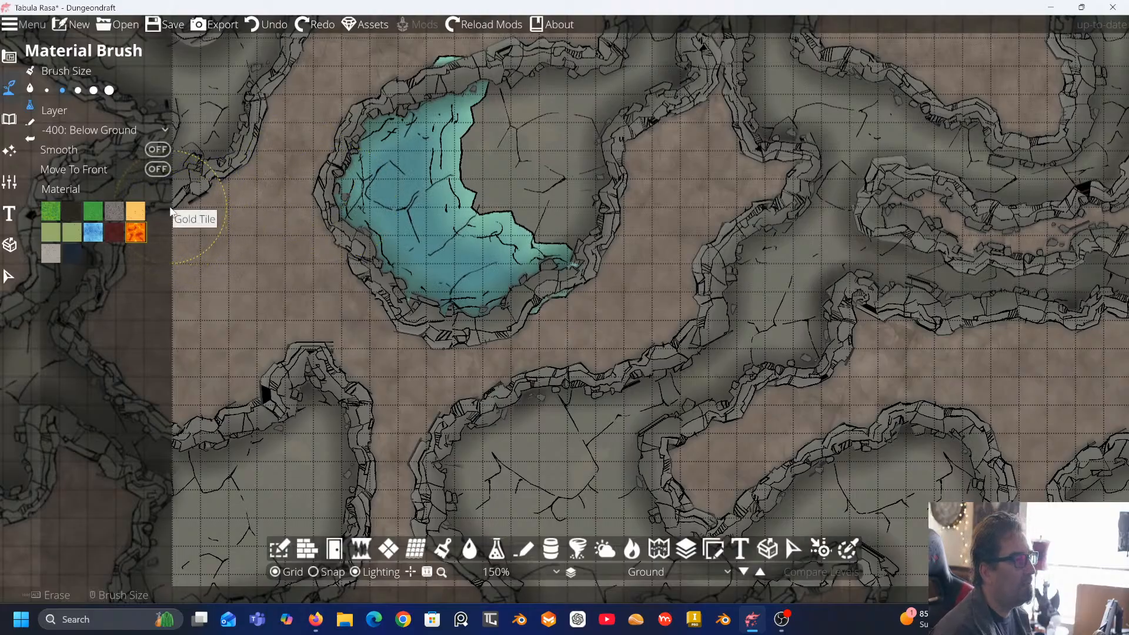
click(129, 215)
mouse_move(253, 241)
mouse_down()
mouse_move(242, 252)
mouse_move(268, 244)
mouse_up()
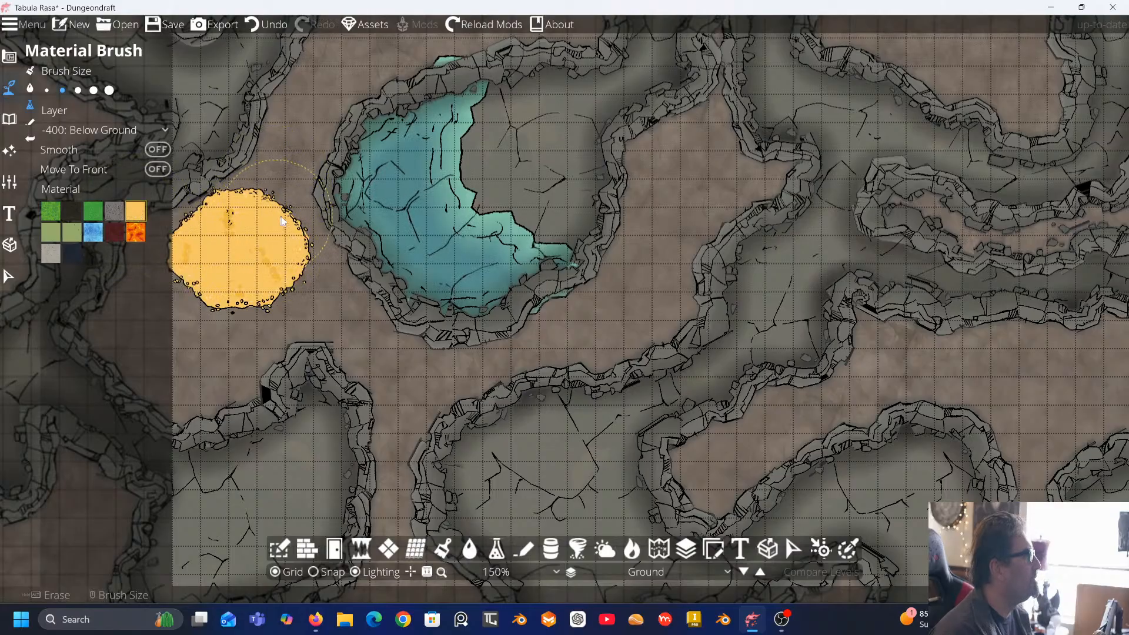
key(ctrl+z)
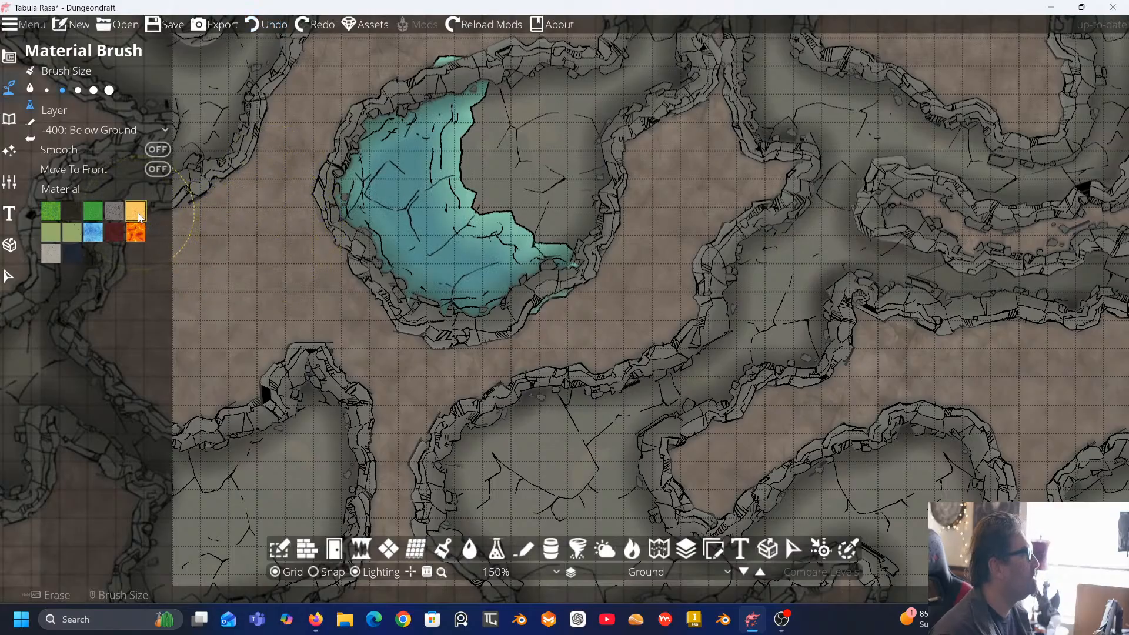
mouse_move(282, 254)
mouse_down()
mouse_move(225, 291)
mouse_move(260, 249)
mouse_move(389, 254)
mouse_move(406, 235)
mouse_up()
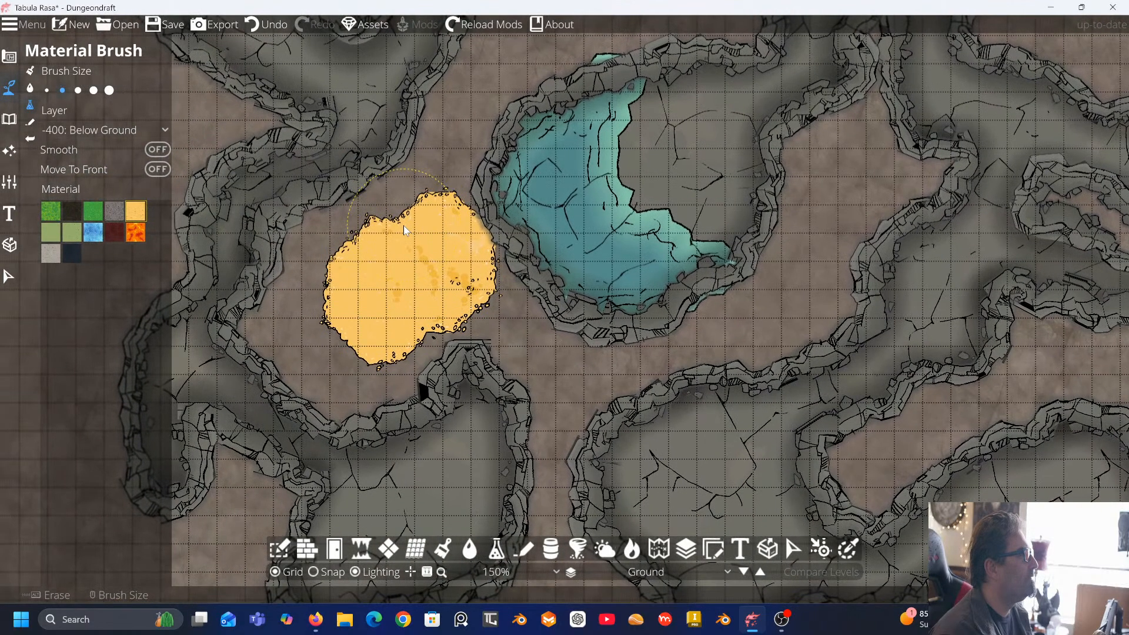
key(ctrl+z)
Paint a trial patch of the blue ice material on the ground west of the water chamber, and undo it
click(93, 232)
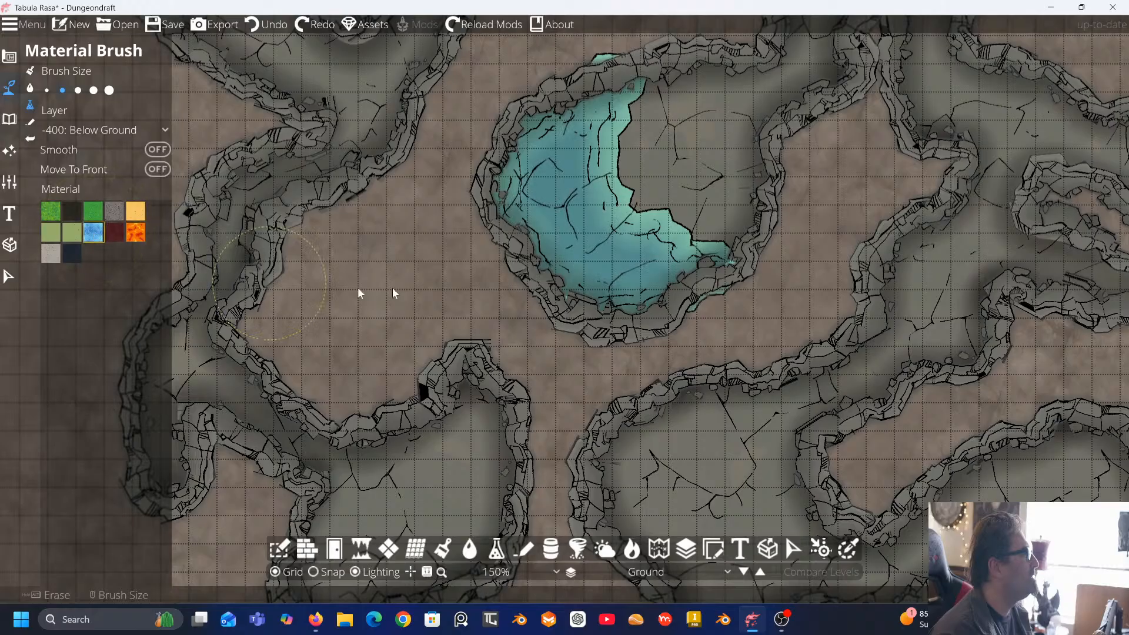
mouse_move(406, 285)
mouse_down()
mouse_move(393, 302)
mouse_move(437, 281)
mouse_up()
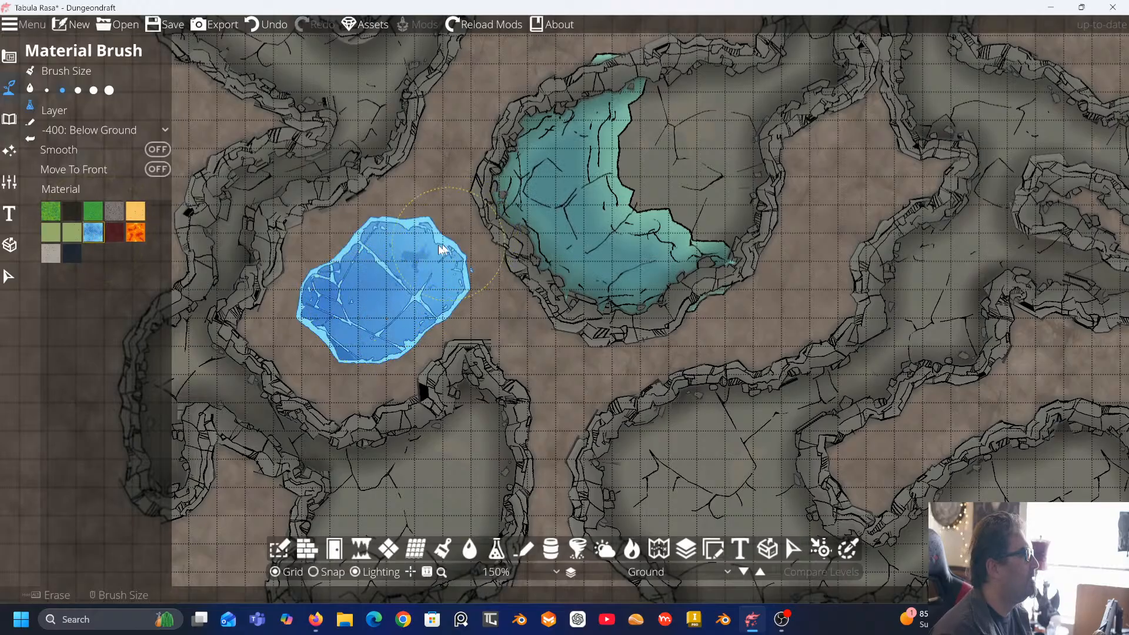
click(254, 24)
Test the pale green material and the bright green grass material on the ground west of the water chamber, undoing both patches
click(73, 234)
mouse_move(353, 223)
mouse_down()
mouse_move(370, 283)
mouse_move(412, 247)
mouse_up()
key(ctrl+z)
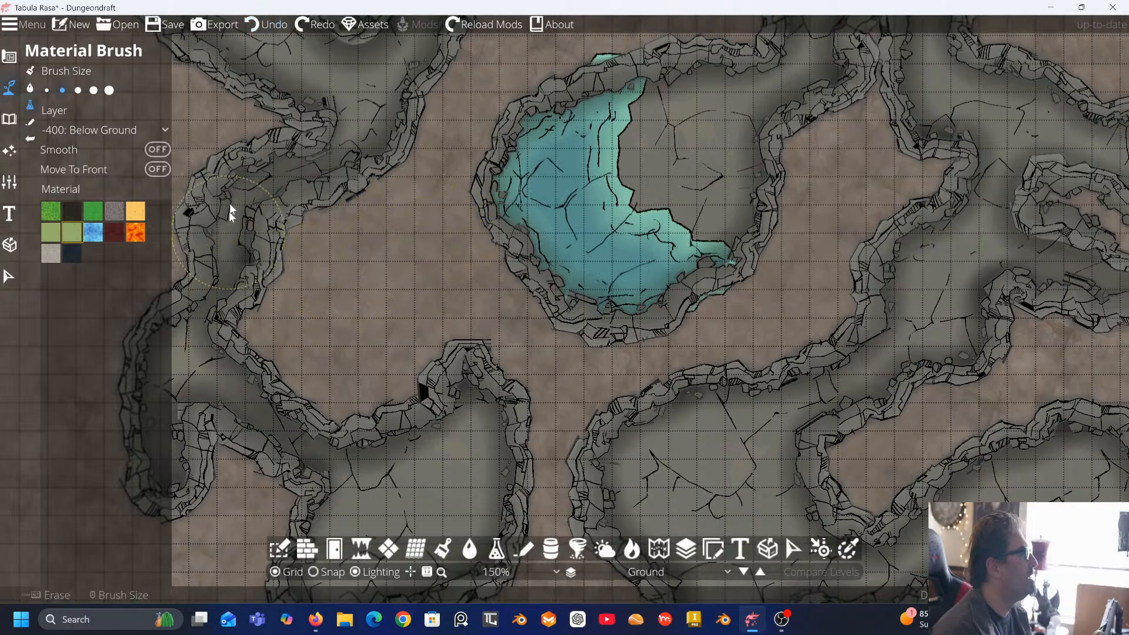
click(51, 211)
mouse_move(473, 247)
mouse_down()
mouse_move(386, 307)
mouse_move(436, 245)
mouse_up()
key(ctrl+z)
Switch to the Path Tool and clear the shadow search so the whole path library can be browsed
scroll(415, 268, down, 2)
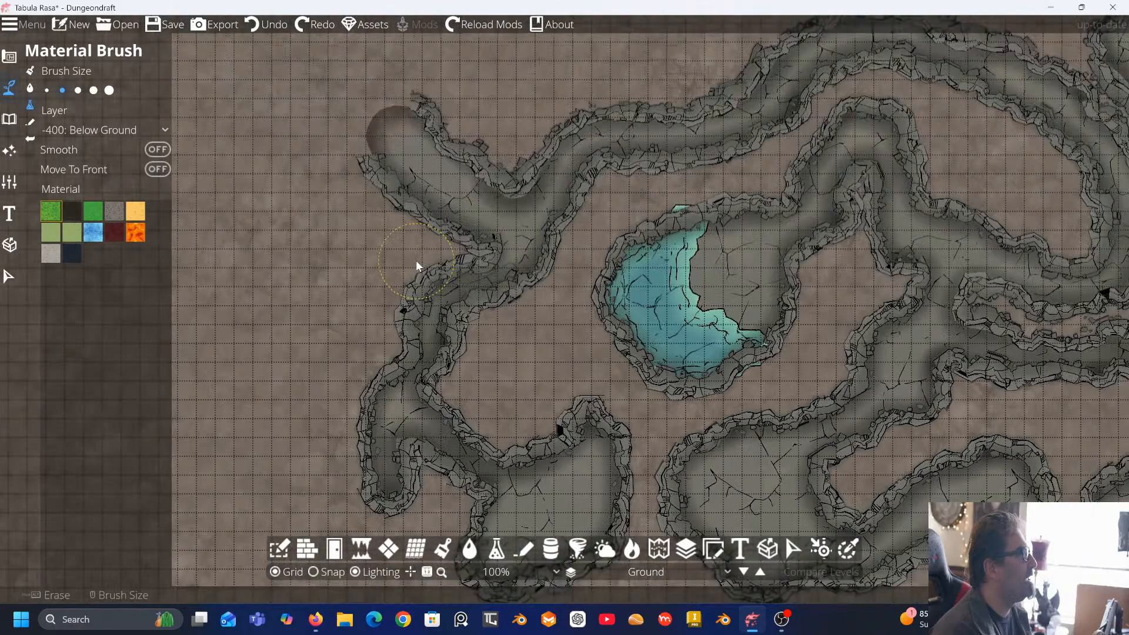
drag(454, 243, 304, 214)
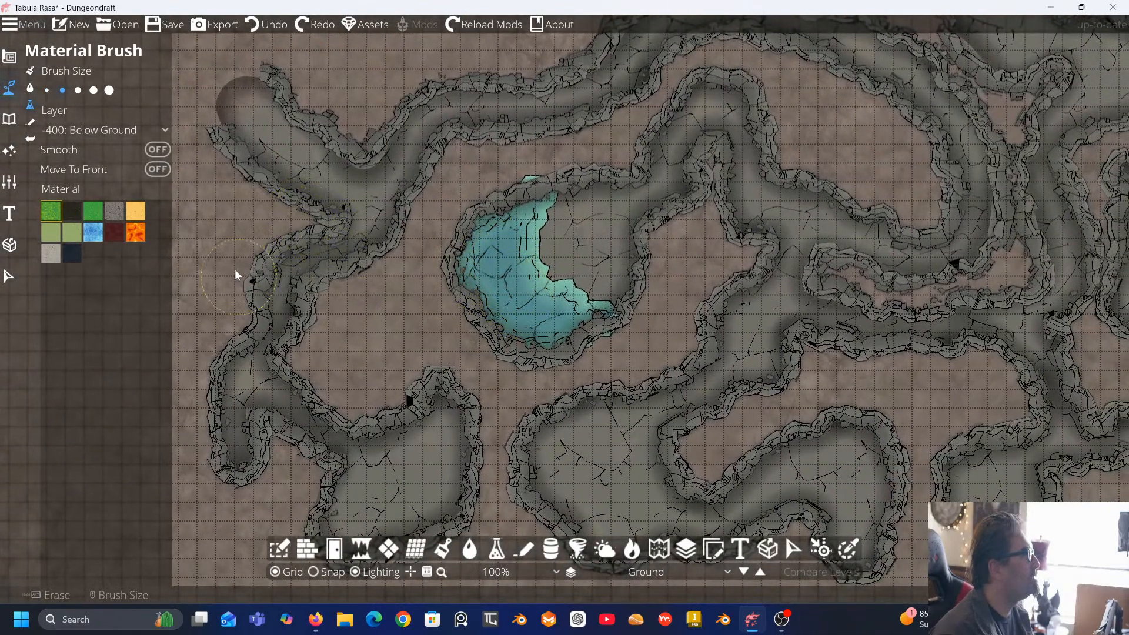
click(32, 122)
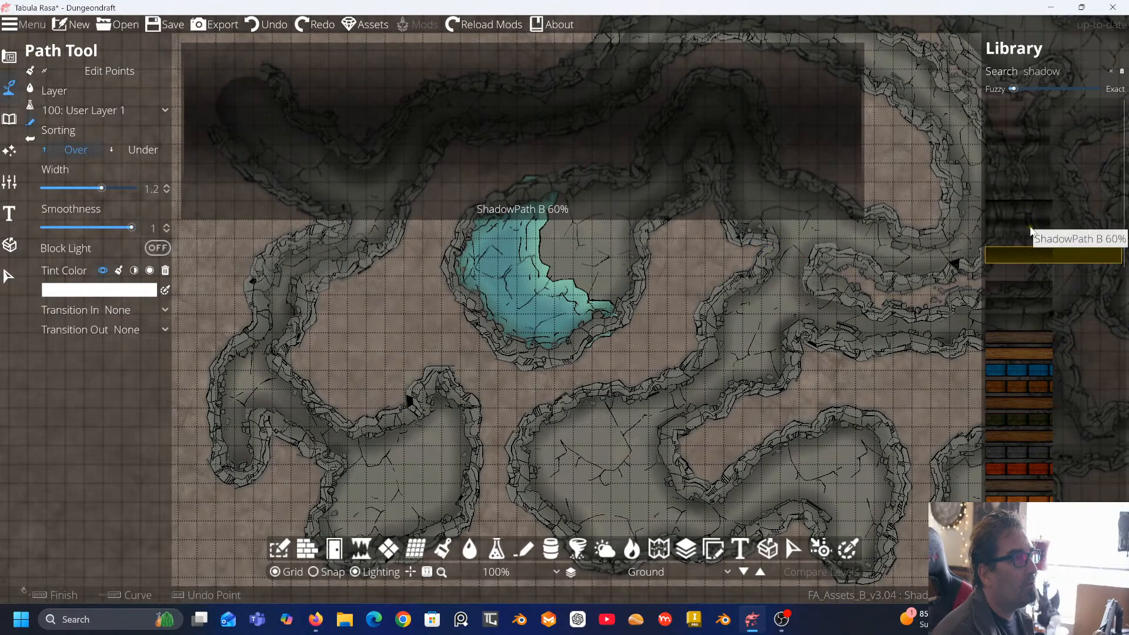
click(1111, 72)
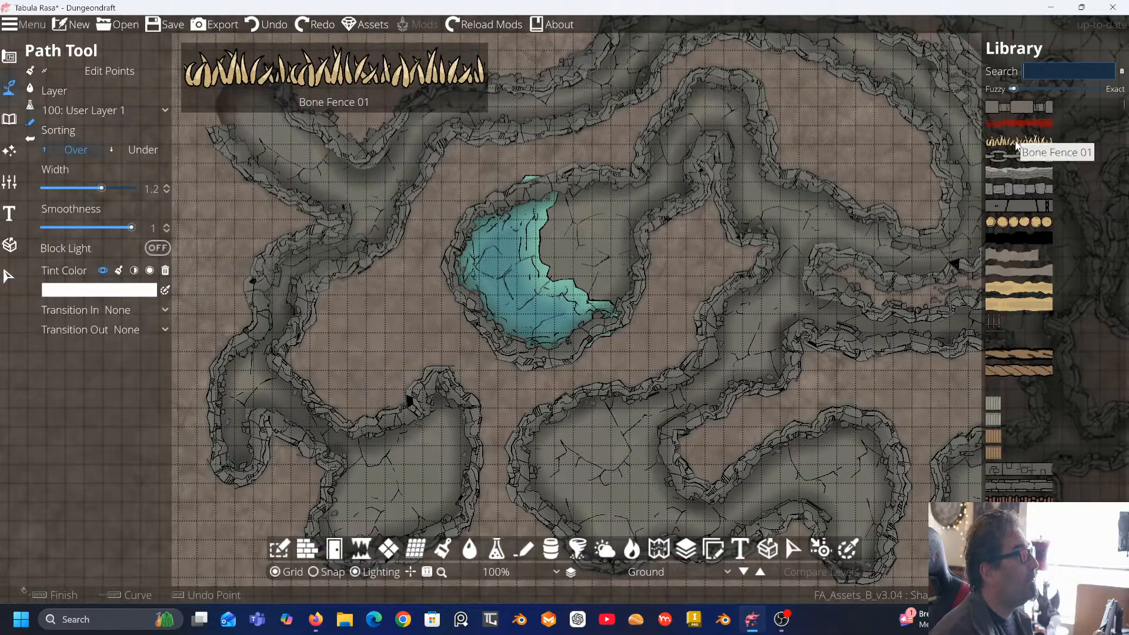
Look through the path library's fences, magic writing, altar runners, curtains and bunting down to the cave wall and cliff paths
scroll(1043, 213, down, 4)
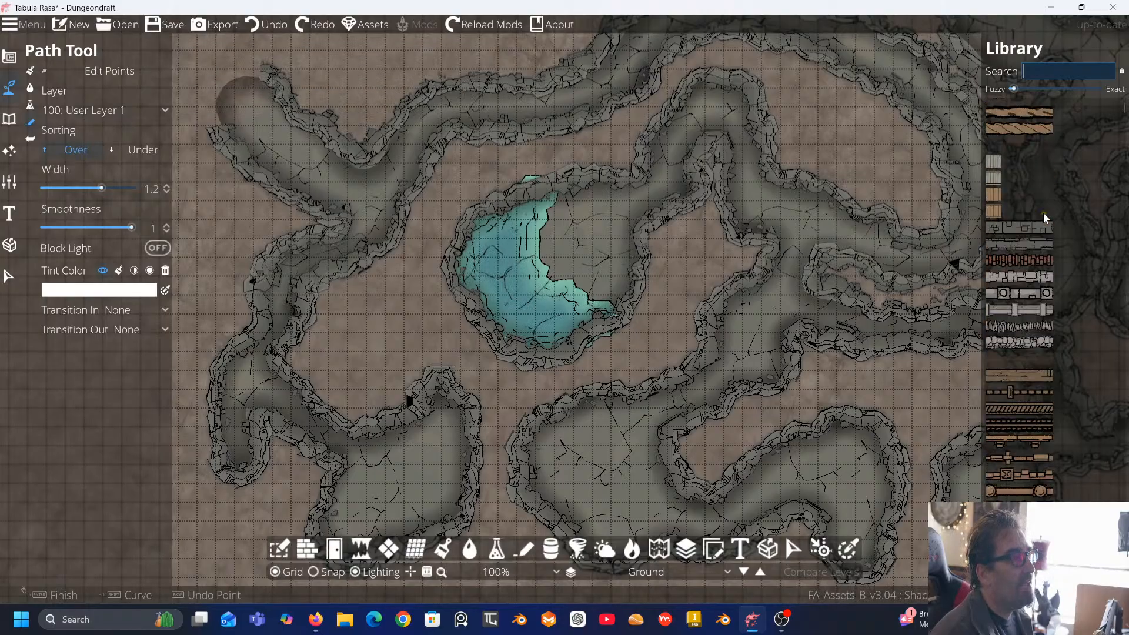
scroll(1043, 213, down, 5)
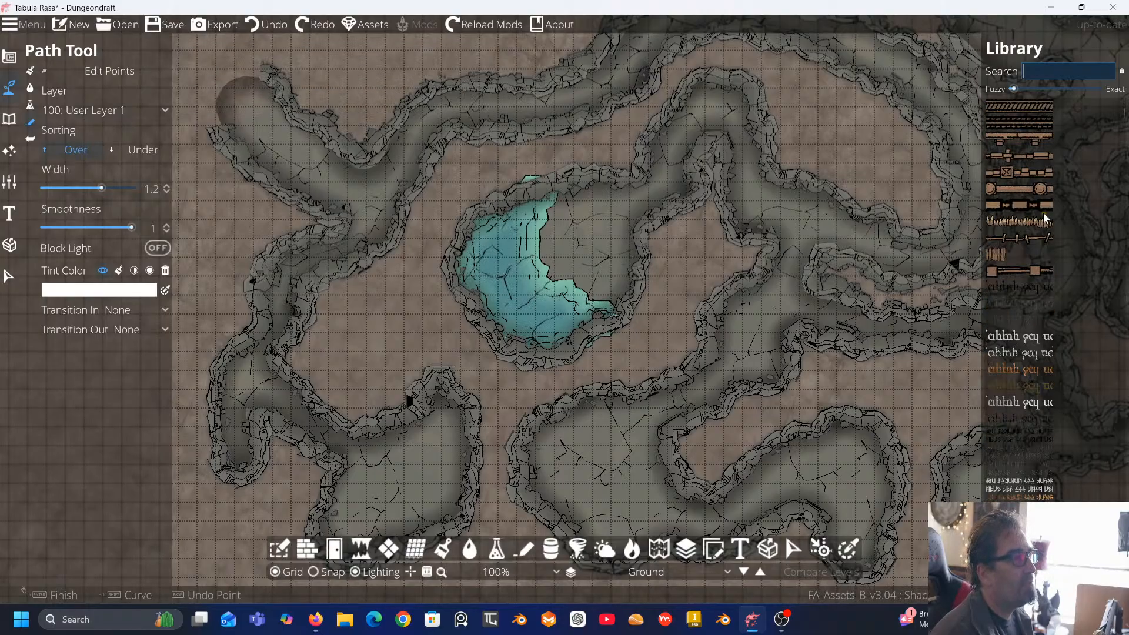
scroll(1043, 213, down, 2)
scroll(1043, 212, down, 3)
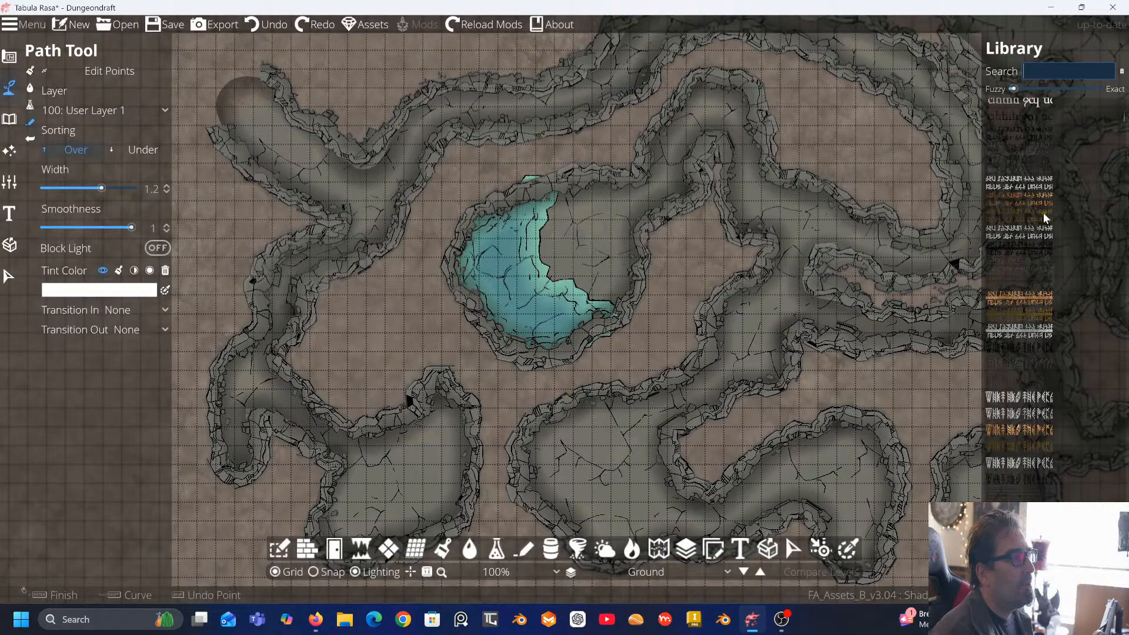
scroll(1044, 215, down, 5)
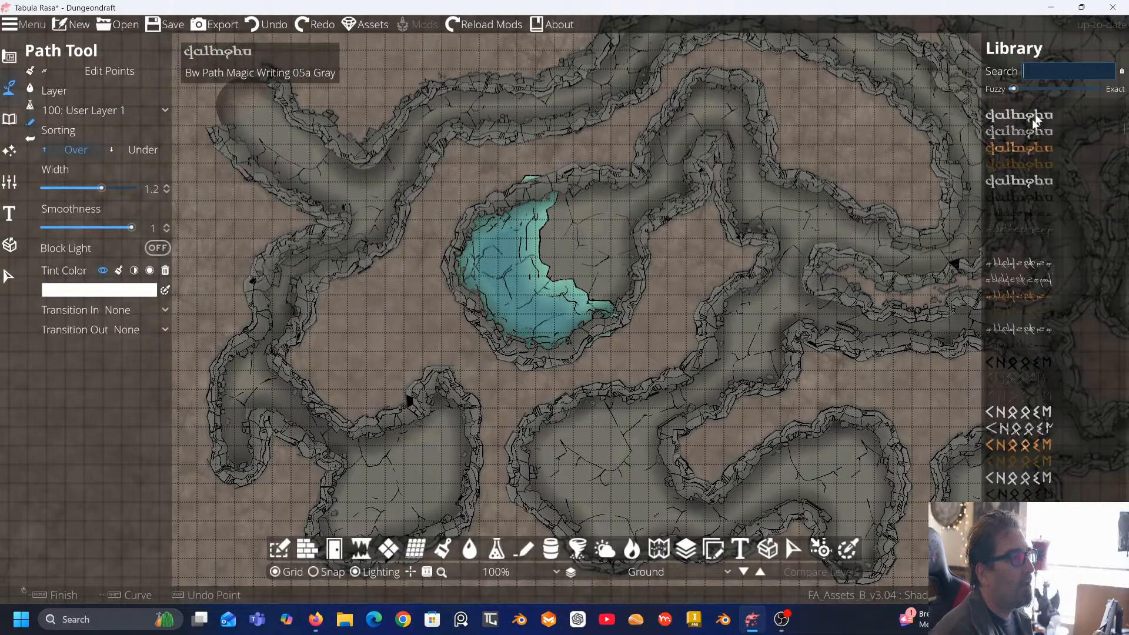
scroll(1031, 295, down, 3)
scroll(1031, 295, down, 4)
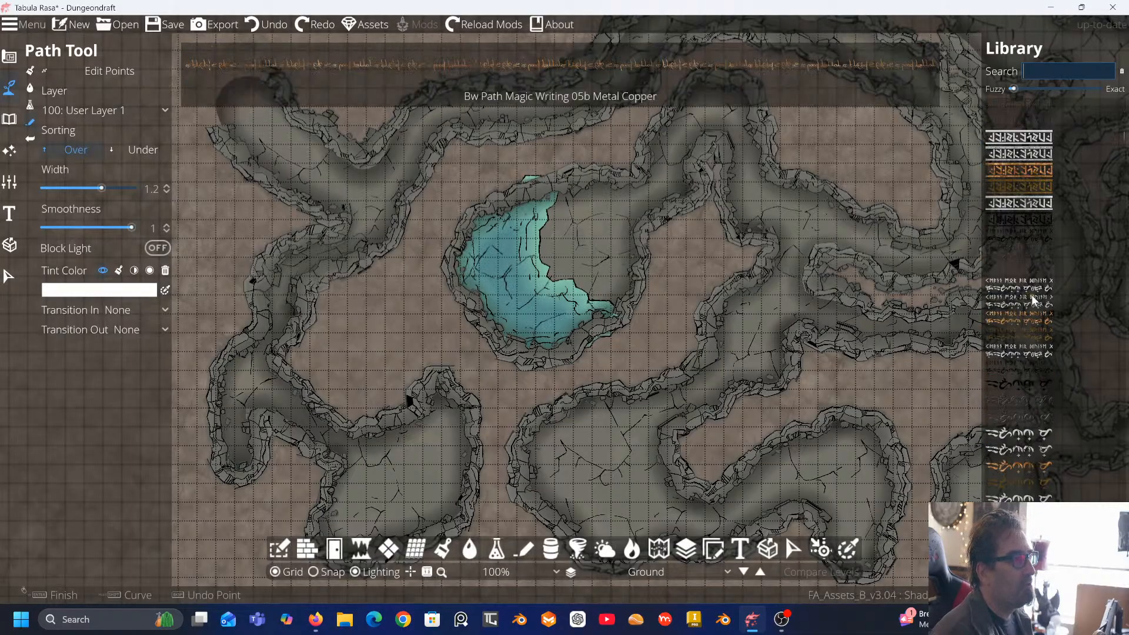
scroll(1032, 298, down, 4)
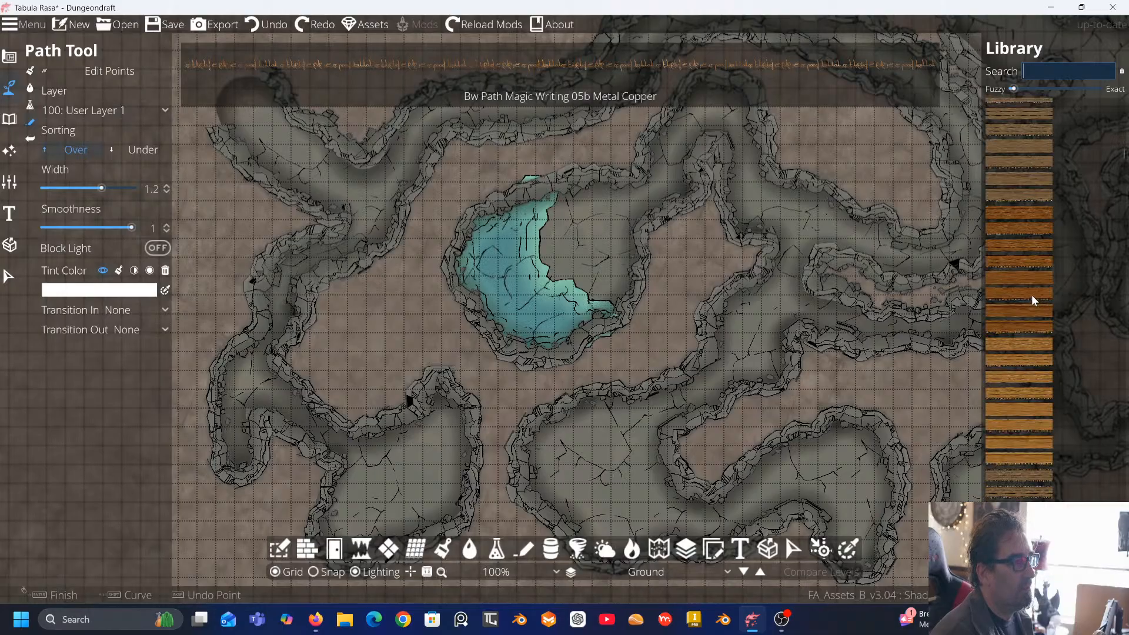
scroll(1032, 297, down, 4)
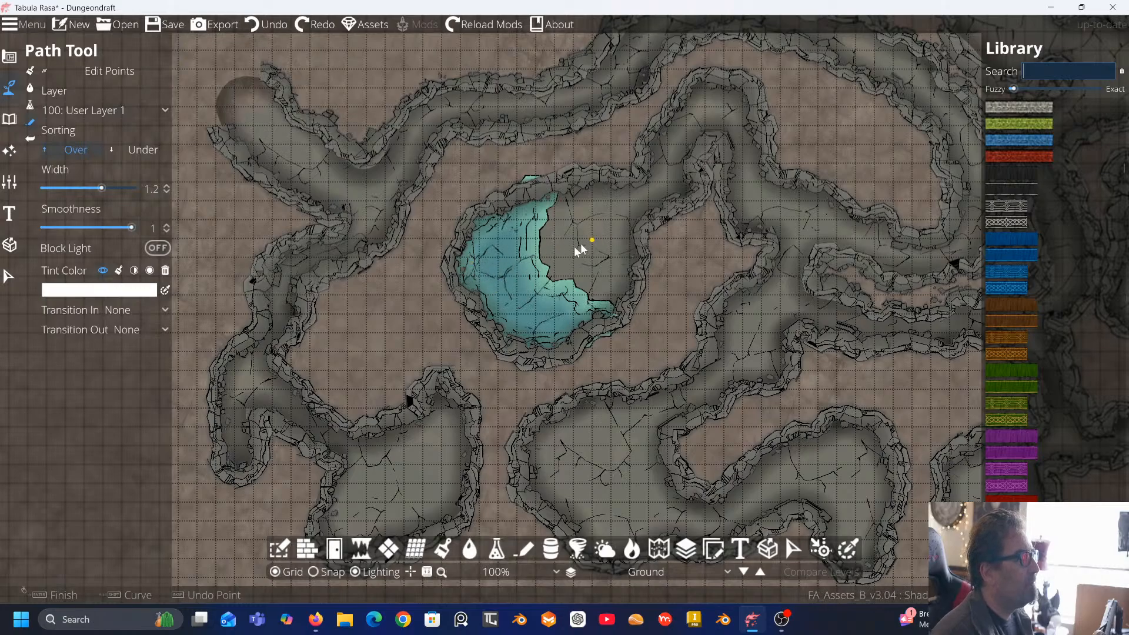
mouse_move(1018, 213)
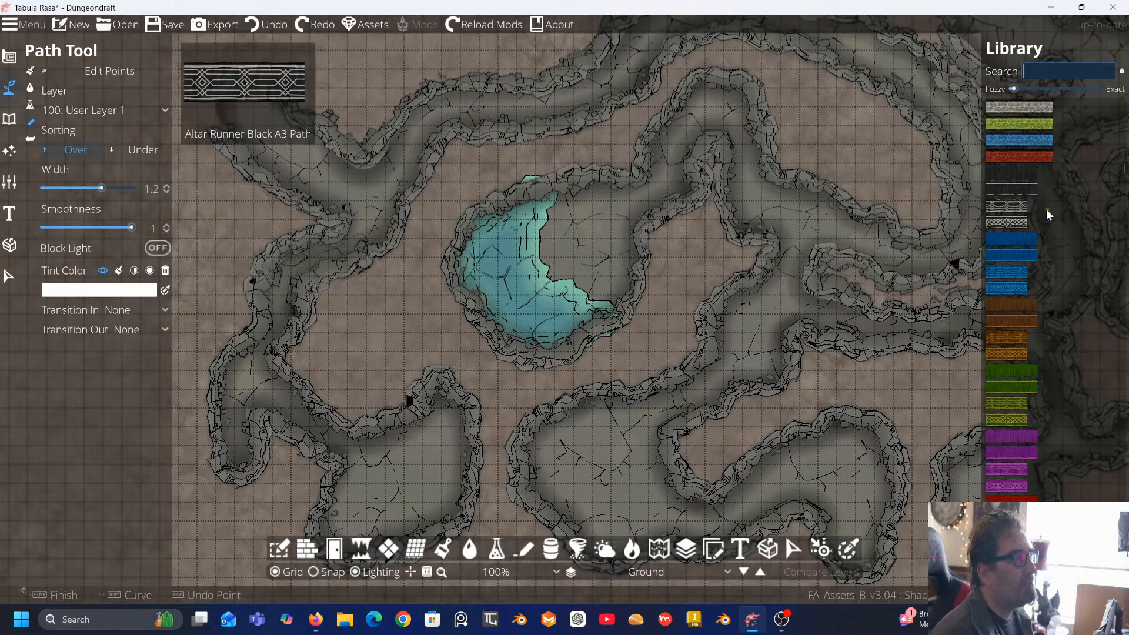
scroll(1045, 210, down, 10)
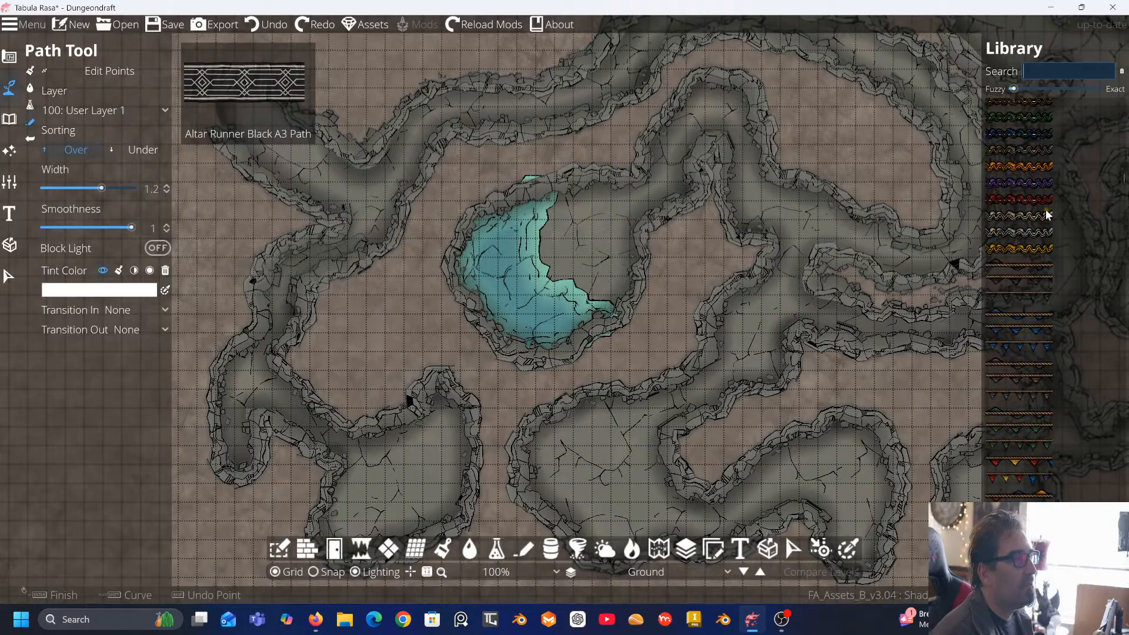
scroll(1024, 249, down, 5)
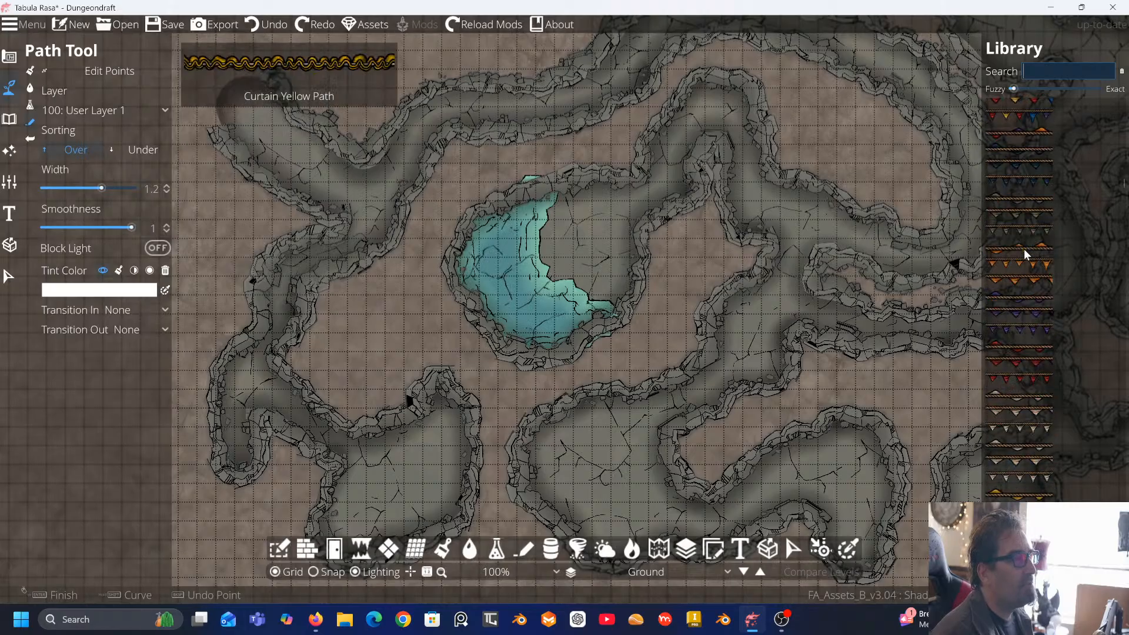
scroll(1024, 248, down, 6)
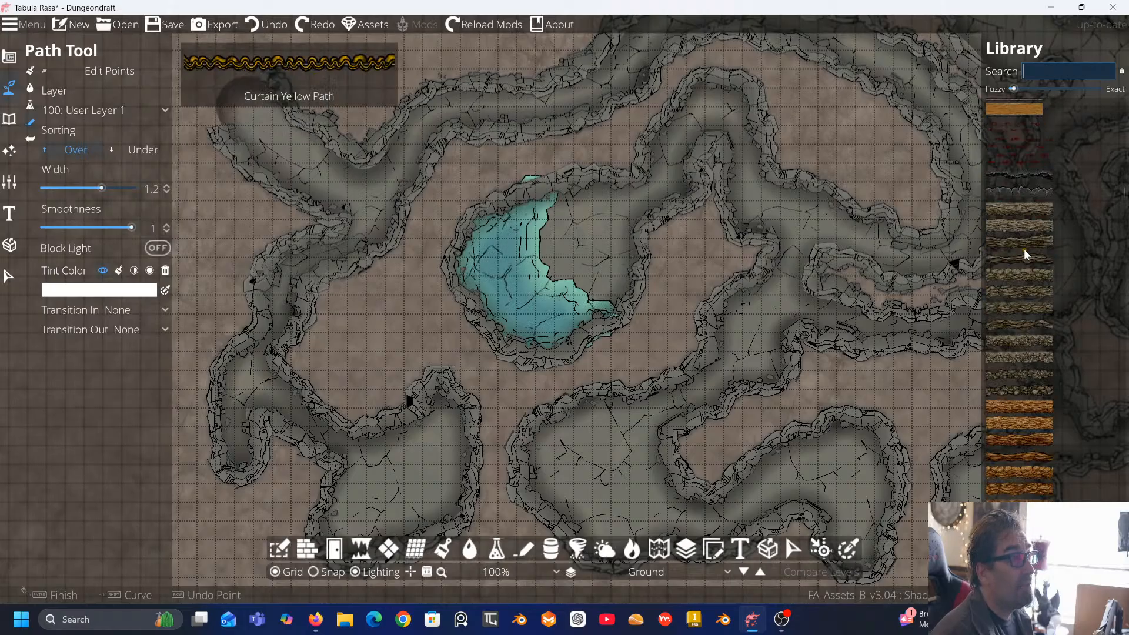
Draw a trial Cave Wall Top Path along the ground southwest of the water chamber, and undo it
scroll(1024, 249, up, 2)
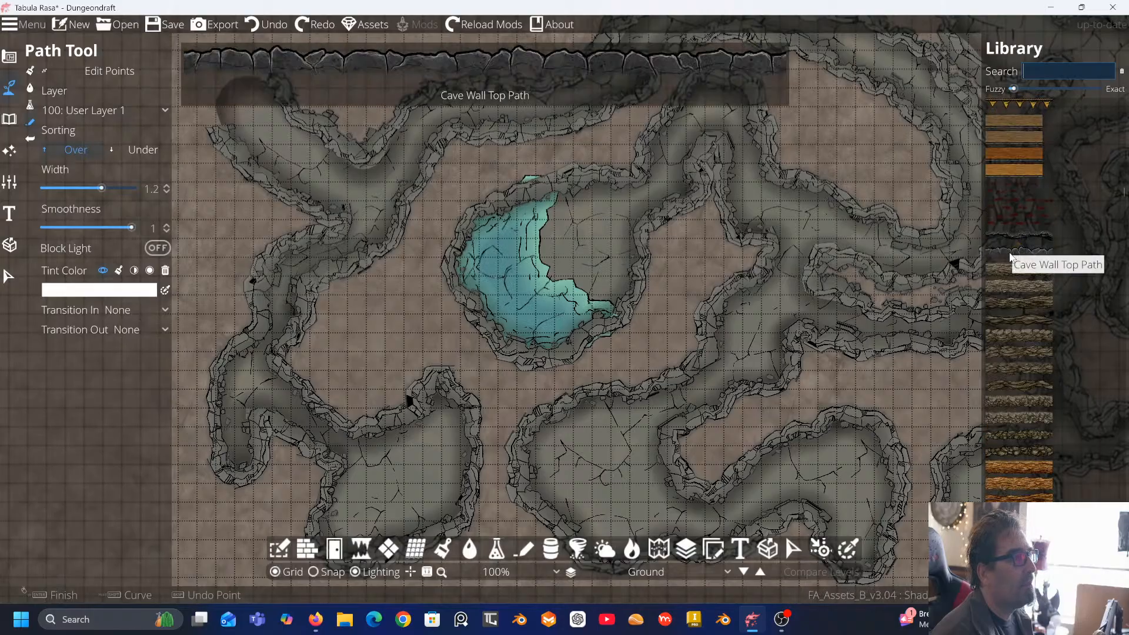
click(1010, 253)
click(498, 273)
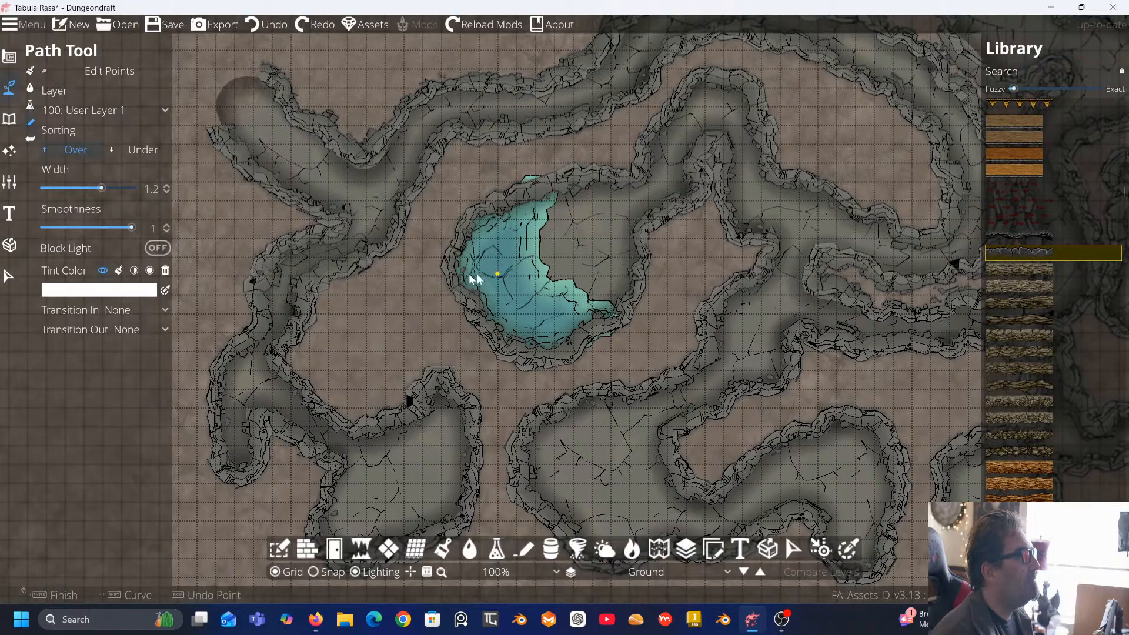
mouse_move(417, 297)
mouse_down()
mouse_move(436, 337)
mouse_move(481, 376)
mouse_up()
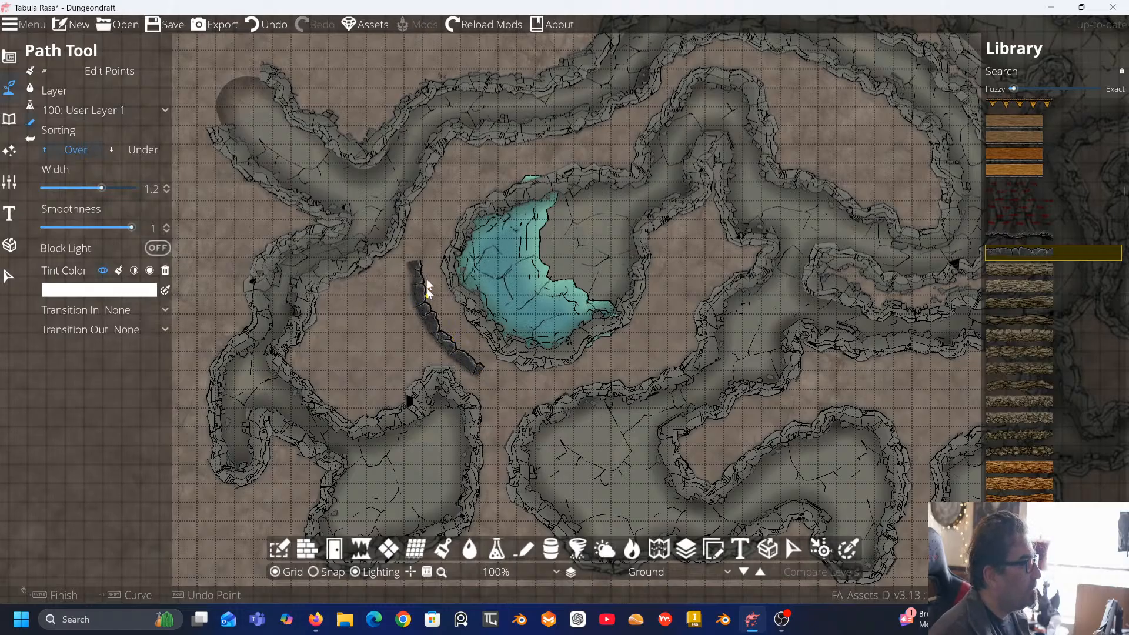
key(ctrl+z)
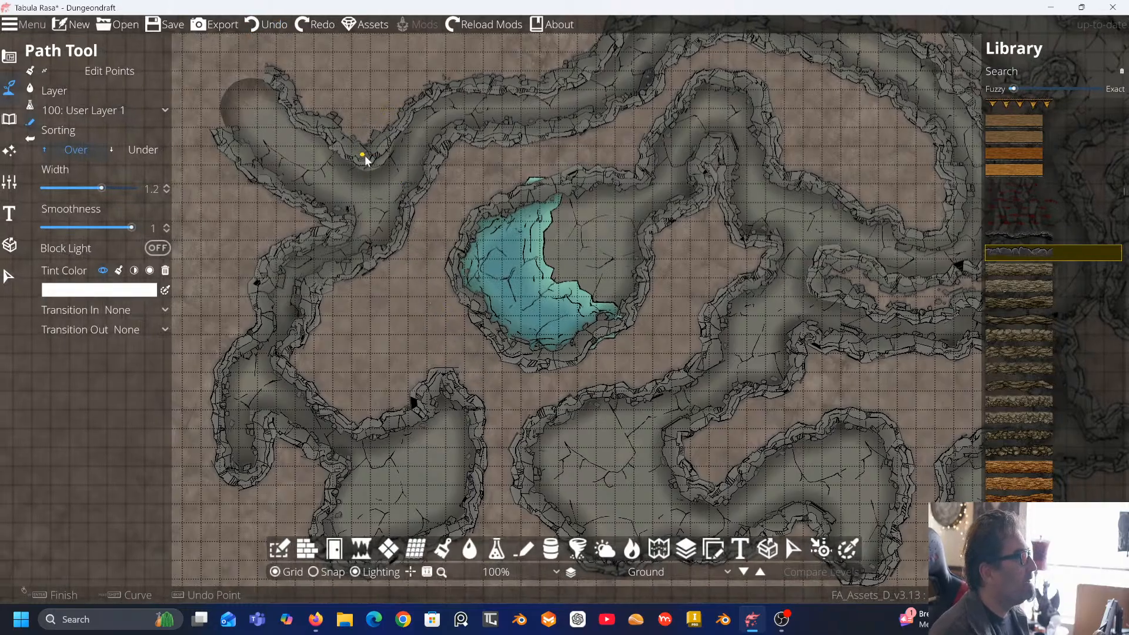
Draw a long trial Cliff Stone Earthy A1 path on the open ground west of the cave tunnels, and undo it
drag(360, 157, 494, 176)
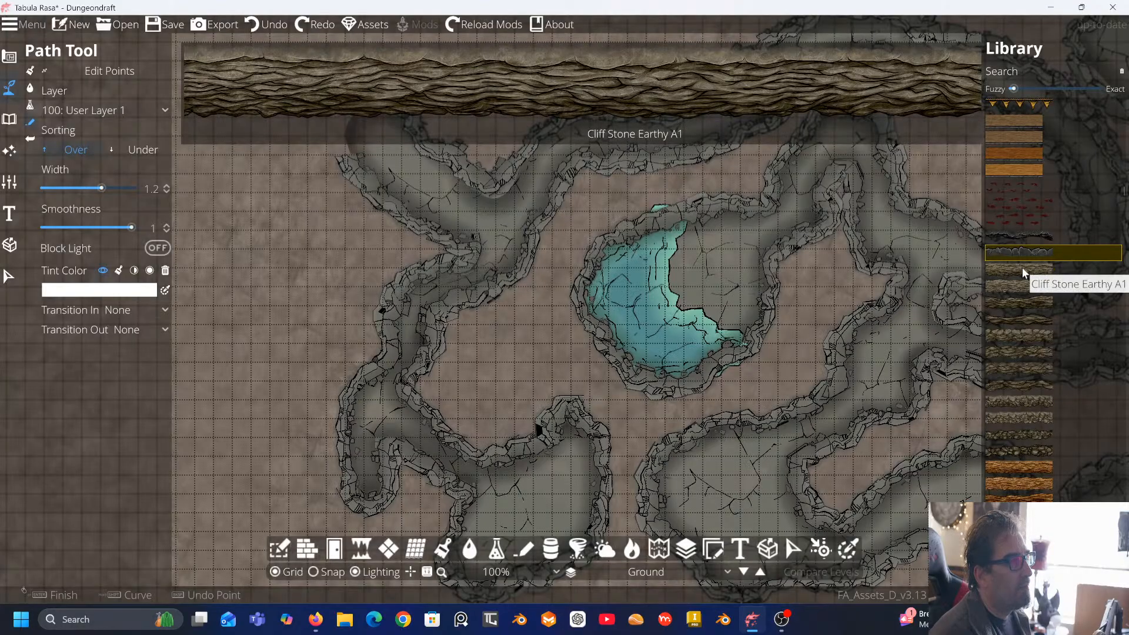
click(1022, 269)
mouse_move(328, 90)
mouse_down()
mouse_move(301, 141)
mouse_move(235, 158)
mouse_move(249, 207)
mouse_move(296, 239)
mouse_move(298, 304)
mouse_move(251, 365)
mouse_move(256, 430)
mouse_up()
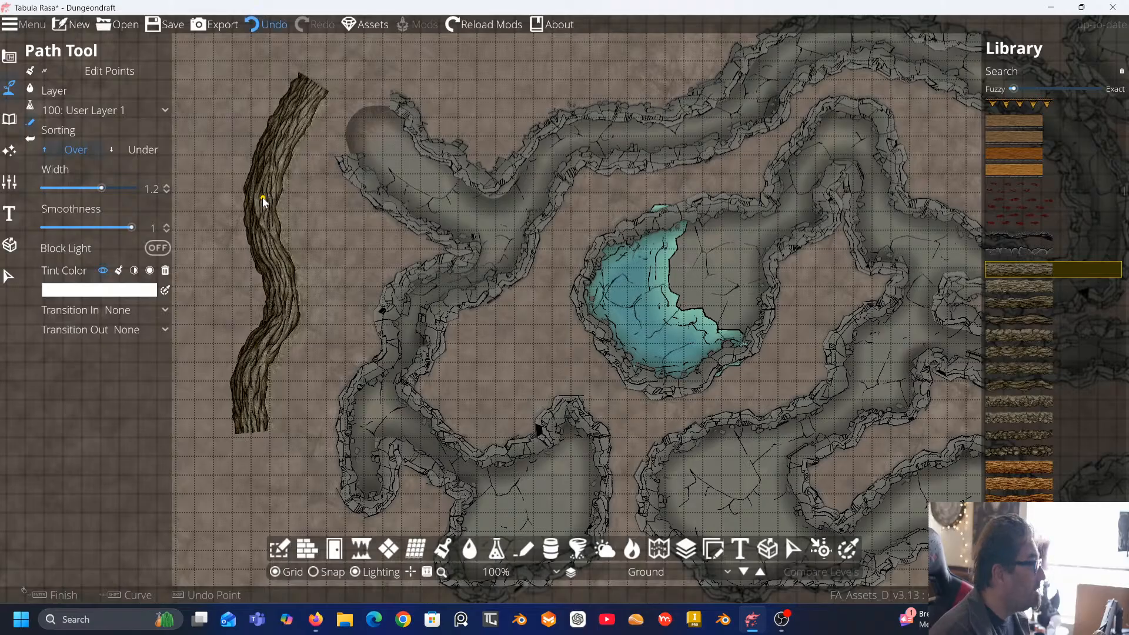
key(ctrl+z)
Examine the remaining path assets, from cliffs, grass ribbons and stairs to grates, wires, fire lines and lava
scroll(1066, 341, down, 10)
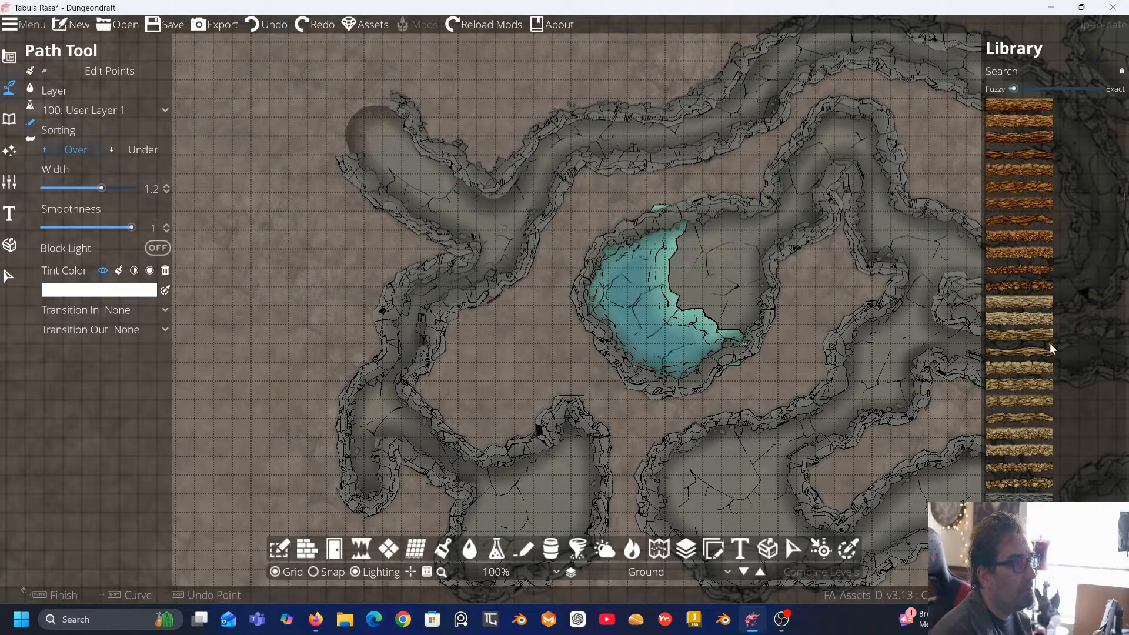
scroll(1049, 343, down, 6)
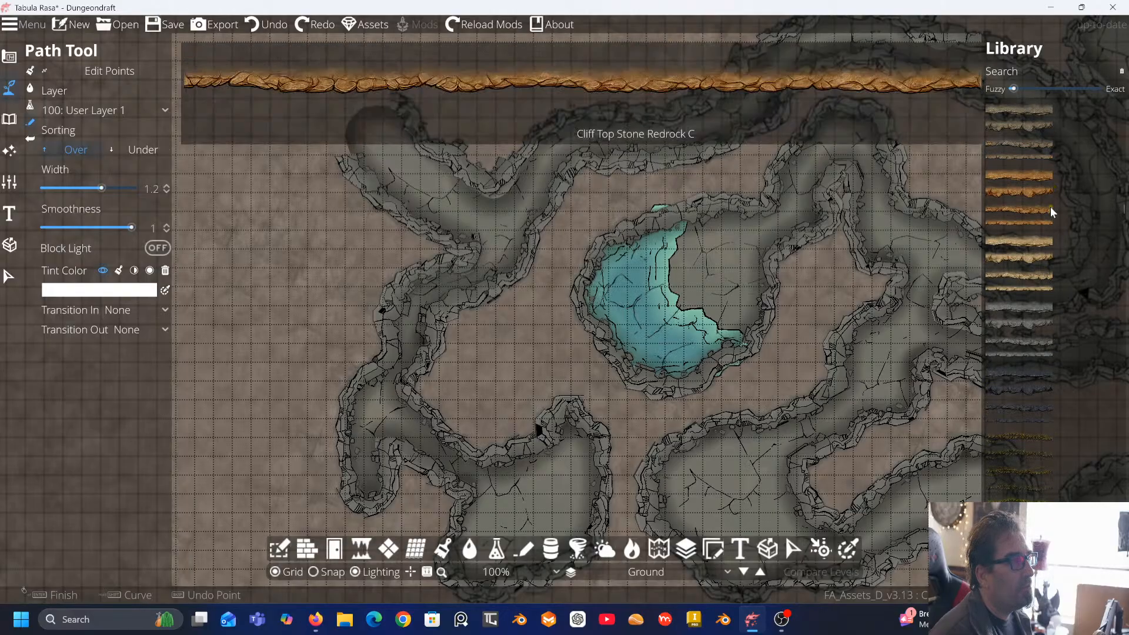
scroll(1049, 313, down, 5)
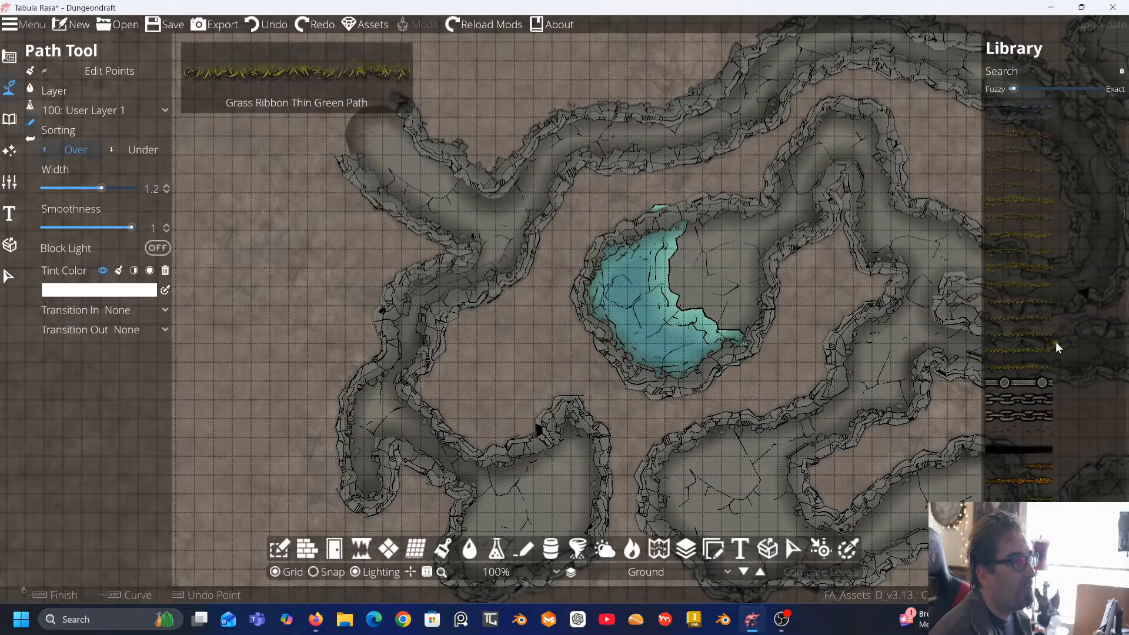
scroll(1057, 345, down, 5)
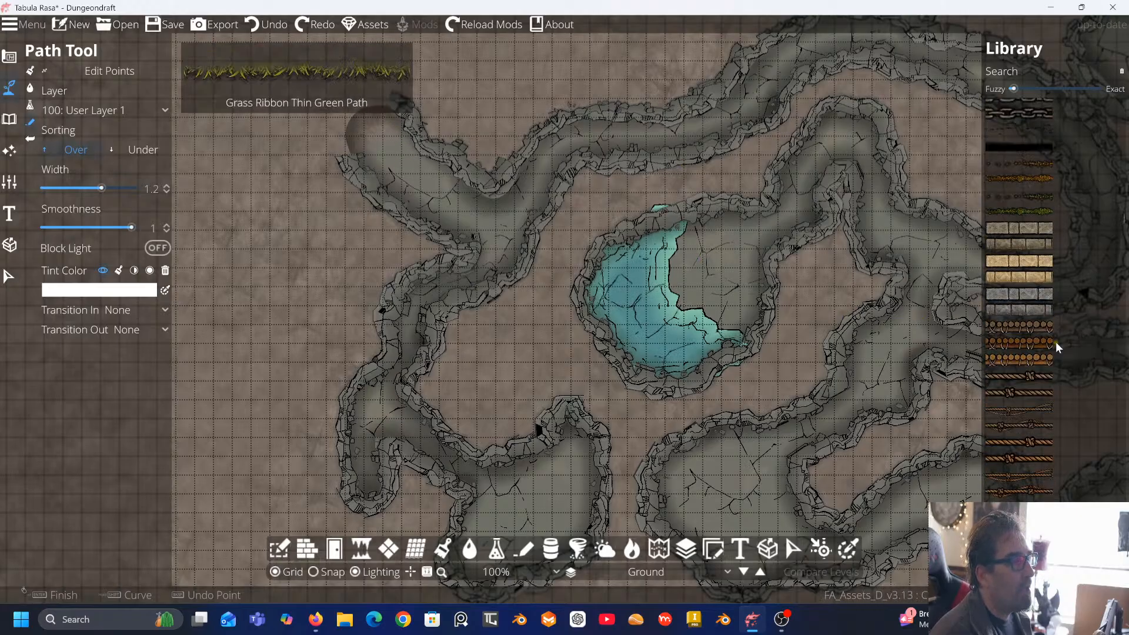
scroll(1056, 341, down, 5)
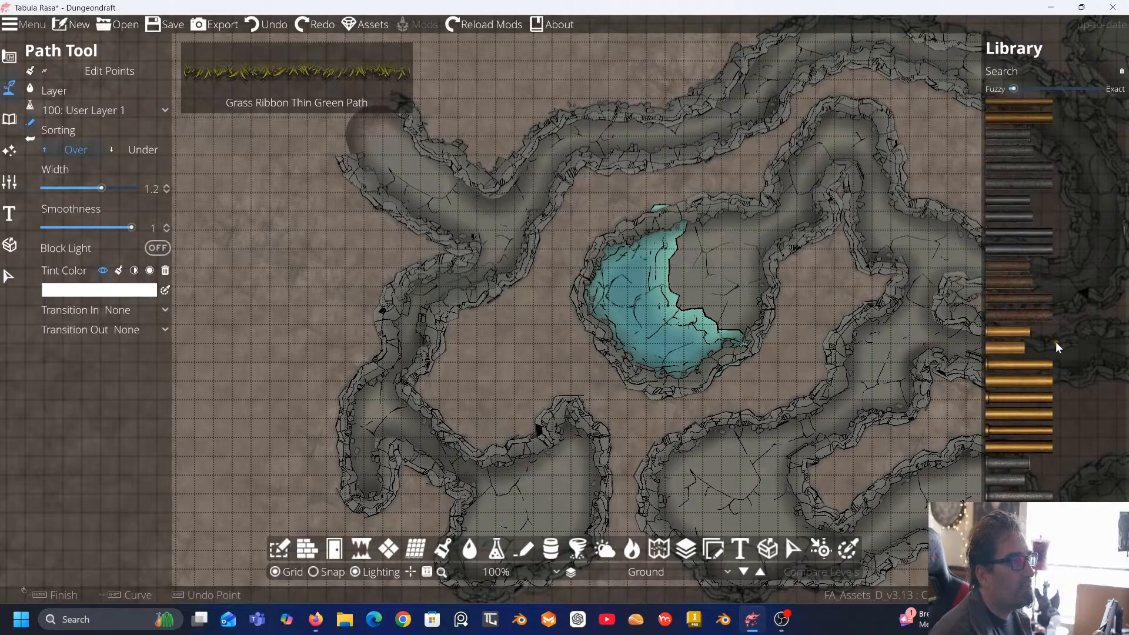
scroll(1056, 341, down, 3)
scroll(1056, 341, down, 5)
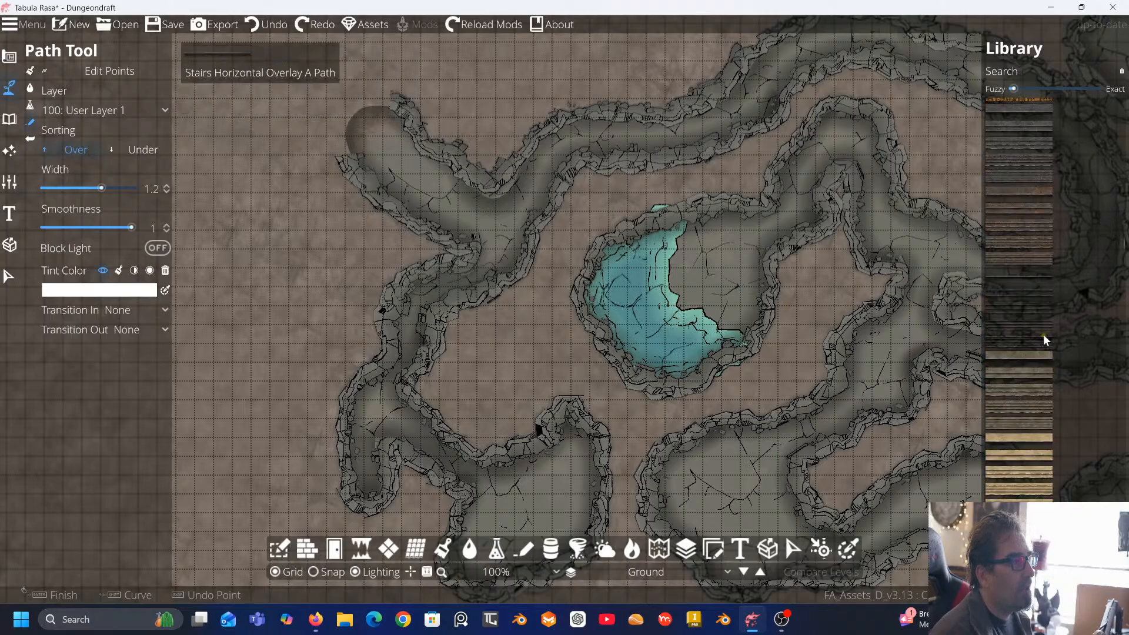
scroll(1043, 338, down, 6)
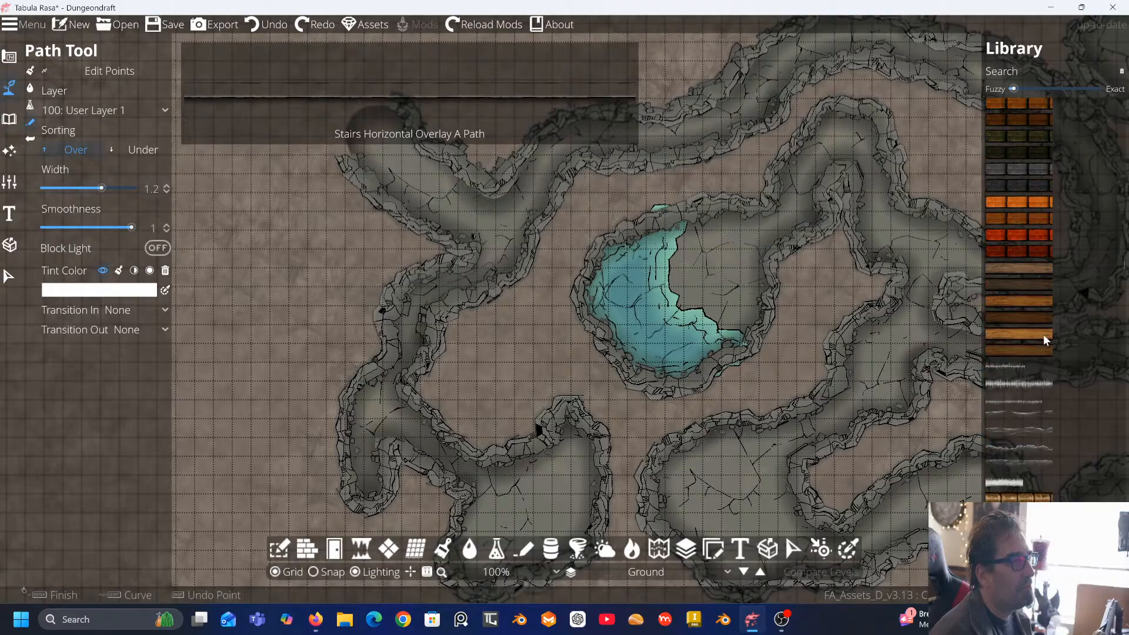
scroll(1043, 334, down, 10)
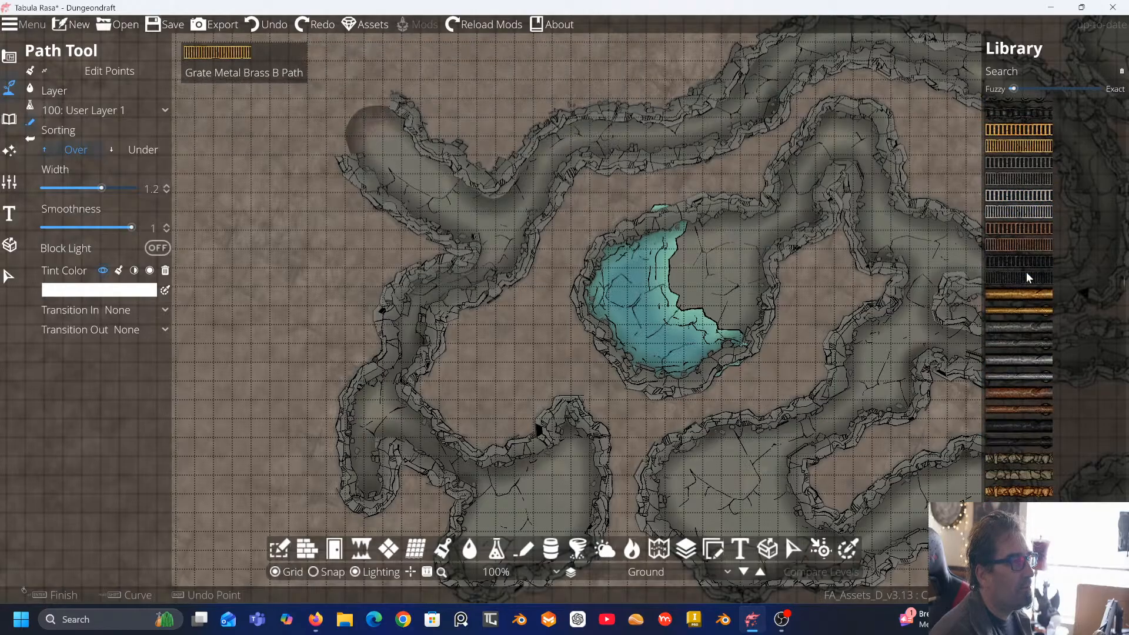
scroll(1028, 277, down, 10)
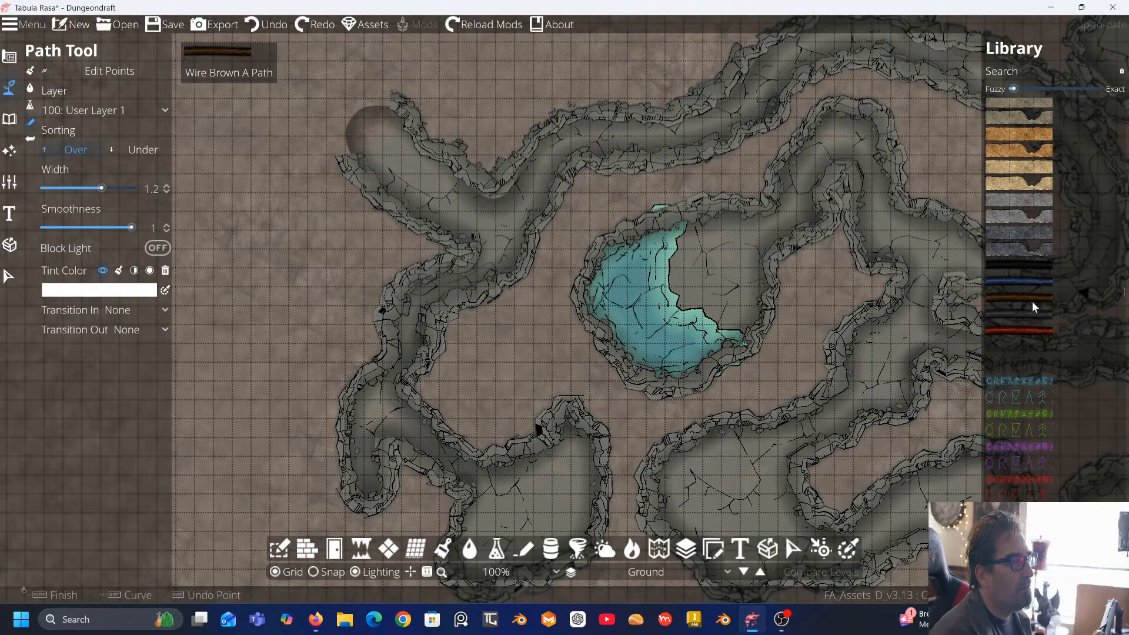
scroll(1032, 301, down, 8)
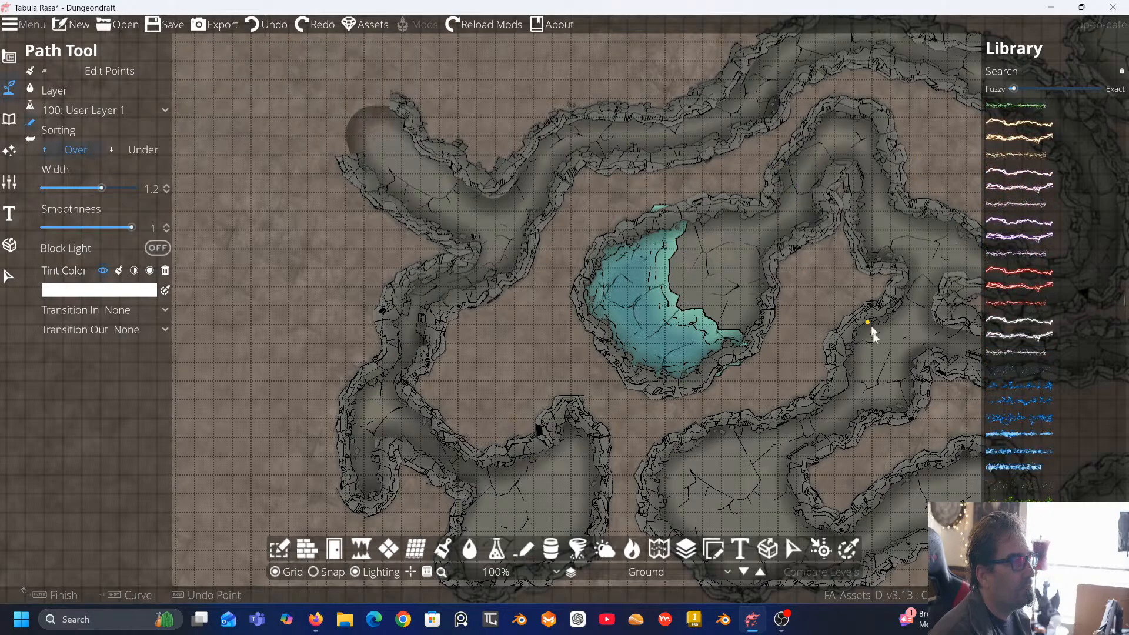
scroll(1008, 341, down, 5)
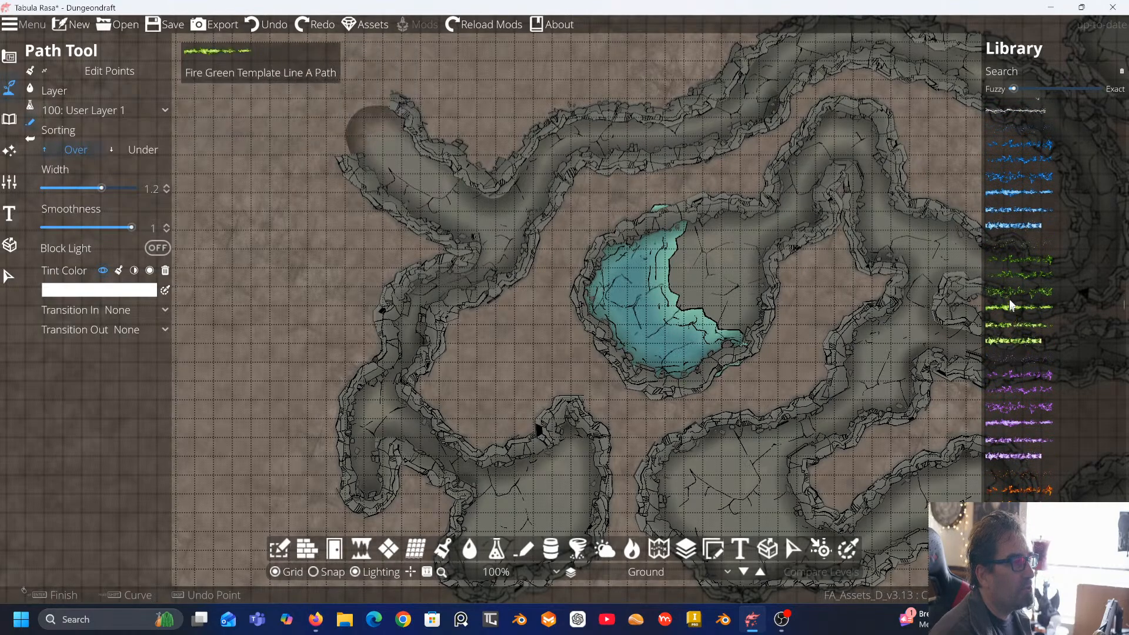
scroll(1005, 330, down, 10)
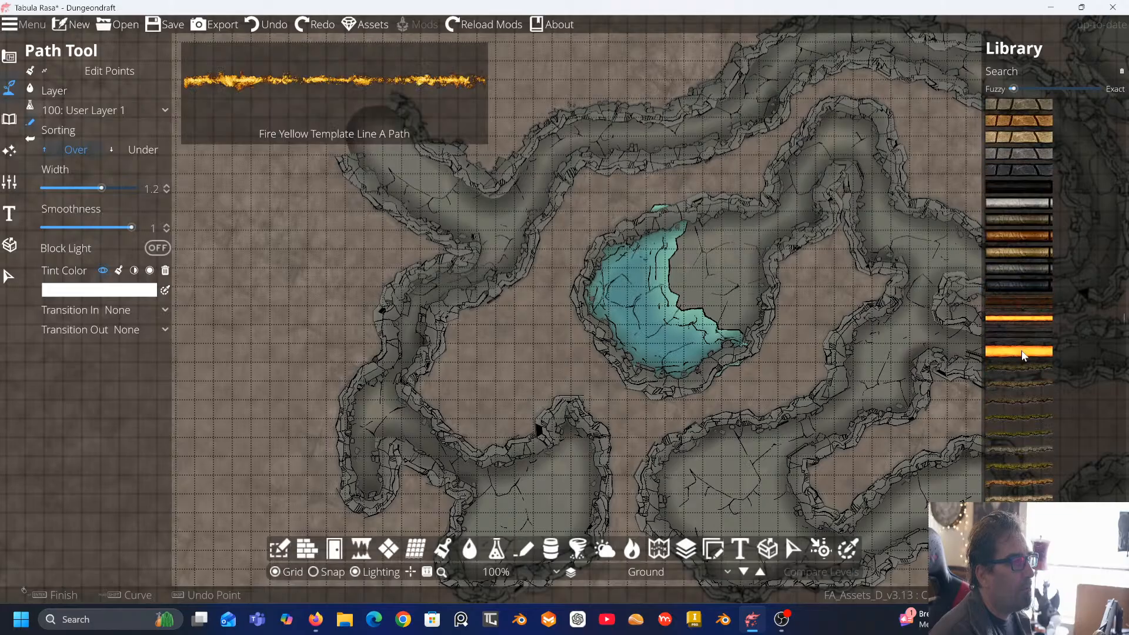
scroll(1022, 350, down, 5)
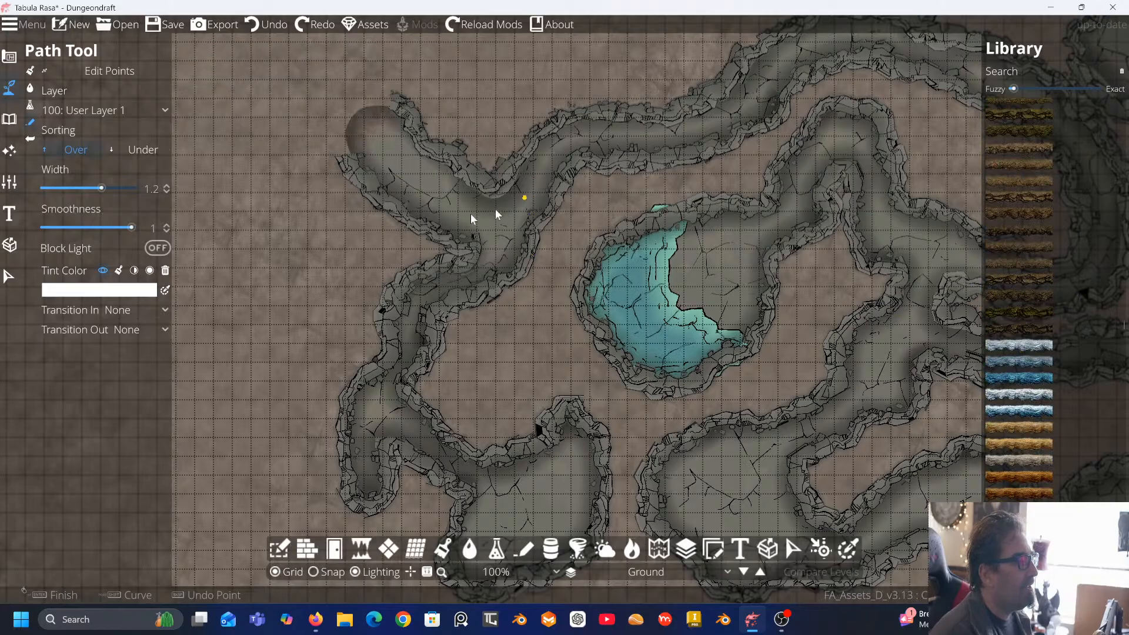
Switch from drawing paths to the Object Tool for placing objects
click(8, 119)
click(65, 71)
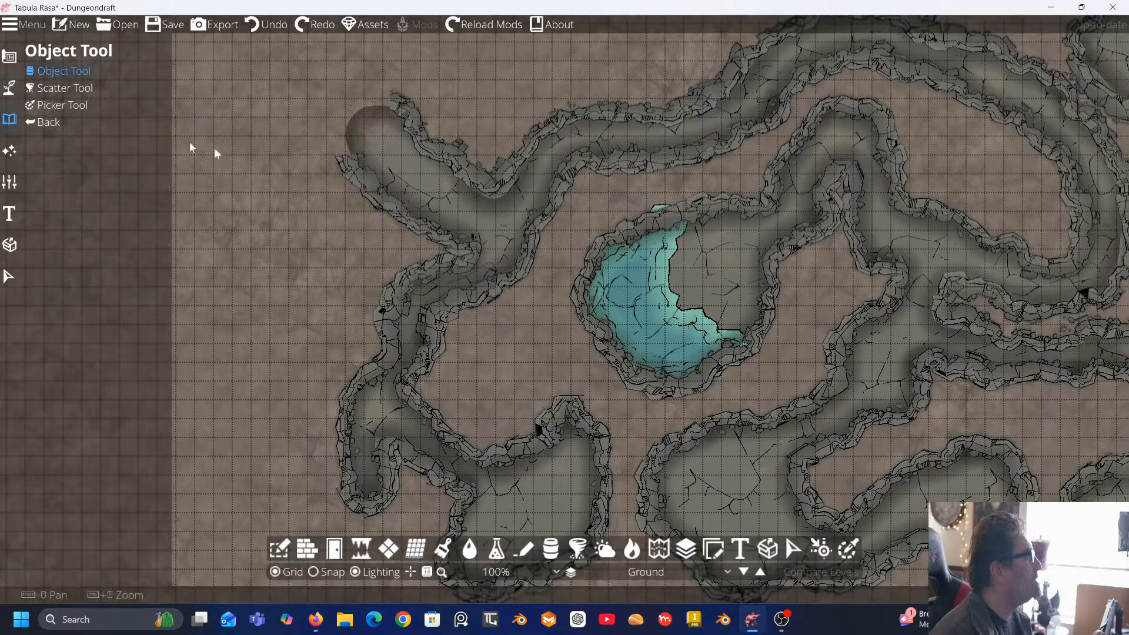
Clear the stairs search from the object library and rotate the held stair object to -12
drag(660, 186, 537, 227)
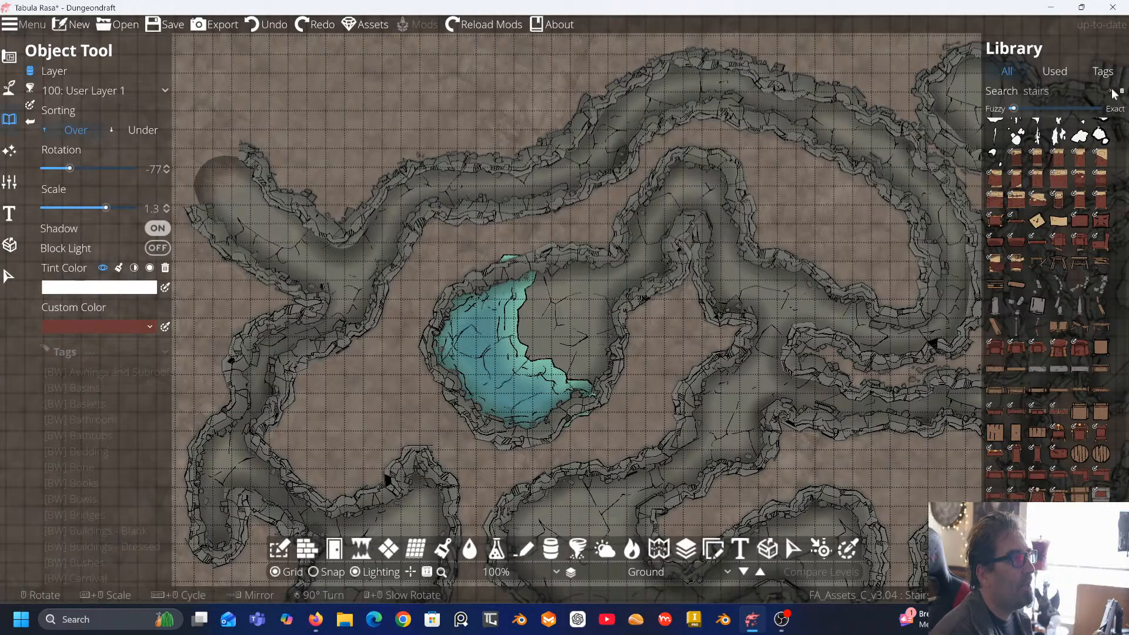
scroll(1026, 206, up, 5)
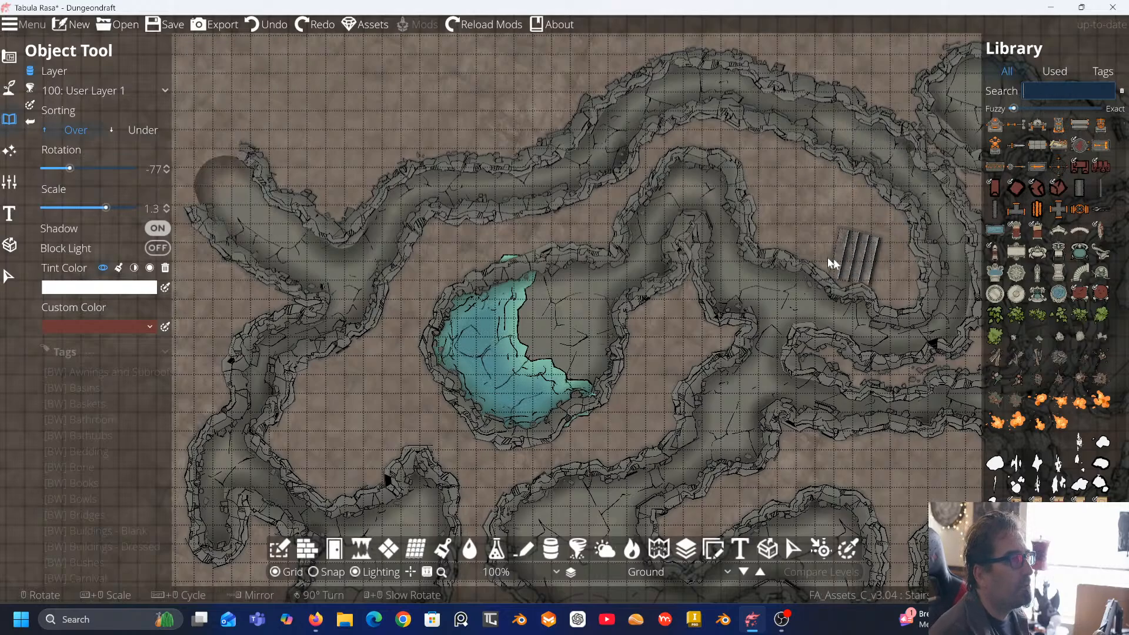
scroll(802, 270, up, 4)
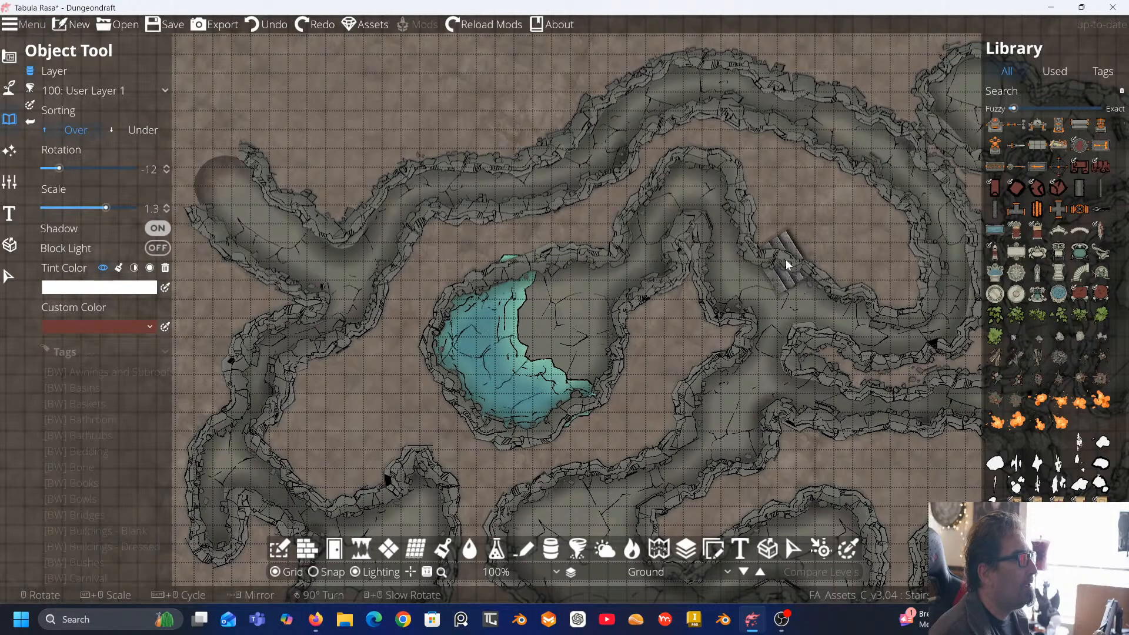
drag(785, 253, 726, 191)
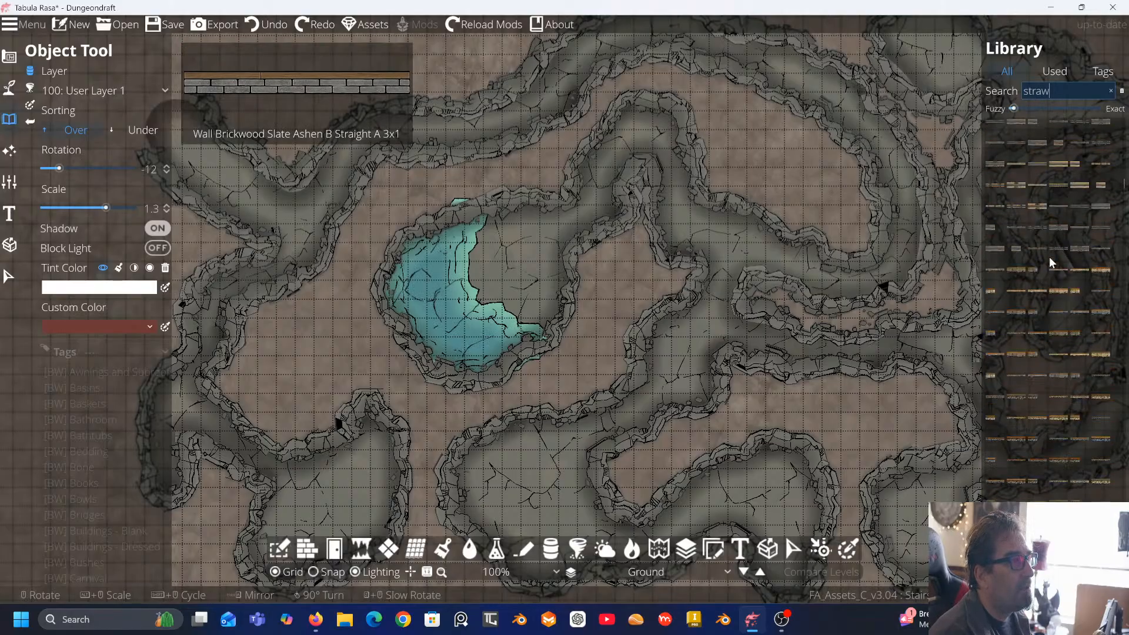
Search the object library for straw with a stricter match setting
click(1014, 109)
drag(1014, 109, 1055, 109)
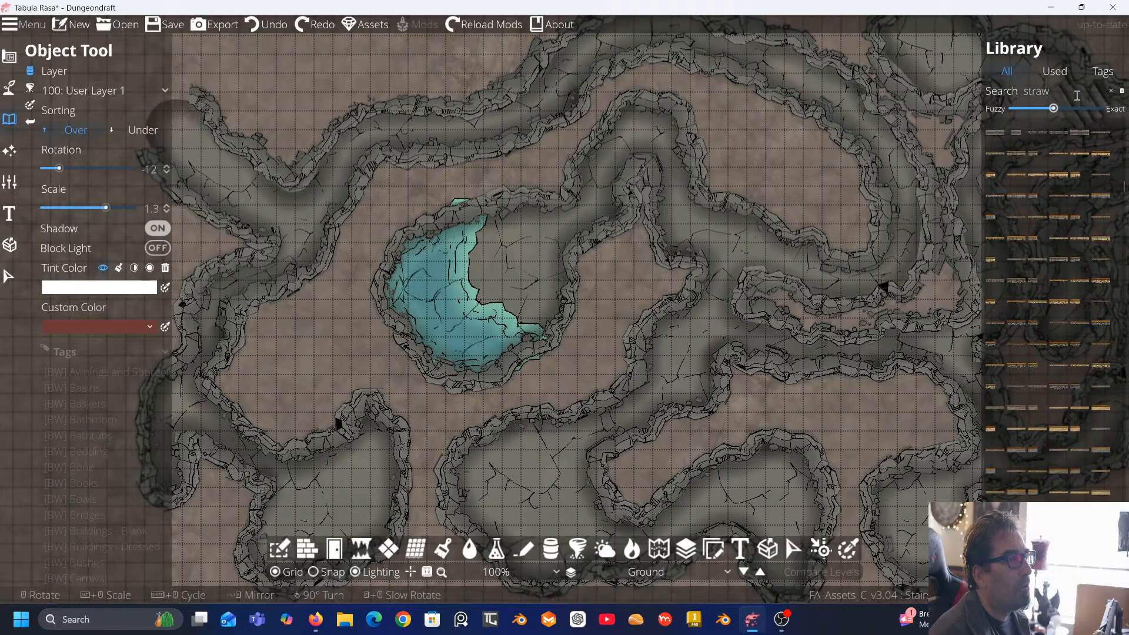
click(1055, 90)
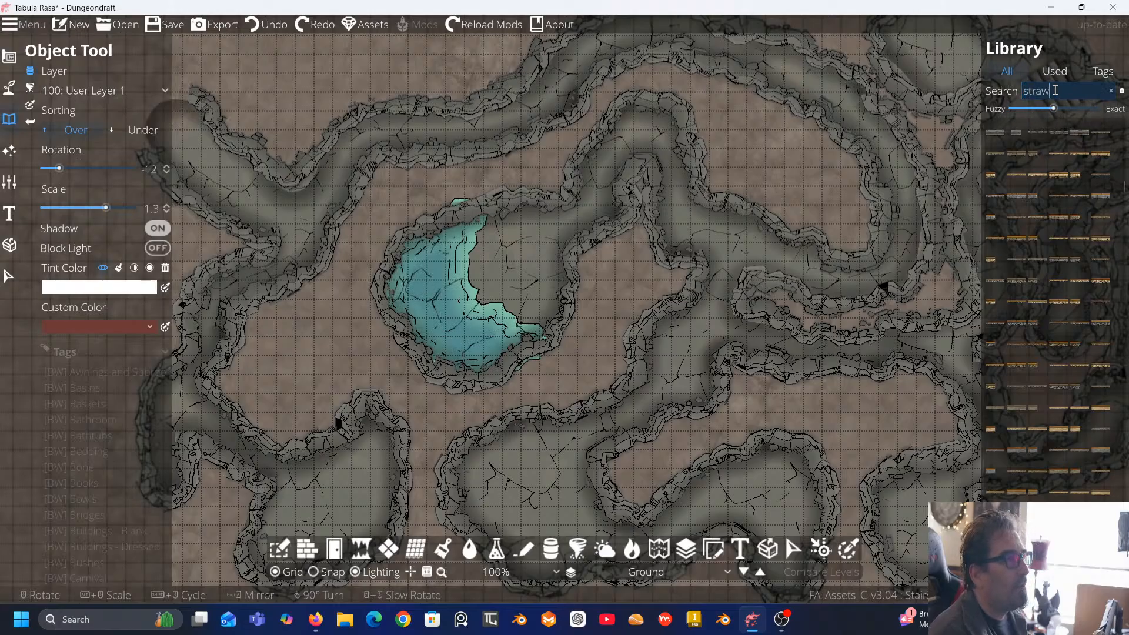
key(Return)
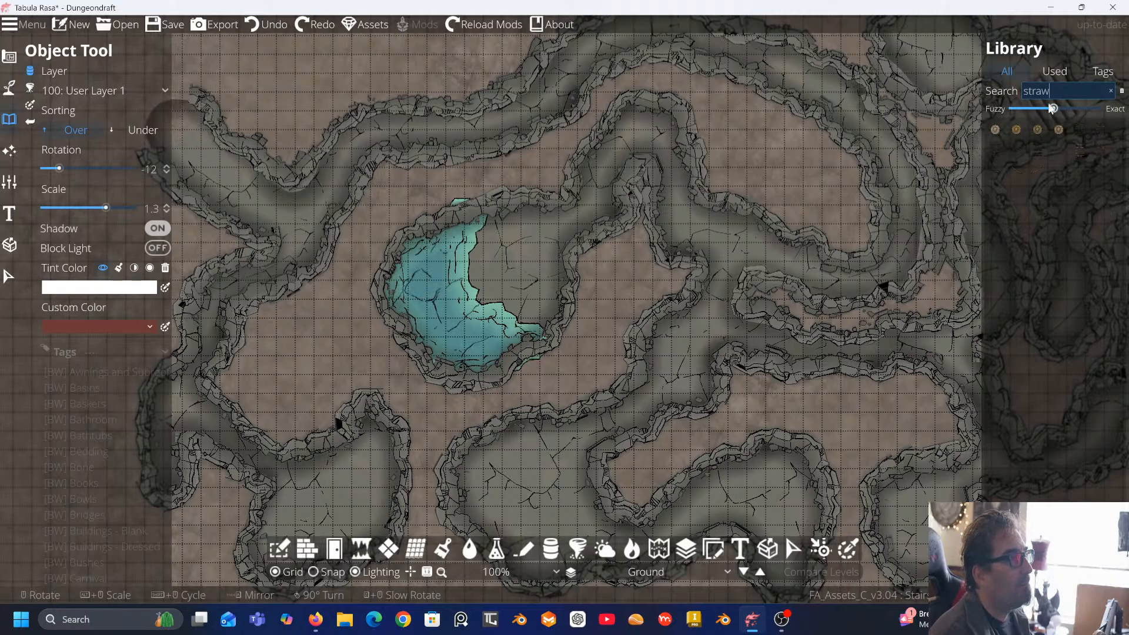
Loosen the match setting of the straw search and look through the listed objects for usable bedding
drag(1035, 111, 1027, 108)
click(1061, 91)
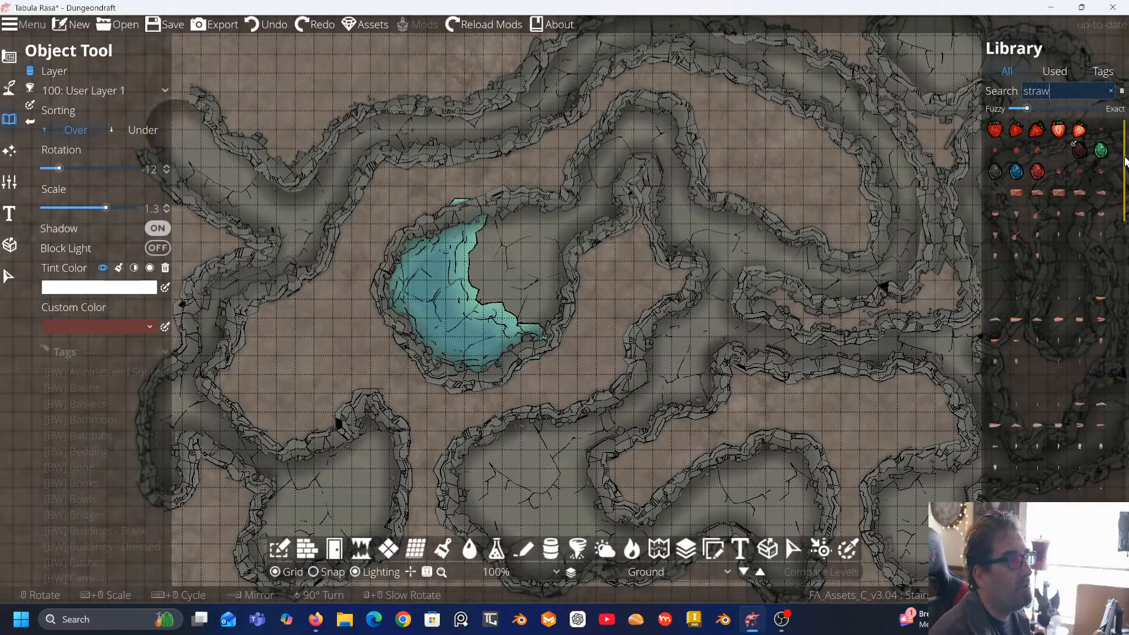
scroll(1119, 174, down, 3)
drag(1120, 174, 1110, 565)
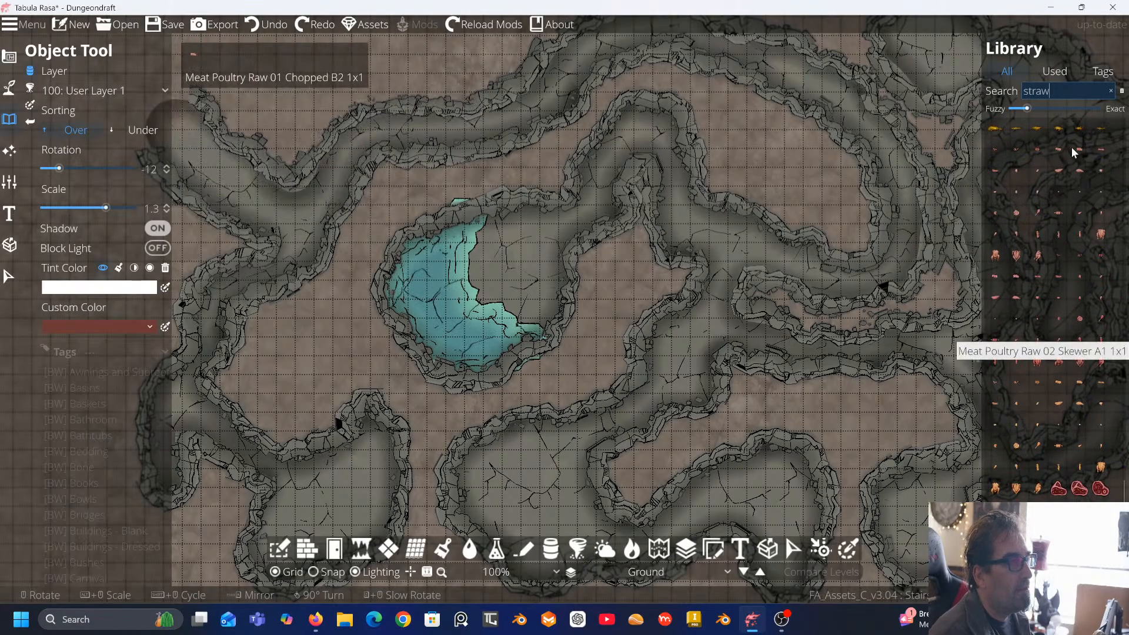
Search the object library for hay and pick the brown loose hay pile
drag(1058, 94, 979, 92)
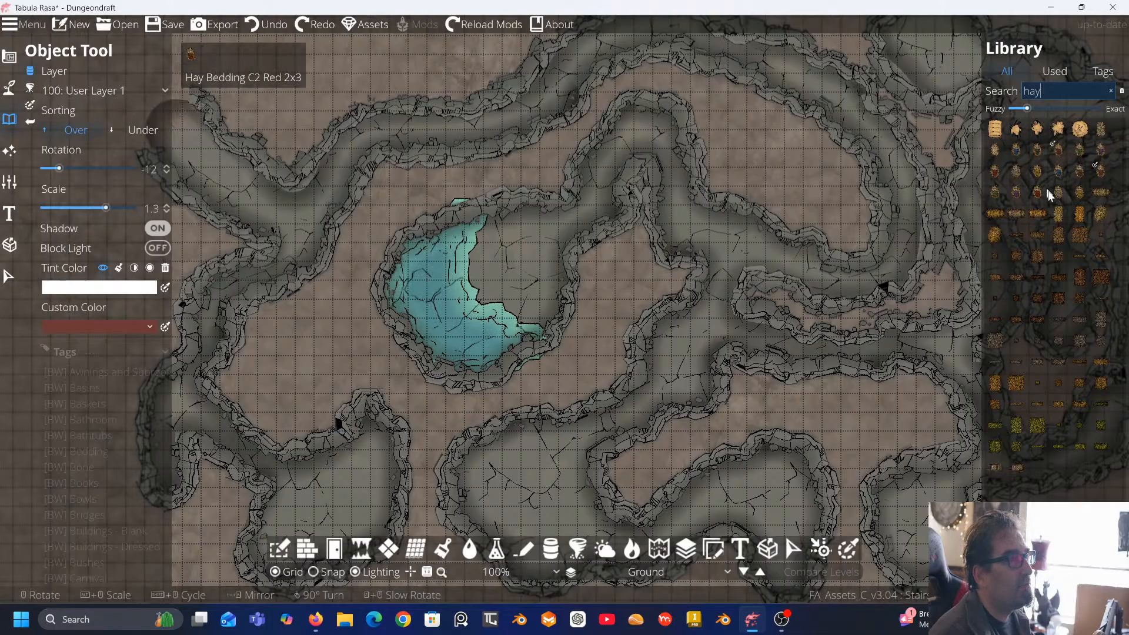
click(996, 237)
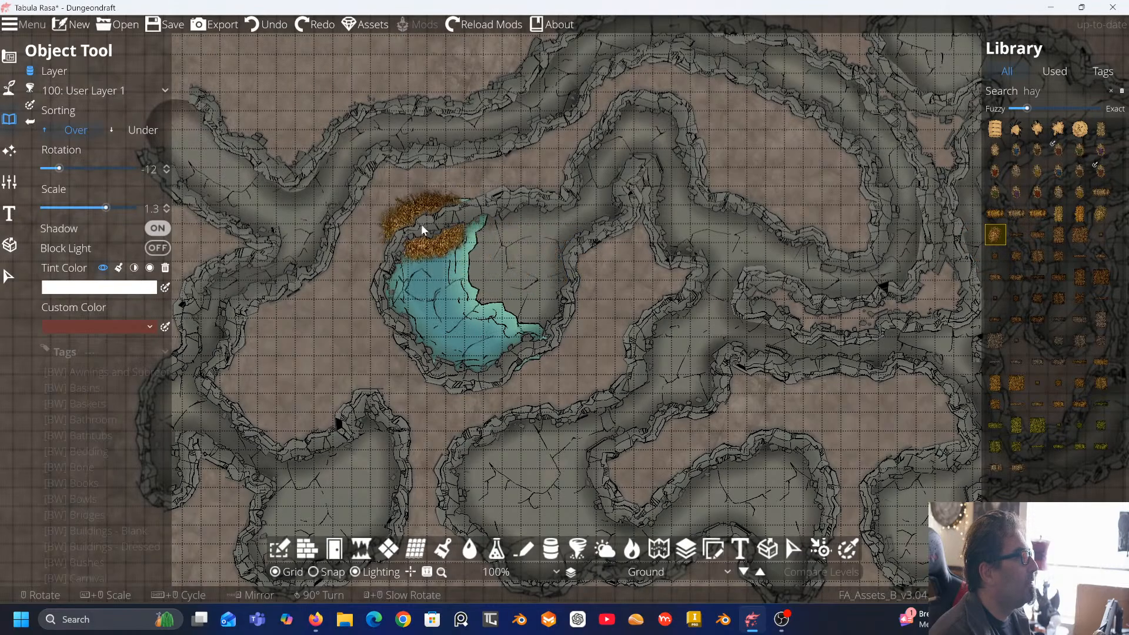
key(a)
key(s)
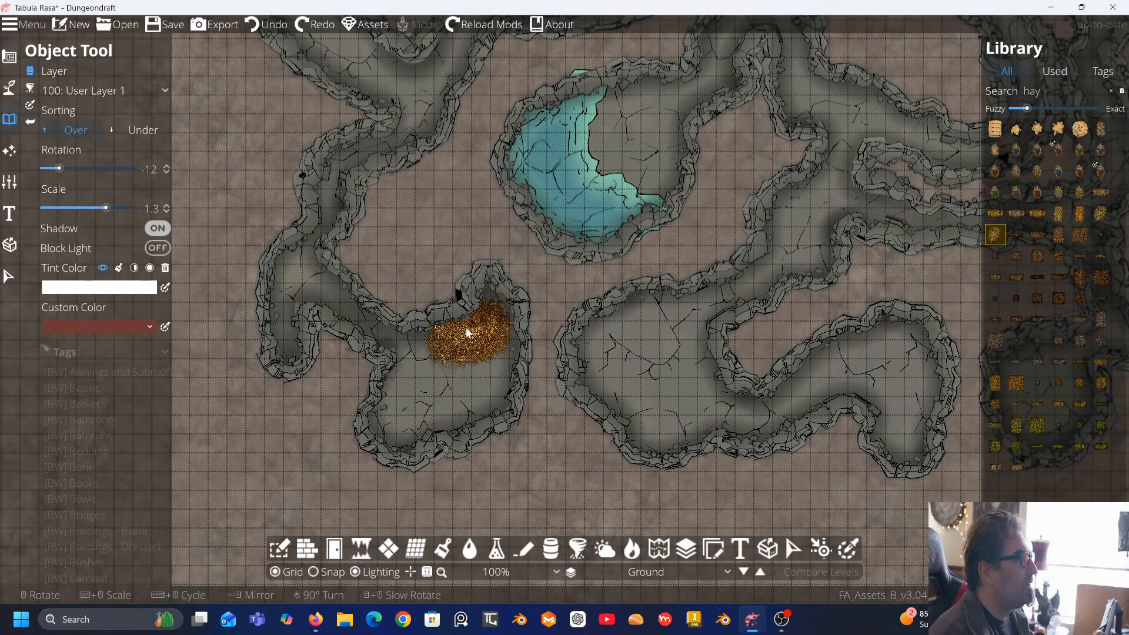
Examine how the hay pile looks and fits over the cave chambers south of the water pool
key(w)
key(d)
key(d)
key(s)
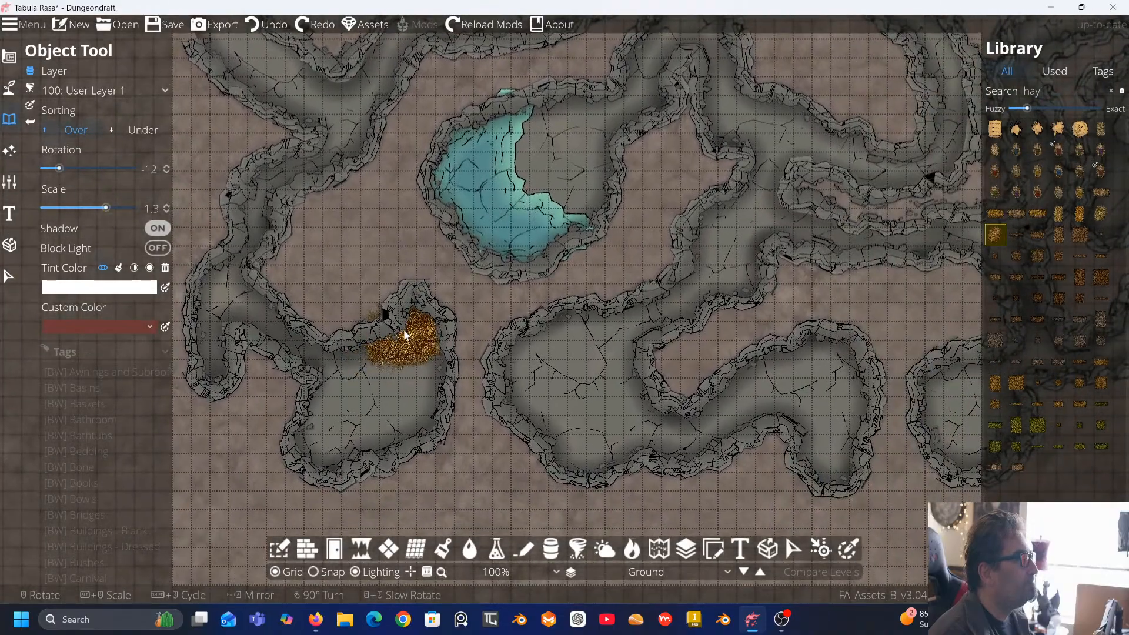
key(d)
key(s)
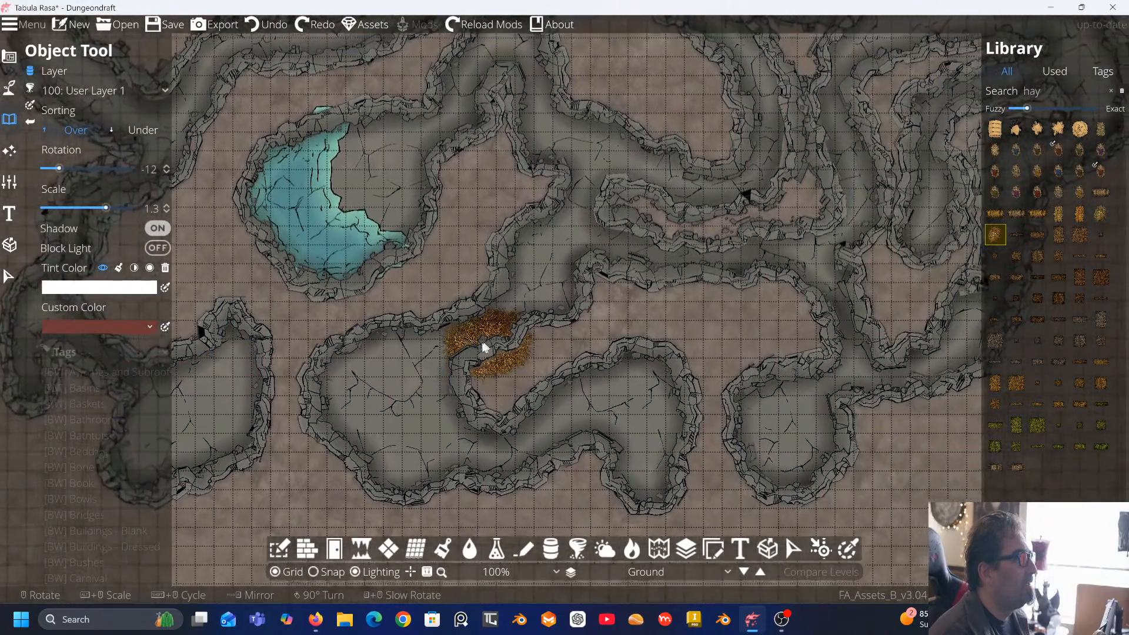
key(w)
key(s)
key(a)
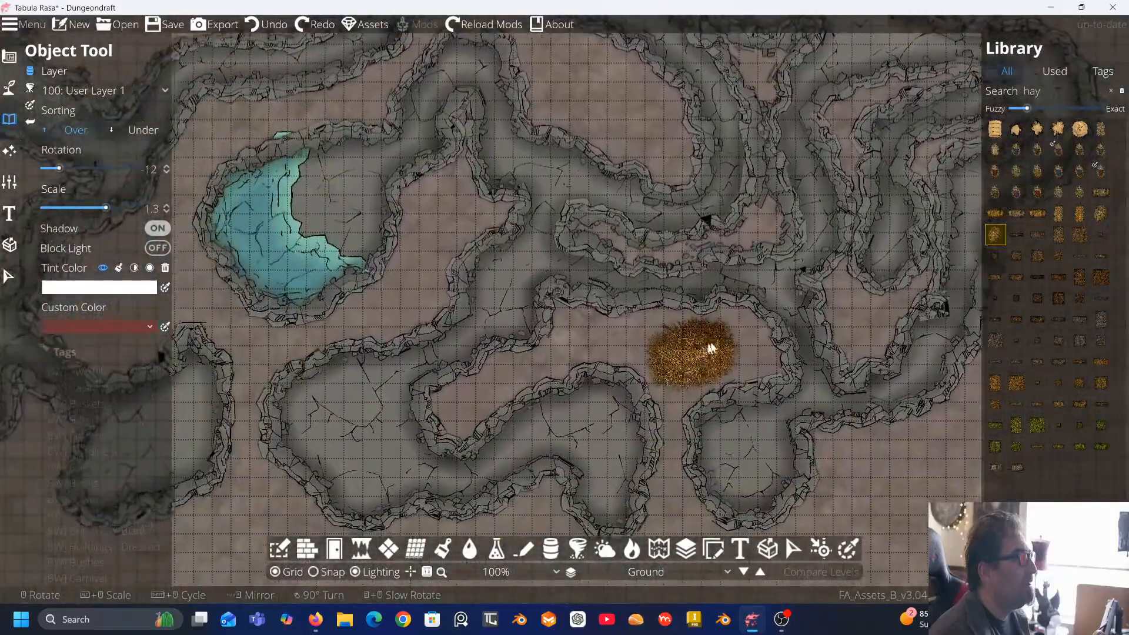
key(a)
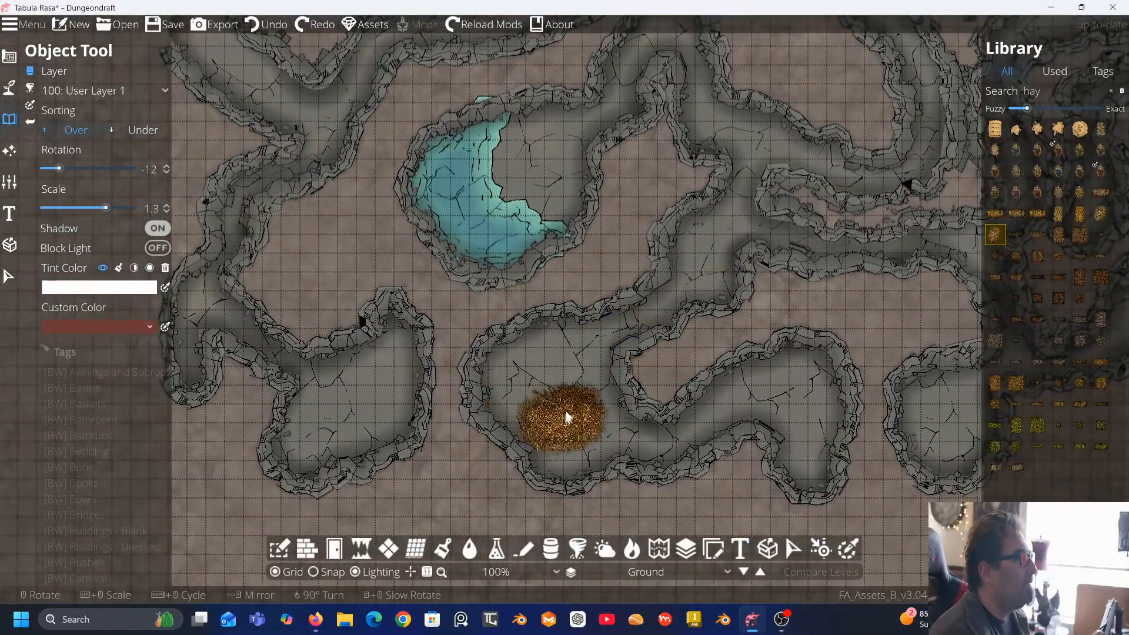
scroll(550, 411, up, 1)
key(w)
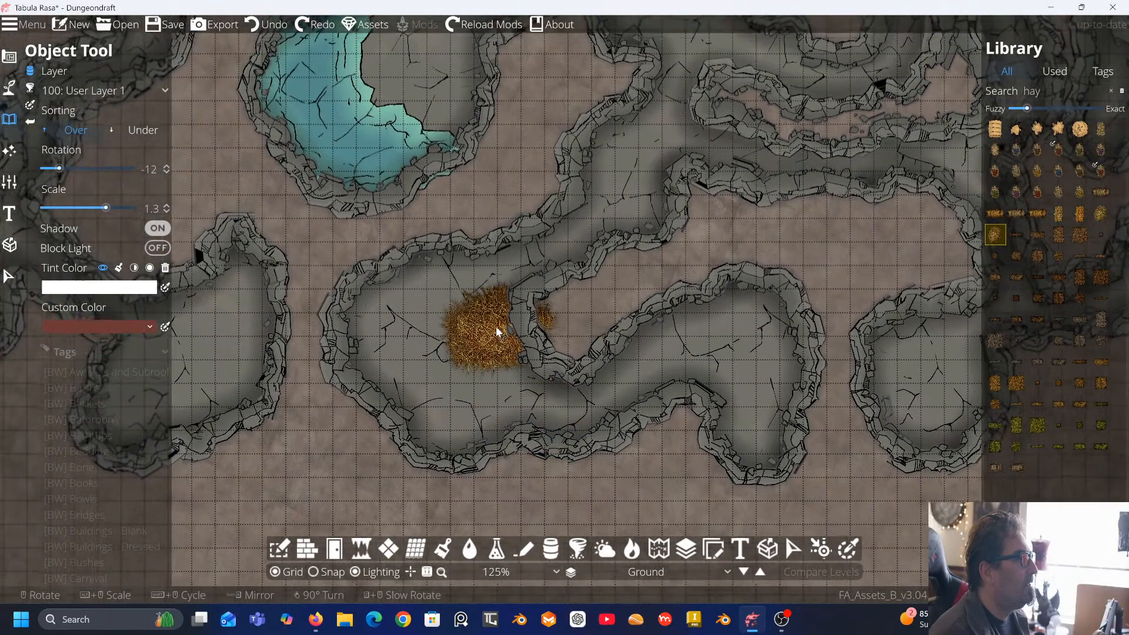
Compare the other hay pieces in the library, including the rectangular brown and green Box Insert Hay variants
mouse_move(1101, 255)
click(1058, 235)
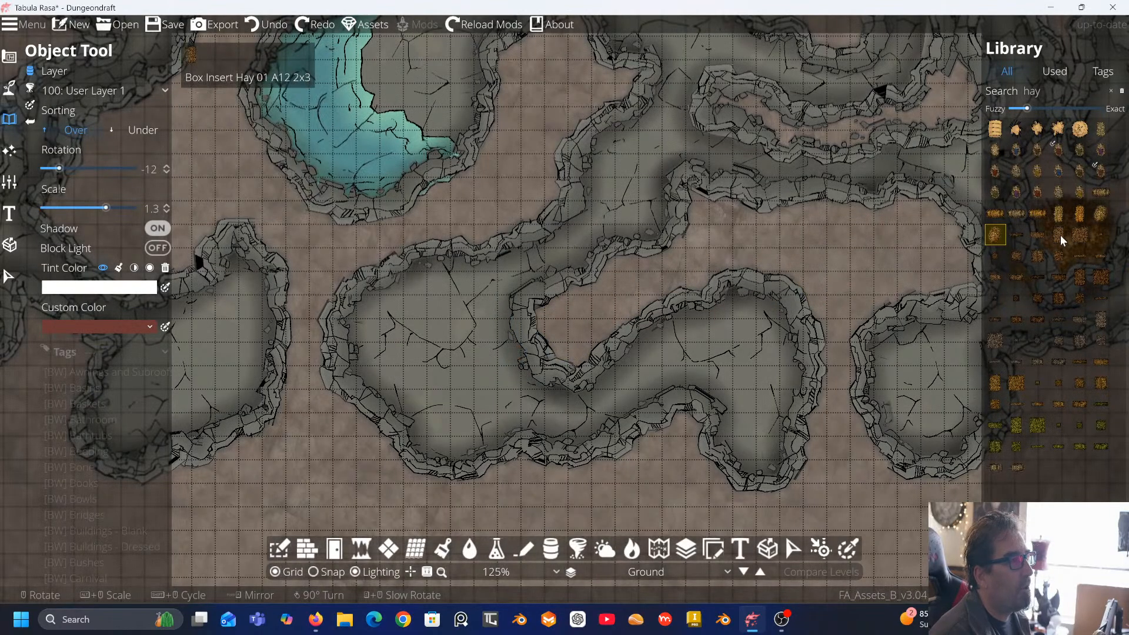
click(1017, 277)
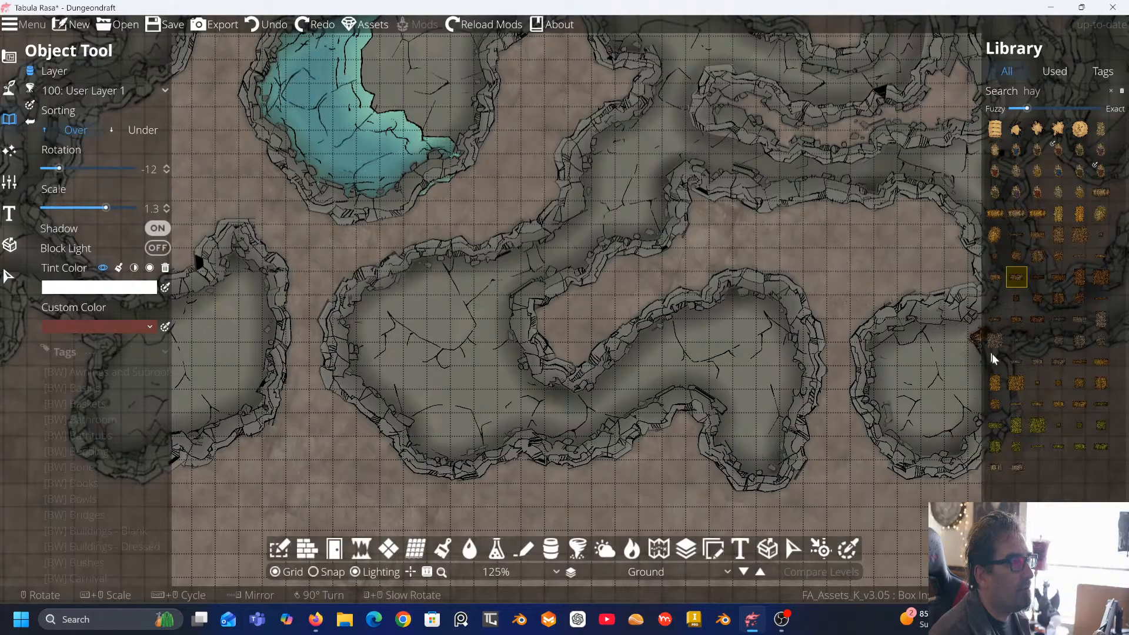
click(992, 383)
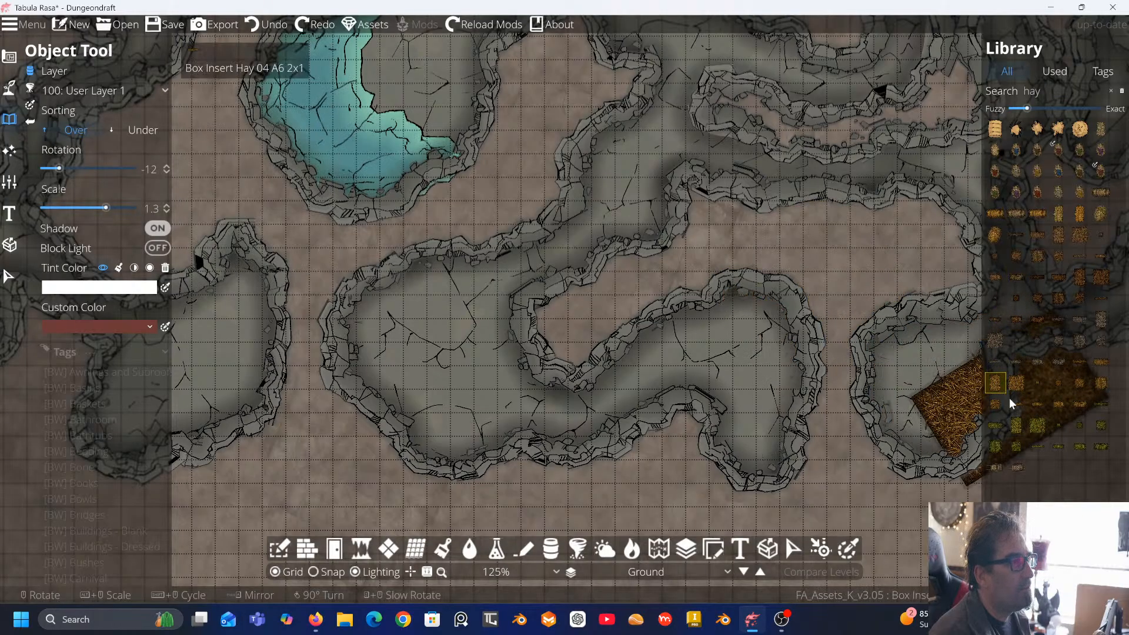
click(1060, 405)
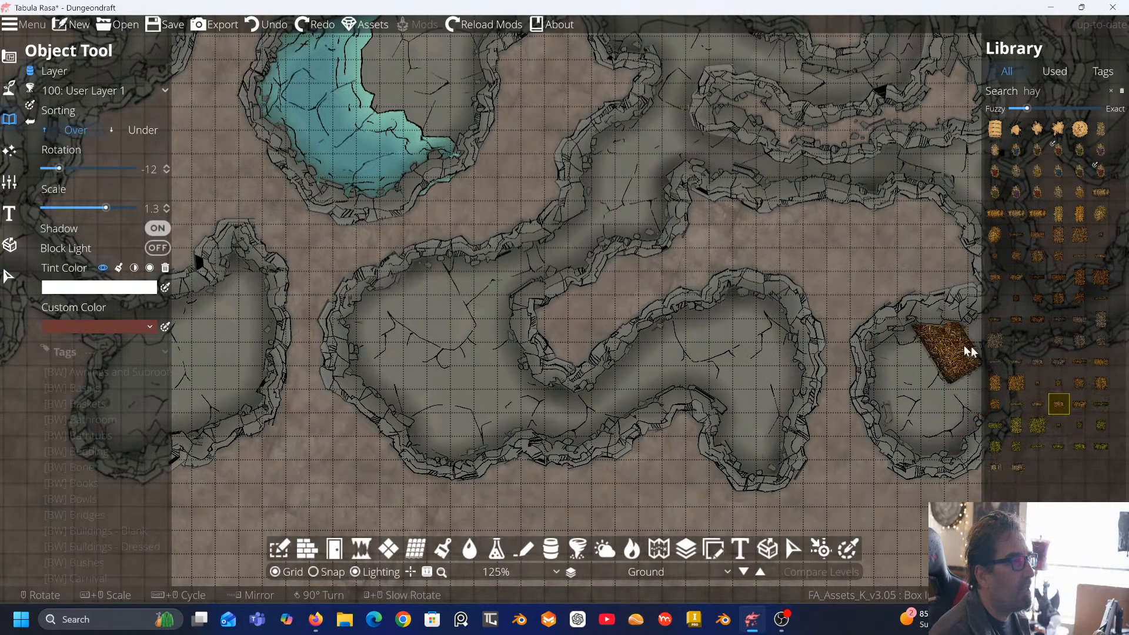
click(1038, 426)
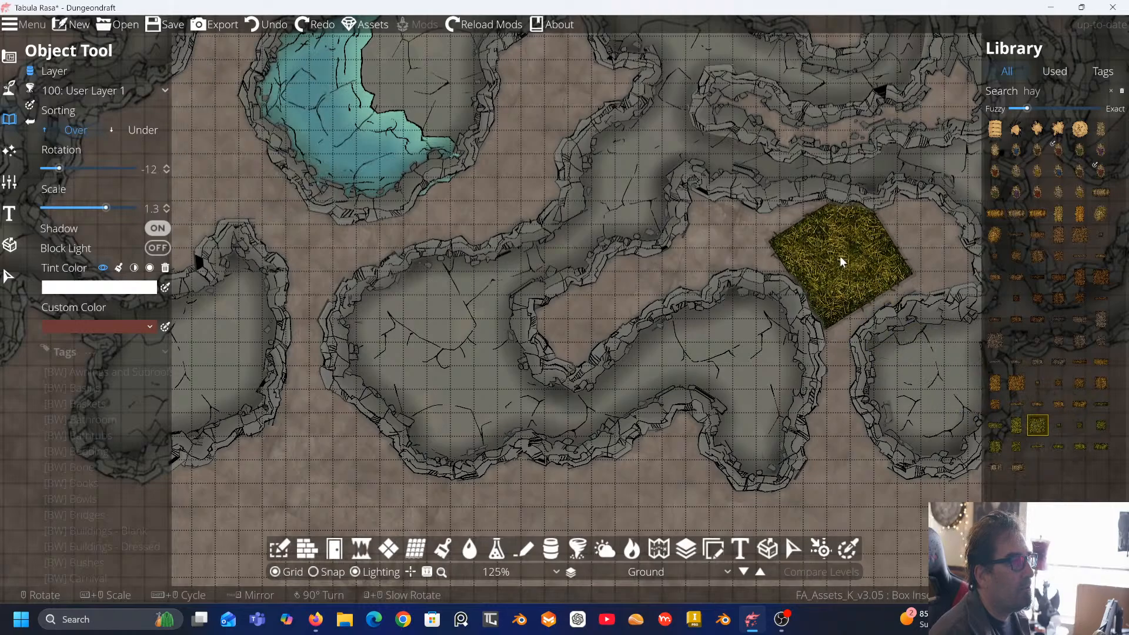
Reselect the brown loose hay pile, scale it to 0.28, and place one along the north wall of the winding chamber's eastern arm
click(995, 234)
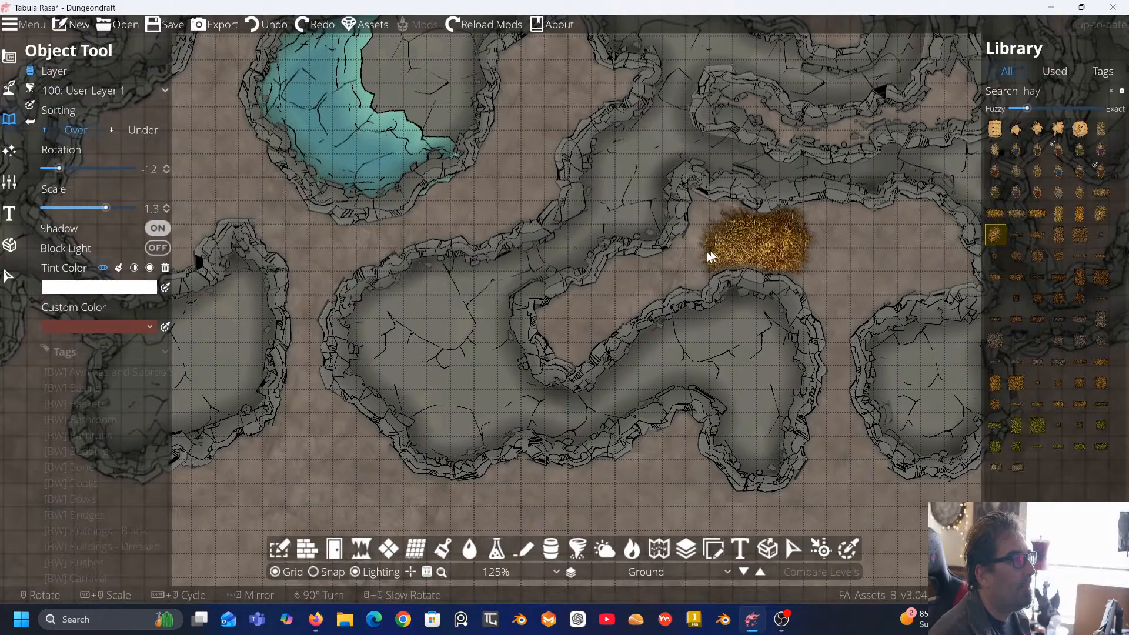
click(695, 255)
scroll(700, 259, up, 1)
drag(687, 276, 858, 333)
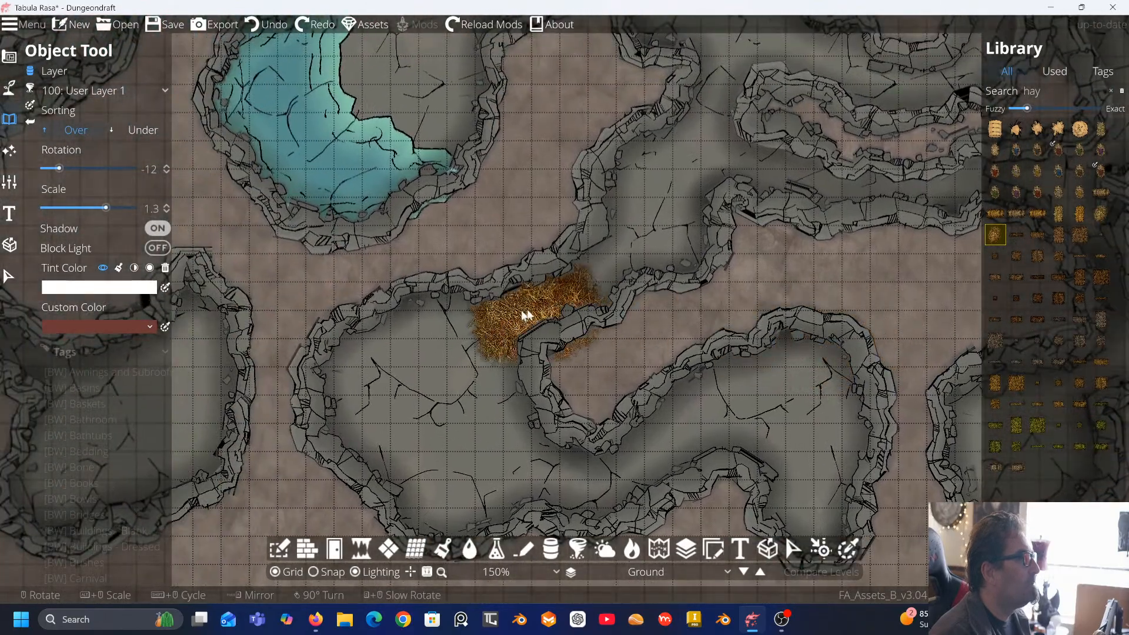
drag(510, 317, 595, 294)
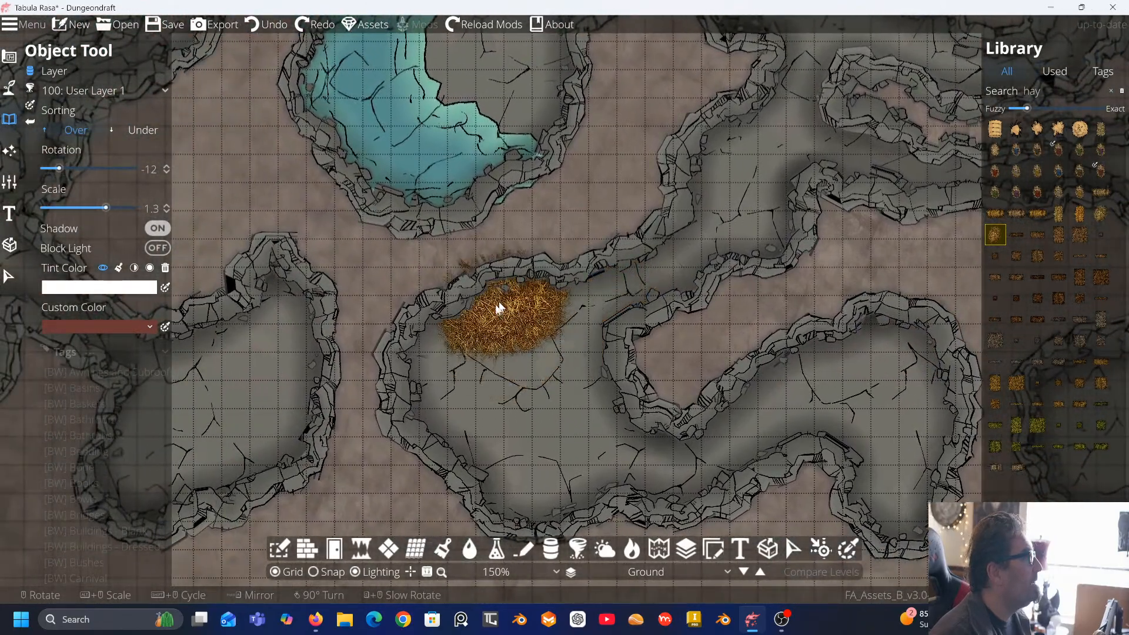
drag(106, 209, 69, 209)
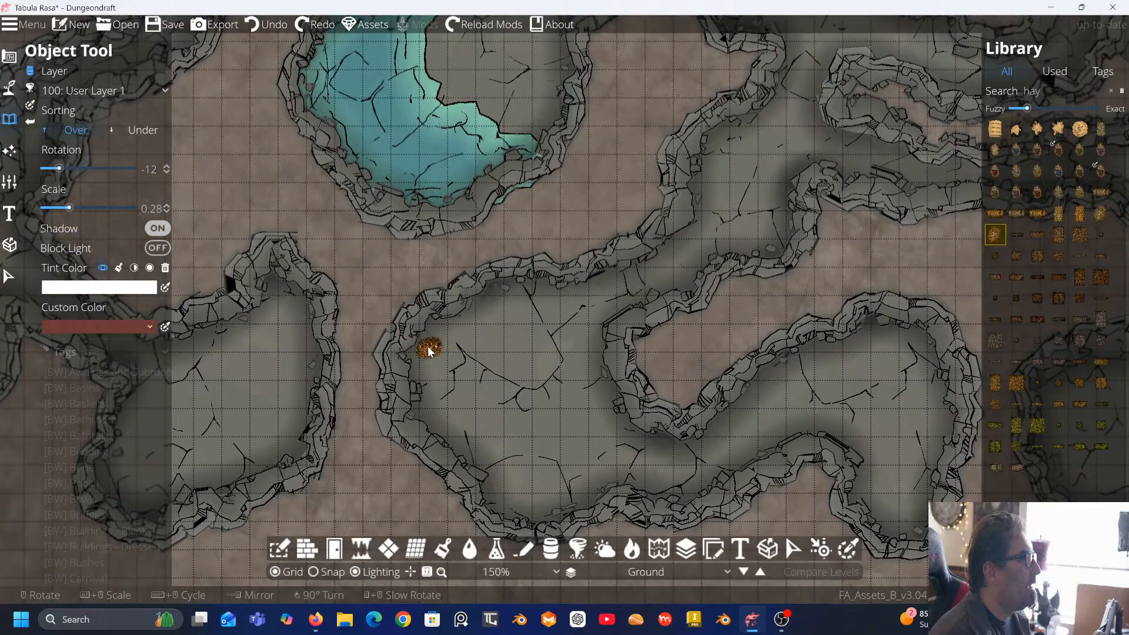
key(d)
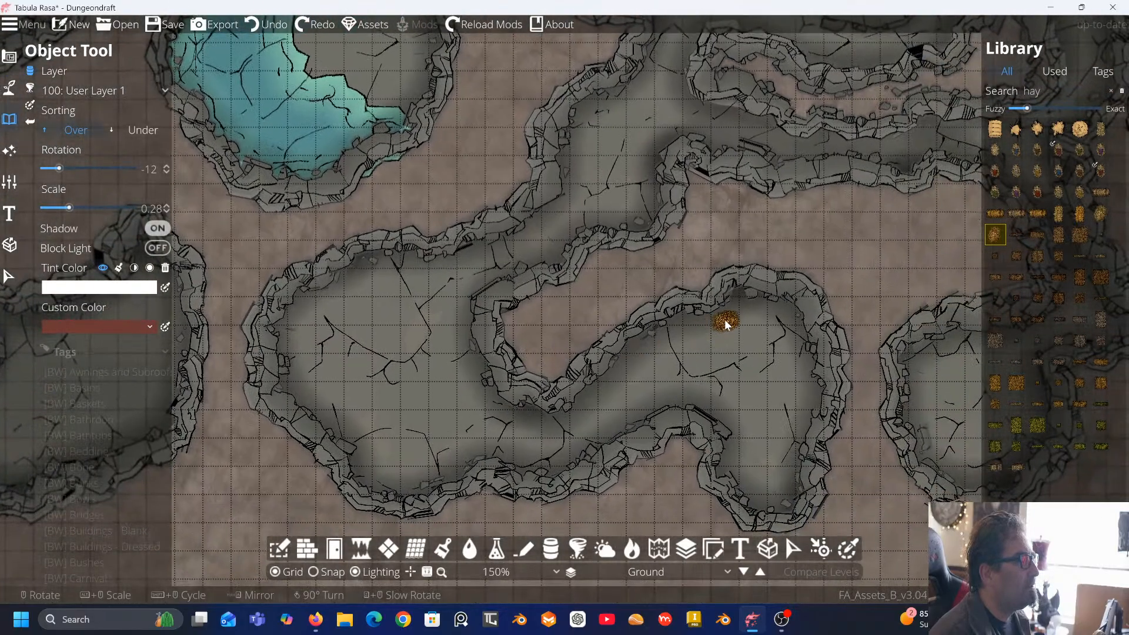
click(723, 322)
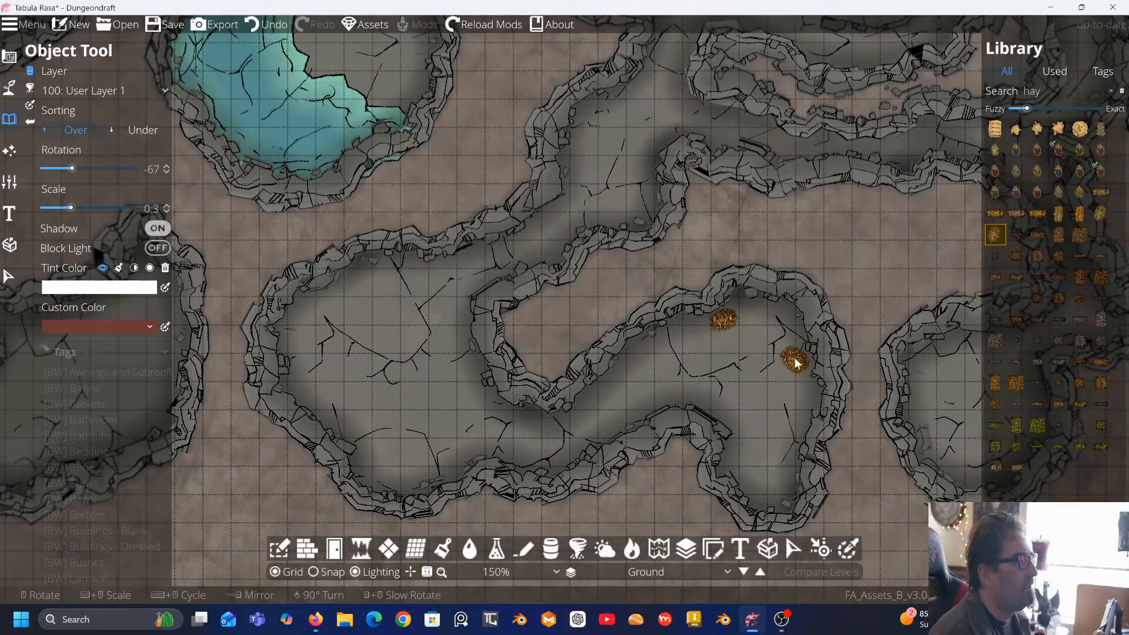
Place differently rotated hay piles at 0.3 scale by the east wall, the southwest wall and the south end of the chamber's eastern arm
scroll(781, 406, up, 3)
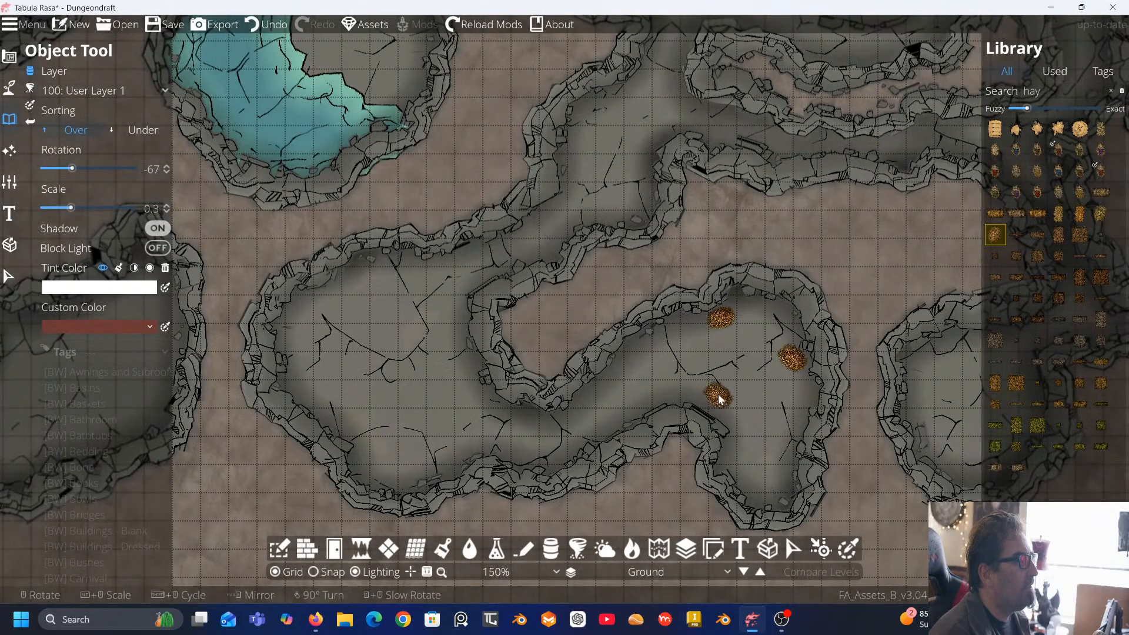
scroll(739, 404, down, 13)
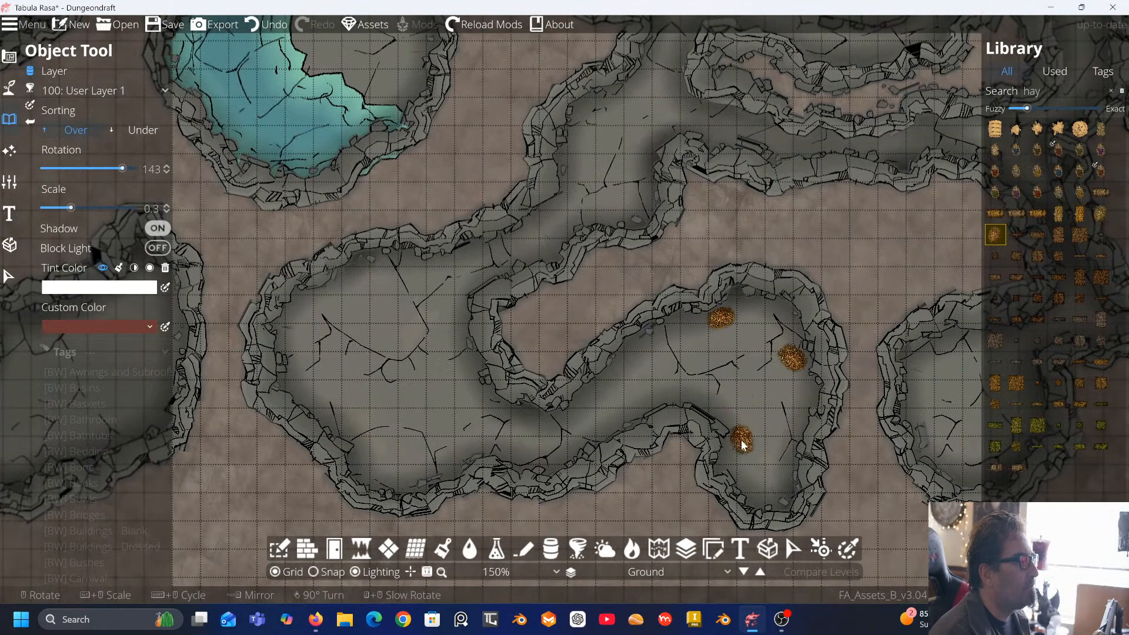
click(735, 453)
scroll(787, 471, down, 13)
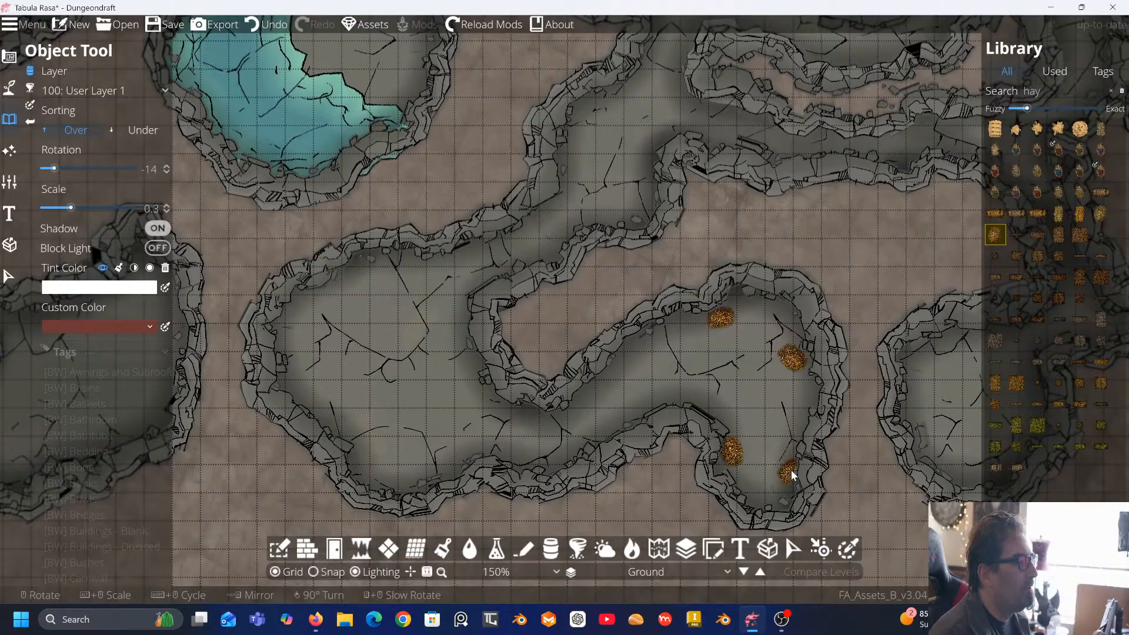
click(785, 486)
Add three more hay piles at varied rotations along the east wall, northwest wall and northeast corner of the chamber's eastern arm
scroll(782, 404, down, 10)
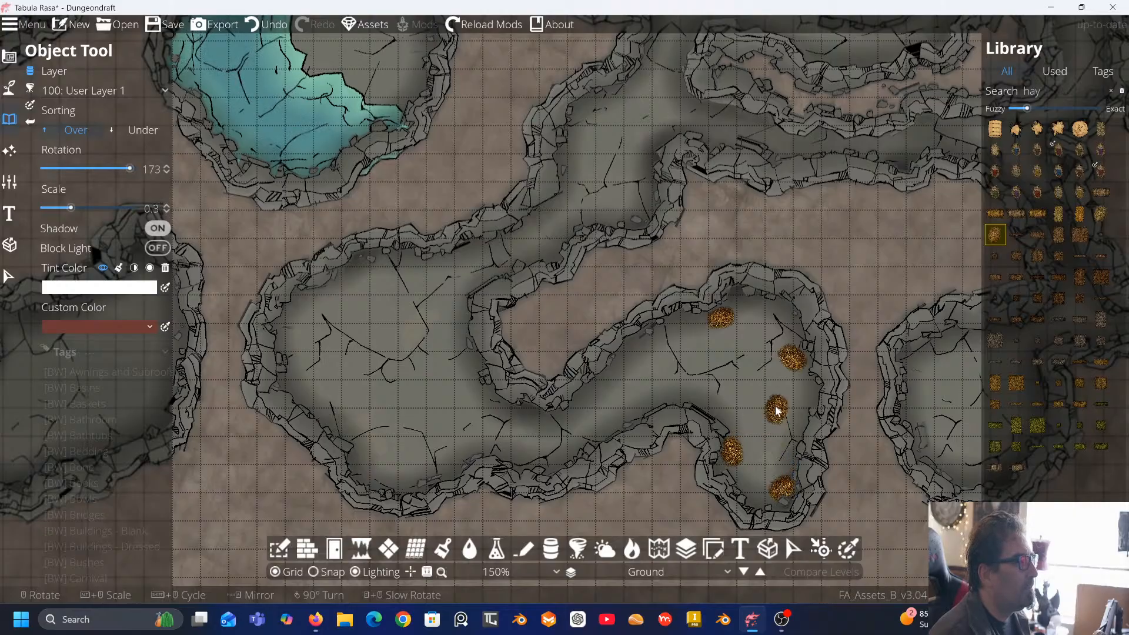
click(816, 404)
scroll(600, 386, down, 13)
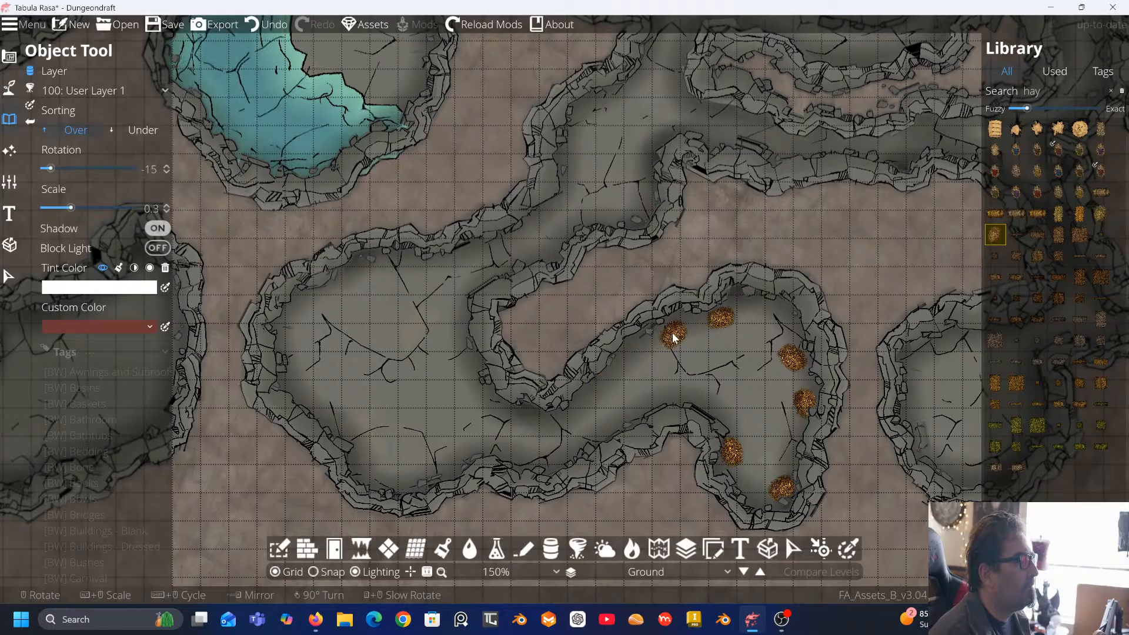
click(674, 337)
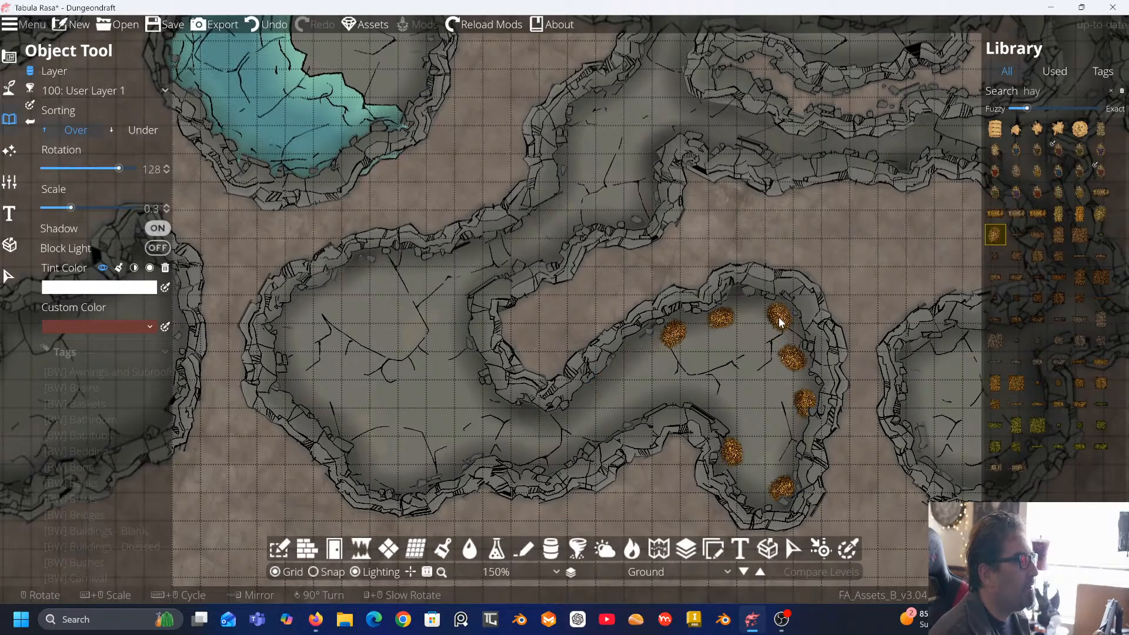
click(781, 323)
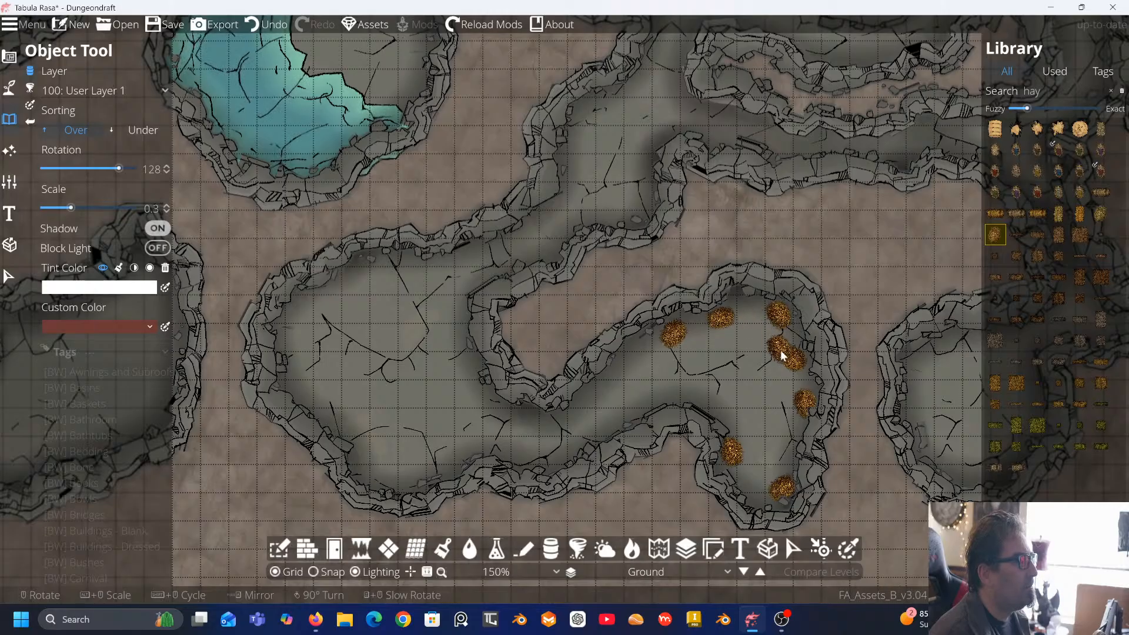
Place one more rotated hay pile at 0.3 scale near the east wall in the southern part of the chamber's eastern arm
click(818, 415)
click(786, 447)
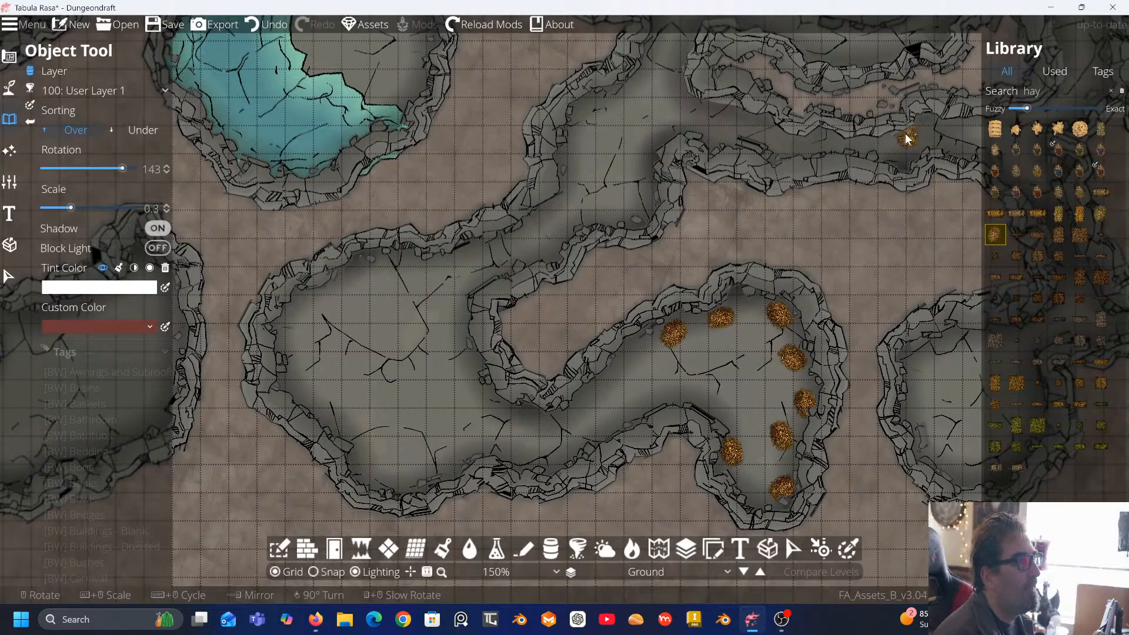
scroll(753, 191, down, 1)
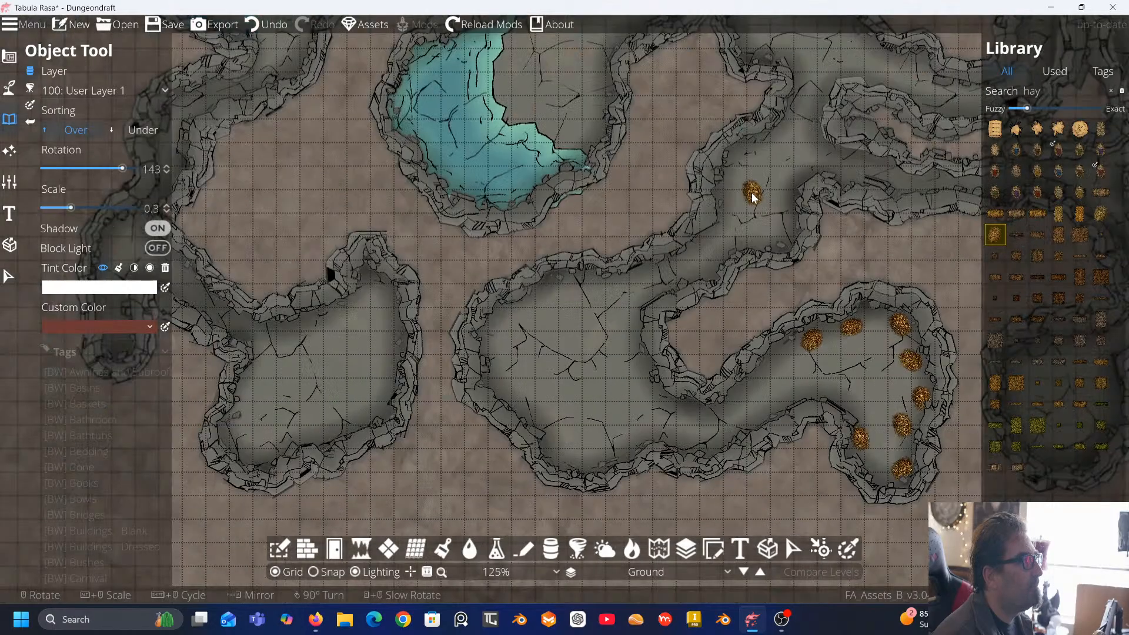
drag(794, 182, 541, 229)
key(Left)
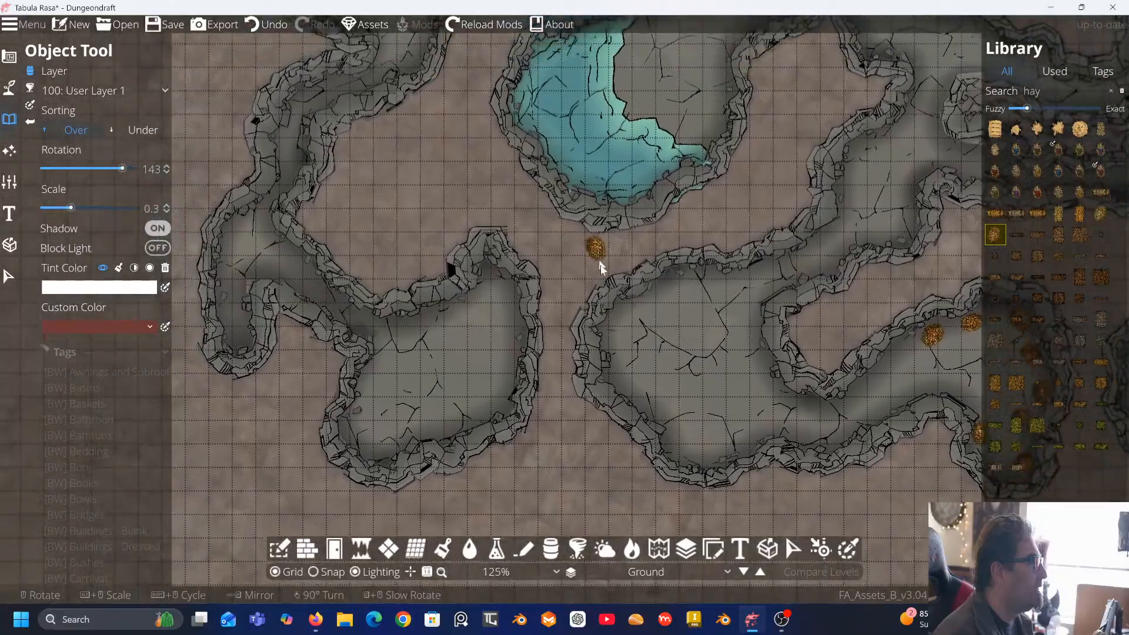
mouse_move(601, 268)
mouse_down()
mouse_move(585, 335)
mouse_move(504, 270)
mouse_move(650, 276)
mouse_move(618, 270)
mouse_move(647, 297)
mouse_move(612, 278)
mouse_up()
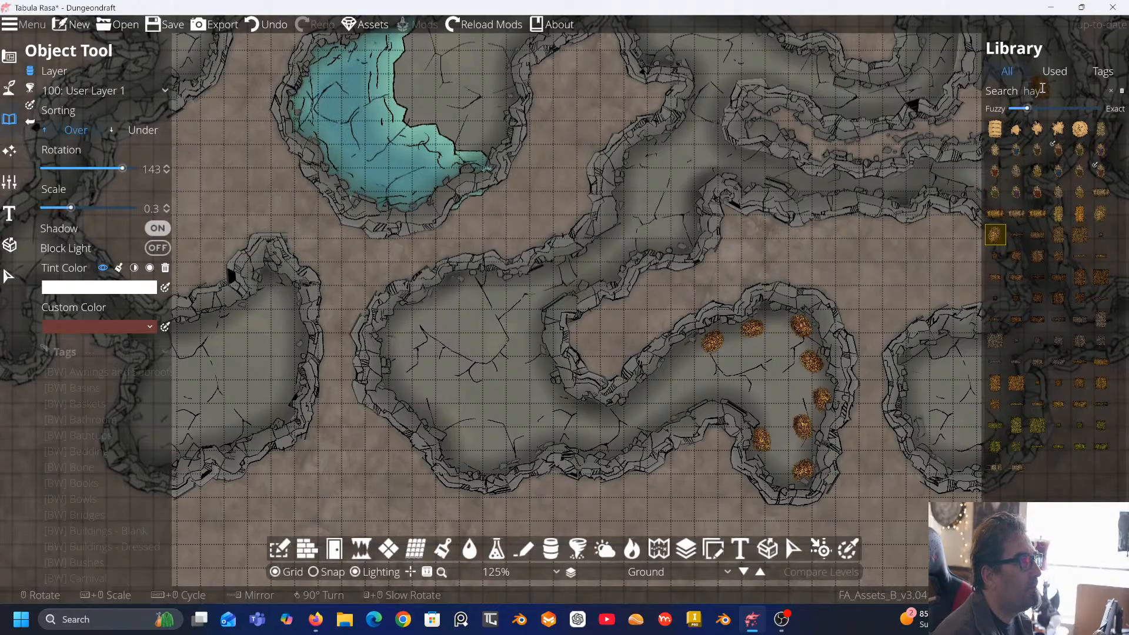
Replace the library search with "table" and browse to the wooden tables
click(1121, 91)
click(1073, 91)
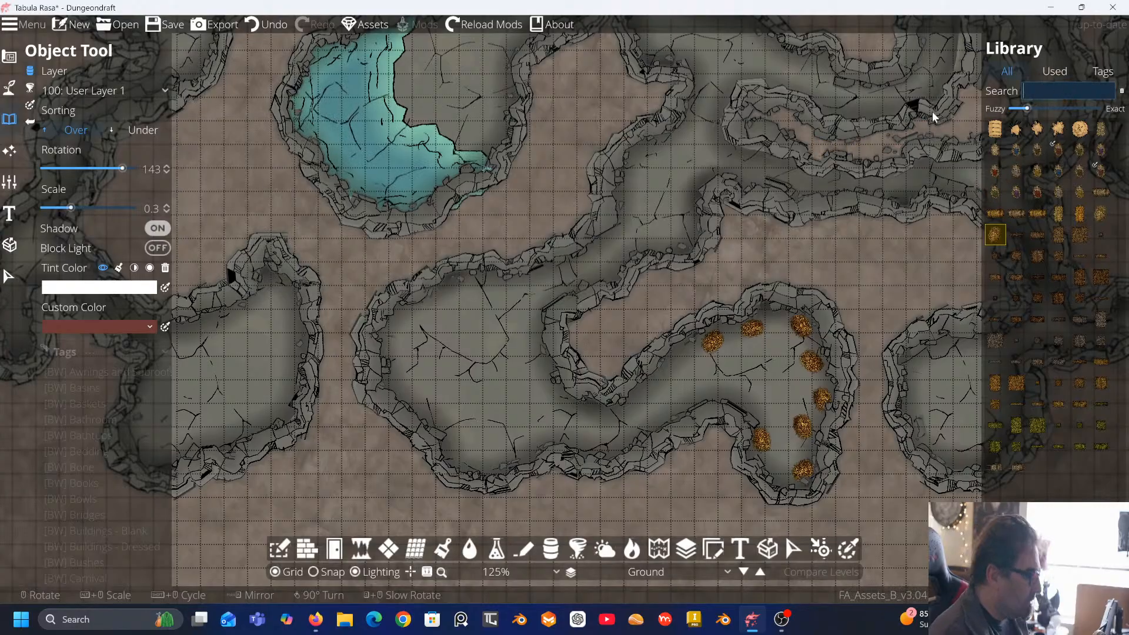
text(tabl)
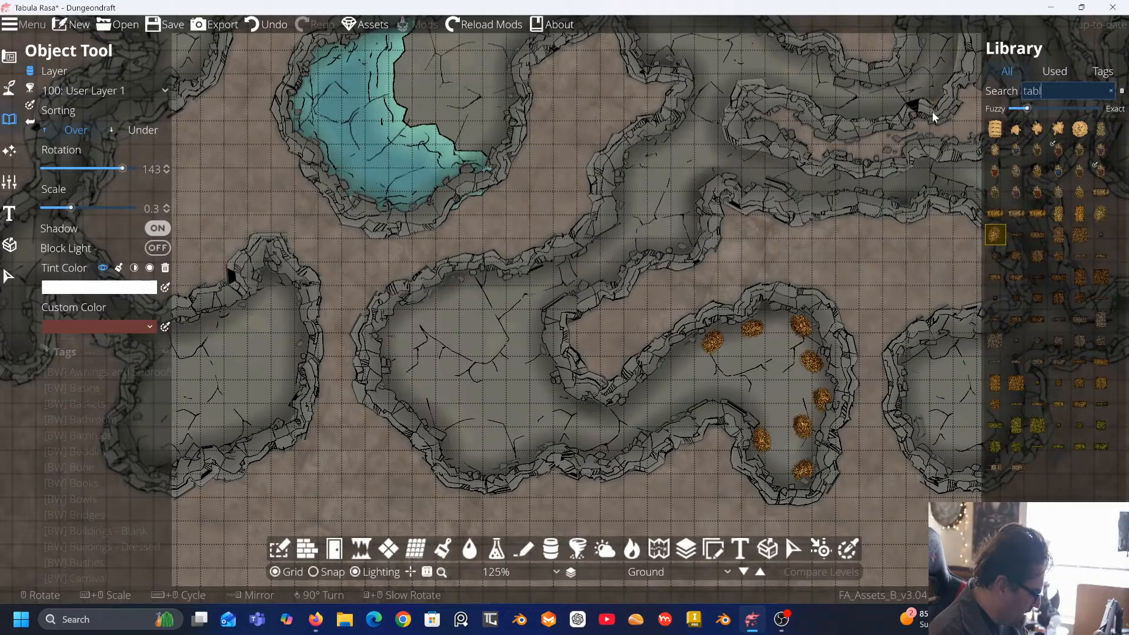
text(es)
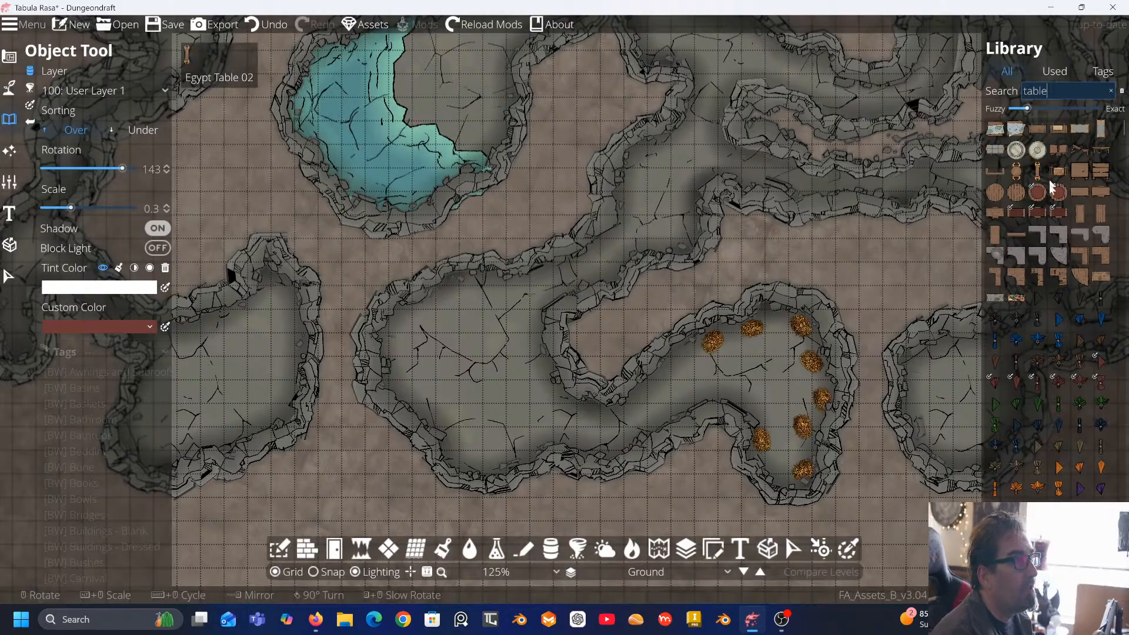
scroll(1068, 361, down, 5)
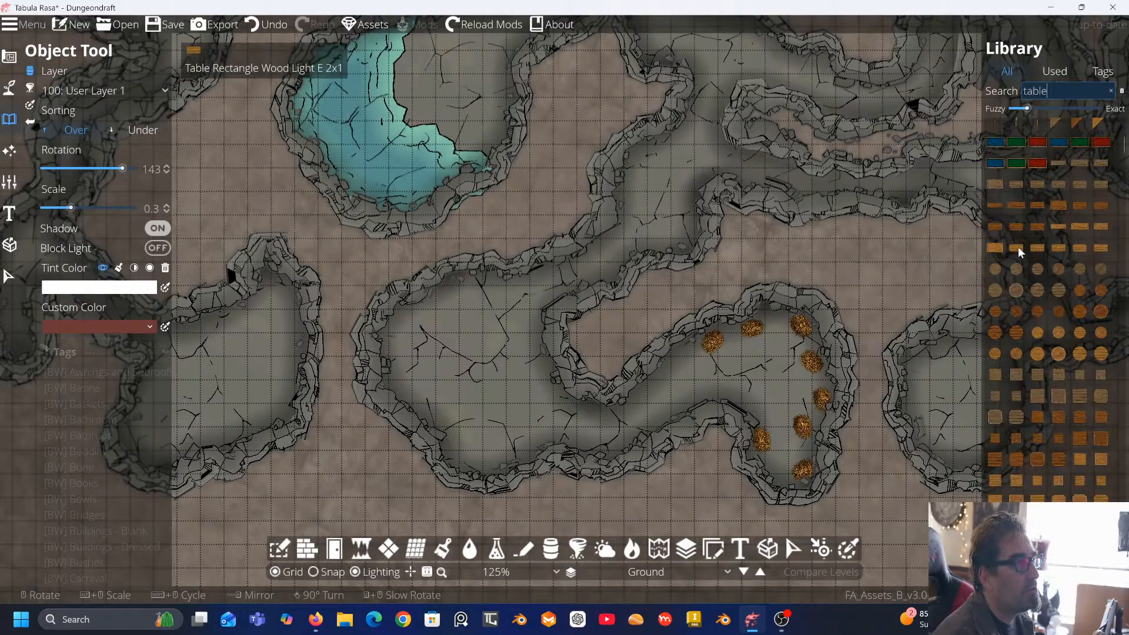
Compare two round wood tables over the winding chamber's western part and select a square wood table instead
click(1015, 290)
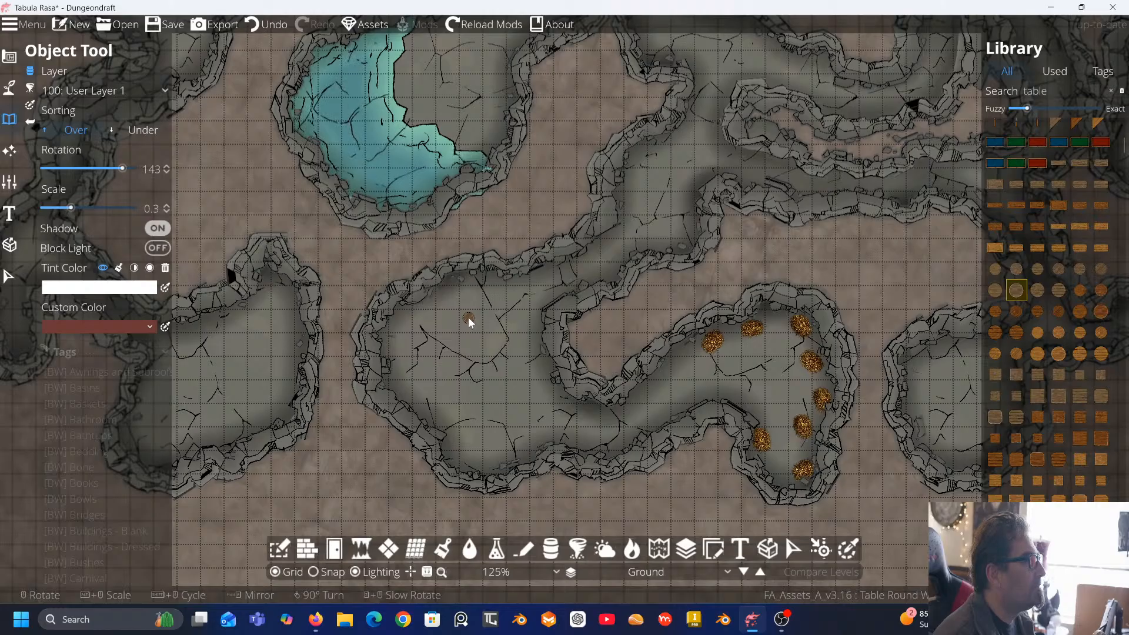
click(1060, 354)
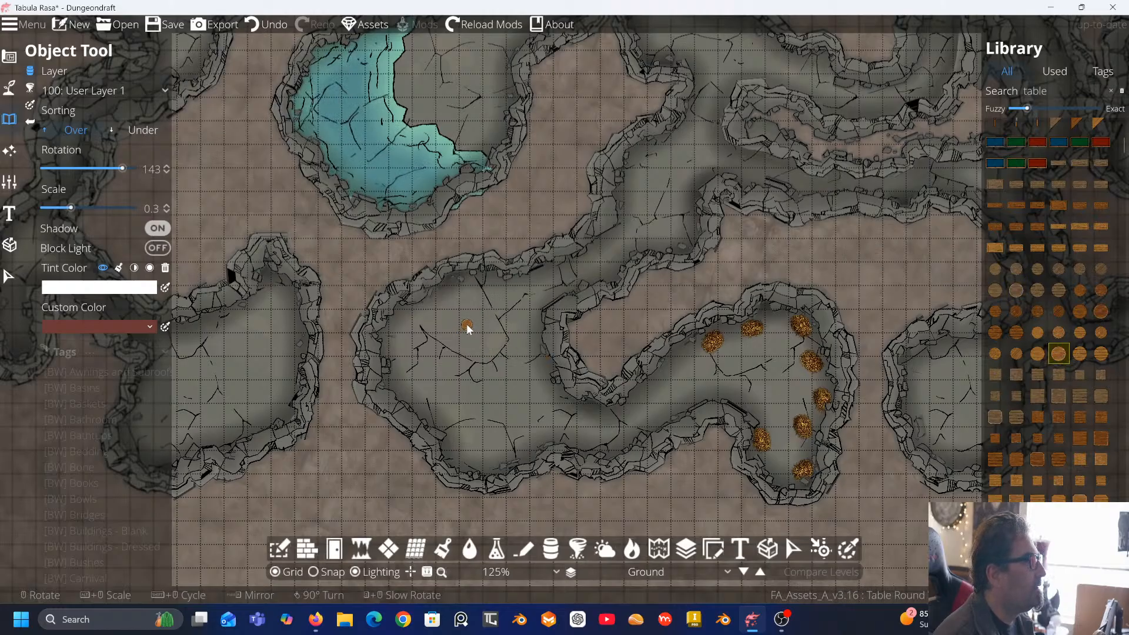
click(998, 417)
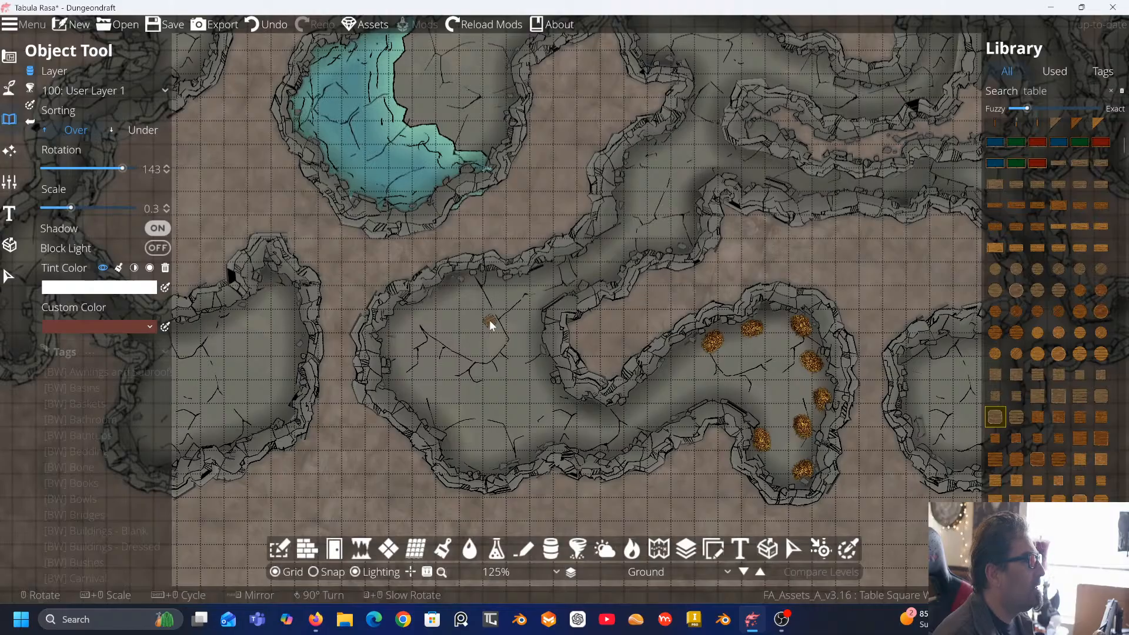
Survey the pool chamber, the southwest chamber and the eastern tunnels of the cave map
drag(756, 214, 867, 317)
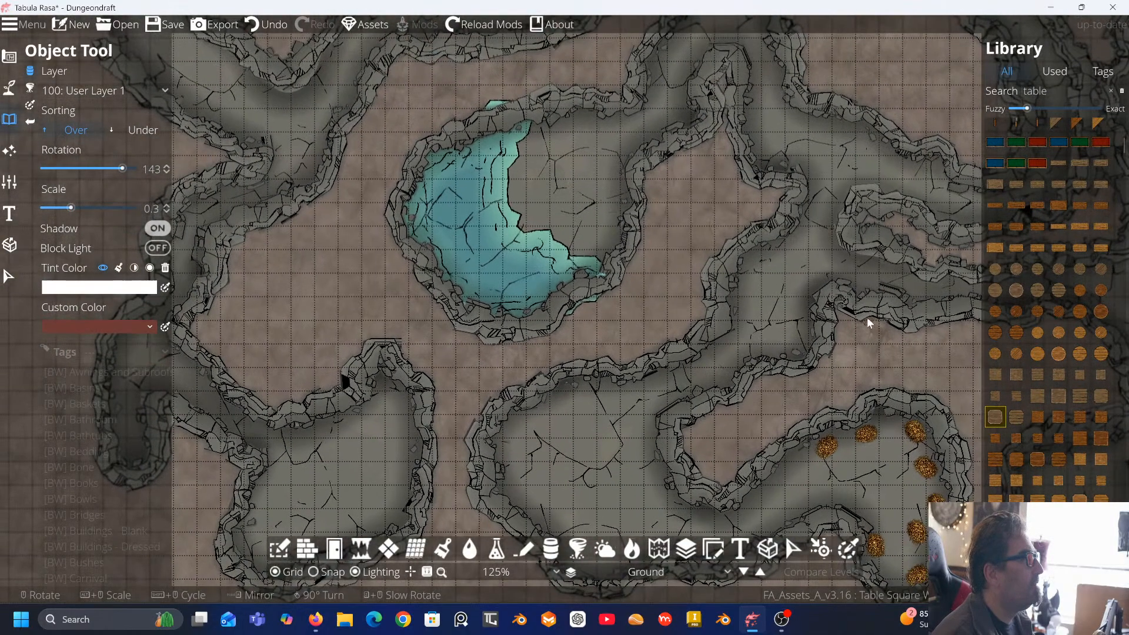
scroll(736, 260, down, 1)
drag(736, 260, 734, 312)
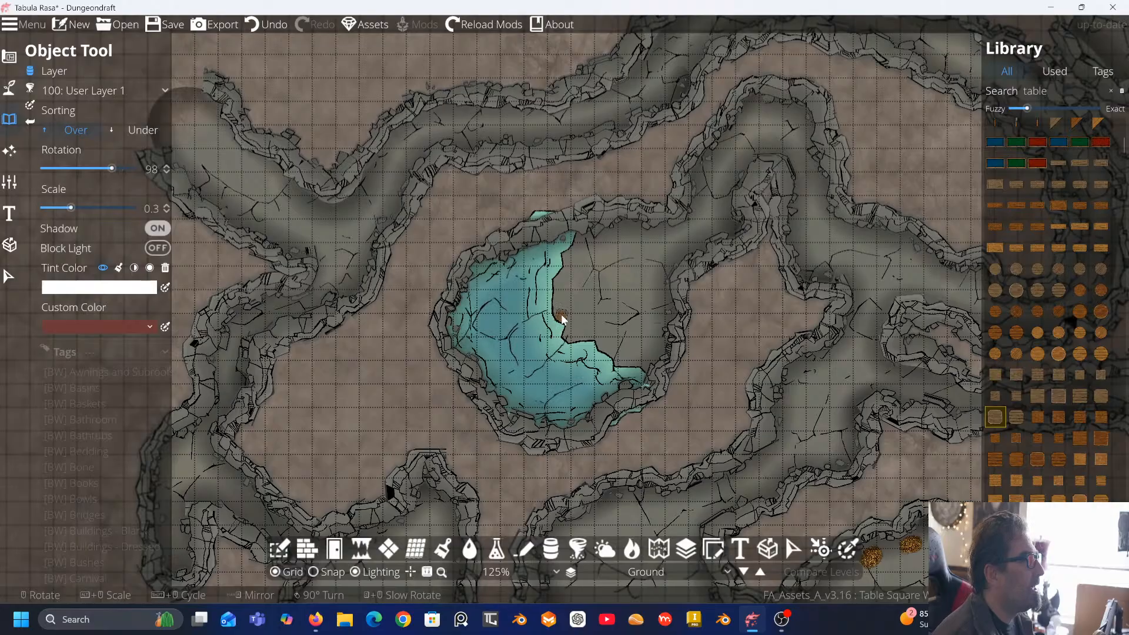
scroll(561, 319, up, 1)
drag(562, 319, 680, 165)
mouse_move(487, 302)
mouse_down()
mouse_move(446, 205)
mouse_move(462, 357)
mouse_move(487, 302)
mouse_up()
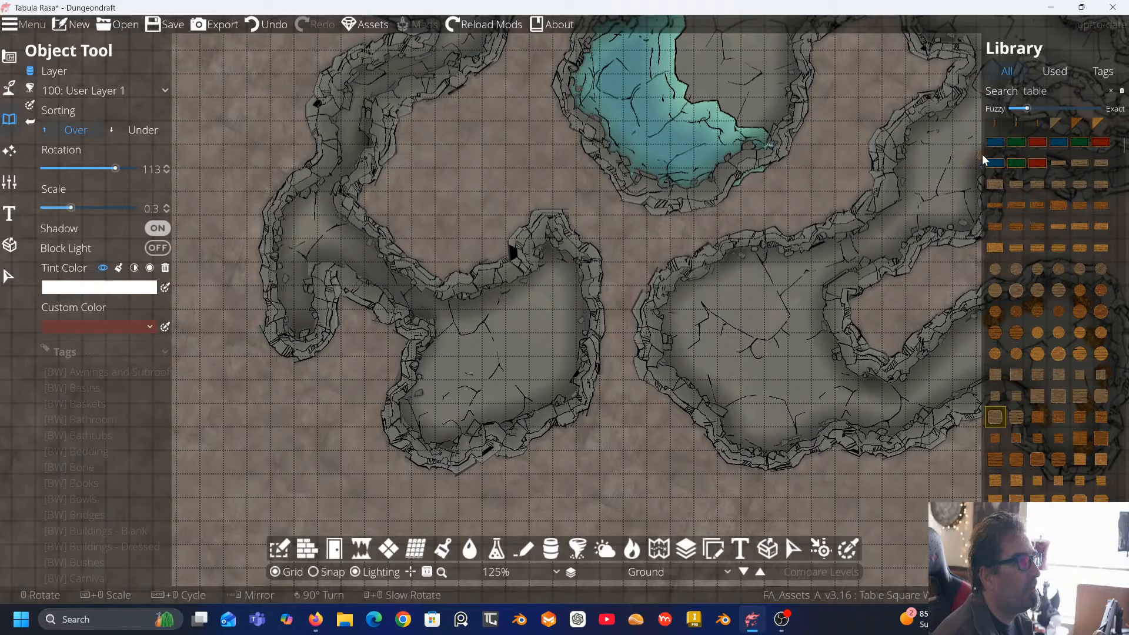
drag(874, 182, 562, 292)
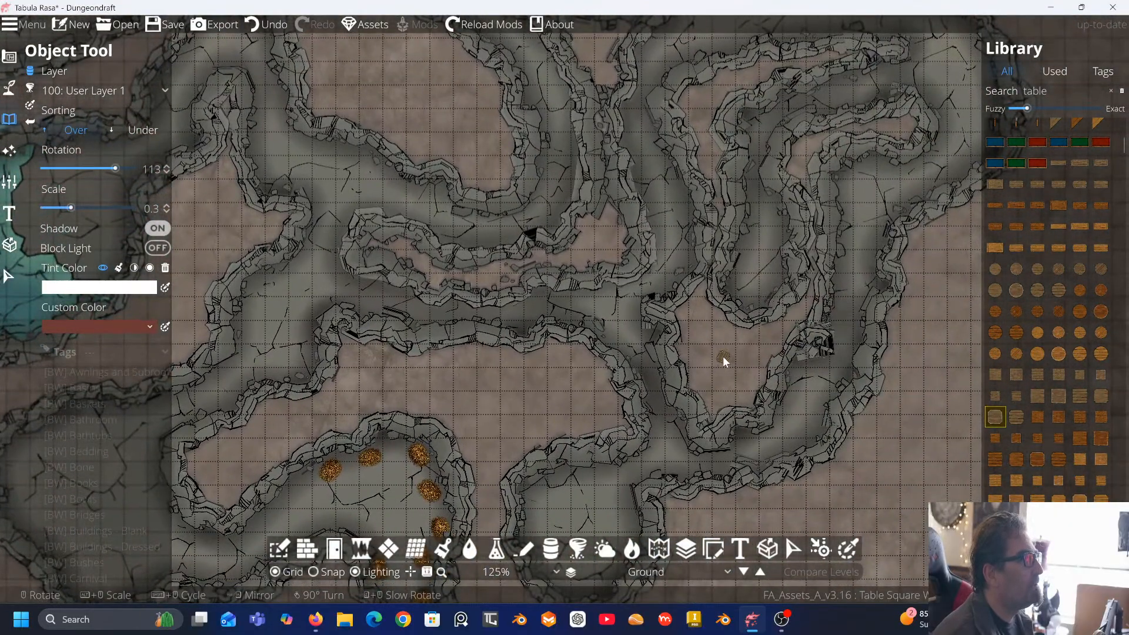
Try placing two small square wood tables side by side at 0.3 scale across the narrow southeastern tunnel
scroll(723, 357, up, 4)
key(super)
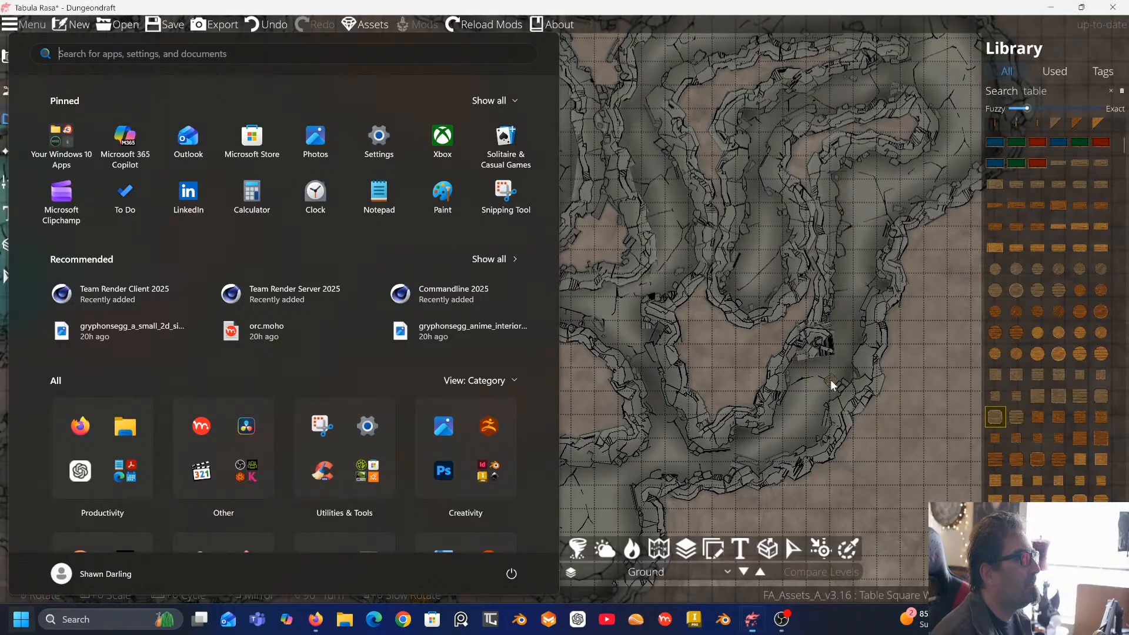
click(830, 380)
scroll(769, 352, down, 3)
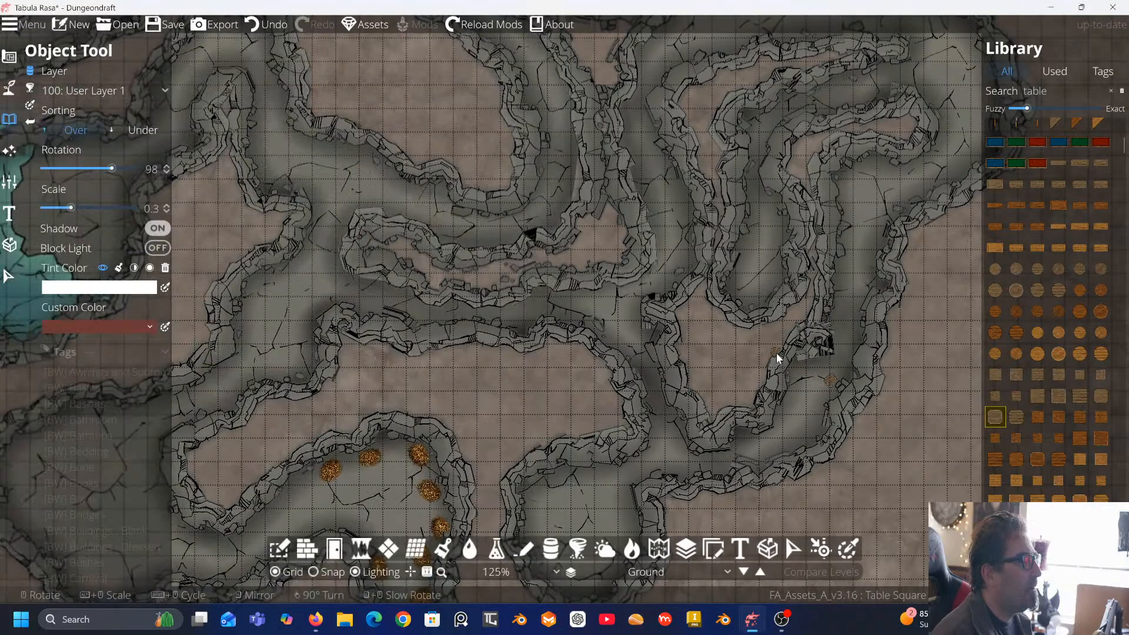
key(super+x)
click(809, 378)
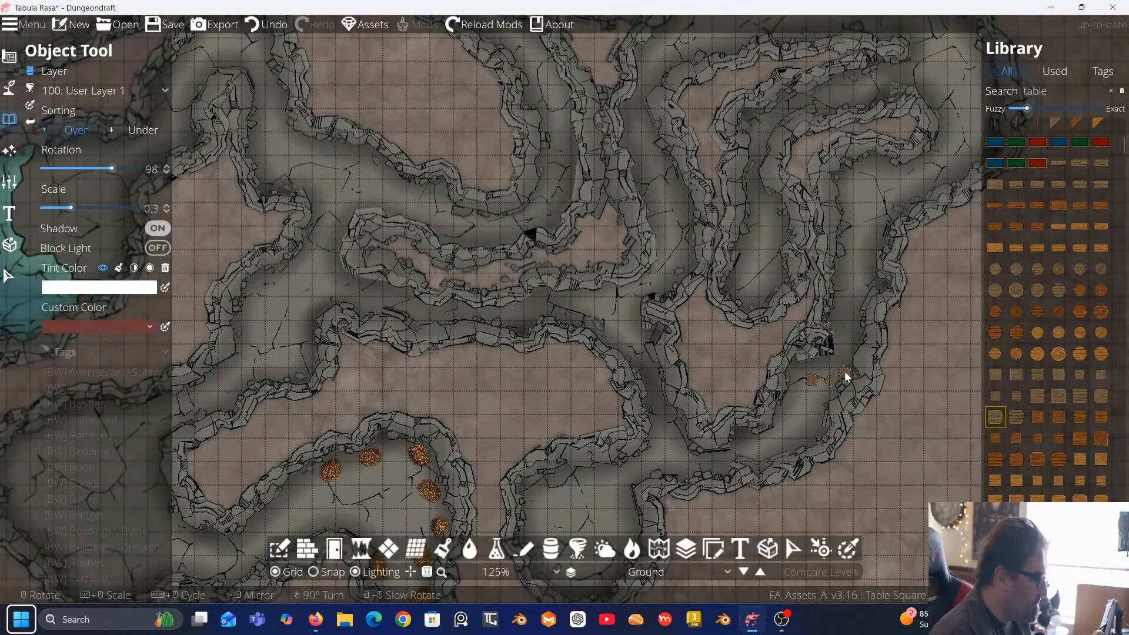
key(super)
key(super)
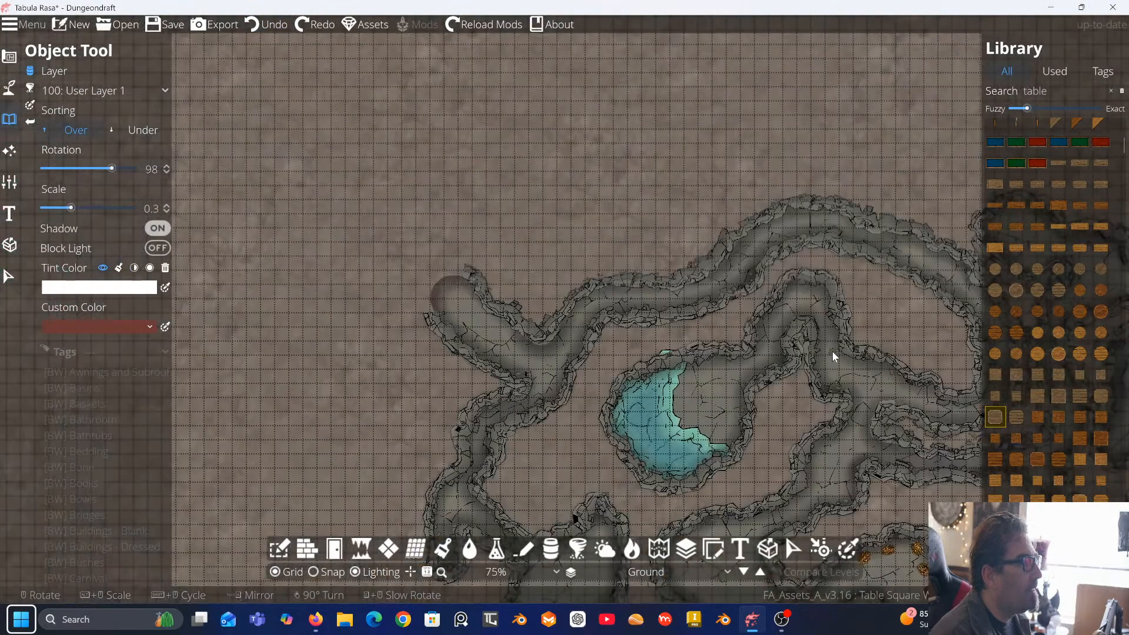
Review the layout of the whole cave system, from the northwest entrance to the eastern loops
key(d)
key(s)
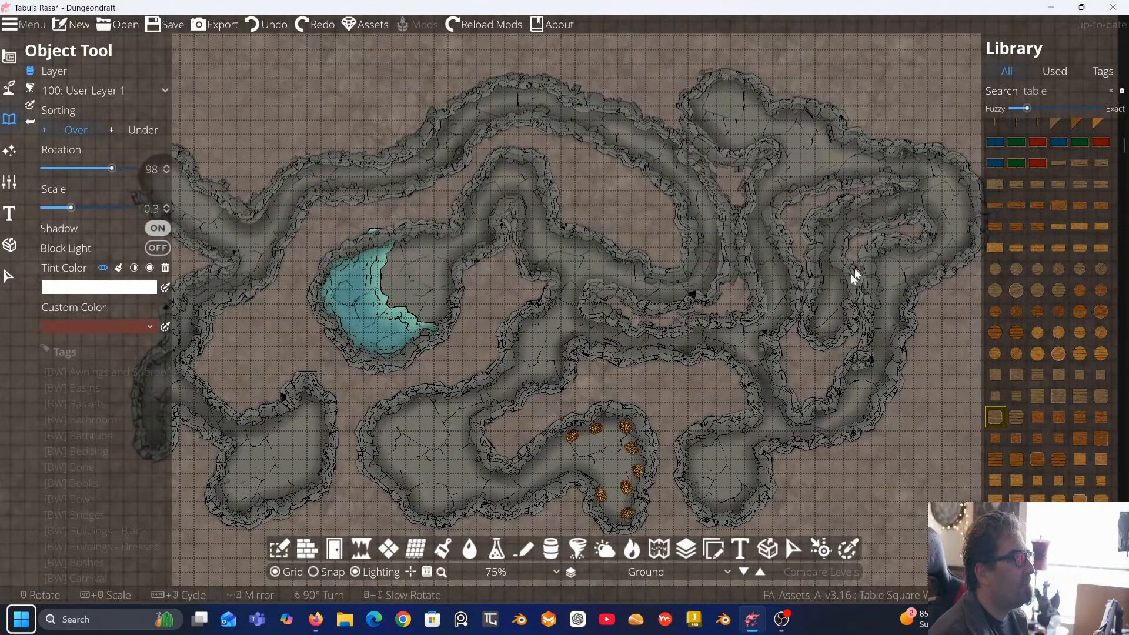
drag(580, 284, 676, 266)
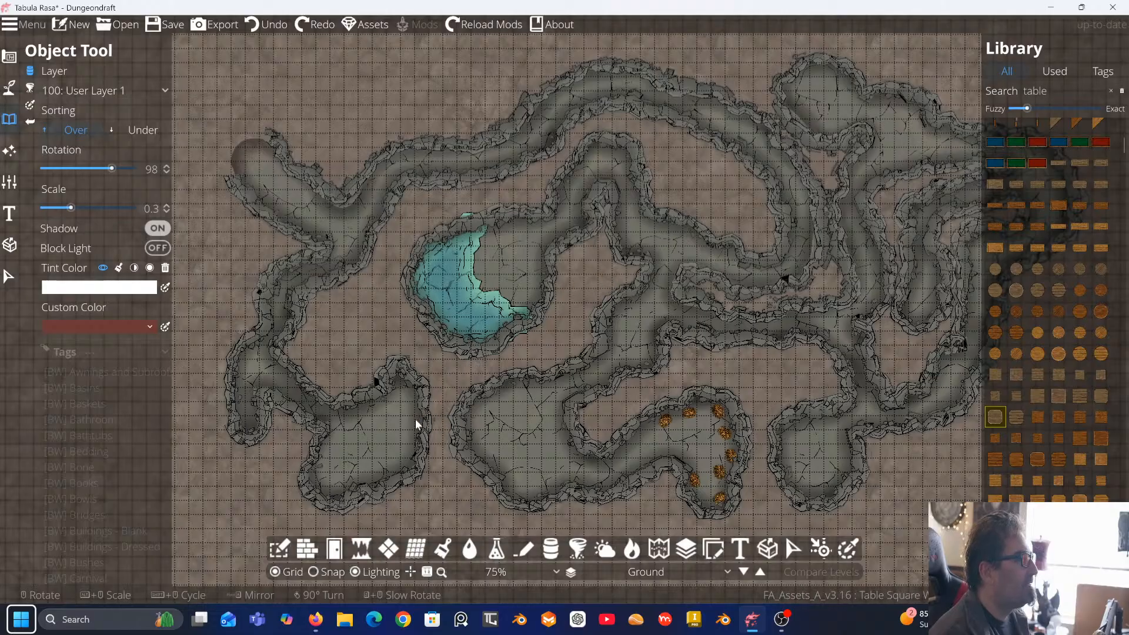
drag(491, 367, 336, 368)
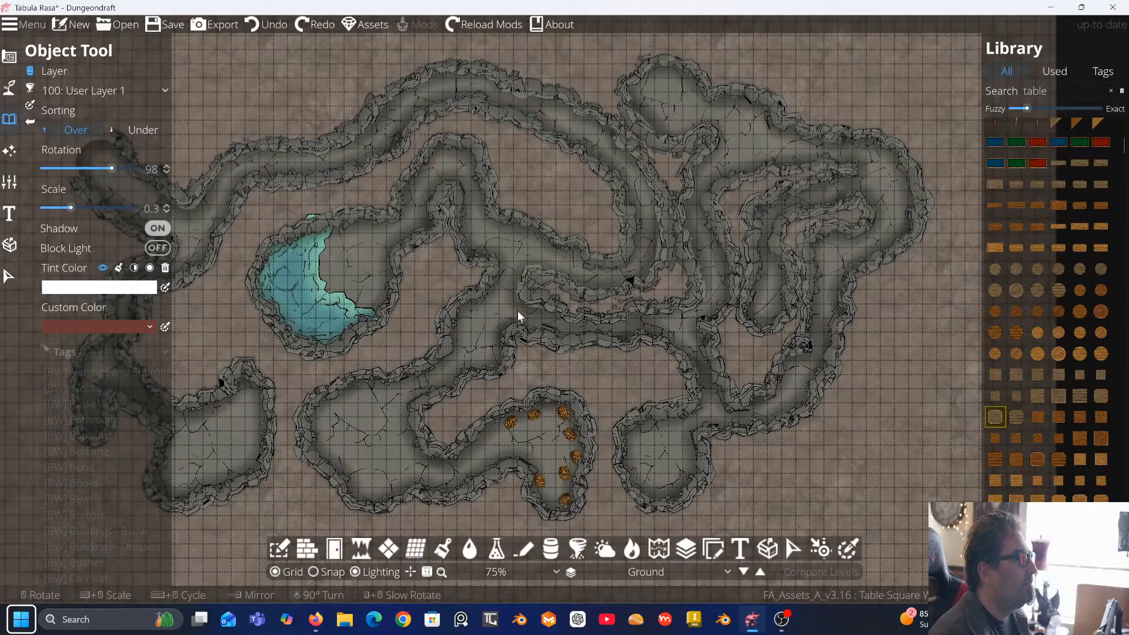
drag(580, 298, 736, 257)
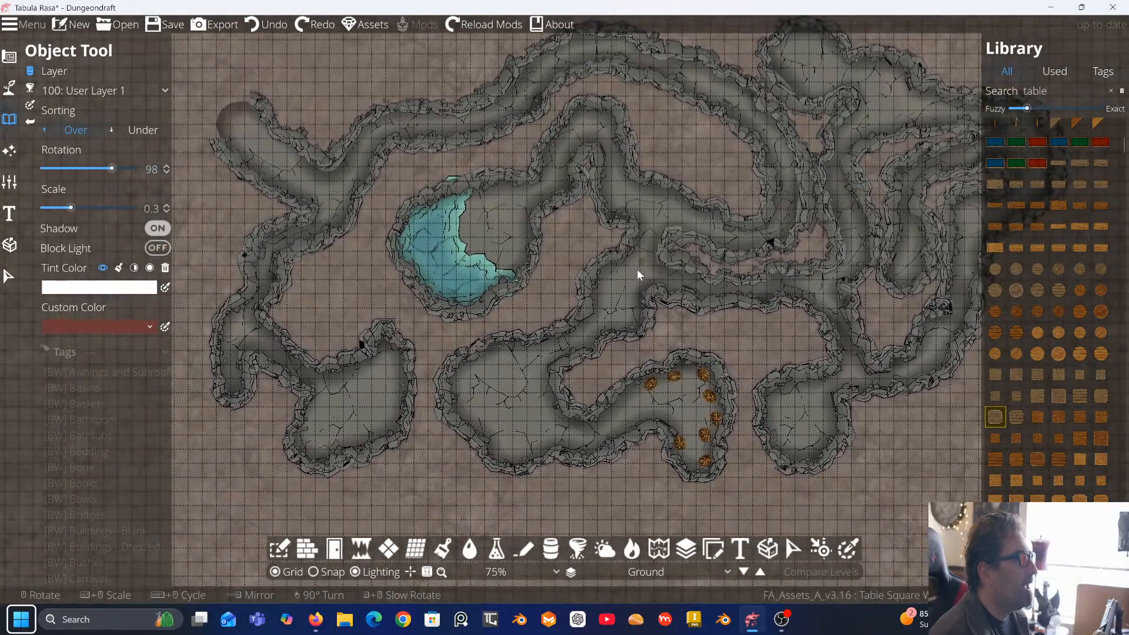
drag(644, 238, 620, 270)
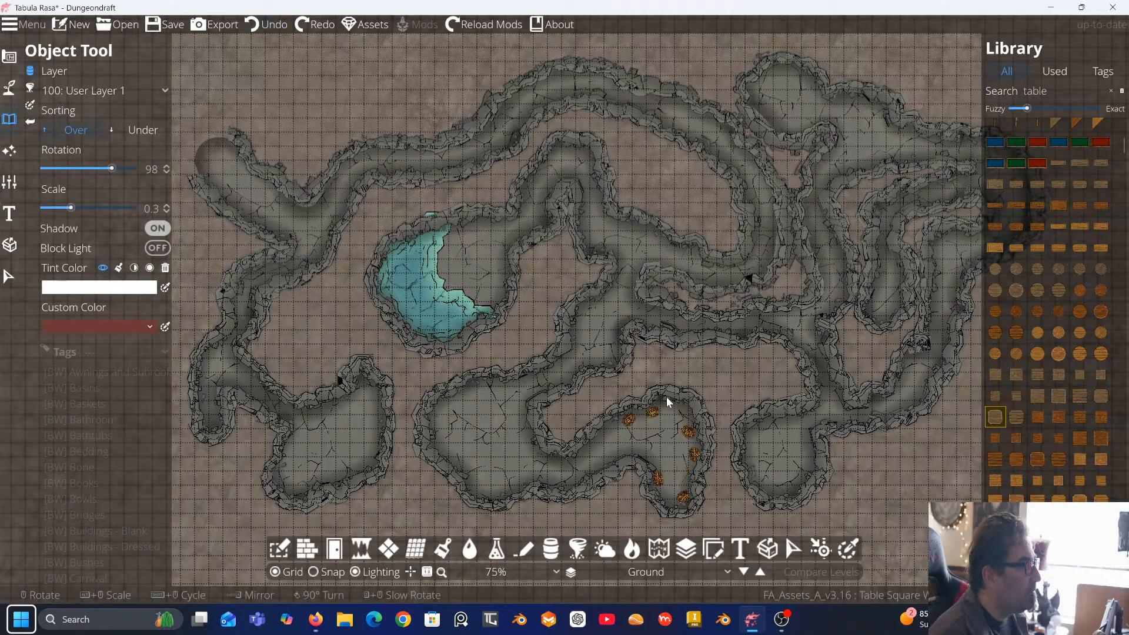
Undo the hay pile placements until the winding chamber's eastern arm is empty
key(ctrl+z)
key(ctrl+z)
key(ctrl+z)
key(ctrl+z)
key(ctrl+z)
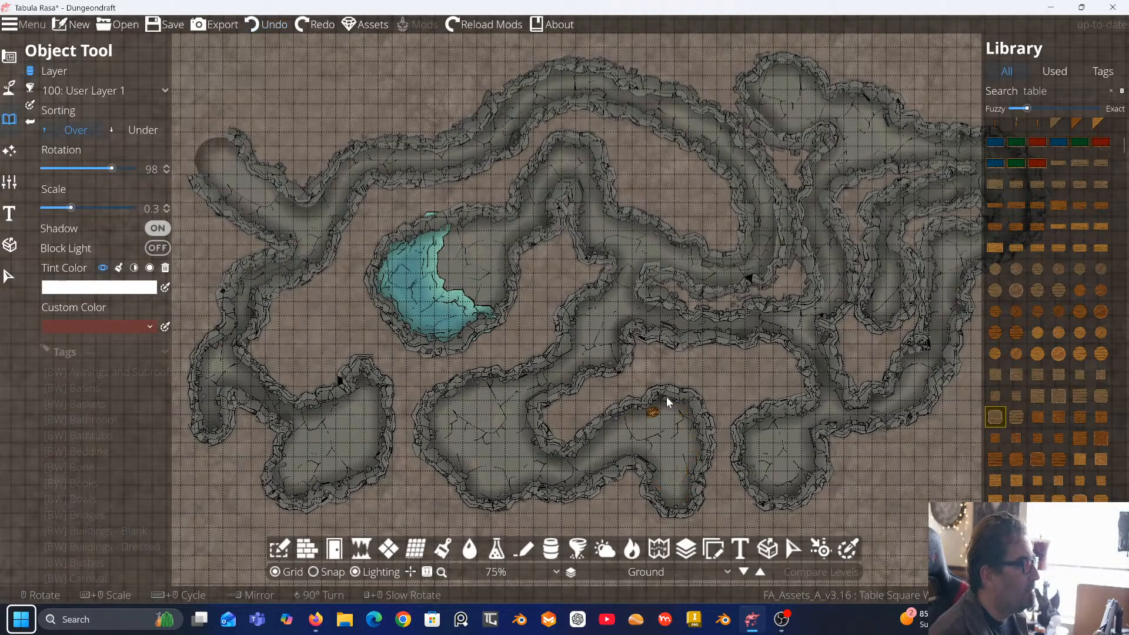
key(ctrl+z)
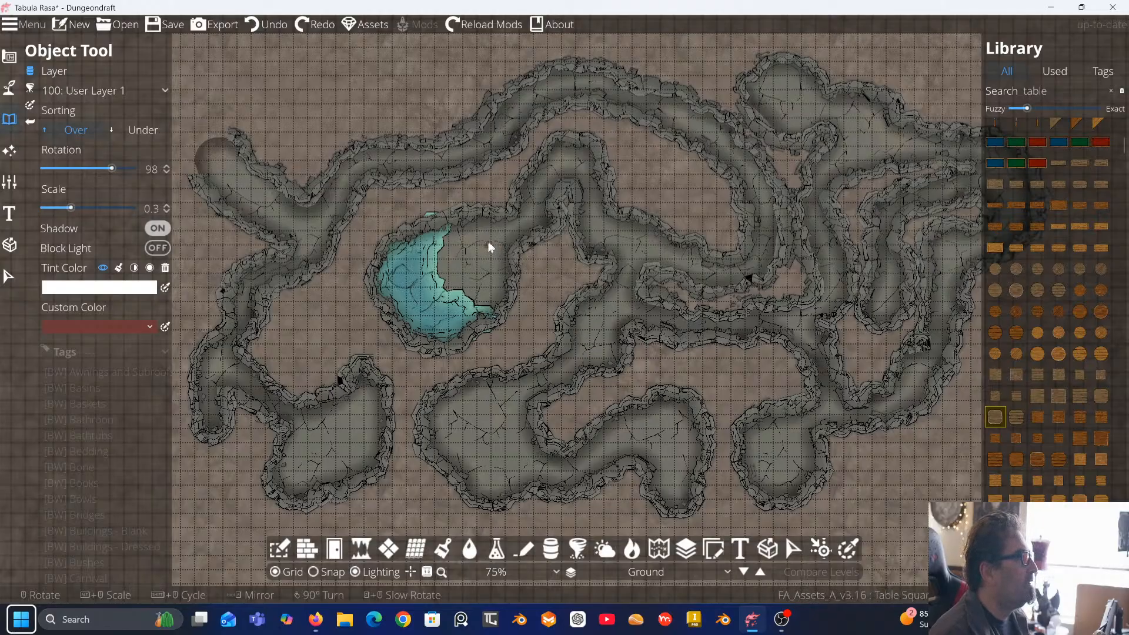
Examine the passages from the northwest entrance past the water pool and across to the eastern tunnels
scroll(488, 249, up, 2)
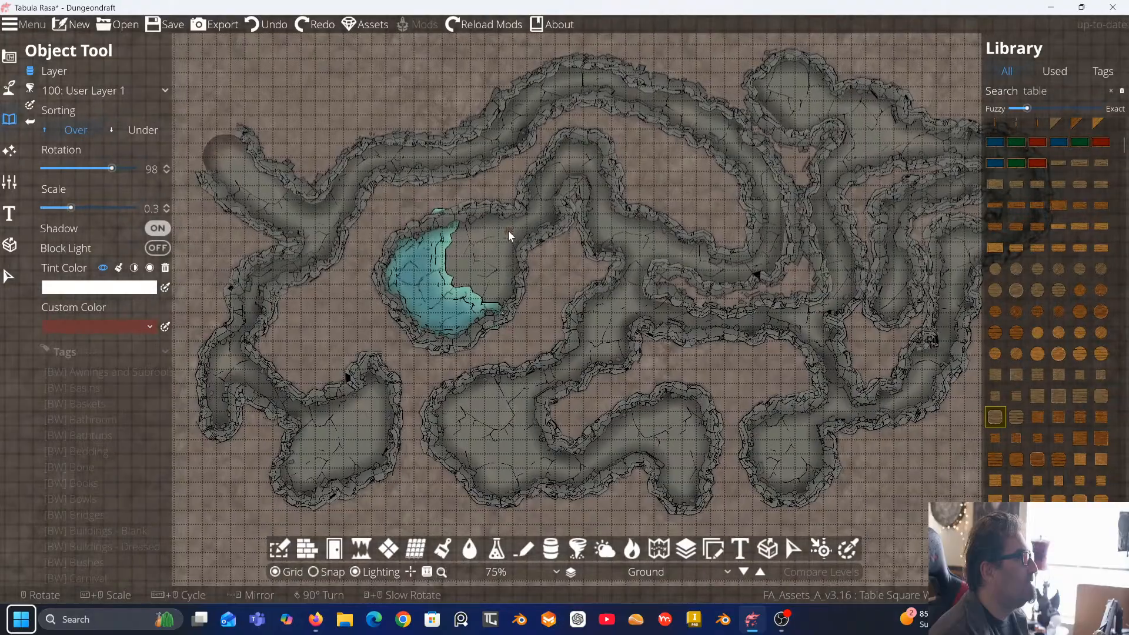
drag(508, 230, 508, 221)
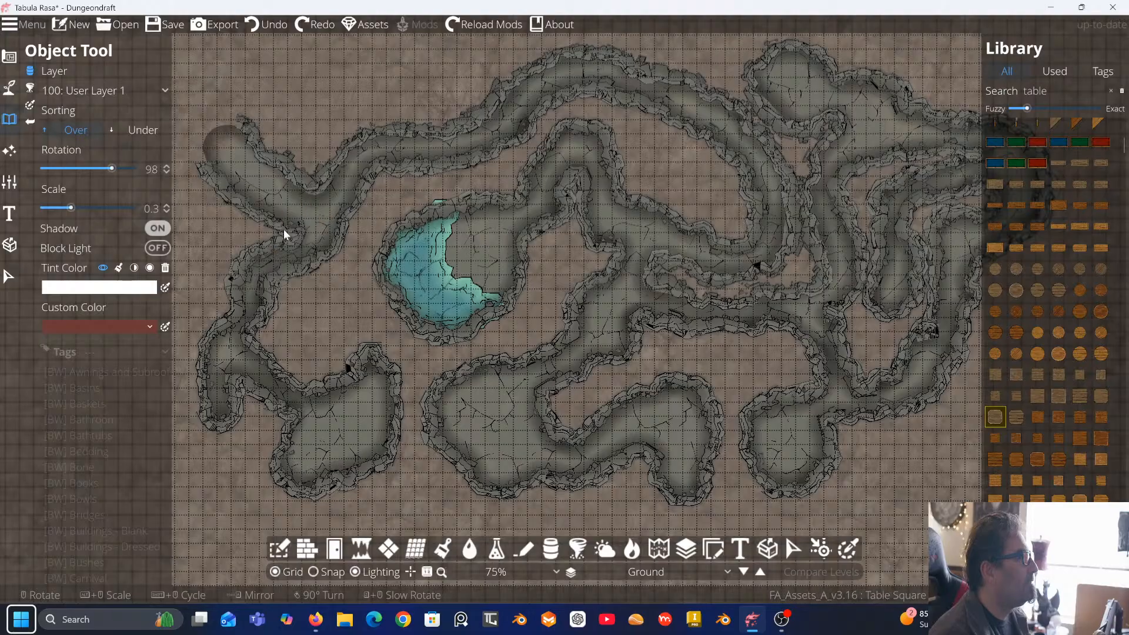
click(267, 182)
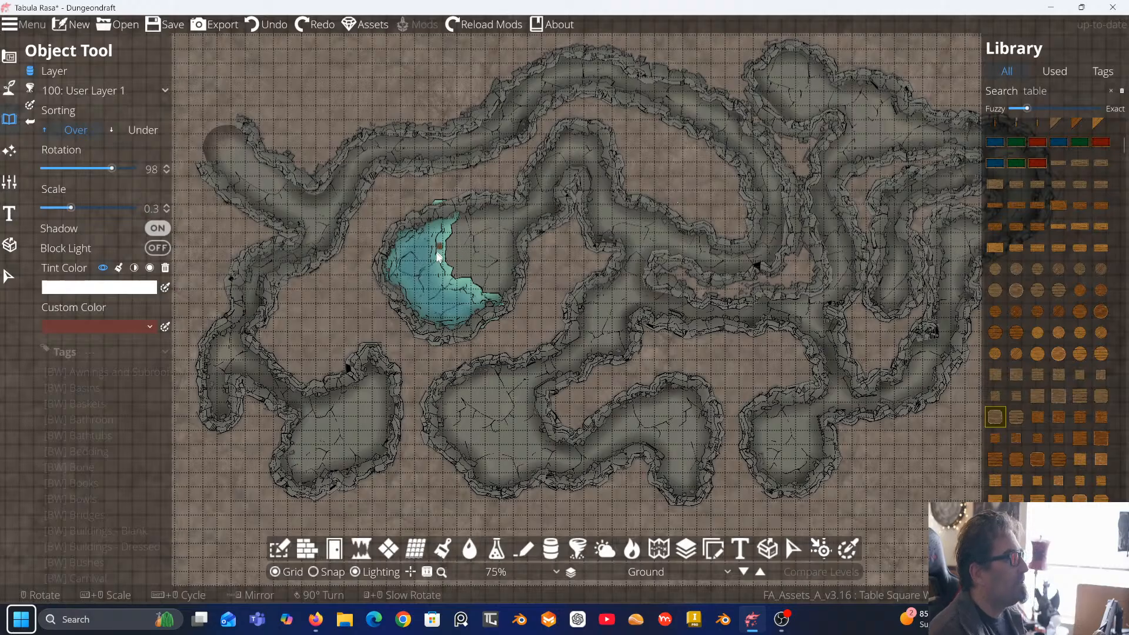
scroll(608, 231, up, 1)
drag(605, 226, 537, 221)
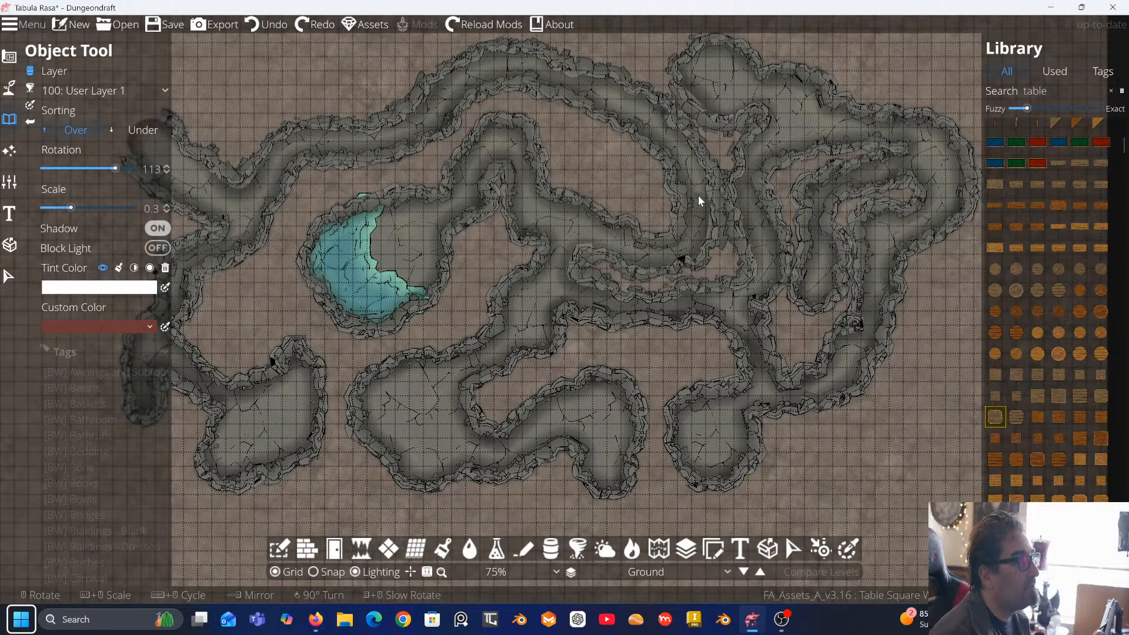
drag(465, 172, 623, 138)
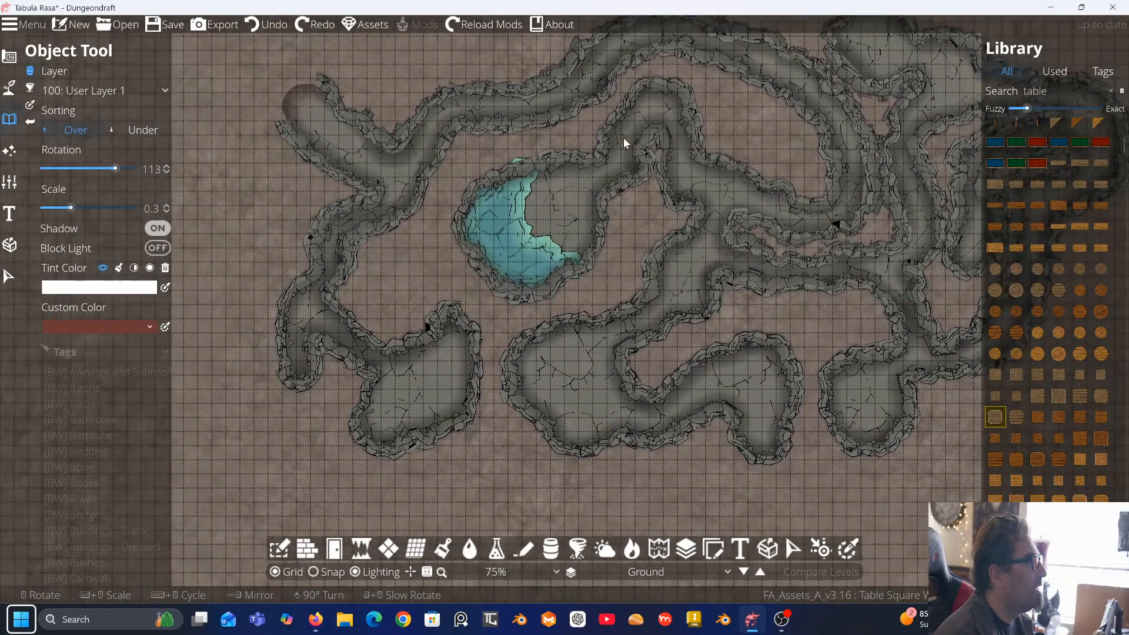
drag(509, 228, 559, 229)
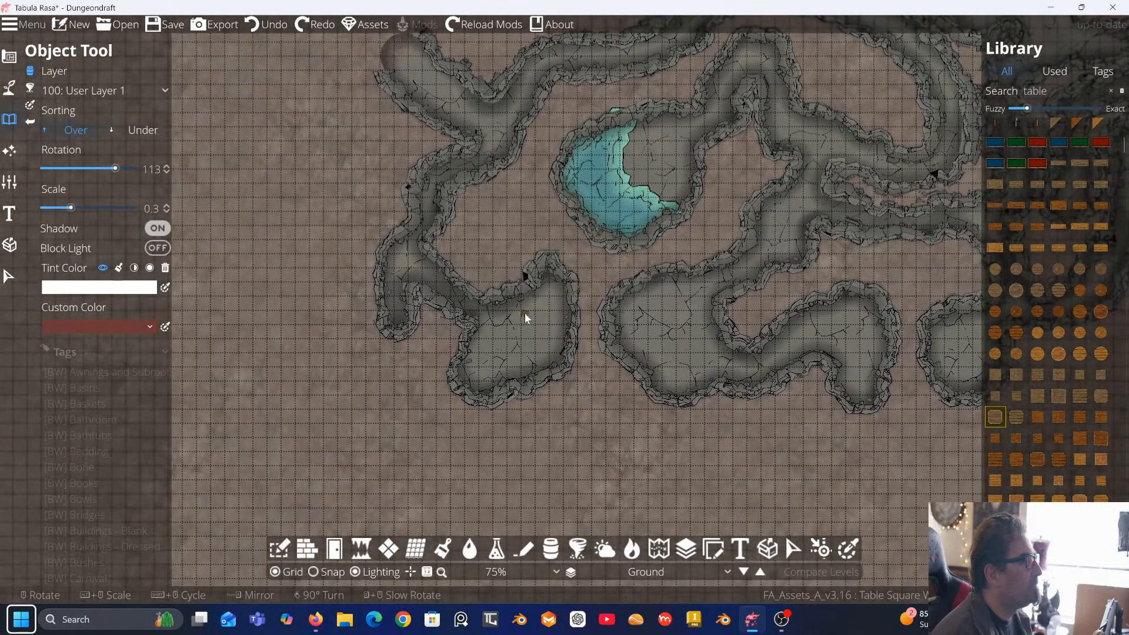
Browse the table assets for the southern chambers, trying a rectangular wood table as the object to place
scroll(524, 312, up, 2)
scroll(530, 196, down, 1)
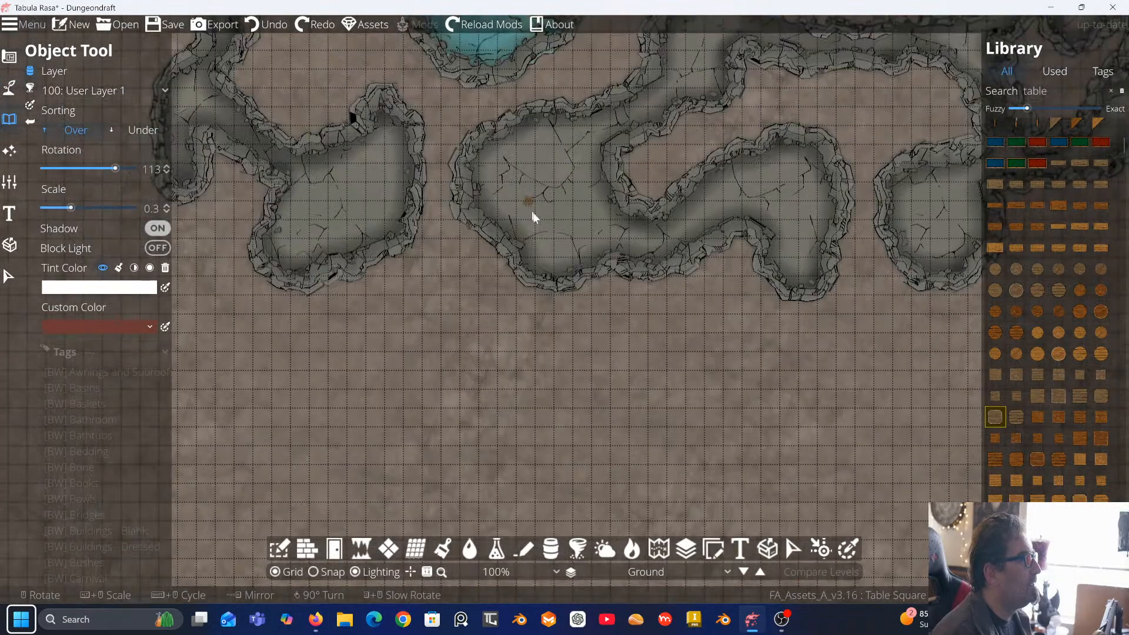
drag(532, 211, 655, 318)
drag(482, 307, 467, 316)
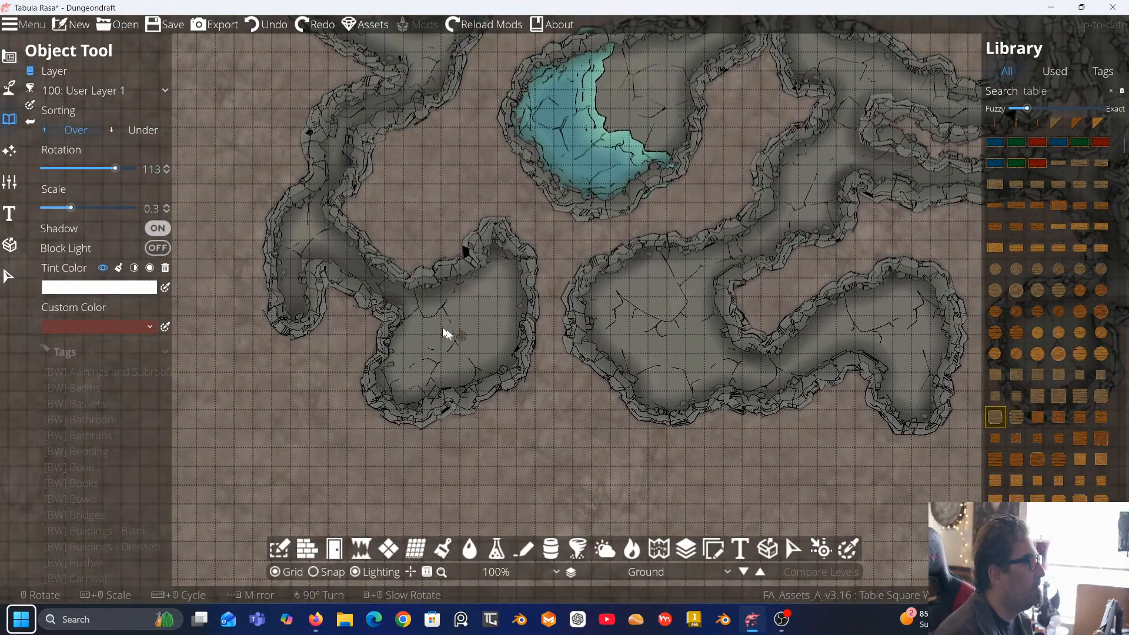
mouse_move(1089, 125)
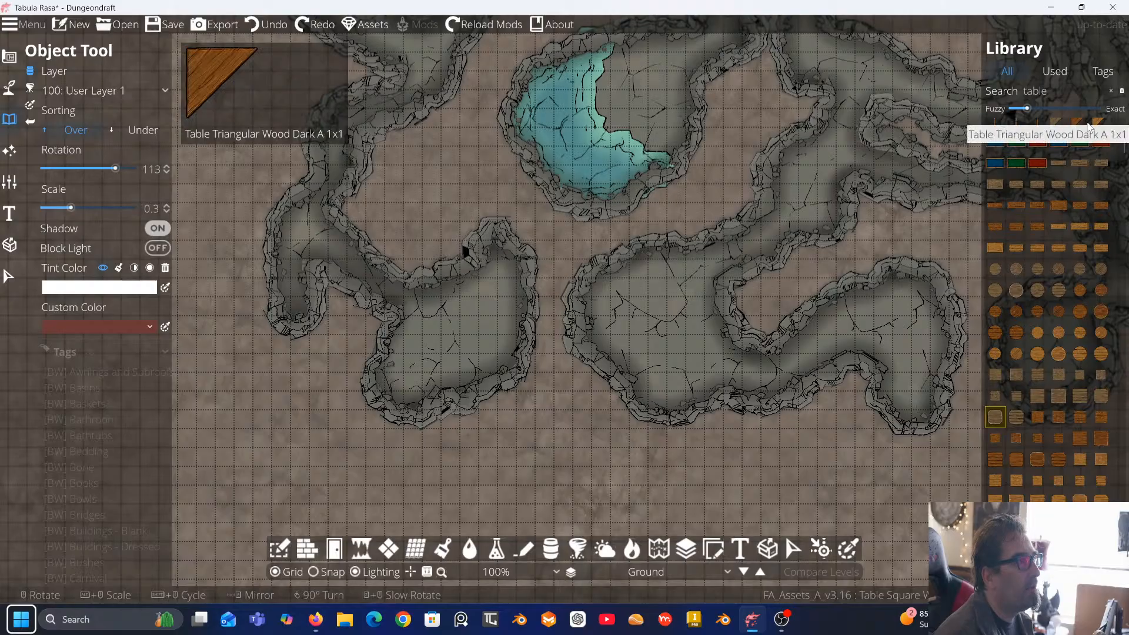
click(1000, 183)
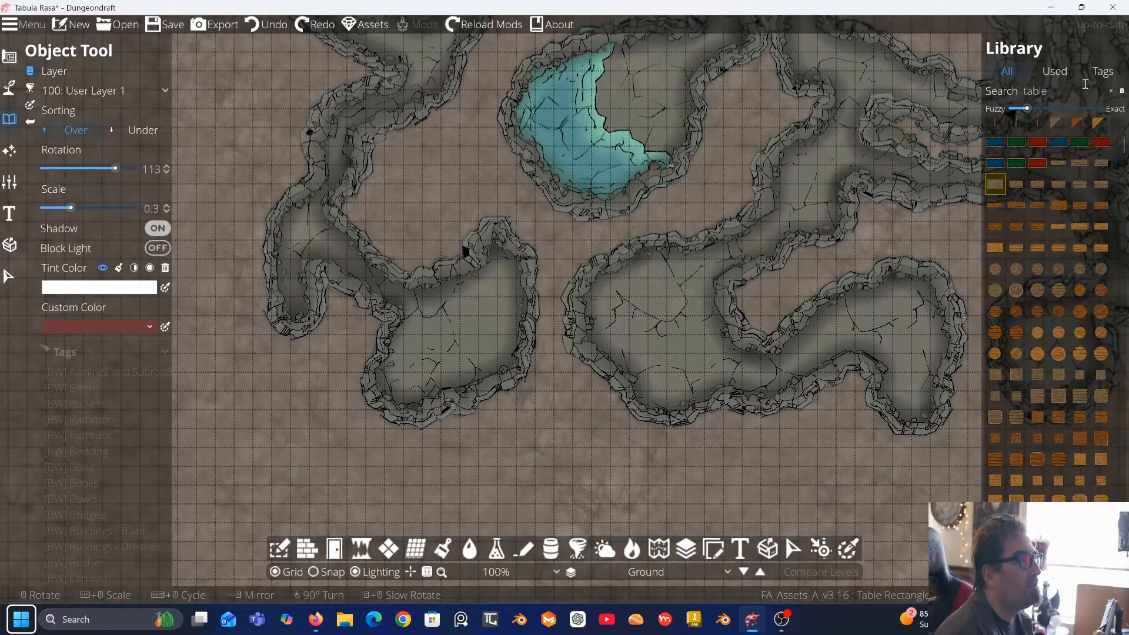
scroll(1061, 141, down, 5)
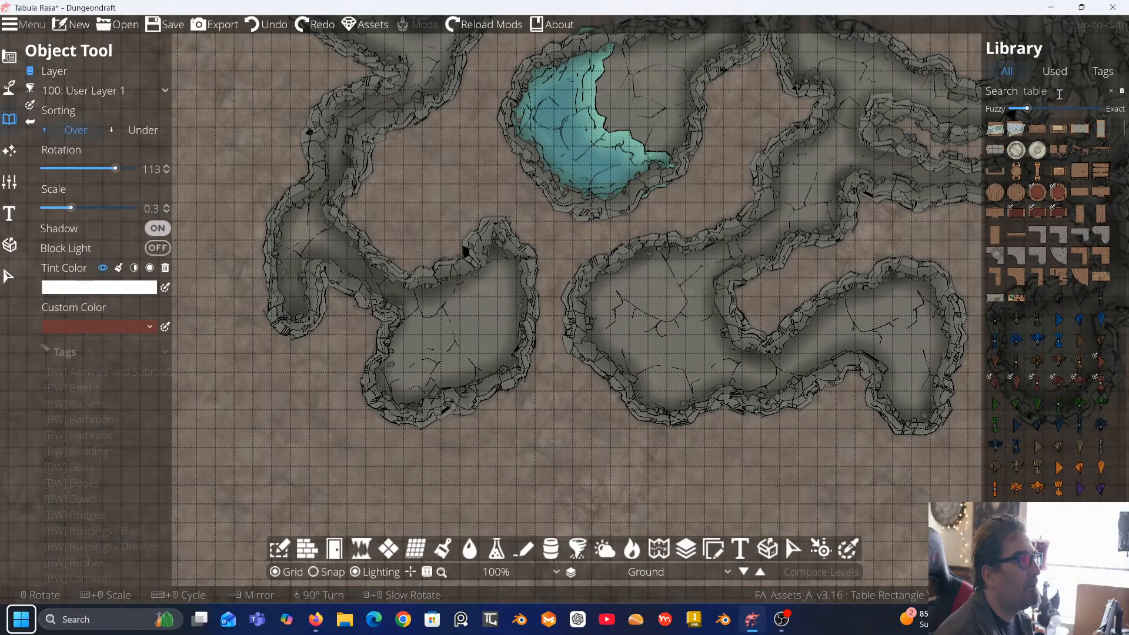
Search the object library for bed and pick the Single Bed Colorable Dark B BB 1x2
drag(1056, 92, 987, 95)
text(bede)
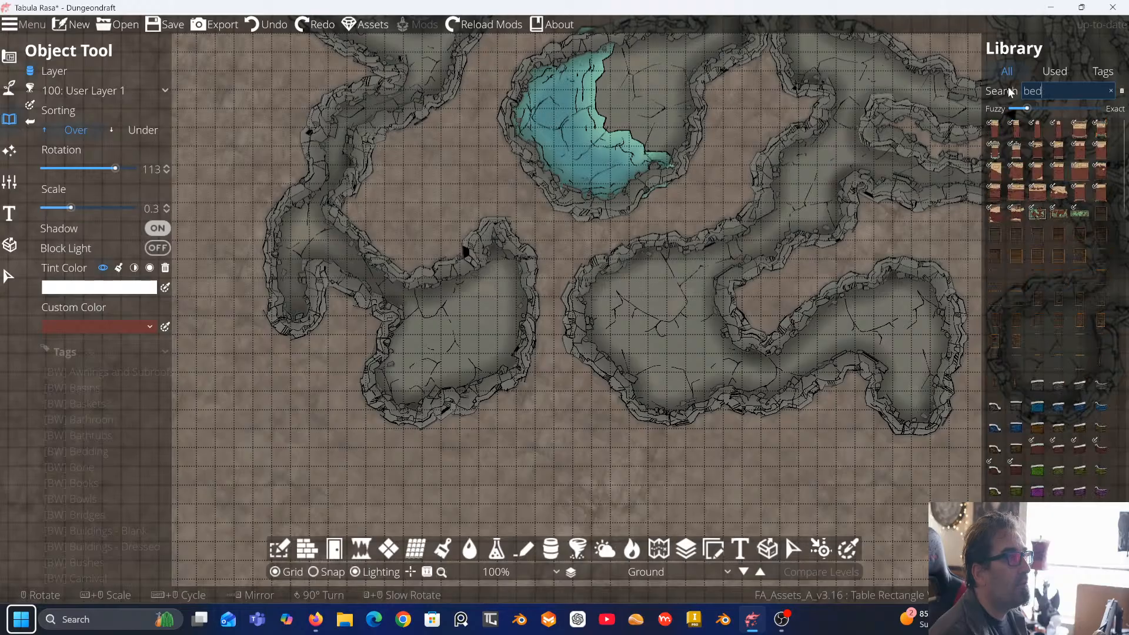
scroll(1069, 235, down, 4)
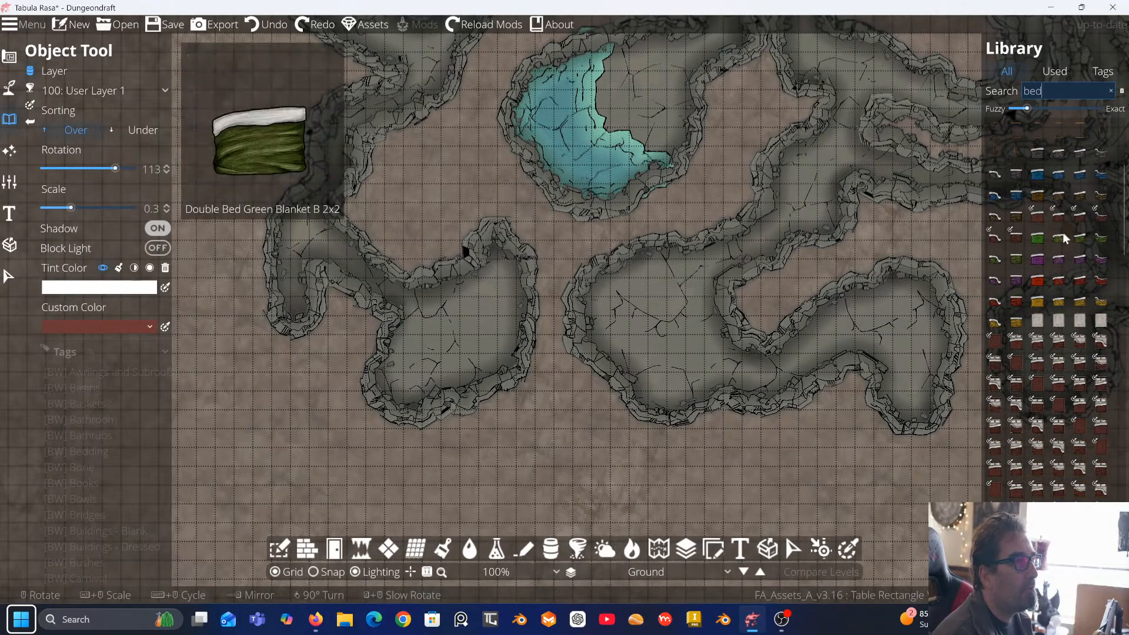
scroll(1065, 235, down, 4)
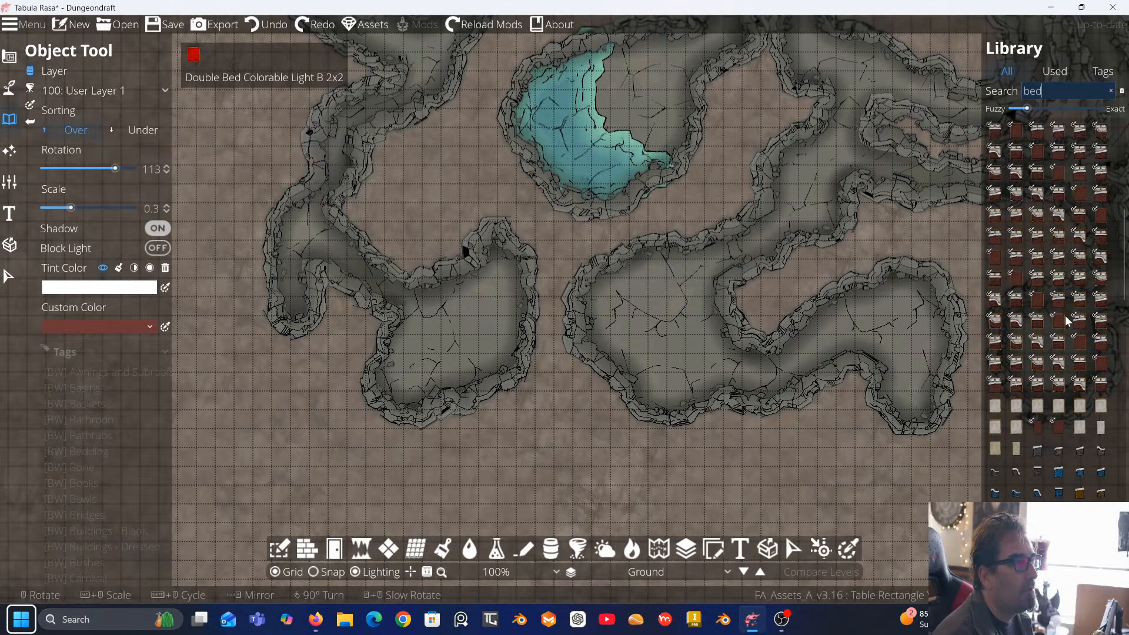
scroll(1049, 225, down, 4)
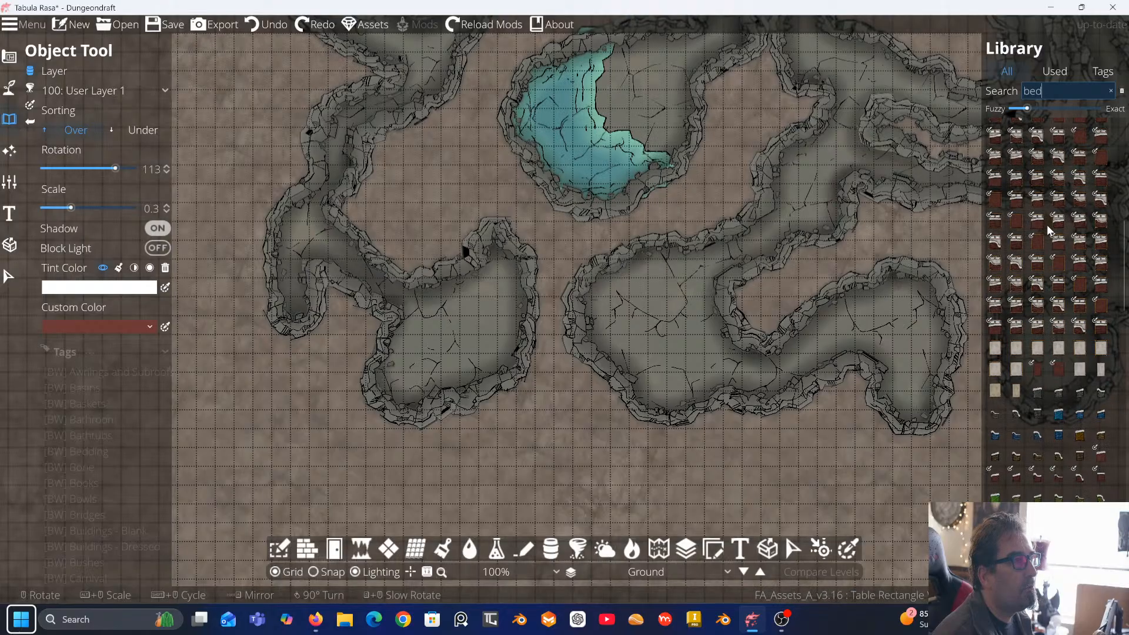
scroll(1046, 225, down, 3)
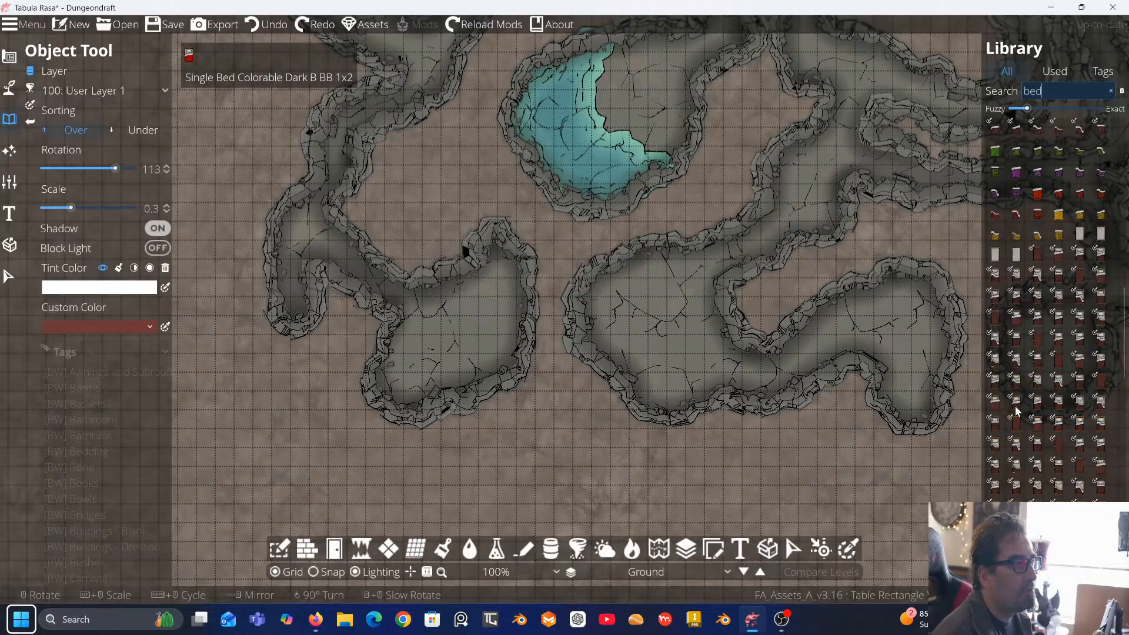
click(1017, 404)
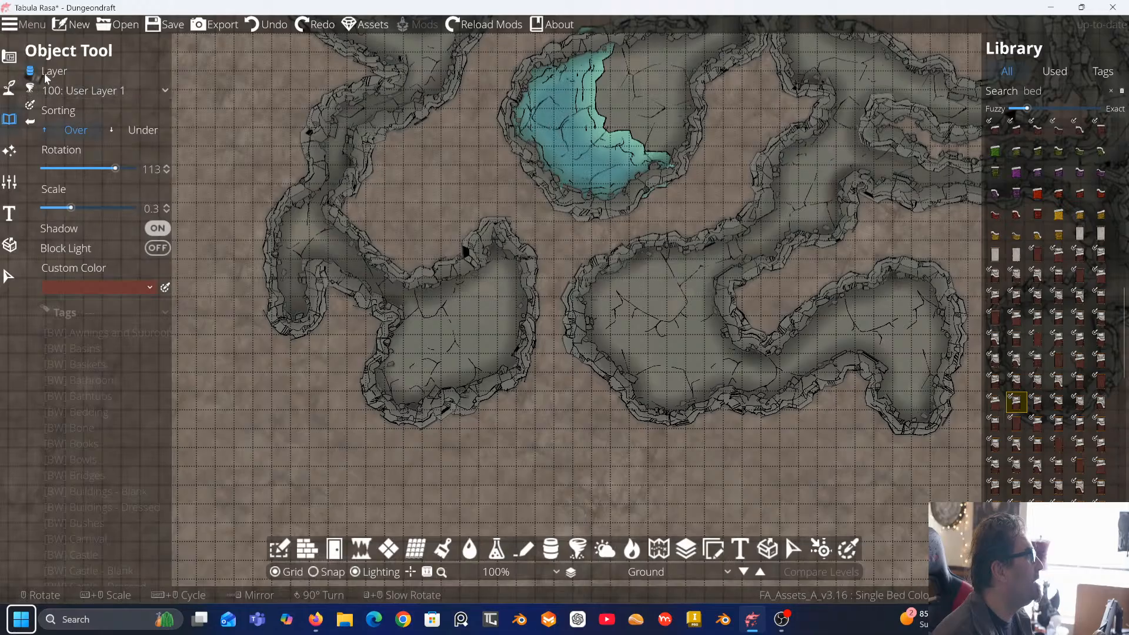
Switch to the Scatter Tool, set the bed's minimum and maximum scale to 0.33, and undo the trial bed placement outside the cave
click(29, 92)
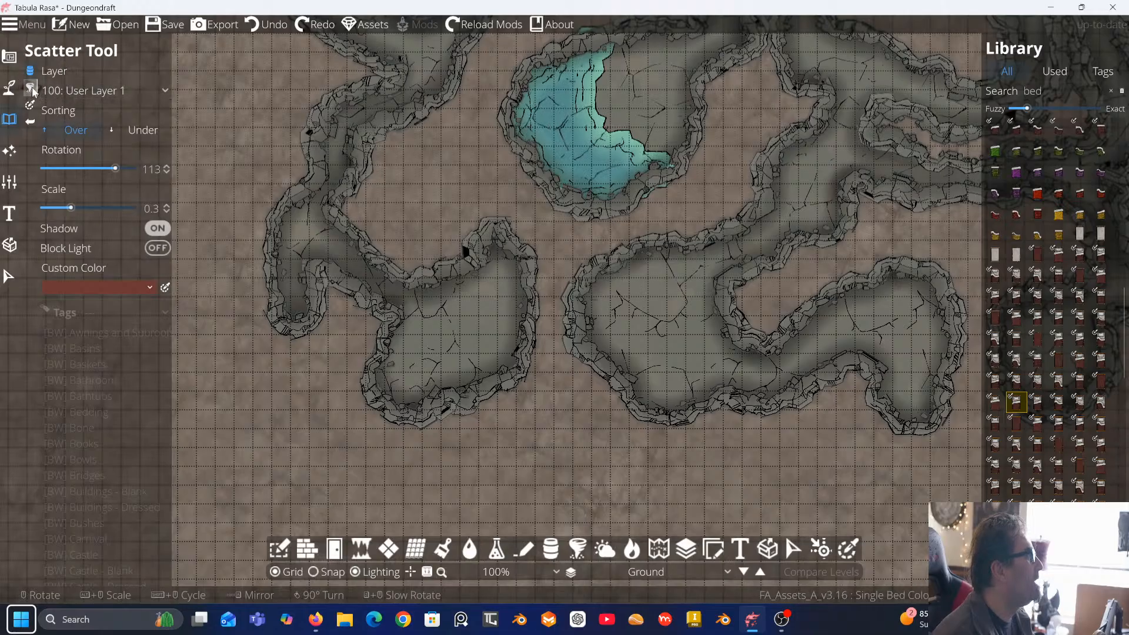
click(32, 91)
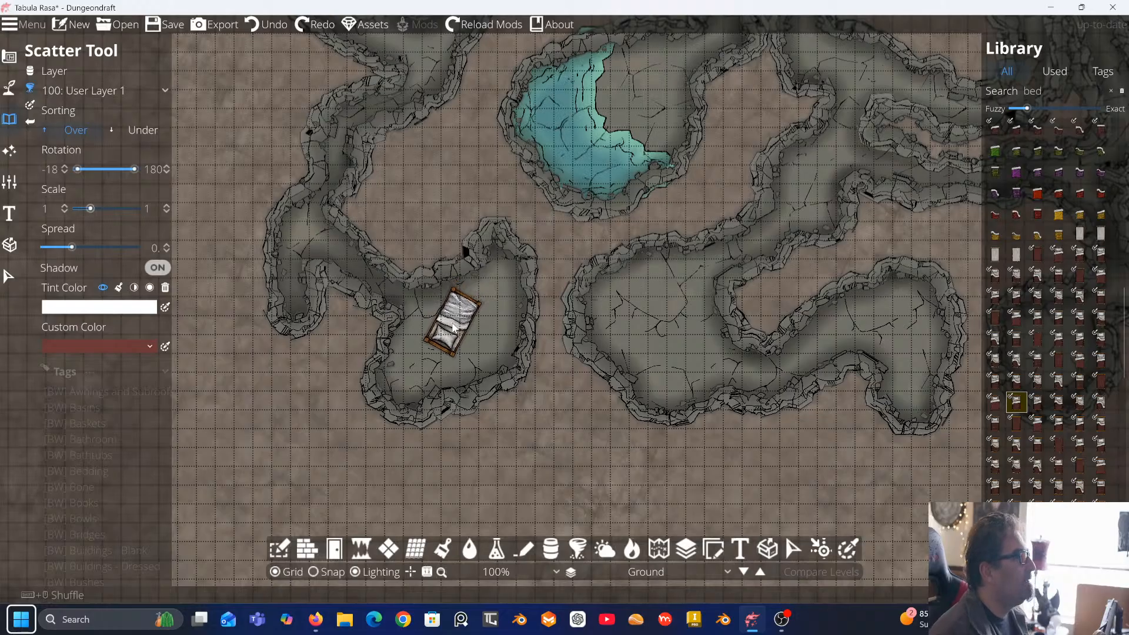
scroll(453, 326, up, 1)
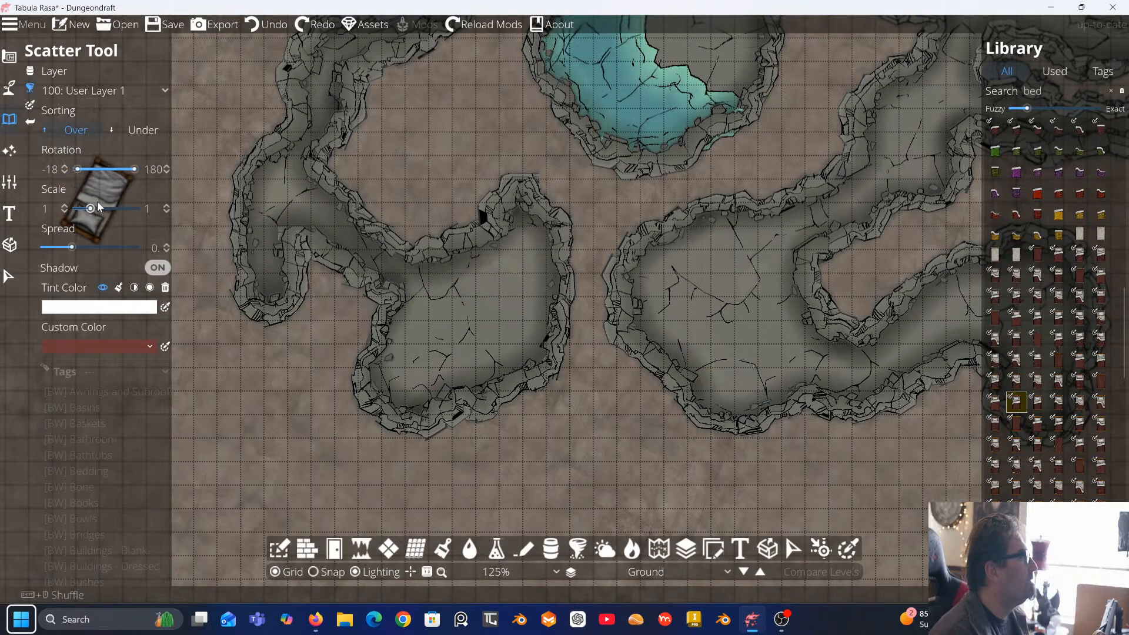
drag(98, 207, 81, 208)
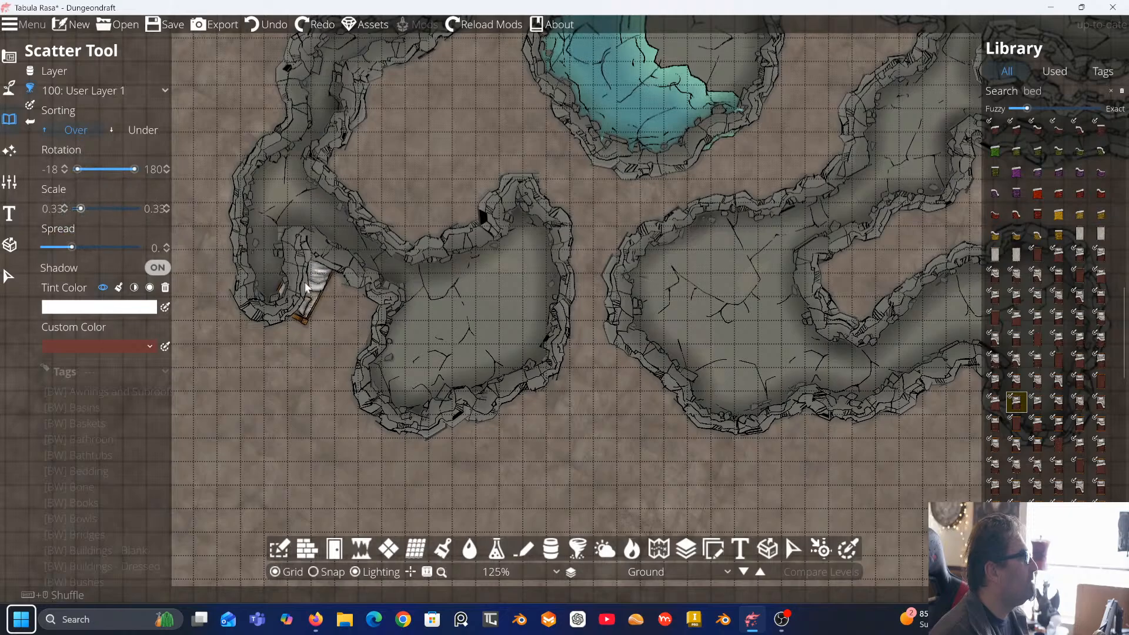
click(305, 287)
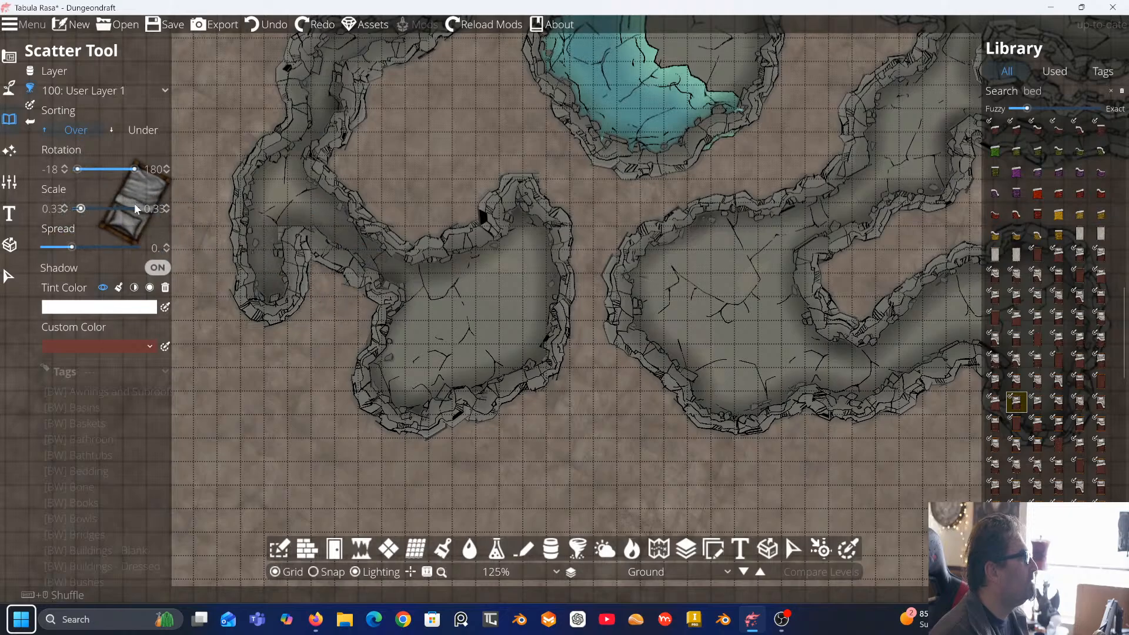
click(374, 296)
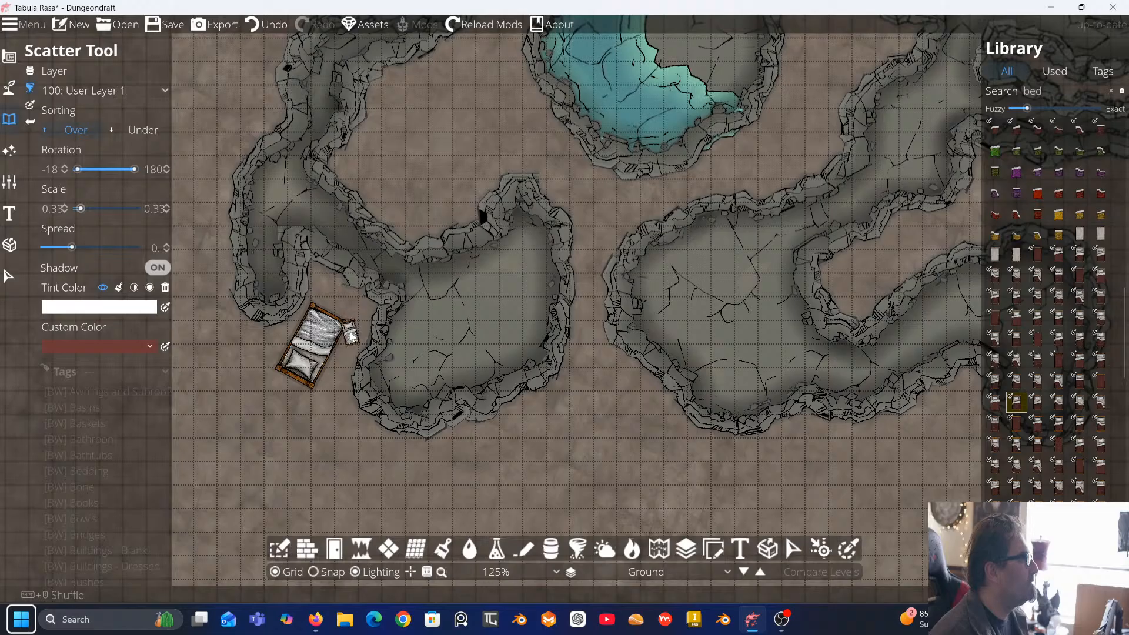
key(ctrl+z)
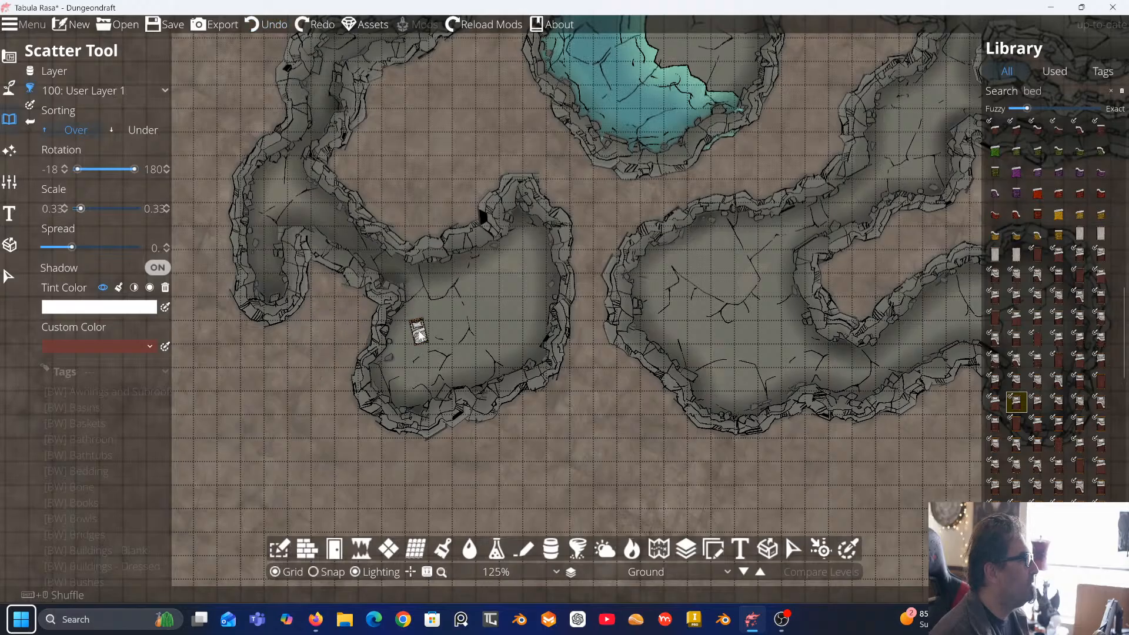
Set the scatter's maximum rotation to 75, checking it with test beds outside the cave's western wall and undoing them
scroll(413, 333, up, 1)
key(a)
key(w)
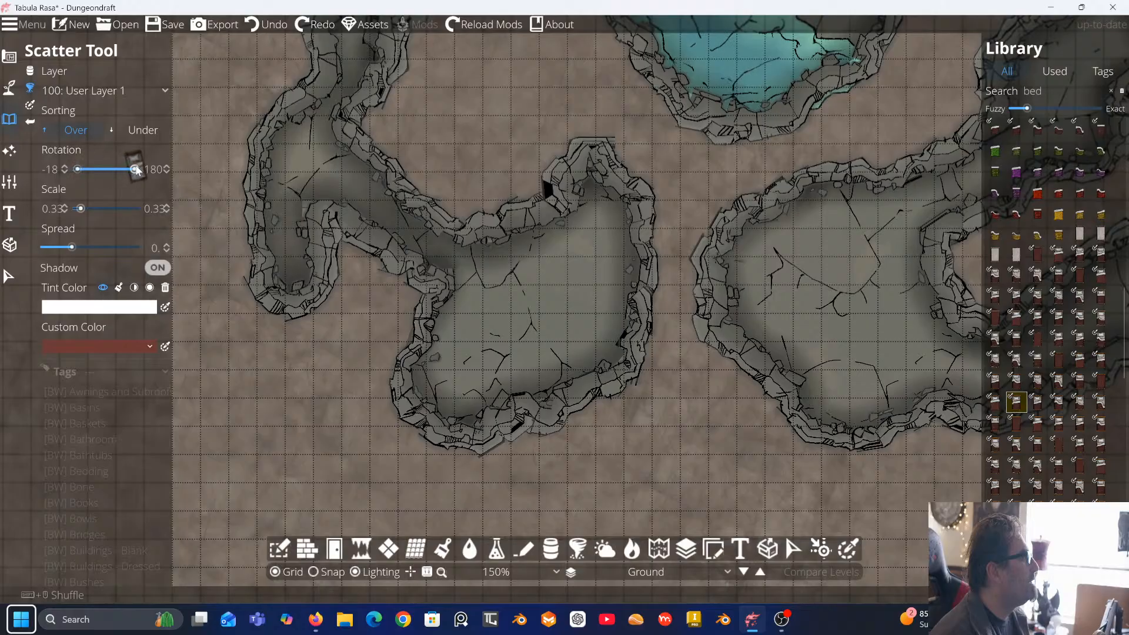
drag(136, 169, 122, 174)
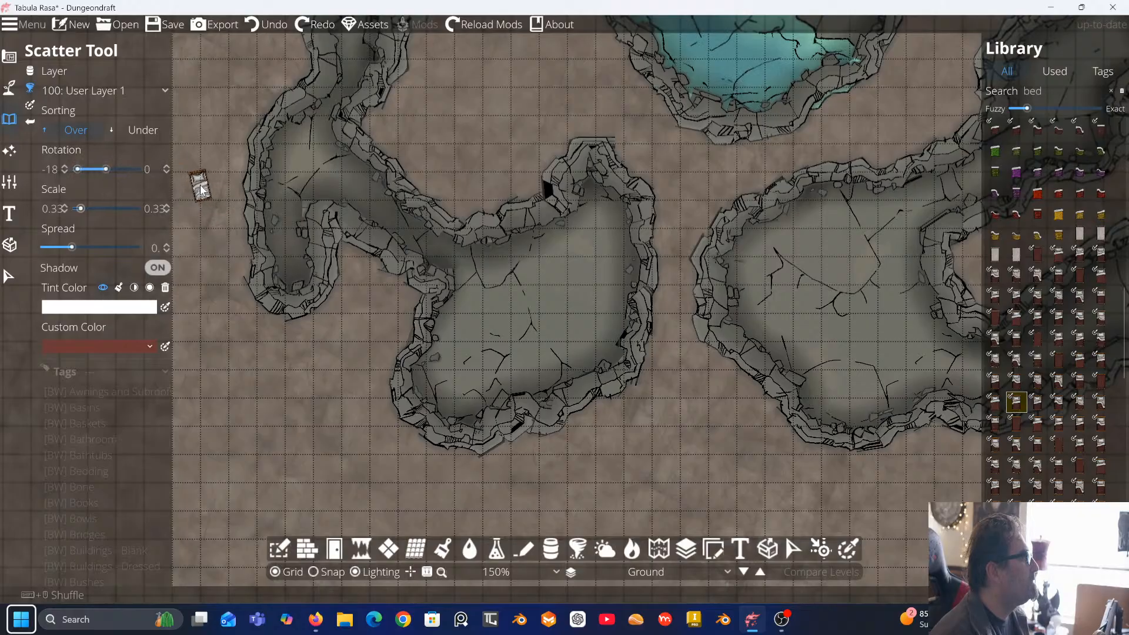
click(200, 185)
key(ctrl+z)
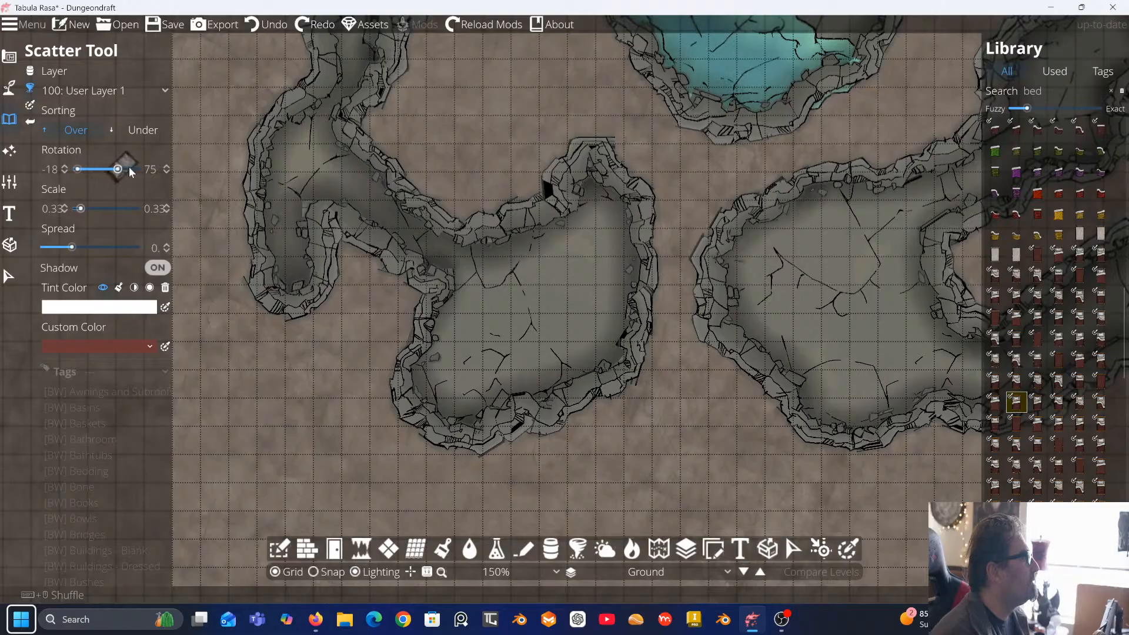
click(206, 173)
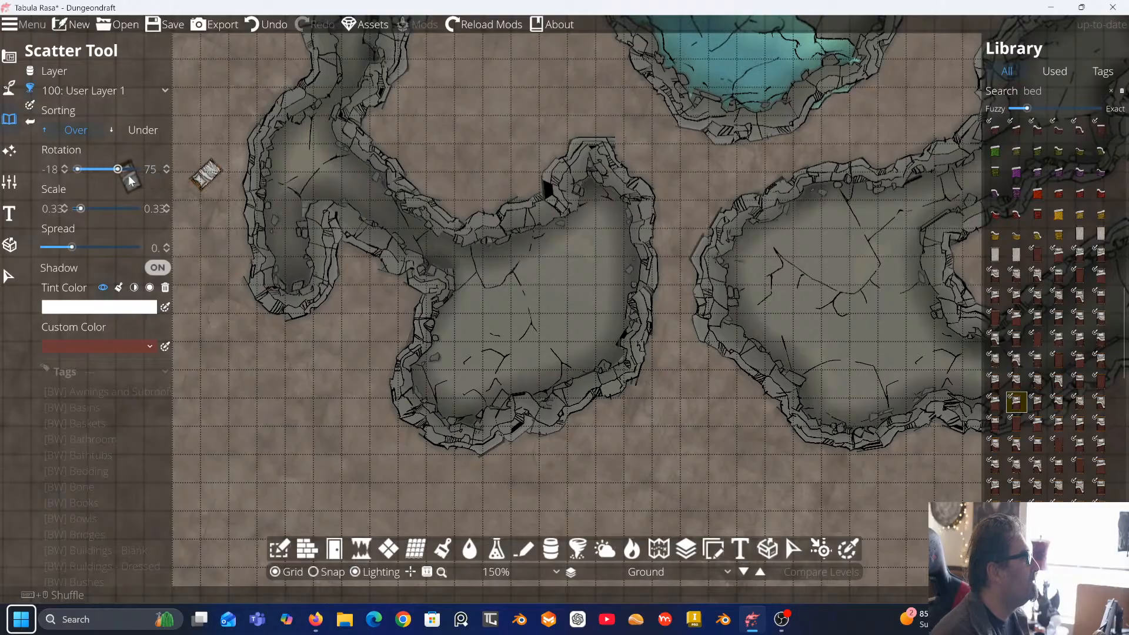
key(ctrl+z)
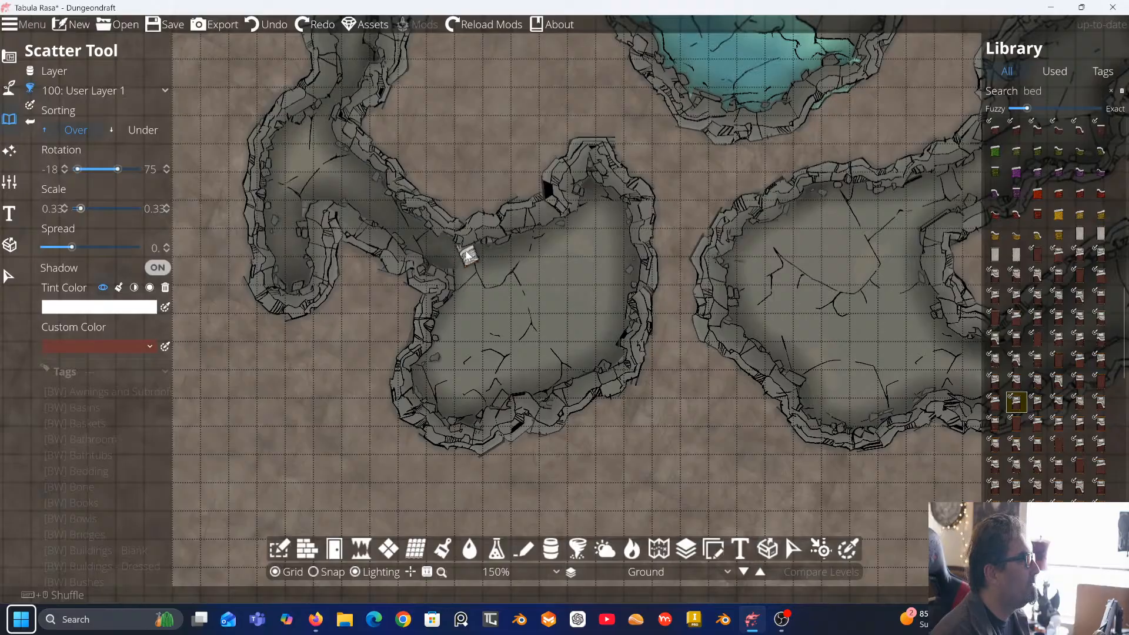
Compare several single bed assets over the southern chambers and choose Bw Furniture Rustic Bed 01a Single Undressed
click(1037, 274)
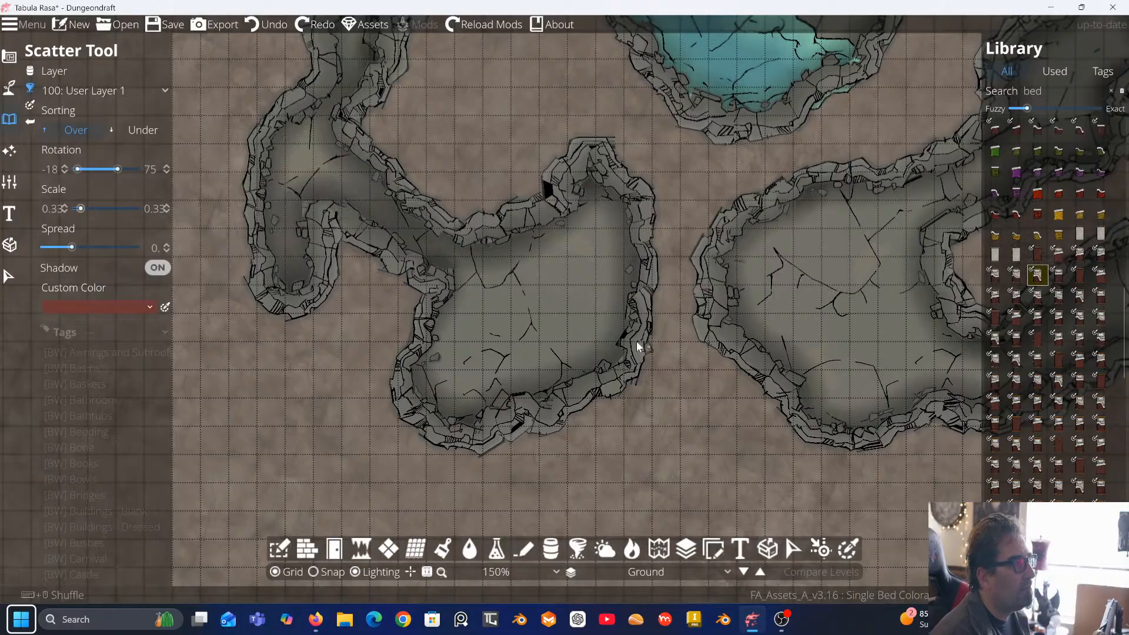
scroll(1057, 456, down, 5)
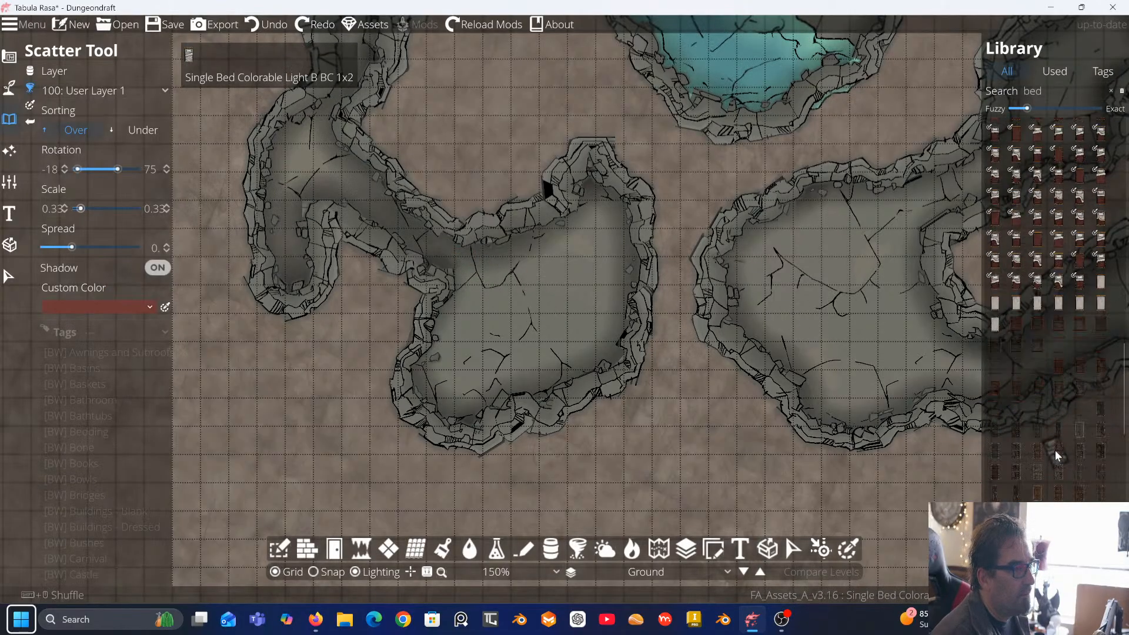
click(1016, 280)
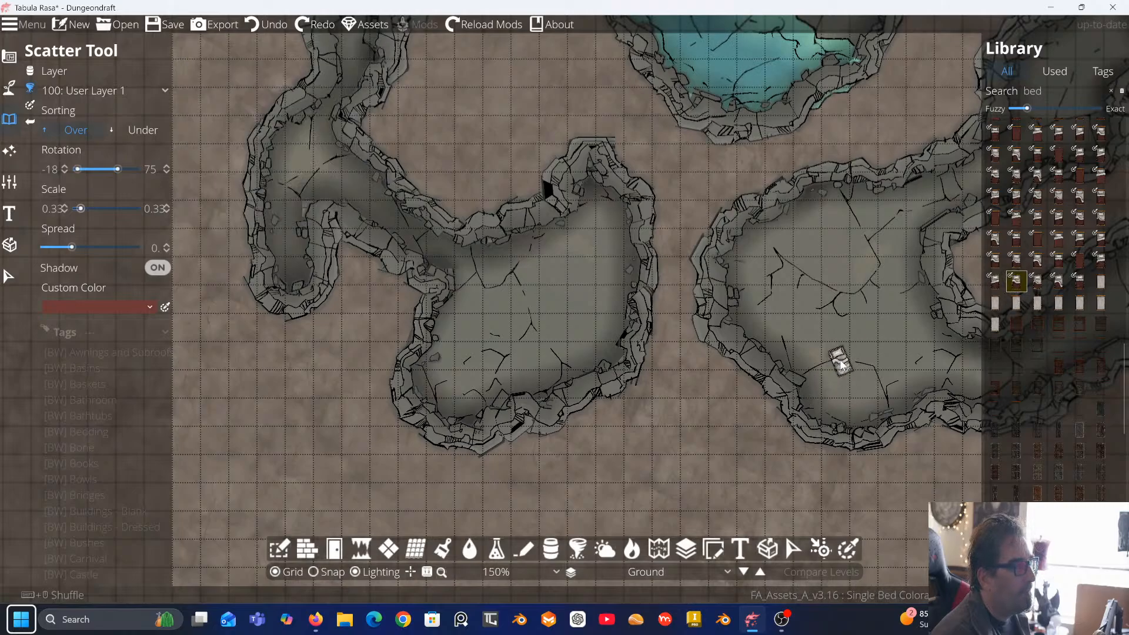
click(1016, 303)
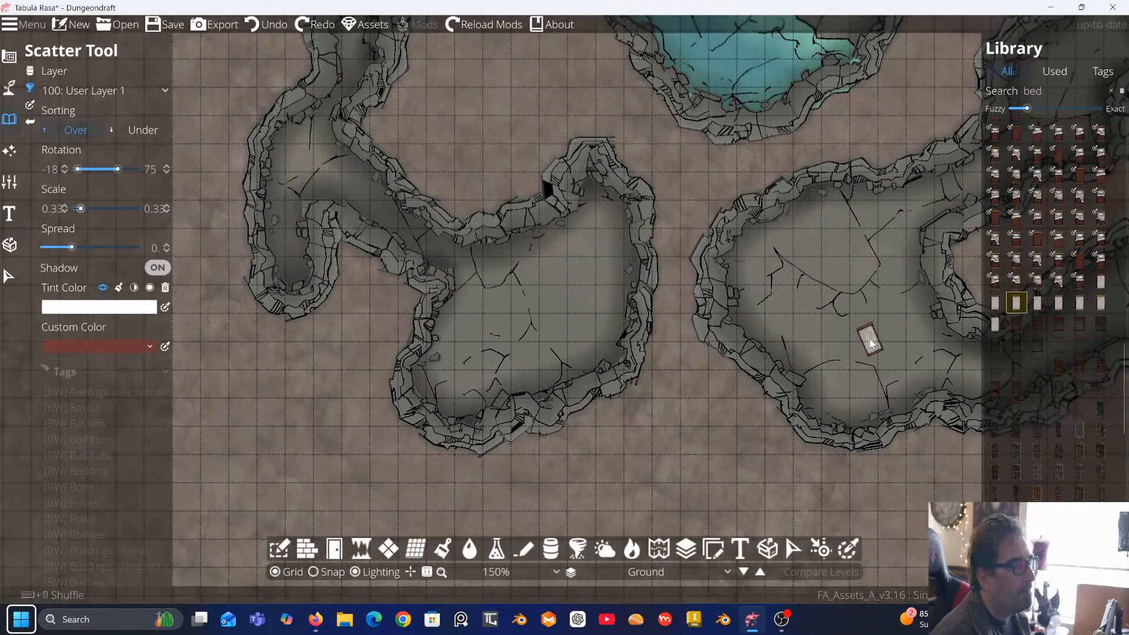
scroll(1061, 412, down, 5)
mouse_move(1071, 359)
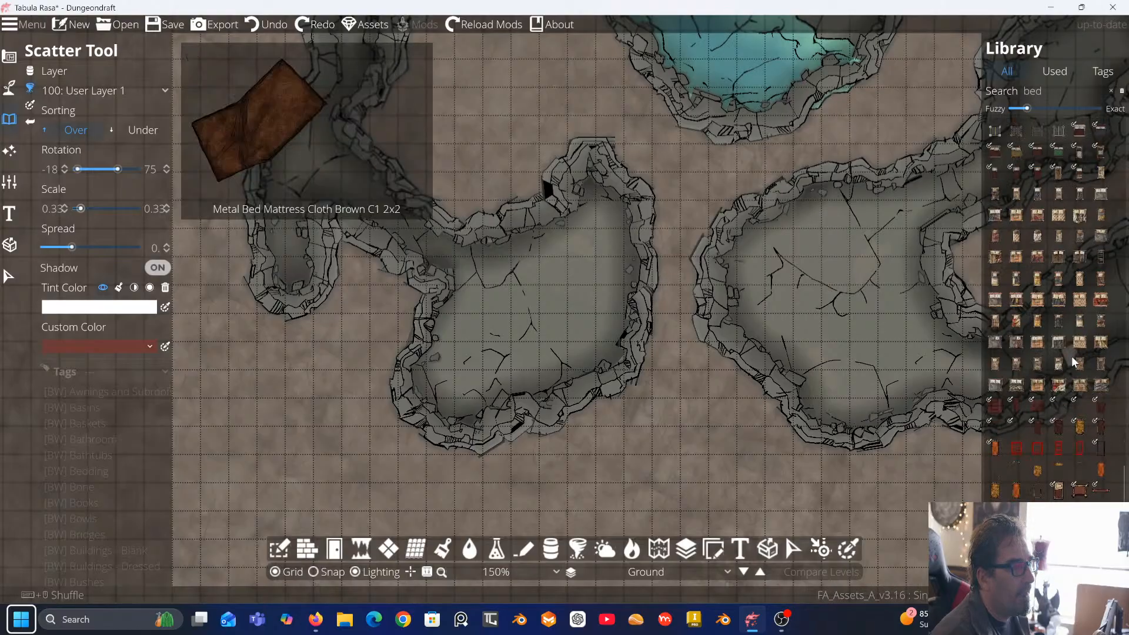
click(995, 323)
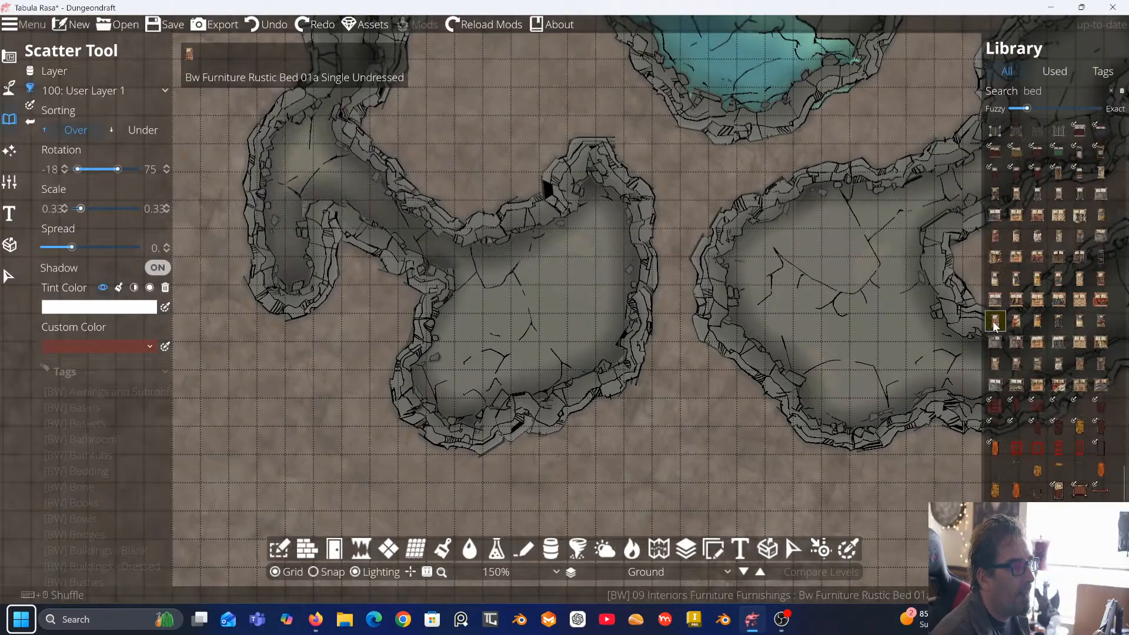
scroll(718, 380, up, 2)
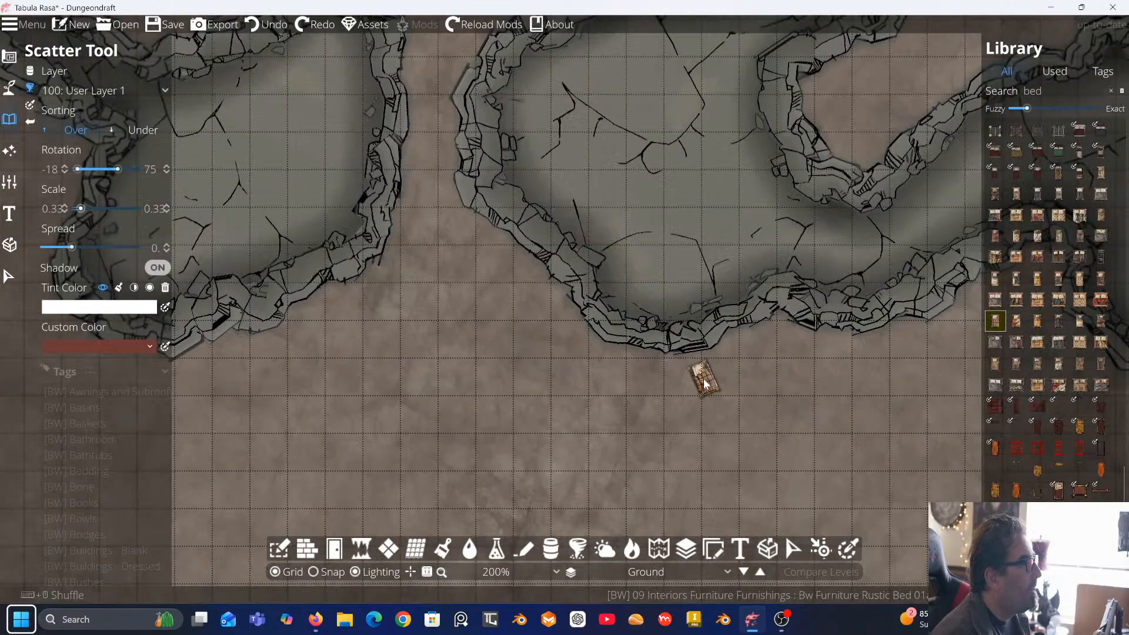
scroll(705, 382, down, 2)
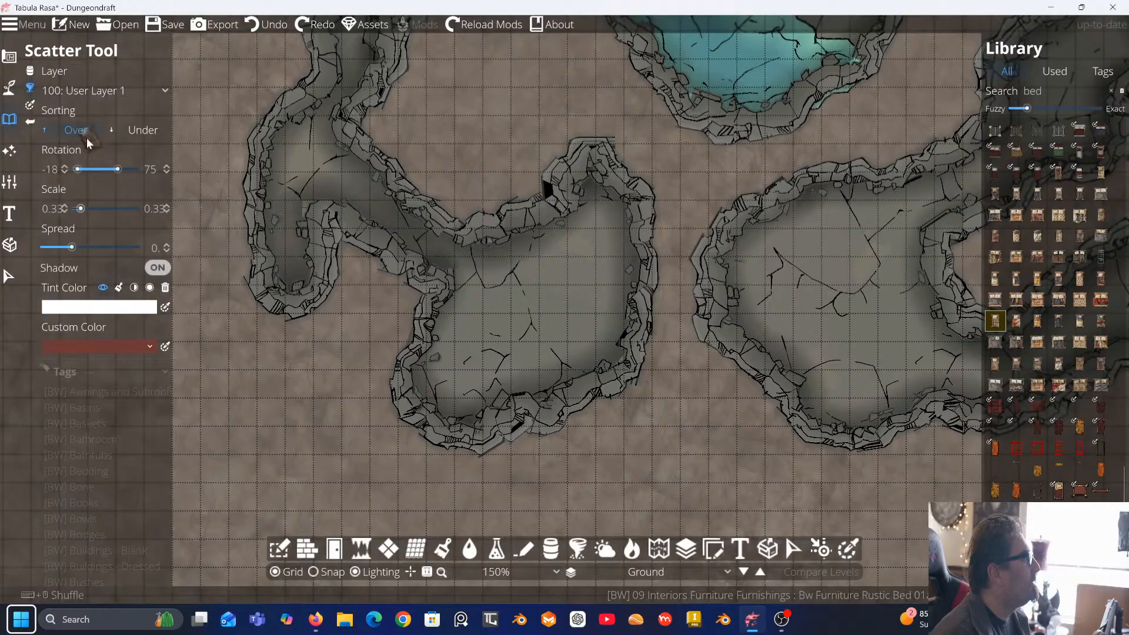
Set the scatter layer to 200: User Layer 2 and choose a Bw Furniture Metal single bed as the asset
click(137, 92)
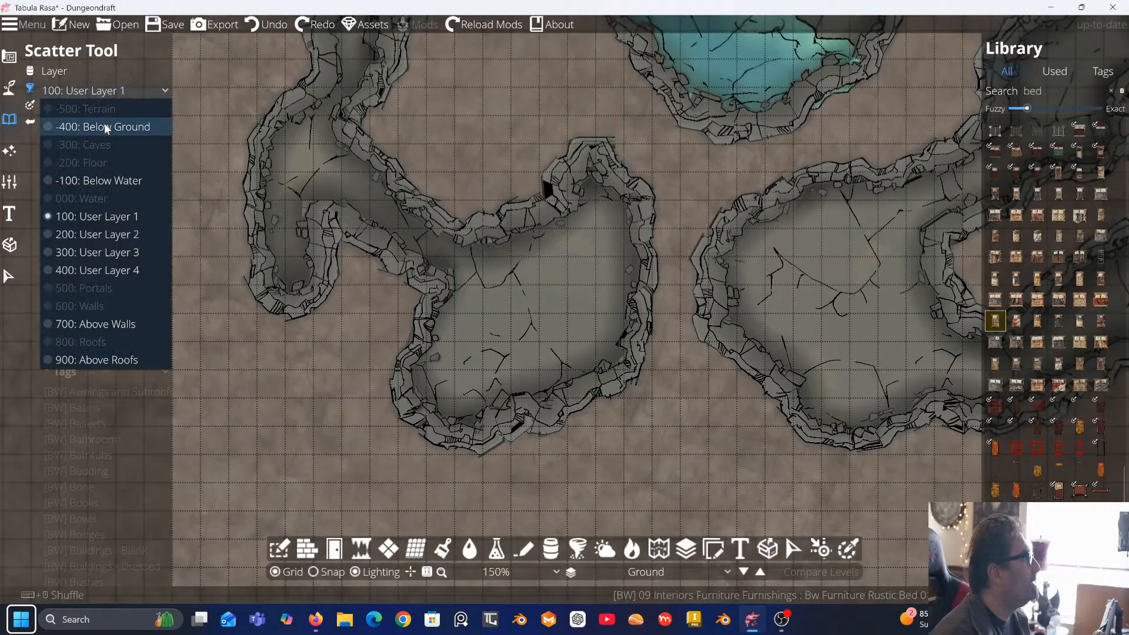
click(89, 234)
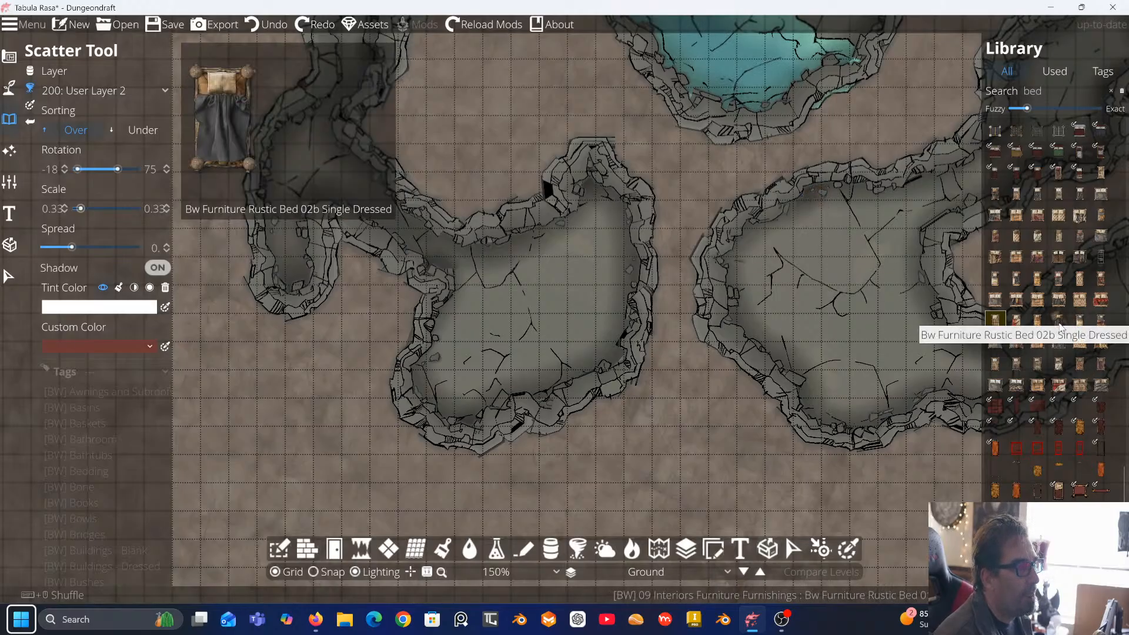
scroll(1061, 341, down, 3)
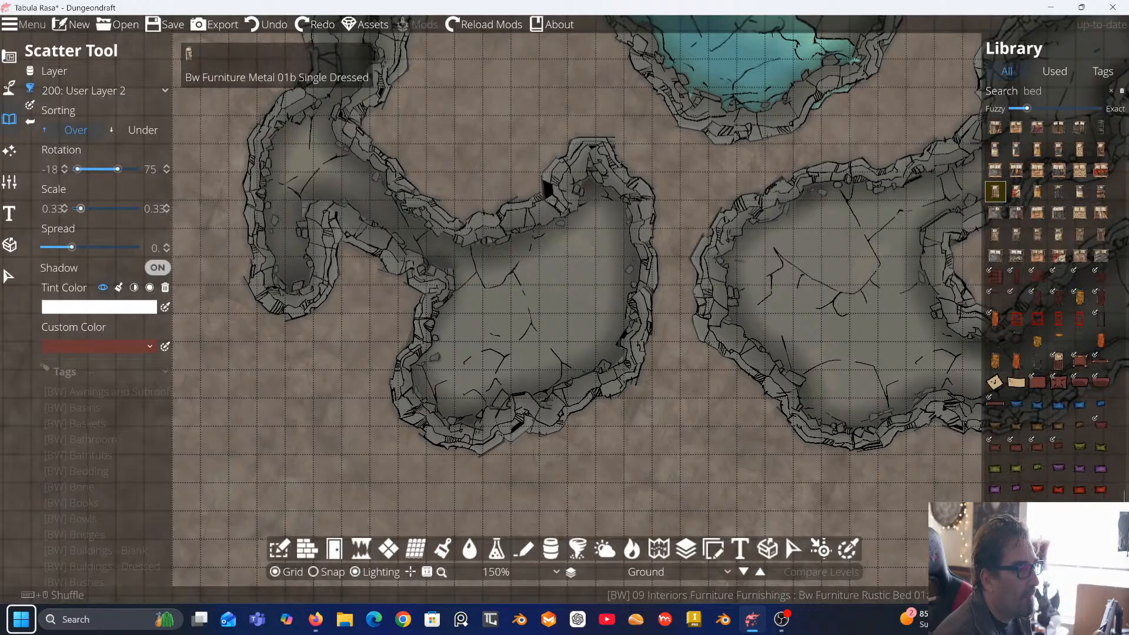
click(1016, 234)
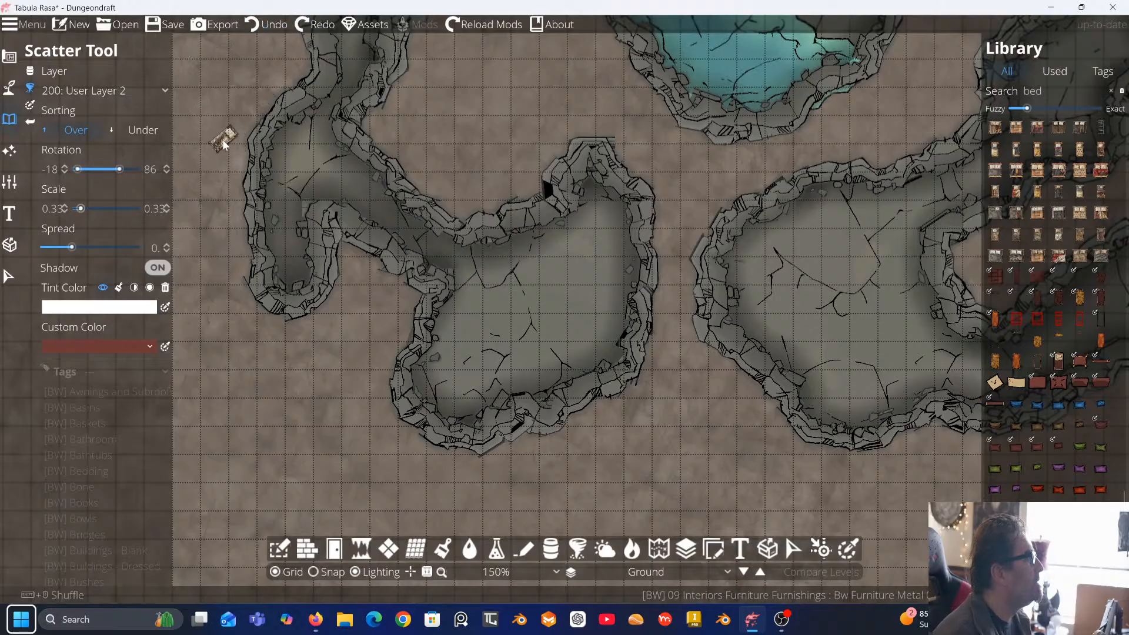
Undo the trial bed outside the cave's western wall and save the map as "the orc den"
key(ctrl+z)
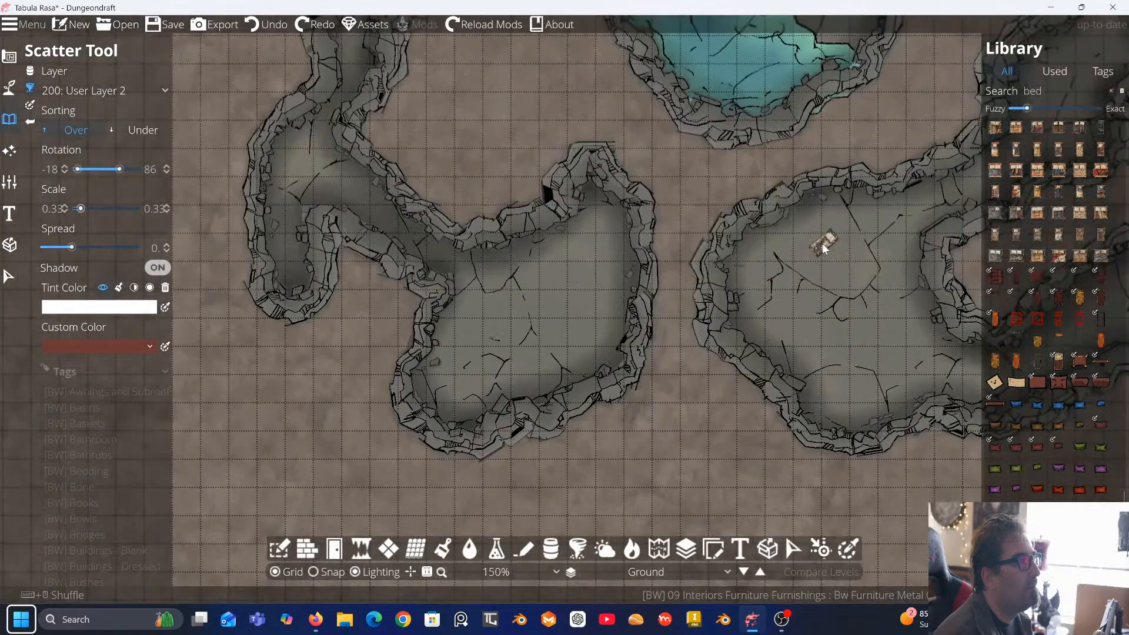
drag(864, 212, 837, 267)
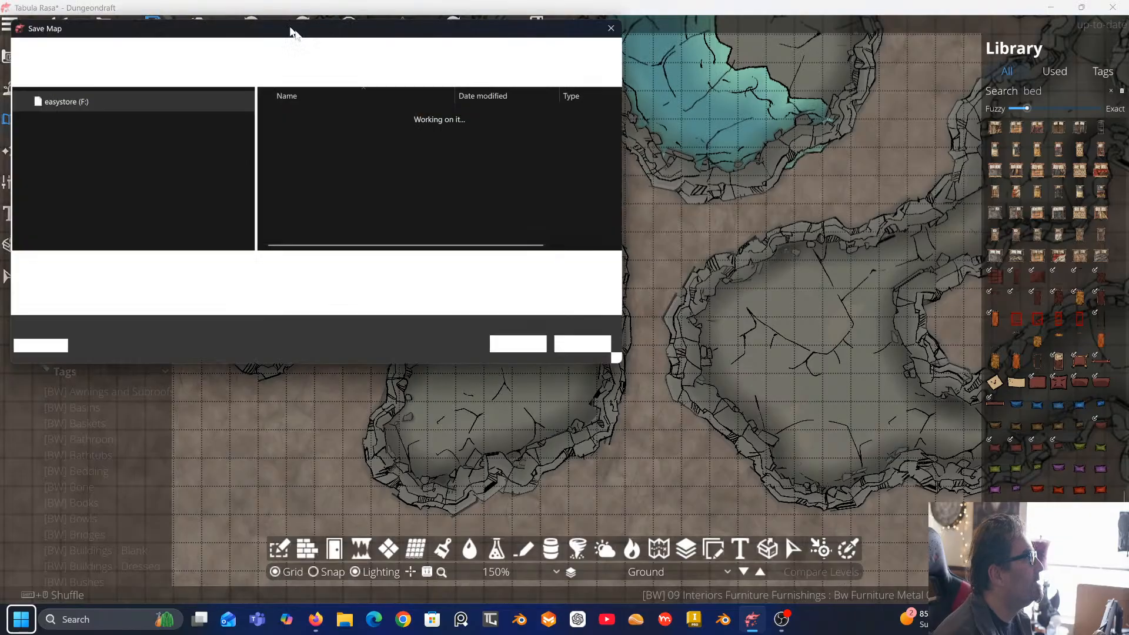
key(Escape)
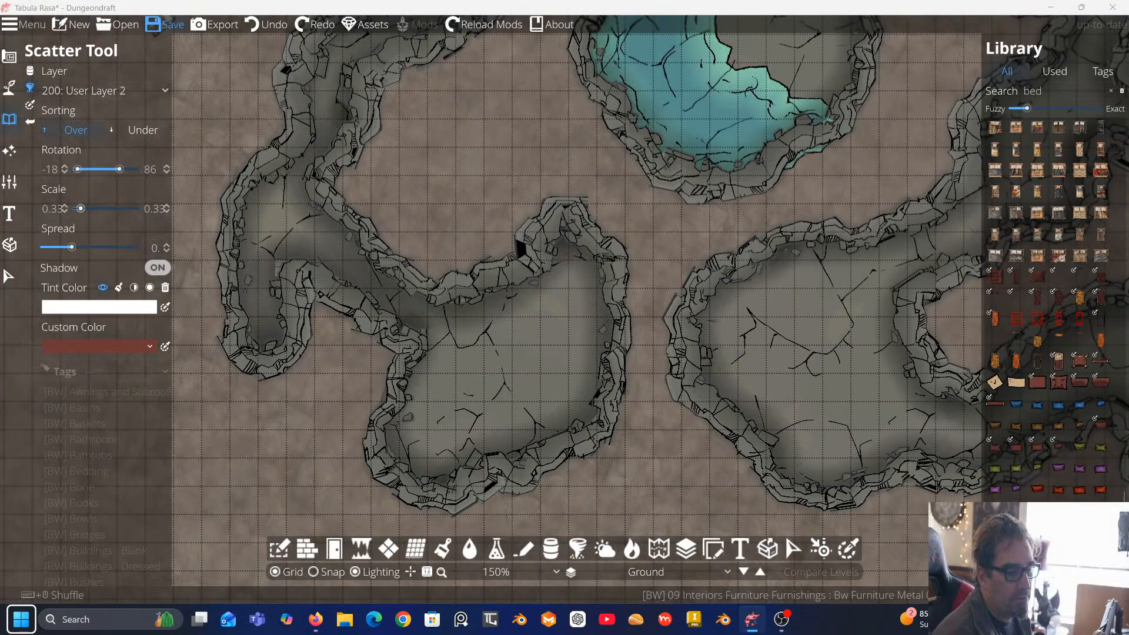
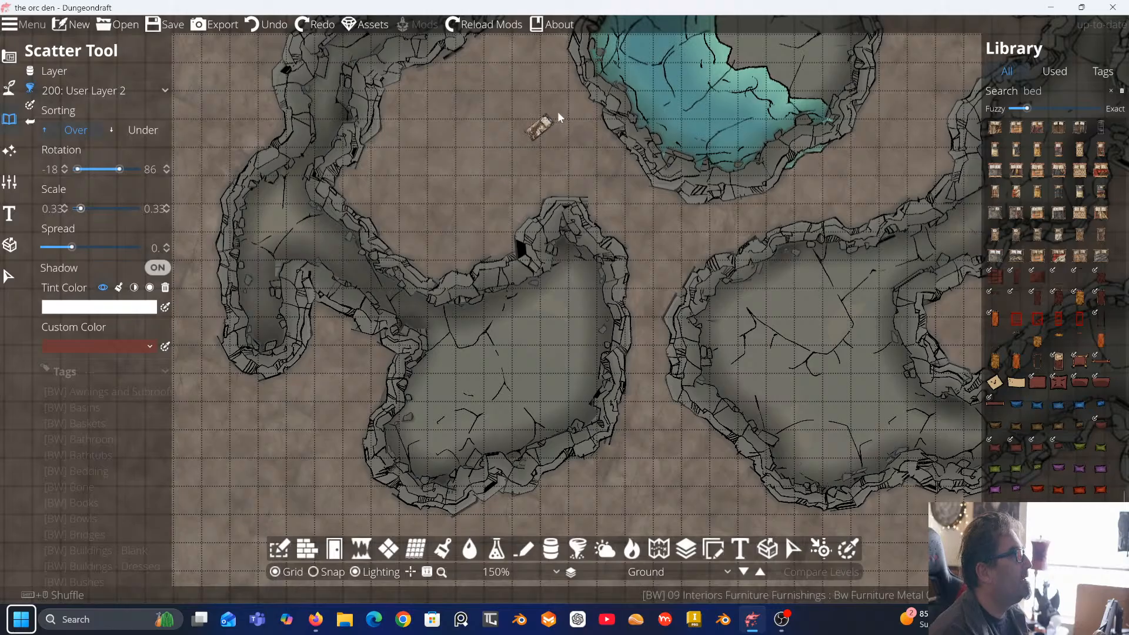
Restore the Dungeondraft window from its maximized state, bring its whole title bar into view and close the program
drag(876, 8, 942, 40)
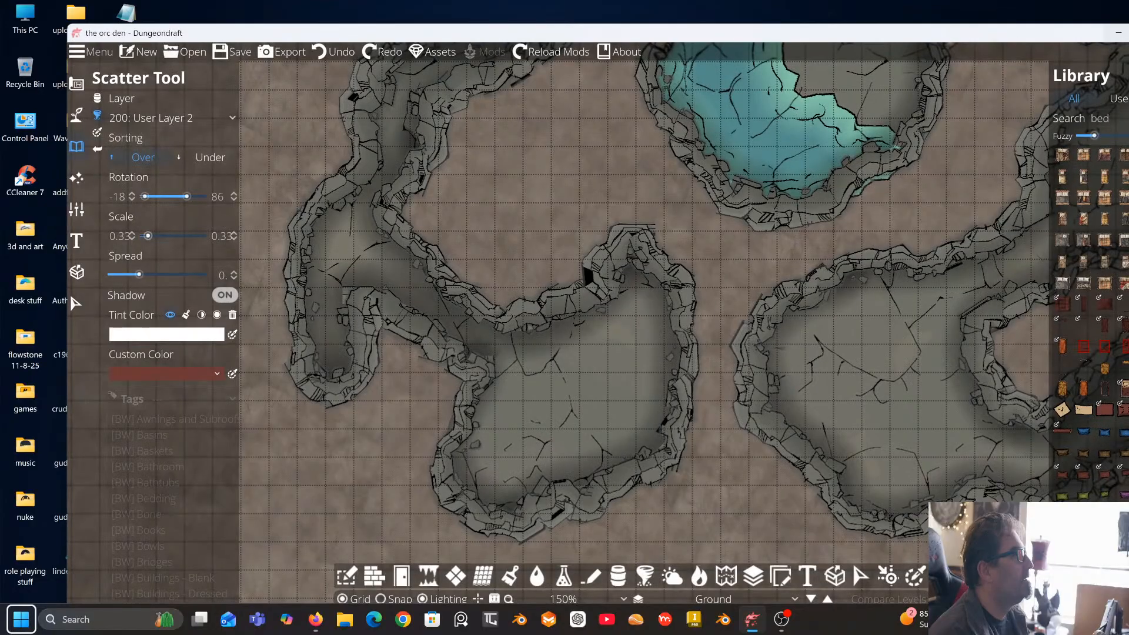
drag(1078, 34, 972, 26)
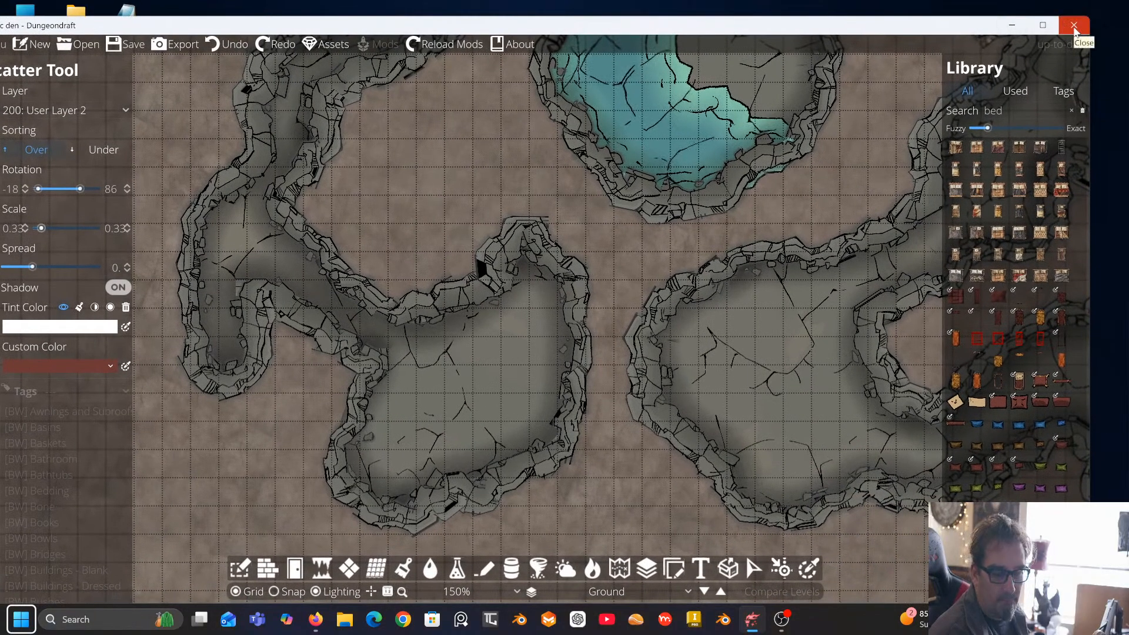
click(1074, 27)
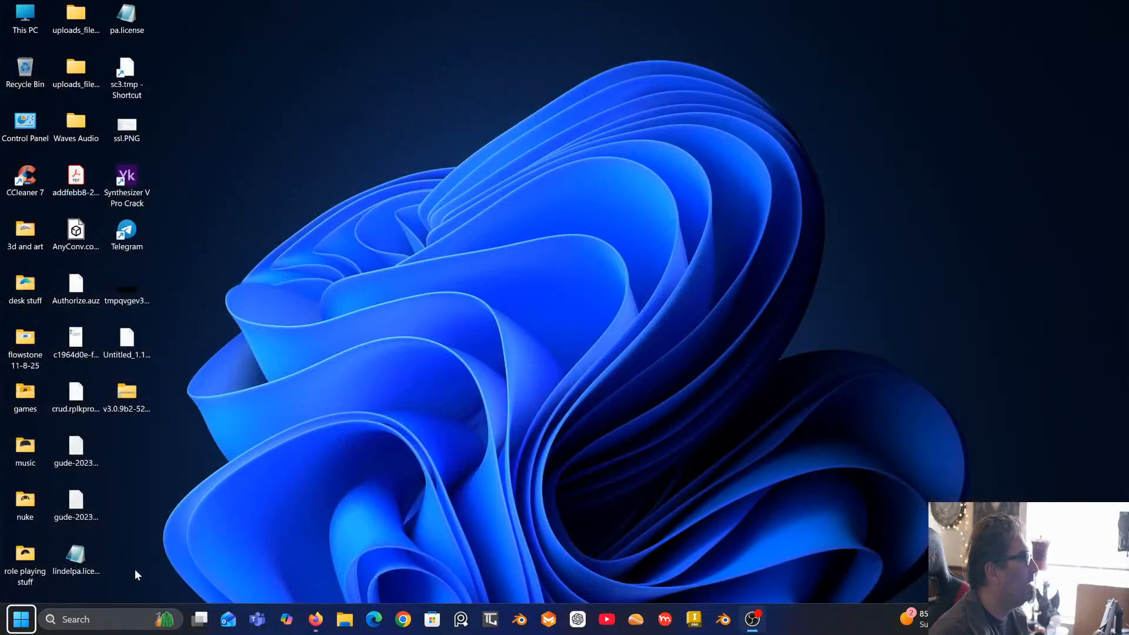
Search Windows for Dungeondraft, relaunch it and maximize its window
click(76, 625)
text(dungeondraft)
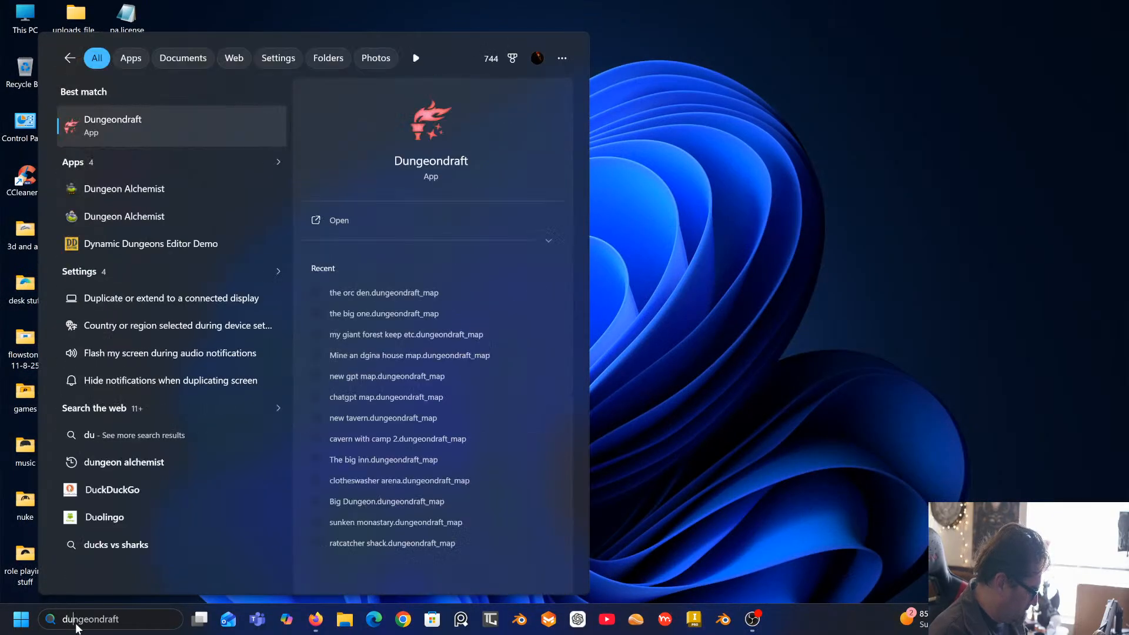
key(BackSpace)
key(BackSpace)
key(BackSpace)
key(BackSpace)
key(BackSpace)
text(Alchemist)
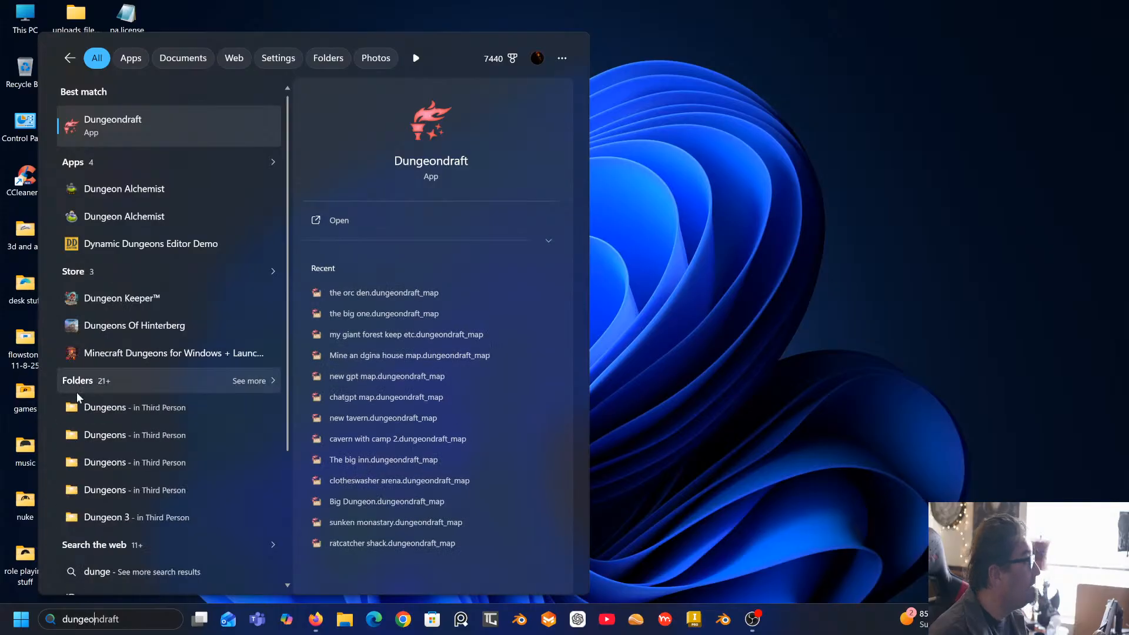
click(87, 132)
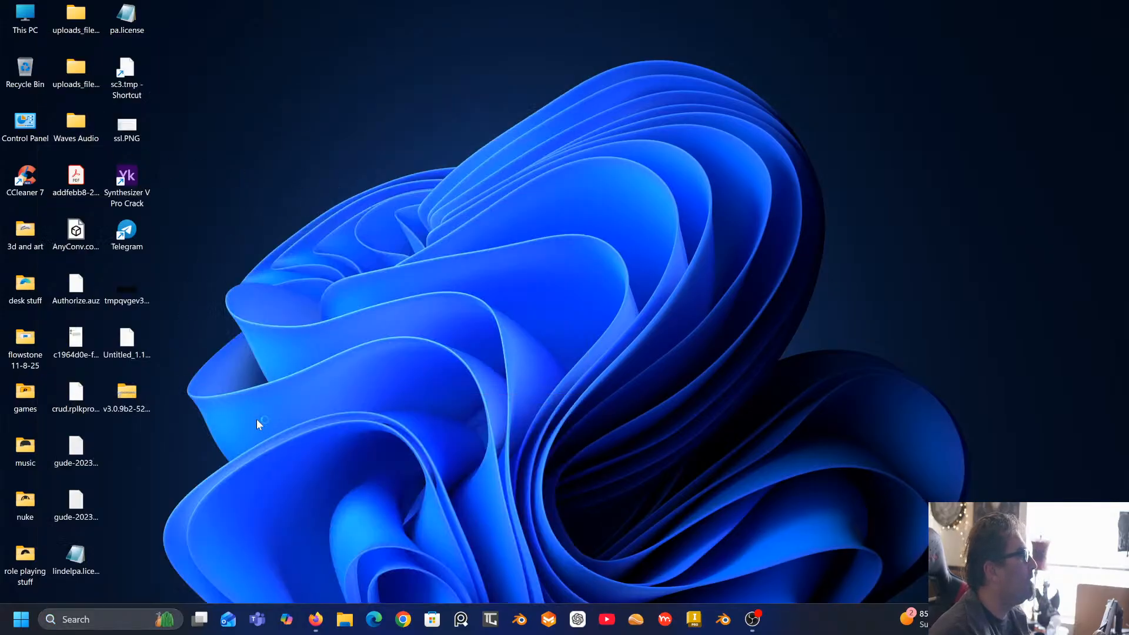
click(117, 621)
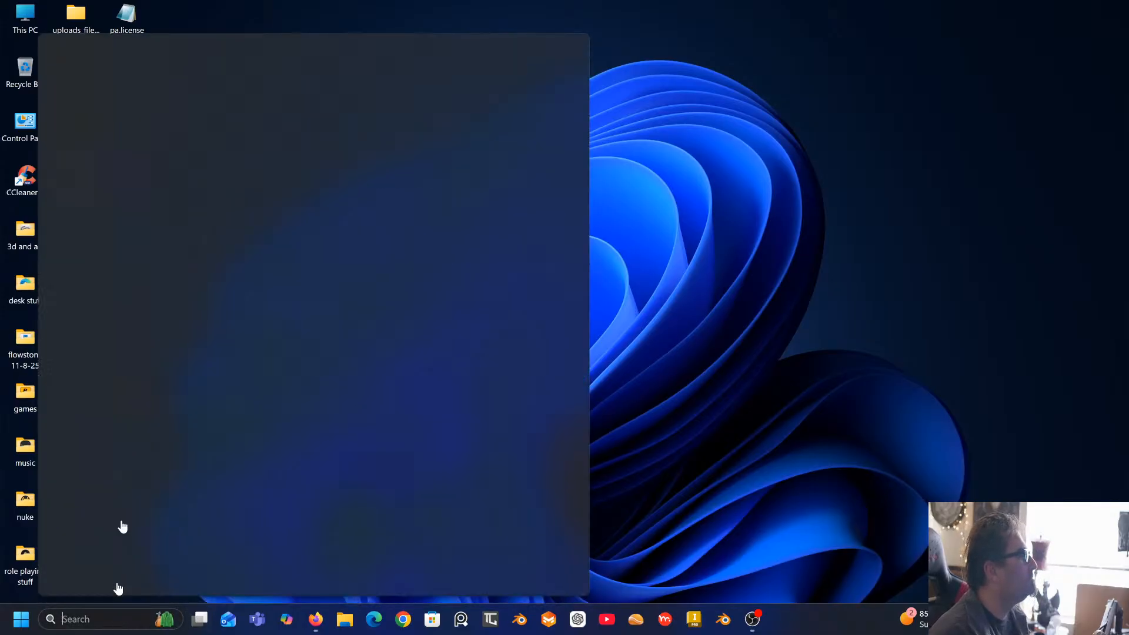
click(112, 187)
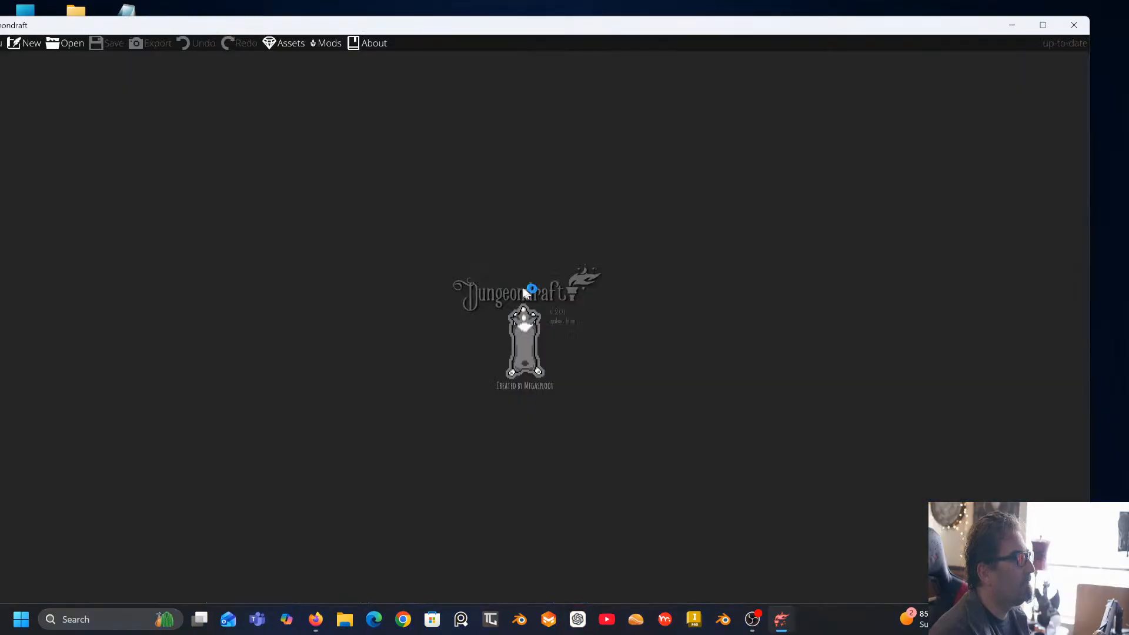
click(1041, 26)
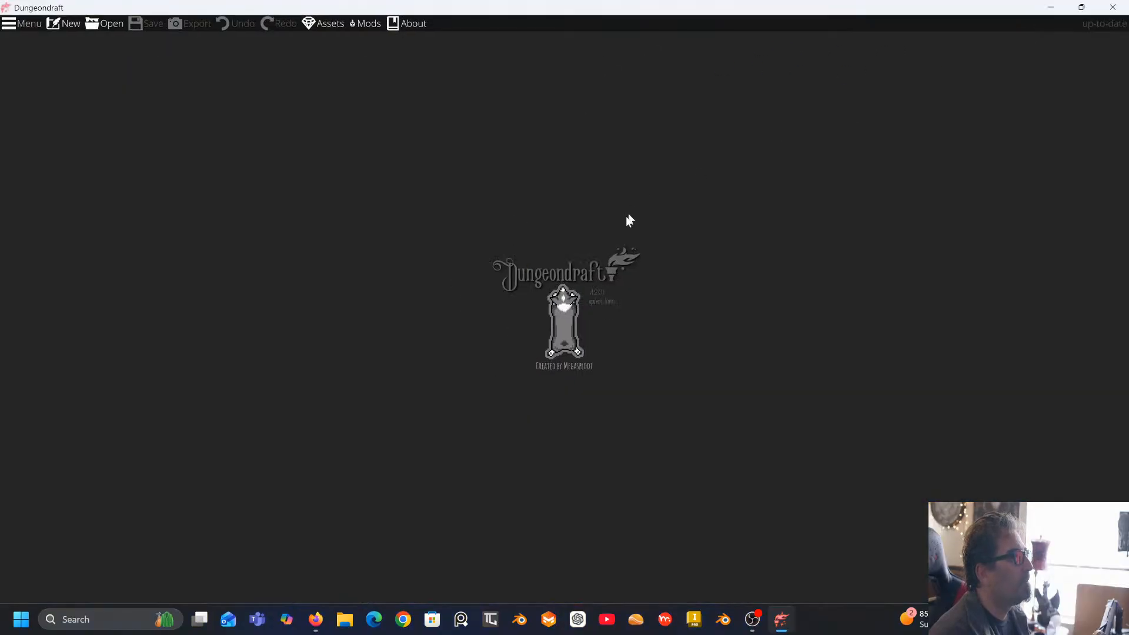
Open the orc den.dungeondraft_map from the DnD Original modues folder on the easystore (F:) drive
click(103, 24)
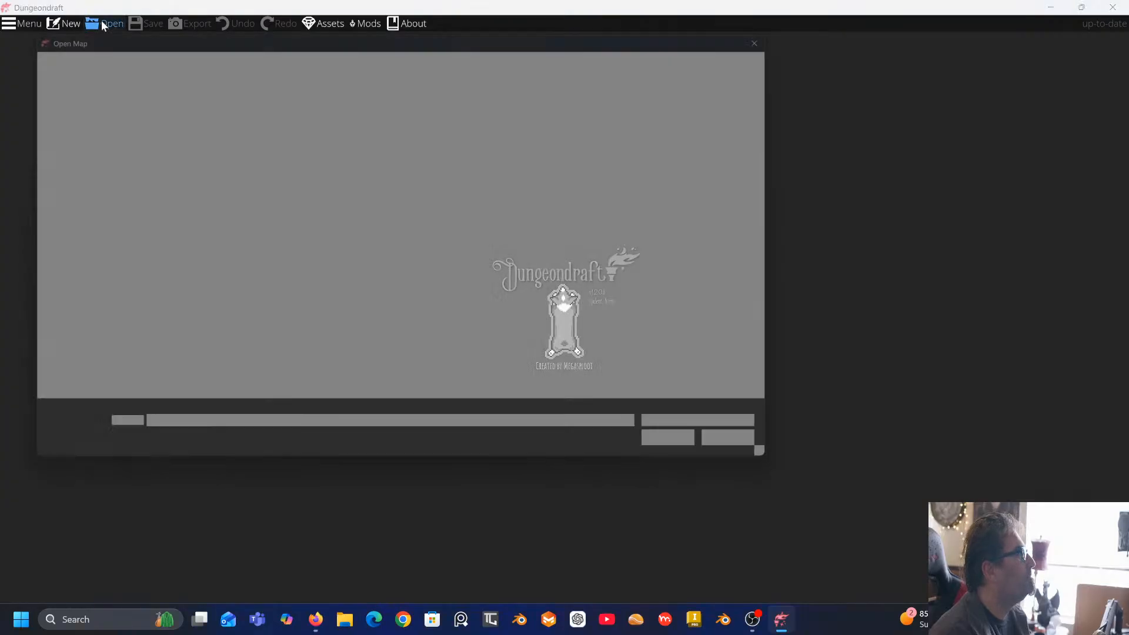
scroll(356, 230, down, 4)
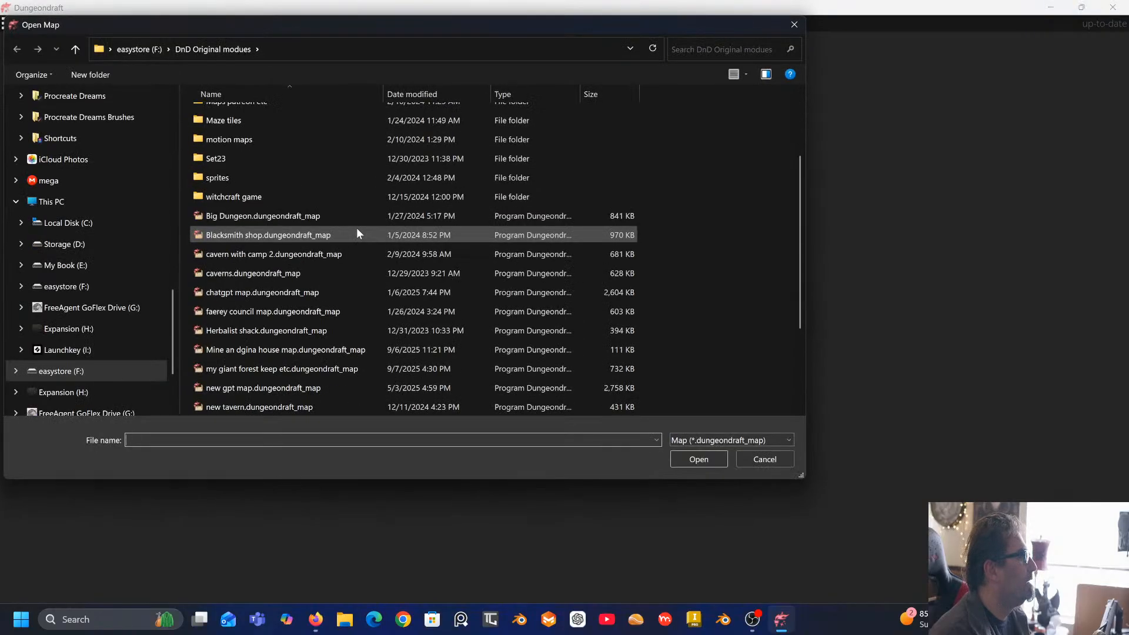
scroll(352, 232, up, 2)
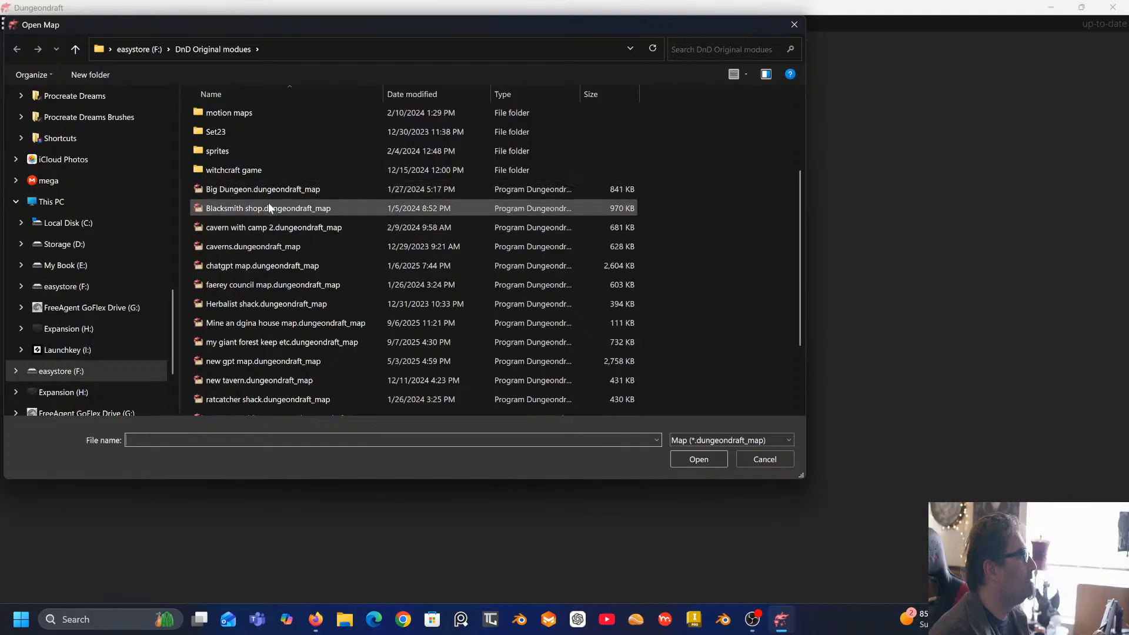
scroll(267, 201, down, 2)
scroll(268, 236, up, 4)
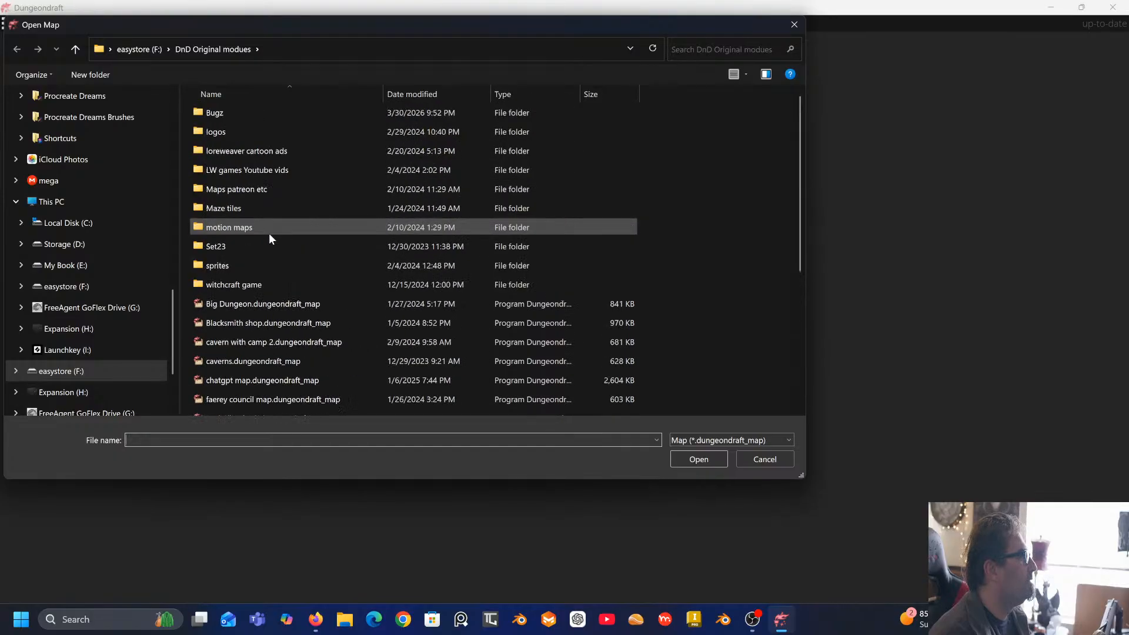
scroll(261, 246, down, 2)
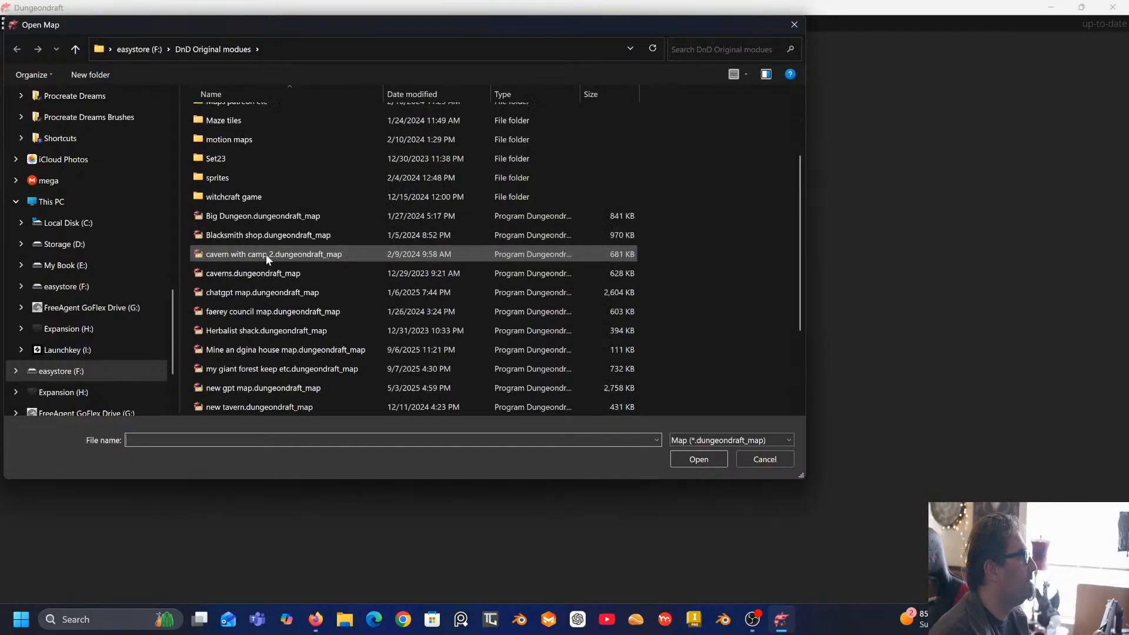
scroll(266, 254, down, 1)
scroll(289, 324, down, 1)
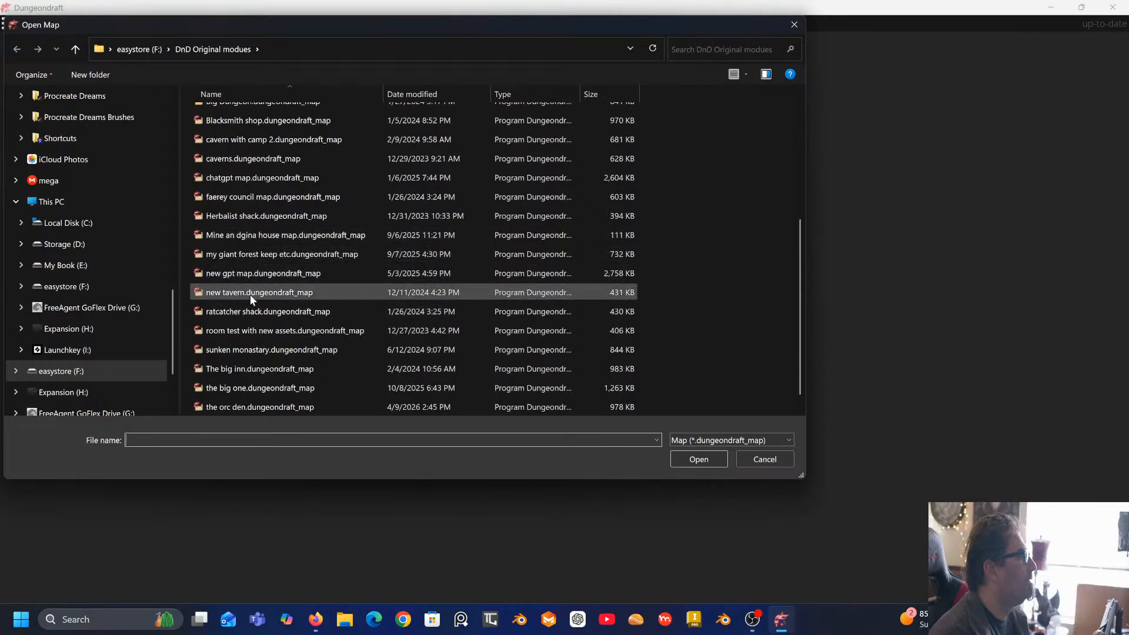
scroll(259, 302, down, 1)
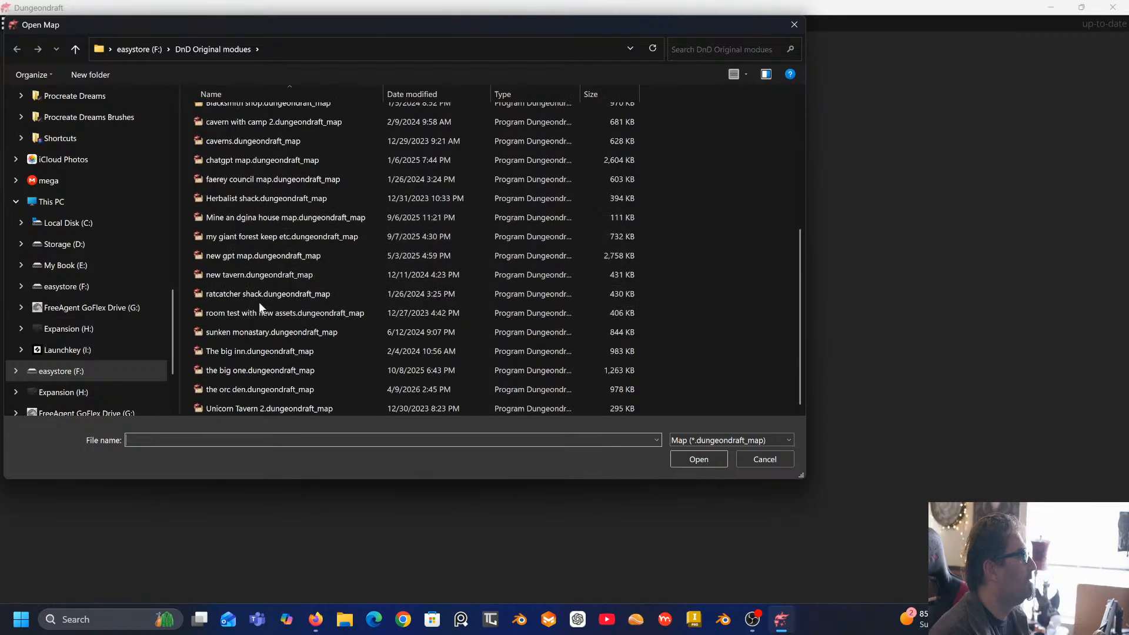
double_click(245, 390)
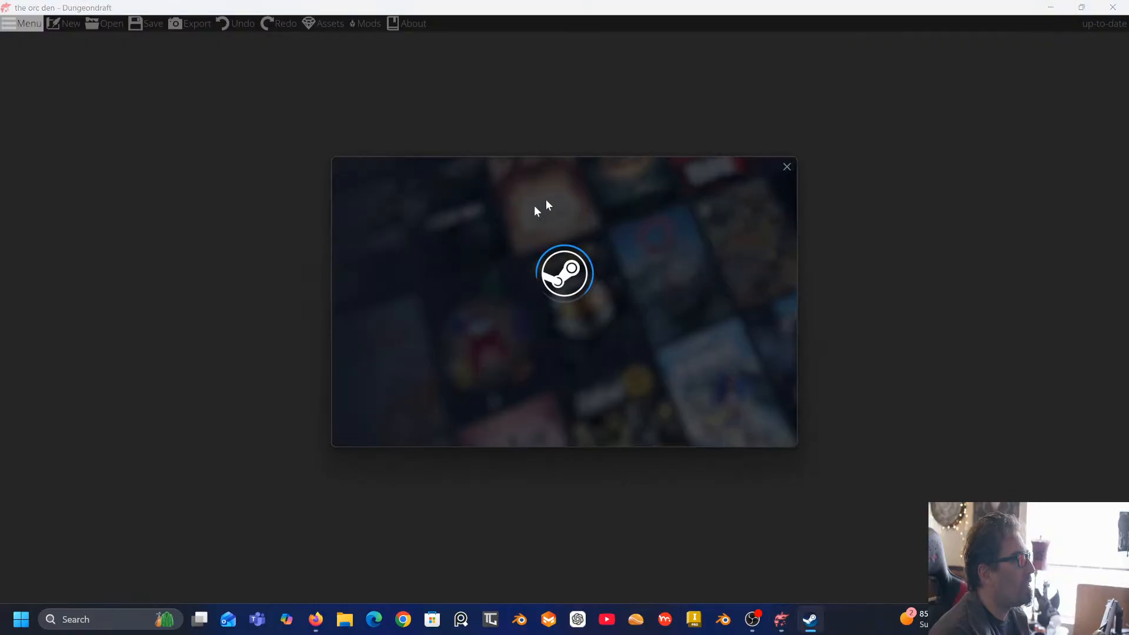
Dismiss the Steam launch windows and close the unneeded Dungeon Alchemist program
click(787, 167)
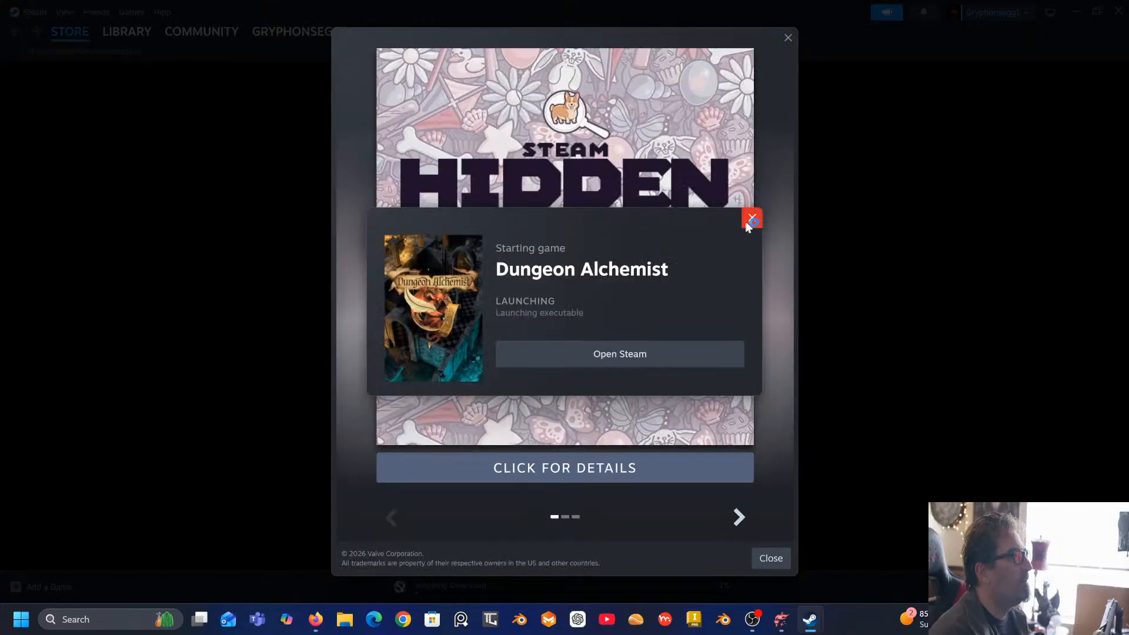
click(751, 218)
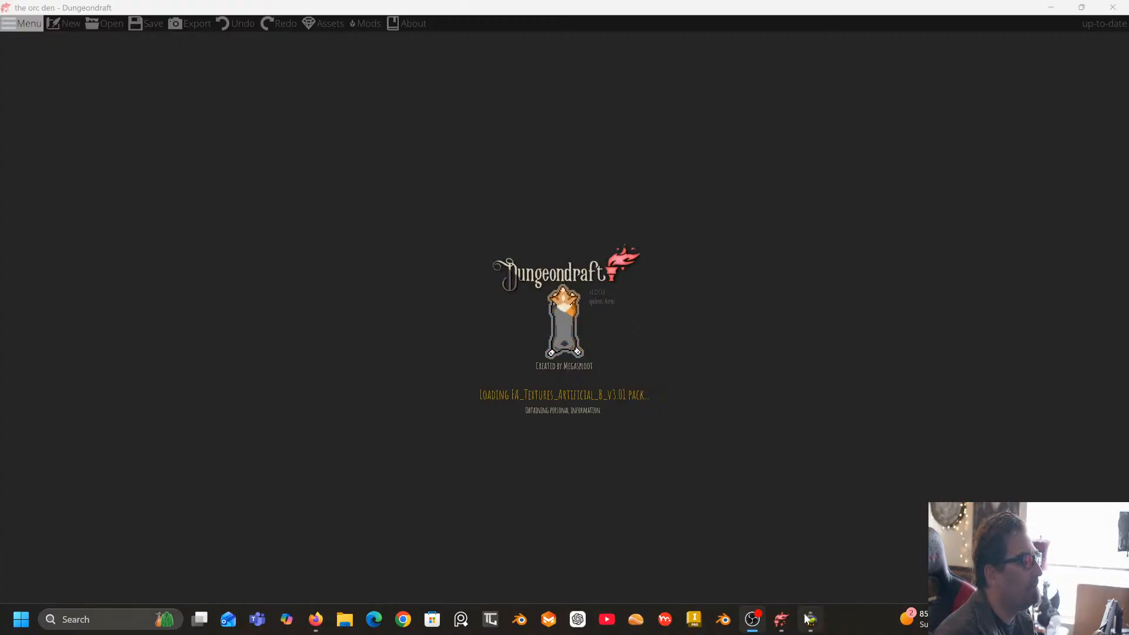
mouse_move(810, 619)
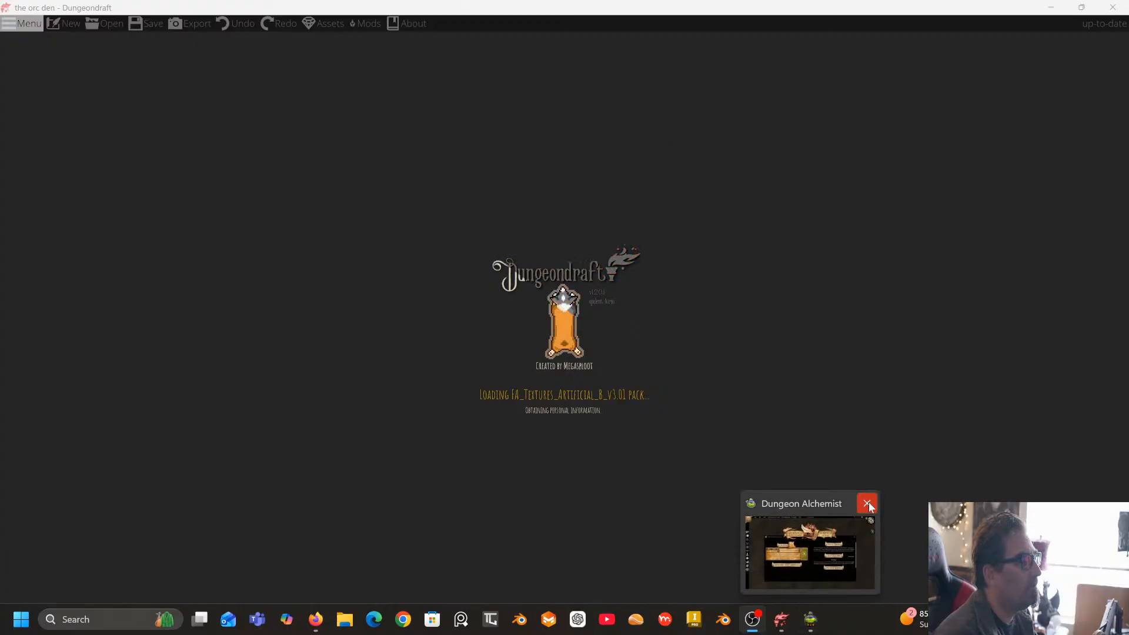
click(868, 505)
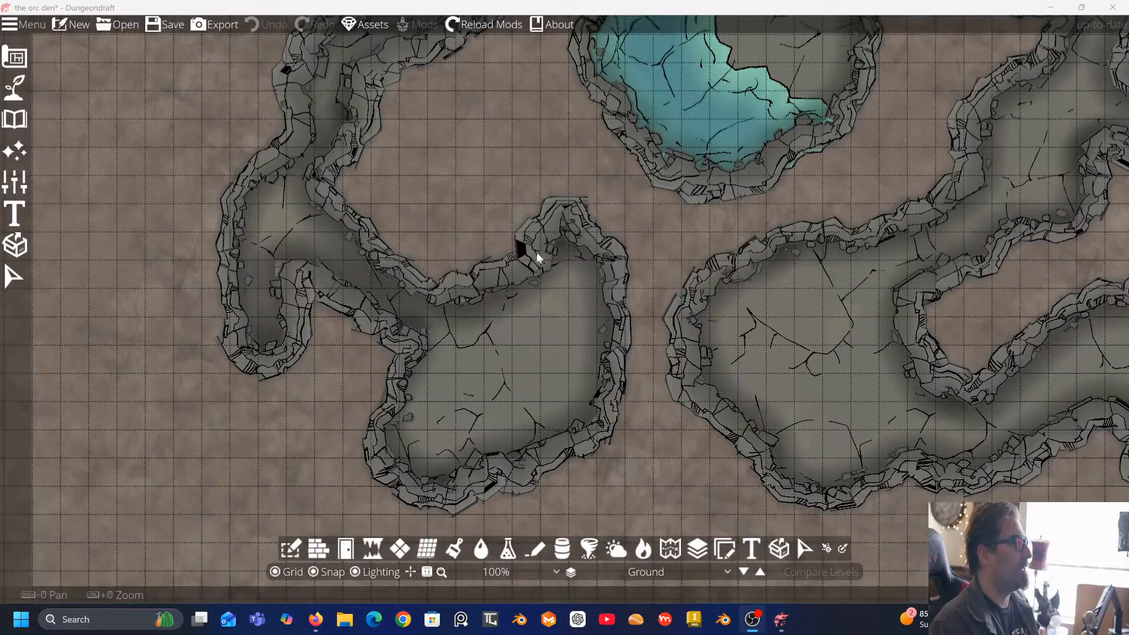
drag(585, 200, 358, 226)
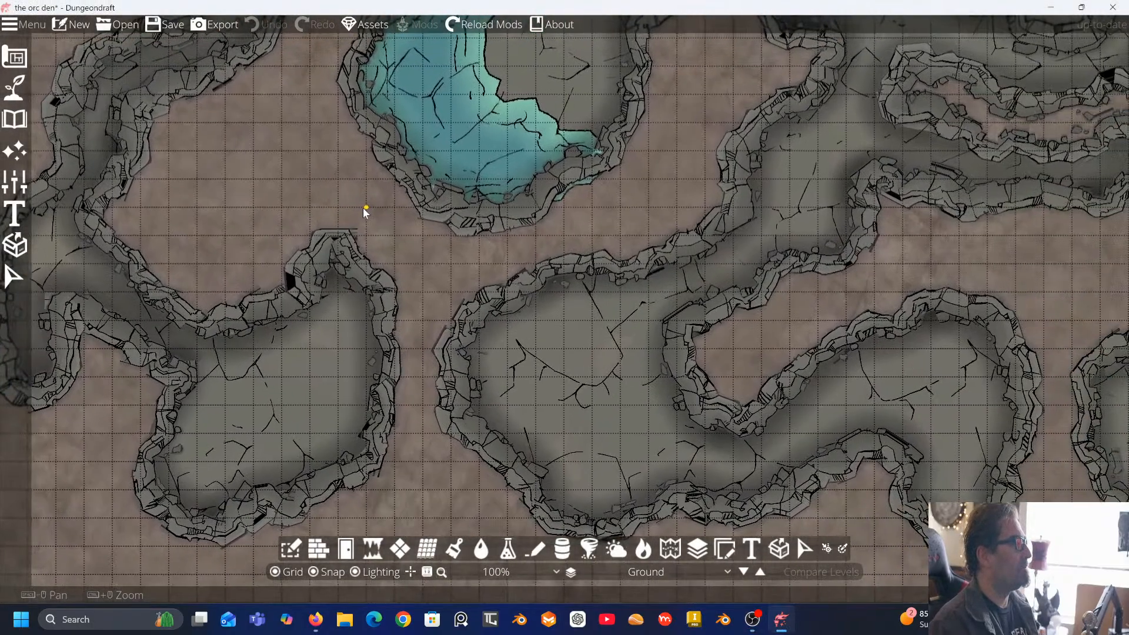
drag(585, 199, 508, 187)
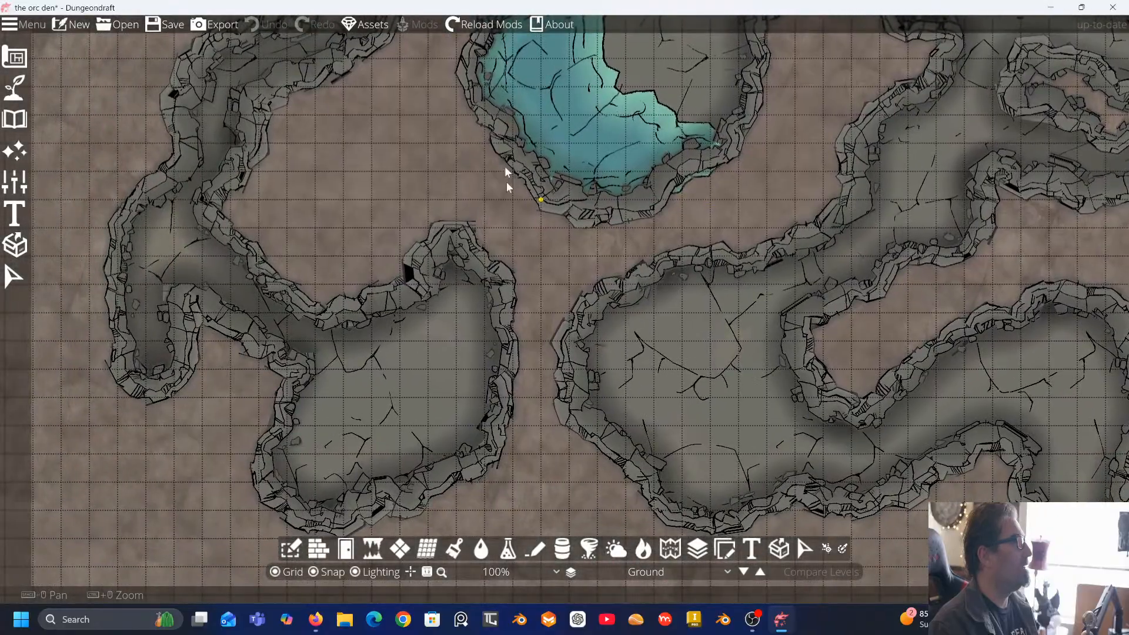
click(14, 88)
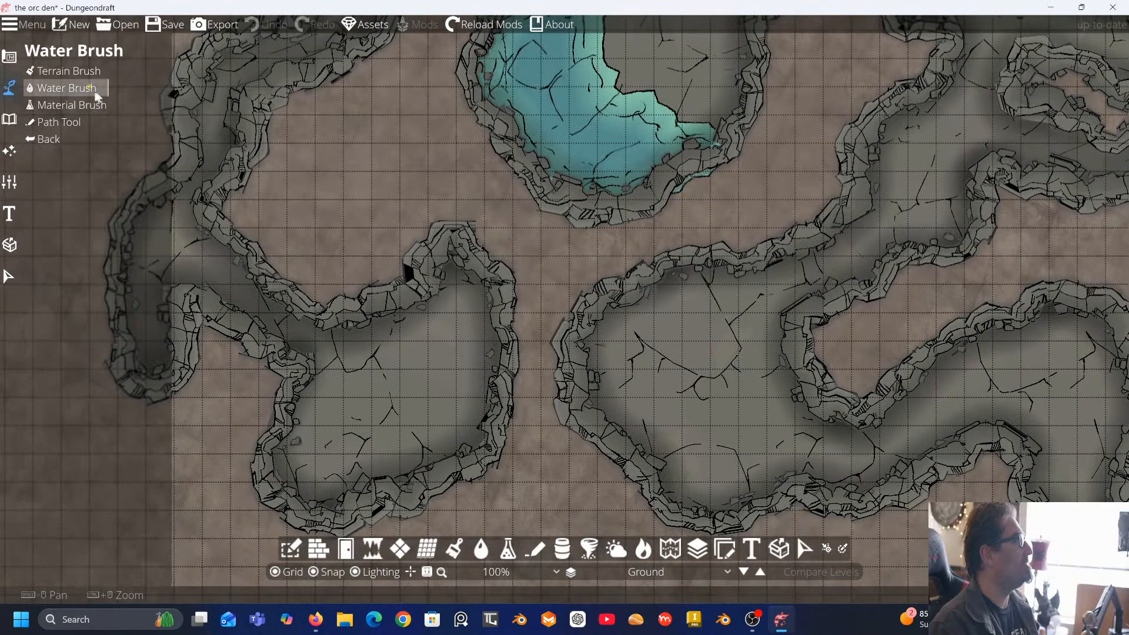
click(73, 105)
click(75, 89)
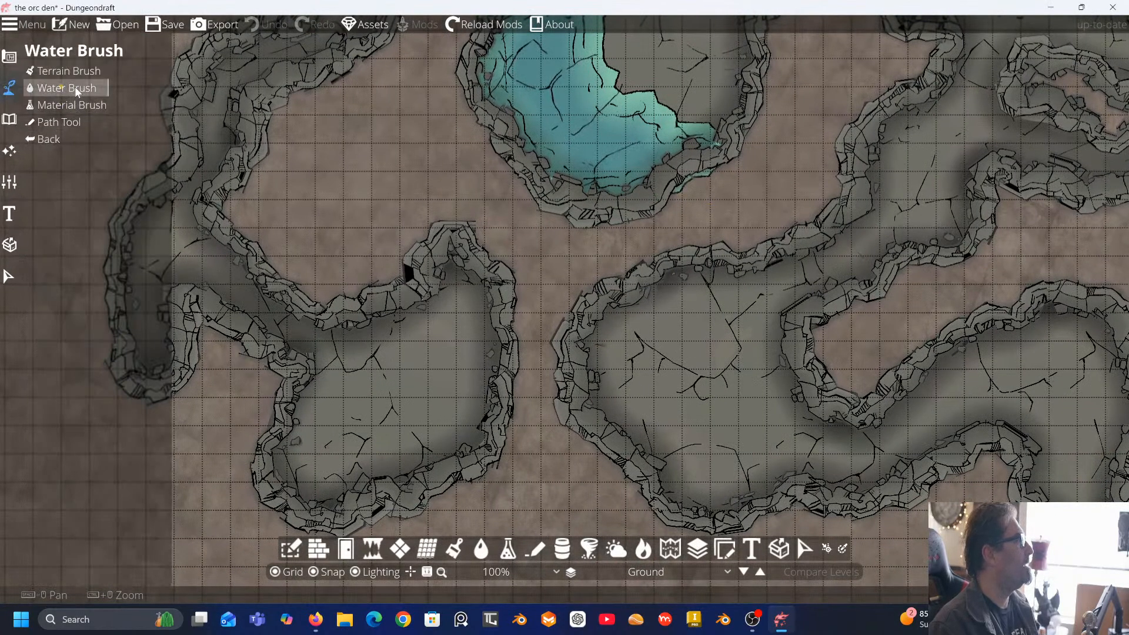
Switch to the Object Tool and try a red-blanketed bed asset at different rotations over the rock southeast of the pool
click(9, 119)
click(65, 88)
click(63, 72)
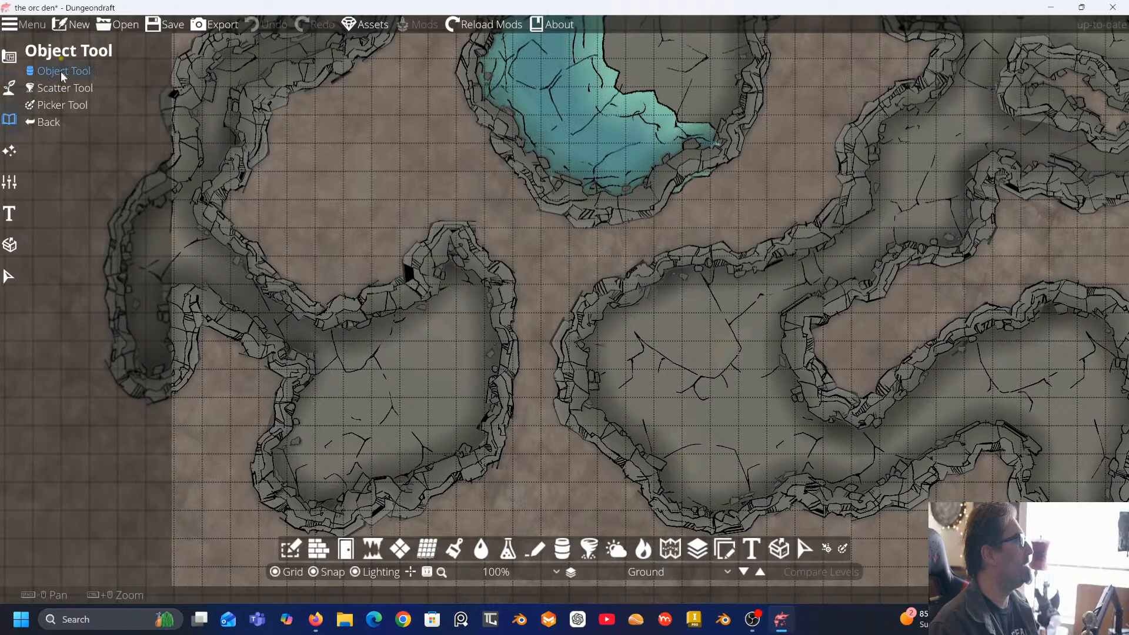
click(63, 76)
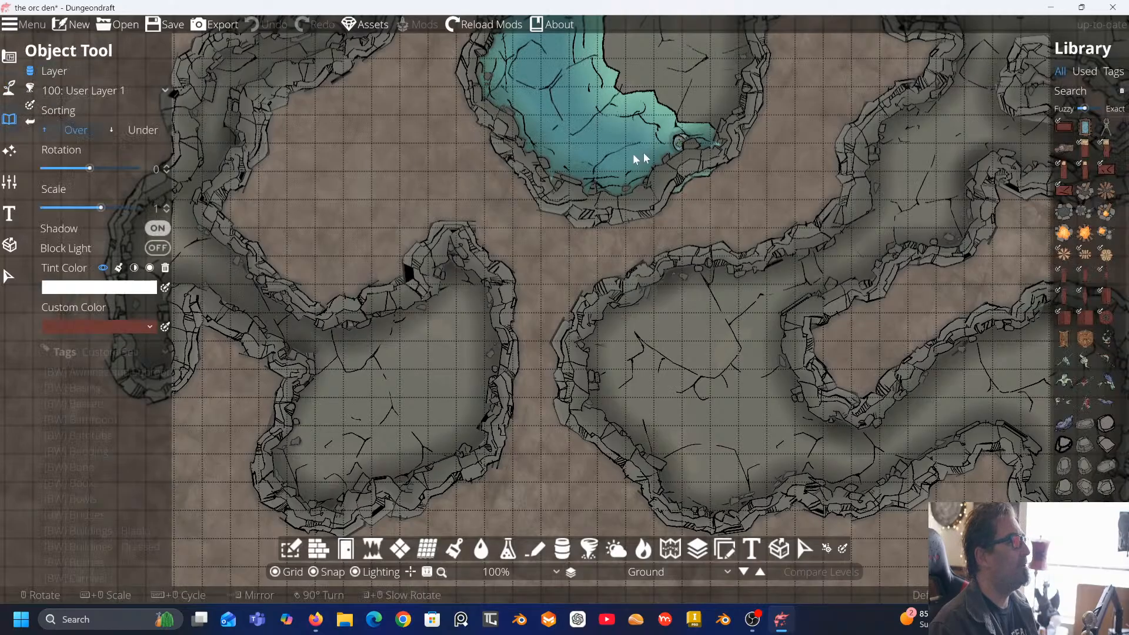
click(1085, 146)
scroll(773, 221, up, 1)
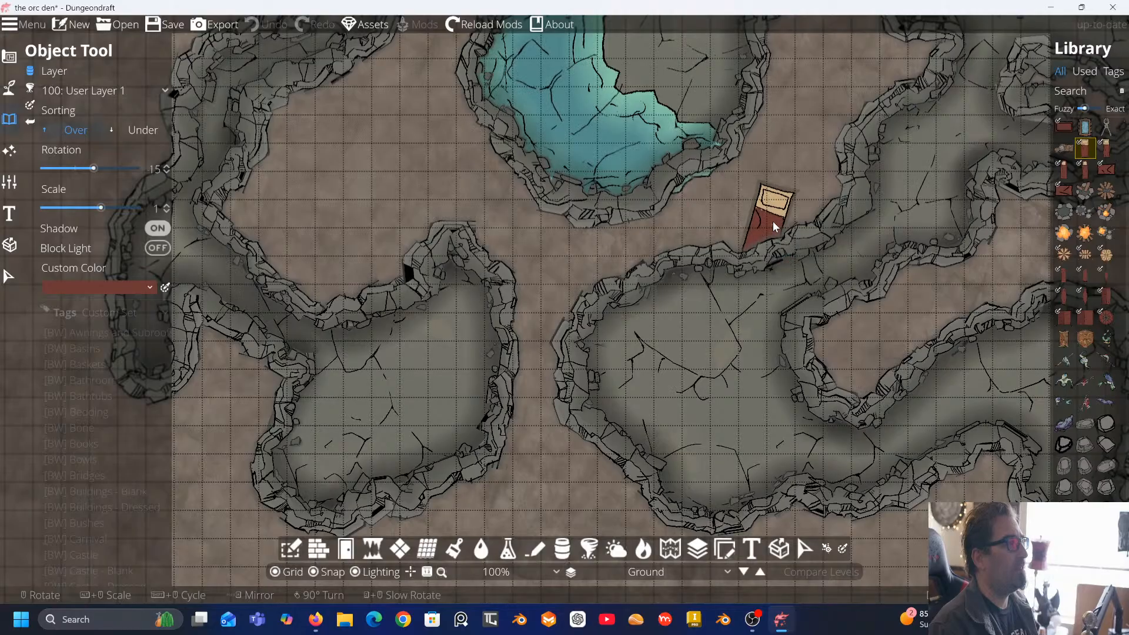
scroll(773, 221, down, 2)
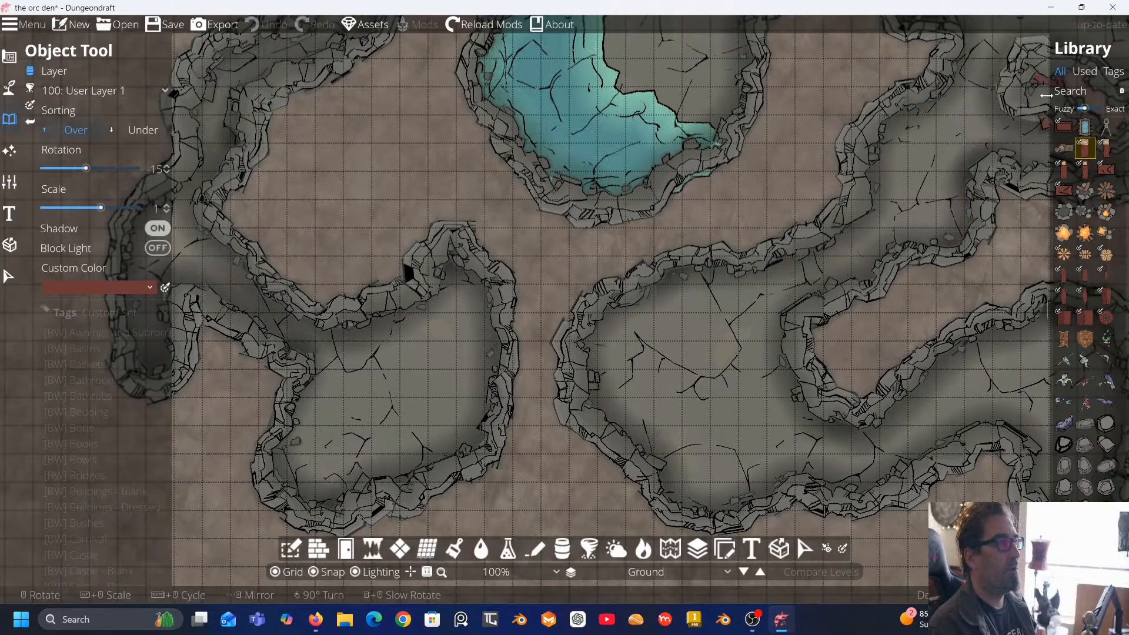
Widen the asset library and search it for "bed"
drag(1046, 95, 977, 96)
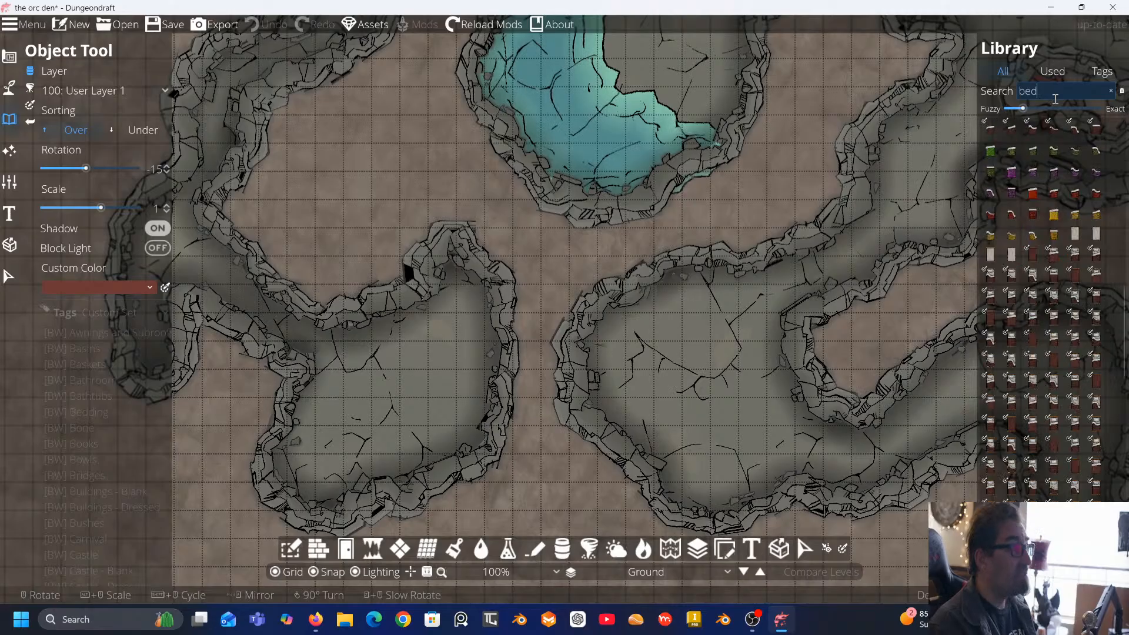
mouse_move(1047, 172)
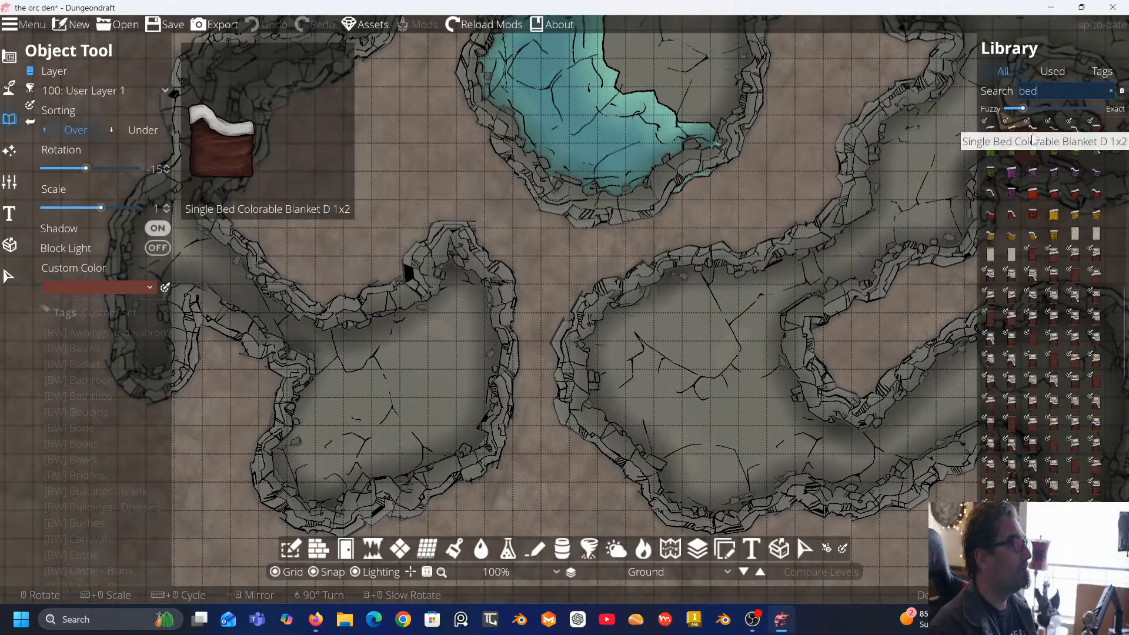
Choose the single bed asset with a pillow and red blanket, reduce its scale to 0.3 and turn off snapping
click(1053, 296)
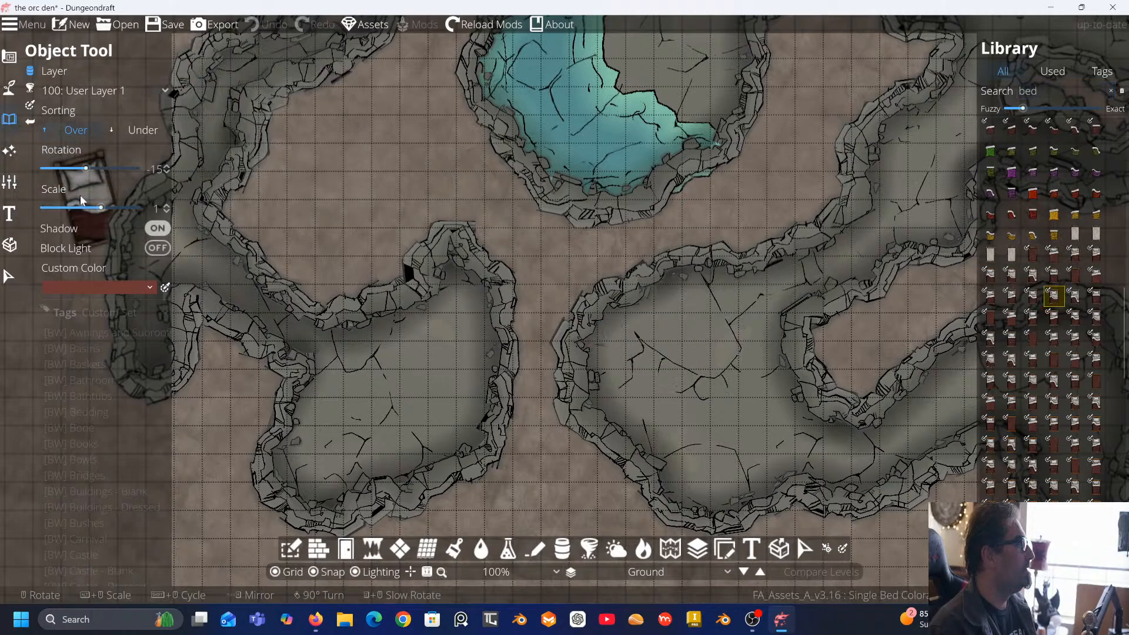
drag(101, 209, 82, 210)
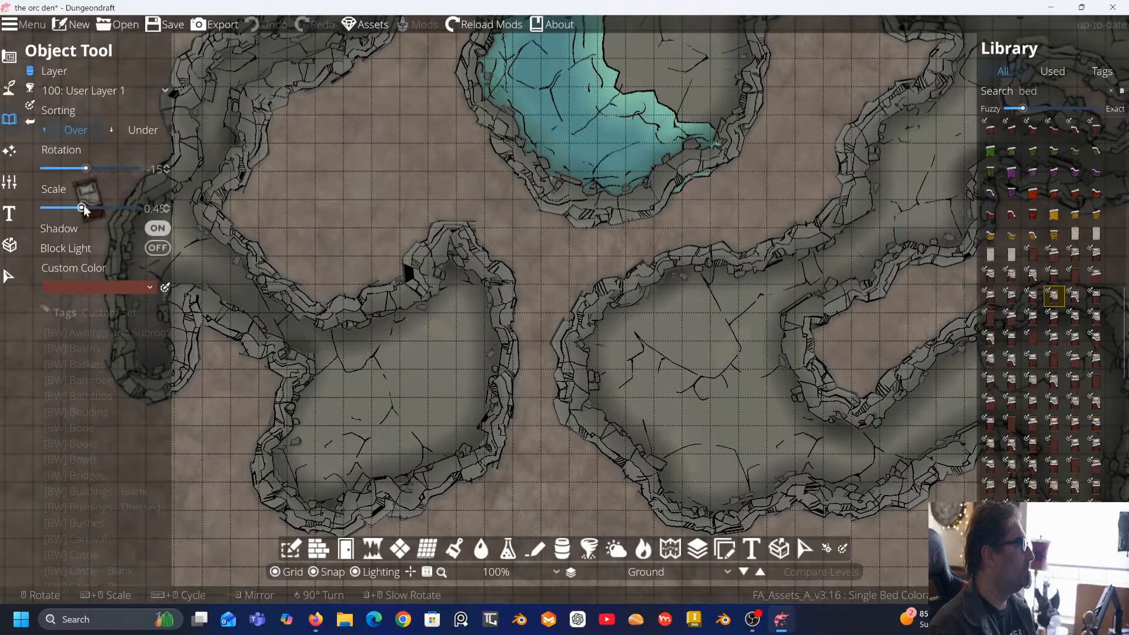
drag(82, 208, 72, 208)
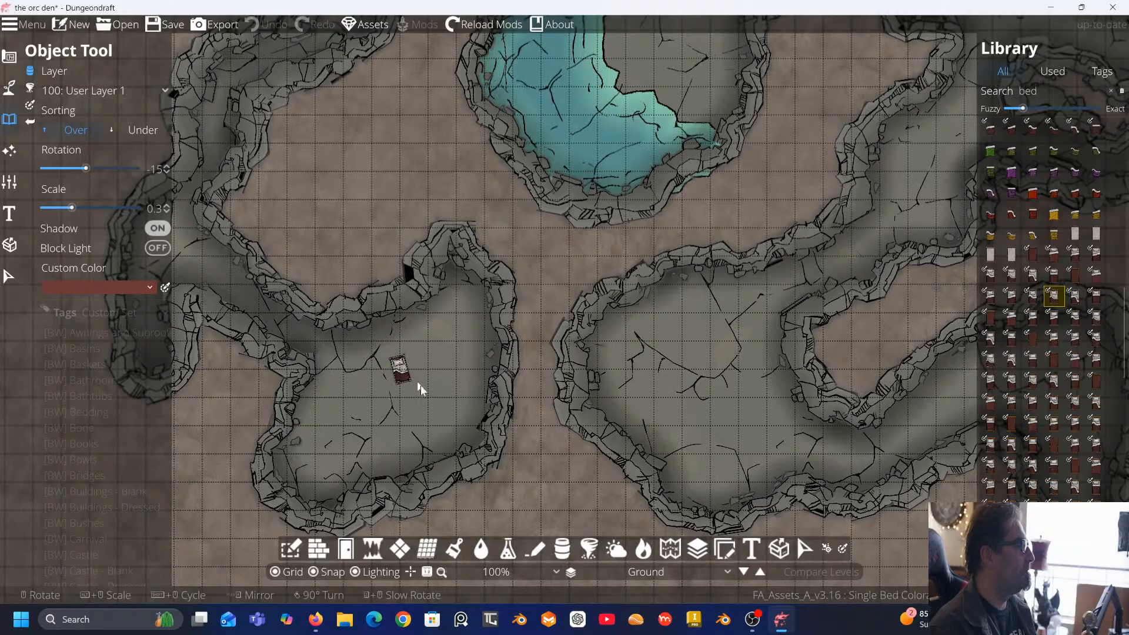
click(314, 572)
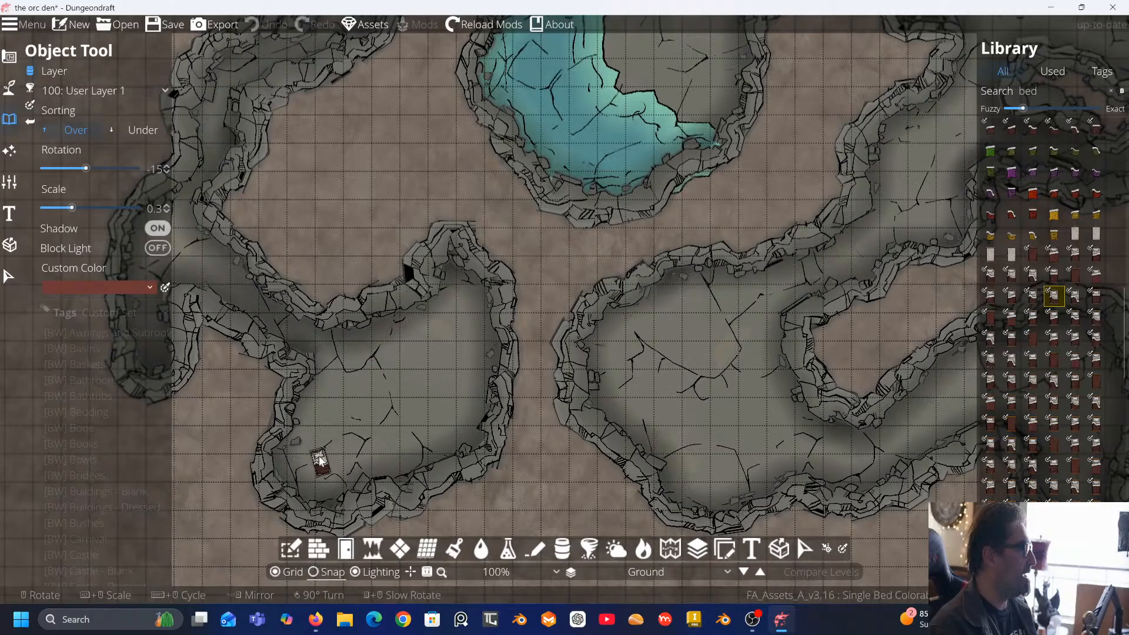
Switch to 200: User Layer 2 and place three red beds at varied rotations along the southwest cave room's lower wall
scroll(335, 419, up, 2)
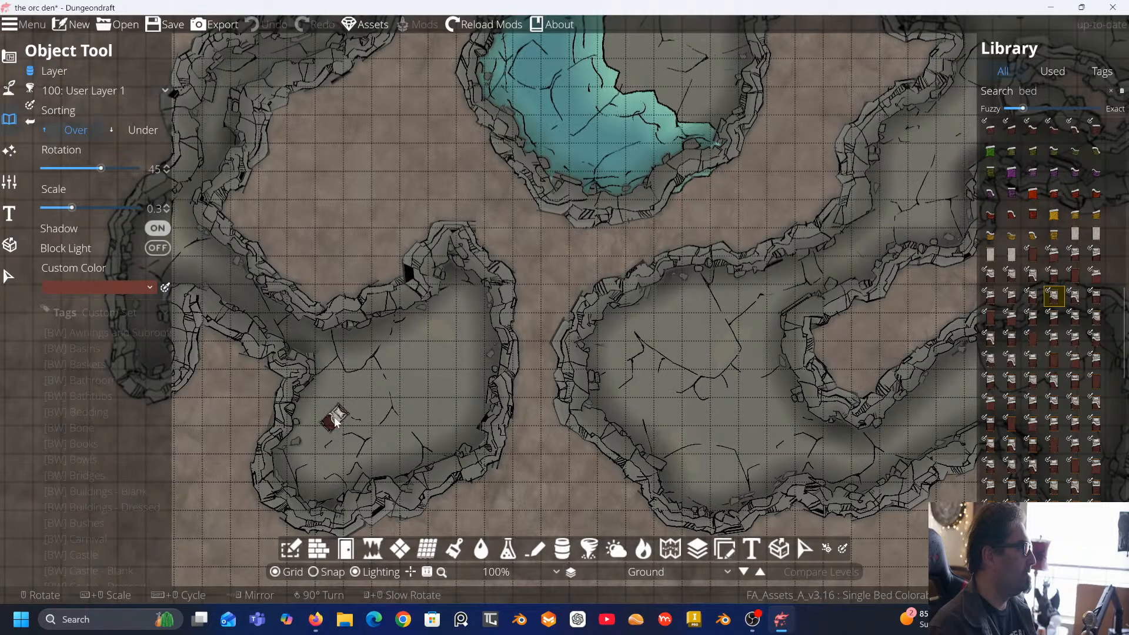
scroll(341, 423, up, 1)
scroll(342, 425, down, 2)
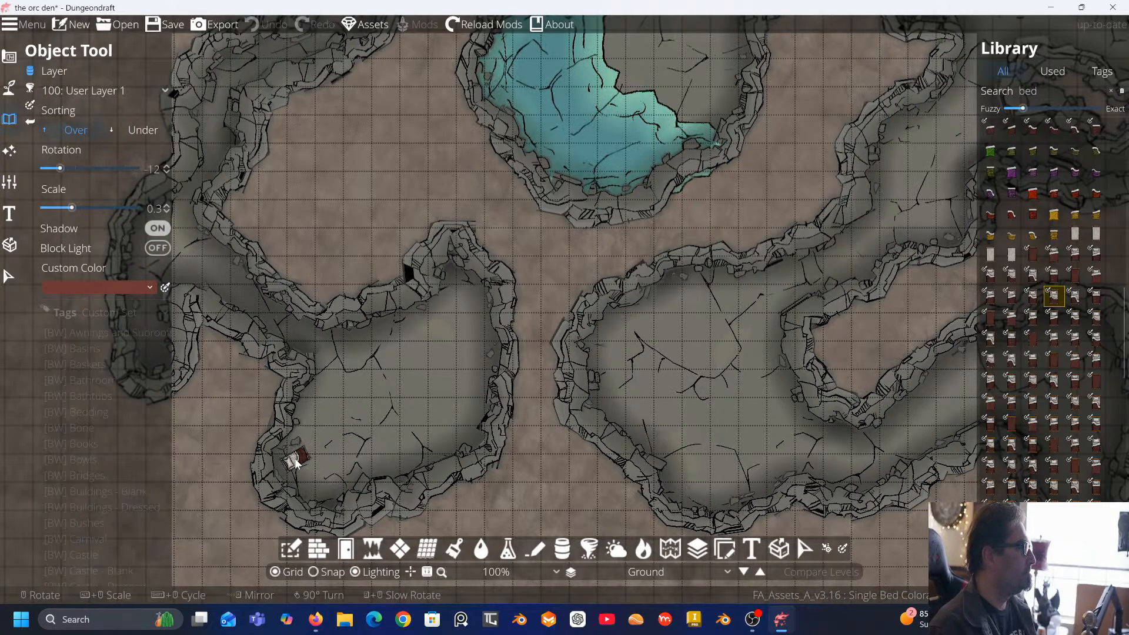
click(127, 90)
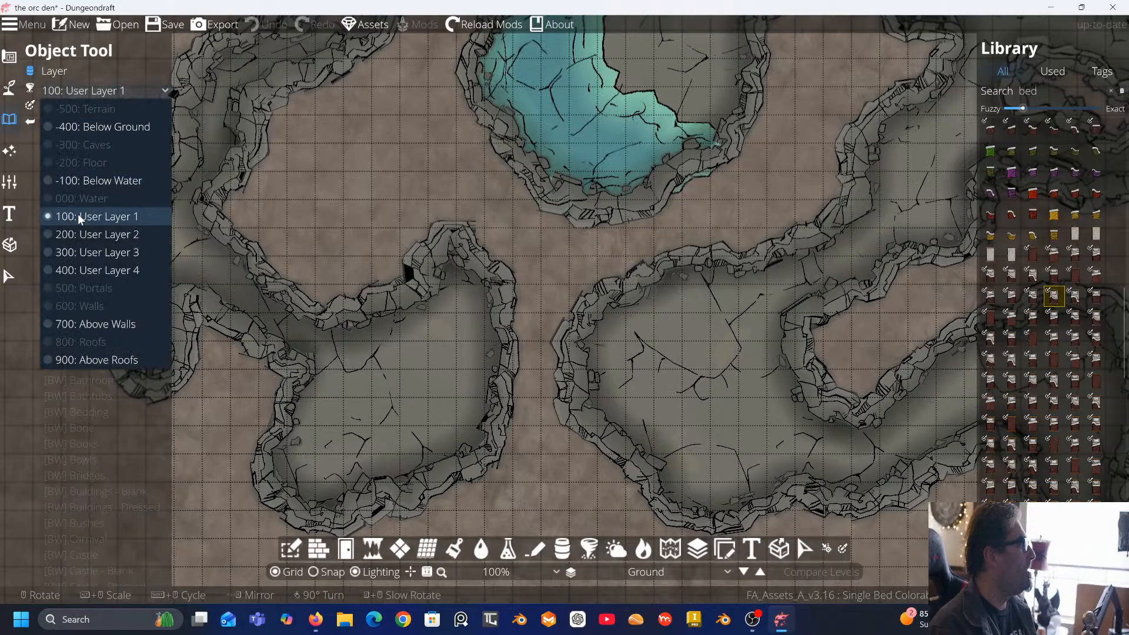
click(89, 234)
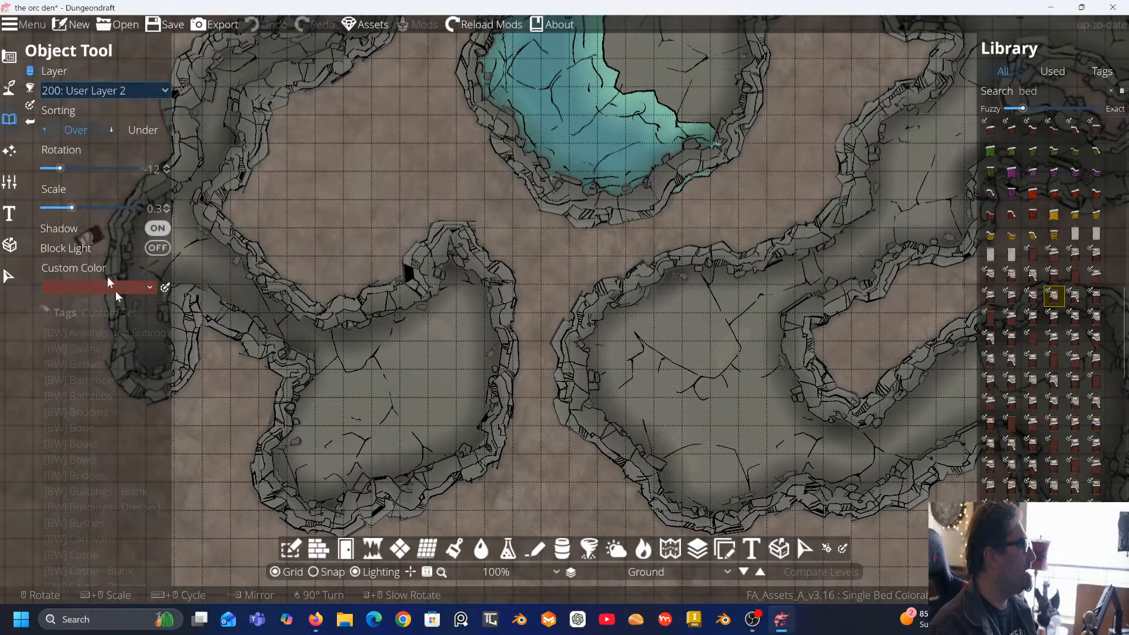
click(292, 465)
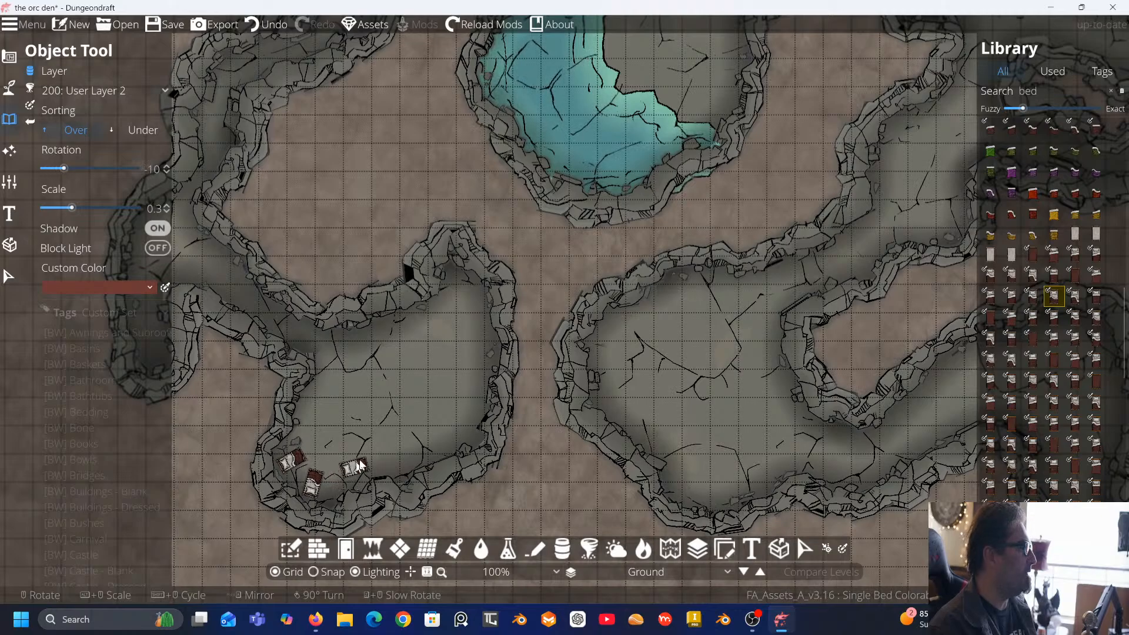
click(385, 464)
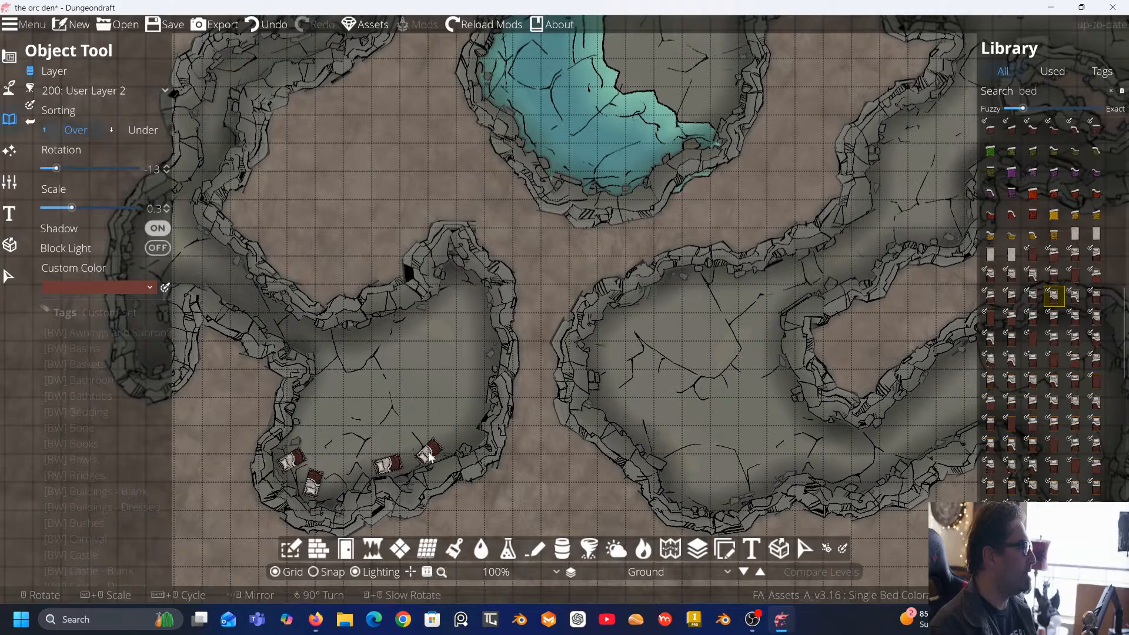
Place three more red beds in varied styles, two by the room's southeast wall at 150 and 120 degrees, one near the north wall at 45
scroll(430, 456, up, 5)
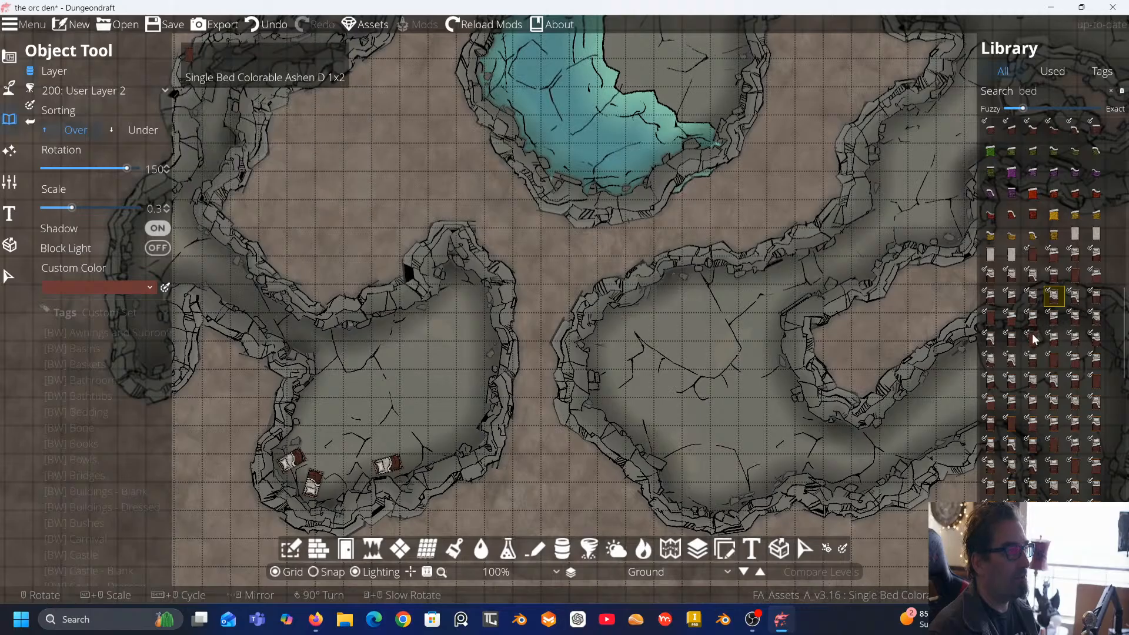
click(990, 359)
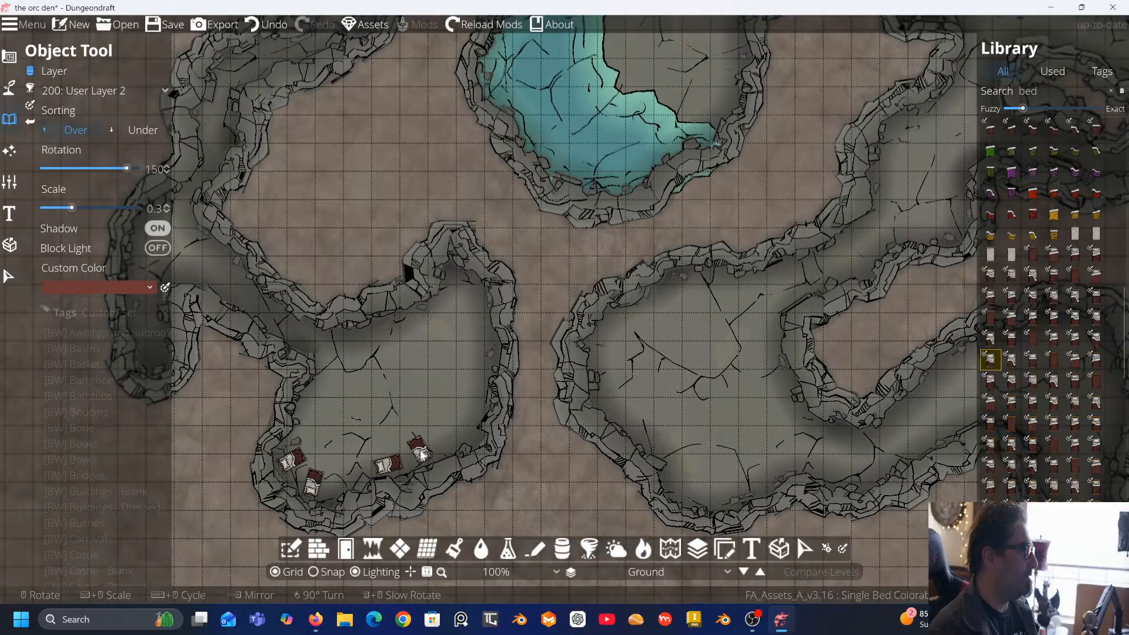
click(420, 452)
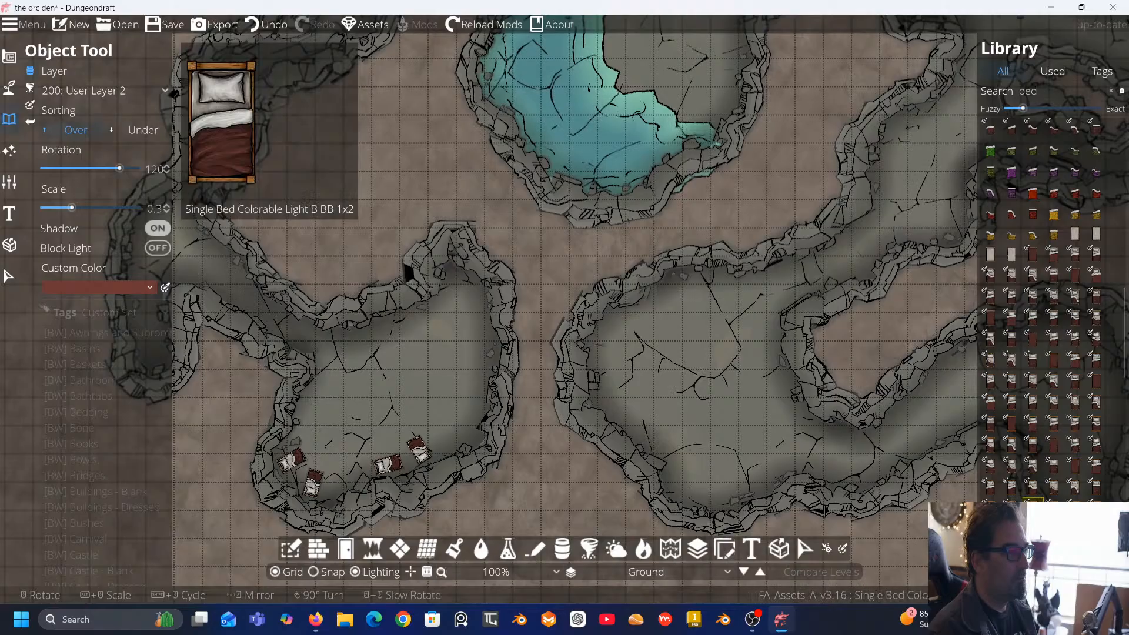
click(990, 359)
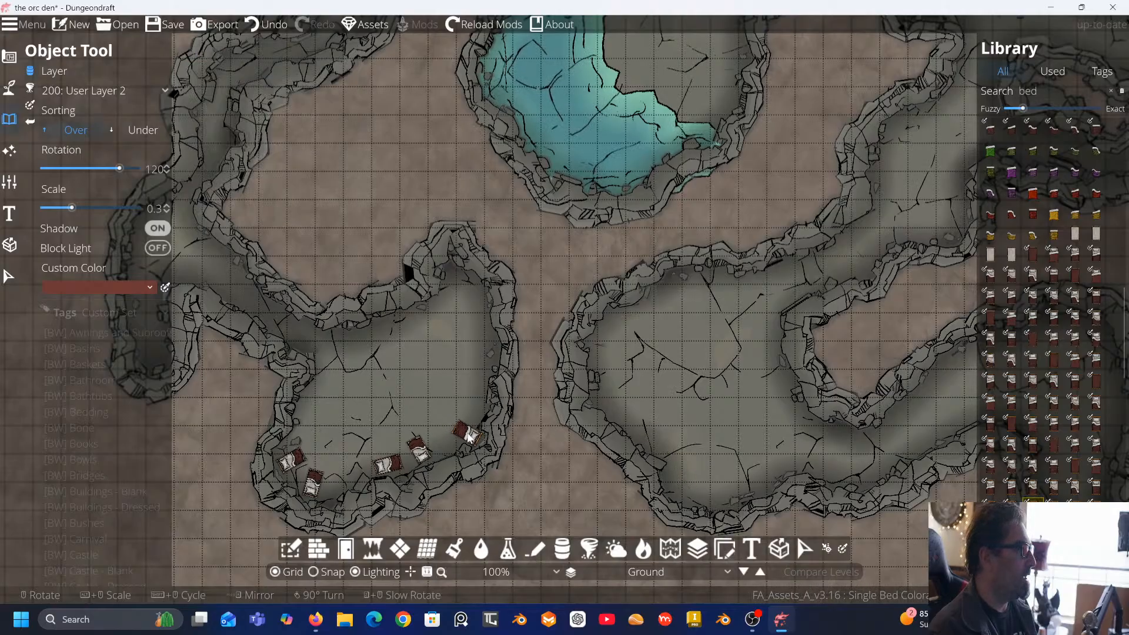
scroll(441, 347, down, 5)
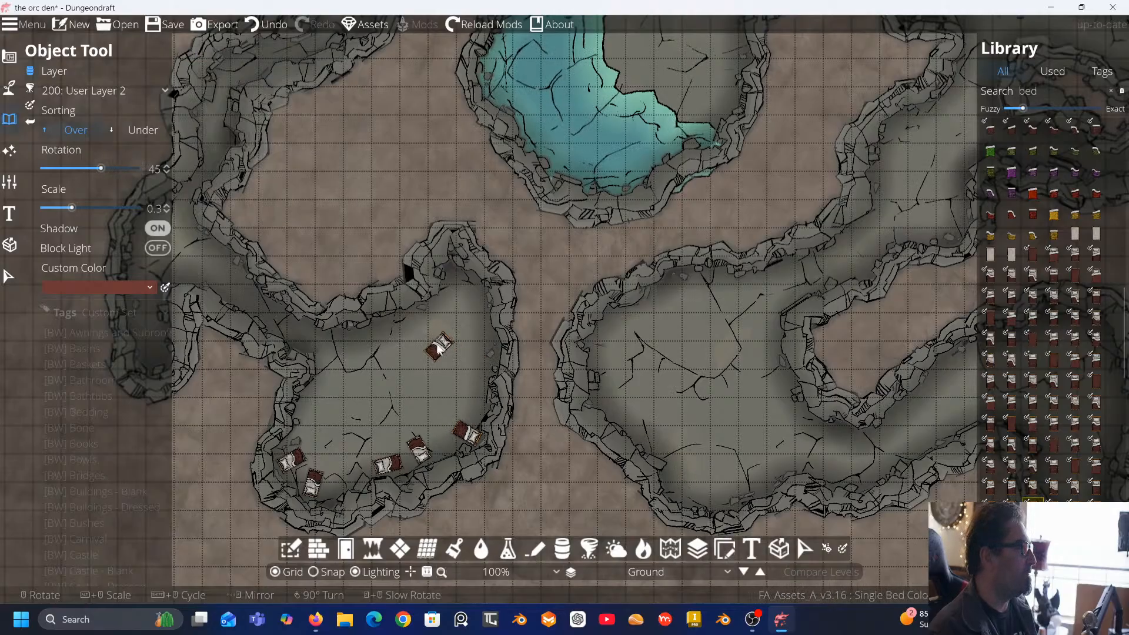
click(411, 332)
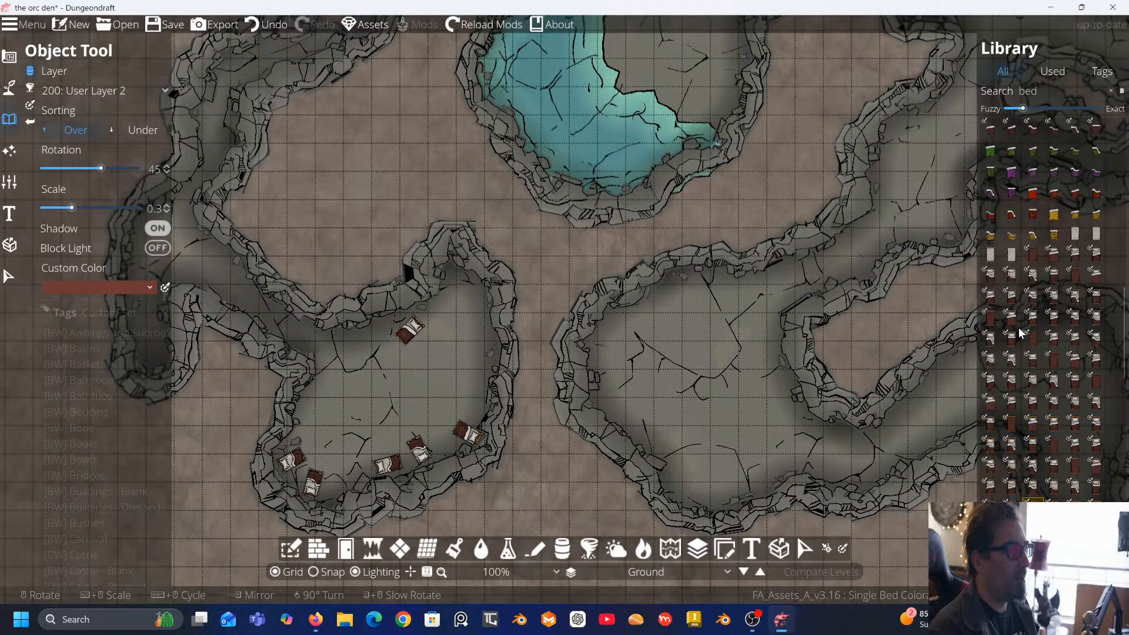
Set the custom colour to green and place a green bed in the room's northern nook
mouse_move(1024, 352)
scroll(1045, 369, down, 5)
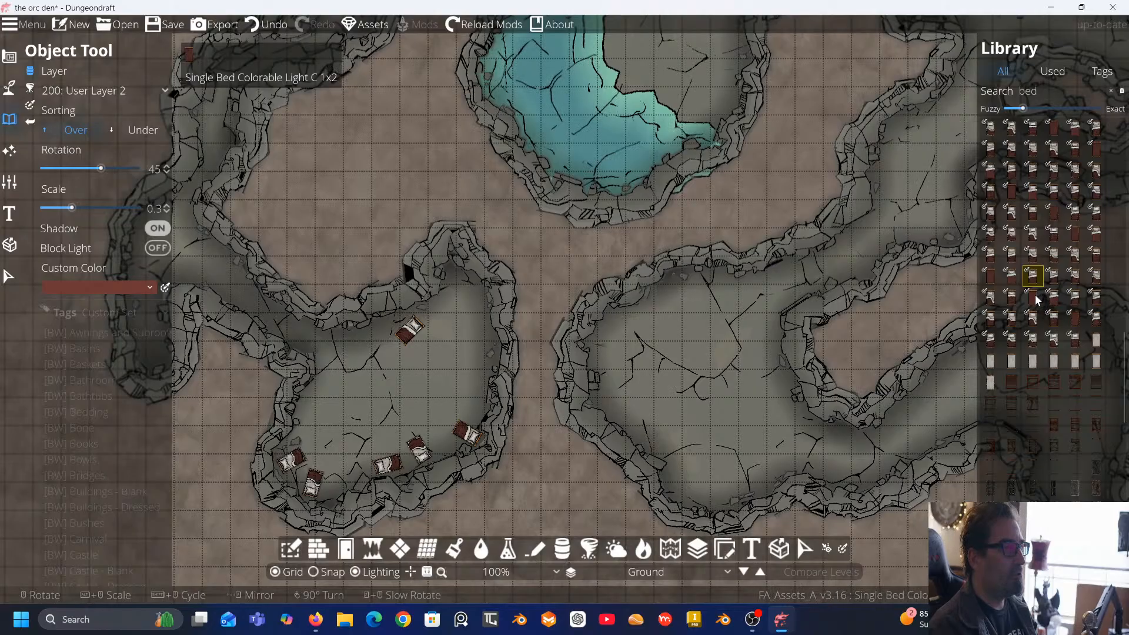
click(66, 285)
click(69, 323)
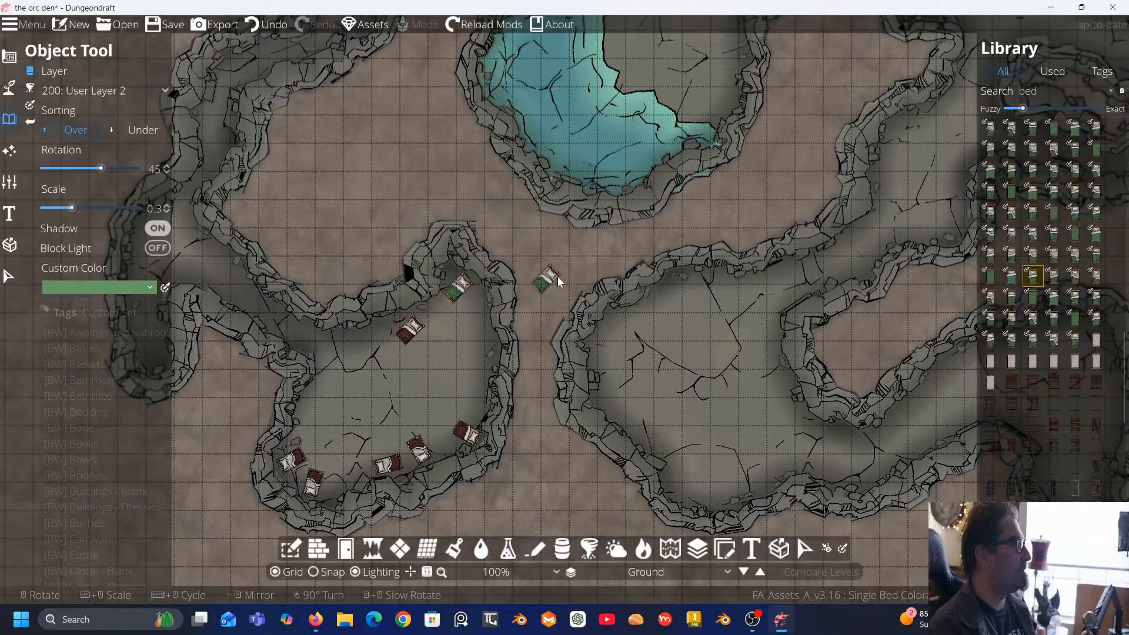
Change the custom colour to tan and place two different beds along the room's east wall, rotated 45 and 90 degrees
click(1076, 171)
click(109, 287)
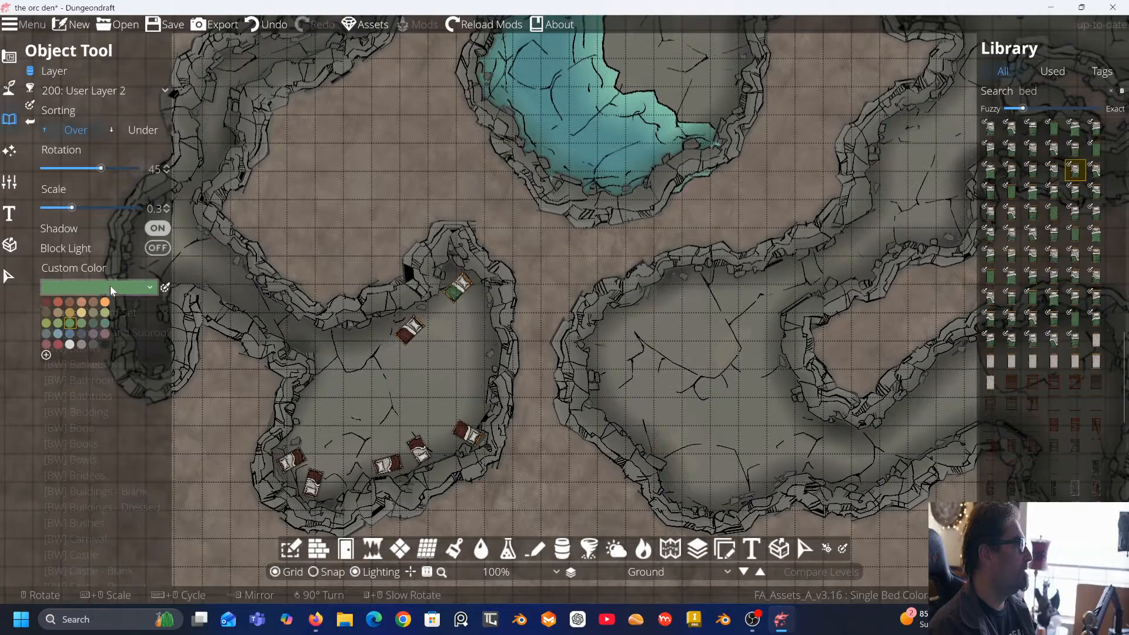
click(55, 313)
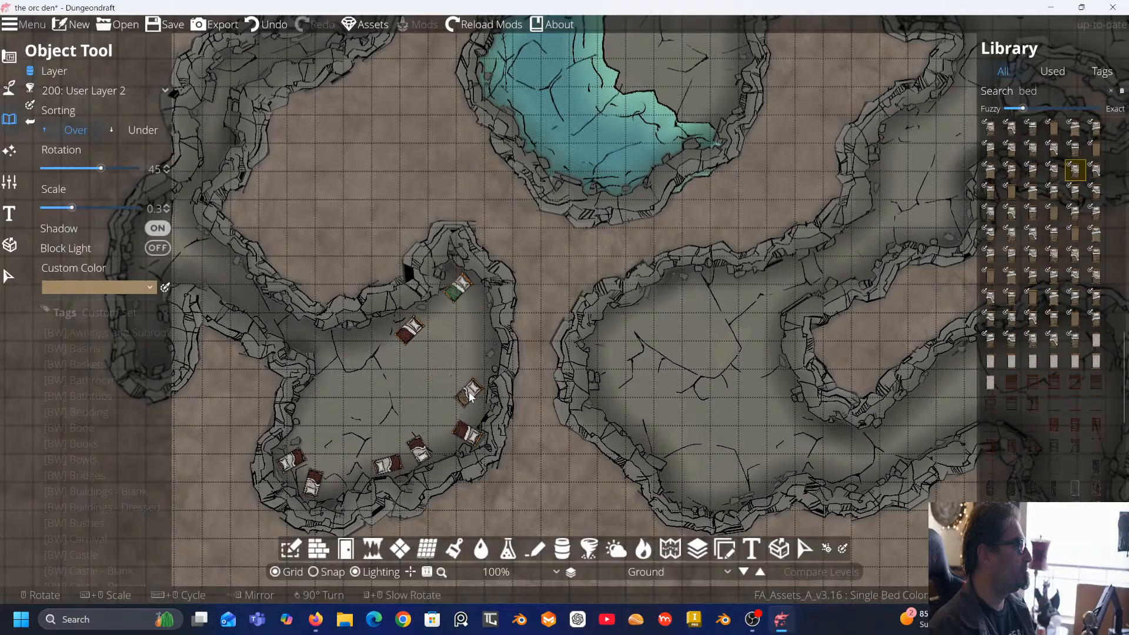
click(475, 384)
click(1096, 254)
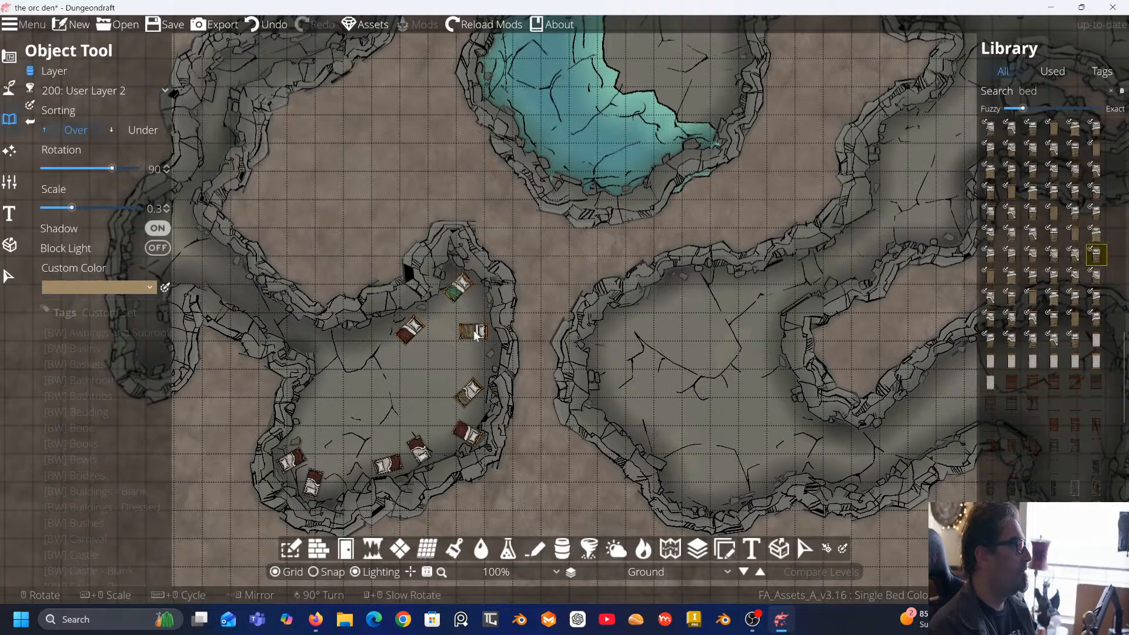
click(473, 330)
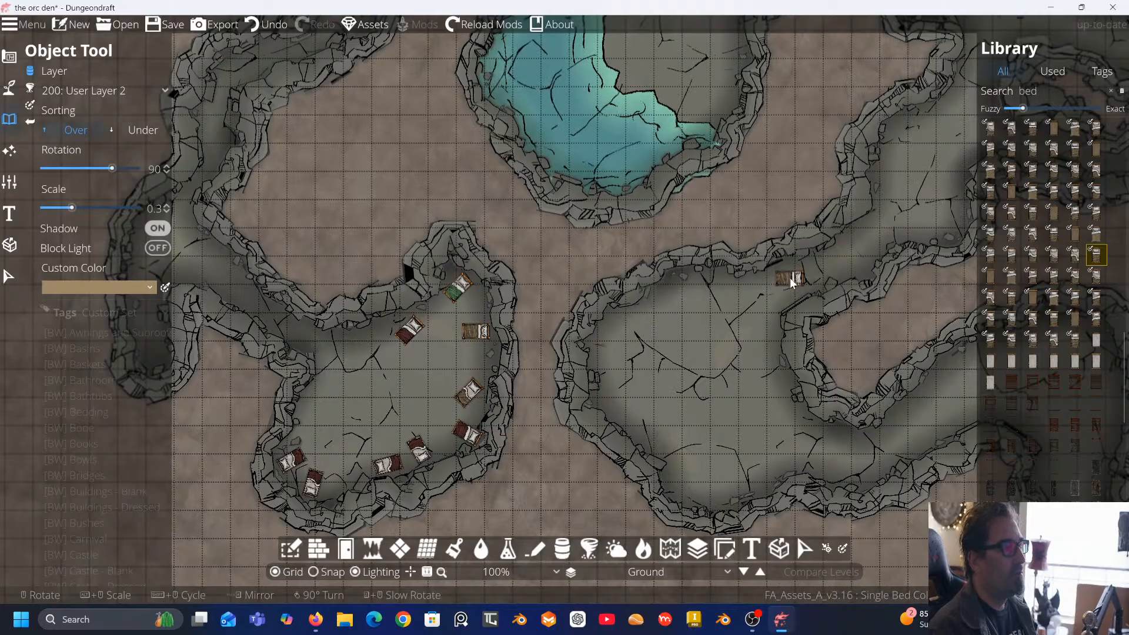
Add two Bw Kitbashed single beds at scale 0.26 in gaps along the room's lower wall, rotated 75 and 0 degrees
drag(592, 214, 771, 238)
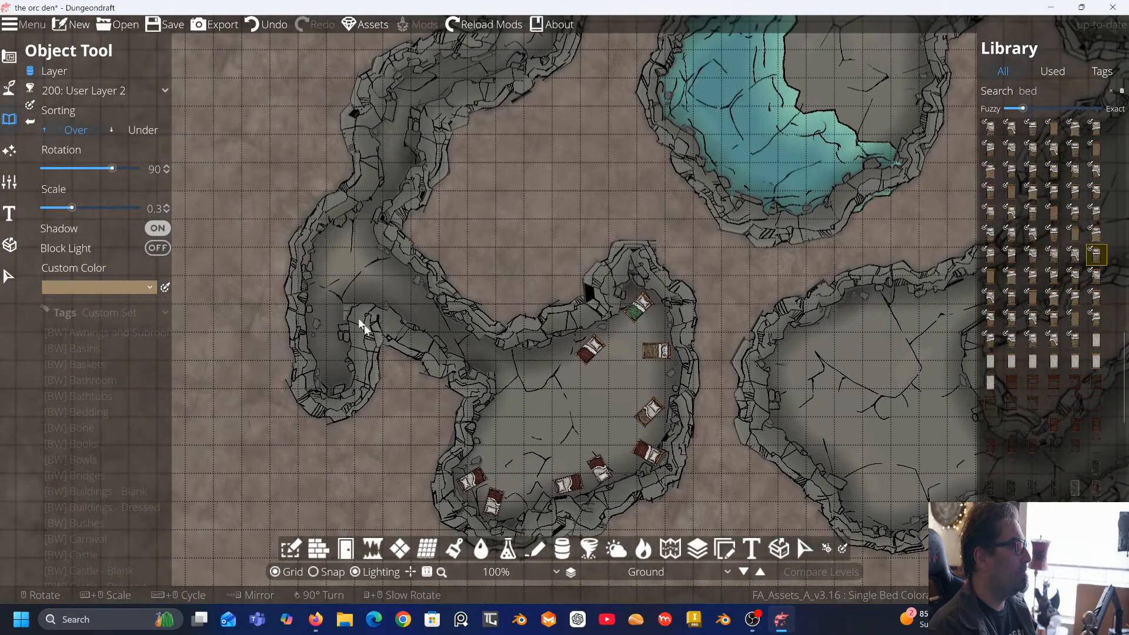
drag(359, 317, 298, 282)
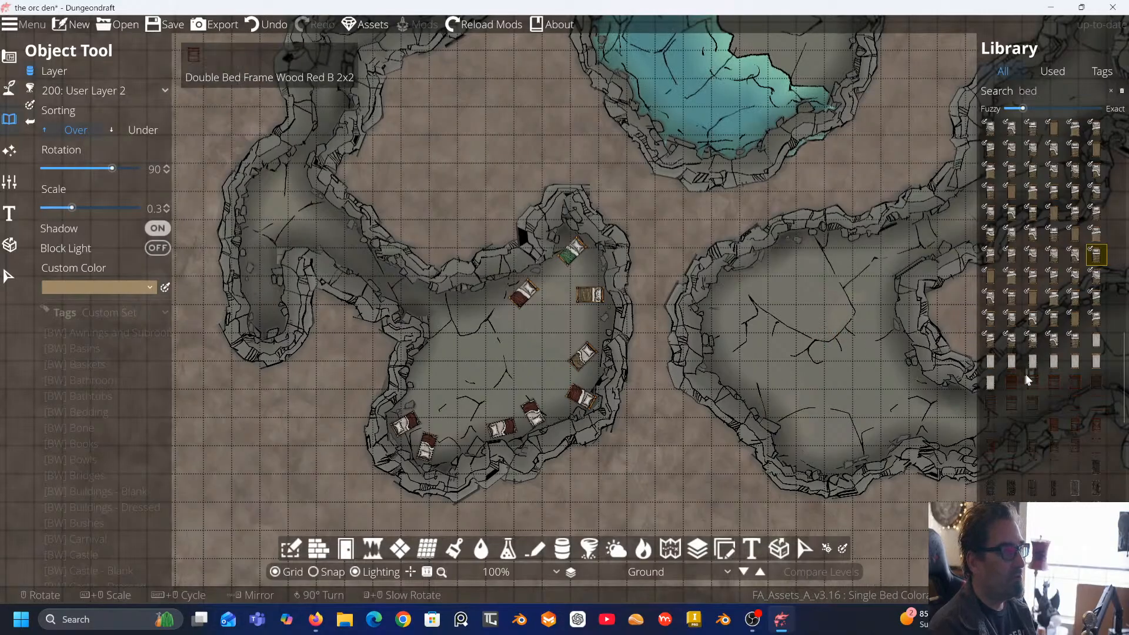
scroll(1051, 371, down, 5)
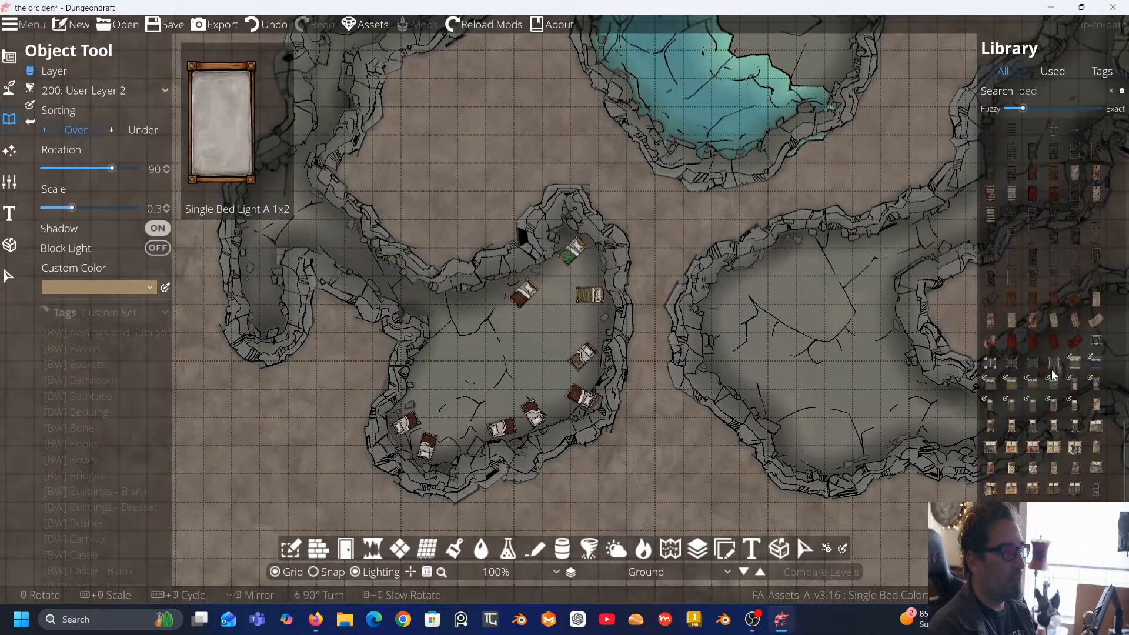
click(1034, 405)
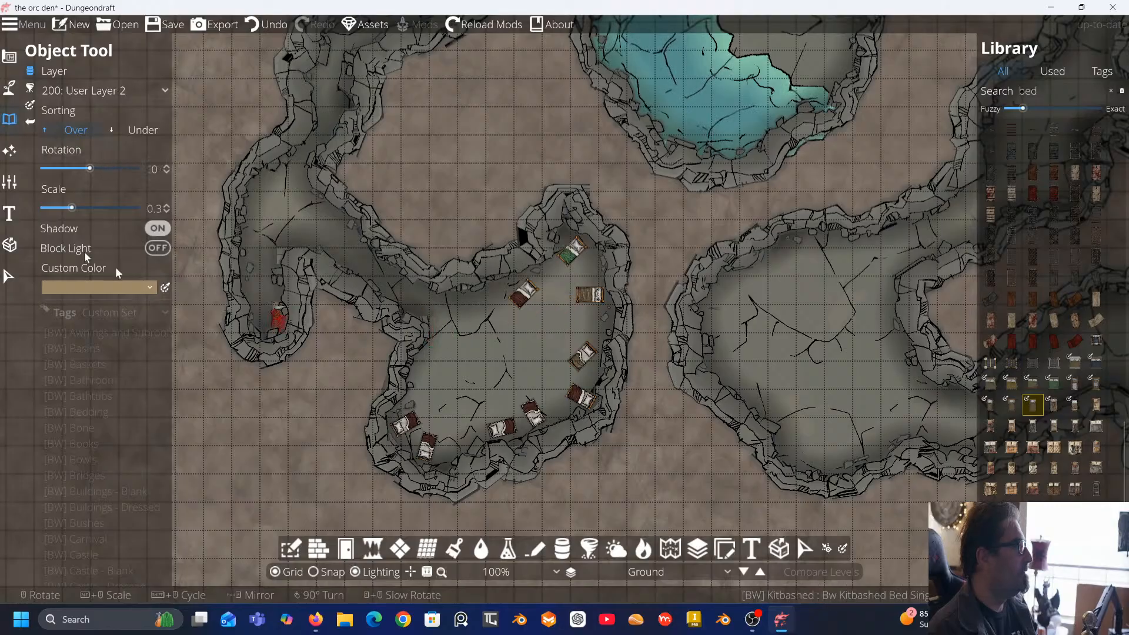
drag(71, 210, 69, 212)
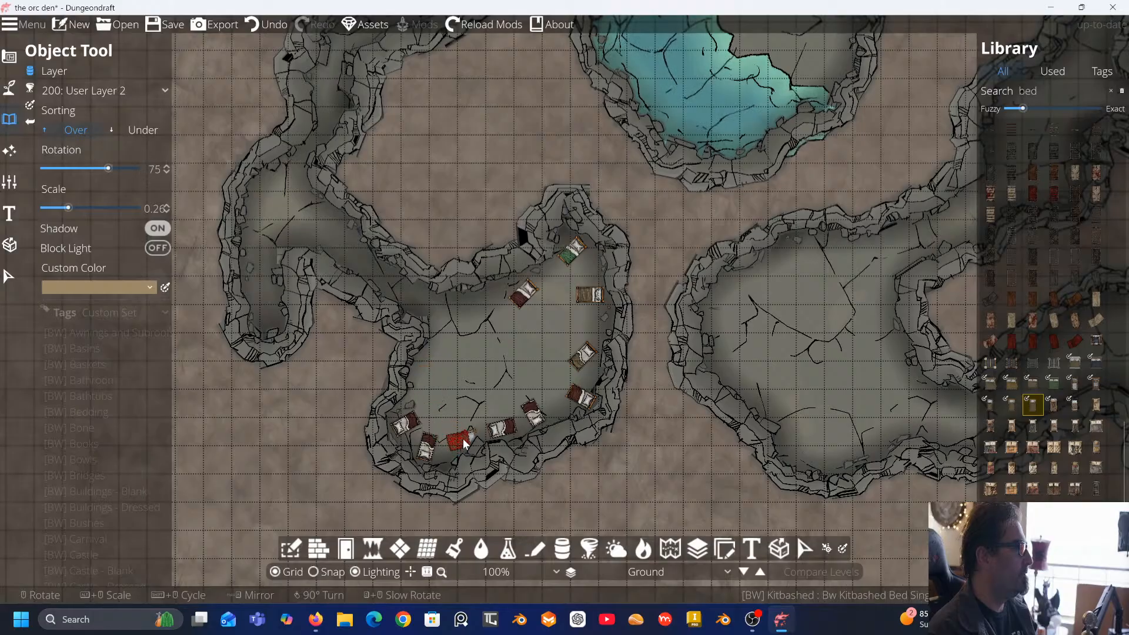
click(462, 440)
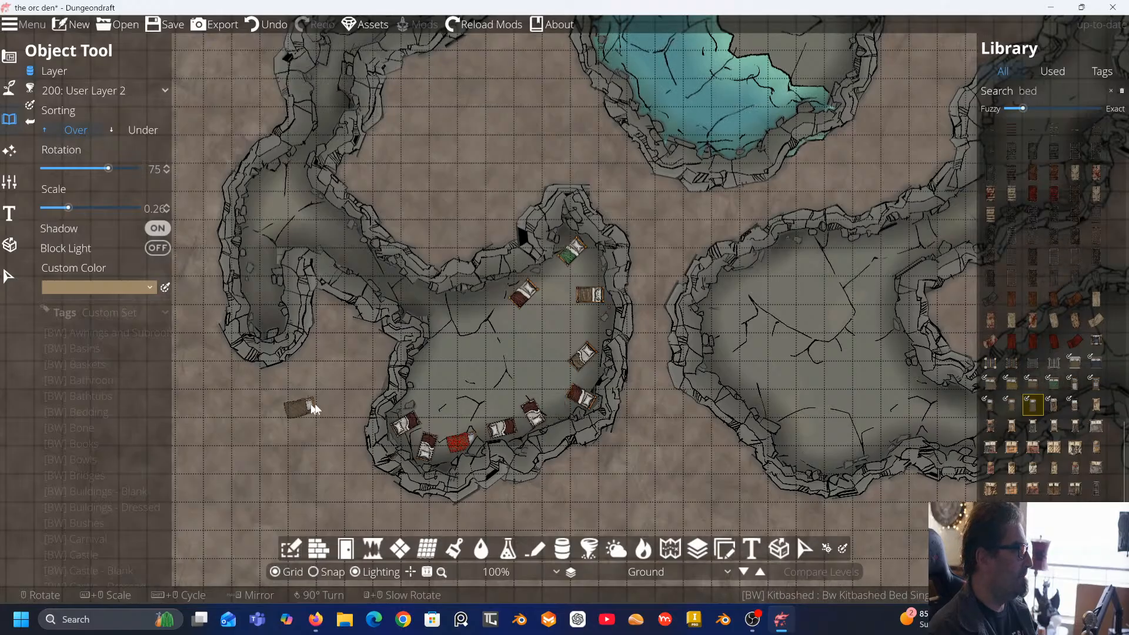
click(1055, 406)
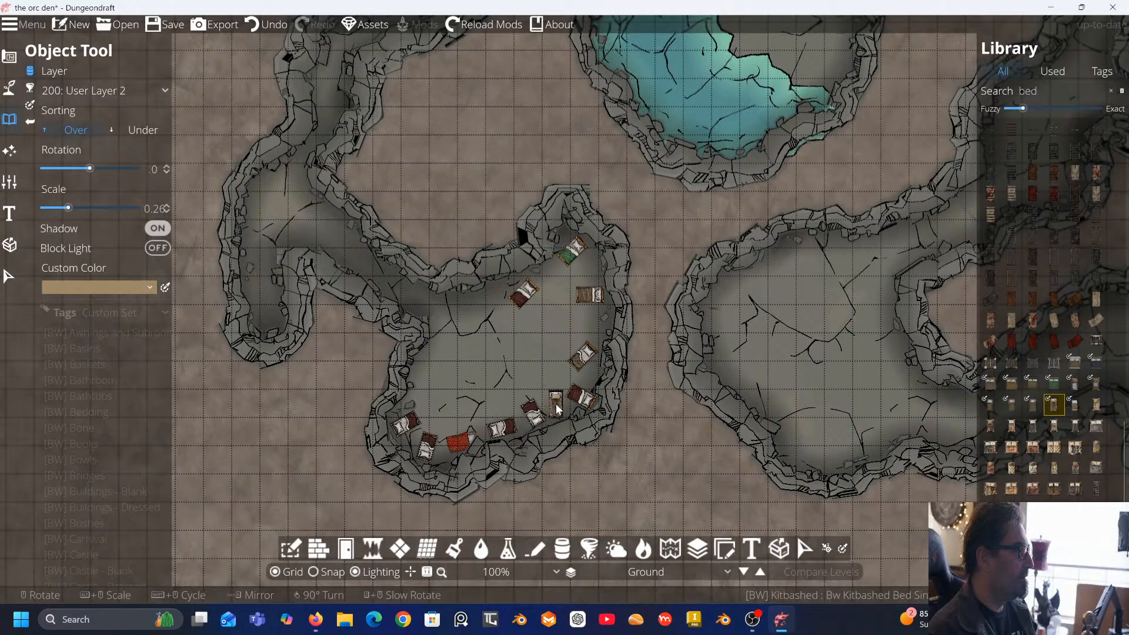
click(557, 407)
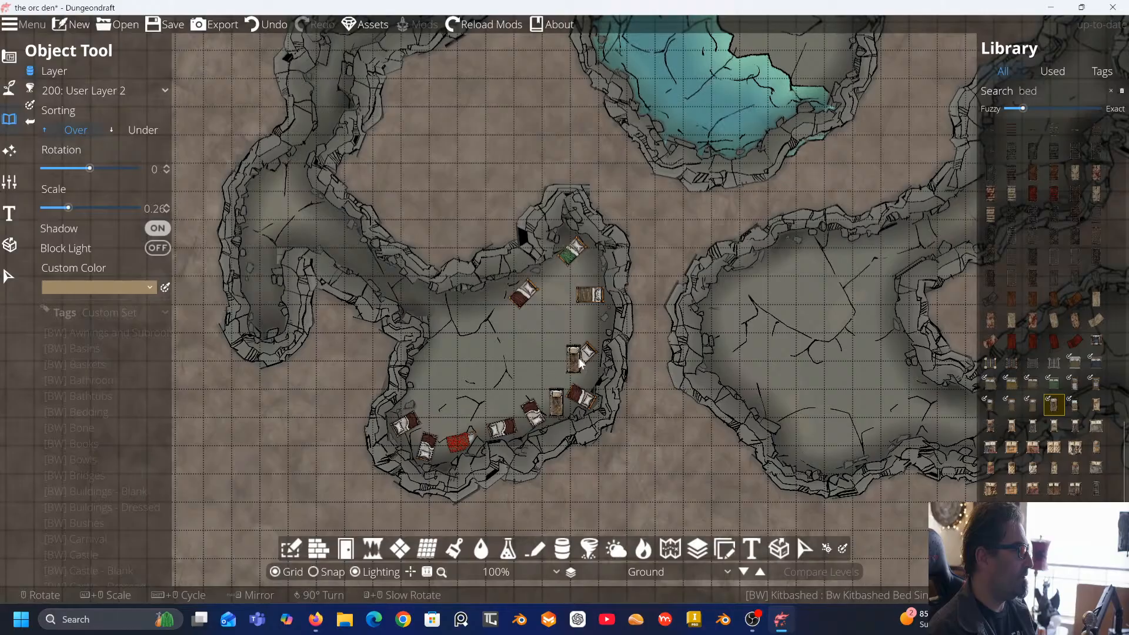
Search the asset library for "table" and choose a polygonal wooden table
click(1048, 92)
double_click(1048, 93)
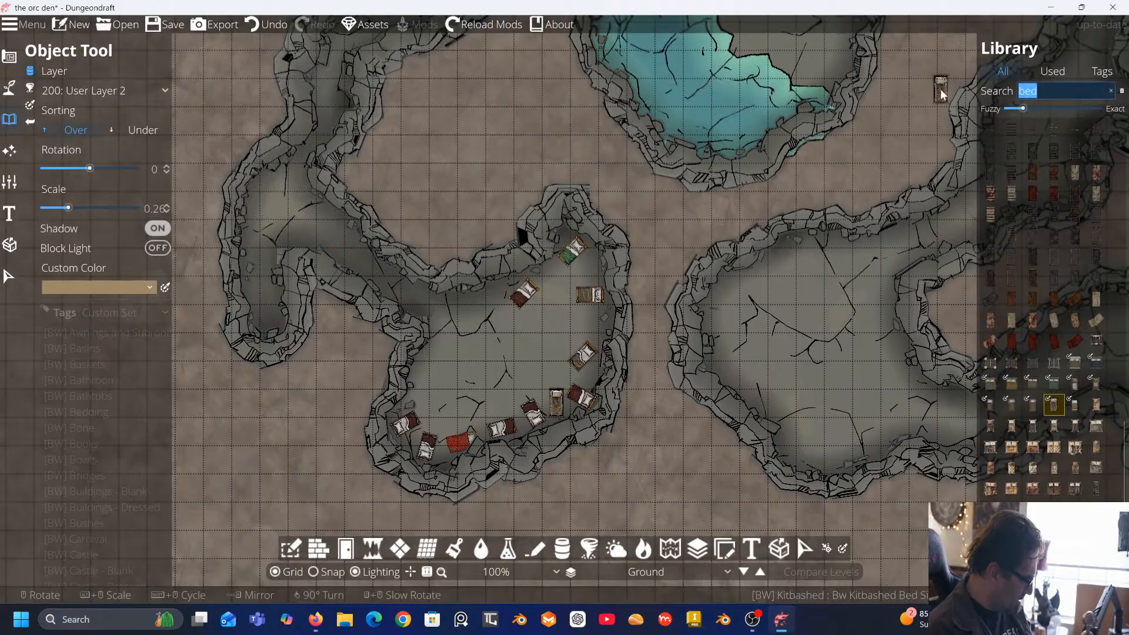
text(table)
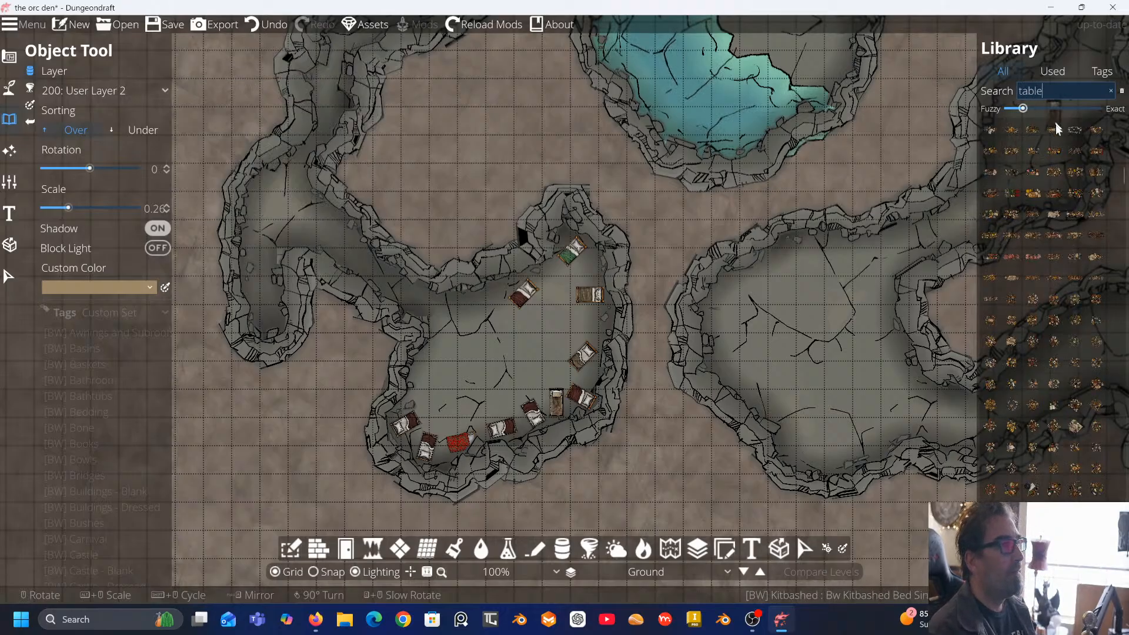
mouse_move(1070, 252)
scroll(1070, 252, down, 5)
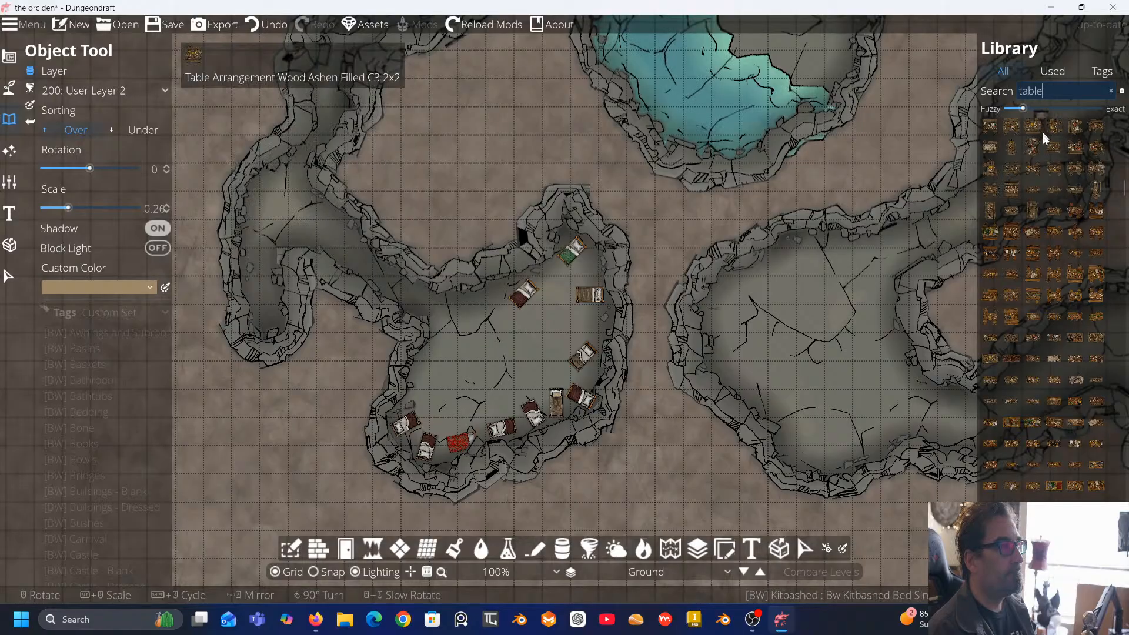
scroll(1029, 251, down, 5)
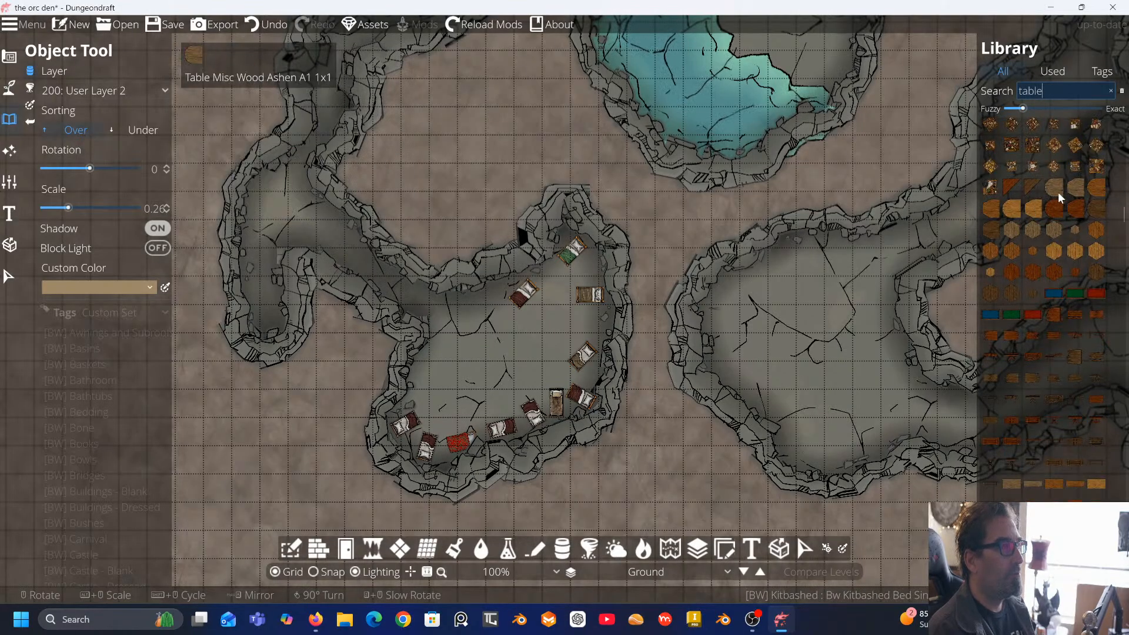
click(1032, 229)
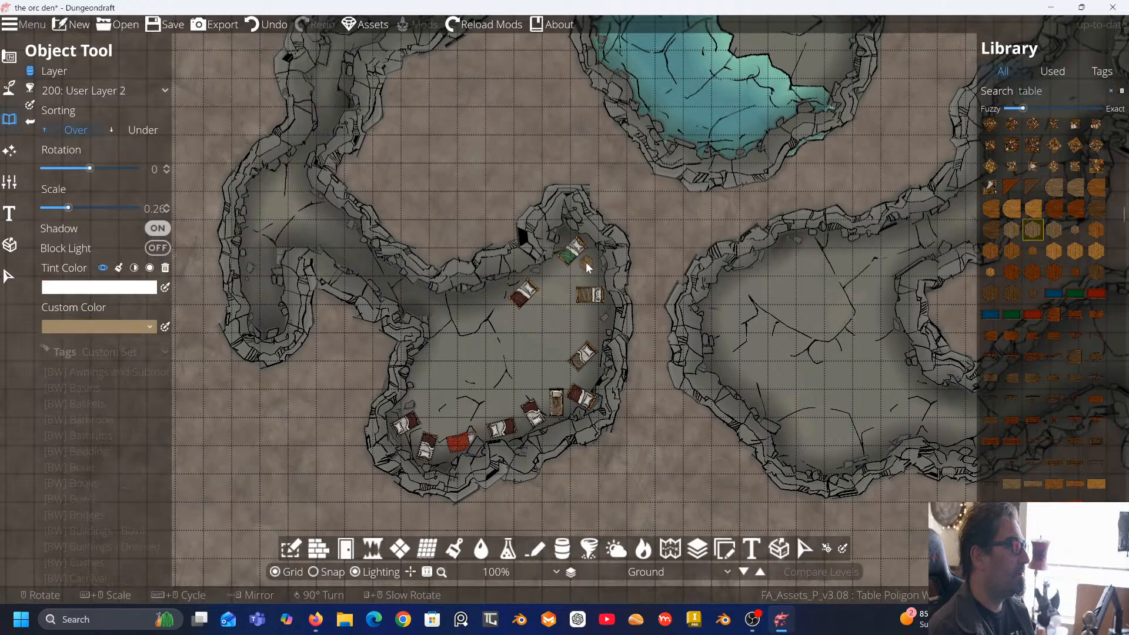
Place one polygonal wooden table beside the green bed and another below the tan bed on the room's east wall
click(587, 262)
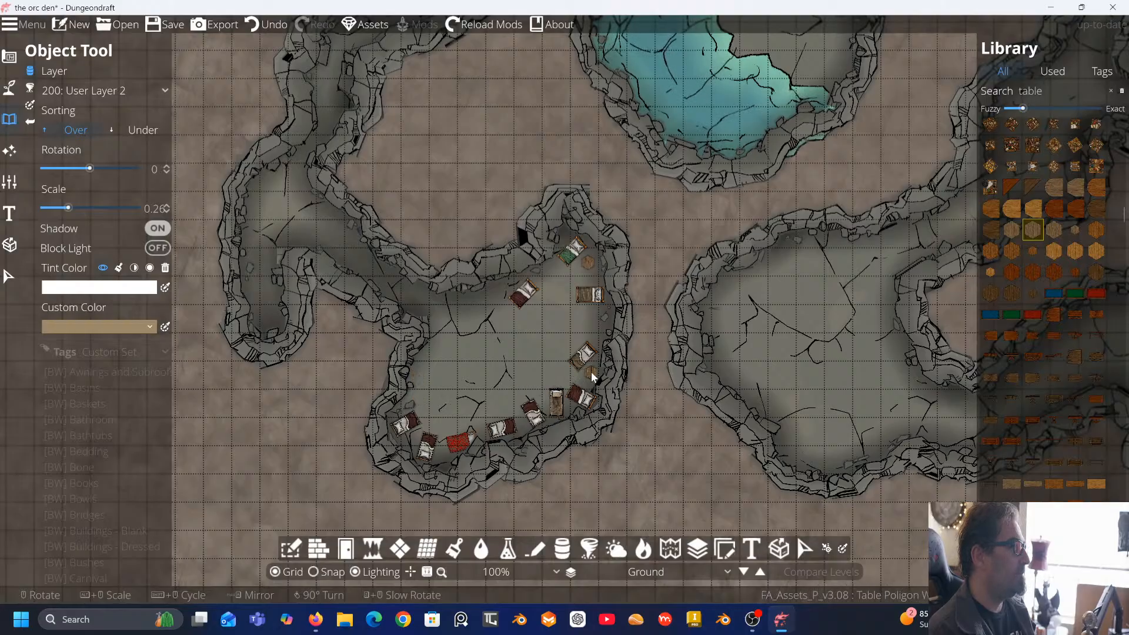
click(590, 372)
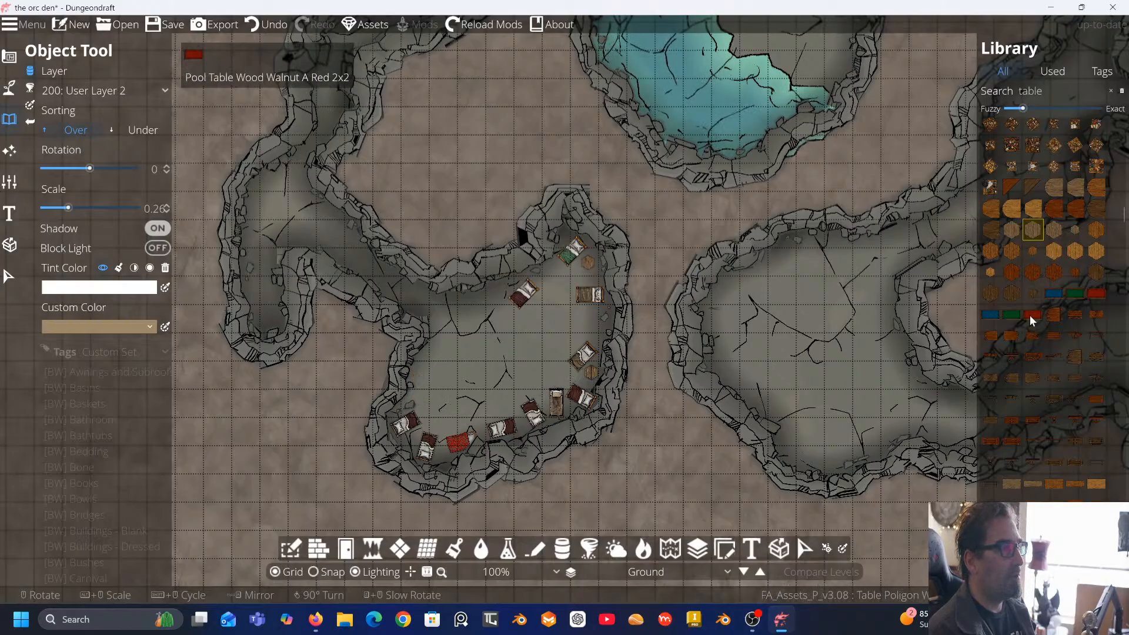
Choose a square wooden table and place it between the two east-wall beds at scale 0.37, rotated 90 degrees
scroll(1055, 316, down, 3)
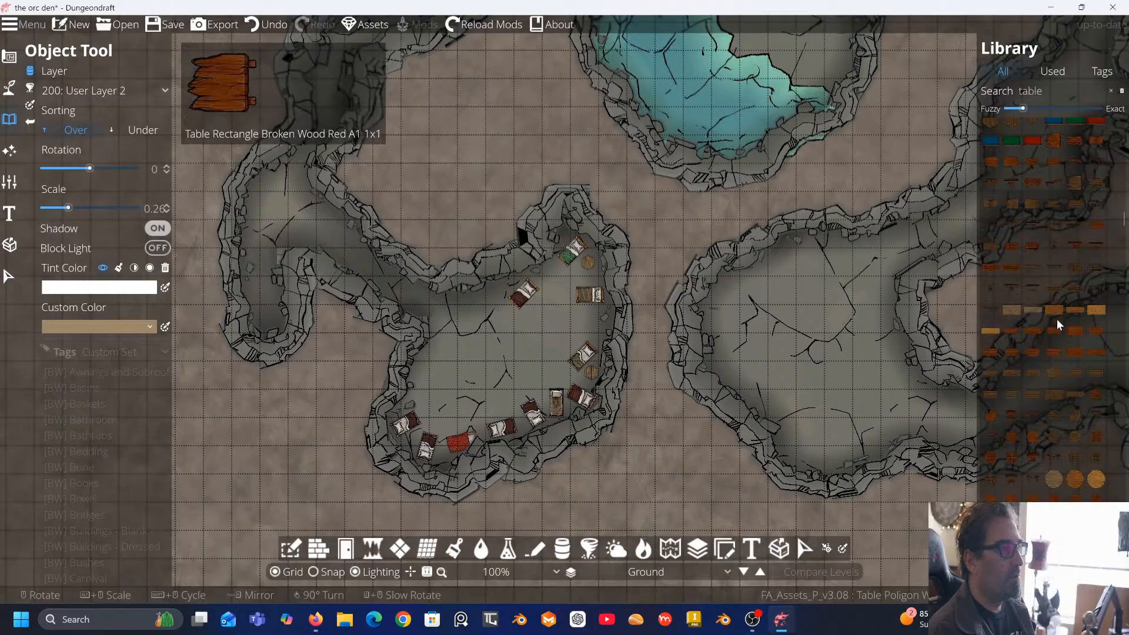
scroll(1057, 318, down, 3)
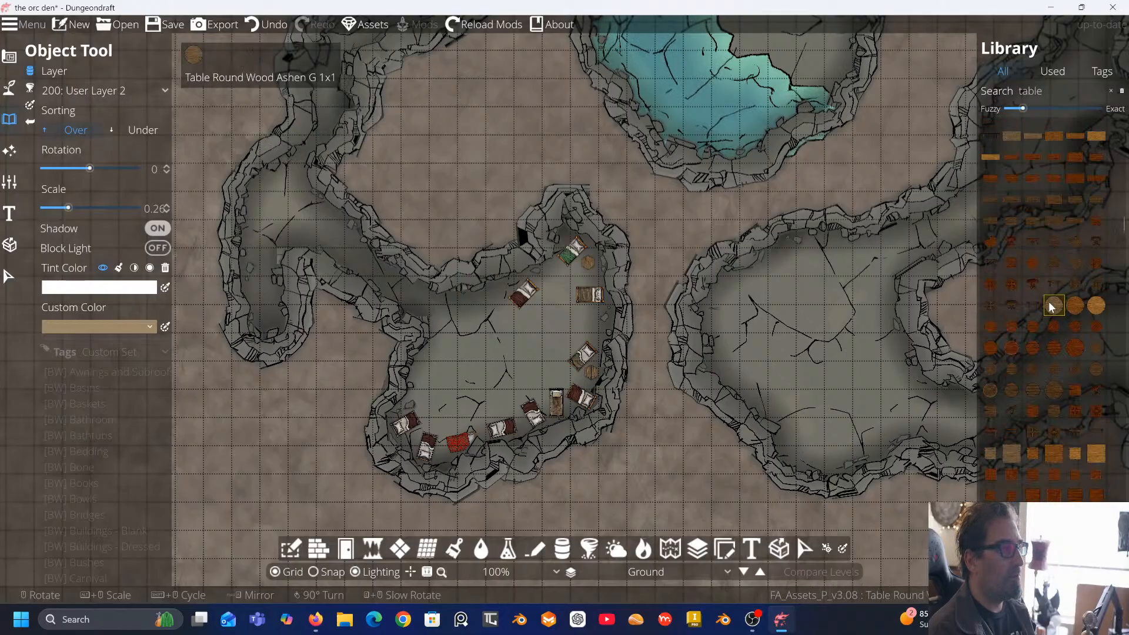
click(1051, 305)
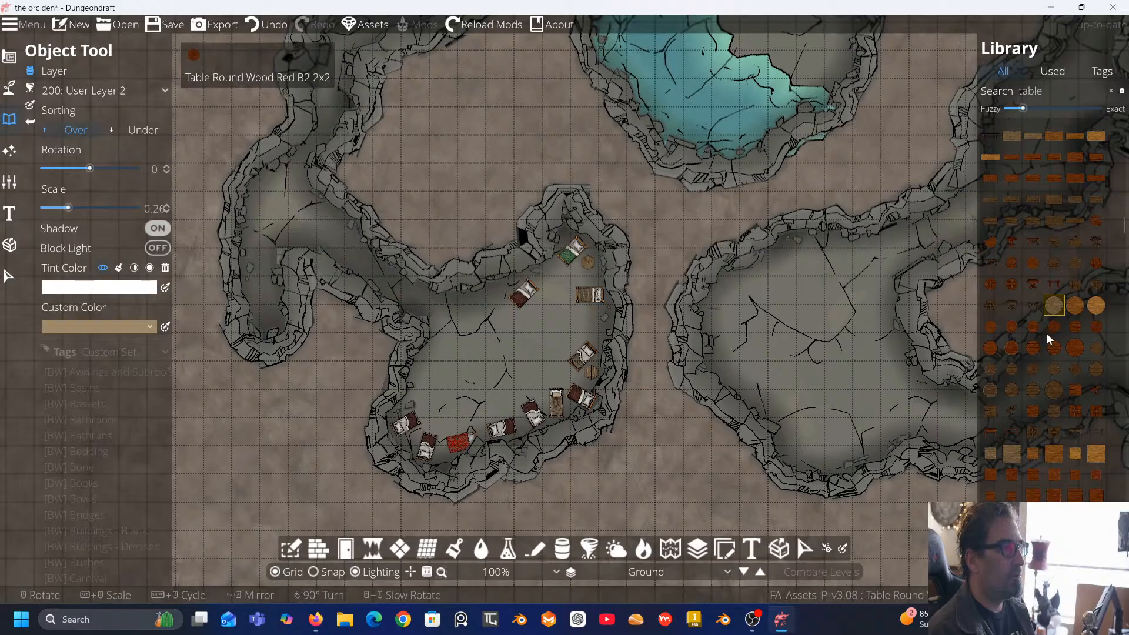
scroll(1048, 385, down, 2)
scroll(1046, 390, down, 1)
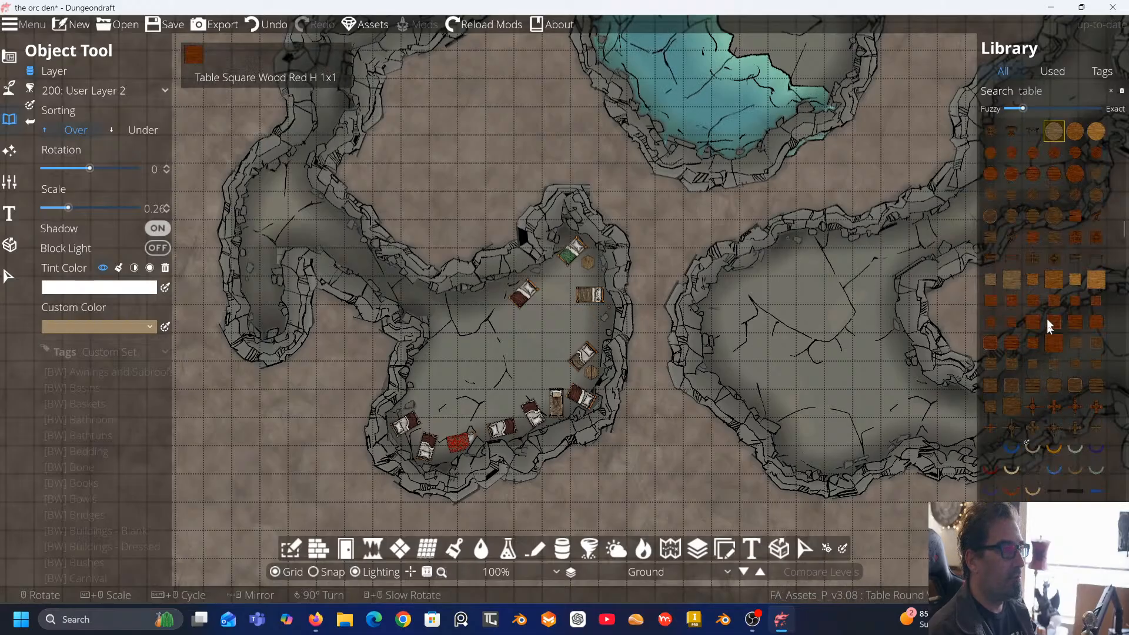
click(1011, 280)
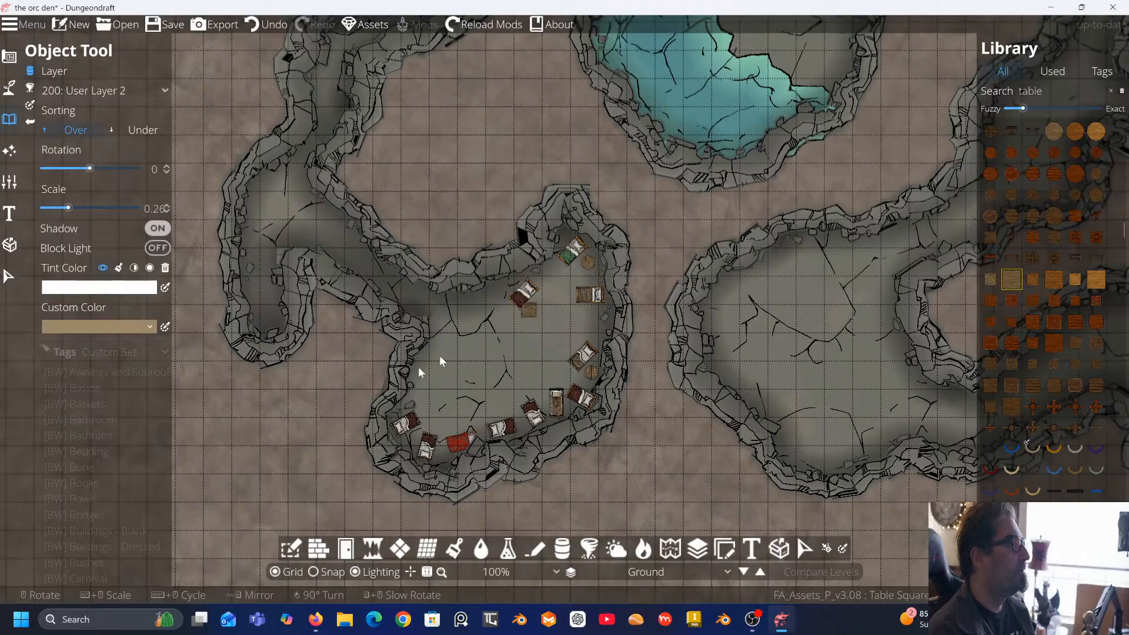
scroll(71, 209, up, 1)
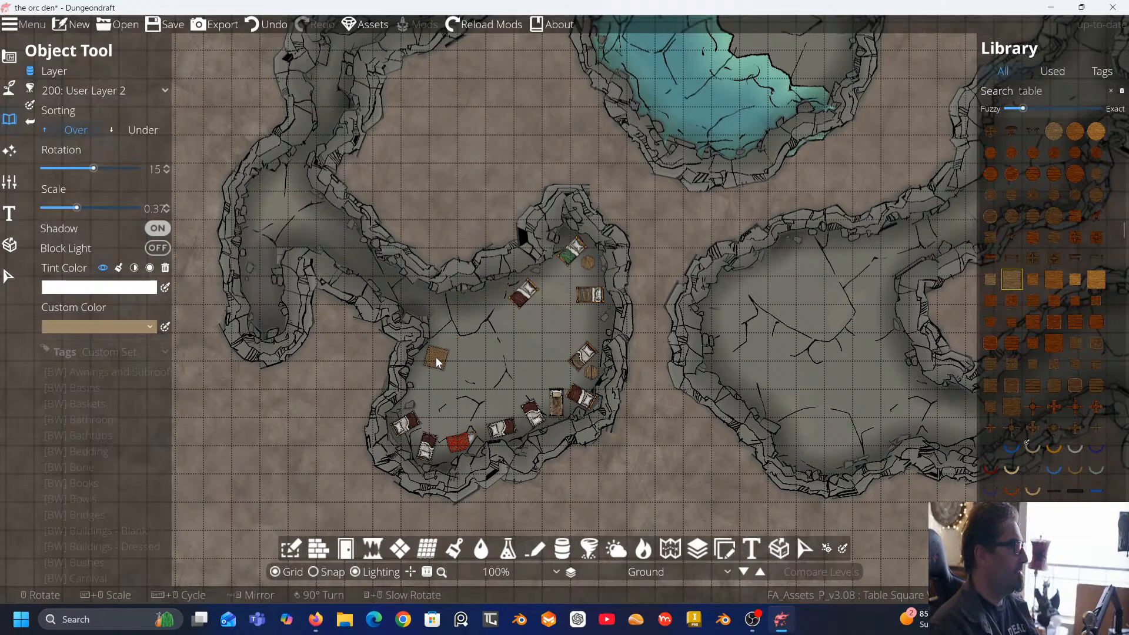
scroll(575, 315, down, 3)
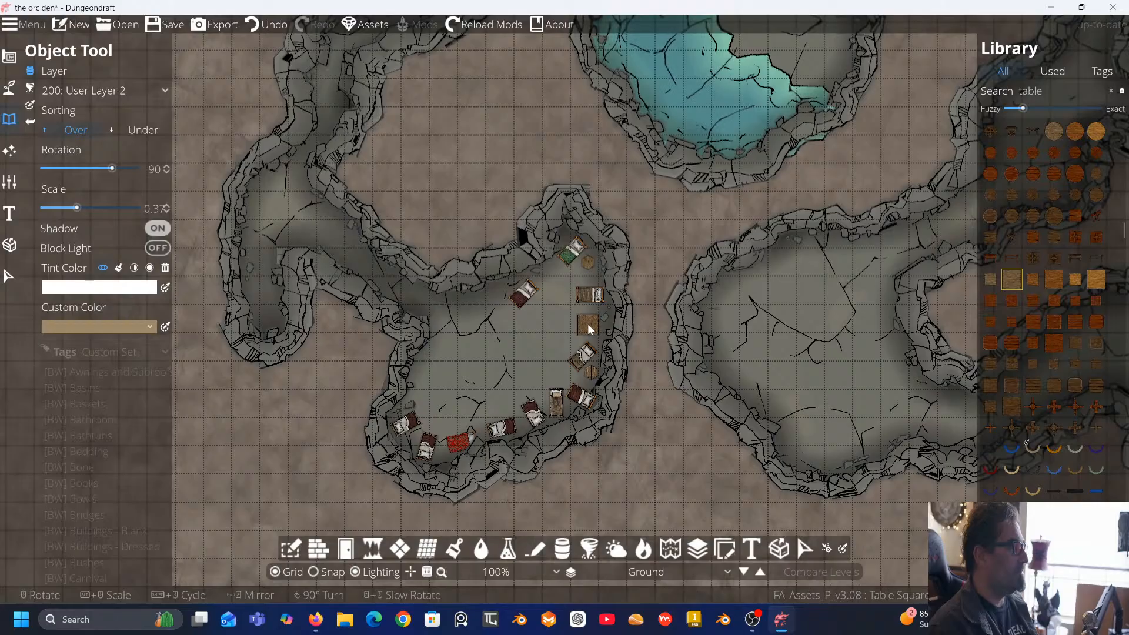
click(591, 330)
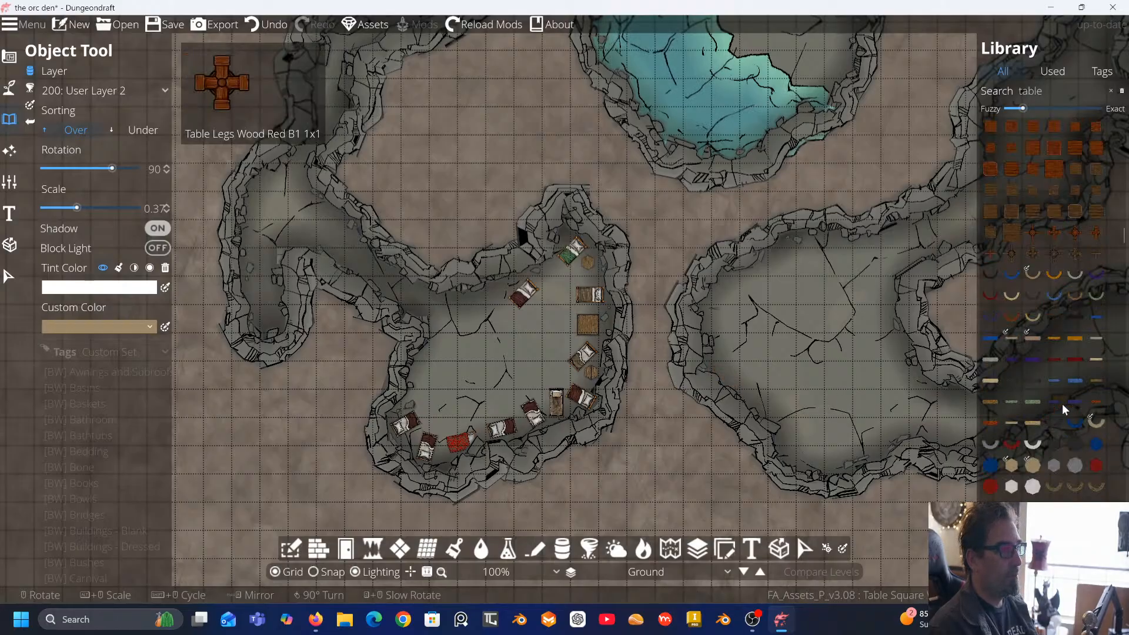
Look through the remaining table assets, including table runners, fancy rectangular and round tables, and coffee tables
scroll(1062, 403, down, 3)
scroll(1061, 295, down, 2)
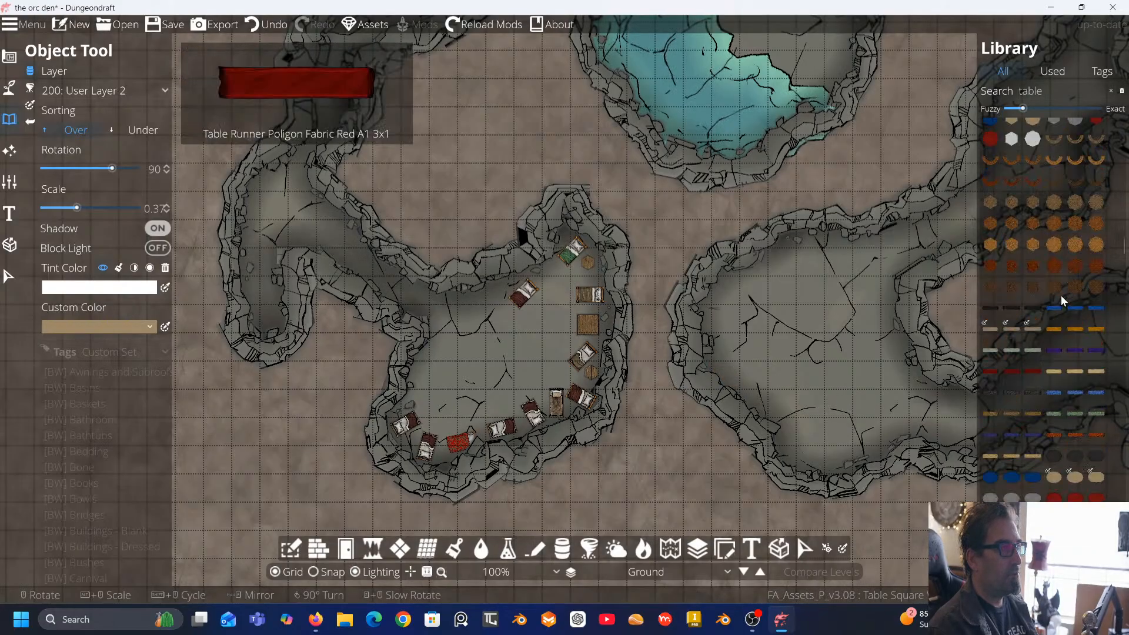
scroll(1060, 295, up, 2)
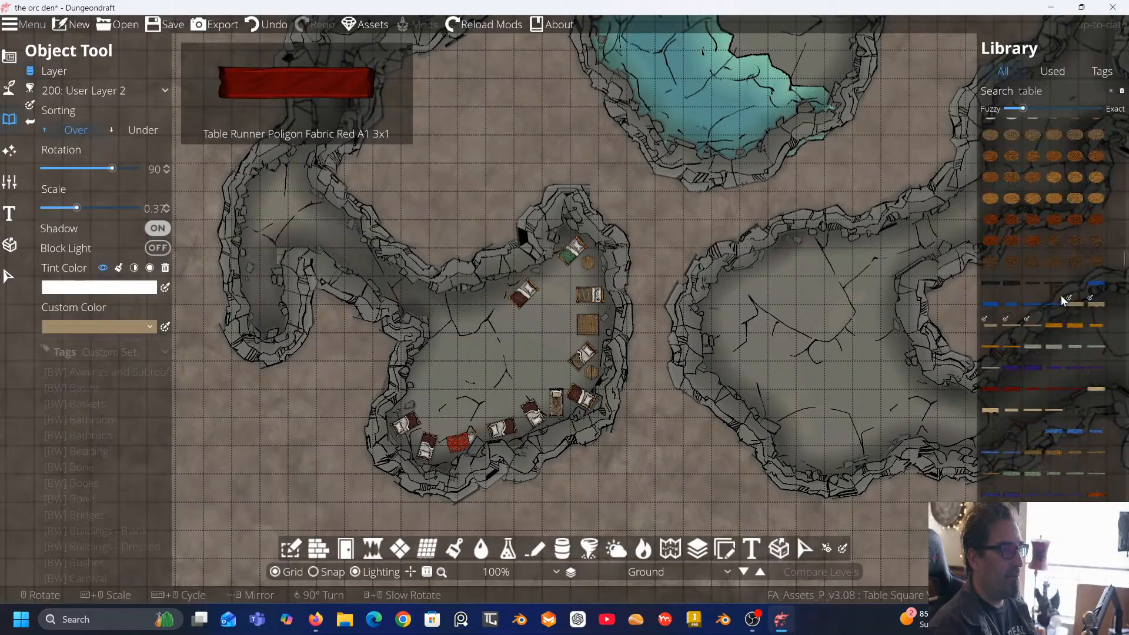
scroll(1061, 295, down, 4)
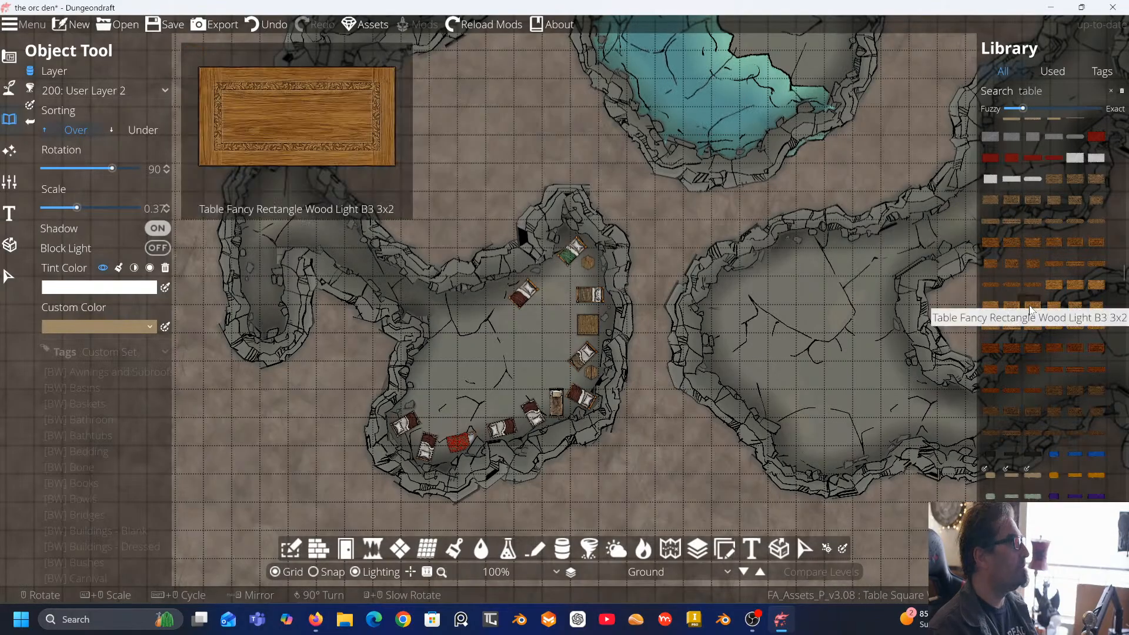
scroll(1036, 365, down, 3)
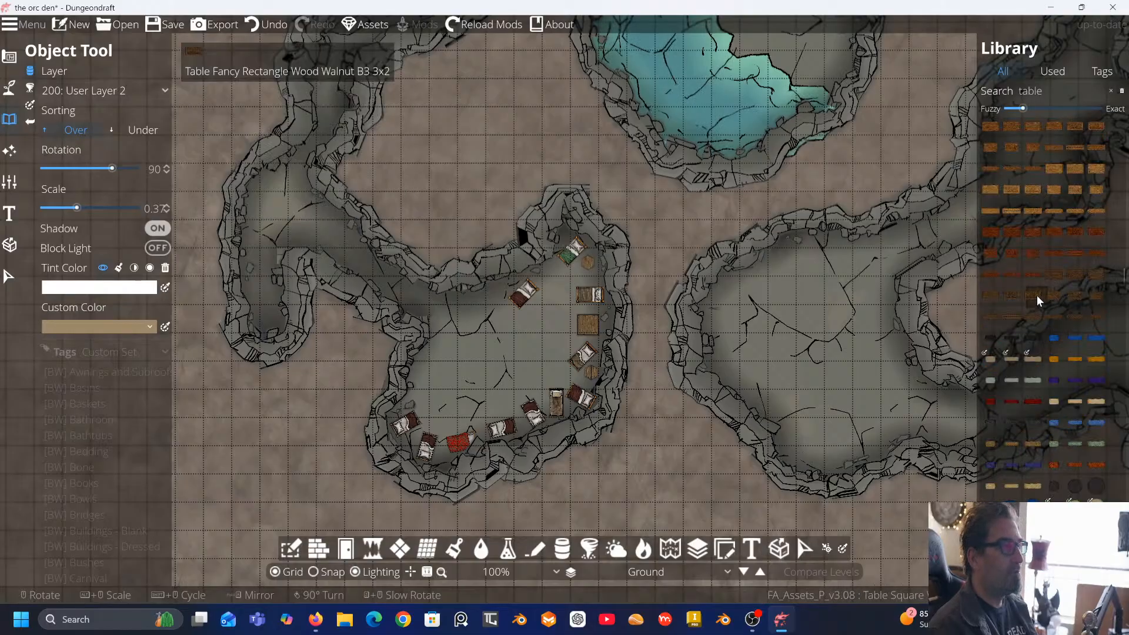
scroll(1040, 352, down, 2)
scroll(1045, 373, down, 7)
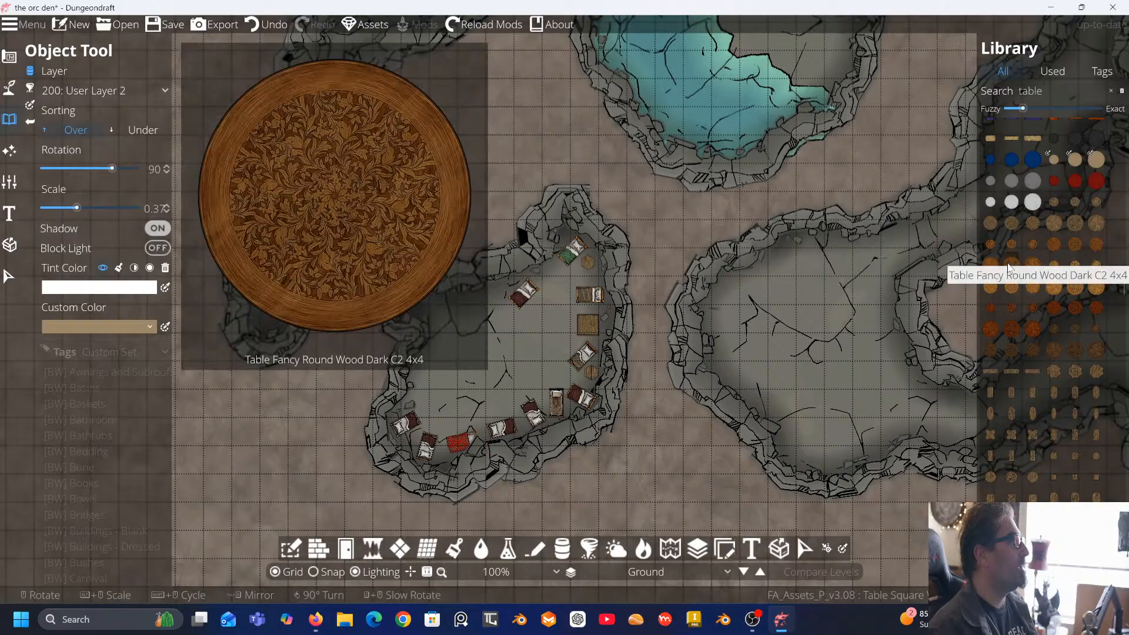
scroll(1036, 340, down, 3)
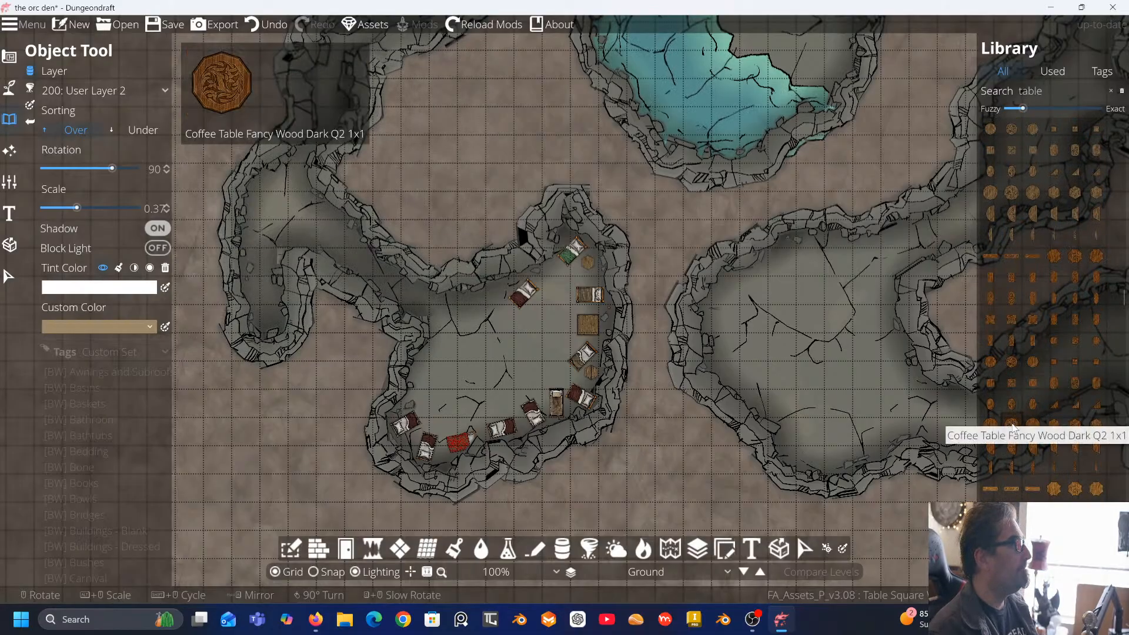
scroll(1011, 423, down, 2)
scroll(1011, 422, down, 4)
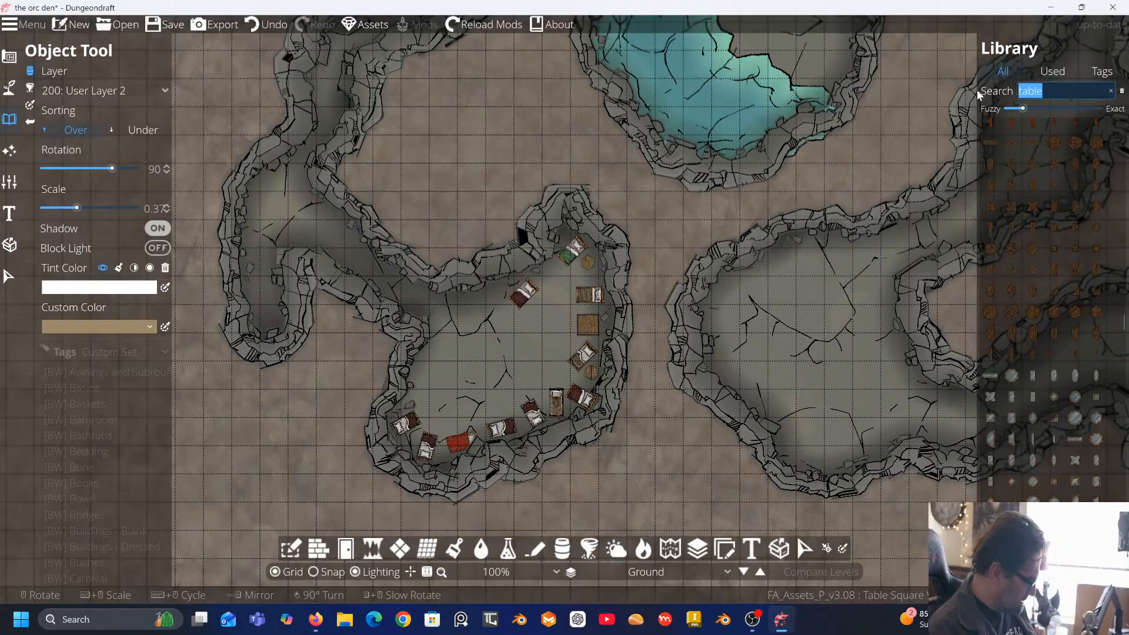
Search the asset library for "broken", look through the results, and narrow the search to "broken tab"
text(brok)
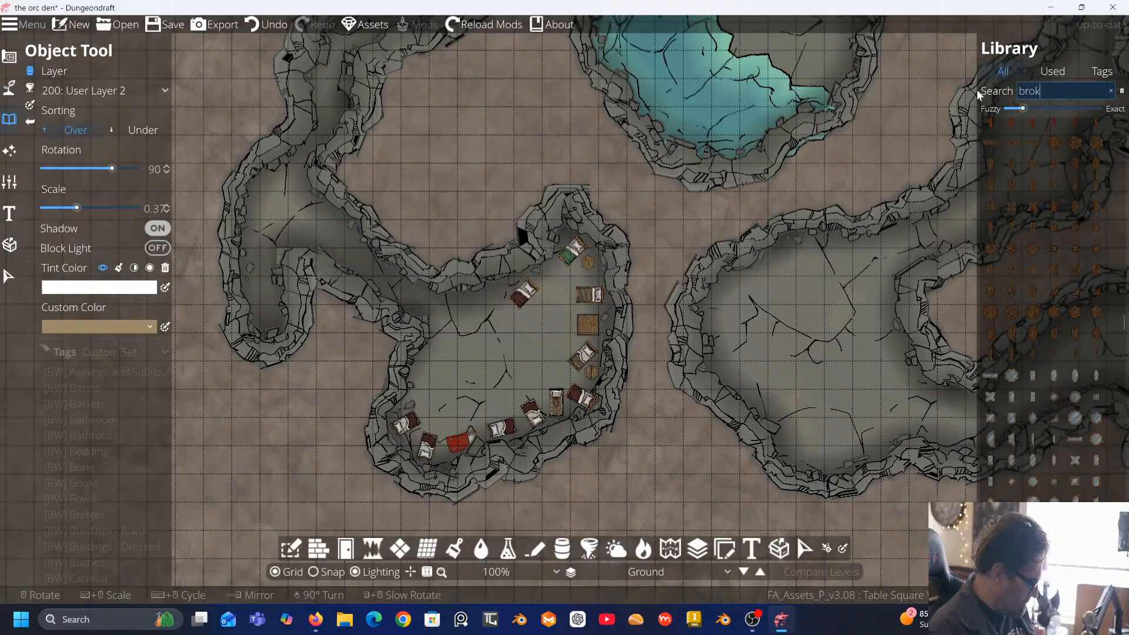
text(en)
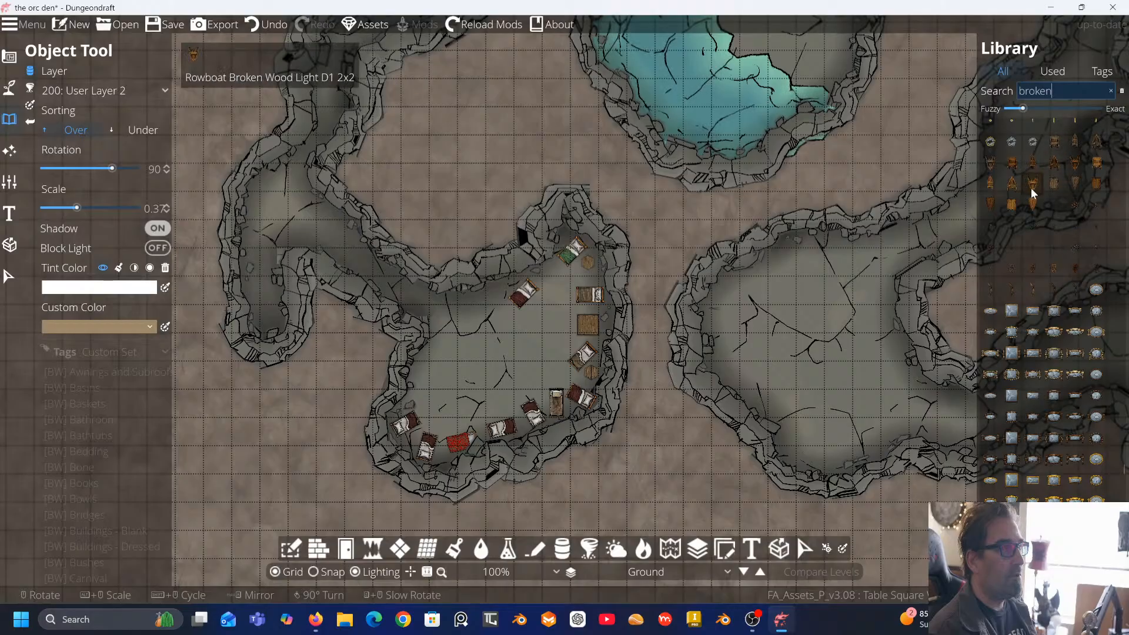
mouse_move(1057, 270)
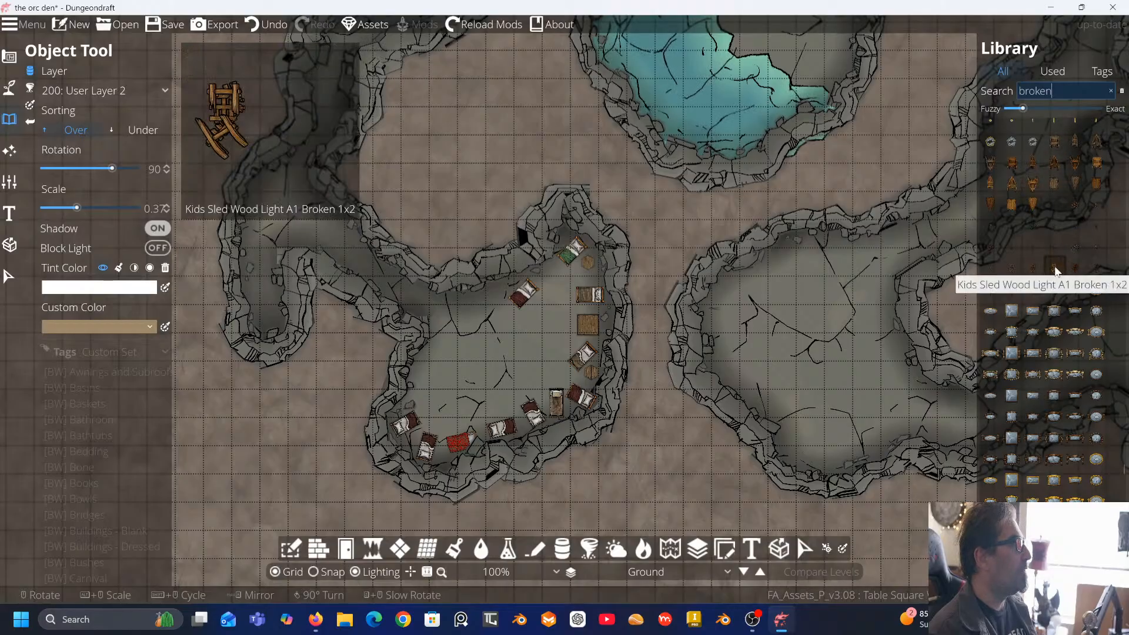
scroll(1052, 291, down, 3)
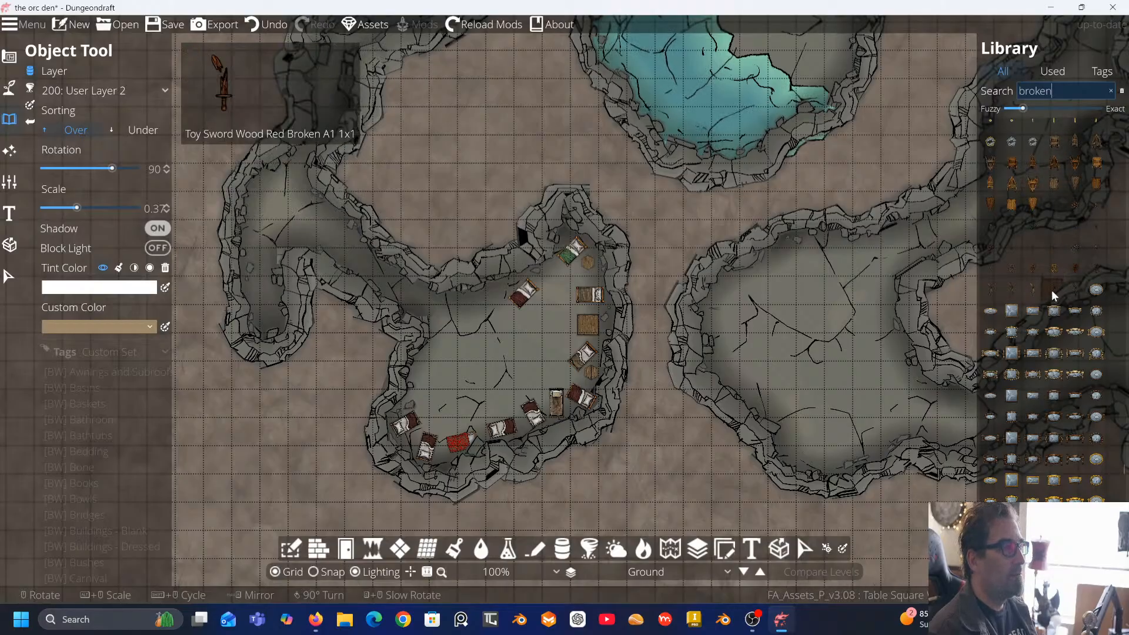
scroll(1050, 301, down, 3)
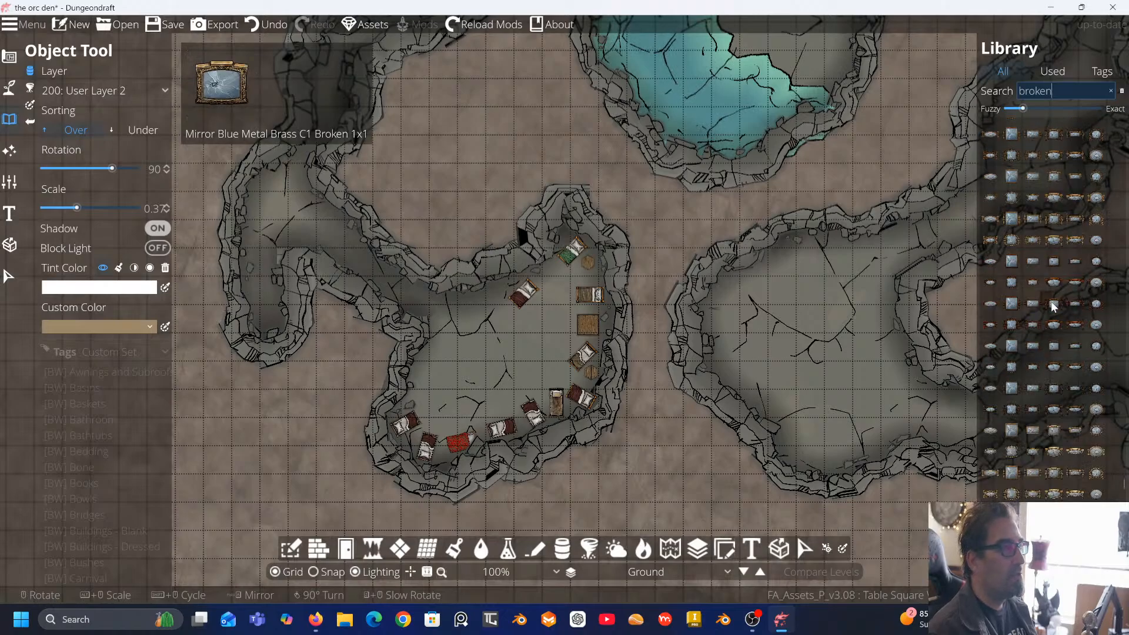
scroll(1051, 301, down, 5)
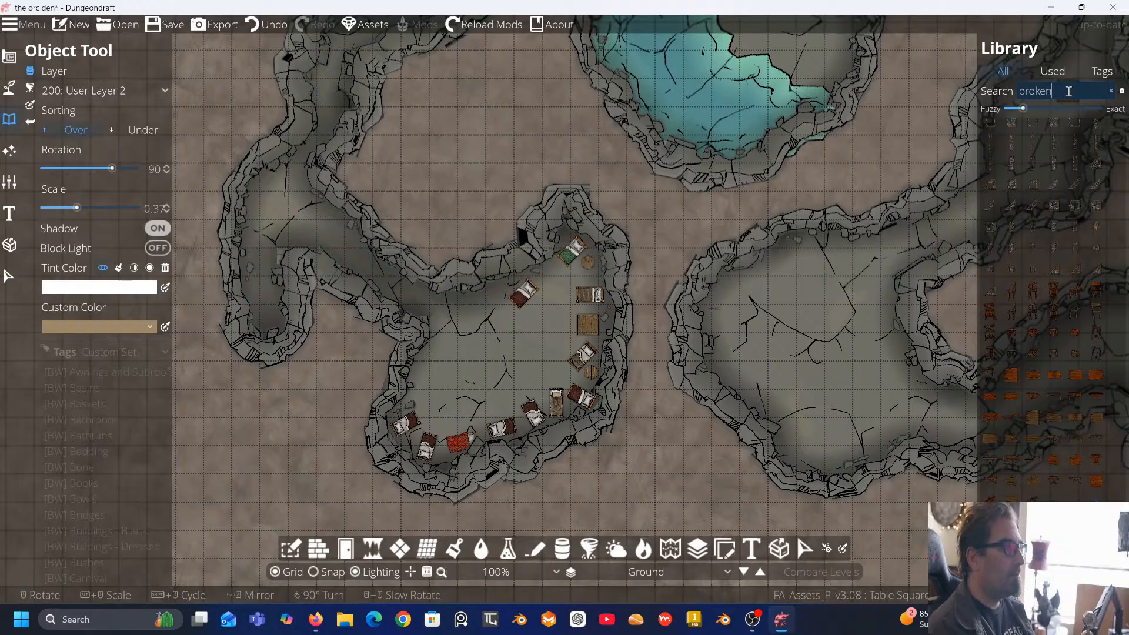
click(1068, 91)
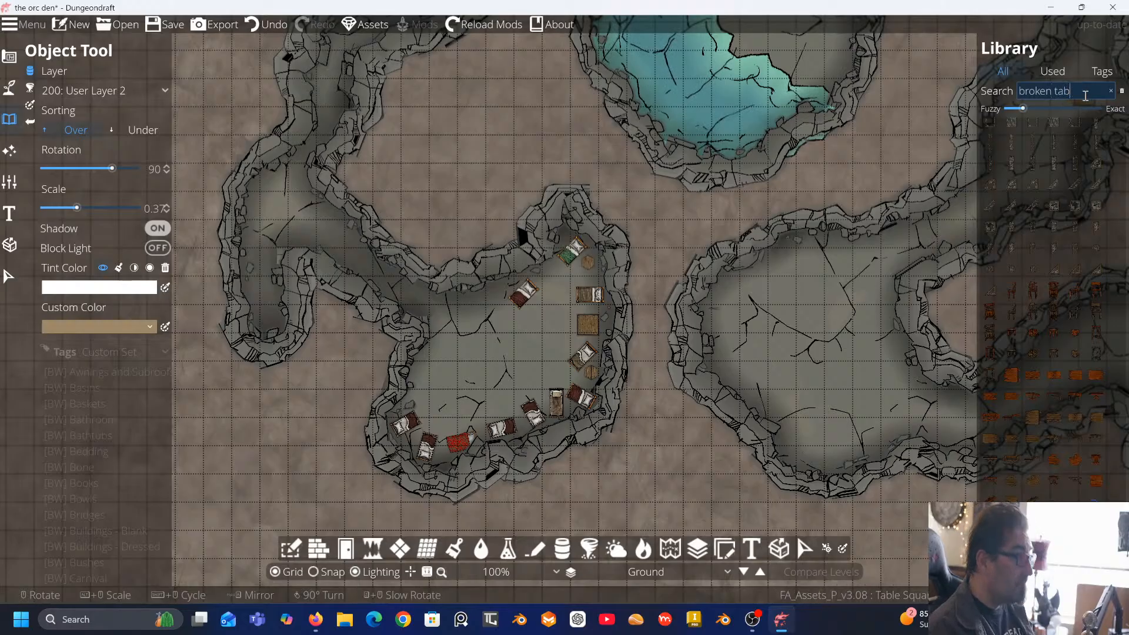
mouse_move(1059, 143)
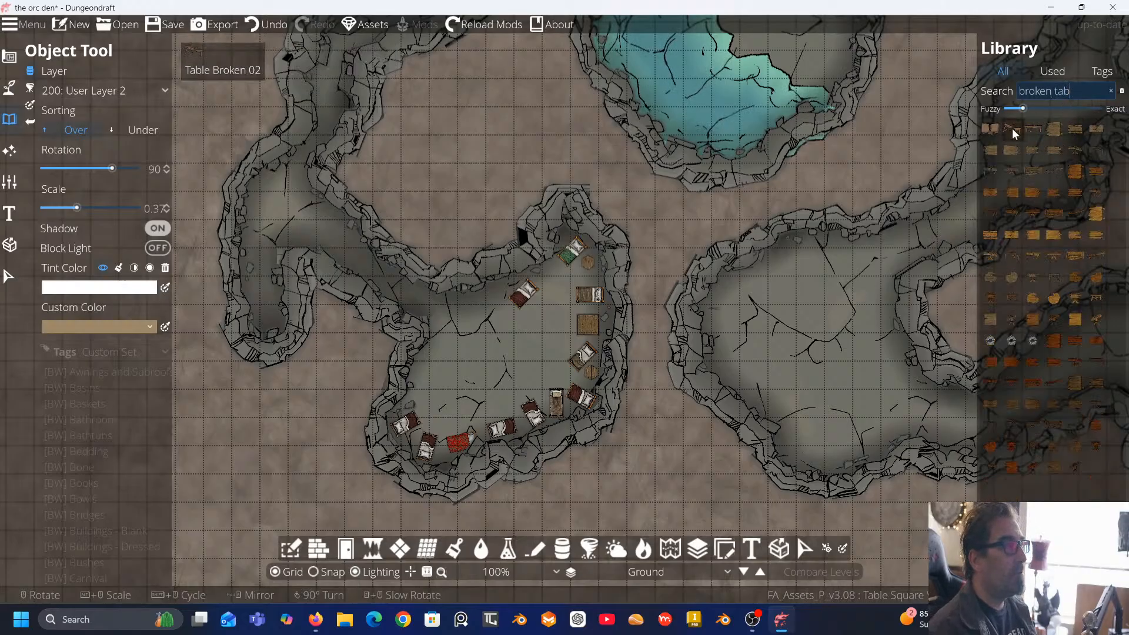
Place a broken rectangular table above the lower row of beds and a broken round table by the west wall, both at scale 0.24, rotated 135 degrees
click(1050, 211)
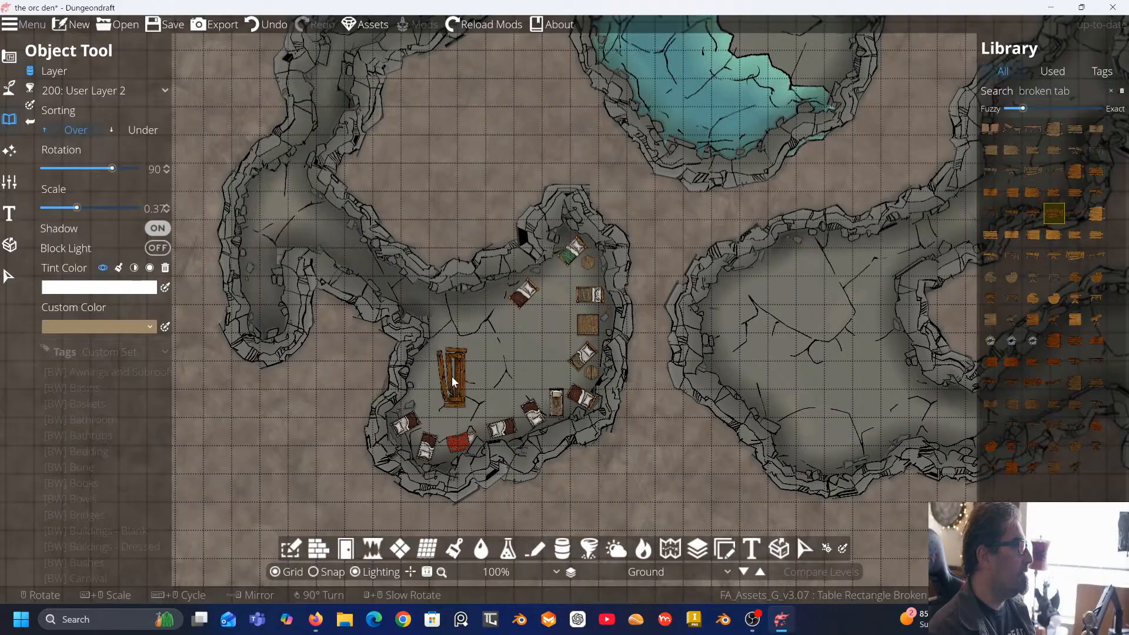
drag(73, 210, 62, 210)
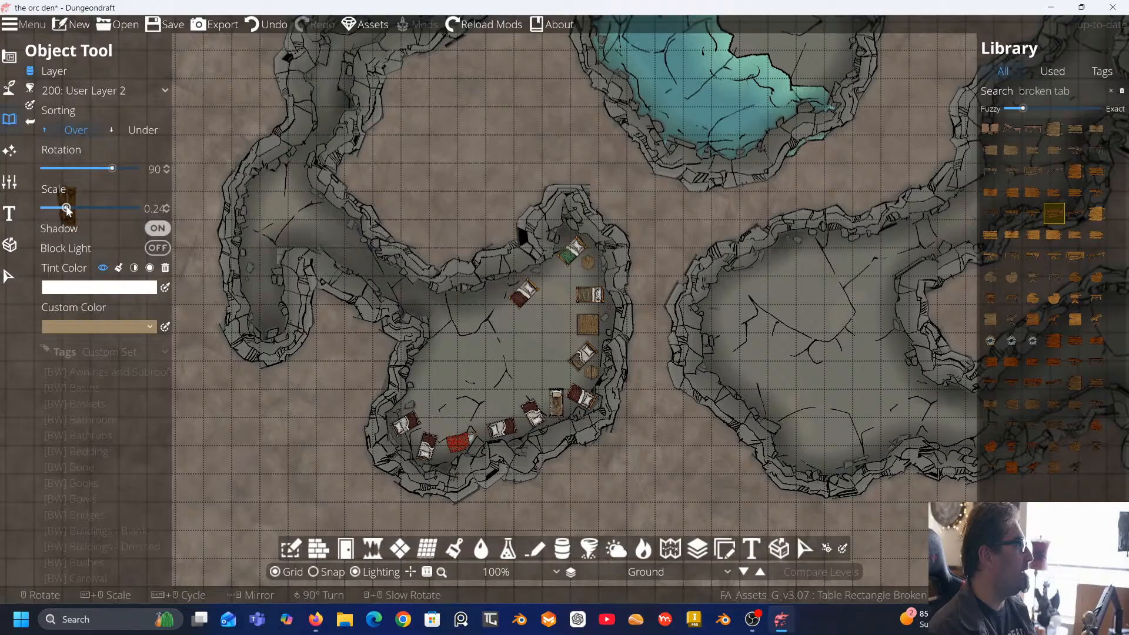
scroll(472, 373, up, 2)
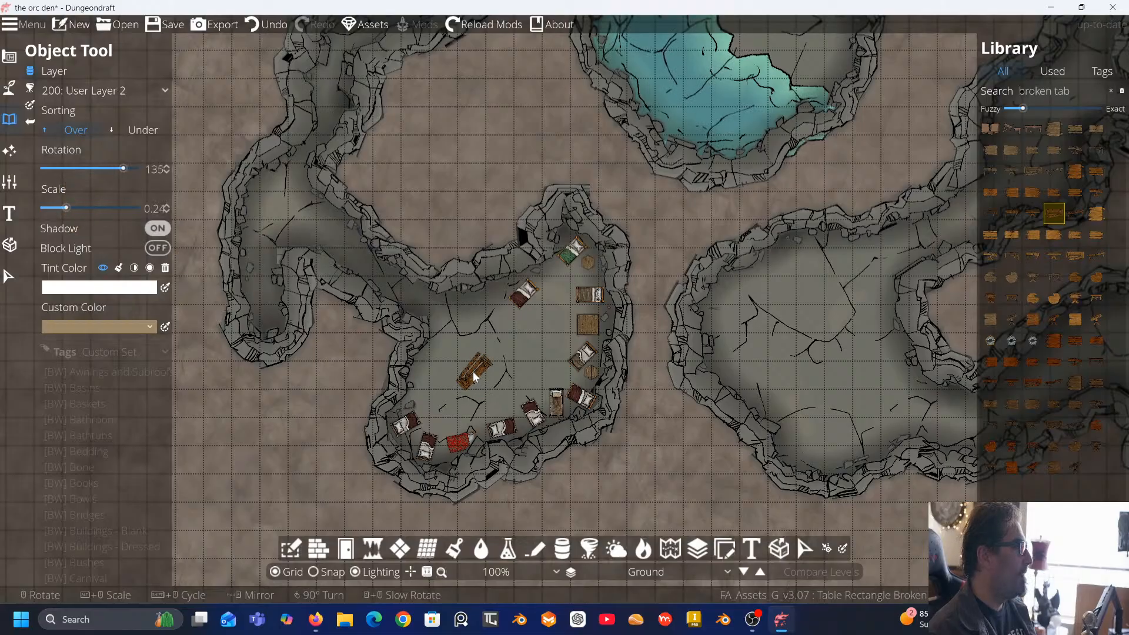
click(476, 395)
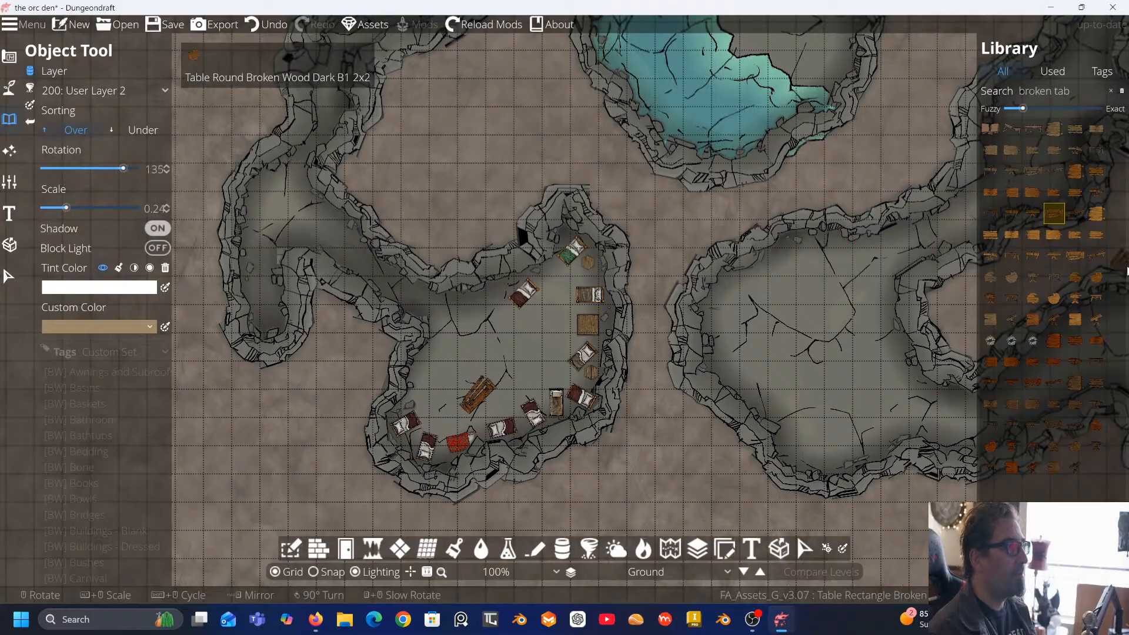
click(1009, 277)
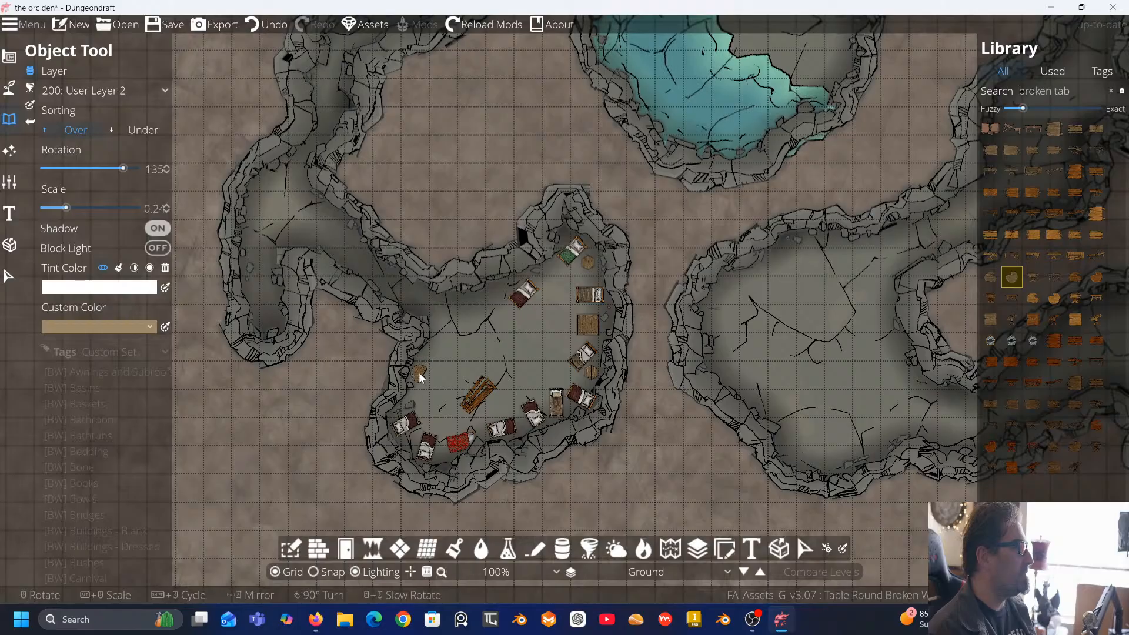
click(419, 371)
Search the asset library for "weapon" and look through the first results
drag(1074, 86, 983, 89)
text(we)
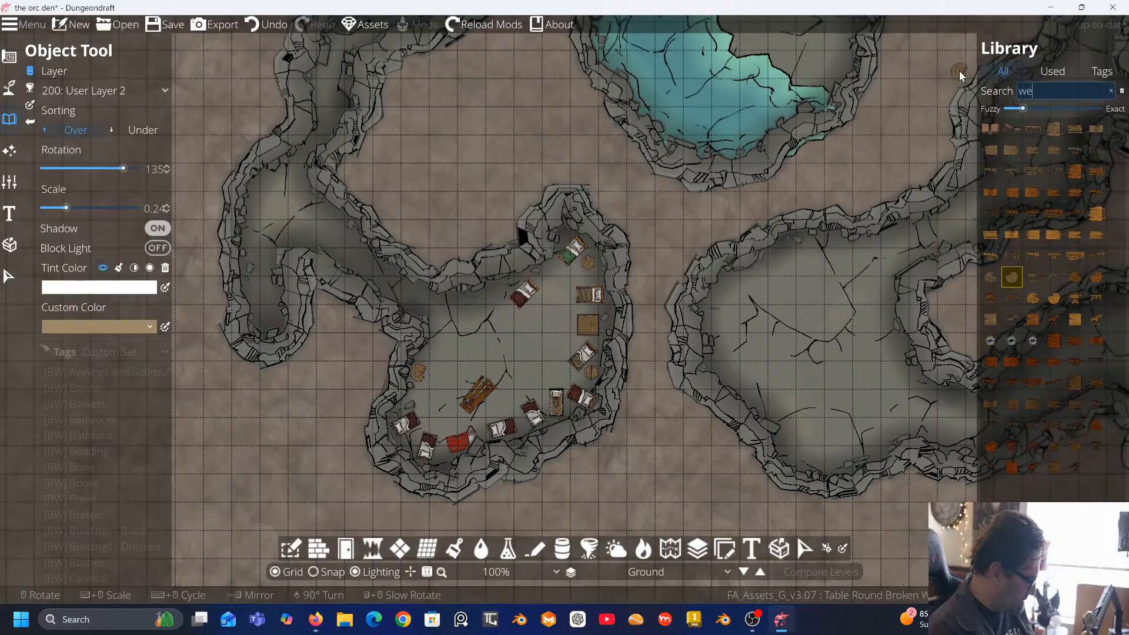
text(apon)
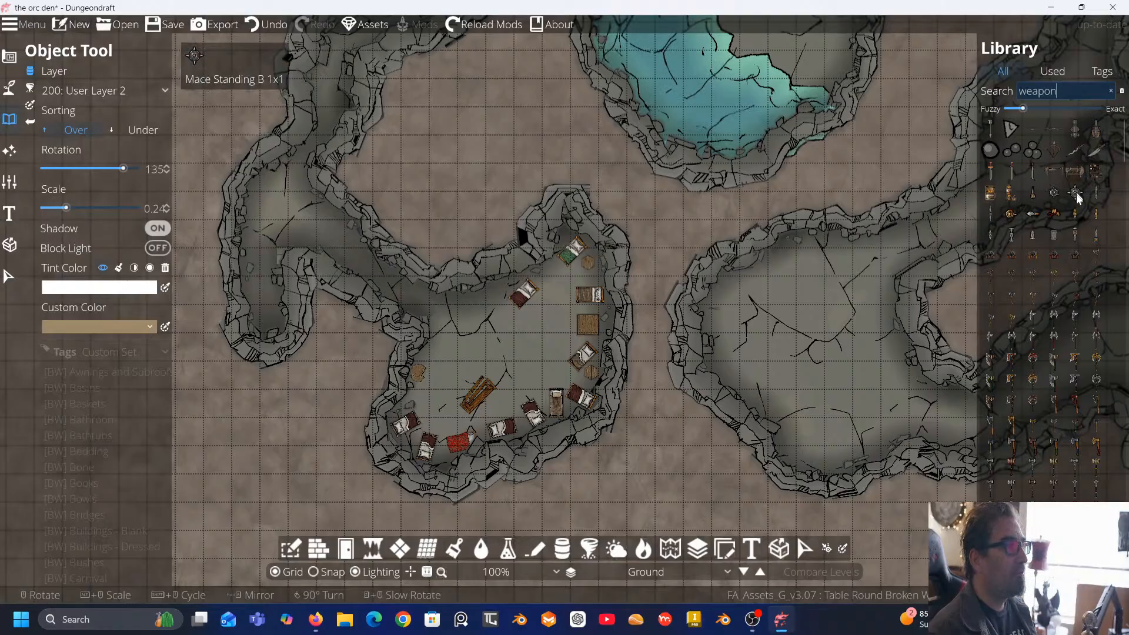
scroll(1066, 238, down, 1)
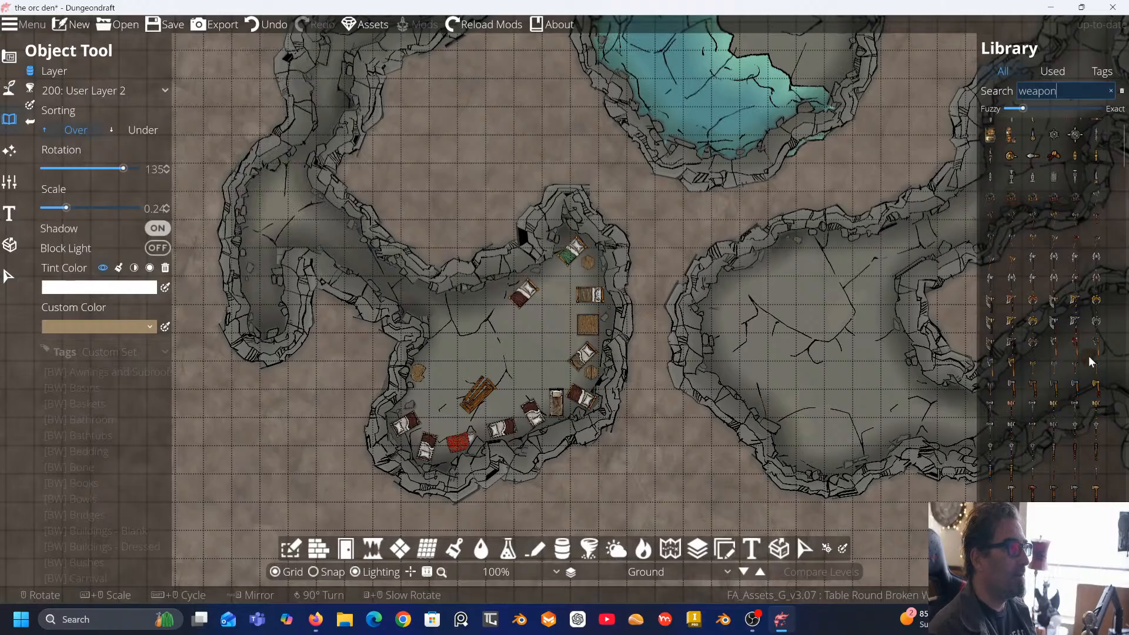
scroll(1082, 355, down, 3)
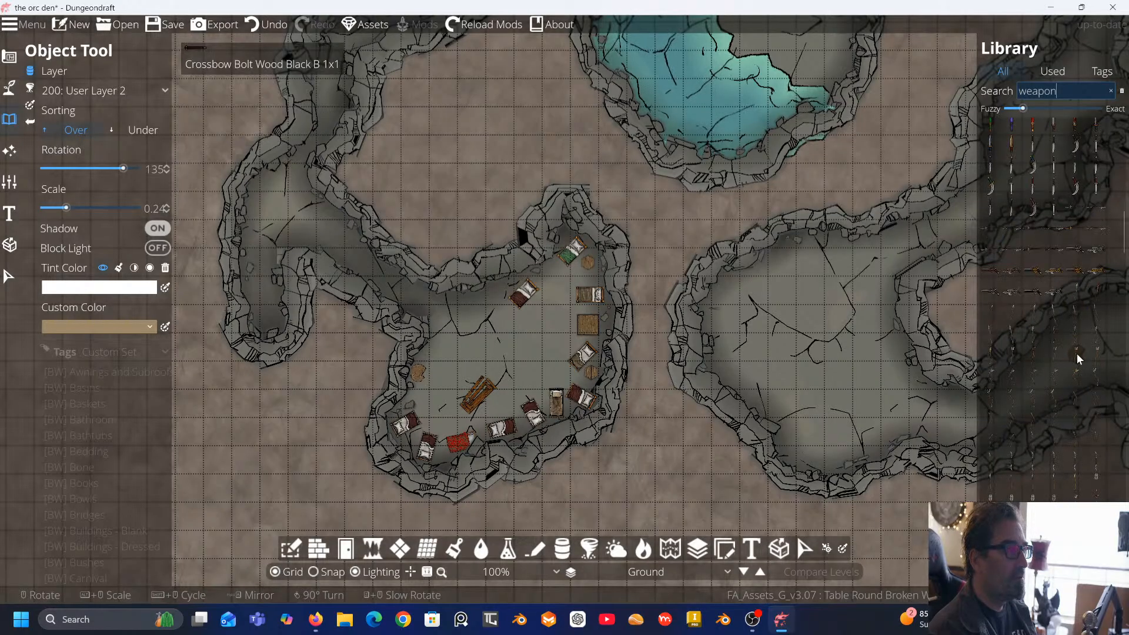
Change the asset search to "weapons" and look through the weapon results, including the broken weapons and shields
text(s)
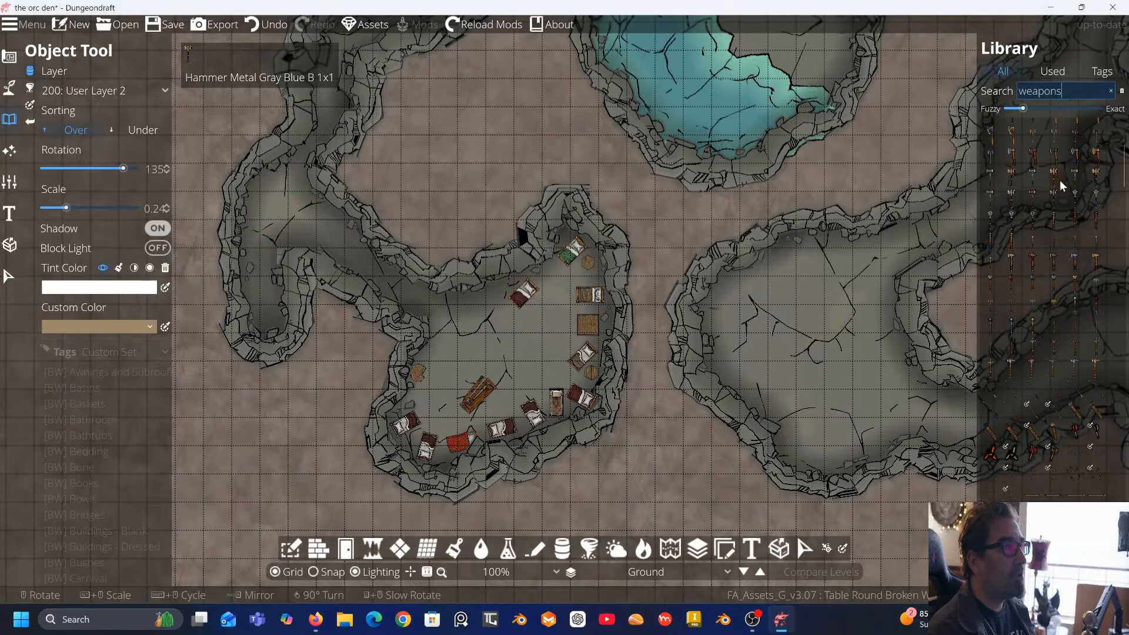
scroll(1060, 180, up, 3)
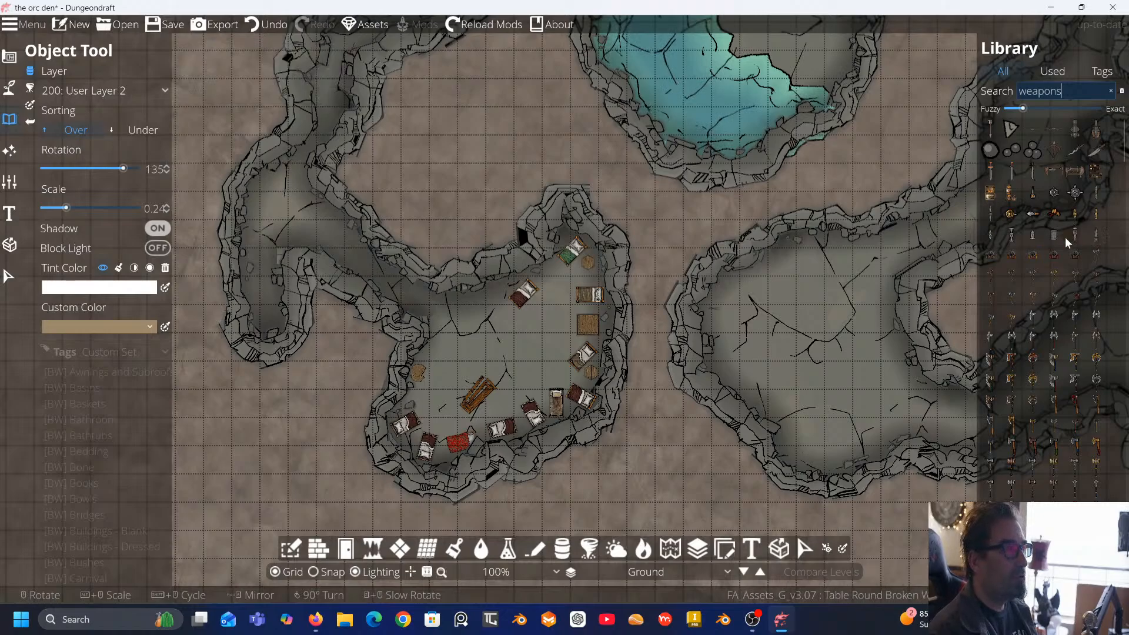
scroll(1064, 237, down, 5)
scroll(1061, 245, down, 5)
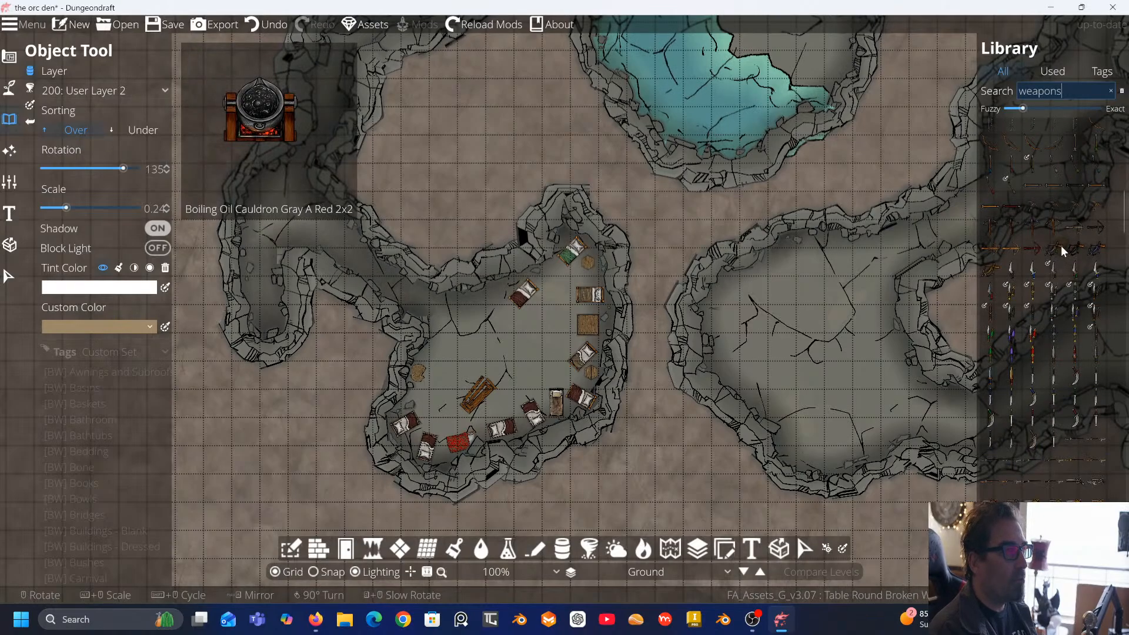
scroll(1061, 246, down, 3)
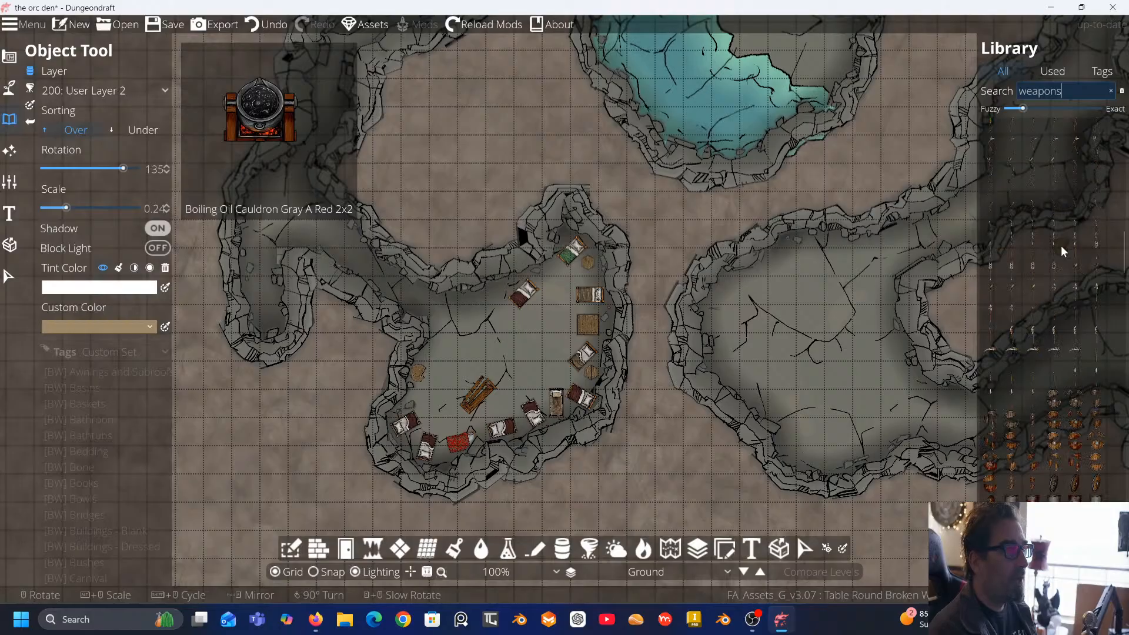
scroll(1061, 246, up, 3)
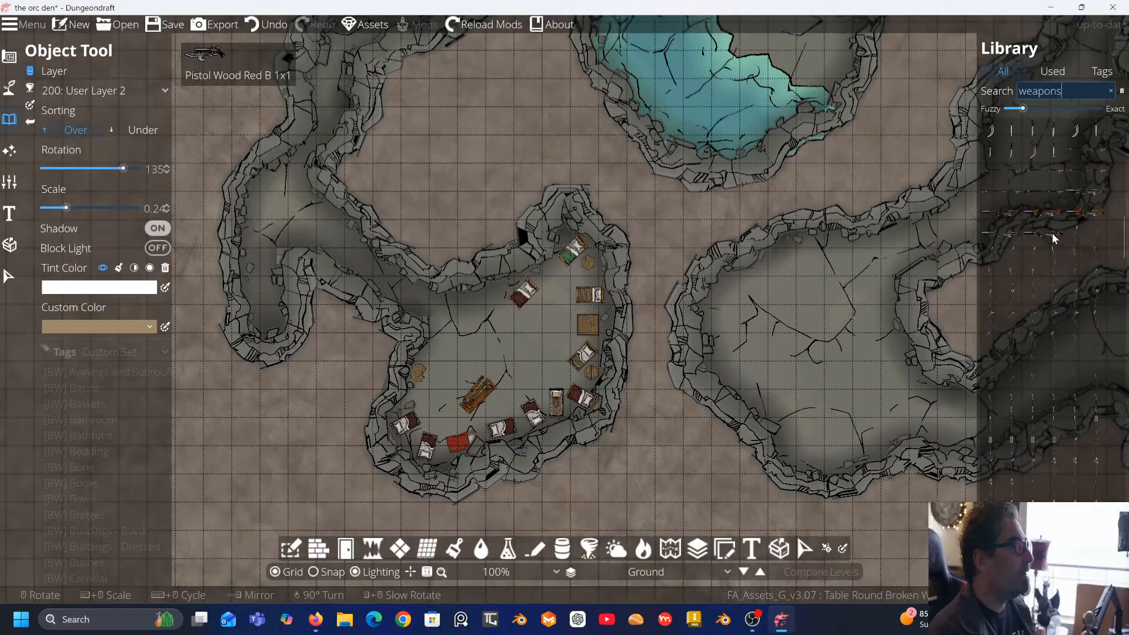
scroll(1049, 334, down, 3)
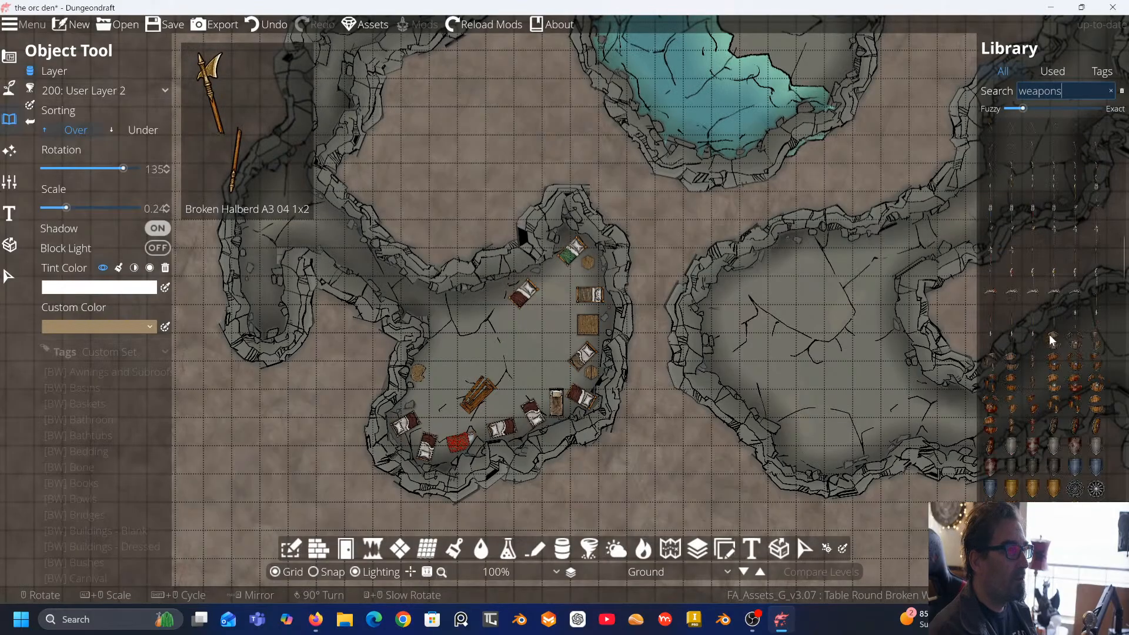
scroll(1049, 334, down, 3)
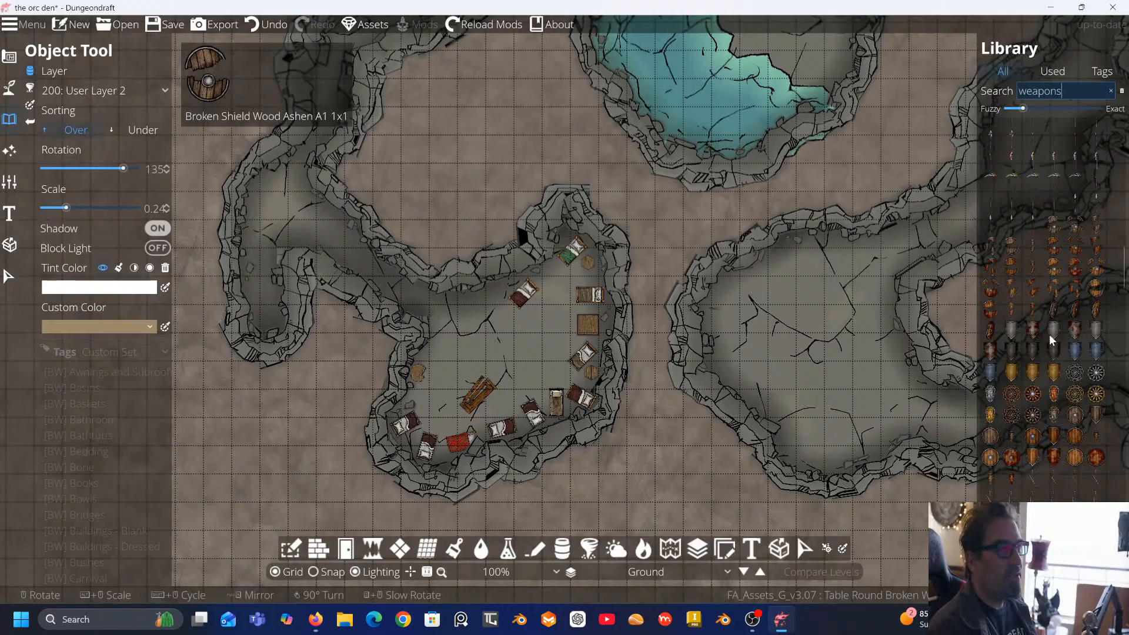
scroll(1049, 334, down, 3)
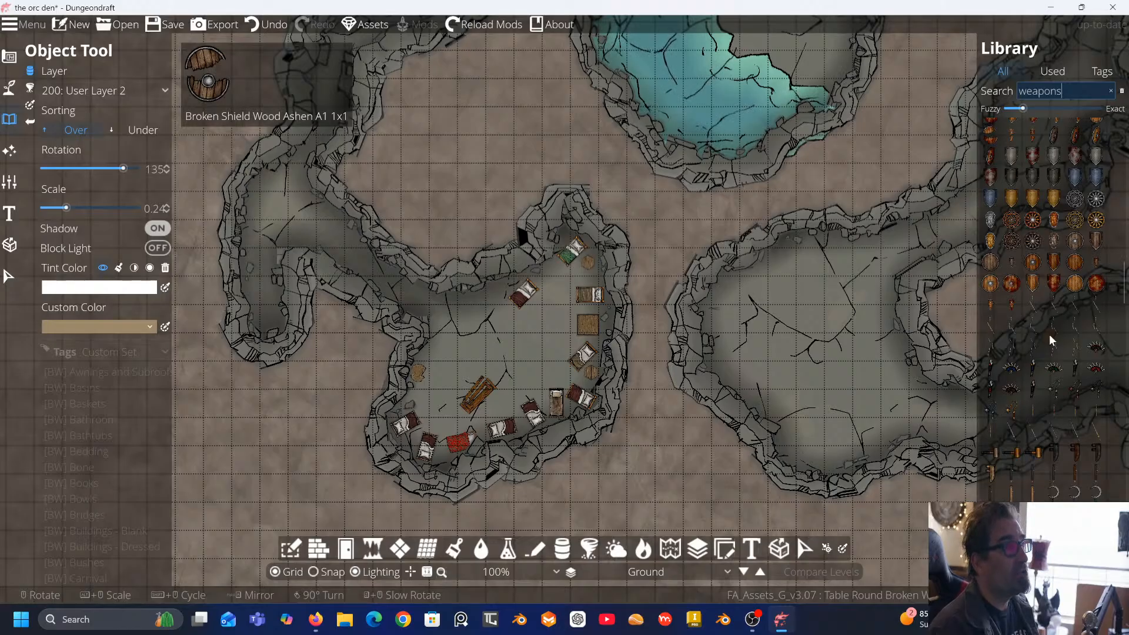
scroll(1049, 334, down, 3)
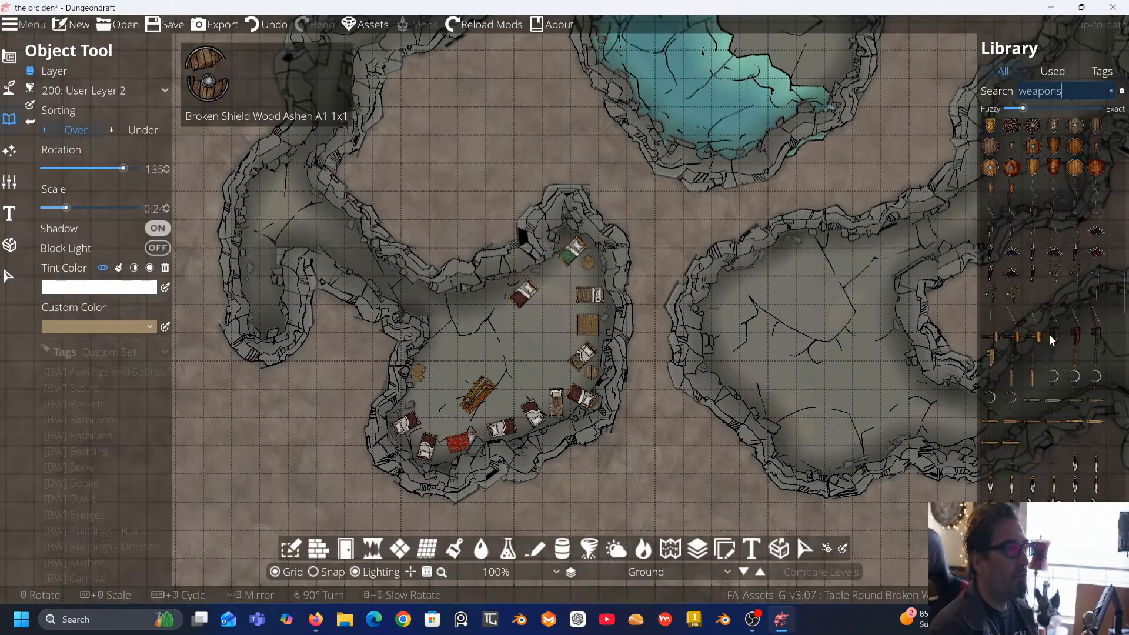
scroll(1049, 334, up, 4)
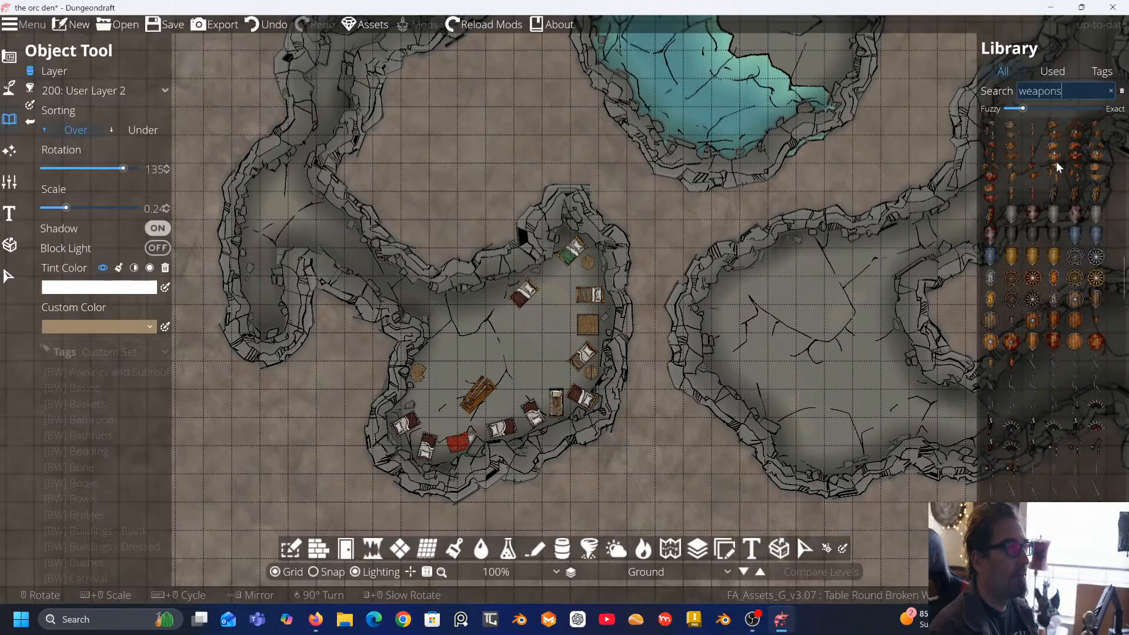
Choose a broken wooden shield and place it at scale 0.44 between the broken round table and the bed by the west wall
click(1056, 156)
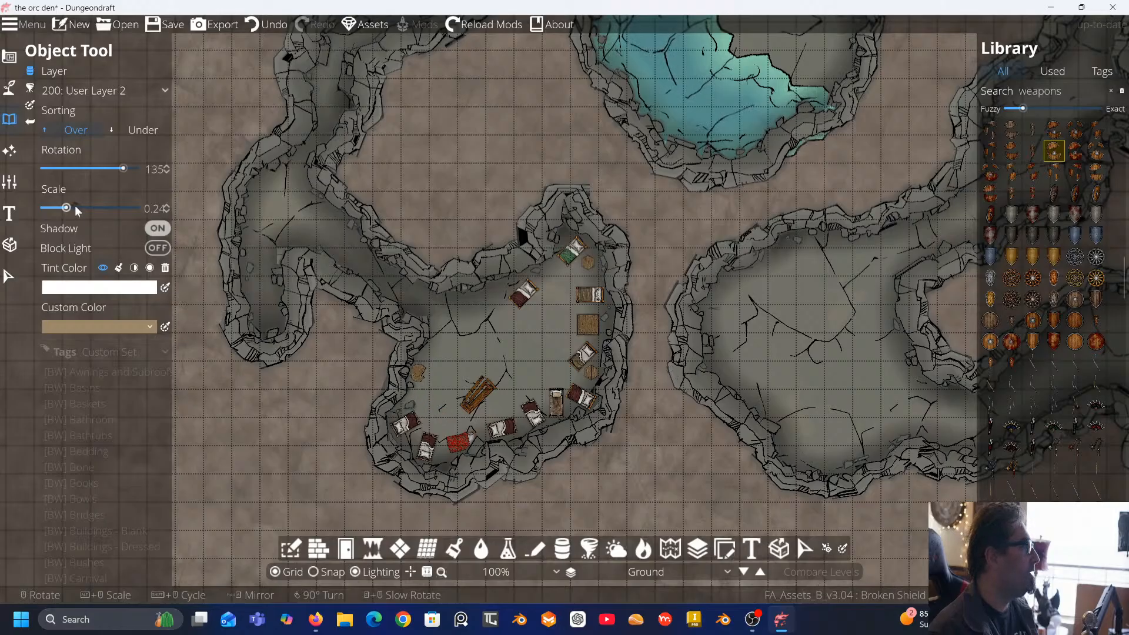
drag(67, 209, 82, 210)
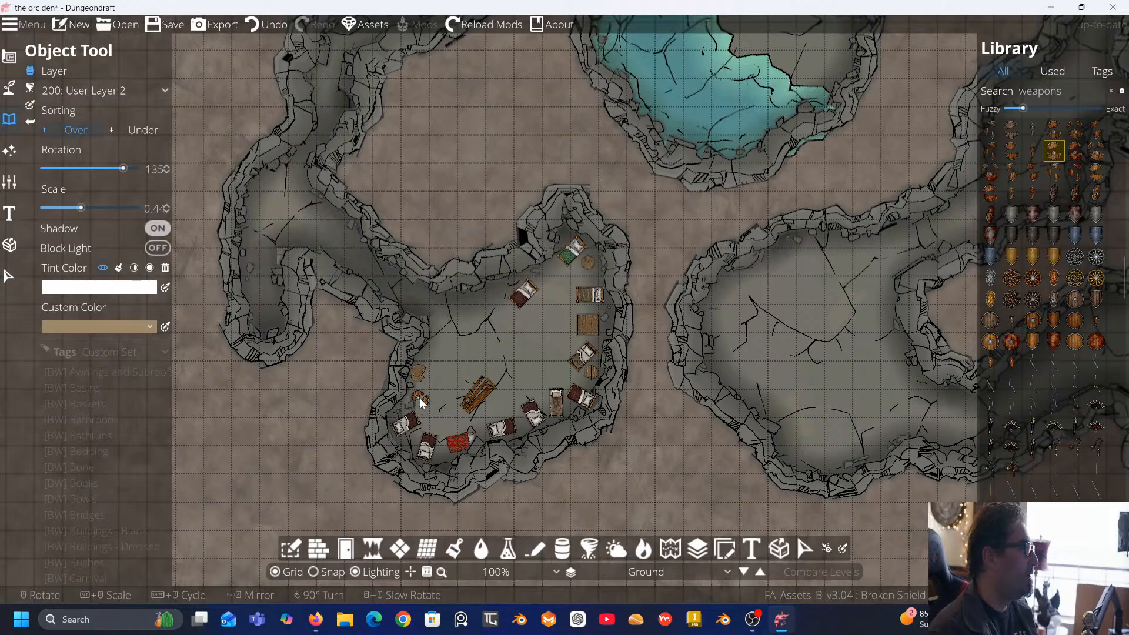
Look through the rest of the weapon assets and narrow the search to "weapon rack"
scroll(1064, 365, down, 5)
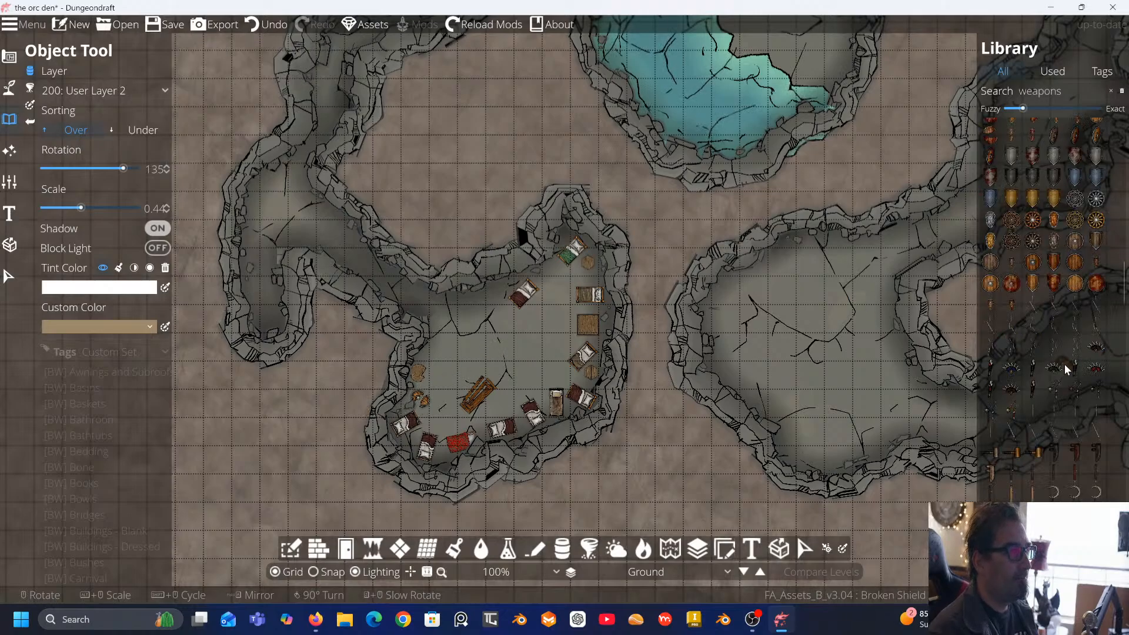
scroll(1064, 365, down, 5)
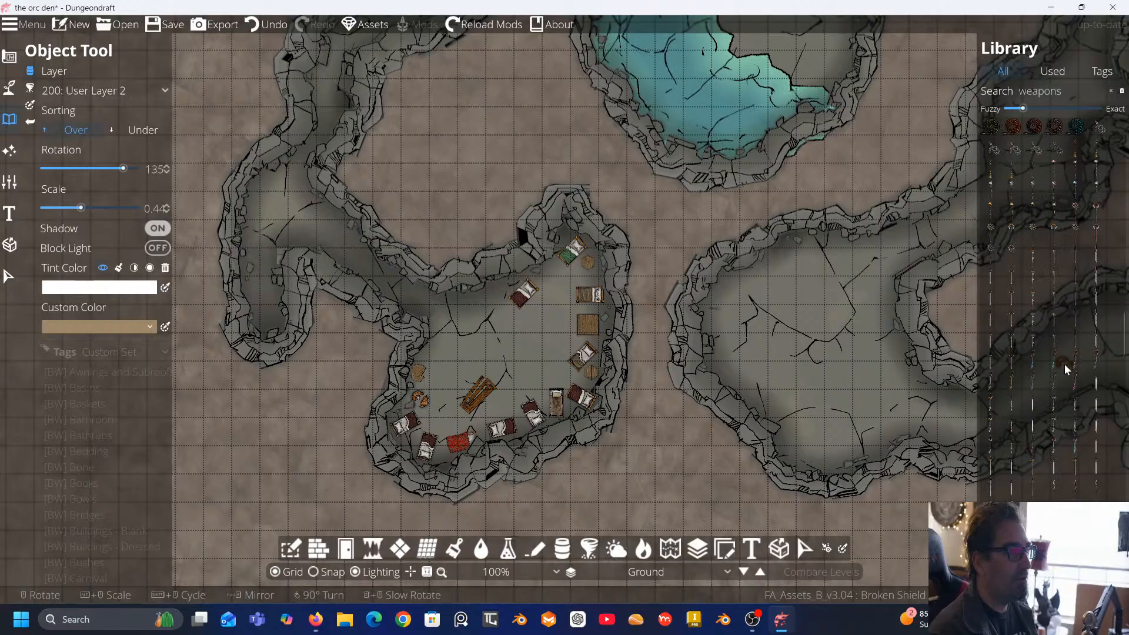
scroll(1065, 367, down, 5)
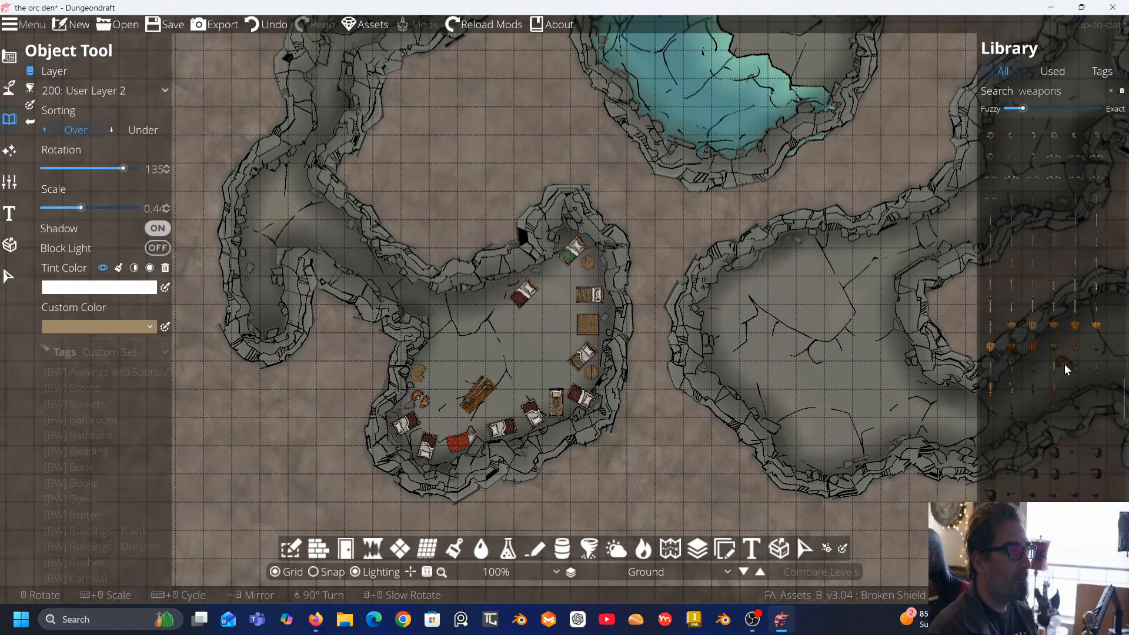
scroll(1065, 365, up, 10)
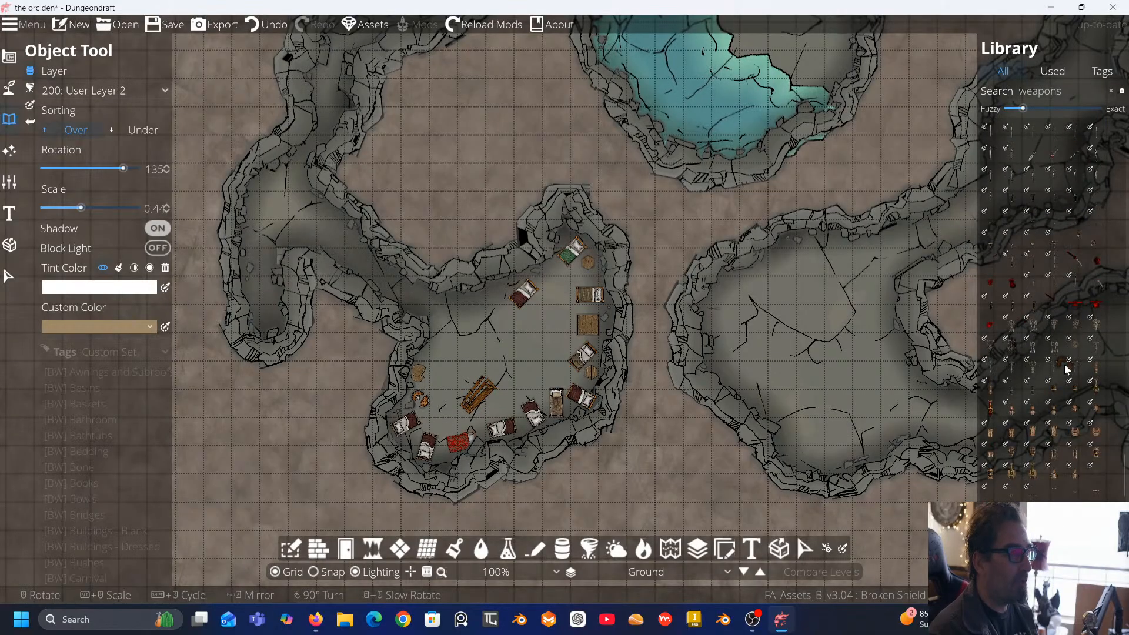
click(1066, 92)
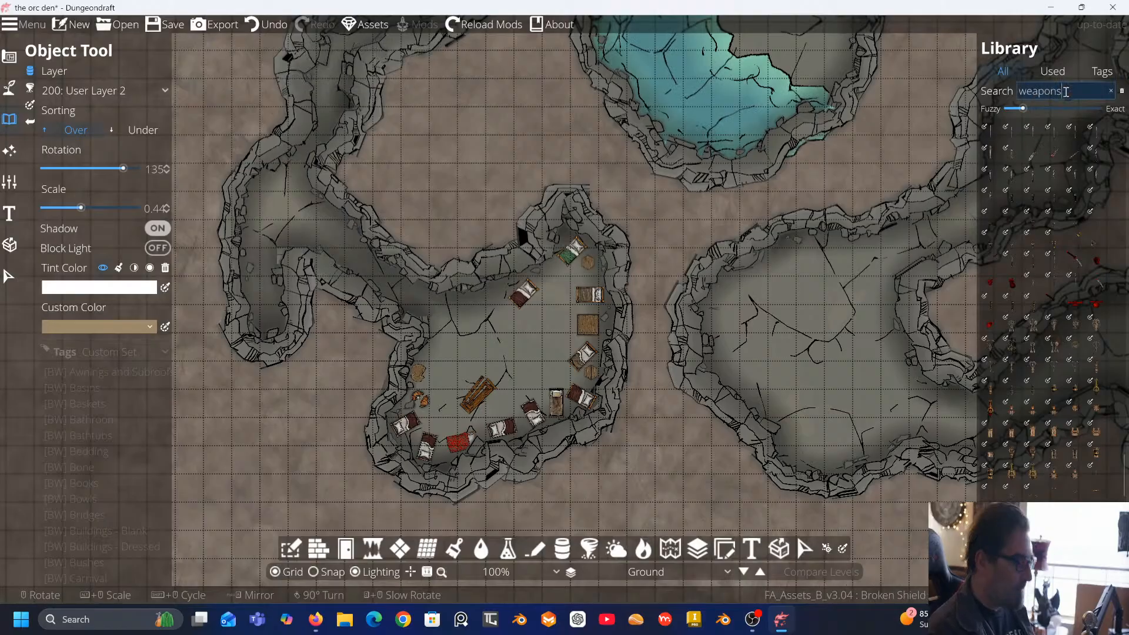
key(BackSpace)
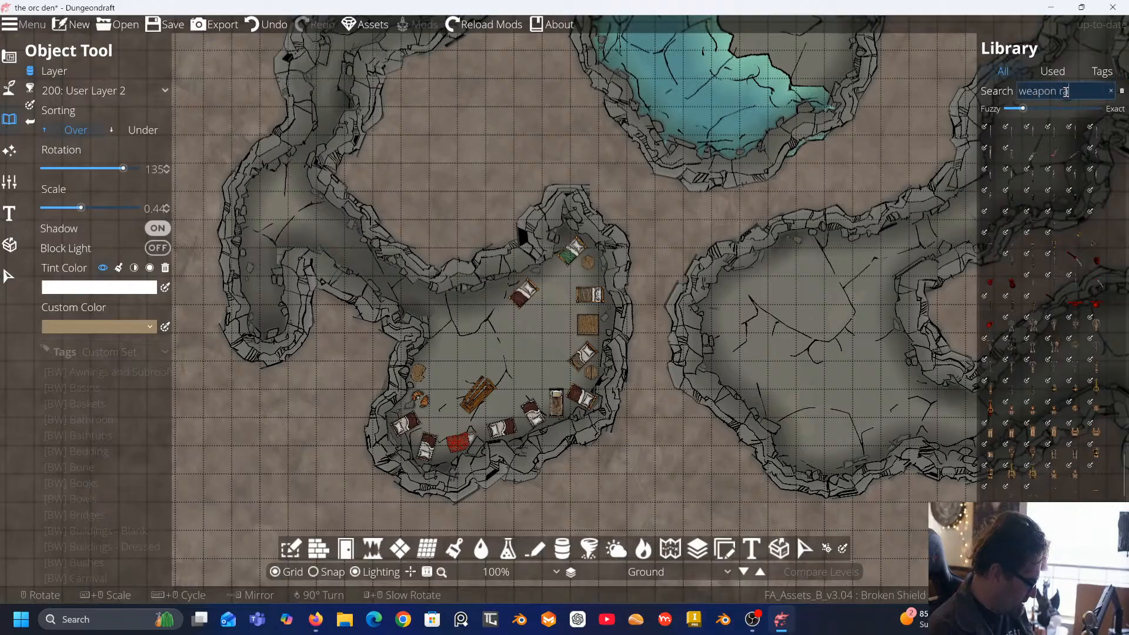
text(rack)
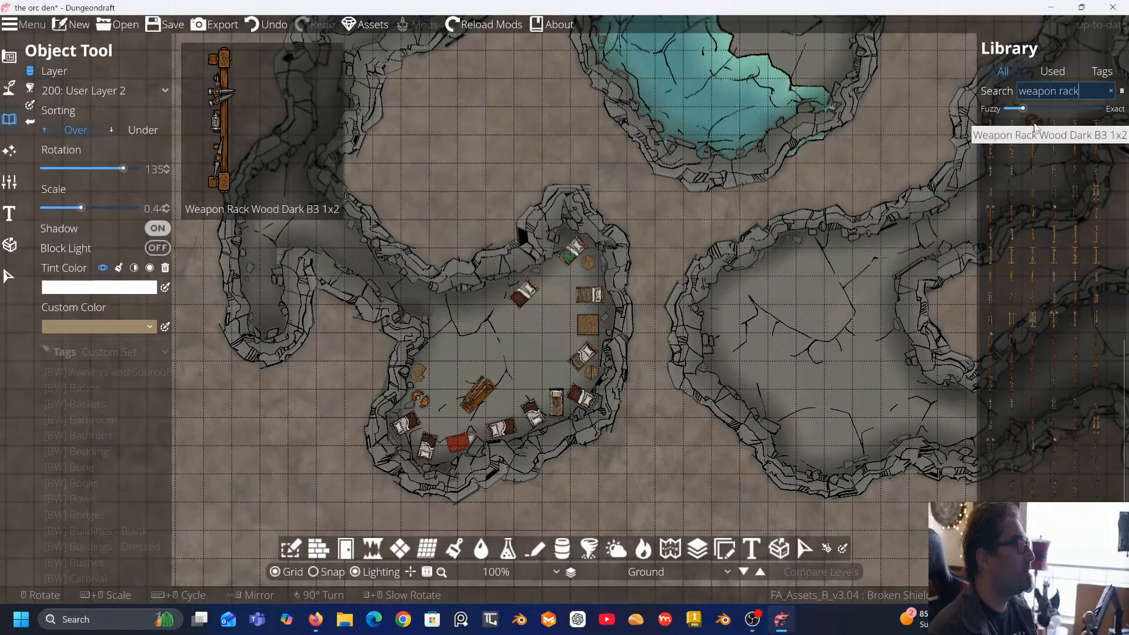
Choose a wooden weapon rack and place it at scale 0.44 along the room's north wall, west of the bed, angled to follow the wall
click(993, 150)
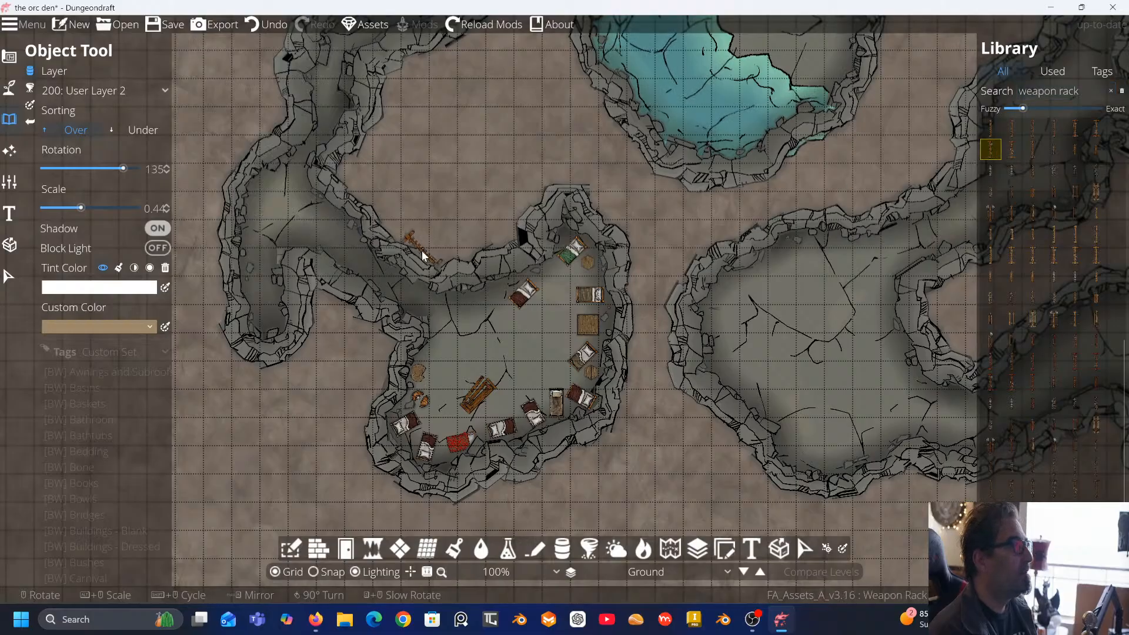
scroll(435, 353, up, 1)
scroll(434, 349, down, 11)
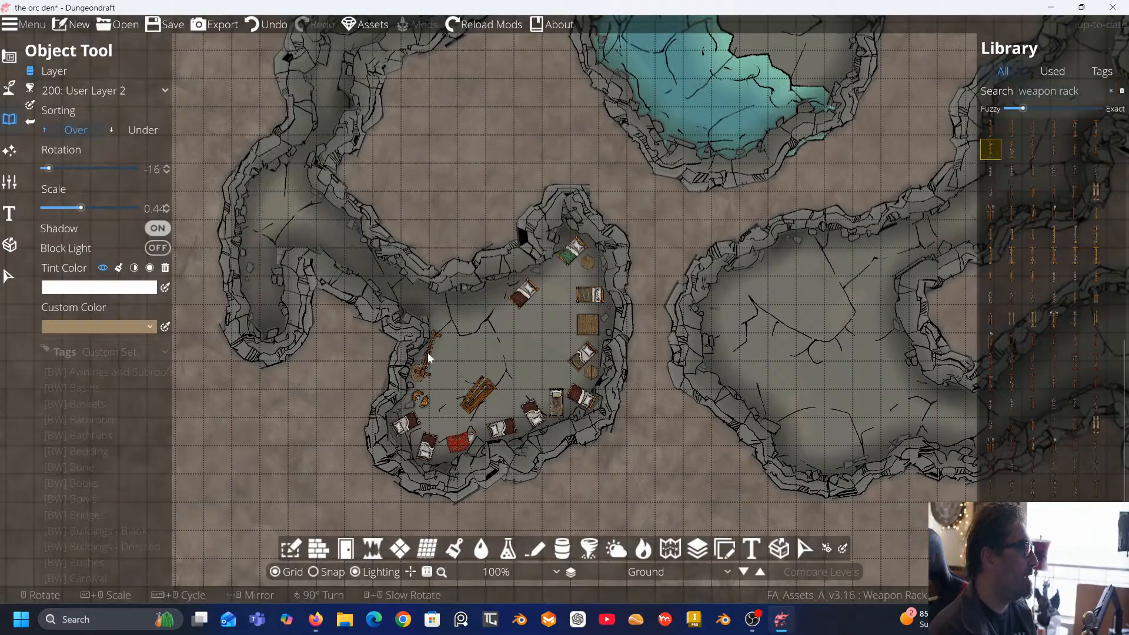
scroll(467, 312, up, 1)
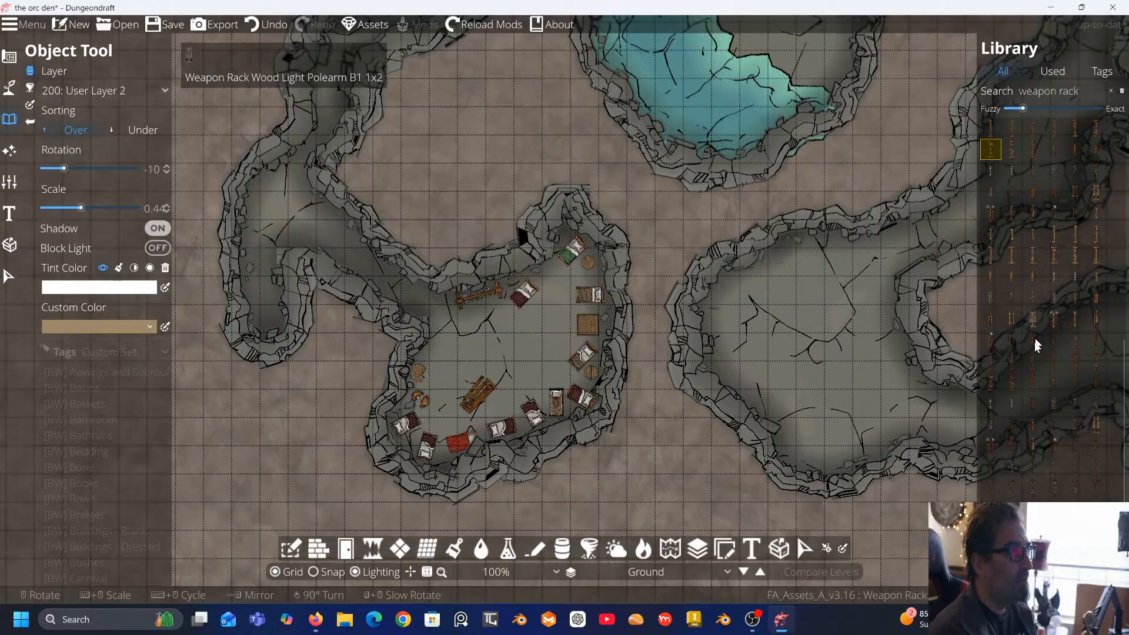
Compare the red wood weapon racks, choose one, and place it at scale 0.44 along the west wall of the northwest passage, rotated to follow the wall
mouse_move(1011, 380)
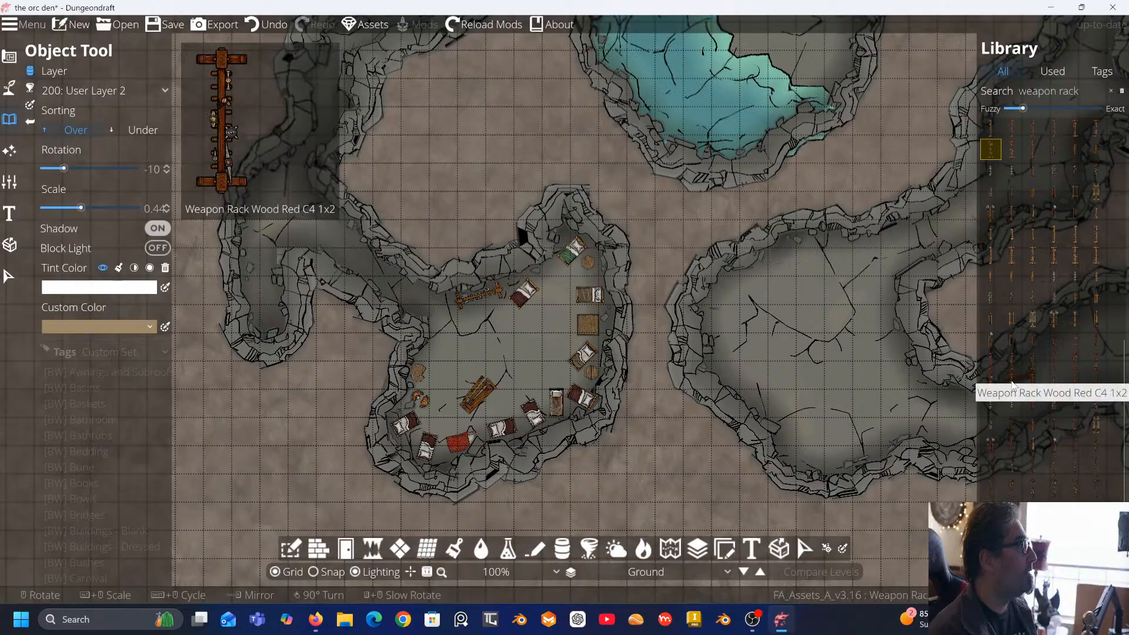
mouse_move(996, 445)
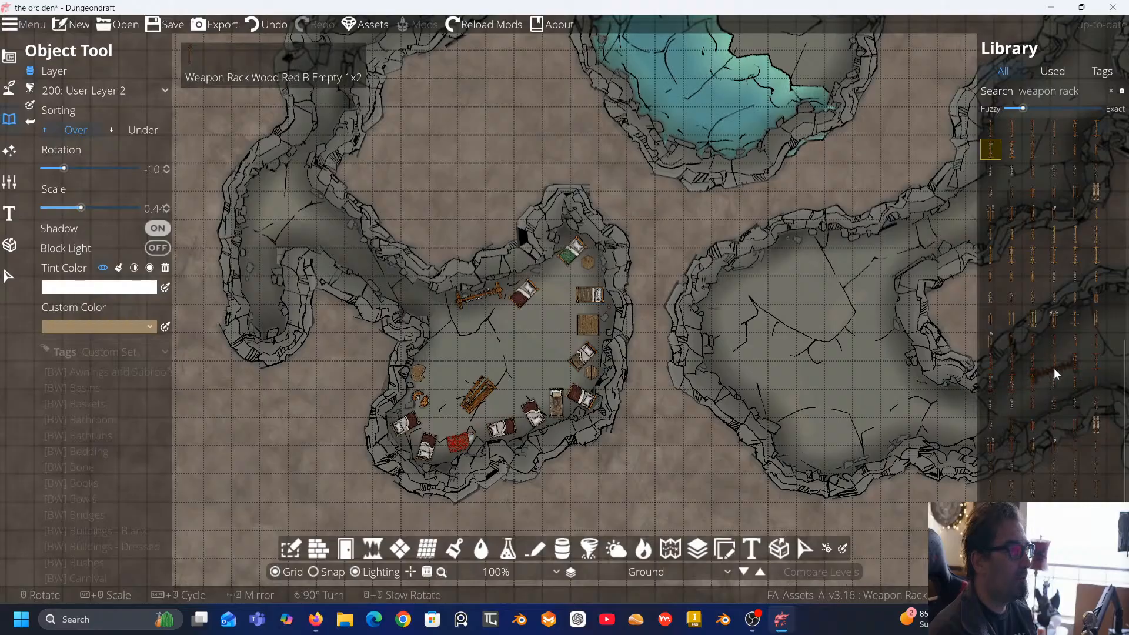
mouse_move(1053, 386)
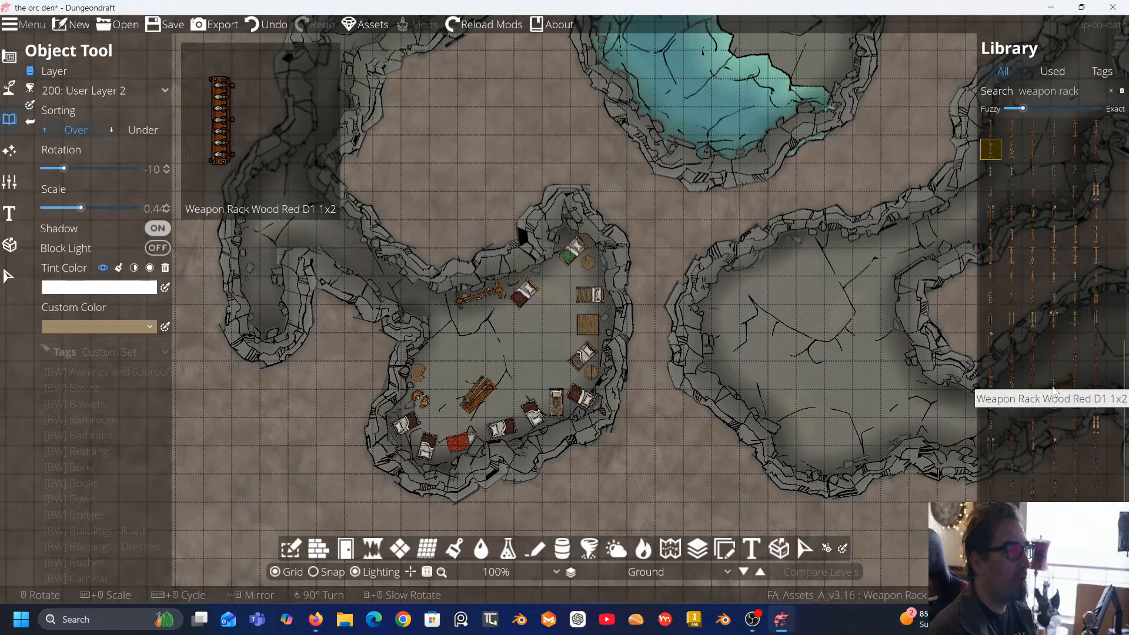
click(1074, 368)
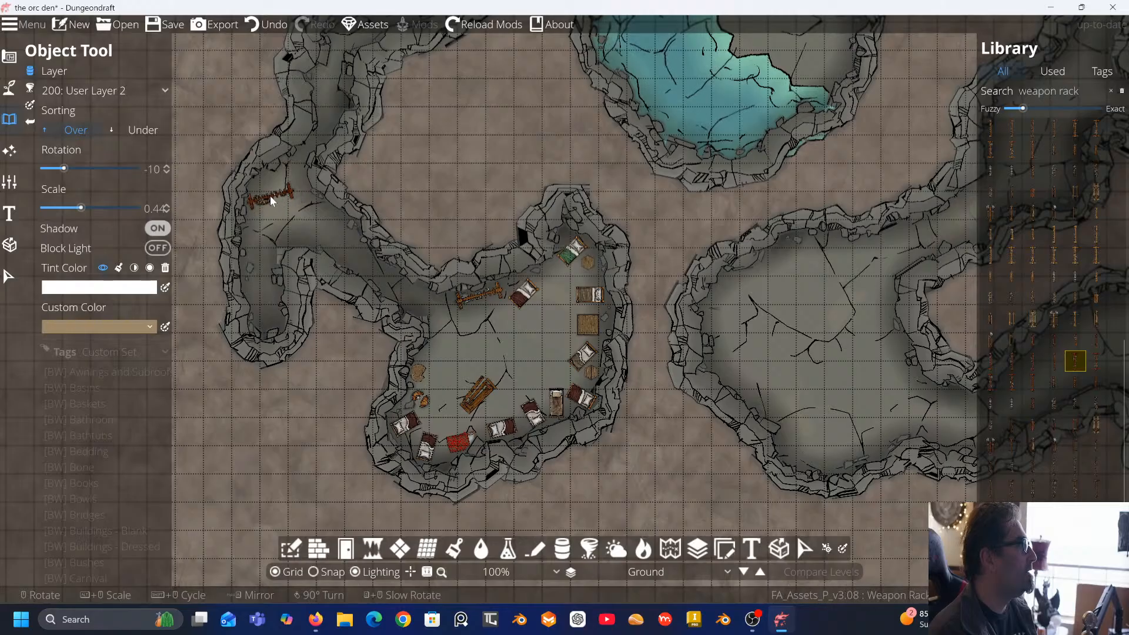
scroll(269, 200, down, 3)
scroll(268, 197, up, 2)
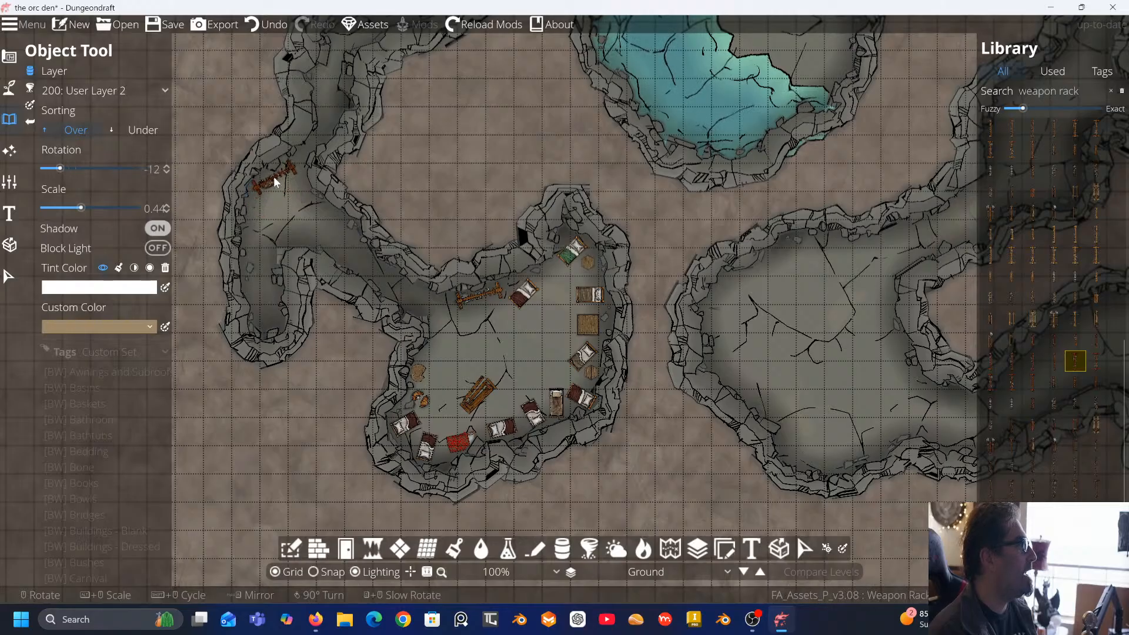
scroll(264, 202, down, 4)
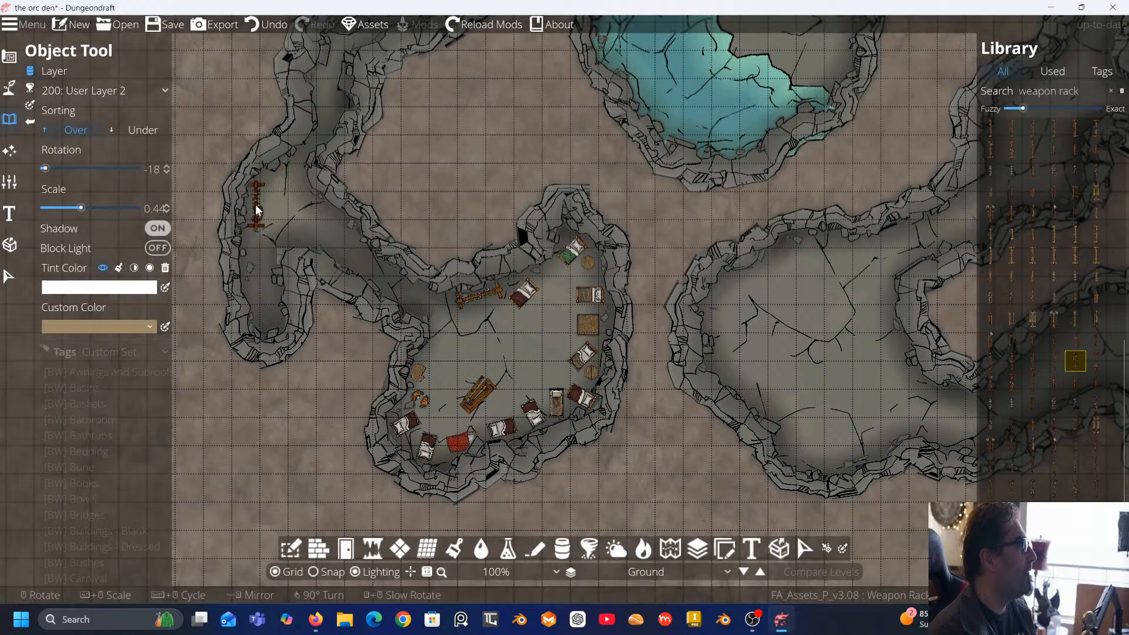
scroll(255, 203, up, 2)
click(257, 203)
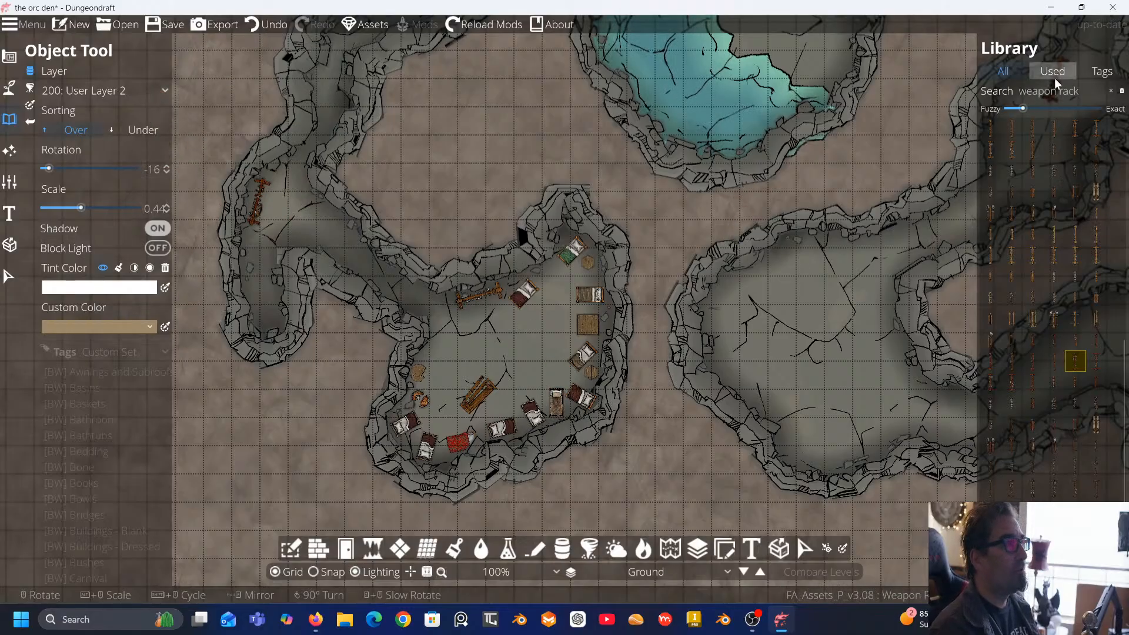
Replace the library search with "shadow" and look through the matching assets for a soft shadow overlay
click(1113, 92)
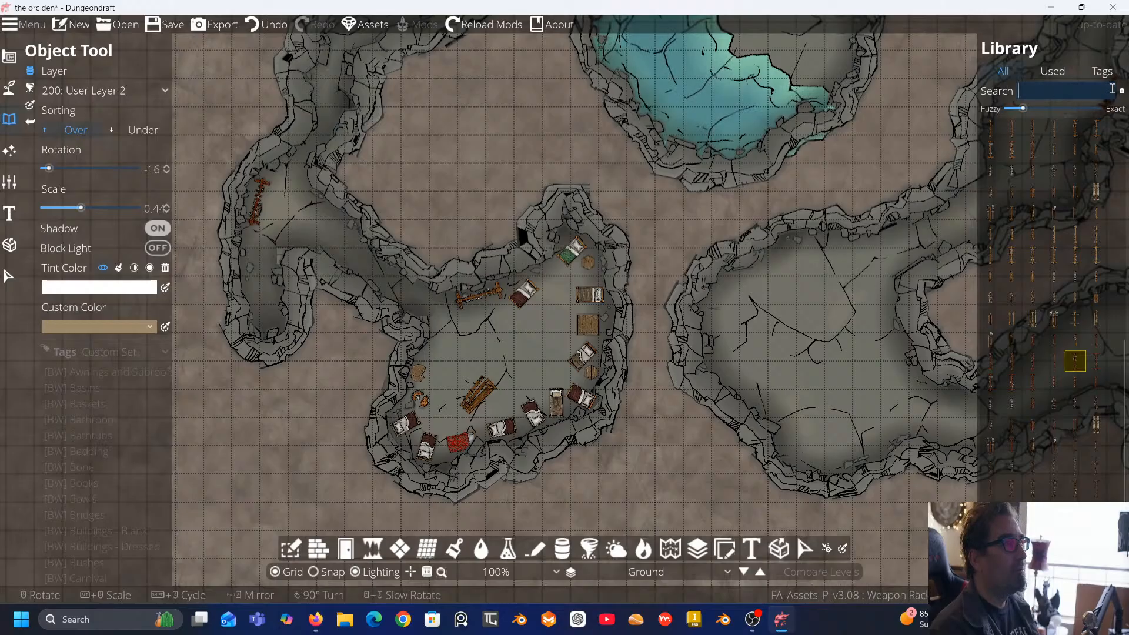
text(sh)
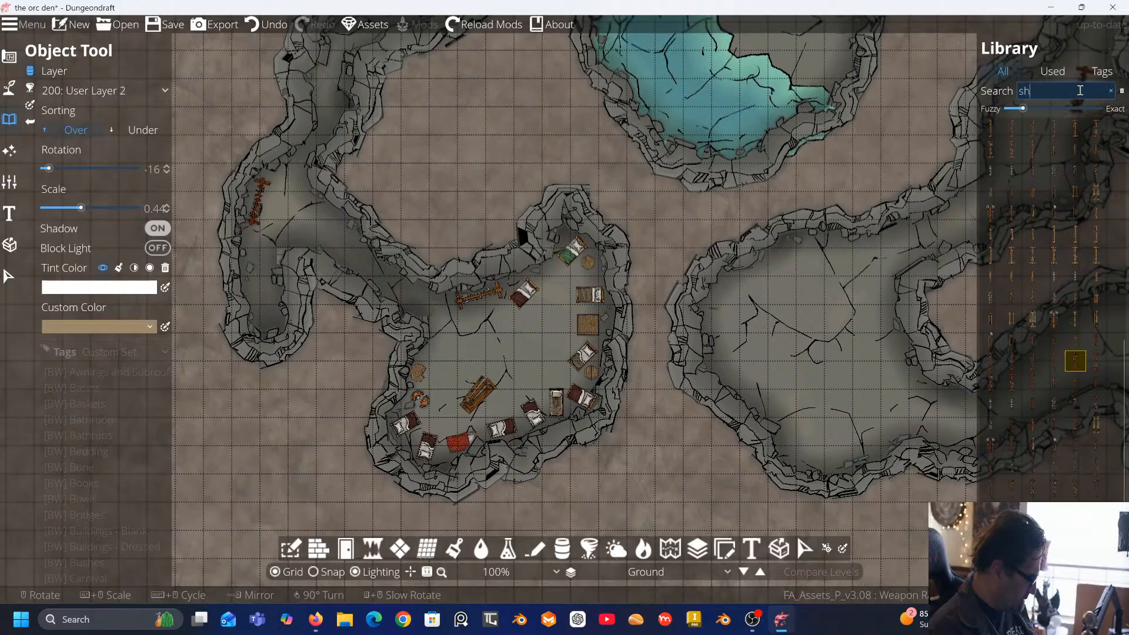
text(adow)
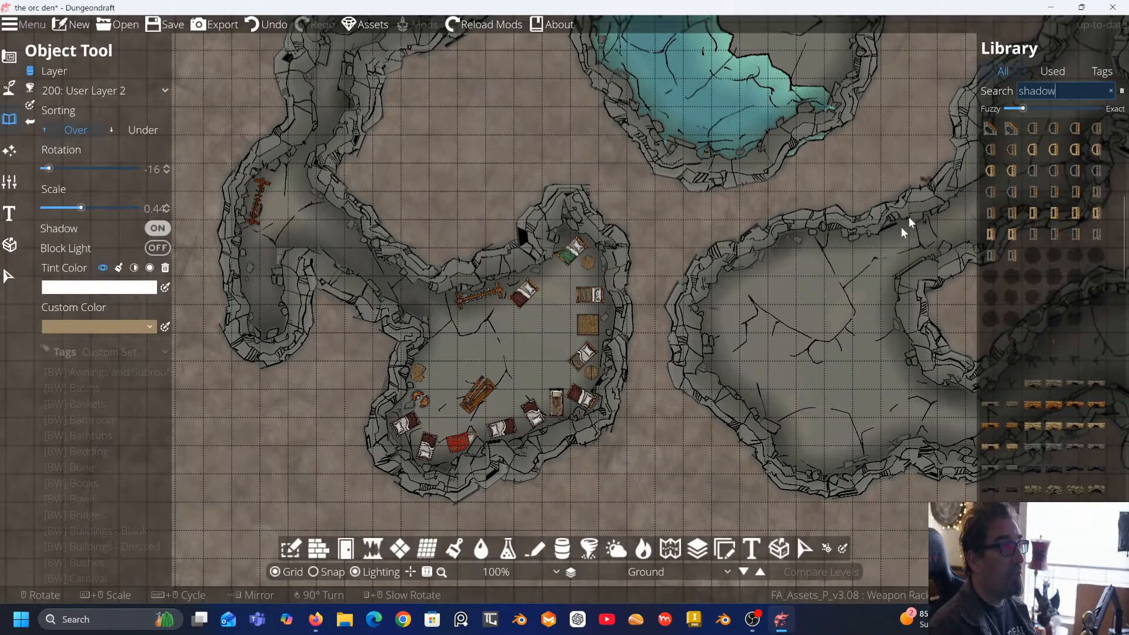
scroll(1068, 247, down, 2)
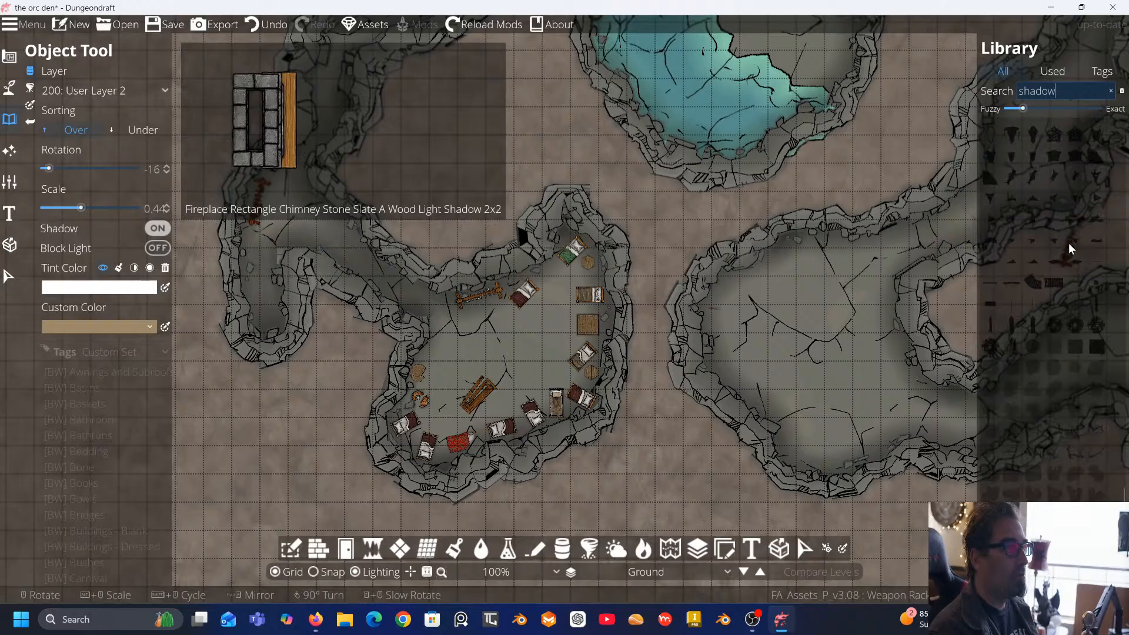
scroll(1068, 242, down, 2)
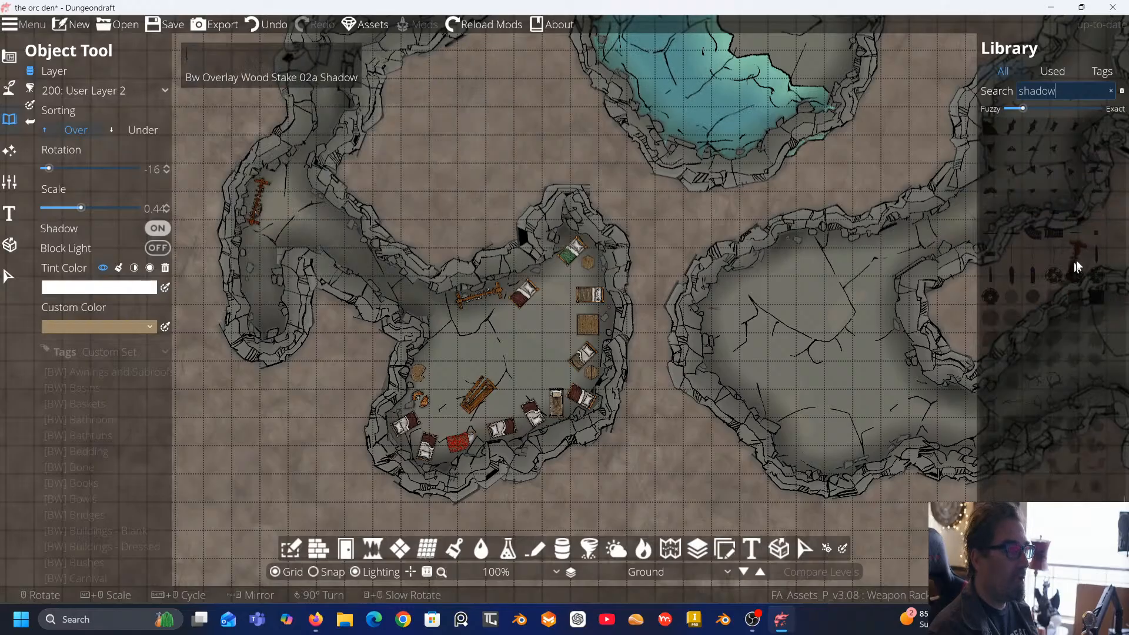
scroll(1077, 247, up, 2)
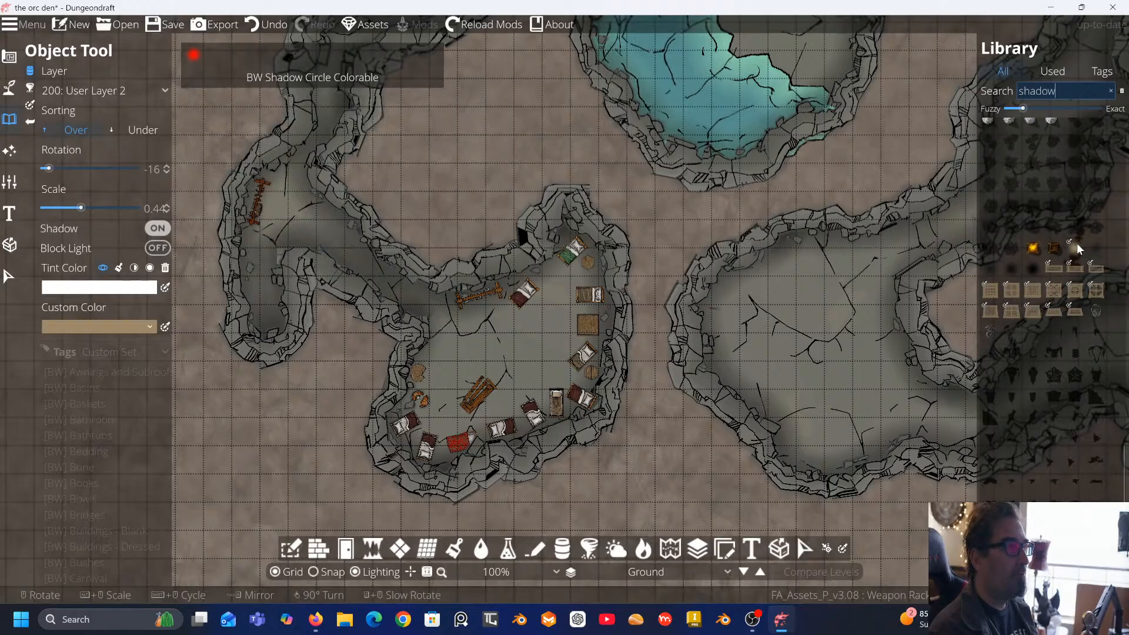
Place soft Baileywiki shadow overlays at scale 0.44, sorted under existing objects, beneath the bedroom cave's furnishings and the northwest passage's weapon rack
click(1013, 267)
click(527, 157)
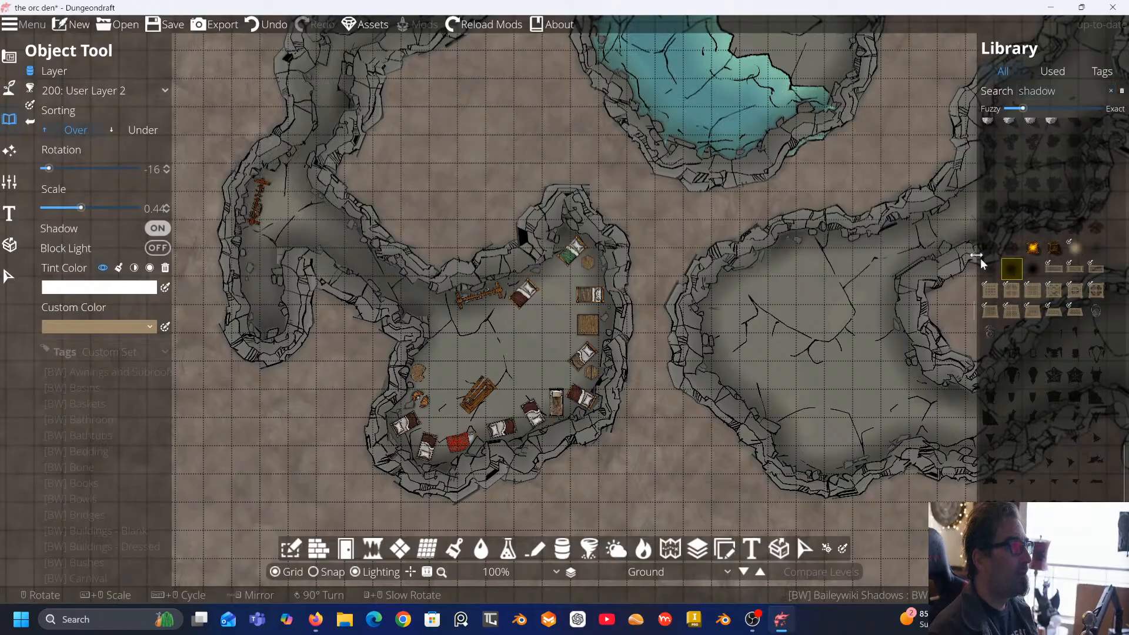
click(993, 267)
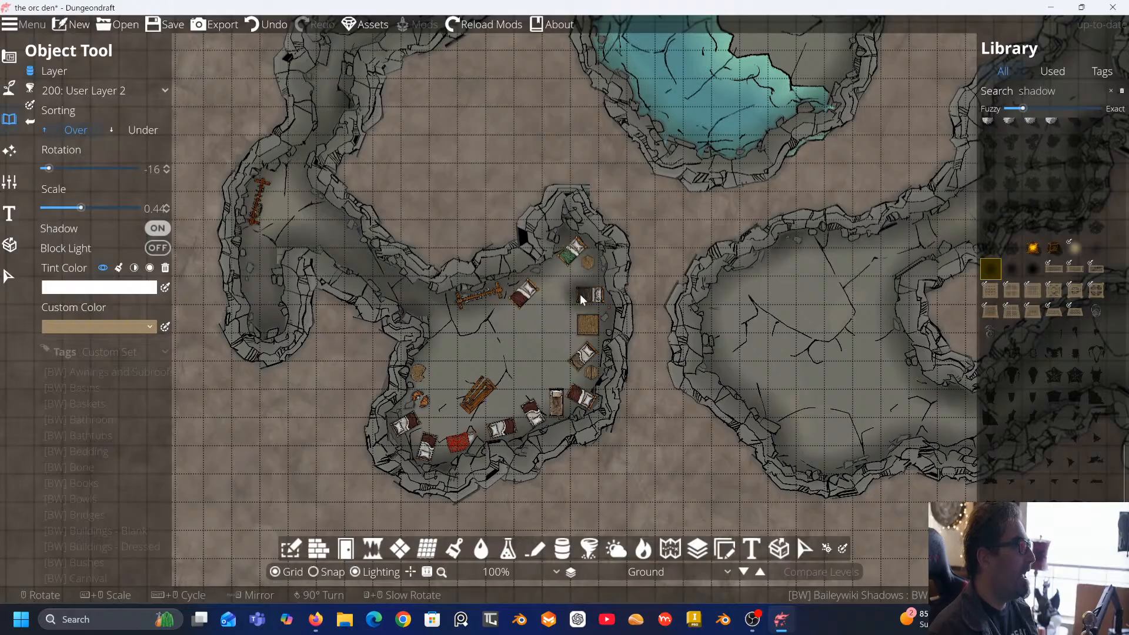
click(140, 129)
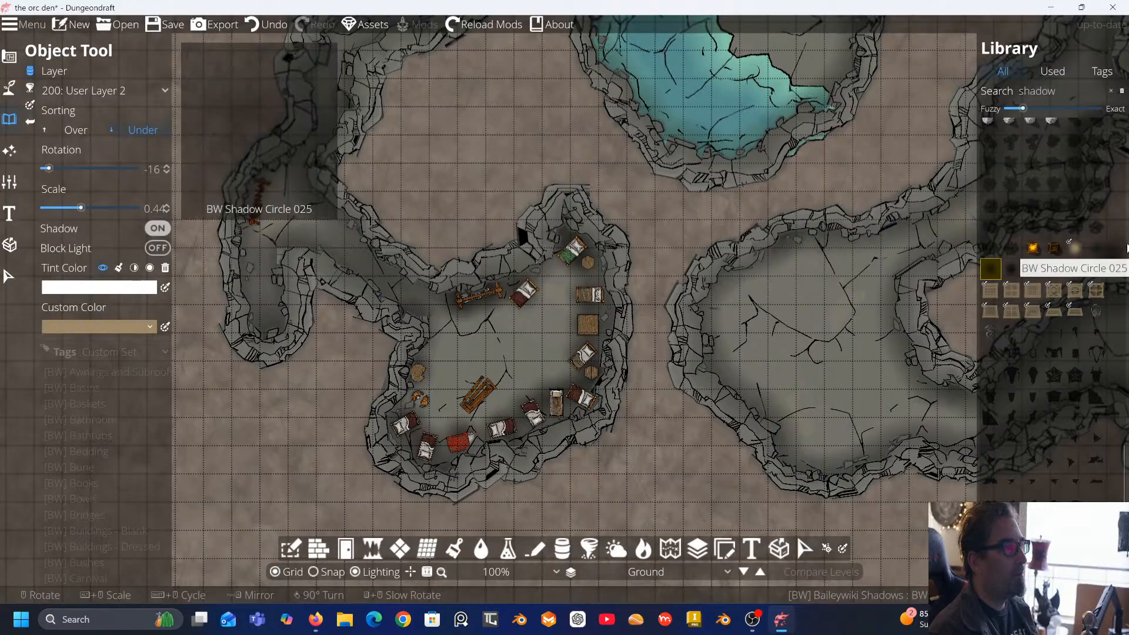
click(1097, 248)
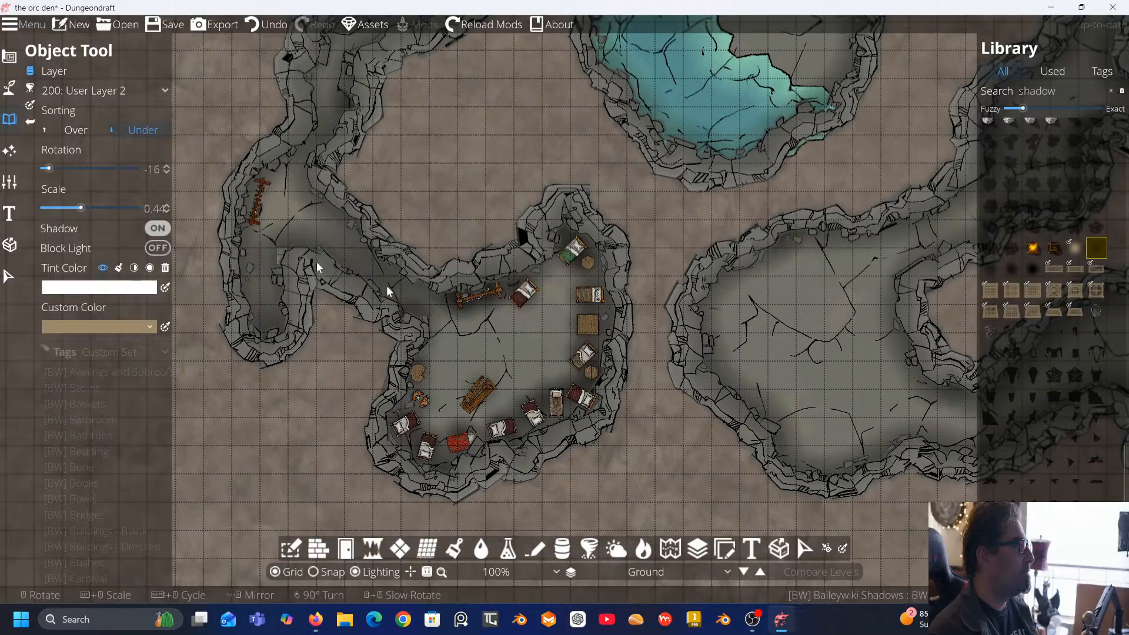
click(257, 196)
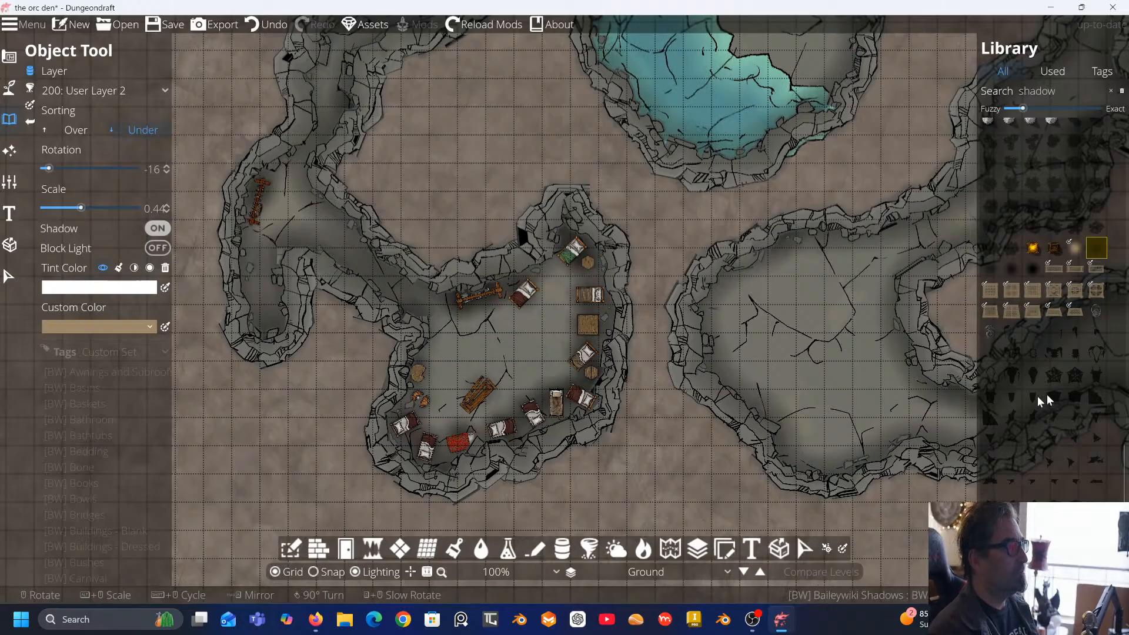
Browse the shadow assets in the object library, preview a sandstone cliff entrance shadow on the map, and clear the search
scroll(1059, 388, down, 5)
scroll(1059, 364, down, 3)
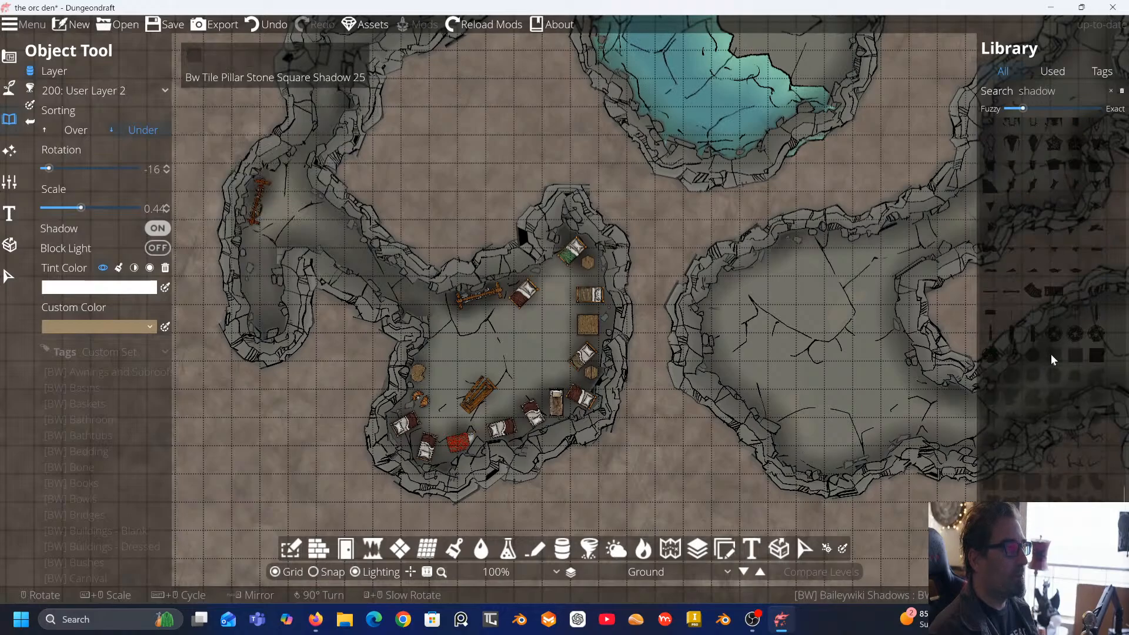
scroll(1049, 353, up, 1)
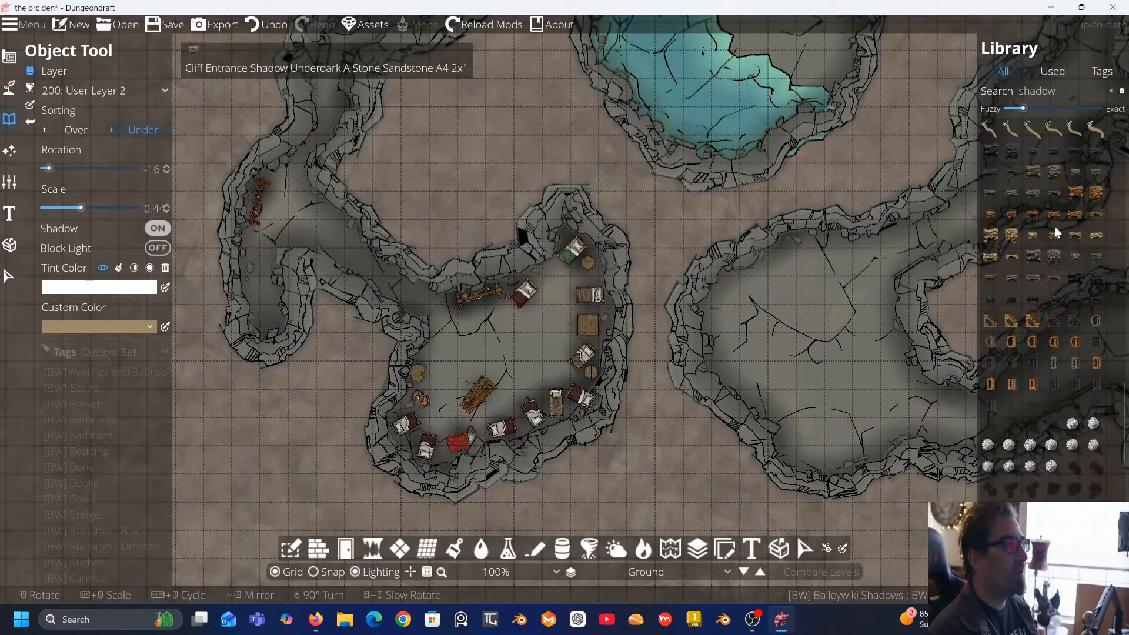
click(1033, 197)
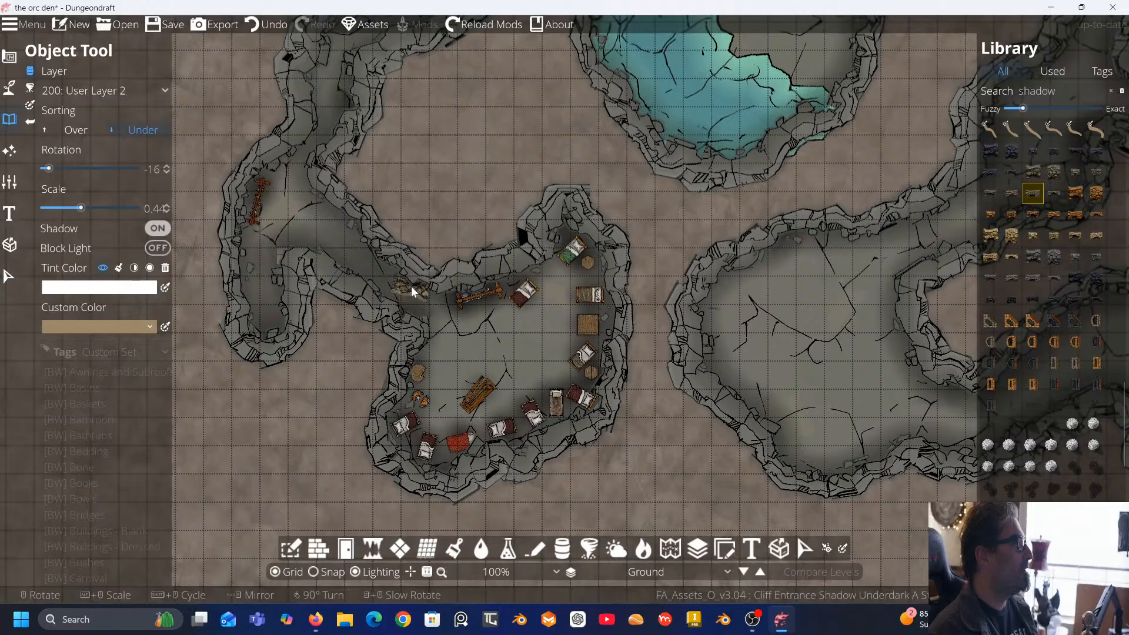
scroll(1070, 194, up, 3)
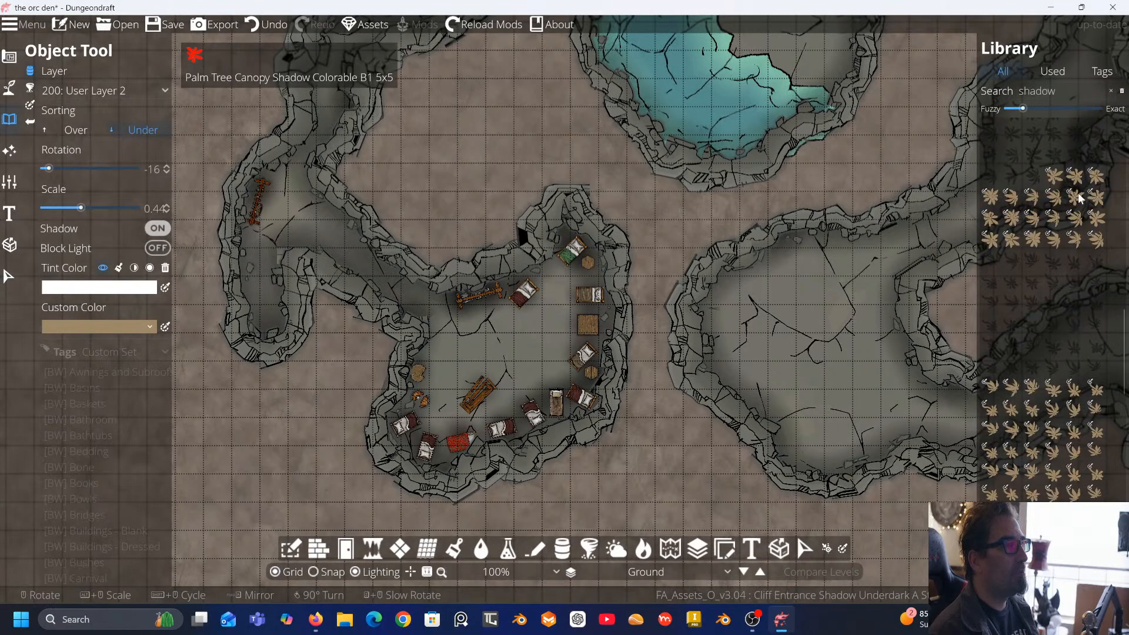
click(1111, 91)
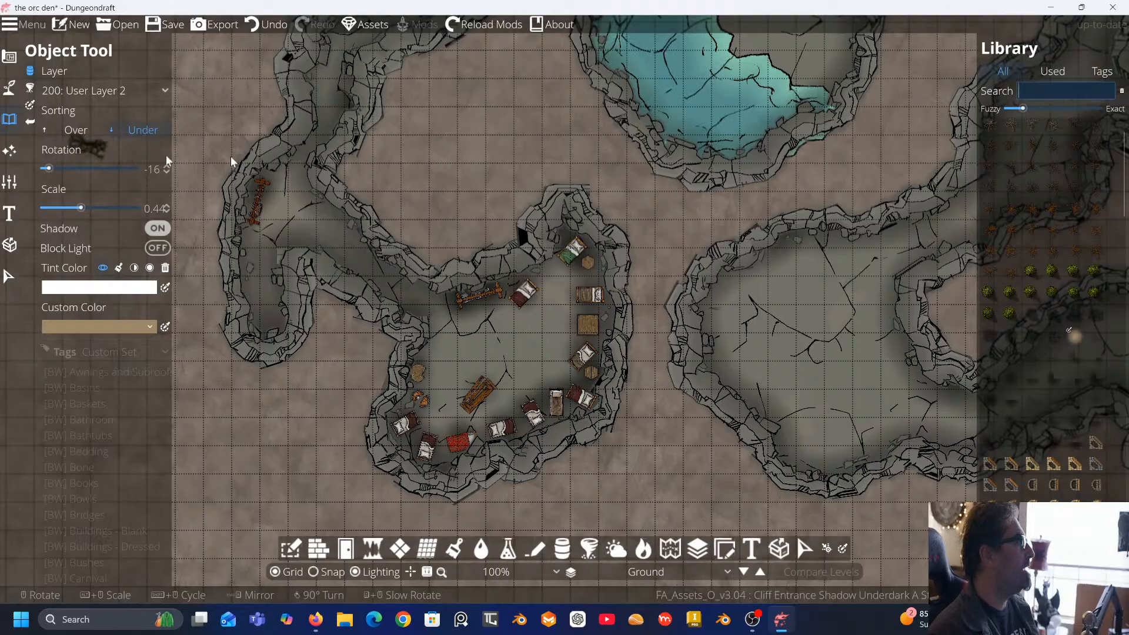
scroll(1073, 188, up, 1)
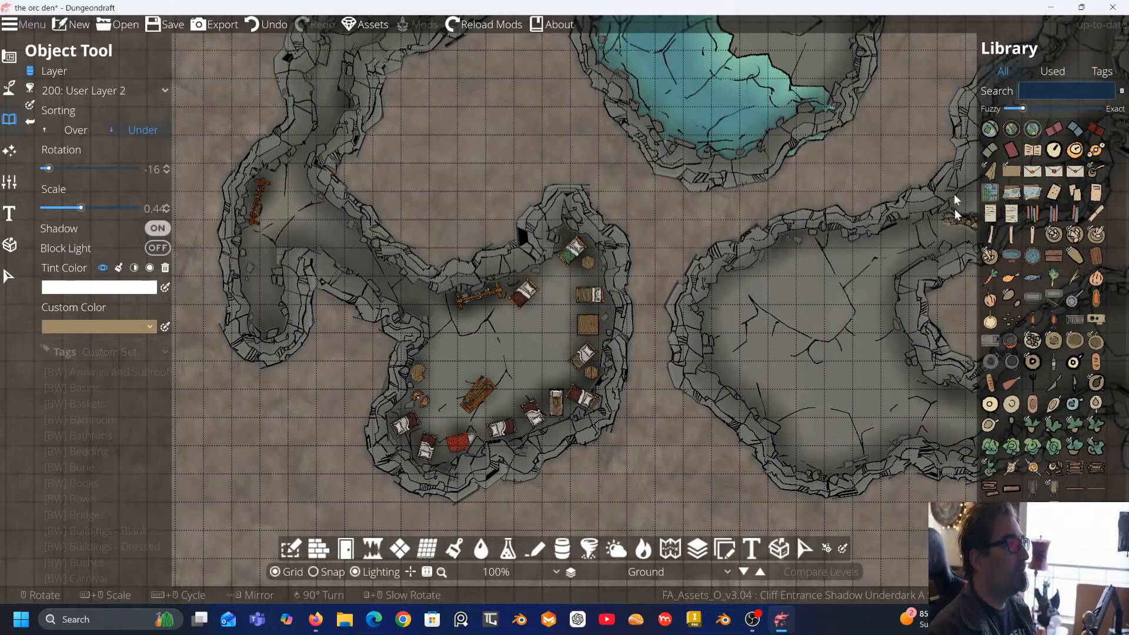
Add the text label "4" just outside the dead-end passage west of the sleeping cave
drag(451, 119, 440, 208)
drag(373, 272, 409, 280)
drag(277, 390, 353, 340)
key(Delete)
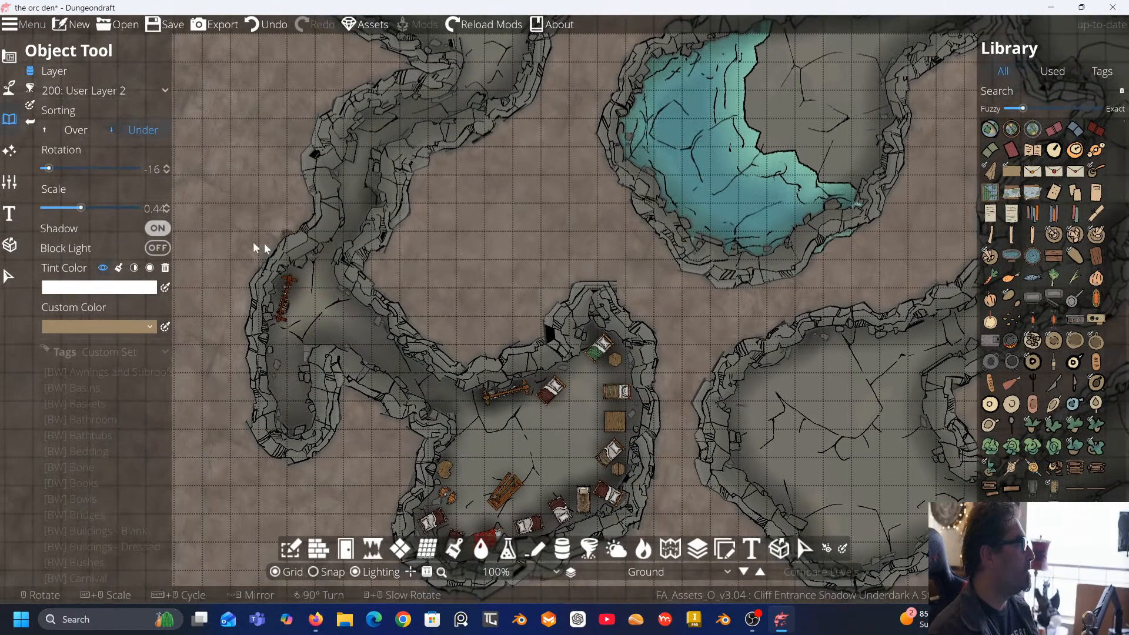
click(9, 214)
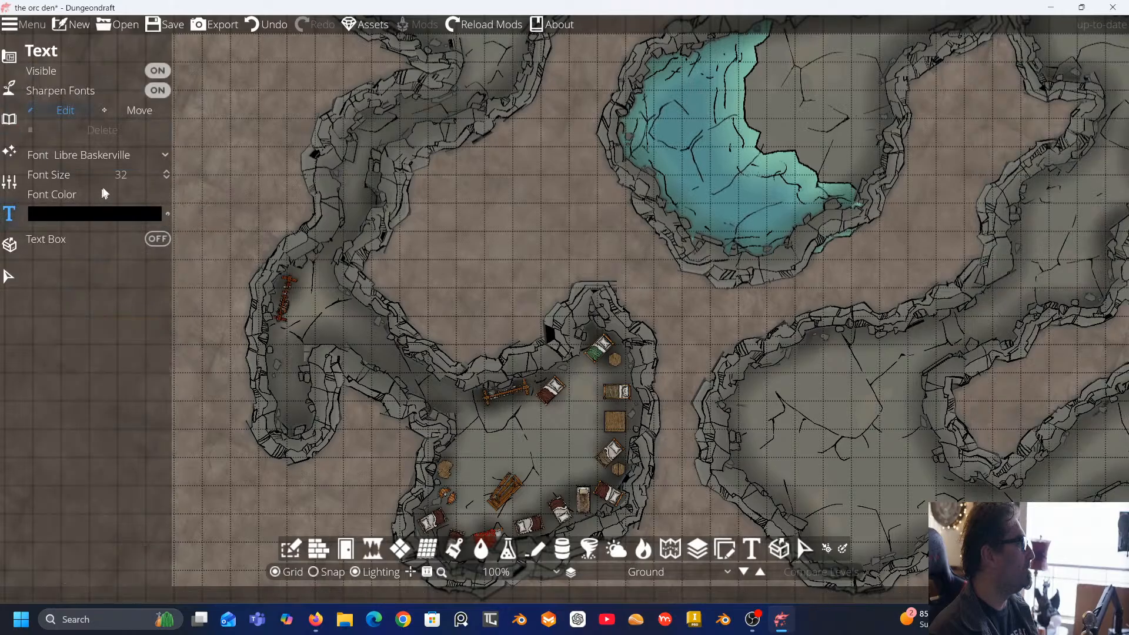
drag(297, 160, 411, 34)
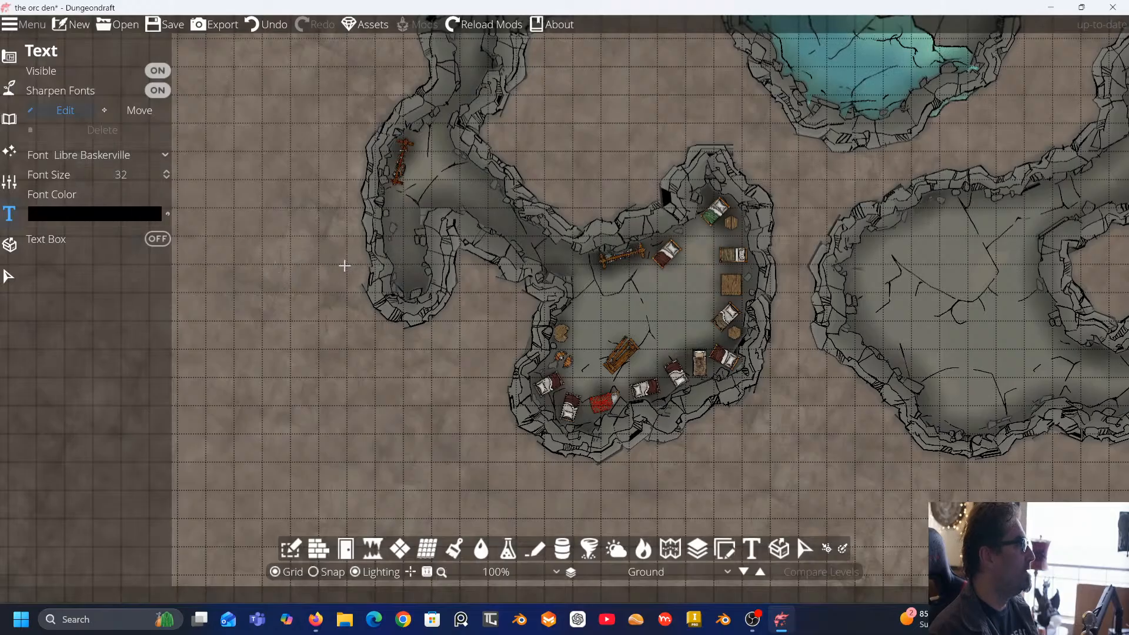
click(386, 293)
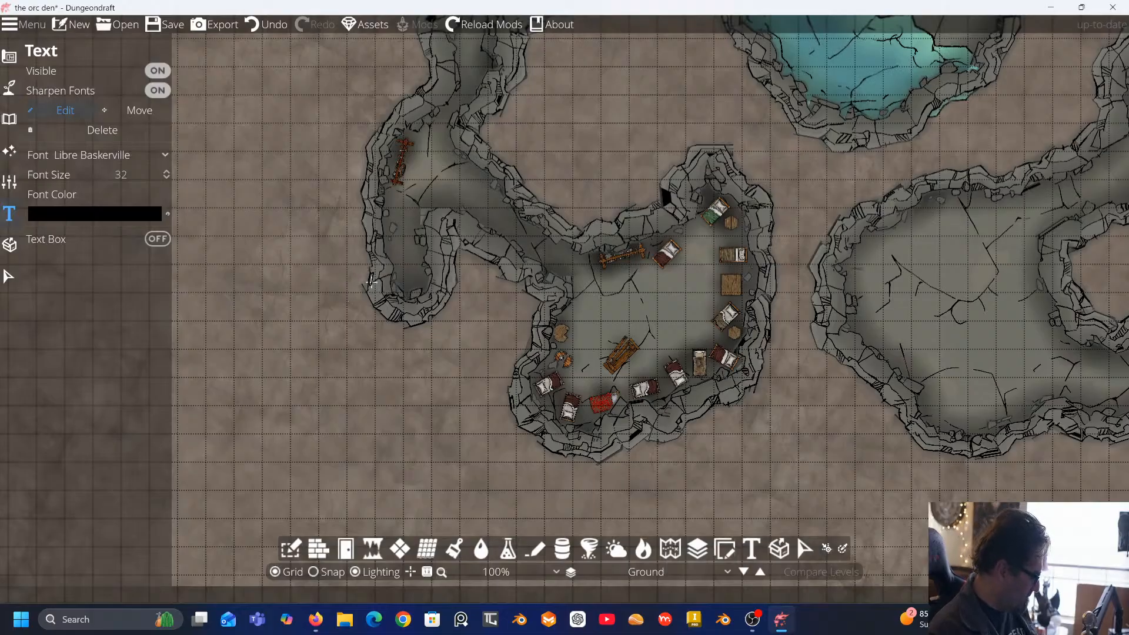
drag(398, 253, 281, 455)
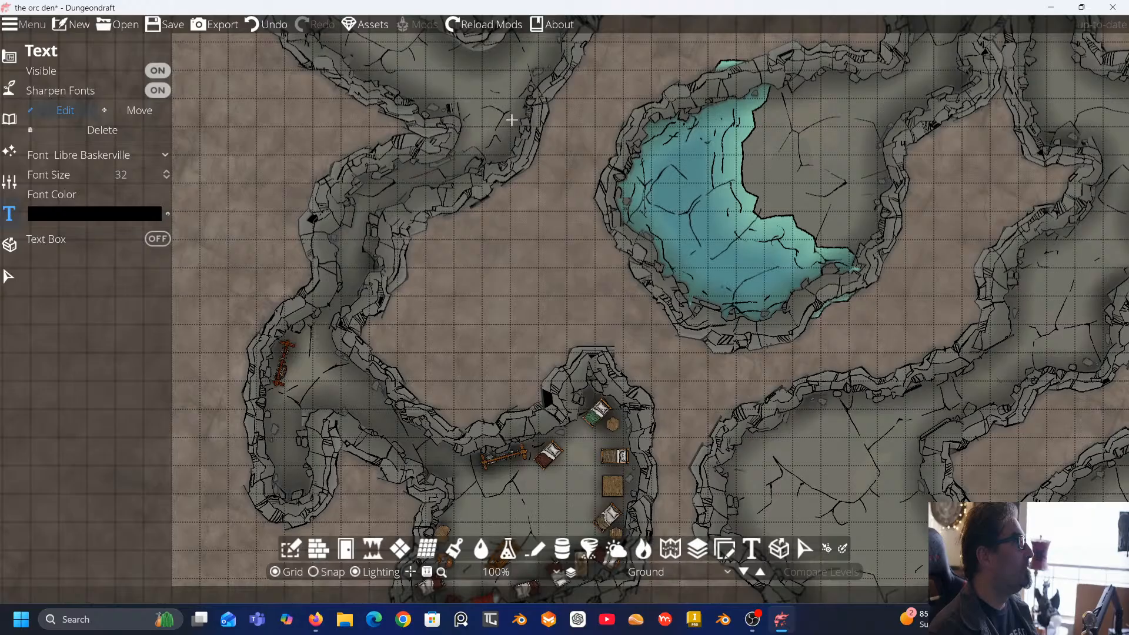
drag(399, 241, 491, 124)
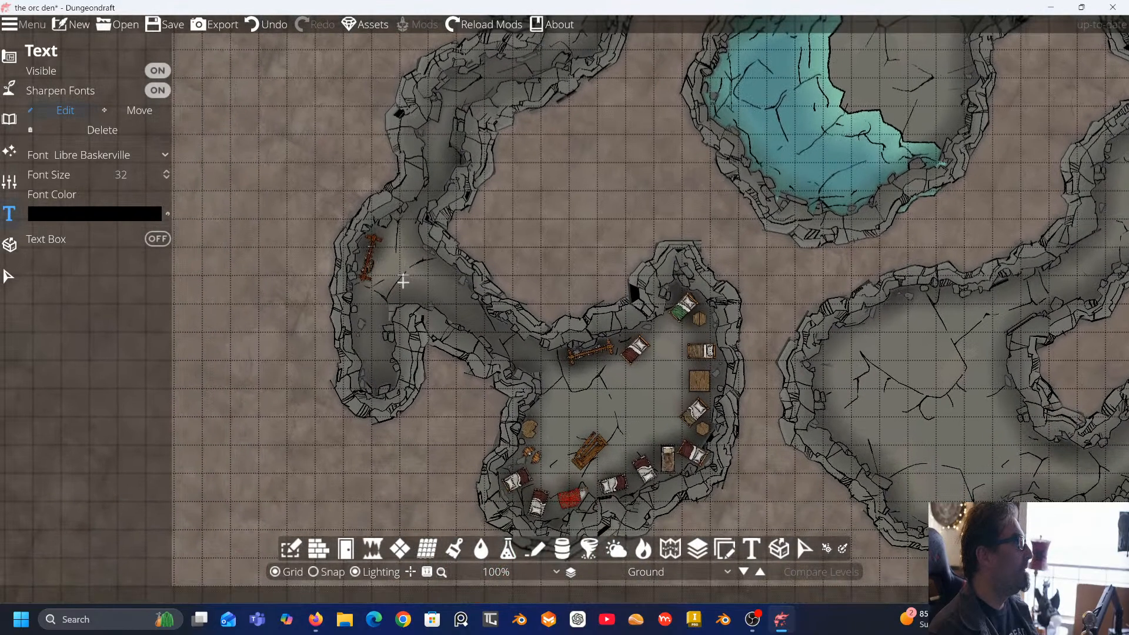
click(322, 376)
text(4)
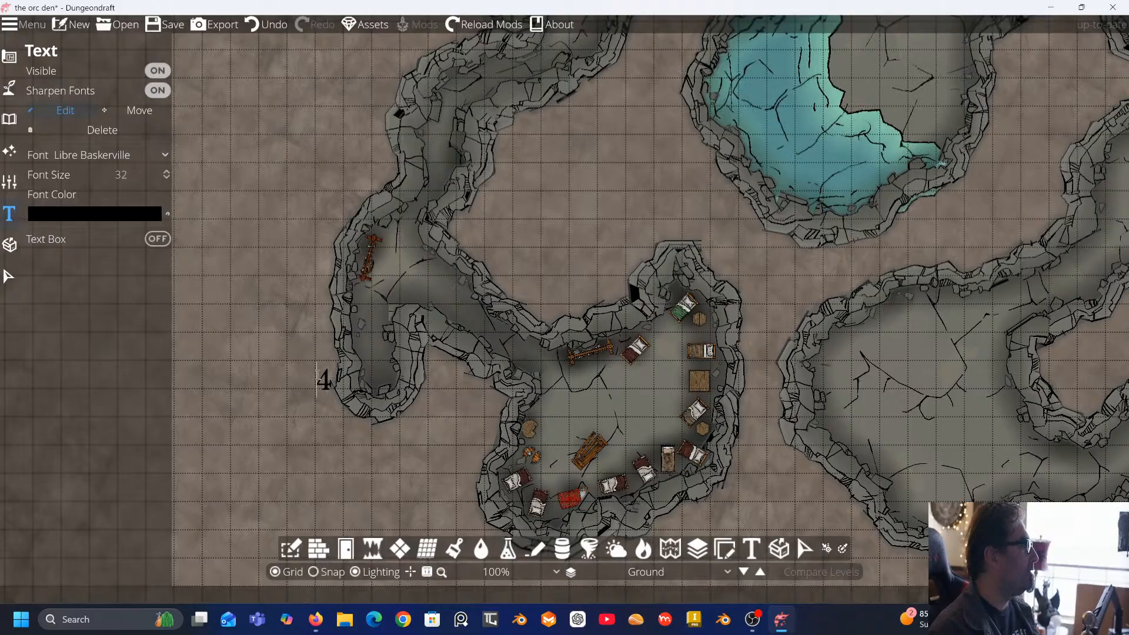
Color the label "4" white and choose Advent Pro Bold as the text font
drag(306, 374, 337, 380)
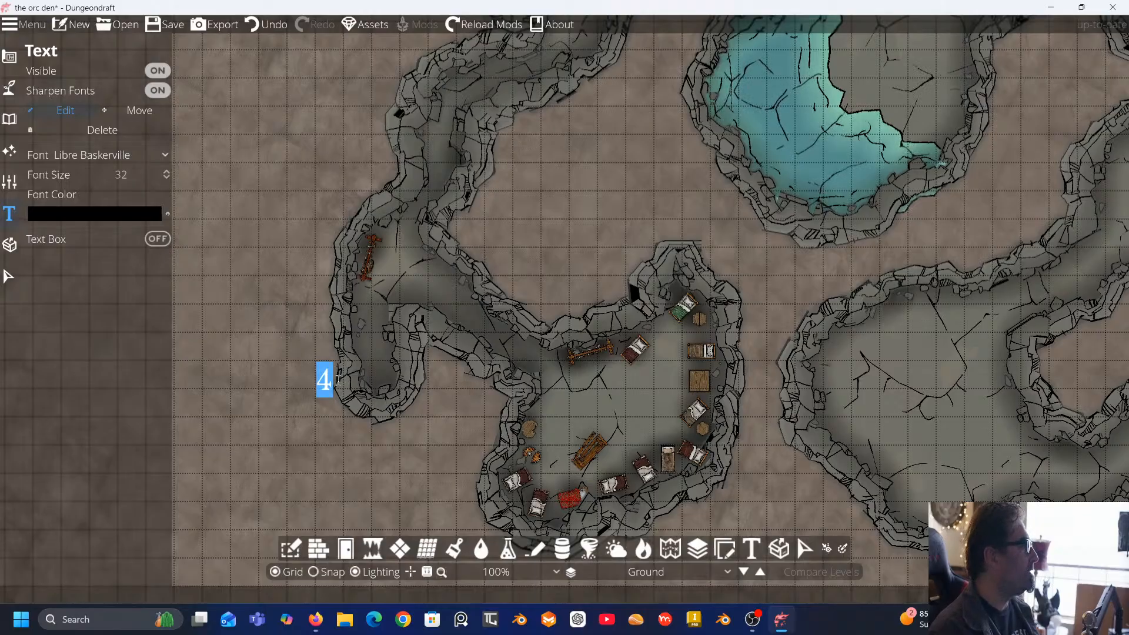
click(103, 213)
drag(33, 85, 2, 10)
click(192, 184)
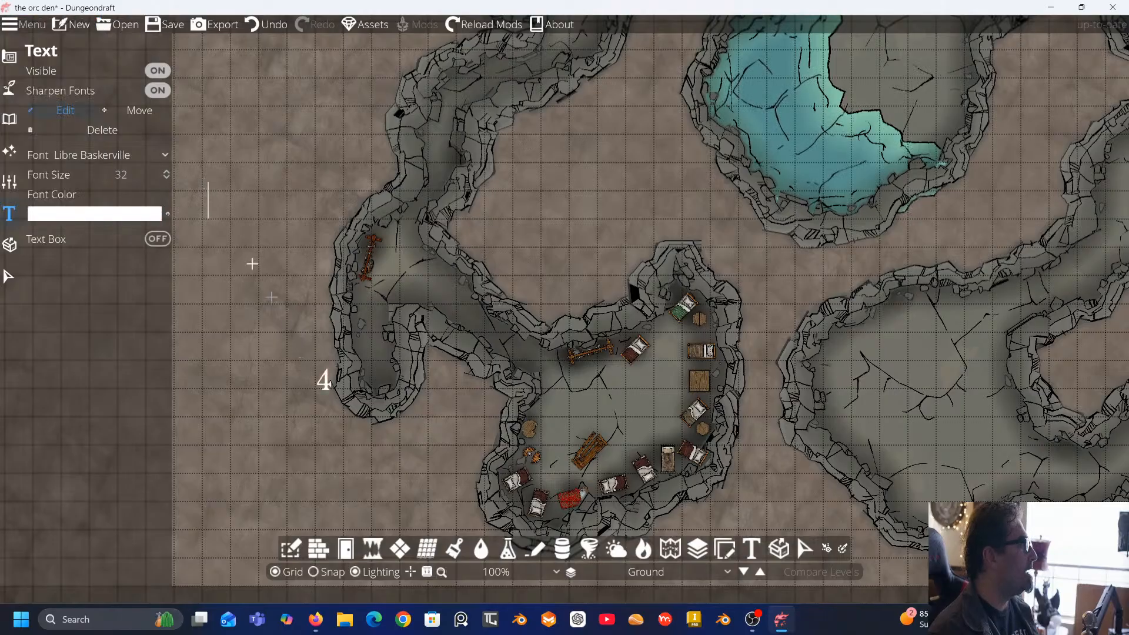
click(112, 154)
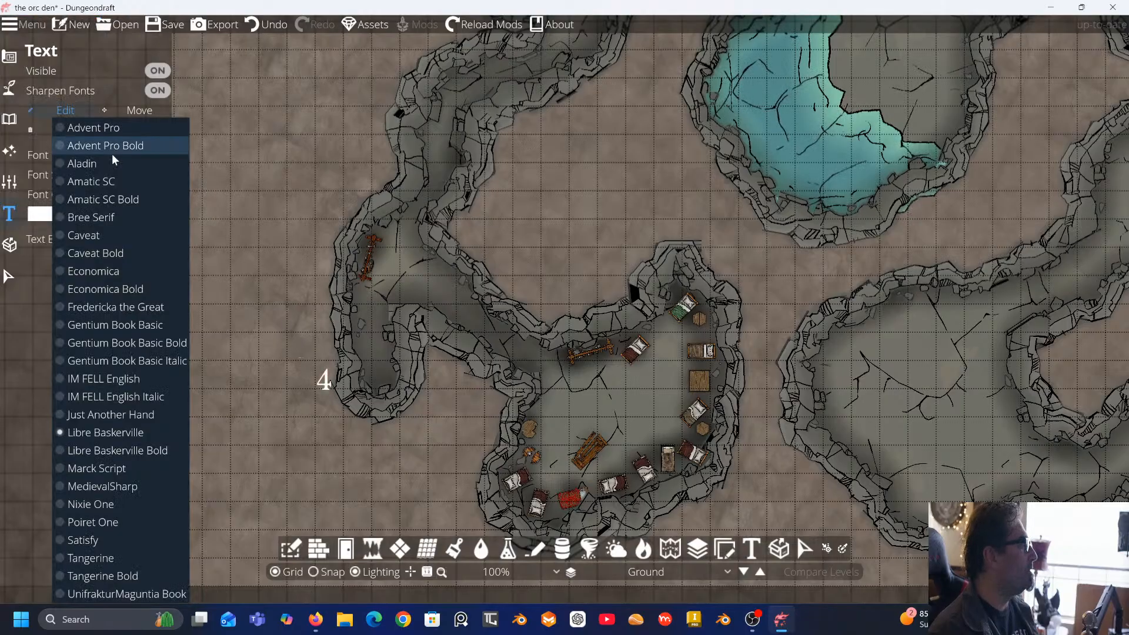
click(112, 154)
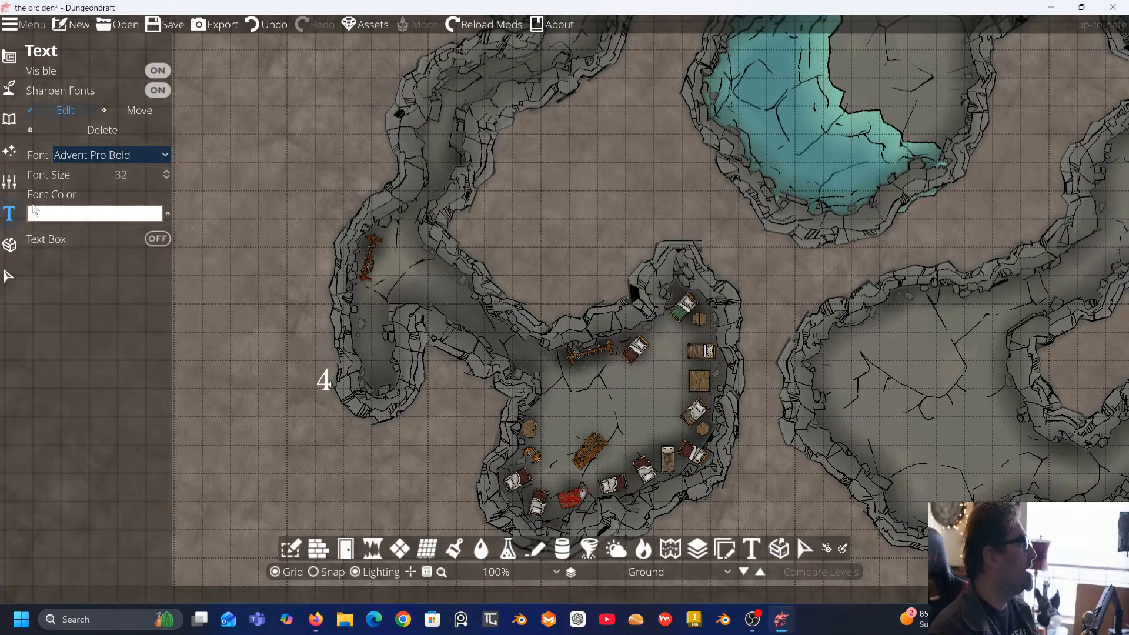
Move the label "4" inside the dead-end passage, onto the cave floor
click(8, 276)
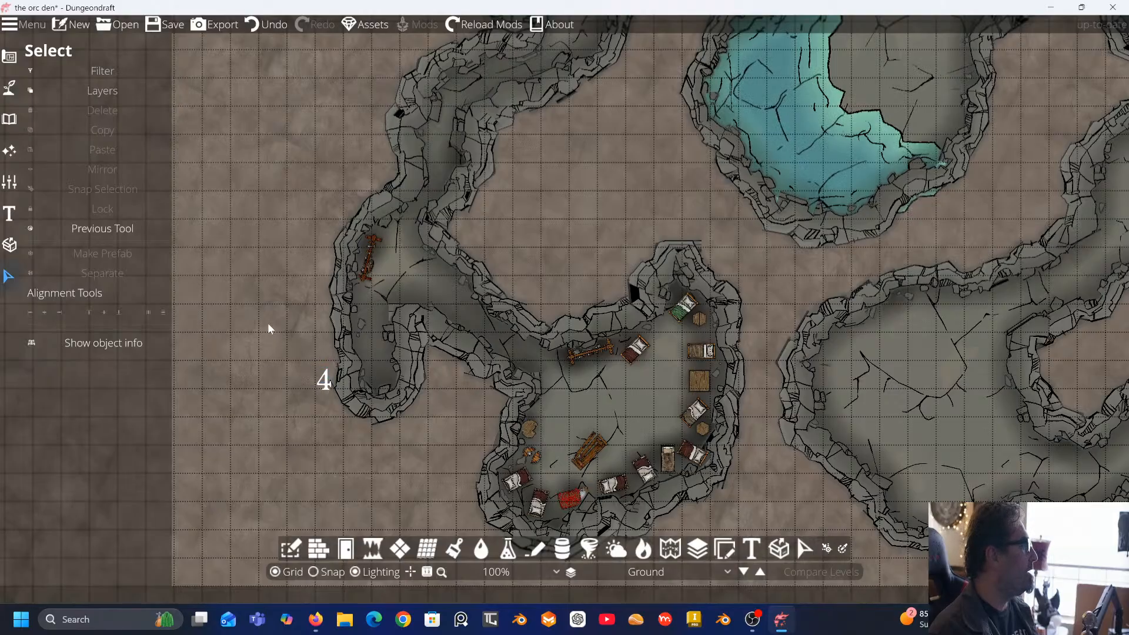
click(10, 217)
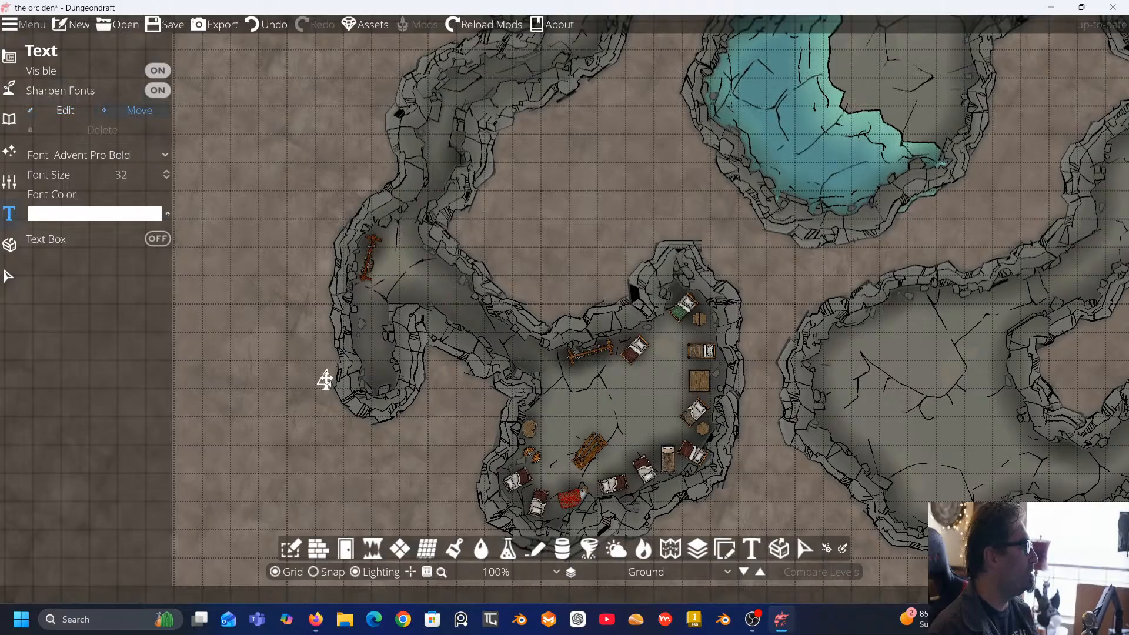
drag(325, 379, 374, 371)
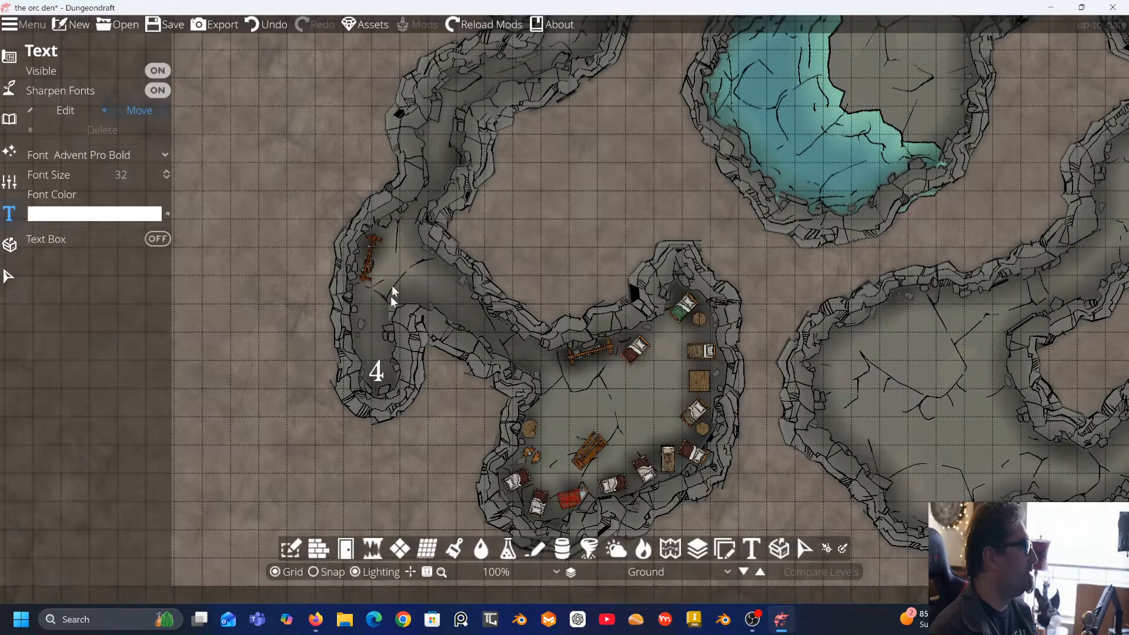
Add the text label "1" at the open northwest cave entrance
drag(424, 214, 409, 269)
drag(439, 161, 369, 261)
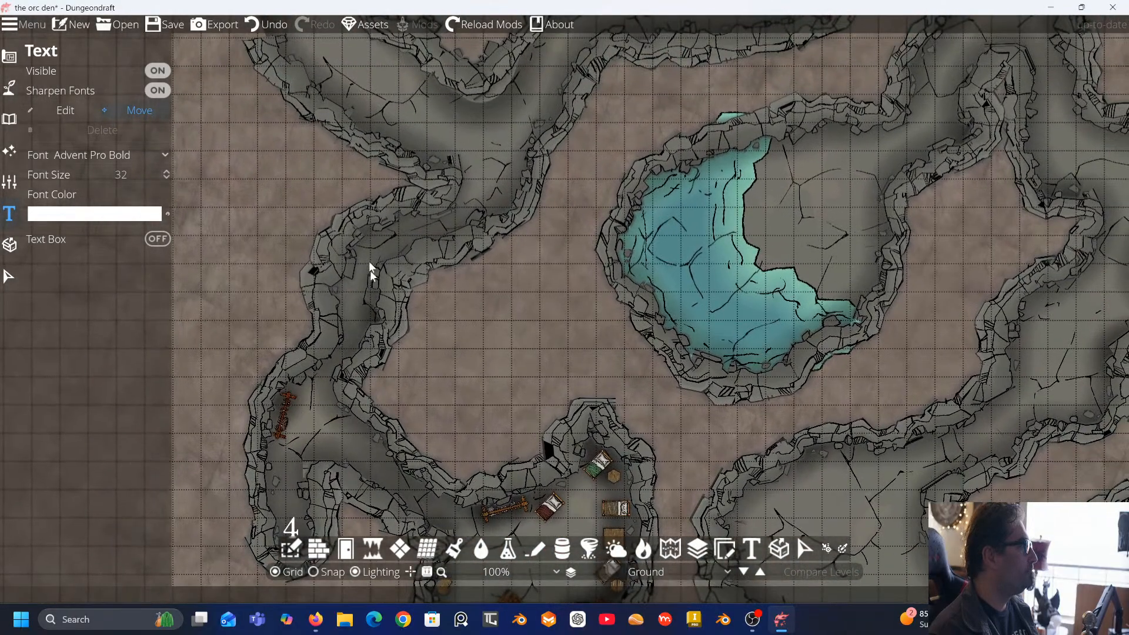
drag(405, 302, 399, 385)
drag(312, 163, 368, 197)
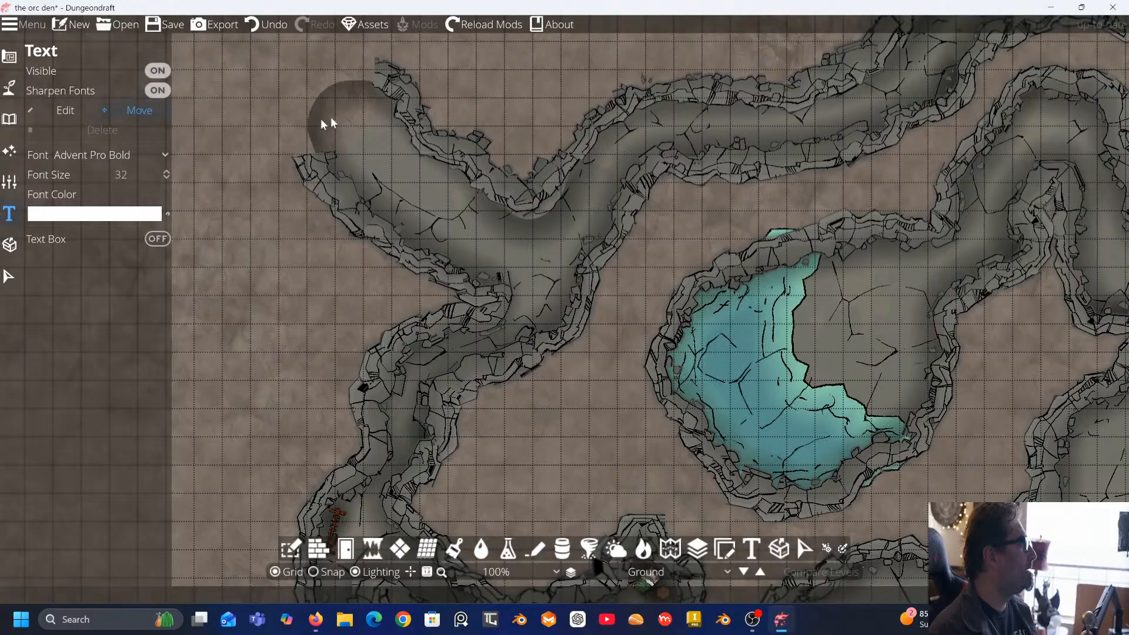
click(83, 115)
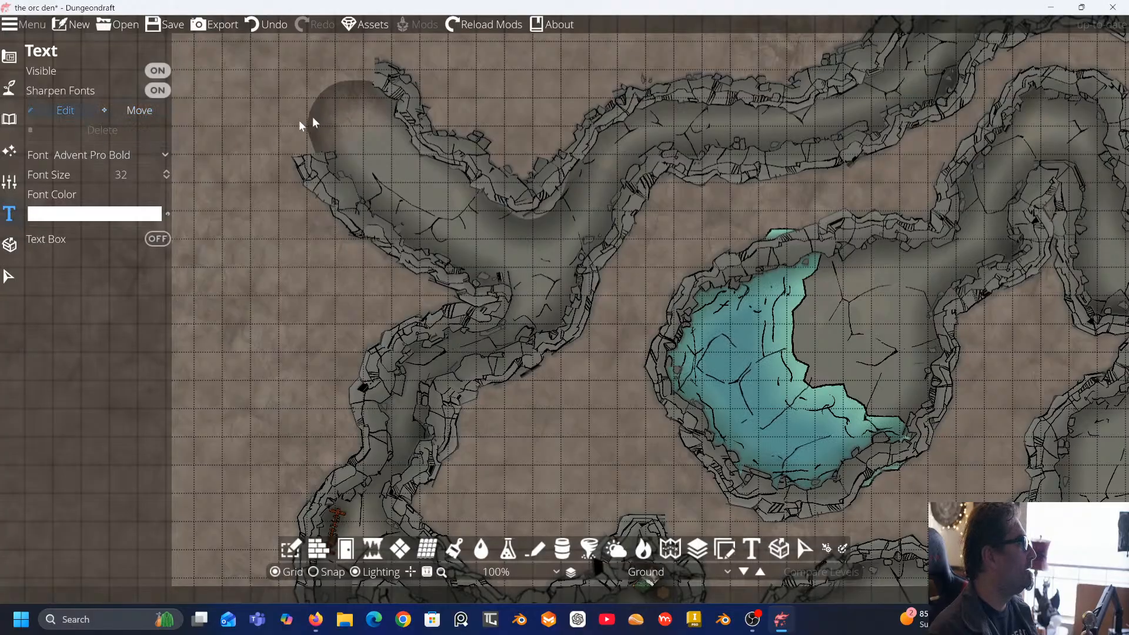
click(350, 116)
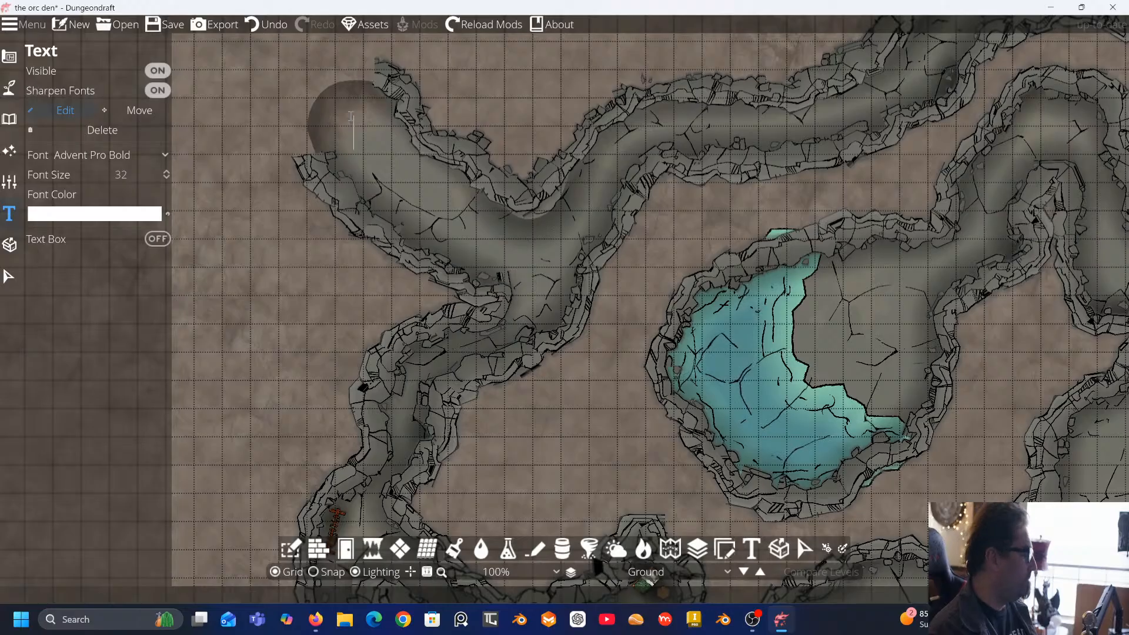
text(1)
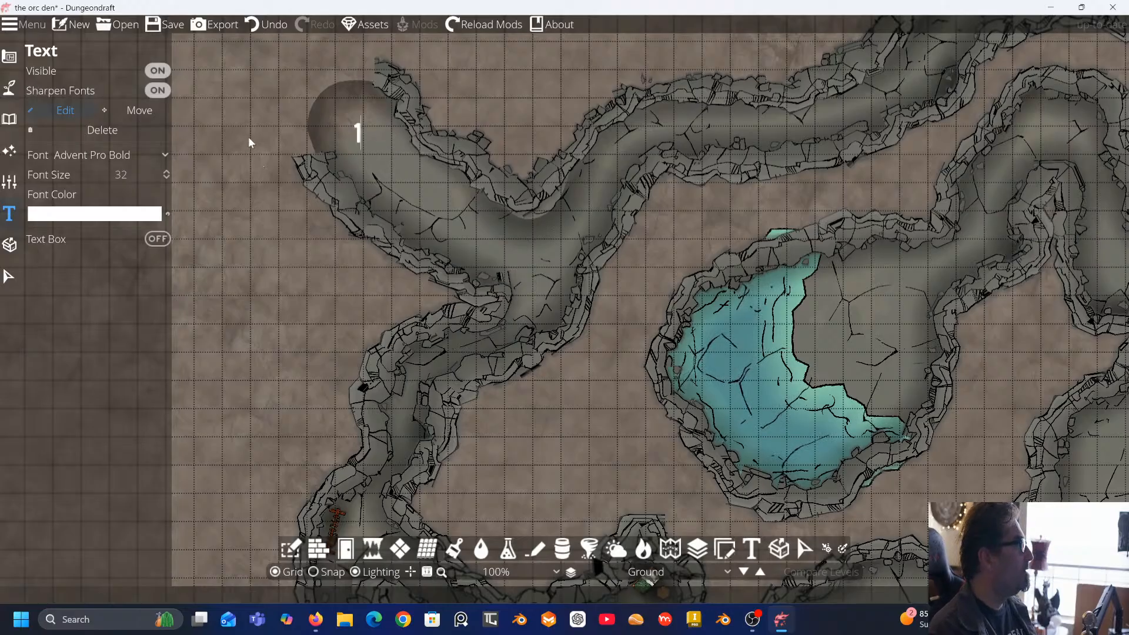
Try the Caveat font on the label "1"
drag(363, 138, 351, 138)
click(141, 155)
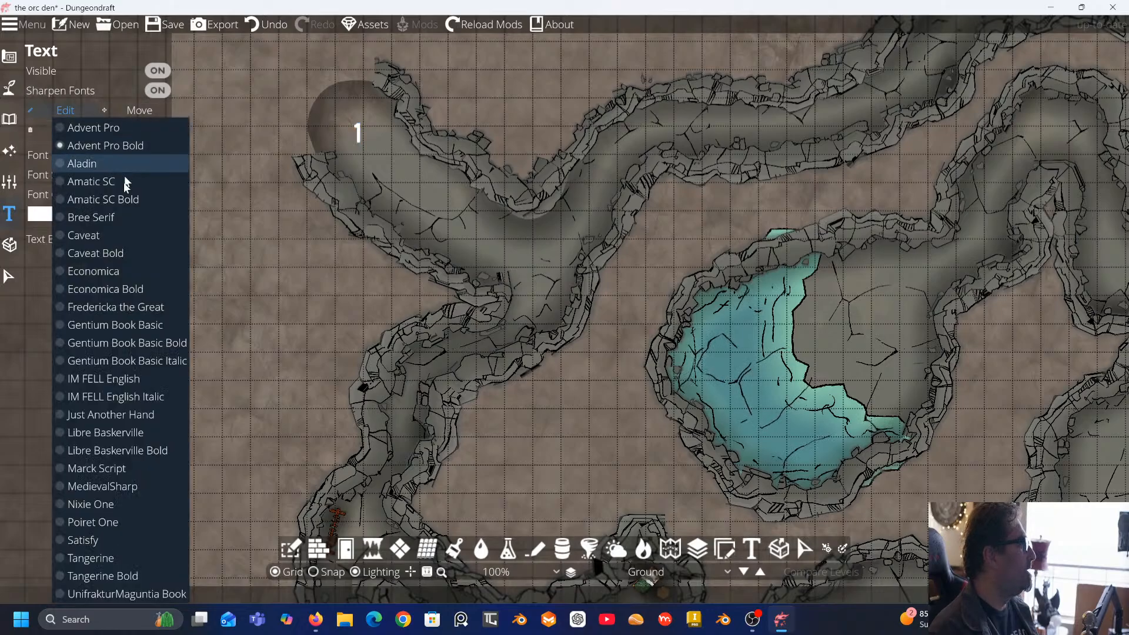
click(93, 231)
Check the font of the label "4" and set the label "1" to the matching Libre Baskerville
drag(237, 294, 300, 94)
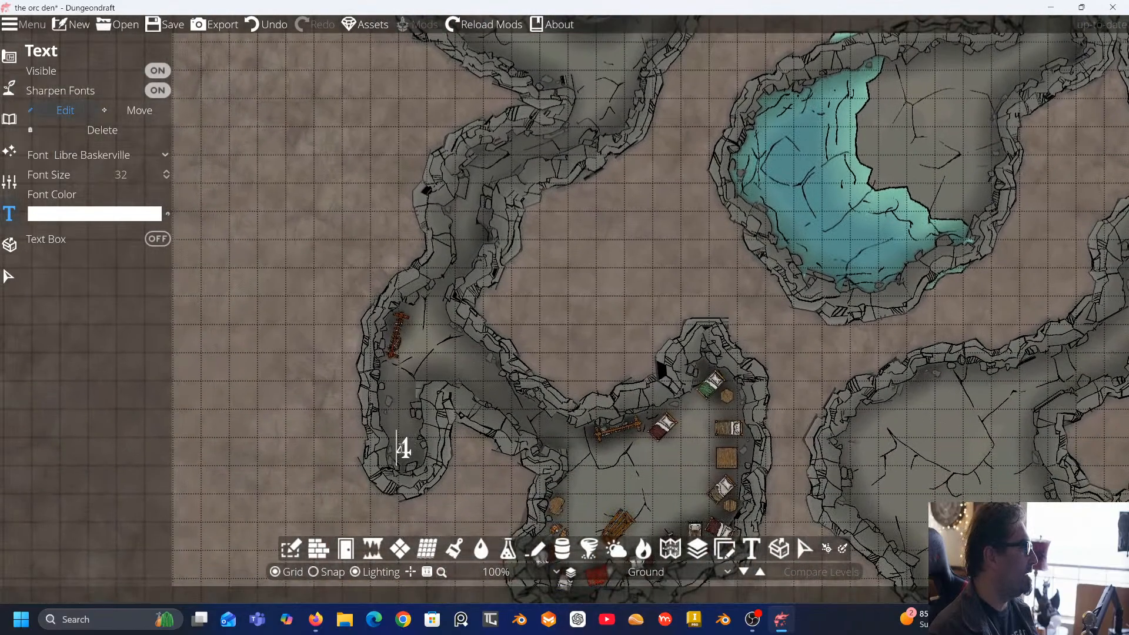
click(404, 448)
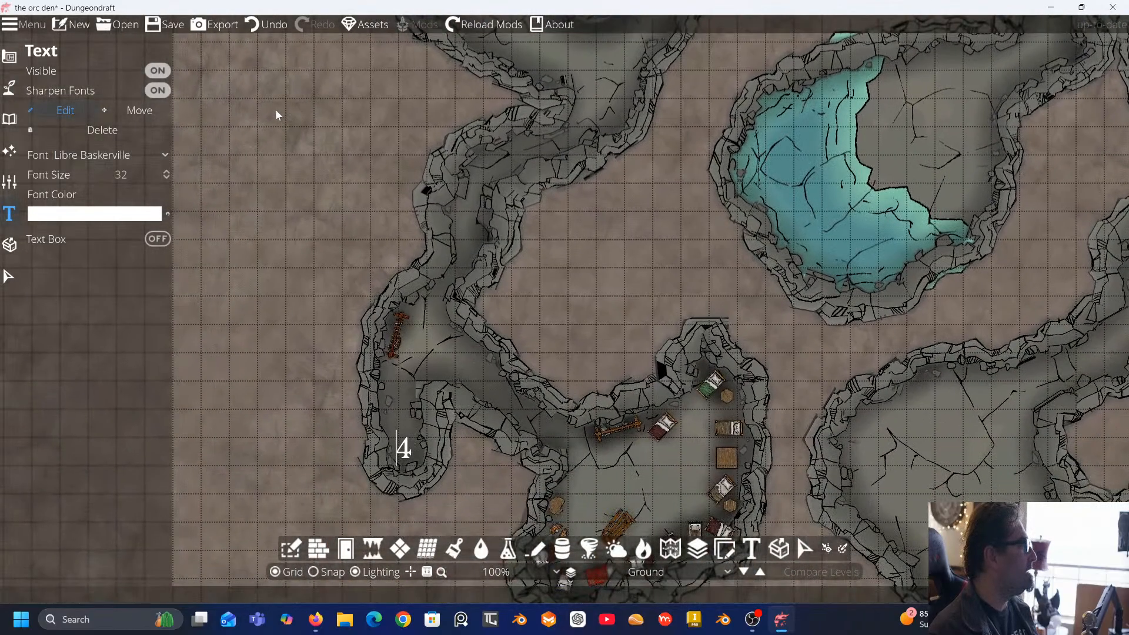
drag(275, 108, 220, 328)
click(372, 144)
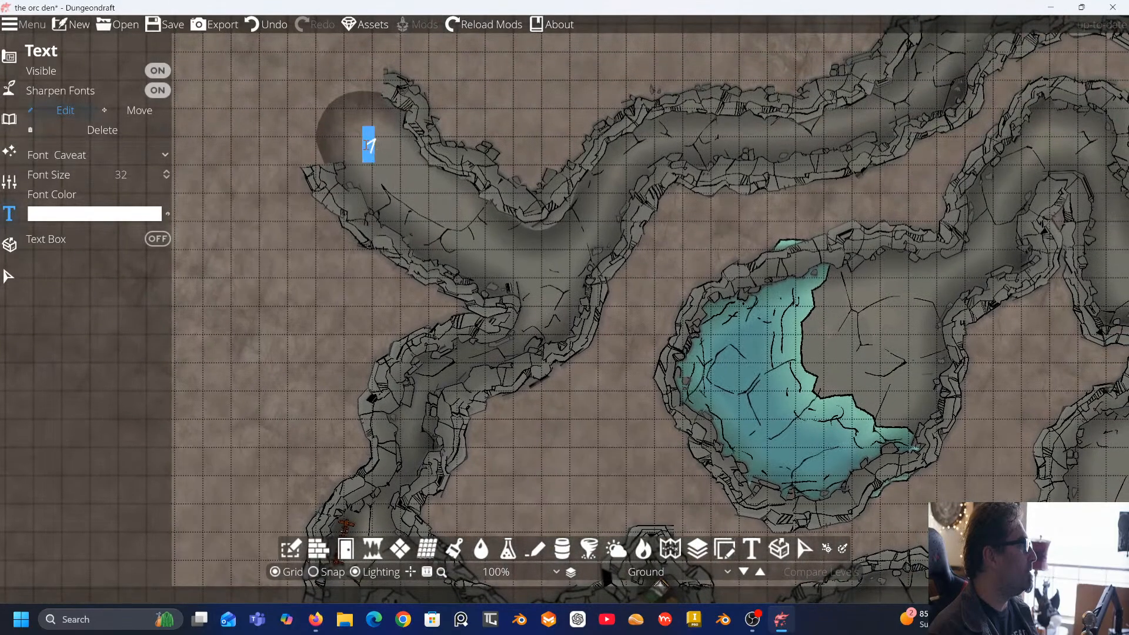
click(114, 155)
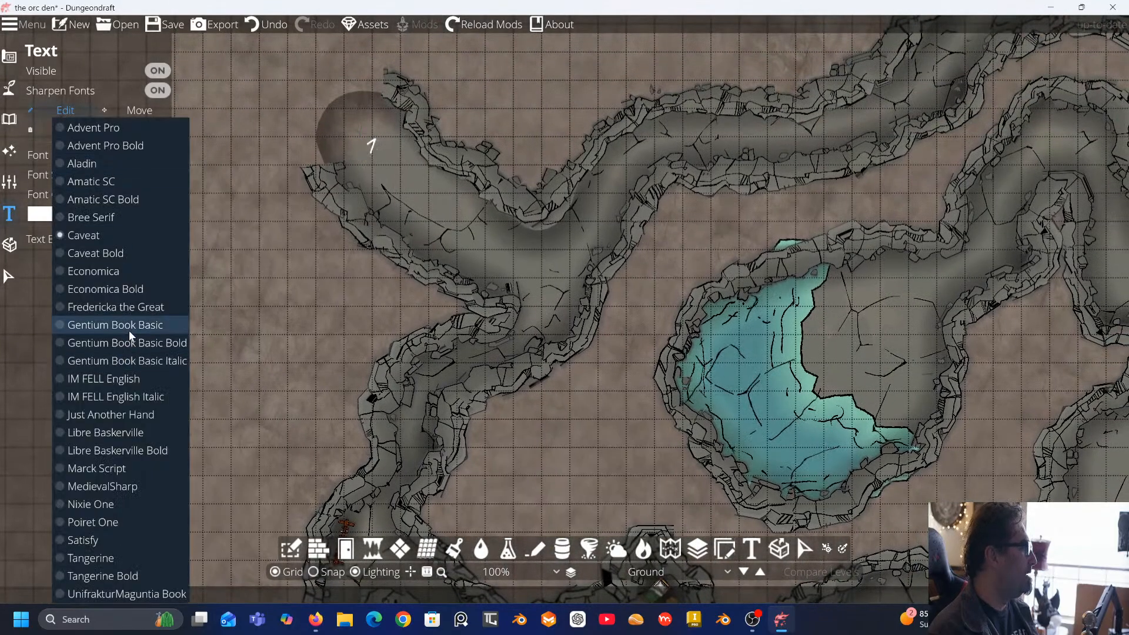
click(114, 450)
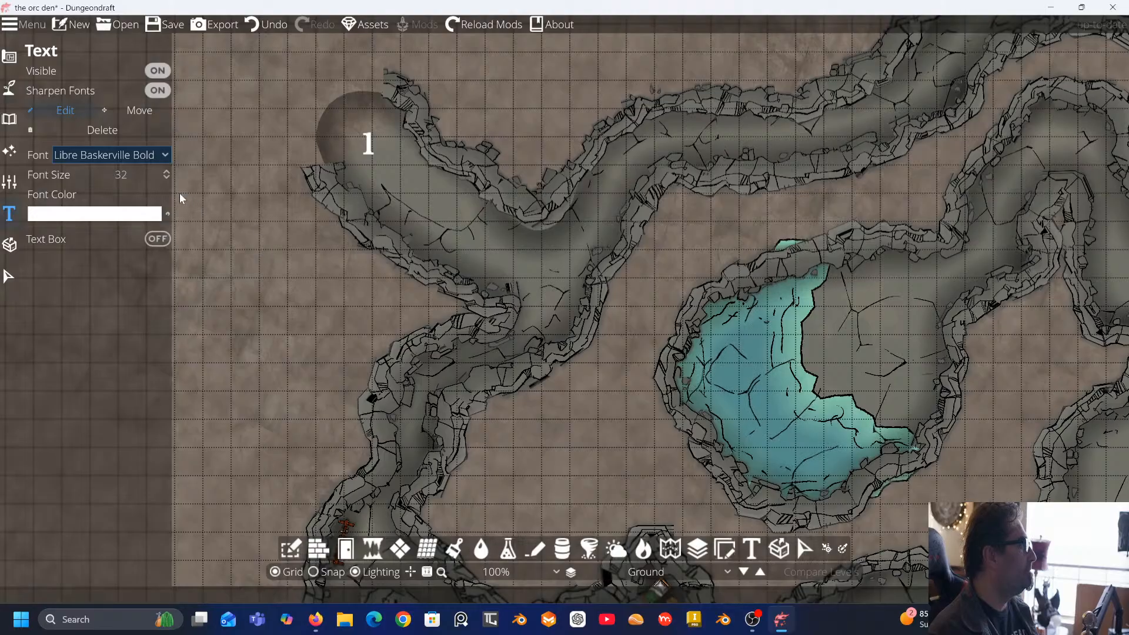
click(142, 159)
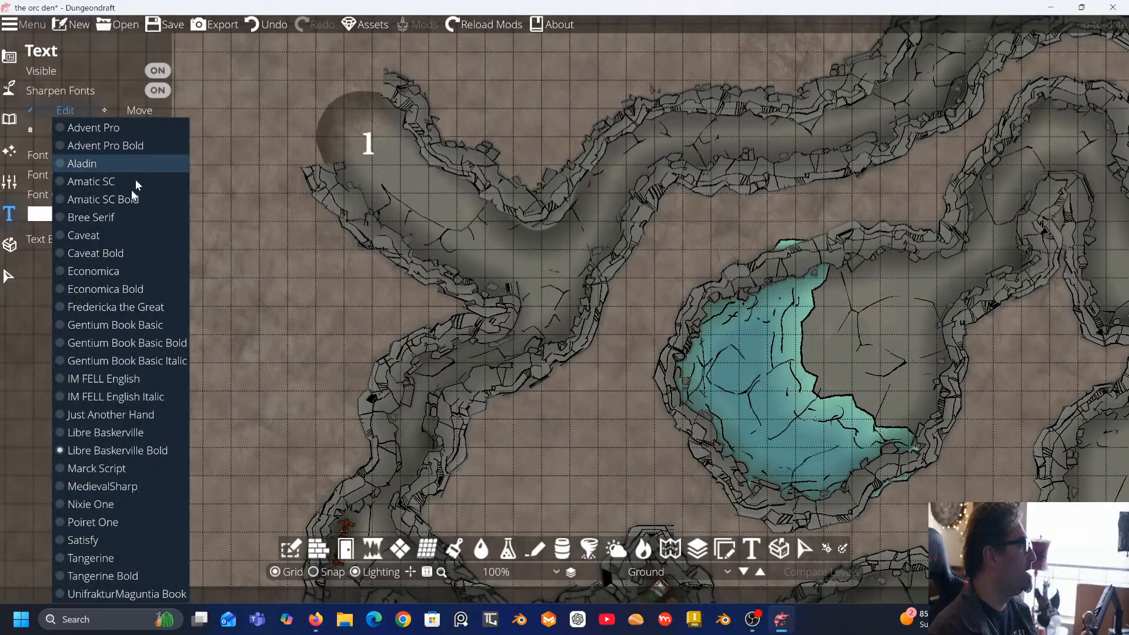
click(108, 430)
Add the text label "2" at the passage junction southeast of the label "1"
drag(270, 387, 235, 255)
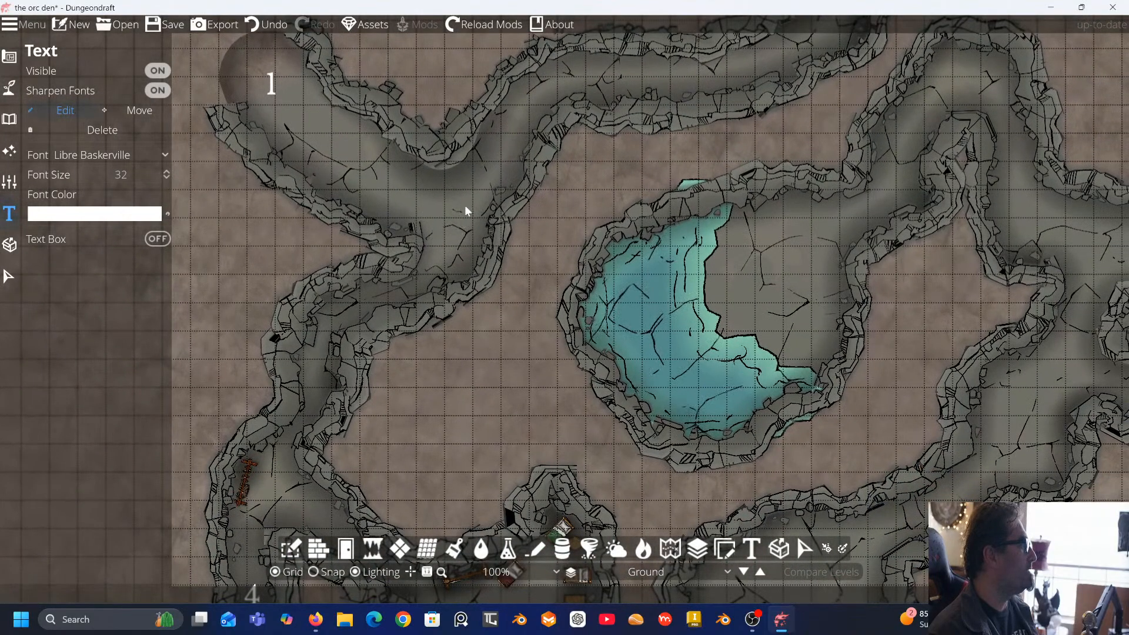
drag(316, 162, 398, 174)
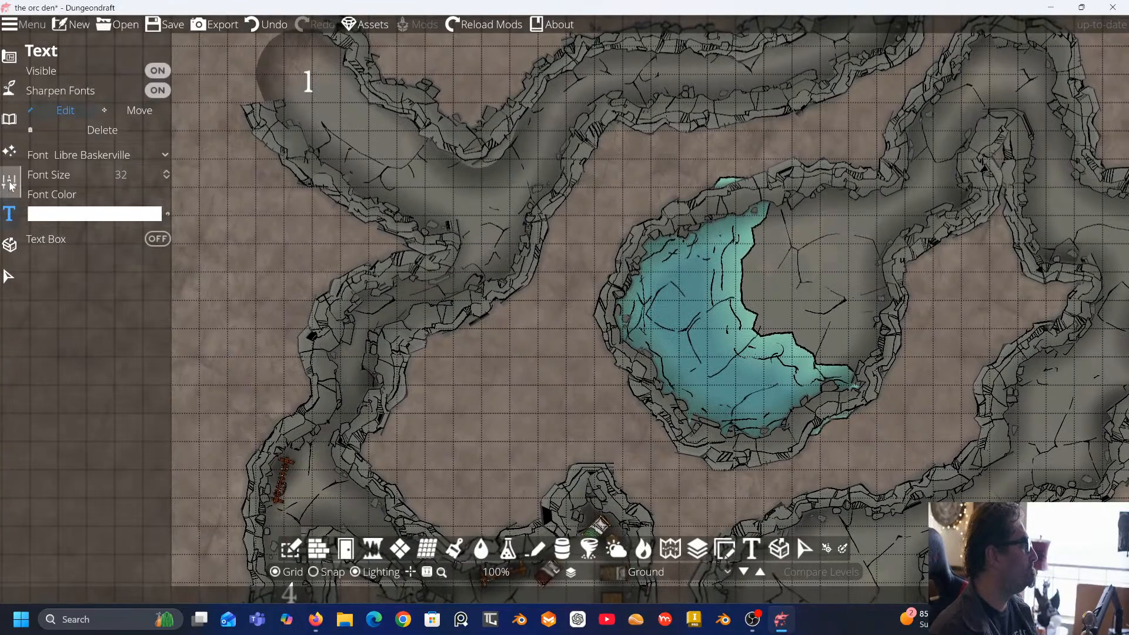
click(486, 217)
text(2)
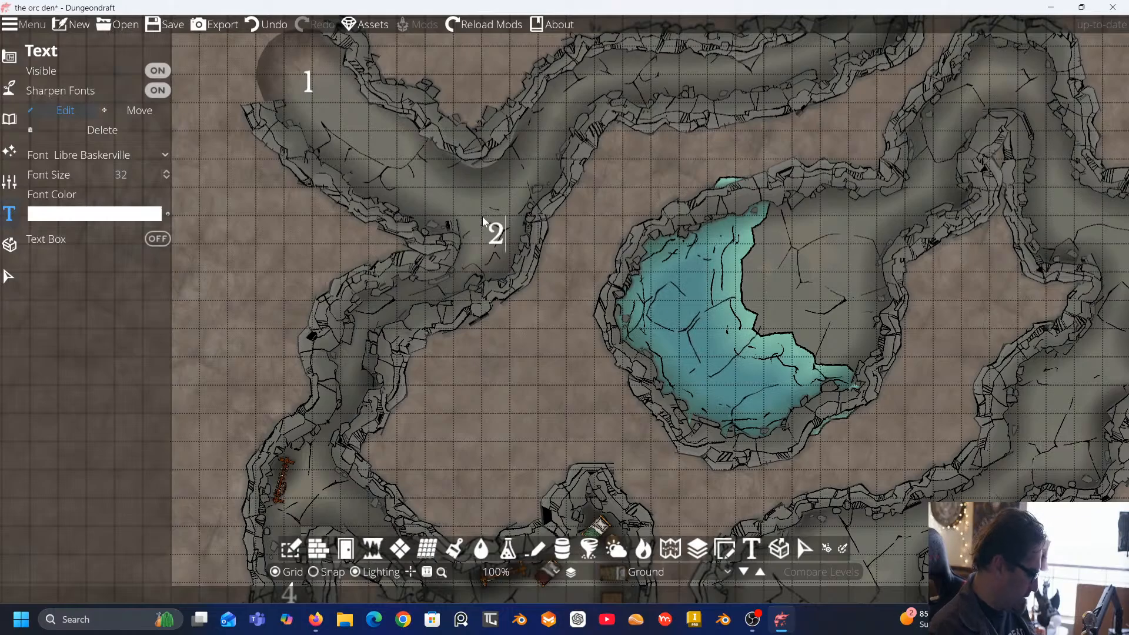
Add the text label "3" in the cave passage beside the wooden rack, north of the label "4"
scroll(370, 238, down, 5)
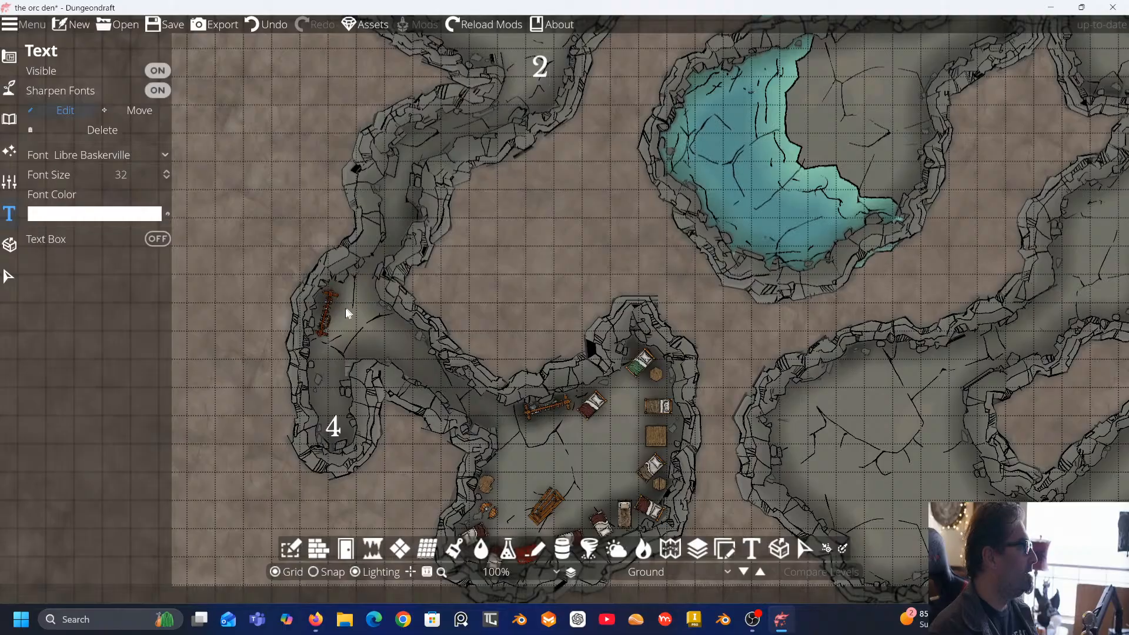
click(348, 302)
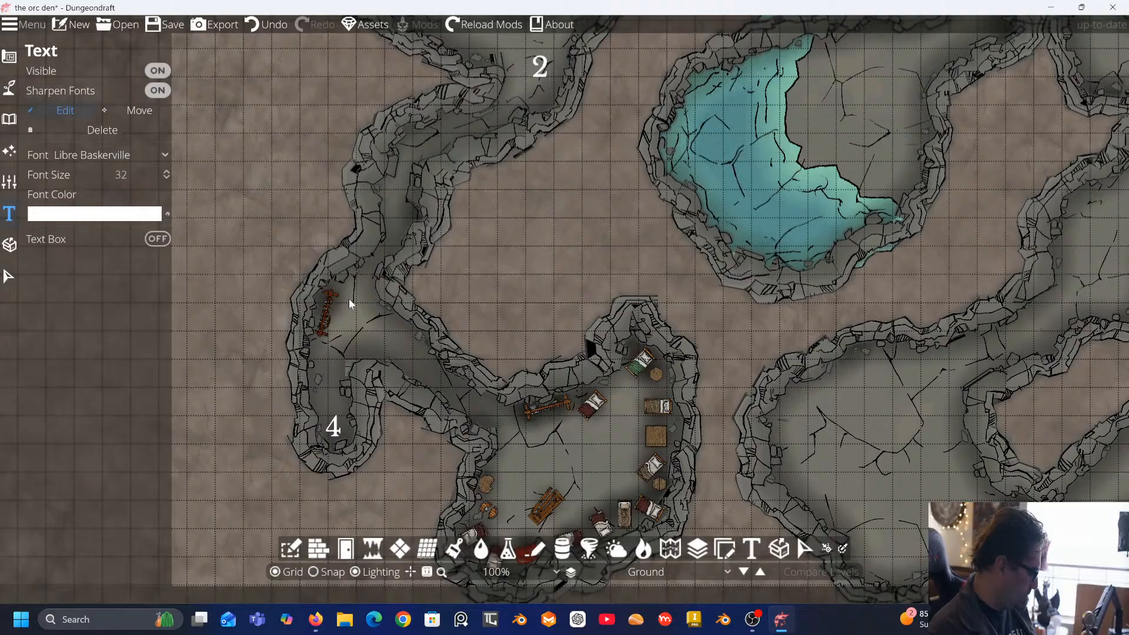
text(3)
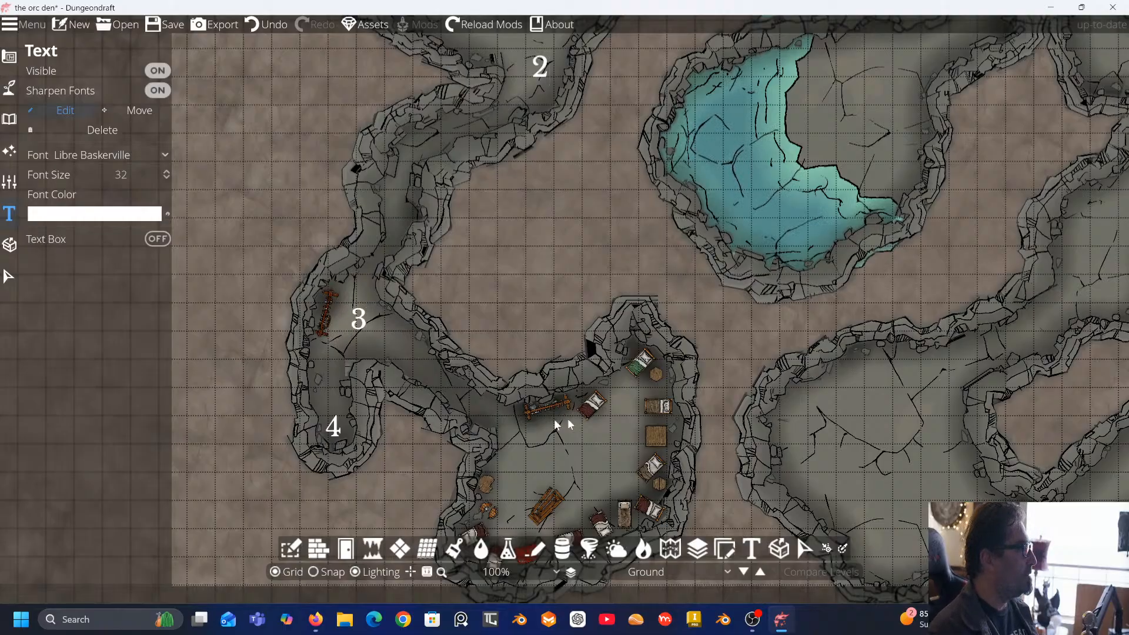
Add the text label "5" in the cave chamber lined with beds and move it slightly northeast, clear of the table
scroll(336, 344, down, 3)
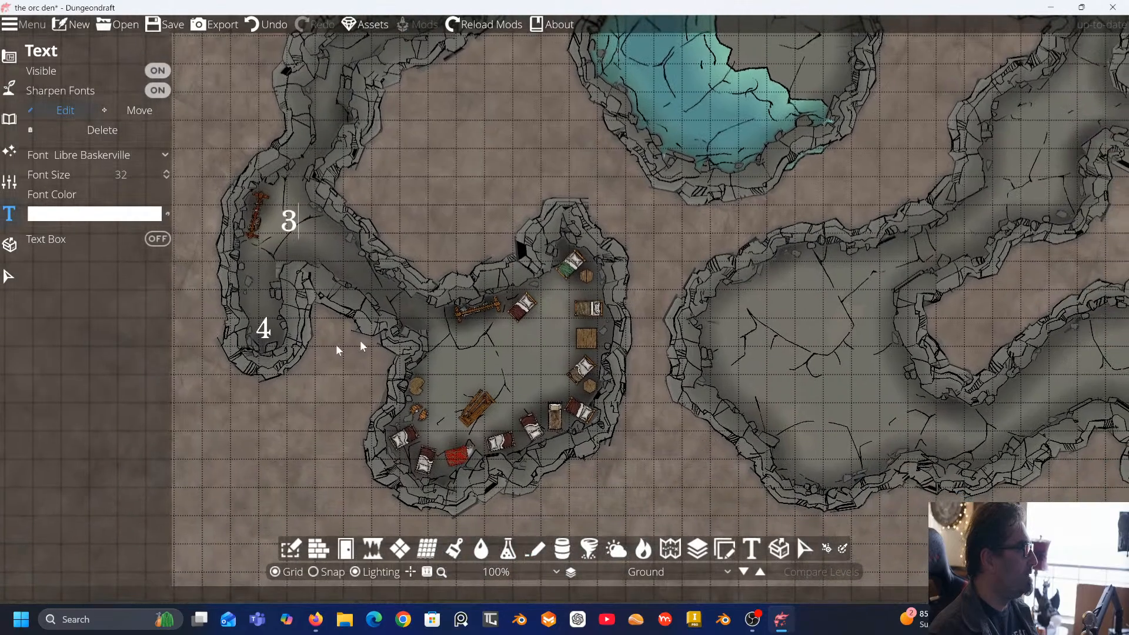
click(476, 363)
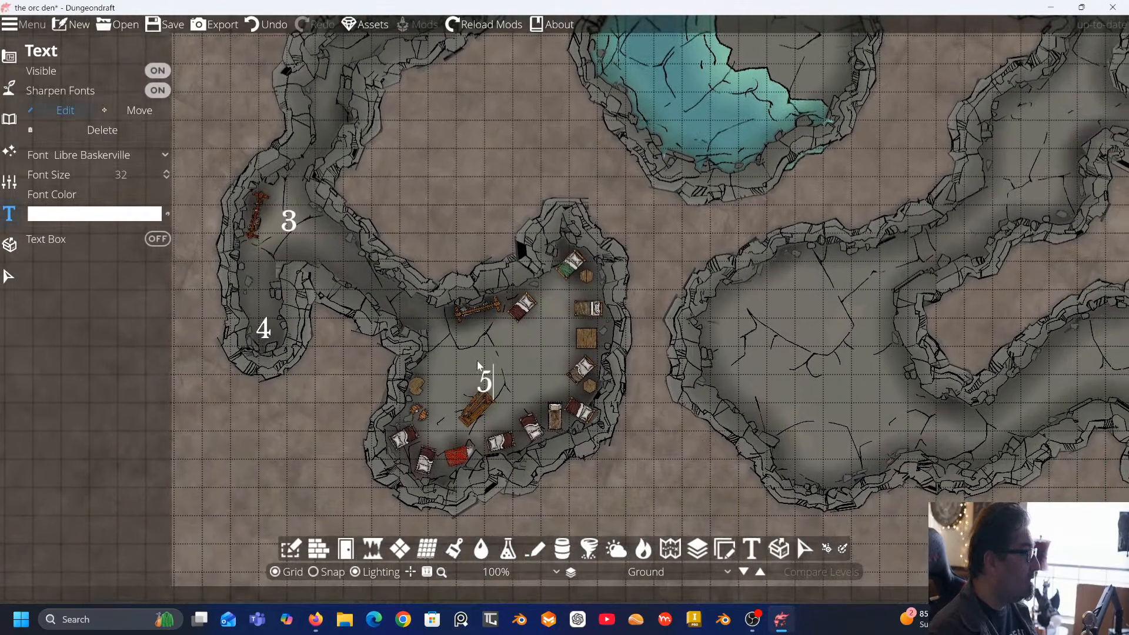
click(122, 108)
drag(488, 382, 488, 376)
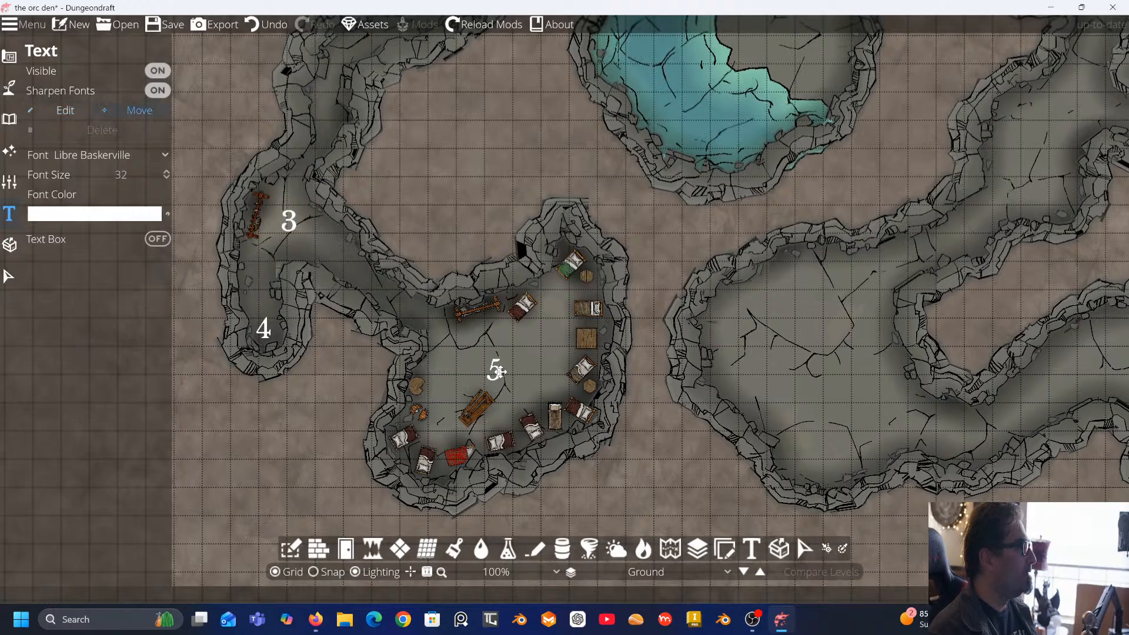
Search the object library for "stairs" with moderately stricter matching, keeping the northwest cave entrance in view
key(Up)
drag(513, 222, 409, 363)
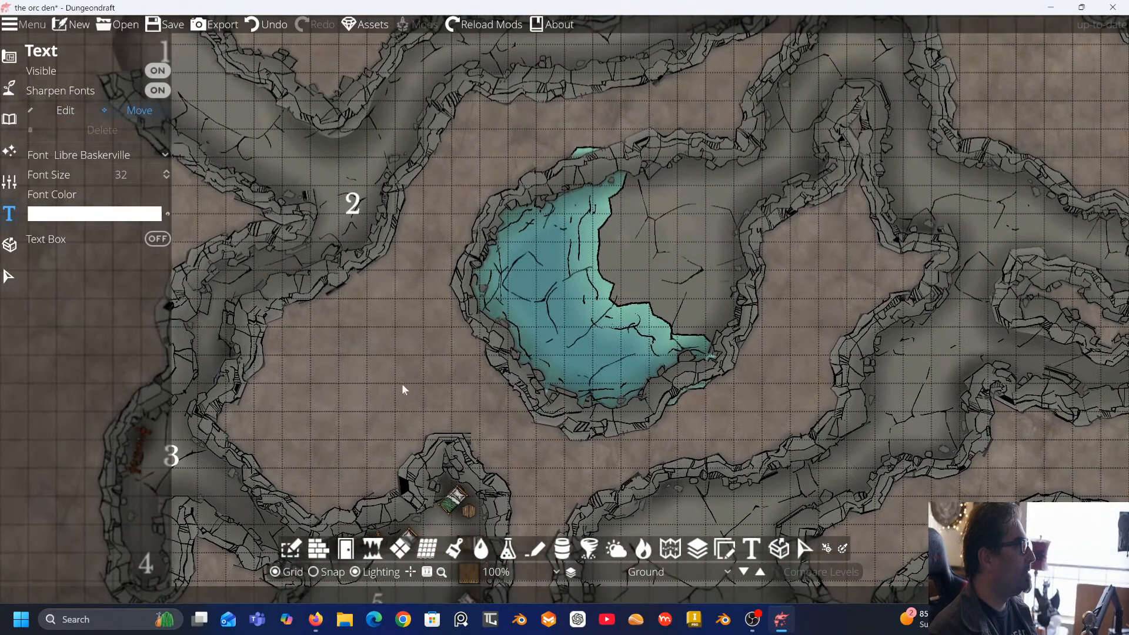
drag(376, 289, 537, 345)
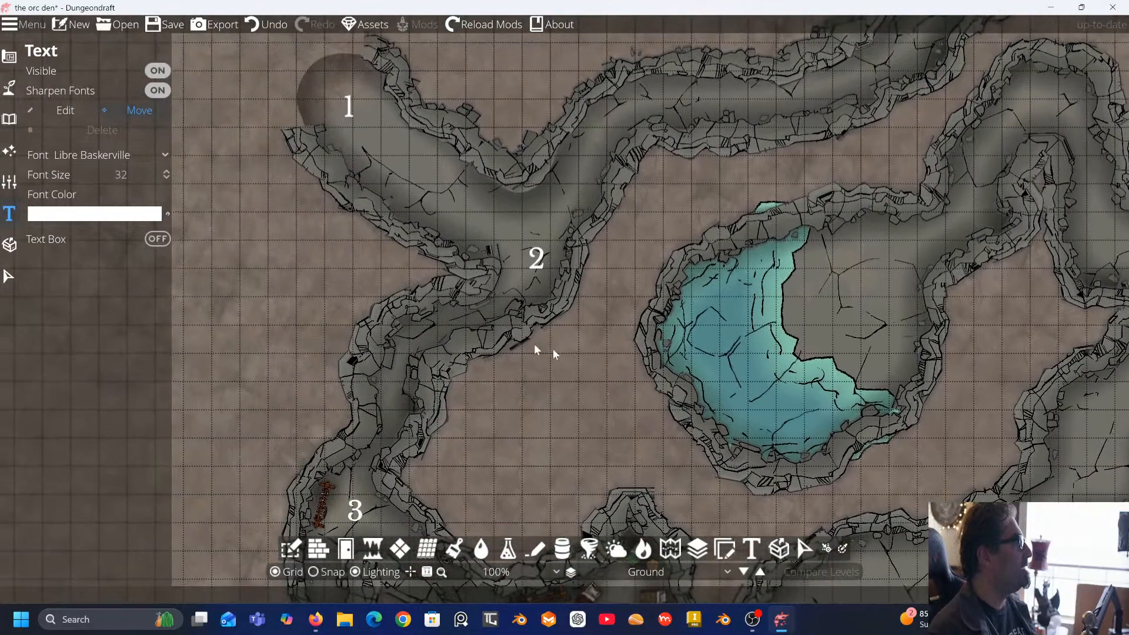
key(Up)
key(Left)
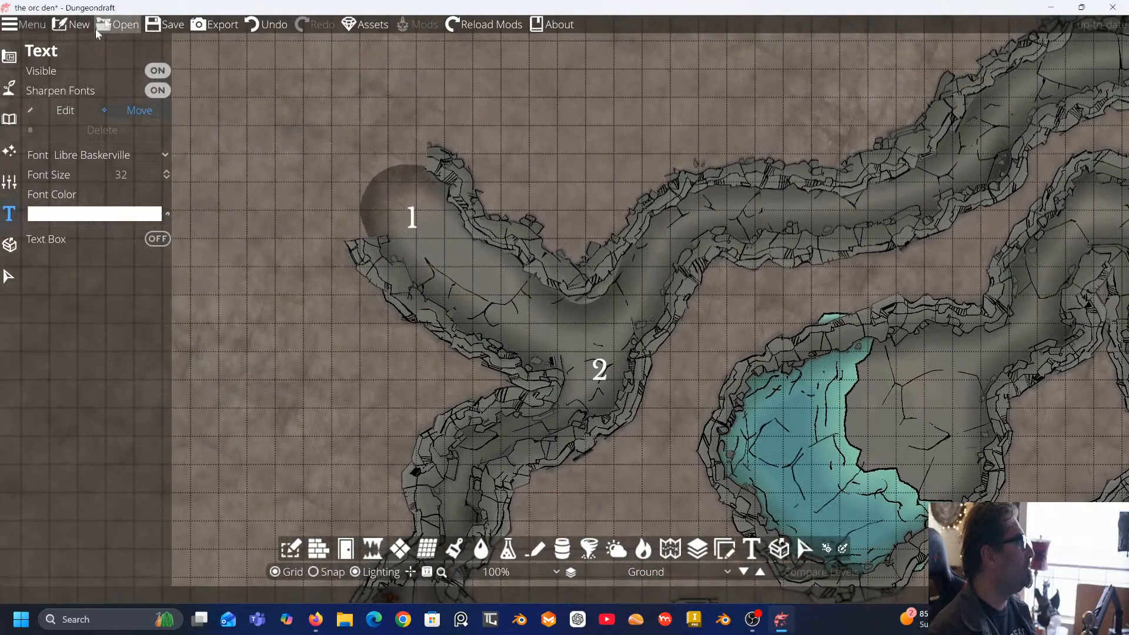
click(9, 119)
click(62, 72)
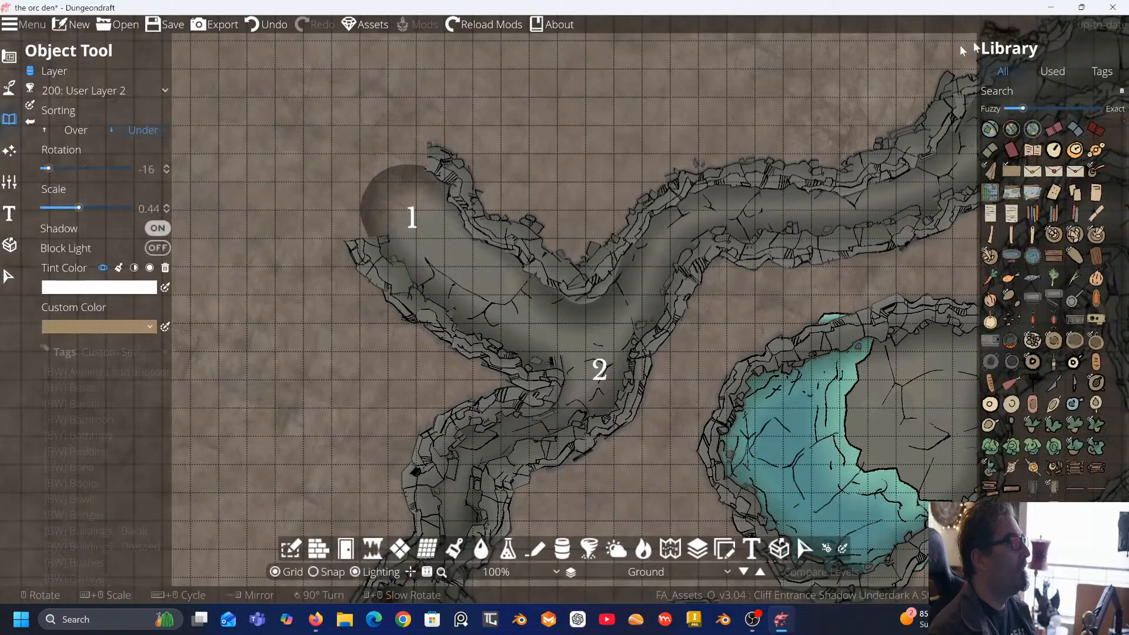
click(1049, 91)
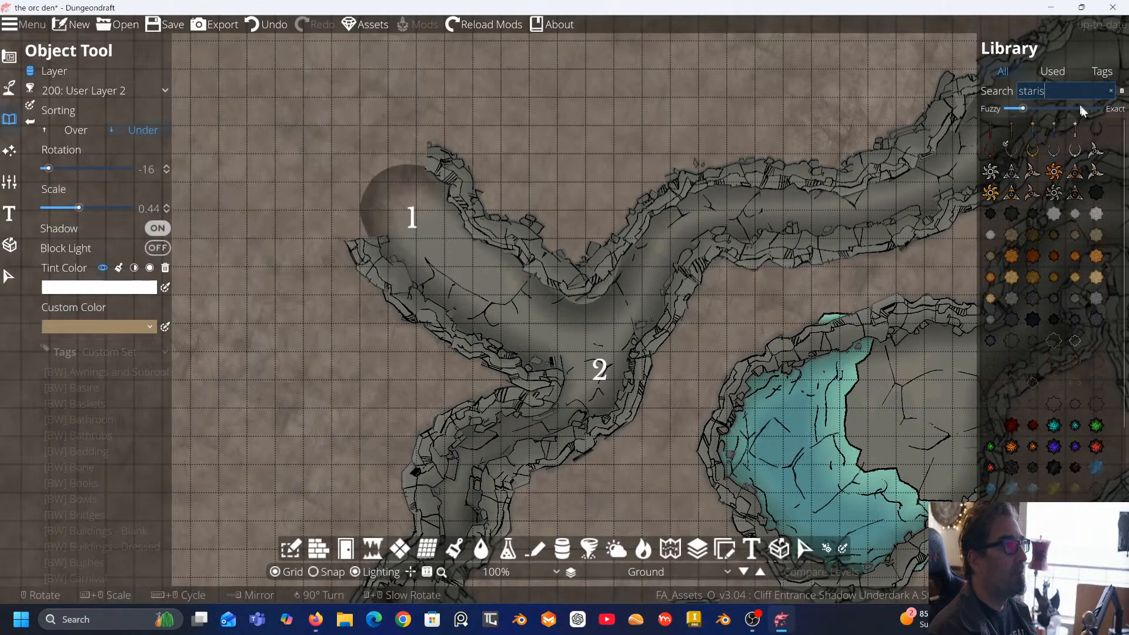
click(1062, 109)
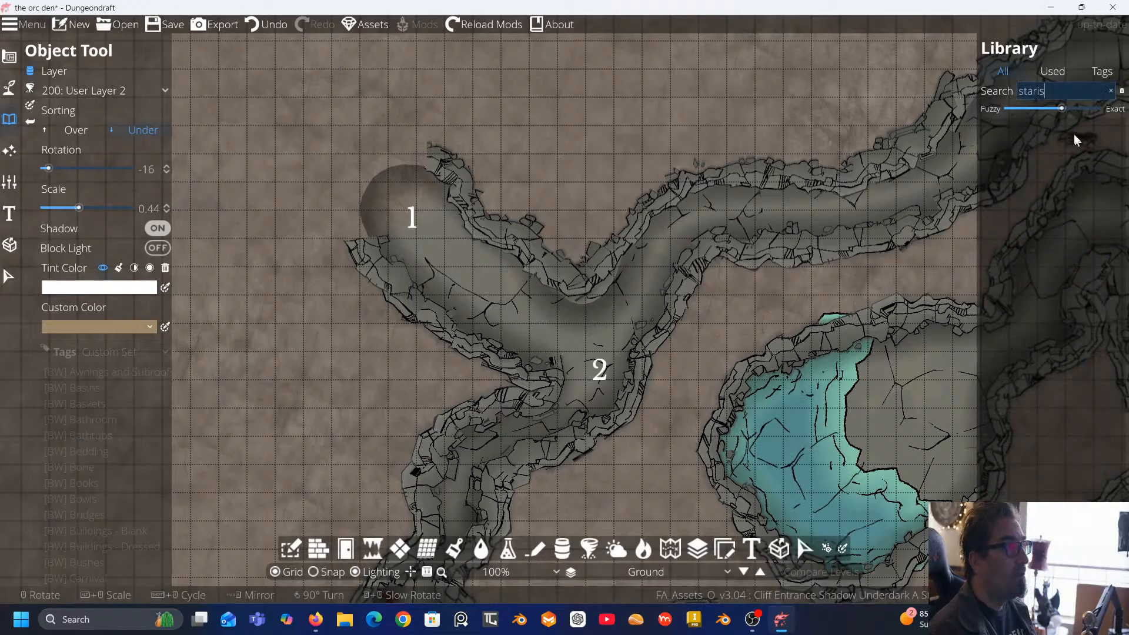
click(1043, 109)
click(1034, 91)
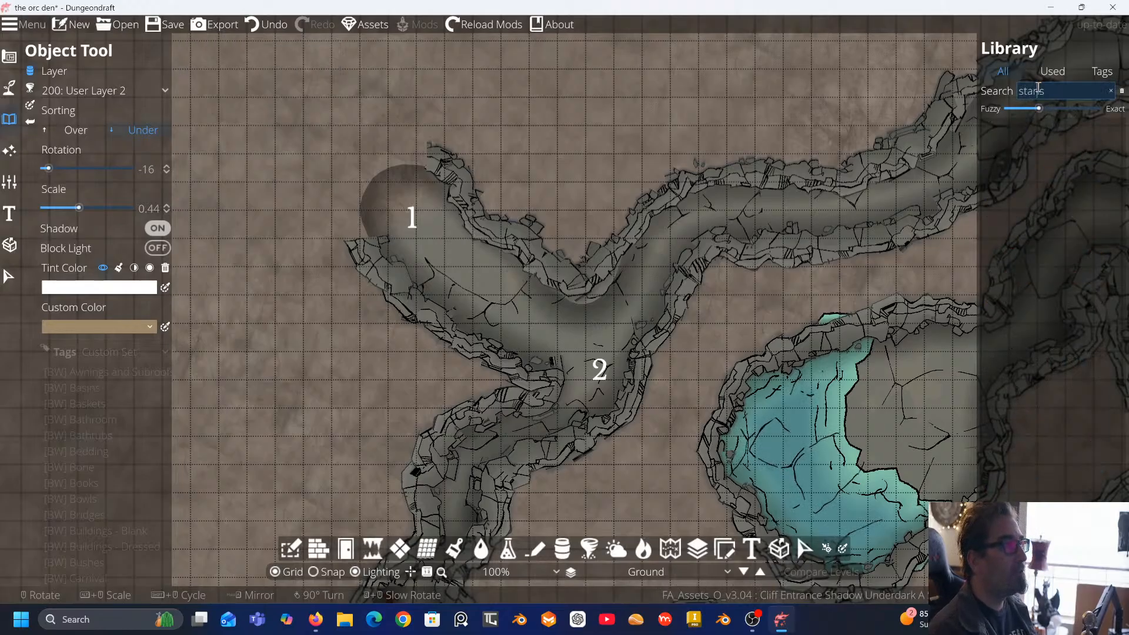
key(BackSpace)
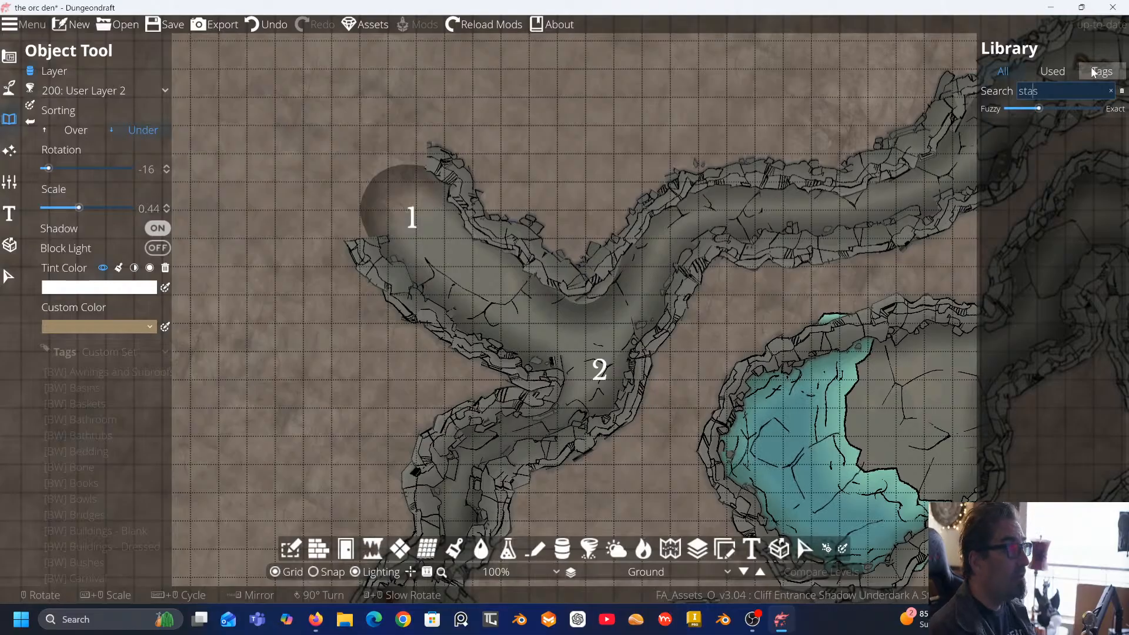
text(ir)
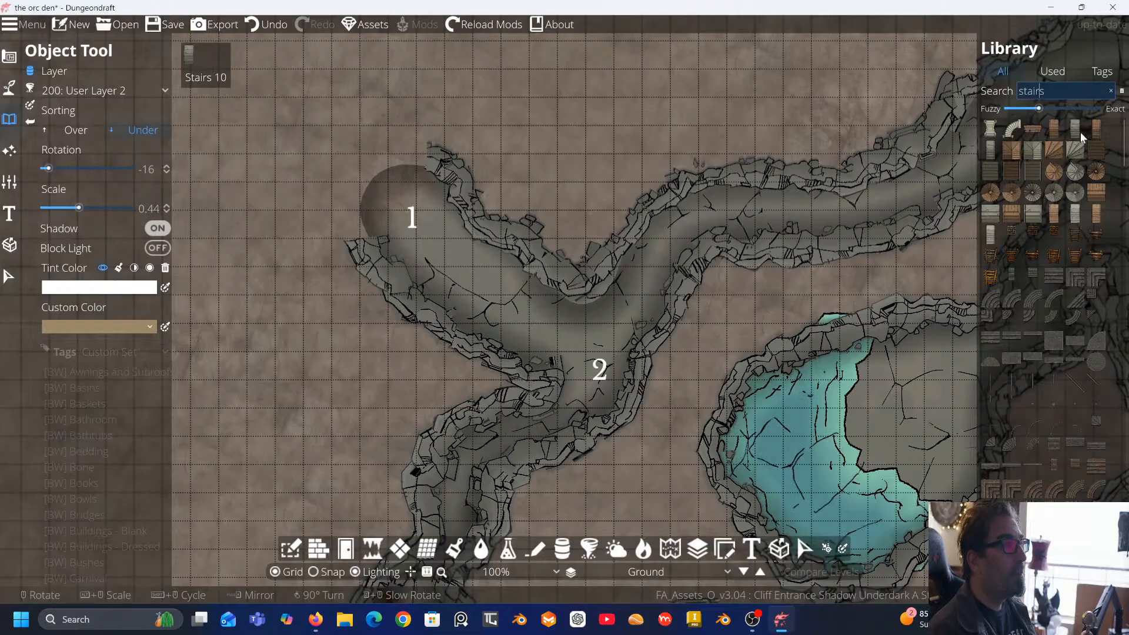
Choose a straight grey stone stairs object and assign it to the layer 100: User Layer 1
scroll(1074, 213, down, 5)
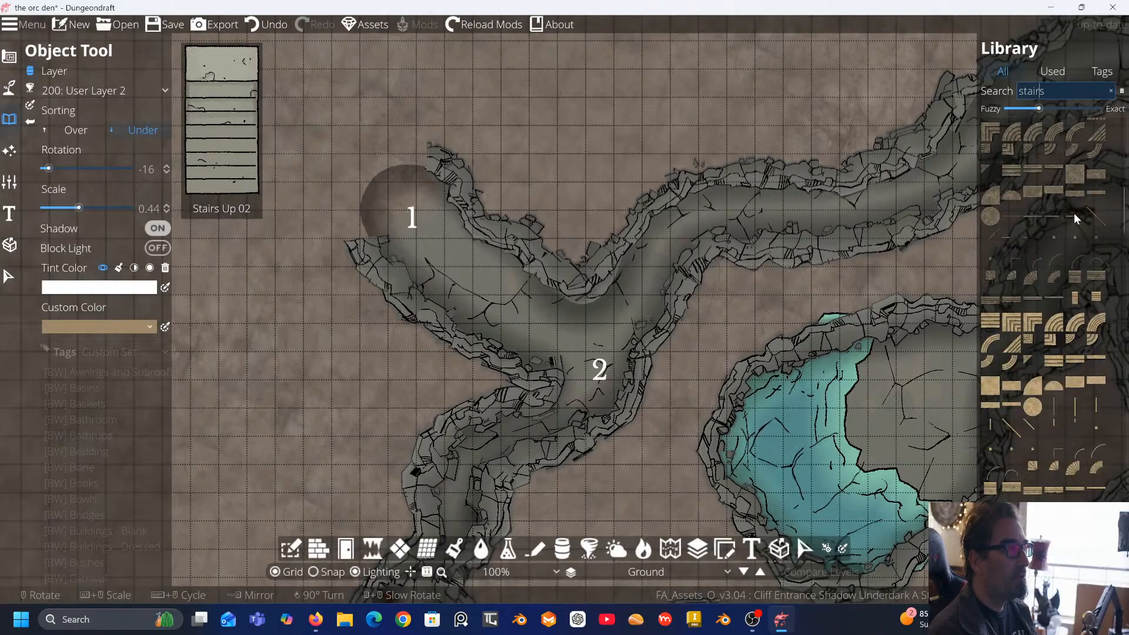
click(1033, 223)
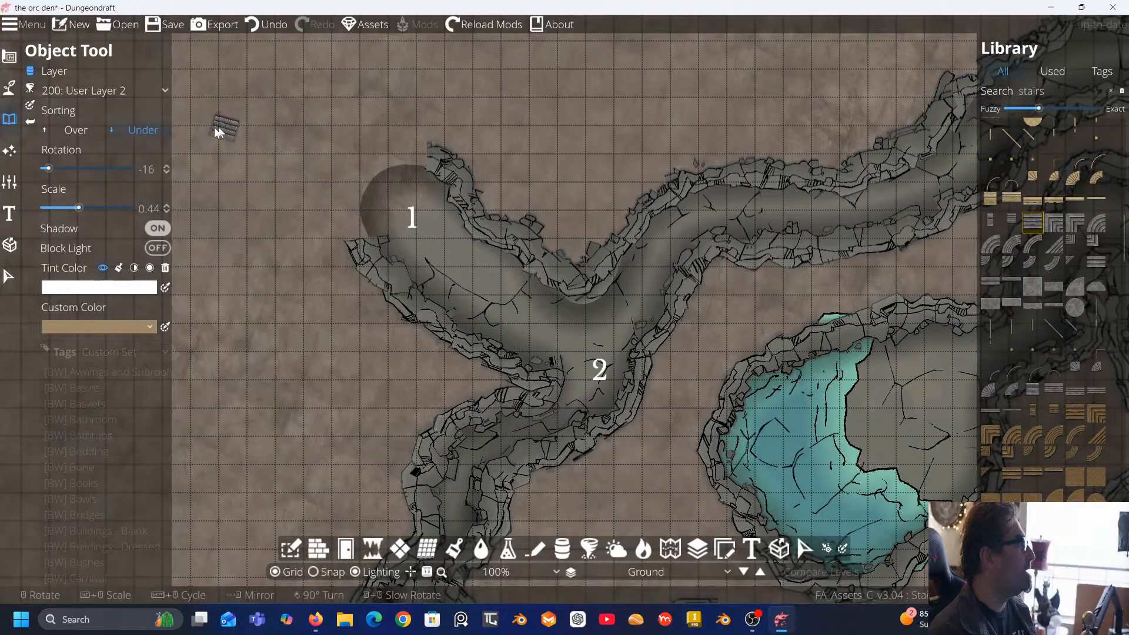
click(160, 88)
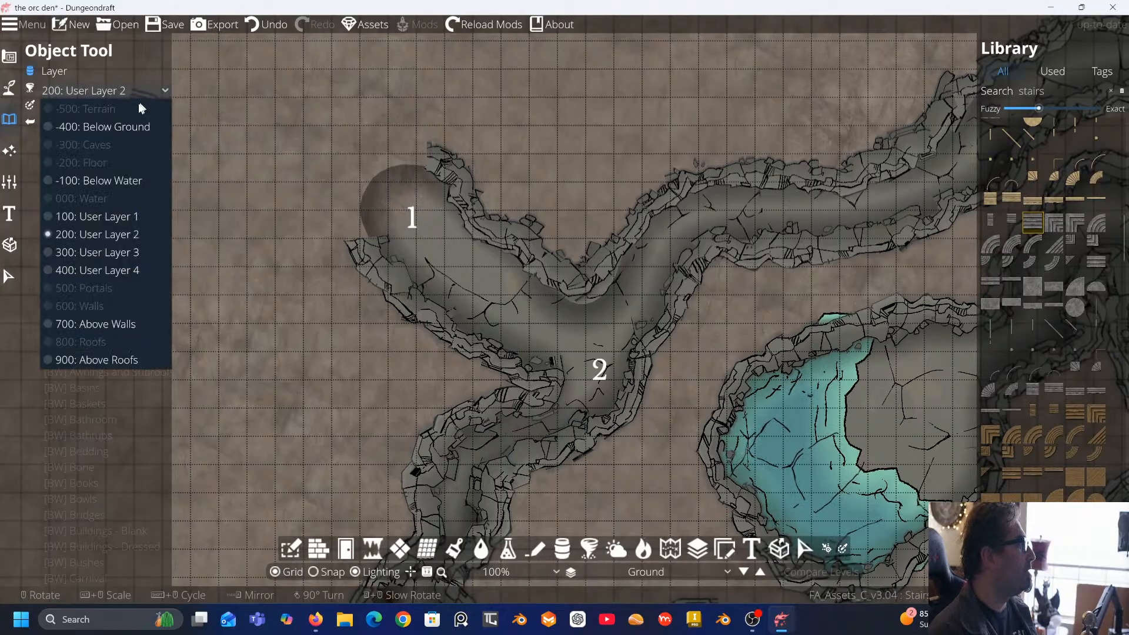
click(80, 217)
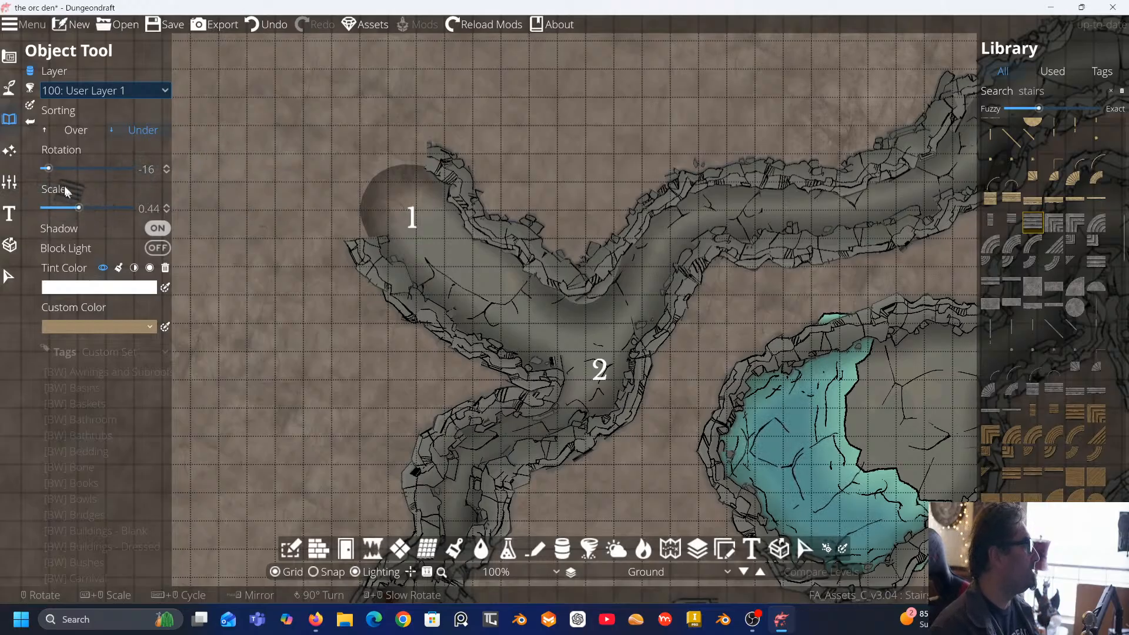
Place the stone stairs across the northwest cave entrance with a rotation of -45 and a scale of 1.53
drag(78, 208, 94, 209)
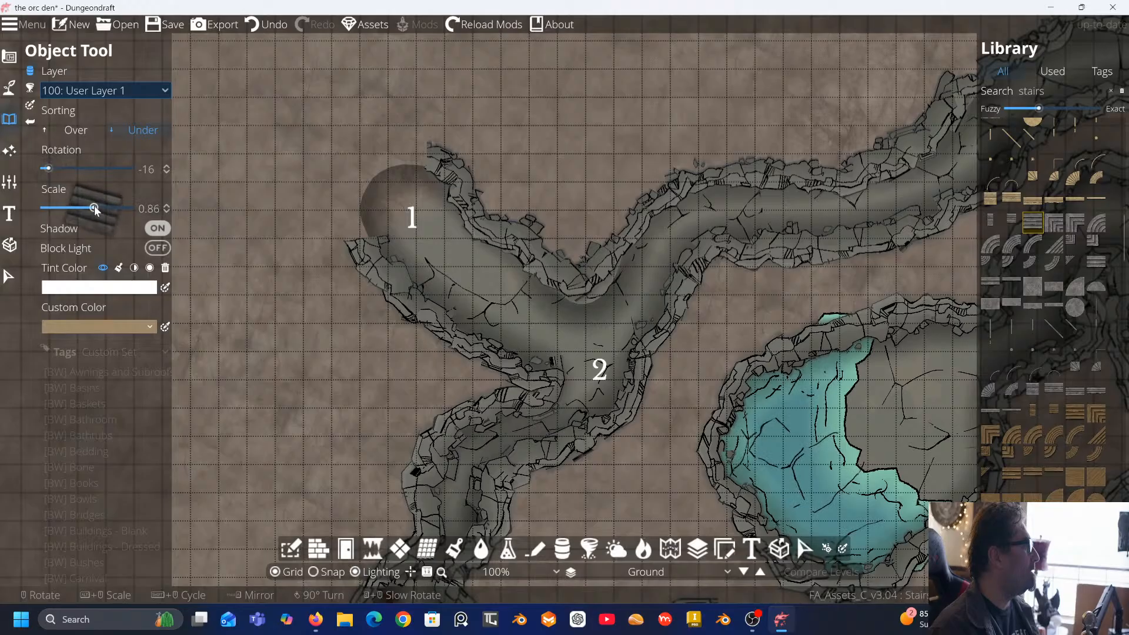
scroll(382, 138, down, 8)
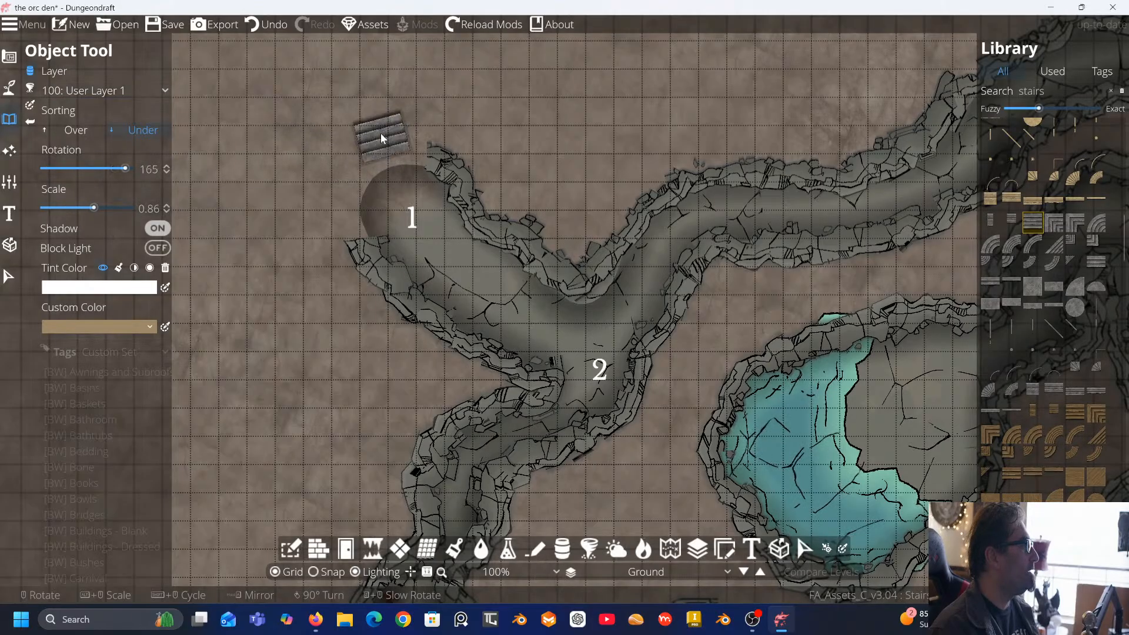
scroll(381, 139, down, 10)
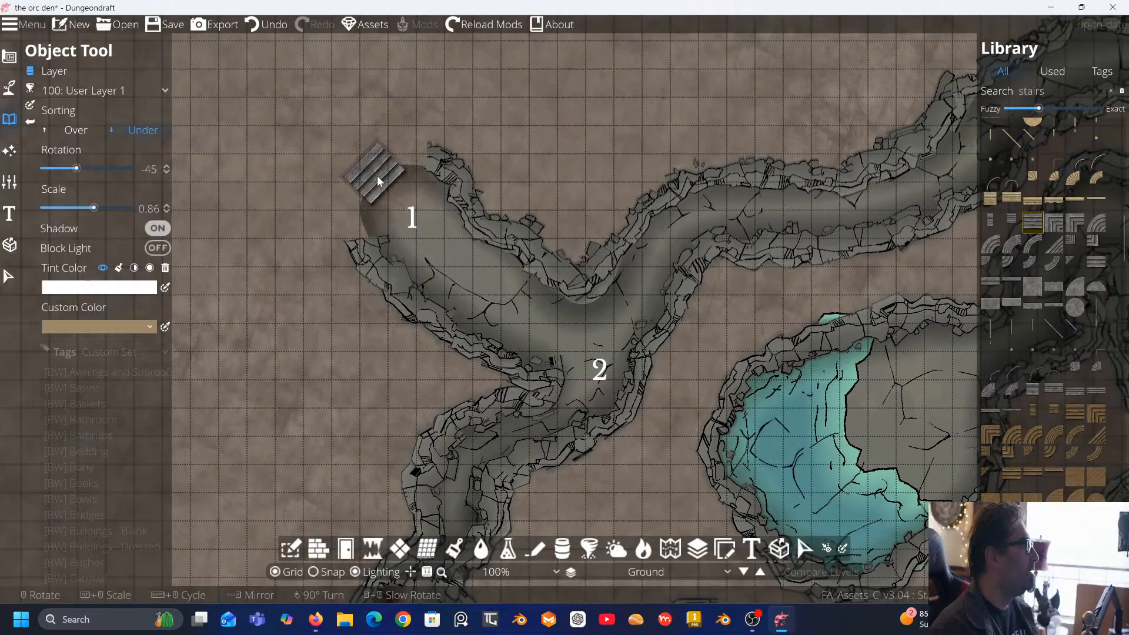
scroll(378, 177, down, 2)
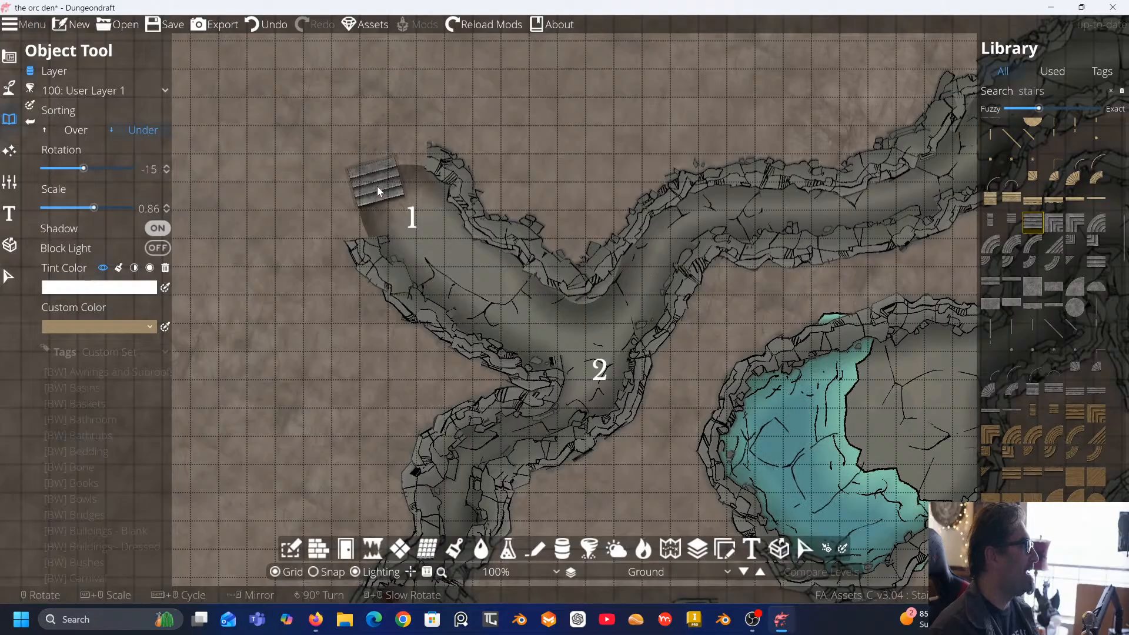
scroll(378, 190, up, 1)
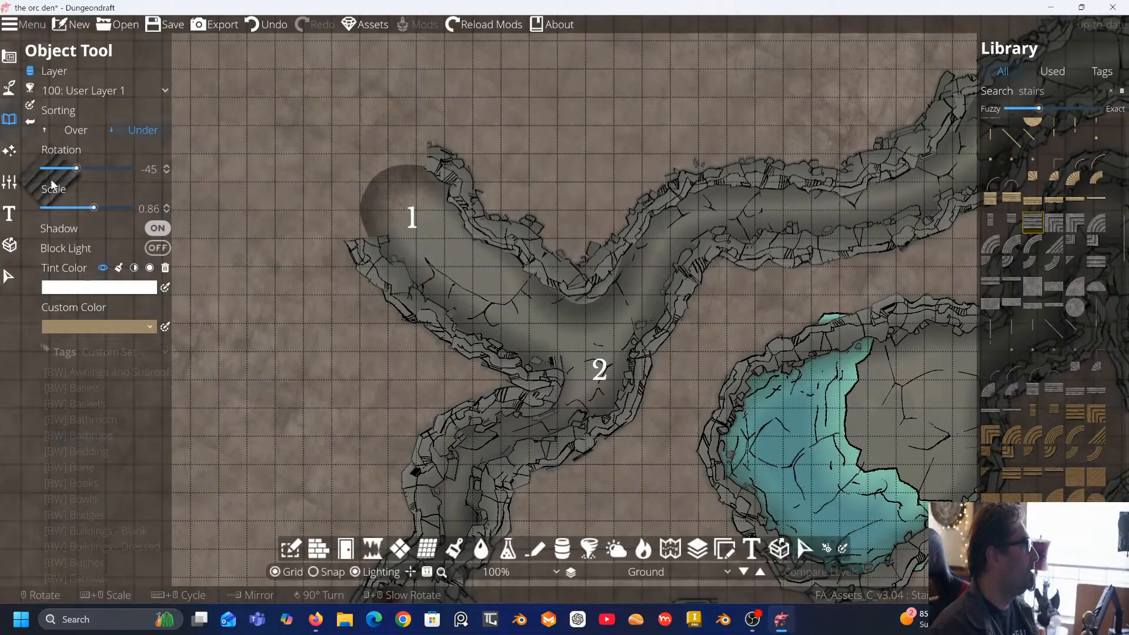
drag(108, 208, 107, 208)
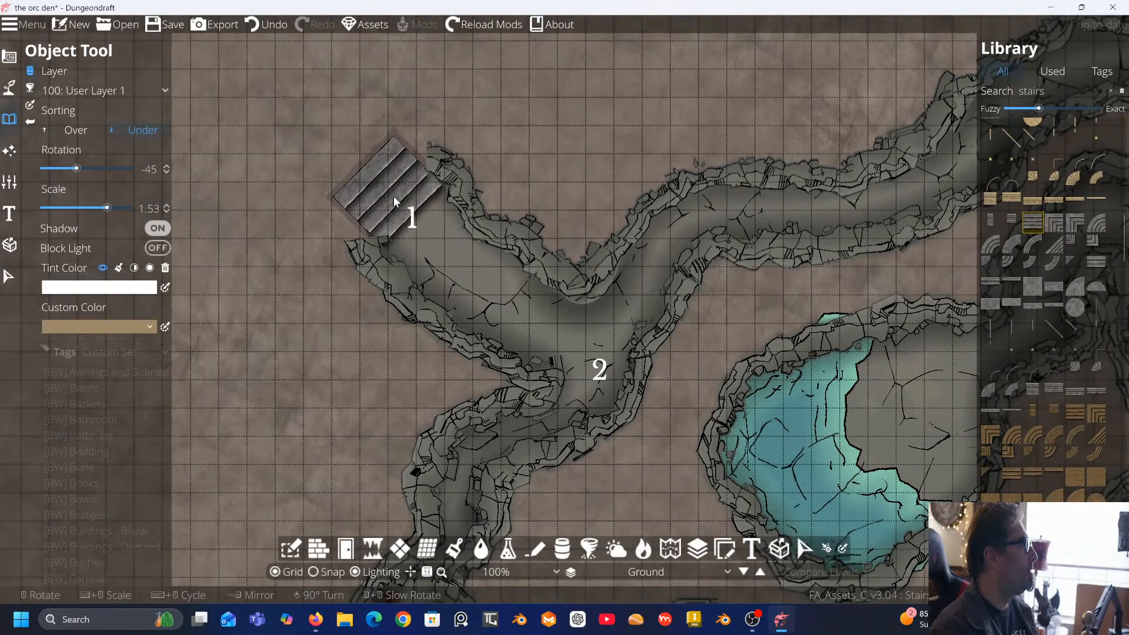
click(388, 190)
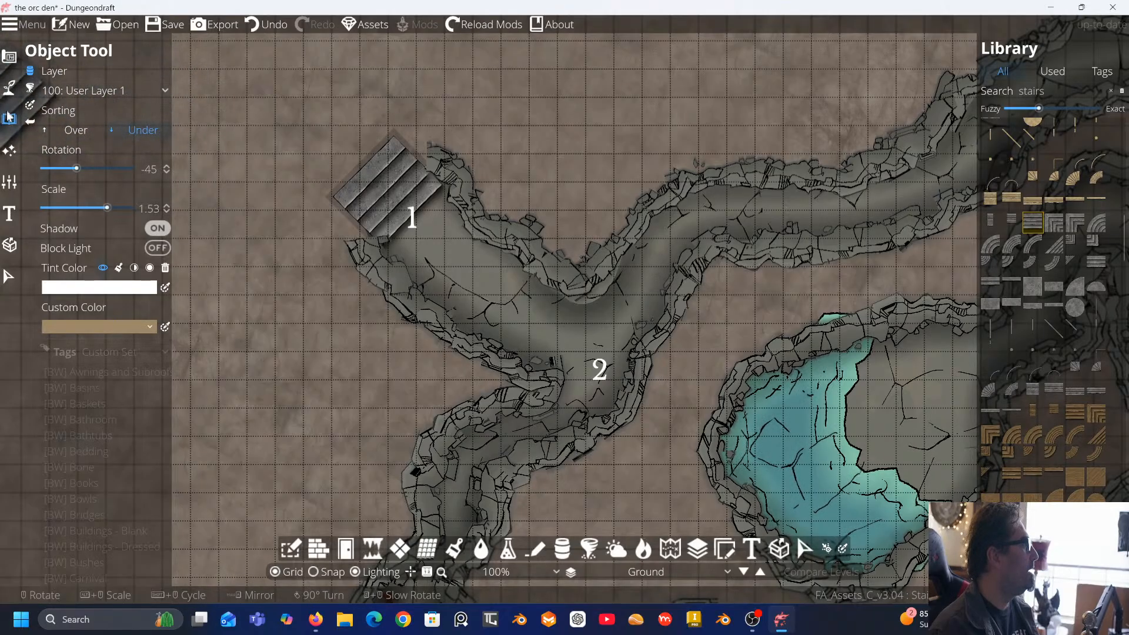
Move the text label "1" southeast so it sits clear of the stairs
click(10, 215)
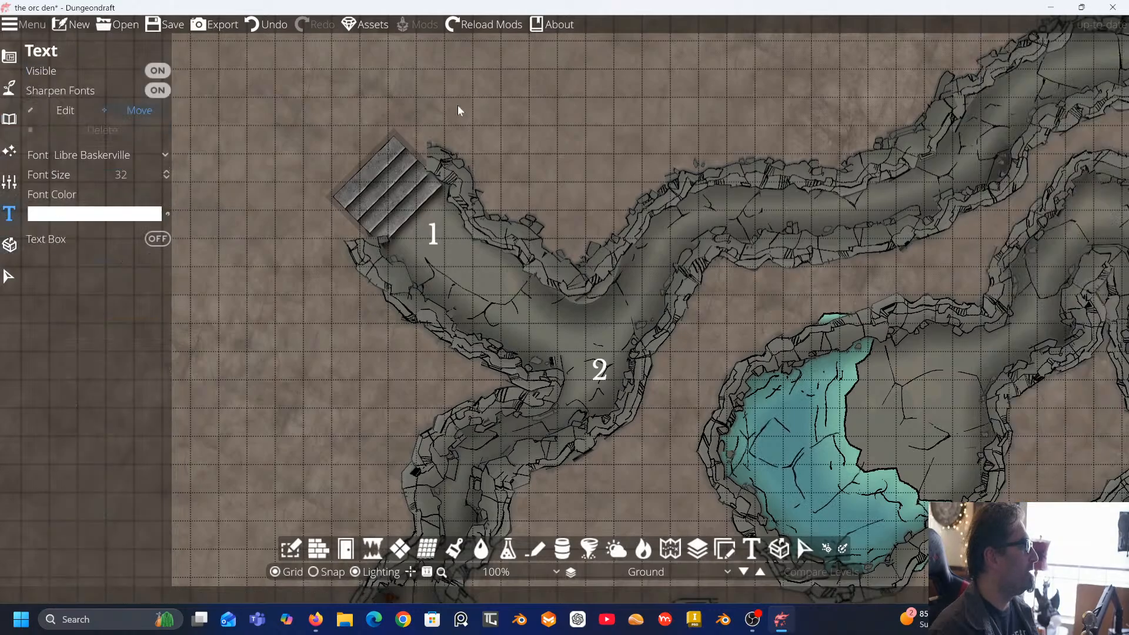
Look over the whole cave layout and examine the unnumbered northern and eastern passages
drag(459, 108, 329, 96)
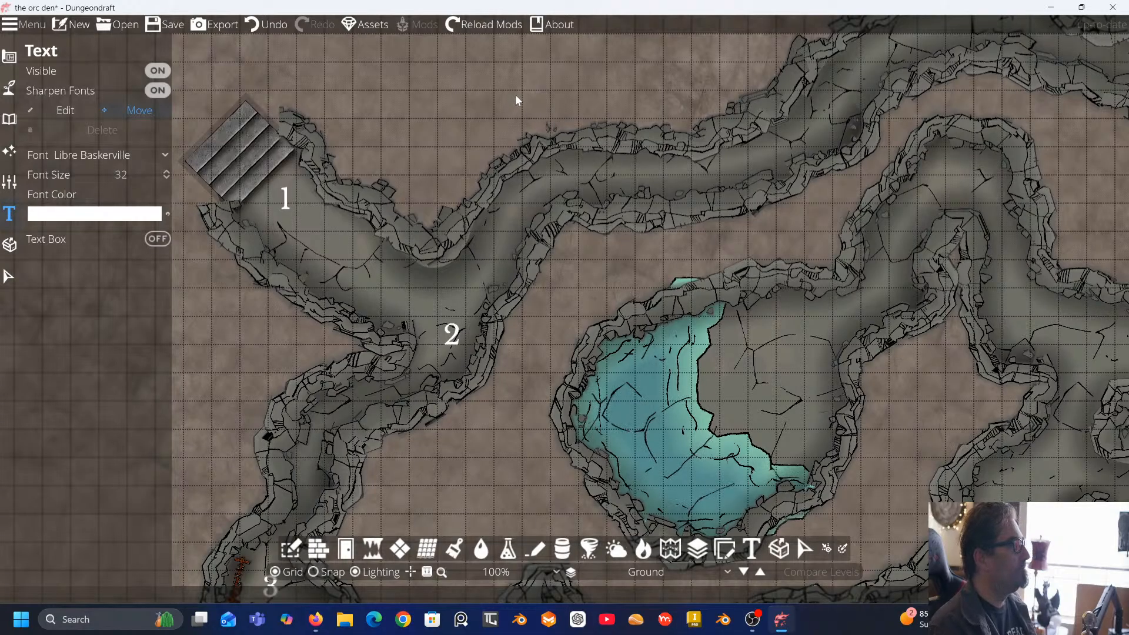
scroll(515, 101, down, 2)
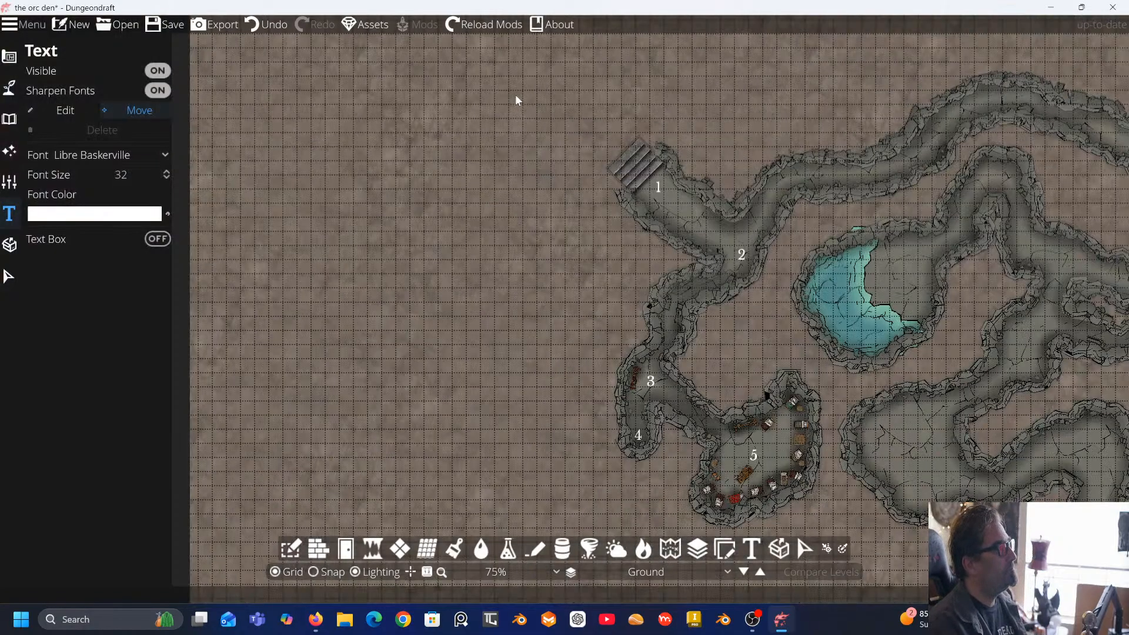
drag(559, 125, 300, 95)
drag(514, 143, 415, 136)
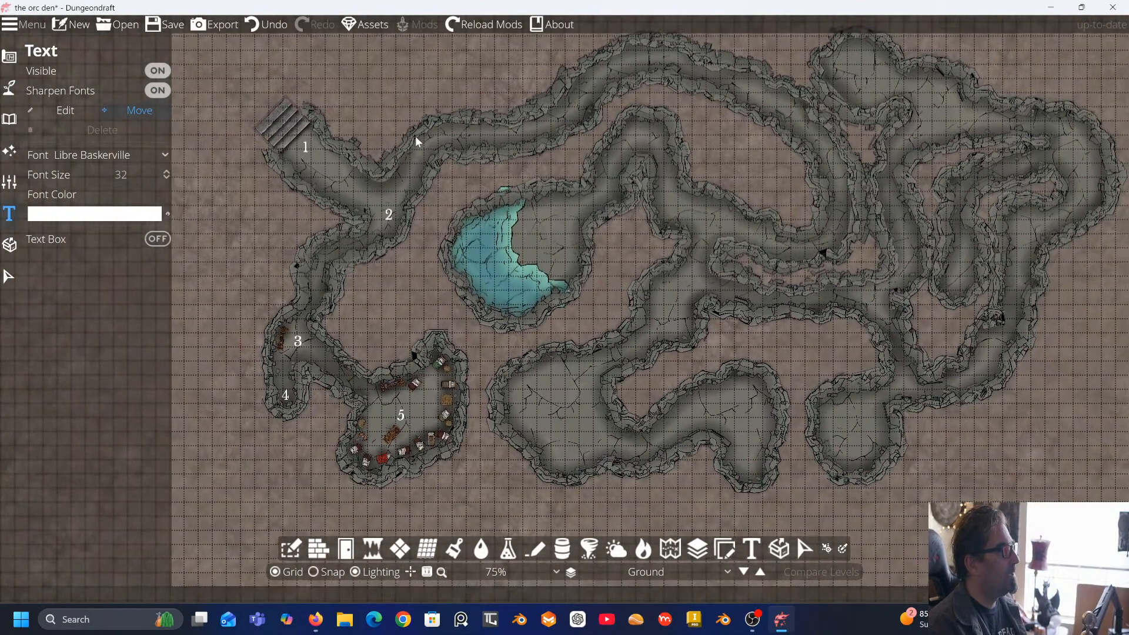
drag(499, 130, 464, 132)
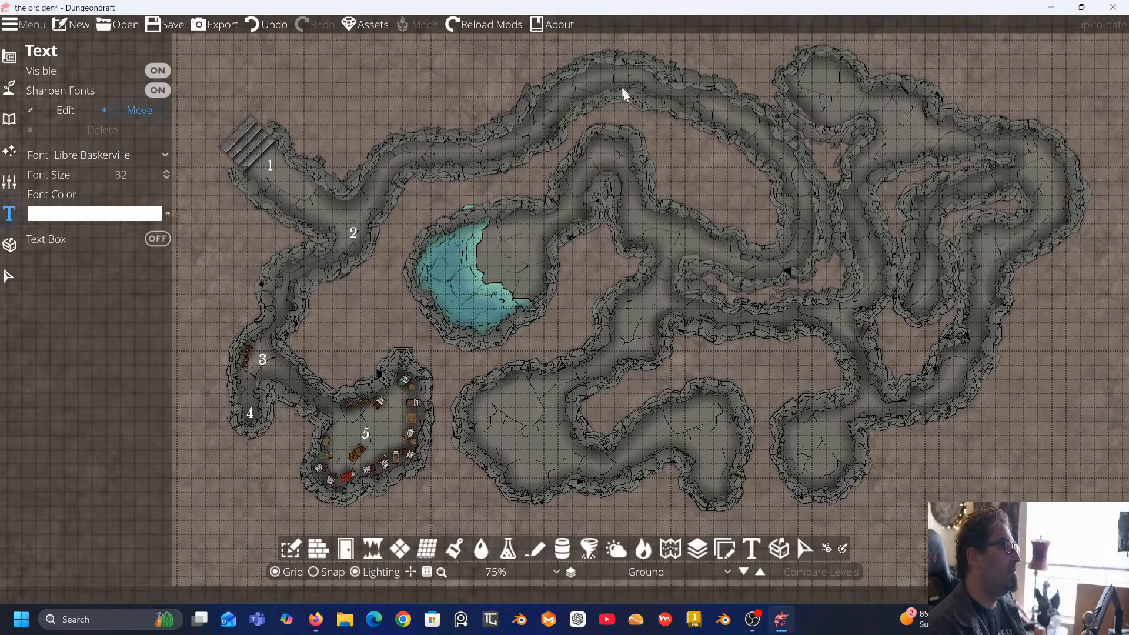
drag(590, 119, 586, 184)
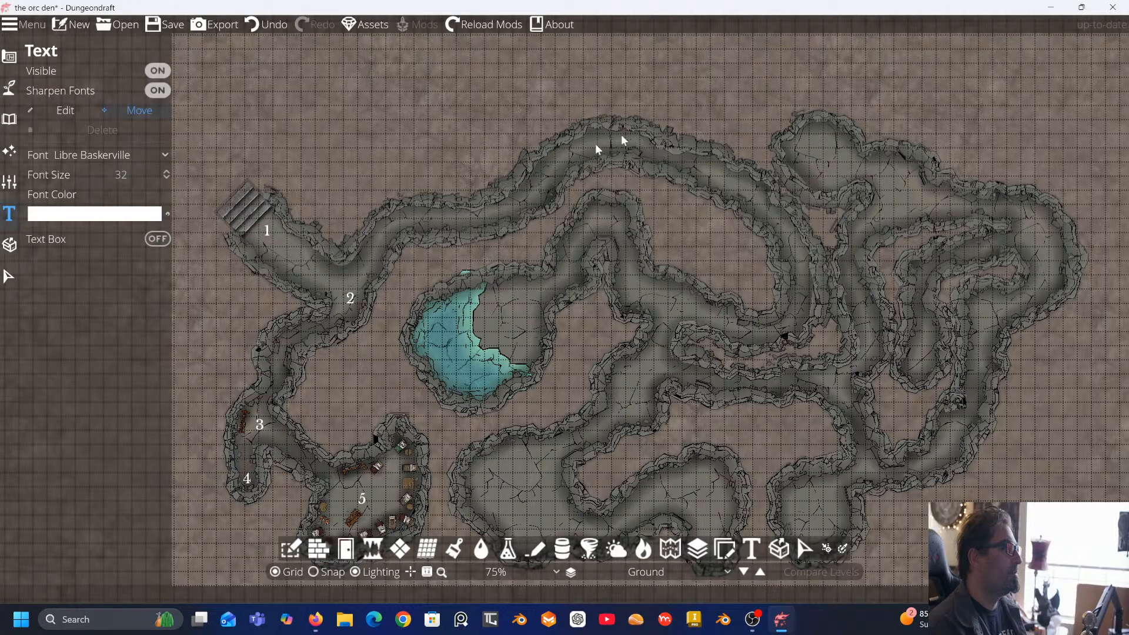
drag(619, 101, 640, 75)
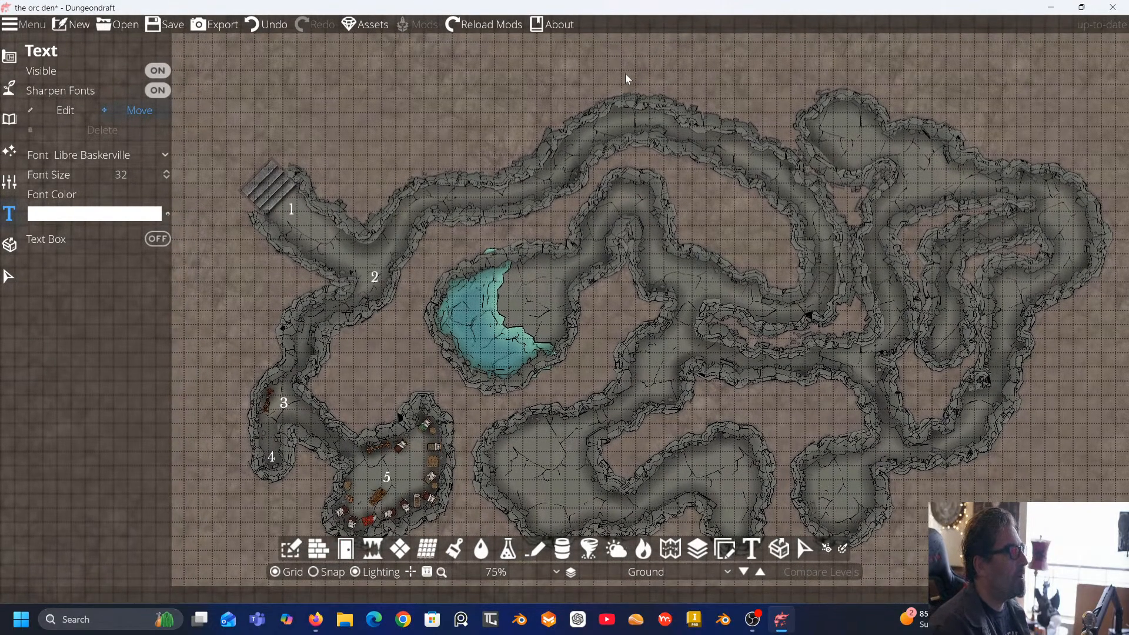
scroll(486, 125, up, 1)
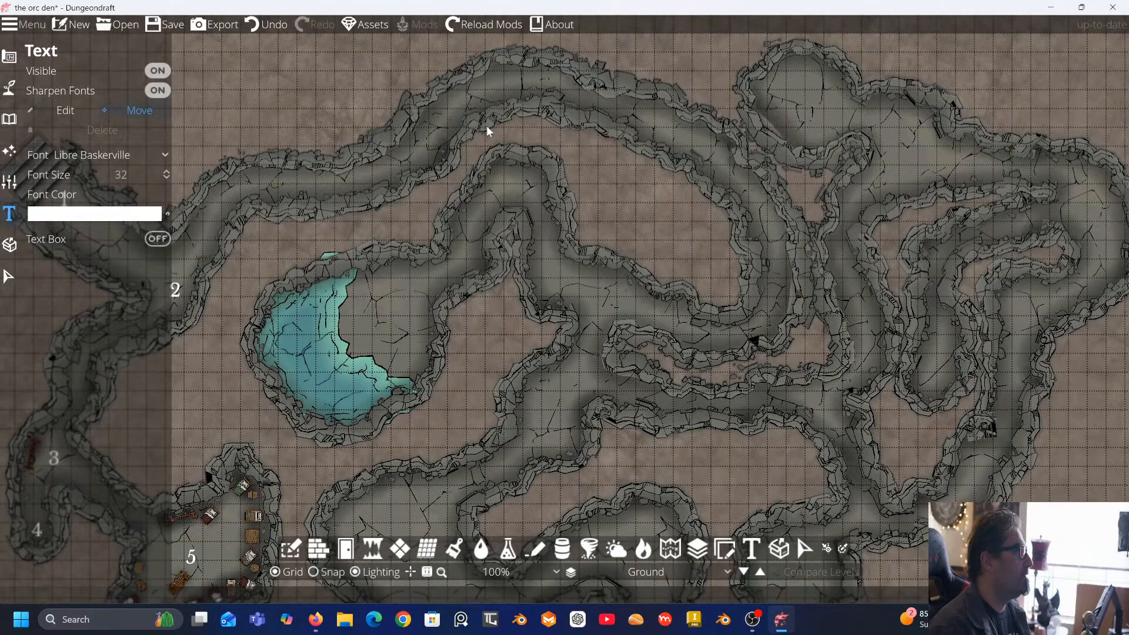
drag(486, 125, 458, 169)
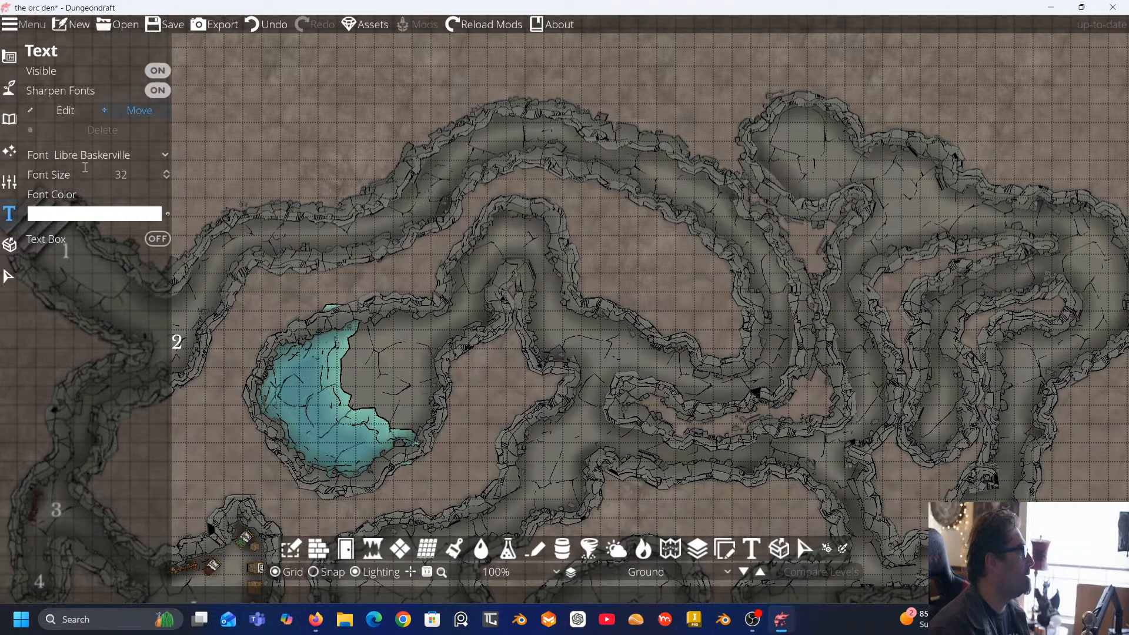
Dig a small rounded alcove off the north side of the long northern passage with the Cave Brush in Dig Cave mode
click(9, 56)
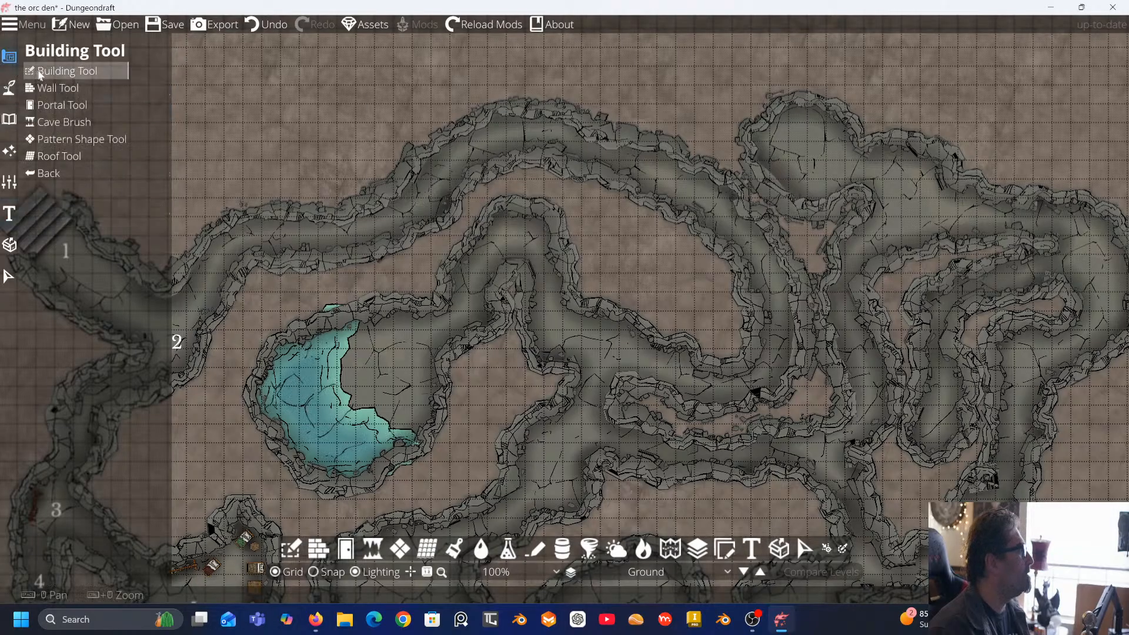
click(57, 122)
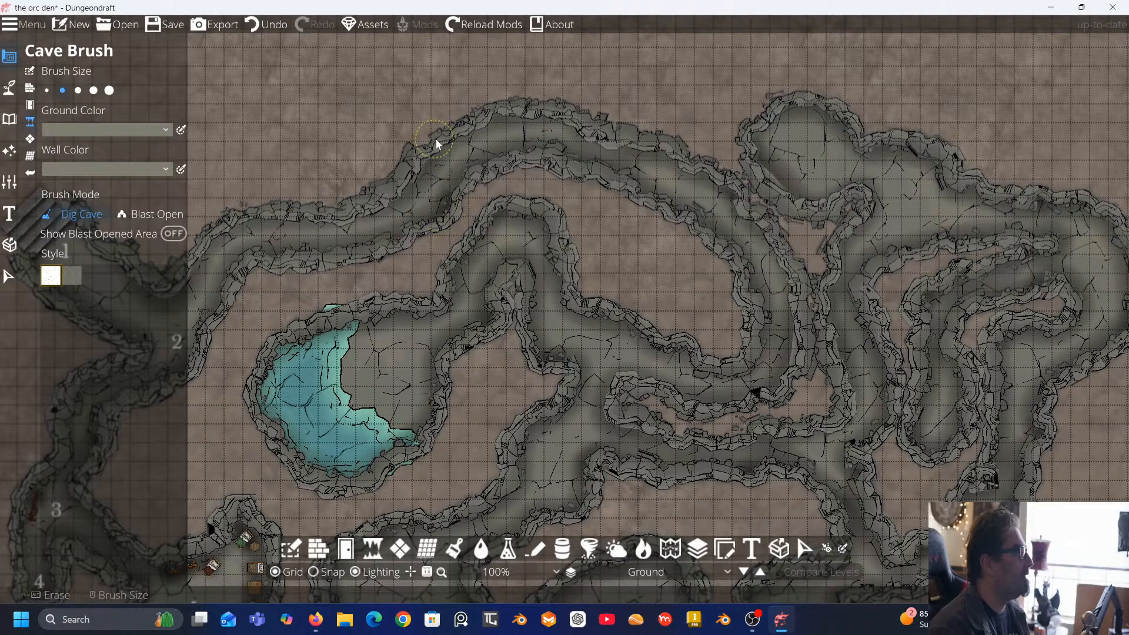
drag(416, 82, 383, 101)
drag(405, 139, 424, 146)
scroll(435, 141, down, 1)
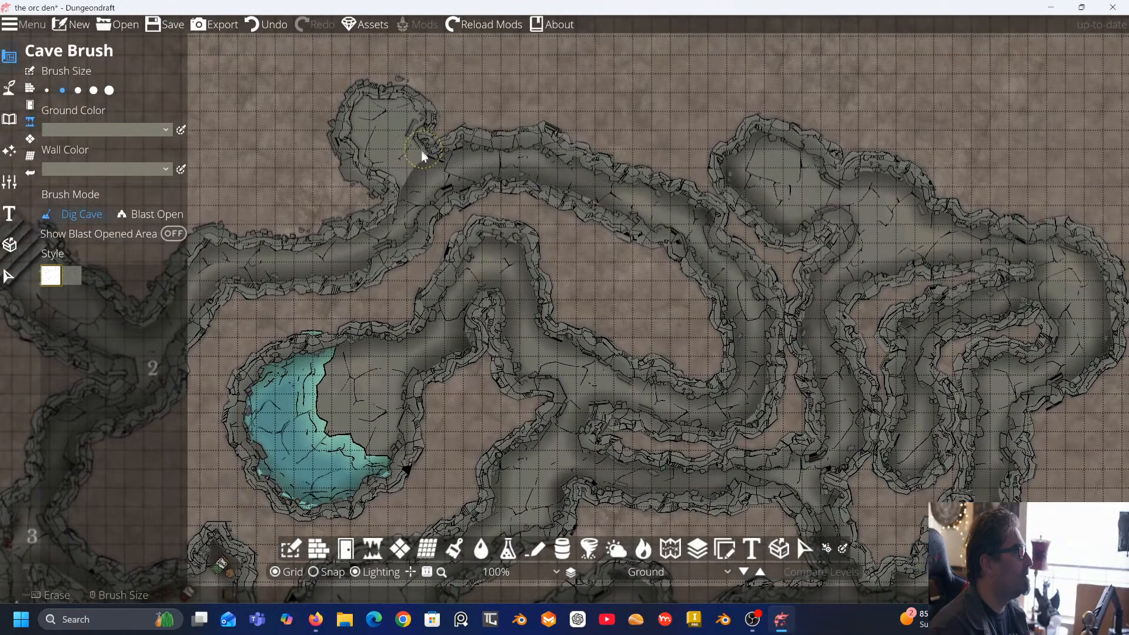
scroll(406, 189, up, 1)
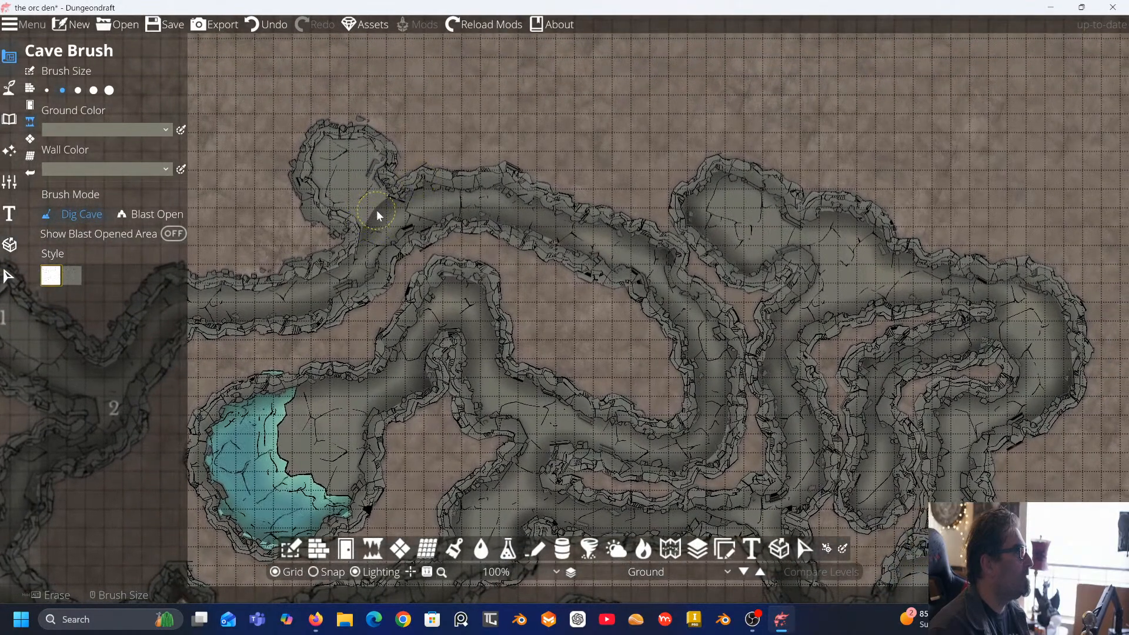
drag(447, 156, 418, 134)
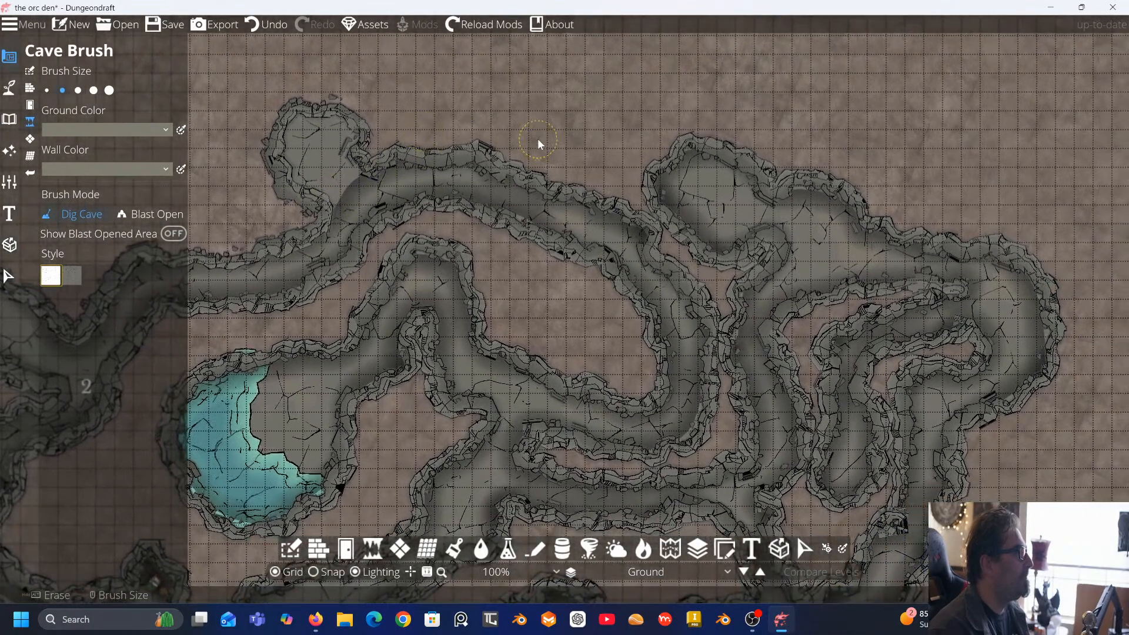
Dig a second small alcove off the south side of the northern passage, just before its eastern bend, and widen its western edge
scroll(538, 138, down, 1)
scroll(467, 175, up, 1)
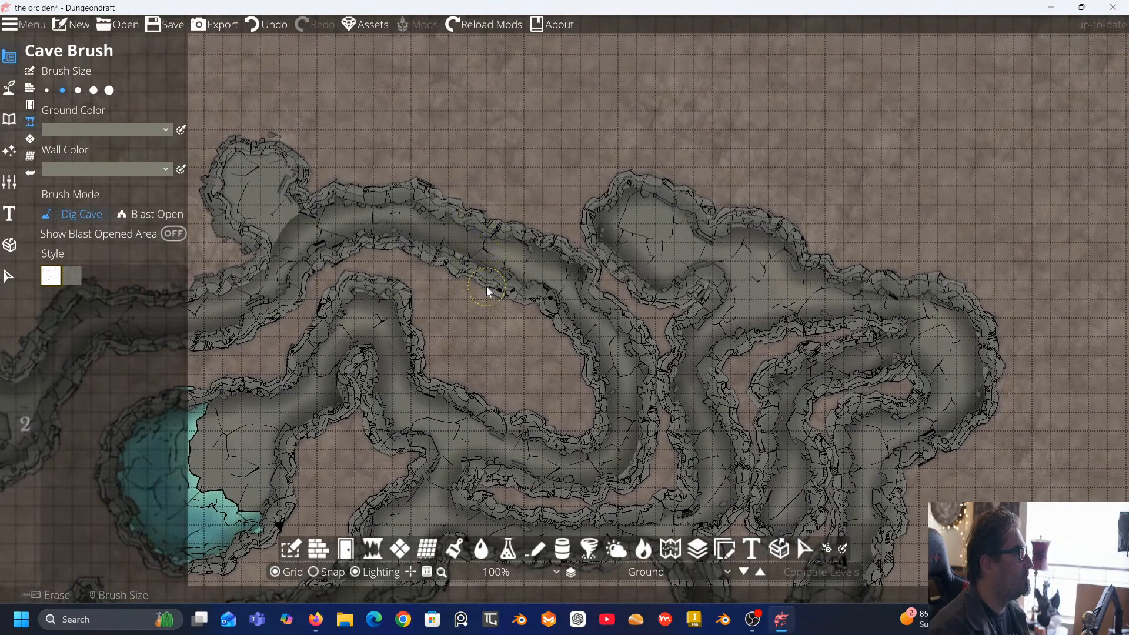
scroll(493, 171, down, 1)
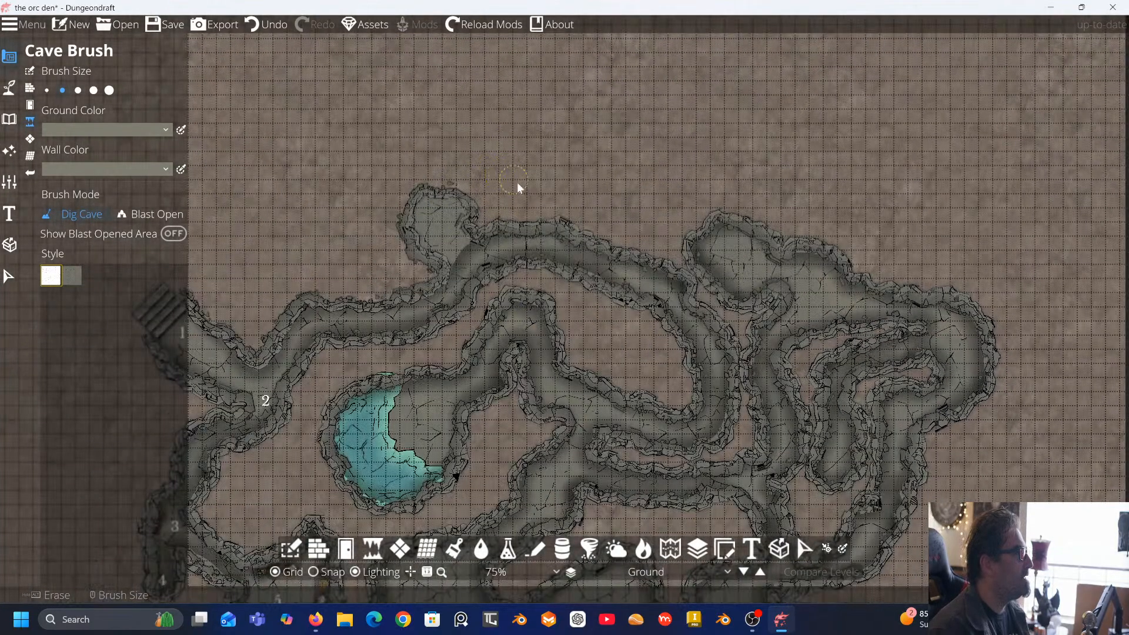
drag(517, 182, 439, 204)
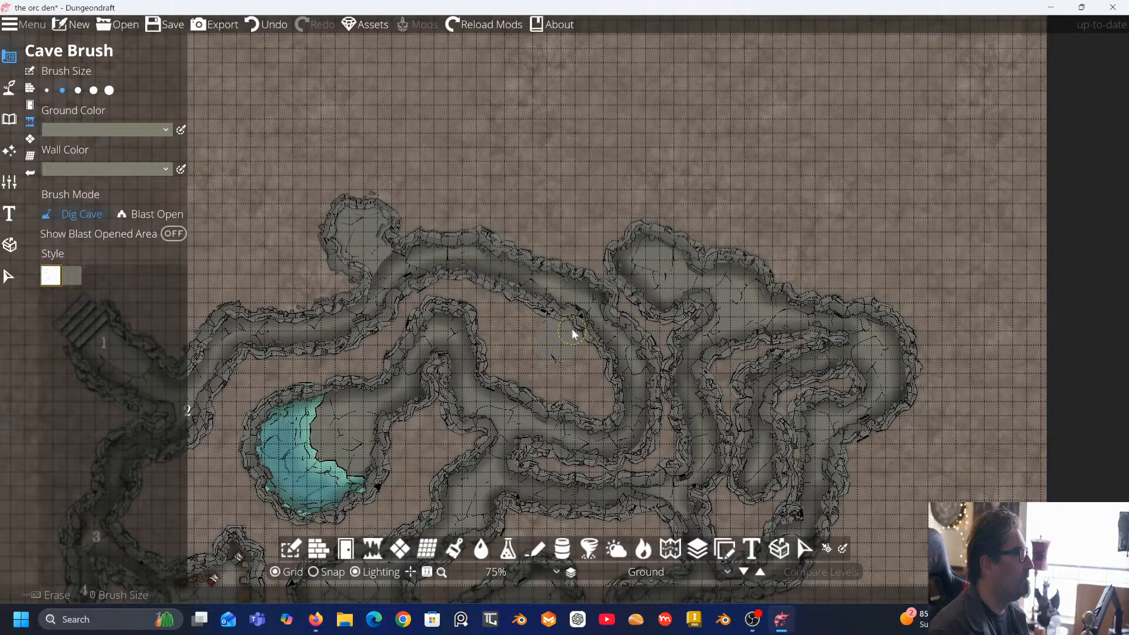
drag(572, 329, 568, 333)
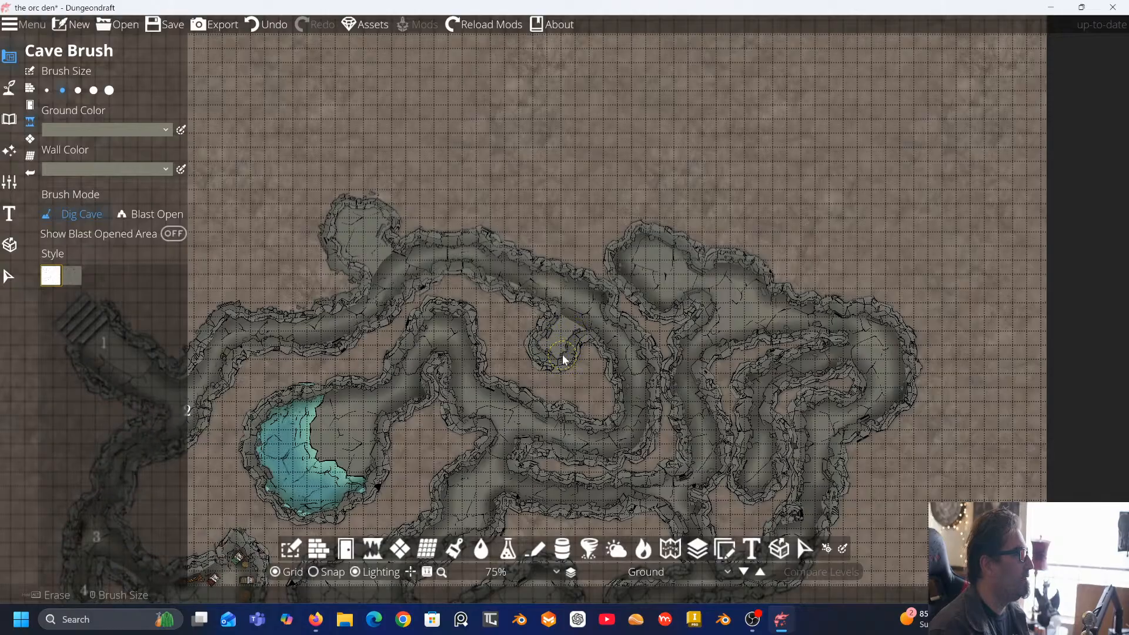
scroll(563, 354, up, 1)
scroll(582, 342, down, 1)
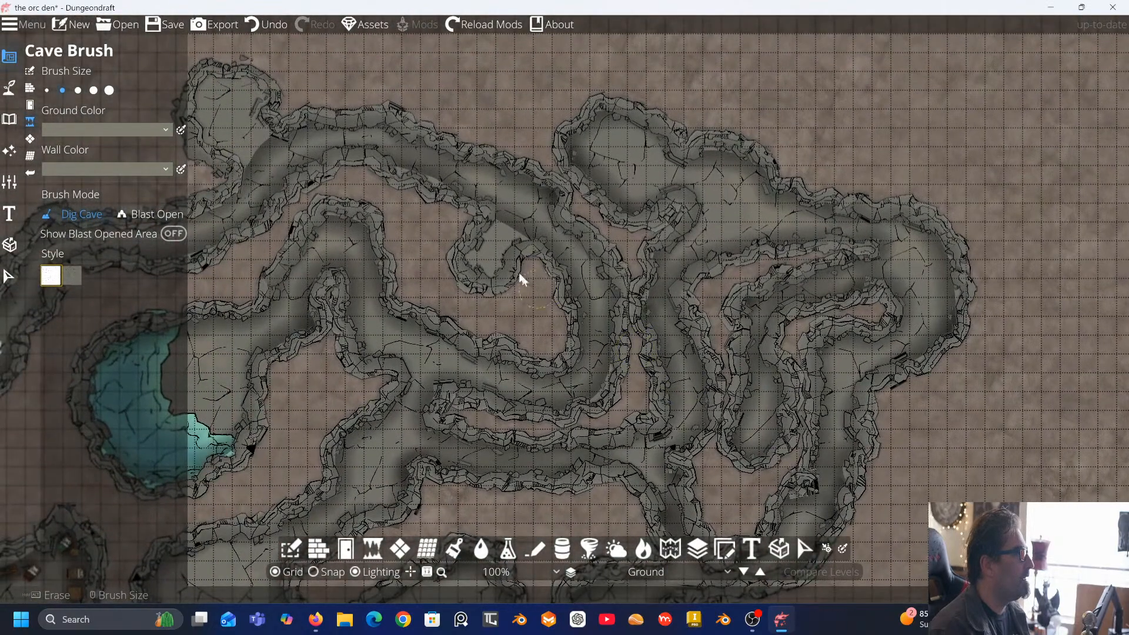
scroll(594, 282, up, 1)
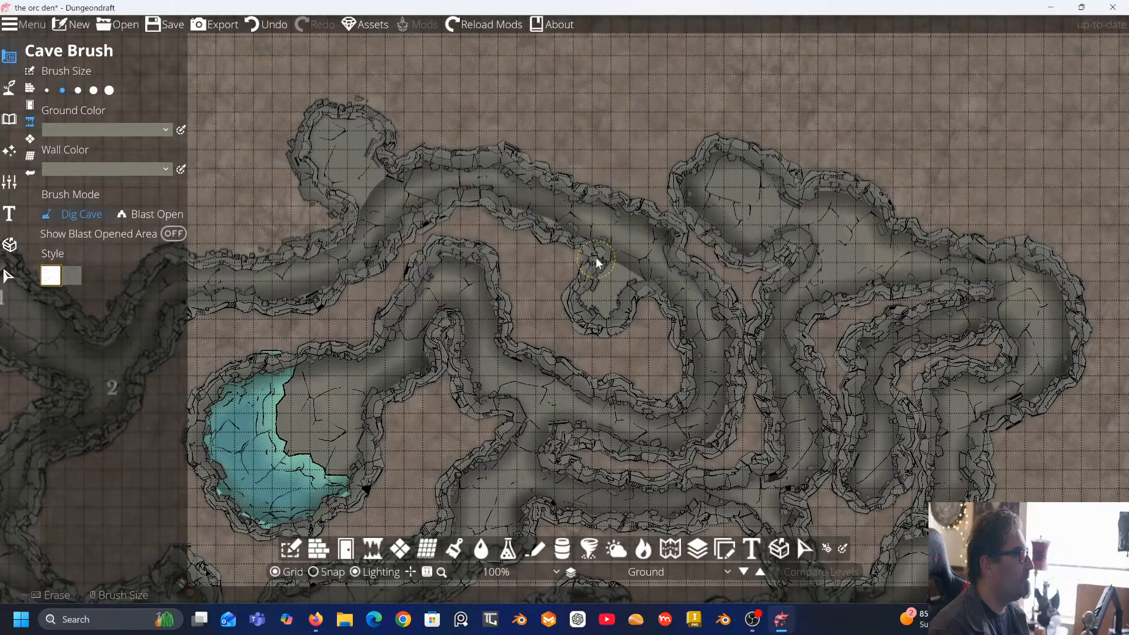
drag(595, 268, 595, 274)
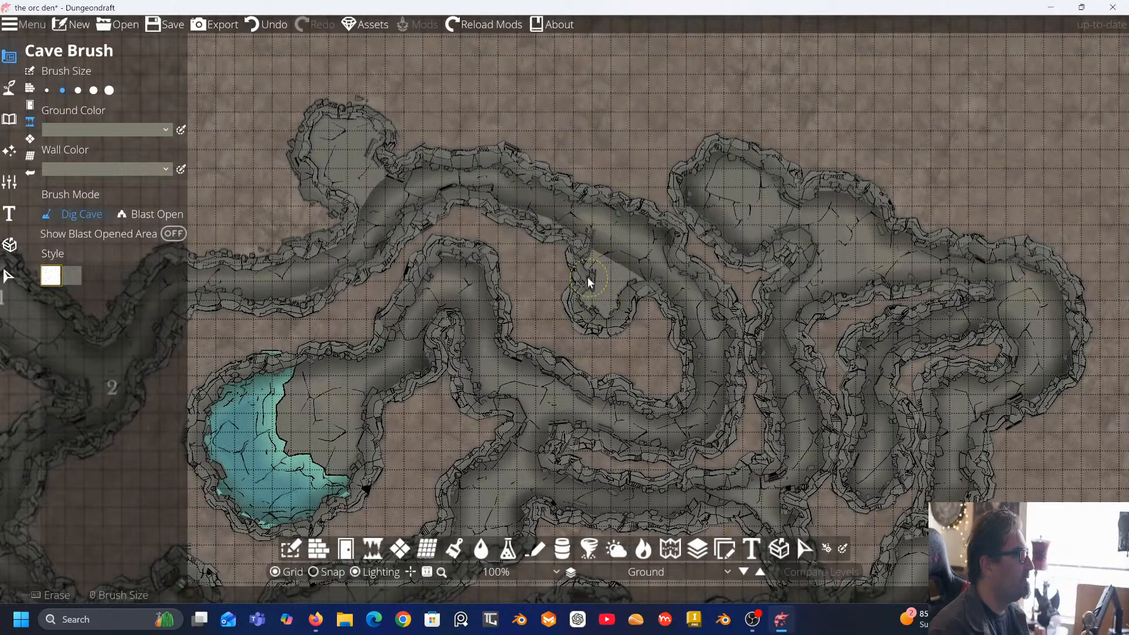
Inspect the mouths of both new alcoves up close and set the Cave Brush to its smallest size
scroll(608, 305, up, 2)
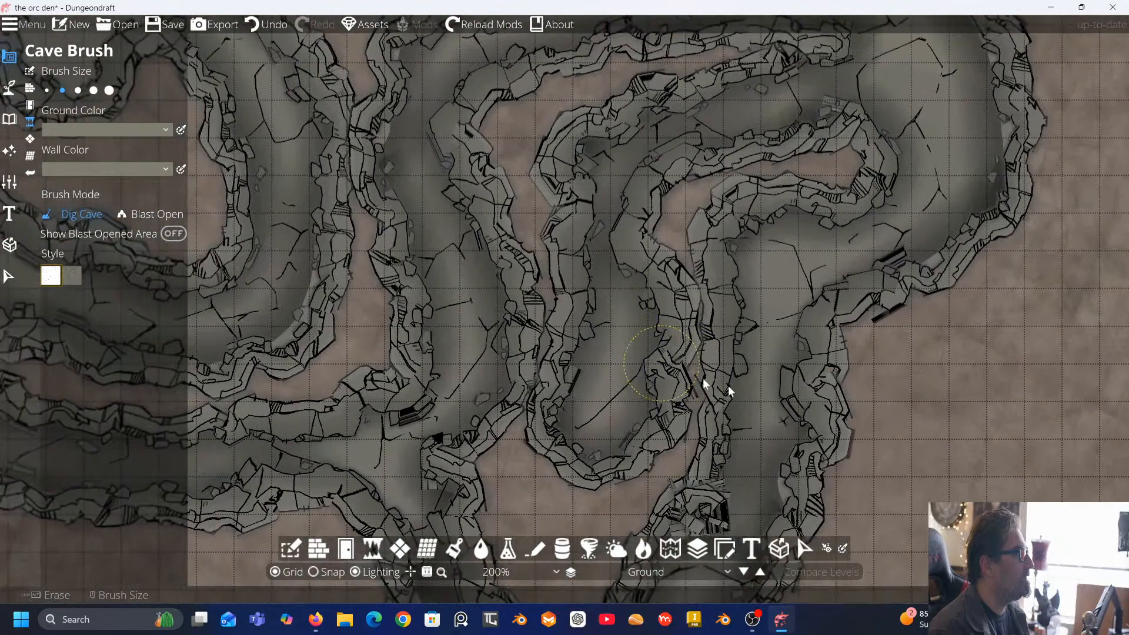
drag(728, 386, 916, 418)
drag(521, 276, 813, 493)
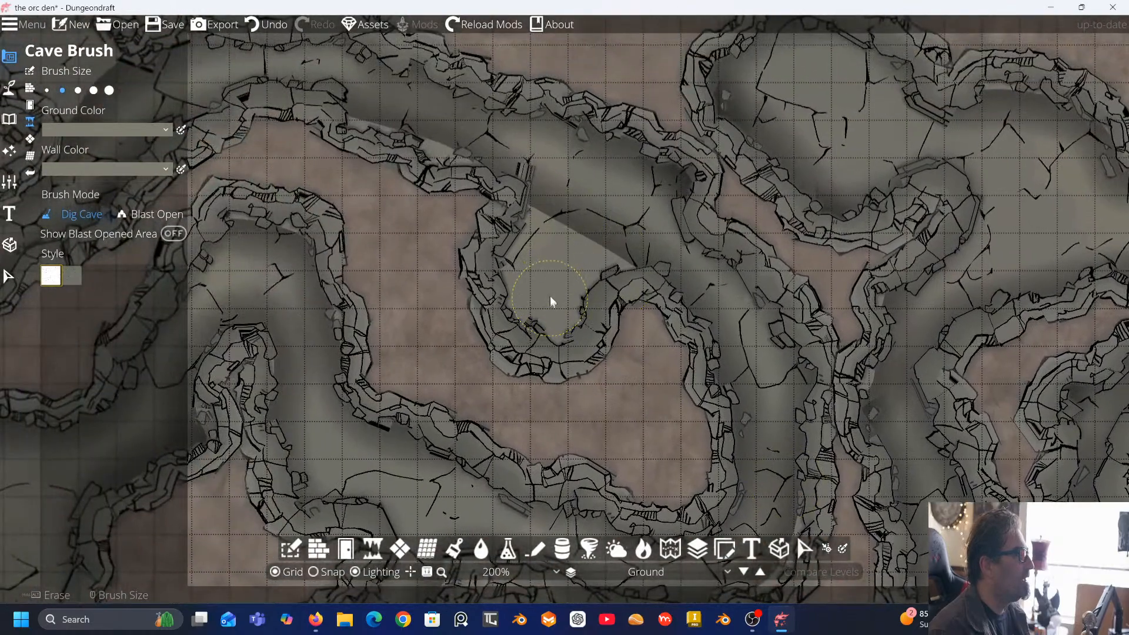
scroll(539, 285, down, 1)
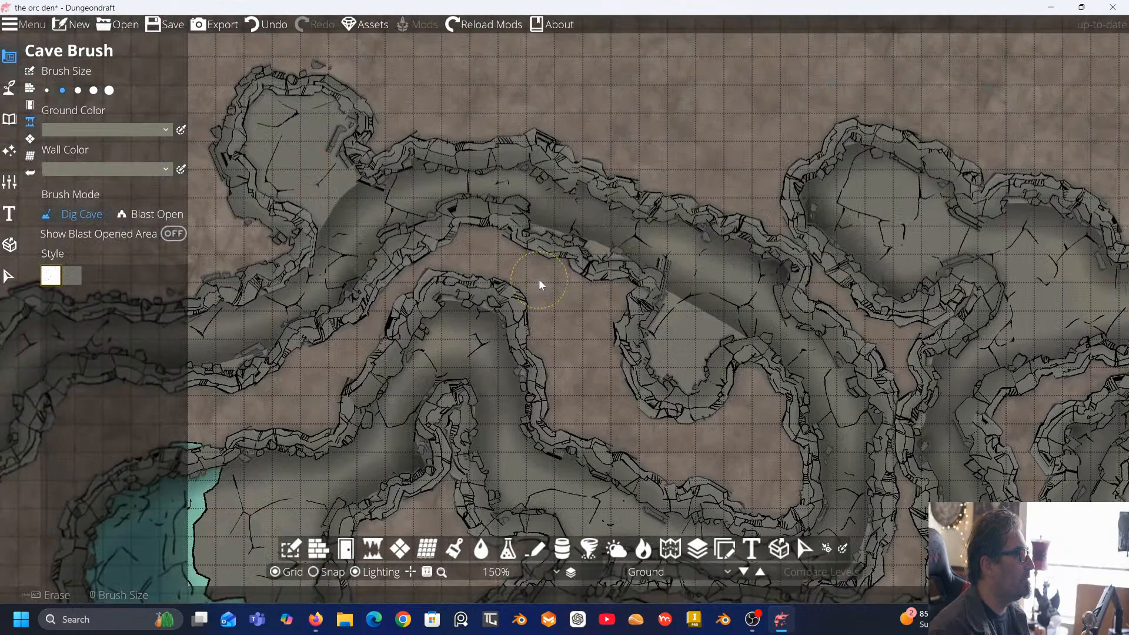
drag(554, 264, 679, 323)
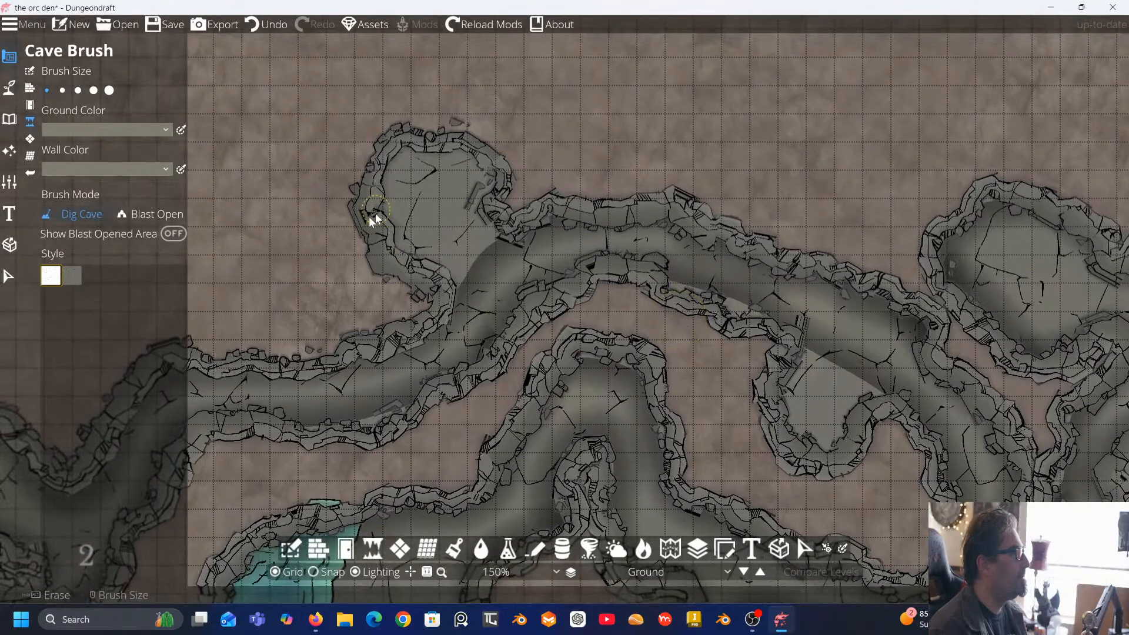
click(46, 90)
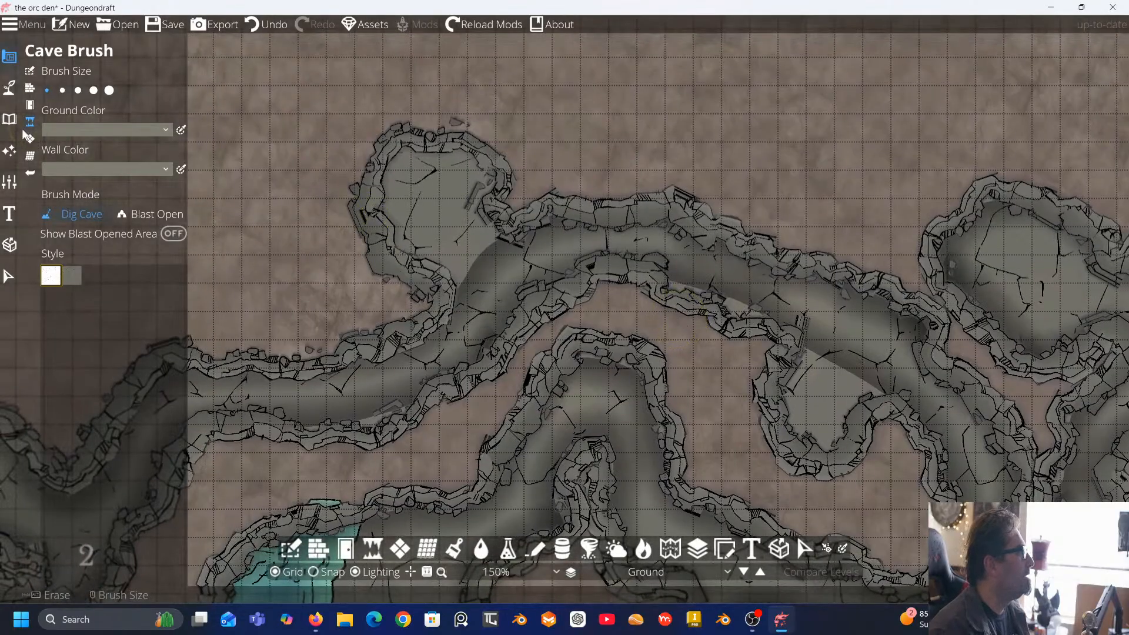
Edit the points of the path along the northern passage's upper wall so it follows the outline of the new northern alcove
click(9, 93)
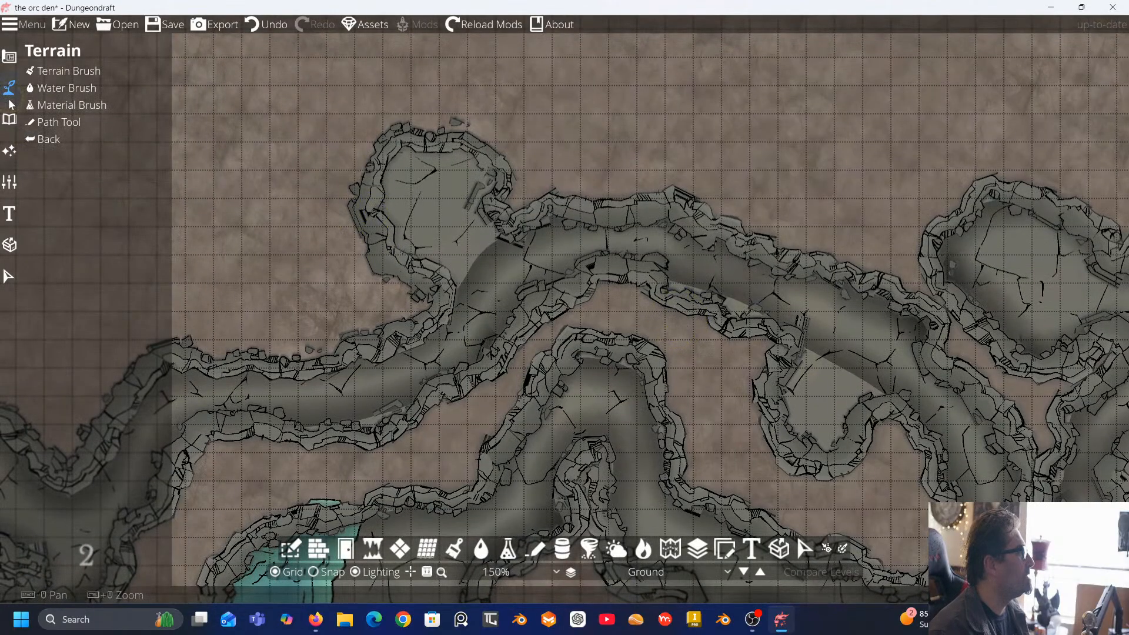
click(50, 119)
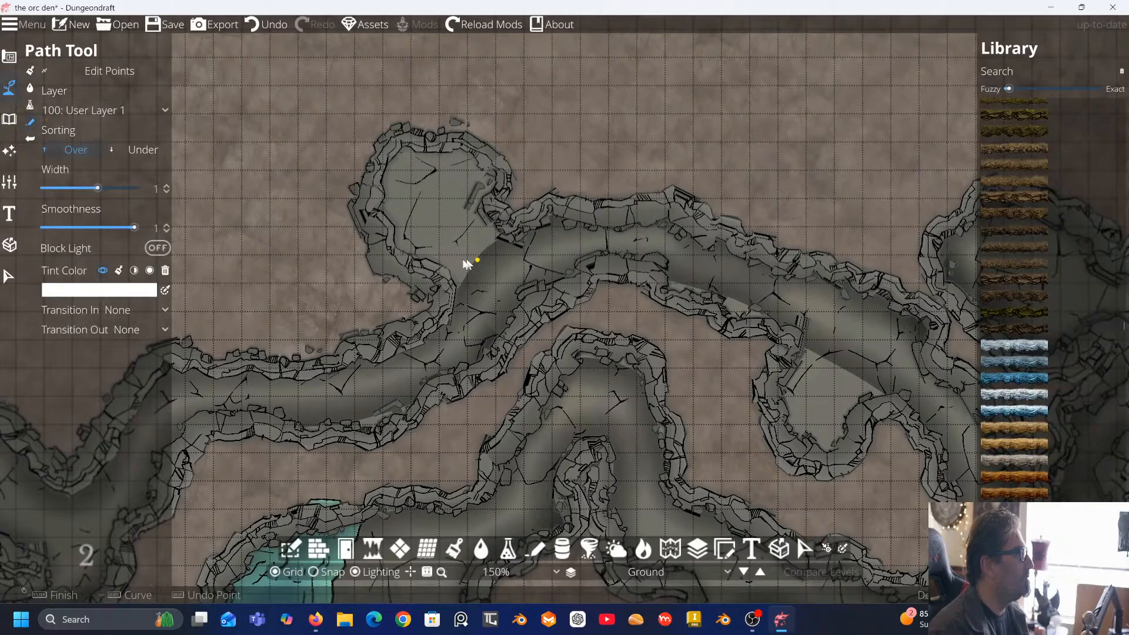
click(101, 70)
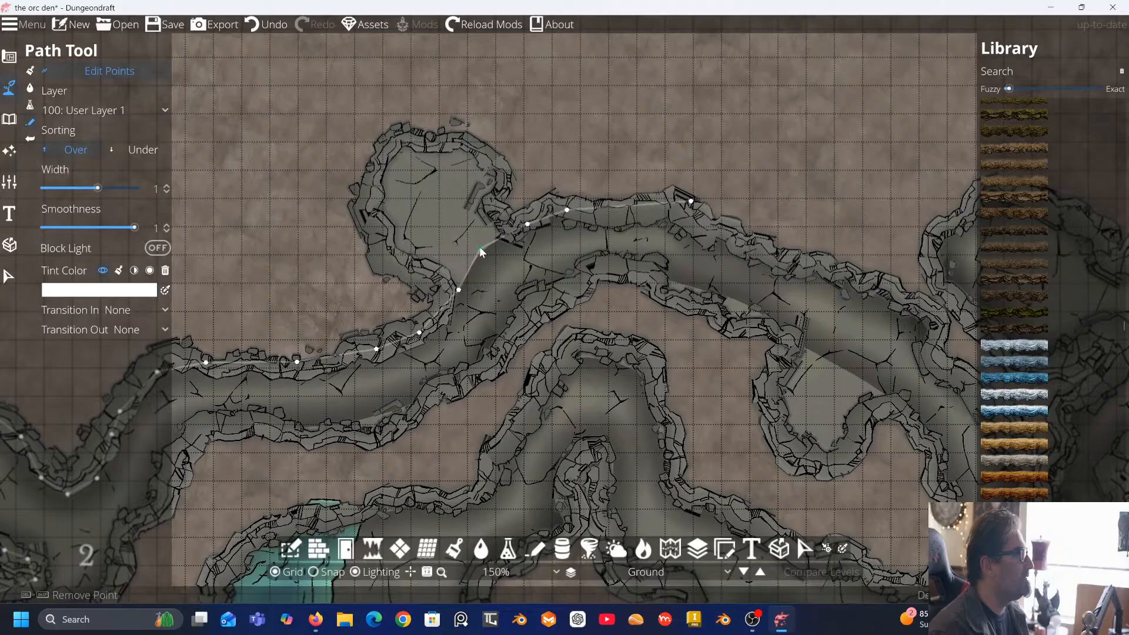
mouse_move(481, 249)
mouse_down()
mouse_move(410, 227)
mouse_move(350, 227)
mouse_up()
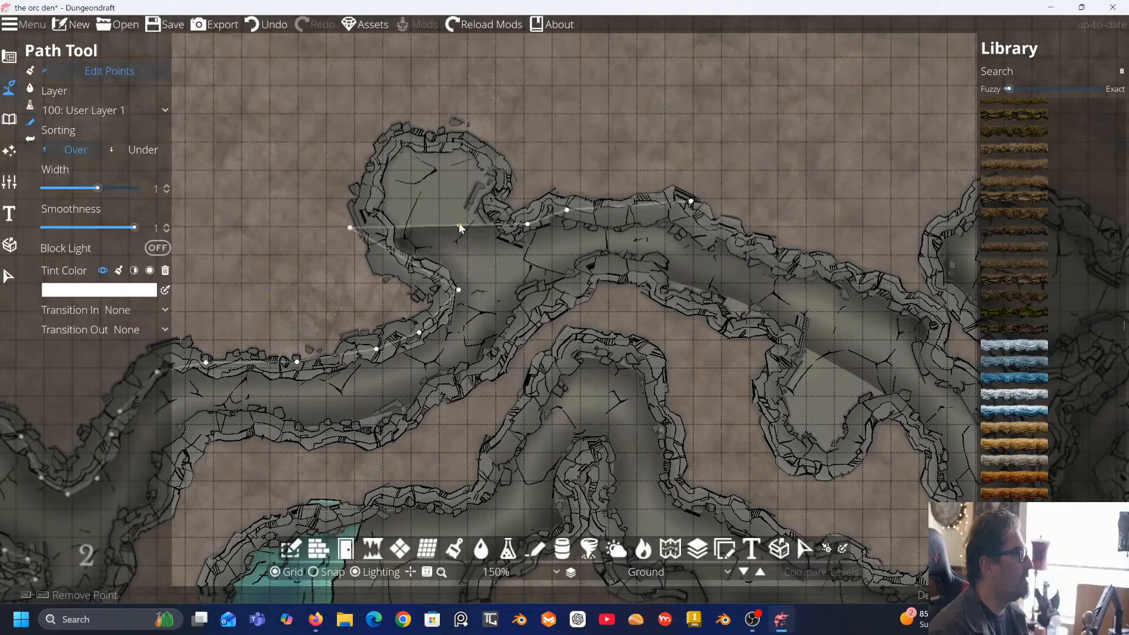
drag(438, 207, 406, 115)
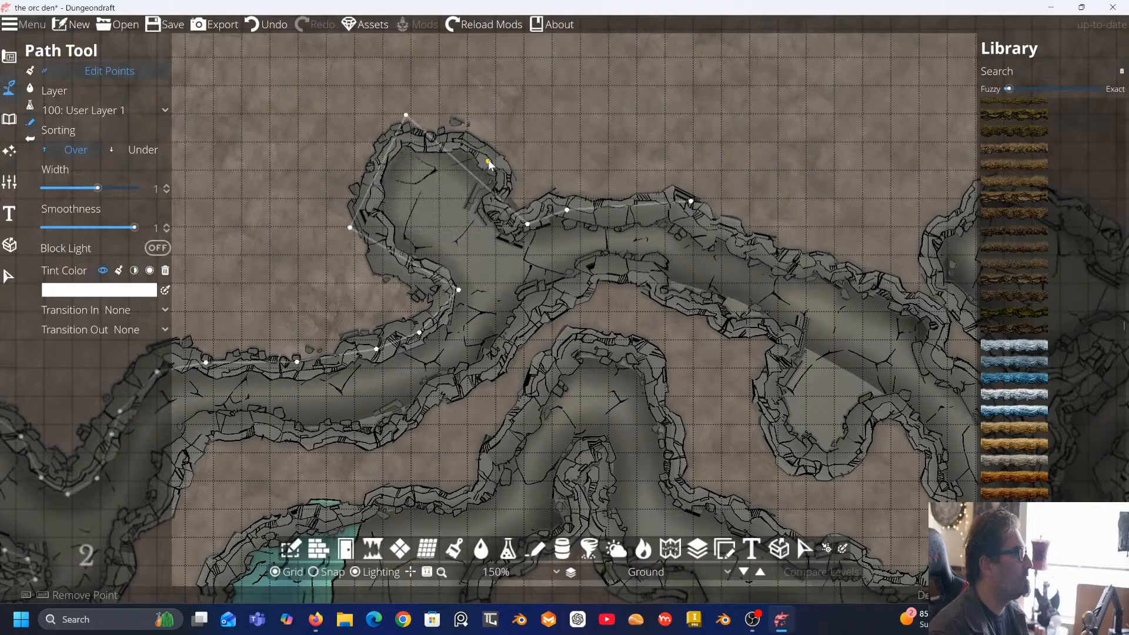
click(415, 140)
click(415, 140)
mouse_move(404, 114)
mouse_down()
mouse_move(409, 137)
mouse_move(397, 139)
mouse_up()
right_click(396, 136)
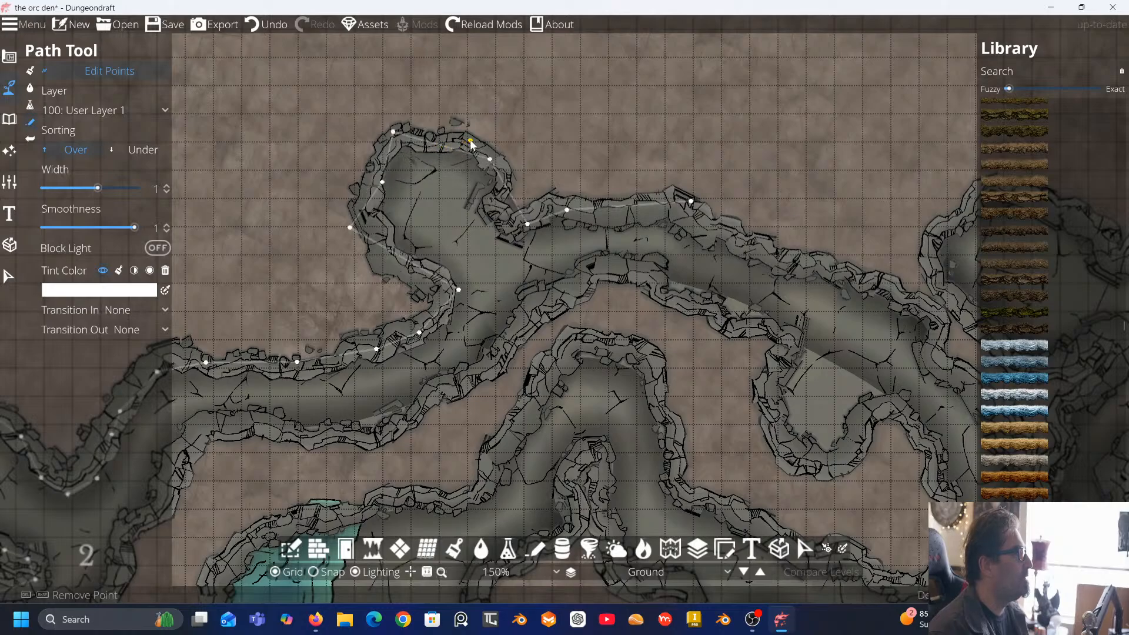
Reshape the path along the passage's lower wall by moving its points around the outline of the southern alcove
drag(524, 224, 400, 155)
click(695, 298)
drag(696, 298, 666, 392)
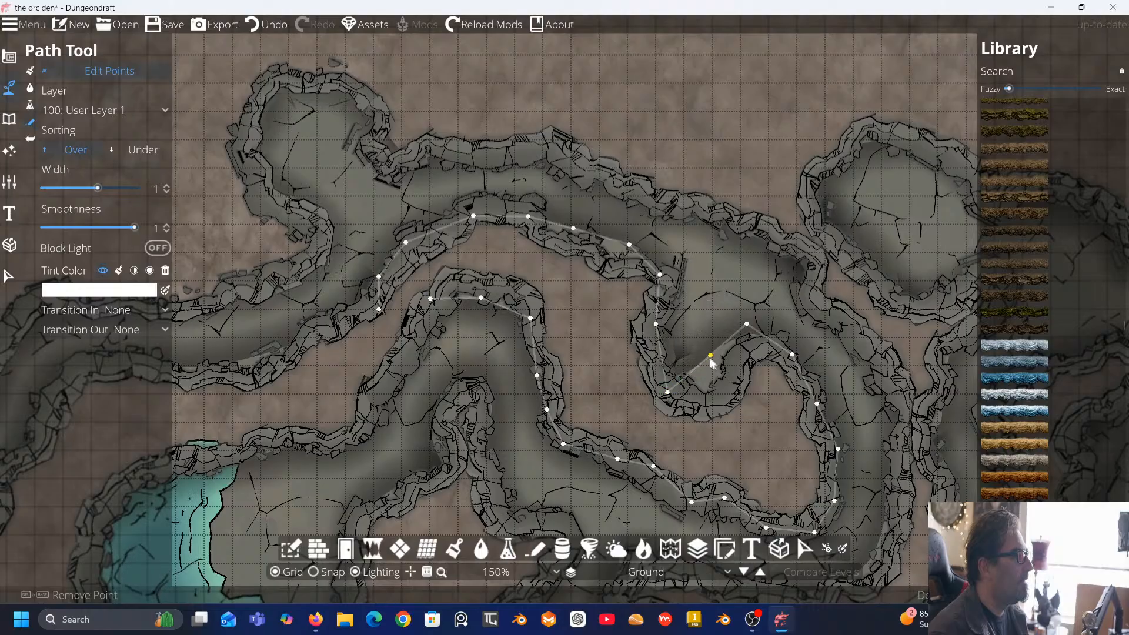
drag(711, 355, 733, 405)
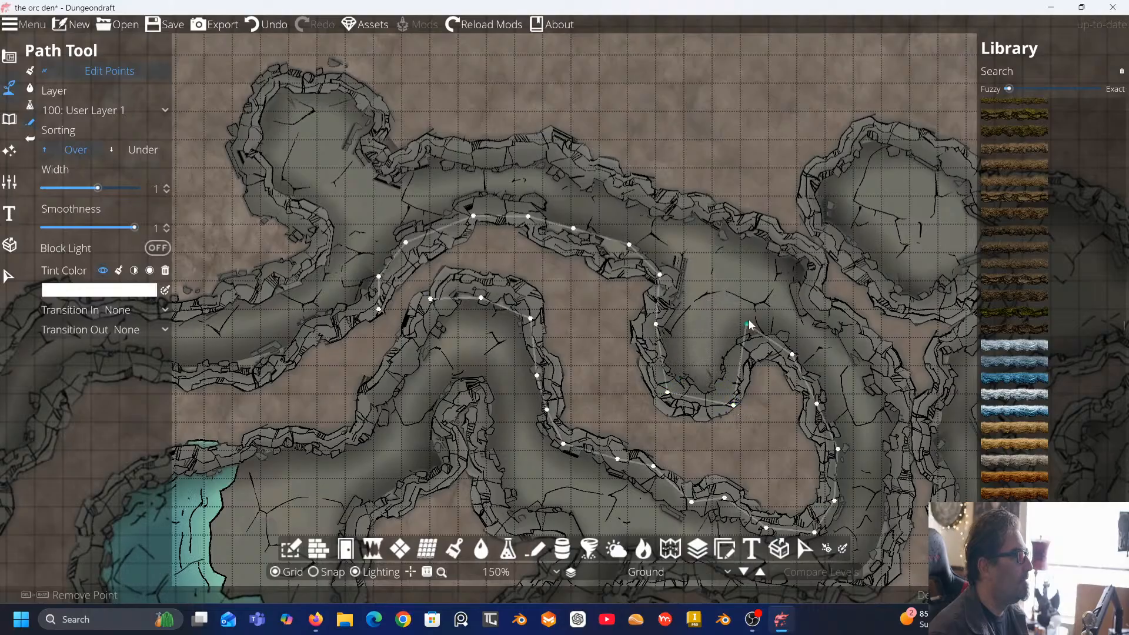
key(Escape)
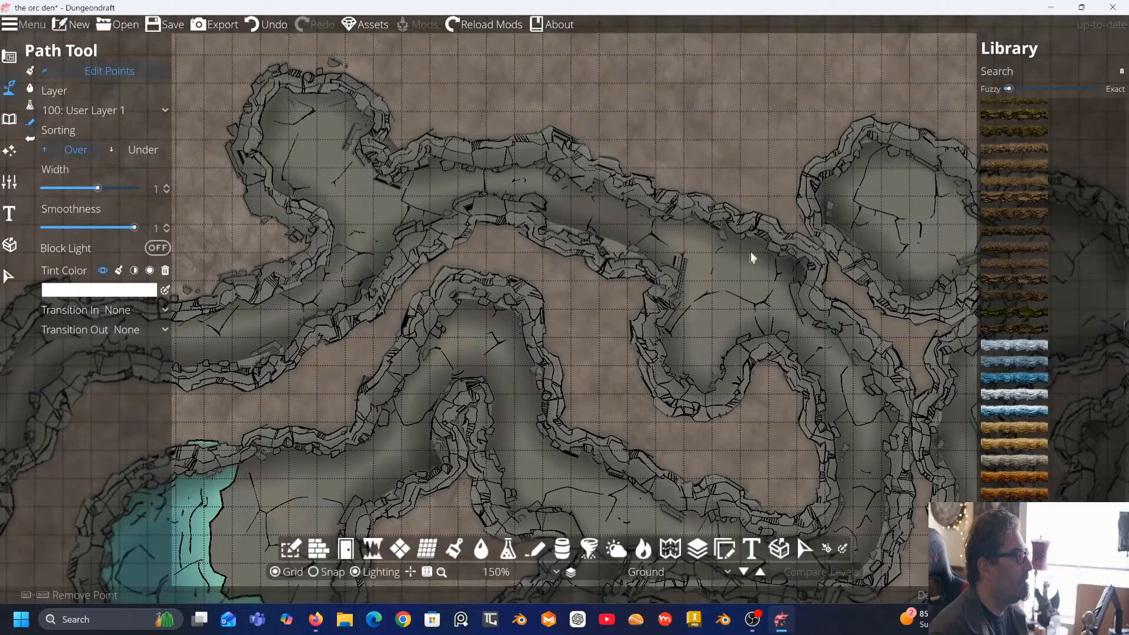
Add a white text label "6" in the new northern alcove, using Libre Baskerville at size 32
click(745, 229)
scroll(745, 229, down, 1)
drag(746, 229, 435, 125)
scroll(789, 124, down, 1)
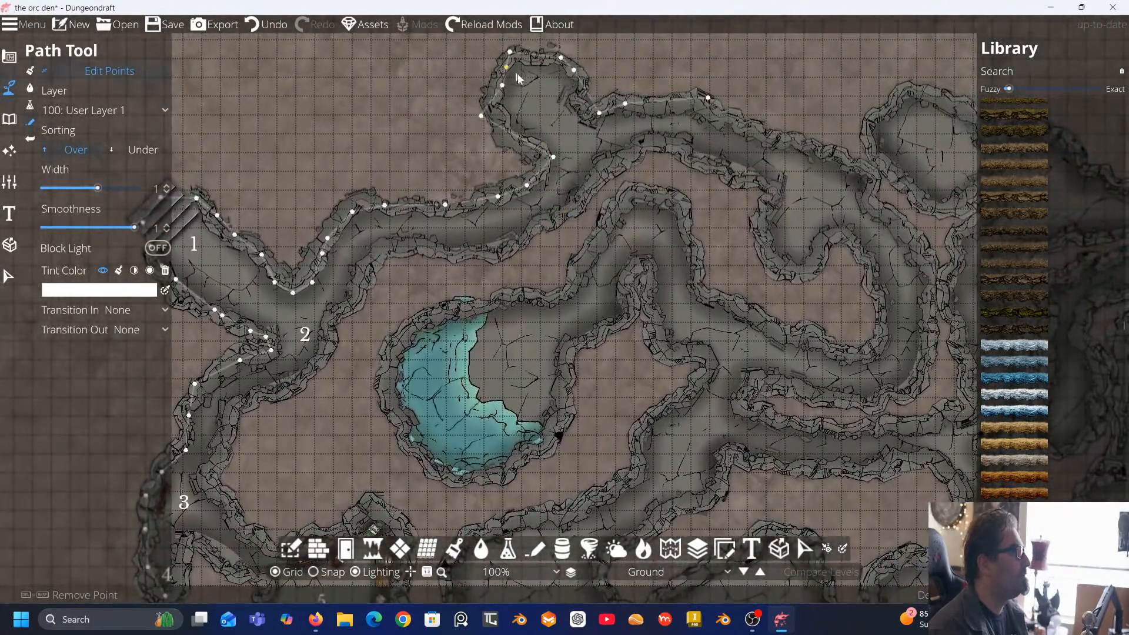
key(t)
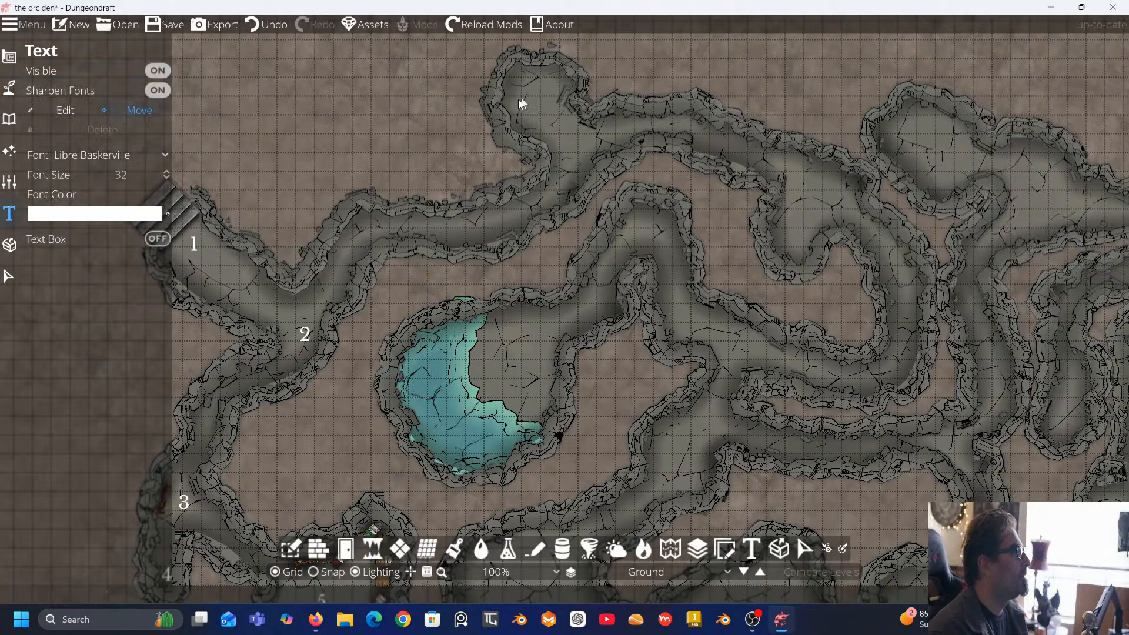
mouse_move(520, 104)
mouse_down()
mouse_move(498, 207)
mouse_move(530, 108)
mouse_move(517, 114)
mouse_up()
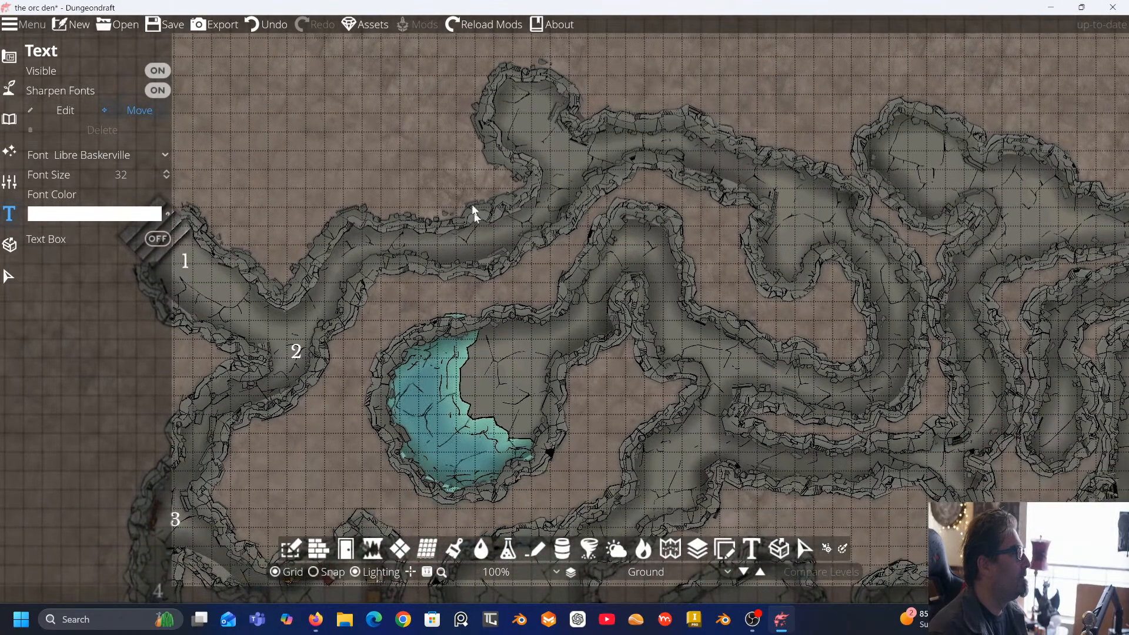
drag(538, 211, 600, 72)
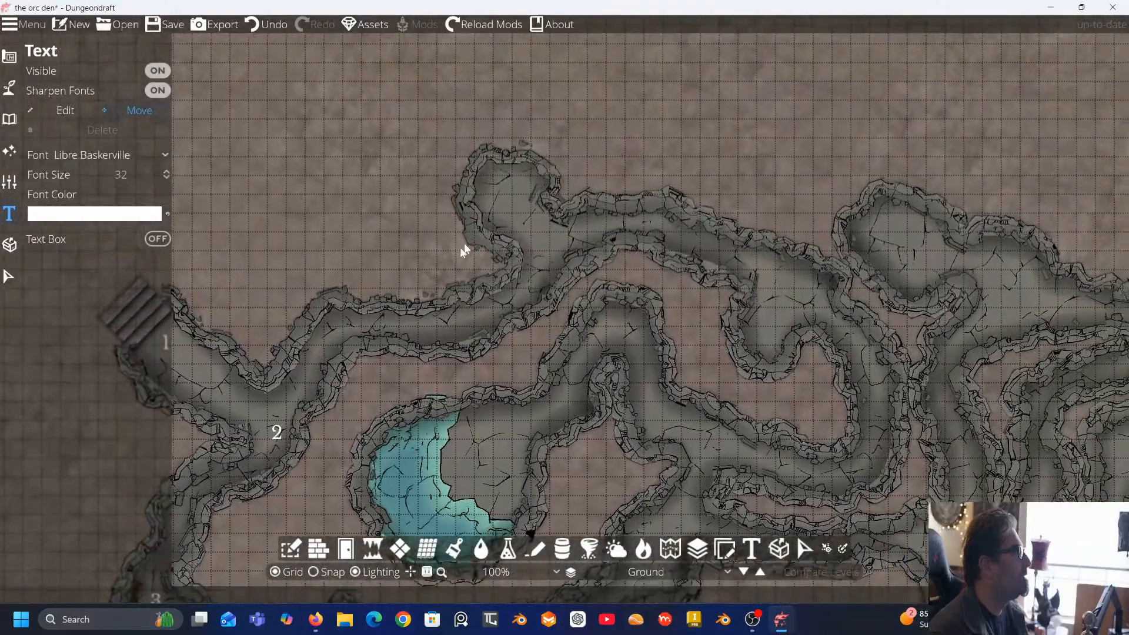
key(Up)
key(Right)
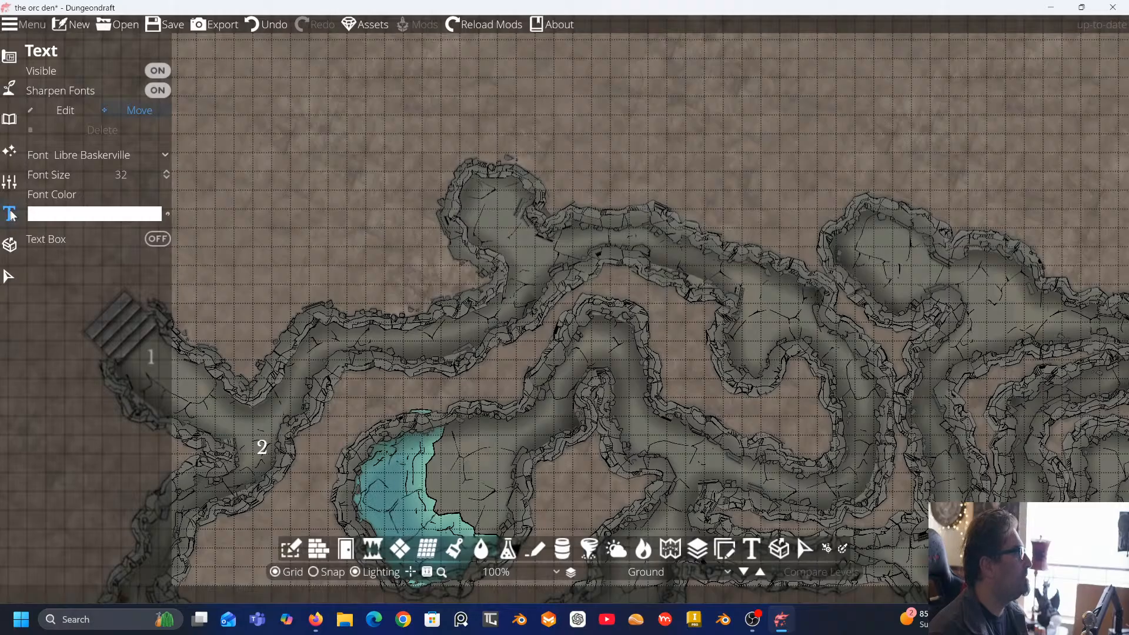
click(54, 111)
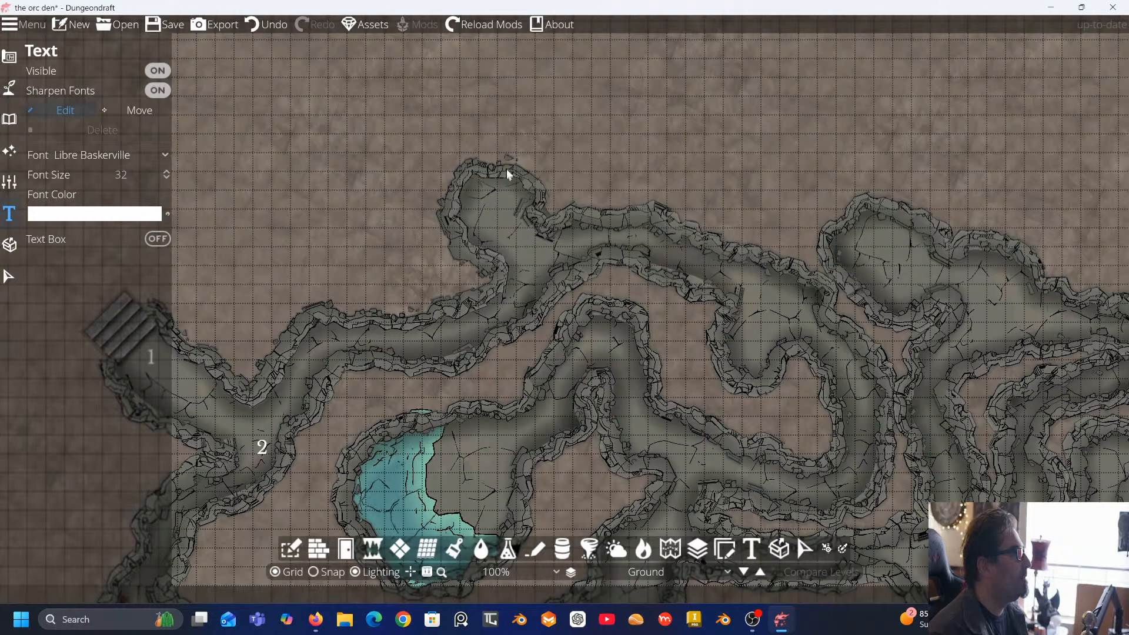
click(493, 228)
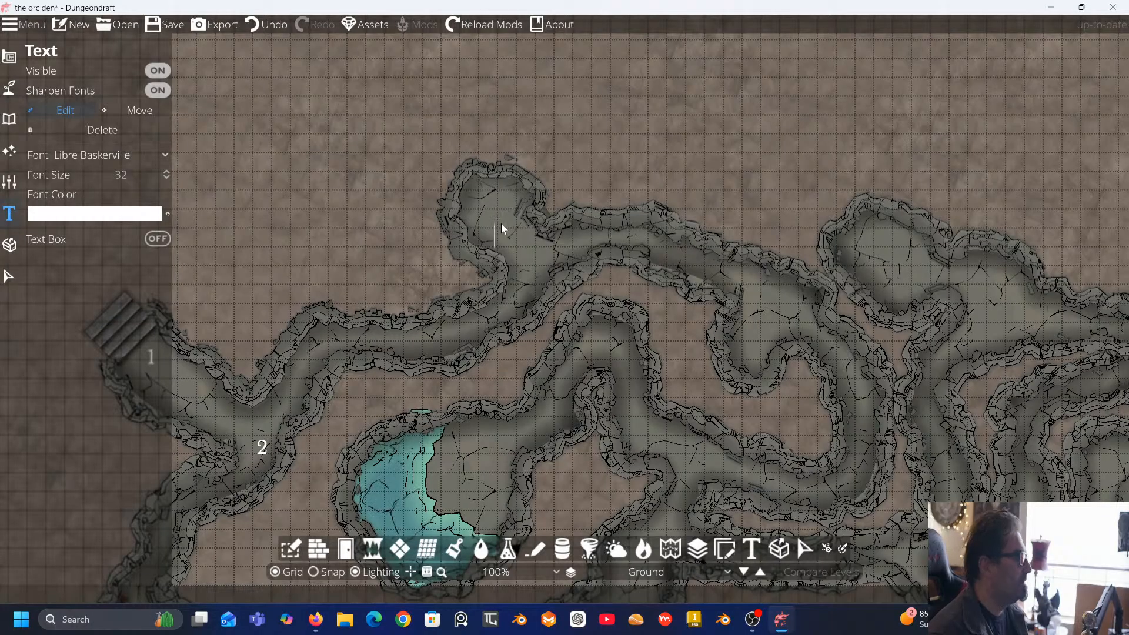
text(6)
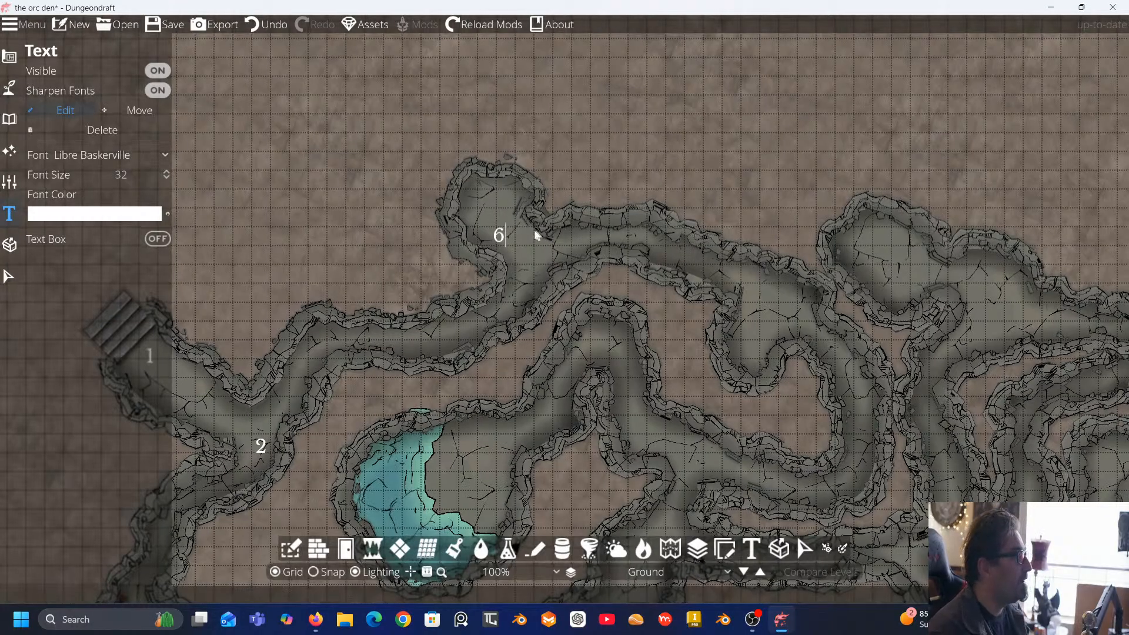
Add a white text label "7" in the southern alcove of the northern passage
key(Right)
key(Down)
click(586, 263)
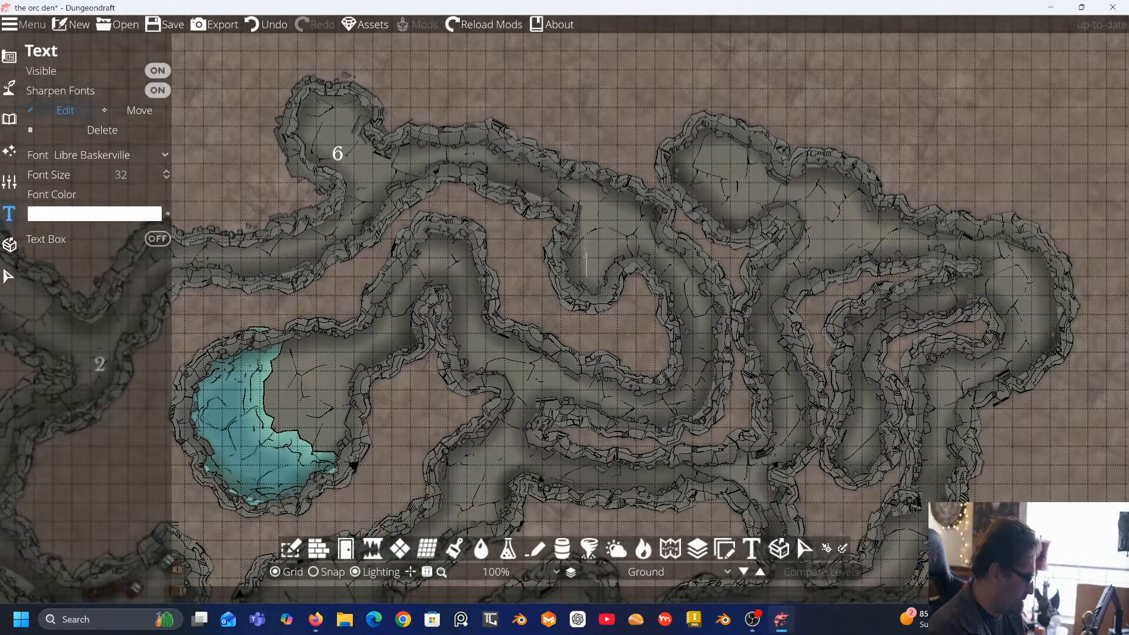
text(7)
Add a white text label "8" at the bend of the passage just east of the pool cave
key(Right)
key(Down)
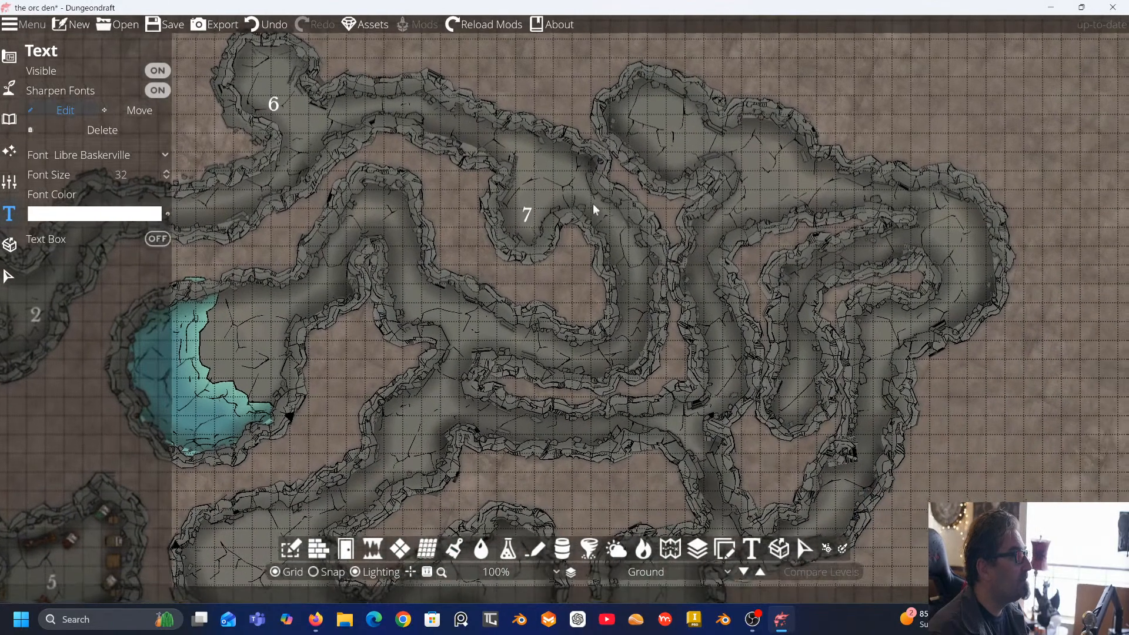
key(Left)
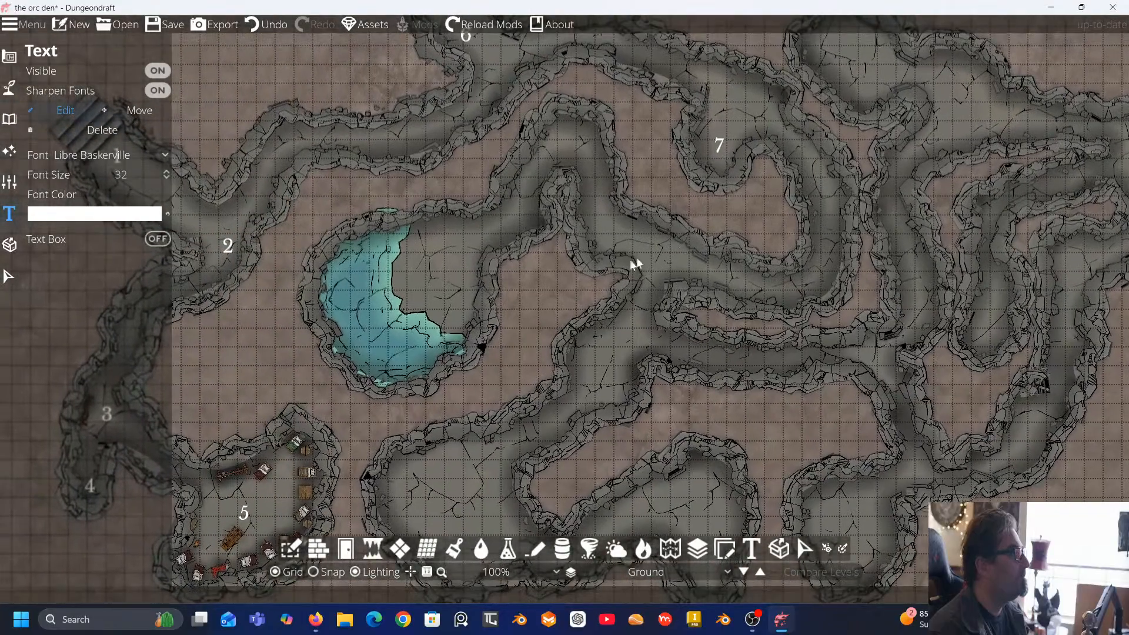
click(605, 232)
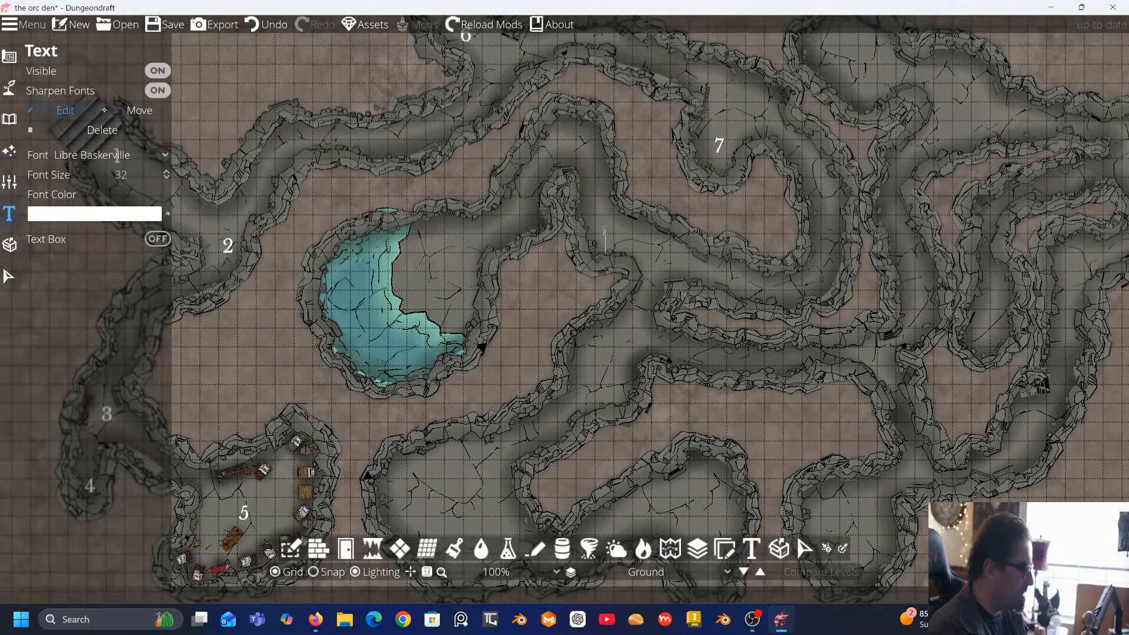
text(8)
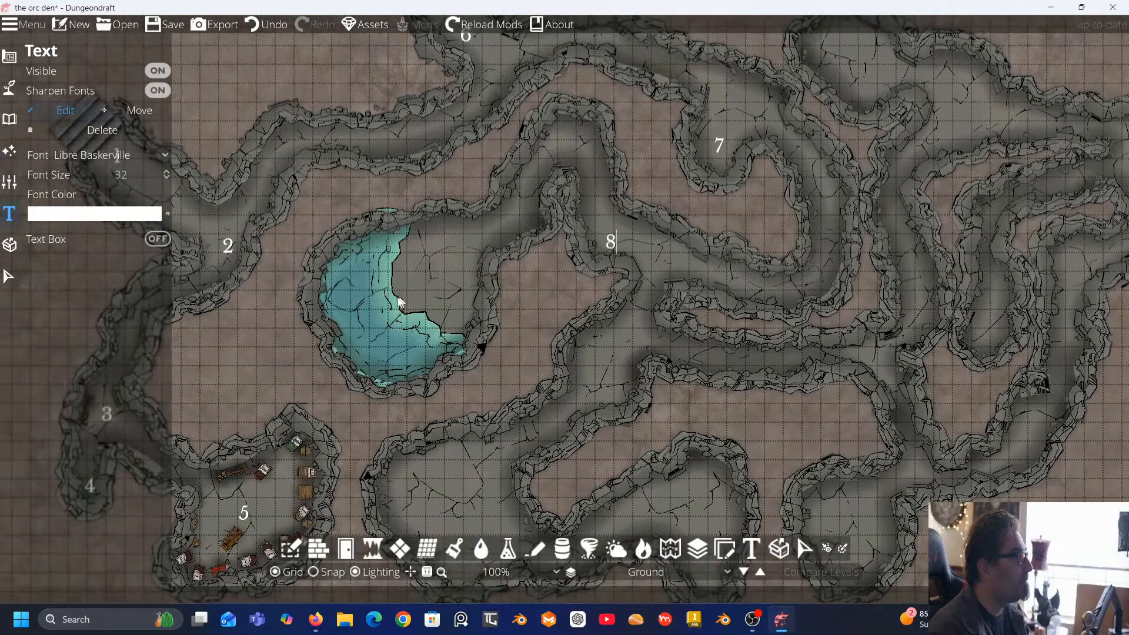
Label the dry floor beside the pool "9" and the southern part of the water "10"
click(412, 278)
text(8)
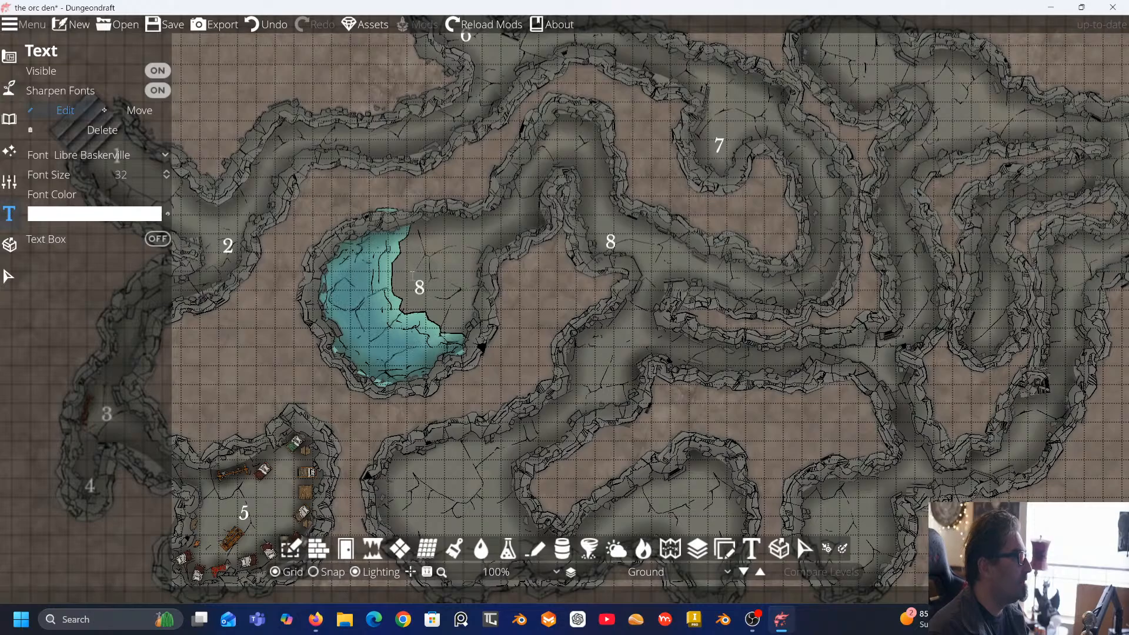
key(BackSpace)
text(9)
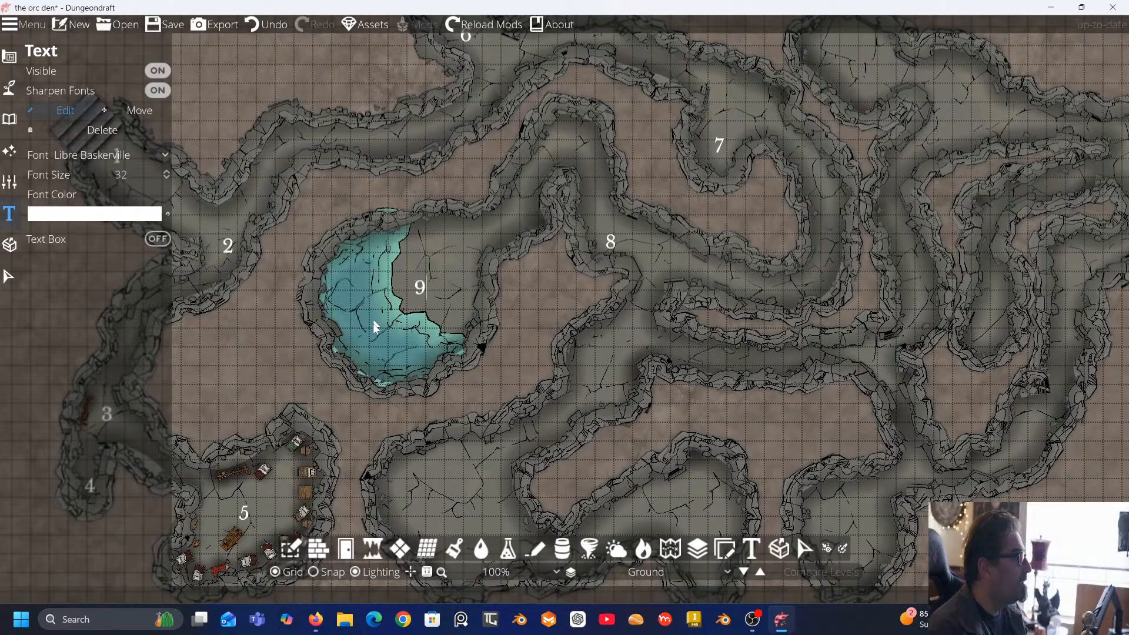
click(363, 351)
text(1)
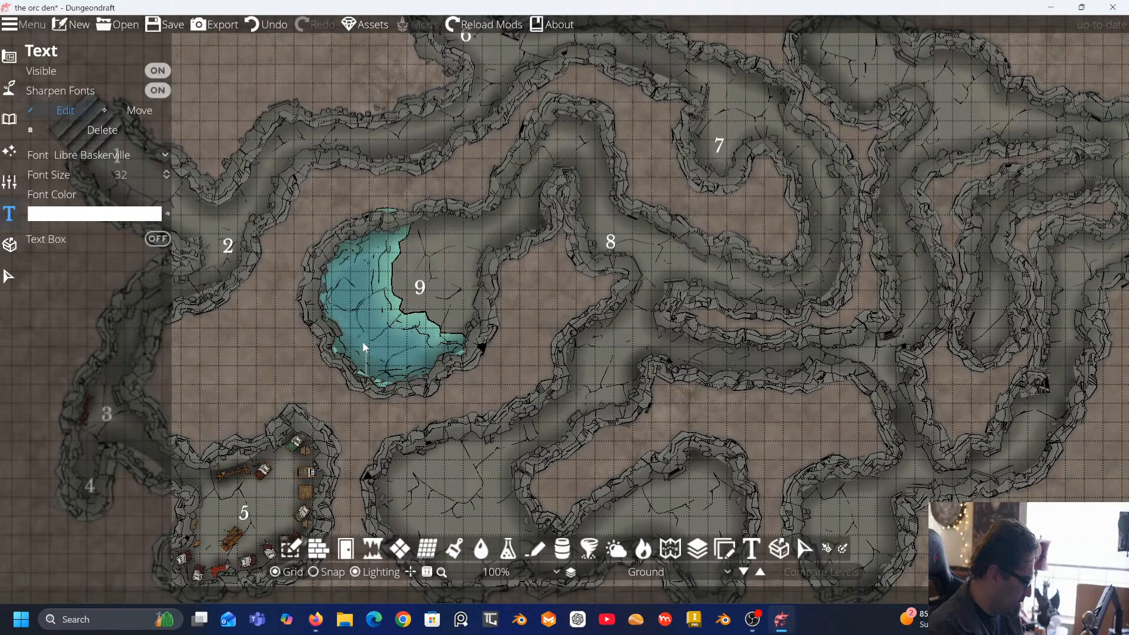
text(0)
Label the large cave south of the pool "11" and the chamber at its eastern end "12"
drag(500, 284, 409, 222)
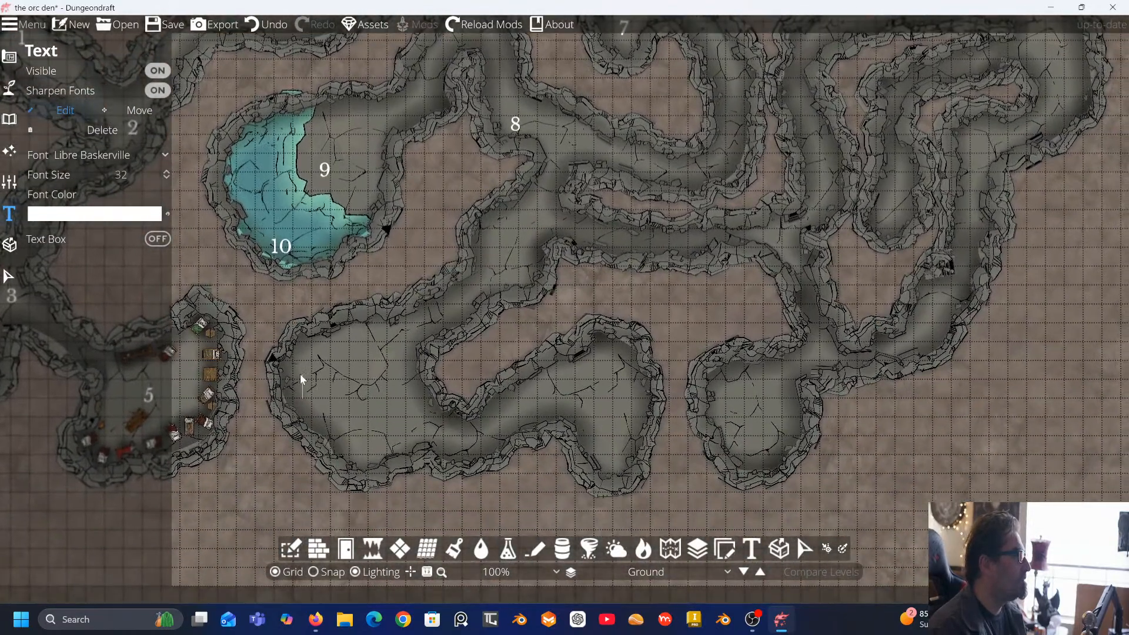
click(301, 376)
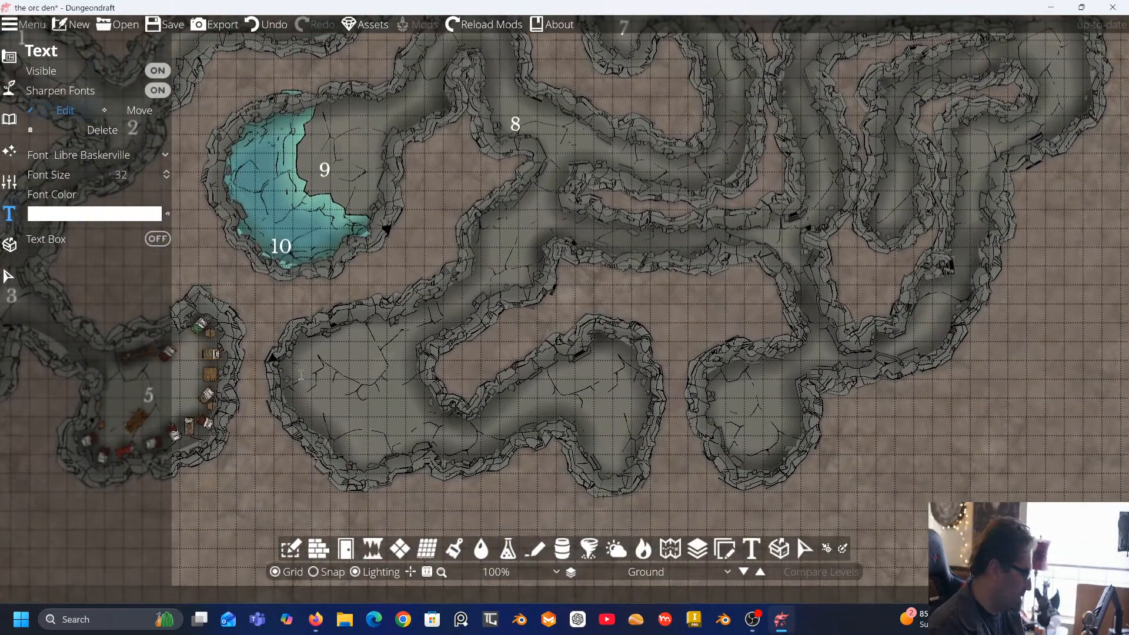
text(11)
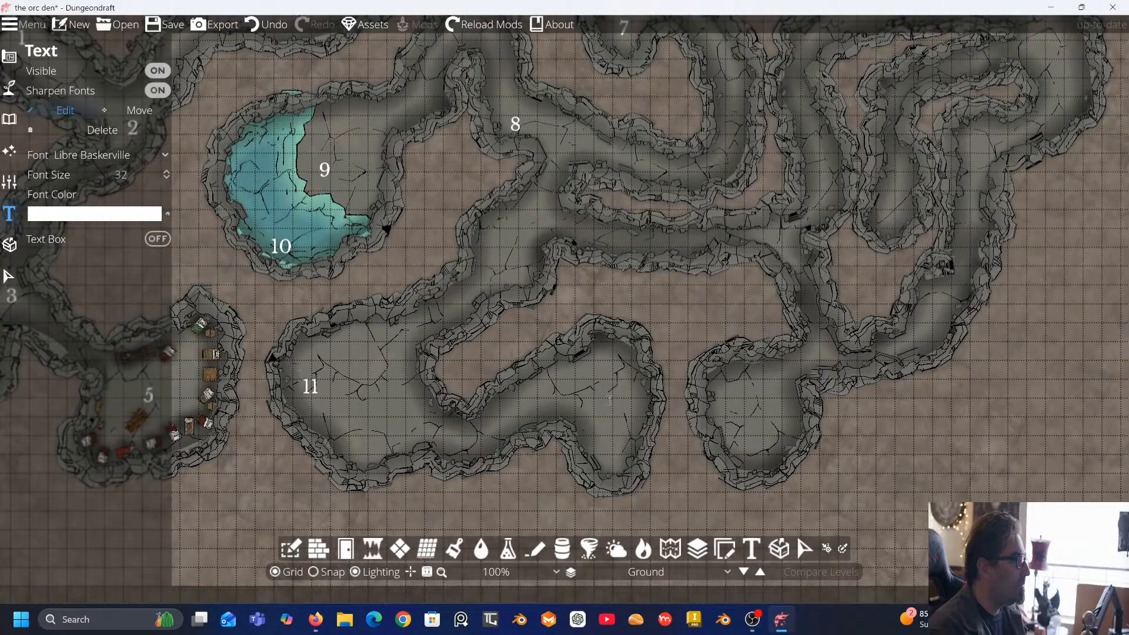
click(612, 412)
text(12)
Add a white text label "13" in the small round cave east of area 12
drag(716, 330, 529, 369)
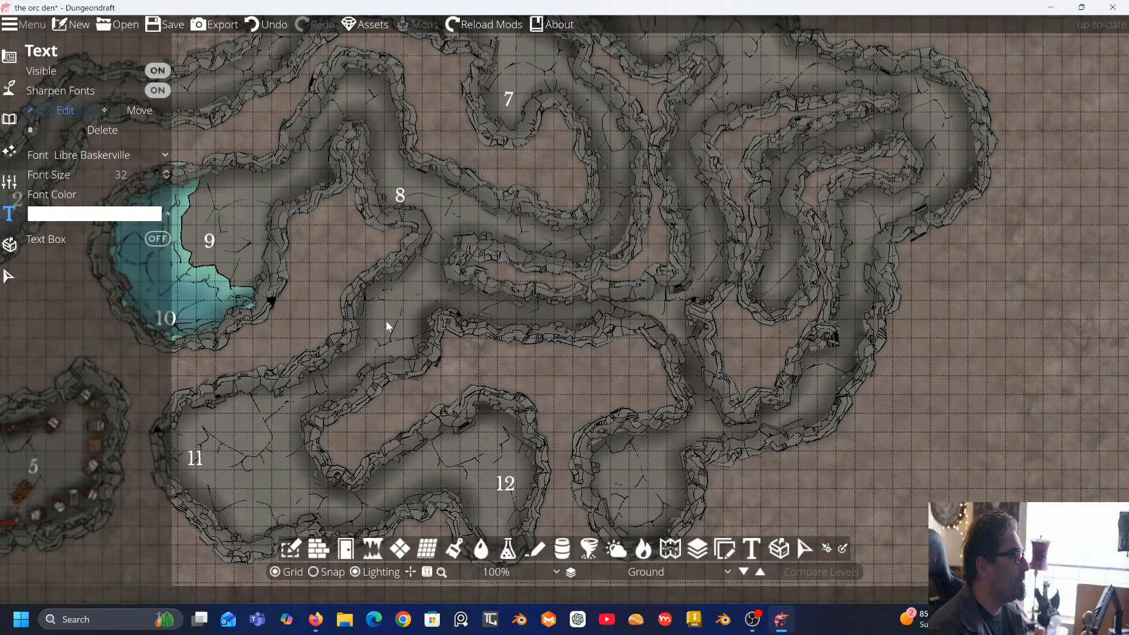
drag(549, 286, 577, 298)
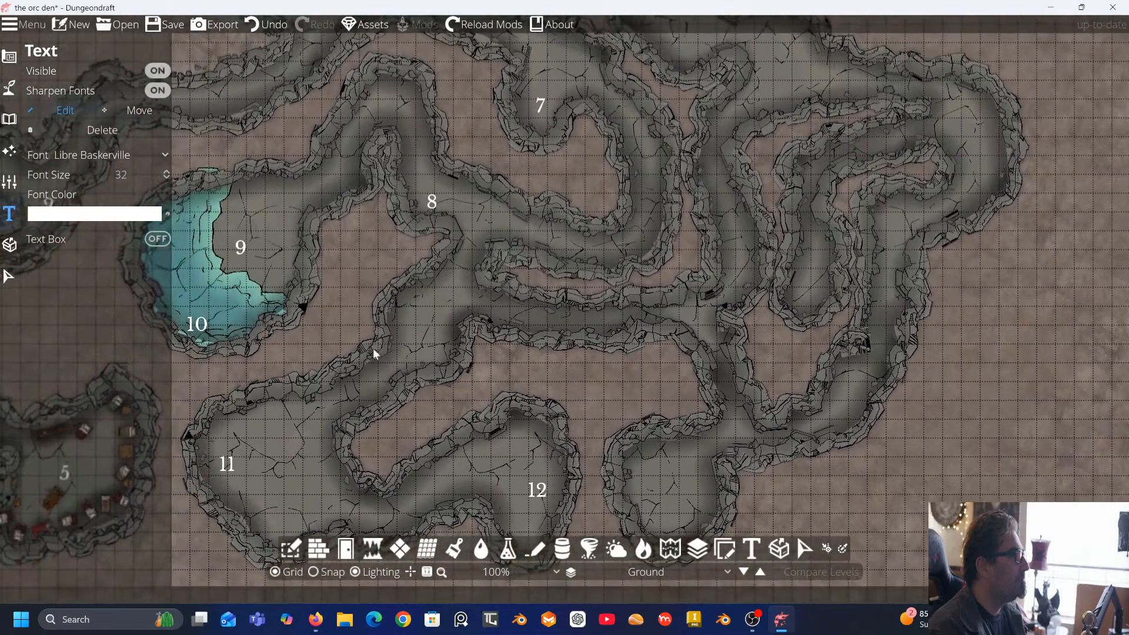
drag(413, 318, 446, 299)
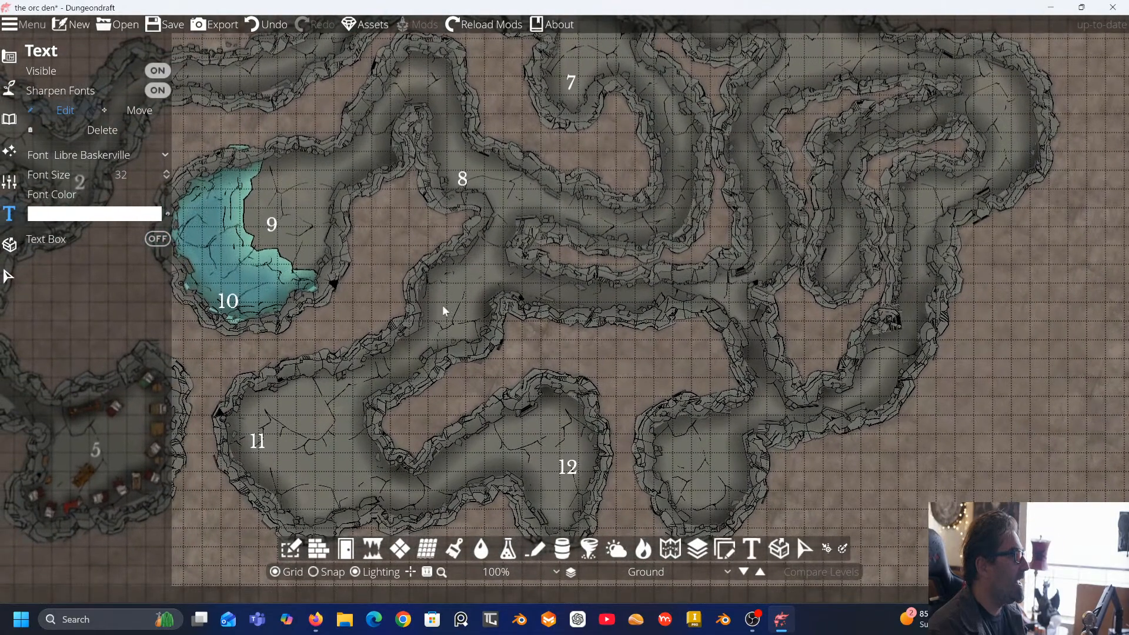
drag(556, 316, 433, 280)
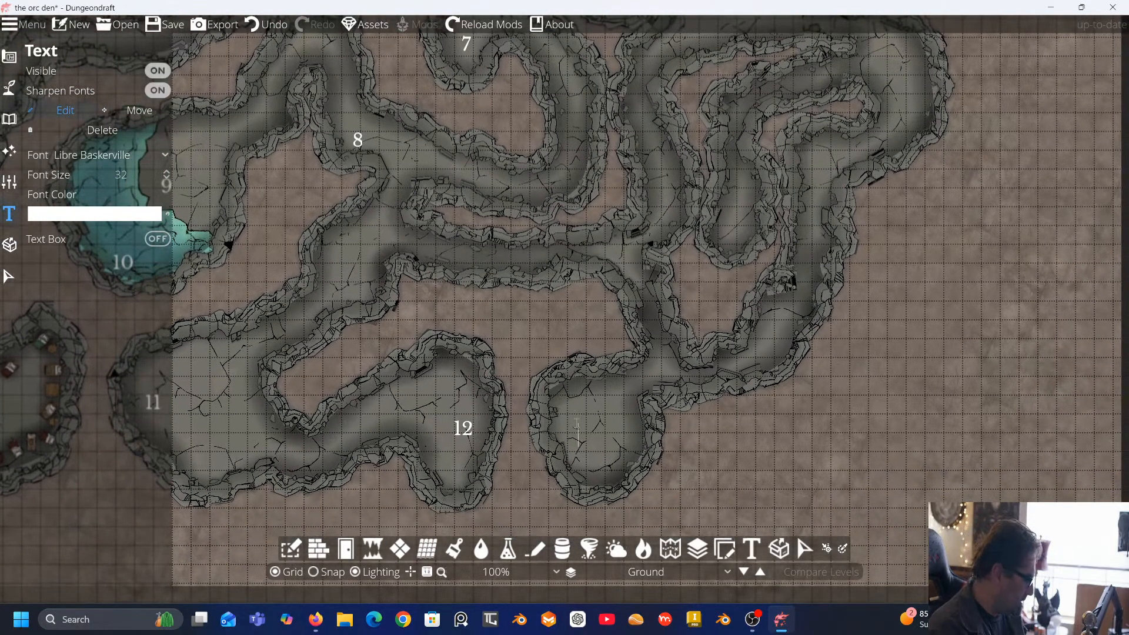
text(3)
Label the wide bend at the map's far eastern end "14" and the dead-end passage inside the eastern loop "15"
drag(643, 351, 534, 418)
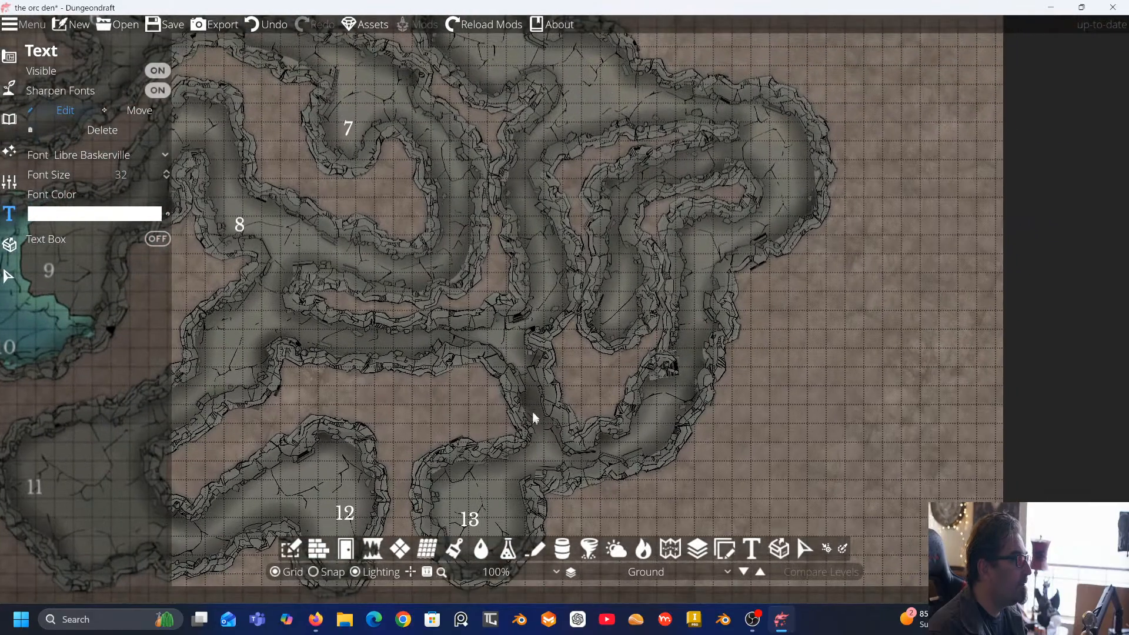
drag(621, 323, 598, 389)
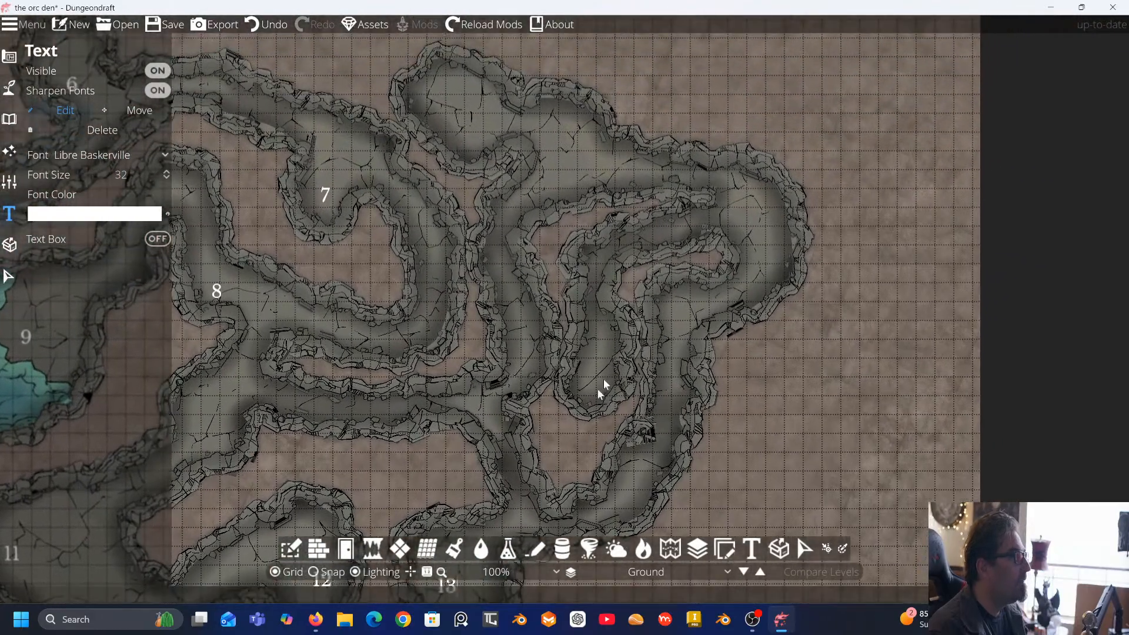
click(751, 218)
text(14)
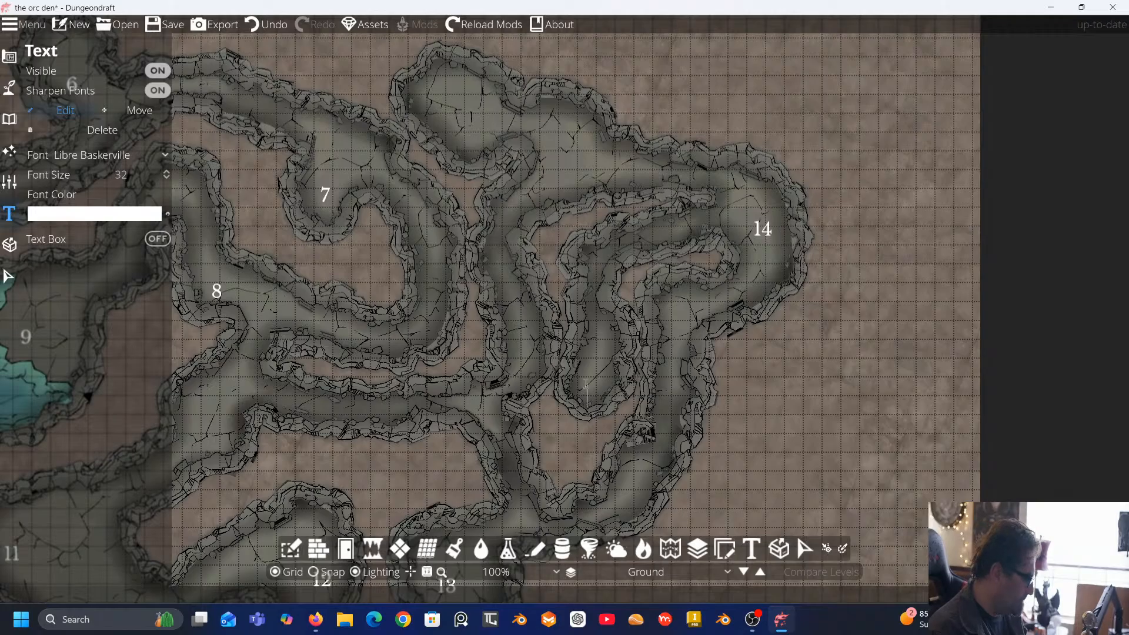
click(585, 385)
text(15)
Label the passage junction north of area 13 "16" and the northeastern cave chamber "17"
drag(615, 277, 650, 268)
drag(534, 420, 597, 310)
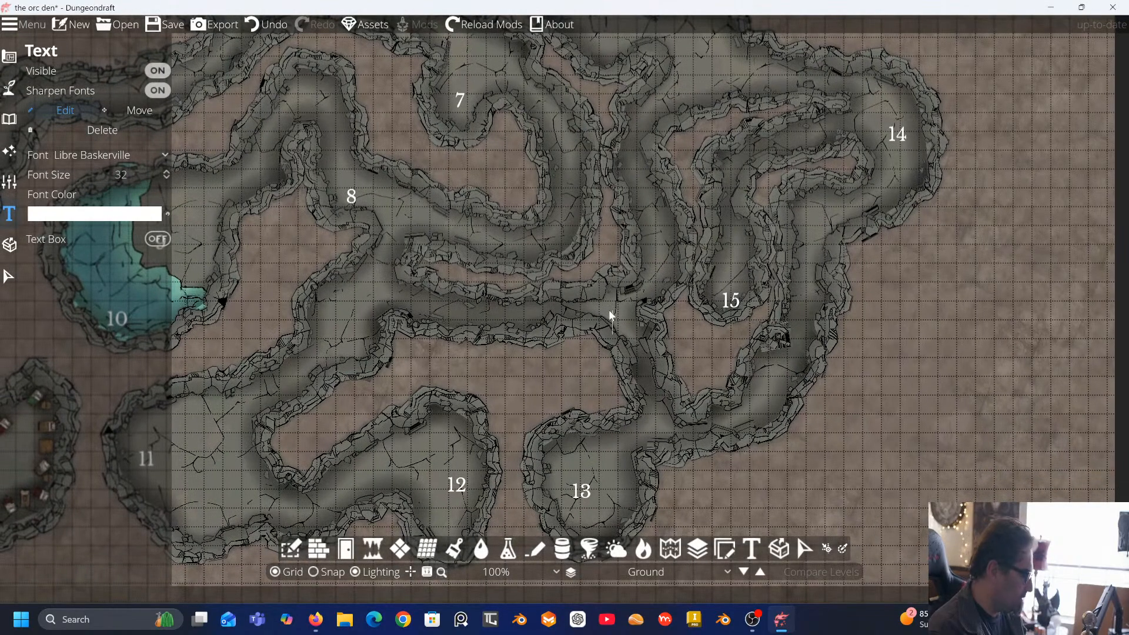
drag(713, 267, 639, 368)
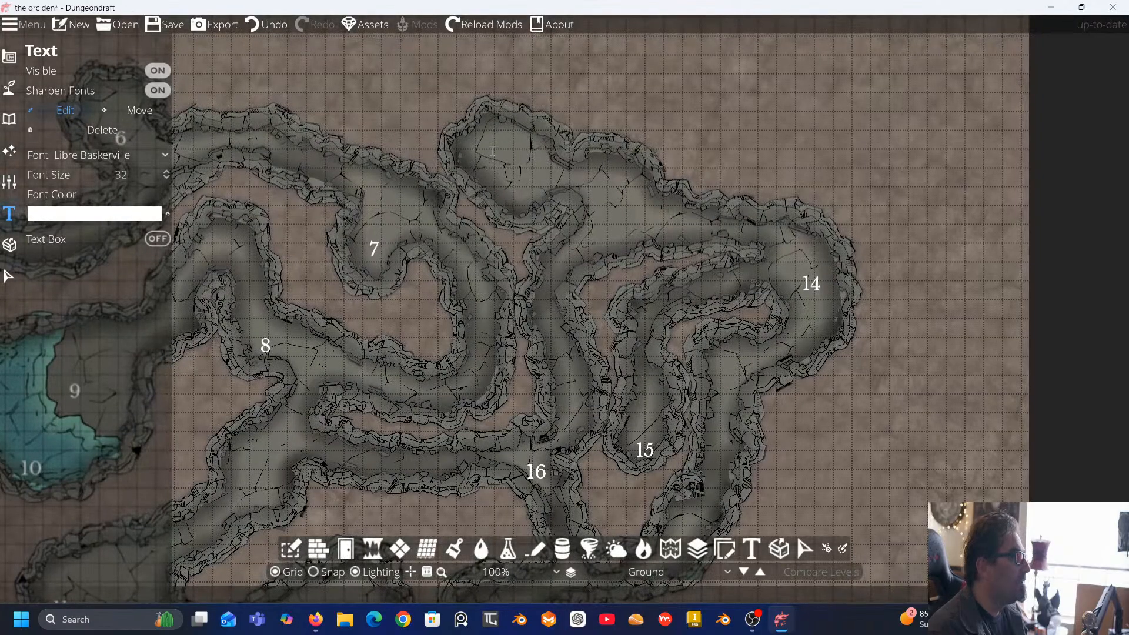
text(17)
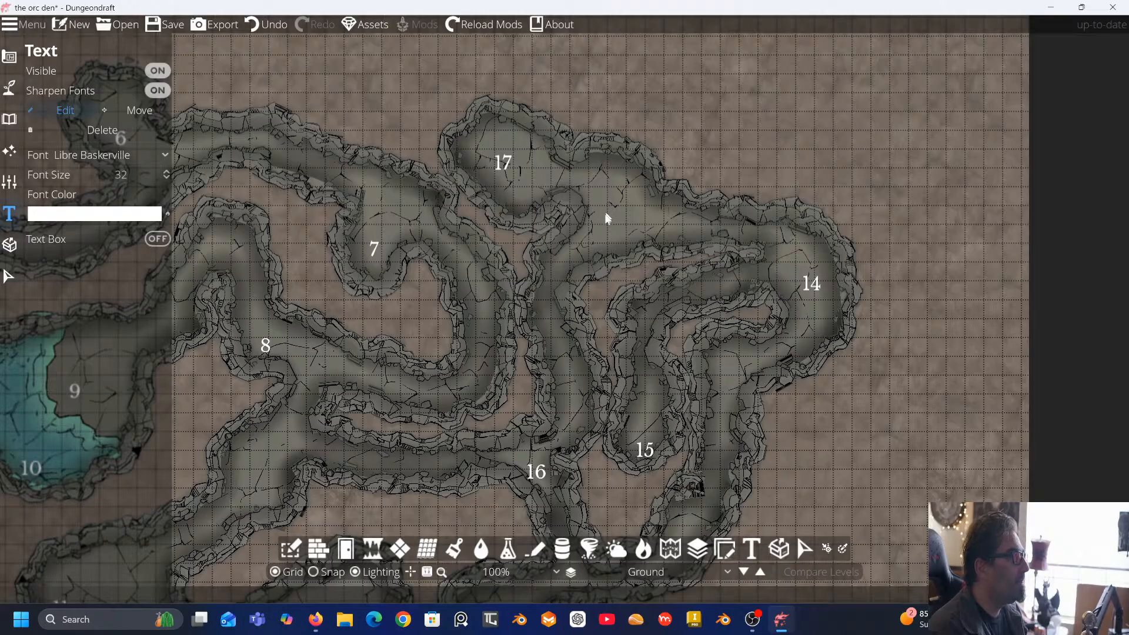
Review the numbering across the whole cave map and examine areas 3, 4 and 5 up close
drag(608, 218, 675, 127)
scroll(661, 165, down, 1)
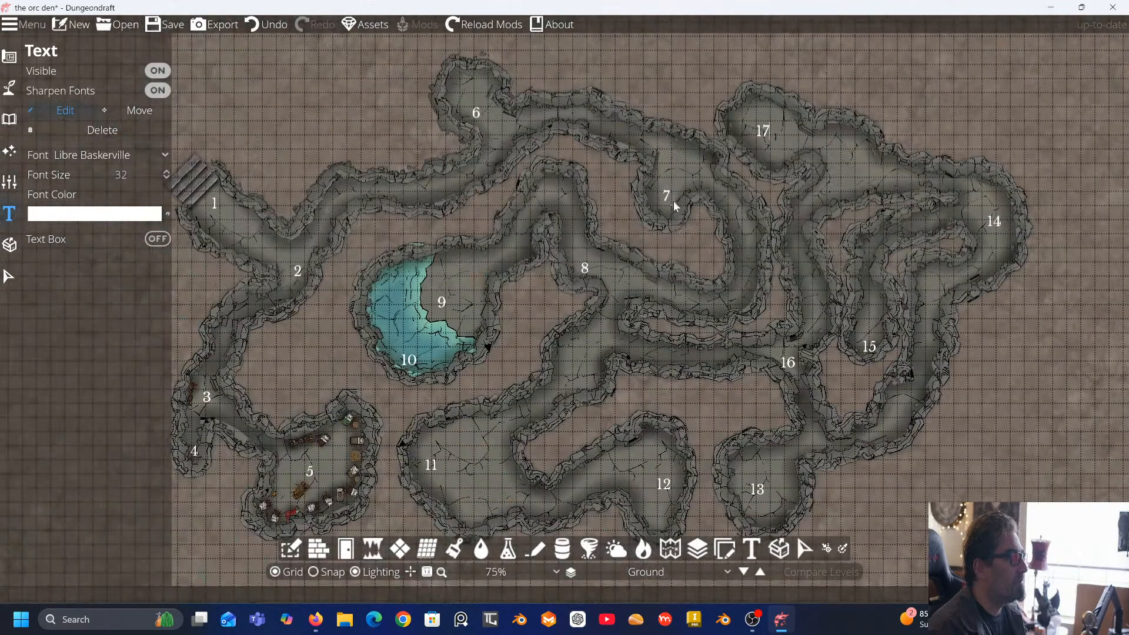
drag(675, 206, 732, 193)
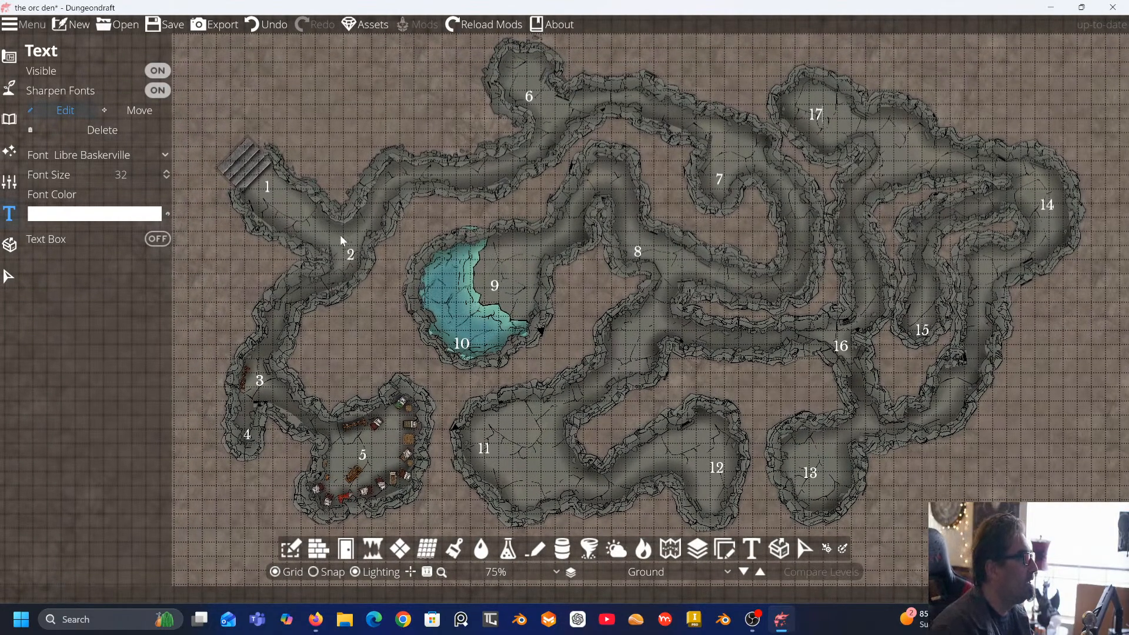
click(10, 89)
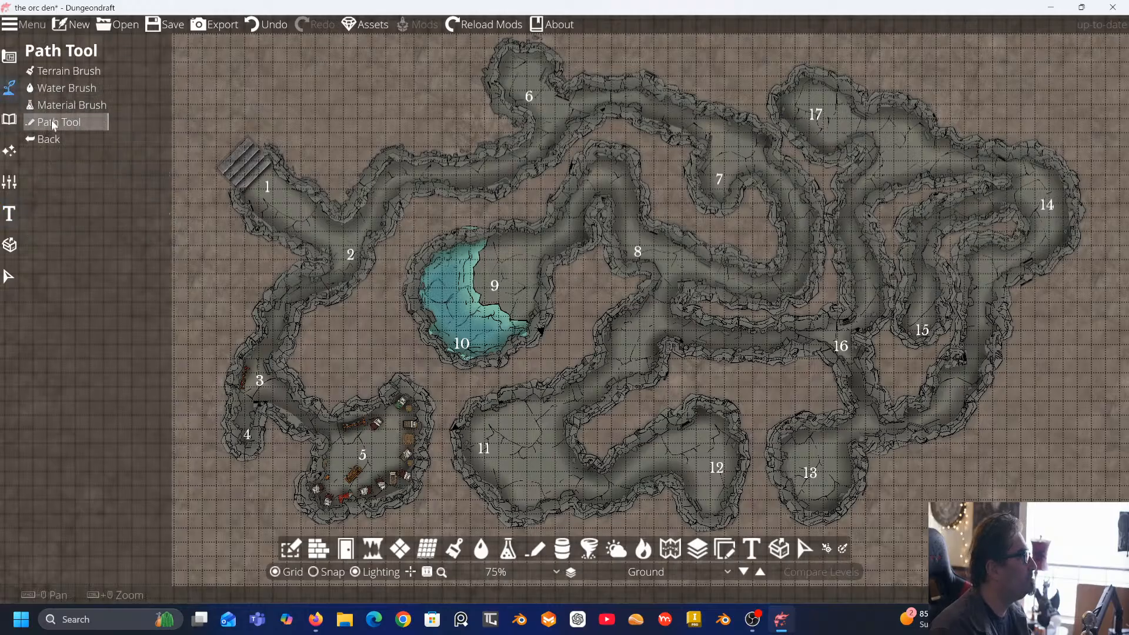
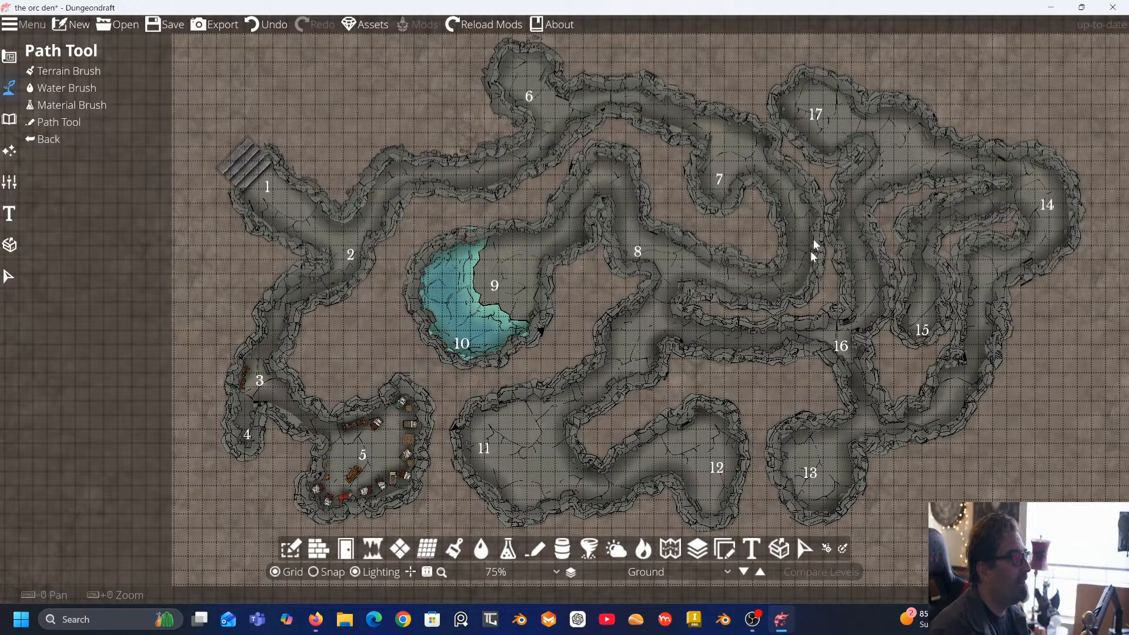
scroll(835, 371, down, 1)
scroll(817, 347, up, 2)
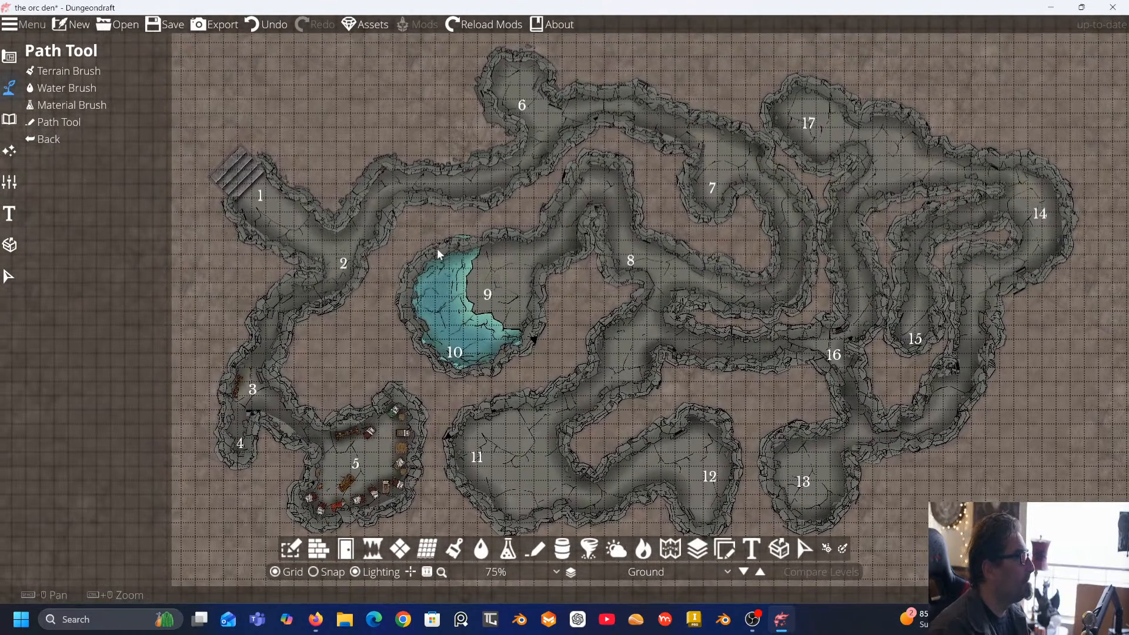
scroll(436, 248, down, 2)
scroll(396, 229, left, 2)
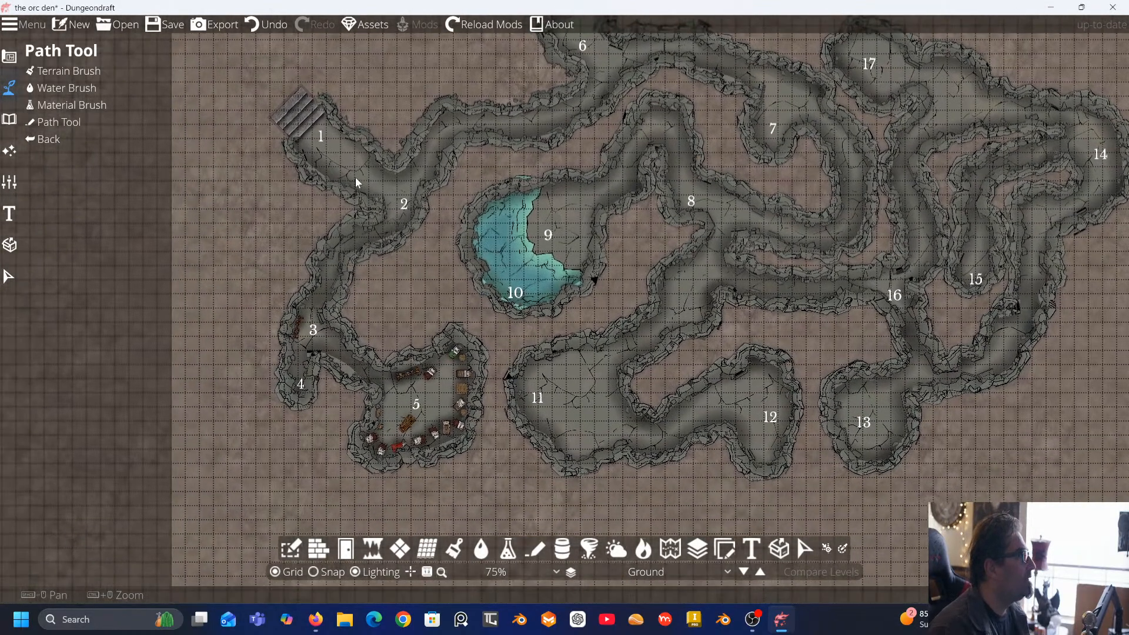
scroll(354, 182, up, 1)
scroll(539, 151, left, 3)
scroll(538, 150, down, 1)
scroll(397, 238, up, 1)
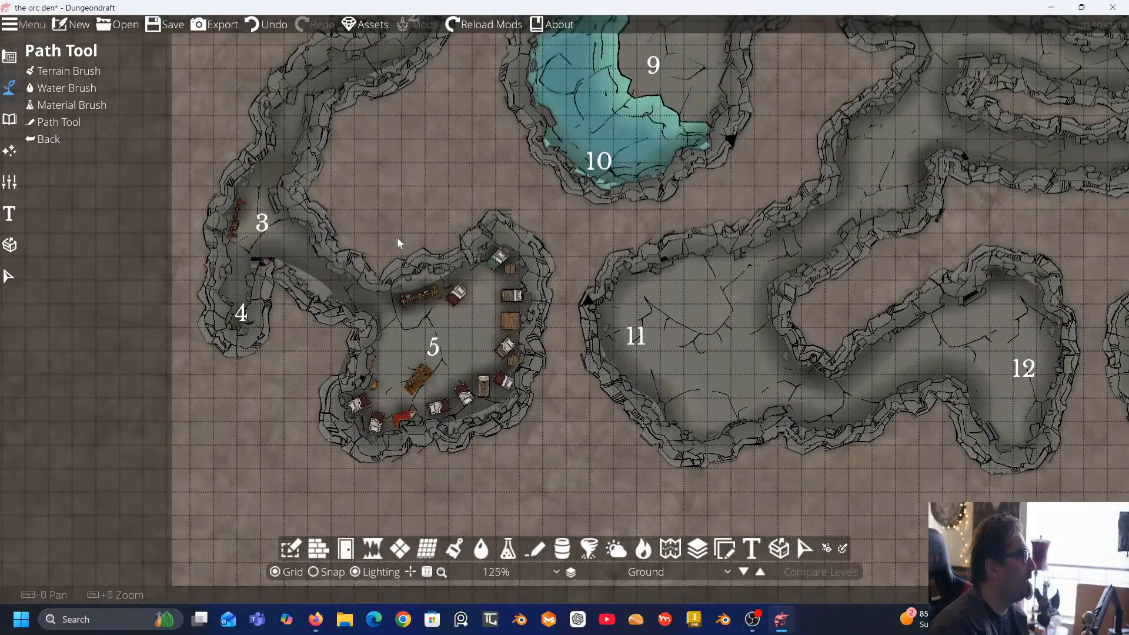
scroll(410, 234, up, 1)
drag(410, 234, 569, 273)
drag(347, 250, 398, 273)
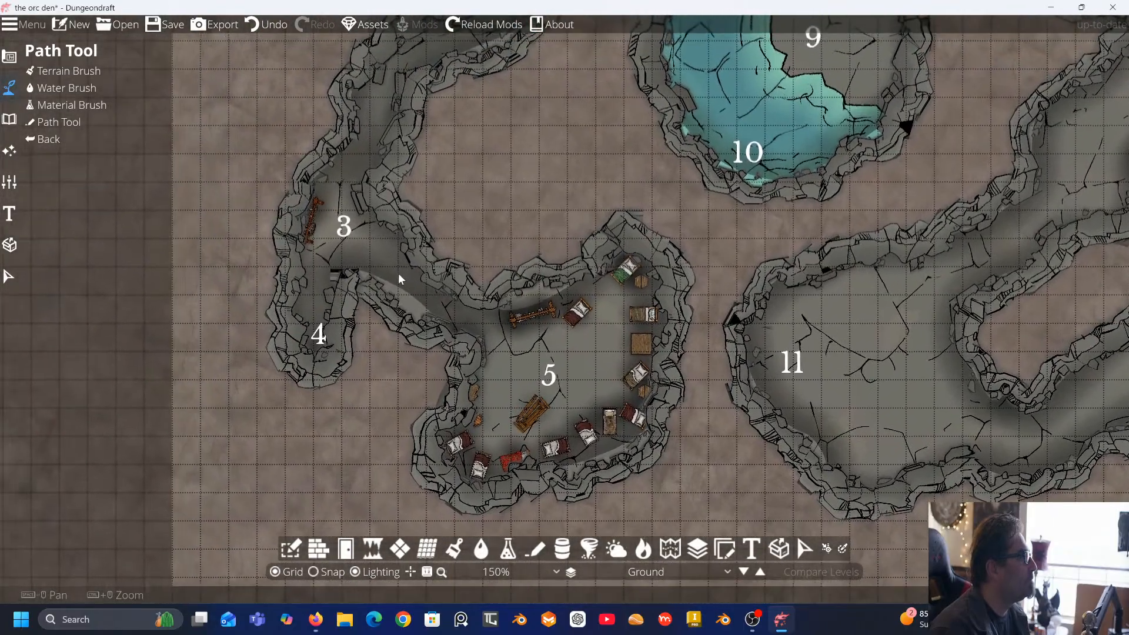
drag(312, 259, 339, 211)
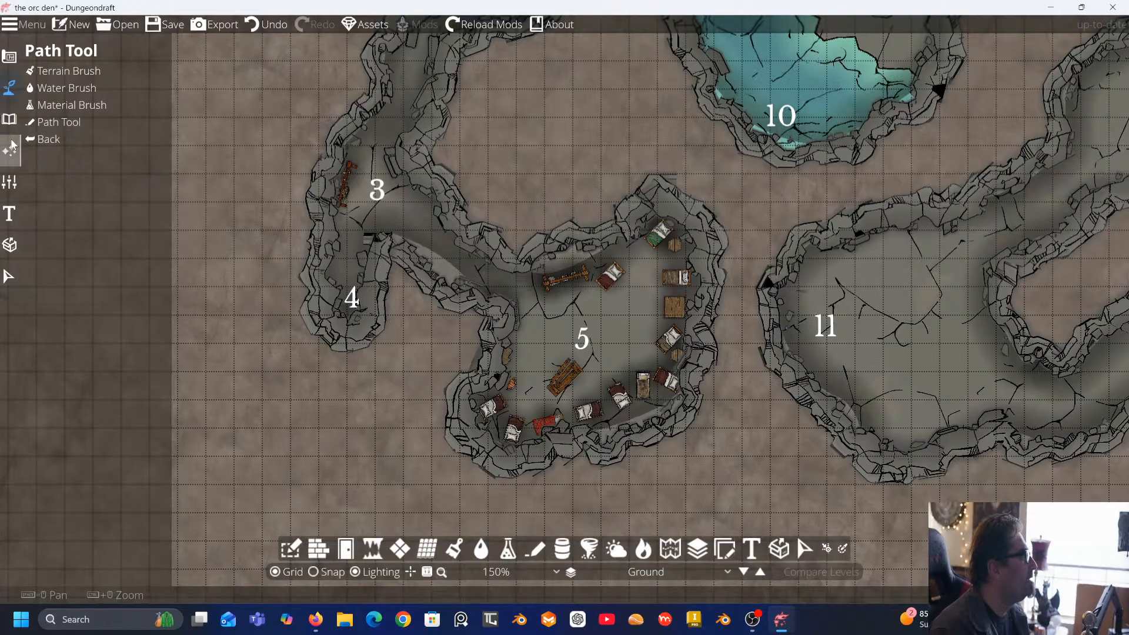
Switch to the Object Tool and search its asset library for "torch"
click(10, 121)
click(62, 71)
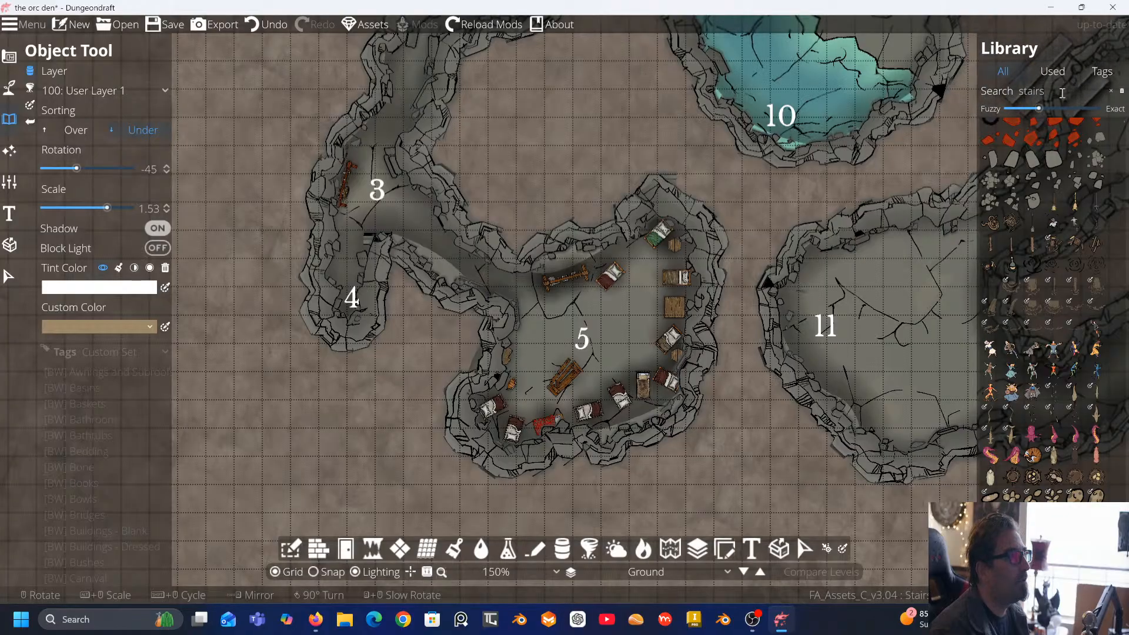
text(to)
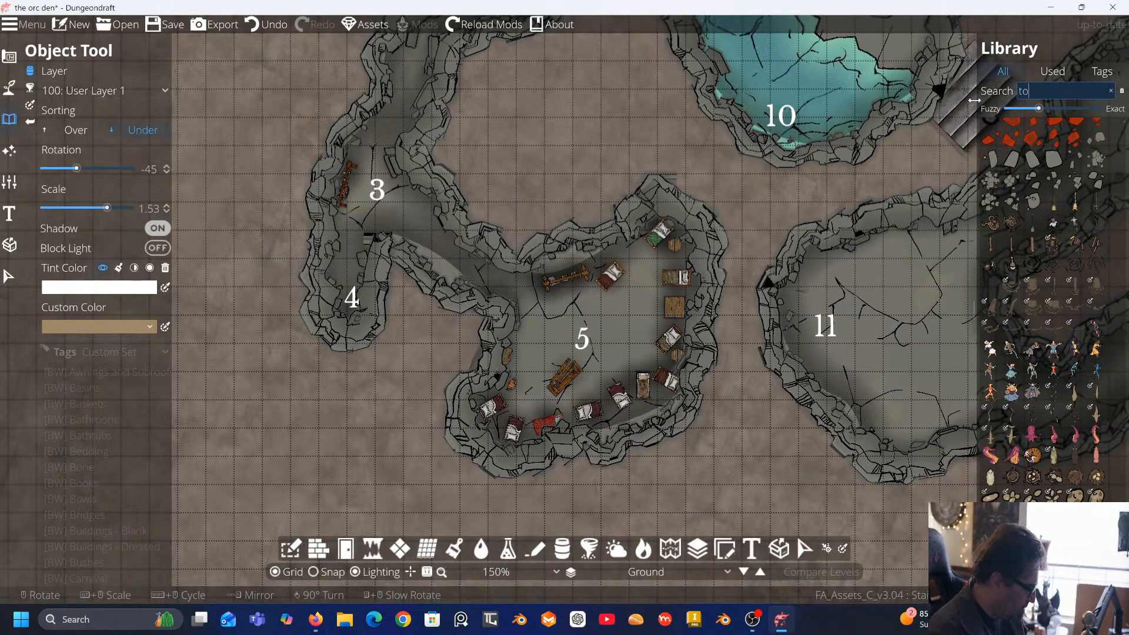
text(rch)
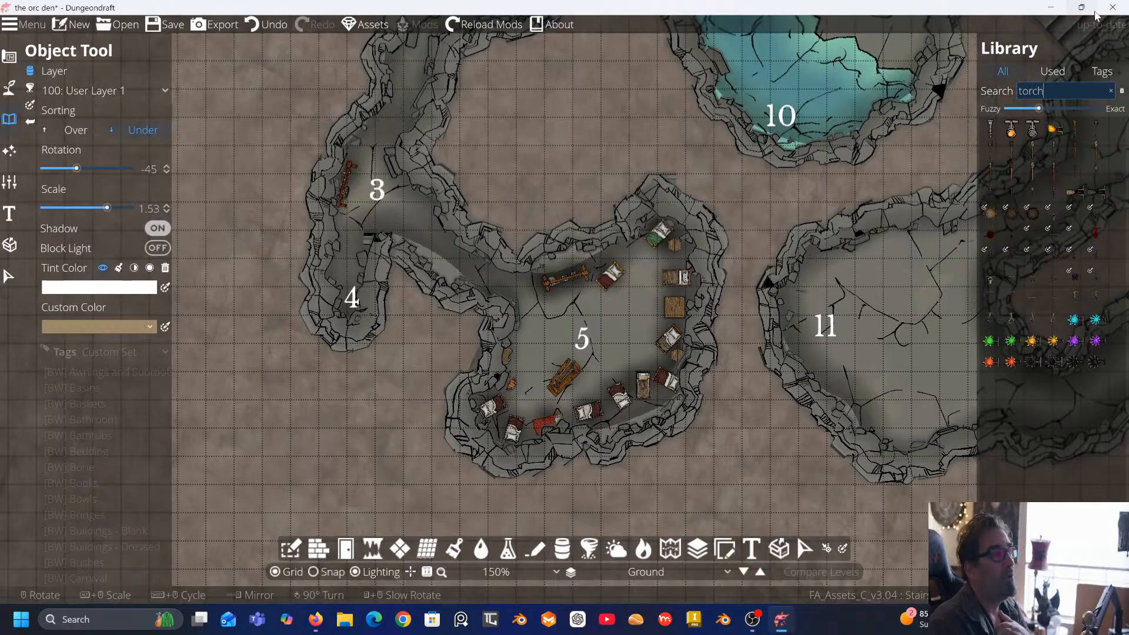
mouse_move(1095, 13)
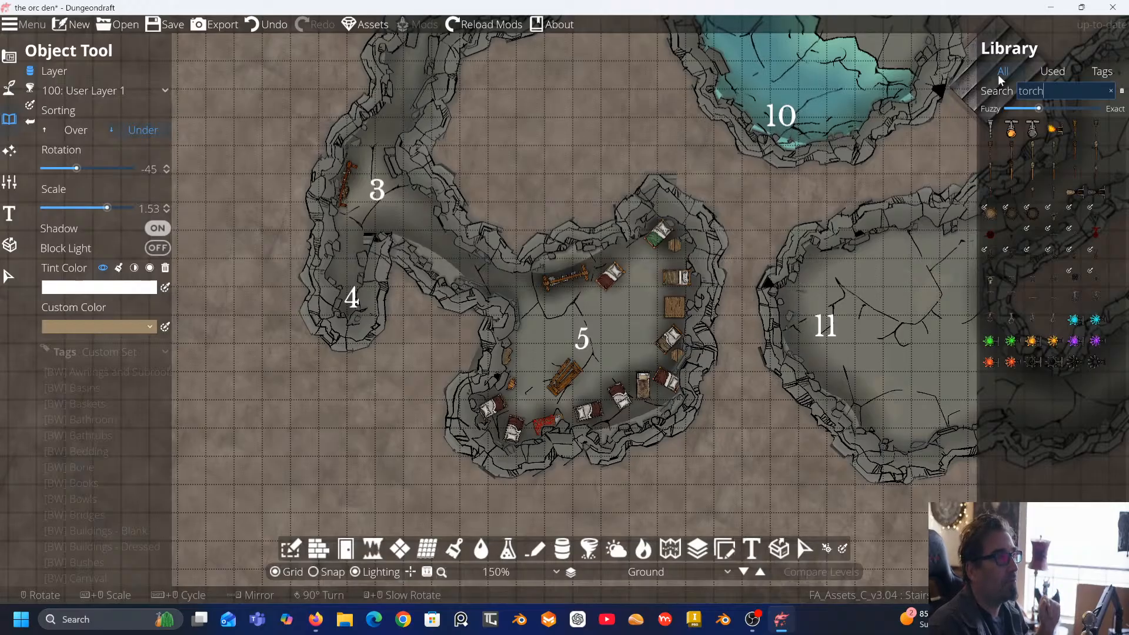
mouse_move(989, 125)
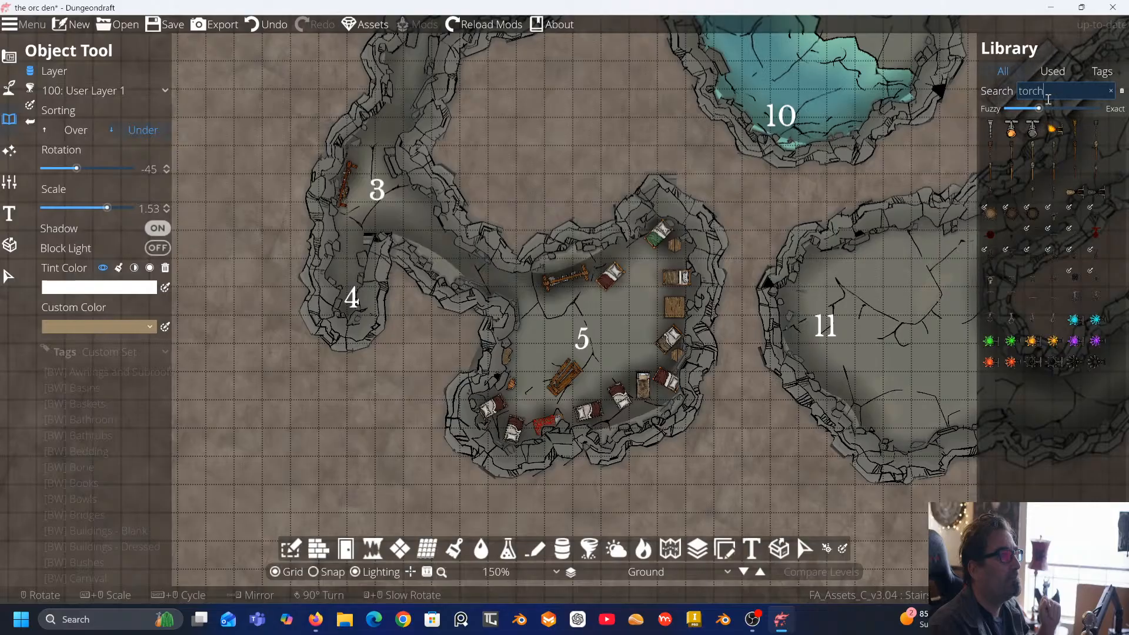
Choose the Sconce Orange A Lit 1x1 asset from the torch results and set its scale to 0.6
mouse_move(1050, 128)
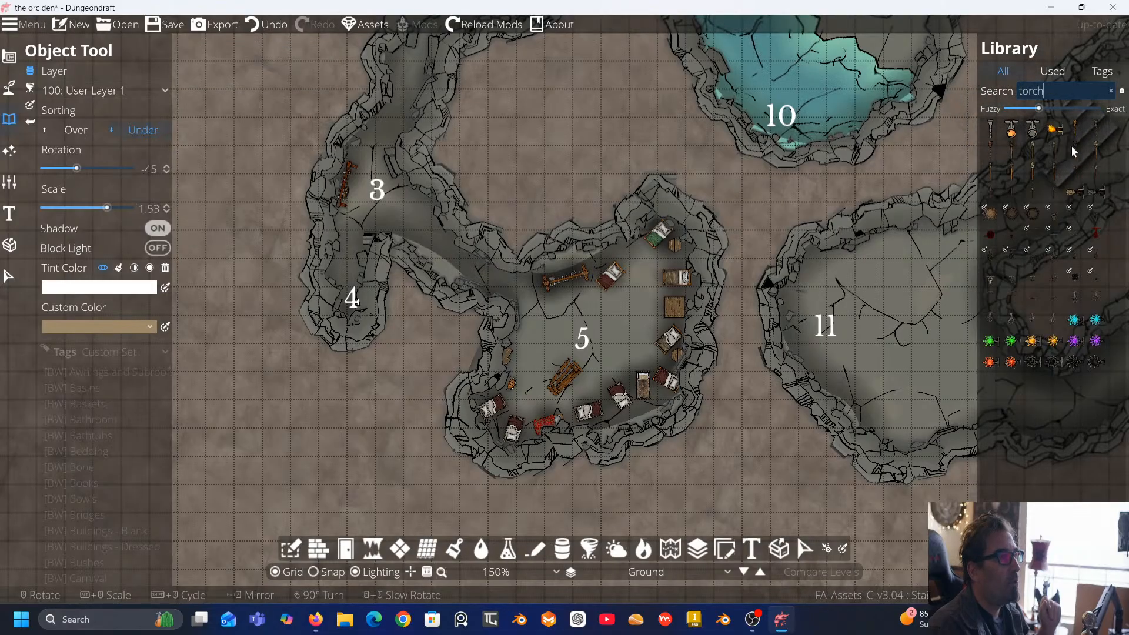
mouse_move(1074, 177)
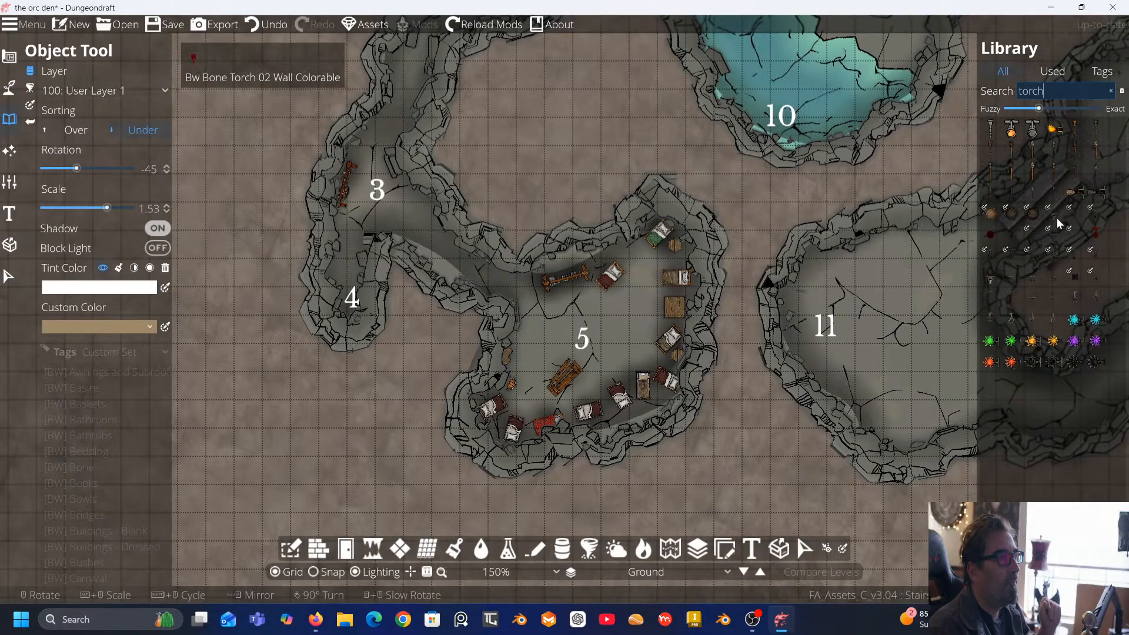
mouse_move(1070, 284)
mouse_move(1035, 342)
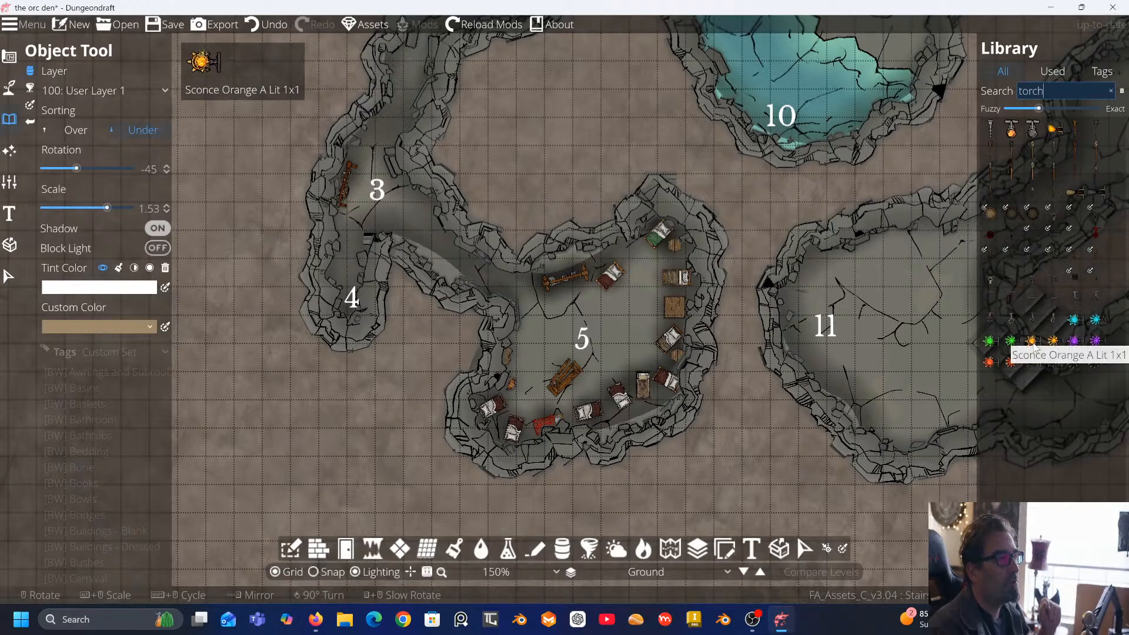
click(1035, 343)
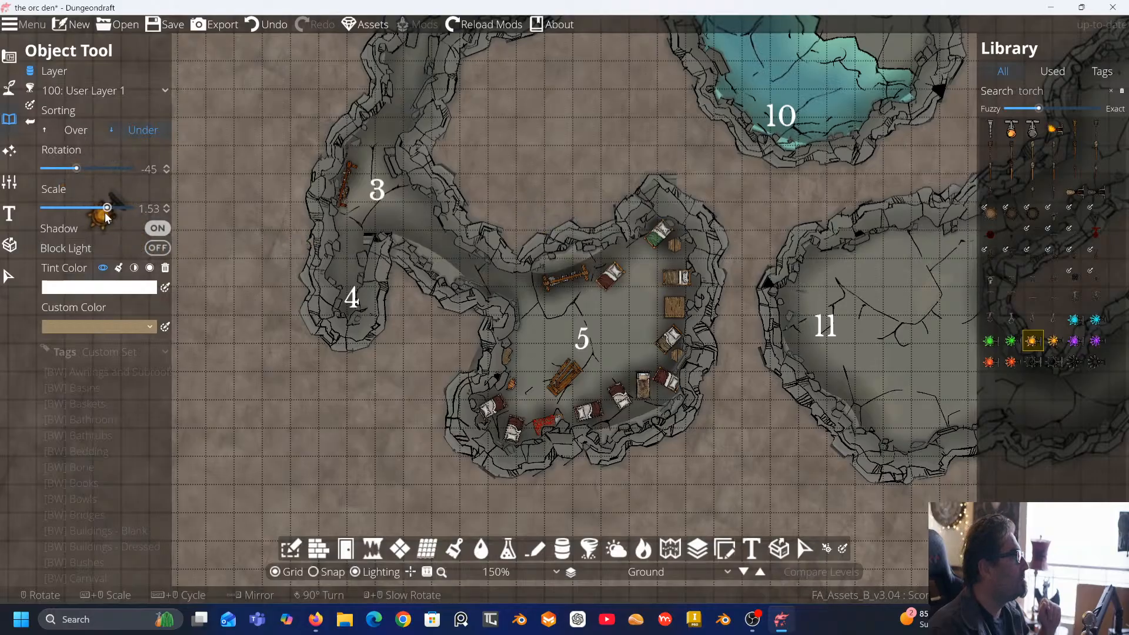
drag(106, 208, 86, 209)
scroll(331, 253, down, 1)
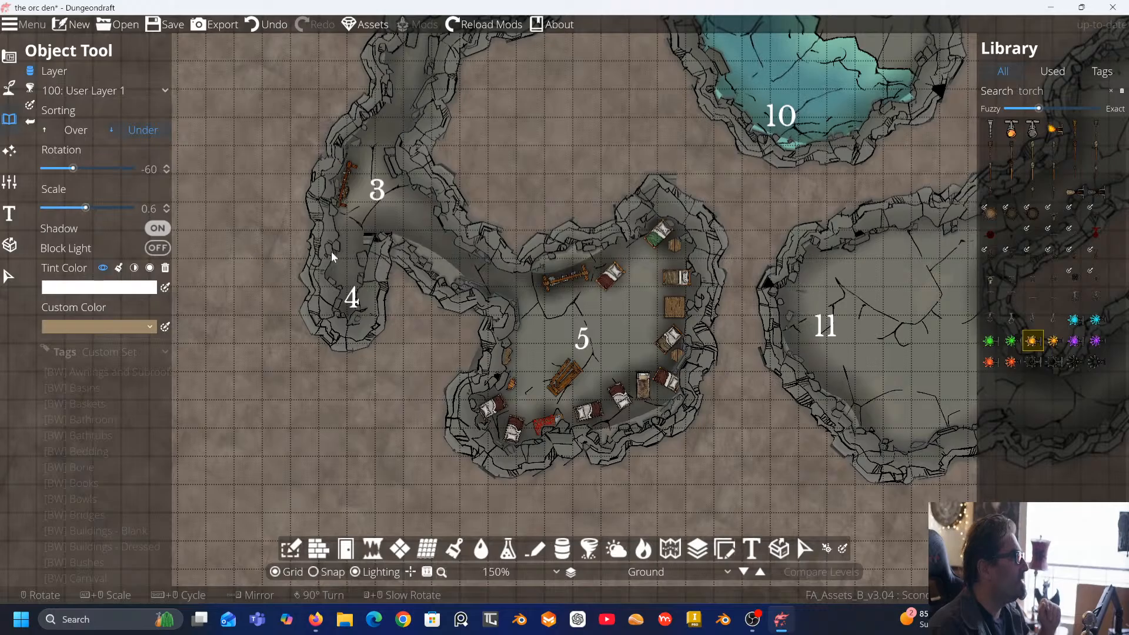
Rotate the lit sconce to suit the walls and place one on the western and one on the northern wall of area 5
scroll(333, 261, up, 5)
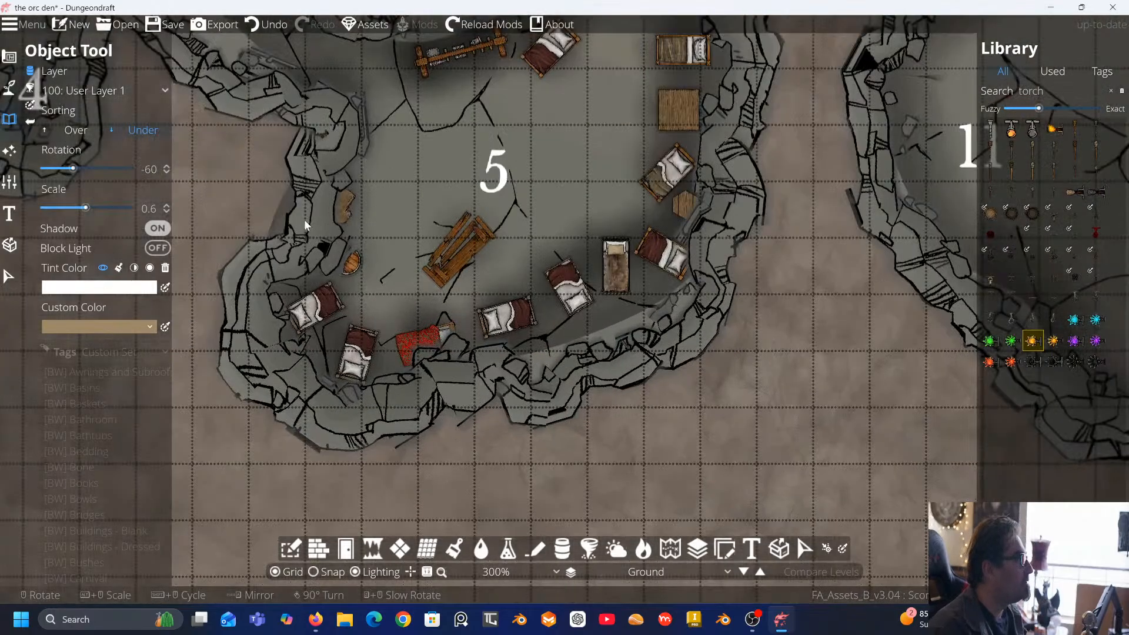
scroll(353, 262, up, 3)
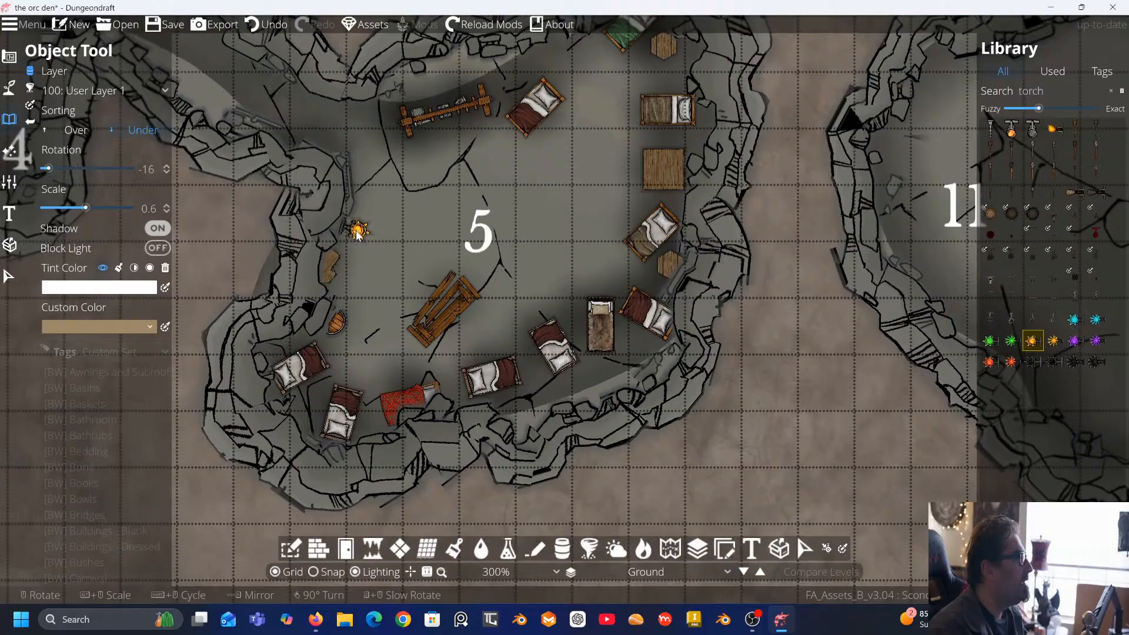
scroll(352, 242, up, 1)
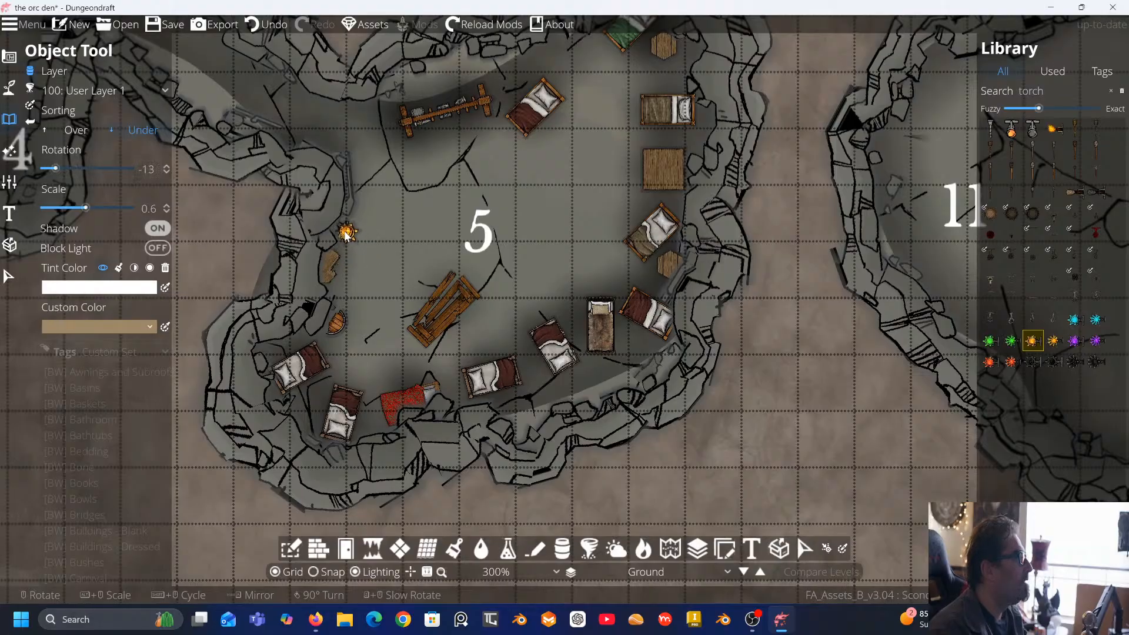
click(347, 233)
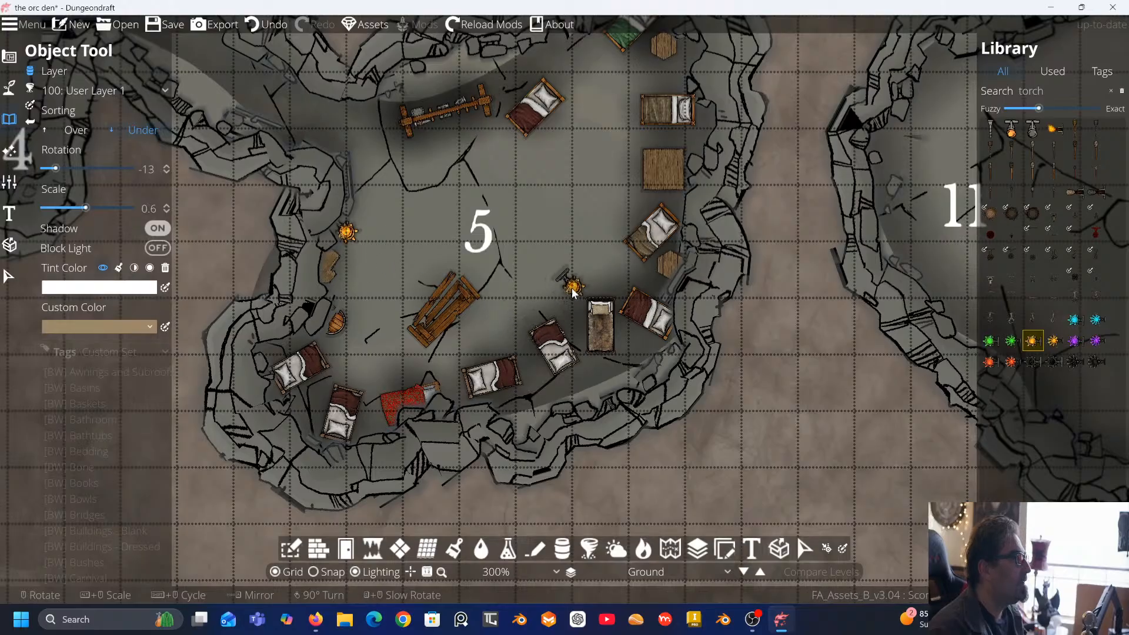
drag(575, 291, 573, 385)
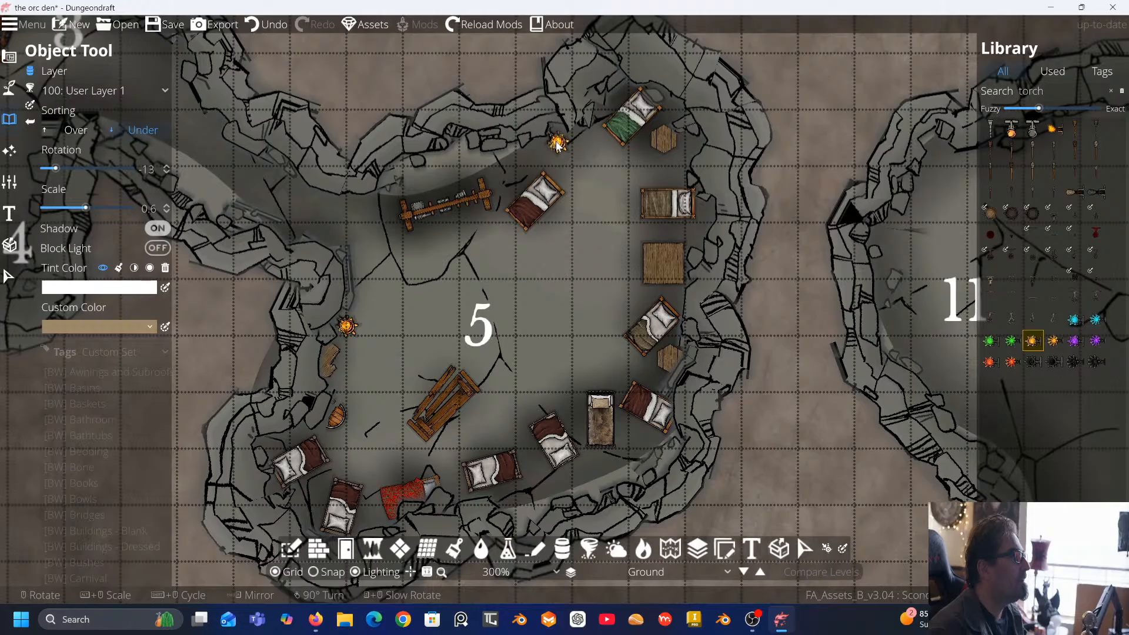
click(558, 143)
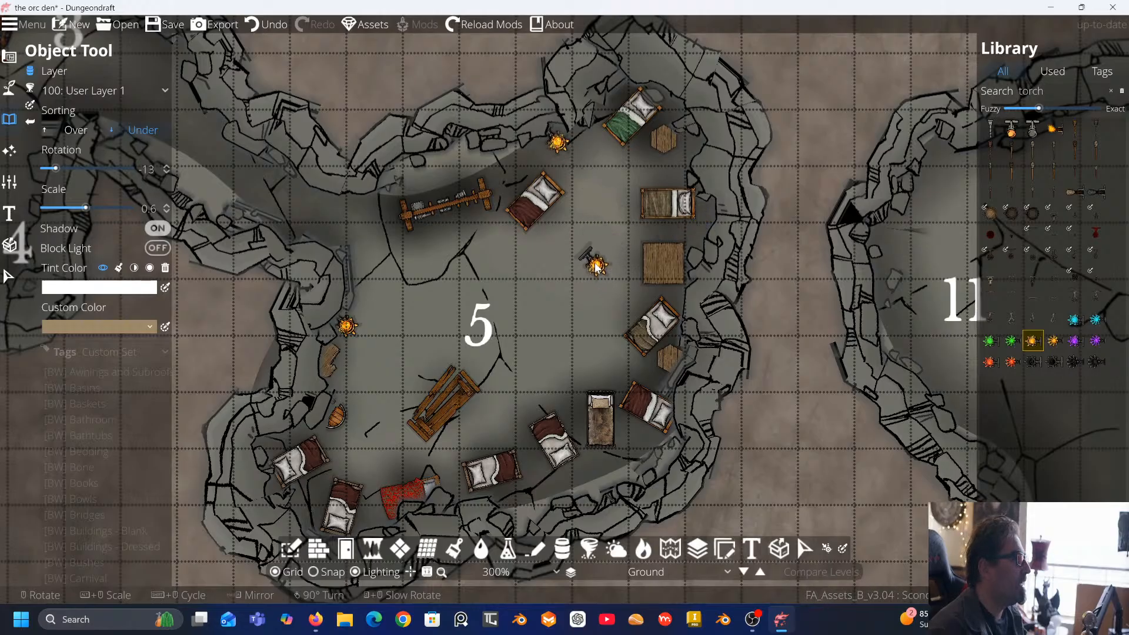
drag(590, 260, 618, 234)
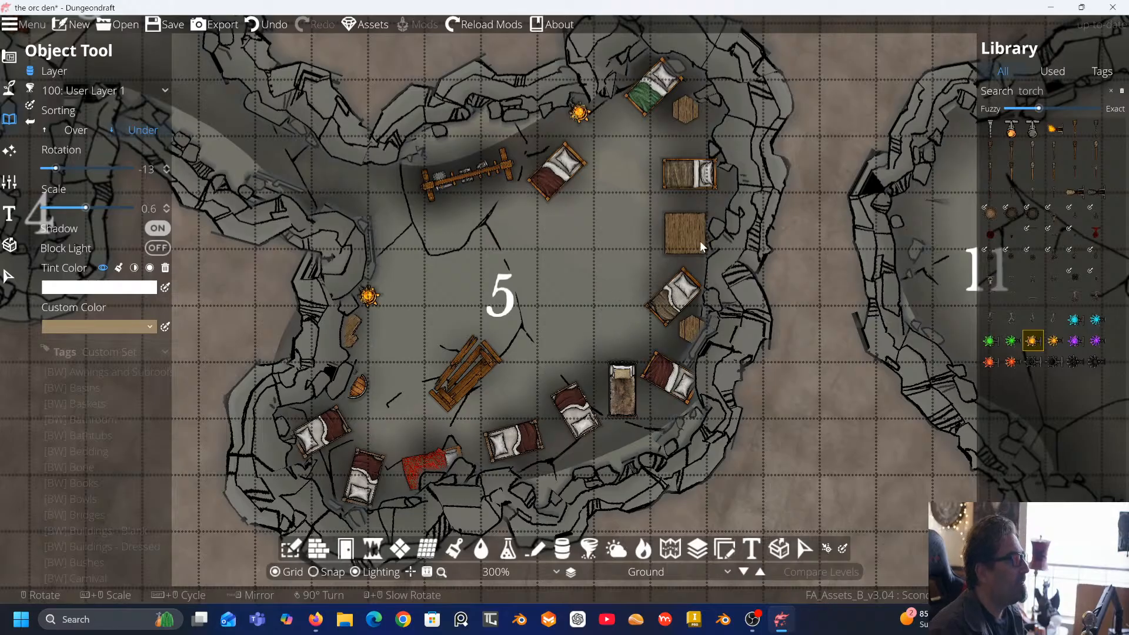
Undo the test sconce near area 5's weapon rack and set object placement to sort Over on layer 200: User Layer 2
click(416, 221)
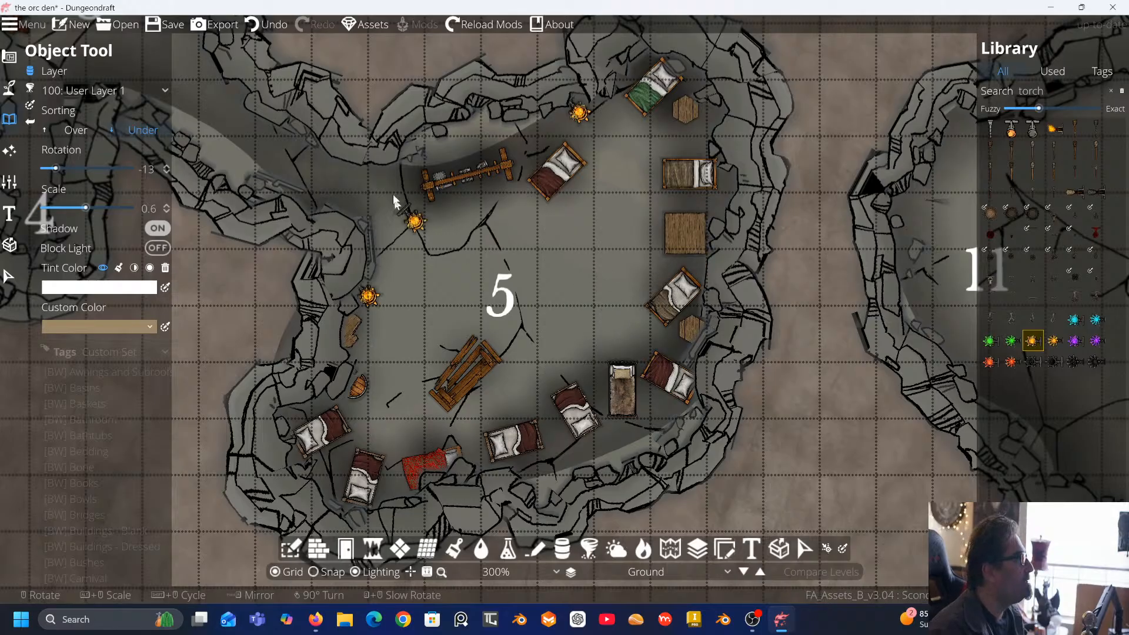
key(ctrl+z)
click(76, 130)
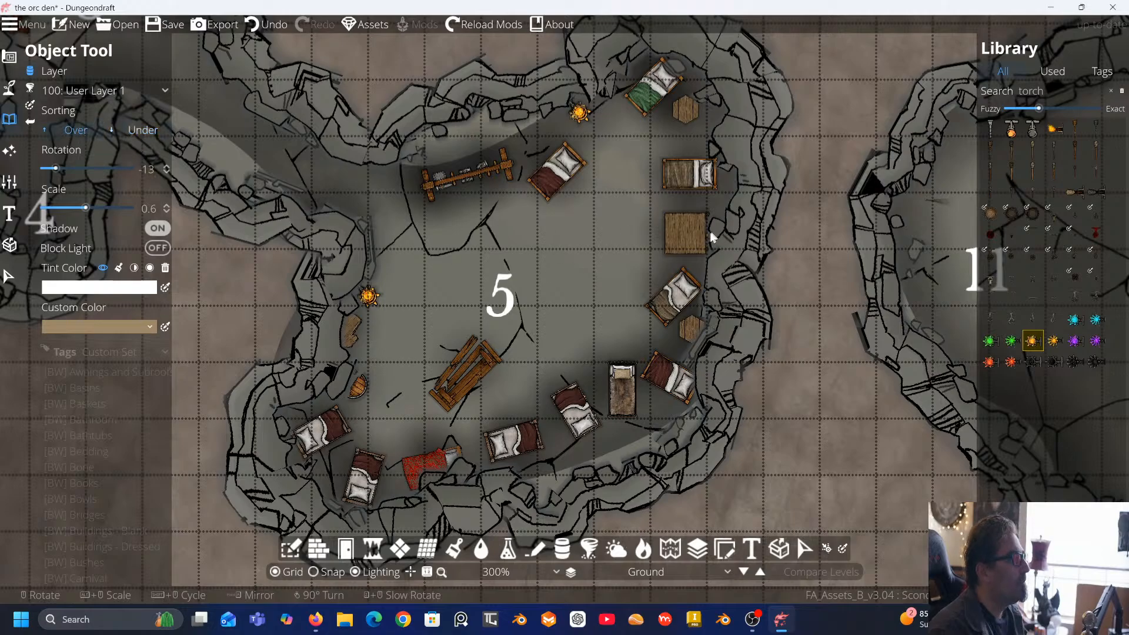
click(105, 90)
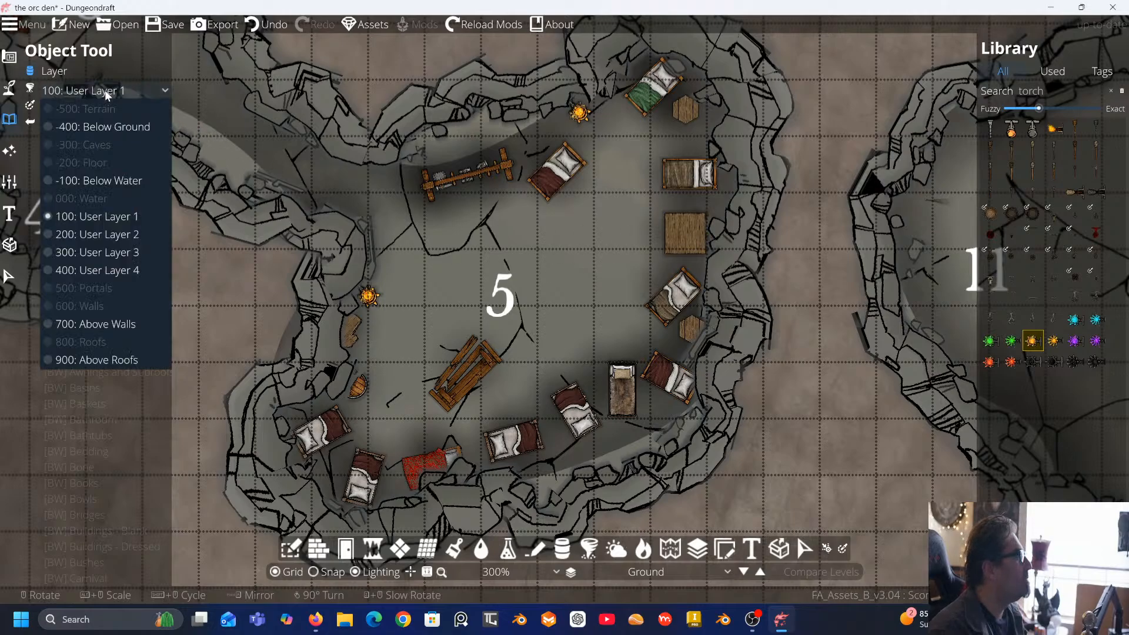
click(115, 235)
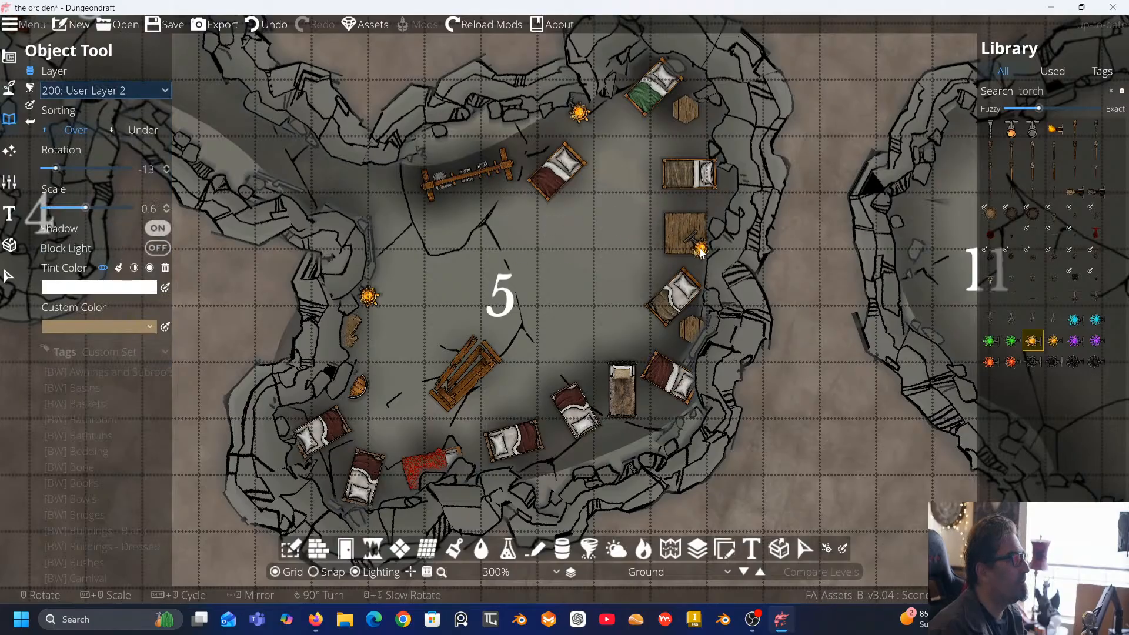
Rotate the sconce to face the passage and place it on the western wall of area 4
scroll(694, 244, up, 1)
scroll(707, 249, down, 2)
scroll(665, 200, up, 1)
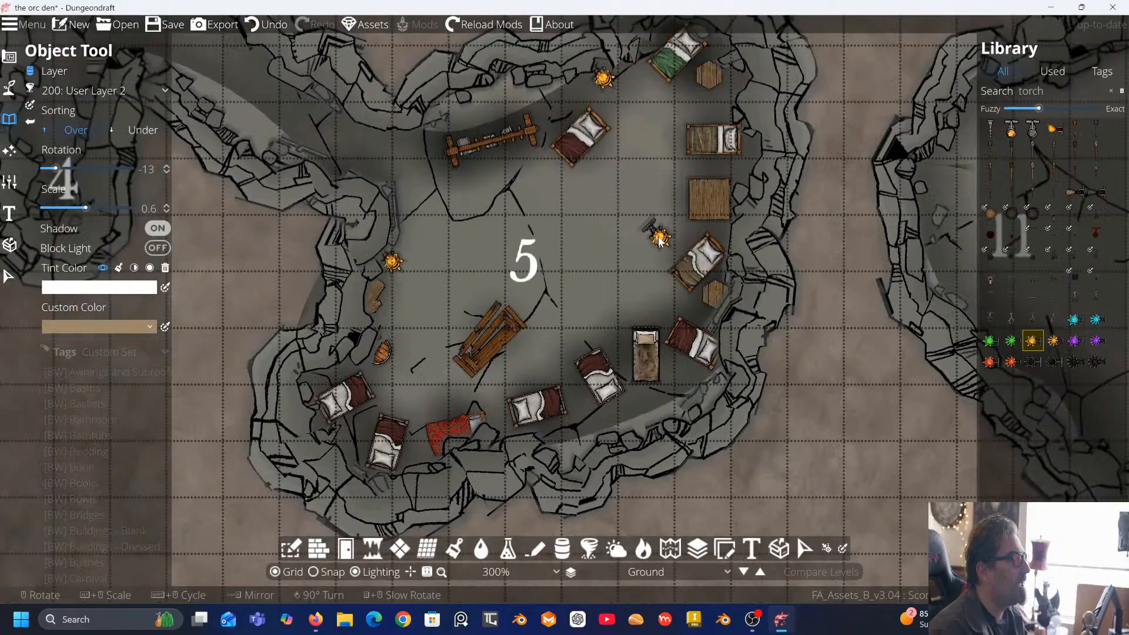
scroll(659, 239, down, 5)
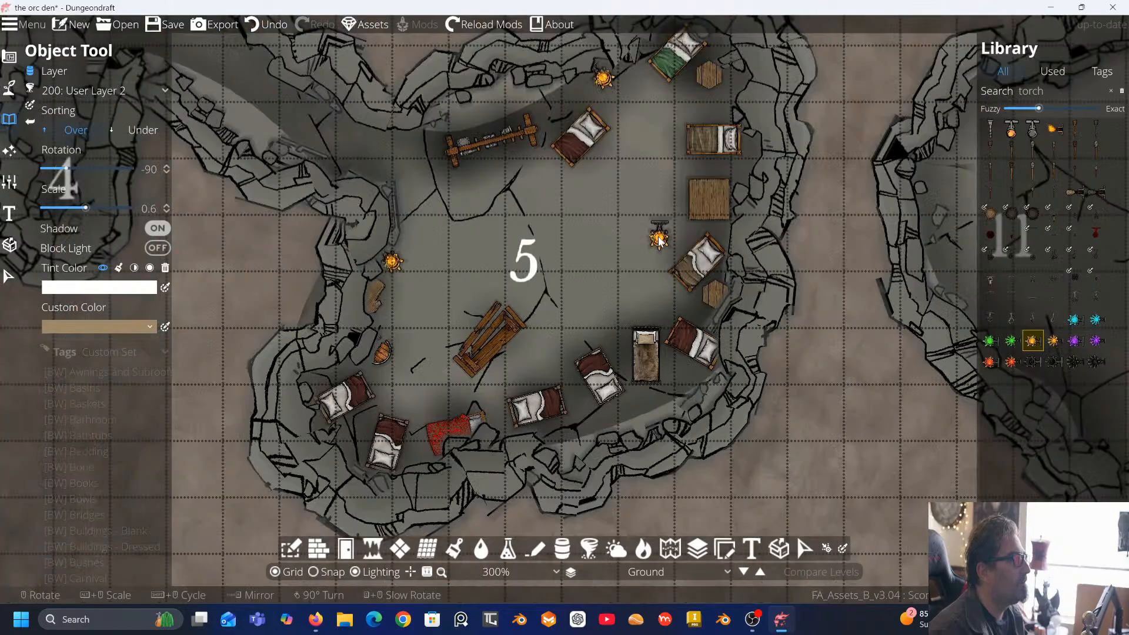
scroll(675, 233, up, 3)
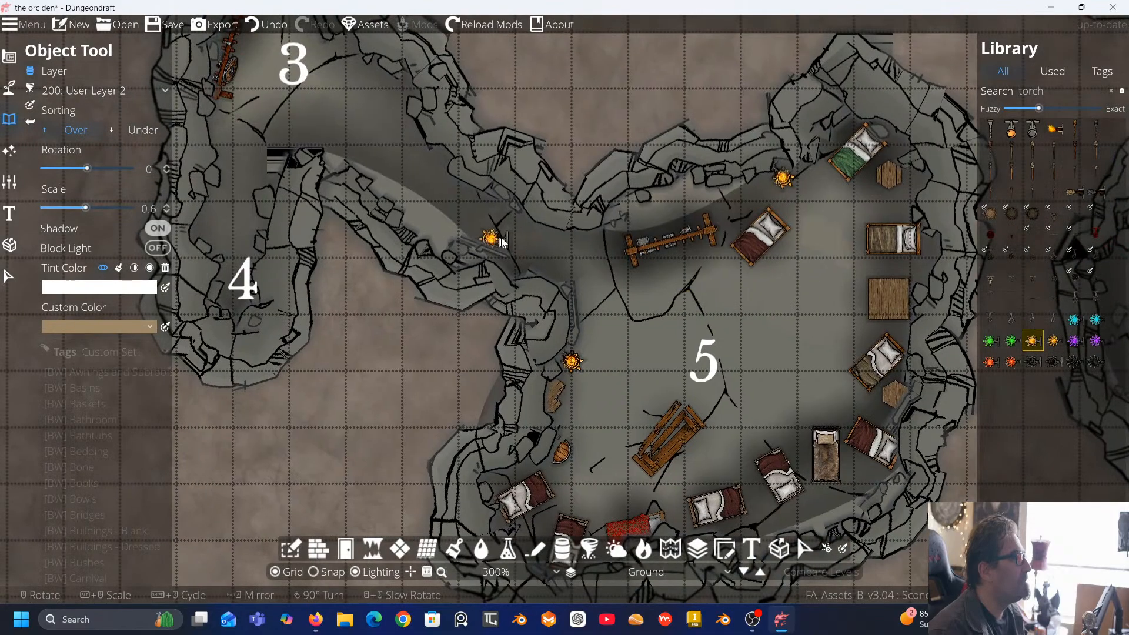
drag(491, 237, 585, 278)
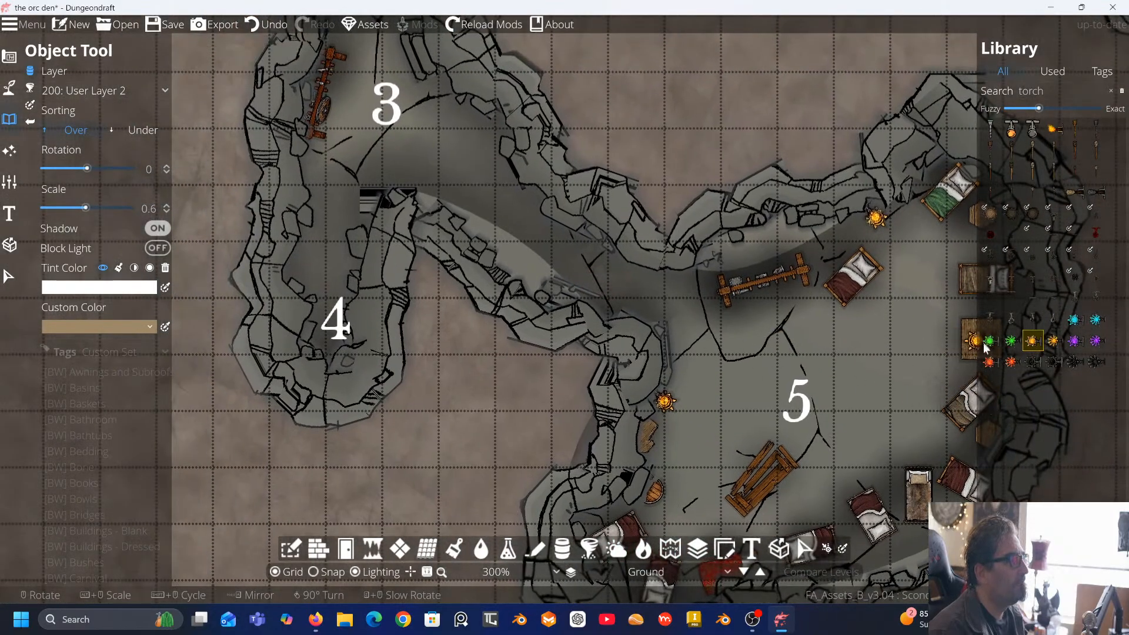
drag(517, 246, 612, 299)
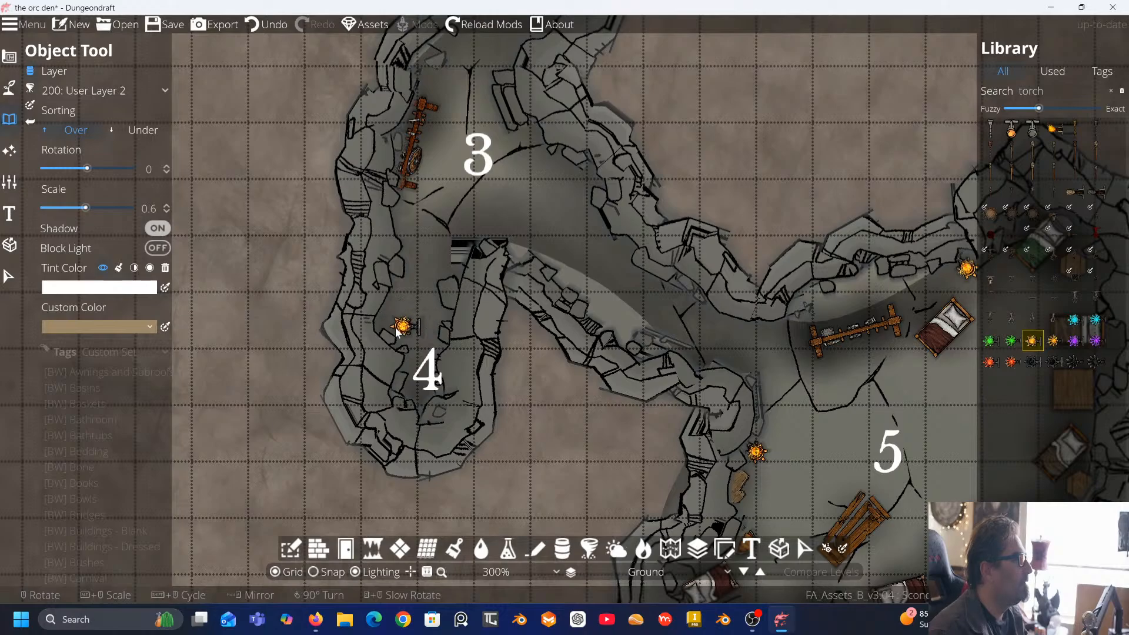
scroll(395, 321, down, 5)
scroll(394, 322, down, 2)
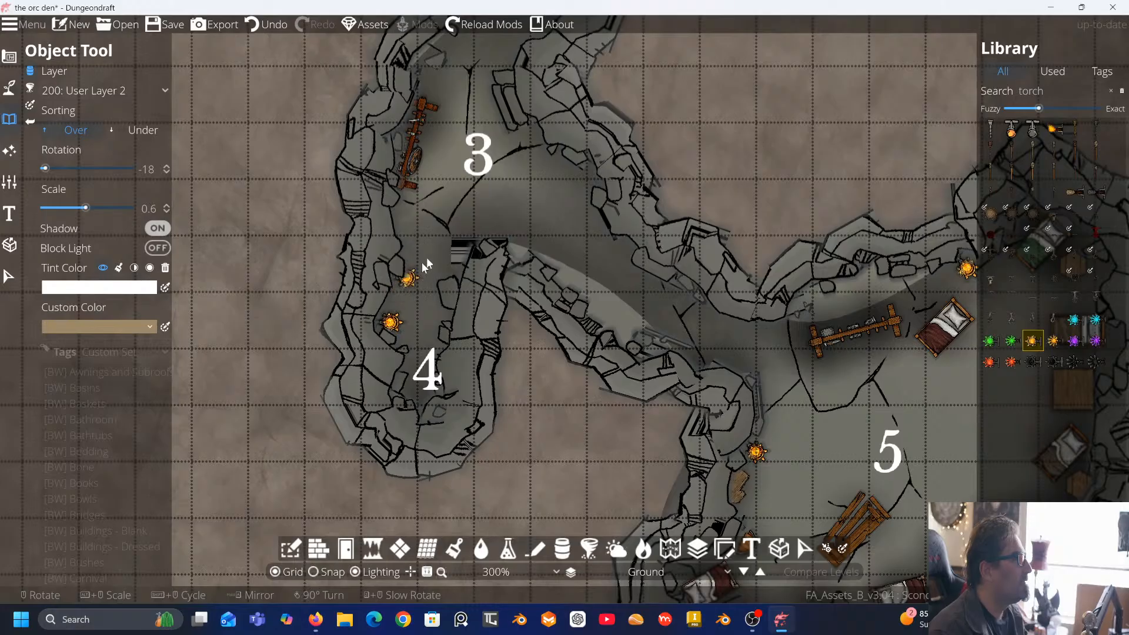
Place an angled sconce on the northwestern wall of area 3, just north of the wooden rack
key(Up)
key(Right)
key(Up)
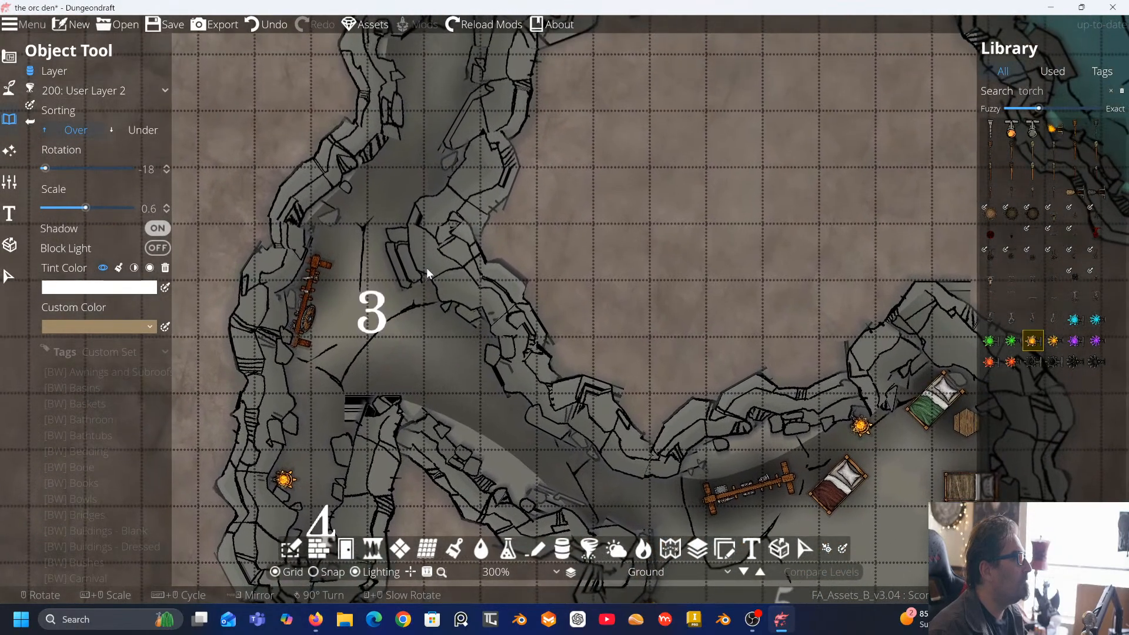
scroll(348, 207, up, 3)
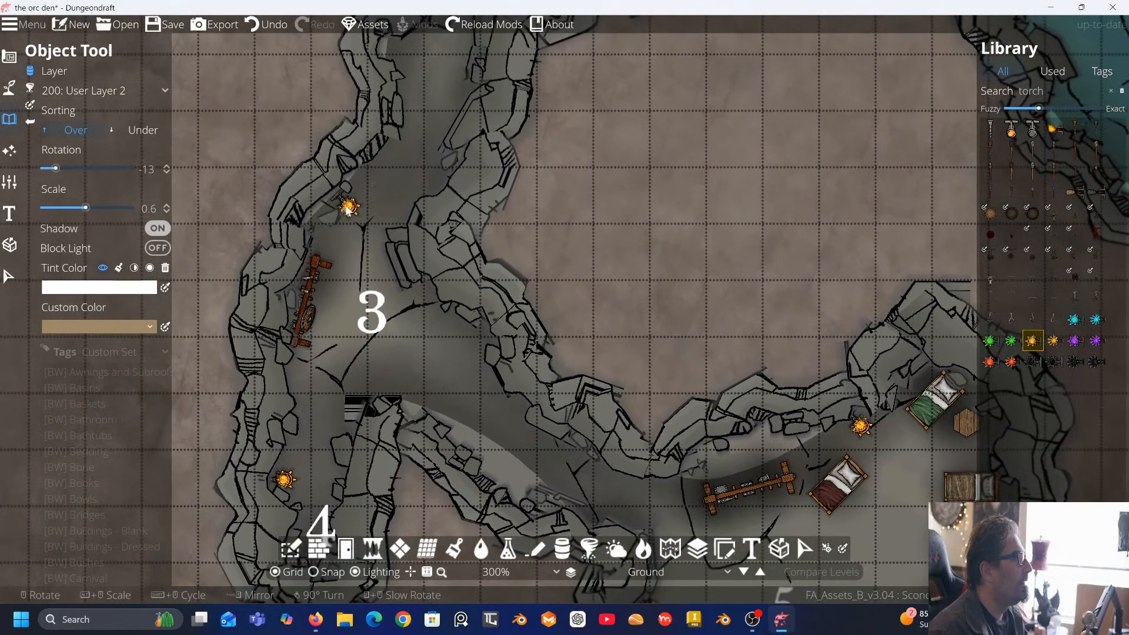
click(339, 206)
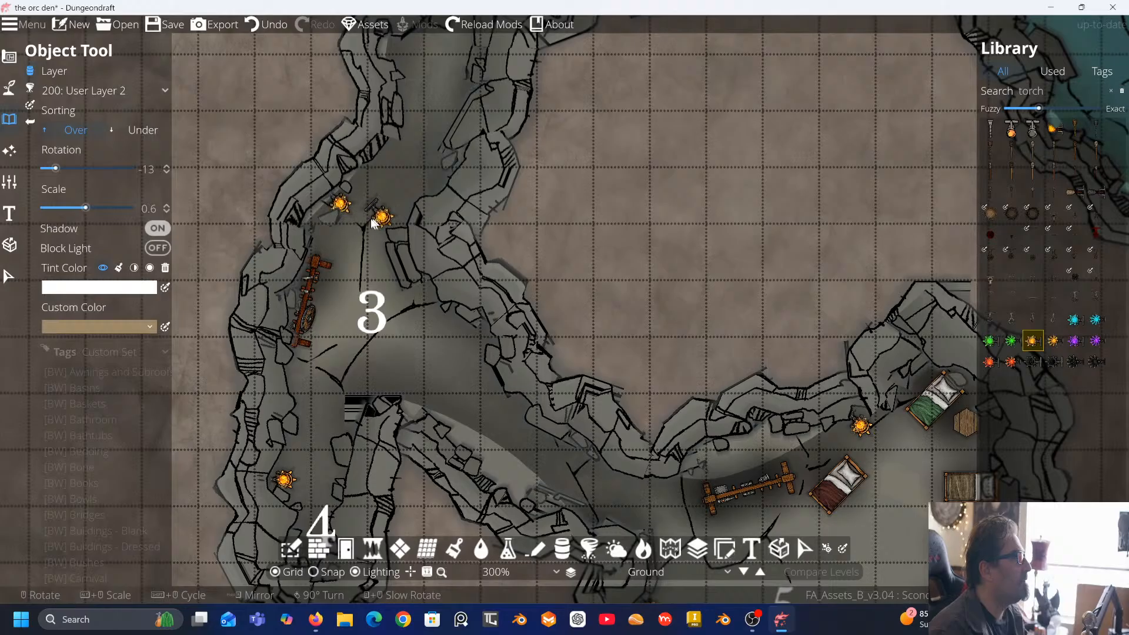
Place a rotated sconce along the southwestern wall of area 1, just below the stairs
key(Up)
key(Right)
key(Up)
key(Right)
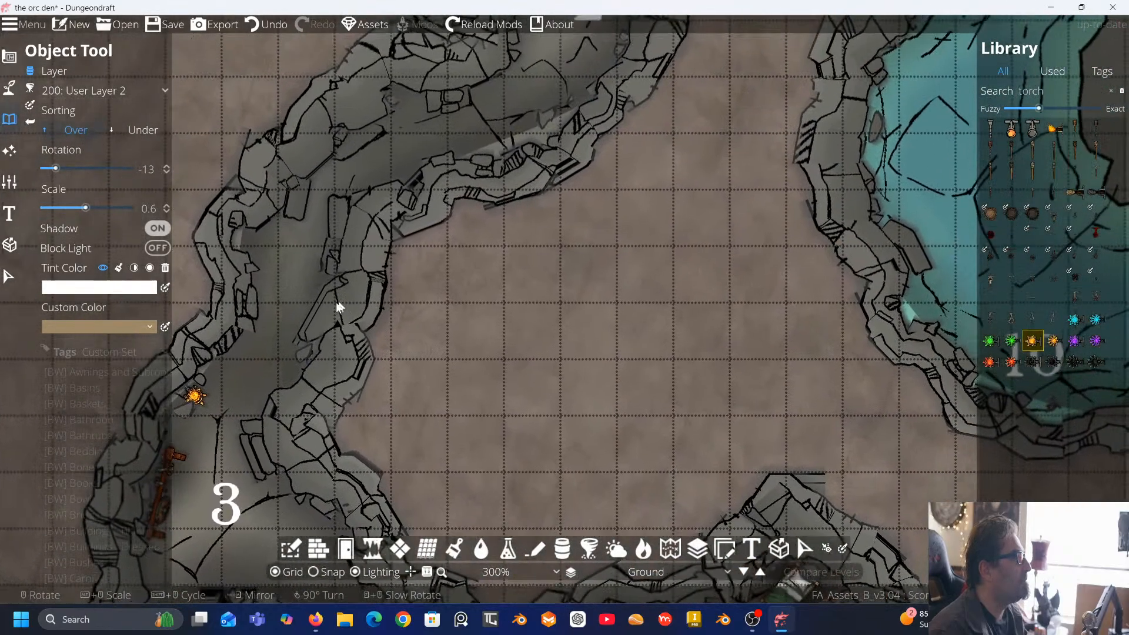
scroll(378, 277, down, 1)
scroll(390, 246, down, 1)
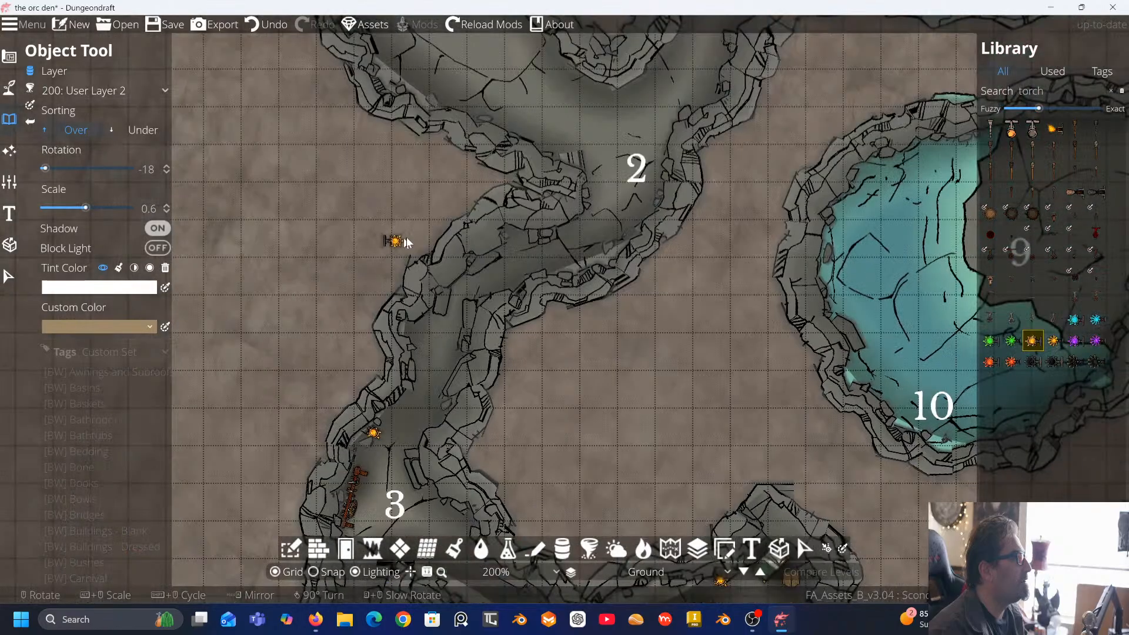
drag(462, 250, 371, 349)
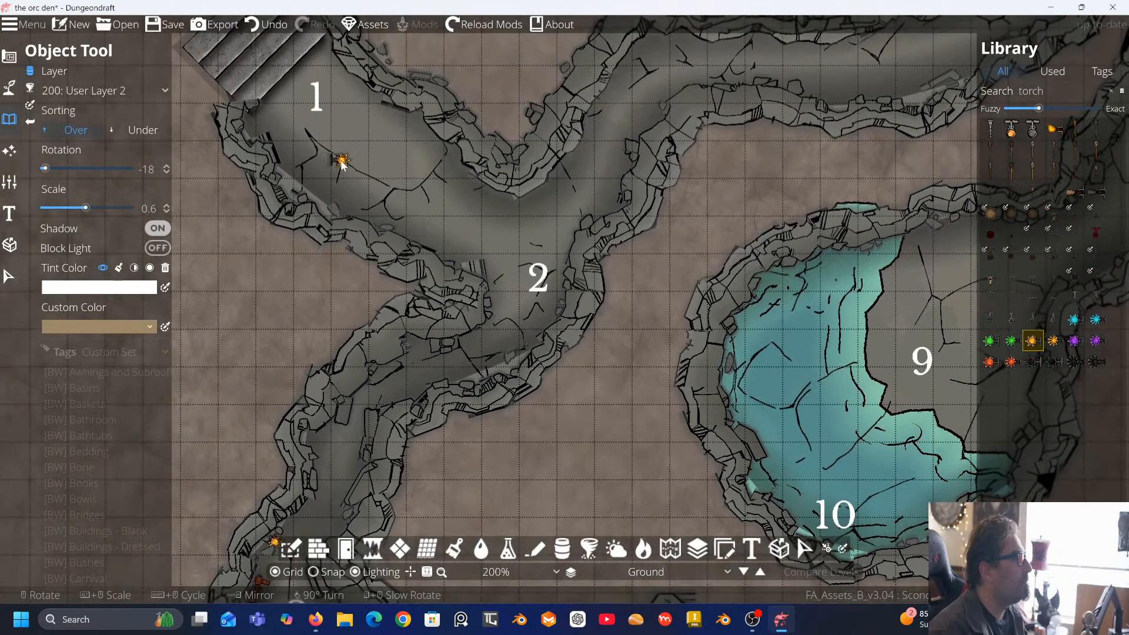
scroll(315, 175, up, 1)
scroll(317, 165, up, 9)
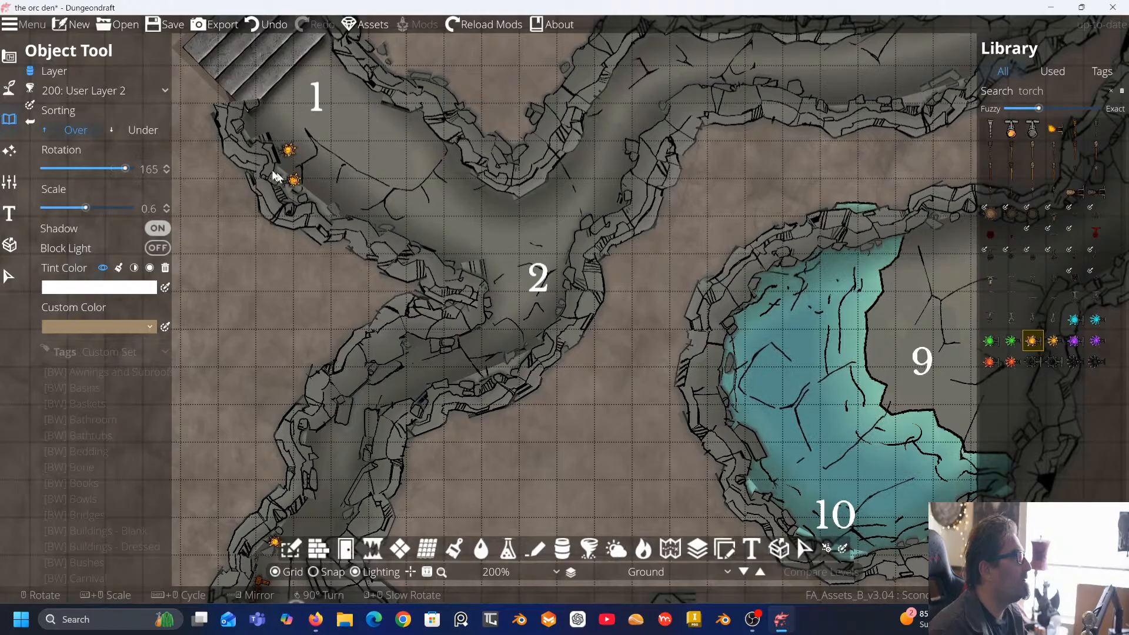
Edit the points of the rock wall path southwest of area 1, moving them outward to follow the cave edge
click(9, 90)
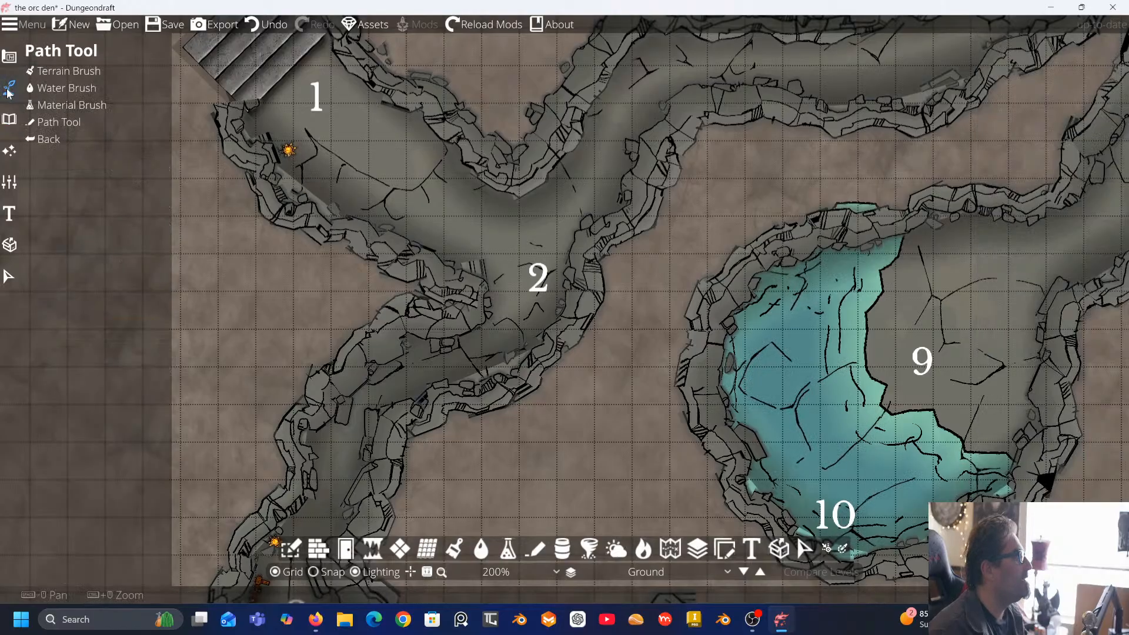
click(59, 125)
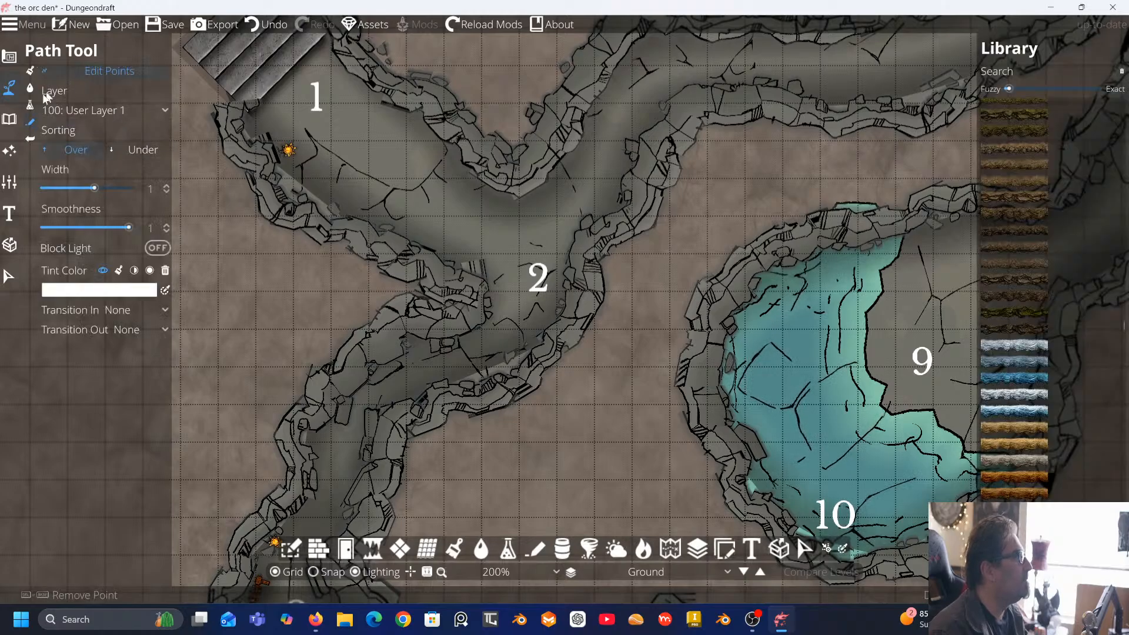
click(108, 72)
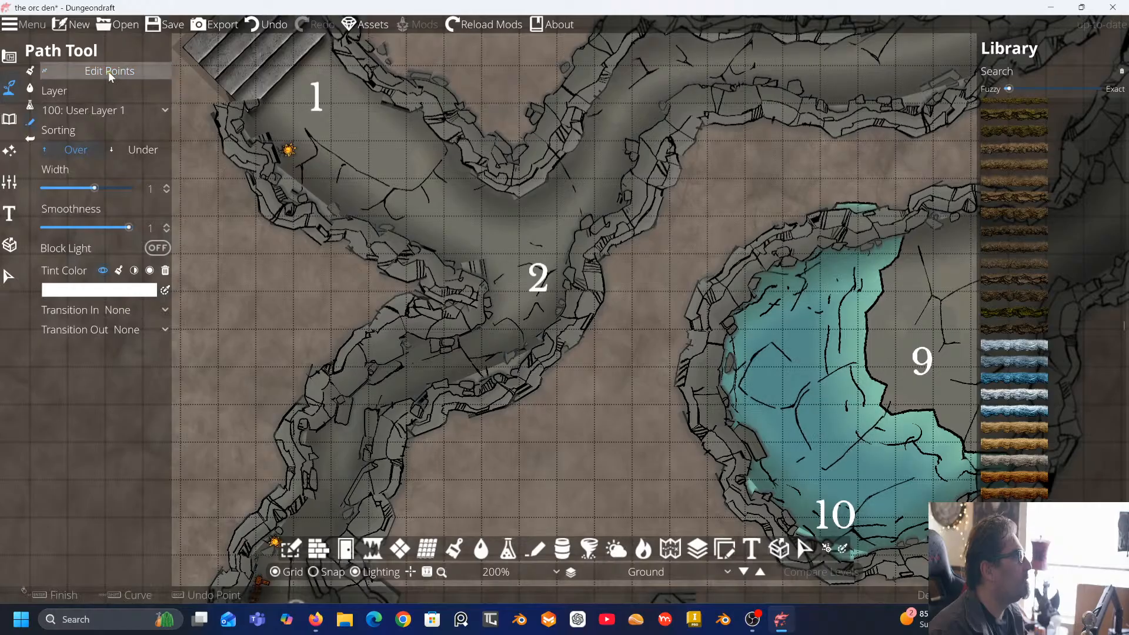
click(118, 72)
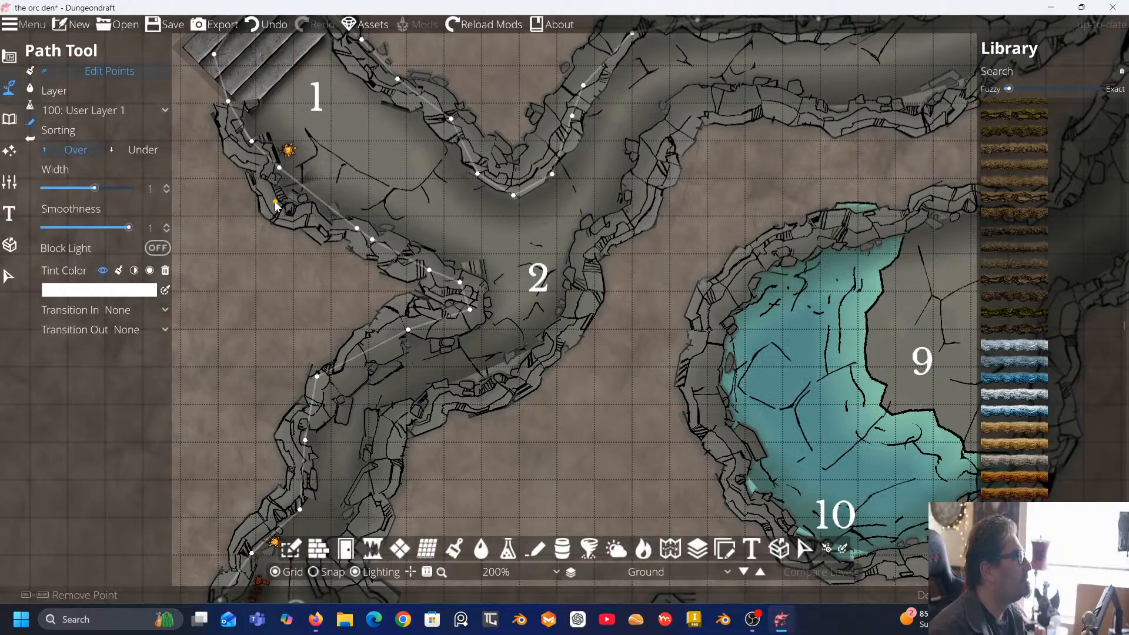
click(334, 222)
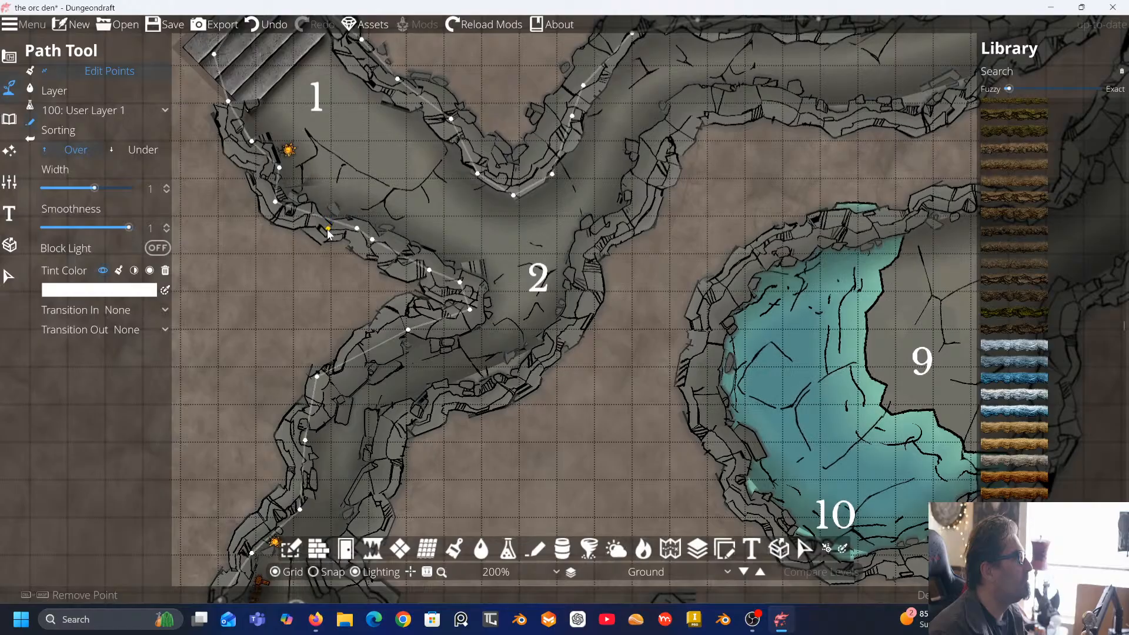
drag(327, 245, 328, 241)
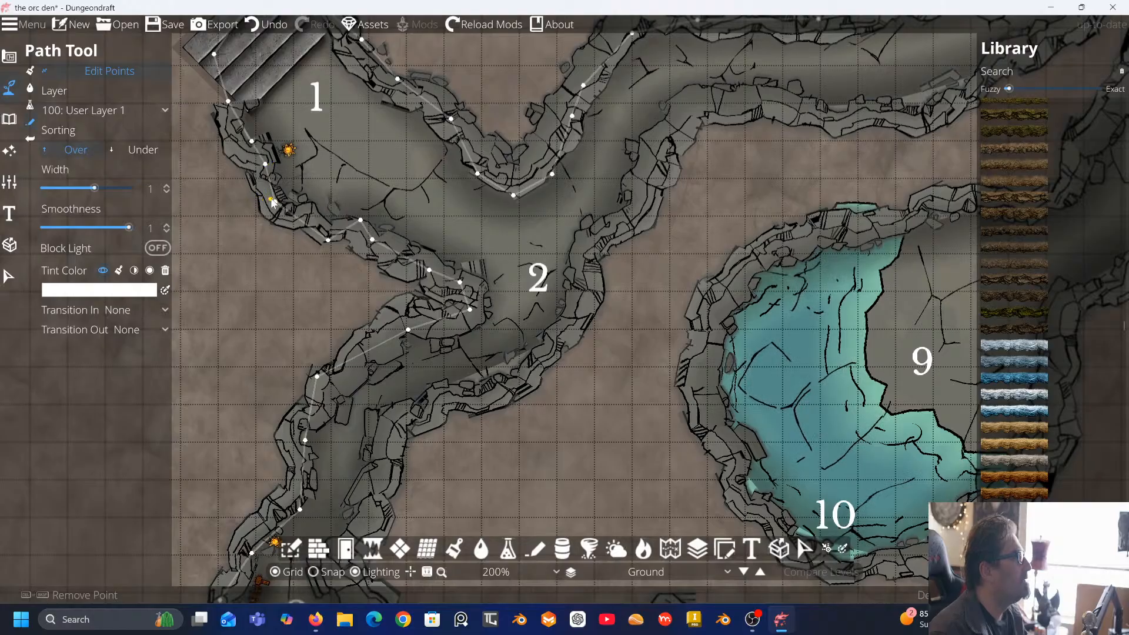
Reposition the rock wall path point just below the sconce in area 1 so the wall follows the cave edge
click(274, 192)
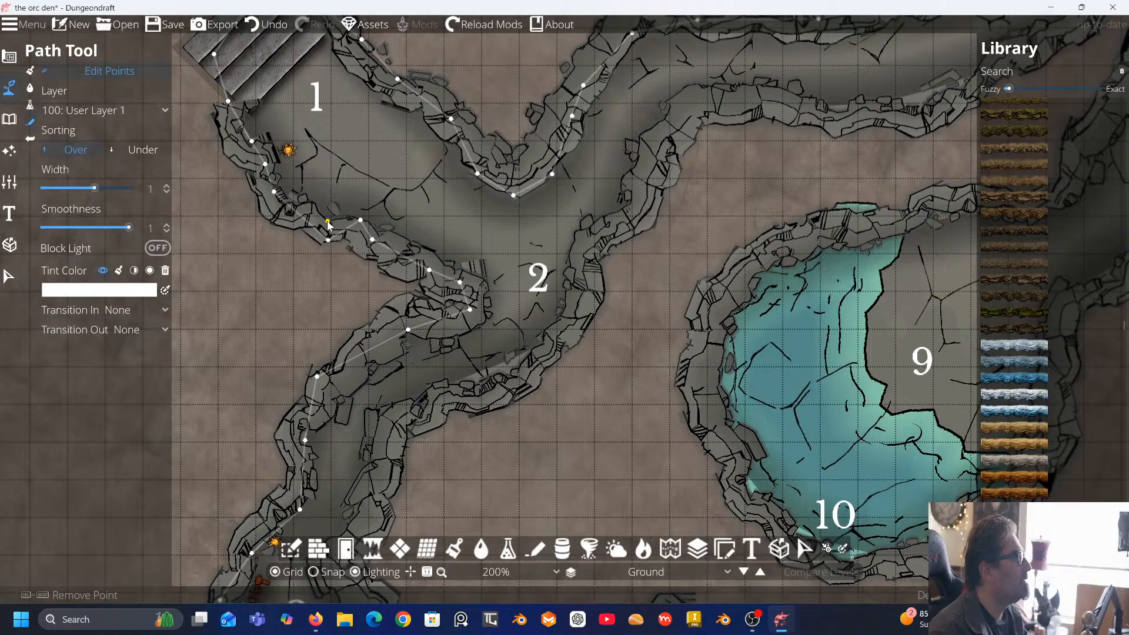
drag(402, 196, 377, 220)
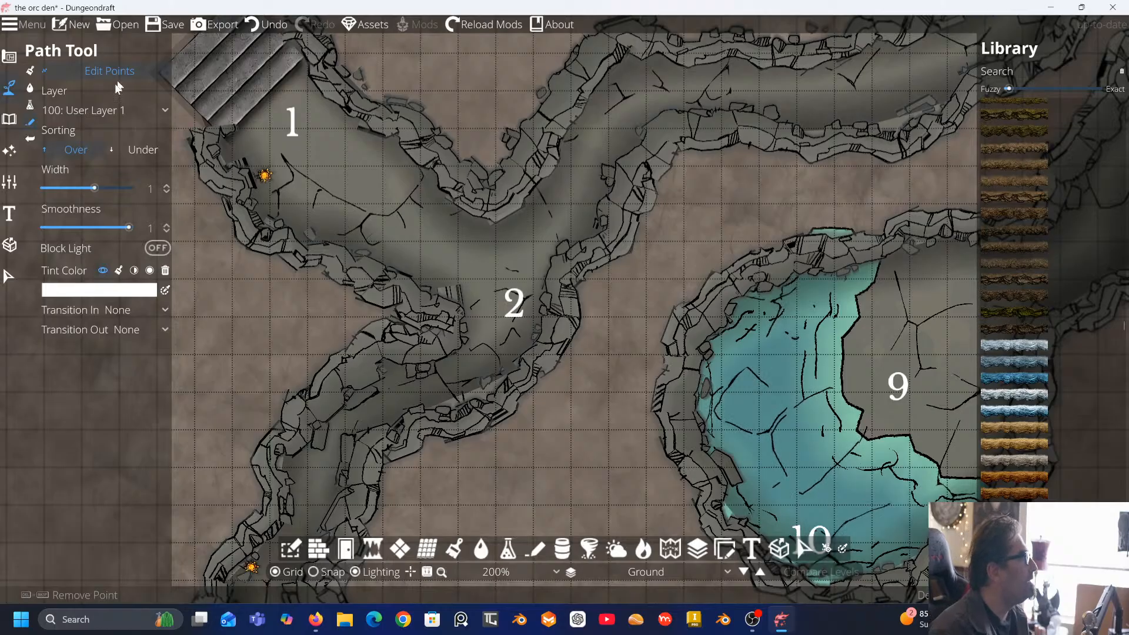
Place sconces on the pointed wall tip north of area 2 and on the northern wall of the passage southwest of area 2
click(9, 119)
click(54, 71)
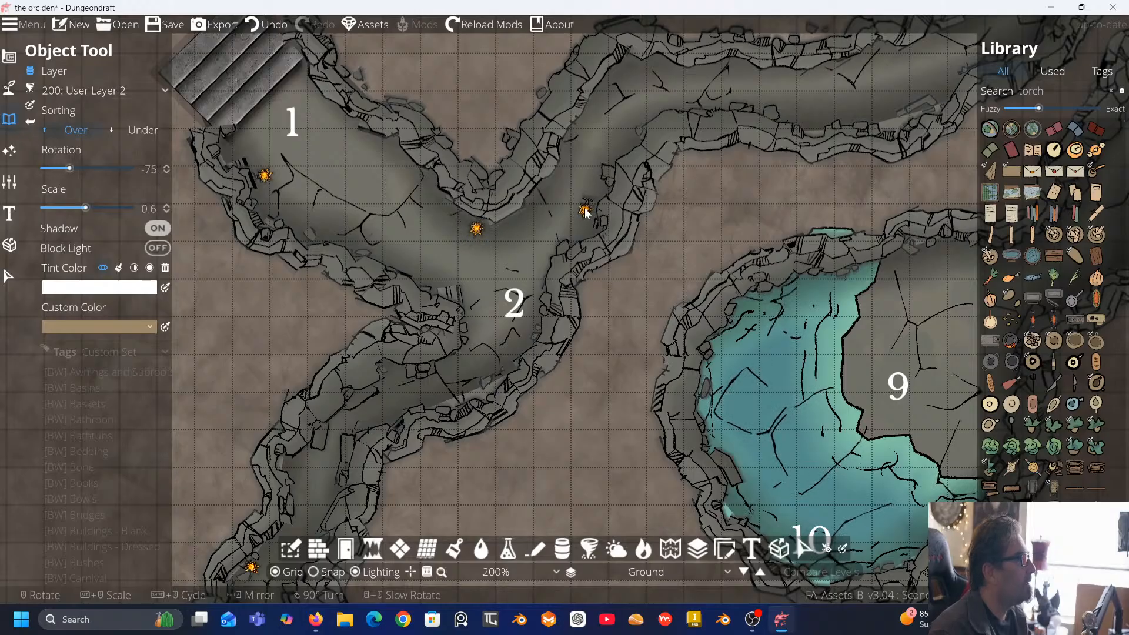
drag(585, 212, 595, 147)
scroll(527, 296, up, 3)
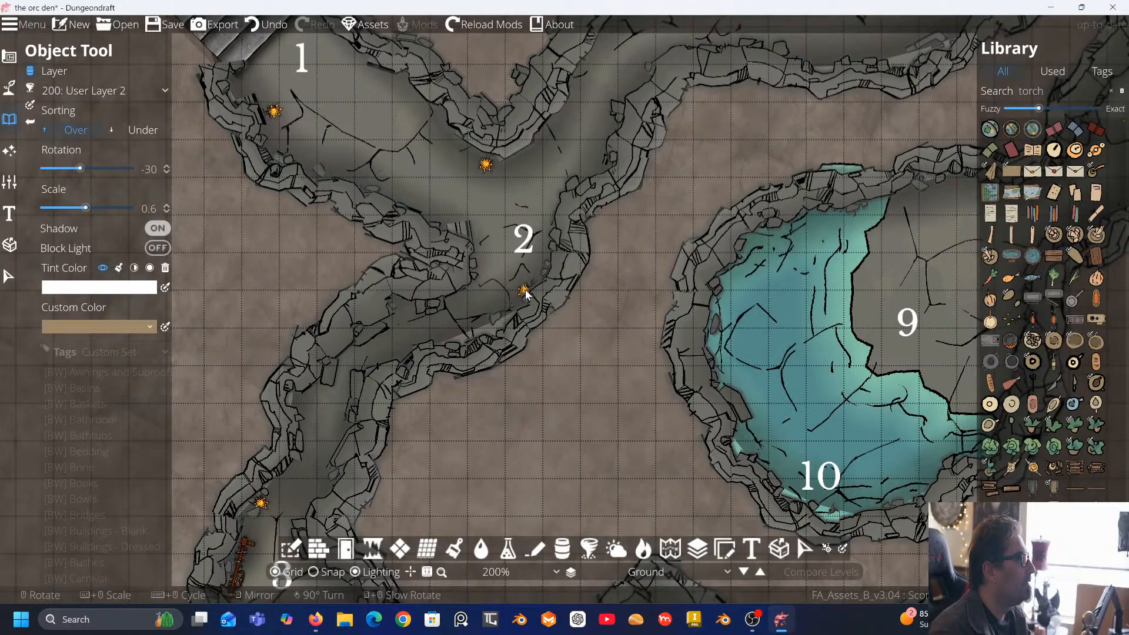
scroll(523, 297, up, 8)
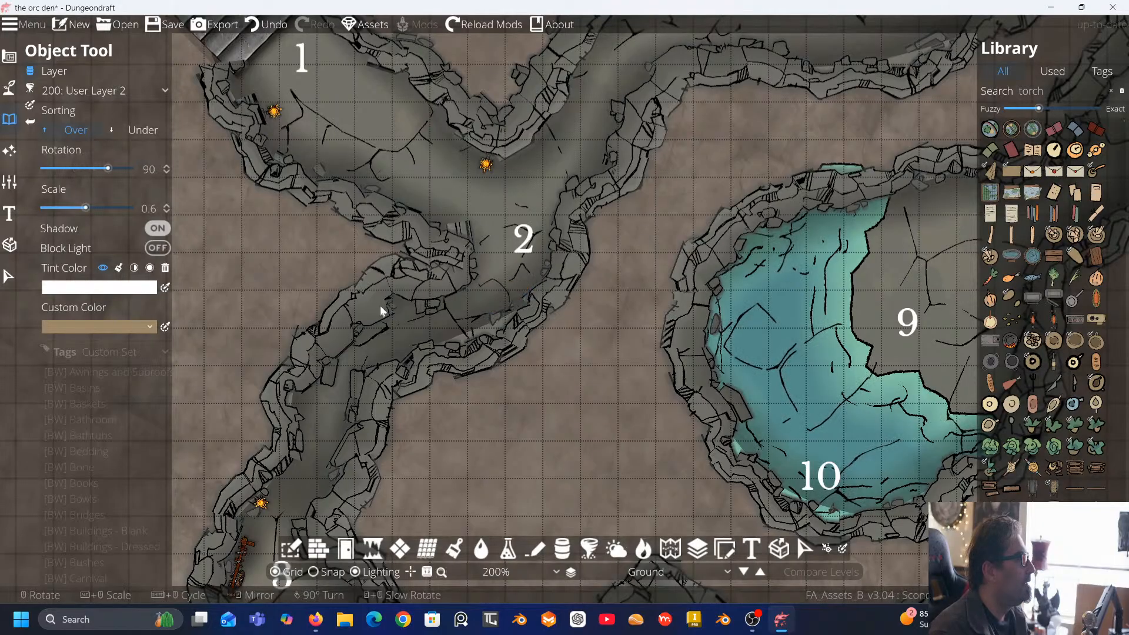
scroll(385, 311, down, 7)
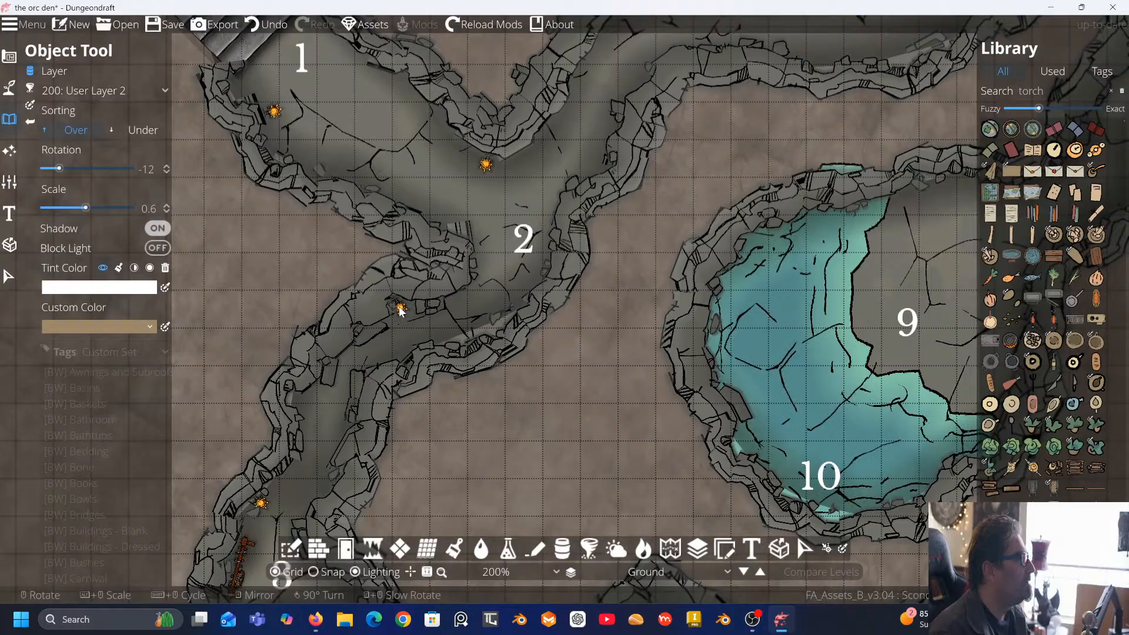
click(400, 311)
Place a sconce at the bend of the northern wall in the corridor between areas 2 and 6
key(Right)
key(Up)
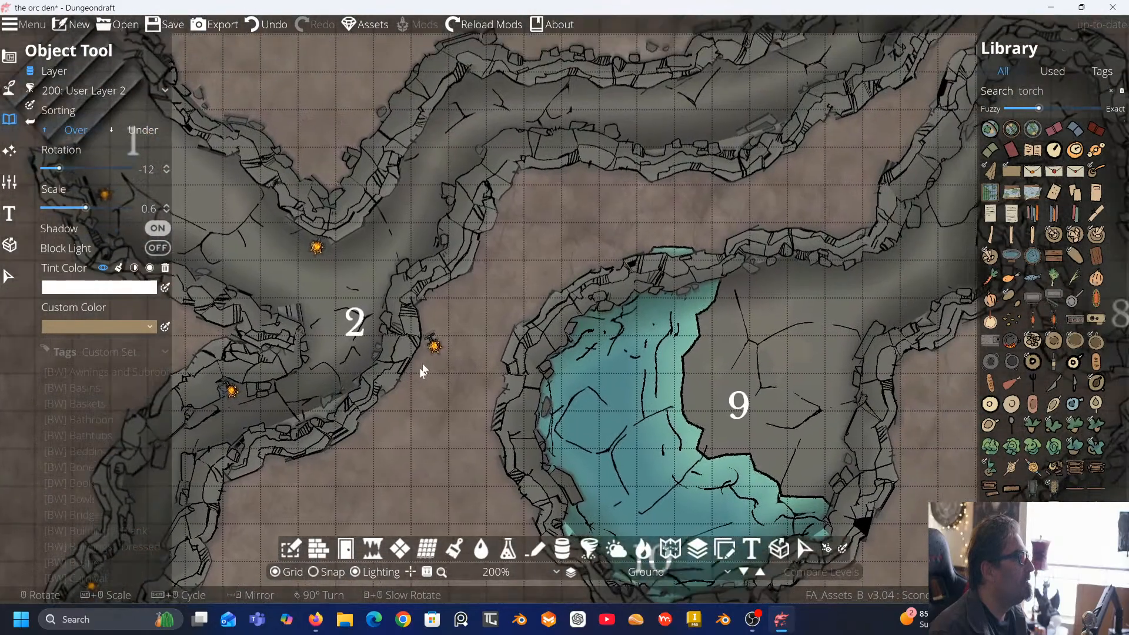
key(Right)
key(Up)
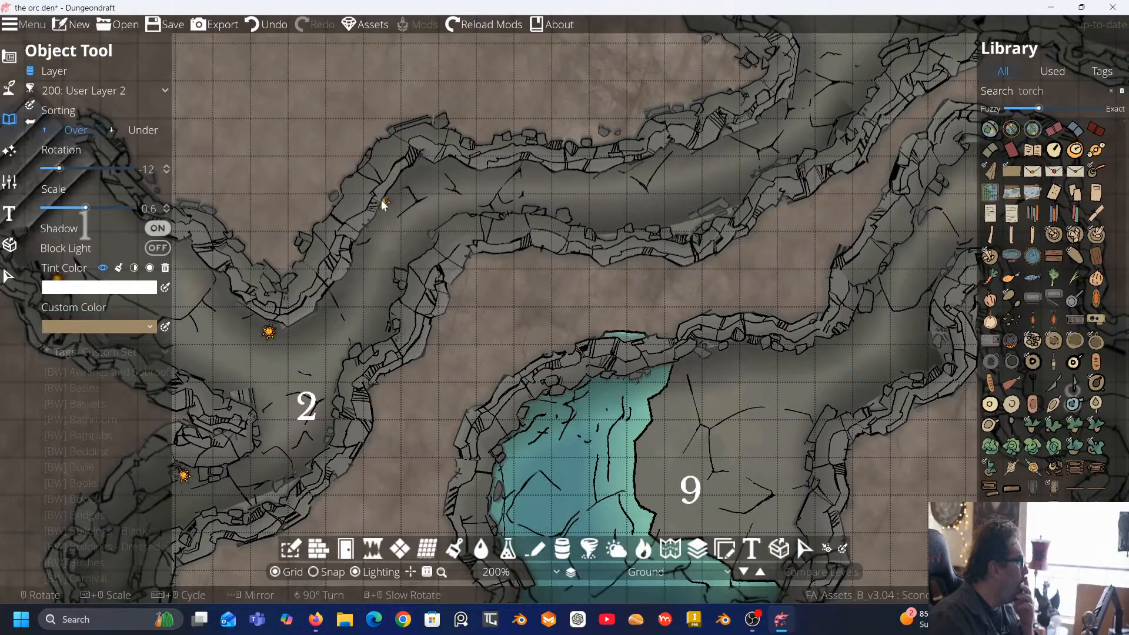
click(422, 170)
Edit the southern wall path of the corridor between areas 2 and 6, pulling a point outward into the rock
drag(645, 183, 493, 226)
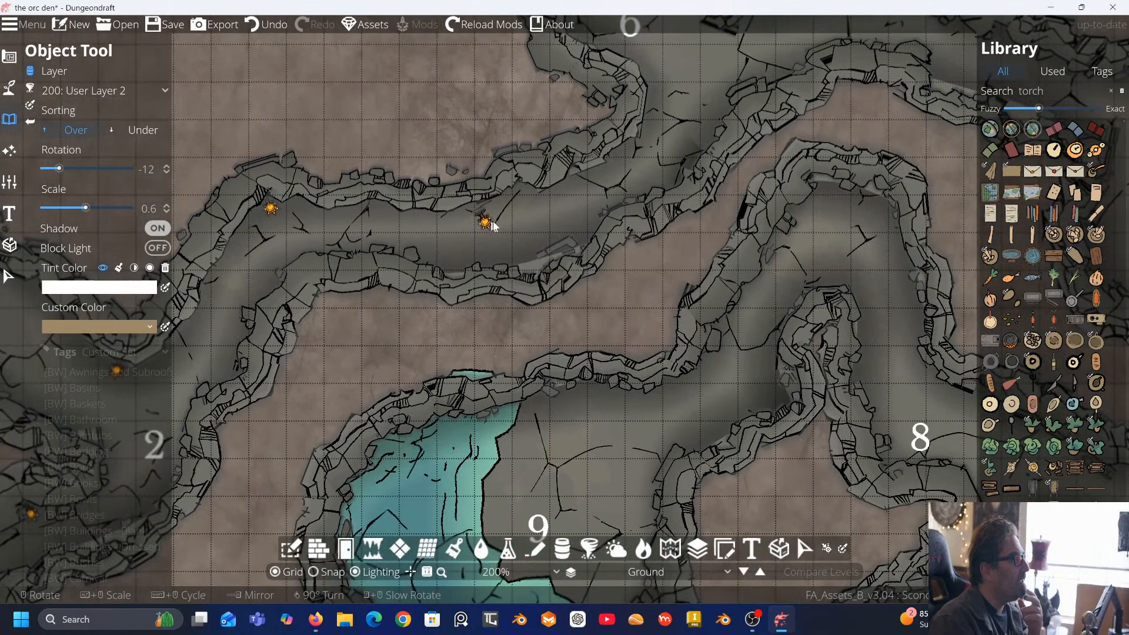
click(28, 104)
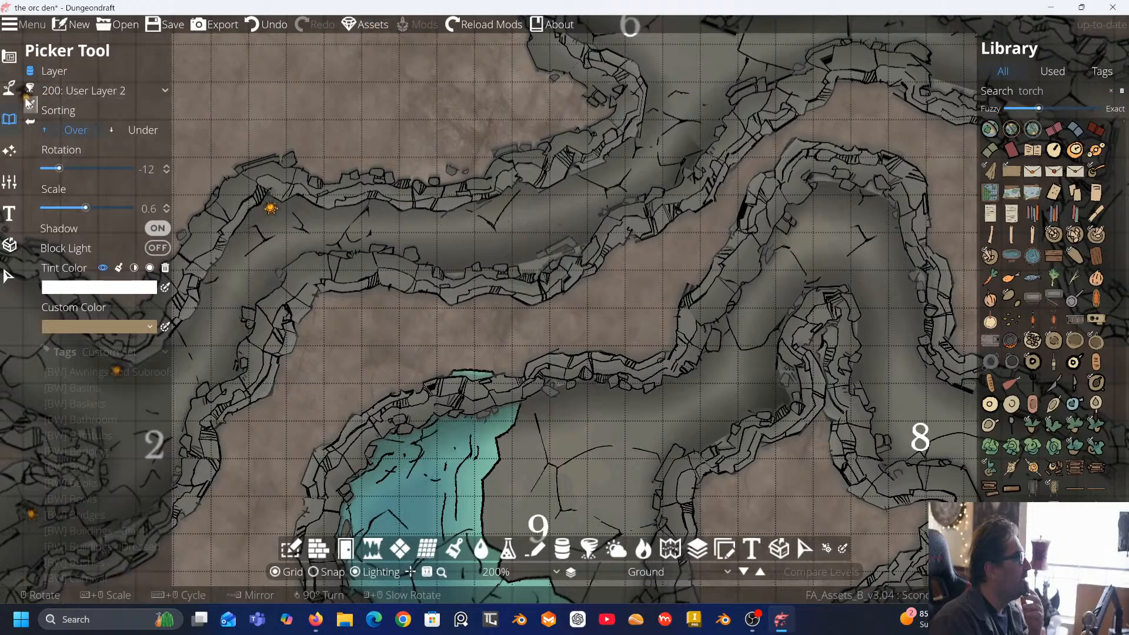
click(28, 105)
click(8, 89)
click(70, 119)
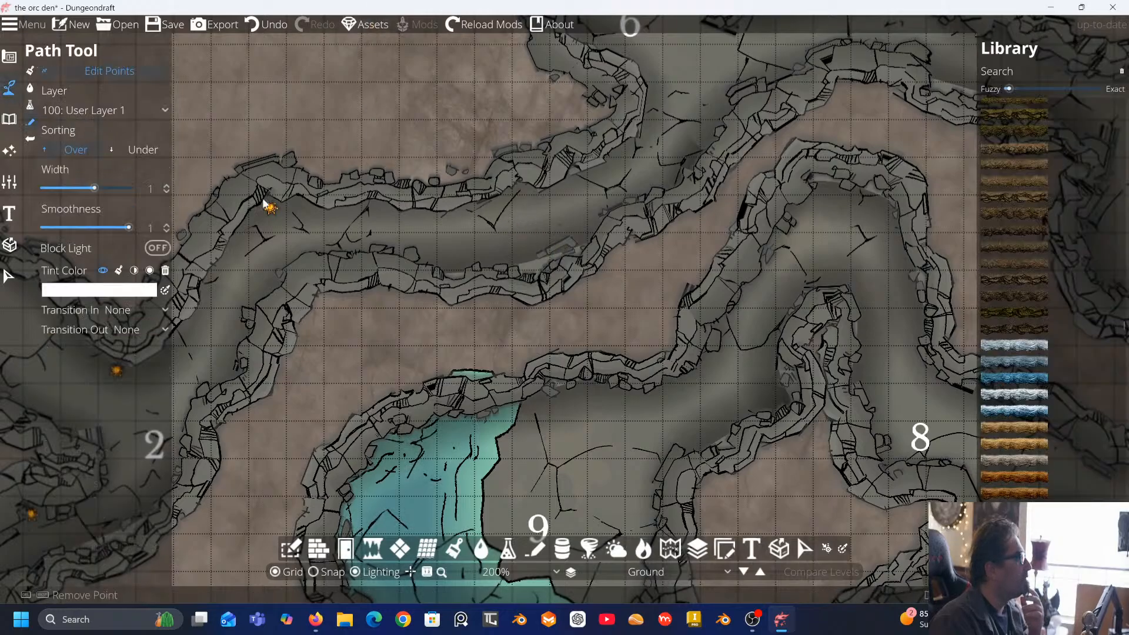
click(490, 272)
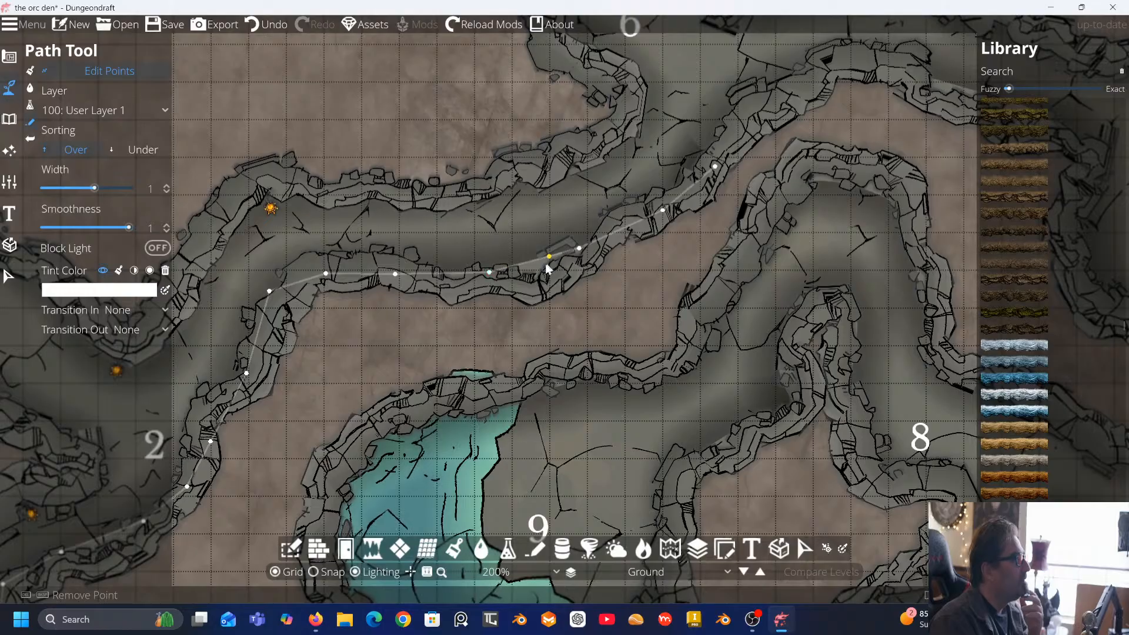
drag(547, 269, 534, 285)
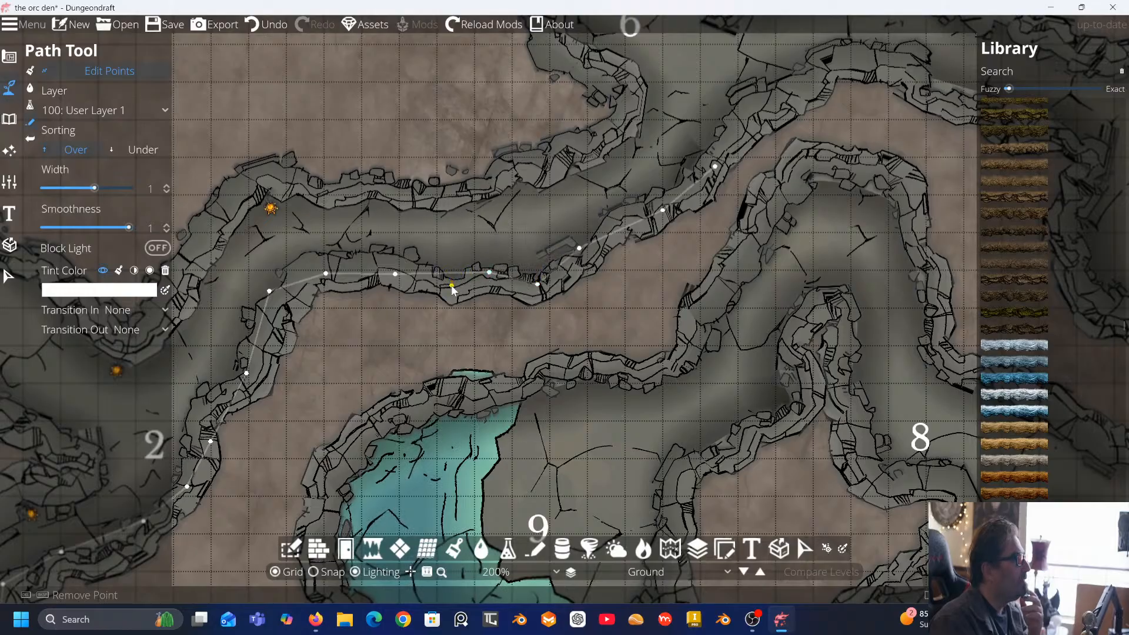
key(Escape)
drag(551, 215, 662, 203)
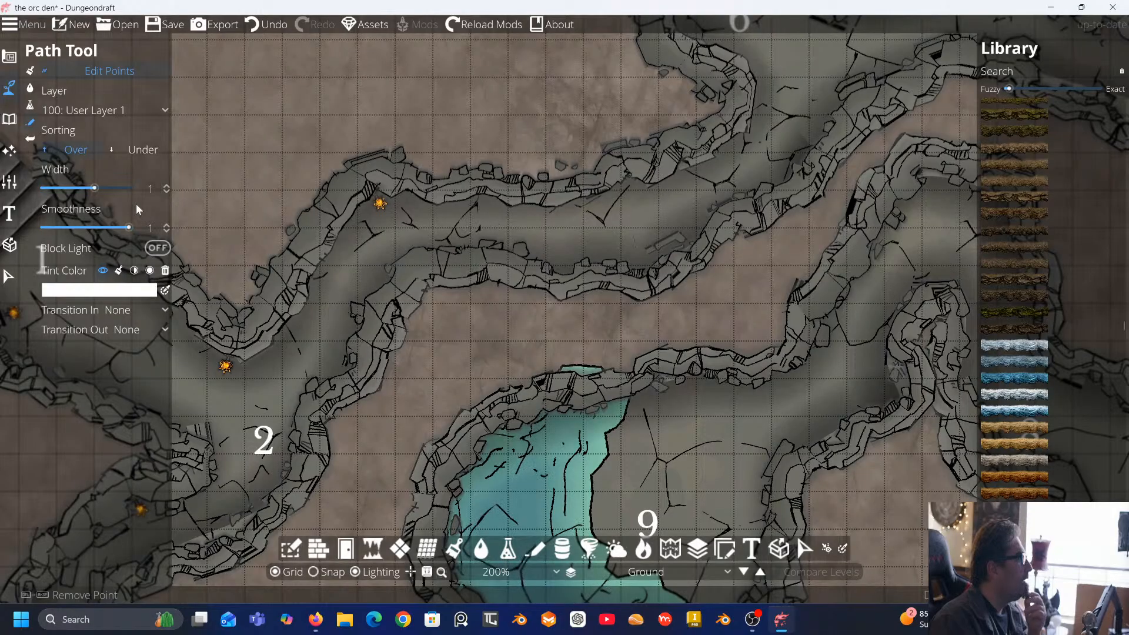
click(235, 365)
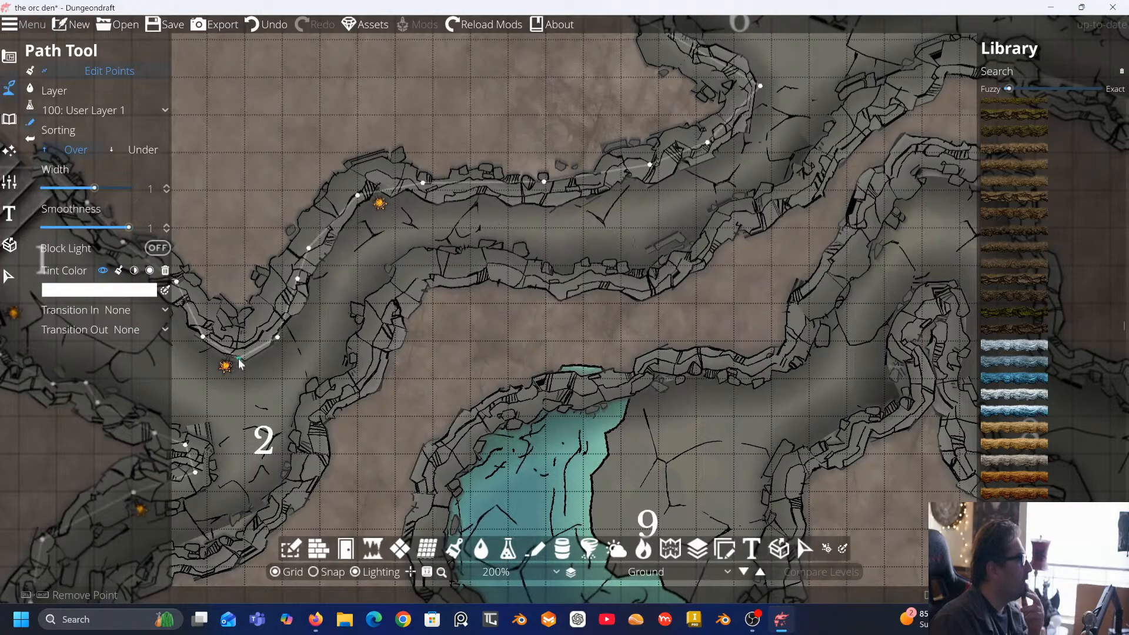
key(Escape)
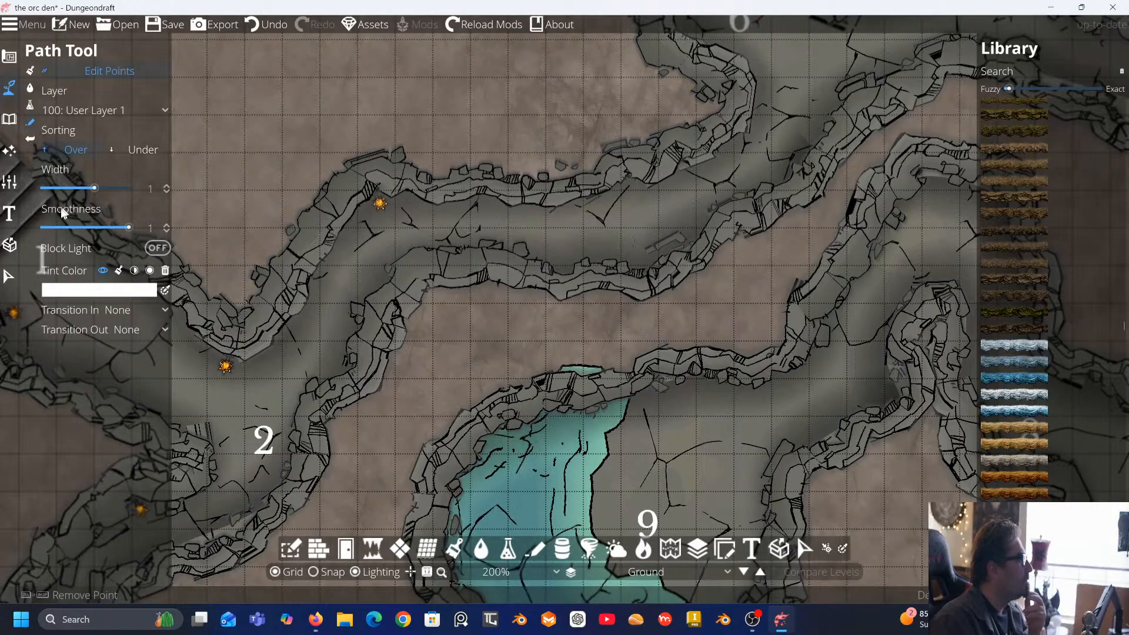
Rotate the sconce to face the corridor and place it on the southern wall between areas 2 and 6
click(9, 118)
click(59, 88)
click(58, 71)
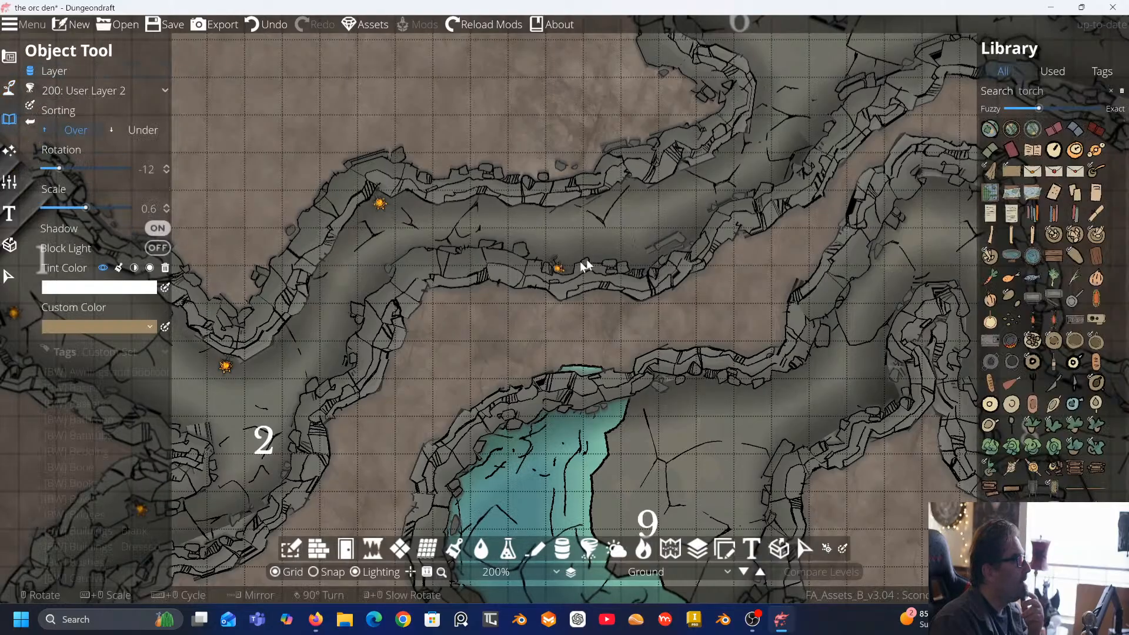
scroll(615, 257, up, 10)
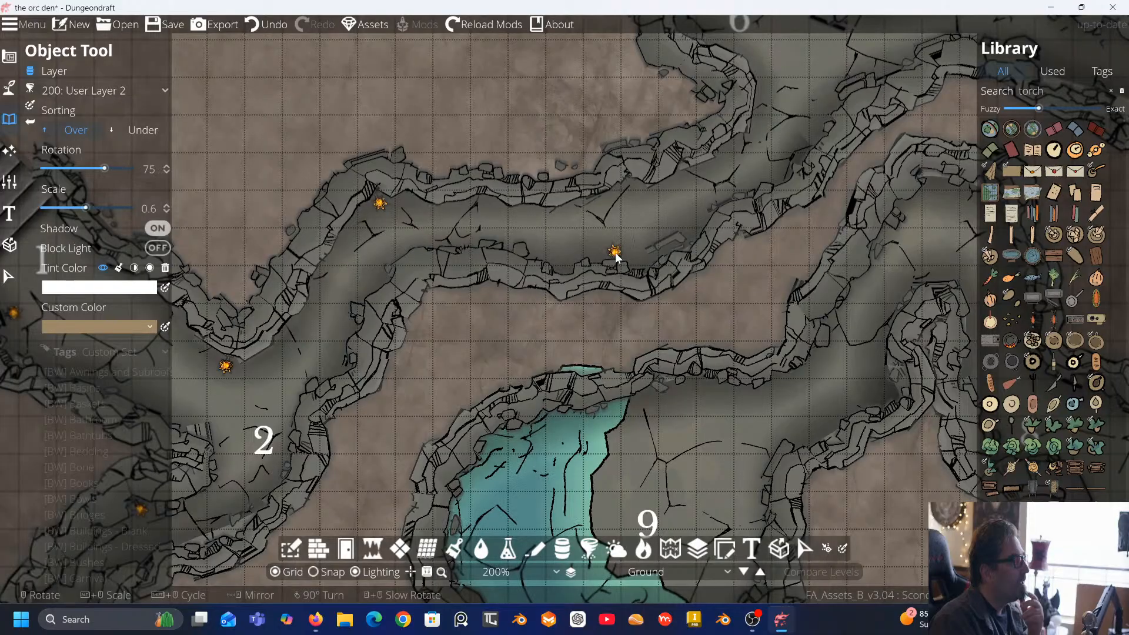
click(566, 268)
Place a sconce rotated to 60 degrees on the wall southeast of area 6
scroll(733, 178, down, 6)
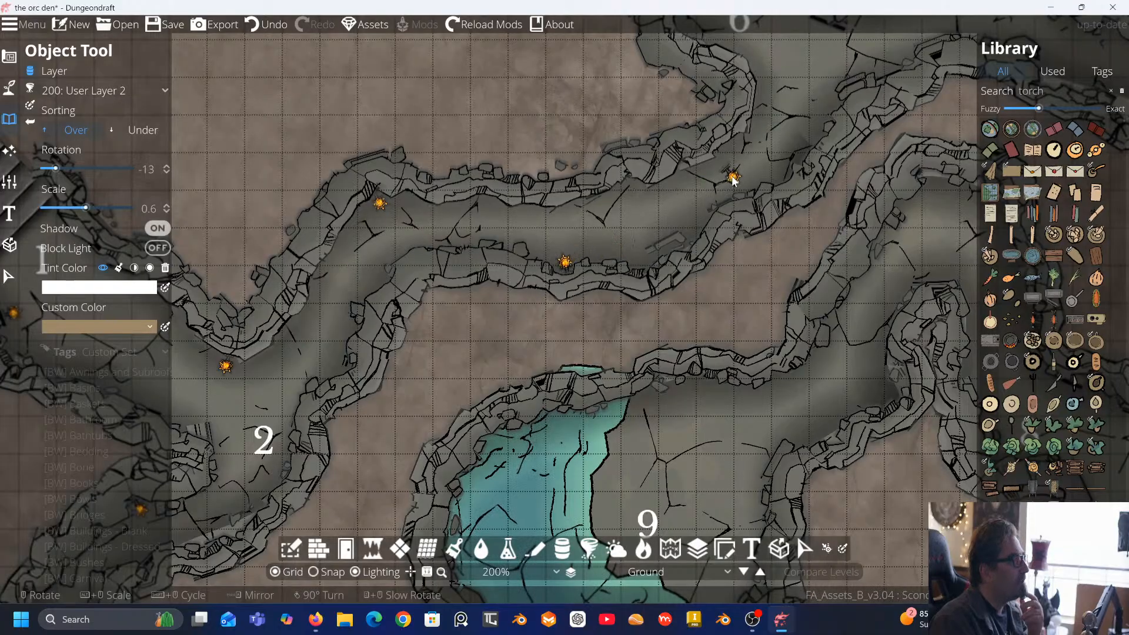
scroll(732, 169, down, 5)
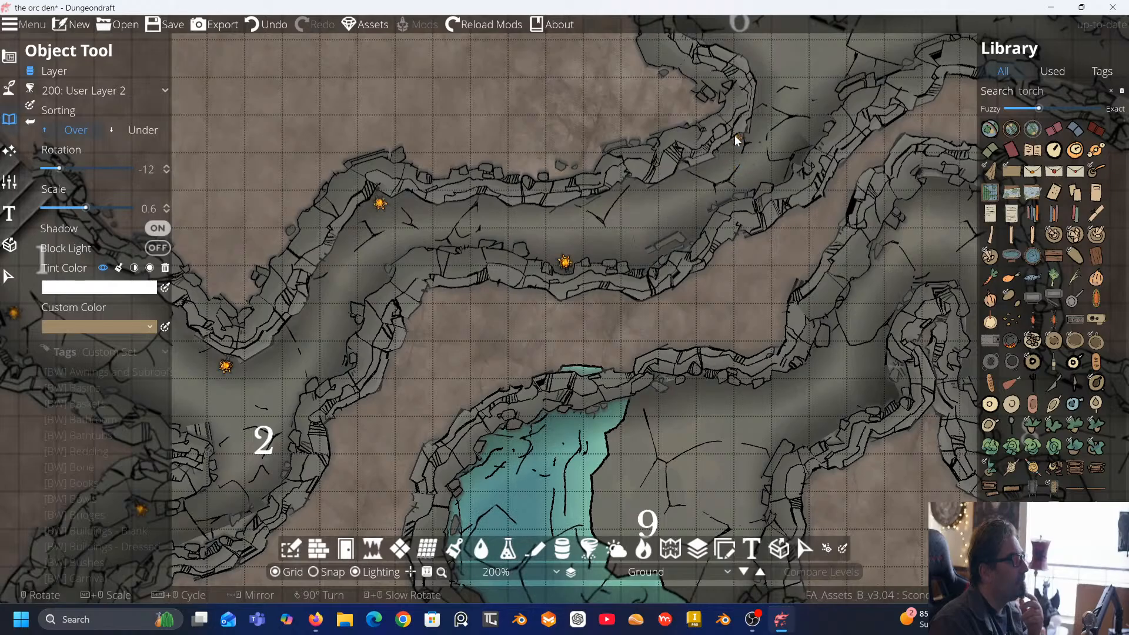
drag(797, 138, 658, 187)
scroll(673, 156, up, 10)
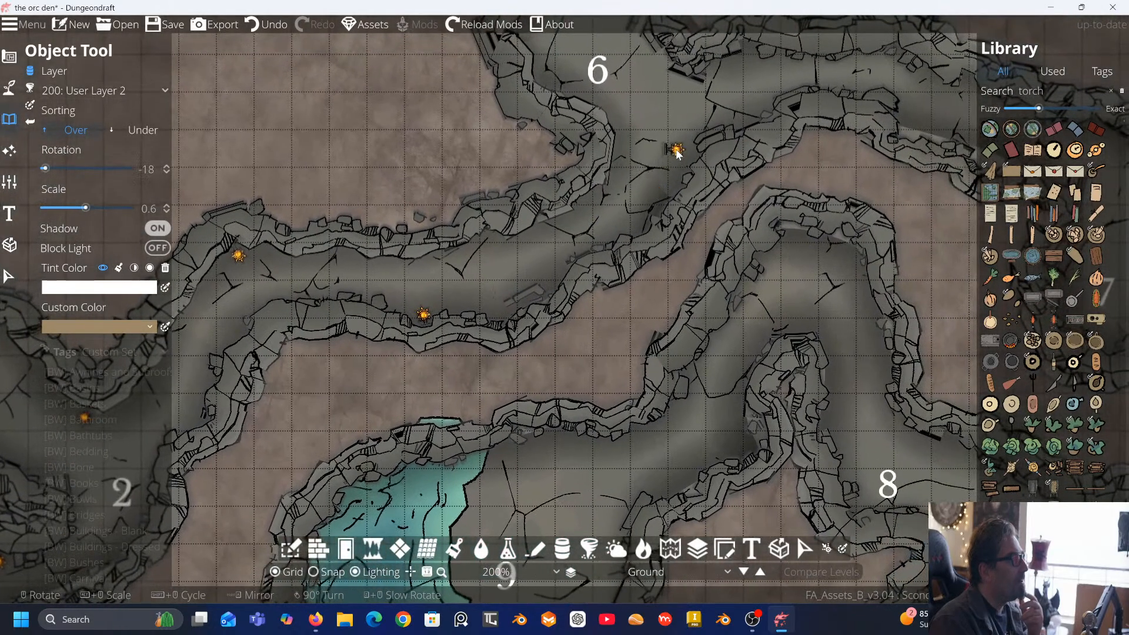
scroll(676, 165, down, 5)
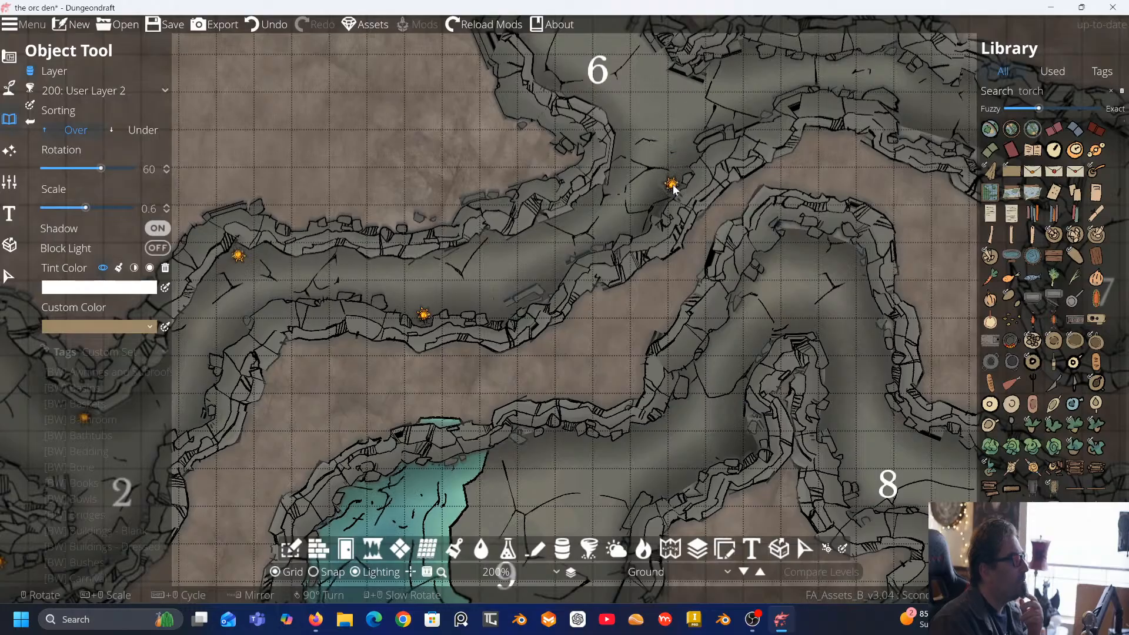
click(669, 179)
Place a sconce rotated to -75 degrees on the northern wall of the passage between areas 6 and 7
drag(669, 179, 473, 187)
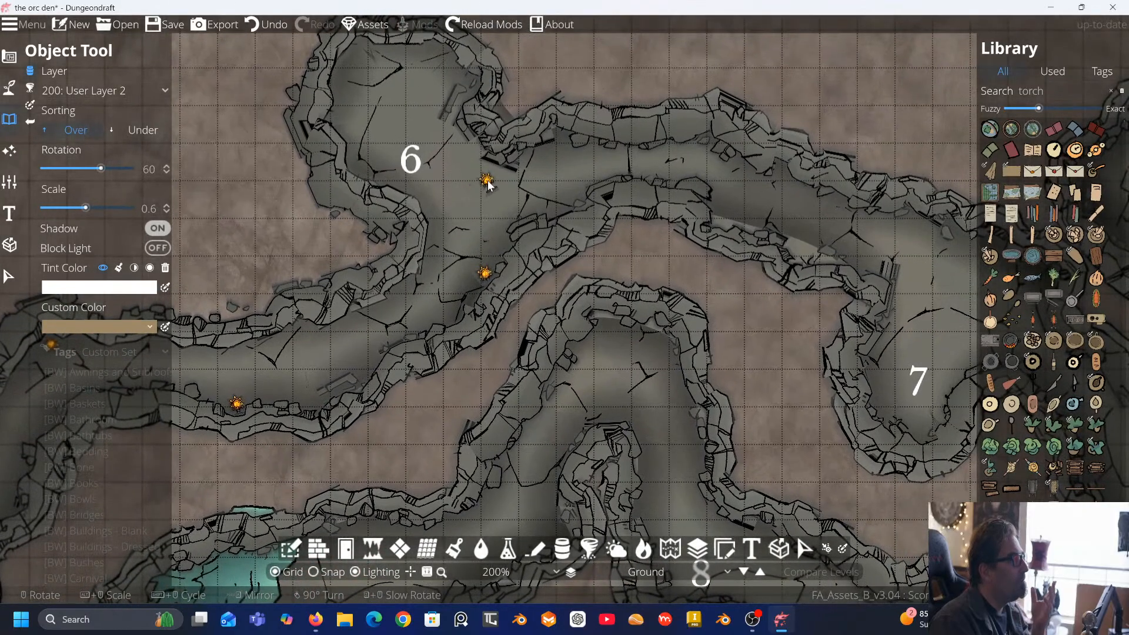
drag(559, 260, 421, 187)
scroll(421, 186, up, 1)
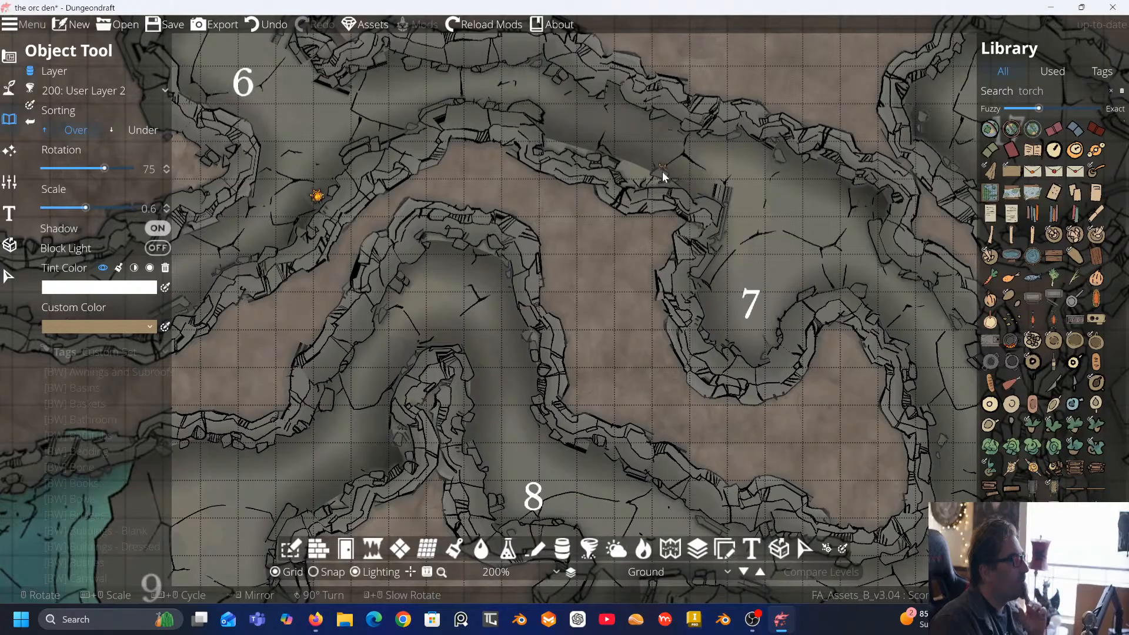
scroll(631, 138, up, 15)
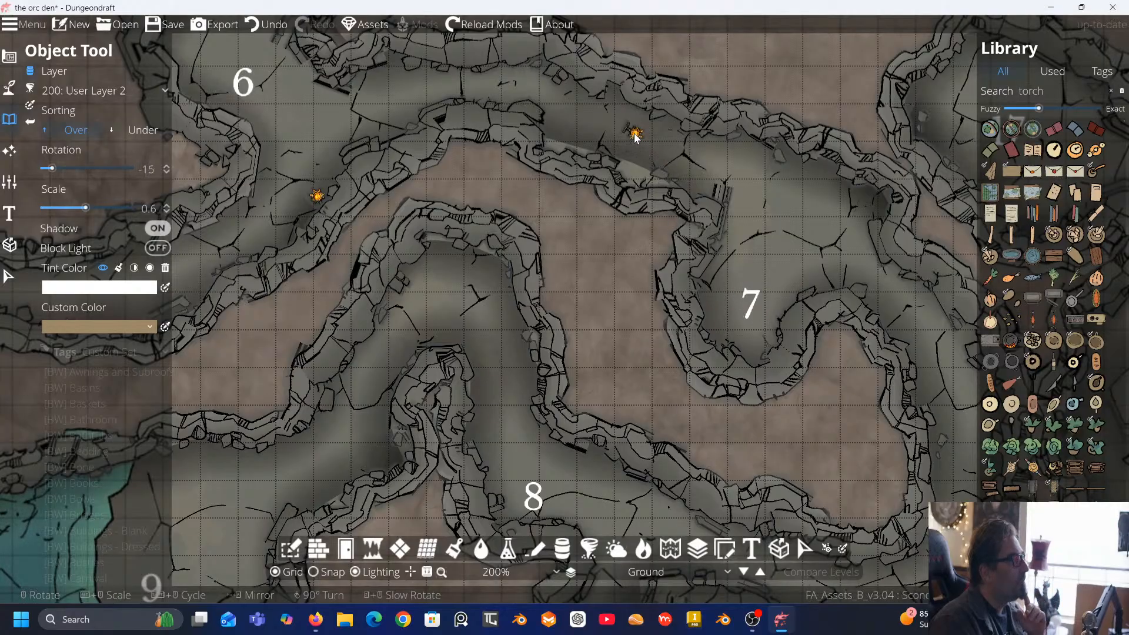
scroll(610, 110, down, 1)
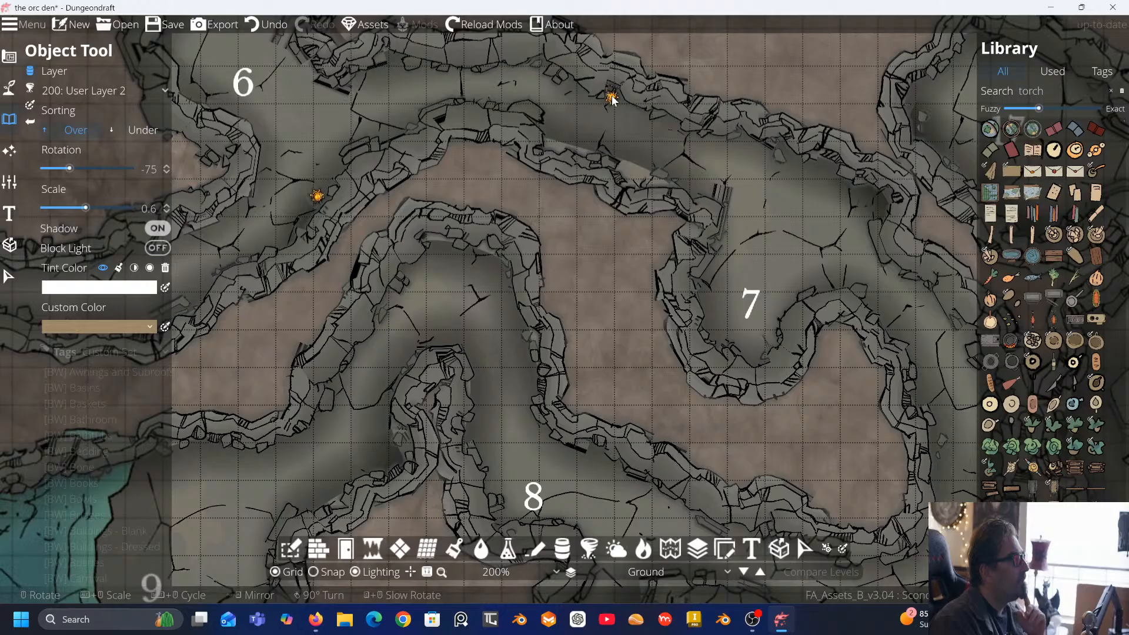
click(611, 99)
Rotate the sconce to face east and place it on the western wall of area 7, just below the wooden planks
drag(713, 164, 625, 126)
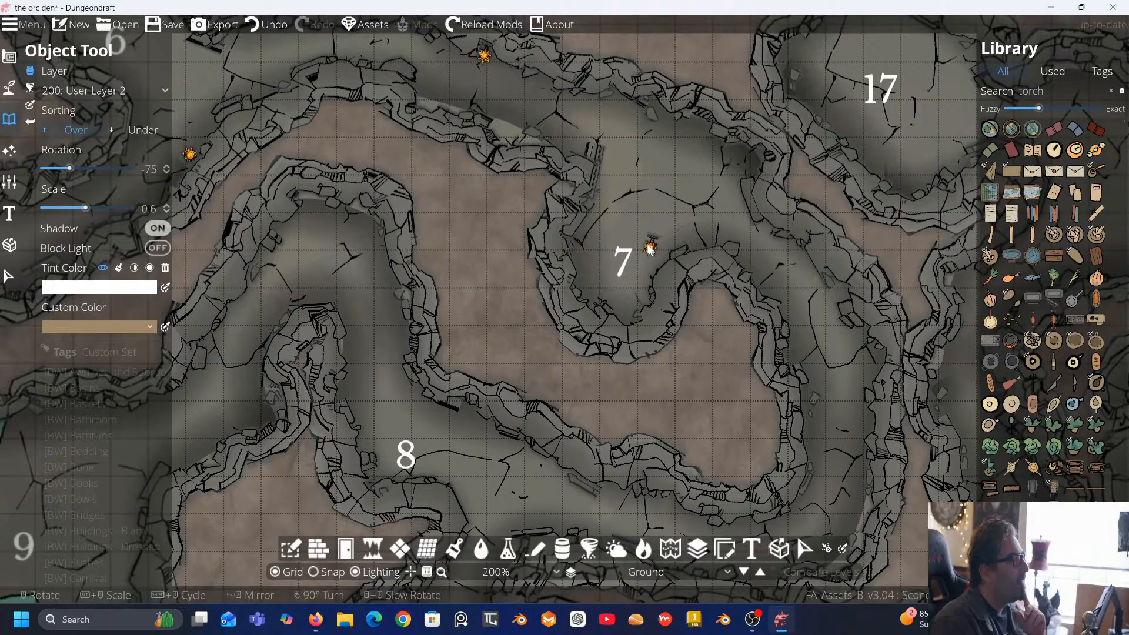
scroll(642, 234, up, 4)
scroll(641, 235, down, 1)
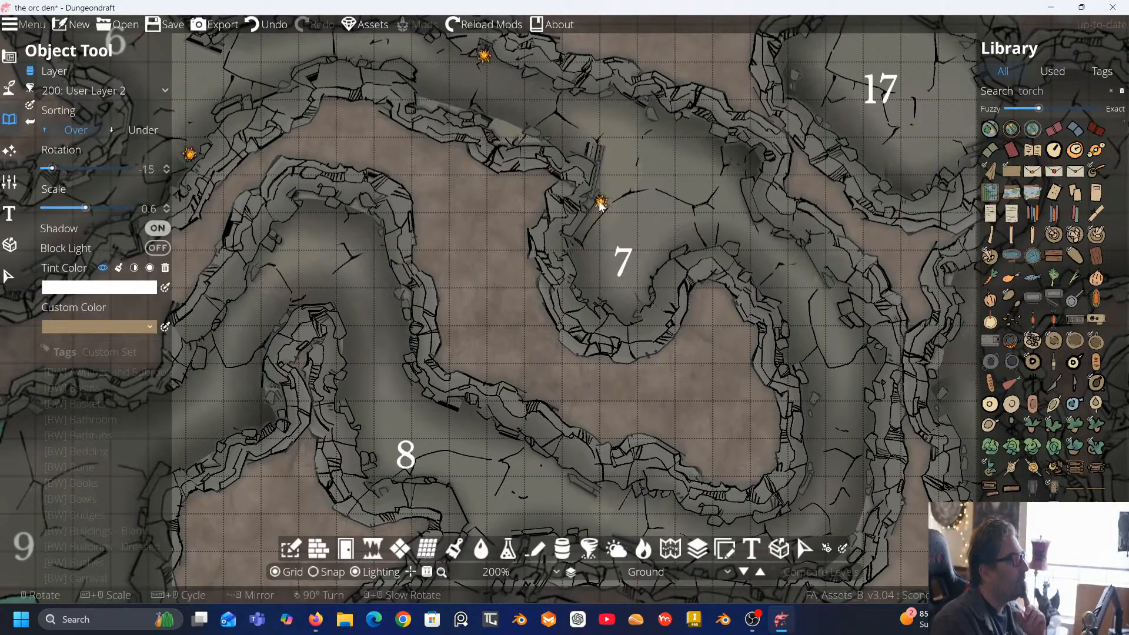
click(600, 203)
Place a sconce rotated to -15 degrees on the eastern wall of the passage southeast of area 7
drag(747, 259, 660, 188)
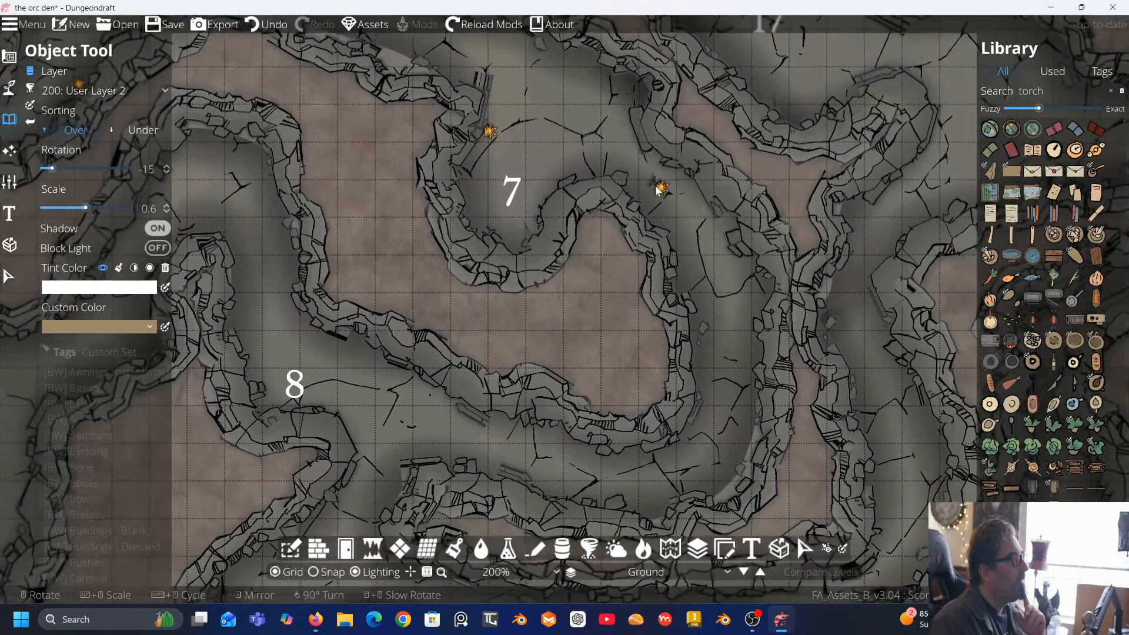
scroll(742, 289, up, 1)
scroll(739, 284, down, 2)
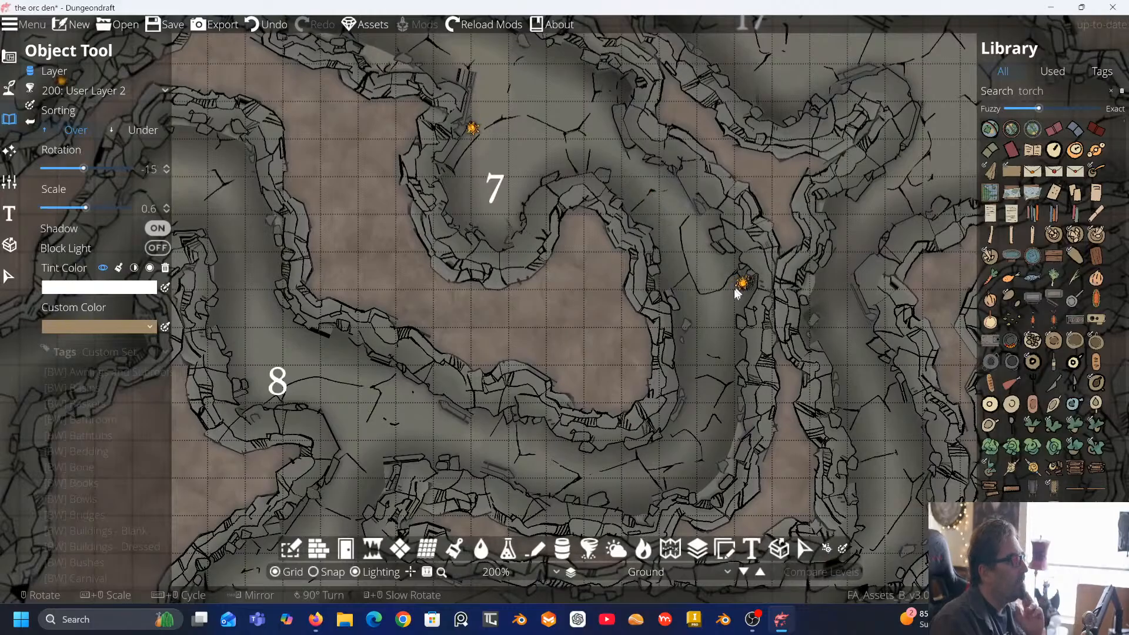
click(735, 292)
Place a sconce rotated to 60 degrees on the southern wall of the passage between areas 7 and 8
drag(715, 325, 731, 258)
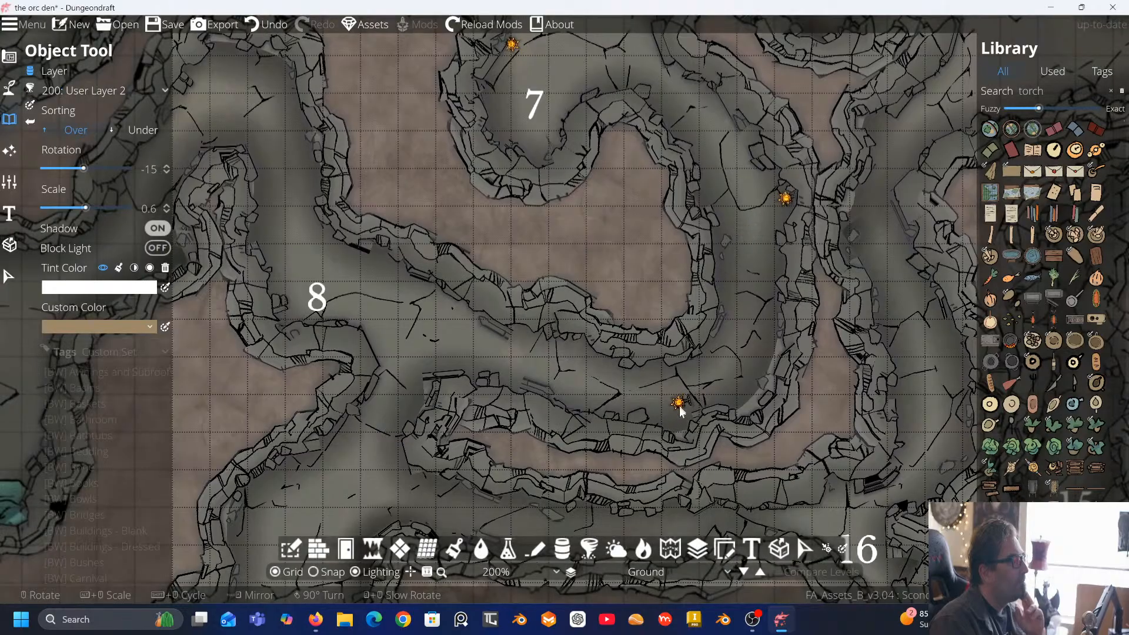
scroll(676, 429, up, 5)
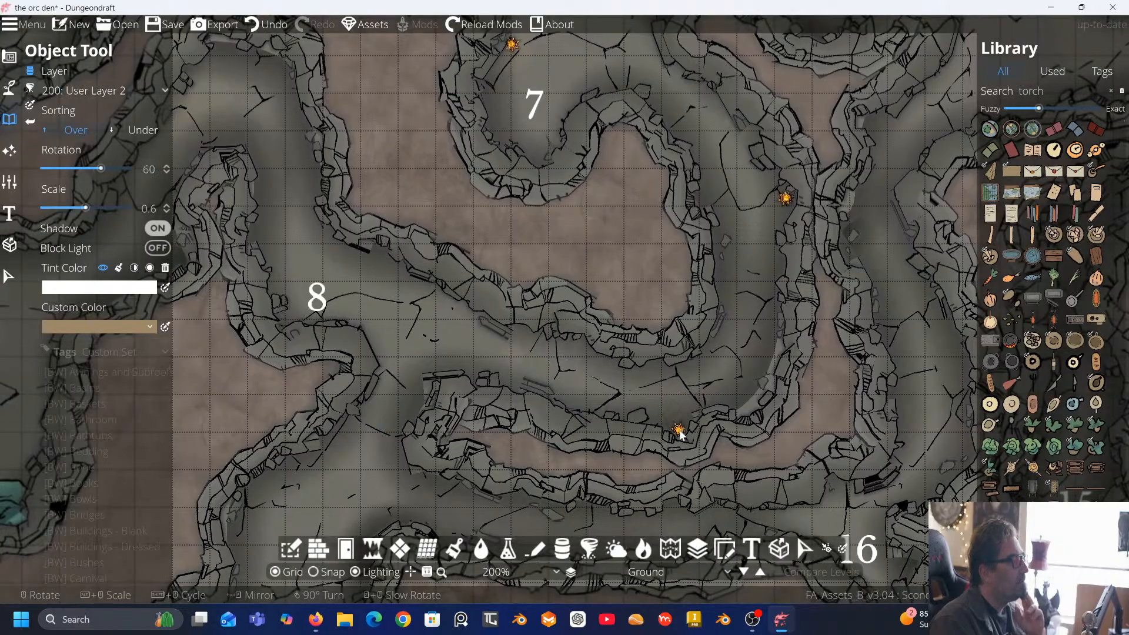
click(679, 433)
Place a sconce rotated to -90 degrees on the northern wall at the top of the bend between areas 8 and 9
key(a)
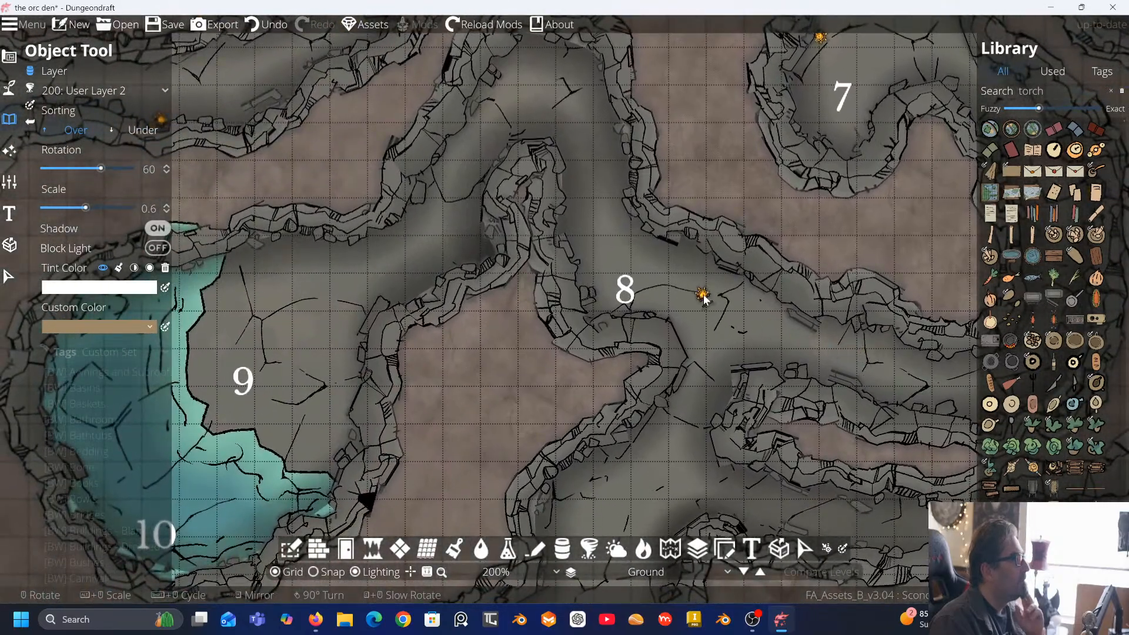
key(w)
scroll(549, 126, down, 4)
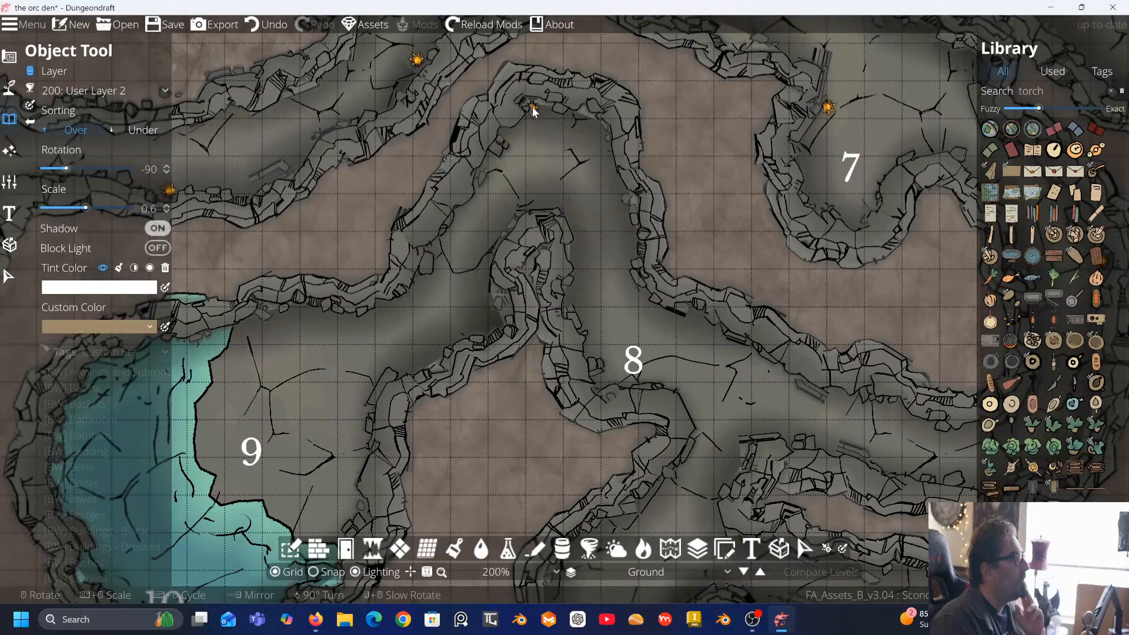
click(542, 111)
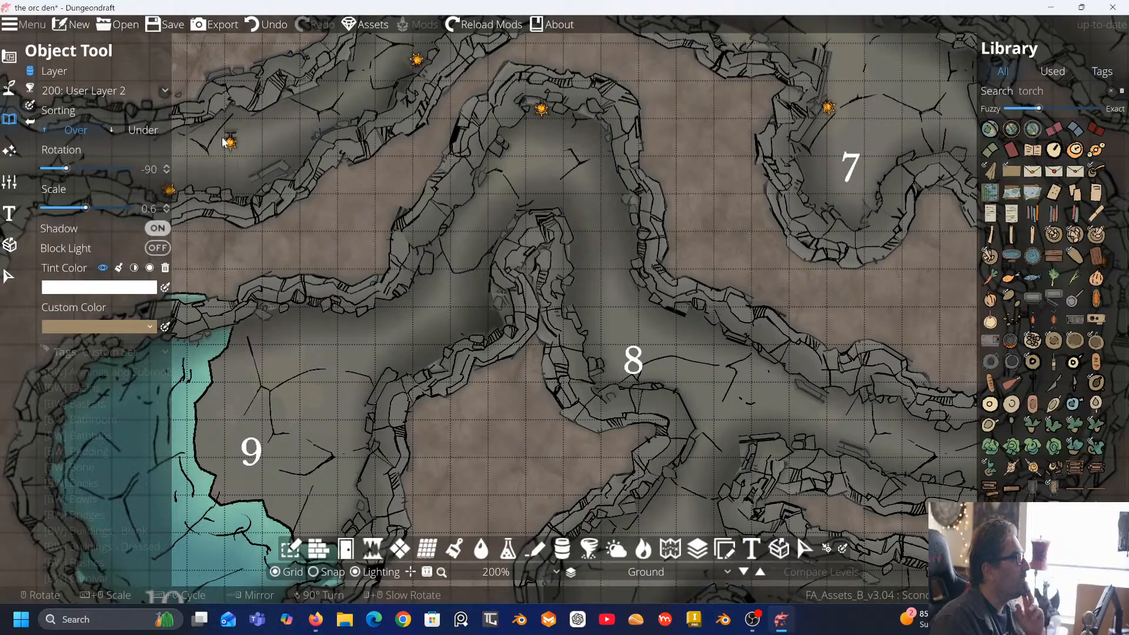
Edit the rock wall path's points along the southern side of pool 10, shifting them slightly outward from the water
click(9, 88)
click(58, 122)
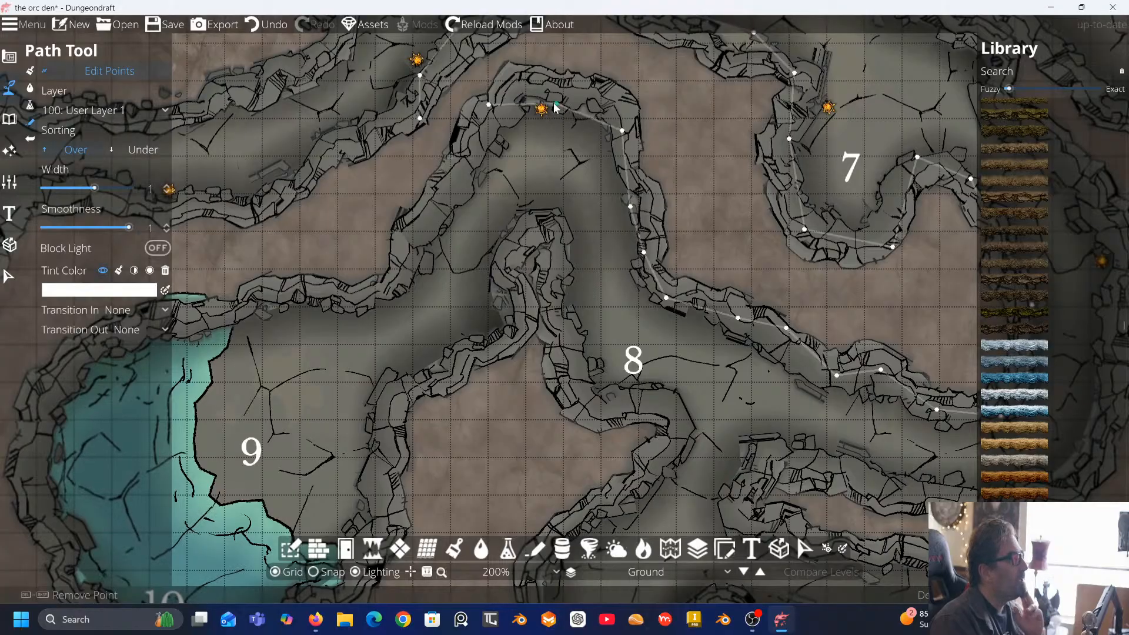
mouse_move(588, 101)
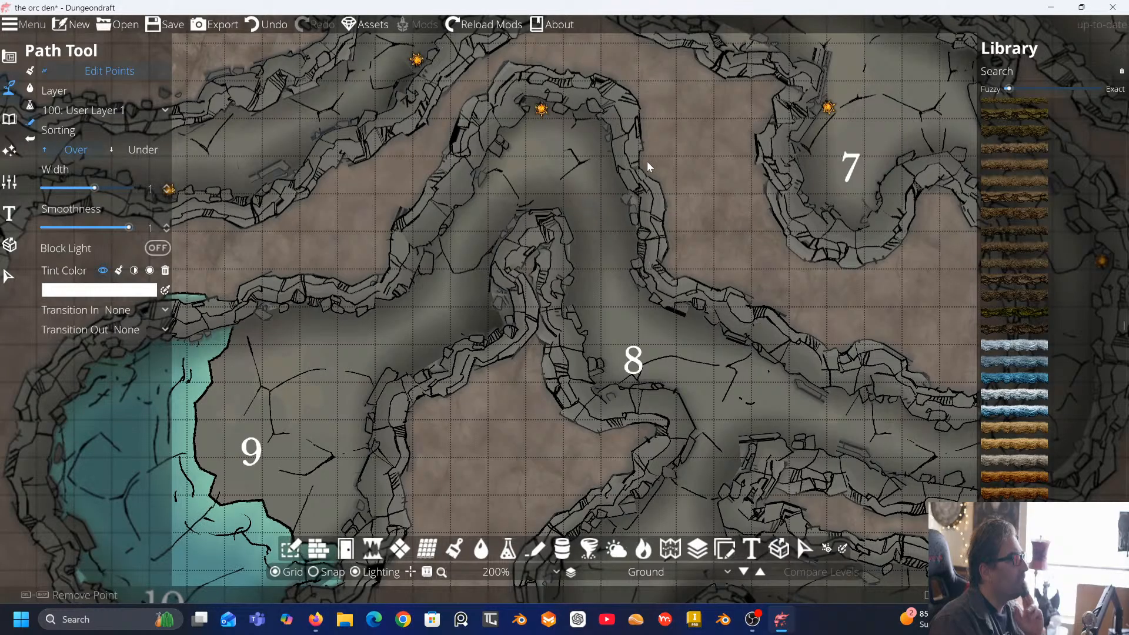
drag(689, 220, 670, 158)
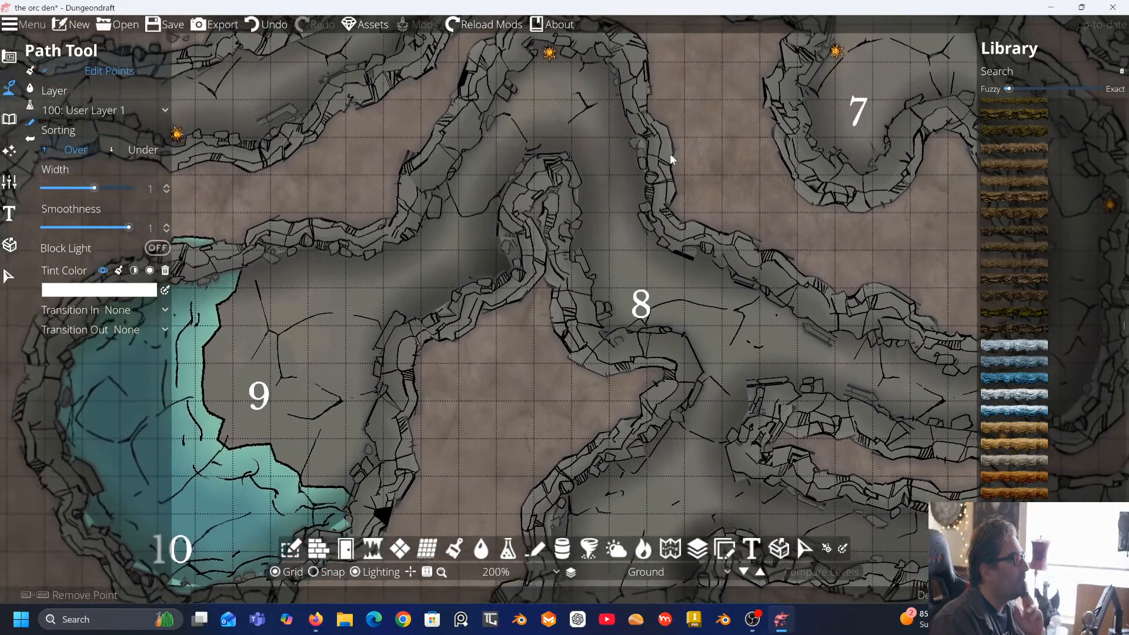
mouse_move(267, 256)
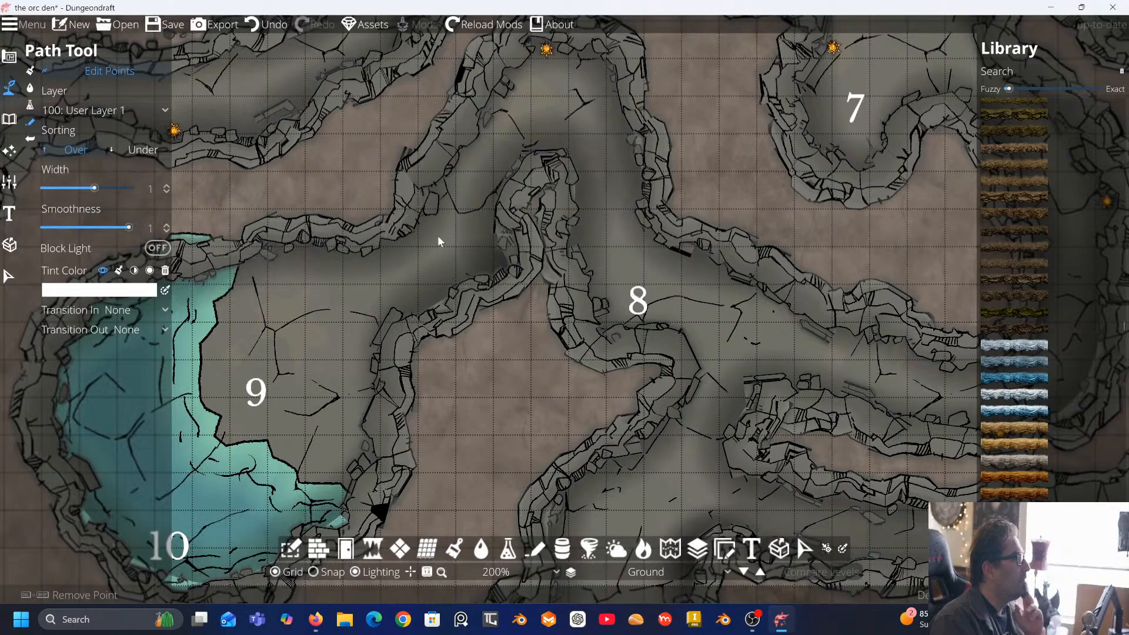
mouse_move(442, 301)
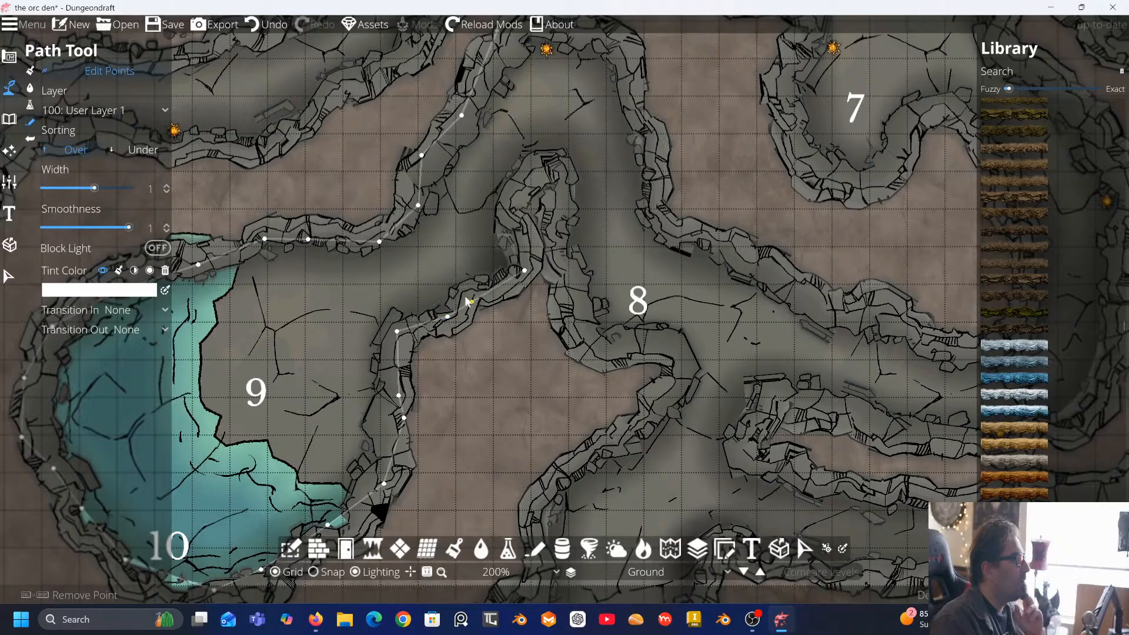
drag(448, 320, 578, 136)
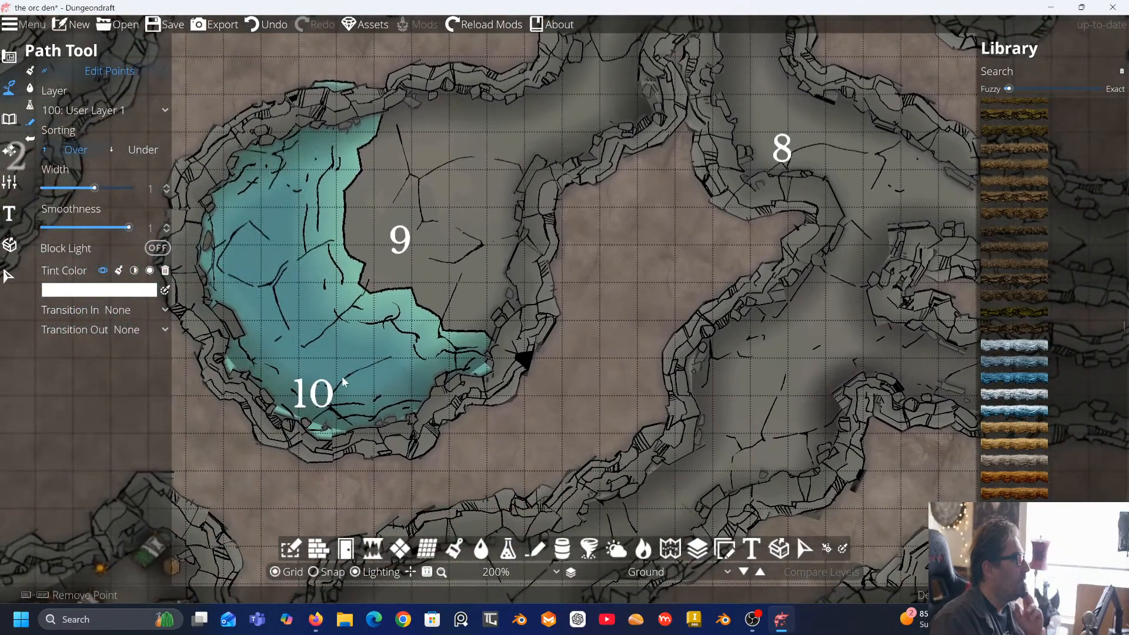
mouse_move(311, 429)
drag(311, 431, 307, 451)
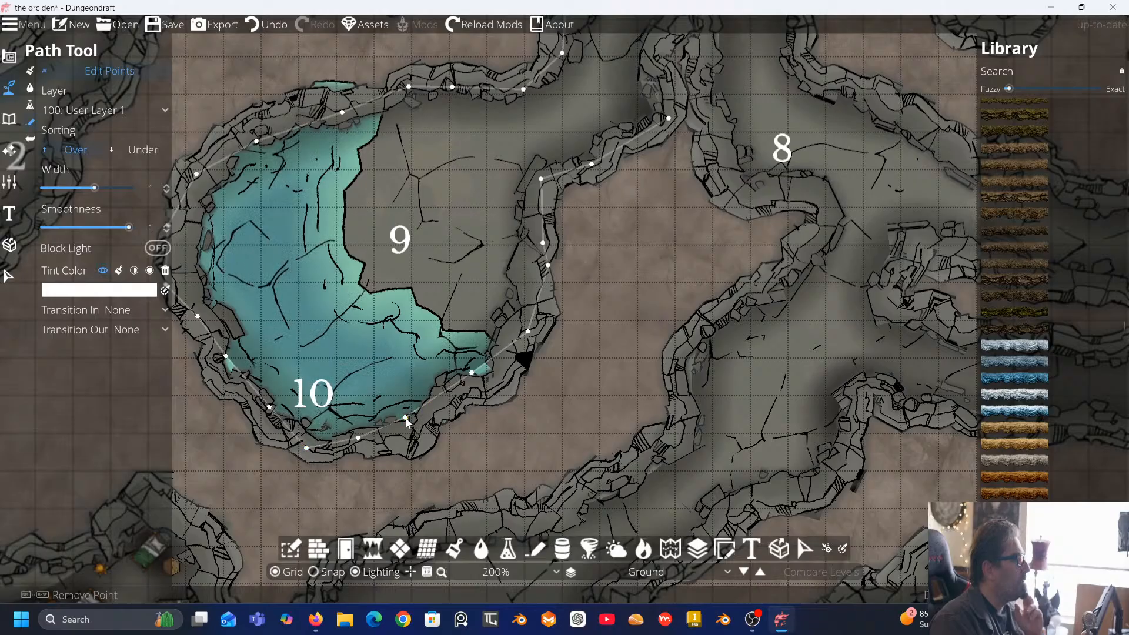
drag(421, 424, 420, 422)
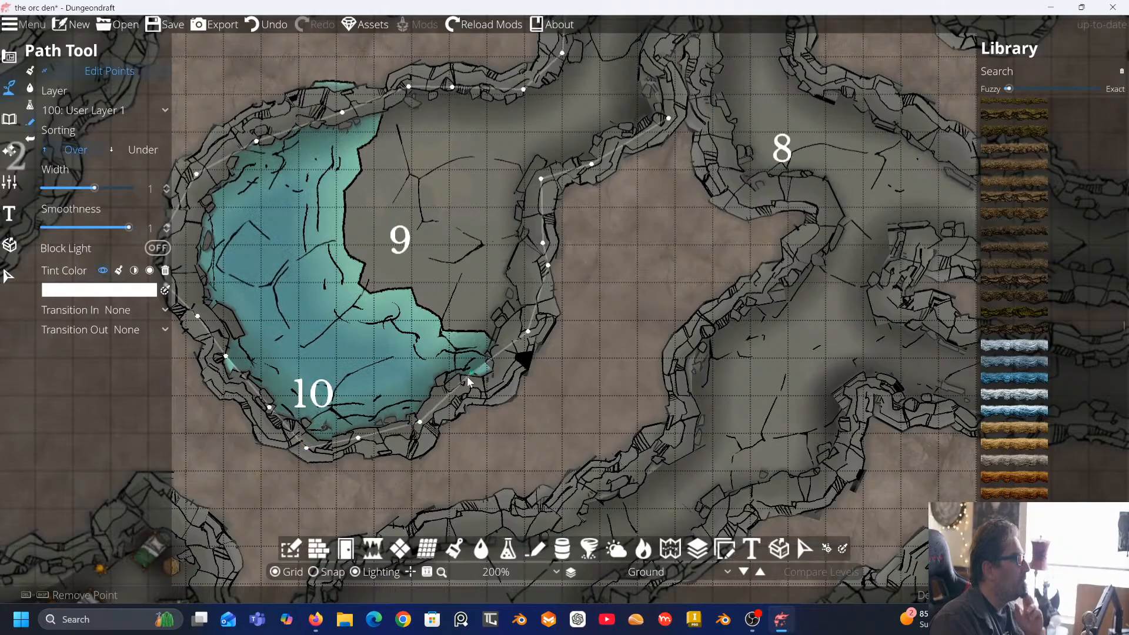
drag(472, 371, 483, 377)
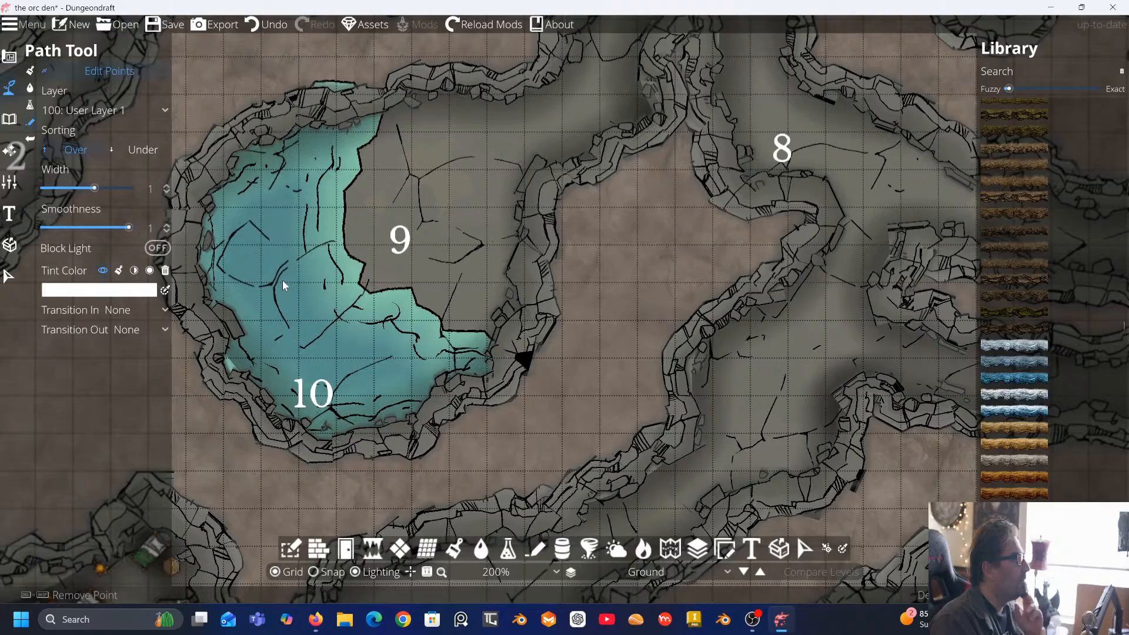
key(Left)
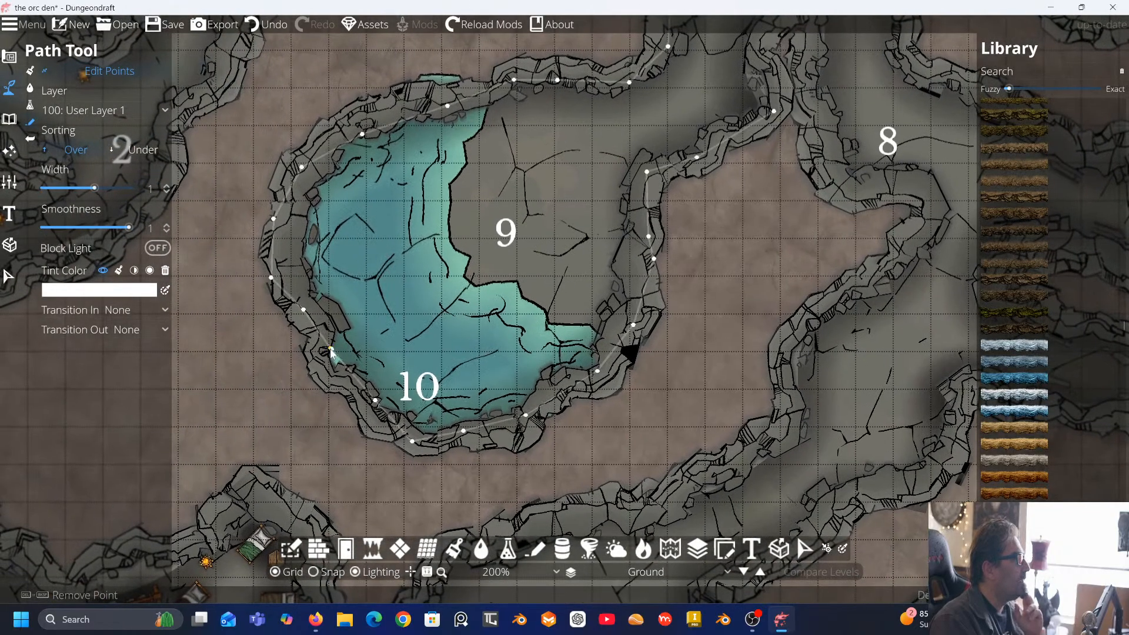
key(Escape)
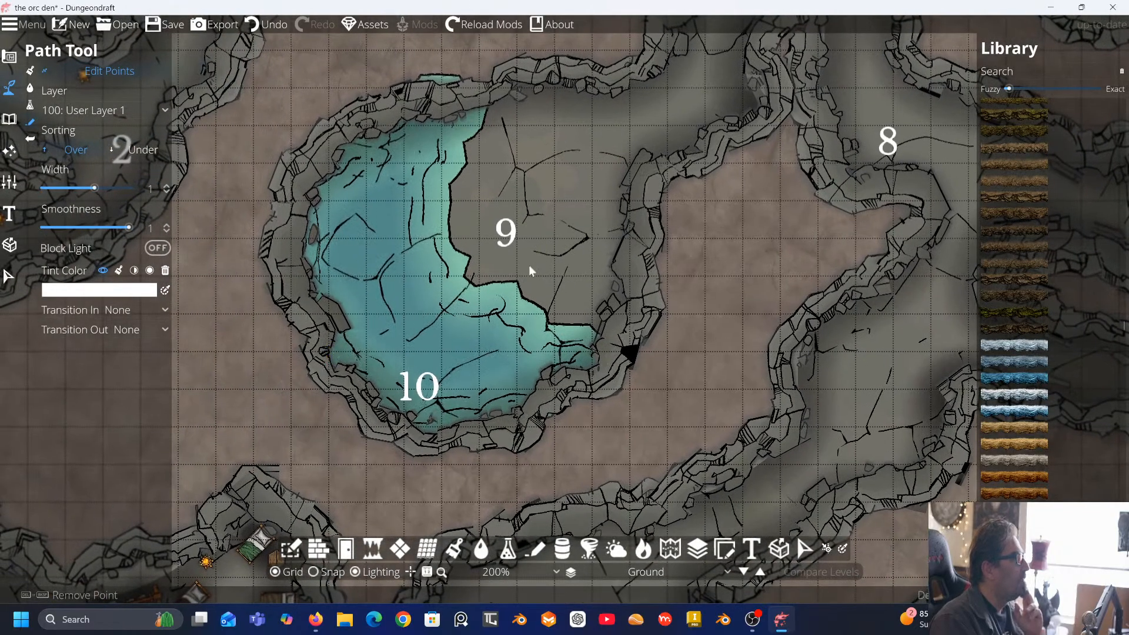
Move a wall path point on the western wall of the passage south of area 8 outward to widen the passage
key(Right)
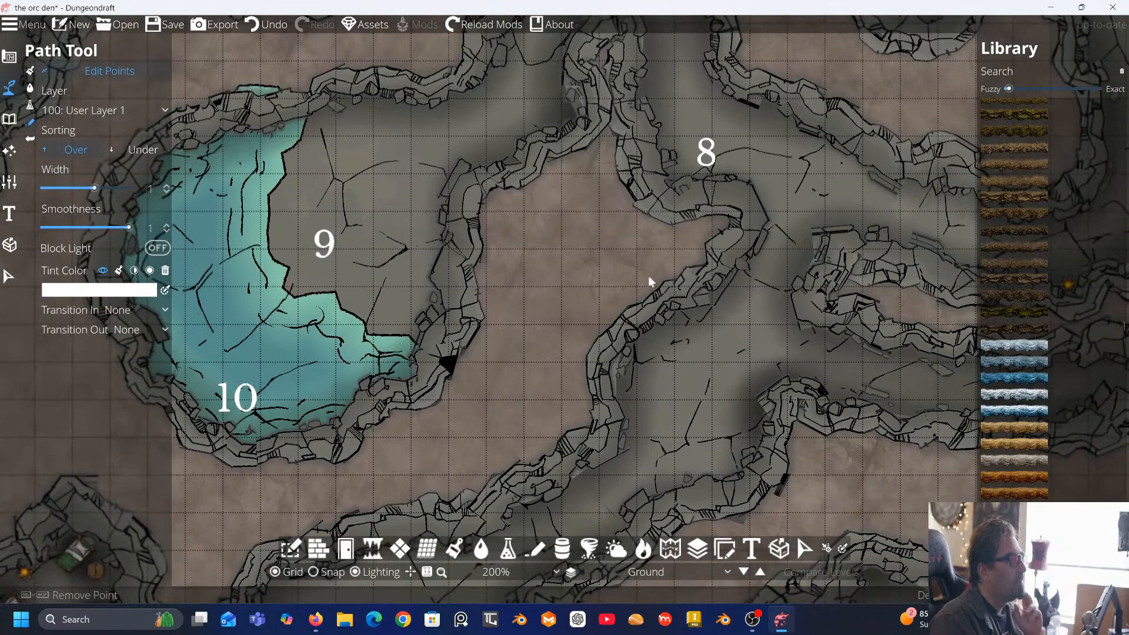
key(Right)
key(Down)
click(428, 324)
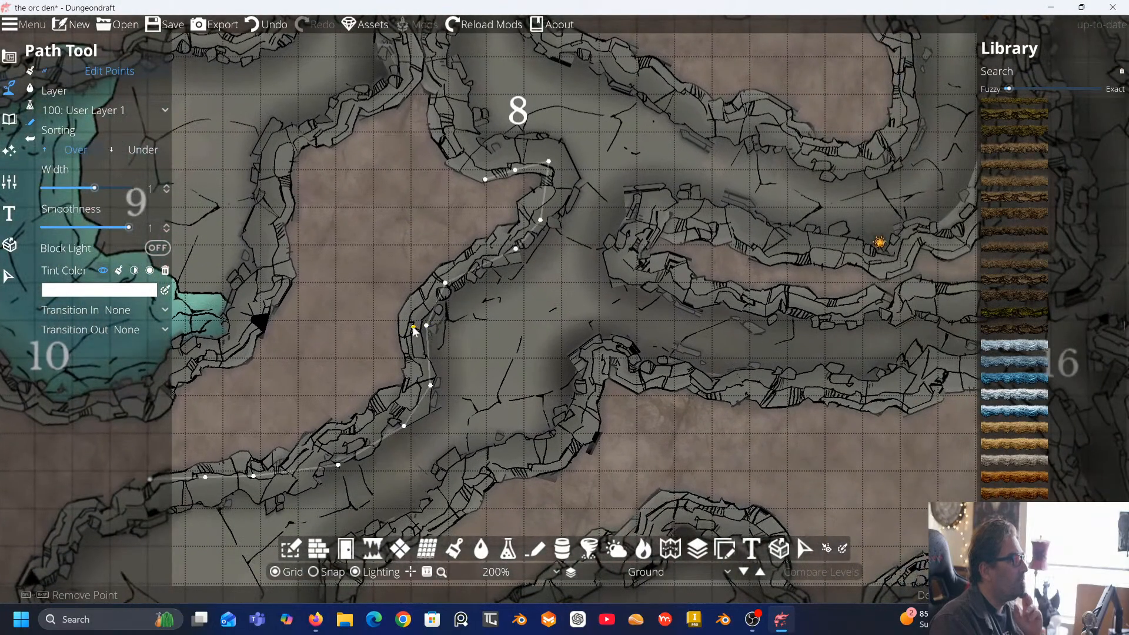
key(Escape)
Shift the middle path point of the eastern wall of area 14 slightly outward to the east
drag(592, 305, 408, 319)
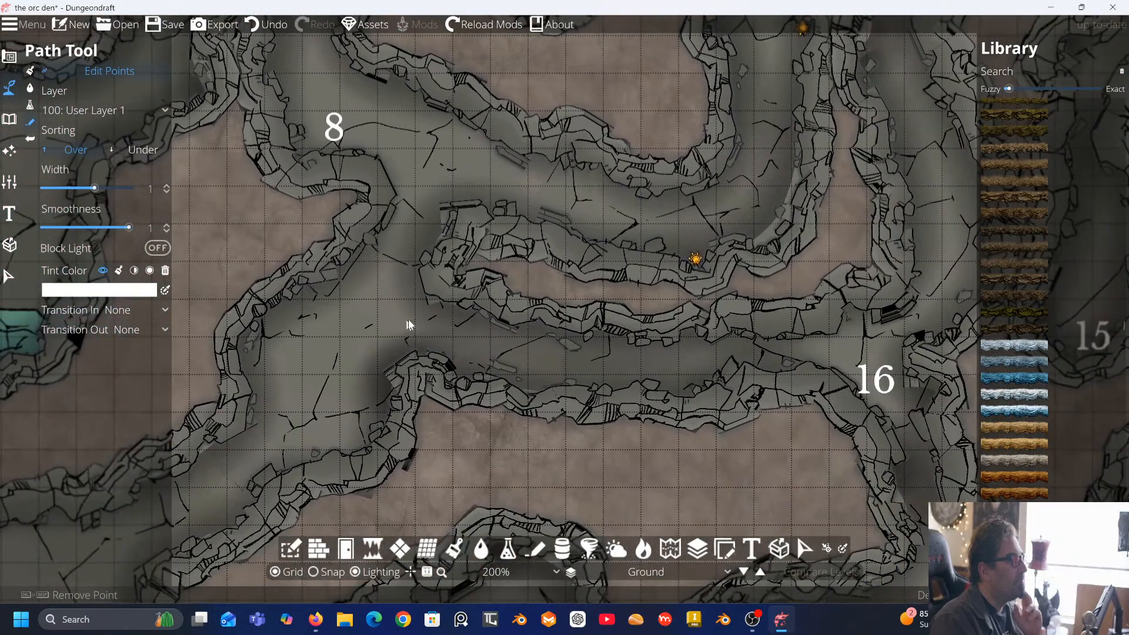
key(Right)
key(Up)
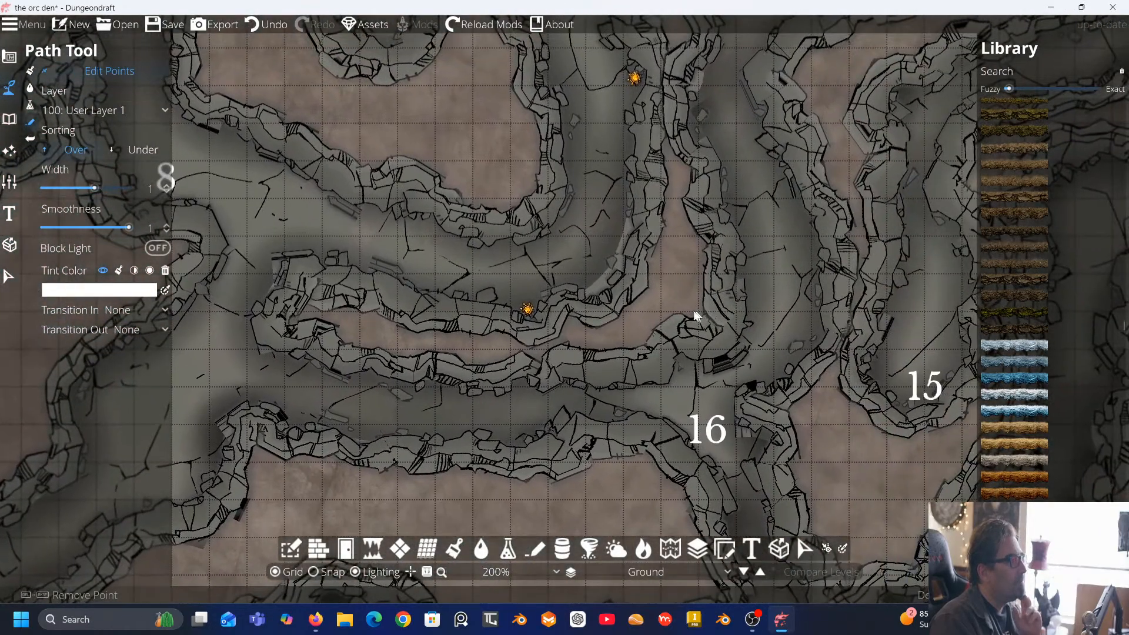
drag(696, 316, 541, 274)
mouse_move(650, 269)
mouse_down()
mouse_move(524, 242)
mouse_move(517, 194)
mouse_move(469, 410)
mouse_up()
drag(713, 219, 538, 333)
click(801, 282)
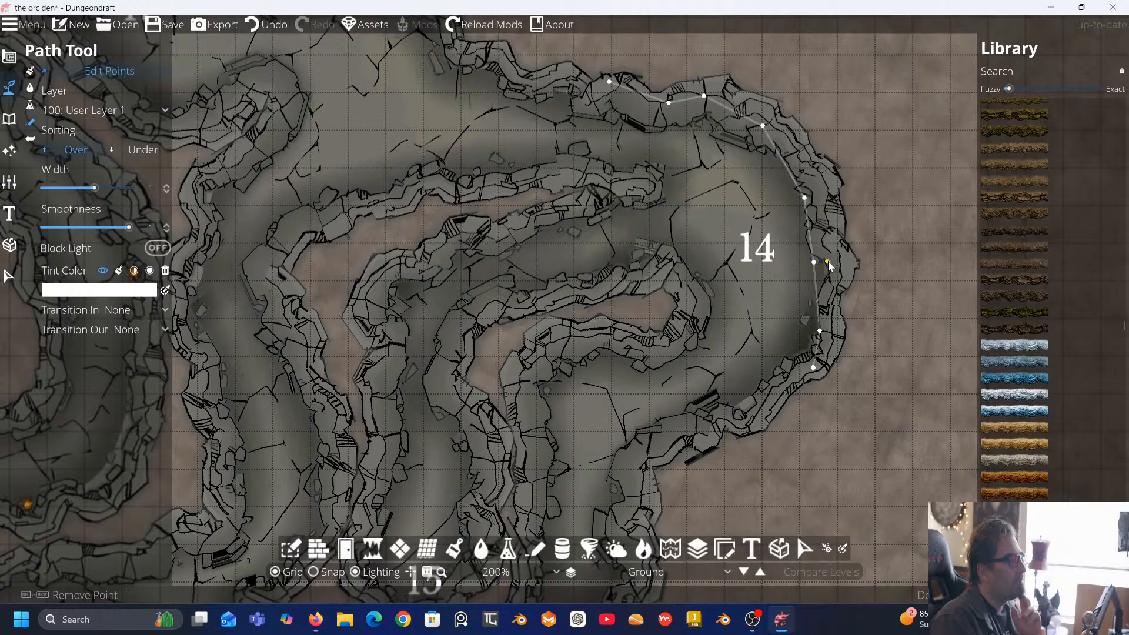
click(697, 272)
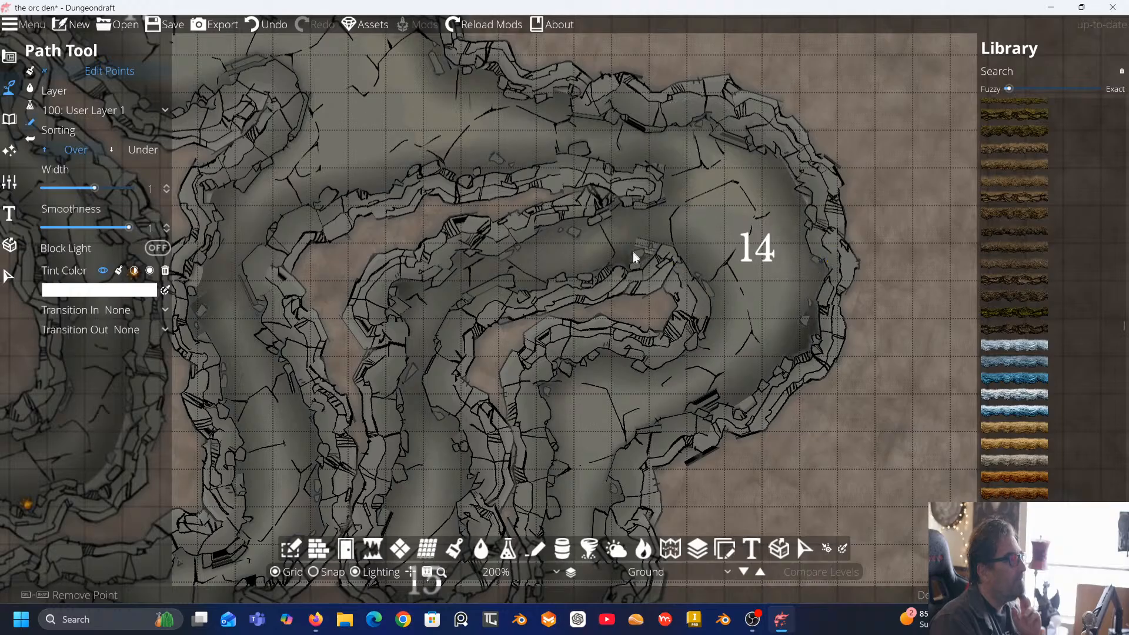
Raise the path point on the northern wall of the cavern just east of area 17
key(Left)
key(Up)
key(Up)
key(Left)
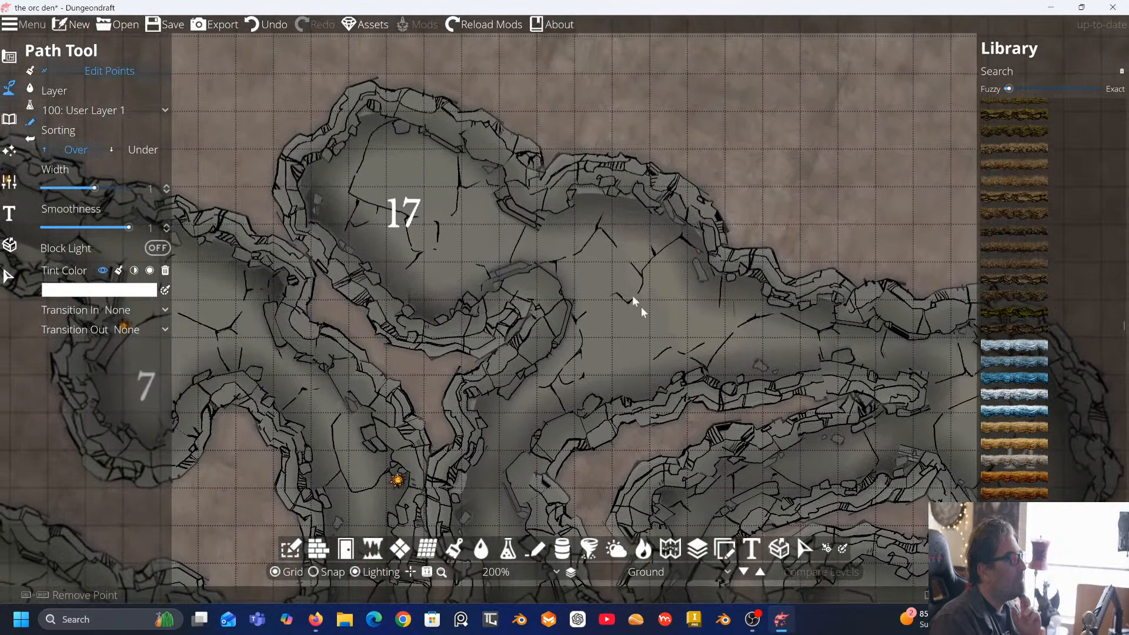
click(574, 196)
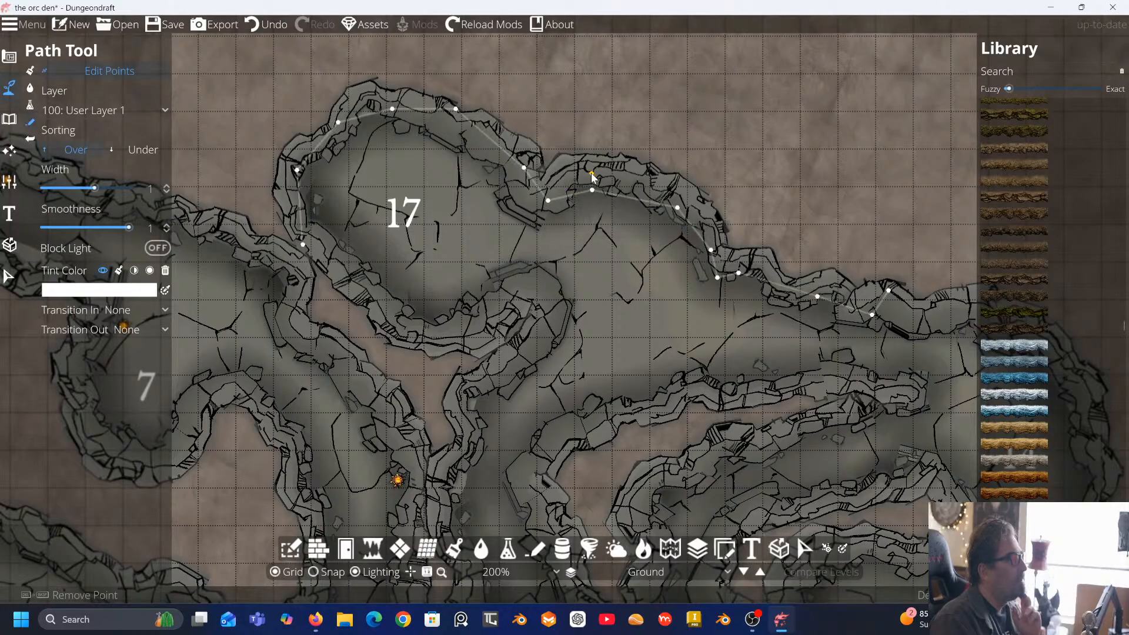
click(591, 168)
Reposition the path points along the northern and northeastern wall of area 17 to follow the cave floor's edge
click(391, 111)
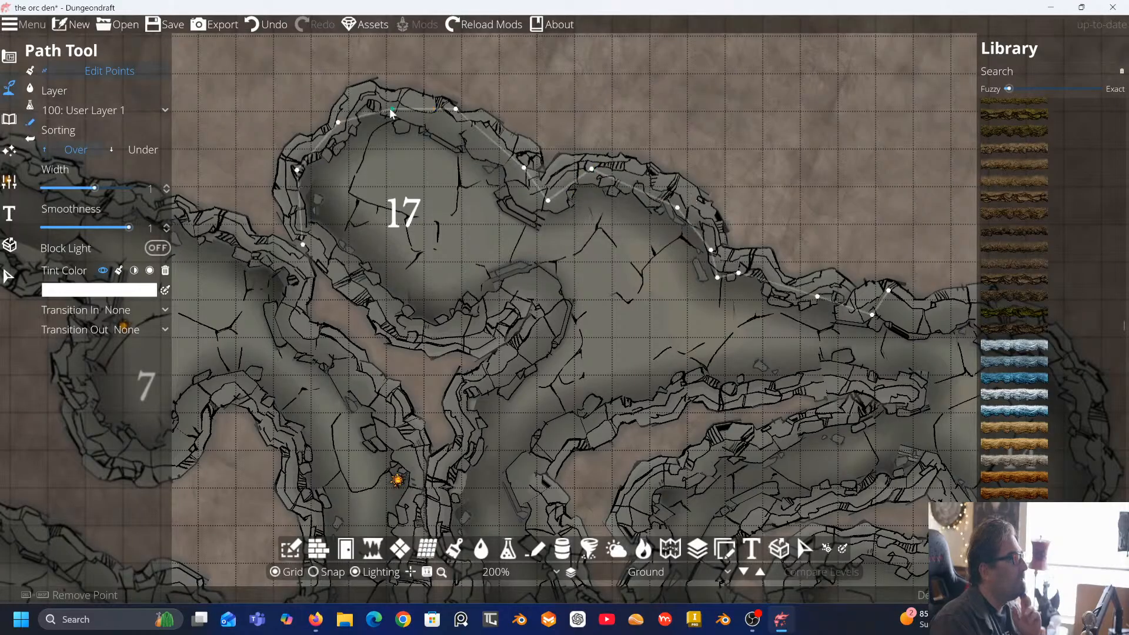
click(475, 139)
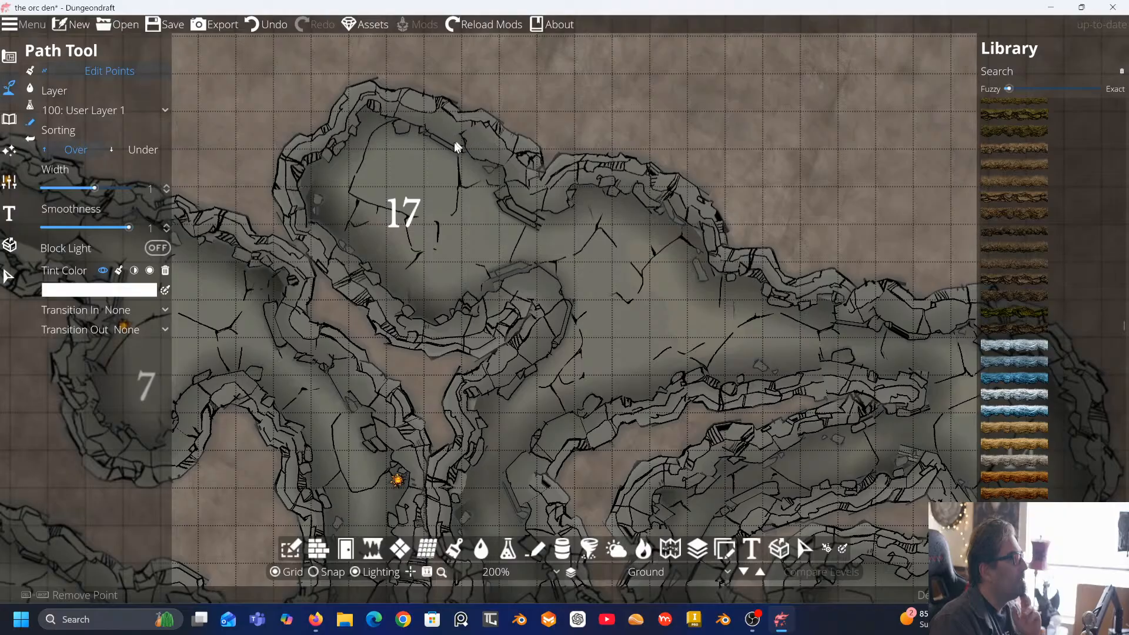
click(482, 128)
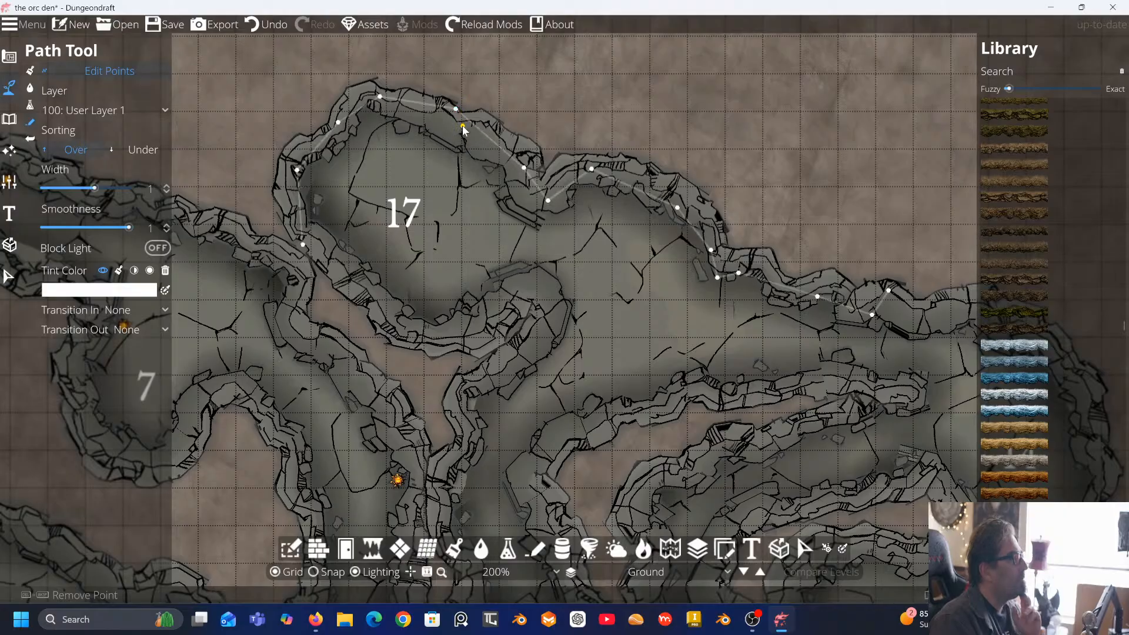
click(522, 137)
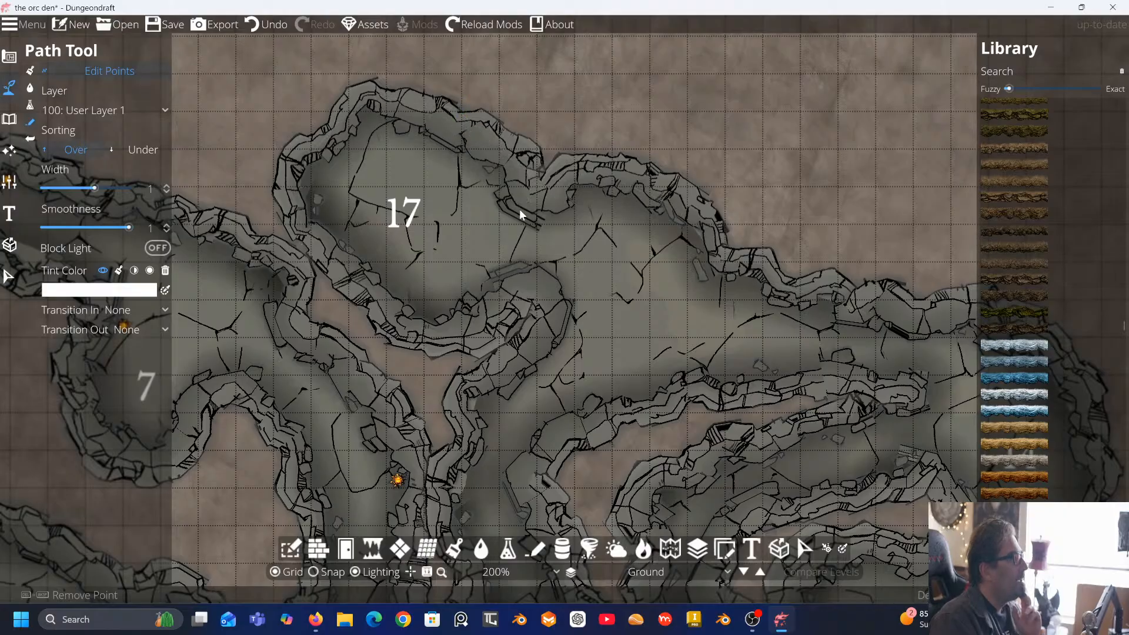
Shift a path point outward on the northwestern wall of the passage between areas 8 and 11
drag(482, 224, 605, 147)
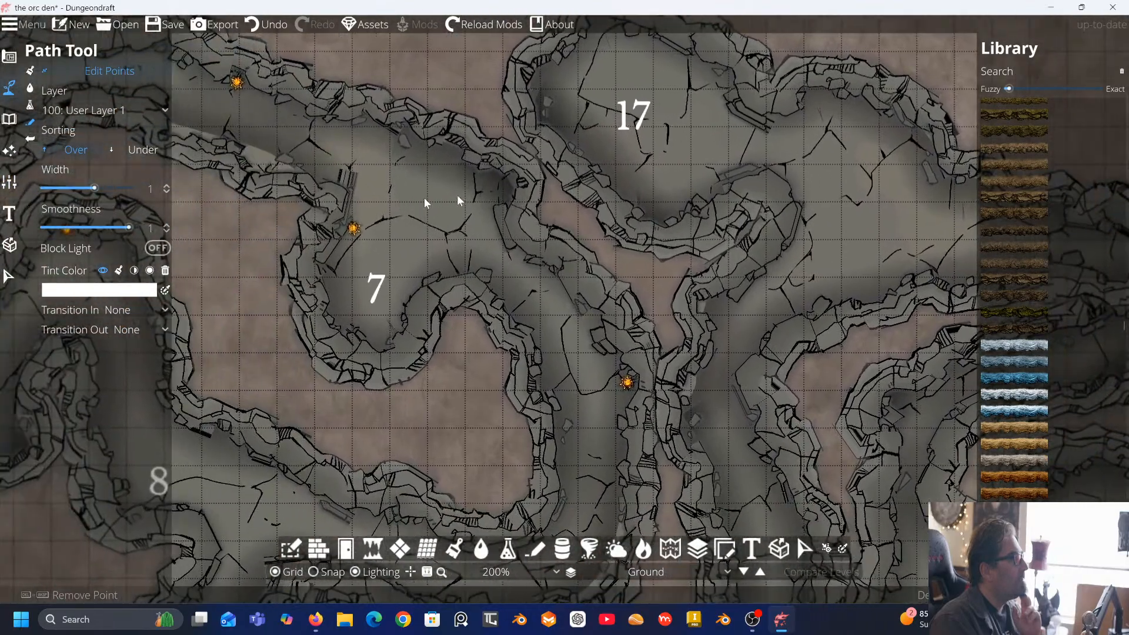
drag(424, 198, 655, 227)
drag(428, 288, 597, 308)
drag(487, 105, 594, 146)
drag(544, 288, 496, 160)
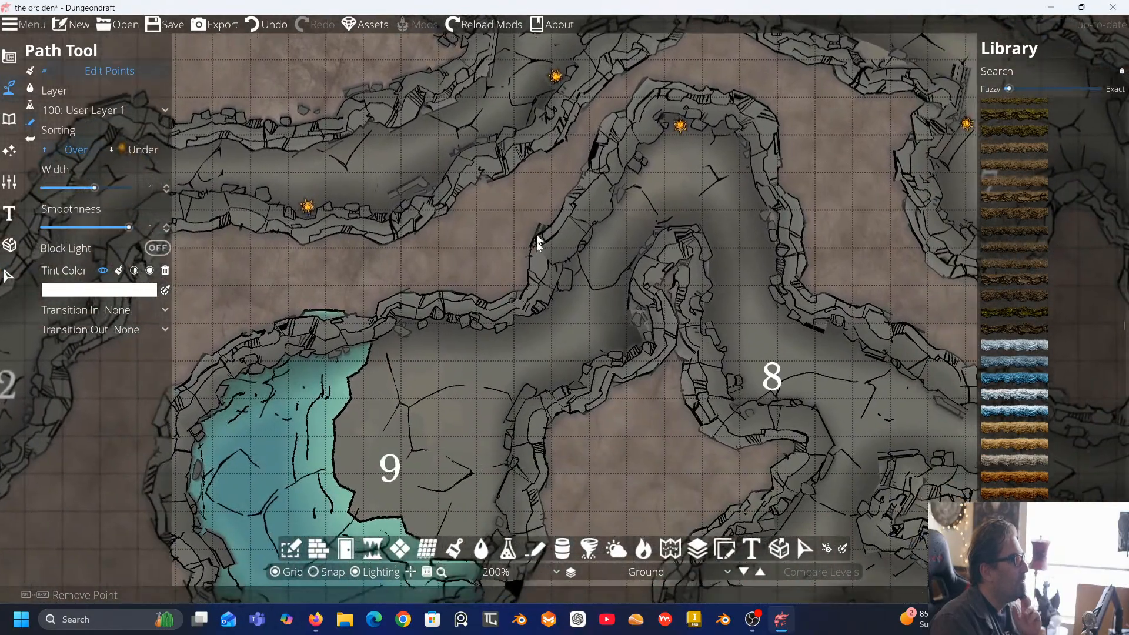
drag(535, 240, 505, 153)
drag(495, 260, 466, 230)
drag(556, 342, 512, 252)
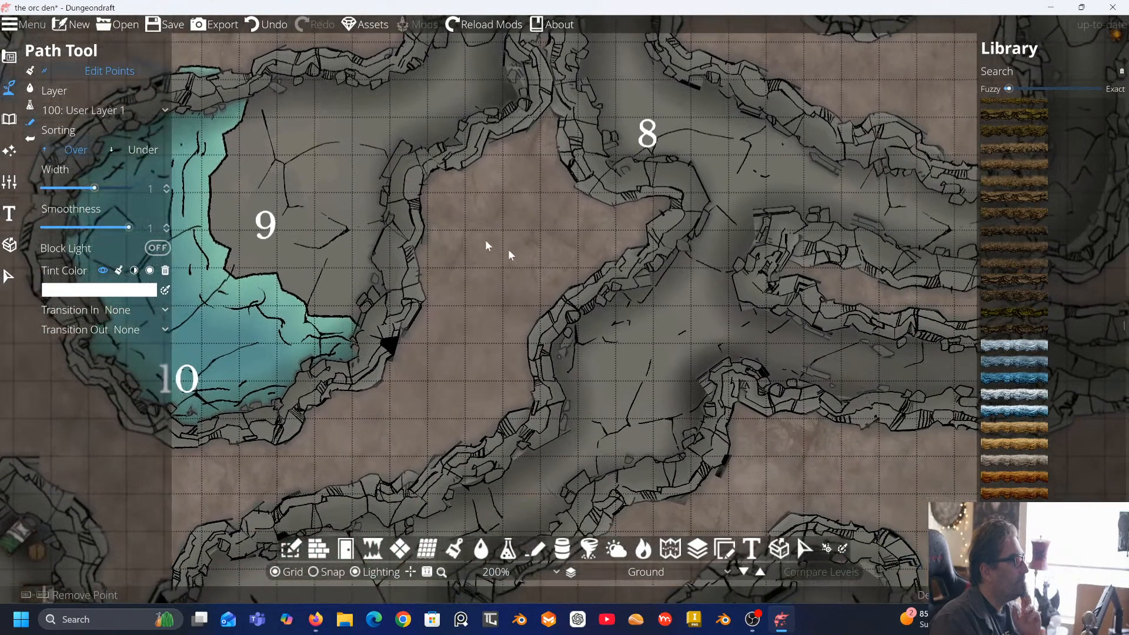
drag(542, 287, 494, 169)
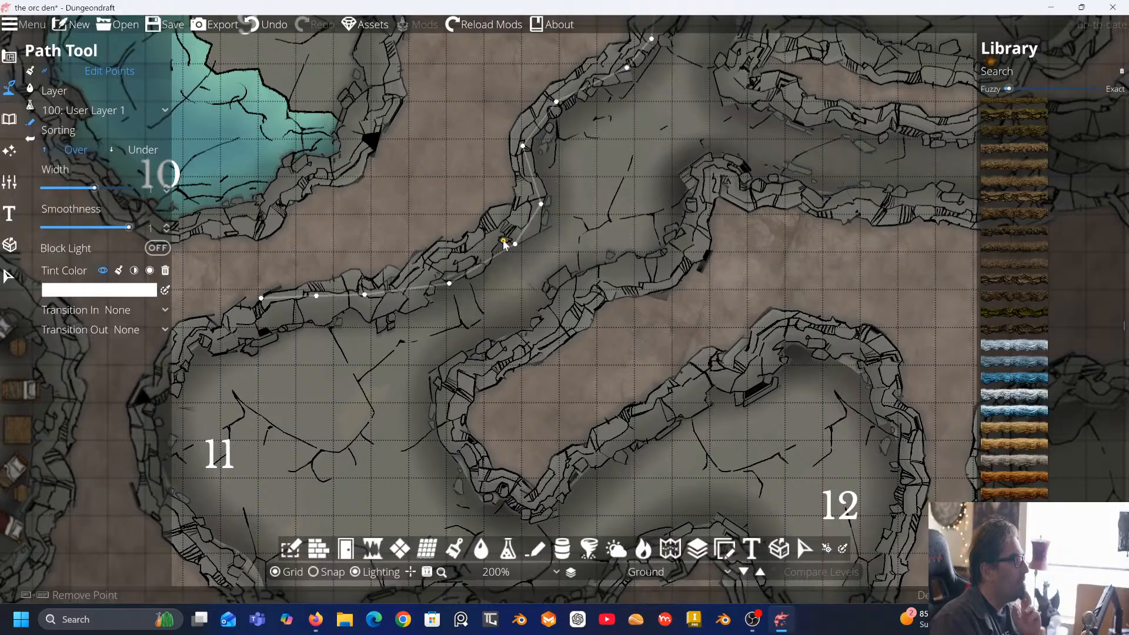
click(500, 238)
Move the wall path points outward along the southwestern, western and northwestern sides of area 11
drag(451, 283, 528, 80)
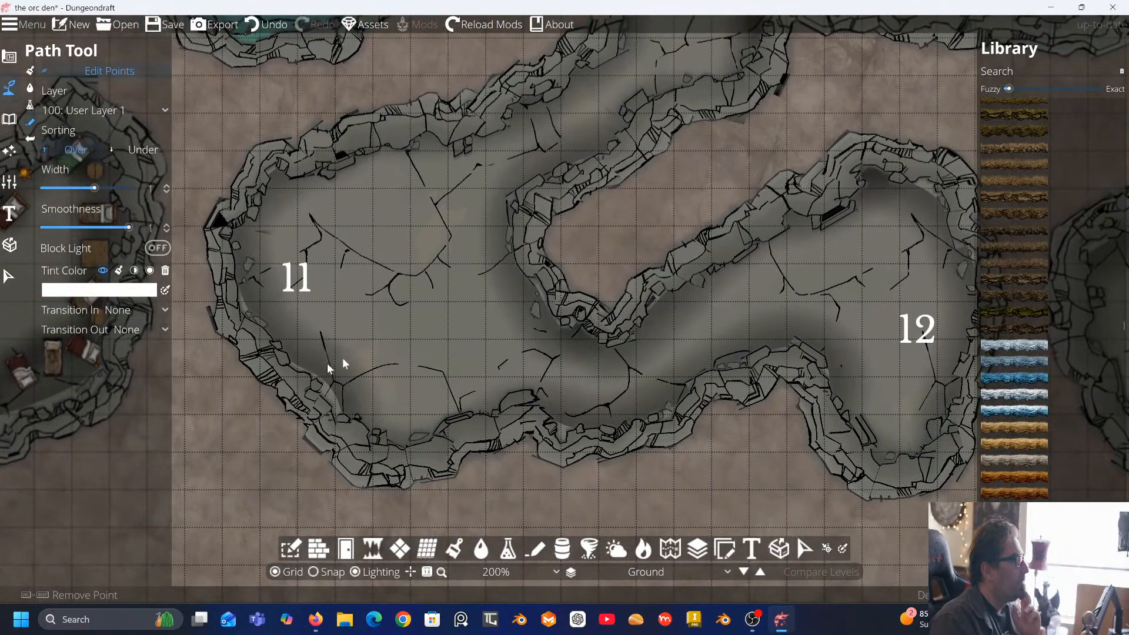
click(318, 375)
drag(336, 383, 319, 393)
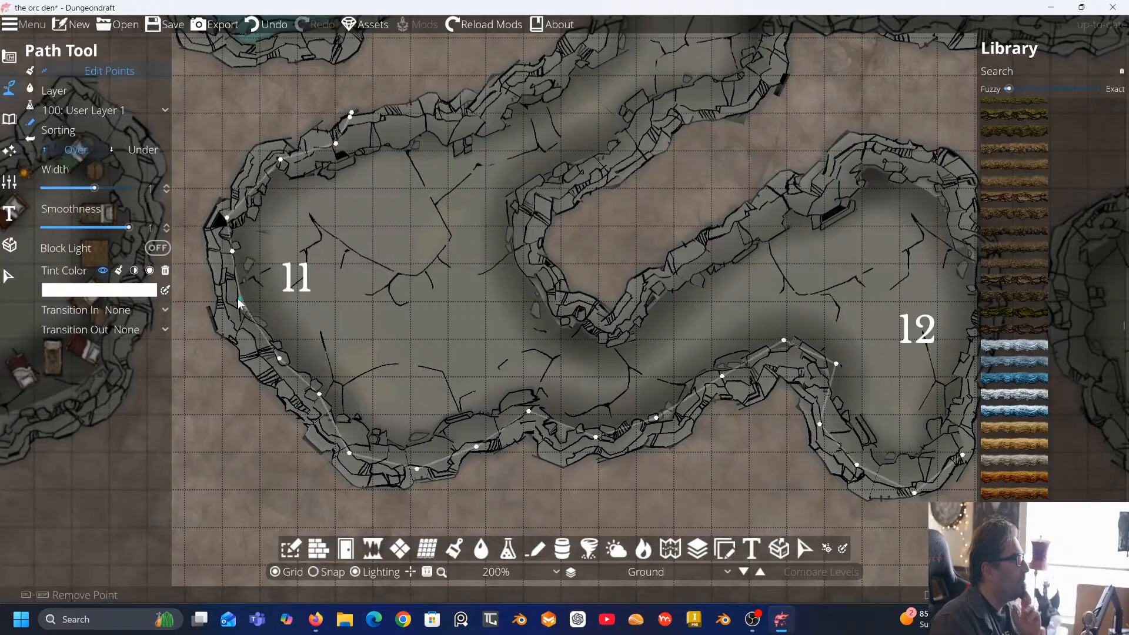
drag(238, 298, 229, 307)
click(254, 187)
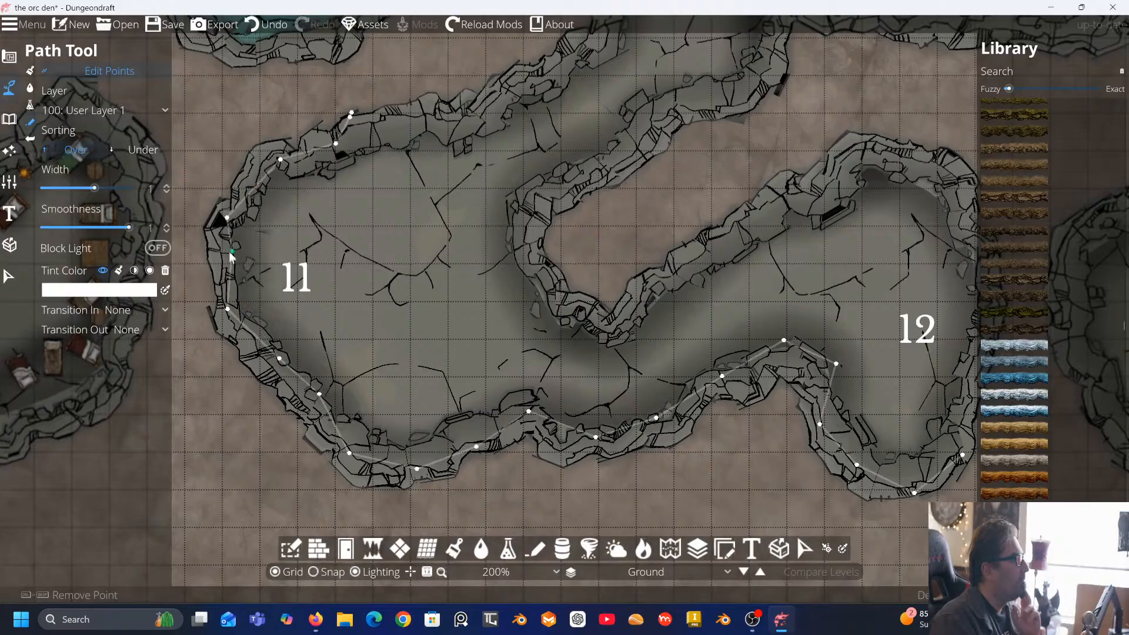
click(373, 294)
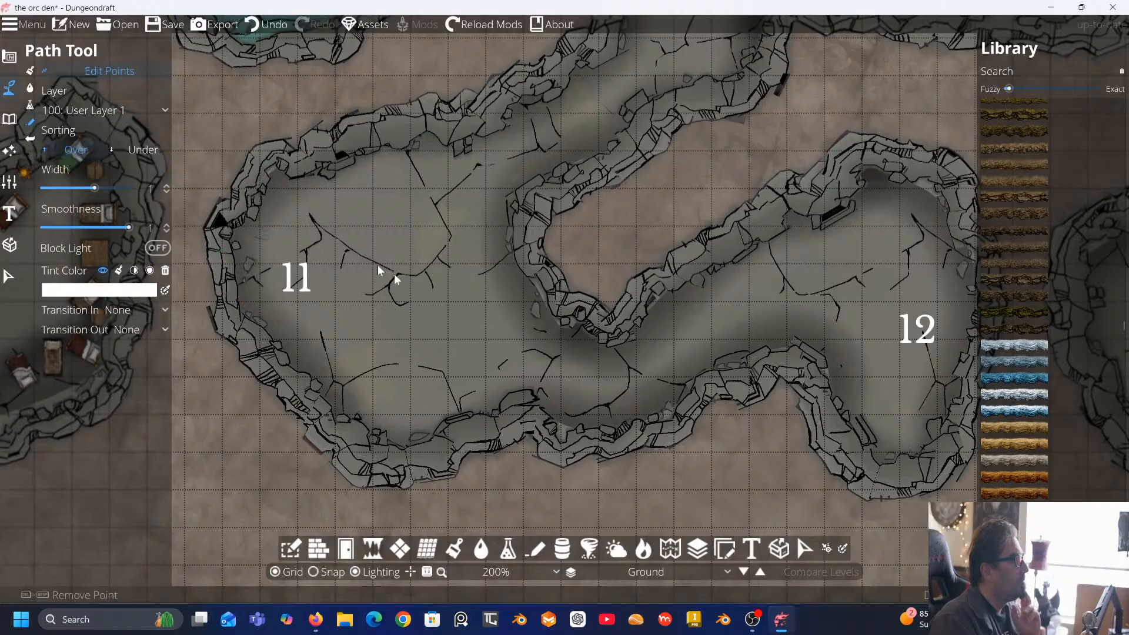
click(284, 160)
click(336, 188)
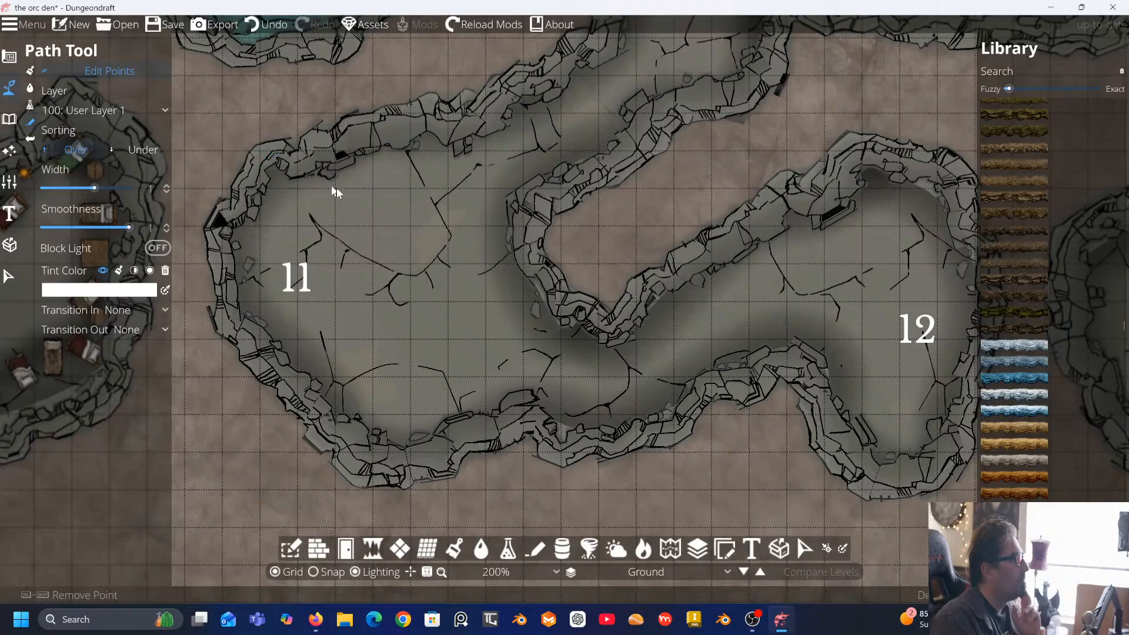
Adjust two neighbouring path points on the southern wall between areas 11 and 12
drag(386, 181, 277, 119)
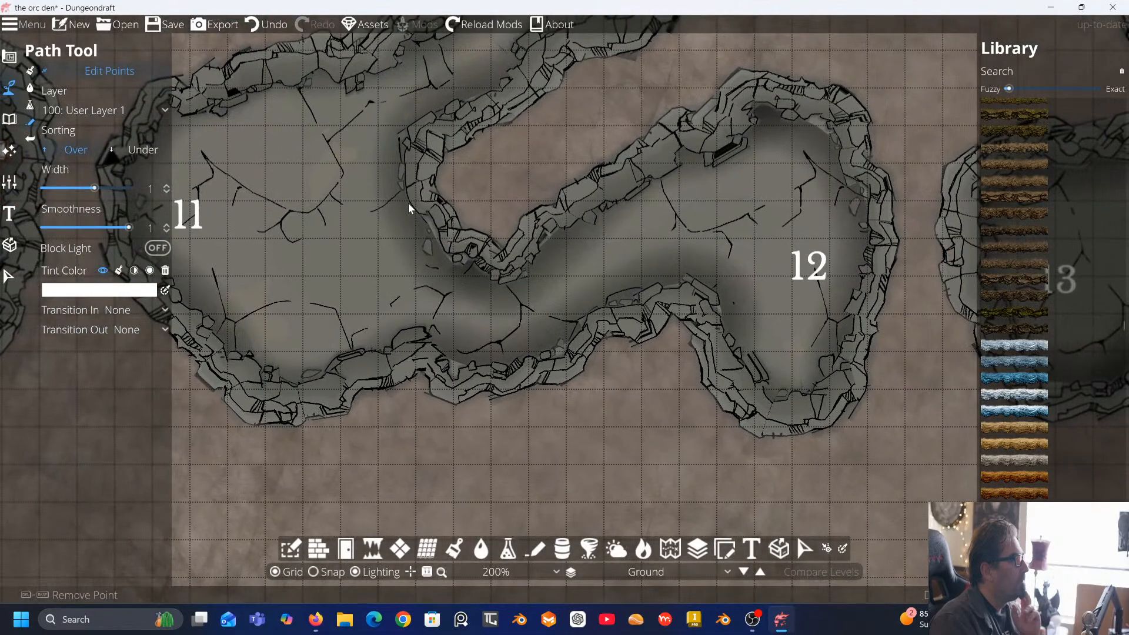
click(465, 368)
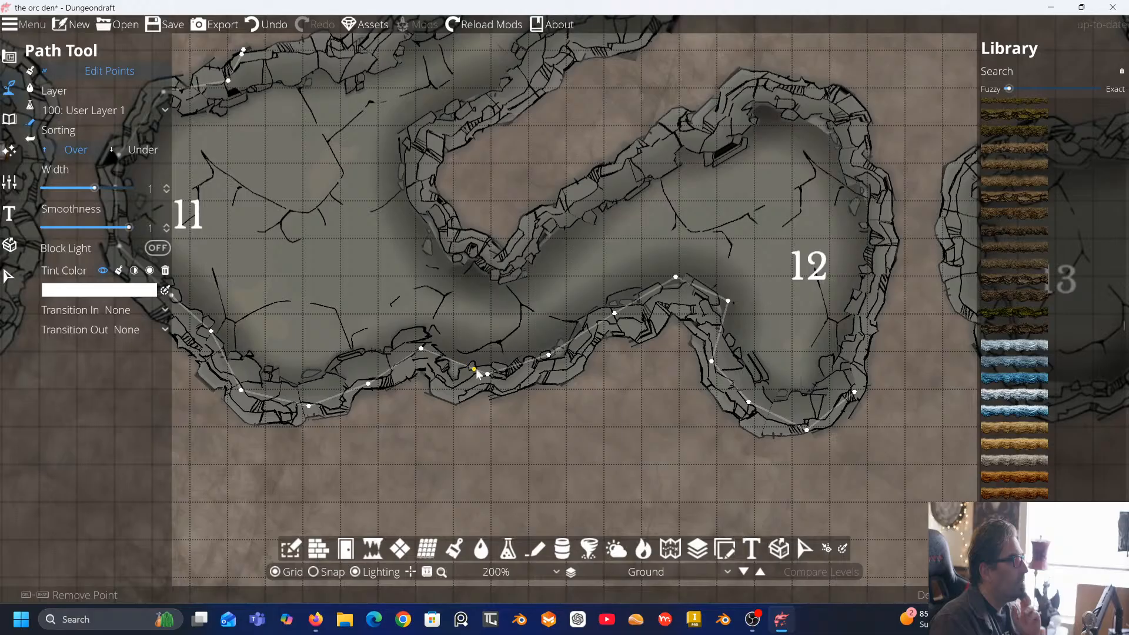
right_click(482, 380)
drag(422, 355, 410, 349)
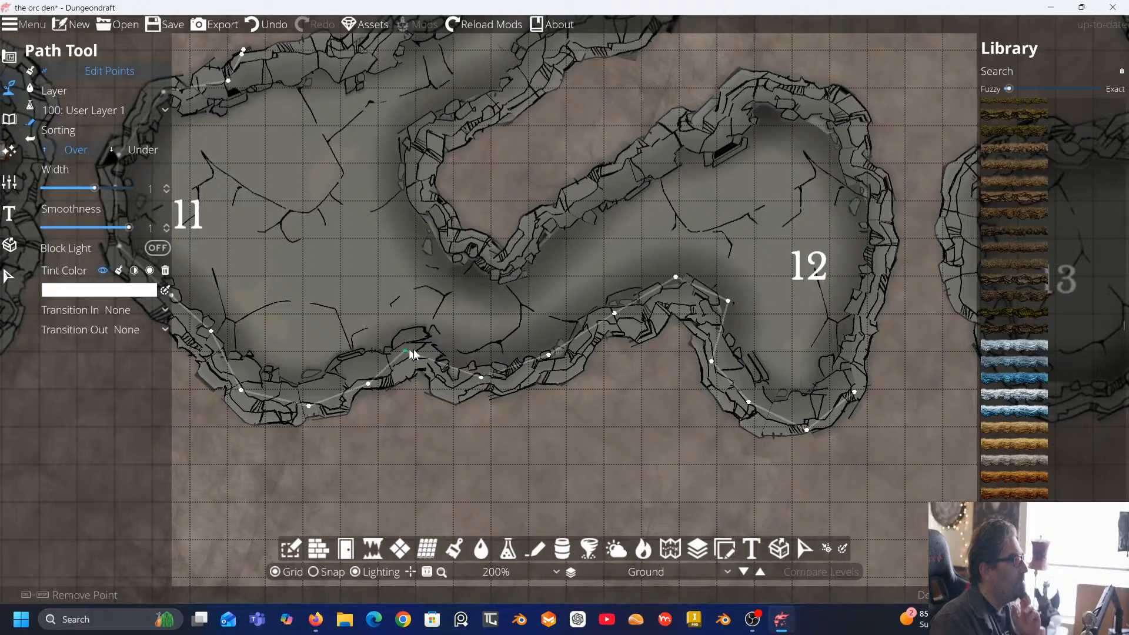
Refine the wall path points along the southern wall between areas 11 and 12 and around area 12's northeastern corner
right_click(481, 378)
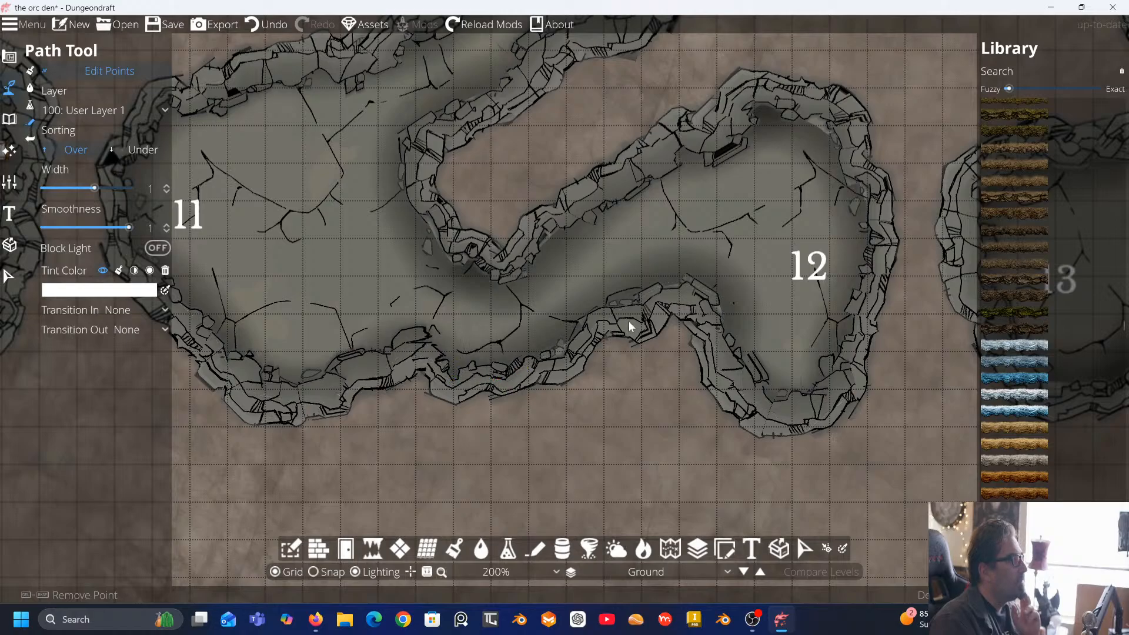
drag(629, 321, 490, 350)
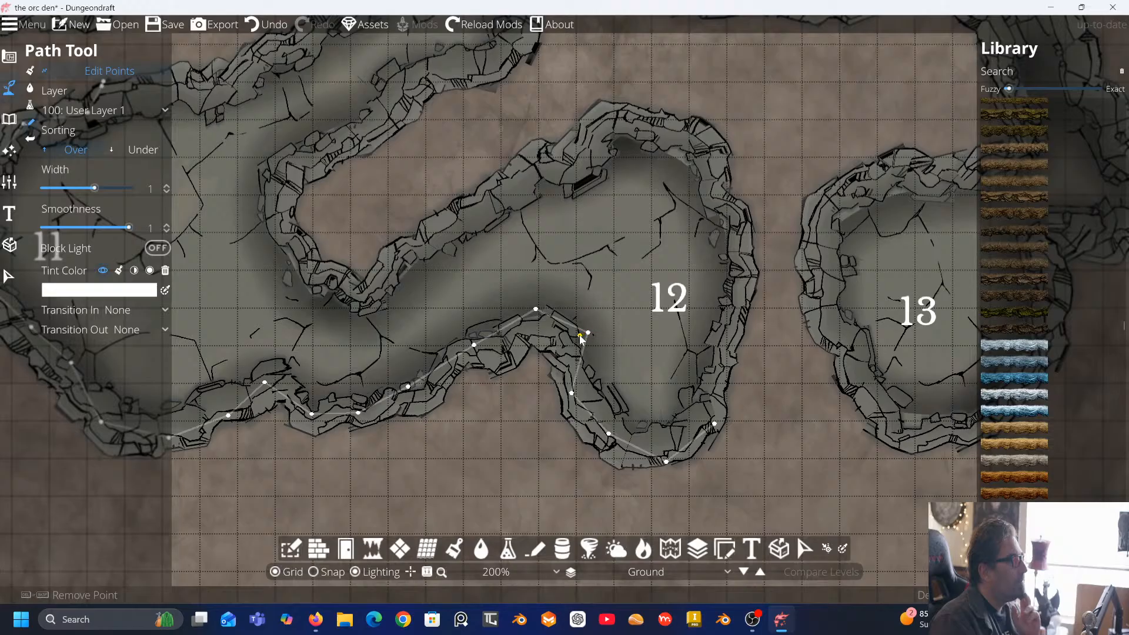
right_click(580, 337)
key(Escape)
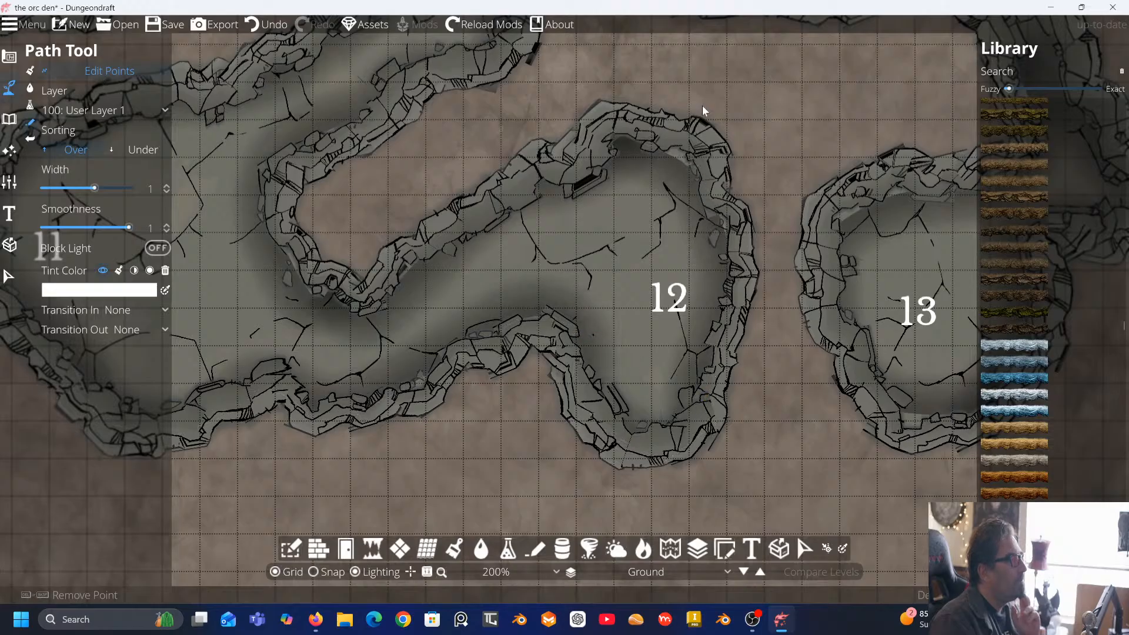
click(695, 153)
right_click(695, 142)
key(Escape)
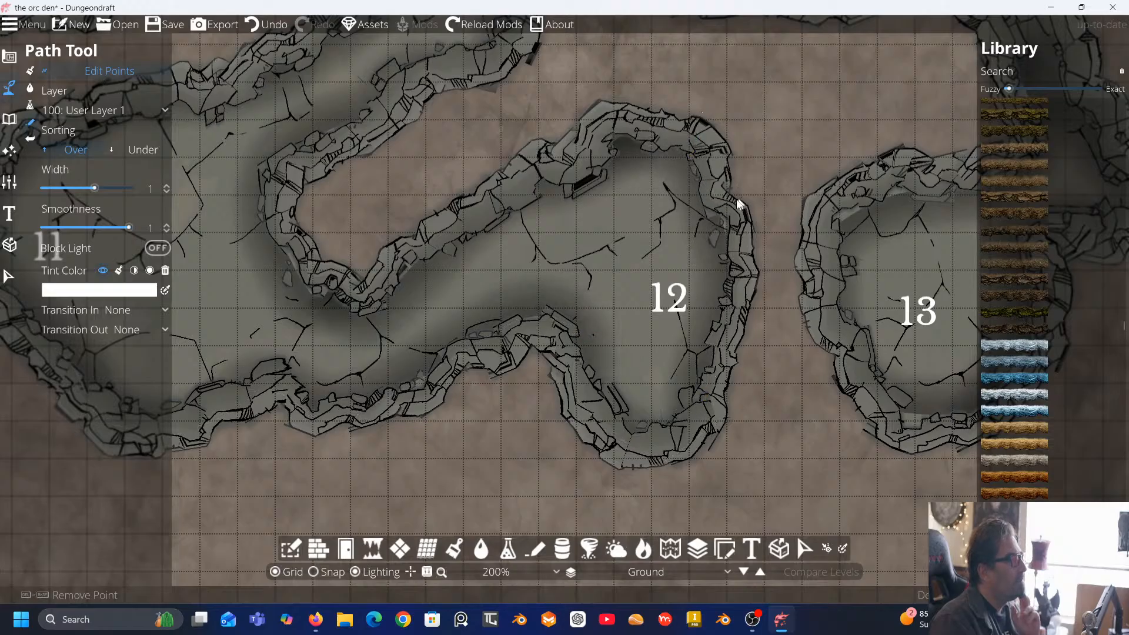
drag(678, 191, 464, 269)
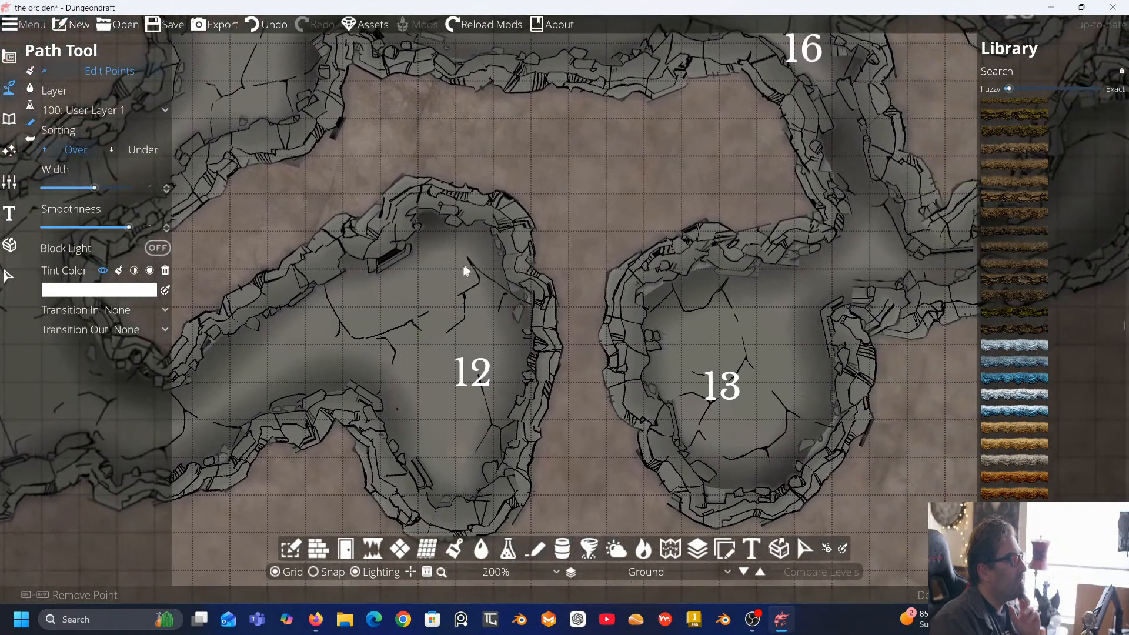
Shift the path points at the northwestern and southwestern corners of area 13 outward to the cave wall
click(641, 297)
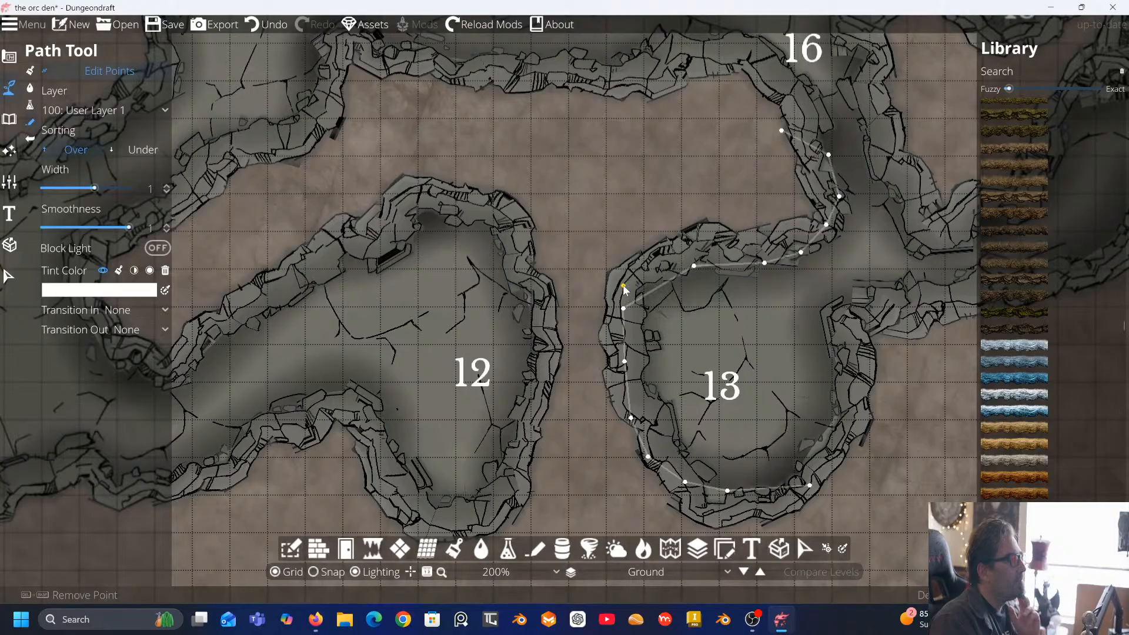
right_click(624, 287)
drag(695, 267, 580, 245)
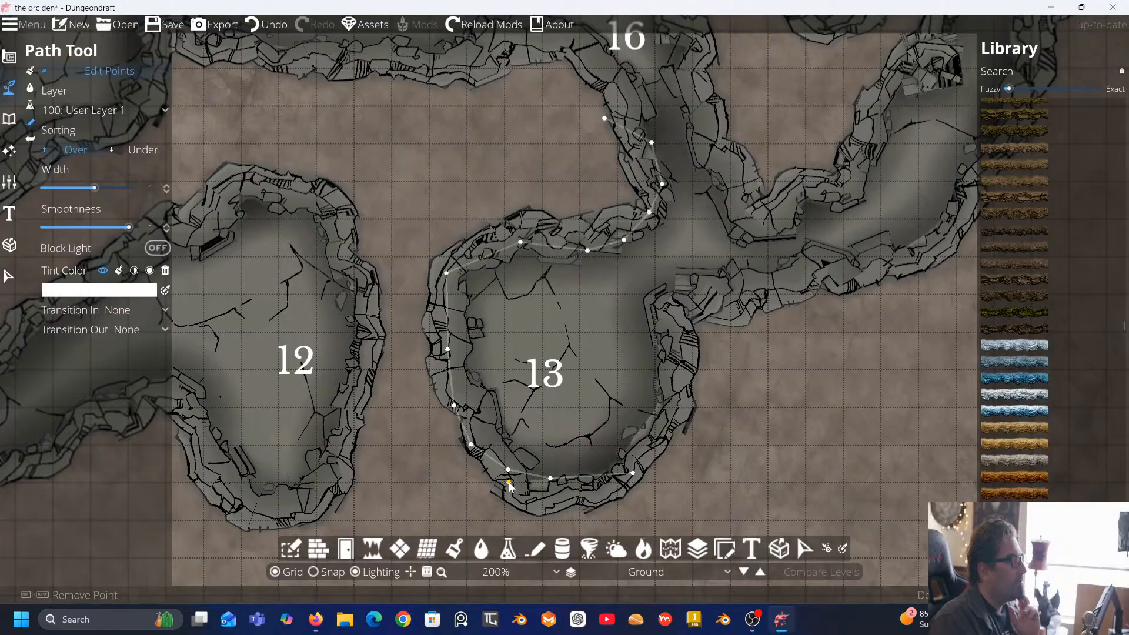
drag(510, 483, 557, 497)
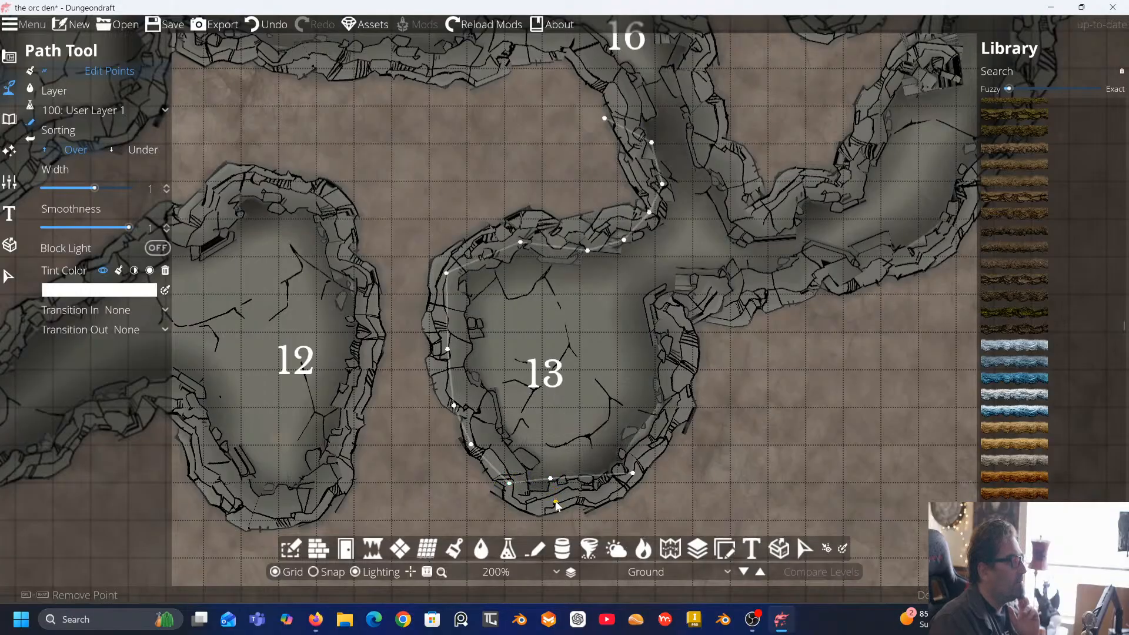
Move the path points on area 13's southeastern wall outward to follow the cave floor's edge
click(640, 439)
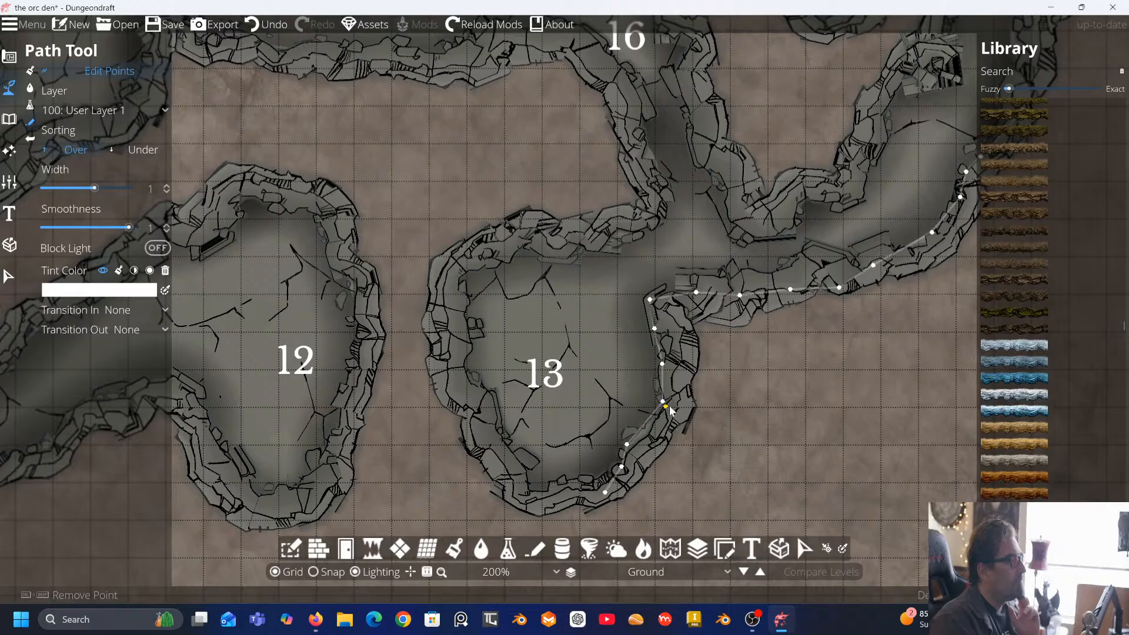
drag(677, 410, 677, 408)
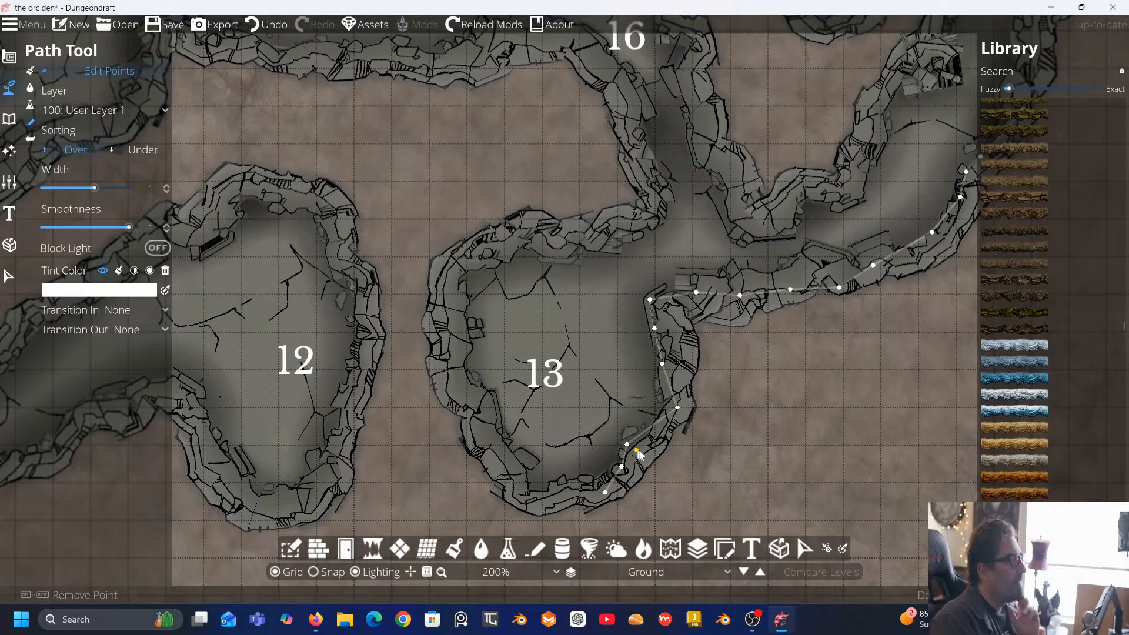
click(677, 421)
Move the path points outward along the southeastern wall of the passage leading from area 13 towards area 14
drag(731, 393, 553, 473)
drag(694, 403, 614, 455)
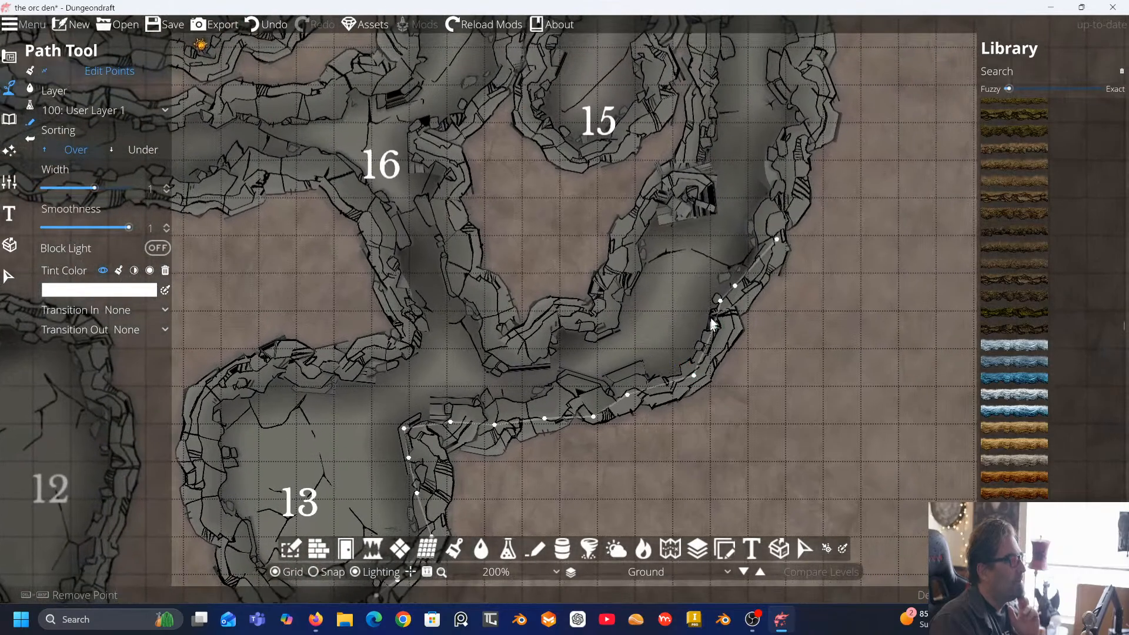
drag(701, 316, 689, 402)
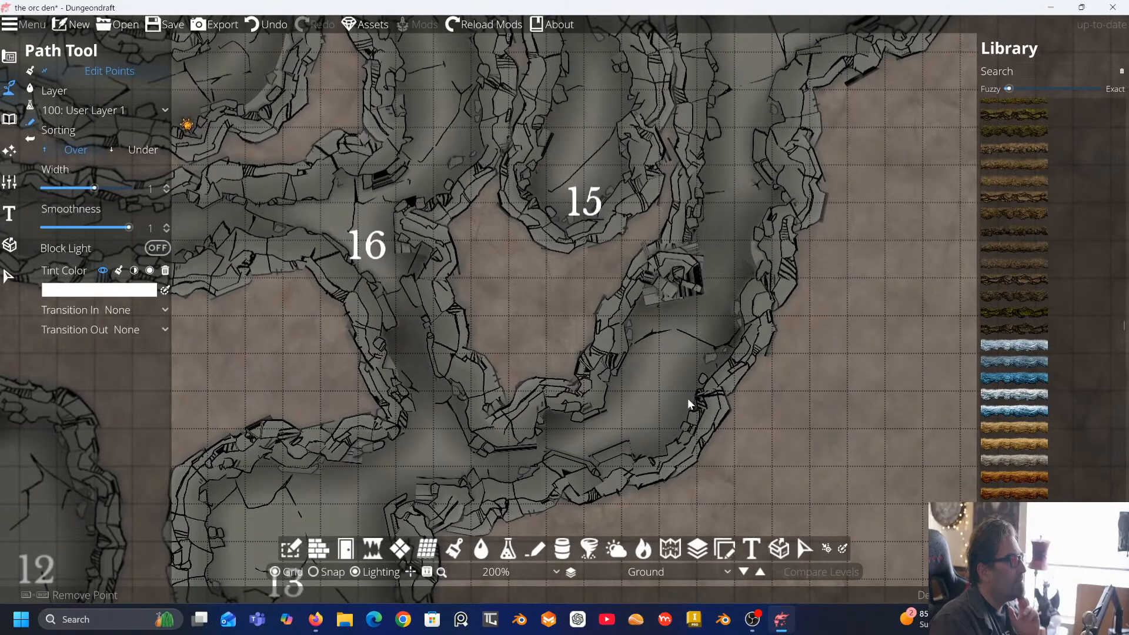
Reposition the path points along the southeastern and eastern walls of area 14 to follow the cave floor's edge
drag(677, 319, 540, 455)
drag(700, 338, 695, 350)
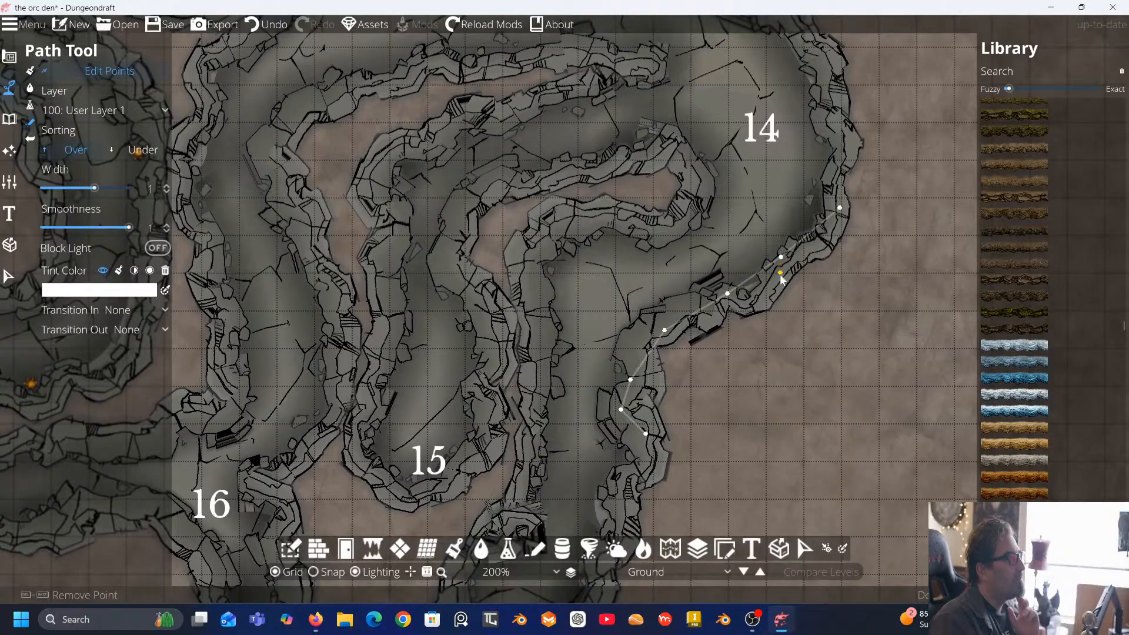
drag(753, 275, 768, 369)
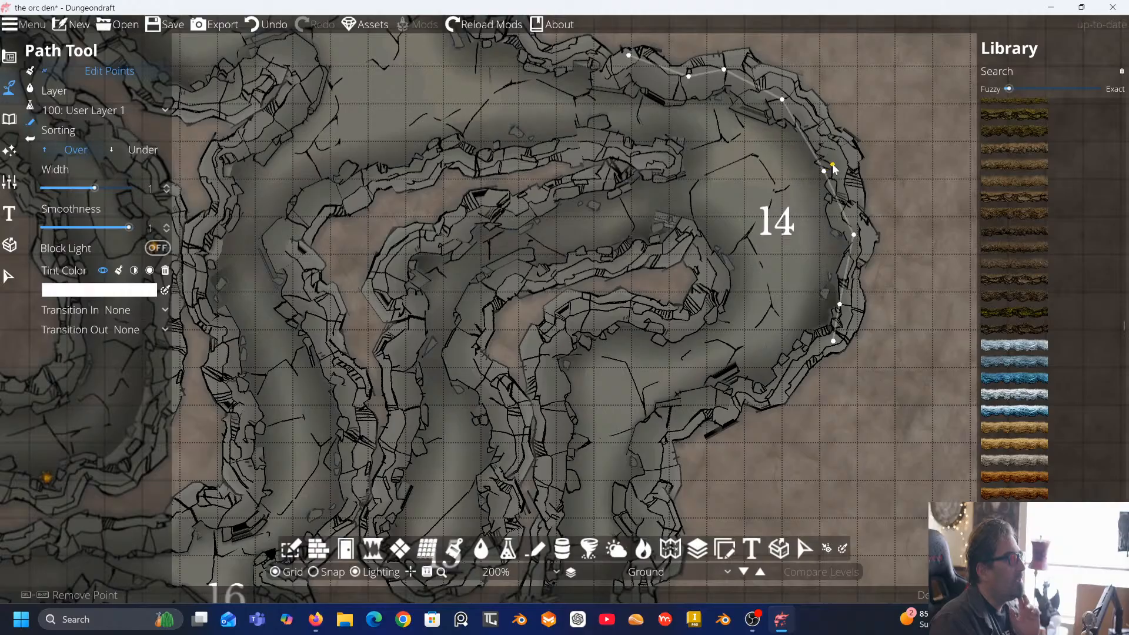
Look over the wall paths of areas 6 to 17 at 100% zoom to check how they fit the cave floor
key(Left)
key(Left)
key(Left)
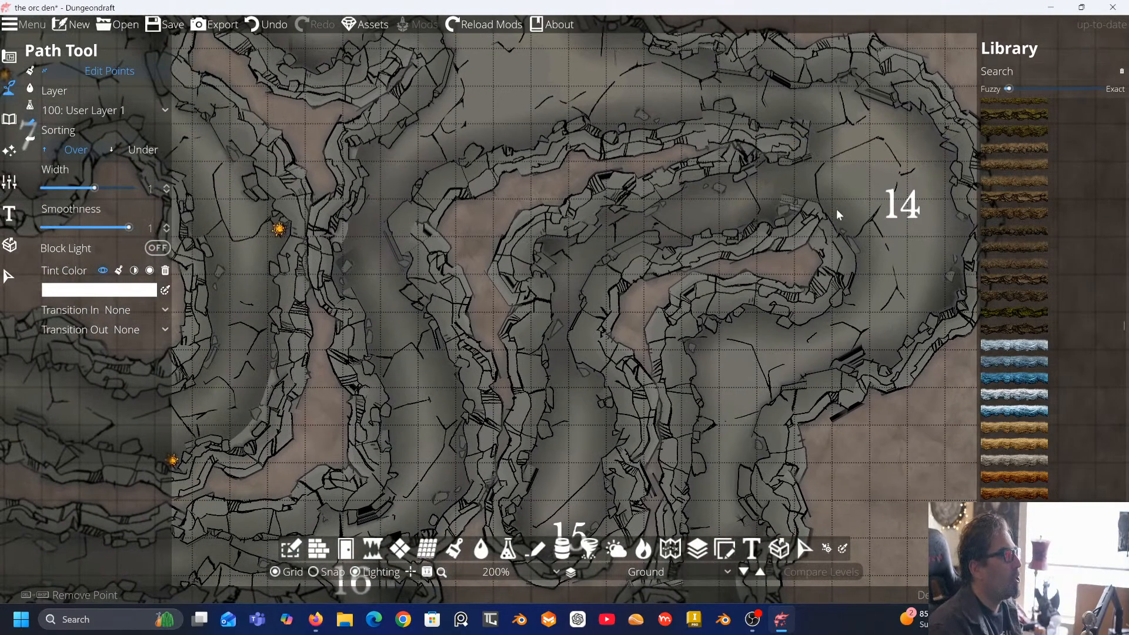
scroll(836, 209, down, 4)
key(Left)
key(Left)
key(Left)
key(Right)
key(Right)
key(Right)
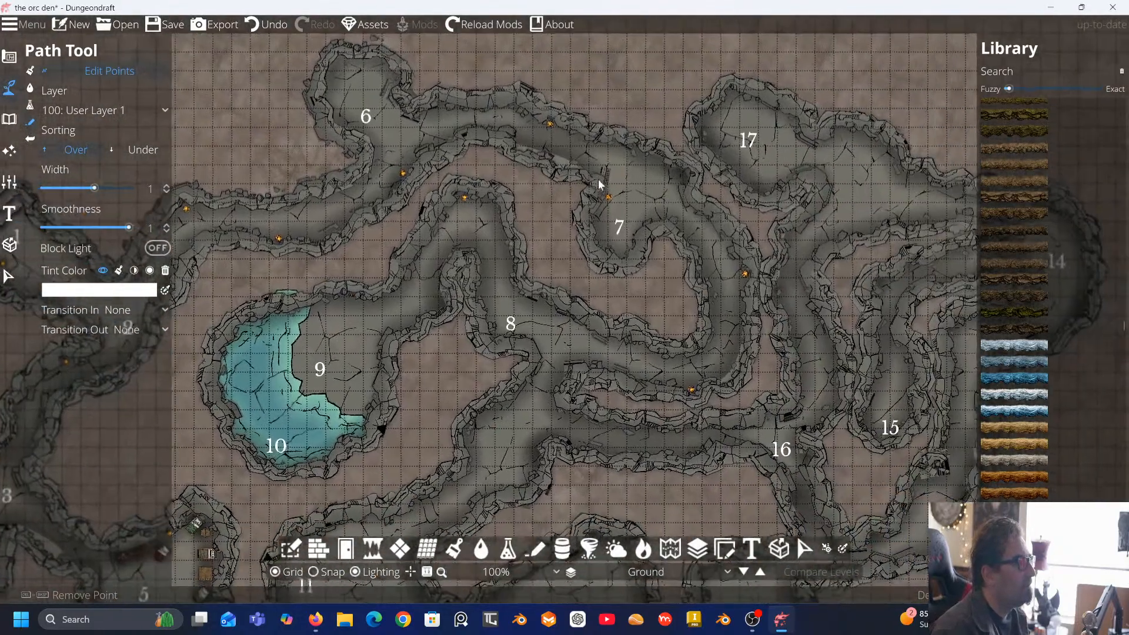
key(Right)
key(Right)
key(Right)
key(Right)
key(Down)
key(Down)
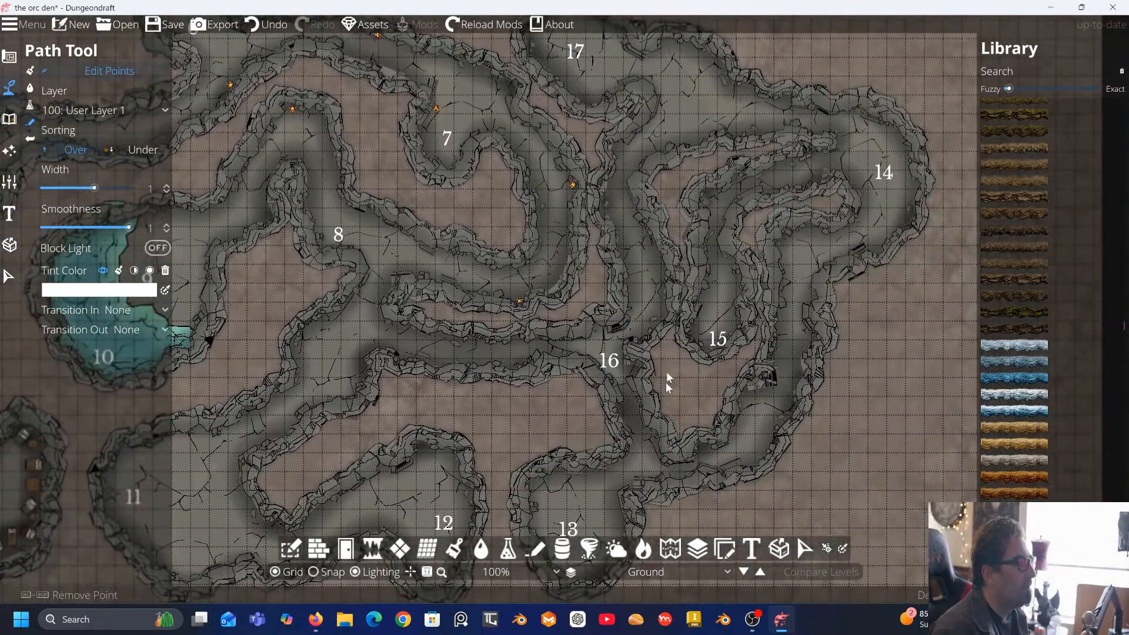
drag(666, 372, 741, 310)
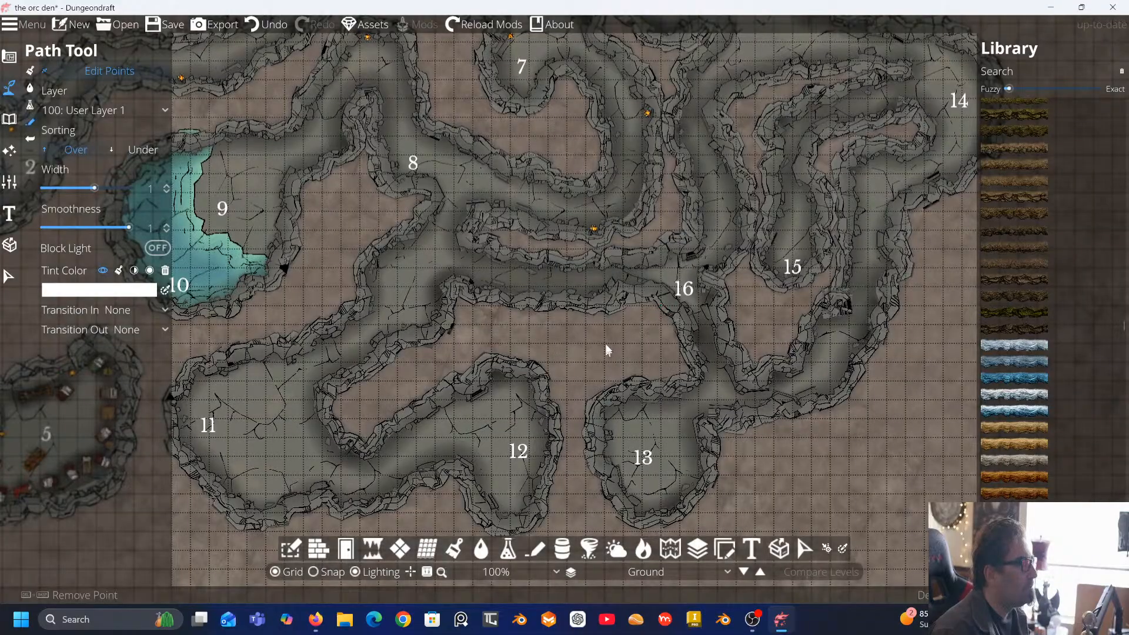
drag(601, 295, 679, 302)
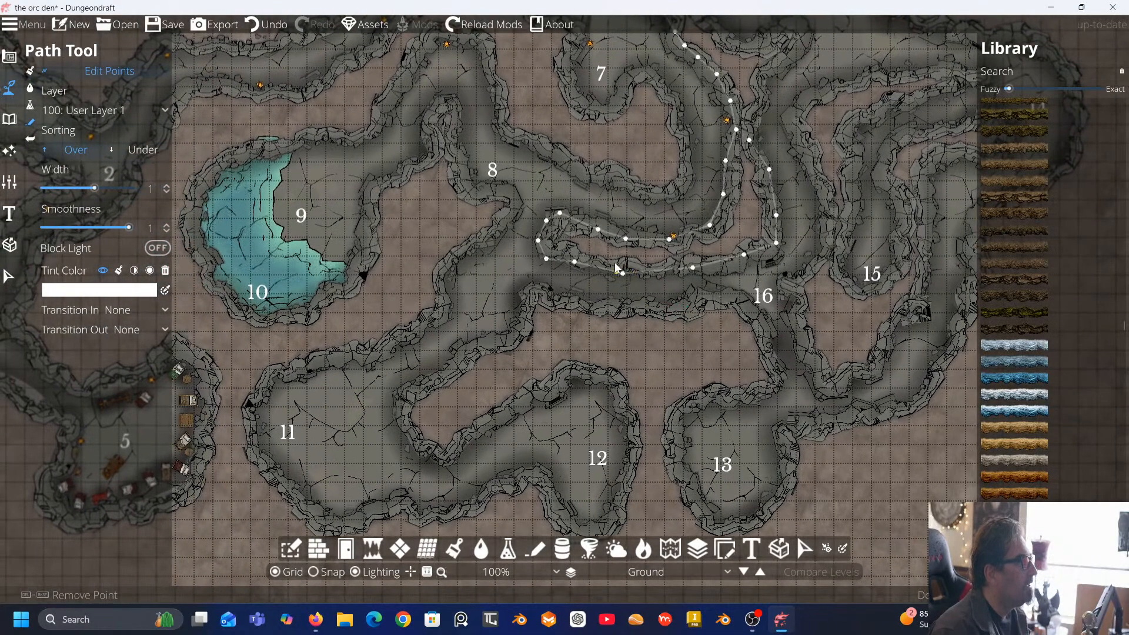
drag(617, 269, 662, 385)
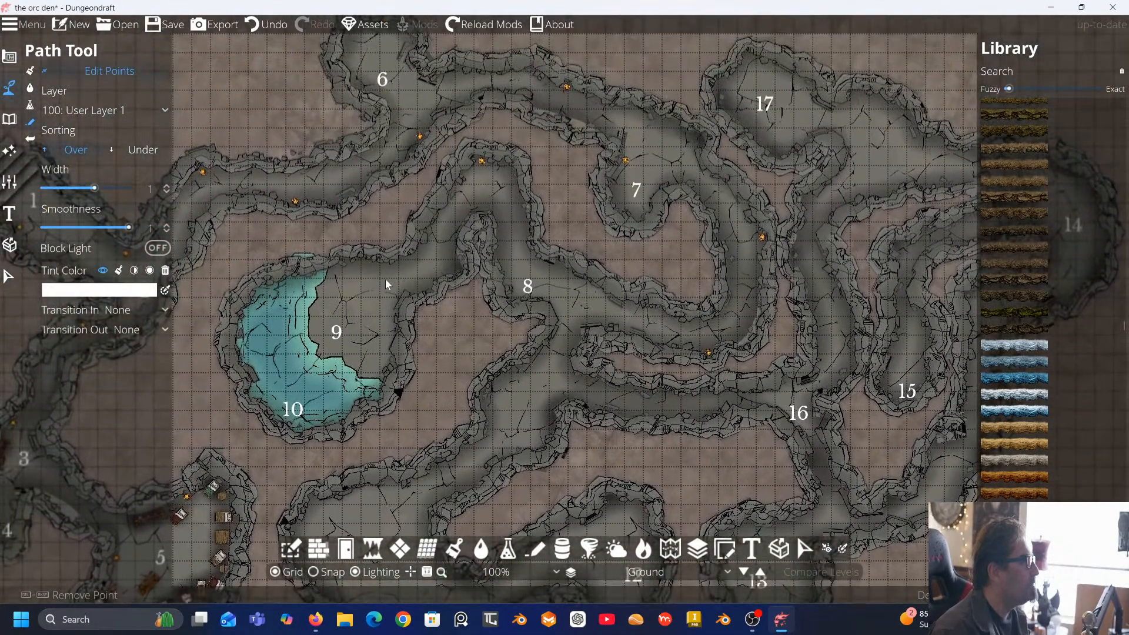
Place wall sconces on the northern wall of area 9 and on the southern wall of the passage leading to area 8
click(9, 120)
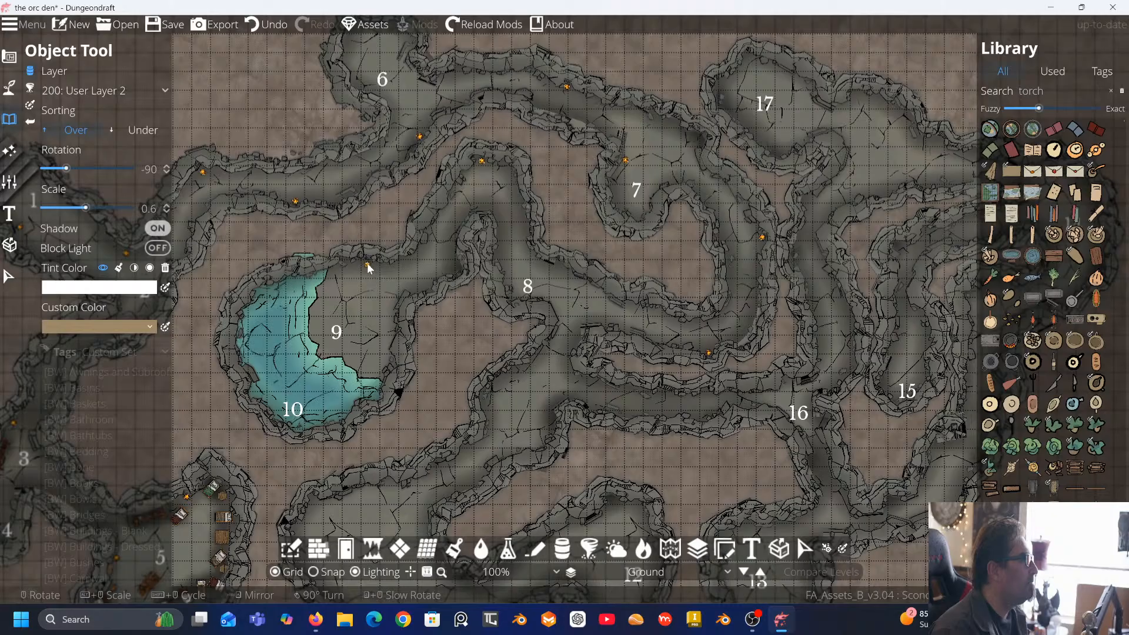
click(358, 275)
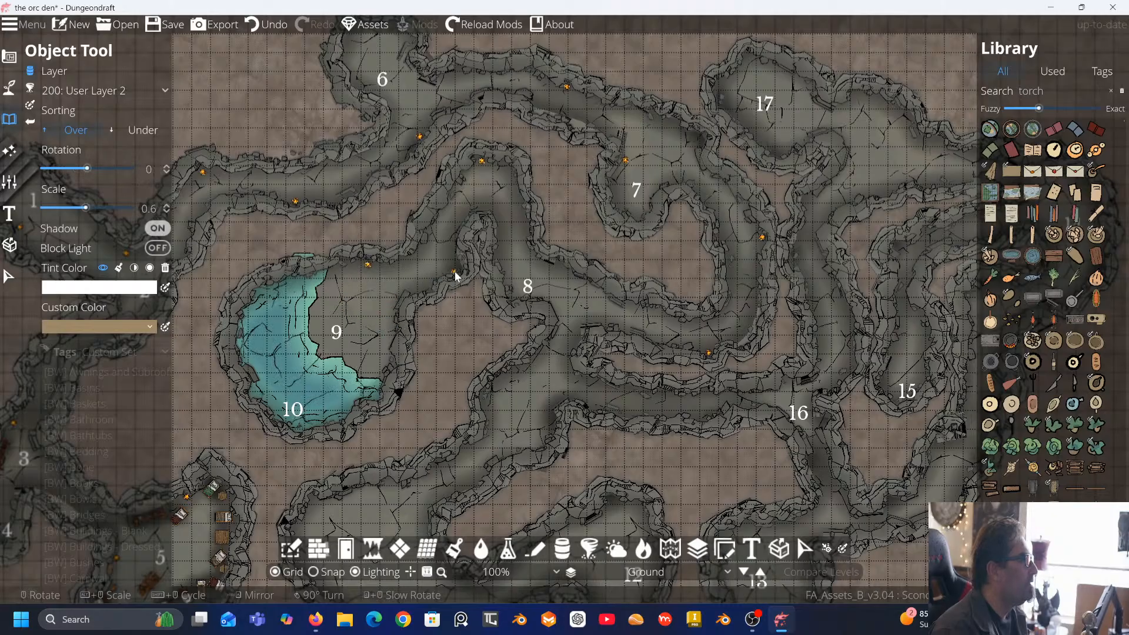
scroll(448, 275, up, 2)
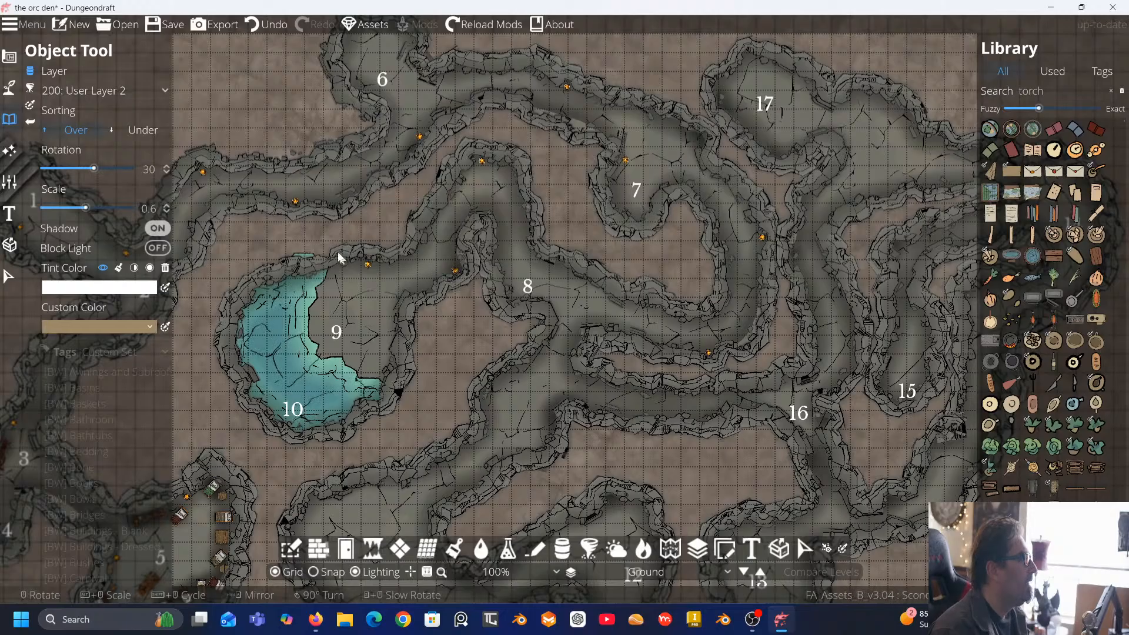
Darken the map's ambient light to a medium grey with red, green and blue at 118
drag(339, 257, 588, 280)
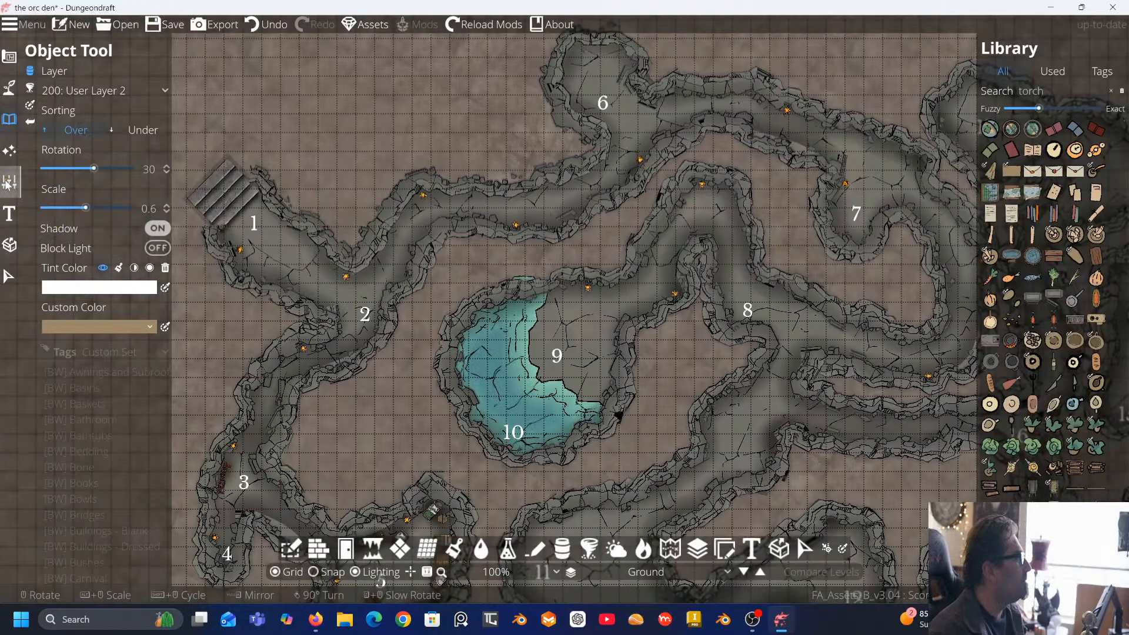
click(9, 150)
click(58, 70)
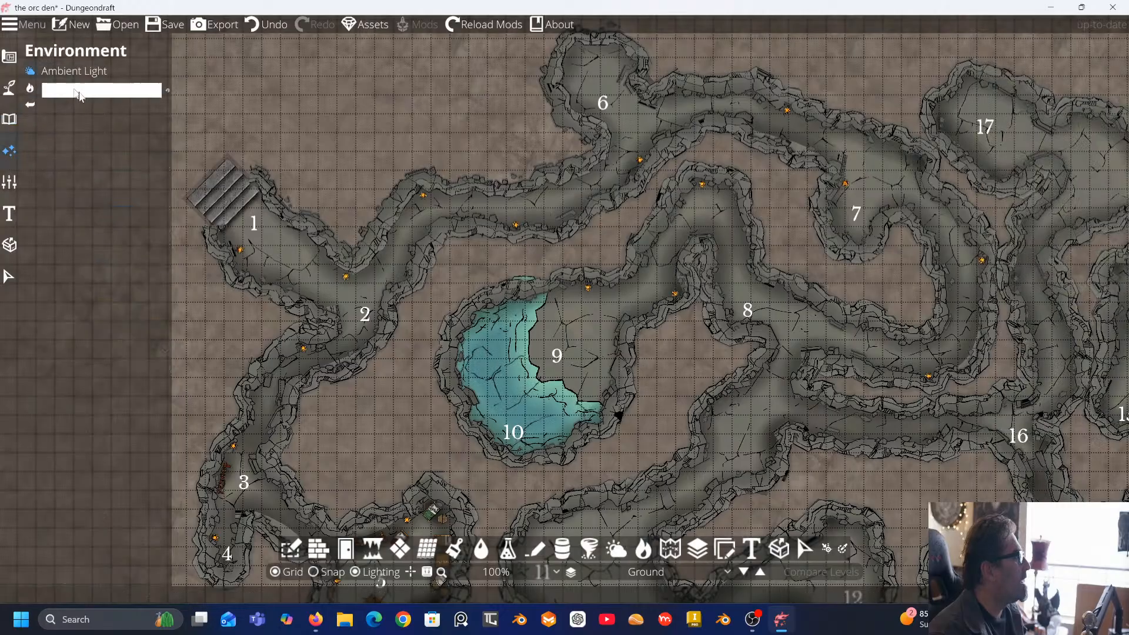
click(80, 92)
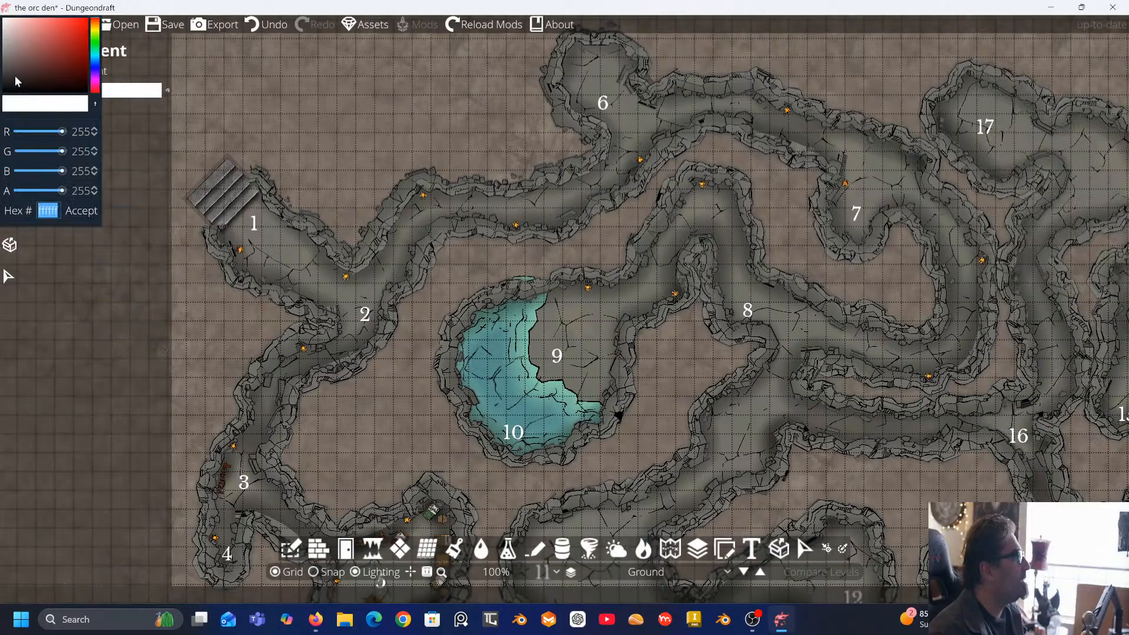
drag(12, 51, 0, 59)
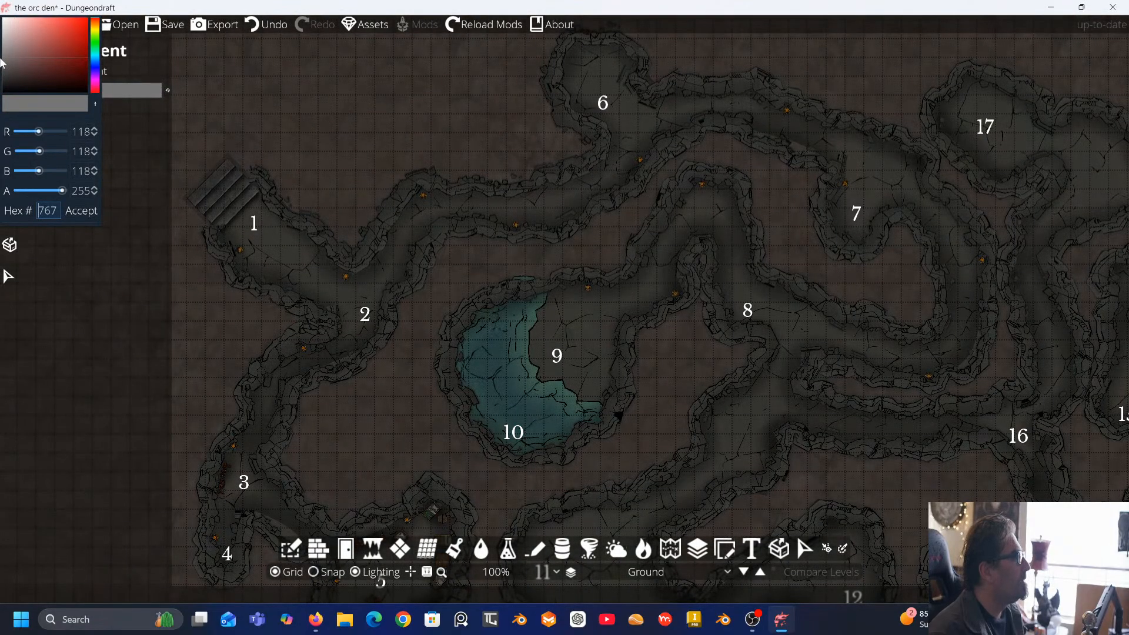
click(135, 141)
Set the Light tool's range to 1.7 and preview the light at the sconce on area 9's northern wall
click(29, 88)
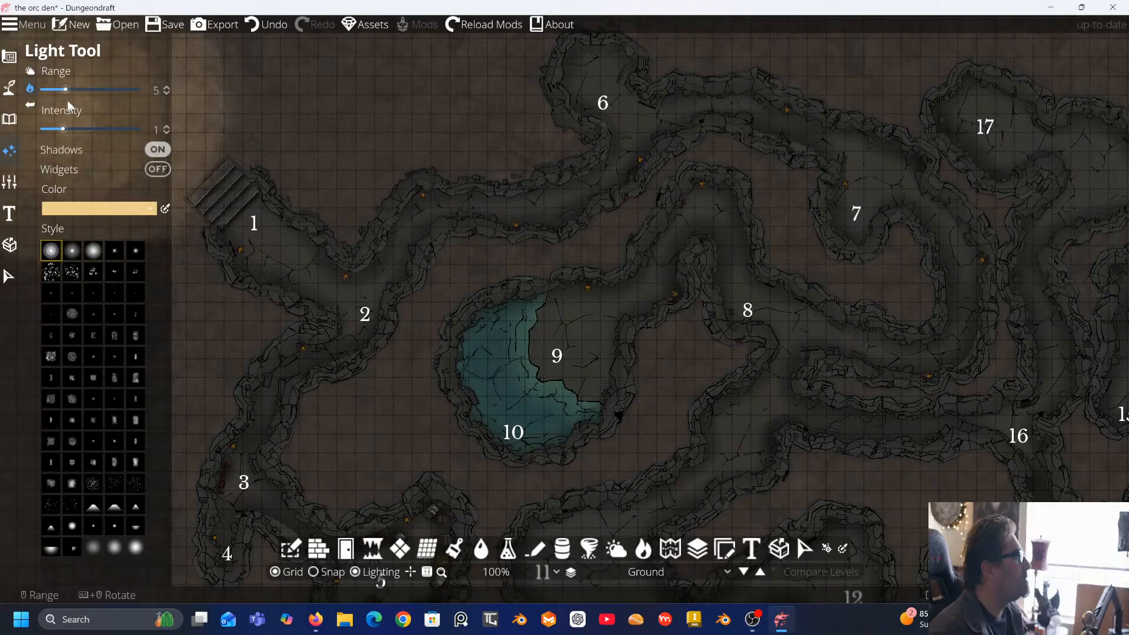
drag(65, 89, 50, 91)
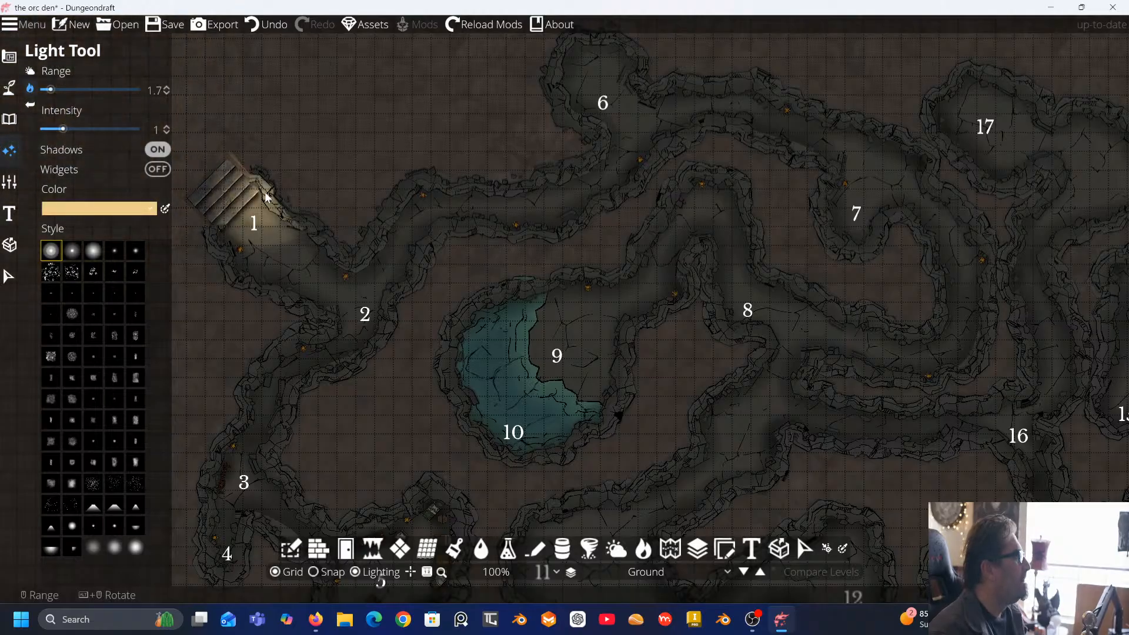
scroll(441, 201, up, 5)
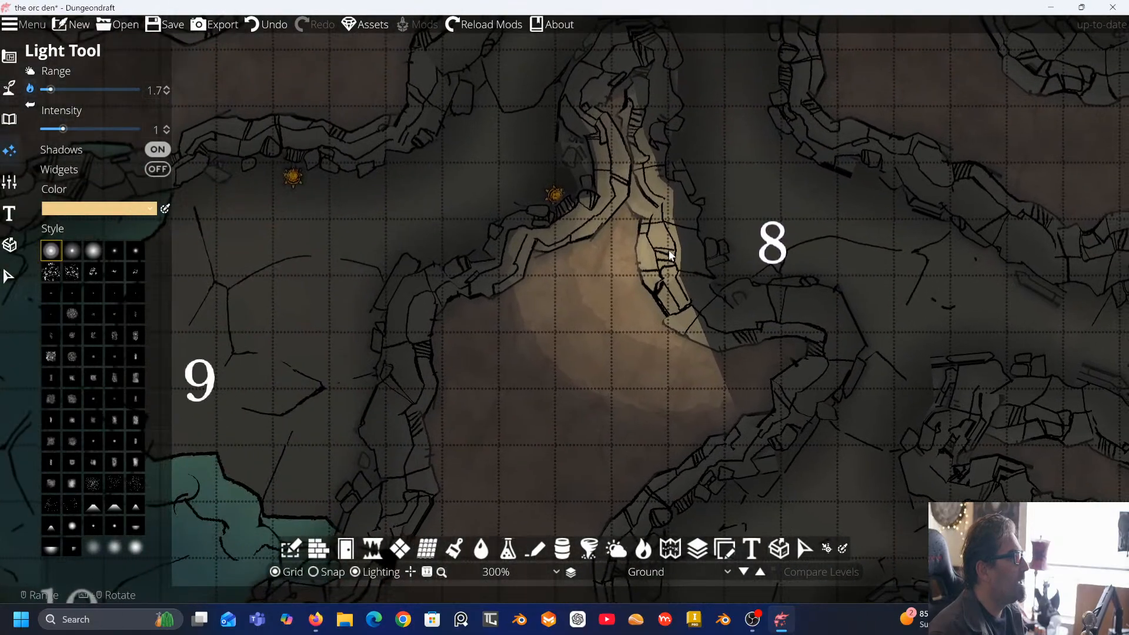
drag(671, 254, 972, 306)
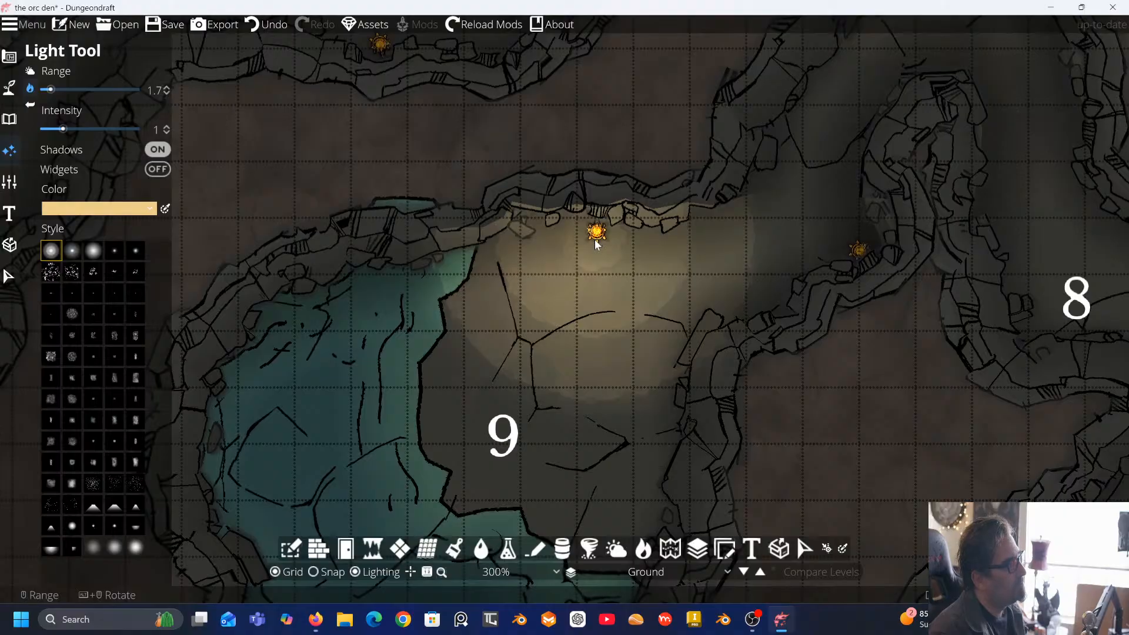
Compare other light styles by previewing them at the sconce on area 9's northern wall
click(77, 251)
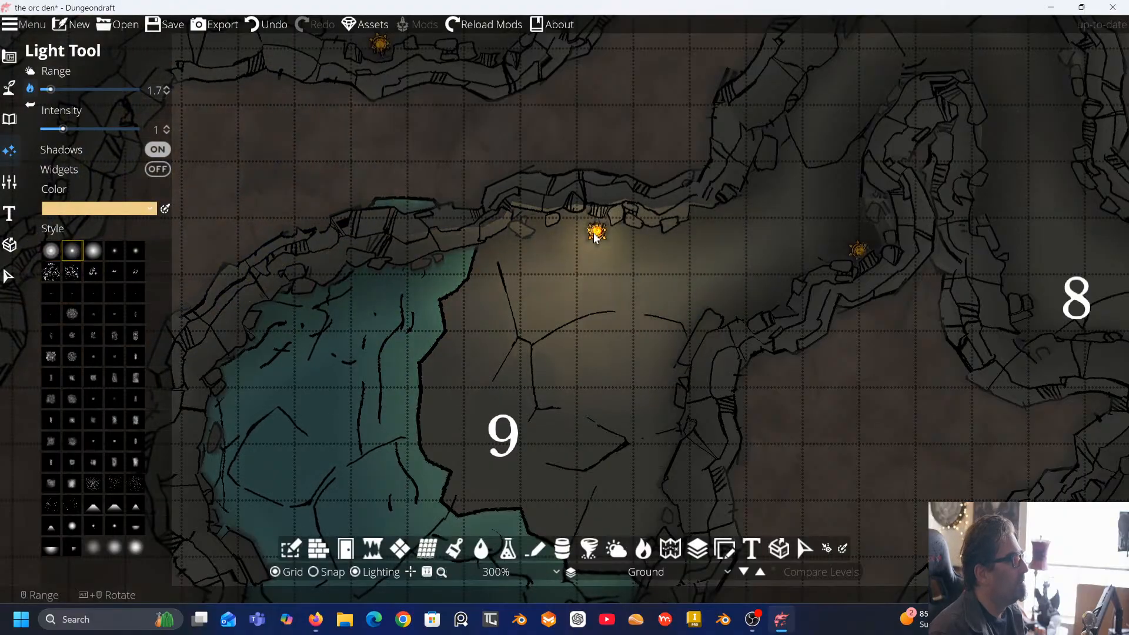
click(93, 251)
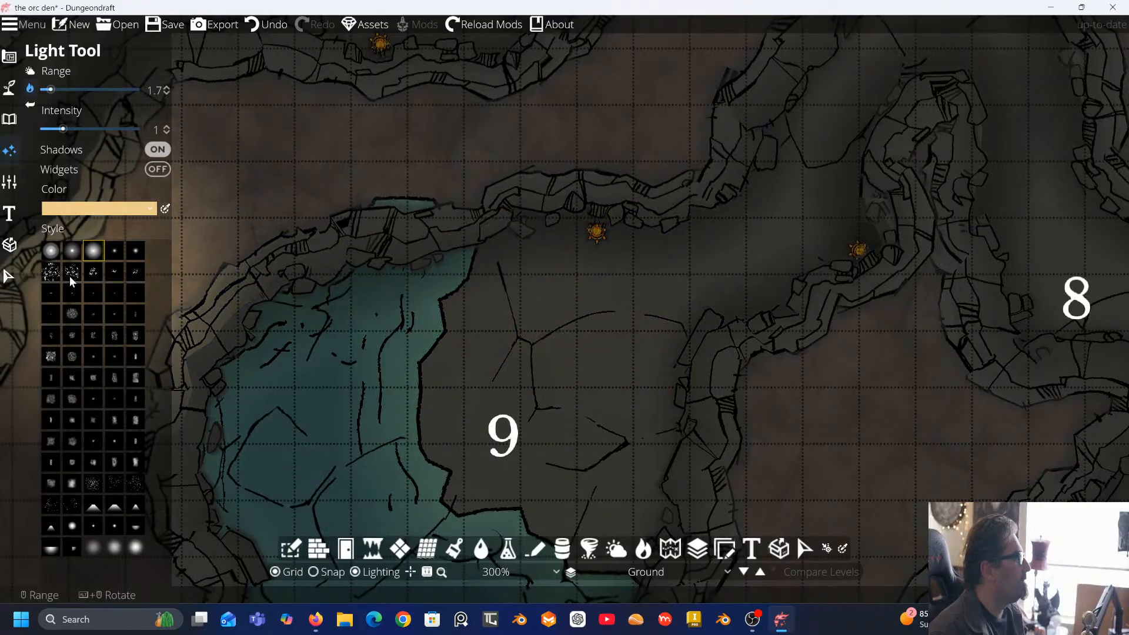
click(70, 272)
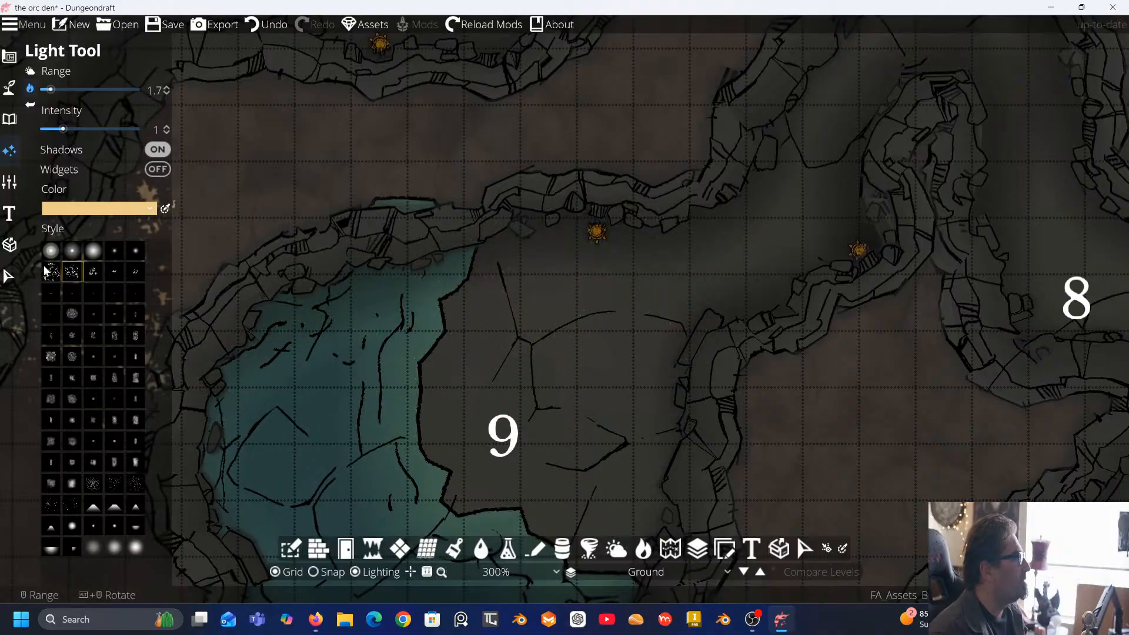
click(113, 272)
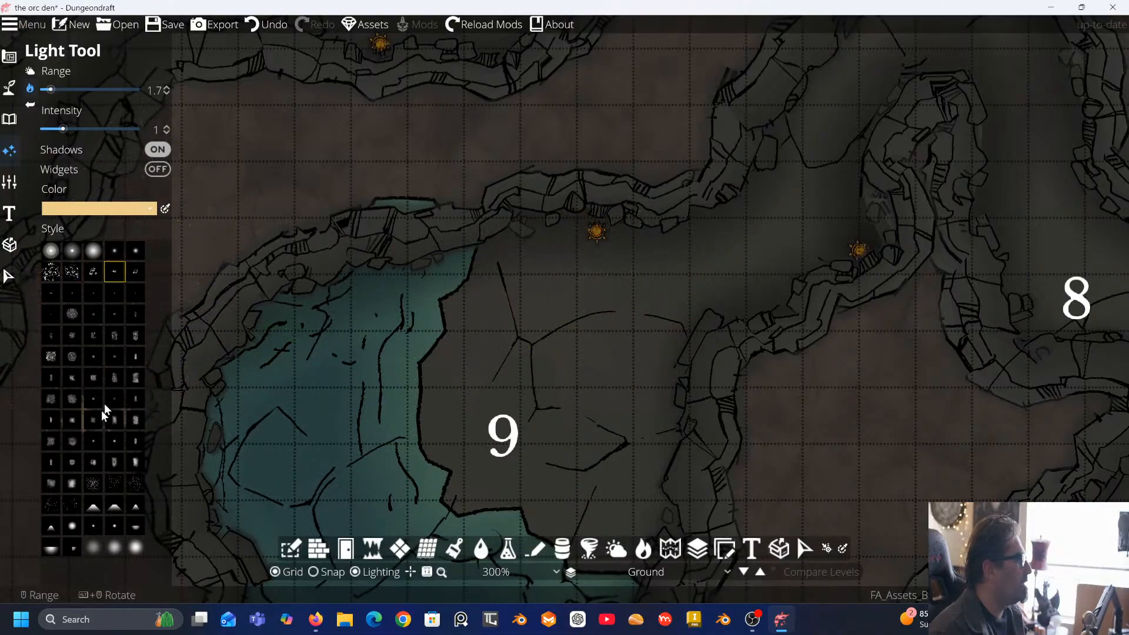
click(136, 378)
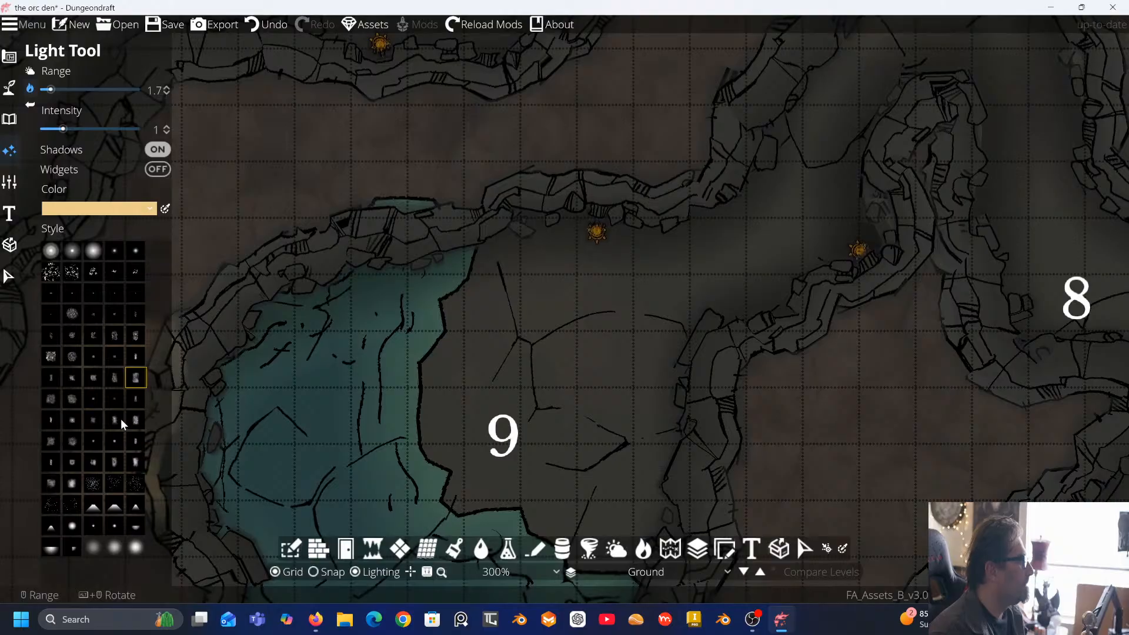
click(115, 546)
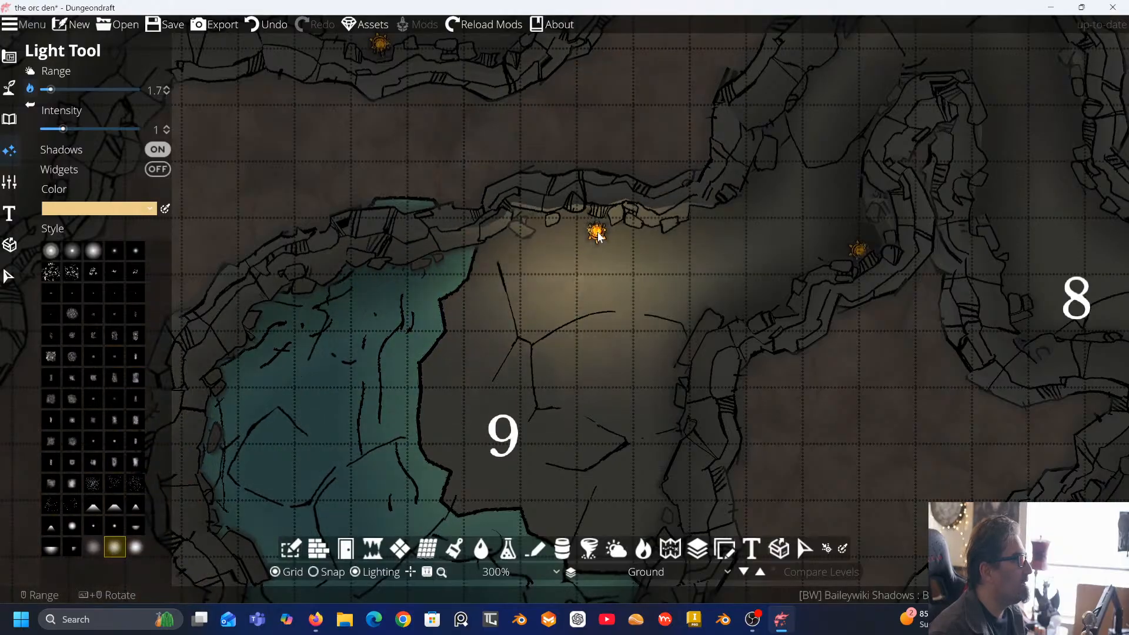
click(597, 234)
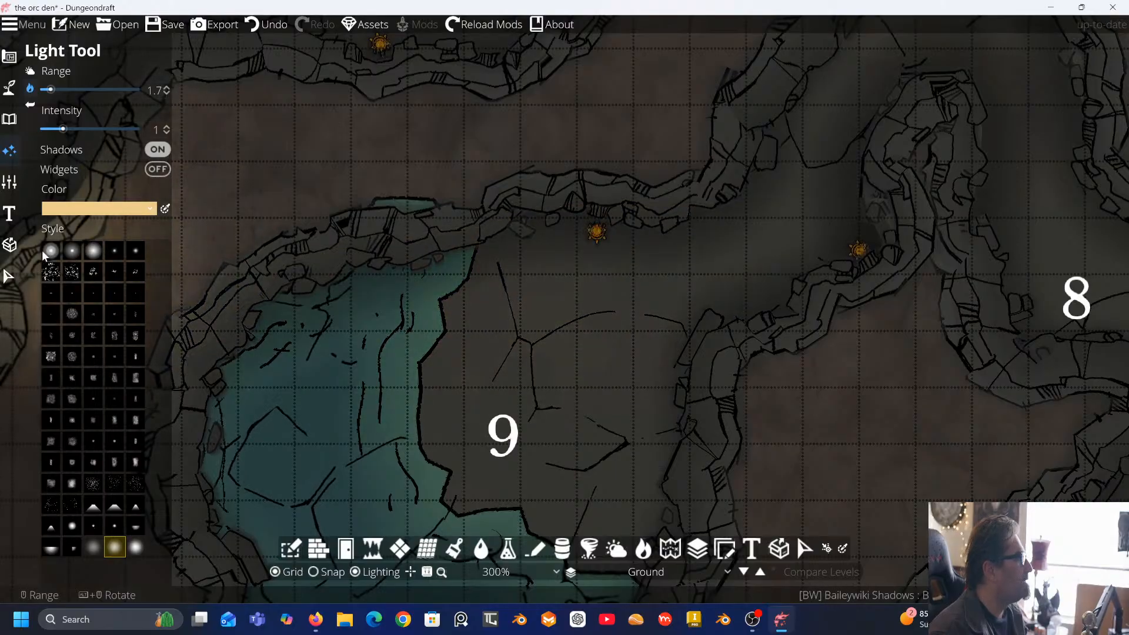
Choose the first round light style in orange and light the sconces in areas 1 and 2 and in the passage towards area 3
click(45, 254)
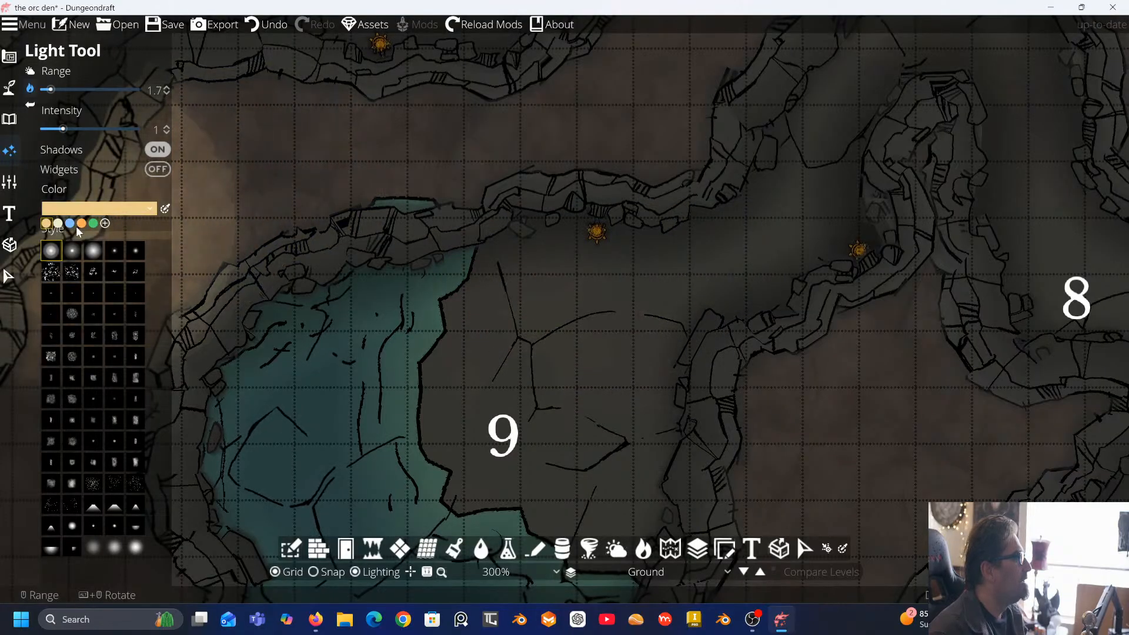
click(81, 223)
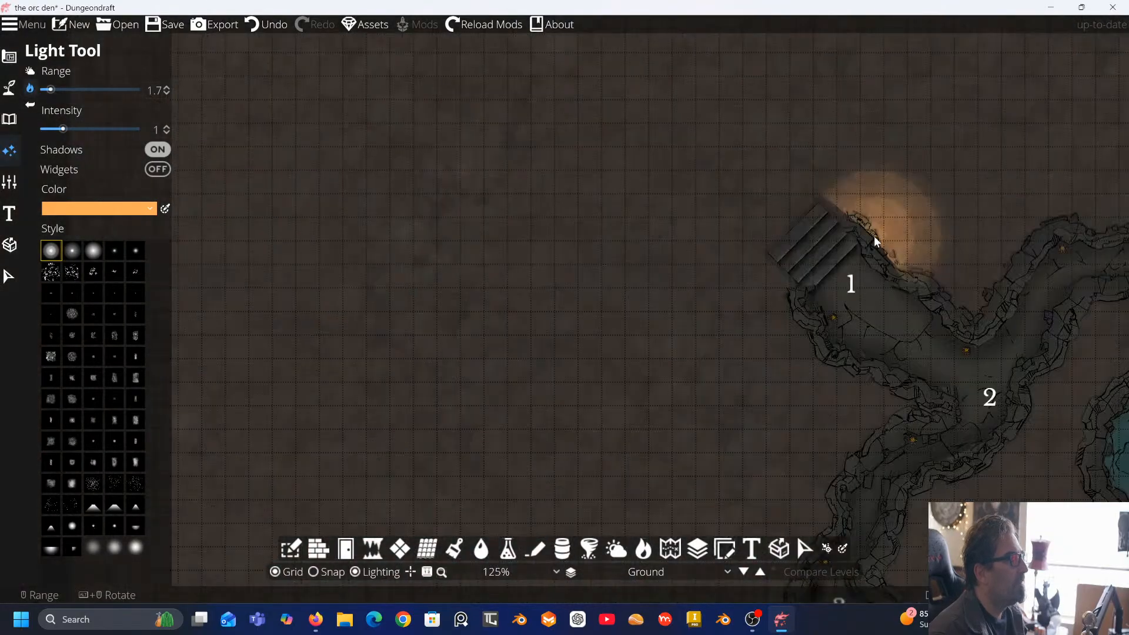
drag(875, 240, 698, 231)
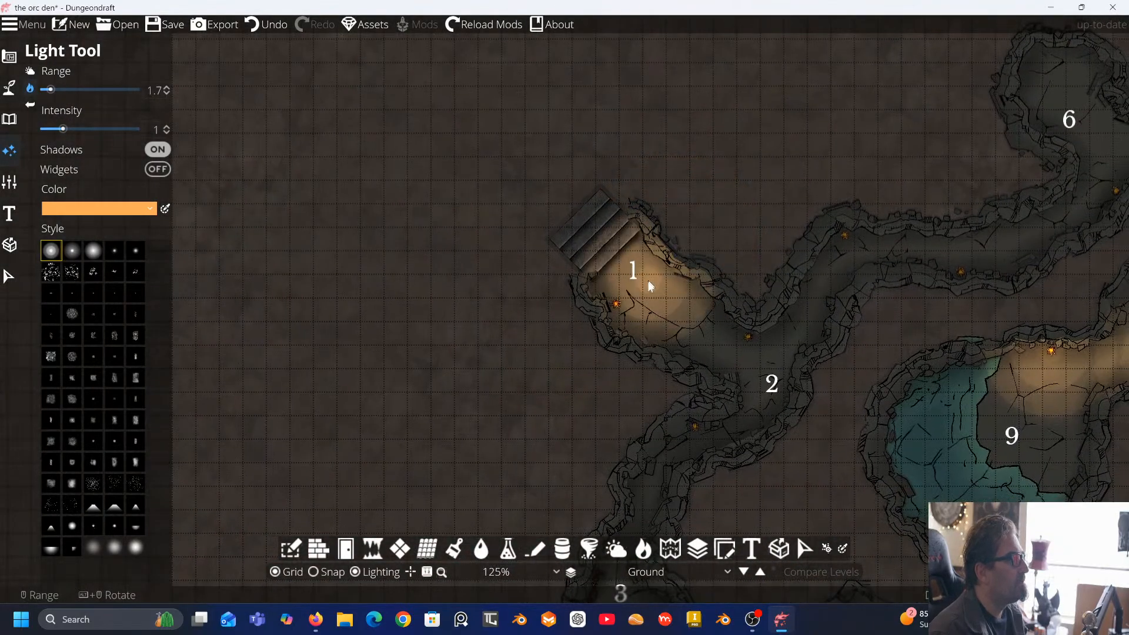
click(617, 306)
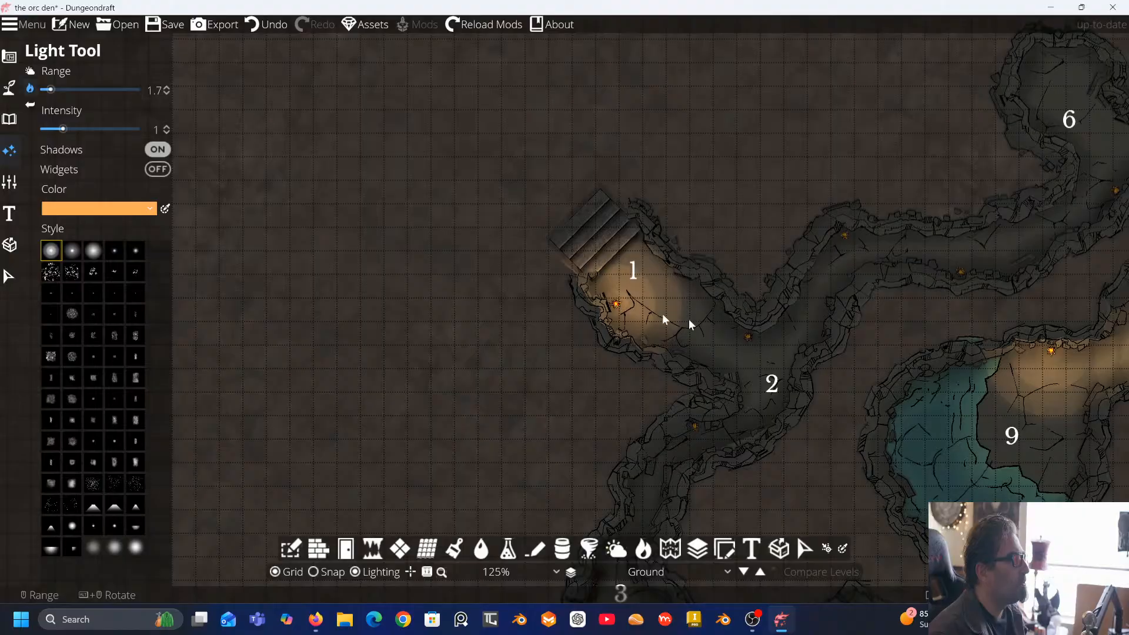
click(748, 337)
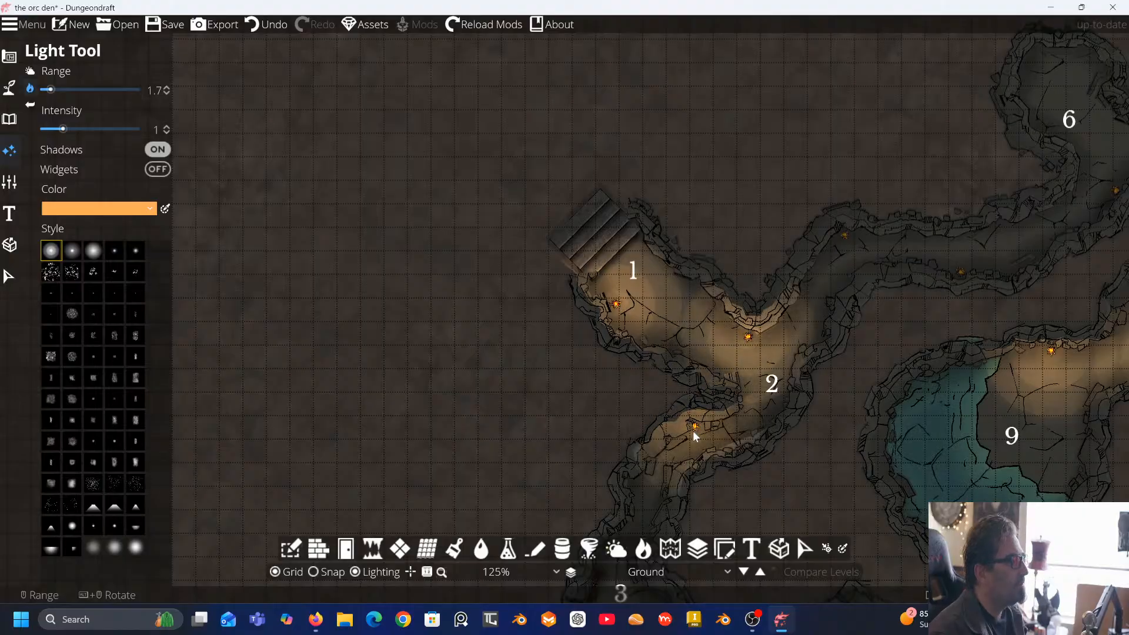
click(695, 427)
Light the sconces in areas 3 and 4 and on the northern and western walls of area 5
key(s)
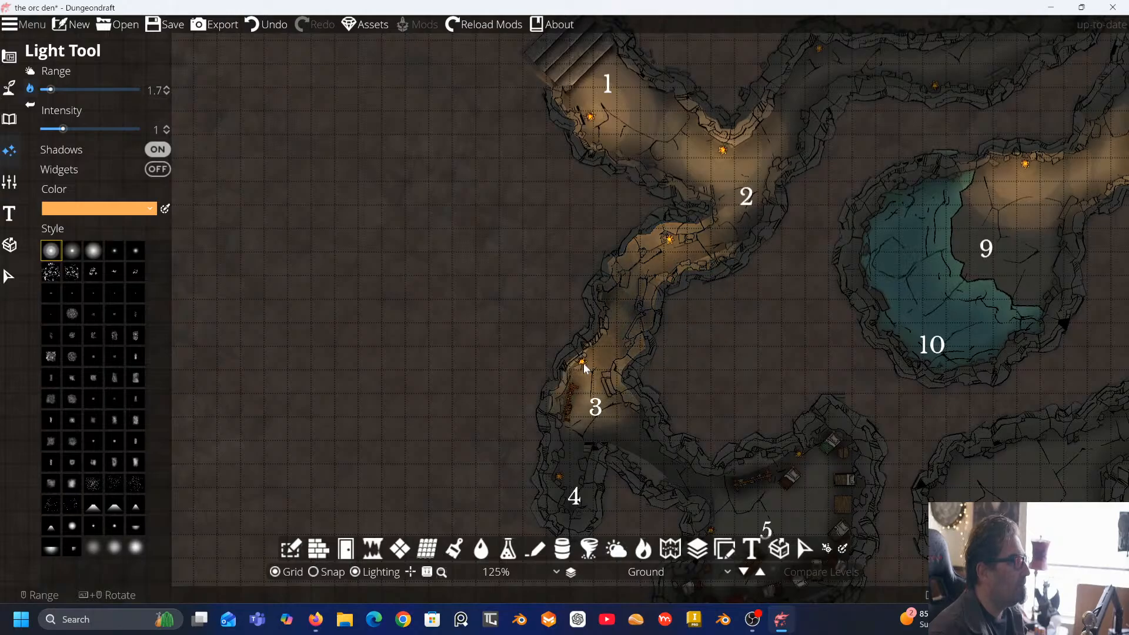
click(584, 366)
key(s)
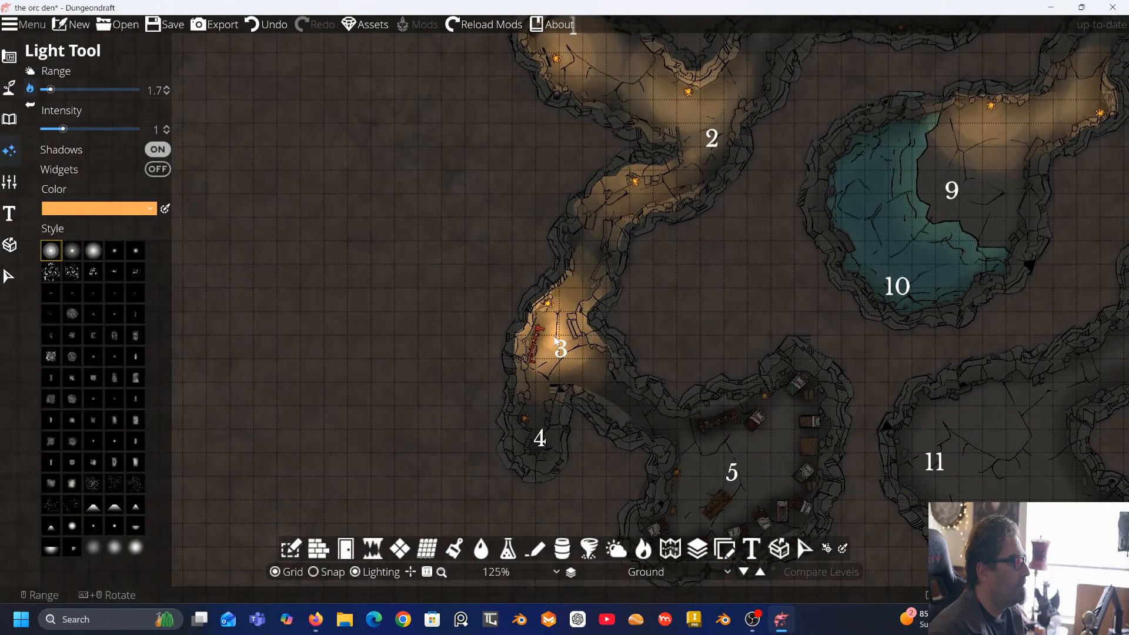
click(525, 421)
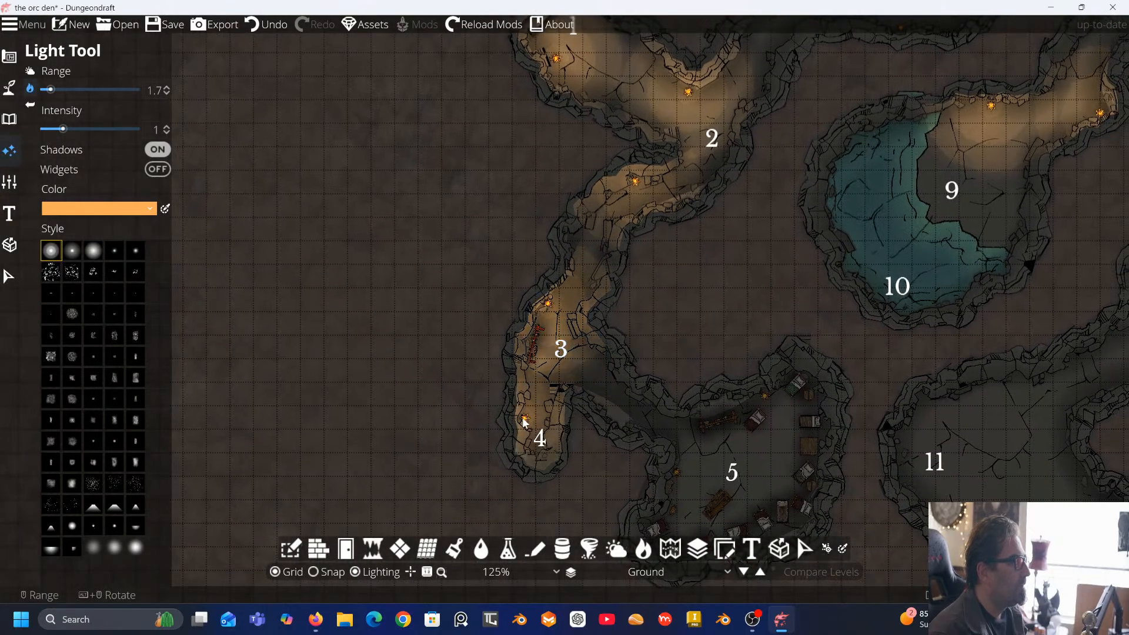
click(765, 399)
key(s)
key(d)
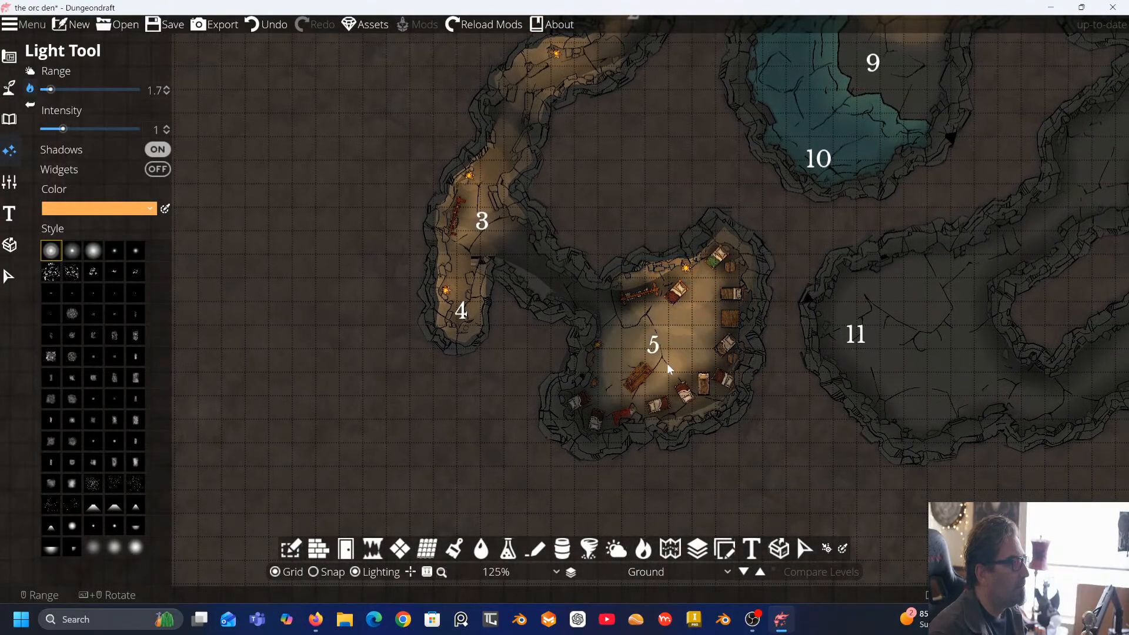
scroll(634, 366, up, 2)
scroll(565, 323, down, 1)
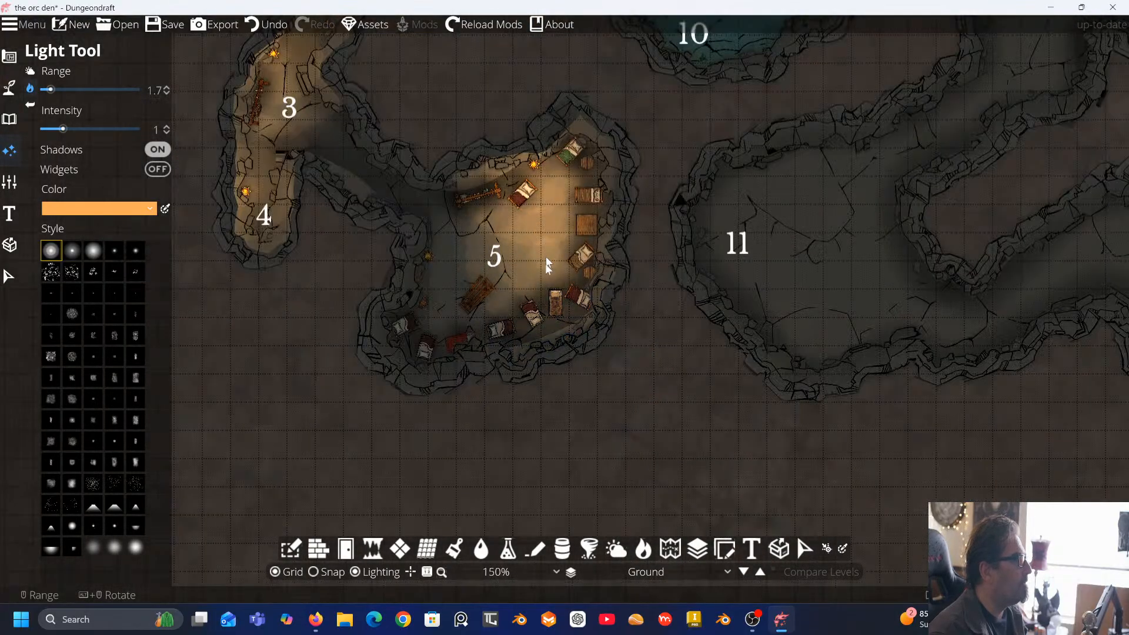
drag(546, 260, 567, 288)
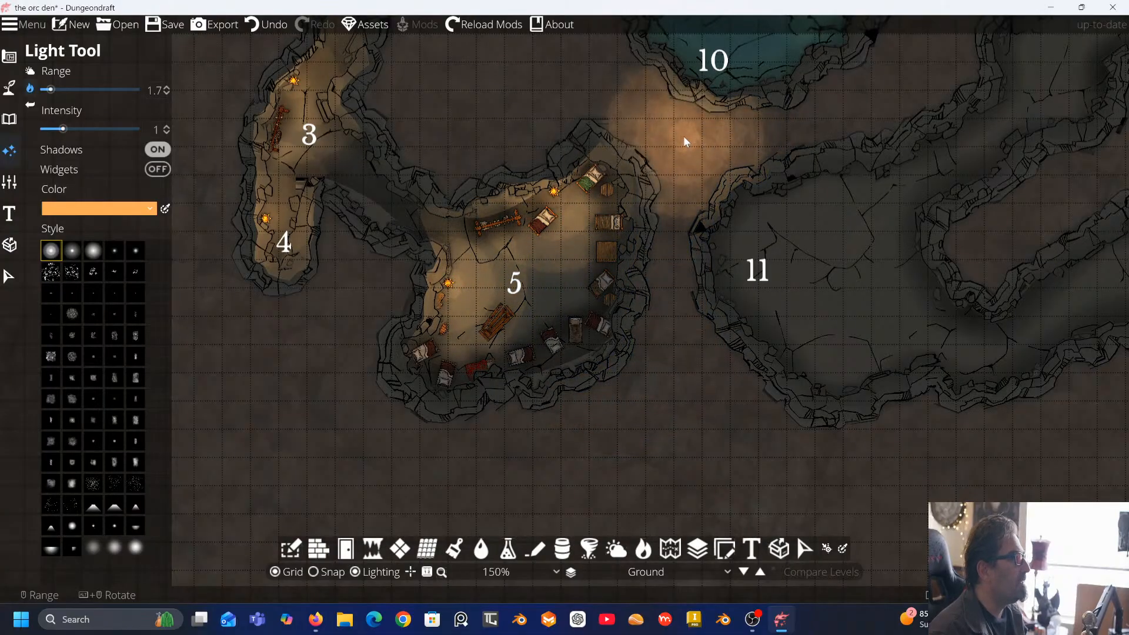
Light the sconces along the passage from area 9 round to area 8
drag(690, 137, 556, 224)
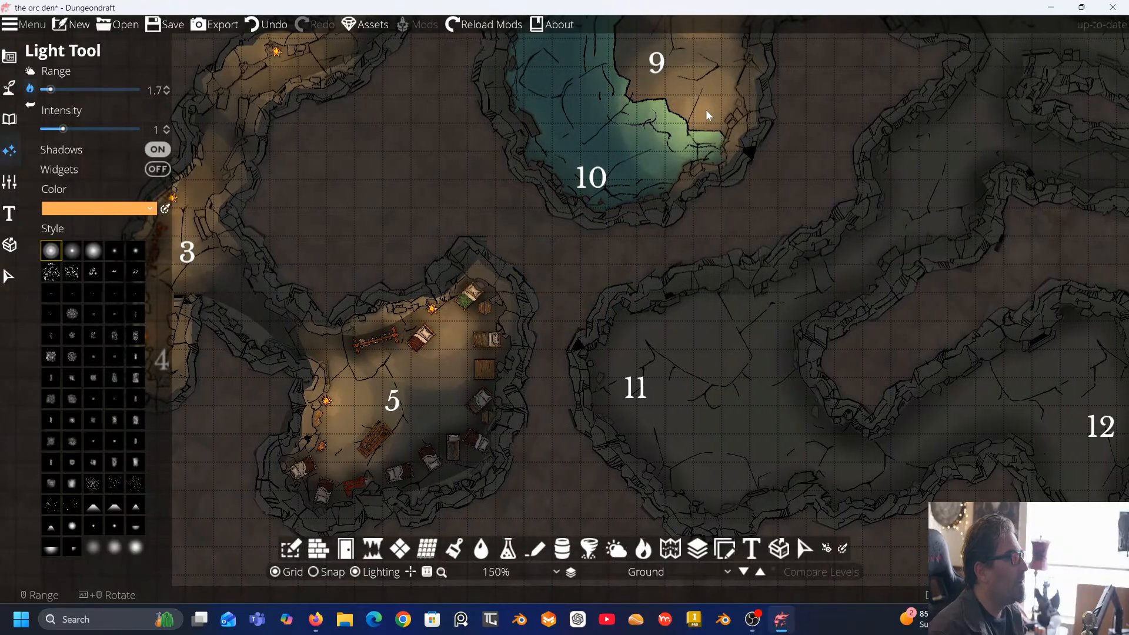
drag(706, 109, 532, 339)
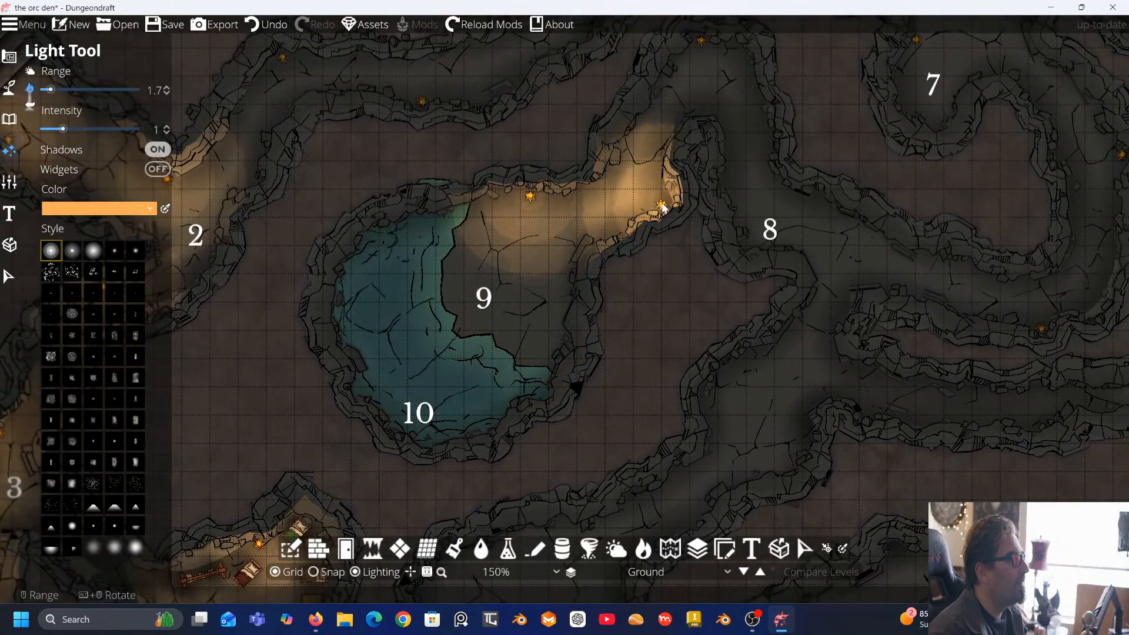
click(662, 206)
drag(737, 157, 621, 363)
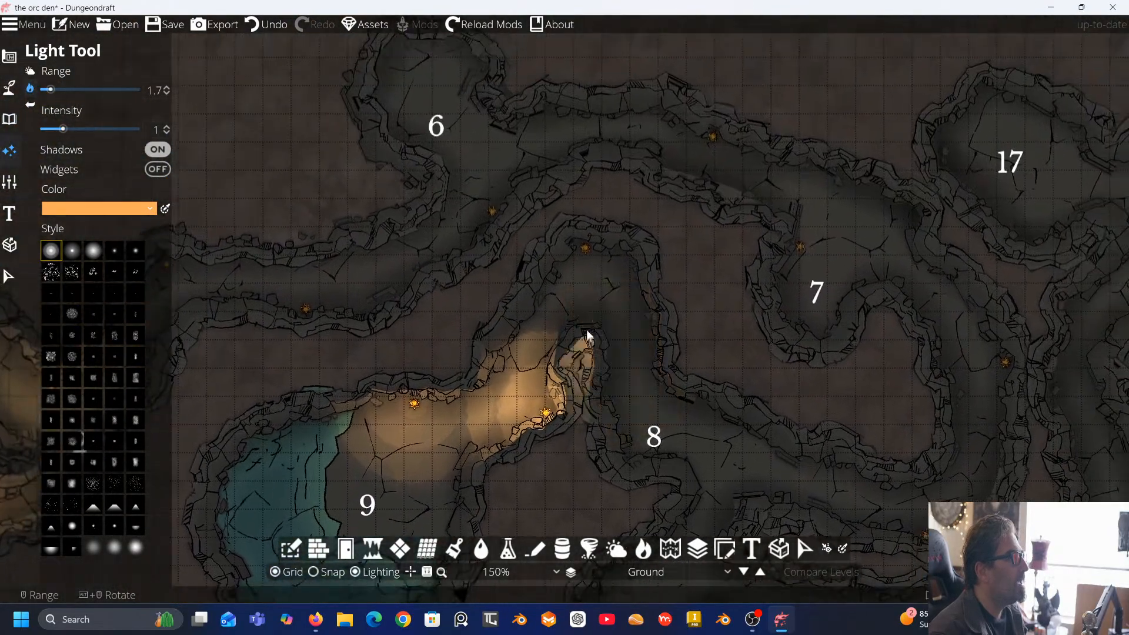
click(588, 250)
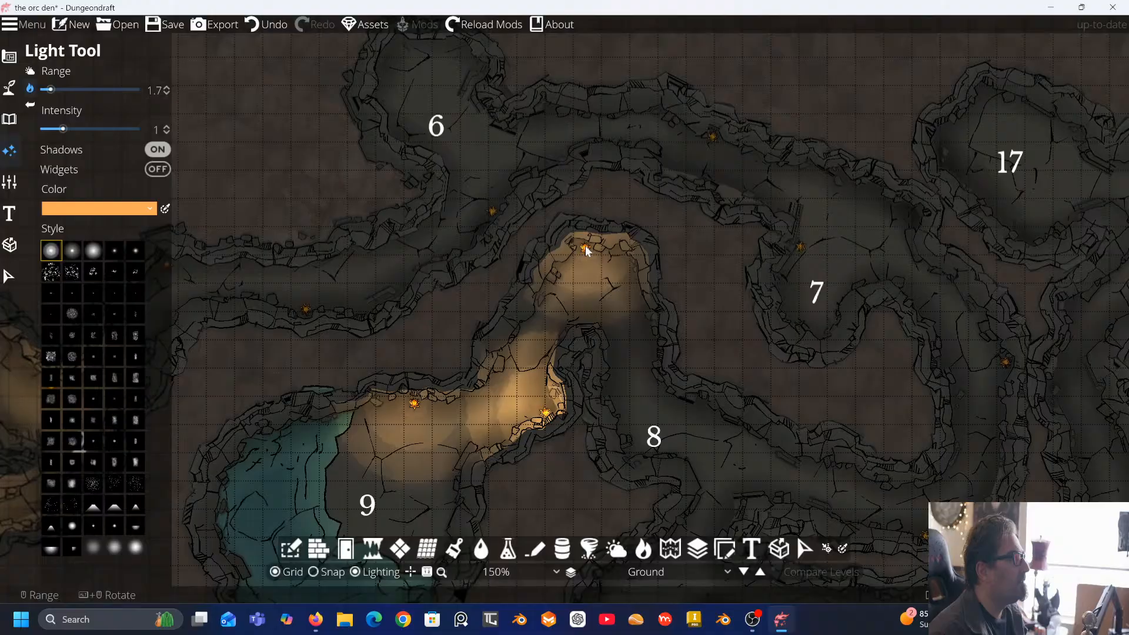
Light the sconces on area 7's western wall and around the passage bend south-east of area 7
click(802, 250)
drag(859, 298, 713, 162)
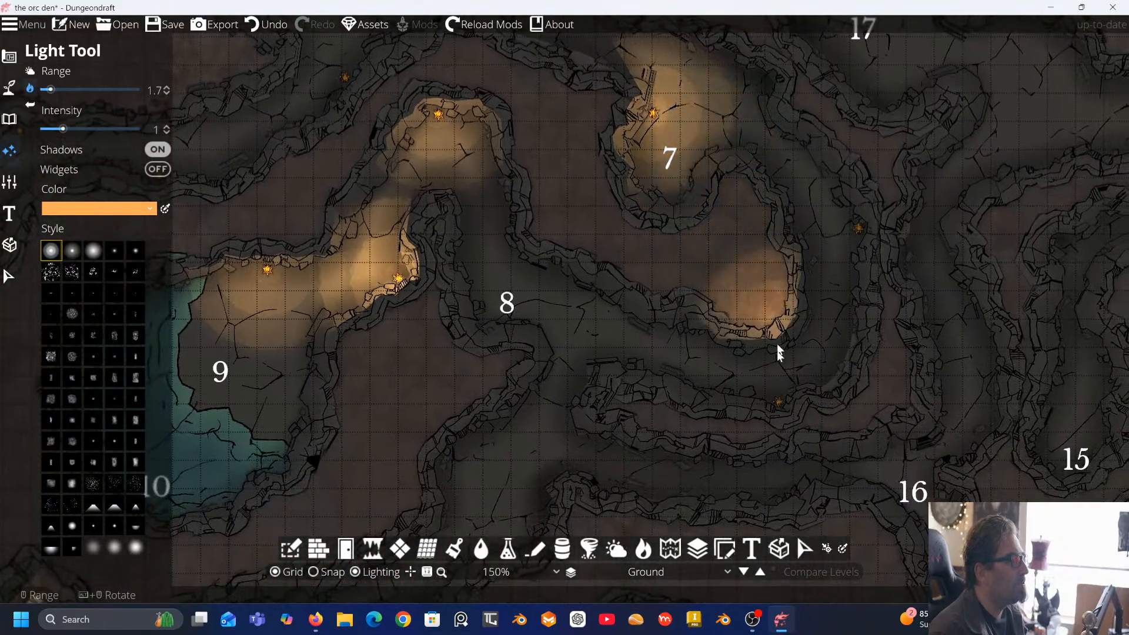
click(780, 405)
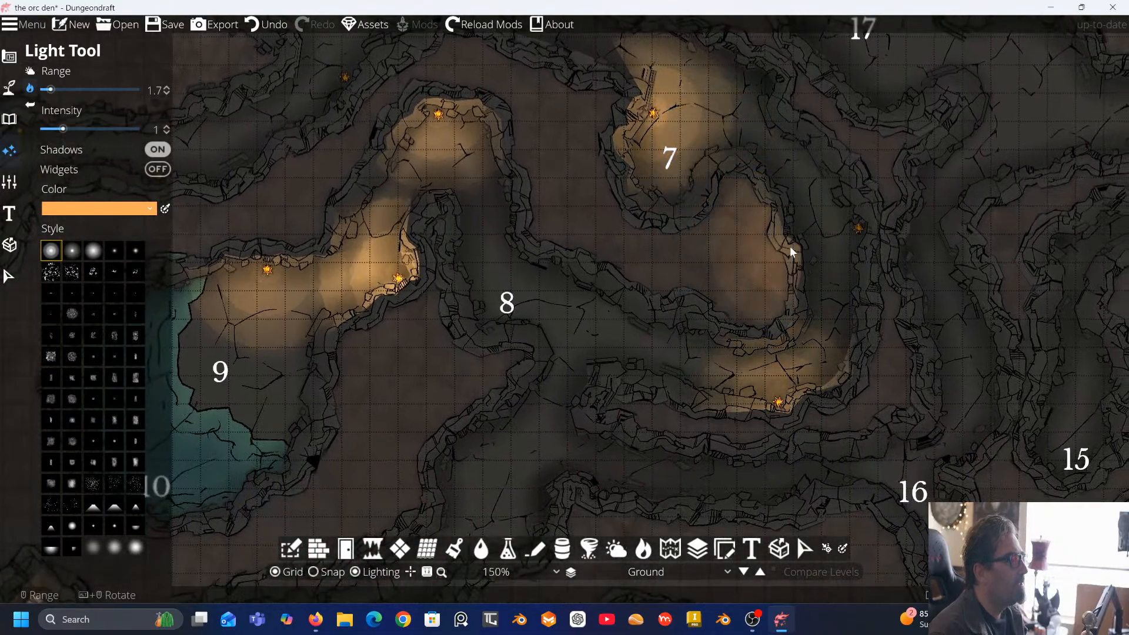
click(858, 232)
With a light range of 2.2, light the sconces in the corridor between areas 7 and 6 and just south of area 6
drag(823, 176, 862, 372)
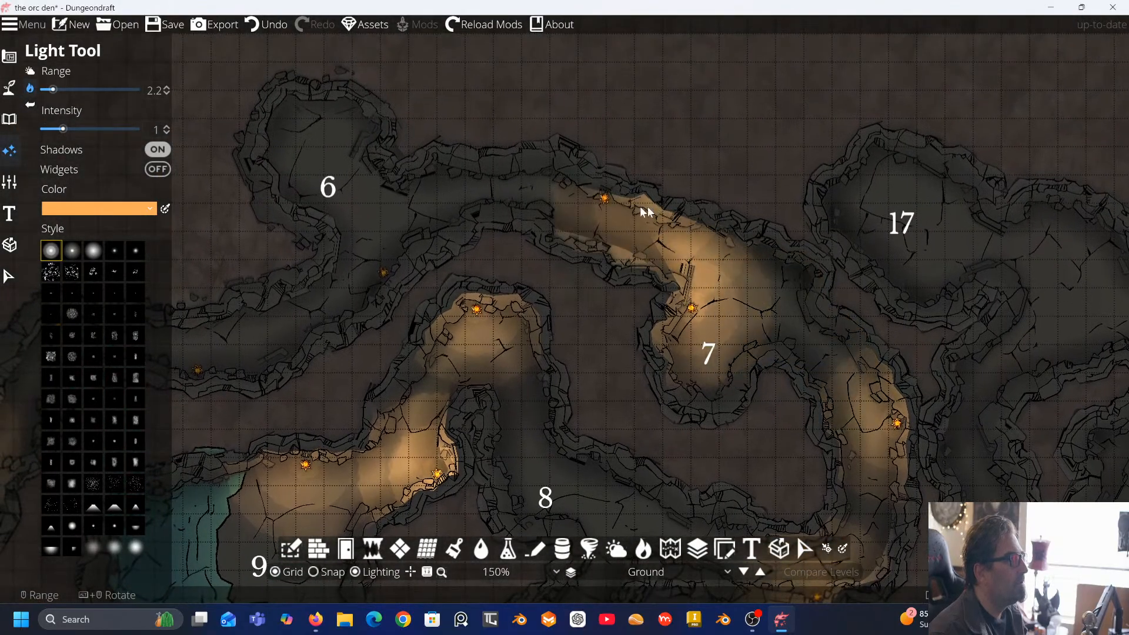
click(563, 224)
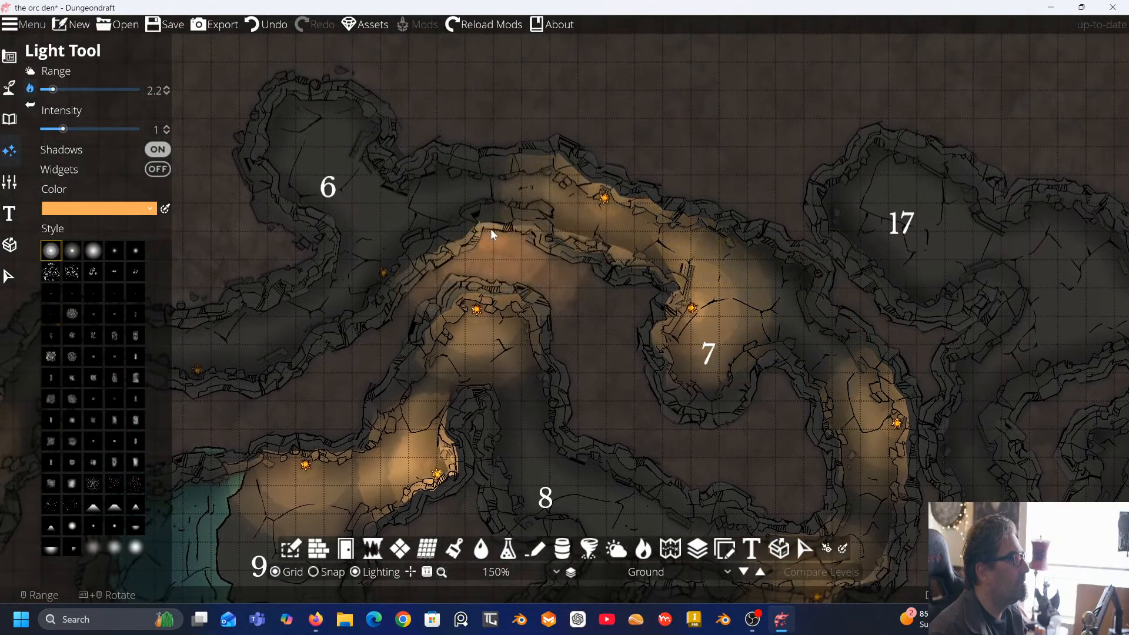
click(383, 272)
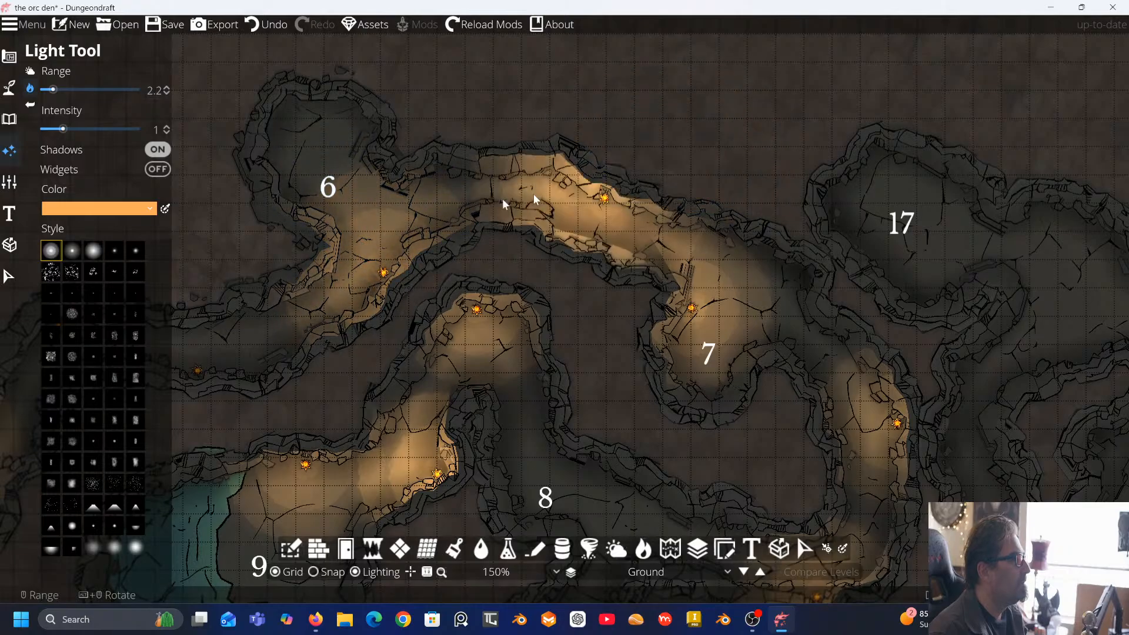
Return the light range to 1.7 and light the two sconces in the passage between areas 6 and 2
drag(439, 205, 755, 170)
scroll(565, 331, down, 5)
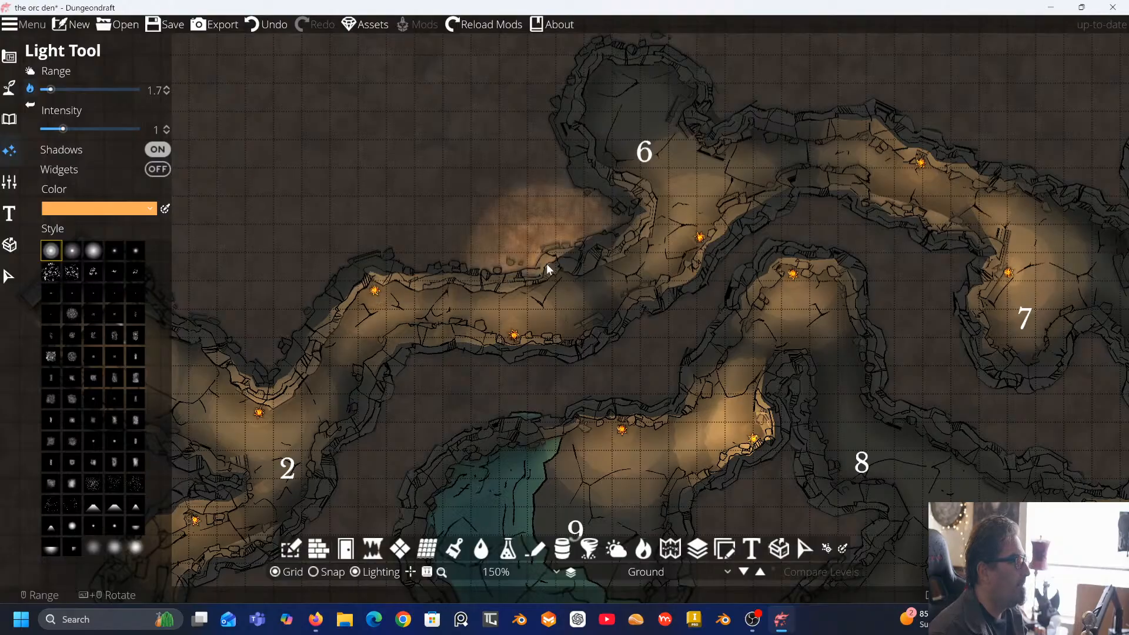
scroll(546, 263, down, 5)
key(Down)
key(Right)
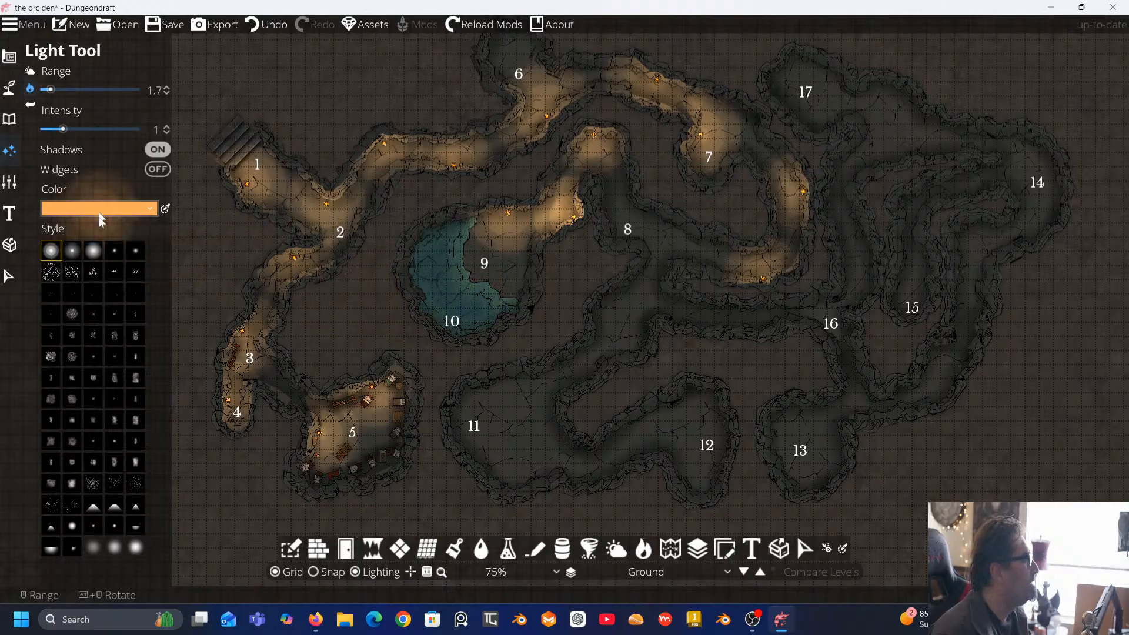
Scatter blue speckled lights across the pool of area 10, using the speckled style at range 1.7
click(52, 272)
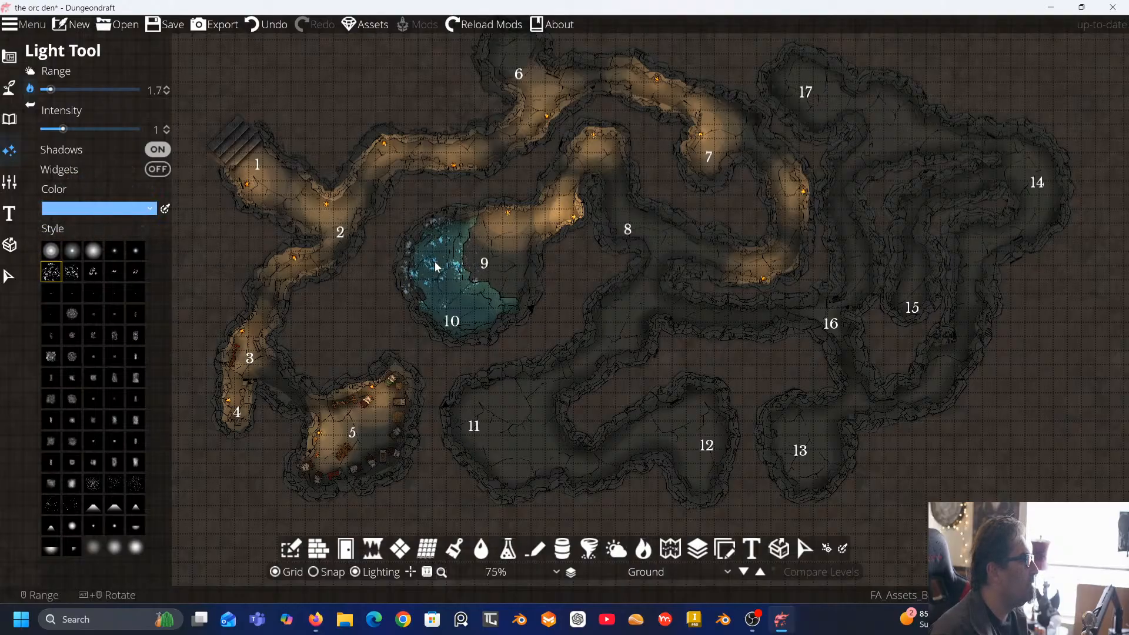
scroll(439, 267, up, 1)
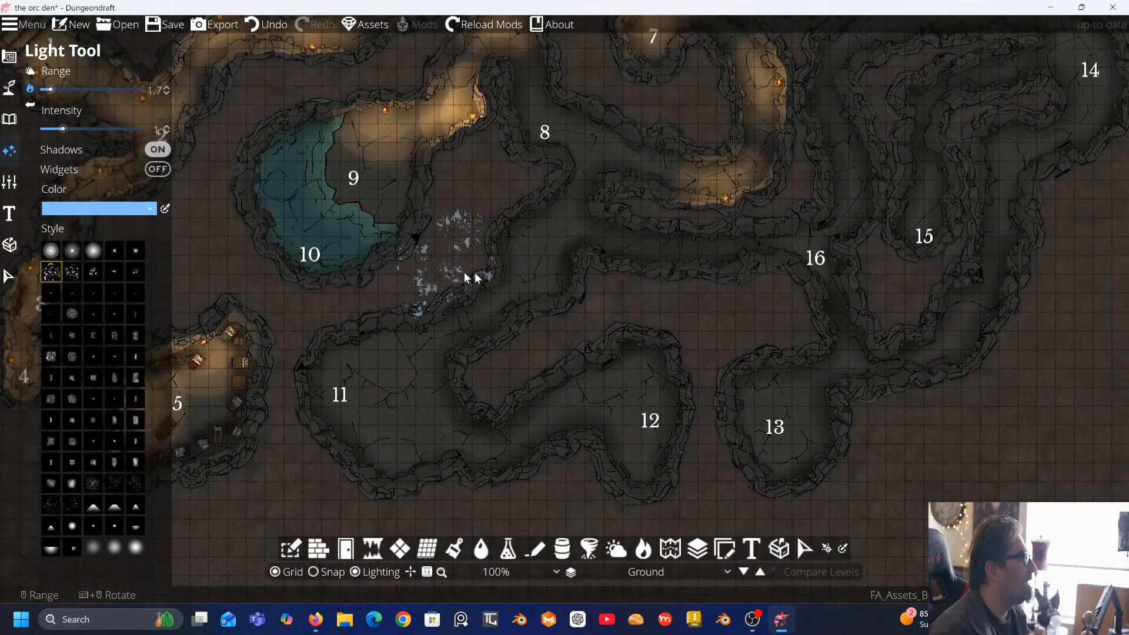
scroll(477, 277, up, 1)
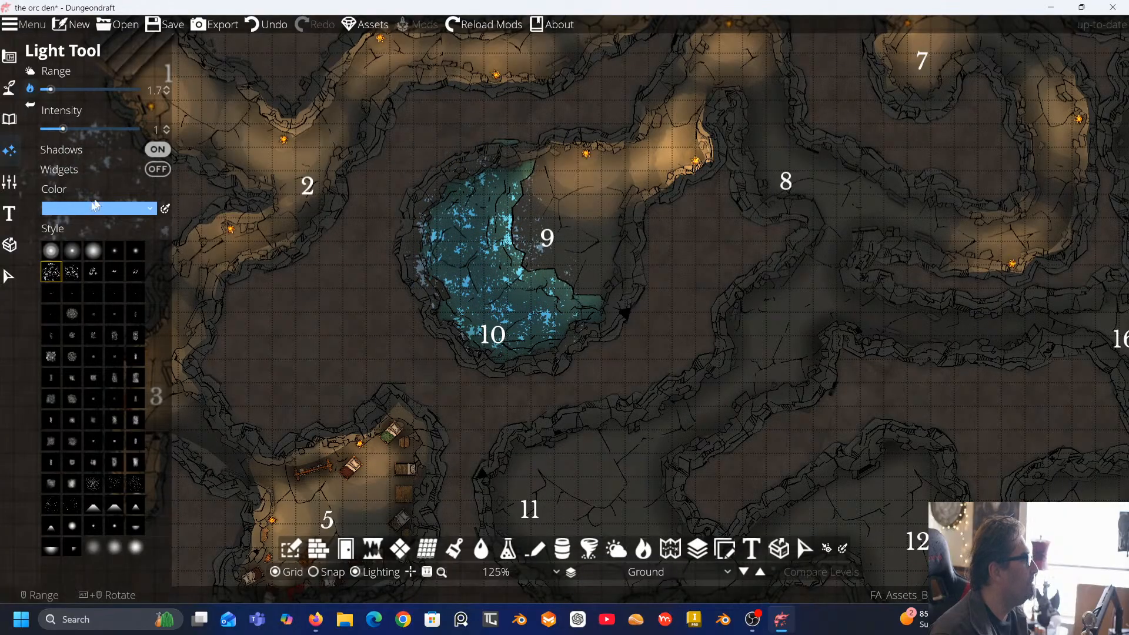
Add a soft round glow over the pool in pale blue with red 201, green 227 and blue 255
click(93, 252)
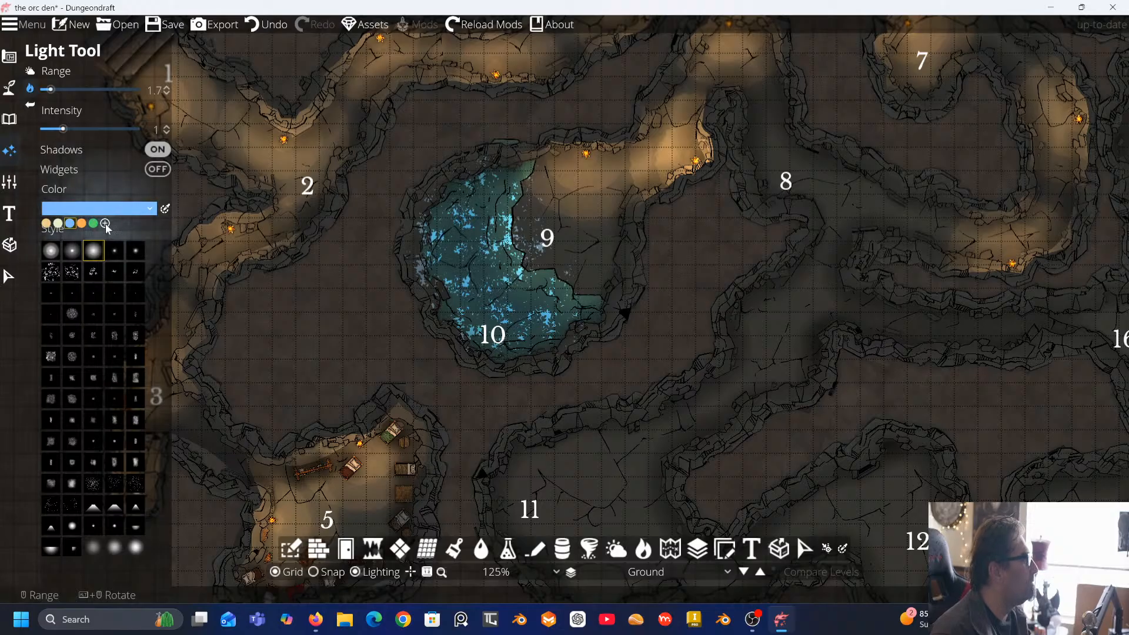
click(104, 223)
drag(74, 226, 70, 222)
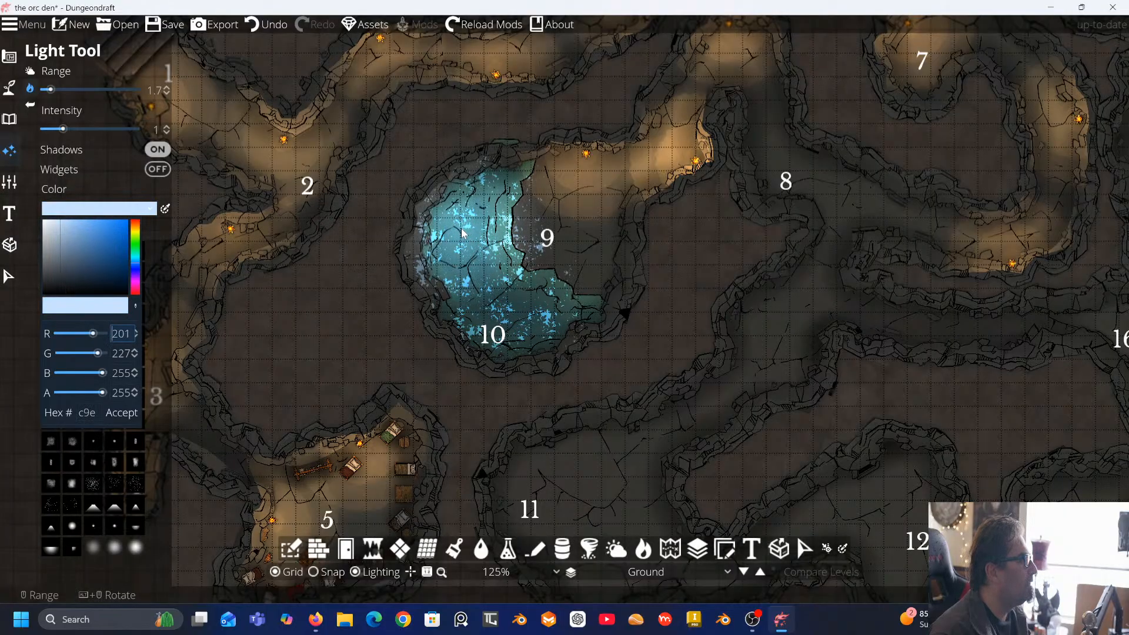
click(453, 251)
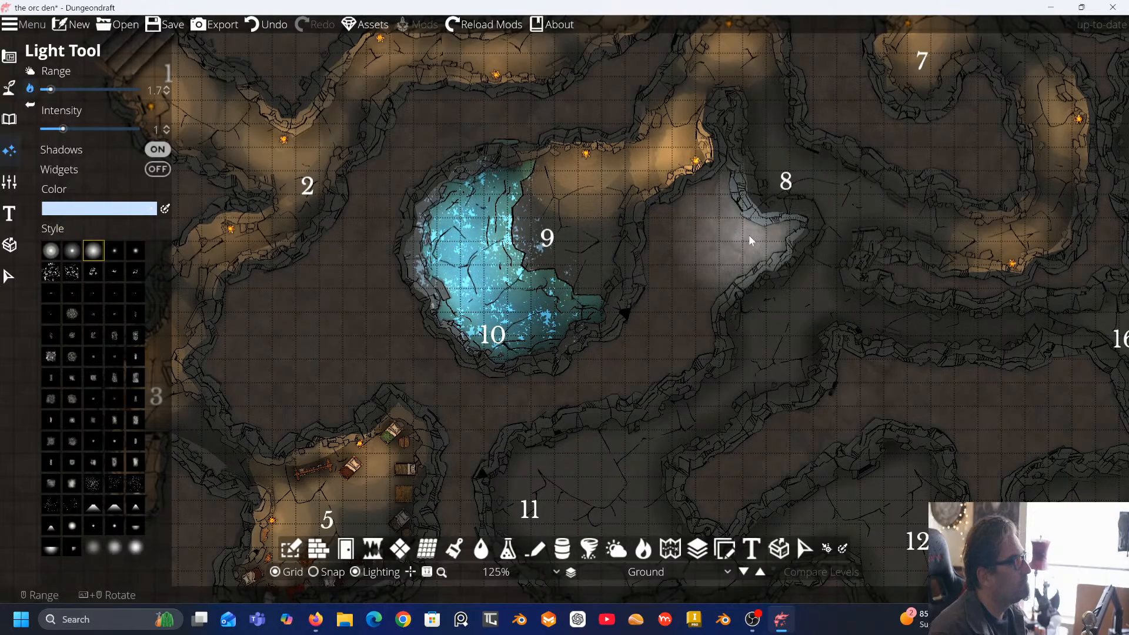
Turn on the light widgets, set the light intensity to 1.2 and leave the Light tool
scroll(750, 240, down, 2)
scroll(757, 239, right, 3)
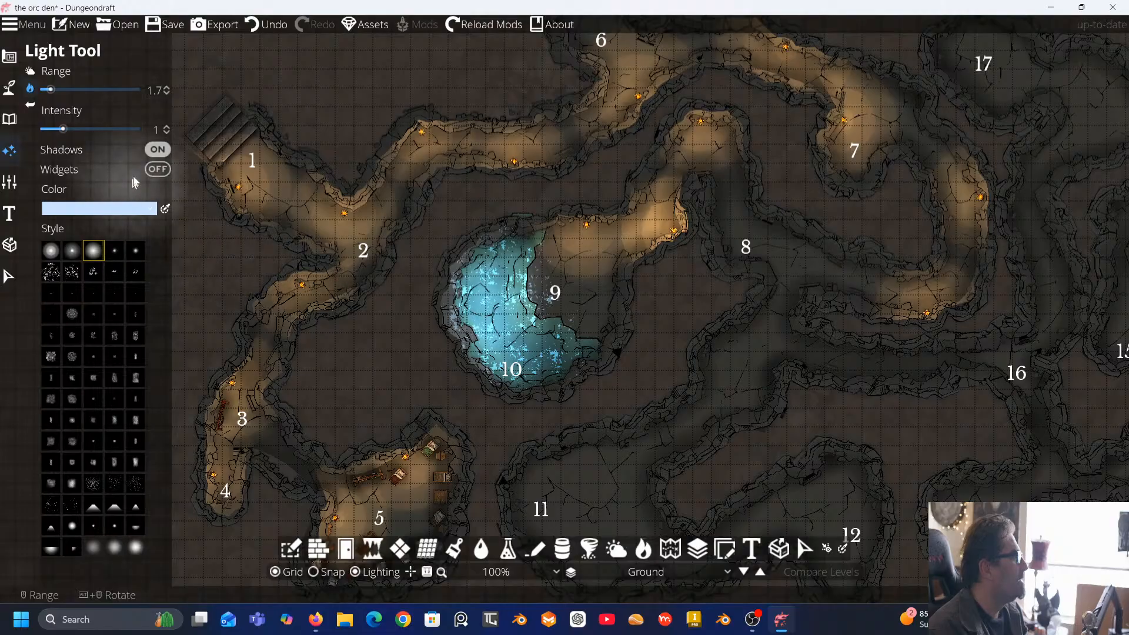
click(148, 171)
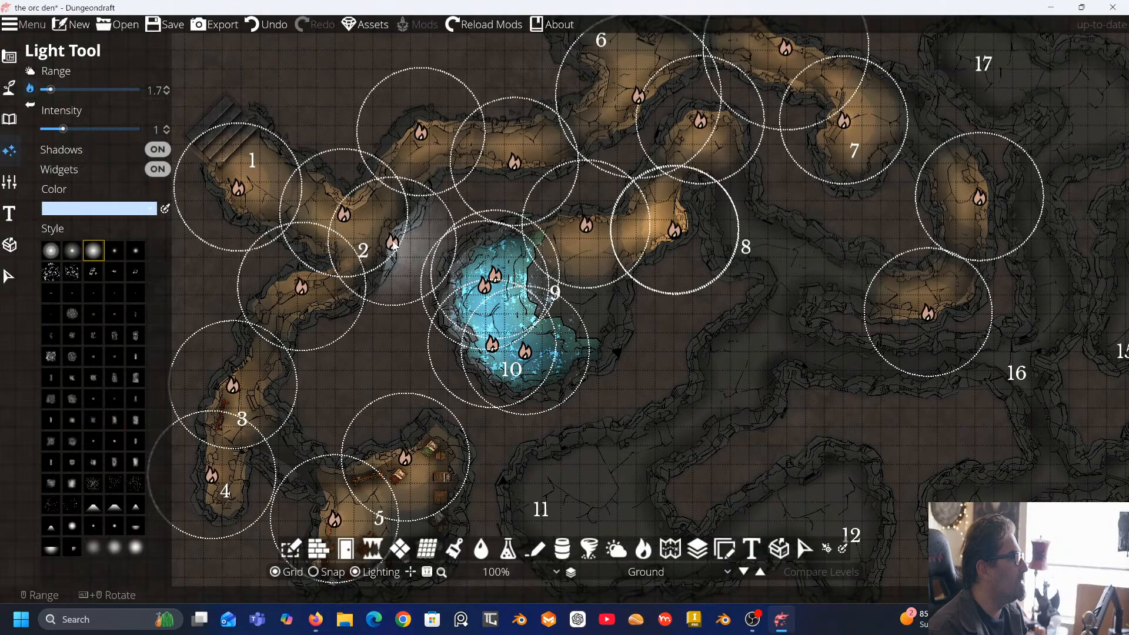
click(300, 174)
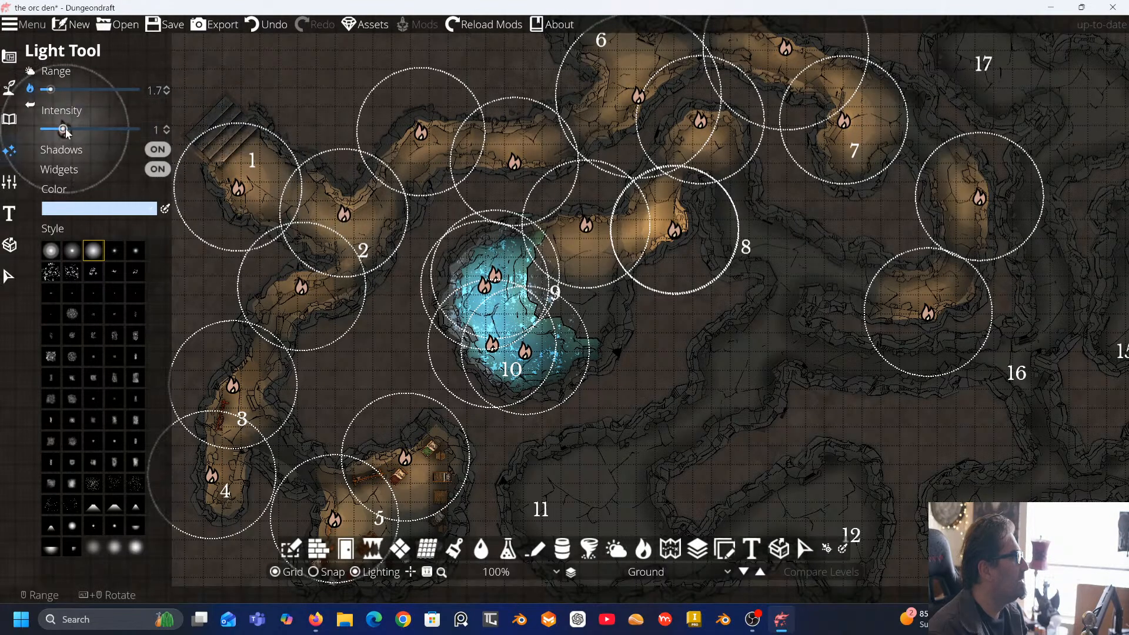
drag(63, 129, 71, 130)
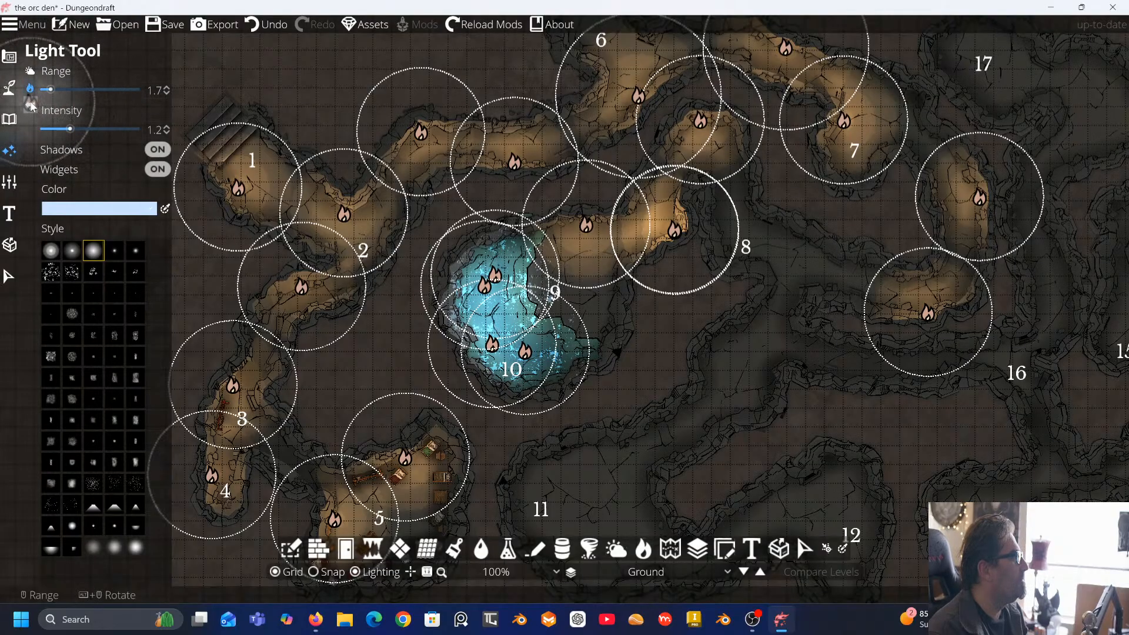
key(Escape)
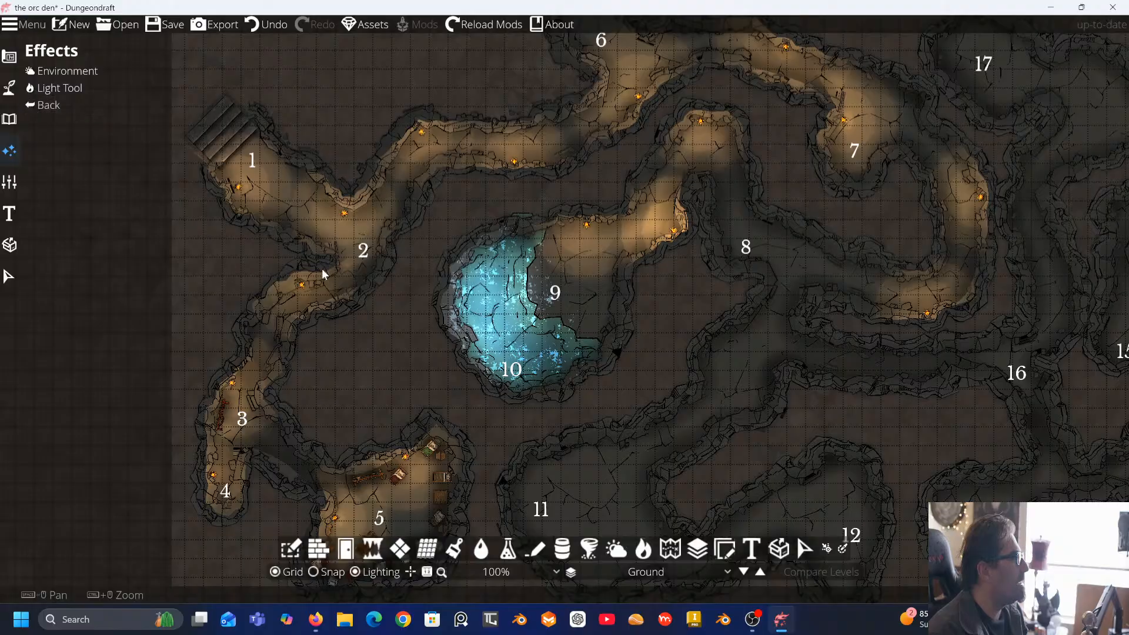
Review the lighting around the entrance stairs, areas 1 to 5 and the pool at area 10
scroll(472, 290, down, 3)
scroll(417, 257, right, 2)
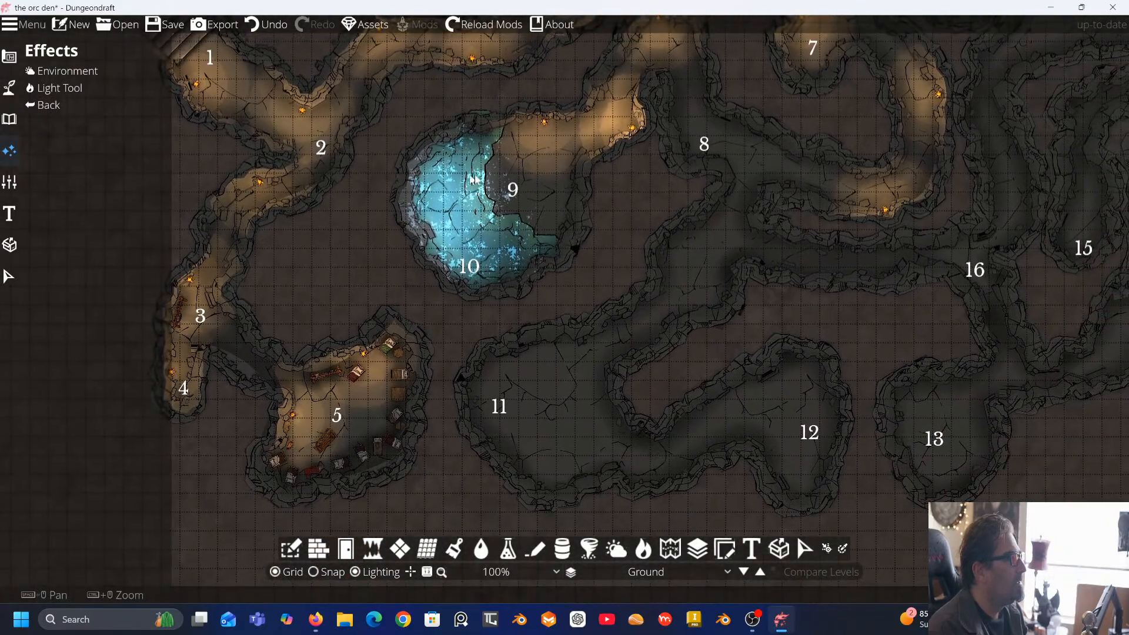
scroll(416, 257, down, 3)
scroll(416, 258, left, 4)
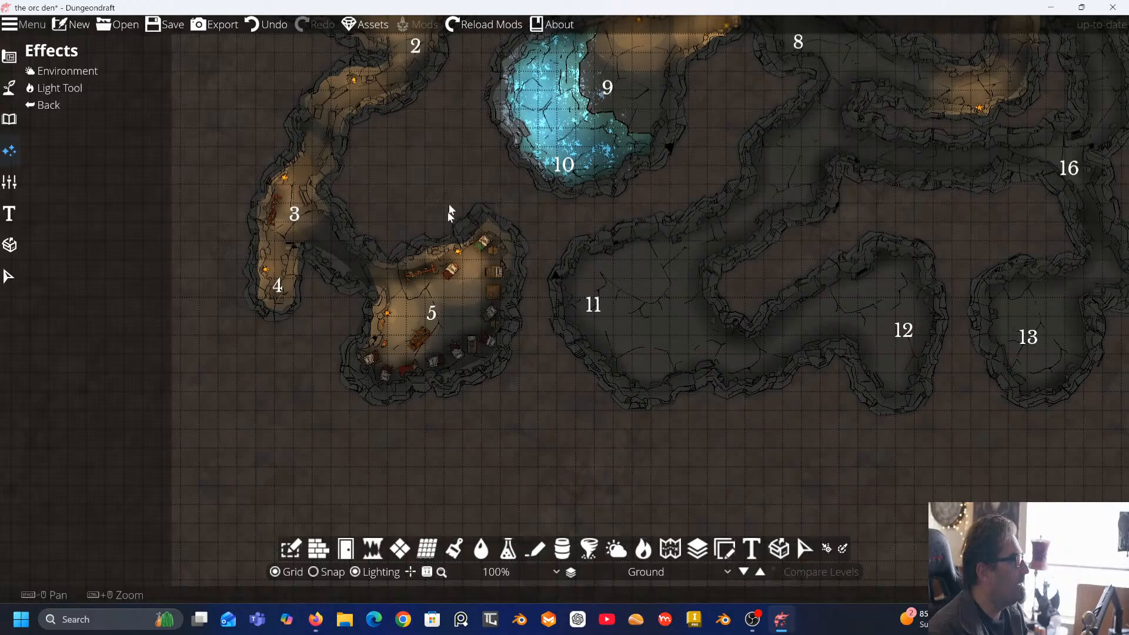
scroll(466, 284, up, 3)
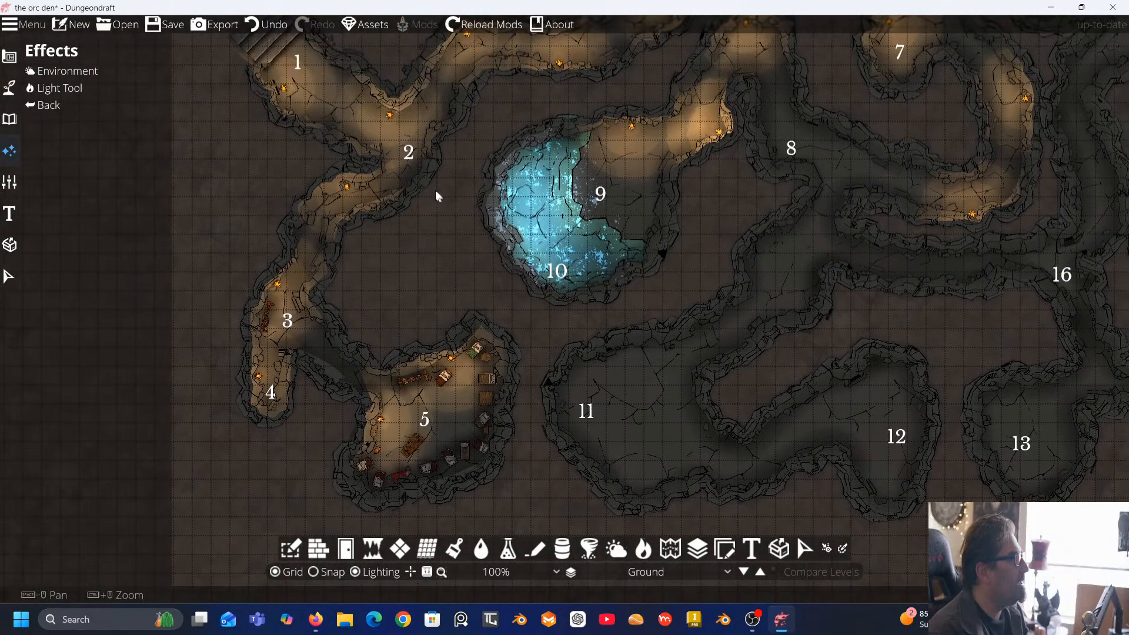
scroll(436, 190, up, 3)
scroll(435, 190, left, 3)
key(super)
key(super)
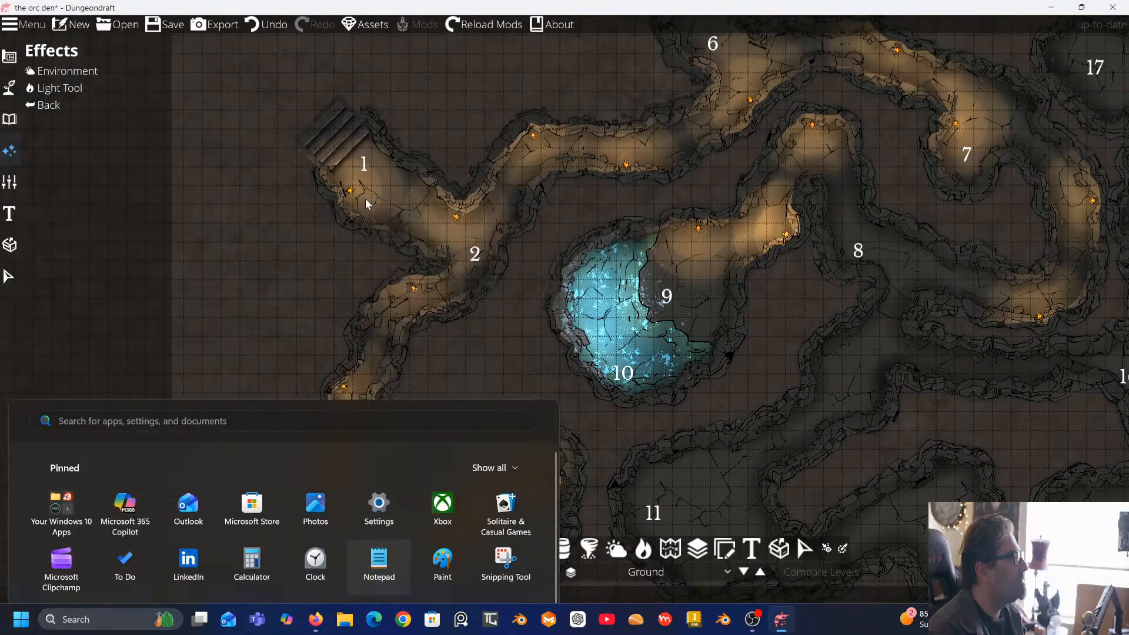
scroll(361, 180, up, 1)
scroll(360, 181, up, 1)
scroll(411, 176, left, 5)
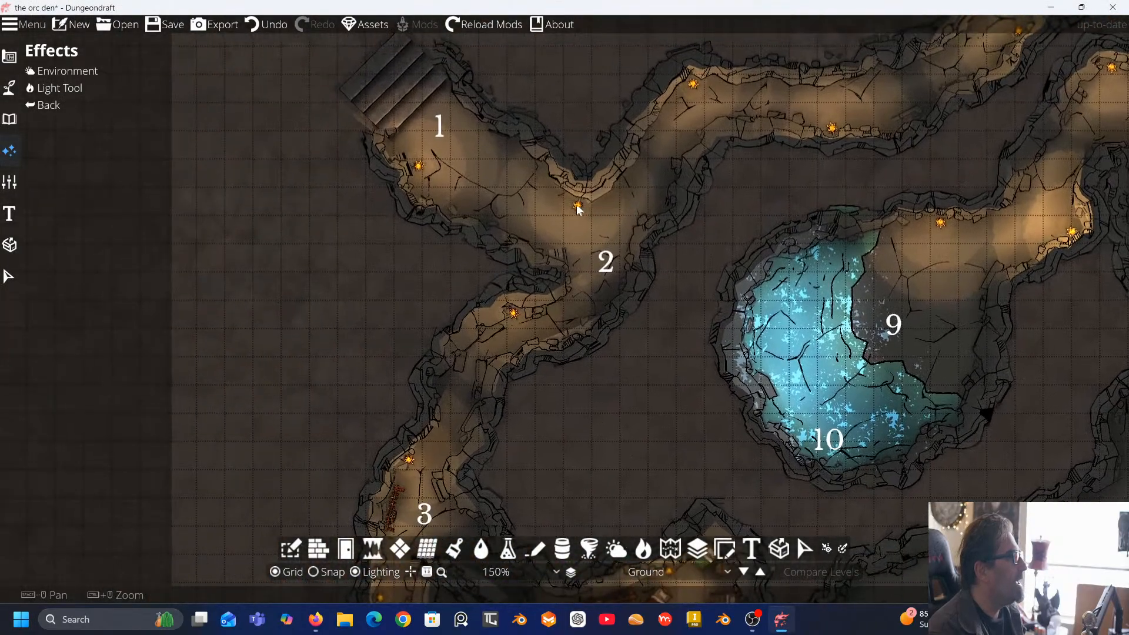
scroll(446, 172, up, 1)
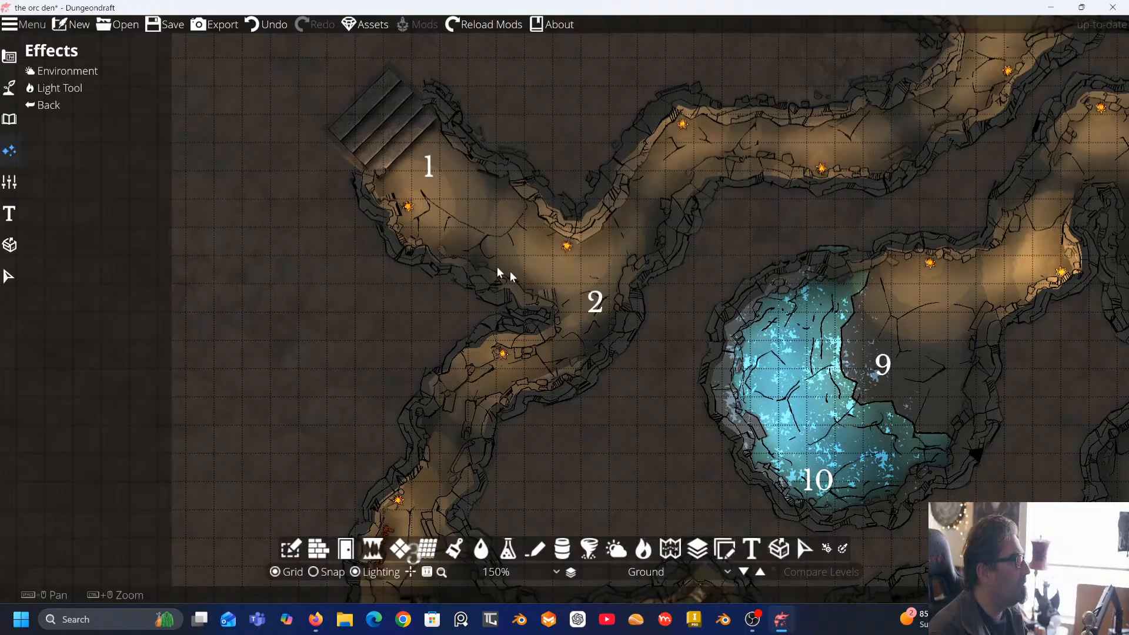
scroll(497, 272, down, 1)
scroll(497, 272, right, 3)
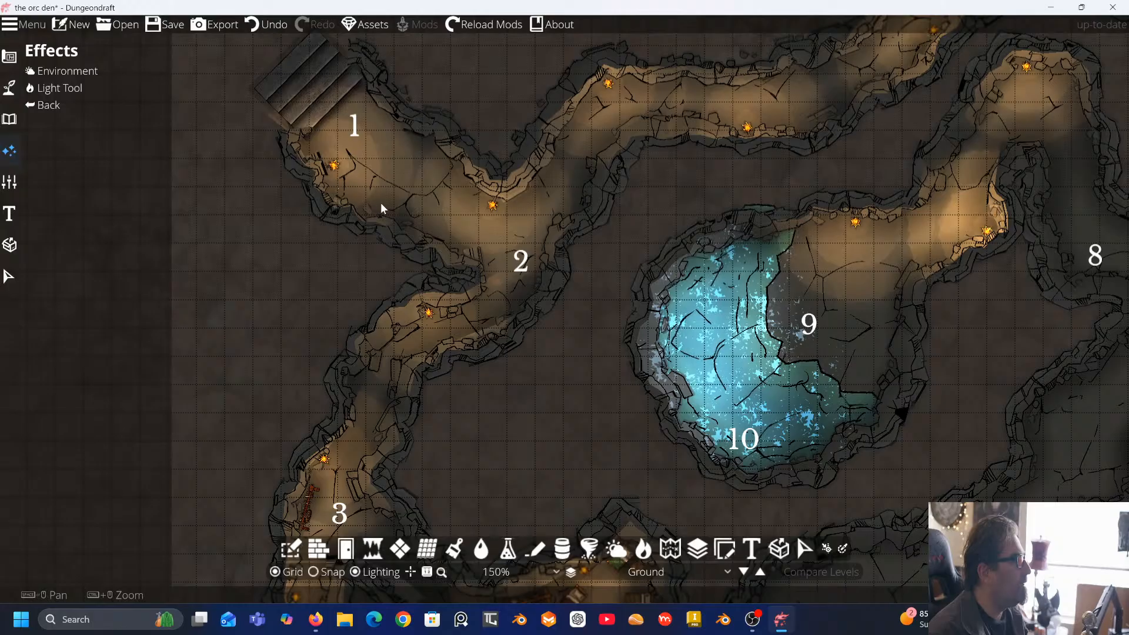
scroll(486, 252, down, 3)
scroll(486, 252, left, 1)
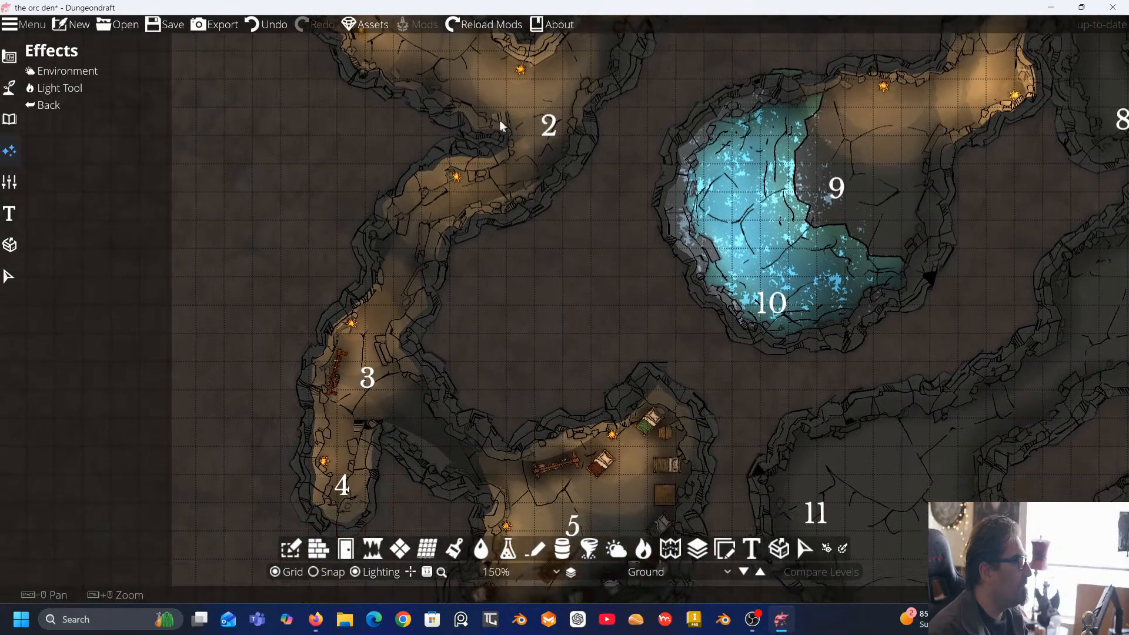
scroll(483, 235, down, 5)
scroll(468, 312, right, 3)
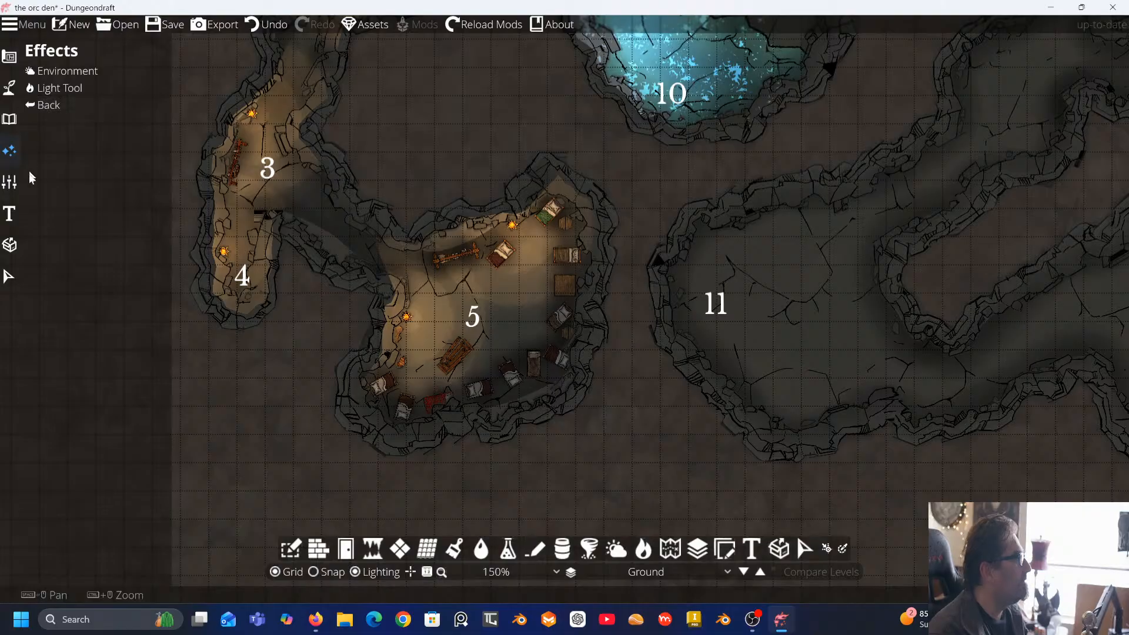
Switch to the Object tool and search the object library for "fire", looking through the first matches
click(17, 122)
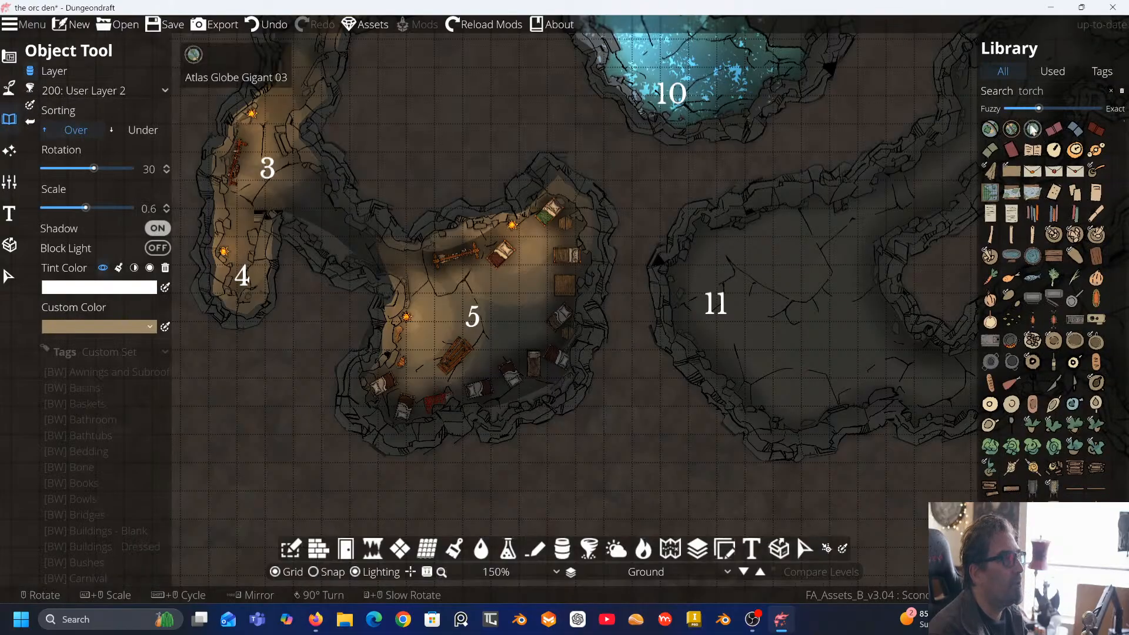
double_click(1059, 92)
text(fire)
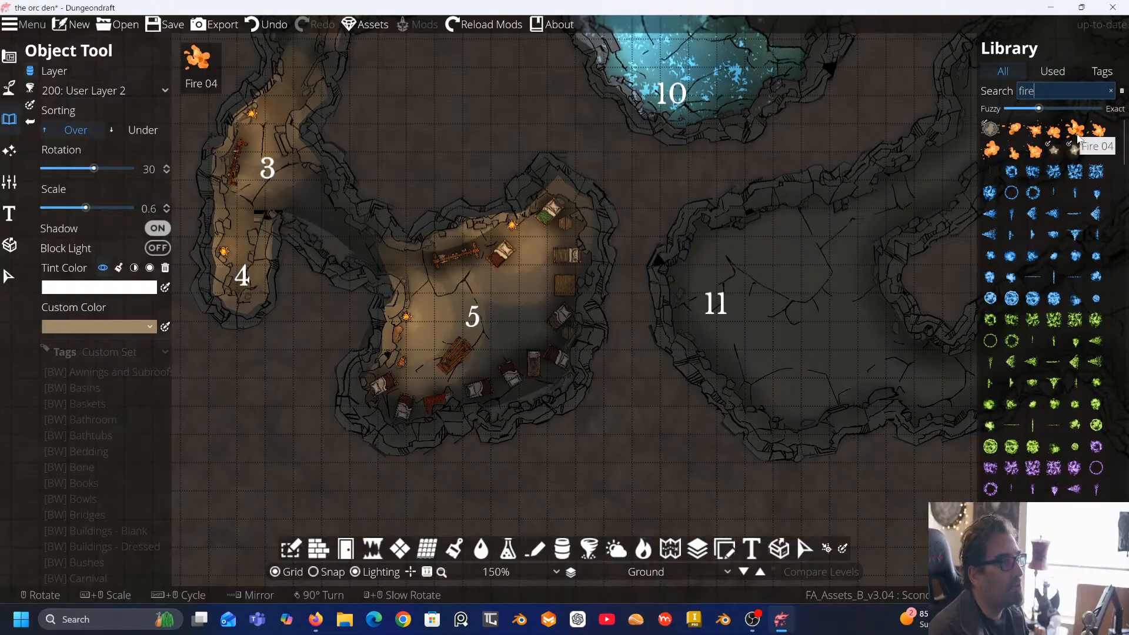
scroll(1063, 251, down, 1)
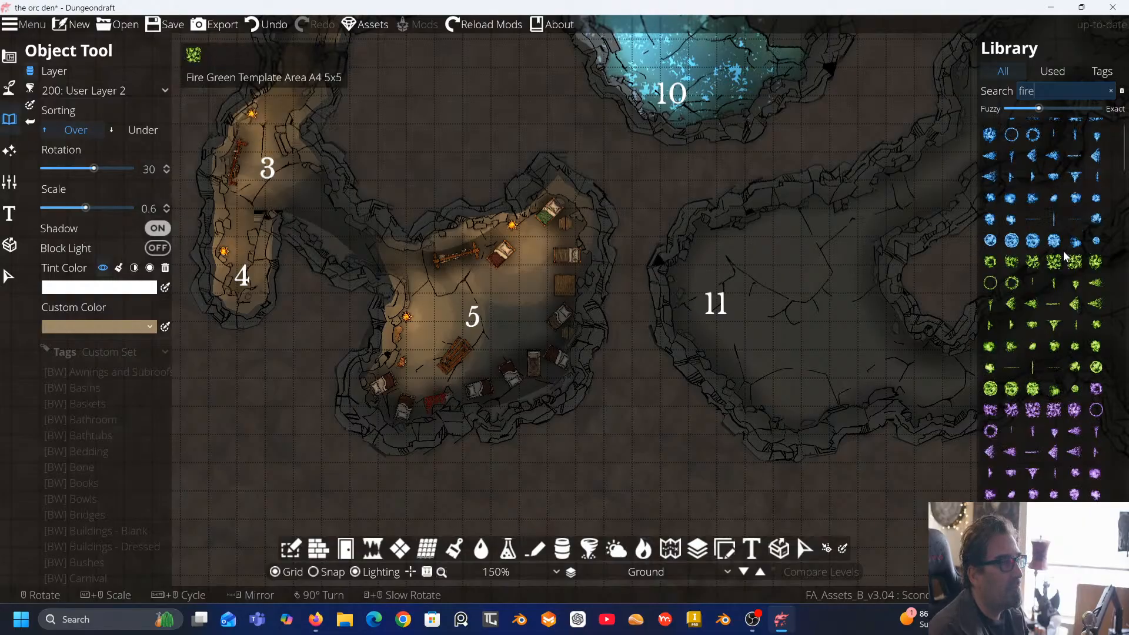
scroll(1063, 251, down, 6)
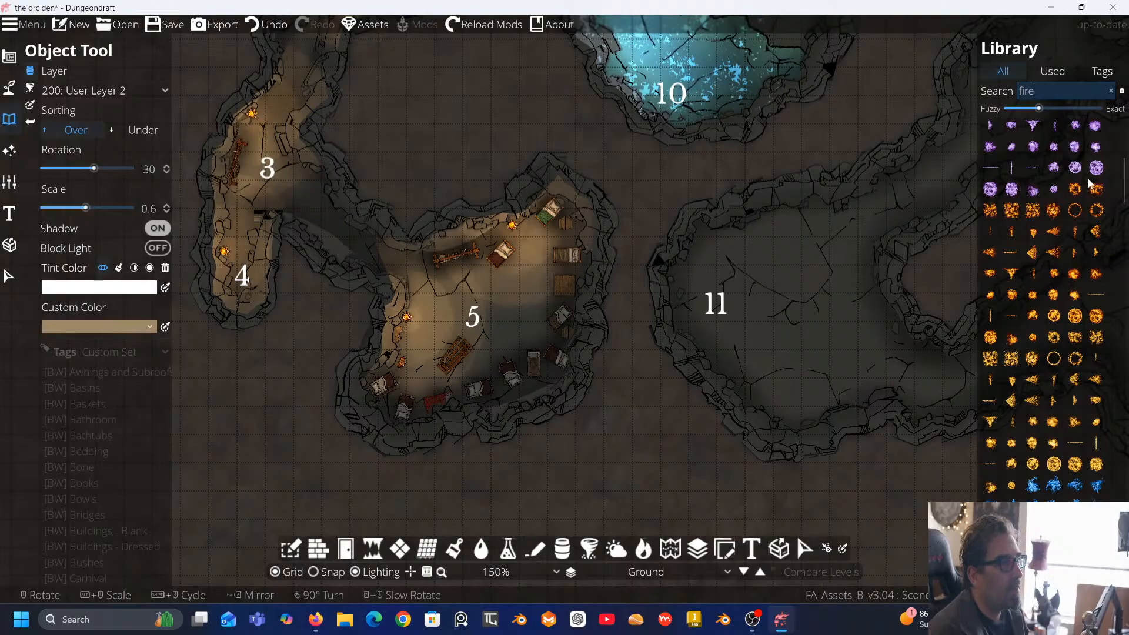
Make the library search match more exact and look through the fire, ember and coal basin assets
click(1039, 88)
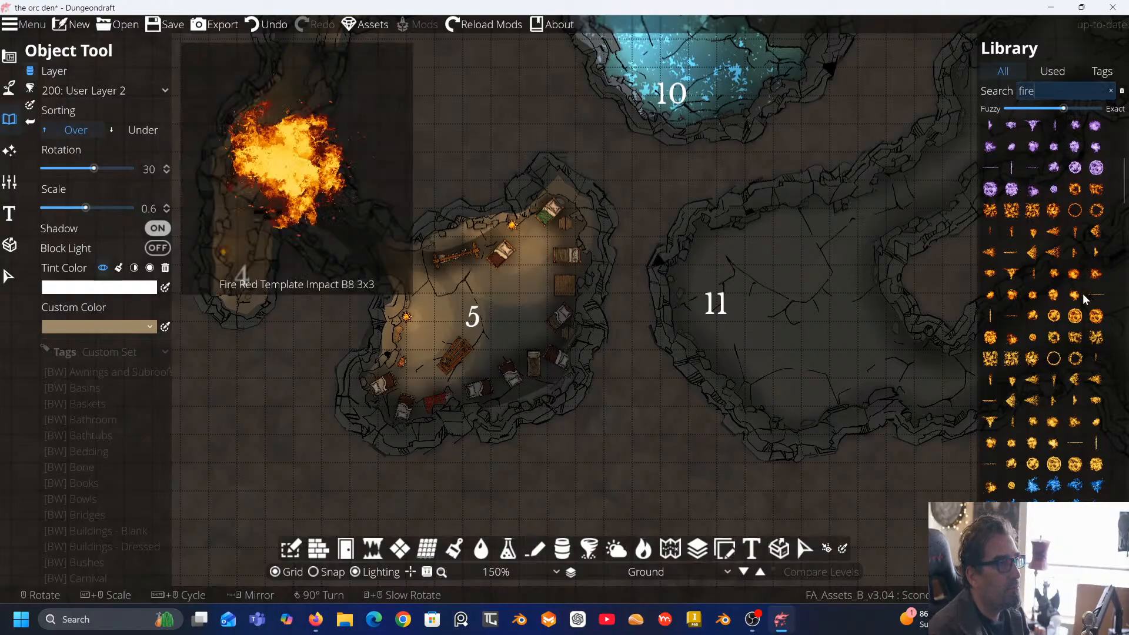
scroll(1082, 294, down, 5)
scroll(1084, 297, down, 10)
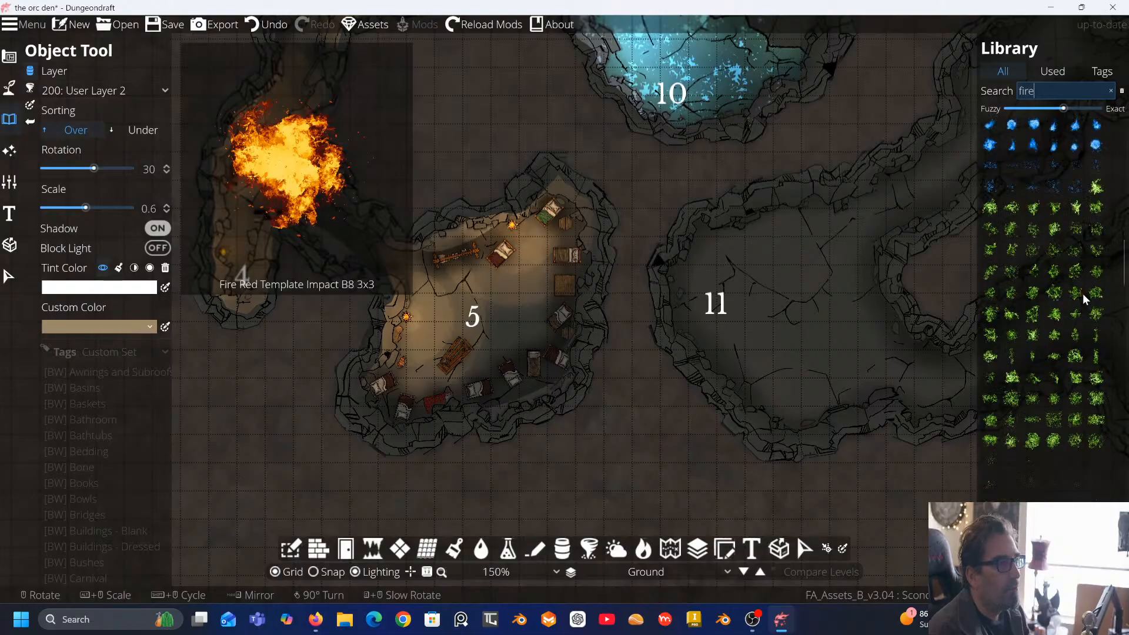
scroll(1082, 294, down, 5)
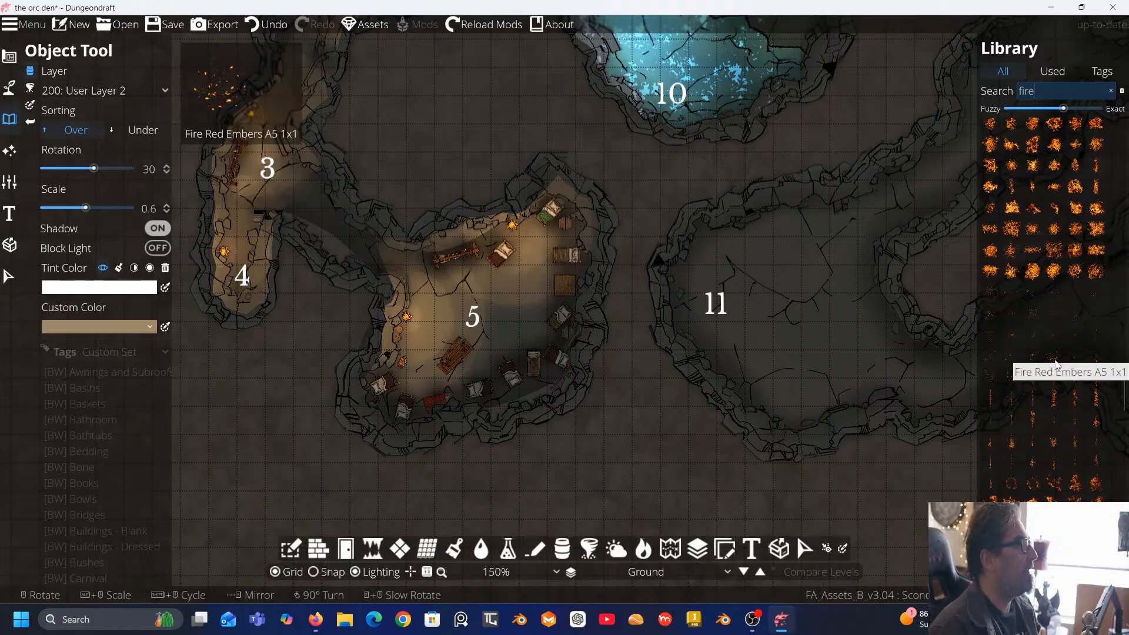
scroll(1060, 389, down, 5)
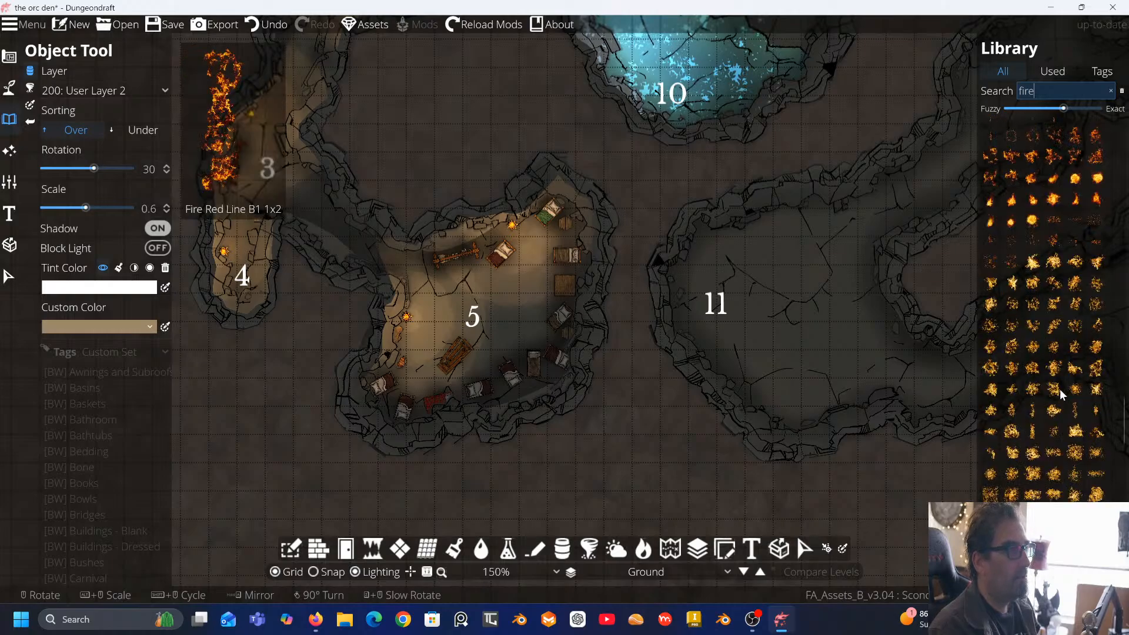
scroll(1059, 389, down, 5)
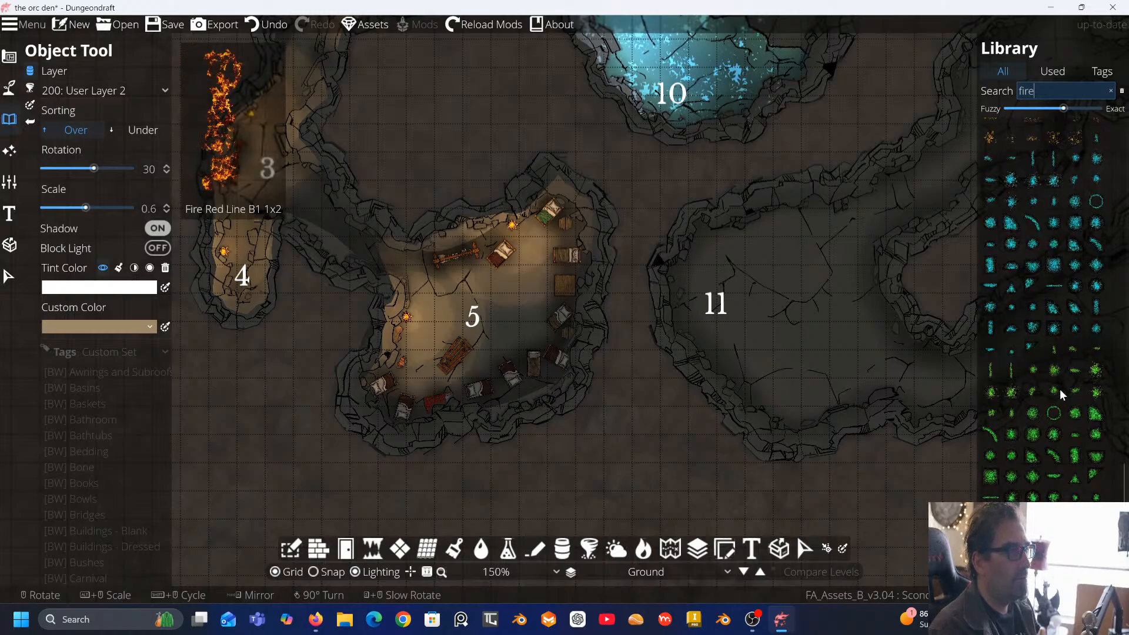
scroll(1060, 389, down, 5)
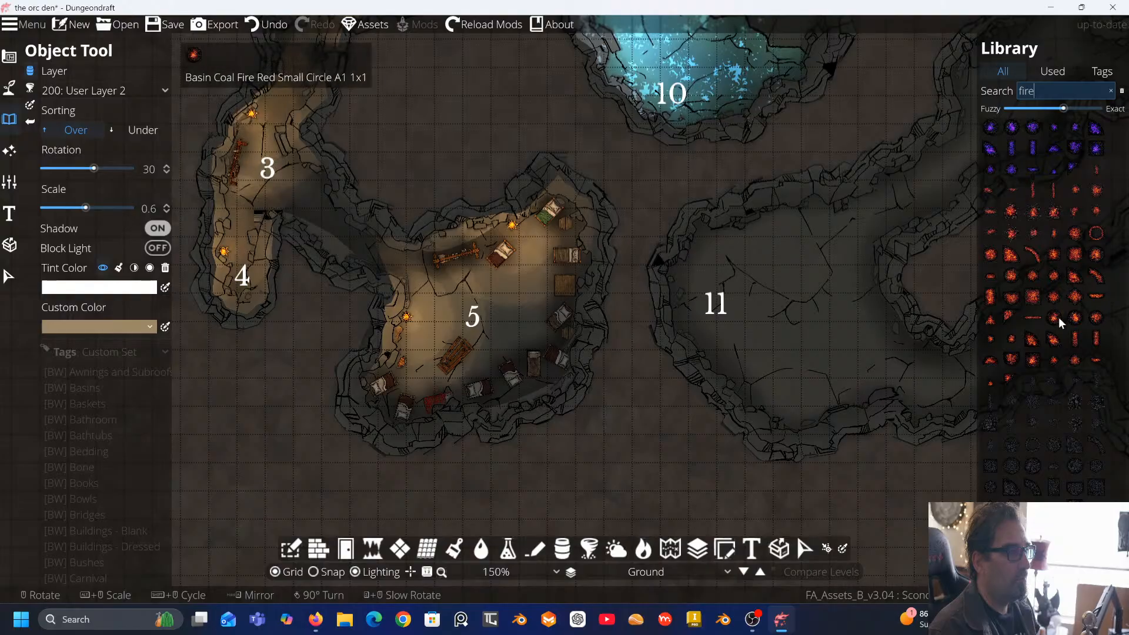
Search the object library for "can fire" and loosen the matching toward fuzzy
scroll(1058, 317, down, 8)
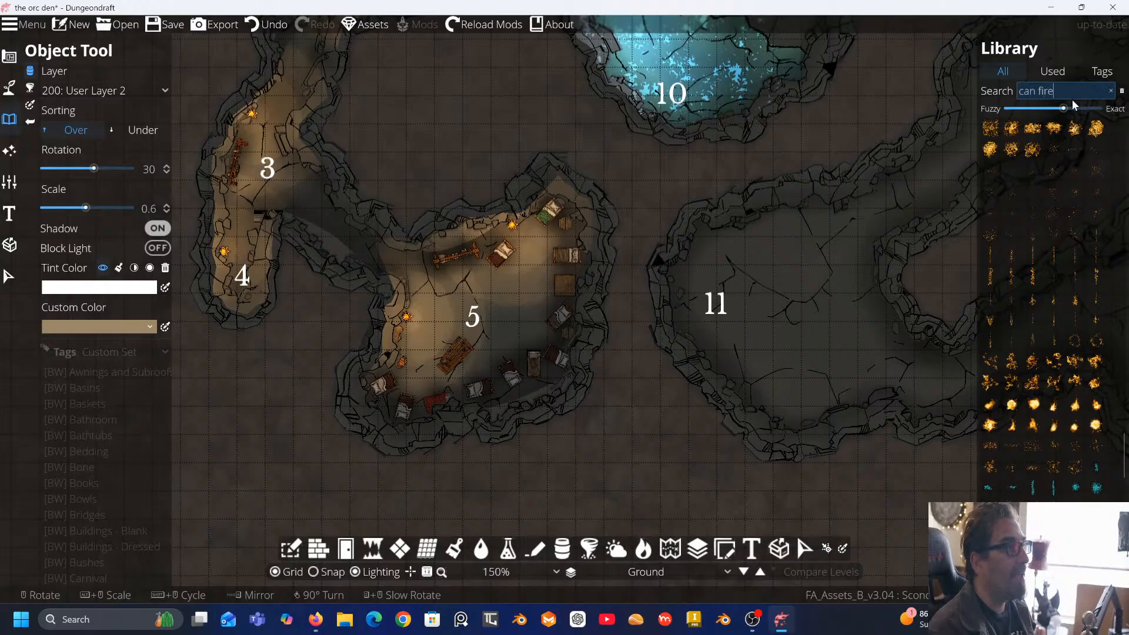
drag(1063, 110, 1029, 110)
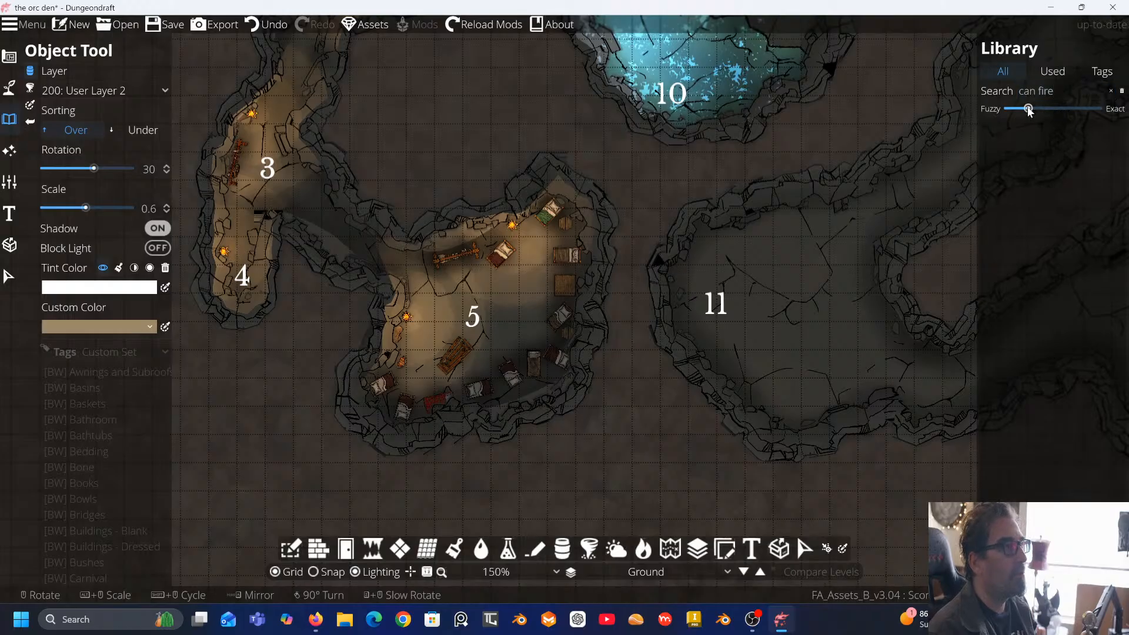
Loosen the object library's "can fire" search to fully fuzzy matching and browse the fire assets
click(1065, 92)
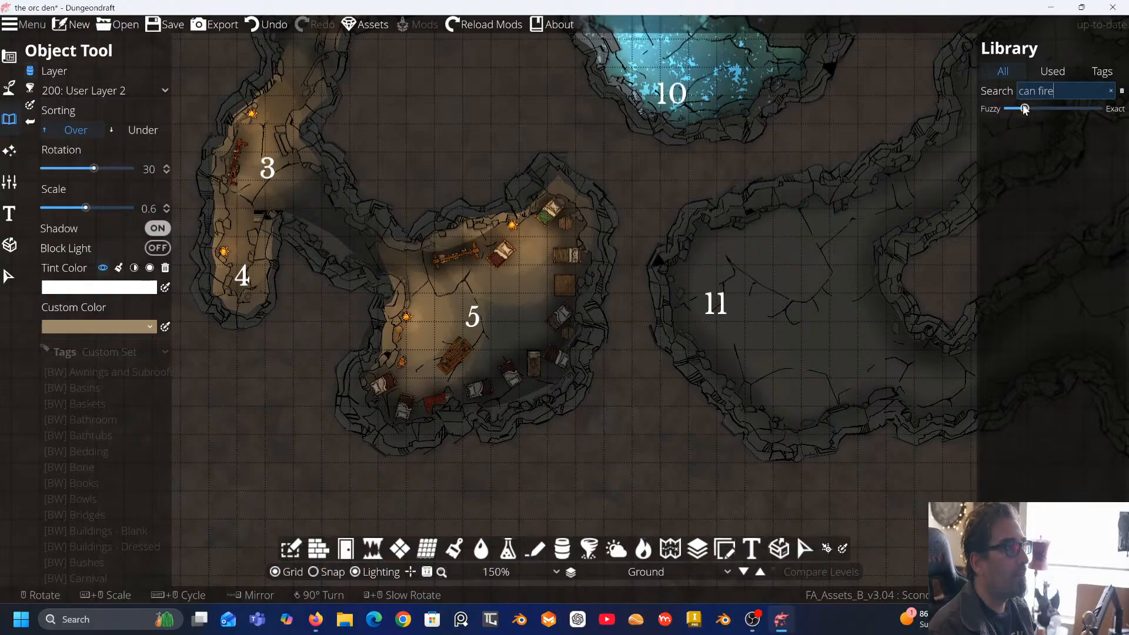
drag(1025, 109, 1007, 110)
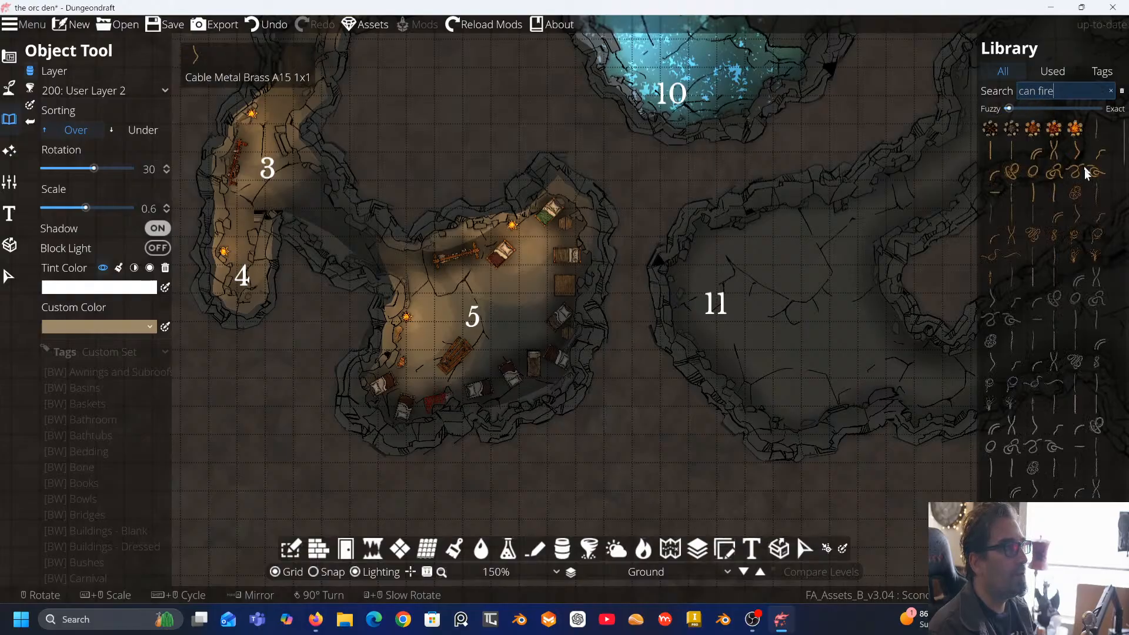
click(1074, 128)
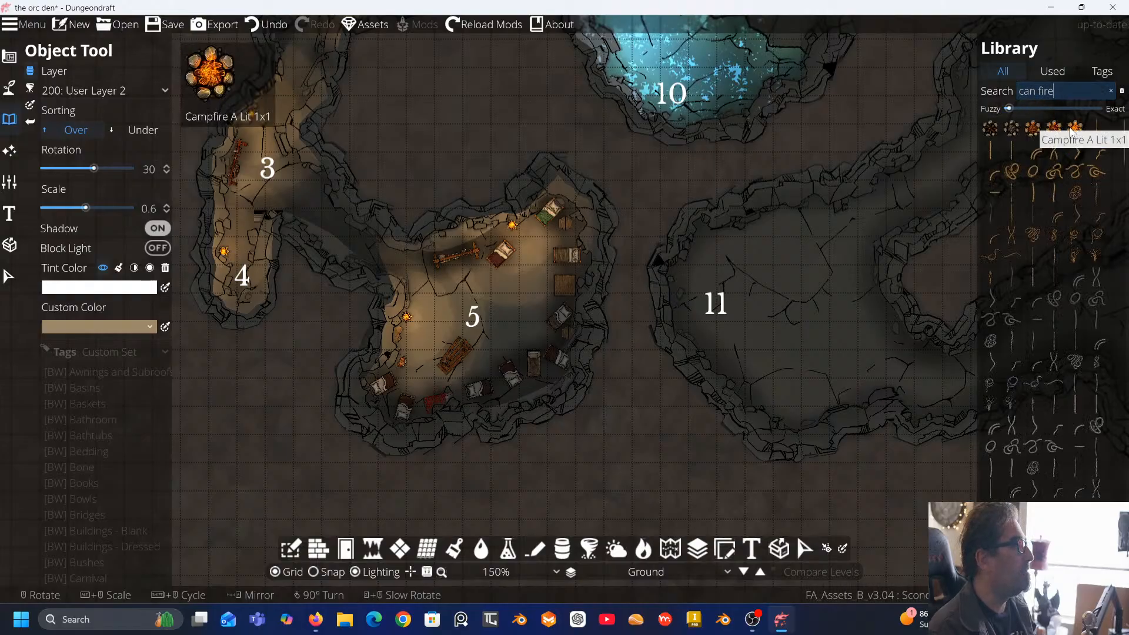
click(1075, 259)
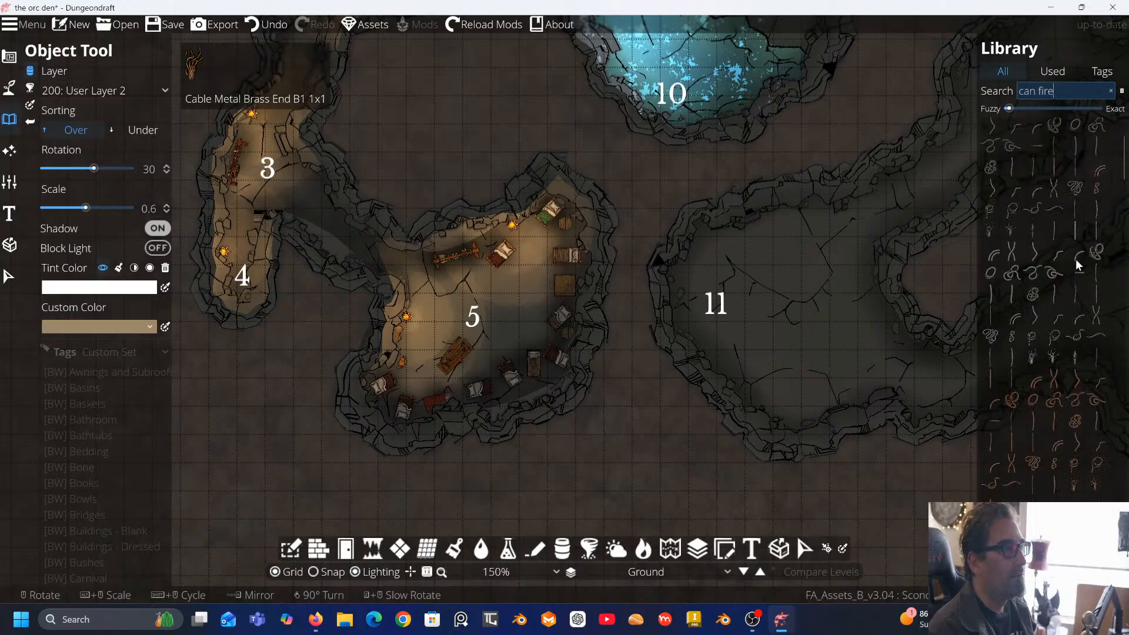
scroll(1075, 258, down, 5)
scroll(1078, 266, down, 5)
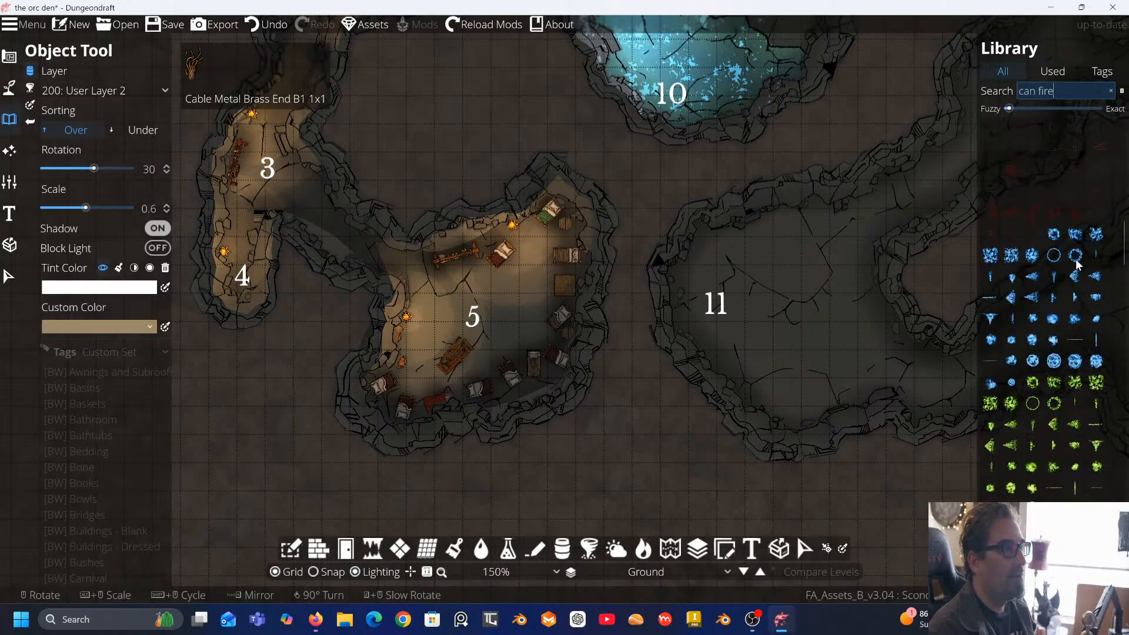
scroll(1076, 266, down, 8)
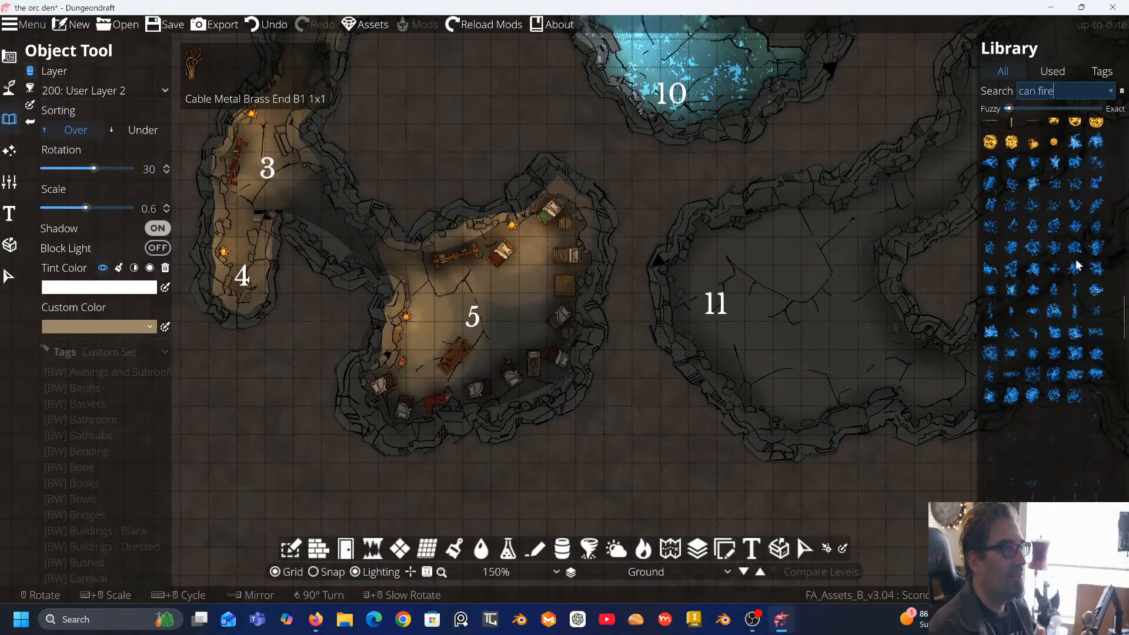
scroll(1078, 266, up, 6)
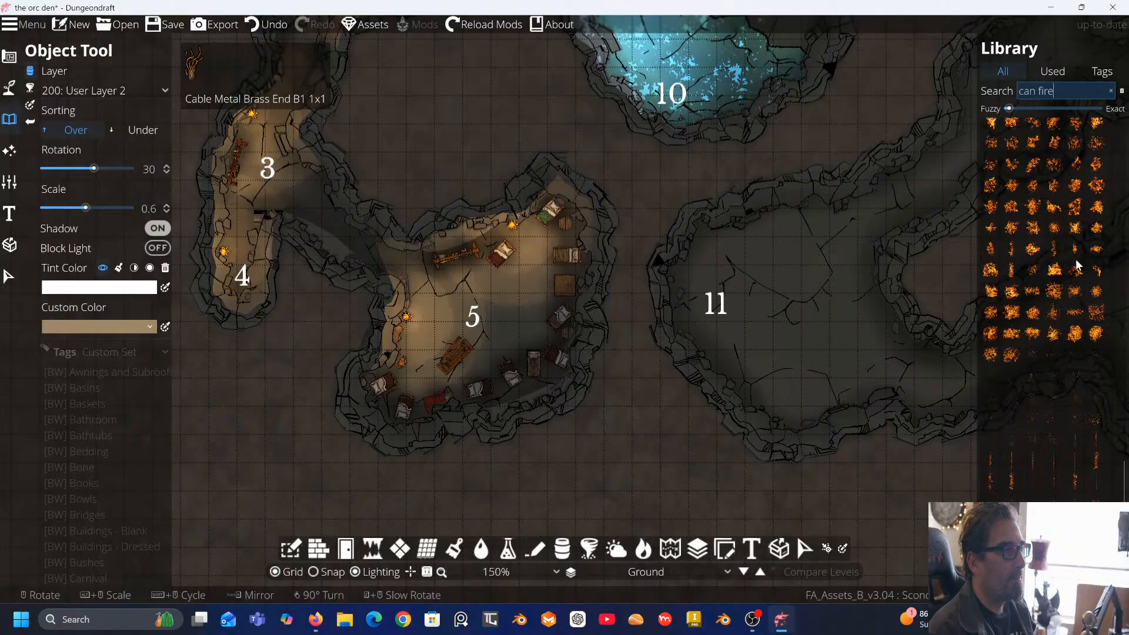
scroll(1075, 259, up, 3)
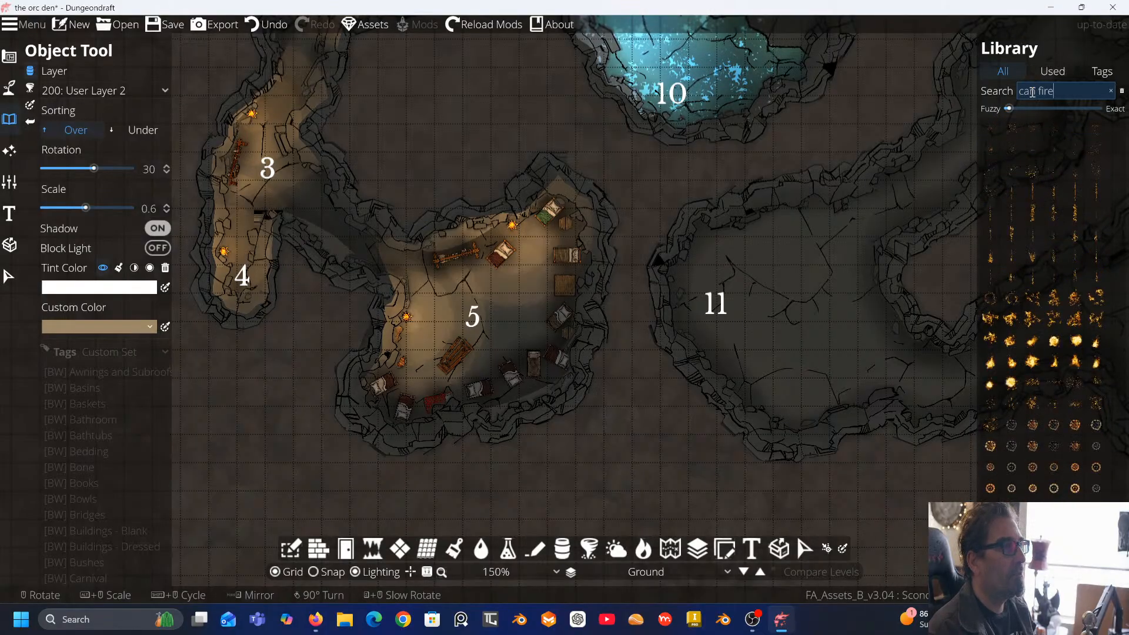
Search the object library for "brazier" and place a red lit brazier in the middle of room 5
drag(1041, 91, 986, 90)
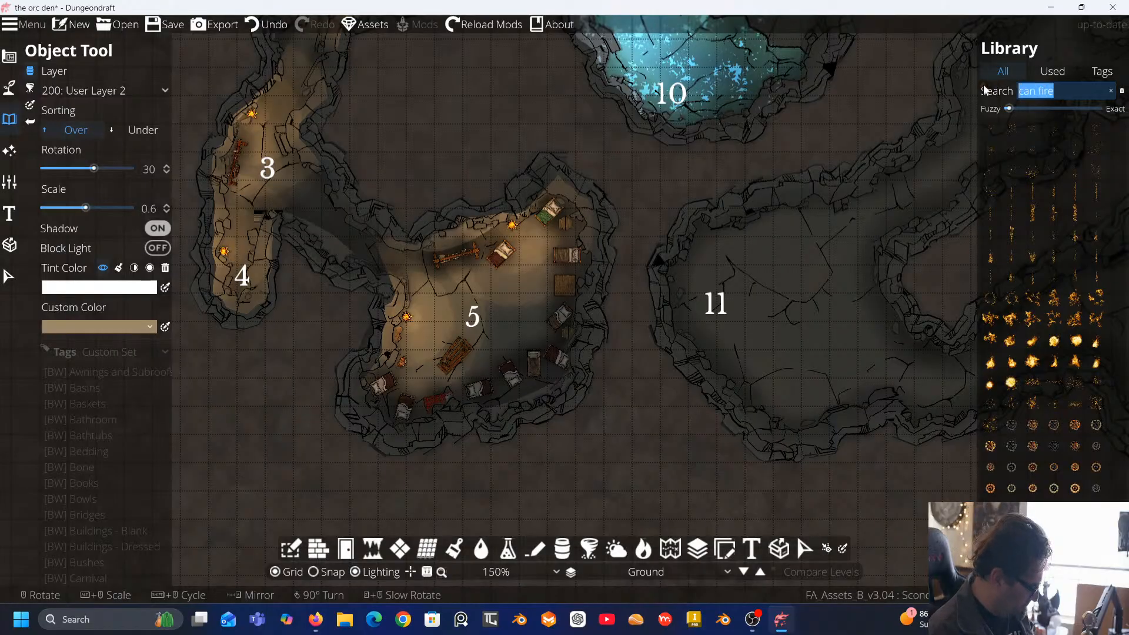
text(bra)
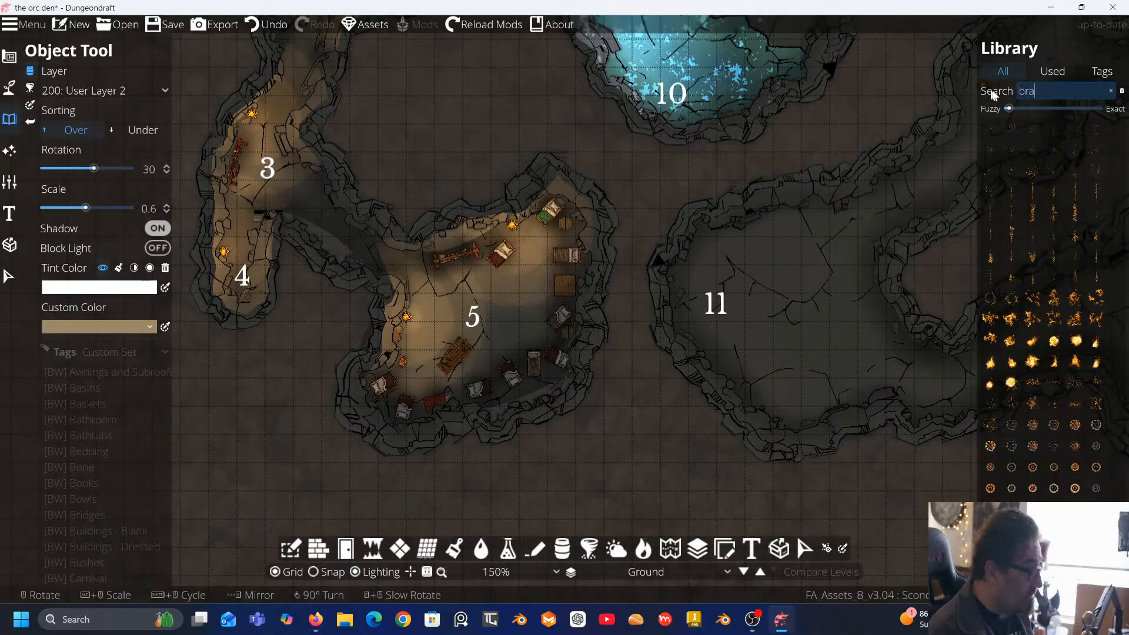
text(z)
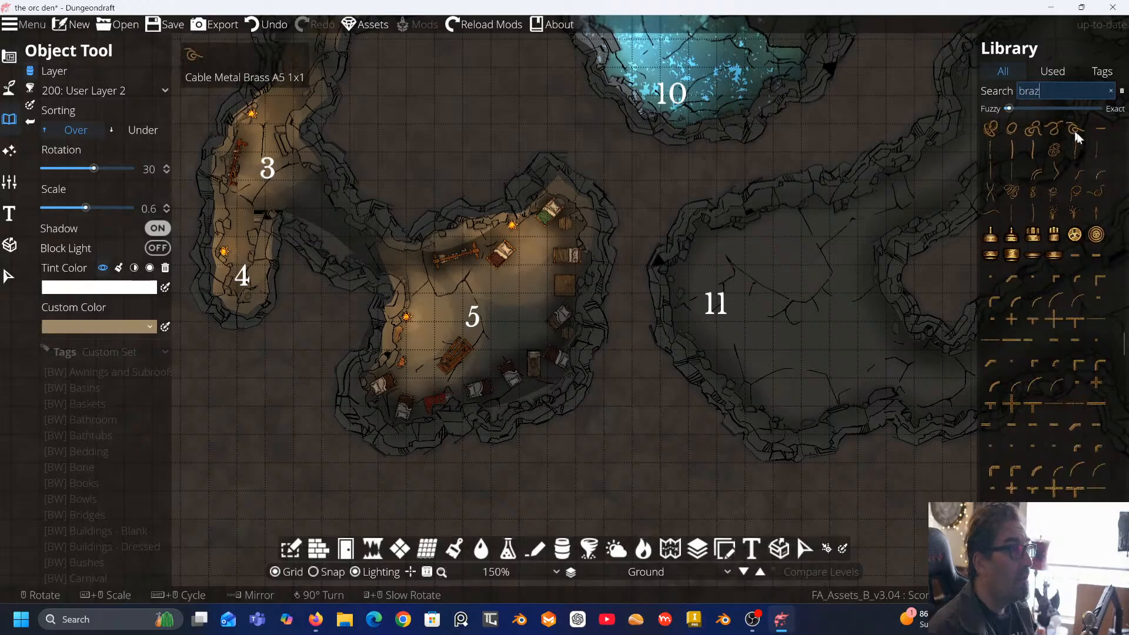
scroll(1092, 247, down, 5)
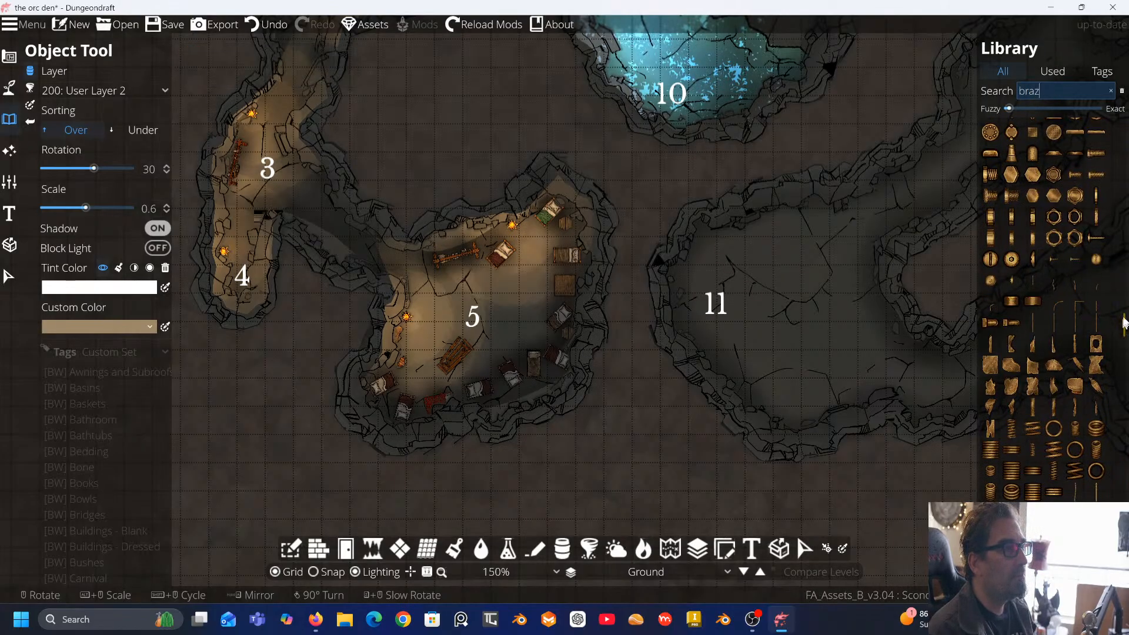
drag(1124, 322, 1124, 109)
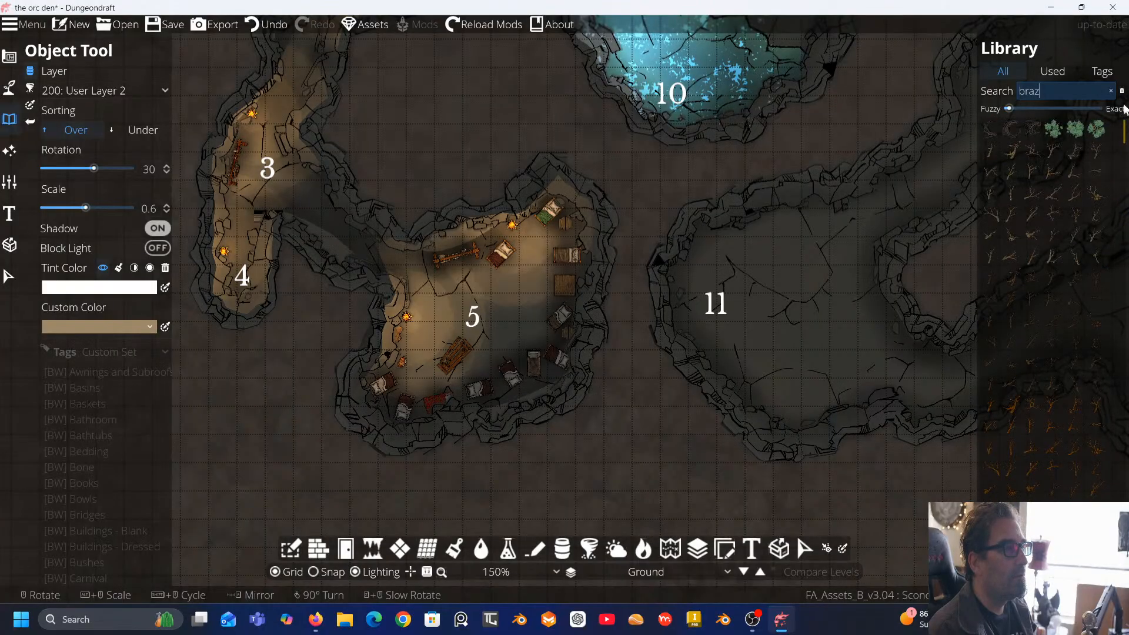
scroll(1077, 231, down, 3)
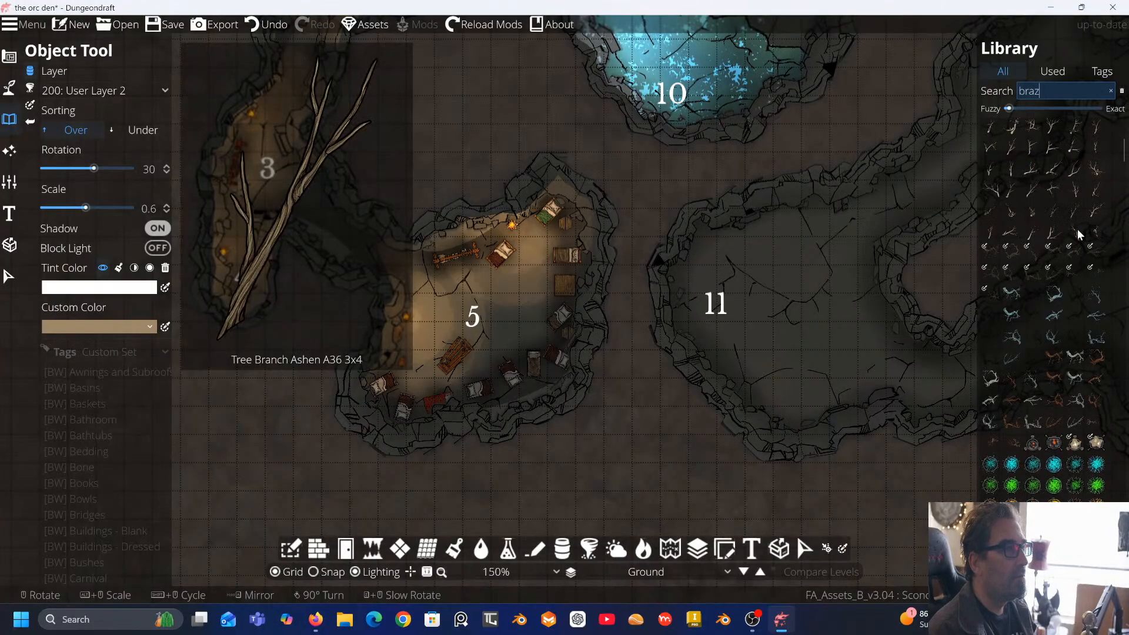
scroll(1077, 228, down, 3)
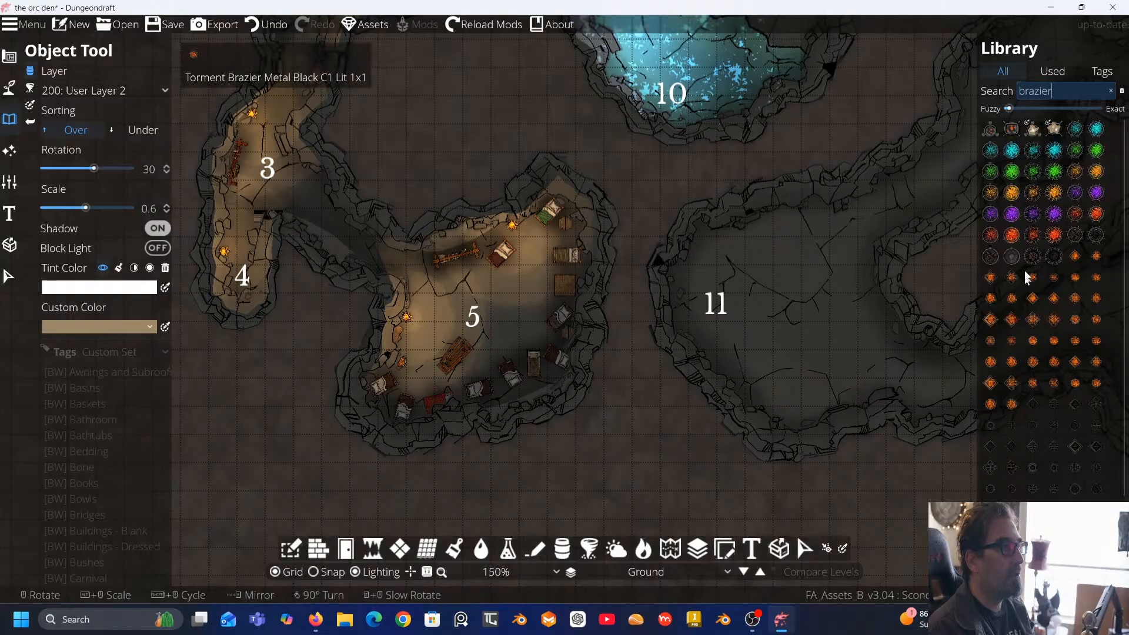
click(1096, 214)
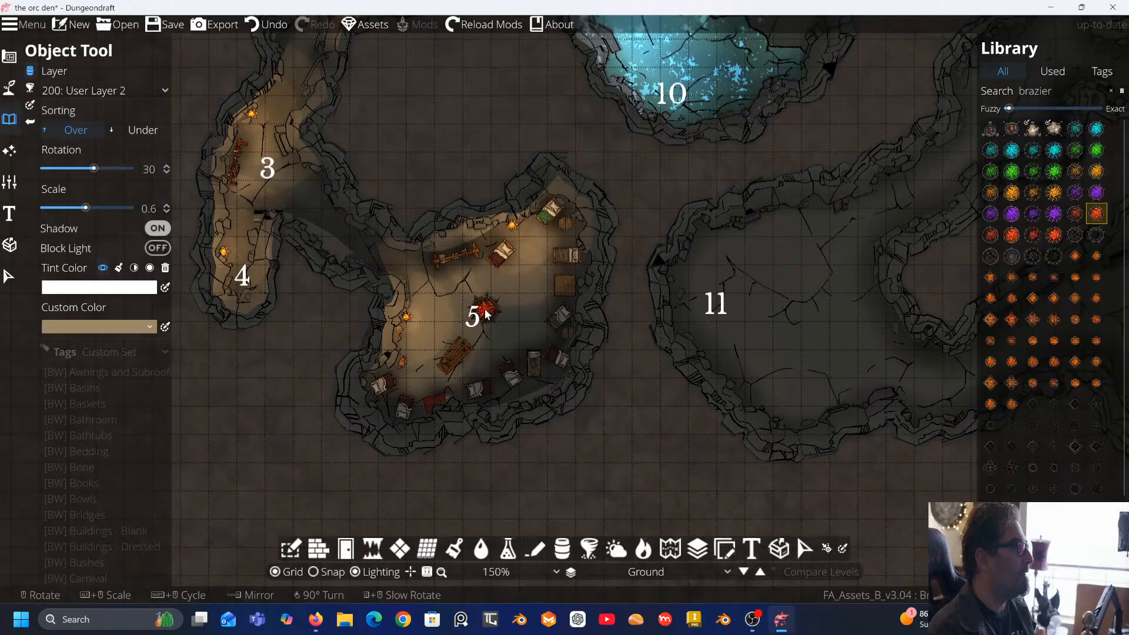
click(485, 311)
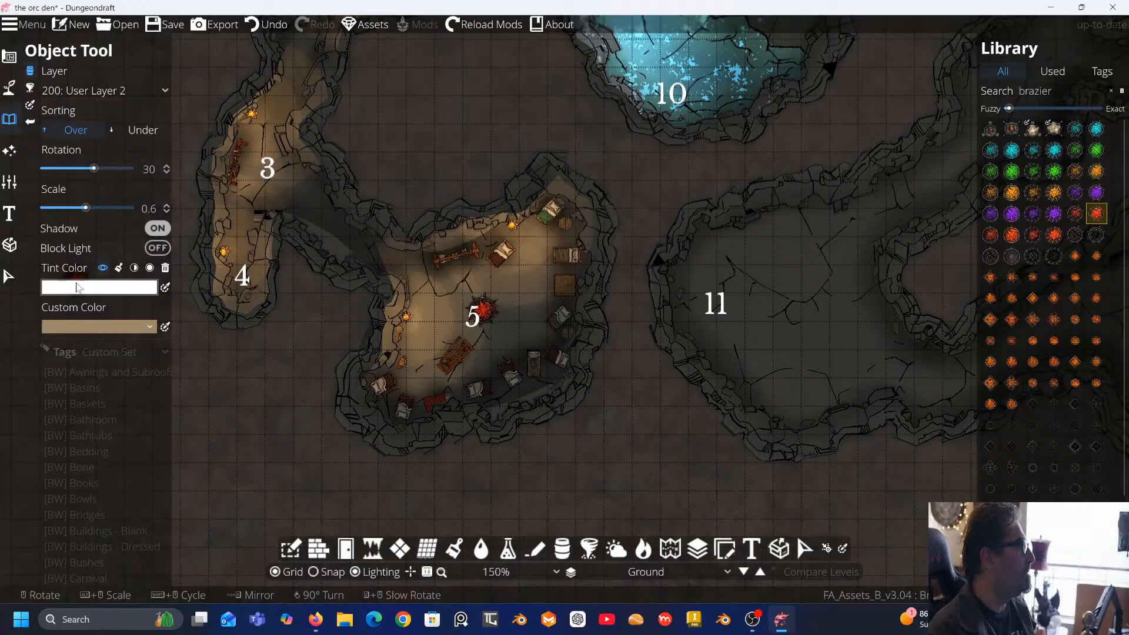
Activate the Light Tool and set a custom orange-red light color of about RGB 239, 63, 22
click(11, 154)
click(43, 92)
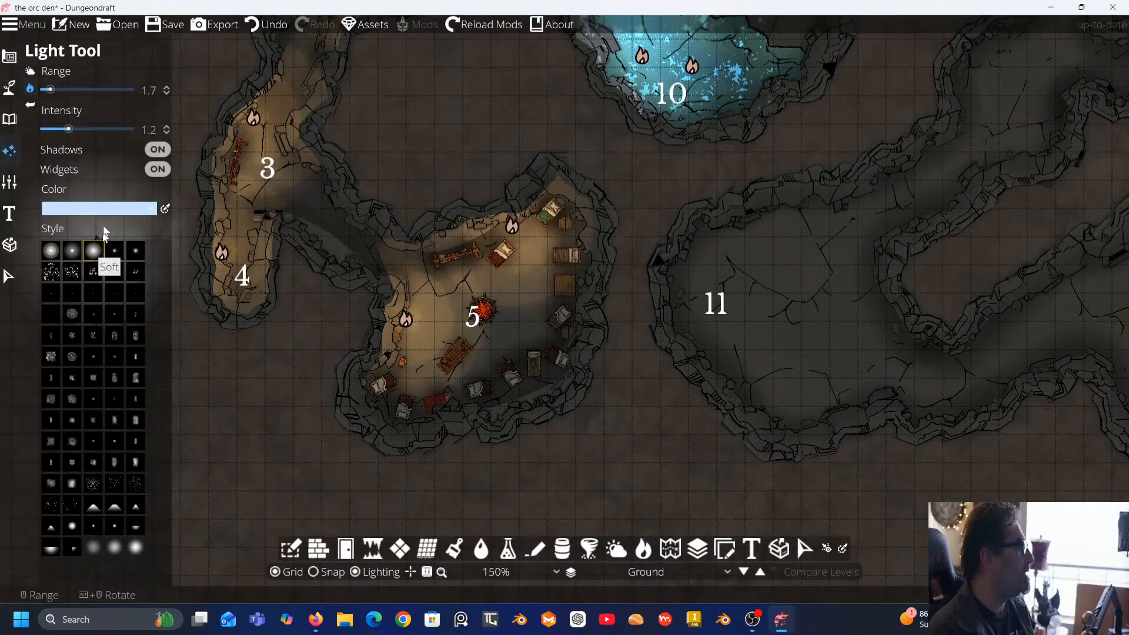
click(102, 210)
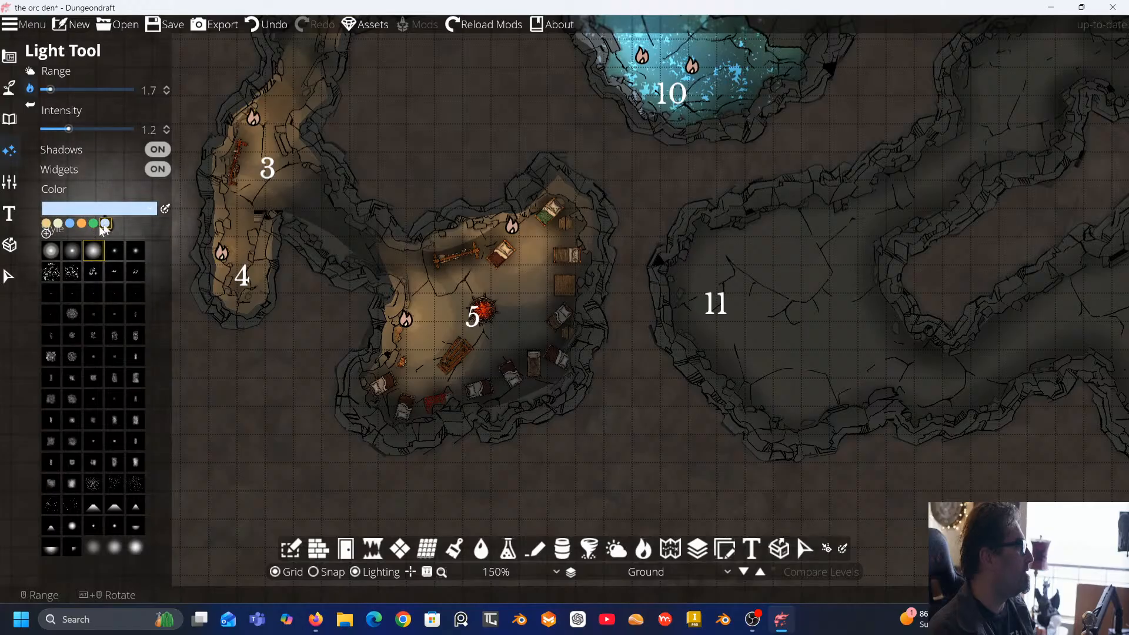
click(46, 235)
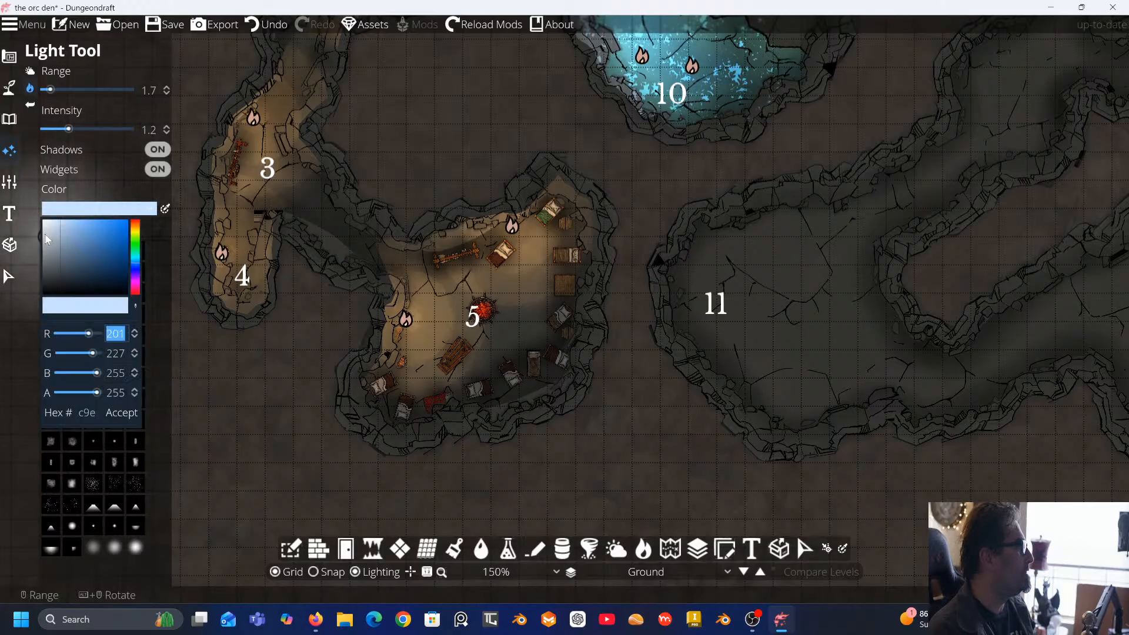
click(137, 226)
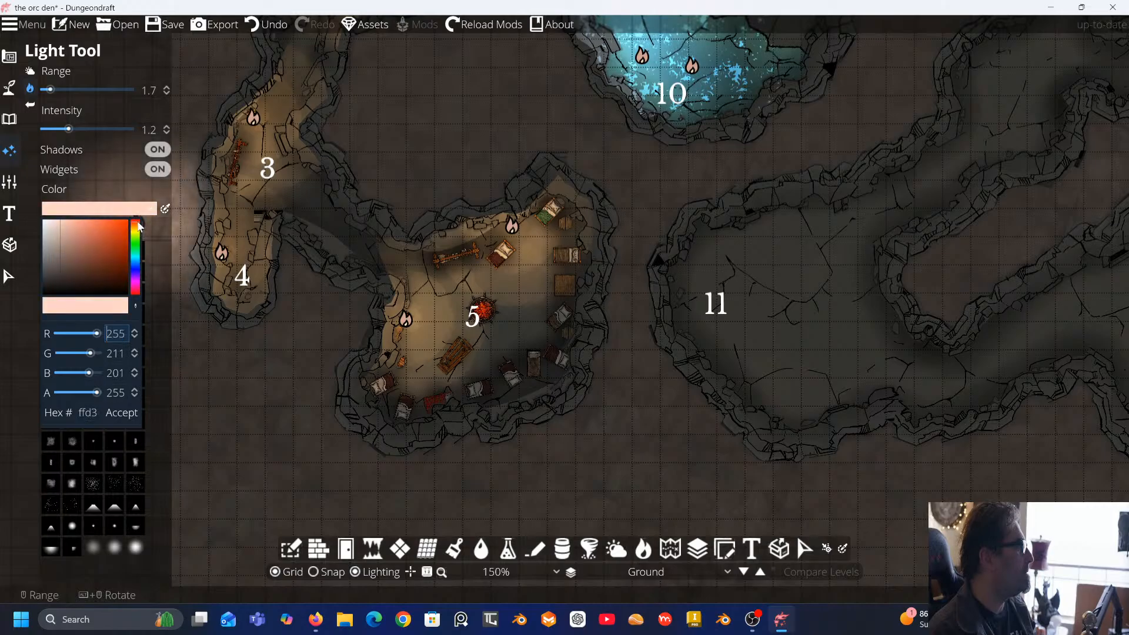
click(120, 227)
drag(122, 229, 124, 227)
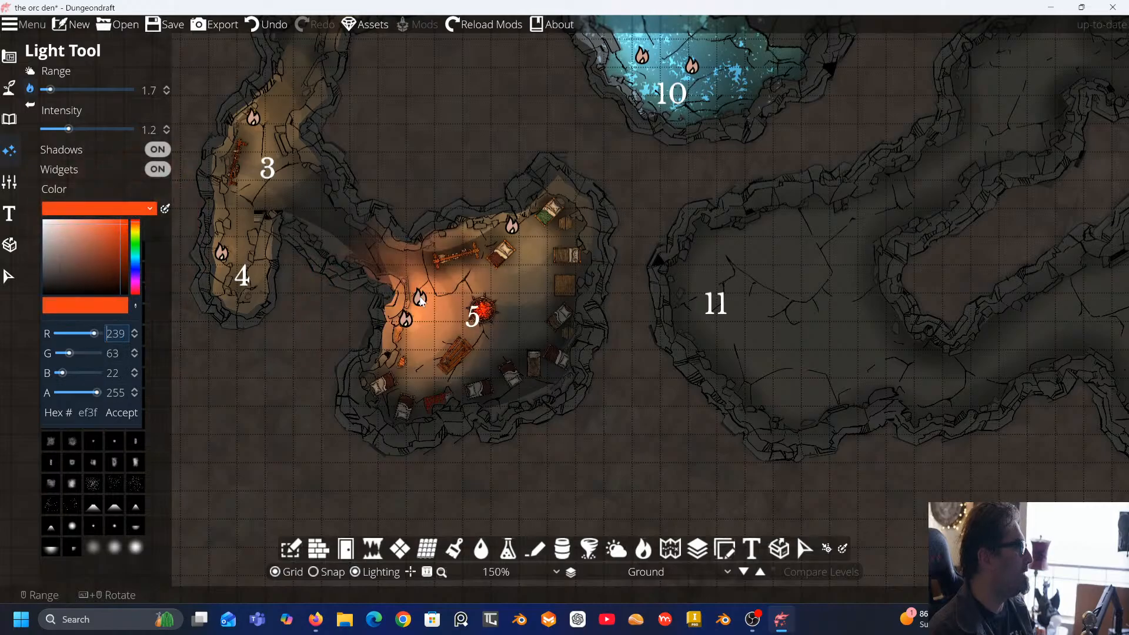
Place an orange-red light with a range of 0.8 on the brazier in room 5
drag(485, 314, 45, 92)
click(53, 94)
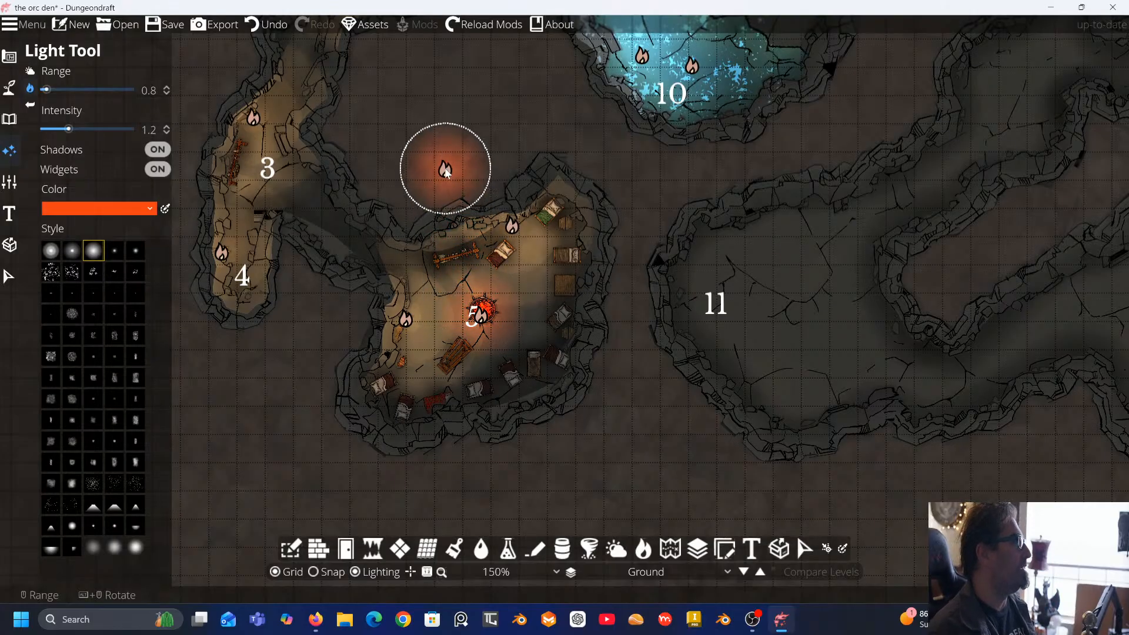
Turn off the light widgets and review the lighting across the cave rooms
drag(445, 171, 583, 197)
scroll(497, 216, up, 1)
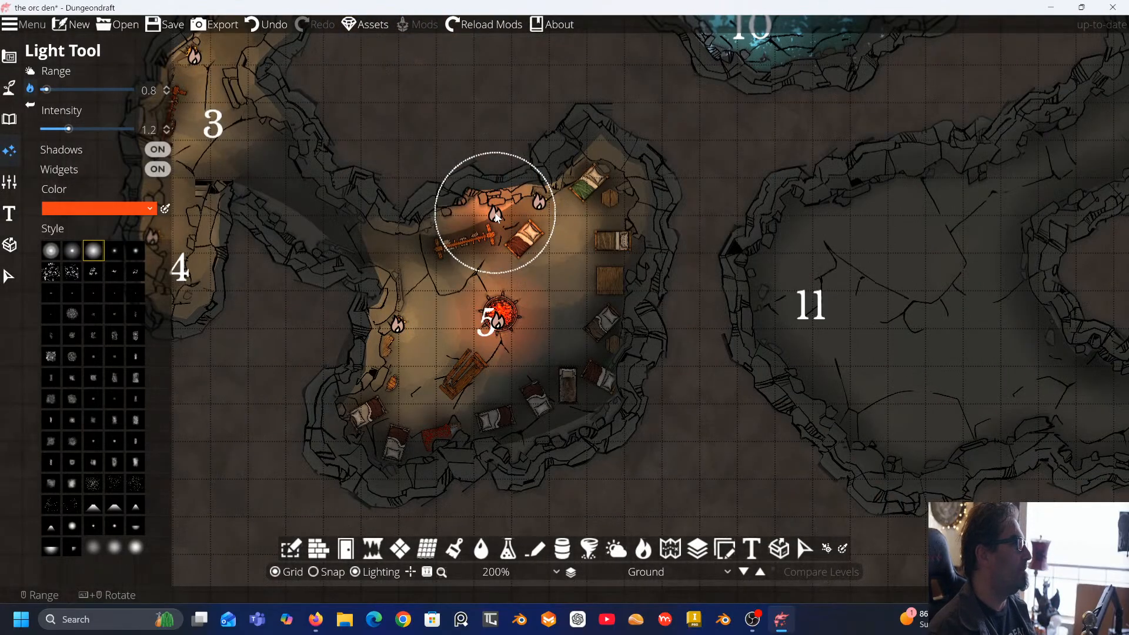
drag(495, 217, 496, 272)
drag(488, 153, 408, 310)
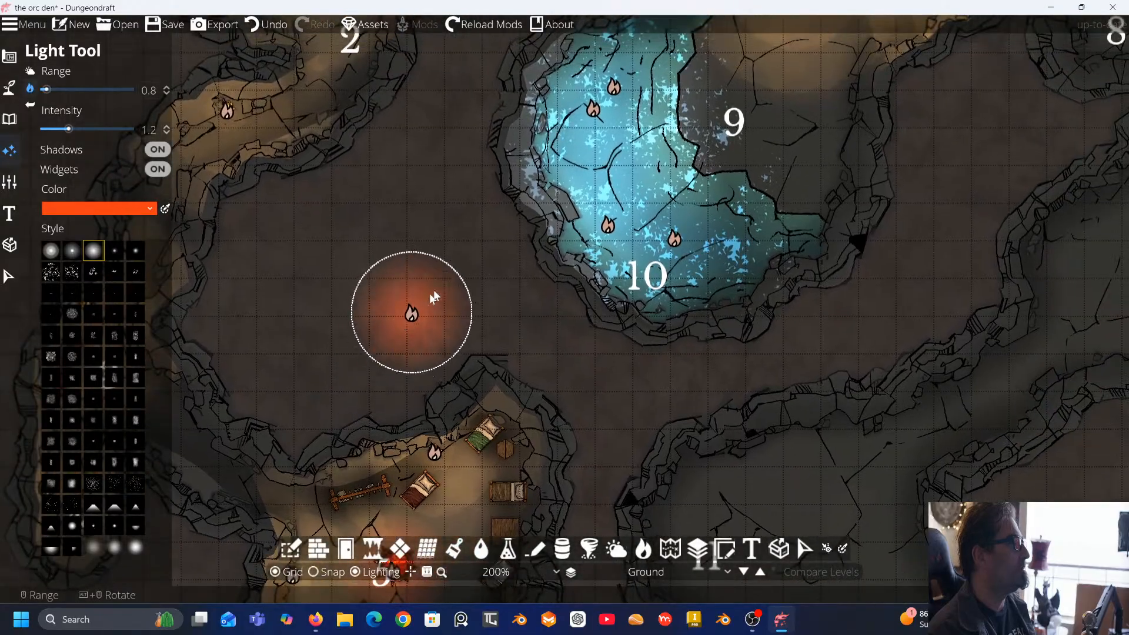
drag(469, 275, 466, 330)
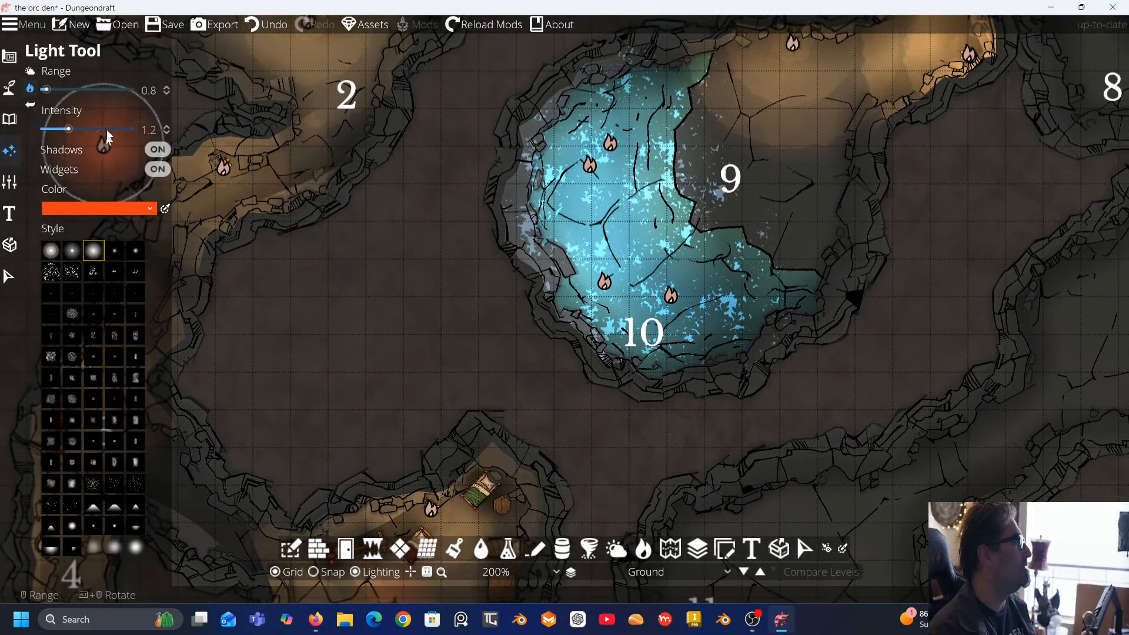
click(158, 170)
scroll(523, 214, down, 3)
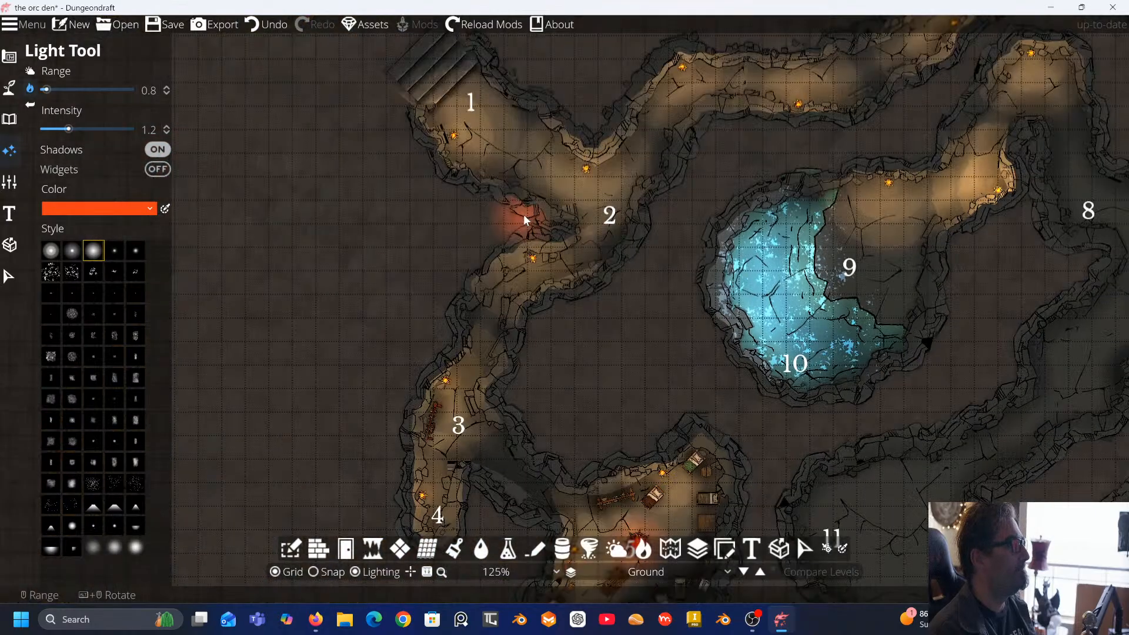
drag(591, 242, 415, 133)
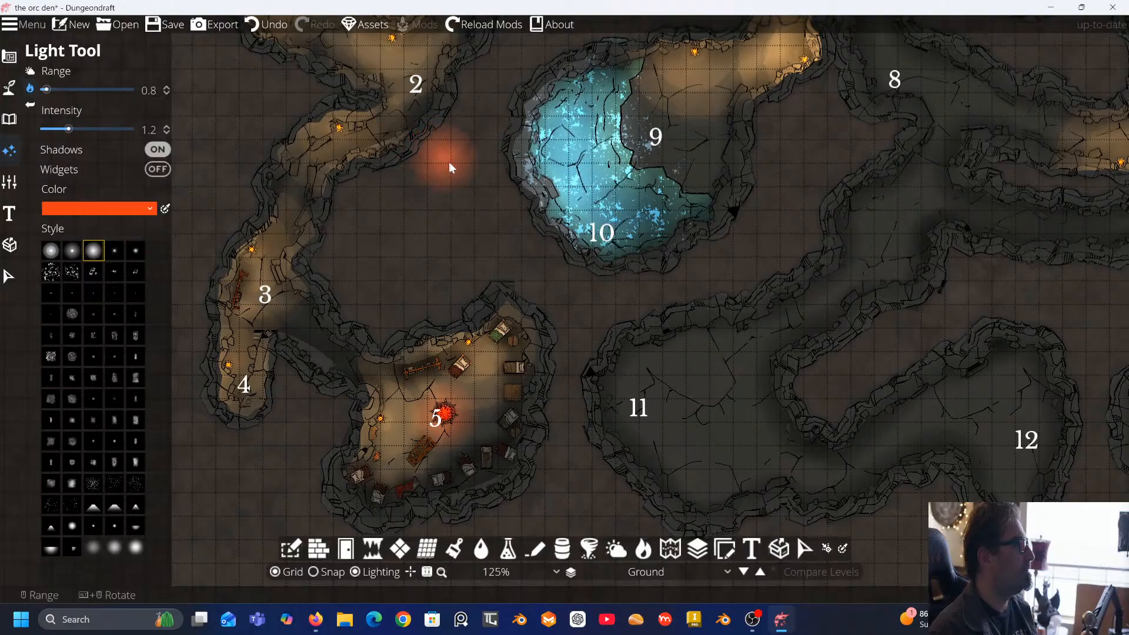
drag(453, 166, 534, 246)
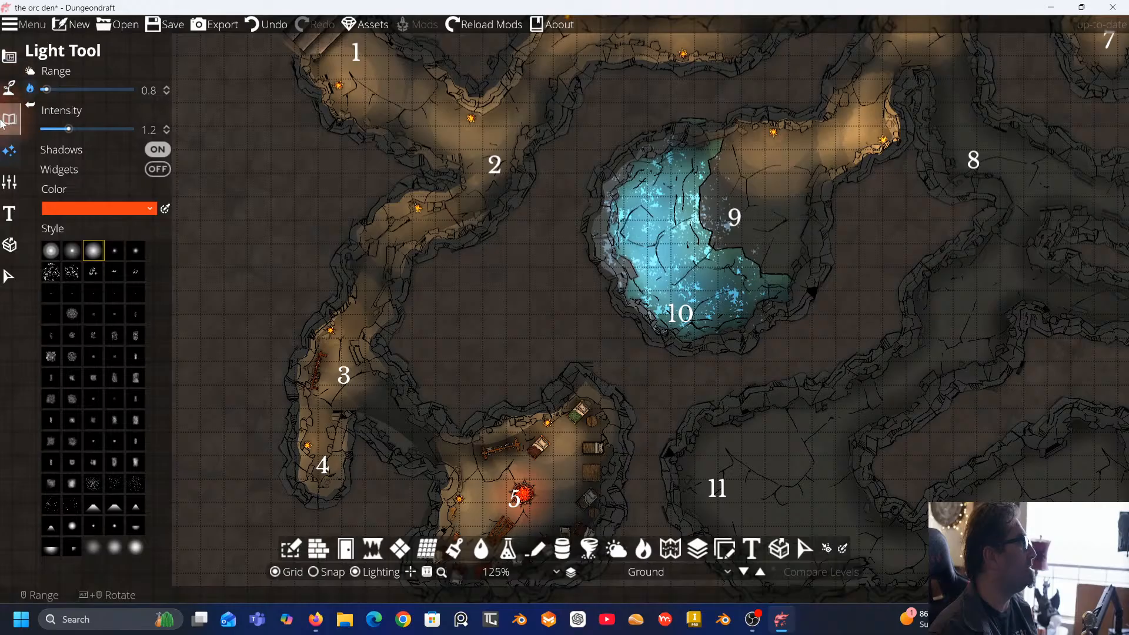
Activate the Object Tool and search the object library for "shadow"
click(8, 87)
click(56, 74)
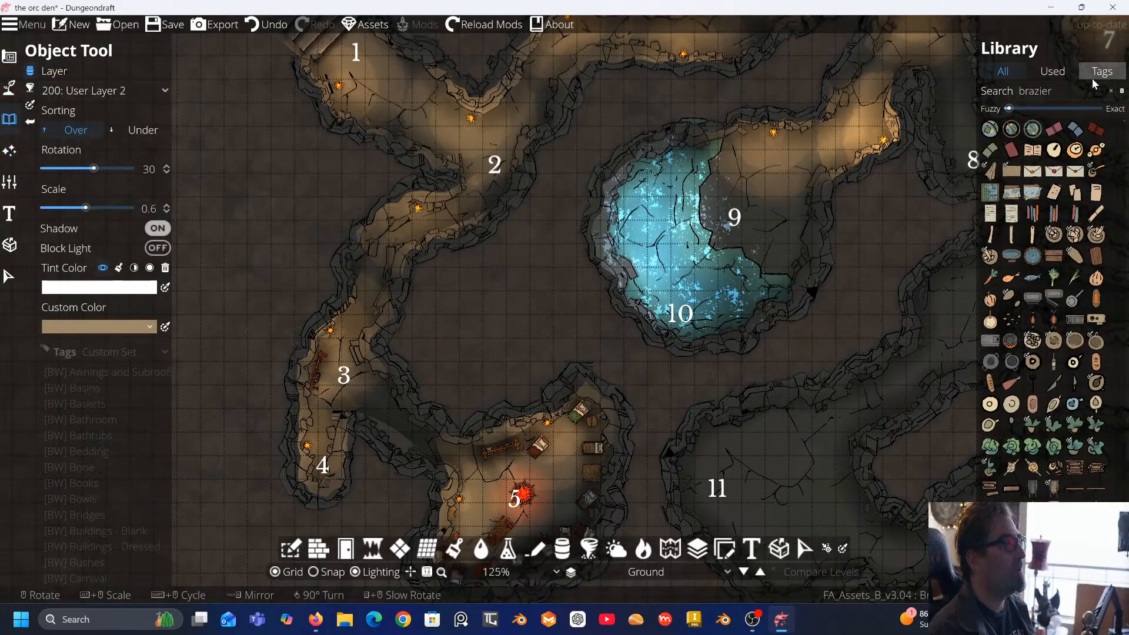
double_click(1065, 91)
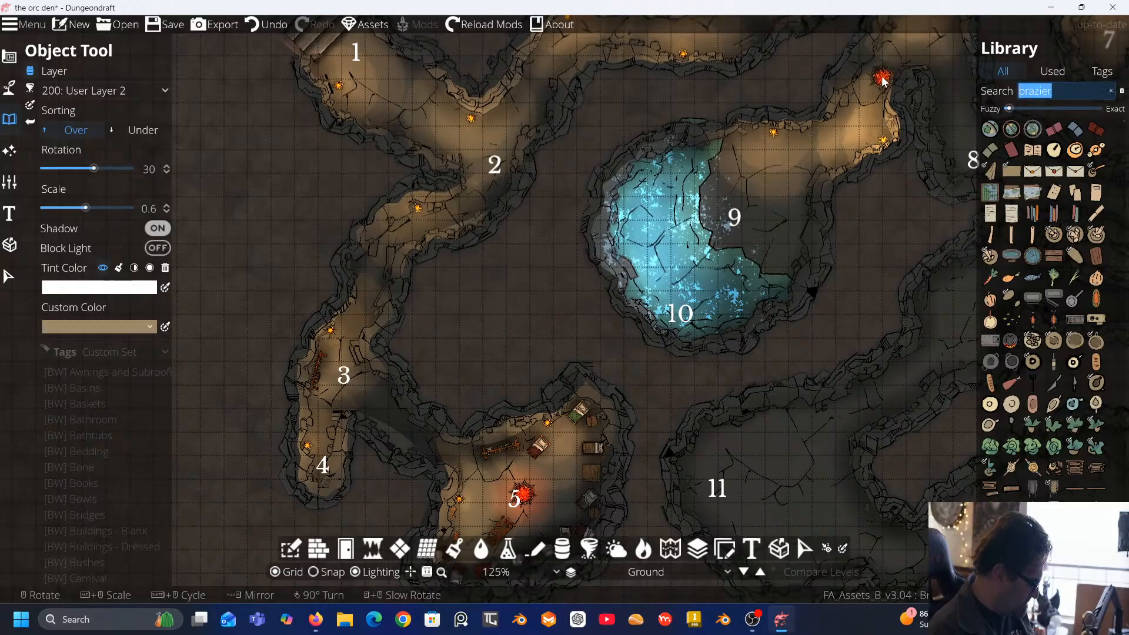
text(shadow)
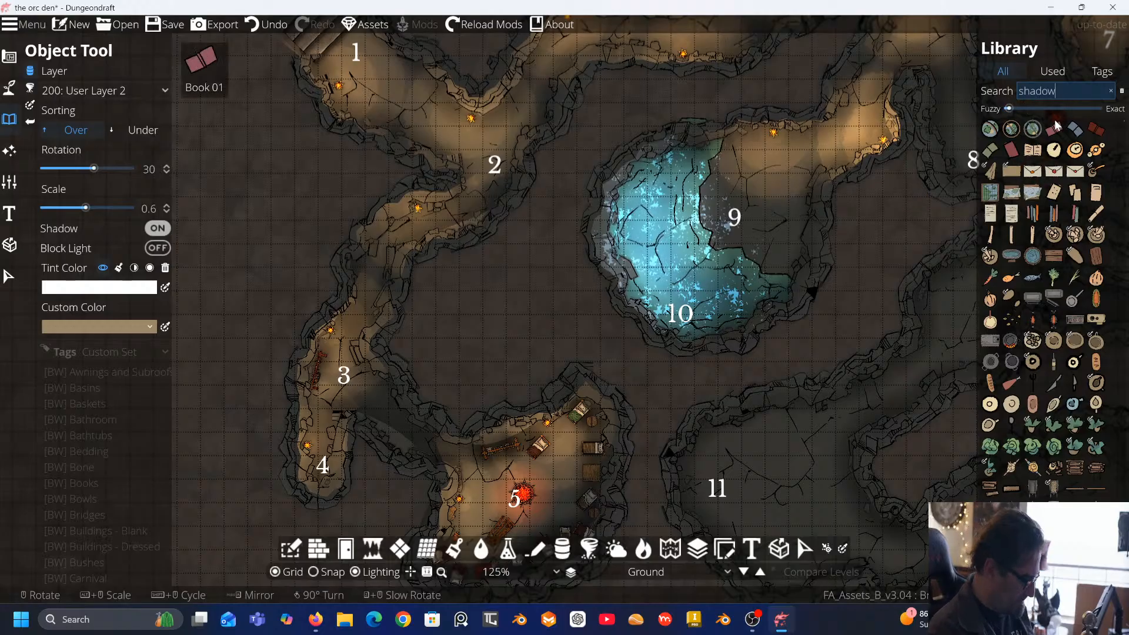
Browse the shadow search results and preview the objects for a shadow suited to the cave
scroll(1064, 235, down, 5)
scroll(1069, 247, down, 5)
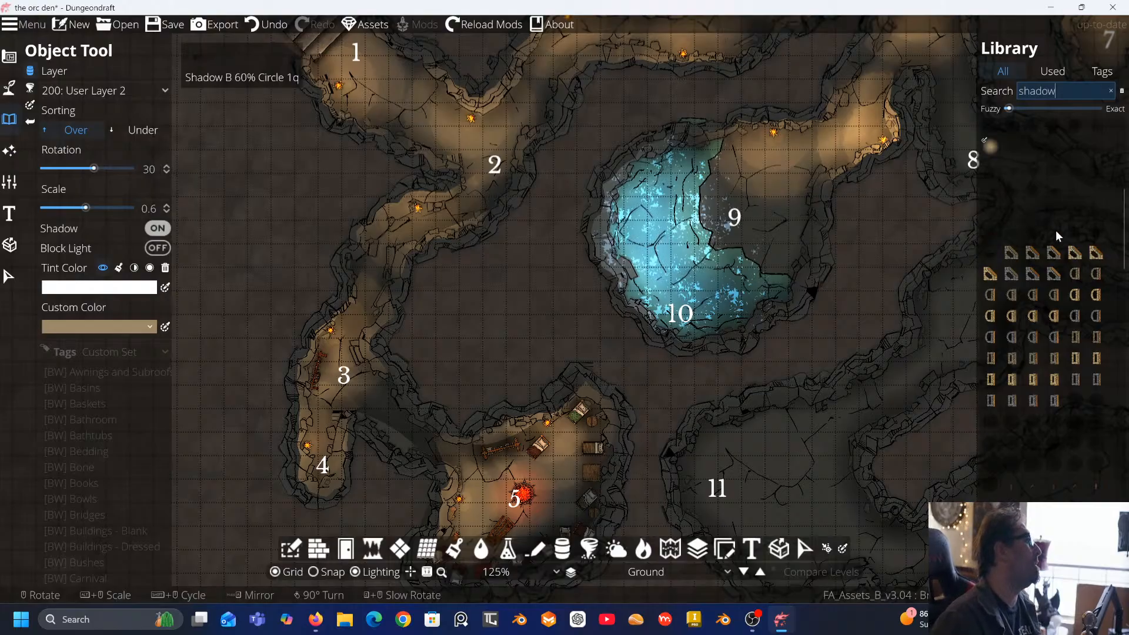
scroll(1068, 231, up, 1)
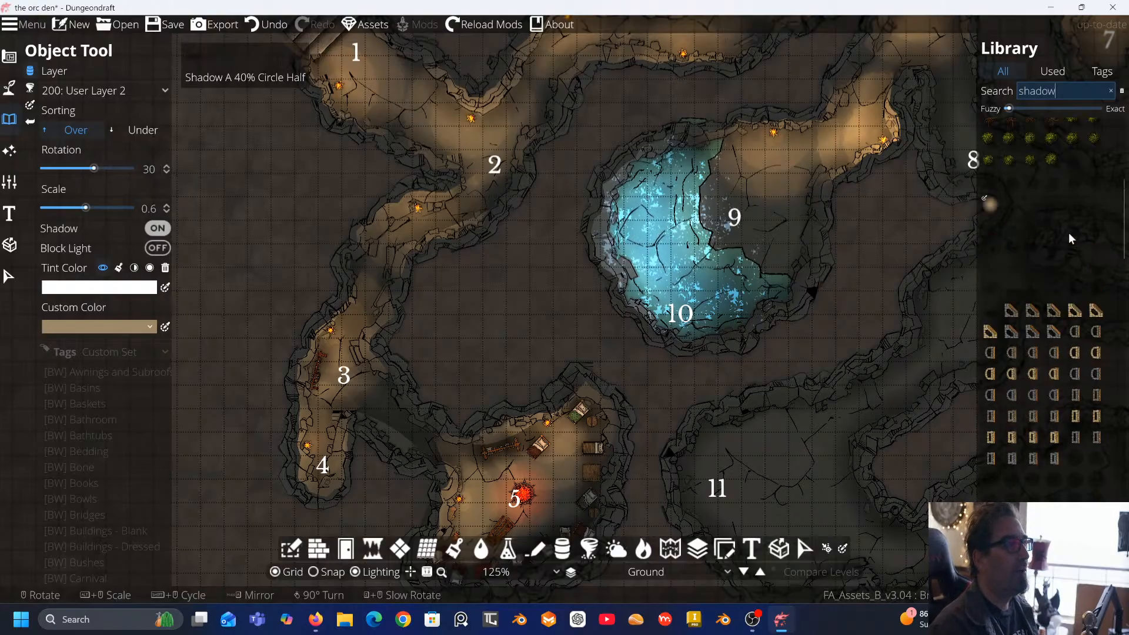
scroll(1058, 255, down, 5)
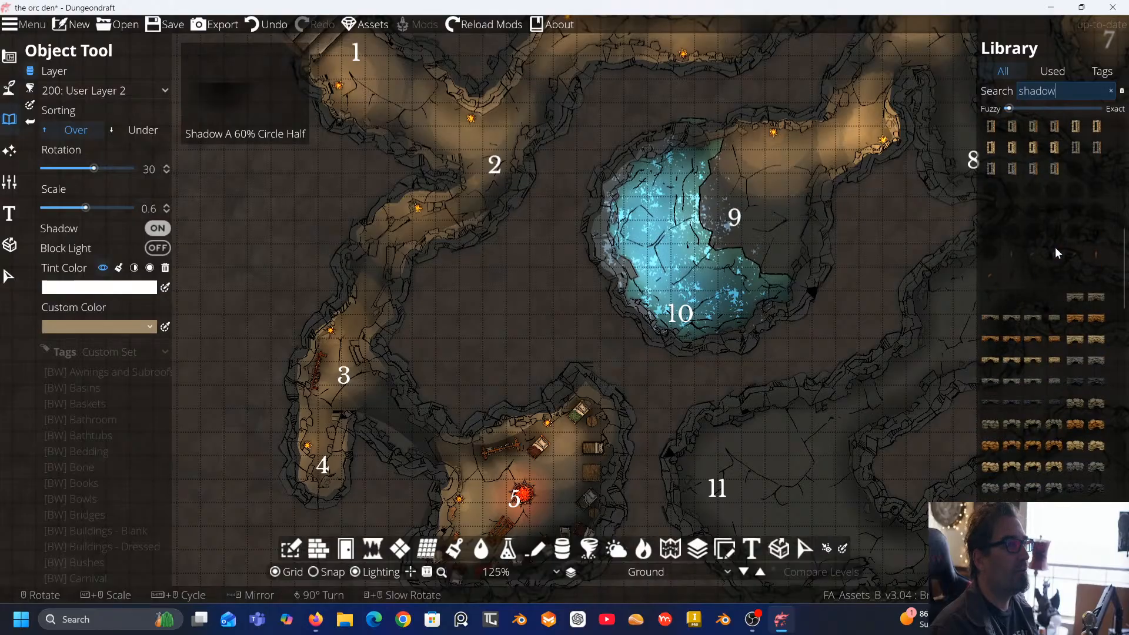
scroll(1054, 247, down, 5)
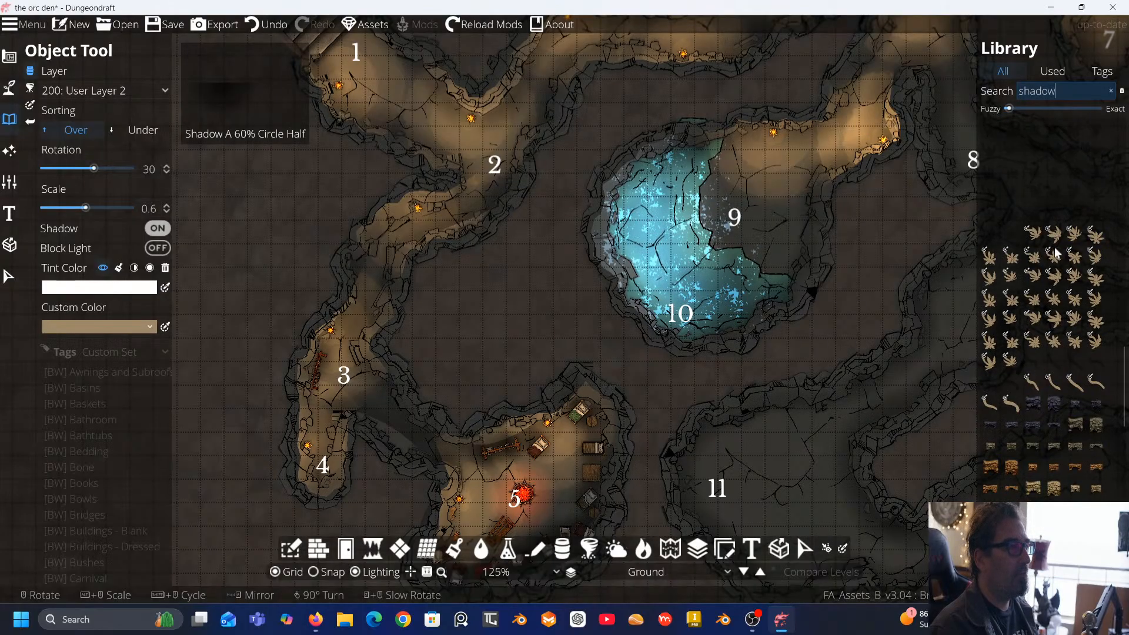
scroll(1046, 260, down, 8)
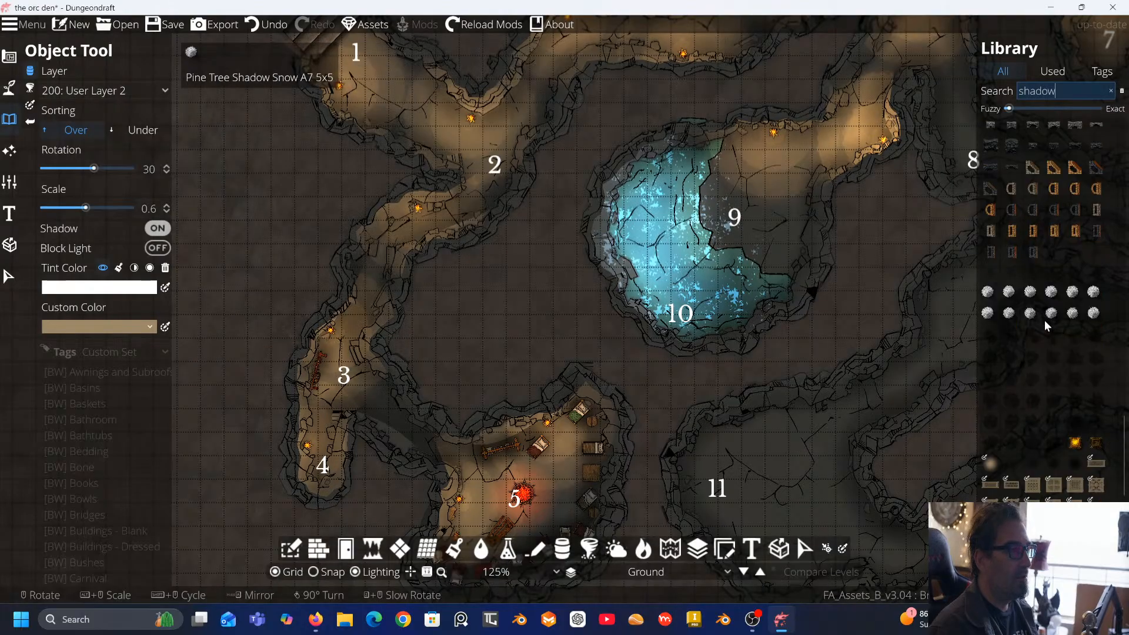
scroll(1046, 335, down, 8)
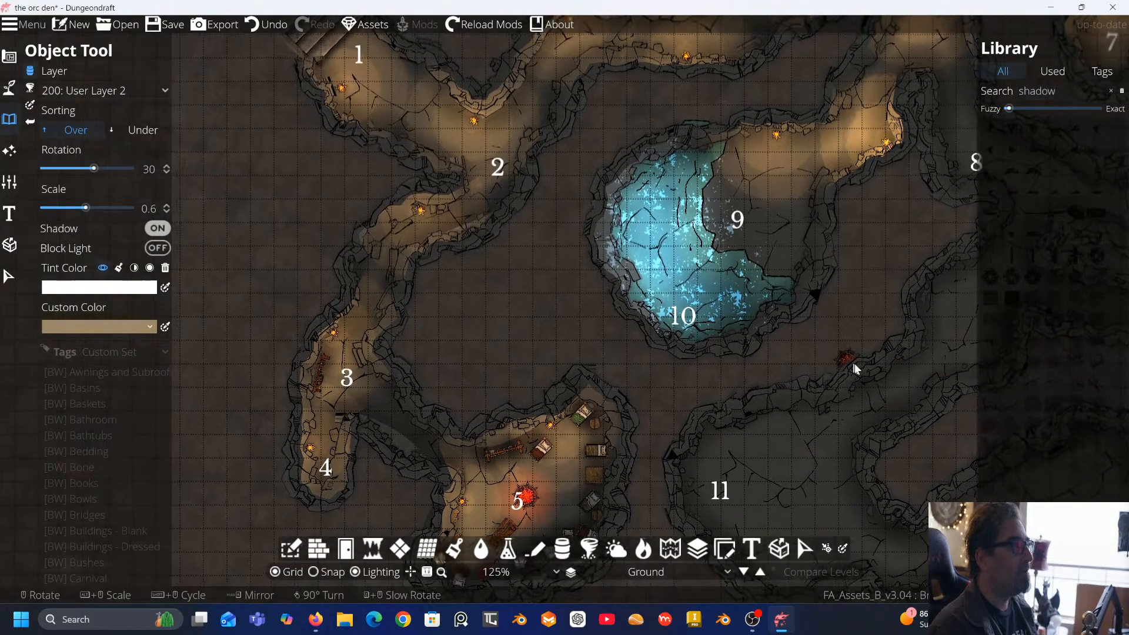
drag(855, 364, 1126, 306)
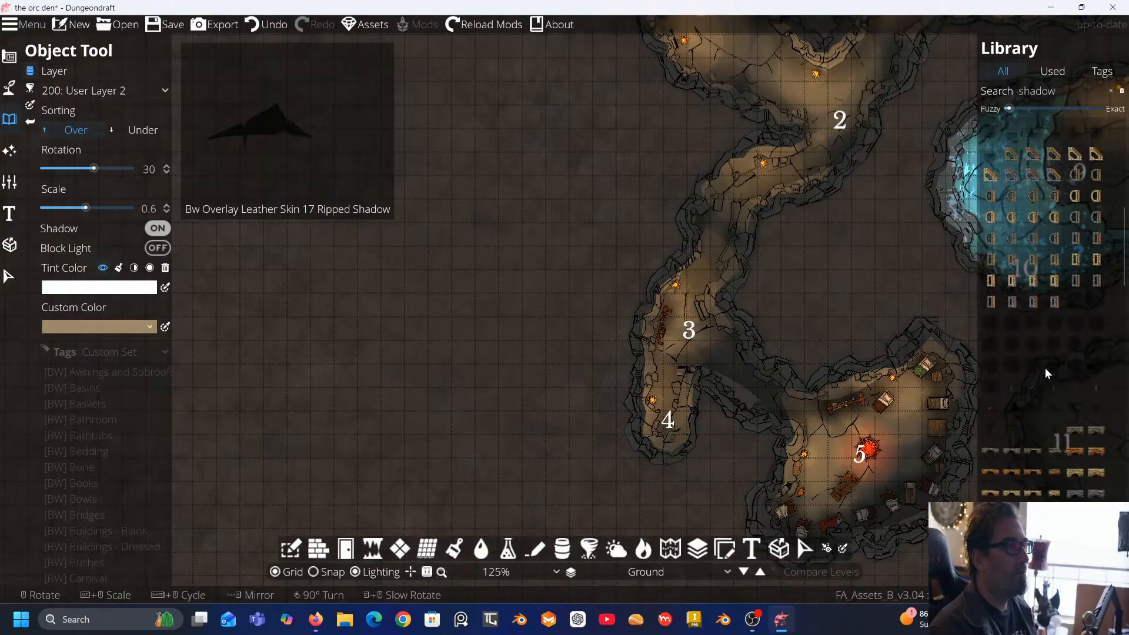
scroll(1045, 368, down, 2)
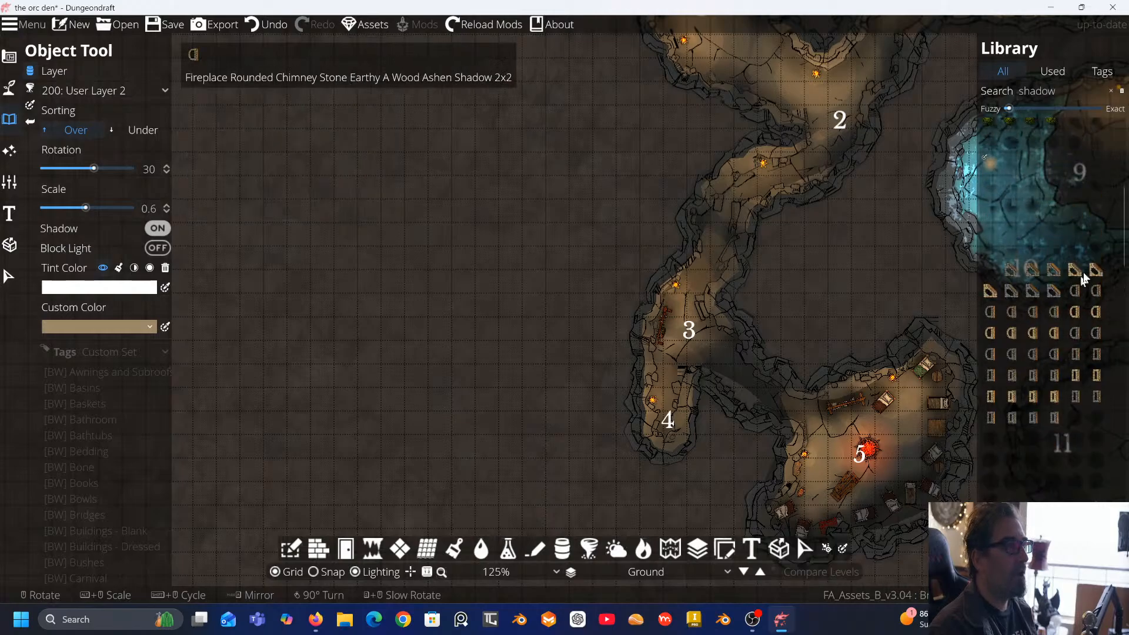
scroll(1083, 269, up, 4)
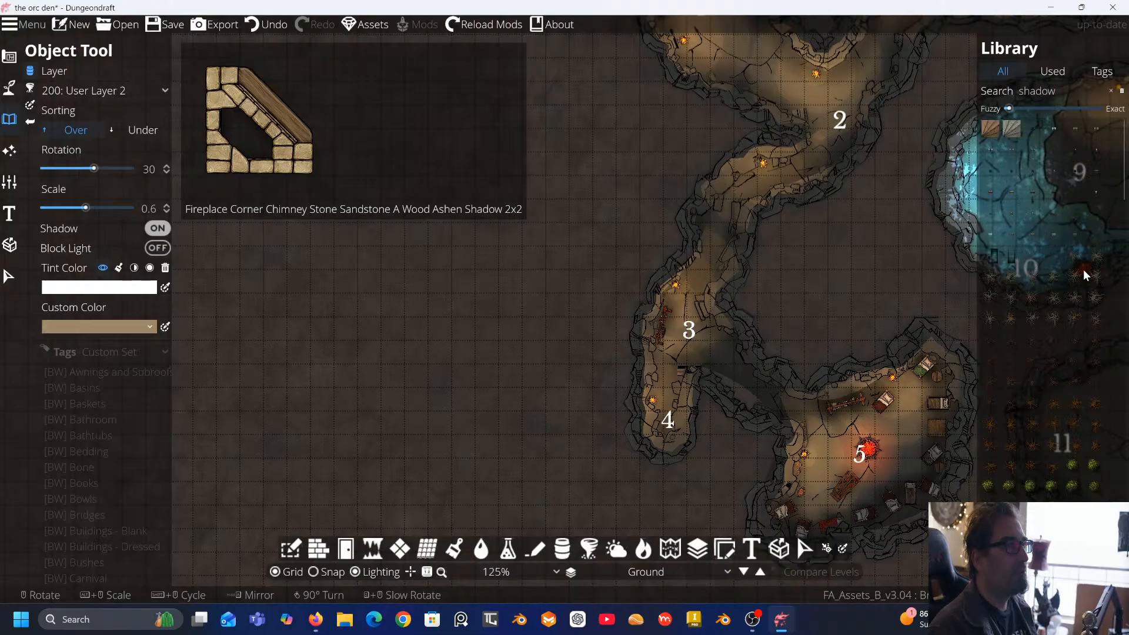
scroll(1085, 118, up, 2)
Compare the circular shadow objects in the library and select BW Shadow Circle 075 for placement
mouse_move(1060, 281)
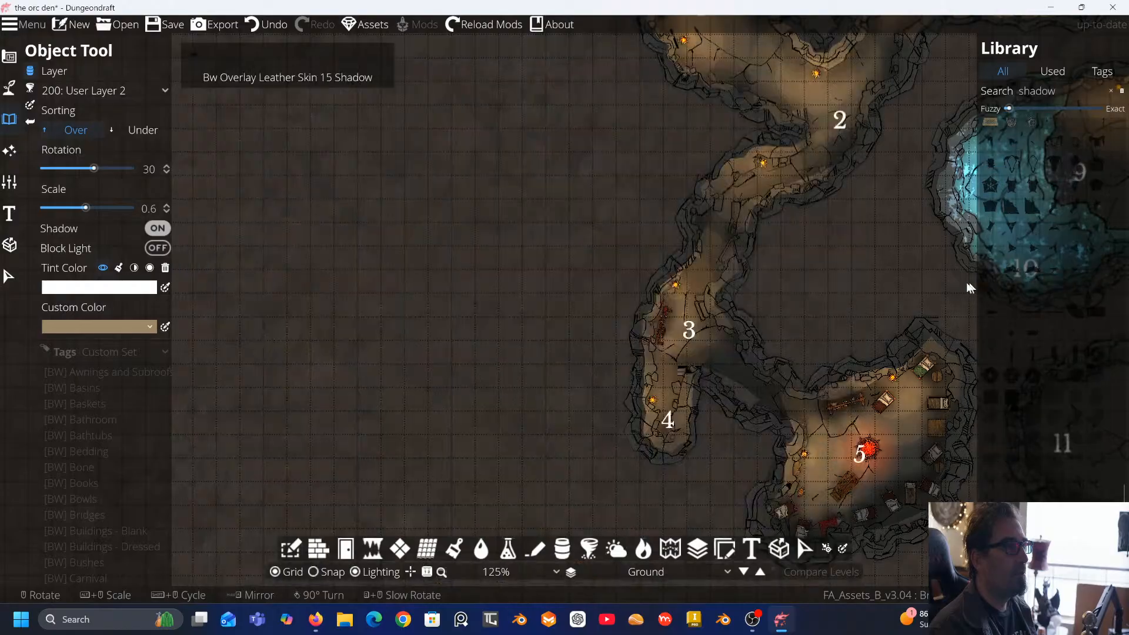
drag(952, 277, 980, 492)
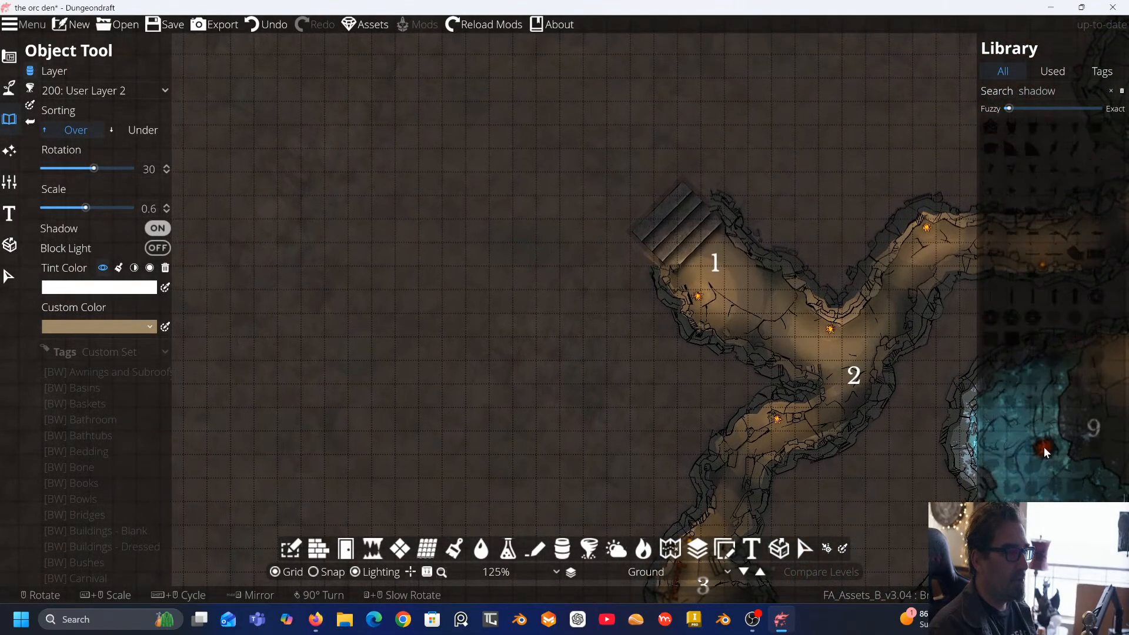
click(1043, 447)
drag(917, 468, 927, 199)
mouse_move(1035, 250)
scroll(1055, 252, down, 3)
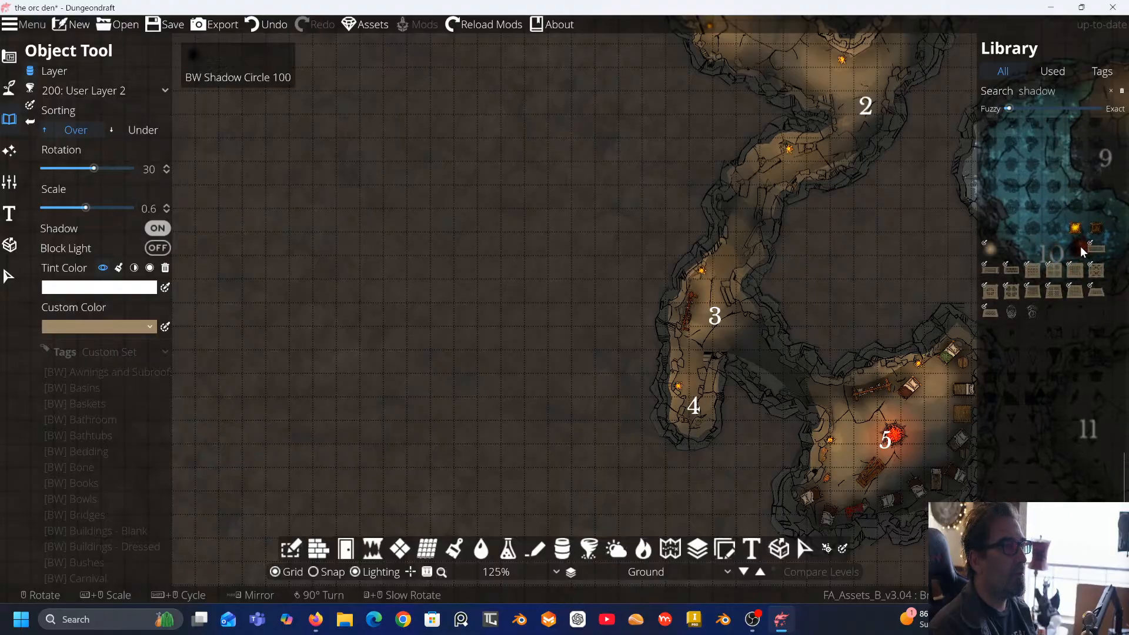
click(1081, 246)
drag(957, 283, 955, 312)
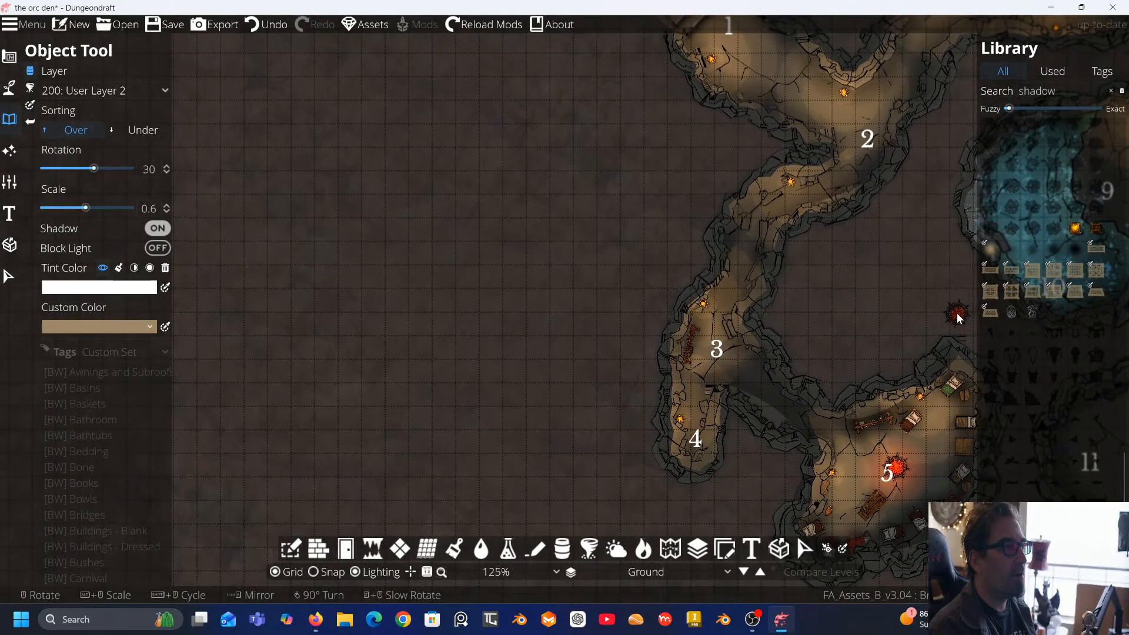
mouse_move(1057, 255)
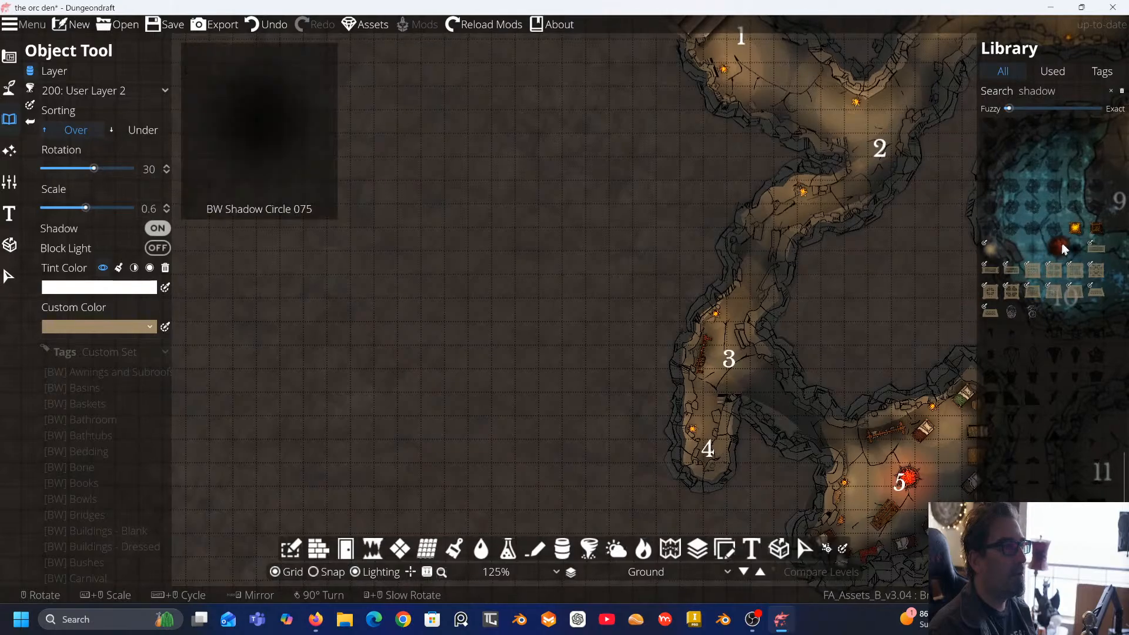
click(1057, 252)
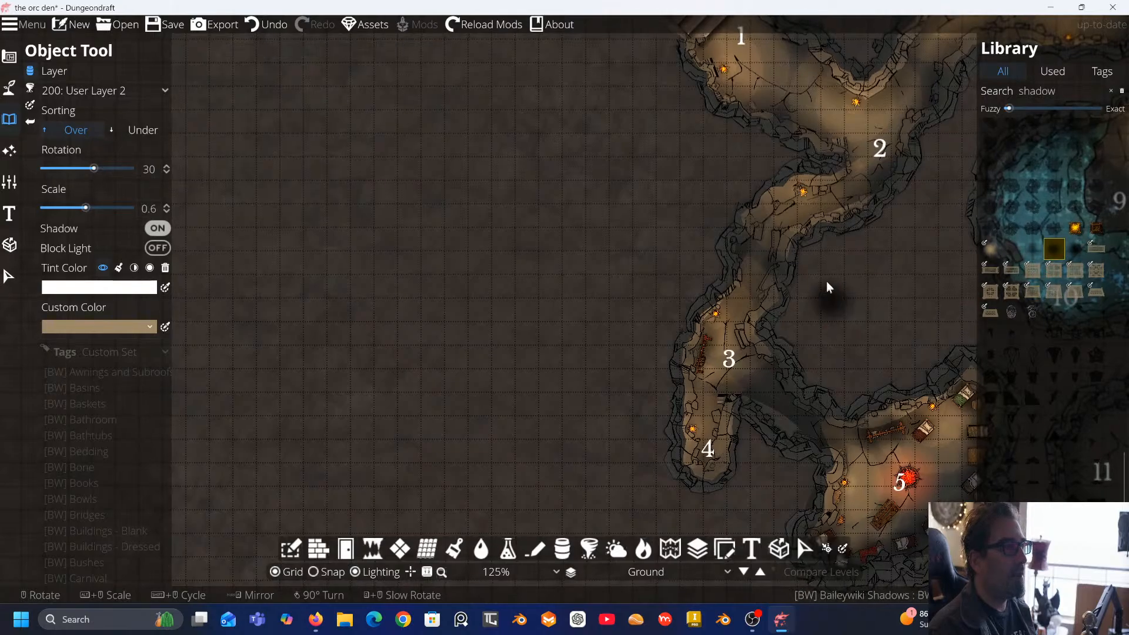
Examine the lit and unlit passages around rooms 7 to 17 for places that could use extra shadow
drag(899, 281, 470, 285)
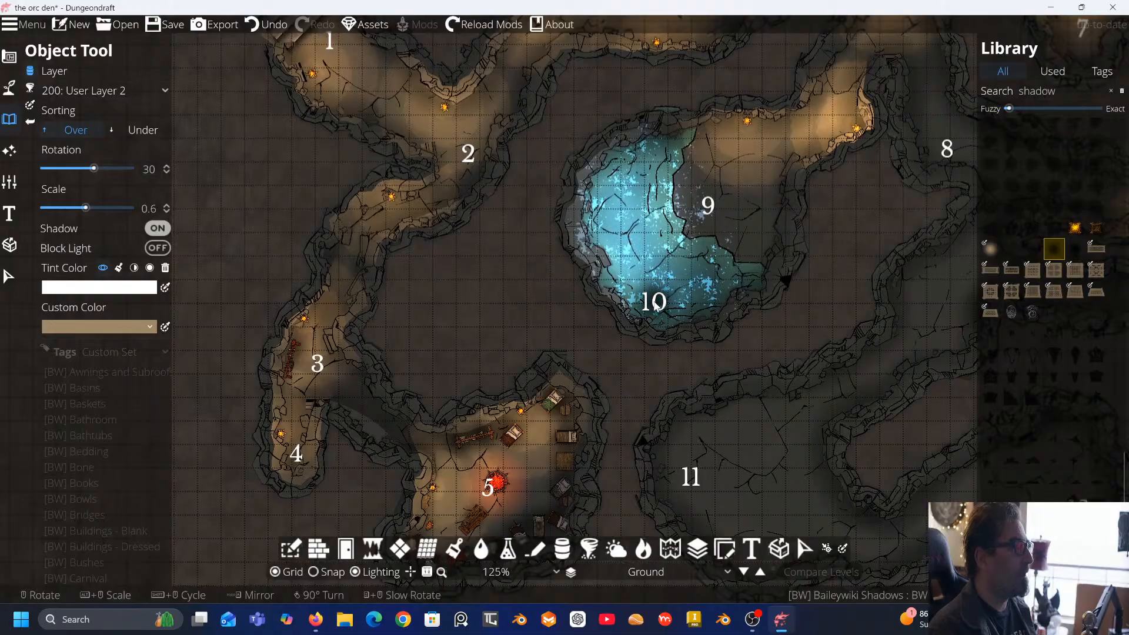
drag(842, 294, 624, 352)
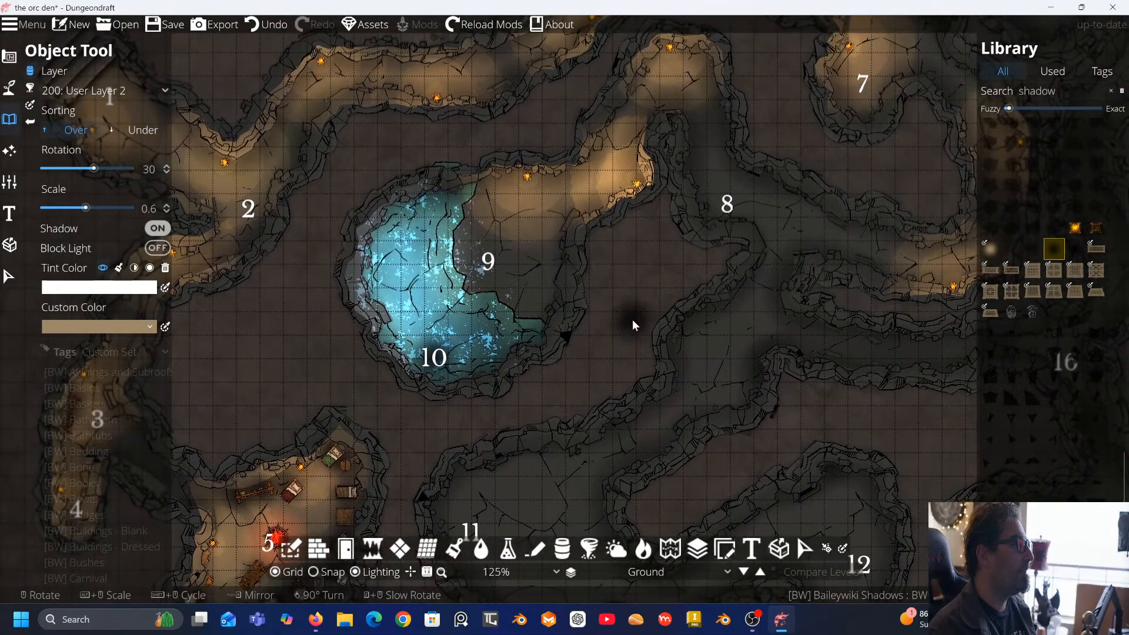
scroll(652, 294, down, 1)
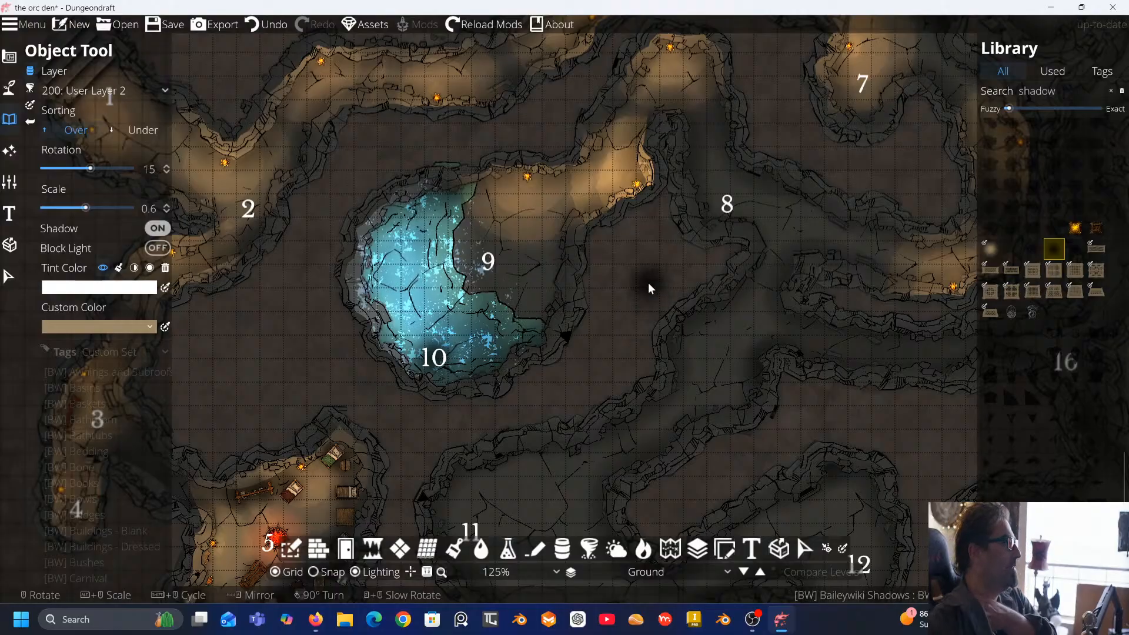
scroll(648, 287, up, 1)
key(d)
drag(655, 295, 513, 244)
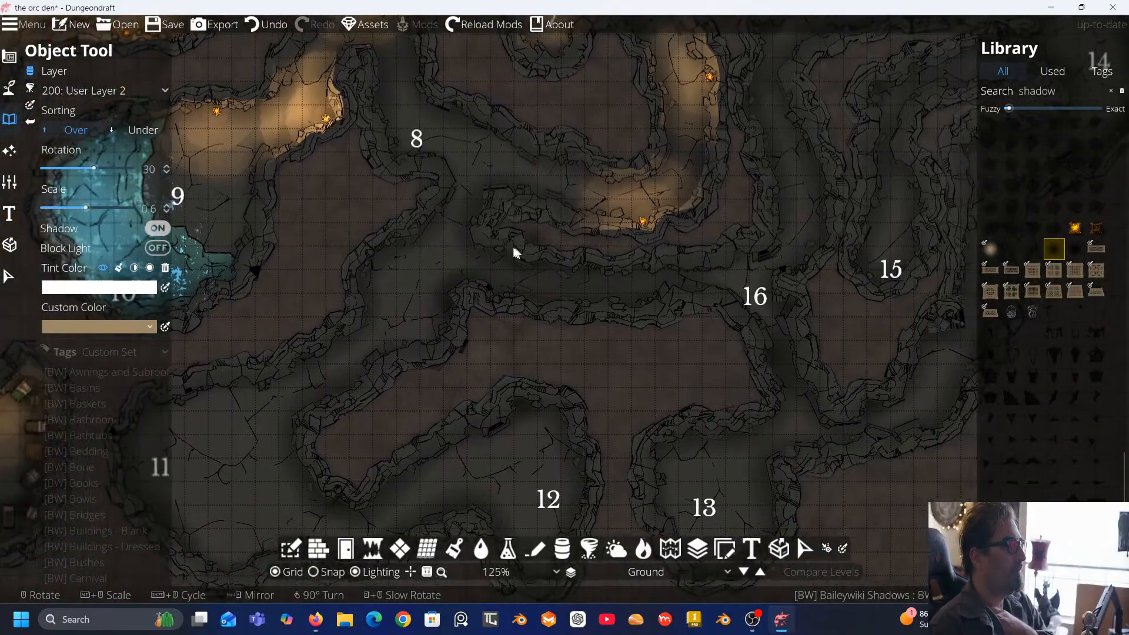
drag(691, 304, 492, 325)
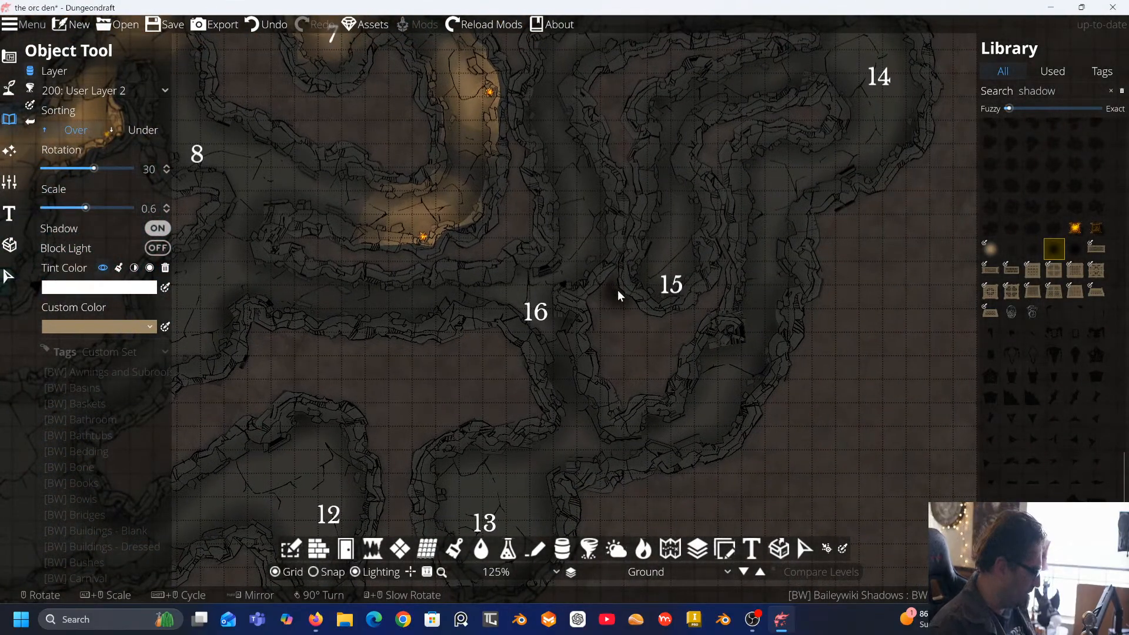
scroll(640, 277, down, 2)
drag(724, 280, 534, 202)
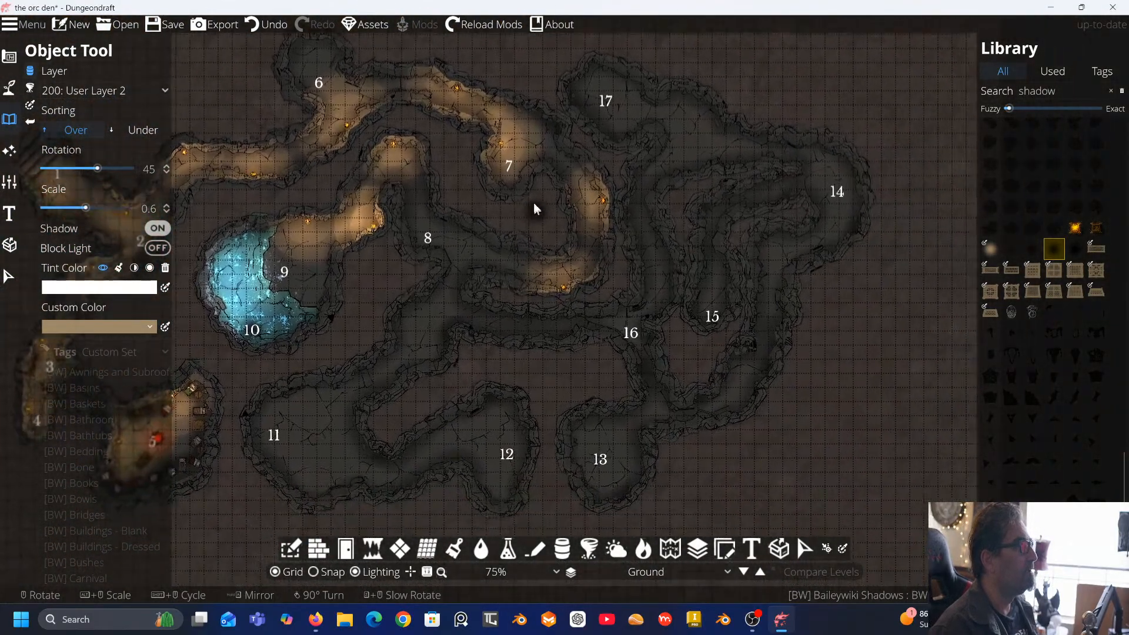
scroll(534, 202, up, 1)
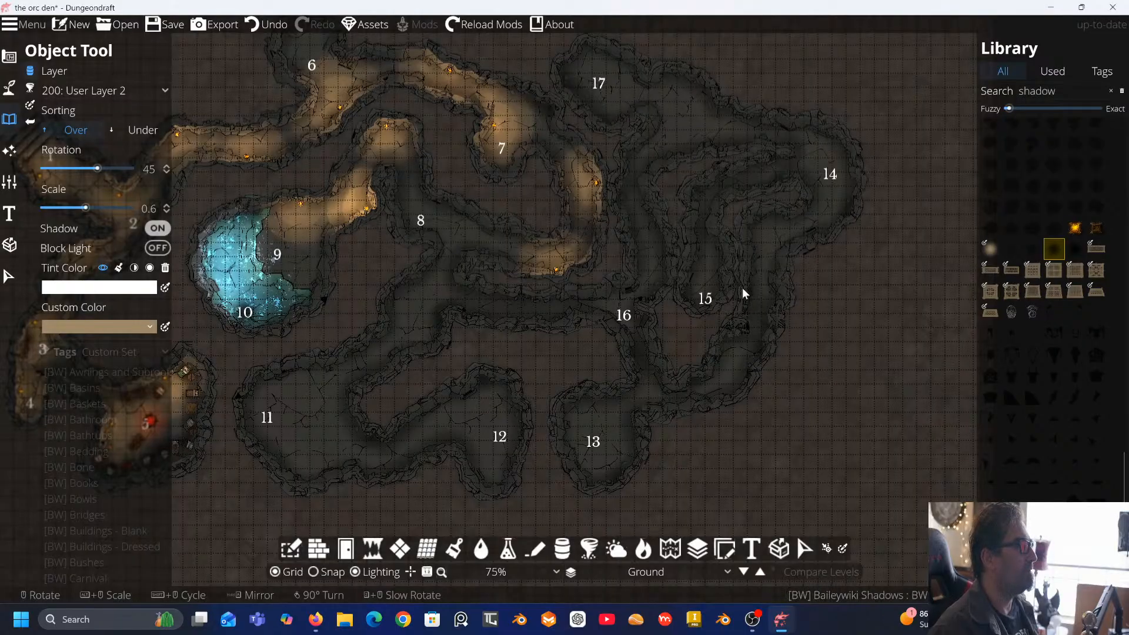
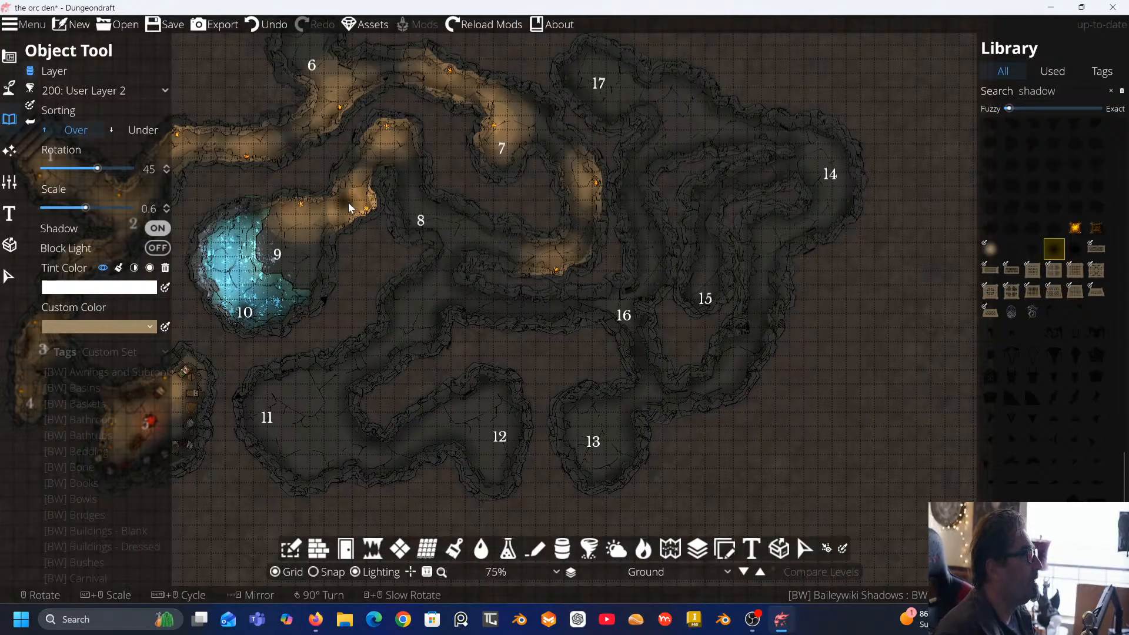
Review the lighting across the whole cave, checking the tunnels around rooms 8 and 16 and the pool in rooms 9 and 10
drag(348, 207, 582, 242)
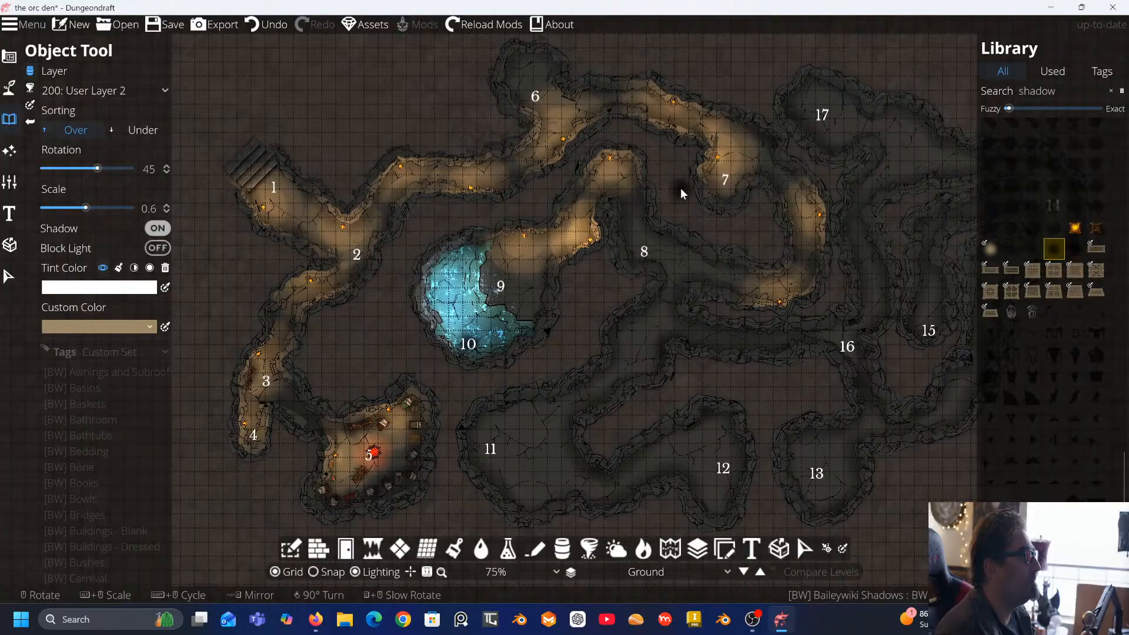
drag(680, 189, 608, 168)
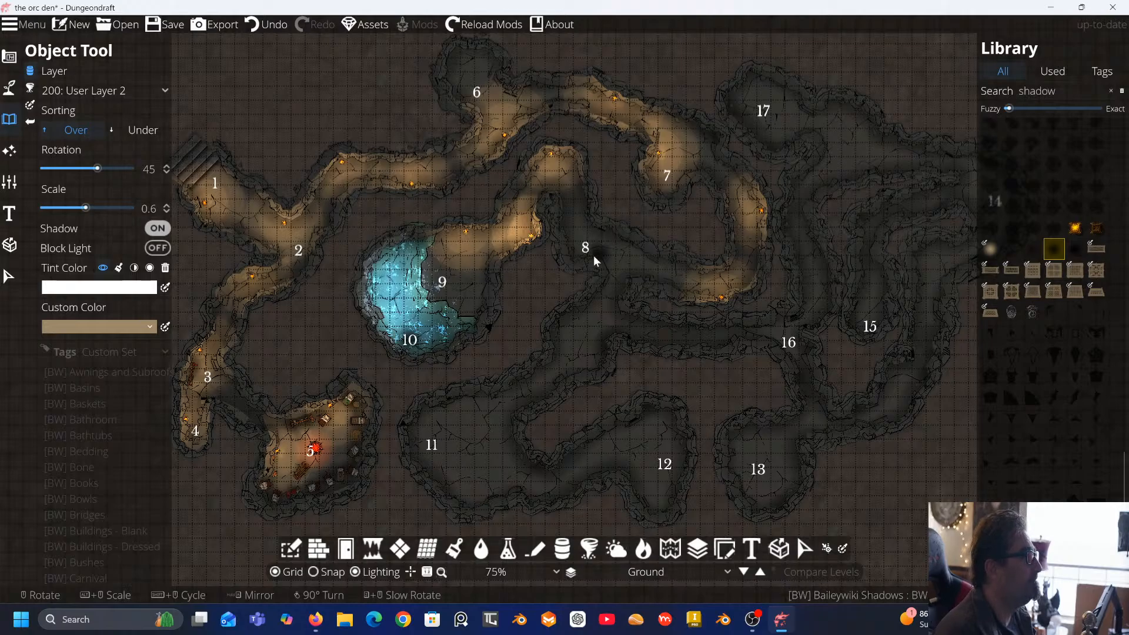
scroll(585, 253, up, 2)
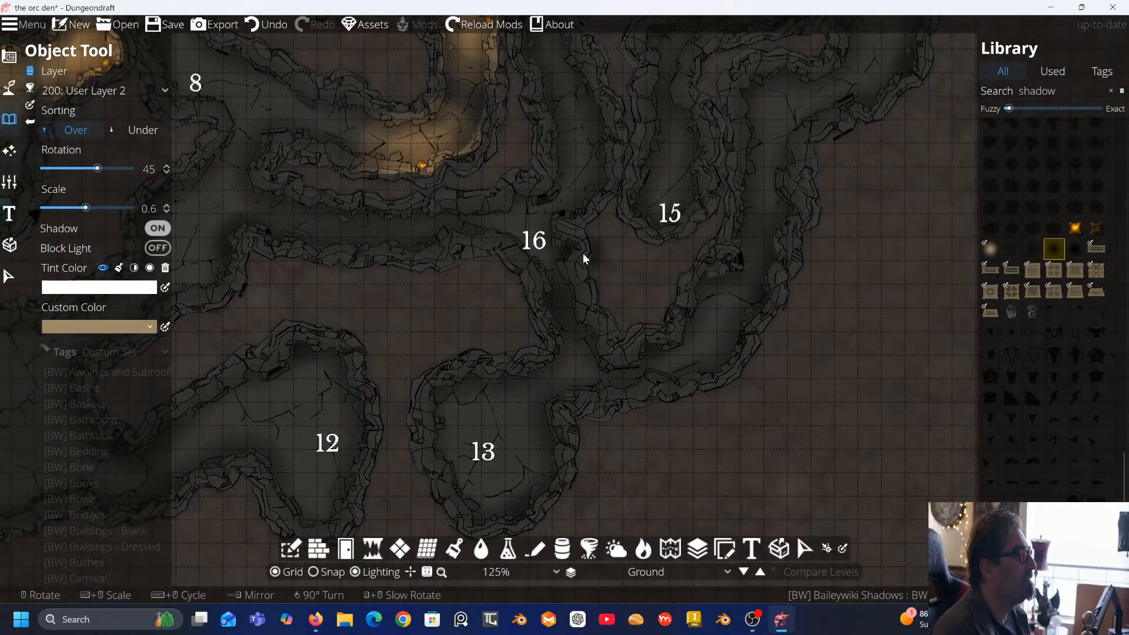
drag(492, 169, 681, 290)
drag(421, 192, 460, 247)
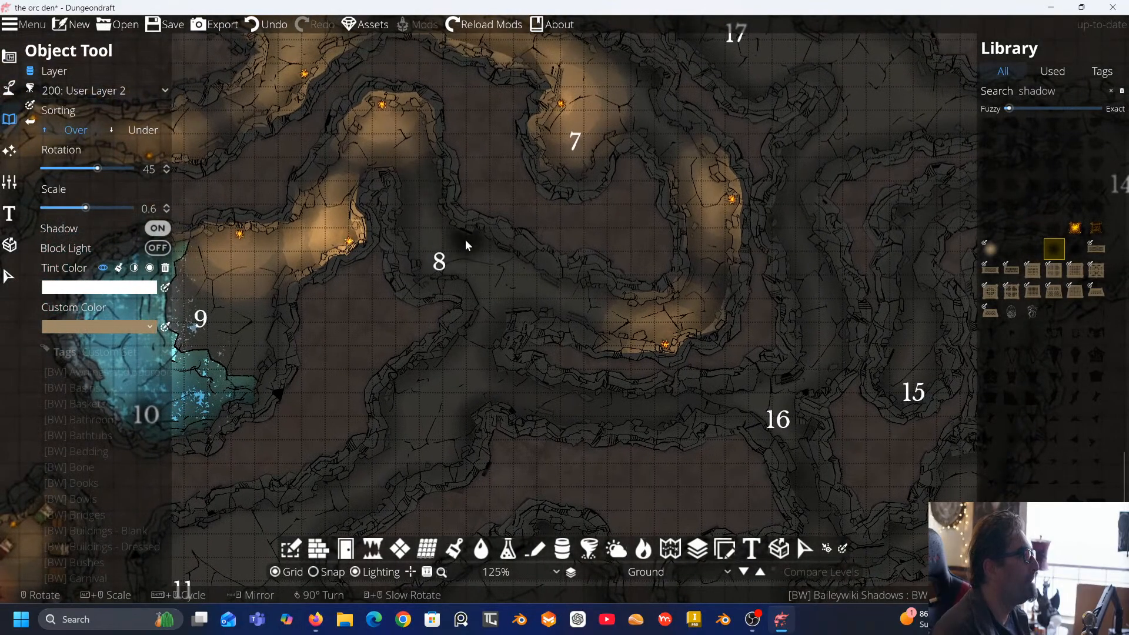
scroll(465, 238, down, 2)
drag(513, 266, 548, 129)
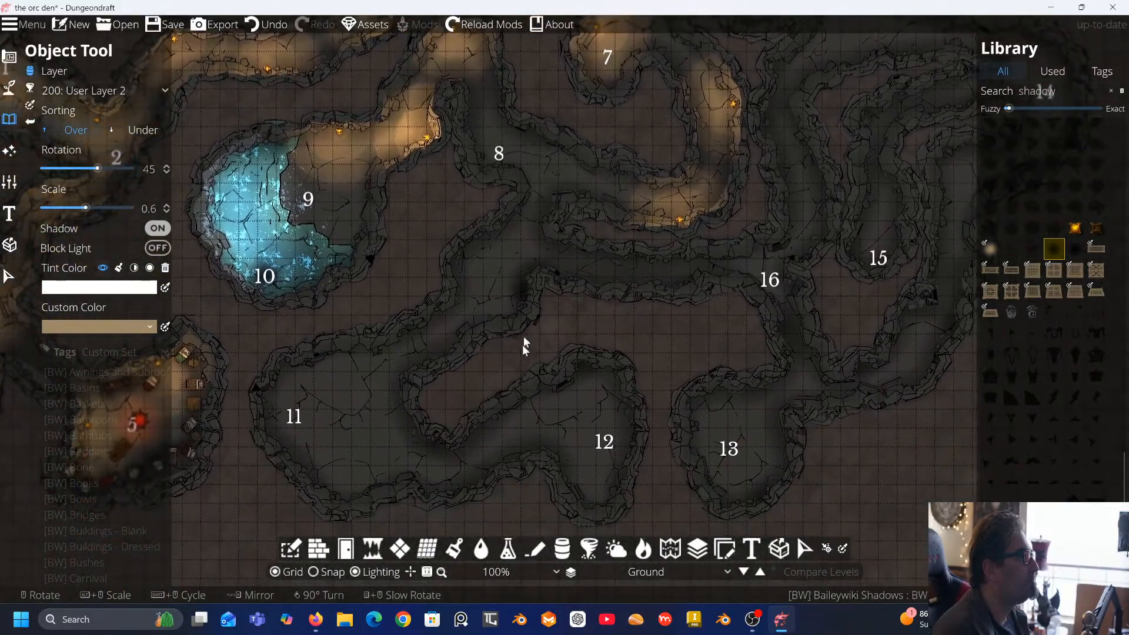
drag(499, 266, 514, 326)
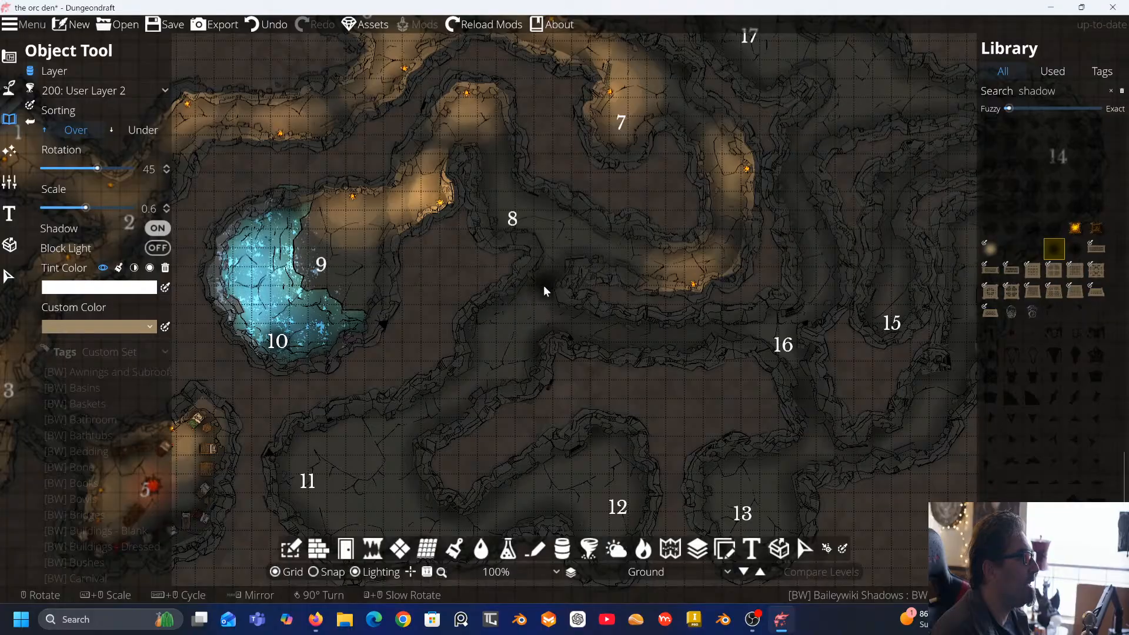
drag(511, 336, 502, 289)
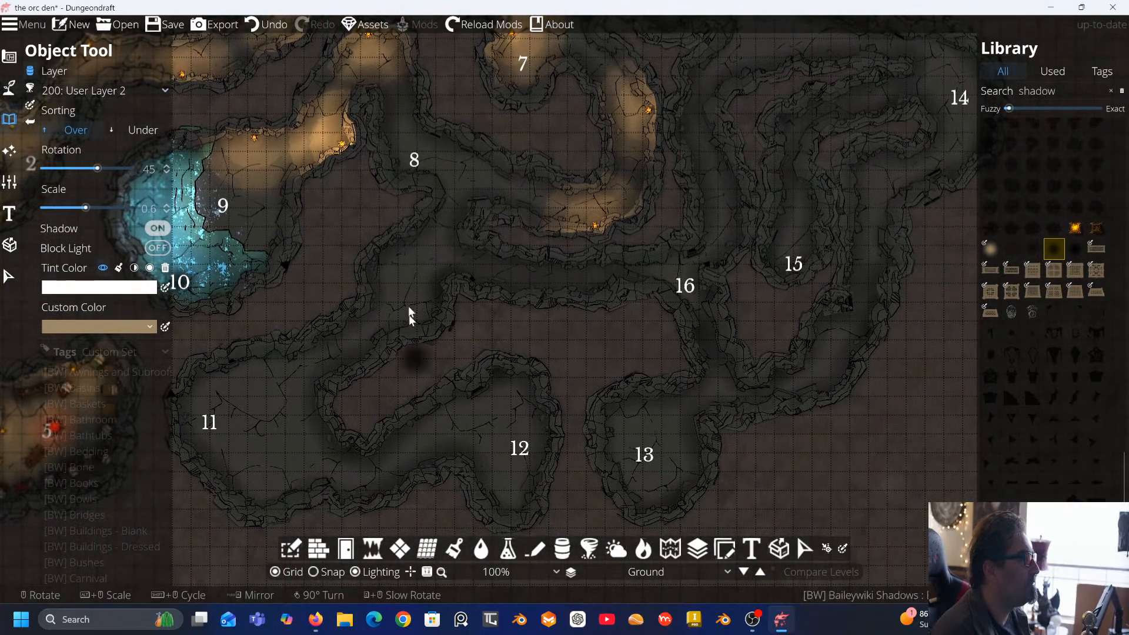
drag(382, 284, 617, 338)
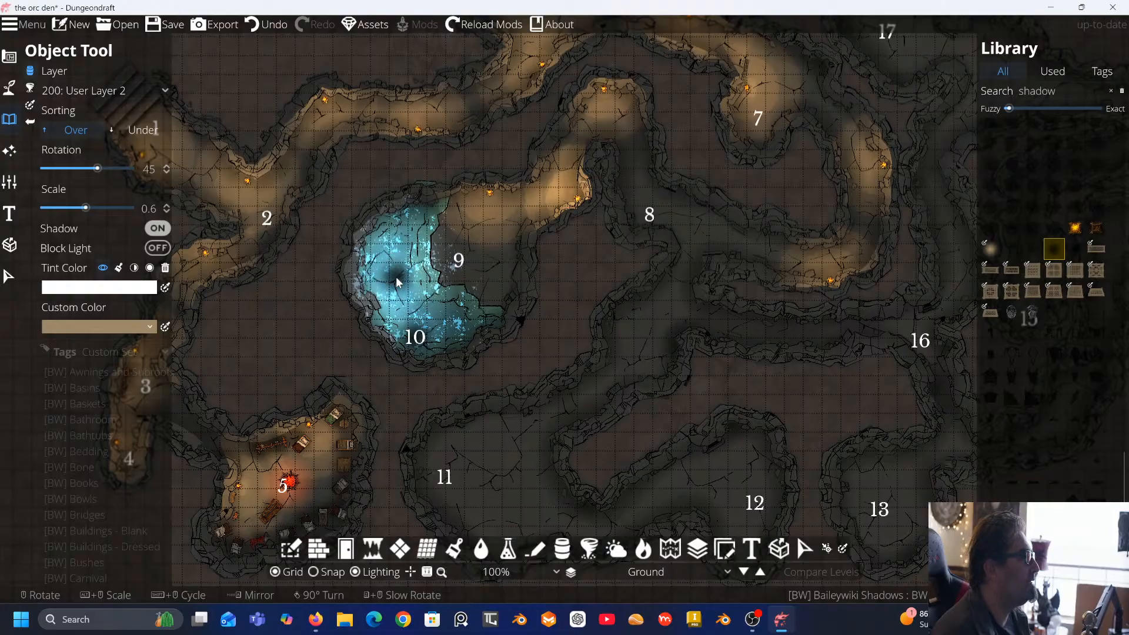
drag(412, 289, 498, 267)
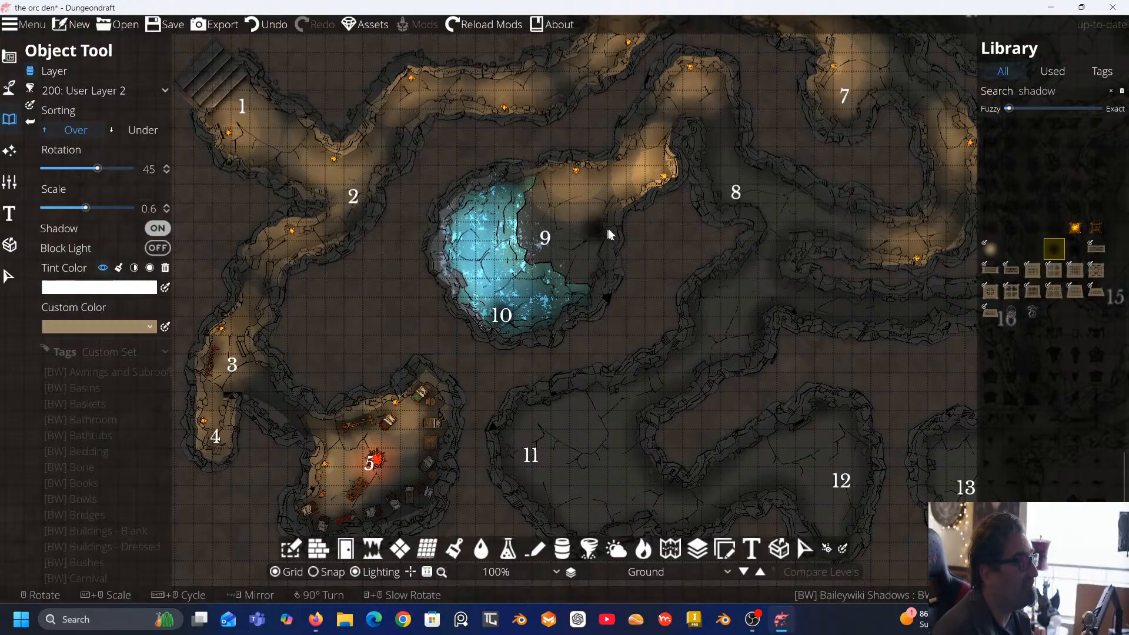
Search the object library for "spider" to find decorations for the unlit passages
drag(628, 227, 431, 188)
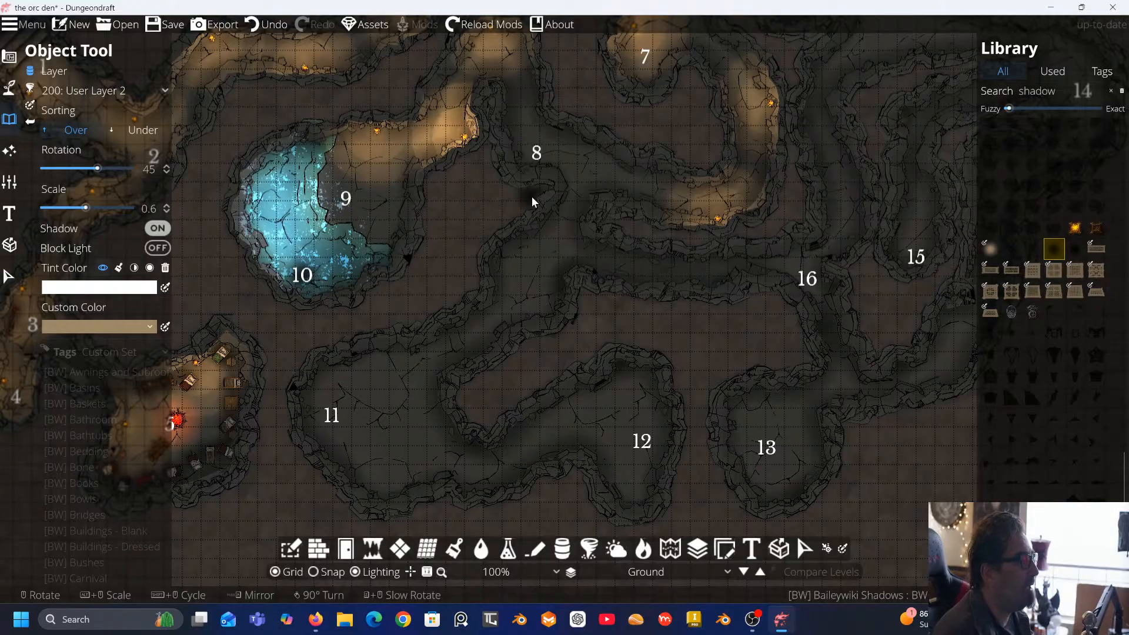
drag(588, 248, 411, 254)
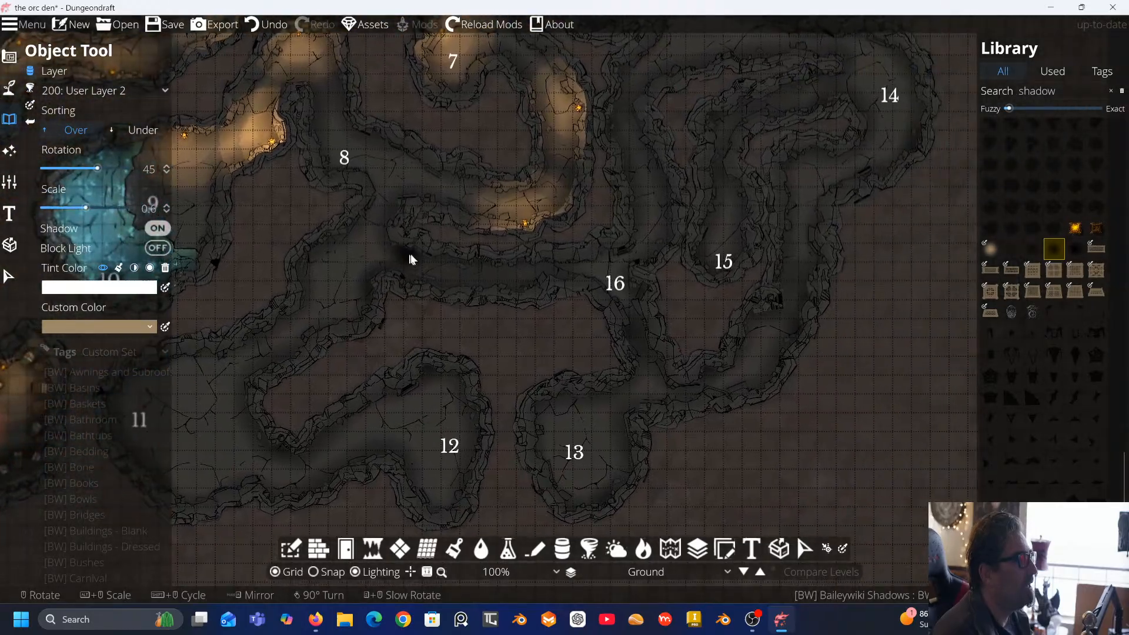
scroll(728, 105, up, 1)
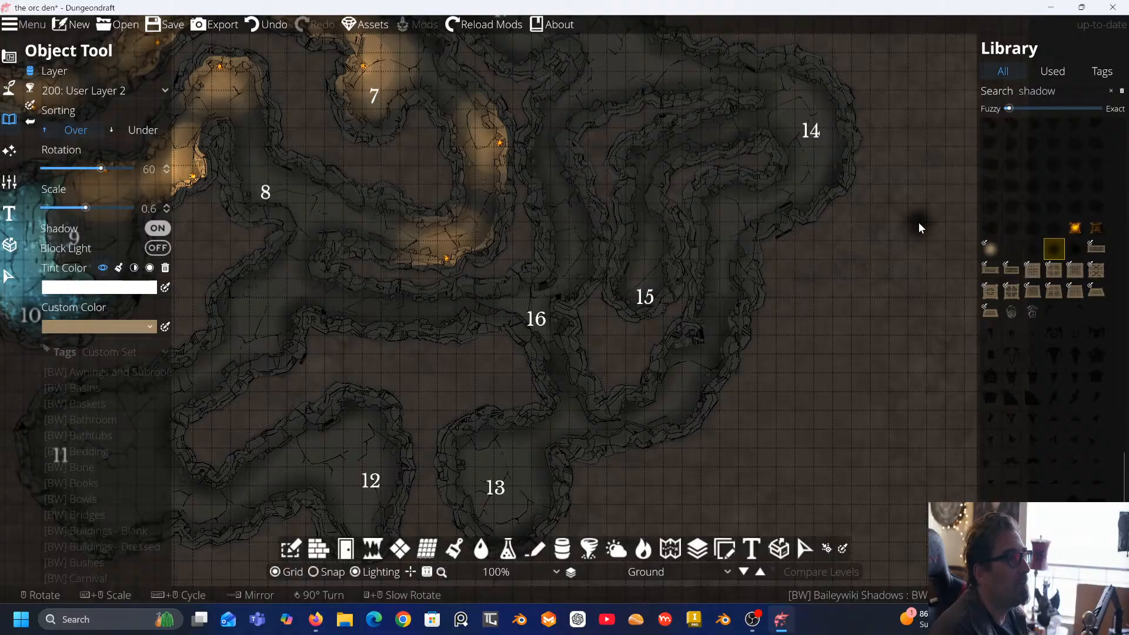
mouse_move(1075, 228)
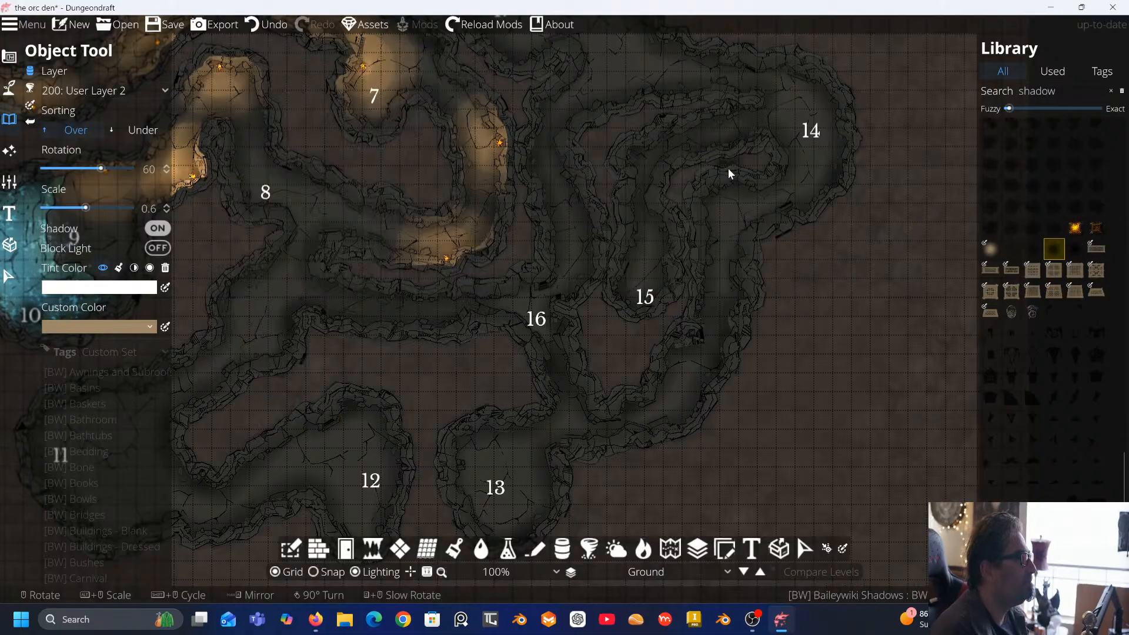
click(1061, 91)
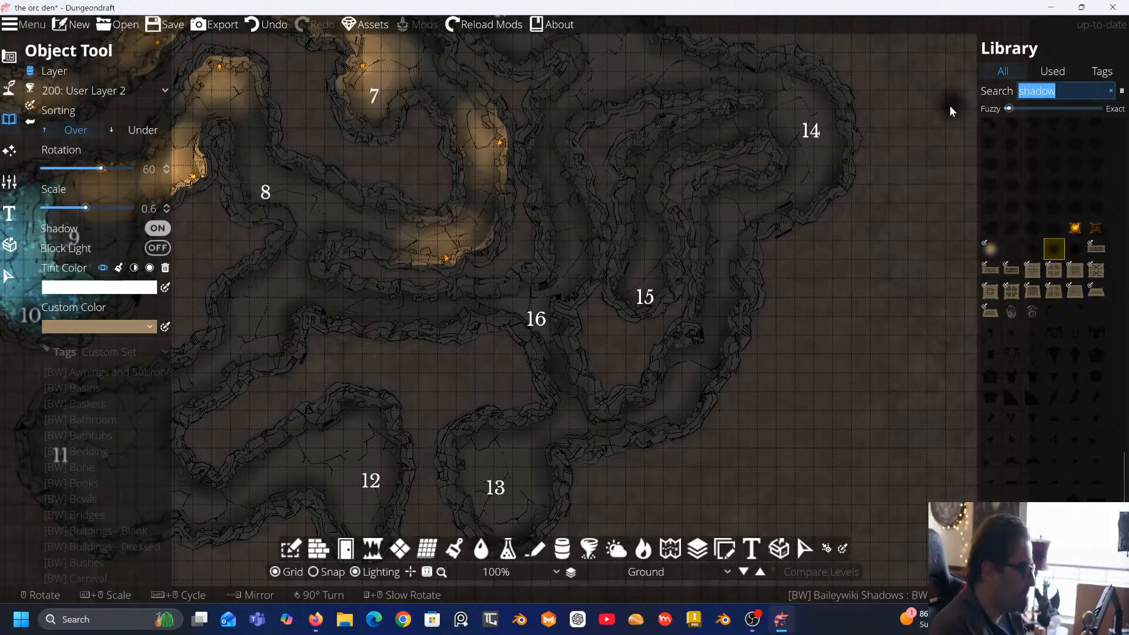
text(spider)
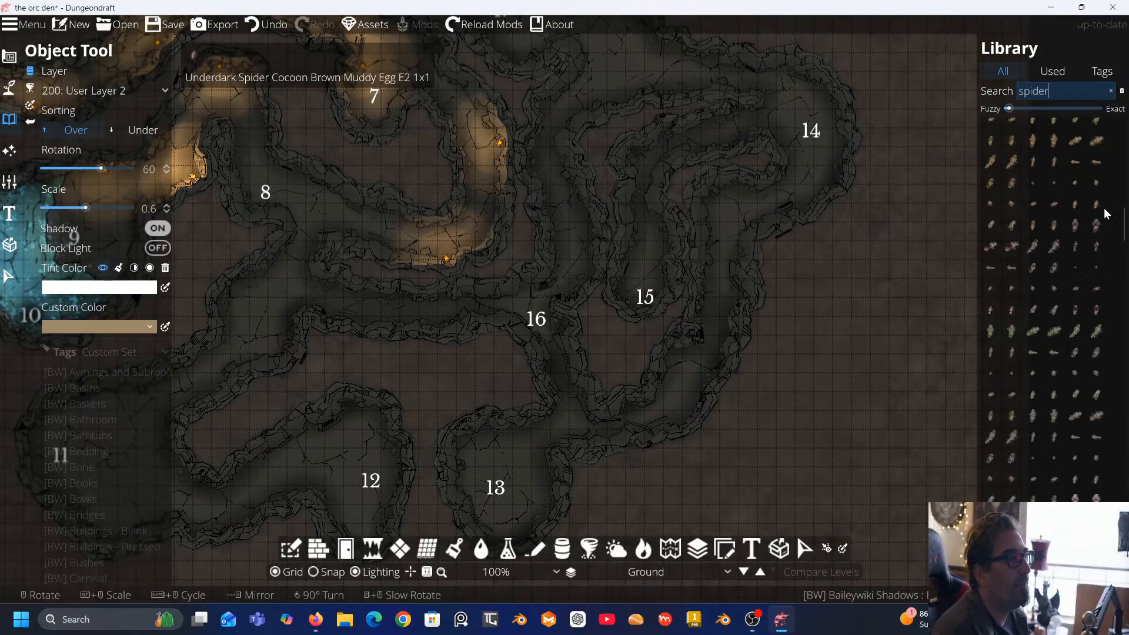
Browse the spider search results and preview the corpses, cocoons and spiderwebs for a web suited to the cave
scroll(1093, 203, up, 5)
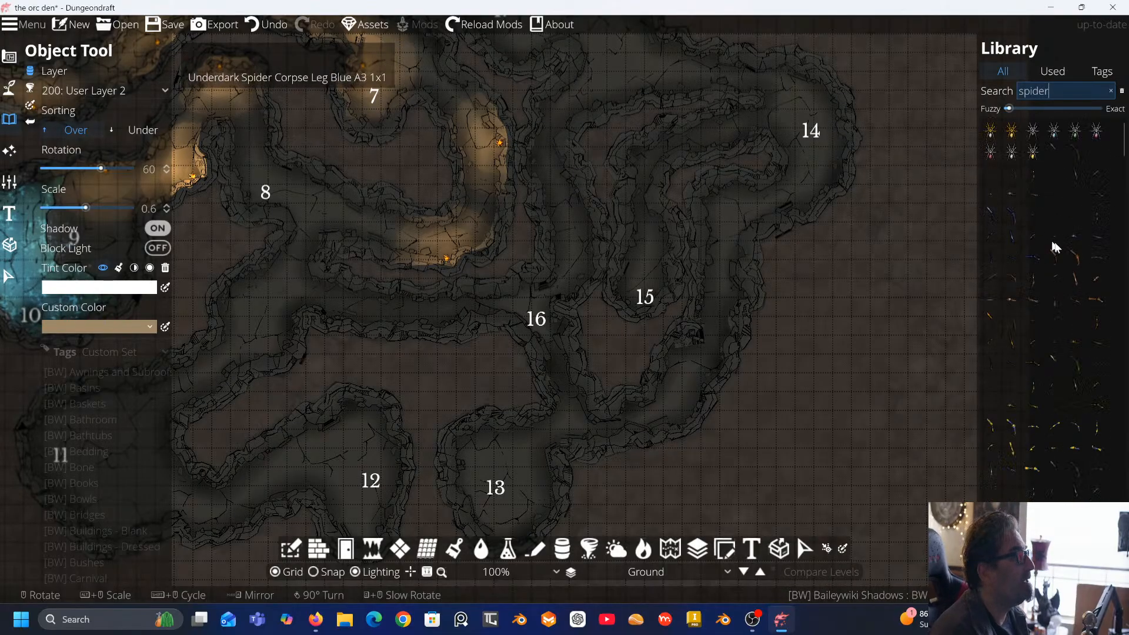
scroll(1081, 194, up, 3)
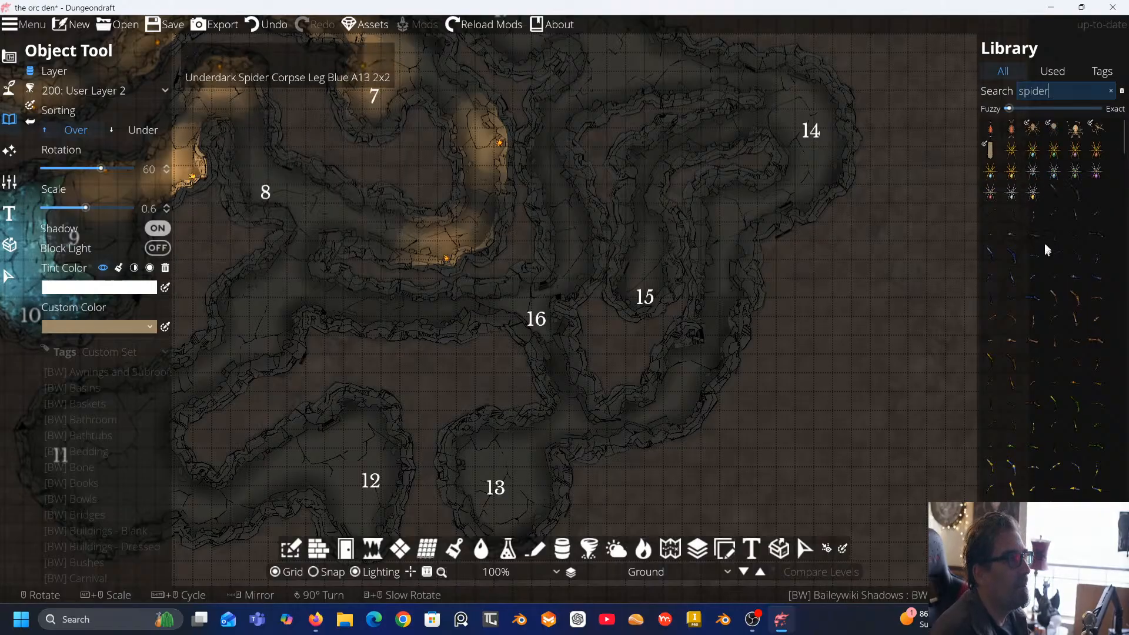
scroll(1044, 242, down, 1)
scroll(1044, 241, down, 3)
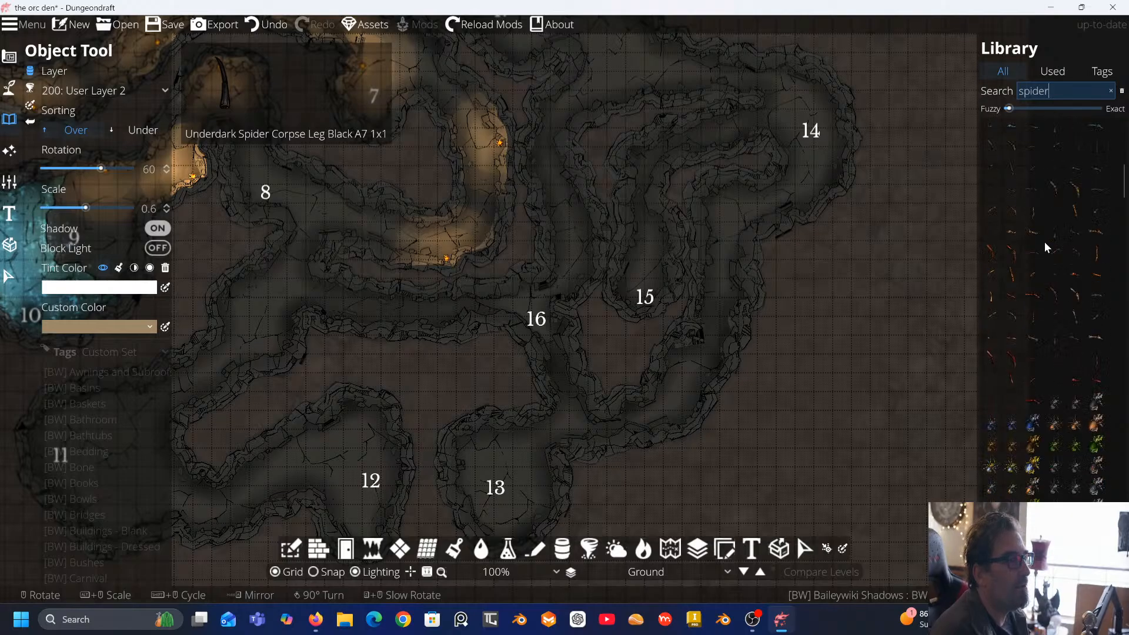
scroll(1044, 242, down, 5)
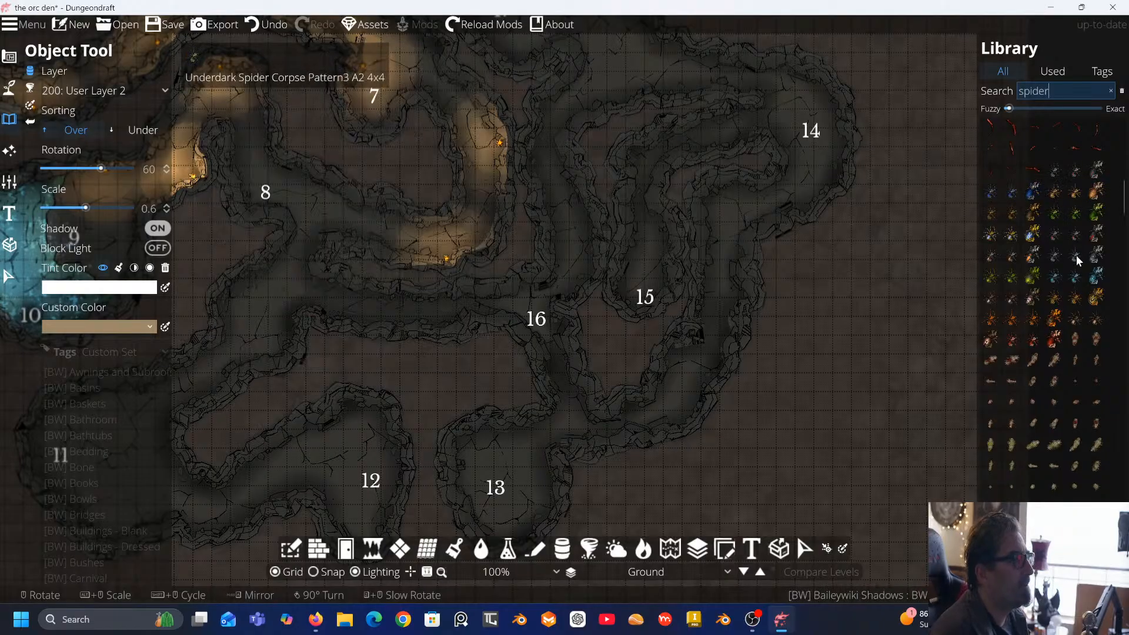
scroll(1063, 305, down, 5)
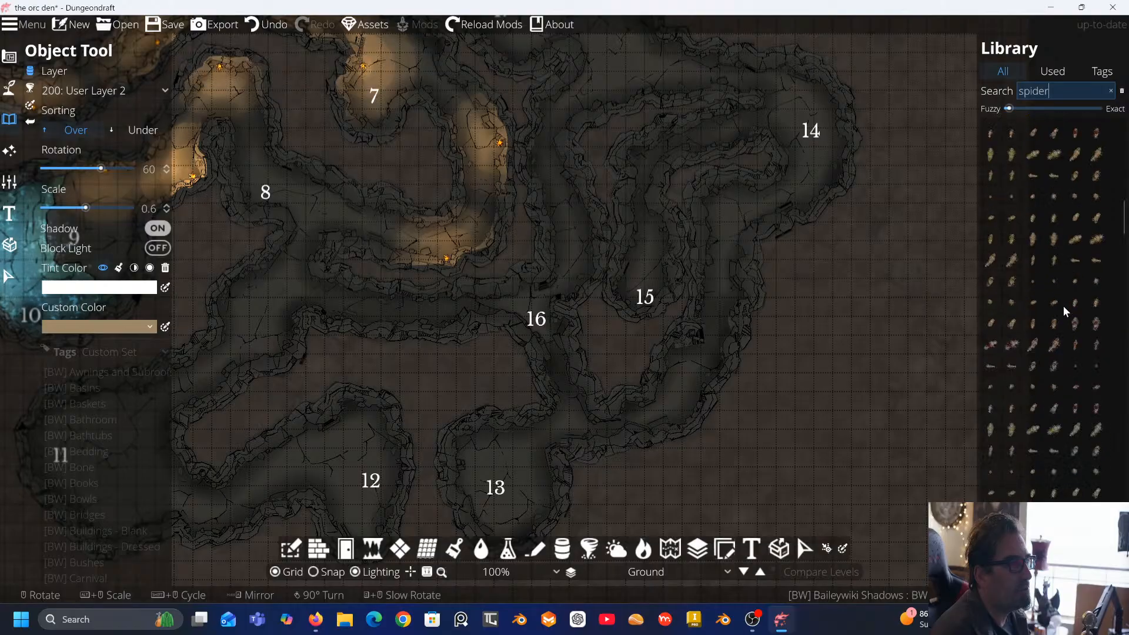
scroll(1063, 305, down, 3)
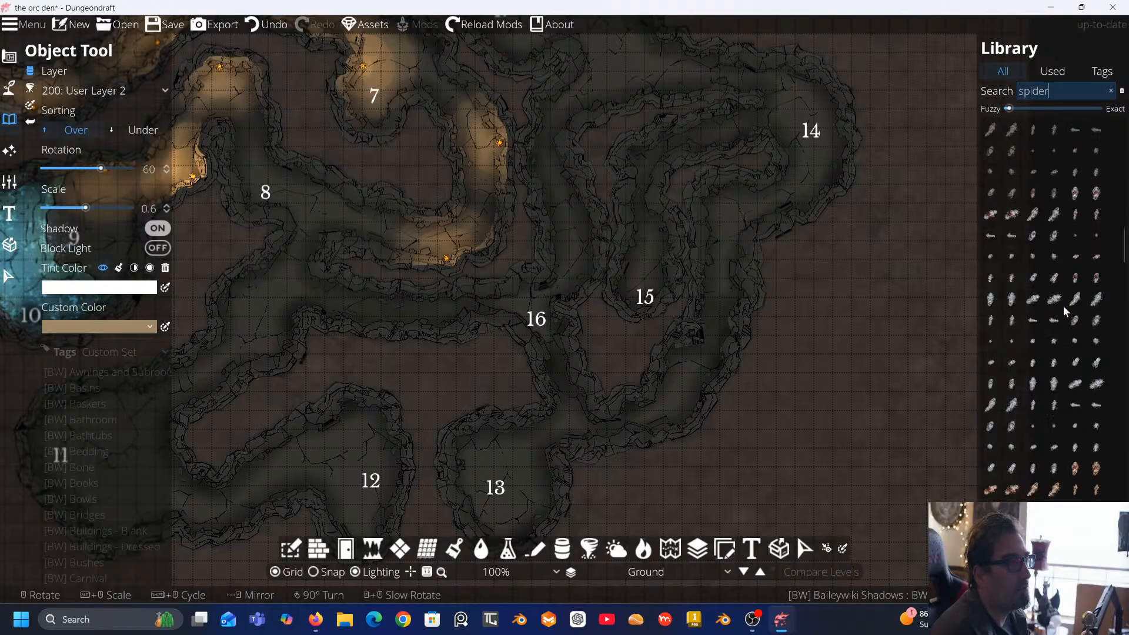
scroll(1063, 306, down, 4)
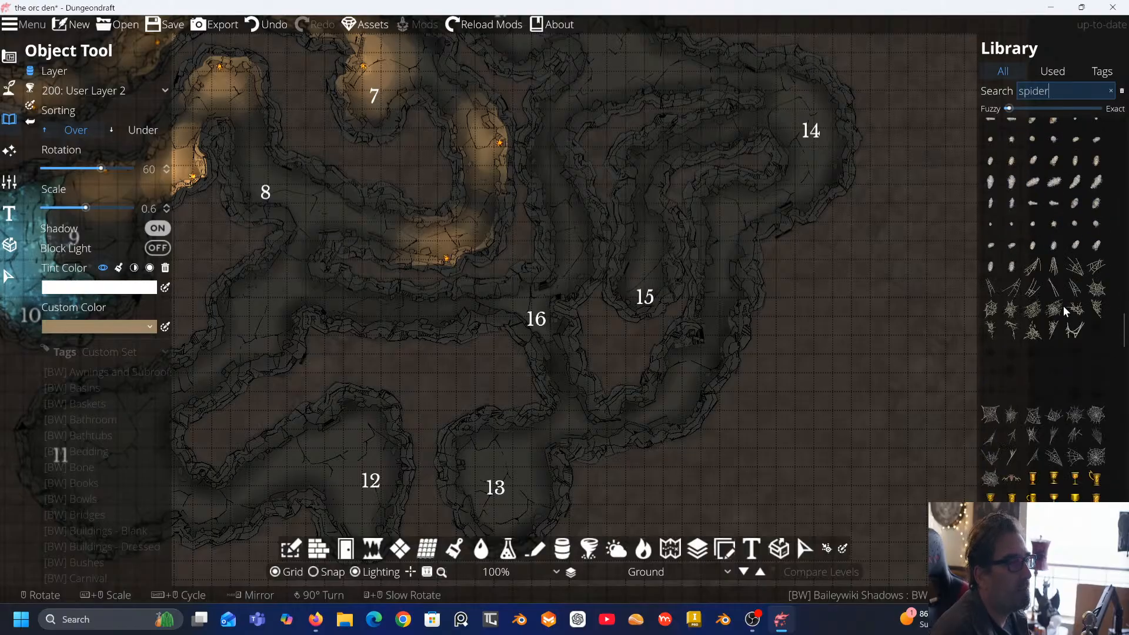
scroll(1063, 306, down, 3)
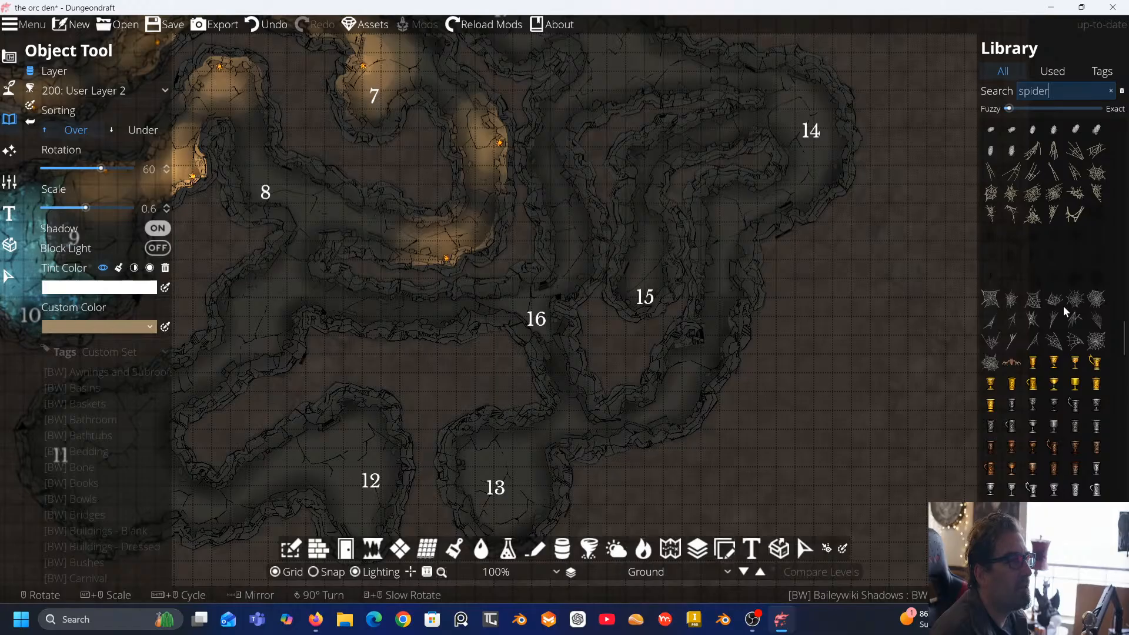
mouse_move(1029, 225)
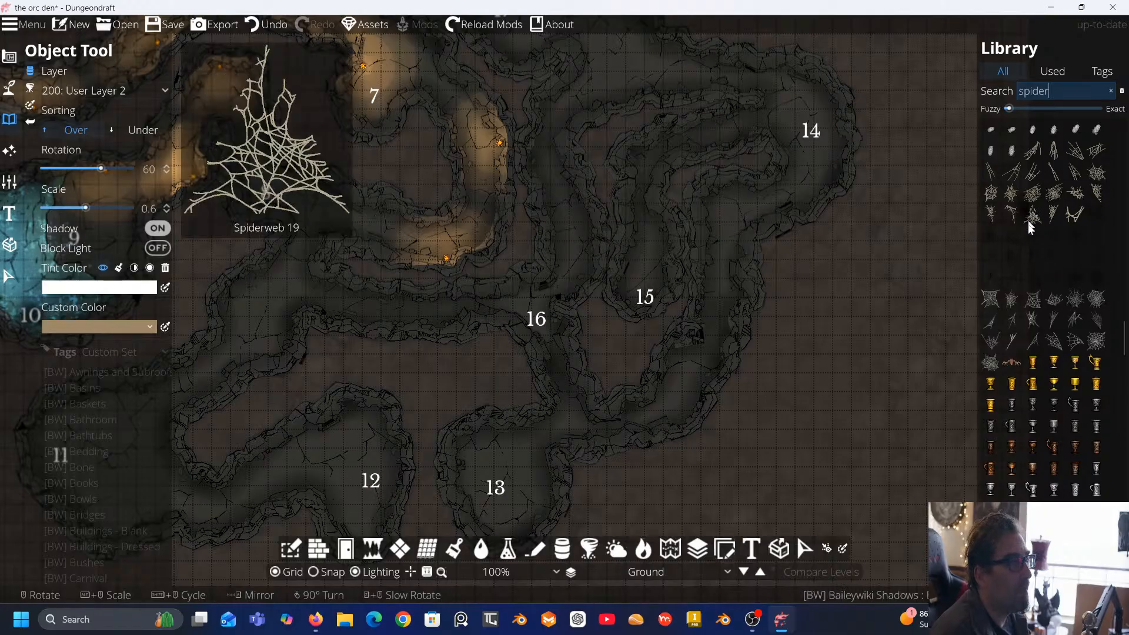
Select a white spiderweb object for room 13, assign it to User Layer 1 and set its scale to 1.81
click(998, 298)
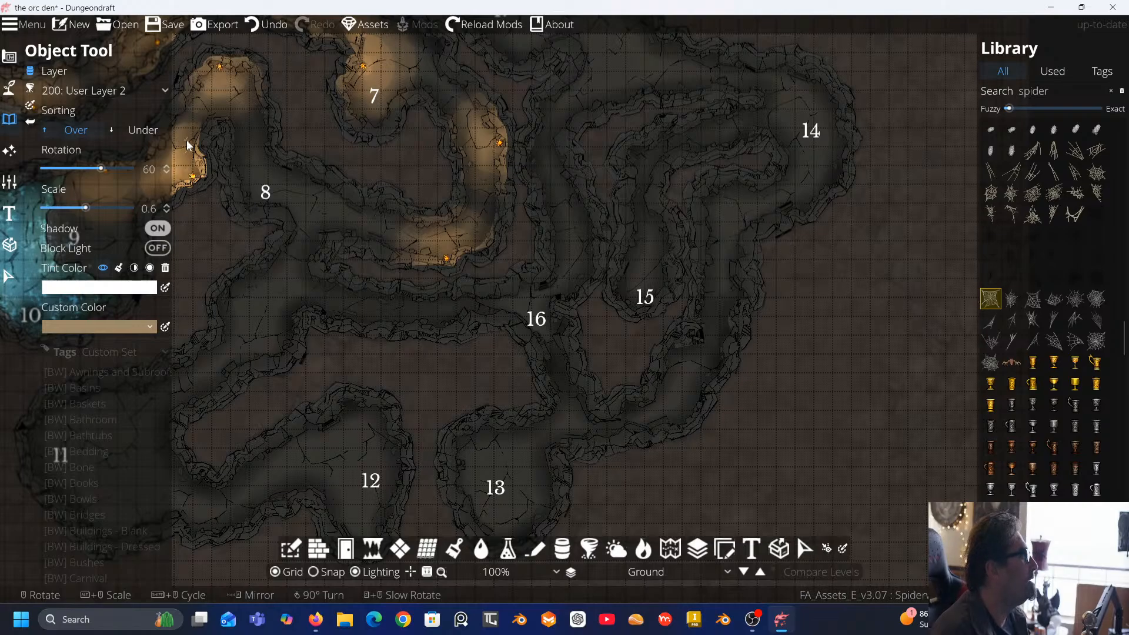
click(133, 91)
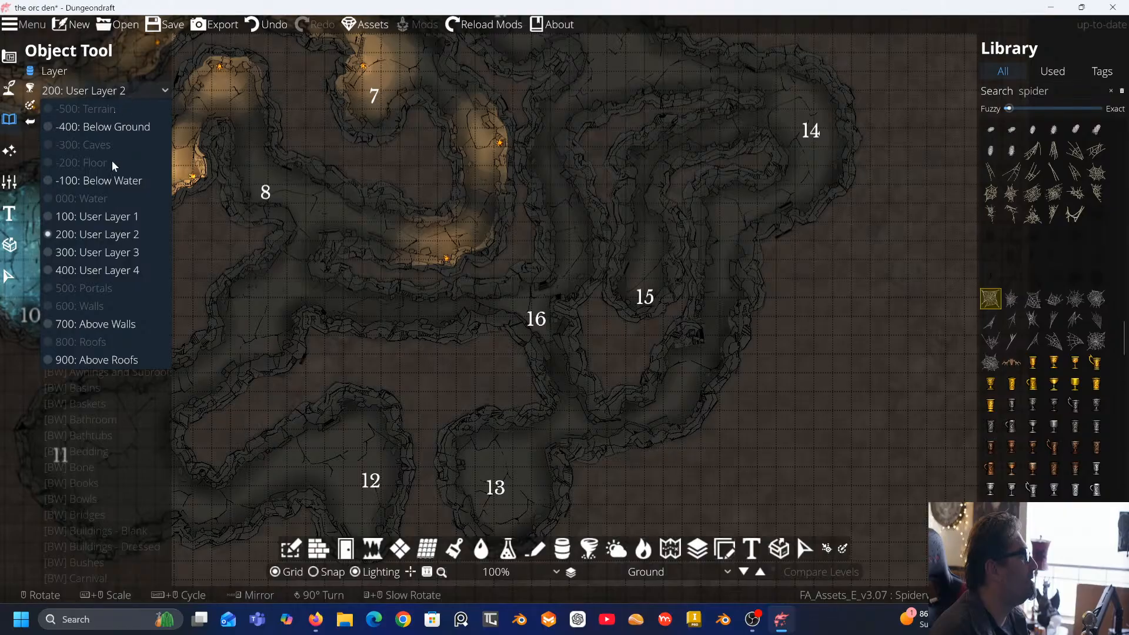
click(115, 218)
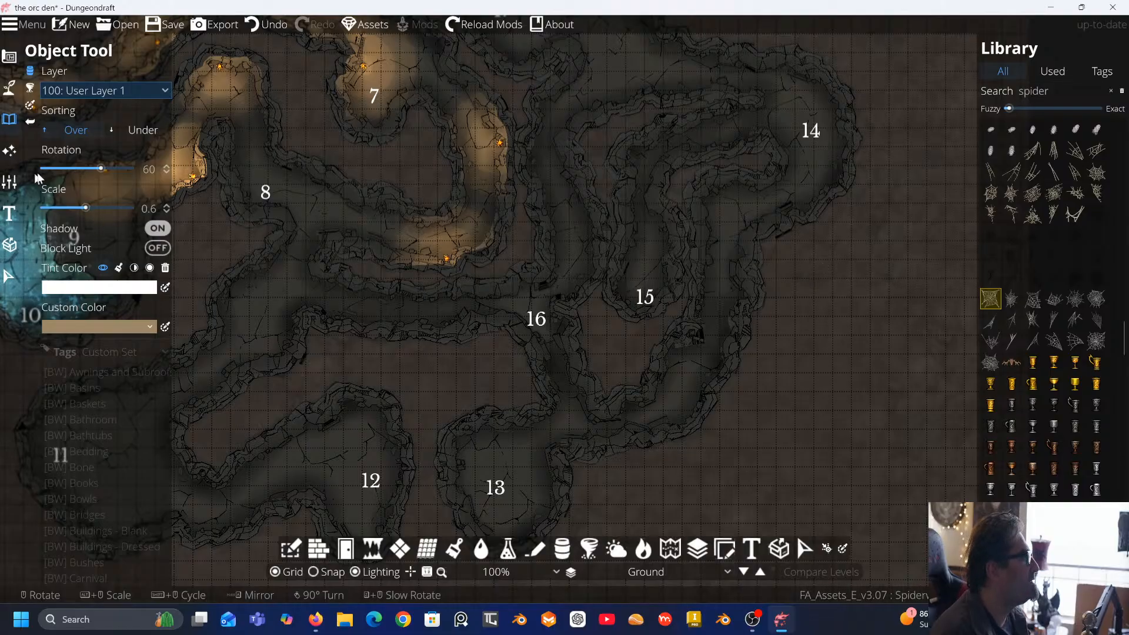
drag(86, 207, 113, 210)
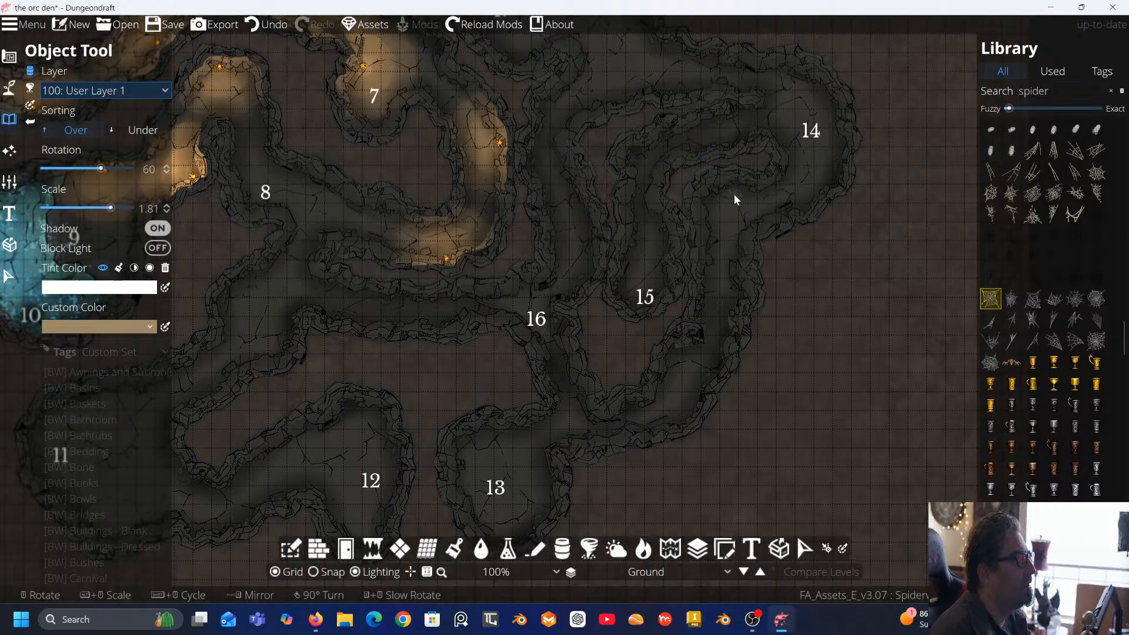
drag(626, 161, 669, 93)
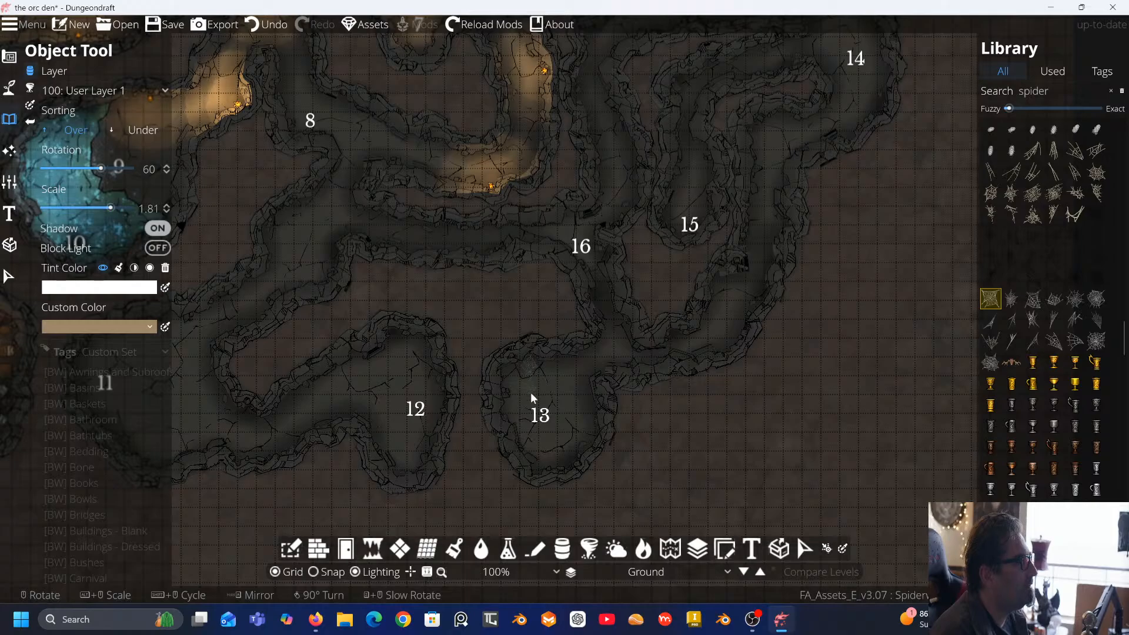
Decorate room 13 with the Spiderweb White A11 object at scale 4, rotating a copy to 165 degrees near the lower wall
click(1014, 300)
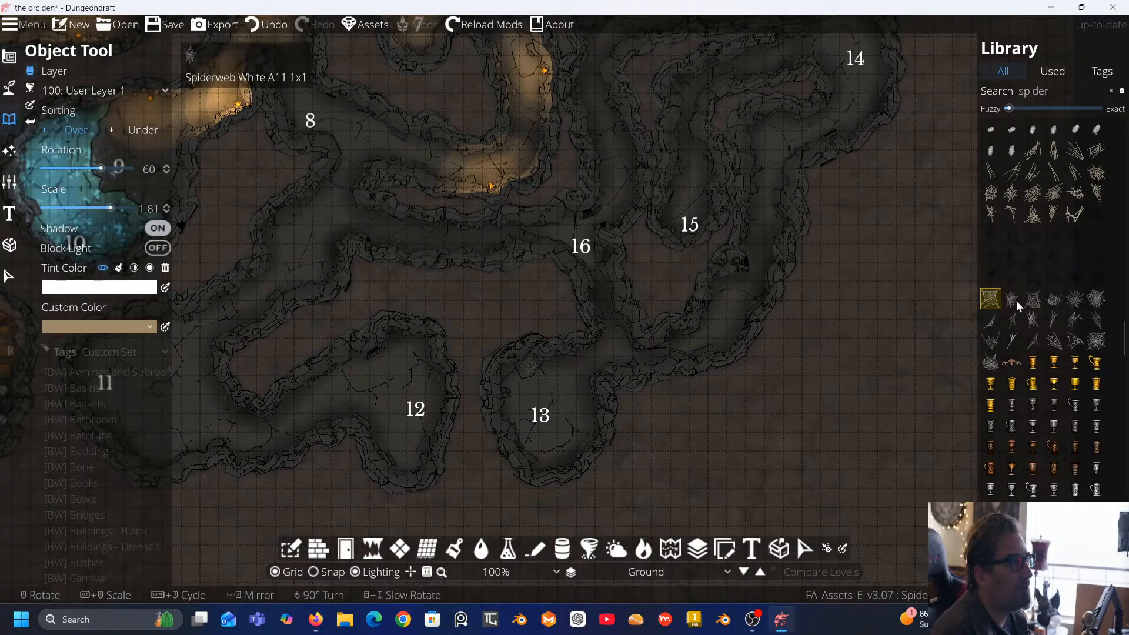
drag(110, 207, 131, 208)
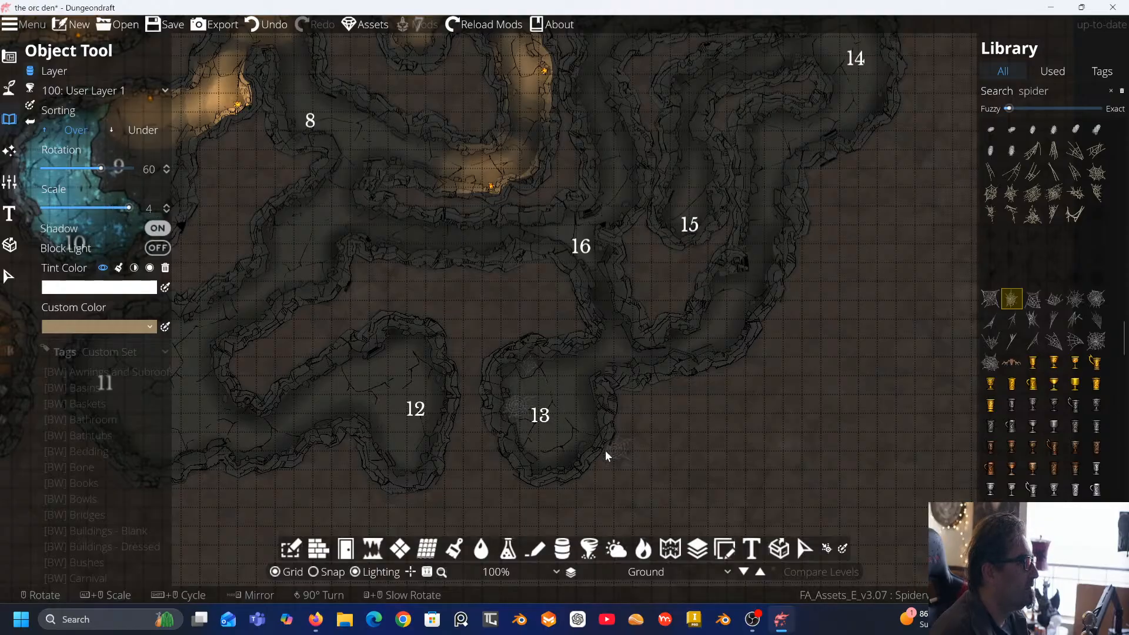
scroll(575, 453, down, 4)
click(568, 455)
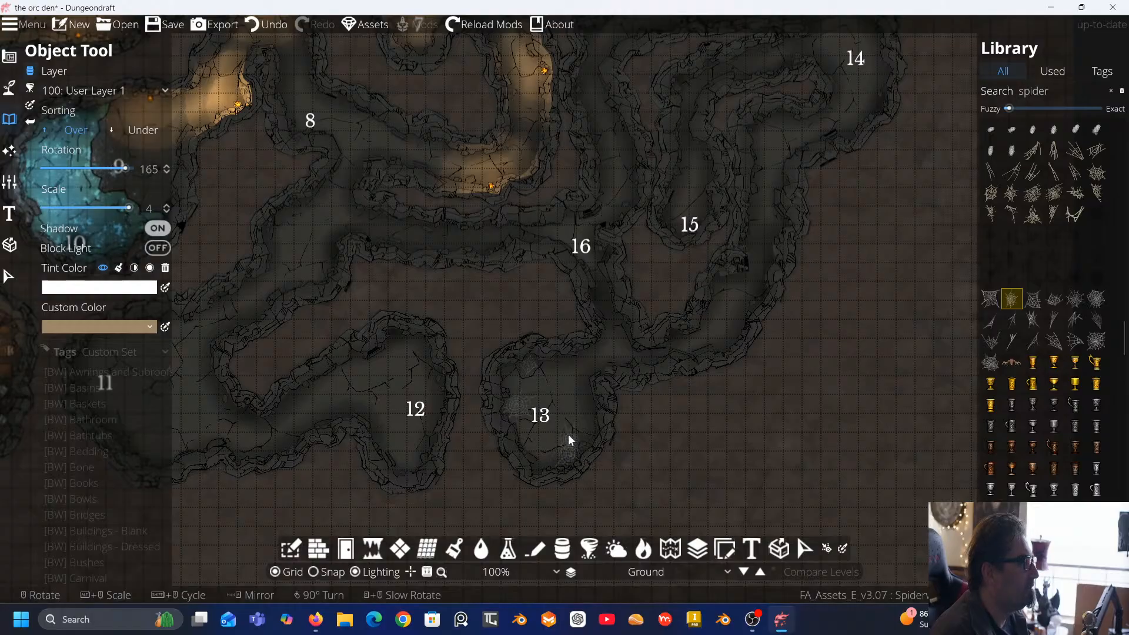
Place a different white spiderweb at scale 1.13 in the narrow passage just south of room 16
click(1074, 345)
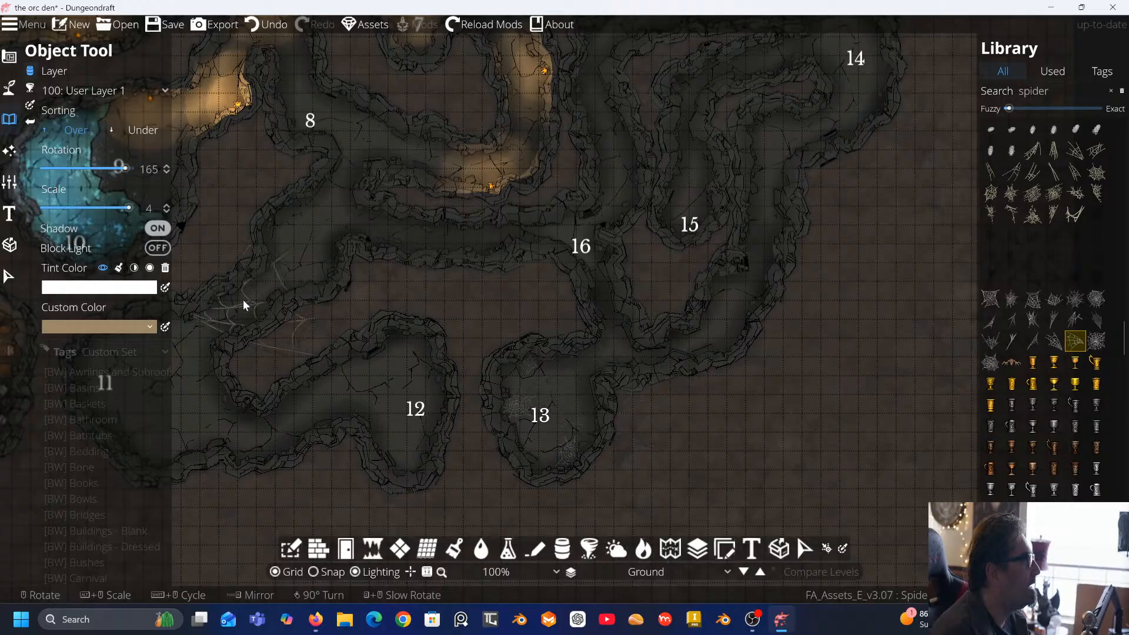
drag(128, 209, 101, 210)
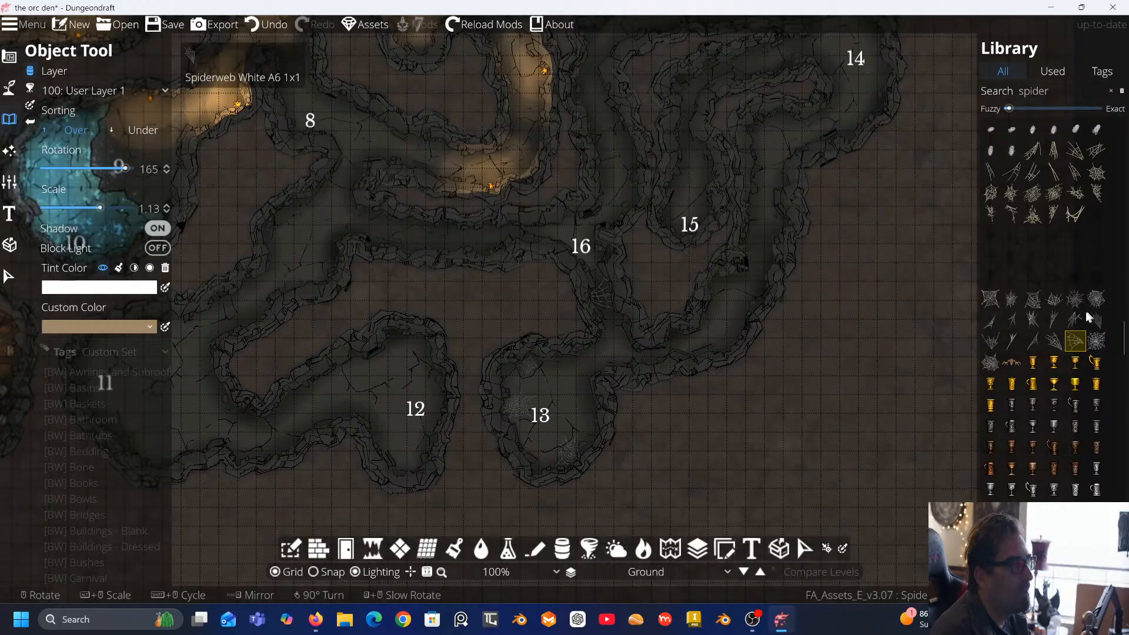
click(1053, 340)
click(604, 280)
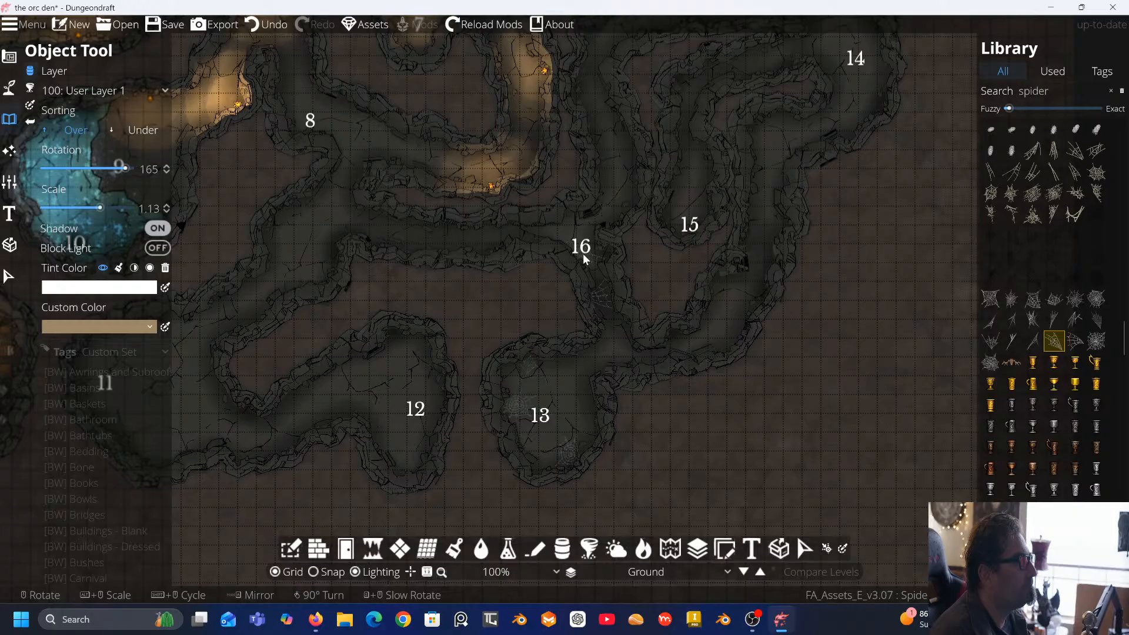
Place a thin-stranded white spiderweb at scale 4 in the tunnel west of room 16
click(1080, 323)
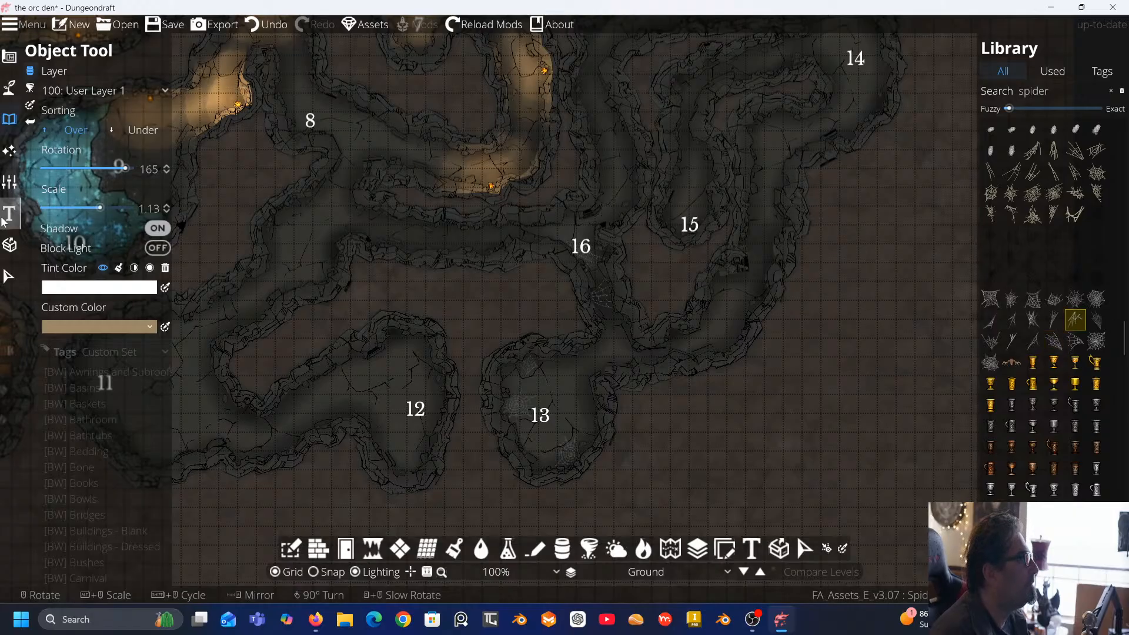
drag(100, 208, 128, 208)
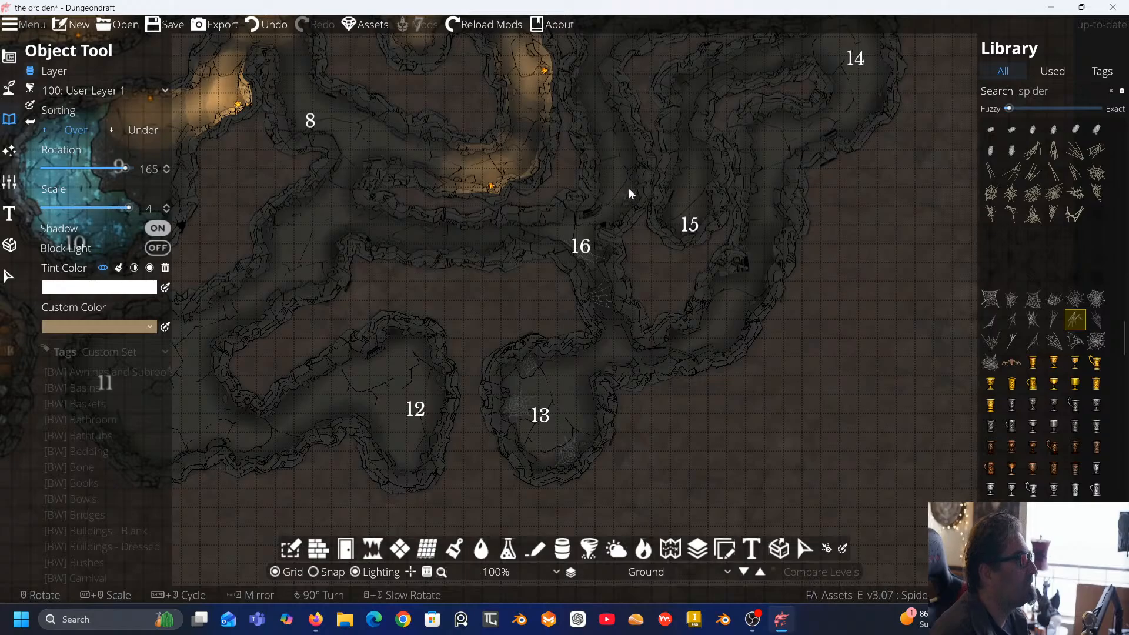
drag(656, 169, 623, 247)
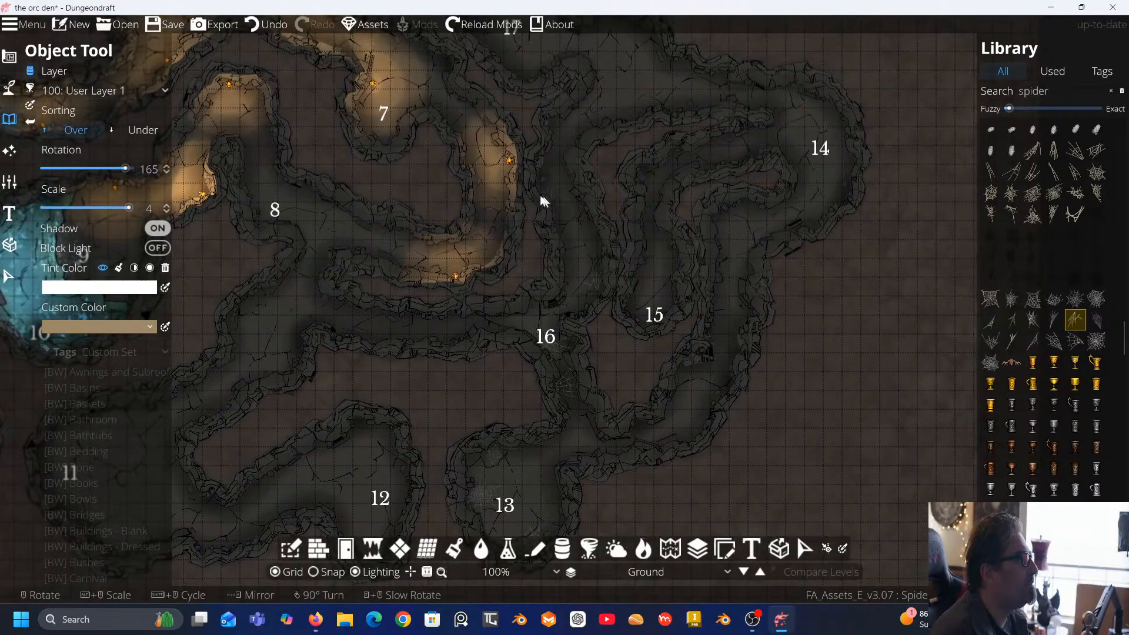
drag(509, 175, 707, 199)
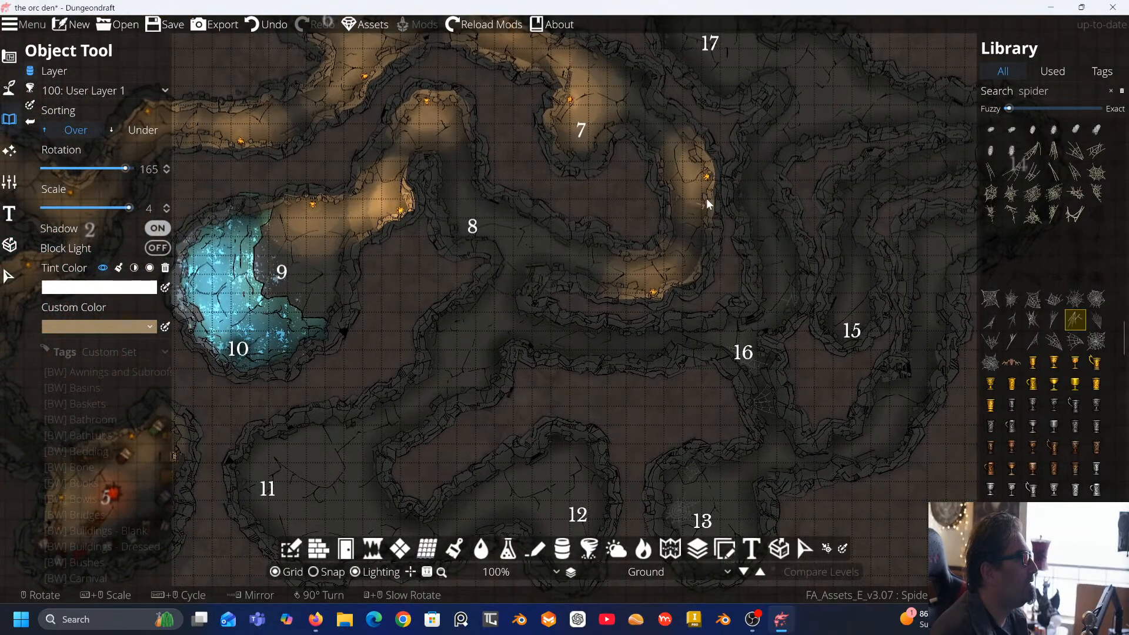
drag(574, 265, 443, 176)
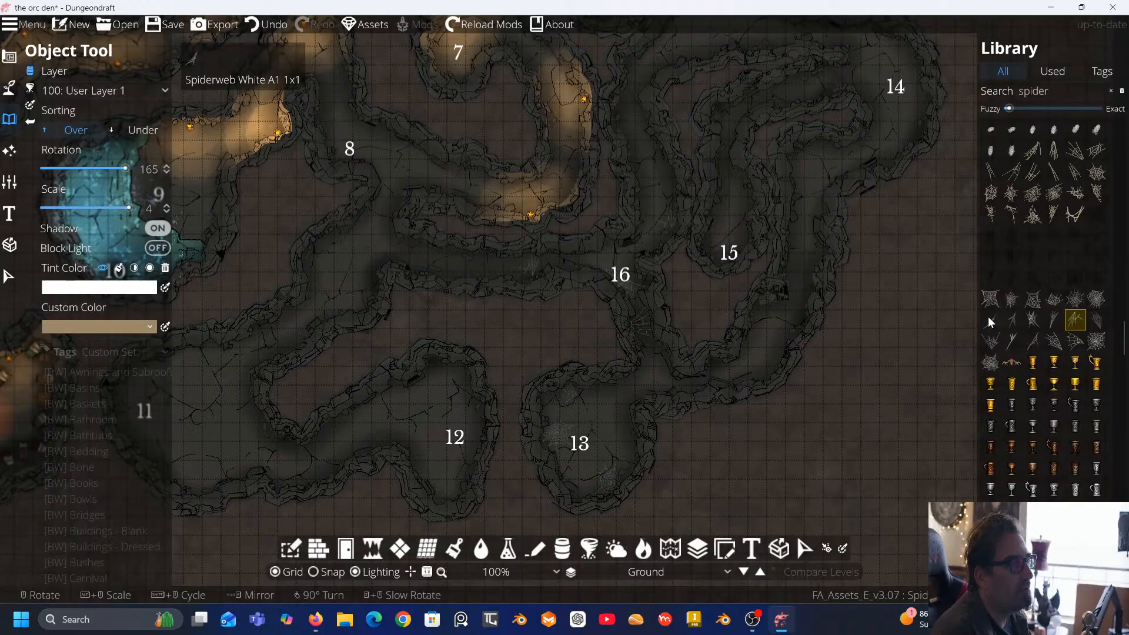
Place a white spiderweb in the tunnel southeast of room 15 and another, rotated to -12 degrees, at room 14's upper wall
click(1033, 299)
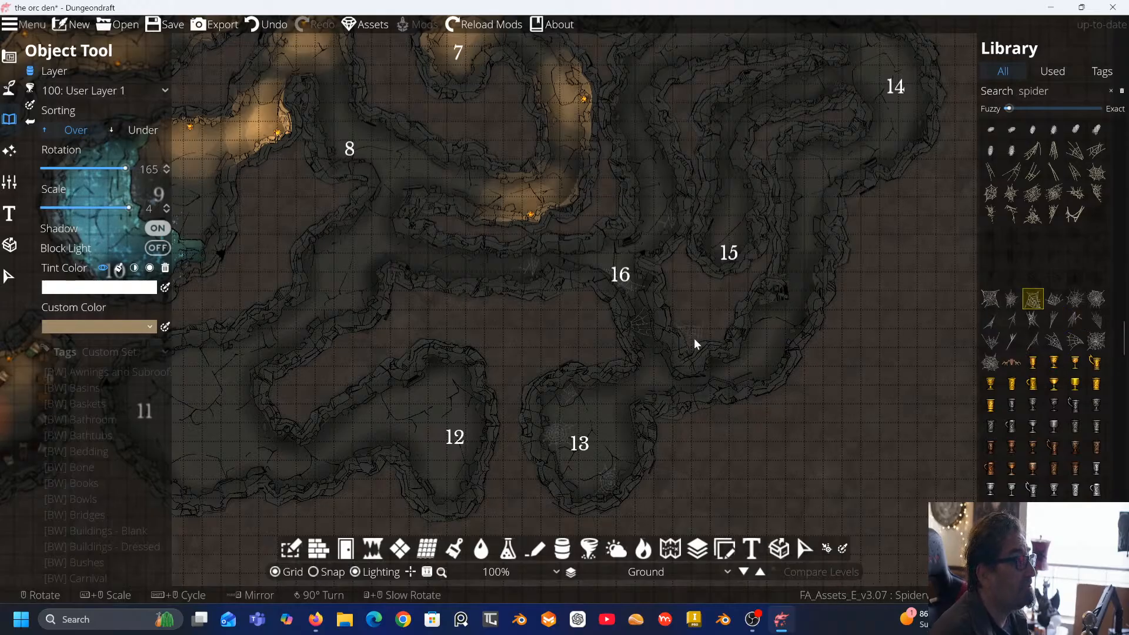
click(767, 315)
drag(824, 232, 715, 298)
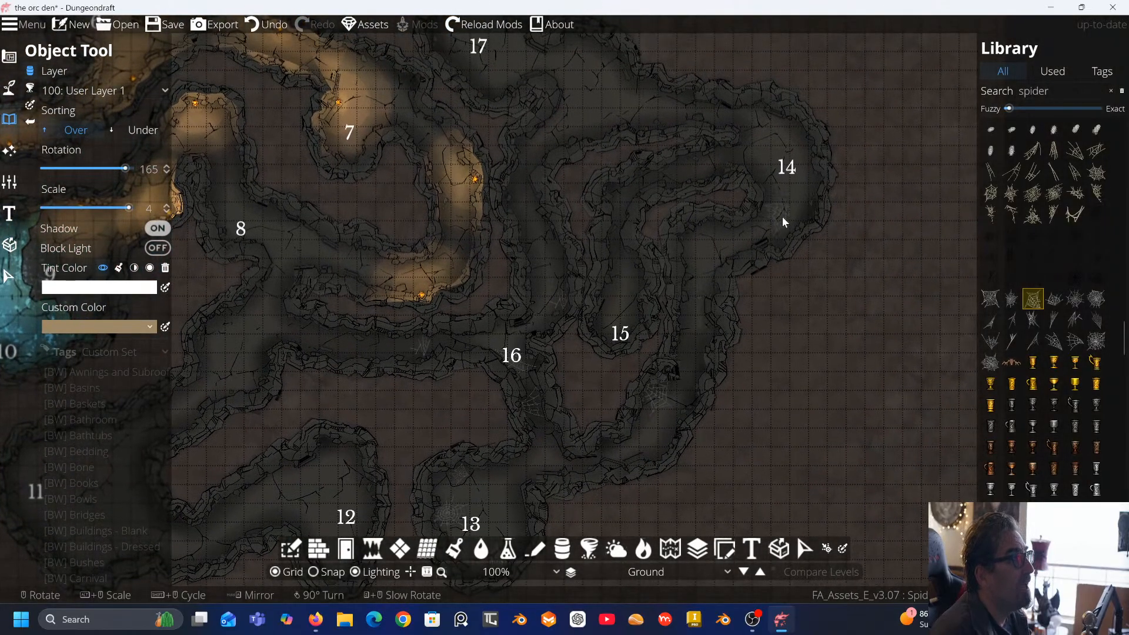
scroll(767, 143, down, 10)
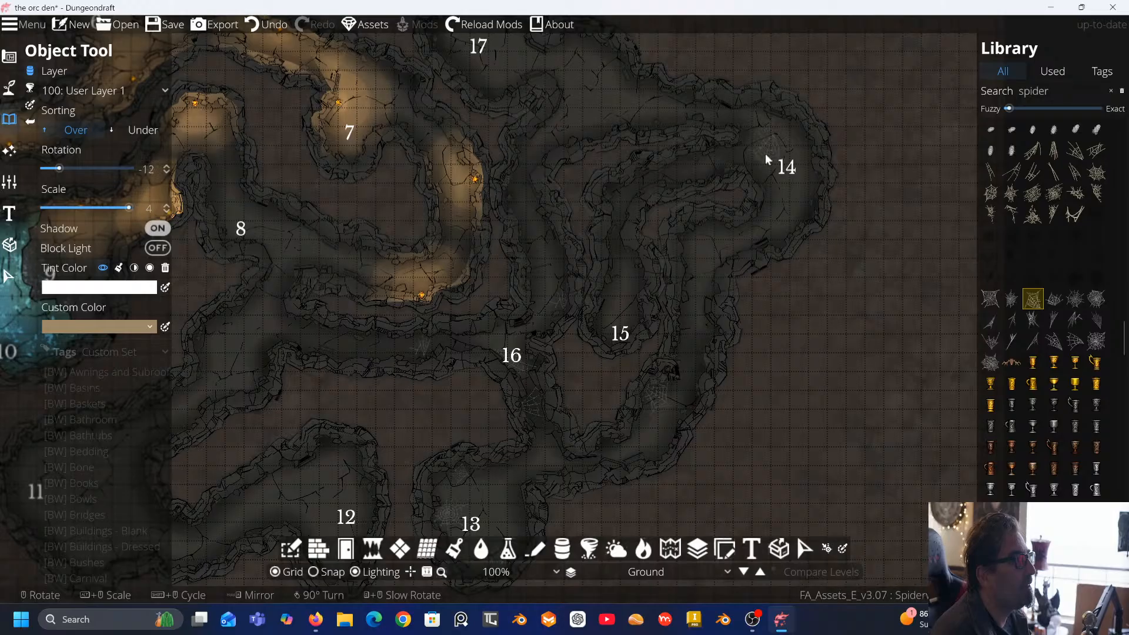
click(756, 120)
drag(723, 169, 764, 210)
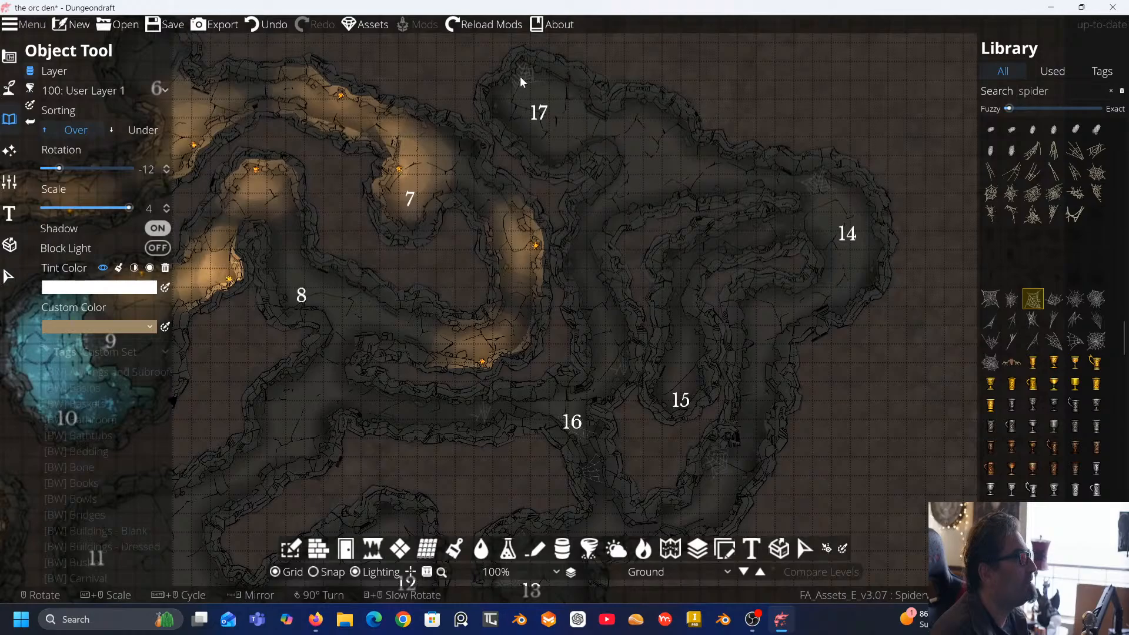
Cover room 17 with a large white spiderweb at scale 1.18
click(1036, 193)
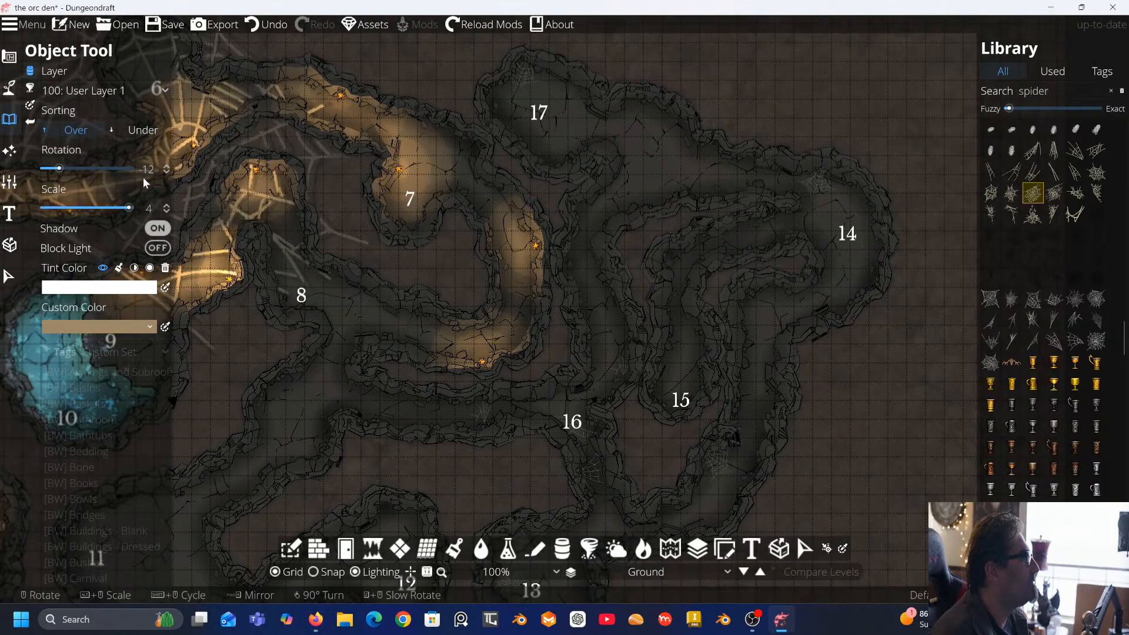
drag(129, 210, 96, 214)
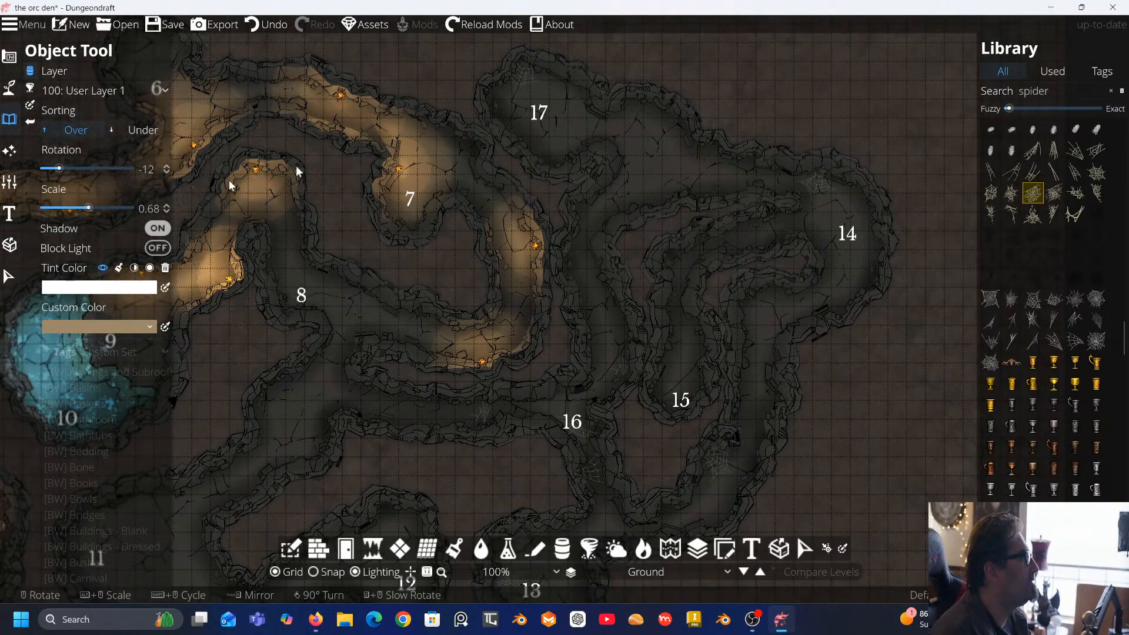
click(547, 111)
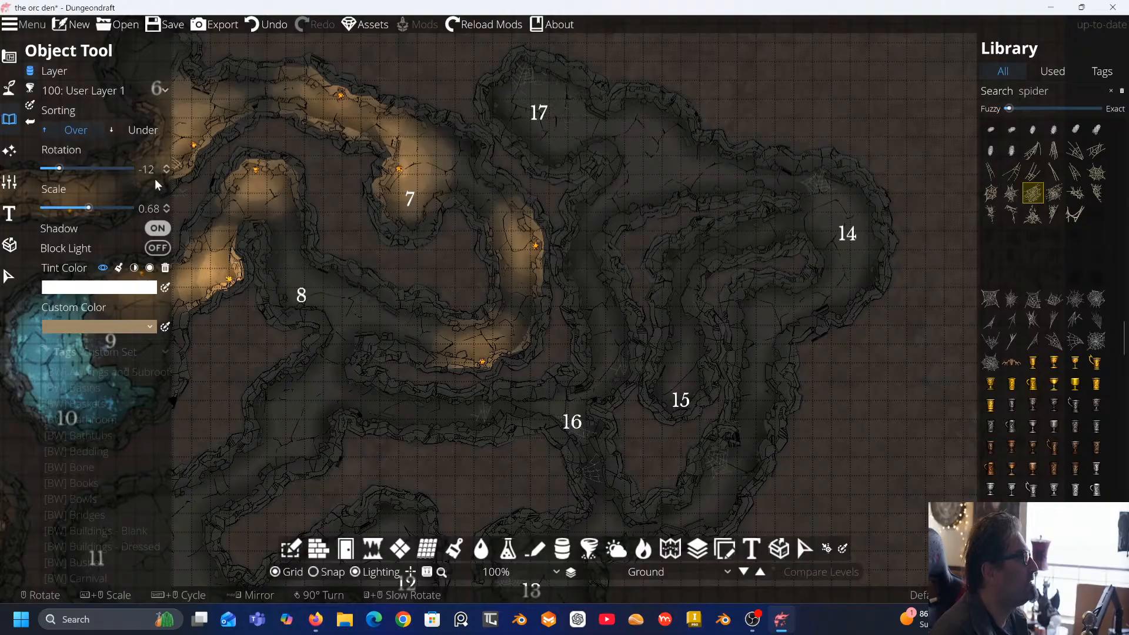
drag(88, 208, 102, 209)
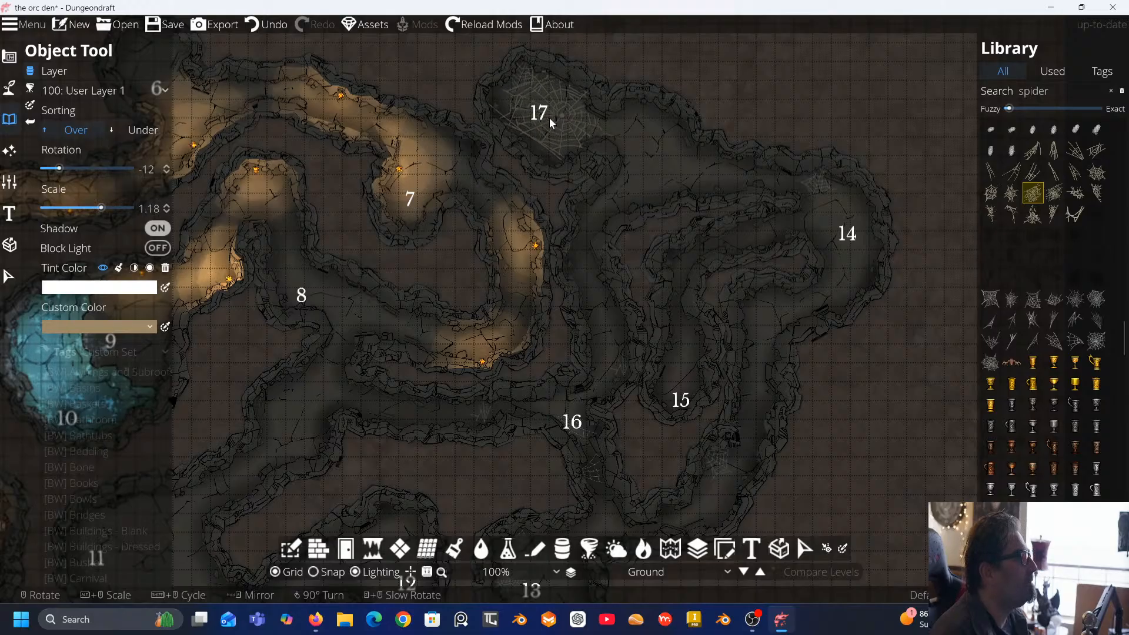
click(551, 125)
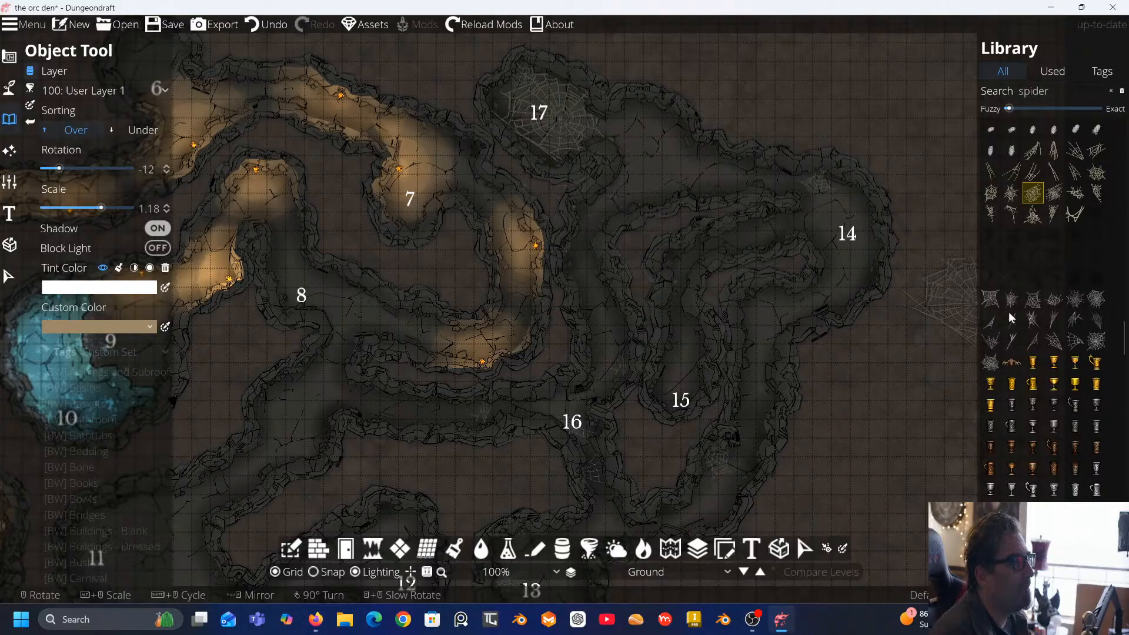
Place a thin-stranded white spiderweb at scale 3.22 in the passage just southeast of room 17
click(1053, 320)
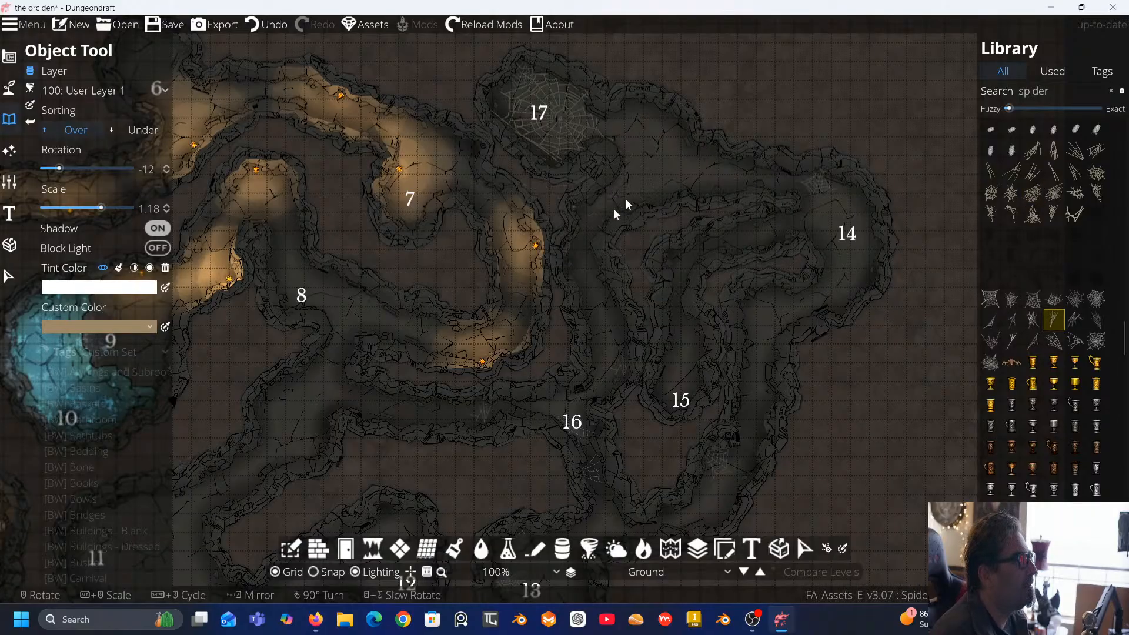
scroll(330, 211, up, 10)
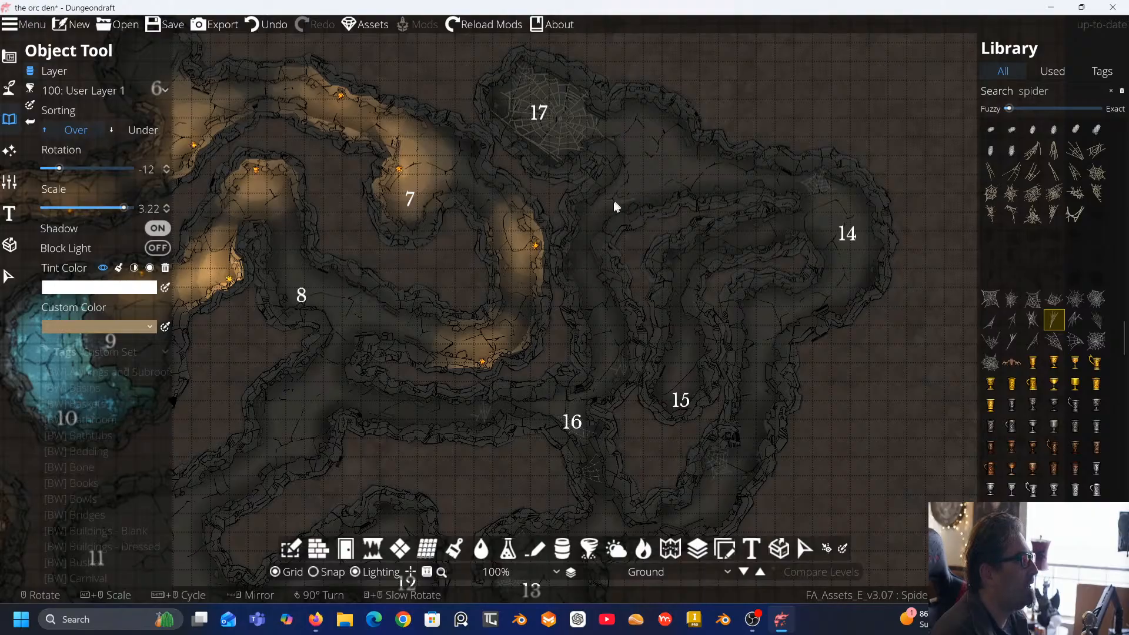
click(592, 208)
drag(605, 206, 587, 140)
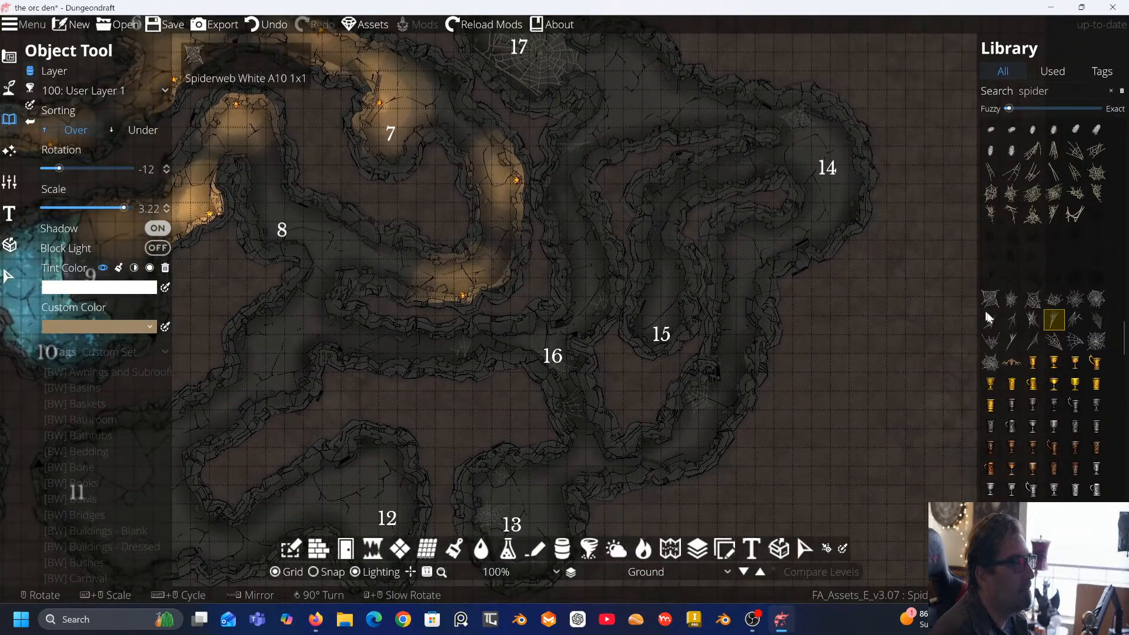
Place a different white spiderweb, rotated to 120 degrees at scale 3.22, in the passage north of room 16
click(991, 341)
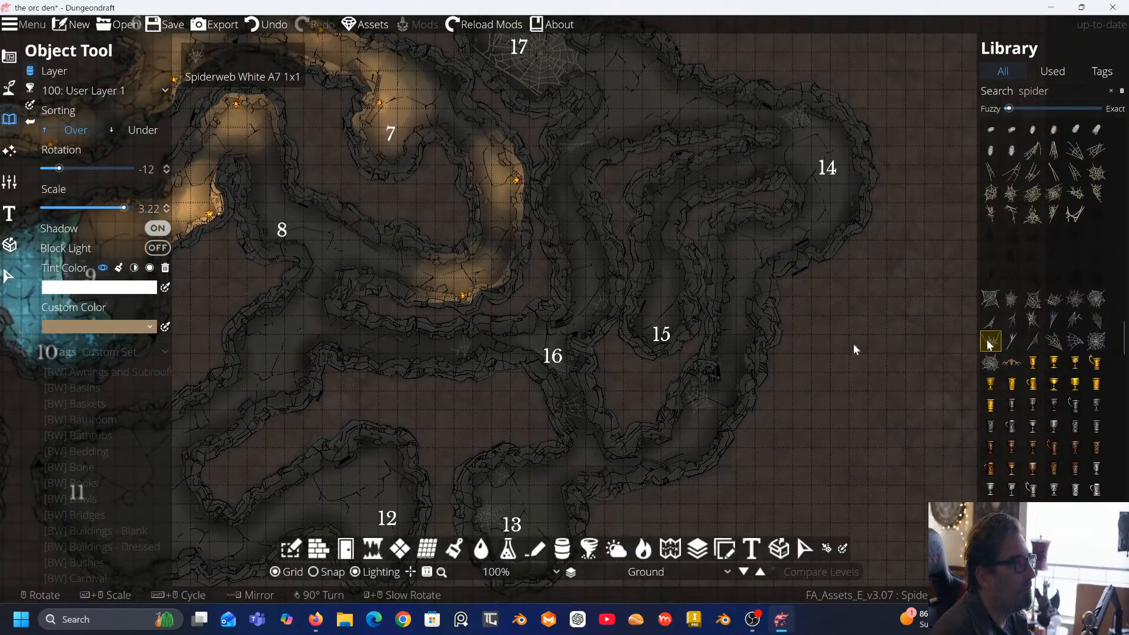
scroll(580, 263, up, 10)
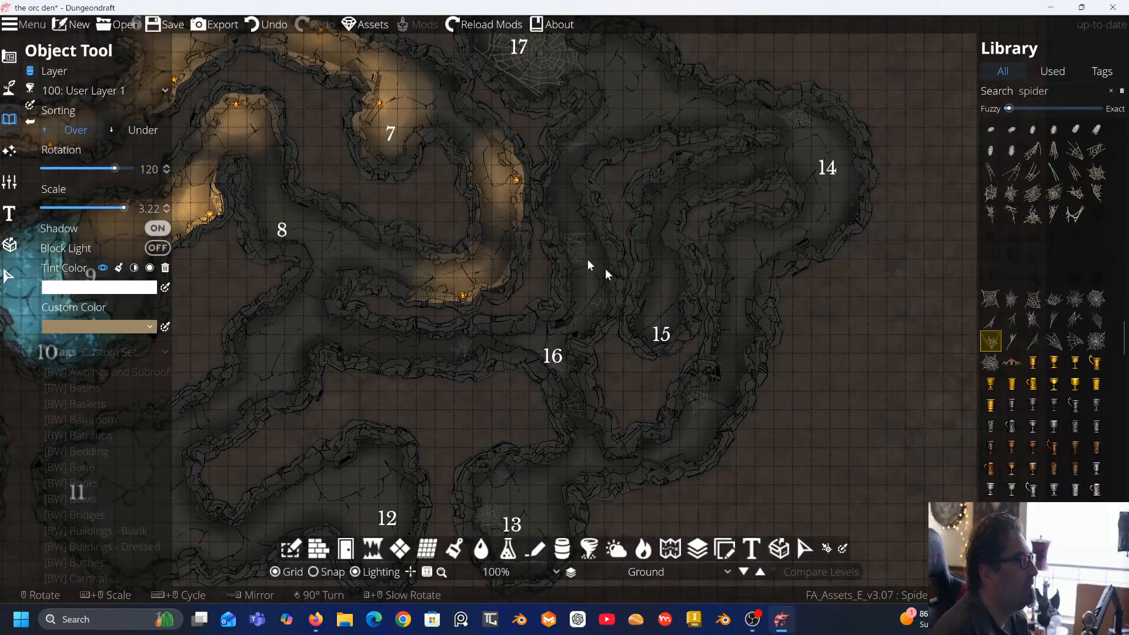
drag(675, 303, 623, 240)
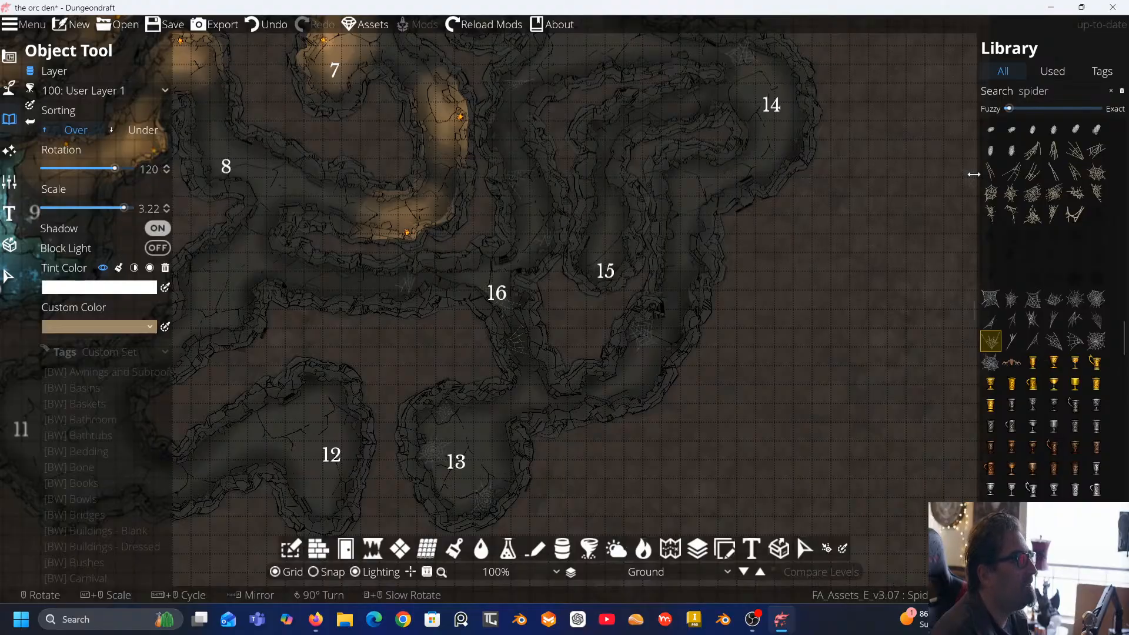
Clear the spider search and place Underdark Spider Cocoon White Muddy objects at scale 0.65 in room 15, varying their rotation
click(1113, 91)
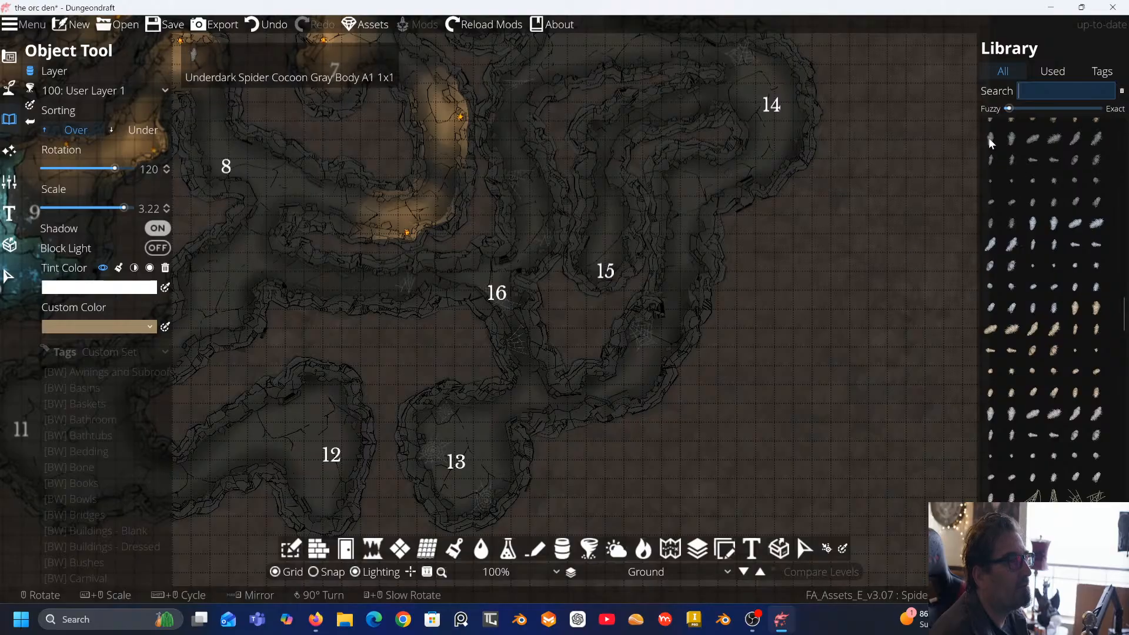
scroll(1041, 185, down, 2)
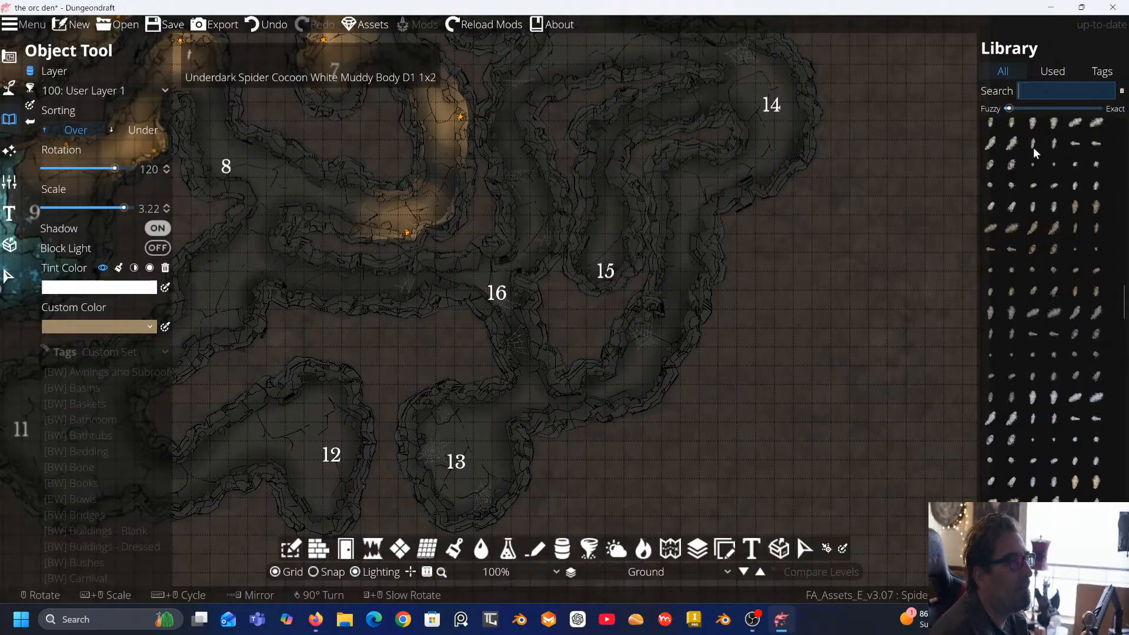
click(1012, 143)
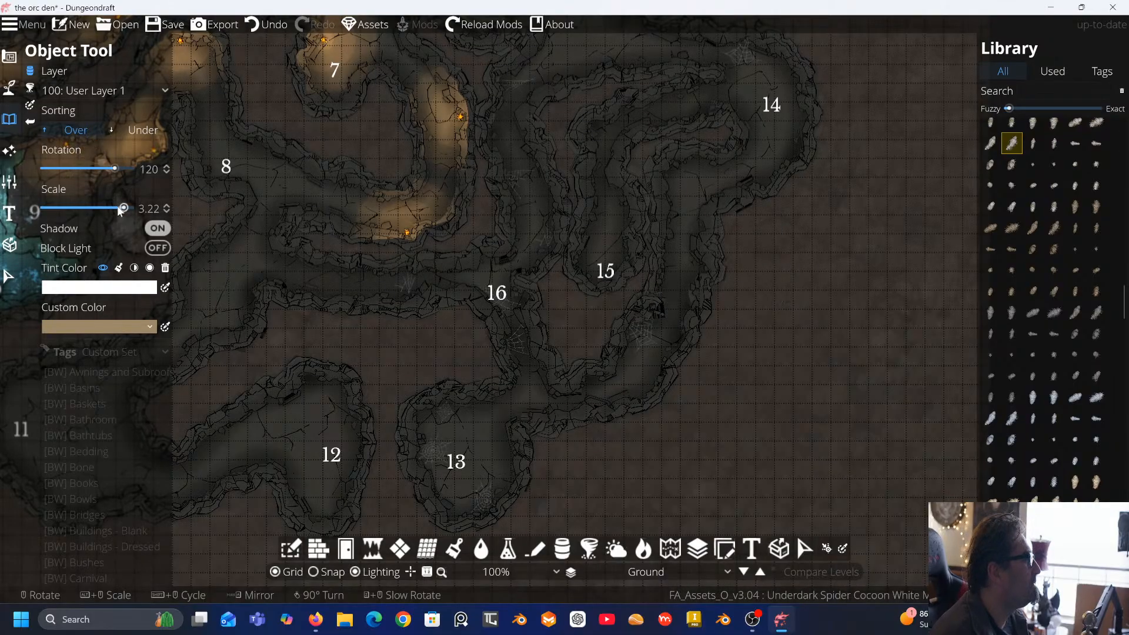
drag(124, 208, 69, 209)
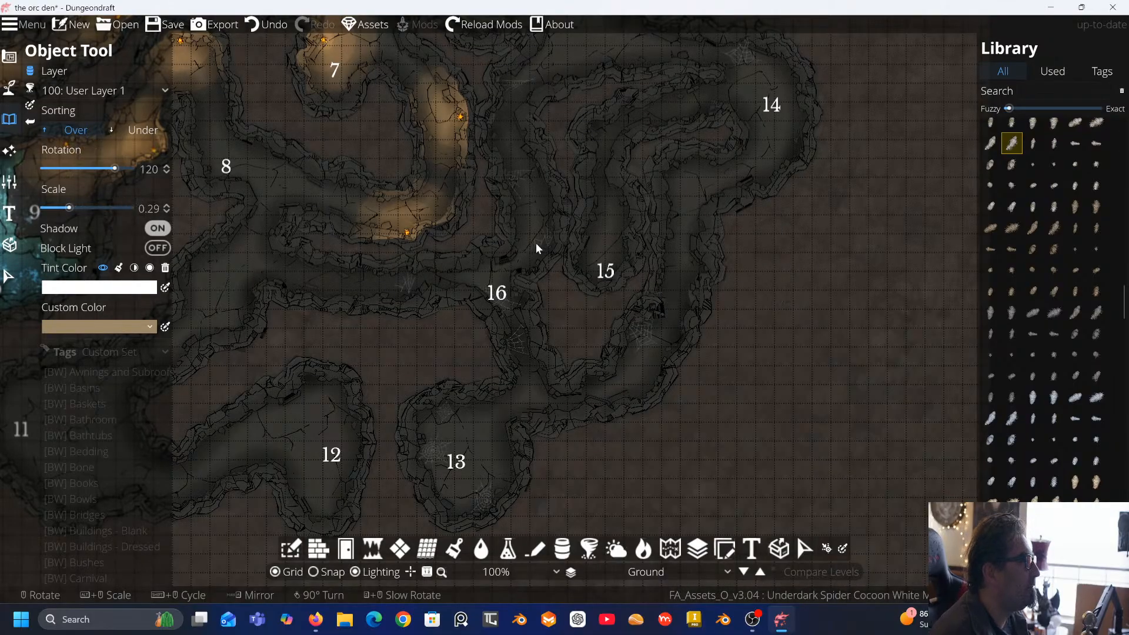
drag(69, 208, 79, 208)
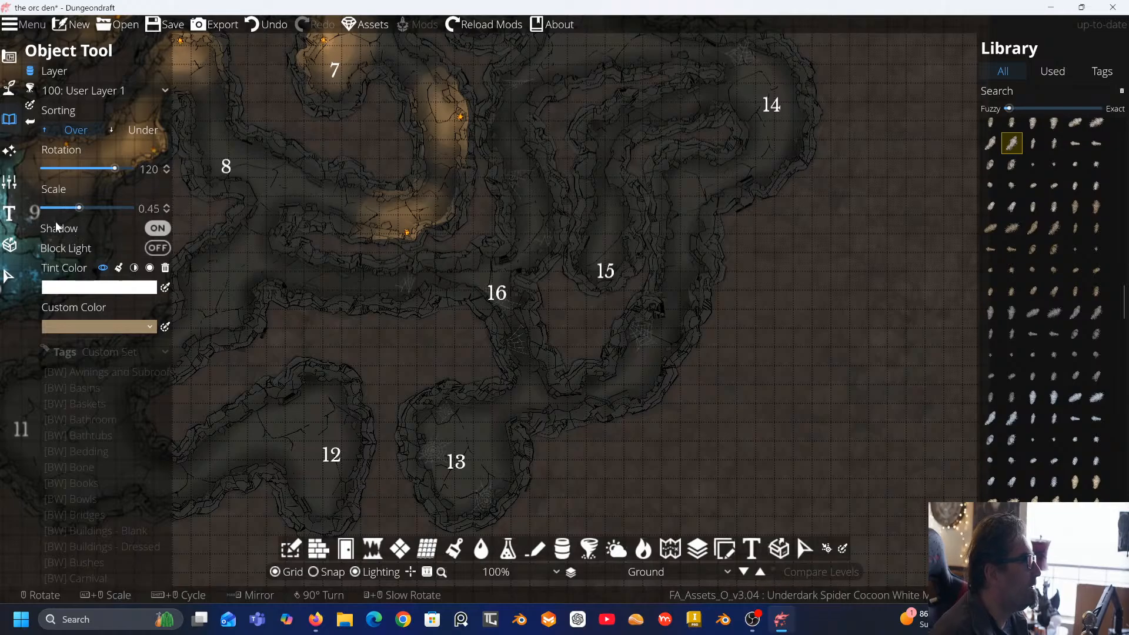
drag(80, 208, 85, 209)
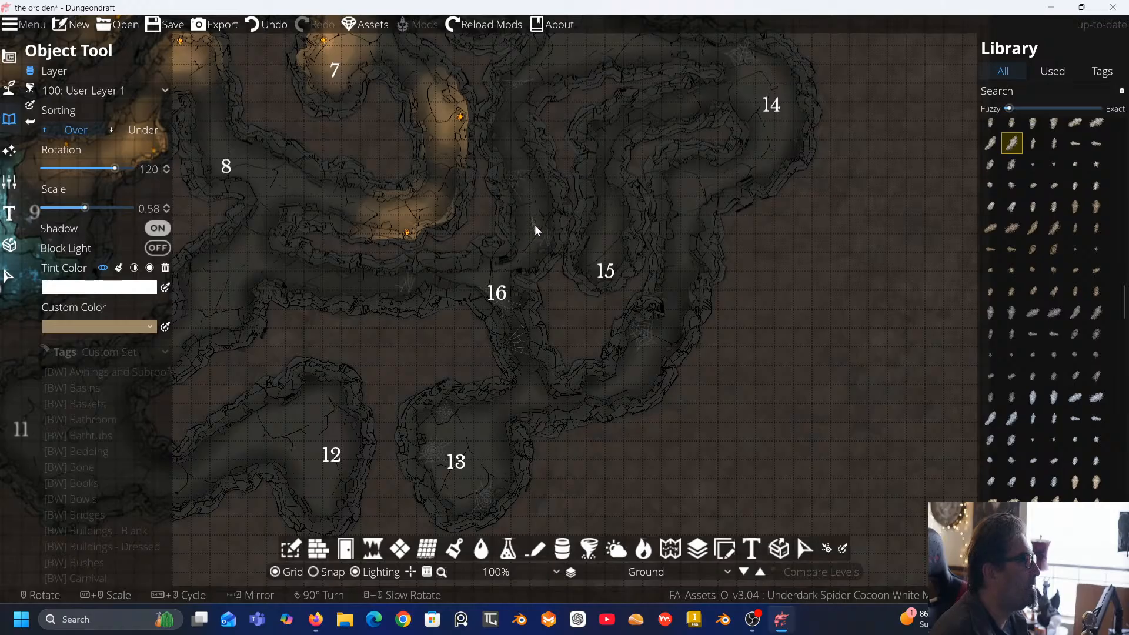
click(85, 210)
scroll(609, 242, down, 5)
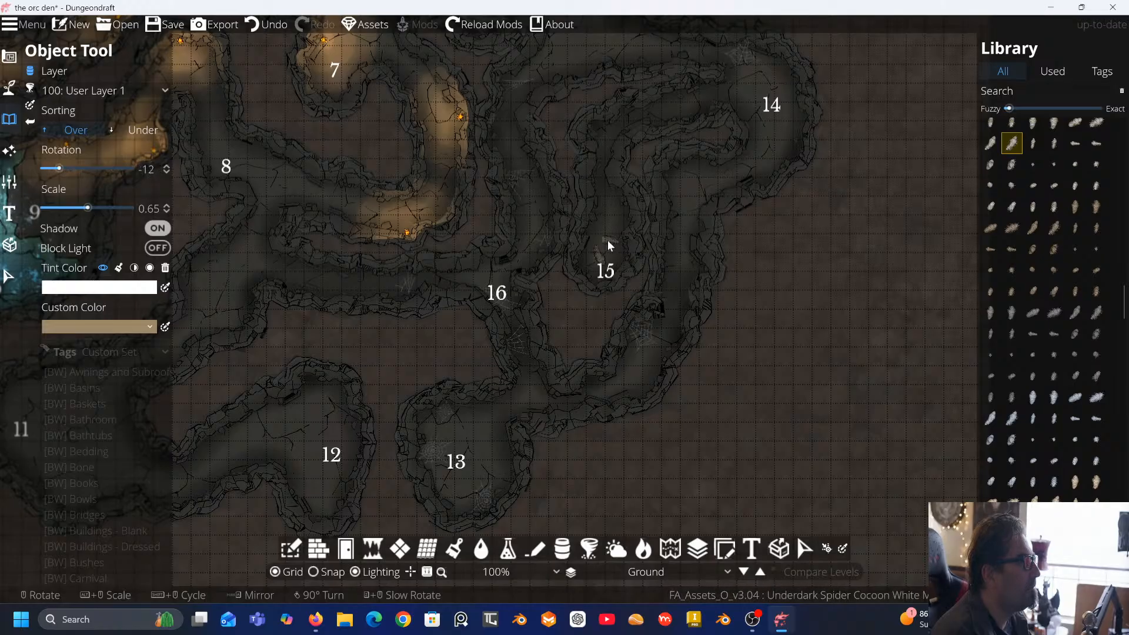
scroll(608, 242, down, 3)
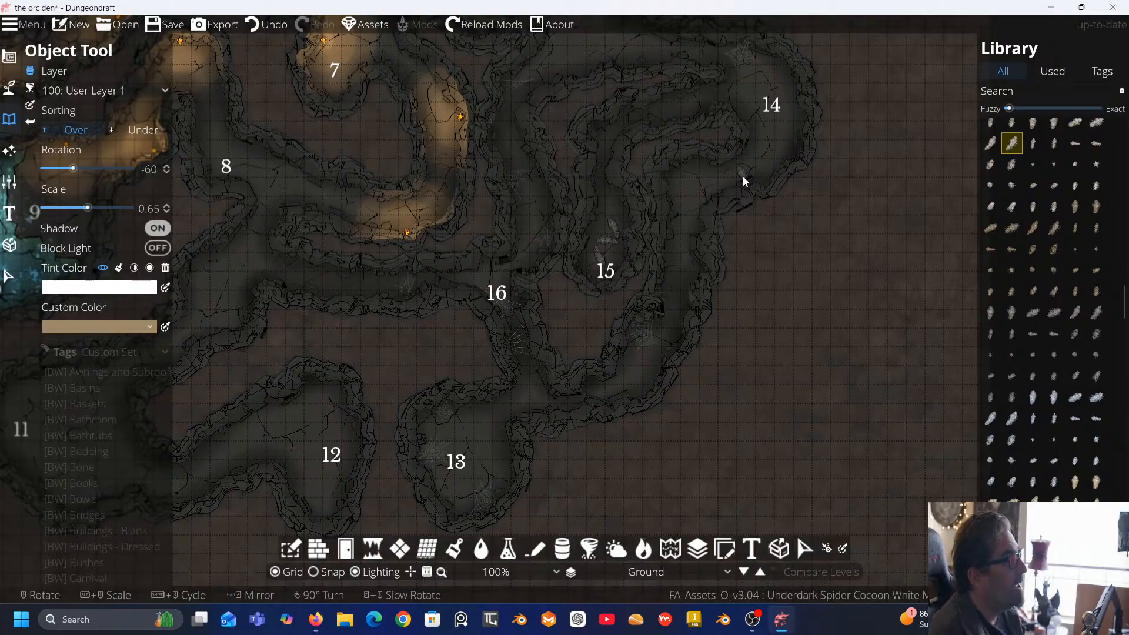
Scatter Underdark Spider Cocoon White Muddy Egg B1 objects at scale 0.78 around the cocoons in room 15
drag(735, 169, 753, 252)
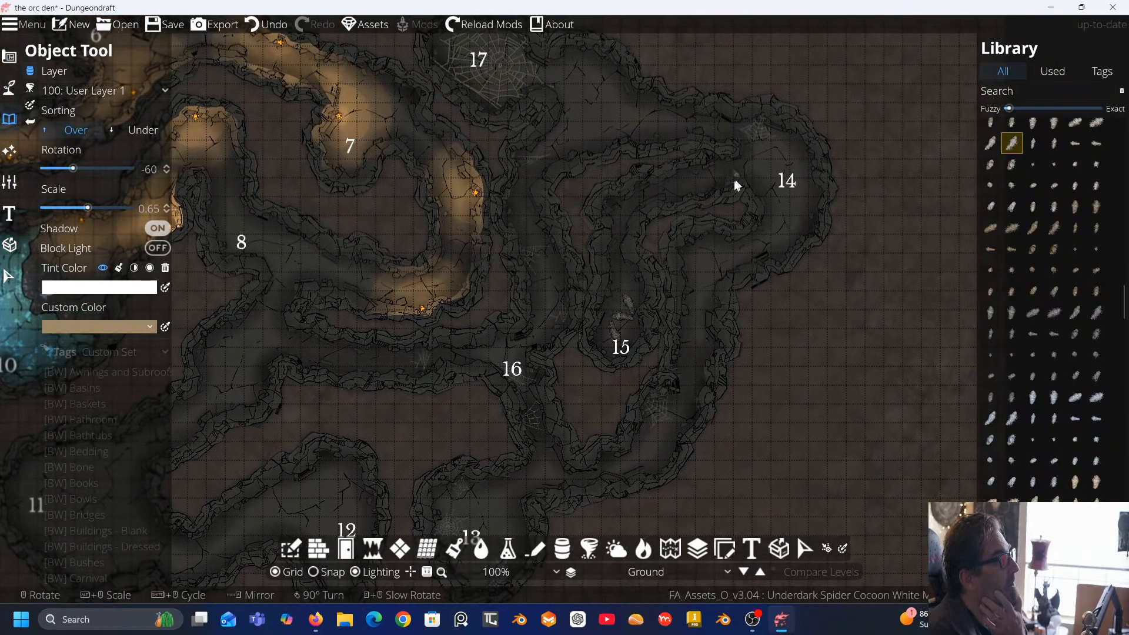
drag(683, 189, 701, 200)
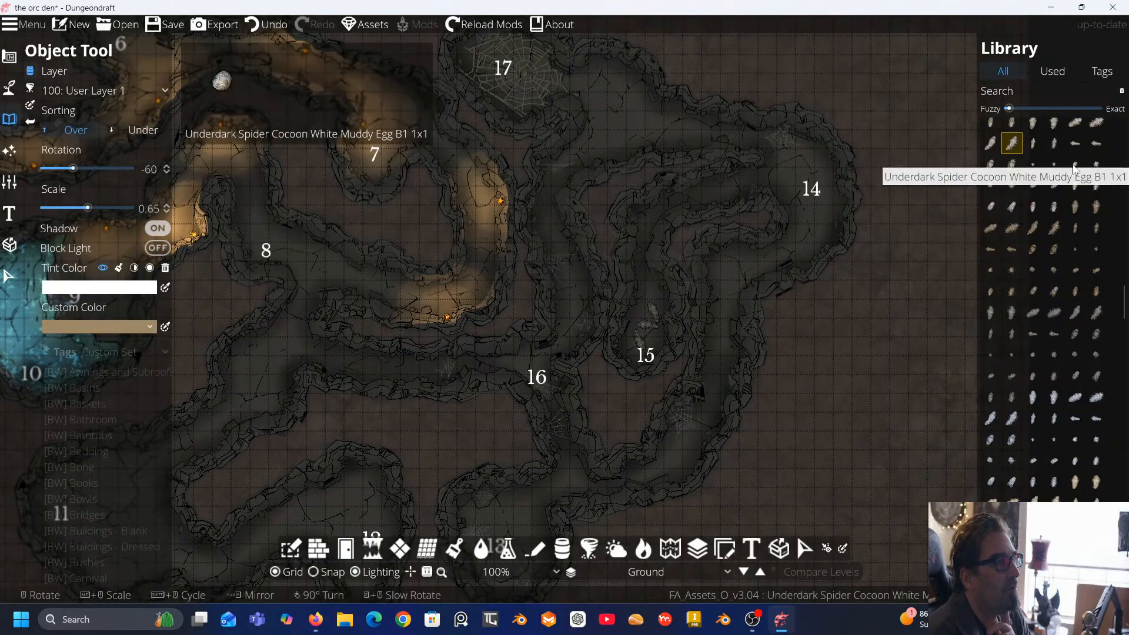
click(1075, 166)
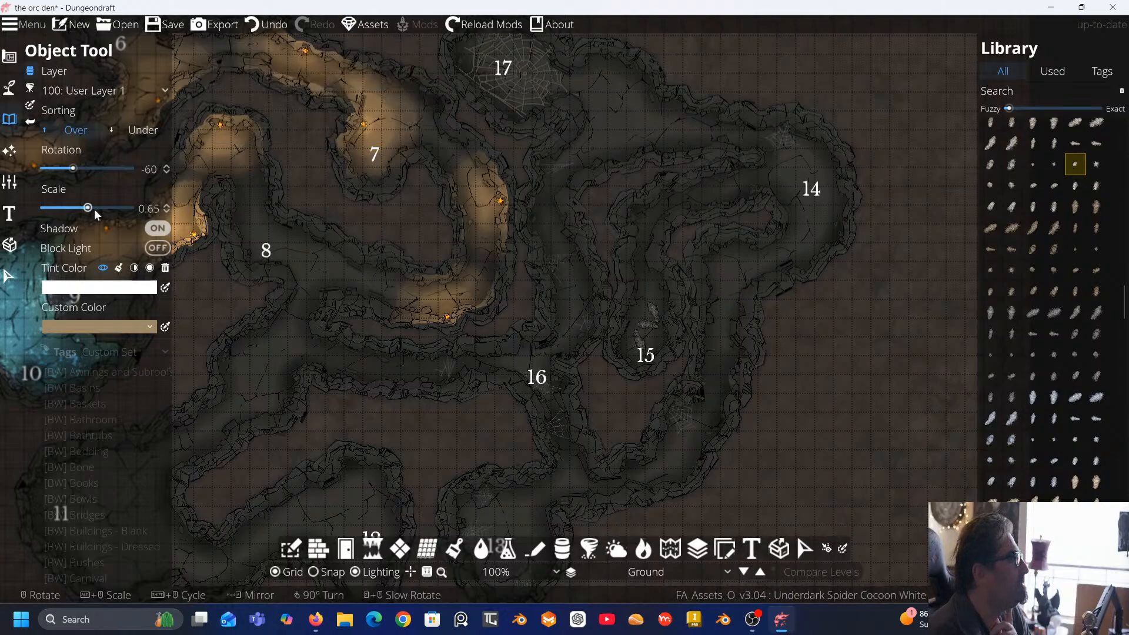
mouse_move(88, 209)
mouse_down()
mouse_move(128, 208)
mouse_move(94, 214)
mouse_up()
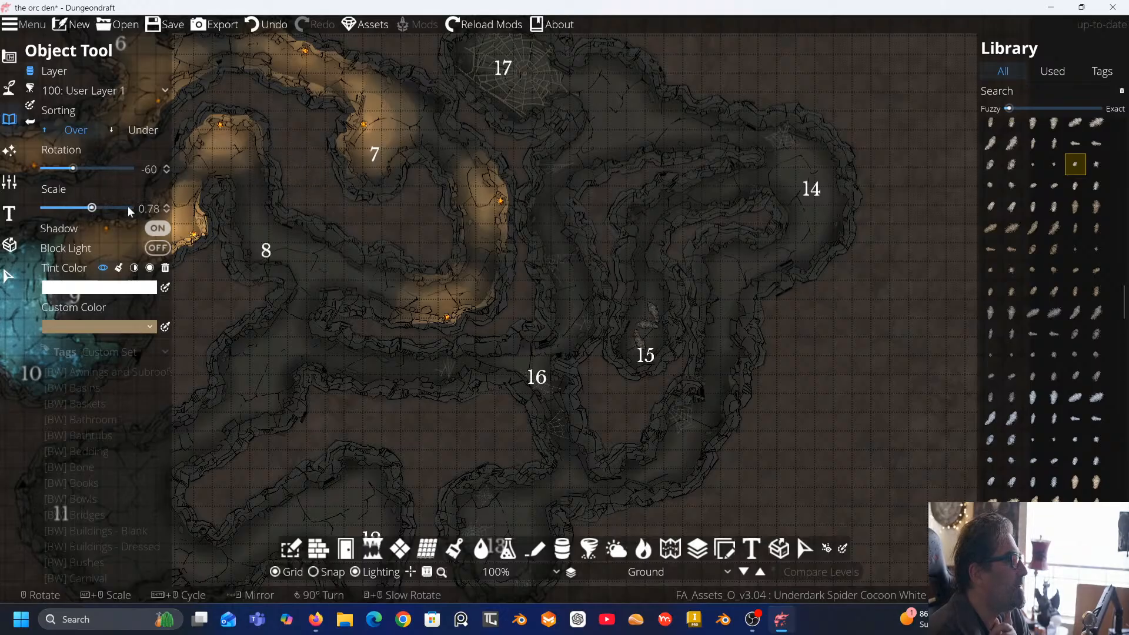
click(641, 294)
click(635, 334)
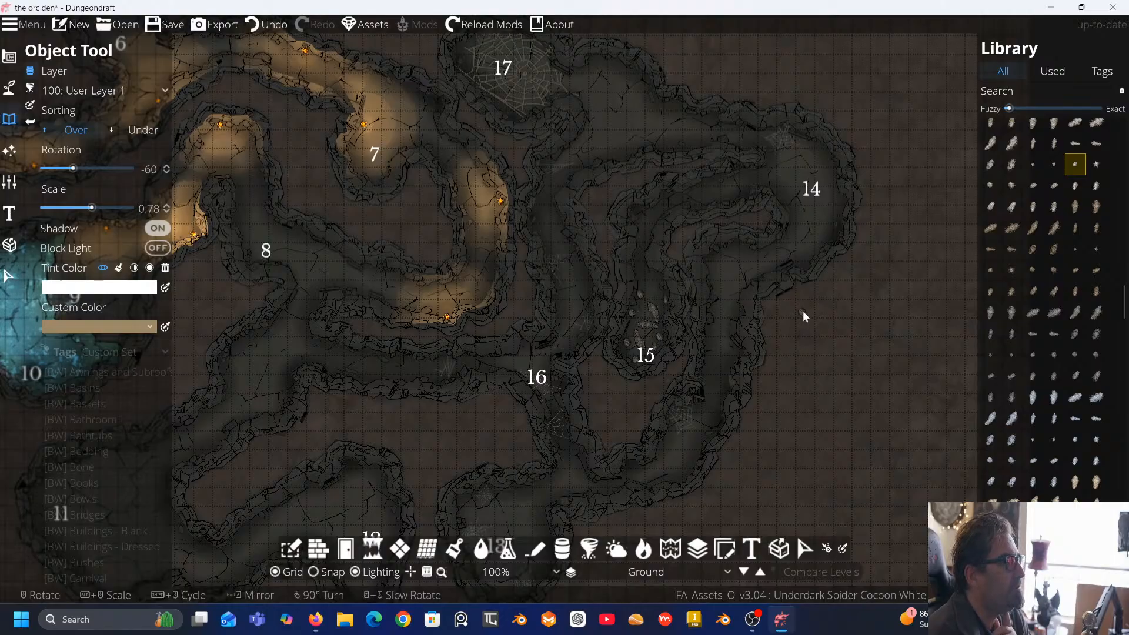
Browse the remaining library objects and search the library for "skeleton"
drag(802, 312, 768, 216)
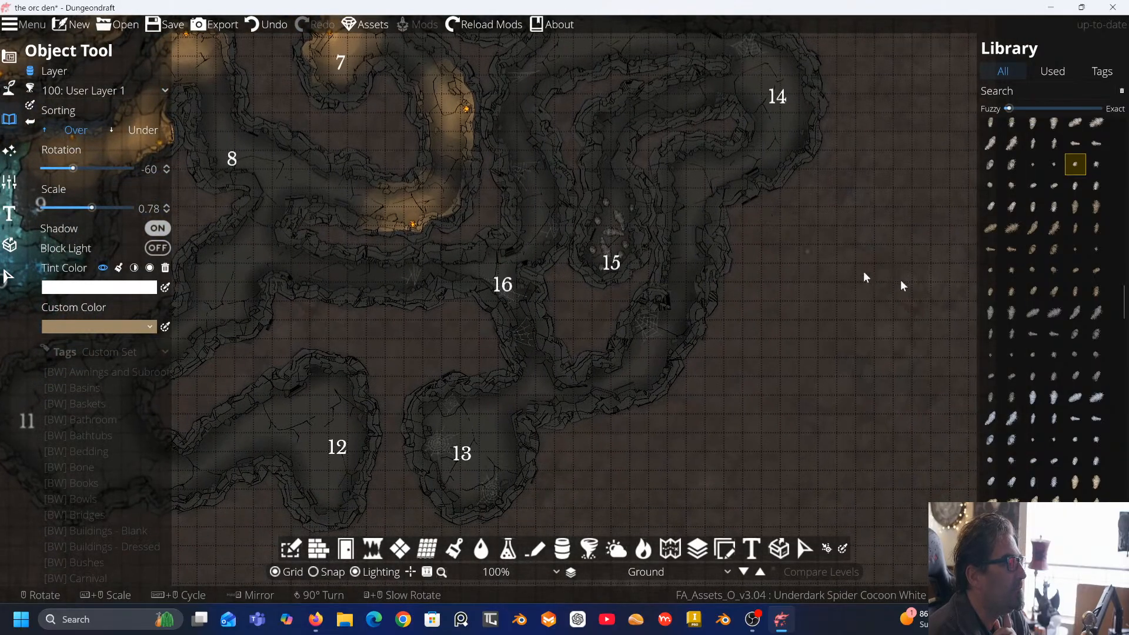
scroll(1070, 358, down, 2)
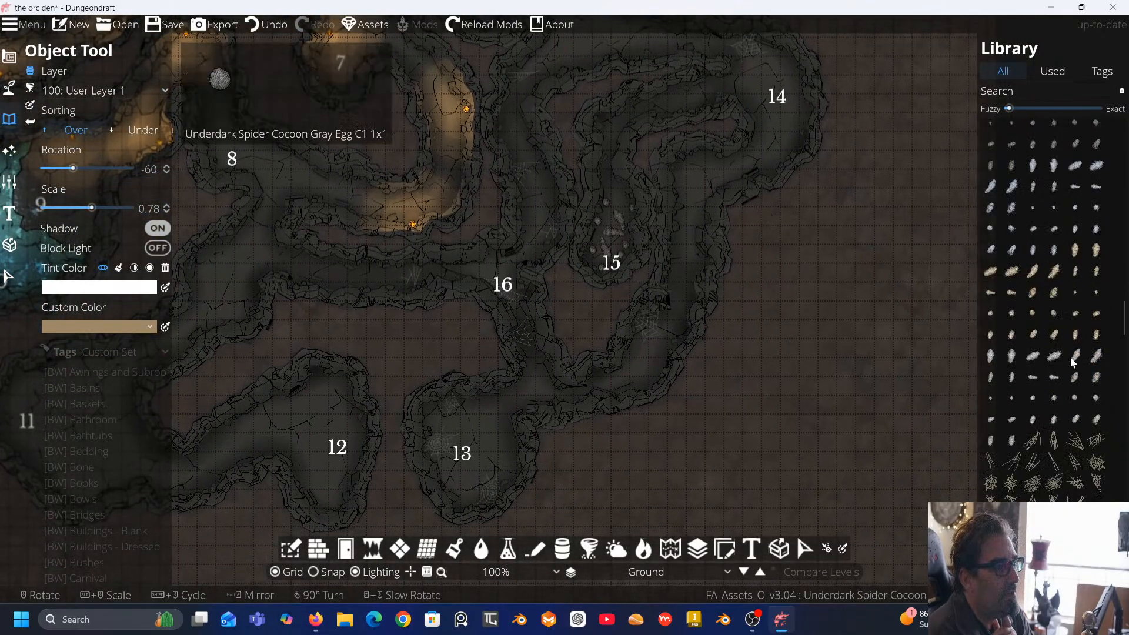
scroll(1070, 357, down, 3)
scroll(1061, 362, down, 5)
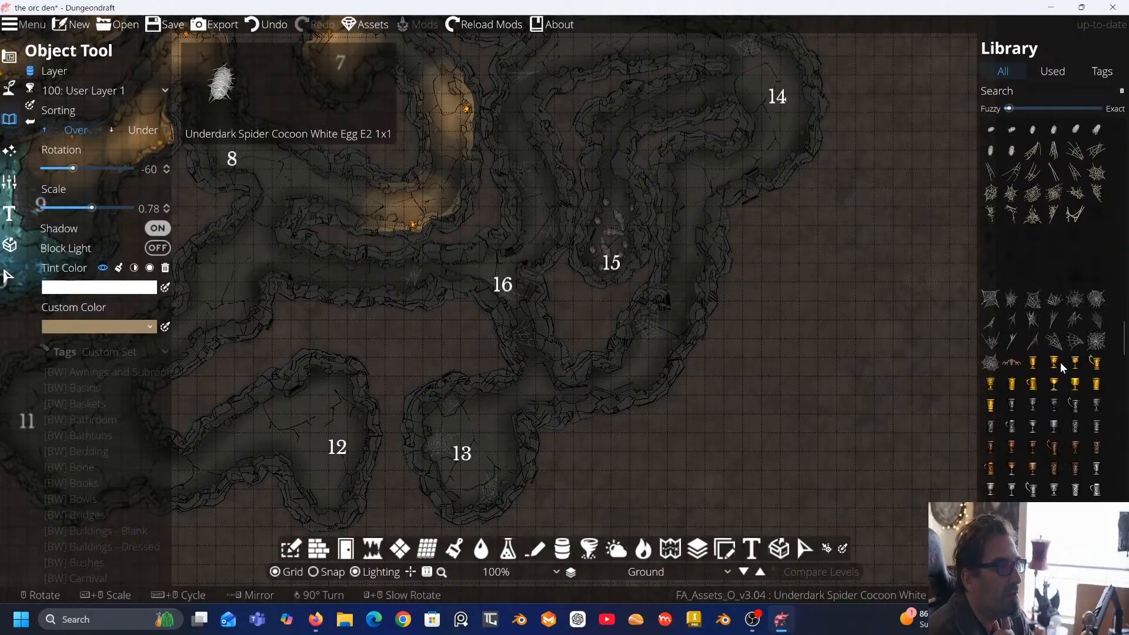
scroll(1060, 362, down, 1)
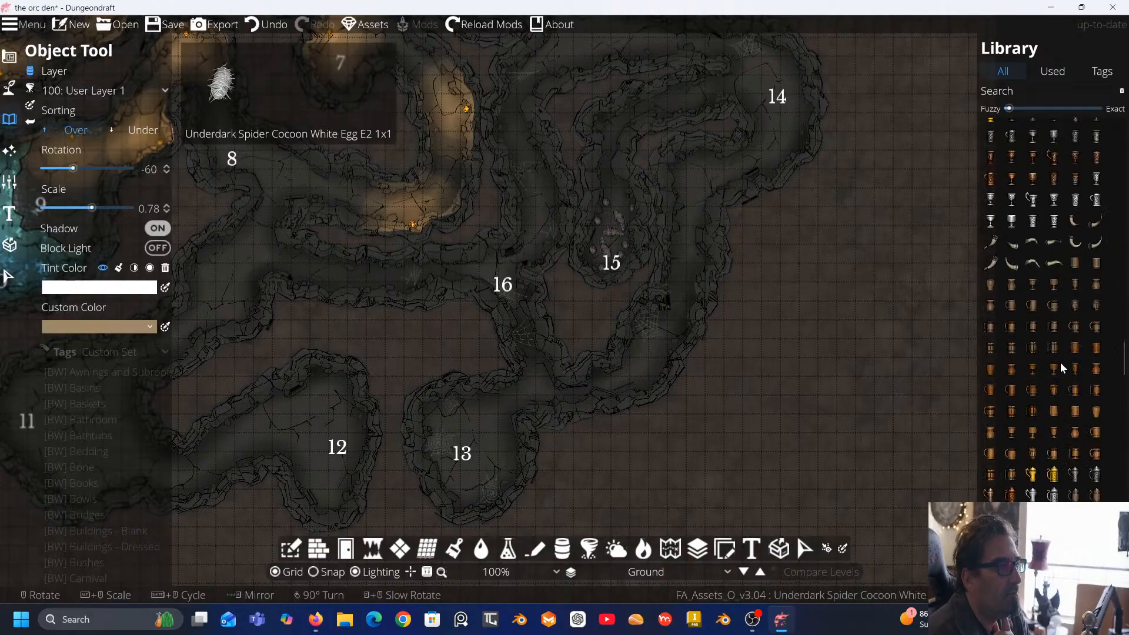
click(1052, 92)
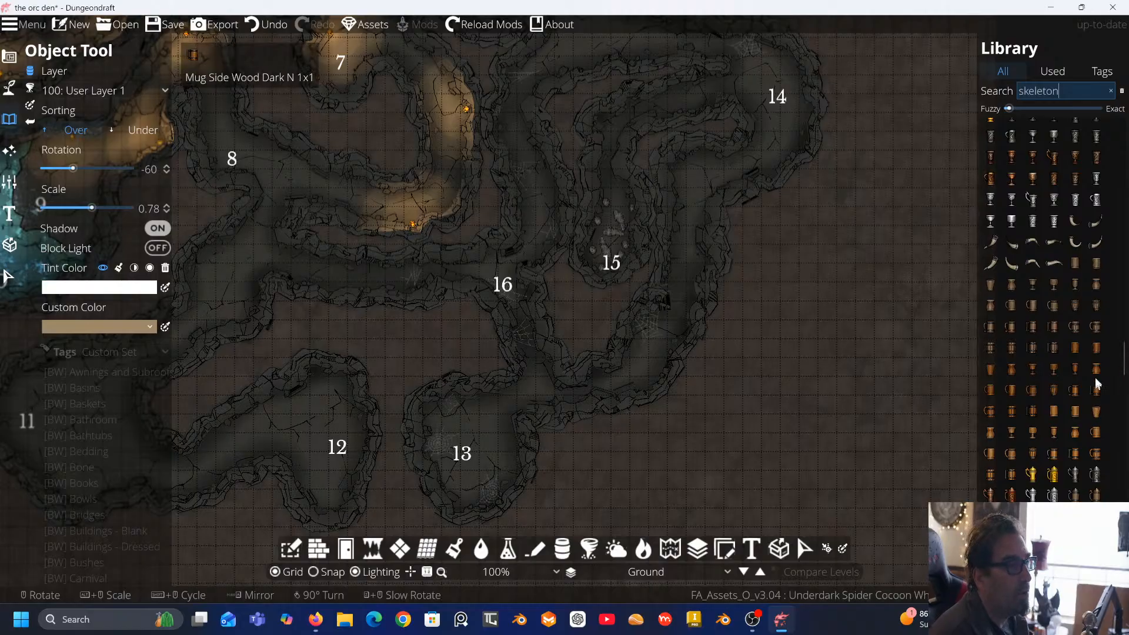
text(skeleton)
key(Return)
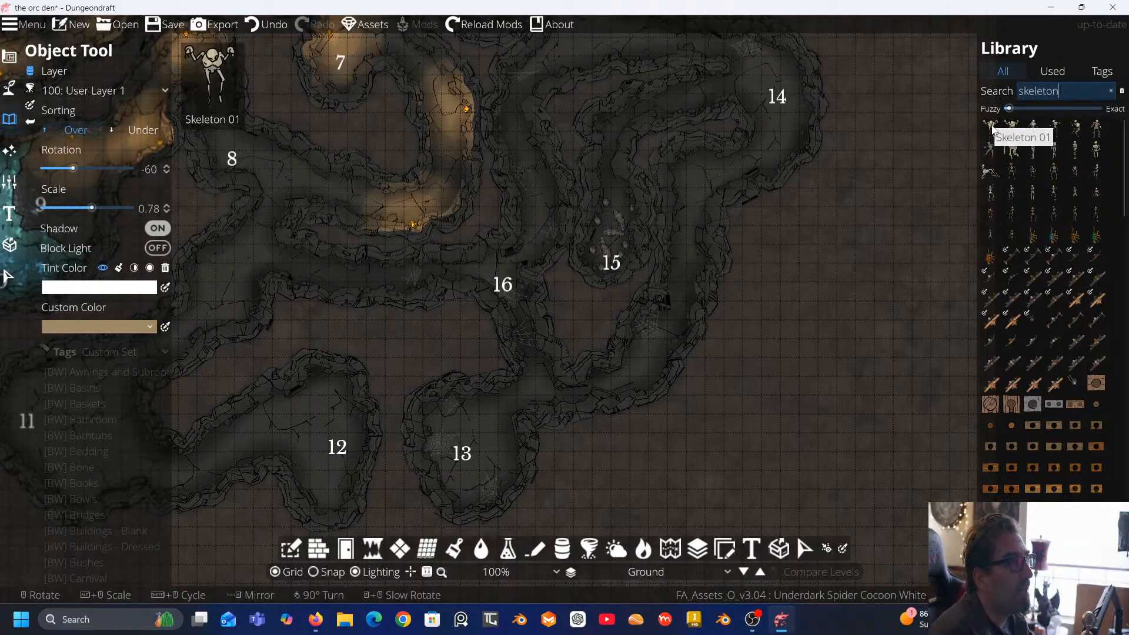
Place a human skeleton object at scale 0.21, rotated to -60 degrees, in room 13
click(992, 148)
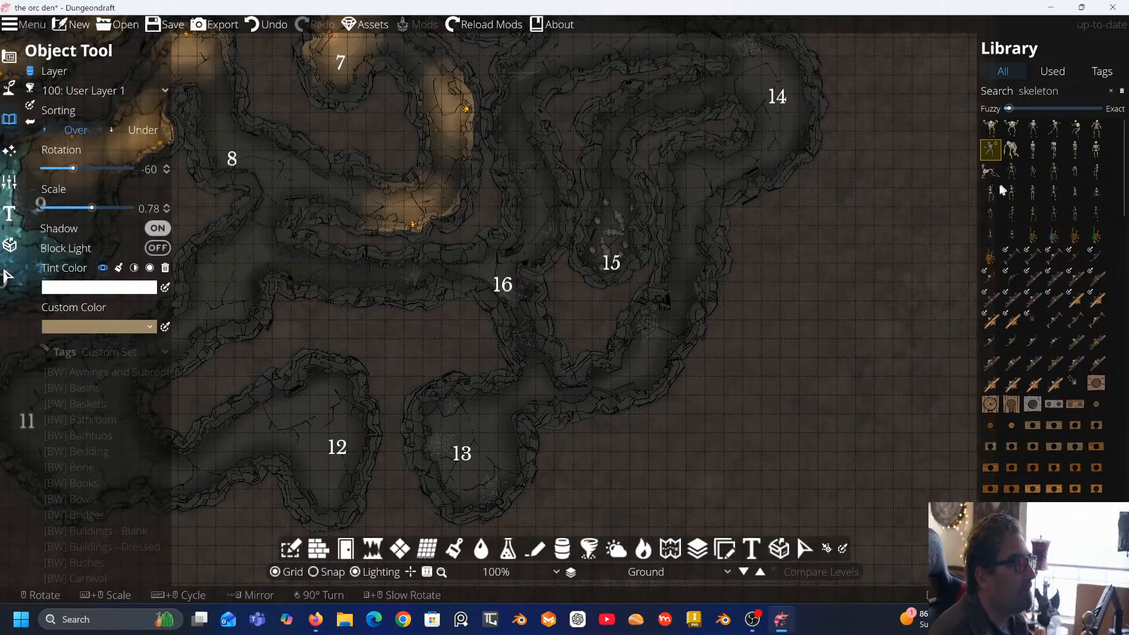
click(1034, 192)
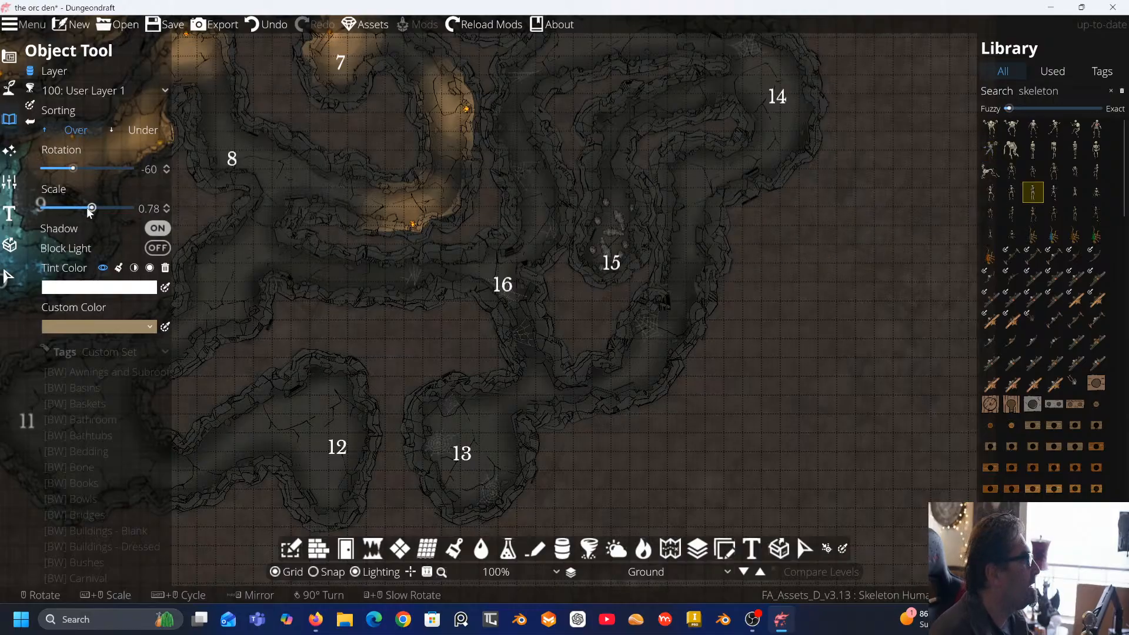
drag(89, 210, 62, 210)
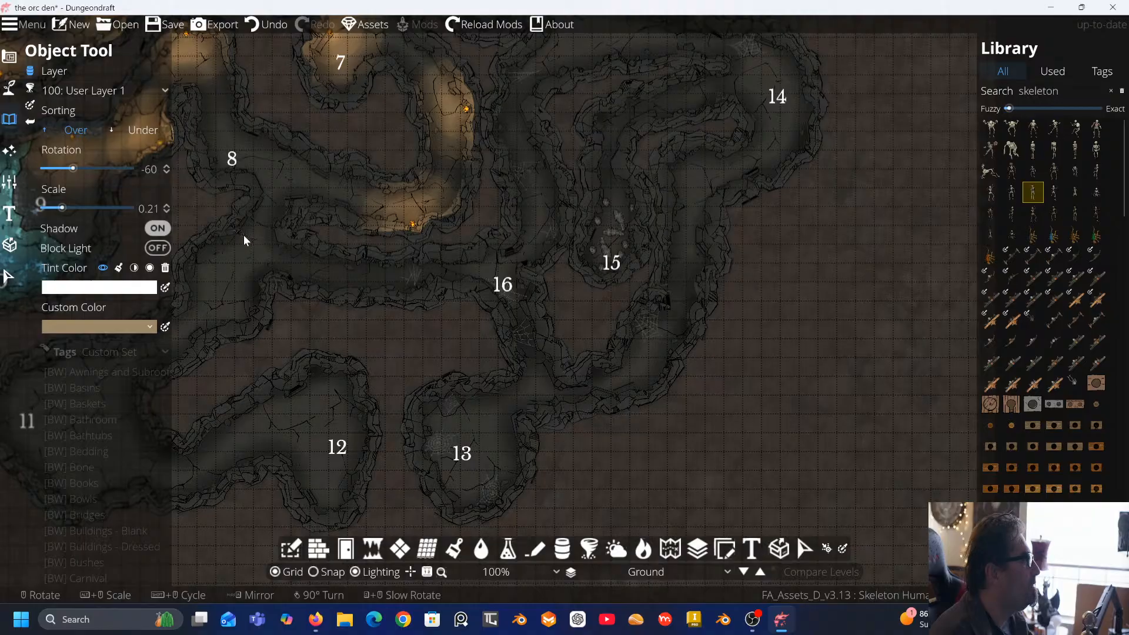
click(468, 432)
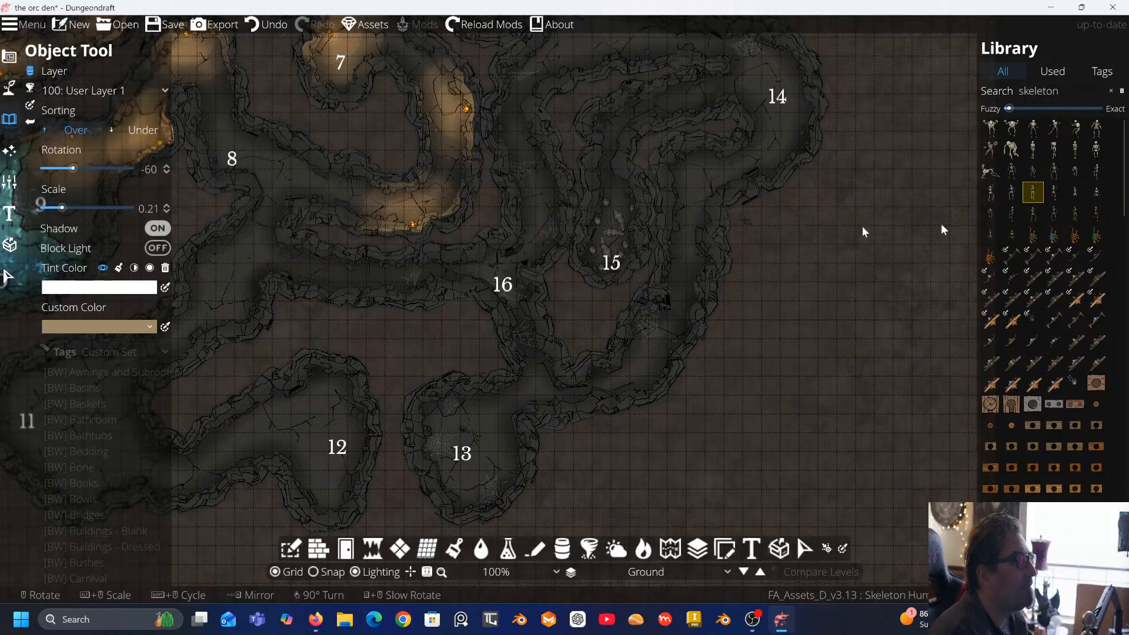
Choose a different humanoid skeleton and rotate it to -90 degrees at the passage by room 16
click(1077, 194)
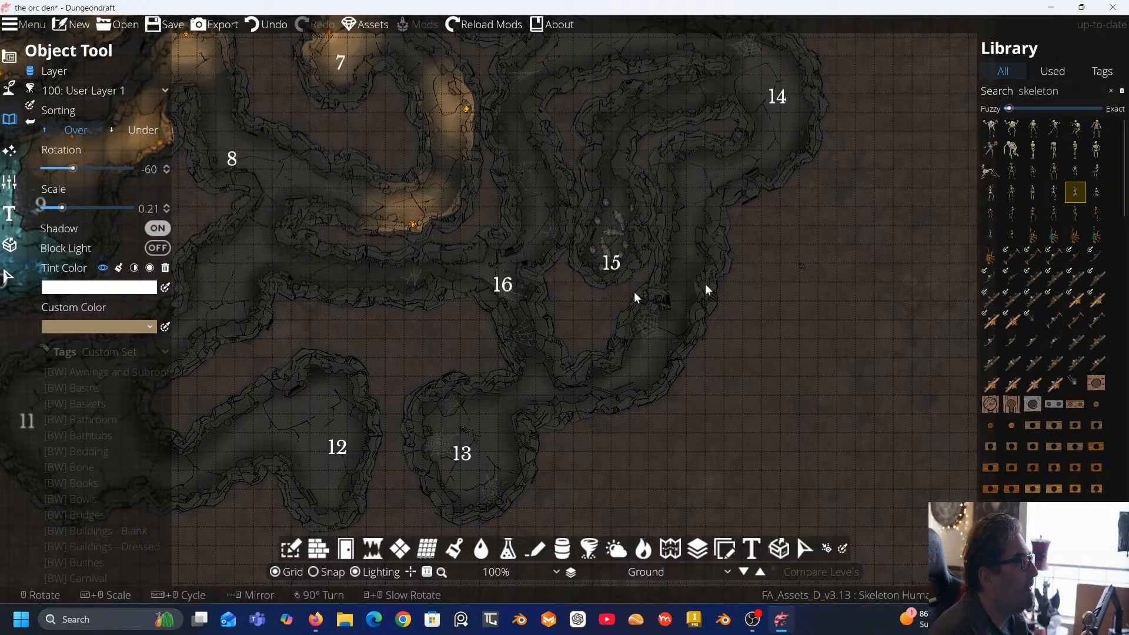
scroll(507, 267, up, 5)
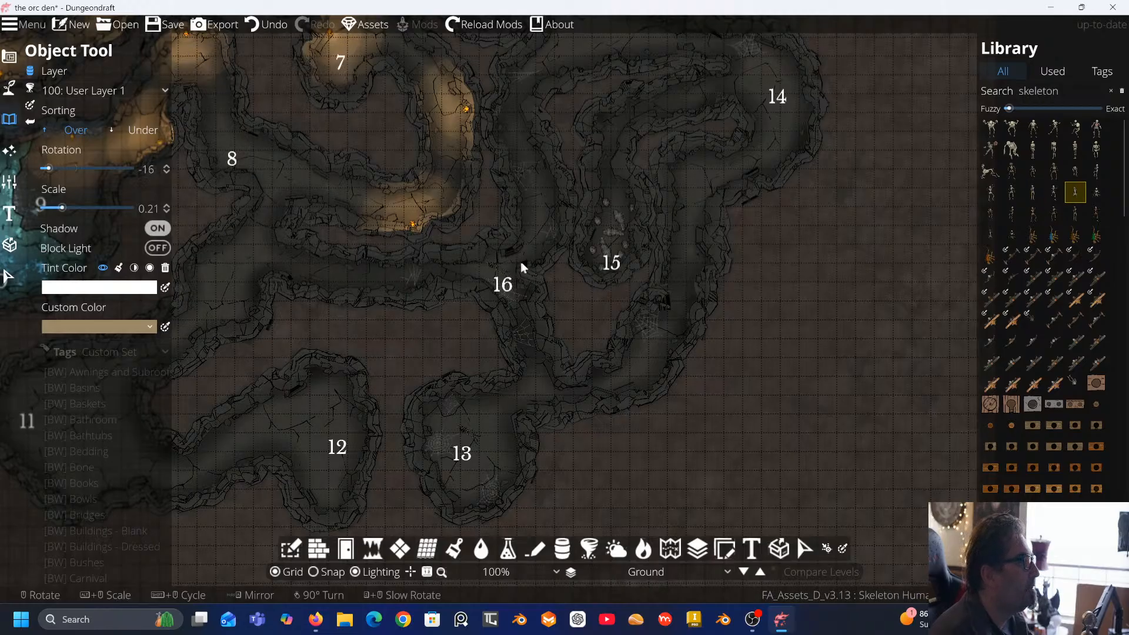
scroll(534, 261, up, 1)
scroll(538, 256, down, 8)
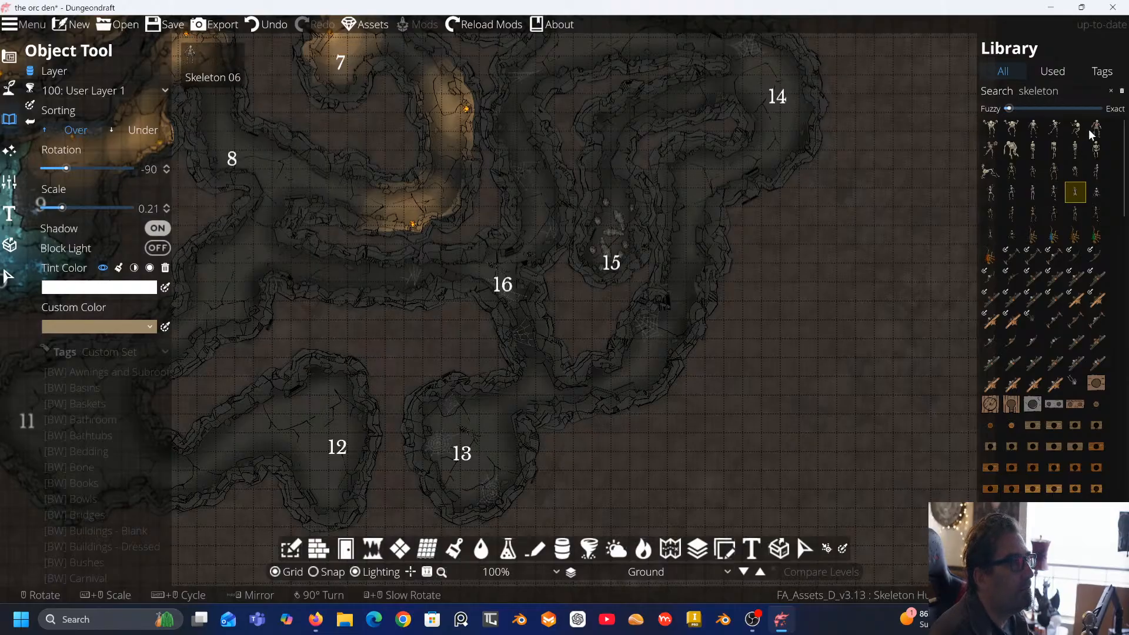
Choose the Skeleton Dragonborn Scale Reference 2x4 object and rotate it to -13 degrees at scale 0.21
click(1058, 192)
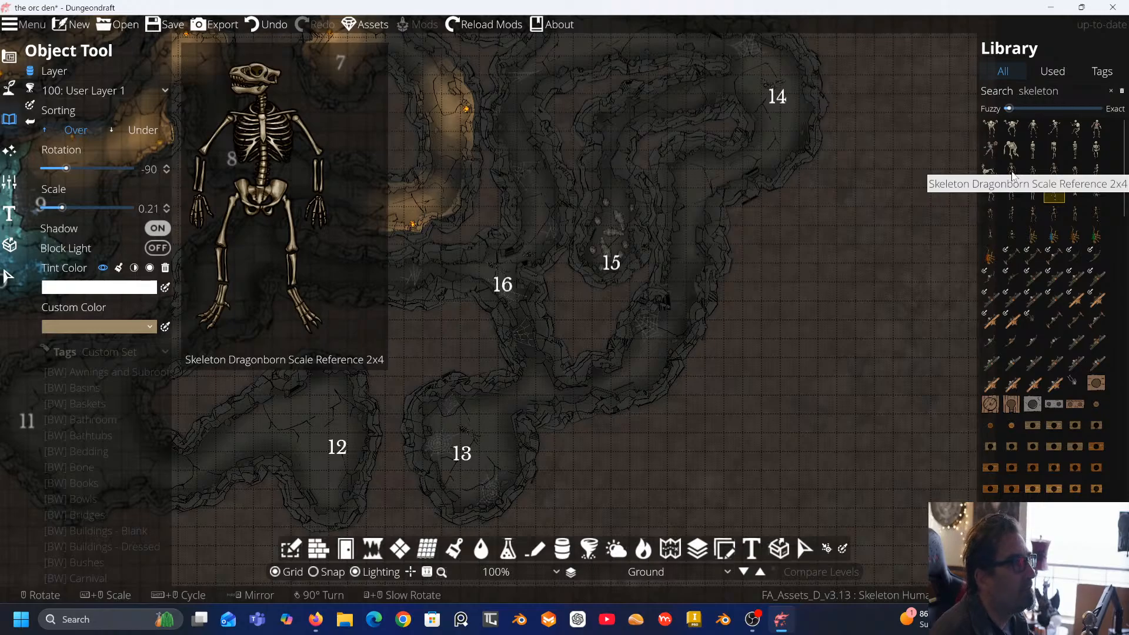
click(1012, 172)
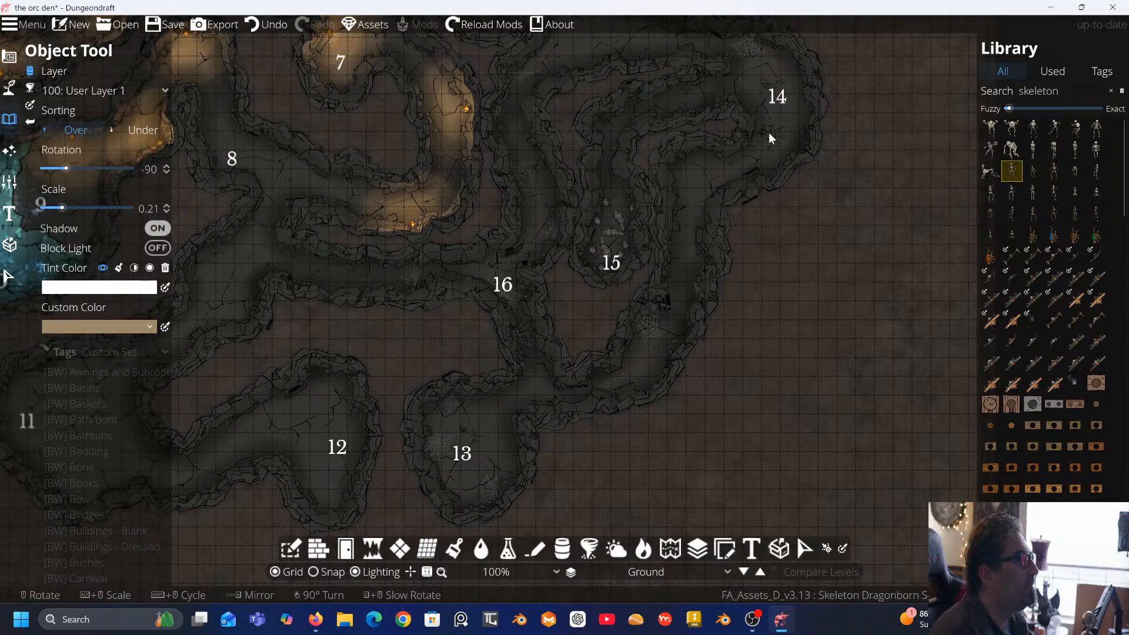
scroll(768, 139, up, 5)
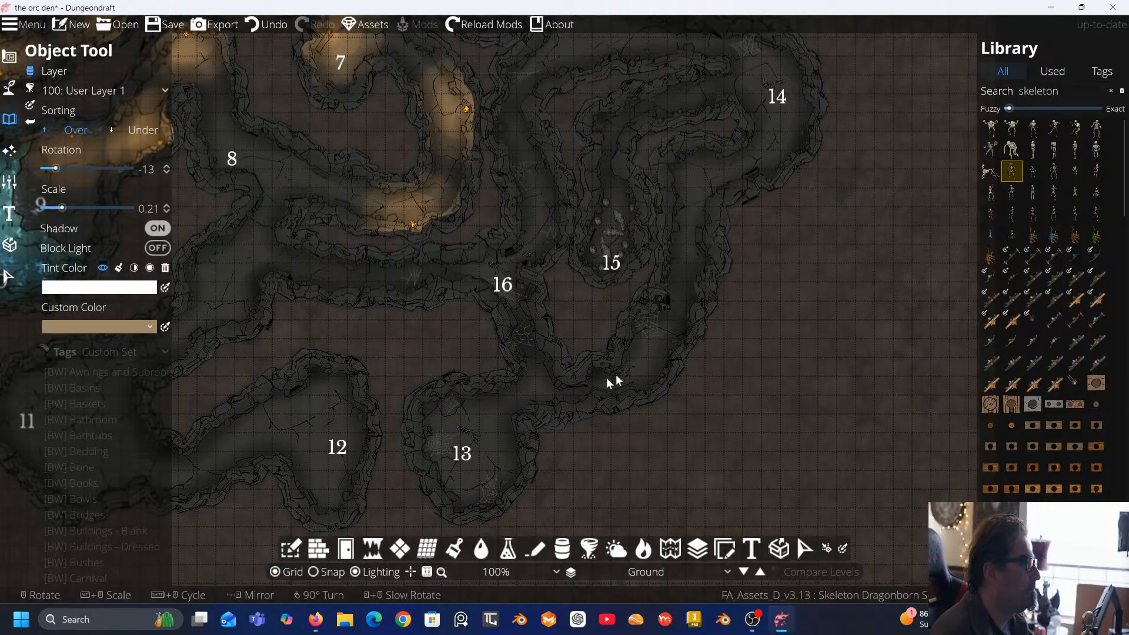
drag(483, 245, 631, 384)
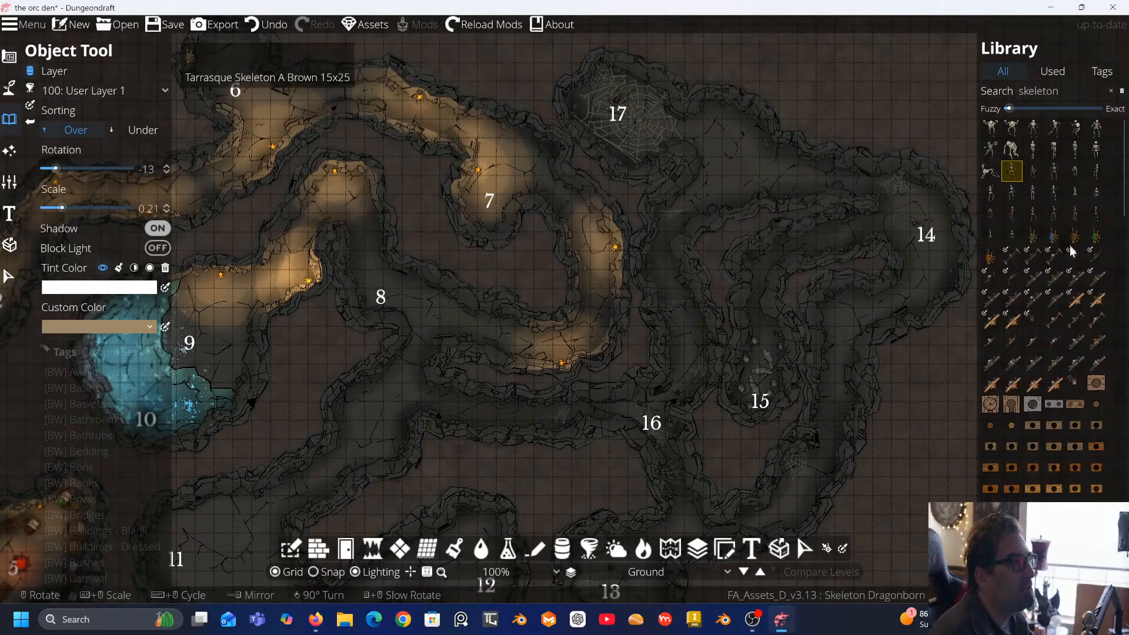
Place a Skeleton Humanoid Yellowed A8 2x4 object at scale 0.21, rotated to -13 degrees, in the passage west of room 16
mouse_move(1035, 240)
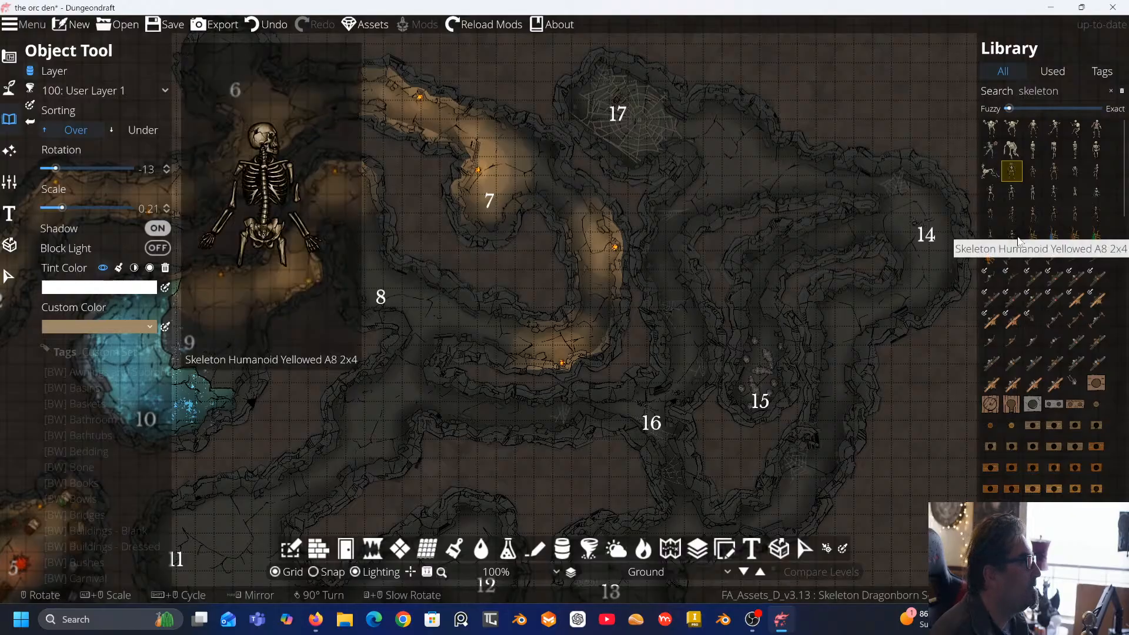
click(1015, 237)
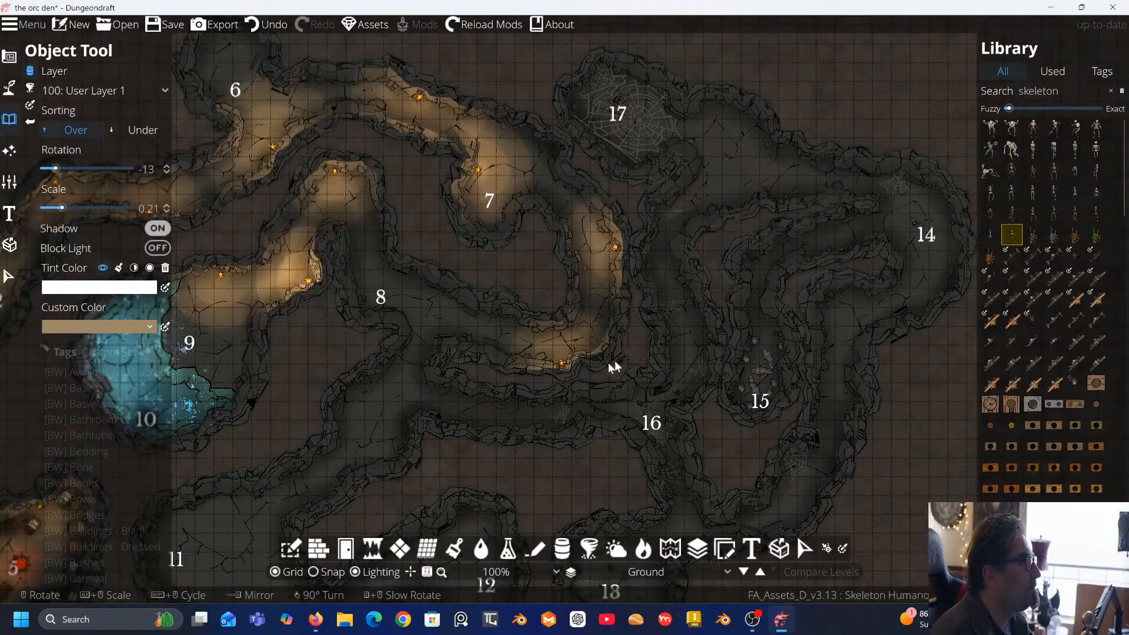
click(484, 413)
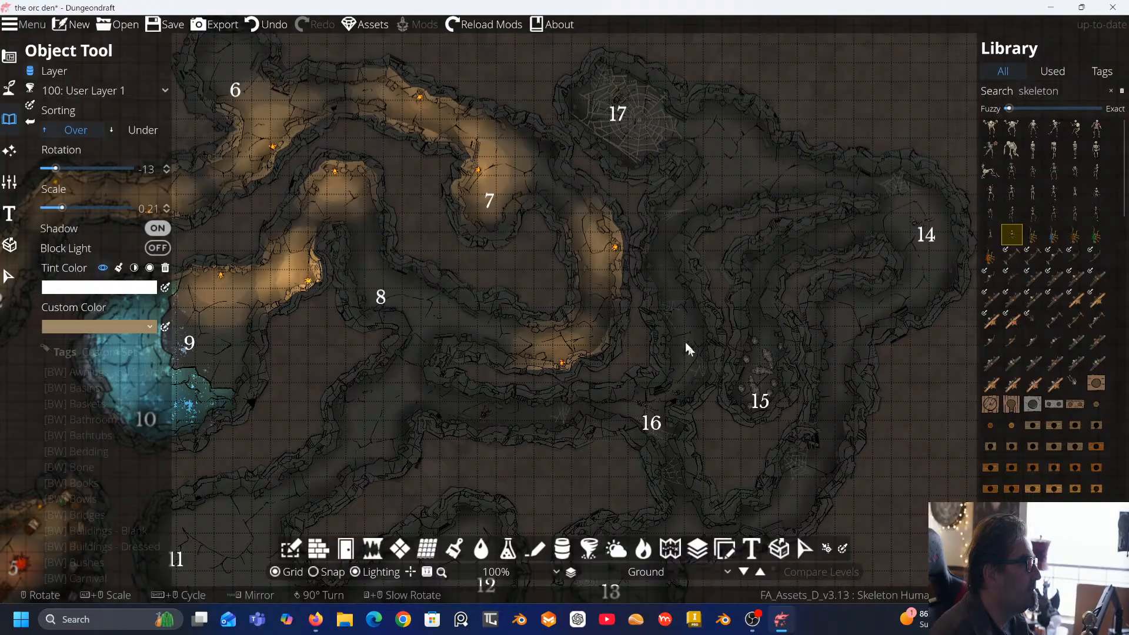
Look over the dark passages and rooms 8 to 13 for areas that still need decoration
drag(669, 298, 728, 199)
drag(686, 260, 731, 213)
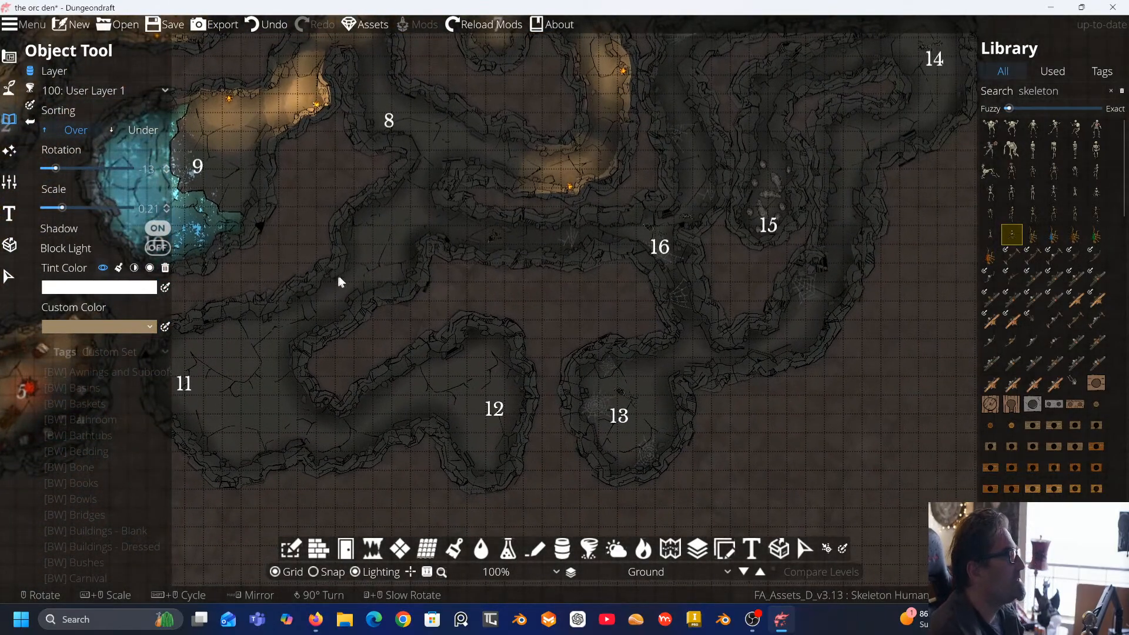
drag(337, 275, 421, 330)
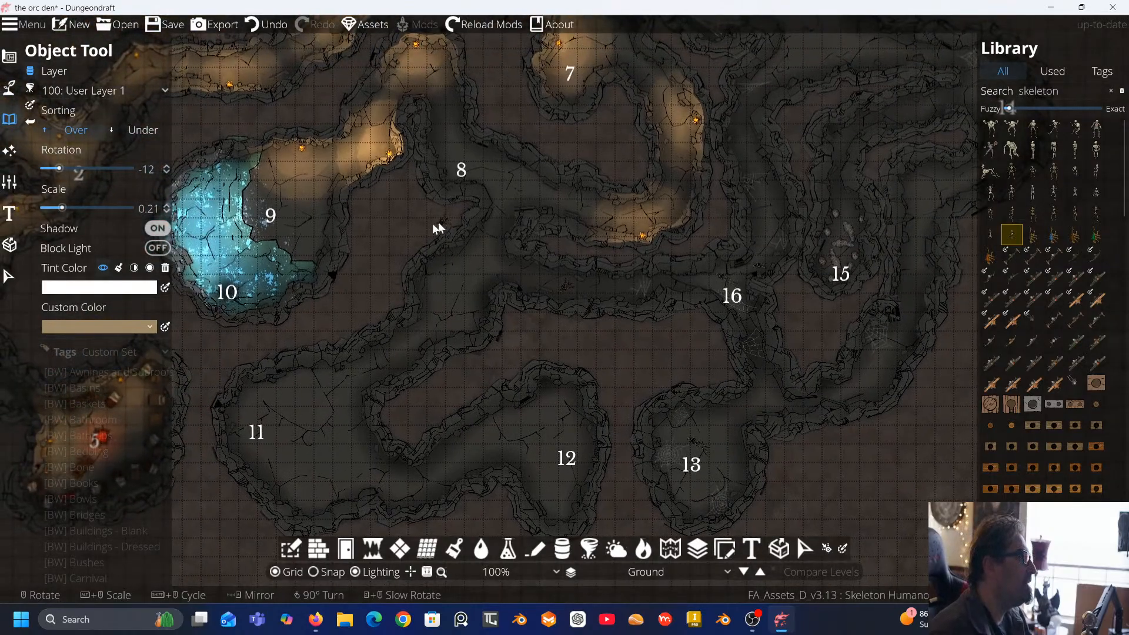
drag(441, 223, 469, 238)
scroll(470, 241, down, 2)
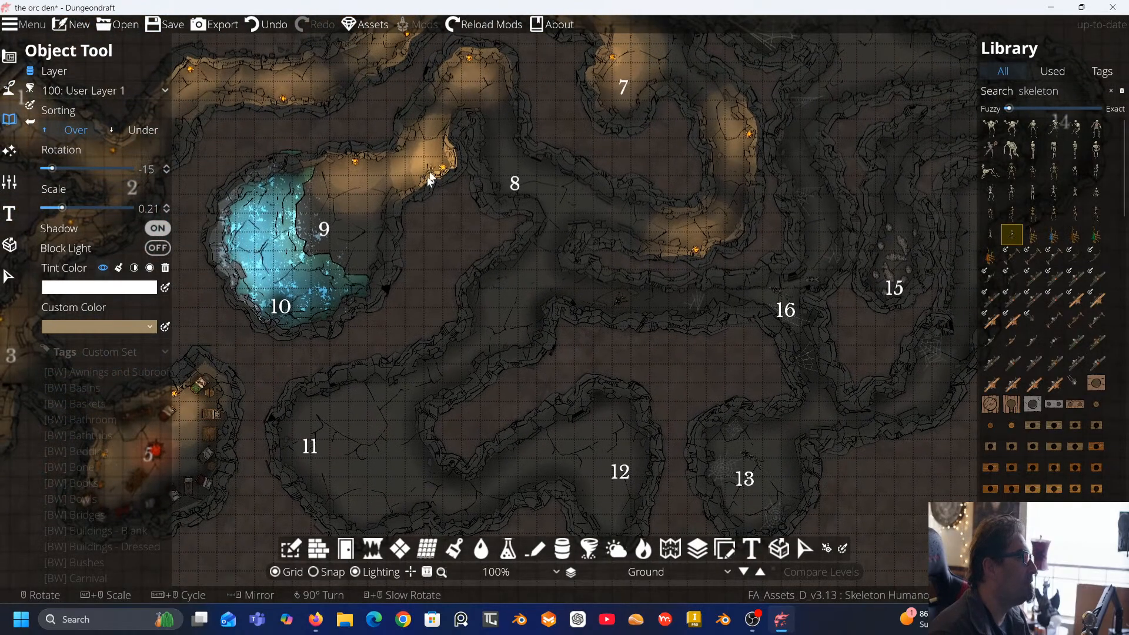
drag(486, 348, 483, 297)
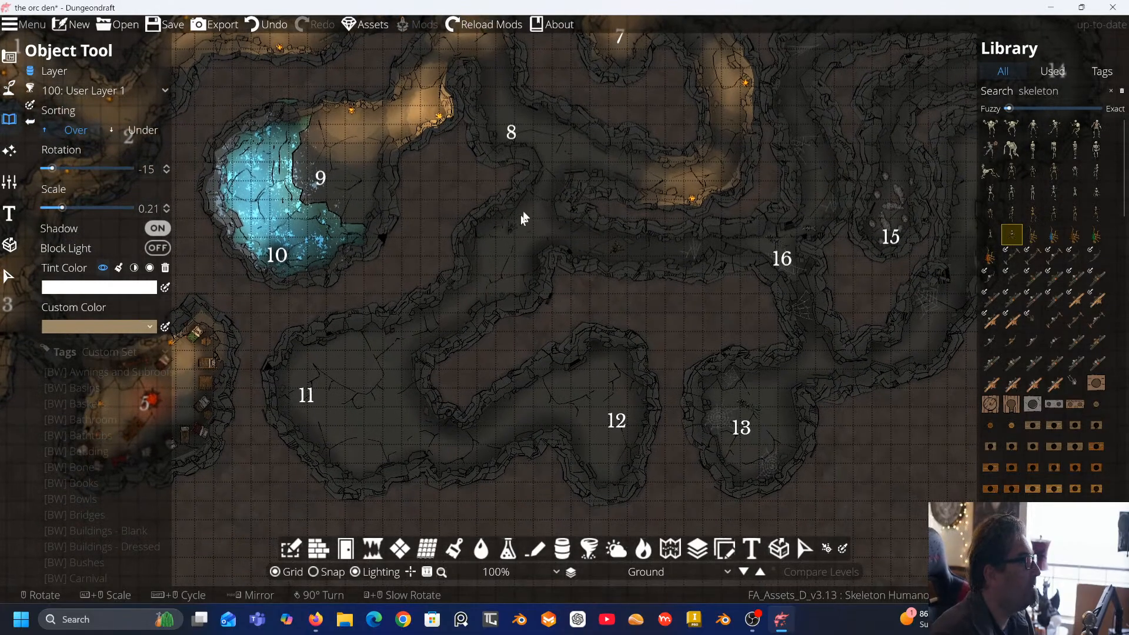
drag(606, 235, 456, 241)
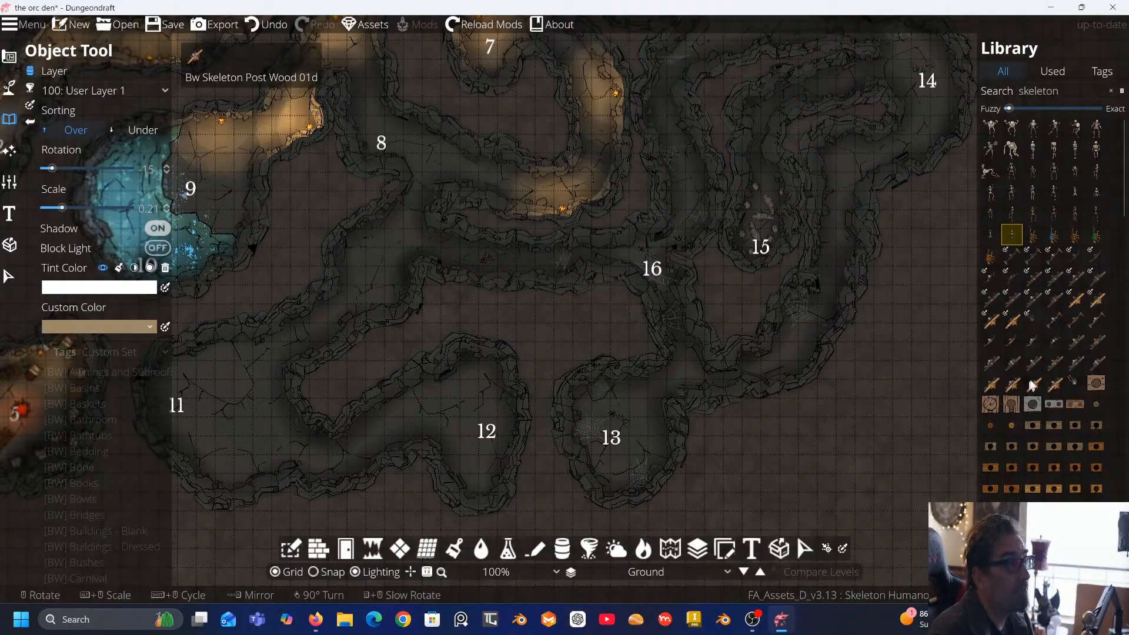
Browse the remaining skeleton search results down to the bones and skulls while checking rooms 8 to 13 on the map
scroll(1063, 313, down, 10)
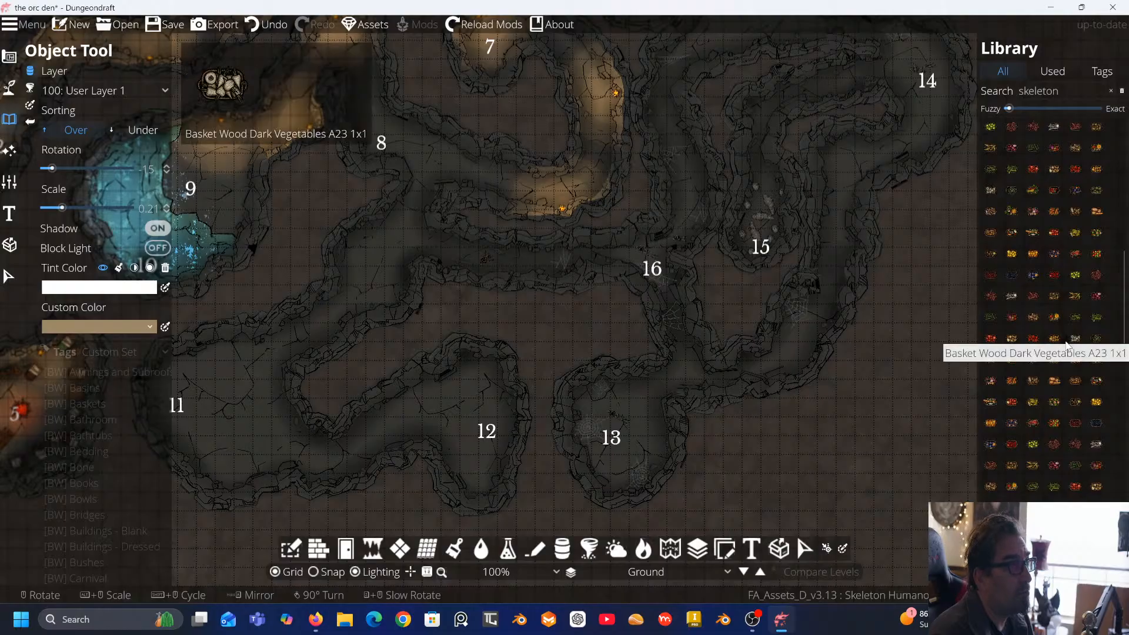
scroll(1065, 340, down, 3)
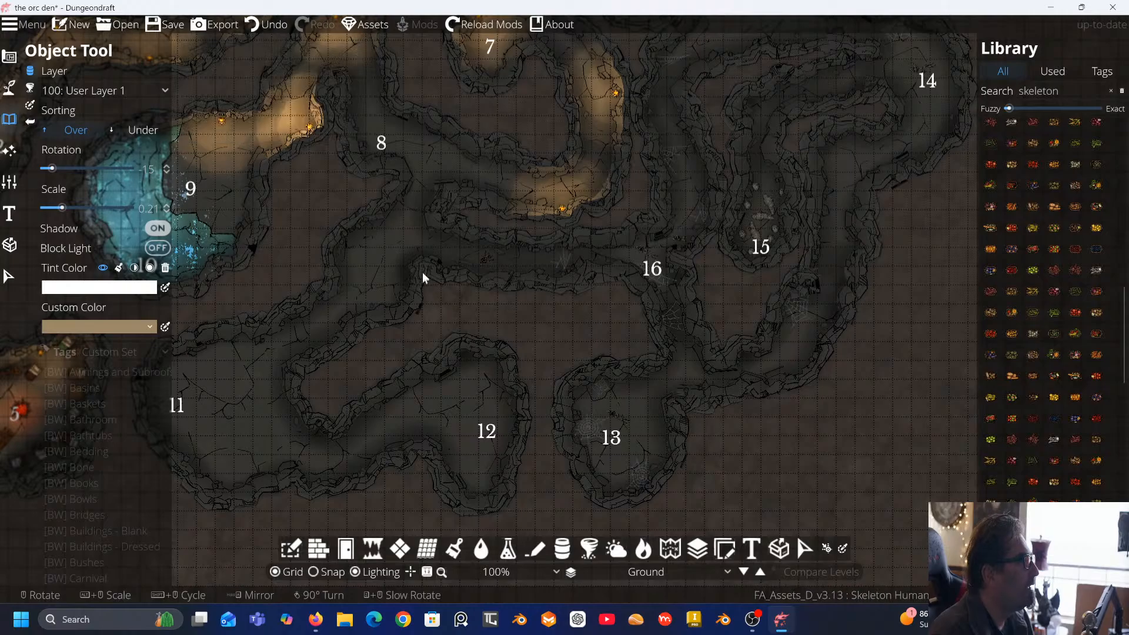
drag(422, 272, 578, 269)
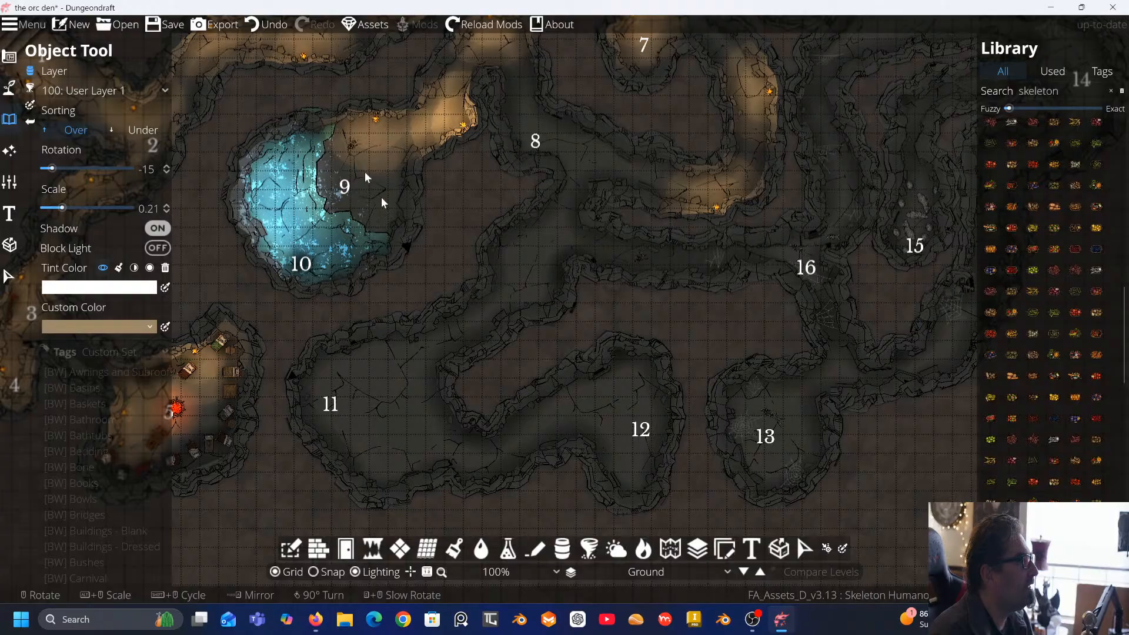
scroll(595, 195, up, 1)
drag(595, 195, 527, 153)
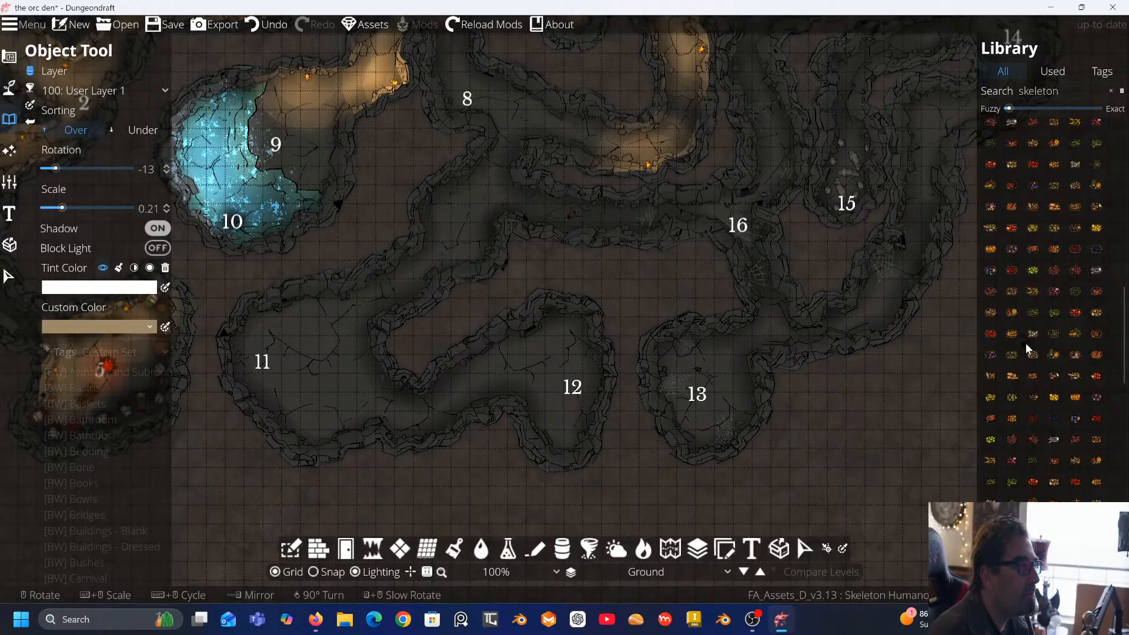
scroll(1041, 345, down, 2)
scroll(1041, 345, down, 4)
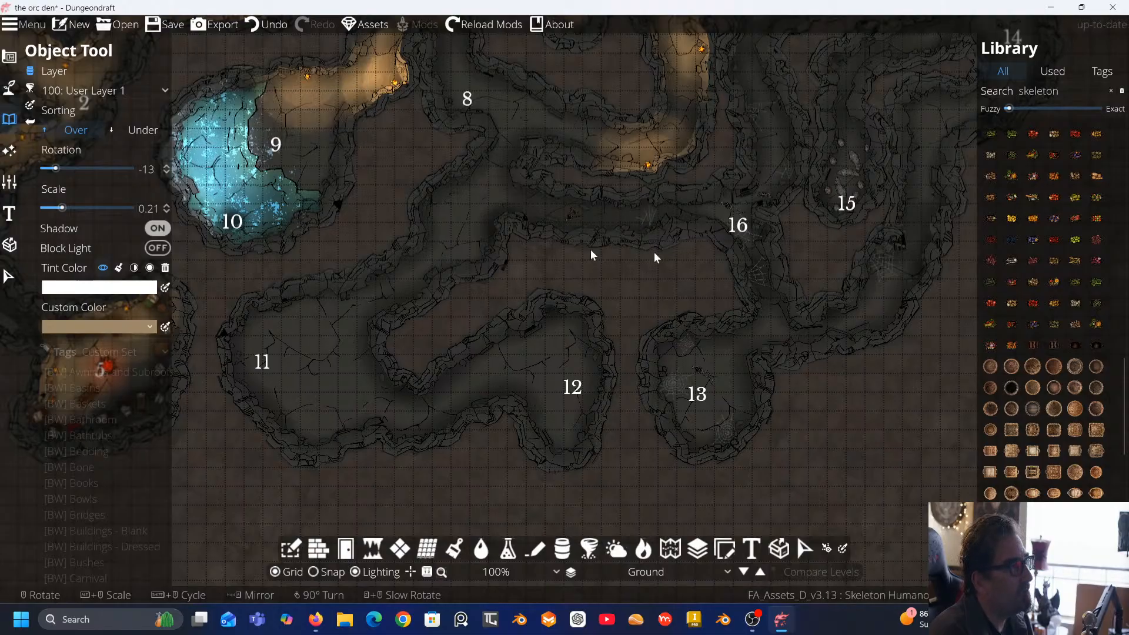
drag(414, 163, 494, 278)
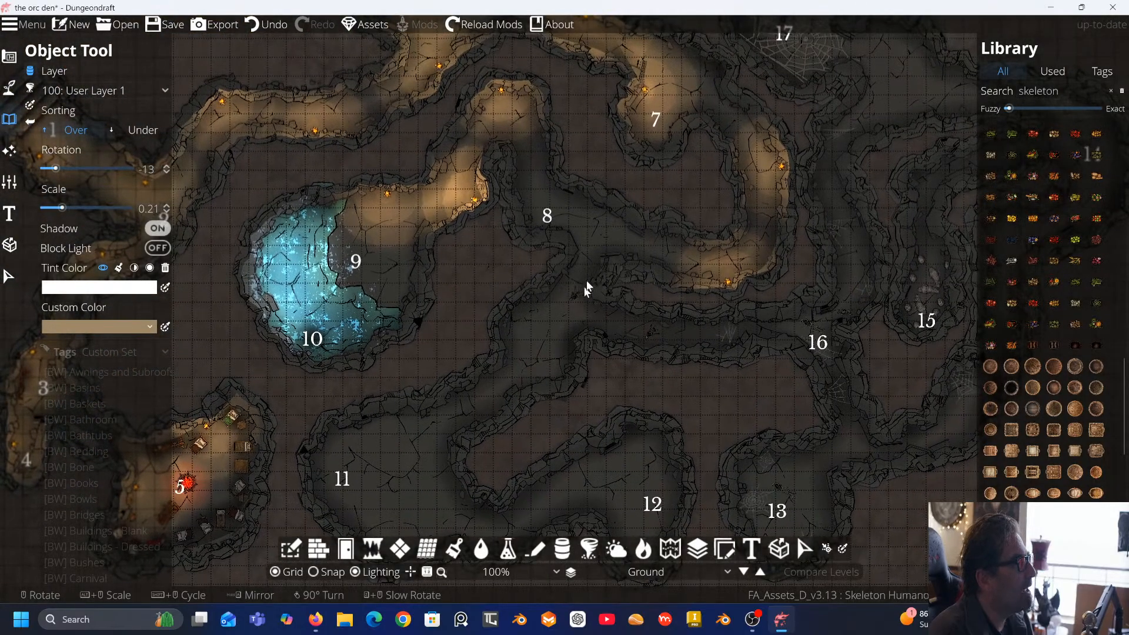
drag(1041, 405, 995, 364)
scroll(1060, 348, down, 10)
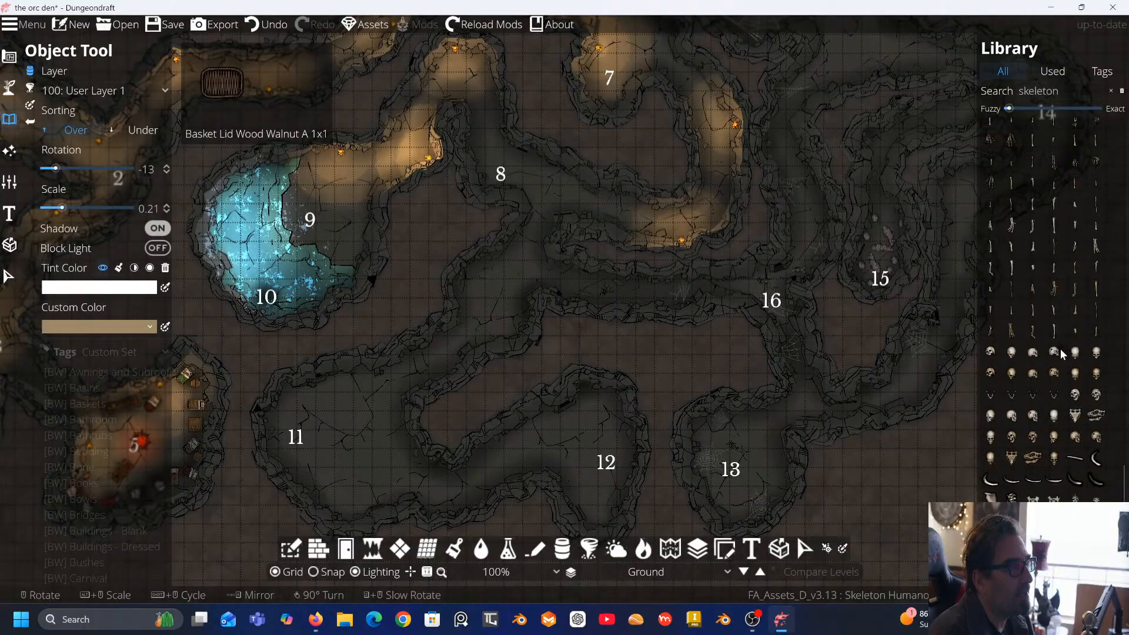
scroll(1061, 348, down, 3)
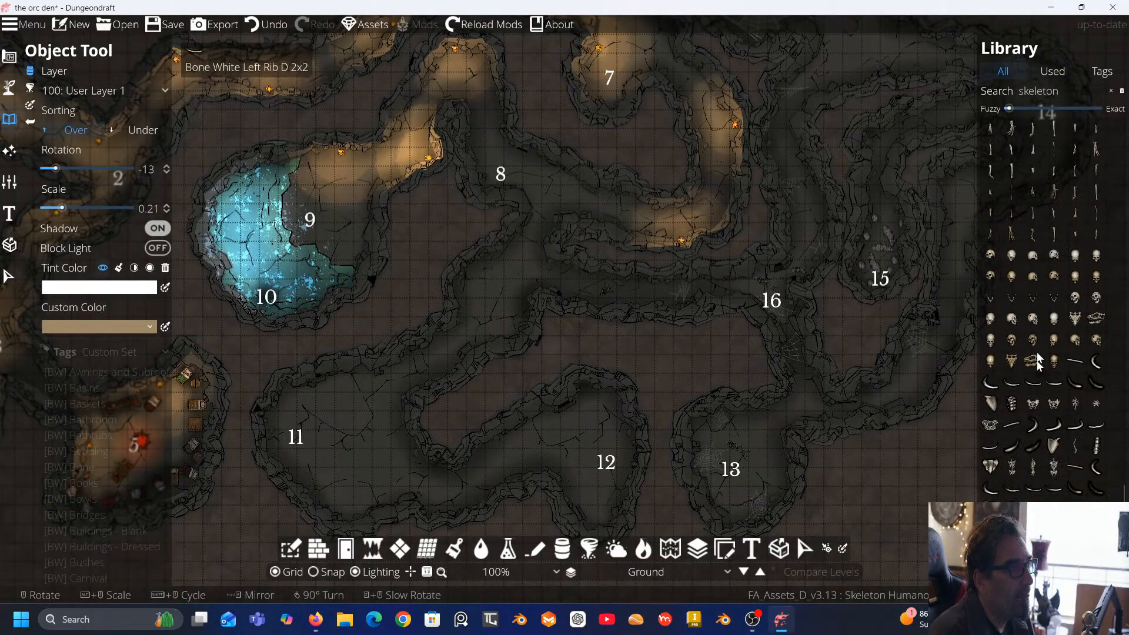
Clear the skeleton search and search the library for "shriek" with stricter, less fuzzy matching
click(1113, 93)
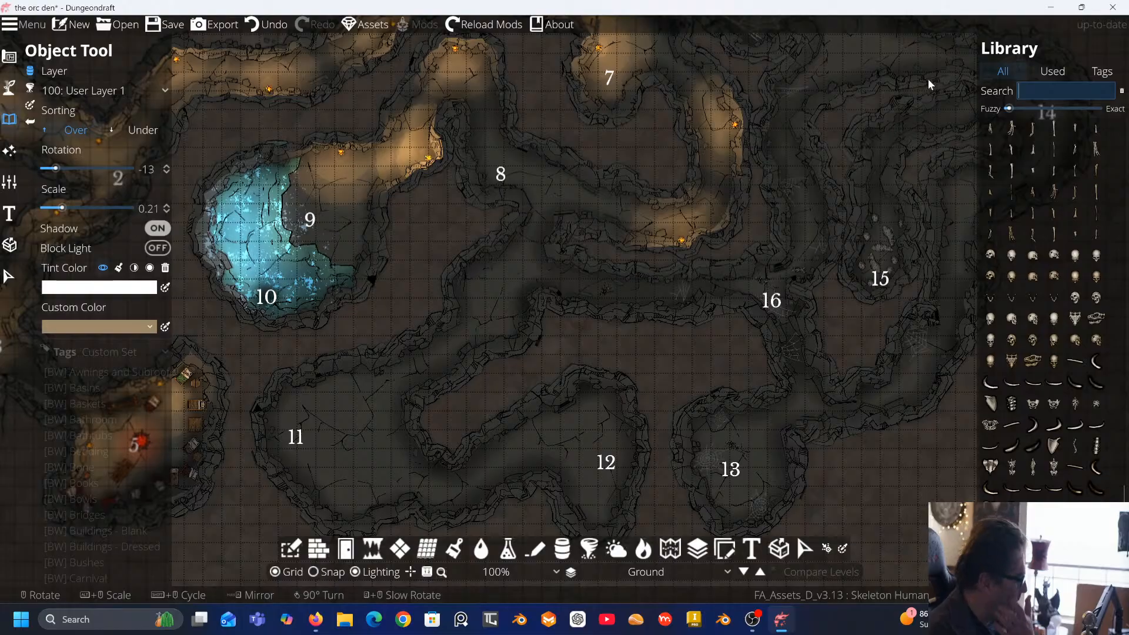
text(shri)
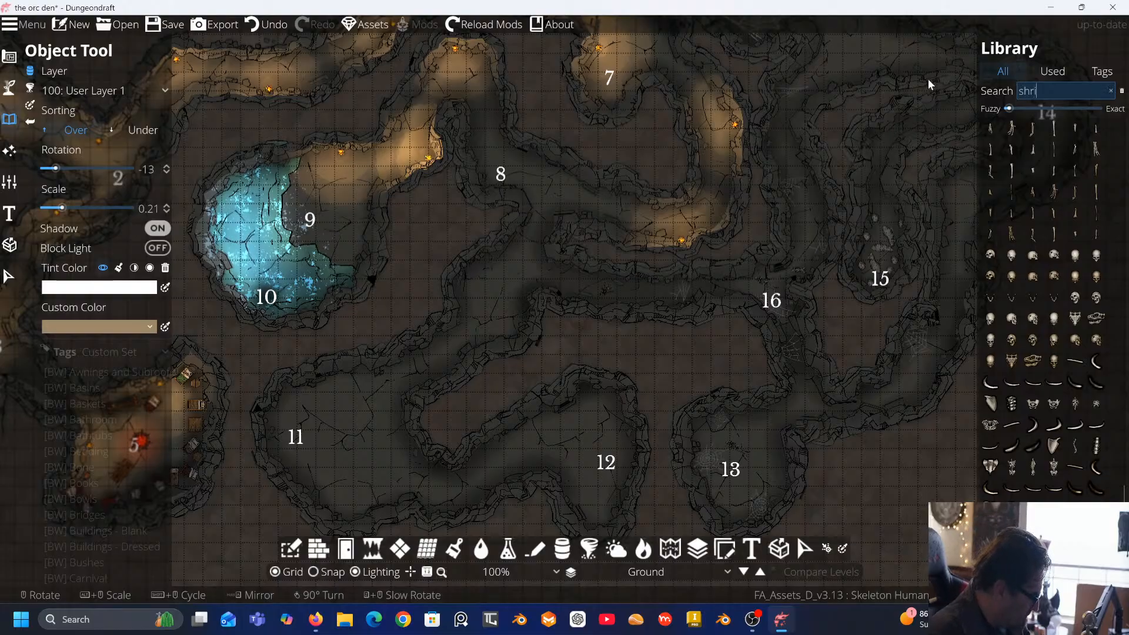
text(ek)
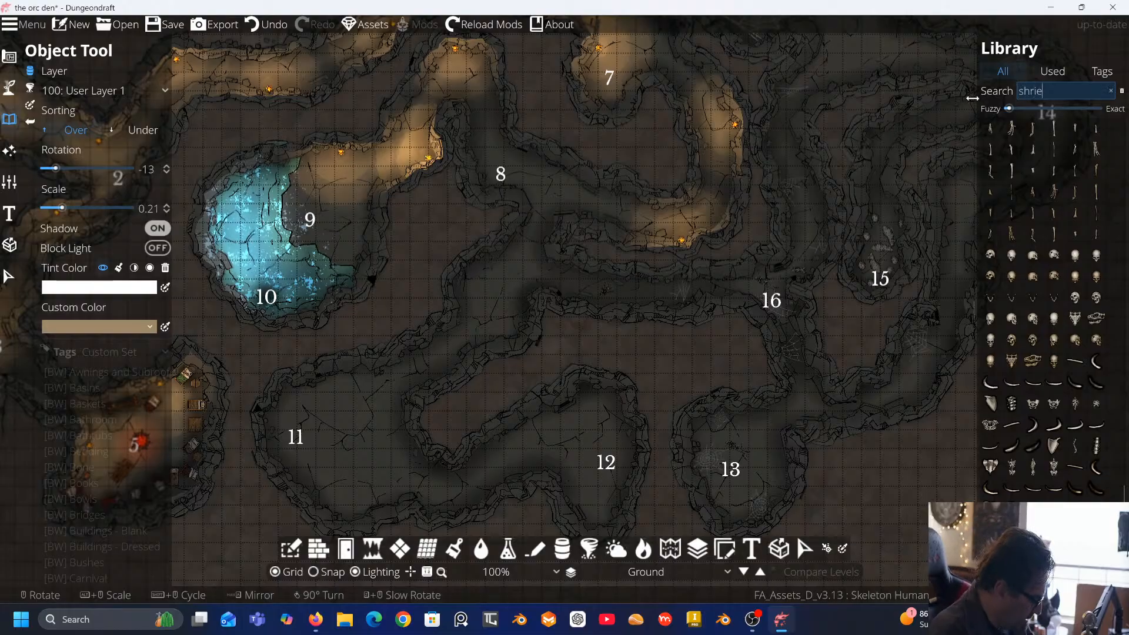
click(1007, 110)
drag(1006, 110, 1039, 110)
click(1060, 91)
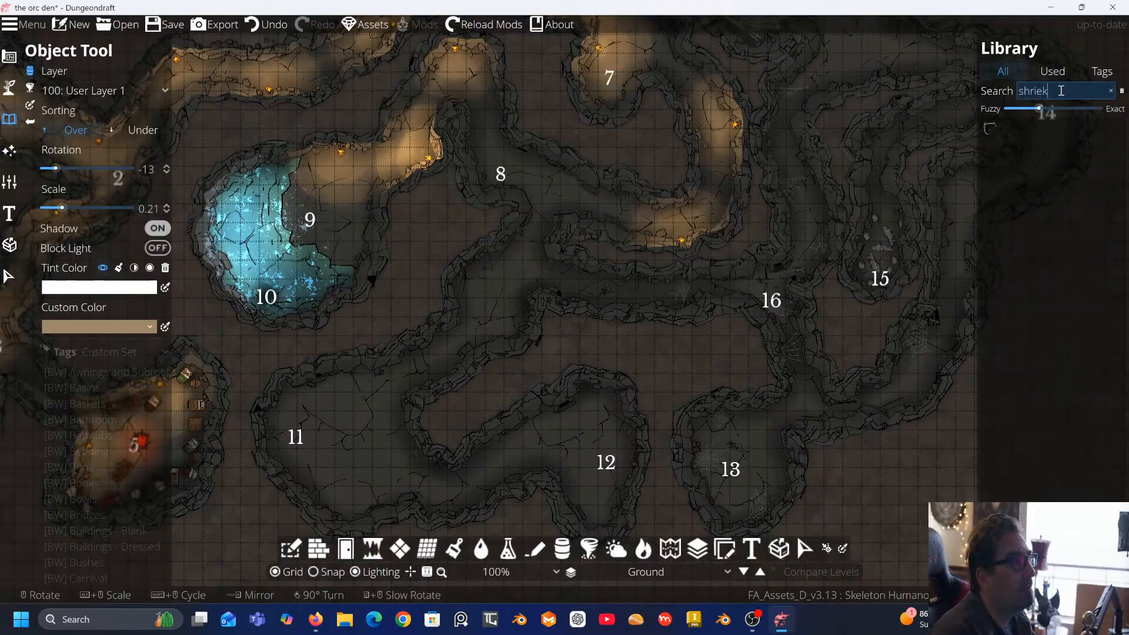
Clear the "shriek" search to list the full library and look over rooms 1 to 10
click(1111, 93)
drag(575, 169, 823, 138)
drag(612, 176, 607, 272)
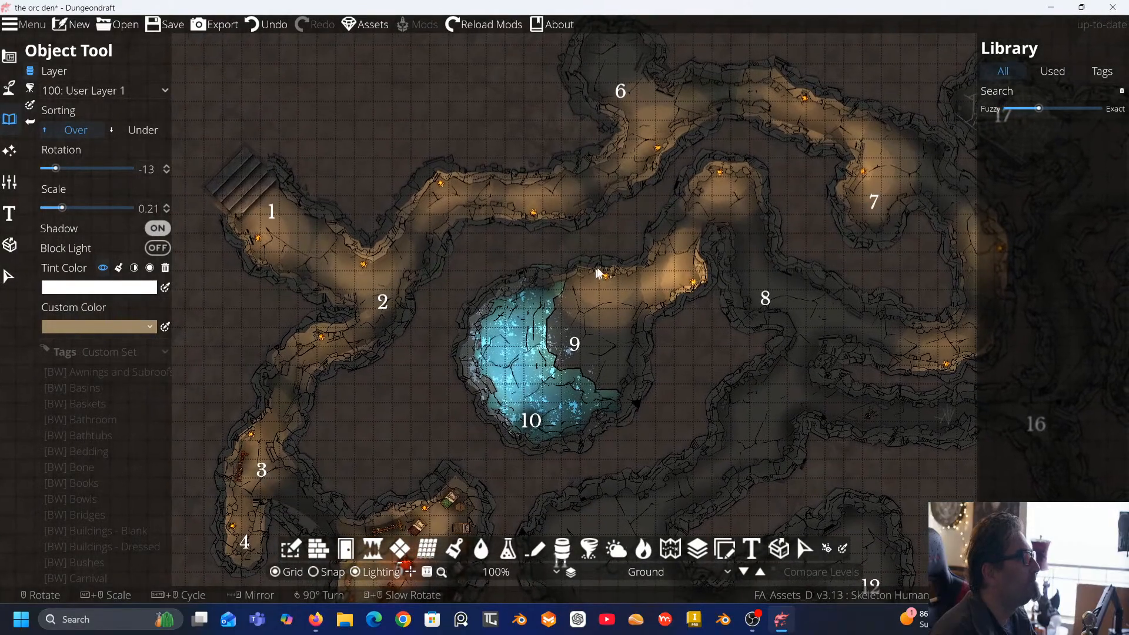
drag(769, 251, 617, 259)
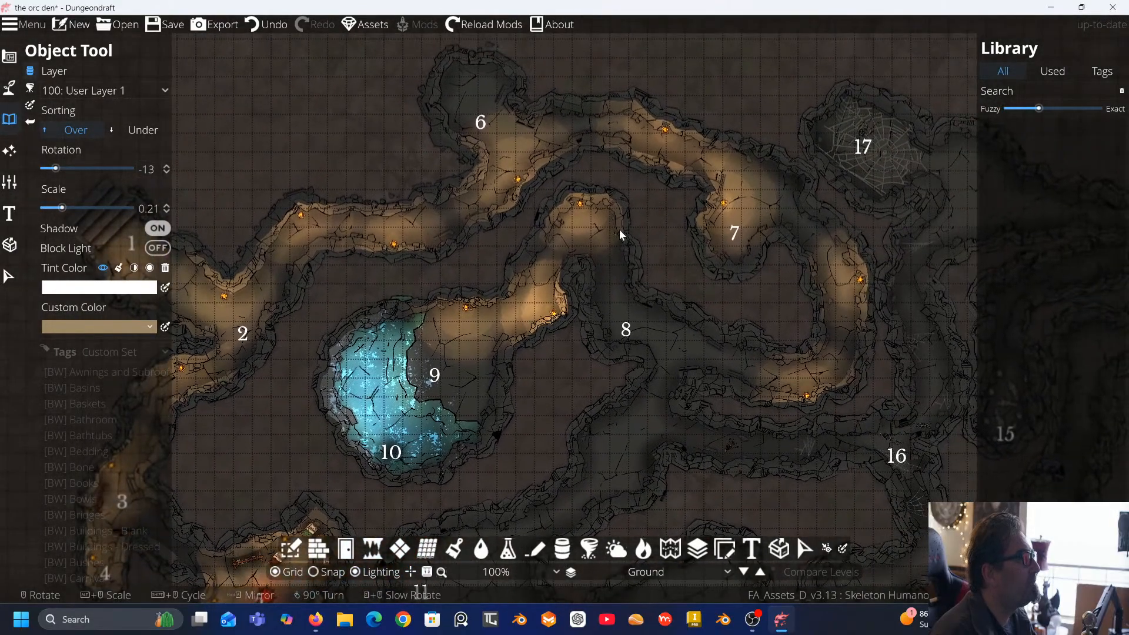
drag(533, 196, 632, 200)
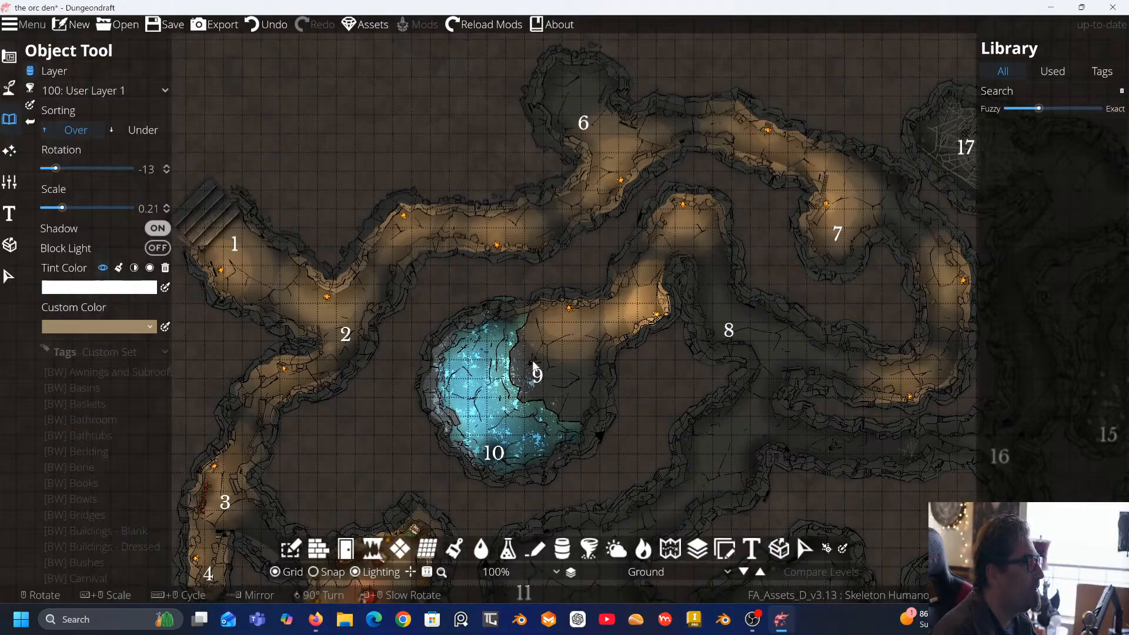
click(1059, 88)
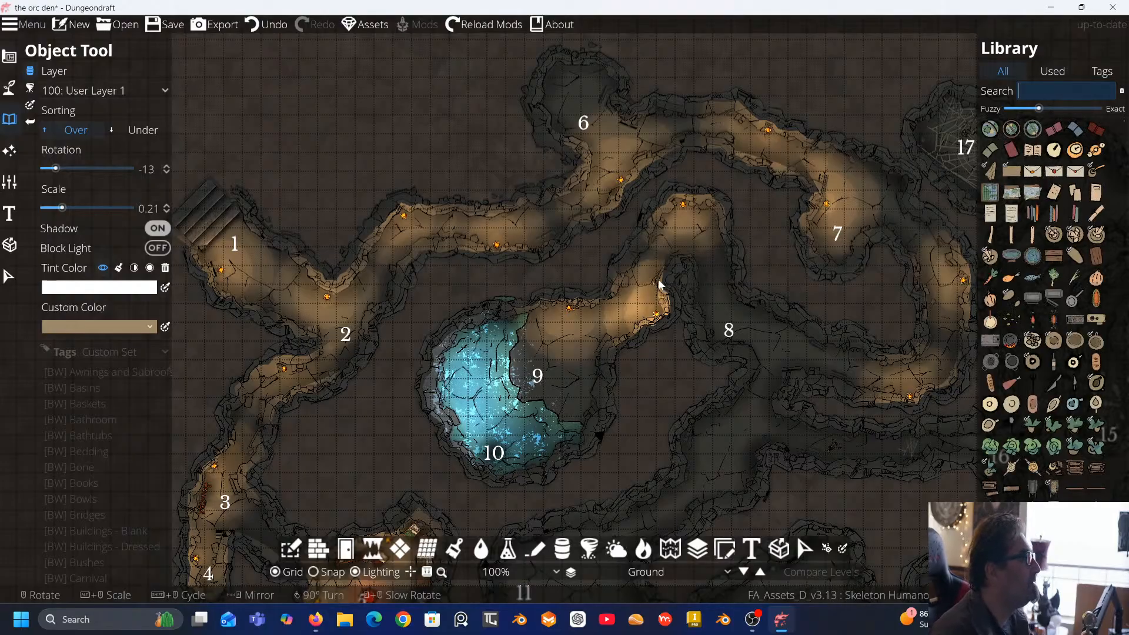
Browse the full object library from food and clutter to statues for objects that suit the undecorated passages and rooms
scroll(658, 285, down, 2)
drag(658, 279, 467, 215)
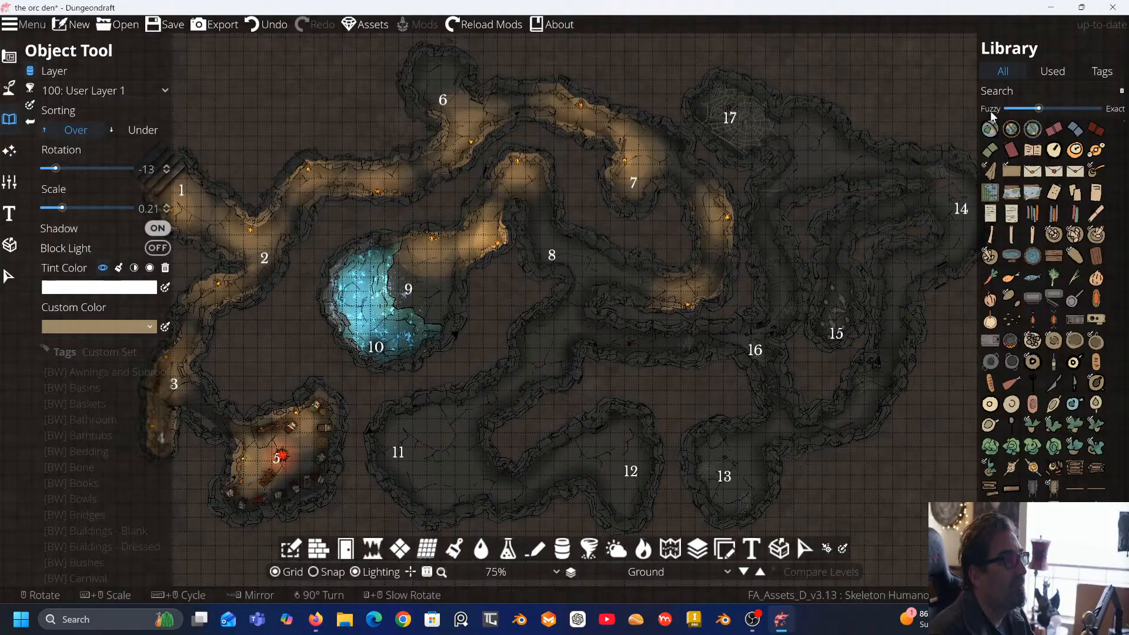
scroll(1004, 281, down, 5)
scroll(1003, 281, down, 5)
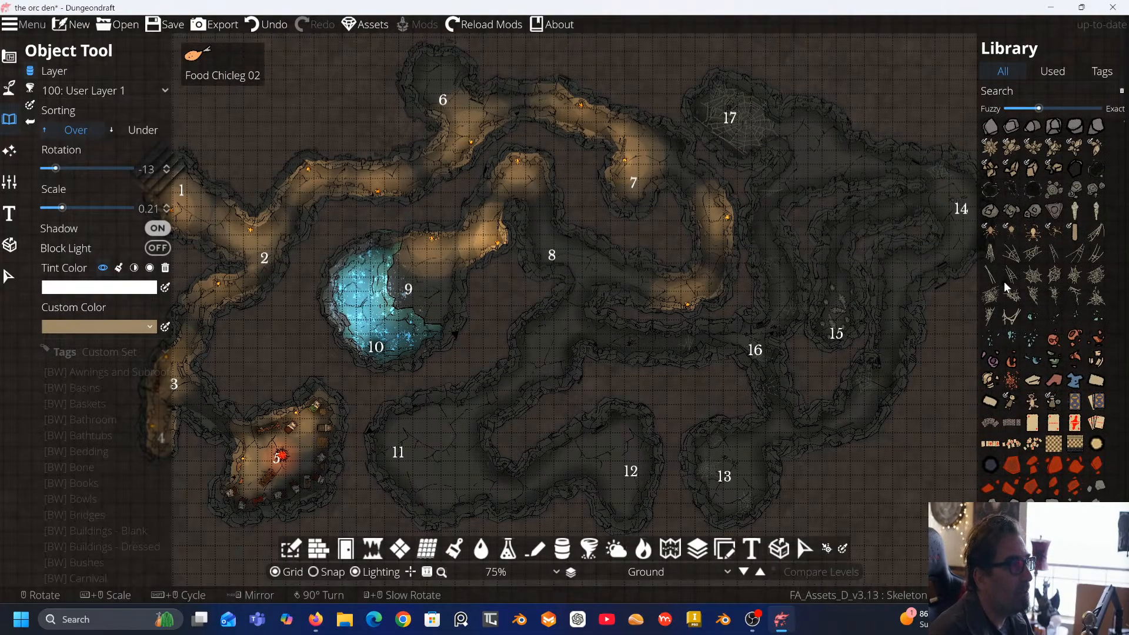
scroll(1003, 281, down, 4)
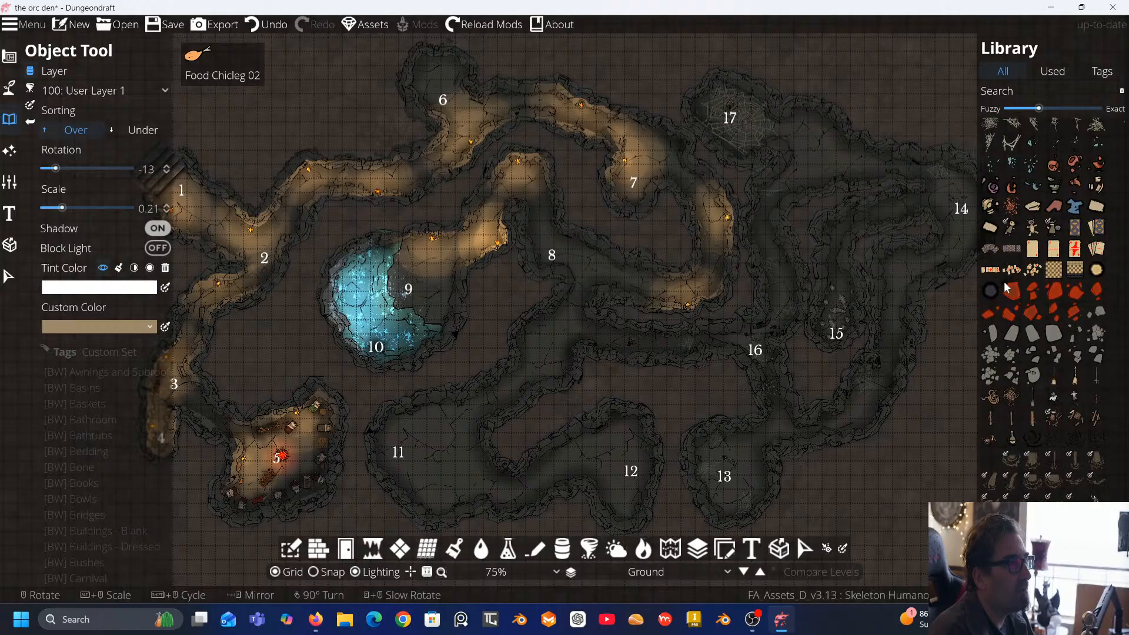
scroll(1006, 287, down, 4)
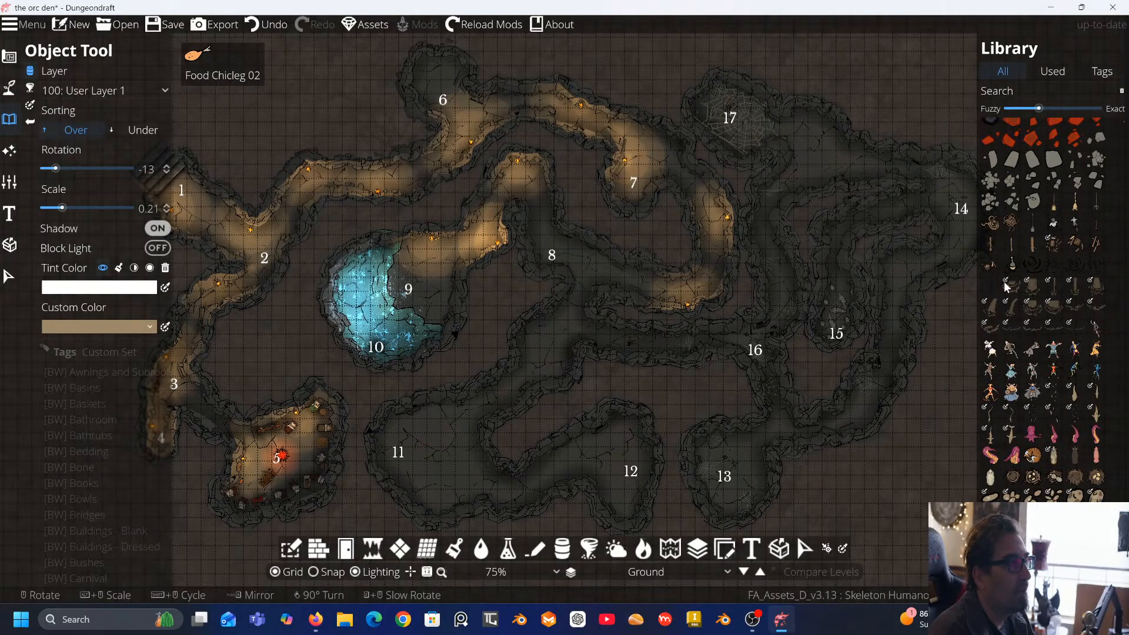
scroll(1006, 287, down, 1)
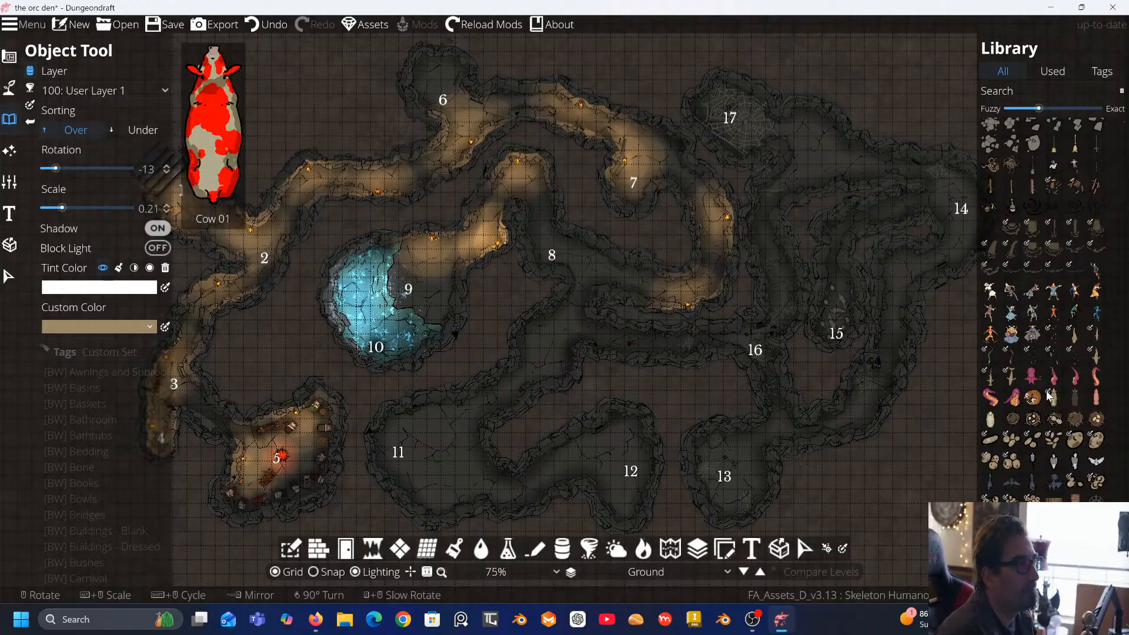
scroll(1048, 395, down, 4)
scroll(1052, 352, down, 3)
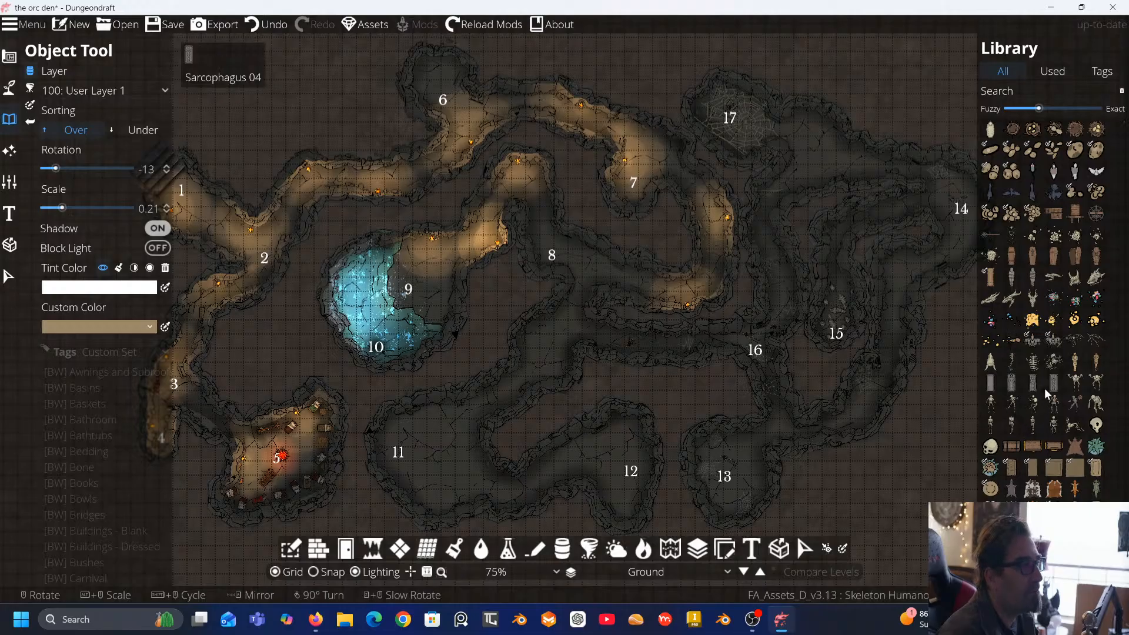
scroll(1046, 394, down, 10)
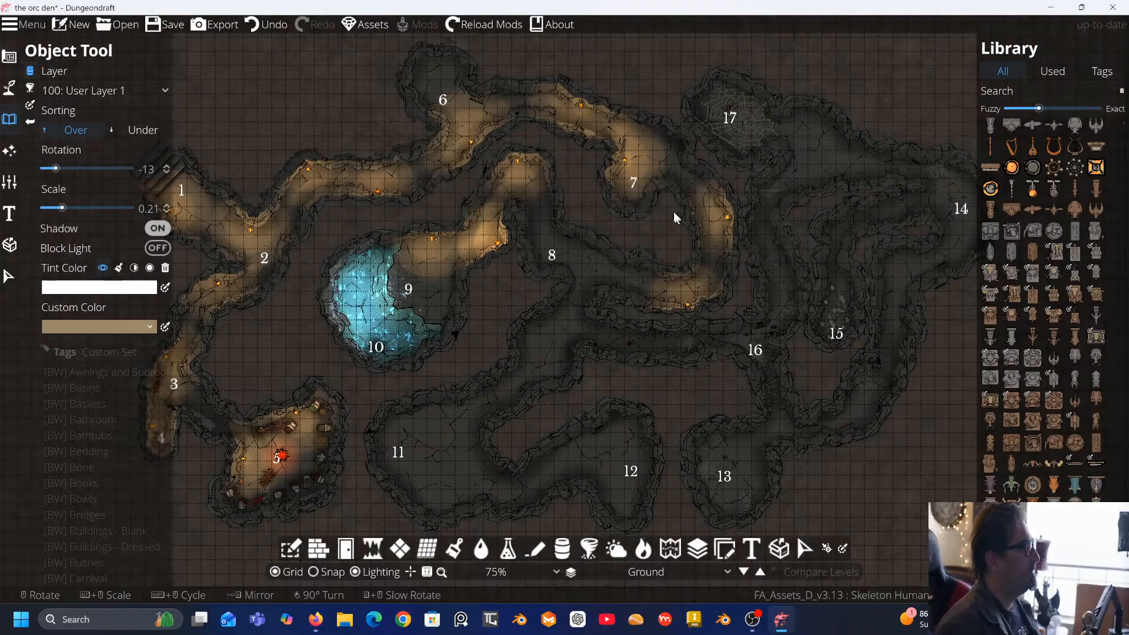
Look over all numbered rooms and passages of the cave map, finishing with a close view of room 5
drag(672, 210, 775, 206)
scroll(724, 221, down, 2)
scroll(699, 199, down, 1)
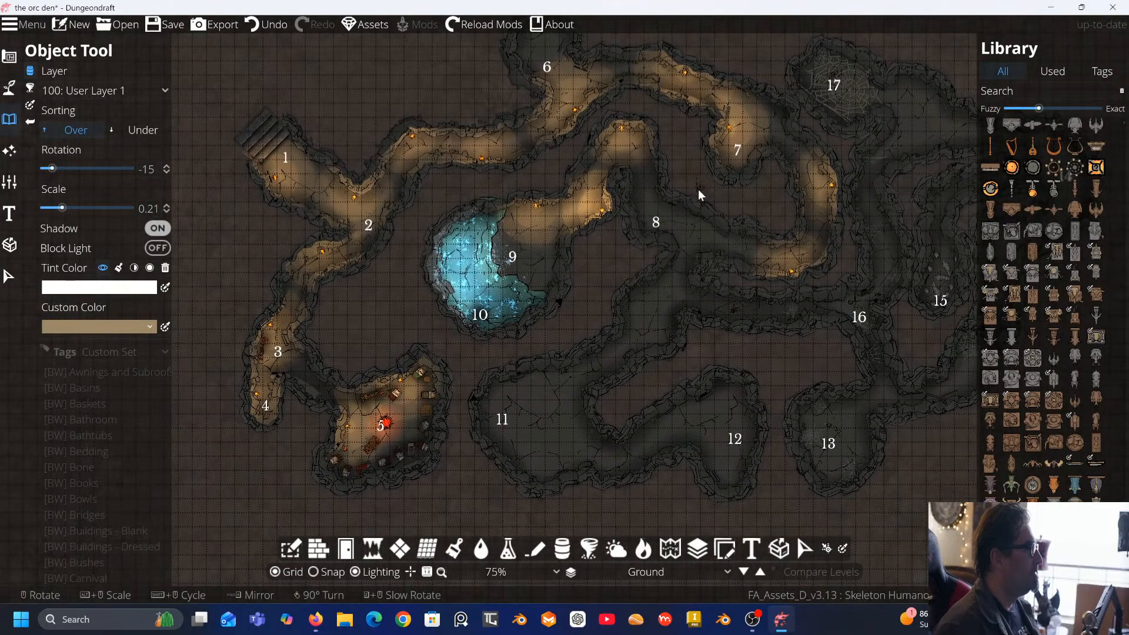
drag(706, 184, 676, 202)
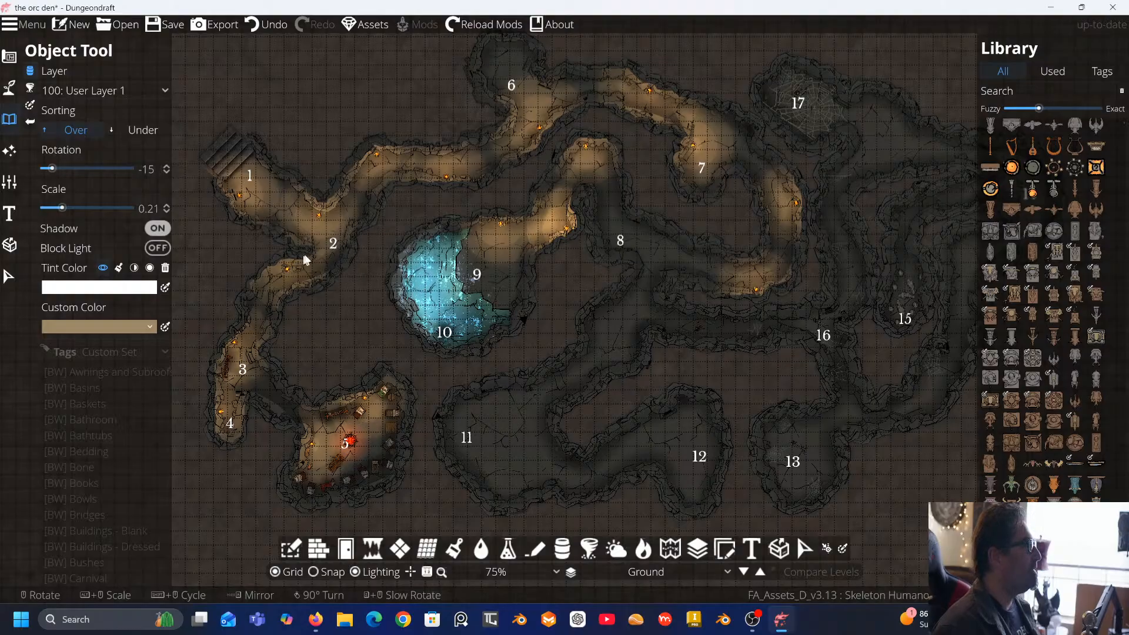
drag(476, 160, 360, 187)
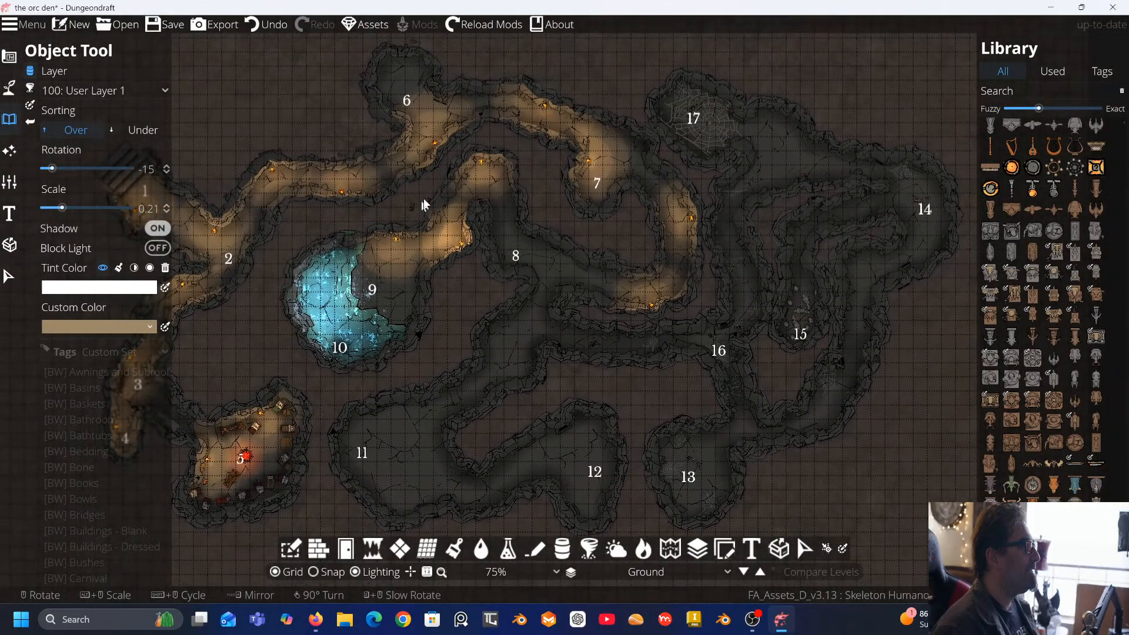
drag(437, 181, 385, 238)
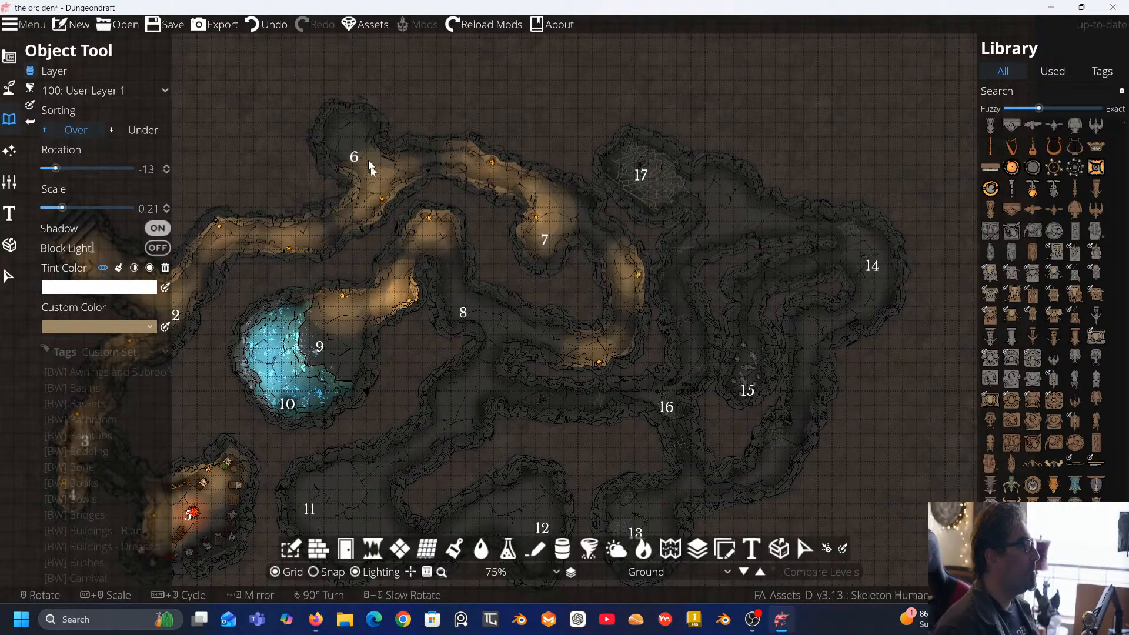
drag(361, 140, 408, 178)
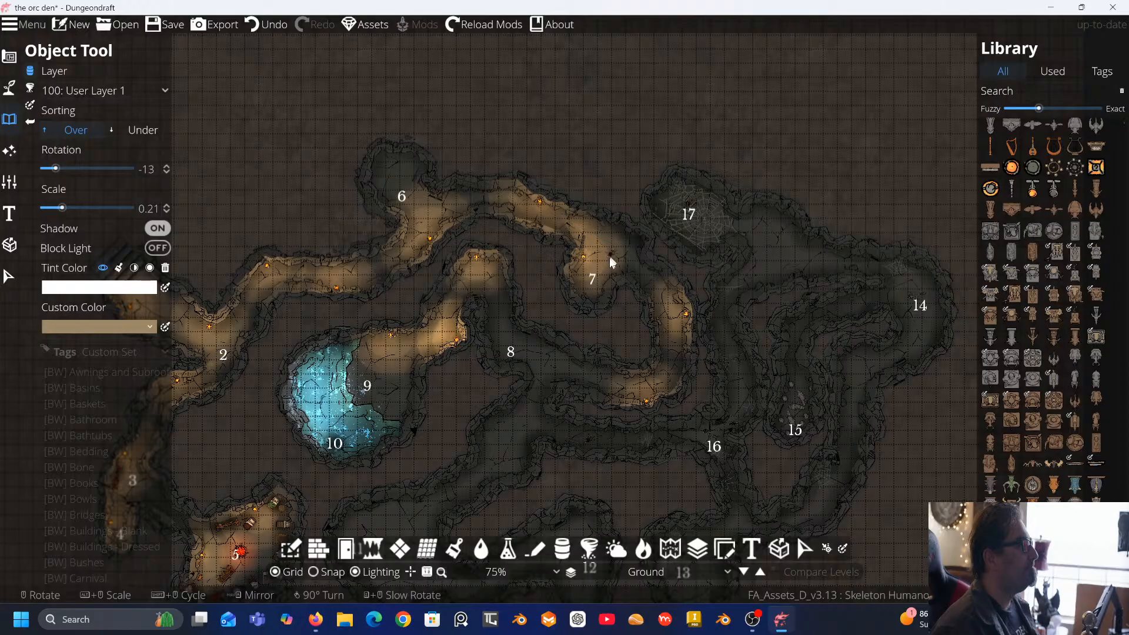
drag(595, 257, 595, 146)
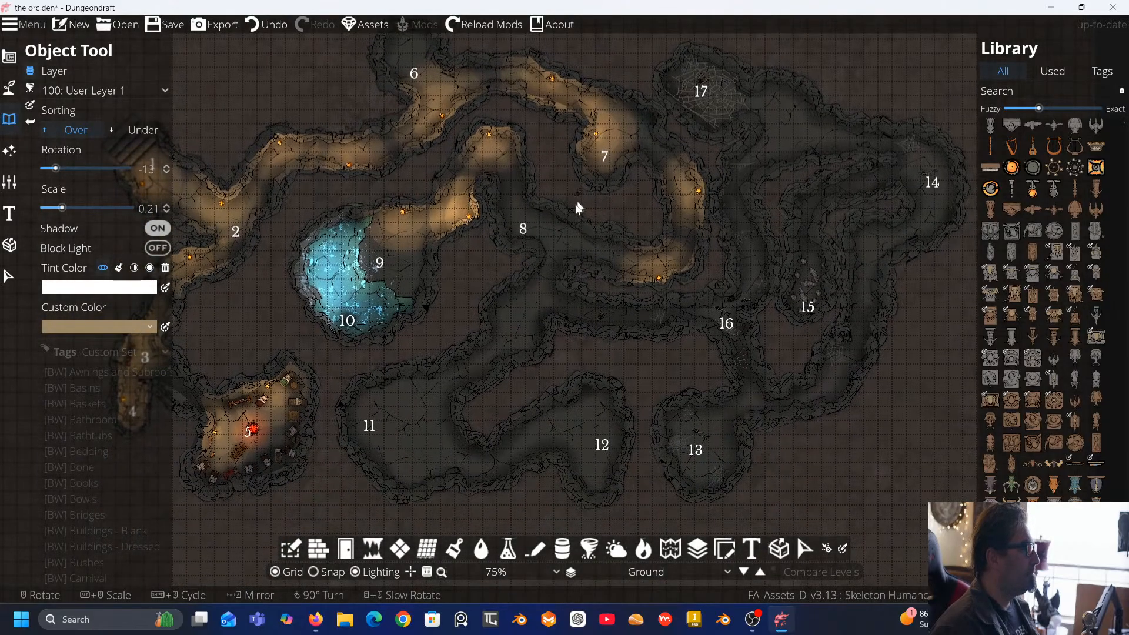
drag(538, 219, 690, 228)
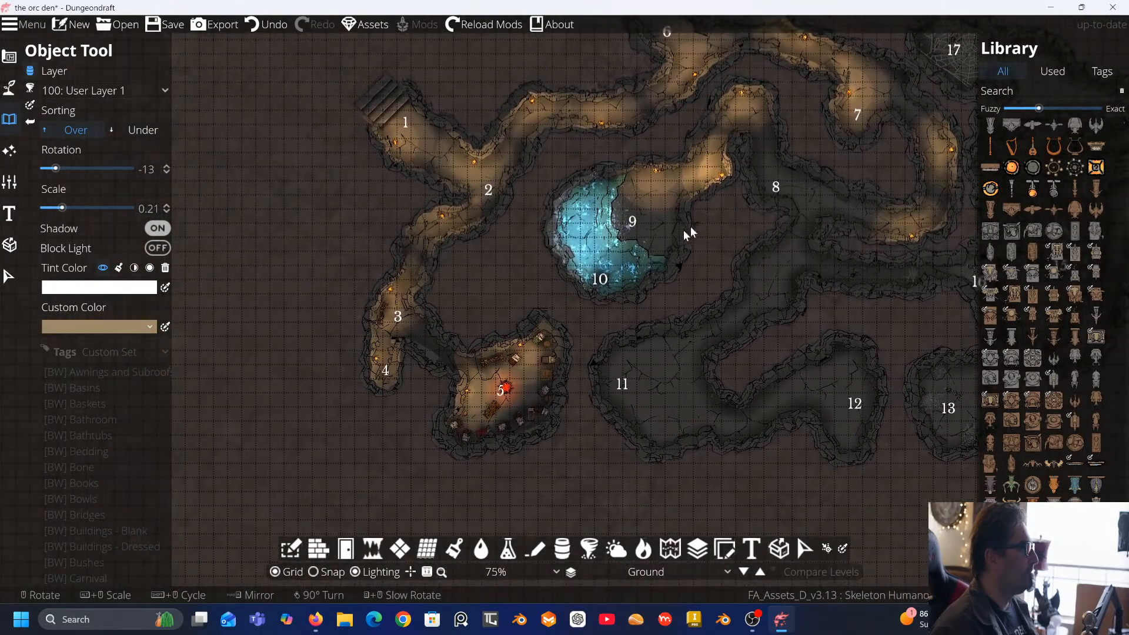
scroll(541, 326, up, 1)
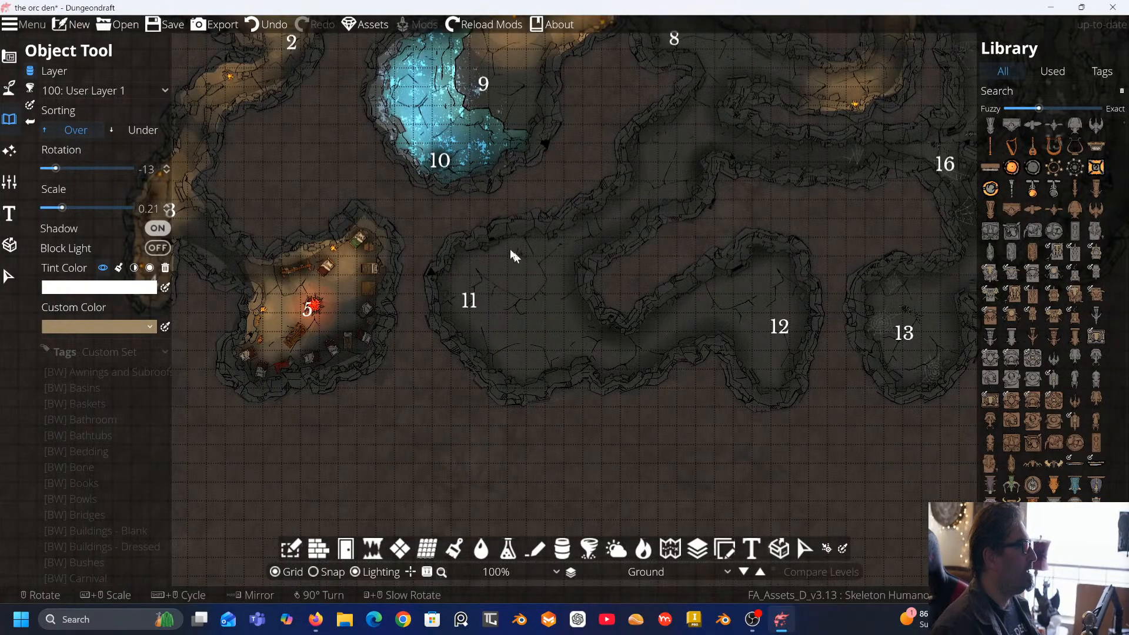
drag(514, 255, 641, 267)
scroll(516, 300, up, 1)
scroll(559, 310, up, 1)
drag(558, 310, 777, 373)
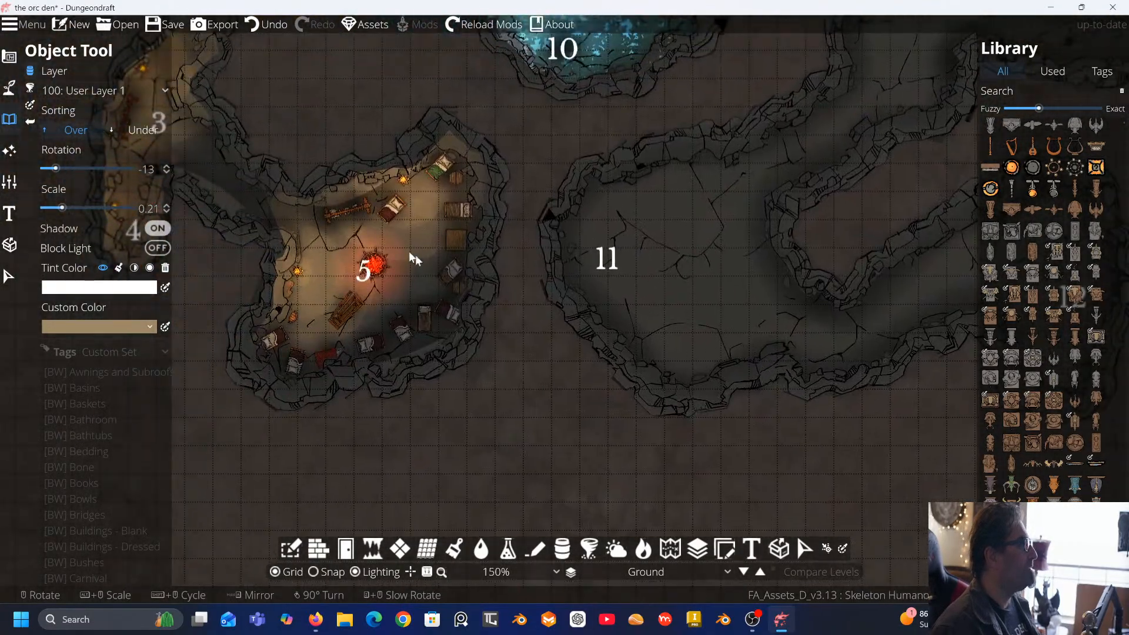
click(11, 89)
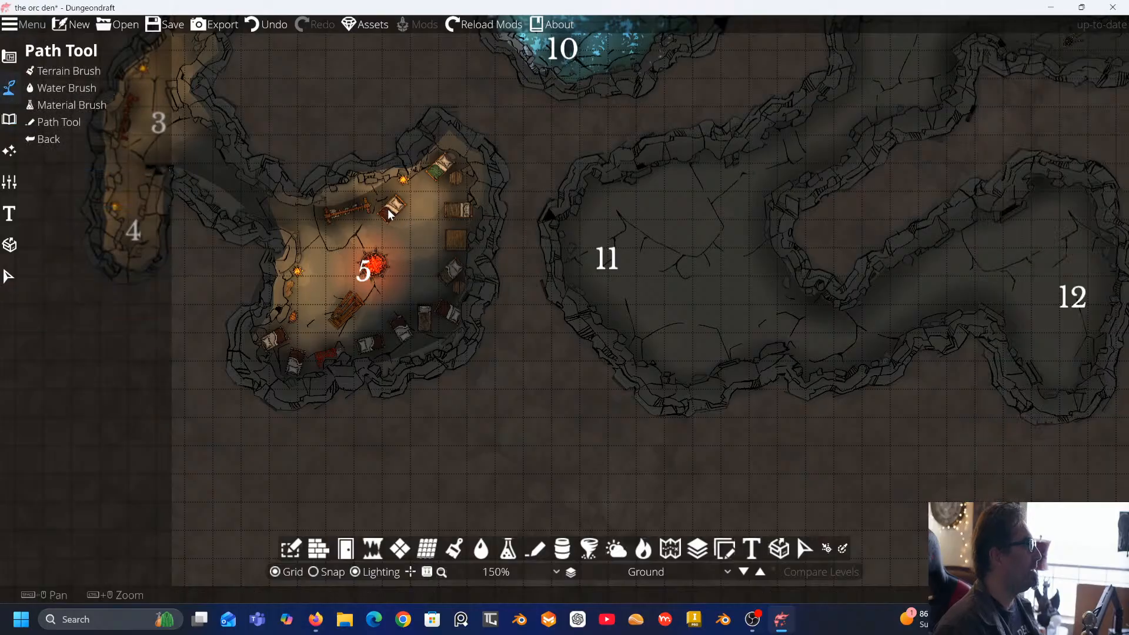
drag(414, 214, 554, 261)
click(11, 121)
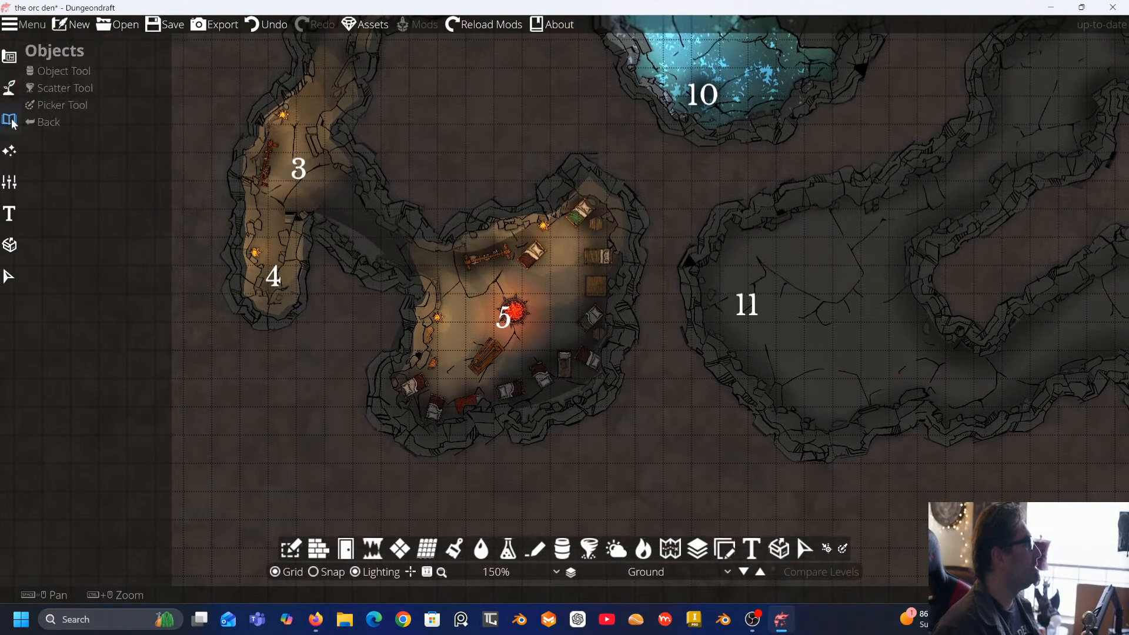
click(63, 72)
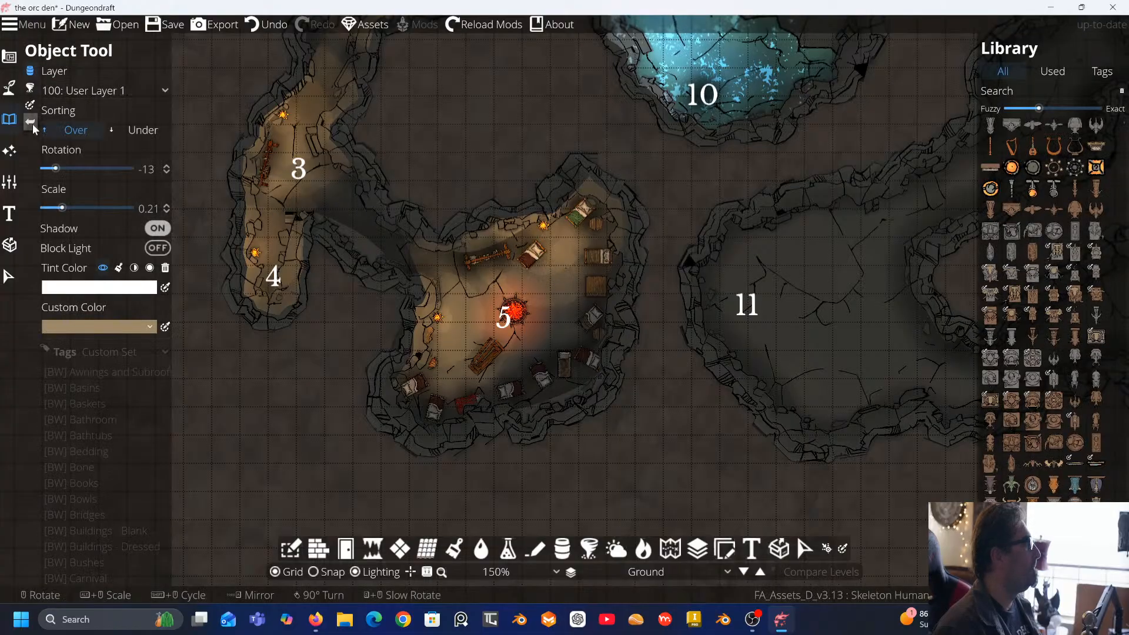
click(90, 94)
click(66, 131)
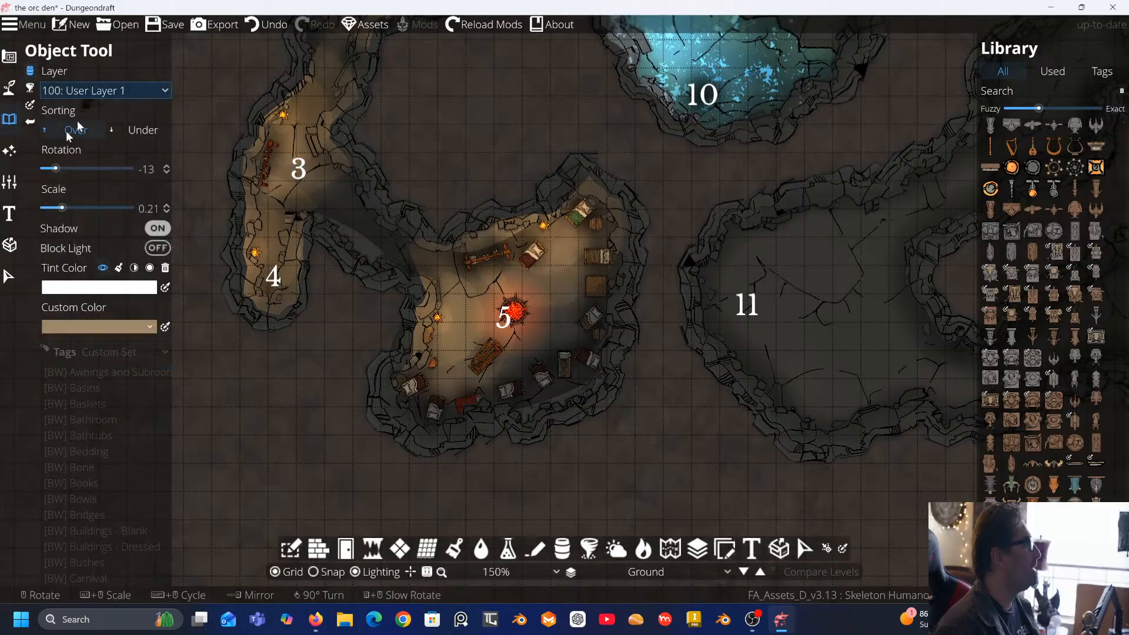
Enlarge the red bed beside the northern torch and the green bed in the northeast corner of room 5
click(8, 276)
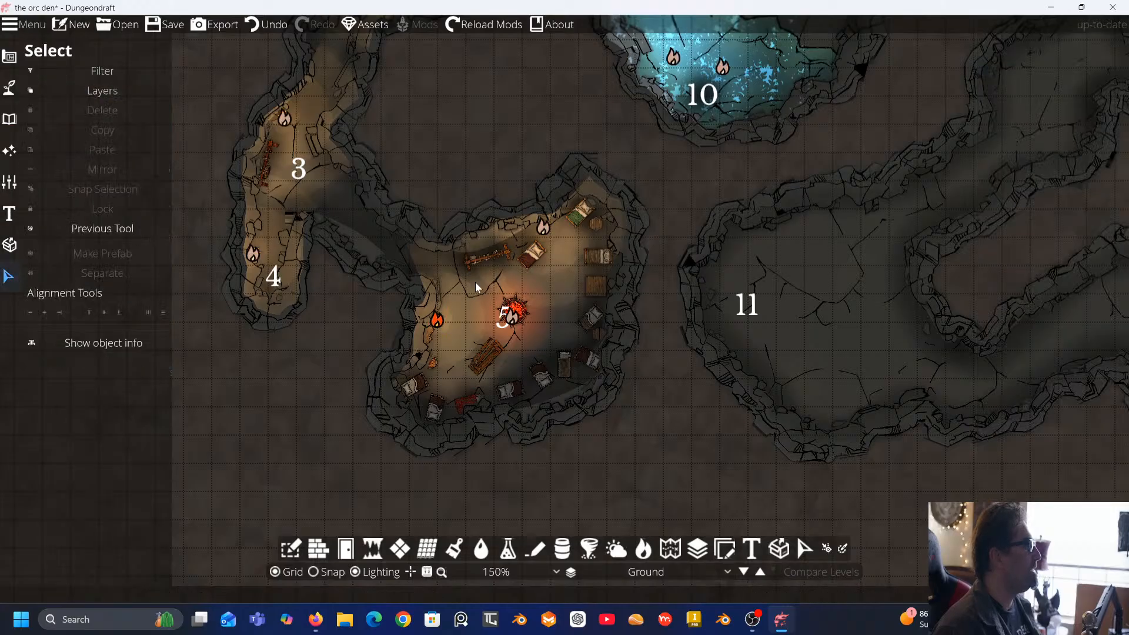
click(537, 259)
drag(552, 238, 567, 227)
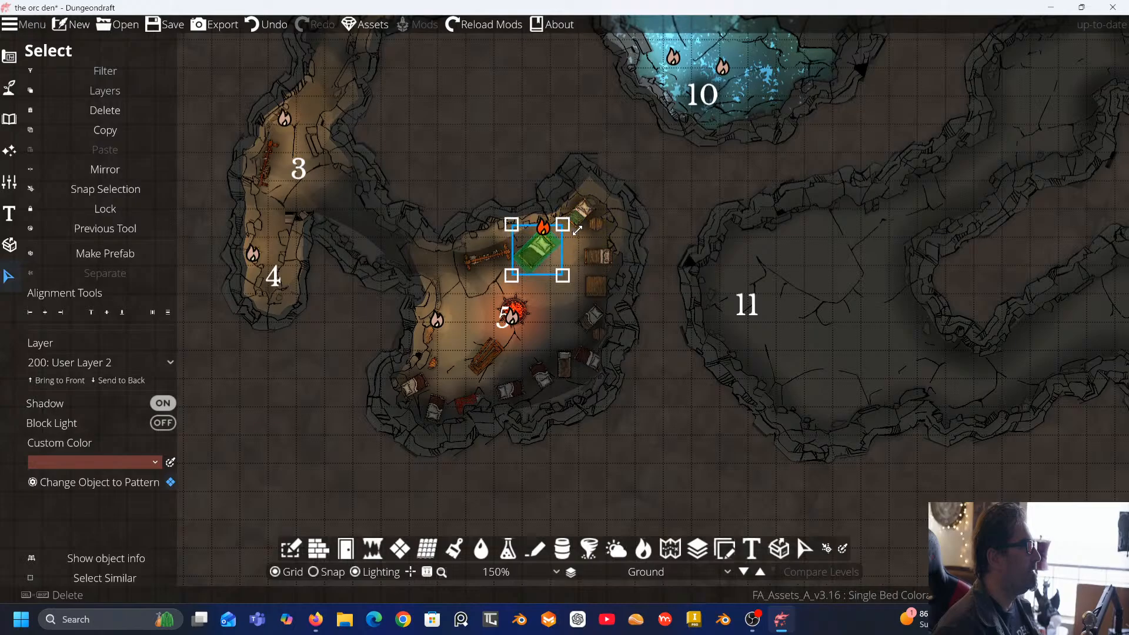
click(688, 194)
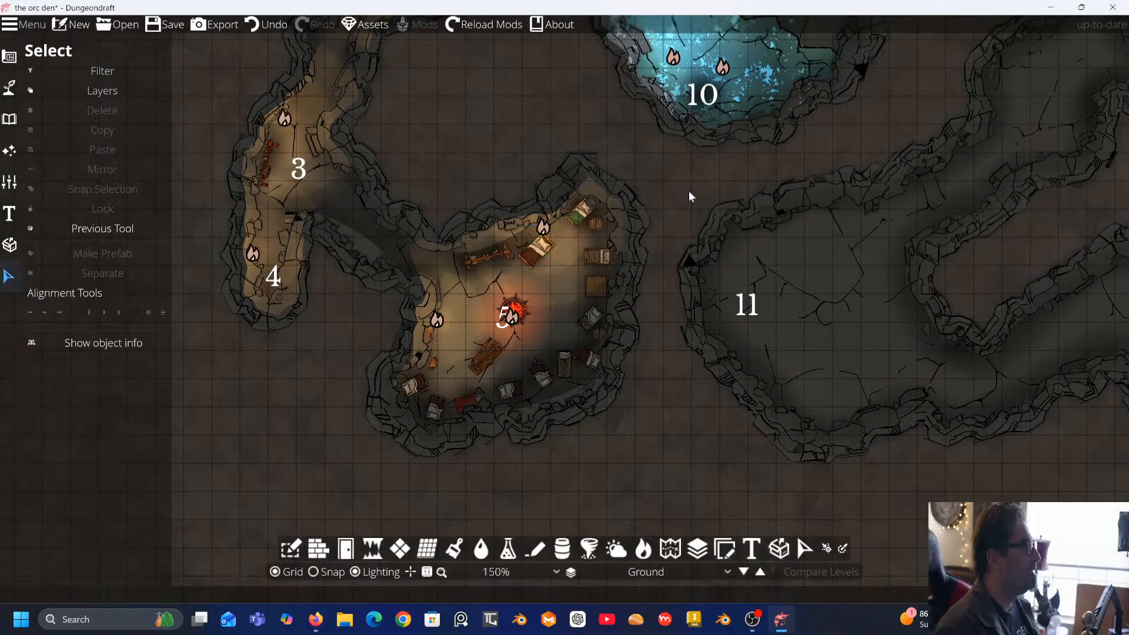
click(583, 221)
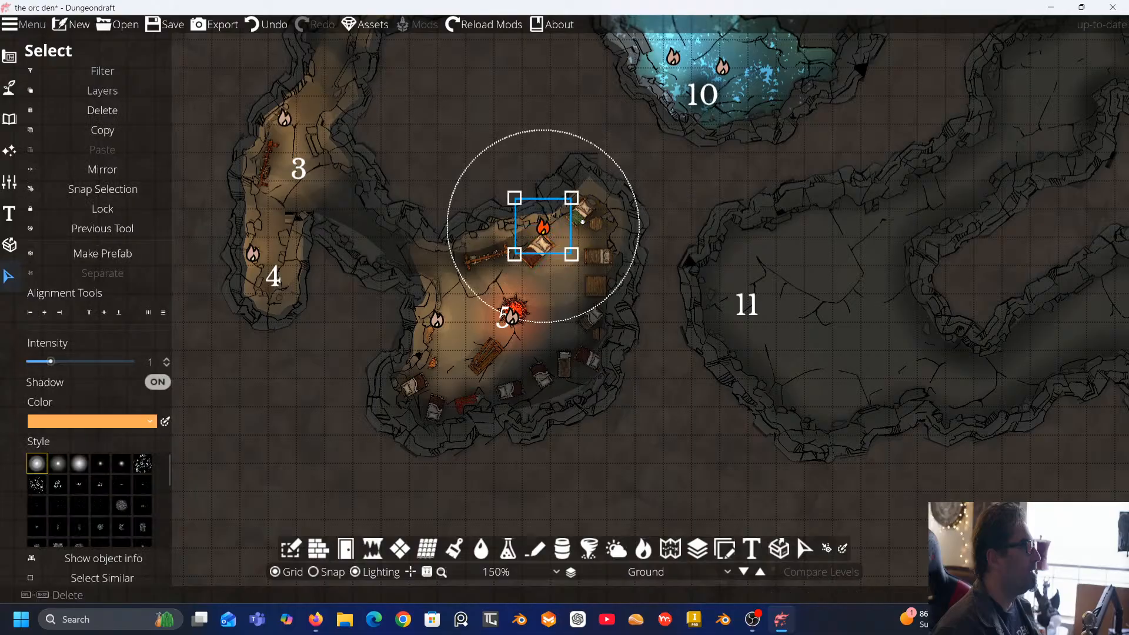
click(688, 177)
click(590, 208)
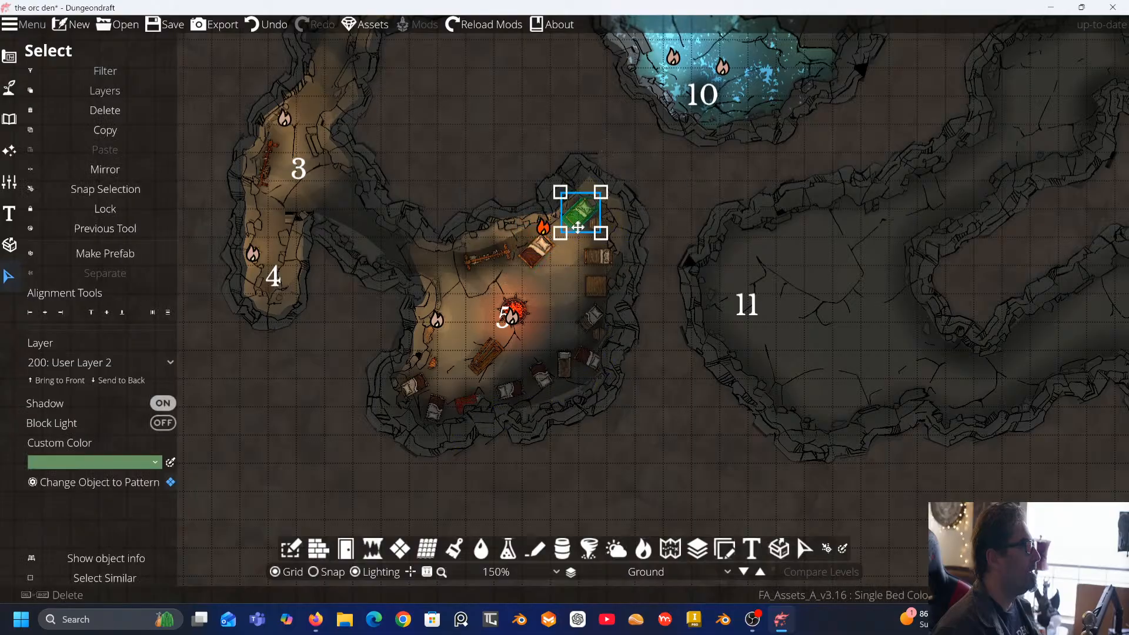
click(662, 202)
Enlarge the two brown beds along the east wall of room 5, above and below the square table
click(591, 263)
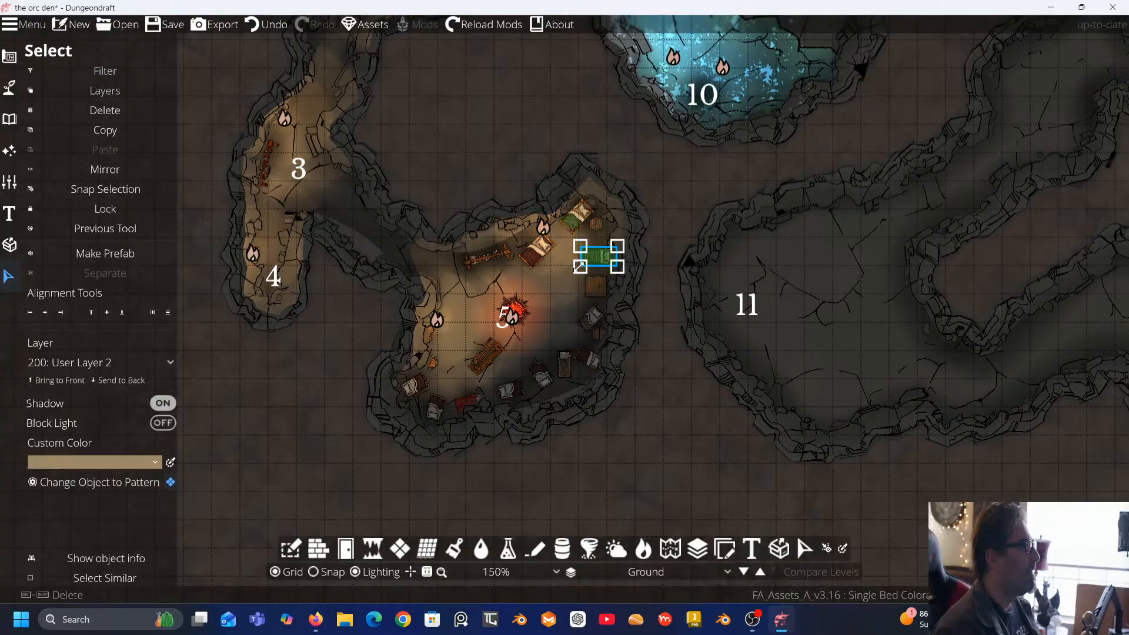
drag(581, 266, 562, 274)
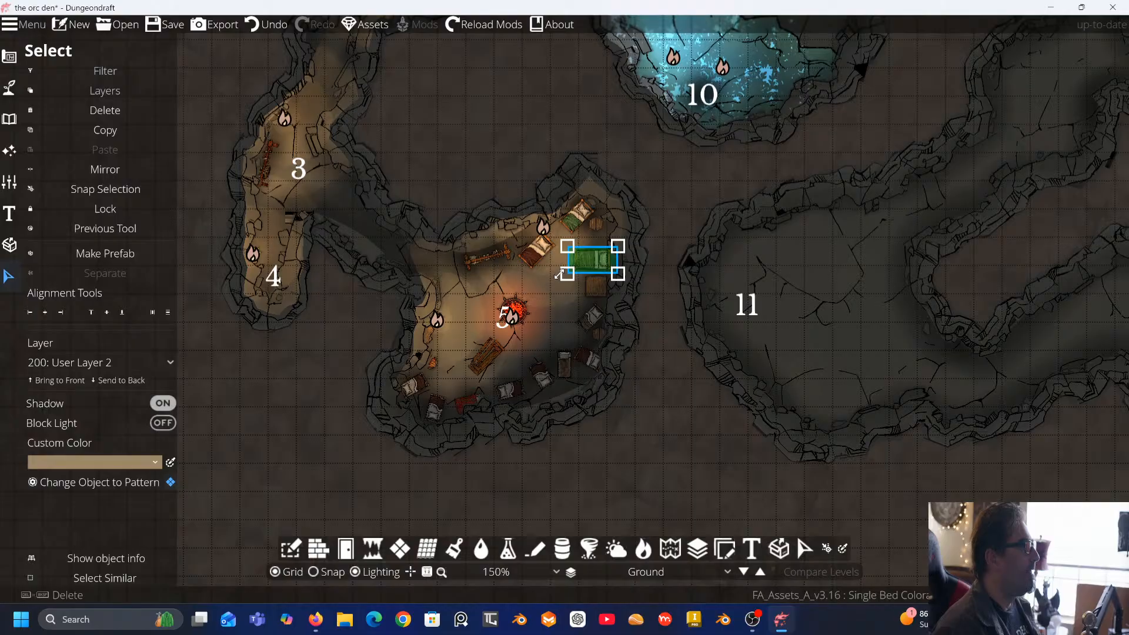
click(664, 218)
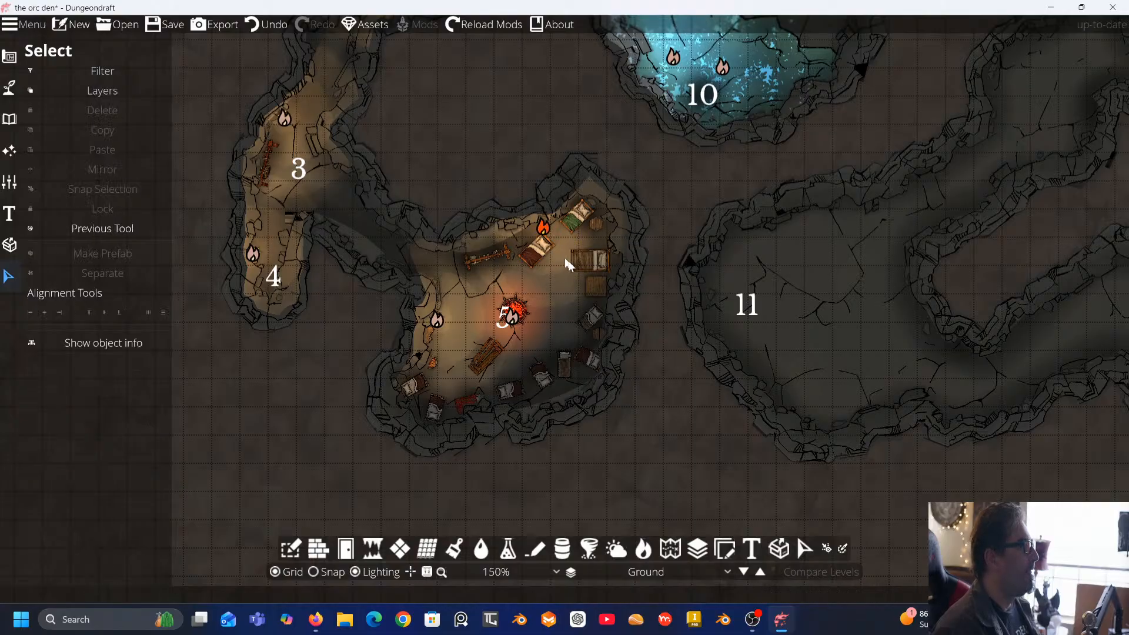
click(574, 323)
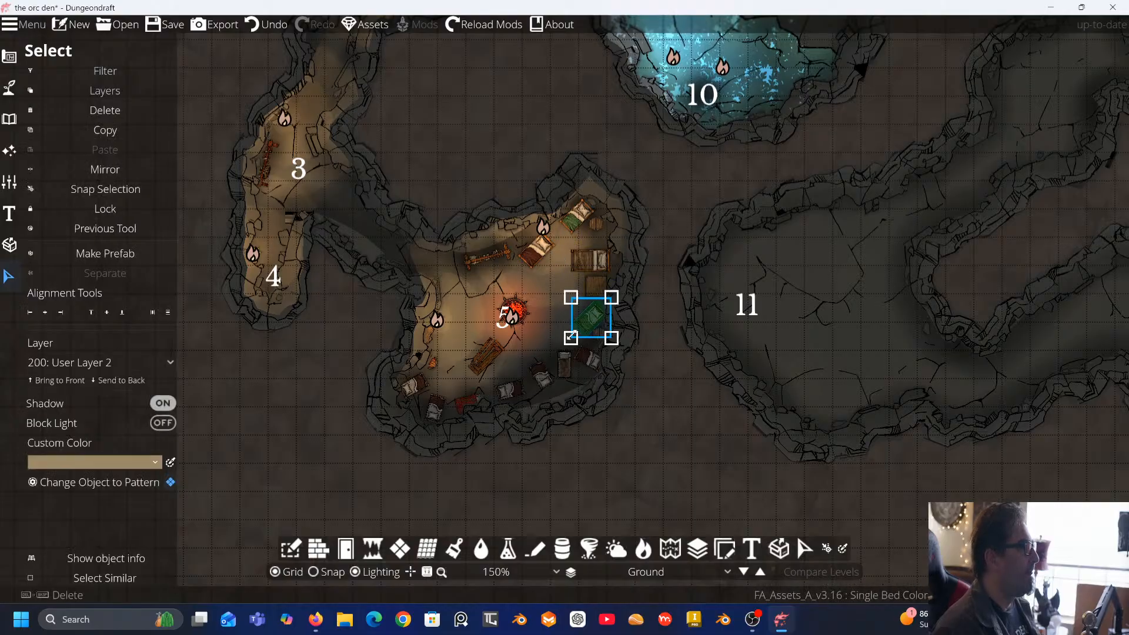
drag(570, 337, 540, 347)
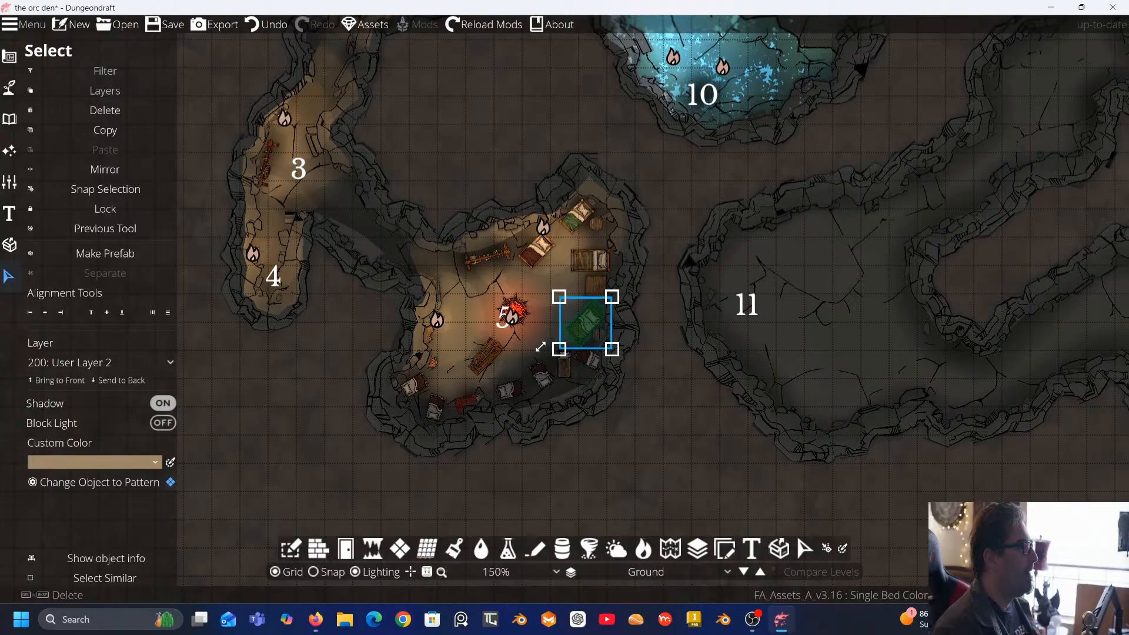
click(651, 305)
Delete the small brown bed in the southeast of room 5 and enlarge and reposition the red bed beside it
drag(628, 302, 622, 220)
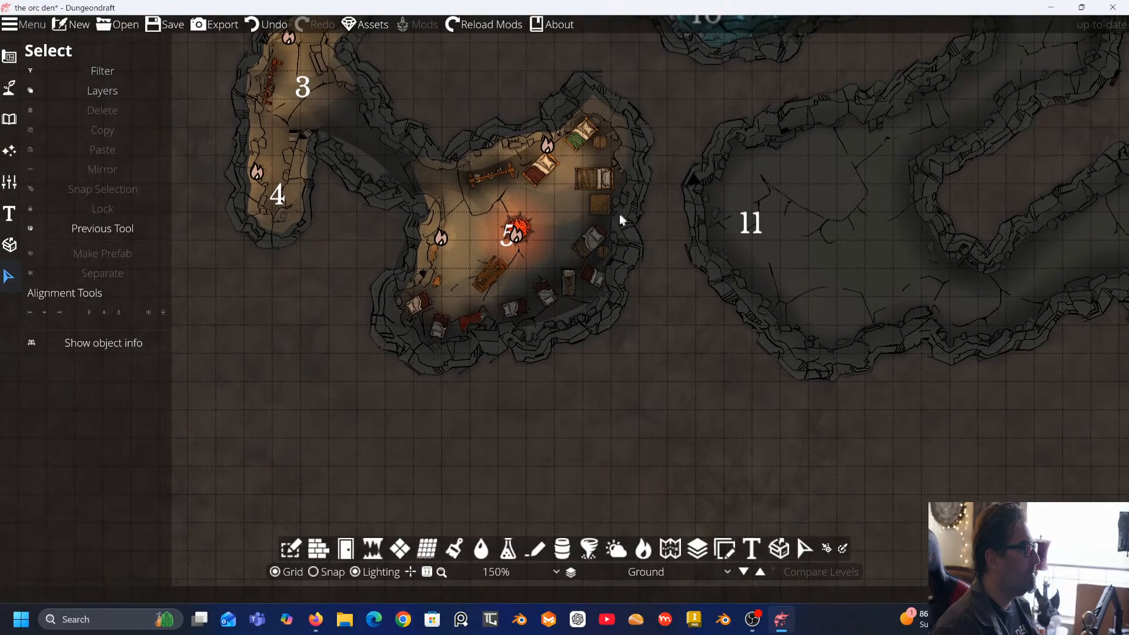
click(567, 285)
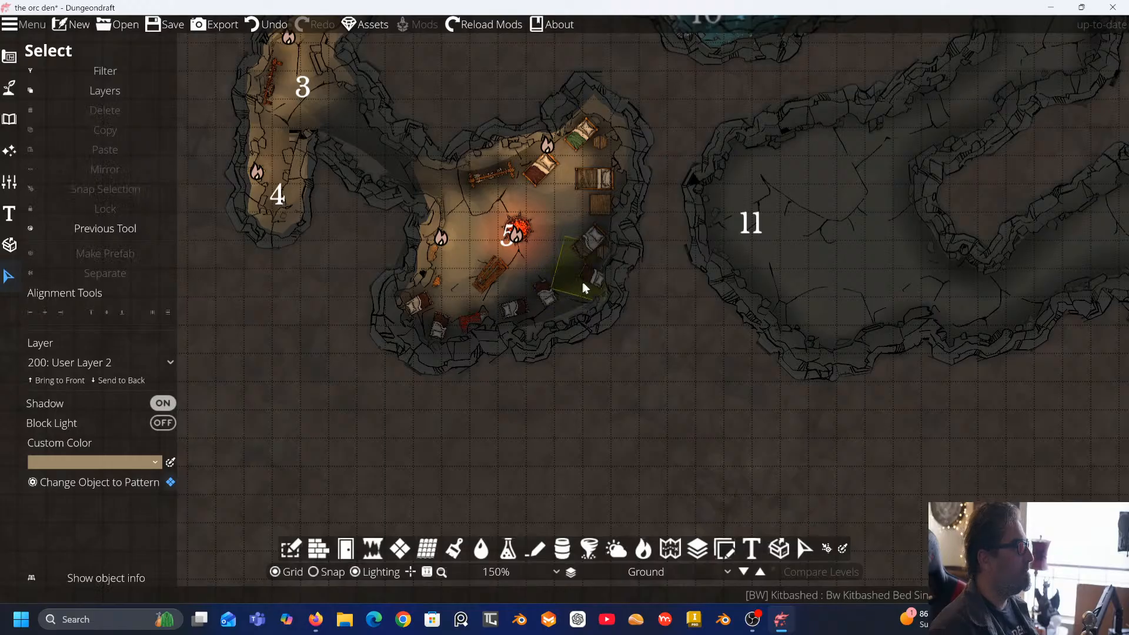
click(587, 274)
drag(587, 274, 581, 281)
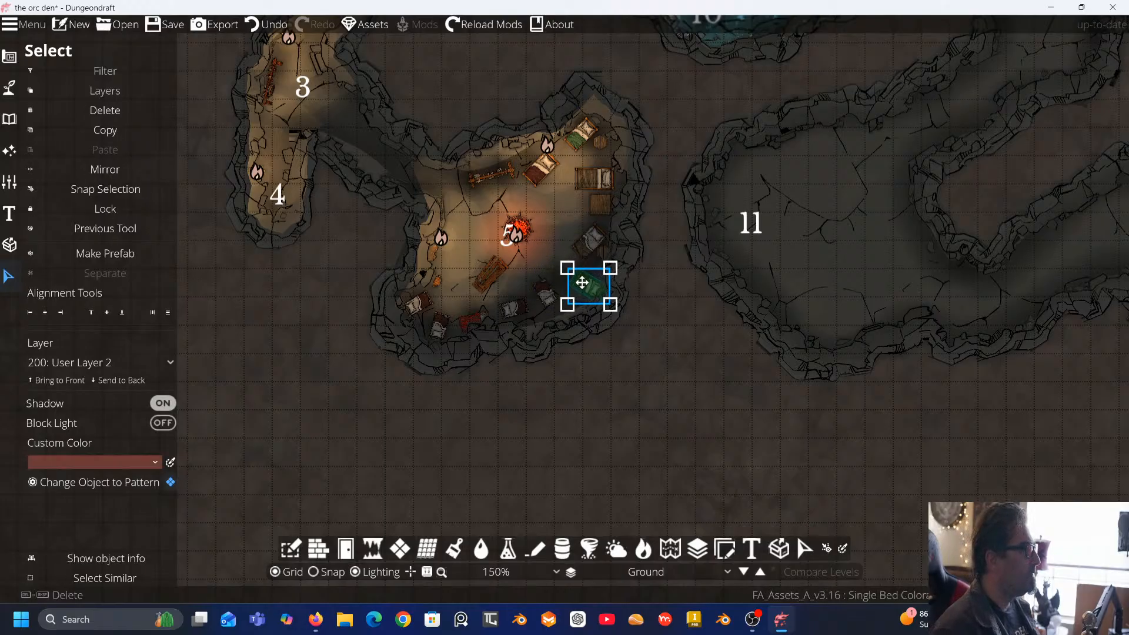
click(656, 268)
Enlarge the next bed along room 5's southeastern wall and delete the shadow object by the neighbouring bed to its west
drag(580, 291, 520, 263)
click(665, 263)
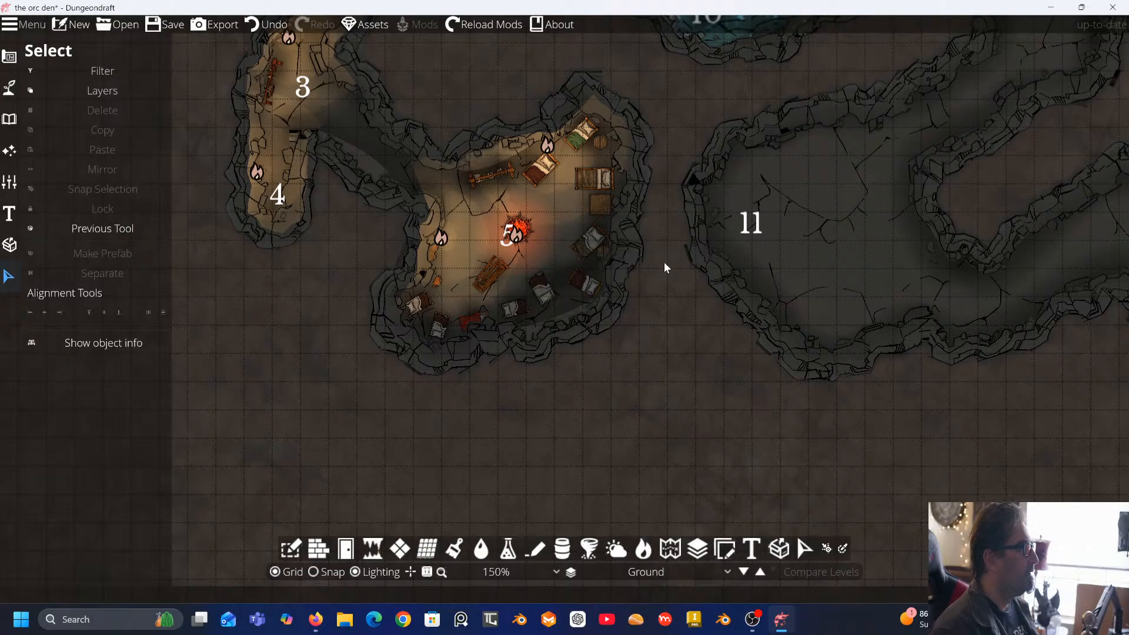
click(510, 292)
key(Delete)
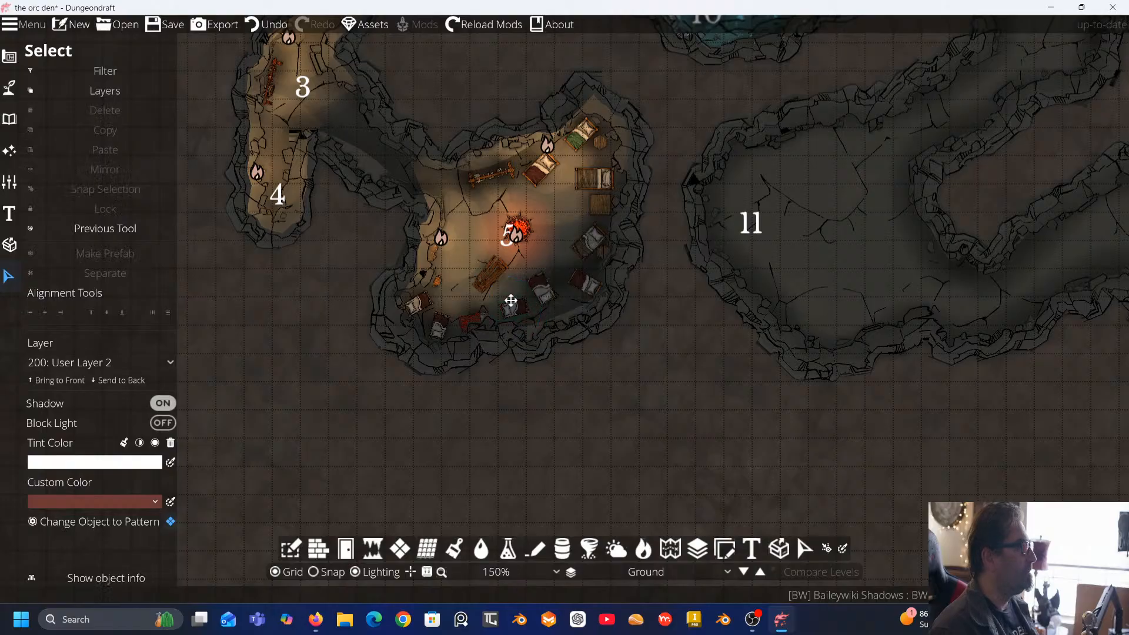
Enlarge and reposition the two beds in the southwest corner of room 5
drag(475, 314, 475, 291)
click(476, 308)
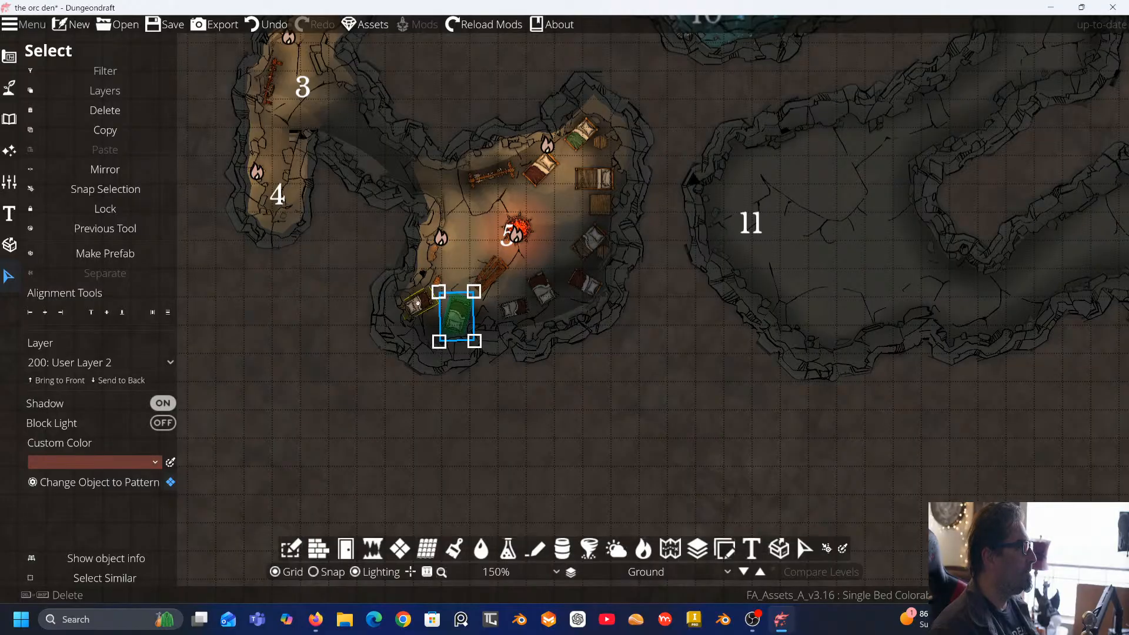
click(335, 327)
click(411, 299)
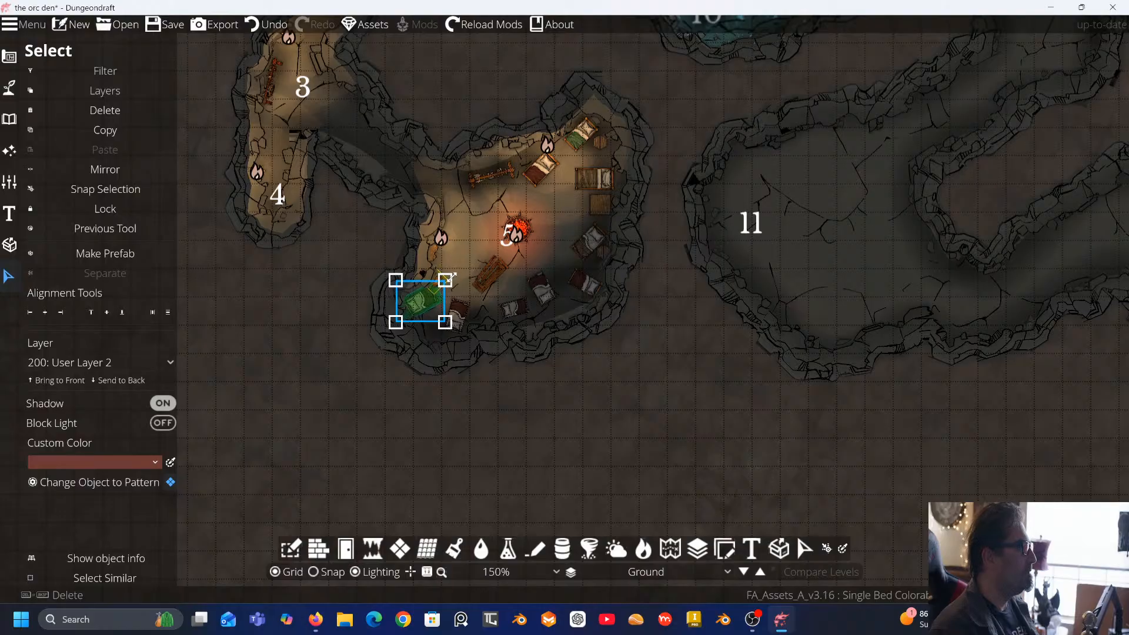
click(333, 252)
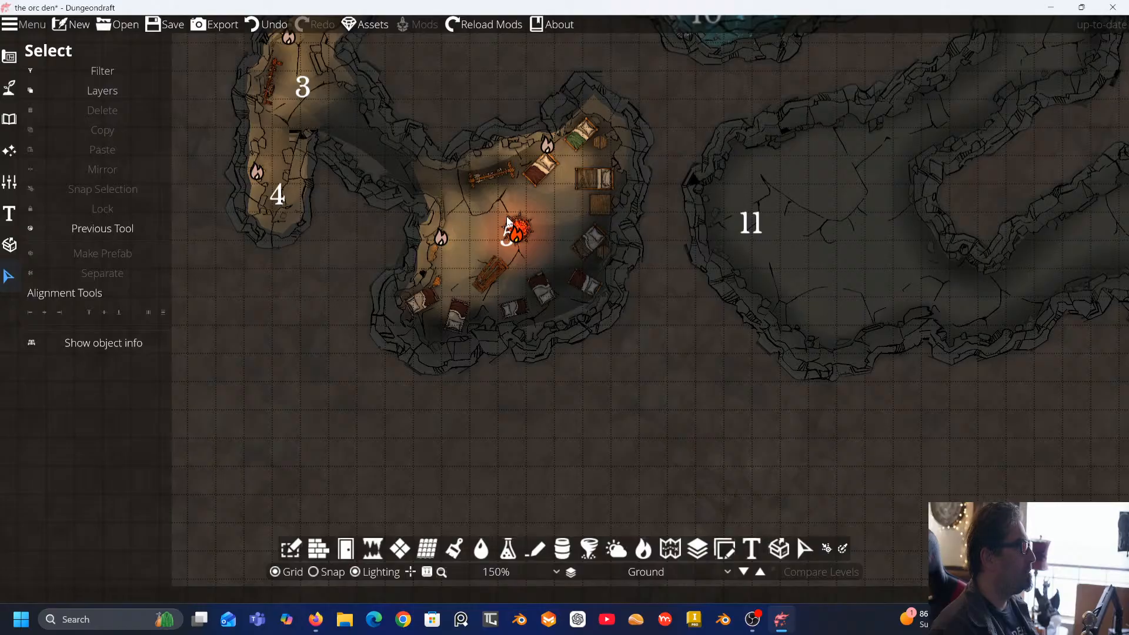
Move the small bed on room 5's south wall westward, below the table, and enlarge it
click(492, 308)
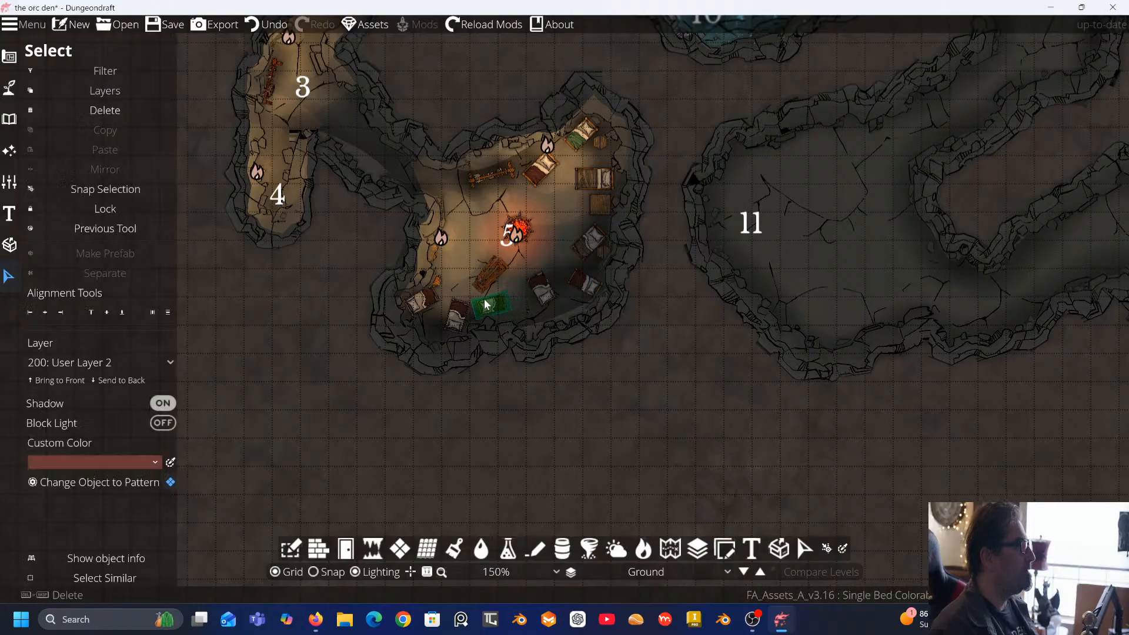
key(Escape)
click(504, 305)
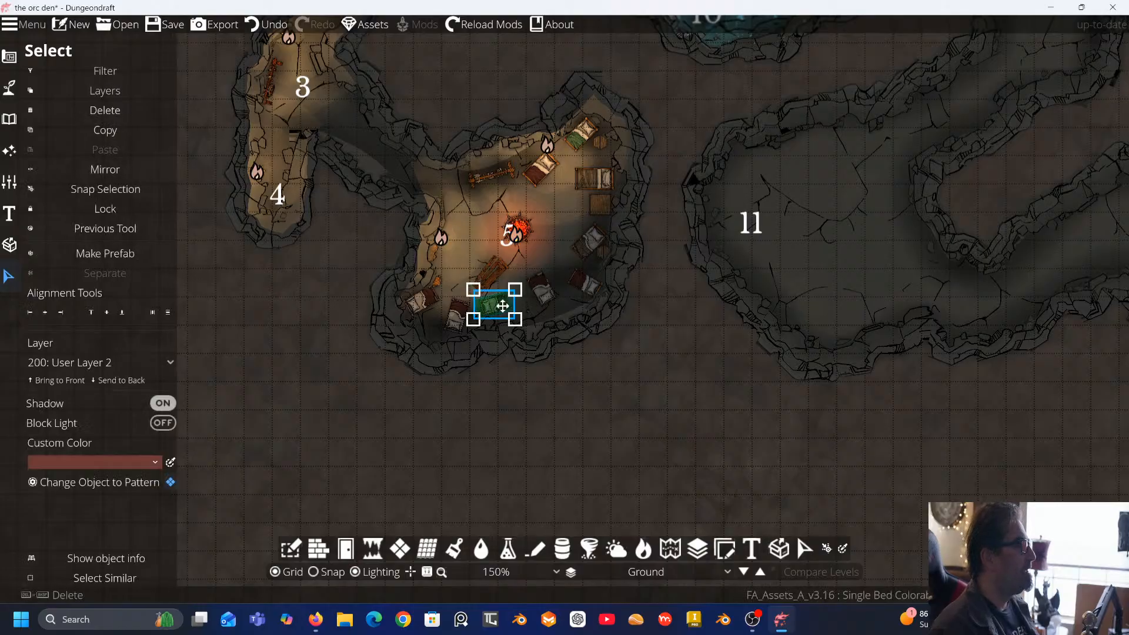
drag(531, 319, 622, 411)
key(Escape)
key(w)
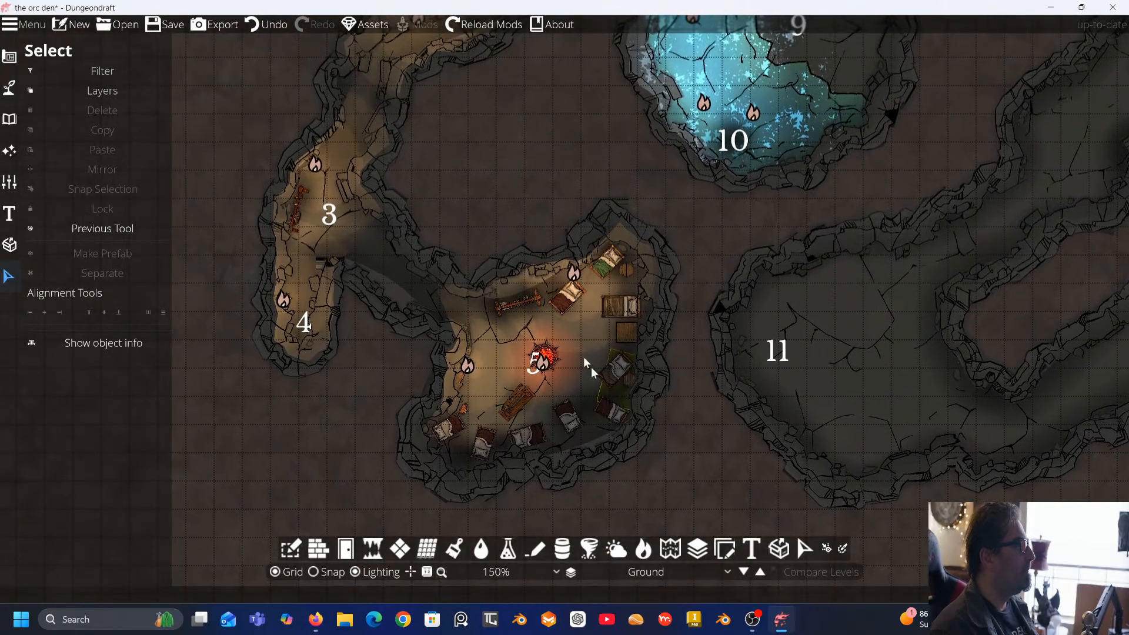
Examine the passages and rooms from 2 and 9 through 17 for areas that still need decoration
drag(457, 231, 428, 365)
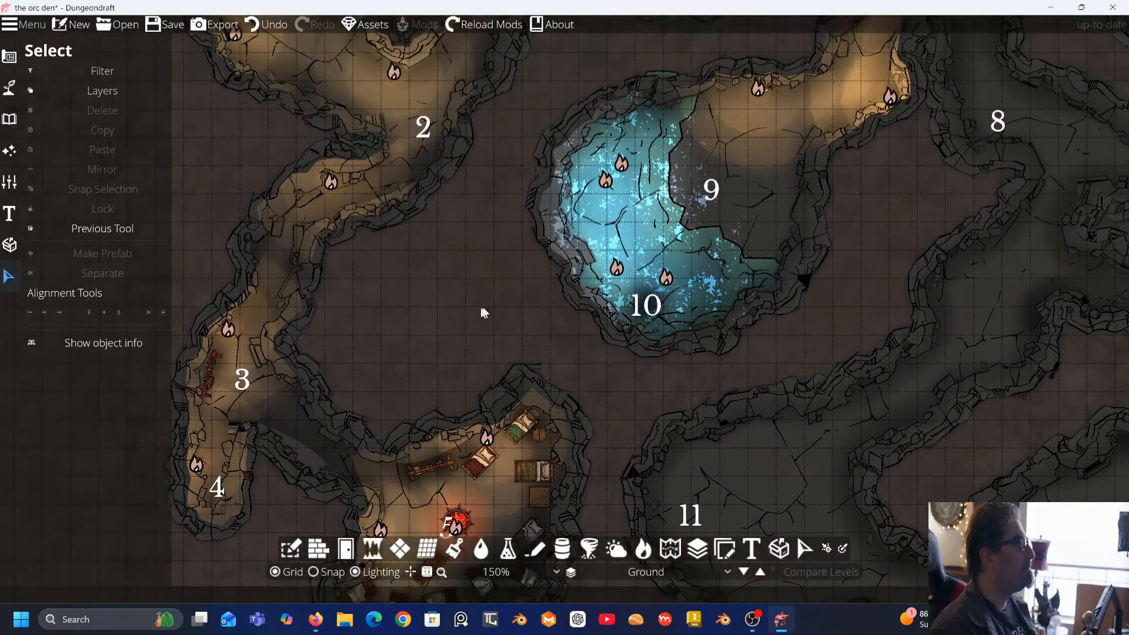
drag(500, 308, 353, 345)
drag(475, 294, 369, 218)
drag(507, 168, 381, 256)
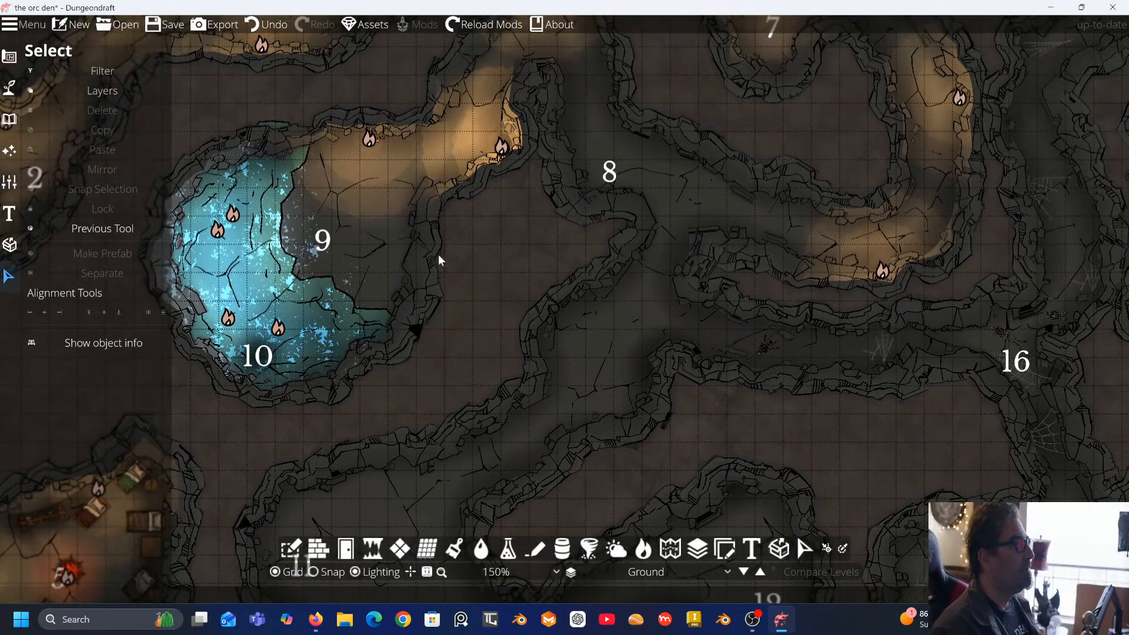
drag(522, 307, 352, 265)
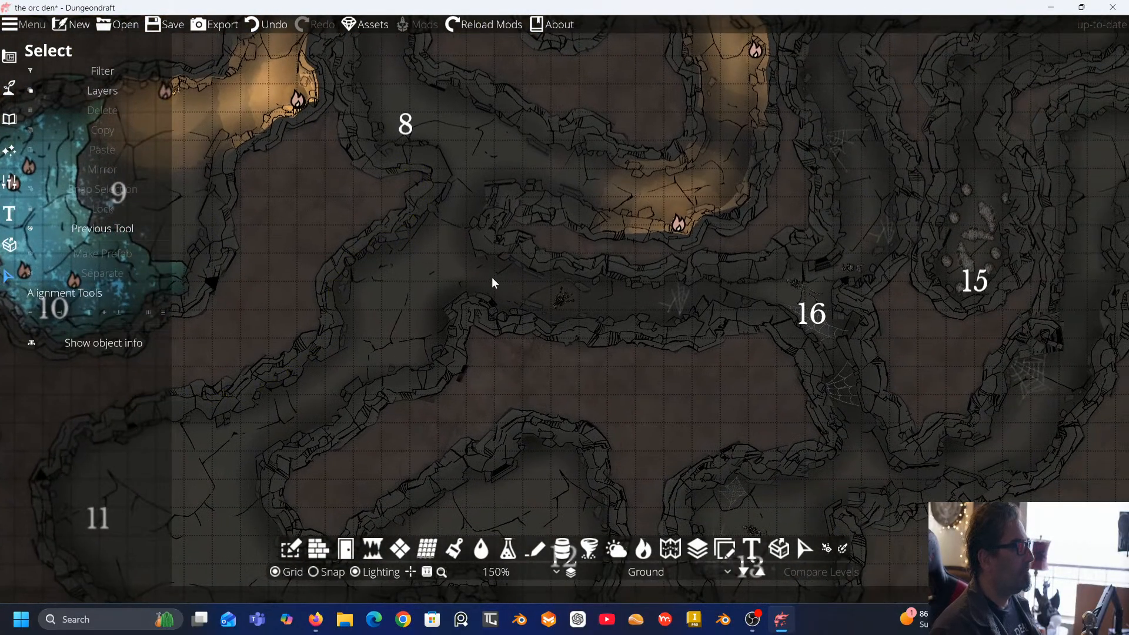
scroll(488, 273, up, 2)
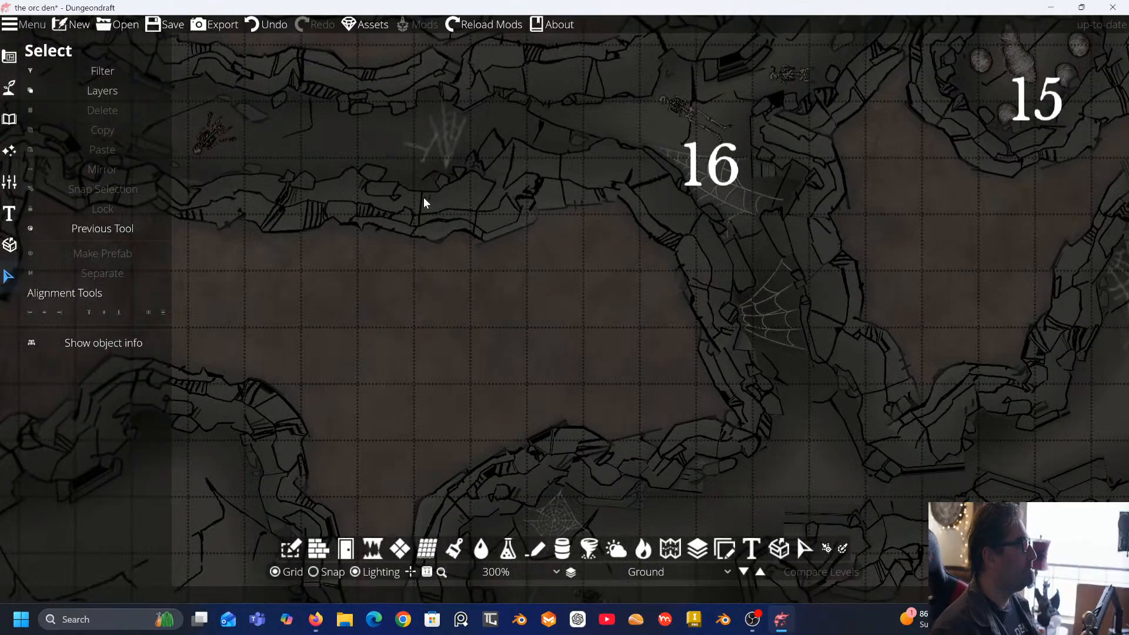
scroll(588, 356, up, 2)
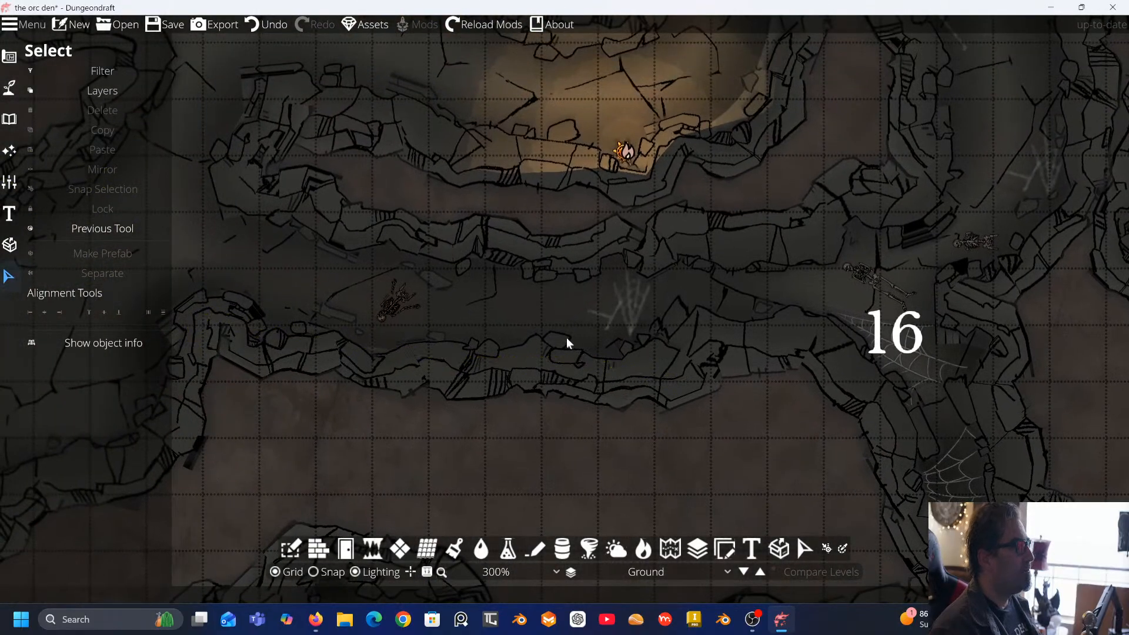
scroll(563, 334, down, 3)
drag(603, 362, 304, 351)
scroll(517, 269, down, 1)
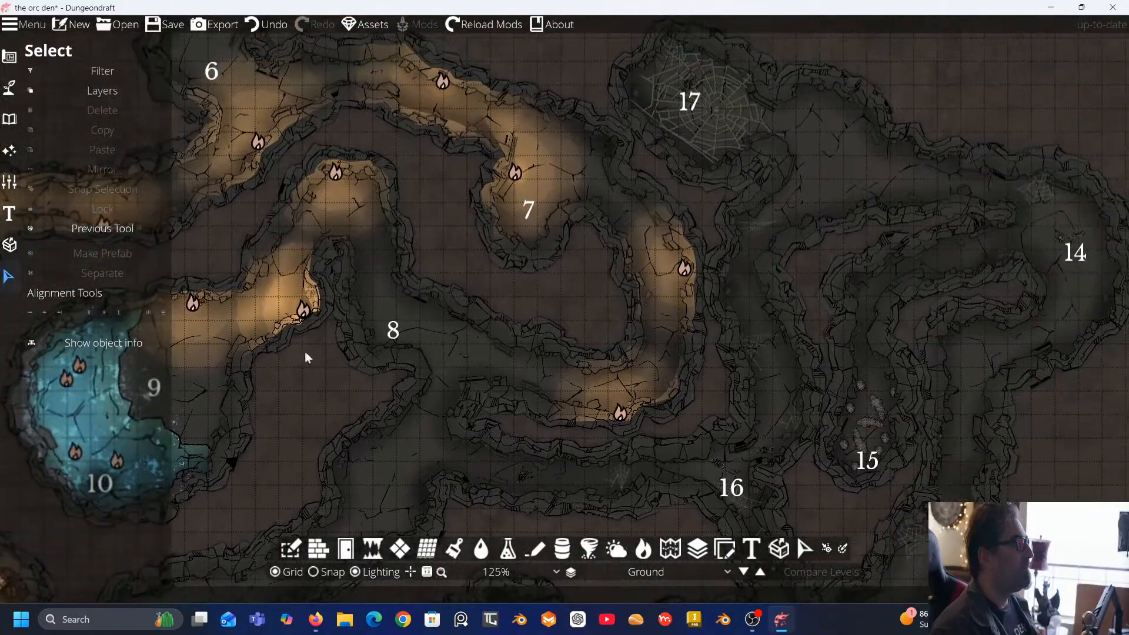
drag(574, 264, 478, 298)
scroll(480, 300, down, 1)
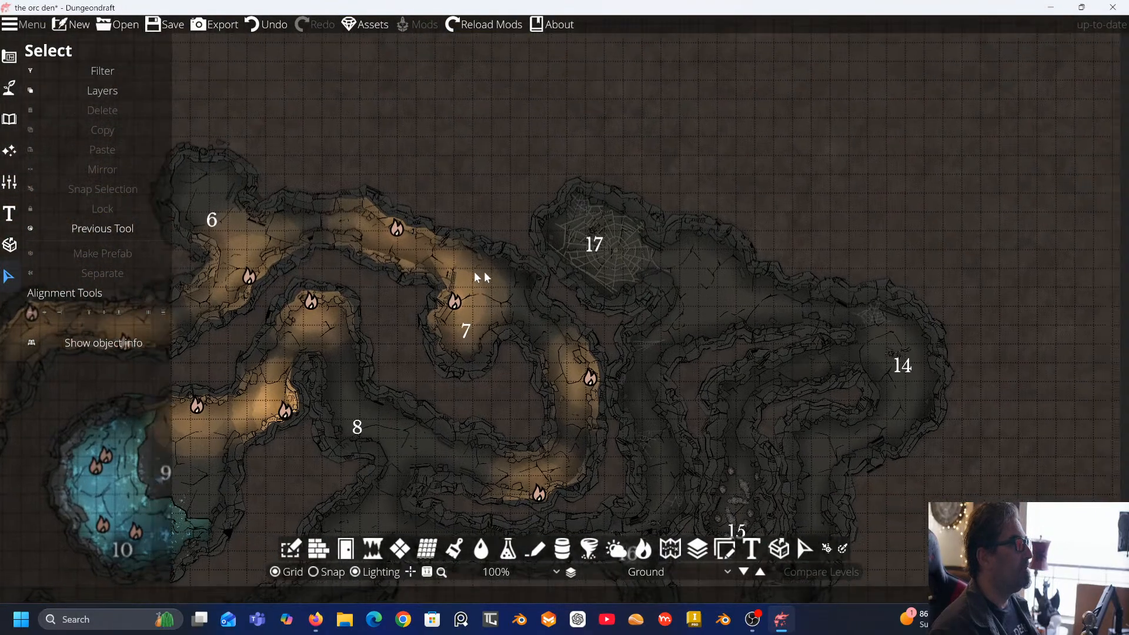
scroll(535, 276, right, 3)
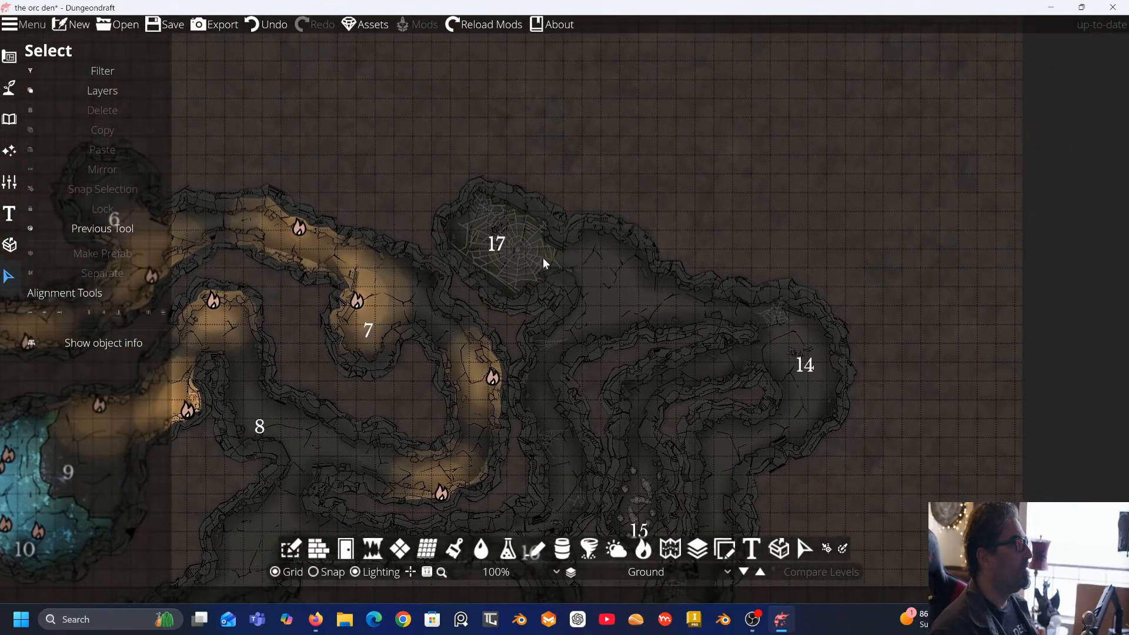
Search the full object library for "spider" with stricter, less fuzzy matching
click(9, 119)
click(54, 72)
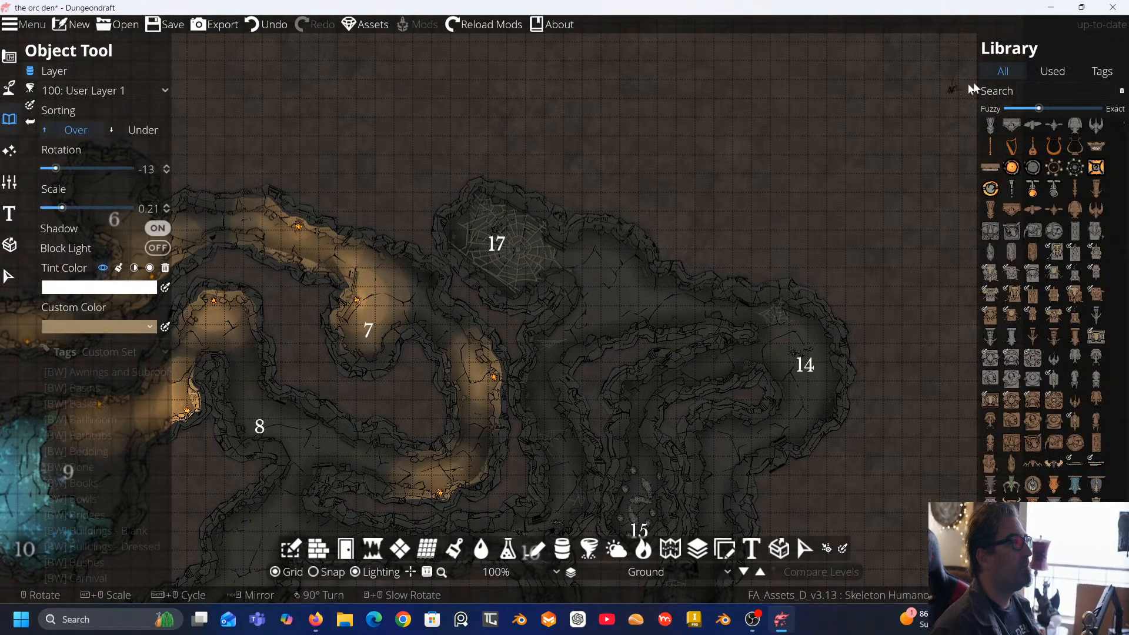
click(1046, 92)
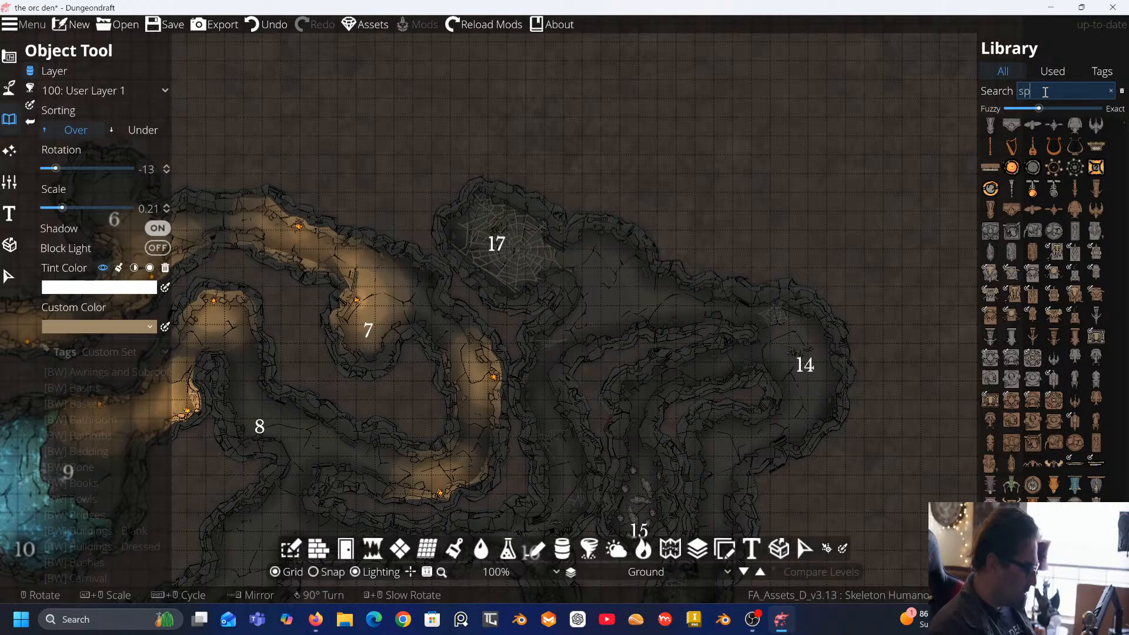
text(r)
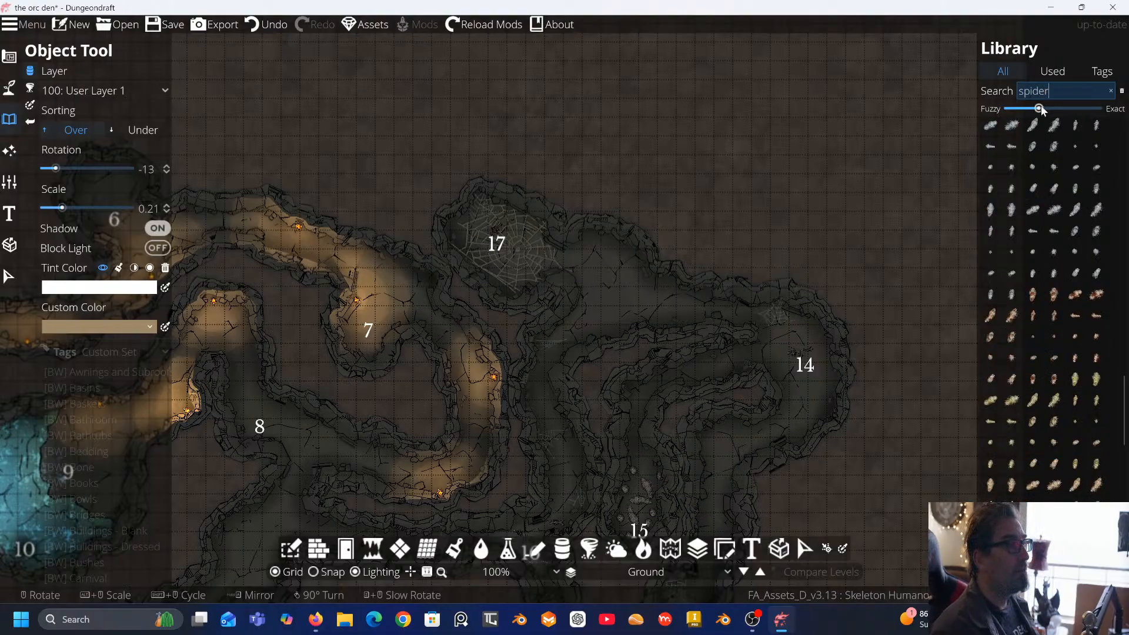
drag(1045, 111, 1050, 111)
click(1062, 92)
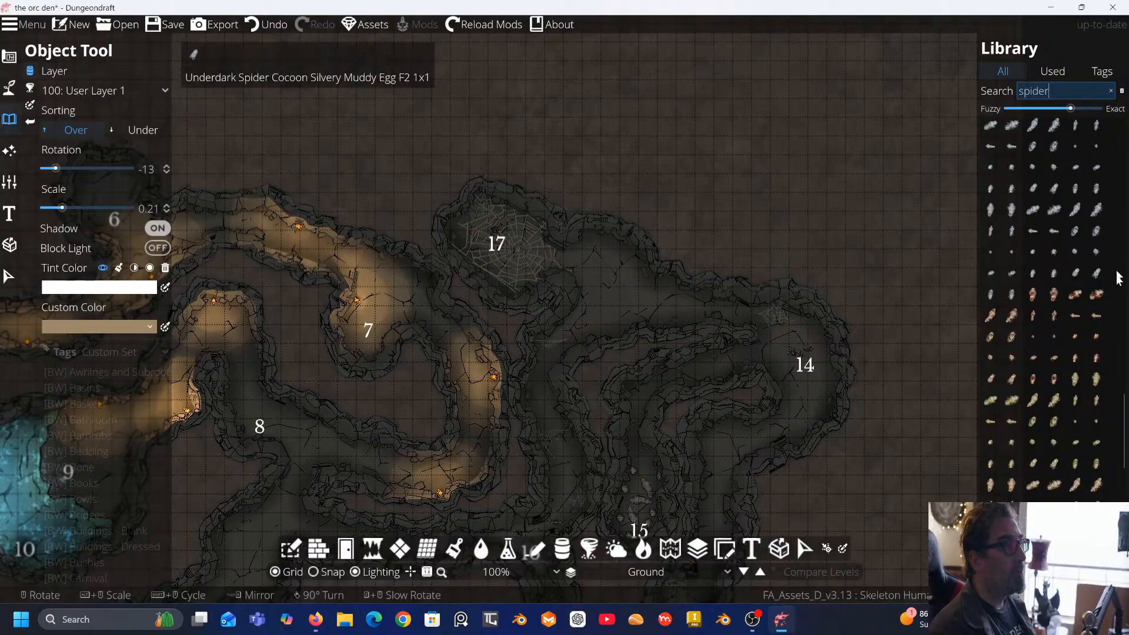
Browse the spider objects, including the cocoons and corpses, for one that suits the web-filled room 17
scroll(1092, 269, down, 2)
scroll(1092, 269, down, 3)
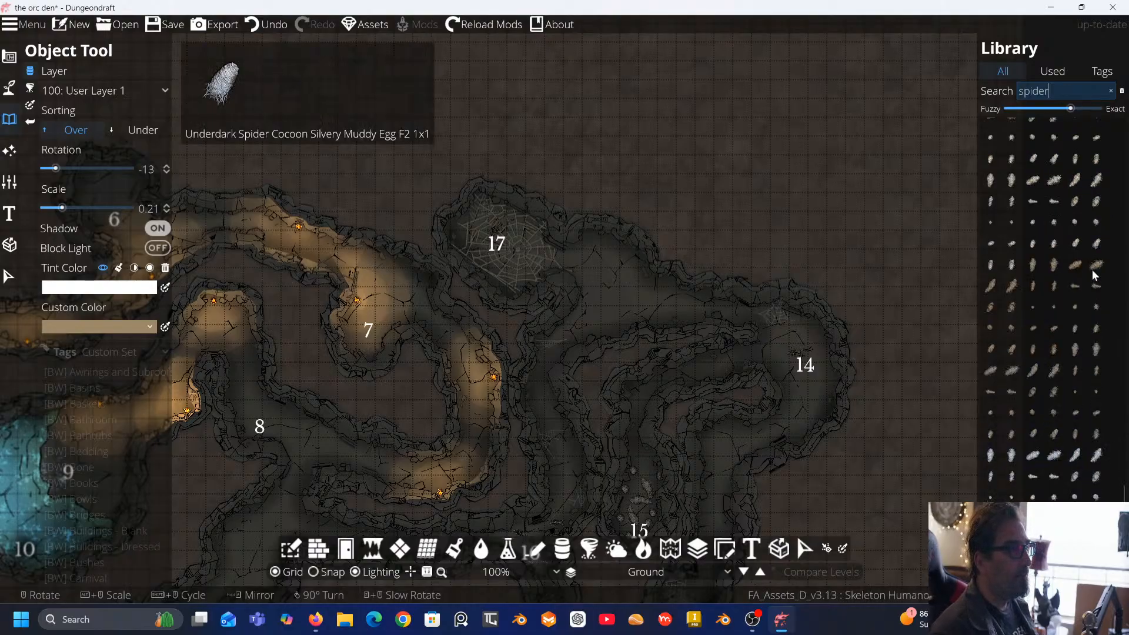
scroll(1092, 269, down, 3)
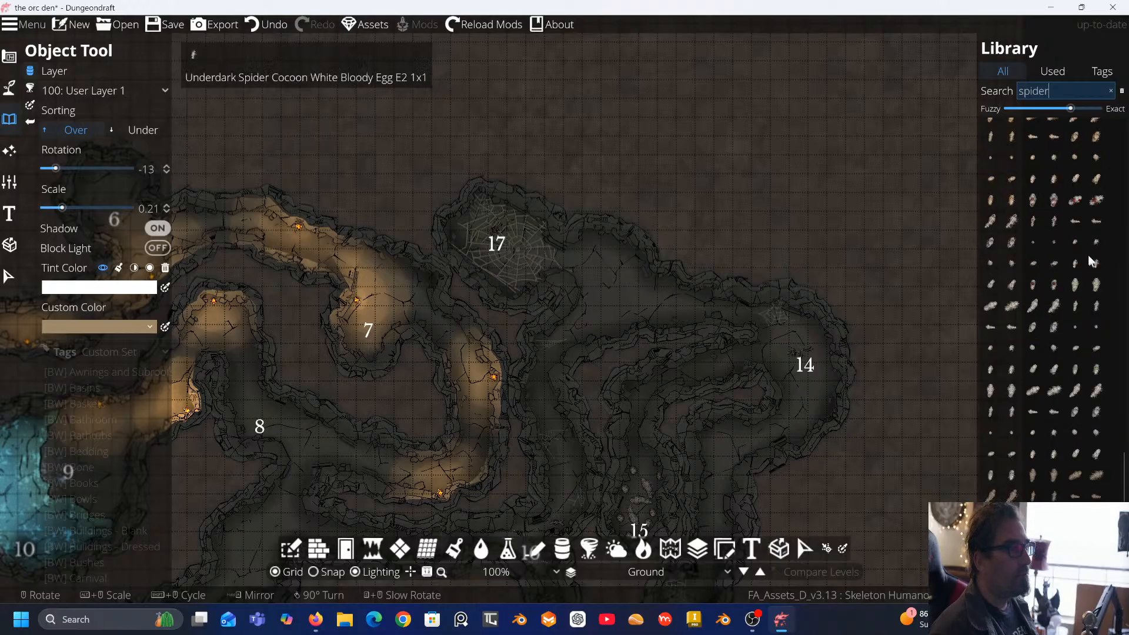
scroll(1091, 241, down, 5)
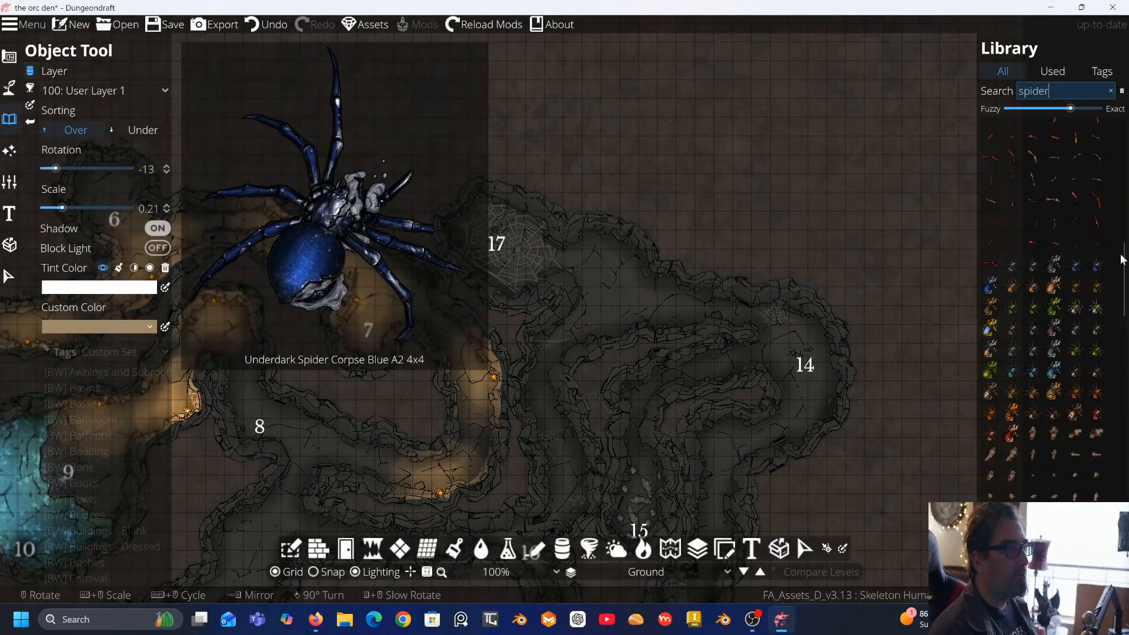
click(1096, 266)
scroll(1125, 247, up, 3)
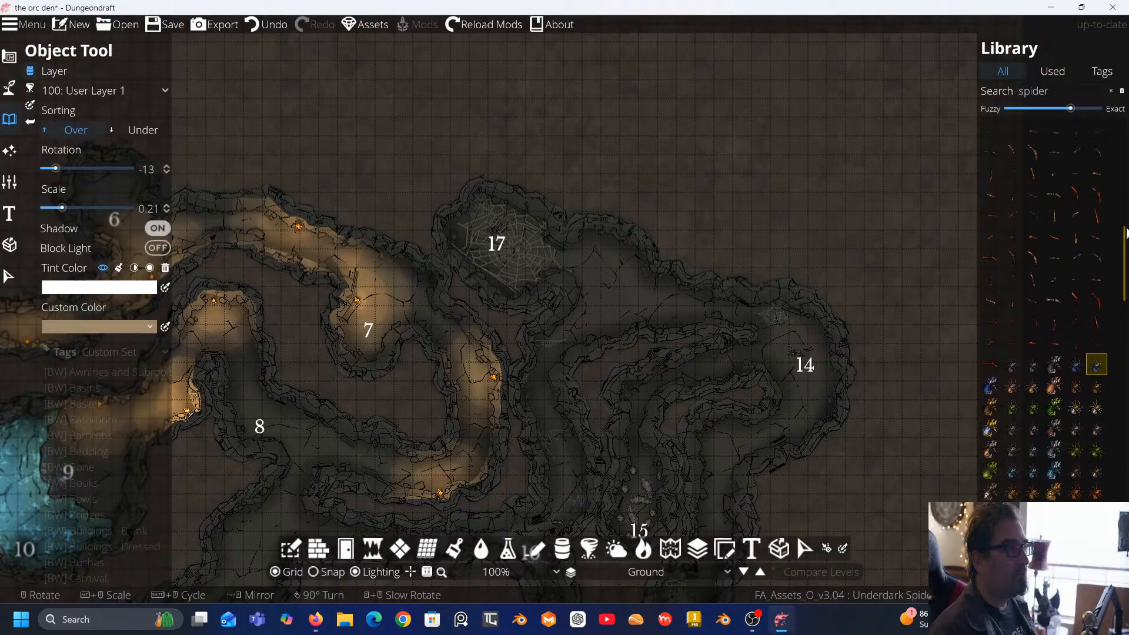
drag(1126, 232, 1123, 125)
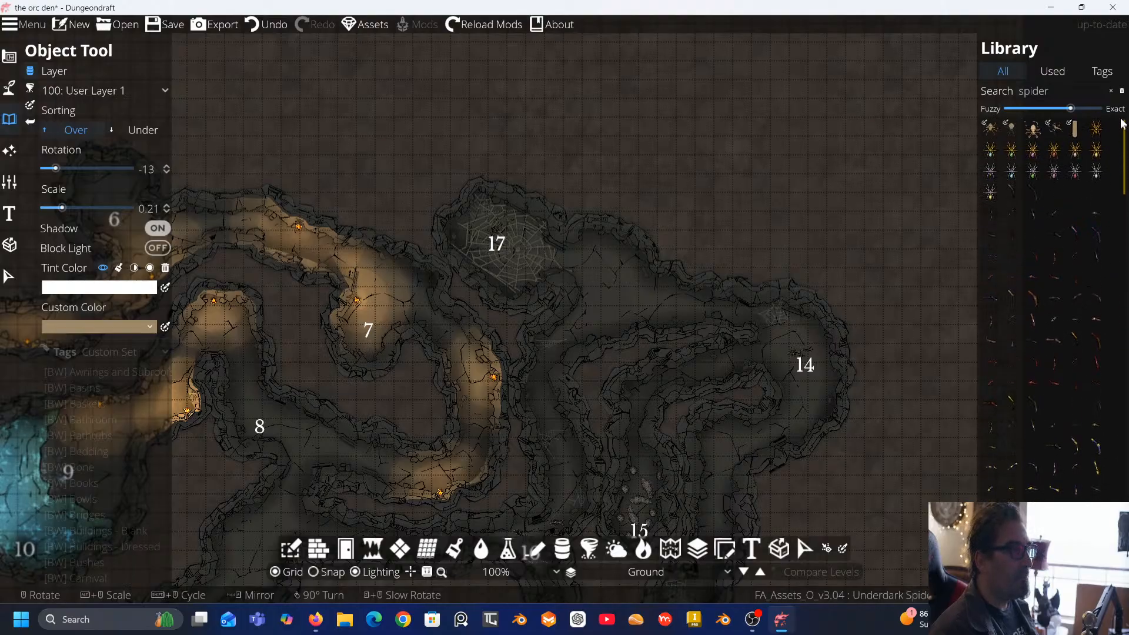
Place the dark metal spider statue at scale 3.48 on the web in the northwest part of room 17
click(1009, 175)
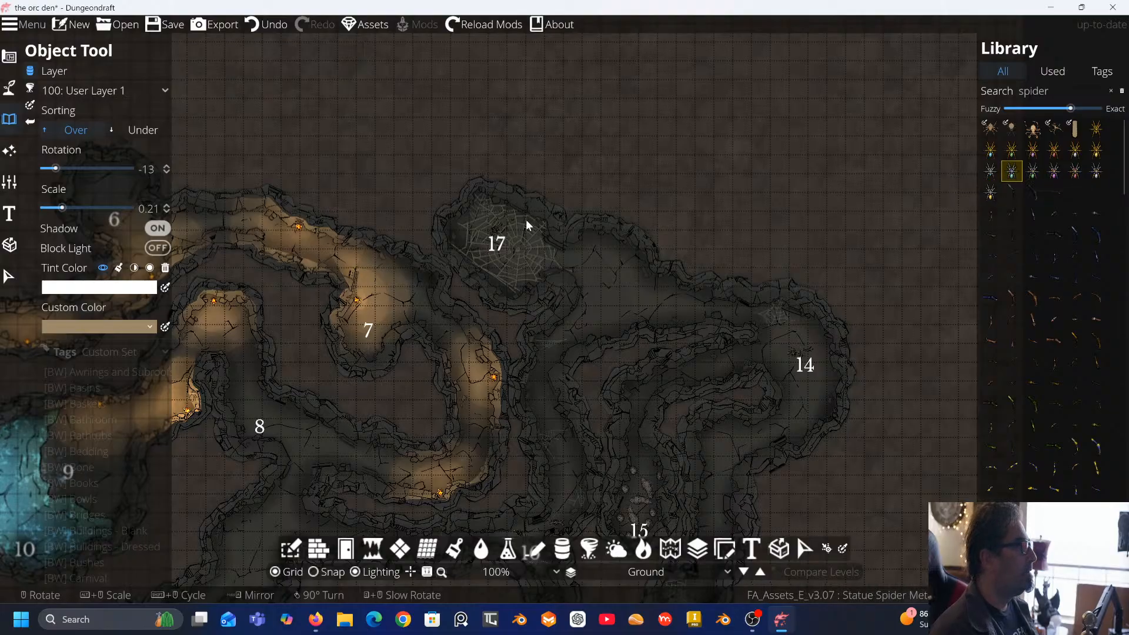
drag(62, 208, 165, 206)
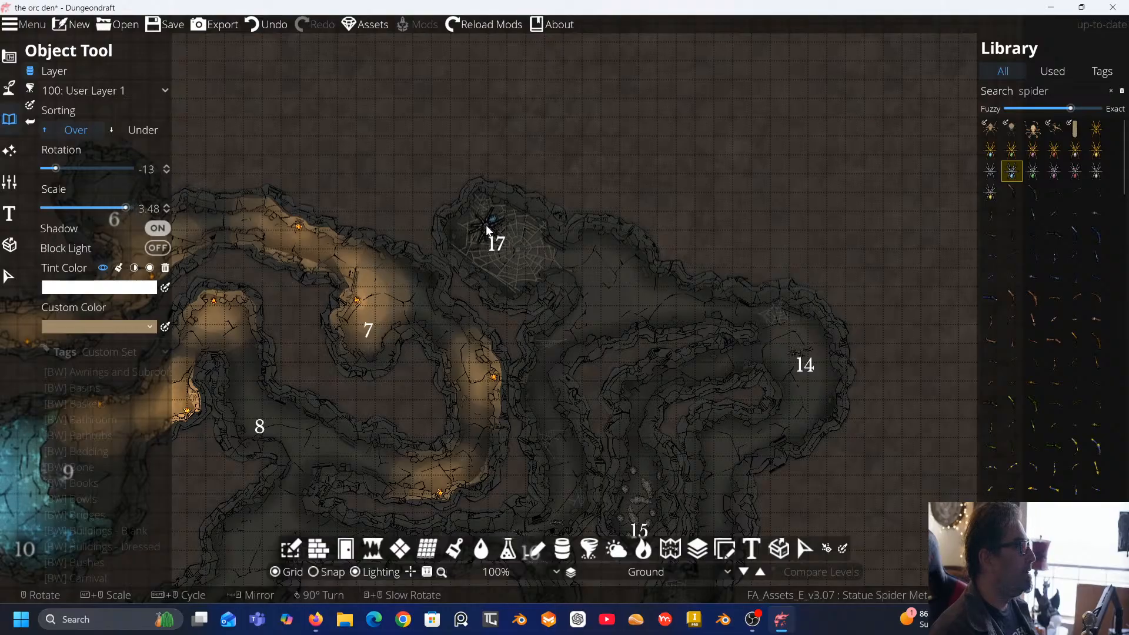
click(486, 225)
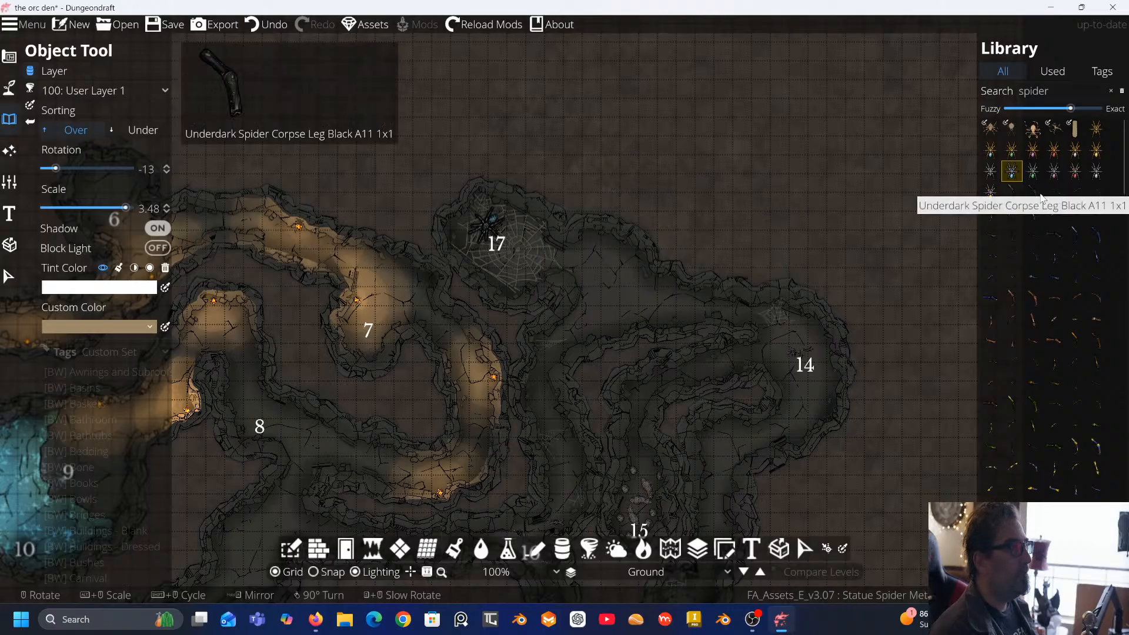
scroll(517, 237, up, 2)
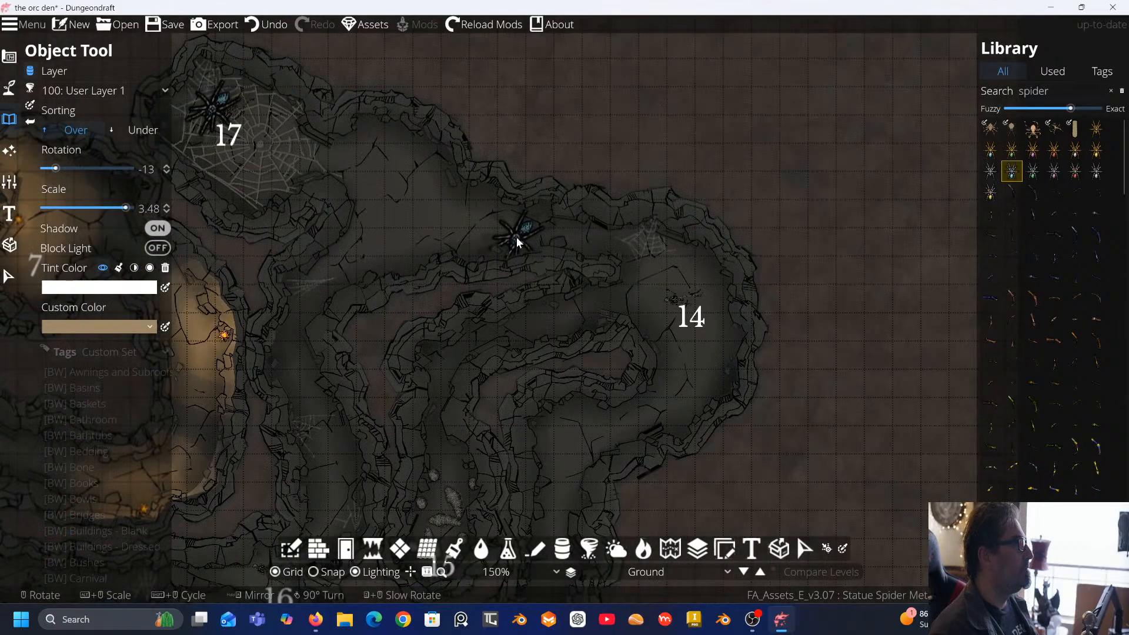
drag(505, 197, 812, 335)
scroll(528, 289, up, 2)
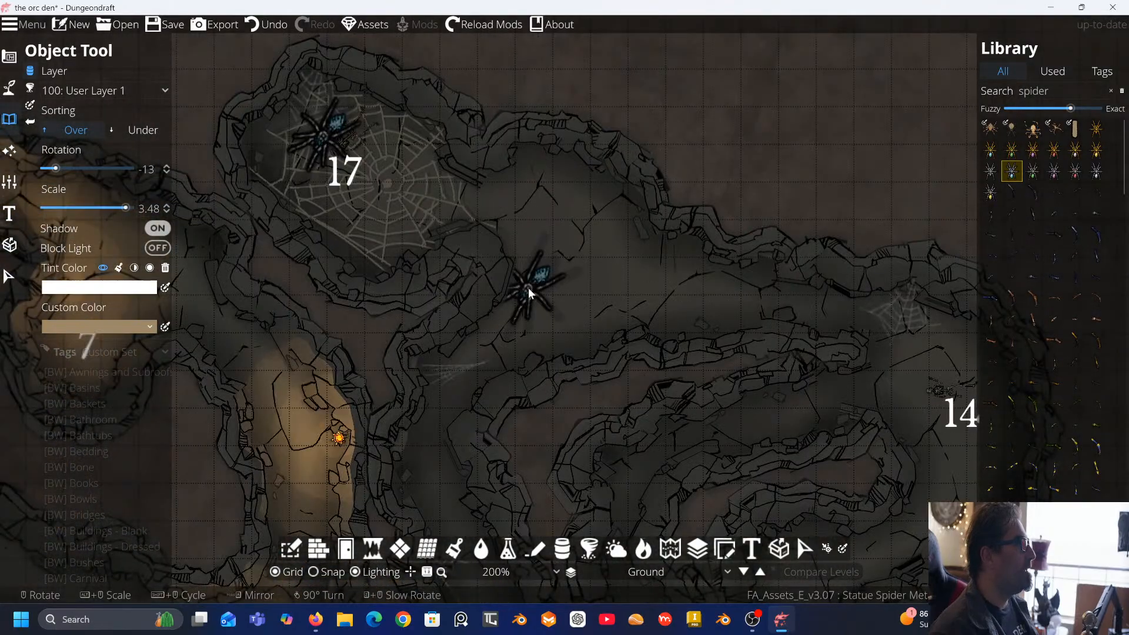
Move the dragonborn skeleton in room 17 away from the spider to the southern part of the web
click(6, 282)
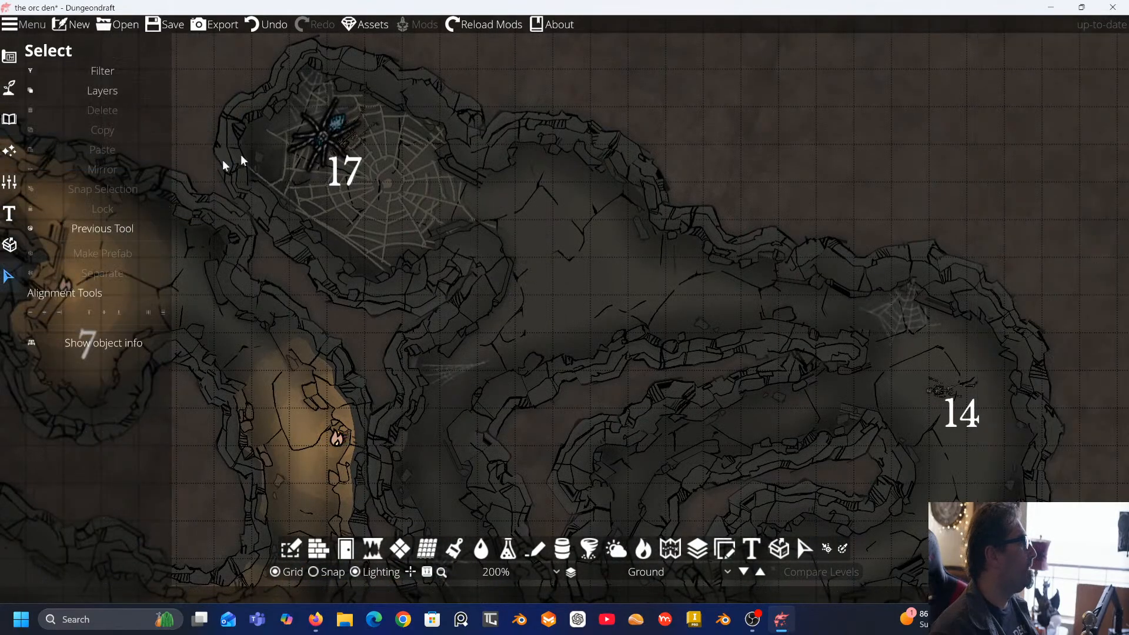
click(354, 136)
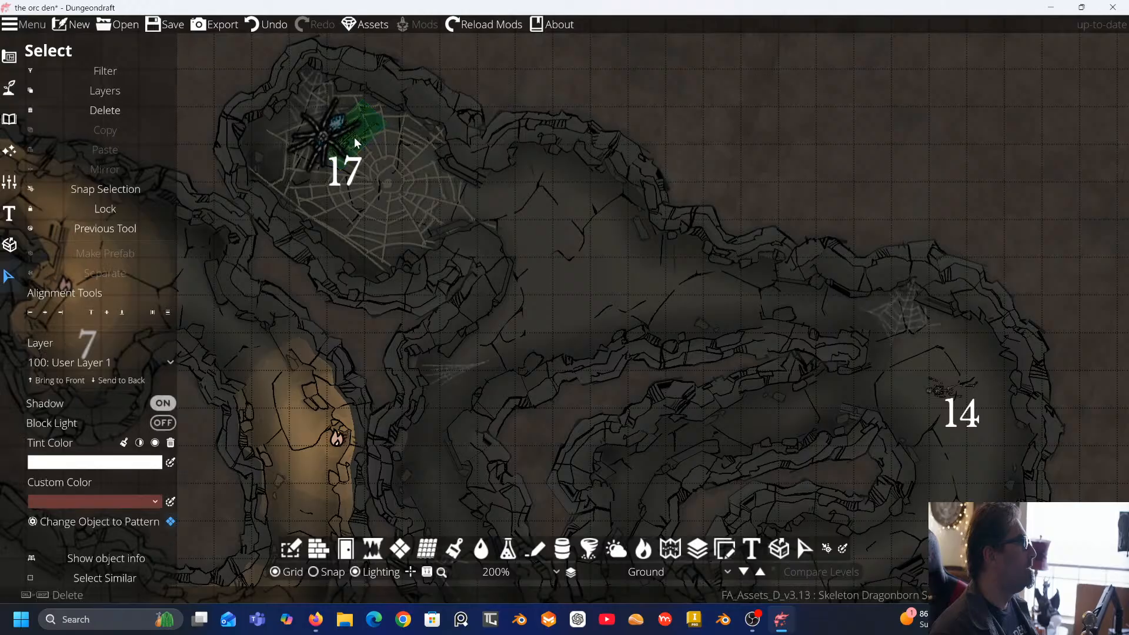
drag(354, 136, 376, 225)
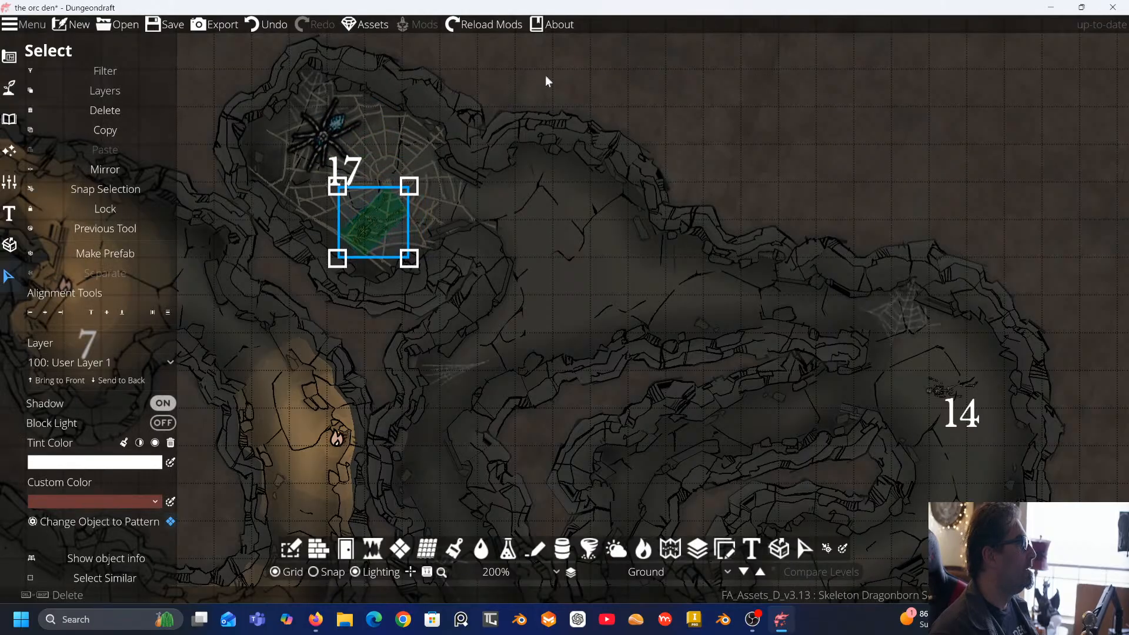
key(Delete)
scroll(547, 78, down, 2)
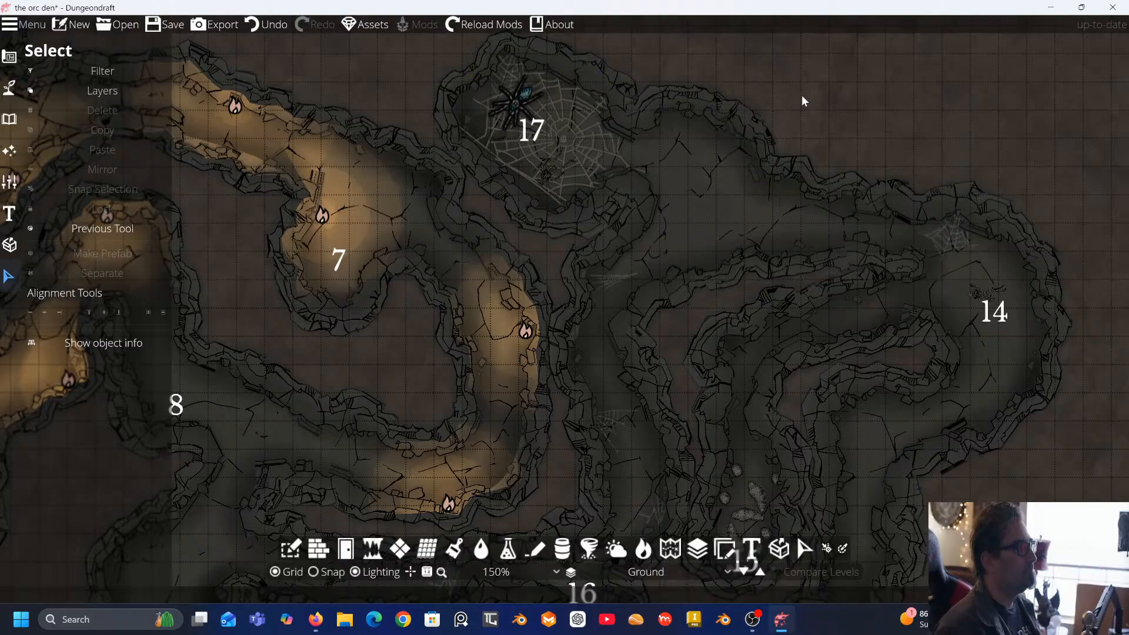
scroll(814, 107, down, 1)
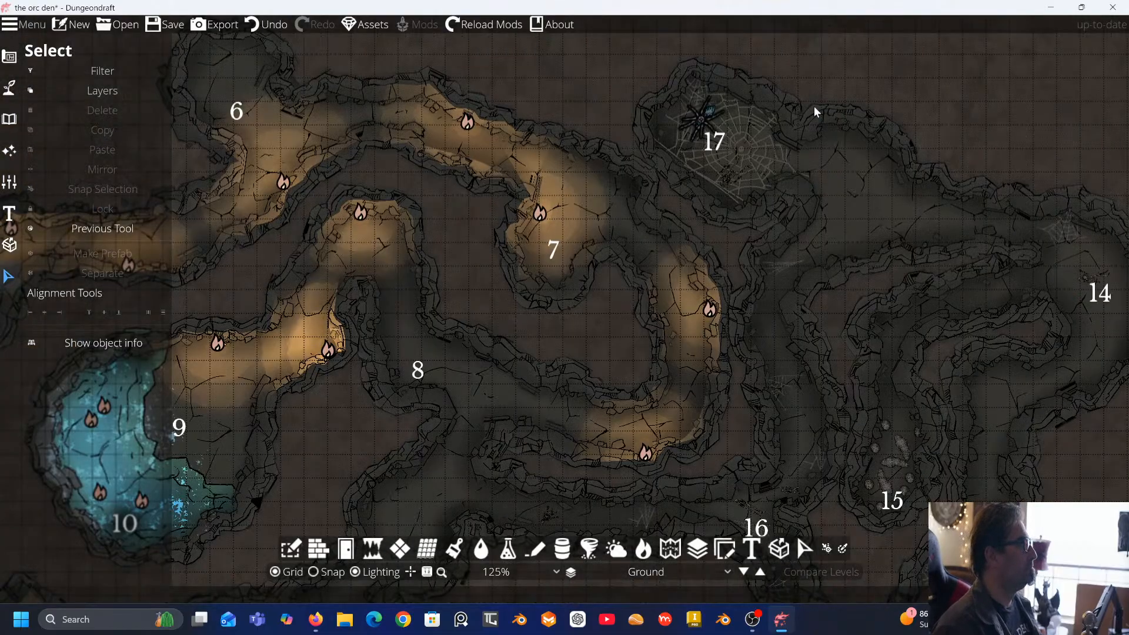
scroll(767, 104, down, 1)
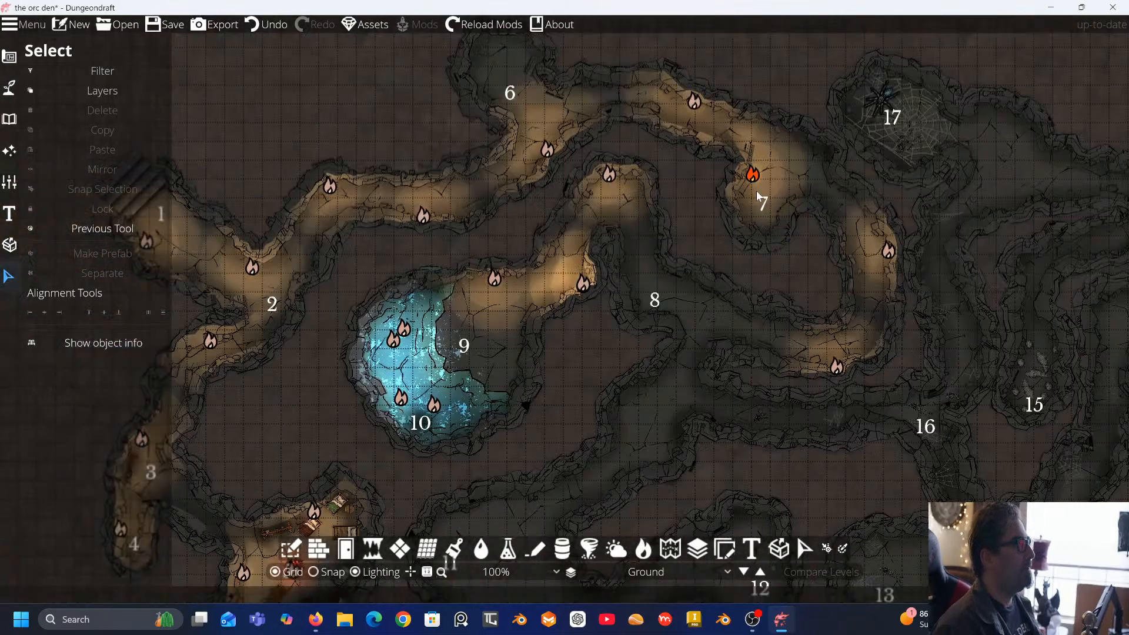
drag(539, 83, 600, 211)
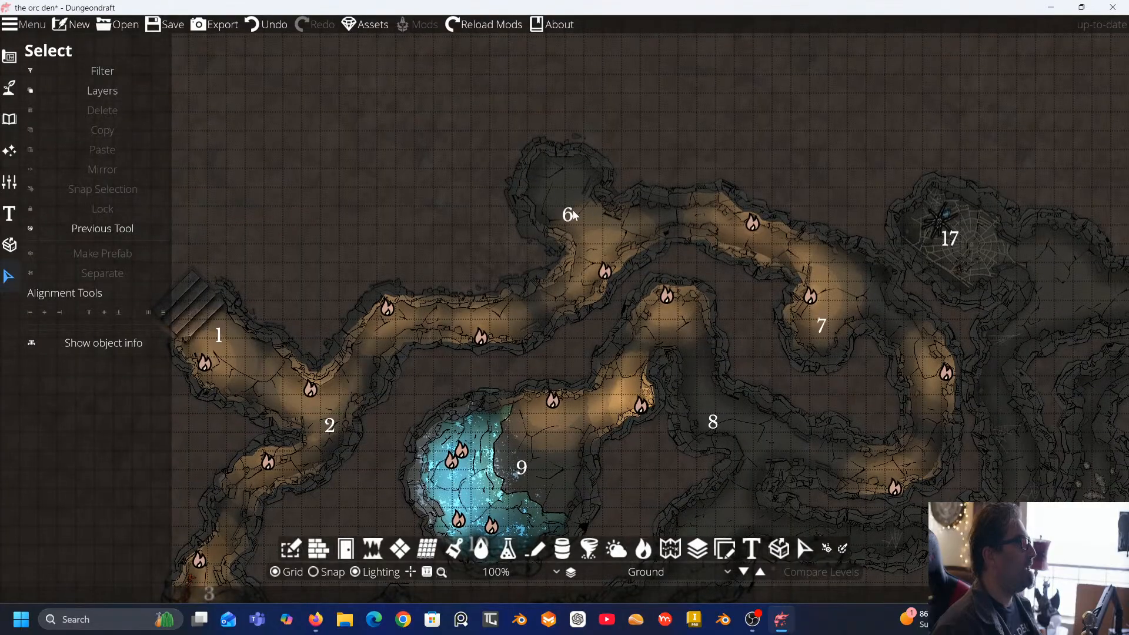
Examine the southwestern caves around rooms 3, 4 and 5 up close to see which spots still need furnishing
scroll(573, 215, up, 2)
drag(575, 166, 939, 81)
drag(587, 214, 750, 58)
drag(651, 252, 677, 57)
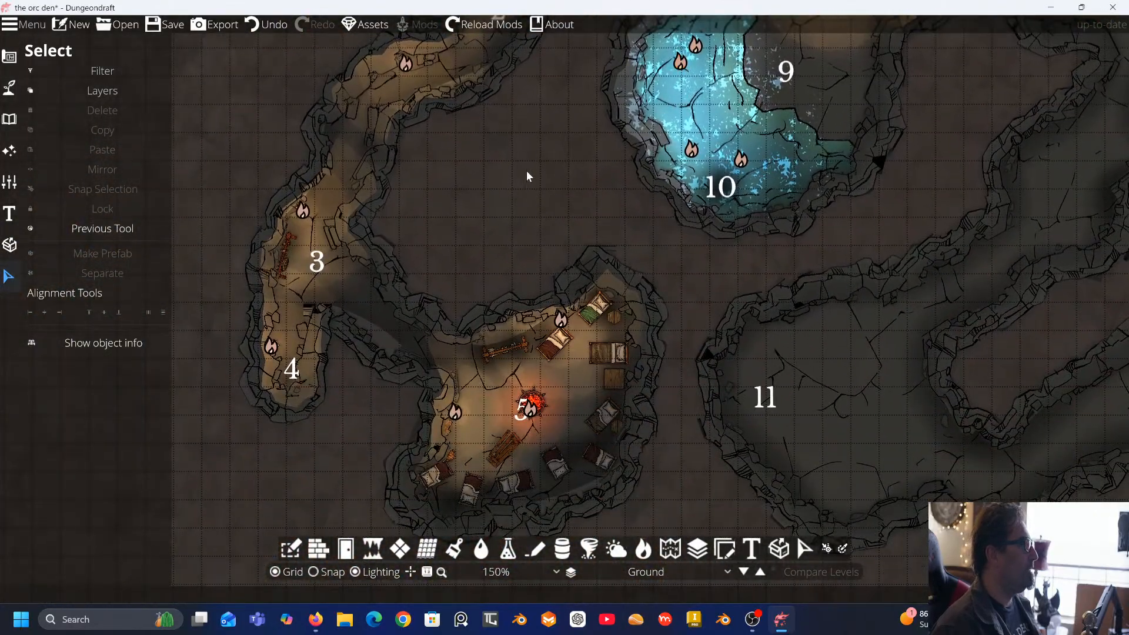
drag(474, 206, 626, 171)
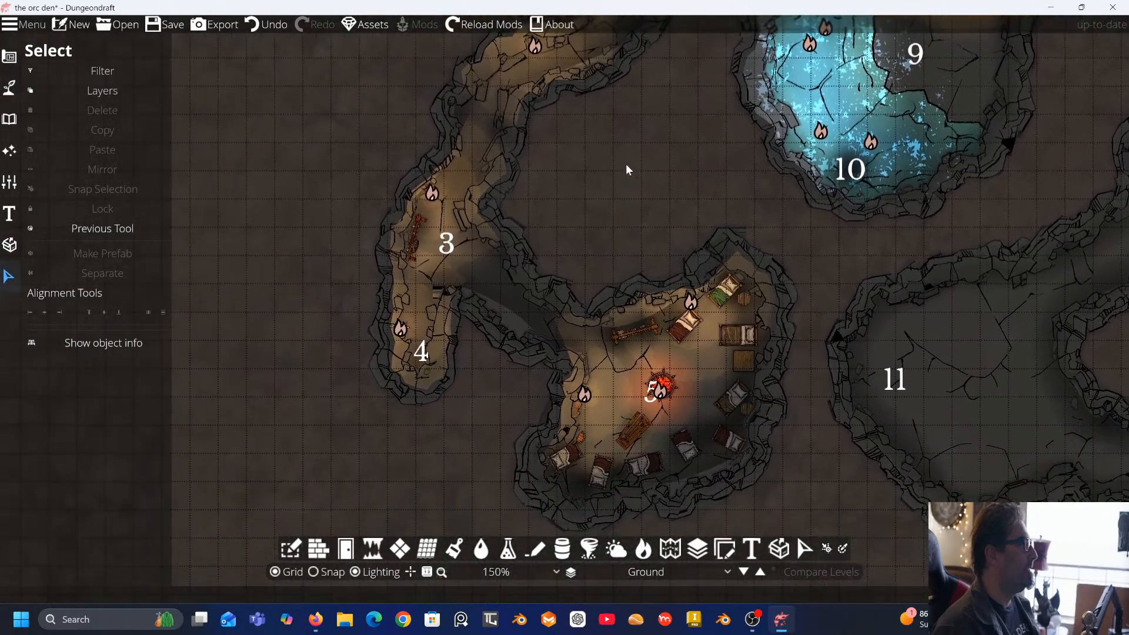
scroll(414, 321, up, 2)
drag(245, 171, 528, 306)
scroll(436, 281, up, 1)
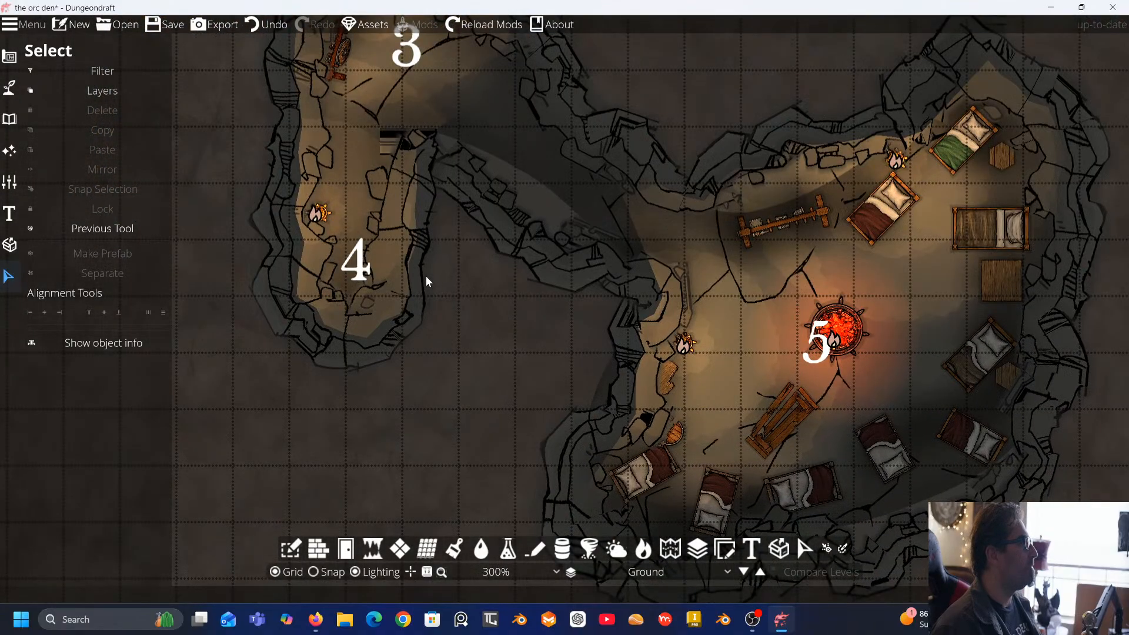
drag(426, 276, 497, 337)
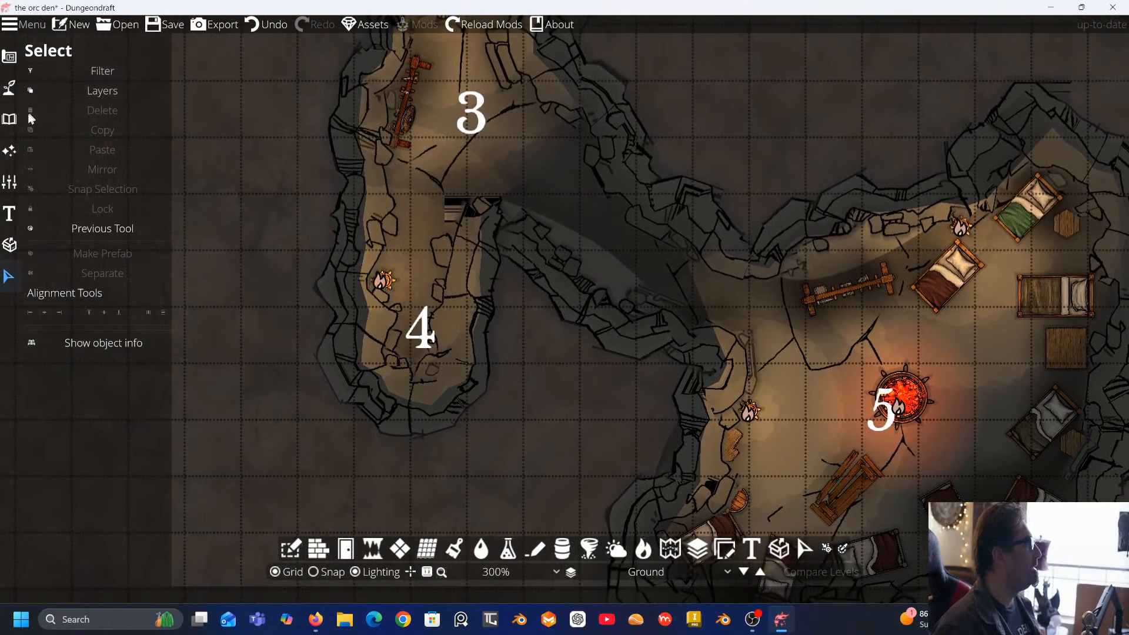
Search the full object library for "chest" with the Object Tool
click(11, 120)
click(43, 86)
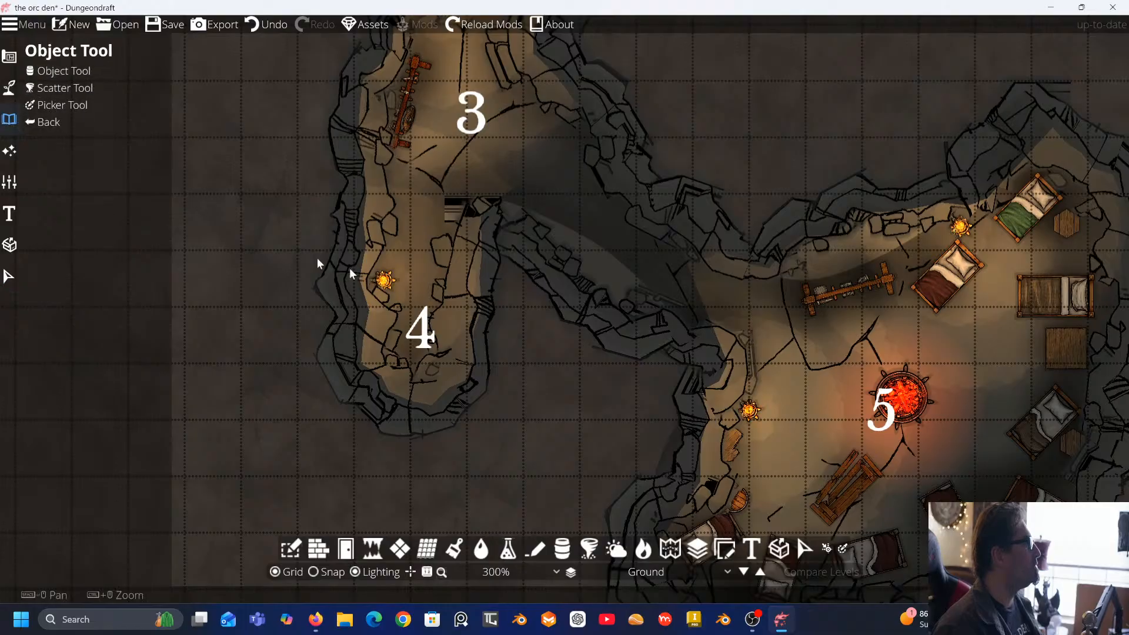
click(58, 71)
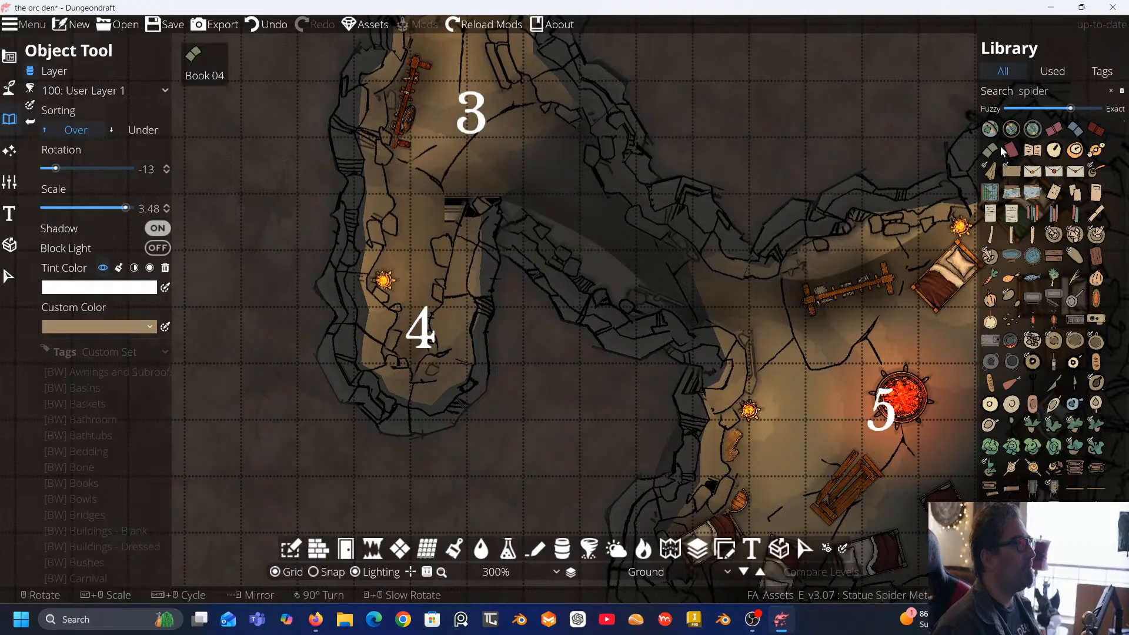
click(1111, 90)
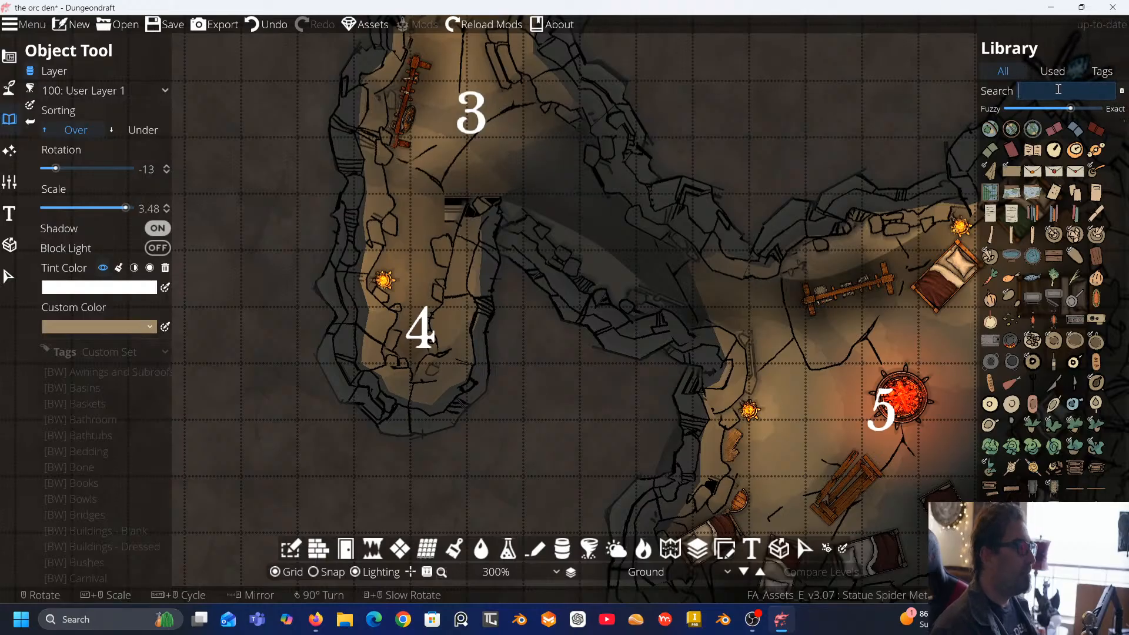
text(ches)
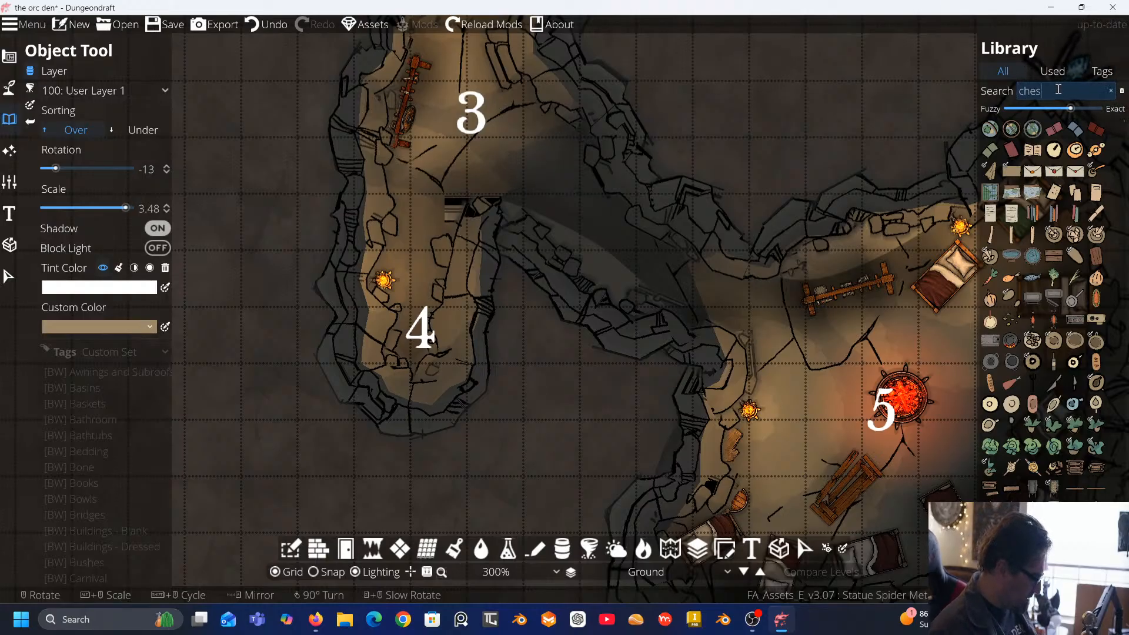
text(t)
key(Return)
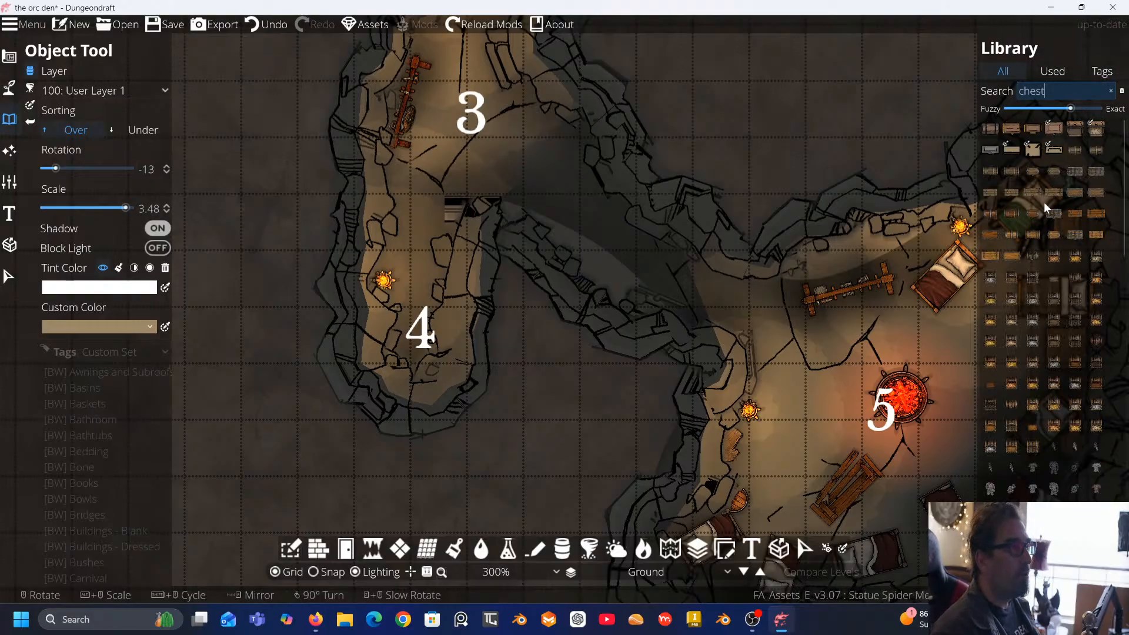
Place an open, gold-filled wooden treasure chest by the west wall of room 4 at rotation -60 and scale 0.43
click(1074, 234)
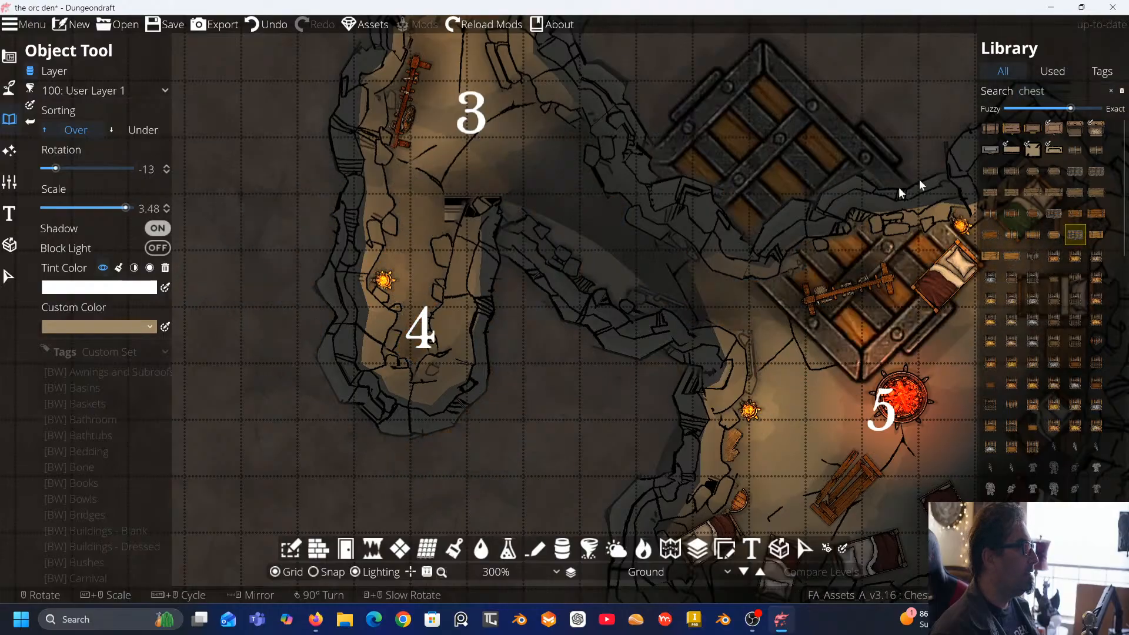
click(990, 298)
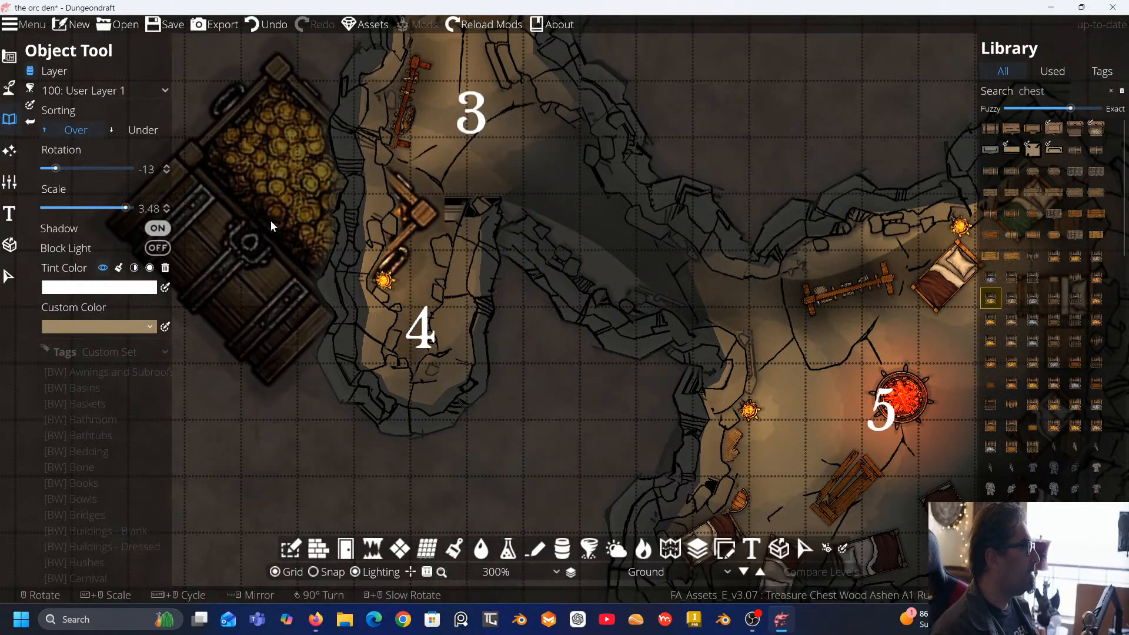
scroll(312, 231, down, 3)
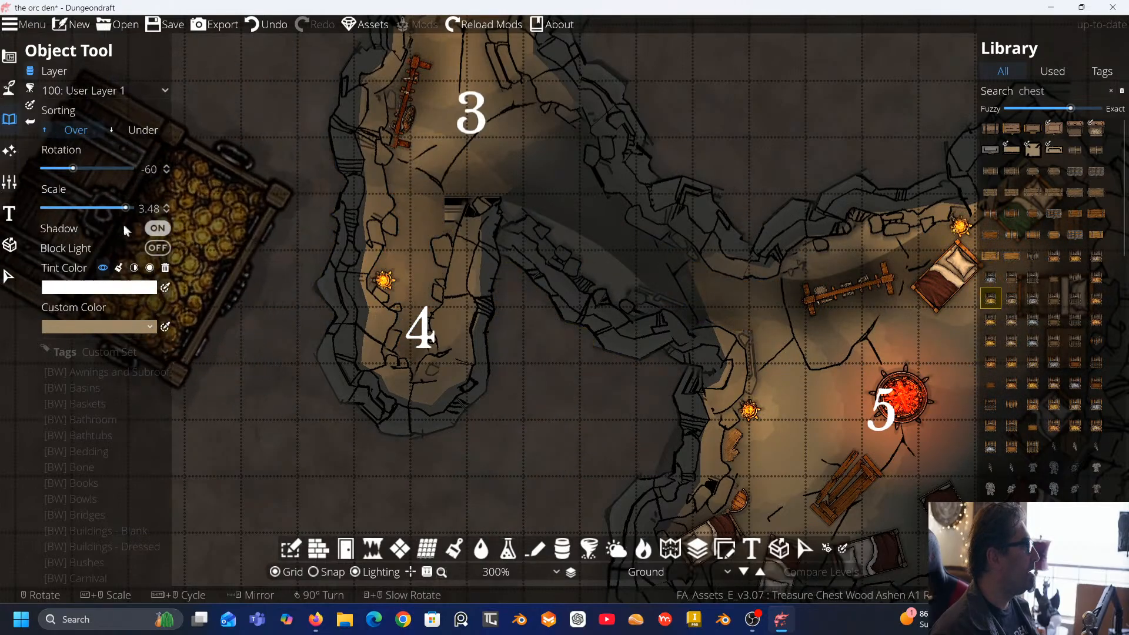
drag(119, 209, 79, 210)
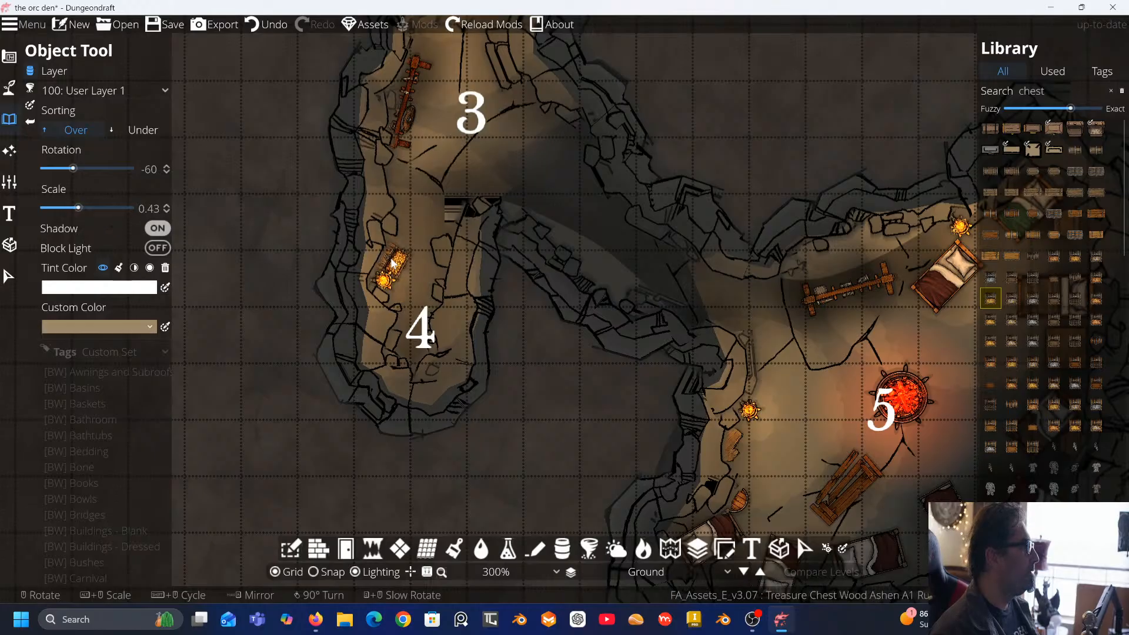
click(391, 259)
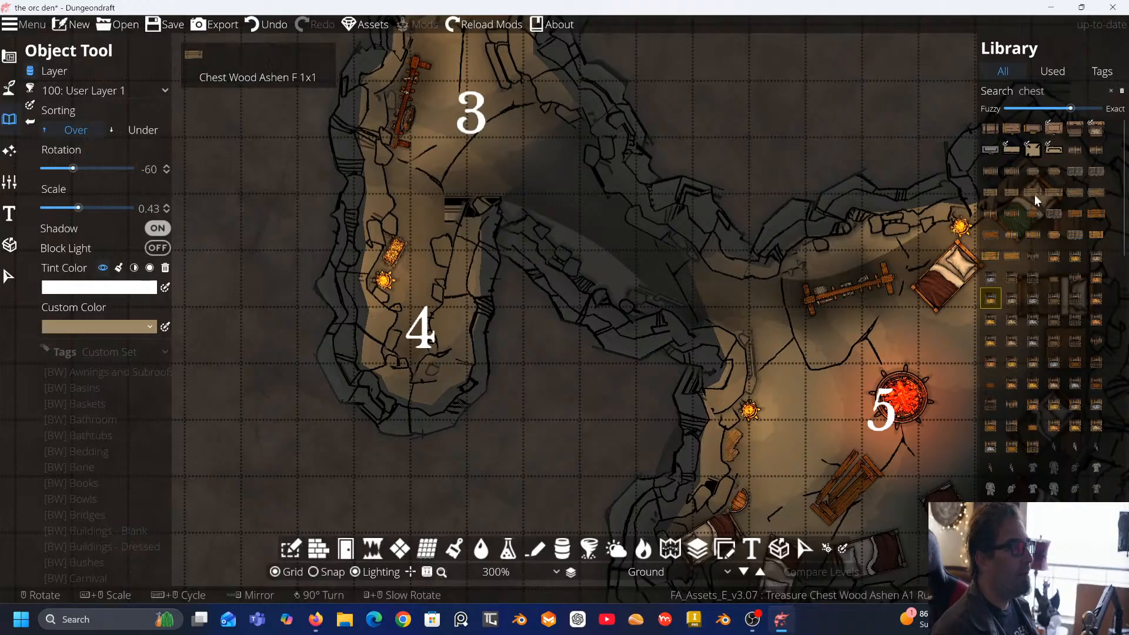
Place a closed wooden chest at rotation 0 in southern room 4 and an ashen wood treasure chest at rotation -10 near its northern entrance
click(1054, 235)
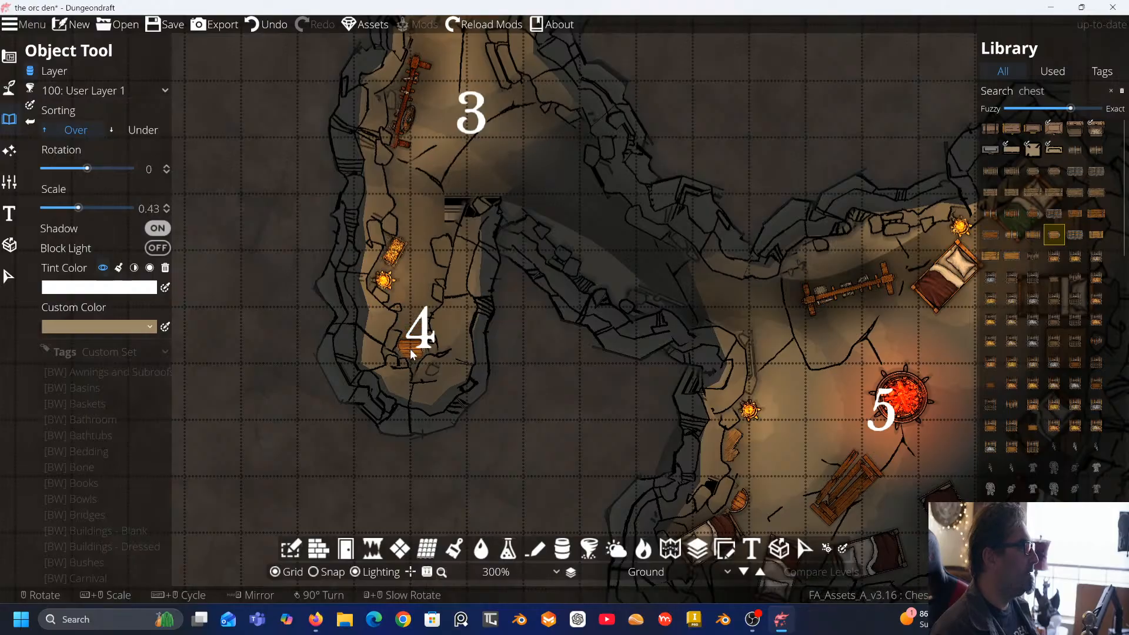
click(410, 348)
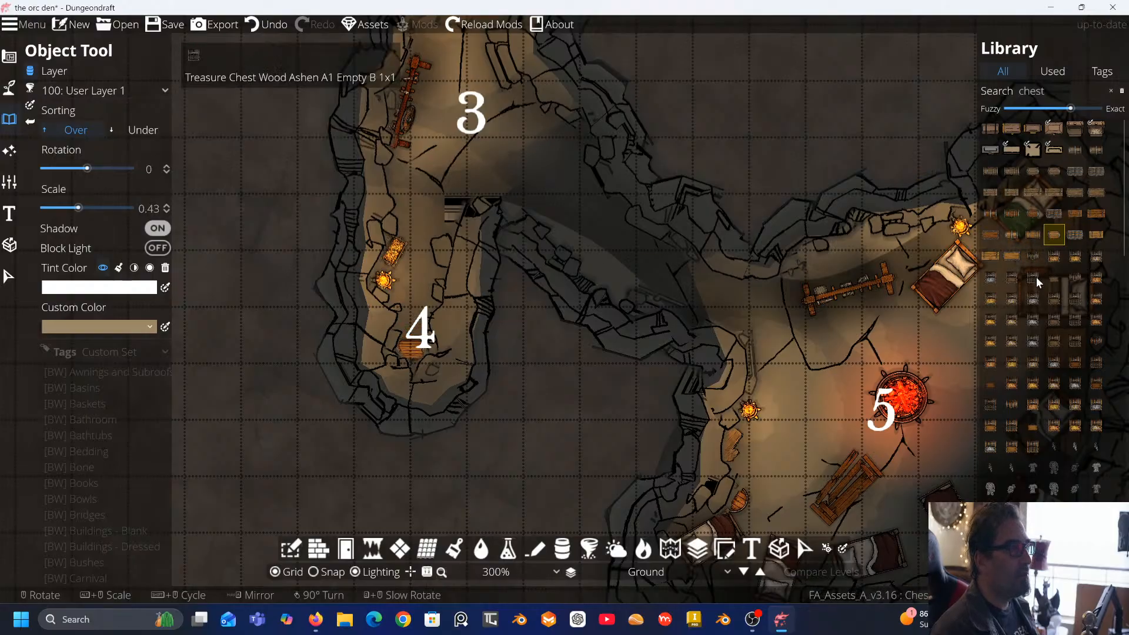
click(1096, 255)
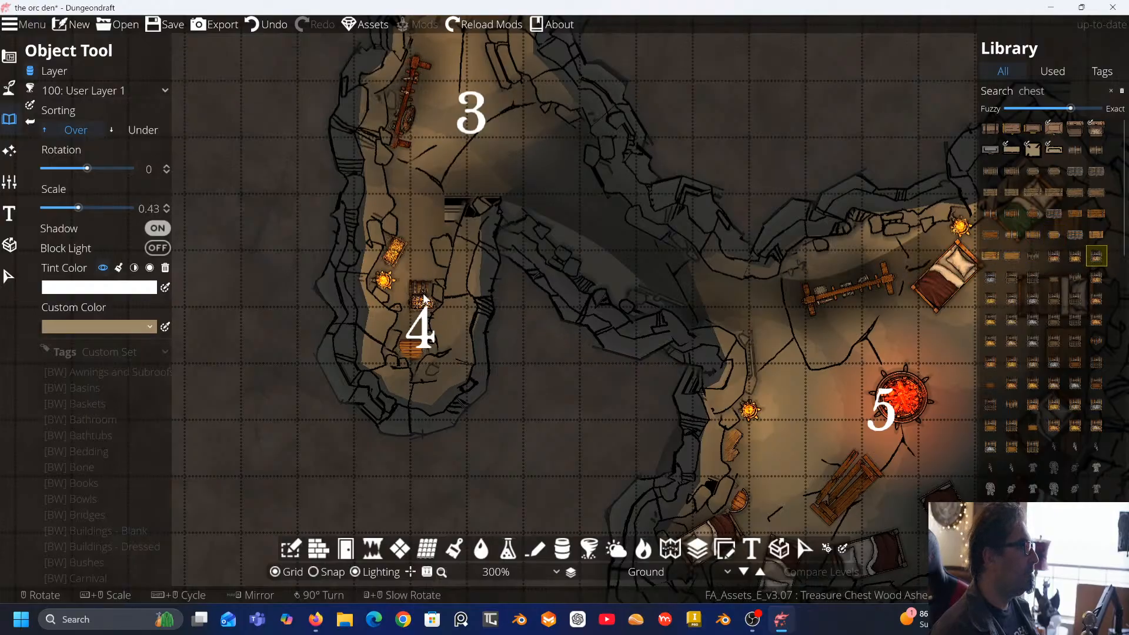
scroll(420, 294, down, 4)
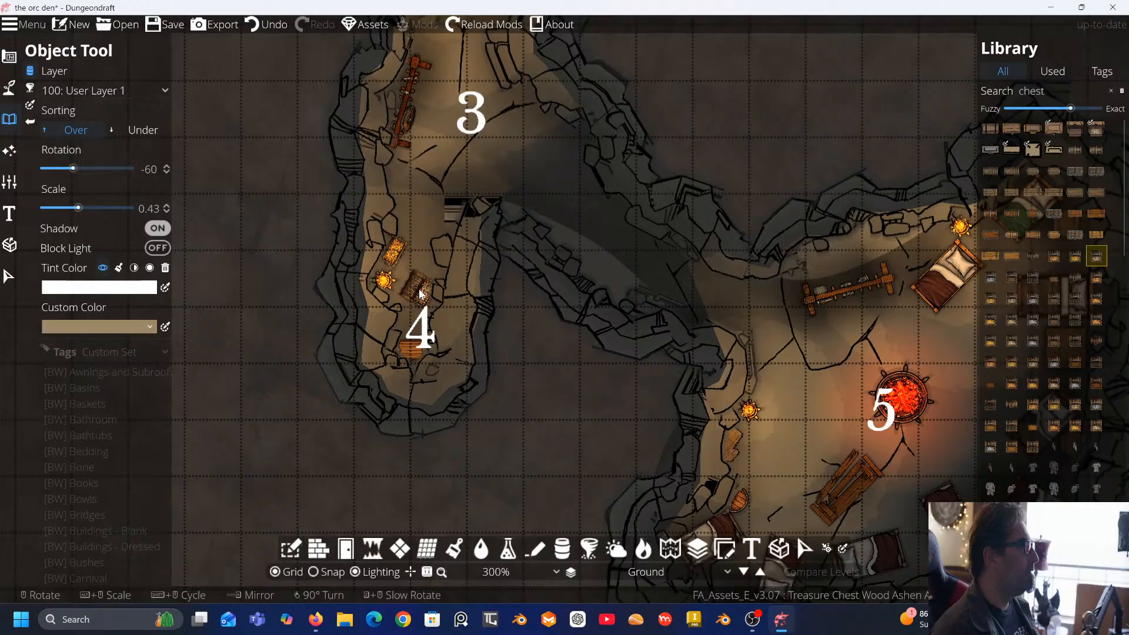
scroll(408, 205, up, 5)
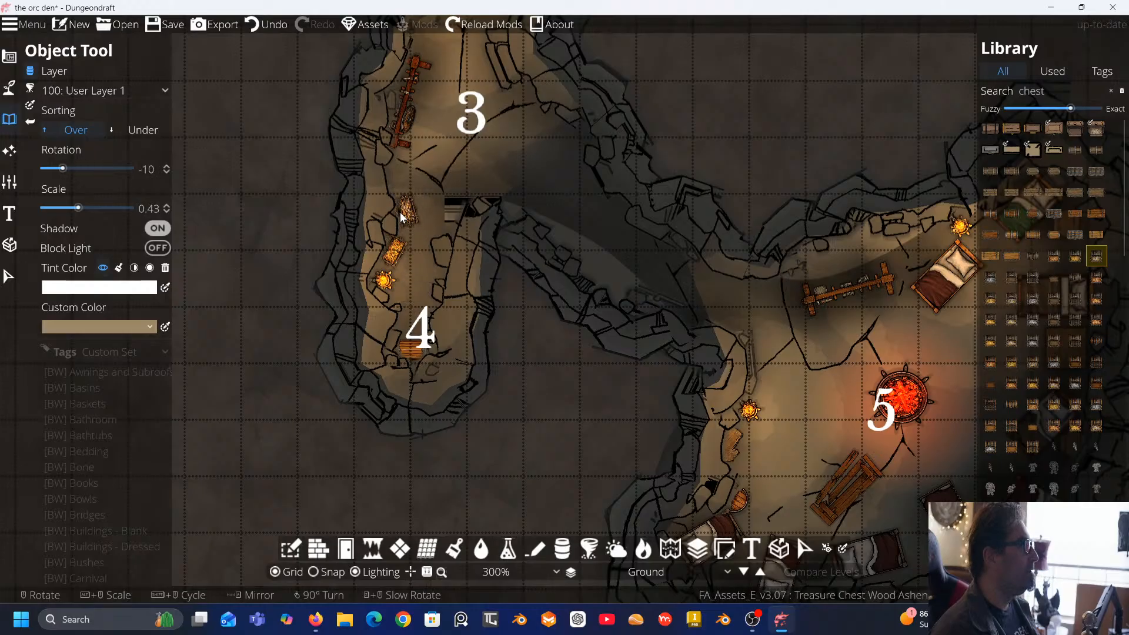
click(402, 218)
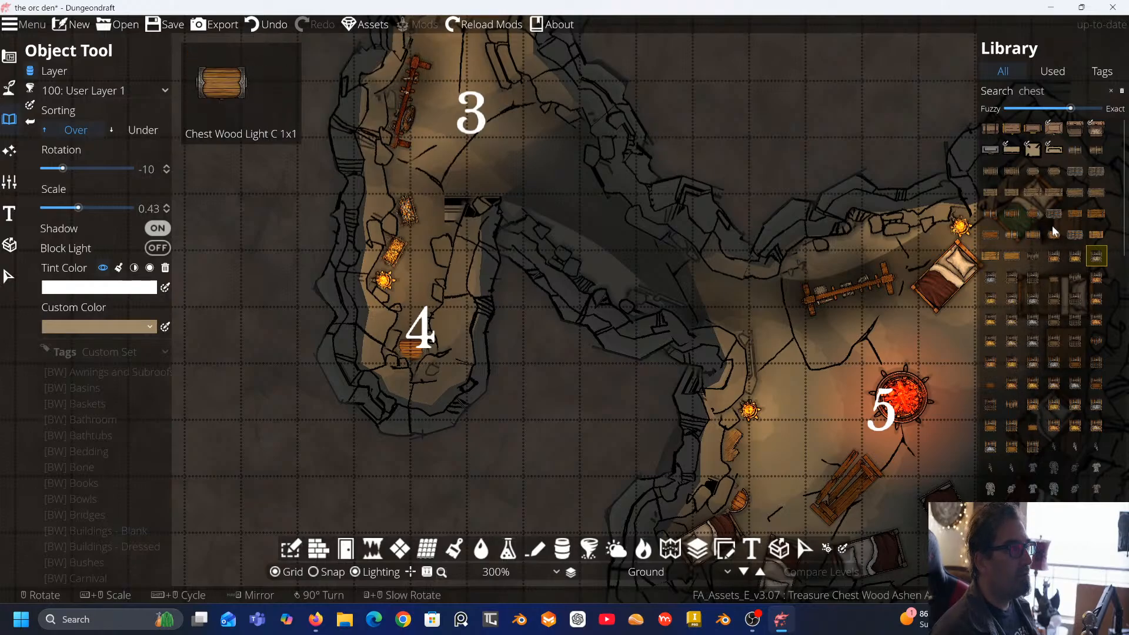
Place a chainmail armor by the west wall between rooms 3 and 4, north of the treasure chests
click(1056, 471)
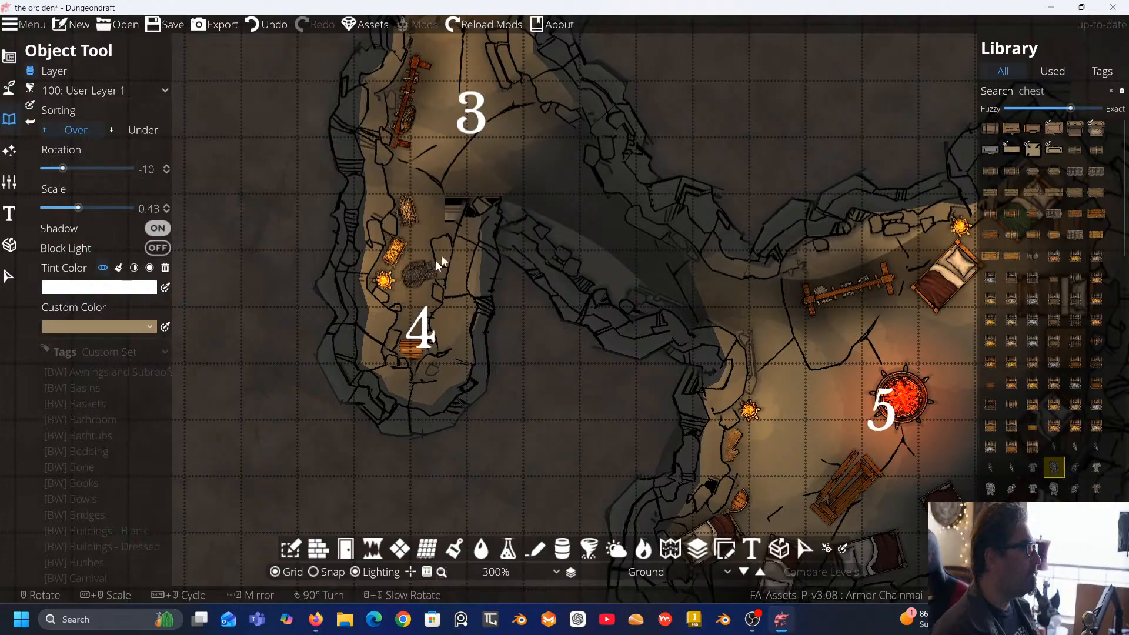
click(408, 168)
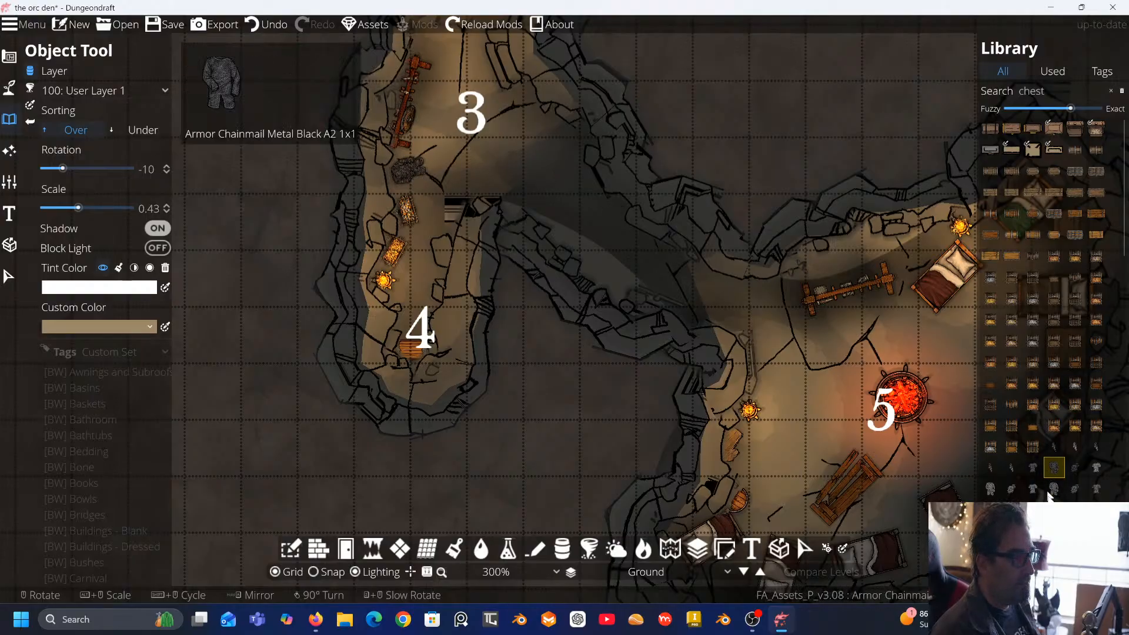
click(1054, 468)
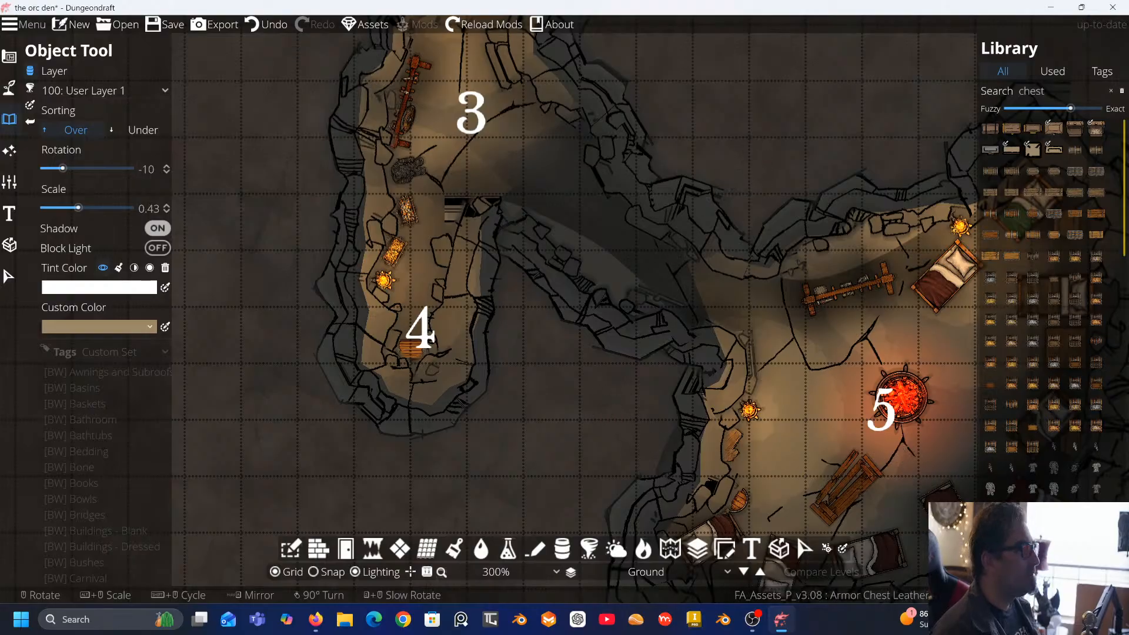
Place an ornate gold chest at scale 0.13 in the middle of room 4, just north of the room number
scroll(1055, 401, down, 5)
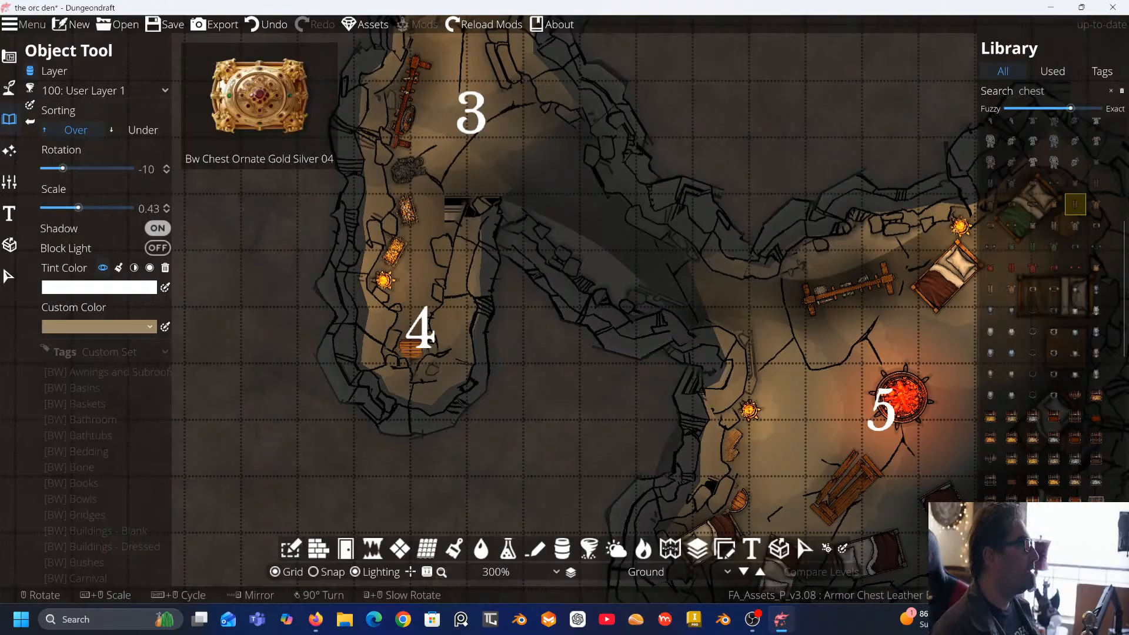
click(1076, 204)
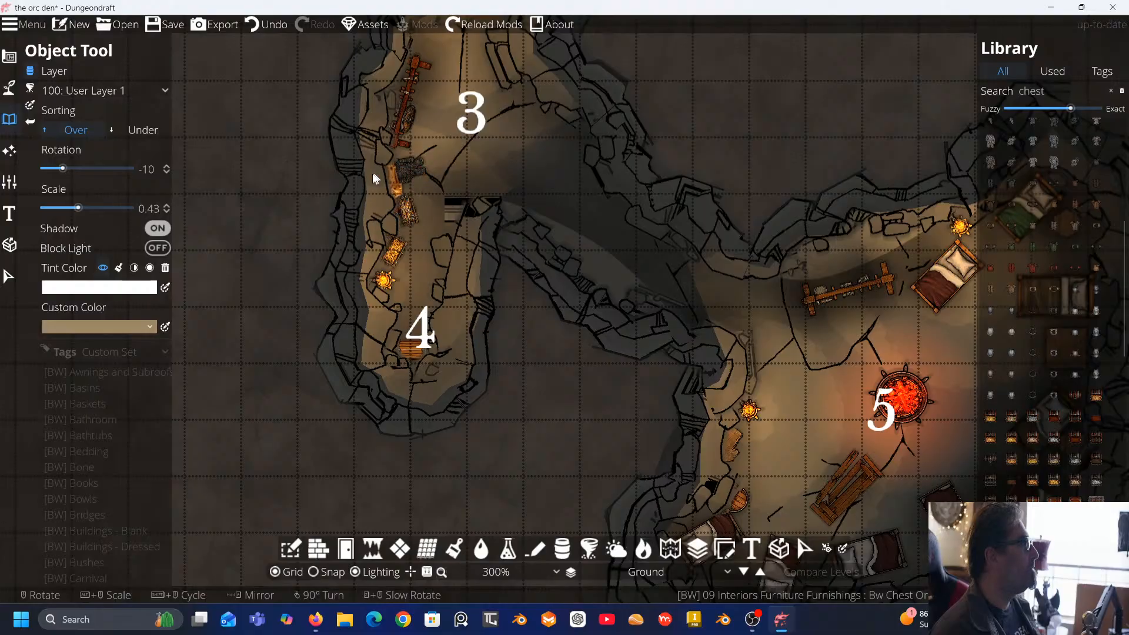
drag(81, 209, 51, 210)
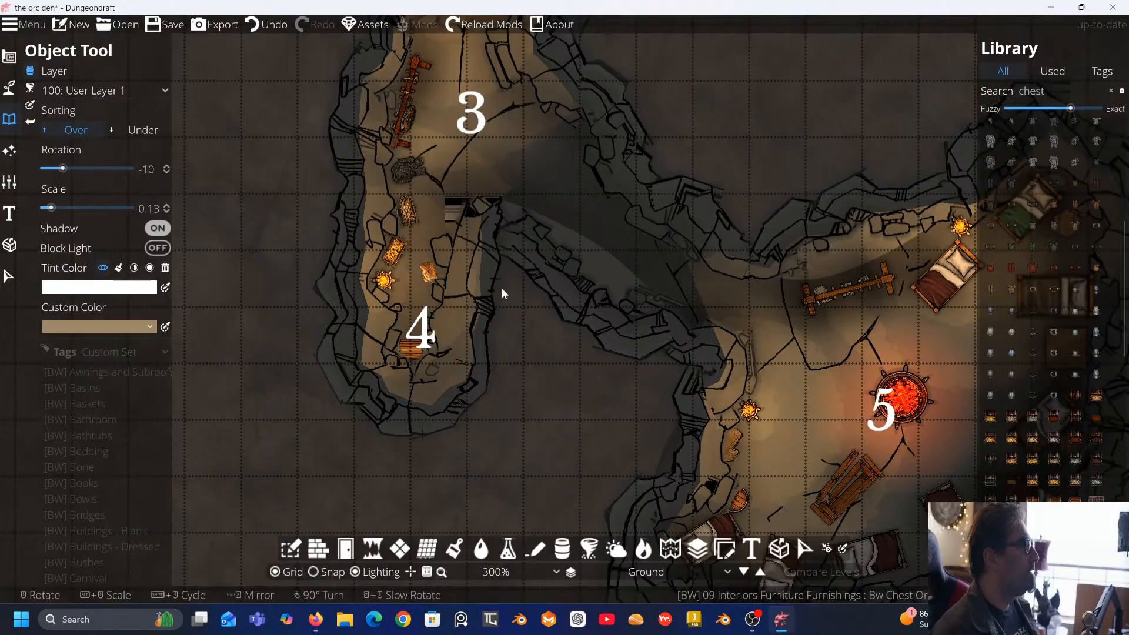
Search the full object library for "shadow"
mouse_move(1033, 139)
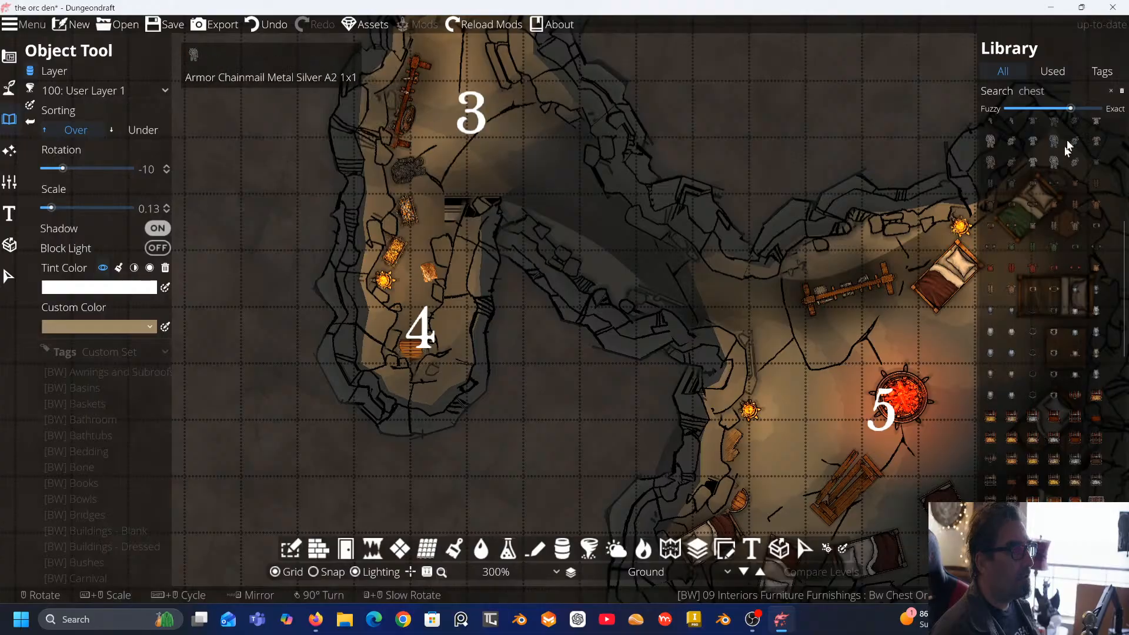
double_click(979, 98)
text(s)
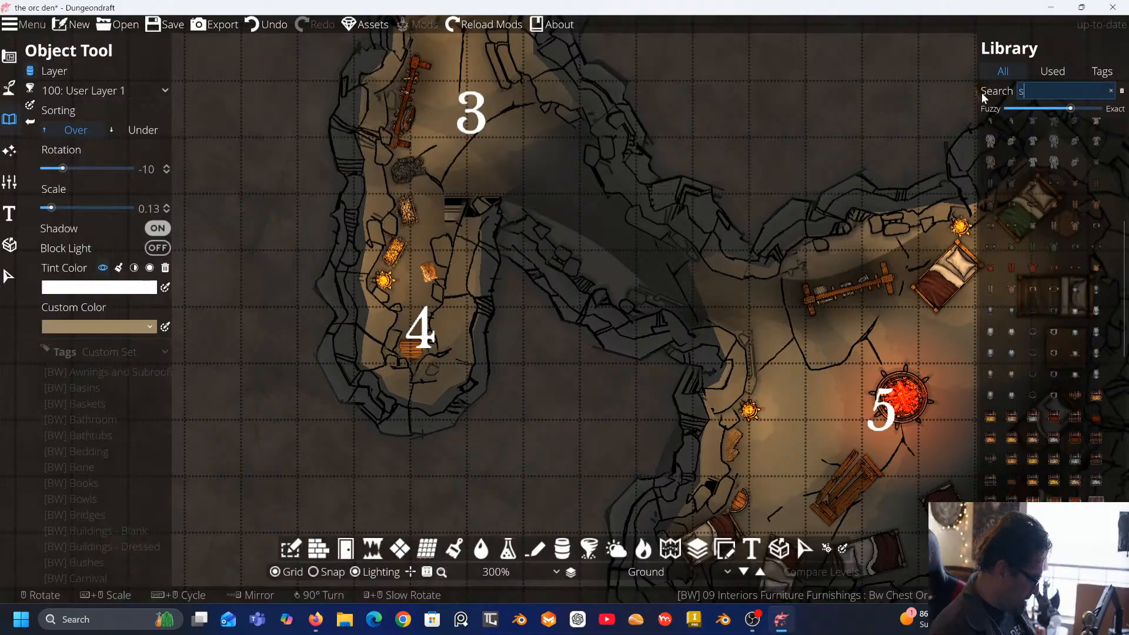
text(hadow)
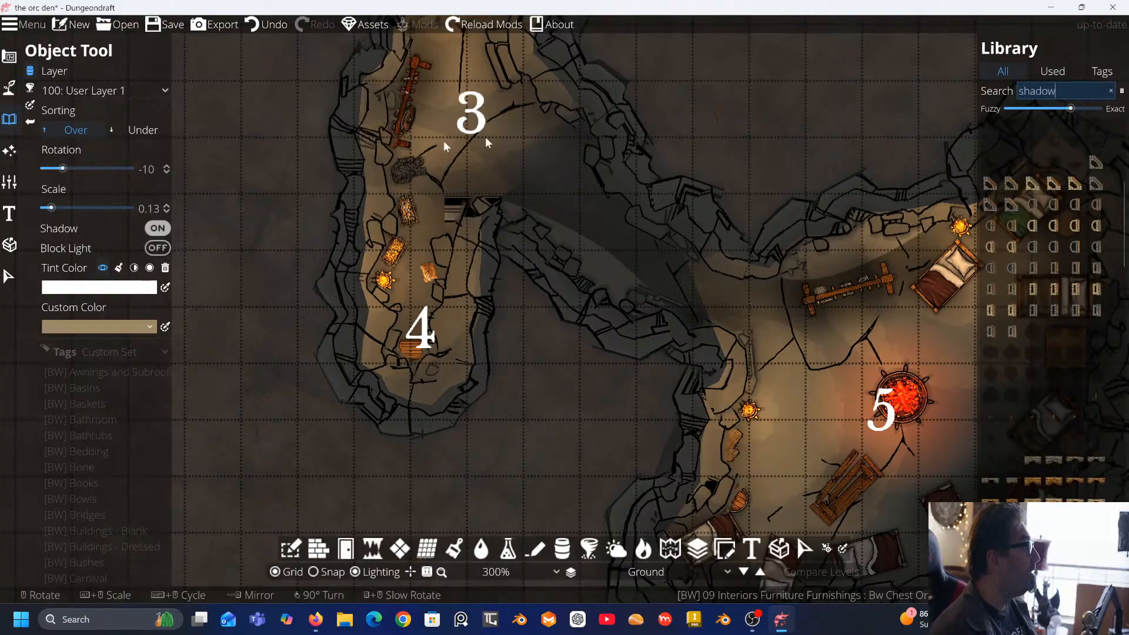
Set the object sorting to Under and try Baileywiki shadow objects at scale 0.18 for the treasure chests in room 4
click(140, 131)
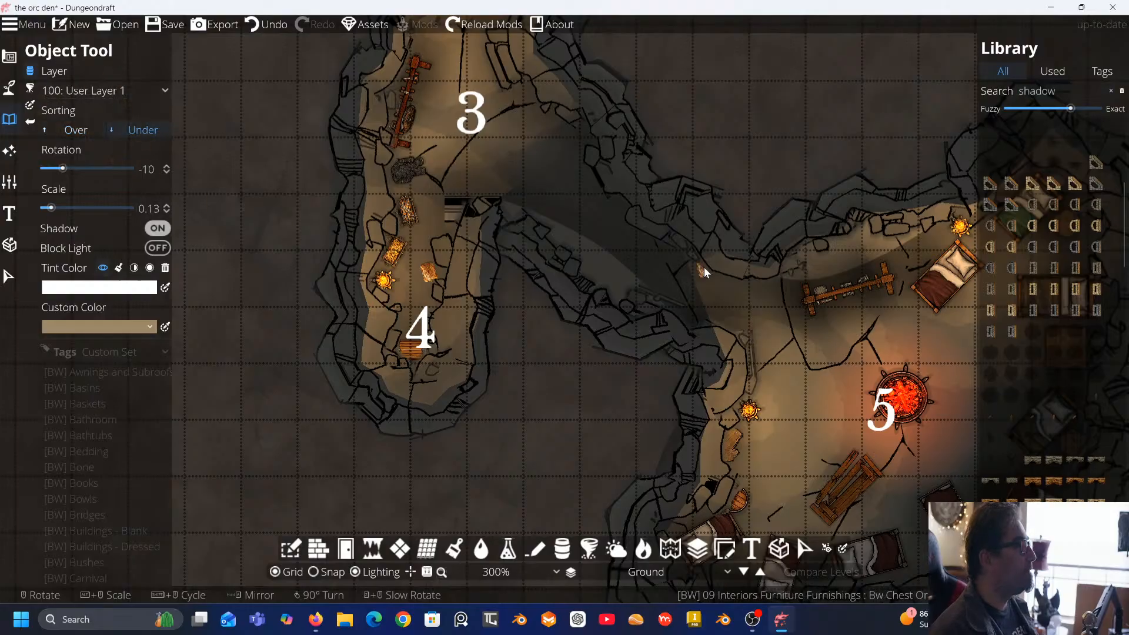
scroll(1056, 317, down, 3)
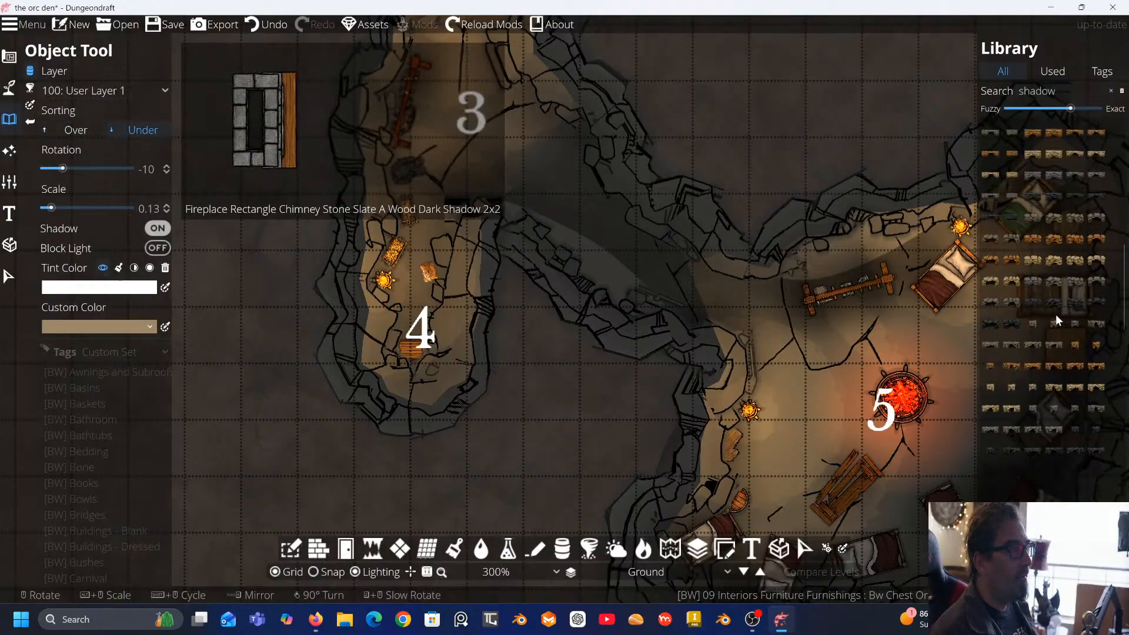
scroll(1056, 317, down, 2)
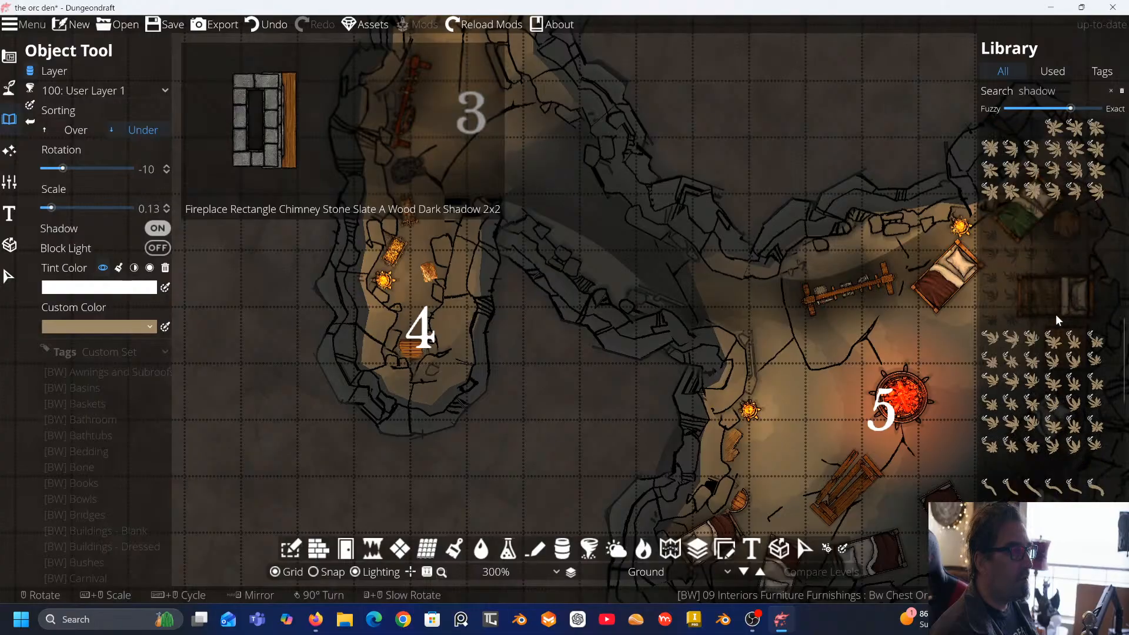
scroll(1056, 314, down, 5)
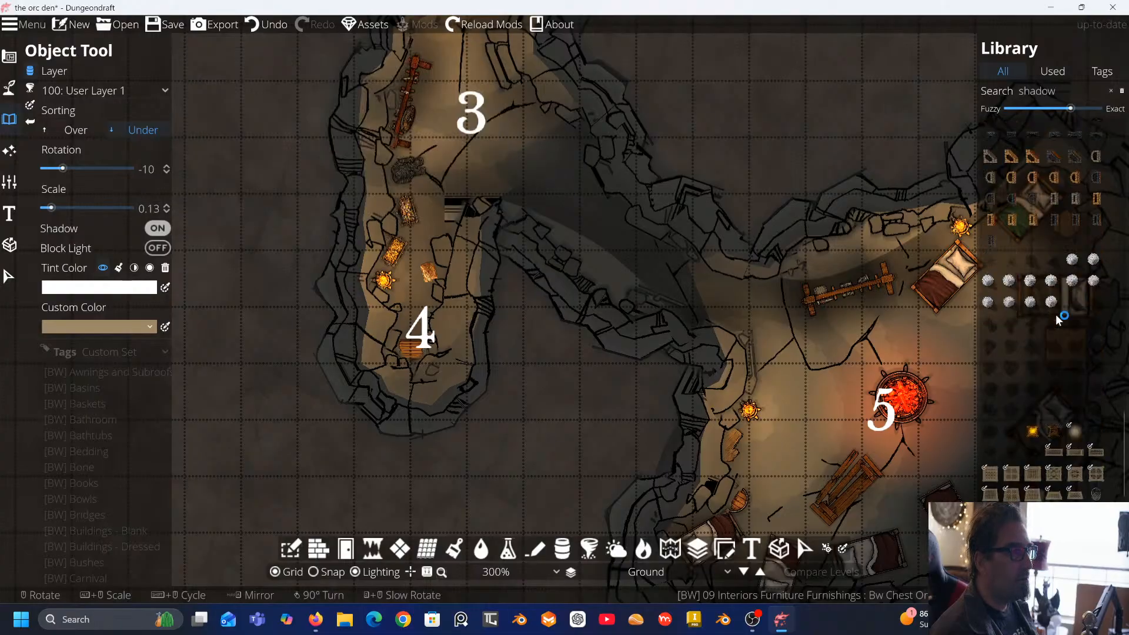
key(a)
key(s)
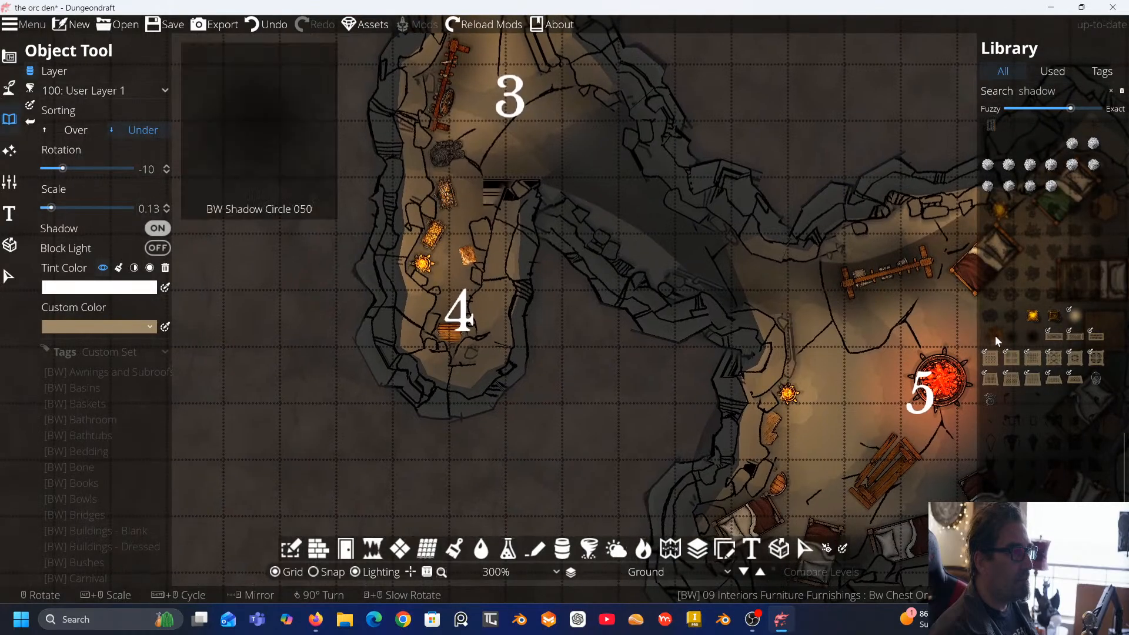
click(992, 335)
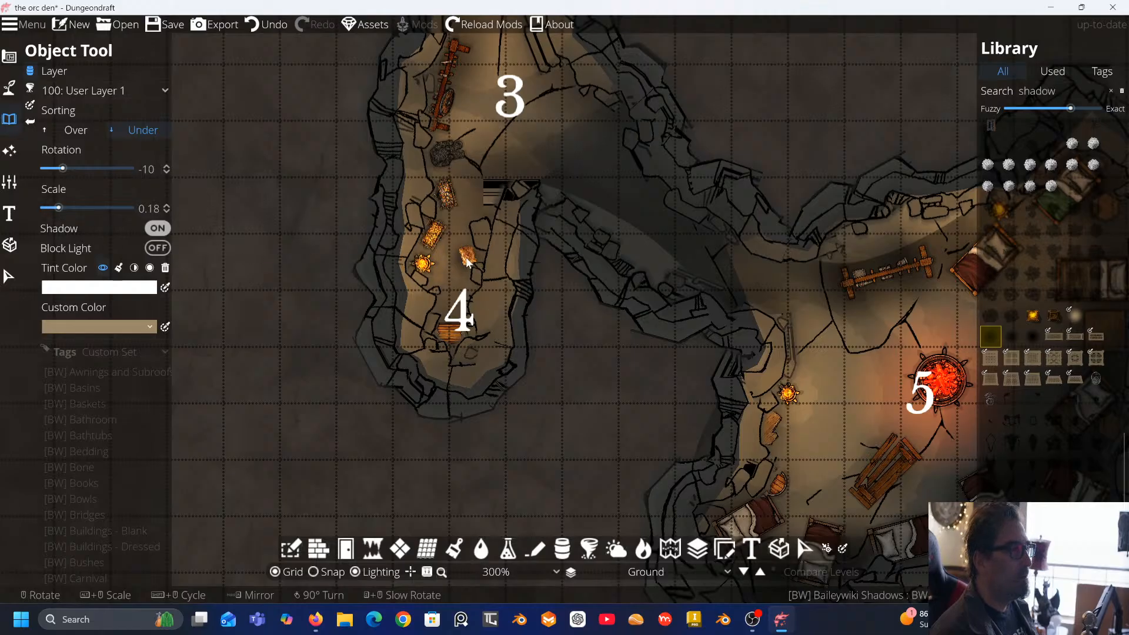
click(1102, 318)
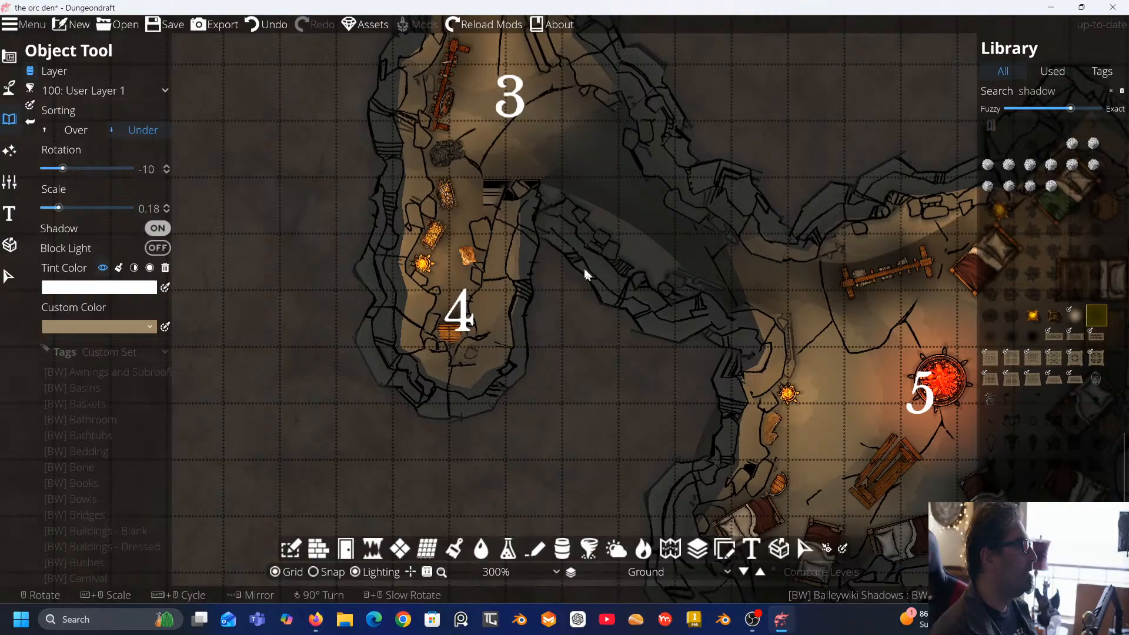
Search the library for "debris" and place a wood debris pile at scale 0.3, rotation -10, on User Layer 3 in the passage between rooms 3 and 4
drag(572, 261, 453, 317)
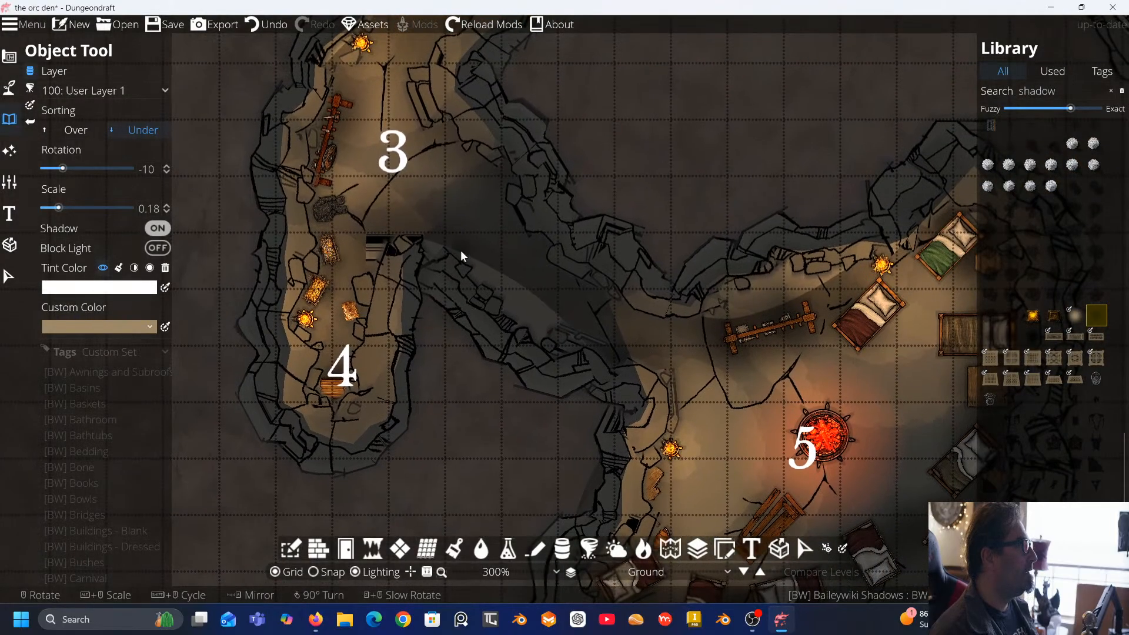
drag(461, 256, 411, 328)
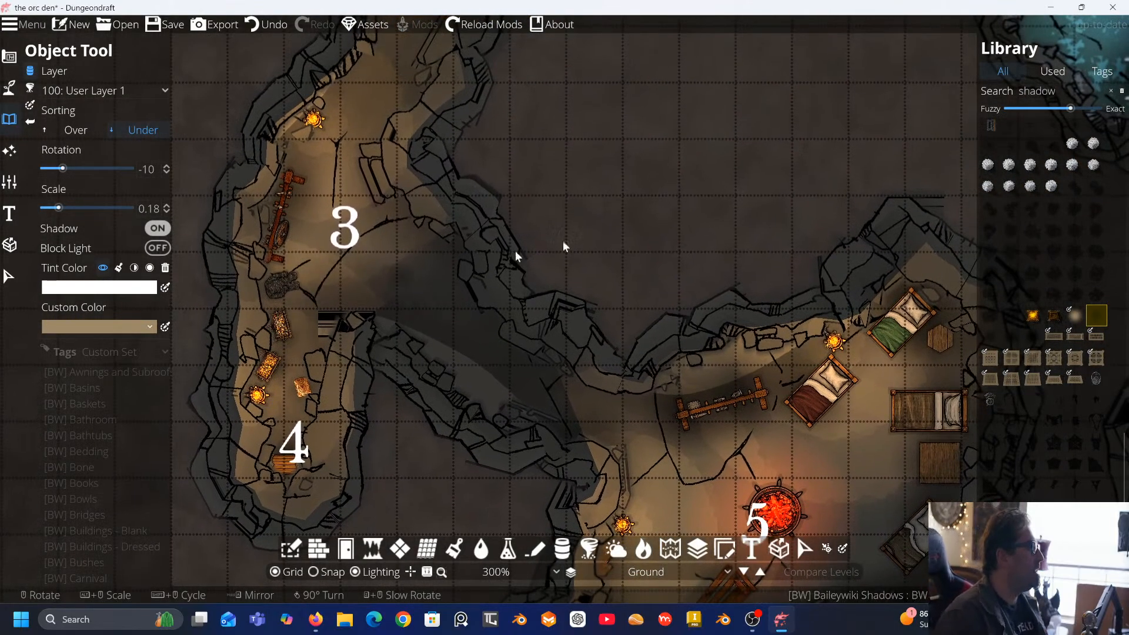
double_click(1006, 89)
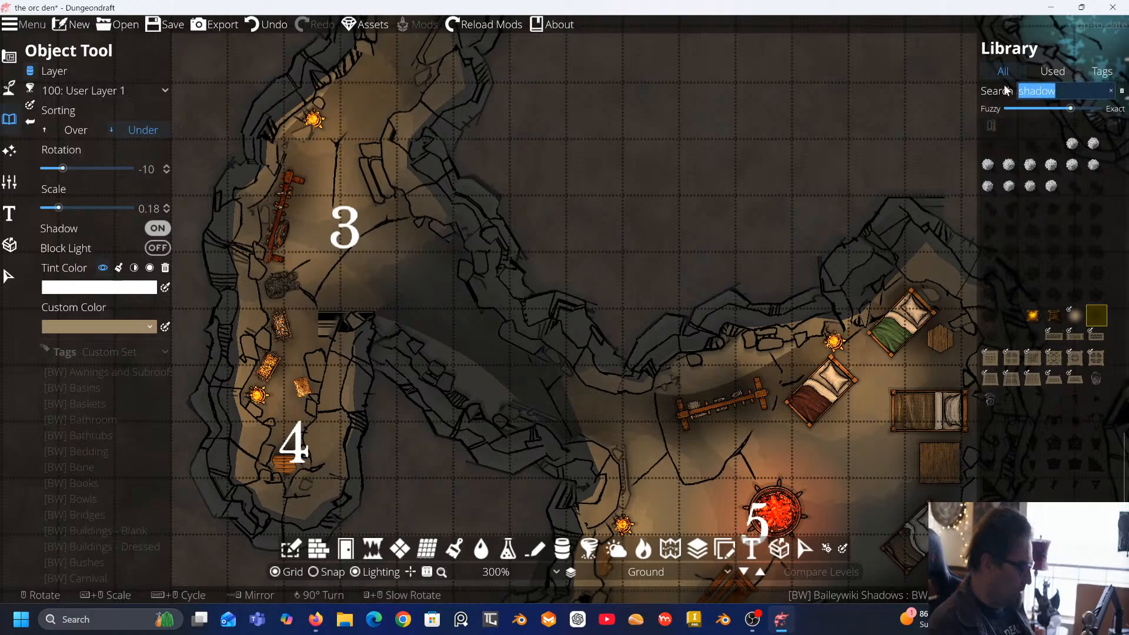
text(debr)
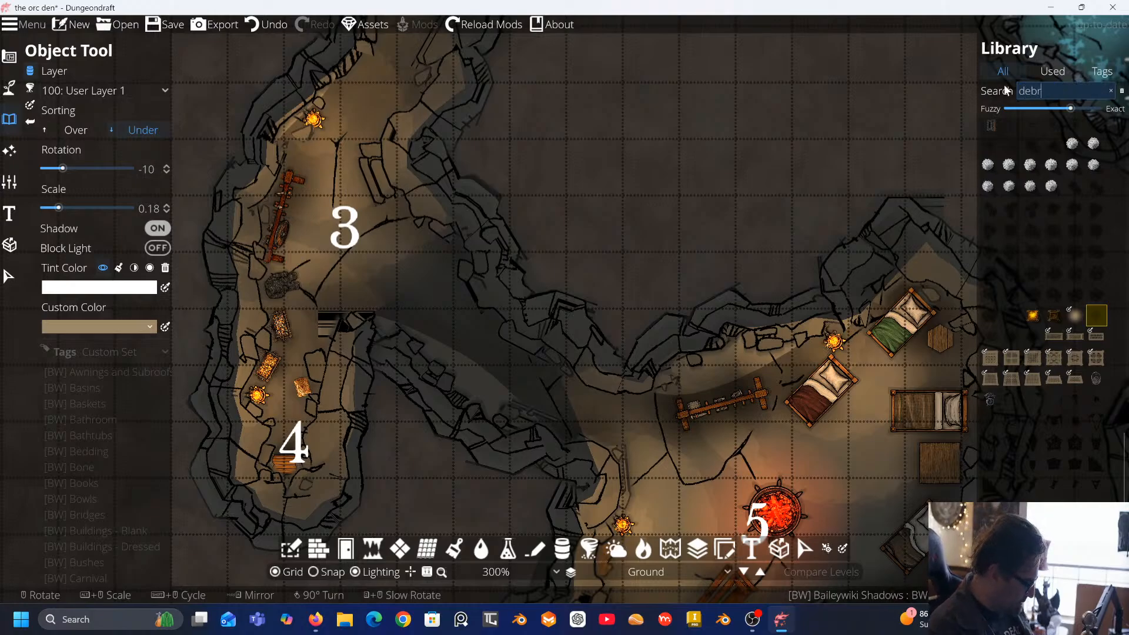
text(is)
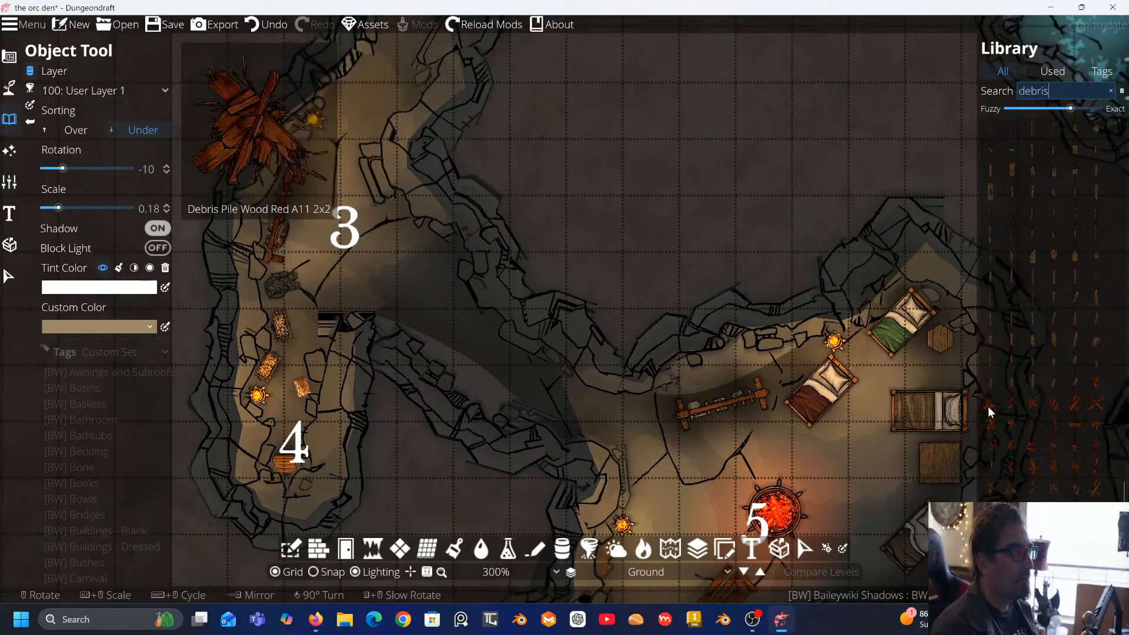
click(992, 427)
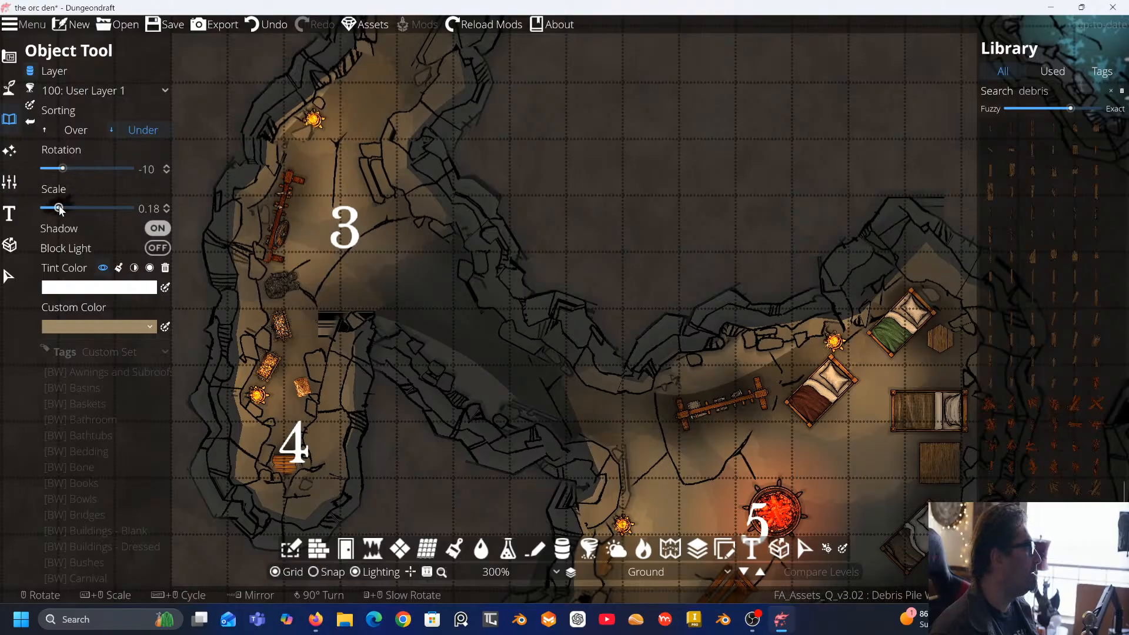
drag(59, 208, 70, 208)
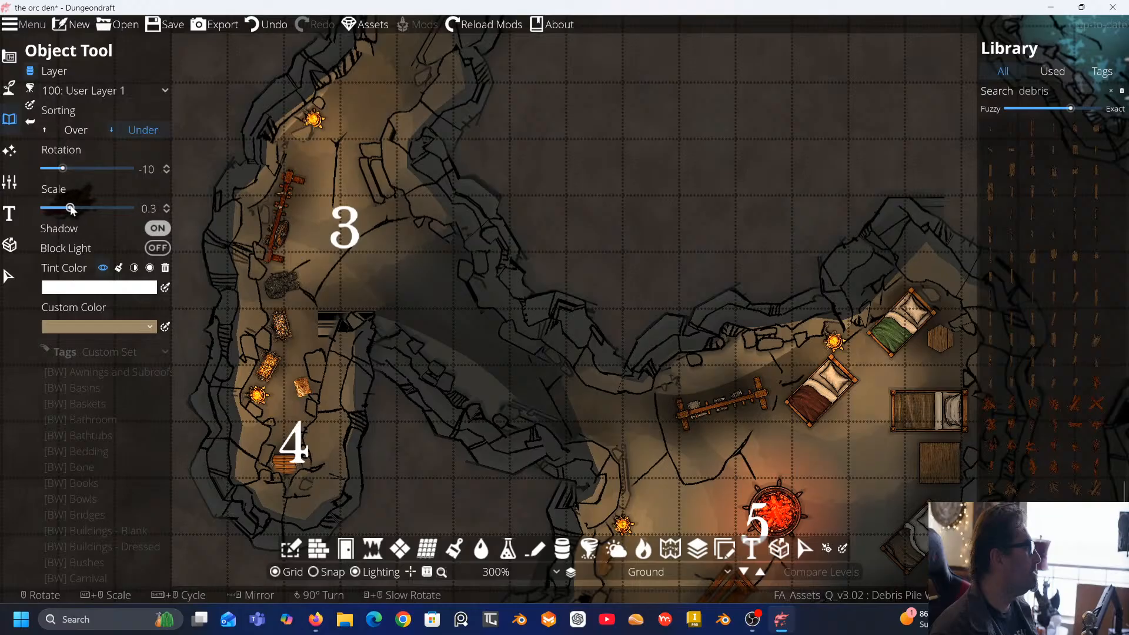
click(121, 90)
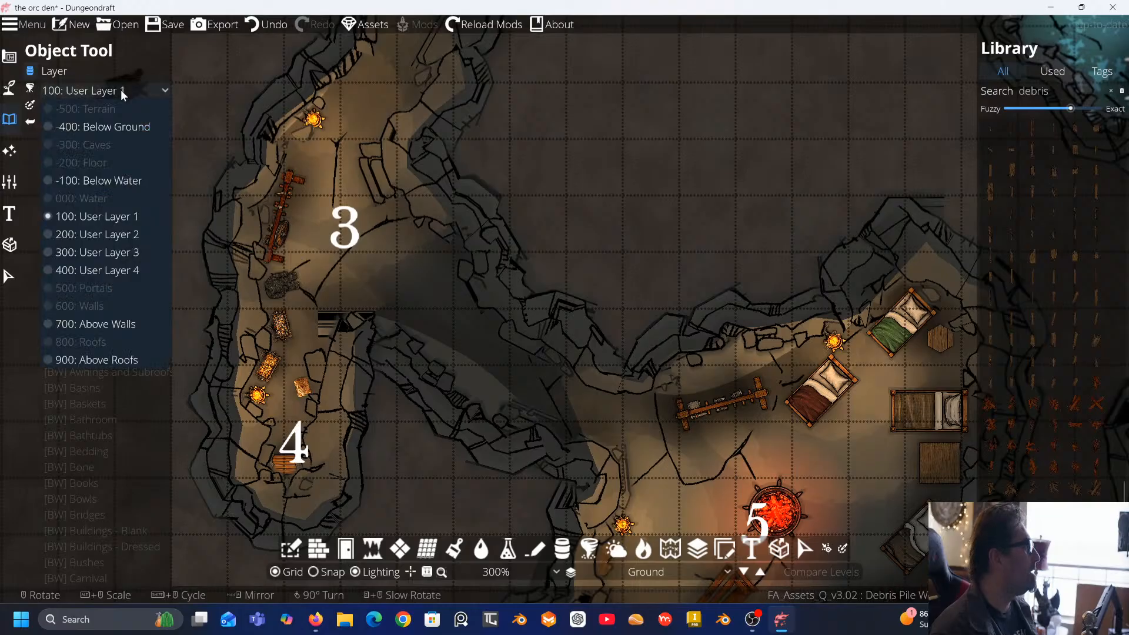
click(109, 253)
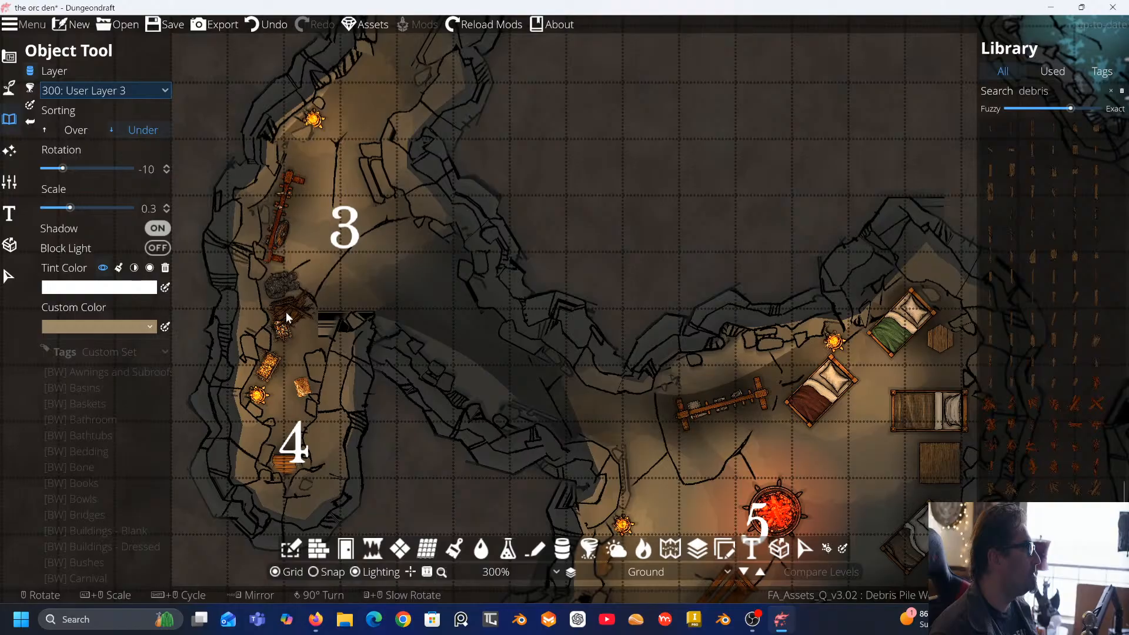
click(286, 314)
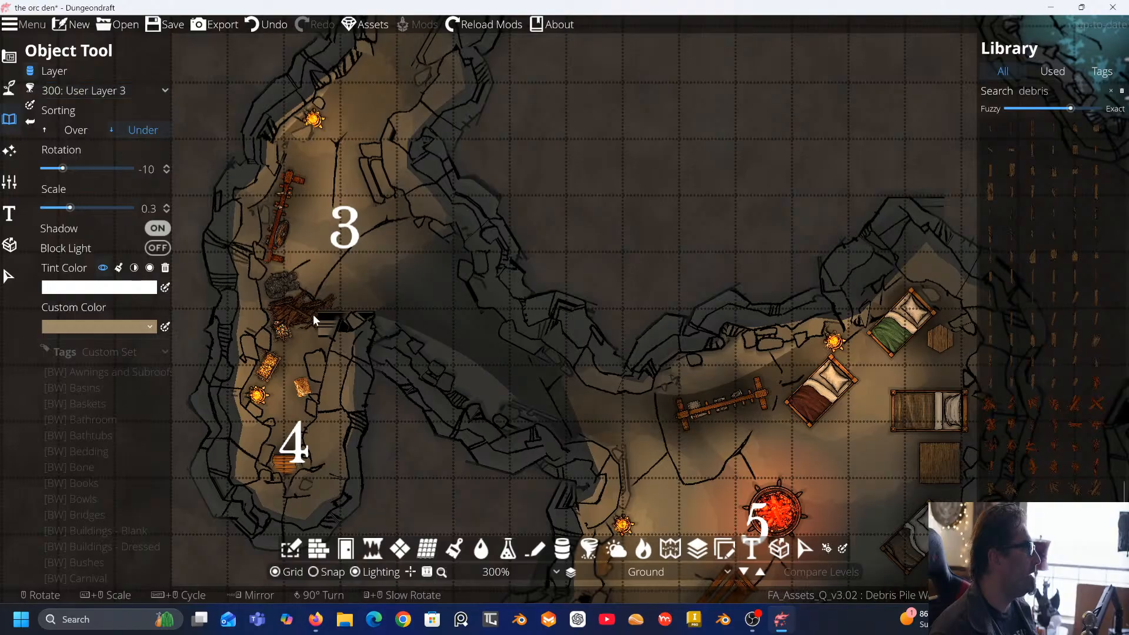
Add a second wood debris pile at rotation -60 beside the first one at room 4's northern entrance
scroll(313, 314, down, 5)
scroll(312, 330, up, 1)
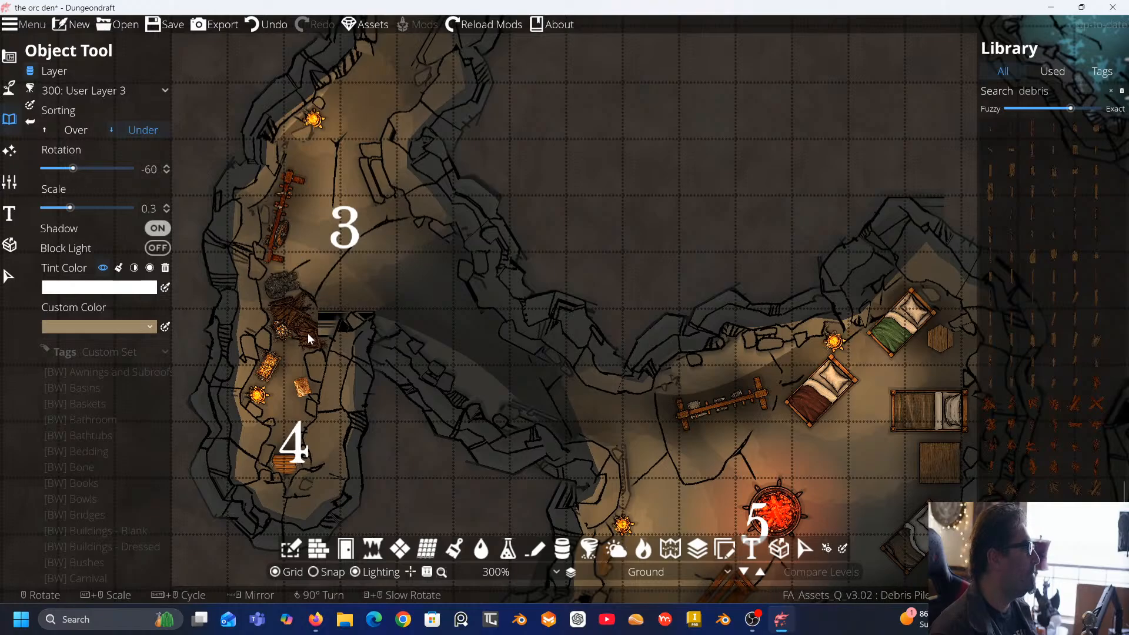
click(286, 321)
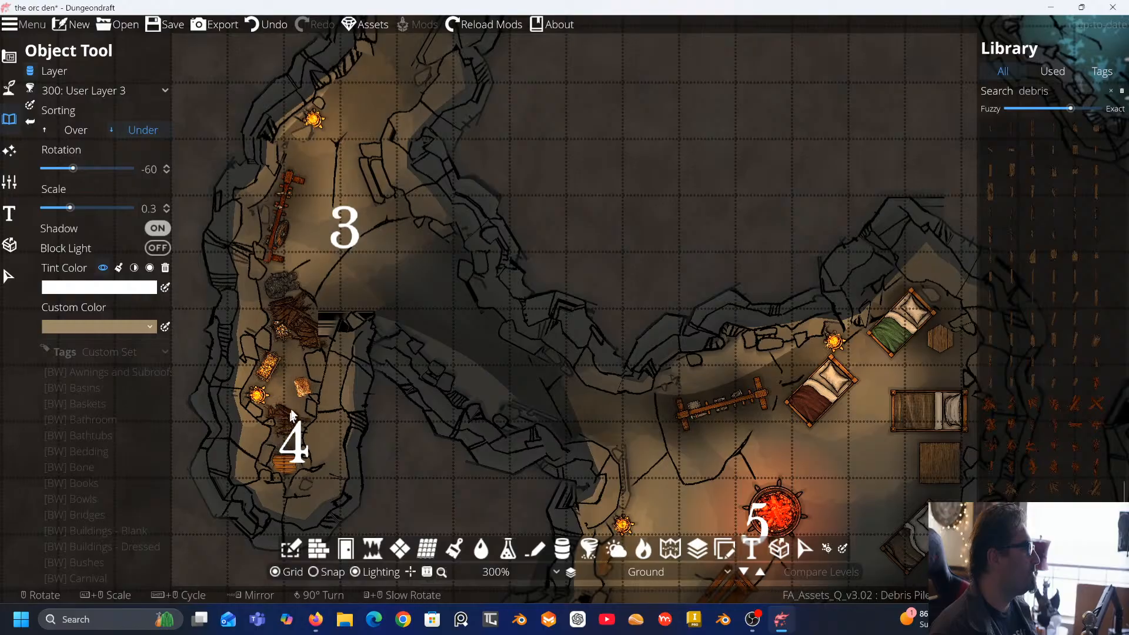
key(Escape)
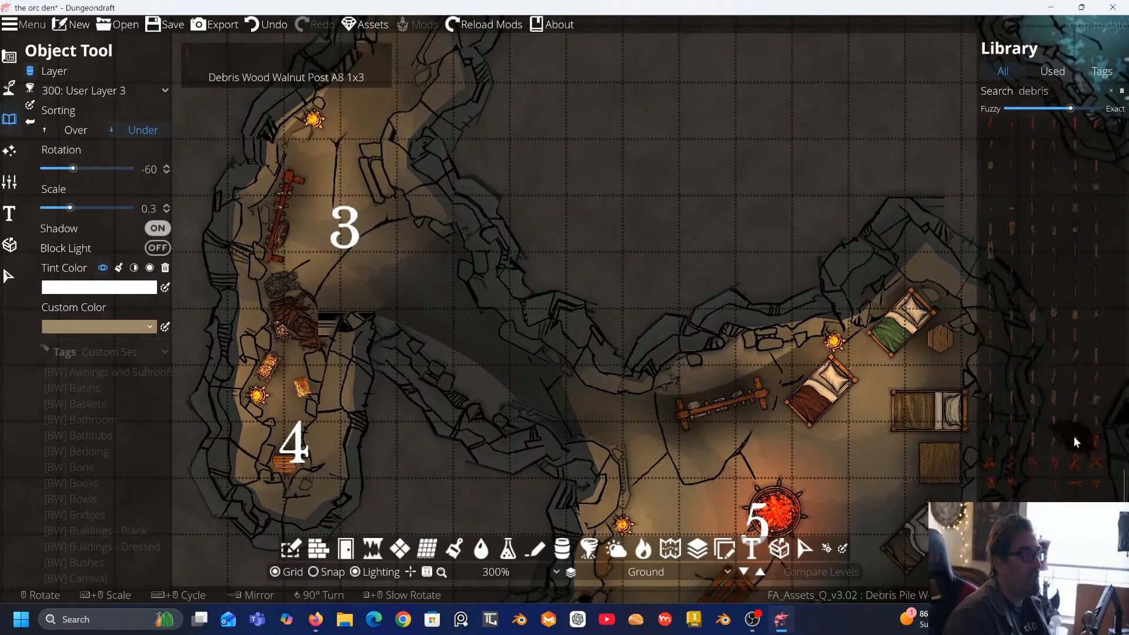
Search the full object library for "statue" and browse the matching objects
scroll(1074, 437, up, 5)
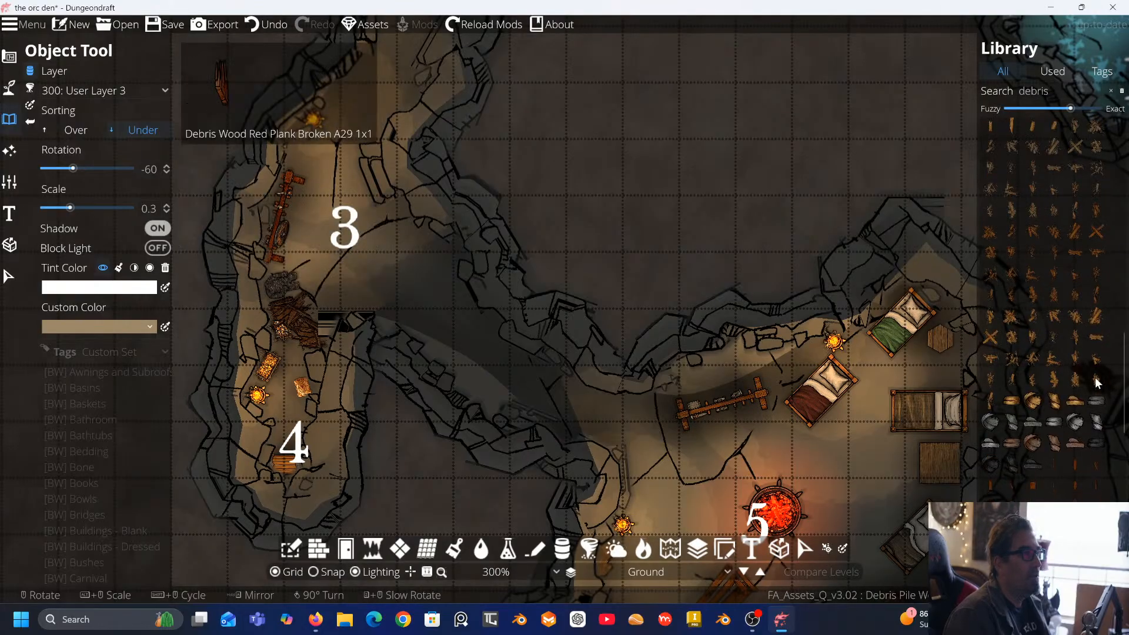
scroll(1097, 383, up, 10)
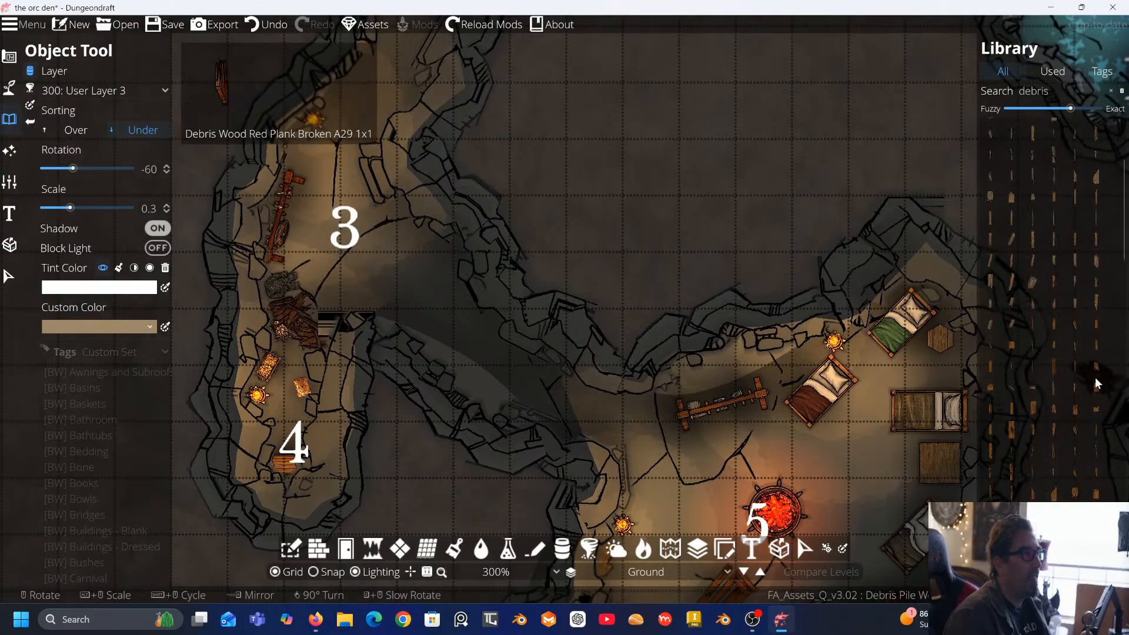
scroll(1095, 379, up, 2)
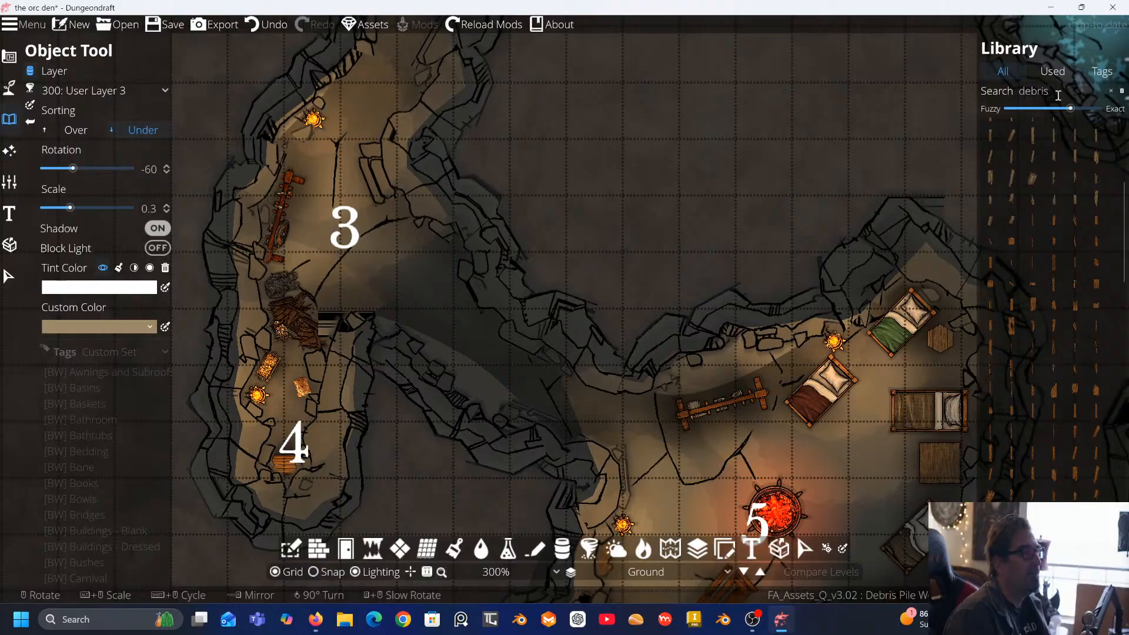
double_click(1033, 92)
text(statue)
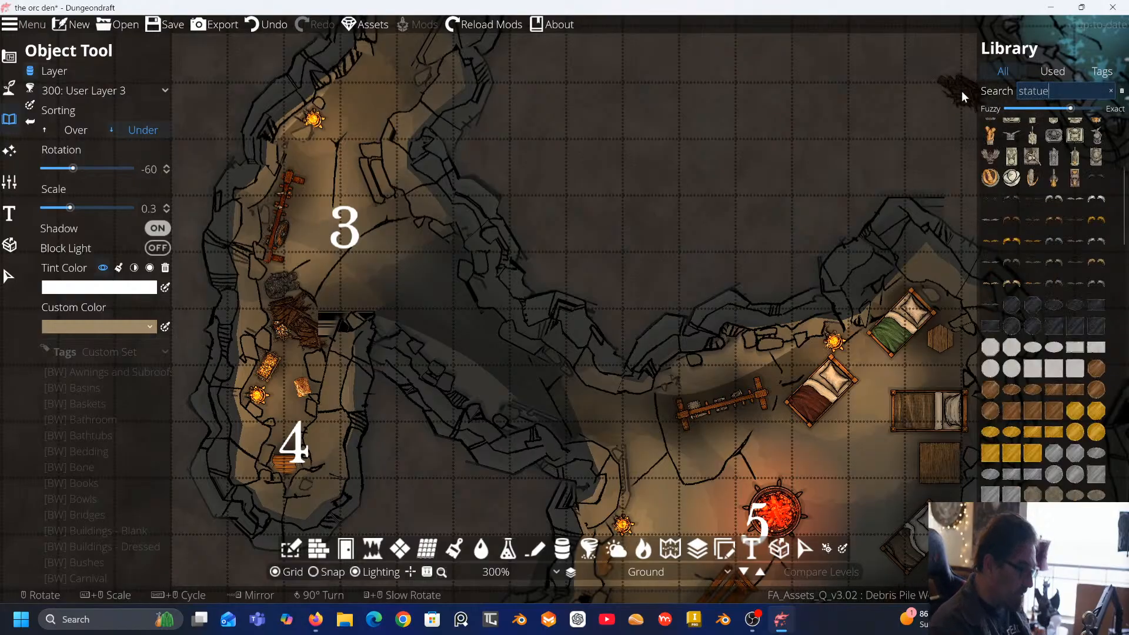
mouse_move(1075, 218)
scroll(1071, 218, up, 5)
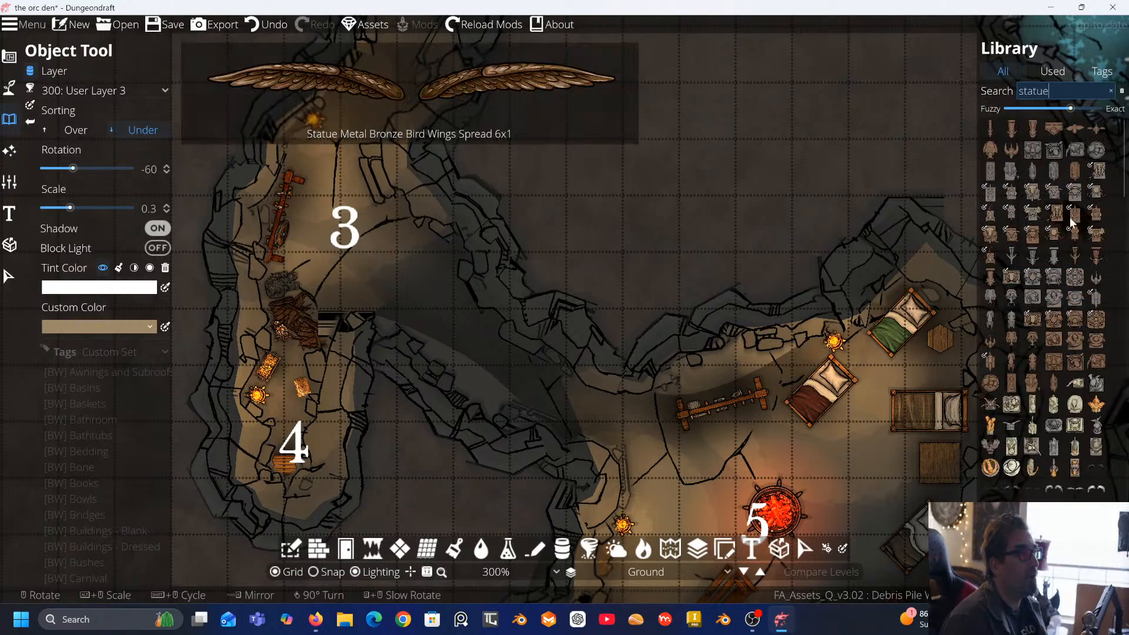
Place a square stone statue, sorted Over at scale 0.89 and rotation -15, just north of the debris between rooms 3 and 4
click(1033, 154)
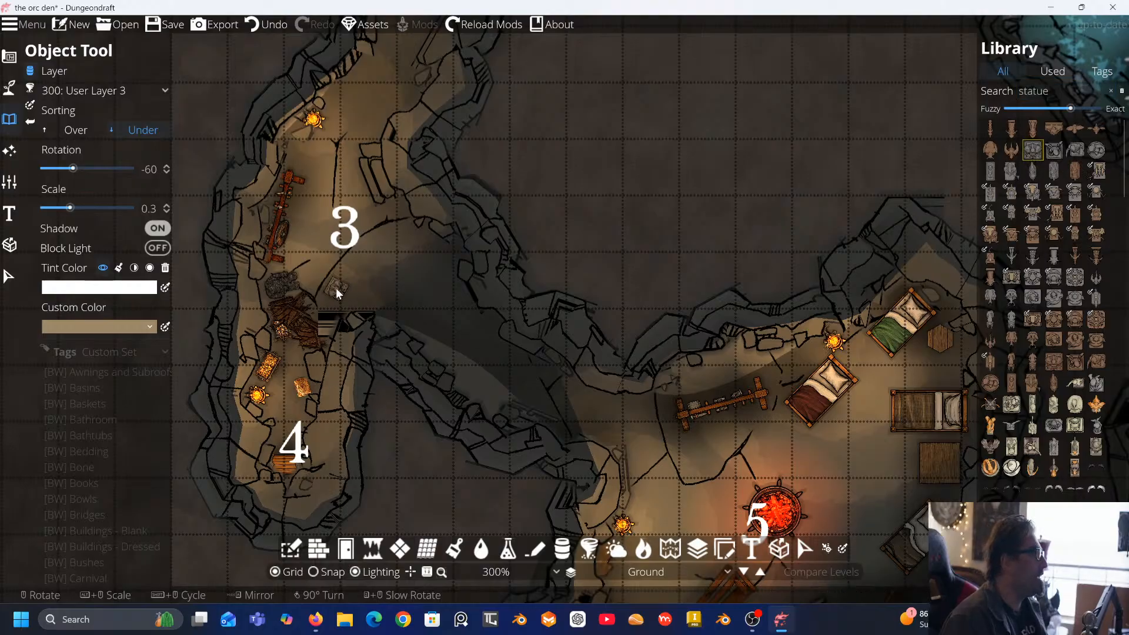
scroll(324, 301, up, 1)
drag(70, 209, 95, 209)
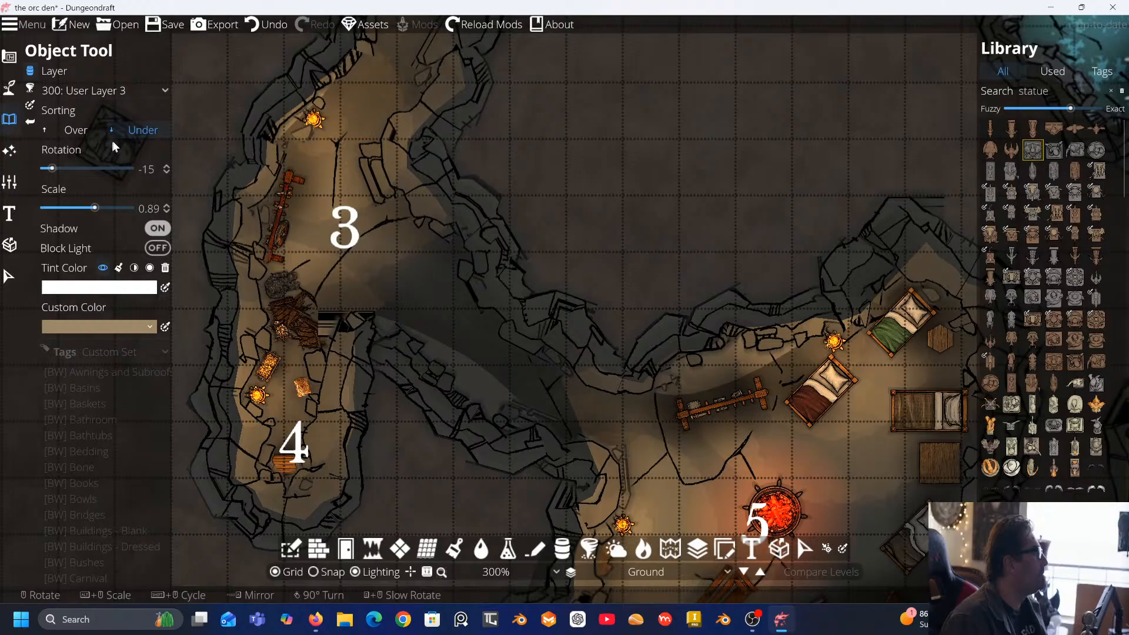
click(83, 130)
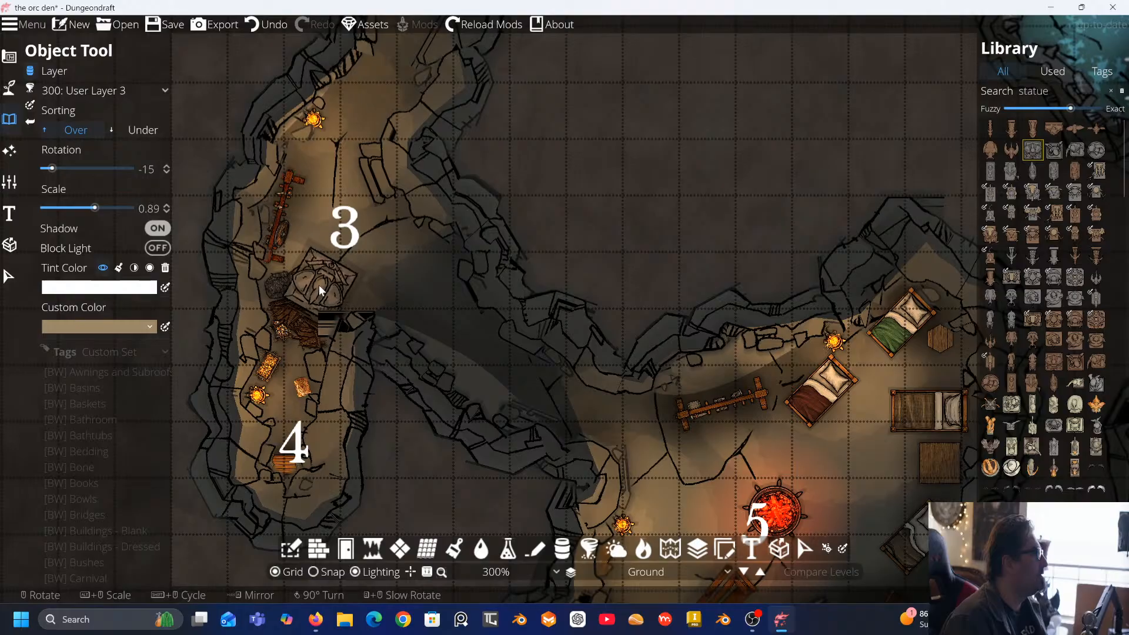
click(317, 287)
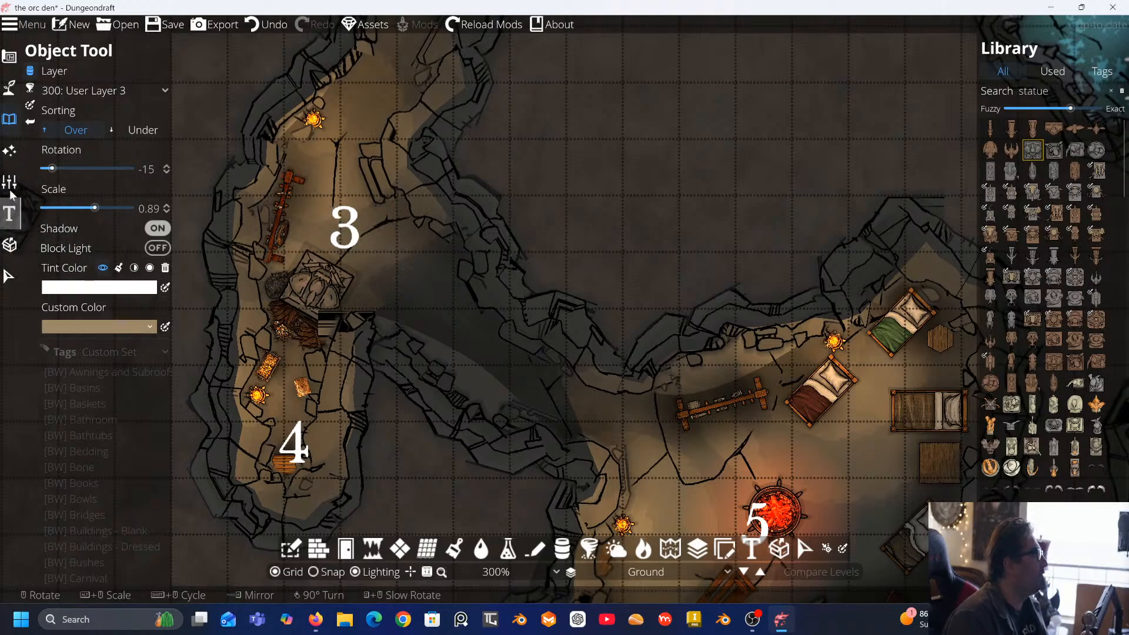
Set the intensity of the light by room 4's west wall to 0.5
click(7, 273)
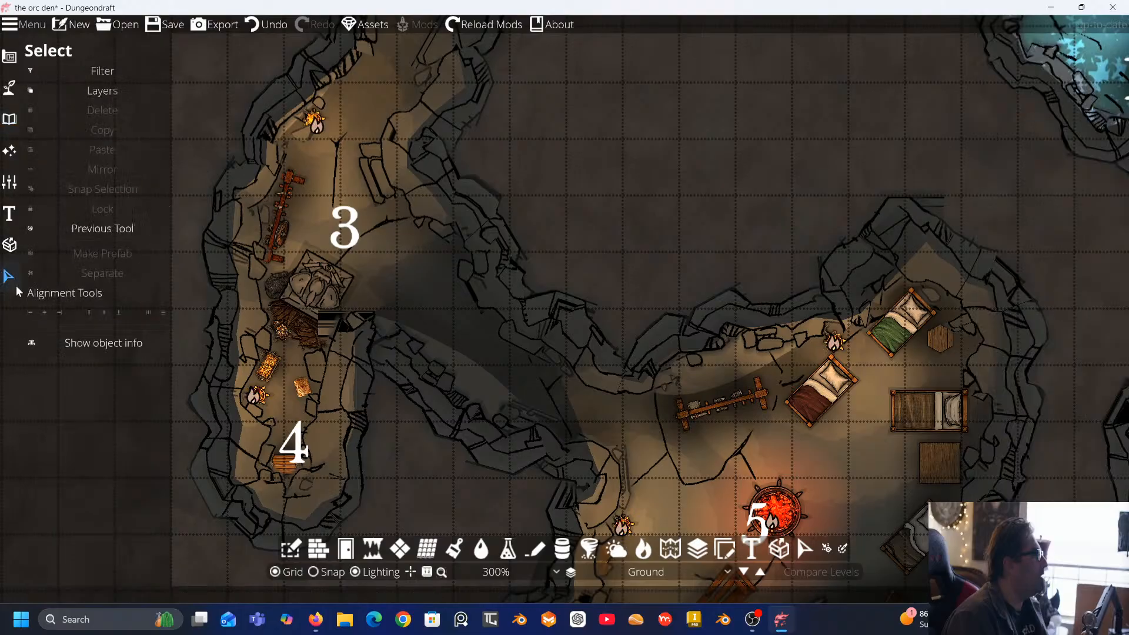
click(254, 397)
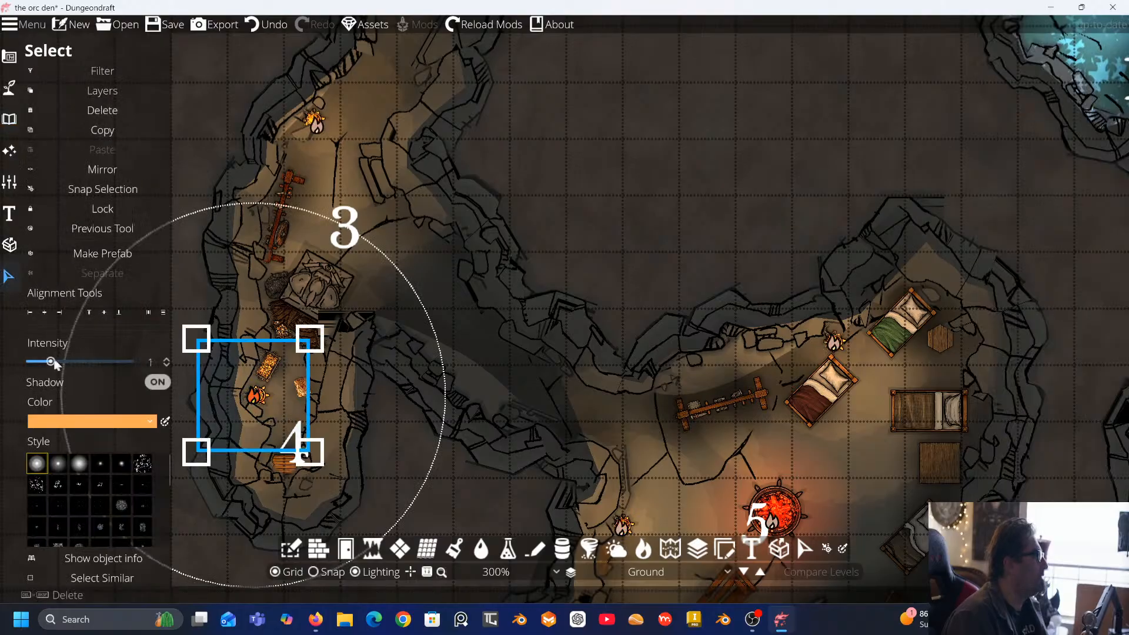
drag(54, 361, 6, 366)
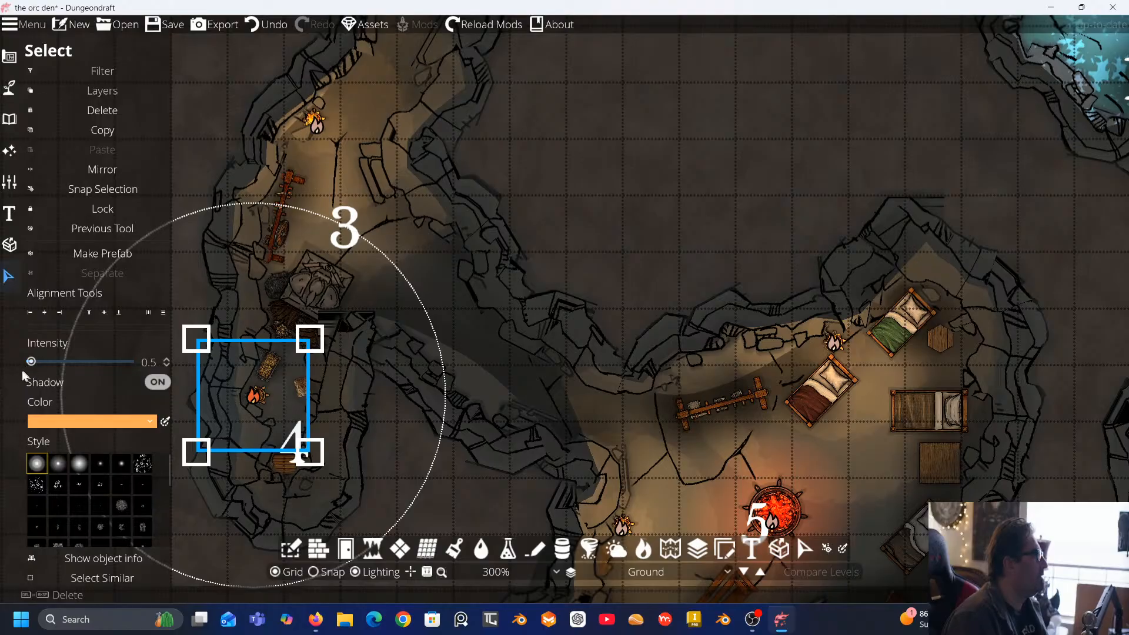
drag(273, 265, 413, 244)
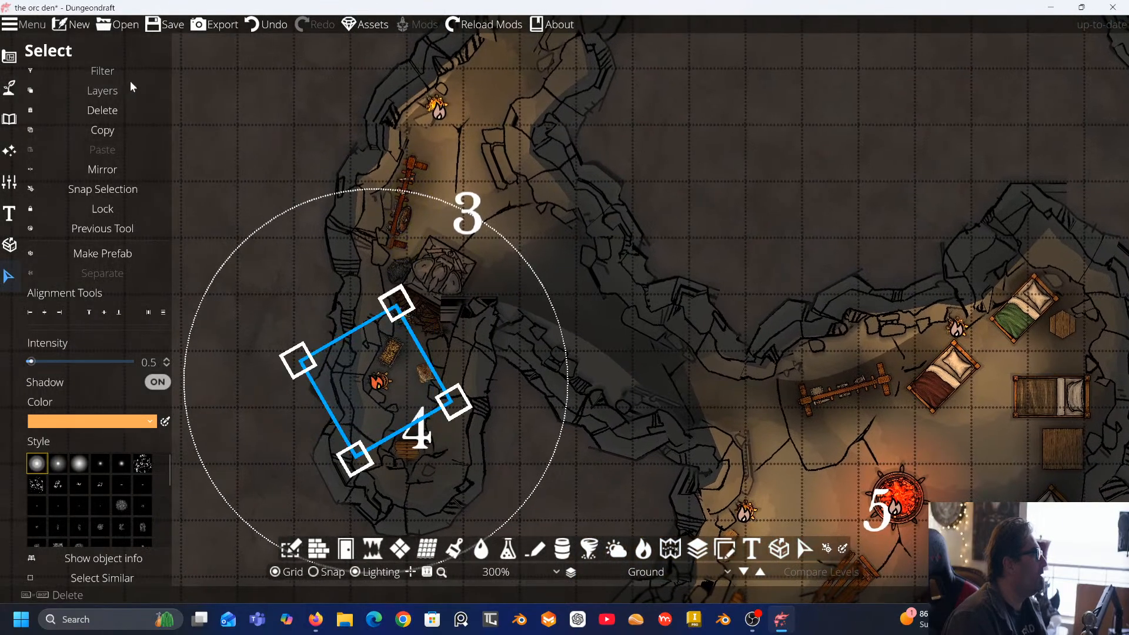
Inspect the furnished and lit western part of the cave, from the stair entrance at room 1 down to rooms 3, 4 and 5
click(8, 56)
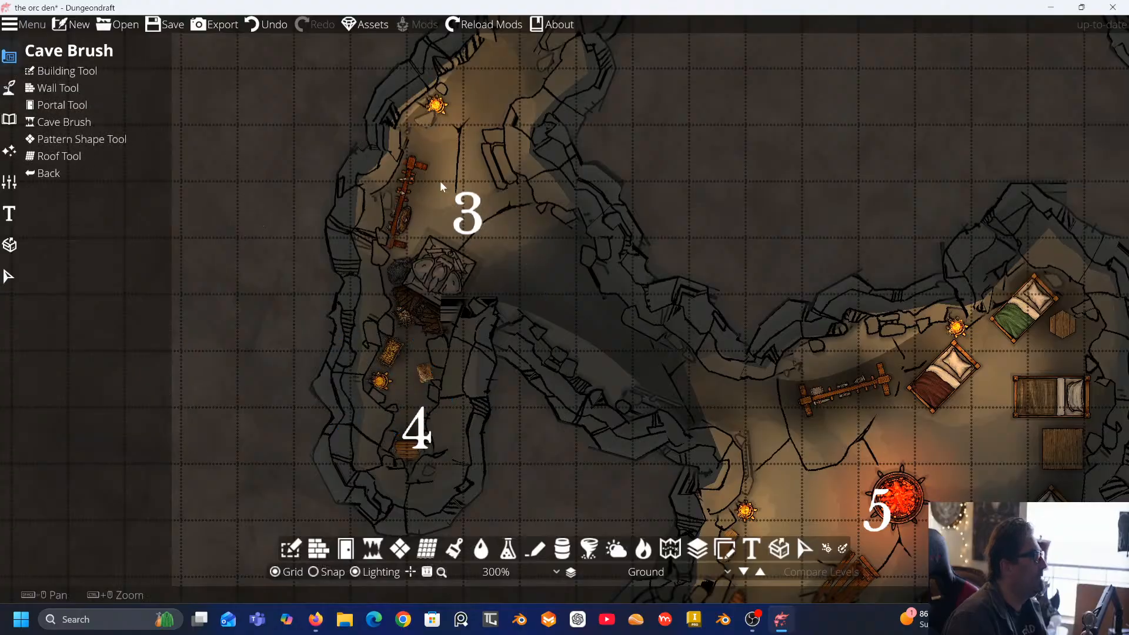
drag(467, 151, 354, 163)
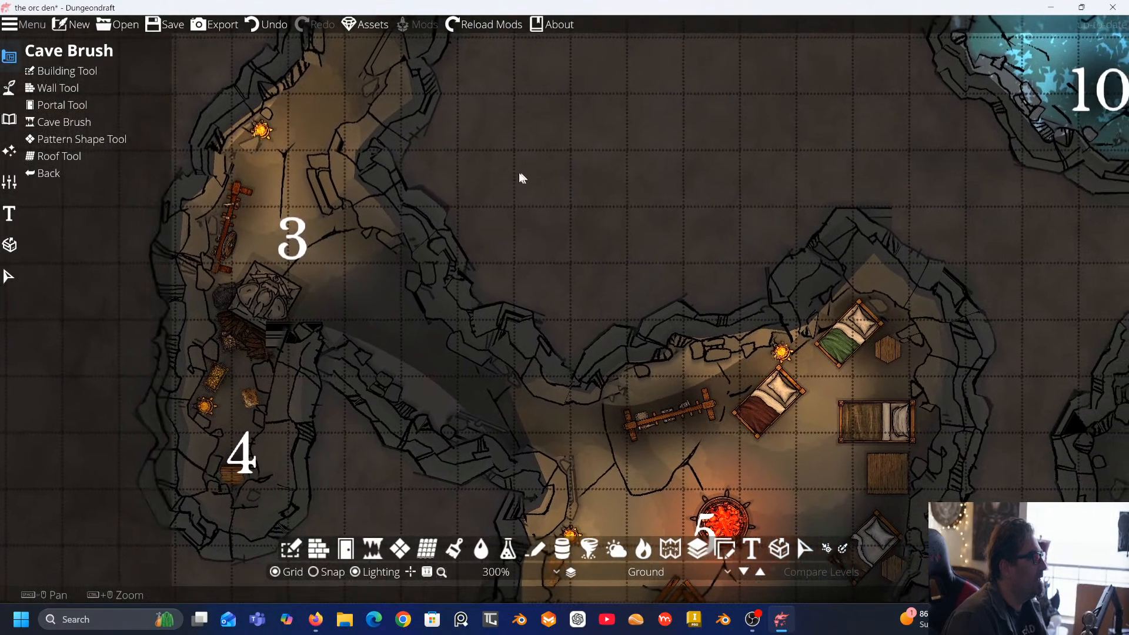
drag(520, 178, 408, 48)
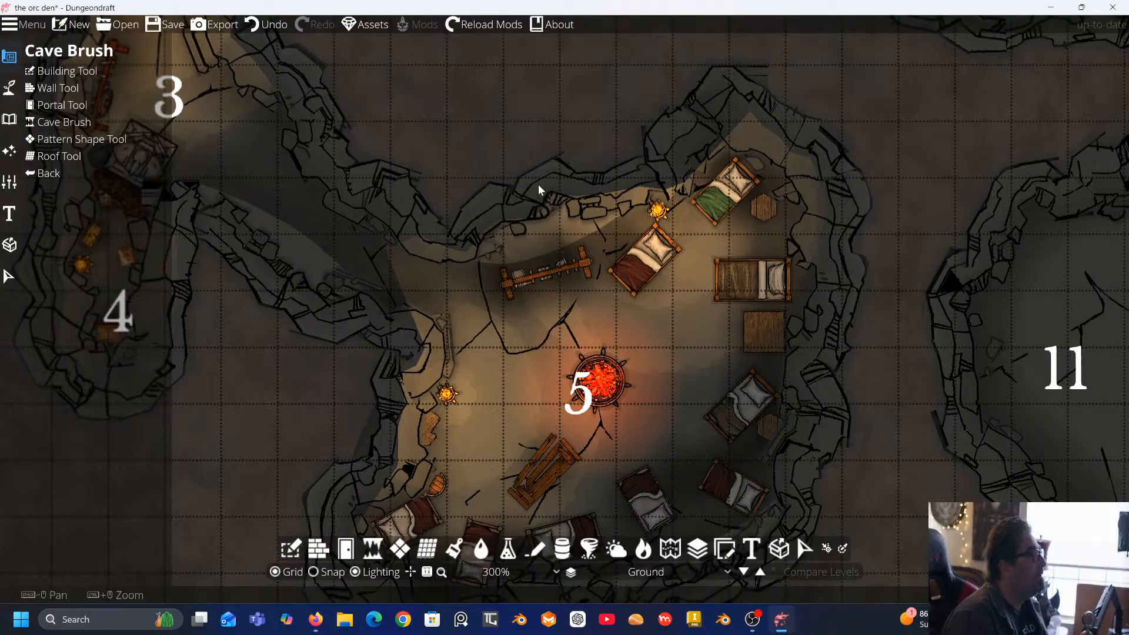
drag(510, 214, 574, 242)
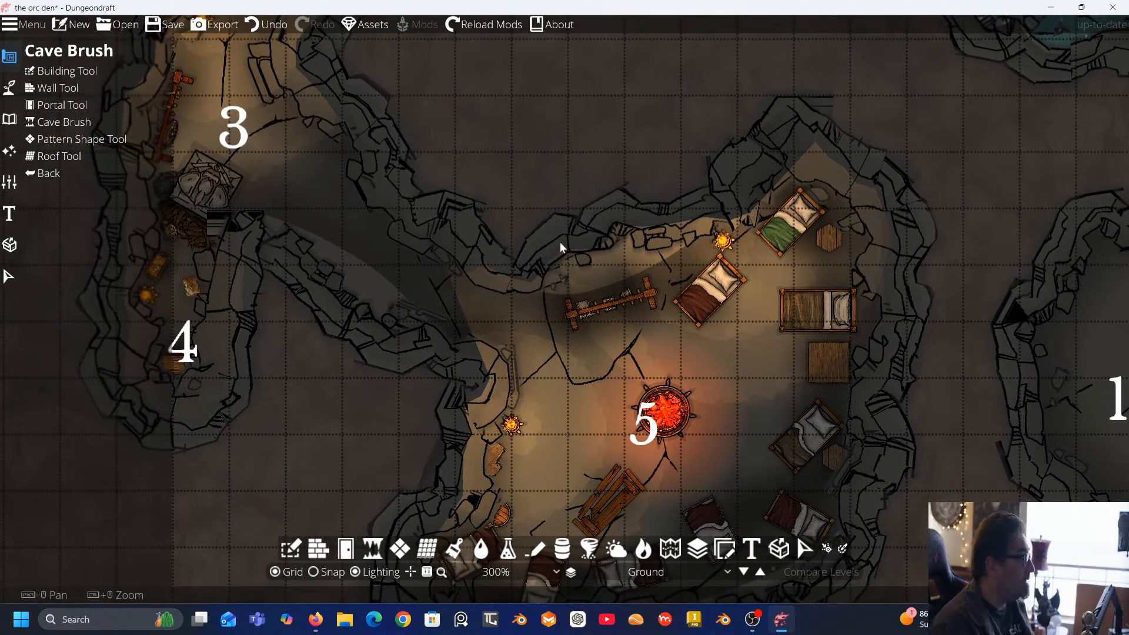
scroll(560, 243, down, 3)
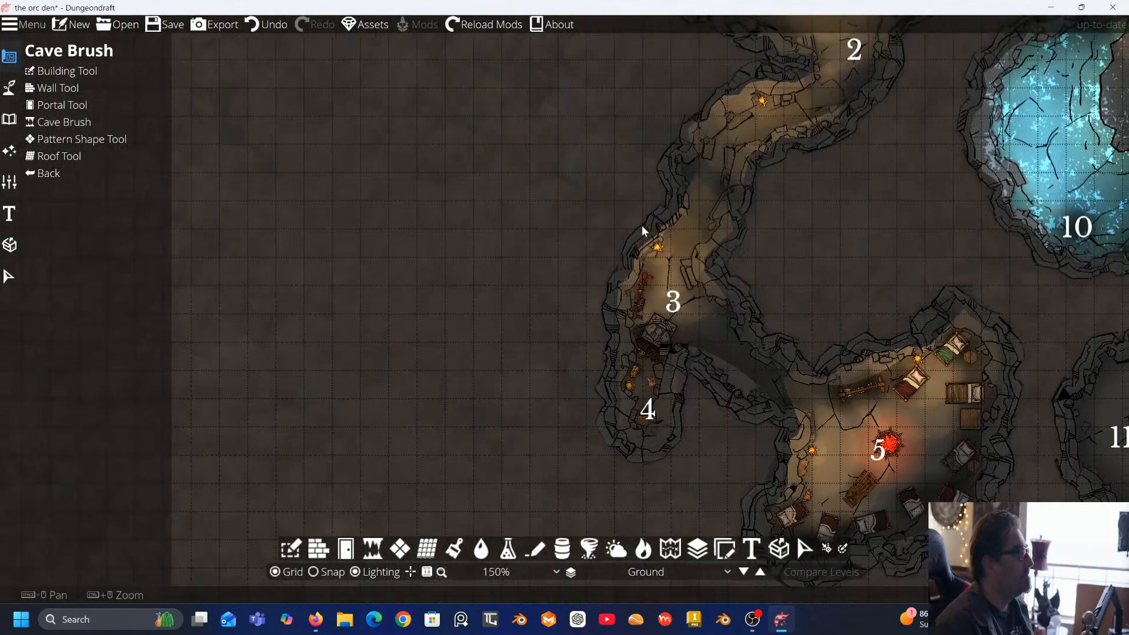
drag(641, 225, 407, 273)
drag(481, 233, 285, 234)
scroll(404, 239, down, 1)
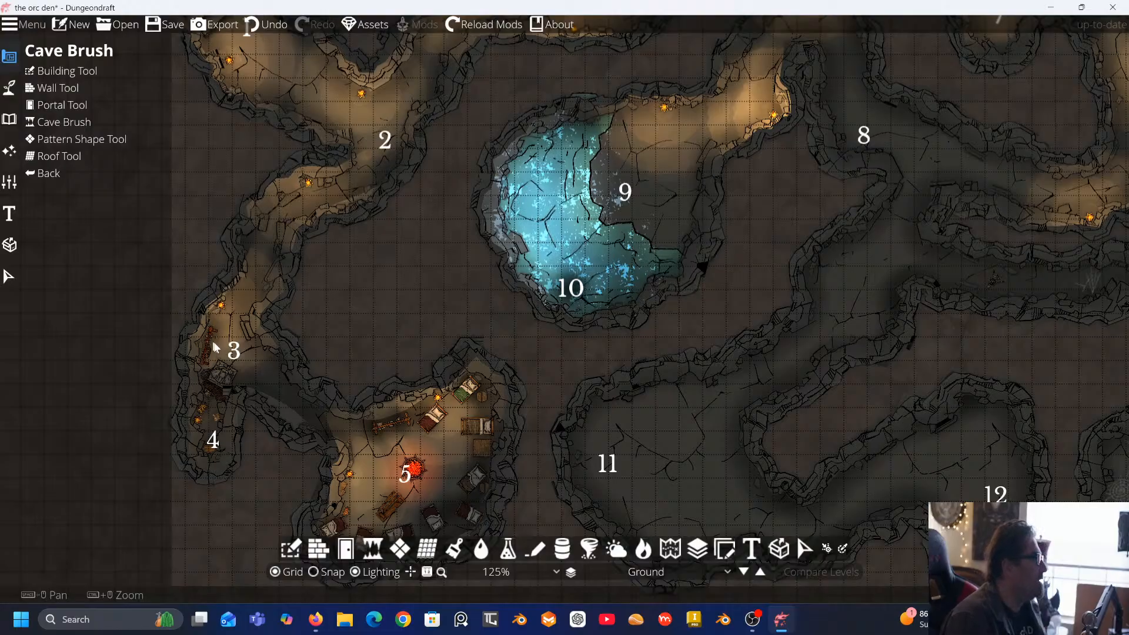
drag(268, 312, 227, 282)
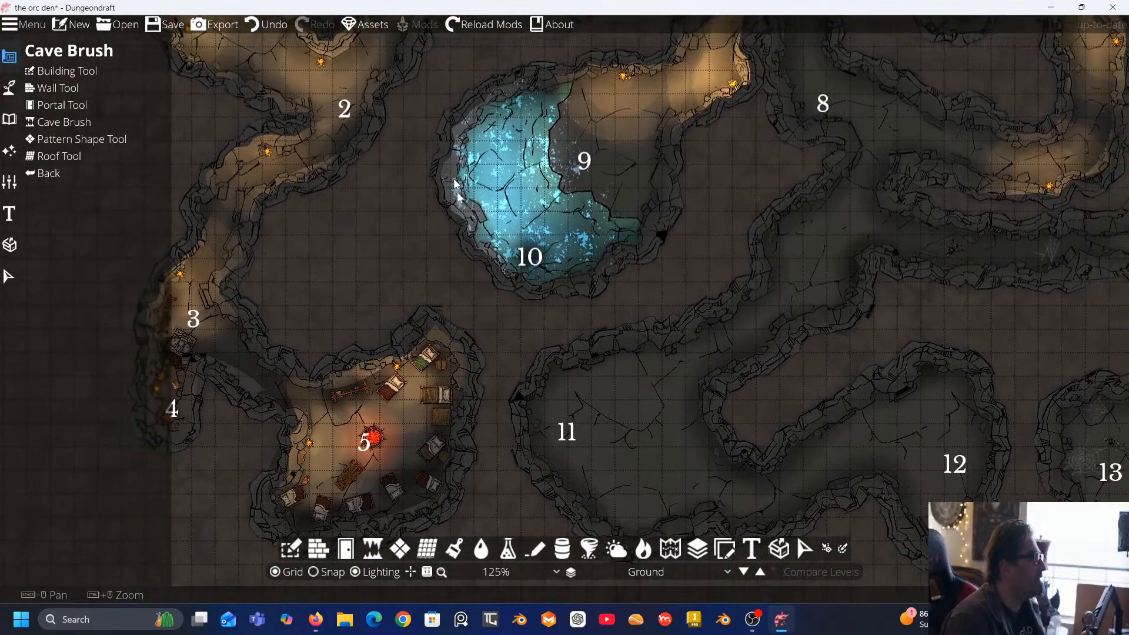
drag(430, 135, 418, 245)
drag(407, 204, 411, 235)
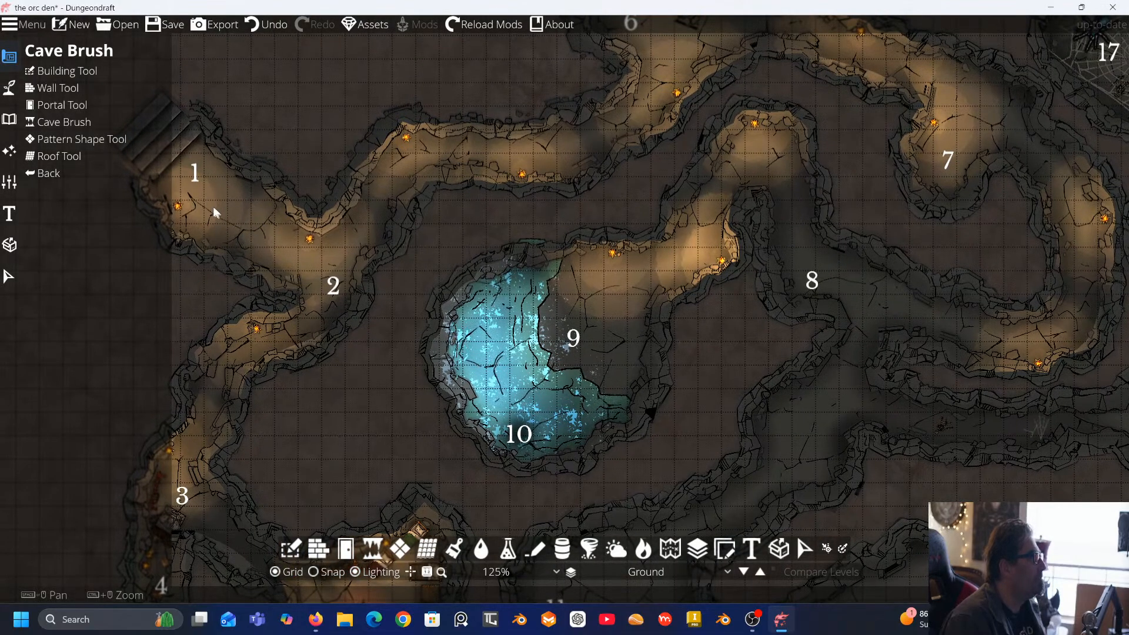
drag(213, 206, 307, 207)
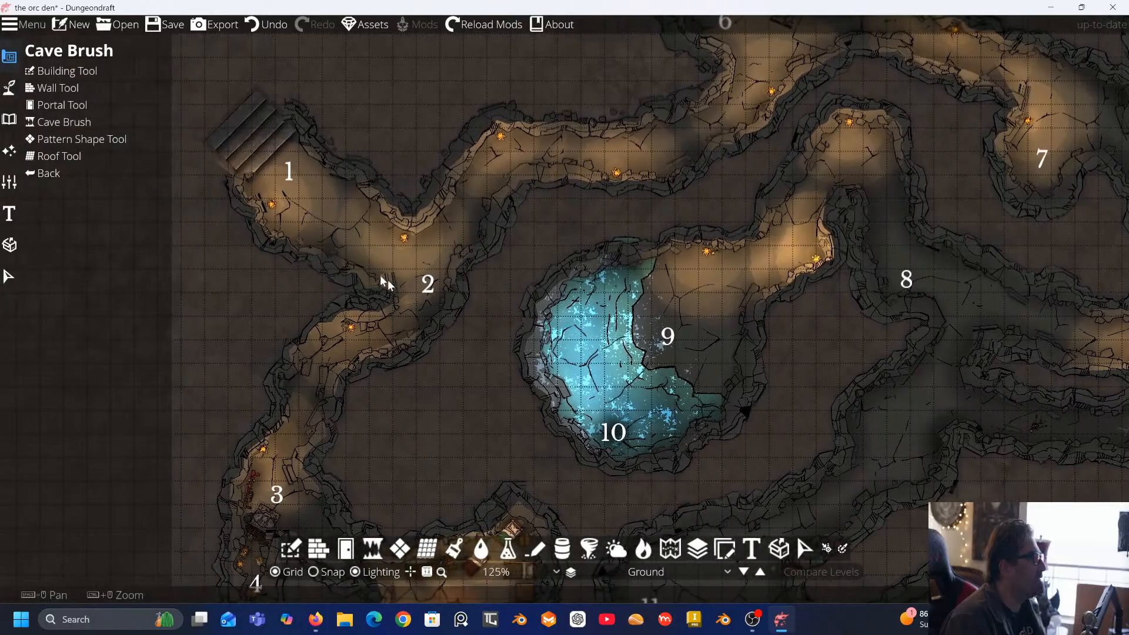
drag(387, 280, 295, 221)
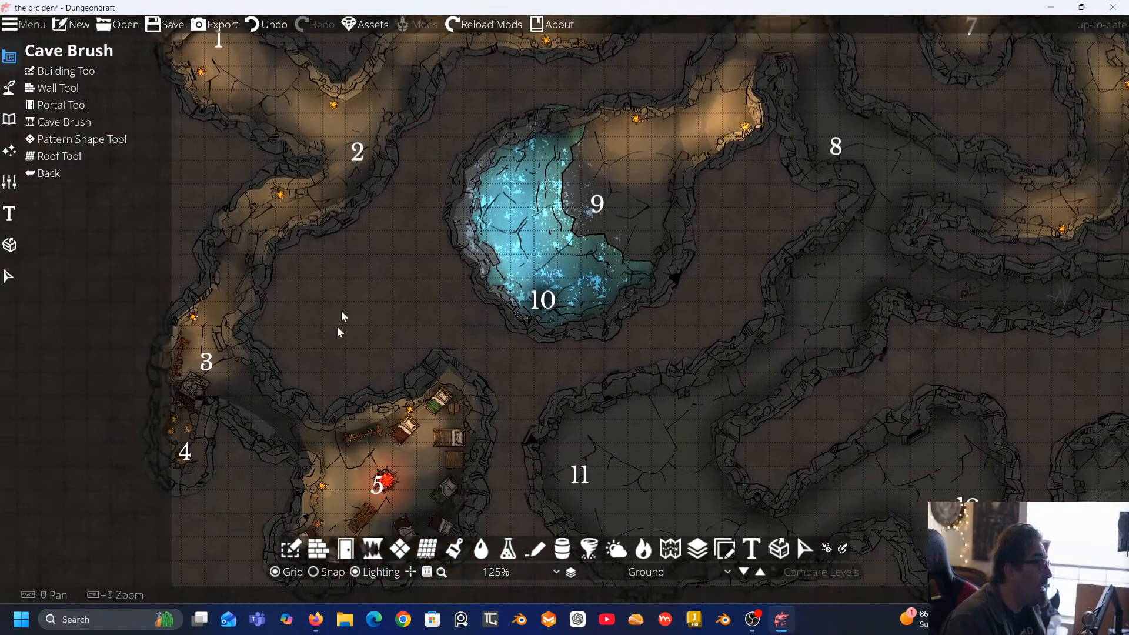
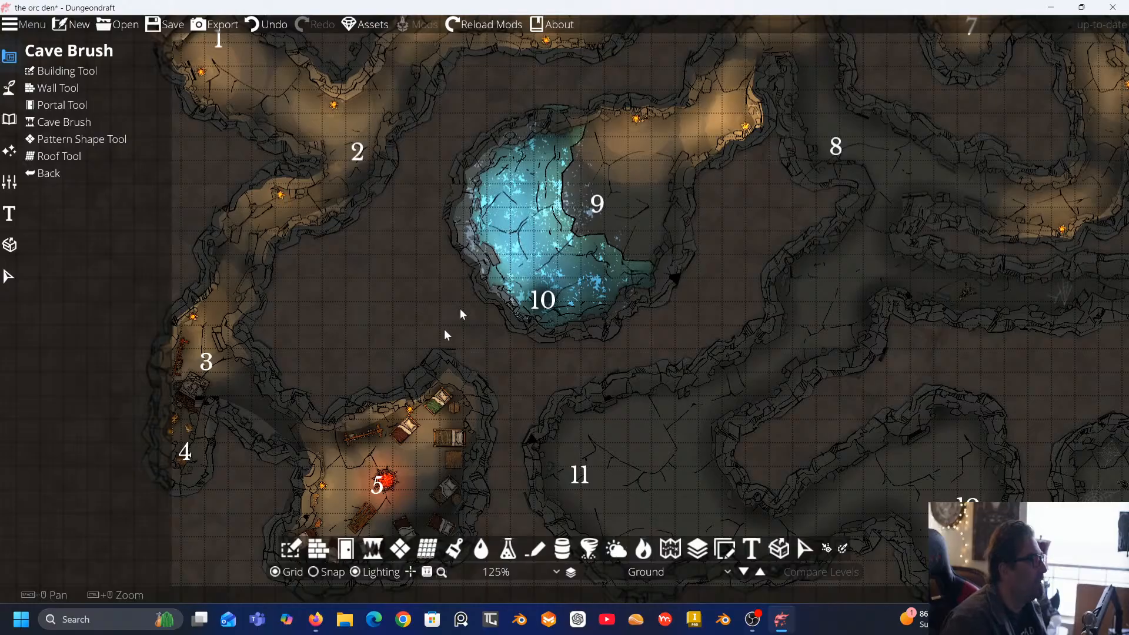
Survey the rest of the cave, rooms 6 to 17, to check which areas still need lights and objects
scroll(435, 336, up, 3)
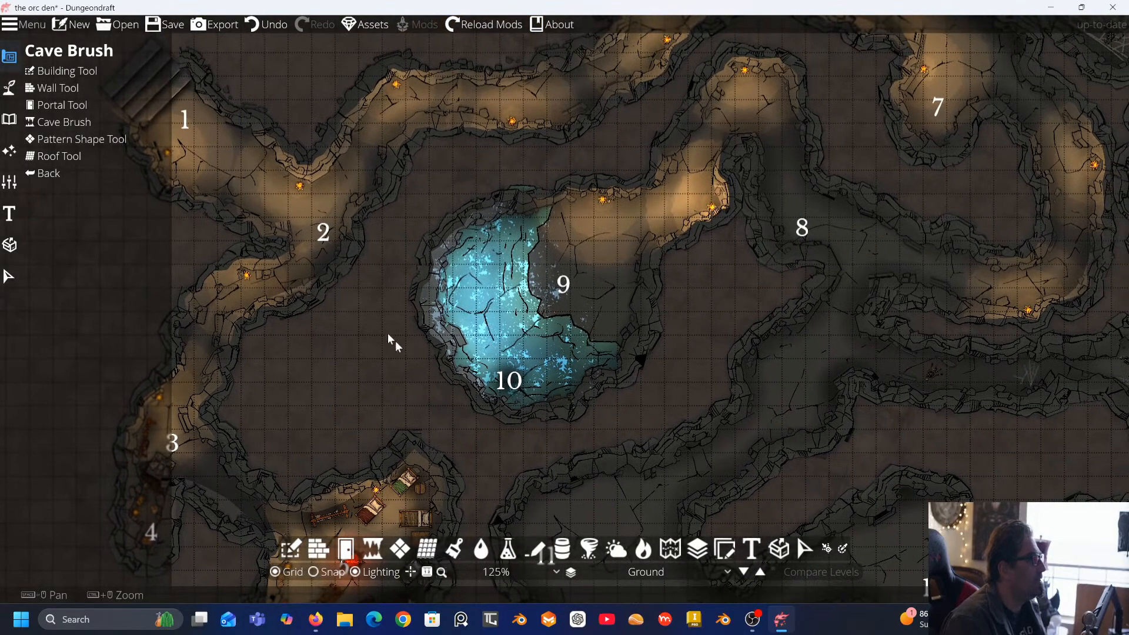
drag(396, 340, 433, 144)
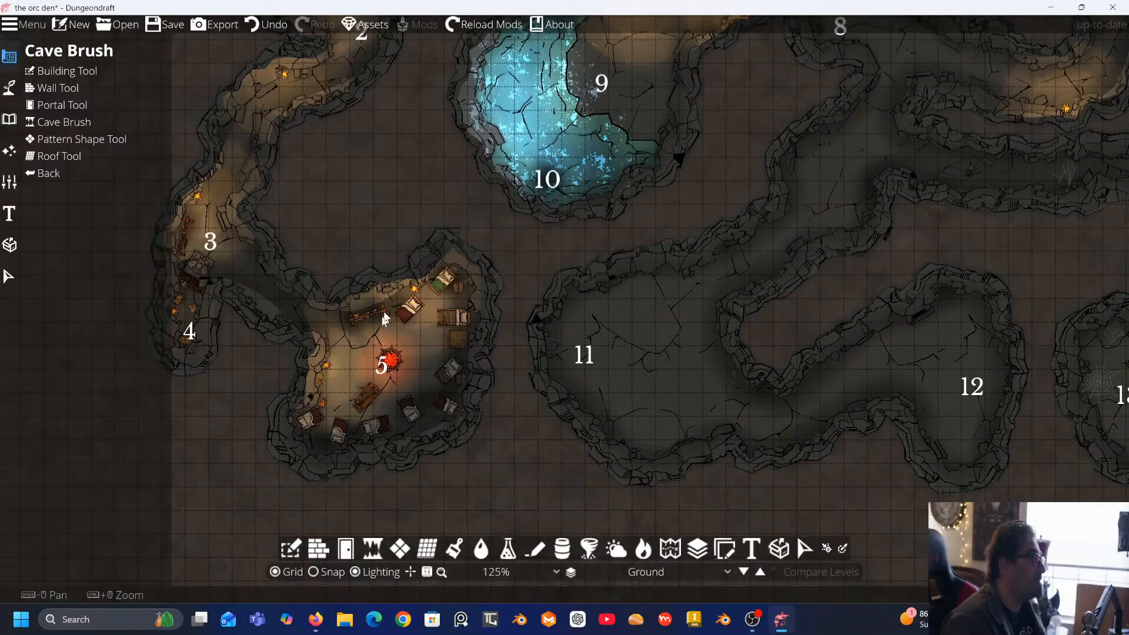
scroll(368, 206, up, 2)
drag(462, 215, 292, 344)
drag(474, 220, 353, 262)
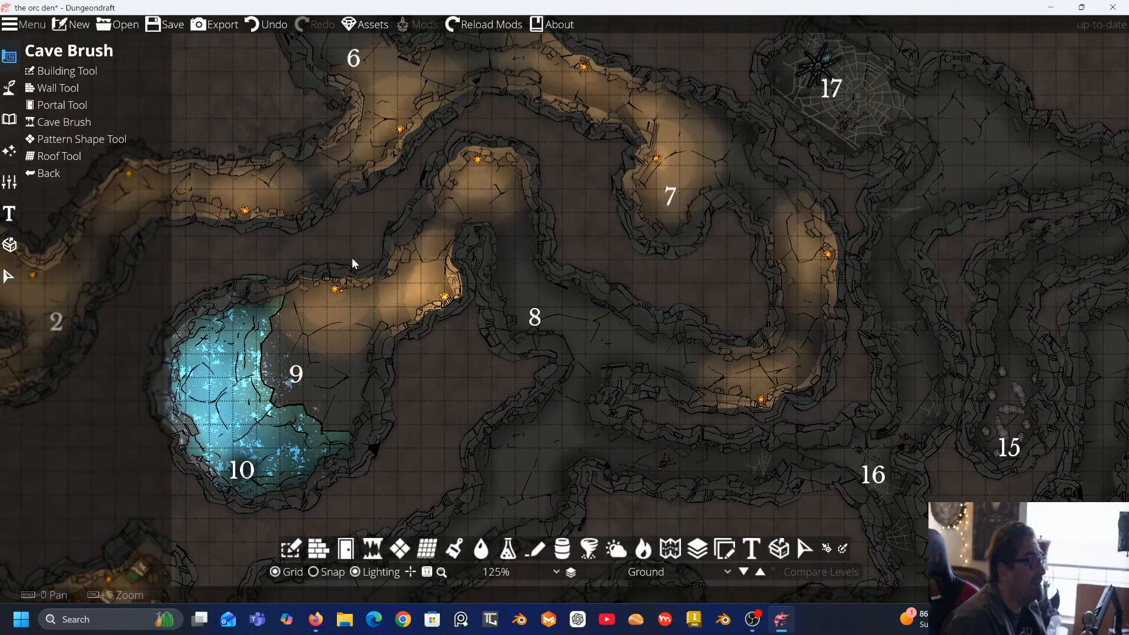
drag(657, 202, 507, 283)
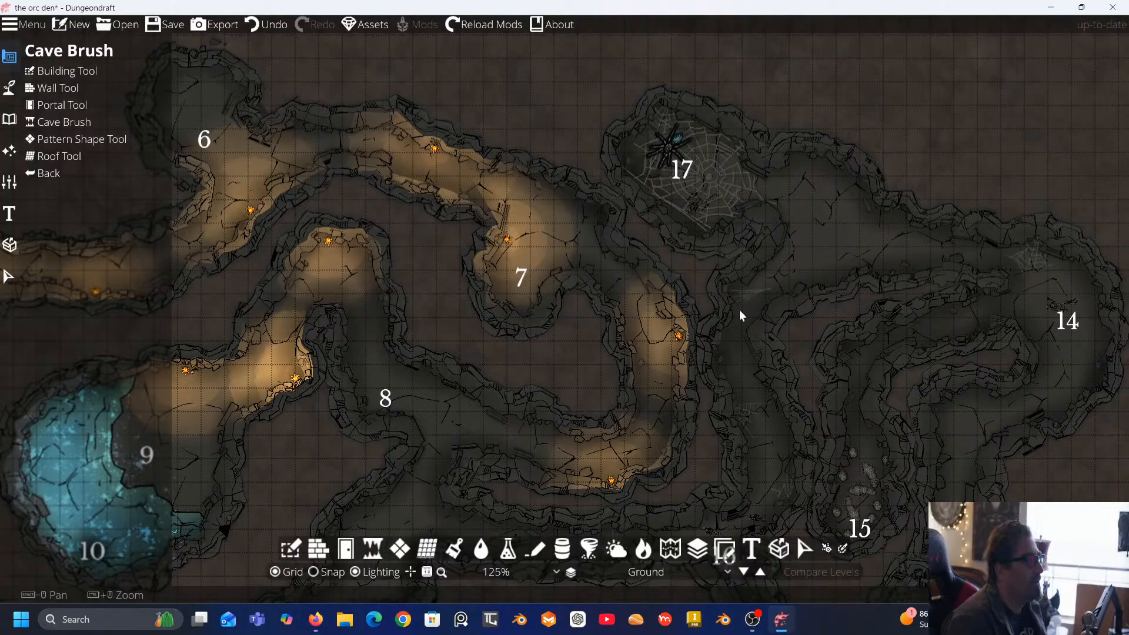
drag(741, 312, 674, 213)
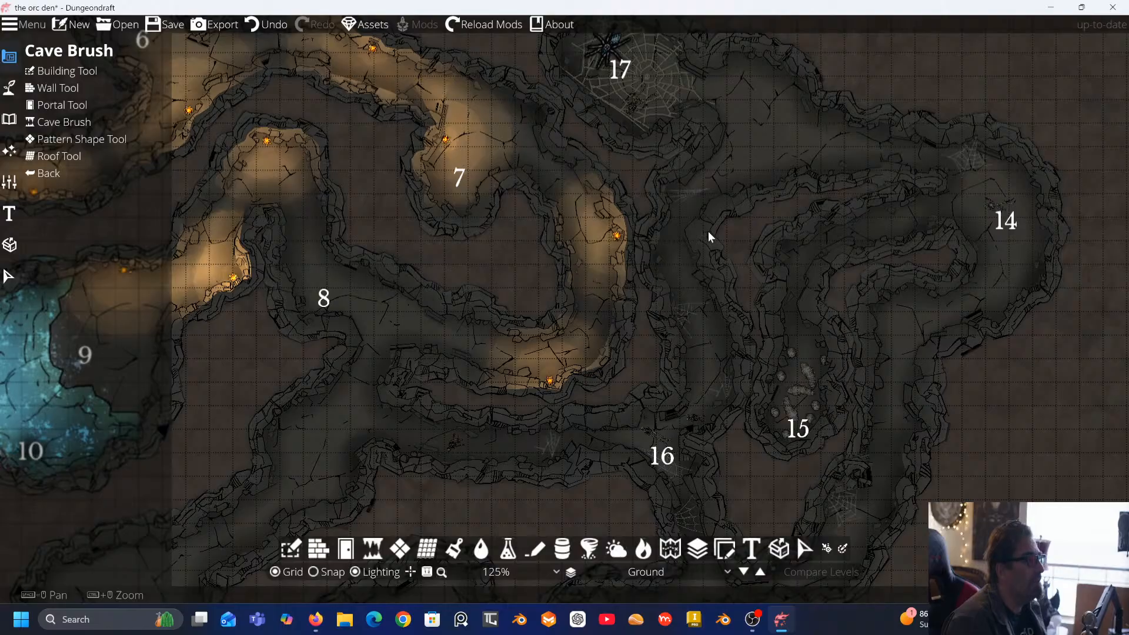
drag(768, 292, 701, 331)
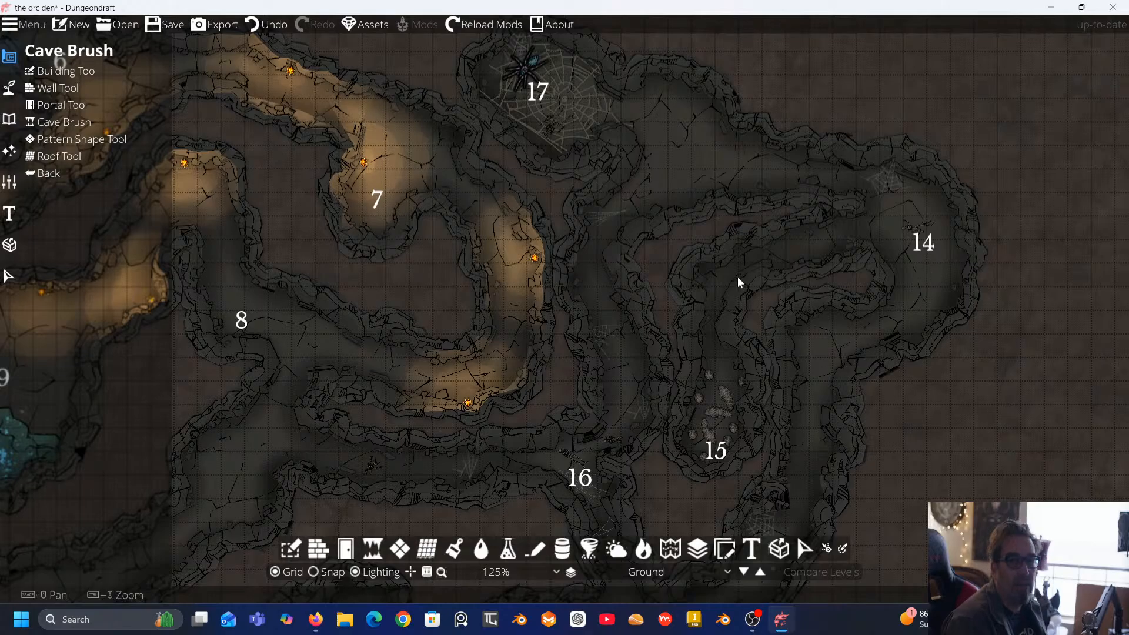
drag(700, 299, 715, 121)
drag(664, 330, 628, 309)
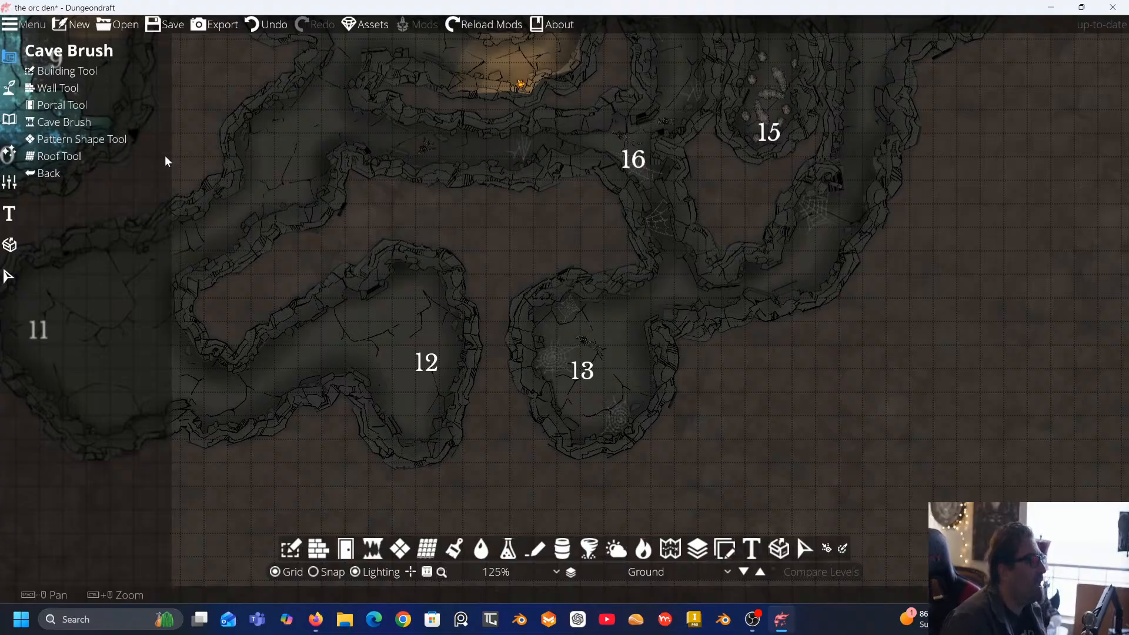
drag(297, 207, 423, 362)
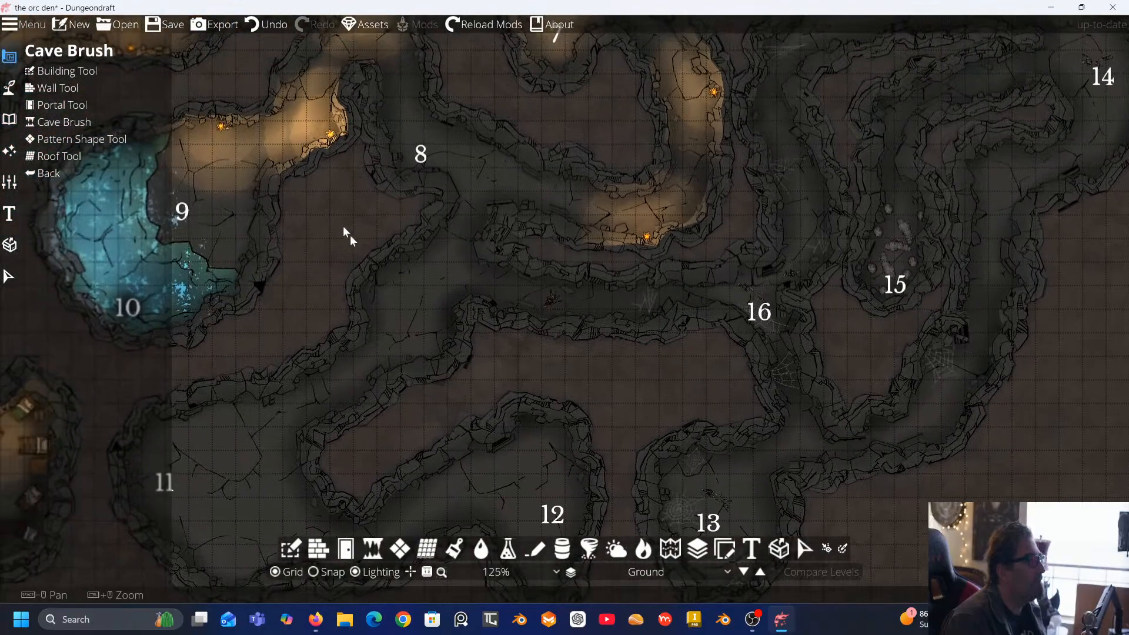
mouse_move(347, 235)
mouse_down()
mouse_move(436, 378)
mouse_move(501, 352)
mouse_up()
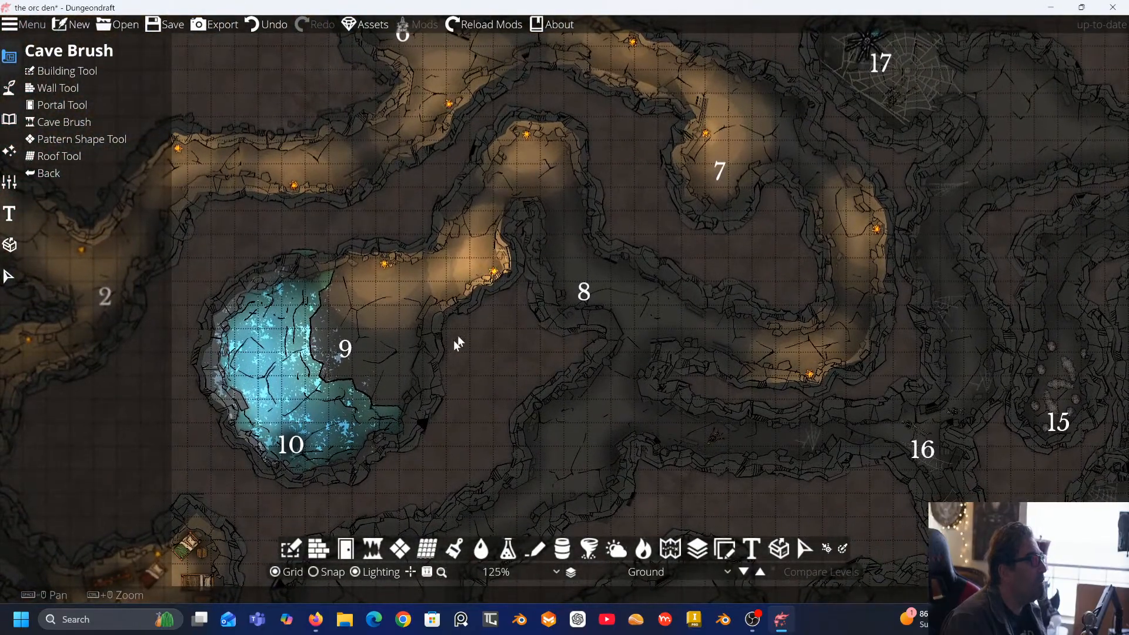
Search the full object library for "rat" with the Object Tool, loosening the match almost fully to Fuzzy
click(88, 106)
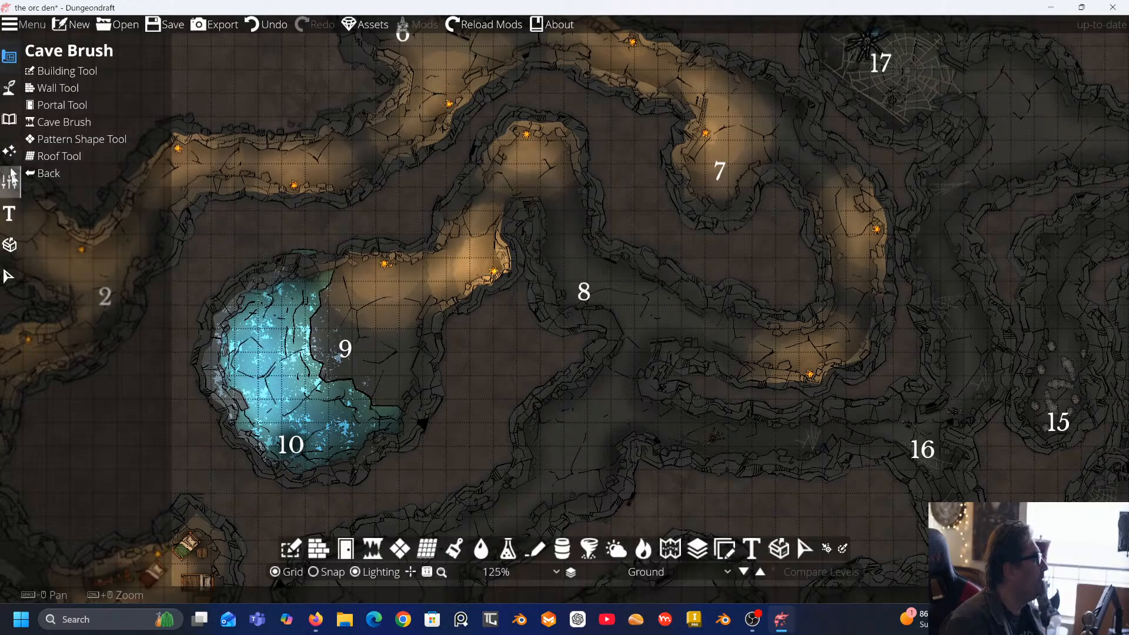
click(47, 72)
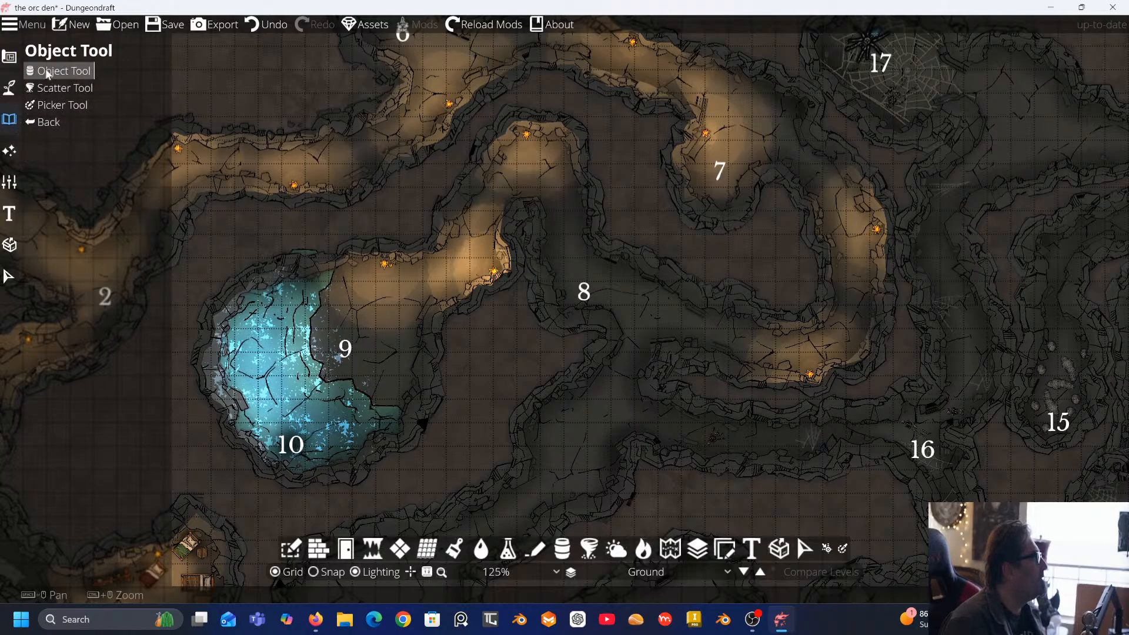
click(52, 73)
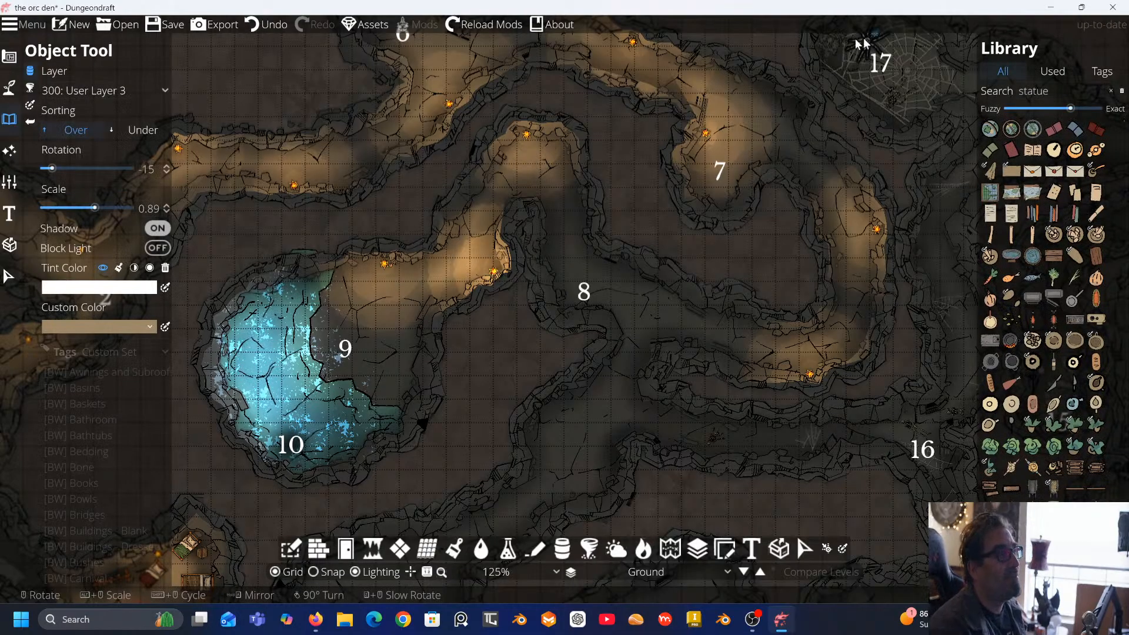
click(1109, 90)
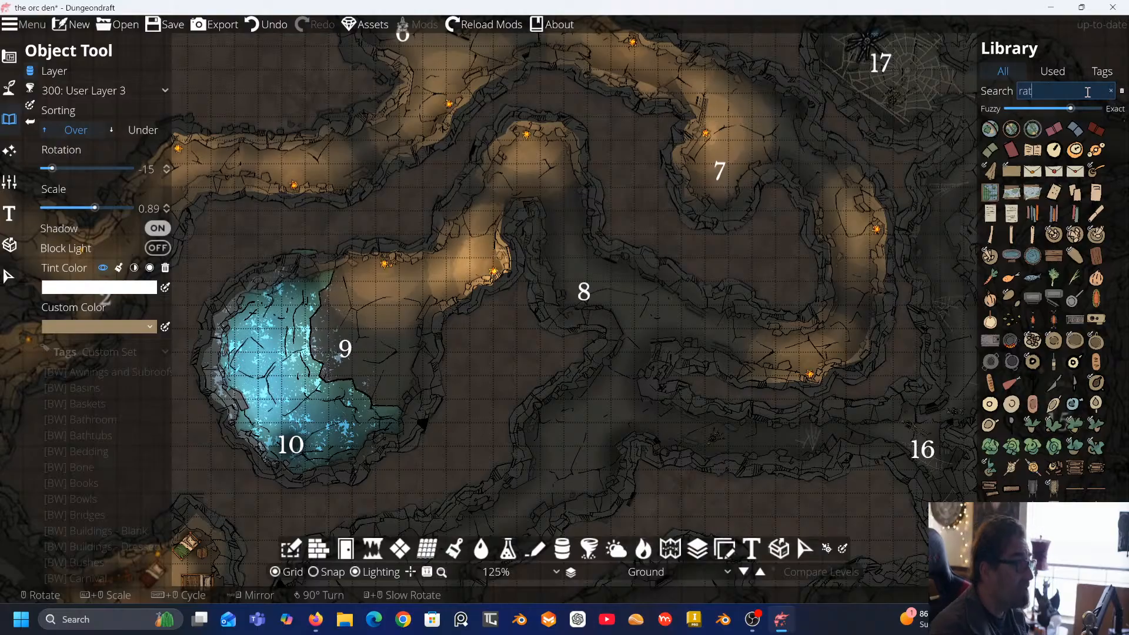
drag(1072, 110, 1008, 110)
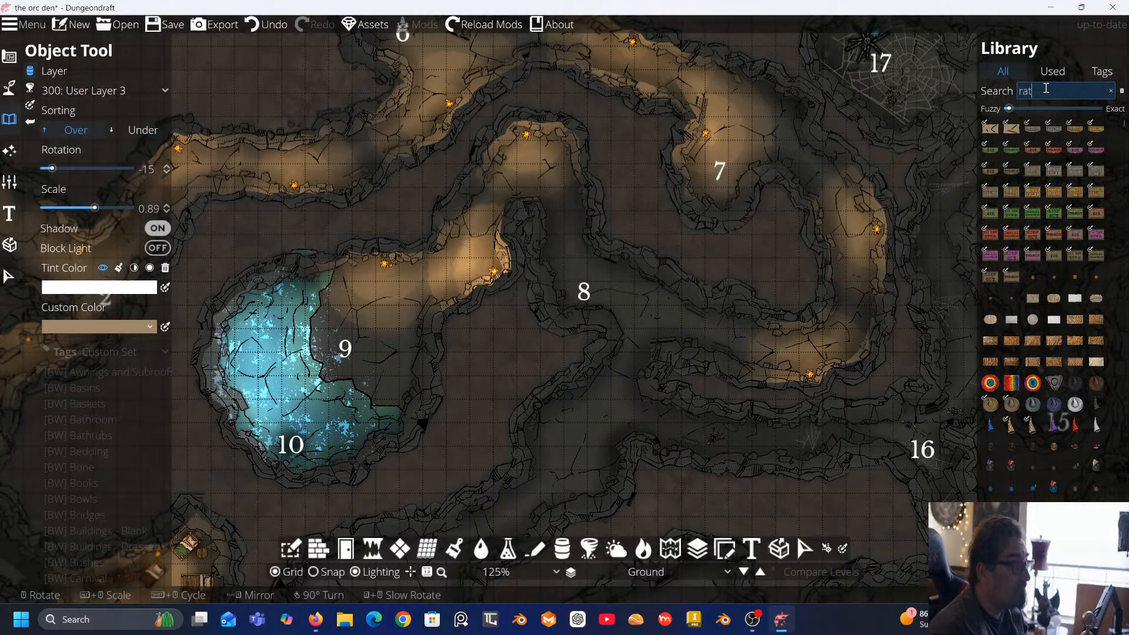
Browse the objects matching "rat" for a suitable rat asset
scroll(1055, 214, down, 3)
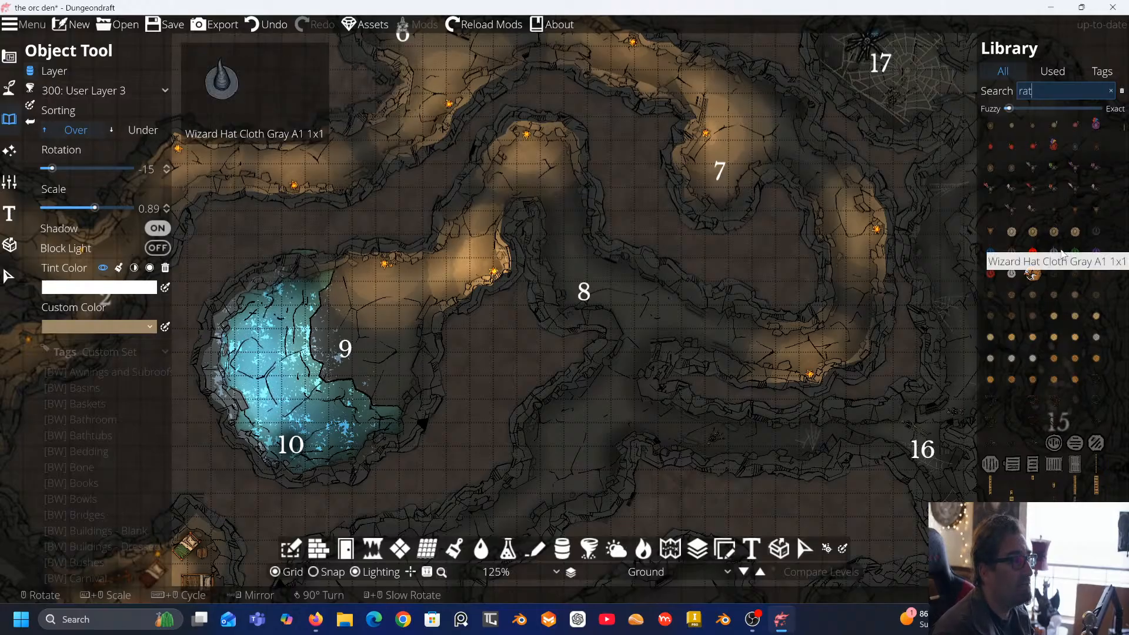
scroll(1060, 248, down, 3)
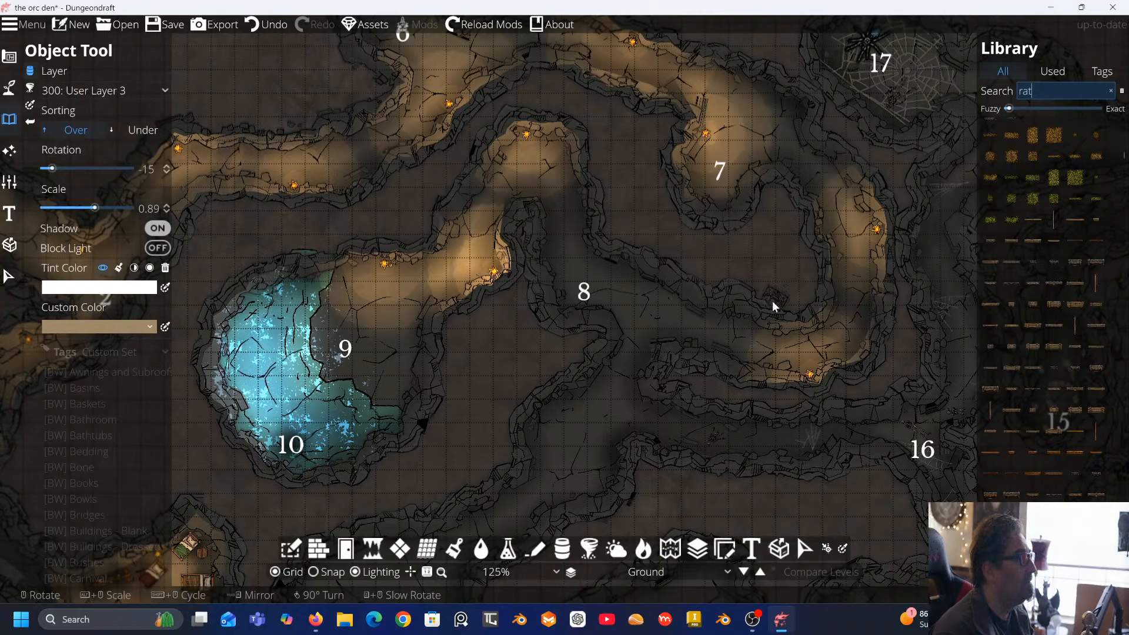
scroll(1050, 300, down, 3)
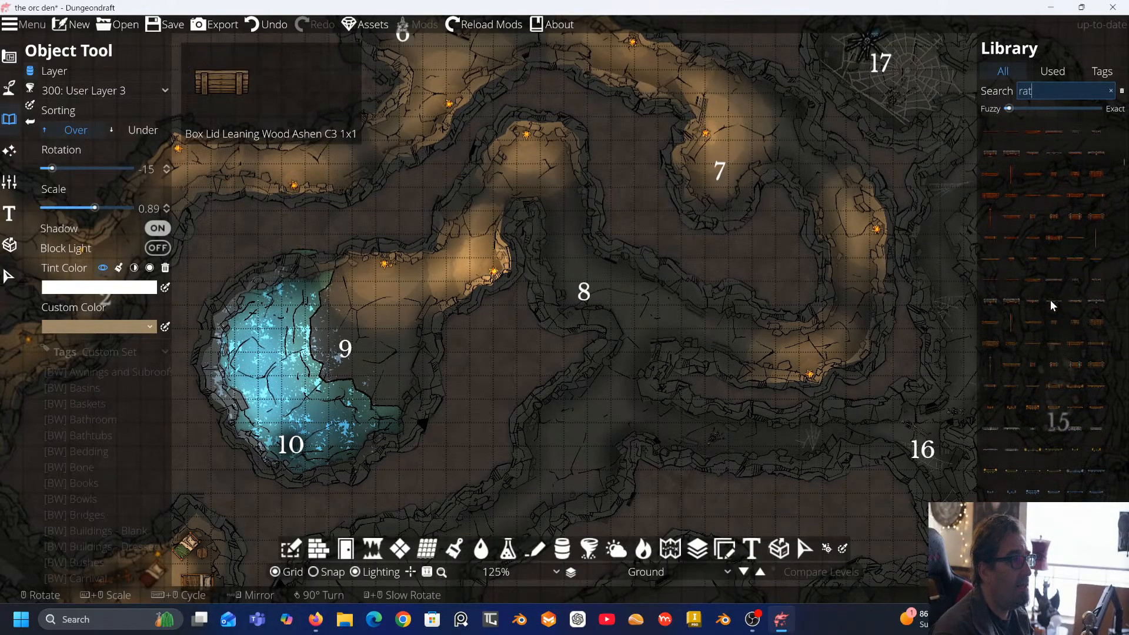
scroll(1050, 300, down, 3)
scroll(1050, 299, down, 4)
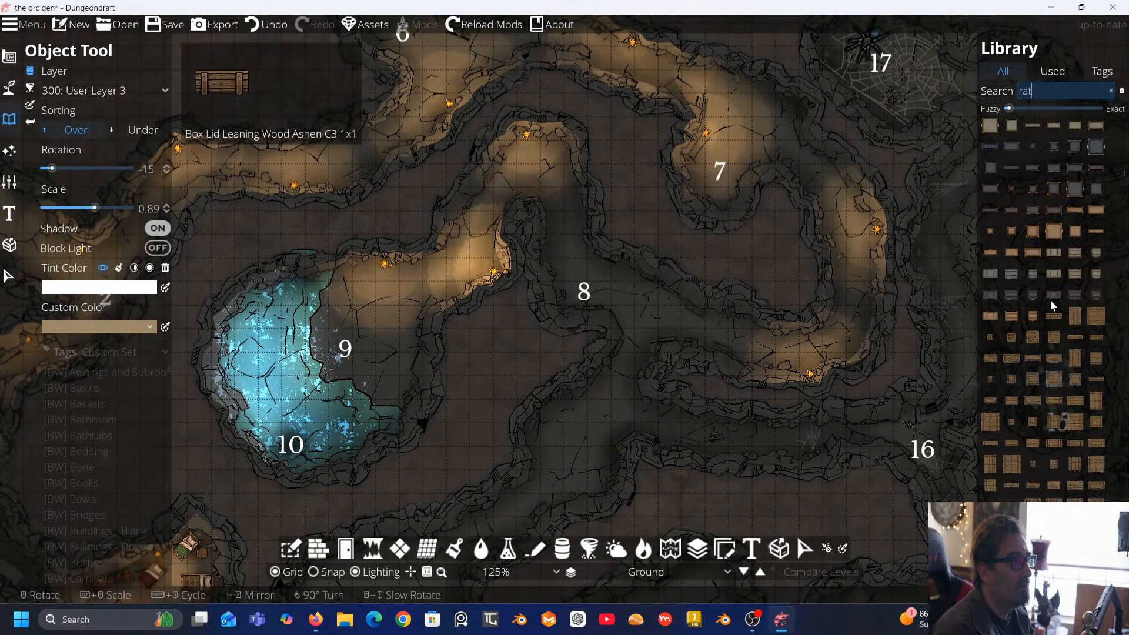
scroll(1051, 300, down, 4)
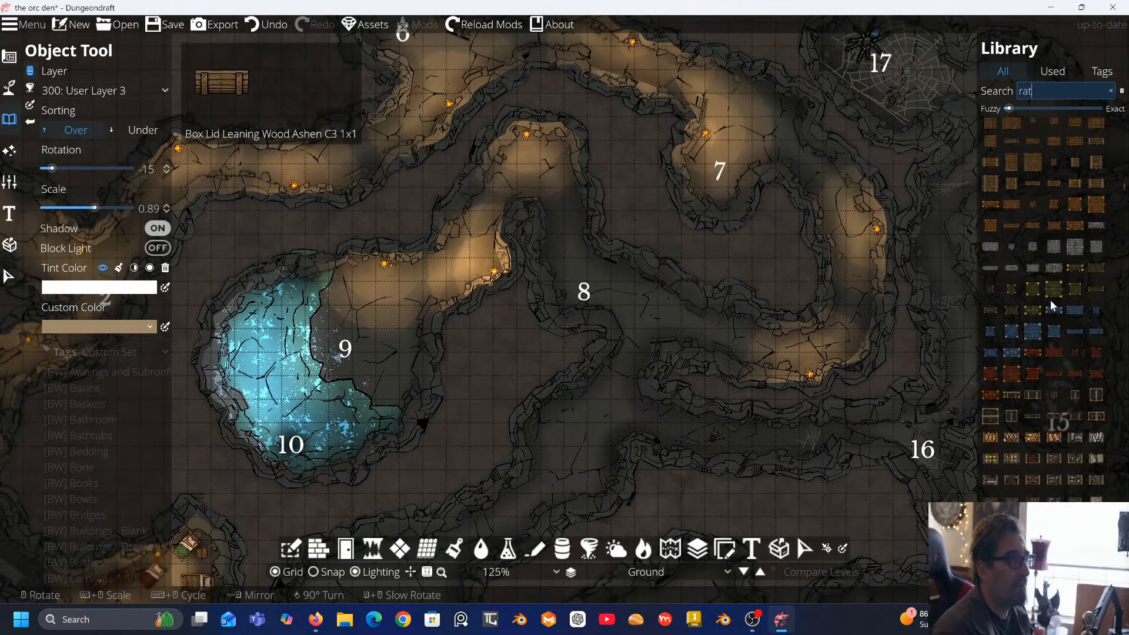
scroll(1052, 322, down, 5)
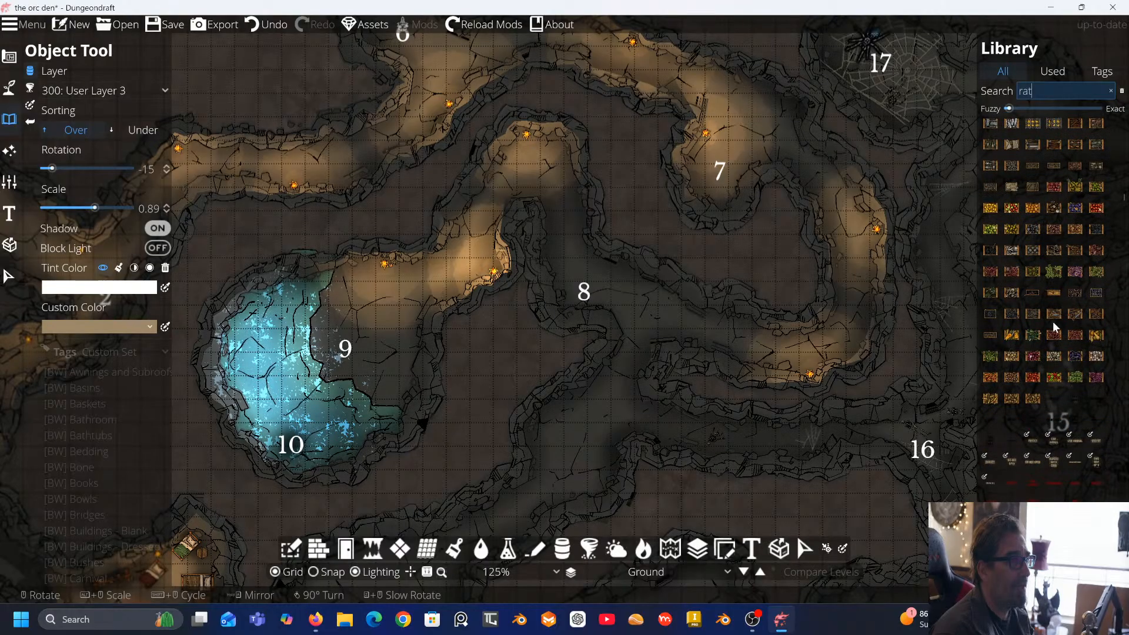
scroll(1052, 321, down, 8)
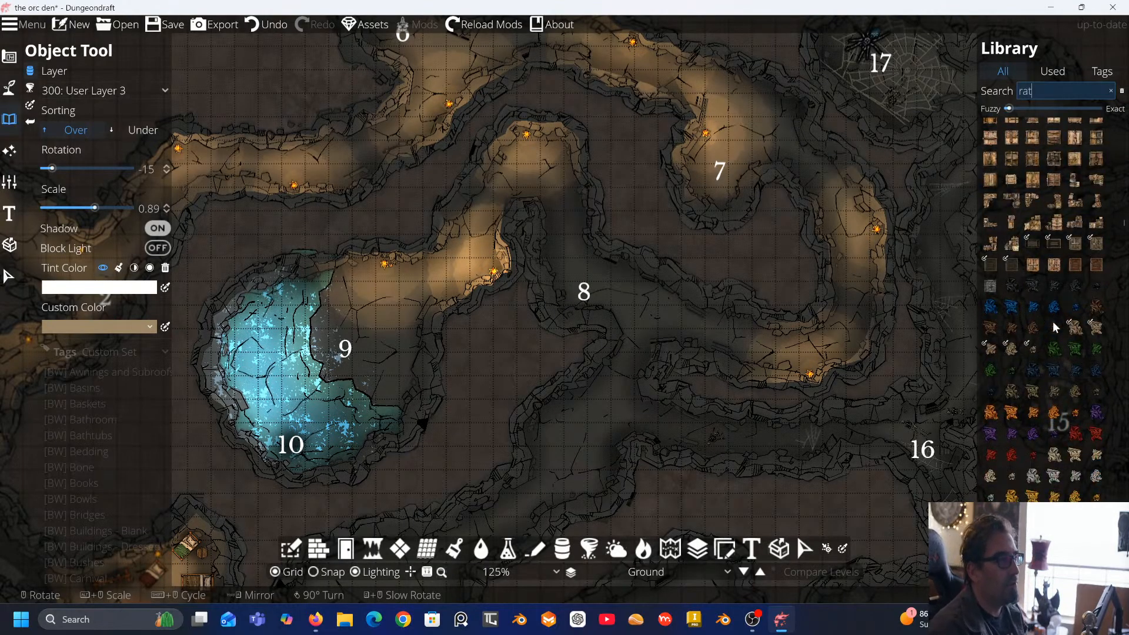
mouse_move(1033, 285)
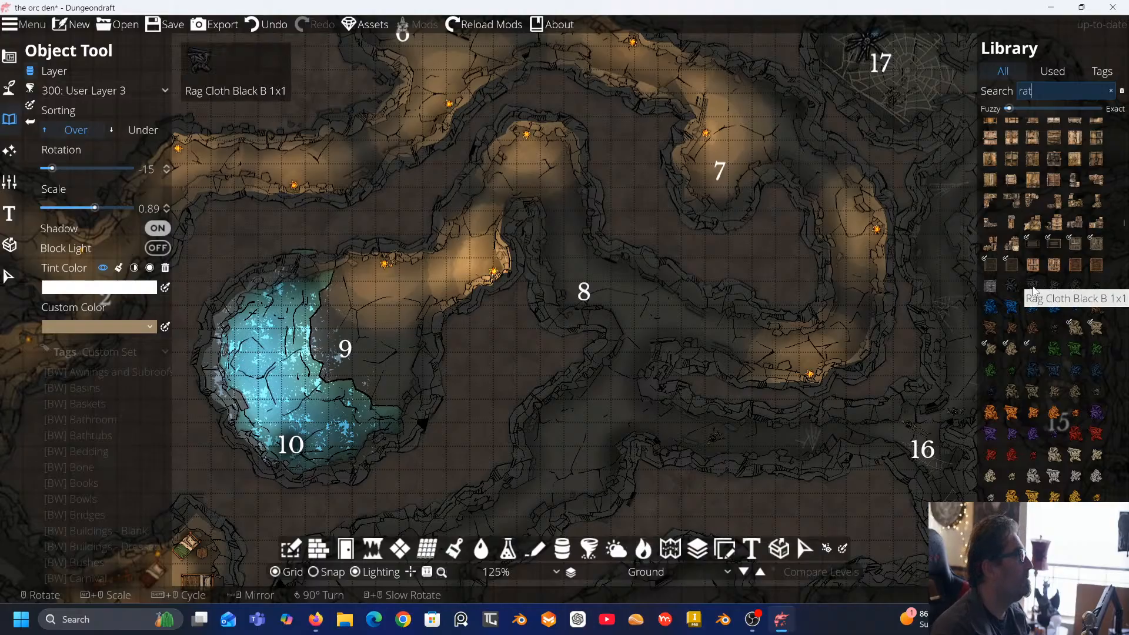
scroll(1069, 341, down, 3)
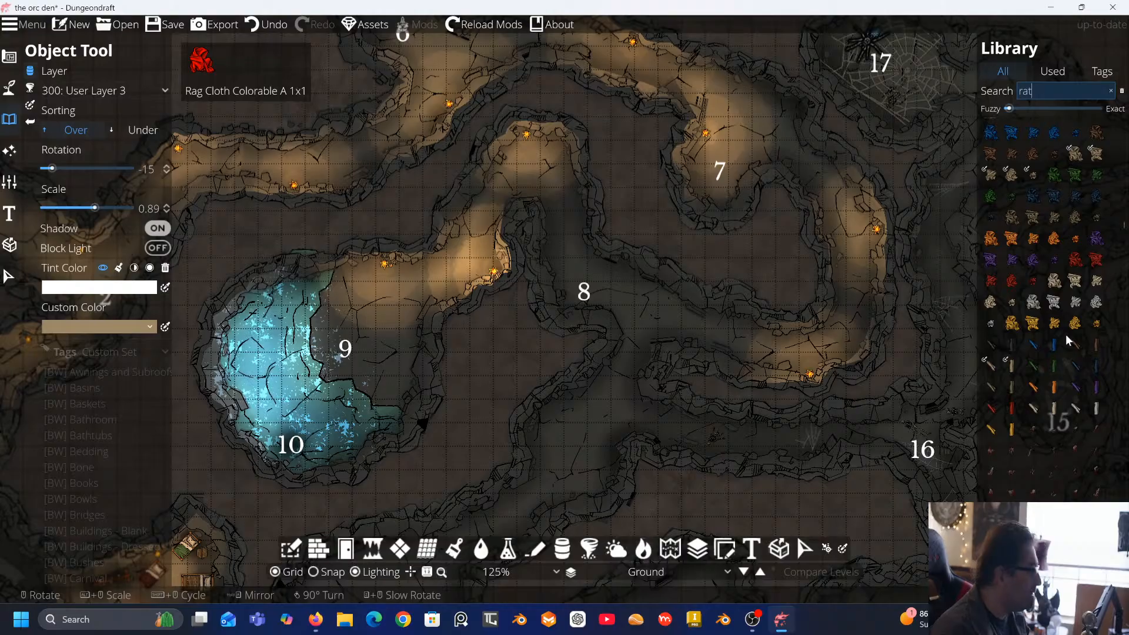
scroll(1068, 330, down, 4)
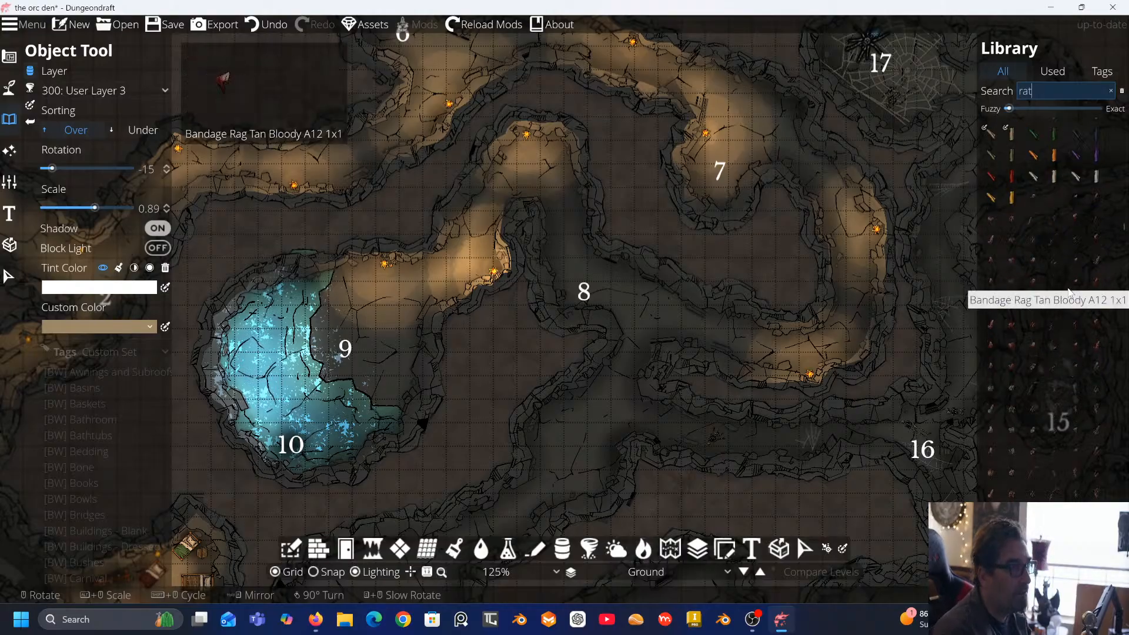
scroll(1068, 293, down, 5)
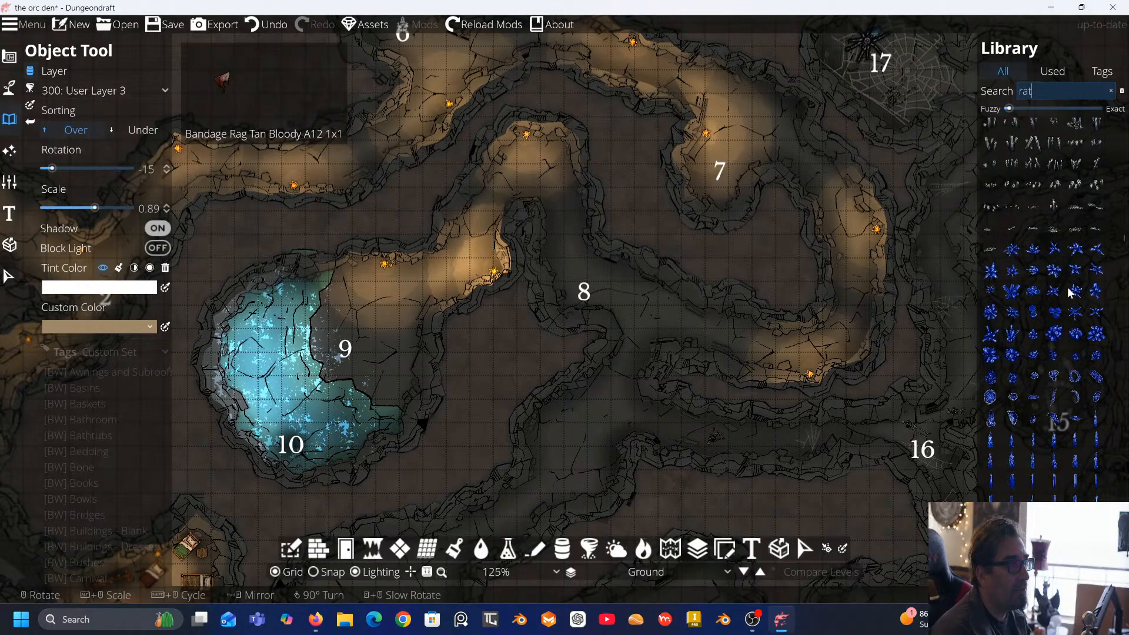
scroll(1069, 292, down, 3)
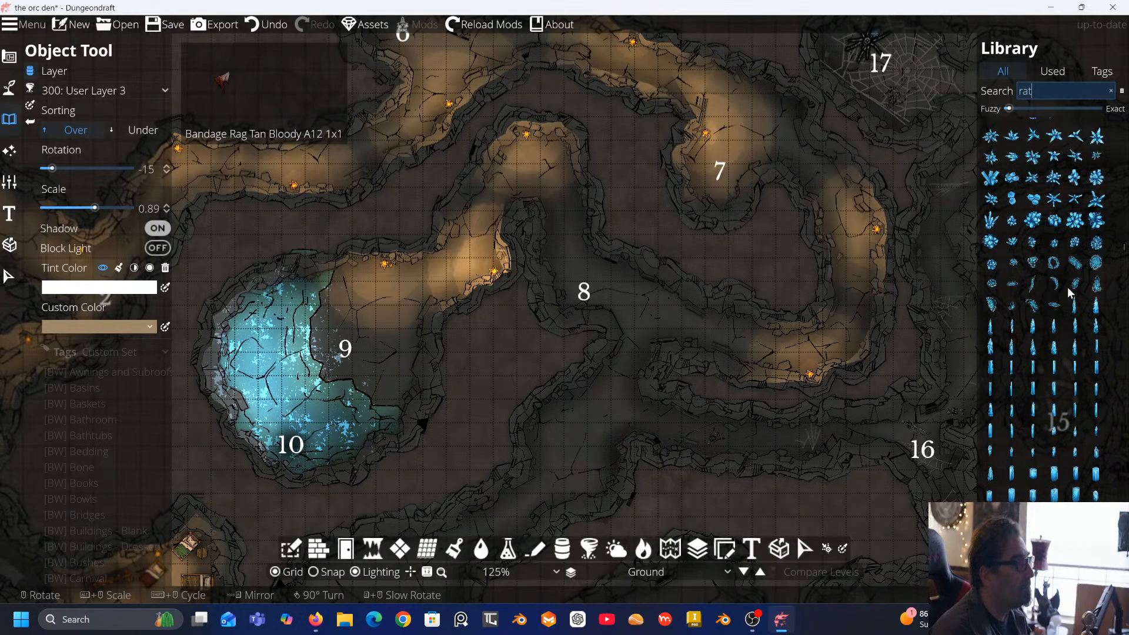
scroll(1087, 317, down, 6)
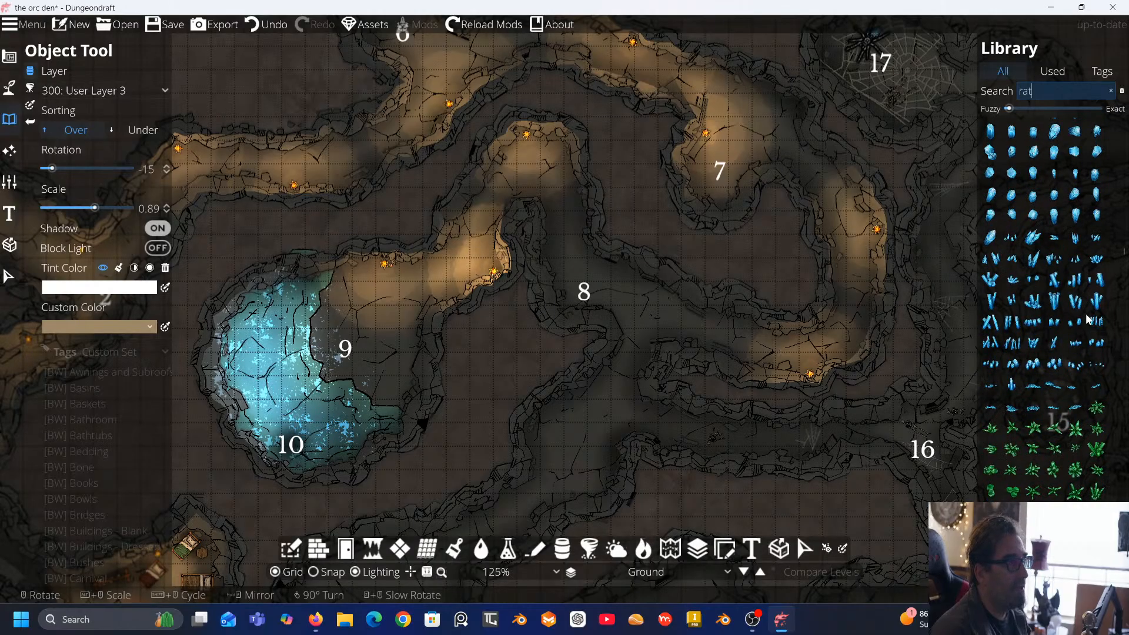
scroll(1087, 320, down, 4)
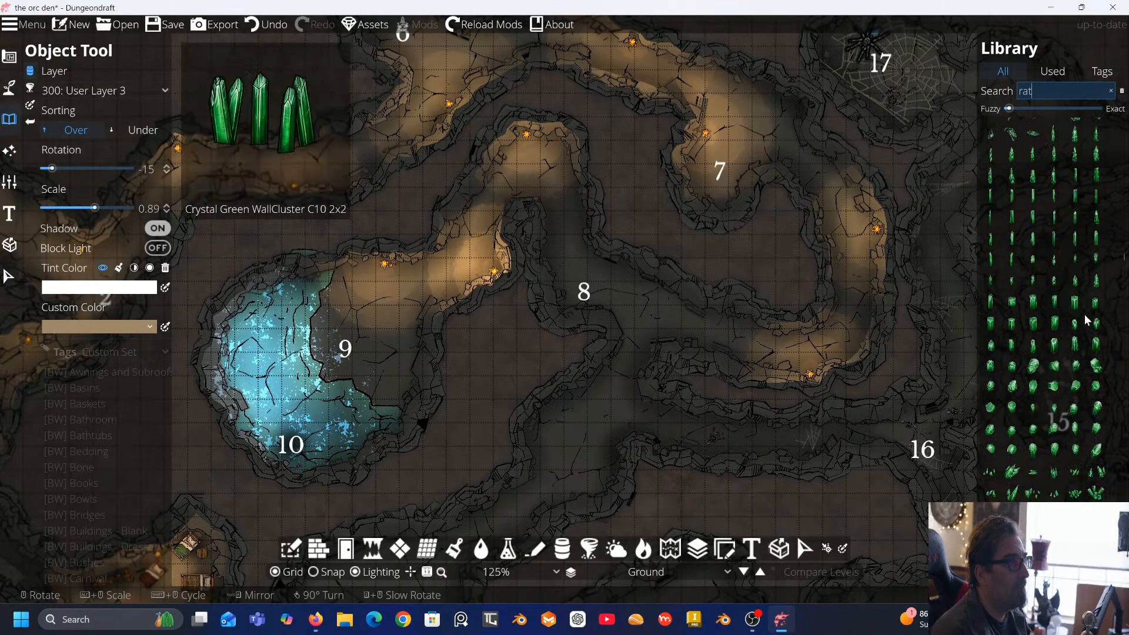
Place the Crystal Cyan WallCluster B11 on the pool's north edge and another cyan crystal cluster, rotated to -60, at its southeast edge
scroll(1085, 318, up, 8)
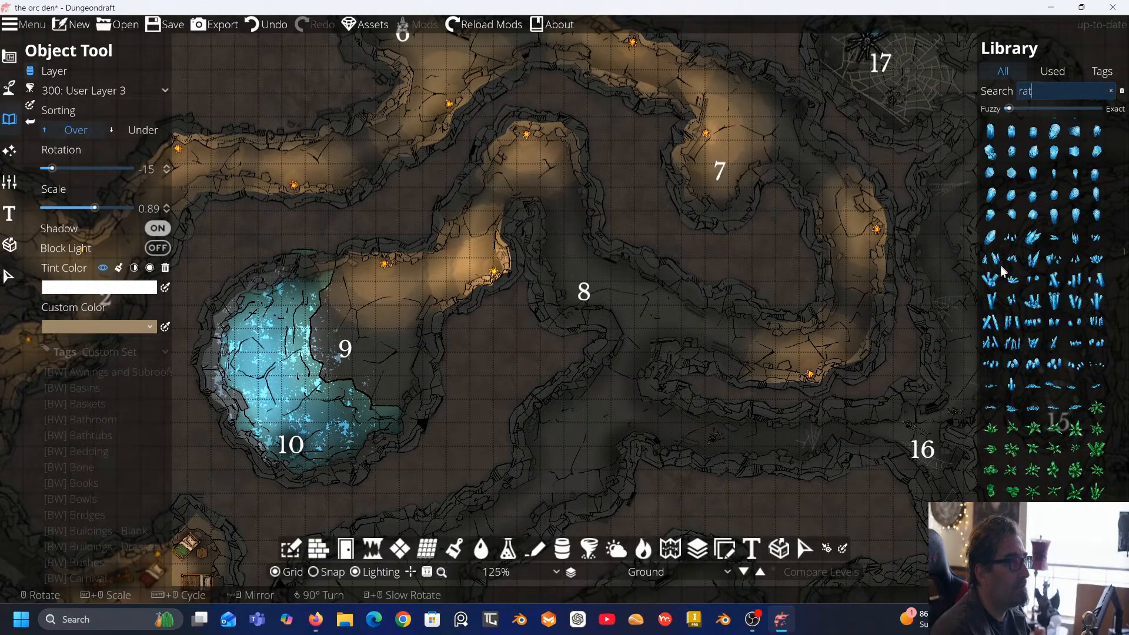
click(989, 281)
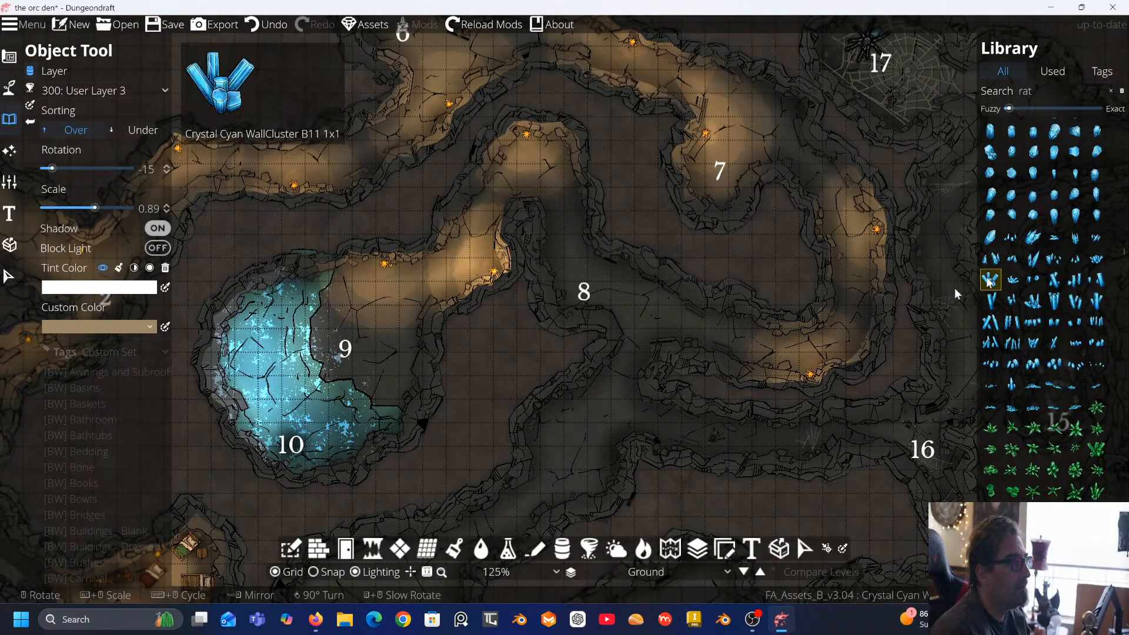
click(287, 297)
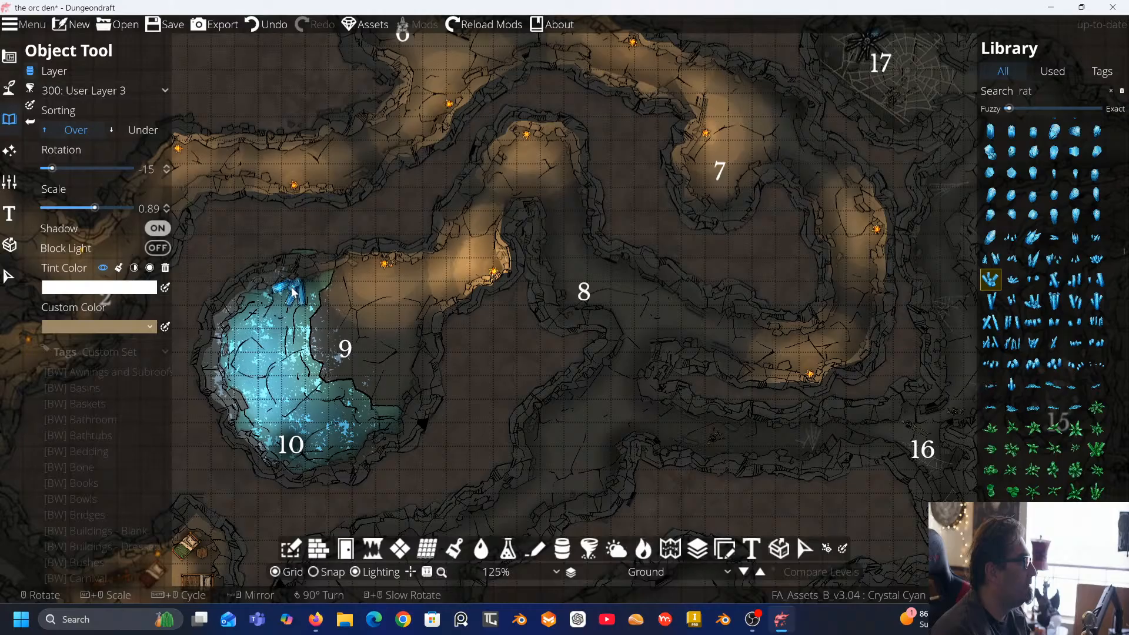
click(1030, 241)
scroll(347, 437, up, 12)
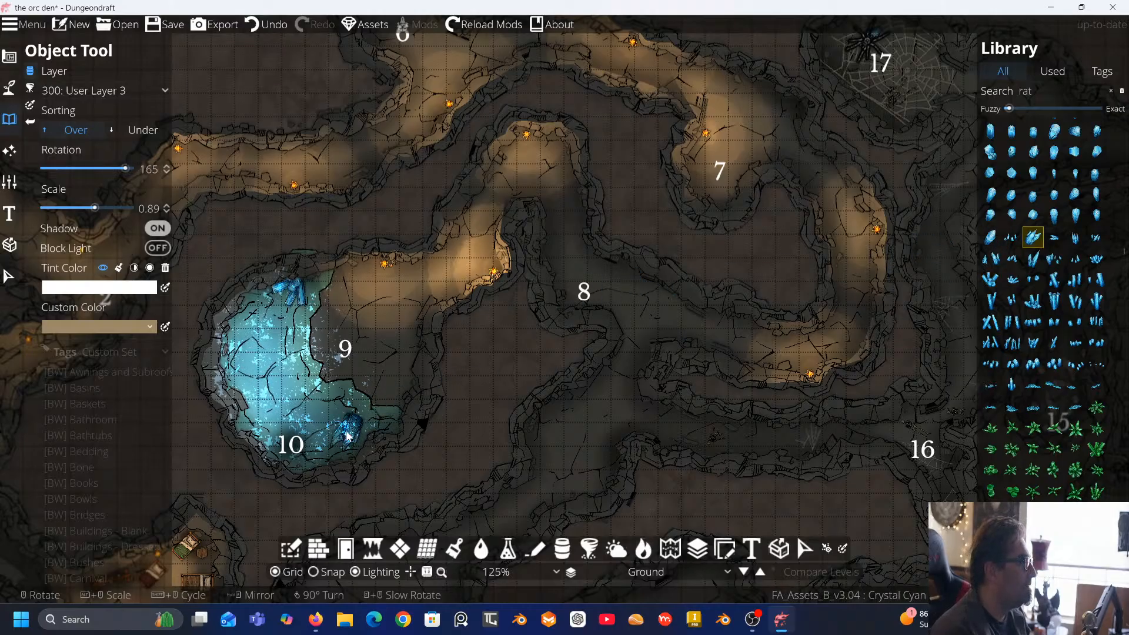
scroll(347, 437, down, 15)
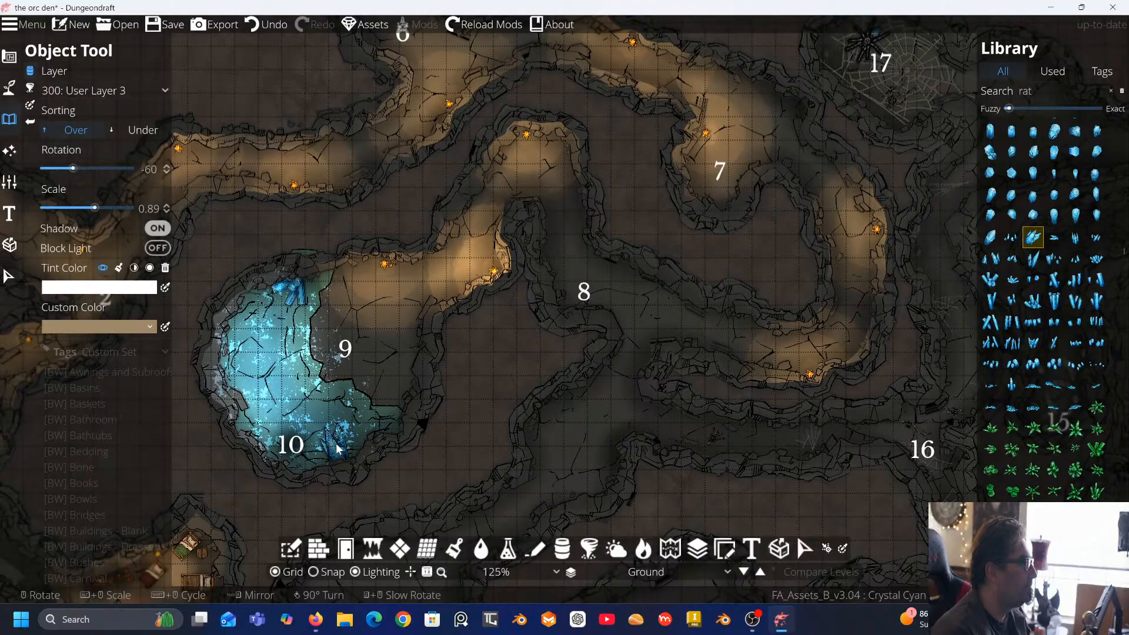
click(339, 450)
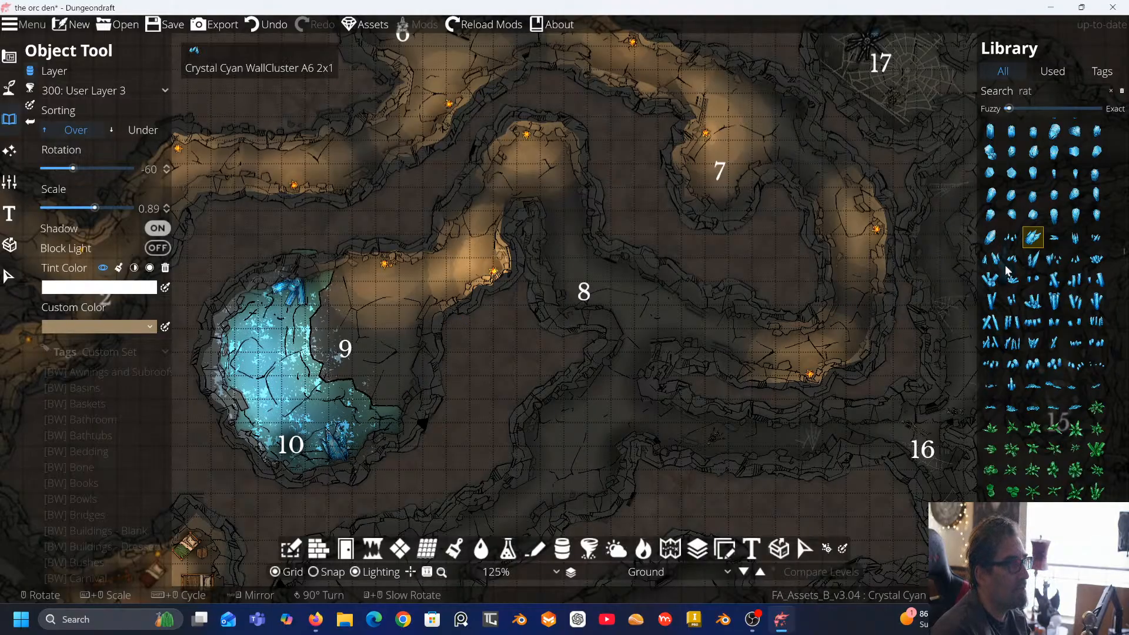
Add the B11 cyan crystal cluster rotated to 75 at the pool's southwest edge and a different cyan cluster rotated to 105 on its west edge
click(991, 284)
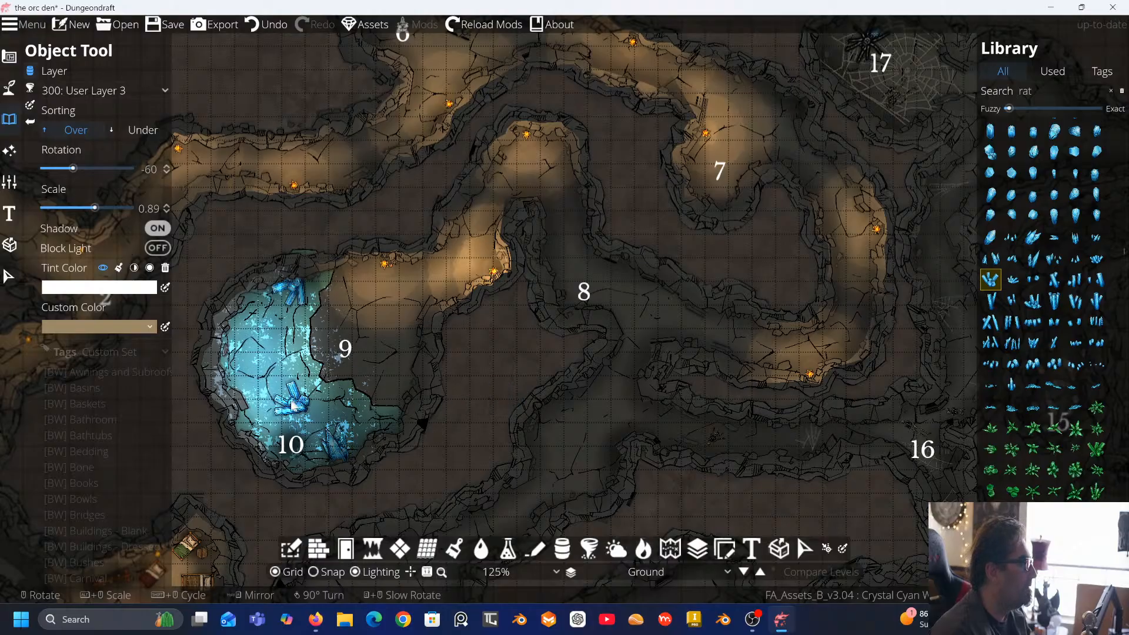
scroll(280, 406, up, 4)
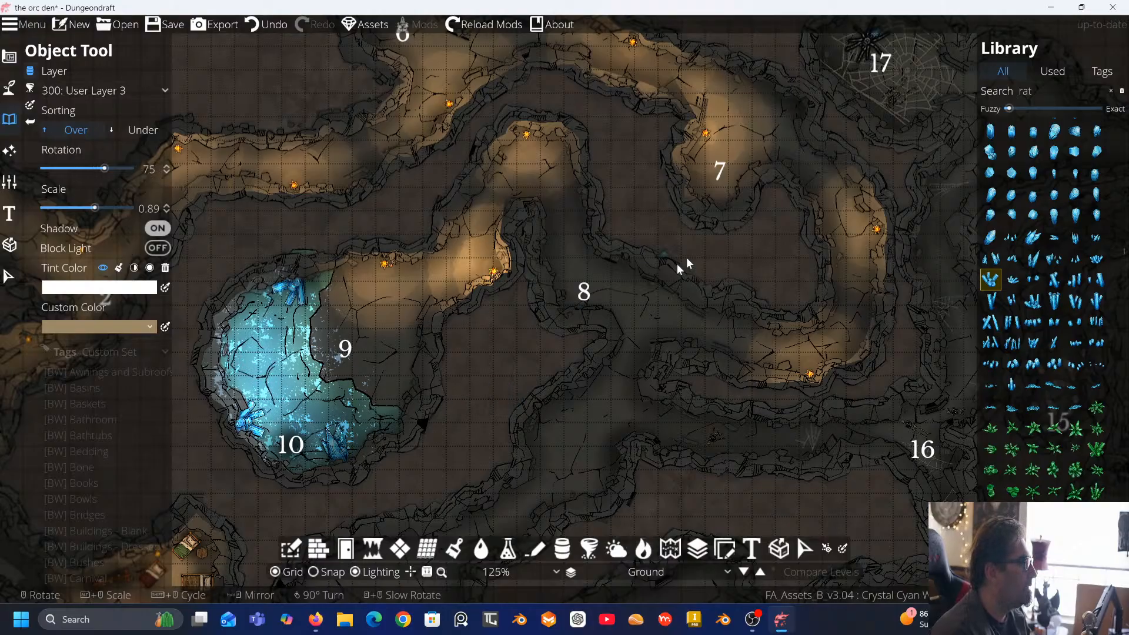
click(991, 259)
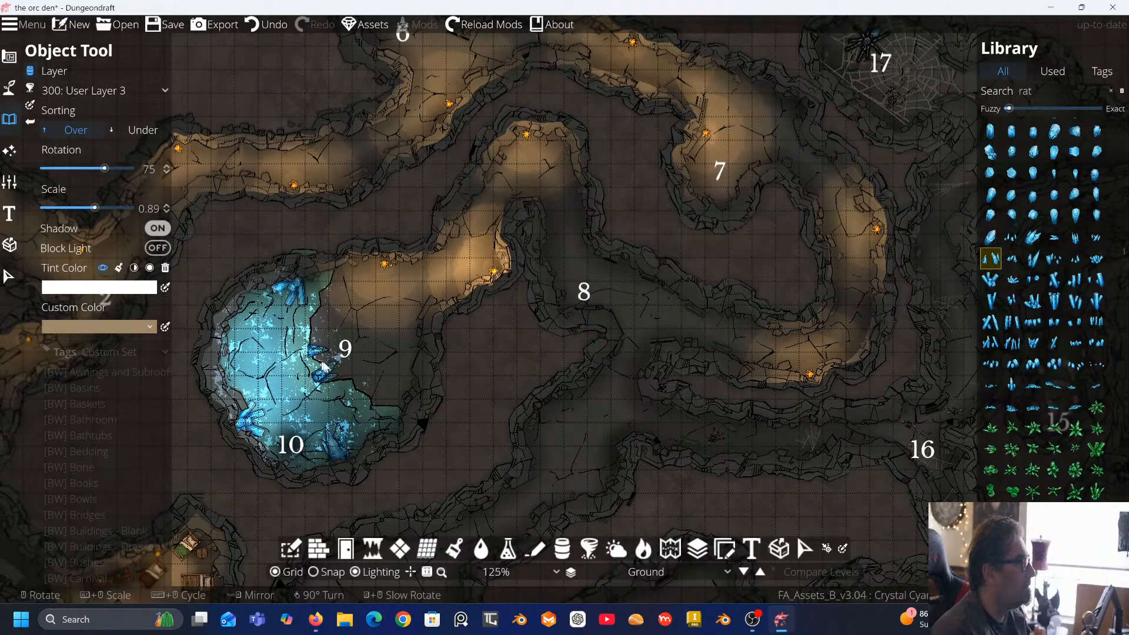
scroll(322, 366, up, 4)
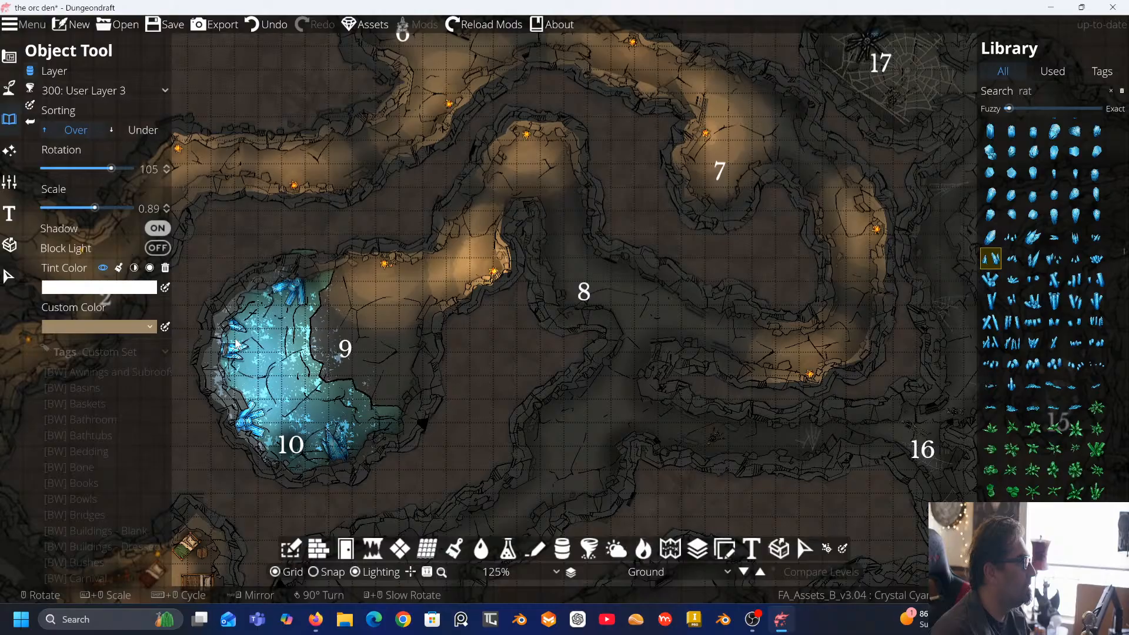
click(235, 345)
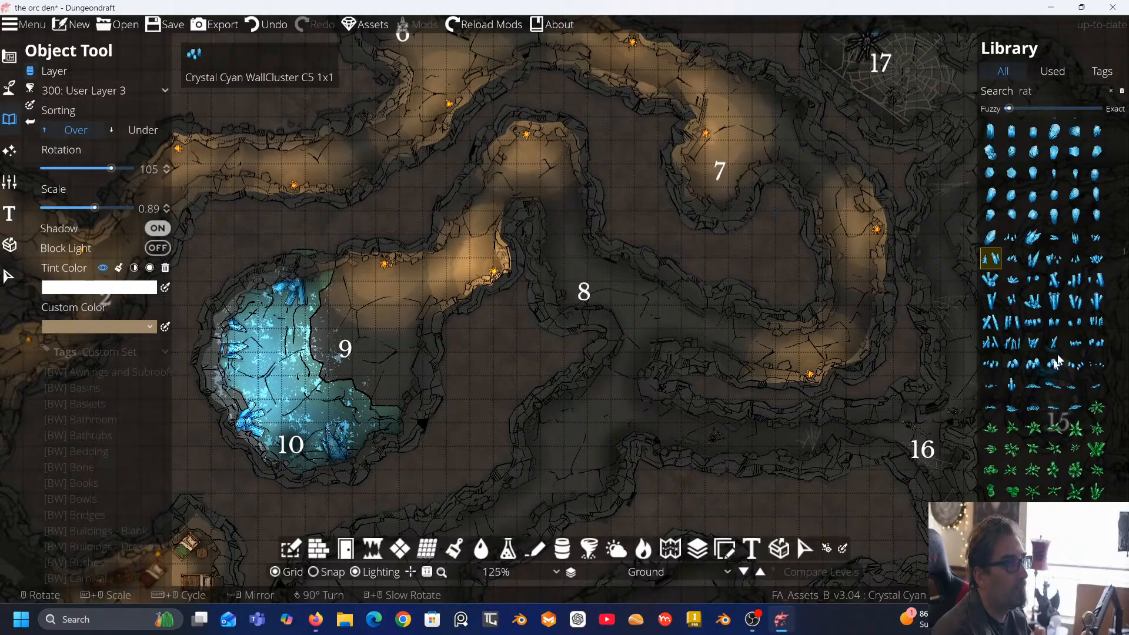
Look through the crystal assets in other colours in the library and survey the whole cave map around the entrance stairs
scroll(1053, 265, down, 5)
scroll(1052, 264, down, 6)
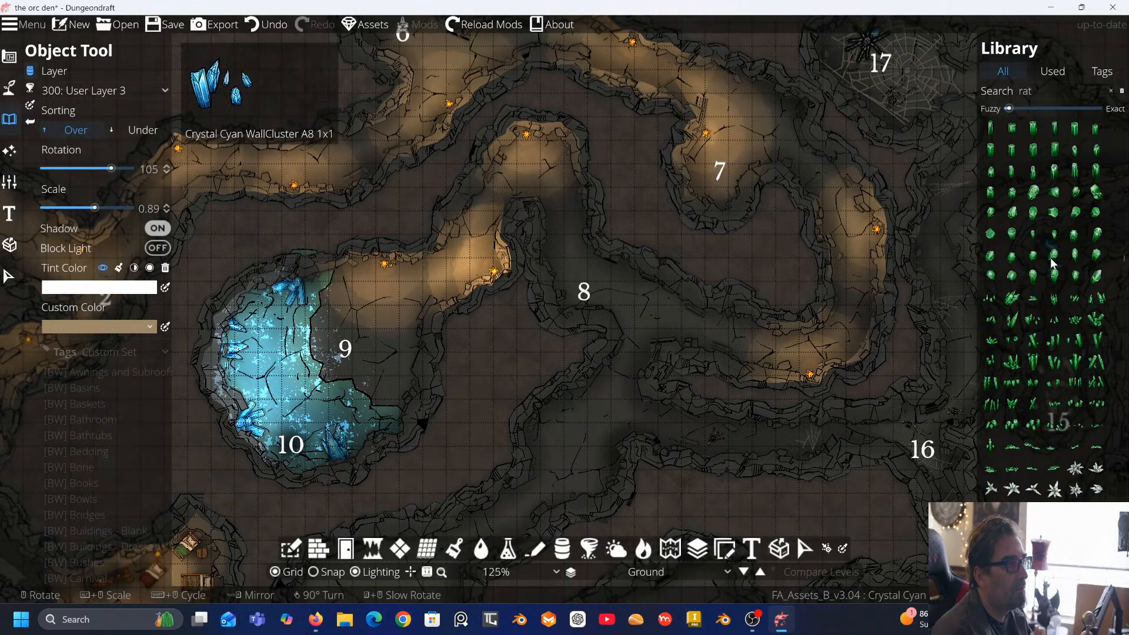
scroll(1052, 265, down, 6)
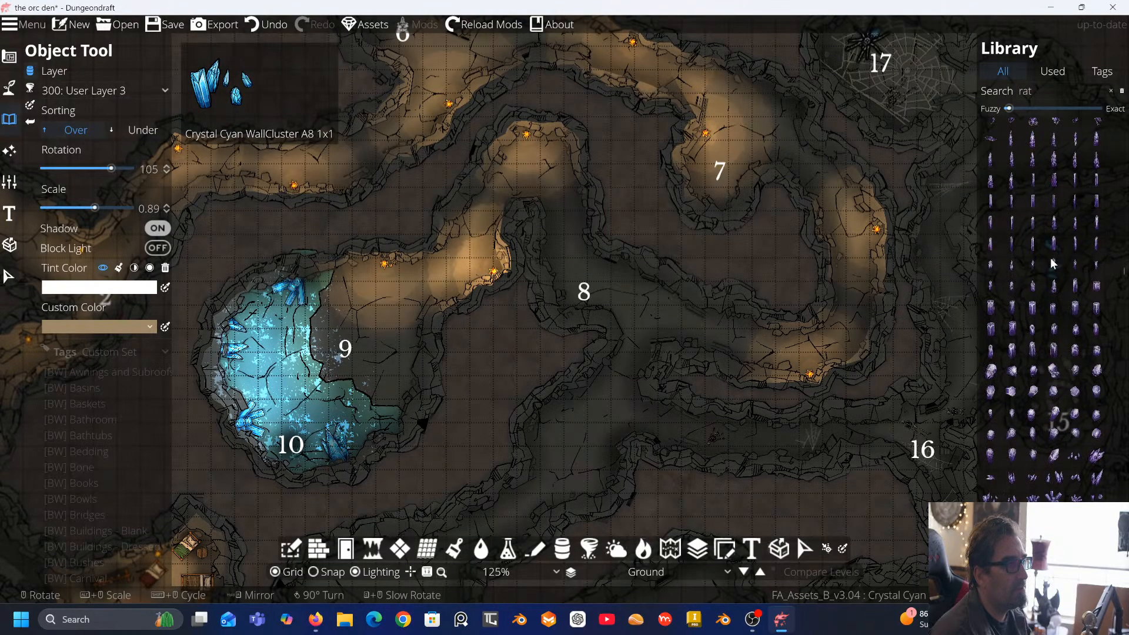
scroll(1052, 264, down, 6)
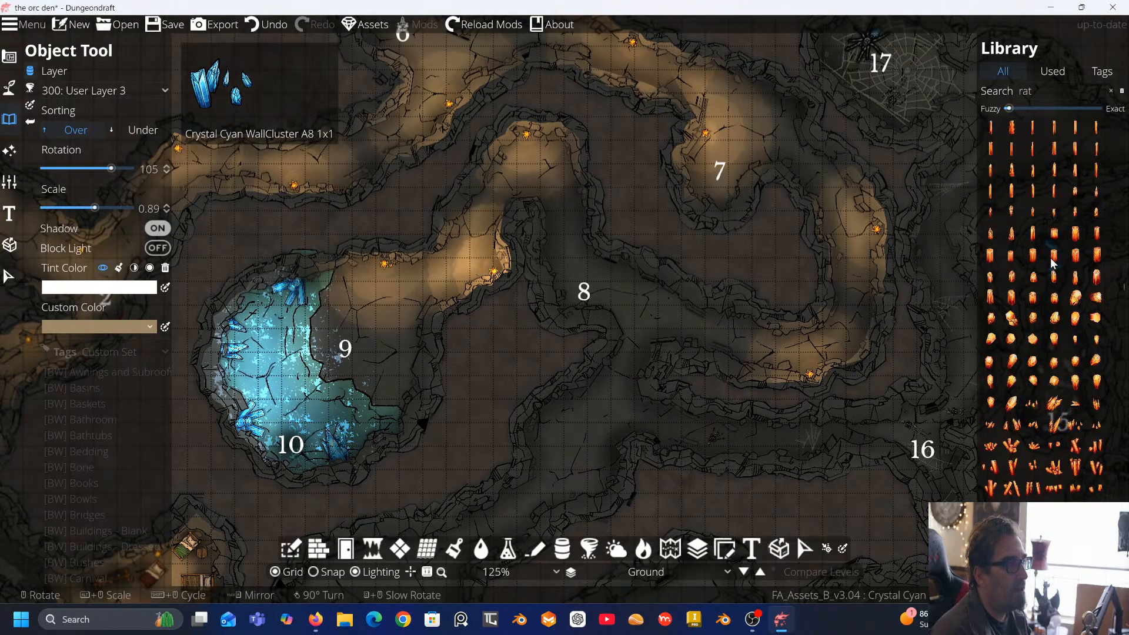
scroll(1053, 264, down, 5)
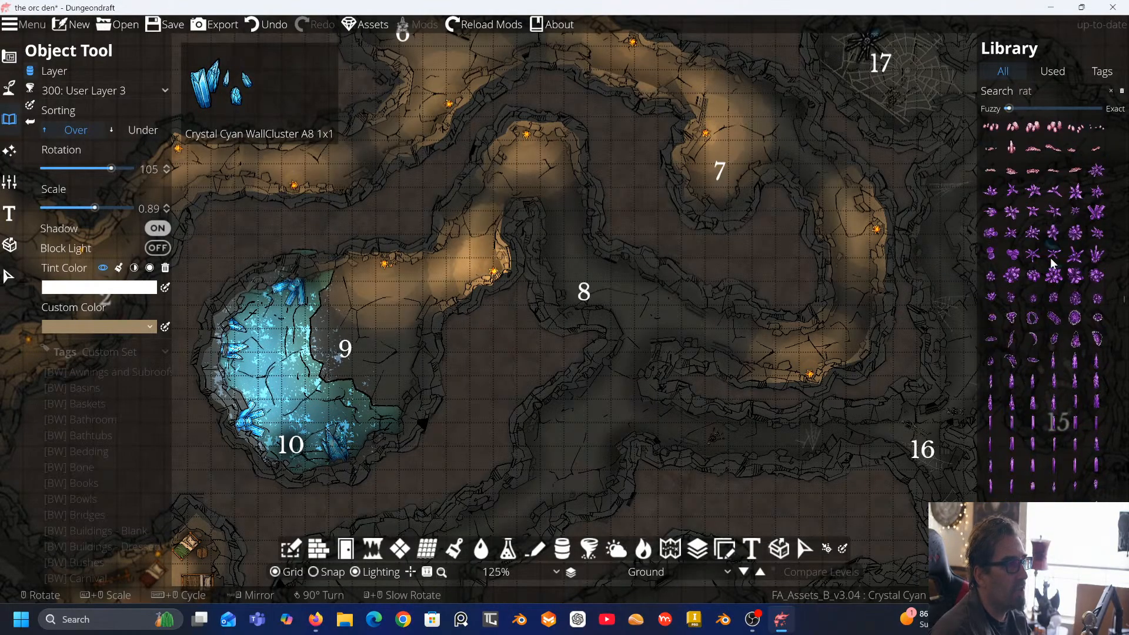
scroll(600, 154, down, 4)
scroll(600, 154, up, 4)
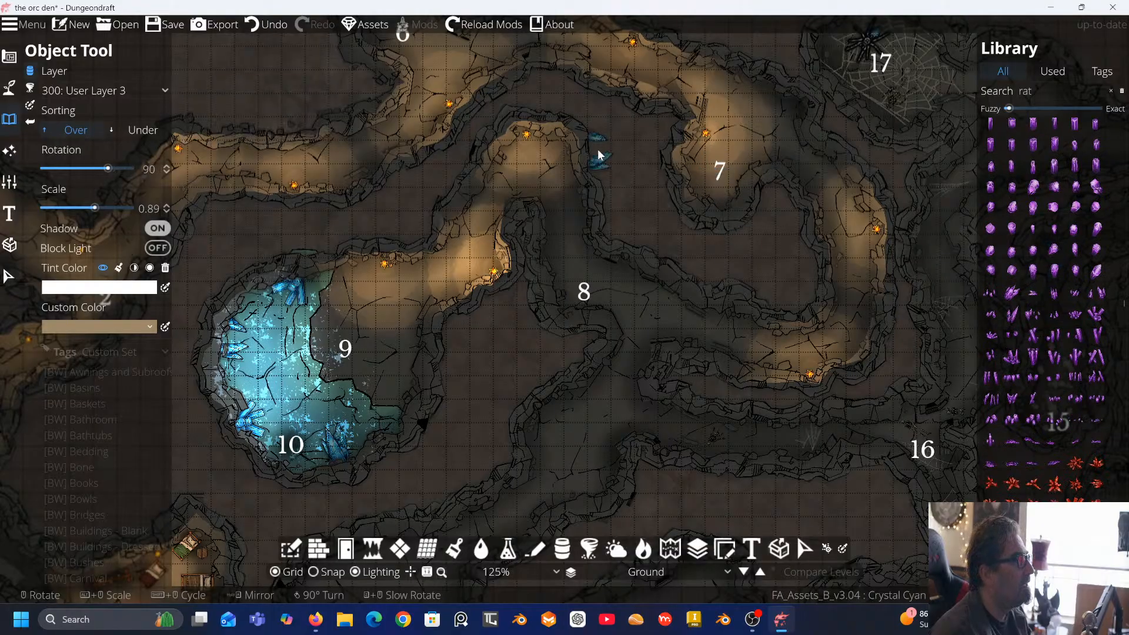
click(561, 157)
drag(571, 152, 597, 147)
scroll(599, 145, down, 5)
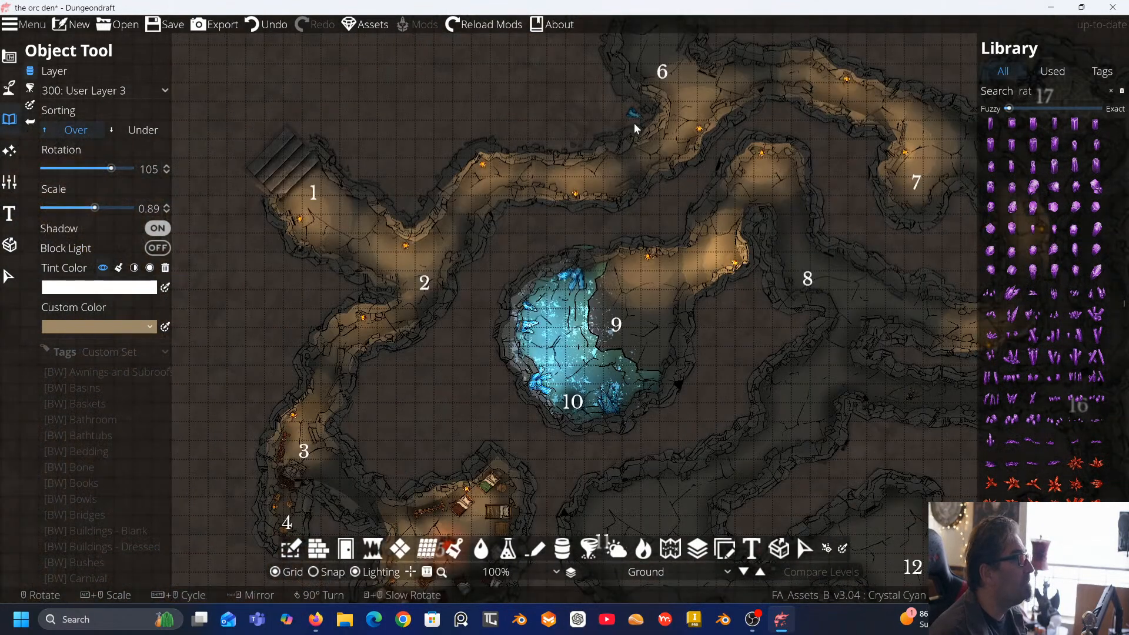
scroll(633, 123, down, 3)
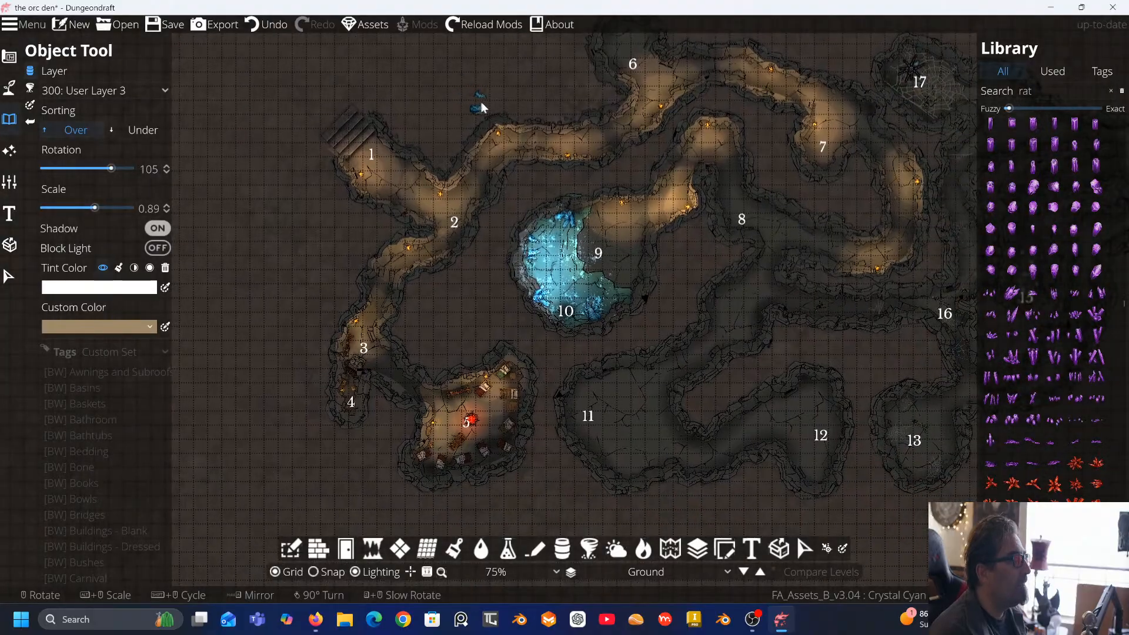
drag(525, 111, 436, 180)
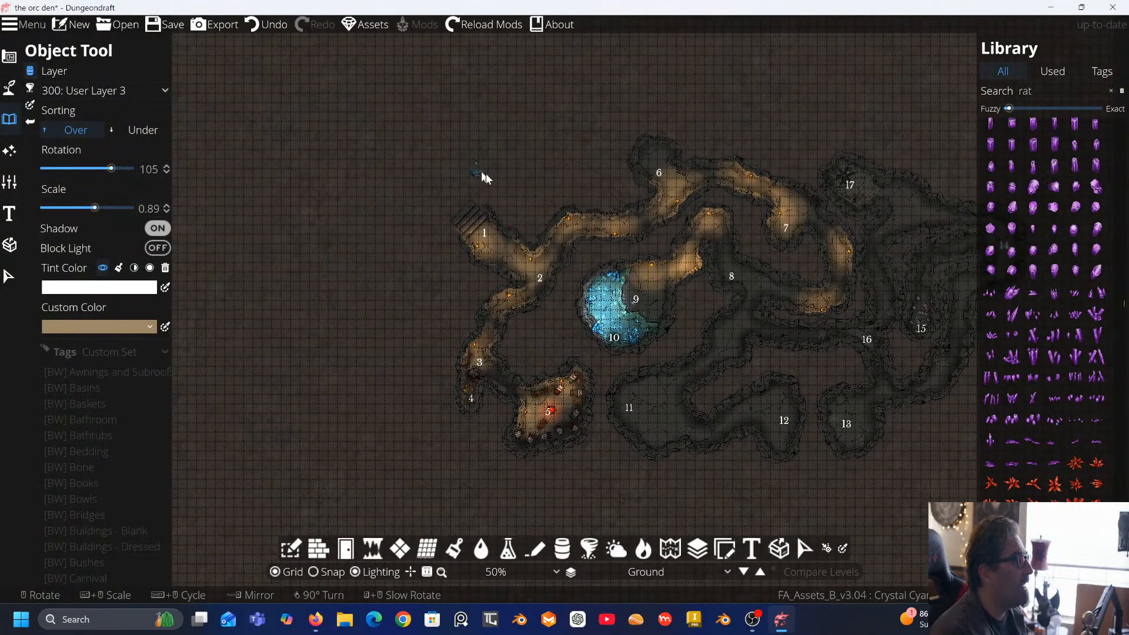
drag(436, 144, 365, 169)
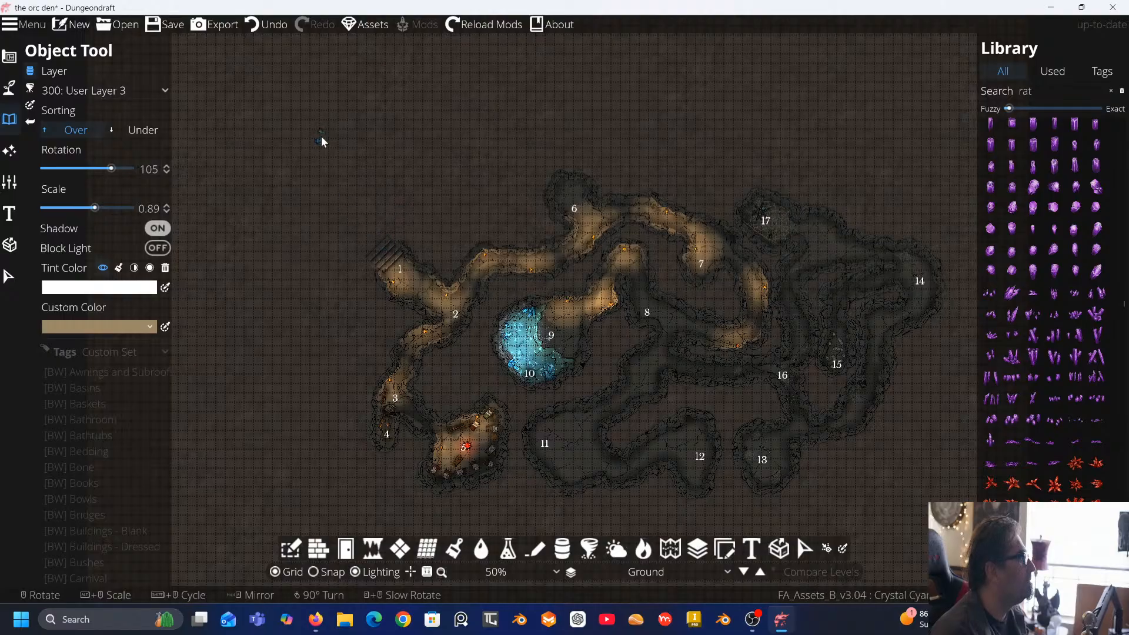
scroll(322, 141, down, 8)
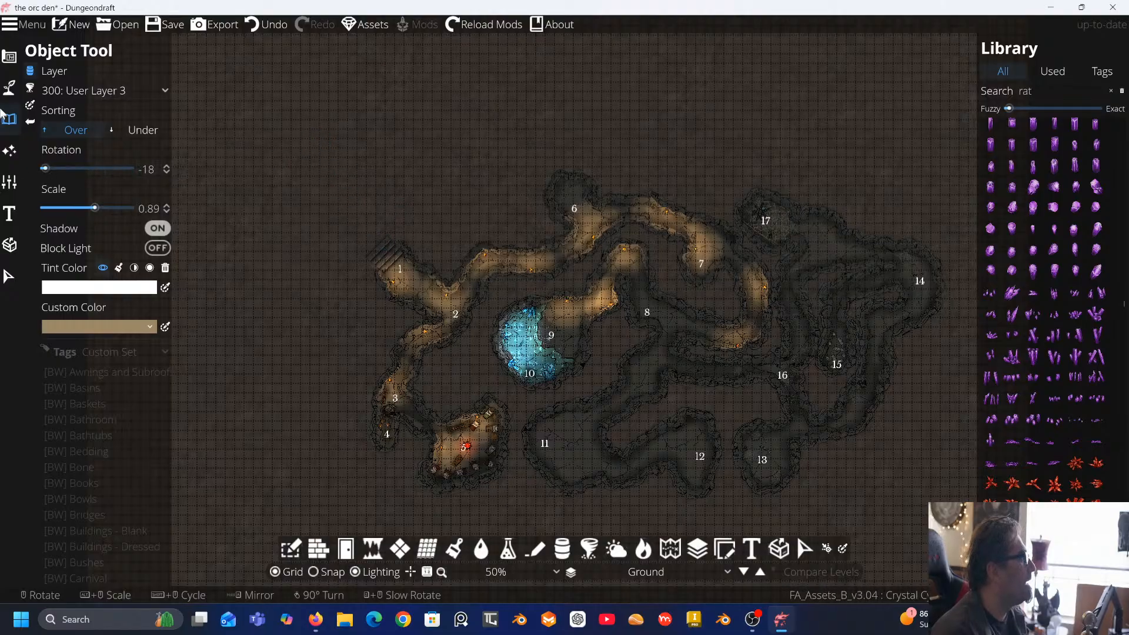
click(9, 88)
click(9, 119)
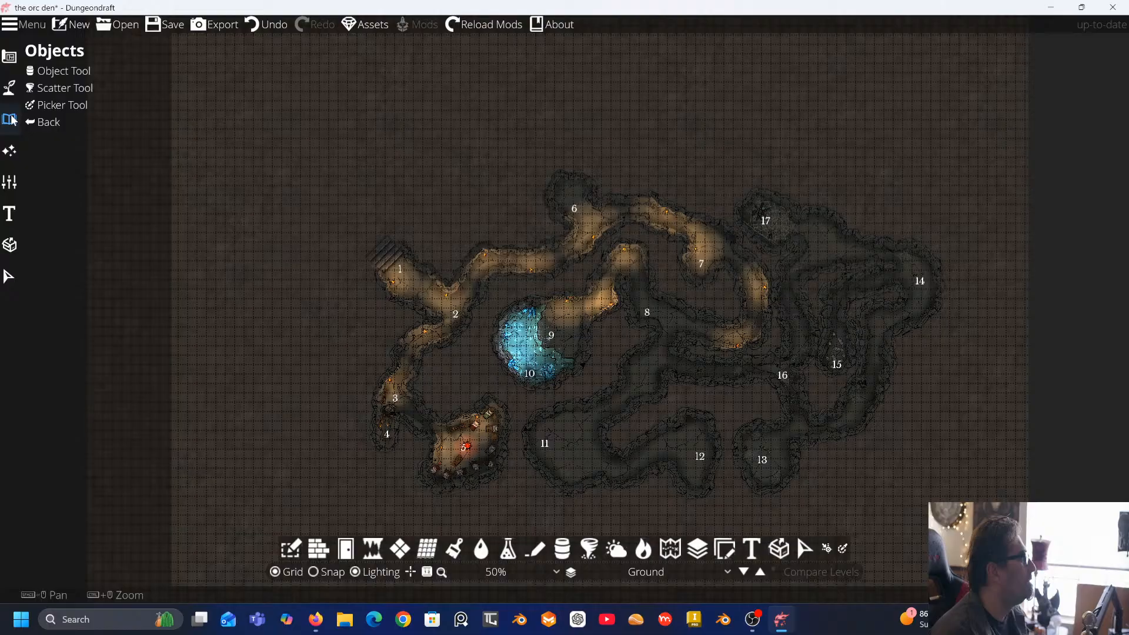
click(63, 71)
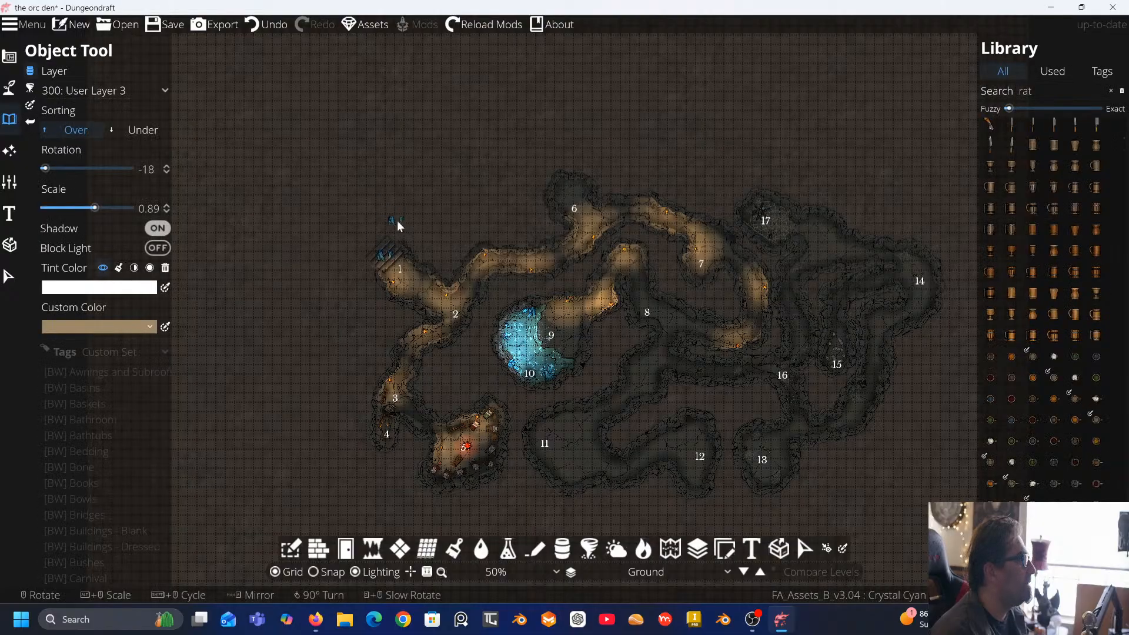
key(ctrl+z)
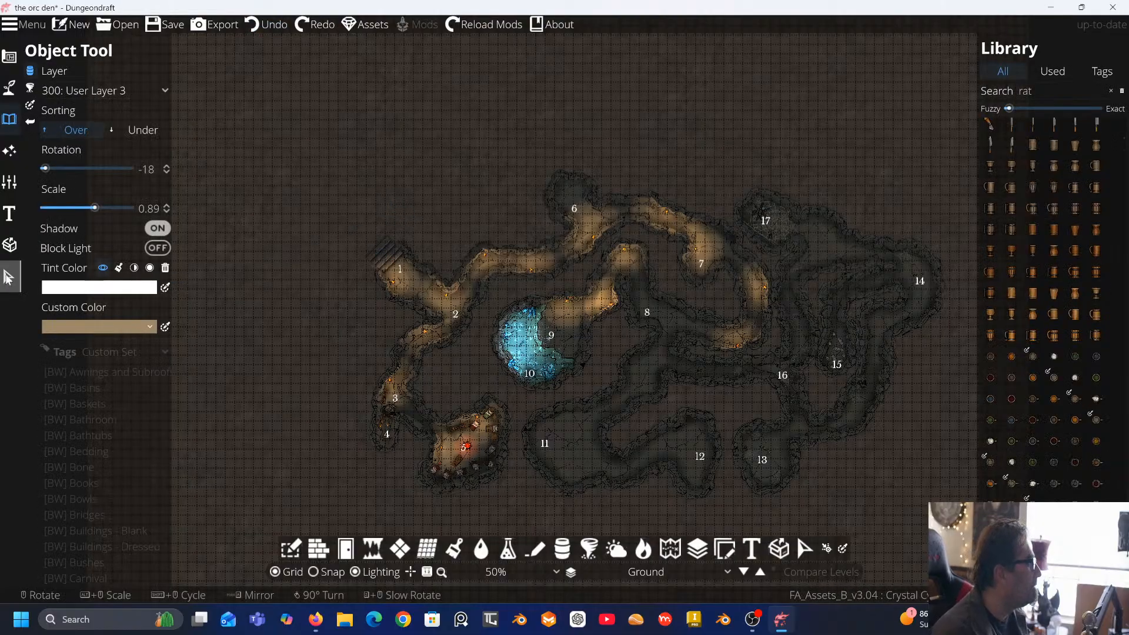
Duplicate the stairs at area 1 and place the copy directly northwest of the original to lengthen the flight
click(9, 278)
click(389, 255)
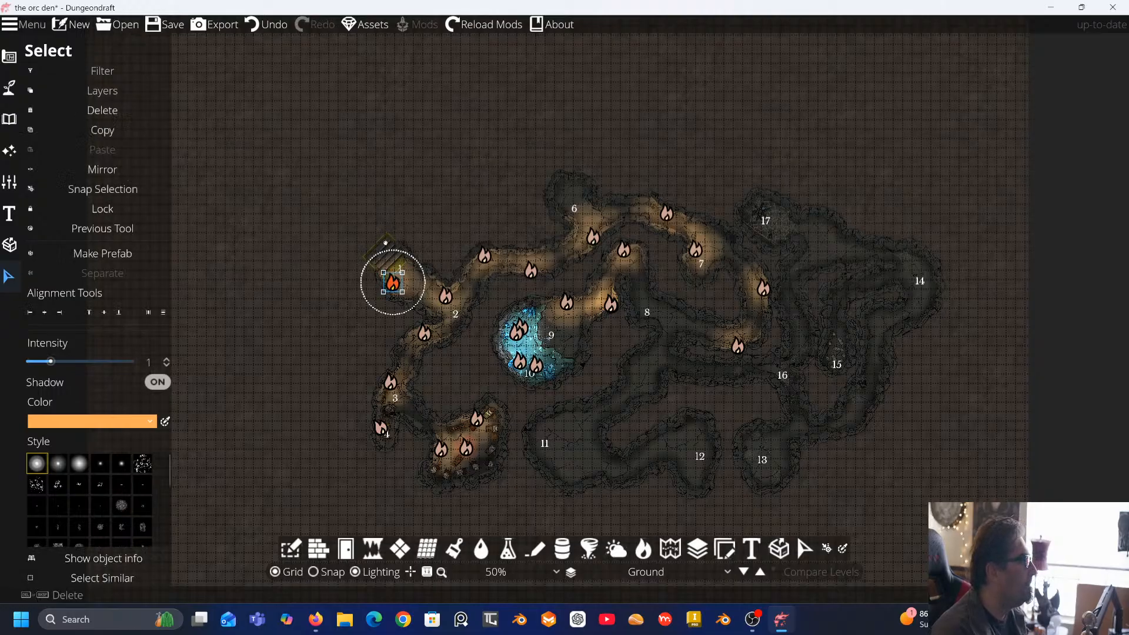
click(392, 176)
click(388, 245)
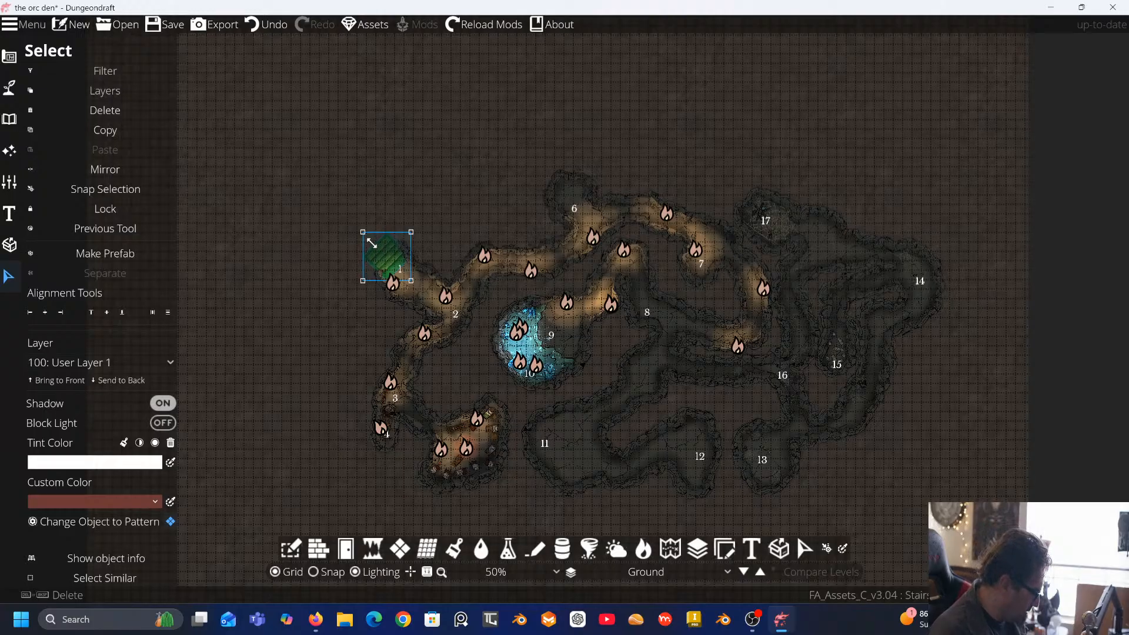
key(ctrl+c)
key(ctrl+v)
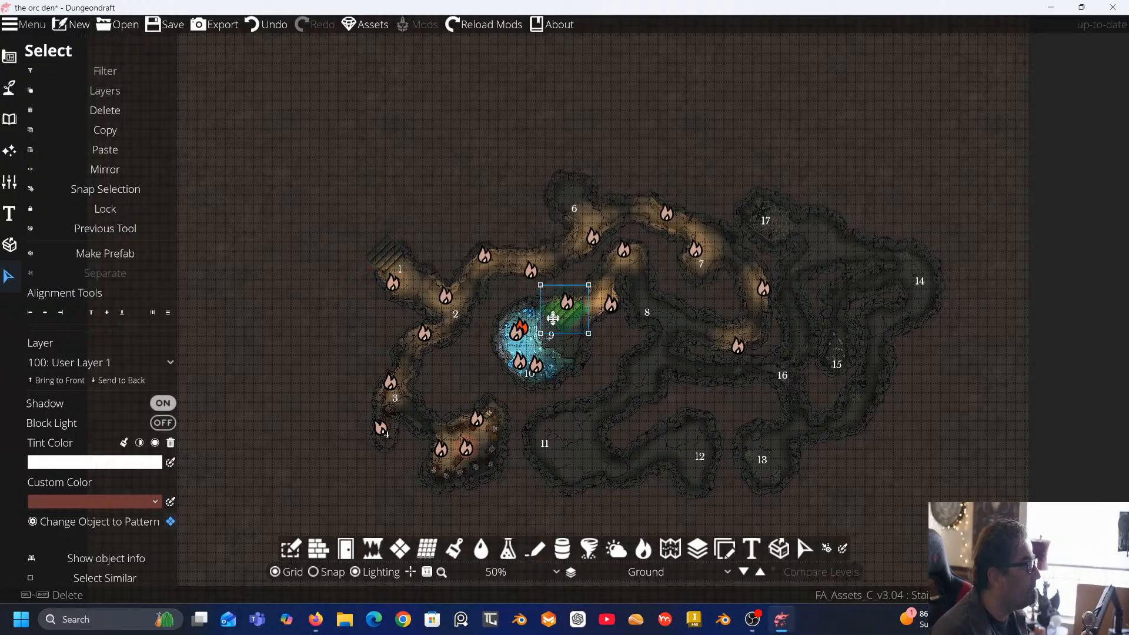
drag(560, 318, 369, 248)
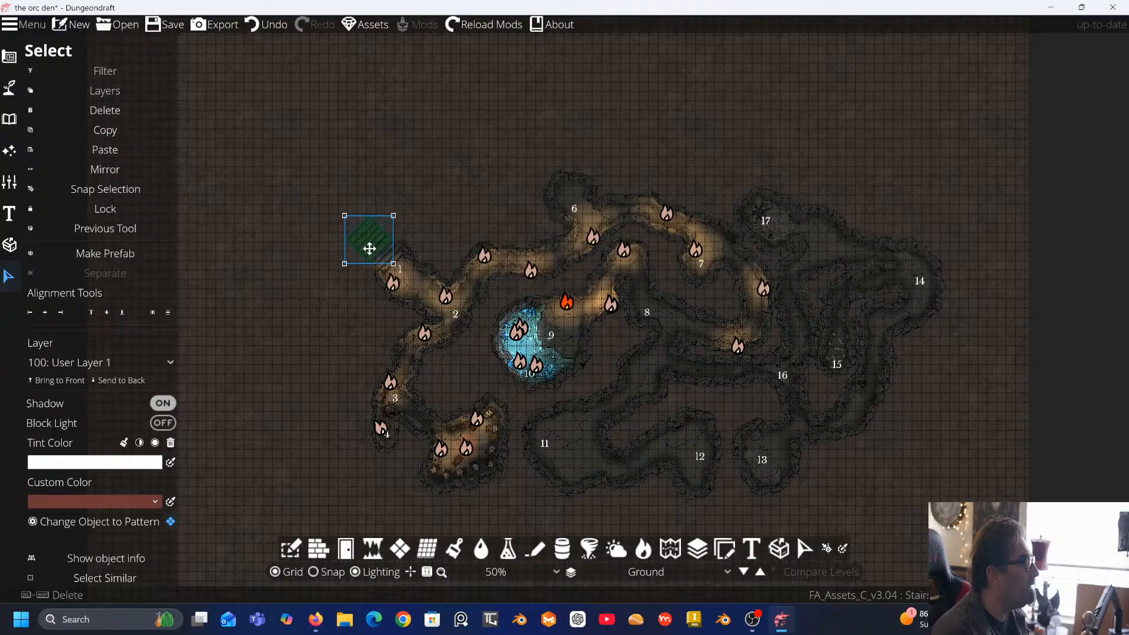
Return to the Object Tool and search the object library for "arch" with the extended entrance stairs in view
drag(335, 163, 481, 164)
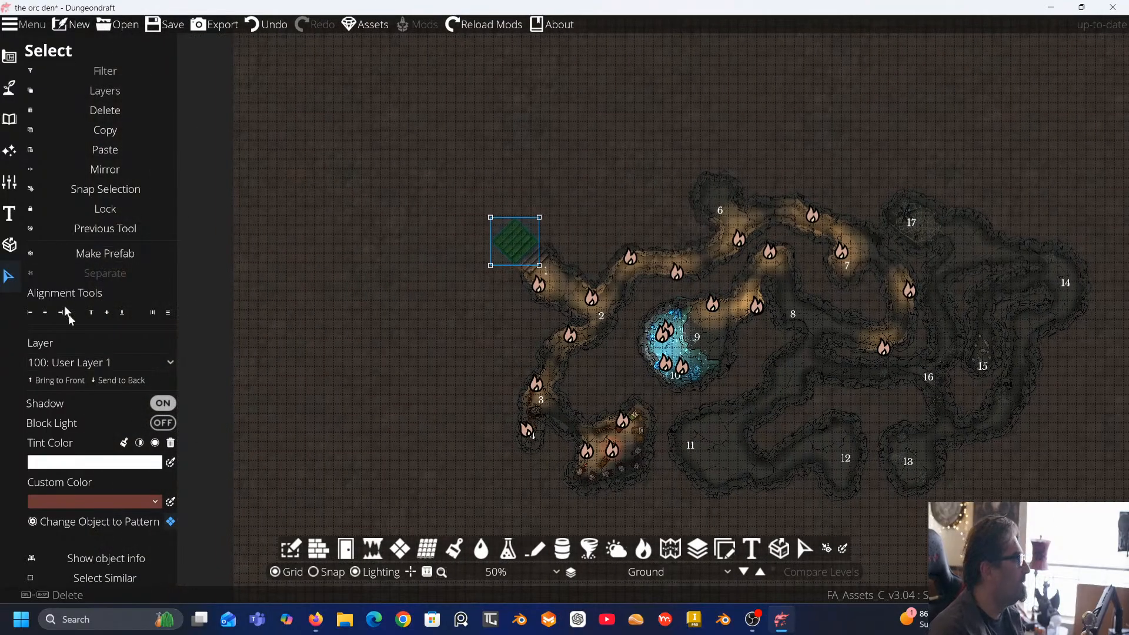
click(9, 120)
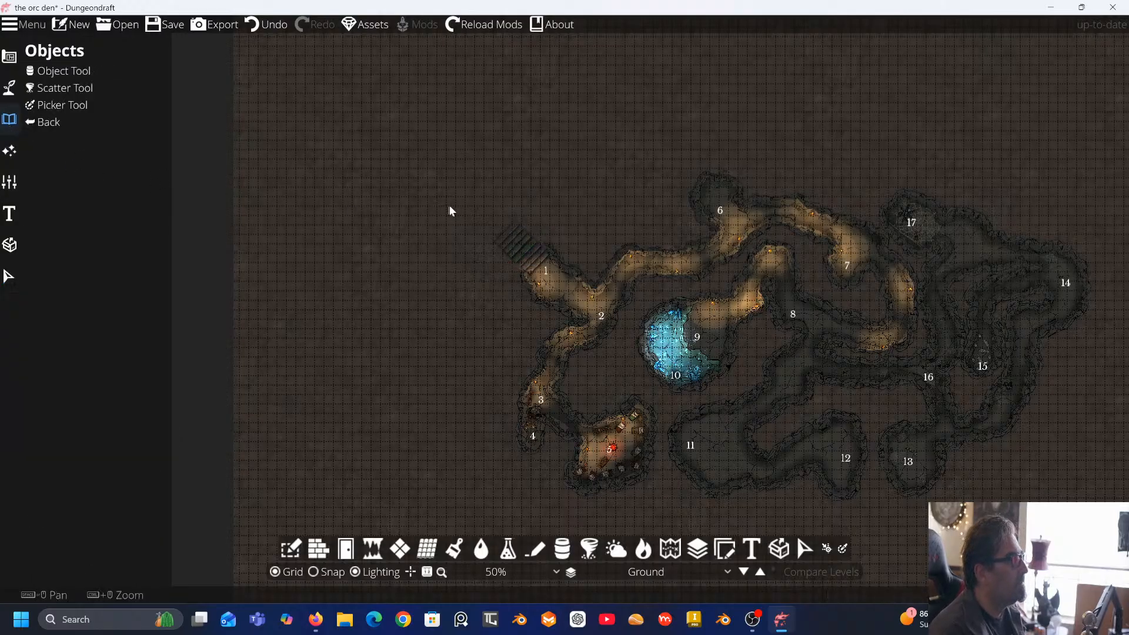
scroll(451, 211, up, 4)
drag(453, 205, 652, 403)
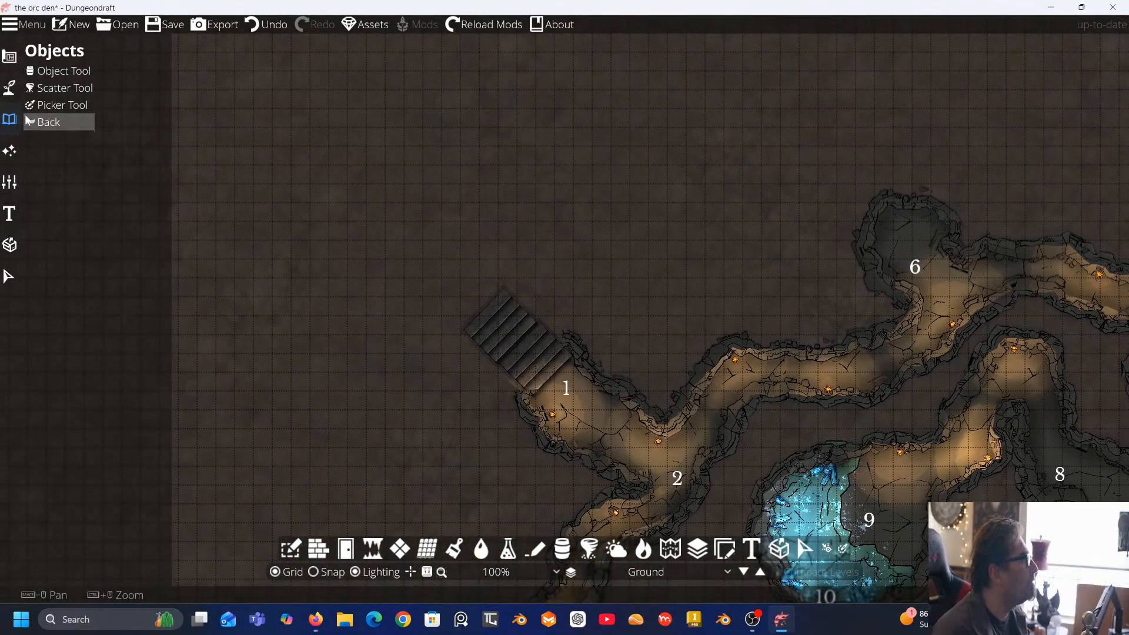
drag(388, 241, 408, 253)
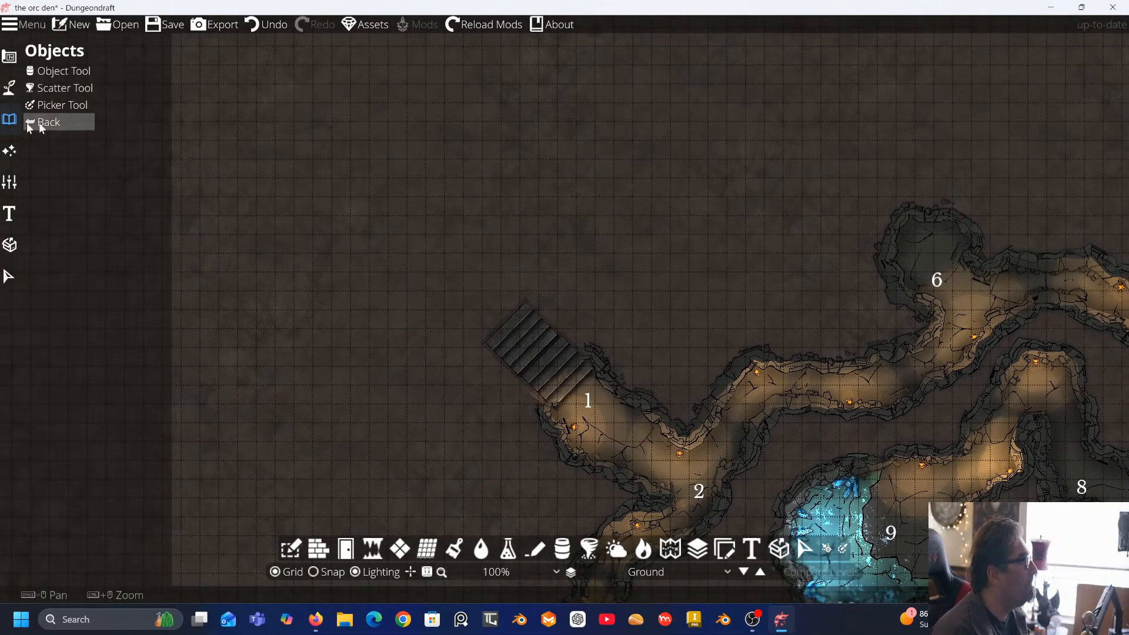
click(9, 86)
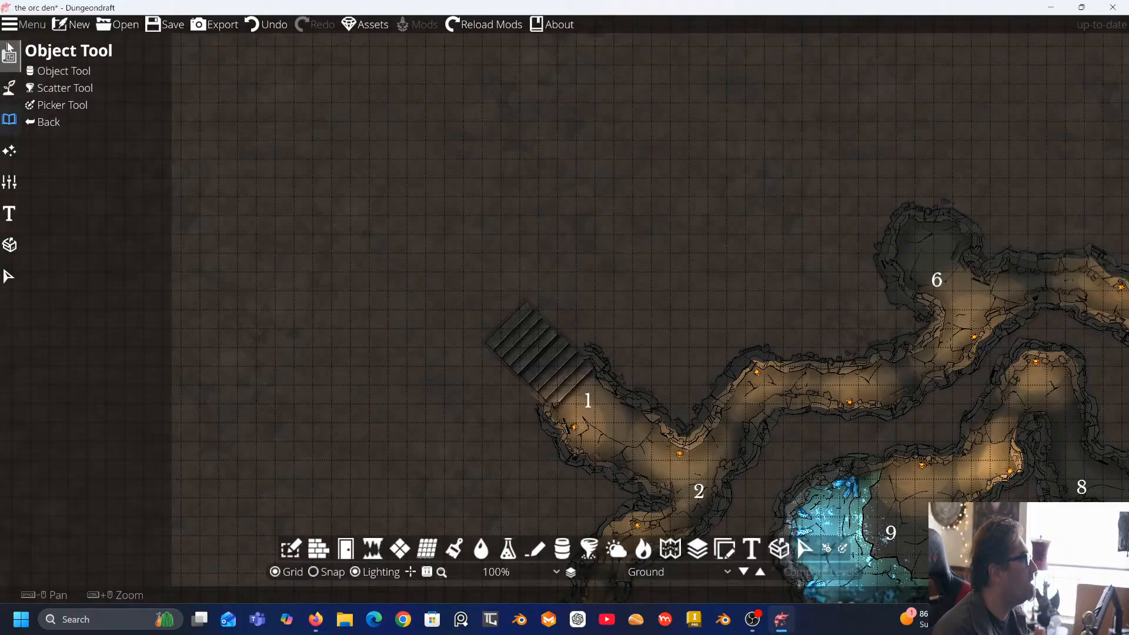
click(53, 70)
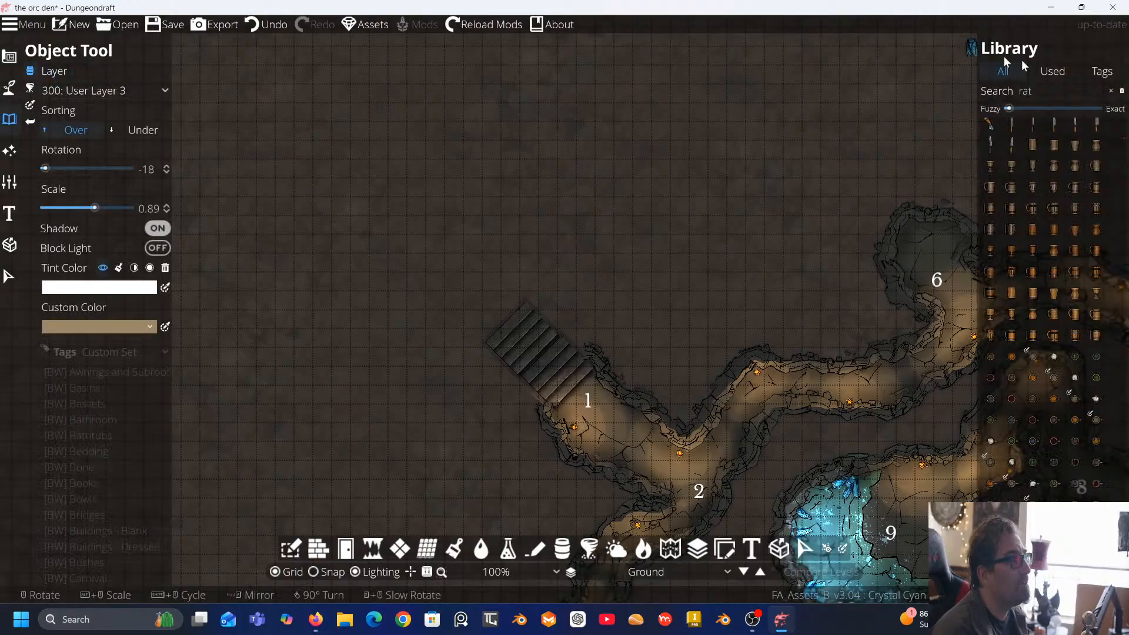
double_click(1024, 91)
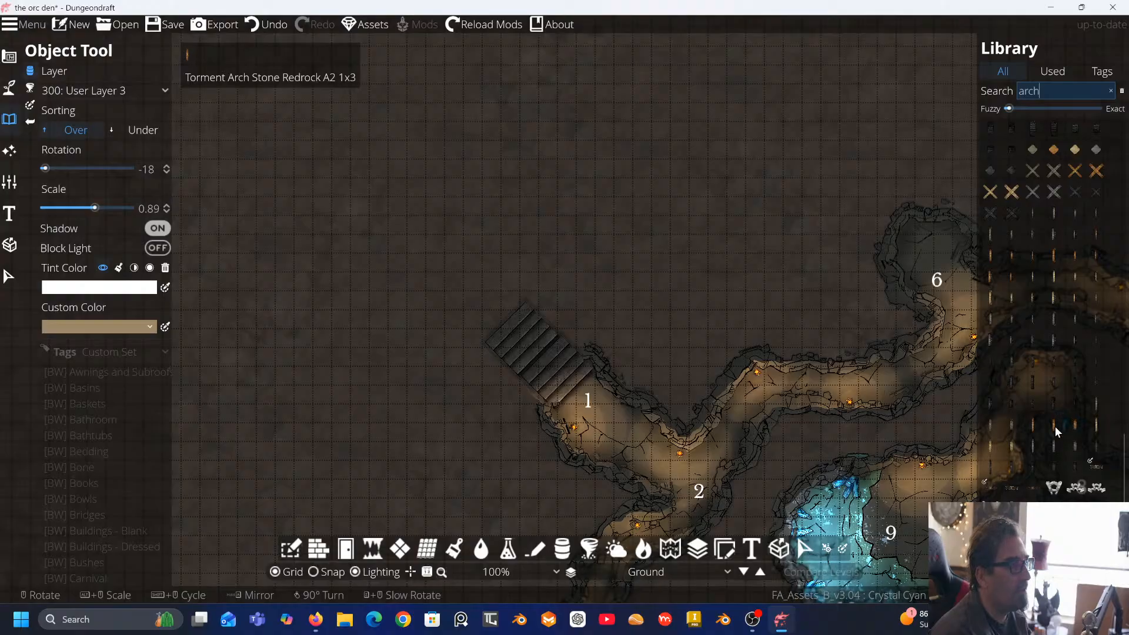
Look through the "arch" search results and shift the search matching slightly from fuzzy toward exact
mouse_move(1056, 430)
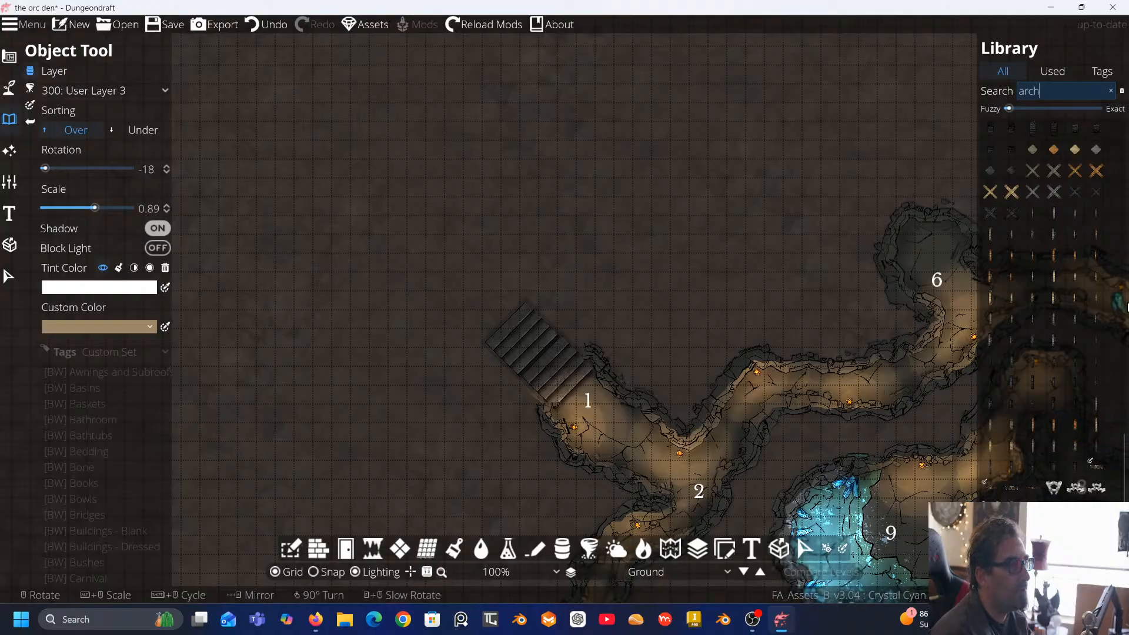
mouse_move(1034, 384)
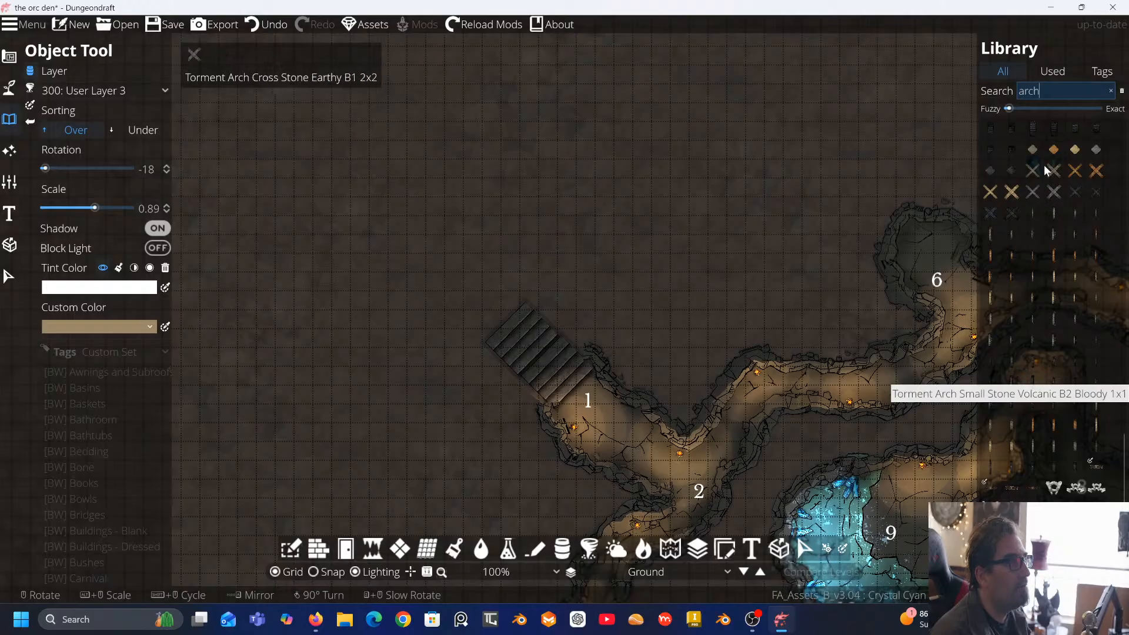
mouse_move(1035, 129)
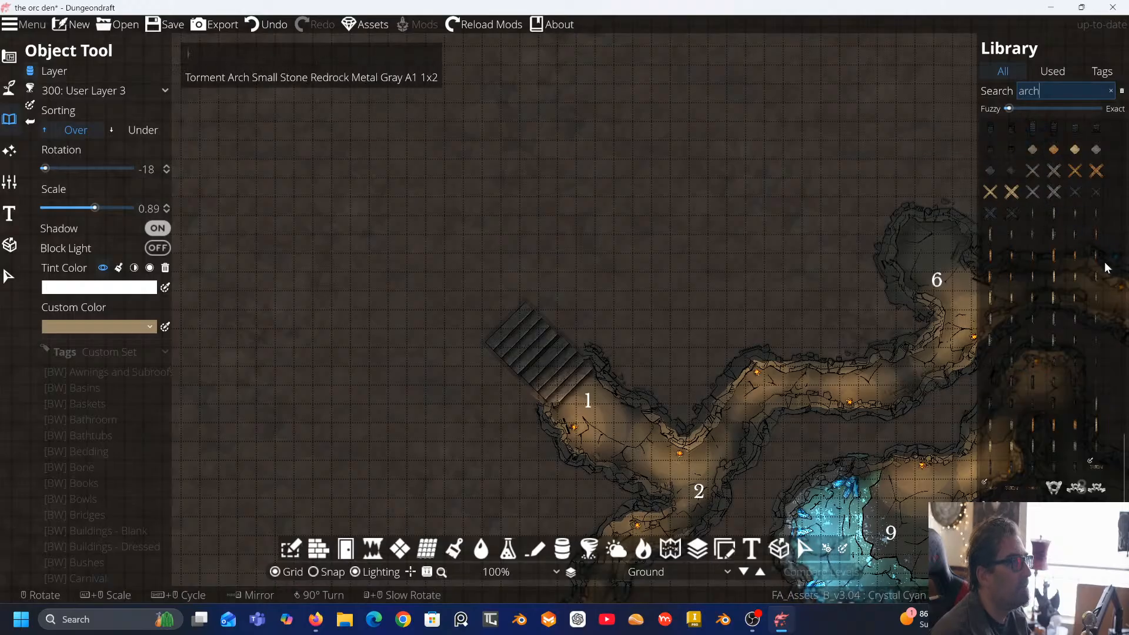
scroll(1121, 429, up, 3)
drag(1123, 429, 1119, 112)
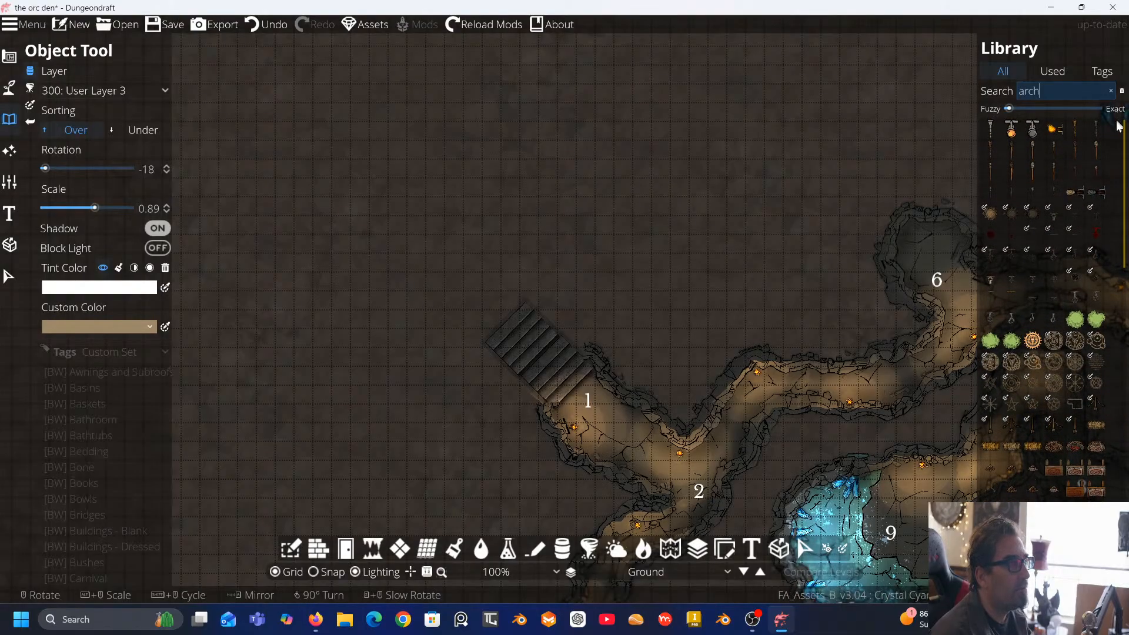
scroll(1047, 177, down, 1)
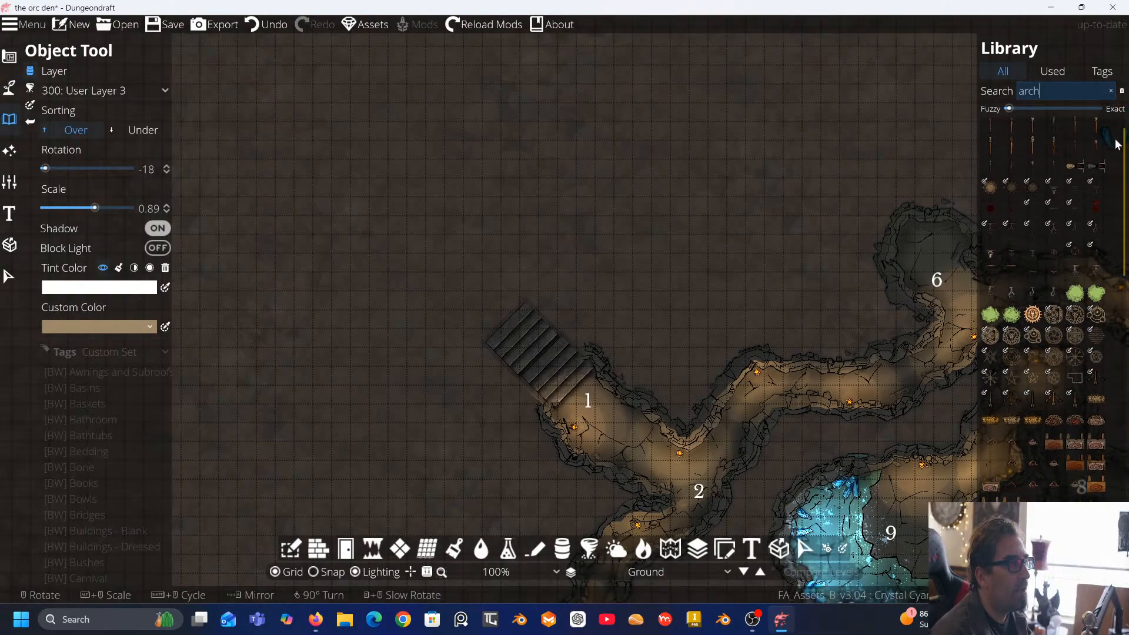
click(1023, 109)
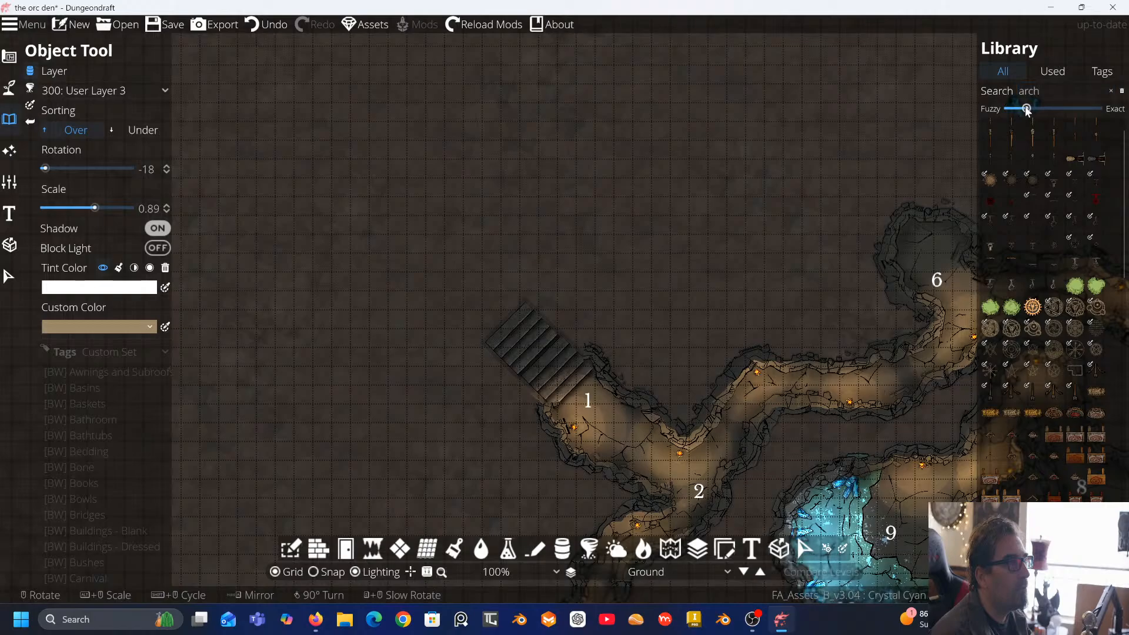
click(1075, 96)
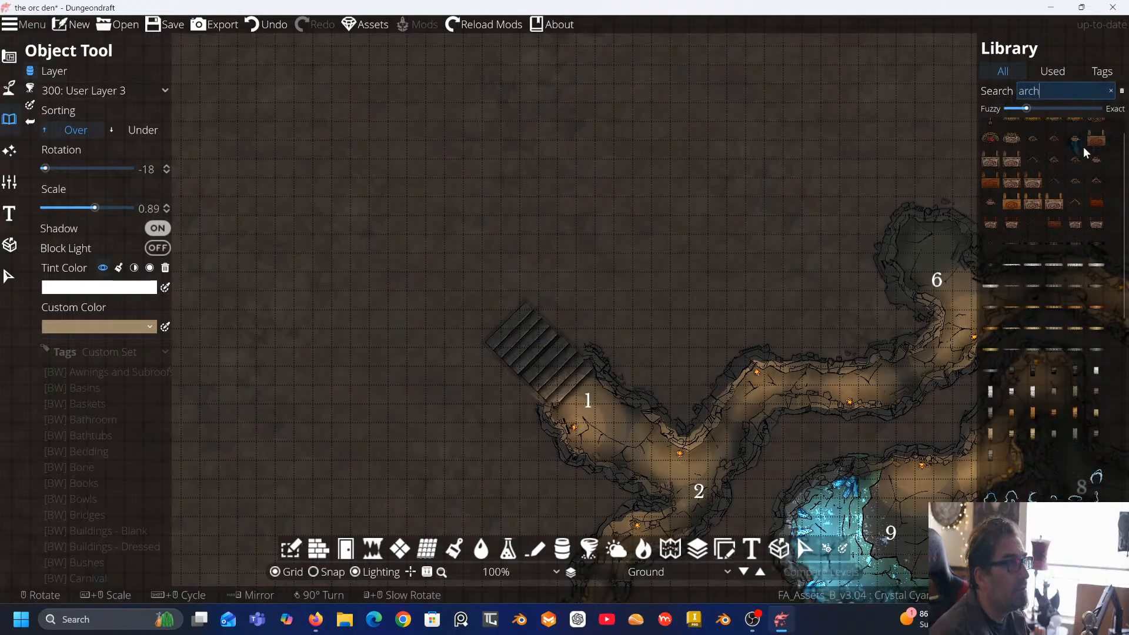
click(1122, 167)
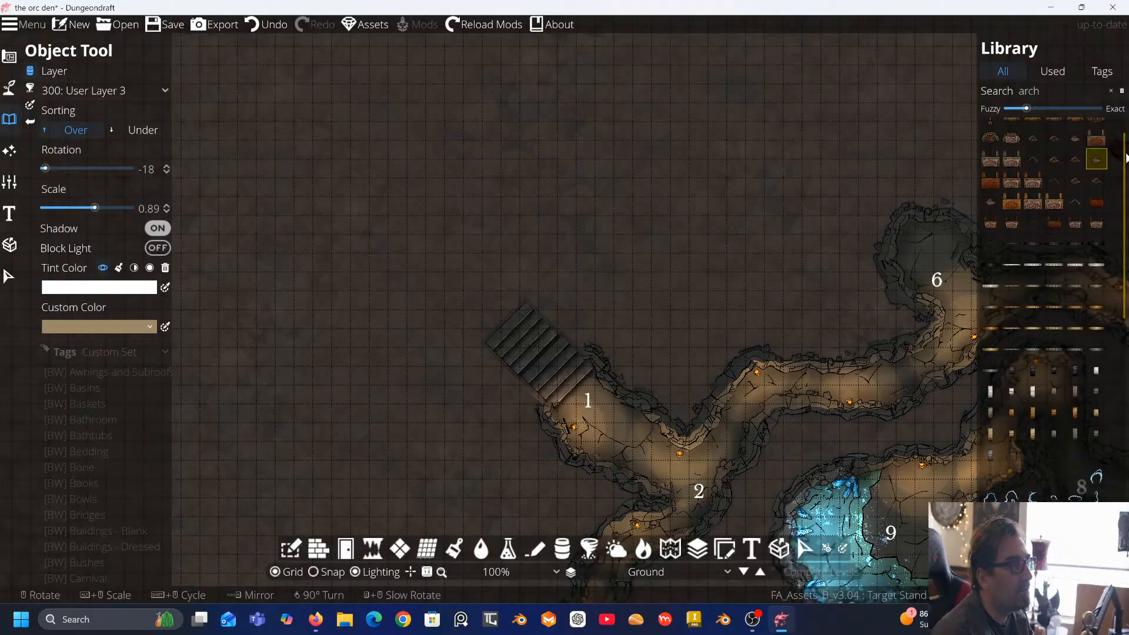
scroll(1125, 147, up, 1)
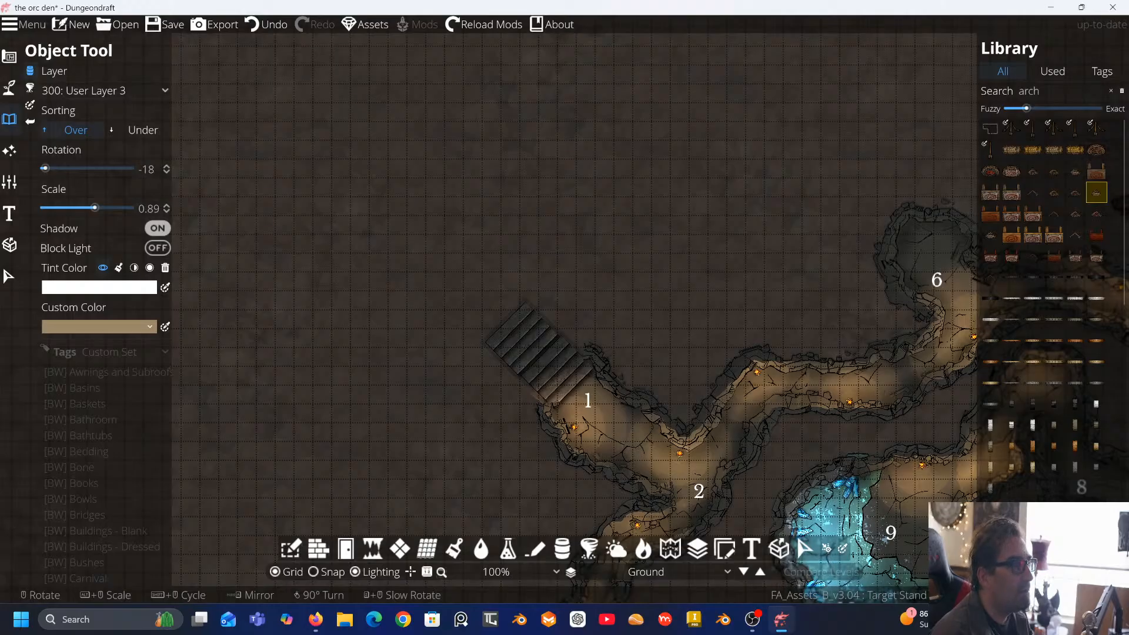
mouse_move(1066, 284)
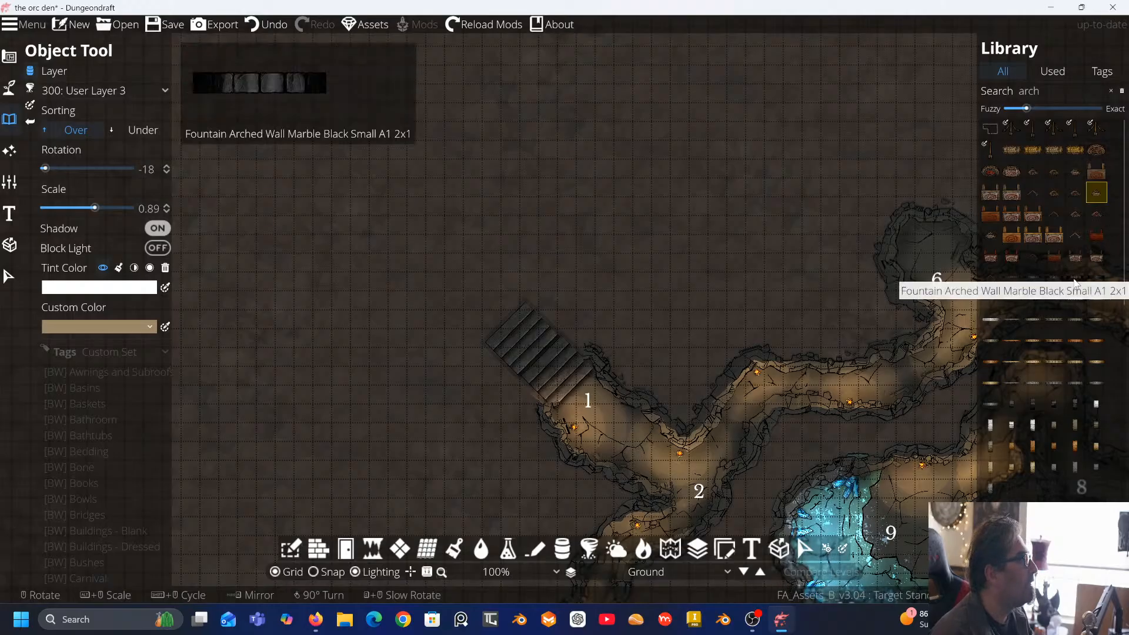
Try the Fountain Arched Wall Marble Black Small A1 and C1 assets by the stairs, rotated to 135 and scaled to 1.4
click(1074, 279)
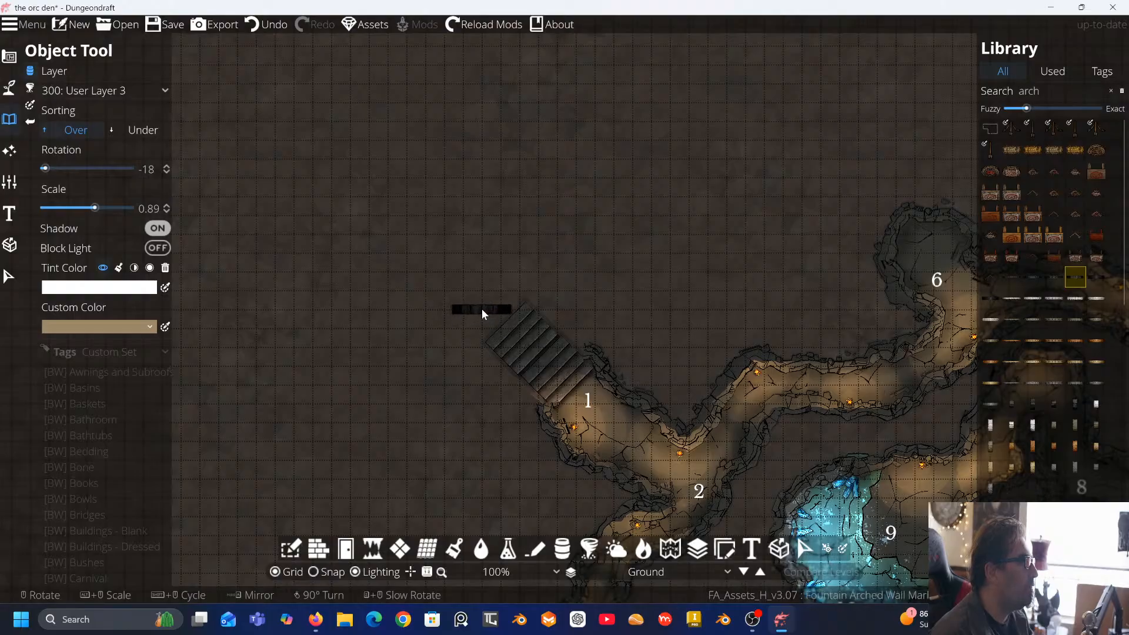
scroll(492, 317, up, 2)
scroll(489, 309, up, 1)
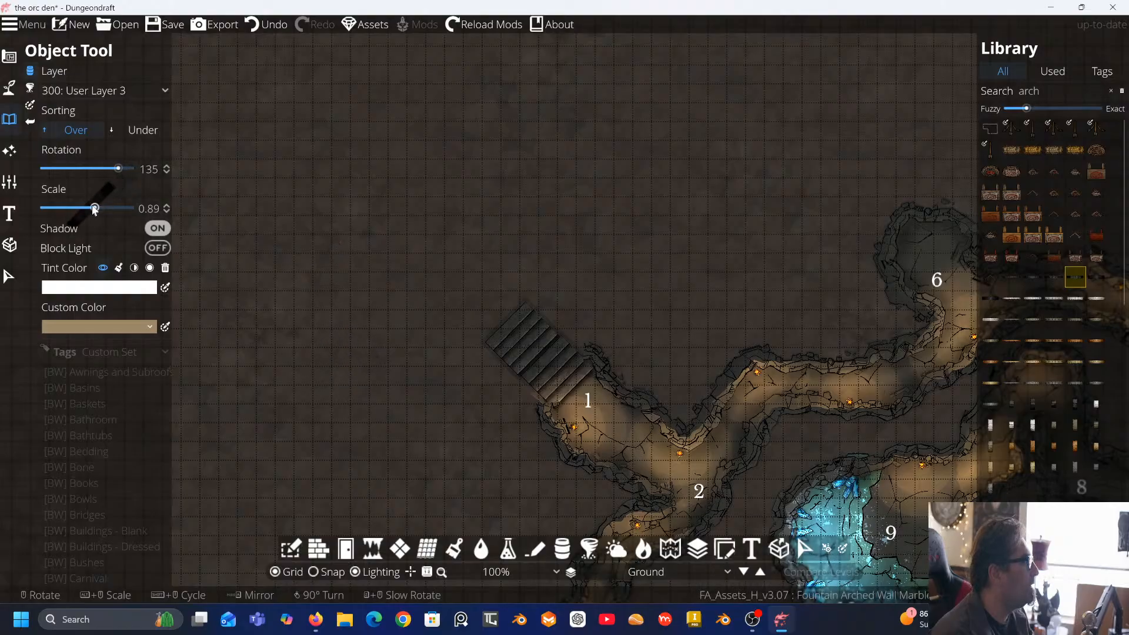
drag(94, 208, 100, 208)
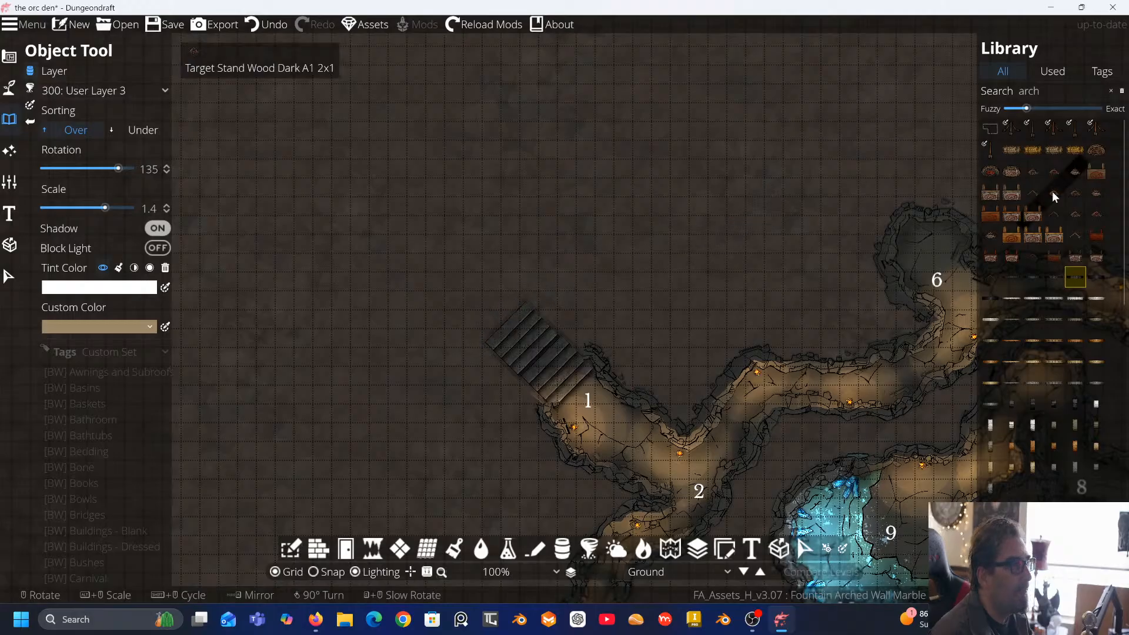
click(991, 297)
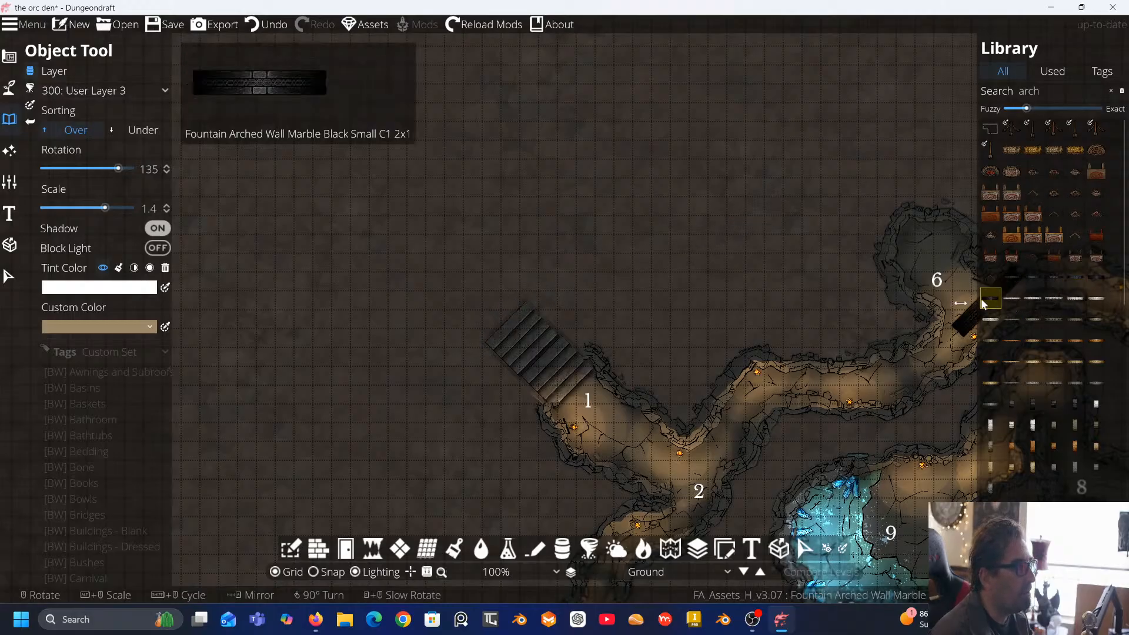
mouse_move(988, 301)
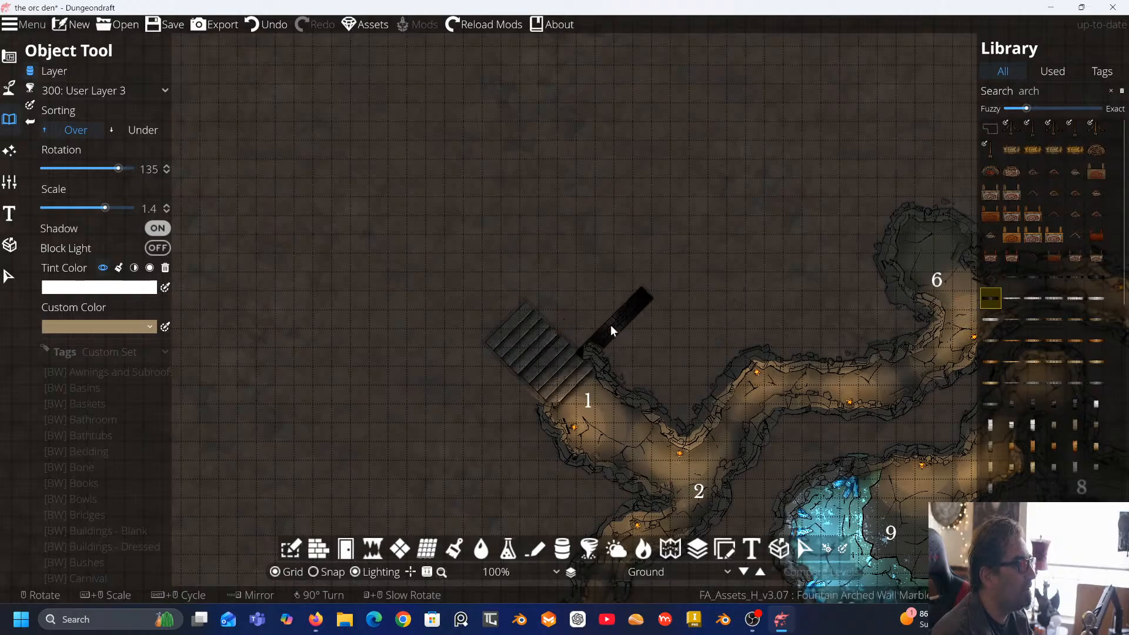
mouse_move(1032, 345)
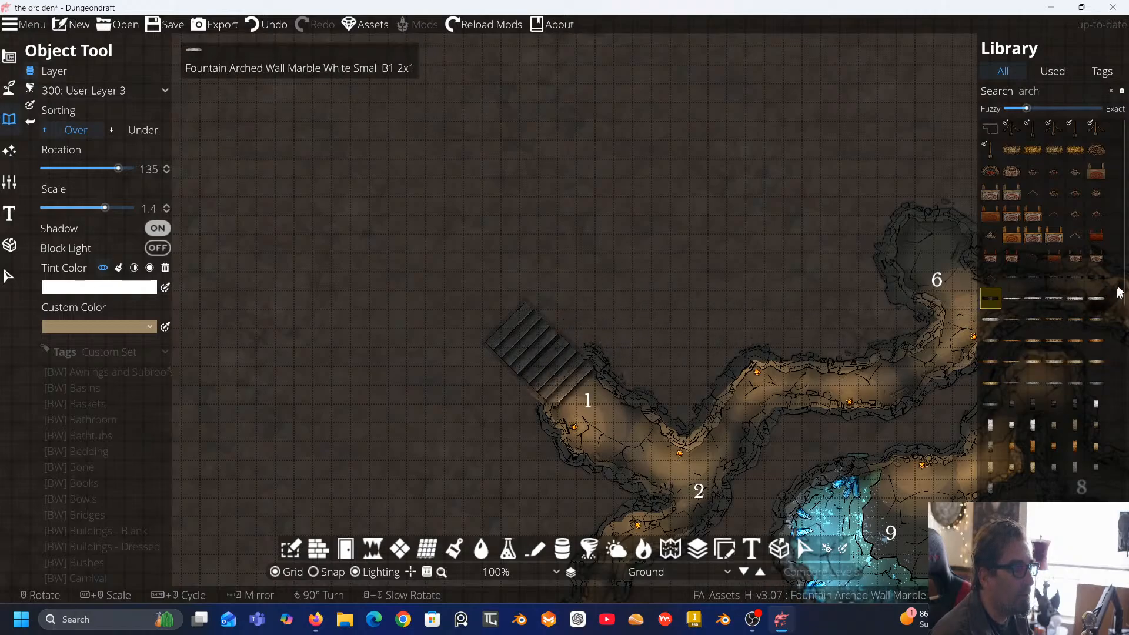
Look further through the arch assets and try an earthy stone fountain wall support at the top of the stairs
scroll(1125, 304, down, 1)
drag(1125, 304, 1106, 355)
scroll(1105, 359, down, 1)
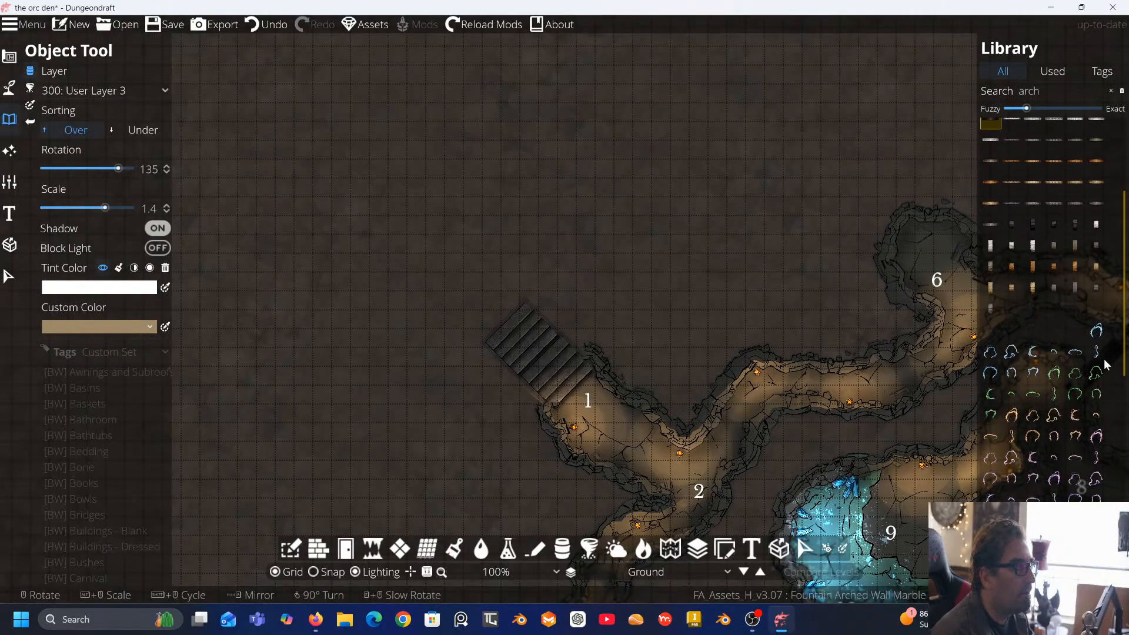
click(1104, 361)
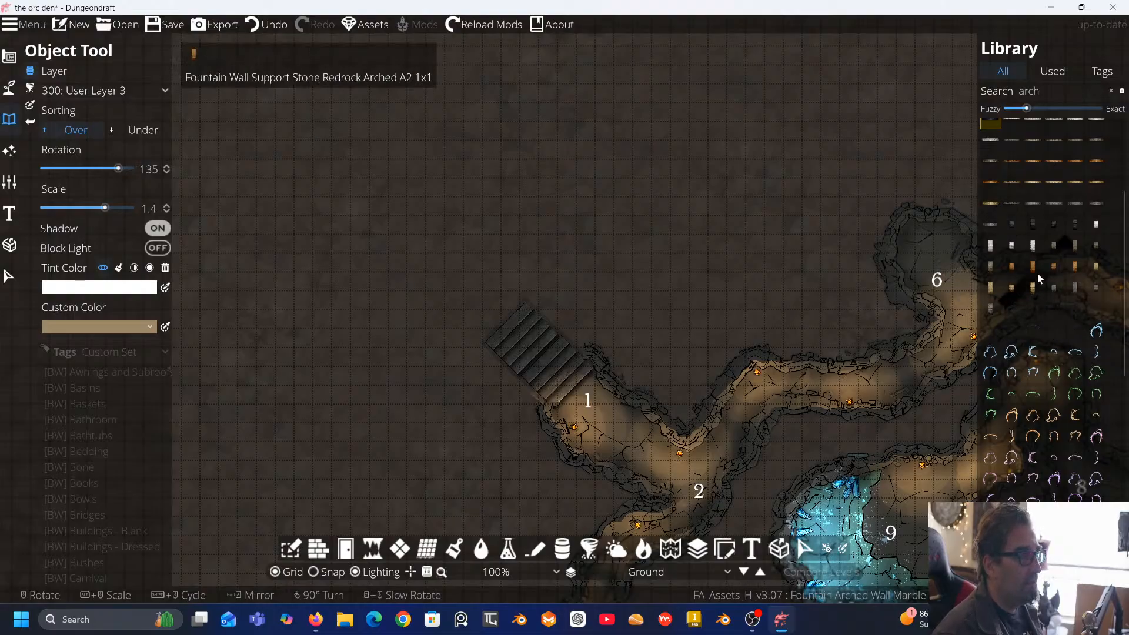
click(1076, 247)
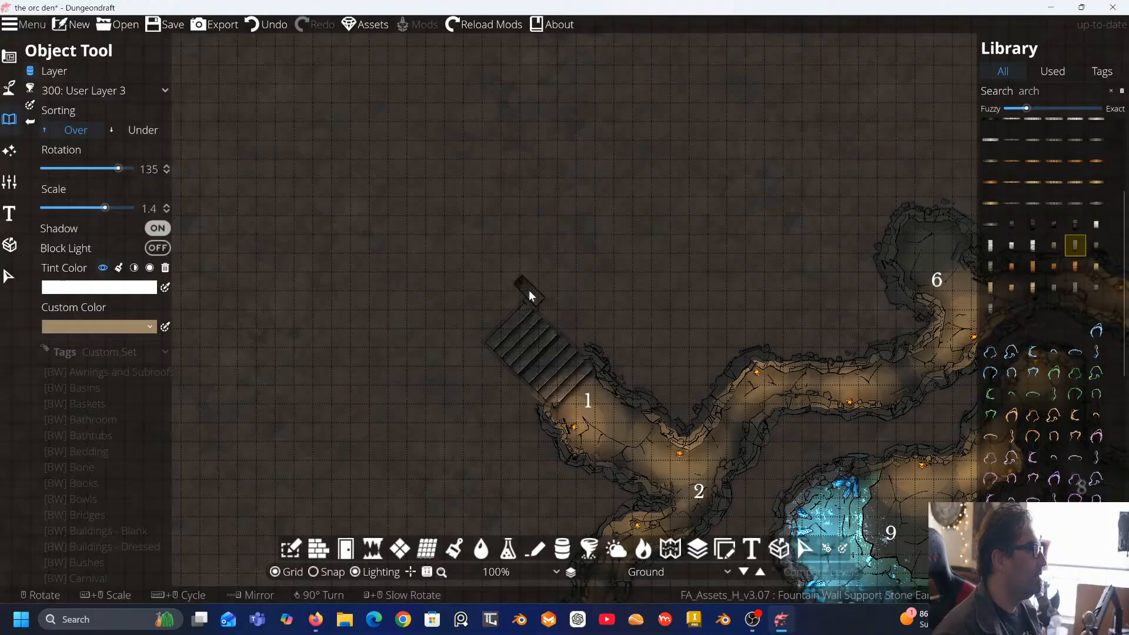
scroll(1058, 305, down, 4)
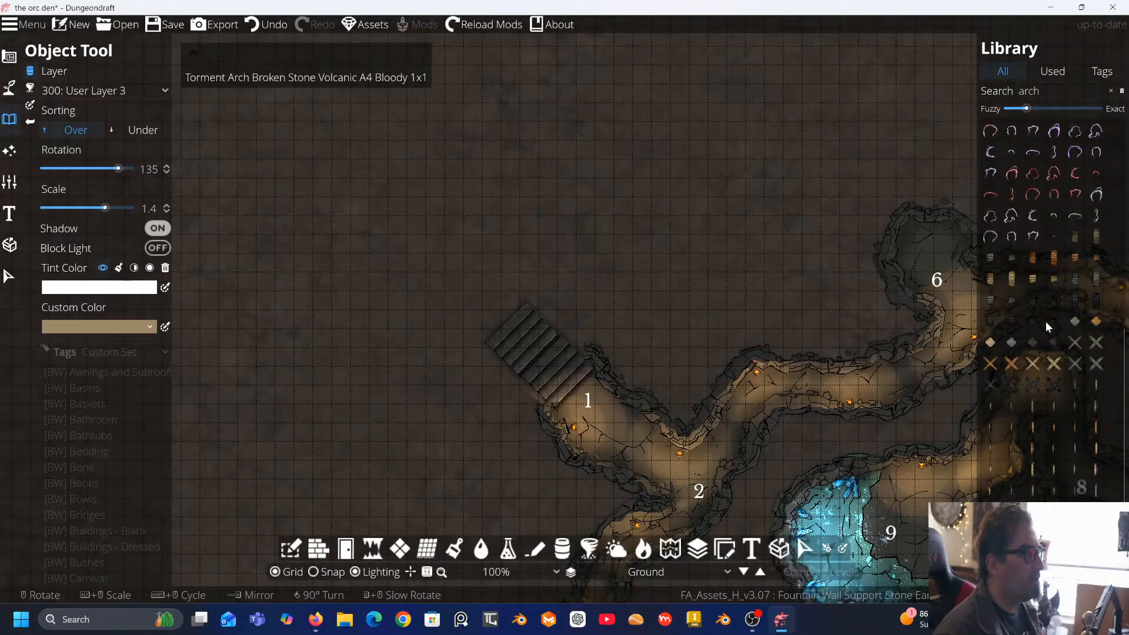
scroll(1045, 321, down, 3)
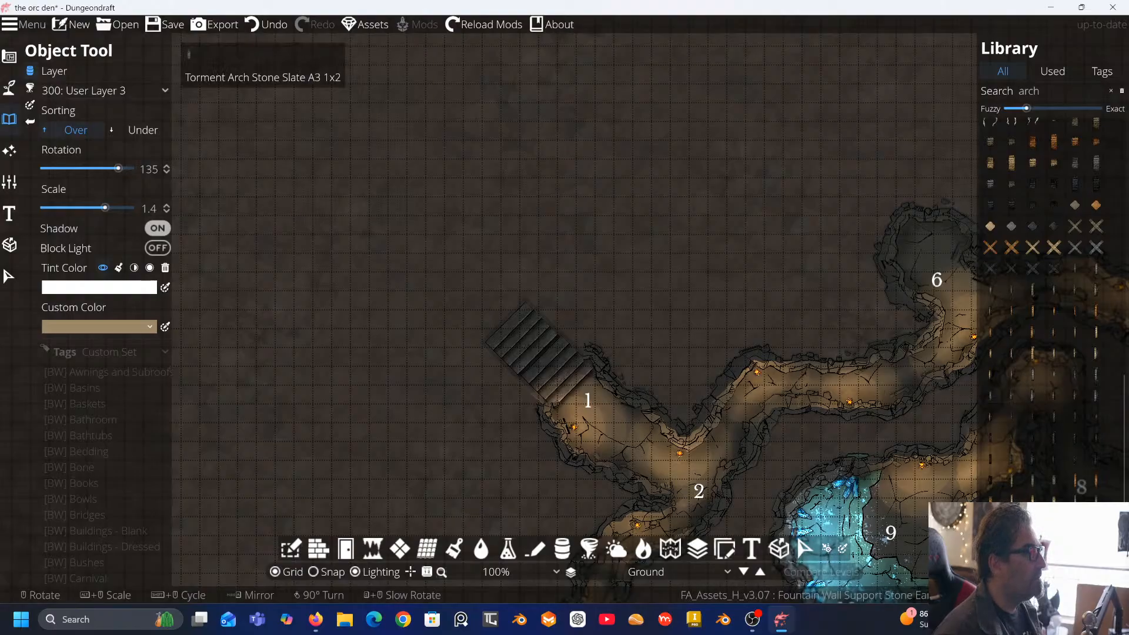
Place a Torment Arch asset diagonally across the northwest end of the entrance stairs at scale 2.56
click(1011, 544)
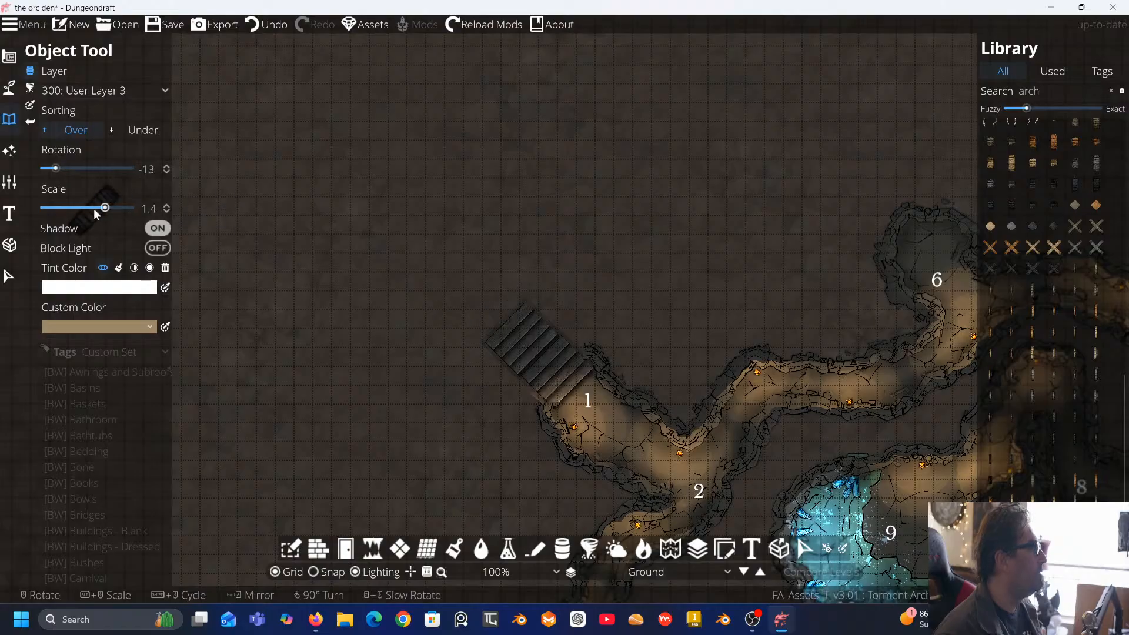
drag(93, 209, 119, 208)
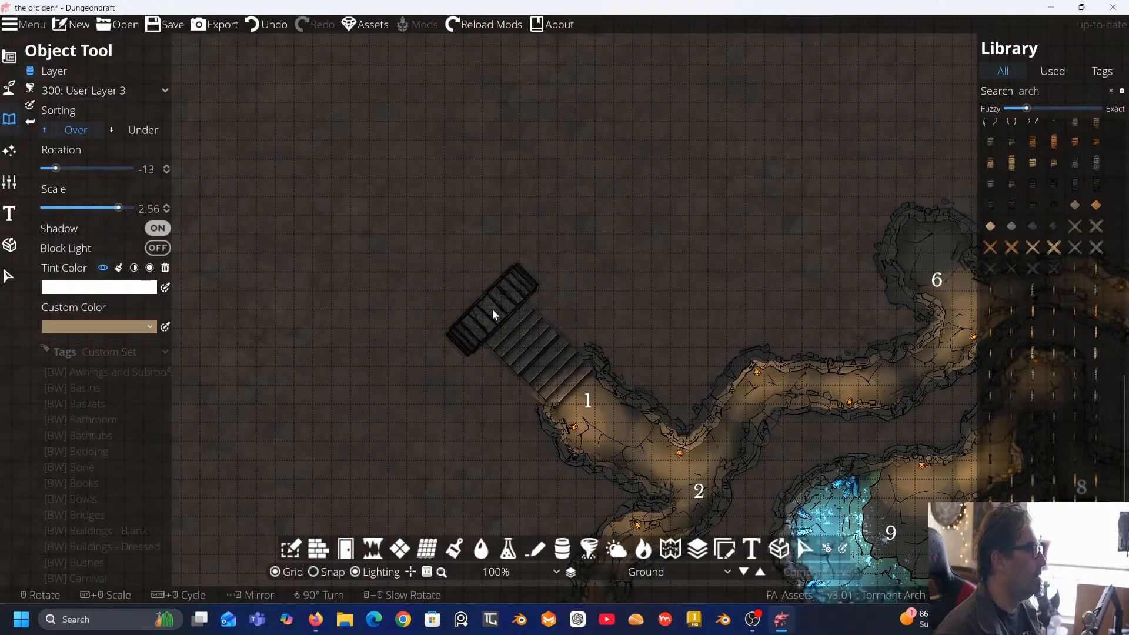
click(492, 309)
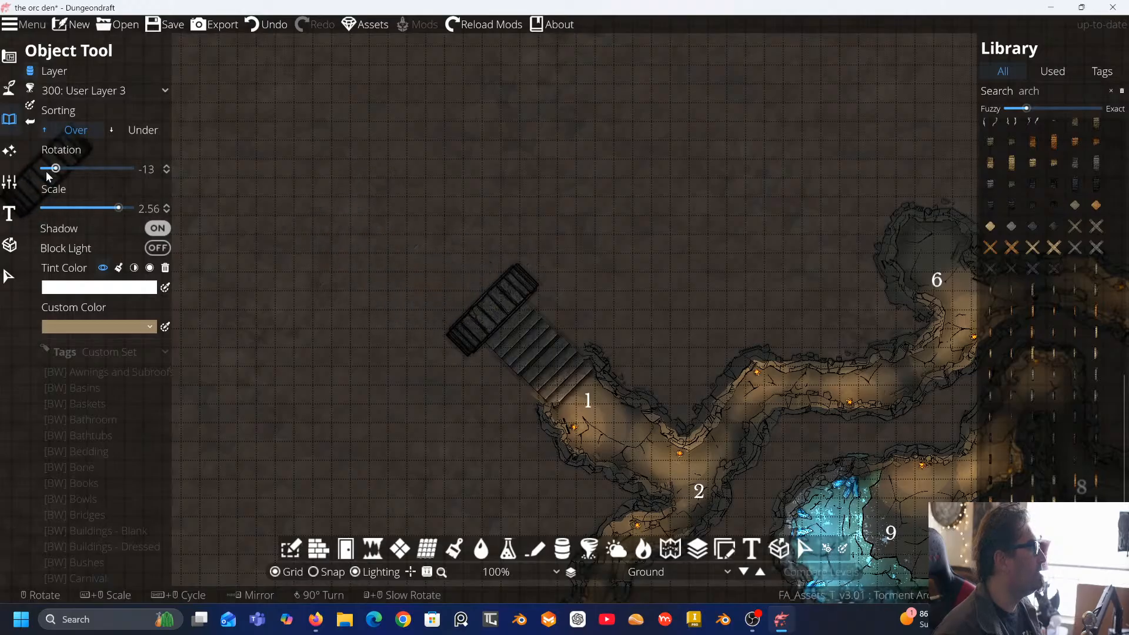
Light the open ground west and north of the stairs with overlapping pale yellow lights, using ranges of 12.1 and 9.6
click(11, 151)
click(47, 88)
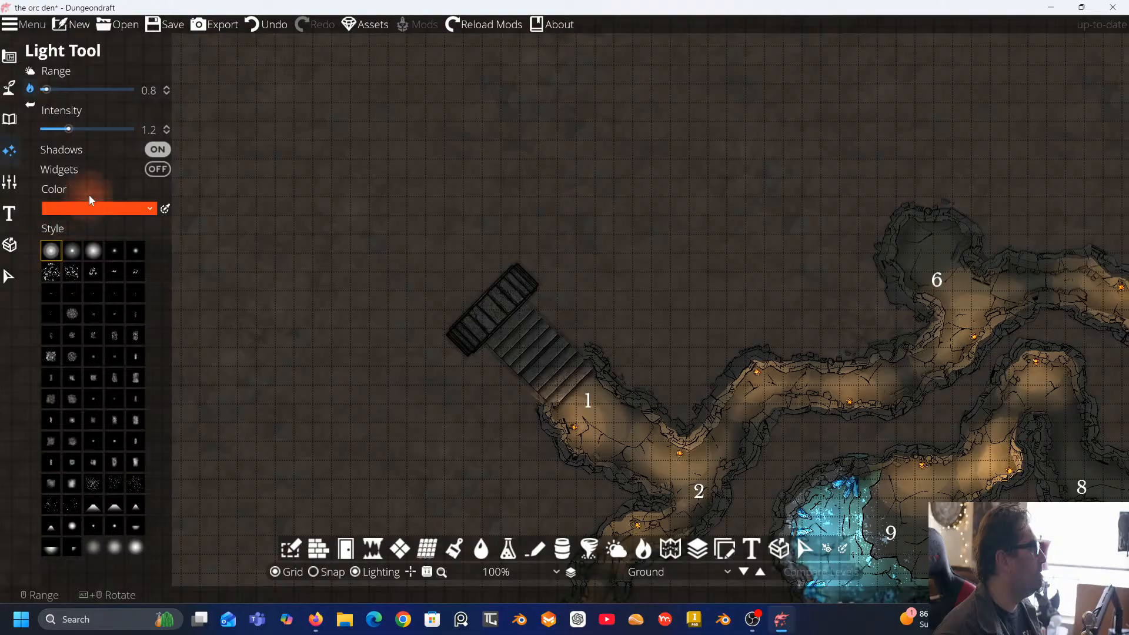
mouse_move(90, 206)
click(46, 224)
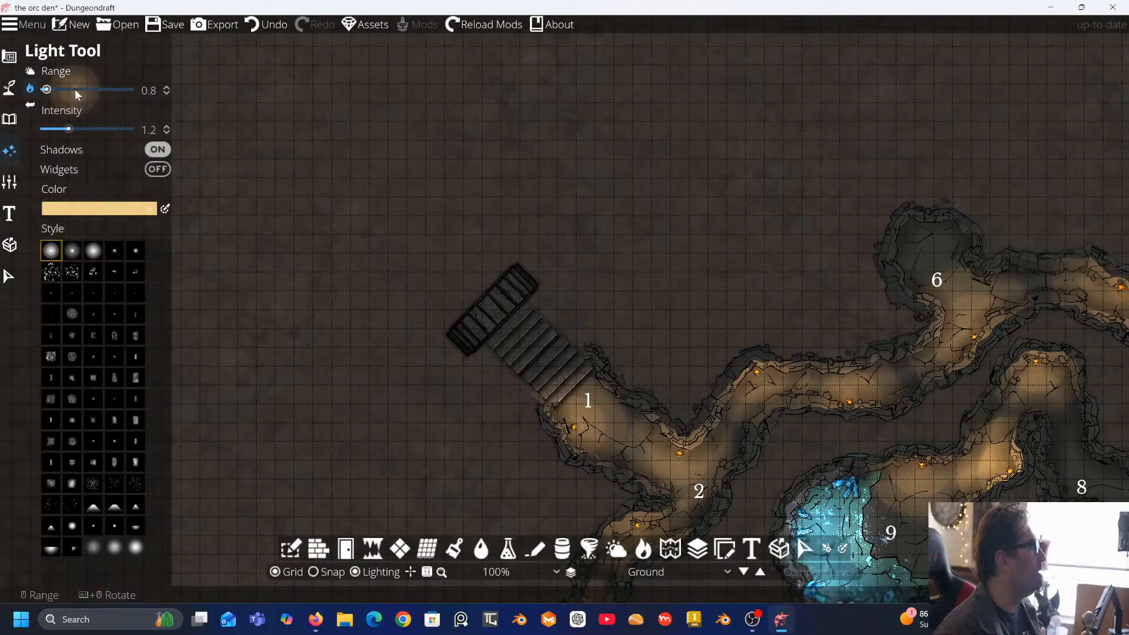
drag(76, 89, 94, 90)
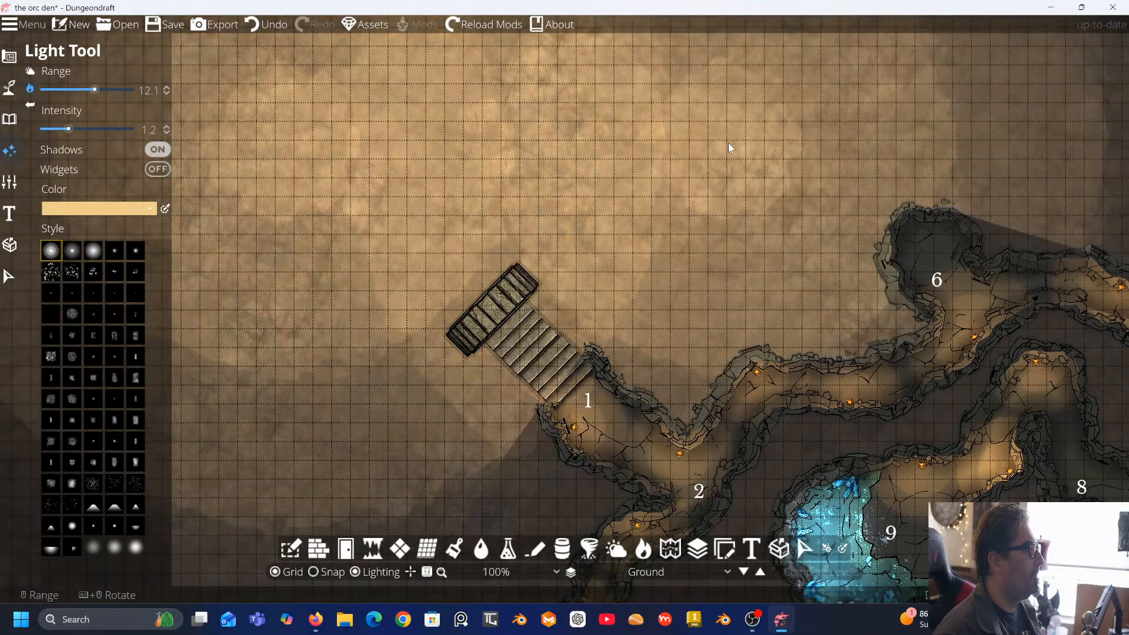
scroll(728, 138, down, 5)
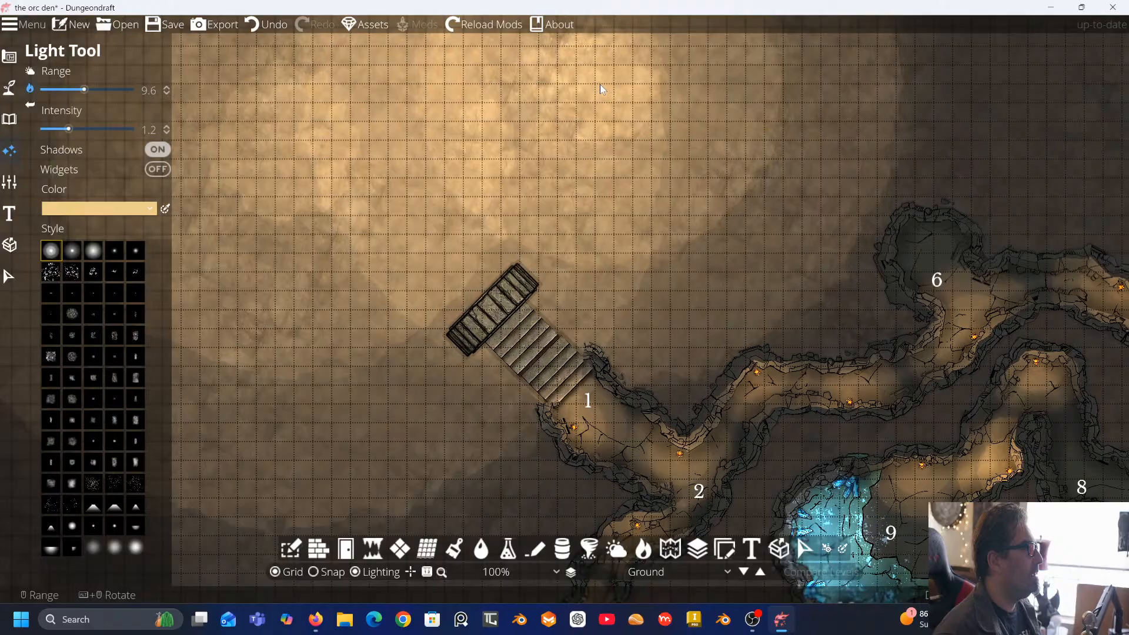
key(Left)
key(Down)
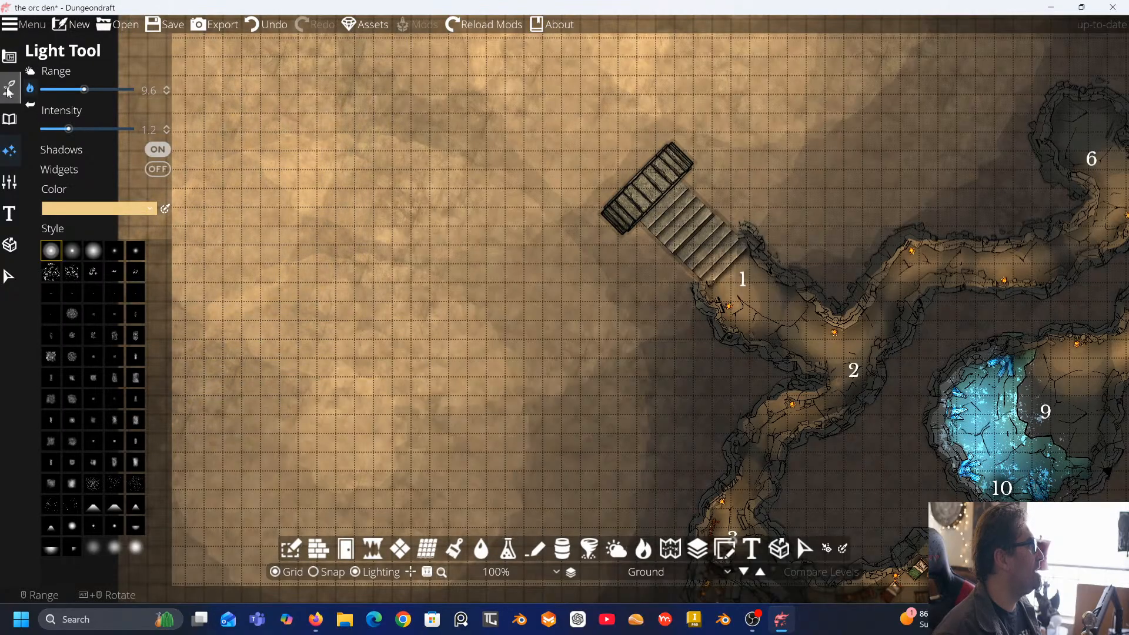
Replace the Square Tiles C 02 slot of the Terrain Brush with Bw Texture Grass 01 and undo the stray brush stroke
click(10, 56)
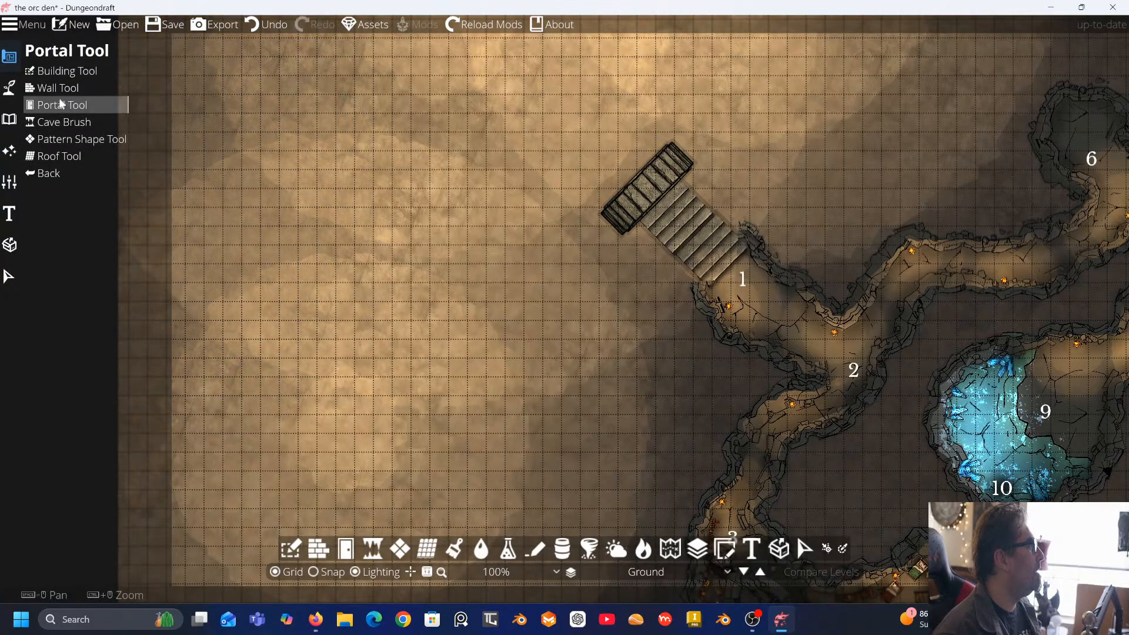
click(10, 84)
click(49, 69)
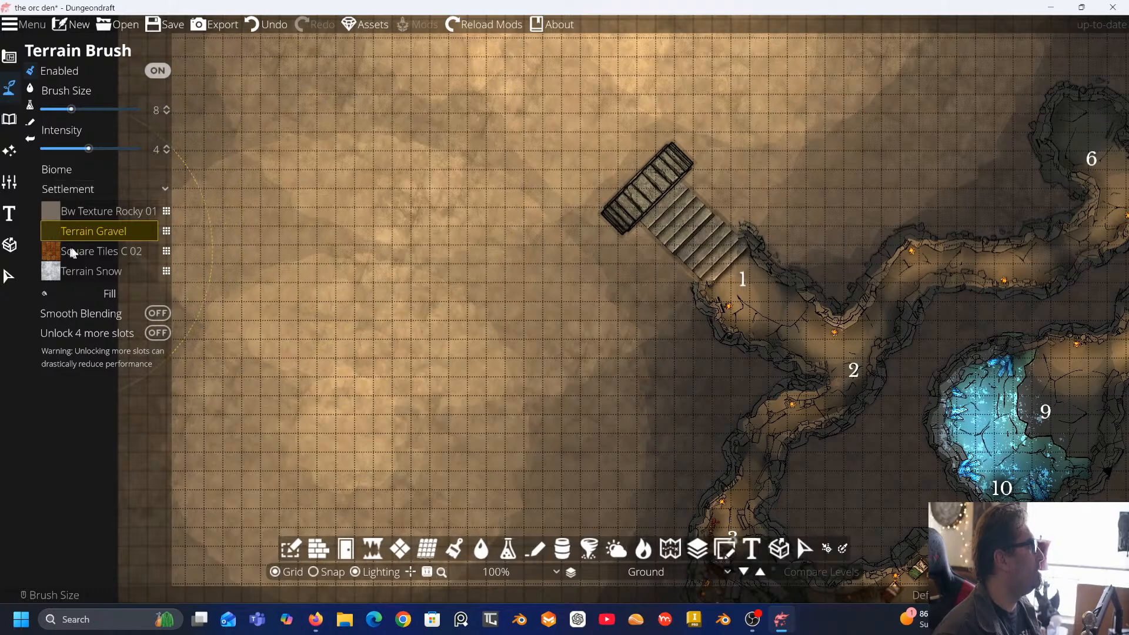
click(166, 251)
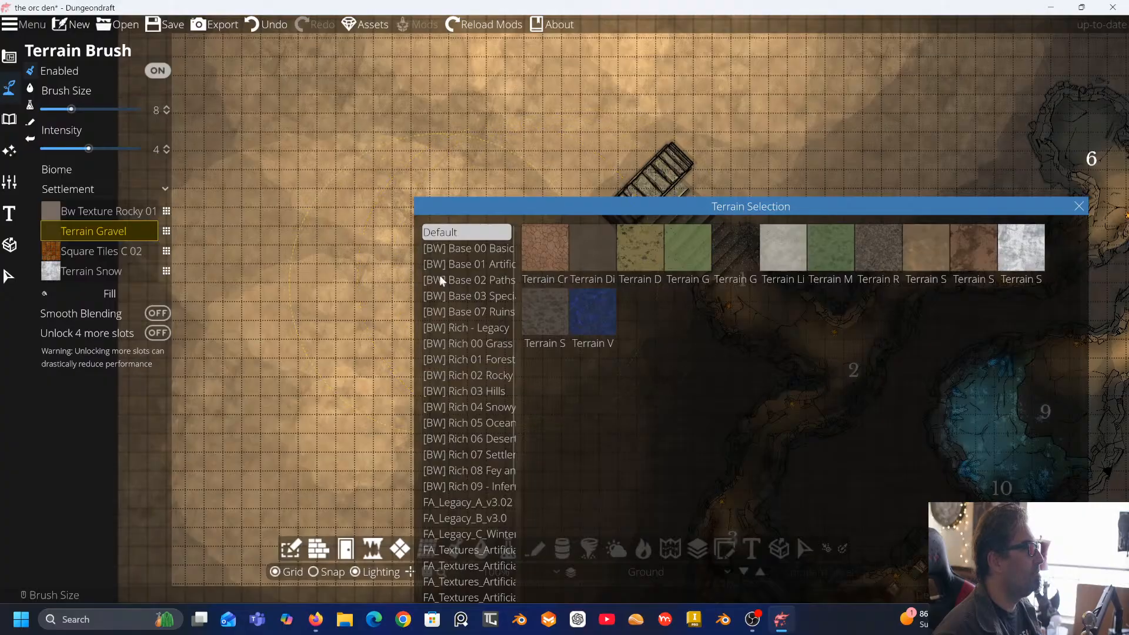
drag(524, 203, 383, 95)
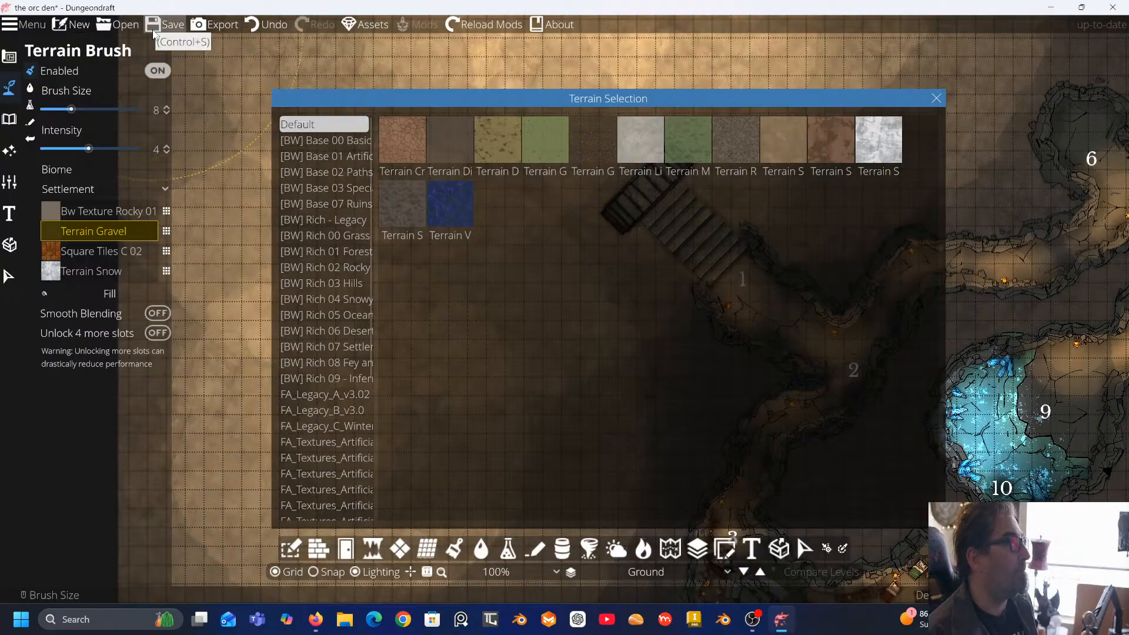
click(327, 142)
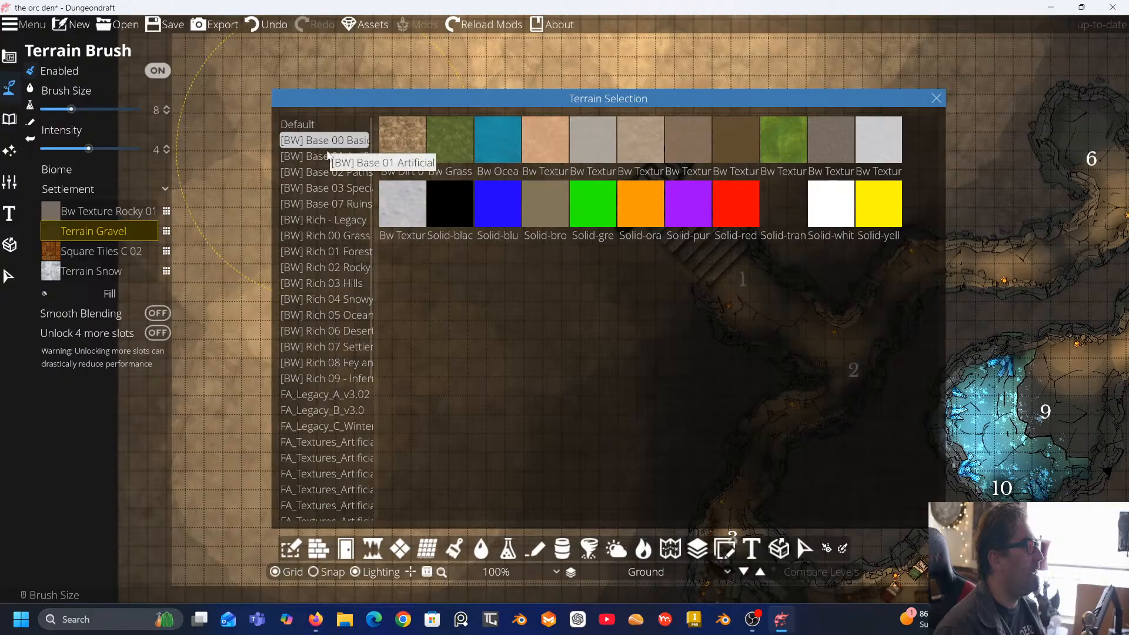
click(781, 141)
mouse_move(455, 121)
mouse_down()
mouse_move(444, 165)
mouse_move(451, 226)
mouse_move(455, 160)
mouse_up()
click(266, 24)
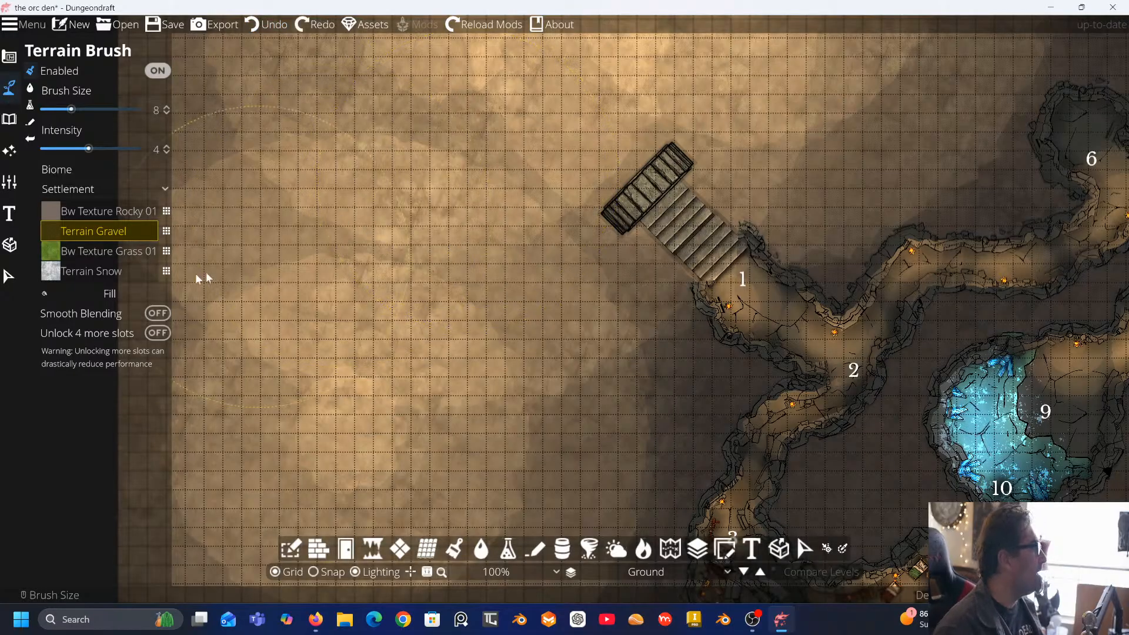
Try brush strokes of Bw Texture Grass 01 and then Bw Grass 03 Tileable on the open ground northwest of the stairs, undoing each
click(111, 251)
mouse_move(386, 227)
mouse_down()
mouse_move(444, 138)
mouse_move(564, 95)
mouse_up()
key(ctrl+z)
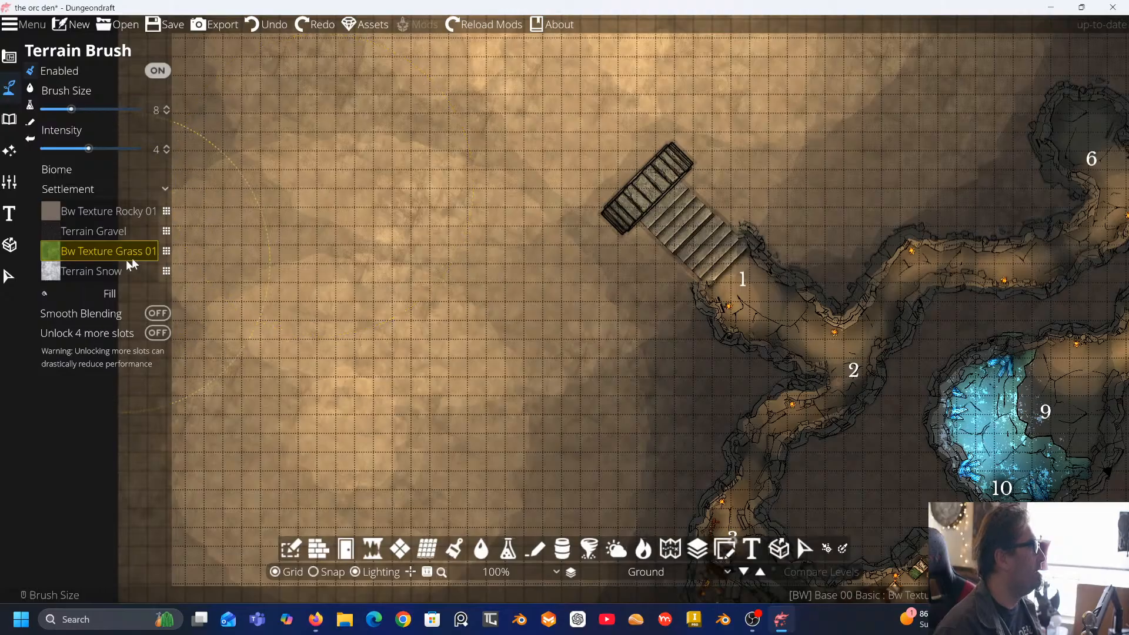
click(167, 251)
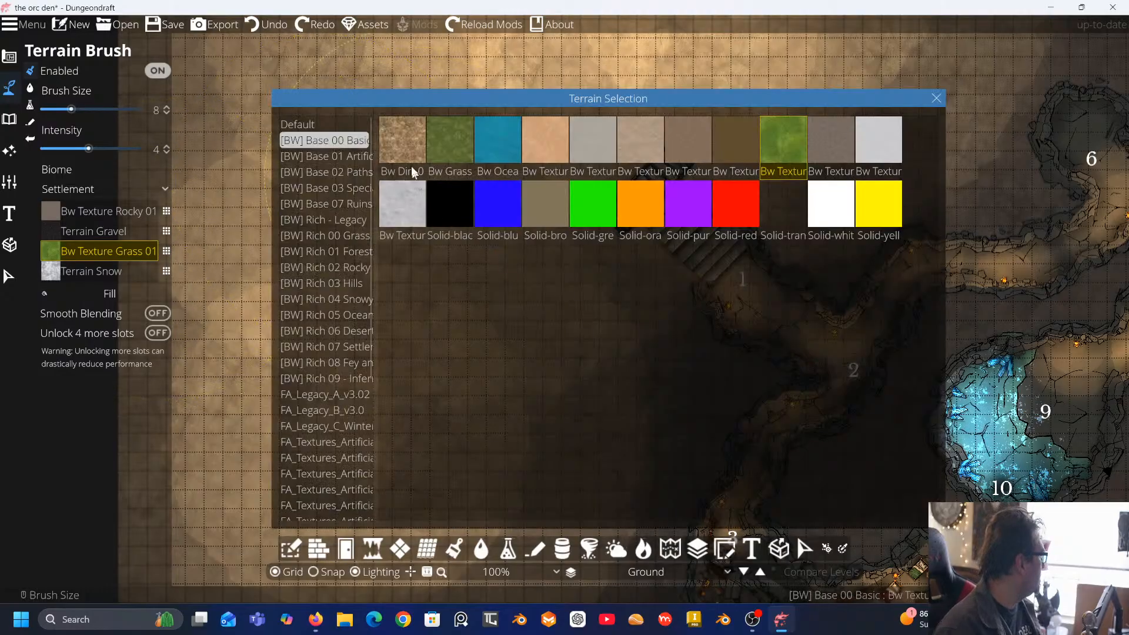
click(447, 139)
mouse_move(359, 227)
mouse_down()
mouse_move(416, 171)
mouse_move(590, 93)
mouse_move(624, 64)
mouse_up()
key(ctrl+z)
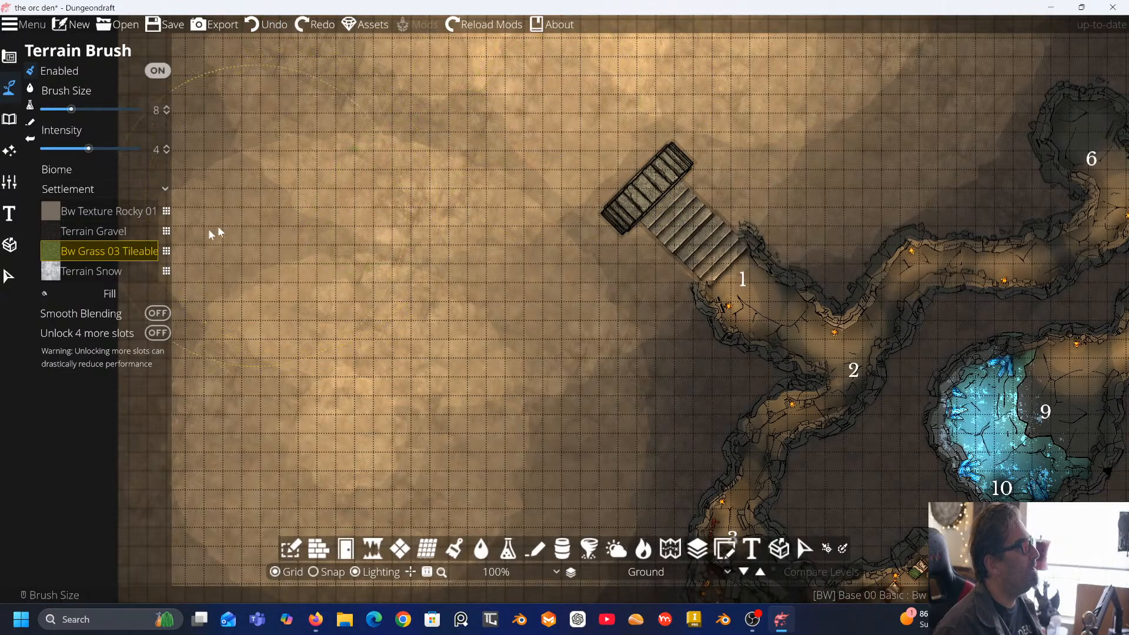
Replace the Bw Grass 03 Tileable terrain slot with Rock-06-mossy from the Base 02 Paths pack
click(167, 250)
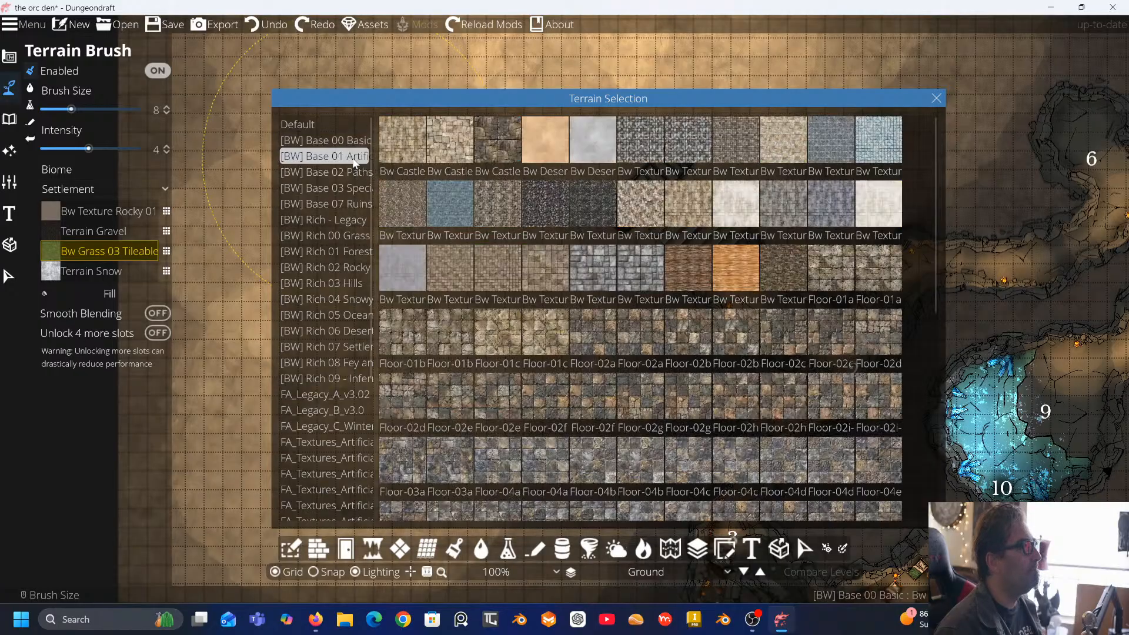
click(352, 156)
scroll(562, 215, down, 5)
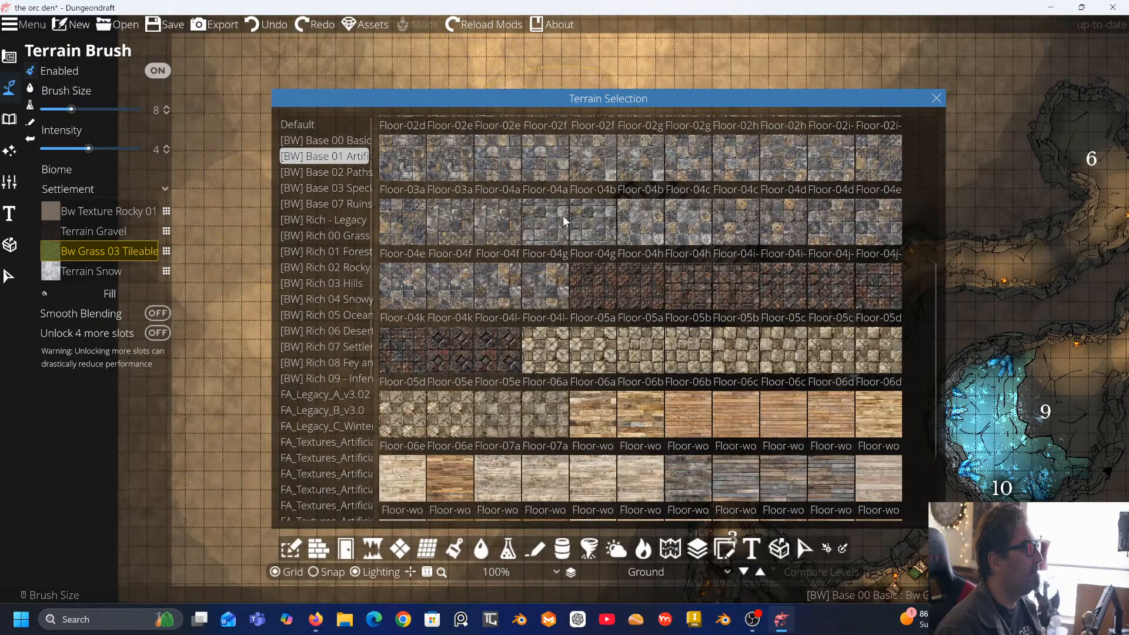
click(353, 173)
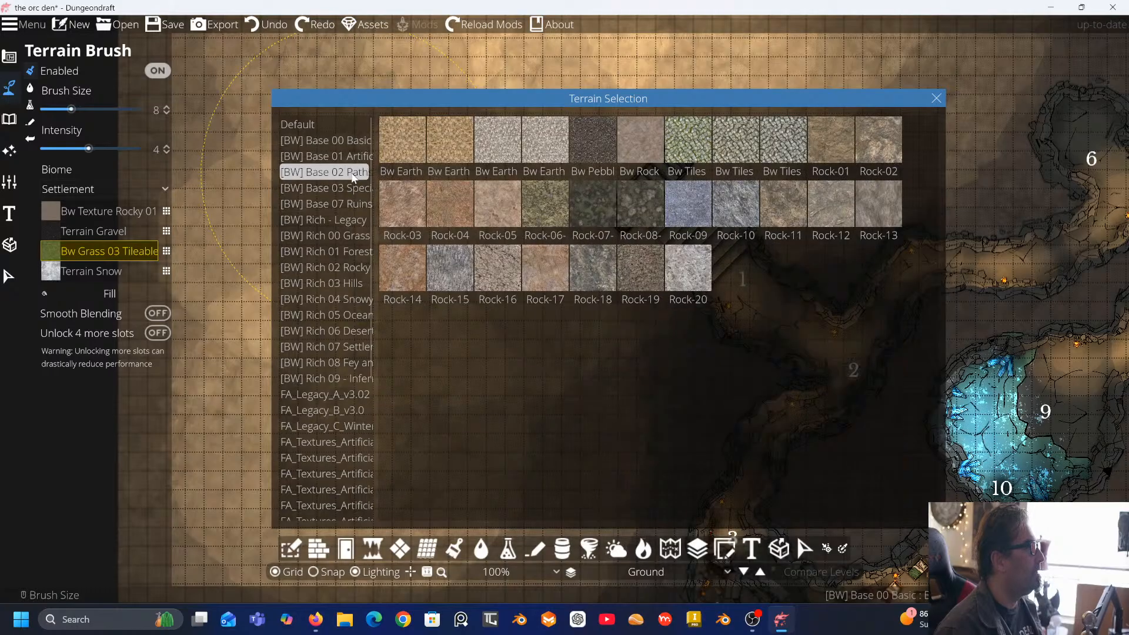
click(556, 208)
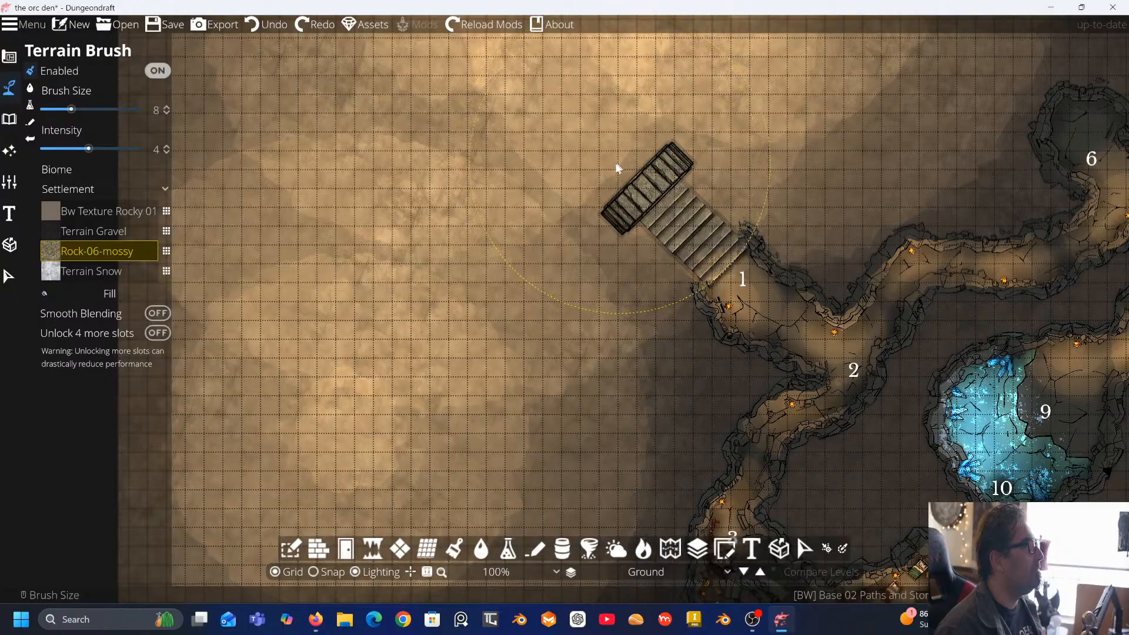
Paint a Rock-06-mossy path running west from the entrance arch, using intensity 0.8 with Smooth Blending on
drag(88, 149, 52, 149)
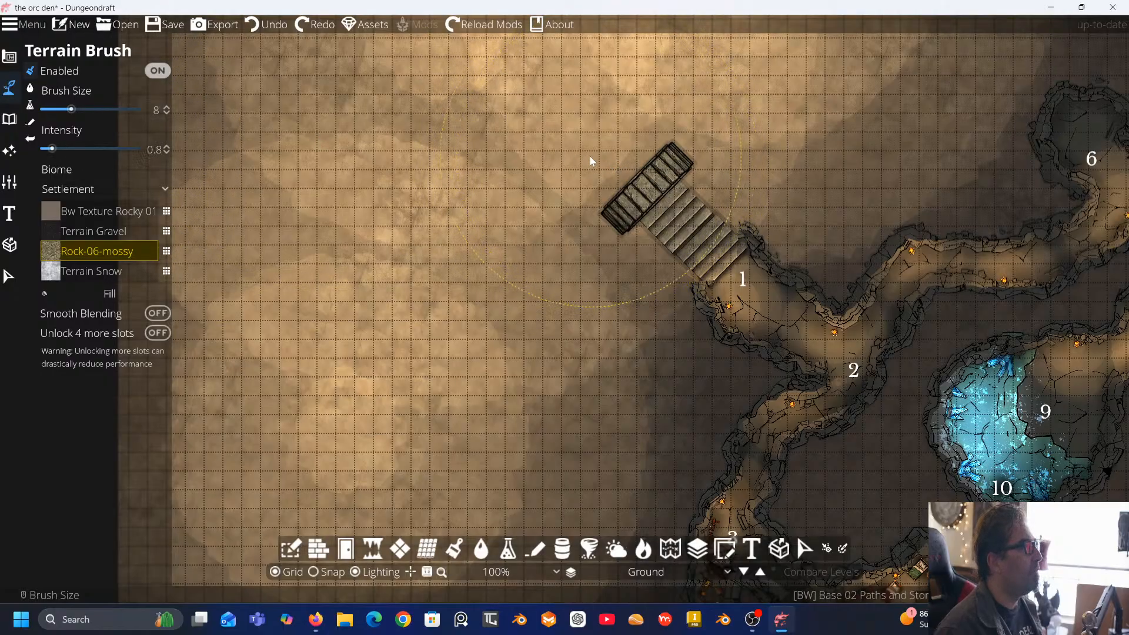
drag(594, 144, 556, 155)
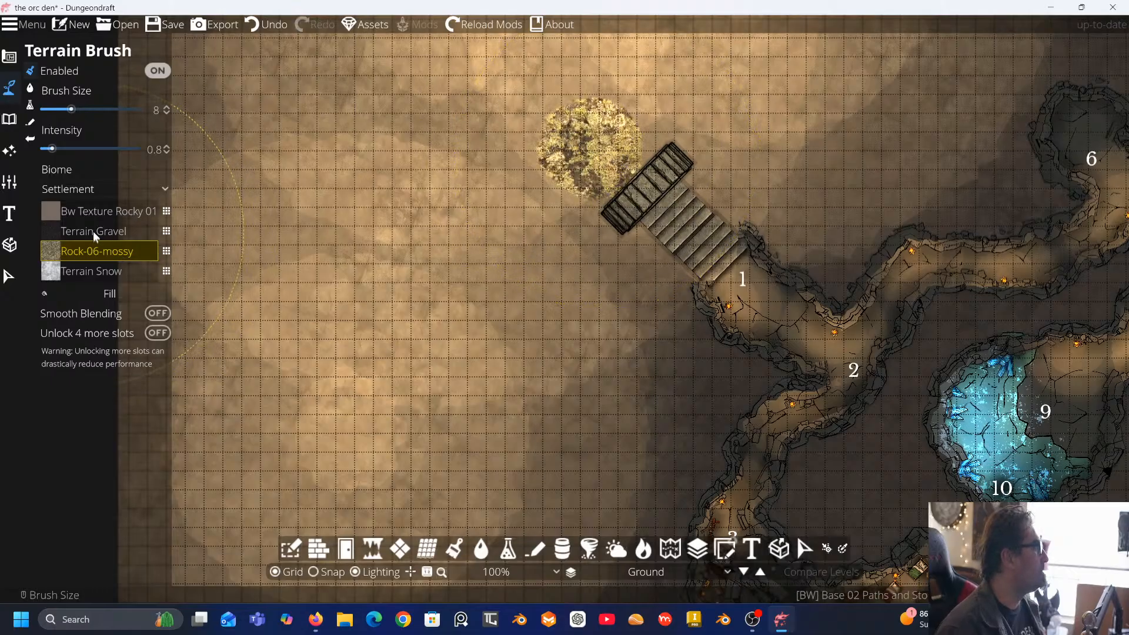
key(ctrl+z)
click(103, 313)
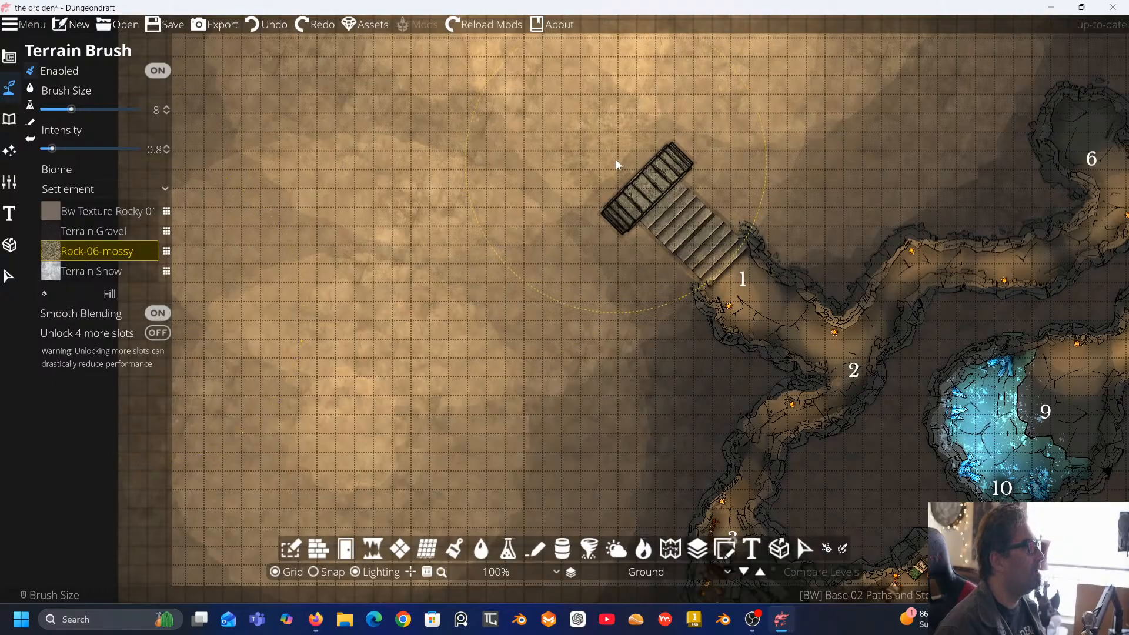
drag(616, 160, 575, 126)
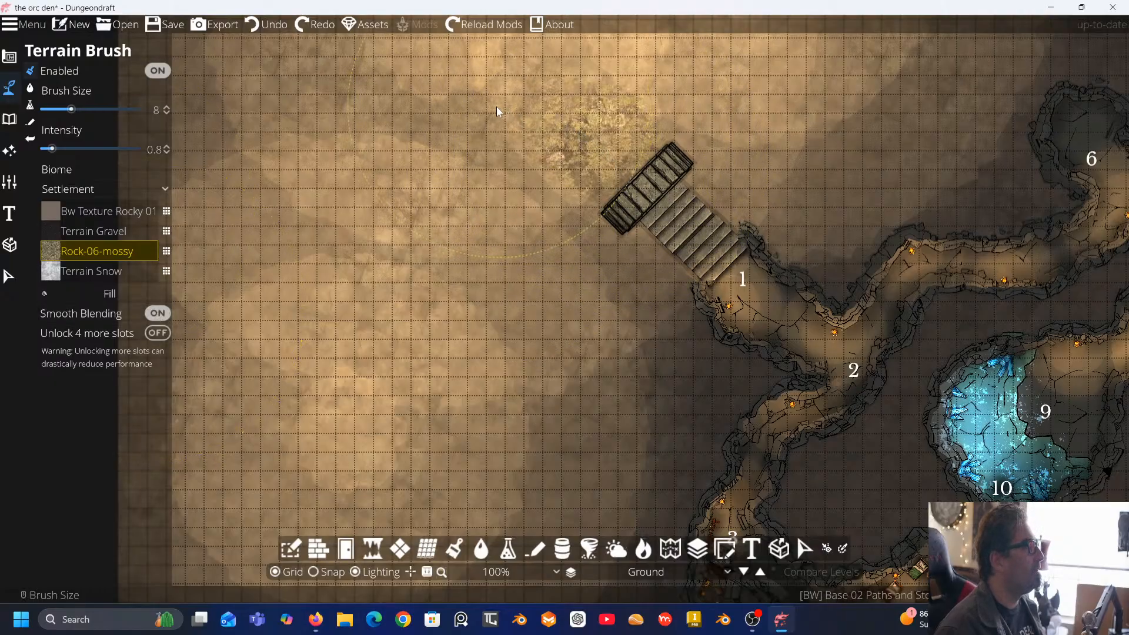
mouse_move(497, 111)
mouse_down()
mouse_move(383, 122)
mouse_move(372, 110)
mouse_up()
Blend Terrain Gravel over the mossy rock path and extend it farther west of the entrance arch
key(Up)
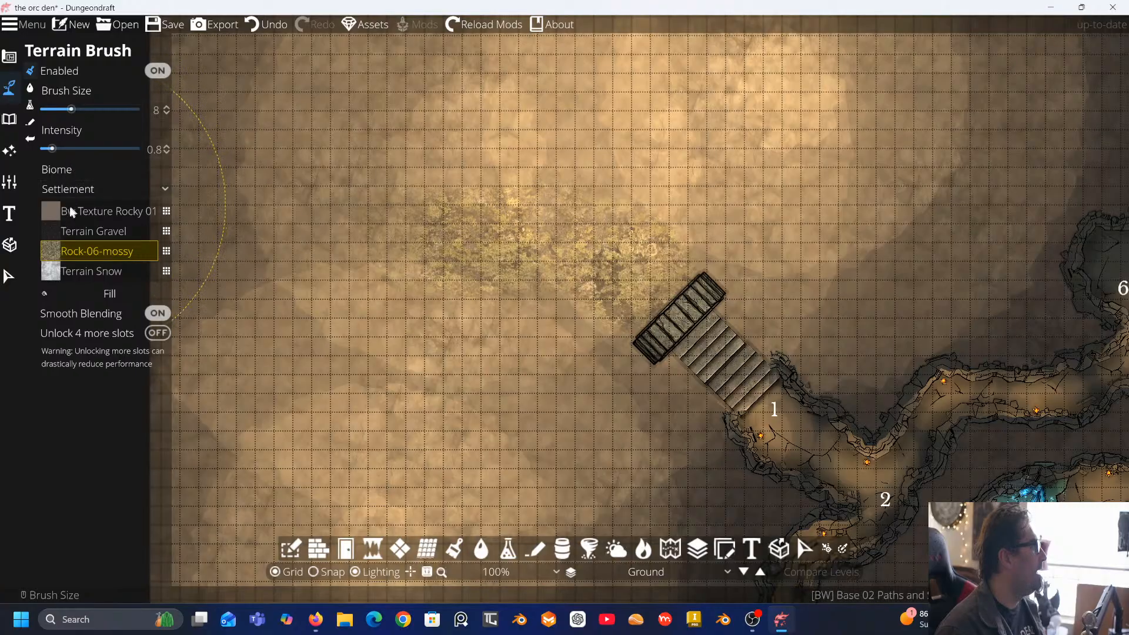
click(118, 232)
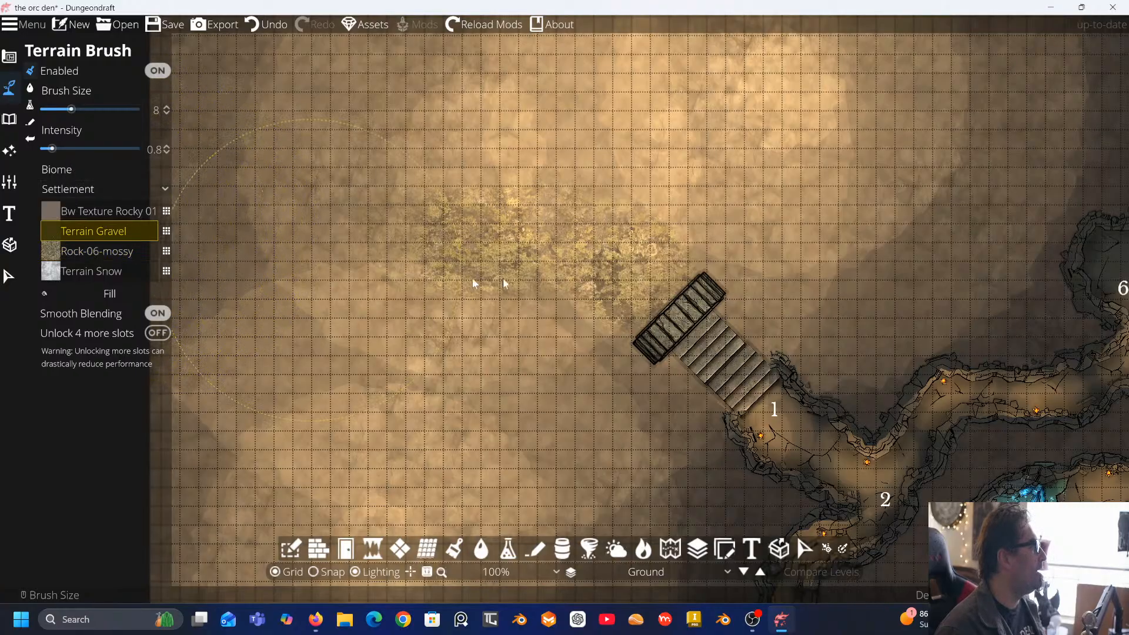
mouse_move(504, 283)
mouse_down()
mouse_move(534, 240)
mouse_move(495, 237)
mouse_move(502, 228)
mouse_move(501, 247)
mouse_move(466, 230)
mouse_move(450, 194)
mouse_up()
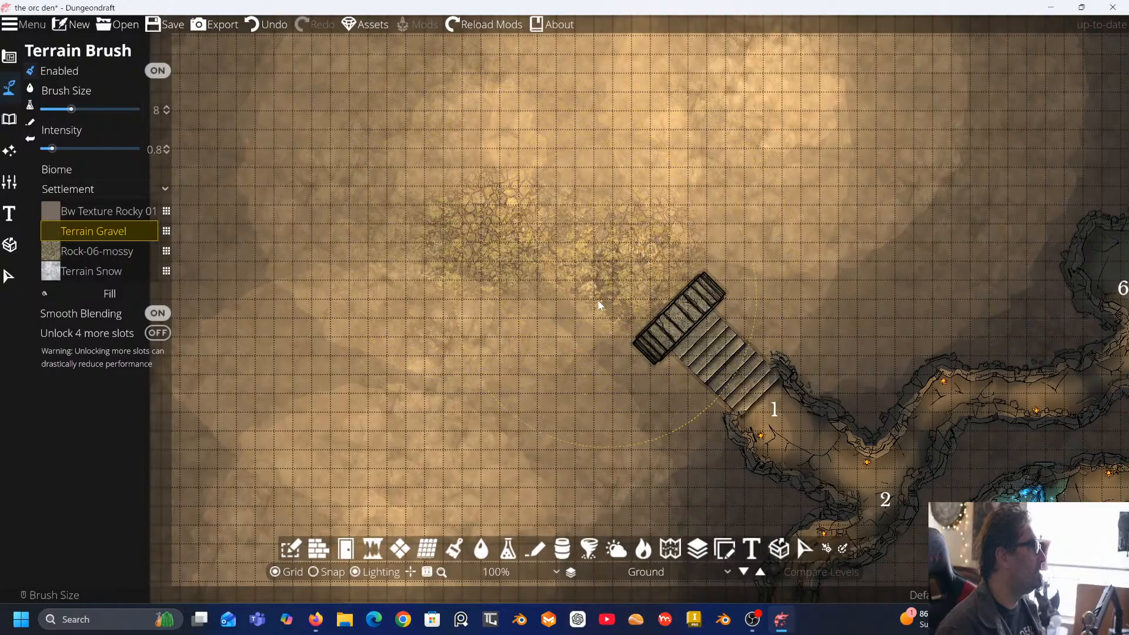
mouse_move(597, 298)
mouse_down()
mouse_move(454, 214)
mouse_move(370, 235)
mouse_move(389, 224)
mouse_move(366, 220)
mouse_up()
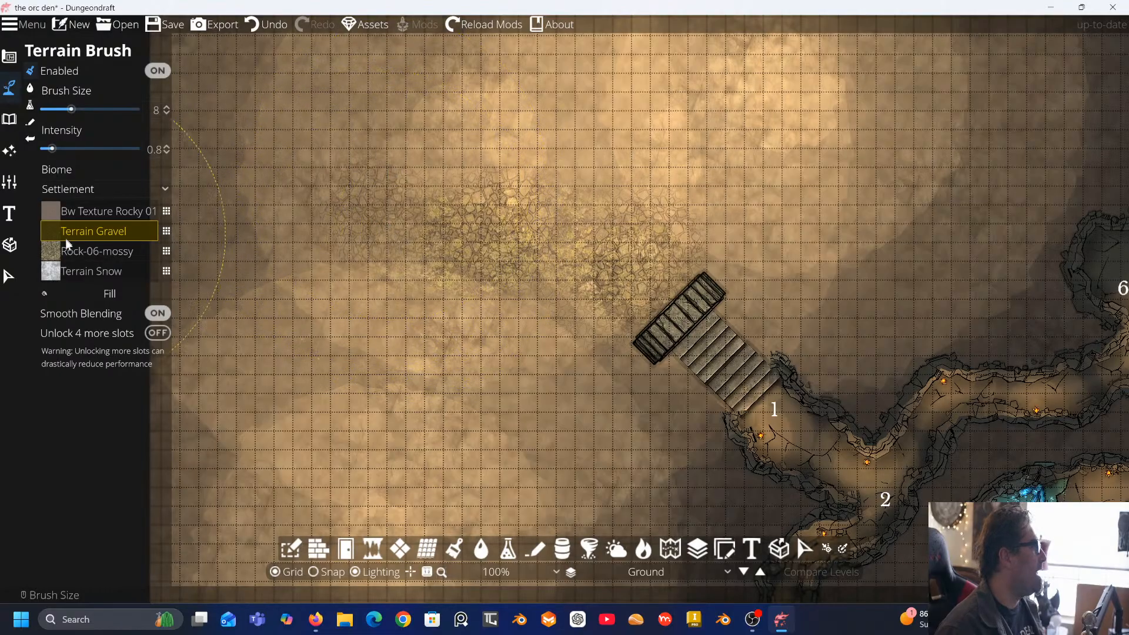
Replace the Terrain Snow slot with Bw Grass 02 Tileable from the Rich 00 Grass and Vegetation pack
click(85, 272)
click(167, 271)
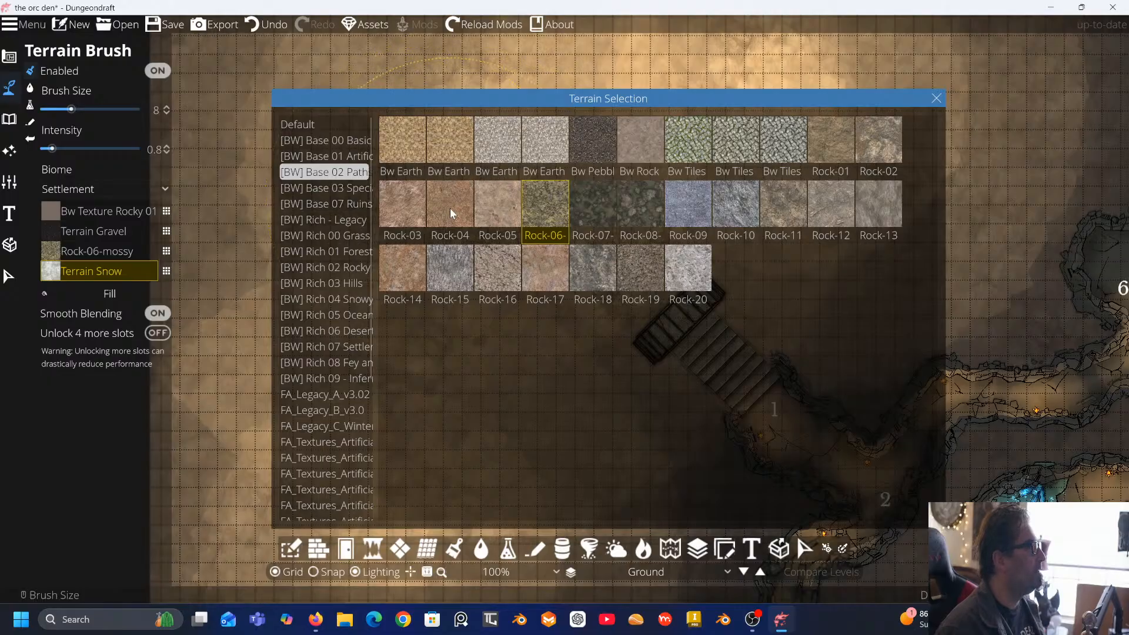
click(333, 189)
click(340, 205)
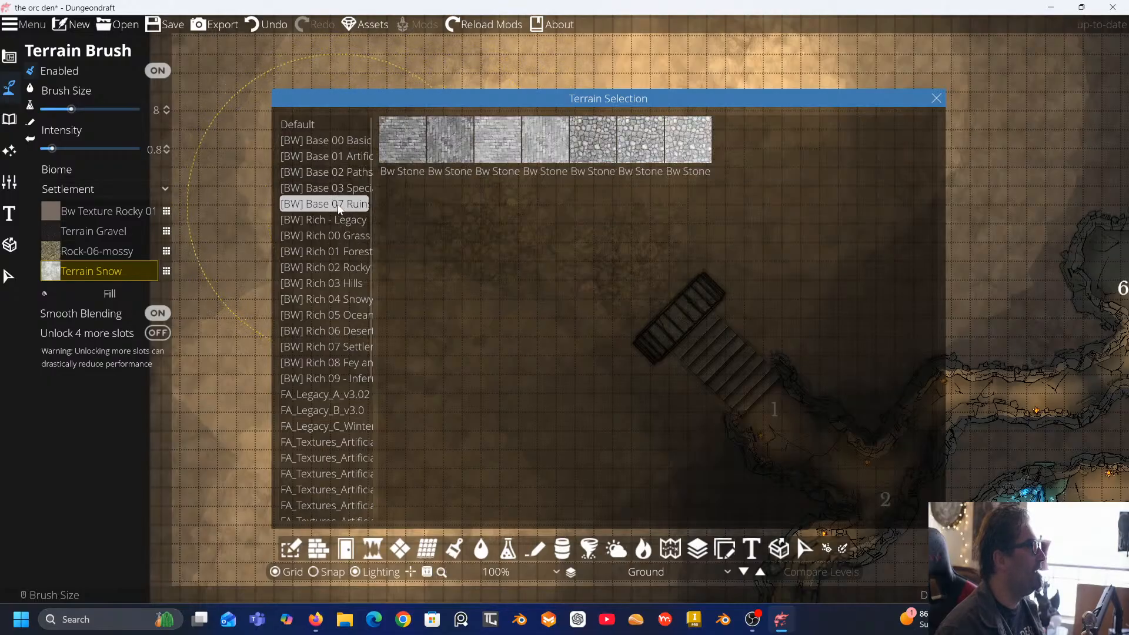
click(338, 219)
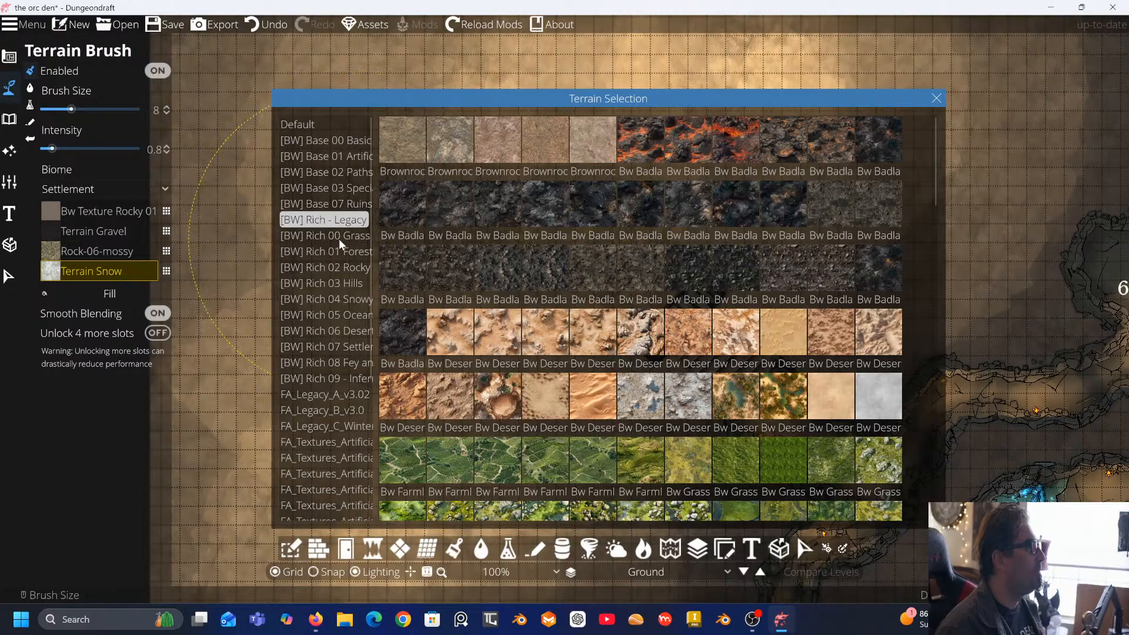
click(340, 238)
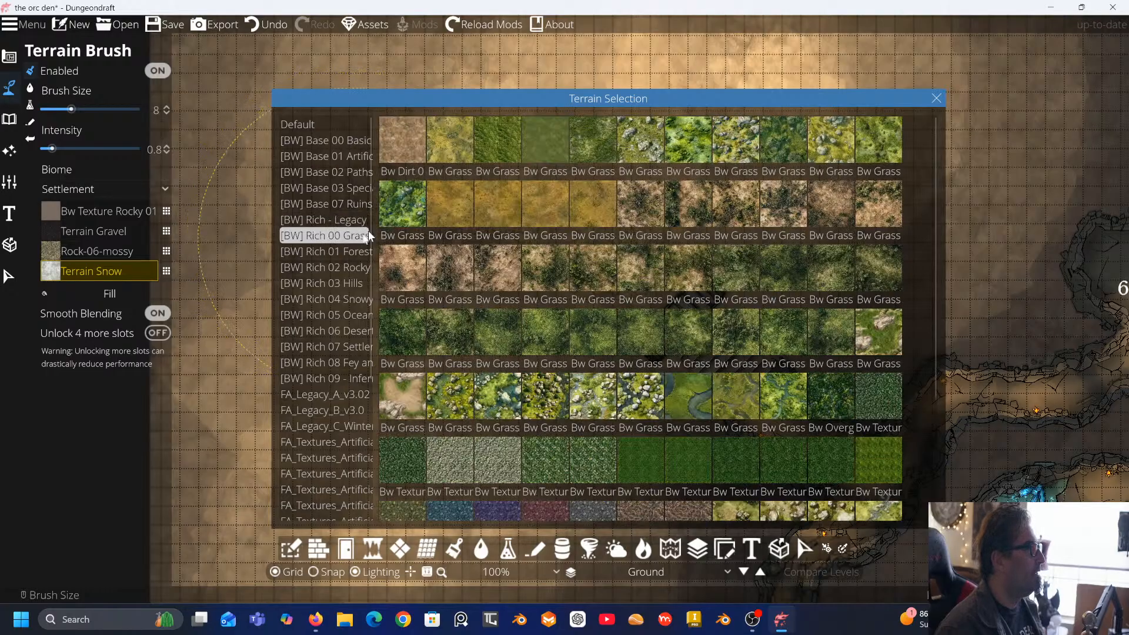
click(494, 146)
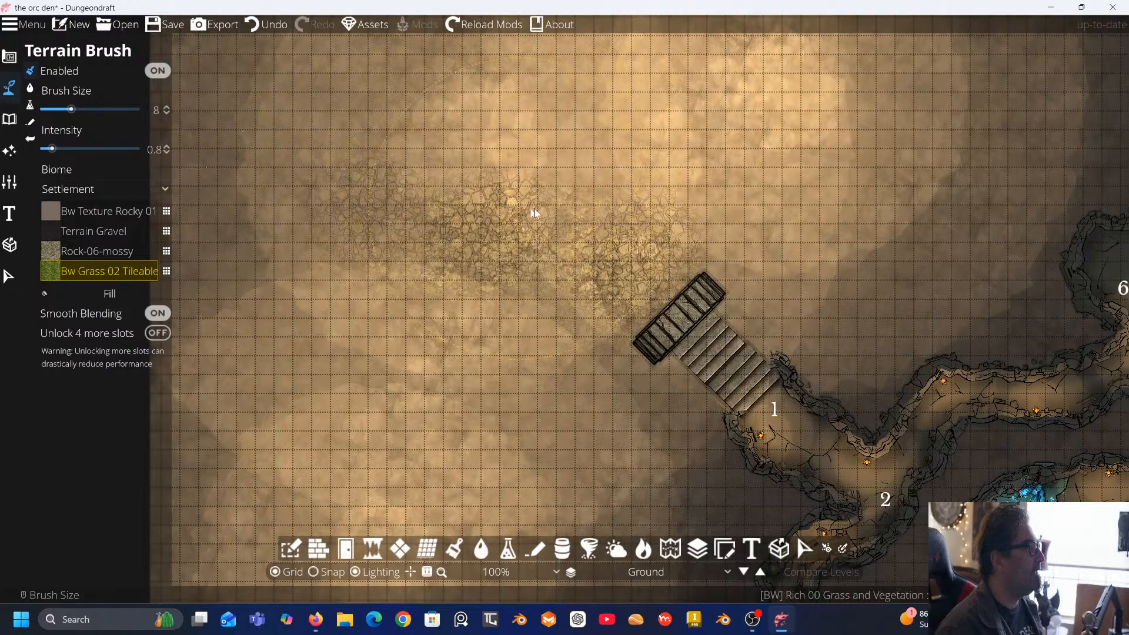
Paint irregular Bw Grass 02 Tileable patches along the north and south sides of the path, using brush size 3 and intensity 3.7
drag(65, 111, 52, 110)
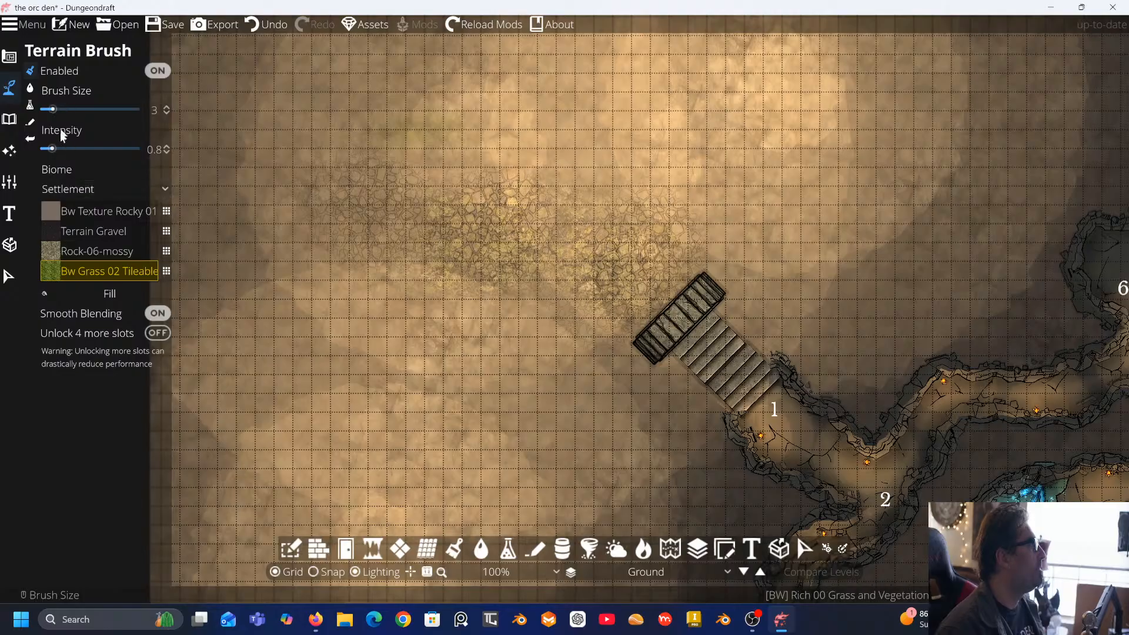
drag(52, 148, 85, 149)
mouse_move(358, 118)
mouse_down()
mouse_move(431, 155)
mouse_move(367, 140)
mouse_move(357, 125)
mouse_move(471, 163)
mouse_move(650, 177)
mouse_move(704, 207)
mouse_move(746, 256)
mouse_up()
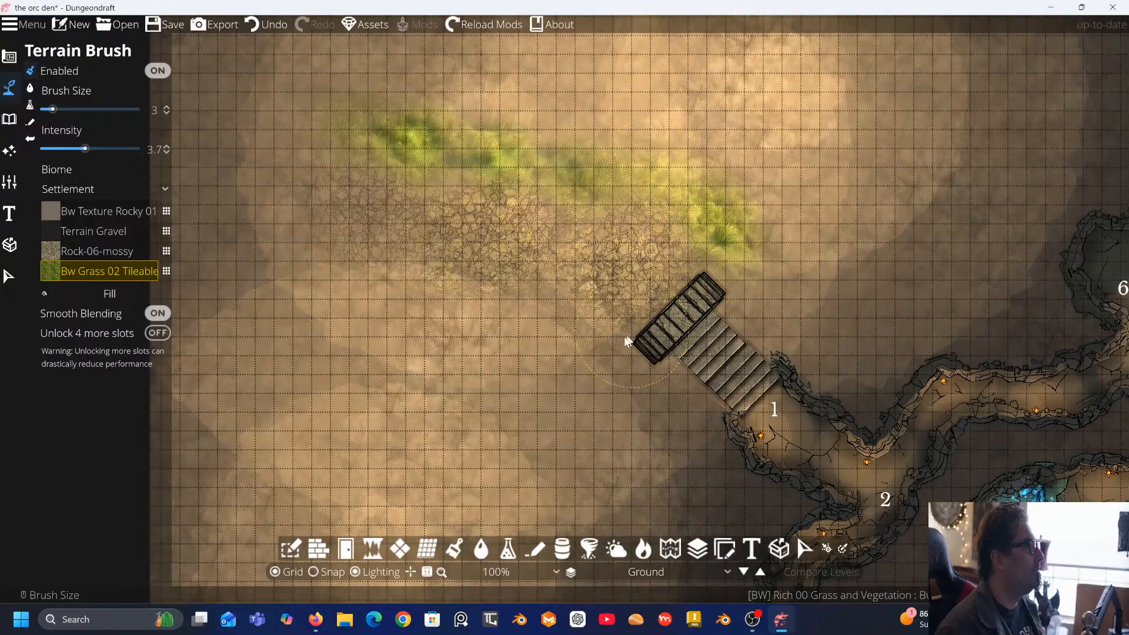
mouse_move(626, 341)
mouse_down()
mouse_move(600, 358)
mouse_move(539, 324)
mouse_move(360, 313)
mouse_move(324, 299)
mouse_move(264, 239)
mouse_move(396, 181)
mouse_up()
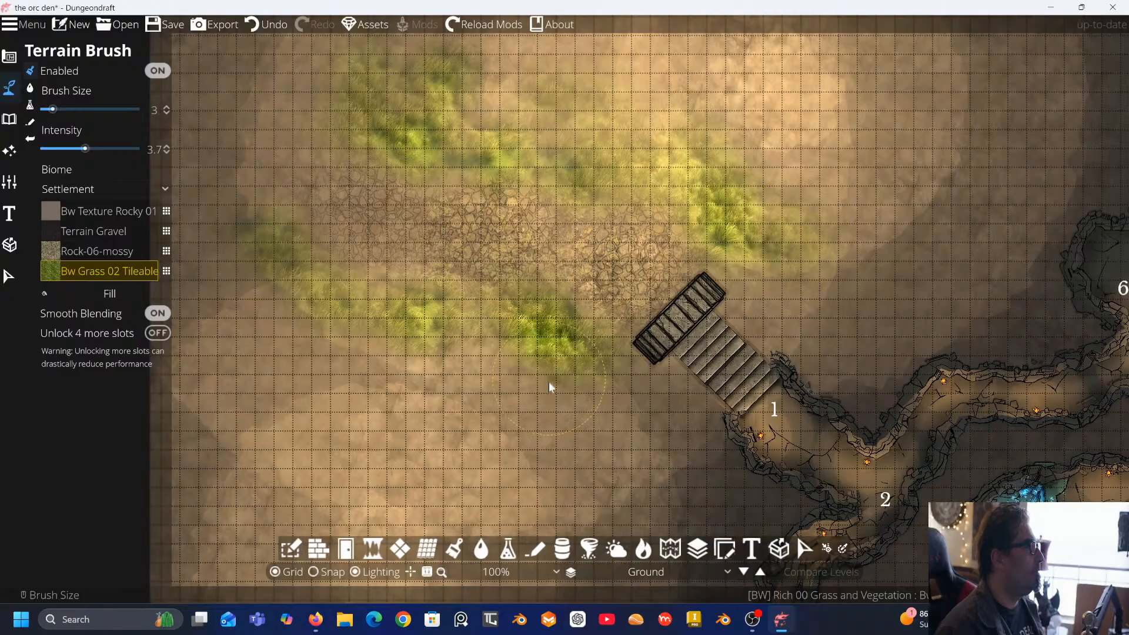
mouse_move(548, 381)
mouse_down()
mouse_move(481, 397)
mouse_move(400, 371)
mouse_move(325, 376)
mouse_move(244, 360)
mouse_move(218, 328)
mouse_move(473, 378)
mouse_move(427, 357)
mouse_up()
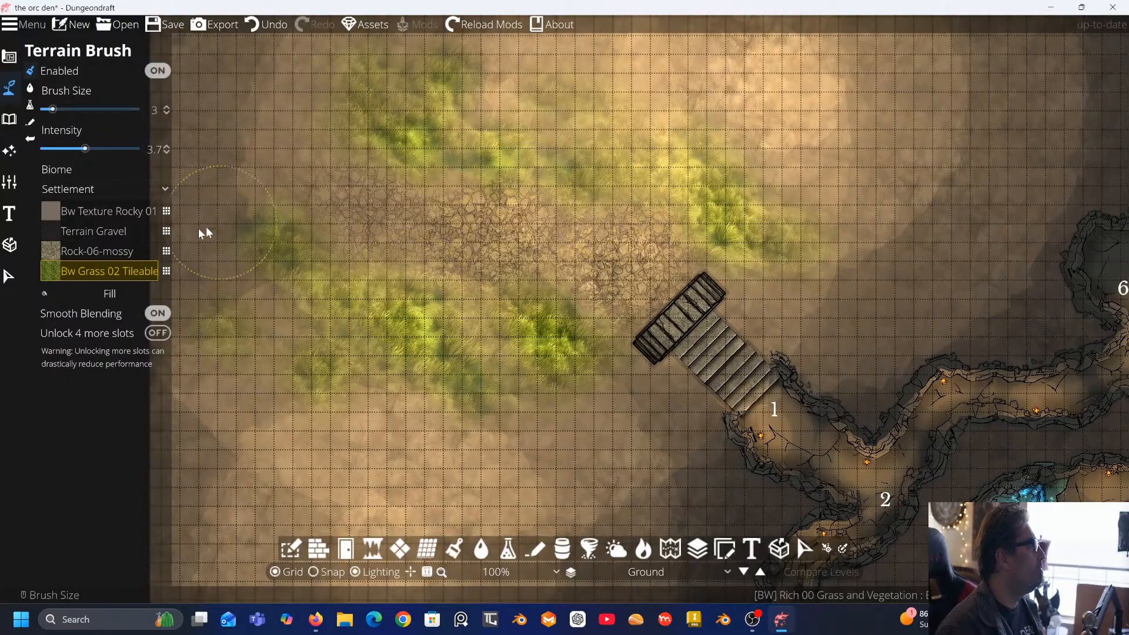
mouse_move(605, 295)
mouse_down()
mouse_move(524, 238)
mouse_move(443, 68)
mouse_move(591, 176)
mouse_move(612, 247)
mouse_up()
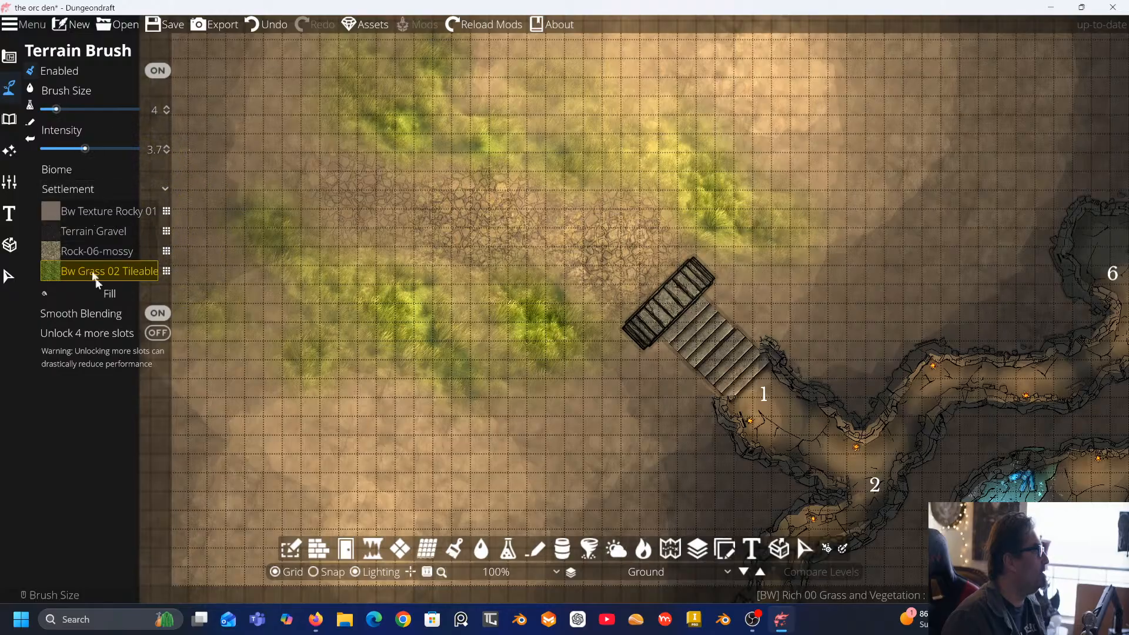
Unlock four more terrain slots and set up the Terrain Moss brush with size 1 and intensity 8
click(153, 331)
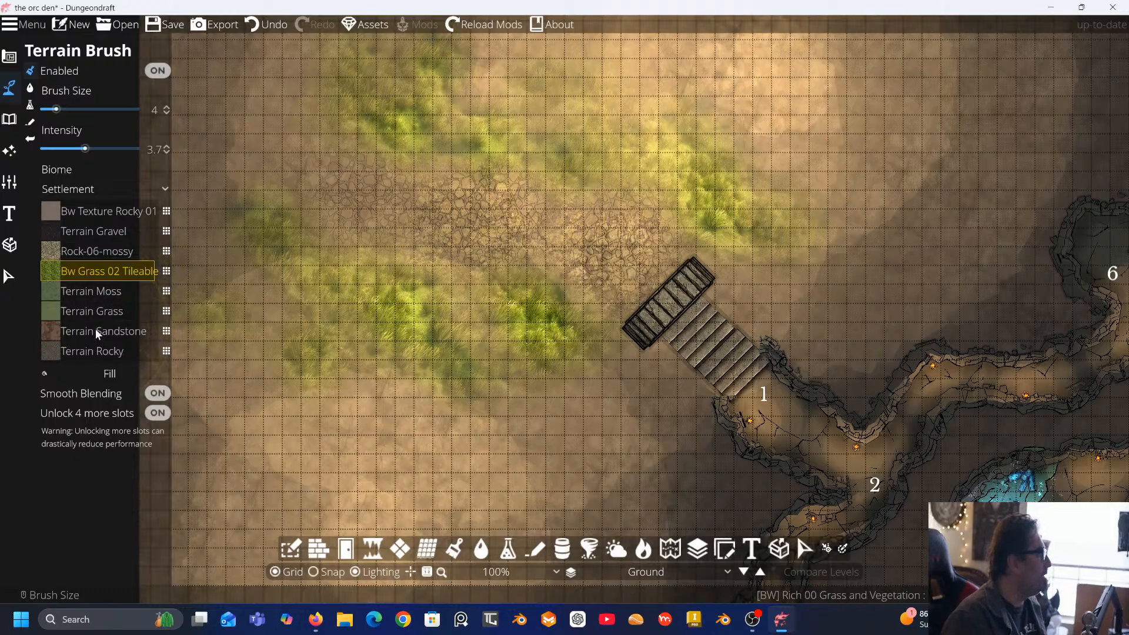
click(87, 291)
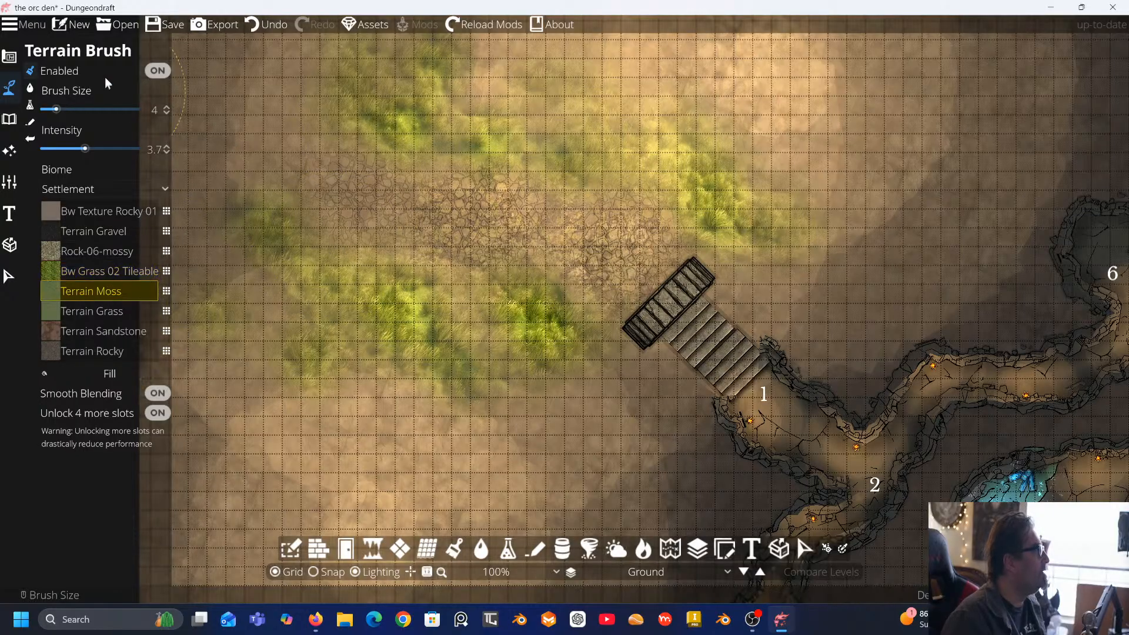
drag(50, 111, 44, 110)
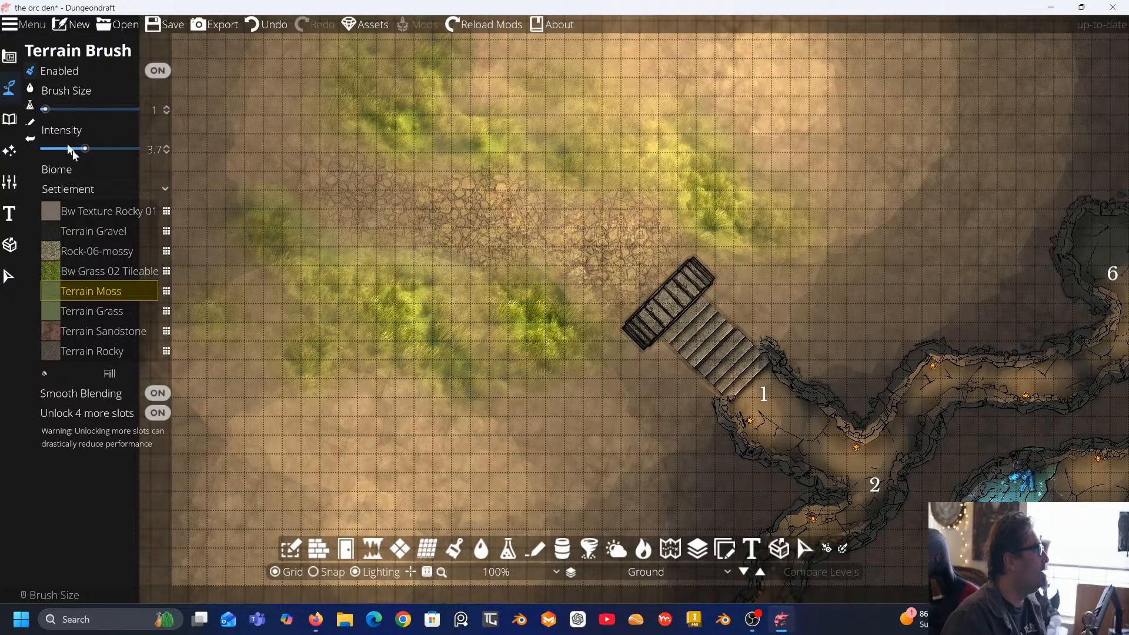
drag(86, 149, 134, 149)
Undo a test dab of Terrain Moss beside the path and replace that slot with Bw Grass Dirt 01
click(332, 238)
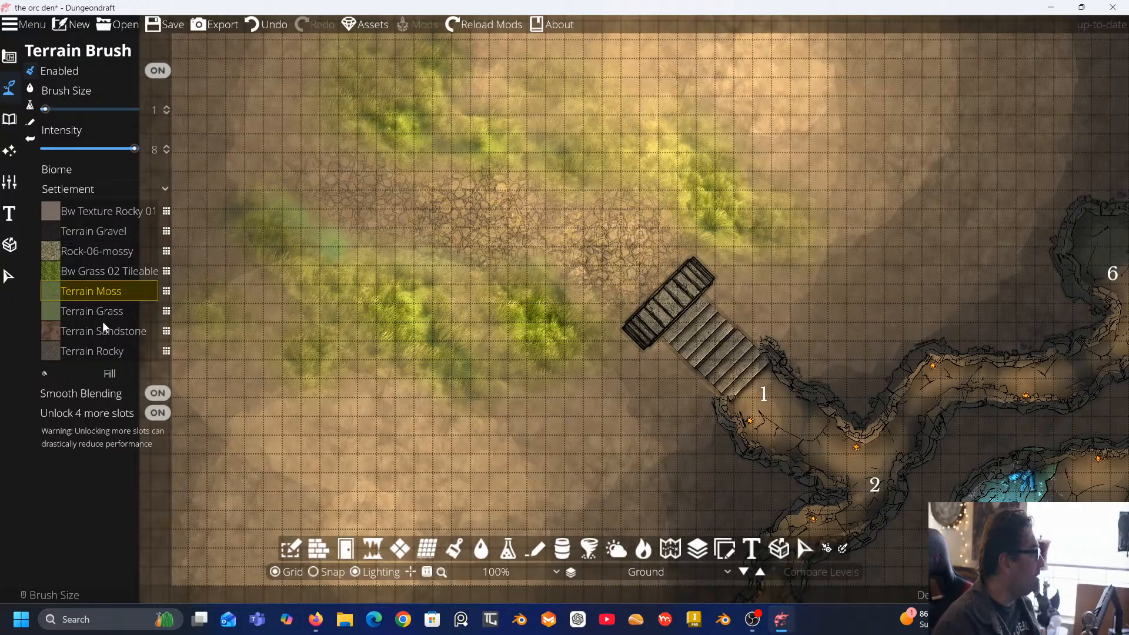
key(ctrl+z)
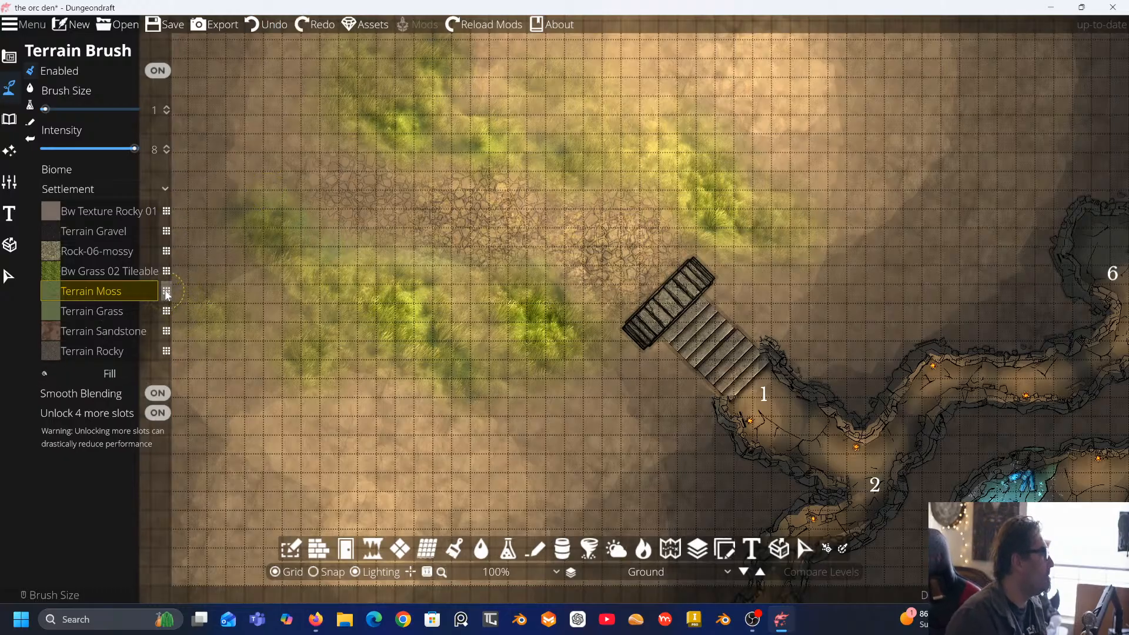
click(167, 291)
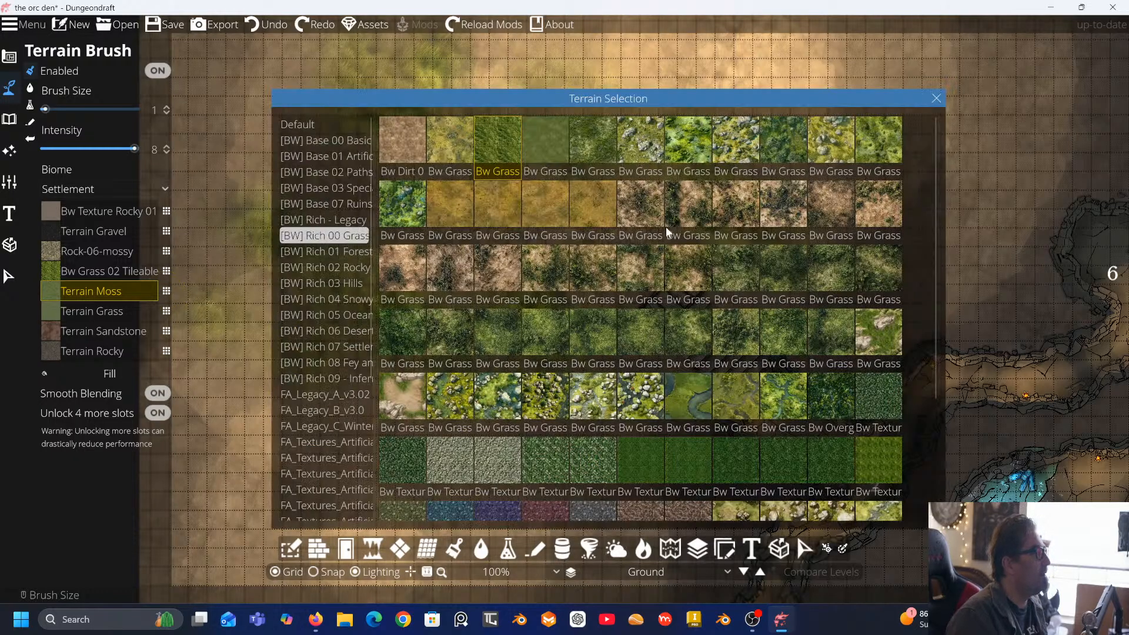
click(646, 206)
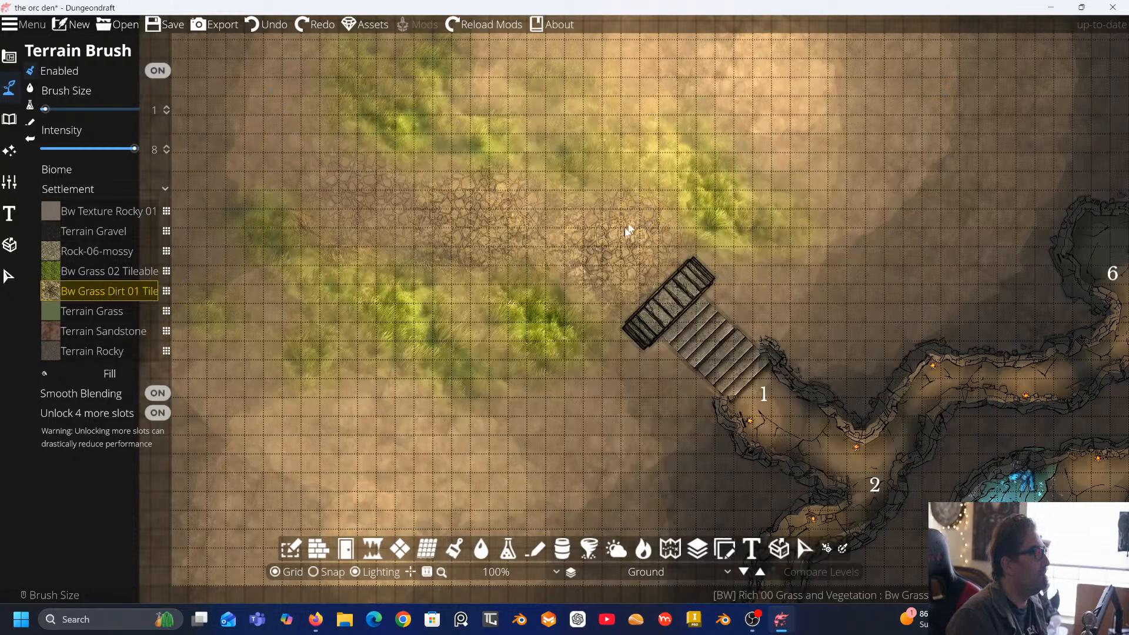
Paint small dabs of Bw Grass Dirt 01 along both edges of the path and beside the stairs, using brush size 1 and intensity 8
mouse_move(322, 242)
mouse_down()
mouse_move(284, 221)
mouse_move(272, 168)
mouse_up()
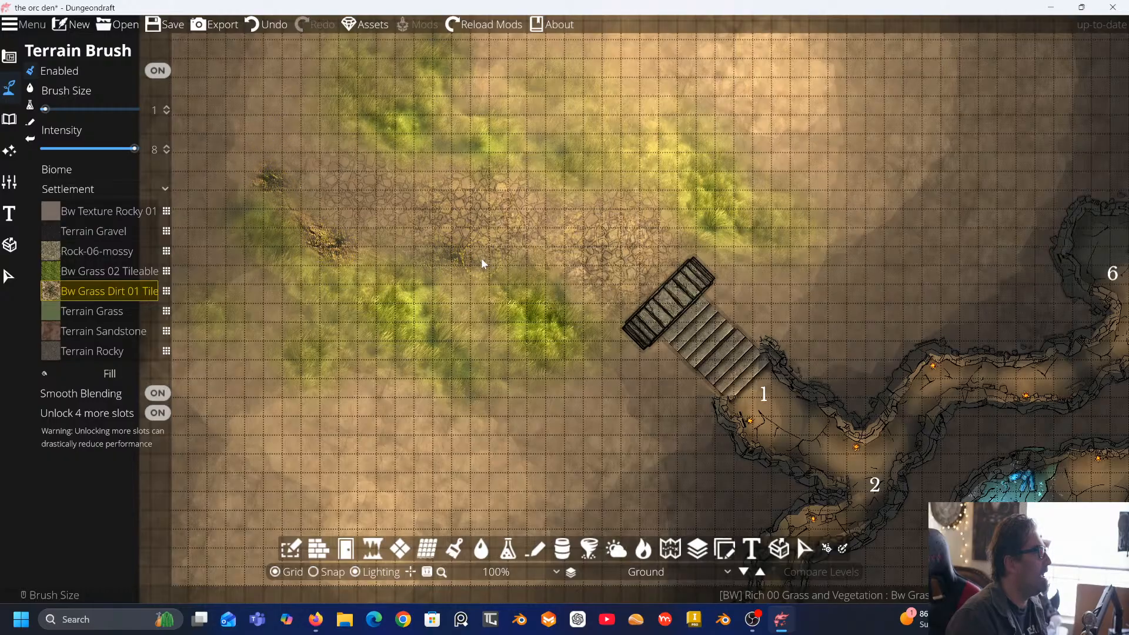
drag(482, 259, 542, 274)
drag(600, 297, 625, 324)
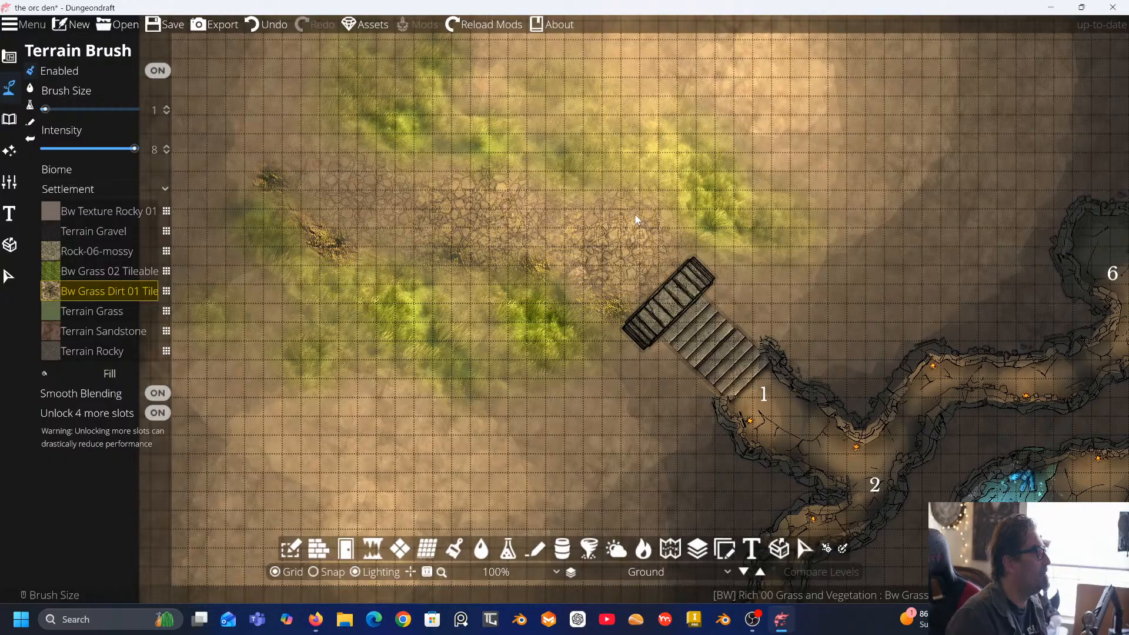
drag(668, 229, 527, 166)
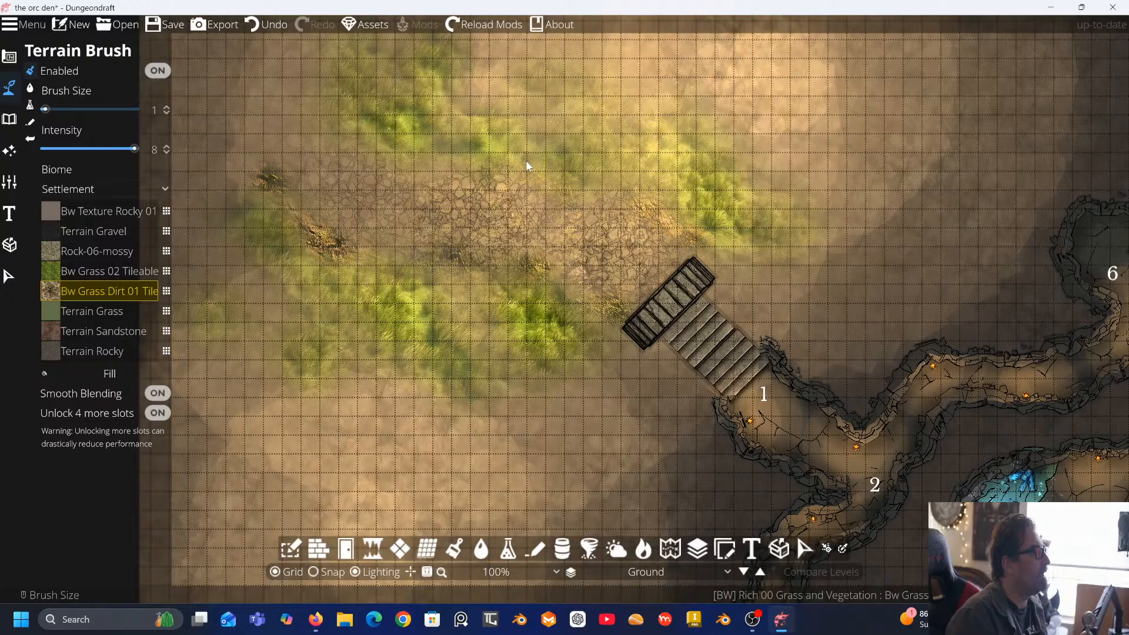
click(317, 124)
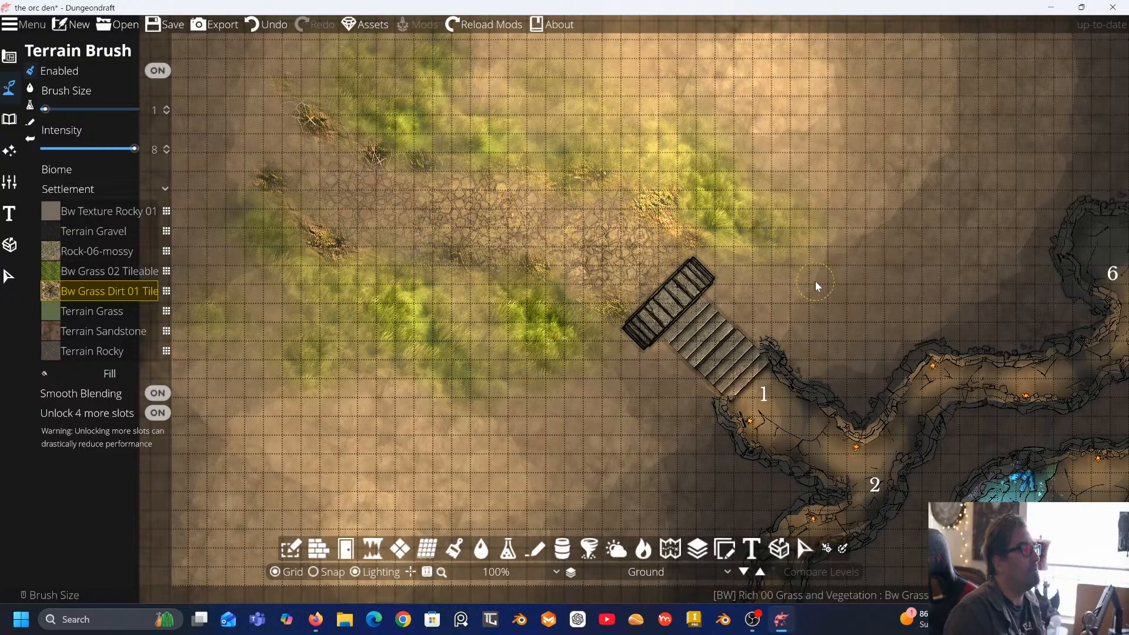
click(608, 327)
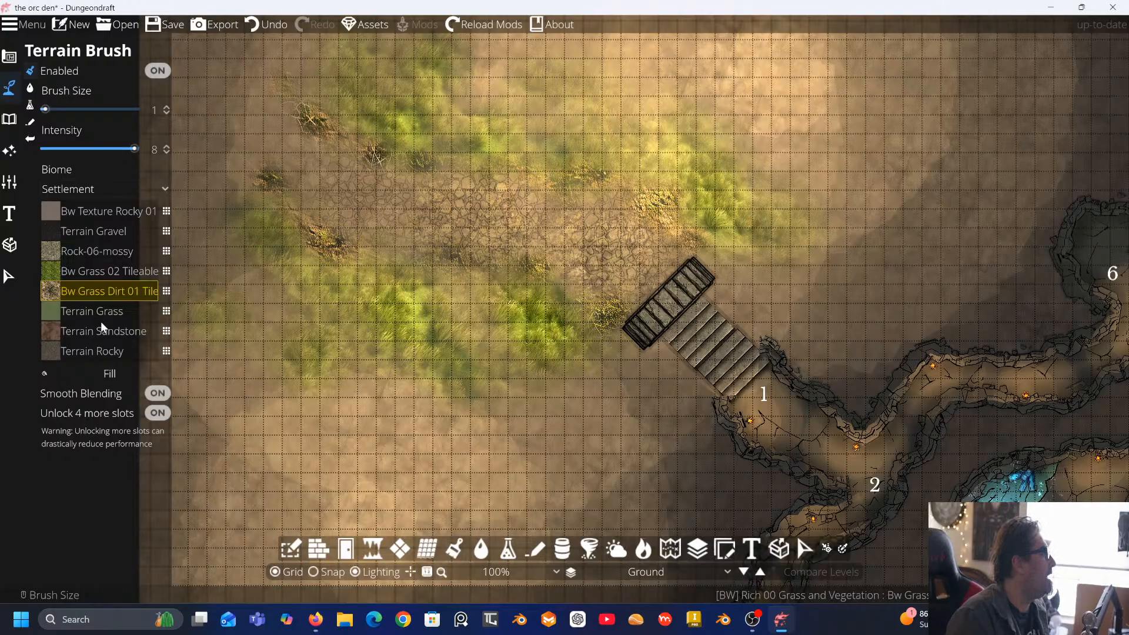
Replace the Terrain Grass slot with Bw Grass 05 Tileable and the Bw Grass Dirt 01 slot with Bw Grass Dirt 06
click(167, 312)
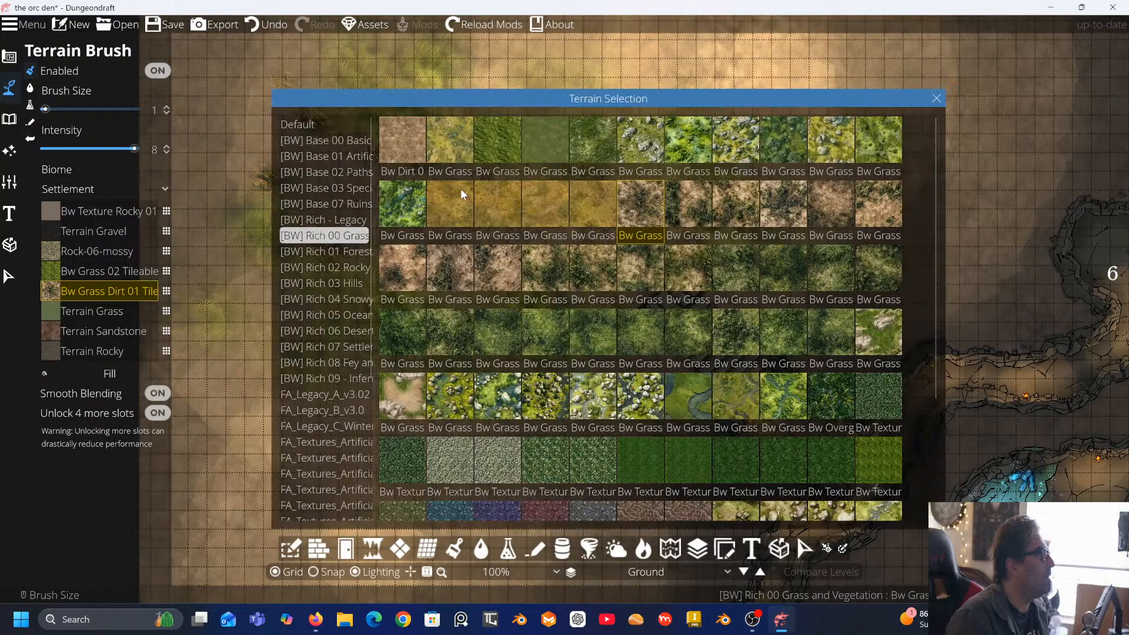
click(640, 140)
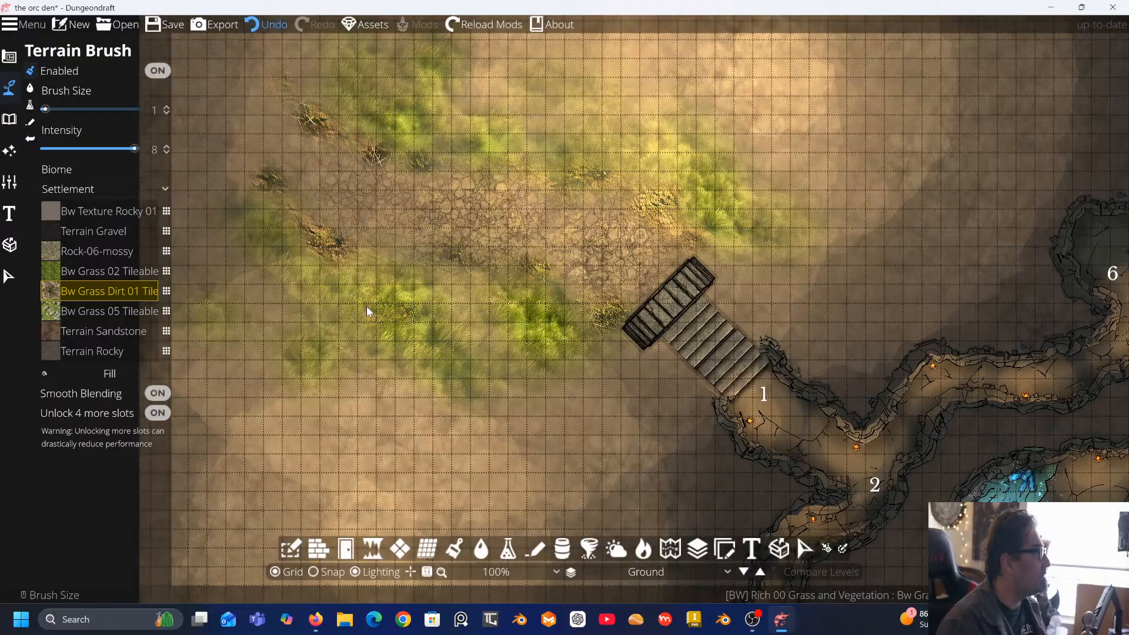
key(ctrl+z)
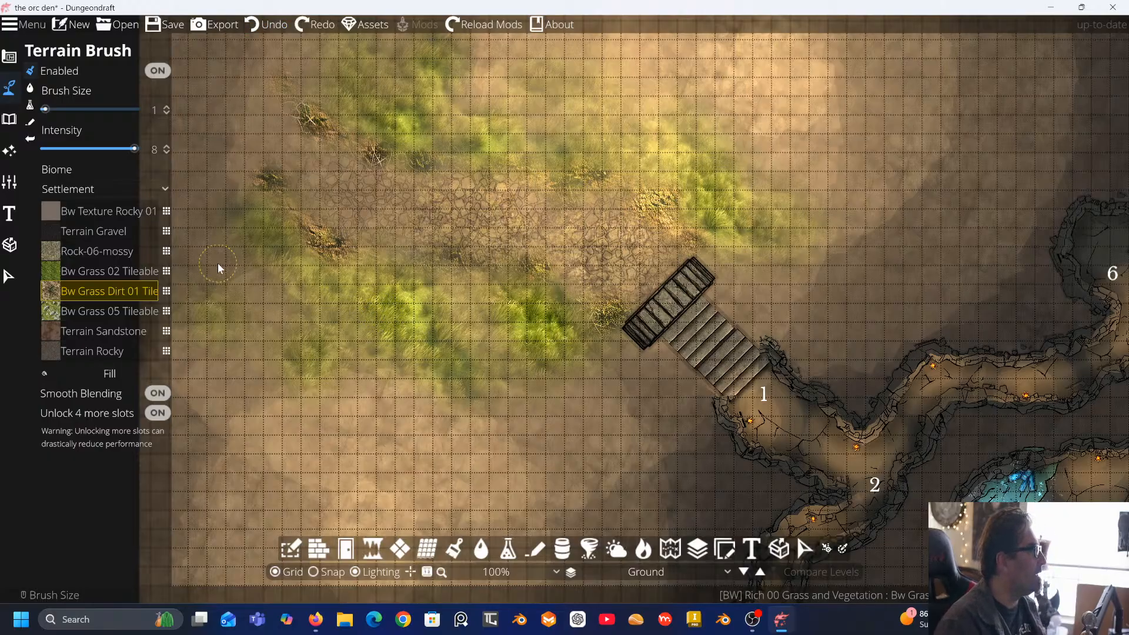
click(167, 293)
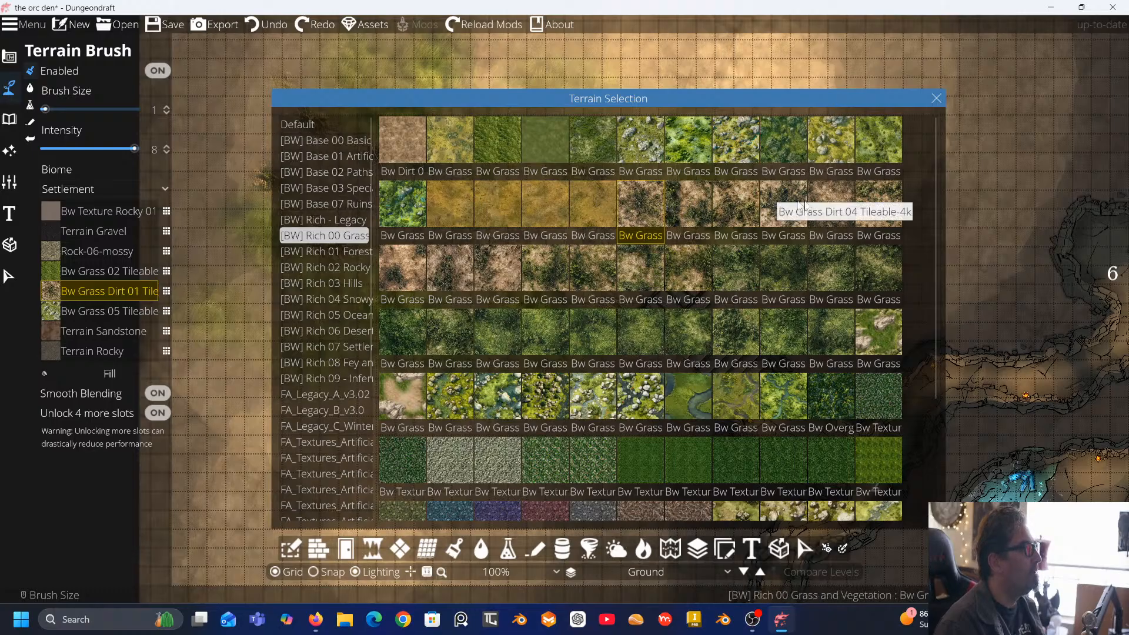
click(880, 194)
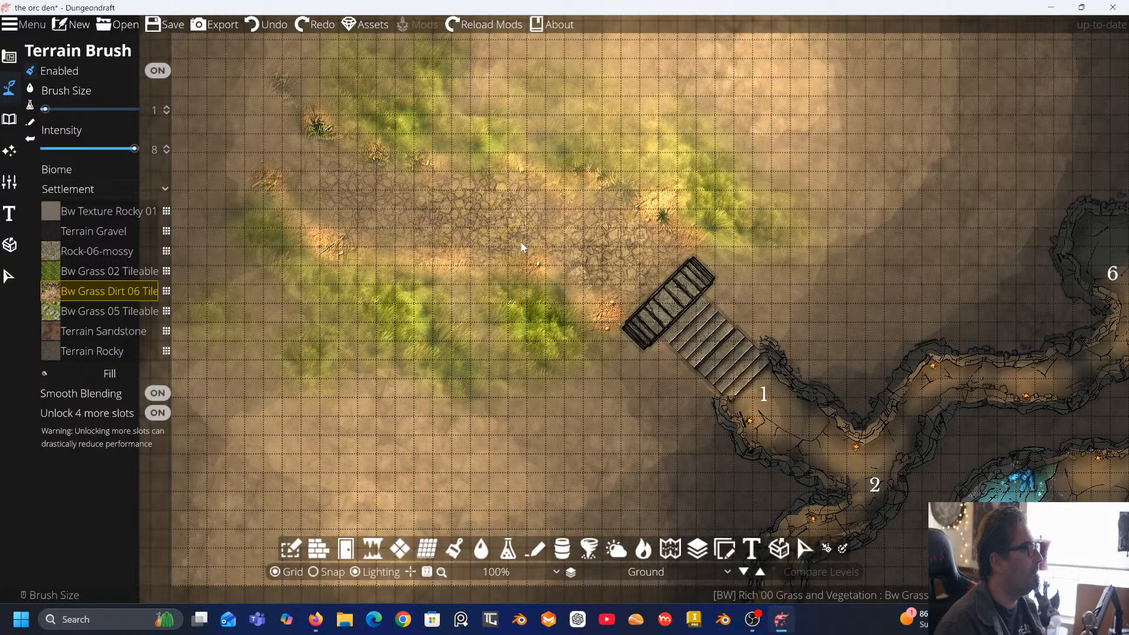
Paint small Bw Grass 05 Tileable patches of rocks and plants along both sides of the path, around its west end and beside the stairs
click(76, 307)
mouse_move(316, 307)
mouse_down()
mouse_move(350, 327)
mouse_move(324, 310)
mouse_up()
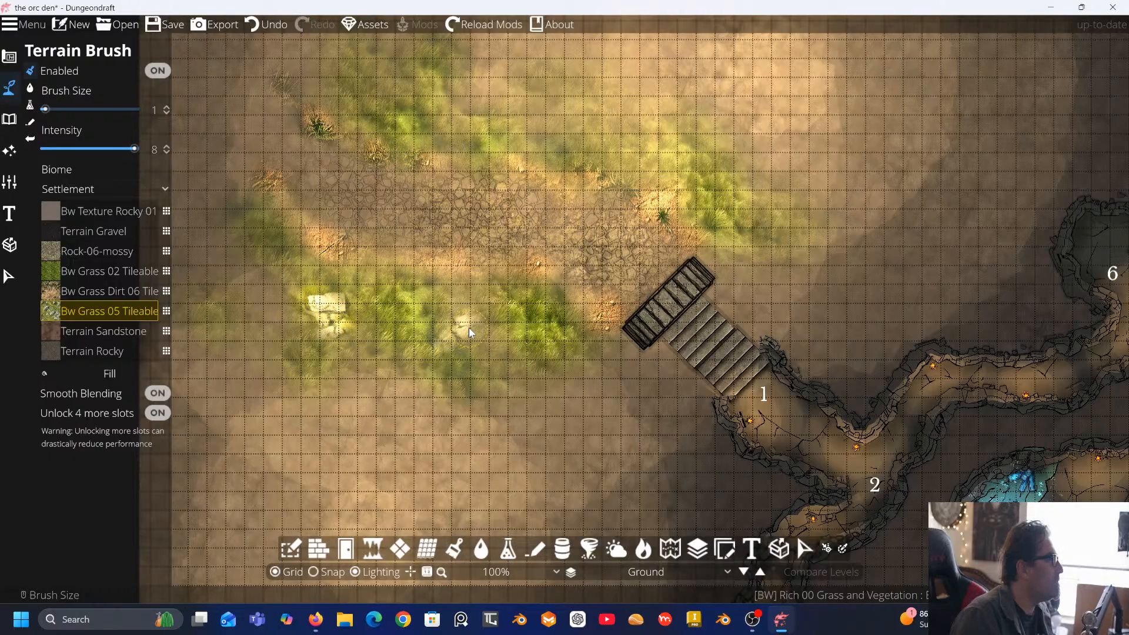
mouse_move(480, 354)
mouse_down()
mouse_move(428, 338)
mouse_move(463, 314)
mouse_move(413, 321)
mouse_move(482, 360)
mouse_move(493, 374)
mouse_move(484, 383)
mouse_move(516, 366)
mouse_move(494, 320)
mouse_up()
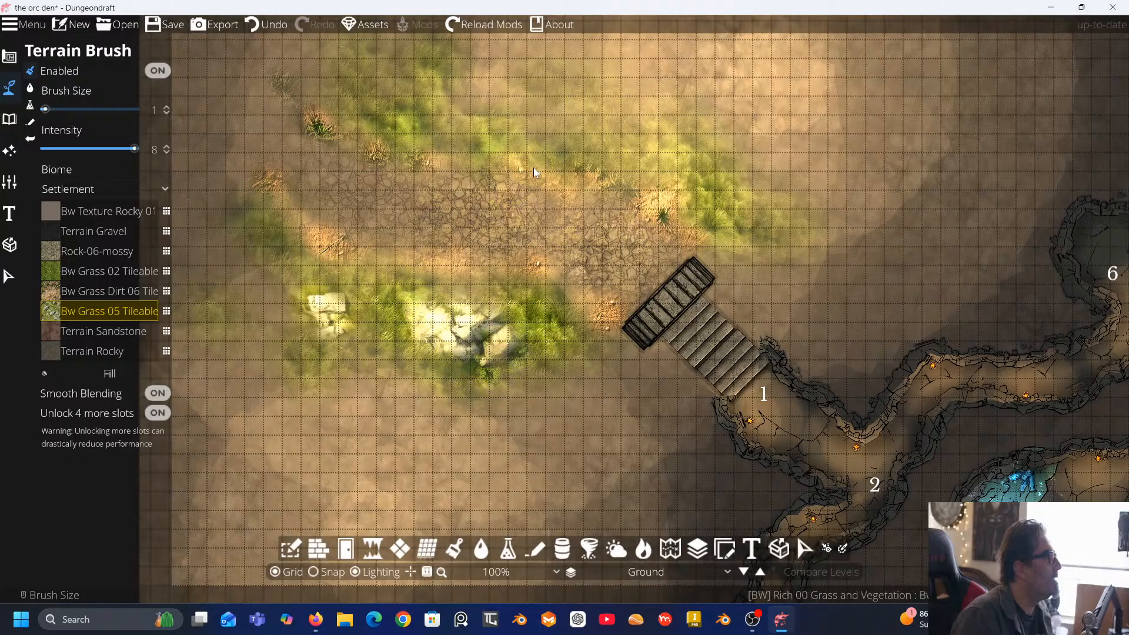
mouse_move(461, 136)
mouse_down()
mouse_move(488, 156)
mouse_move(439, 154)
mouse_up()
mouse_move(344, 142)
mouse_down()
mouse_move(313, 122)
mouse_move(309, 108)
mouse_move(318, 123)
mouse_move(337, 118)
mouse_move(315, 98)
mouse_move(294, 110)
mouse_move(293, 128)
mouse_move(358, 123)
mouse_move(493, 143)
mouse_move(445, 130)
mouse_move(415, 104)
mouse_move(423, 123)
mouse_move(406, 114)
mouse_move(433, 131)
mouse_up()
drag(633, 123, 658, 153)
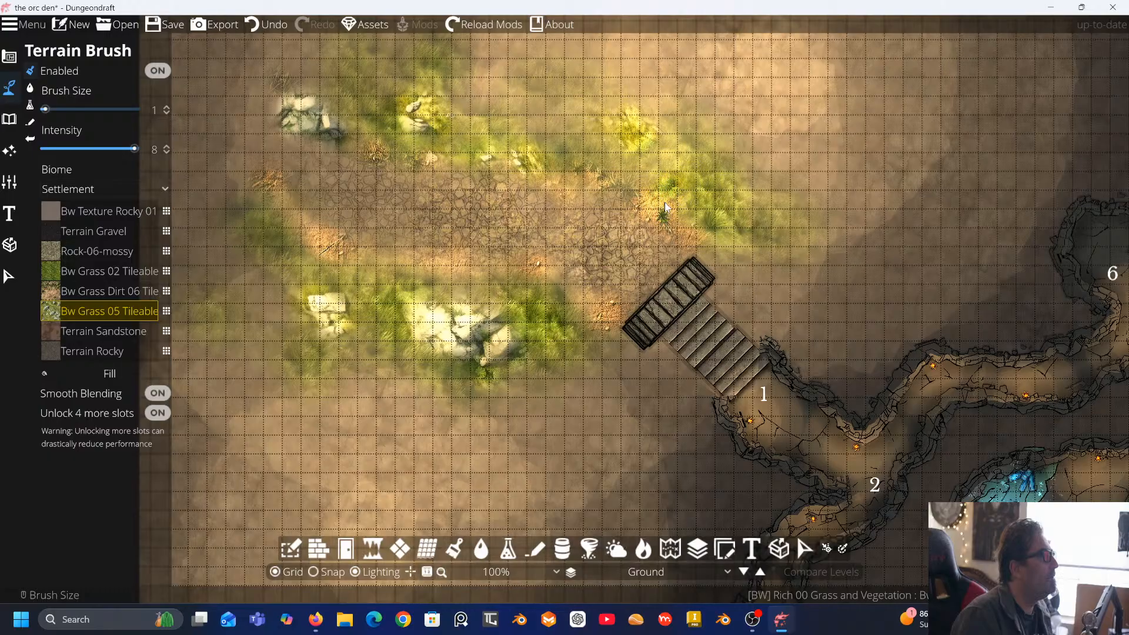
mouse_move(665, 206)
mouse_down()
mouse_move(647, 191)
mouse_move(703, 235)
mouse_up()
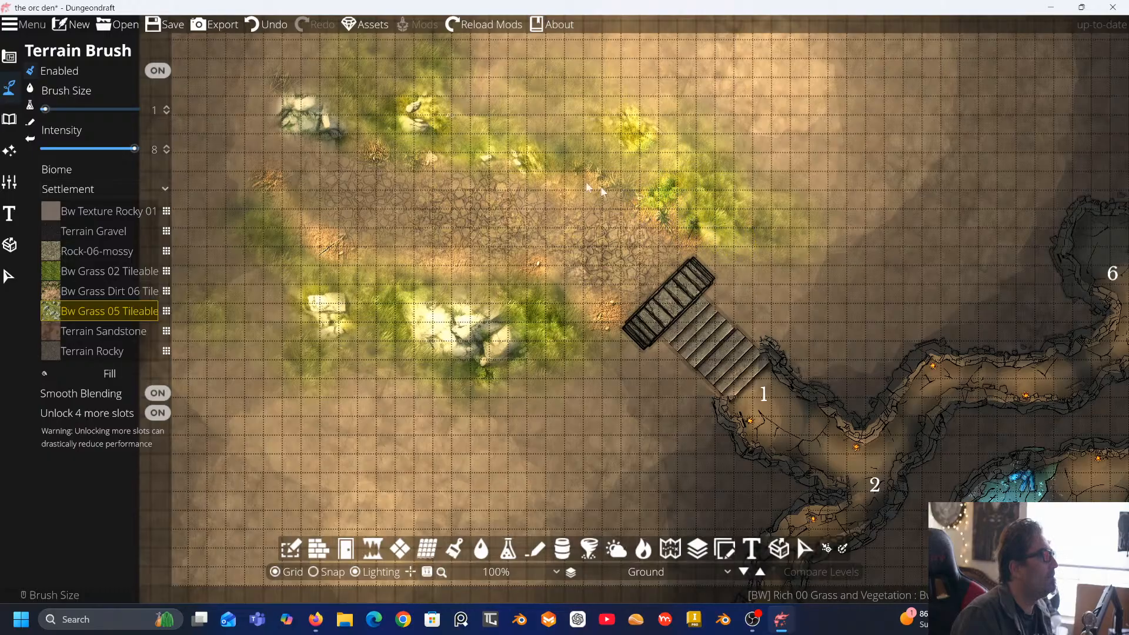
mouse_move(533, 131)
mouse_down()
mouse_move(538, 120)
mouse_move(514, 138)
mouse_up()
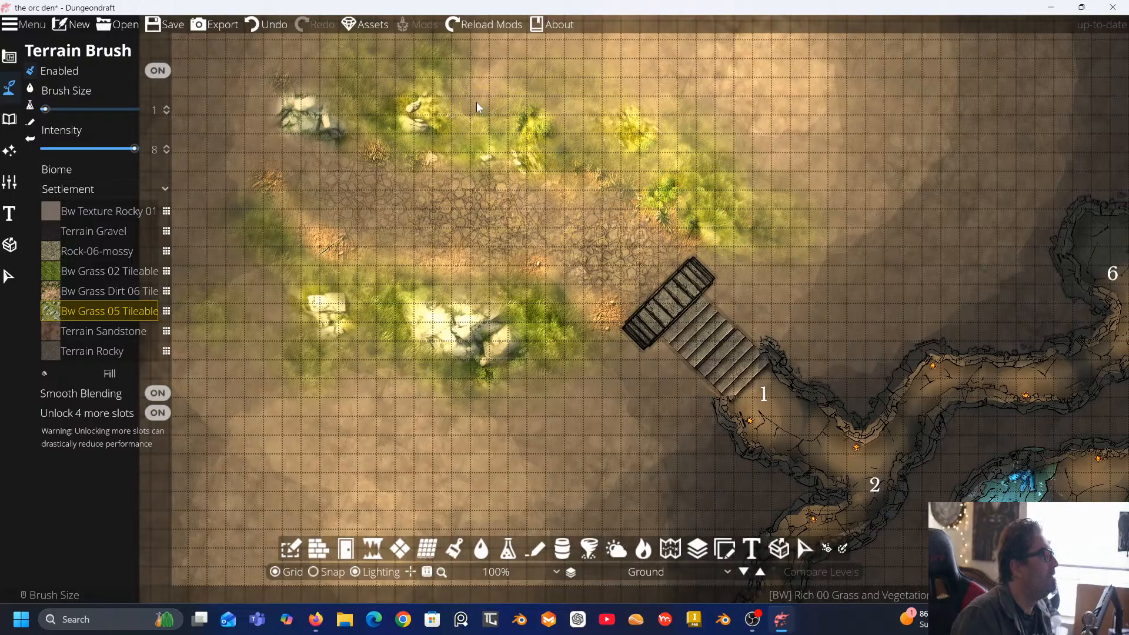
click(477, 105)
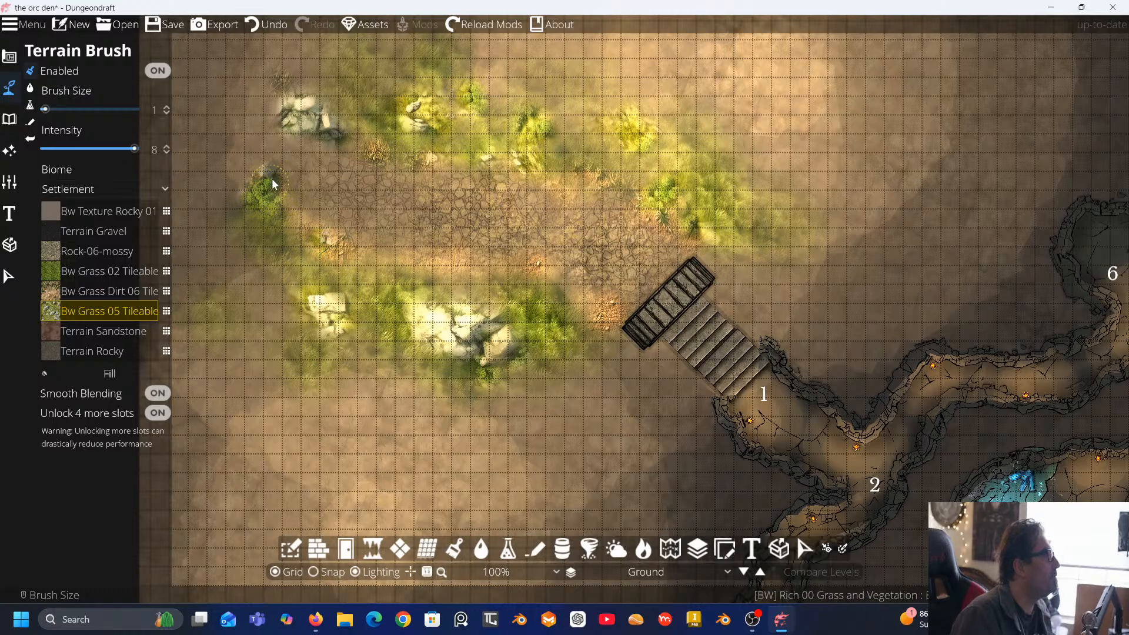
mouse_move(272, 178)
mouse_down()
mouse_move(233, 177)
mouse_move(248, 157)
mouse_move(199, 146)
mouse_up()
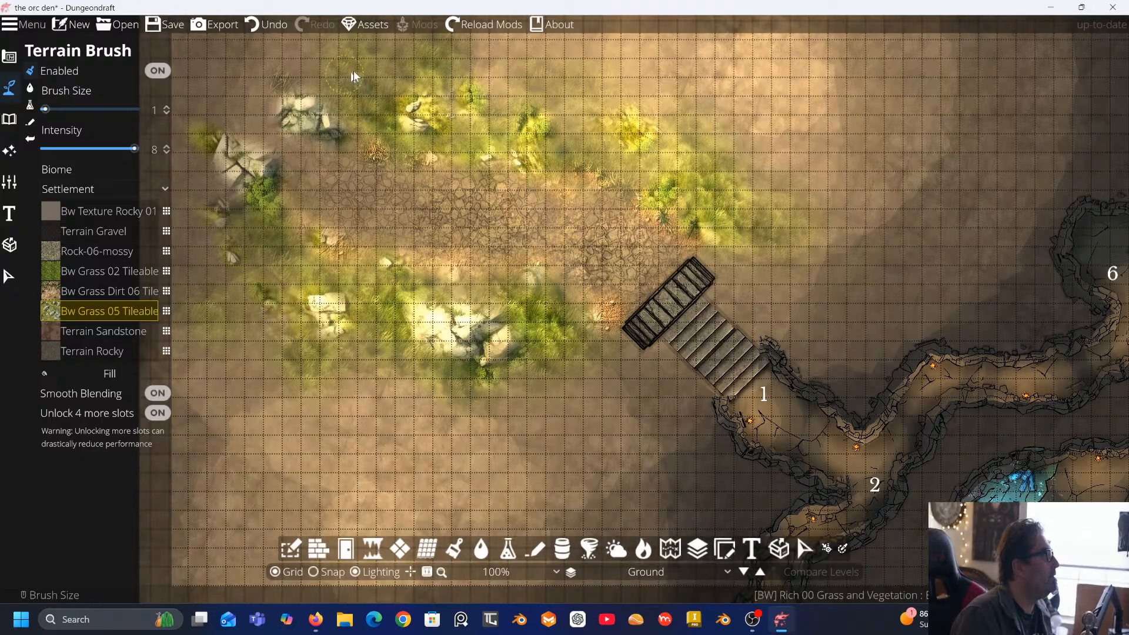
drag(612, 332, 615, 308)
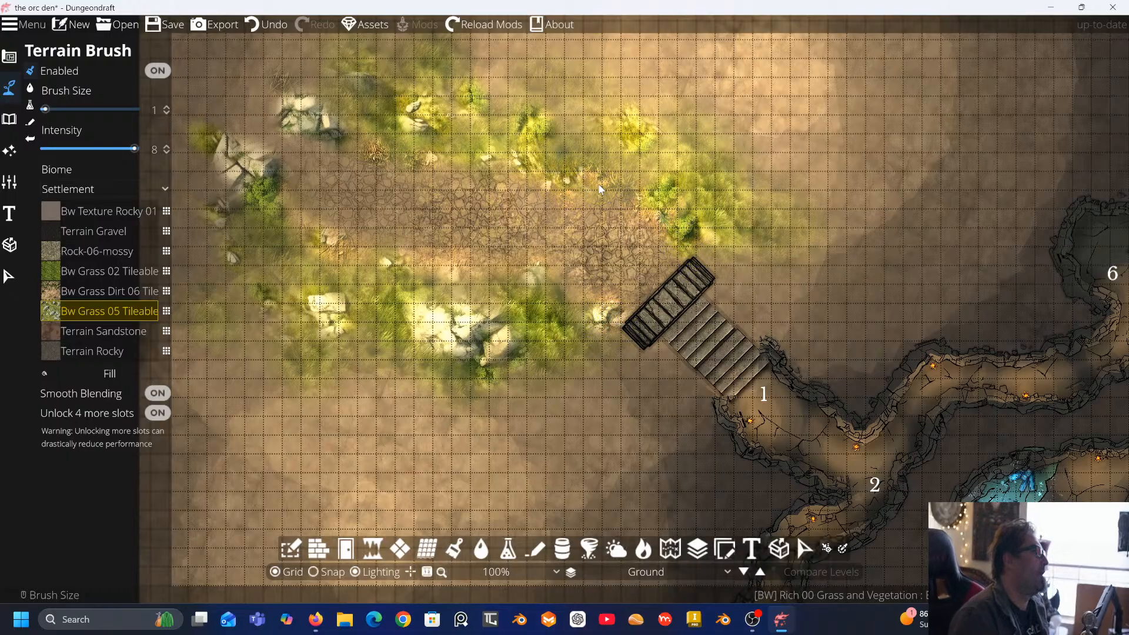
Set up the Scatter Tool with a pebble stone asset found by searching the library for "rock", with a maximum scale of 3.99
click(10, 120)
click(56, 87)
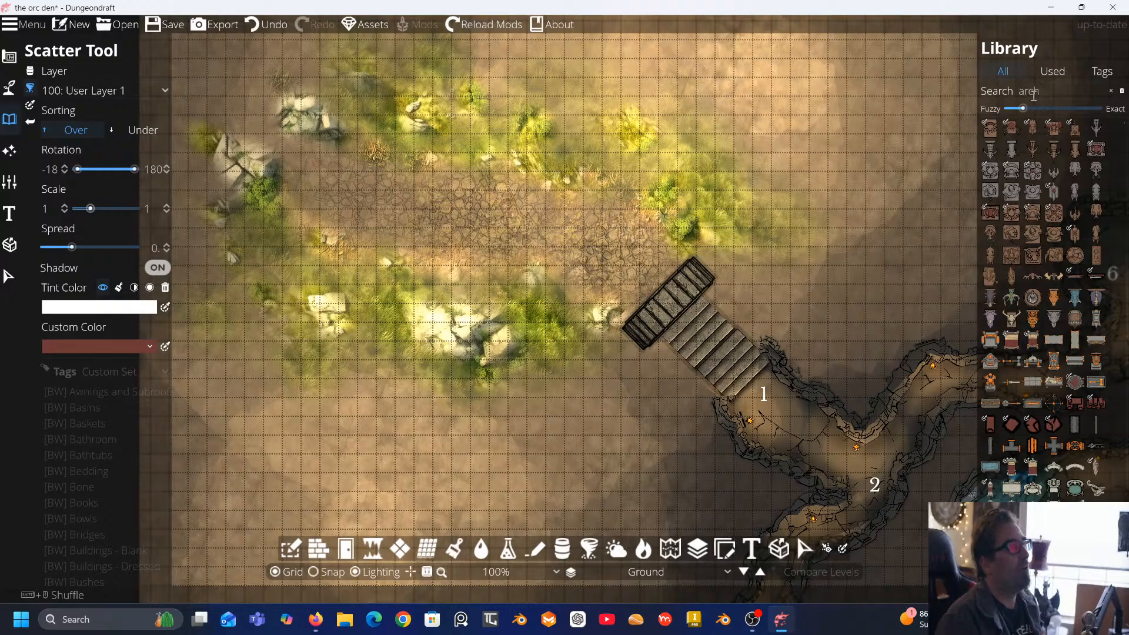
click(987, 92)
text(rock)
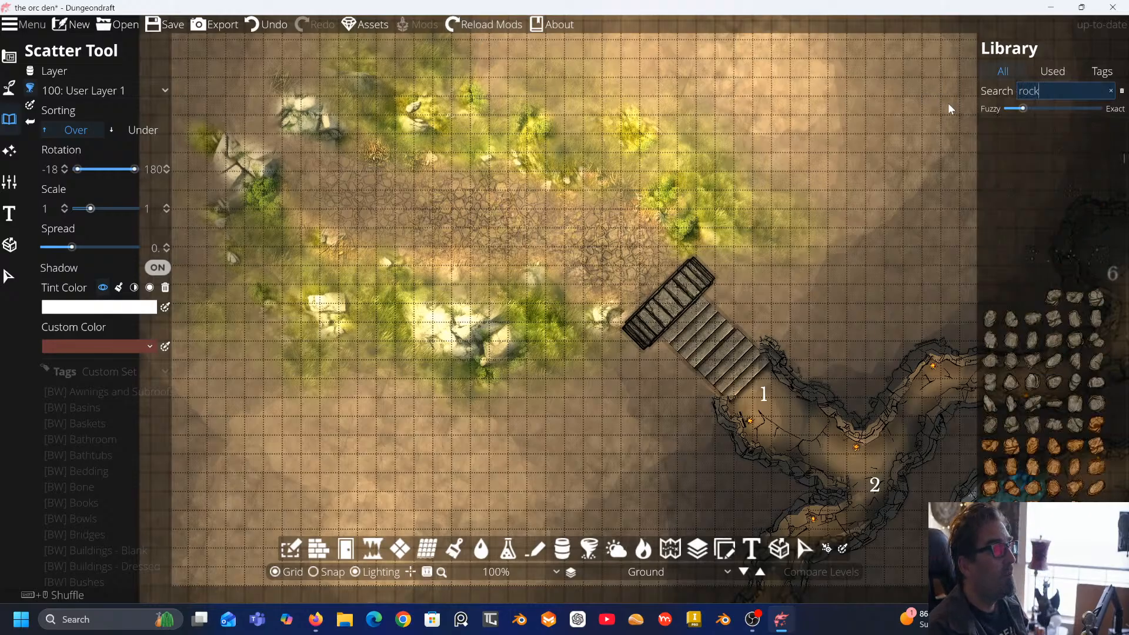
click(1064, 262)
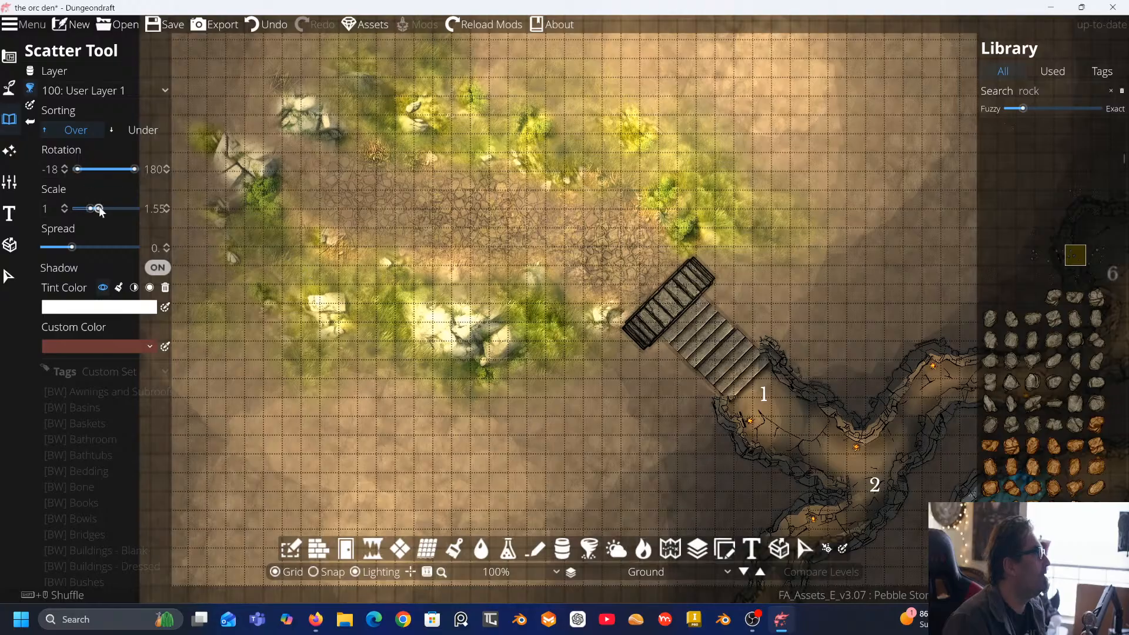
drag(99, 208, 135, 209)
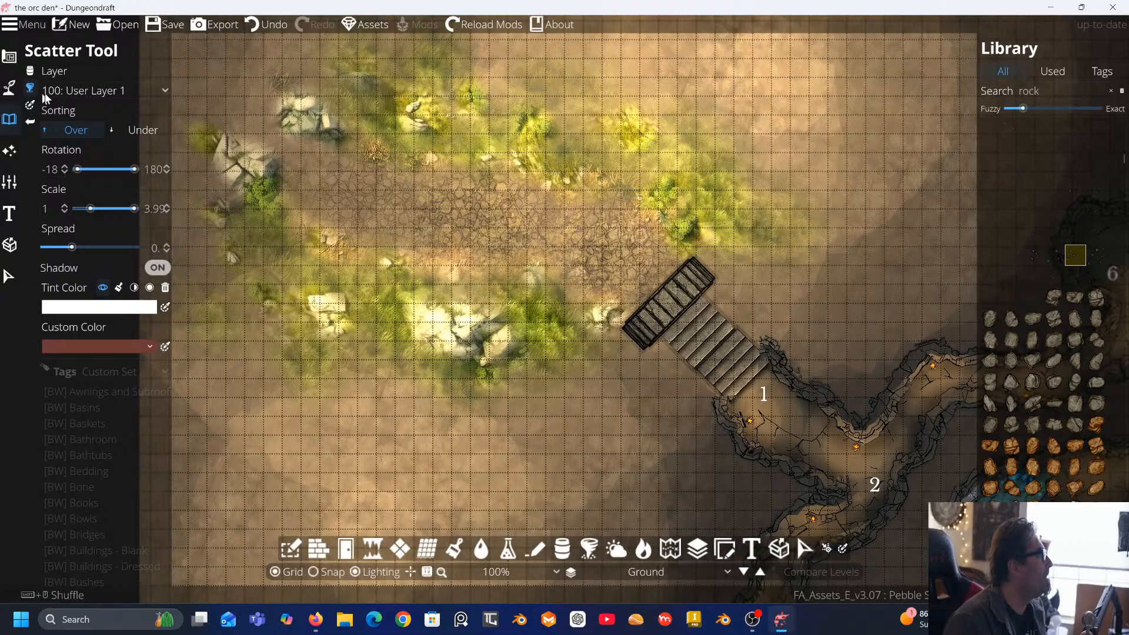
Set the scatter layer to 300: User Layer 3 with Over sorting, a minimum scale of 1.3 and a spread of about 2.97
click(110, 92)
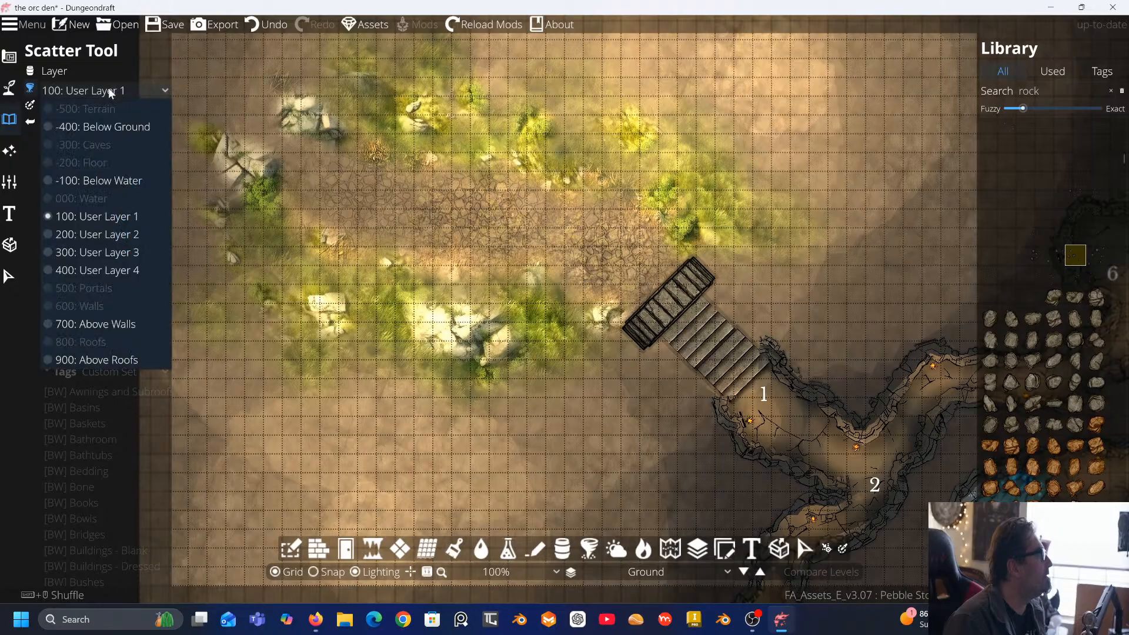
click(122, 250)
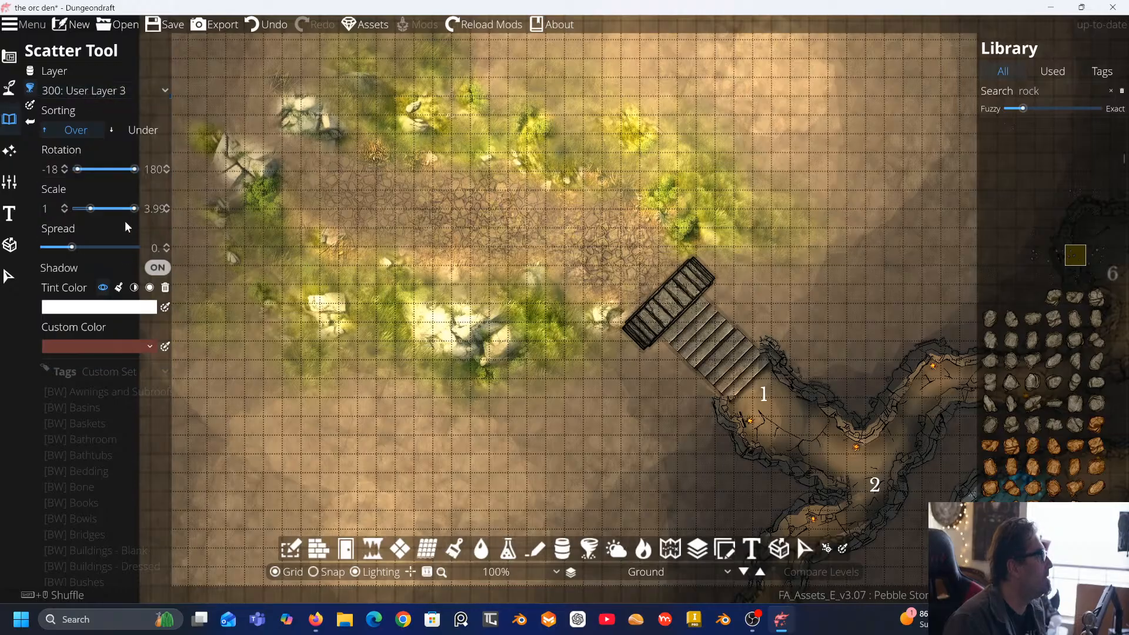
drag(90, 208, 134, 207)
drag(73, 248, 117, 248)
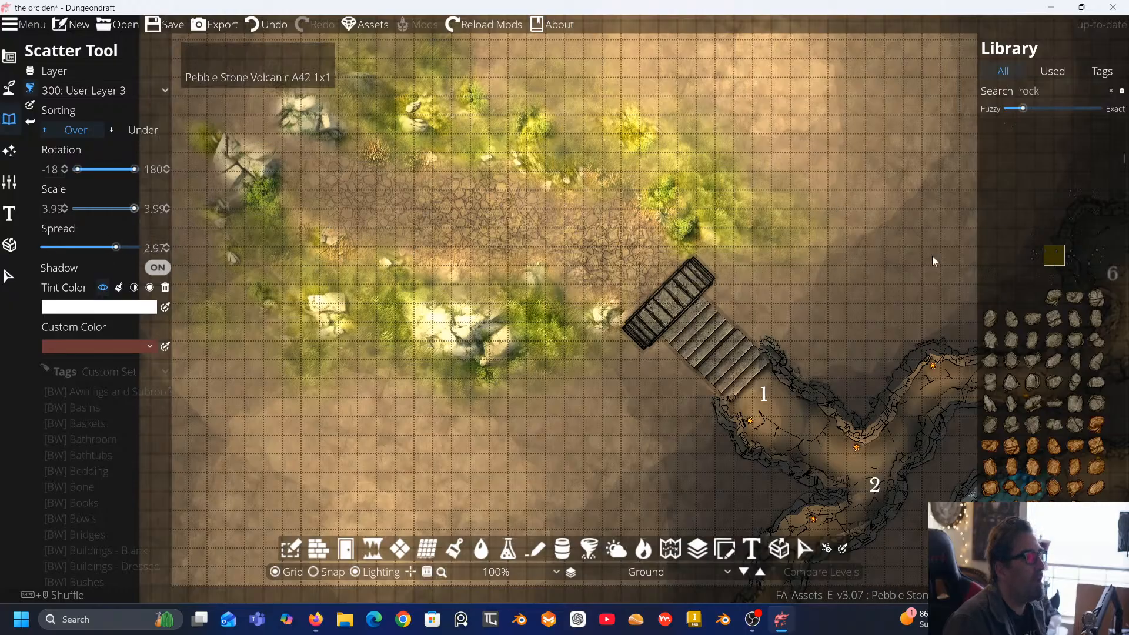
mouse_move(1059, 256)
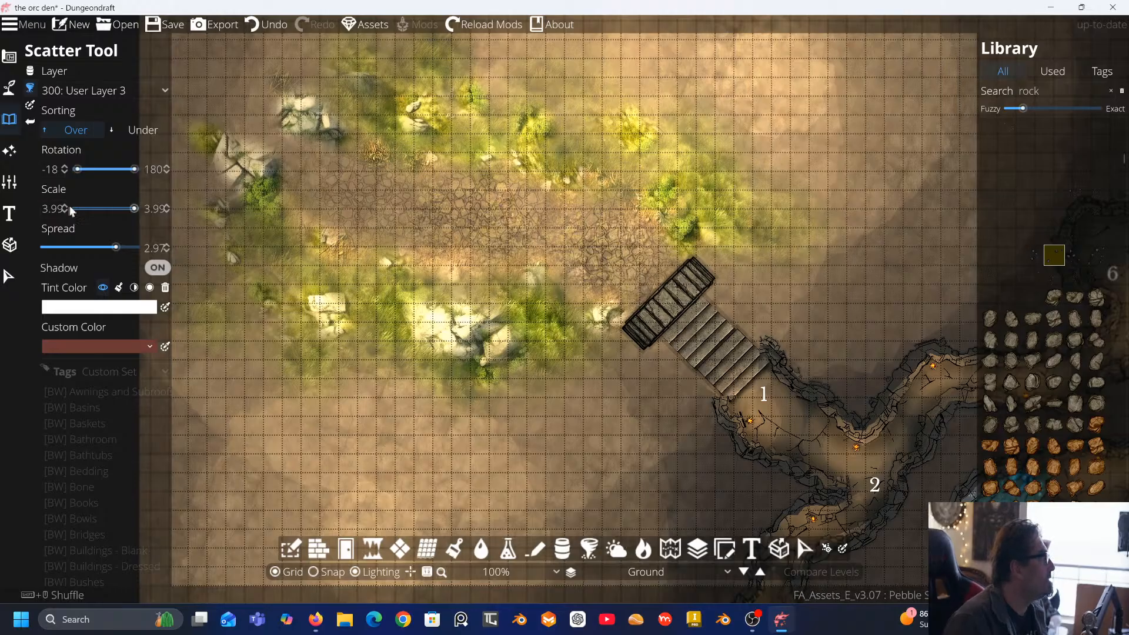
drag(70, 208, 95, 209)
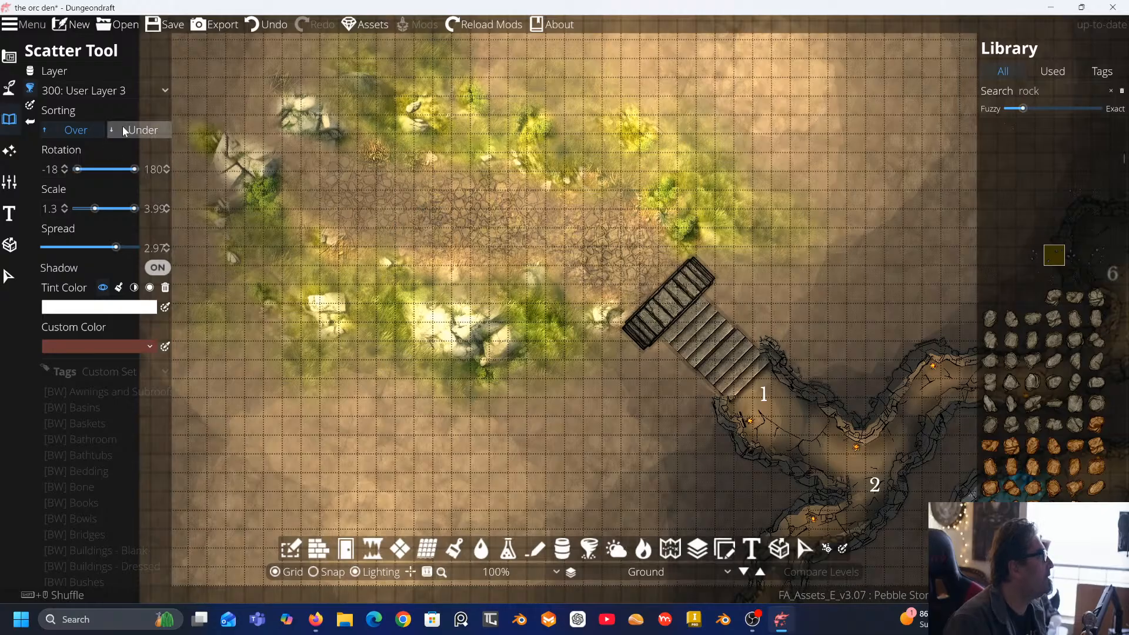
click(74, 129)
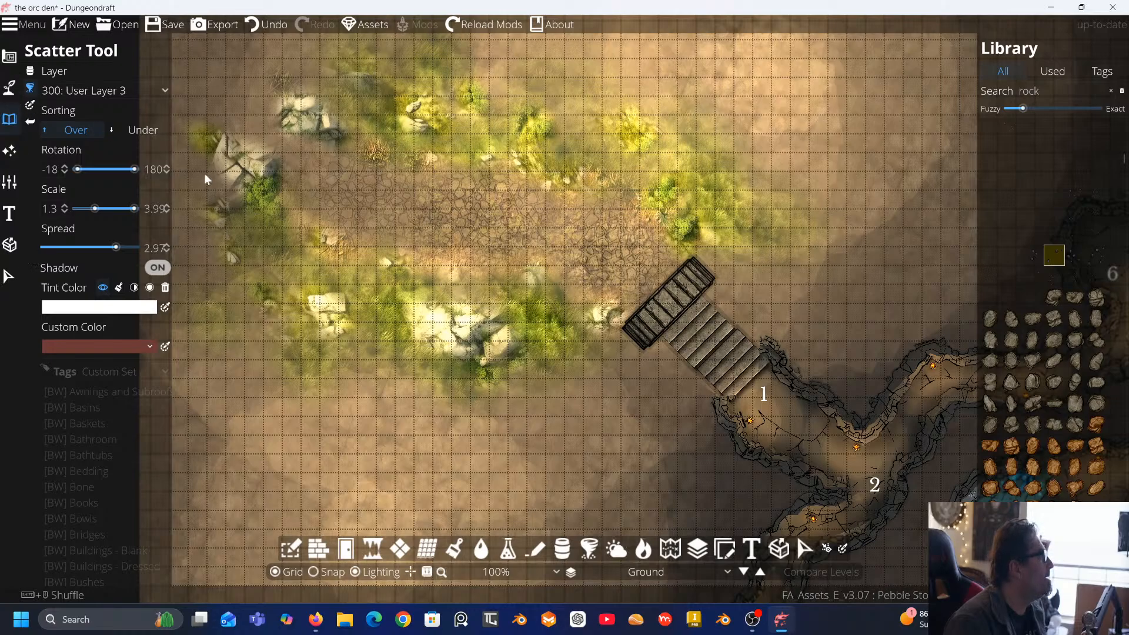
Choose a gray rock as the scatter asset and switch the scatter layer to 200: User Layer 2
click(1011, 319)
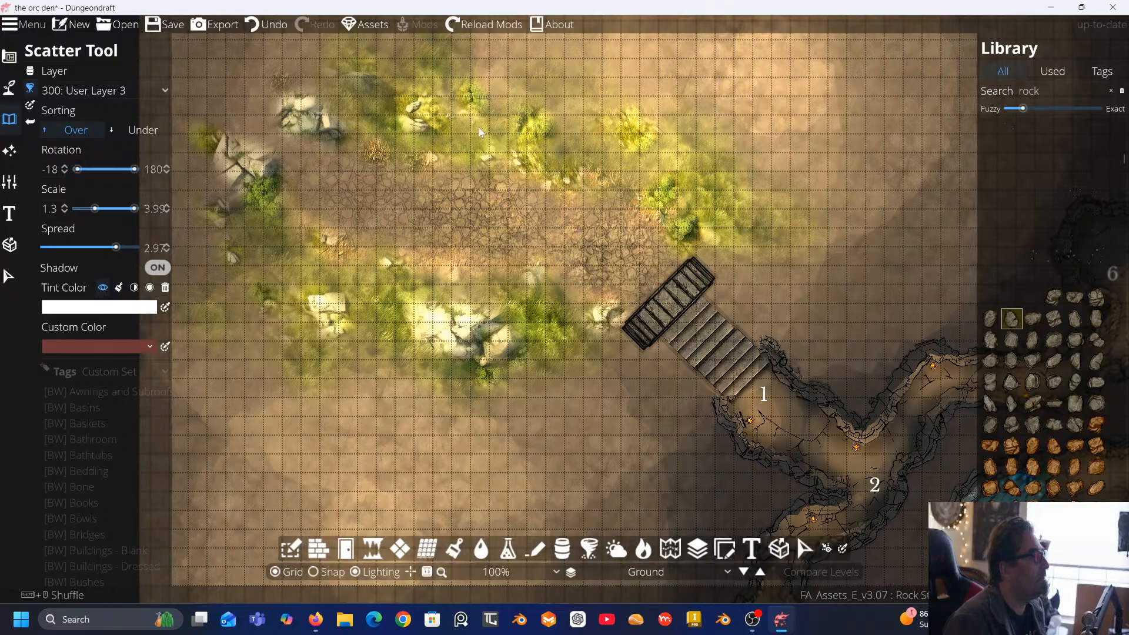
click(107, 89)
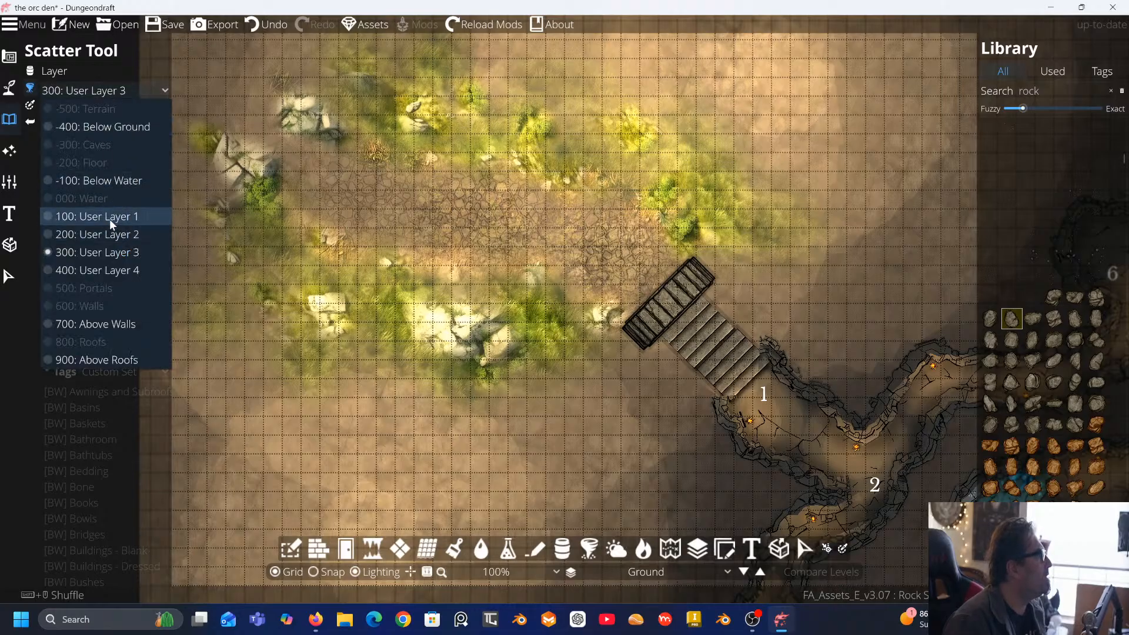
click(107, 236)
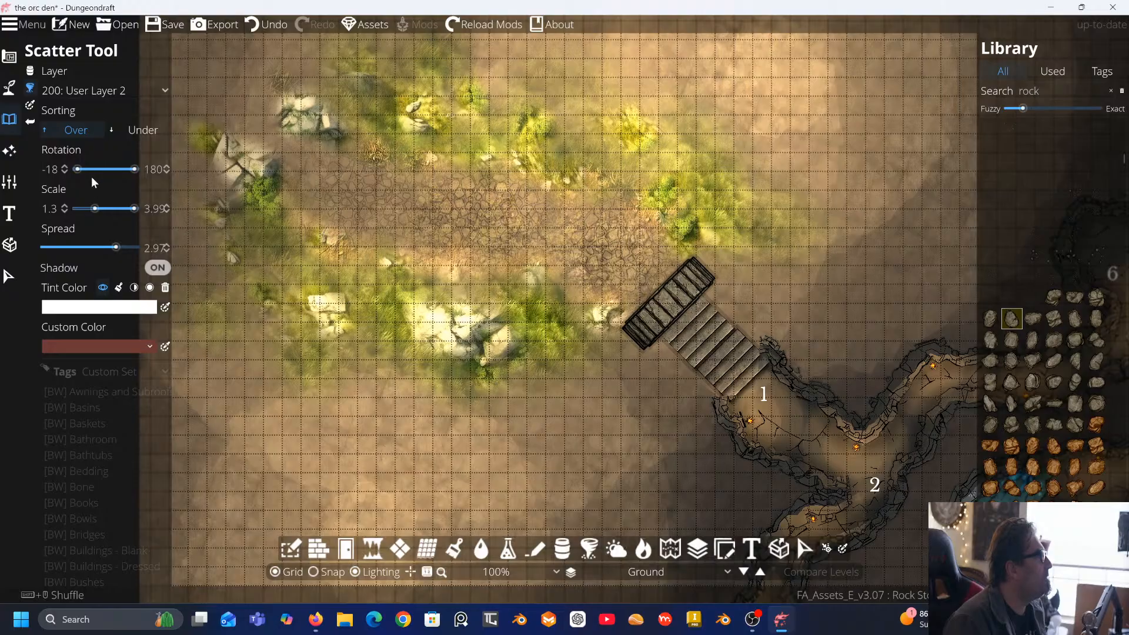
Try a small rectangular patch of water southwest of the path with the Water Brush, undo it and return to the object tools
click(8, 86)
click(74, 75)
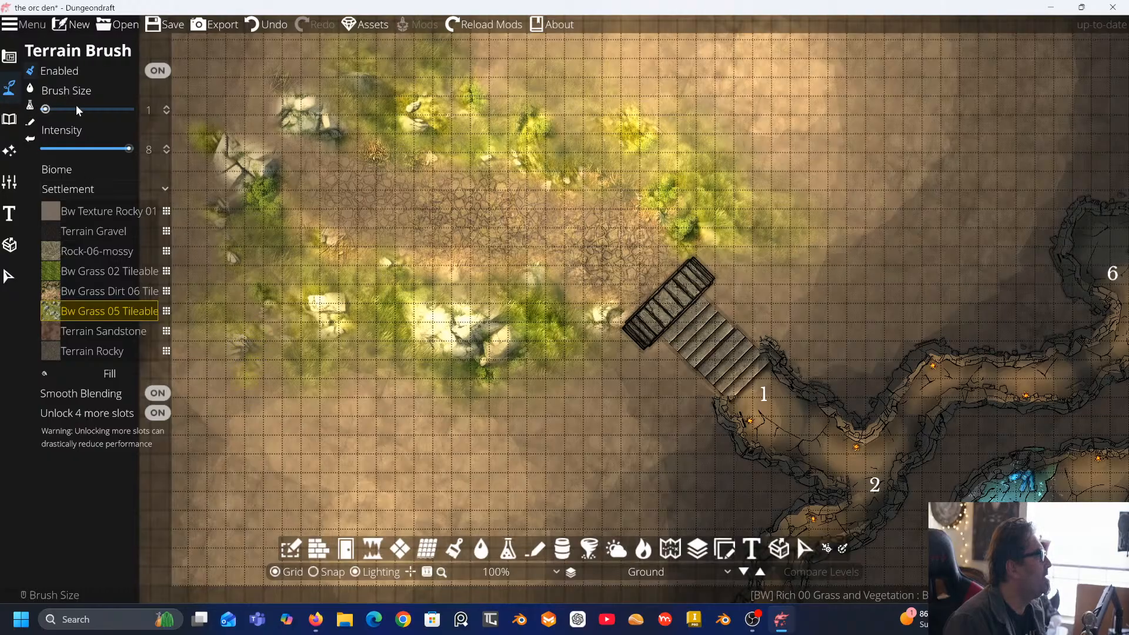
click(31, 88)
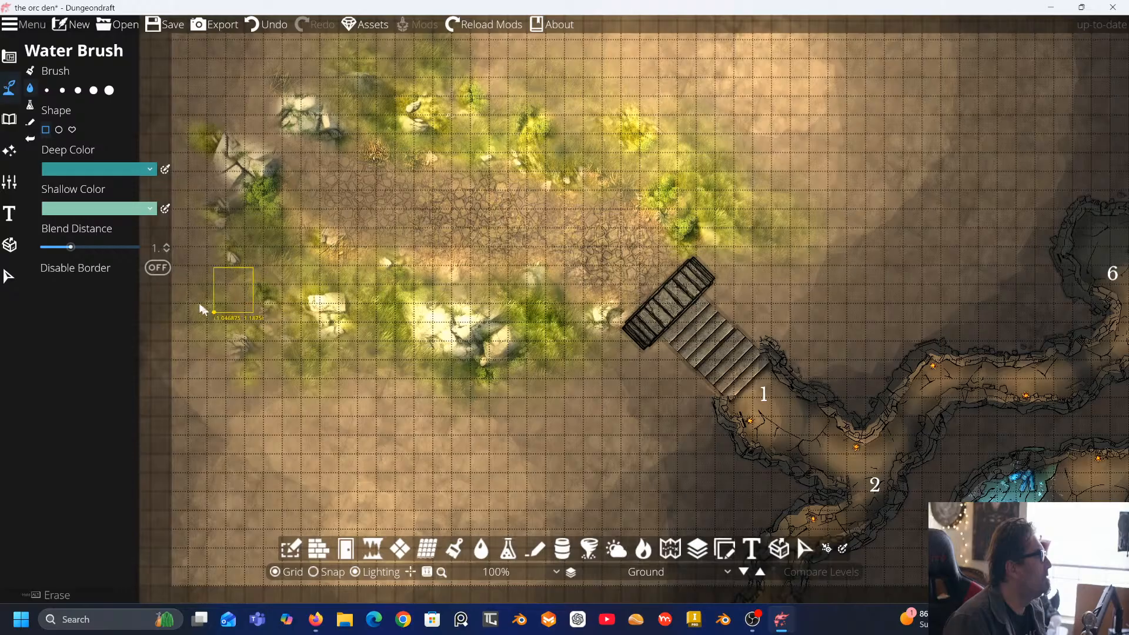
drag(200, 307, 200, 298)
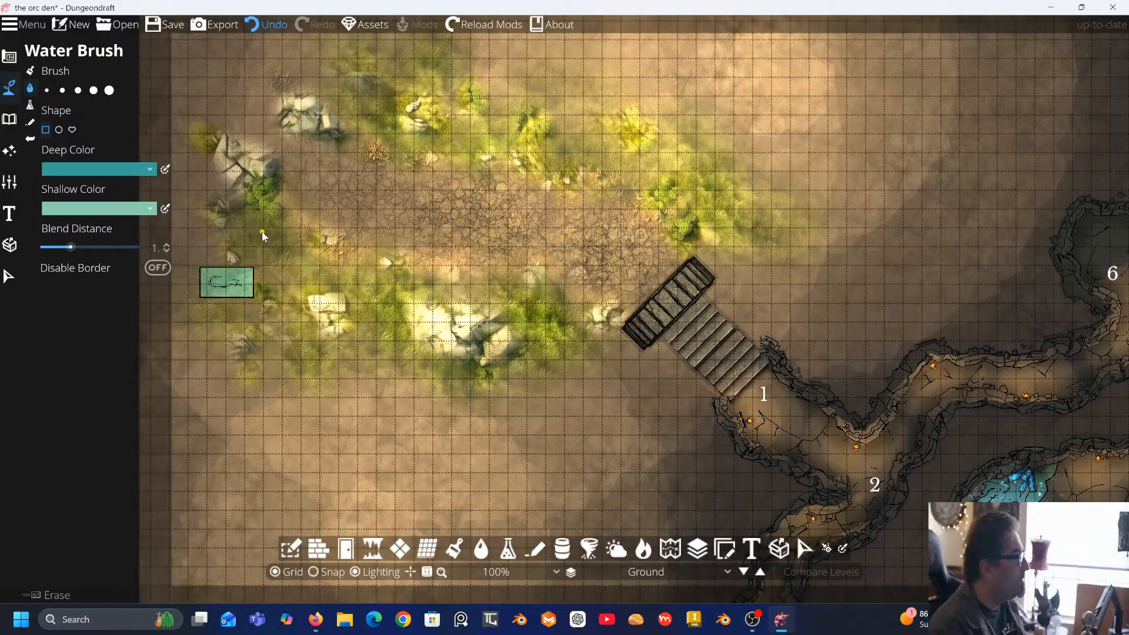
key(ctrl+z)
click(11, 116)
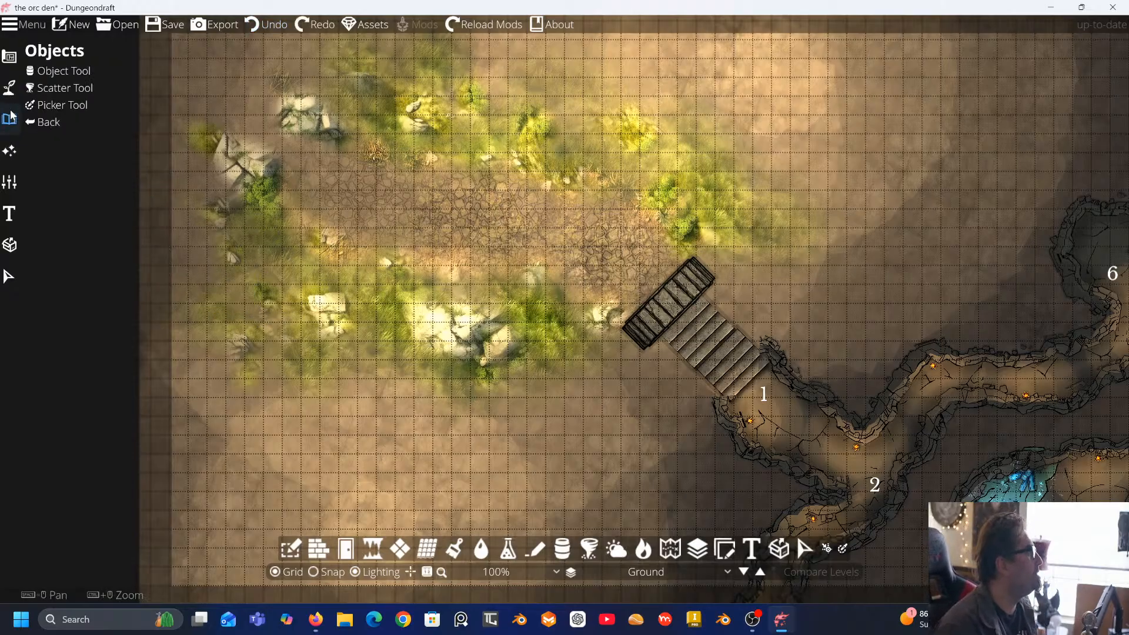
Set up the Scatter Tool with a Pebble Stone Volcanic asset from a "rock" library search, with minimum scale 0.1 and spread 0.66
click(56, 86)
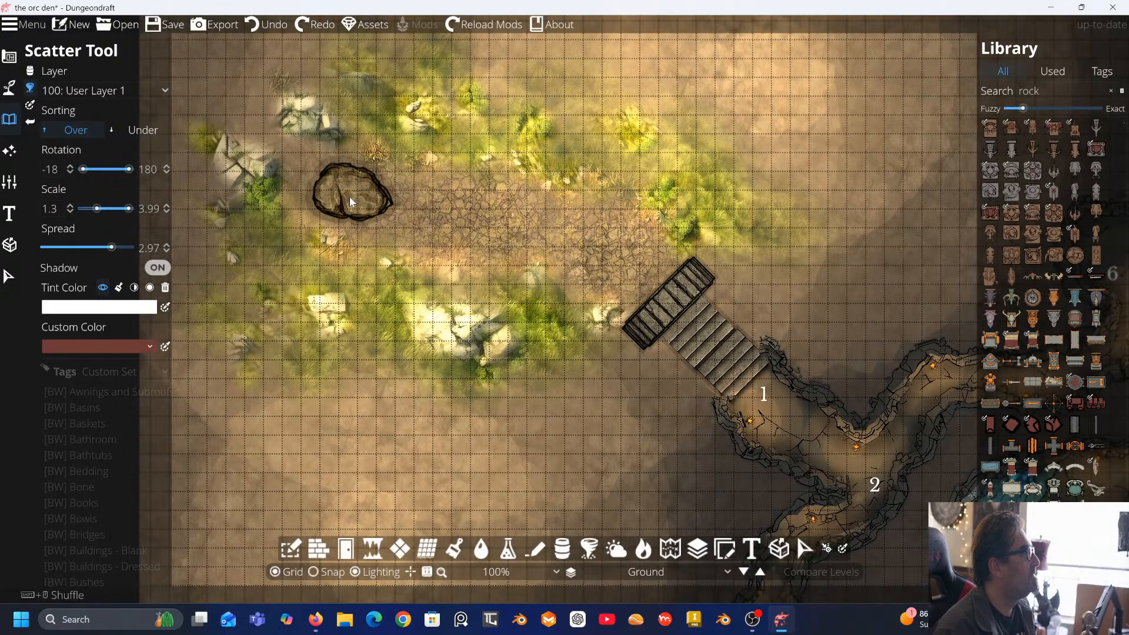
click(1076, 91)
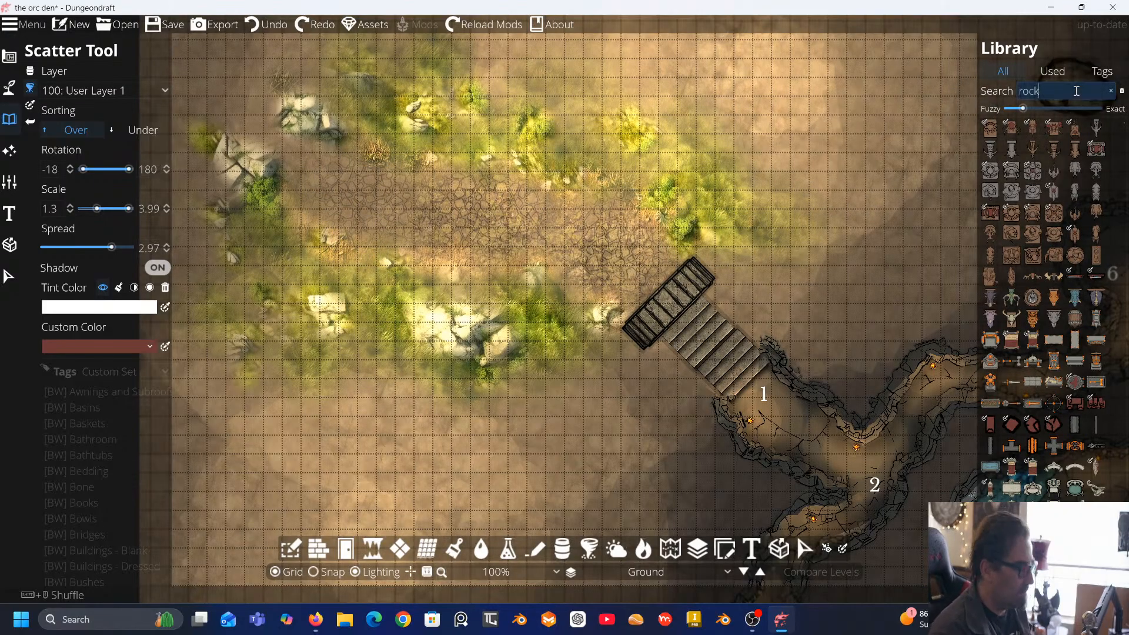
key(Return)
click(1073, 256)
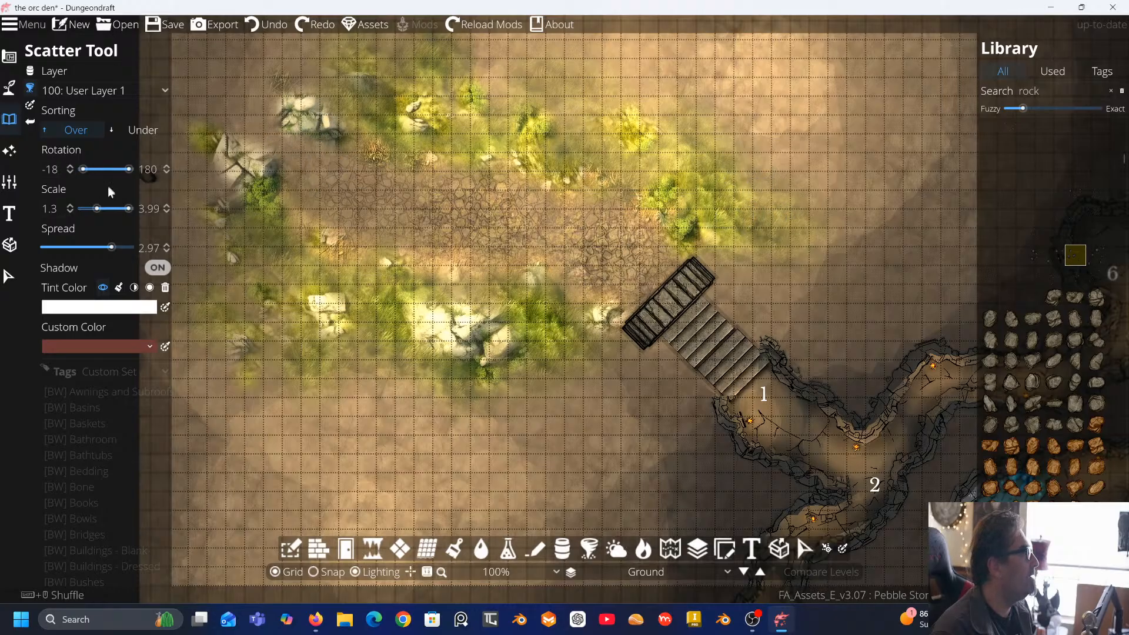
drag(98, 209, 65, 249)
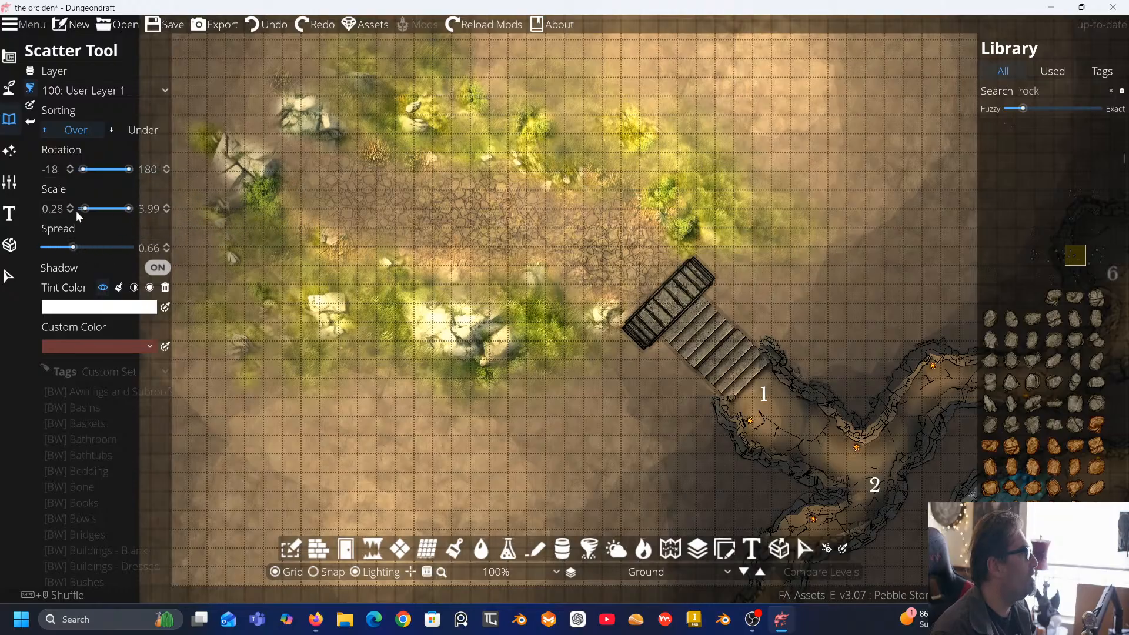
mouse_move(84, 209)
mouse_down()
mouse_move(252, 205)
mouse_move(72, 218)
mouse_up()
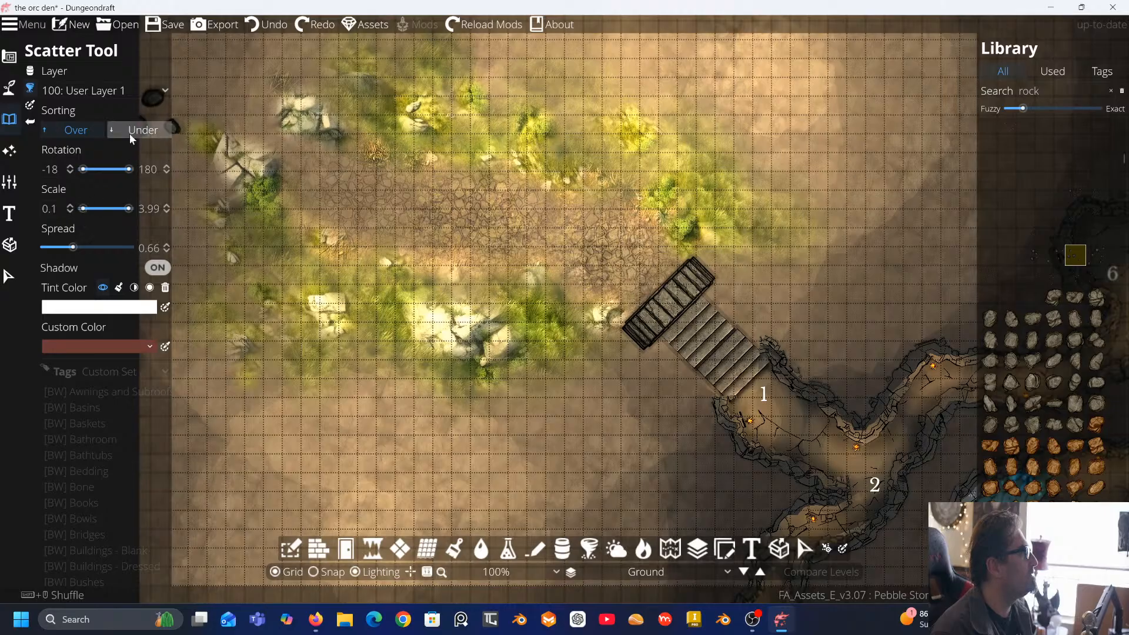
Try scattering dark pebbles around the western end and along the path, then undo the strokes
mouse_move(288, 261)
mouse_down()
mouse_move(294, 274)
mouse_move(263, 256)
mouse_move(347, 221)
mouse_up()
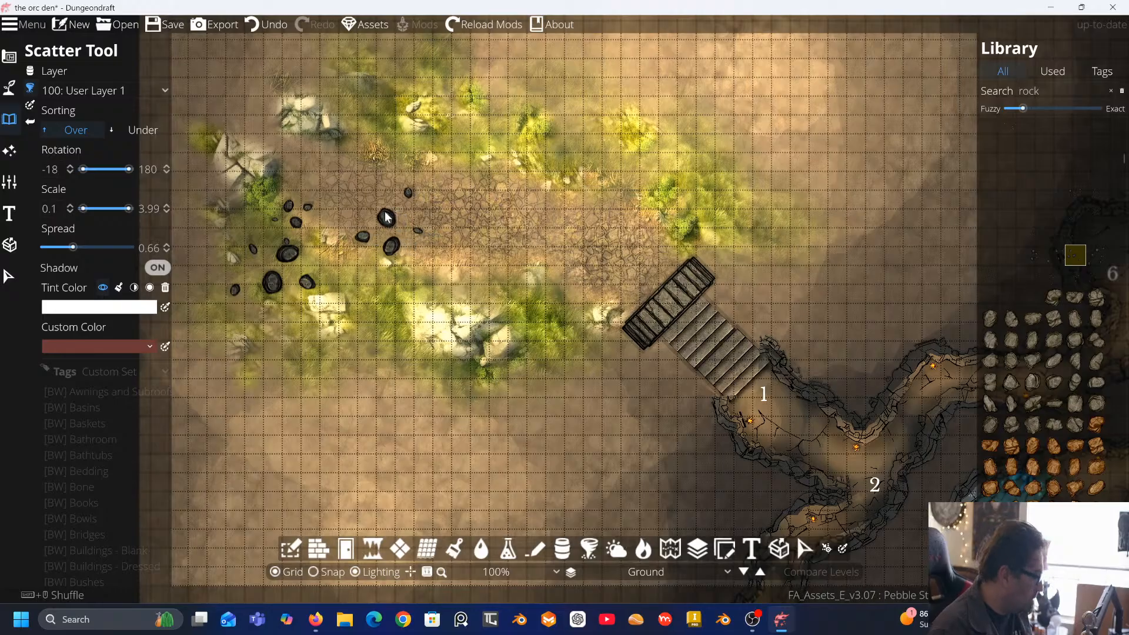
key(ctrl+z)
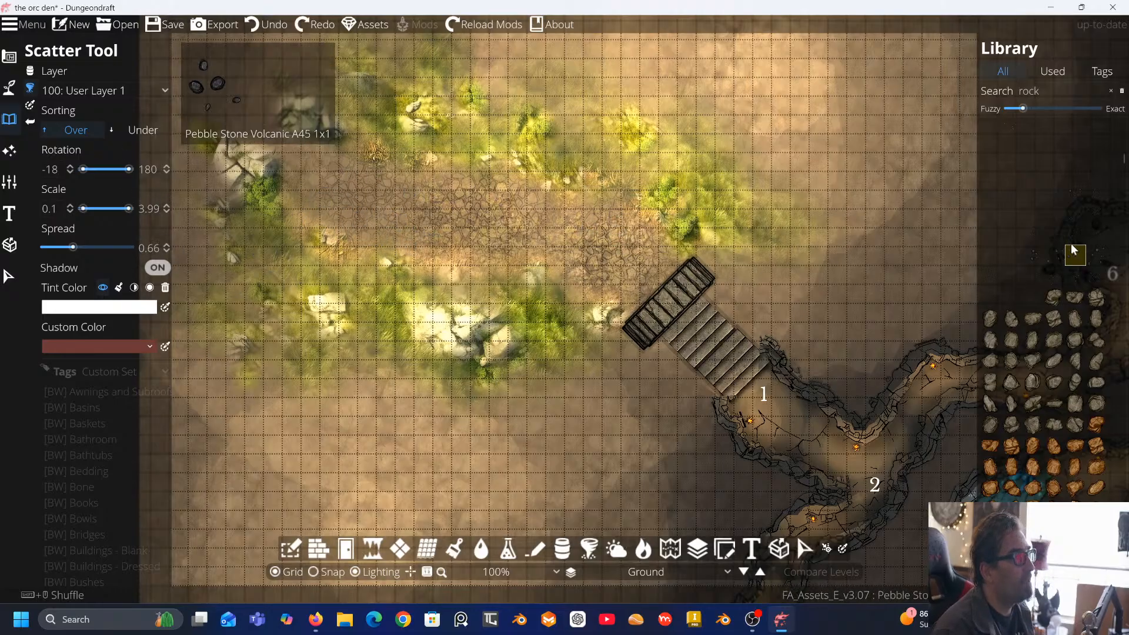
drag(612, 207, 689, 312)
key(ctrl+z)
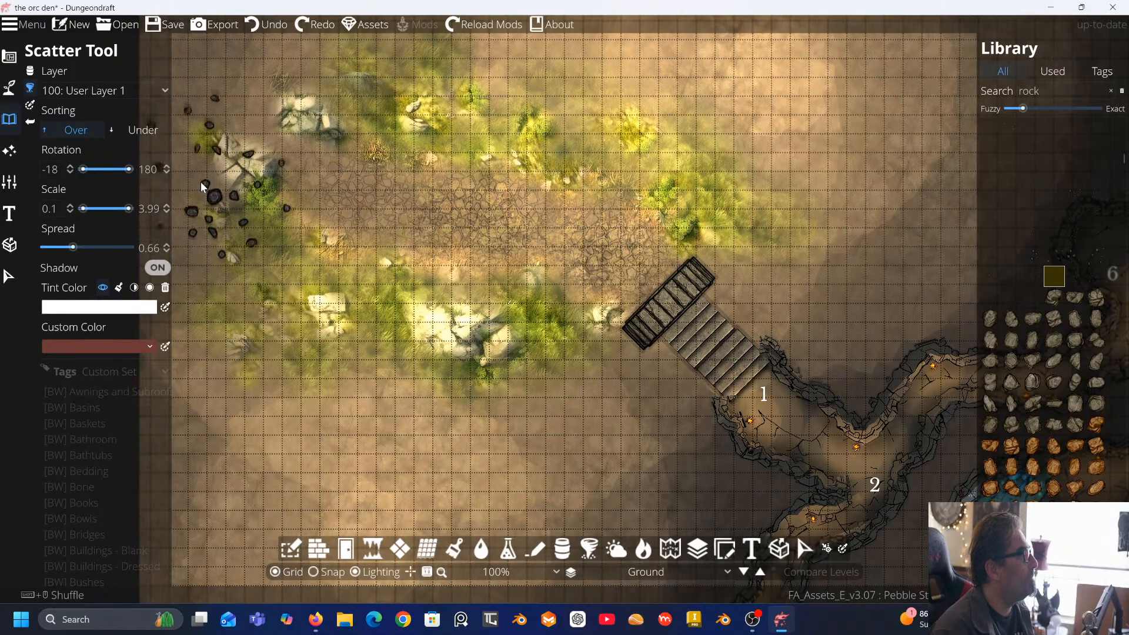
Reduce the maximum scatter scale to 0.65 and undo the test strokes of pebbles near the path's western end
drag(128, 208, 83, 211)
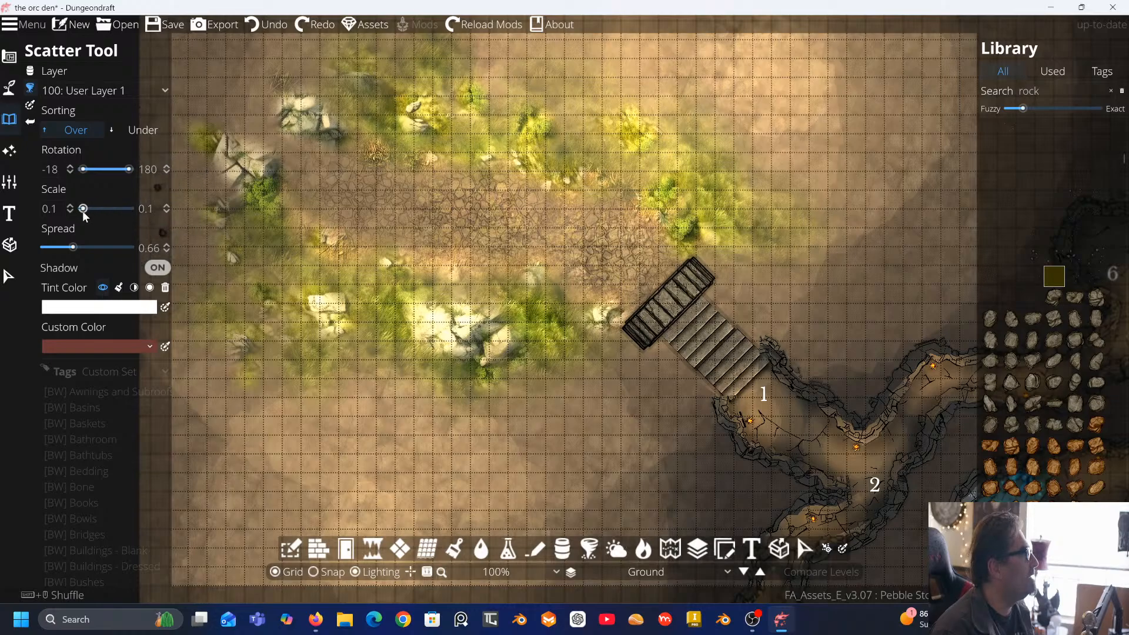
mouse_move(182, 212)
mouse_down()
mouse_move(212, 282)
mouse_move(245, 237)
mouse_up()
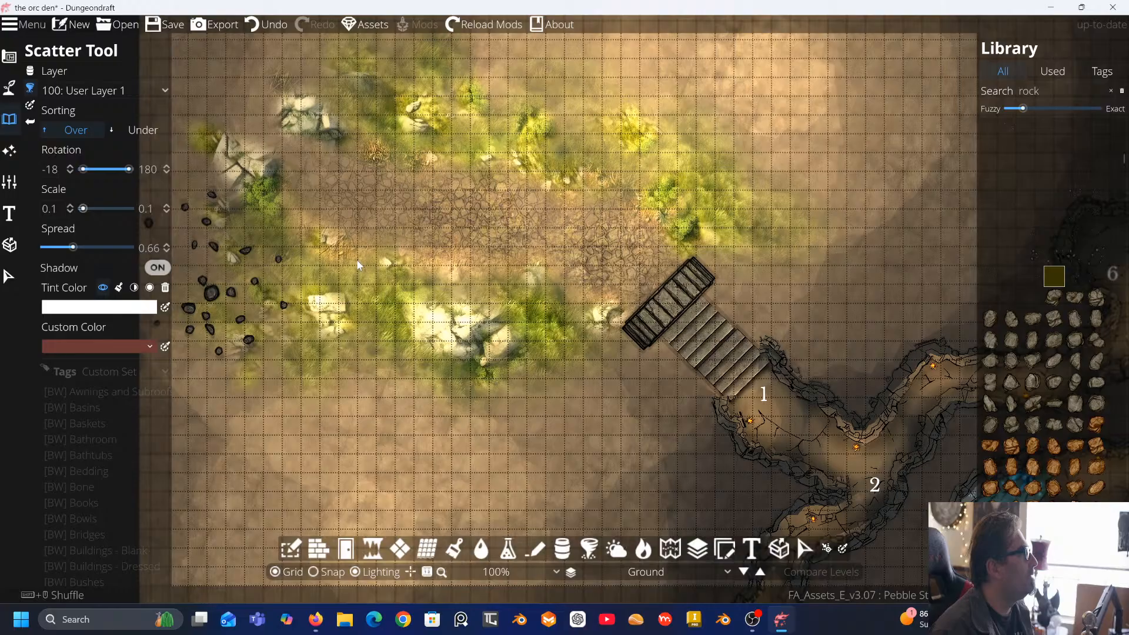
key(ctrl+z)
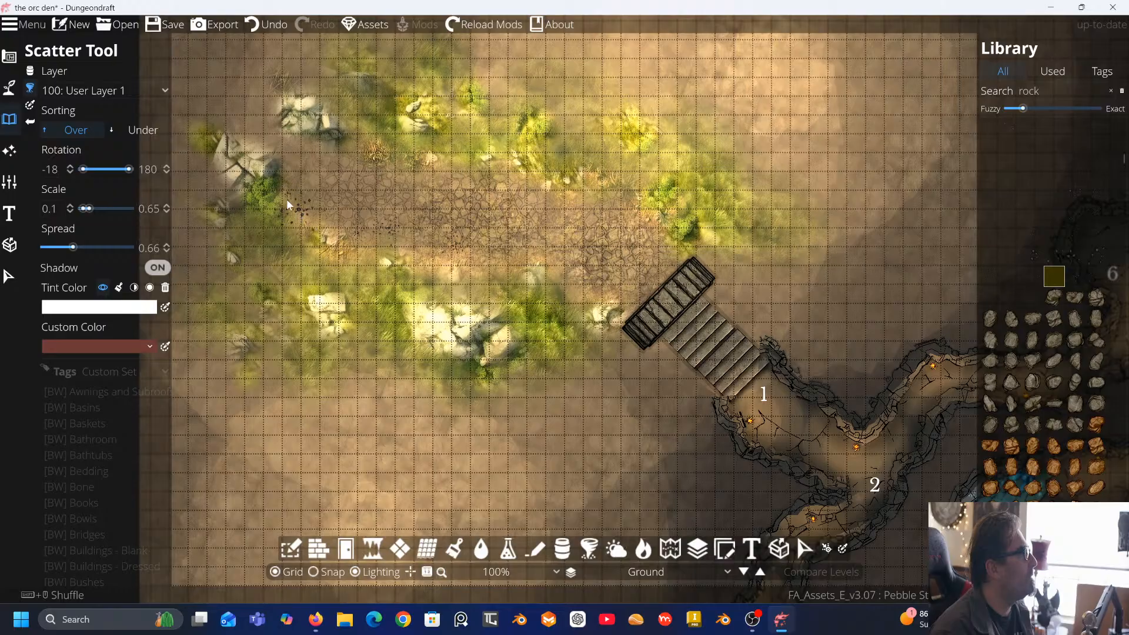
drag(347, 254, 384, 279)
key(ctrl+z)
key(ctrl+z)
key(ctrl+z)
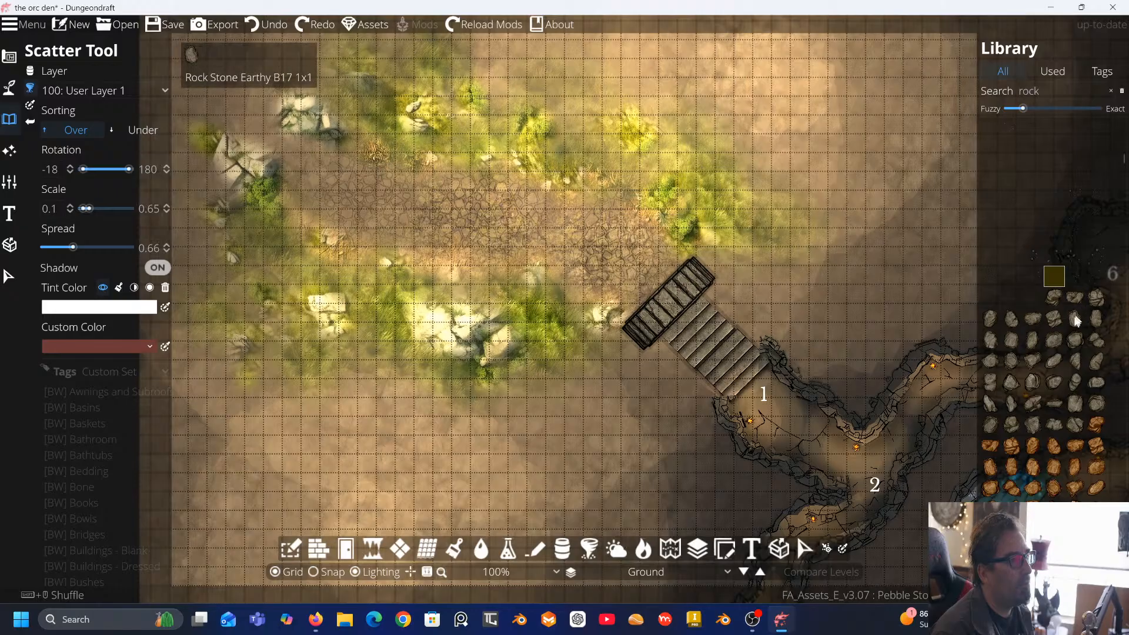
Scatter small gray-brown rocks around the grass on both sides of the path, plus a few tan rocks along its edges
click(1056, 428)
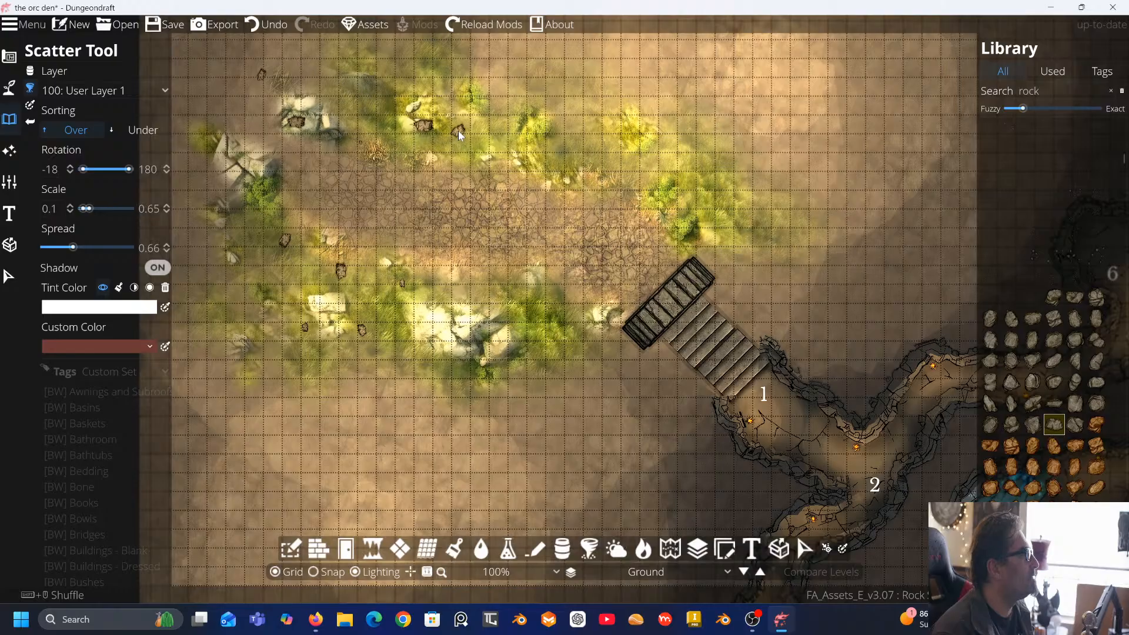
mouse_move(461, 135)
mouse_down()
mouse_move(541, 179)
mouse_move(567, 128)
mouse_move(468, 107)
mouse_move(662, 176)
mouse_up()
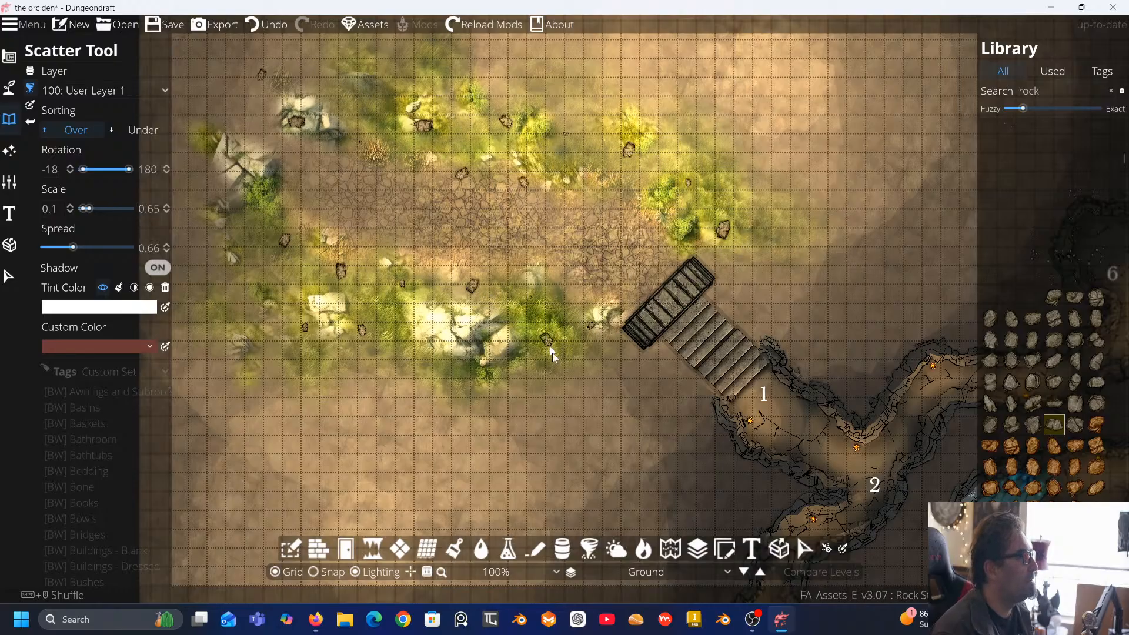
drag(553, 354, 447, 371)
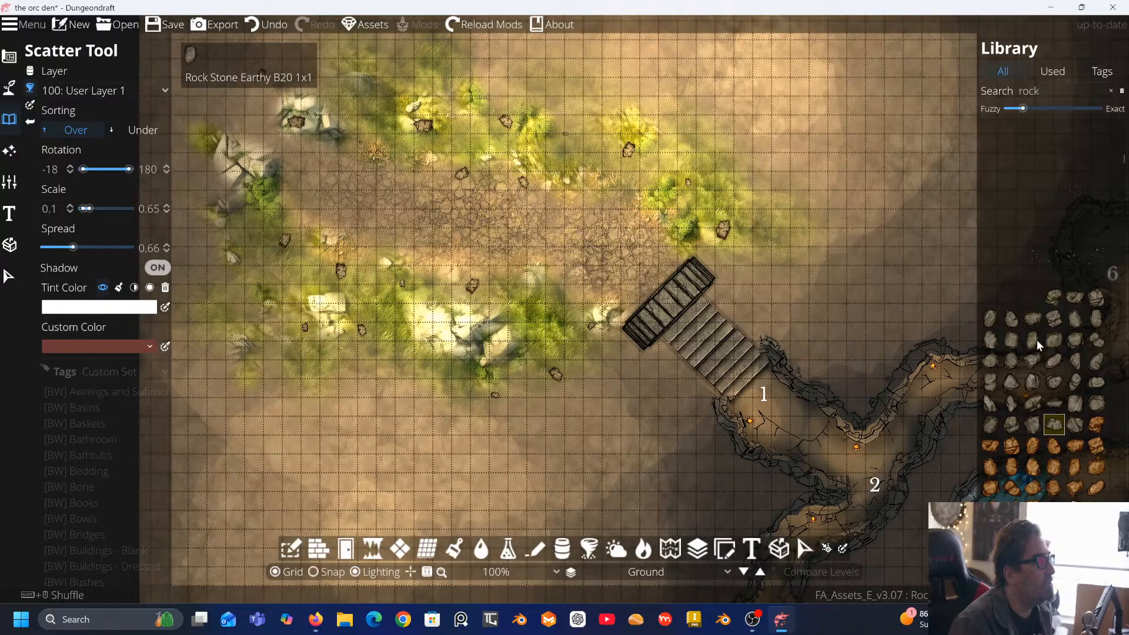
scroll(1036, 340, up, 3)
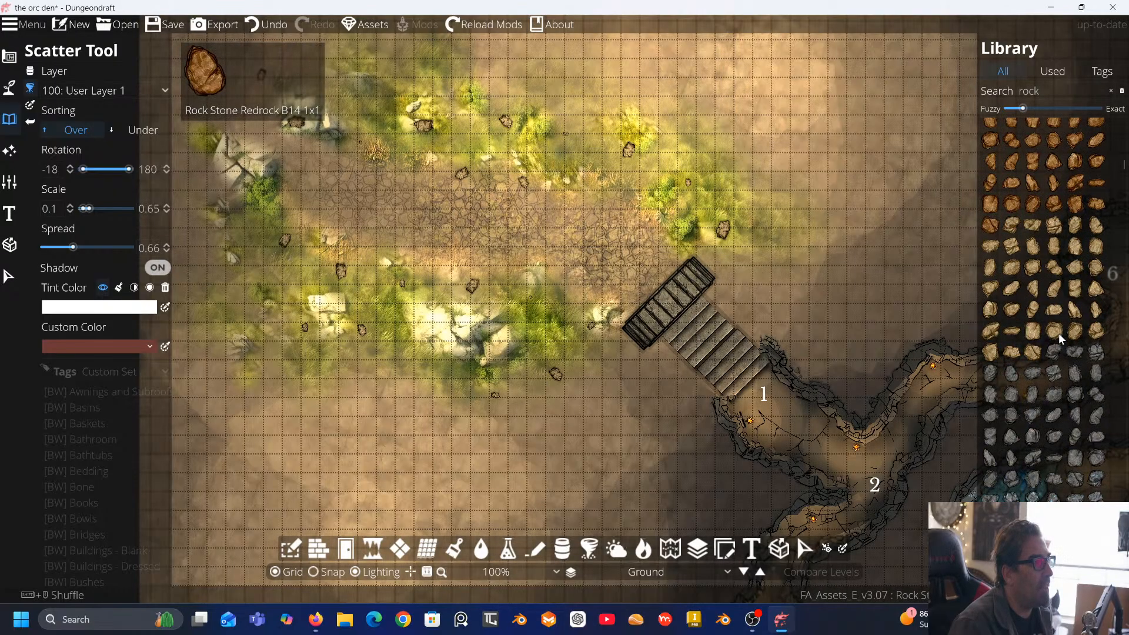
click(1054, 288)
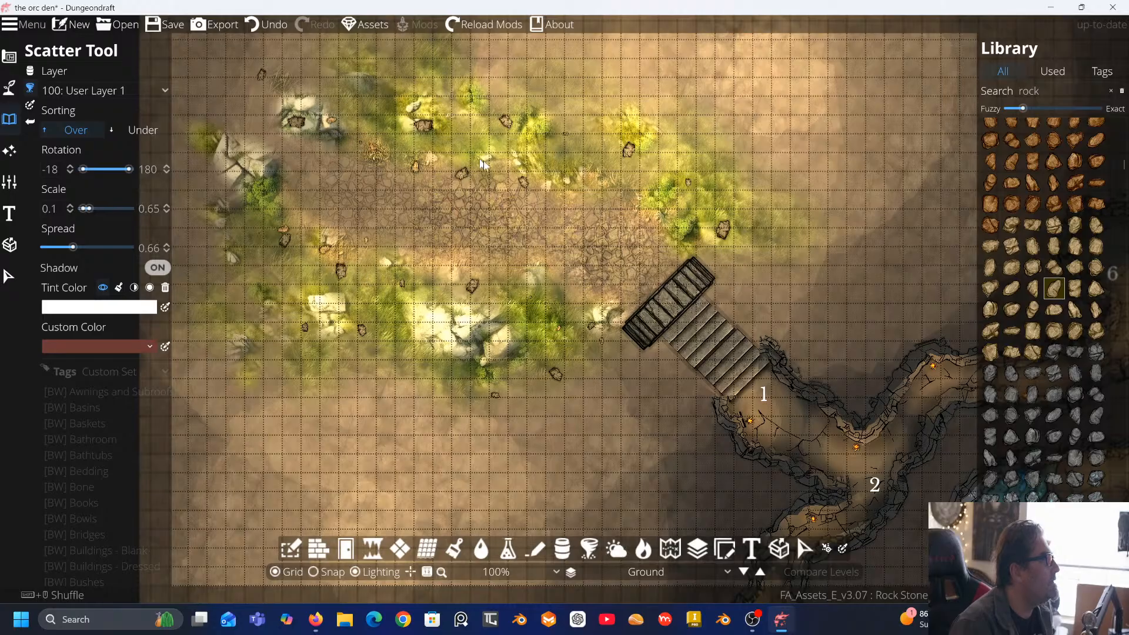
Find a rugged gray boulder asset in the library and place it beside the arch's upper end and along the southern grass edge
scroll(1045, 436, up, 5)
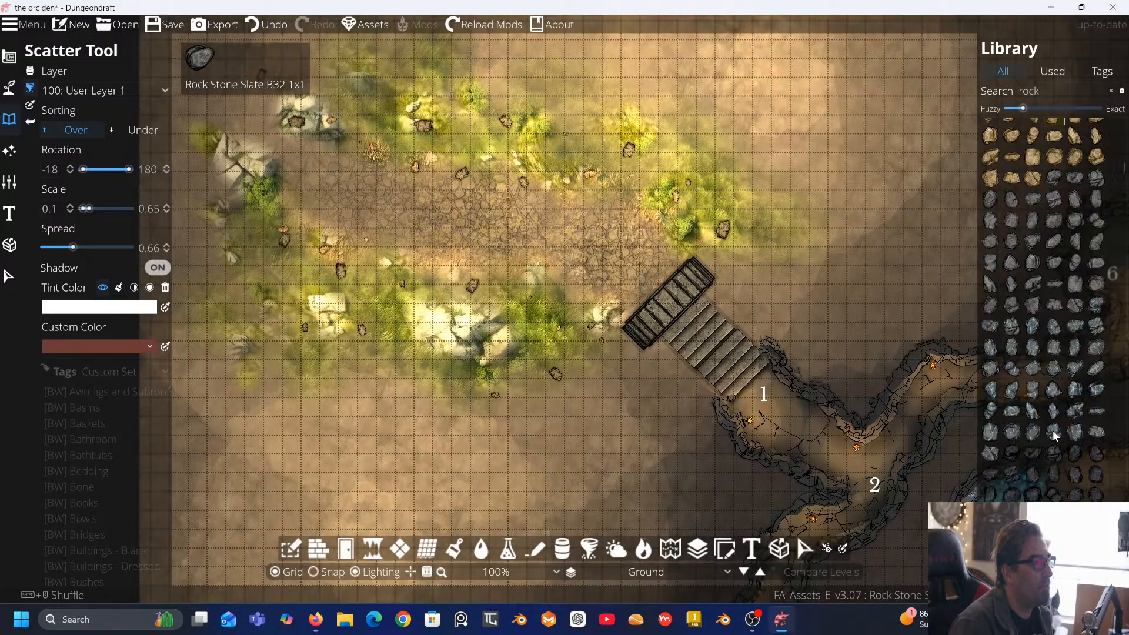
scroll(1046, 435, down, 5)
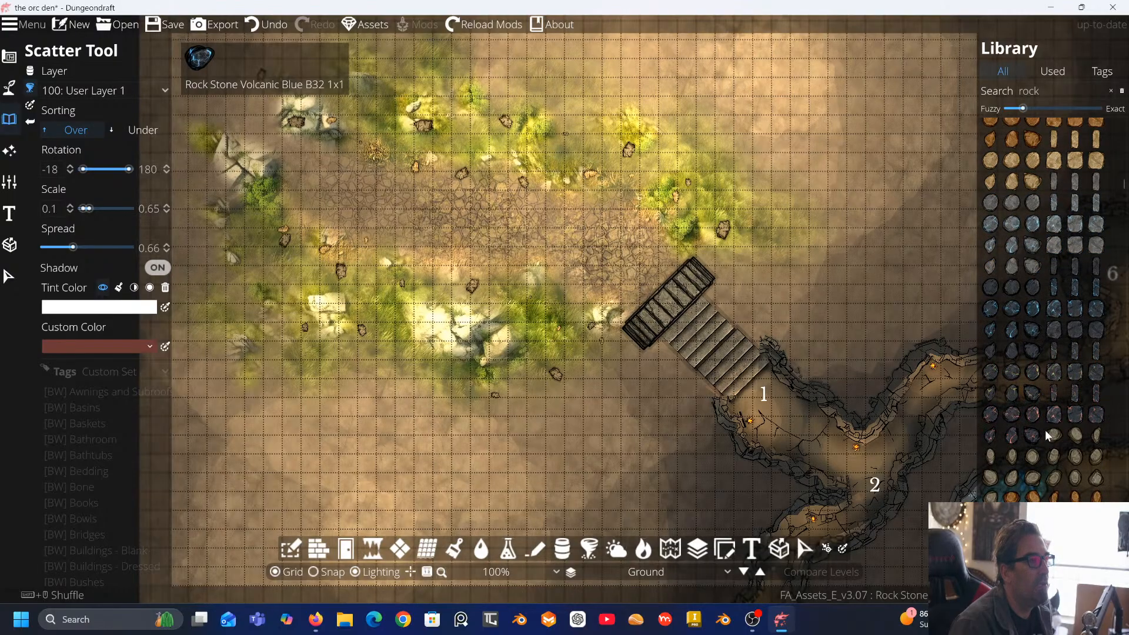
scroll(1046, 435, down, 5)
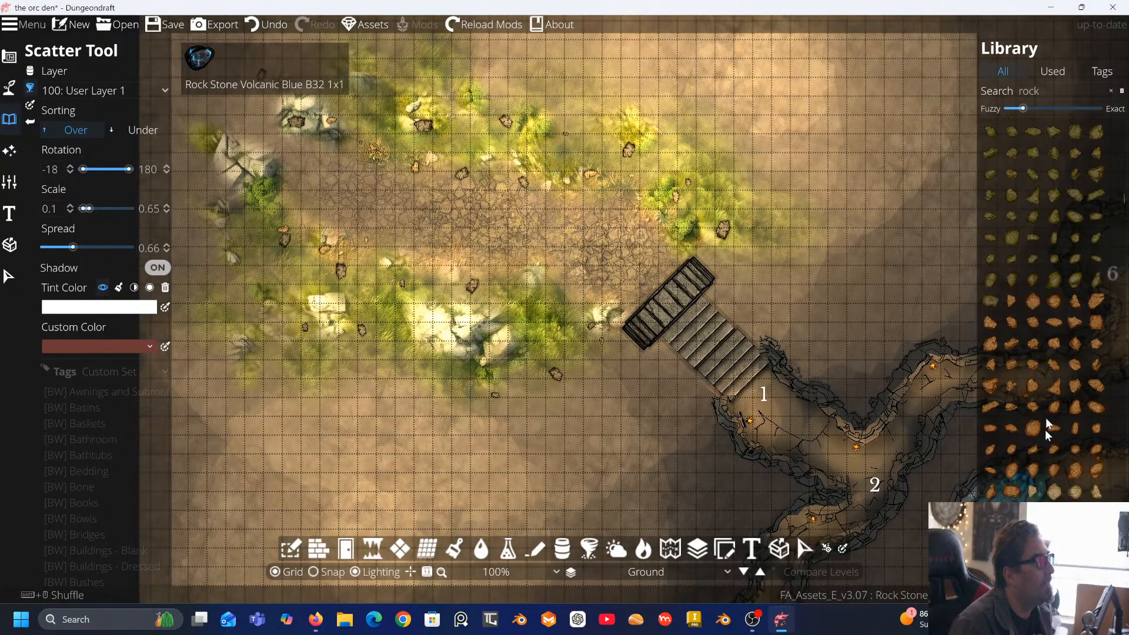
scroll(1060, 417, up, 4)
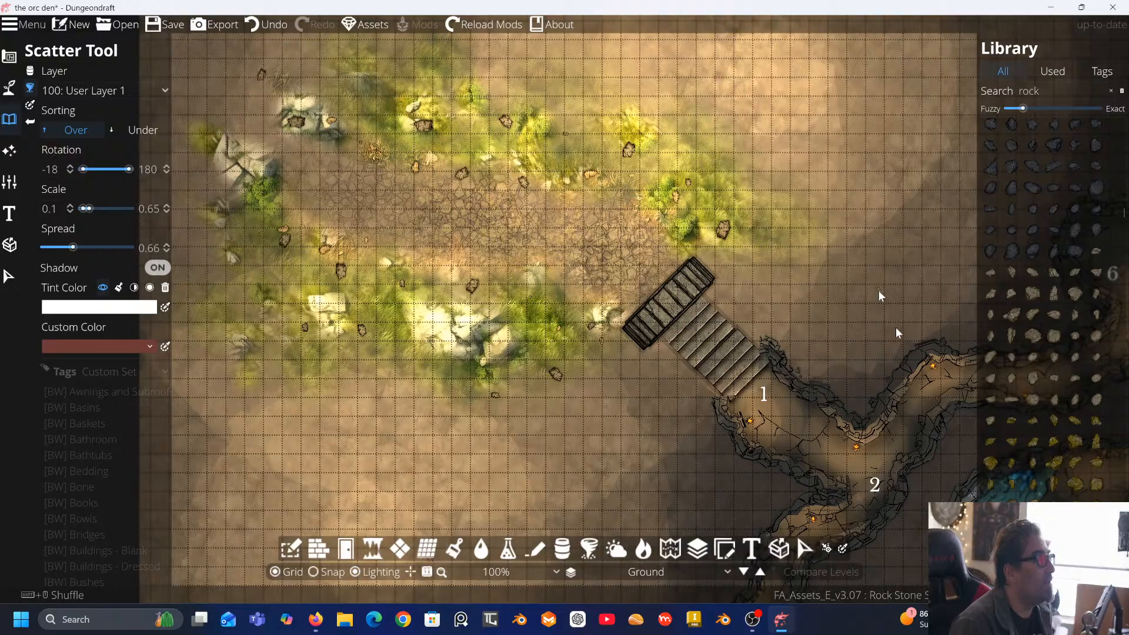
scroll(1077, 377, up, 5)
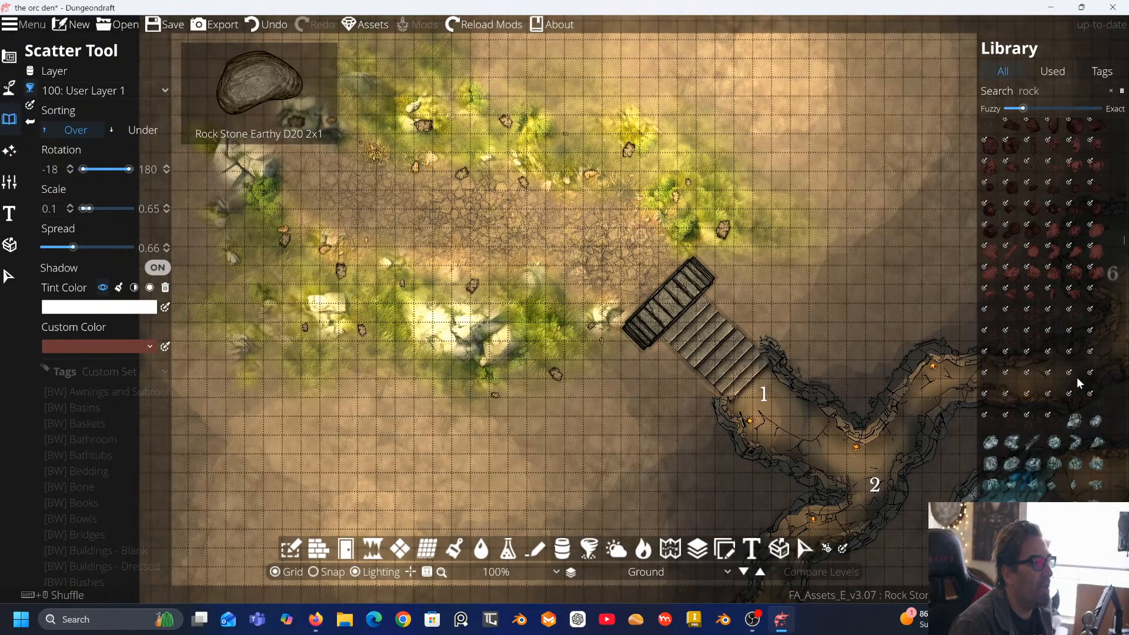
scroll(1078, 380, down, 5)
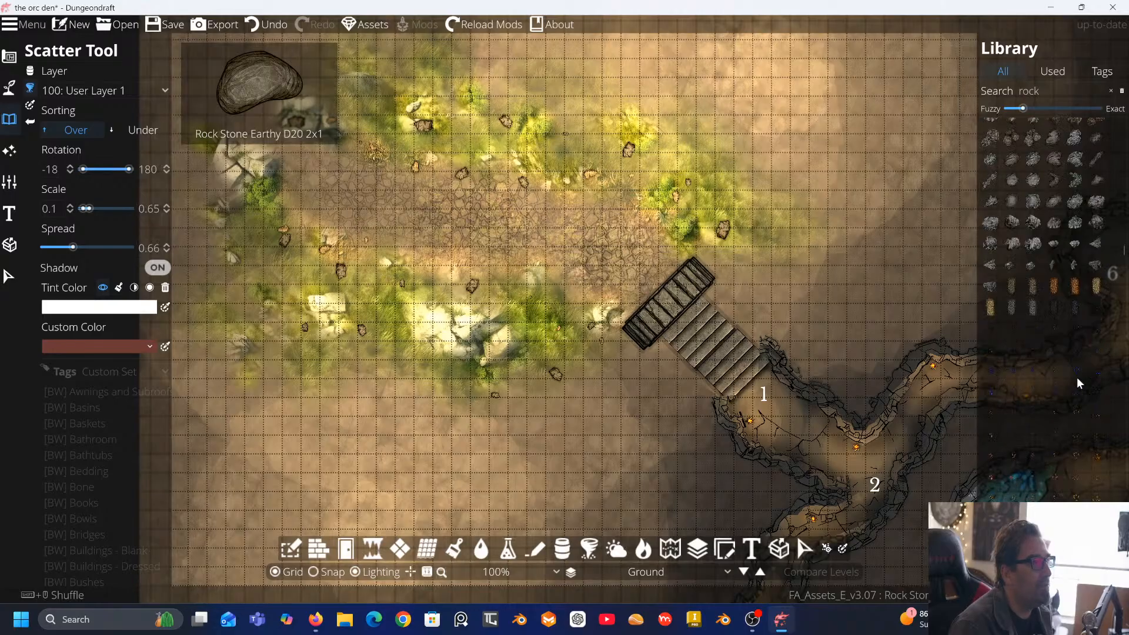
click(1012, 223)
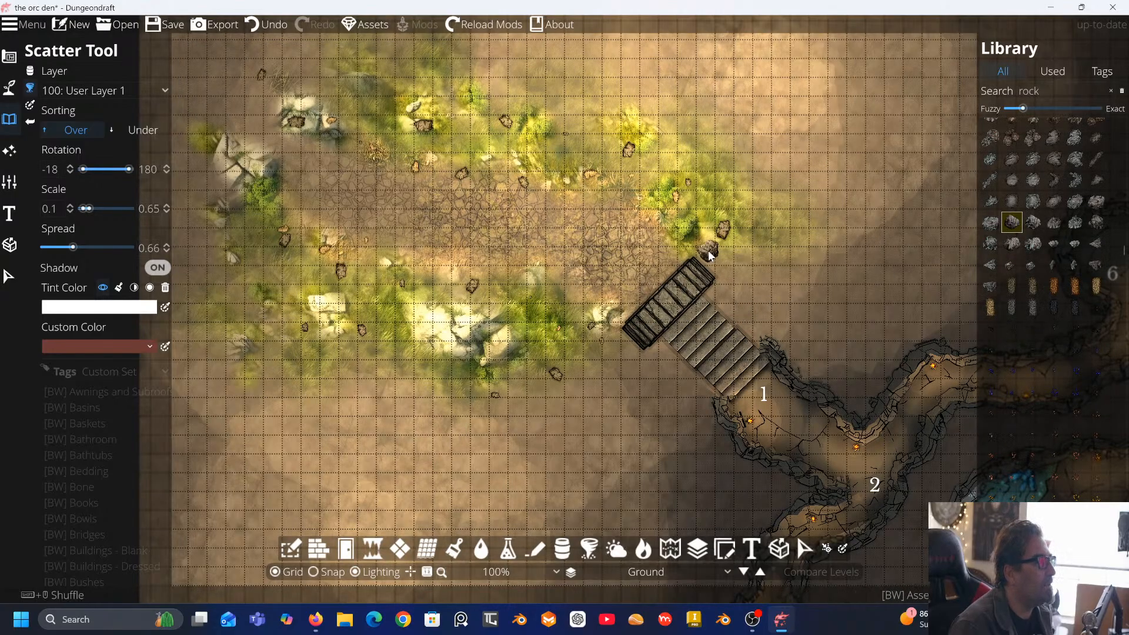
click(706, 259)
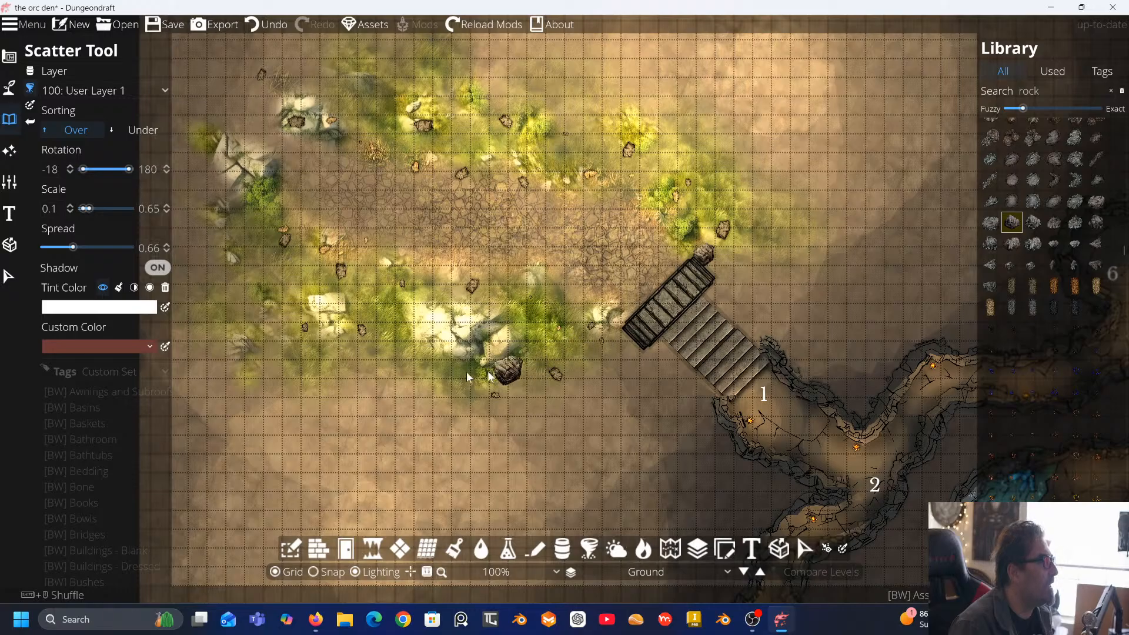
click(431, 378)
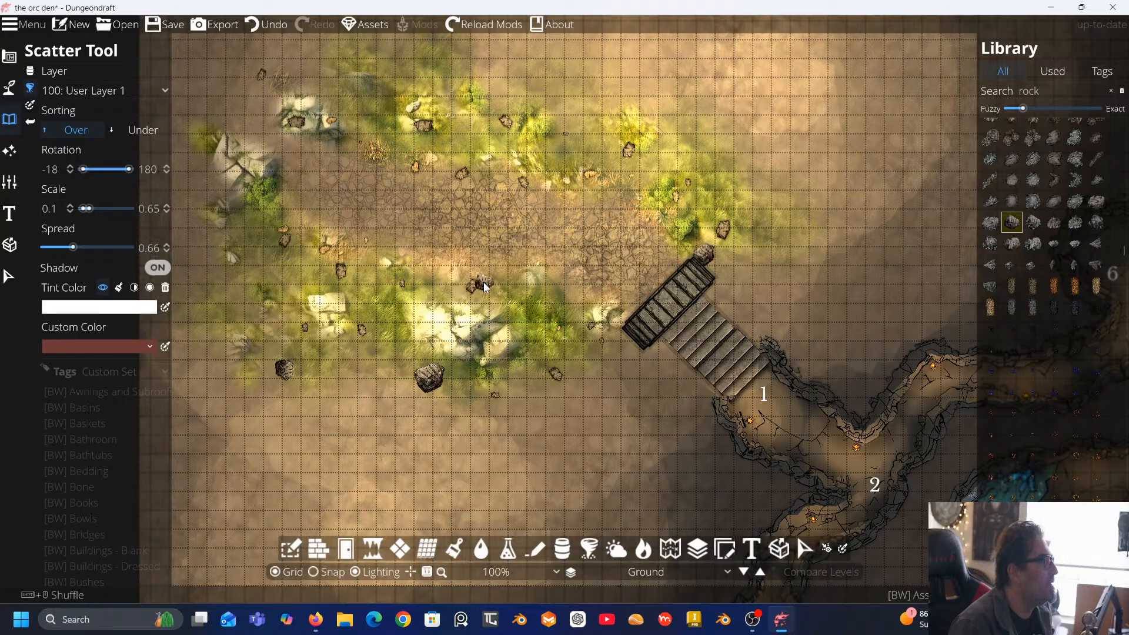
Search the library for "tree" and choose a Bare Tree Shadow asset for scattering
scroll(1076, 323, down, 3)
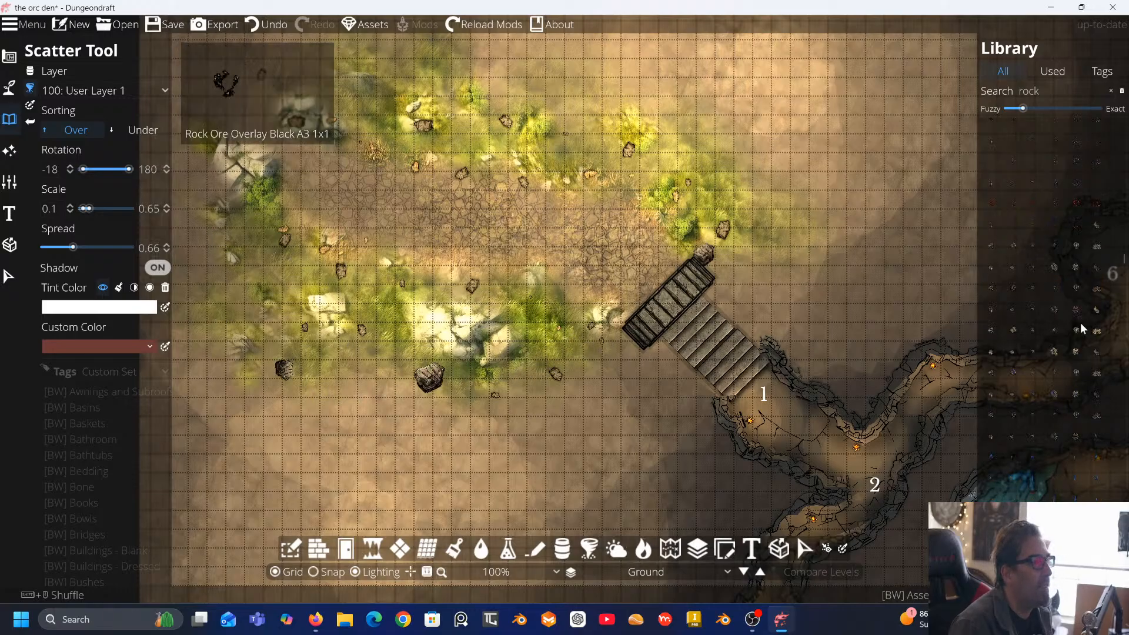
double_click(1029, 91)
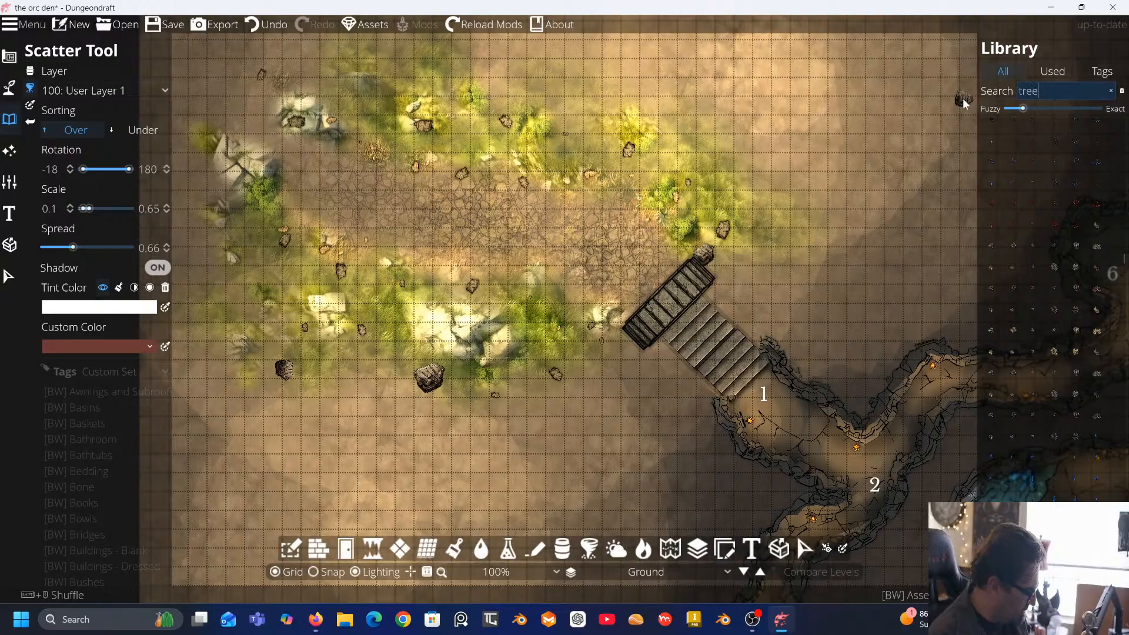
mouse_move(991, 222)
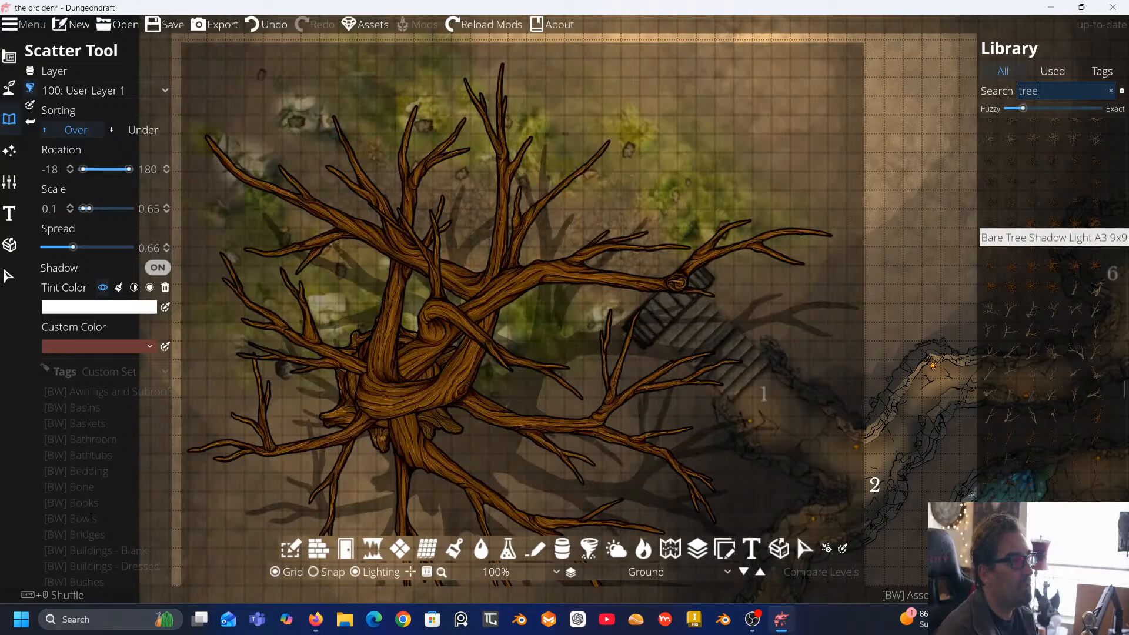
click(1053, 308)
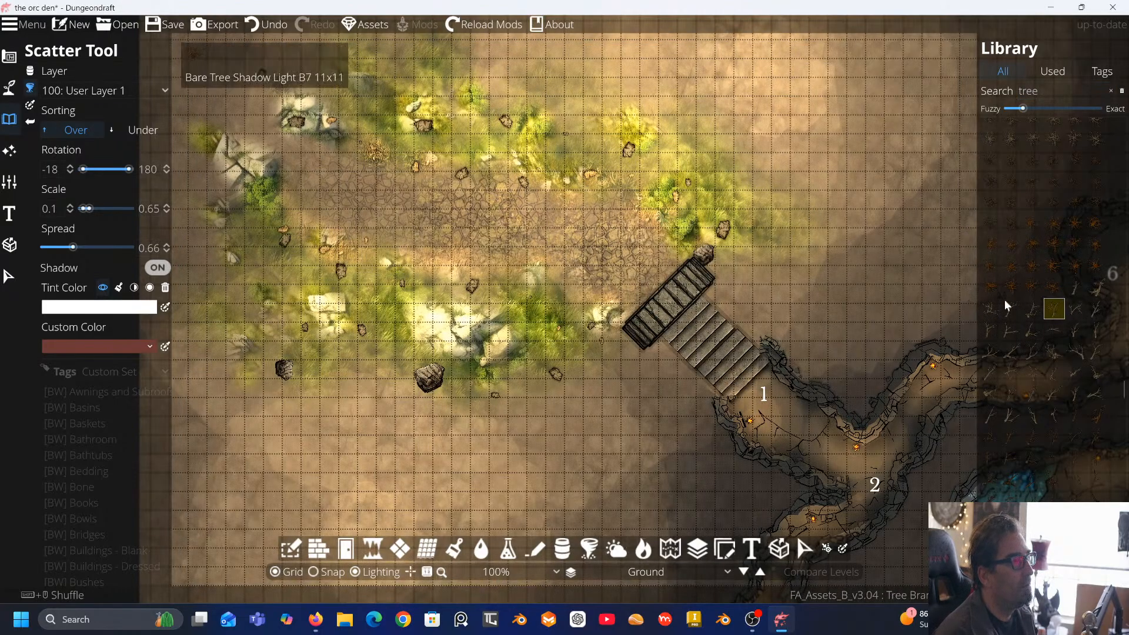
mouse_move(1010, 314)
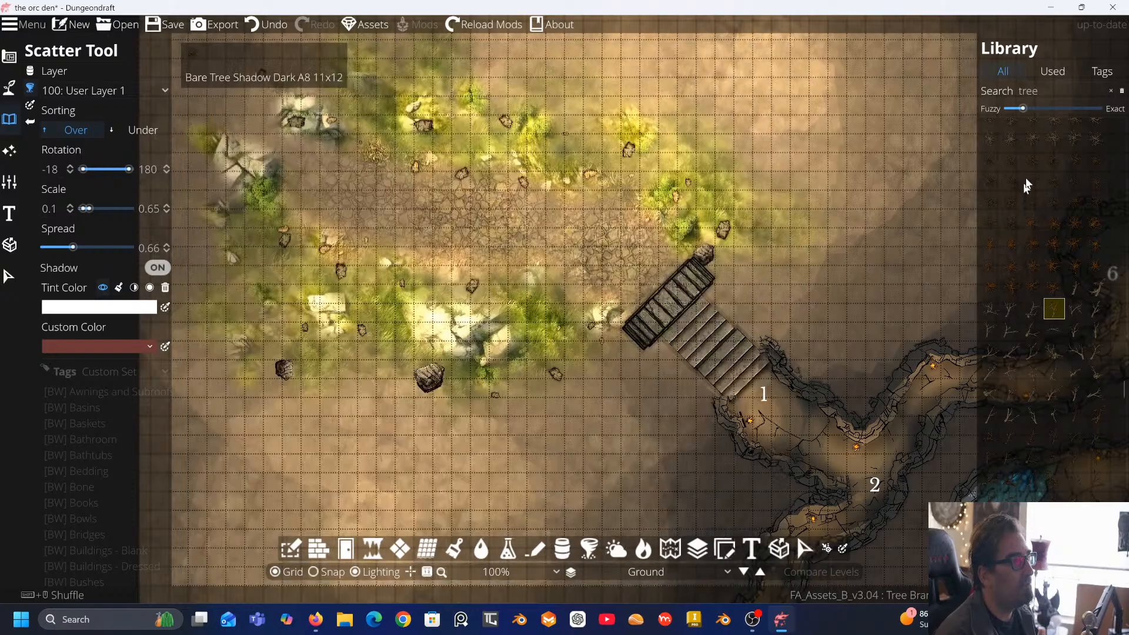
click(1032, 139)
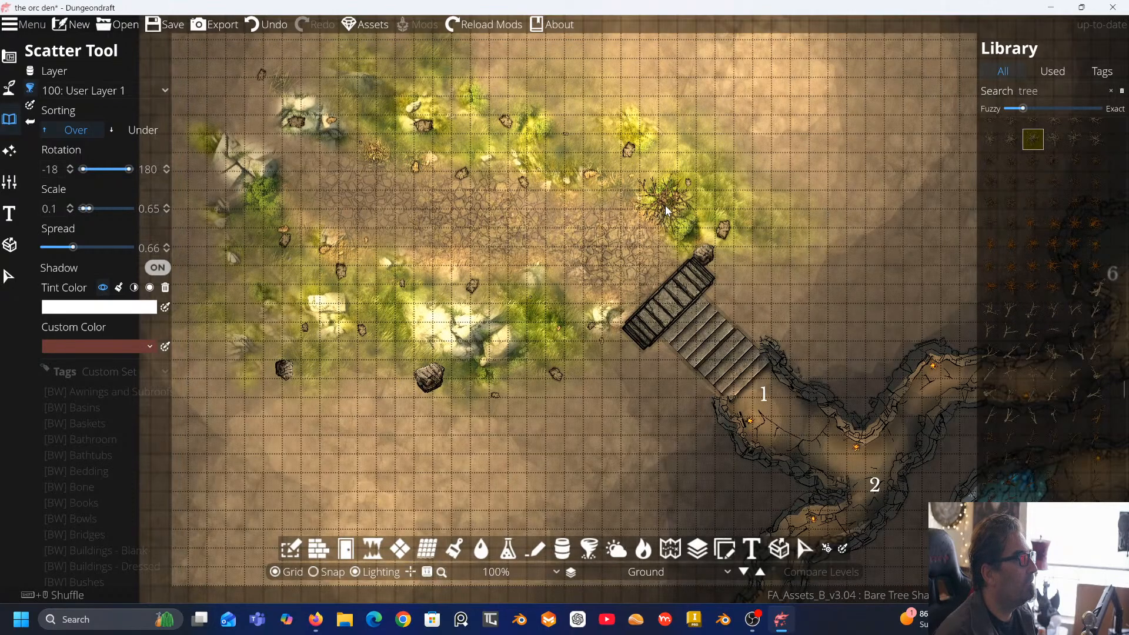
Place bare trees in the grass north of the arch, north of the path and just southwest of the arch
click(665, 206)
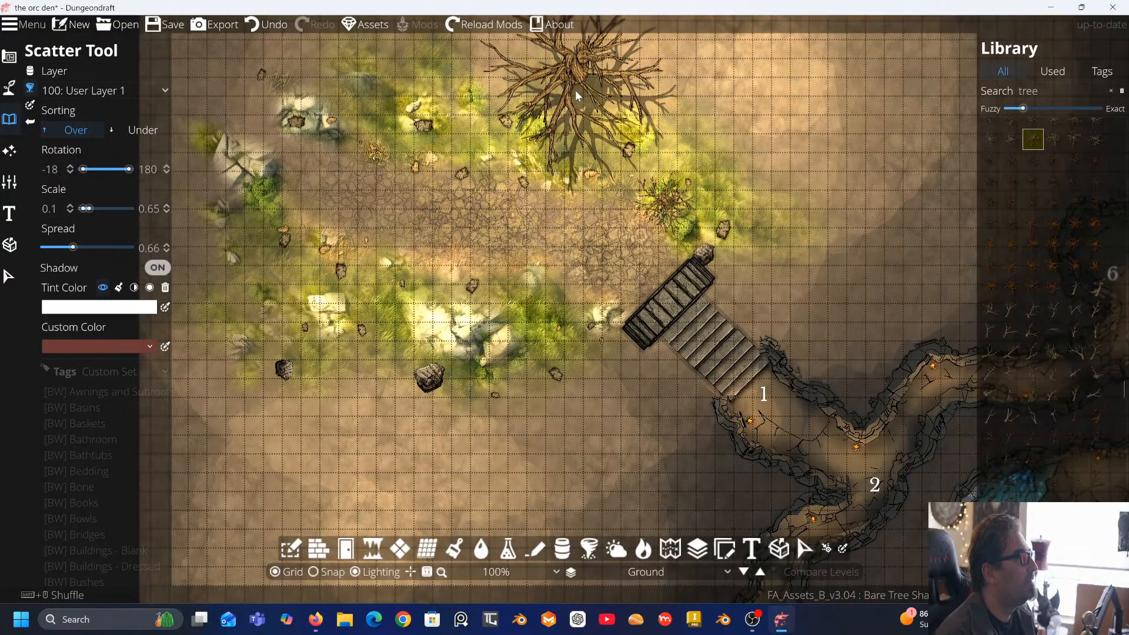
click(575, 90)
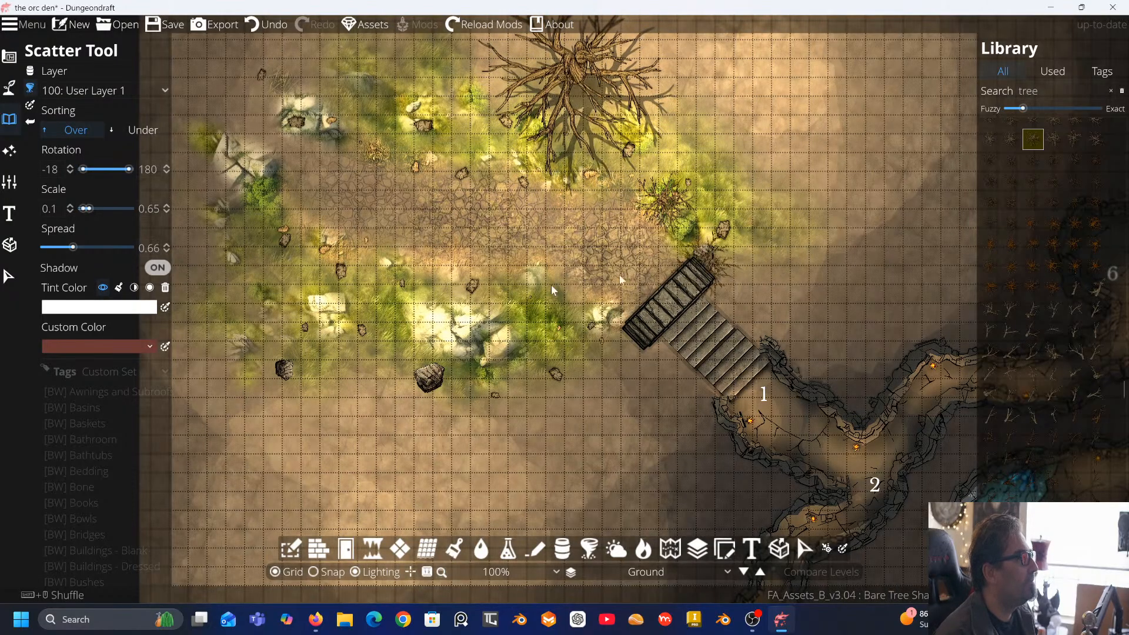
click(597, 373)
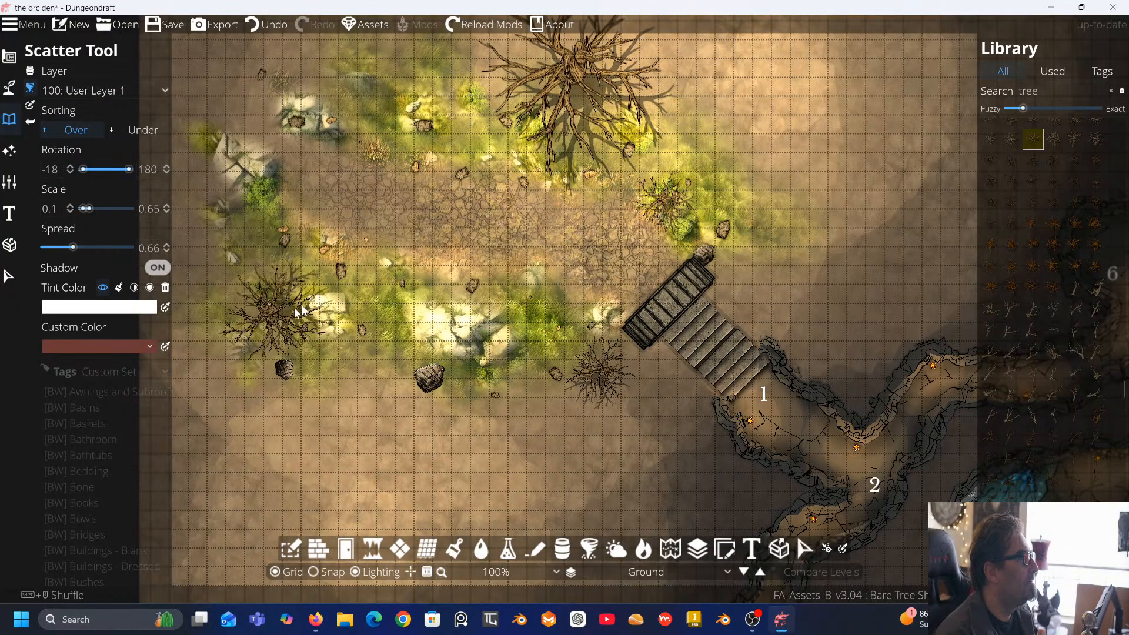
Place a bare tree in the grass south of the path's western end and choose a round green tree asset from the library
click(257, 306)
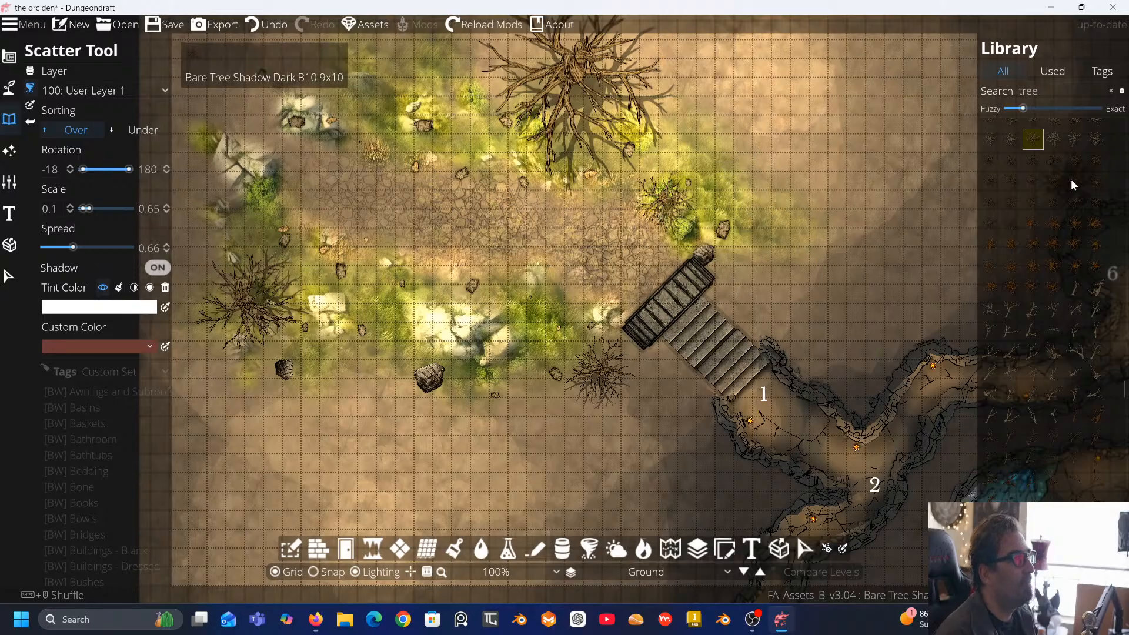
scroll(1095, 253, down, 3)
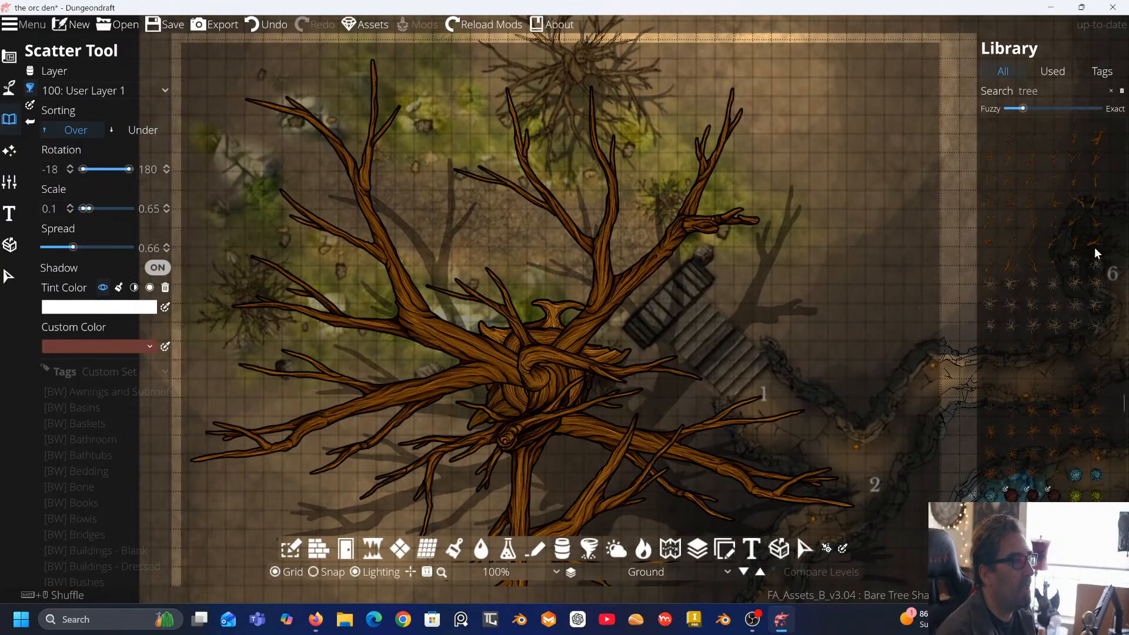
scroll(1095, 253, up, 12)
scroll(1094, 246, down, 5)
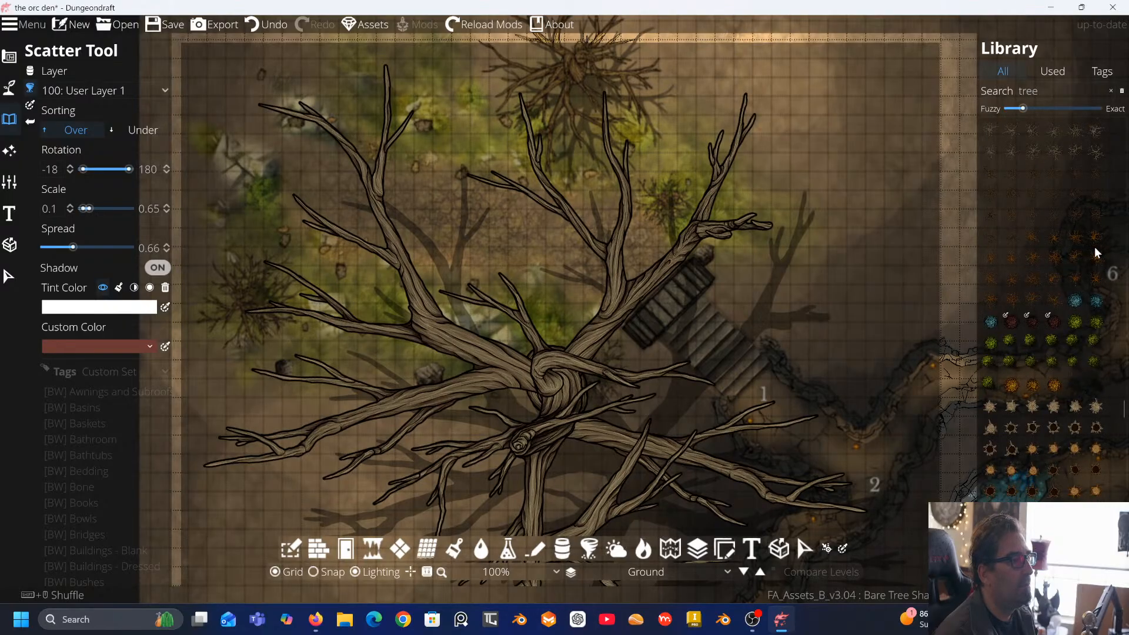
scroll(1061, 208, up, 4)
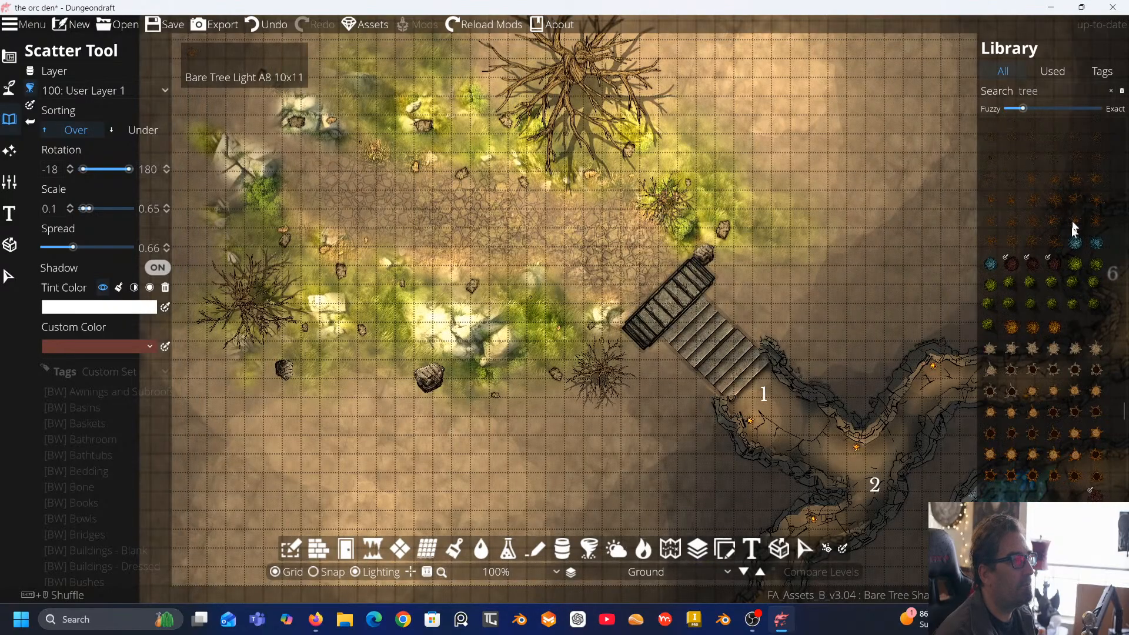
click(1074, 266)
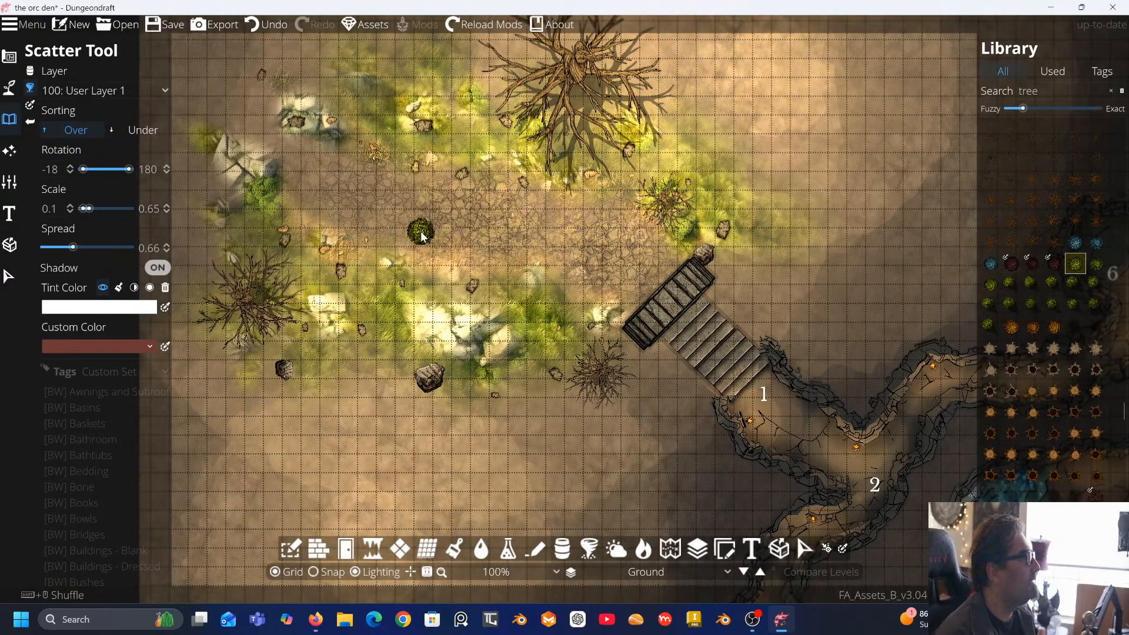
Scatter round green trees of varied size at the path's western end and along its northern grass edge
click(221, 236)
click(207, 144)
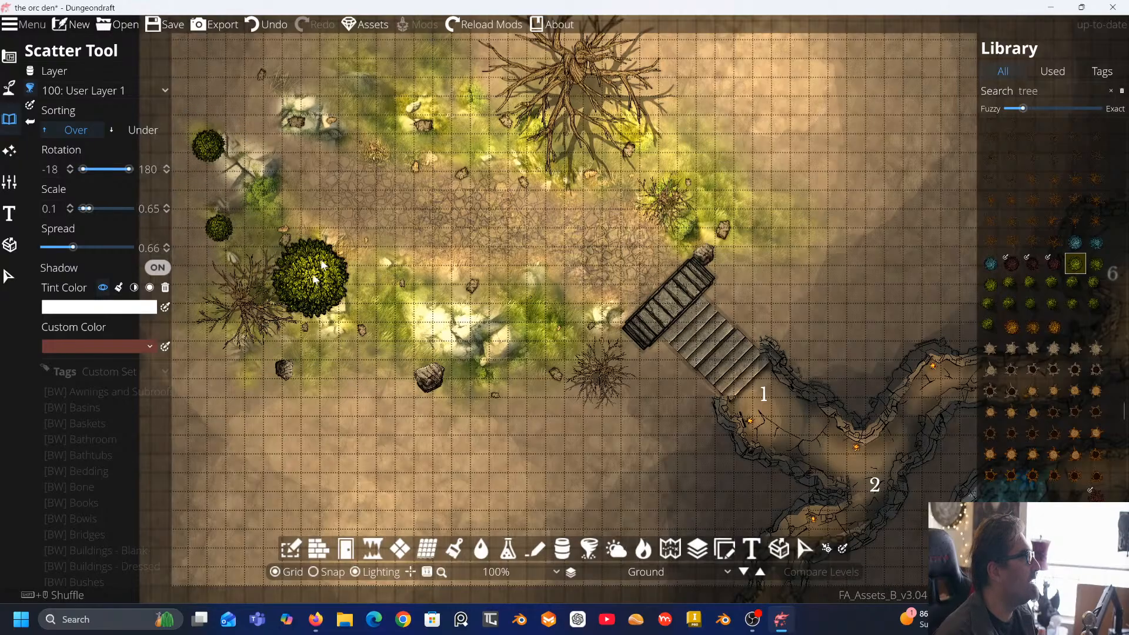
click(336, 71)
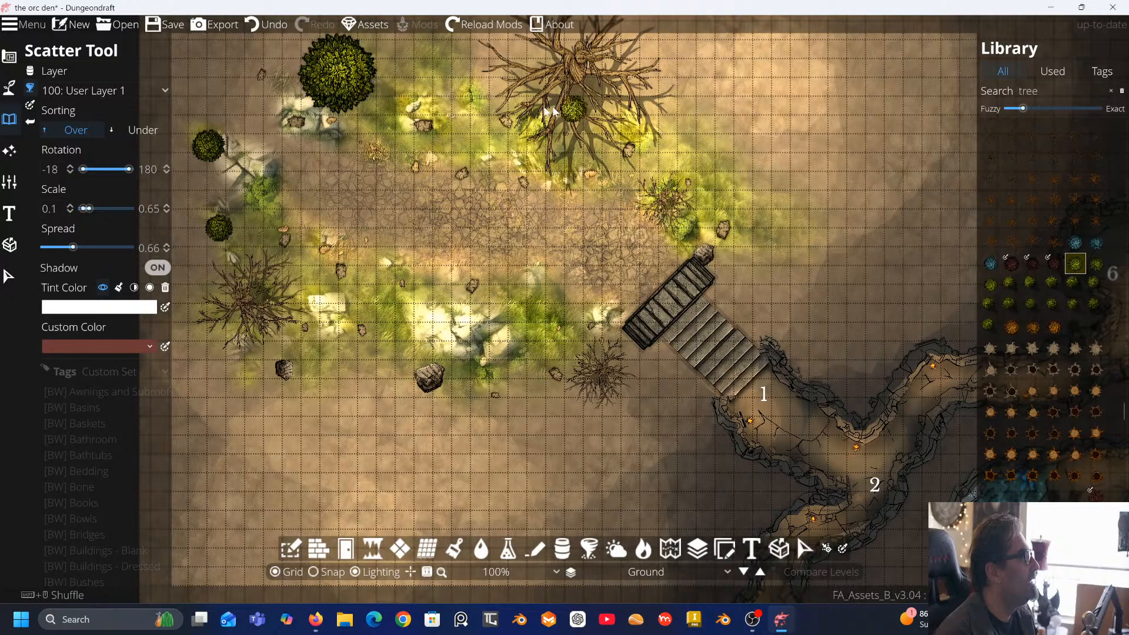
click(645, 173)
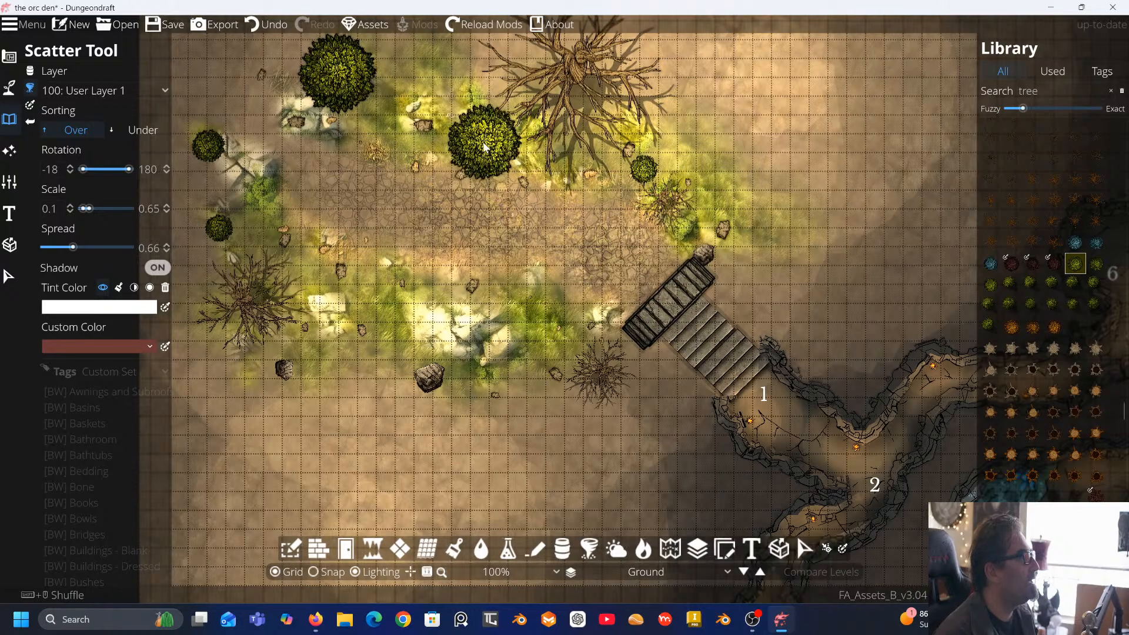
Set the scatter layer to 300: User Layer 3 and add more green trees in the grass north of the path
click(163, 89)
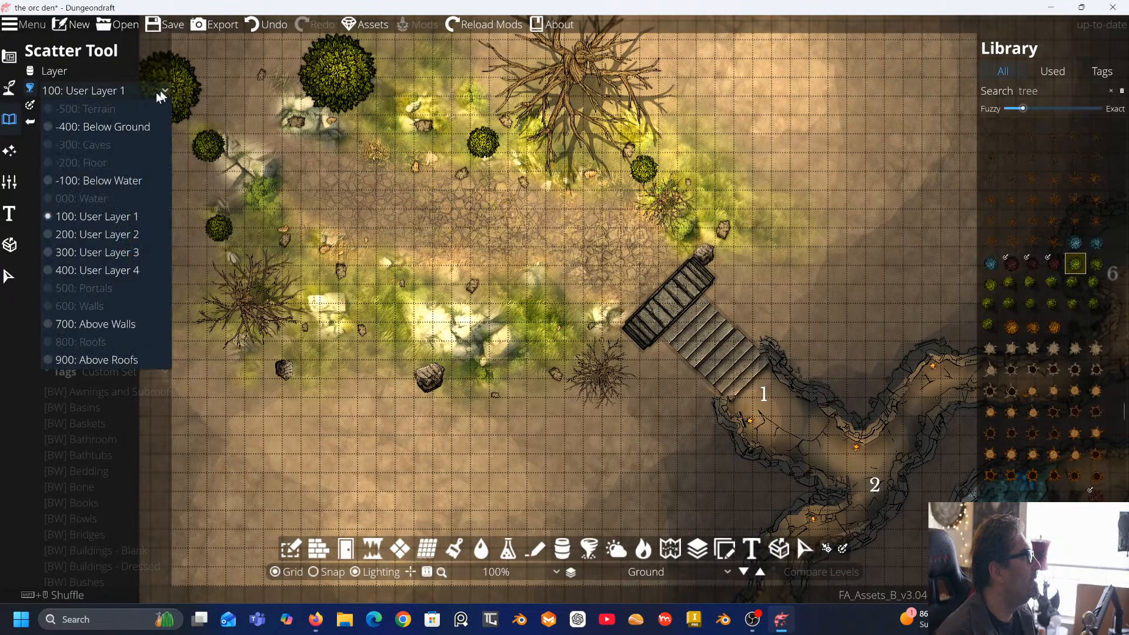
click(133, 252)
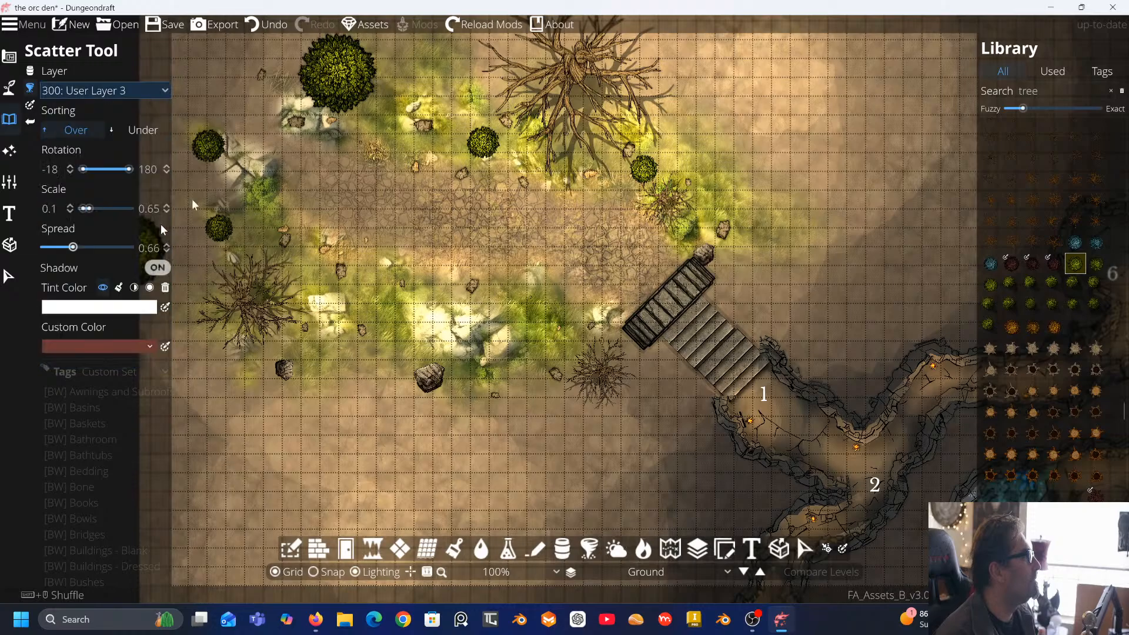
click(380, 100)
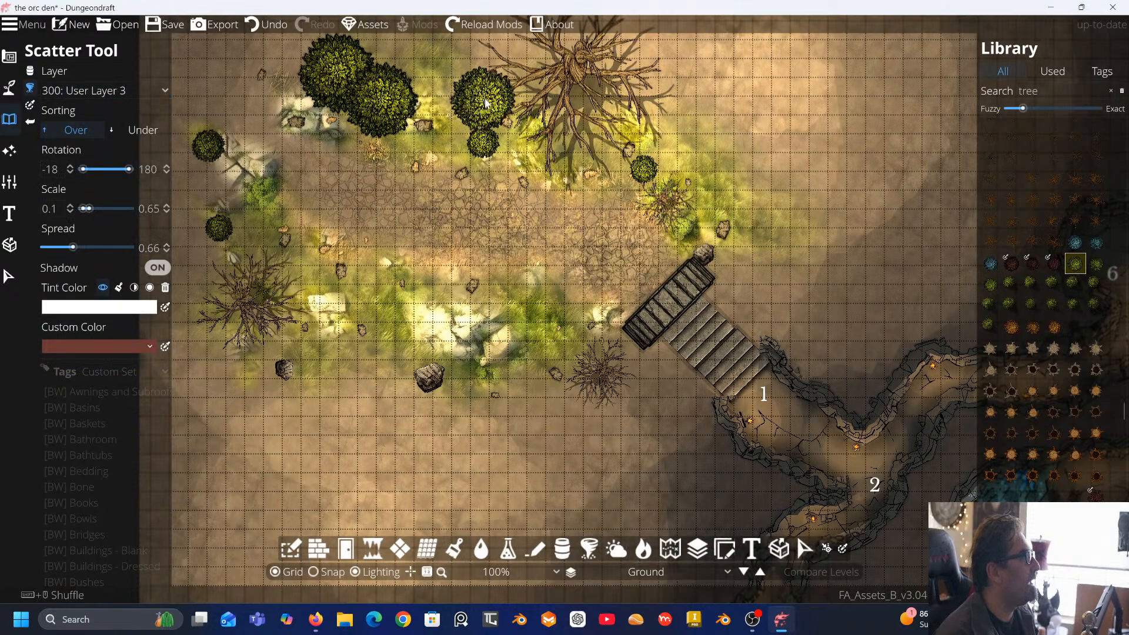
click(477, 101)
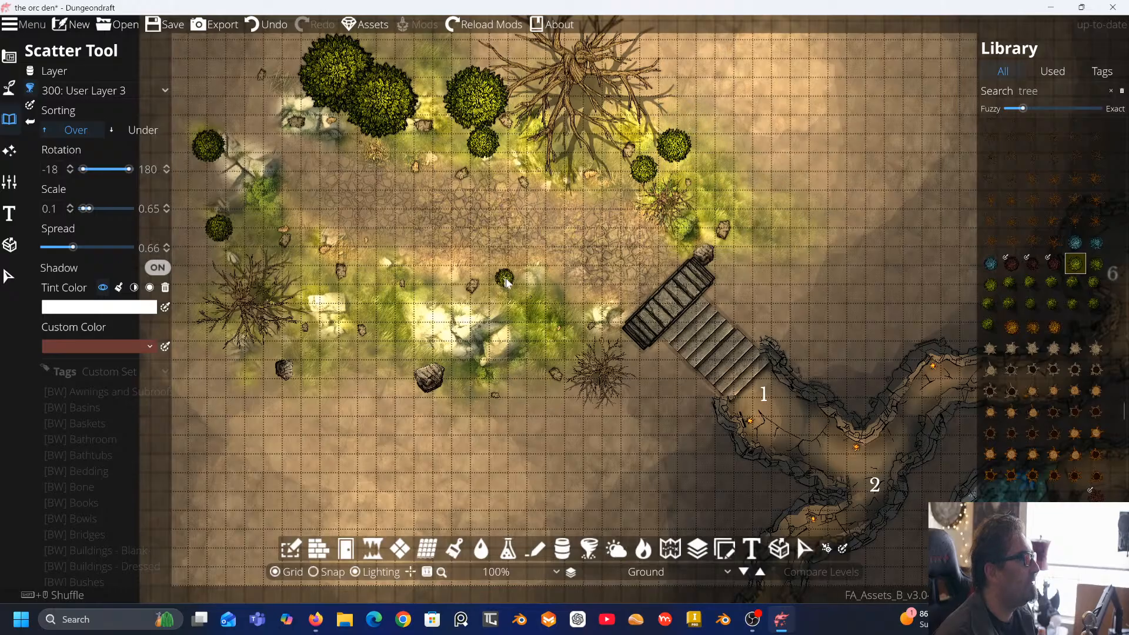
Scatter green trees along the southern side of the path, from near the arch to the grass at its western end
click(502, 281)
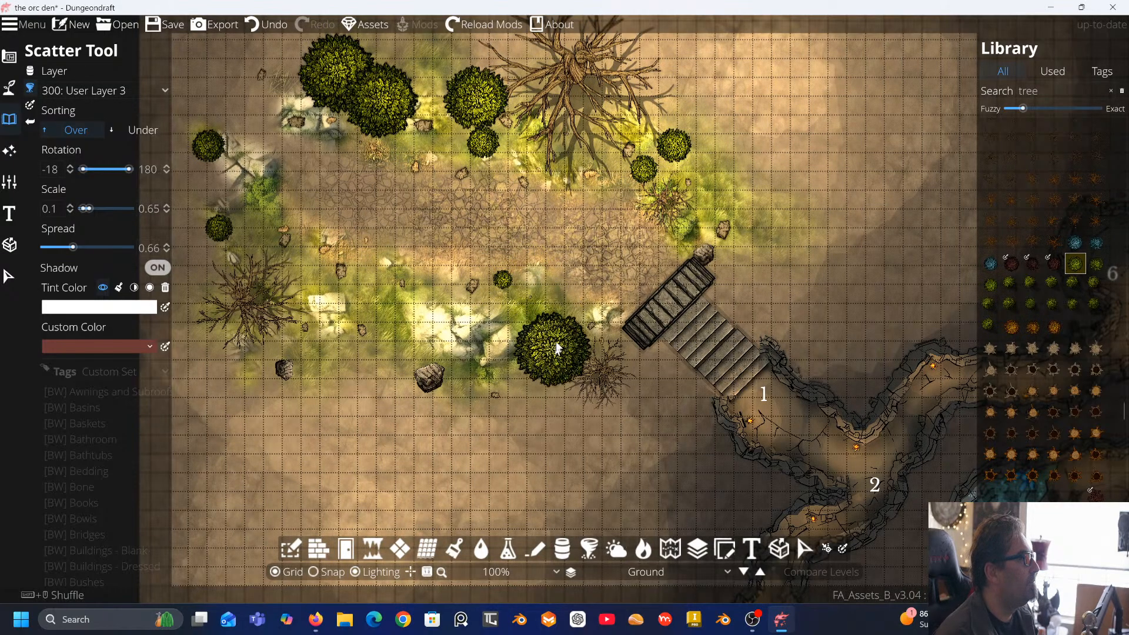
click(558, 304)
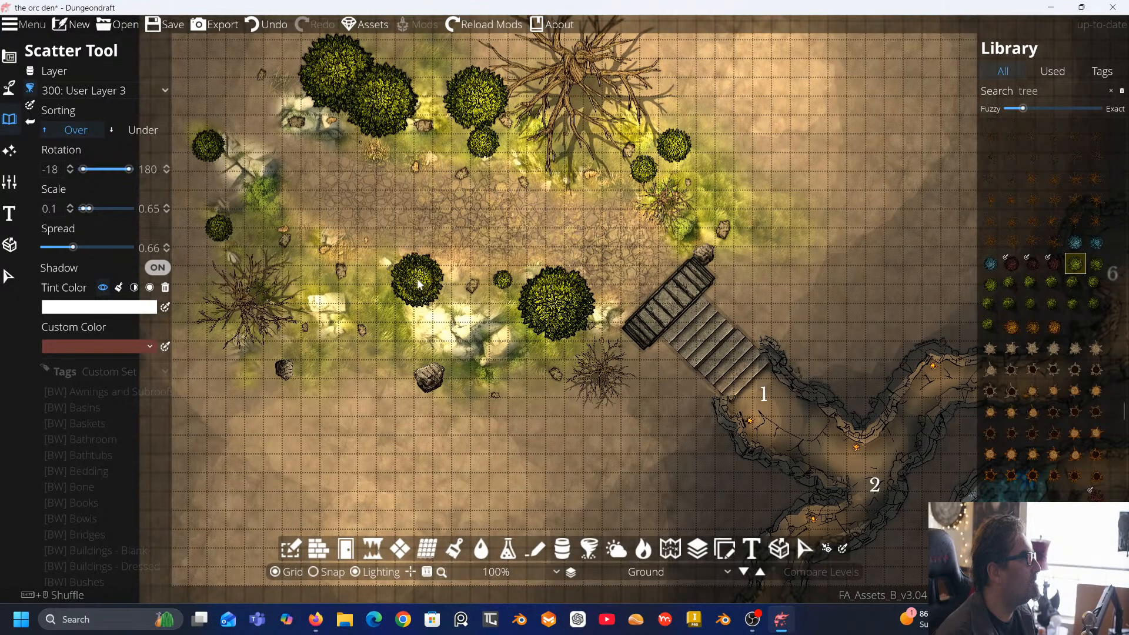
click(417, 279)
click(310, 281)
click(272, 342)
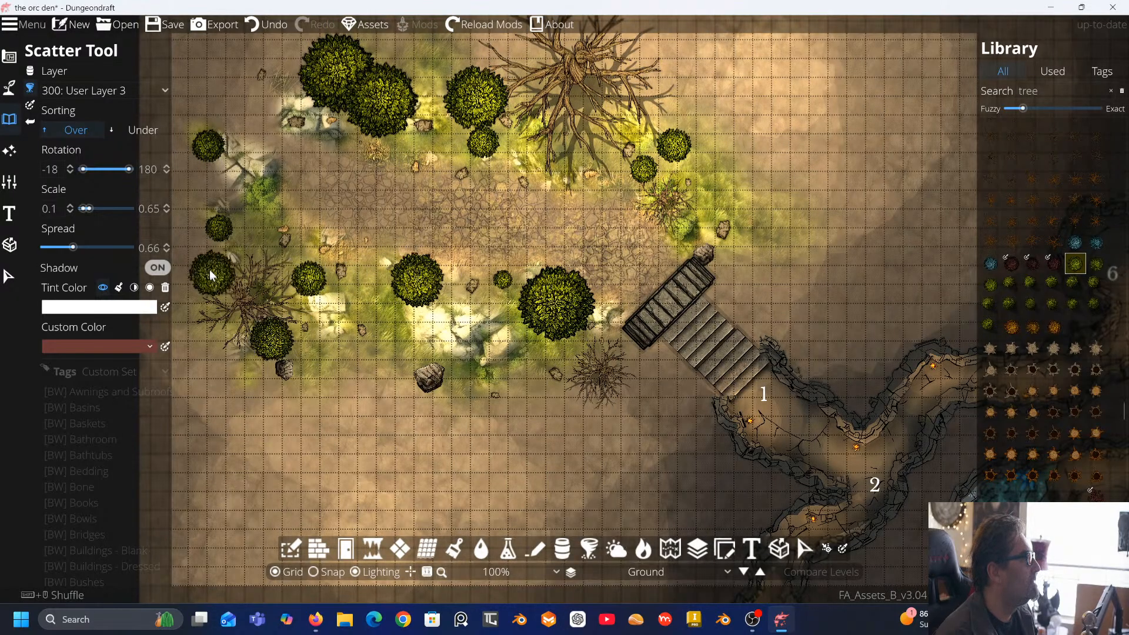
click(222, 285)
click(351, 275)
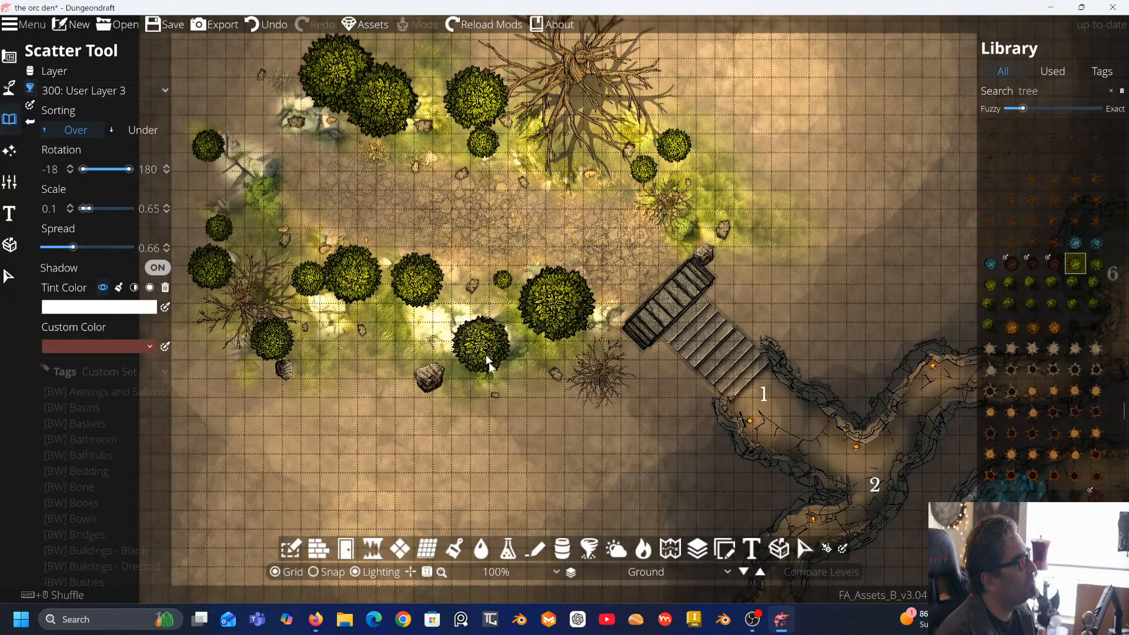
Fill the northern tree line around the large bare tree with green trees and place one beside the arch's upper end
mouse_move(469, 339)
mouse_down()
mouse_move(547, 445)
mouse_move(453, 386)
mouse_up()
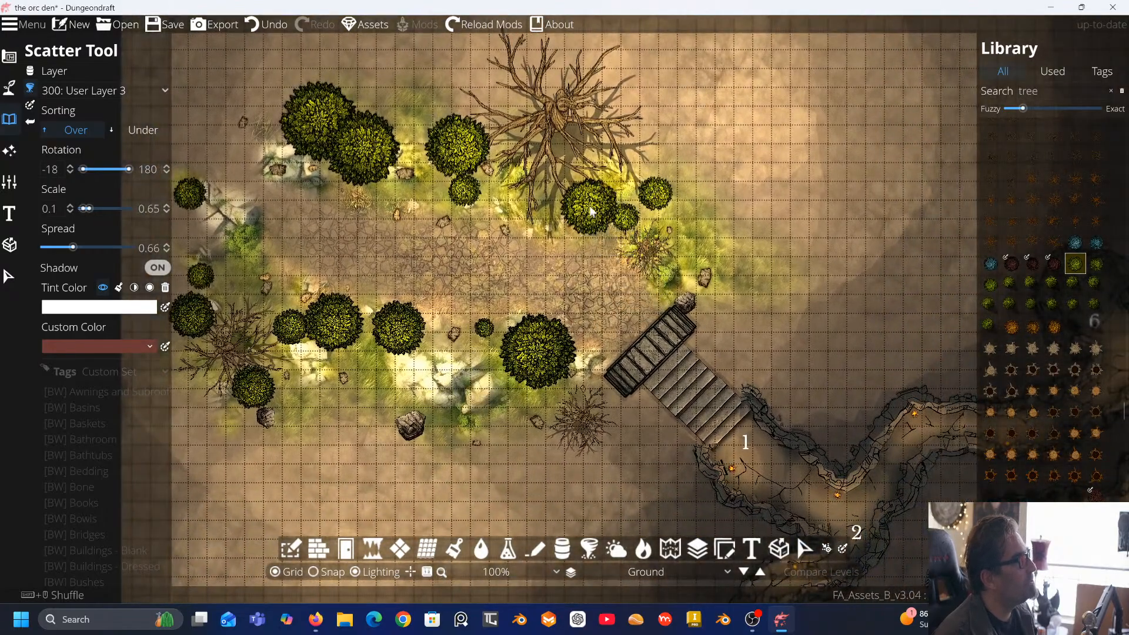
click(590, 207)
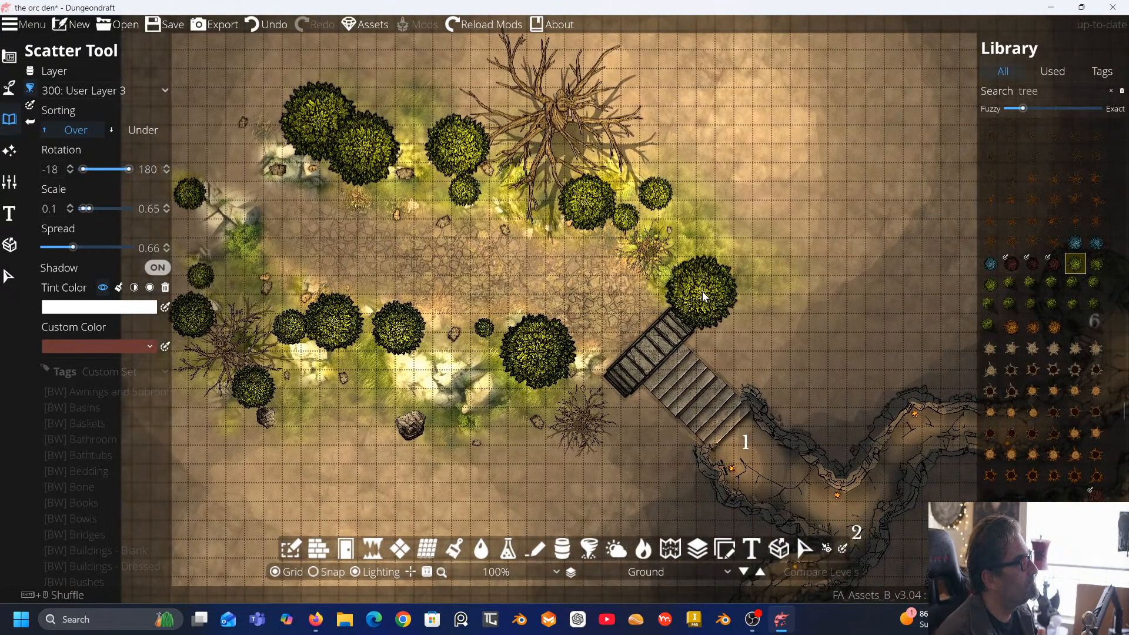
mouse_move(704, 297)
mouse_down()
mouse_move(591, 167)
mouse_move(509, 124)
mouse_move(415, 162)
mouse_up()
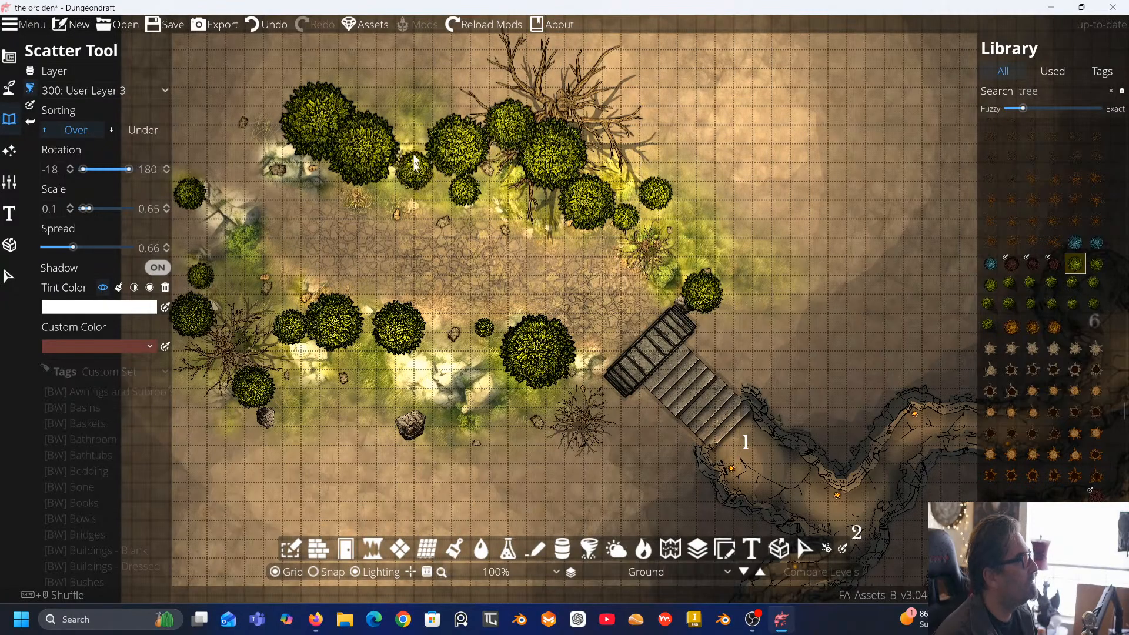
Delete the four bare trees north of the path, in the southwestern grass, southwest of the arch and north of the arch
click(11, 278)
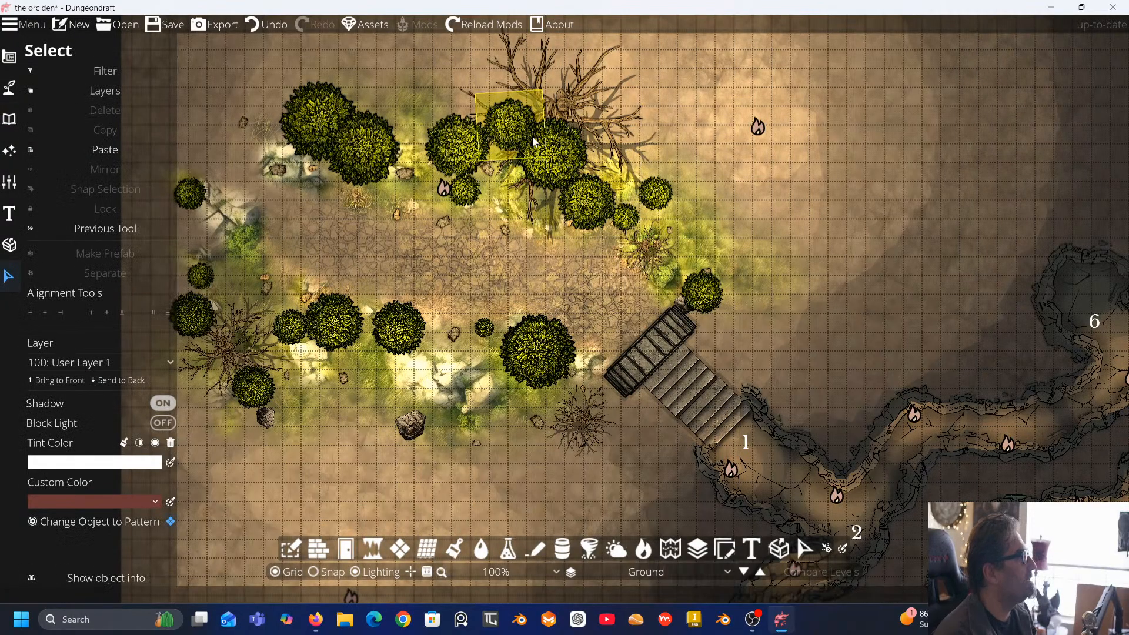
click(566, 86)
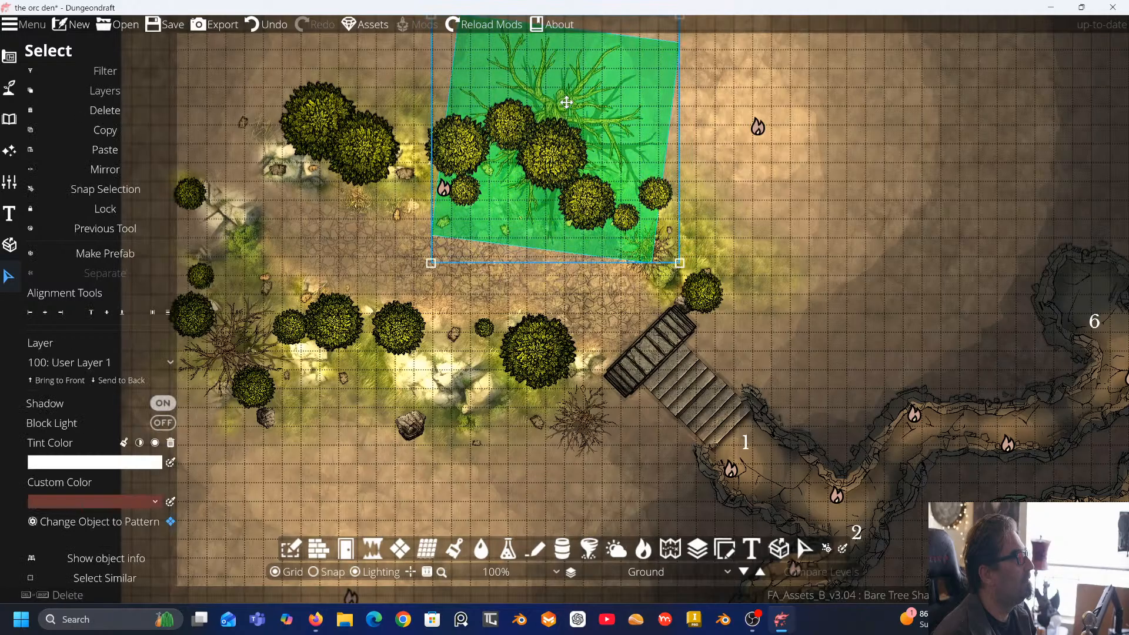
key(Delete)
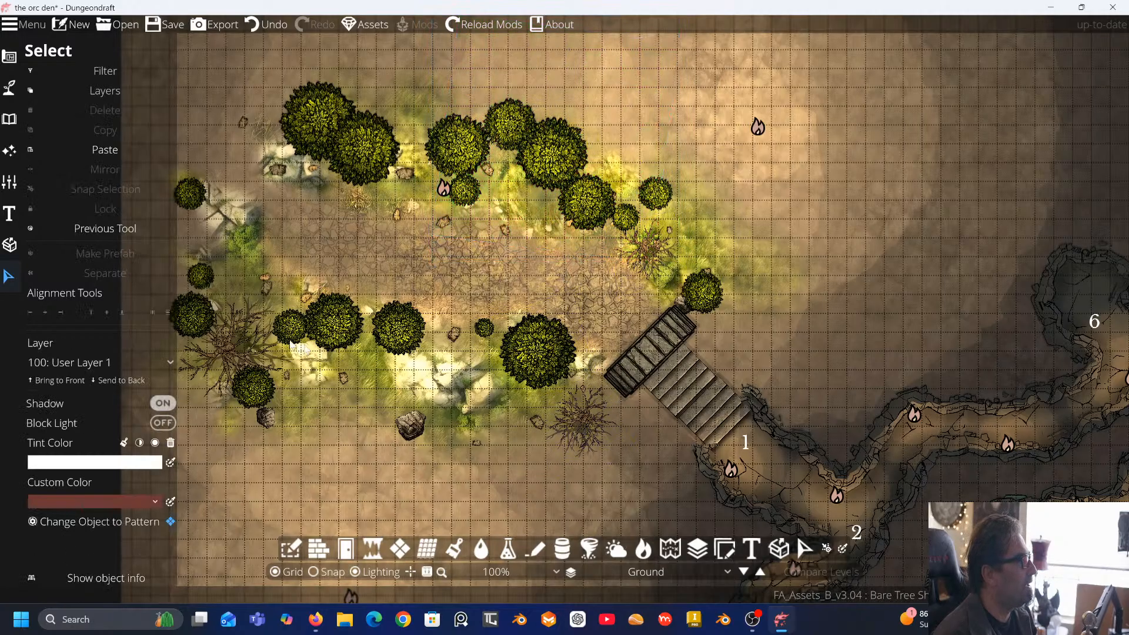
click(227, 340)
key(Delete)
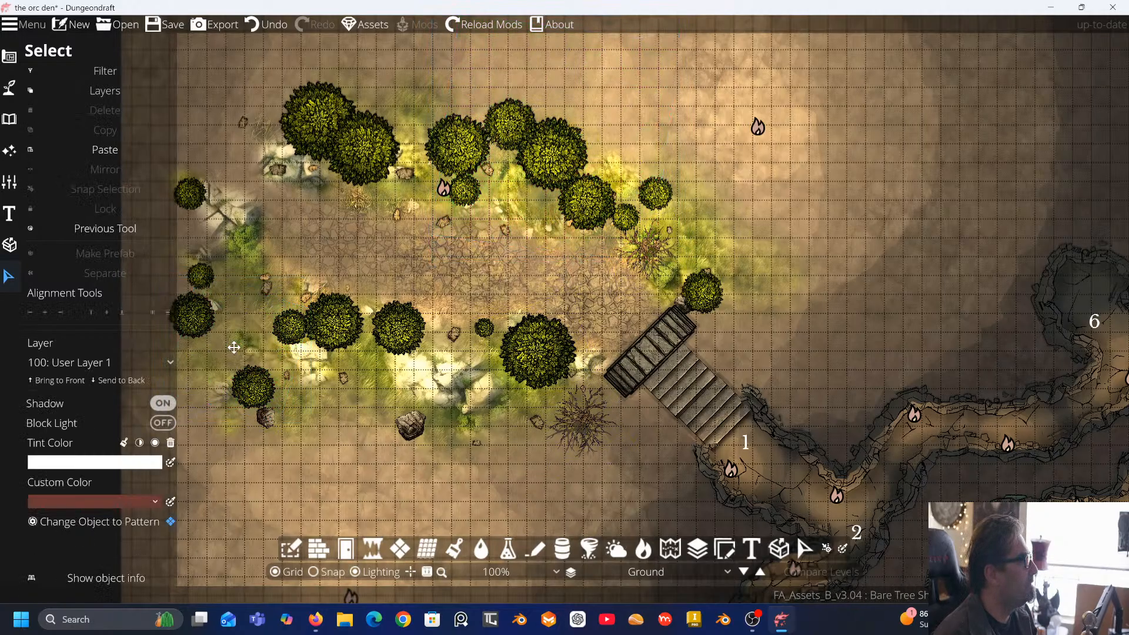
key(Delete)
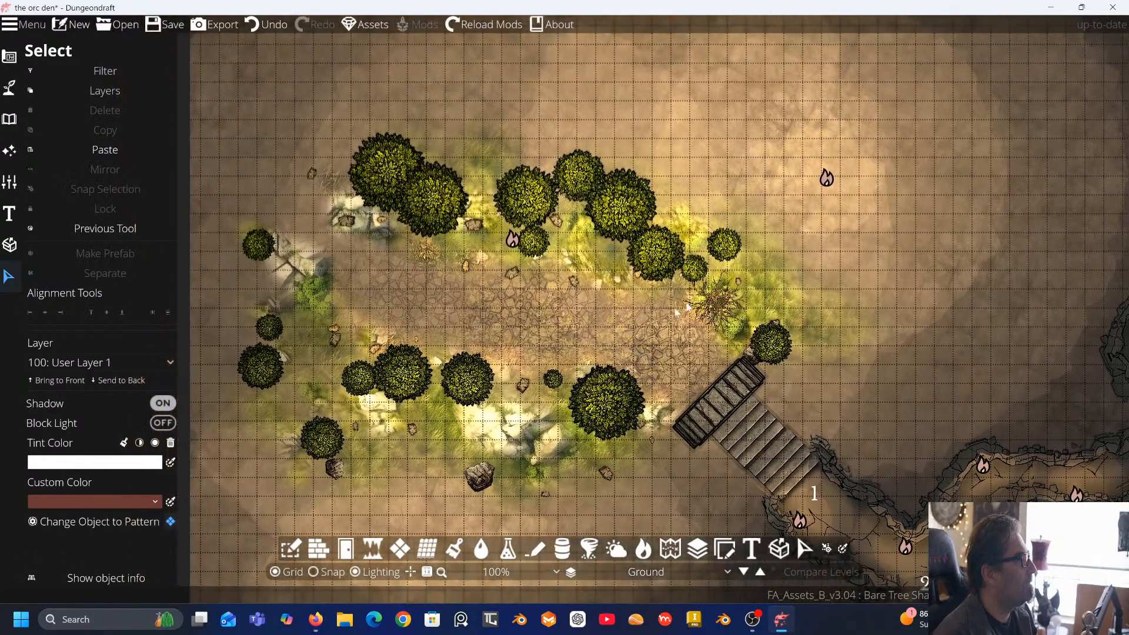
click(720, 308)
key(Delete)
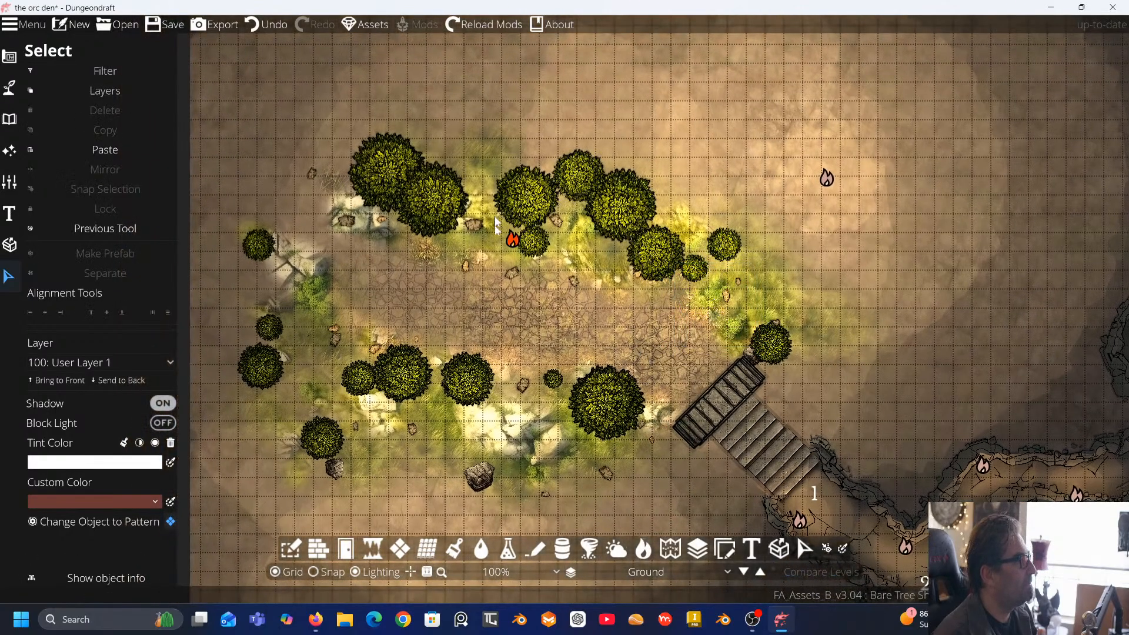
Switch from selecting to the Object Tool for placing individual assets
drag(484, 214, 470, 142)
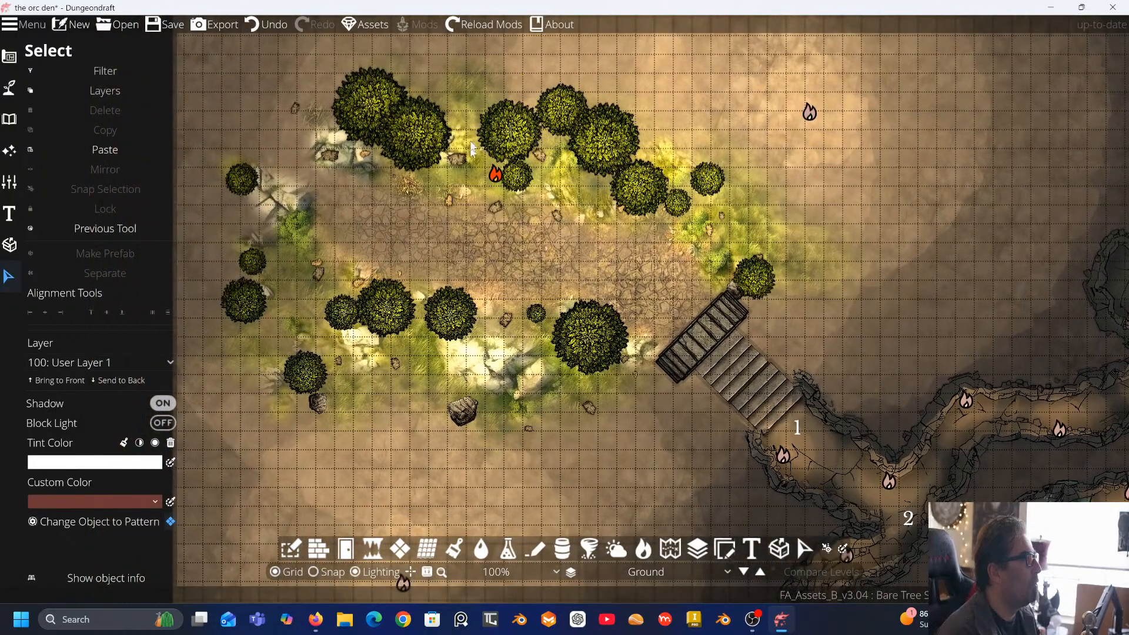
click(10, 120)
click(54, 72)
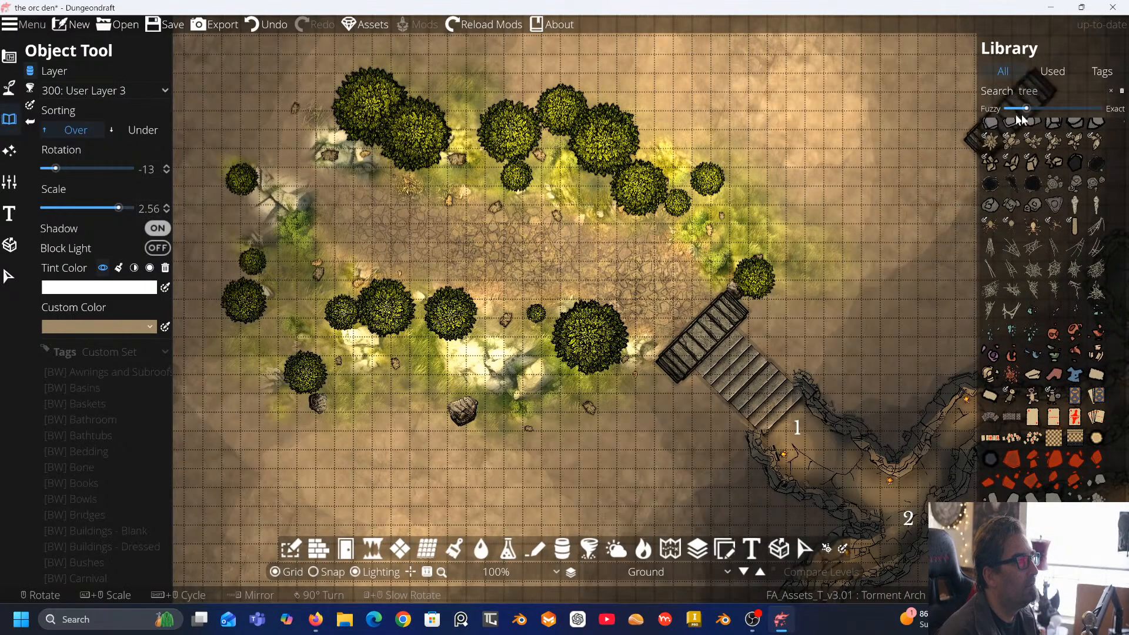
Choose a leafy green tree from the asset library and set its scale to 0.47
click(1051, 91)
scroll(1042, 258, down, 5)
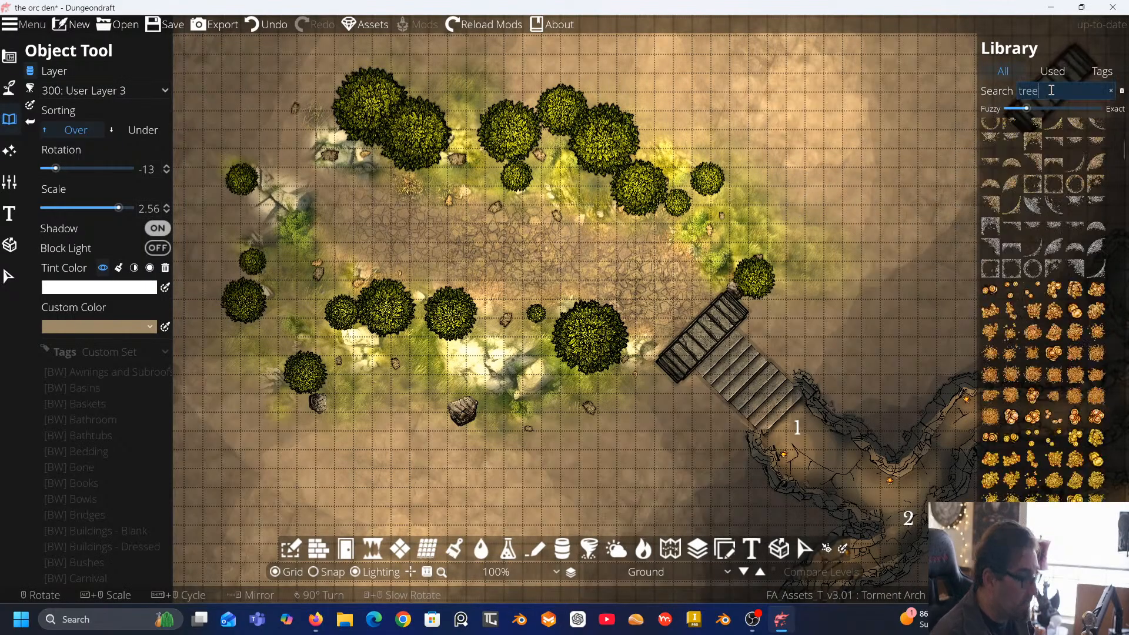
scroll(1035, 285, down, 5)
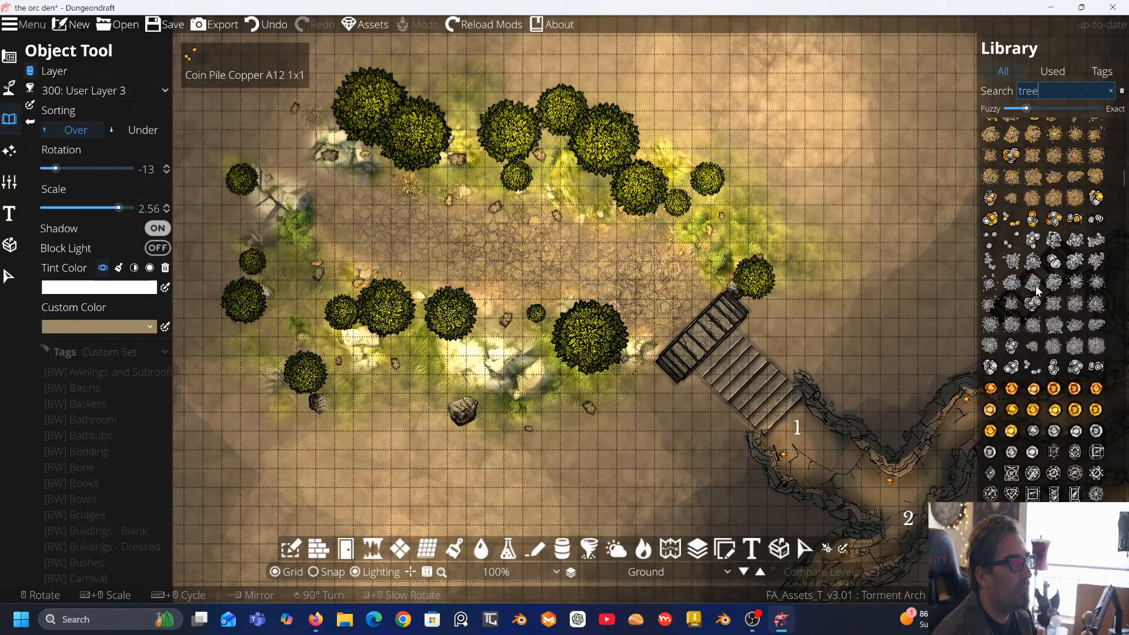
scroll(1049, 286, down, 5)
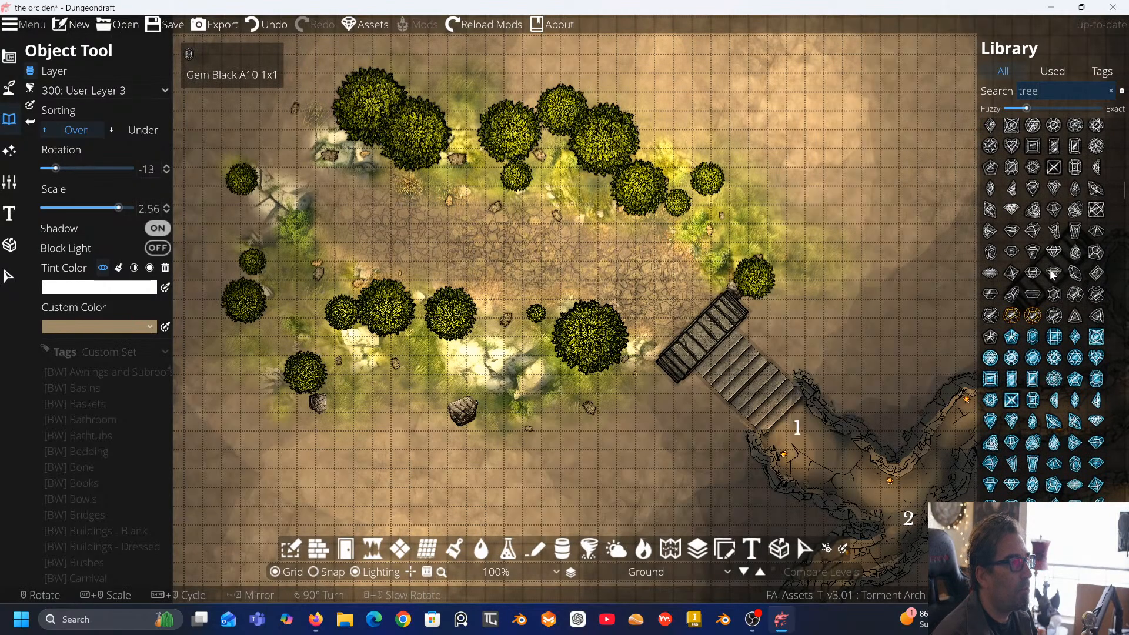
scroll(1052, 274, down, 6)
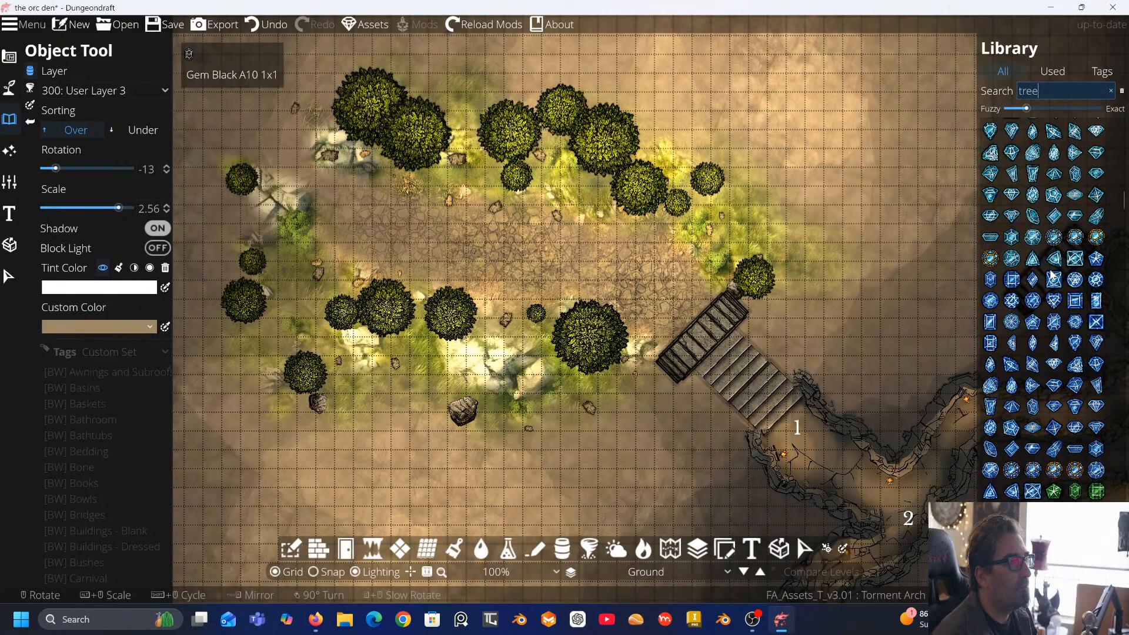
scroll(1050, 270, down, 8)
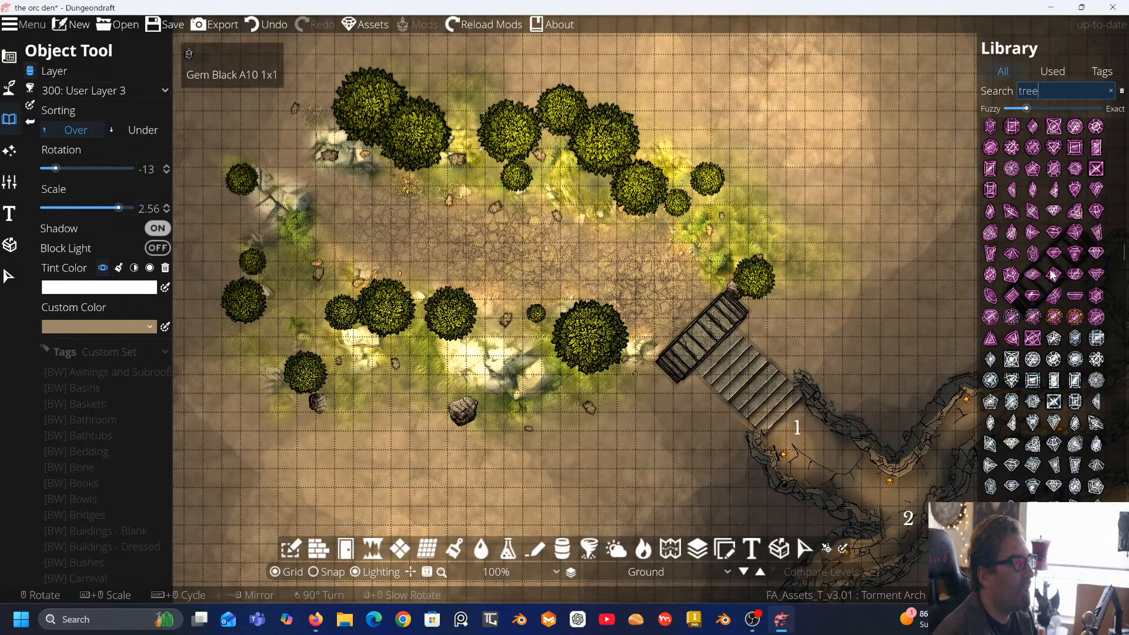
scroll(1050, 269, down, 3)
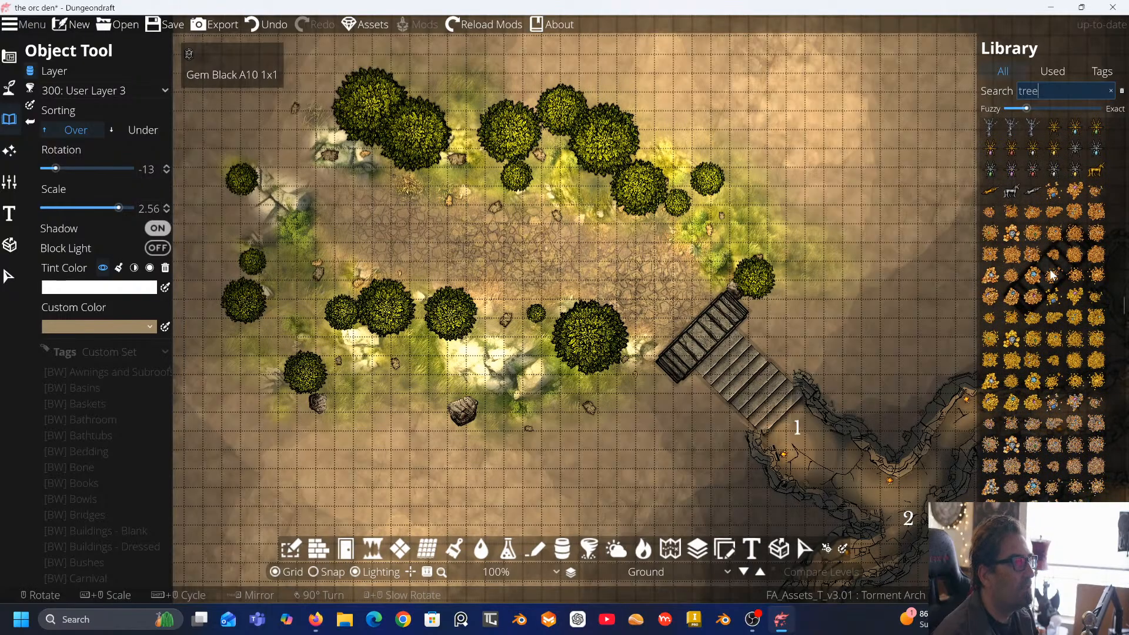
scroll(1047, 312, down, 8)
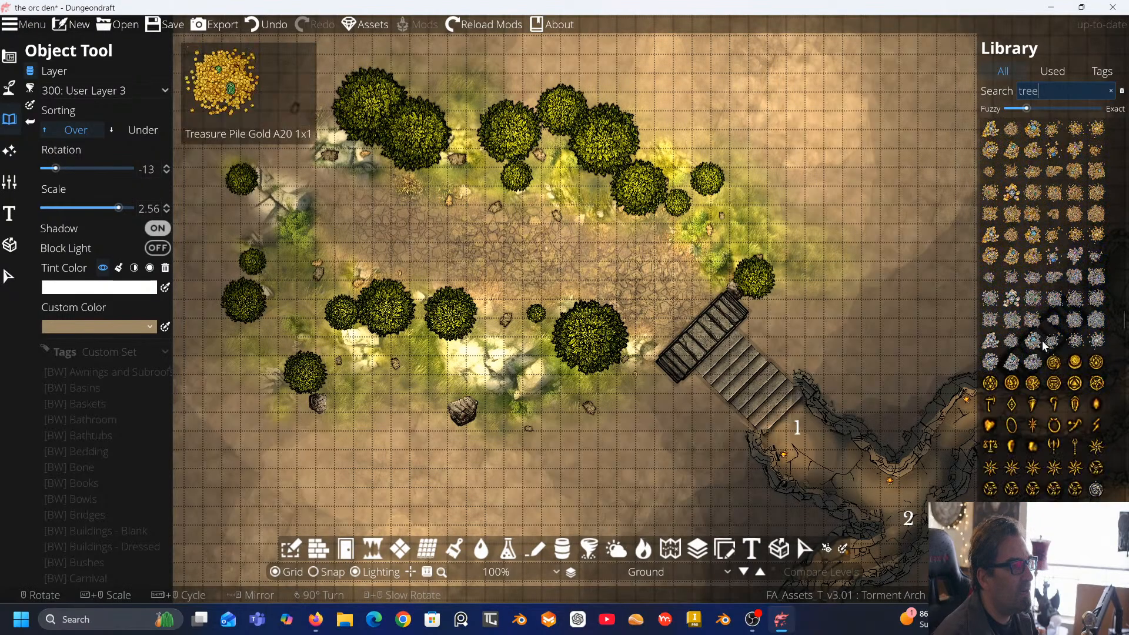
scroll(1043, 343, down, 8)
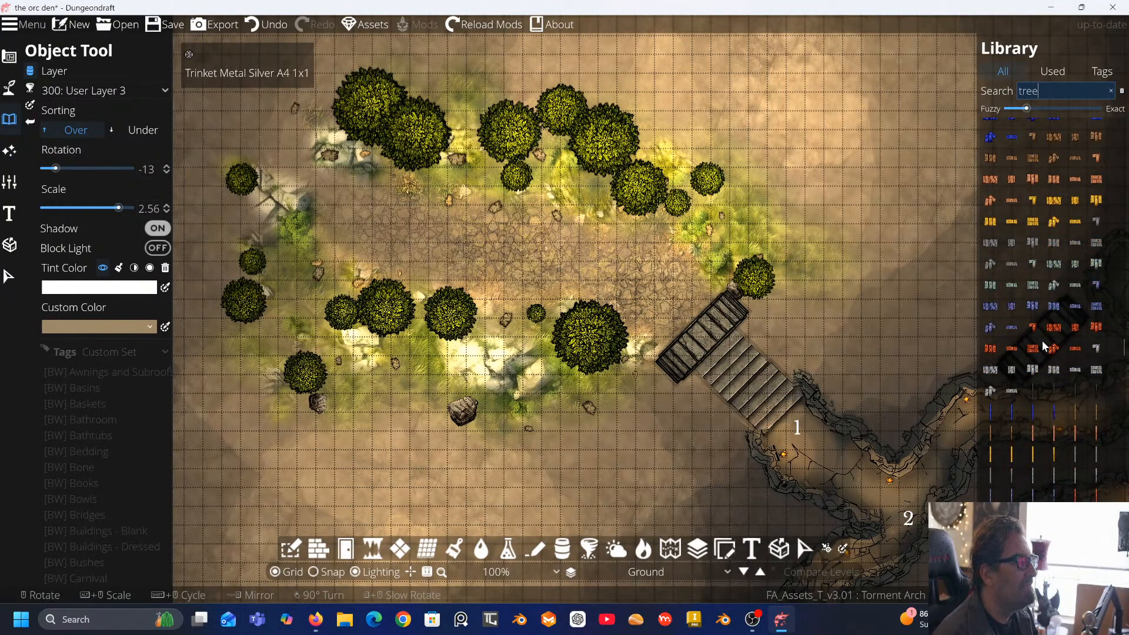
scroll(1018, 368, down, 10)
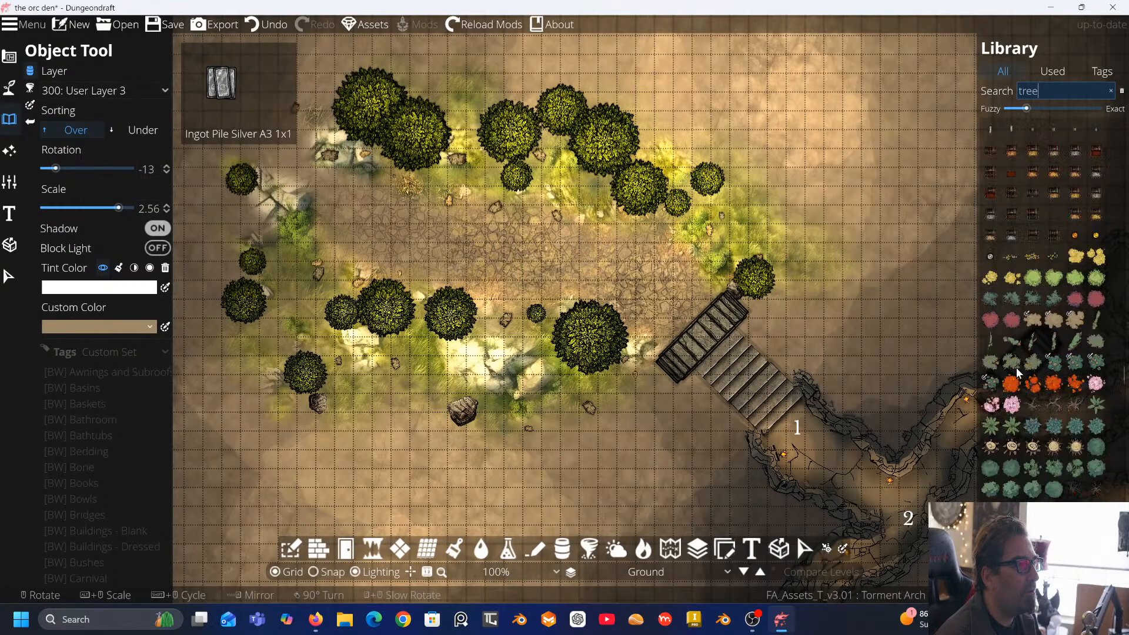
scroll(1016, 368, down, 5)
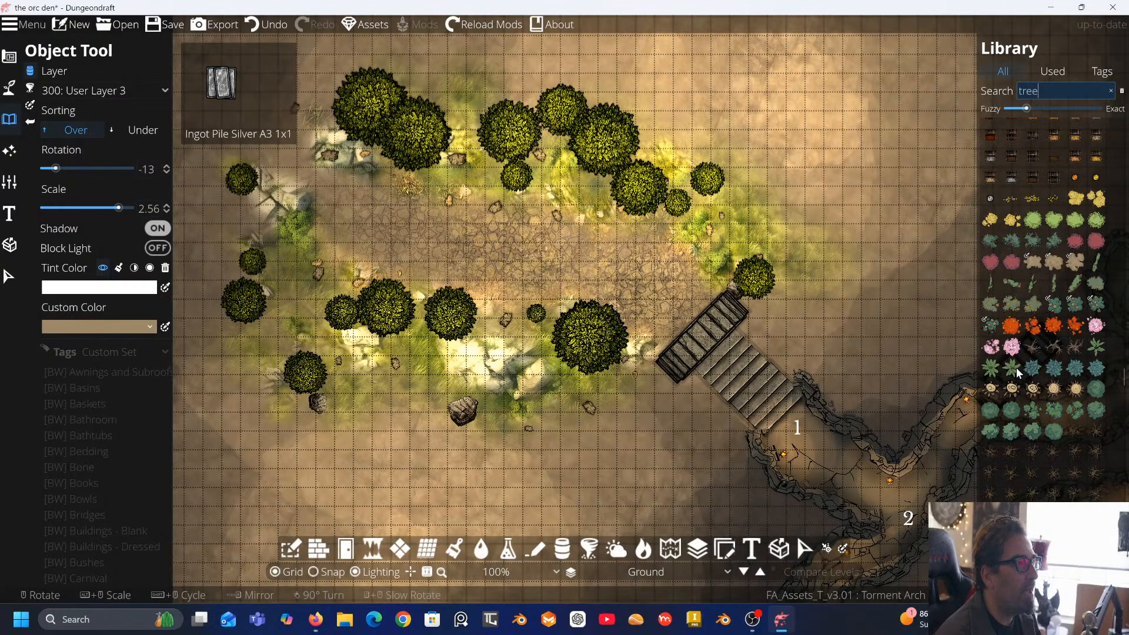
scroll(1016, 368, down, 5)
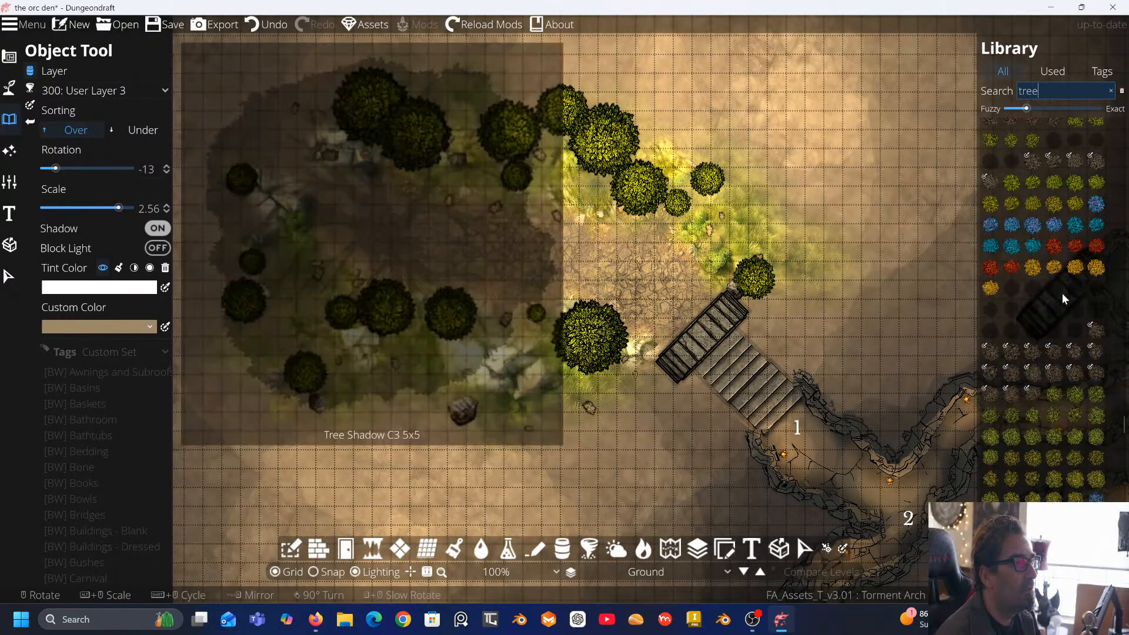
click(1033, 187)
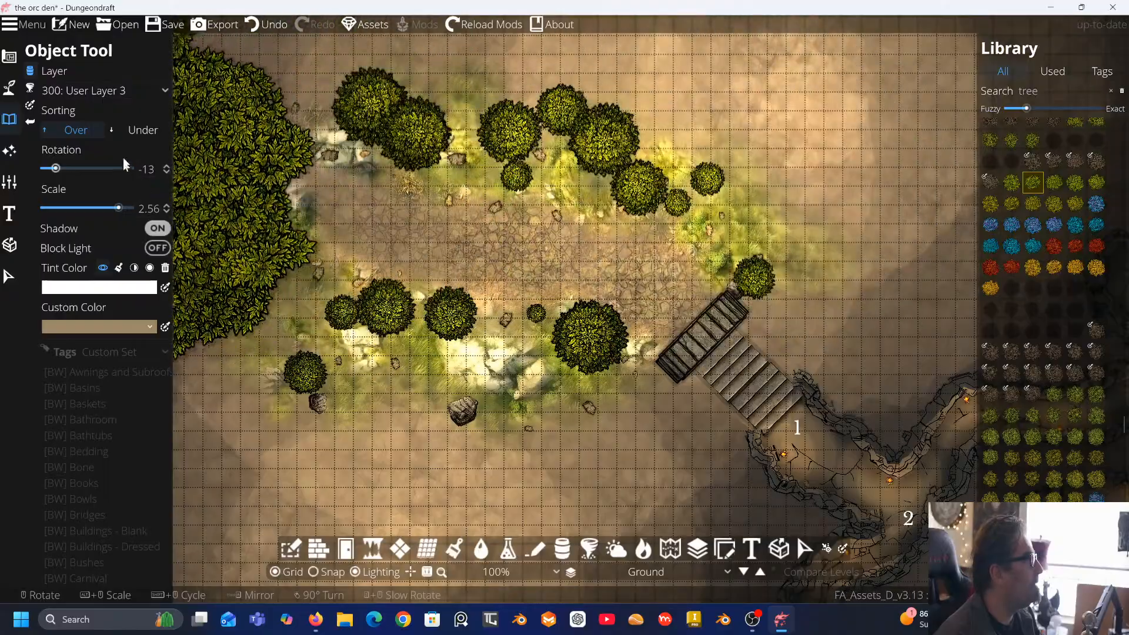
click(84, 209)
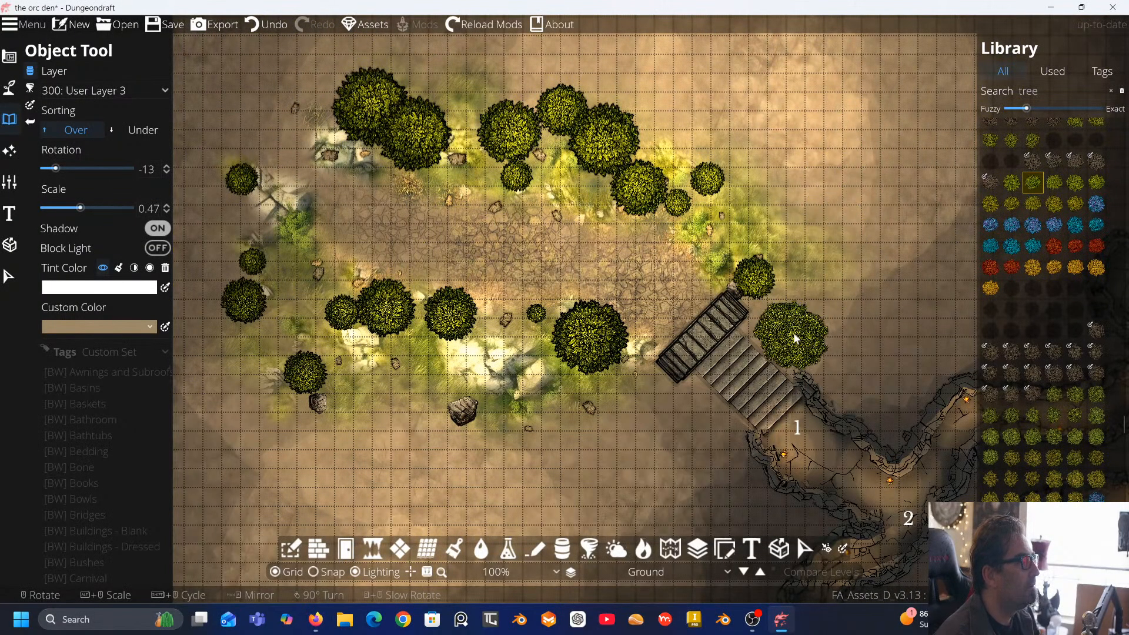
Place green trees around the arch and stairs, beside the southern boulder, along the western grass and at the northern tree line's western end
click(794, 338)
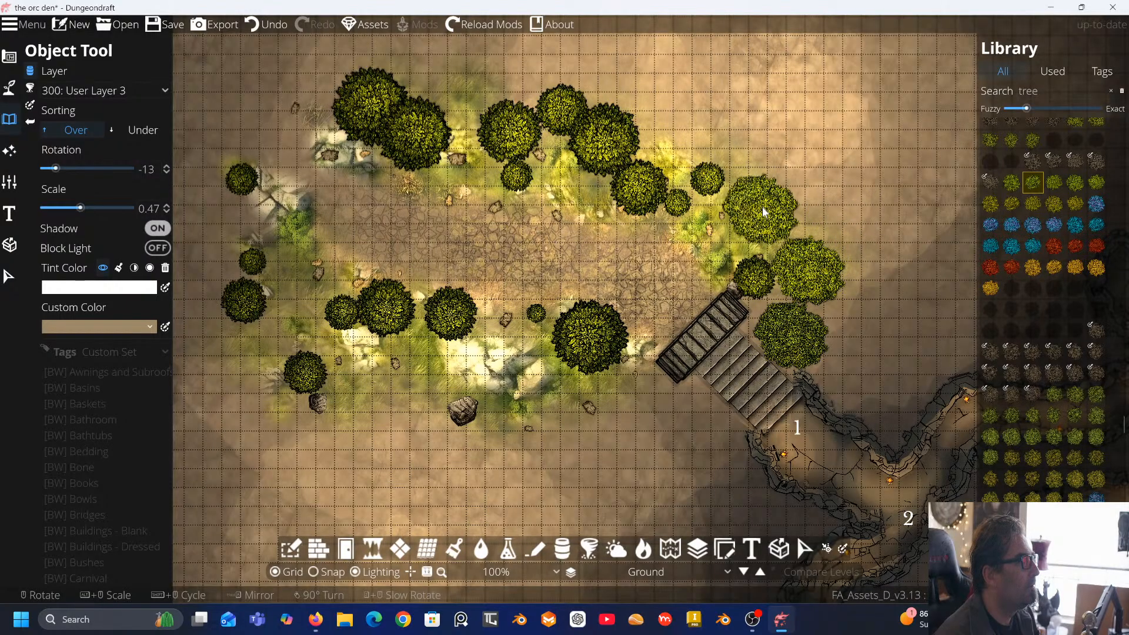
click(762, 207)
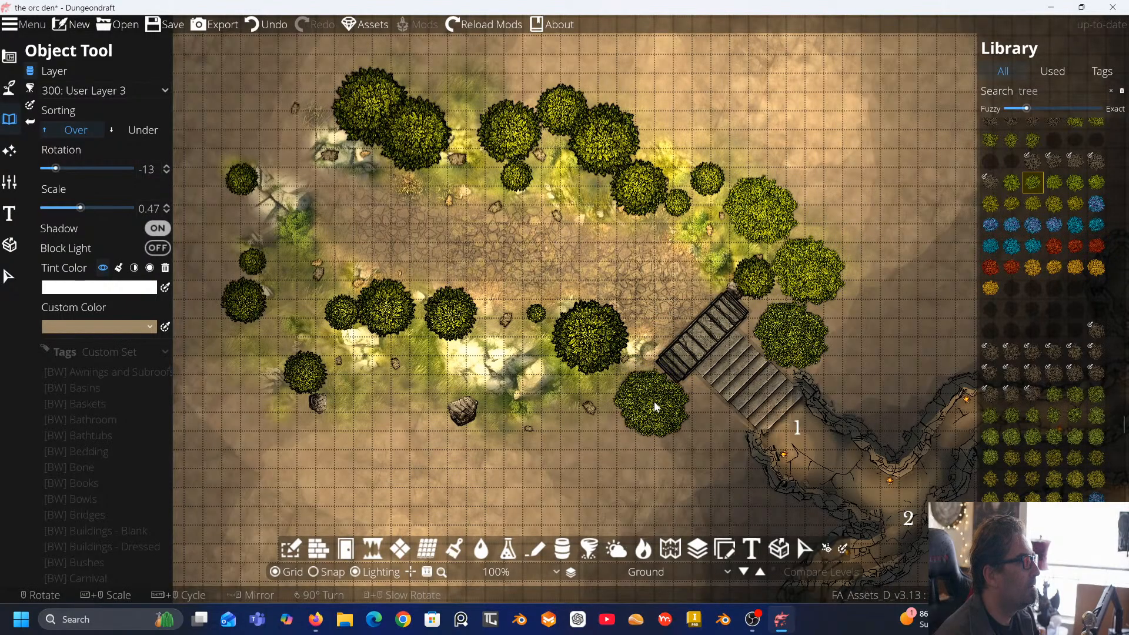
click(654, 401)
click(409, 396)
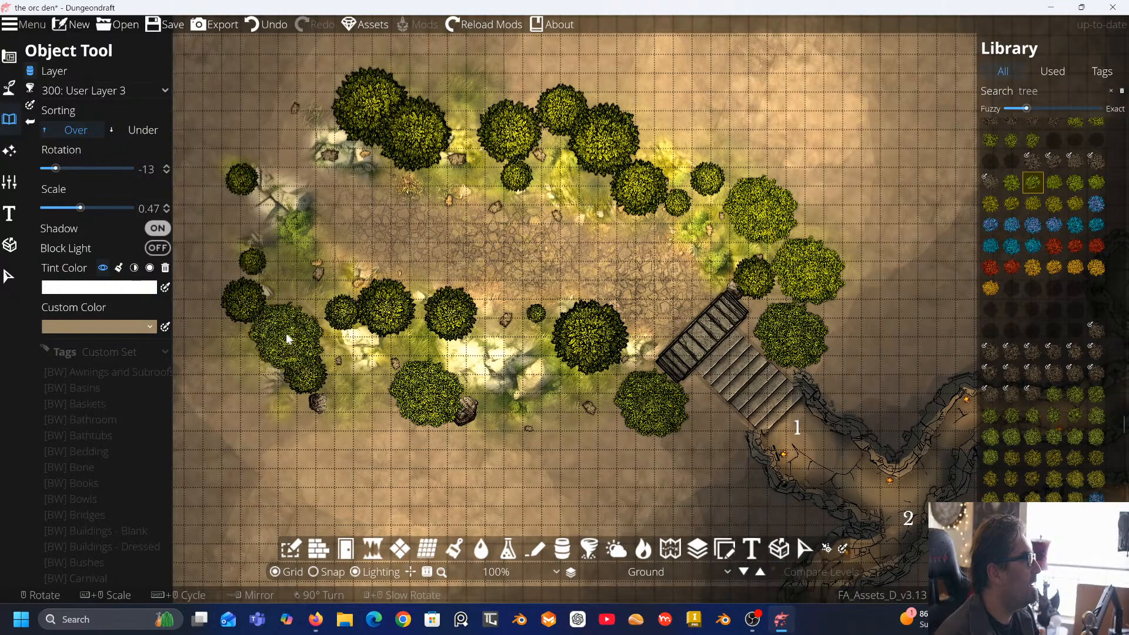
click(250, 210)
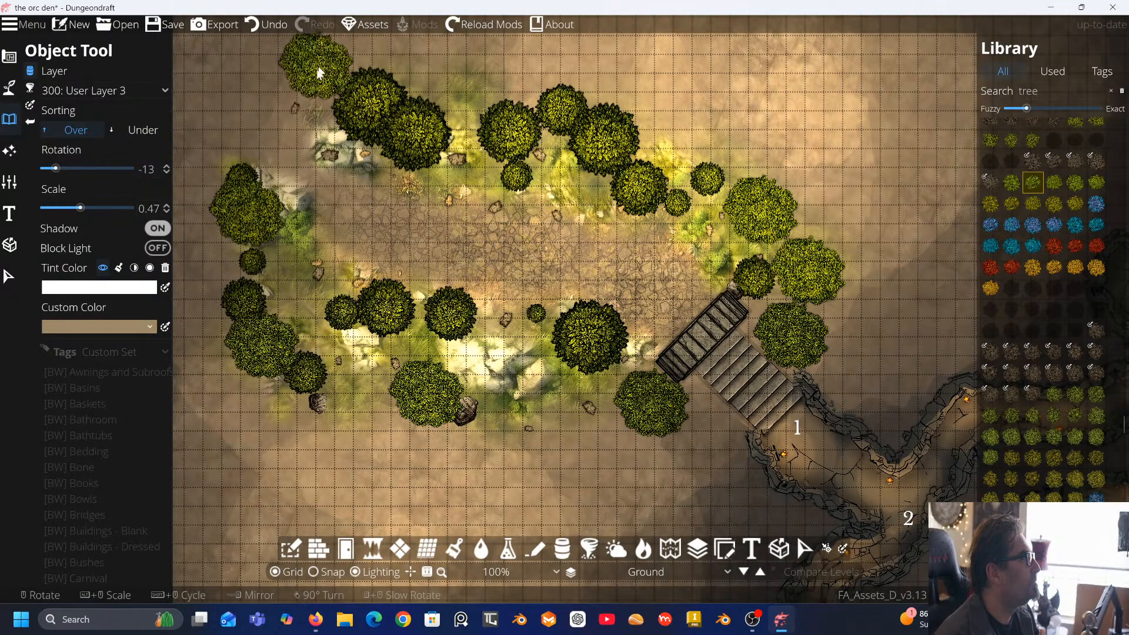
click(311, 83)
Place two green trees southwest of the arch and one beyond the eastern end of the northern tree line
key(Right)
key(Down)
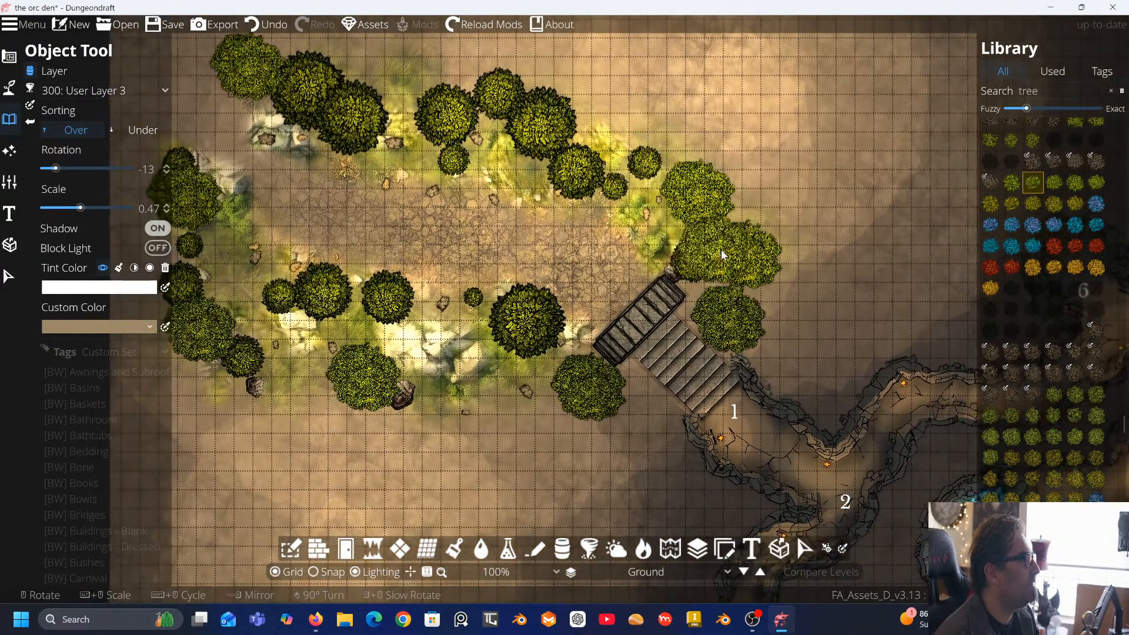
scroll(722, 254, down, 5)
scroll(724, 252, up, 3)
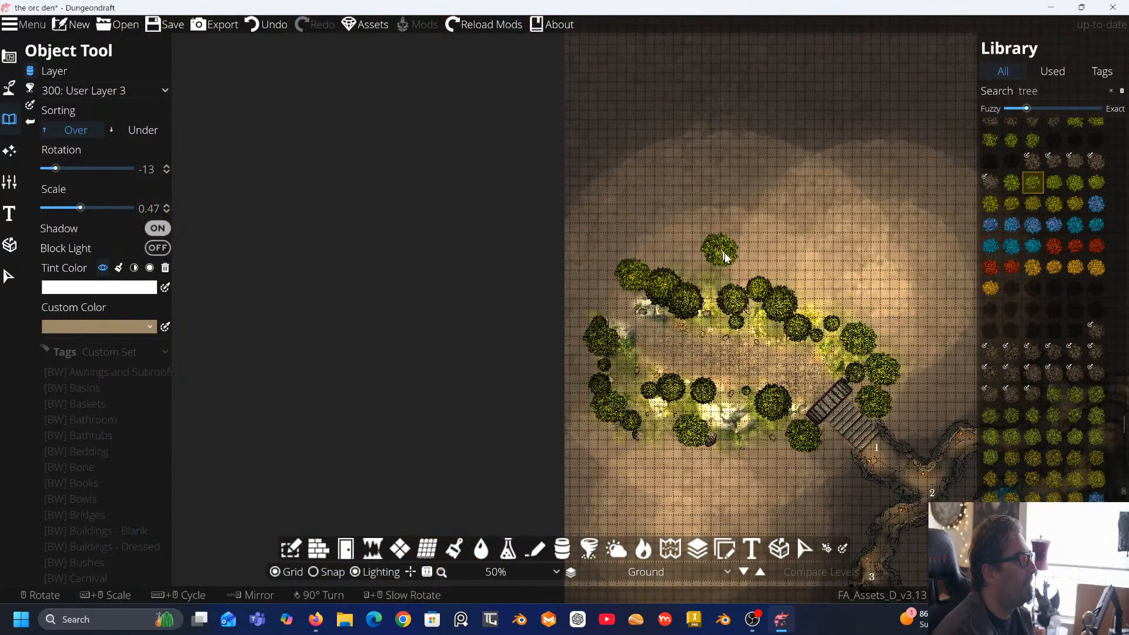
scroll(460, 388, up, 1)
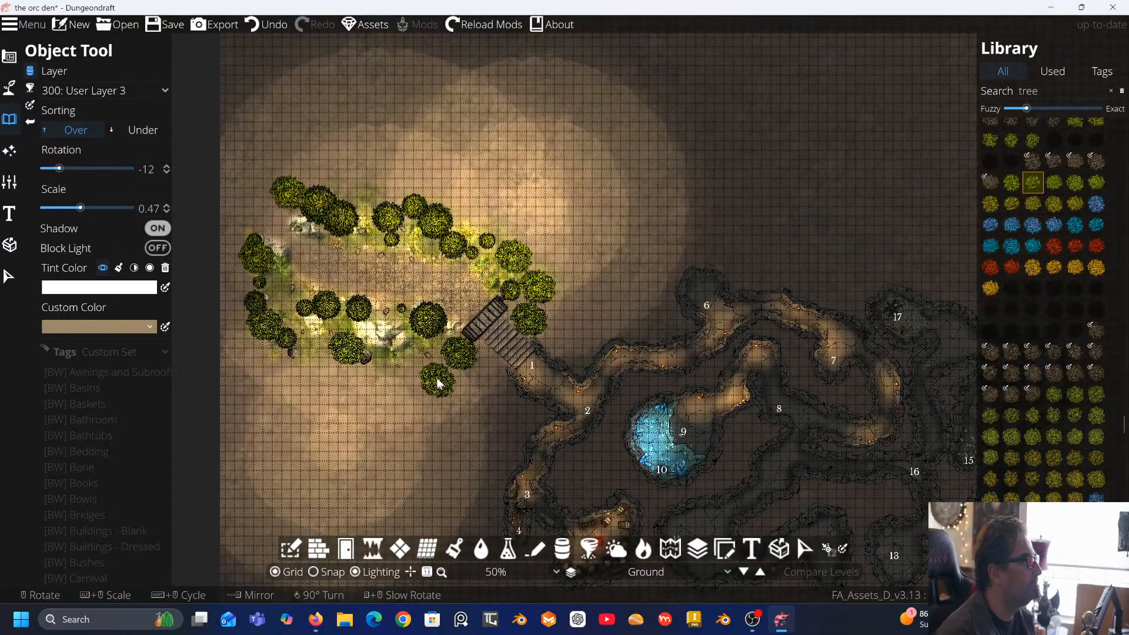
click(438, 384)
click(402, 382)
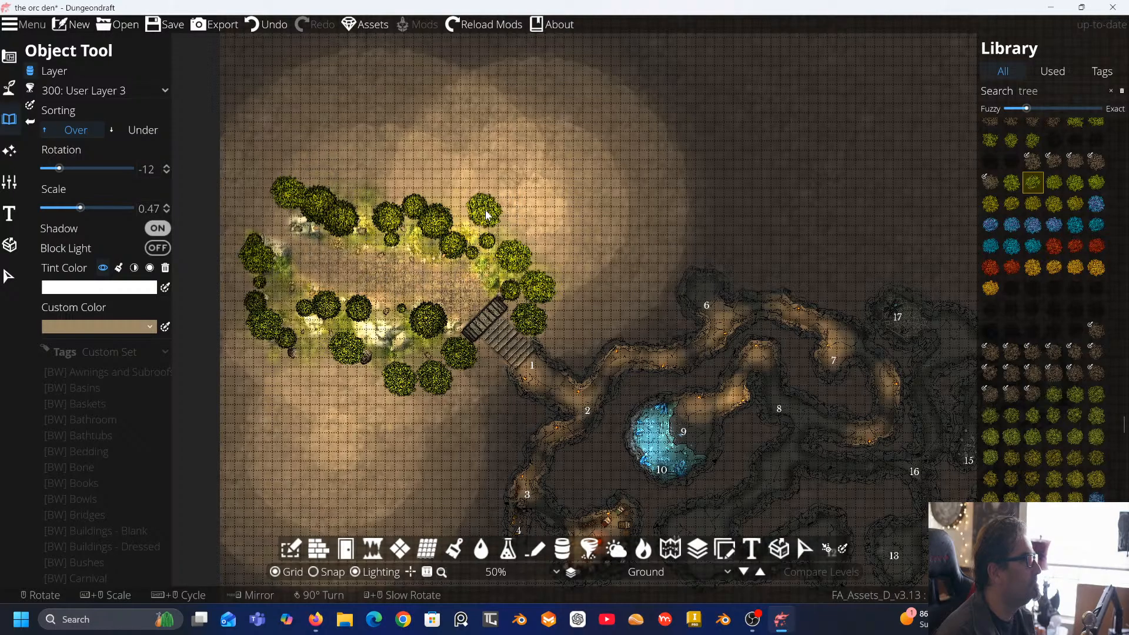
click(485, 215)
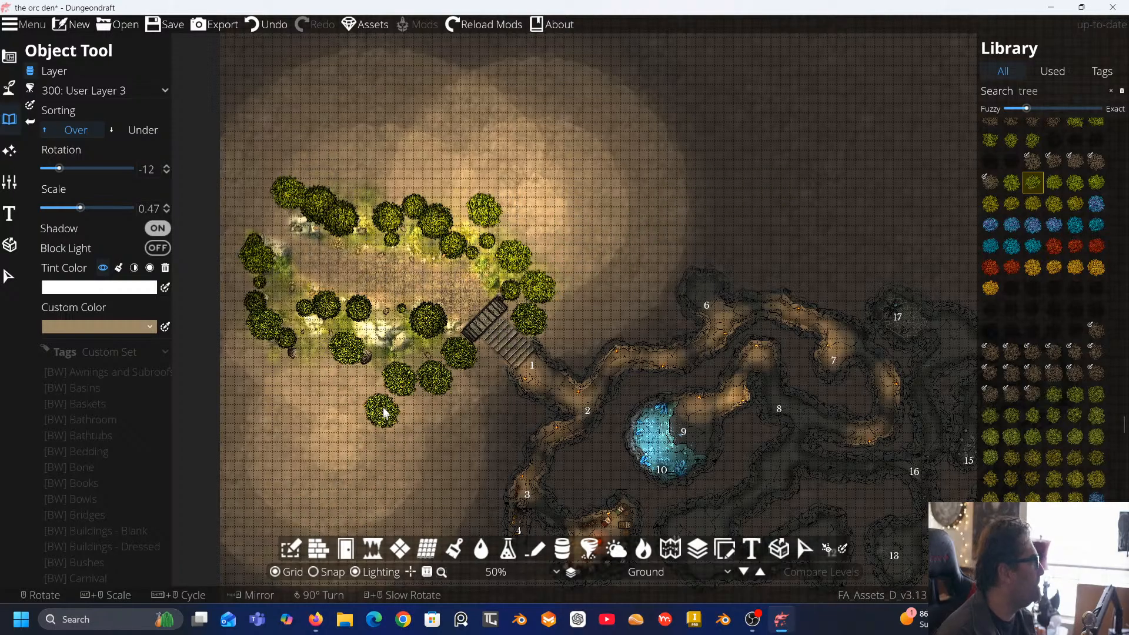
drag(653, 288, 574, 200)
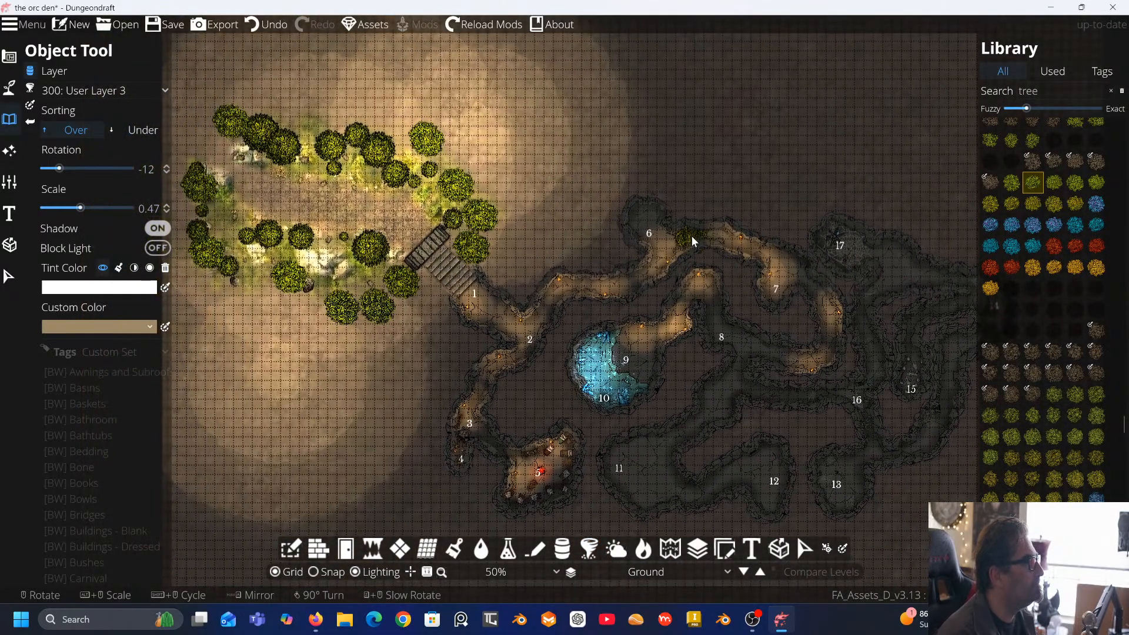
scroll(509, 391, down, 2)
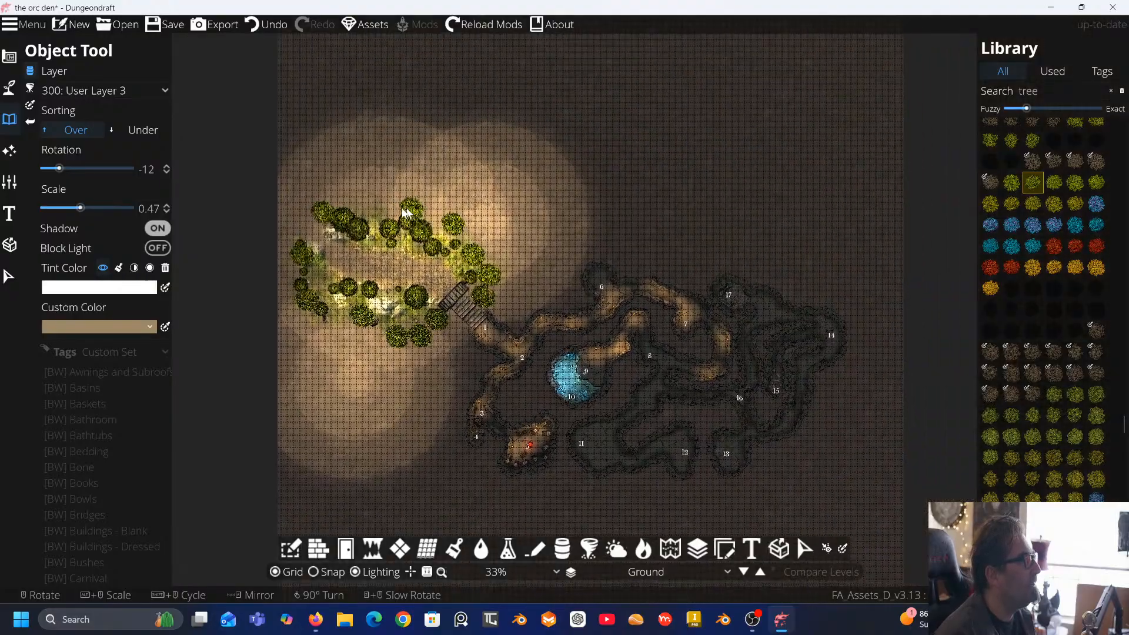
scroll(405, 213, up, 2)
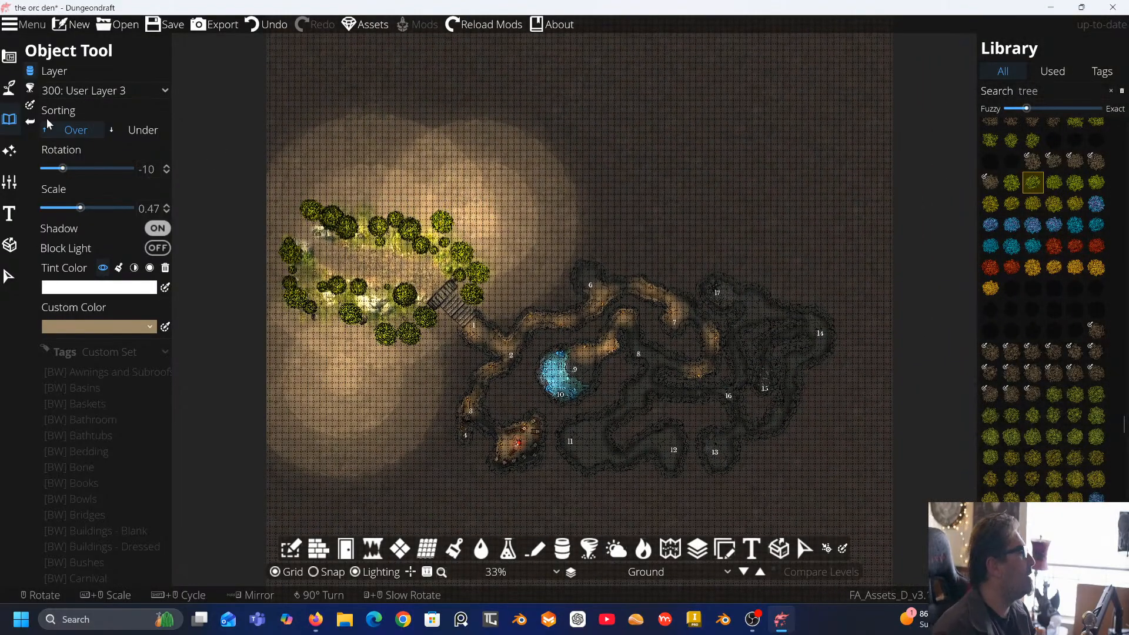
click(11, 245)
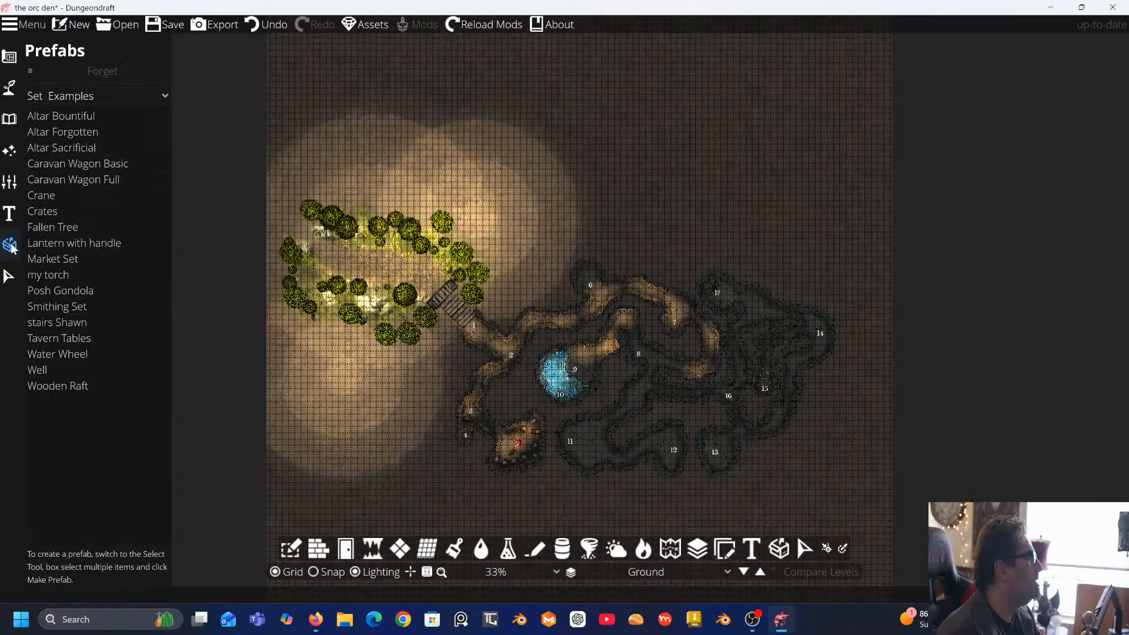
click(9, 213)
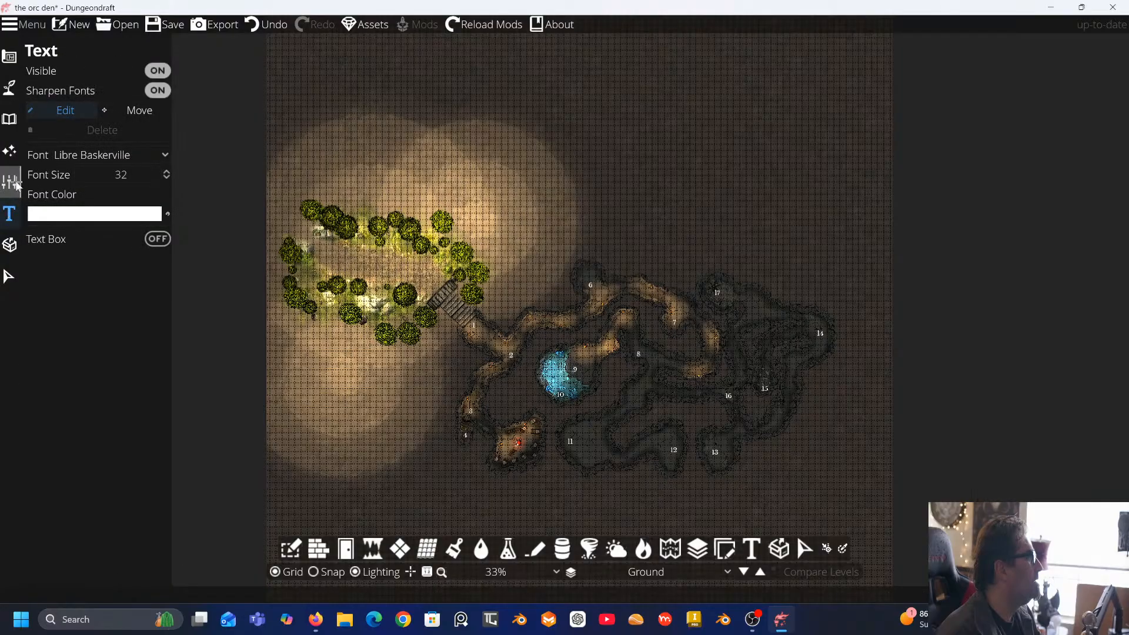
Try the Dust, Grime, Noise and Scratched building wear styles in the map settings and return to None
click(10, 183)
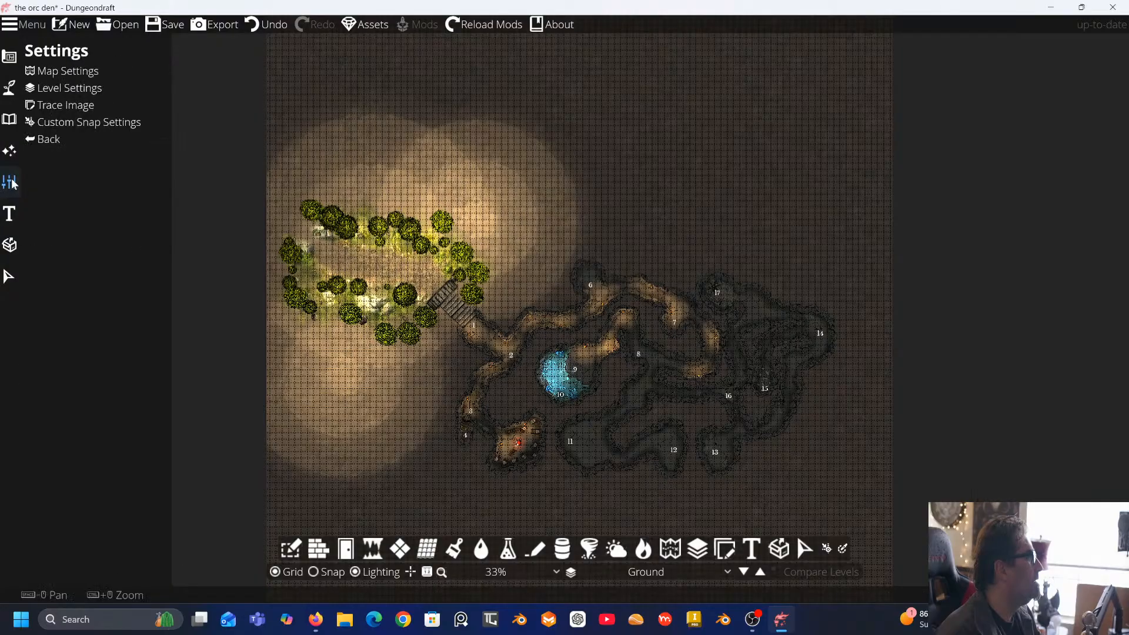
click(60, 91)
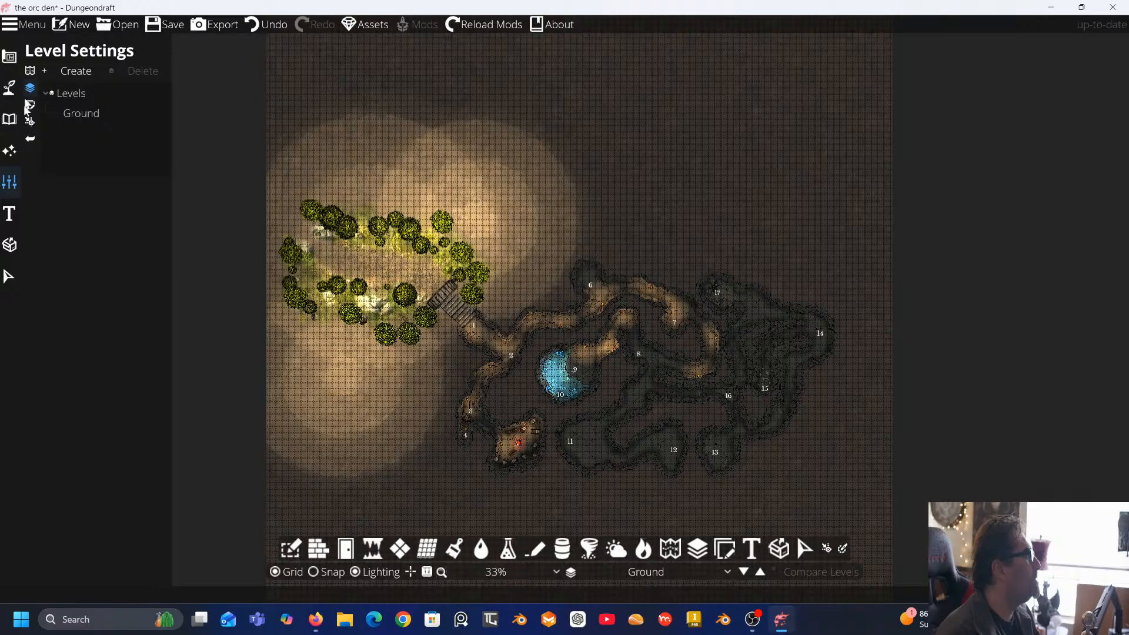
click(31, 70)
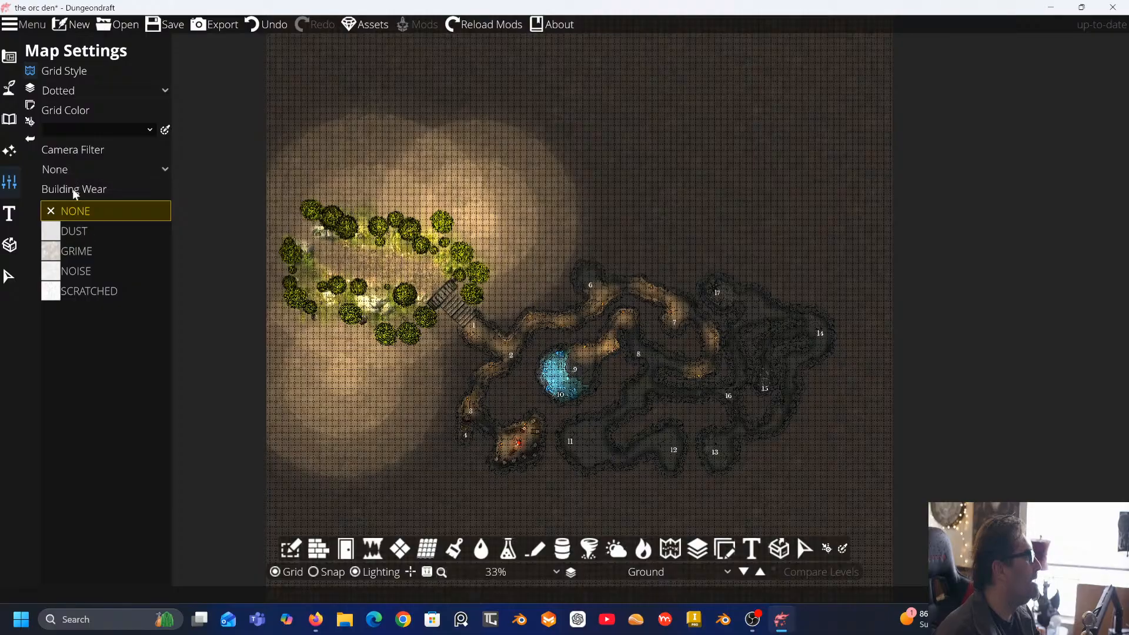
click(59, 233)
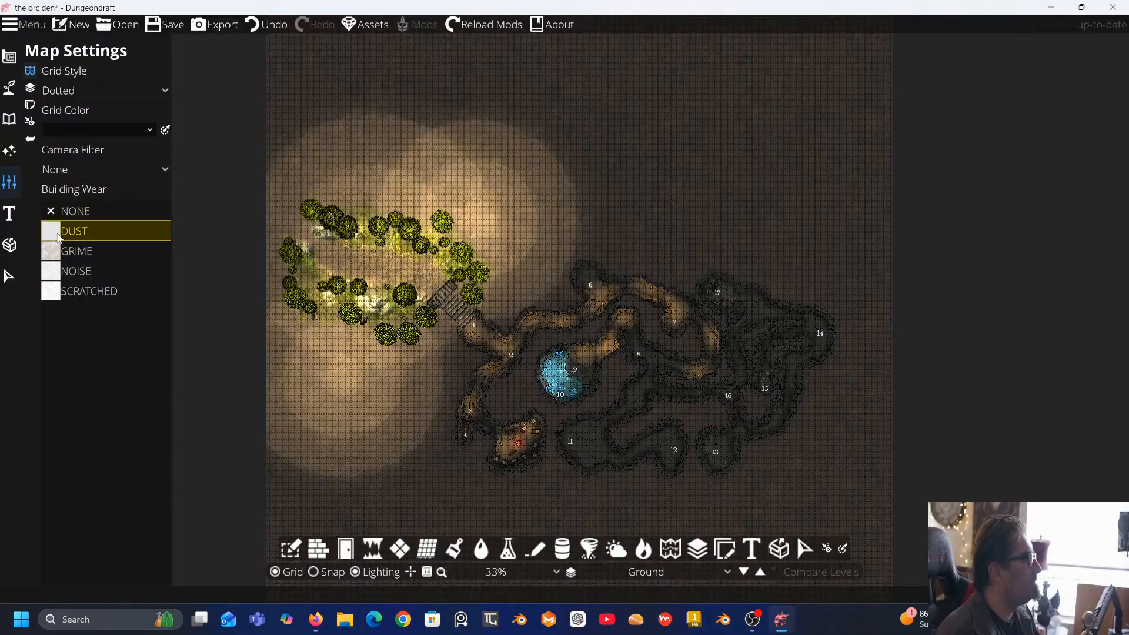
click(52, 253)
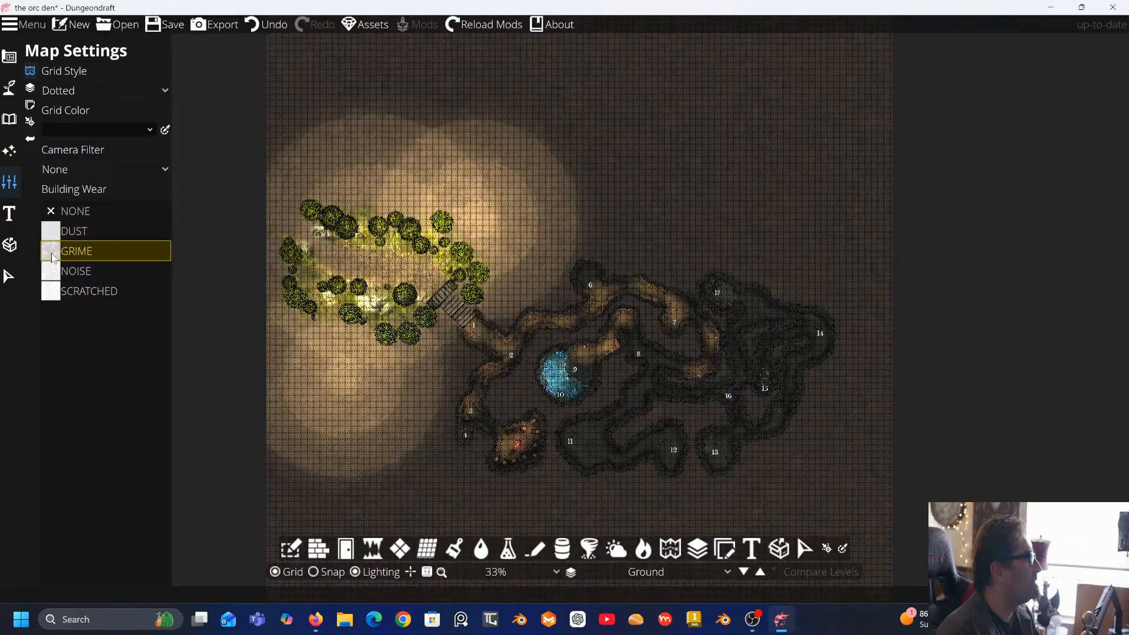
click(51, 274)
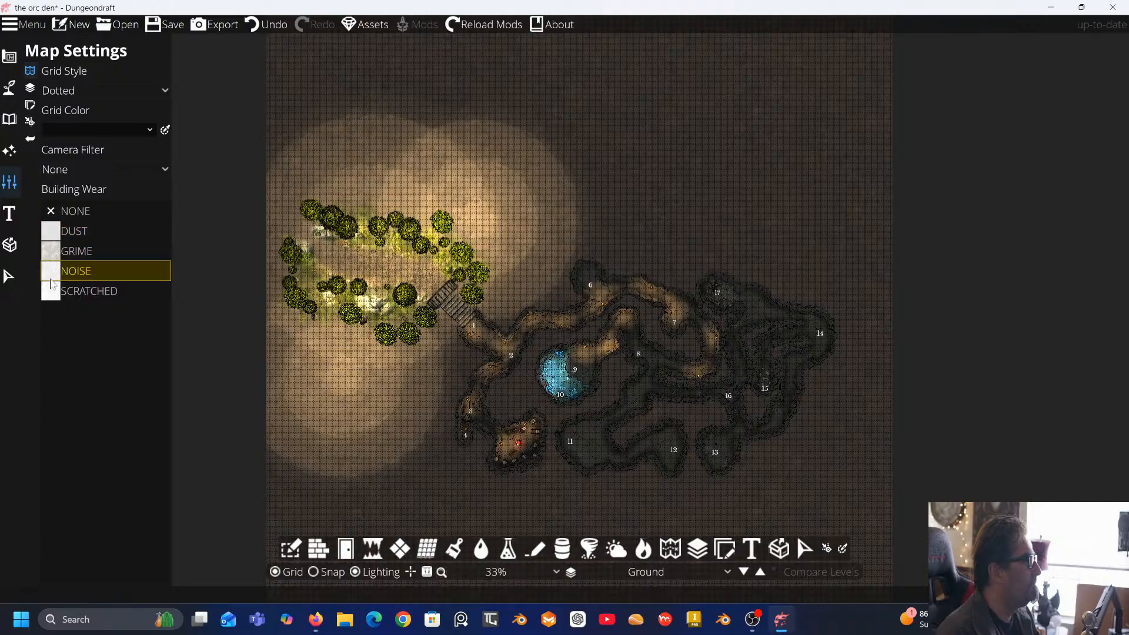
click(53, 300)
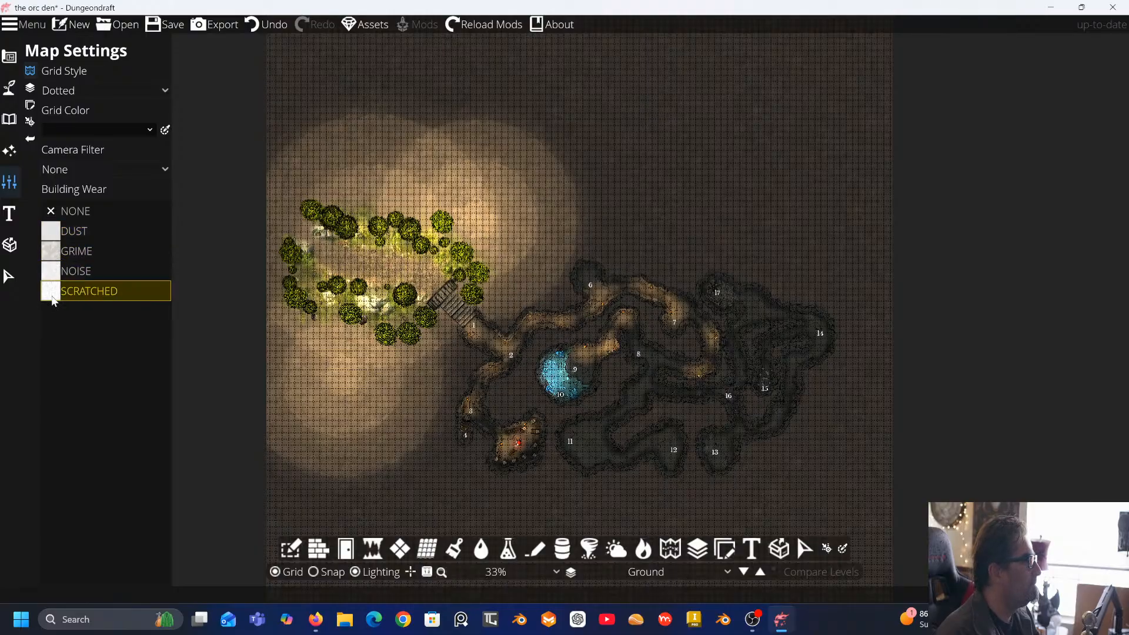
click(66, 209)
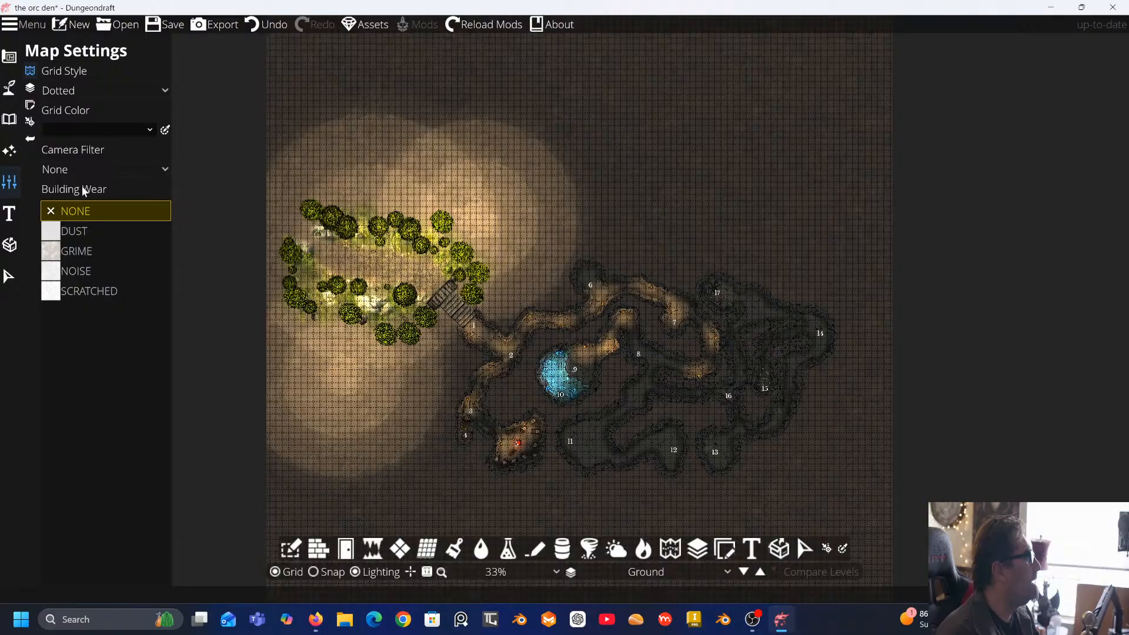
Check the available camera filters in the map settings, keeping None
click(76, 167)
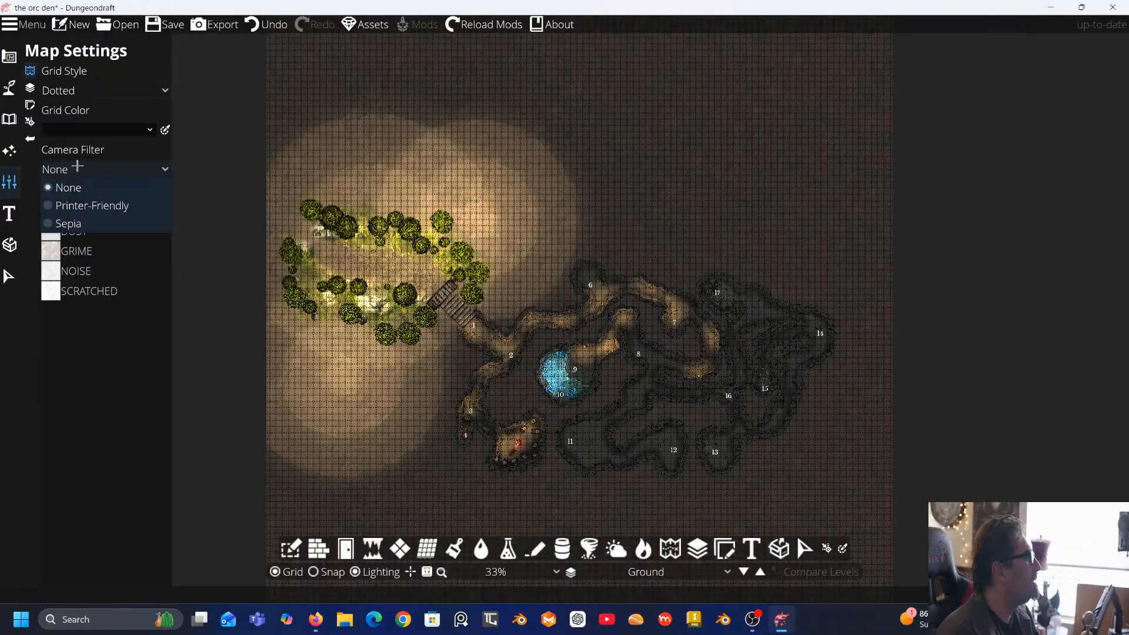
click(76, 168)
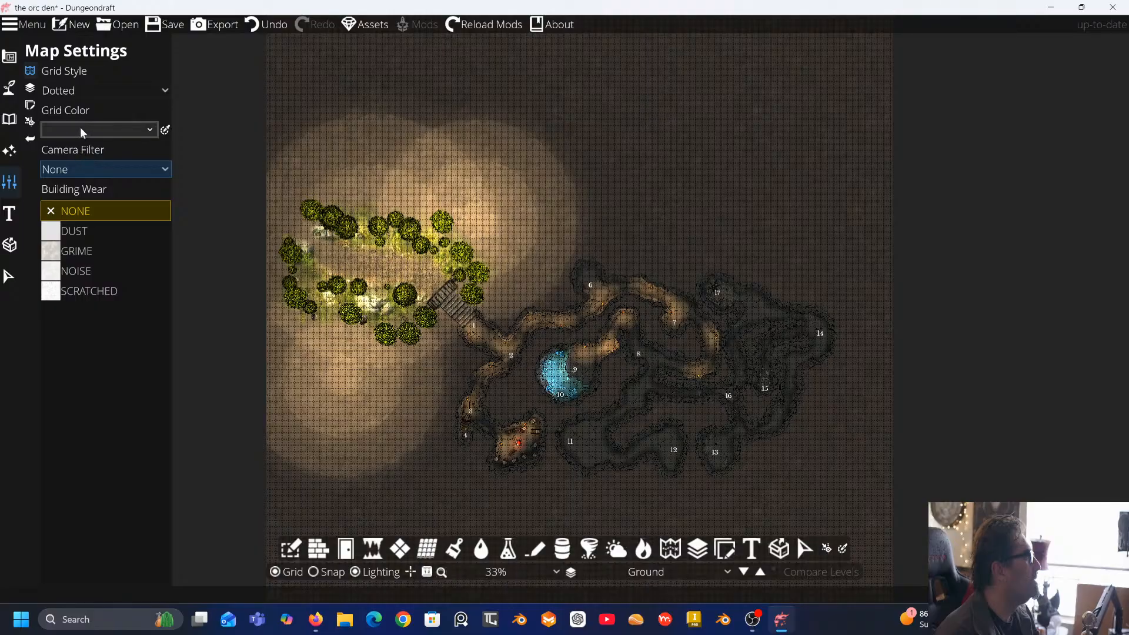
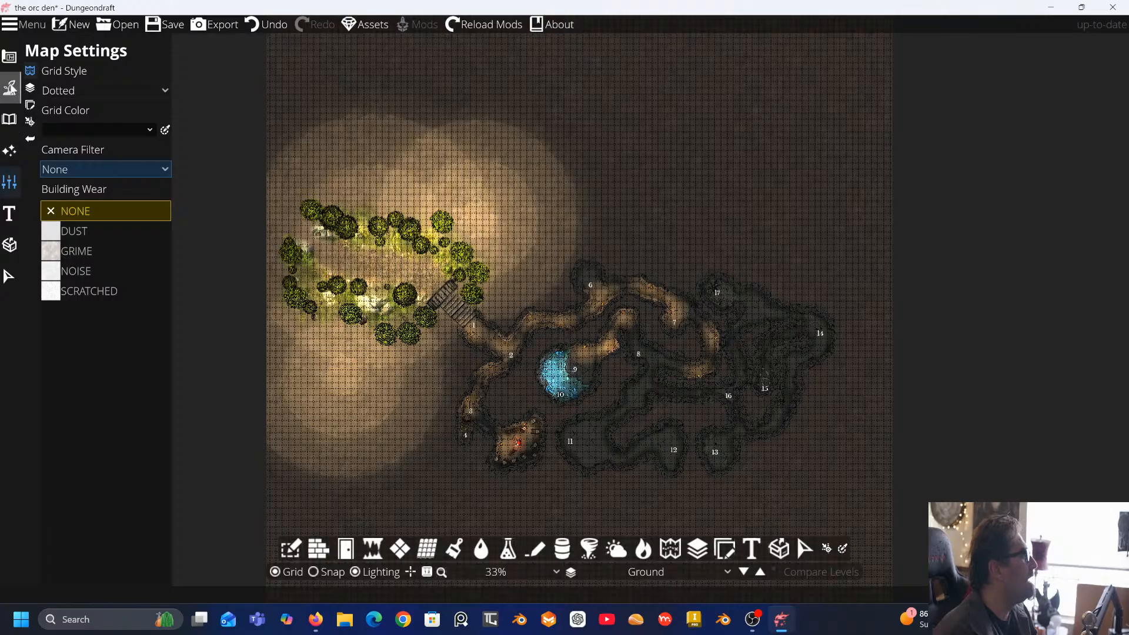
click(10, 58)
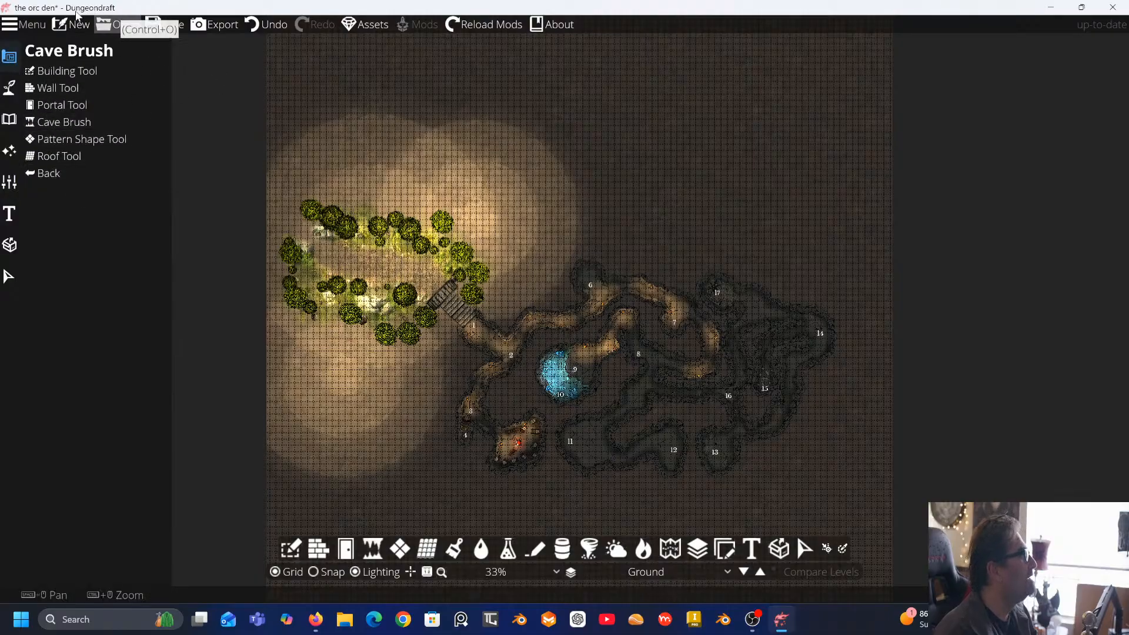
Crop 18 tiles off the map's northern edge
click(31, 24)
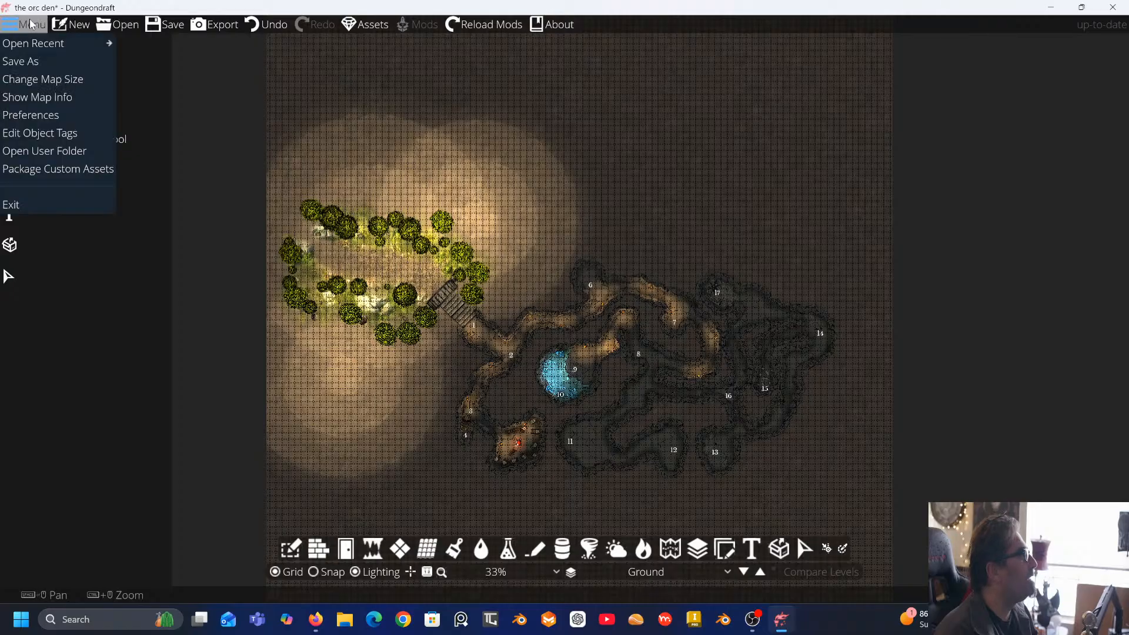
click(44, 76)
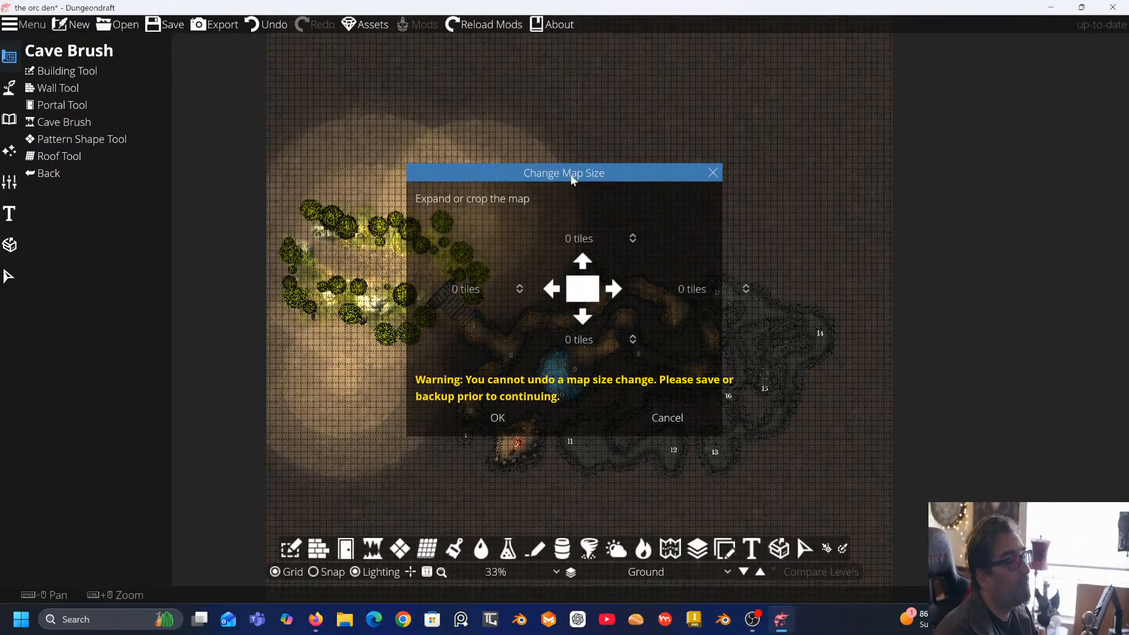
click(633, 241)
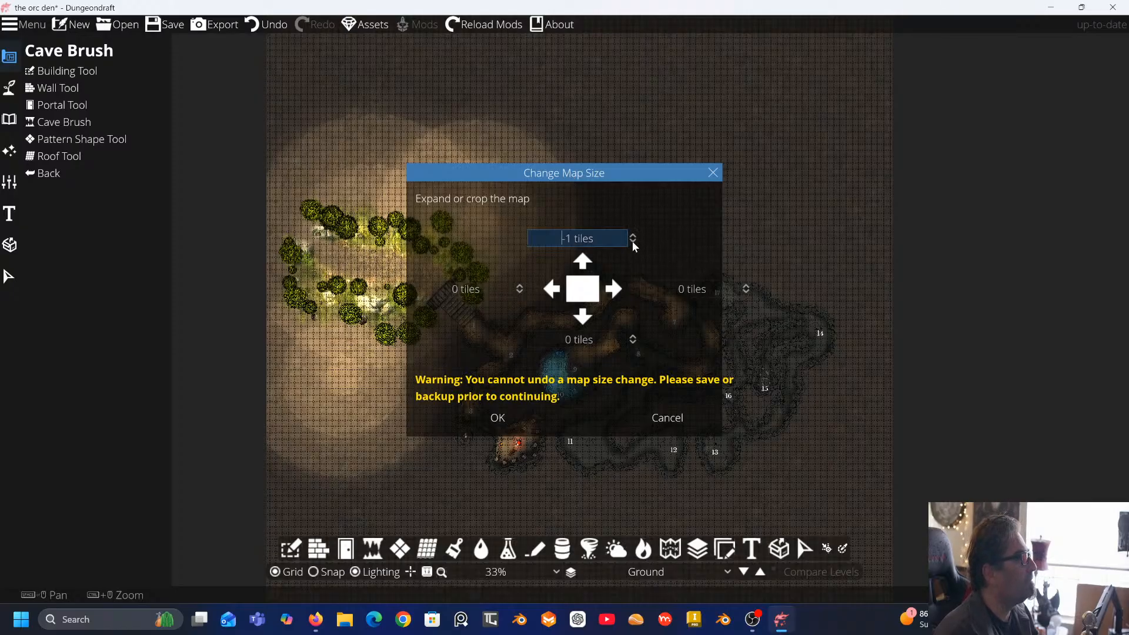
click(633, 241)
click(632, 241)
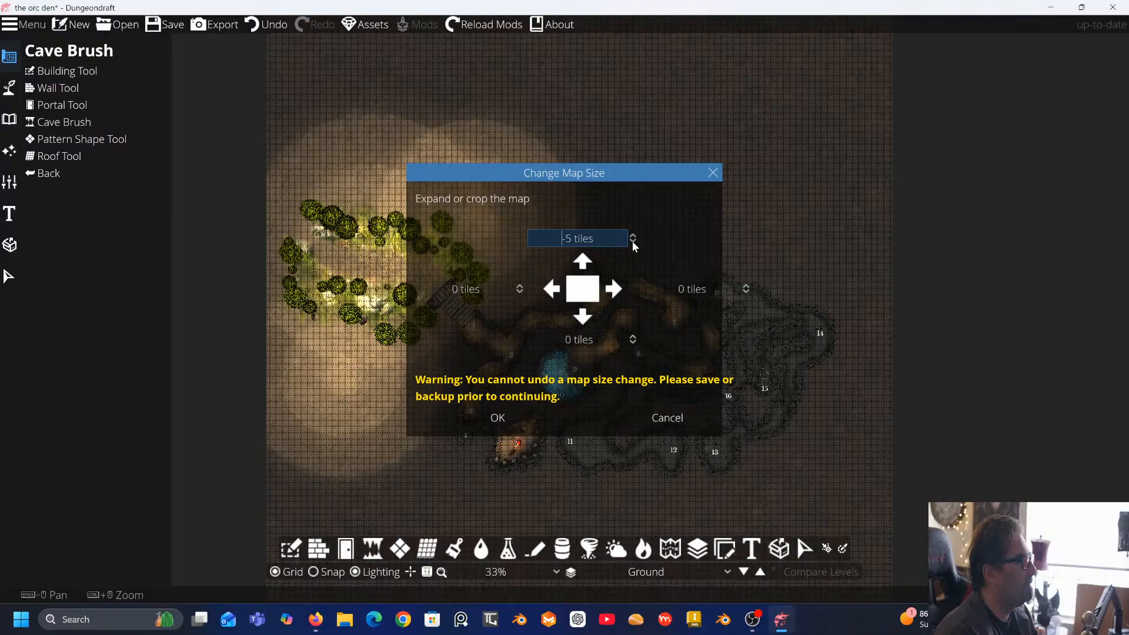
click(633, 241)
click(633, 241)
click(633, 241)
click(633, 241)
click(633, 241)
click(632, 241)
click(632, 241)
click(633, 241)
click(632, 242)
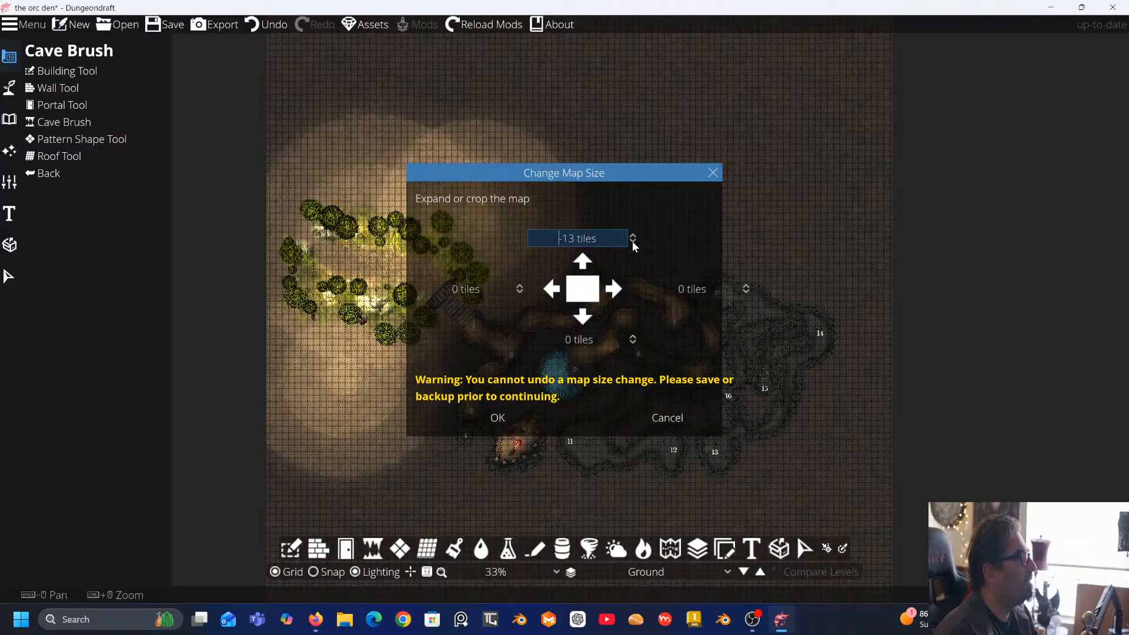
click(633, 241)
click(632, 241)
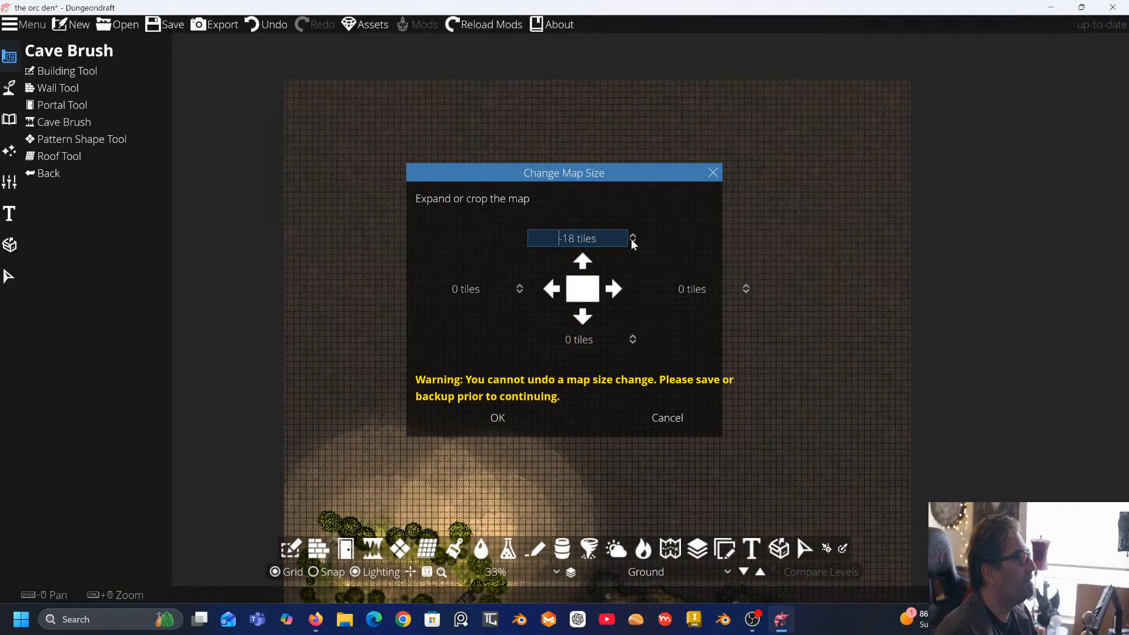
click(505, 419)
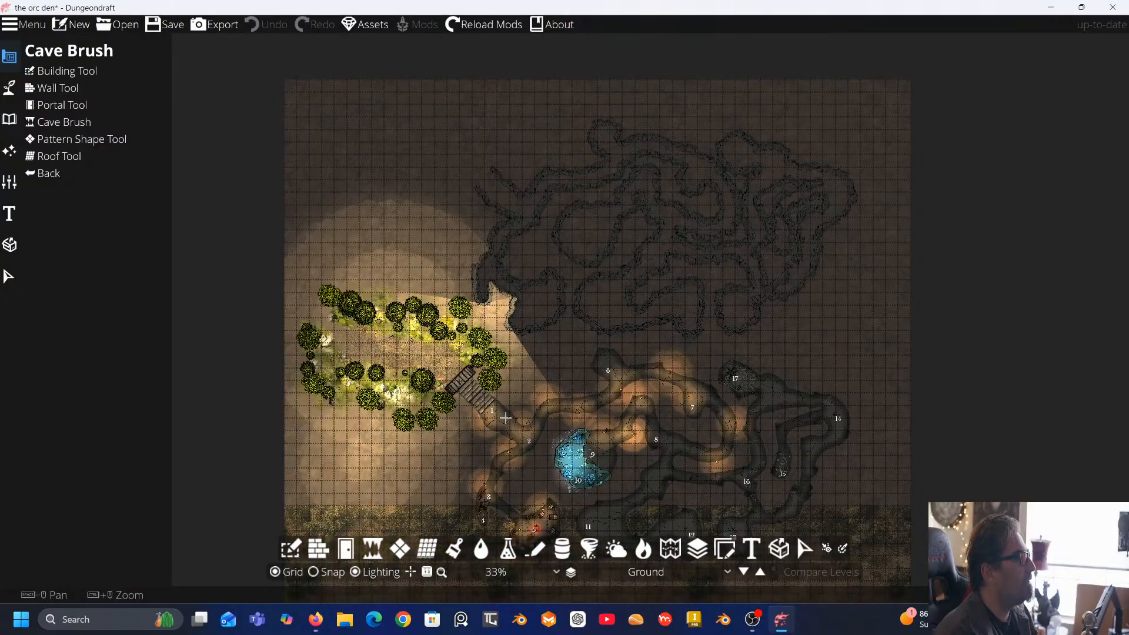
Examine the cropped map from its northern edge to the terrain along its southern edge
drag(589, 333, 575, 270)
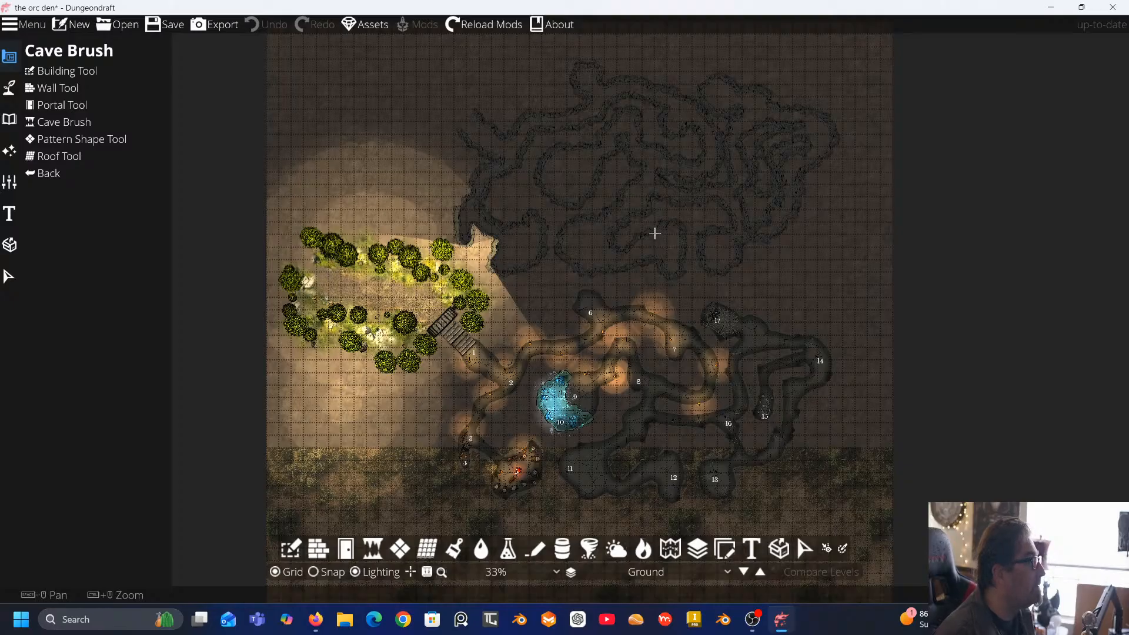
drag(660, 222, 655, 126)
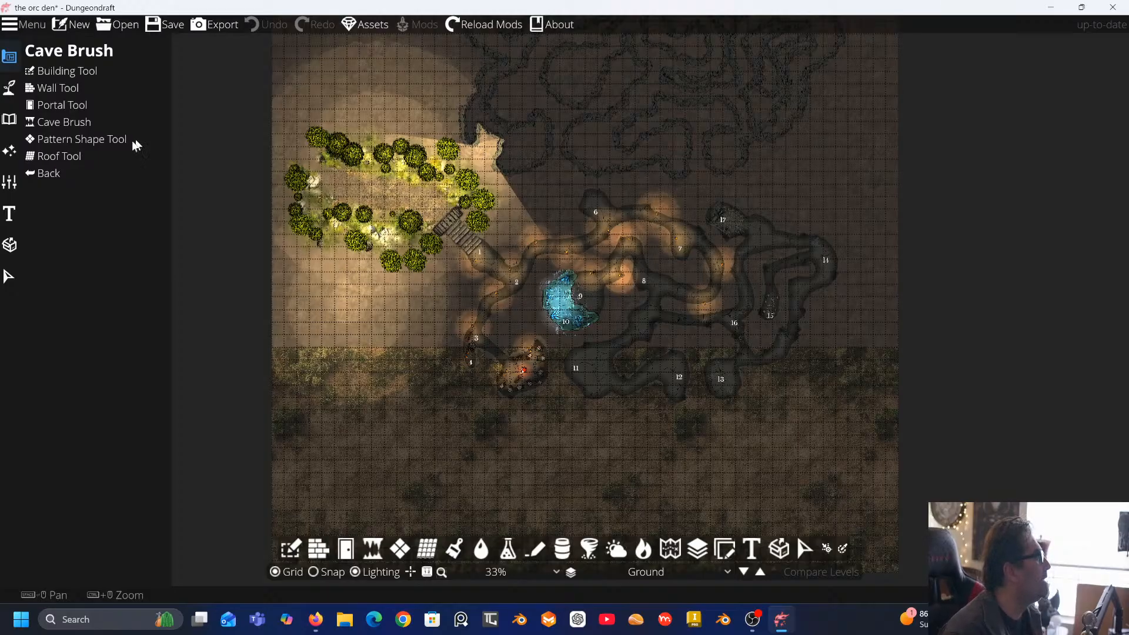
drag(347, 231, 418, 37)
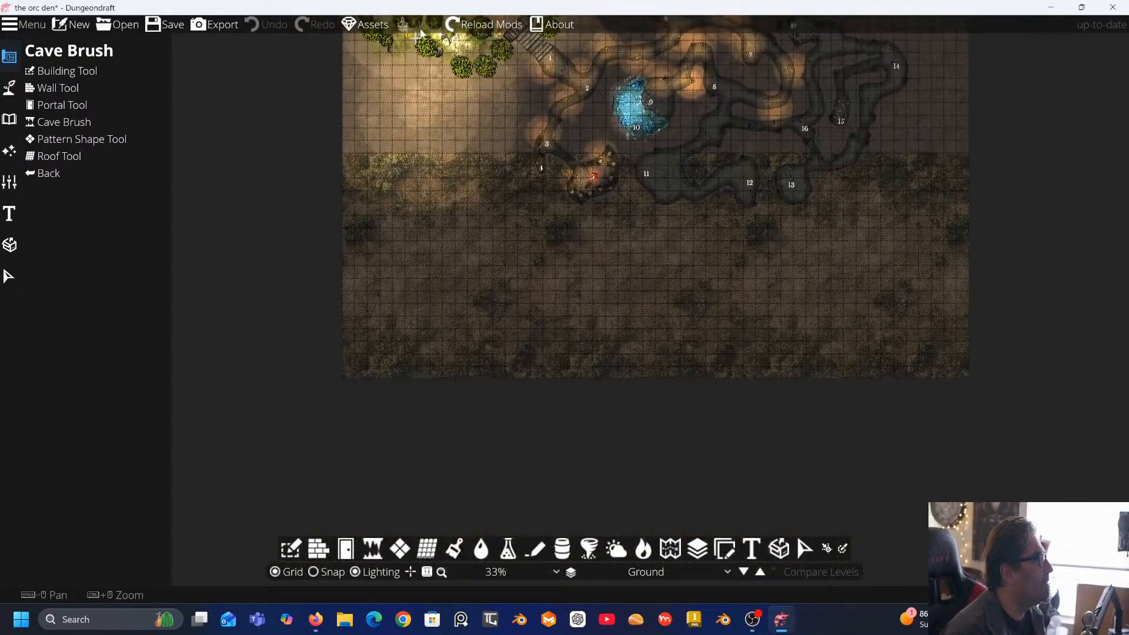
drag(510, 323, 476, 474)
drag(490, 144, 440, 341)
drag(494, 232, 502, 398)
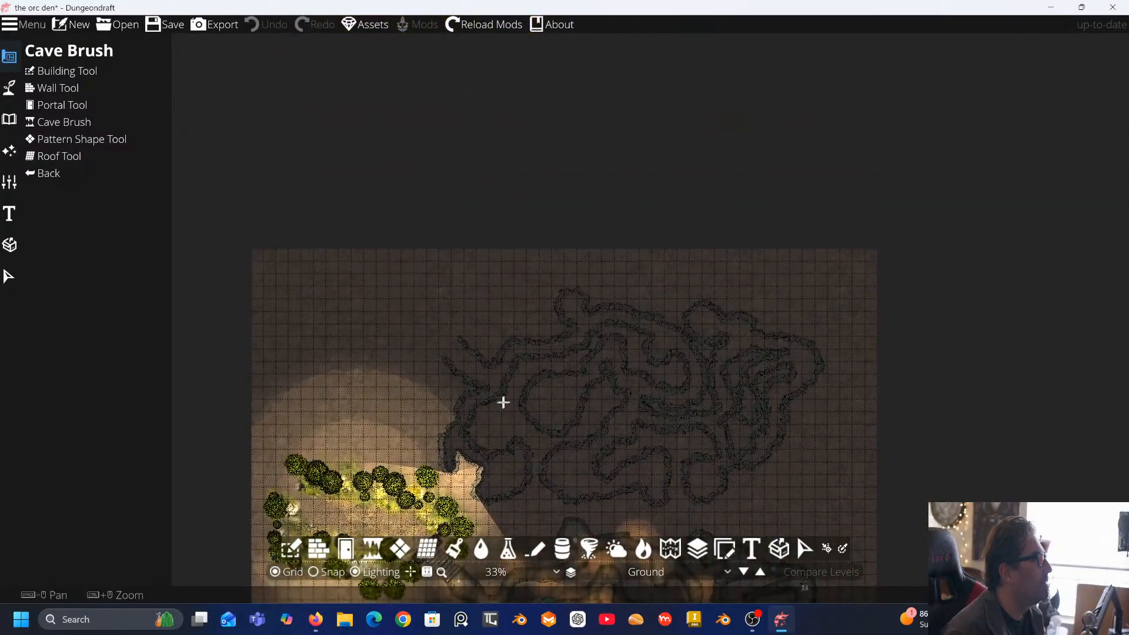
drag(523, 320, 519, 41)
drag(529, 255, 555, 269)
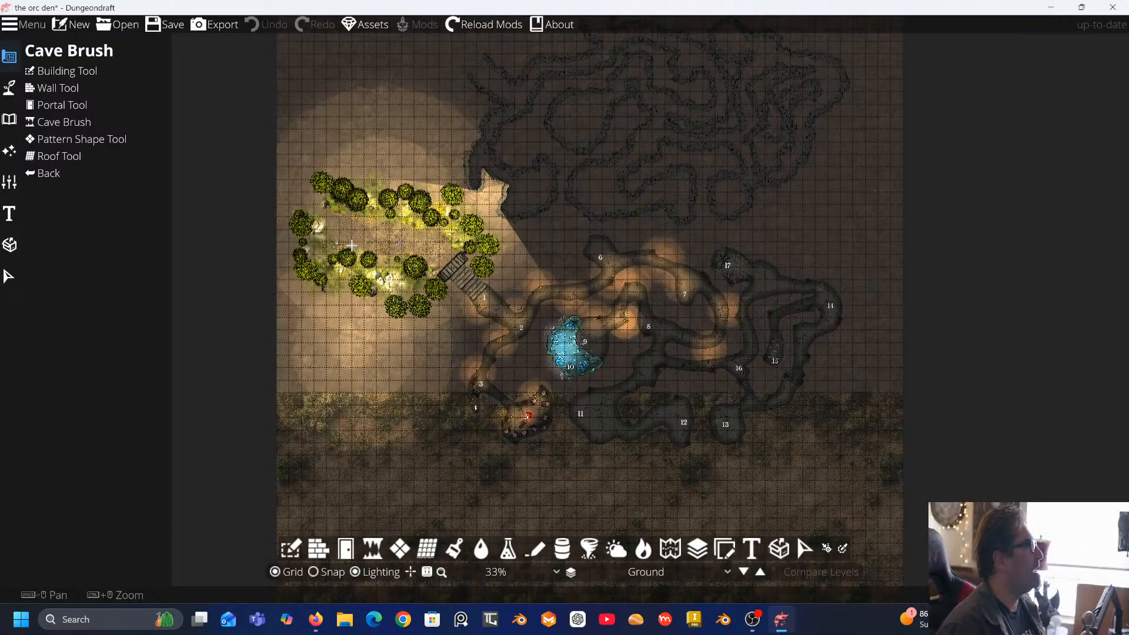
Crop 5 tiles off the map's southern edge and save the map
click(106, 106)
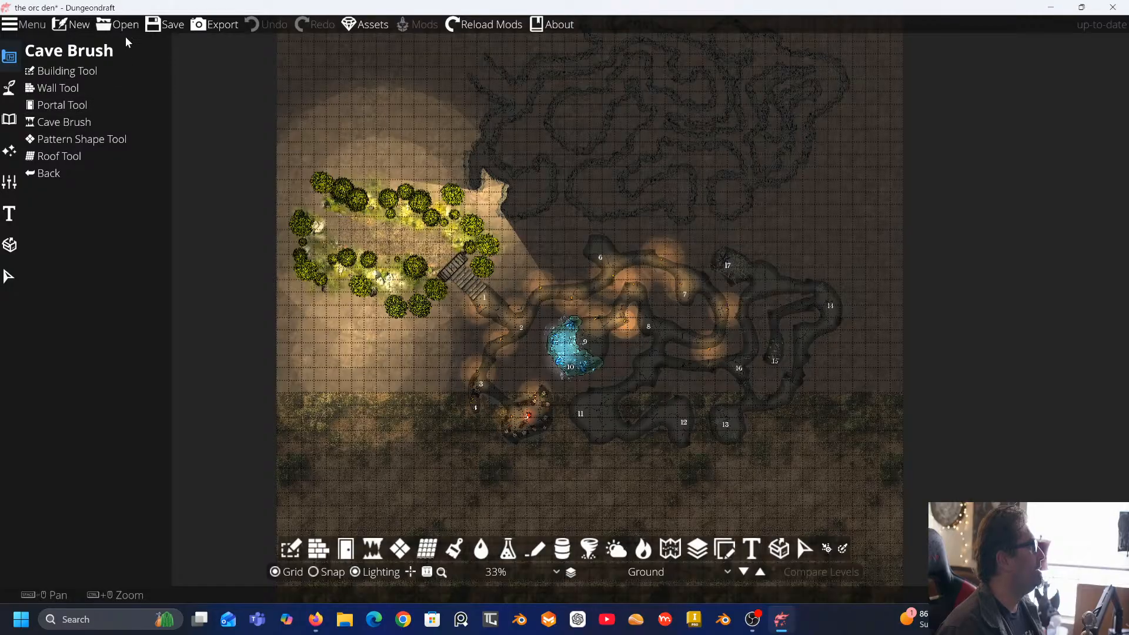
click(47, 174)
click(36, 27)
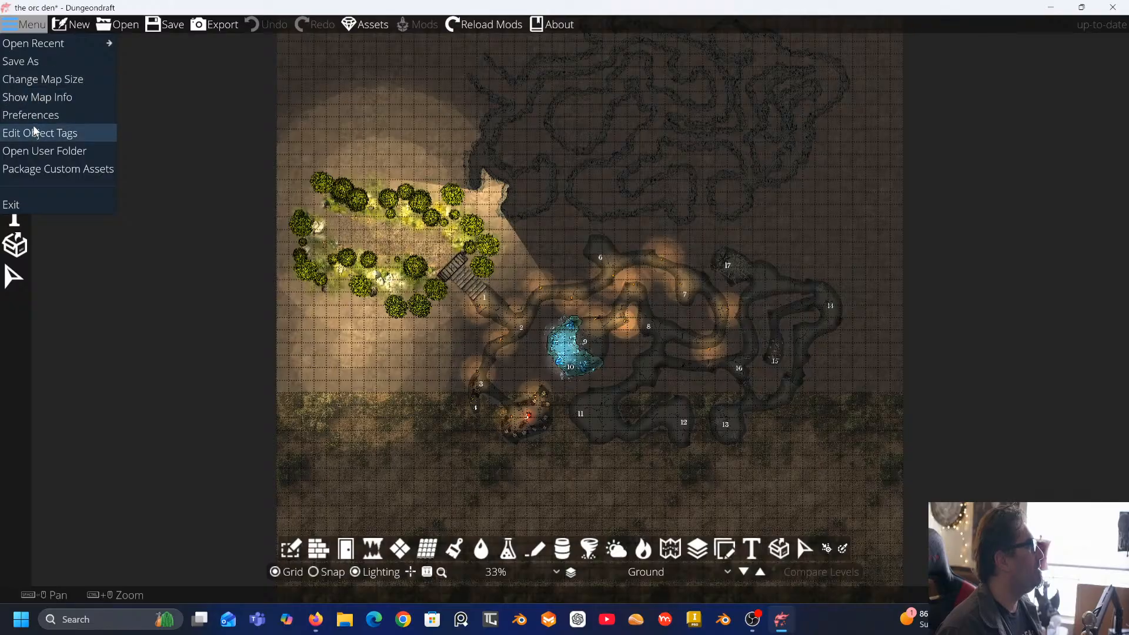
click(43, 78)
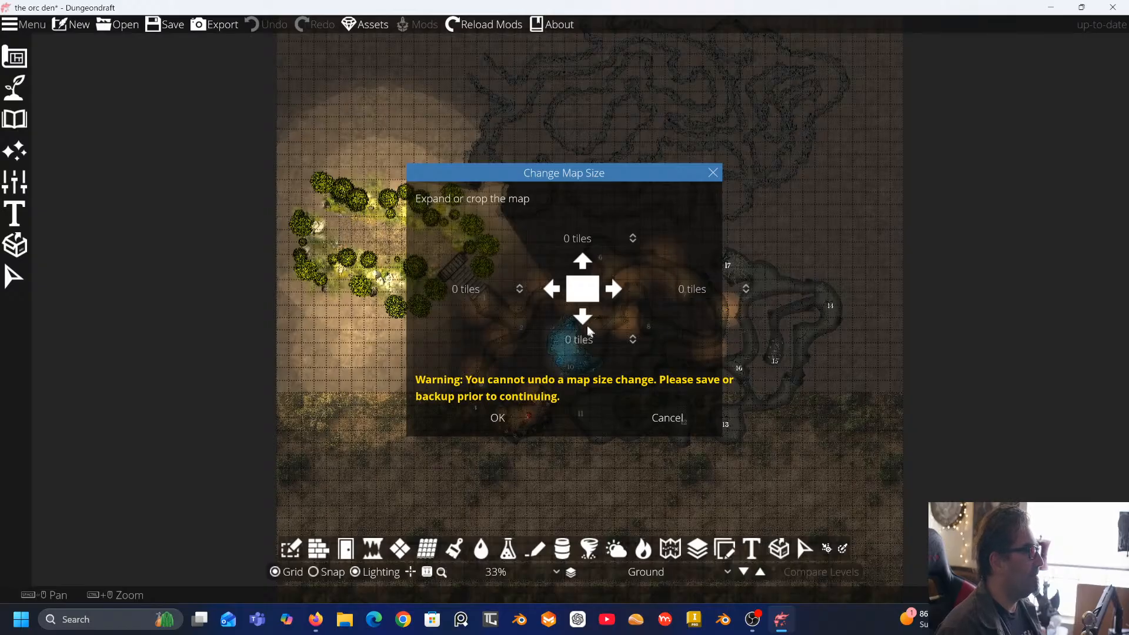
click(633, 344)
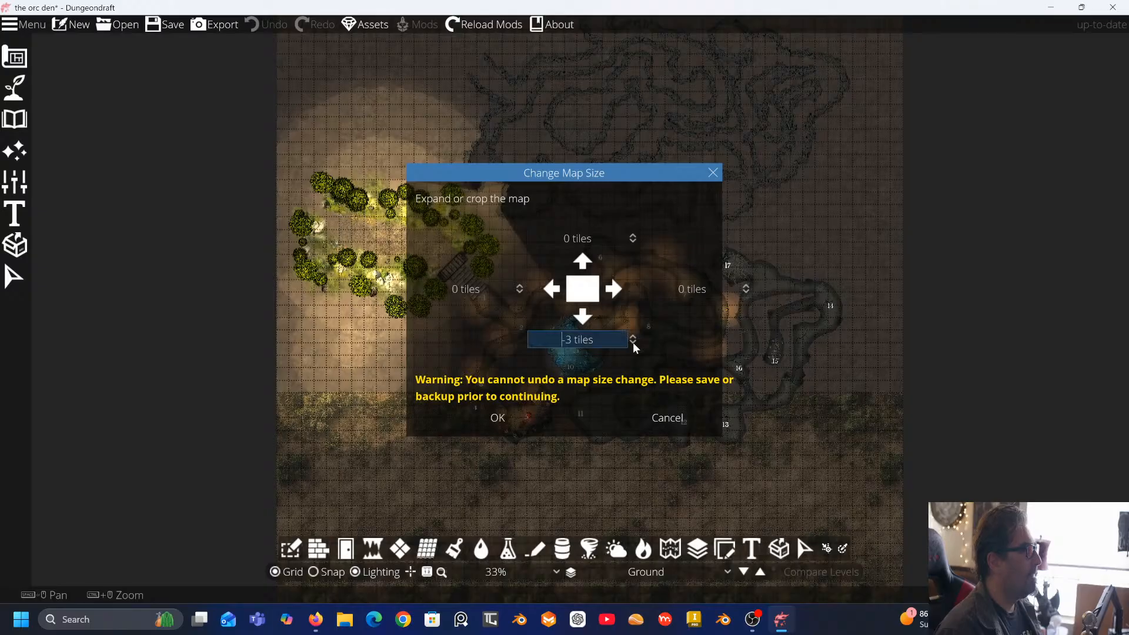
click(633, 342)
click(632, 342)
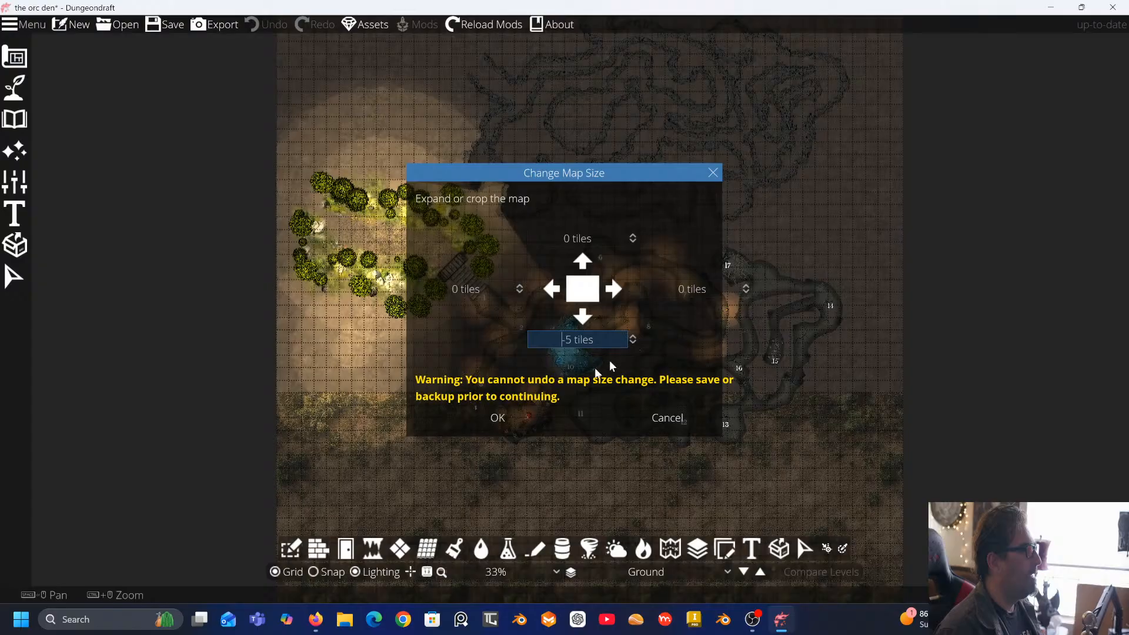
click(508, 417)
drag(727, 318, 646, 265)
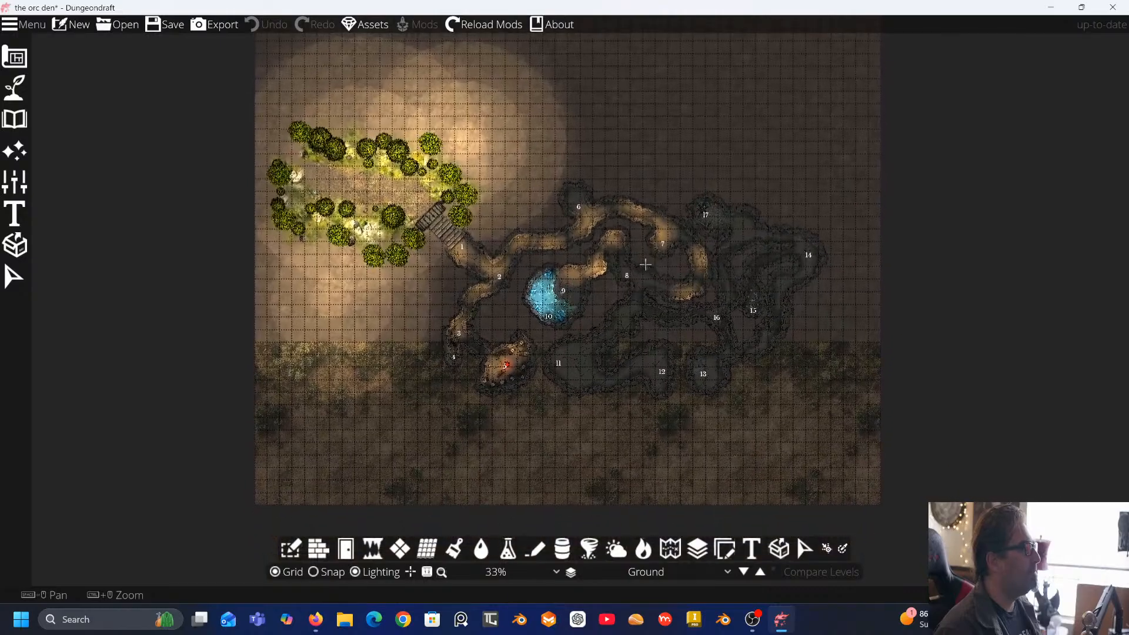
click(176, 26)
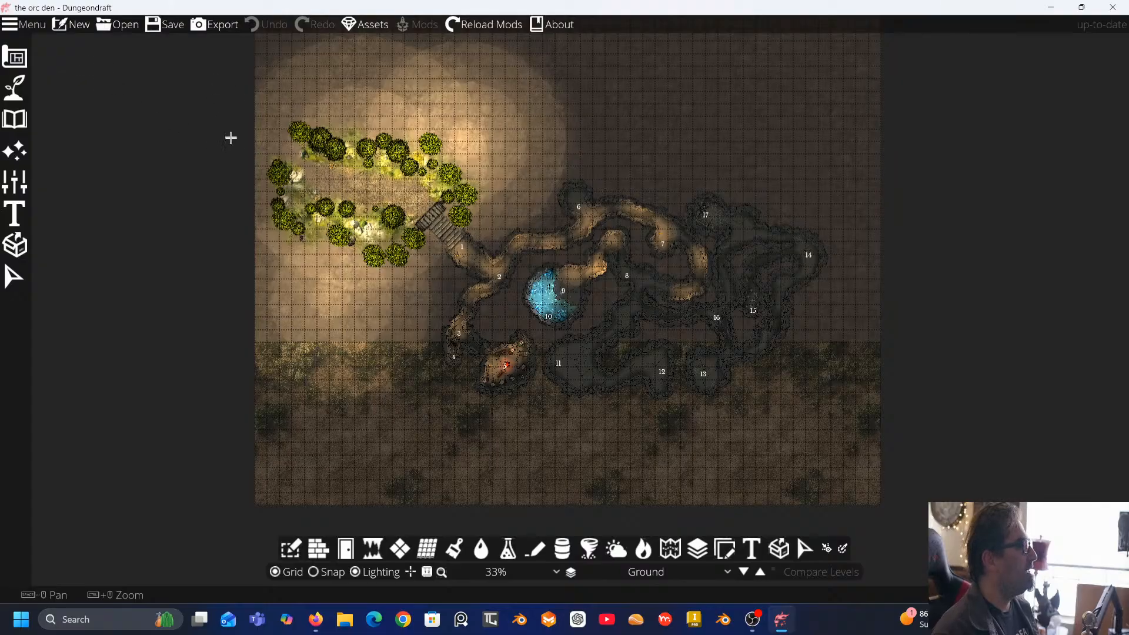
Crop about 5 more tiles off the map's northern edge
drag(229, 139, 224, 201)
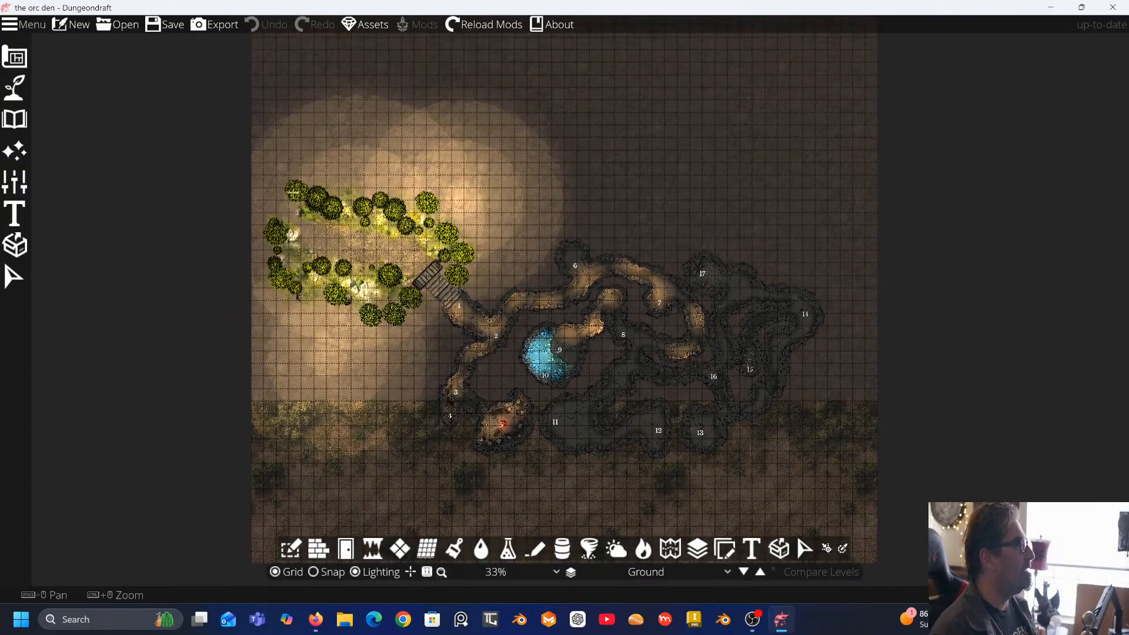
scroll(293, 192, down, 1)
drag(293, 192, 252, 151)
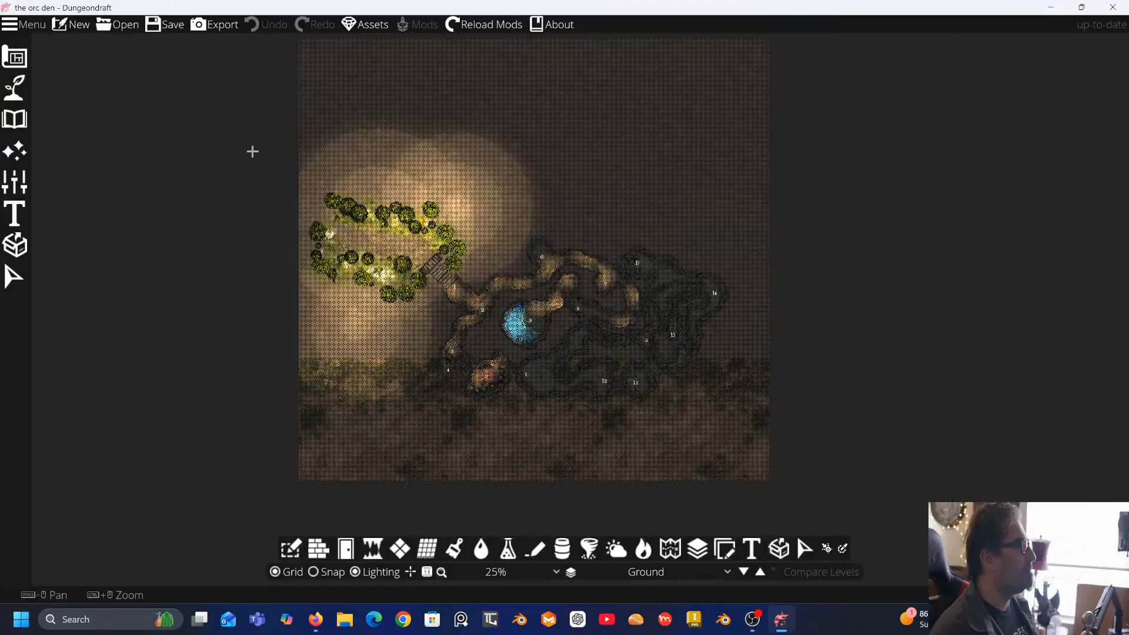
click(26, 24)
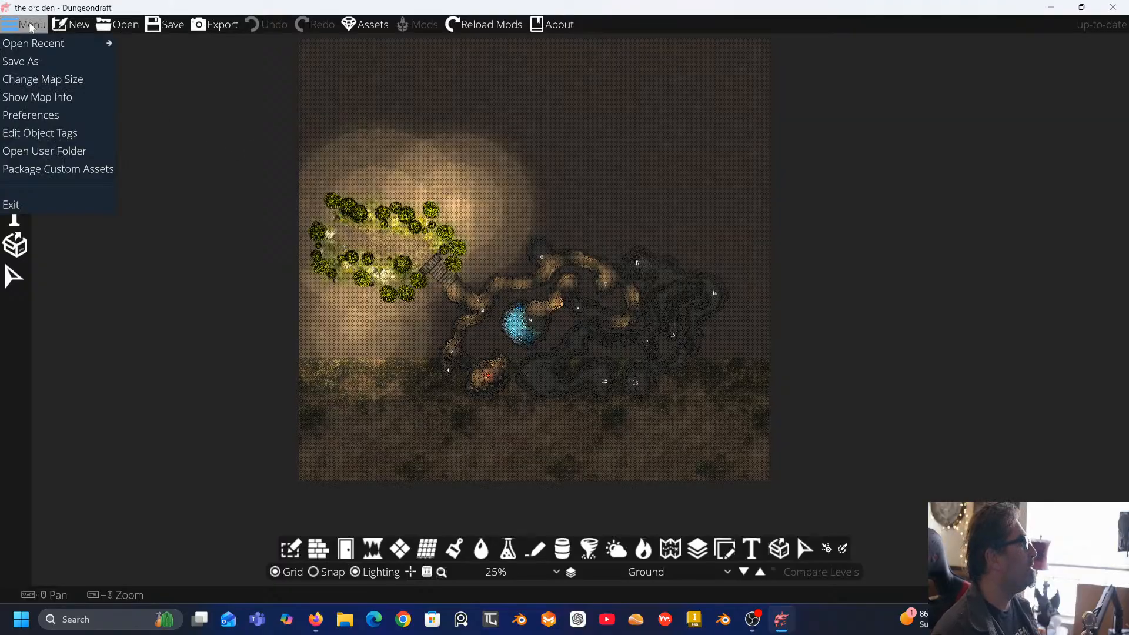
click(40, 81)
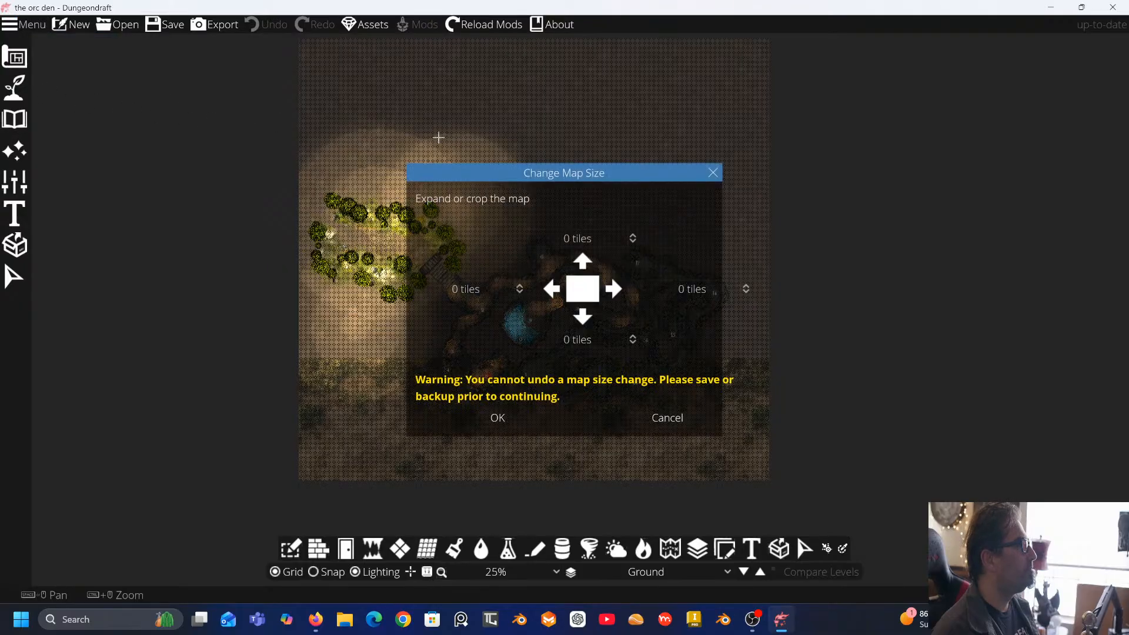
click(636, 242)
click(635, 241)
click(636, 241)
click(635, 242)
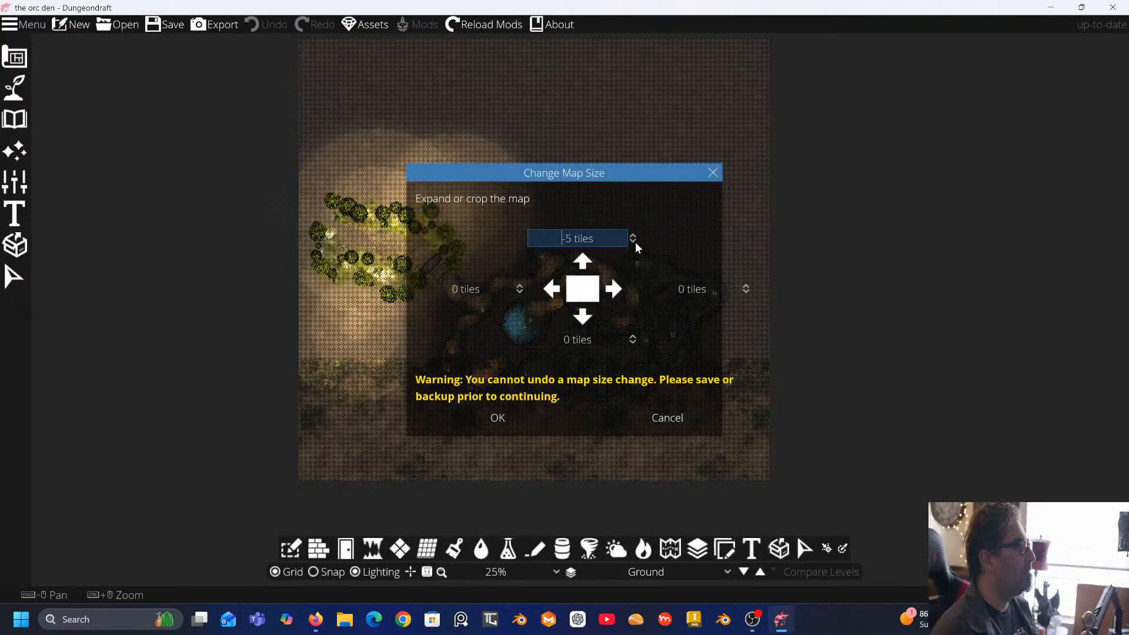
click(510, 416)
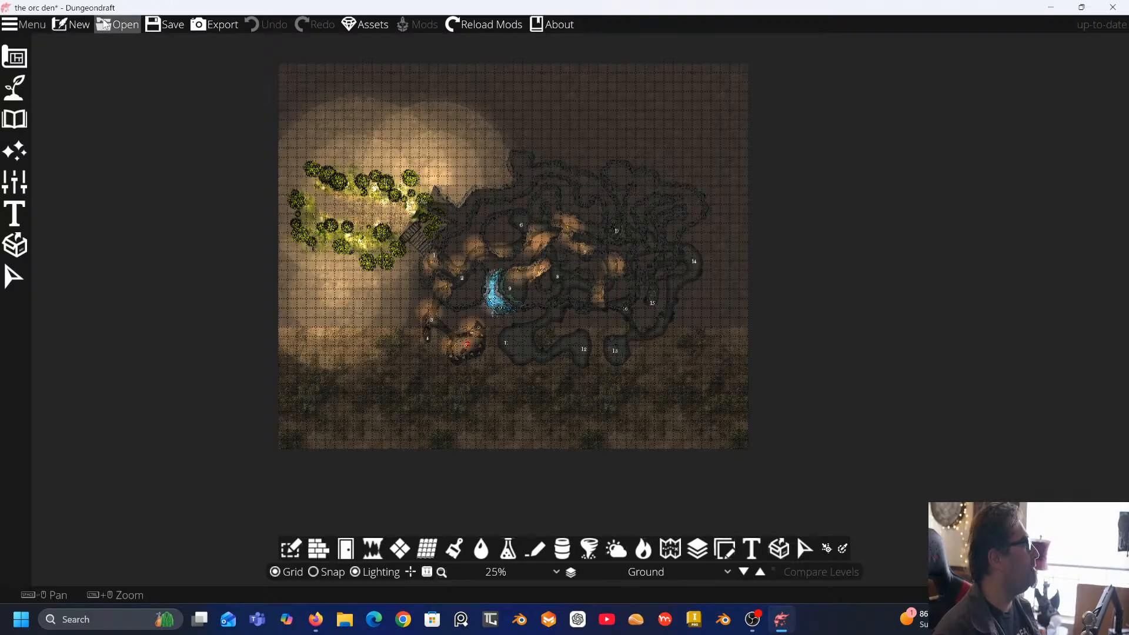
Crop 3 more tiles off the map's southern edge
click(41, 30)
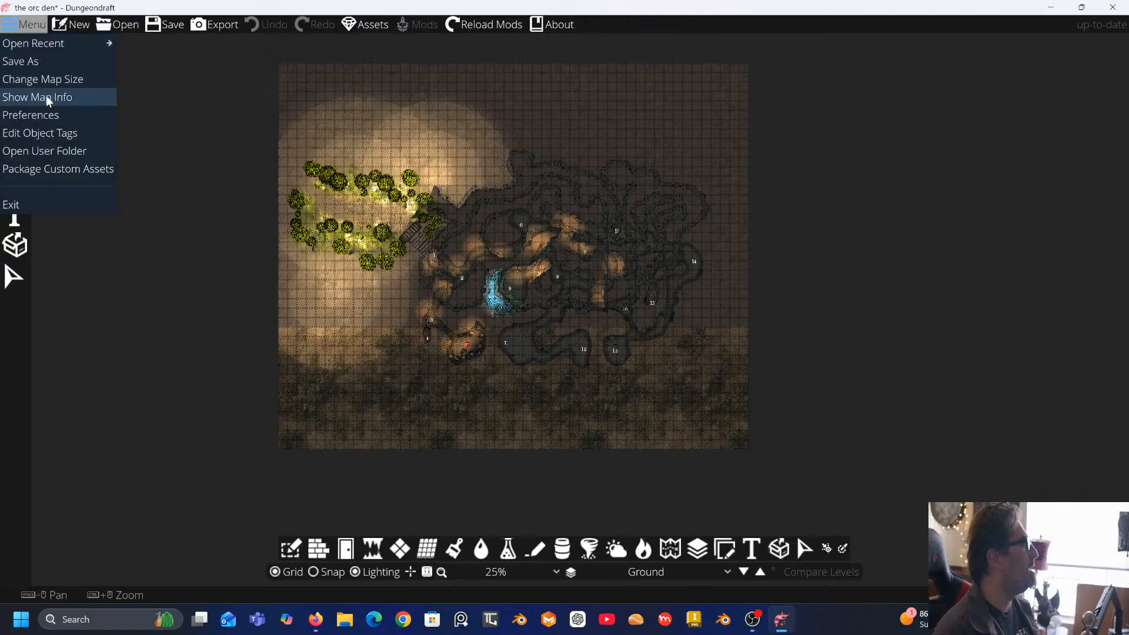
click(47, 79)
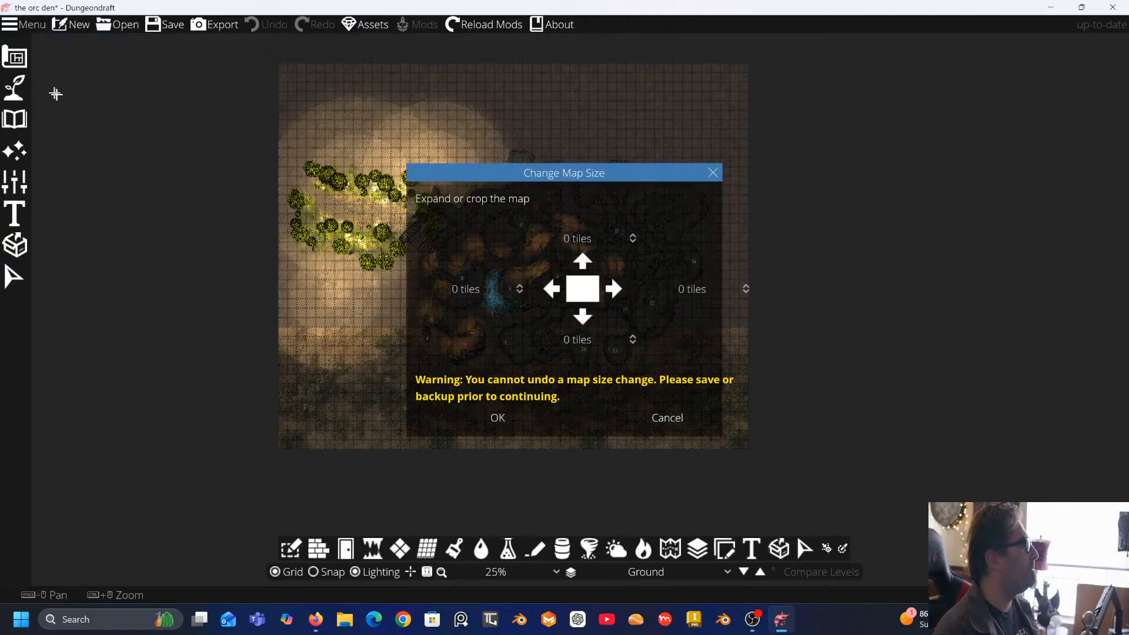
click(633, 342)
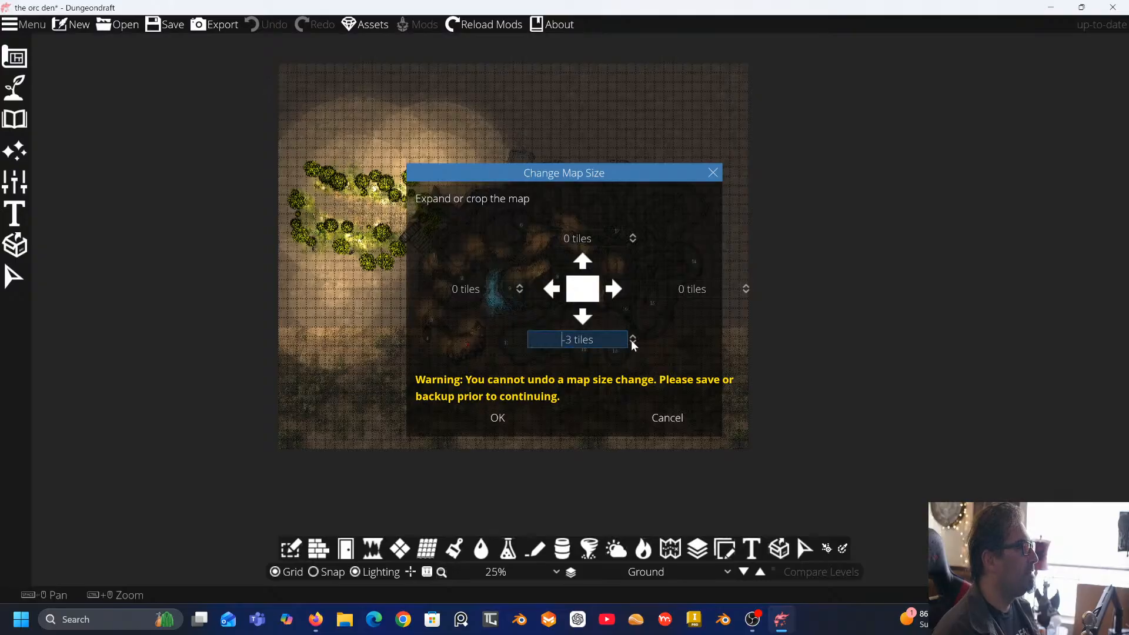
click(499, 418)
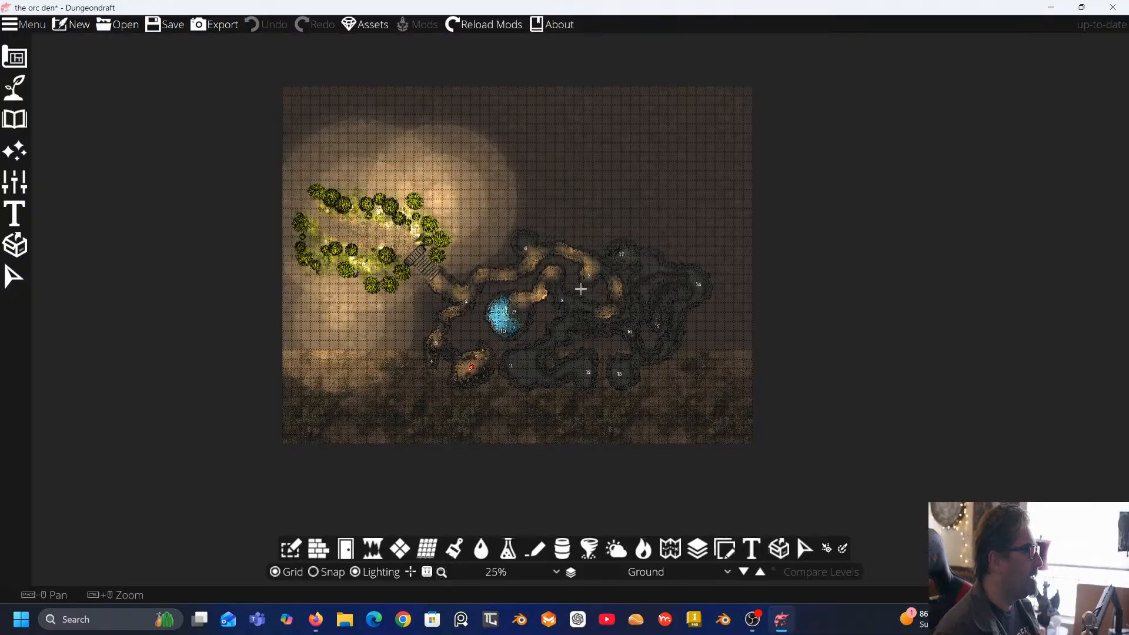
scroll(580, 285, up, 1)
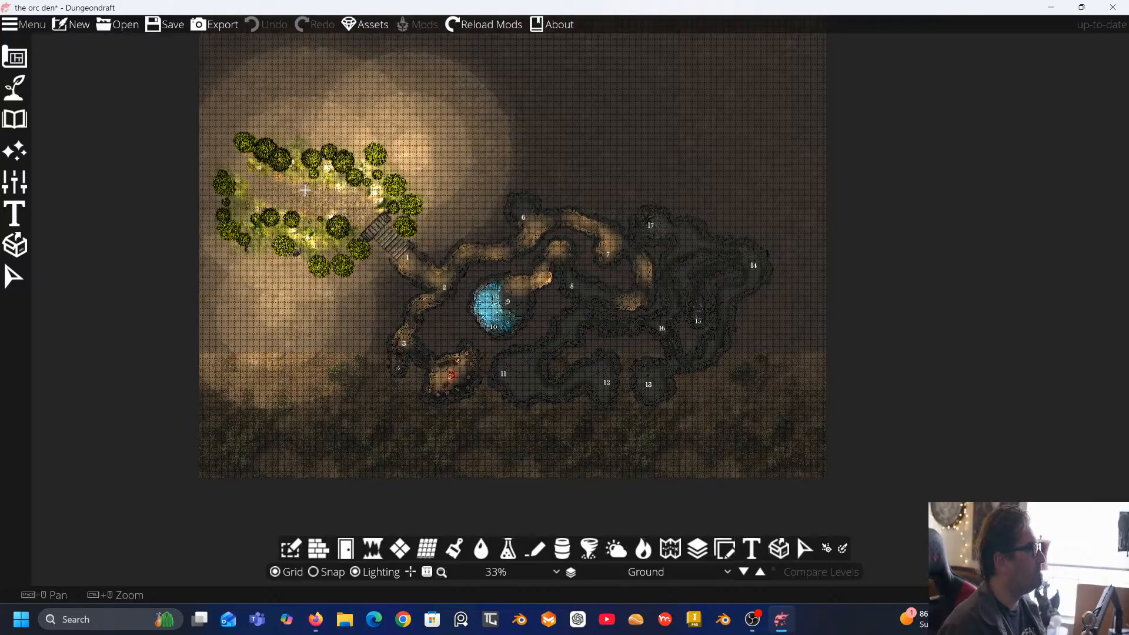
drag(313, 371, 330, 415)
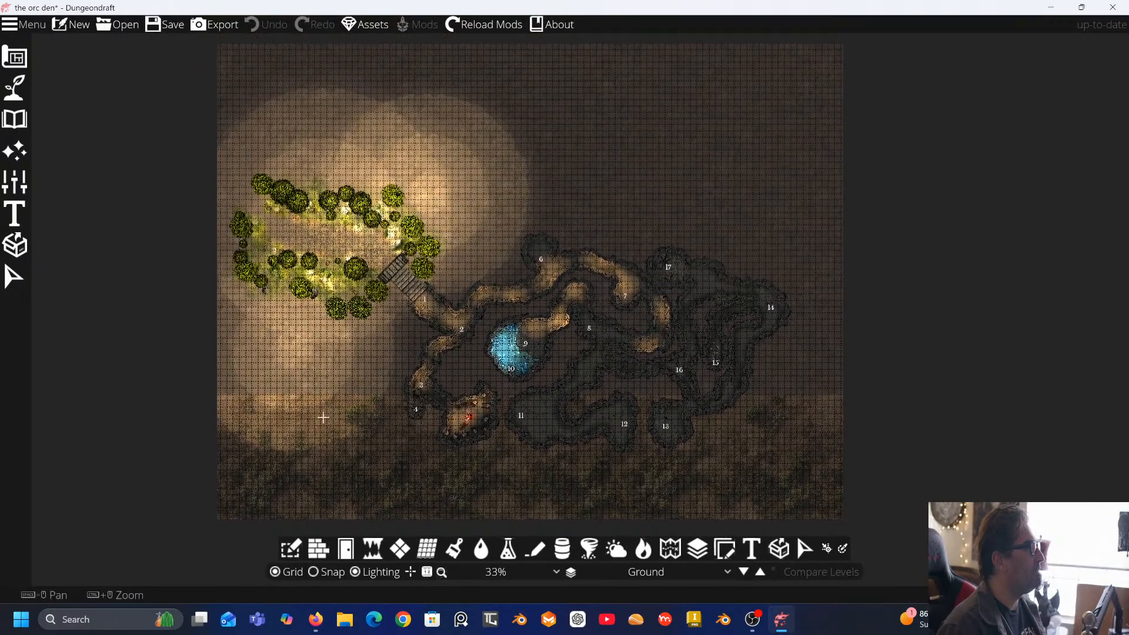
Crop 5 tiles off the map's northern edge to bring it closer to the forest clearing
click(37, 26)
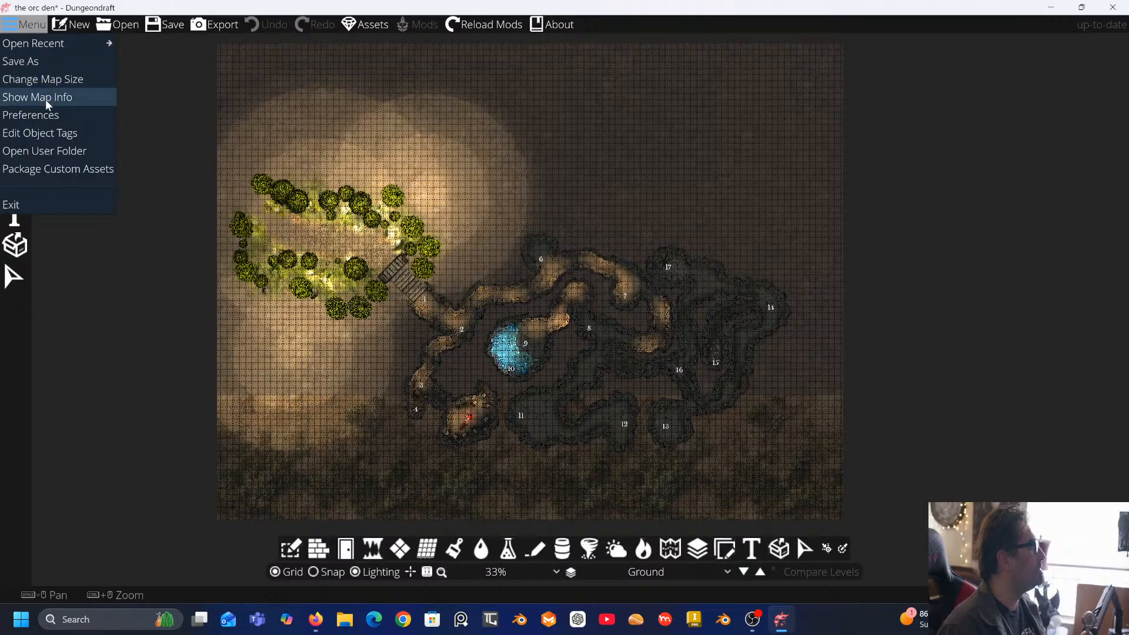
click(42, 80)
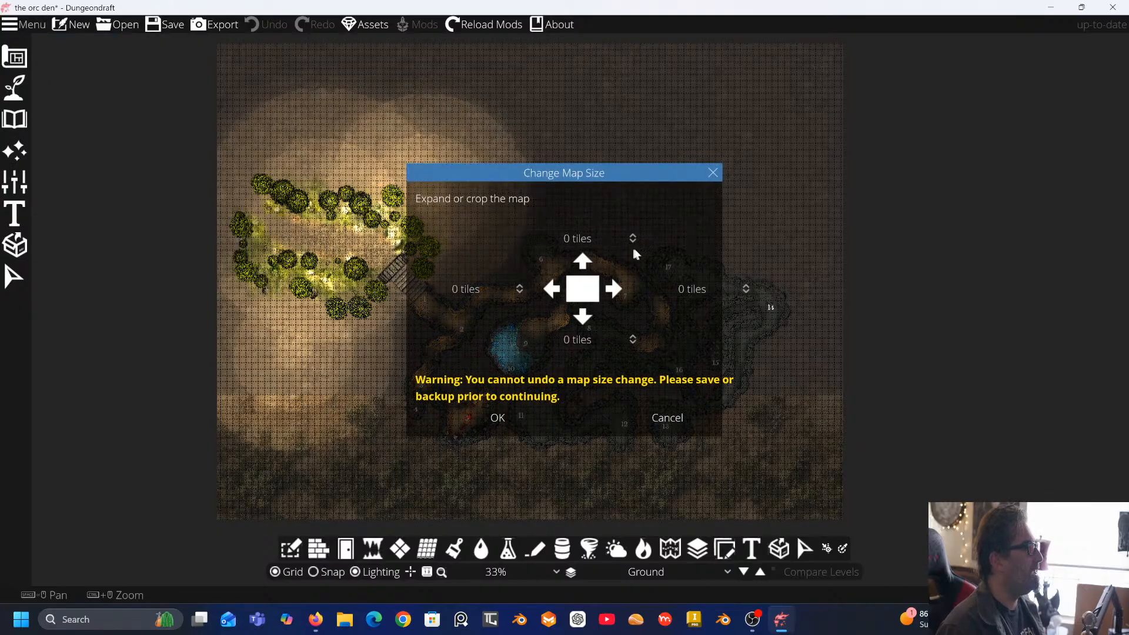
click(633, 242)
click(634, 242)
click(633, 243)
click(633, 243)
click(633, 242)
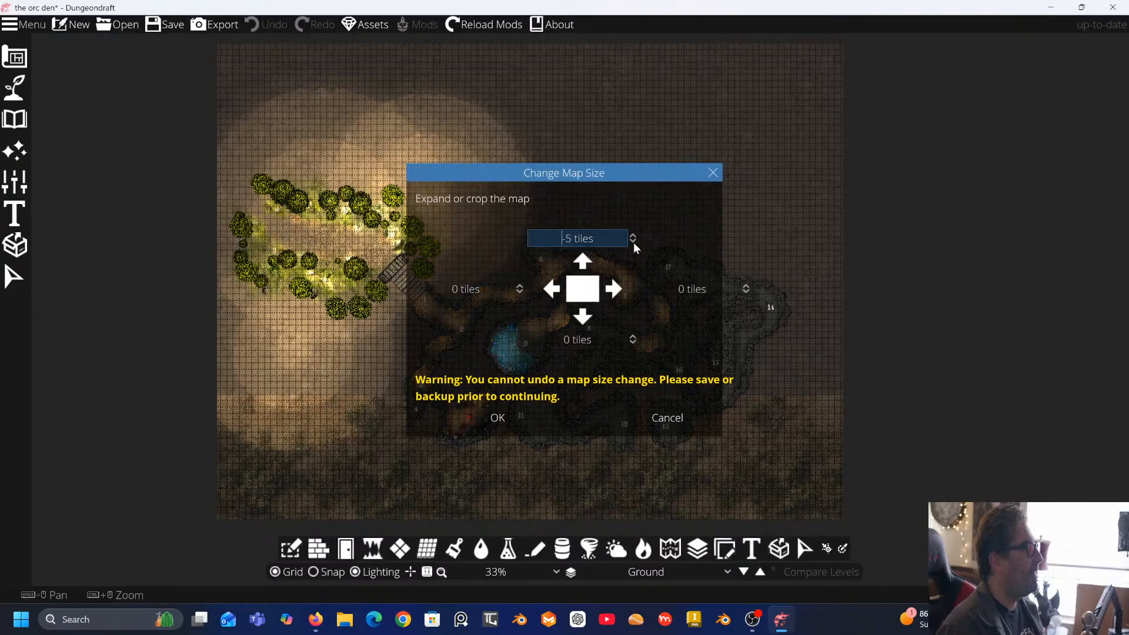
click(534, 419)
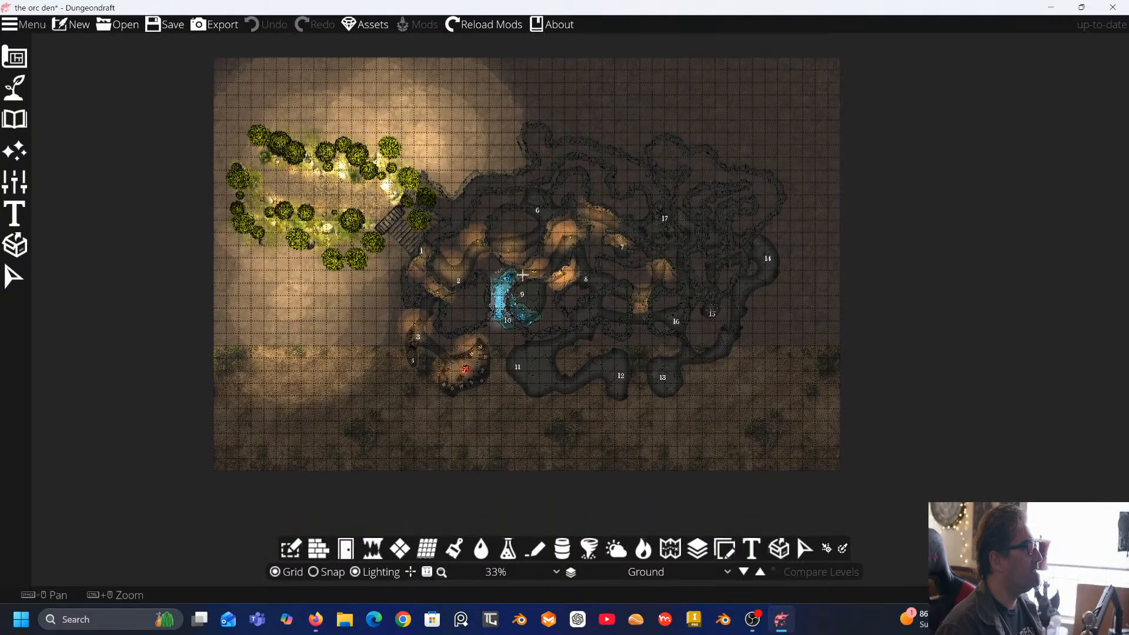
Crop 2 tiles off the map's southern edge, below the caves
click(40, 24)
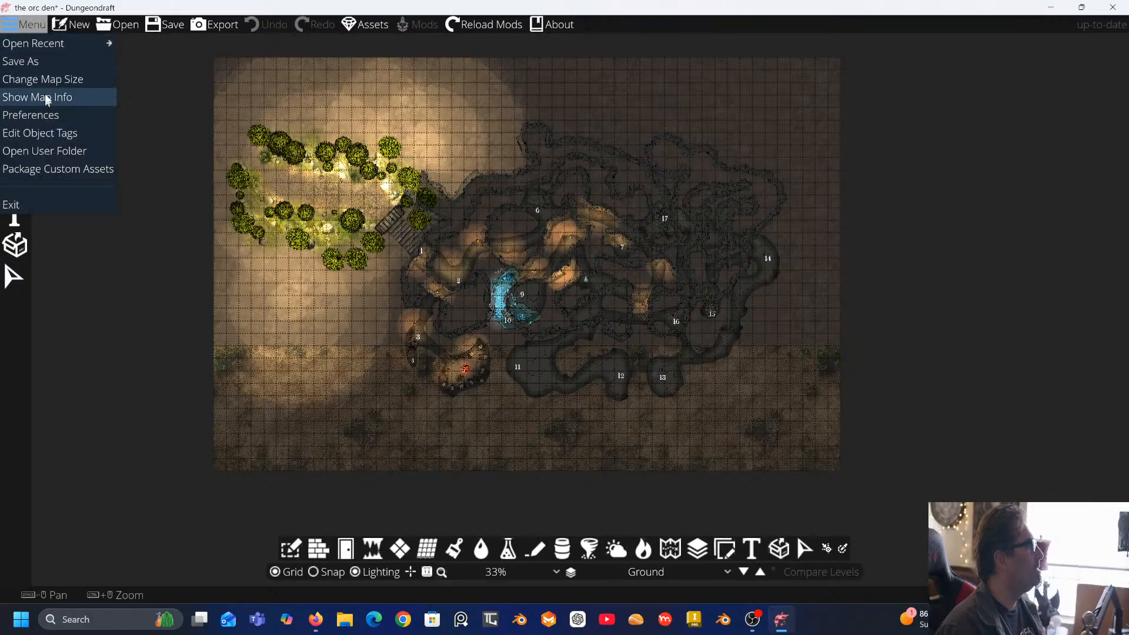
click(50, 79)
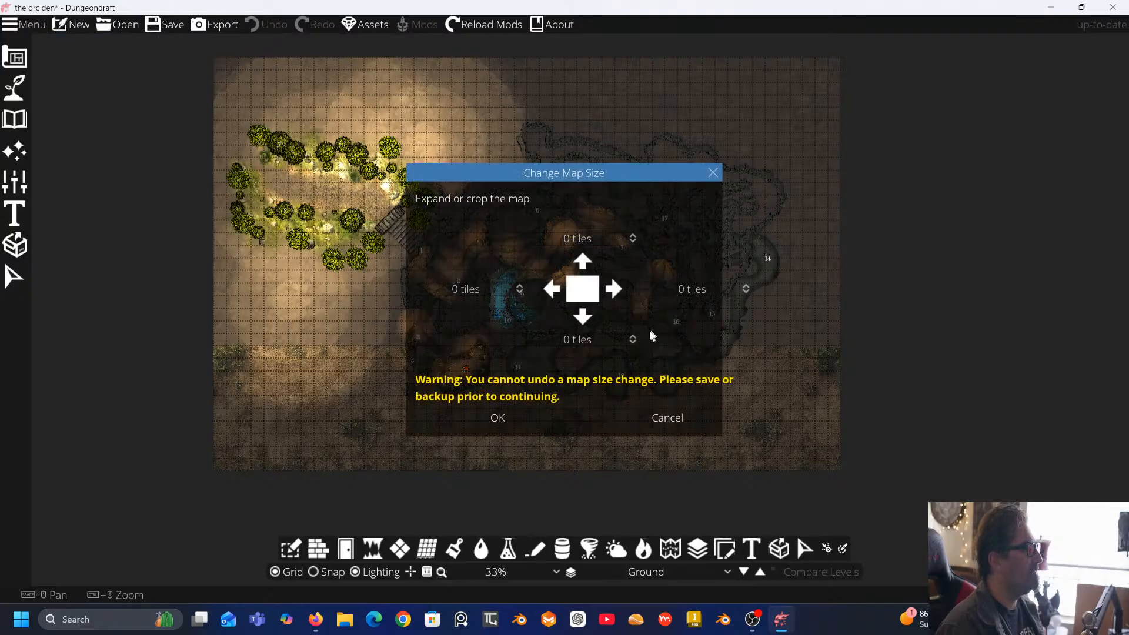
click(632, 343)
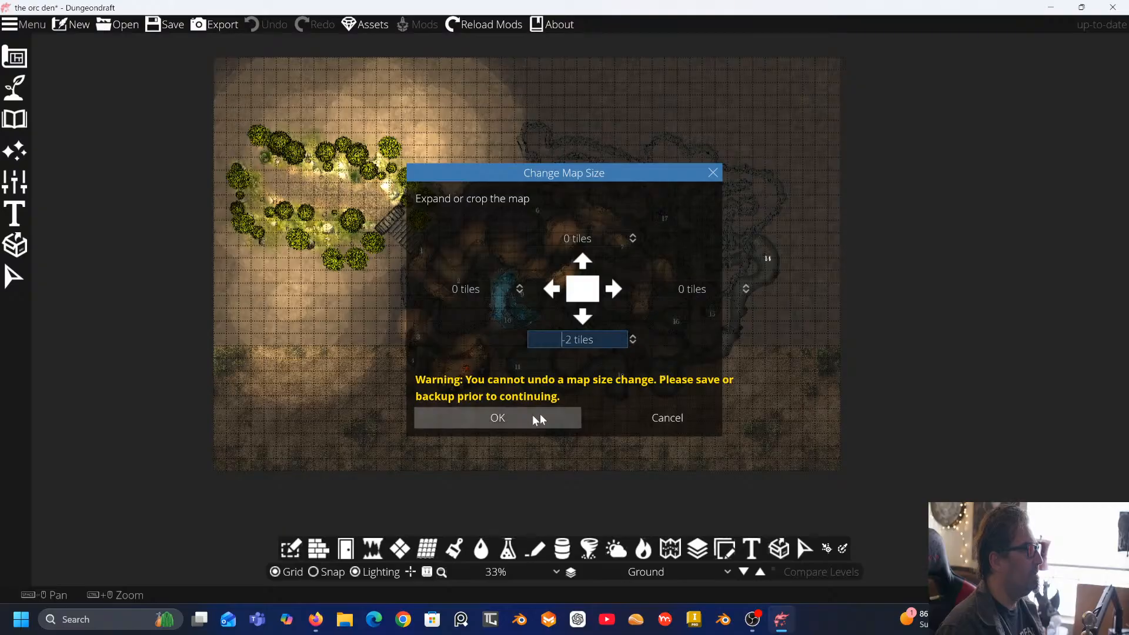
click(498, 420)
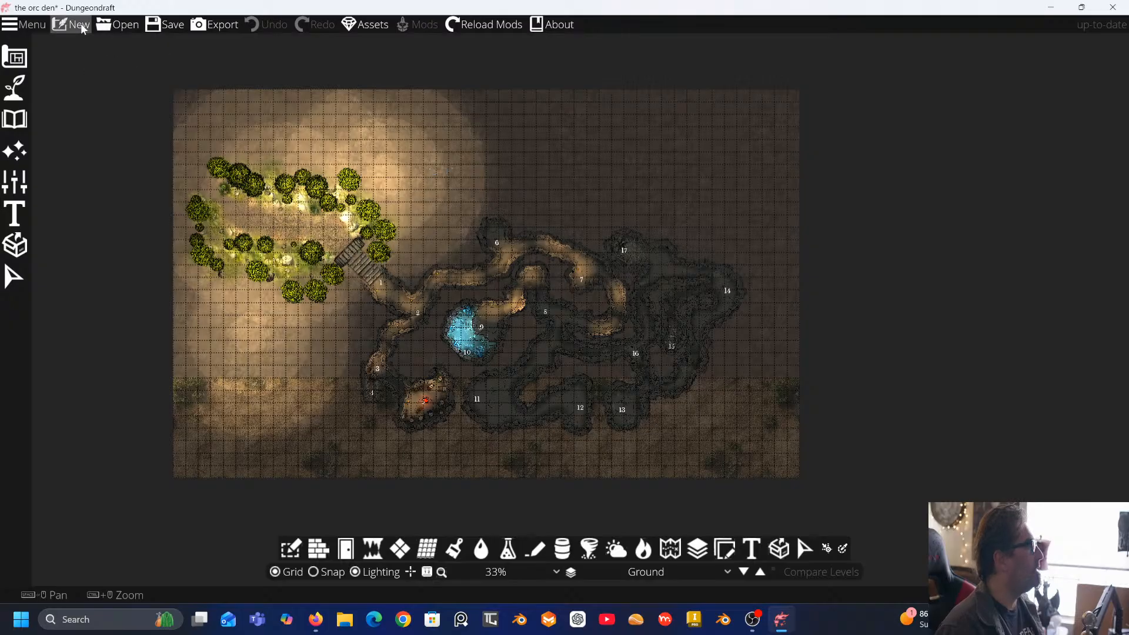
Crop another 2 tiles off the map's northern edge, above the trees
click(37, 23)
click(38, 80)
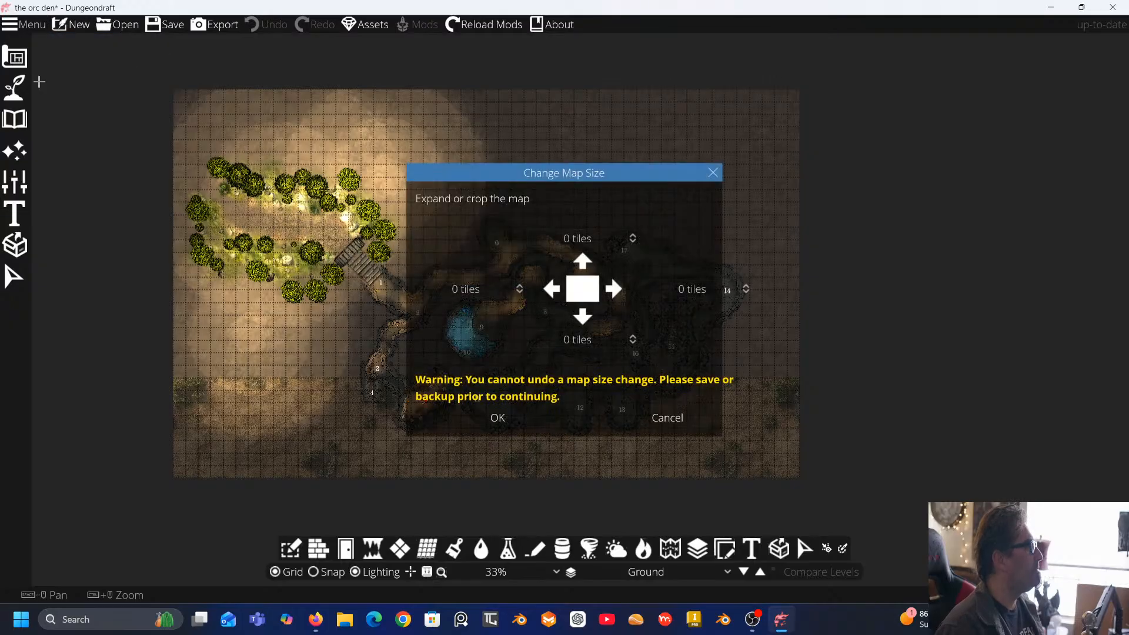
click(633, 242)
click(632, 241)
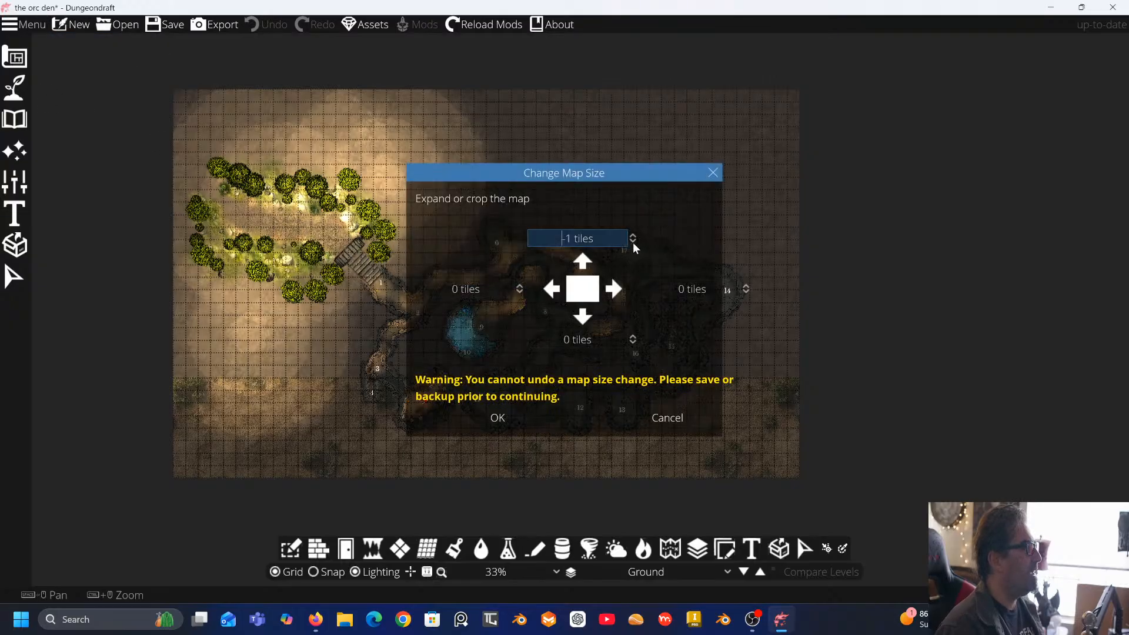
click(507, 424)
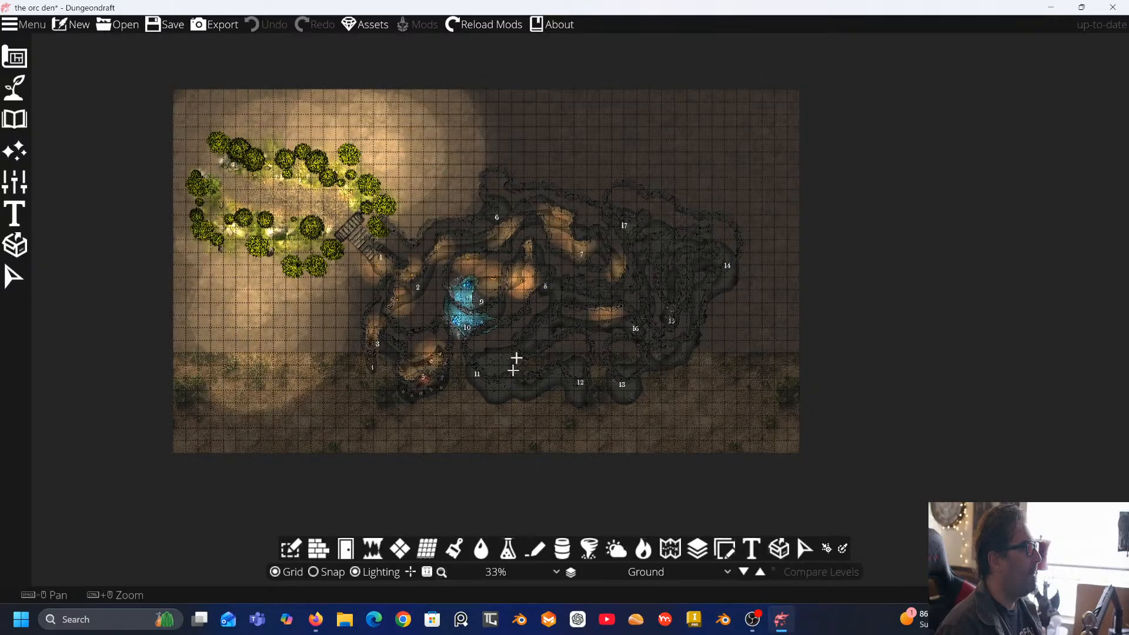
Crop 1 more tile off the map's northern edge
click(36, 25)
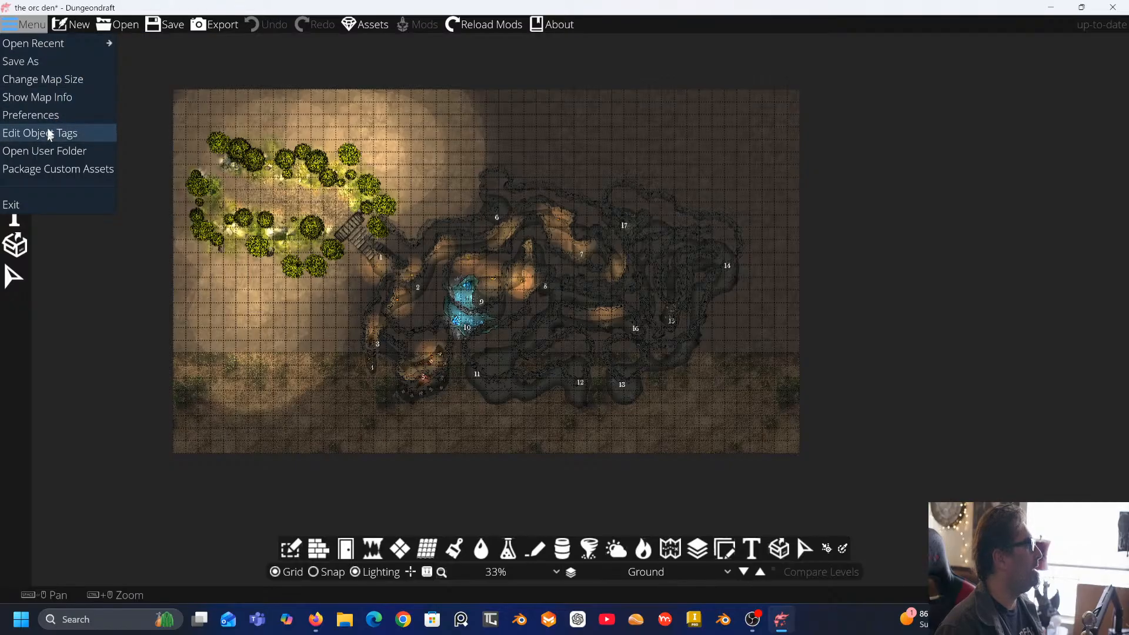
click(45, 80)
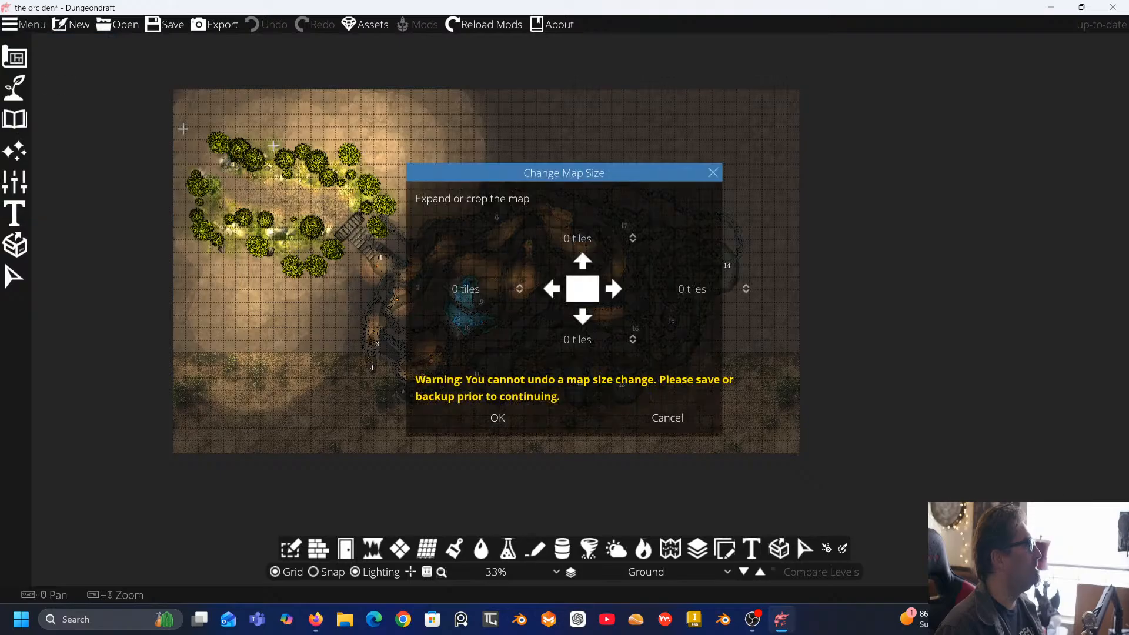
click(633, 240)
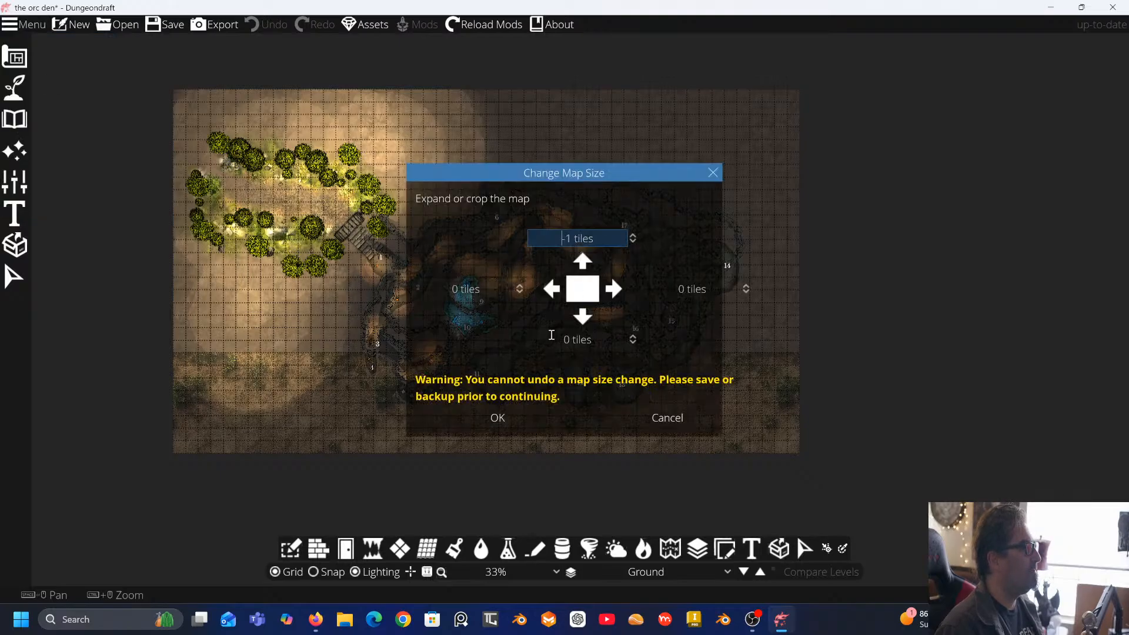
click(499, 420)
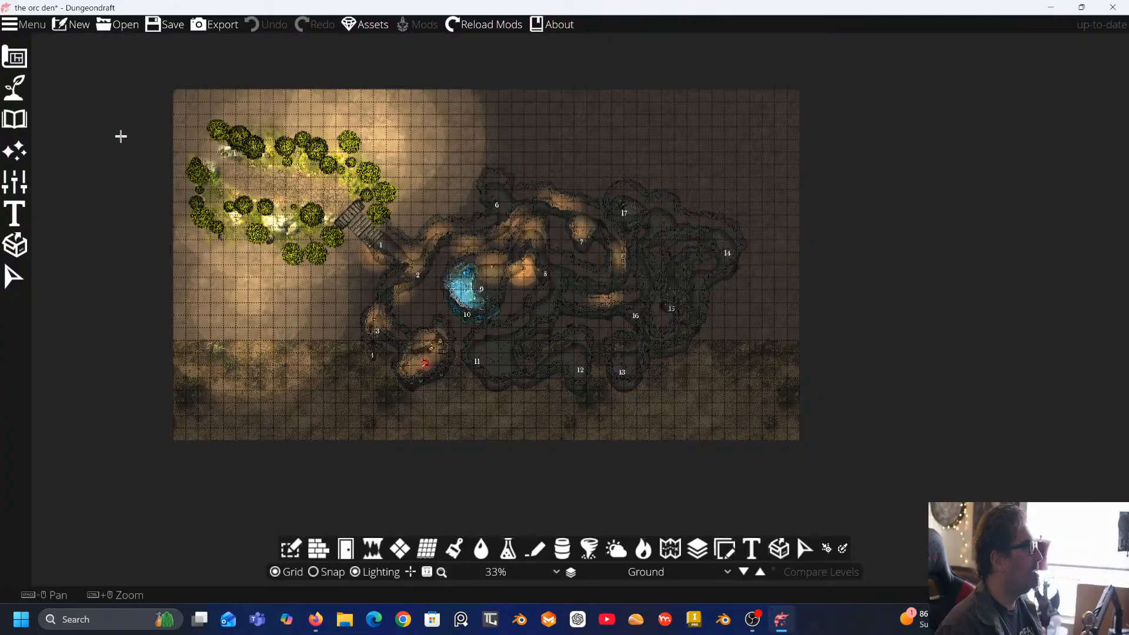
Crop 1 tile off the map's southern edge
click(28, 25)
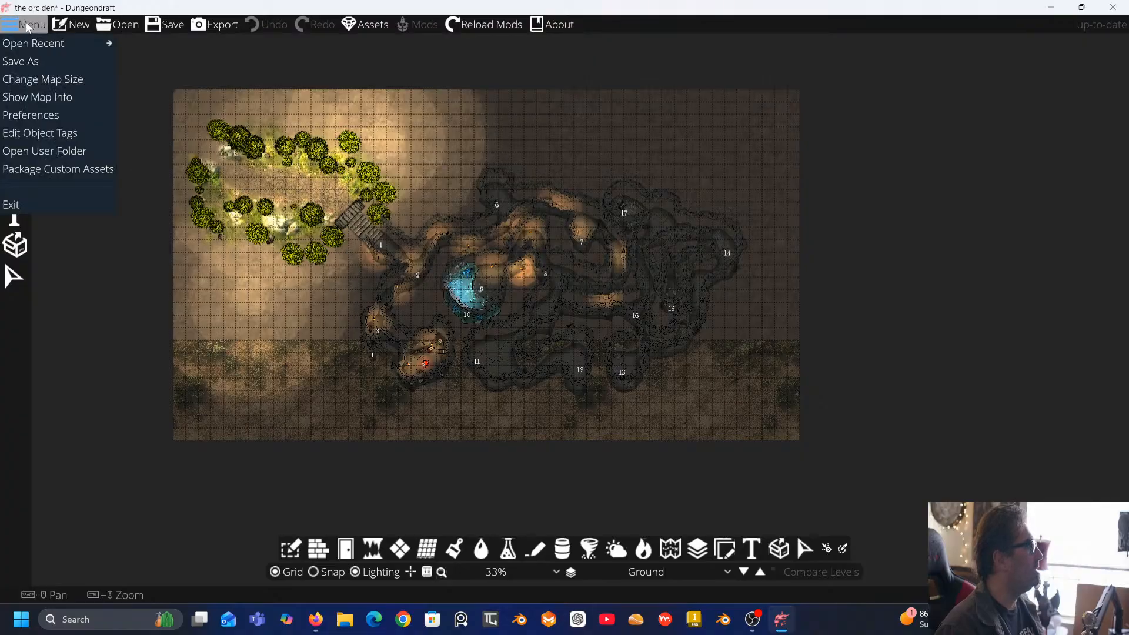
click(38, 80)
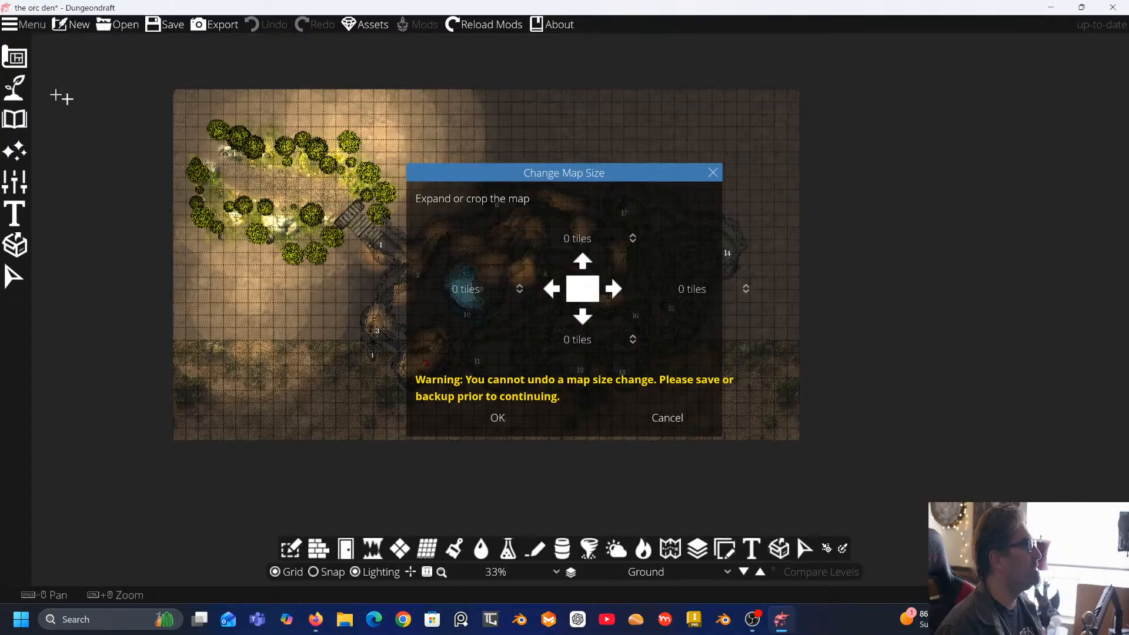
click(634, 341)
click(498, 419)
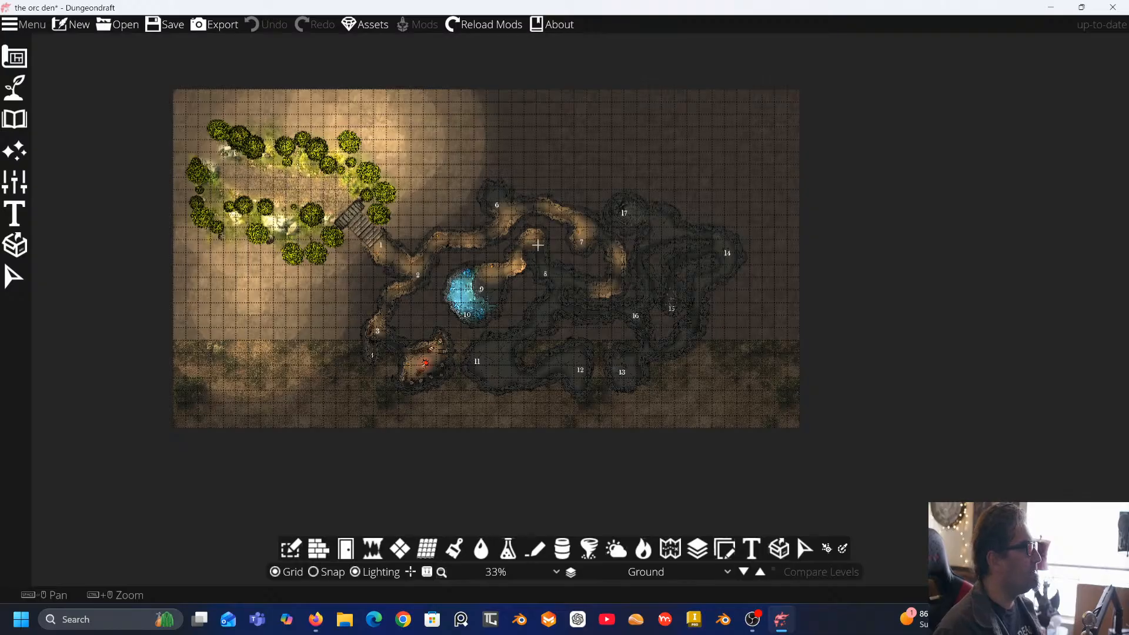
Add the title text "Caves of Athendar" in the empty ground south of the forest clearing
scroll(537, 245, up, 2)
drag(537, 234, 657, 287)
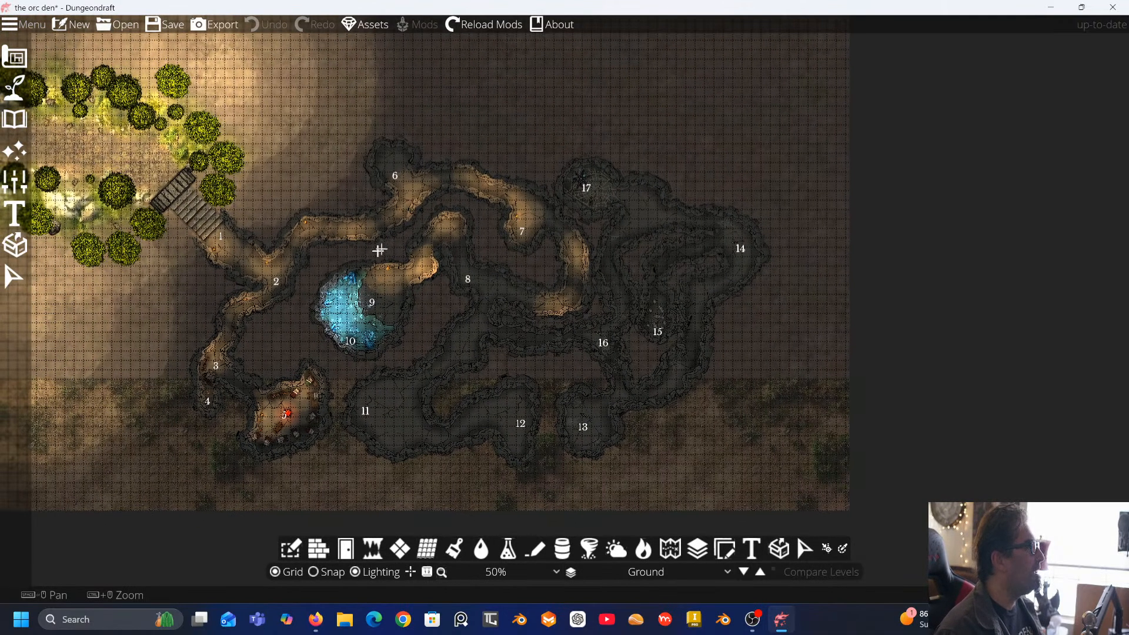
drag(253, 182, 439, 187)
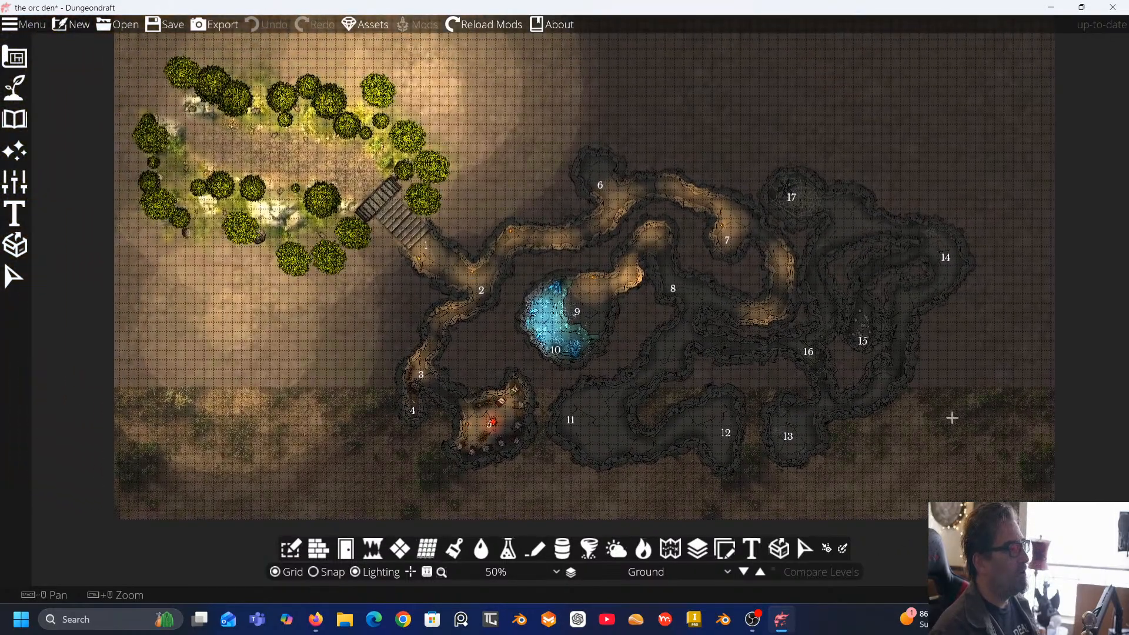
drag(895, 358, 827, 388)
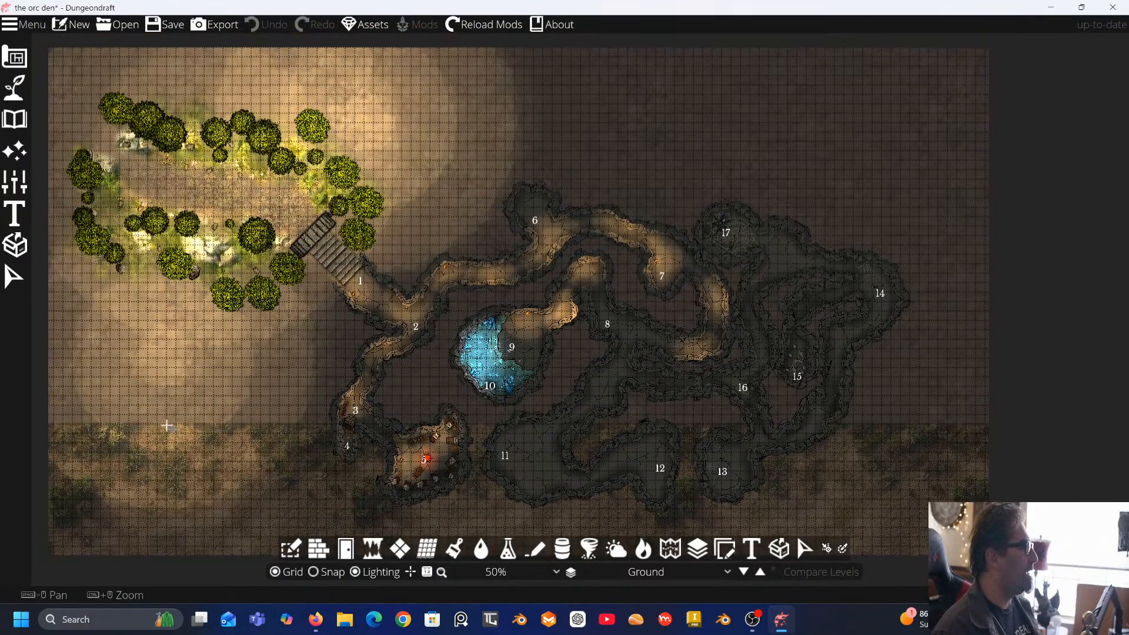
scroll(154, 407, down, 2)
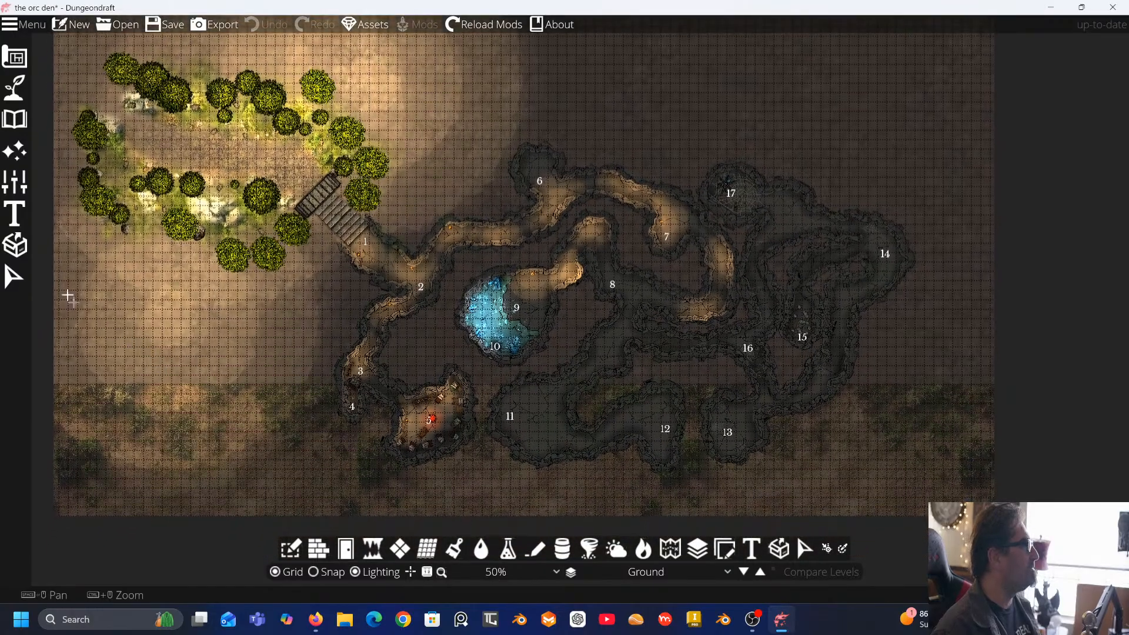
click(14, 181)
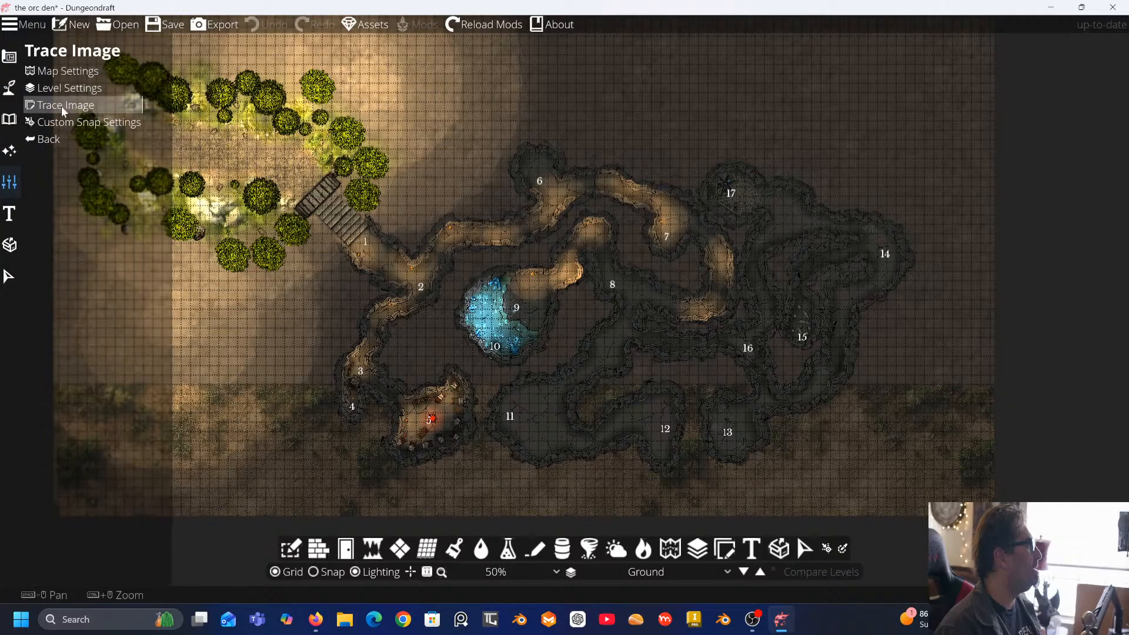
click(10, 215)
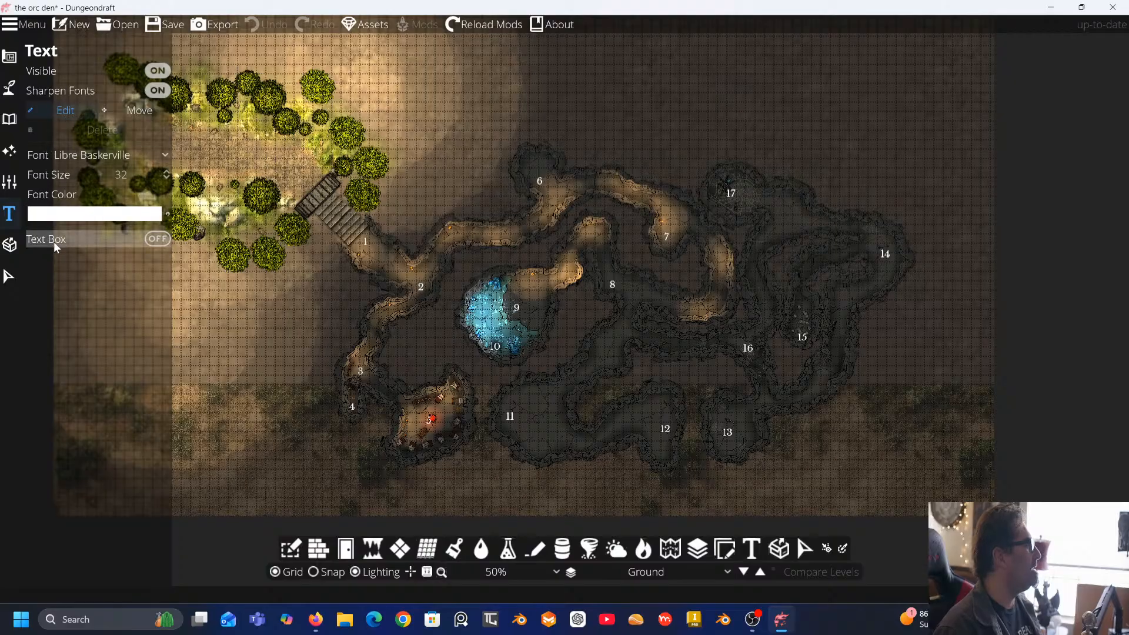
click(223, 339)
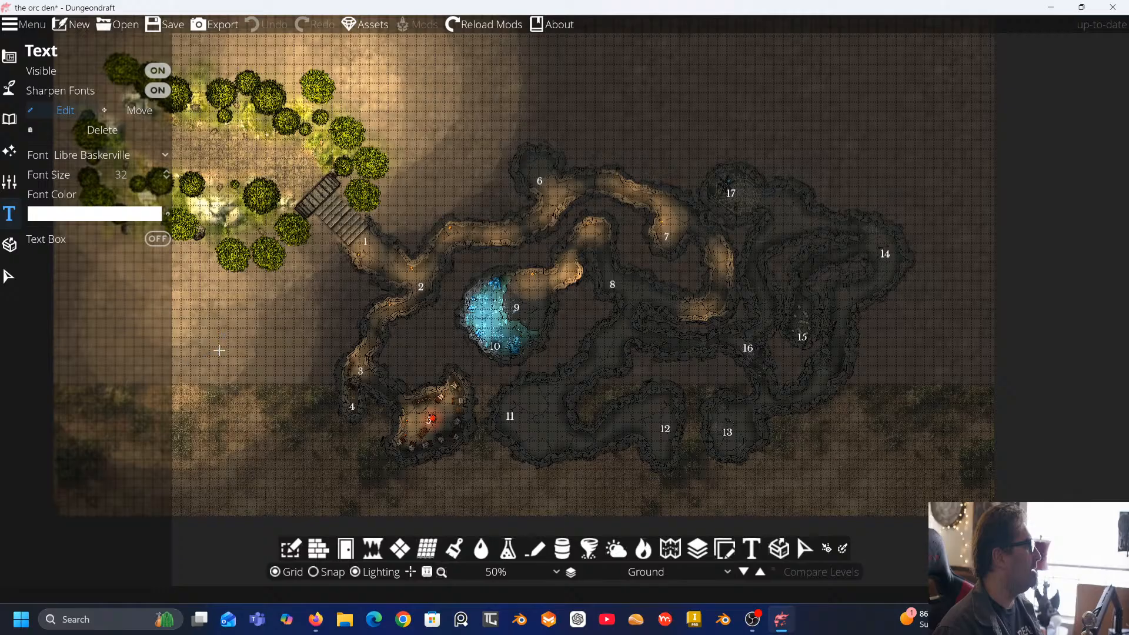
drag(200, 294, 316, 285)
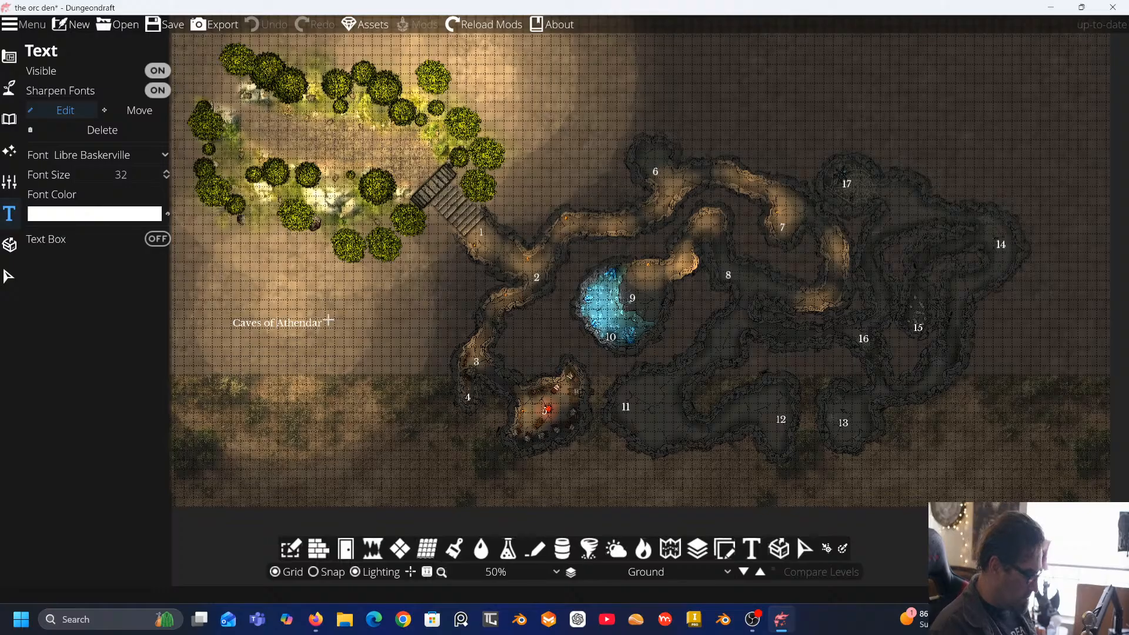
Set the font size of the "Caves of Athendar" title to 78
drag(325, 322, 233, 323)
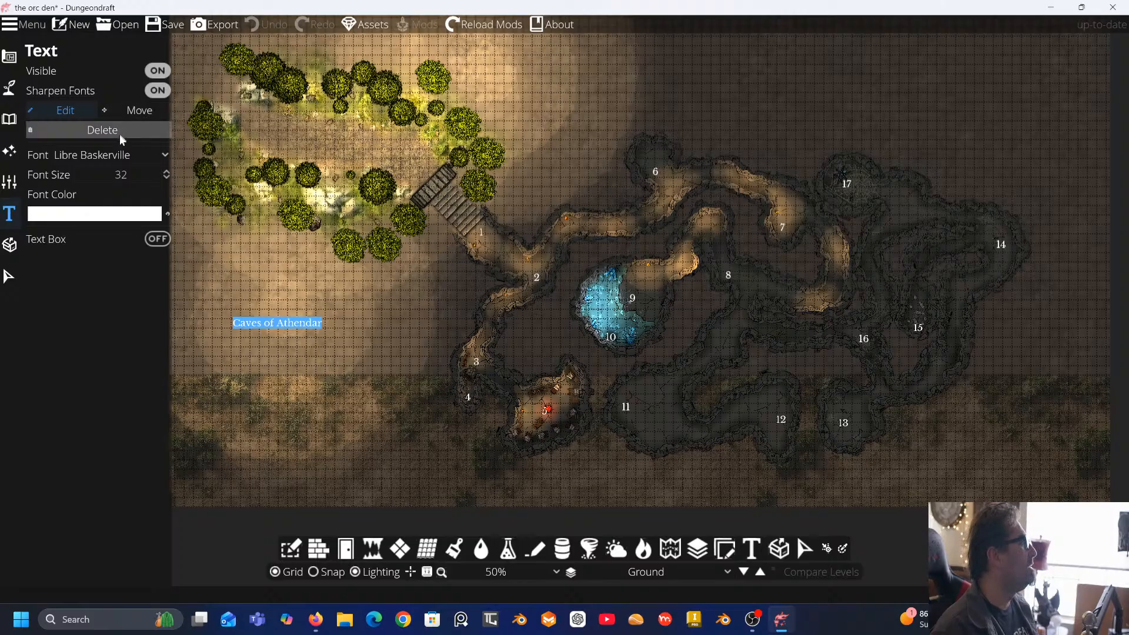
click(167, 171)
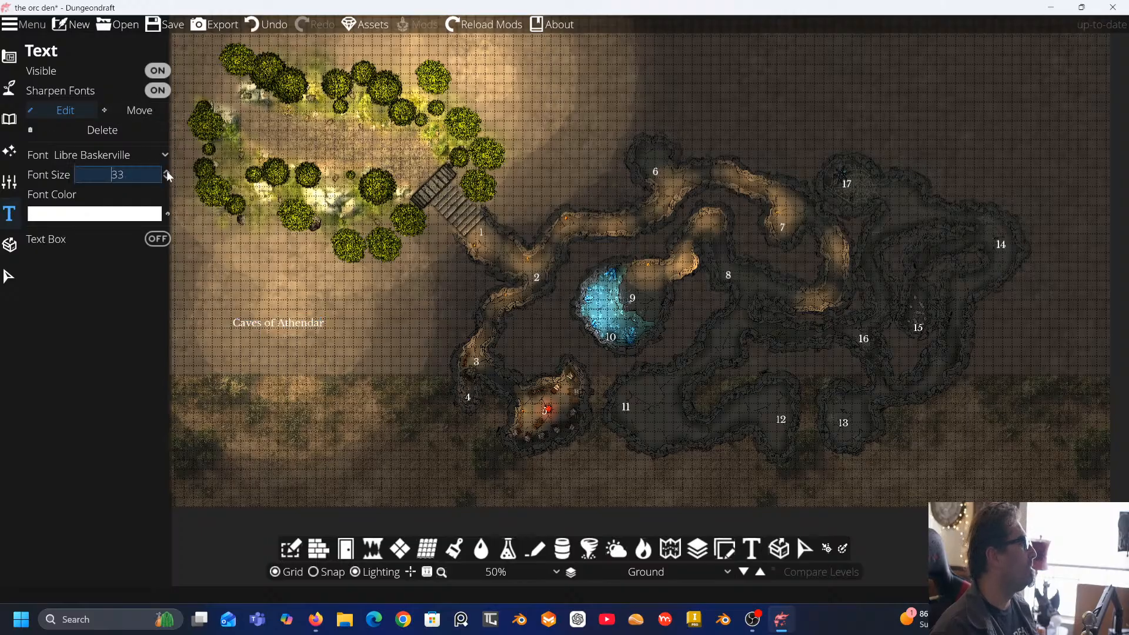
scroll(167, 172, up, 4)
scroll(167, 171, up, 10)
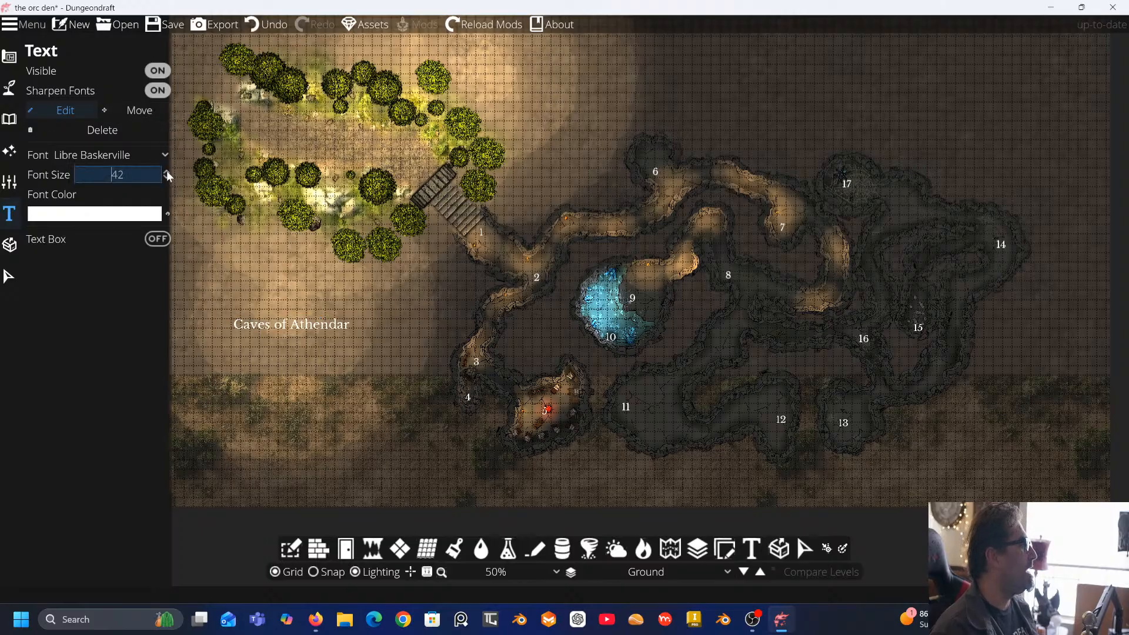
scroll(167, 174, up, 10)
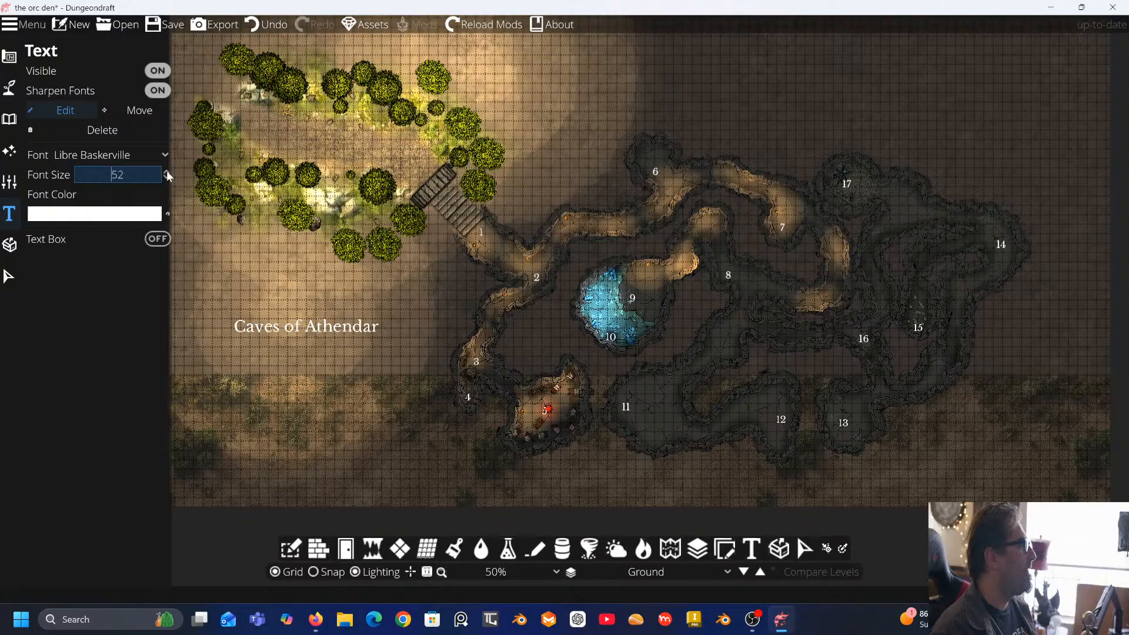
scroll(167, 173, up, 9)
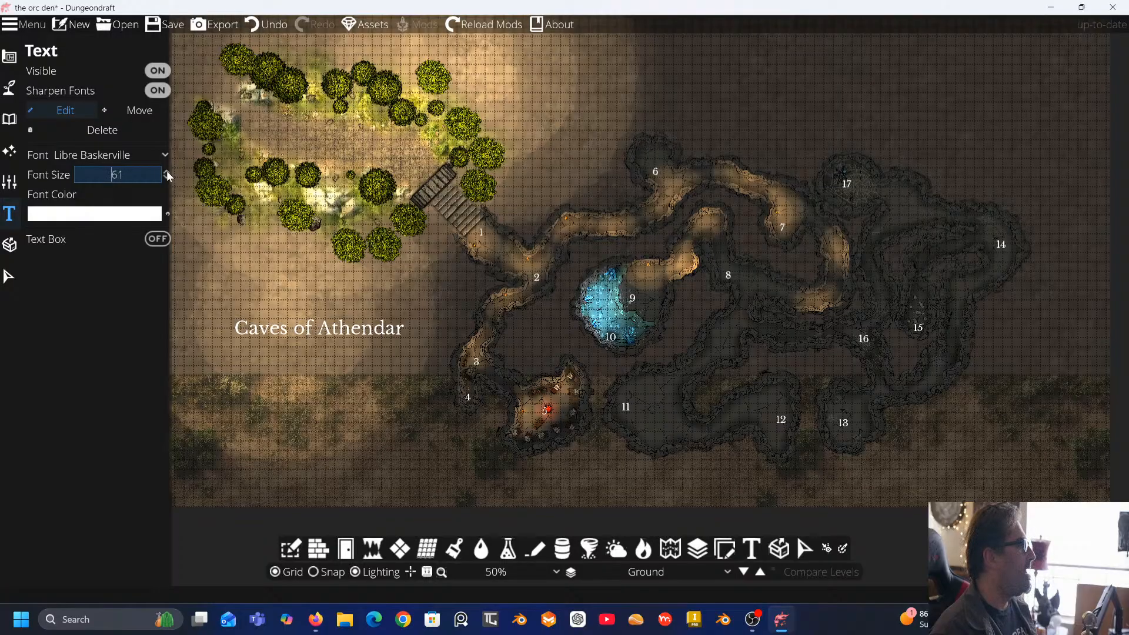
scroll(167, 175, up, 9)
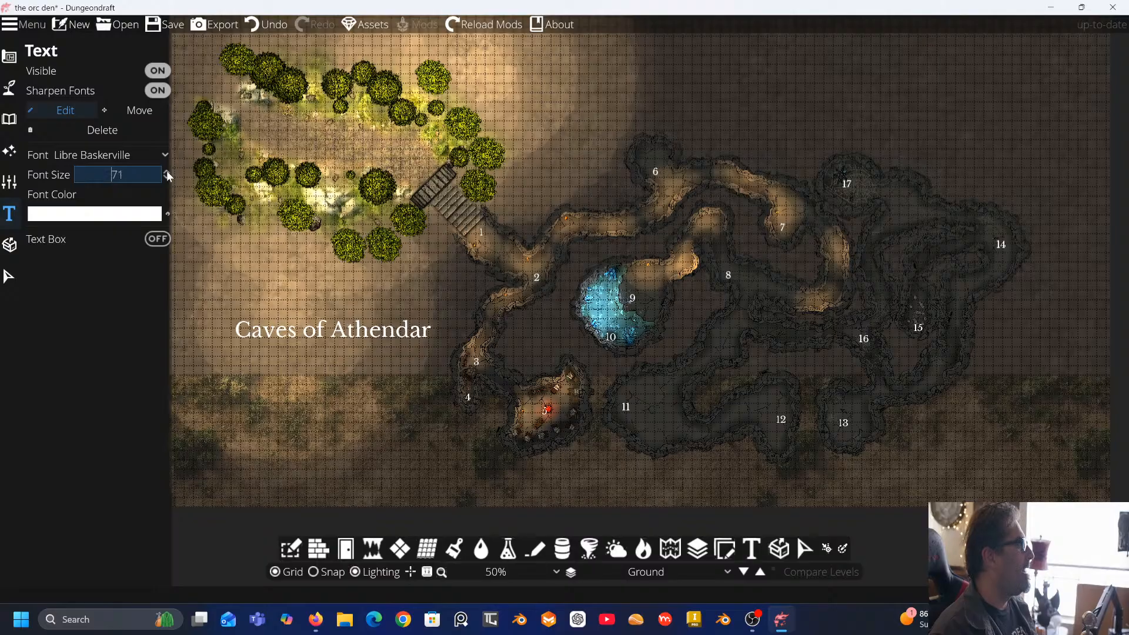
scroll(167, 170, up, 3)
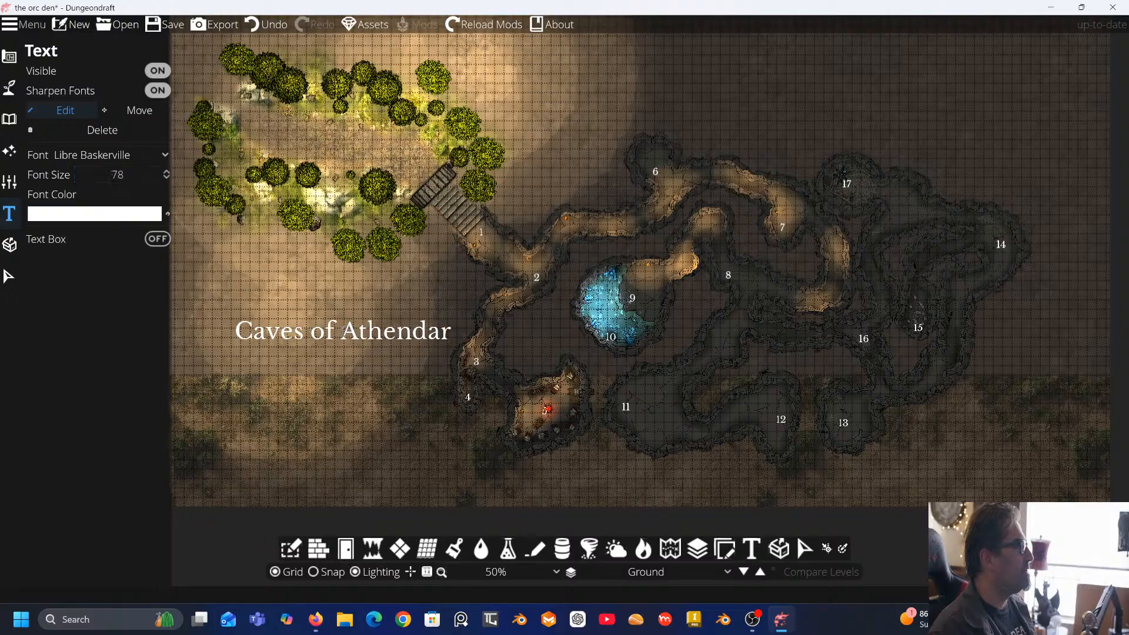
double_click(344, 332)
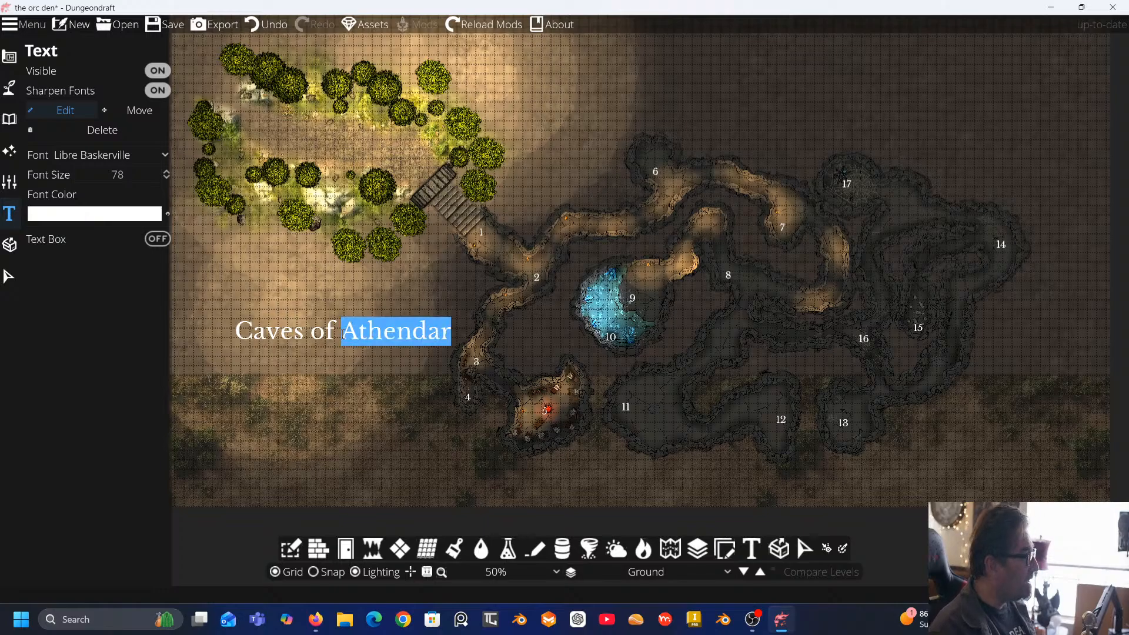
click(309, 331)
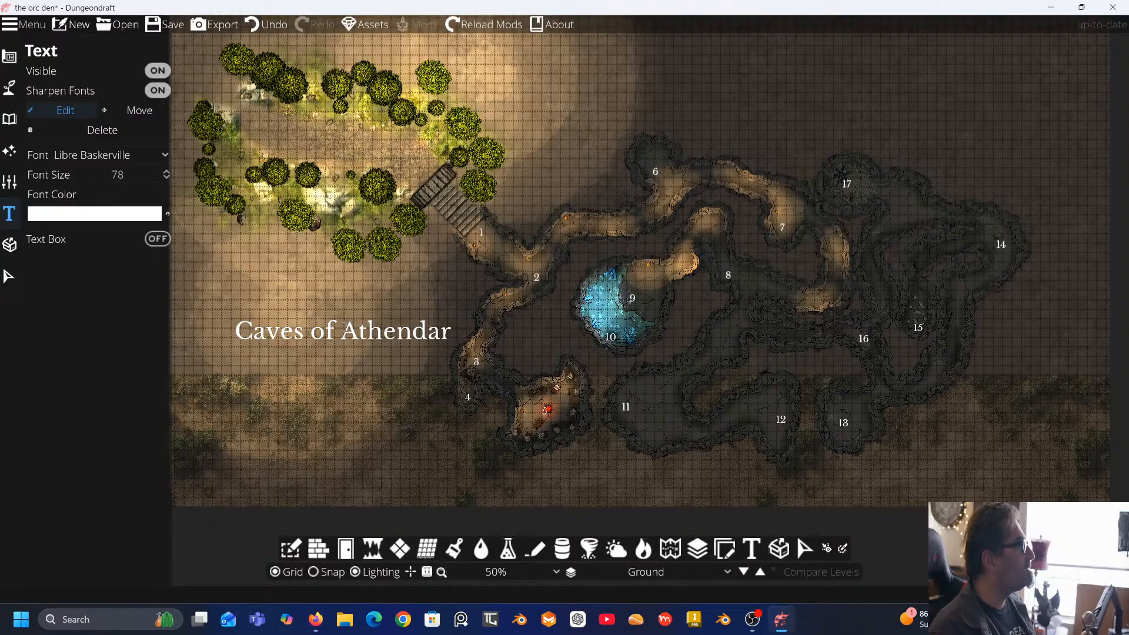
Remove "Athendar" from the title so it reads "Caves of", and add "Athendar" as a separate text below it
drag(341, 331, 452, 331)
key(BackSpace)
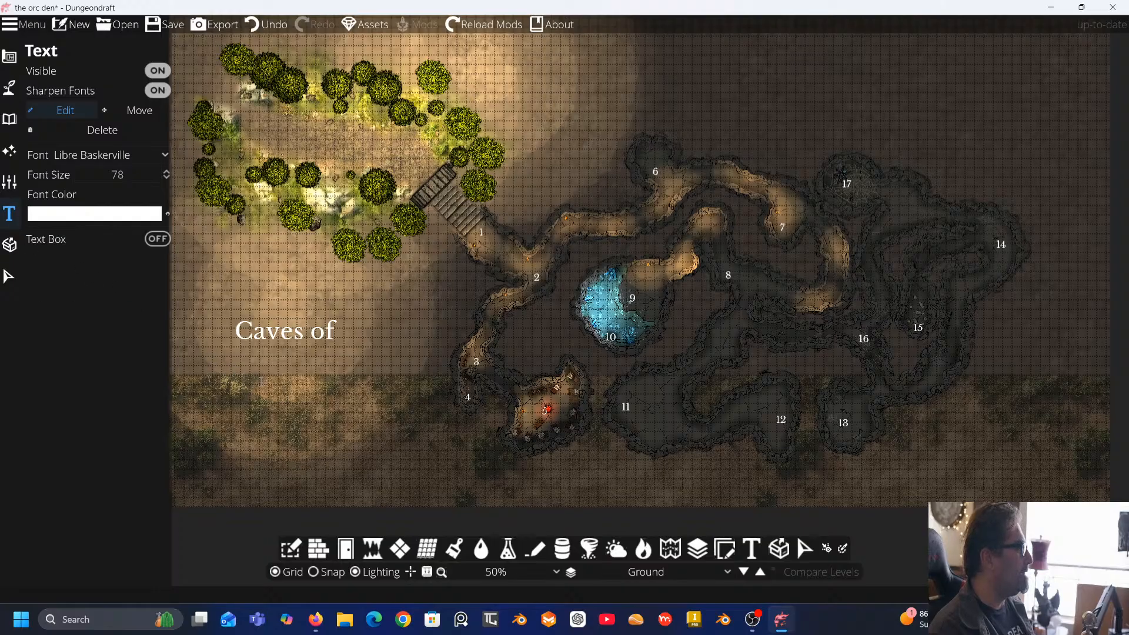
click(261, 381)
text(Athendar)
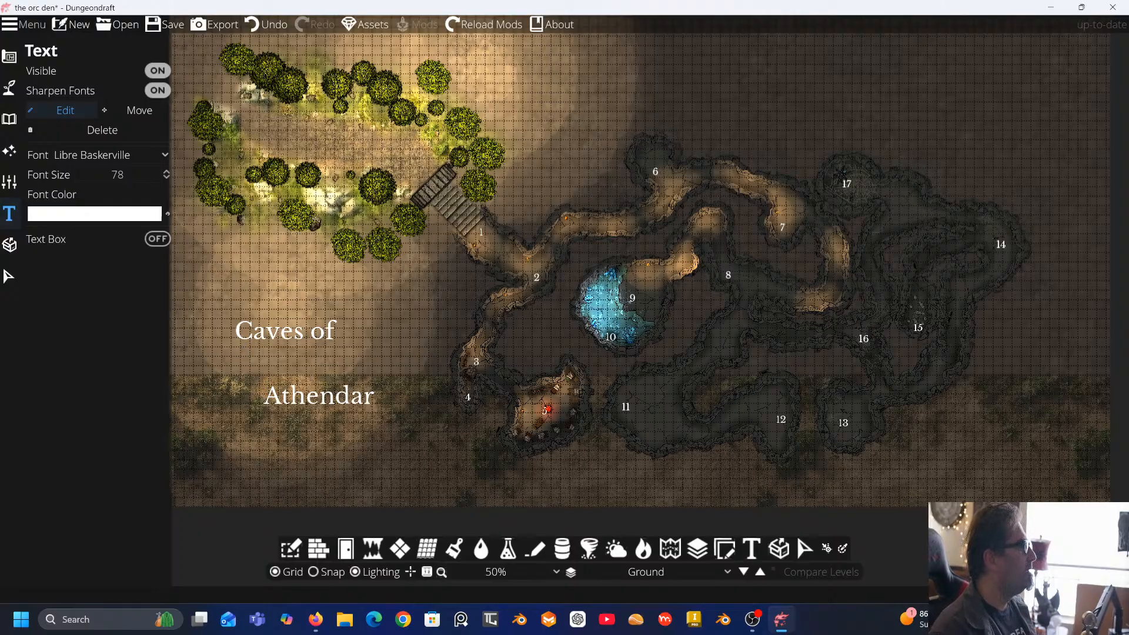
Set the font size of the separate "Athendar" title text to 107
click(167, 172)
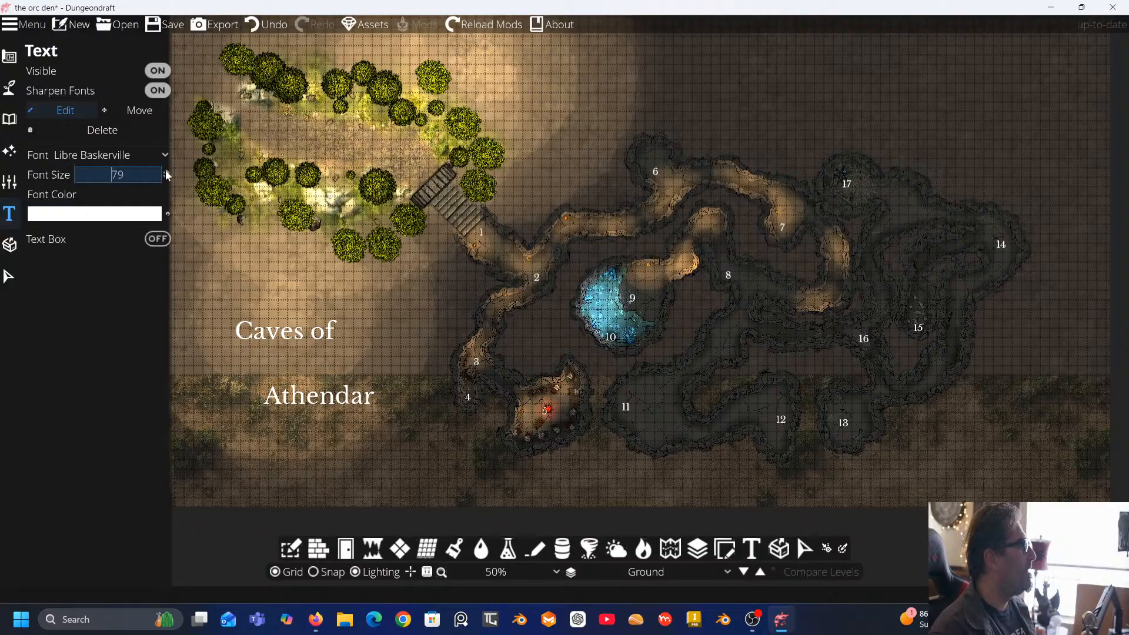
click(167, 171)
click(167, 172)
click(372, 392)
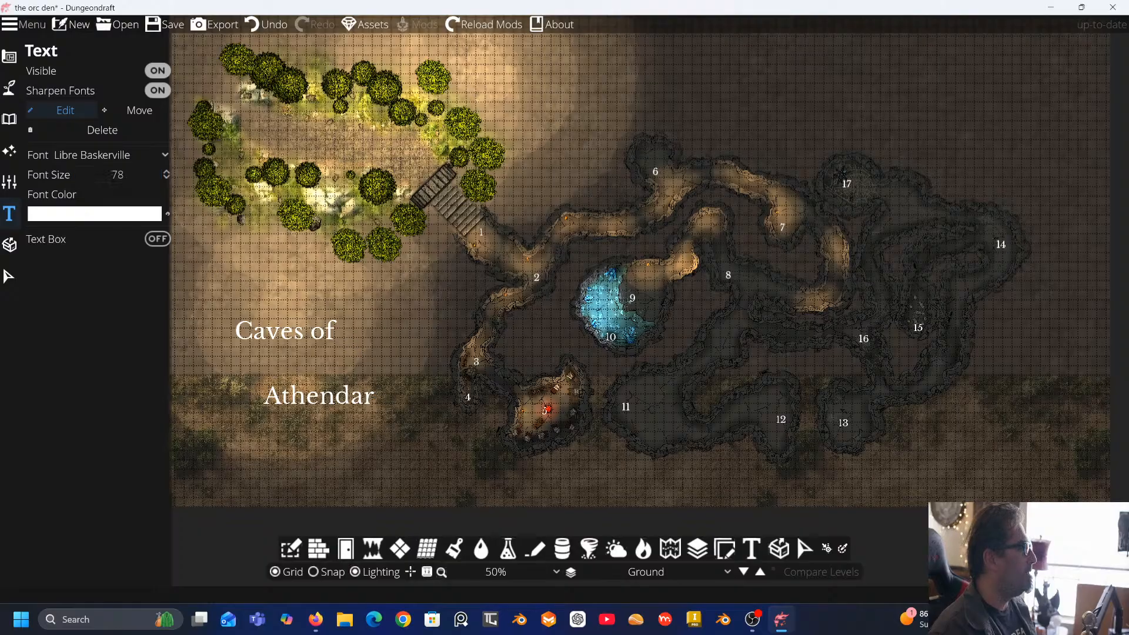
double_click(292, 391)
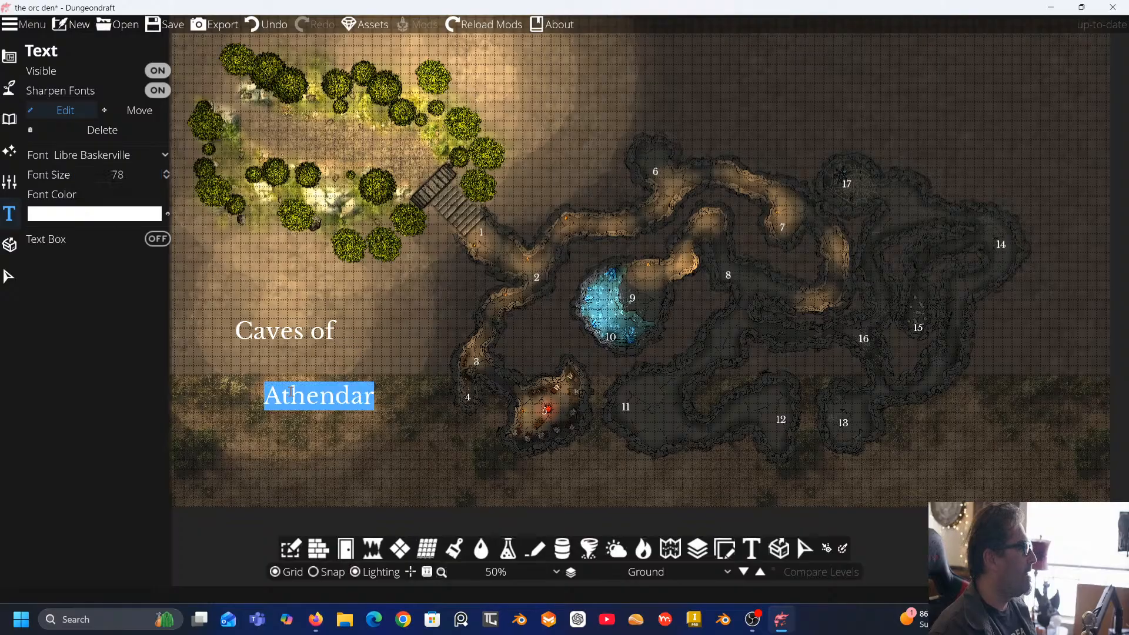
click(167, 171)
click(167, 171)
click(167, 171)
click(167, 171)
click(167, 171)
click(167, 172)
click(167, 172)
click(167, 171)
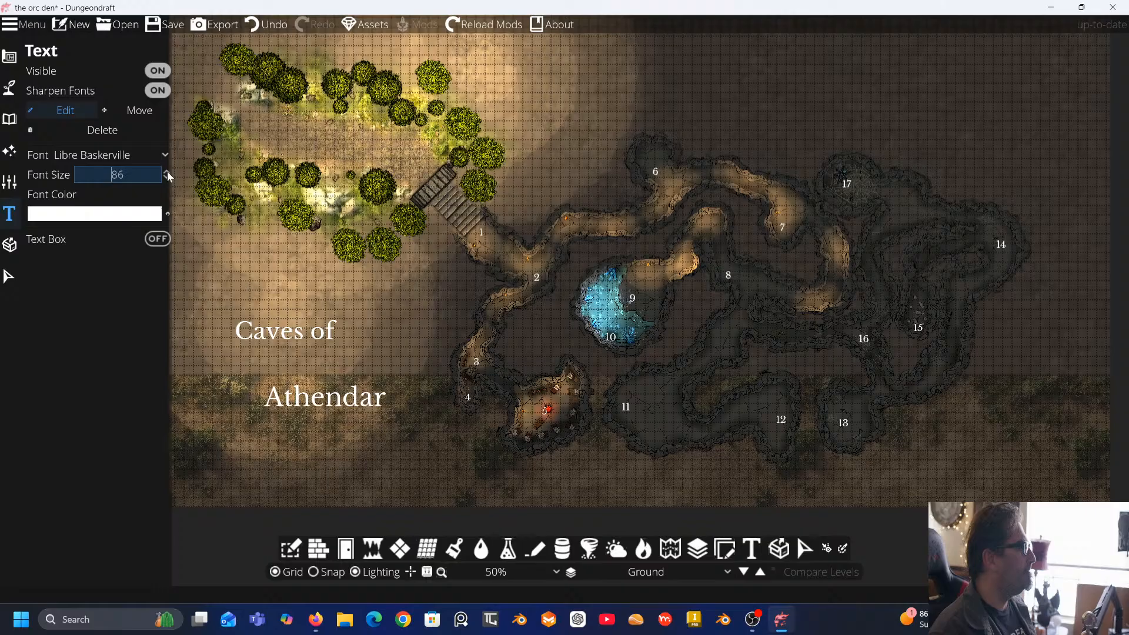
click(167, 171)
click(167, 171)
click(167, 171)
click(167, 171)
click(167, 171)
click(167, 171)
click(167, 171)
click(167, 171)
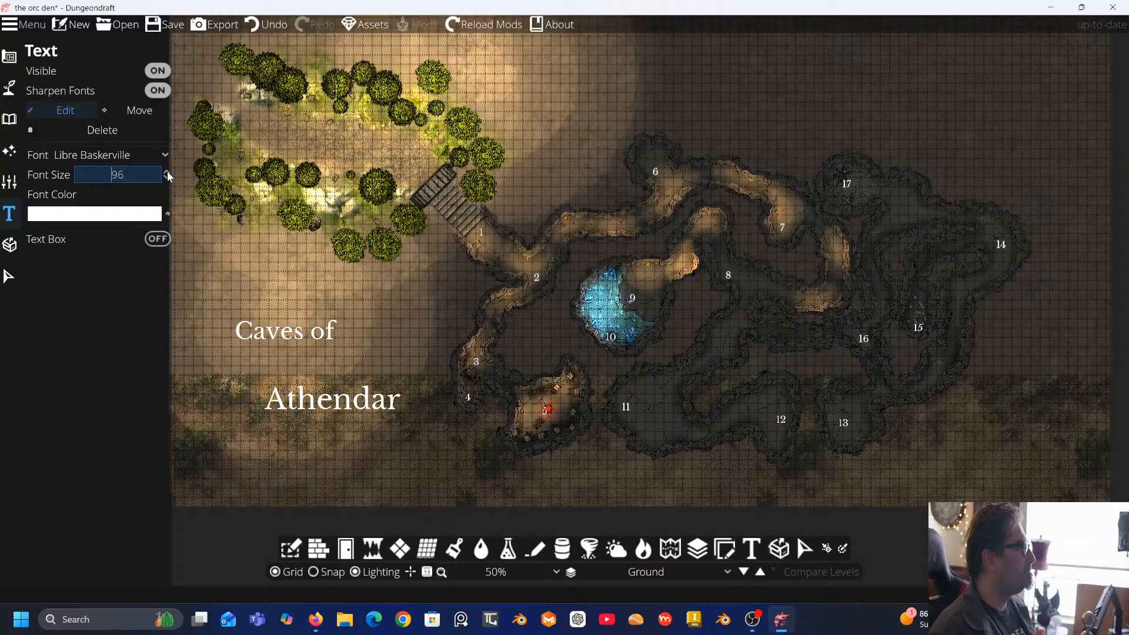
click(167, 171)
click(167, 171)
click(167, 171)
click(167, 172)
click(167, 171)
click(167, 171)
click(167, 171)
click(167, 172)
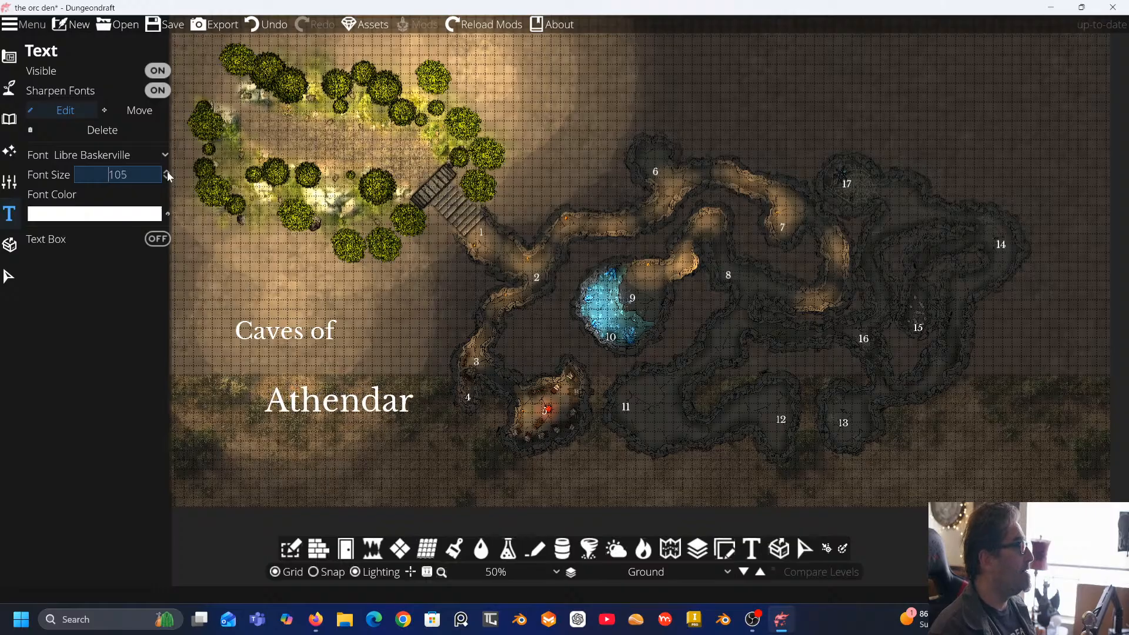
click(167, 171)
click(167, 171)
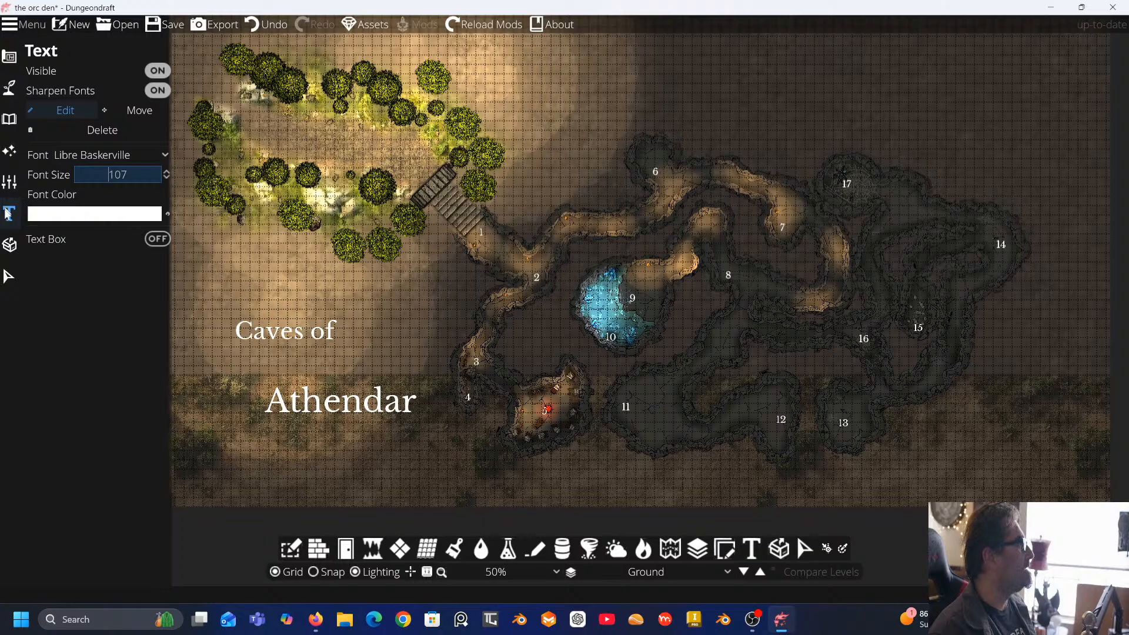
Move the "Athendar" text directly beneath "Caves of", aligning their left edges
click(135, 111)
drag(322, 403, 292, 361)
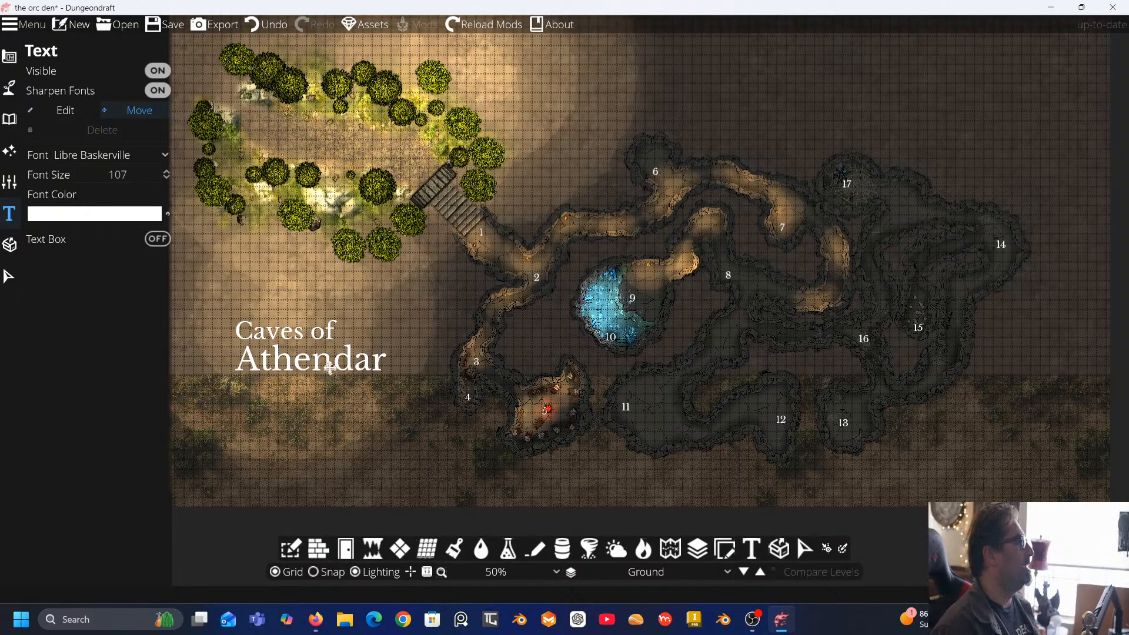
drag(361, 283, 445, 393)
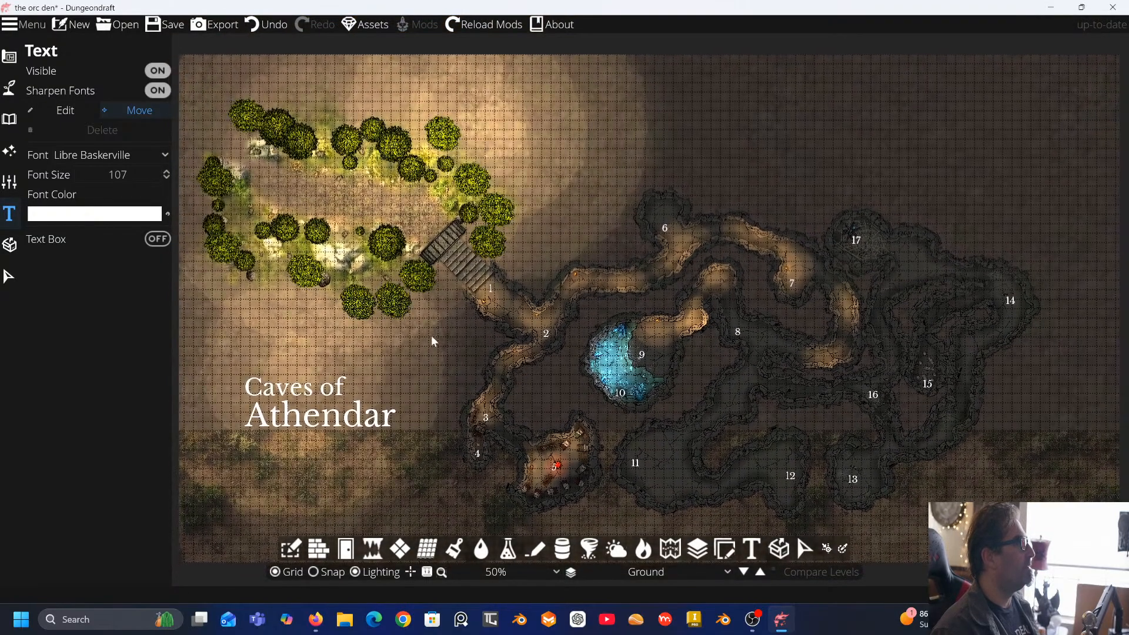
Crop 2 tiles off the map's northern edge and 2 tiles off its eastern edge
mouse_move(503, 298)
mouse_down()
mouse_move(496, 282)
mouse_move(486, 294)
mouse_move(411, 280)
mouse_move(553, 279)
mouse_move(496, 283)
mouse_up()
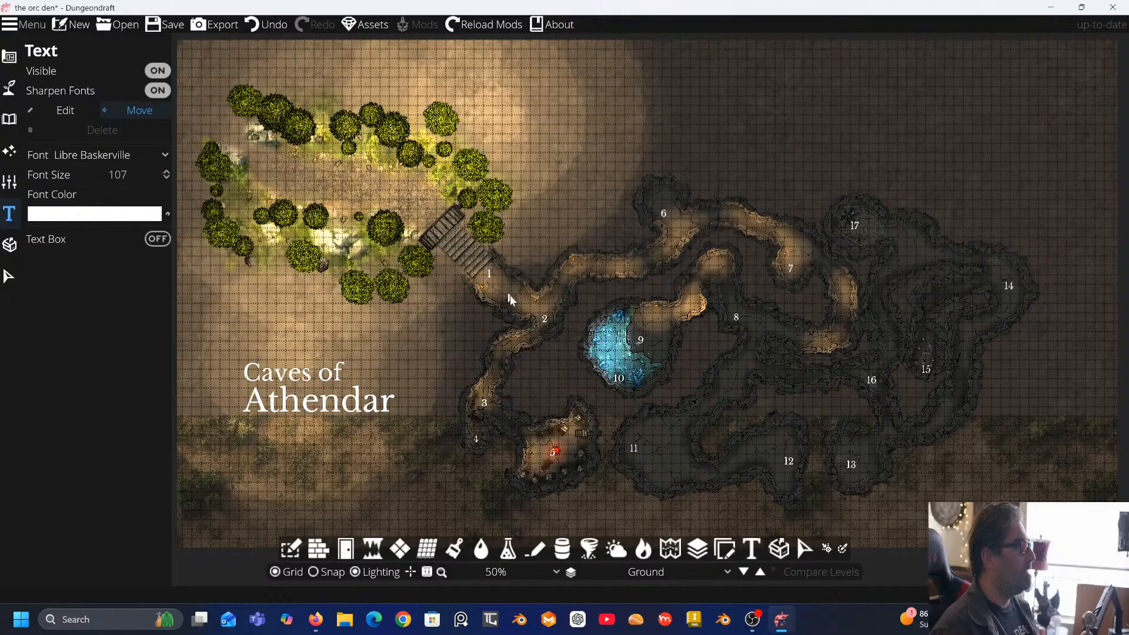
drag(825, 244, 818, 261)
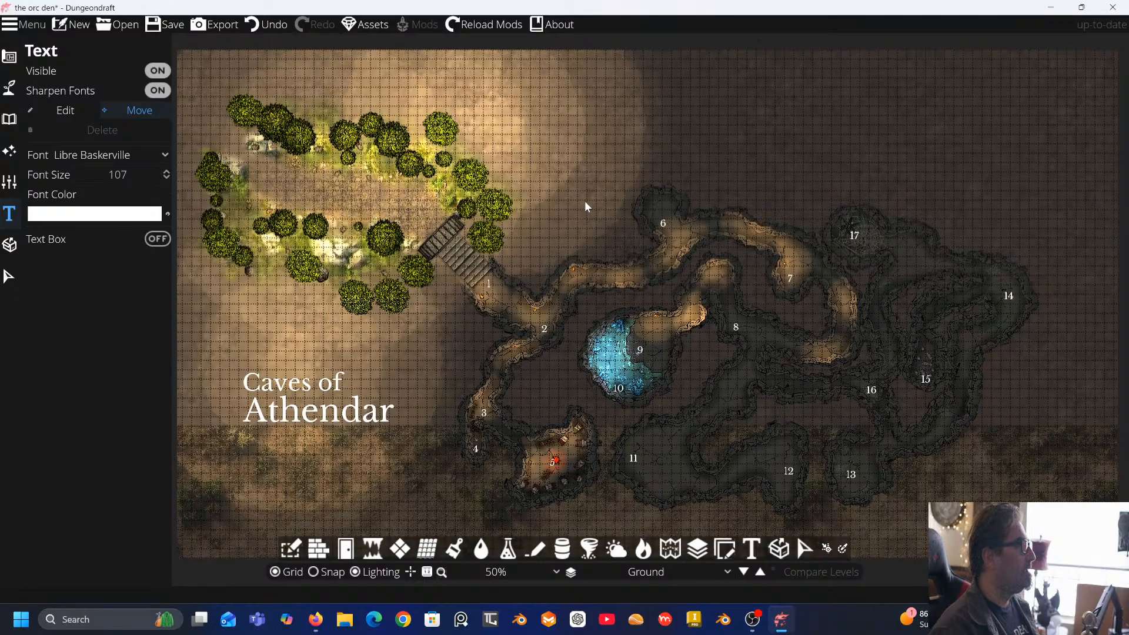
drag(584, 200, 622, 161)
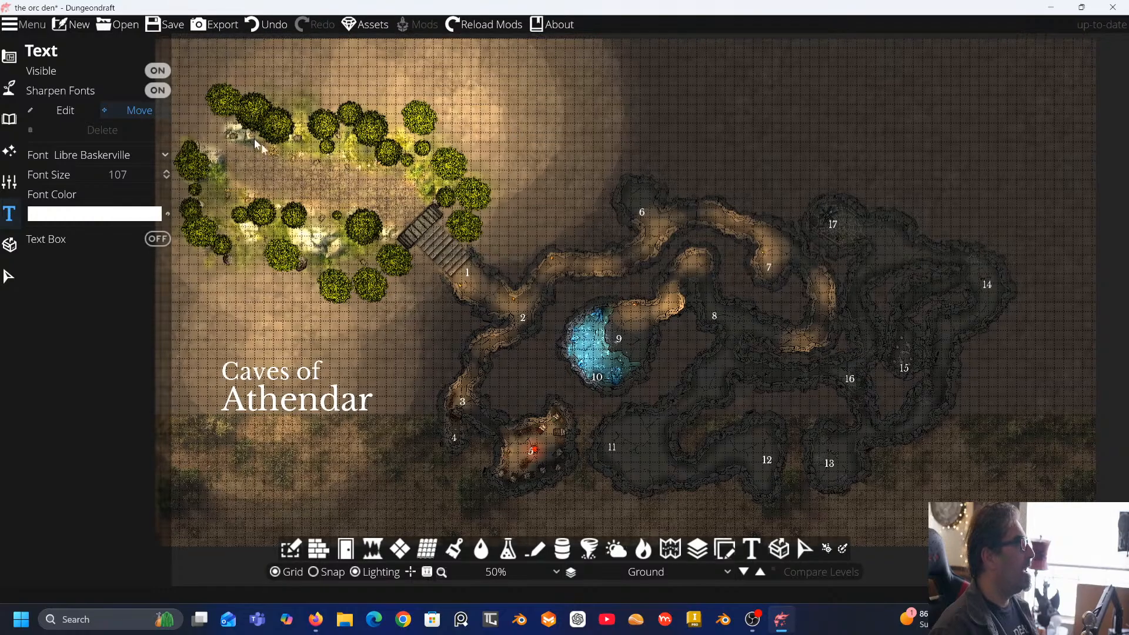
click(37, 23)
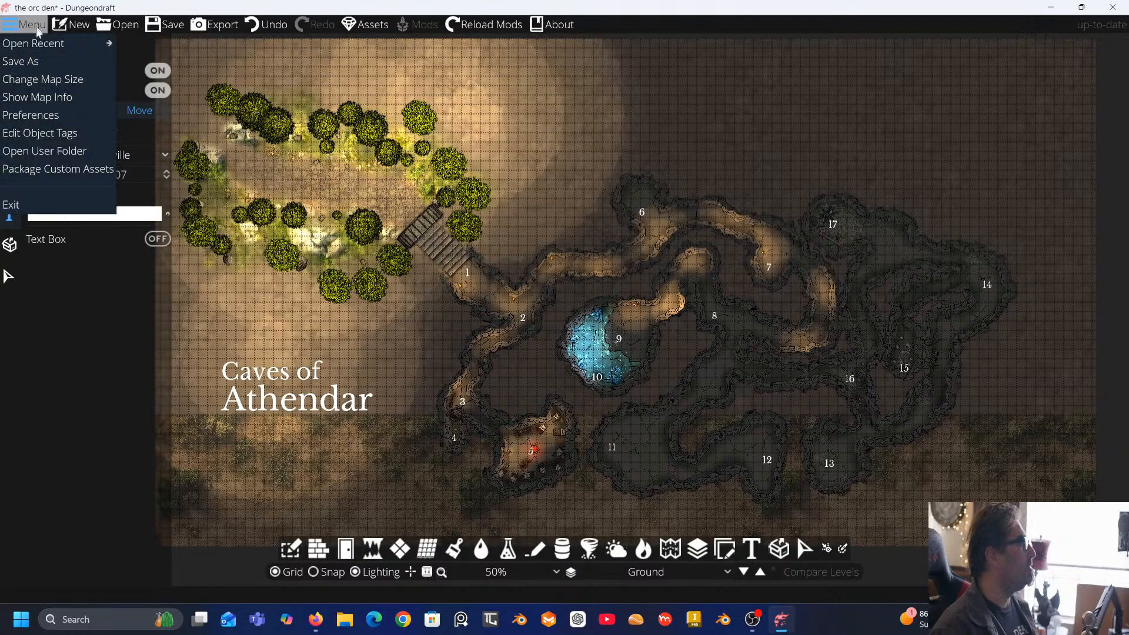
click(47, 80)
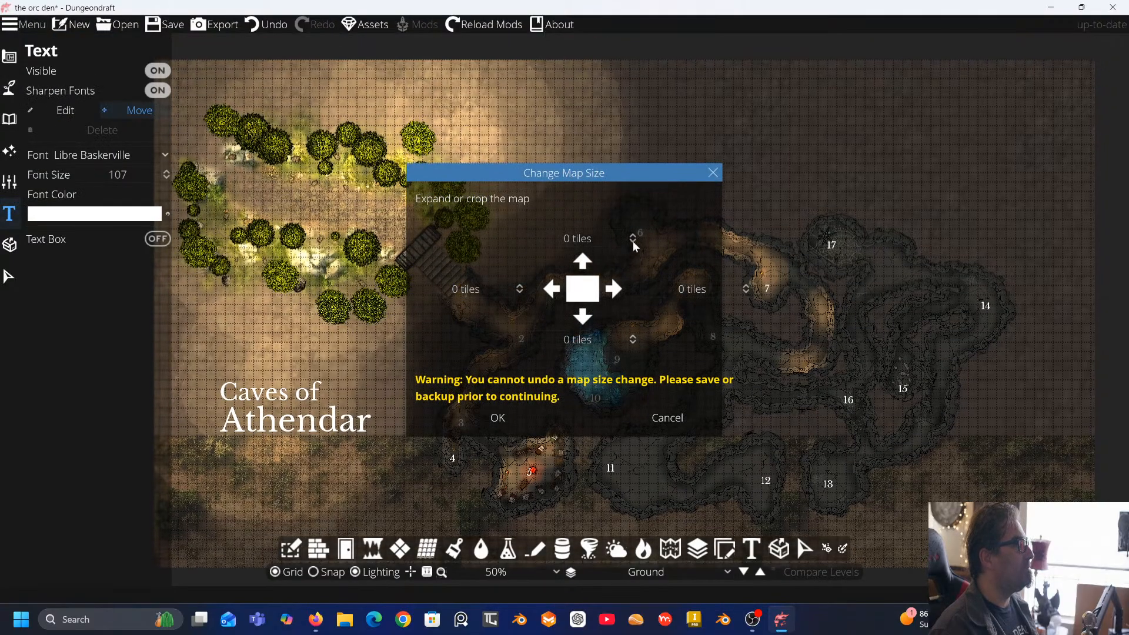
click(633, 241)
click(633, 241)
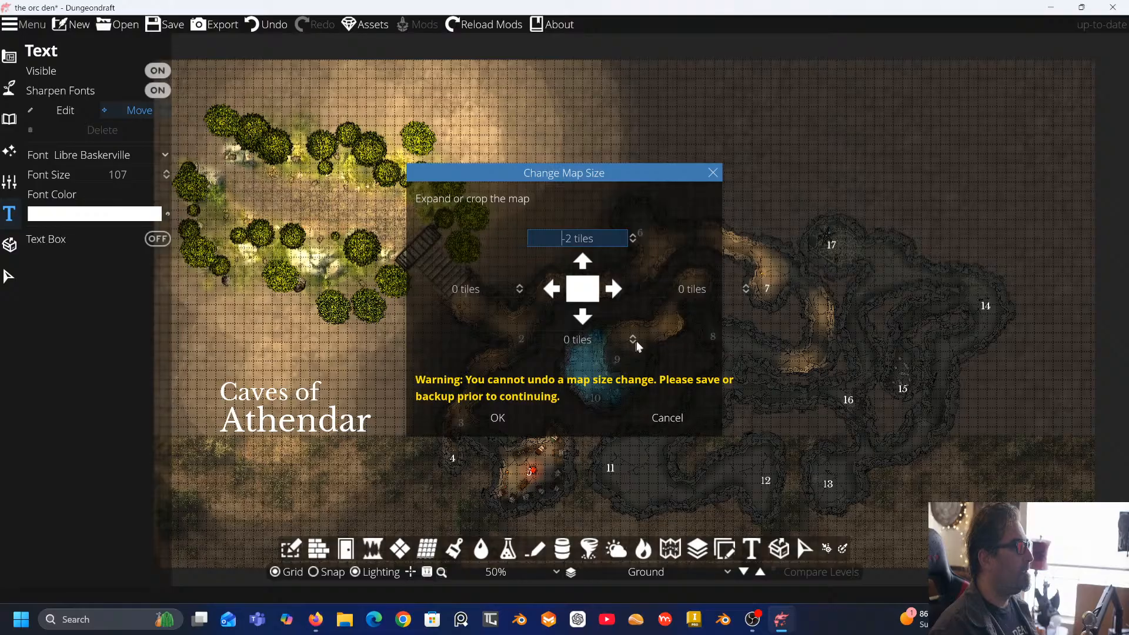
drag(641, 311, 664, 291)
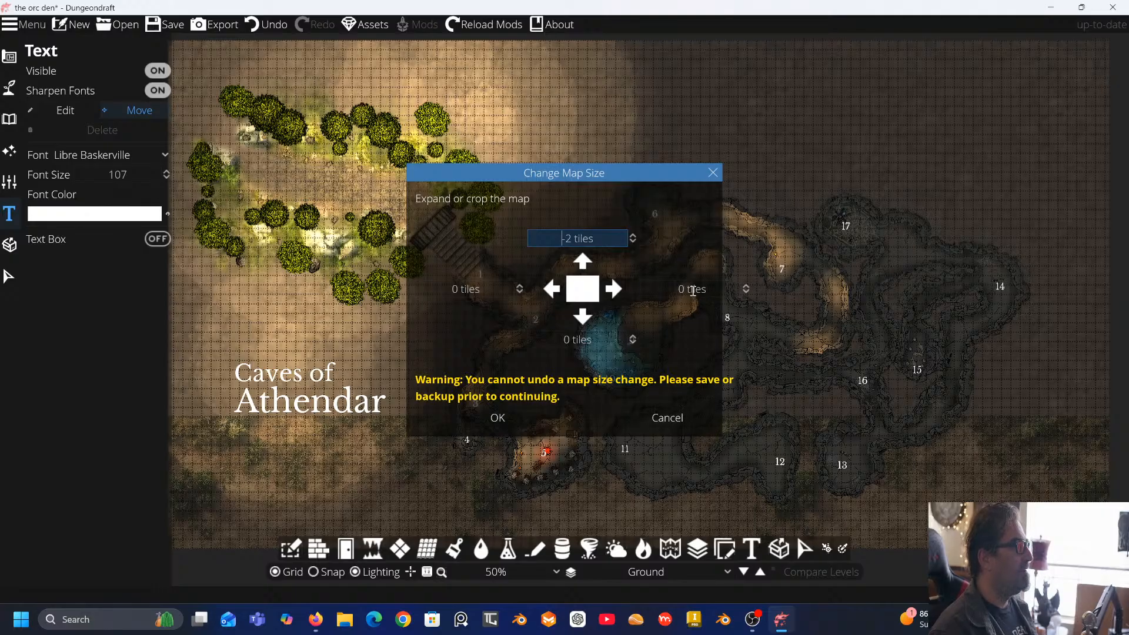
double_click(682, 288)
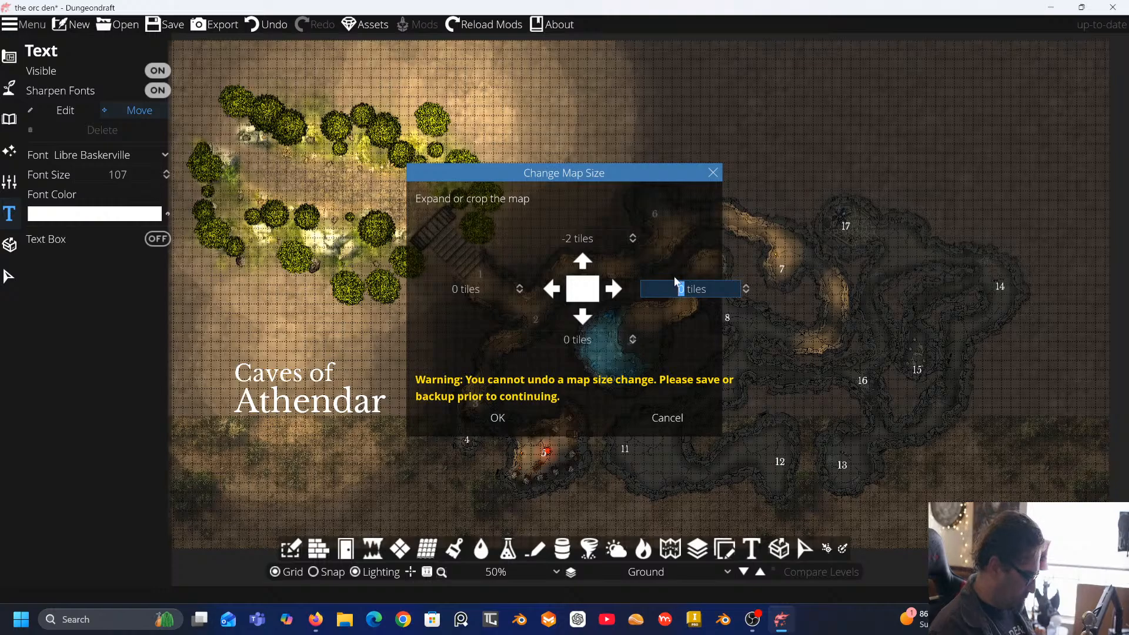
text(-2)
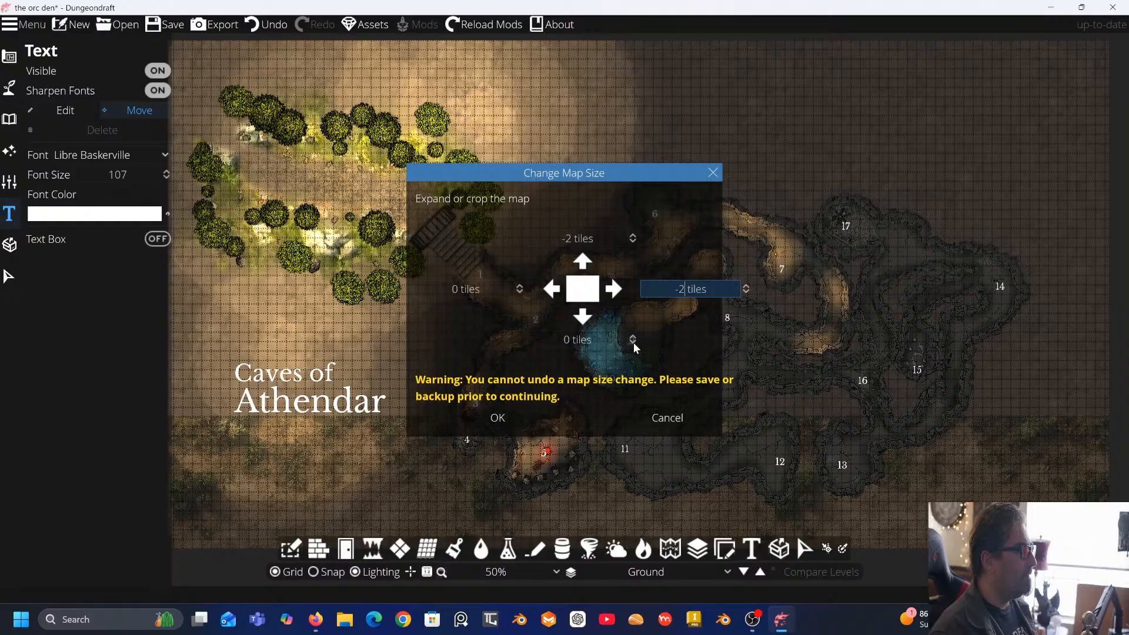
click(525, 419)
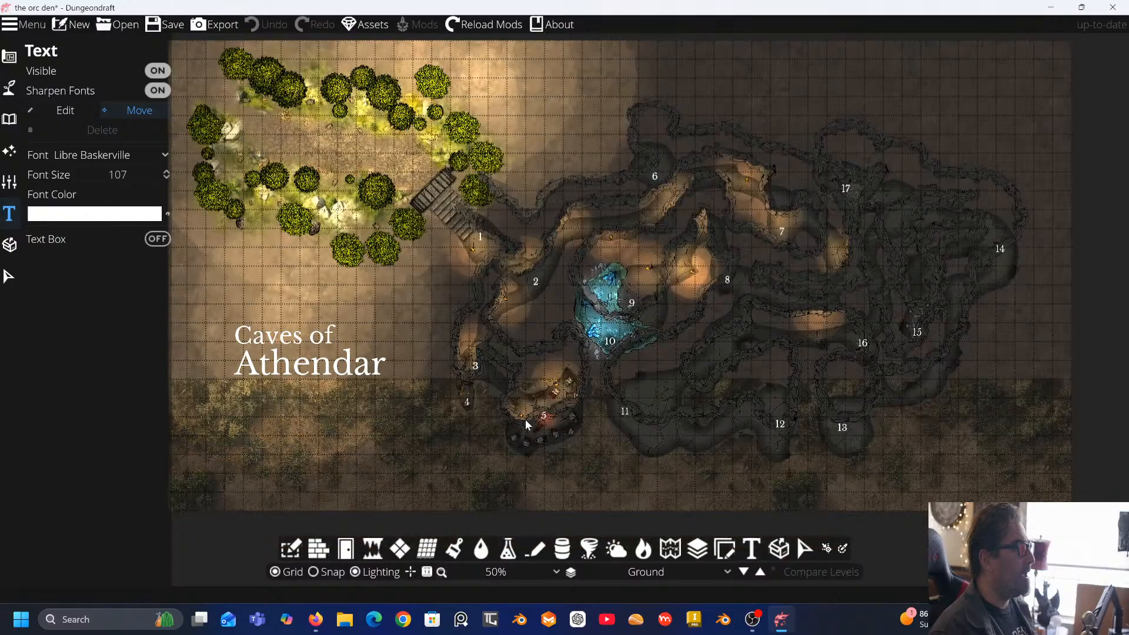
Try to crop 1 more tile off the map's eastern edge and apply the map size change
drag(673, 287, 662, 324)
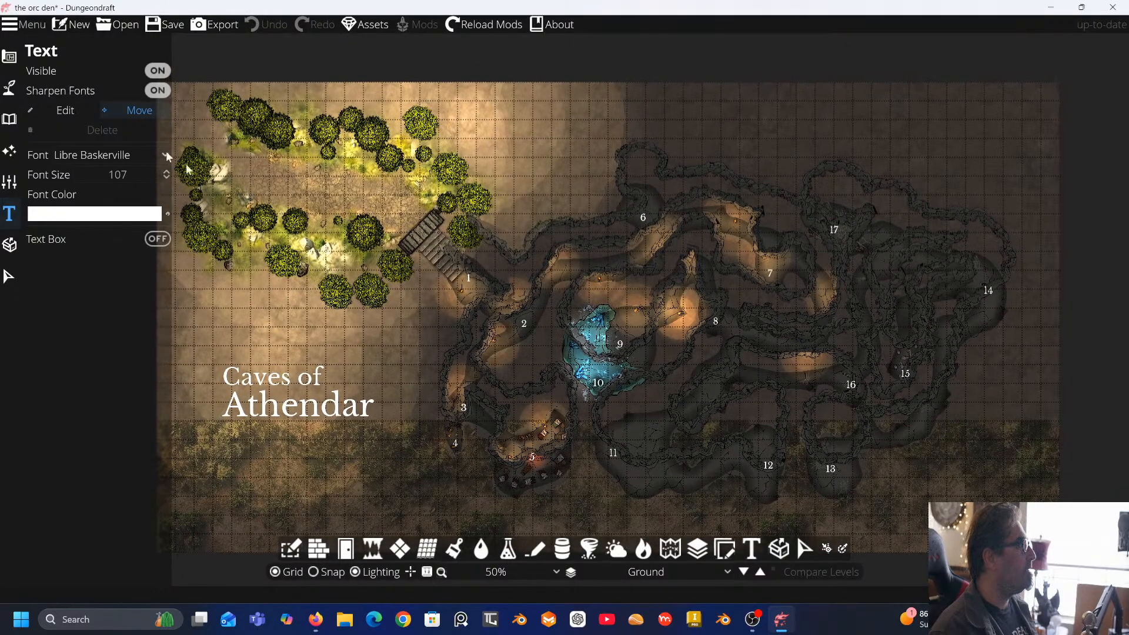
click(29, 25)
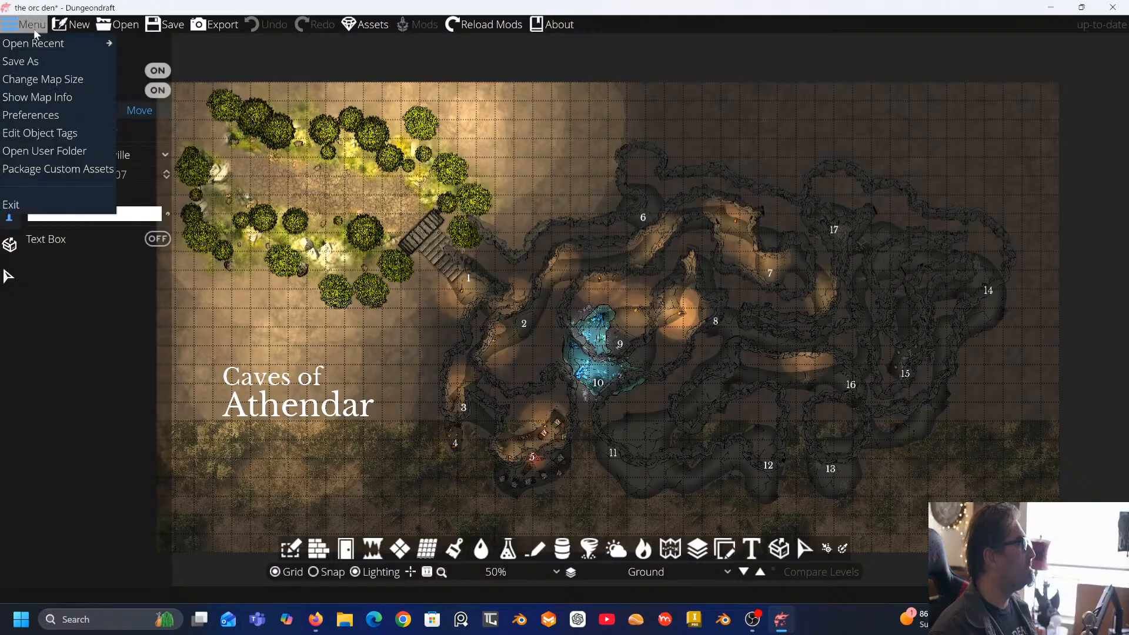
click(40, 78)
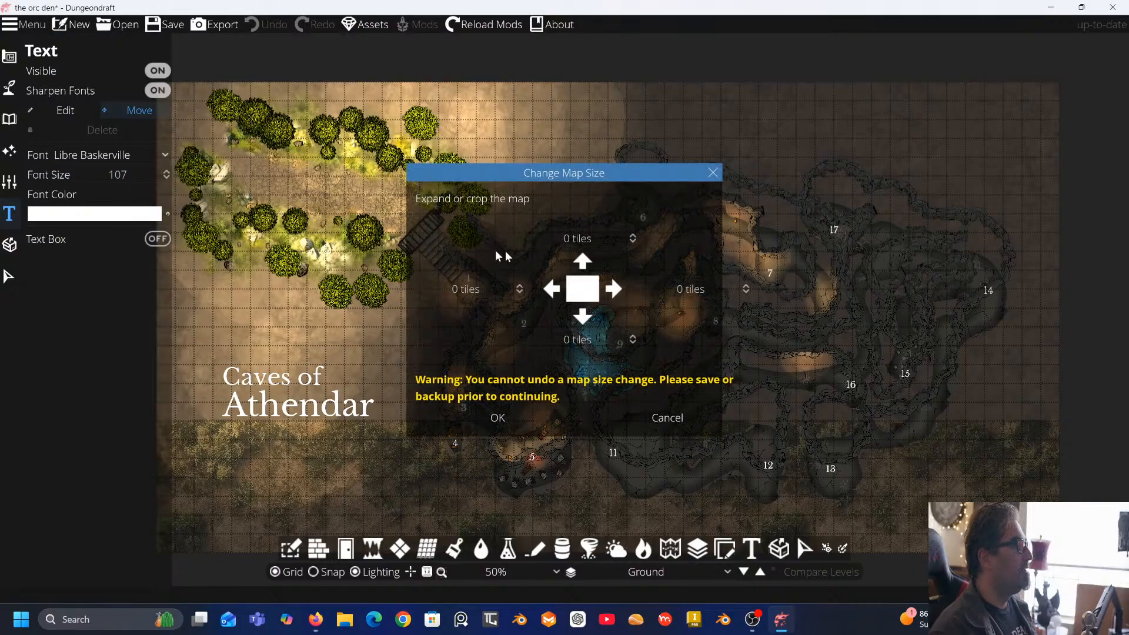
click(683, 284)
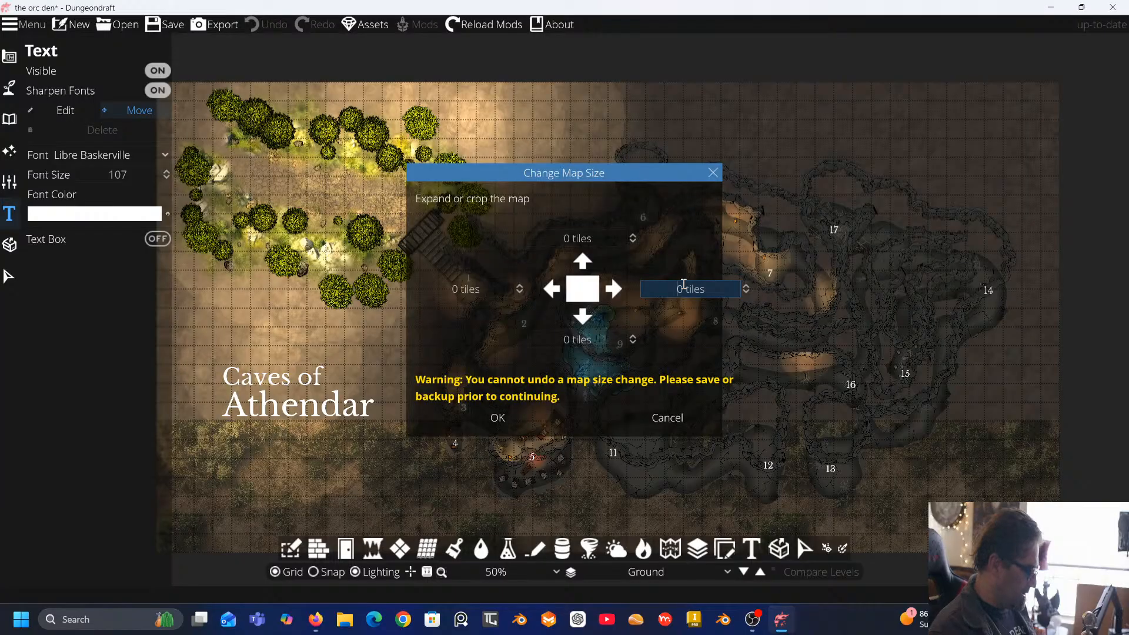
key(Delete)
text(=1)
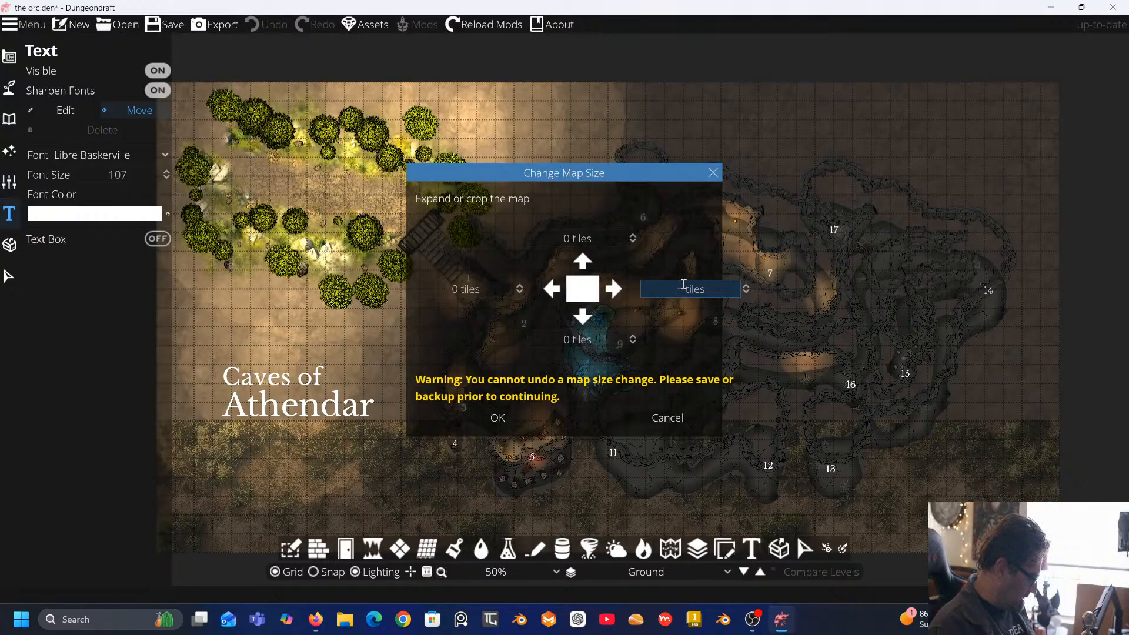
click(526, 428)
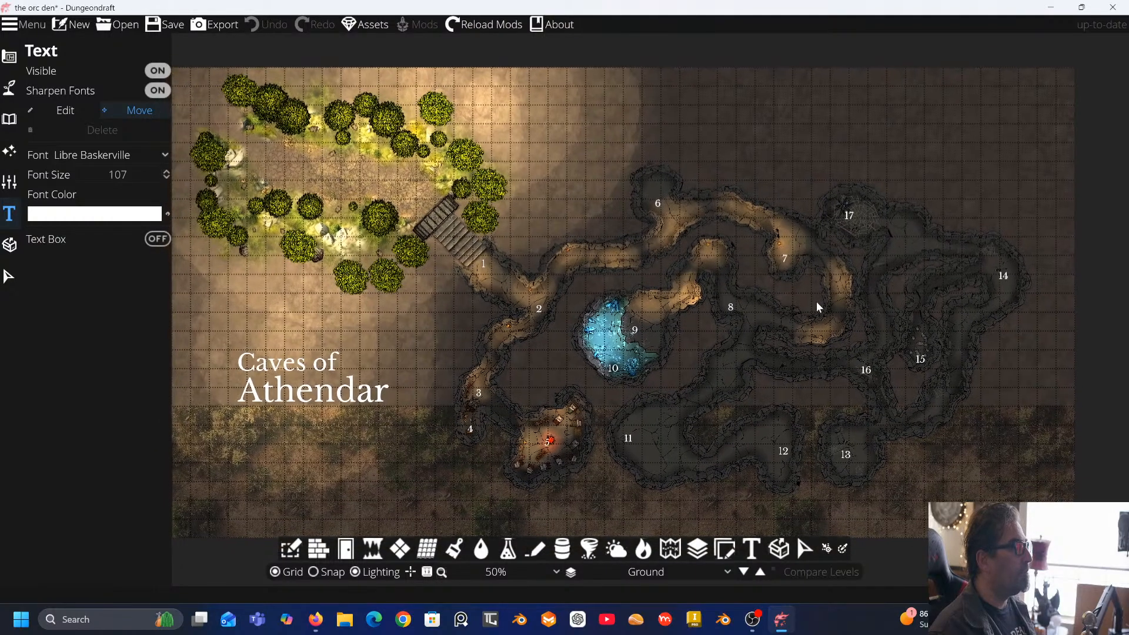
Save the cropped and titled orc den map under its existing file name
mouse_move(816, 301)
mouse_down()
mouse_move(834, 289)
mouse_move(822, 300)
mouse_up()
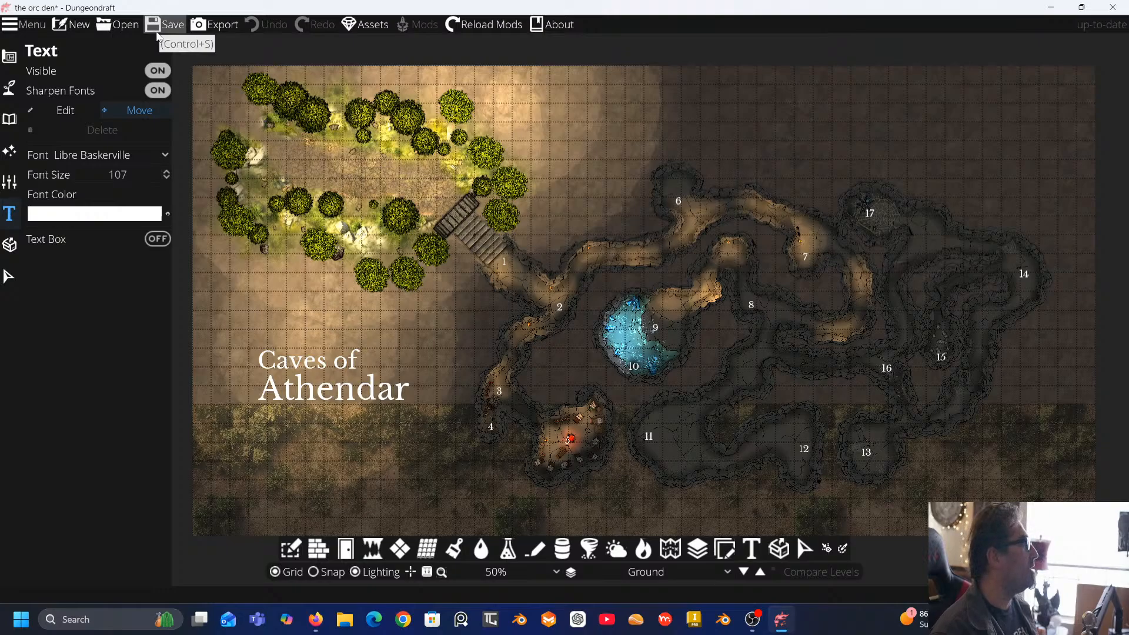
click(34, 26)
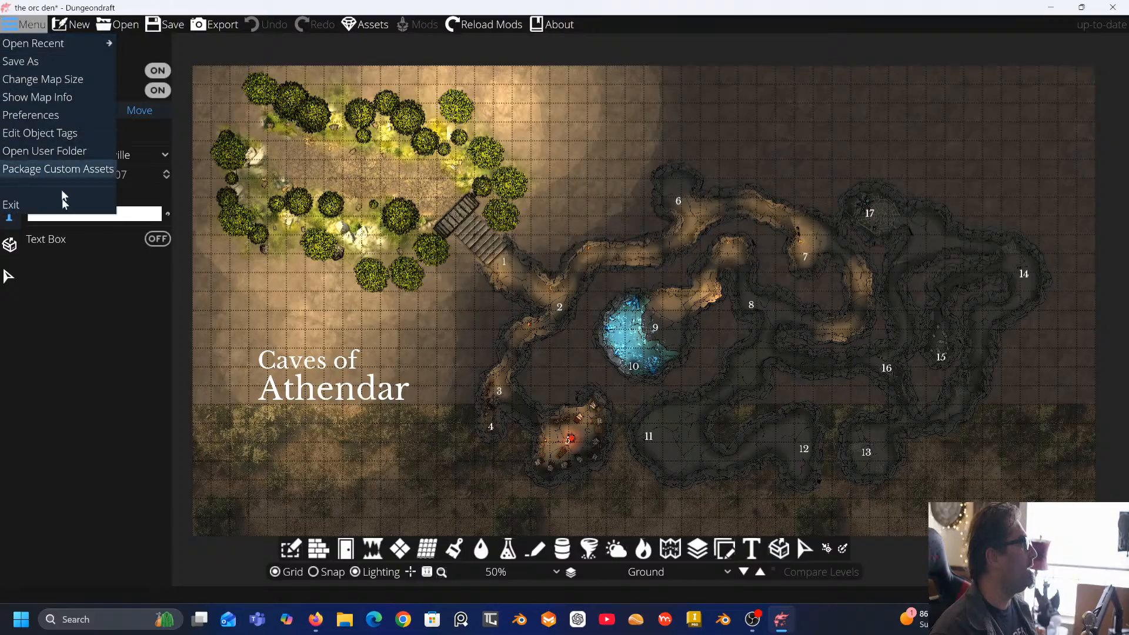
click(66, 358)
key(ctrl+s)
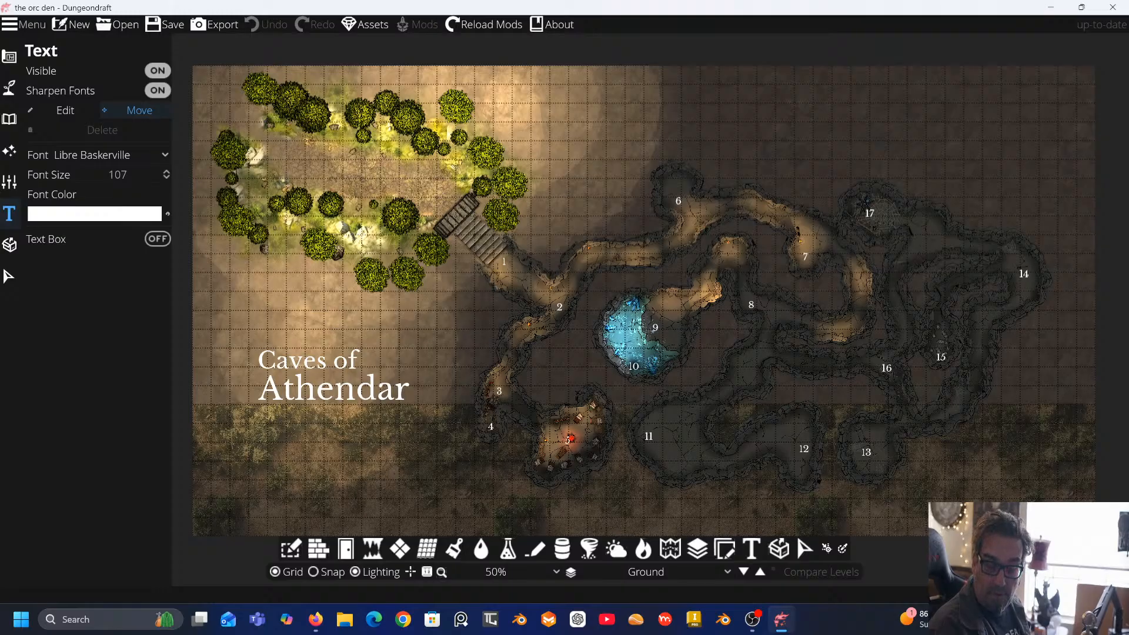
key(alt+Tab)
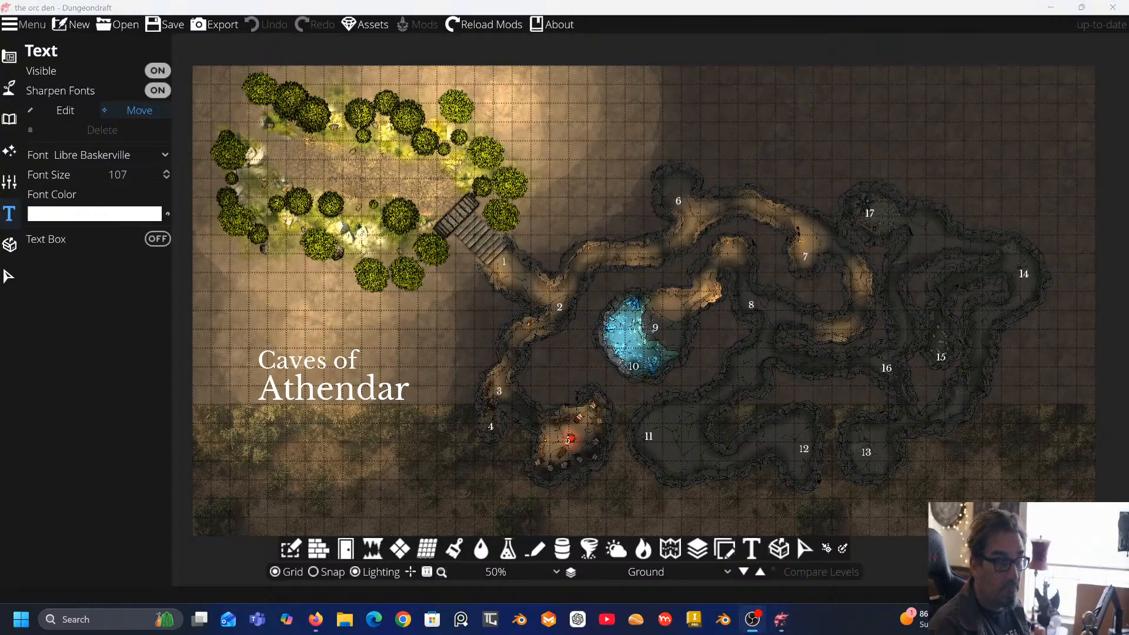